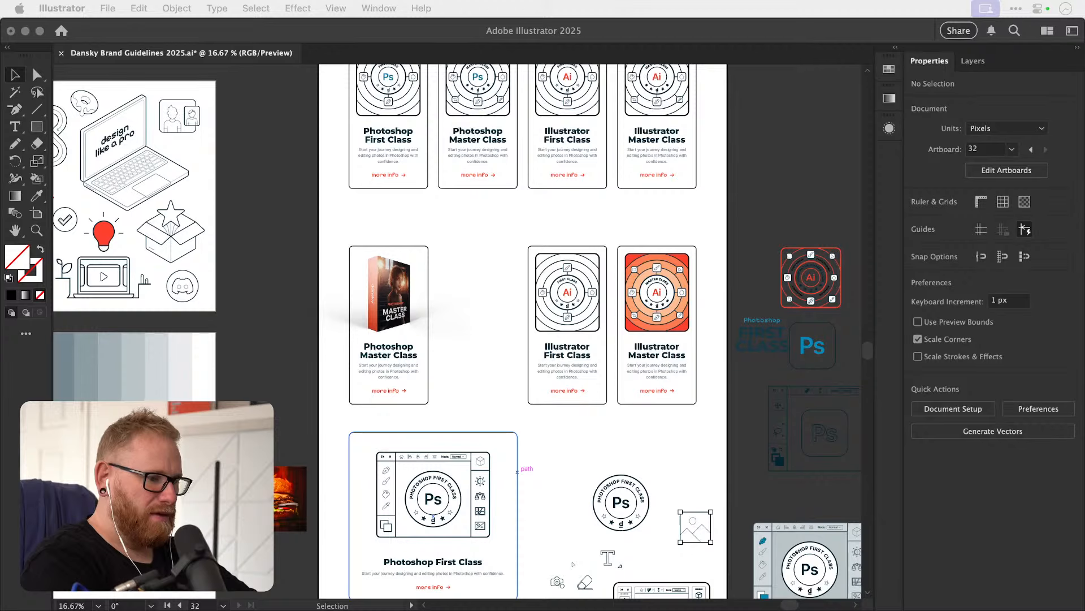
Examine the web page mockup's course and service sections alongside the surrounding brand guideline artboards.
left_click(775, 177)
scroll(743, 284, "up", 3)
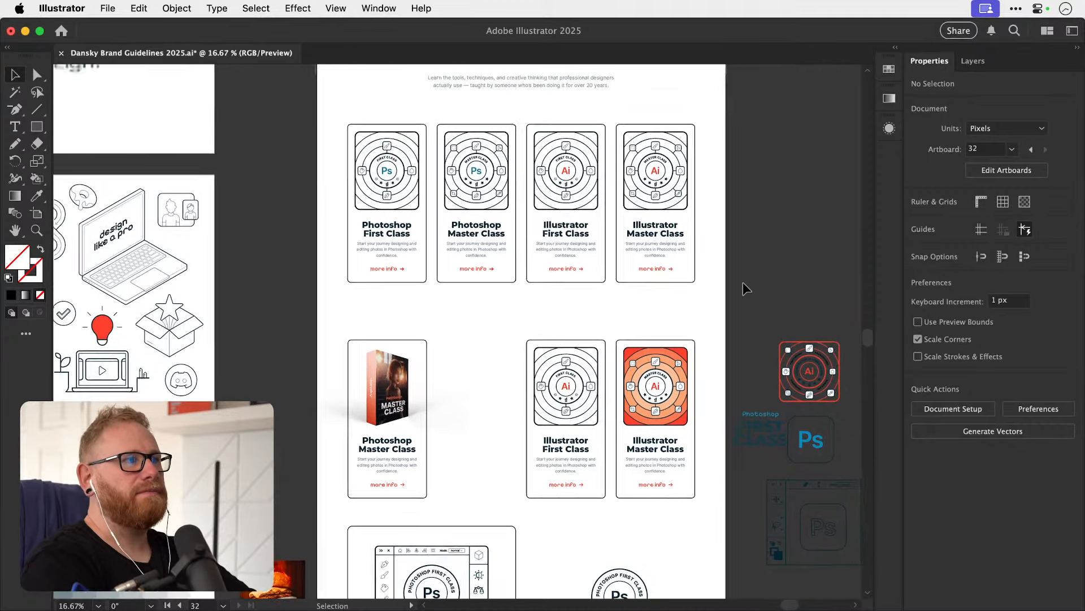
scroll(743, 289, "up", 10)
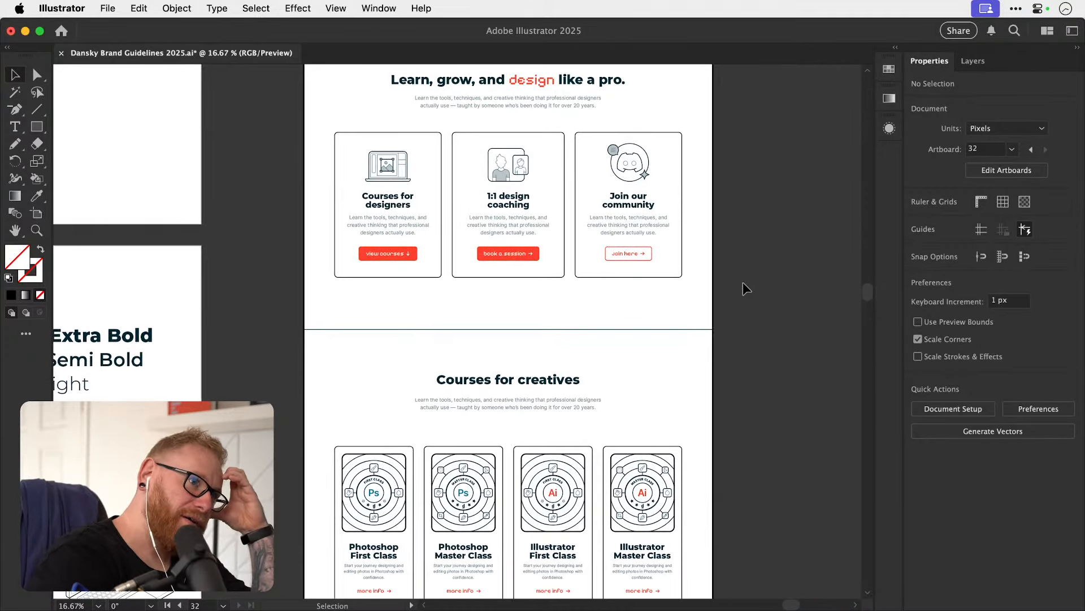
scroll(746, 288, "down", 3)
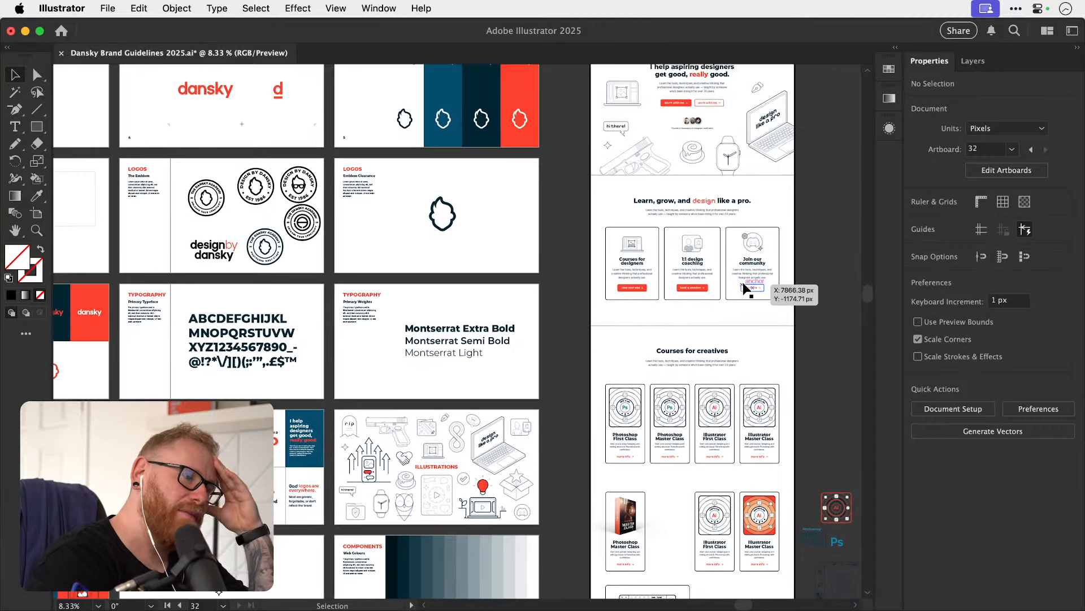
scroll(289, 406, "up", 2)
scroll(288, 406, "left", 1)
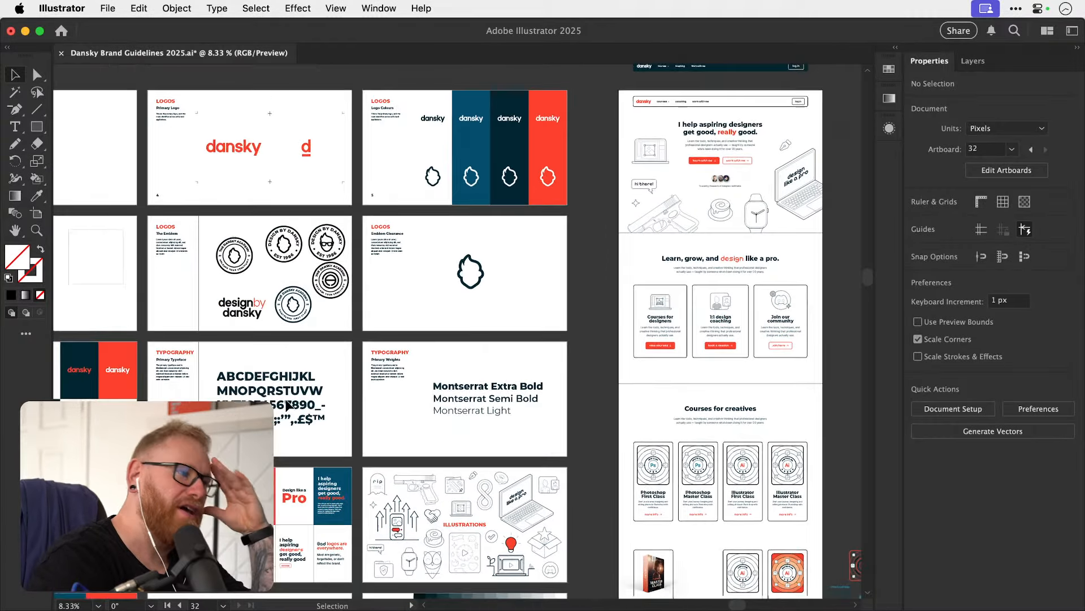
scroll(288, 405, "down", 2)
scroll(288, 406, "left", 5)
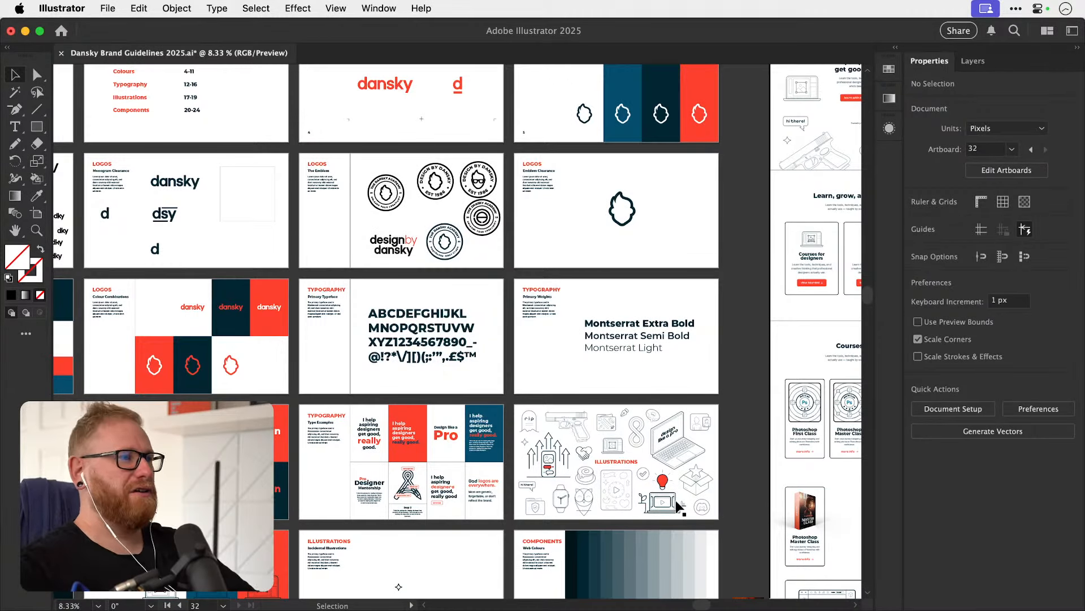
left_click_drag(600, 284, 353, 400)
scroll(620, 336, "up", 4)
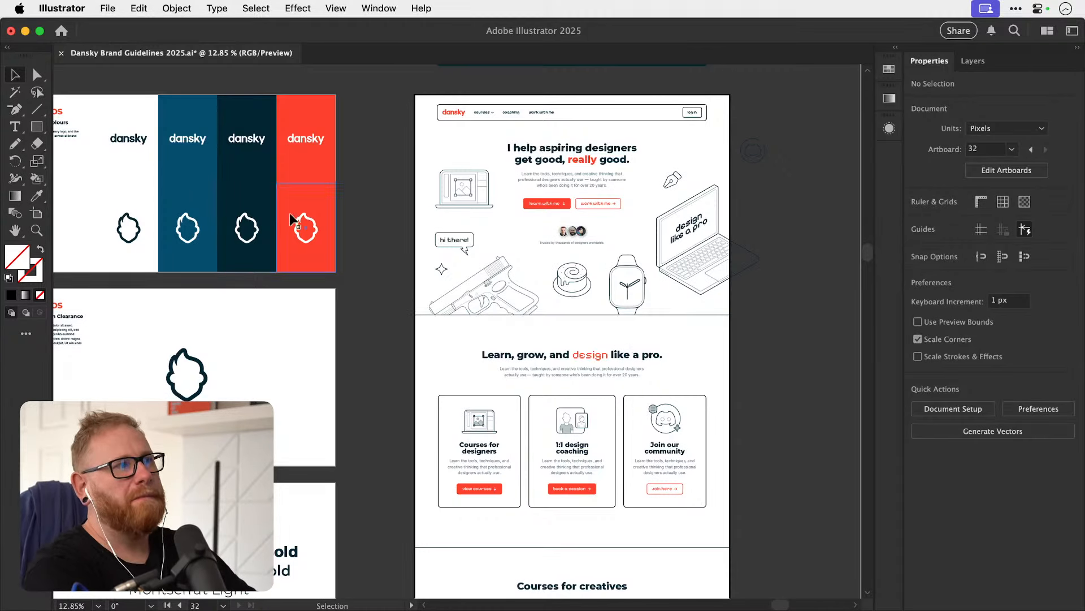
Examine the white logo and emblem versions on the coloured backgrounds of the Logo Colours artboard.
key("super+space")
left_click_drag(159, 170, 269, 175)
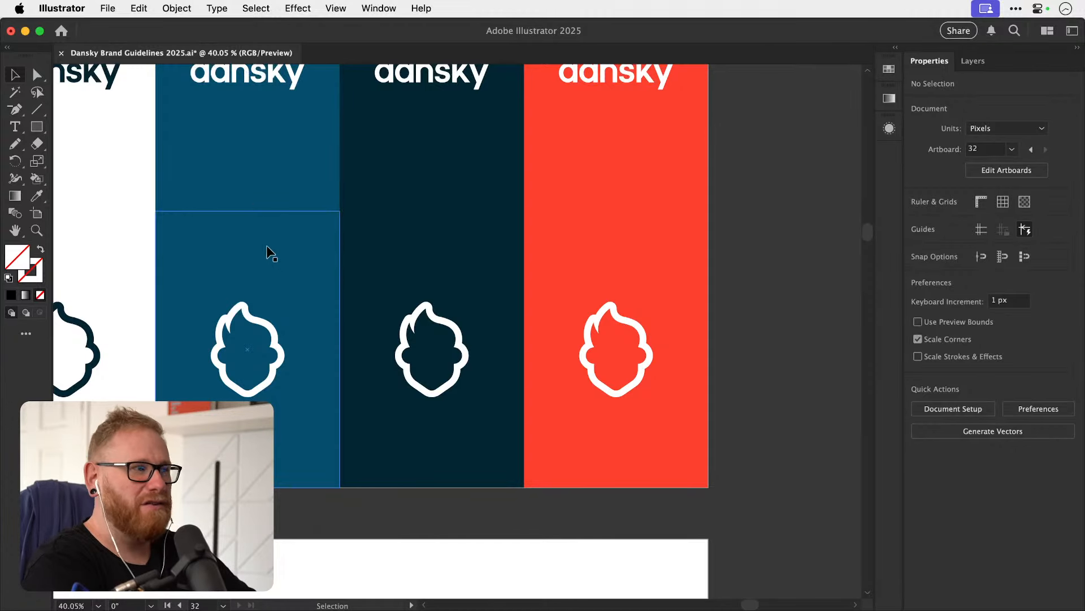
key("super+minus")
key("super+minus")
key("super+minus")
key("super+minus")
Review the homepage mockup from its hero illustrations through the service cards to the "Courses for creatives" section.
scroll(272, 261, "right", 3)
scroll(271, 261, "down", 1)
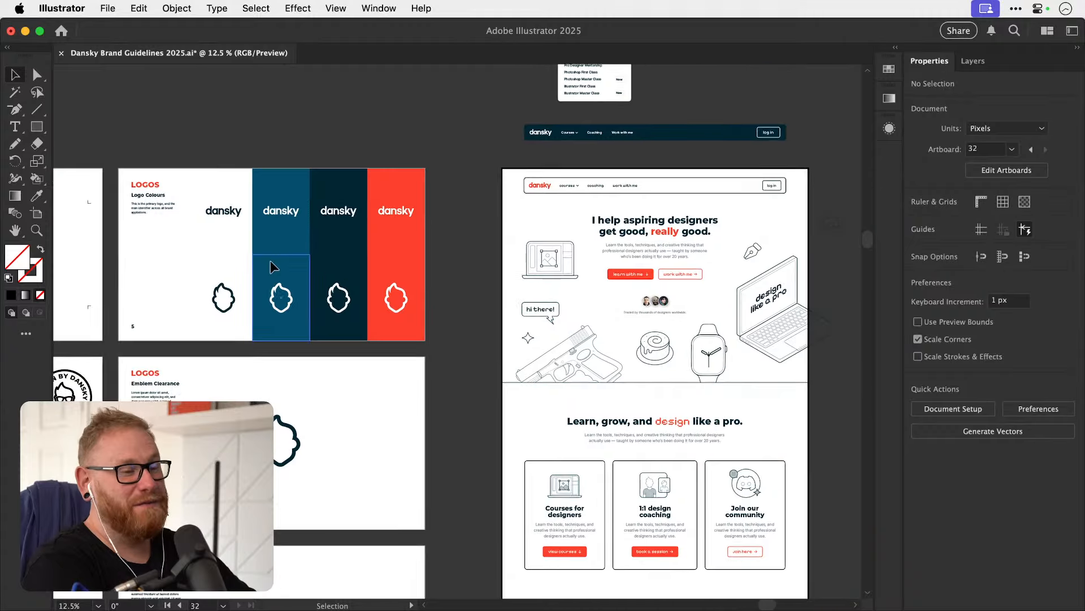
scroll(273, 267, "right", 2)
scroll(273, 267, "down", 2)
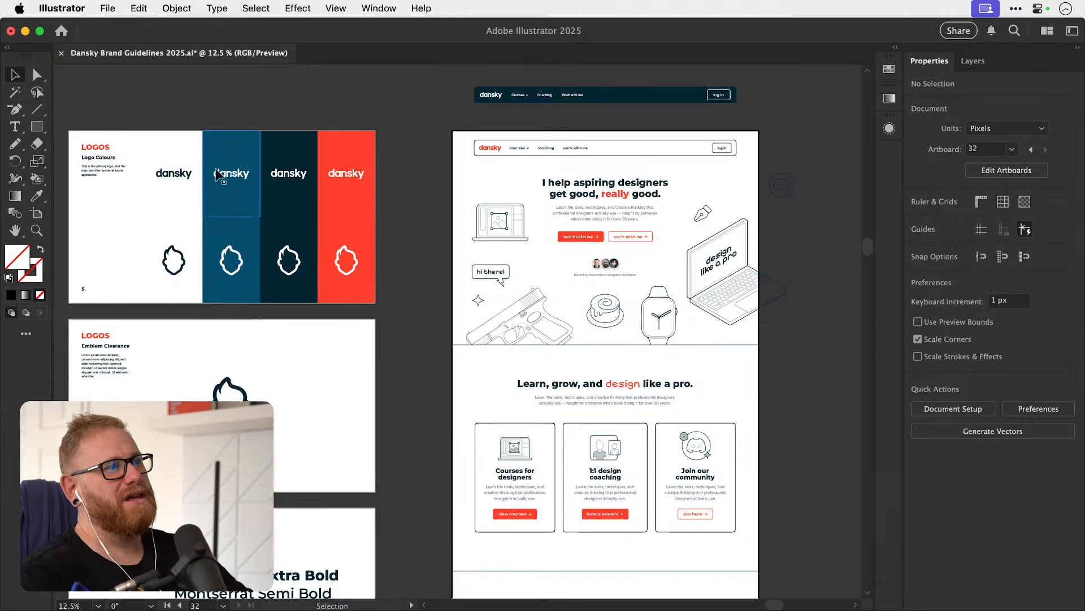
left_click_drag(597, 290, 521, 291)
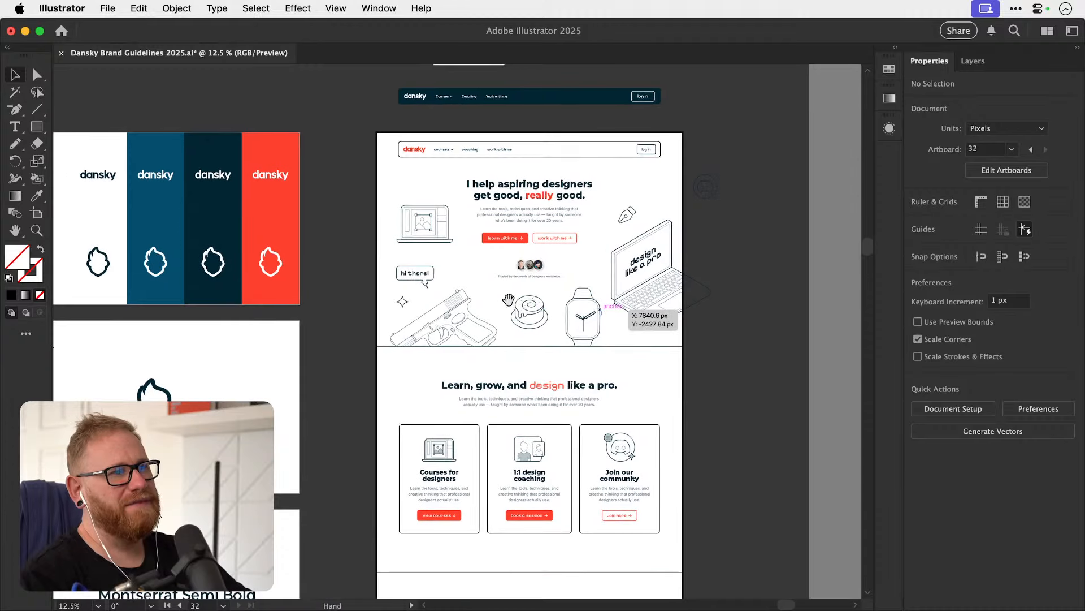
scroll(520, 292, "down", 10)
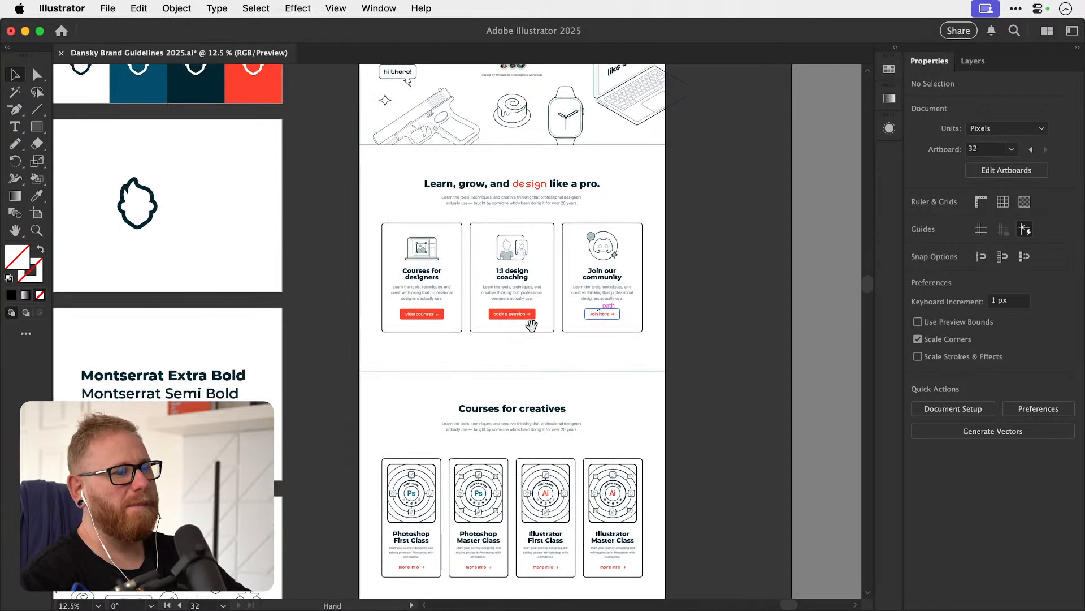
left_click_drag(527, 262, 530, 261)
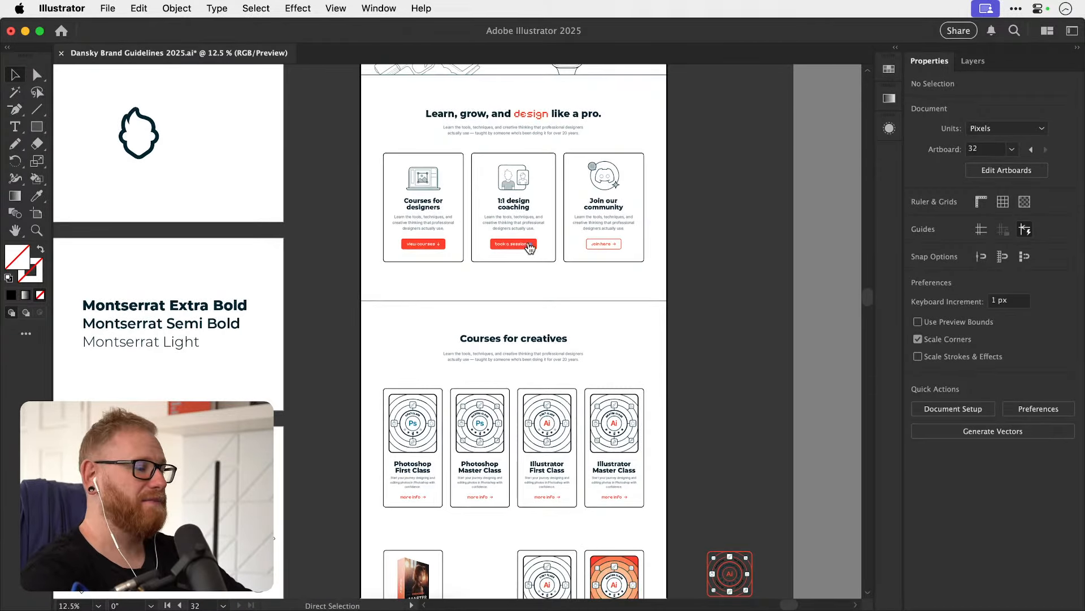
Switch to Framer and examine the navigation bar and hero heading of the /marketing-2 page's desktop layout.
key("super+Tab")
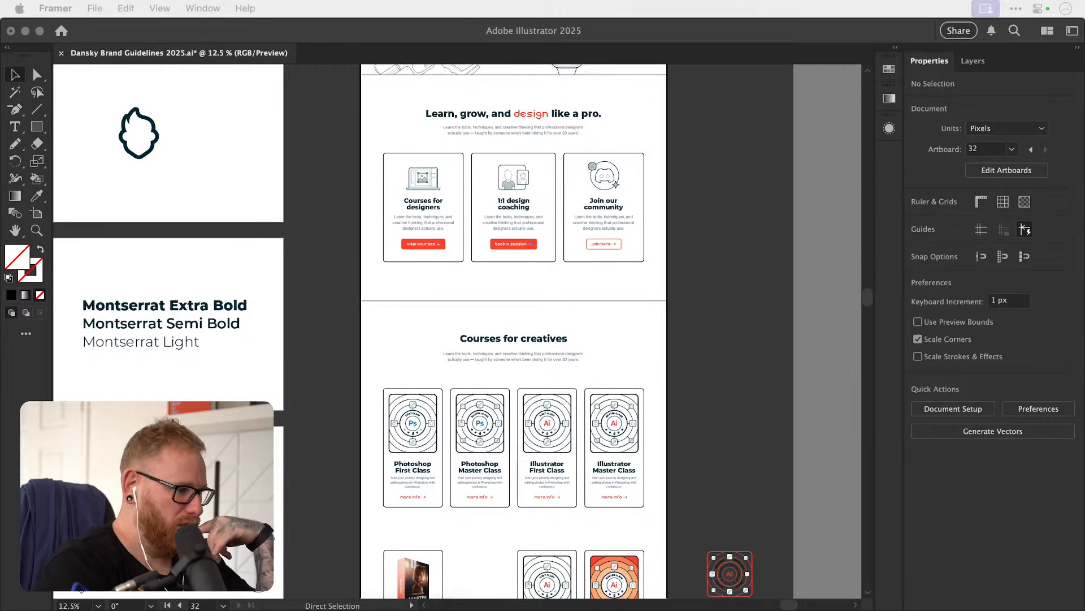
key("super+Tab")
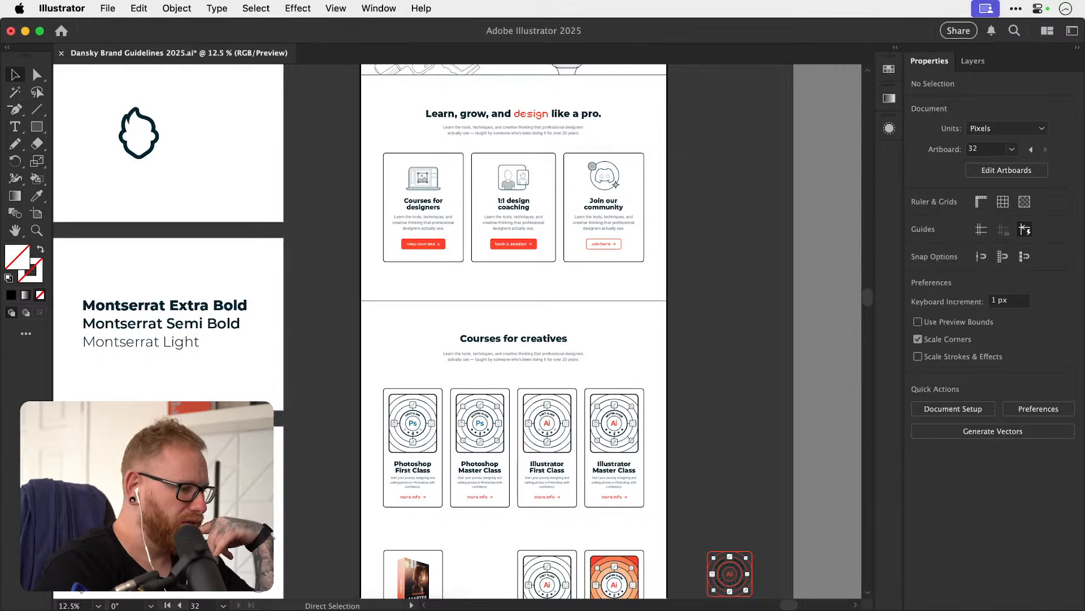
key("super+Tab")
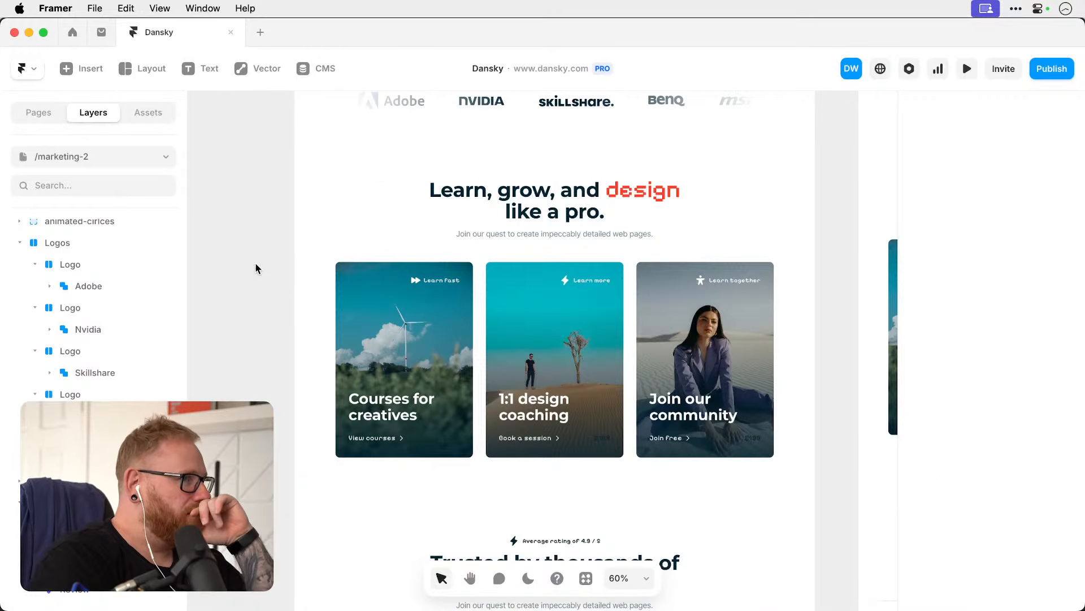
scroll(256, 264, "up", 10)
scroll(255, 267, "up", 2)
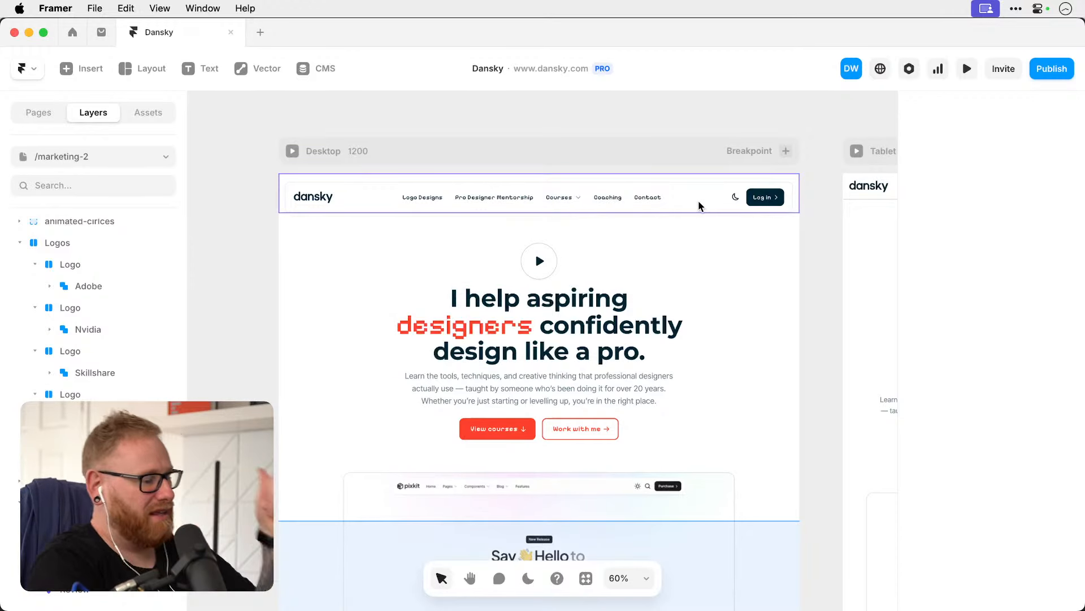
scroll(585, 176, "up", 5)
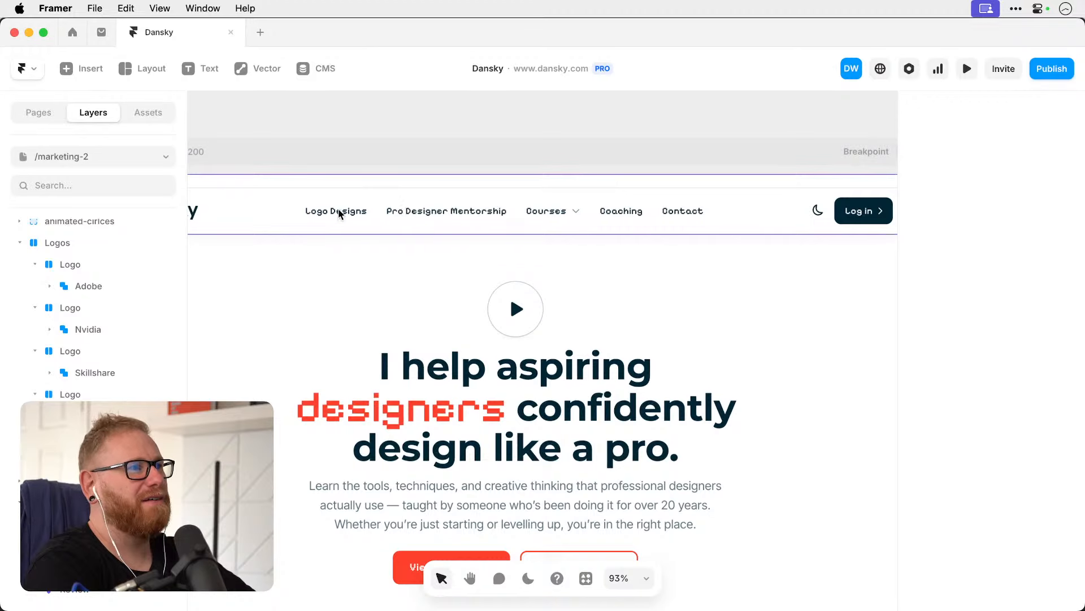
scroll(519, 212, "down", 3)
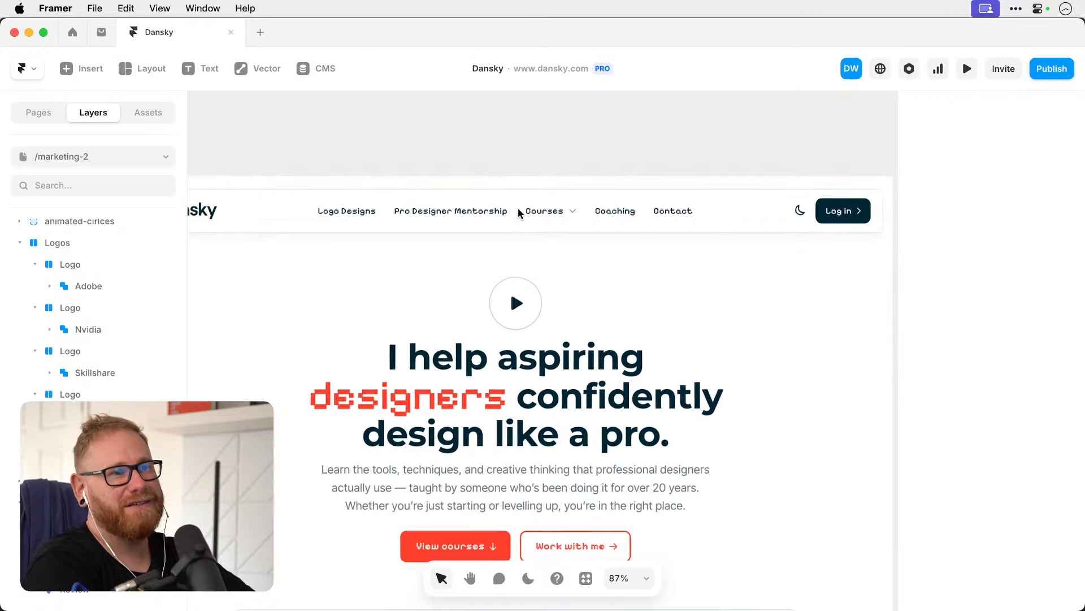
scroll(518, 208, "down", 3)
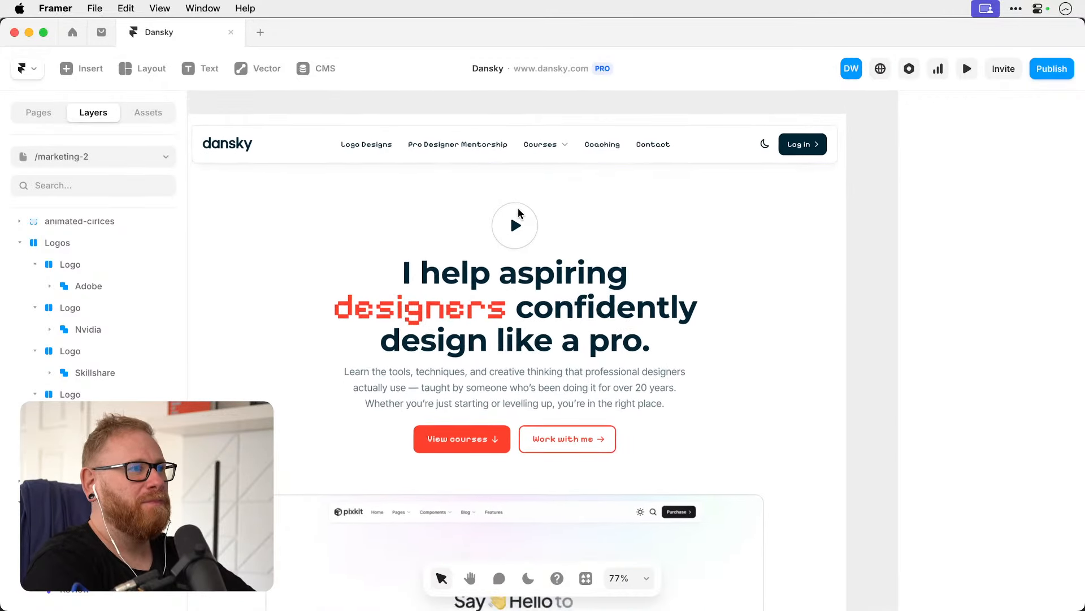
scroll(520, 243, "down", 1)
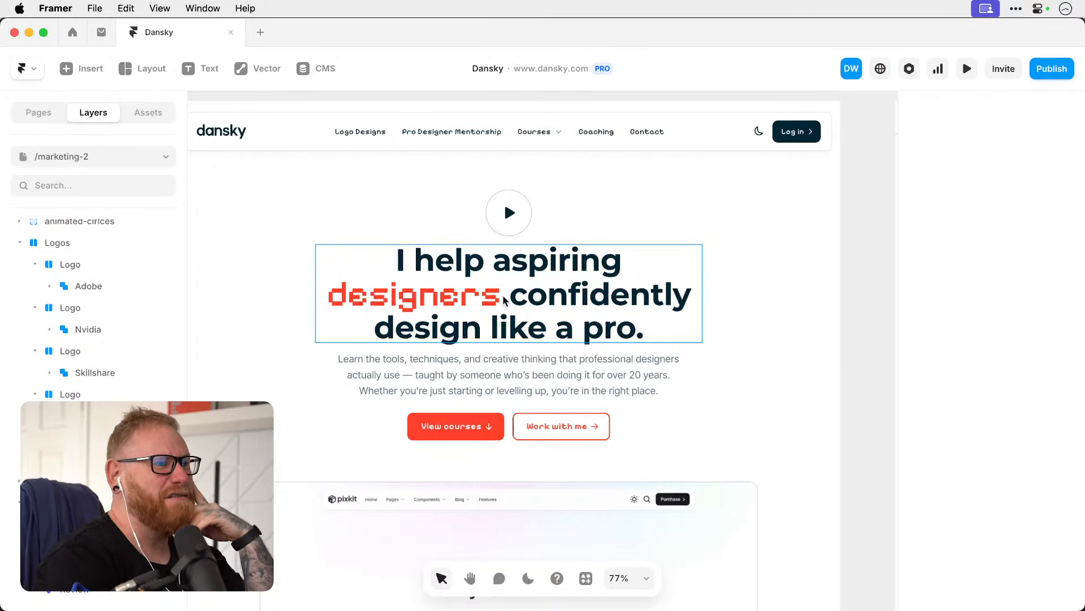
Review the hero preview image, the client logo strip and the three photo cards of the /marketing-2 page.
scroll(505, 300, "down", 5)
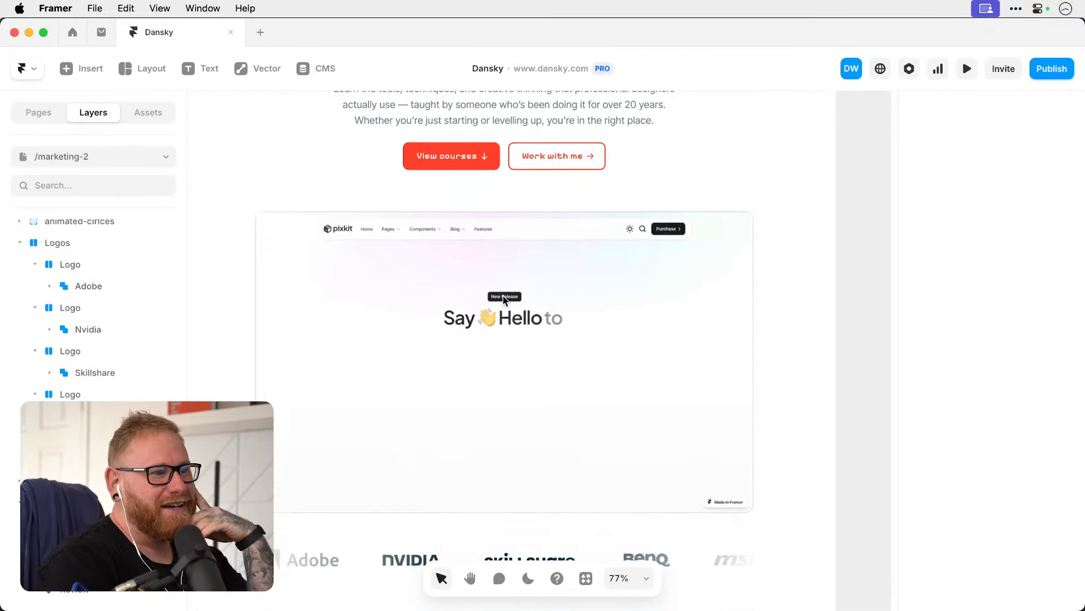
scroll(505, 299, "down", 1)
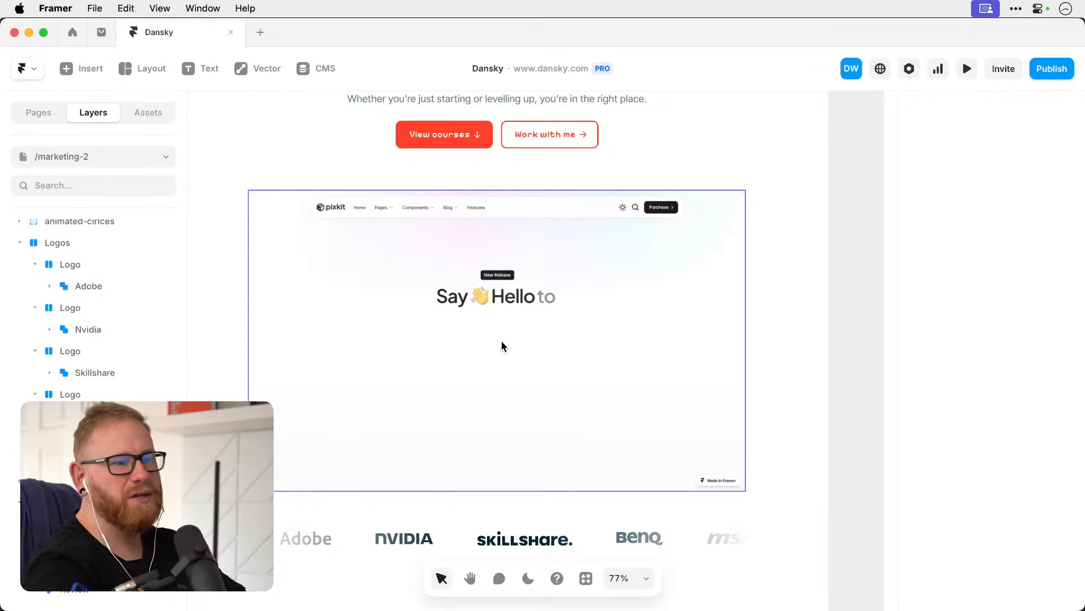
scroll(501, 341, "down", 5)
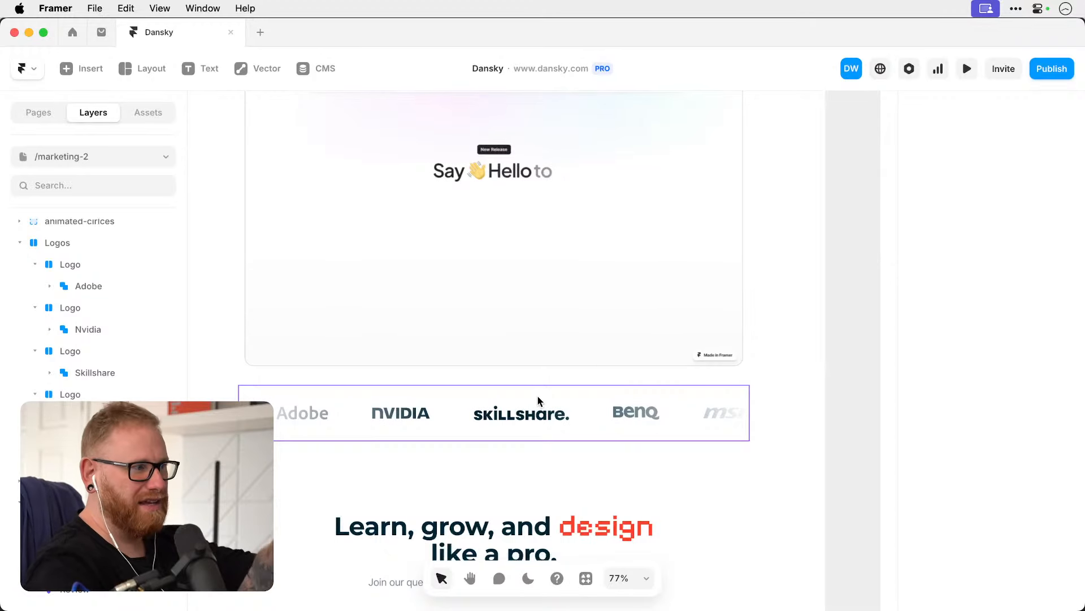
scroll(538, 401, "down", 8)
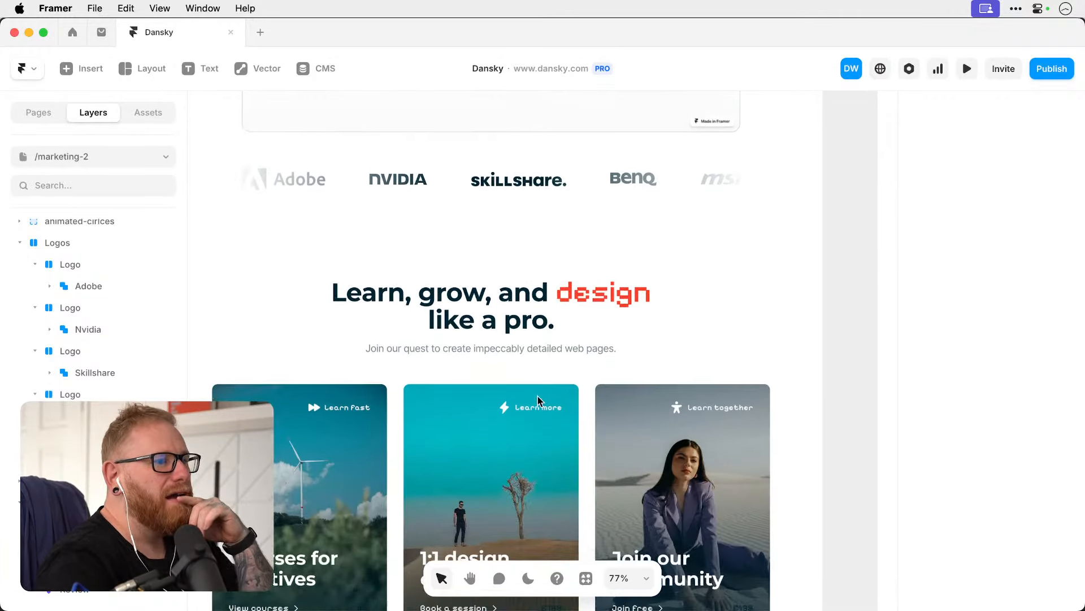
scroll(537, 401, "down", 4)
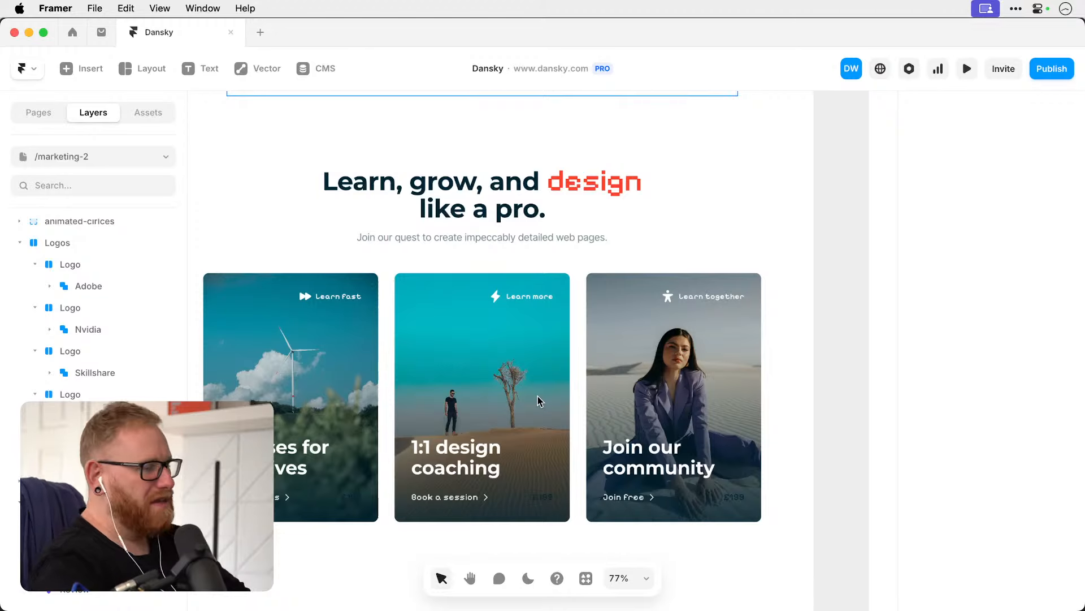
scroll(548, 347, "down", 1)
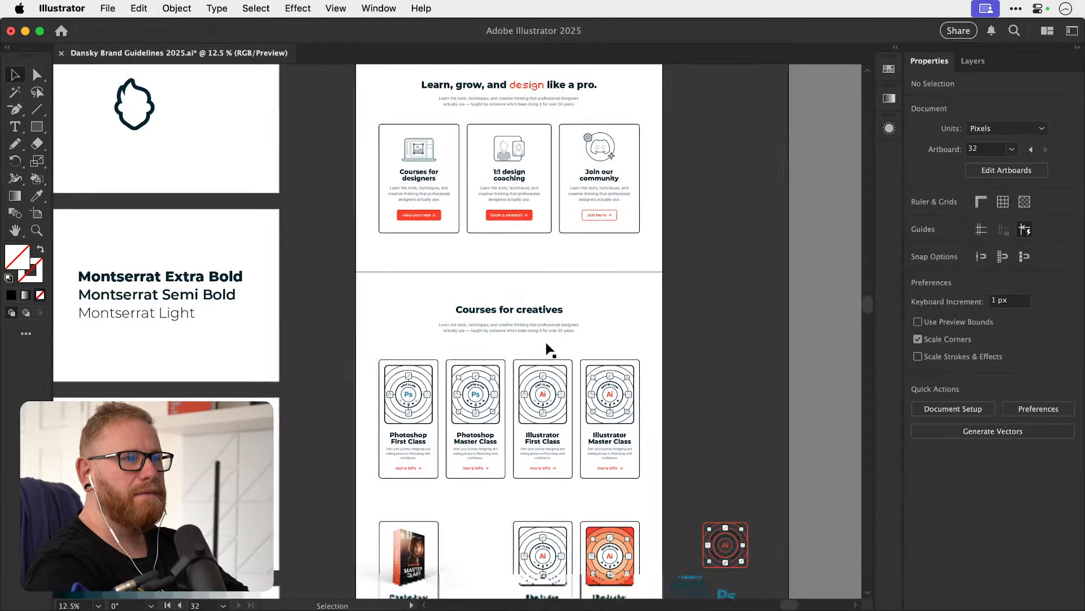
Return to Illustrator and examine the mockup's hero and its "Learn, grow, and design like a pro." cards up close.
scroll(547, 347, "up", 8)
key("z")
left_click_drag(505, 323, 575, 337)
key("v")
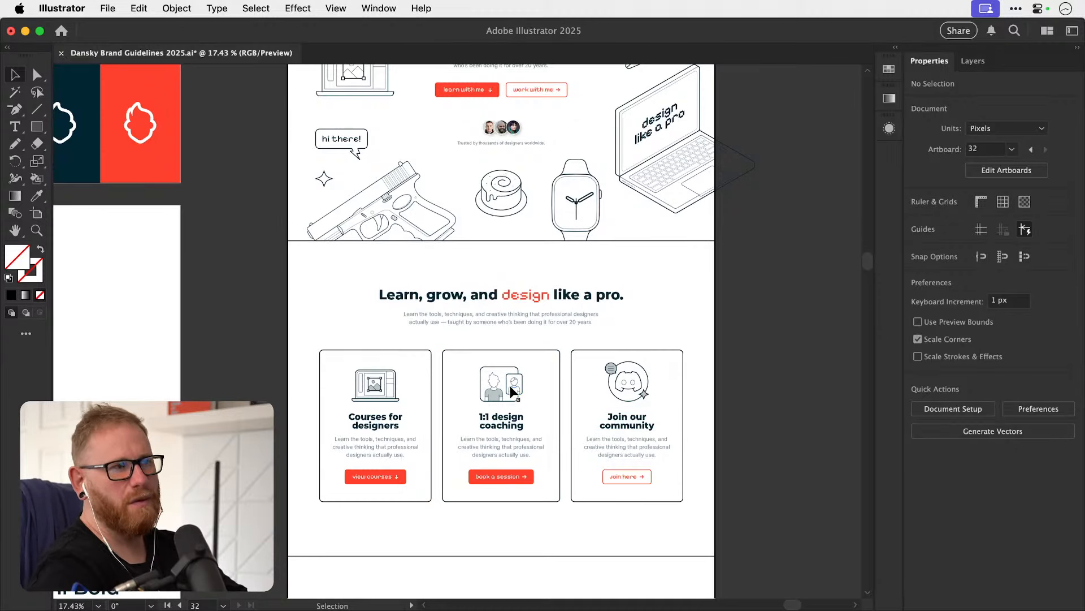
scroll(511, 391, "up", 5)
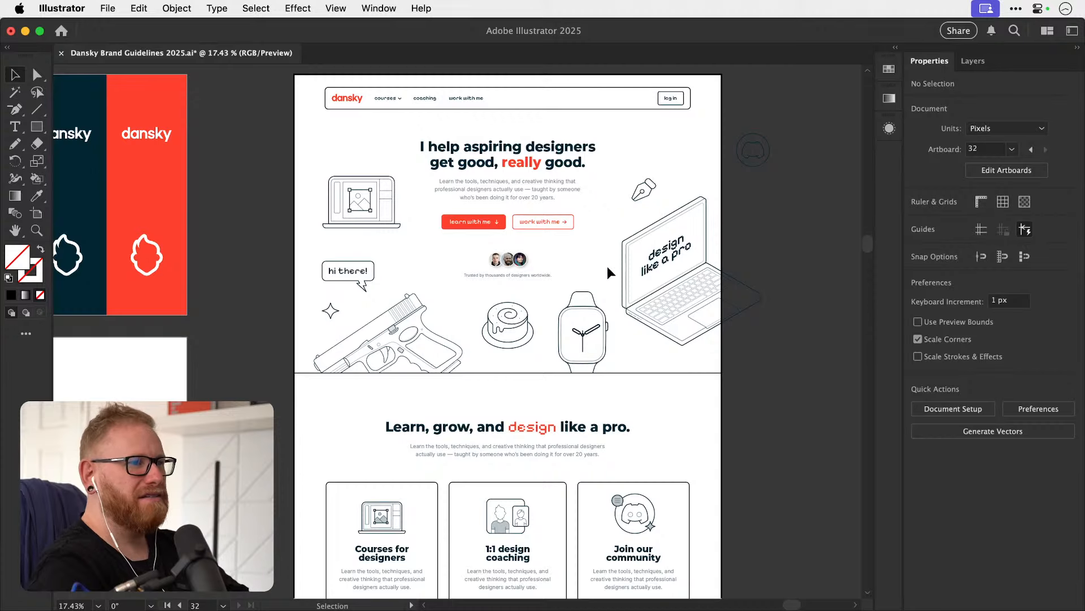
Switch to Framer and compare its hero, logo strip and photo card section with the Illustrator mockup.
key("super+Tab")
scroll(545, 369, "up", 12)
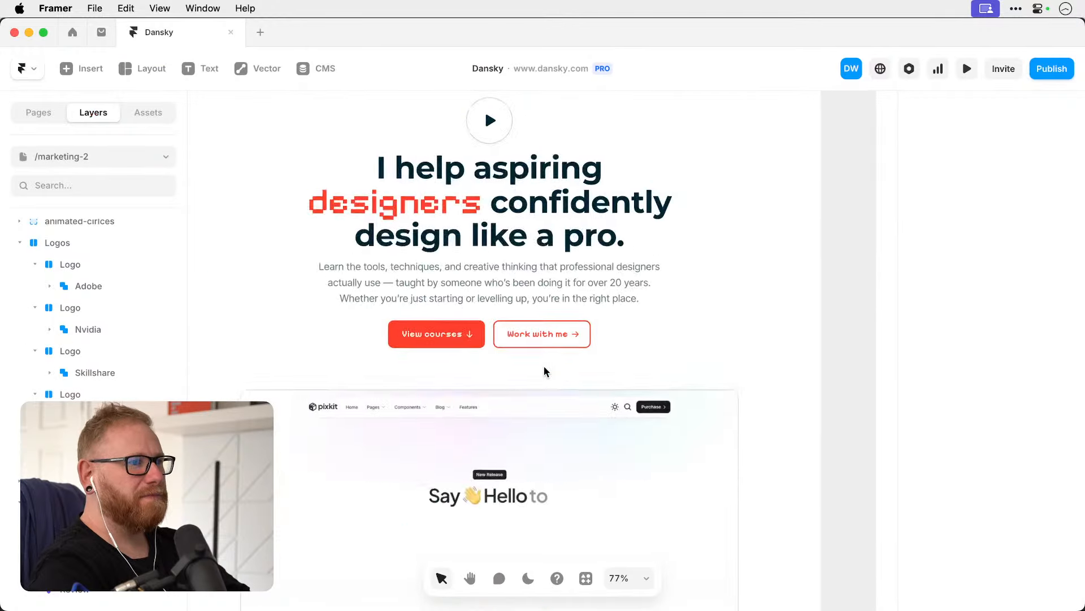
scroll(546, 370, "down", 6)
scroll(558, 379, "down", 12)
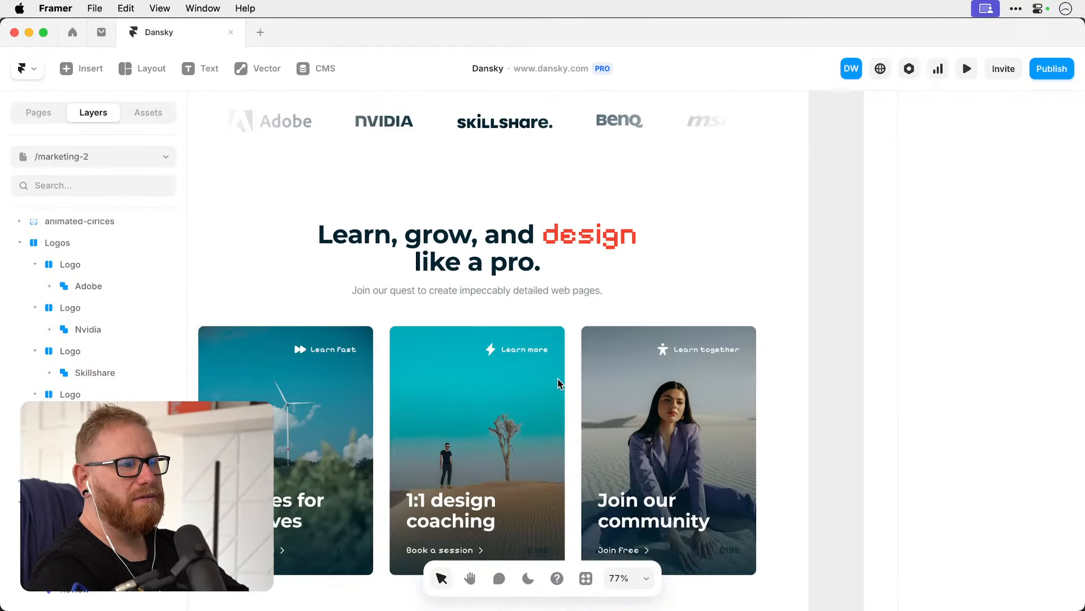
scroll(558, 384, "down", 1)
scroll(557, 383, "left", 1)
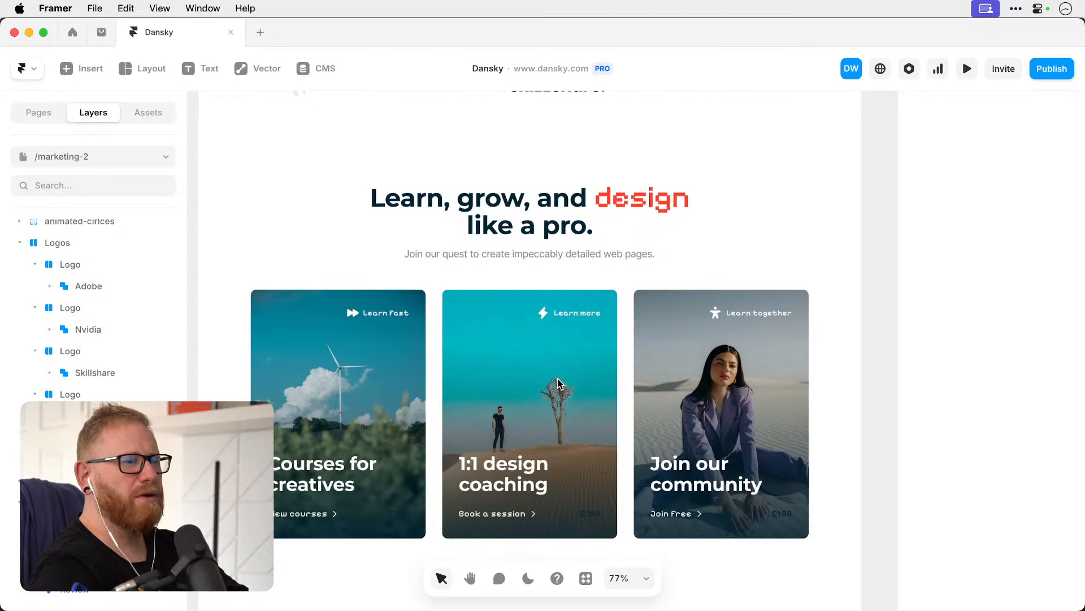
scroll(557, 384, "down", 2)
scroll(557, 384, "left", 1)
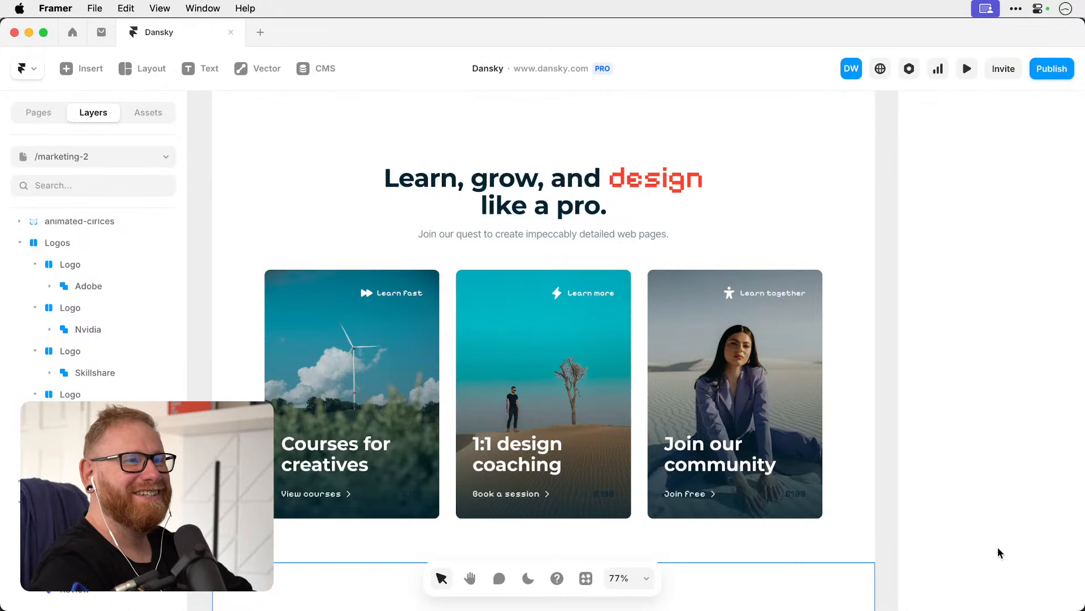
Inspect the heading wrapper above the photo cards, deselect it, and look over the cards and hero again.
left_click(806, 198)
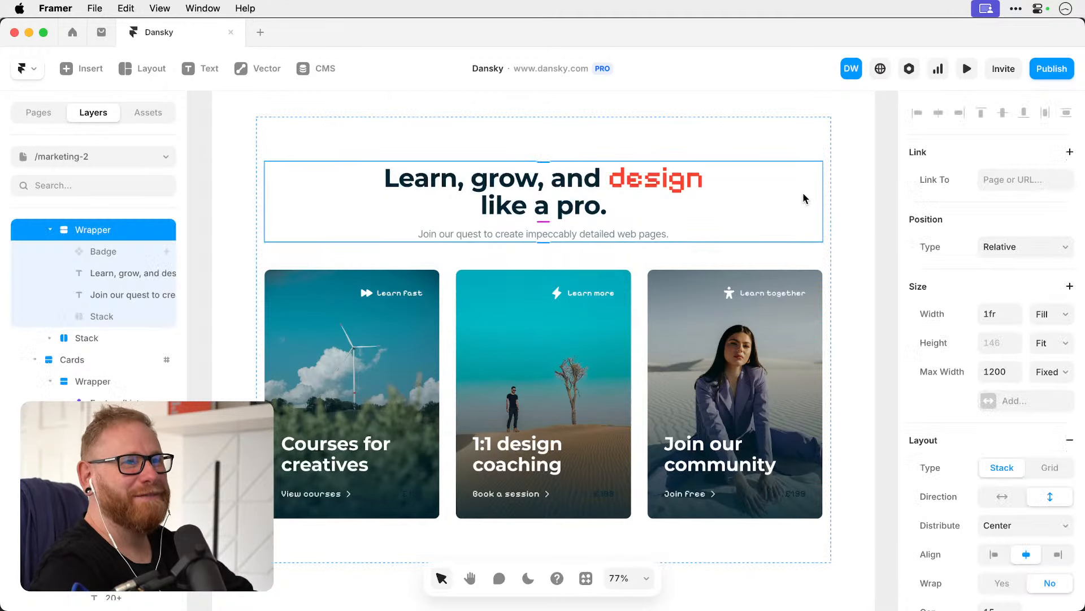
left_click(891, 238)
scroll(800, 237, "down", 2)
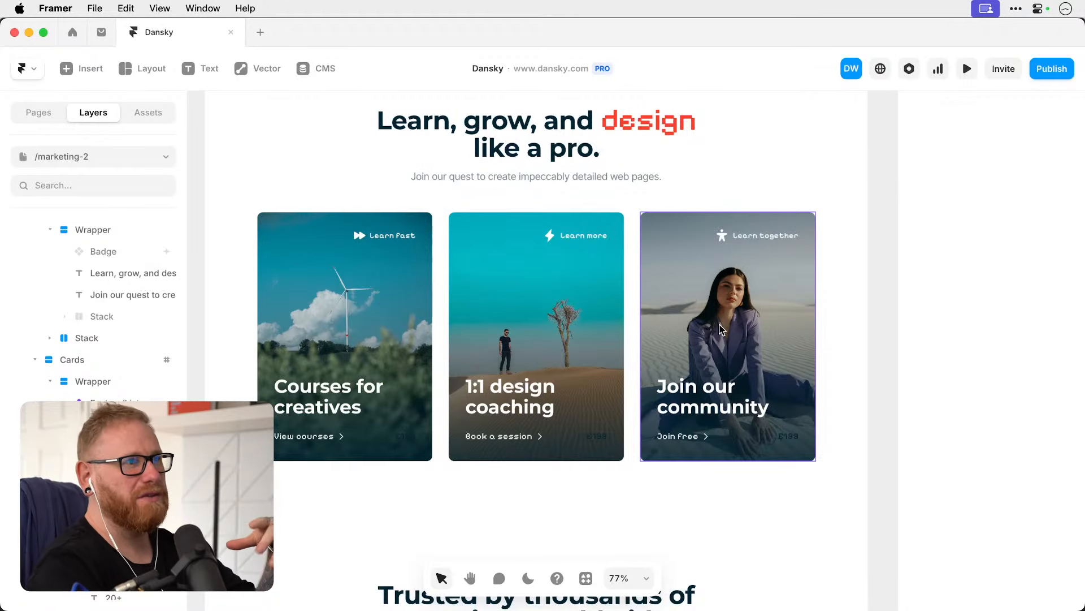
scroll(720, 329, "up", 15)
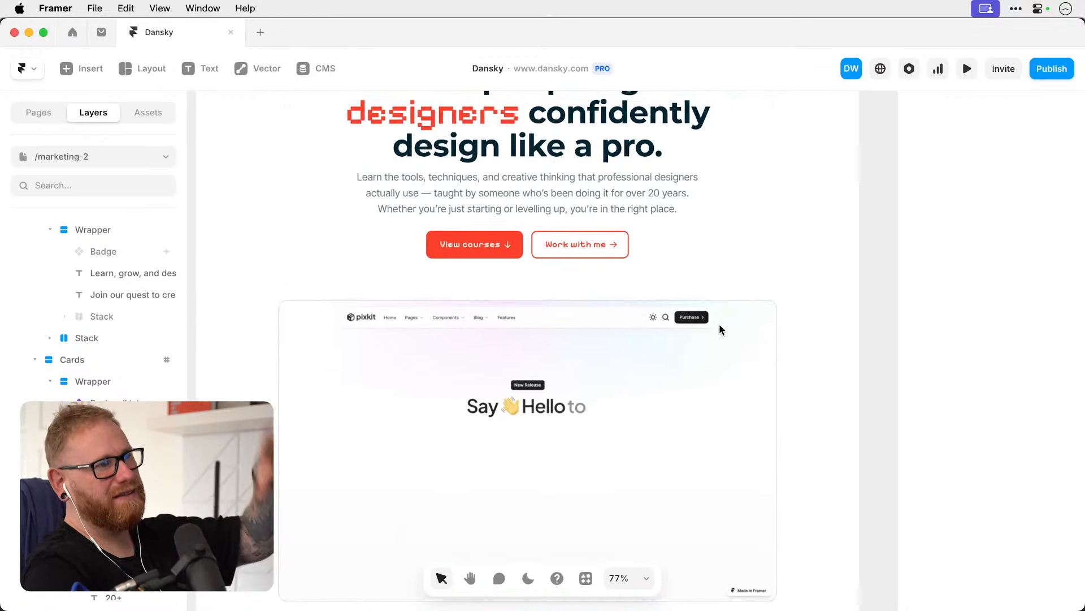
Open the Menu component inside the page header and hide its Pro Designer Mentorship and Contact items.
scroll(719, 329, "up", 5)
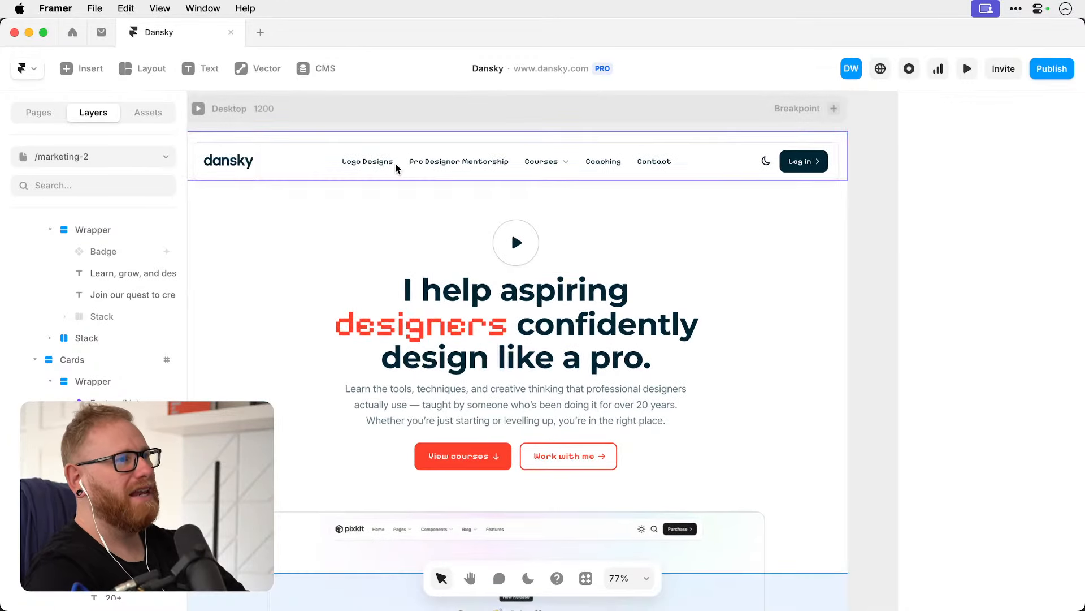
left_click(365, 164)
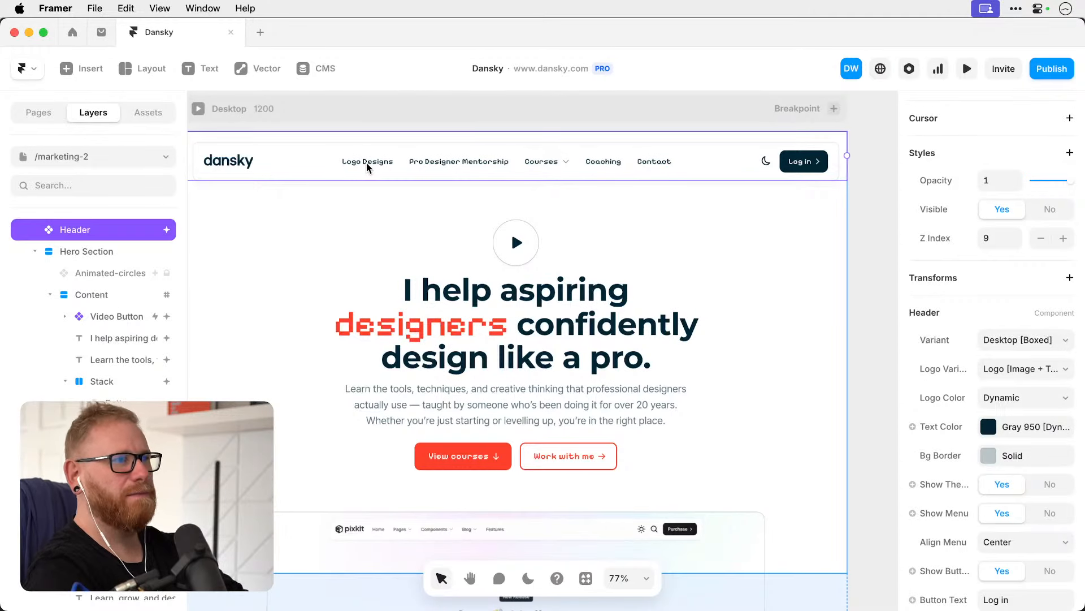
double_click(479, 164)
double_click(411, 169)
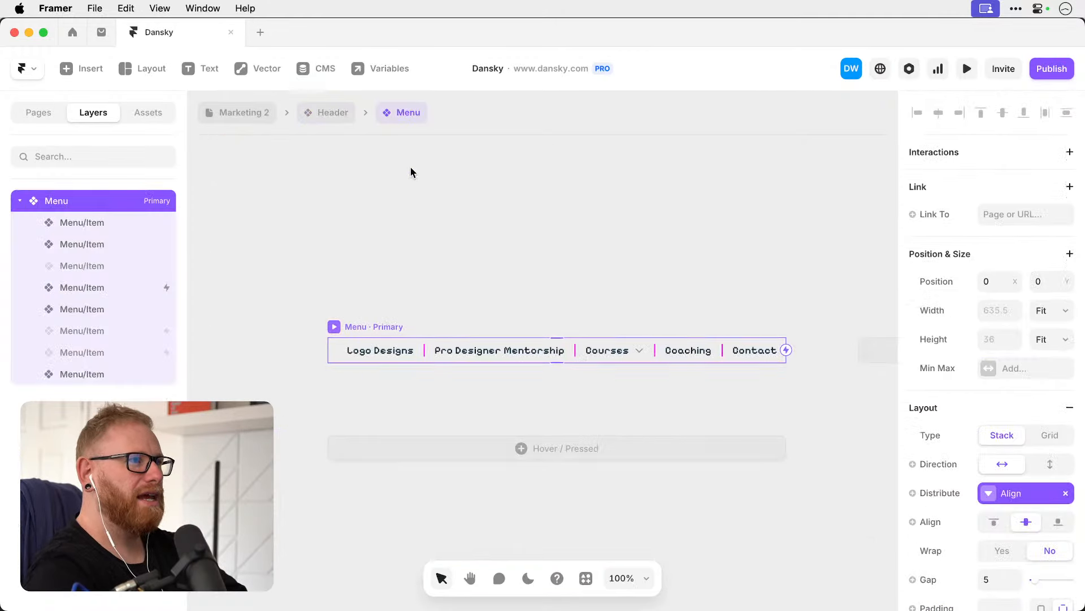
left_click(512, 357)
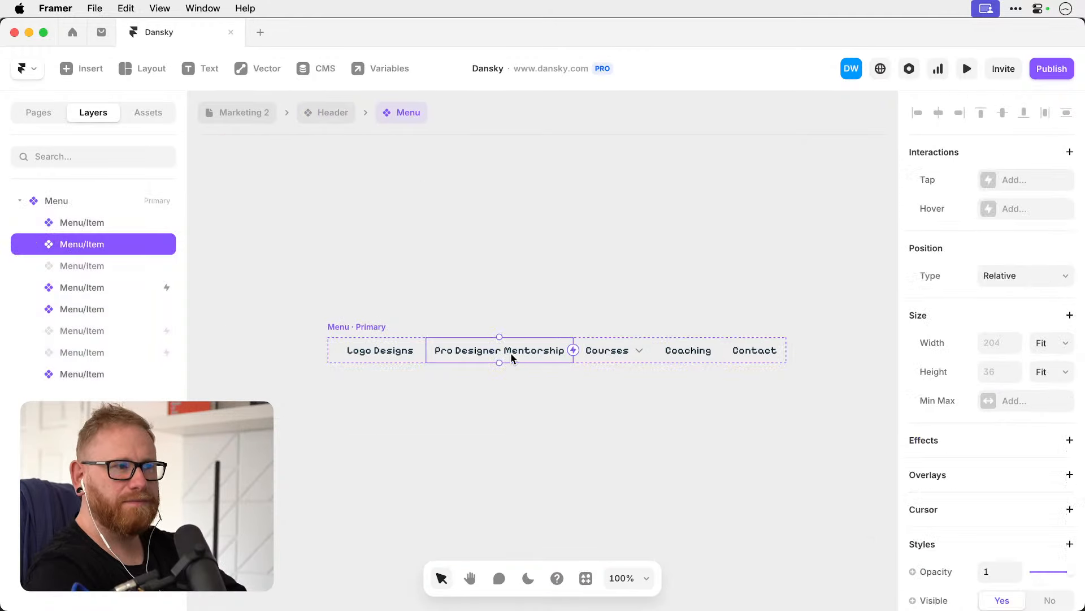
key("super+shift+h")
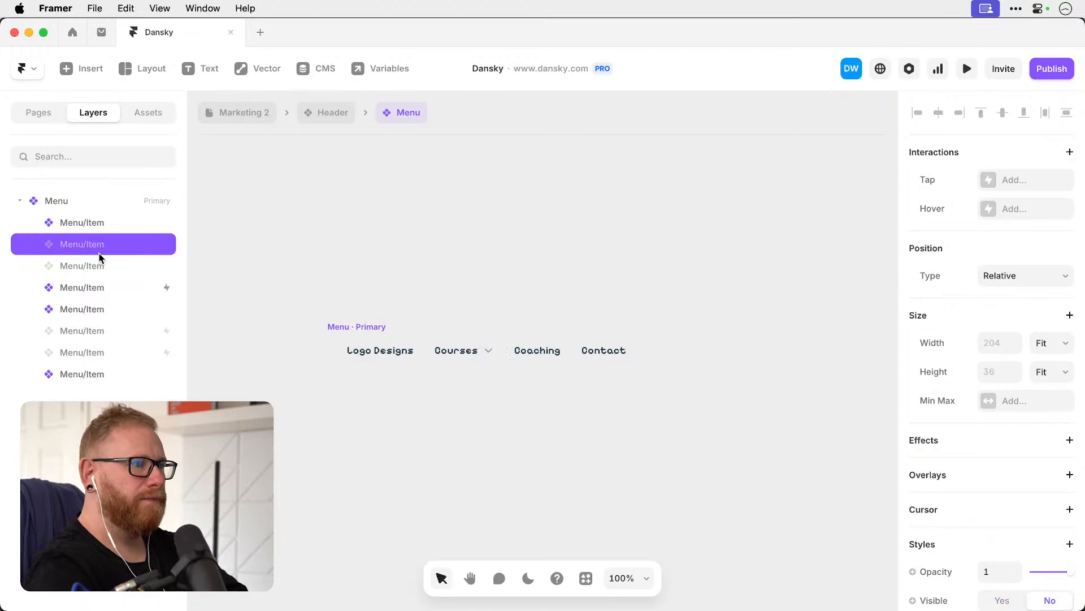
left_click(599, 351)
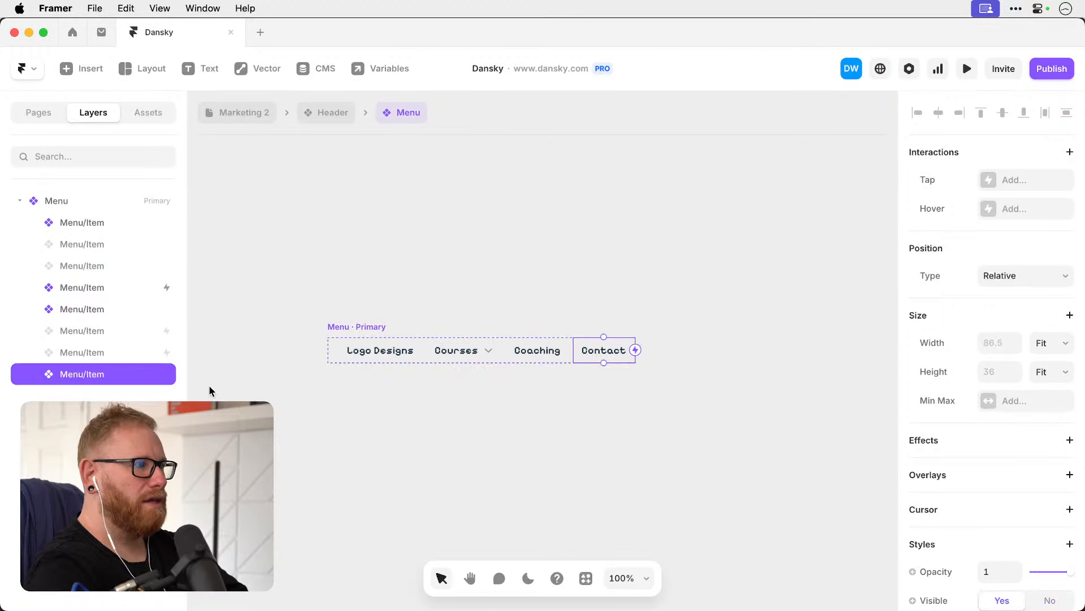
key("super+shift+h")
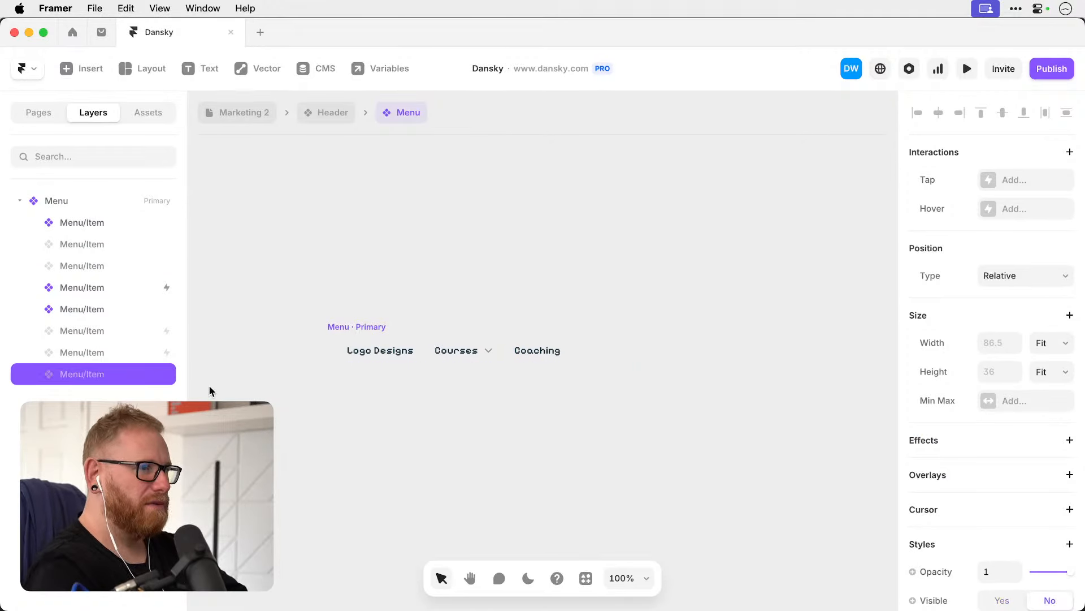
Move the Logo Designs menu item after Coaching and set its name to "Work with me".
left_click(85, 224)
left_click_drag(79, 226, 89, 322)
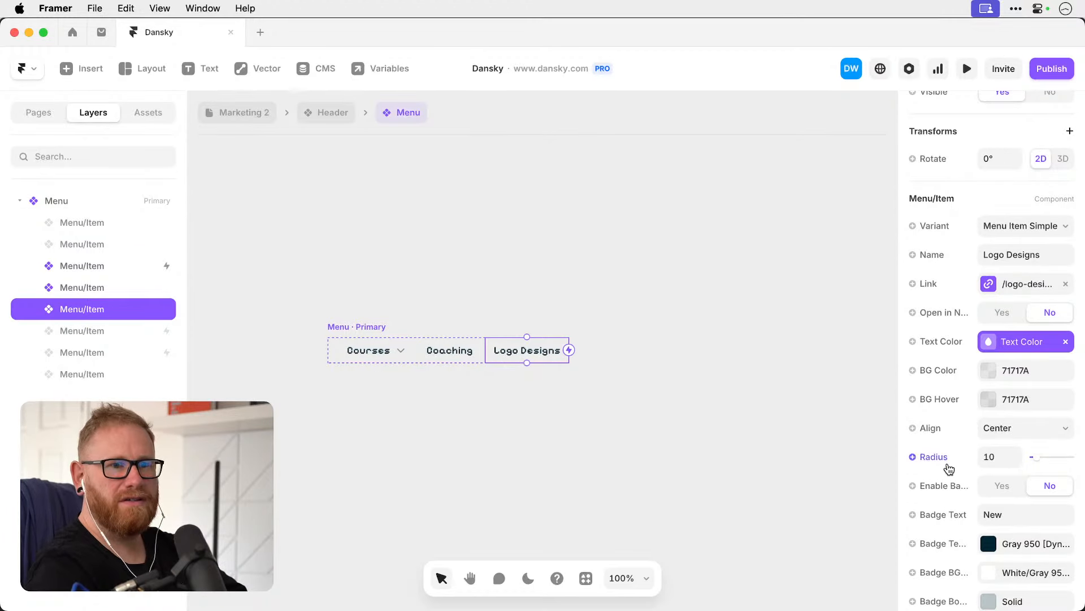
left_click(1019, 262)
type("Wor")
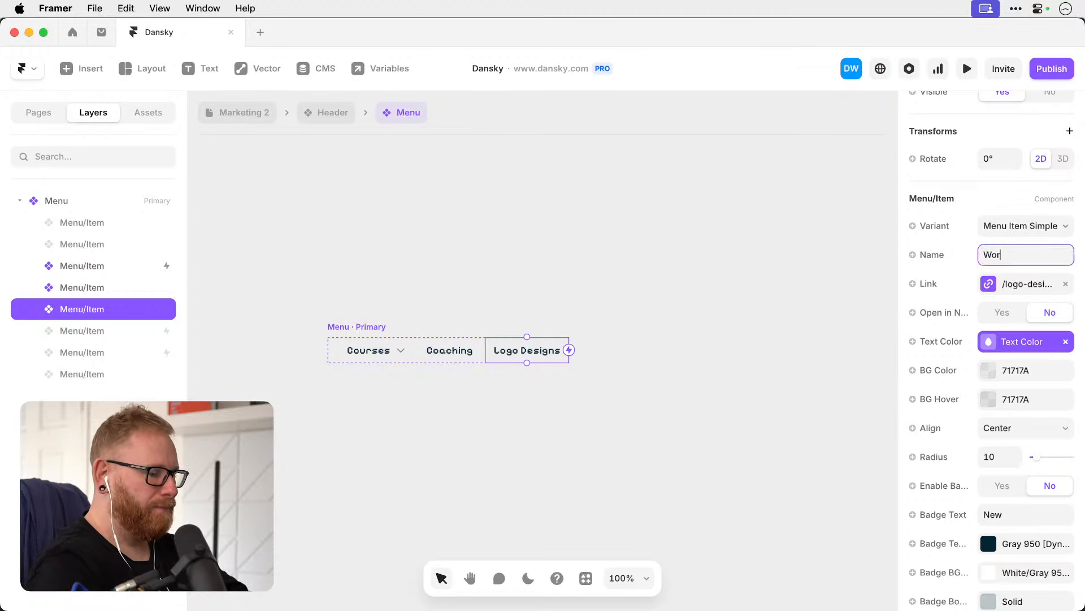
type("k with me")
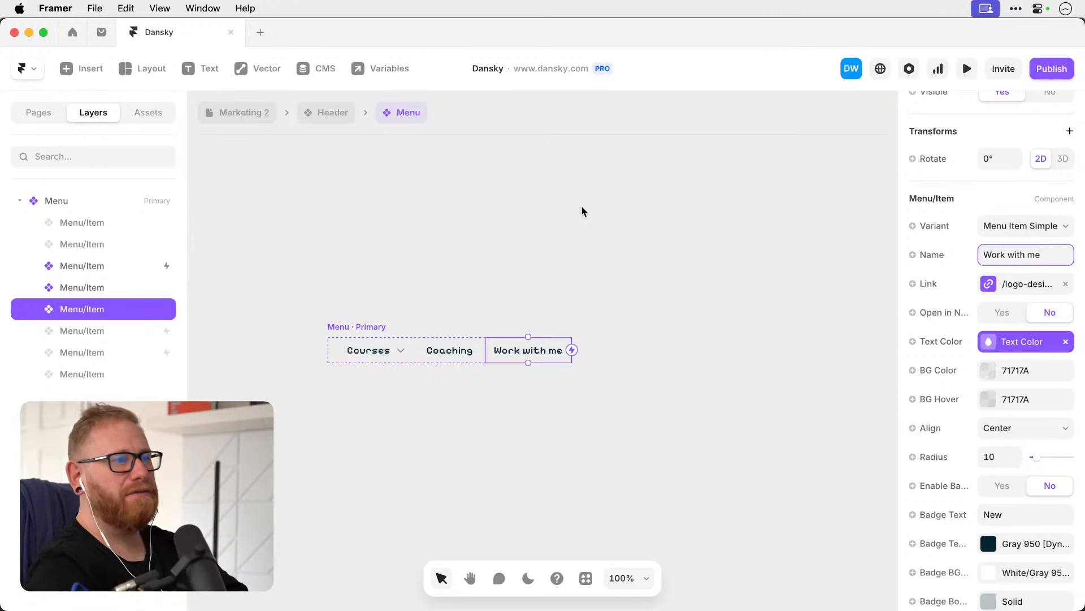
Return to the Marketing 2 page, deselect the header, and review it and the hero across the desktop, tablet and phone layouts.
left_click(249, 113)
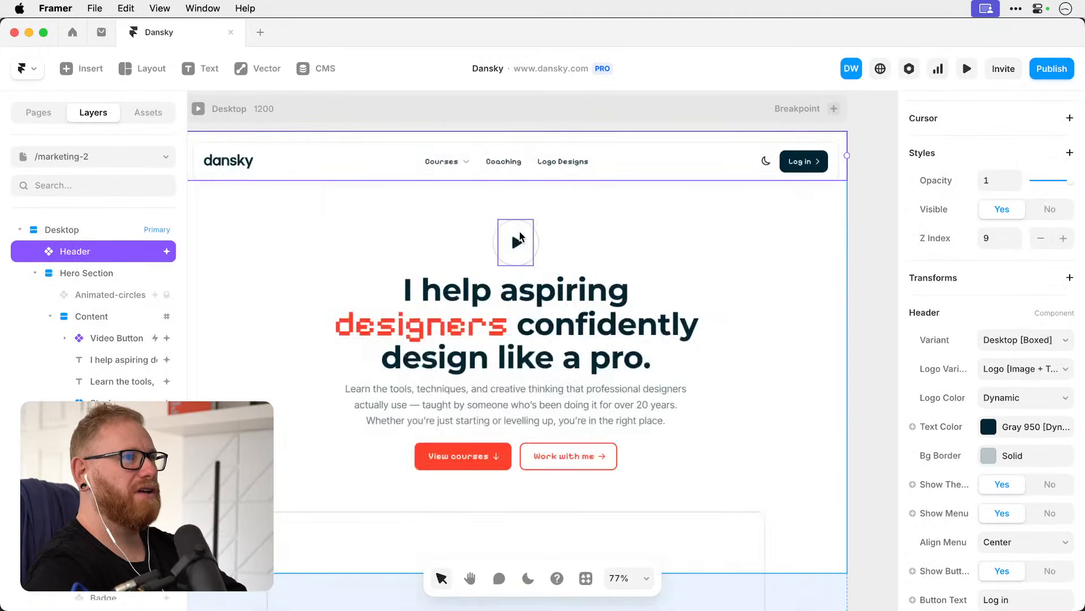
scroll(597, 286, "up", 1)
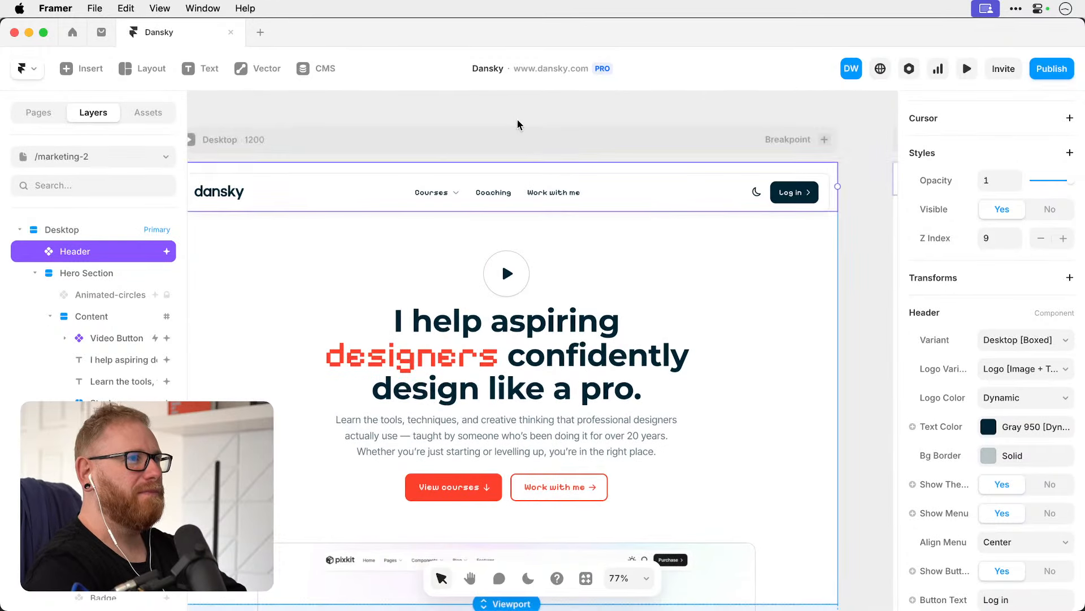
left_click(518, 125)
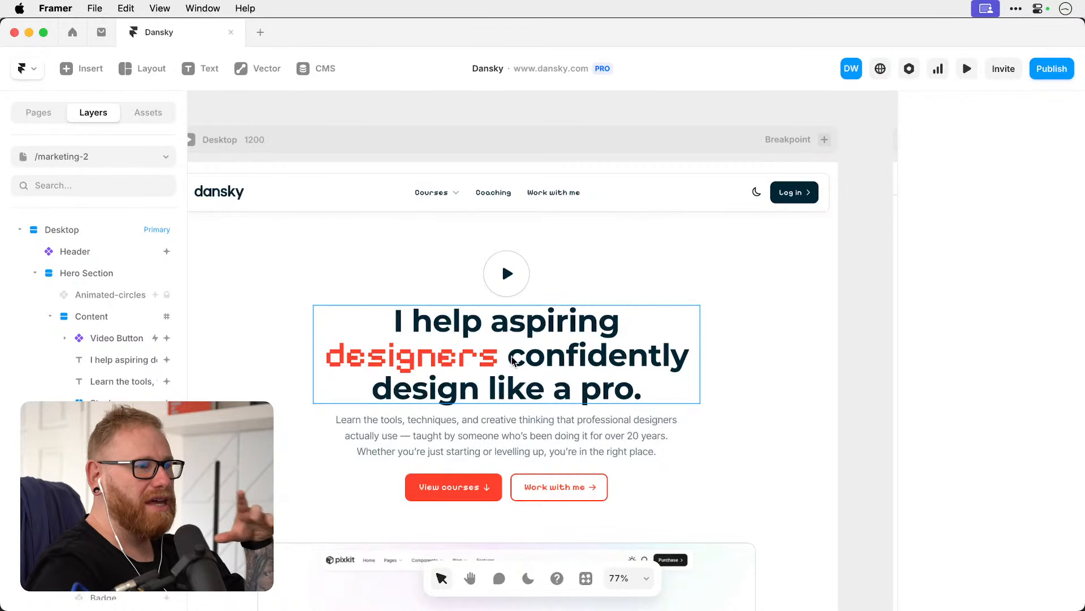
scroll(512, 360, "down", 5)
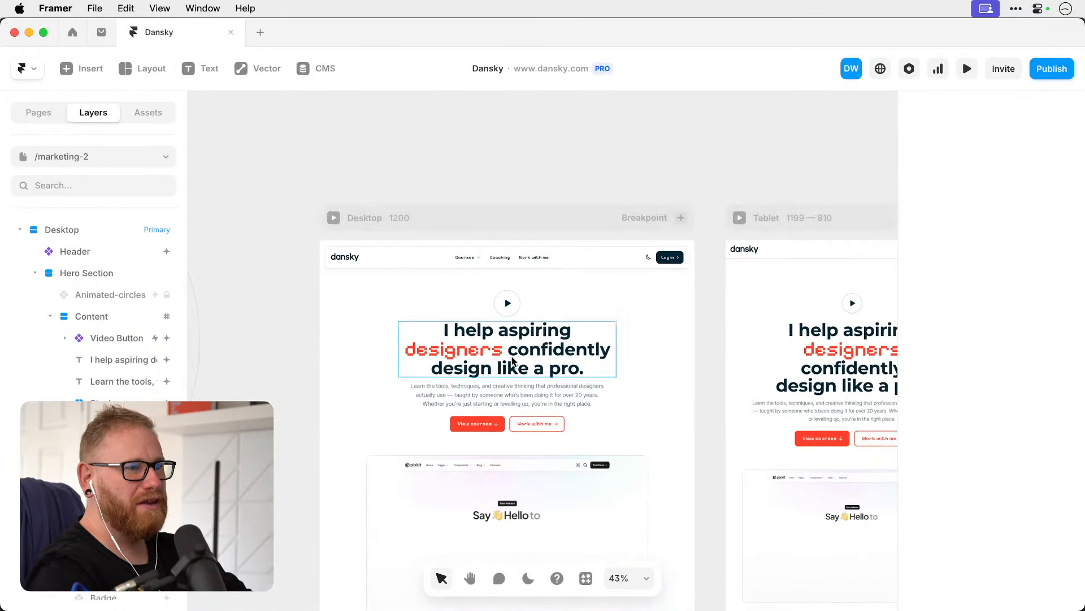
scroll(512, 360, "down", 2)
scroll(513, 361, "down", 4)
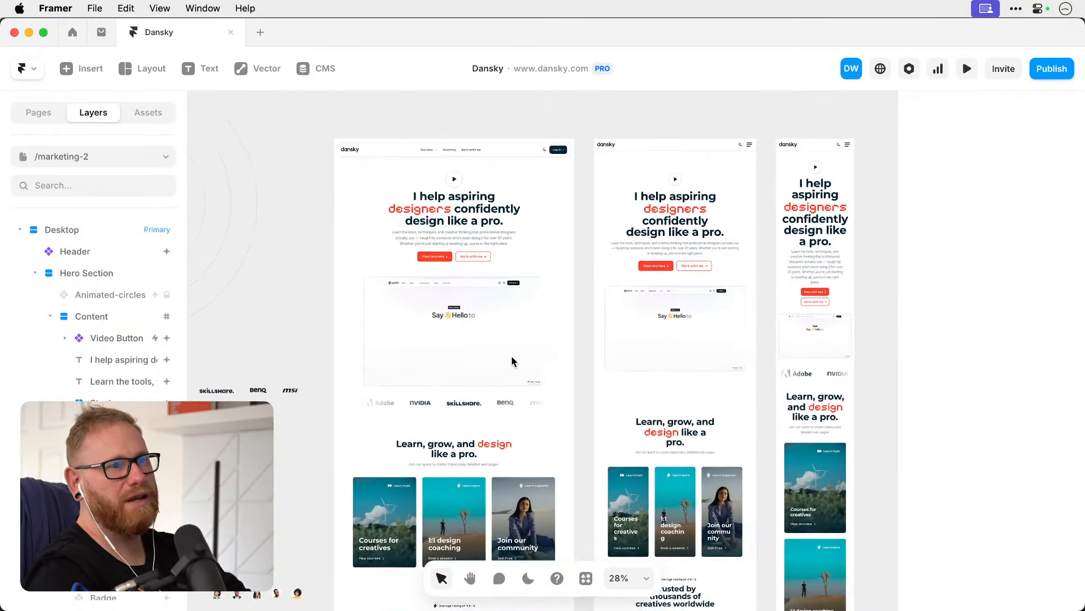
scroll(512, 361, "right", 2)
scroll(512, 361, "up", 1)
scroll(512, 361, "left", 1)
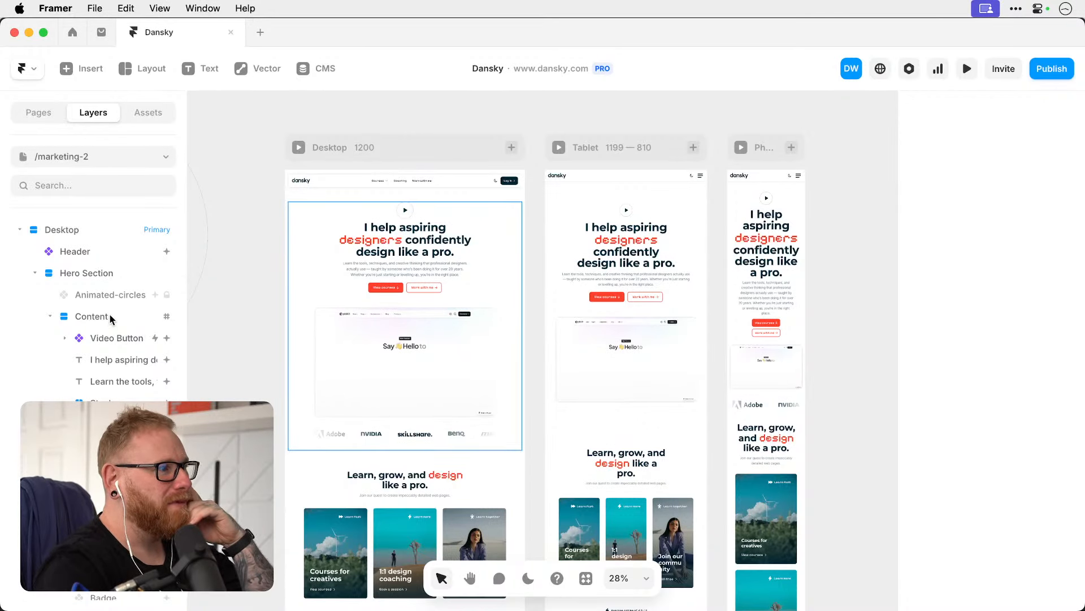
Open the /original page in the /homepages folder and examine its blog, industry leader, statistics and hero sections.
left_click(45, 115)
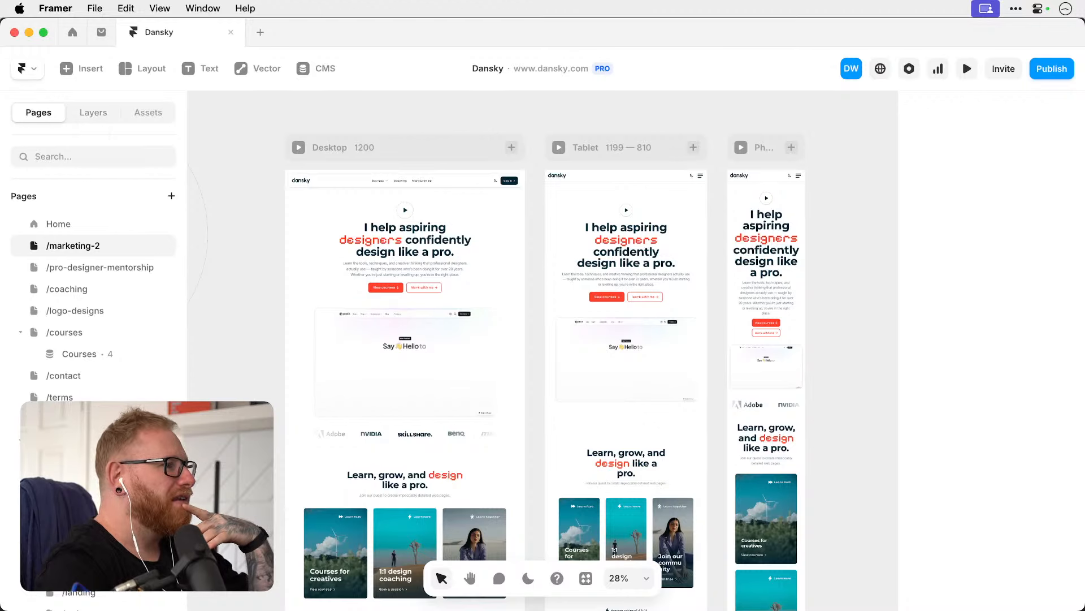
scroll(97, 328, "down", 3)
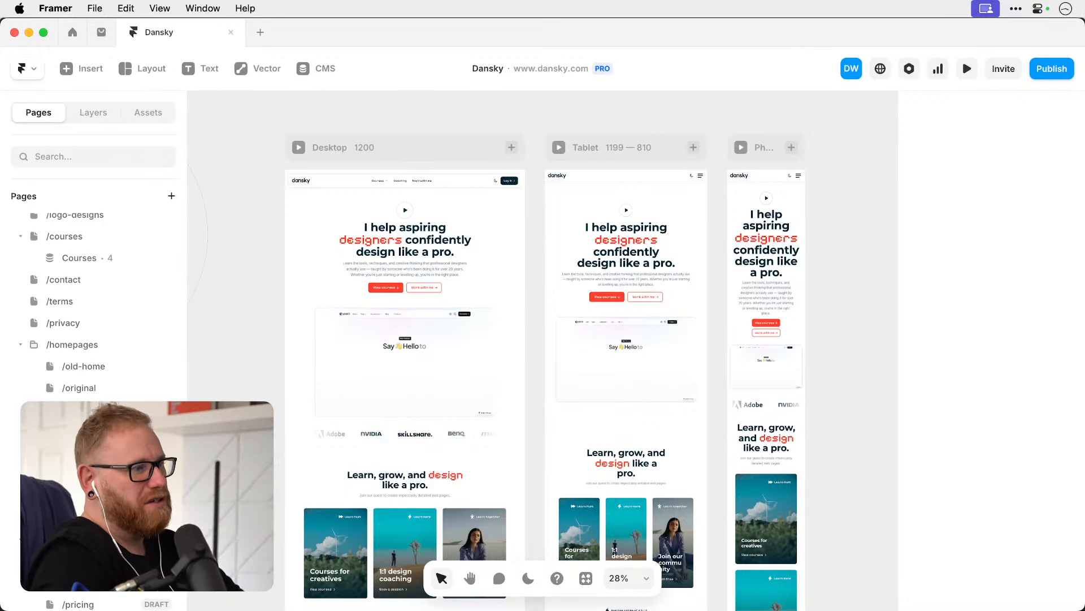
left_click(73, 390)
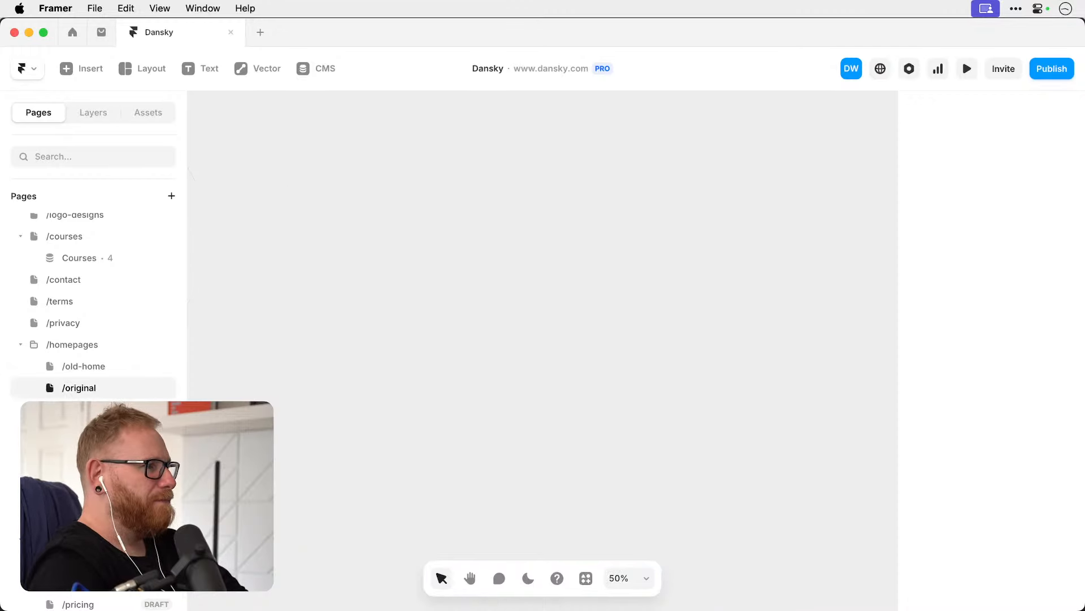
scroll(300, 374, "up", 15)
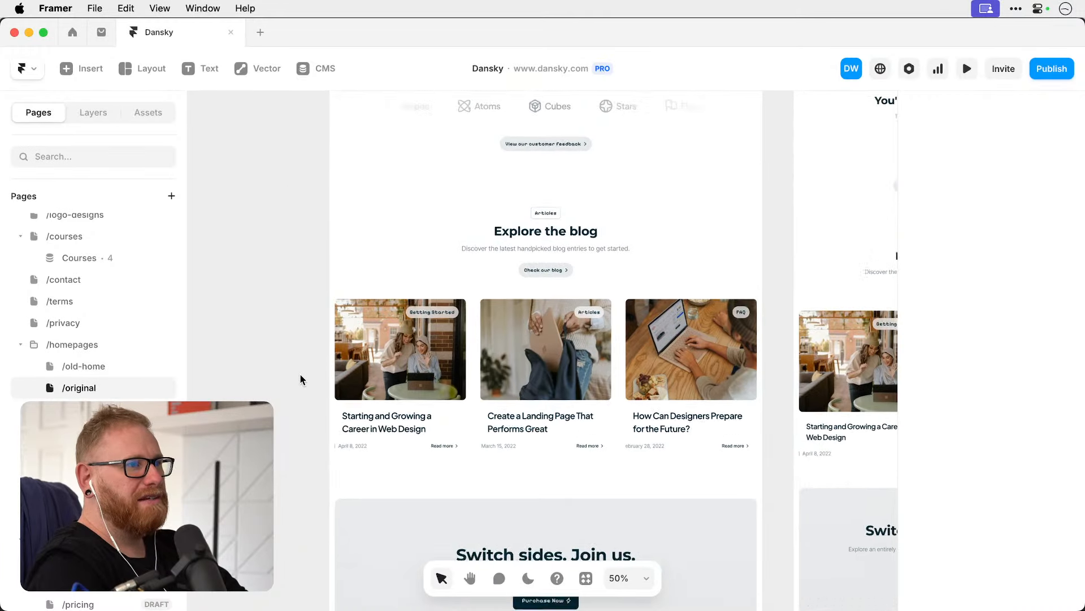
scroll(300, 375, "up", 15)
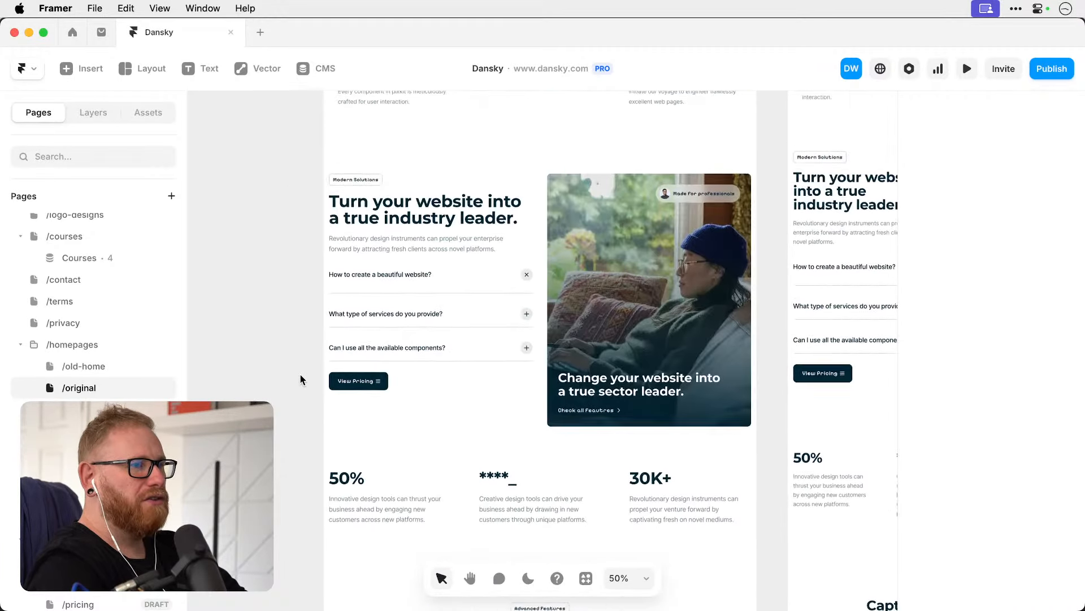
scroll(300, 374, "up", 3)
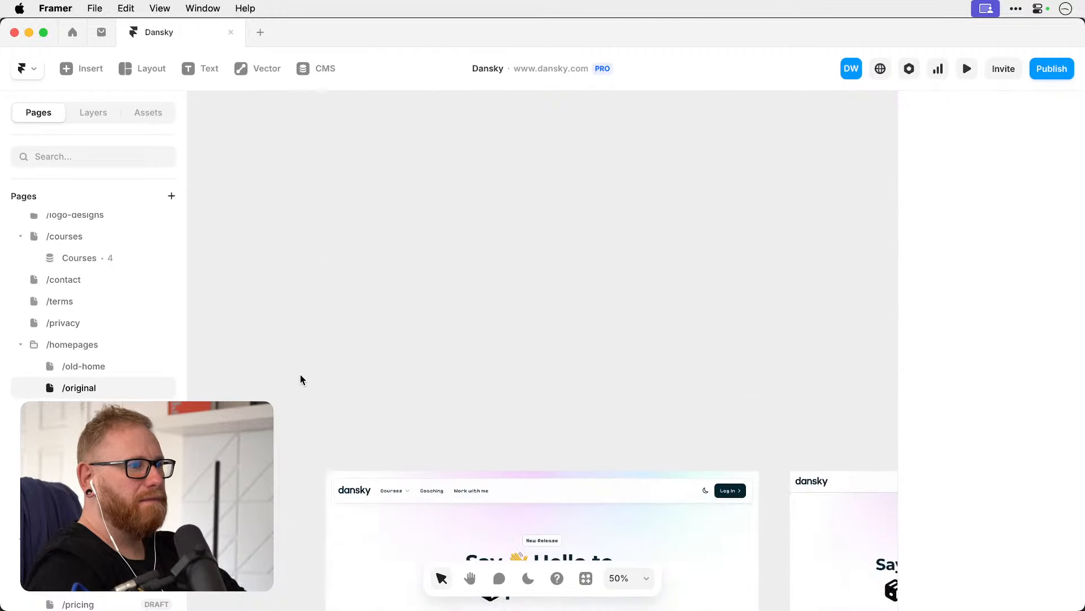
scroll(300, 375, "down", 10)
scroll(413, 427, "down", 5)
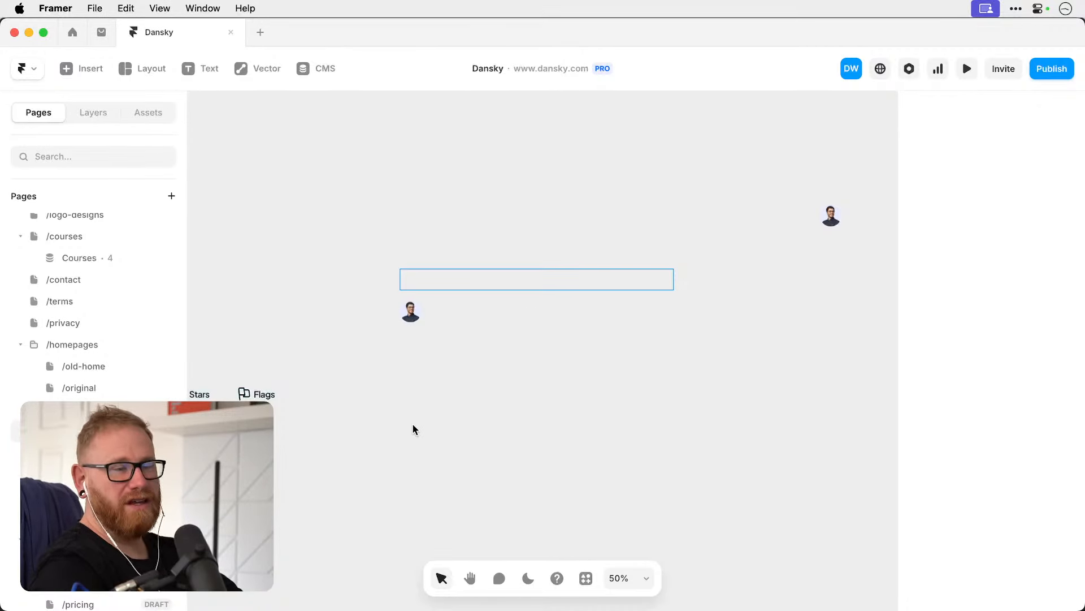
Examine the "A Comprehensive Set for Building Spectacular Pages" hero and the sections below it across the template homepage's breakpoints.
scroll(457, 341, "down", 8)
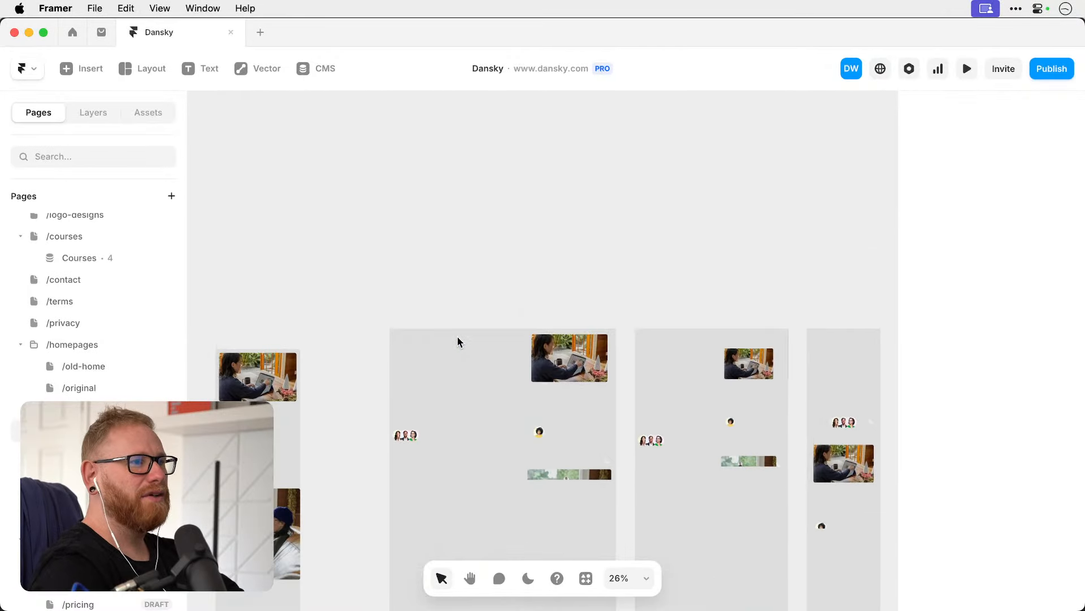
scroll(459, 355, "up", 2)
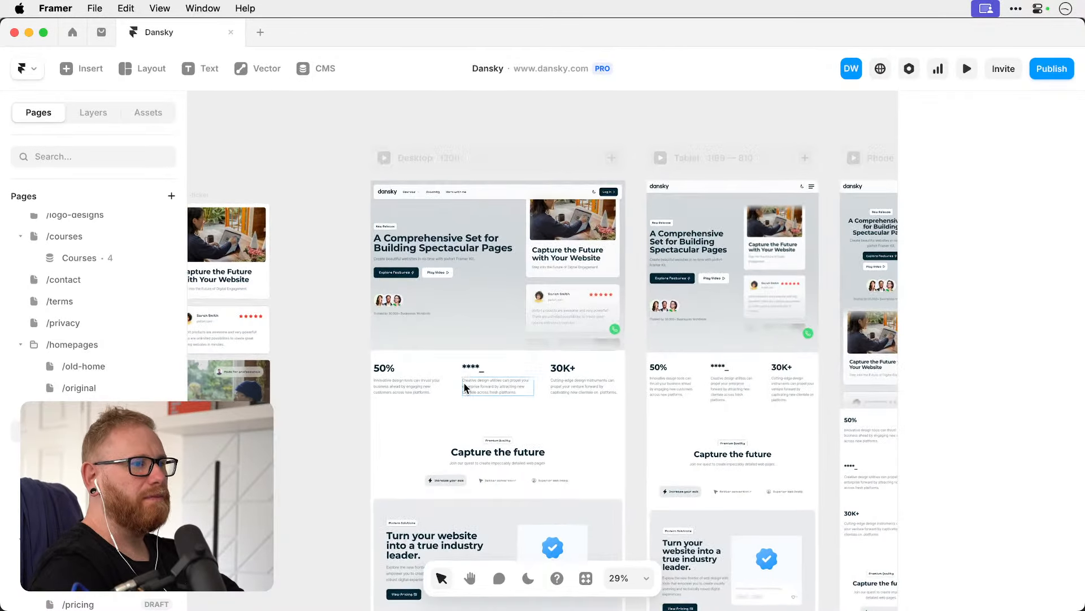
scroll(461, 374, "down", 3)
scroll(464, 383, "up", 3)
scroll(464, 382, "right", 3)
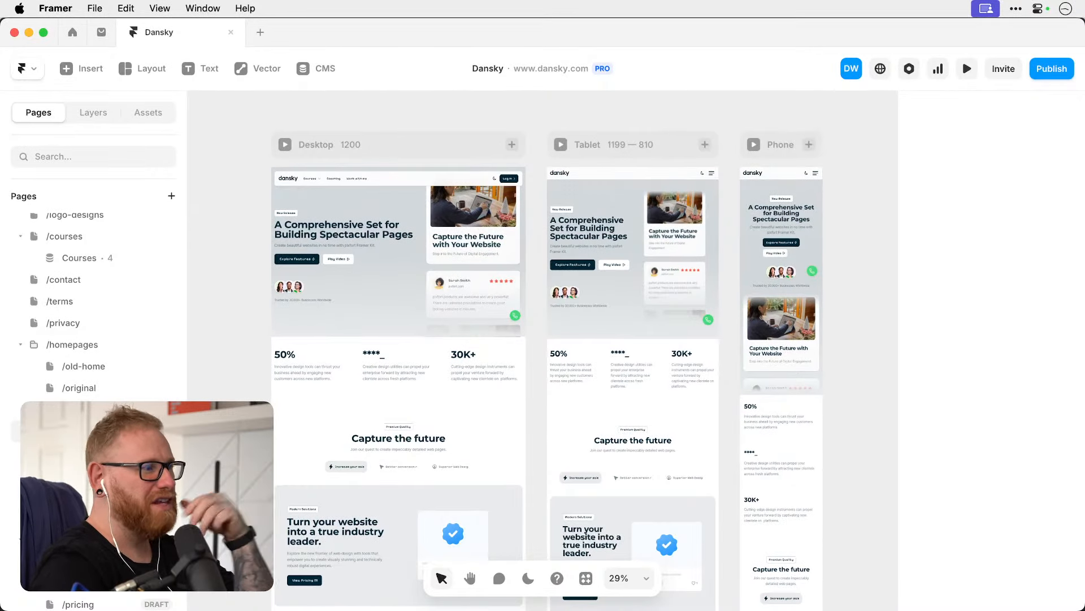
Open the template homepage with the "Embrace the modern design transition" cards and examine its sections down to the blog.
left_click(91, 452)
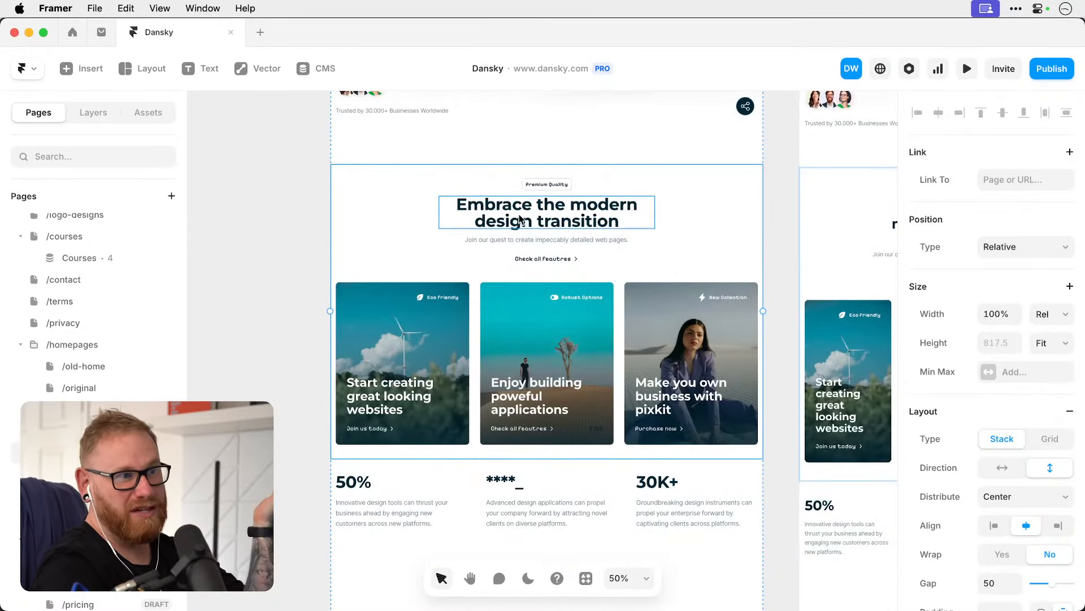
scroll(519, 219, "down", 5)
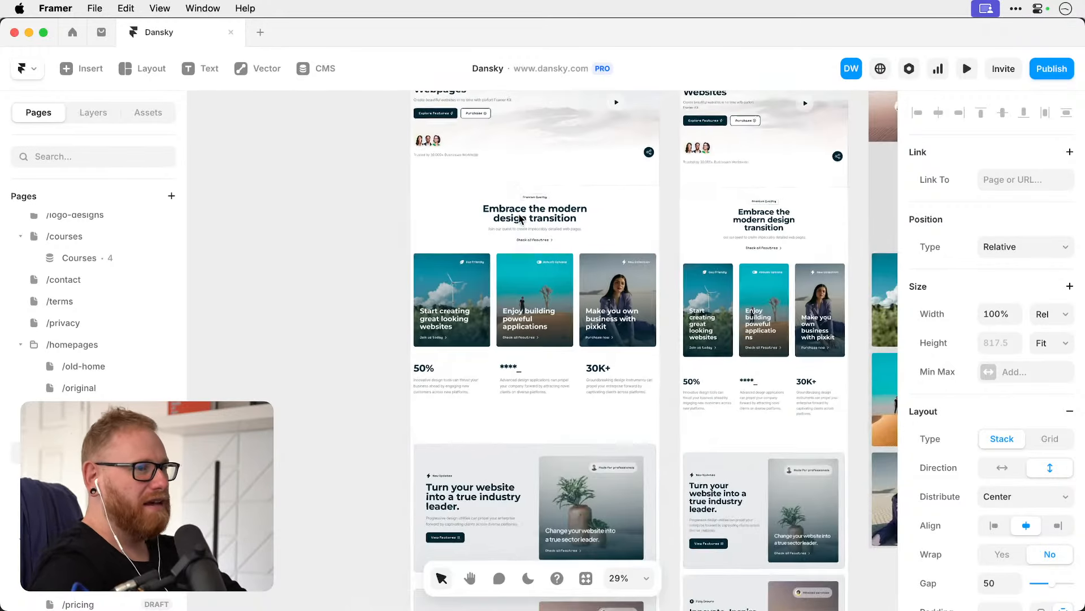
scroll(520, 219, "up", 3)
scroll(519, 219, "right", 3)
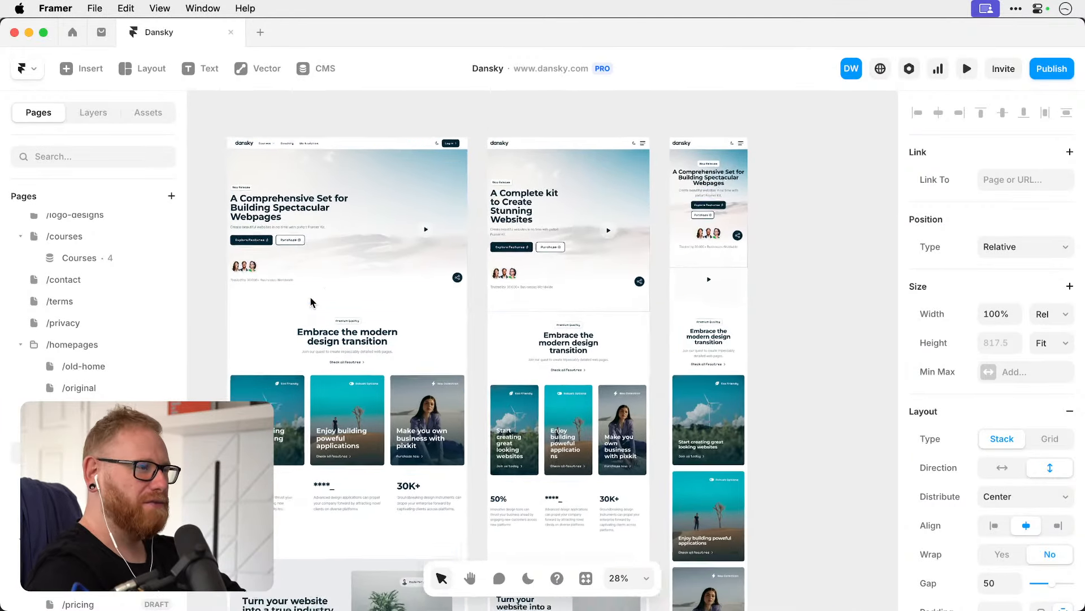
scroll(311, 303, "down", 10)
scroll(310, 302, "left", 2)
scroll(311, 303, "down", 15)
scroll(310, 303, "left", 2)
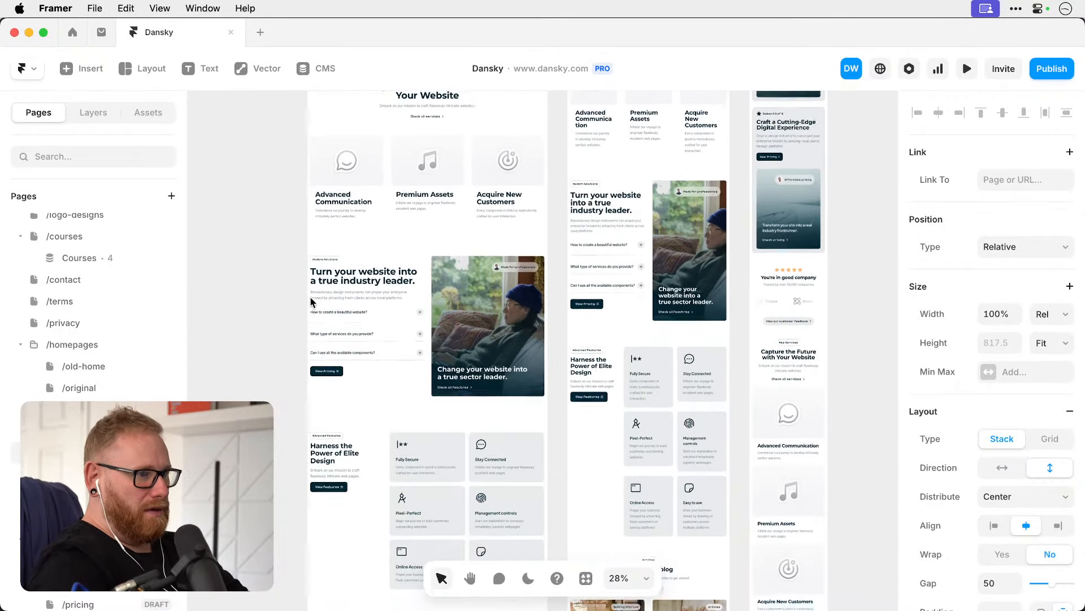
scroll(311, 303, "down", 4)
scroll(386, 548, "up", 1)
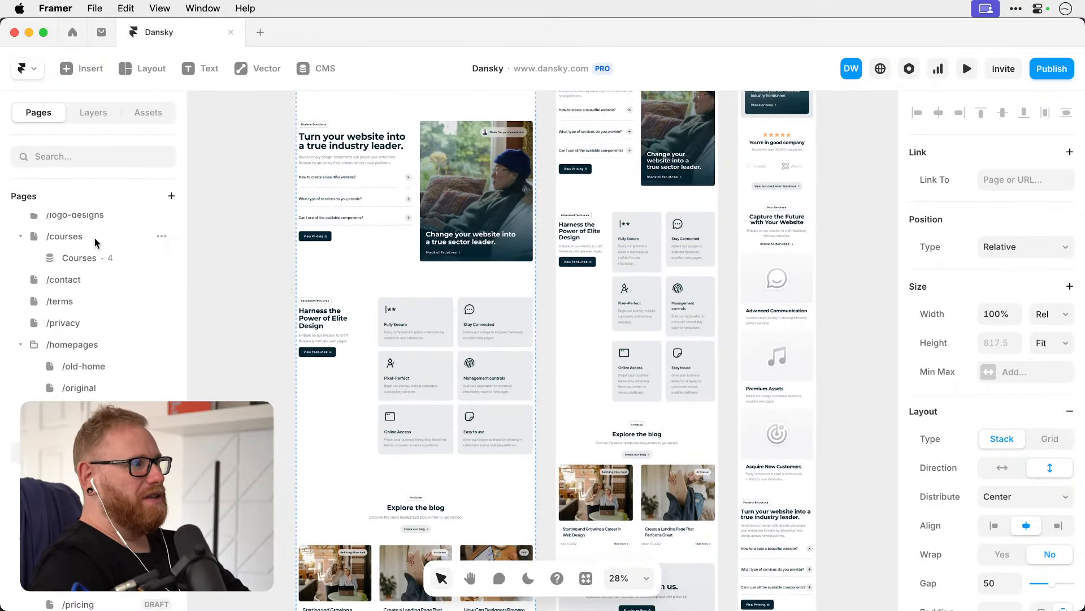
Reopen the /marketing-2 page, leave its name unedited, and inspect the client logo strip and photo cards up close.
scroll(72, 232, "up", 3)
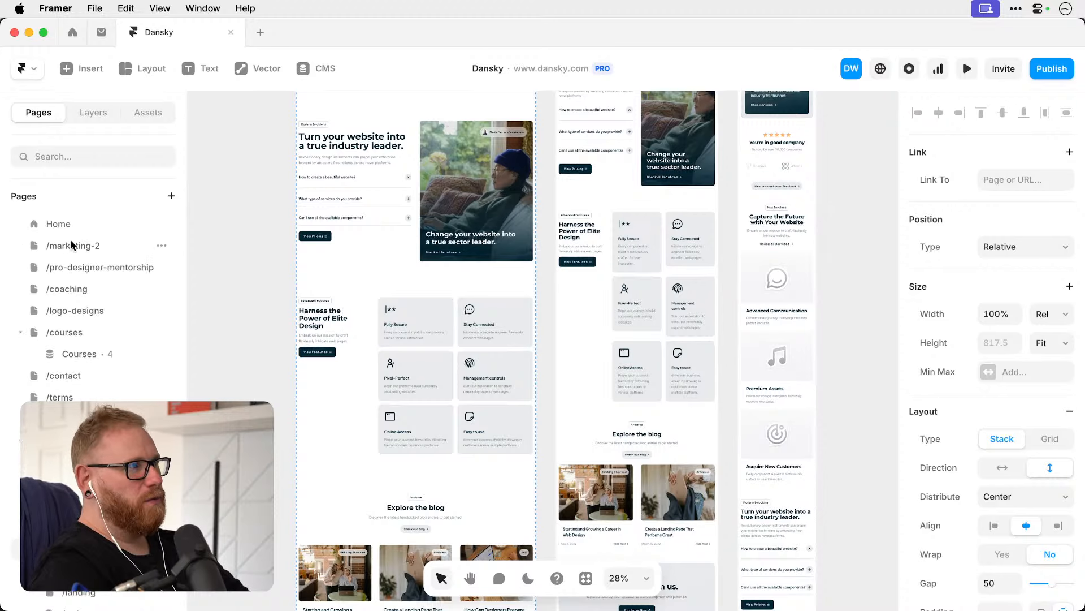
double_click(71, 244)
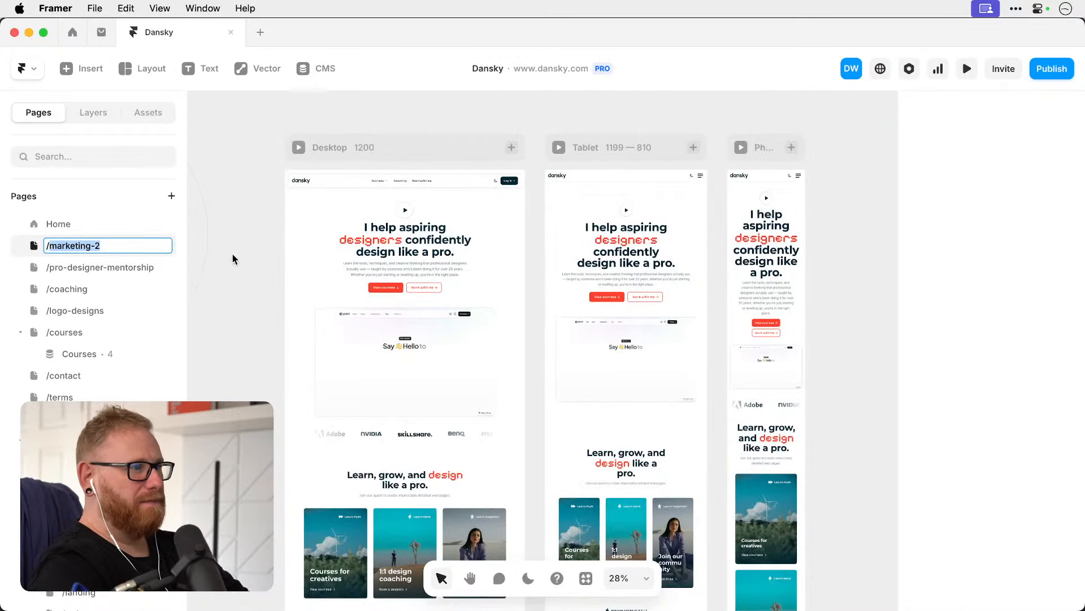
left_click(233, 253)
scroll(394, 301, "down", 2)
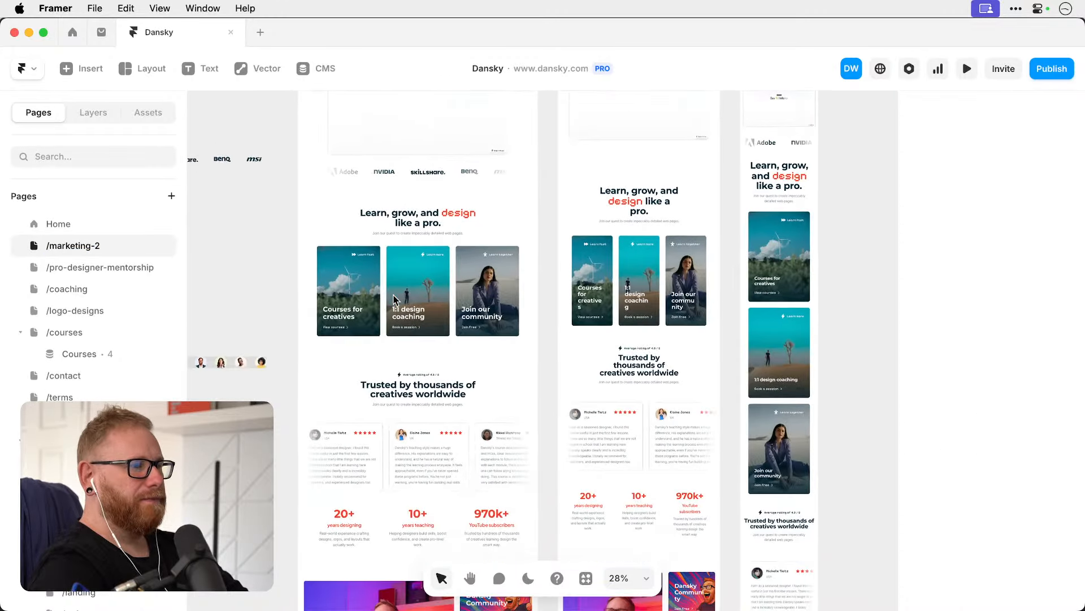
scroll(391, 271, "up", 5)
scroll(391, 268, "up", 5)
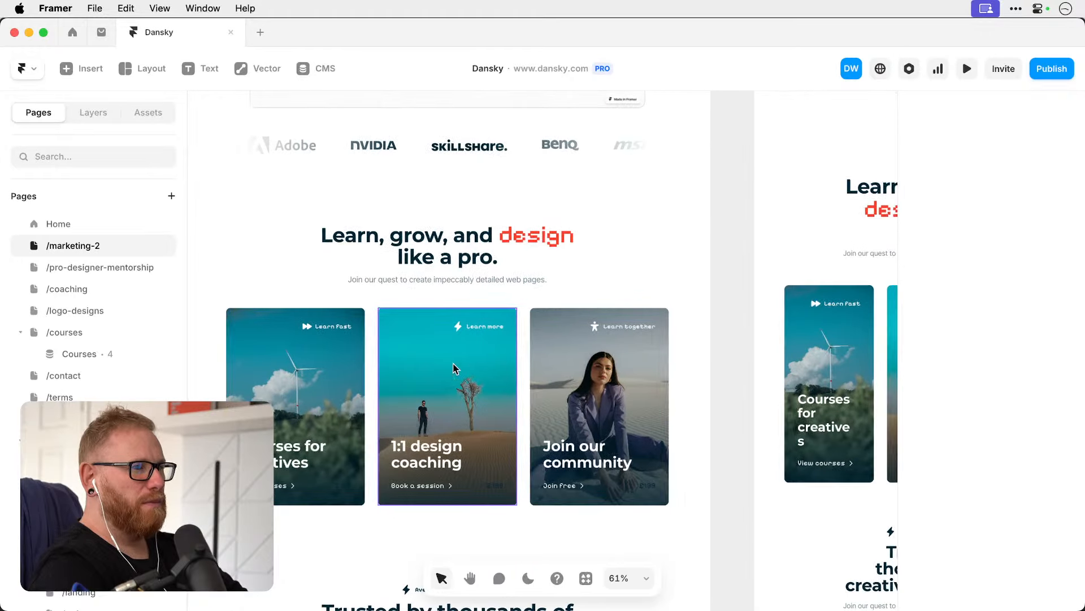
Examine the desktop layout from the photo cards through testimonials, statistics and course promos to the footer, and return to the hero.
scroll(442, 361, "down", 6)
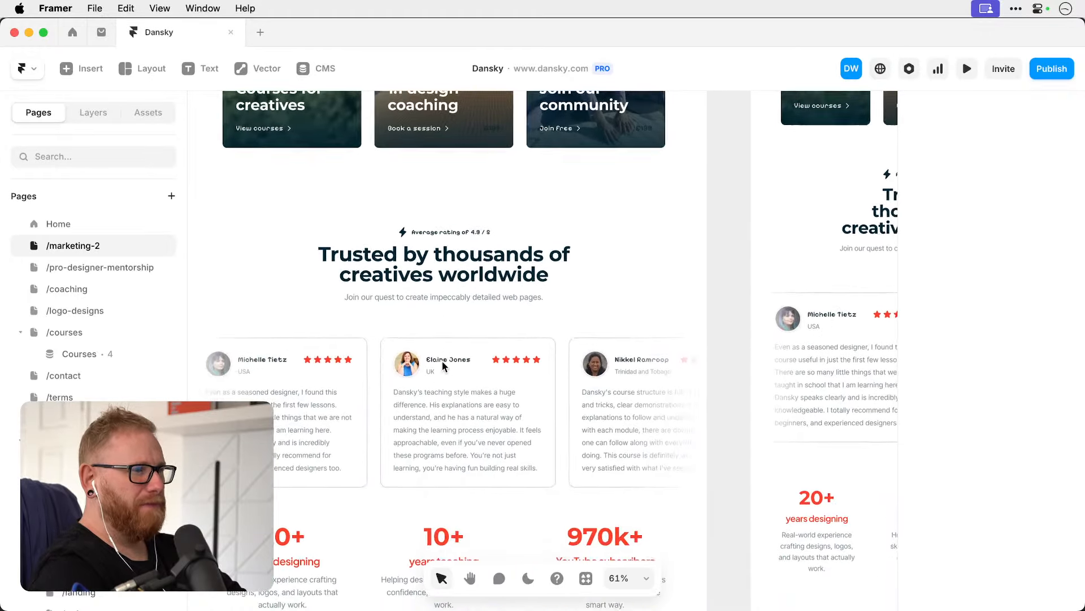
scroll(442, 362, "left", 1)
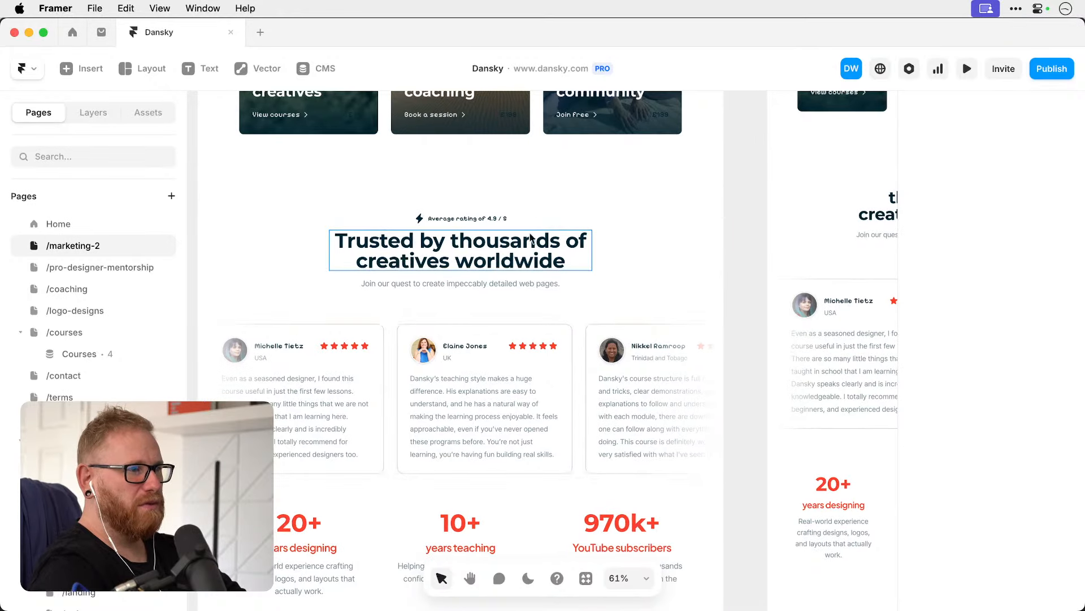
scroll(485, 312, "down", 5)
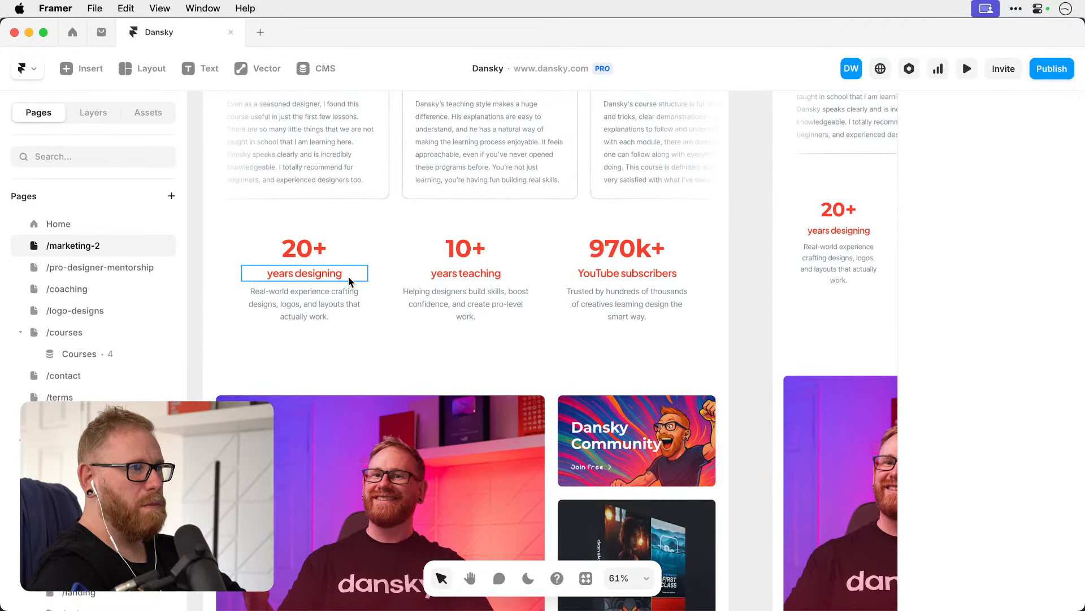
scroll(452, 301, "down", 5)
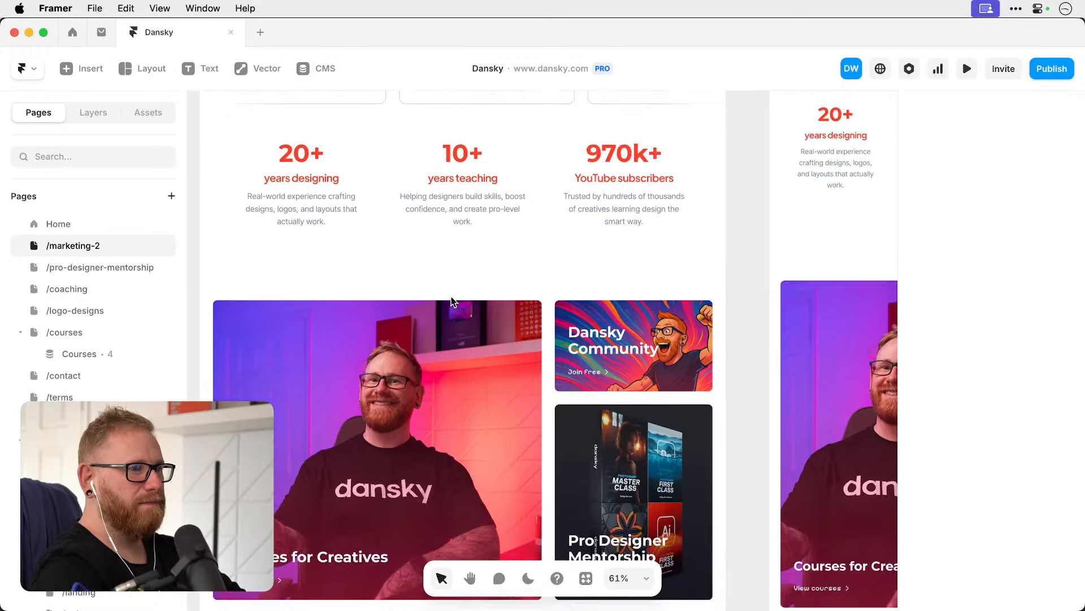
scroll(632, 491, "down", 5)
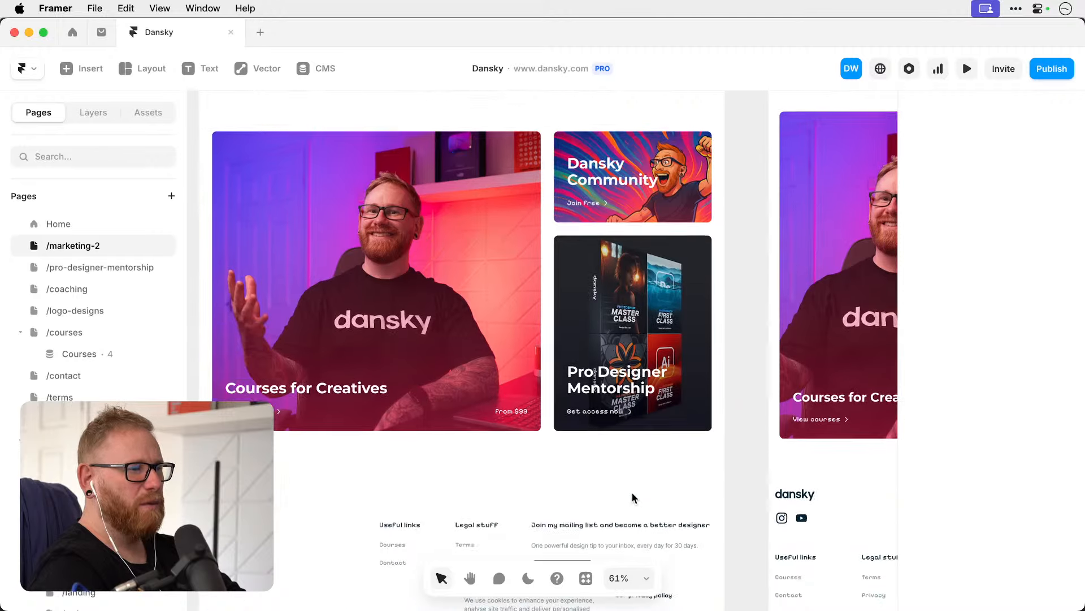
scroll(632, 490, "up", 10)
scroll(632, 496, "up", 15)
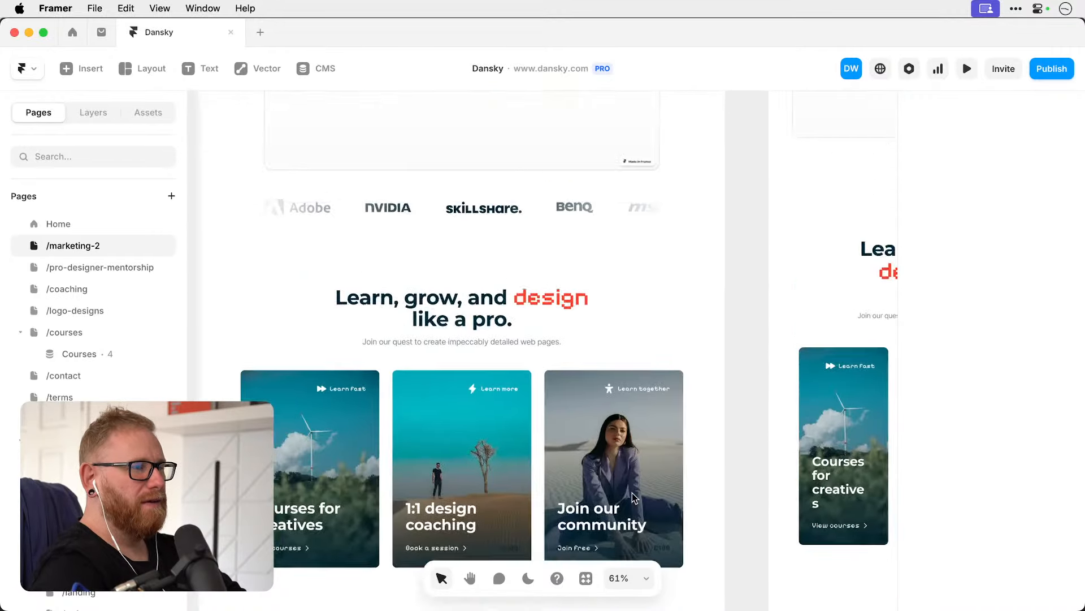
scroll(632, 497, "up", 2)
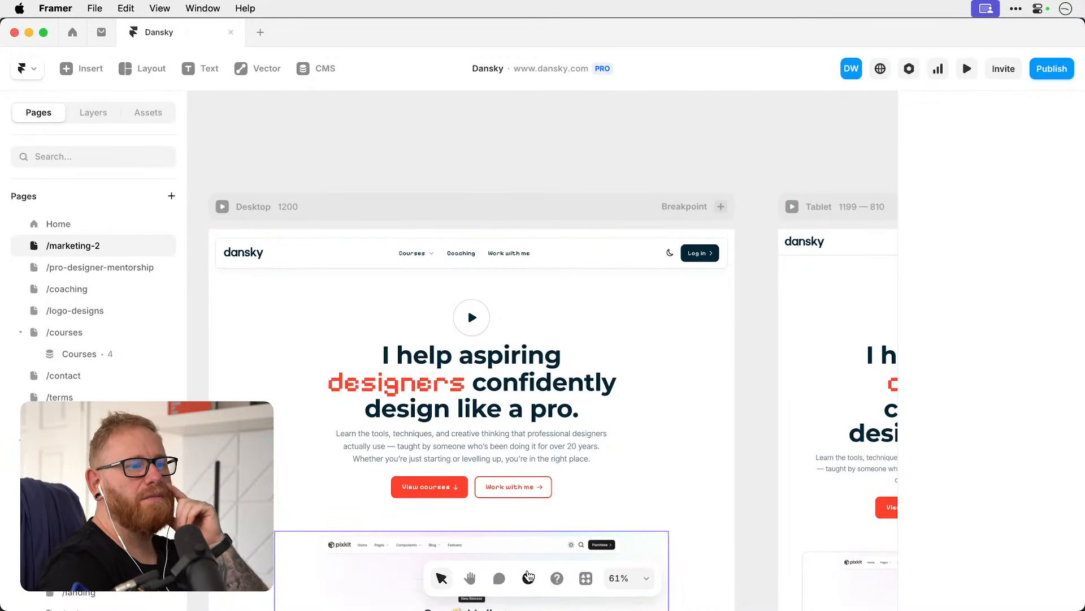
Preview the /marketing-2 page in the dark theme from the hero down to the statistics, and return to the light theme.
left_click(528, 577)
left_click(528, 578)
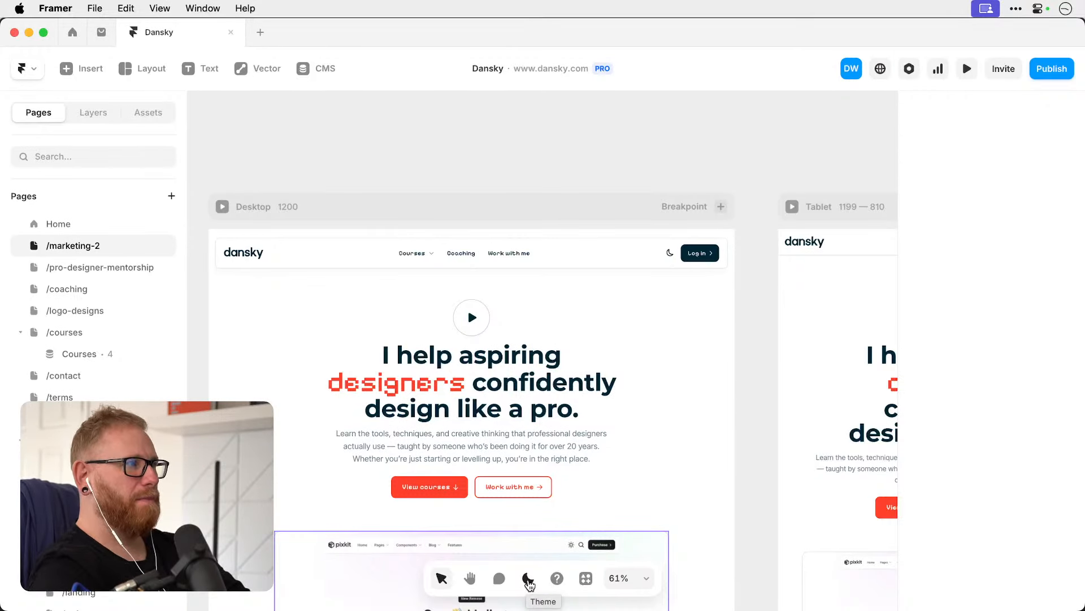
scroll(601, 283, "down", 3)
scroll(601, 284, "left", 2)
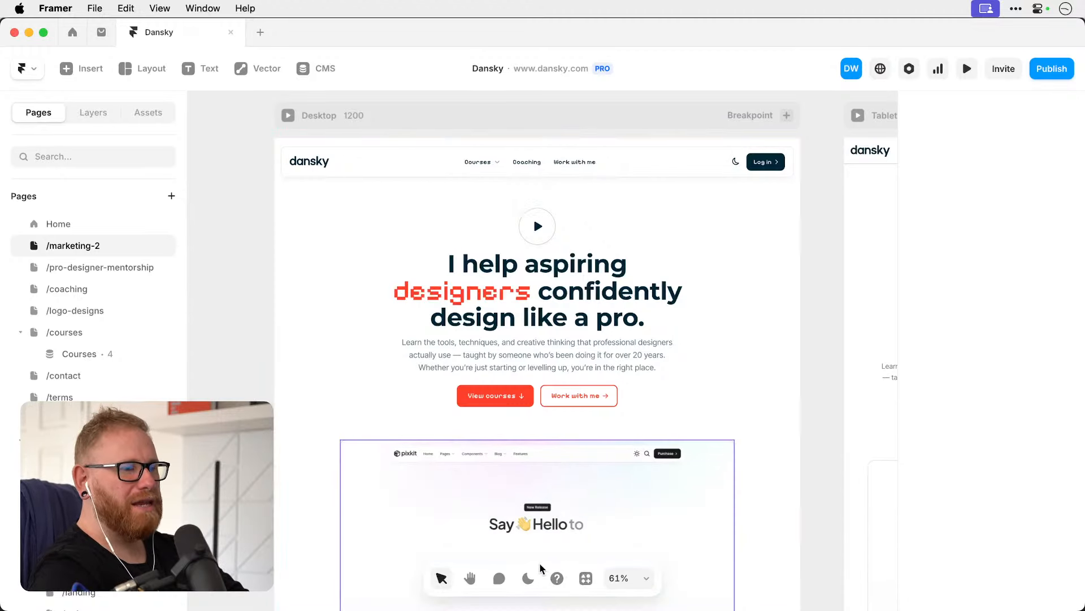
left_click(528, 578)
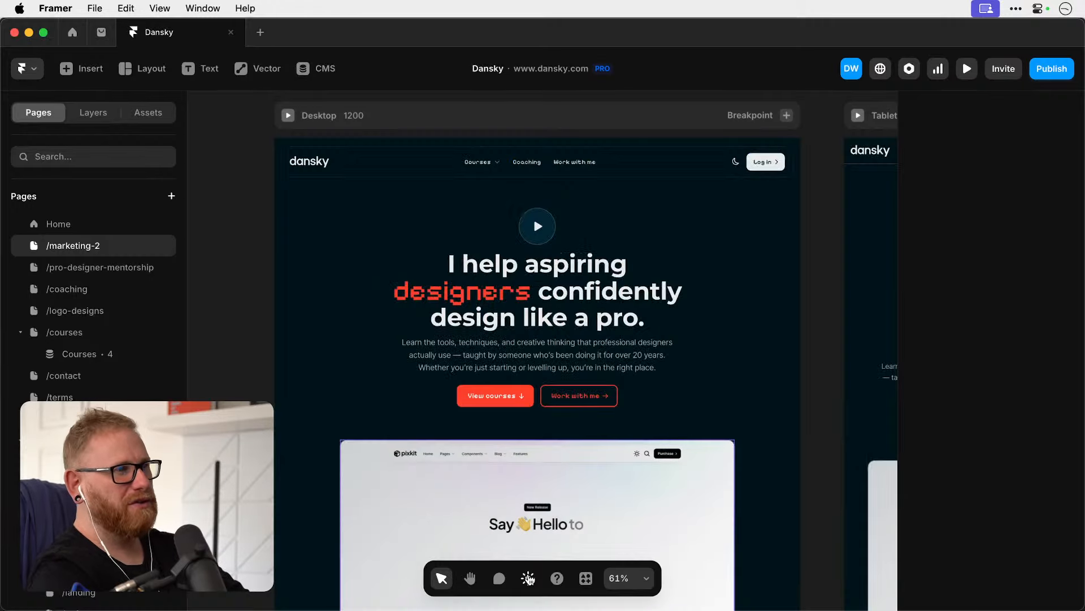
scroll(604, 354, "down", 10)
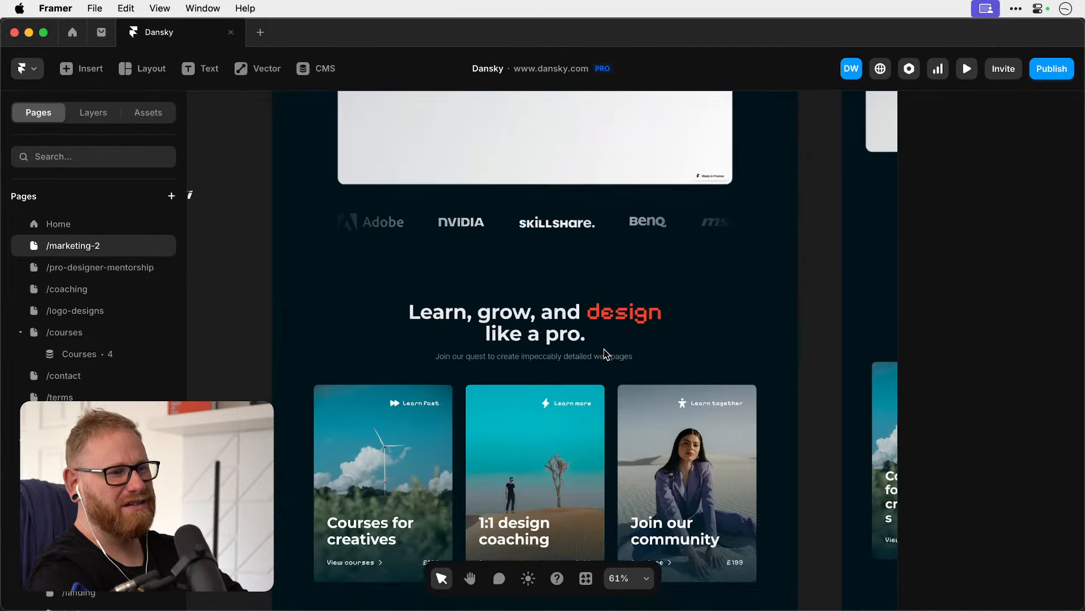
scroll(604, 354, "down", 10)
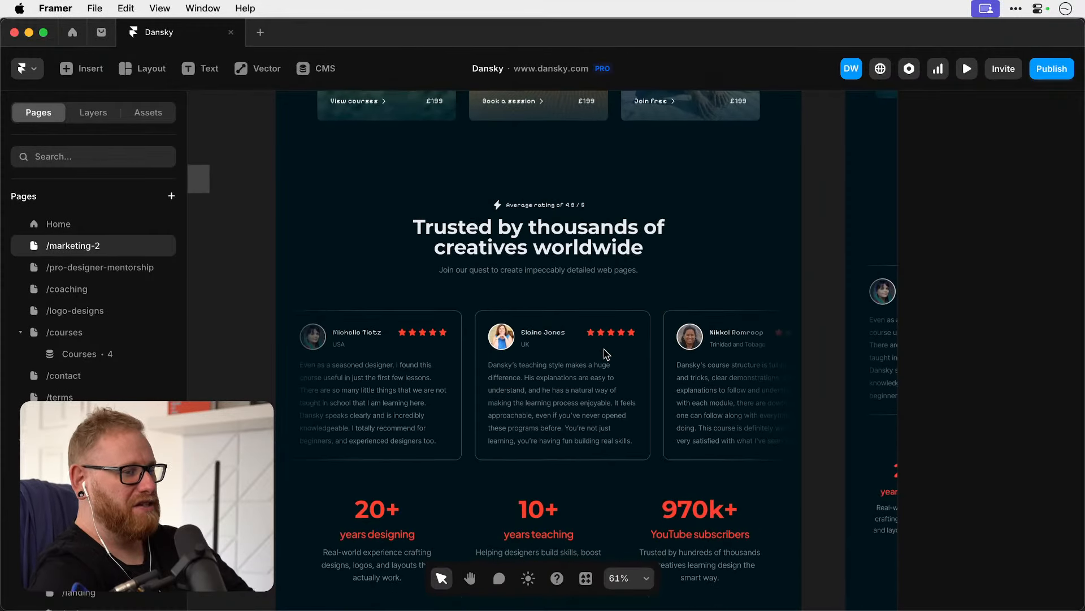
scroll(606, 354, "down", 3)
scroll(606, 355, "up", 15)
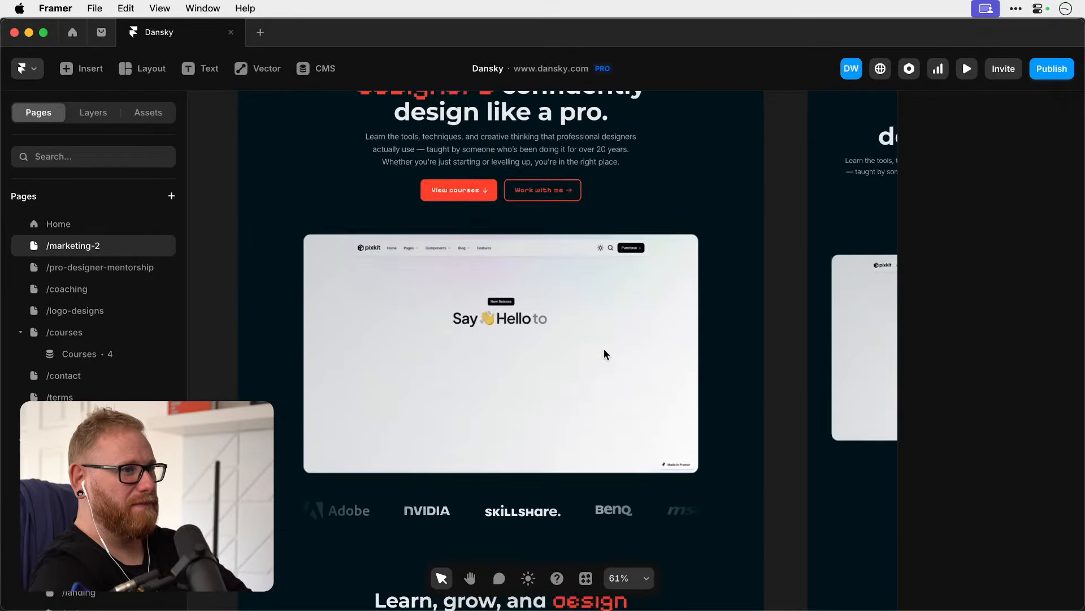
scroll(604, 354, "up", 5)
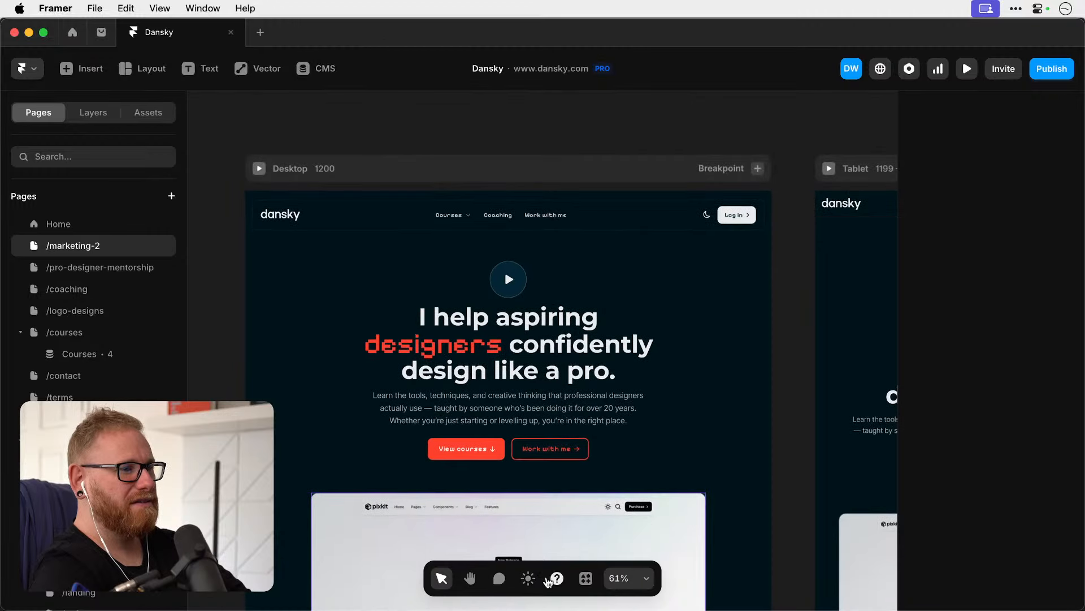
left_click(527, 579)
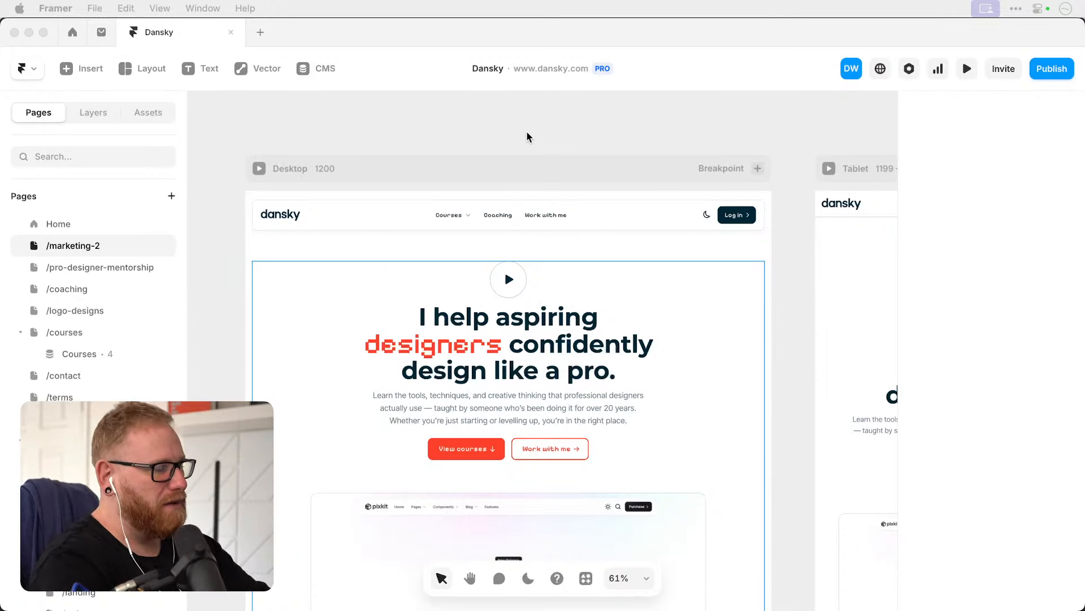
Inspect the size settings of the hero heading and the paragraph below it.
left_click(513, 121)
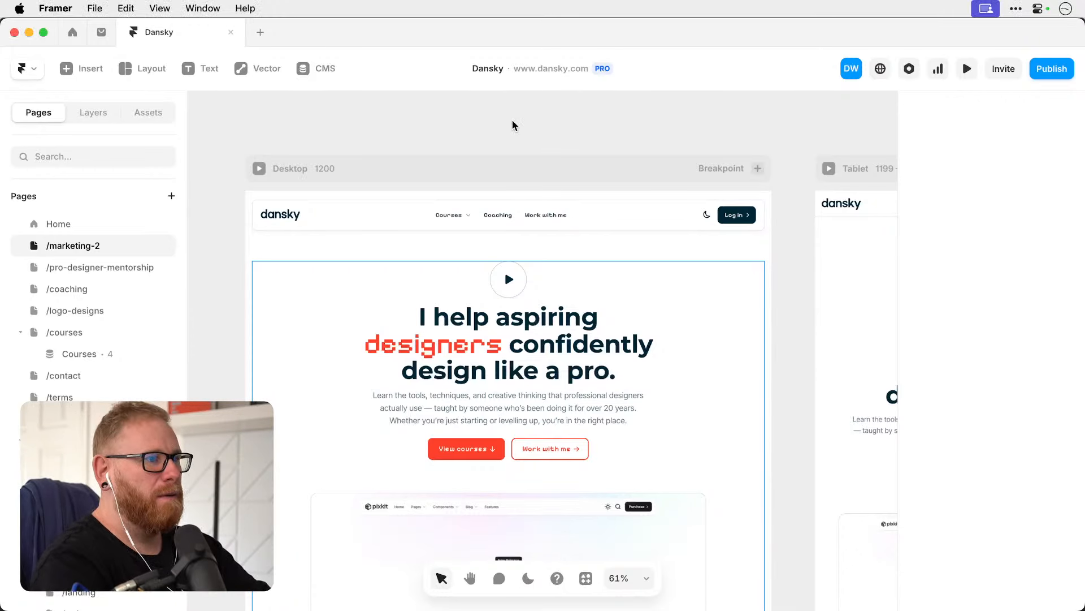
scroll(511, 127, "down", 4)
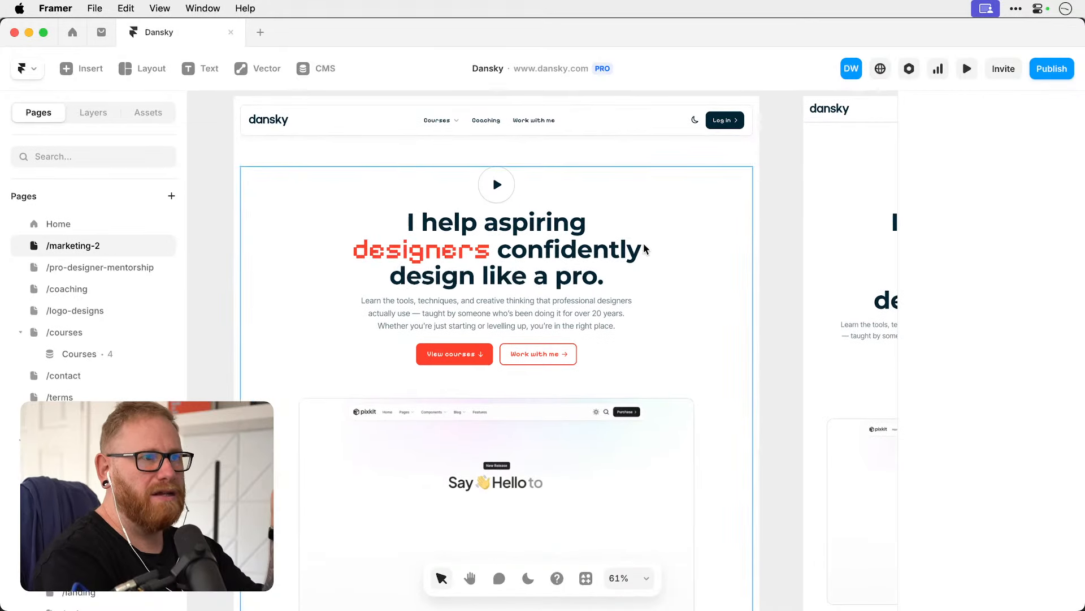
left_click(607, 252)
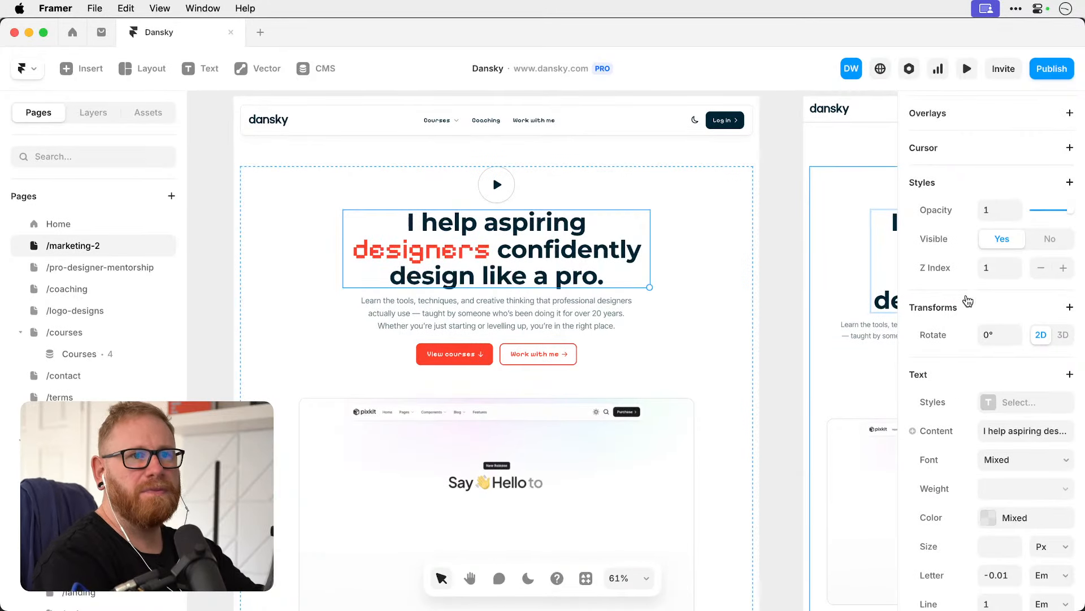
scroll(979, 329, "up", 8)
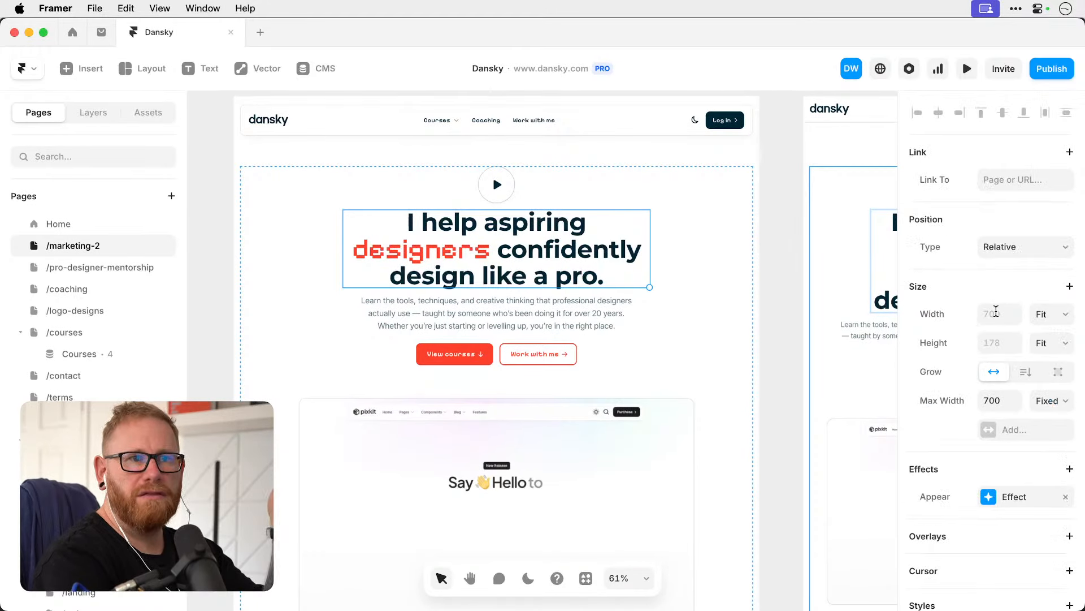
left_click(547, 298)
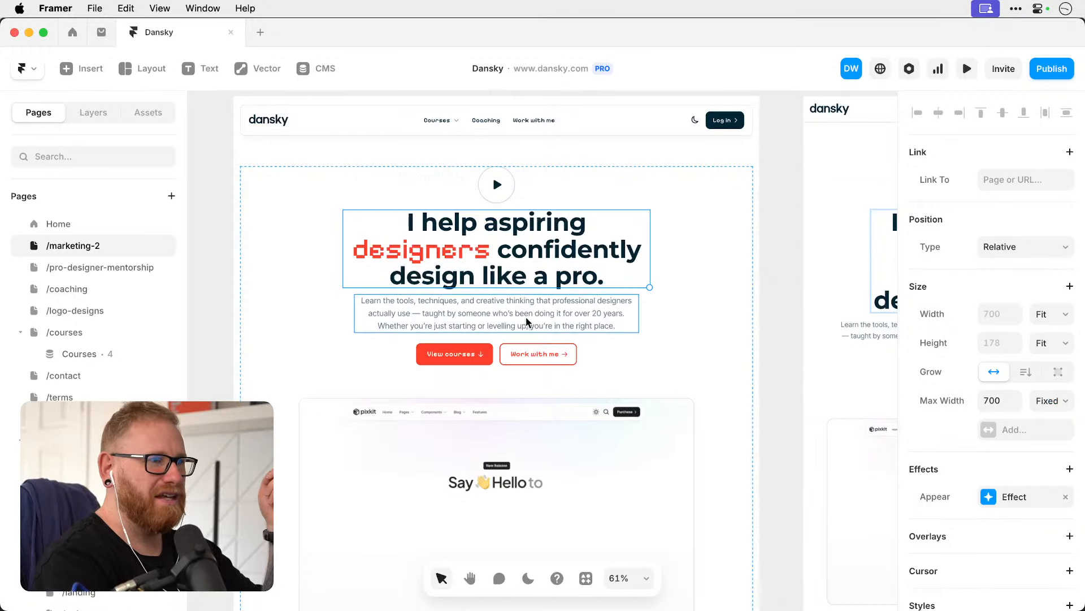
Try a vertical direction on the hero's button stack, restore the horizontal direction and deselect the stack.
left_click(92, 113)
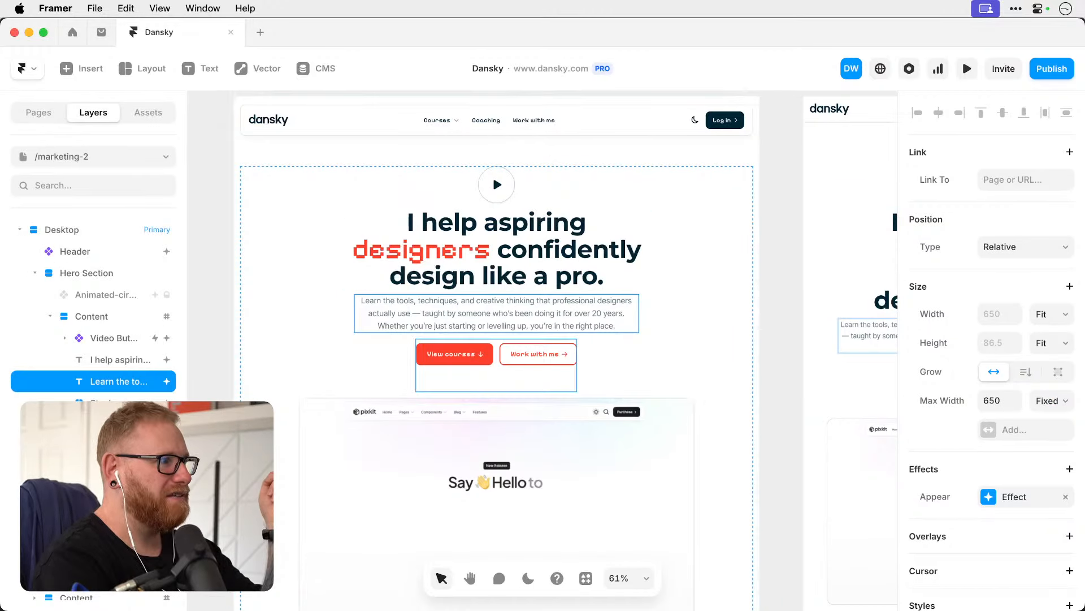
left_click(93, 402)
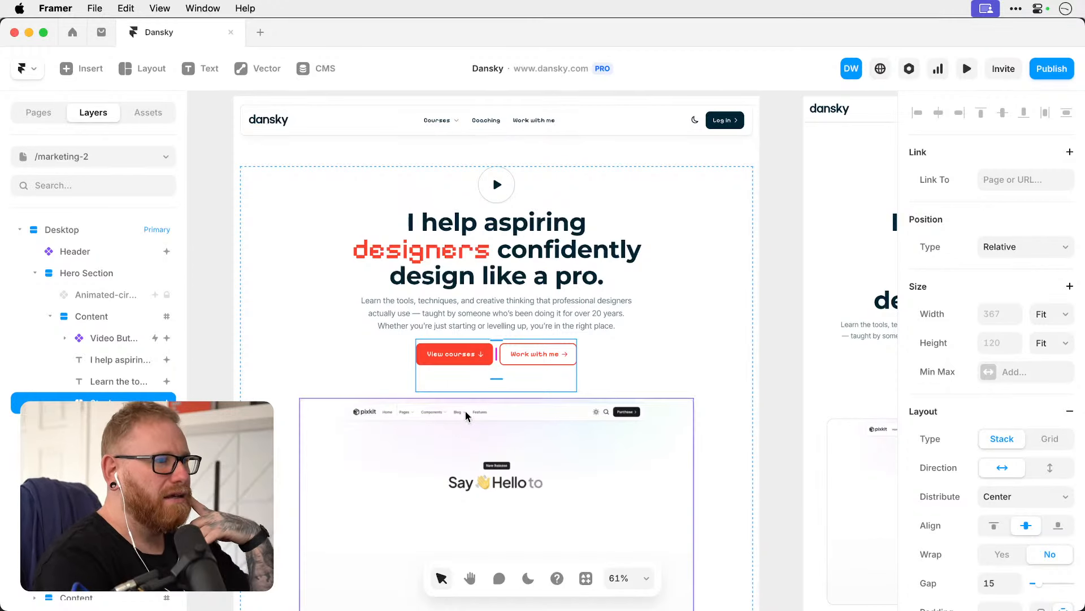
left_click(1047, 467)
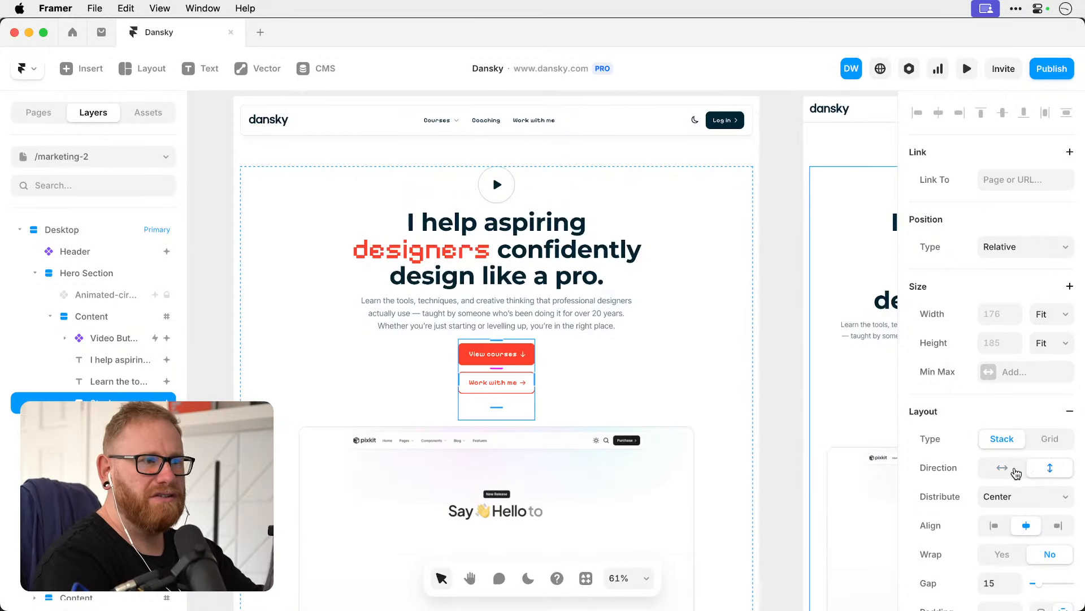
left_click(999, 468)
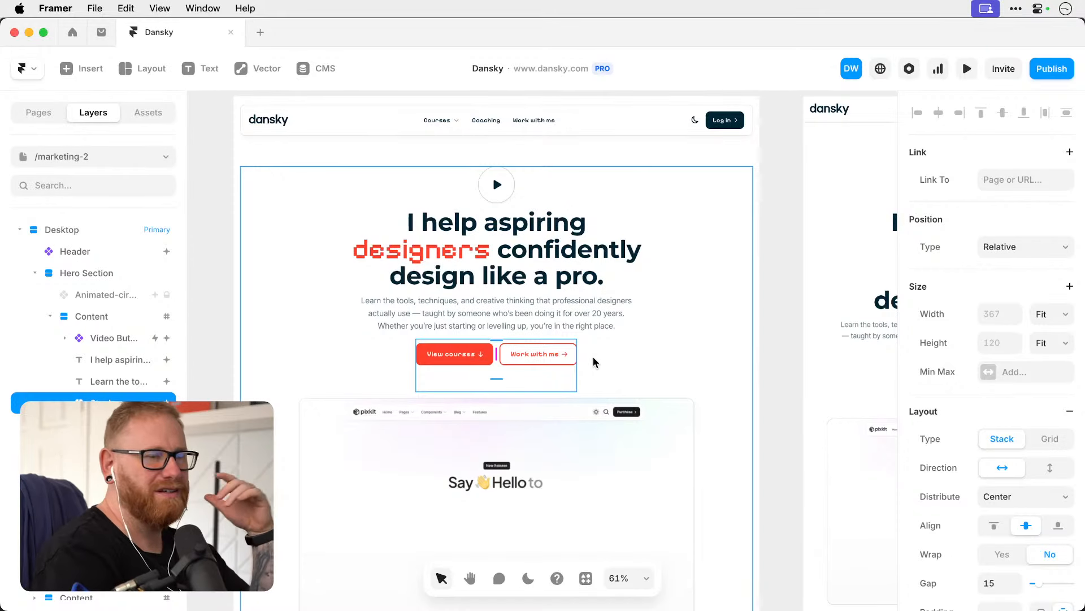
left_click(777, 294)
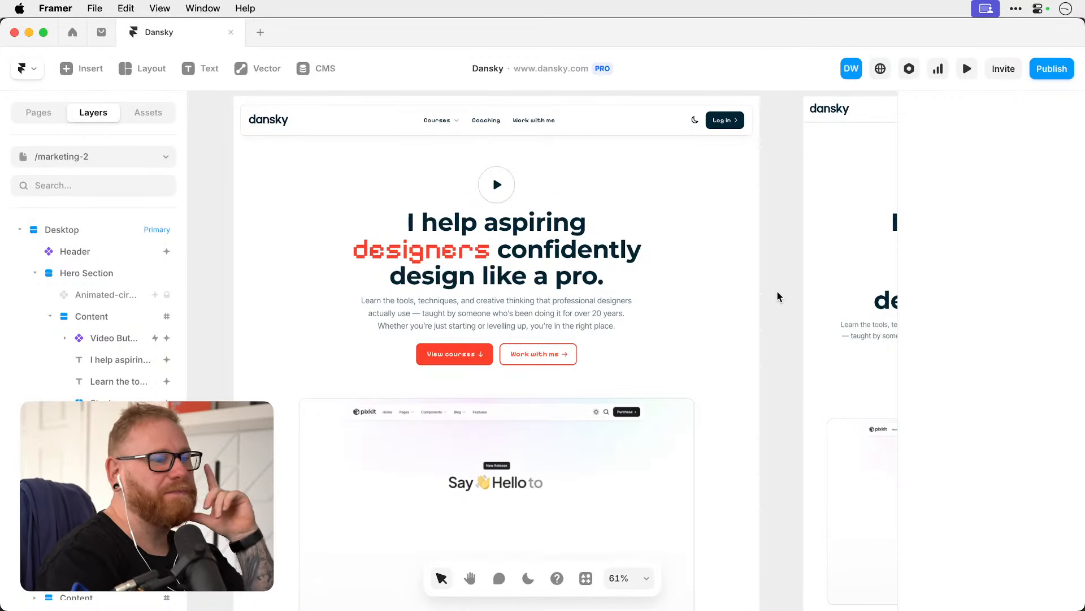
Review the area around the hero and examine the "I help aspiring designers" heading's size, effect and text properties.
scroll(777, 294, "down", 5)
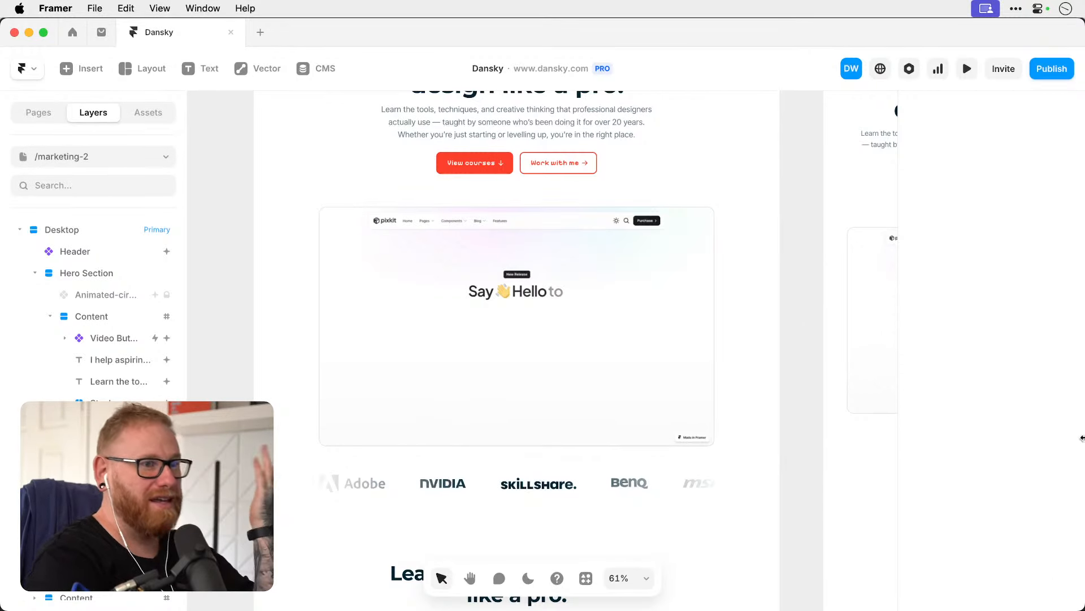
scroll(580, 231, "up", 5)
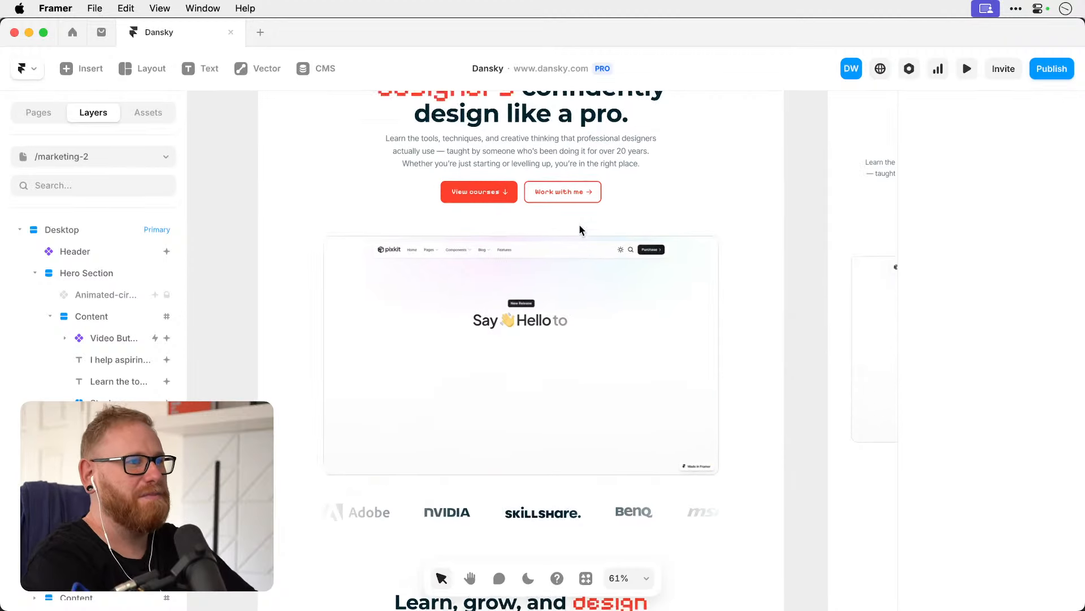
scroll(580, 231, "up", 3)
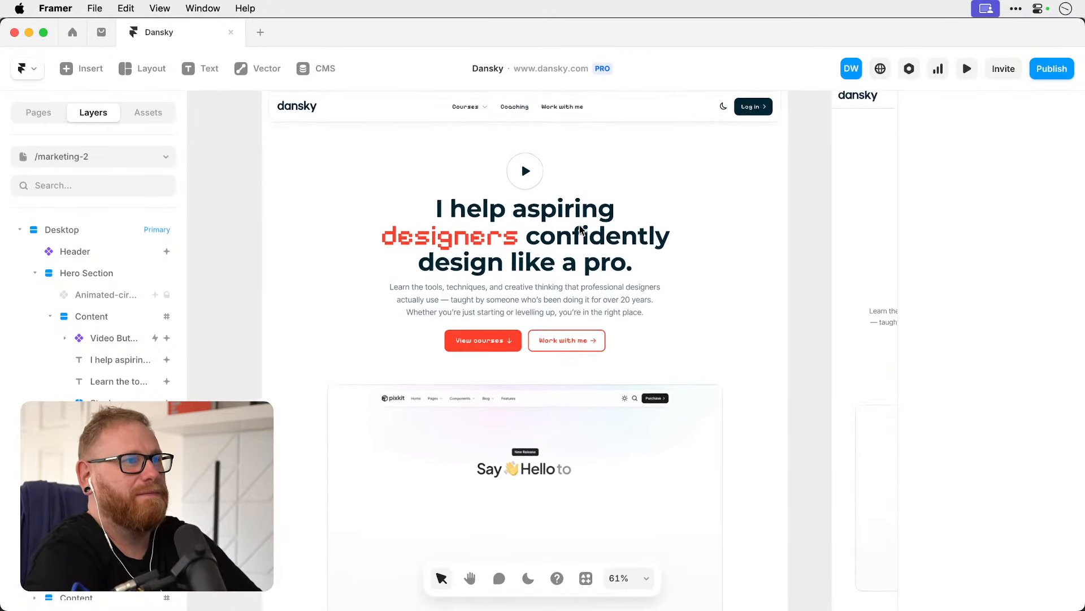
left_click(579, 230)
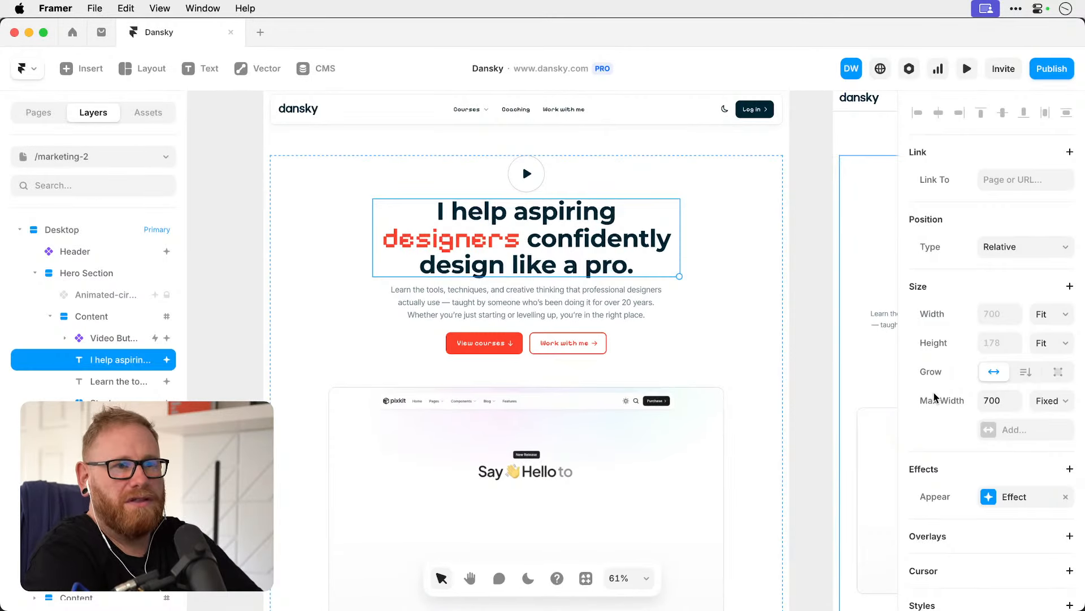
scroll(935, 398, "down", 6)
scroll(936, 397, "up", 3)
scroll(936, 397, "up", 4)
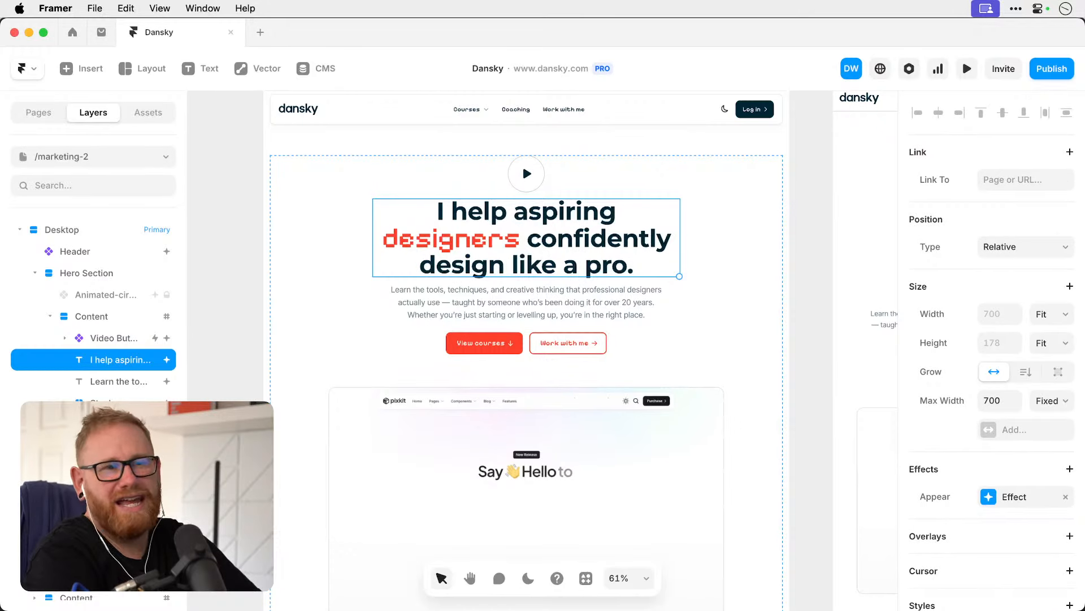
scroll(947, 283, "down", 6)
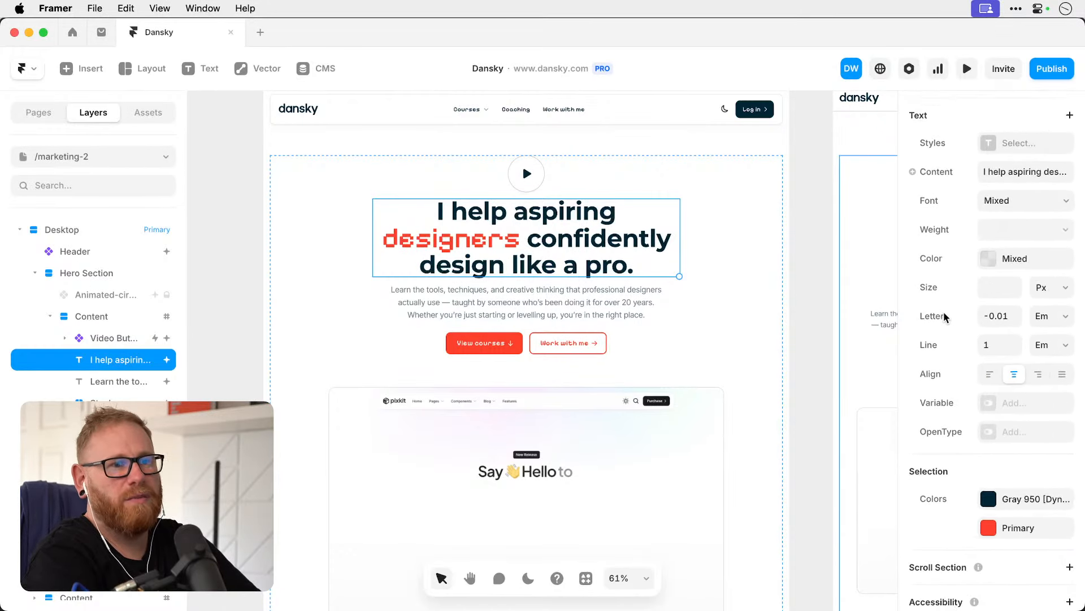
scroll(946, 316, "up", 5)
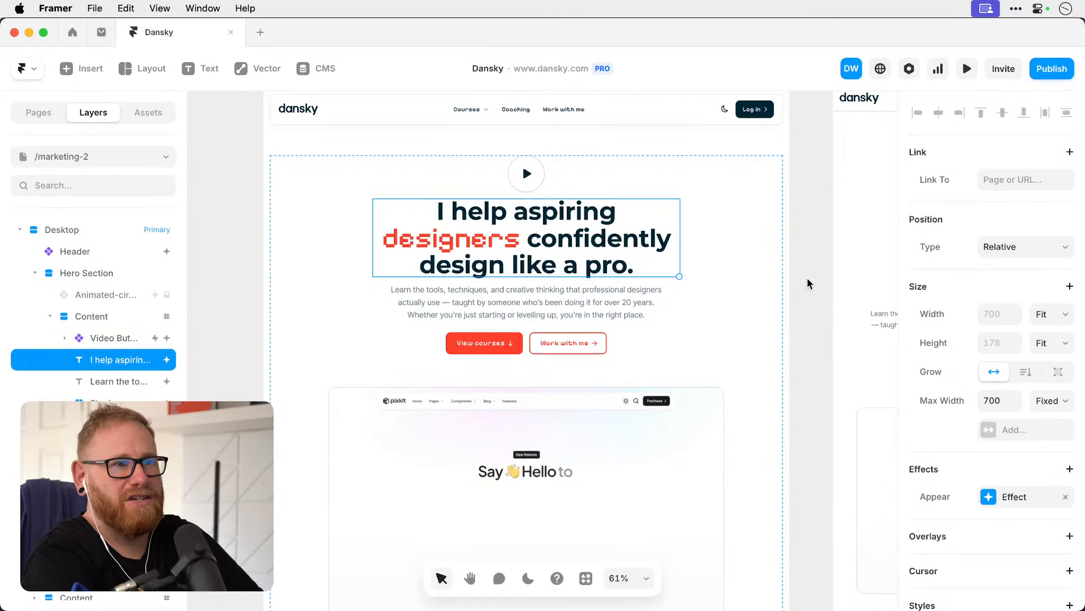
Review the "Learn, grow, and design like a pro." section and open the desktop Header component for editing.
scroll(807, 283, "down", 10)
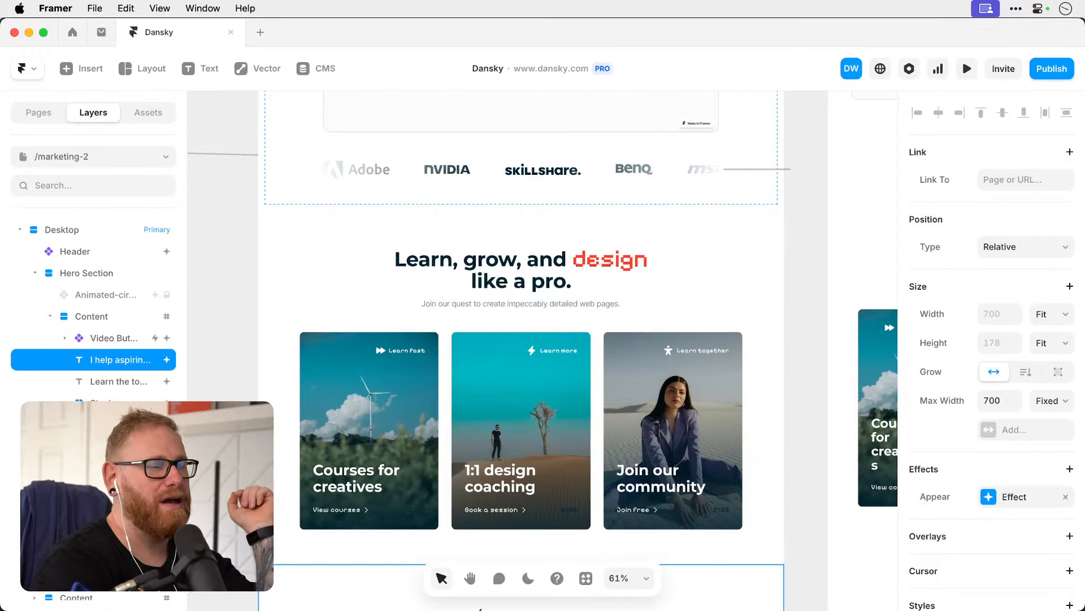
scroll(805, 247, "up", 10)
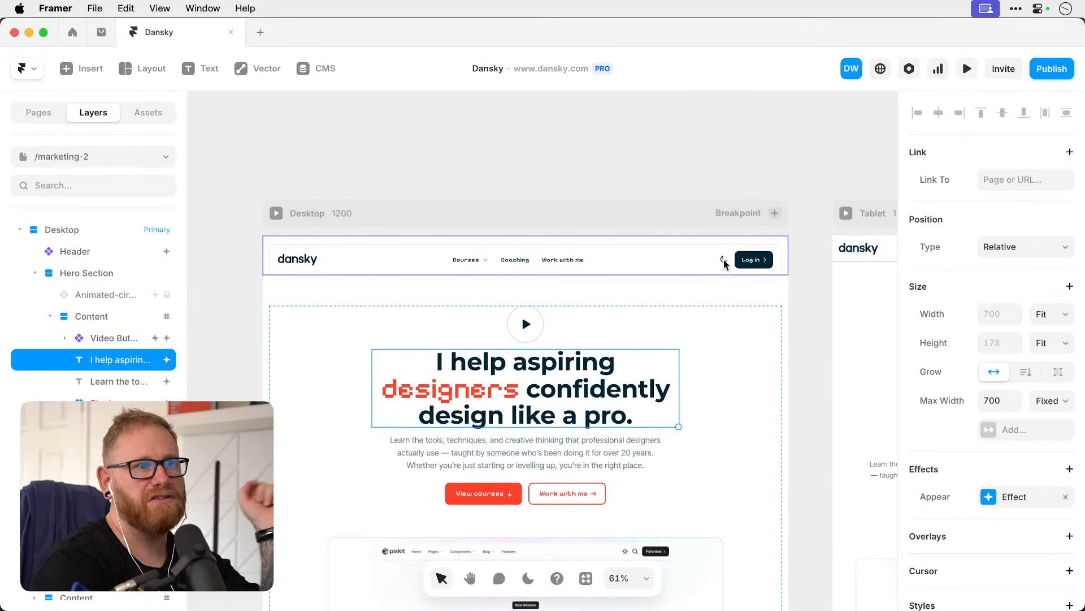
double_click(724, 263)
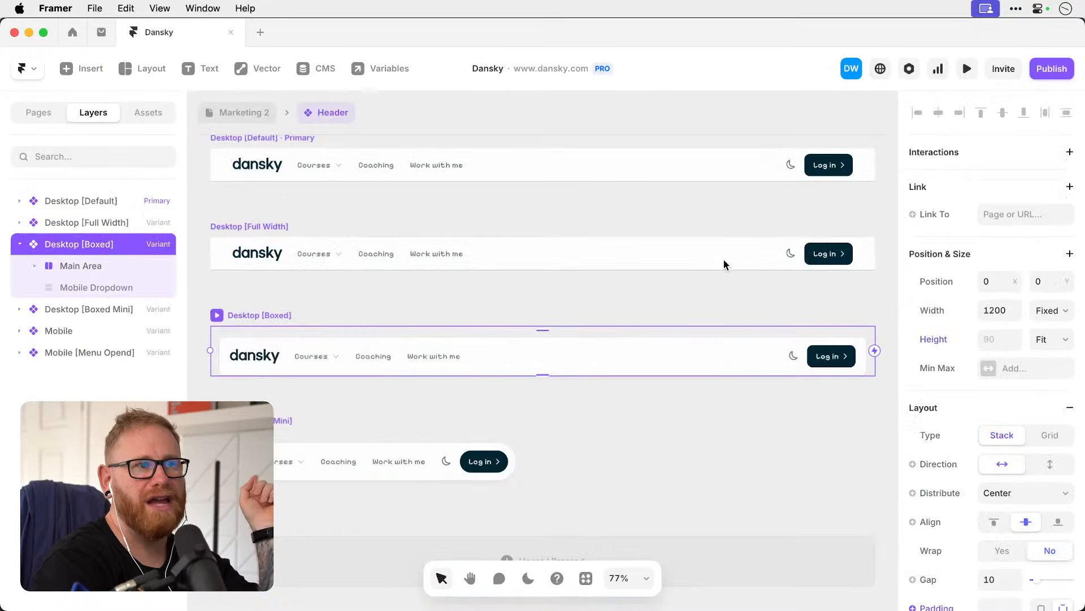
Inspect the default theme options of the ThemeSwitcher in the primary desktop header and return to the Marketing 2 page.
left_click(791, 164)
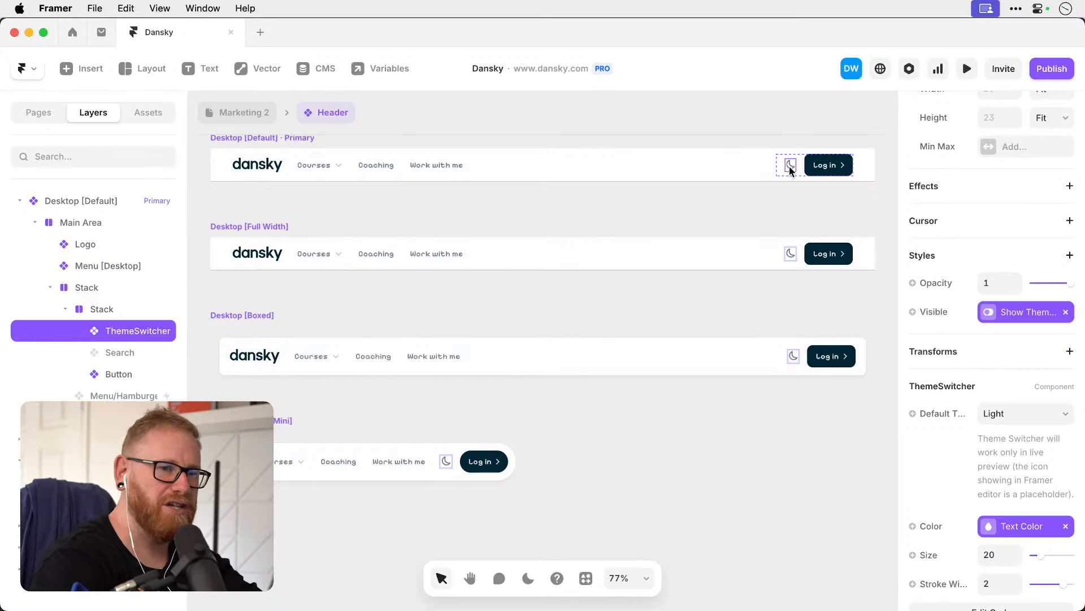
left_click(1015, 417)
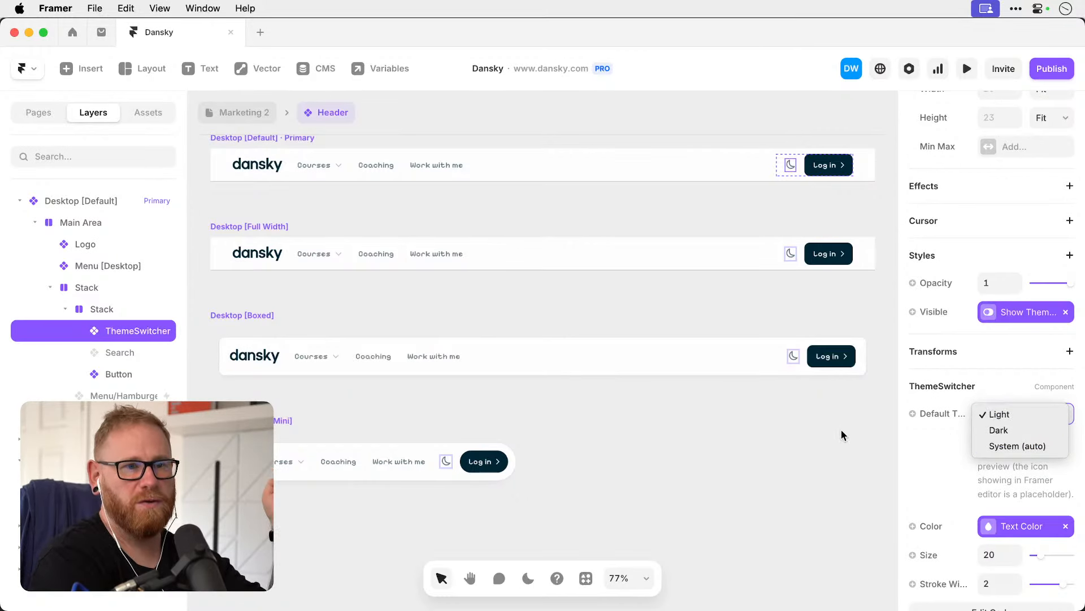
left_click(824, 435)
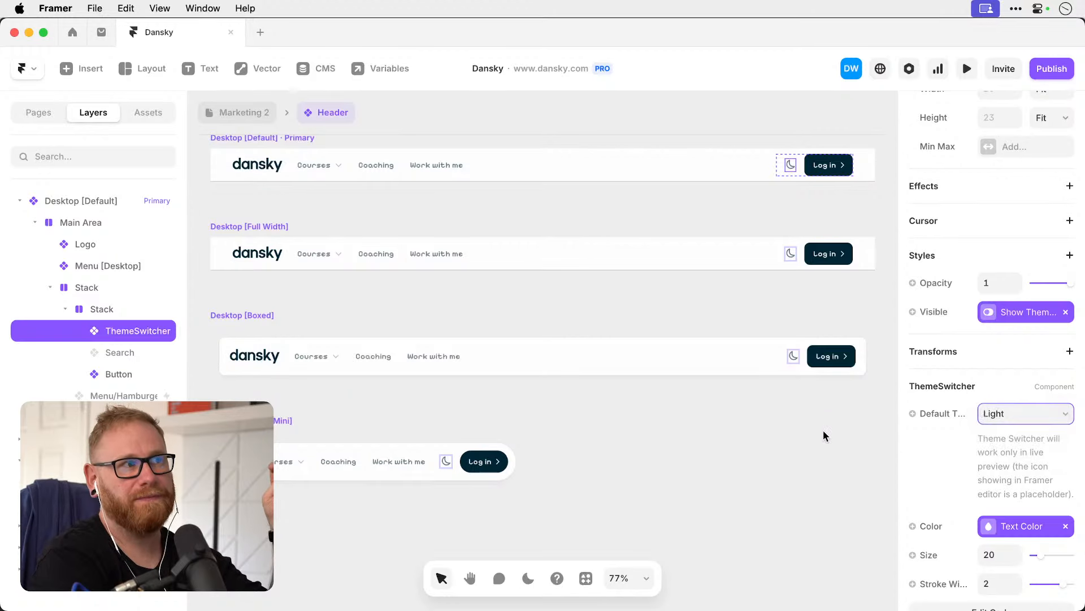
left_click(235, 111)
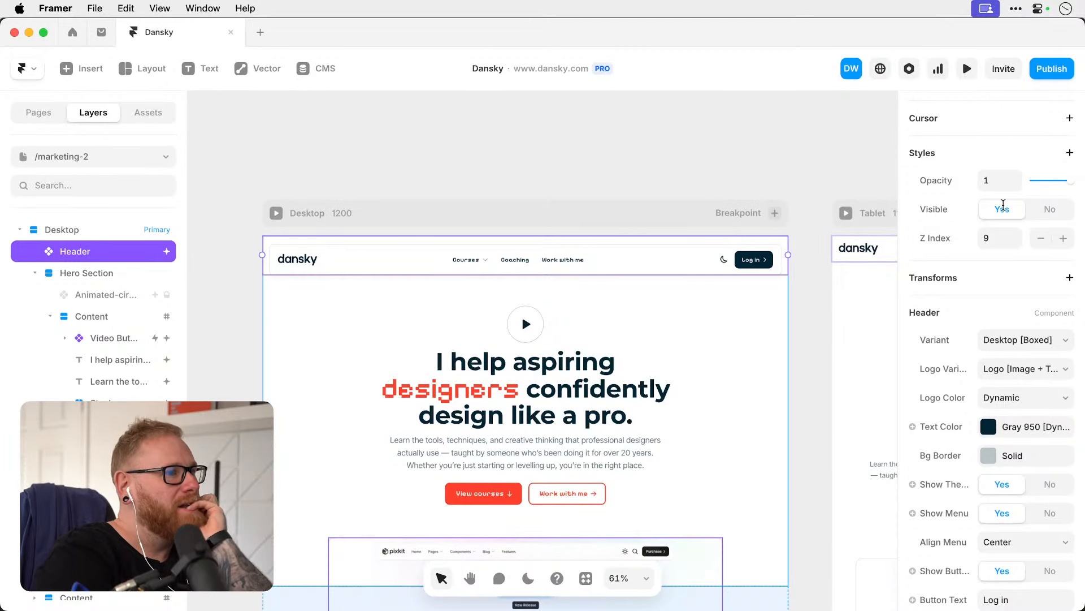
Examine the component and size settings of the "Join our community" promo box below the logos and deselect it.
left_click(729, 137)
scroll(729, 139, "down", 7)
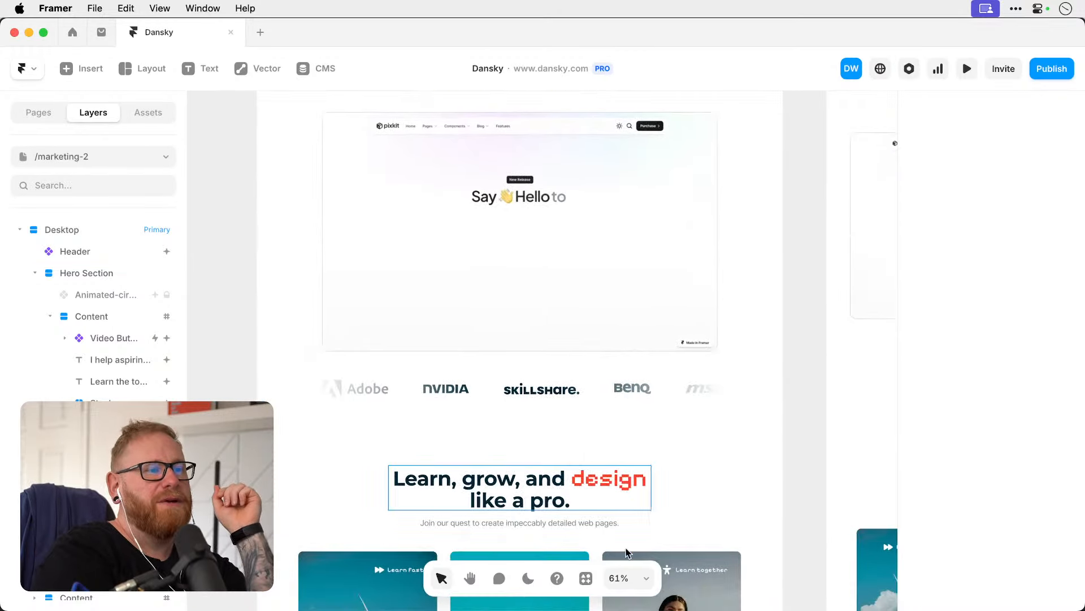
scroll(667, 423, "down", 3)
left_click(654, 423)
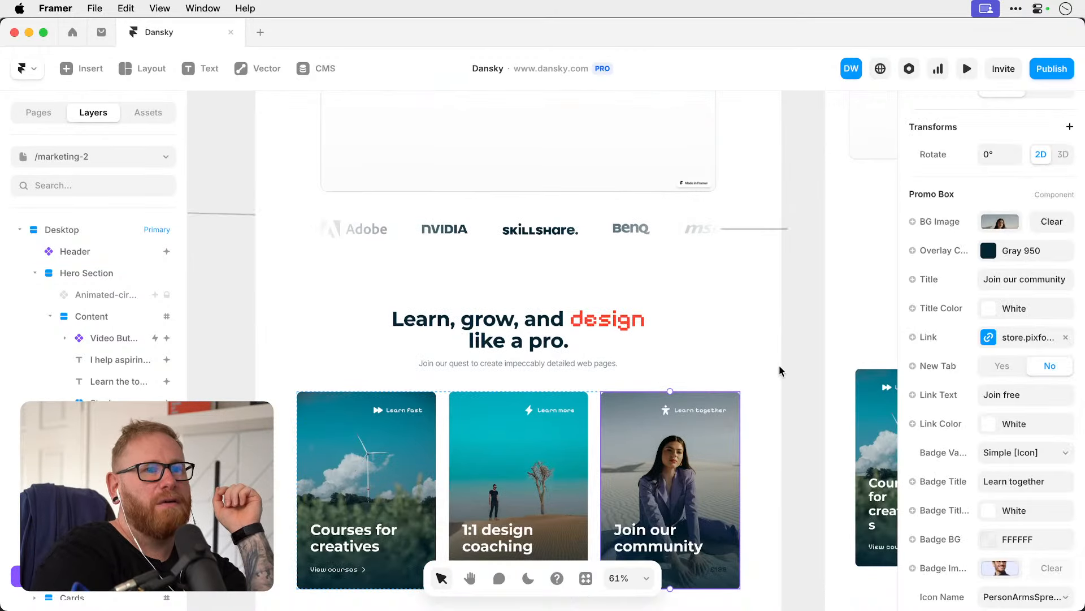
scroll(938, 306, "up", 8)
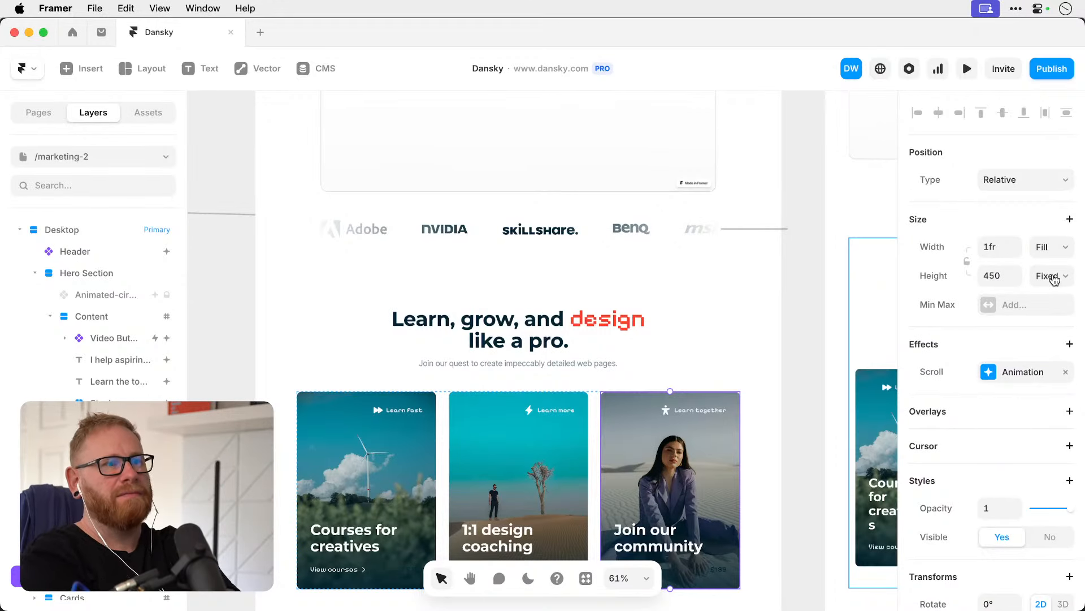
left_click(801, 154)
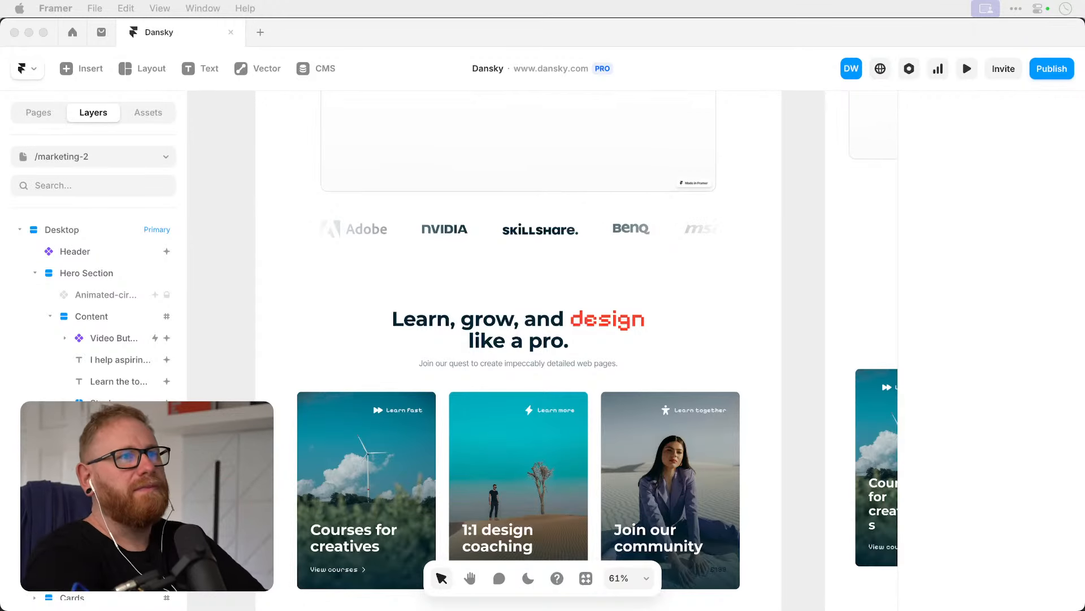
left_click(544, 32)
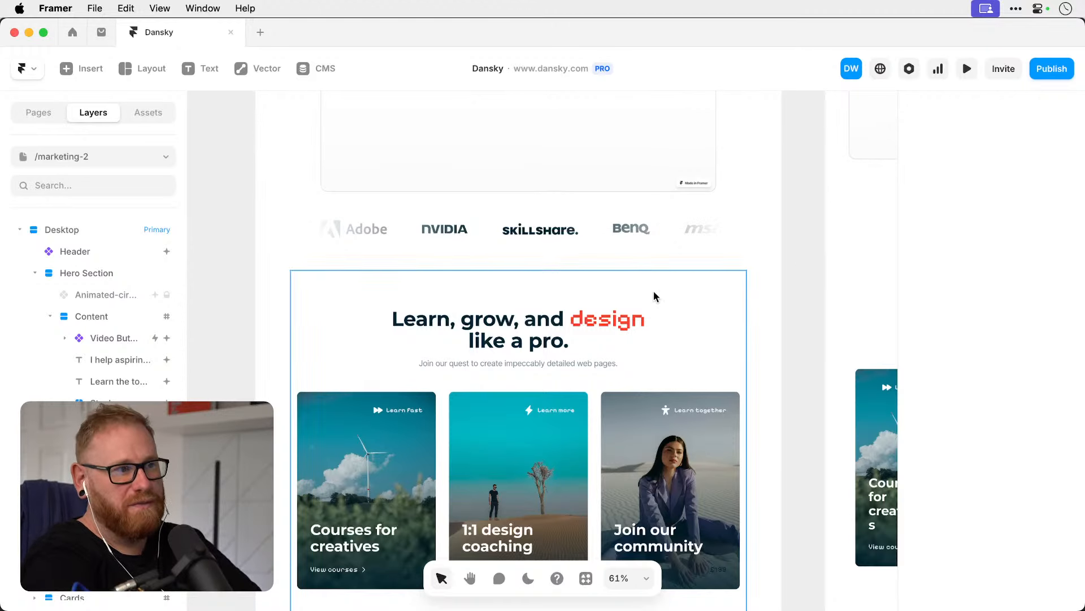
Try the Pixelify Sans font on the word "grow" in the "Learn, grow, and design like a pro." heading.
left_click(511, 323)
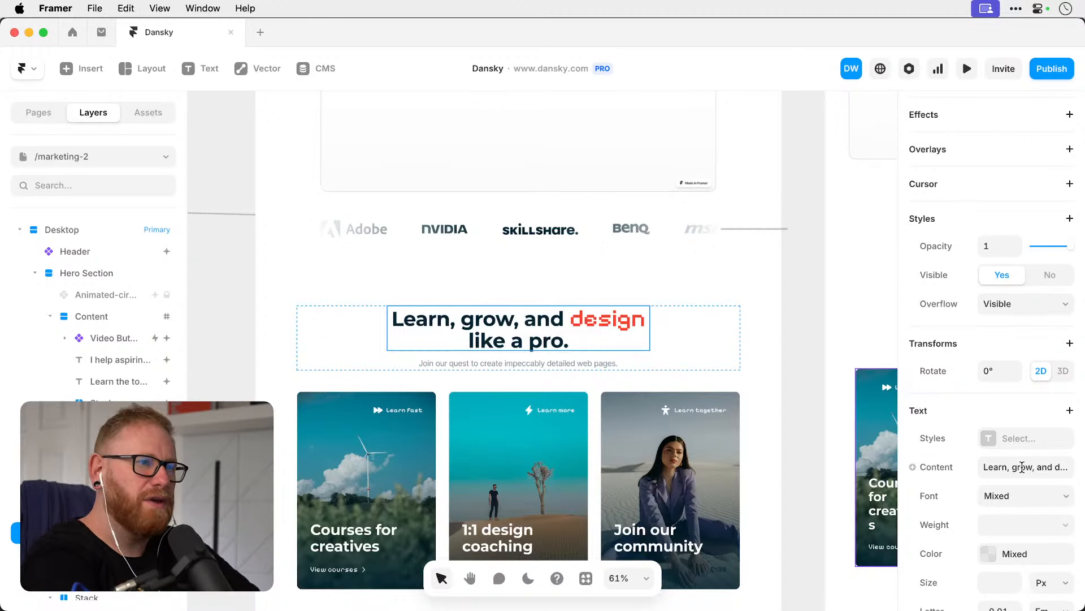
double_click(503, 322)
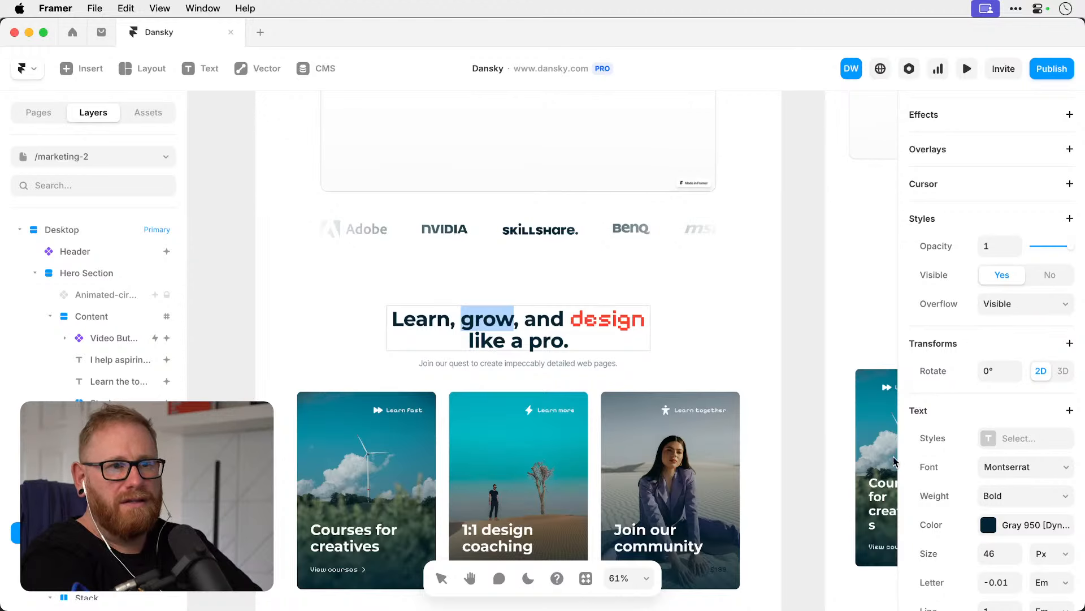
left_click(1006, 466)
type("pix")
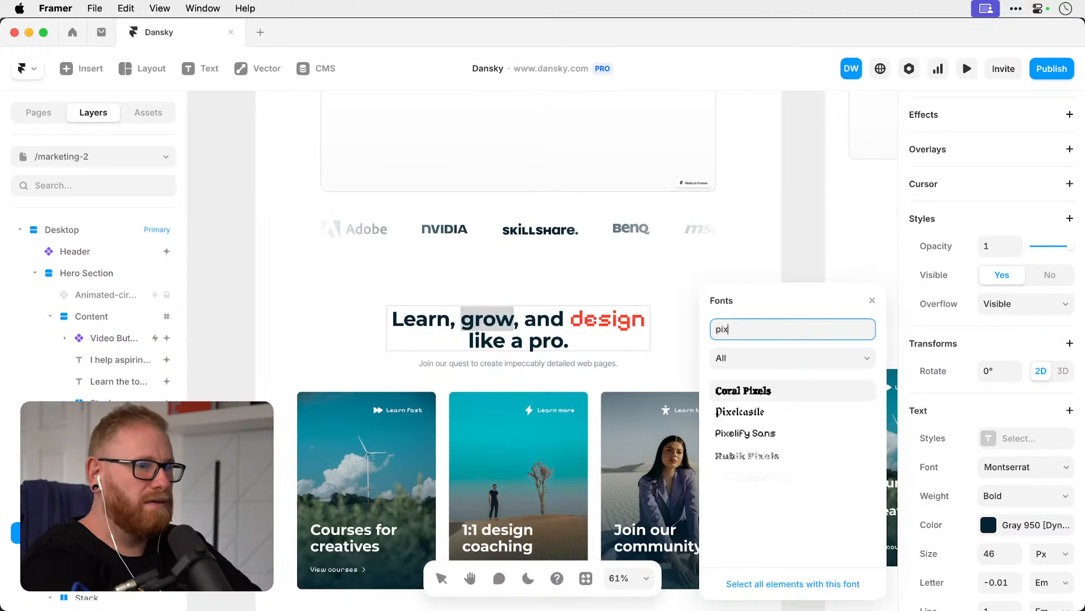
left_click(768, 433)
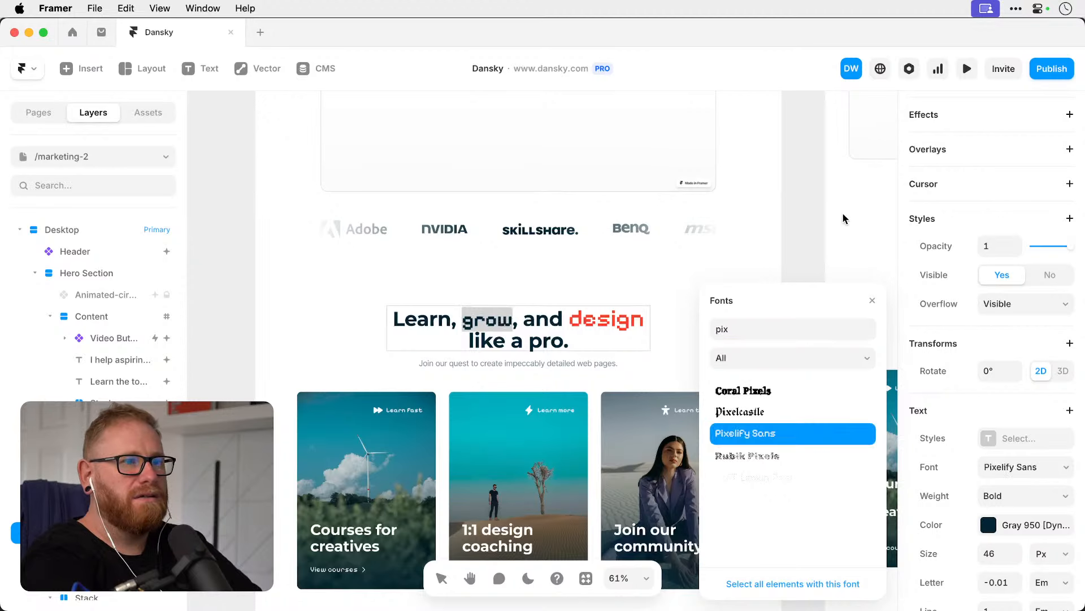
left_click(811, 222)
left_click(799, 242)
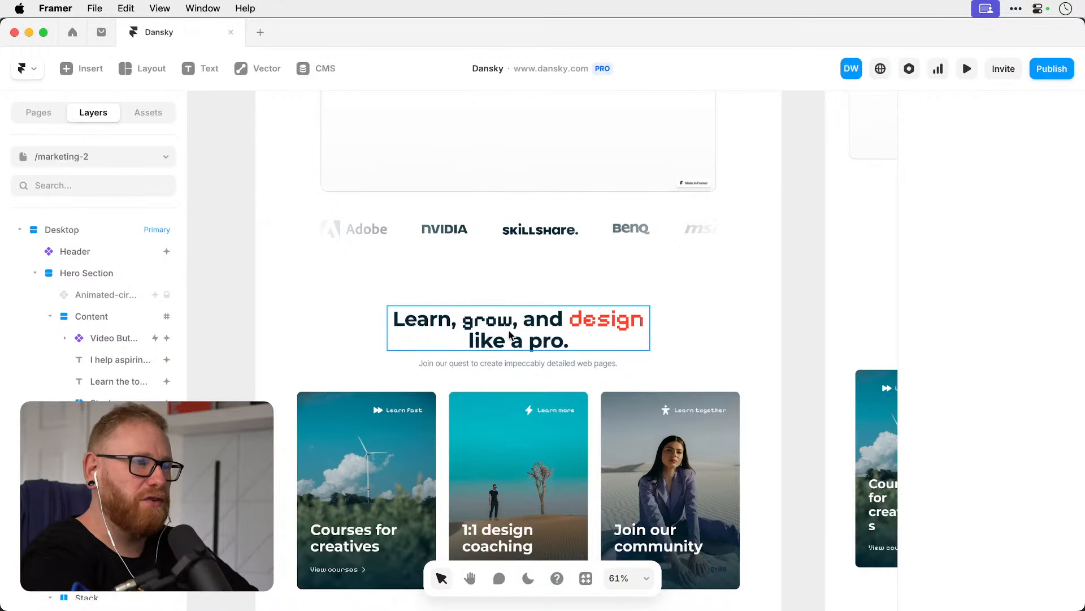
left_click(545, 341)
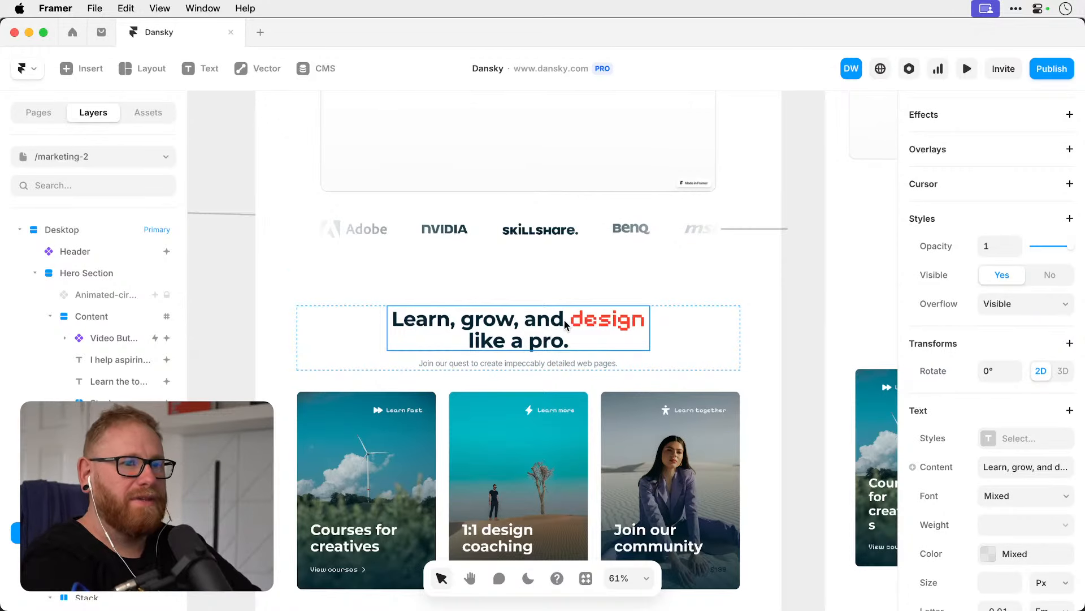
left_click(799, 336)
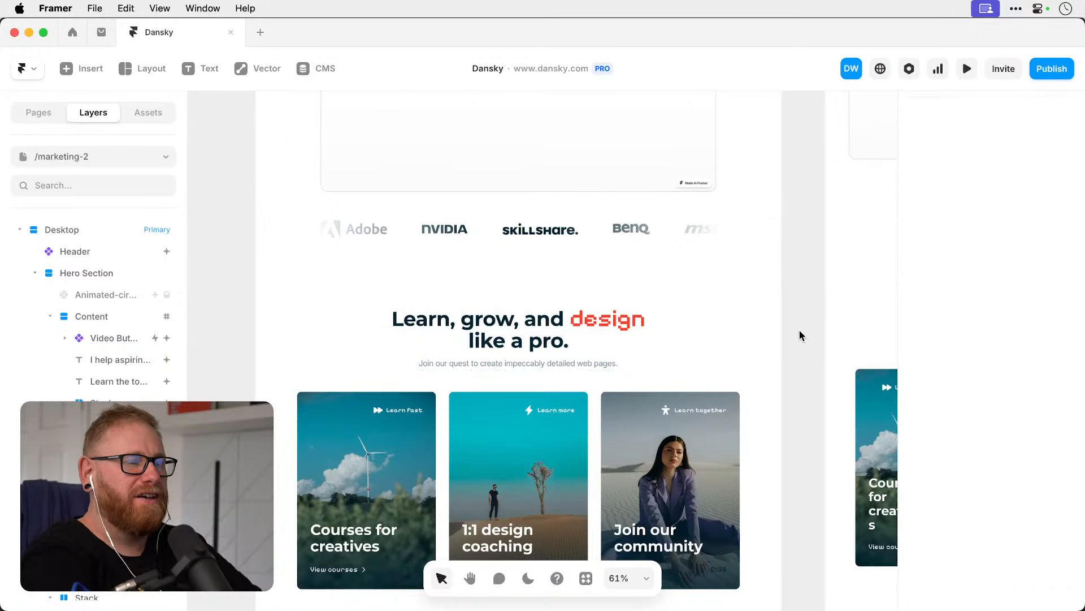
left_click(515, 321)
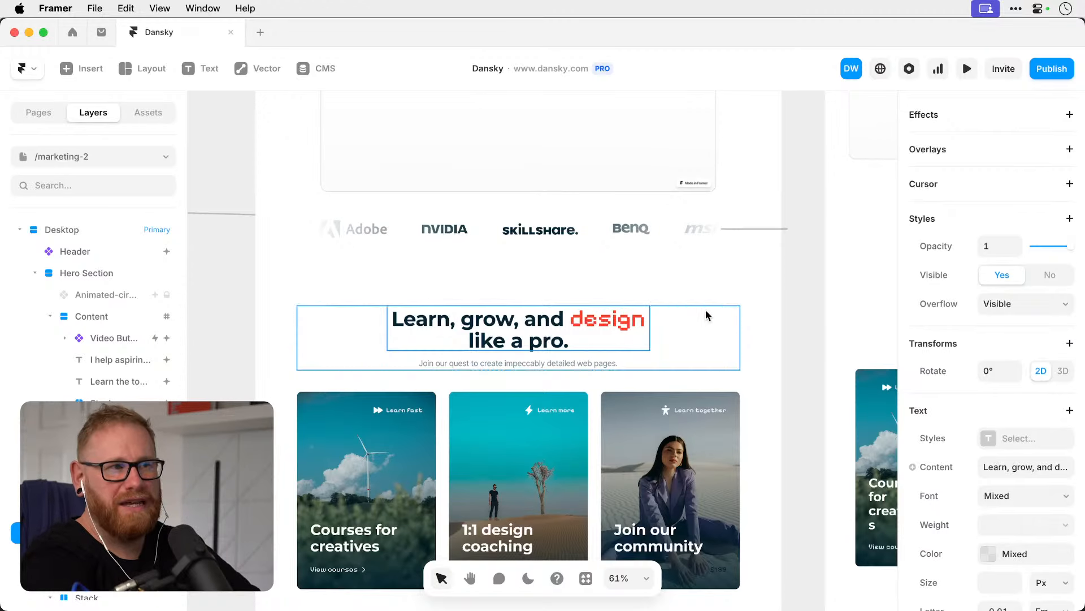
scroll(799, 314, "down", 2)
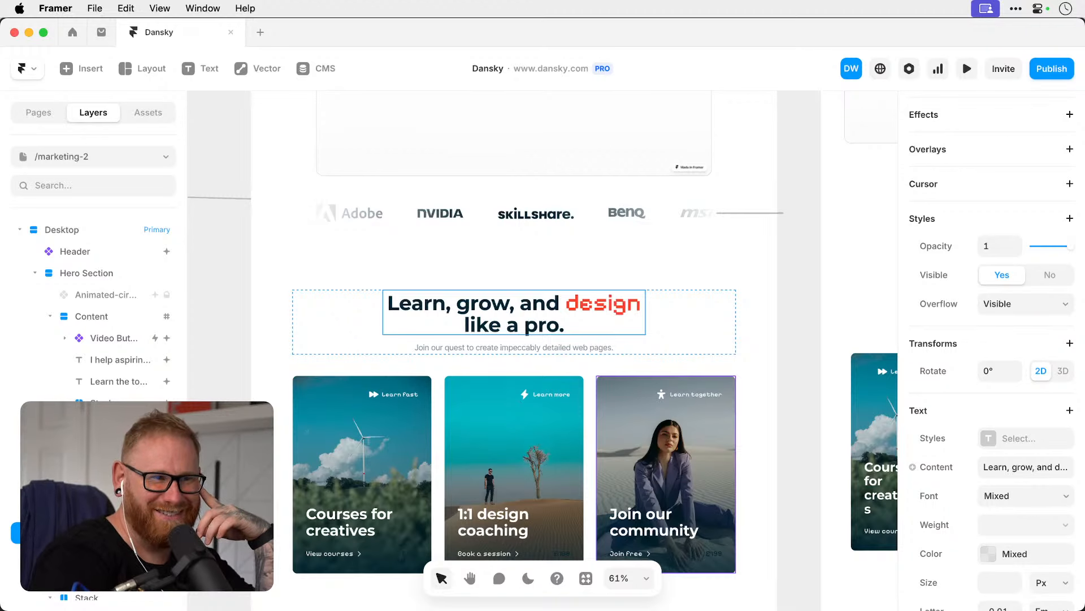
left_click(794, 306)
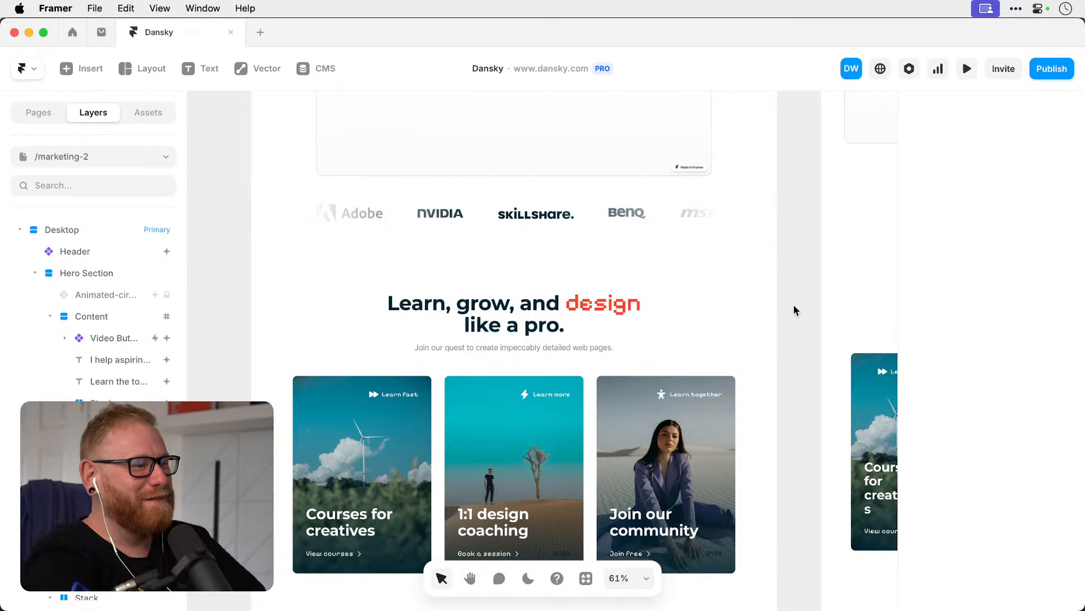
Set the price color of the "Courses for creatives" promo box to white (FFFFFF).
left_click(409, 560)
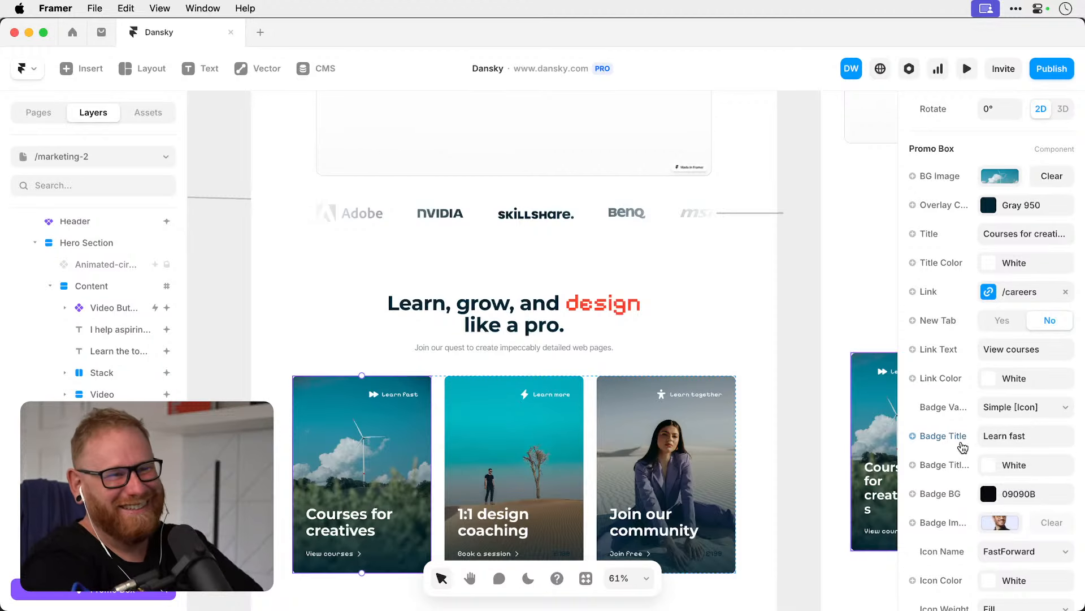
scroll(947, 407, "down", 5)
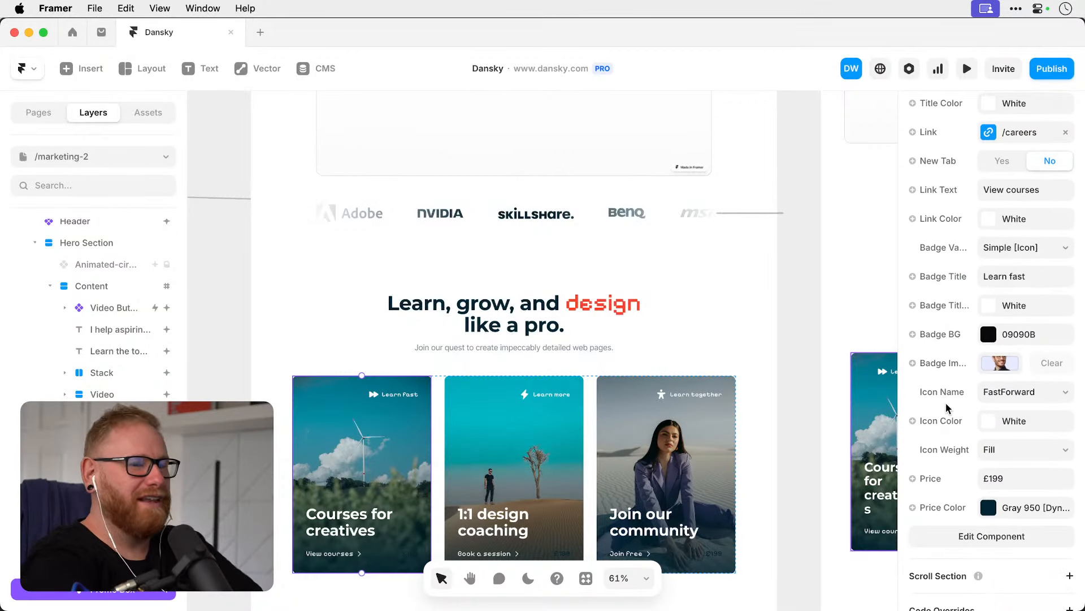
left_click(988, 508)
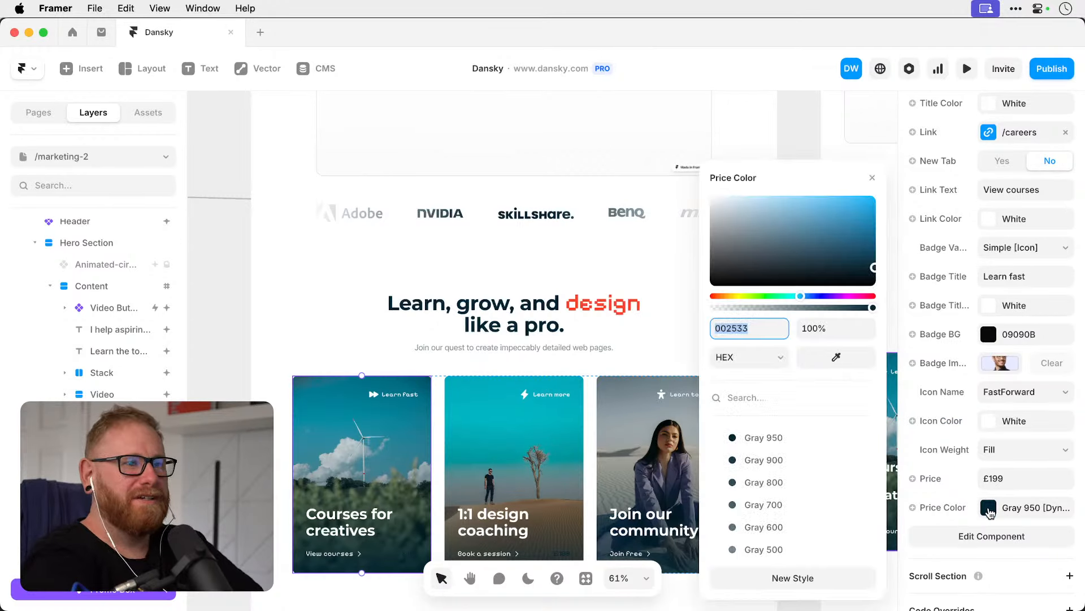
left_click_drag(763, 234, 704, 193)
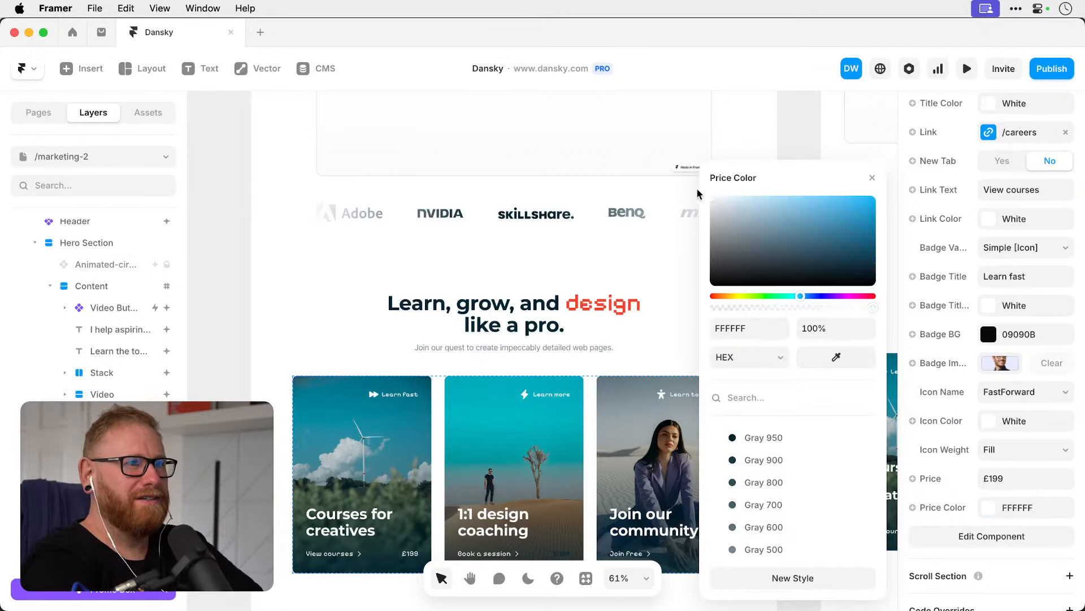
left_click(214, 318)
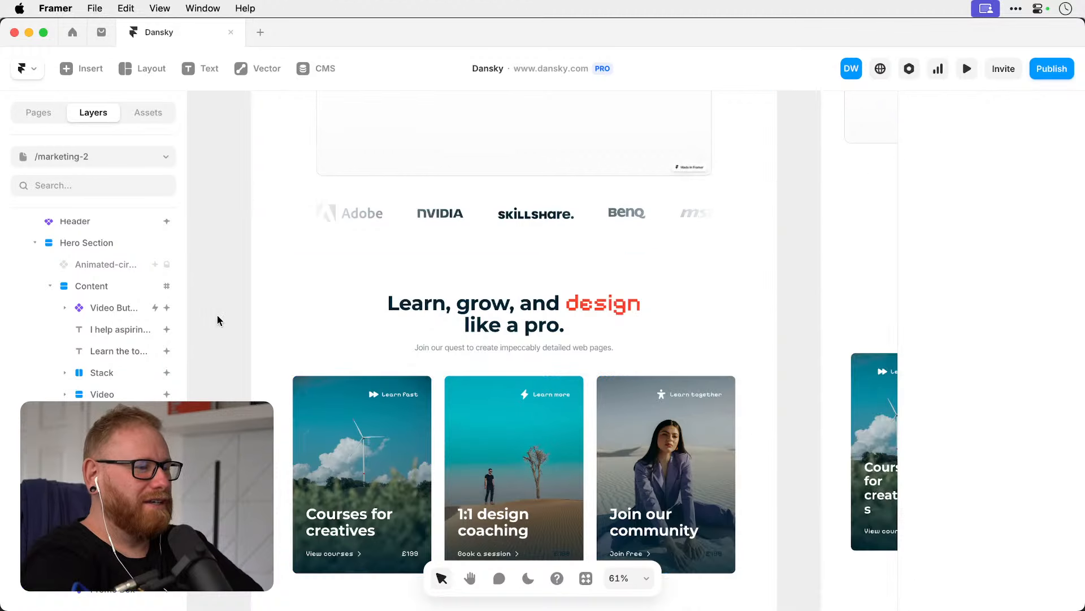
Set the price color of the "1:1 design coaching" promo box to white (FFFFFF).
left_click(563, 557)
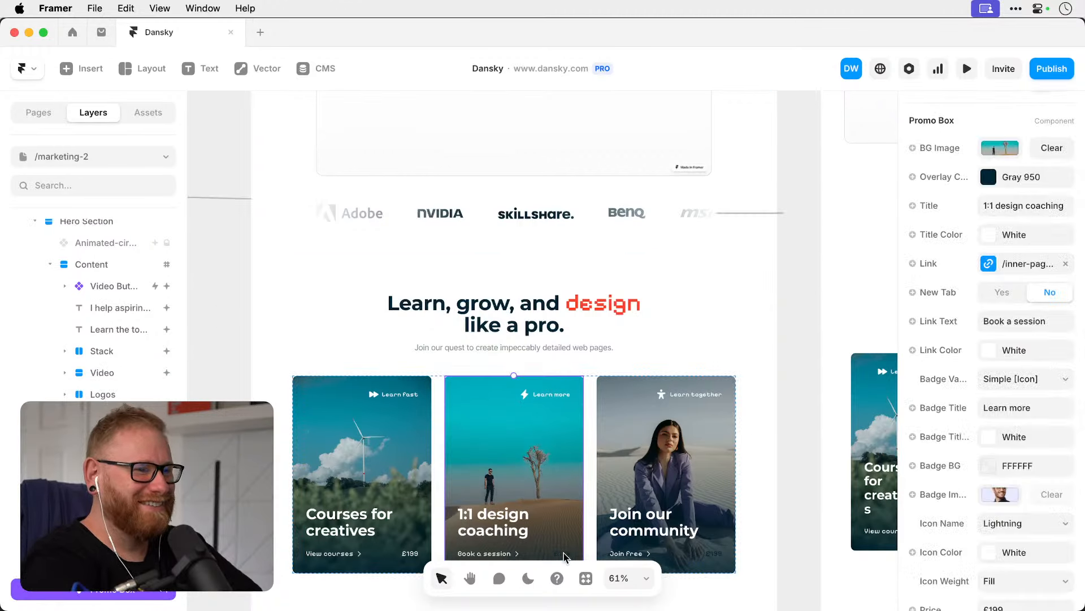
scroll(944, 503, "down", 5)
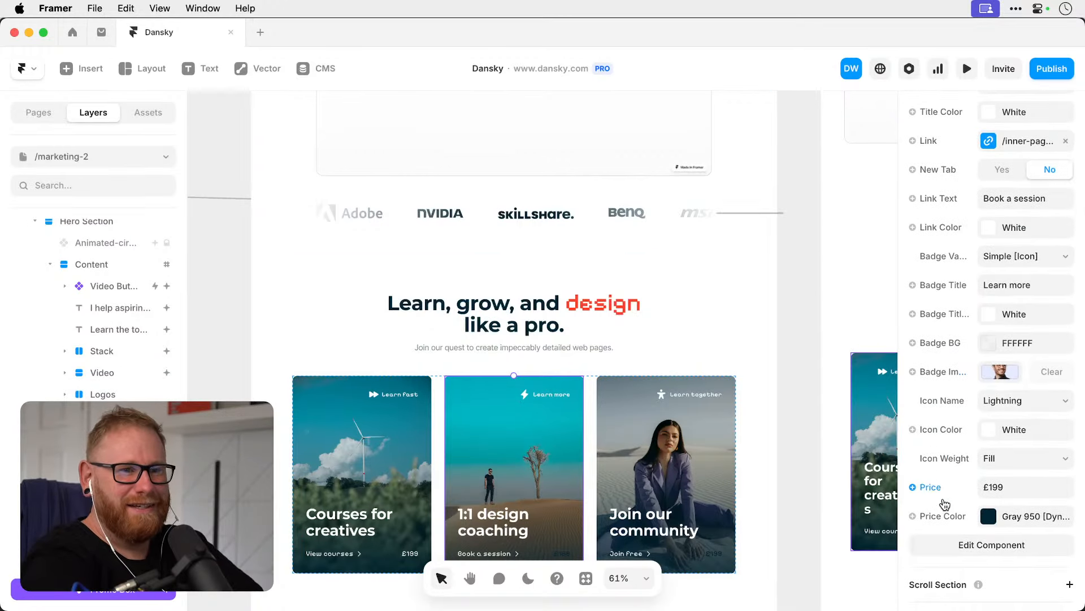
left_click(989, 516)
left_click_drag(749, 239, 694, 182)
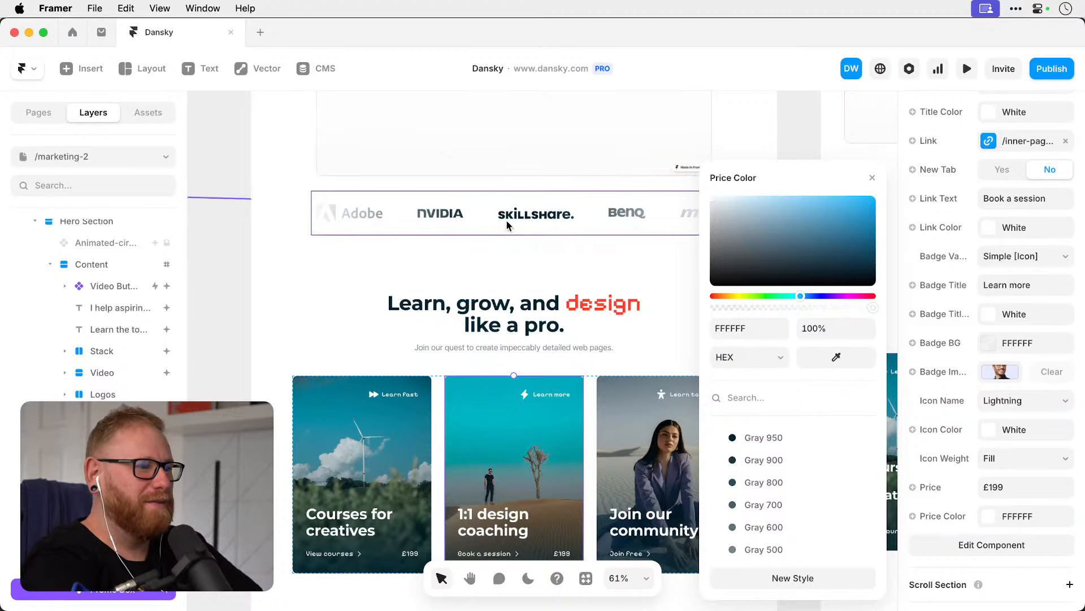
left_click(229, 334)
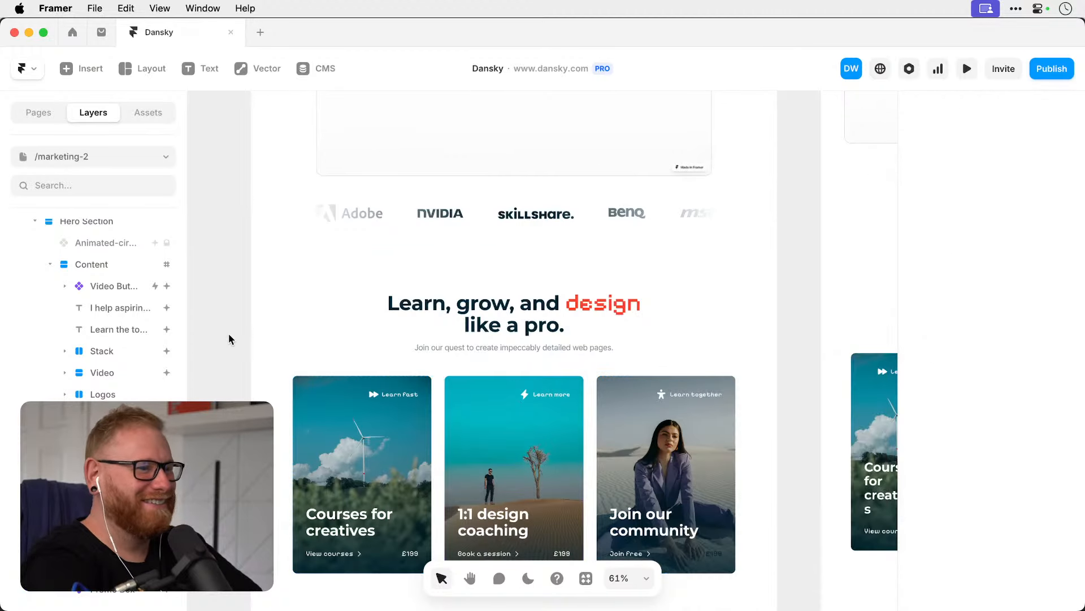
Compare the settings of the promo boxes, checking the price color of "Courses for creatives".
left_click(718, 559)
scroll(984, 542, "down", 5)
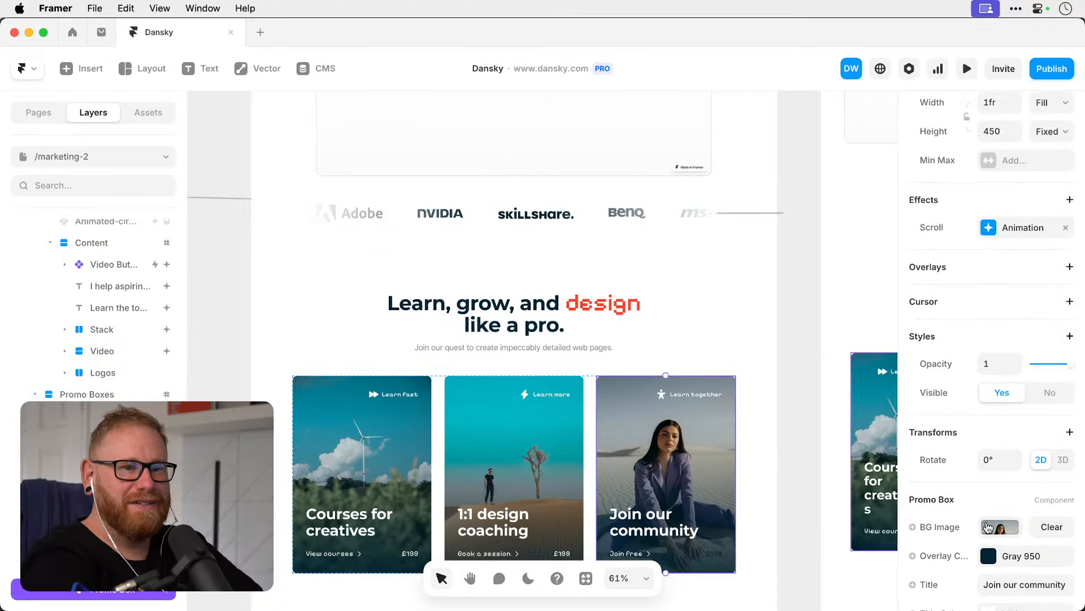
left_click(412, 551)
left_click(989, 448)
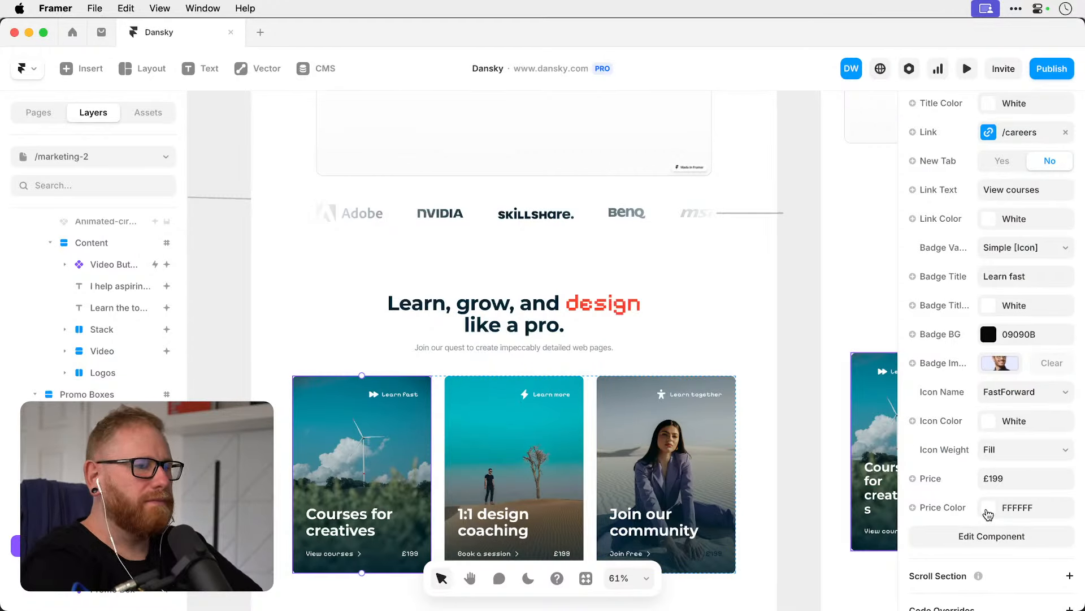
left_click(559, 554)
Try a different overlay color on the "Join our community" promo box and undo the change.
left_click(720, 557)
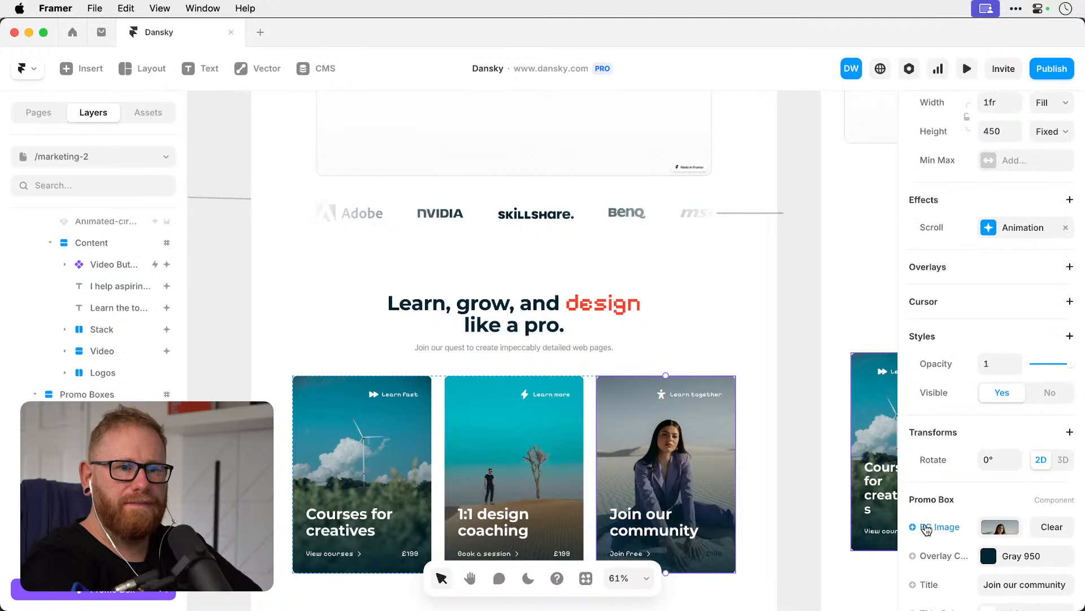
scroll(962, 483, "down", 5)
scroll(963, 483, "down", 3)
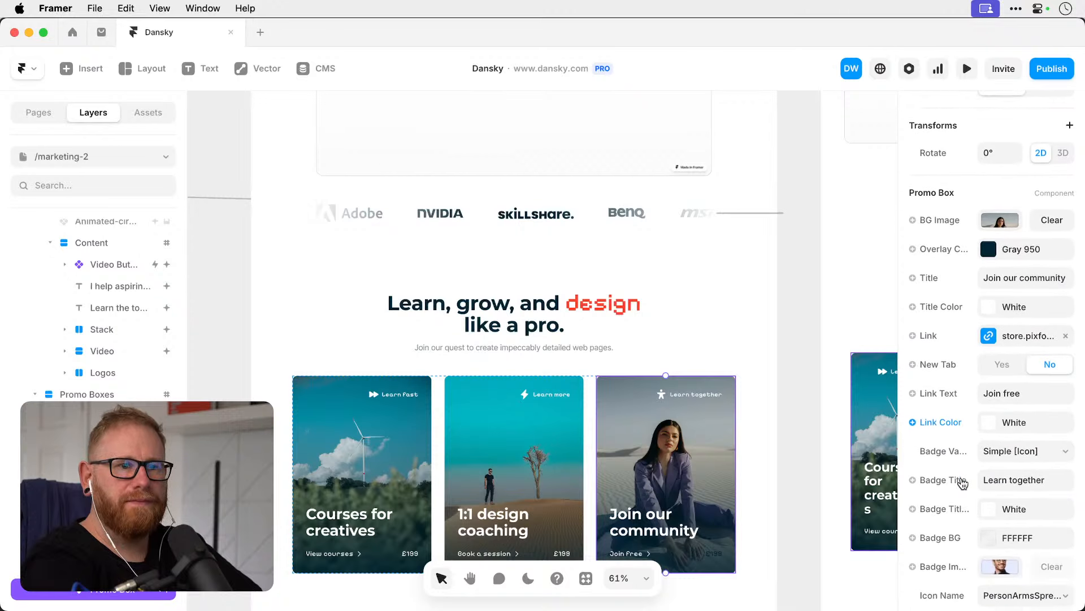
scroll(963, 483, "up", 2)
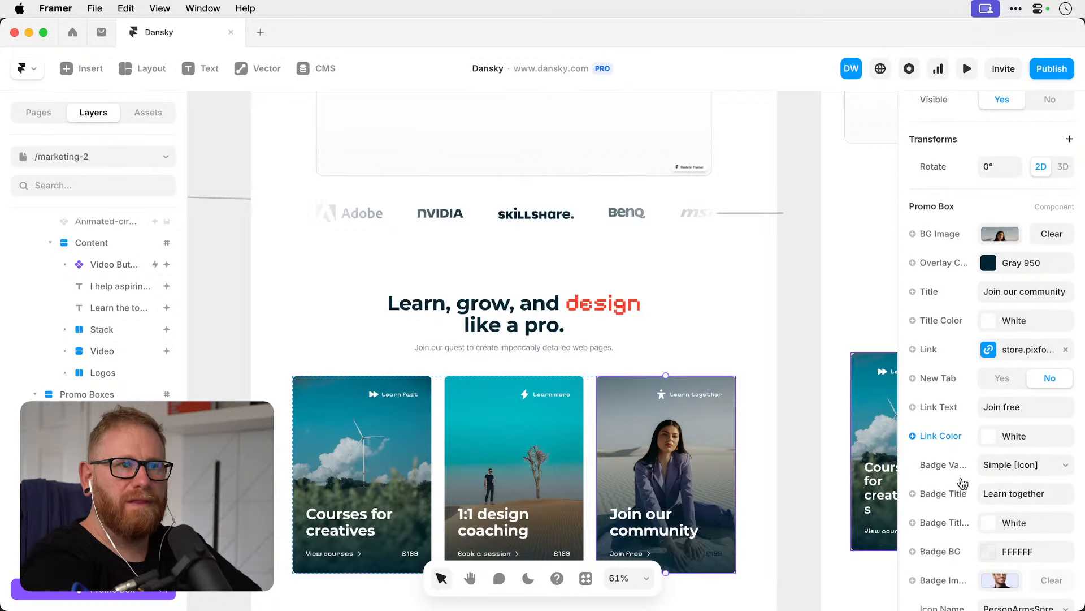
left_click(989, 271)
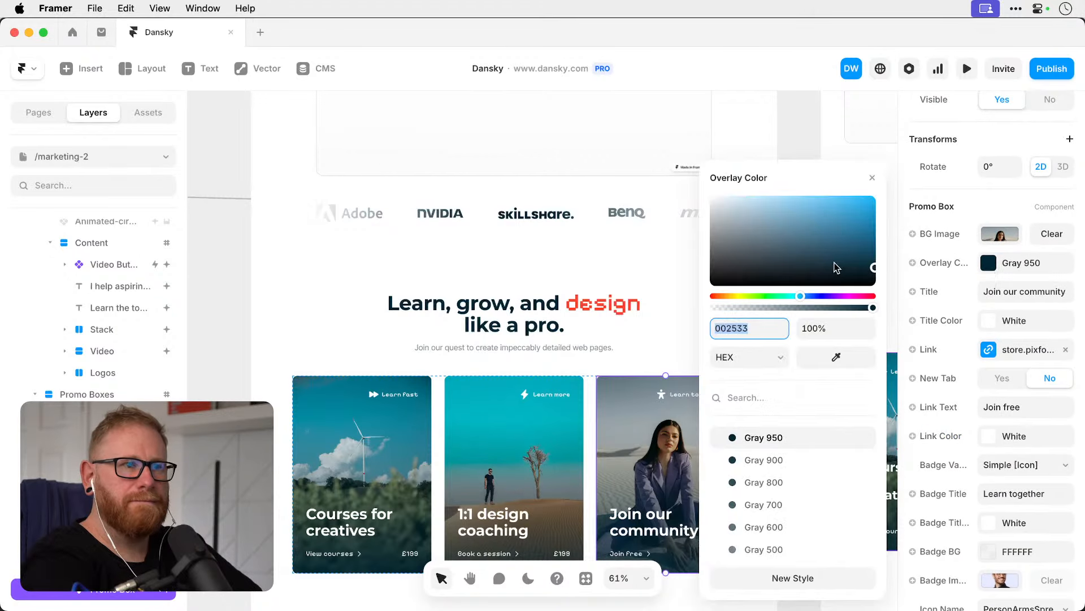
left_click_drag(837, 268, 607, 134)
key("super+z")
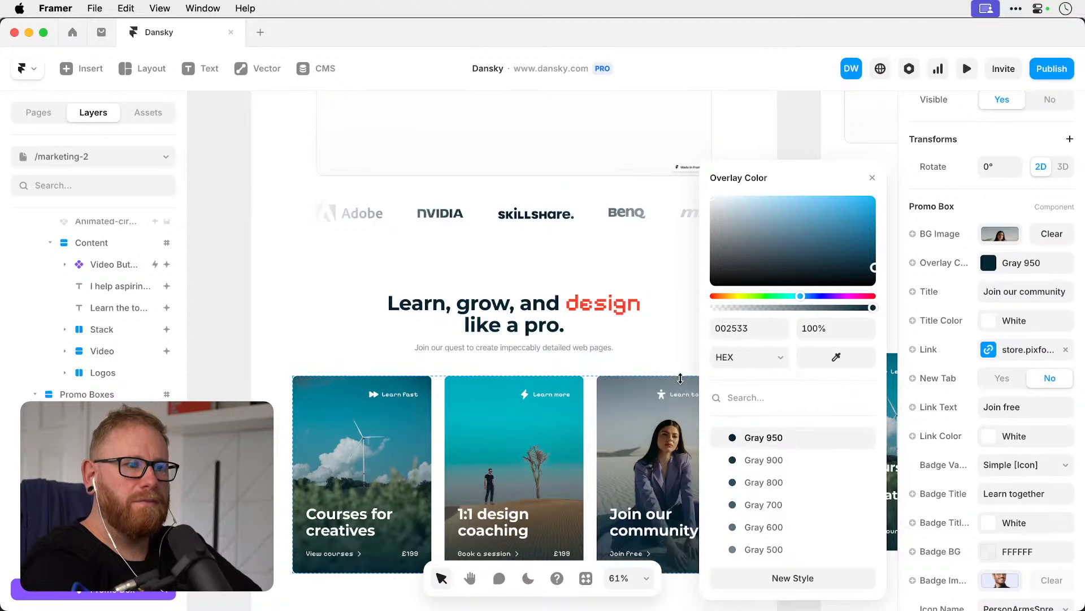
Set the price color of the "Join our community" promo box to white (FFFFFF).
scroll(973, 344, "down", 2)
scroll(973, 344, "down", 4)
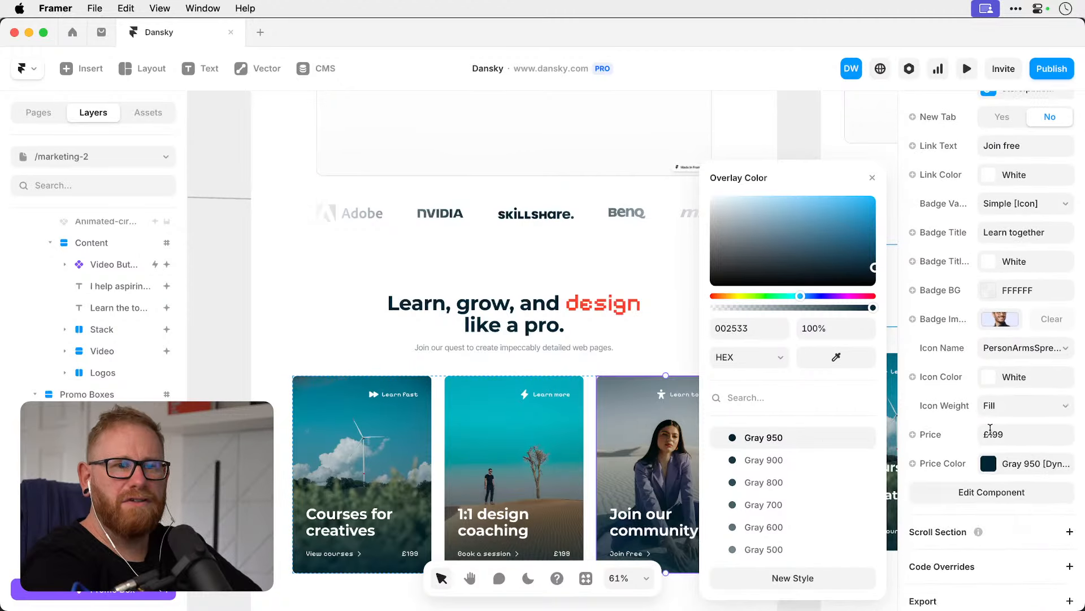
left_click(993, 463)
type("FFFFFF")
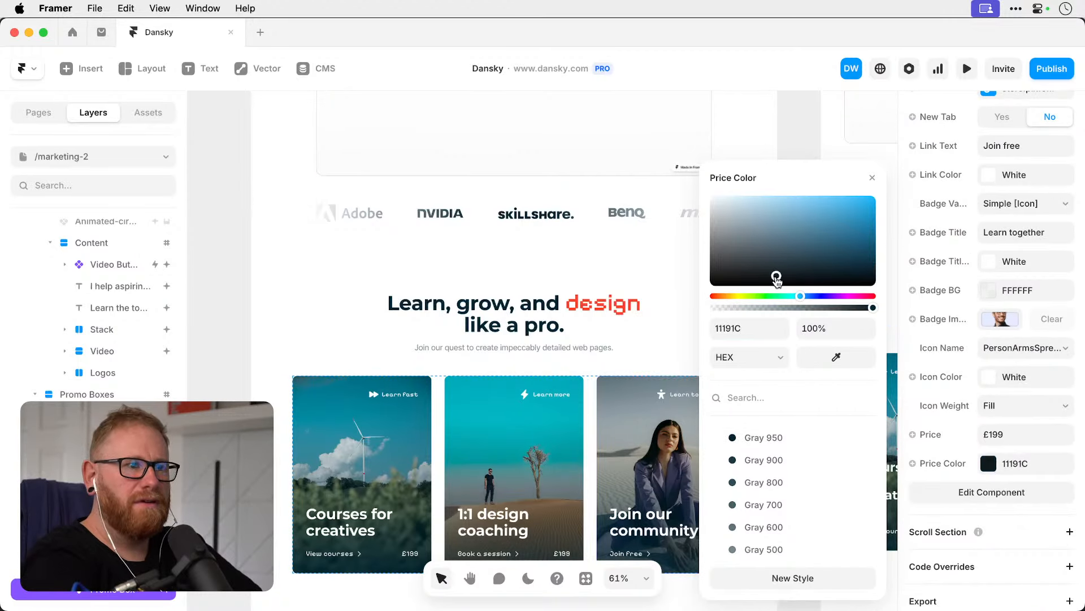
key("Return")
left_click(656, 344)
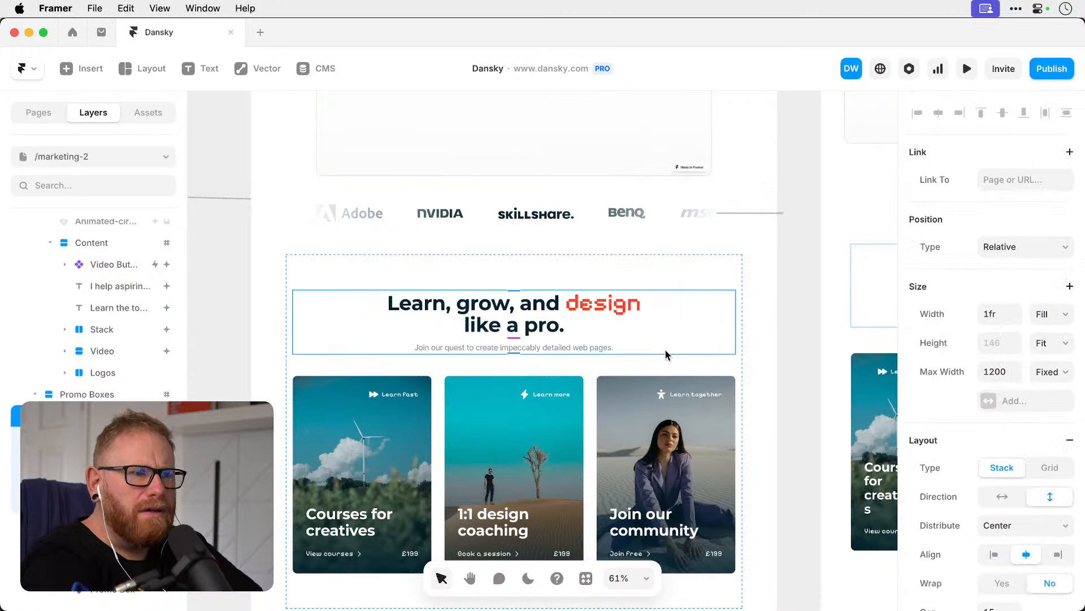
left_click(812, 485)
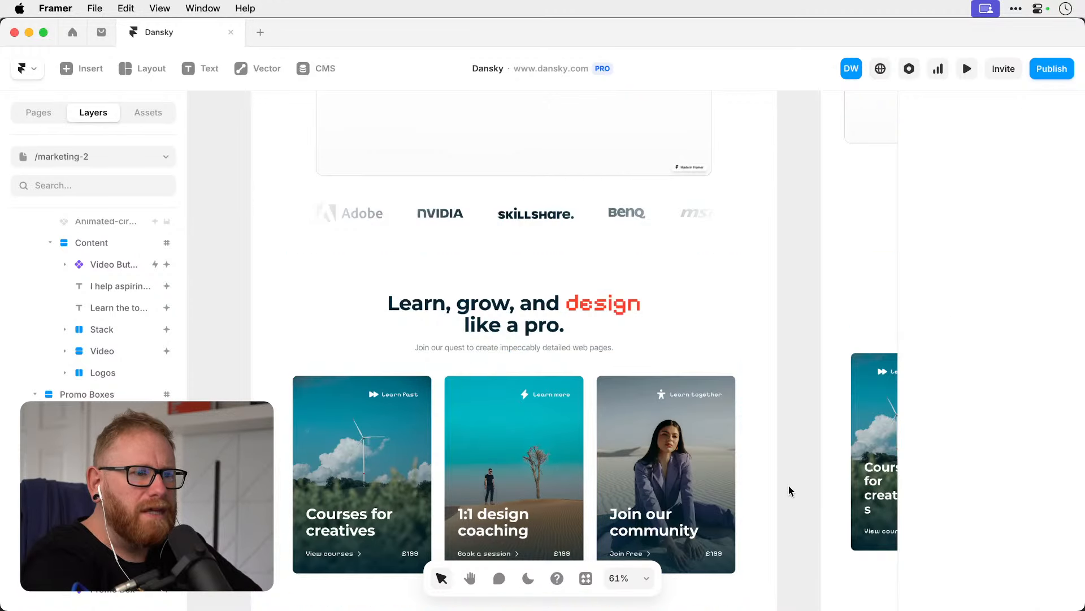
Change the price text of the "Join our community" promo box to "Free".
scroll(725, 484, "down", 5)
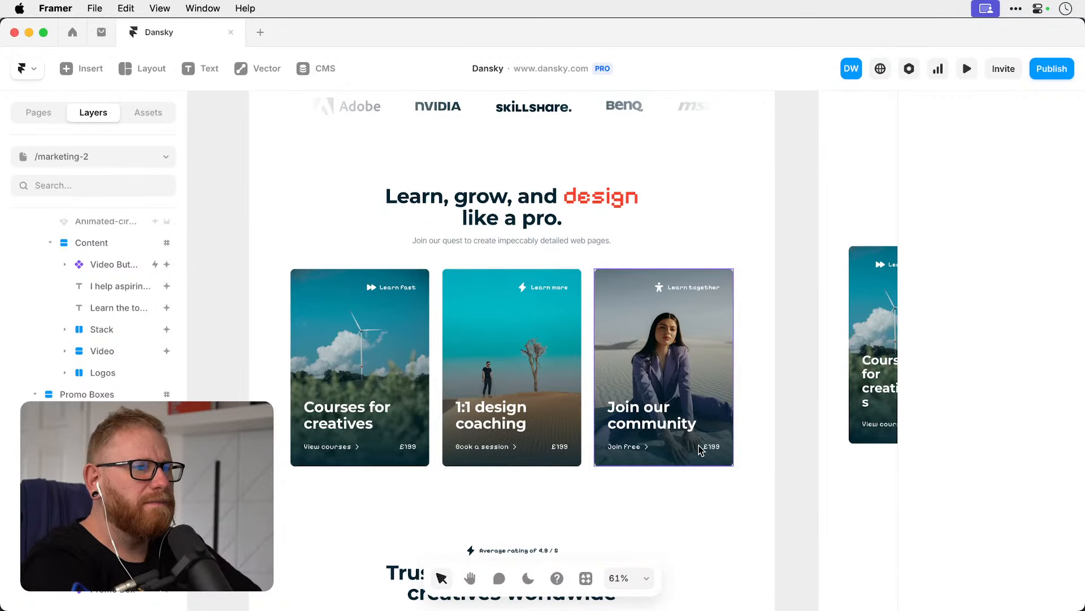
left_click(712, 450)
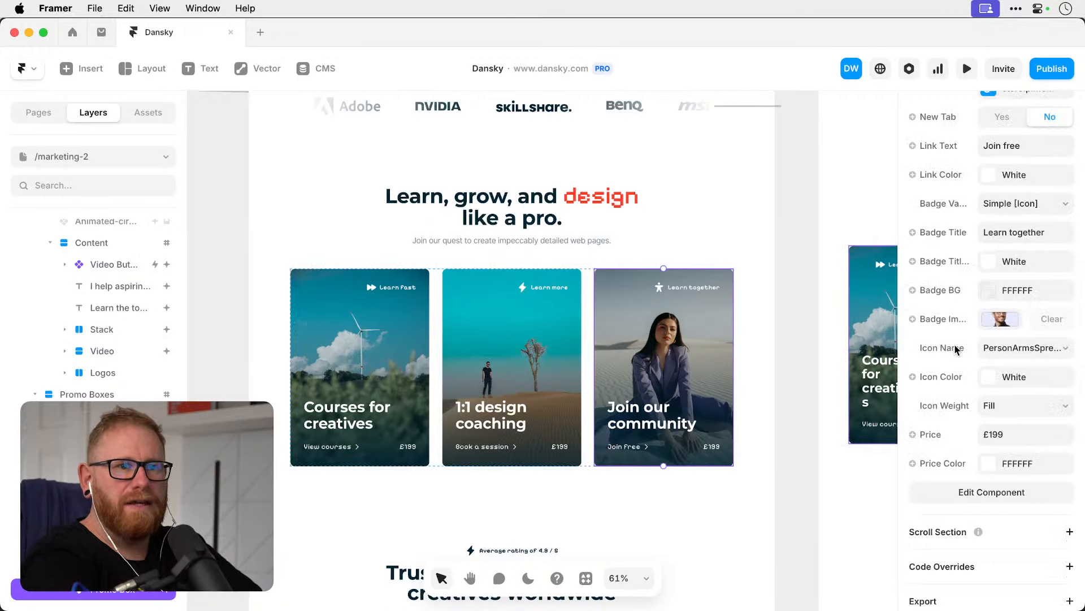
scroll(956, 349, "up", 1)
left_click(1012, 446)
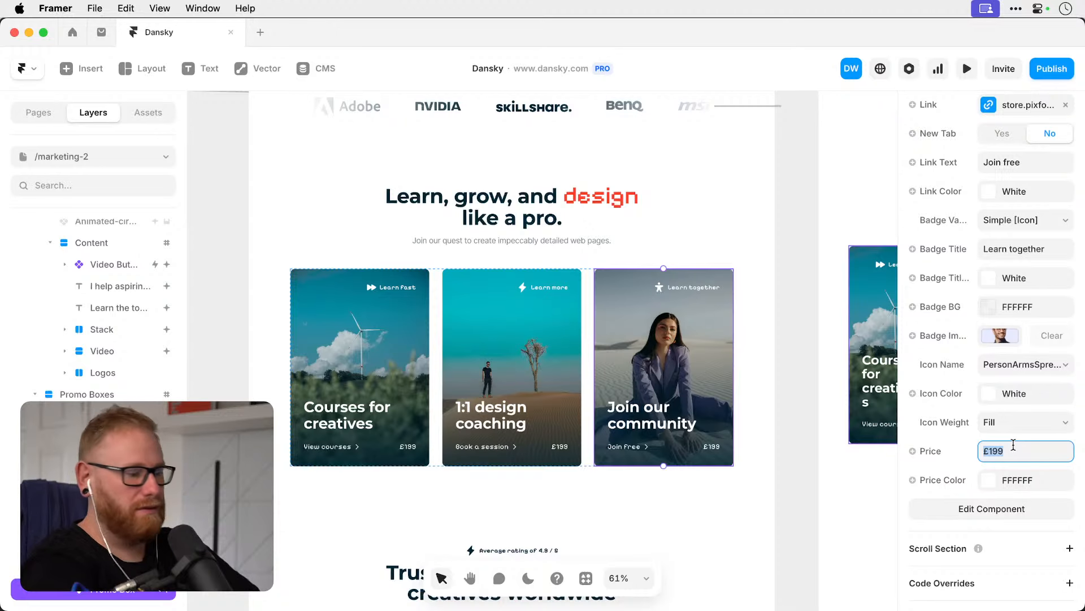
type("Free")
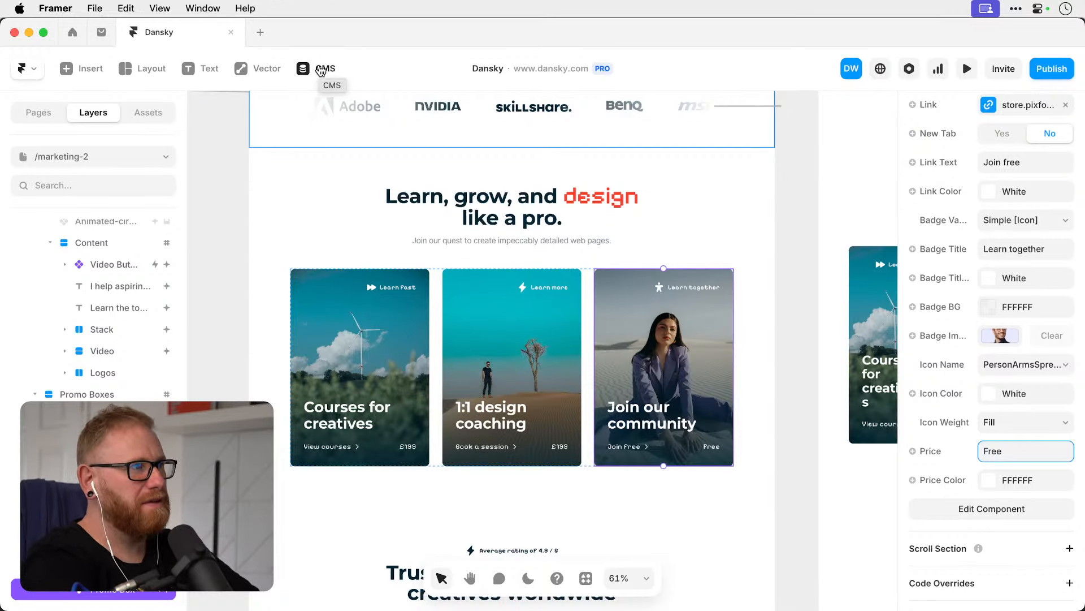
Open the Courses collection's template page and examine the hero of the illustrator-master-class page.
left_click(41, 112)
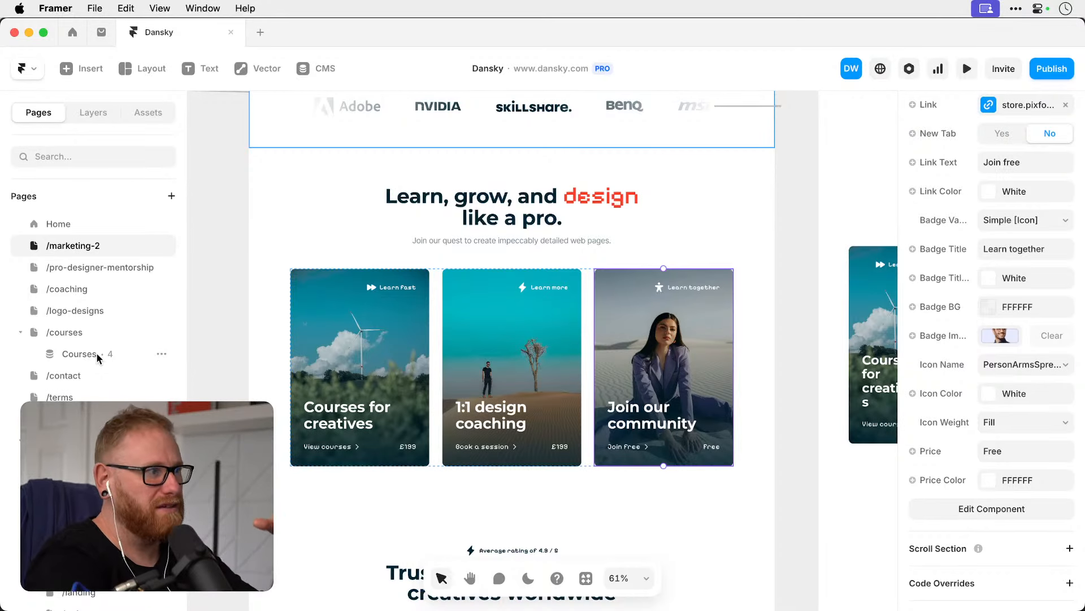
left_click(97, 354)
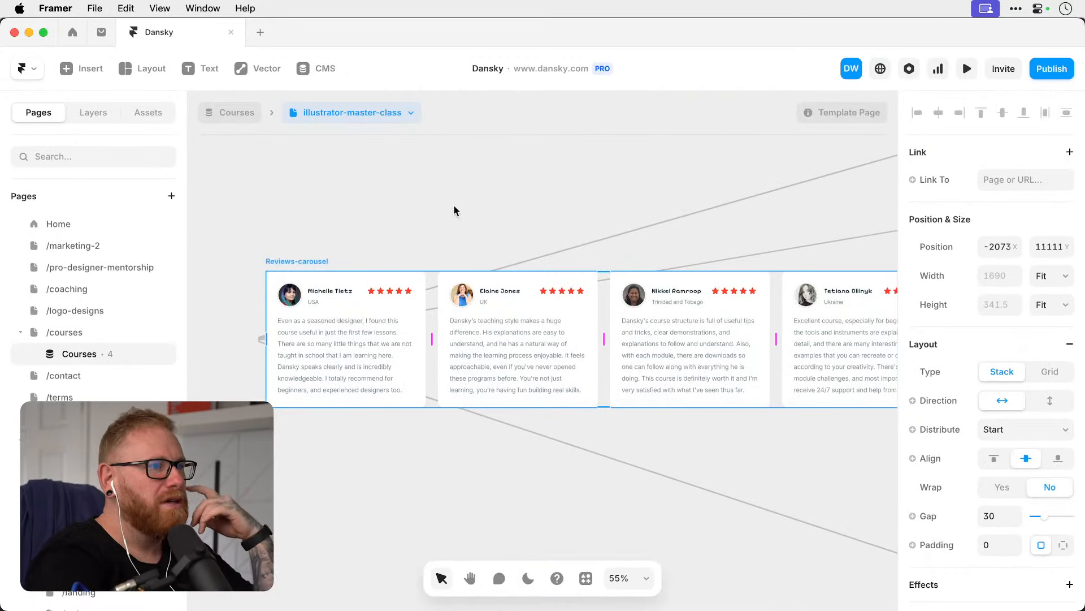
scroll(454, 206, "right", 8)
scroll(454, 205, "up", 6)
scroll(454, 206, "down", 10)
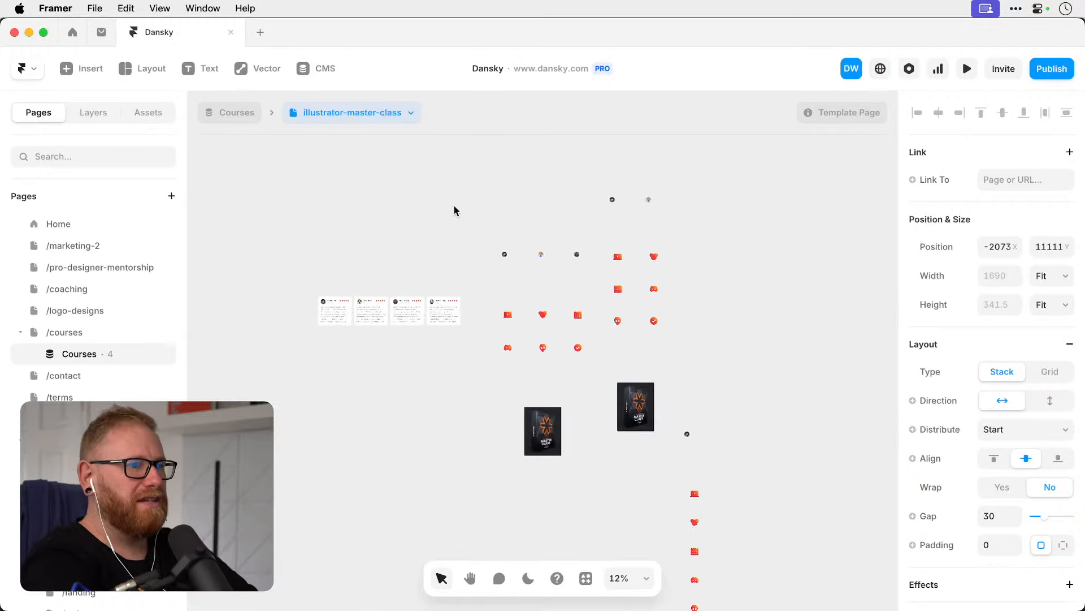
scroll(454, 206, "down", 2)
scroll(454, 205, "up", 10)
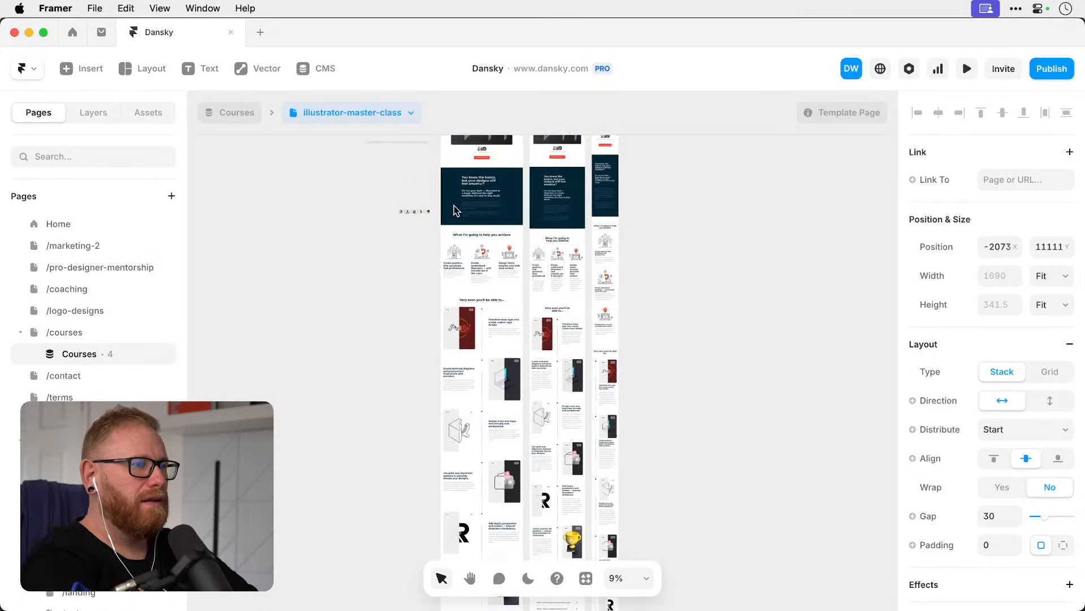
scroll(454, 208, "up", 6)
scroll(478, 396, "up", 10)
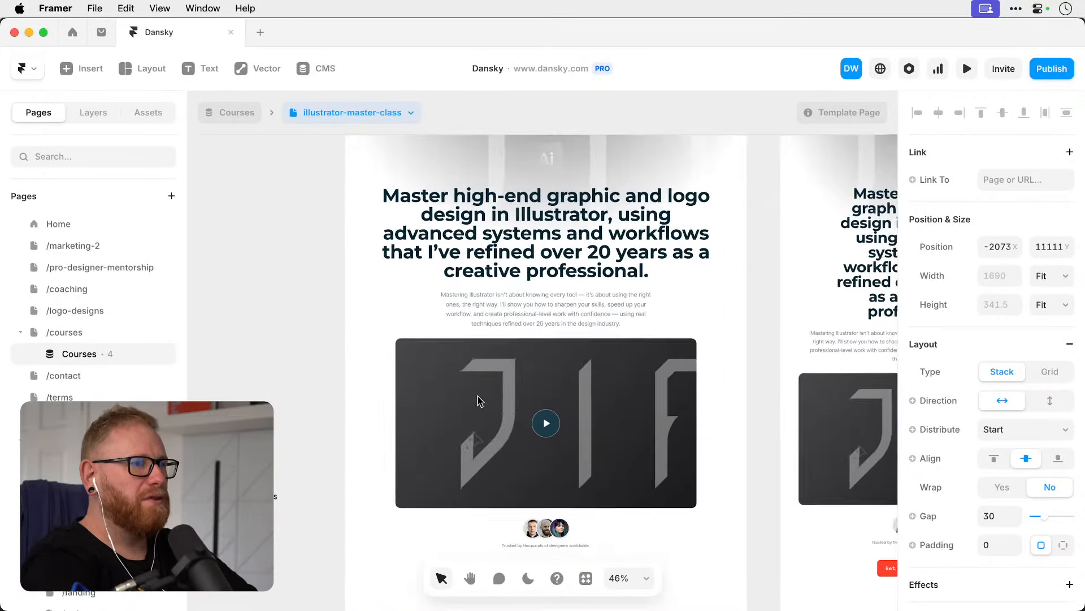
scroll(477, 396, "up", 1)
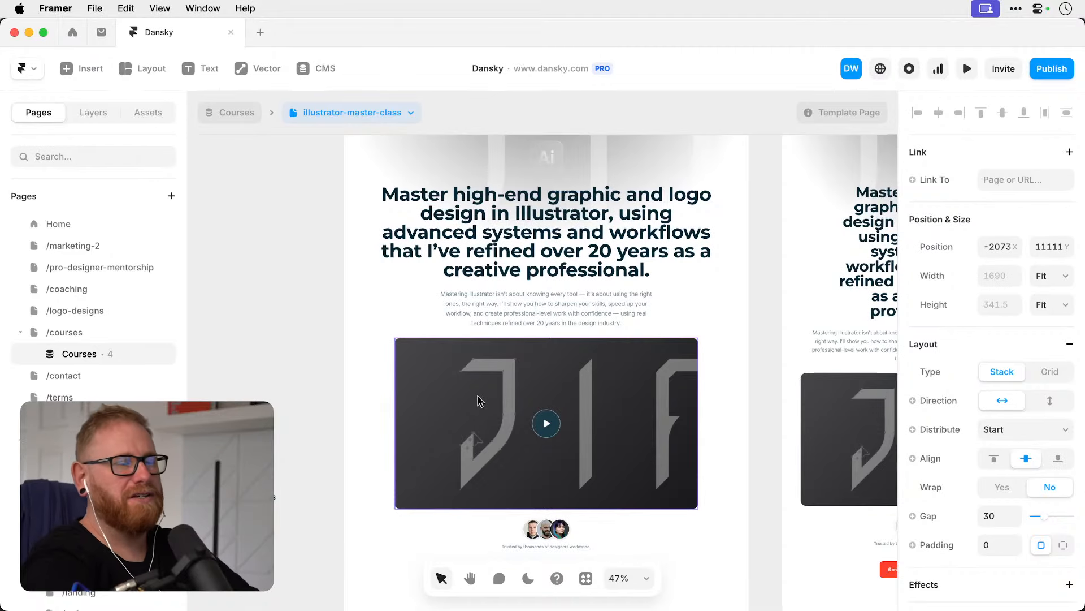
scroll(477, 395, "up", 5)
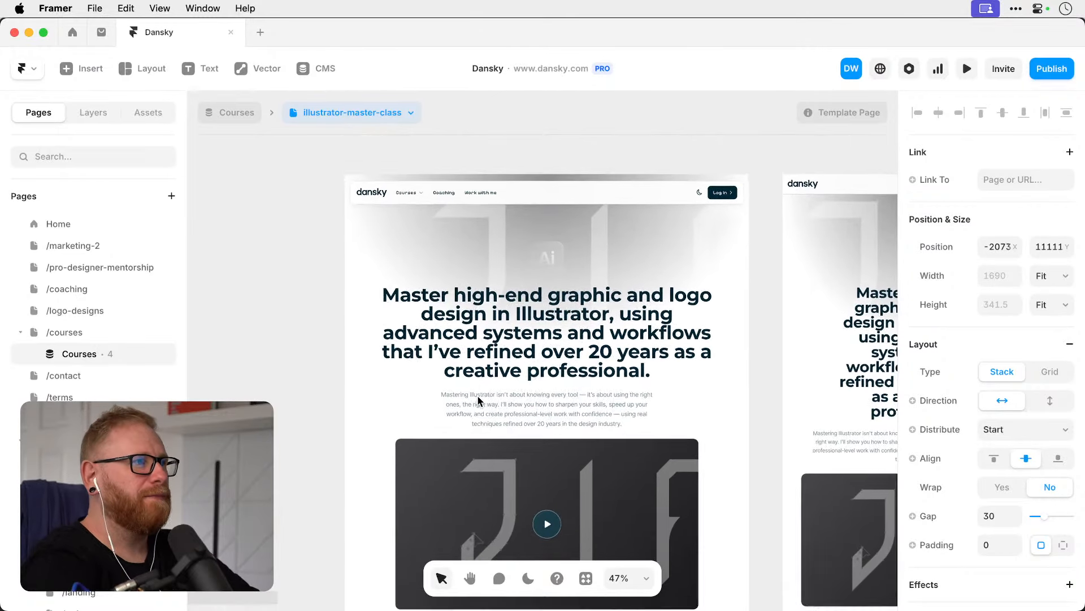
Preview the Courses template with the illustrator-first-class item and the photoshop-first-class item, examining the latter's content.
left_click(369, 112)
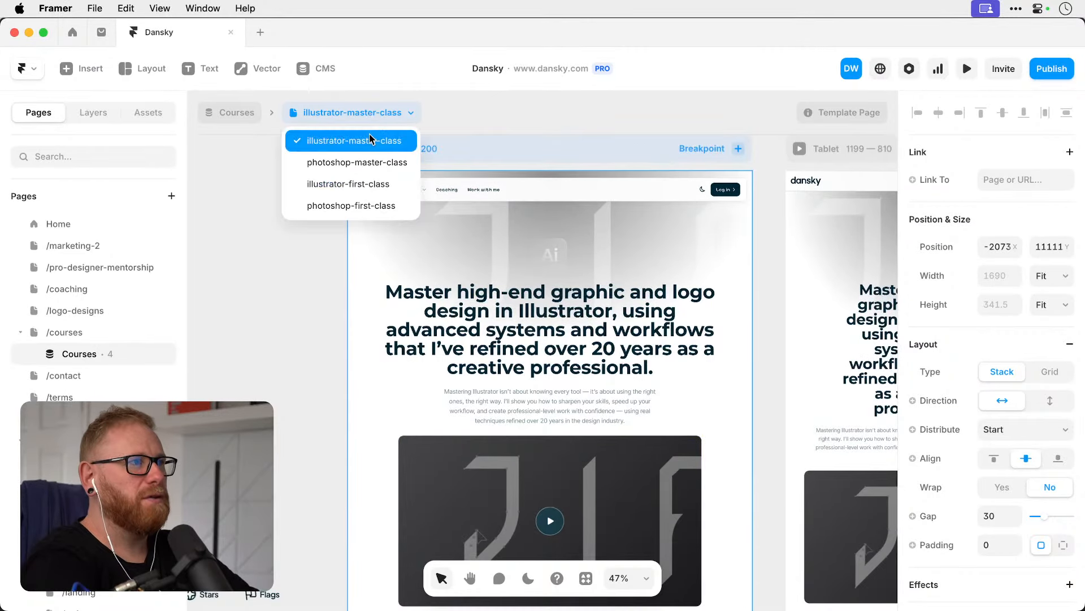
left_click(373, 184)
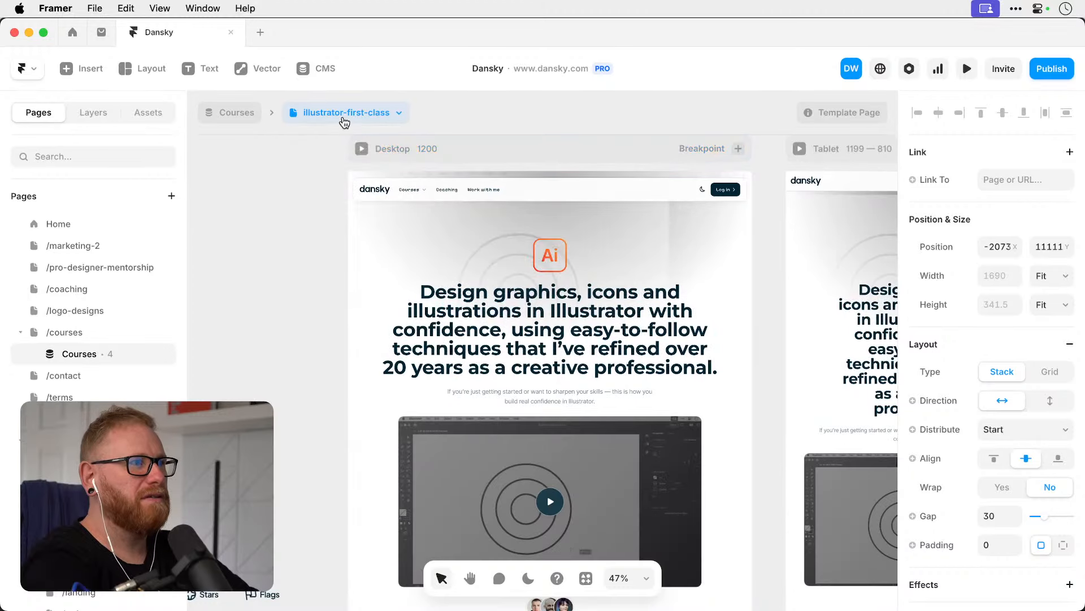
left_click(343, 116)
left_click(348, 205)
scroll(582, 310, "down", 3)
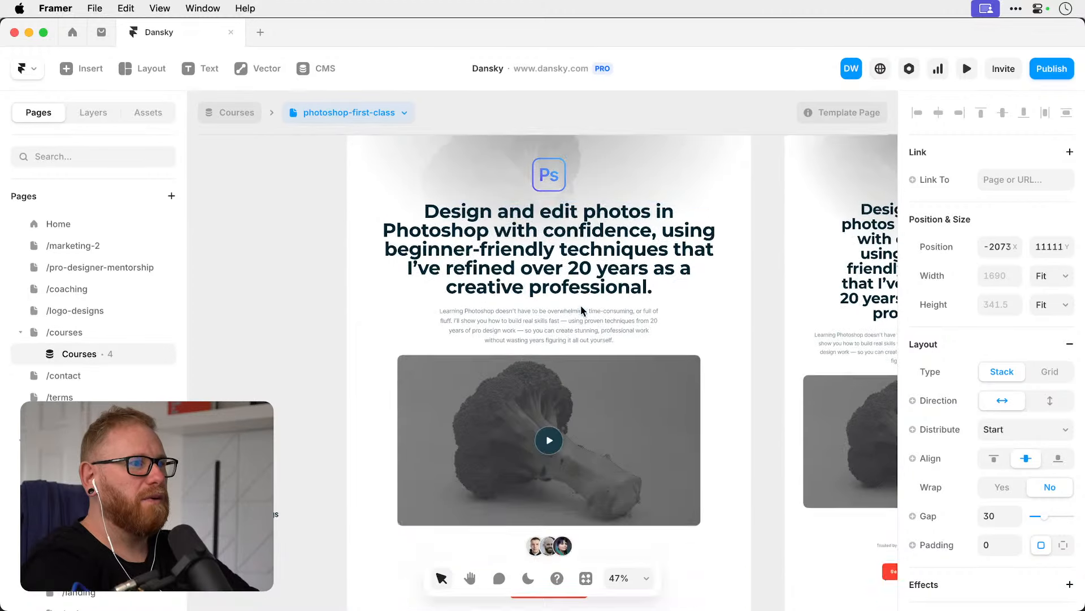
scroll(583, 310, "down", 10)
scroll(582, 310, "up", 9)
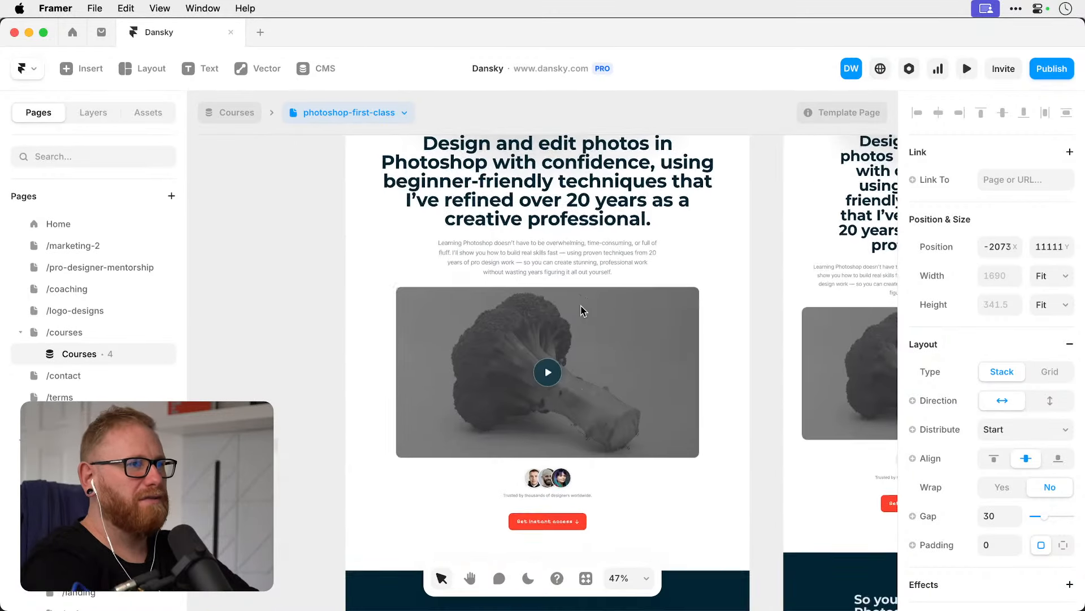
scroll(583, 311, "up", 1)
Examine the fields of the Illustrator Master Class item in the CMS Courses collection, from page title to curriculum modules.
left_click(325, 68)
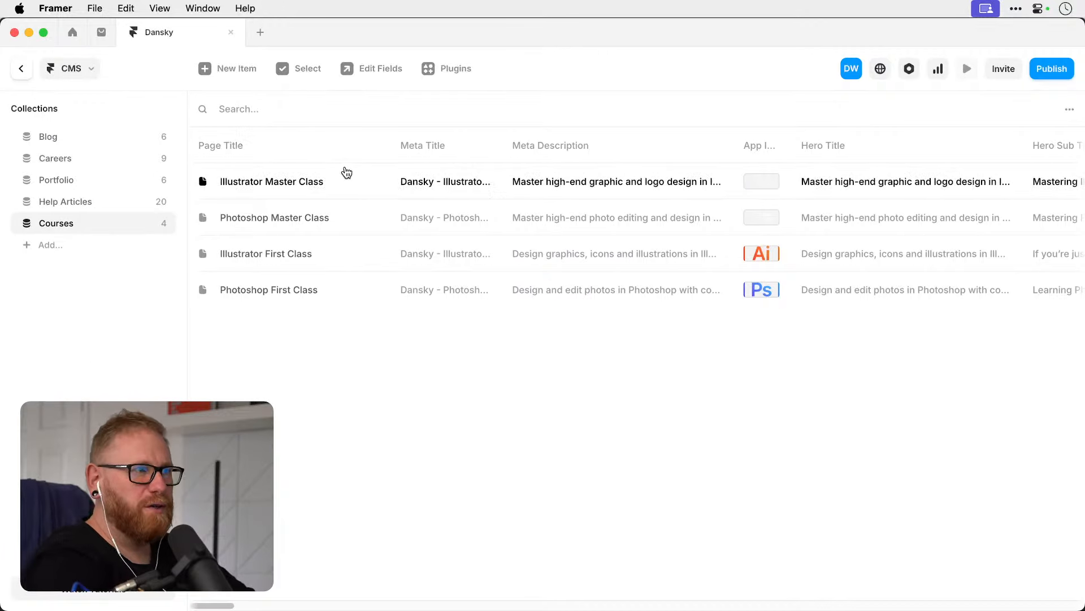
left_click(354, 186)
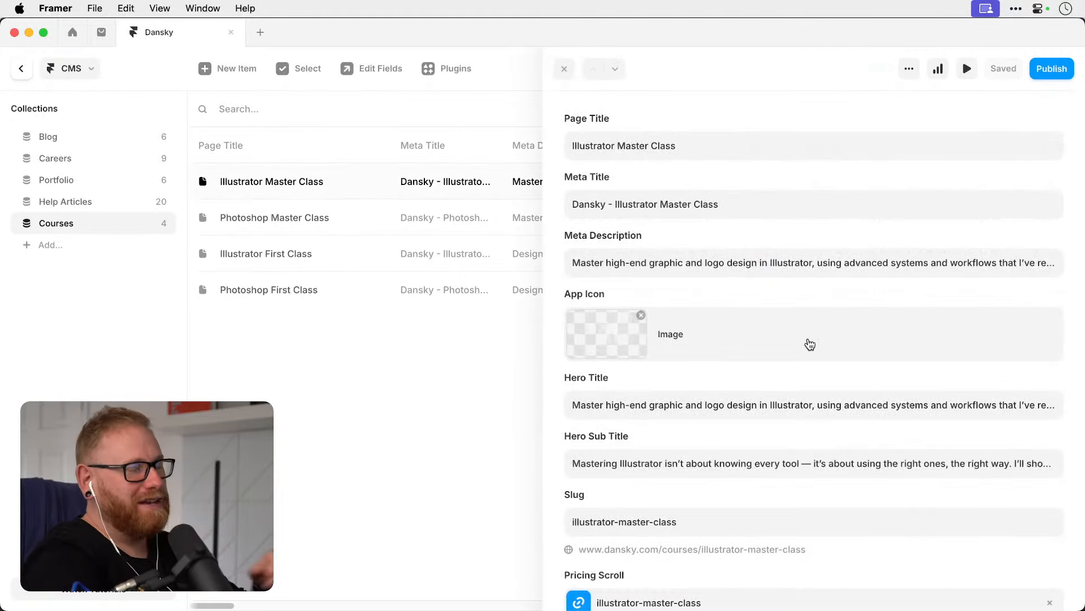
scroll(810, 344, "down", 15)
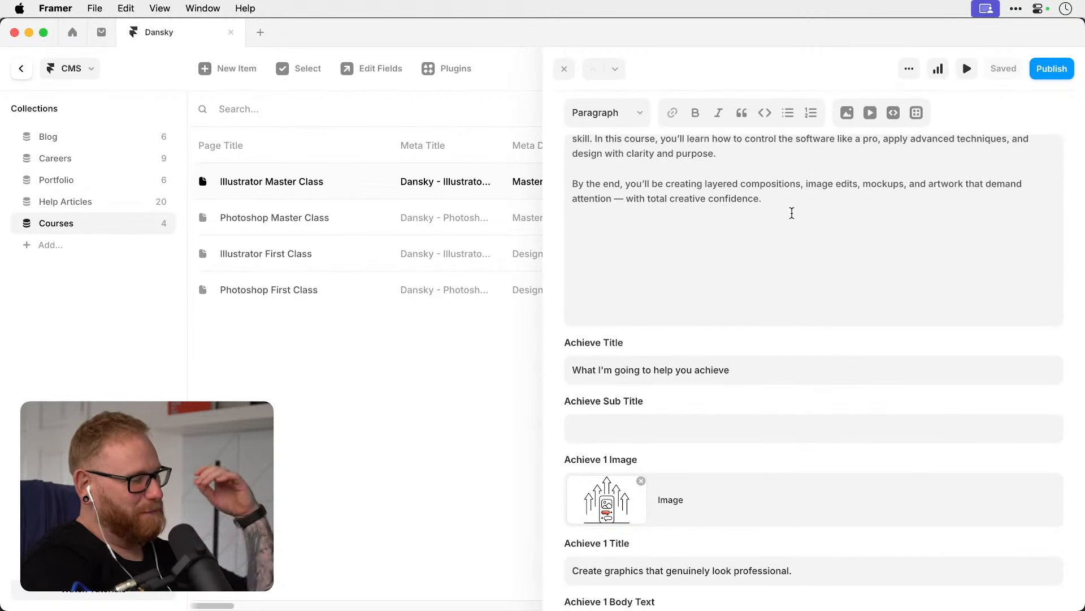
scroll(792, 213, "down", 5)
scroll(792, 213, "down", 10)
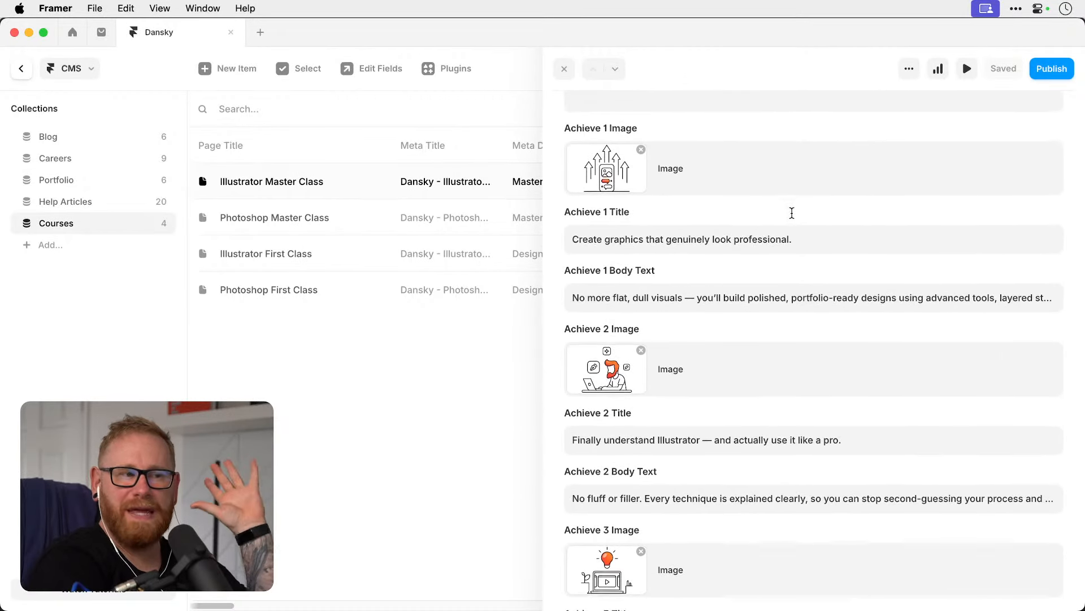
scroll(792, 217, "down", 10)
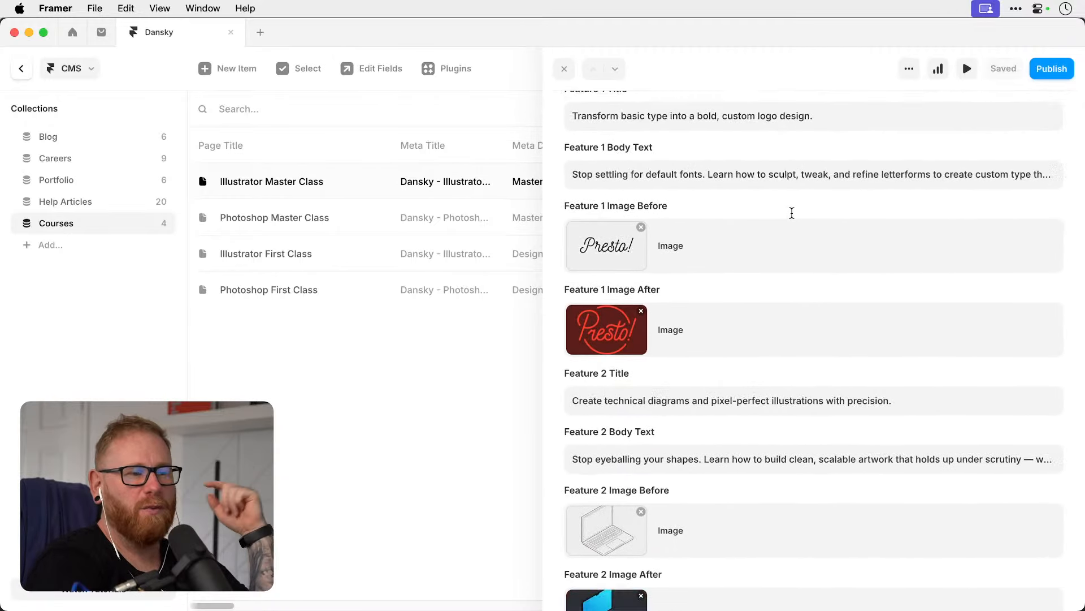
scroll(792, 212, "down", 15)
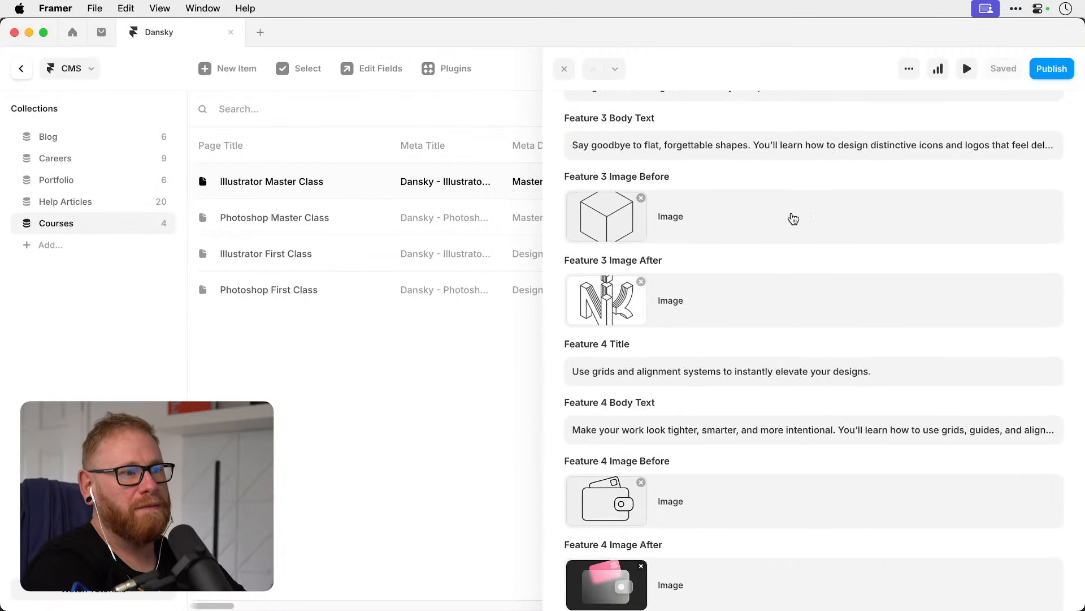
scroll(793, 219, "down", 1)
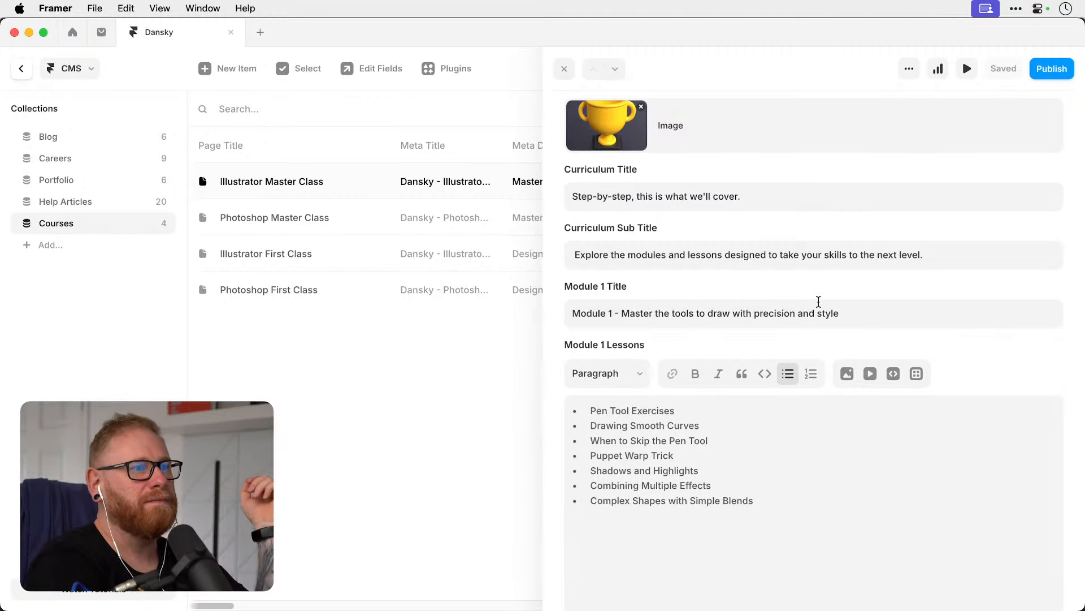
scroll(820, 305, "down", 20)
left_click(564, 69)
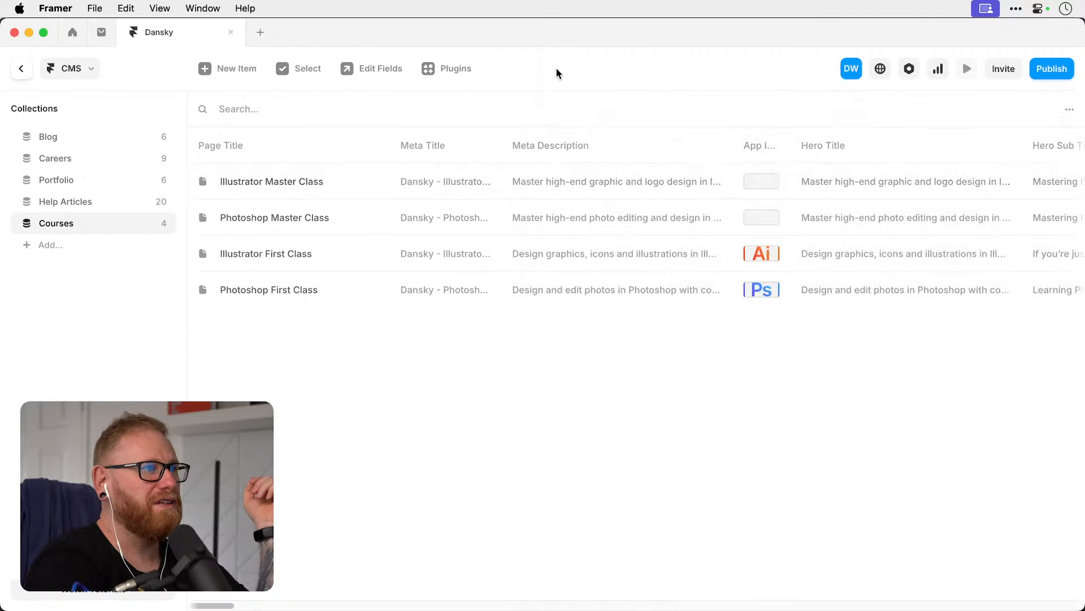
Review the achievement and feature sections of the photoshop-first-class page on the canvas and return to the /marketing-2 page.
left_click(24, 69)
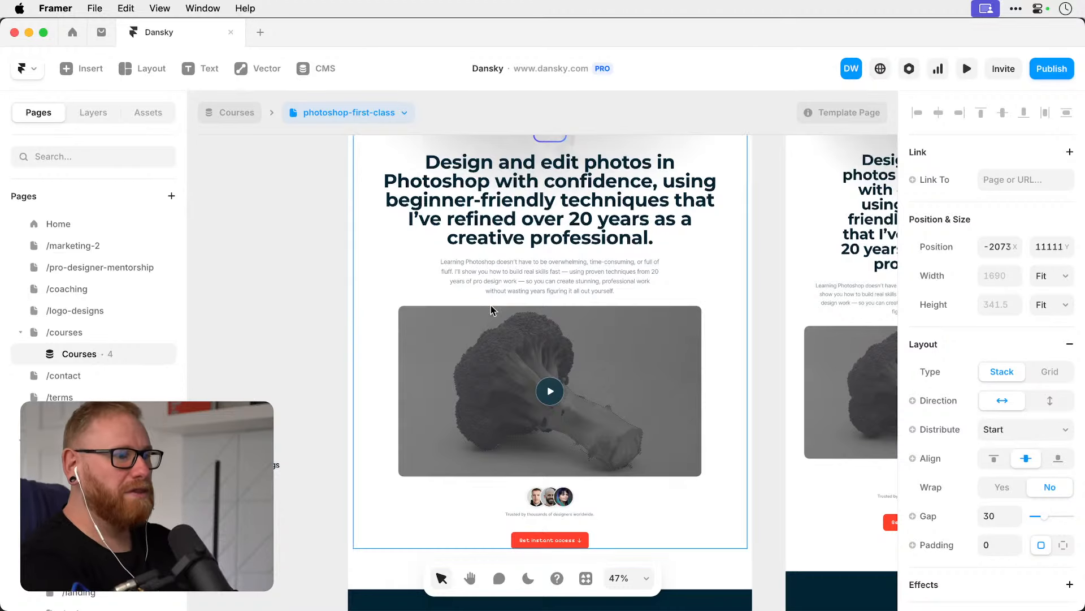
scroll(491, 310, "down", 15)
scroll(491, 309, "down", 1)
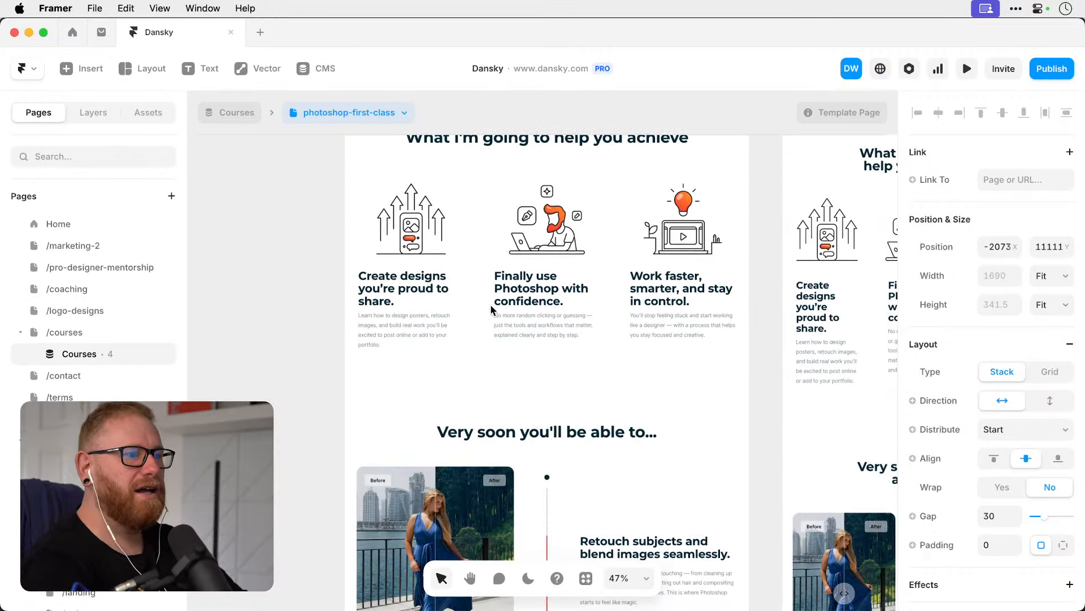
left_click(85, 245)
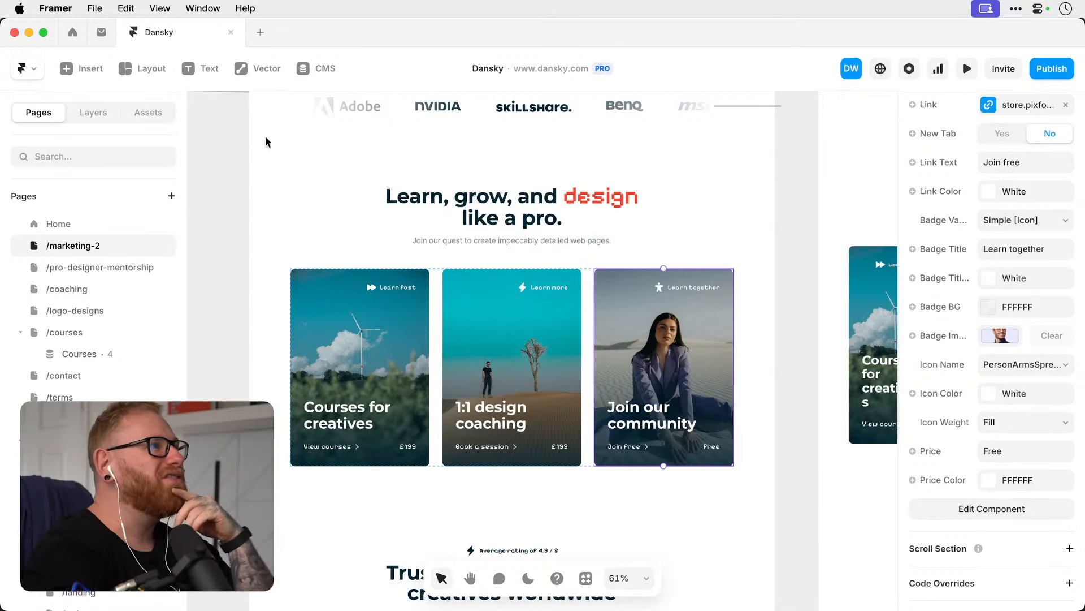
left_click(215, 204)
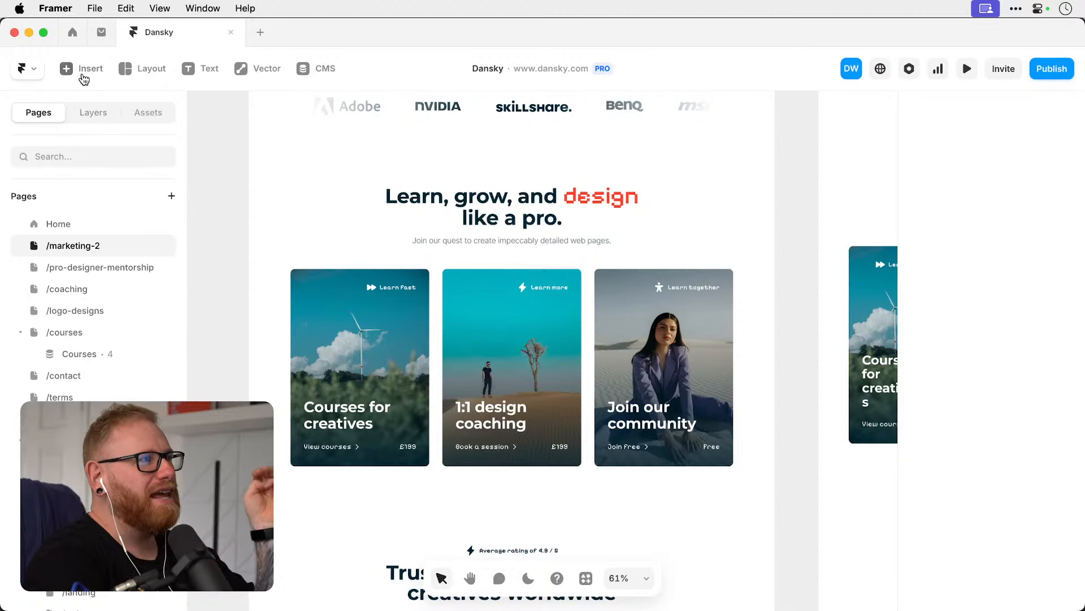
left_click(101, 74)
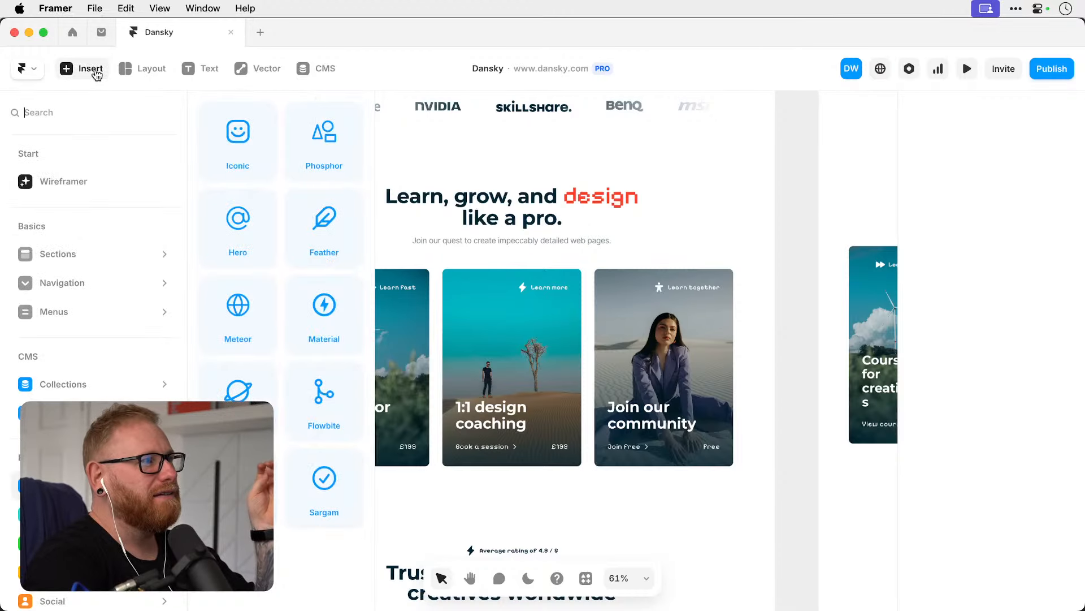
left_click(90, 71)
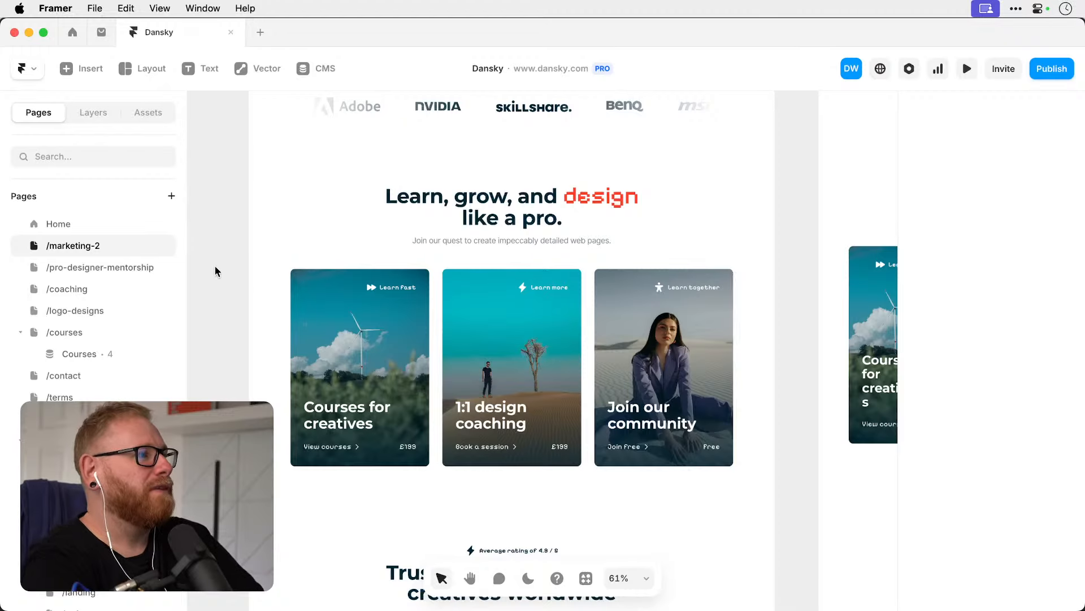
Look over the desktop layout of the /marketing-2 page, including its header and hero.
scroll(215, 266, "up", 10)
scroll(449, 342, "down", 3)
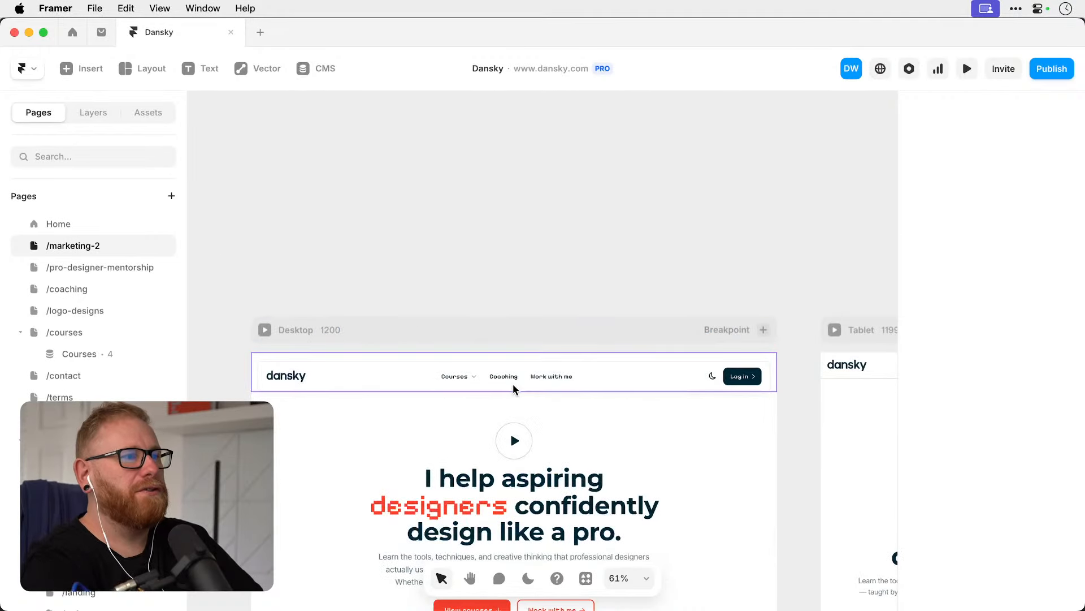
scroll(513, 384, "down", 15)
scroll(513, 384, "up", 15)
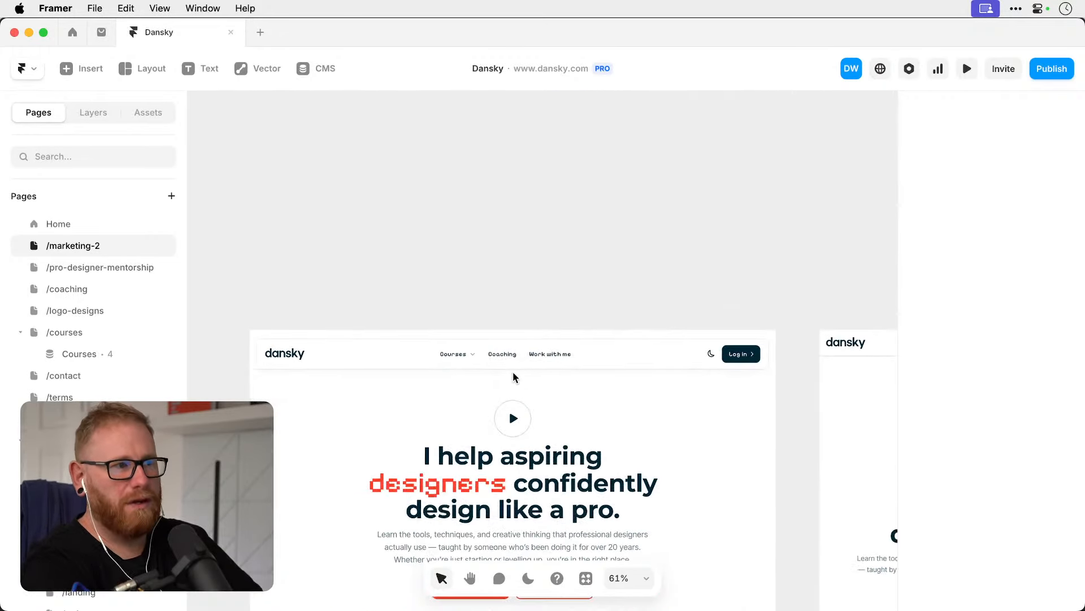
Inspect the Header component's desktop variants, including Desktop [Boxed], and return to the /marketing-2 page with nothing selected.
left_click(613, 352)
double_click(612, 352)
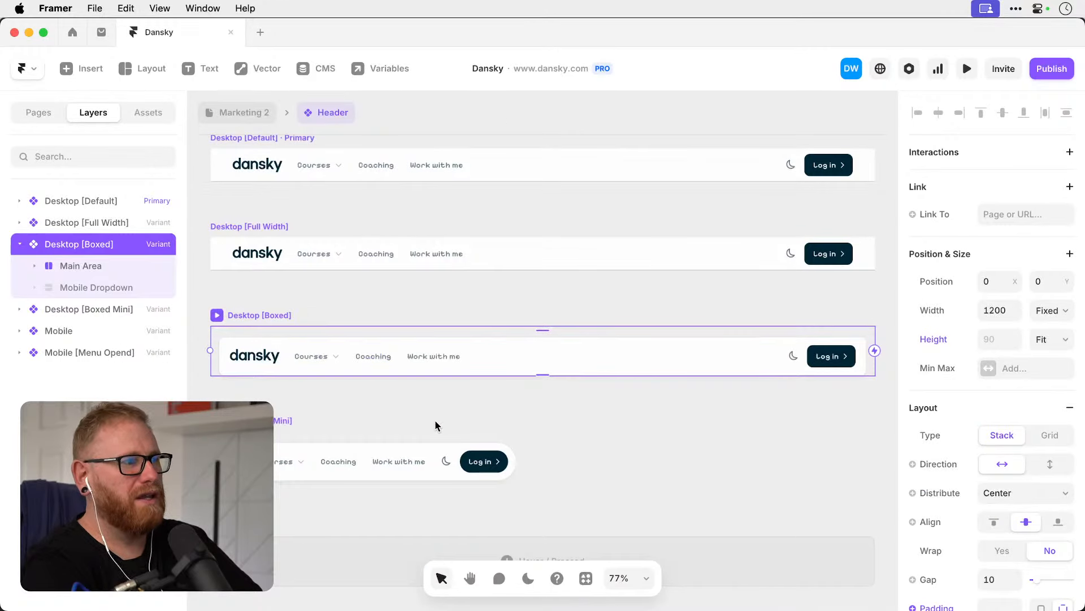
left_click(245, 112)
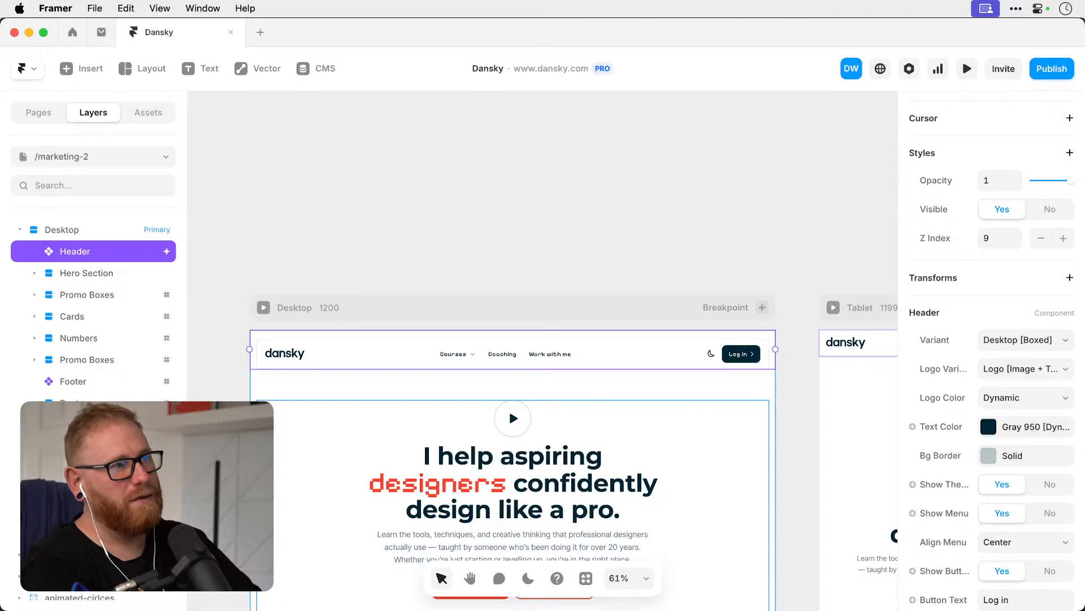
left_click(528, 196)
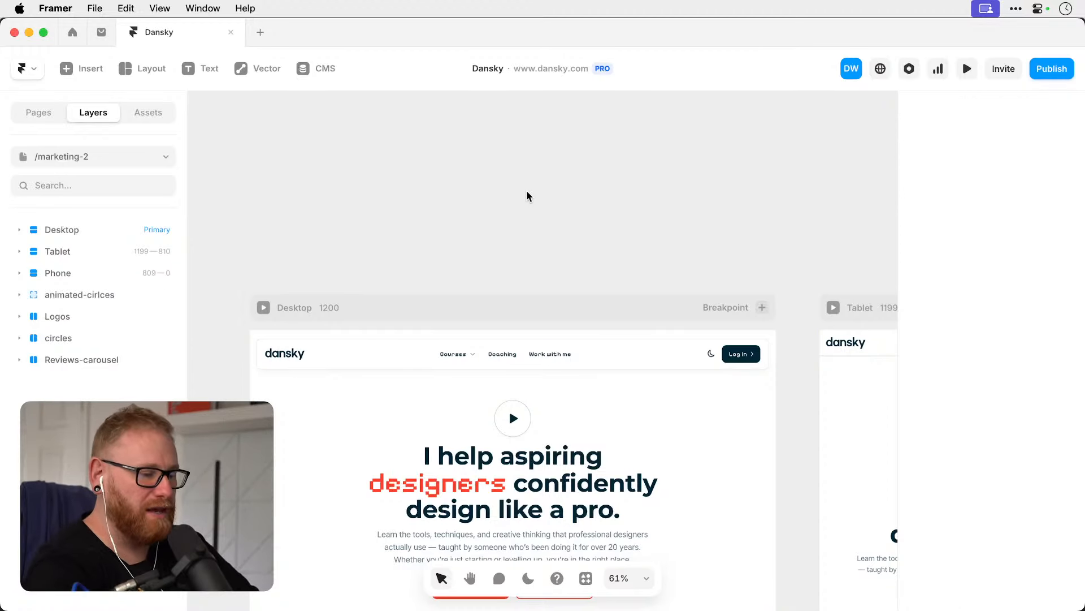
scroll(528, 196, "down", 1)
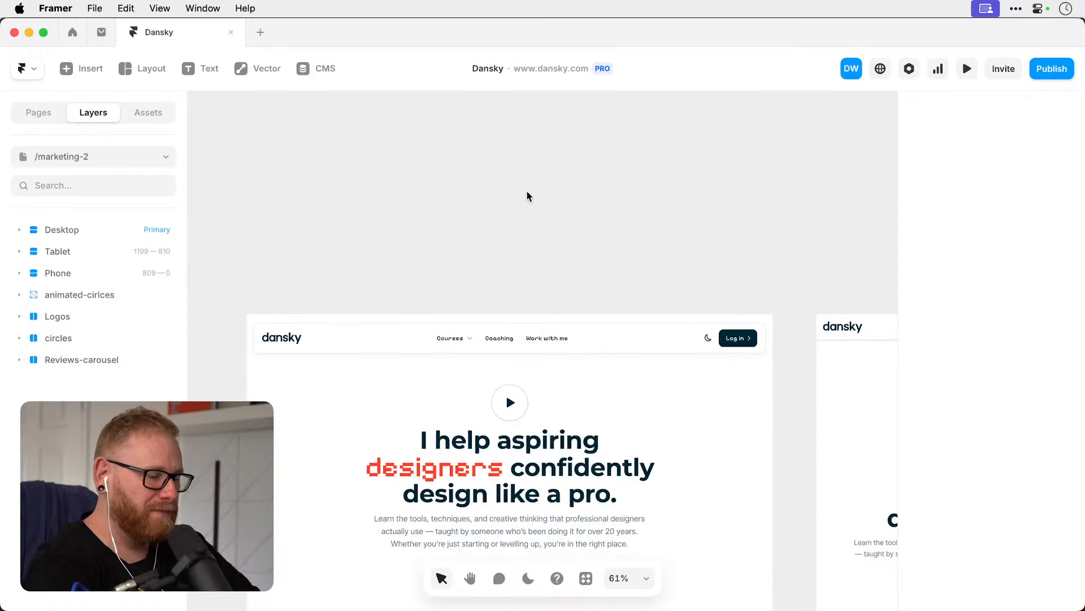
scroll(527, 196, "left", 1)
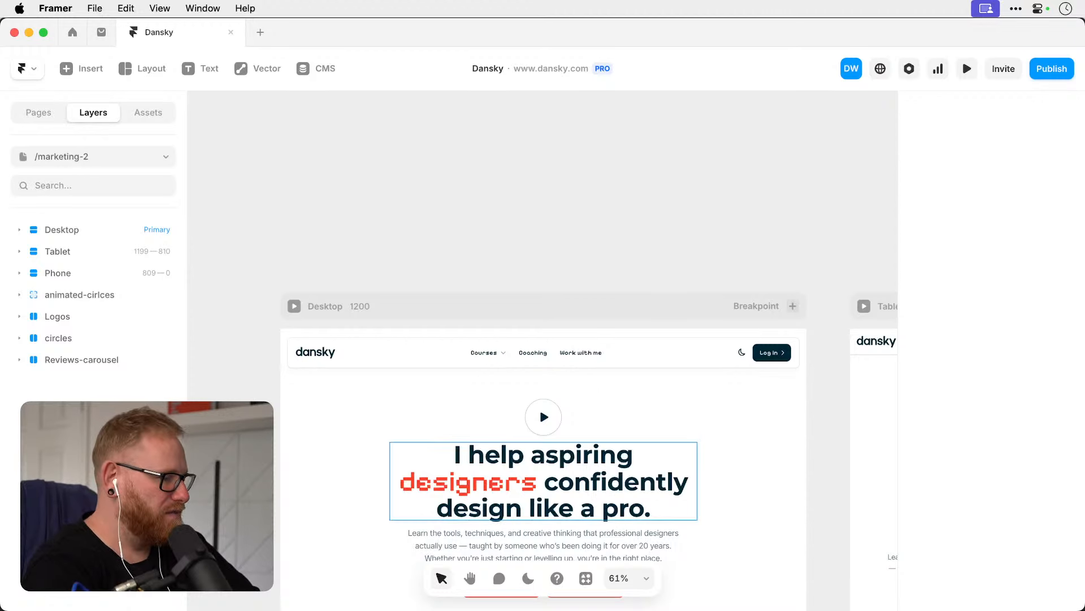
key("super+Tab")
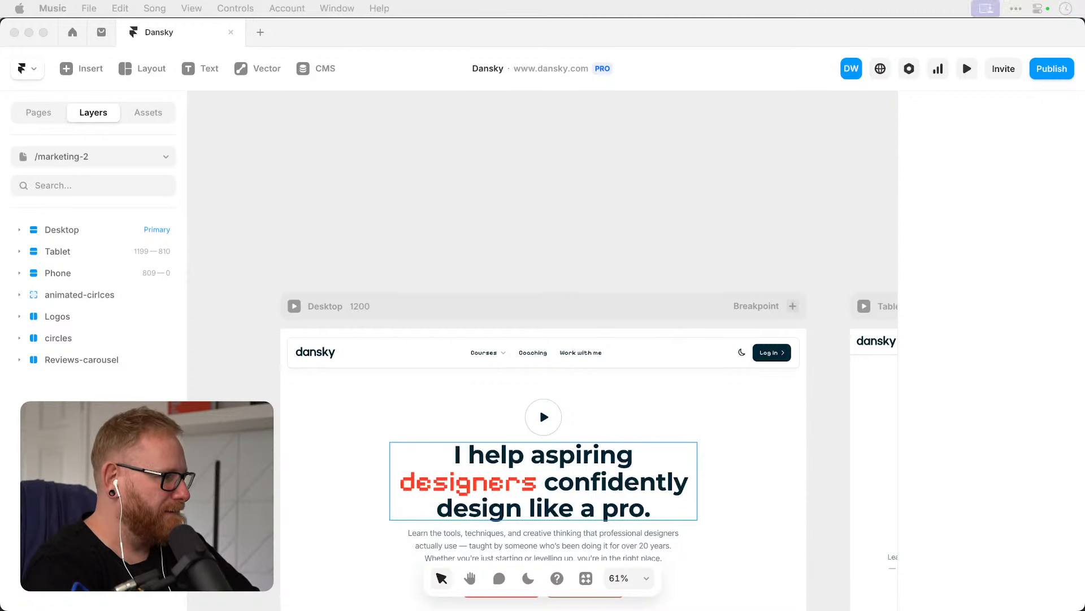
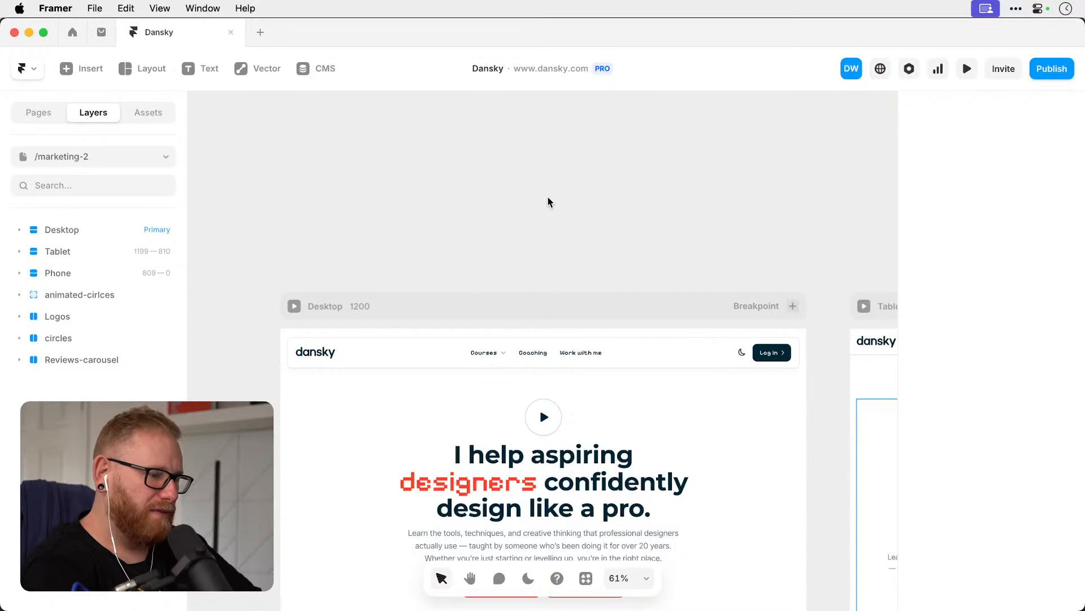
Review the desktop layout of the /marketing-2 page from the hero down to the three promo cards.
scroll(548, 201, "down", 2)
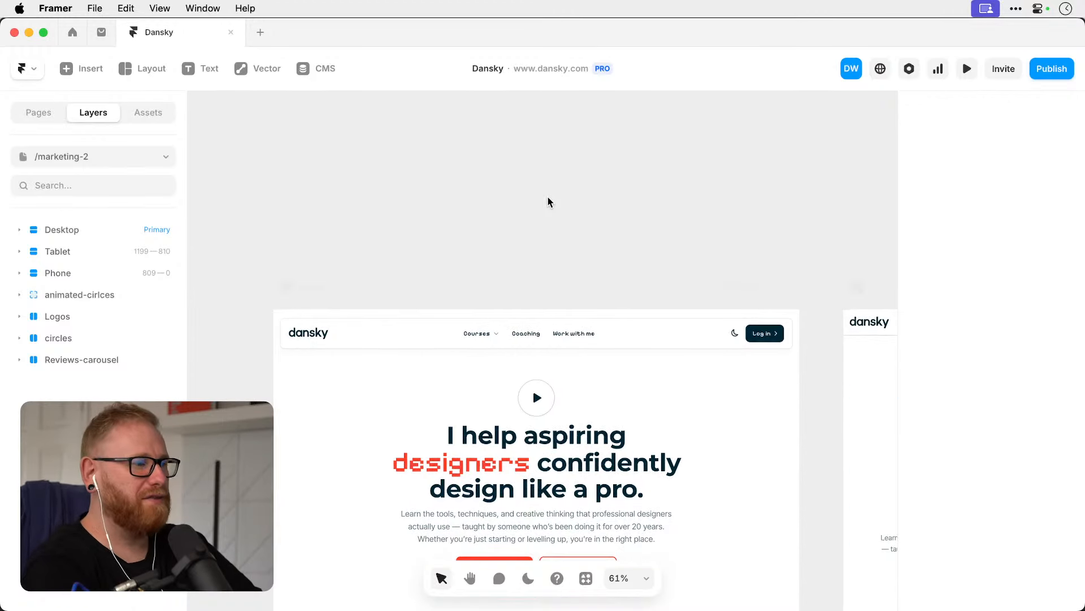
scroll(547, 201, "down", 3)
scroll(548, 201, "down", 5)
scroll(547, 196, "down", 5)
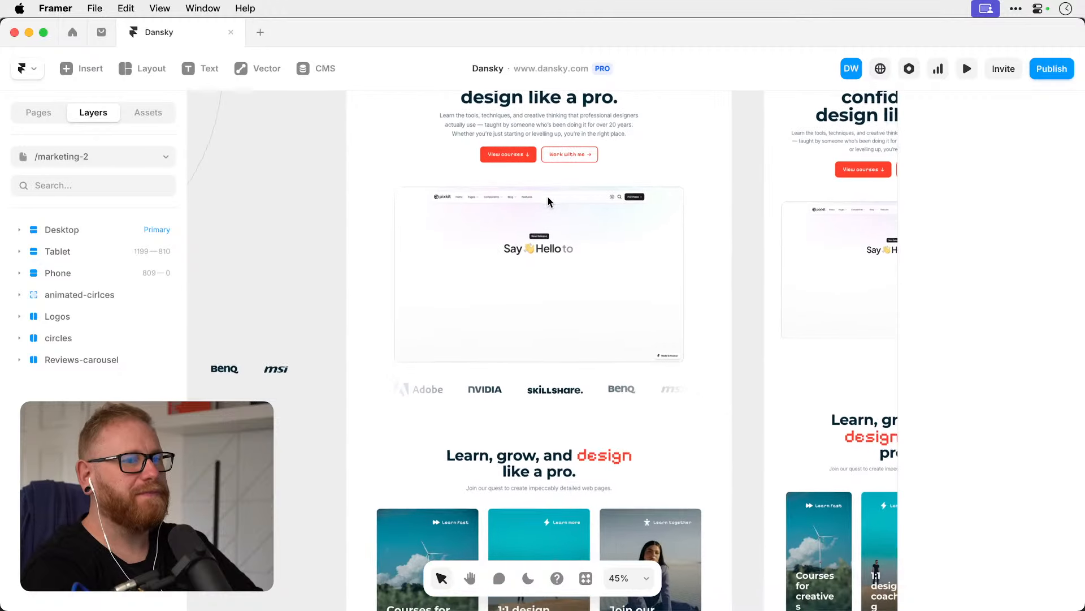
scroll(548, 198, "down", 5)
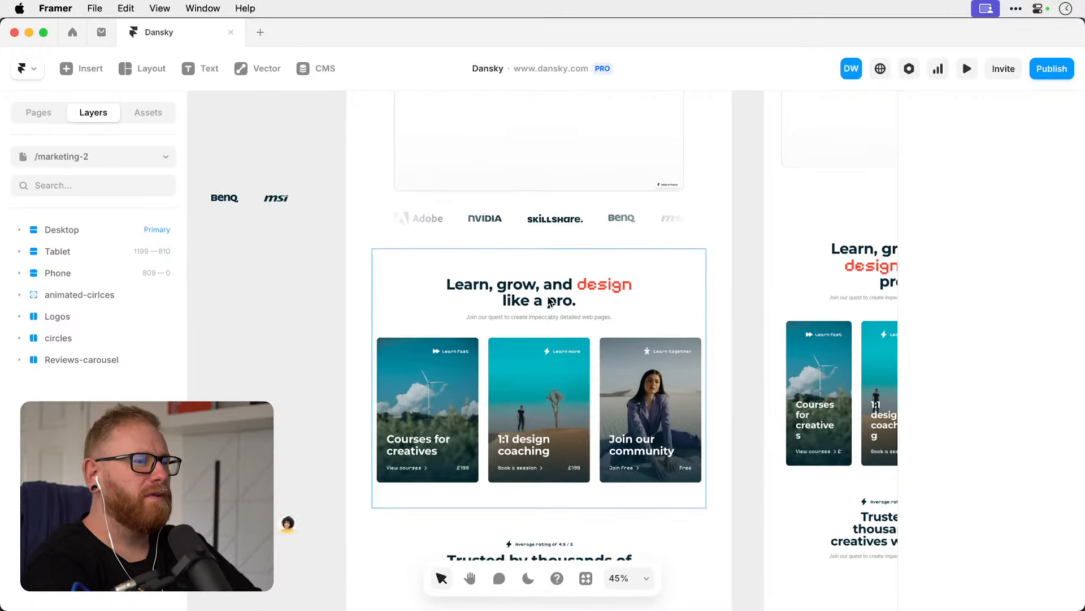
scroll(539, 417, "up", 5)
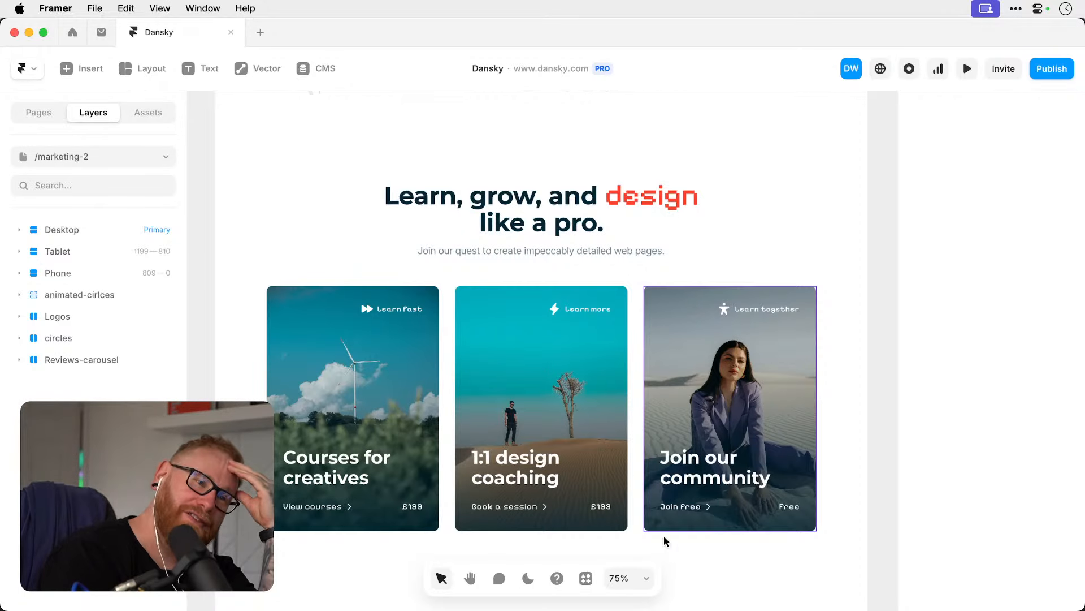
Switch to Illustrator, create a new document from the Letter preset and activate the Rectangle tool.
key("super+Tab")
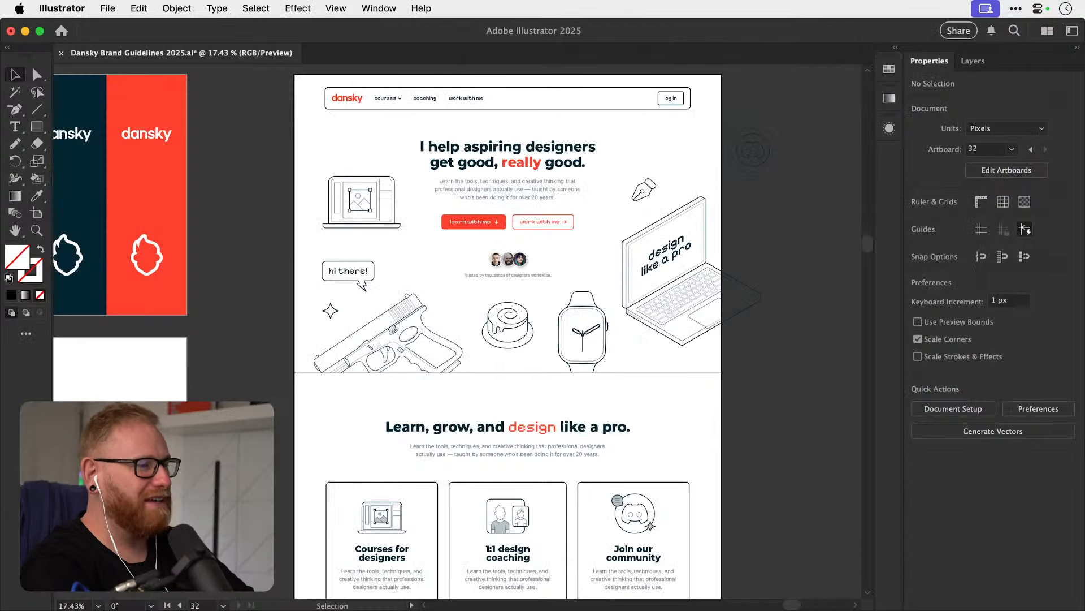
key("super+n")
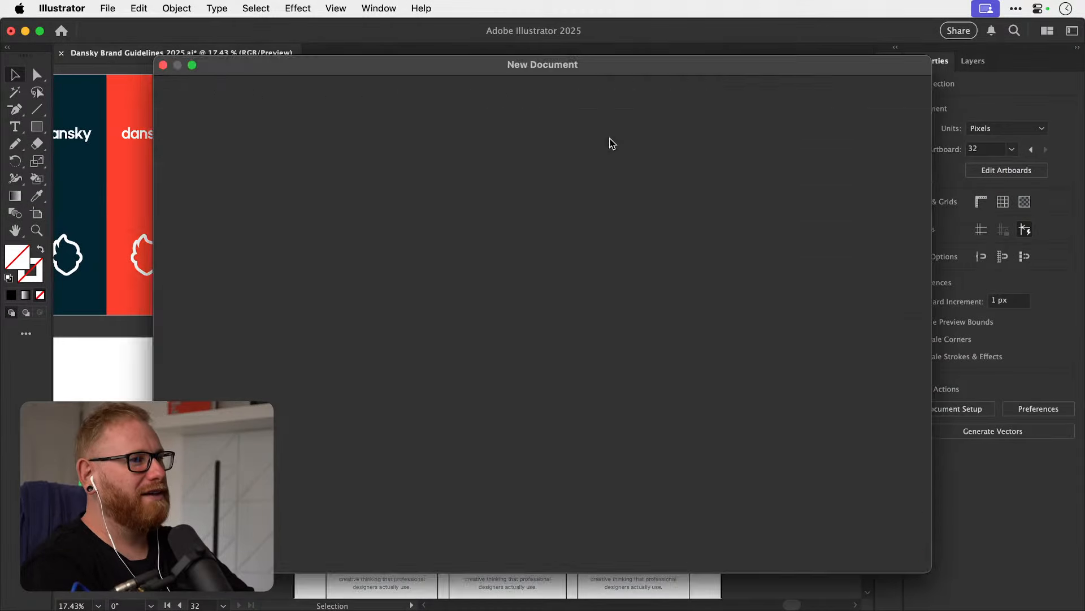
key("Return")
key("super+1")
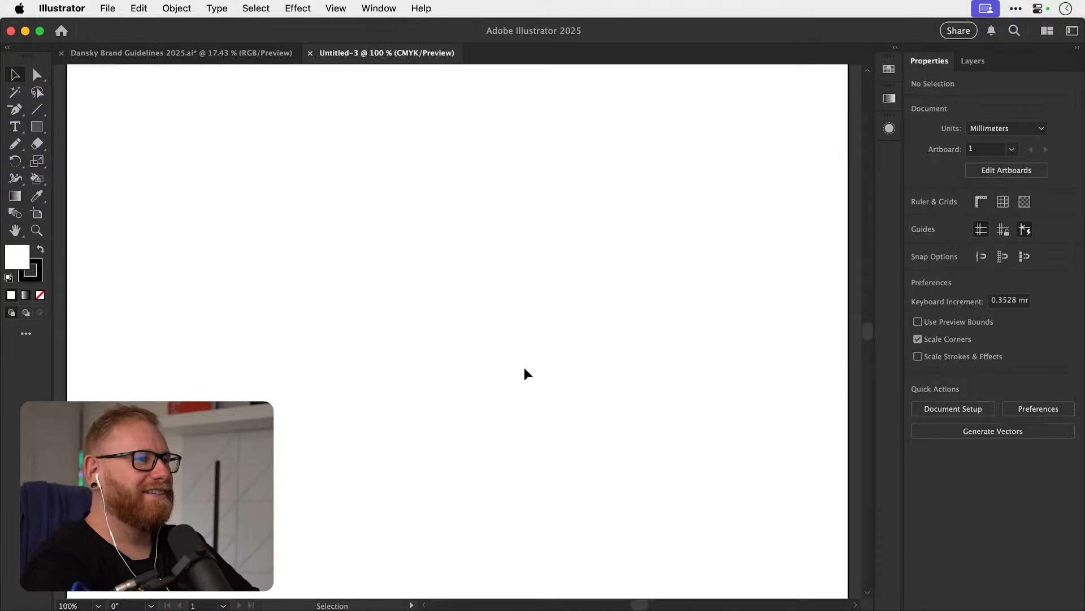
key("super+=")
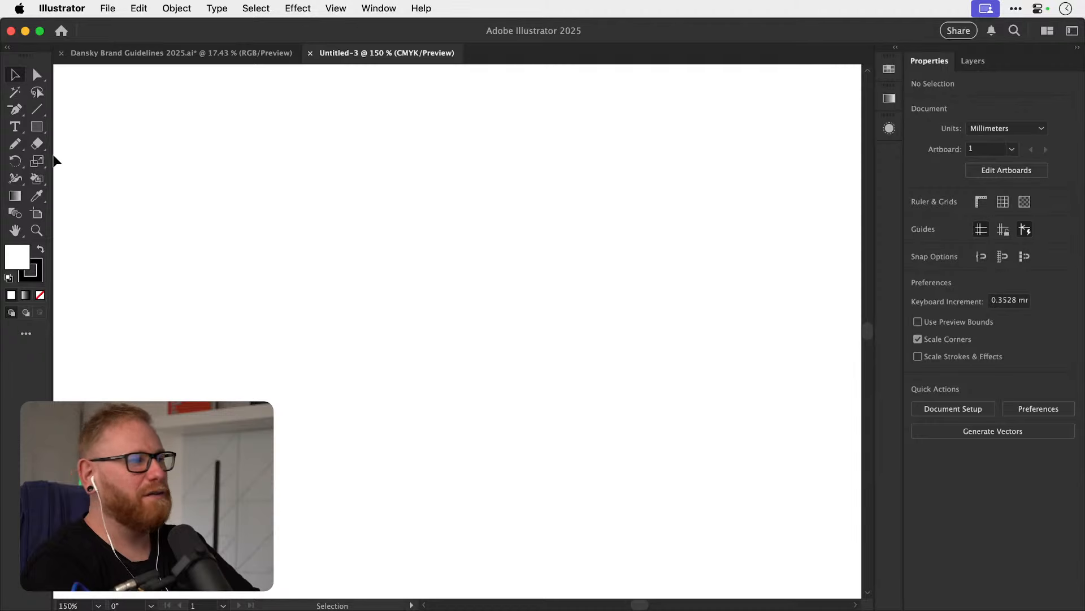
left_click(37, 127)
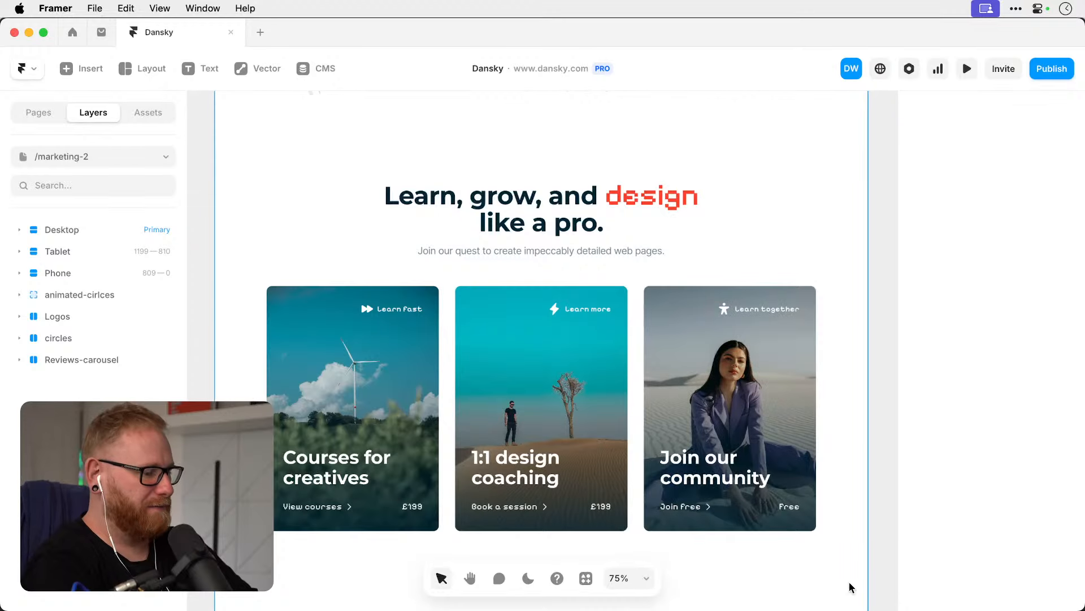
Open the desktop screenshot of the "Join our community" card in Photoshop.
key("F11")
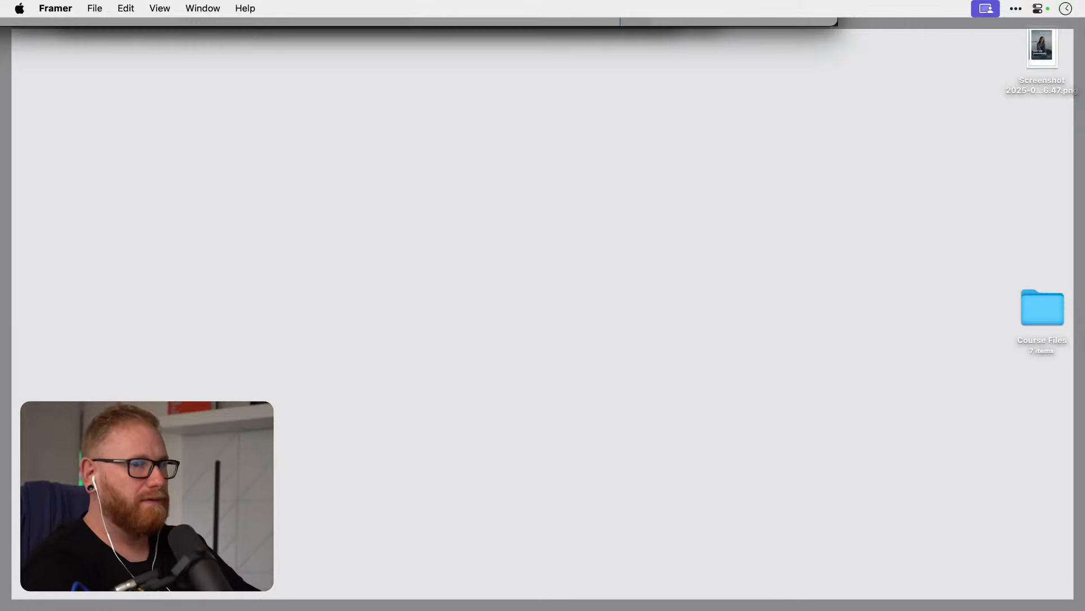
left_click_drag(1043, 58, 735, 609)
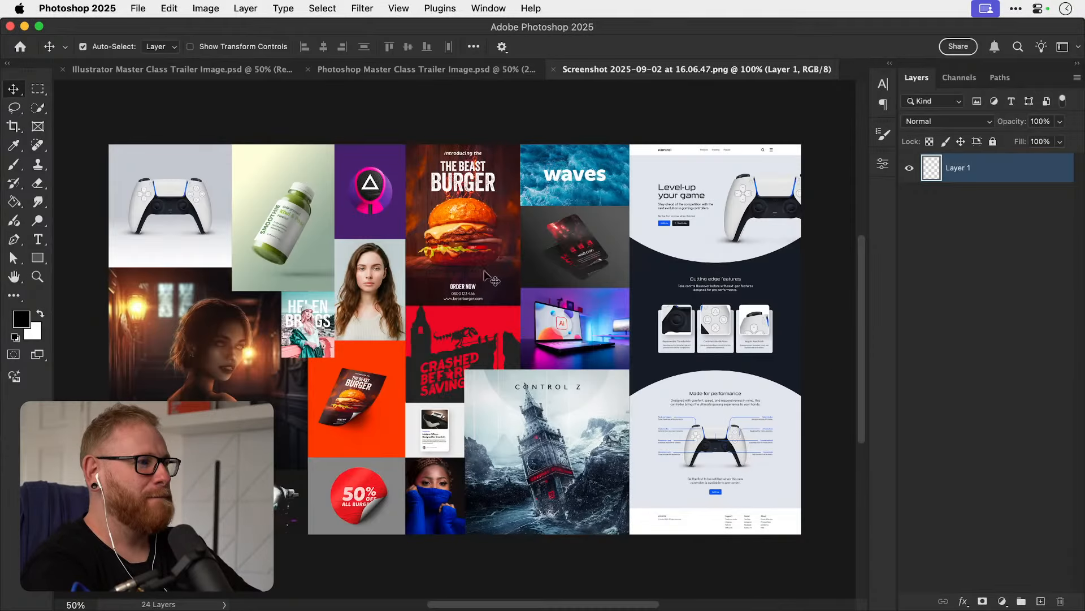
key("super+equal")
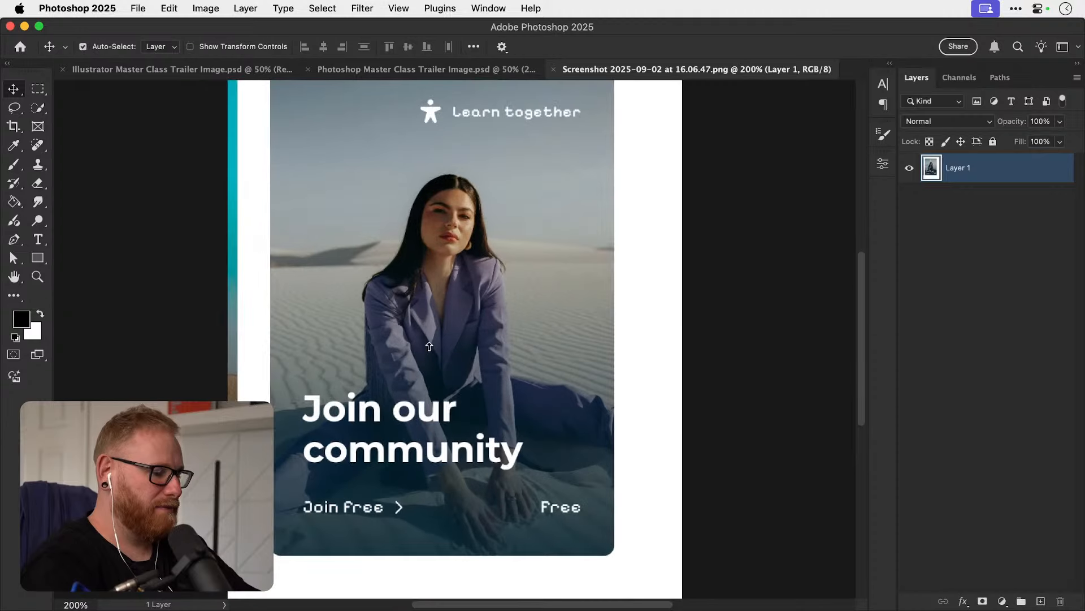
Crop the screenshot to the edges of the "Join our community" card using a rectangular selection and deselect.
key("m")
scroll(401, 338, "up", 2)
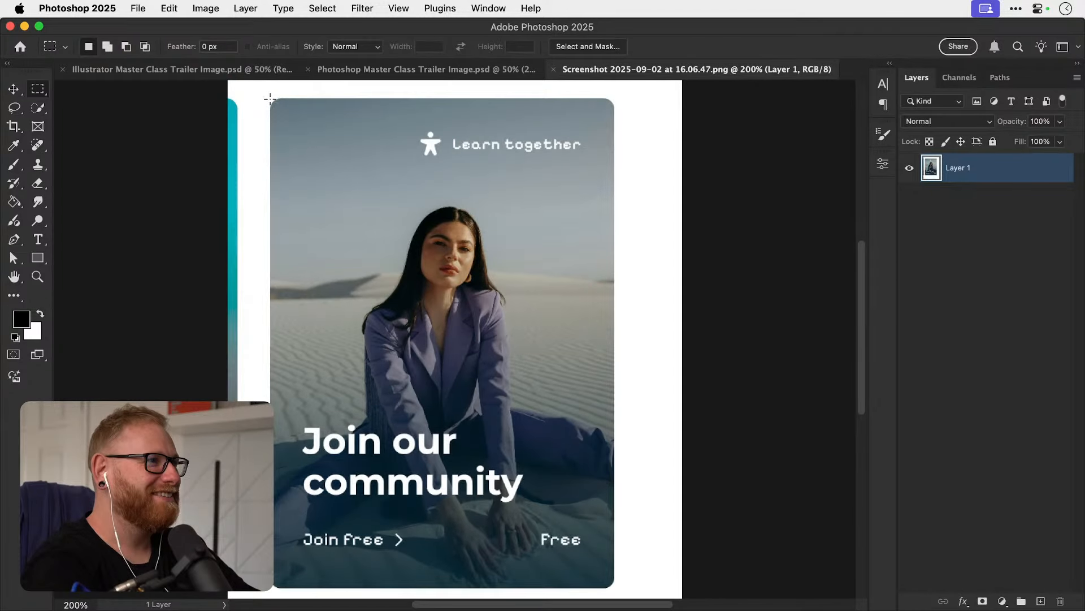
left_click_drag(271, 98, 615, 588)
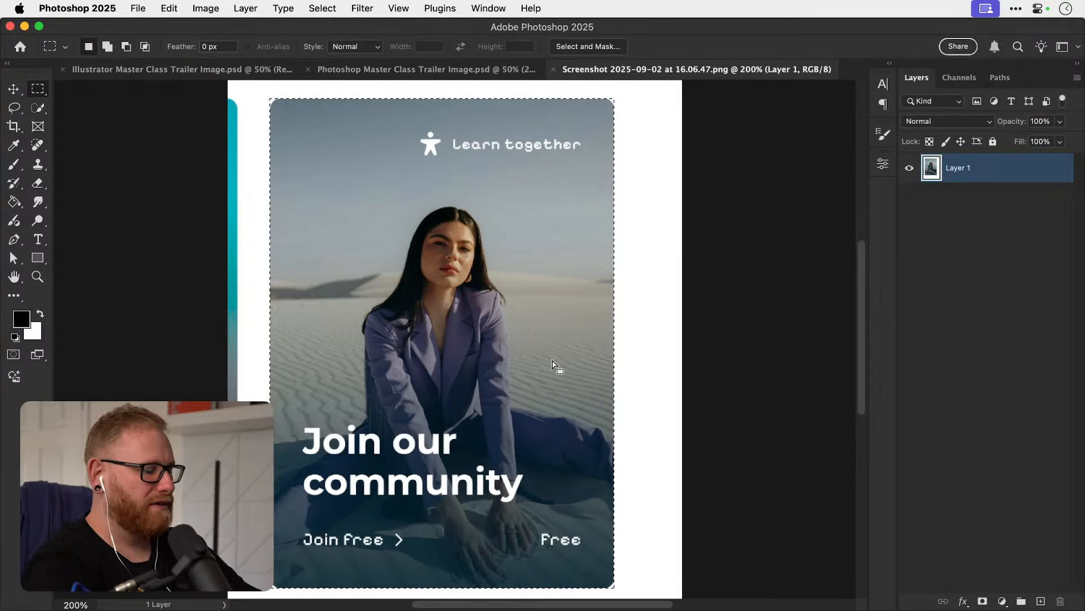
left_click(216, 9)
left_click(230, 150)
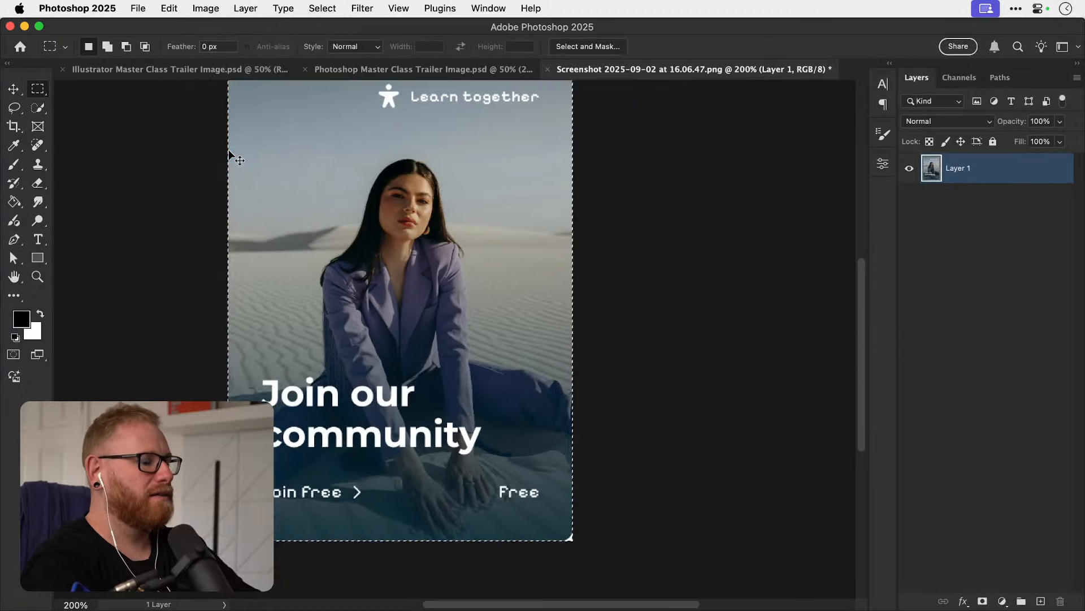
key("super+0")
key("super+d")
key("super+space")
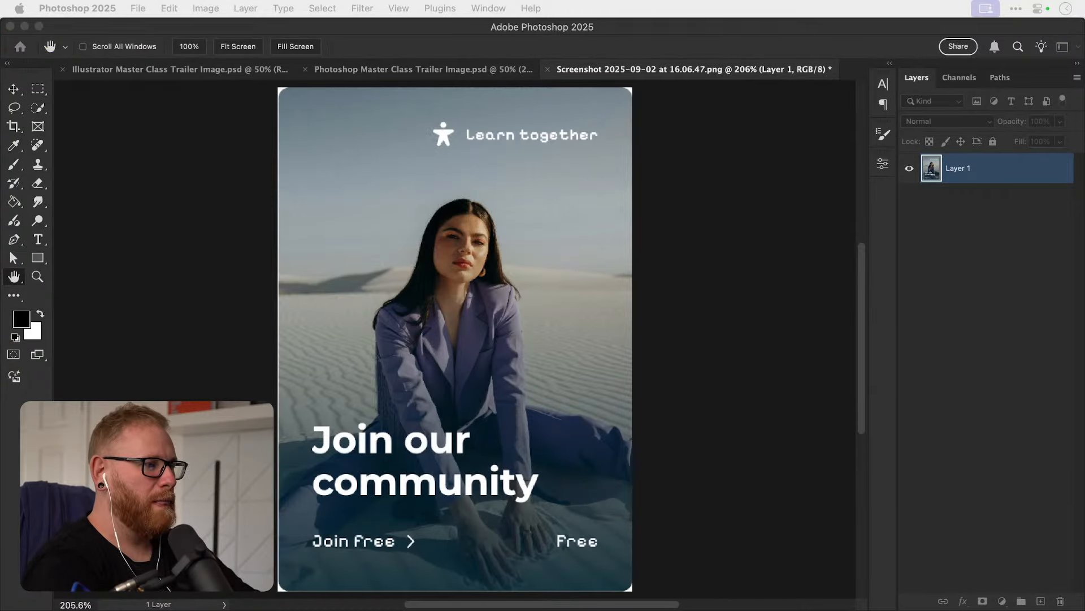
Resize the cropped card image to 200 percent.
key("super+alt+i")
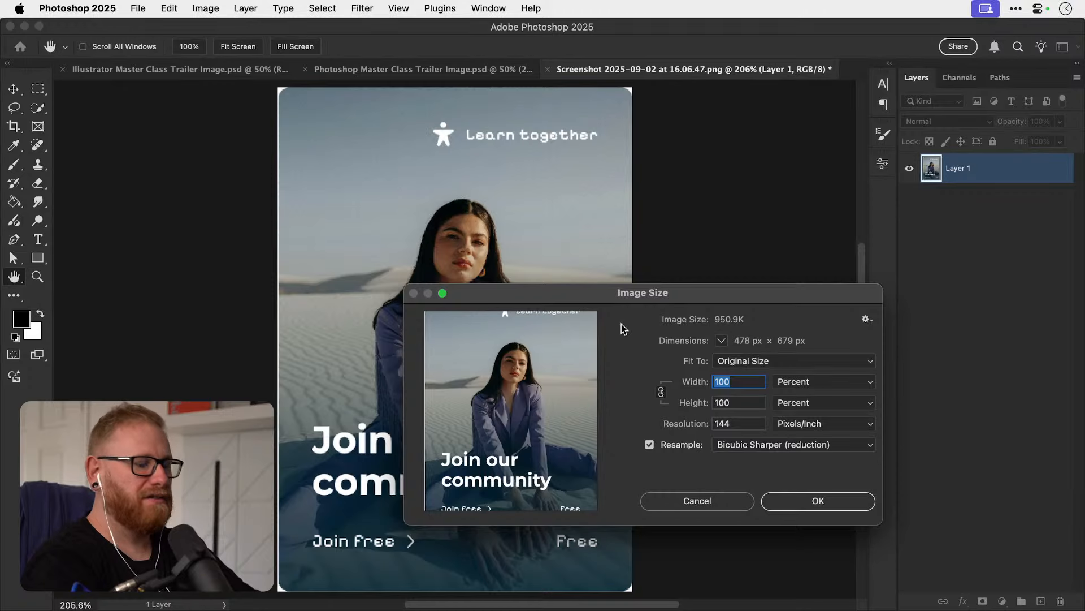
type("200")
key("Return")
key("super+0")
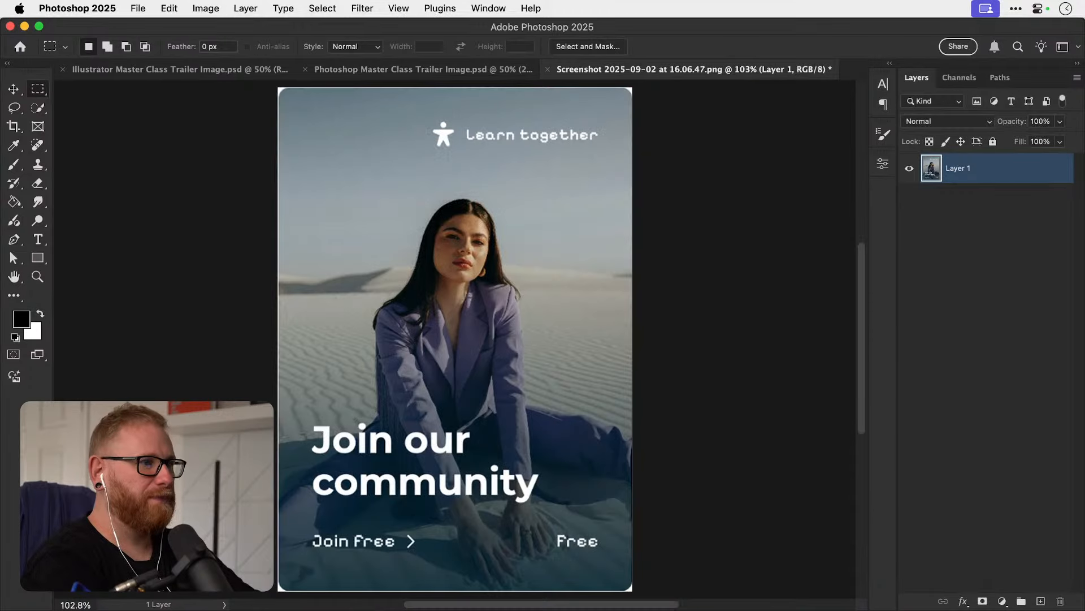
Check the enlarged card image's canvas dimensions without changing them.
key("v")
key("super+alt+c")
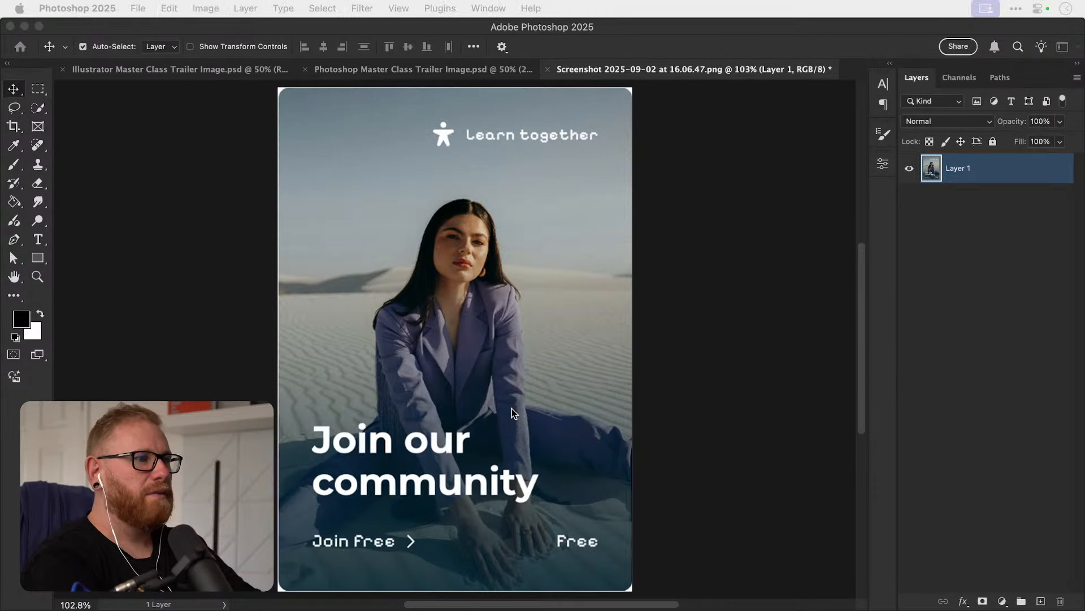
left_click_drag(757, 610, 569, 220)
key("Escape")
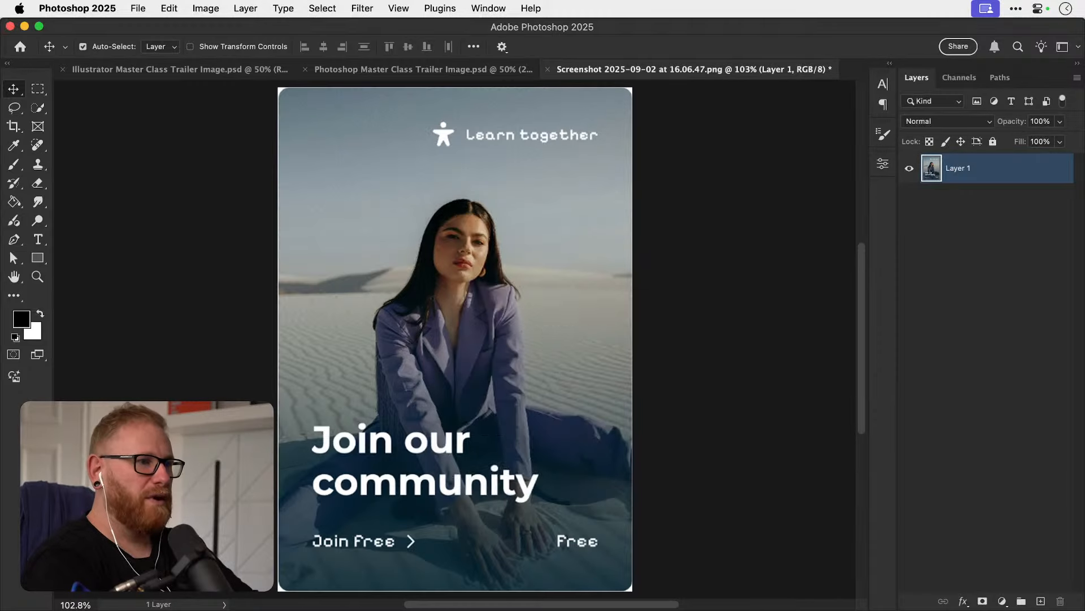
Switch to Illustrator and set up a new document measured in pixels with a width of 956 px.
key("super+Tab")
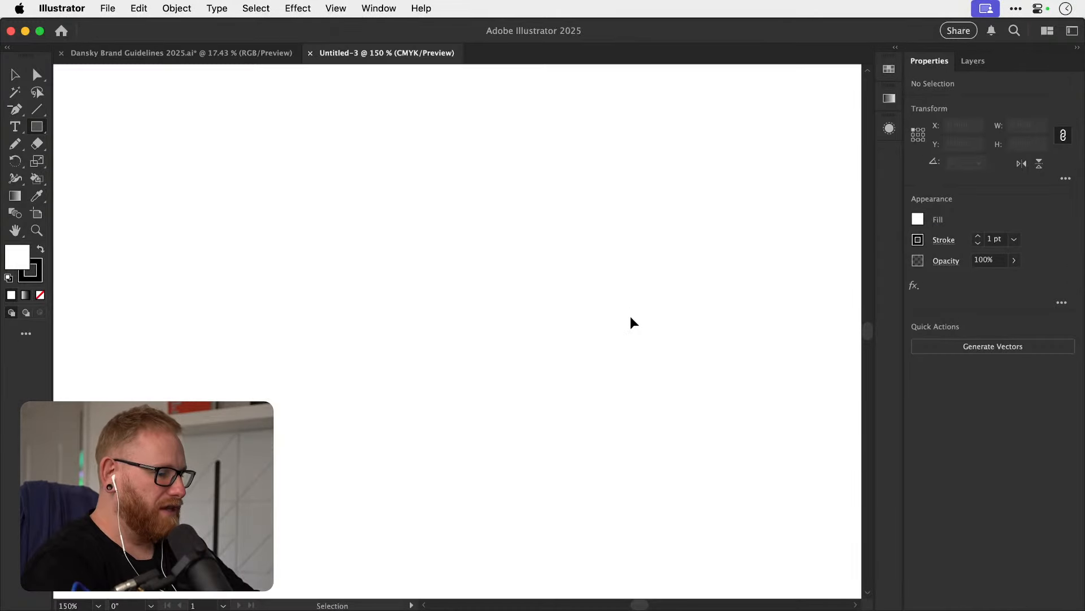
key("super+n")
left_click(865, 197)
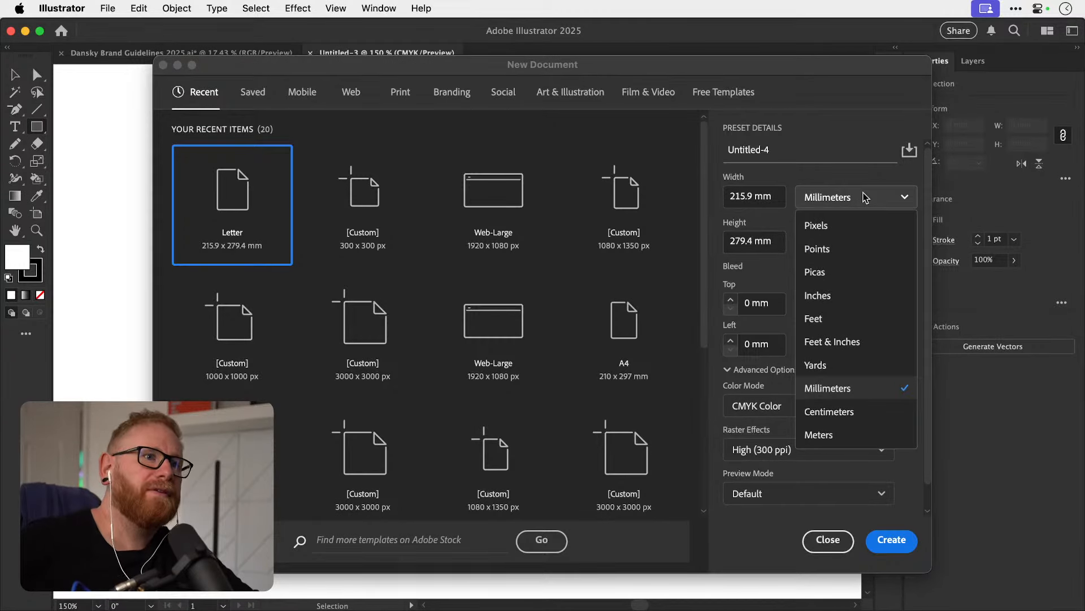
left_click(821, 226)
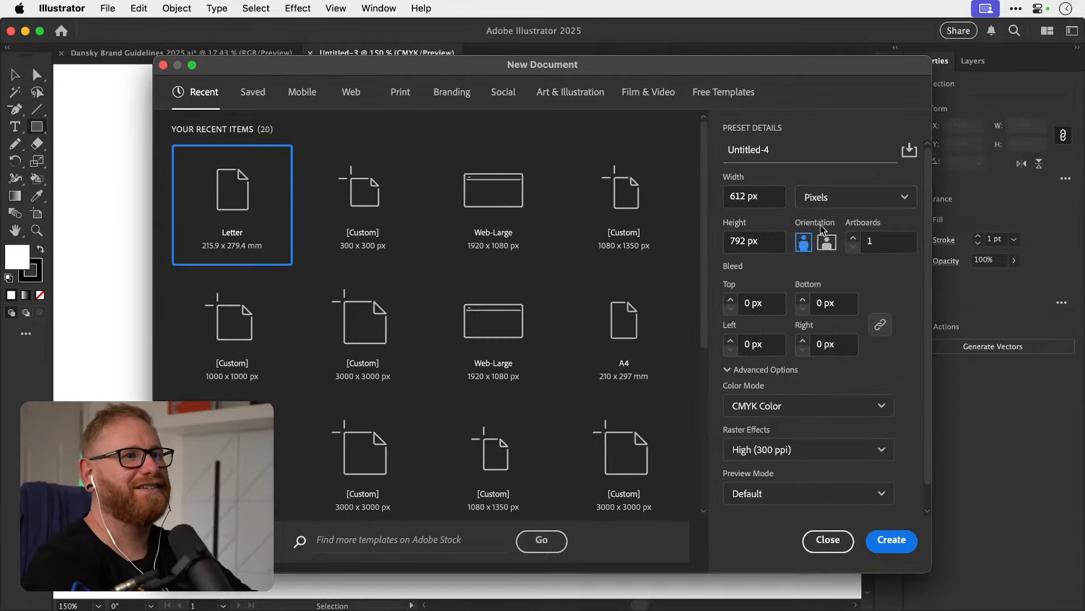
left_click(769, 195)
type("956")
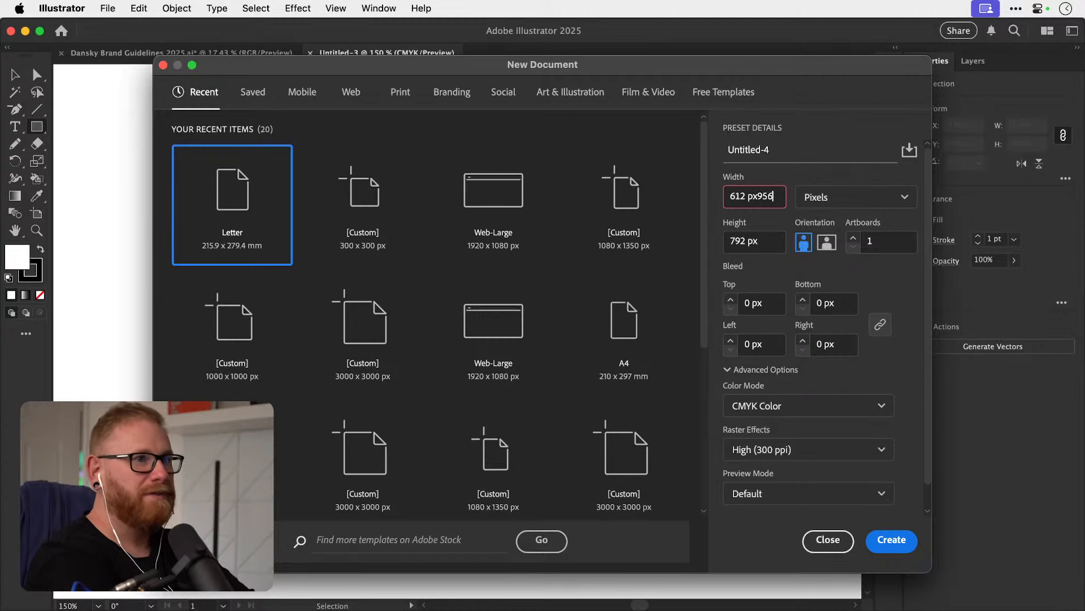
key("super+a")
type("95")
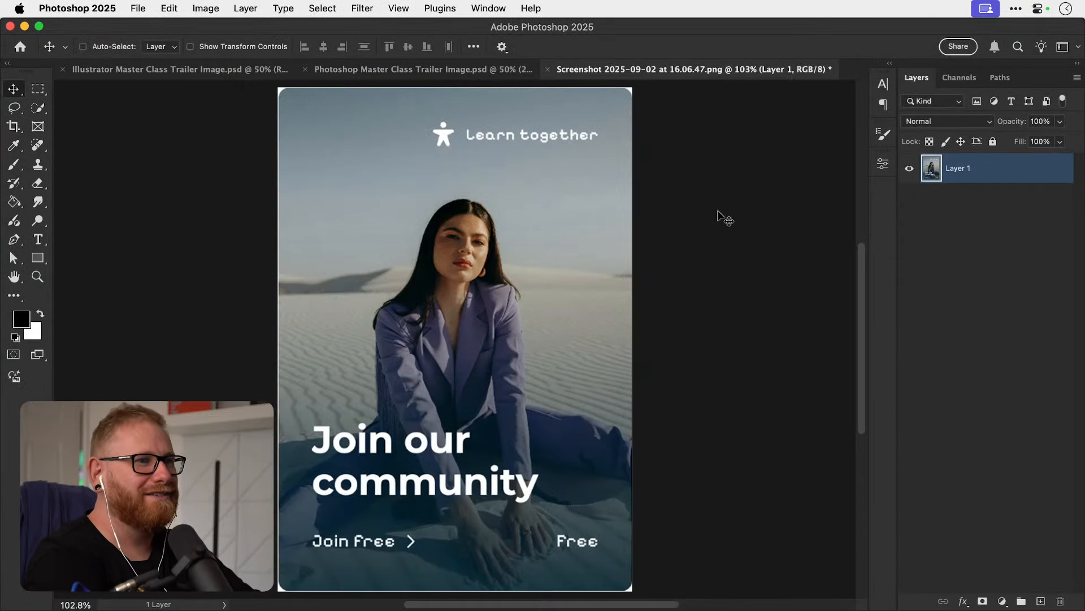
Recheck the card image's canvas size in Photoshop and set the new Illustrator document's height to 1358 px.
key("alt+super+c")
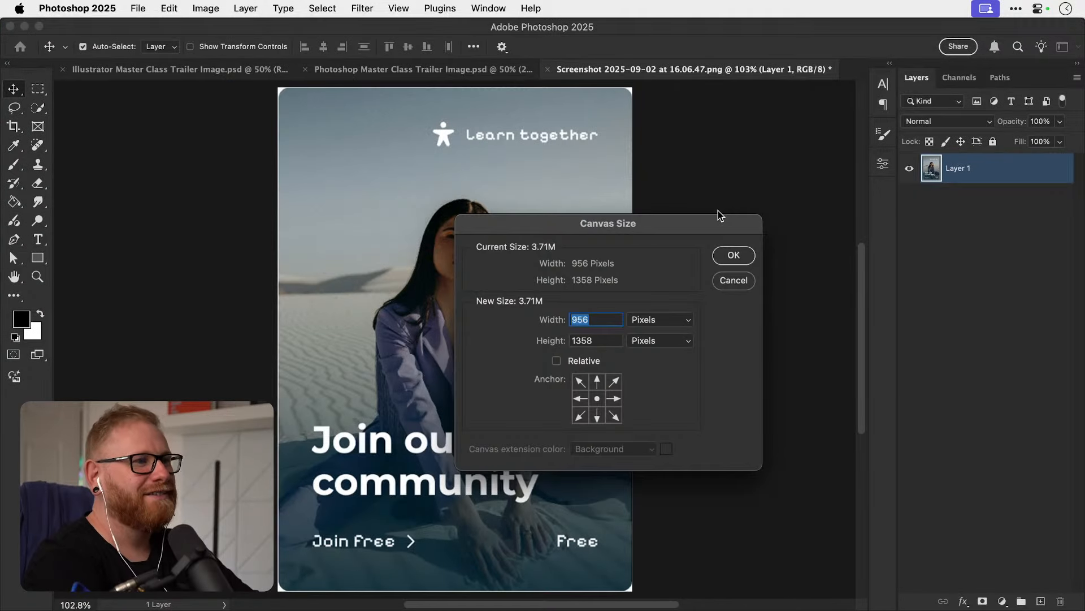
key("Escape")
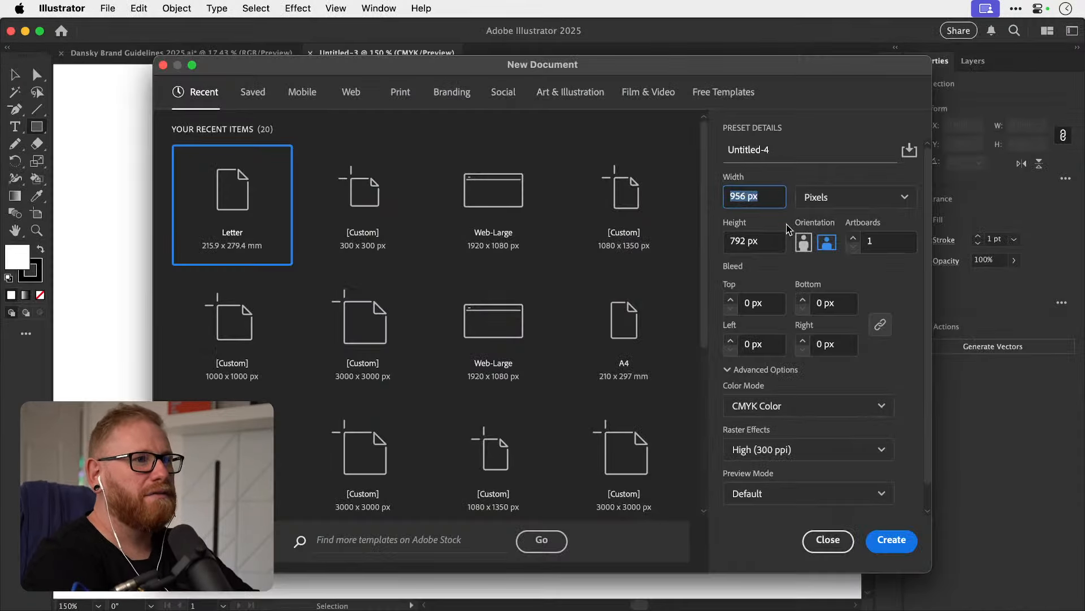
left_click(756, 244)
key("super+a")
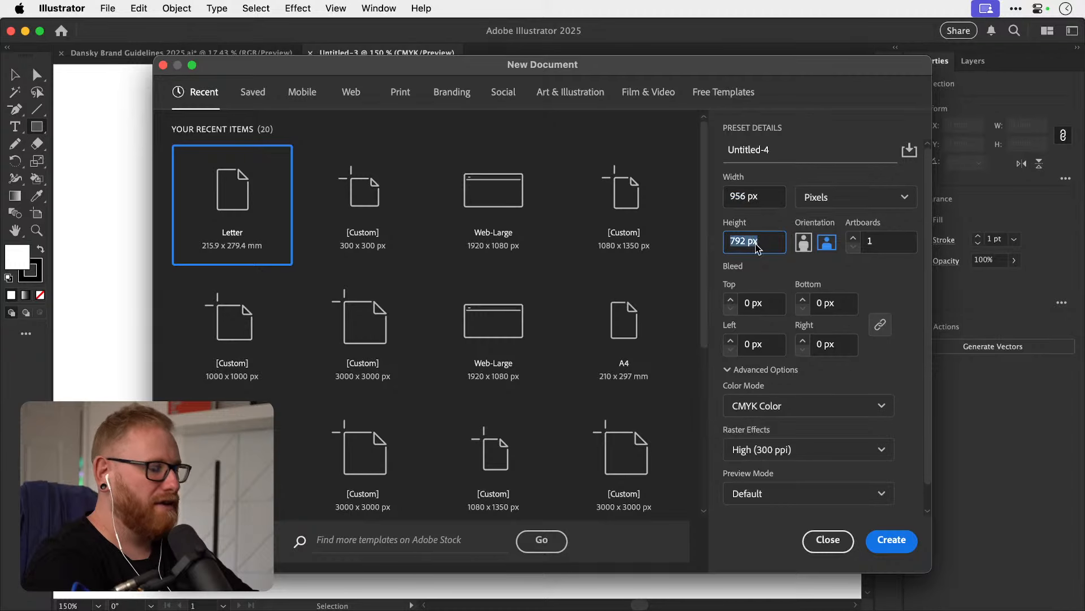
type("13")
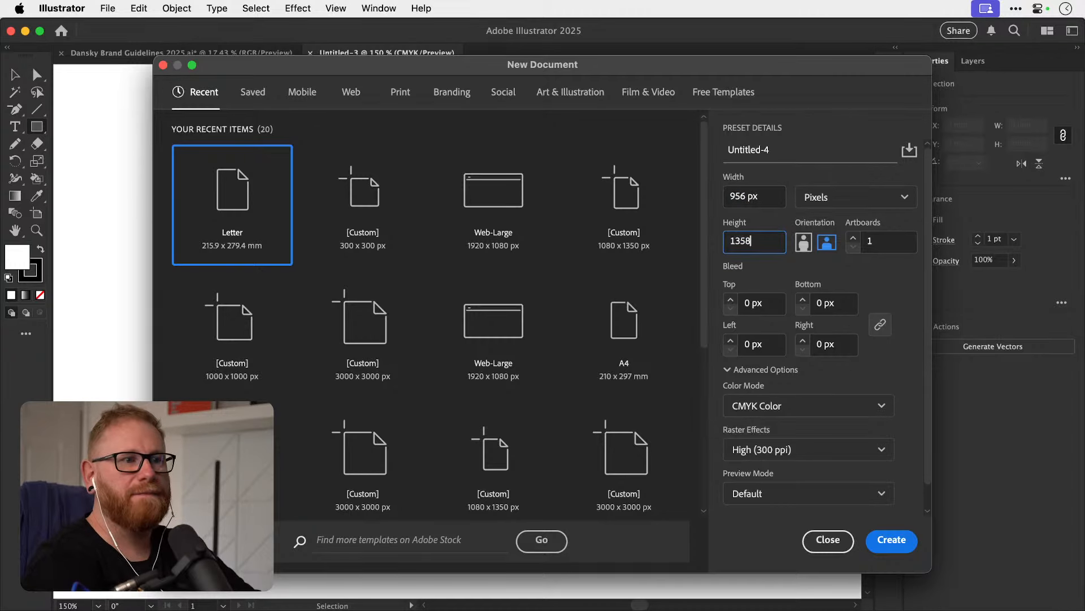
type("58")
Create the new document with RGB Color mode and Screen (72 ppi) raster effects.
left_click(808, 406)
left_click(784, 430)
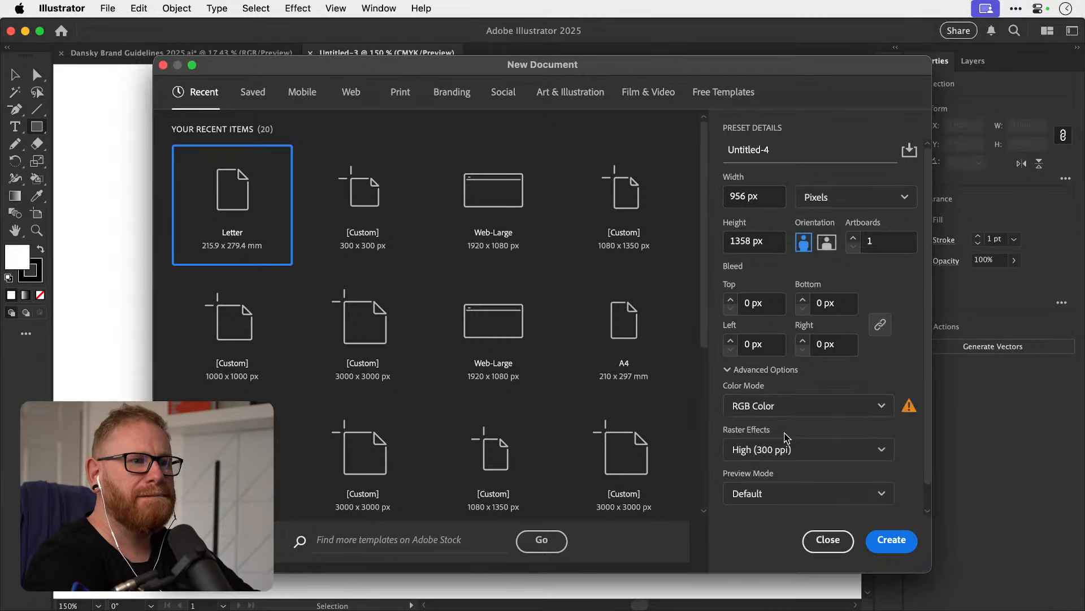
left_click(784, 460)
left_click(792, 525)
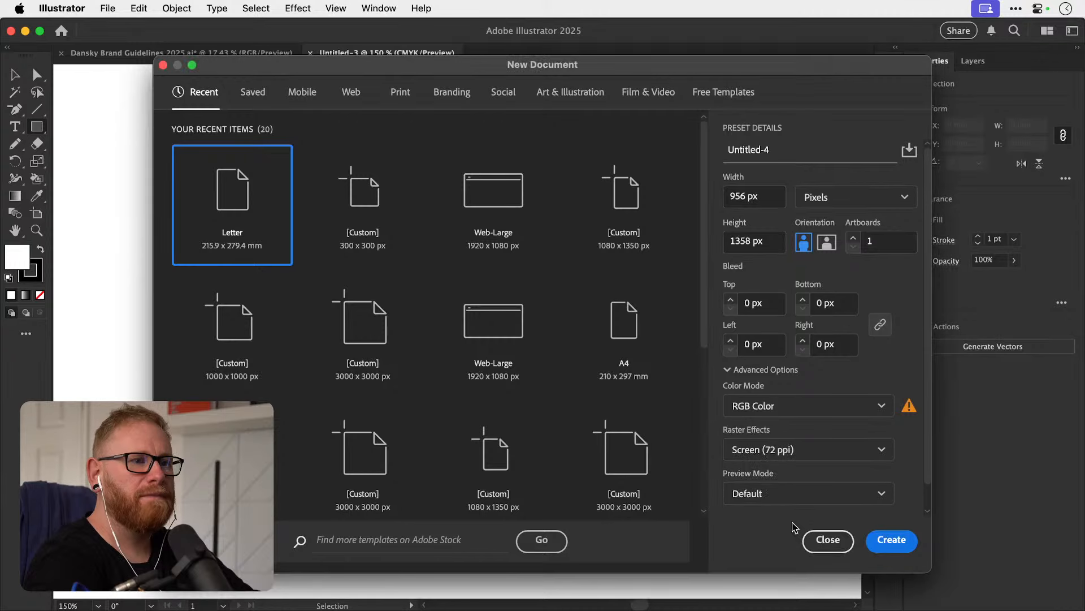
left_click(898, 540)
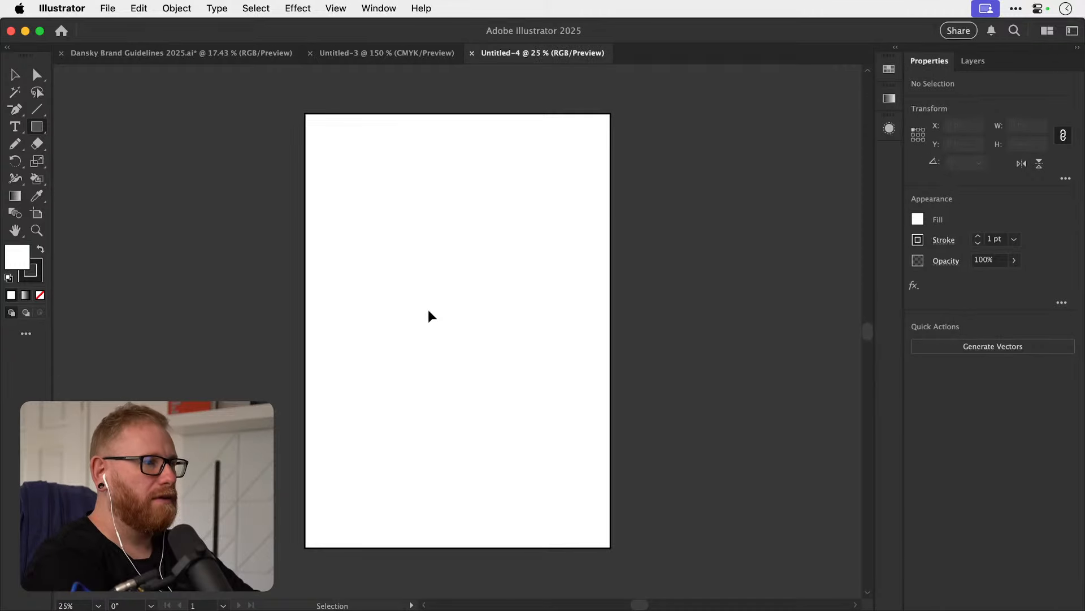
Draw a 956 x 1358 px rectangle covering the whole artboard and remove its fill.
left_click(39, 132)
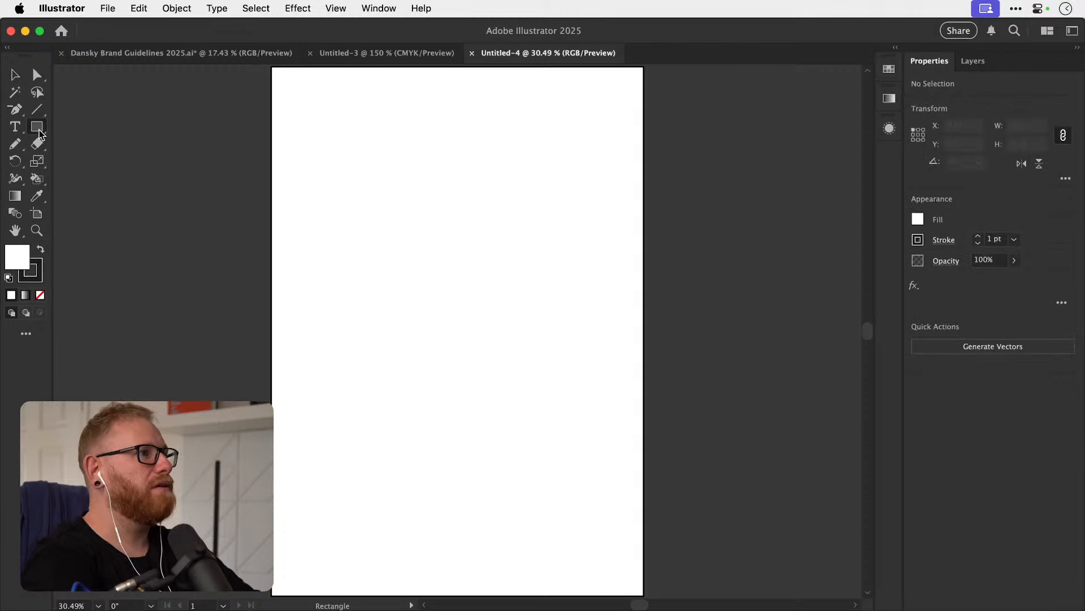
left_click_drag(271, 67, 643, 450)
key("v")
left_click(41, 295)
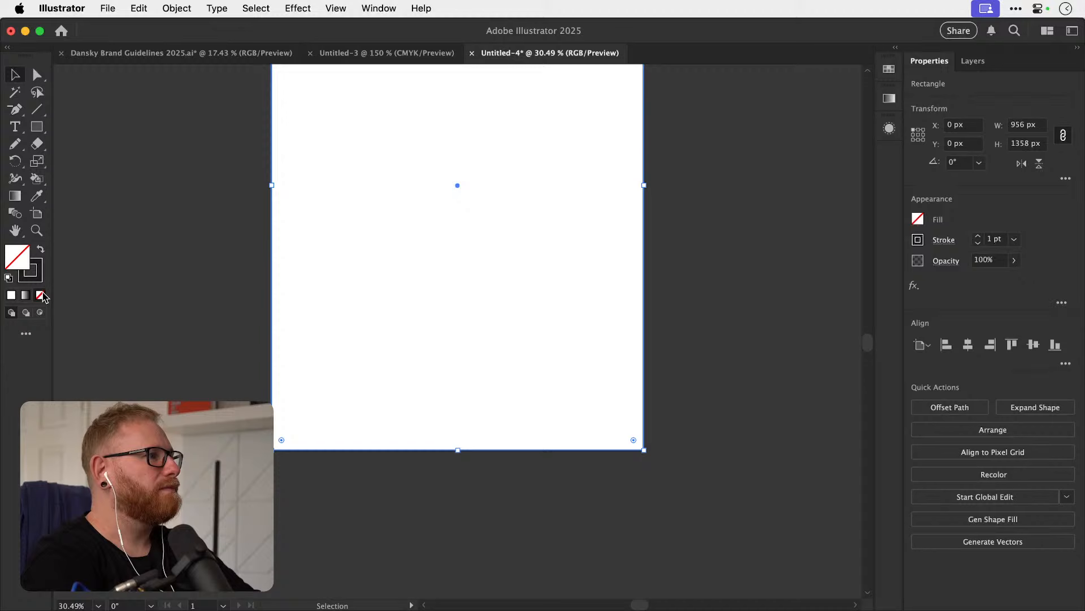
Try splitting the rectangle into a grid of 2 rows and 3 columns, and undo the split.
left_click(175, 8)
mouse_move(287, 419)
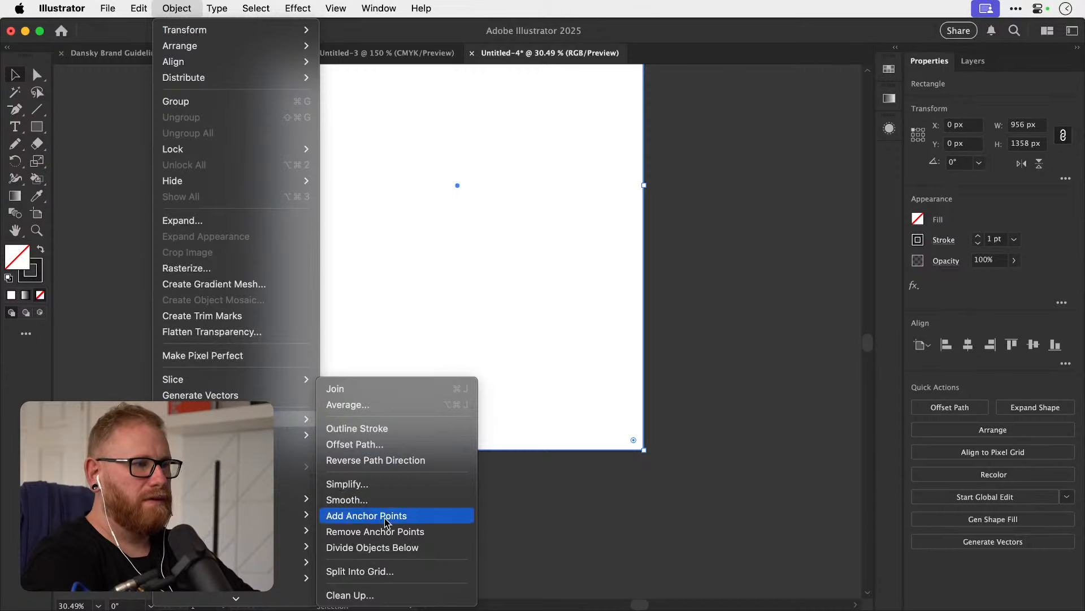
left_click(380, 571)
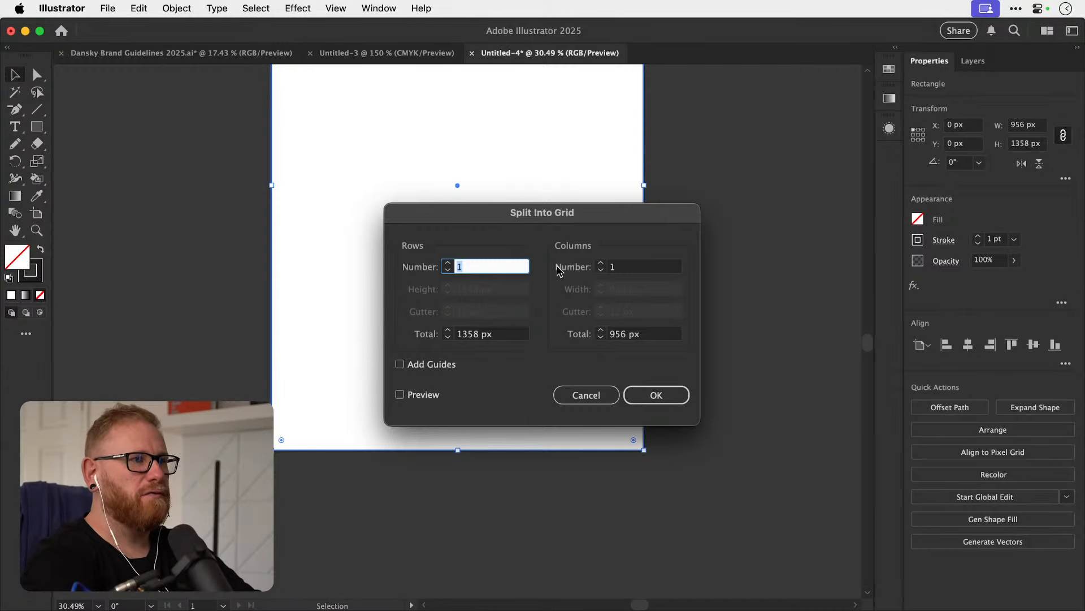
left_click(419, 395)
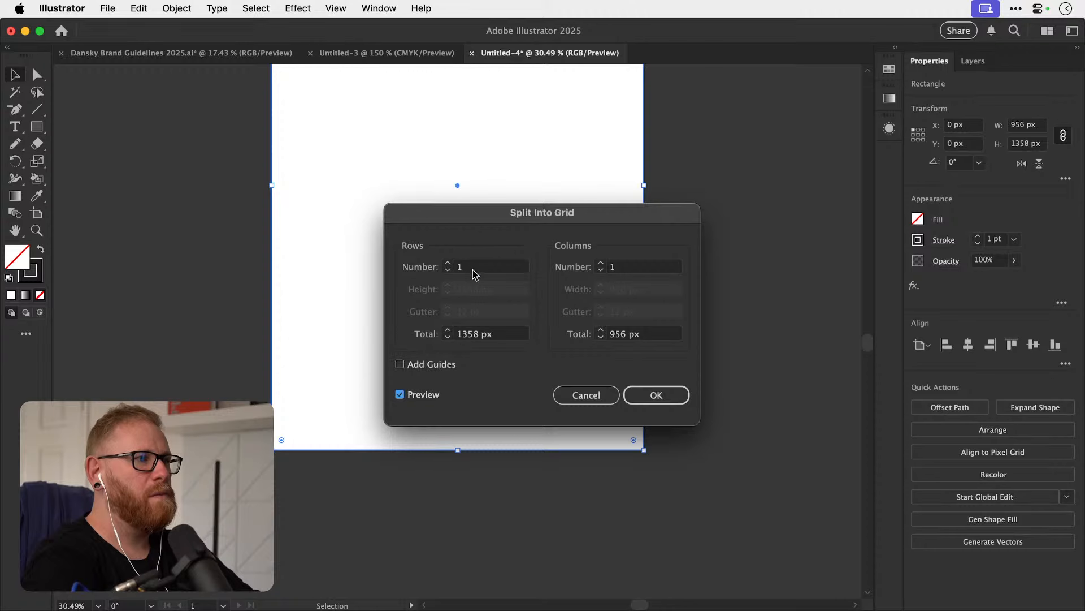
left_click(495, 271)
type("2")
key("super+a")
type("2")
double_click(636, 269)
type("2")
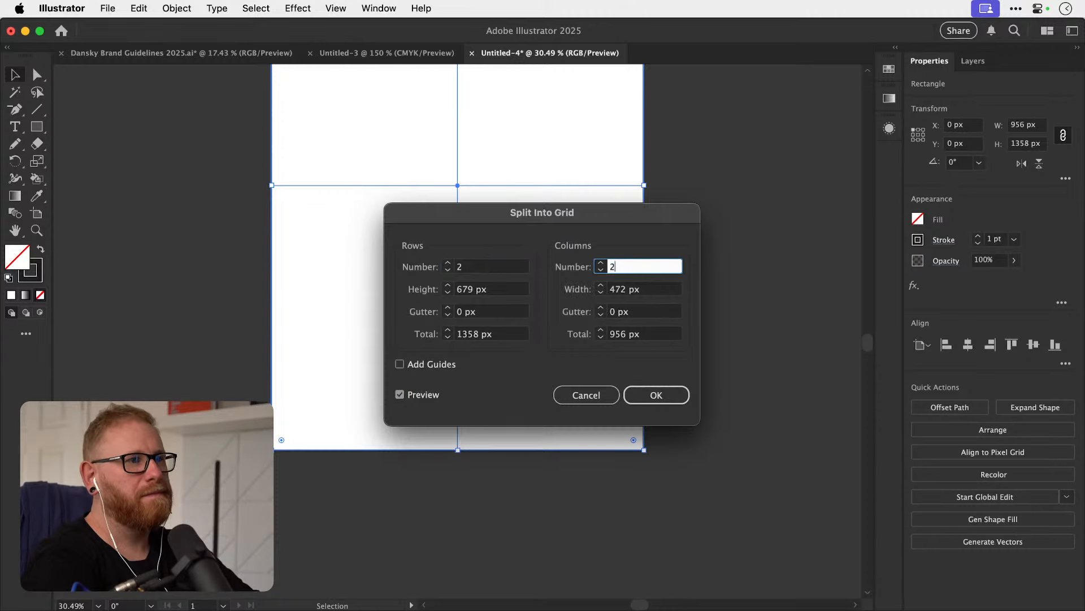
key("Tab")
left_click(631, 270)
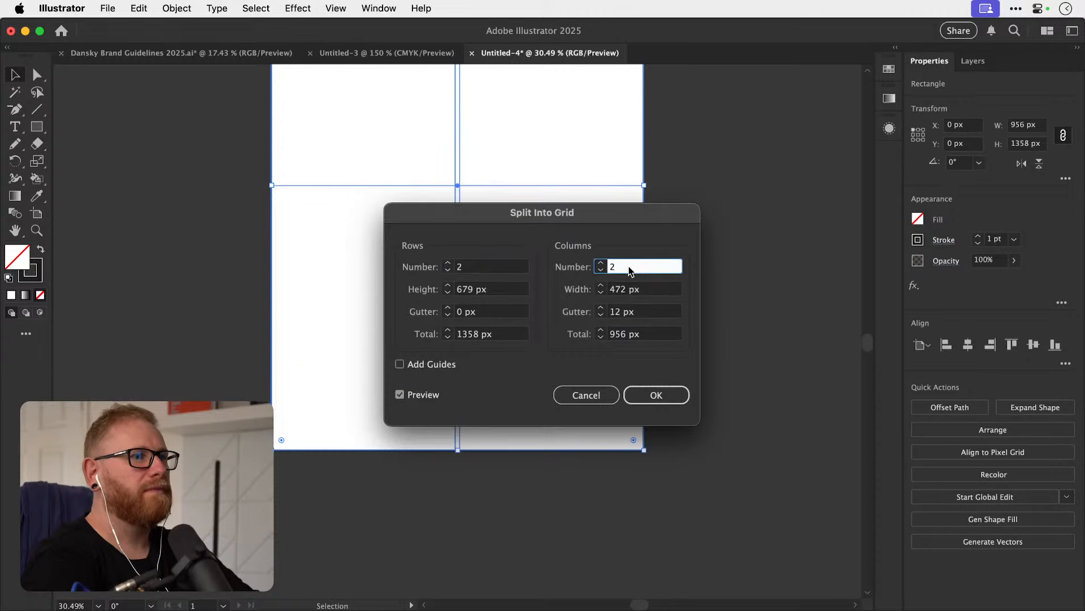
type("3")
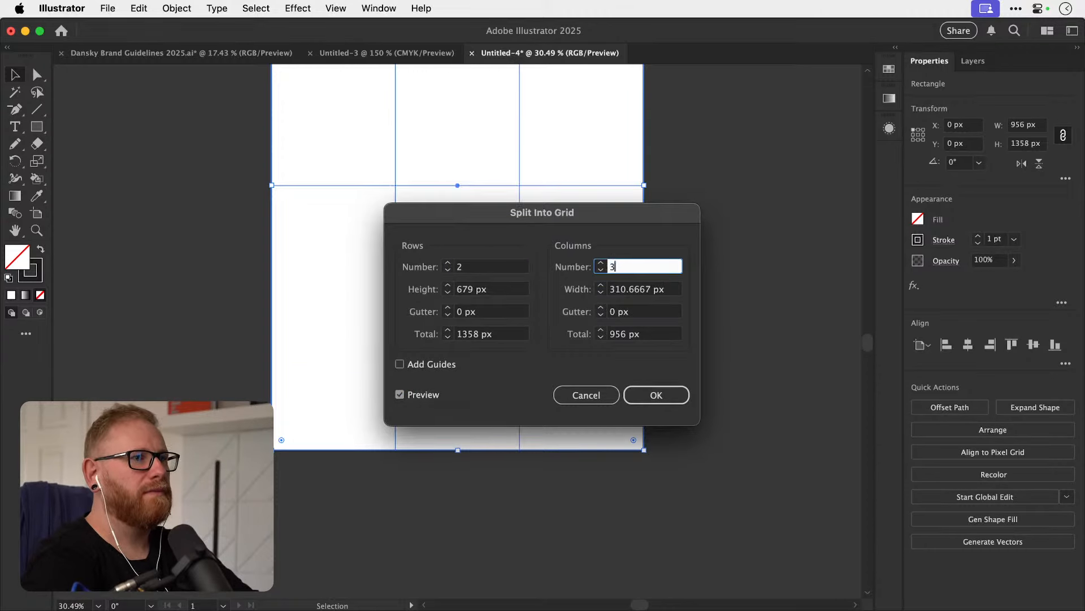
left_click(647, 397)
left_click(736, 328)
key("super+0")
key("super+z")
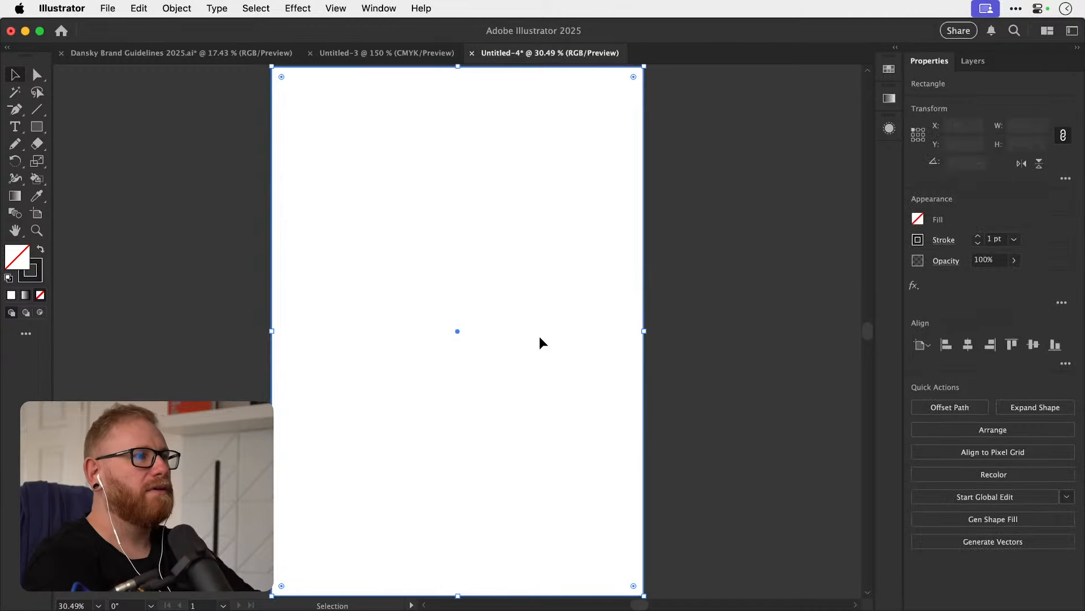
left_click(139, 8)
left_click(177, 8)
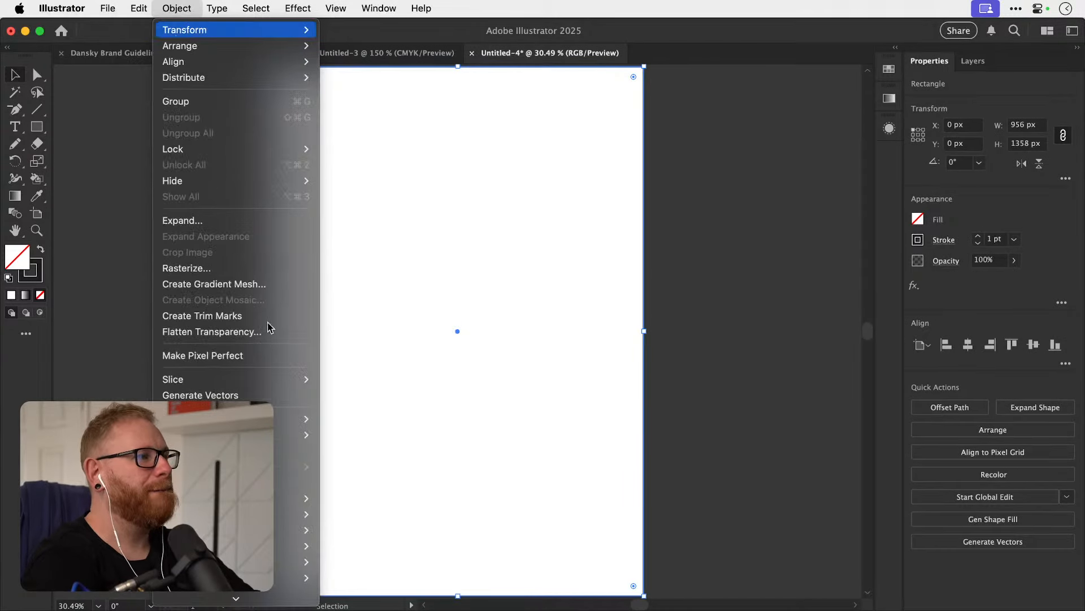
mouse_move(286, 418)
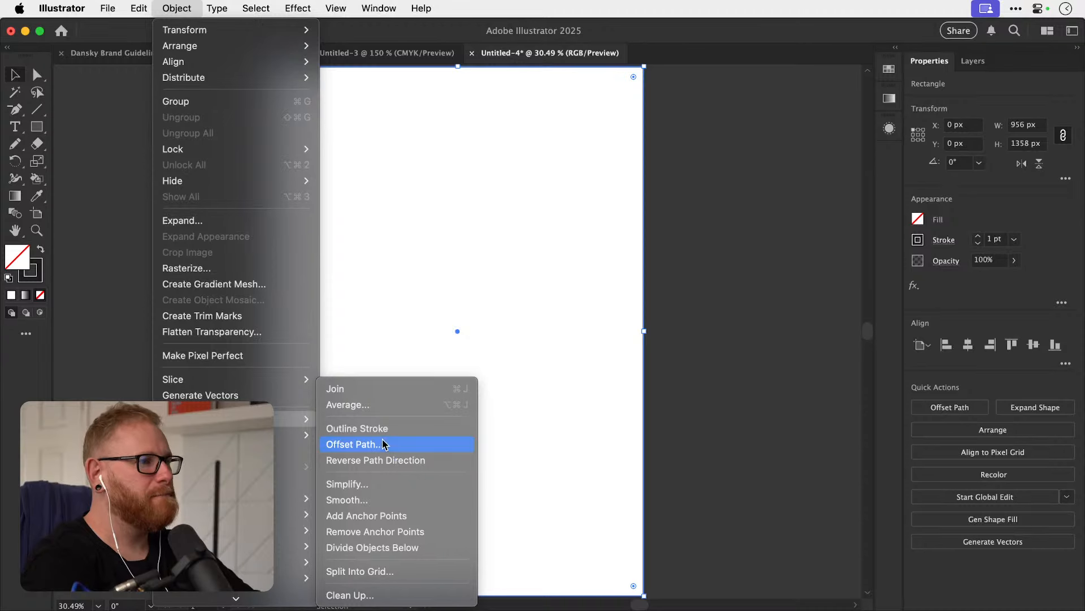
left_click(382, 444)
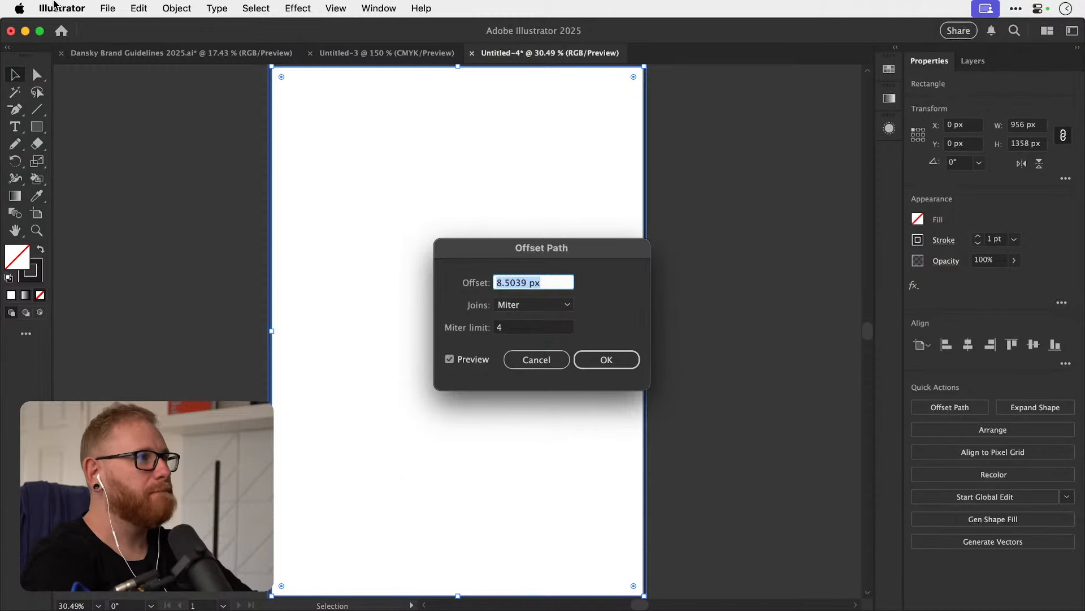
left_click(536, 359)
Split the artboard-sized rectangle into a grid of 3 rows and 3 columns without gutters and deselect it.
left_click(176, 8)
mouse_move(286, 419)
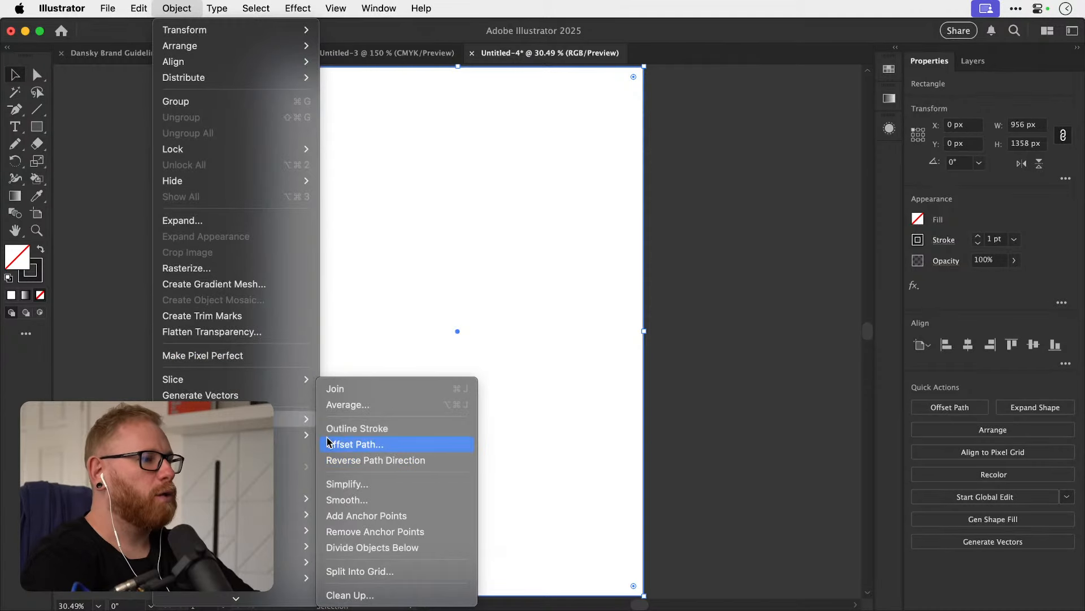
left_click(396, 571)
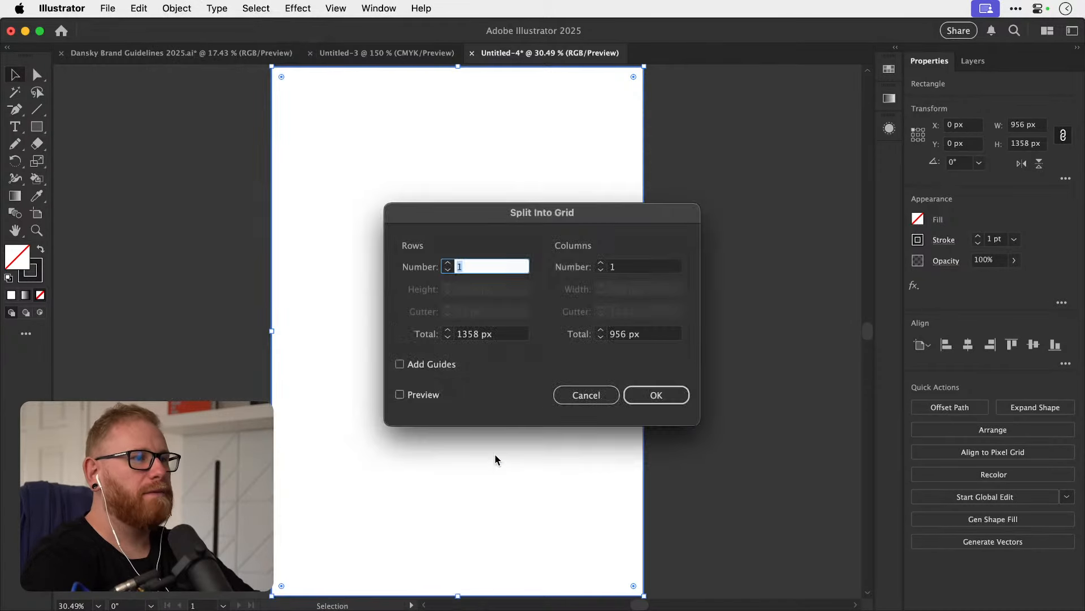
left_click(417, 396)
left_click(501, 266)
type("3")
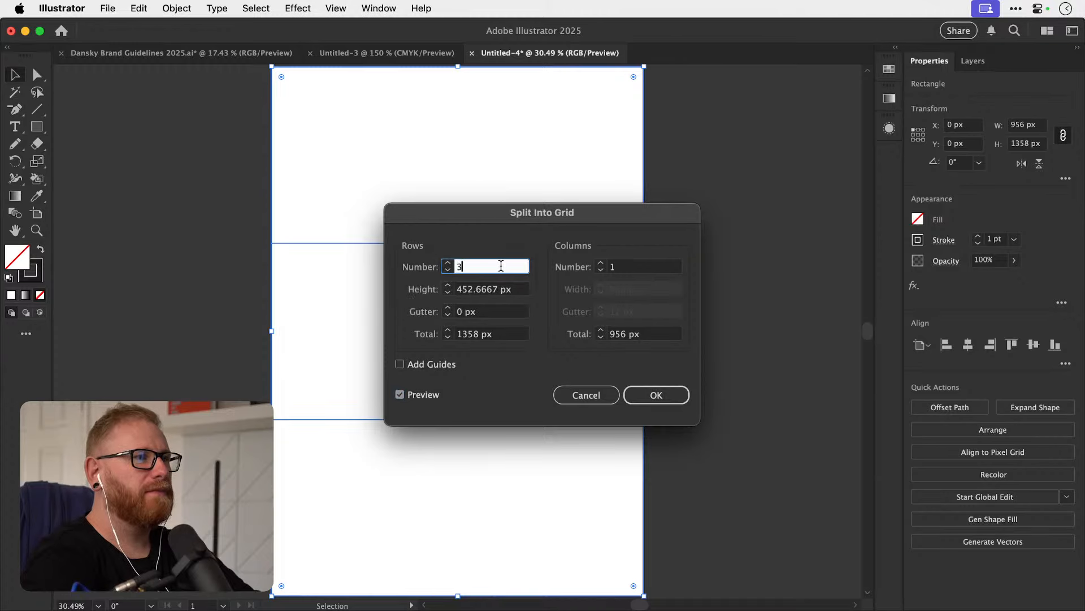
left_click(601, 263)
left_click(601, 263)
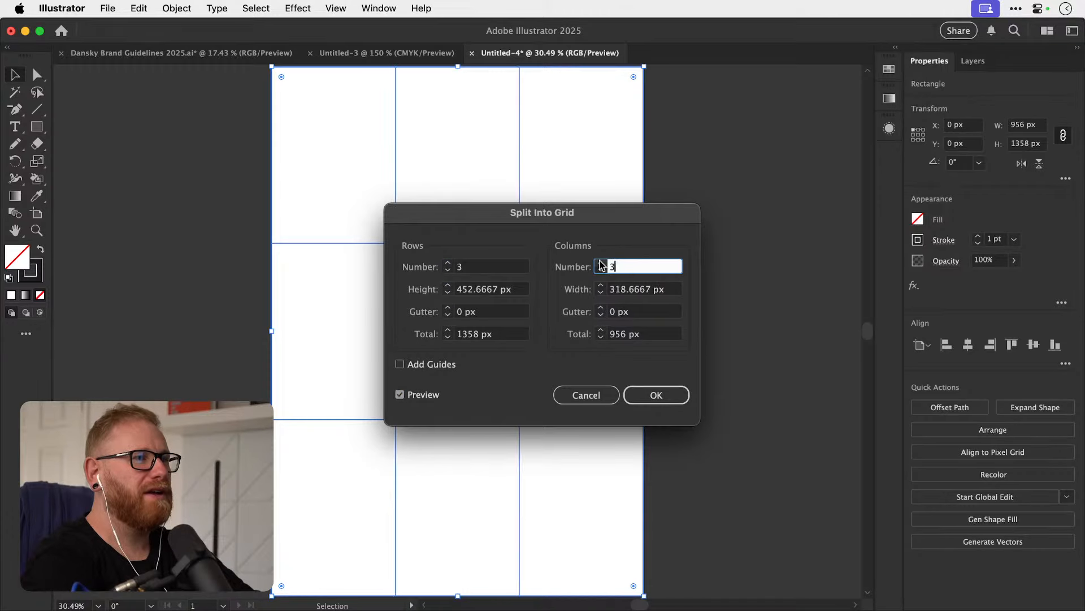
left_click(662, 396)
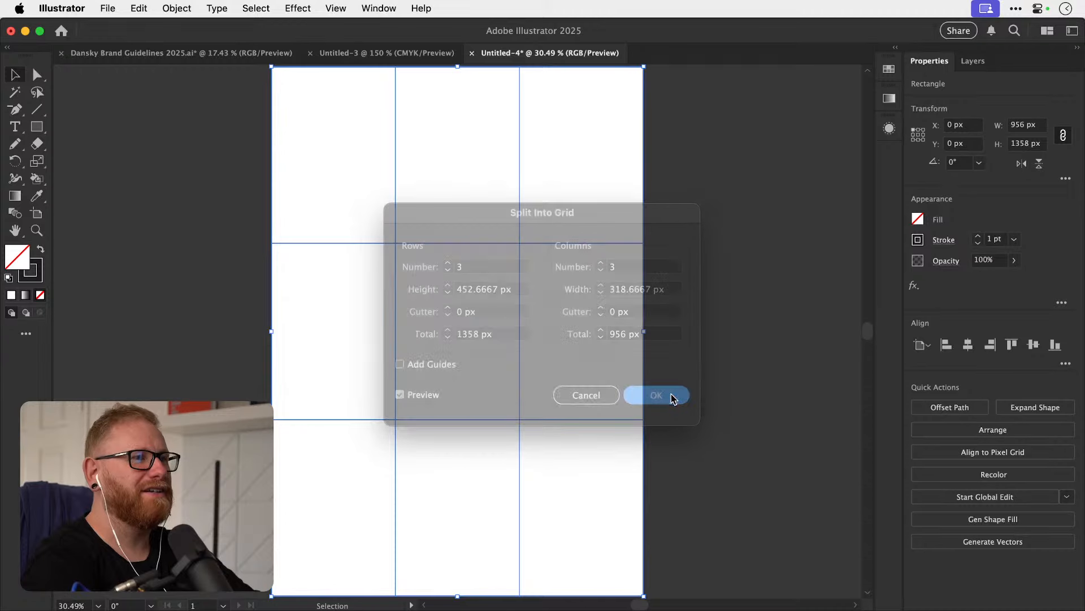
left_click(769, 306)
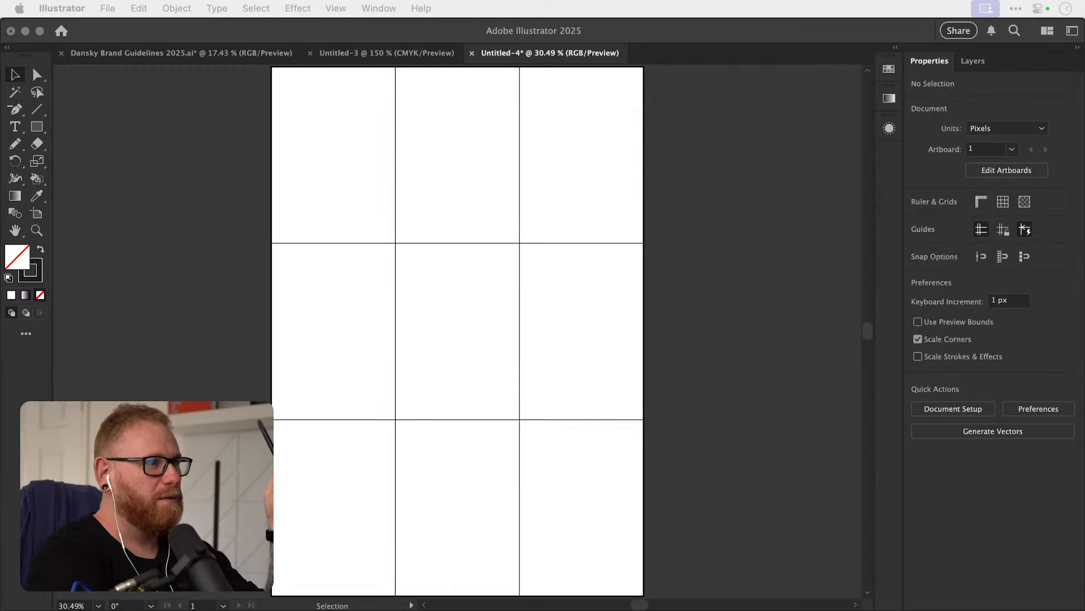
Add a text object containing a person's first name inside the grid's top-left cell.
left_click(304, 135)
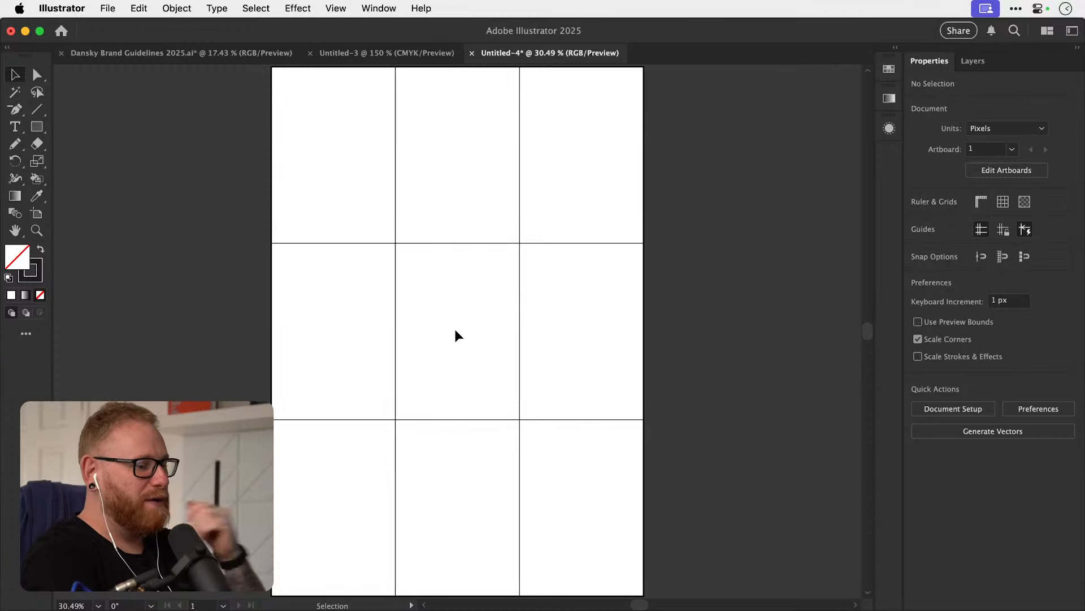
key("t")
left_click(310, 114)
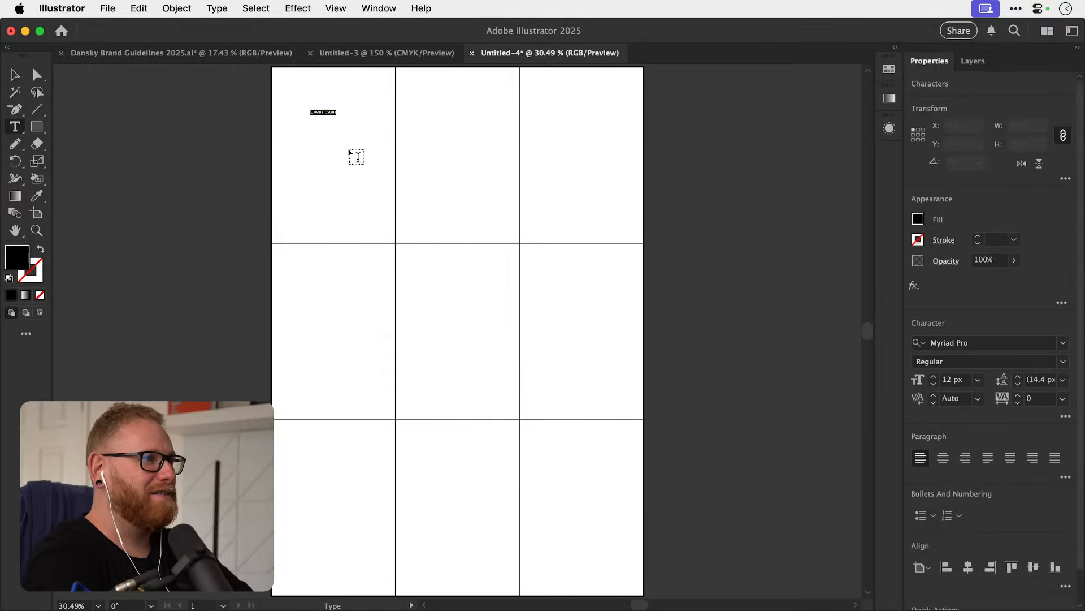
type("Raquel")
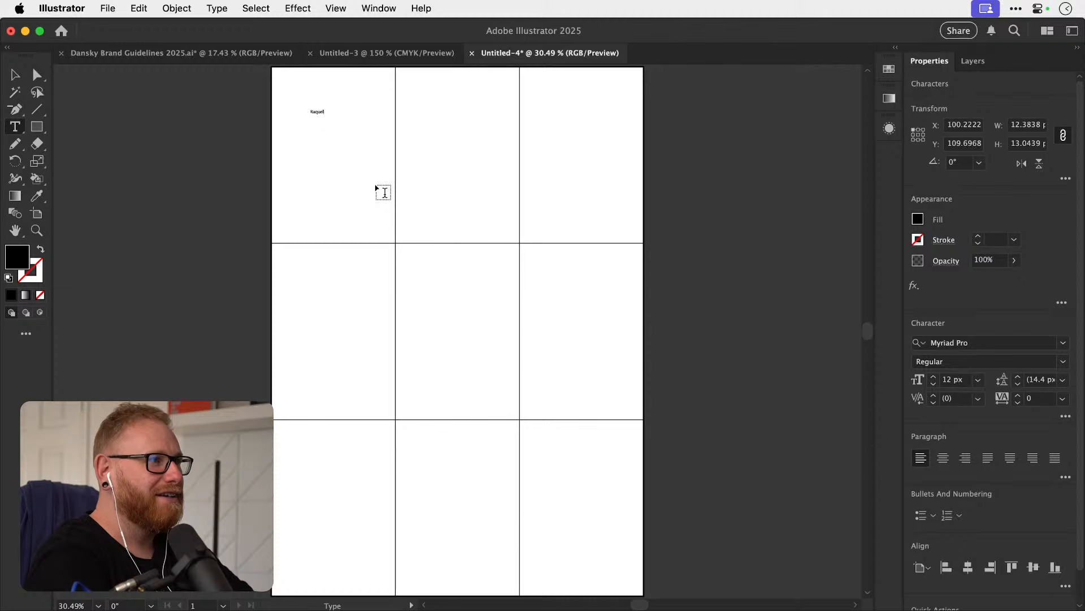
Place the name text nearer the cell's left edge and duplicate it downward into an evenly spaced column of nine.
left_click(15, 74)
key("super+space")
left_click_drag(316, 99, 387, 101)
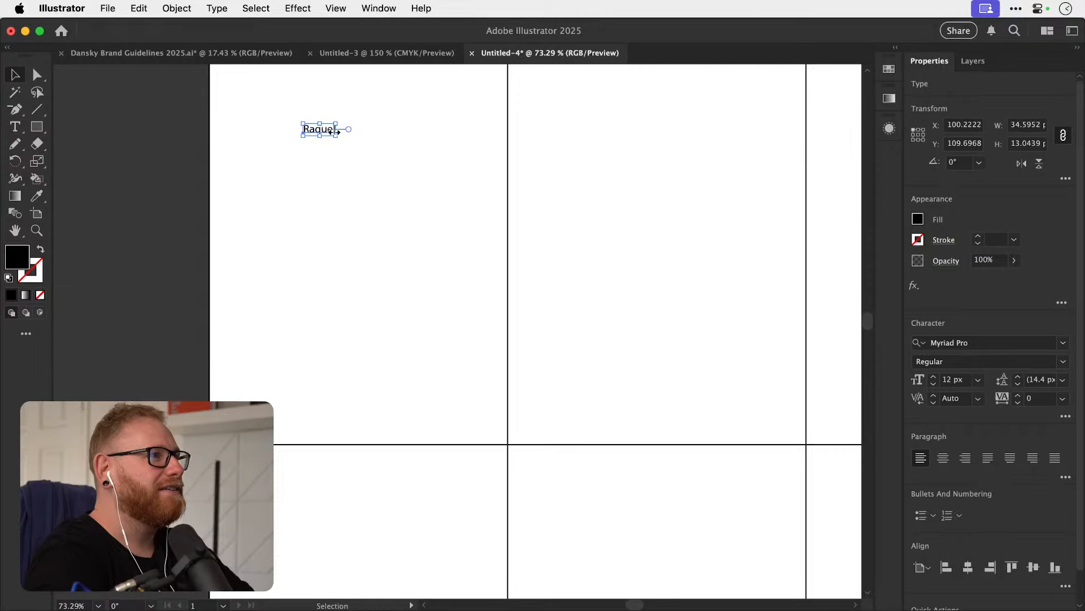
left_click_drag(328, 133, 300, 136)
key("super+z")
key("super+d")
key("super+d")
key("super+d")
key("super+d")
key("super+d")
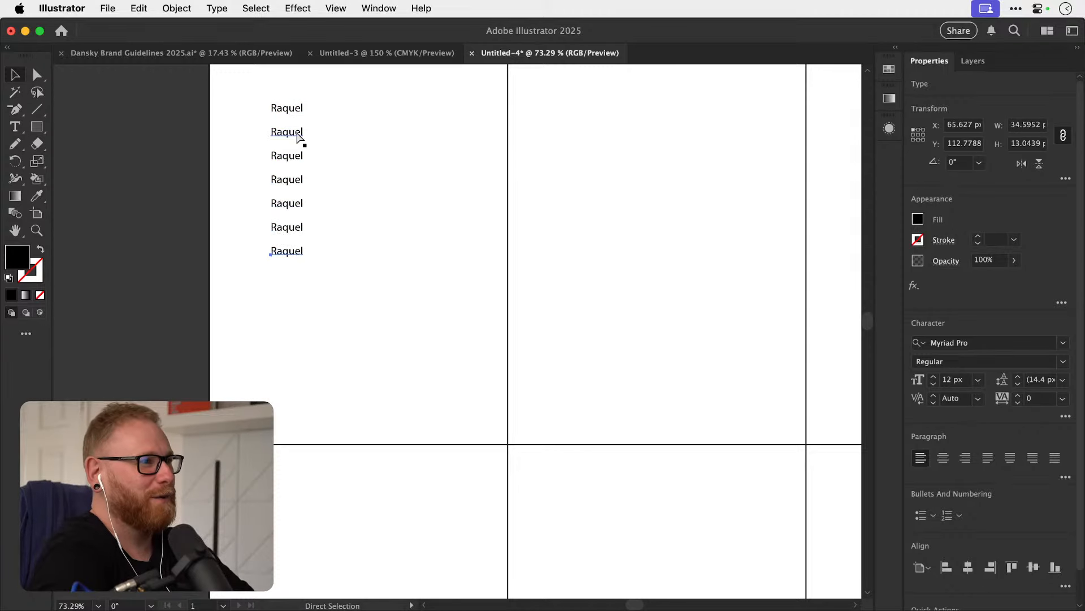
Replace the second, third and fourth entries in the column of names with three different first names.
double_click(288, 132)
type("Moosh")
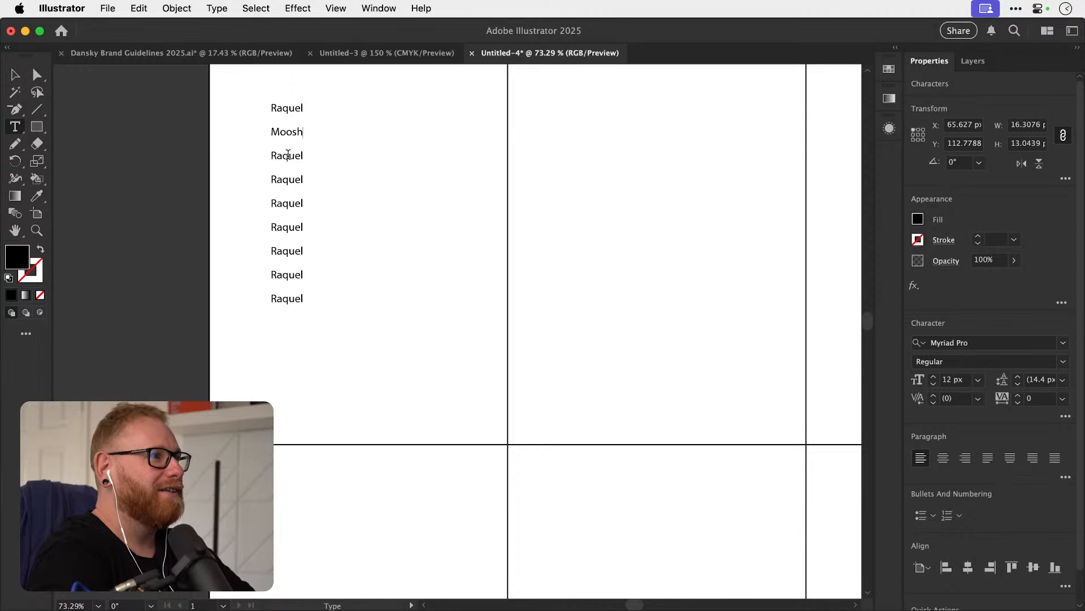
double_click(289, 156)
type("Dale")
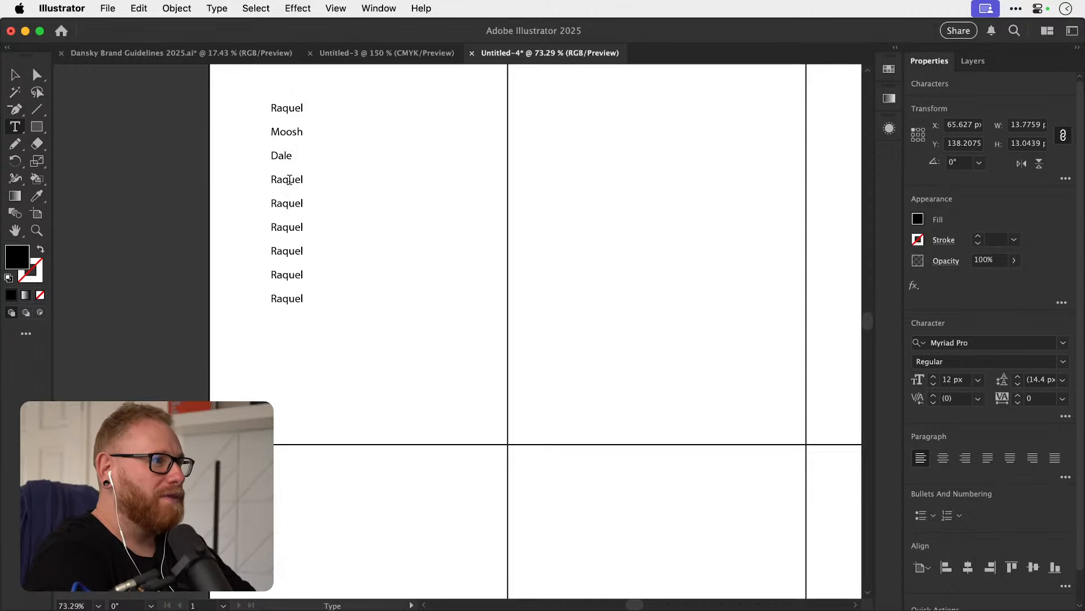
left_click(289, 179)
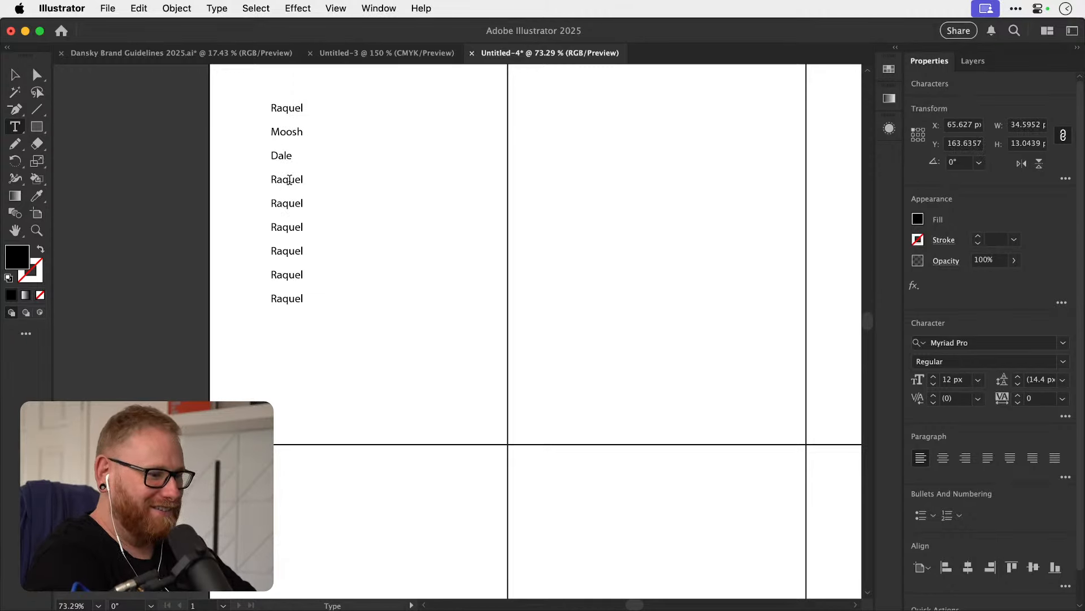
double_click(289, 179)
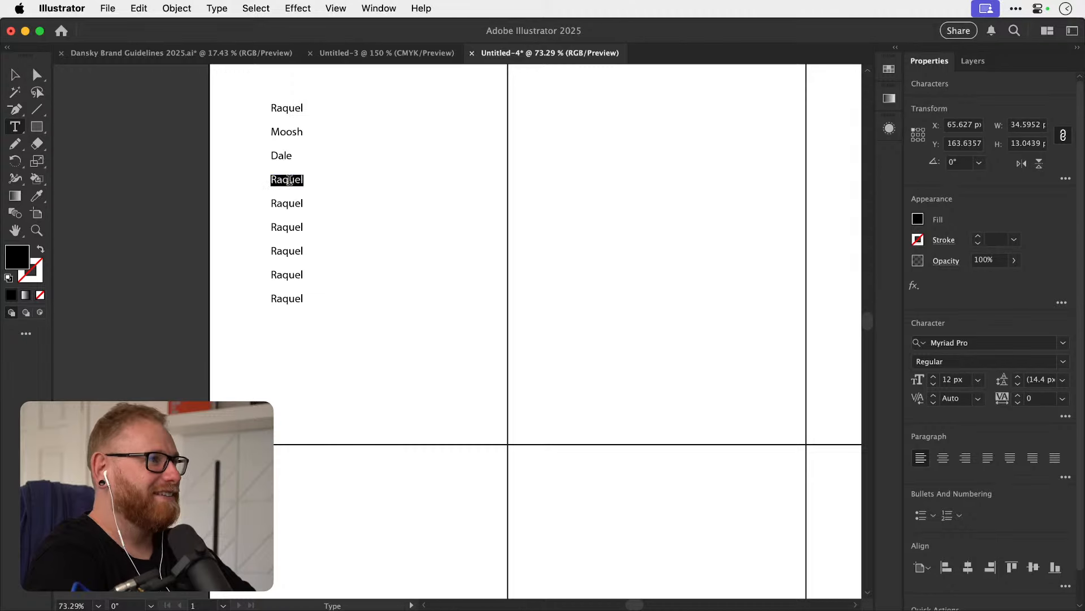
type("Kerry")
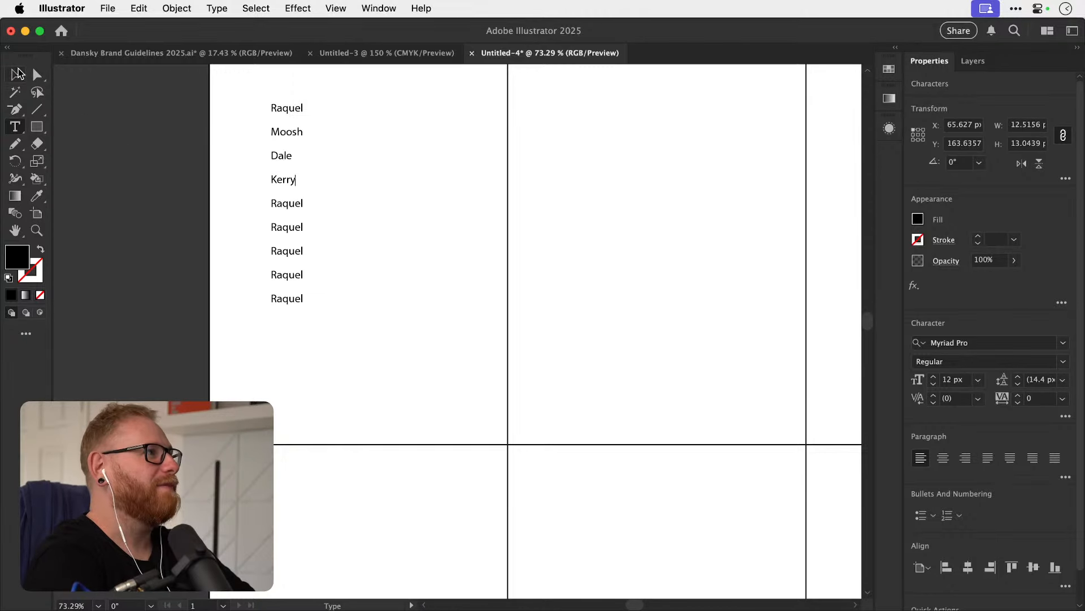
Replace the fifth entry in the column of names with a different first name.
key("Escape")
left_click(353, 241)
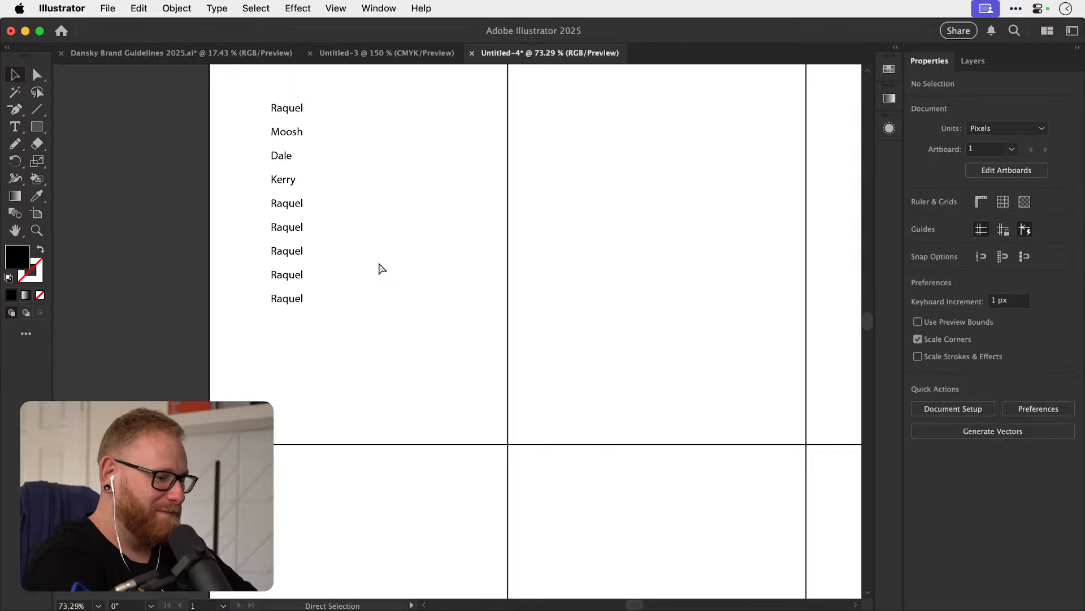
key("super+minus")
scroll(378, 262, "right", 2)
scroll(378, 263, "right", 2)
scroll(378, 262, "up", 1)
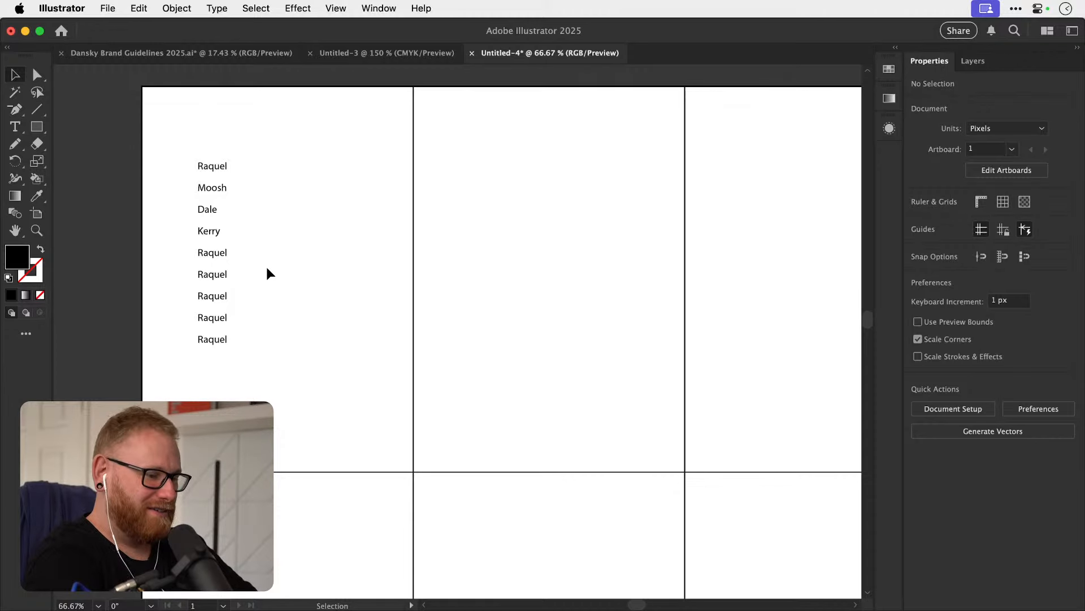
key("t")
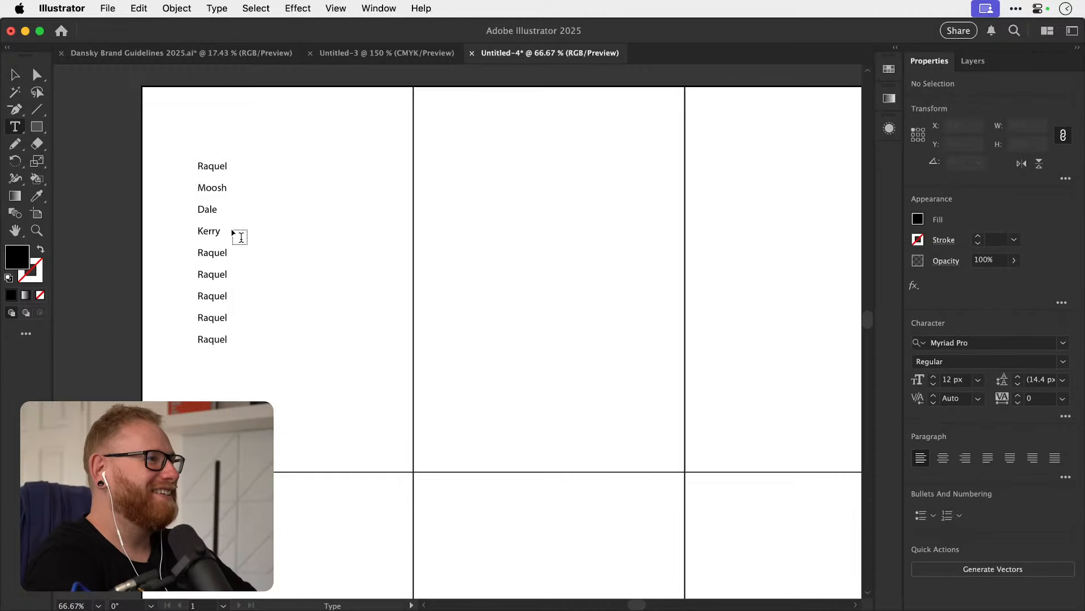
double_click(213, 252)
type("H")
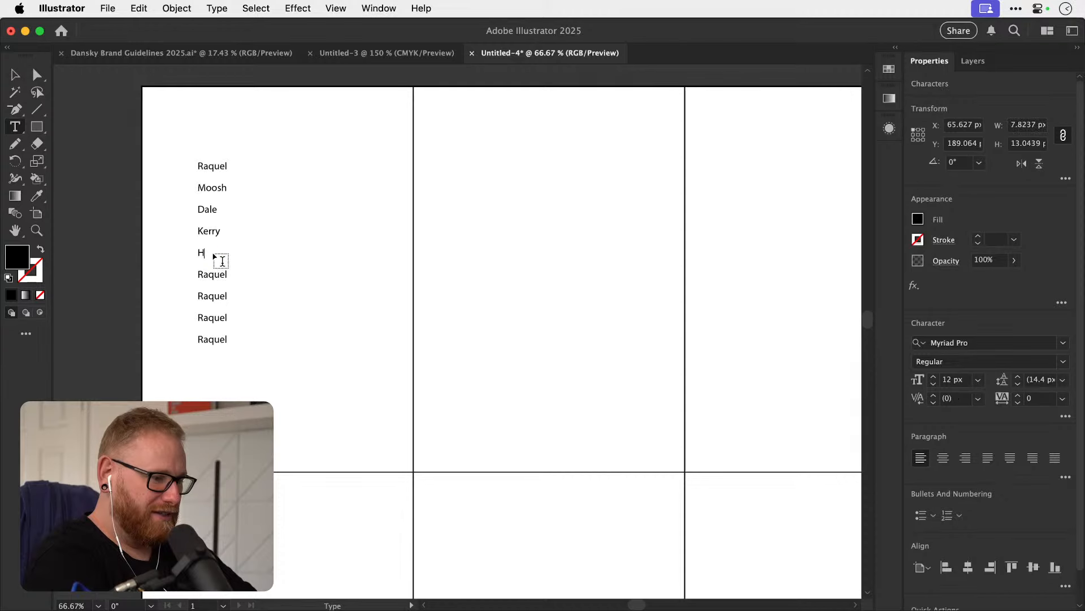
type("ai")
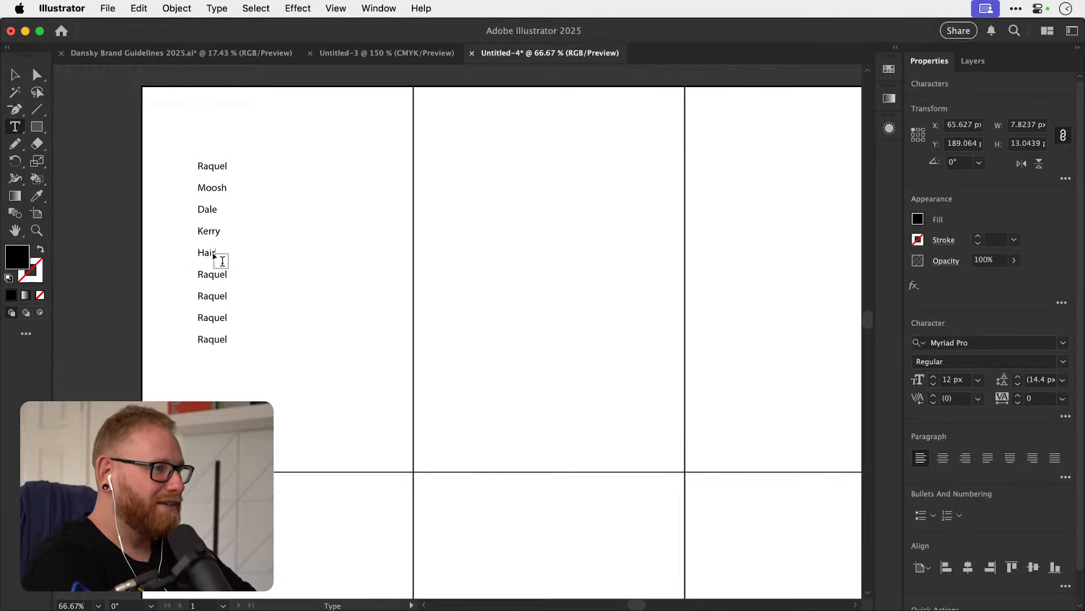
type("is")
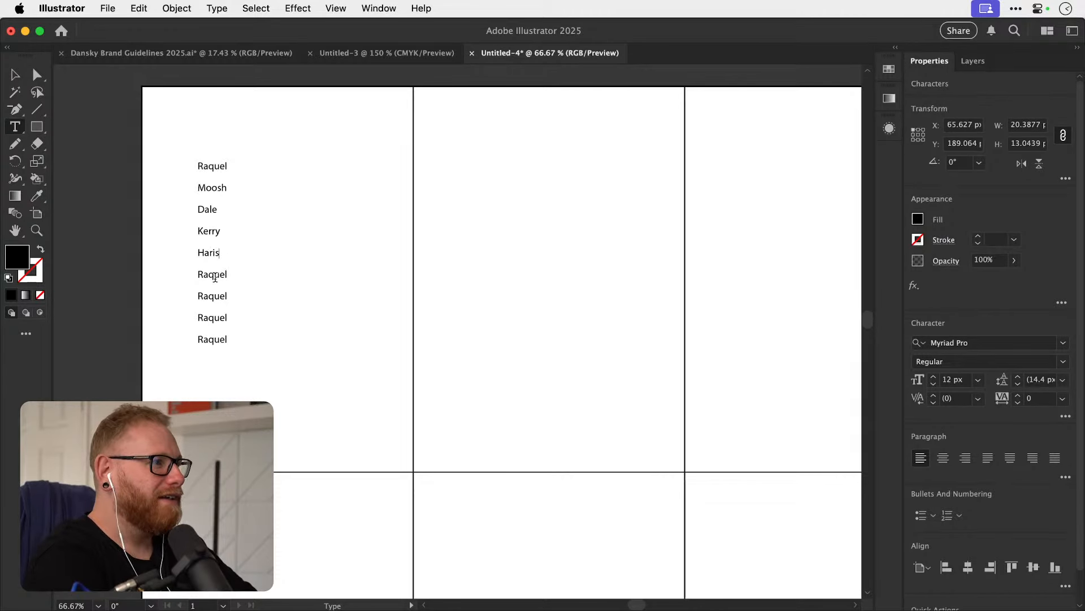
Replace the sixth entry in the column with another first name, leaving the seventh entry's text as it is.
double_click(213, 274)
type("Yvette")
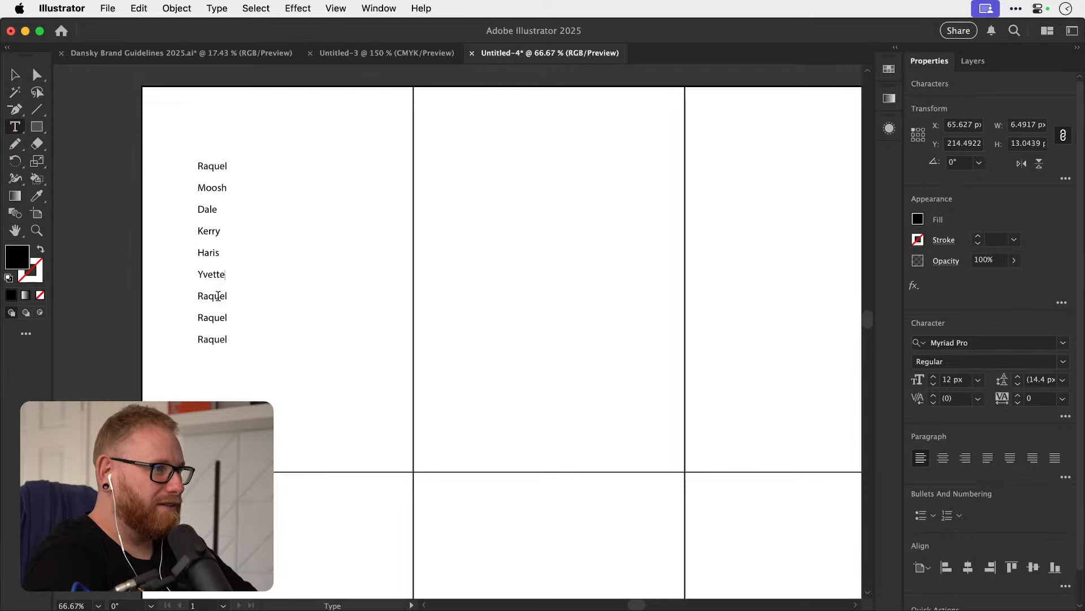
double_click(218, 296)
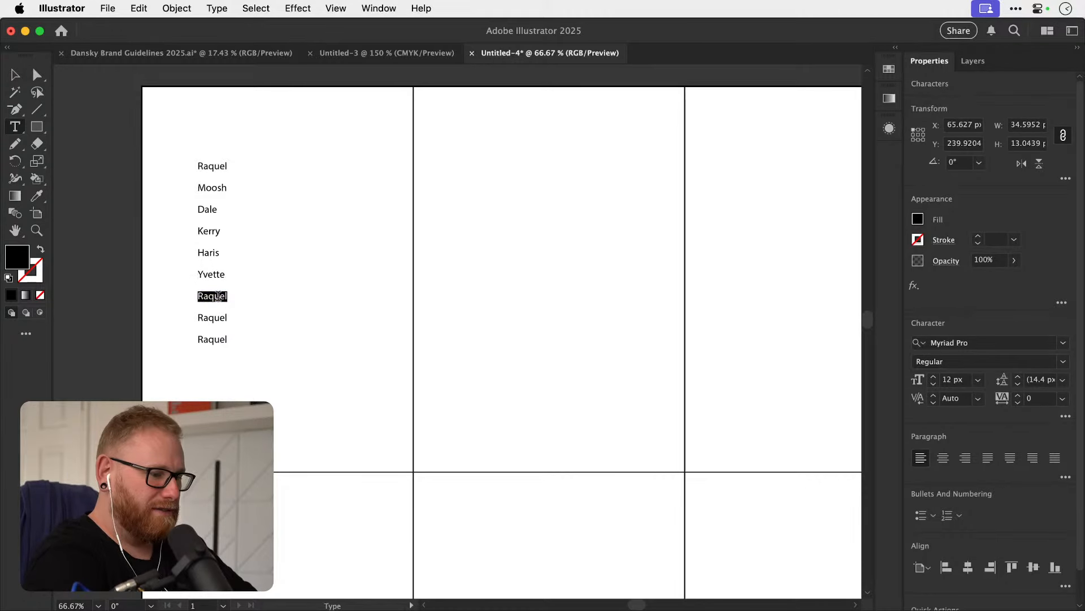
left_click(15, 74)
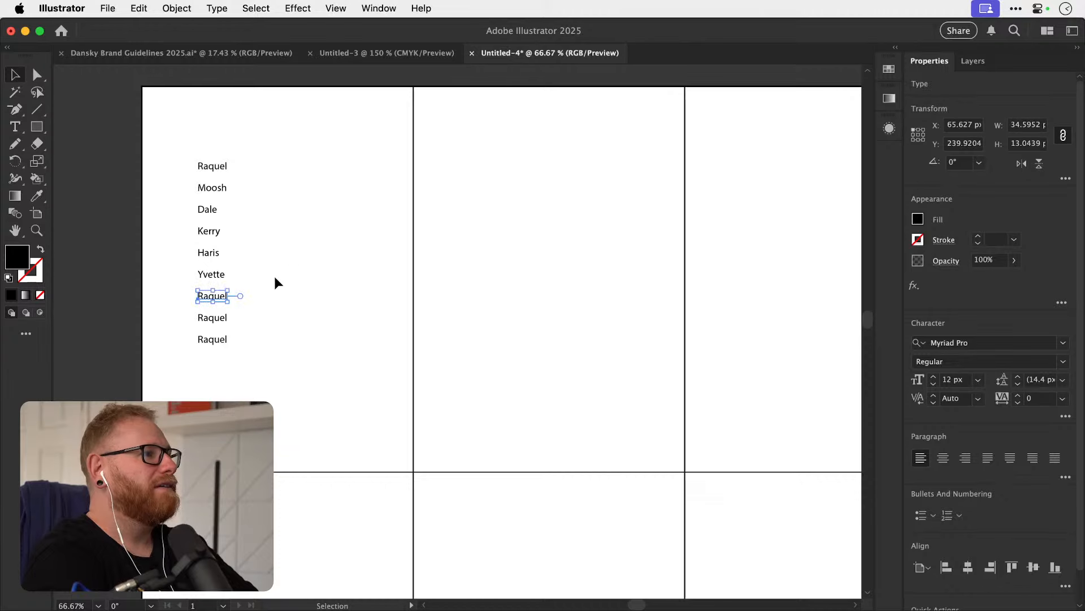
Add the text "Dansky" as a separate object near the middle of the grid's centre cell.
key("super+minus")
key("super+minus")
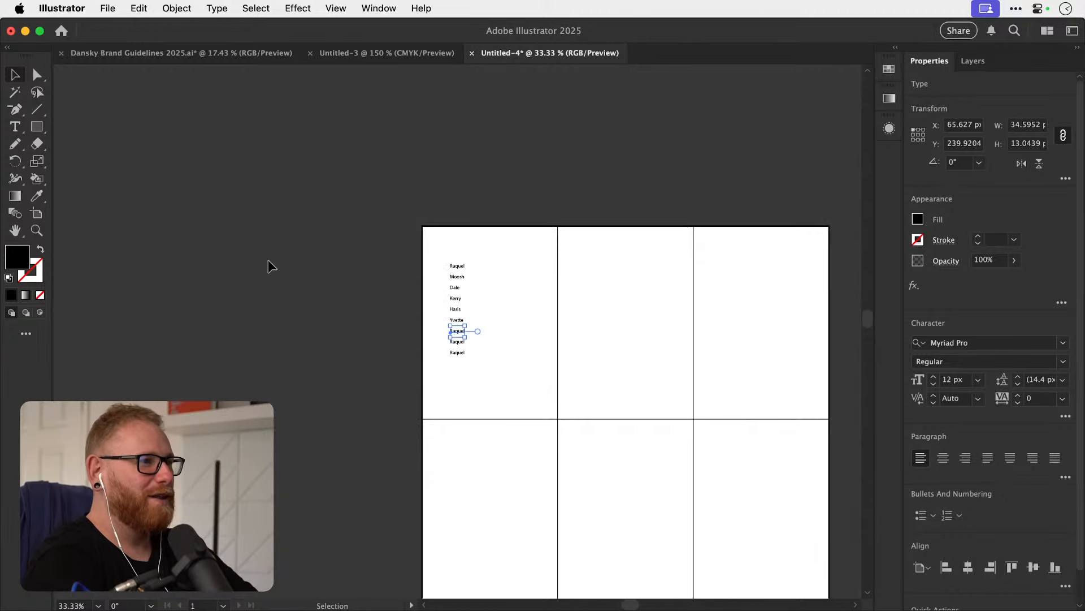
scroll(268, 261, "right", 5)
scroll(268, 261, "down", 1)
left_click_drag(275, 252, 446, 479)
double_click(448, 479)
type("Dansky")
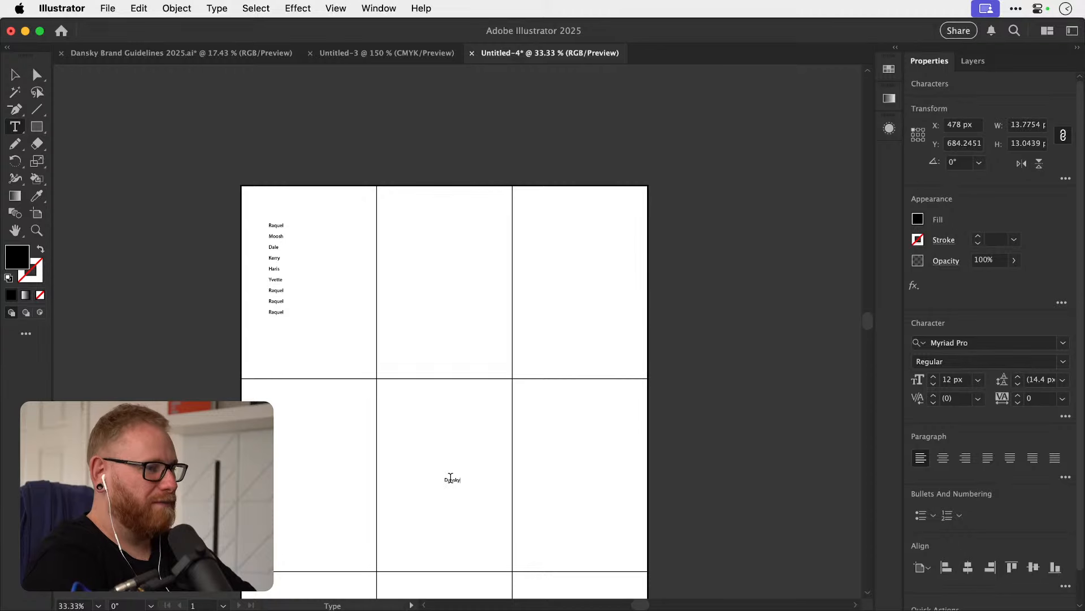
left_click(15, 74)
left_click(453, 511)
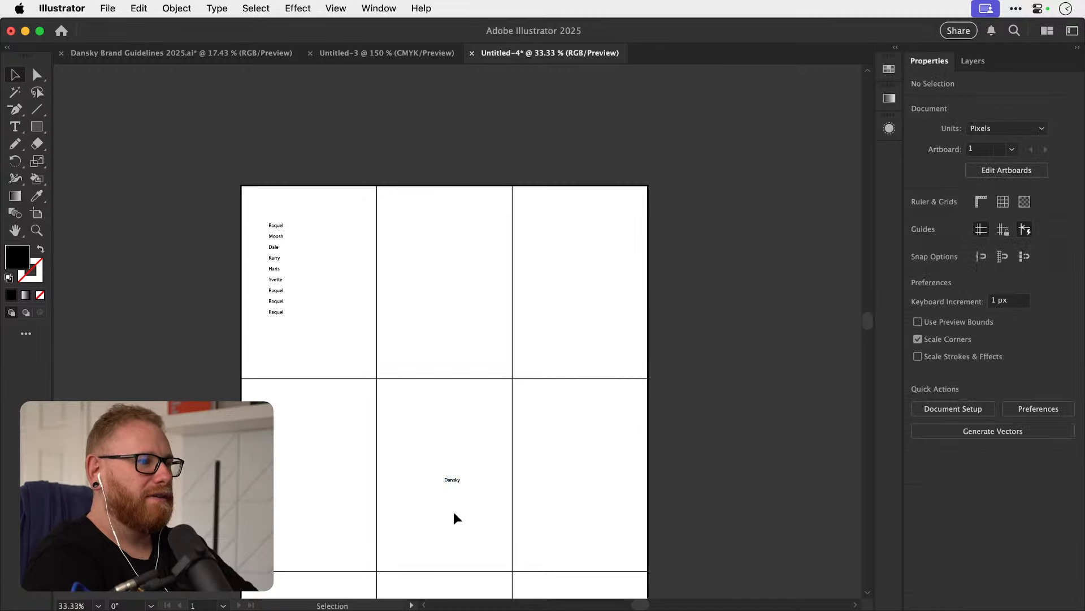
left_click_drag(456, 480, 449, 479)
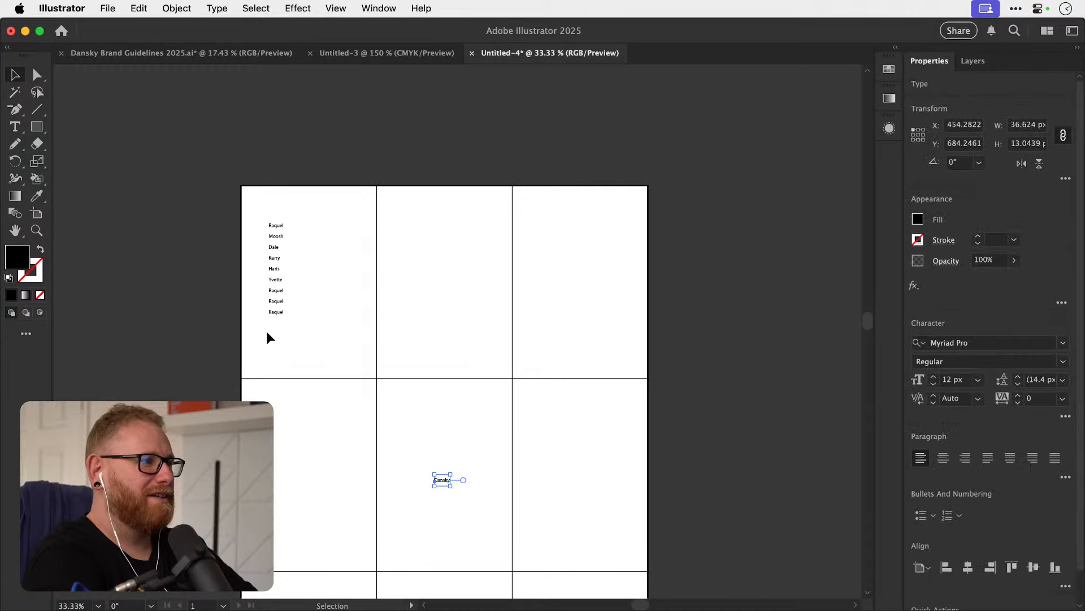
Scale the column of nine names up to about 59 x 371 px and reposition it within the top-left cell.
left_click(296, 232)
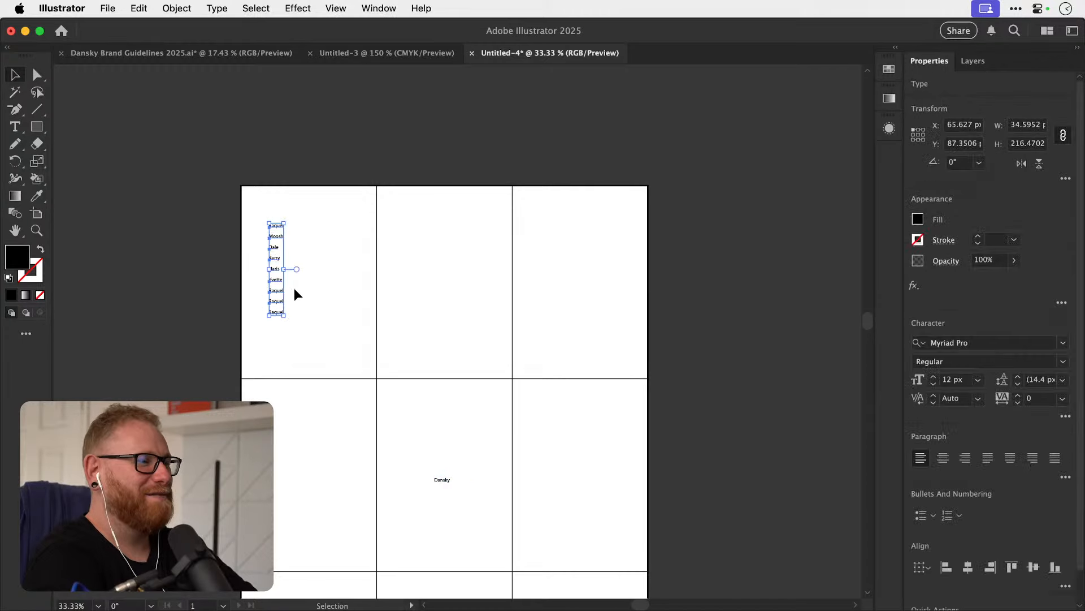
left_click_drag(286, 319, 327, 347)
left_click_drag(278, 249, 303, 256)
Set the nine names and the "Dansky" text to Montserrat ExtraBold at 30 px.
left_click(444, 479, "shift")
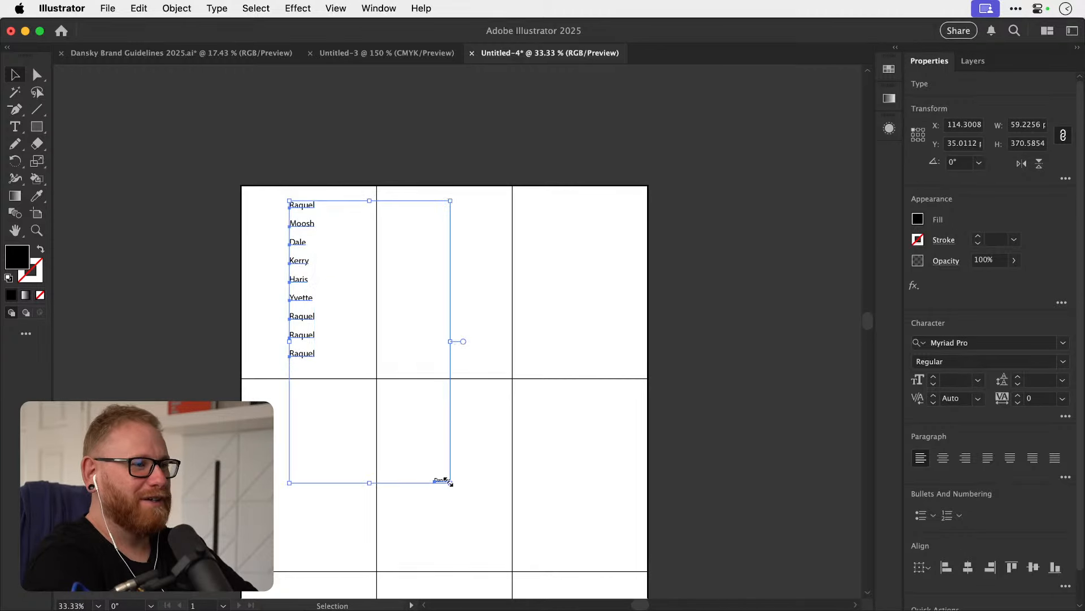
left_click(947, 343)
type("mon")
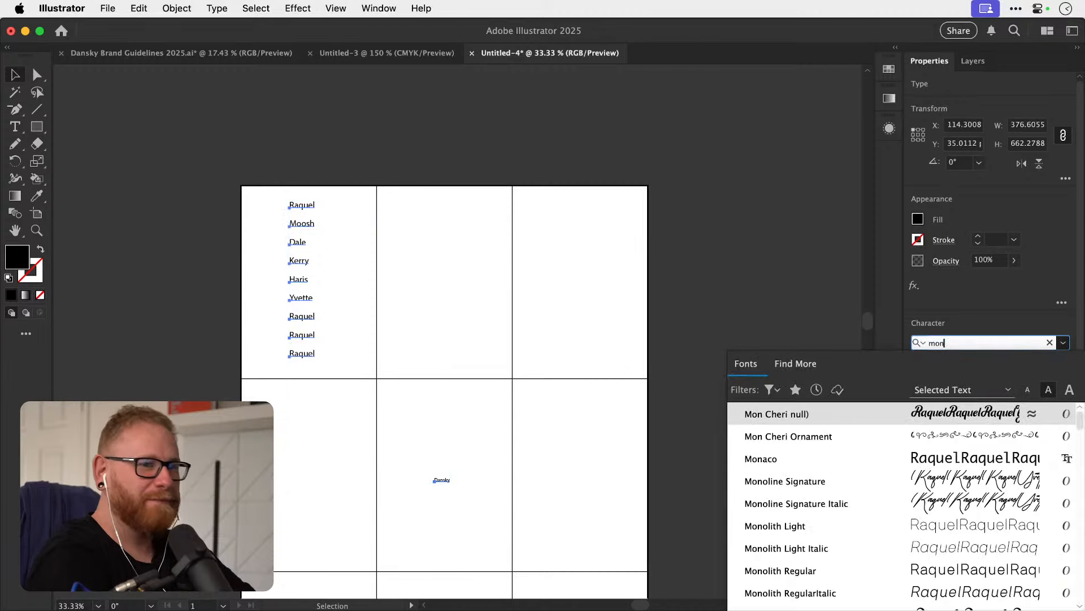
type("t")
scroll(858, 509, "down", 10)
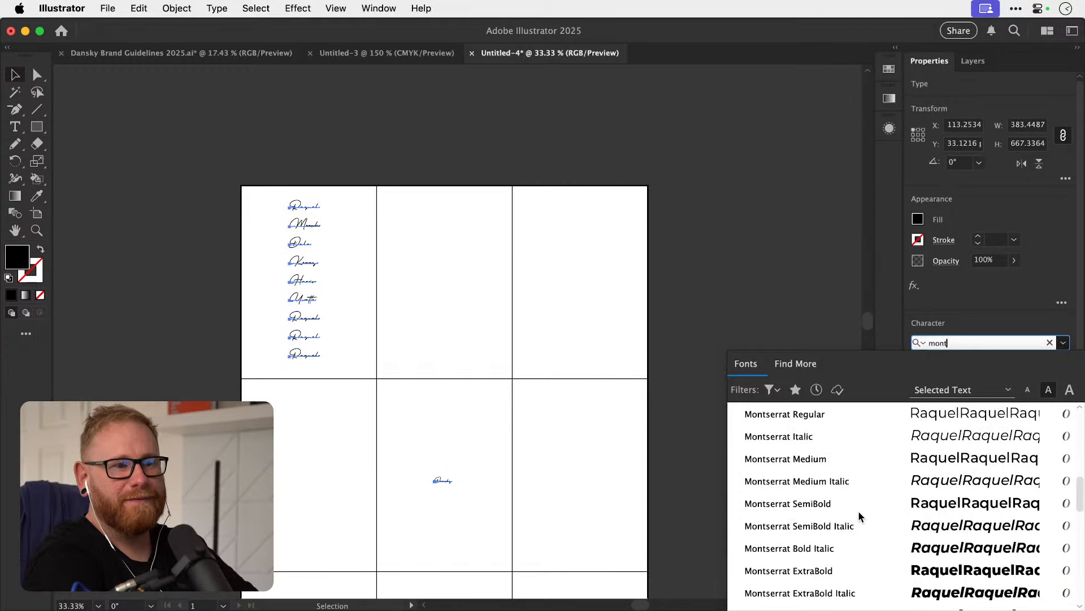
left_click(821, 570)
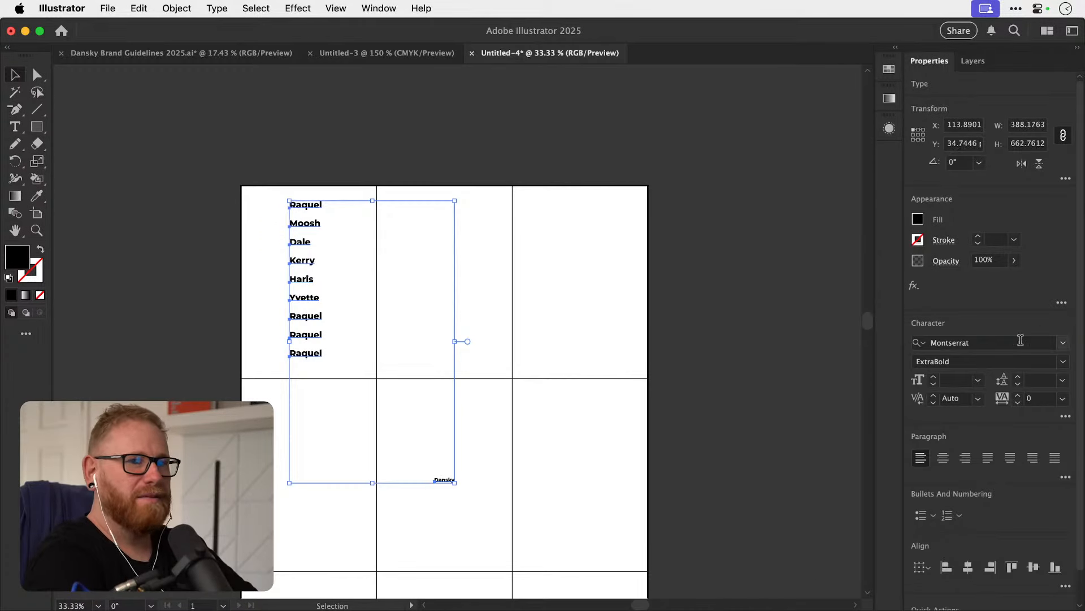
left_click(956, 380)
type("30")
key("Return")
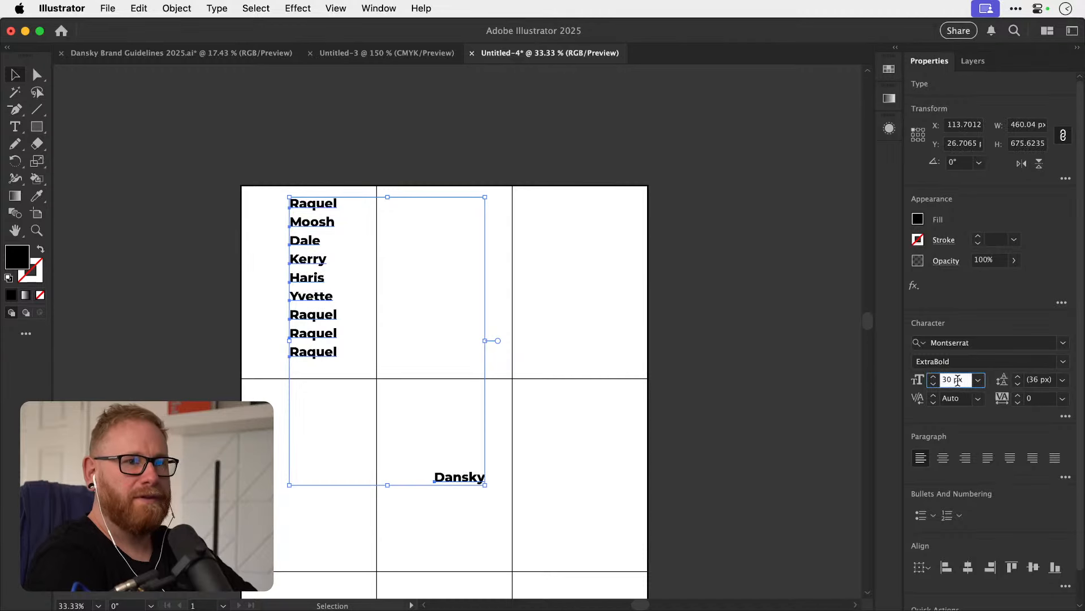
left_click(744, 332)
Centre the "Dansky" text in the middle cell and move the lower eight names down into the middle-left cell.
scroll(741, 324, "down", 3)
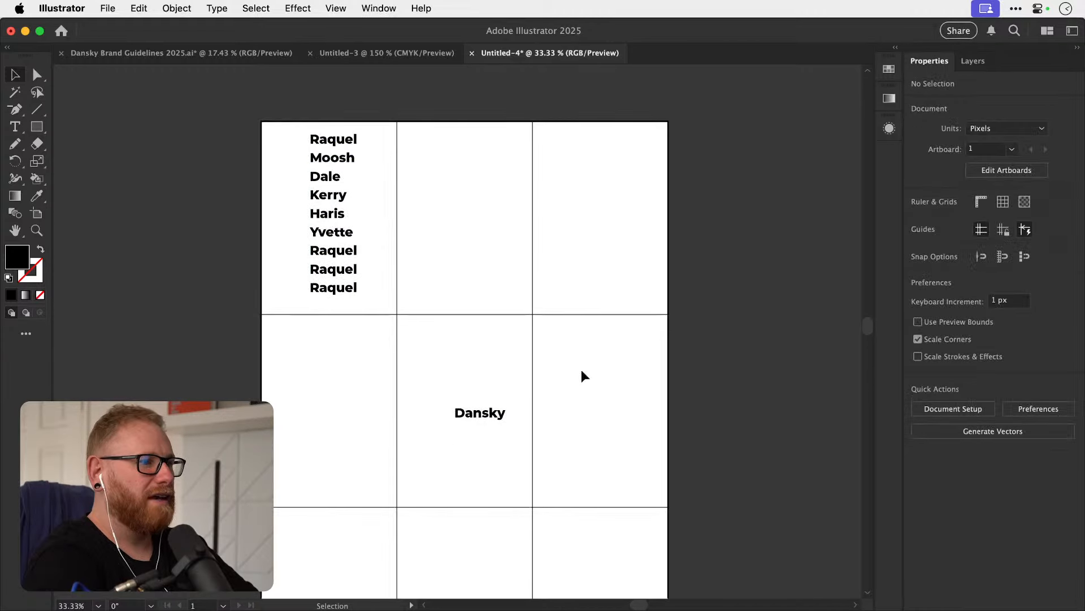
left_click_drag(477, 416, 464, 421)
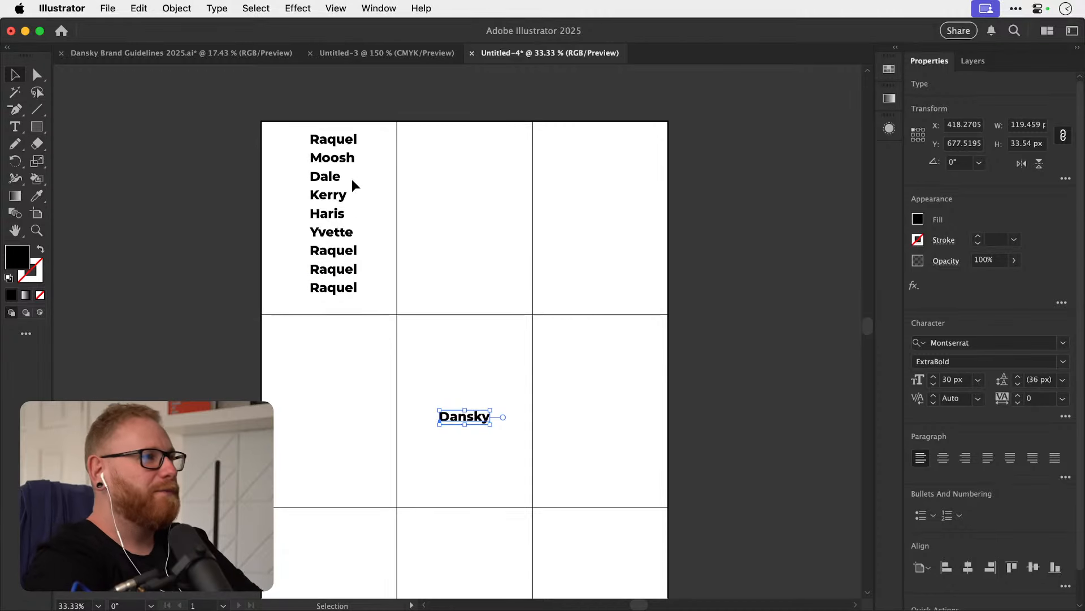
left_click_drag(295, 158, 341, 473)
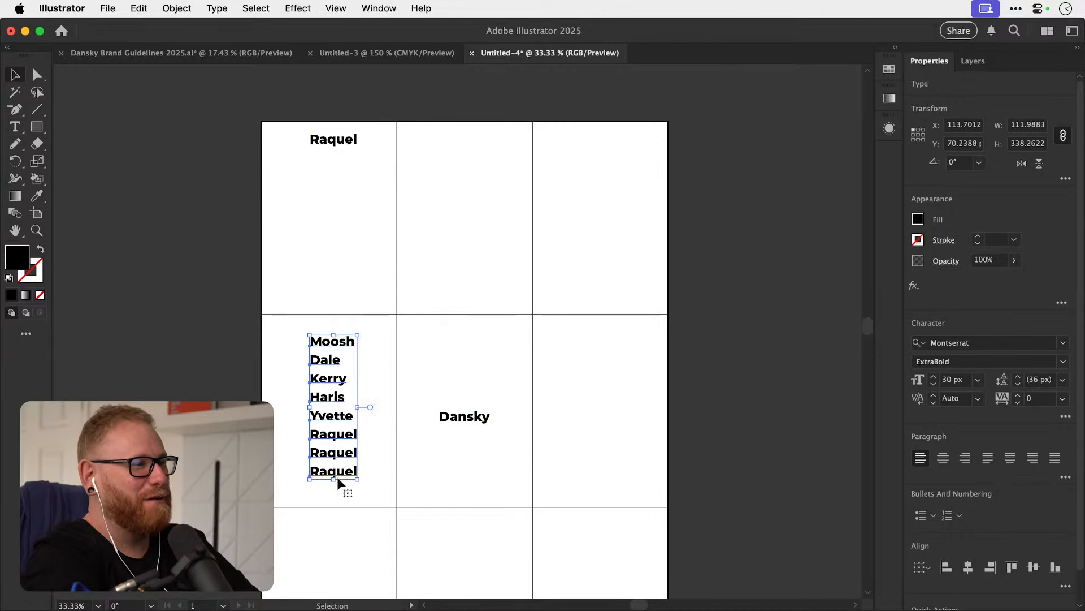
Move the first two names of the middle-left stack into the top-centre and top-right cells respectively.
left_click(345, 310)
left_click_drag(343, 339, 475, 215)
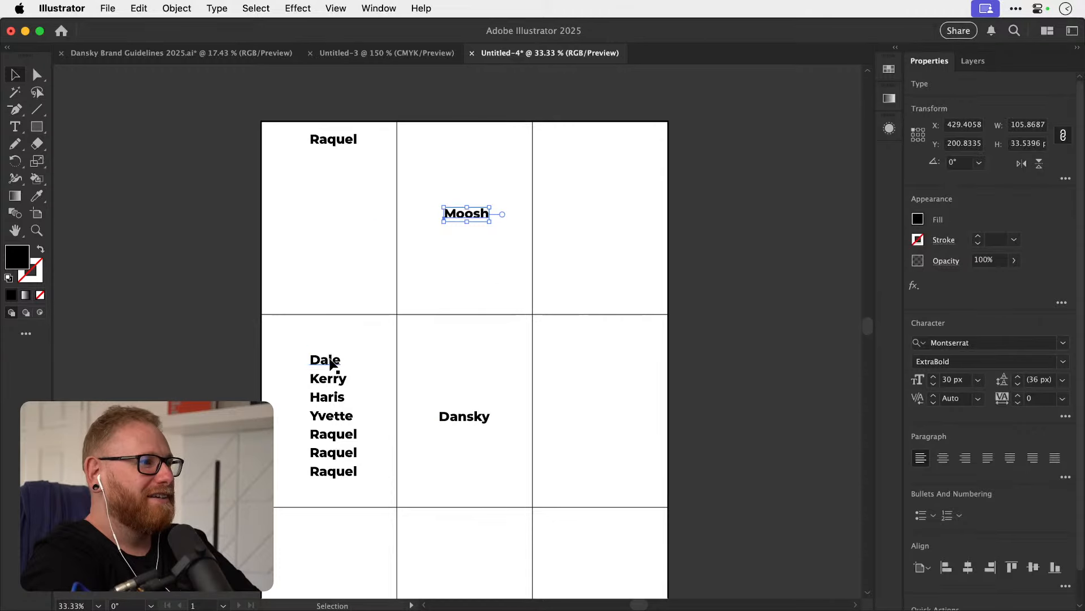
left_click_drag(331, 359, 603, 210)
Distribute the three differing names from the middle-left stack across the bottom row: first at left, second in centre, third at right.
scroll(347, 361, "down", 3)
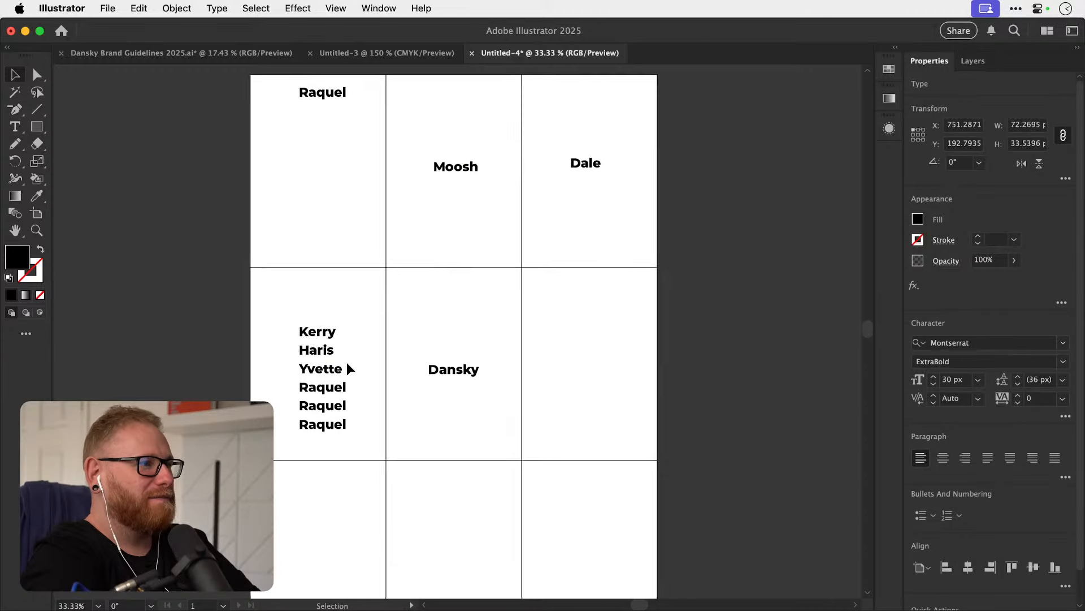
left_click_drag(339, 339, 464, 509)
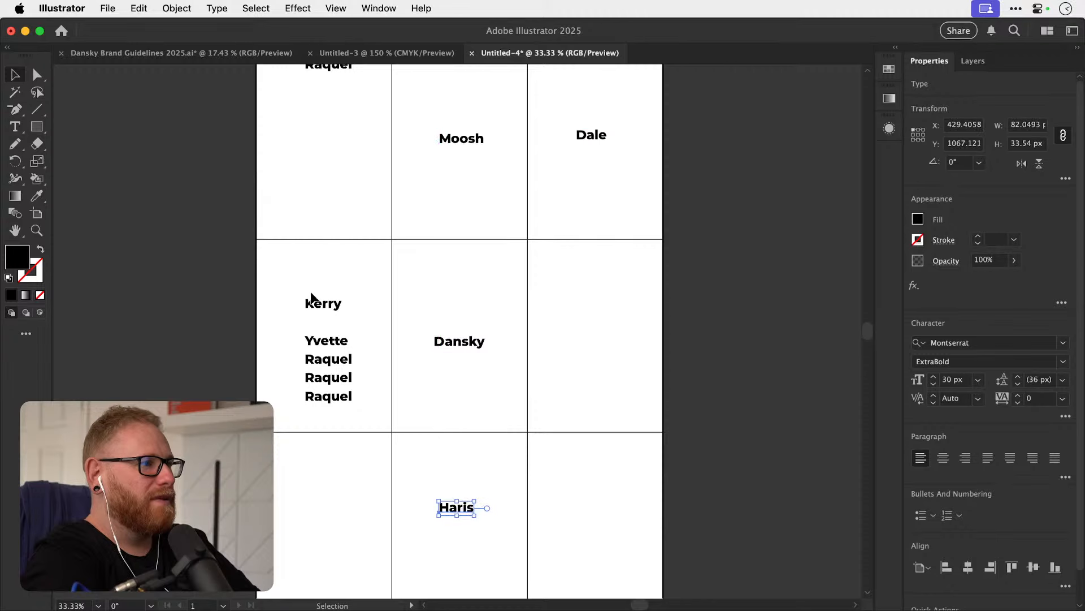
left_click_drag(313, 300, 320, 529)
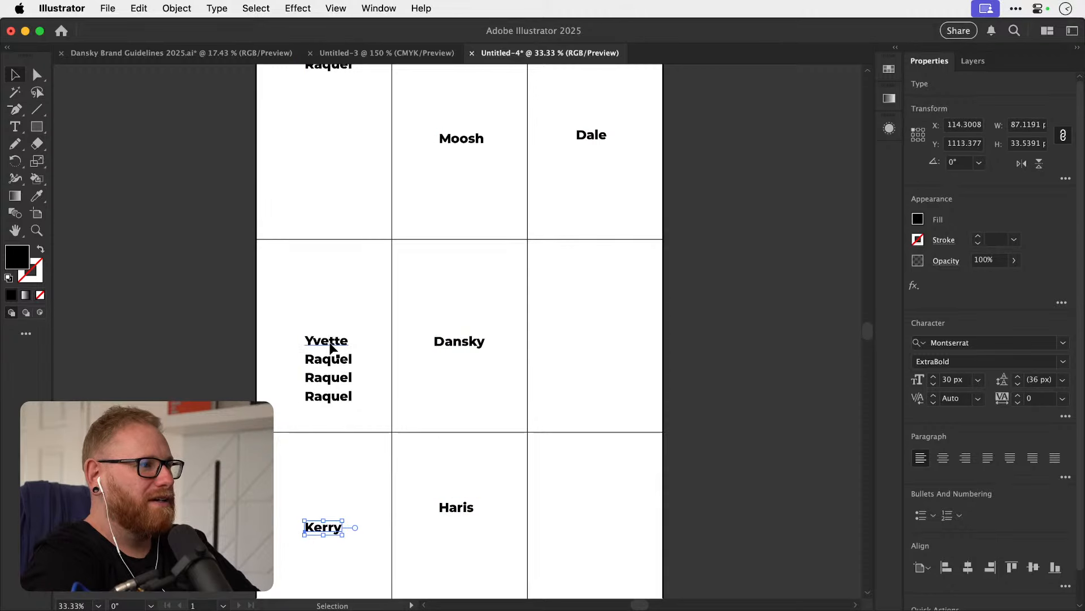
left_click_drag(330, 343, 598, 519)
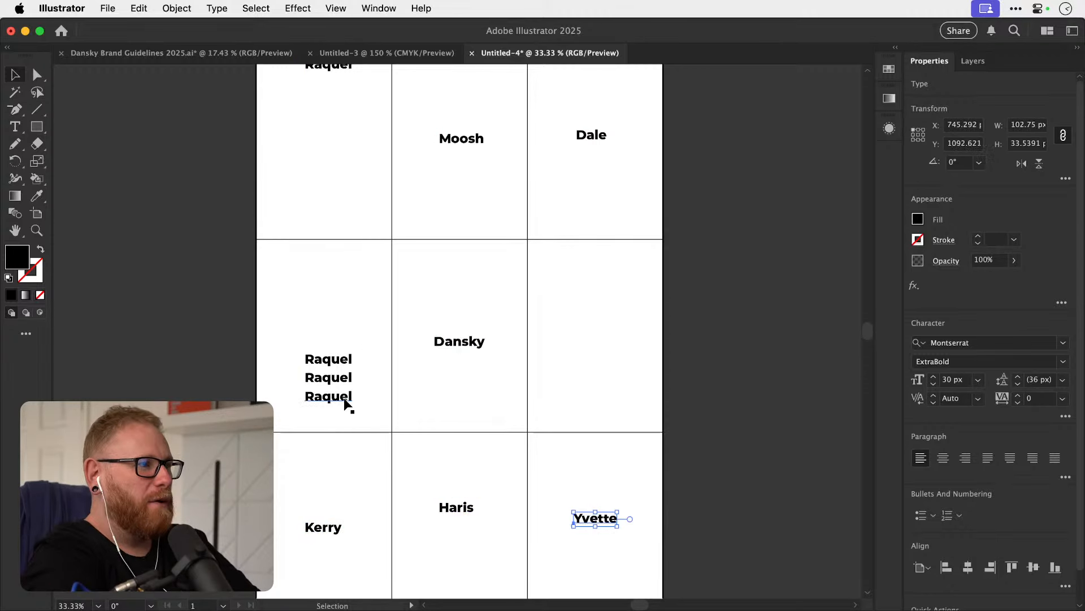
Remove one of the three repeated names, move another into the middle-right cell, and align the last one with "Dansky" in the middle-left cell.
left_click_drag(347, 404, 617, 361)
key("super+x")
left_click_drag(331, 381, 600, 340)
left_click_drag(334, 361, 325, 346)
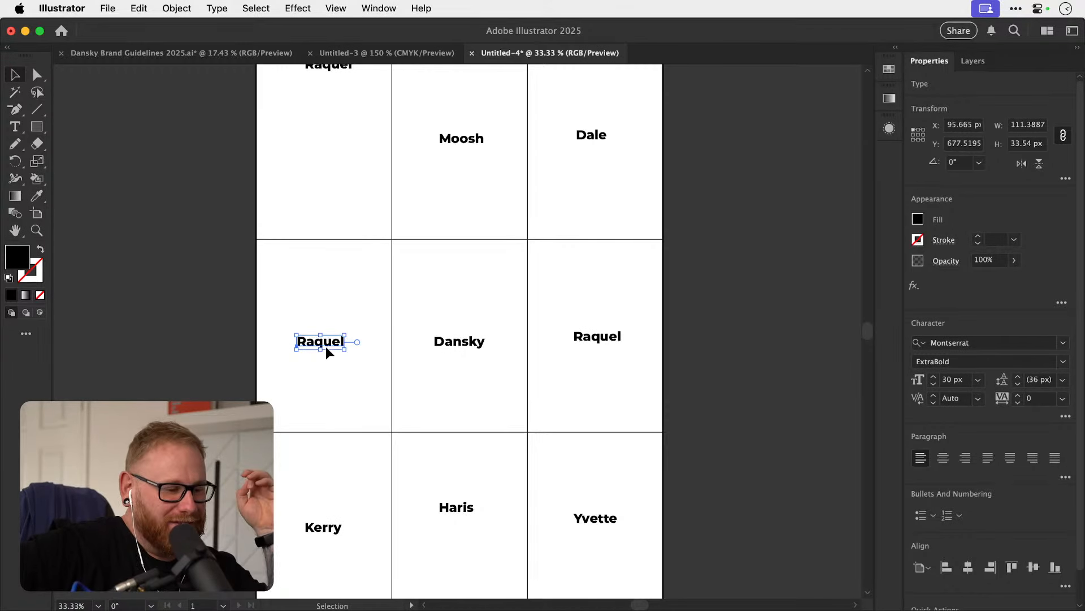
Replace the repeated name in the middle-left cell with a different first name.
double_click(326, 346)
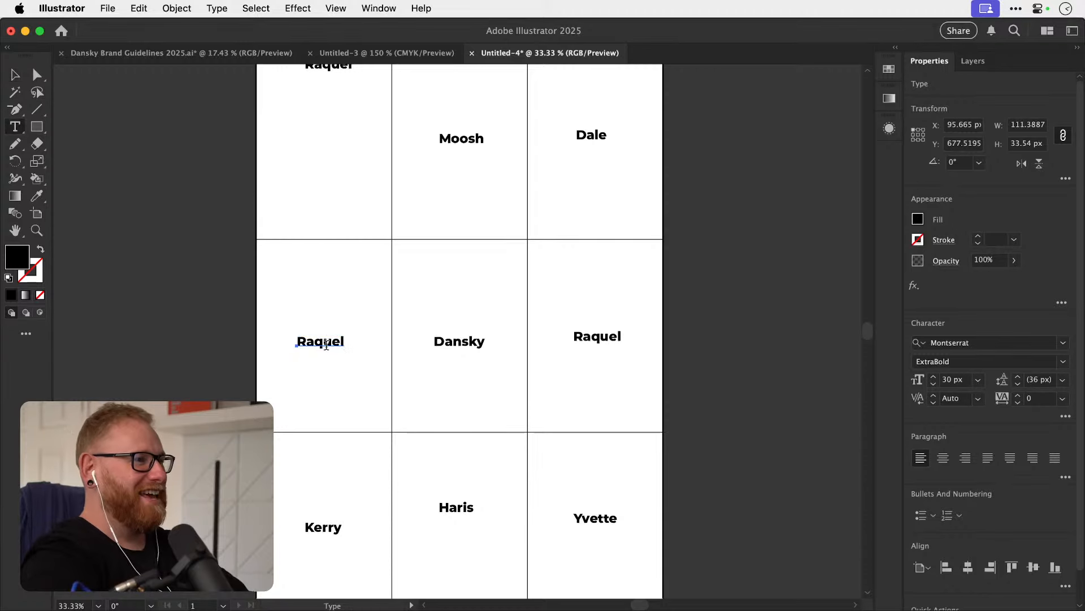
double_click(326, 346)
type("Nik")
left_click(15, 75)
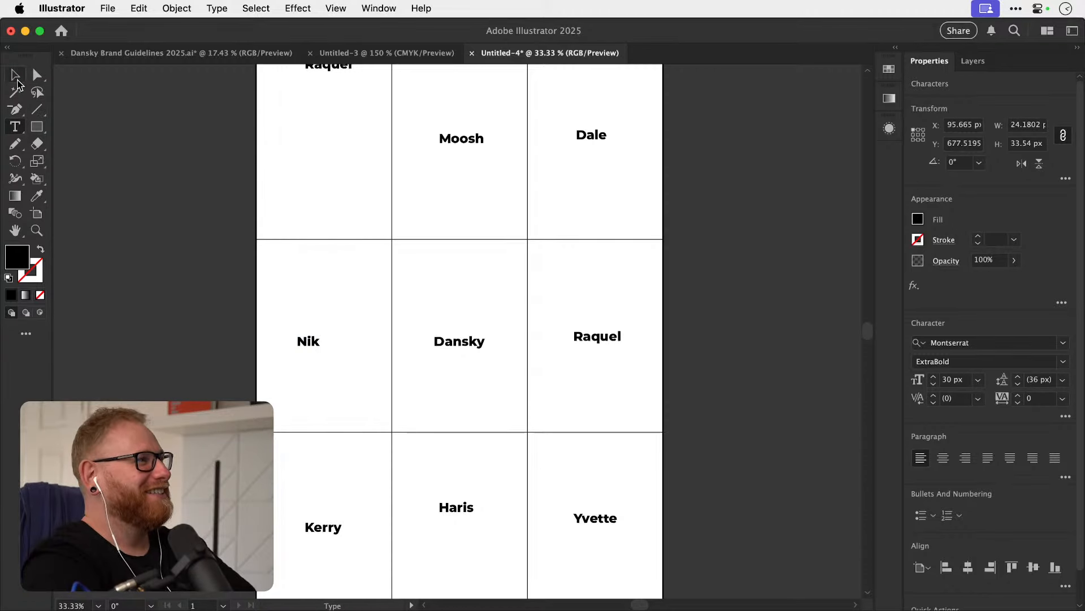
left_click(294, 365)
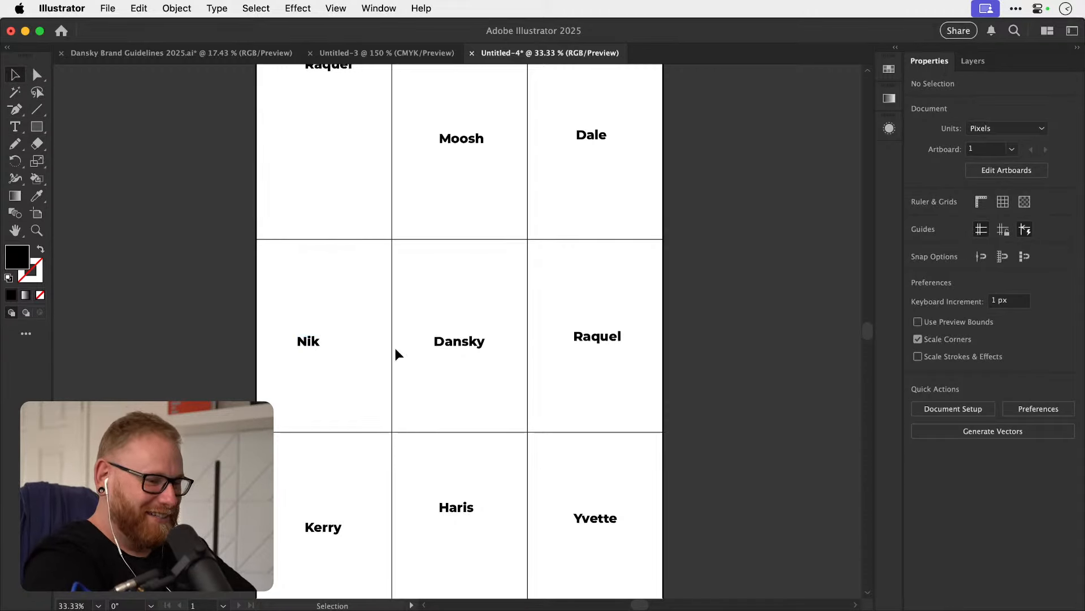
Replace the repeated name in the middle-right cell with a different first name.
double_click(607, 335)
double_click(607, 336)
type("Mike")
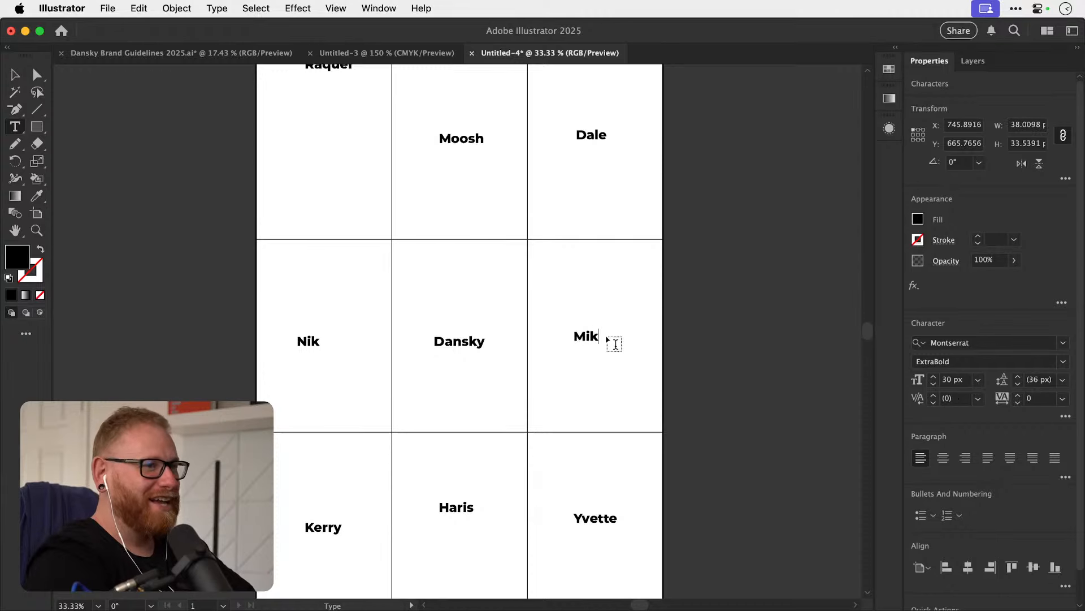
left_click(14, 74)
left_click(172, 297)
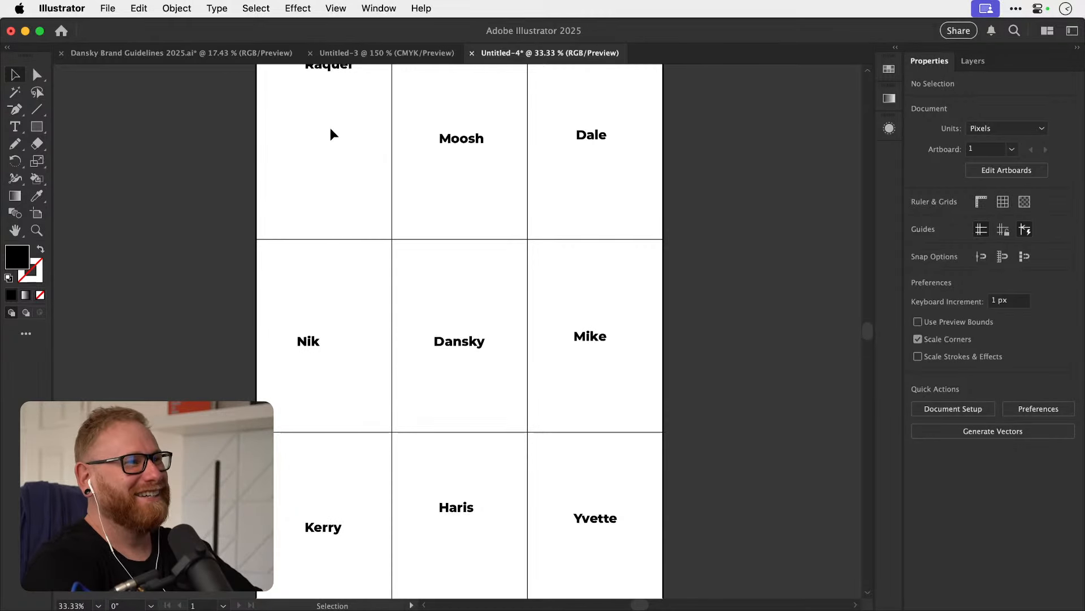
Move the name in the top-left cell down to the cell's middle, level with the top-centre name, and deselect it.
left_click_drag(332, 71, 328, 138)
left_click(753, 339)
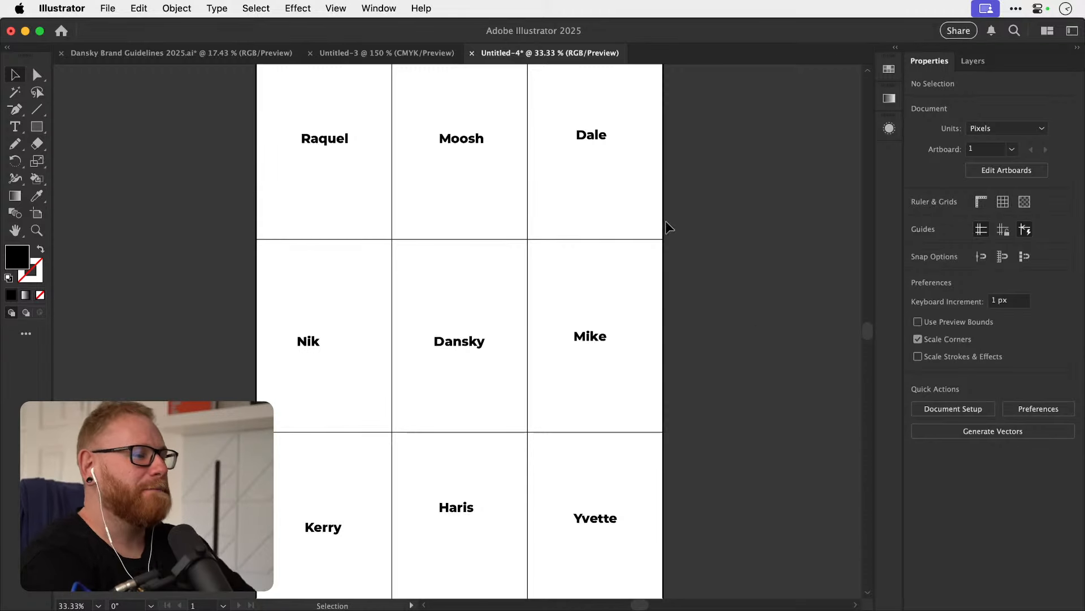
scroll(673, 224, "down", 1)
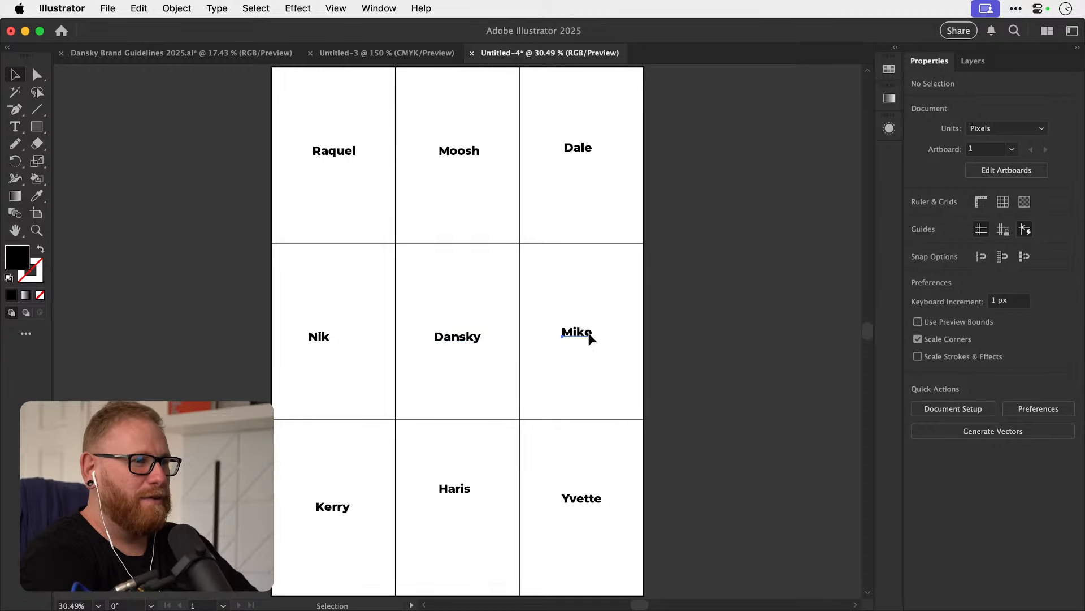
Level the middle-right name with "Dansky" and pencil a horizontal line about 77 px long above the top-left name, using no fill and a 1 pt stroke.
left_click_drag(589, 333, 591, 337)
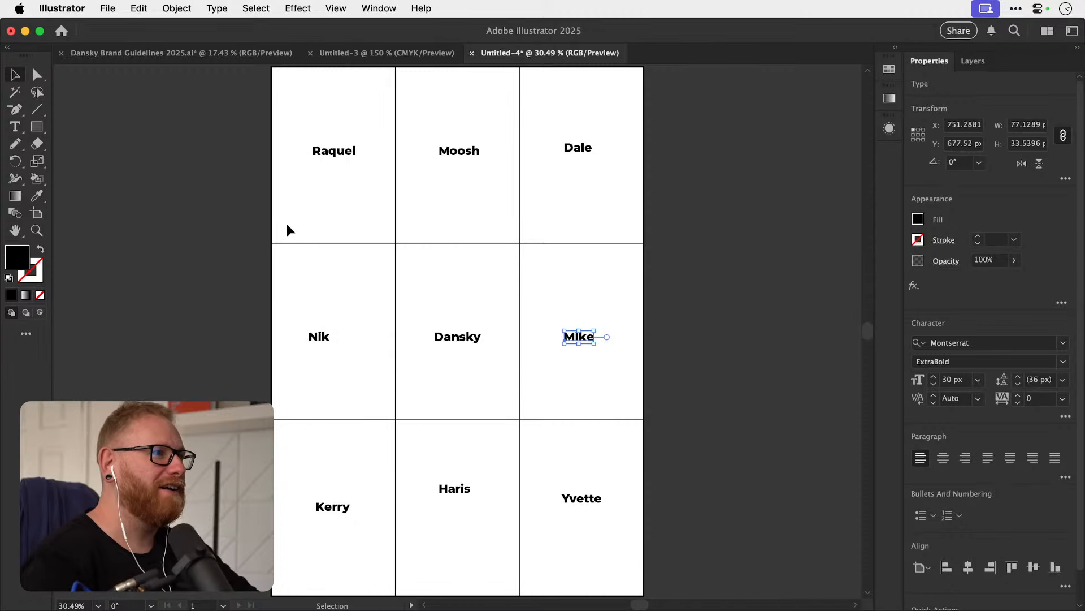
key("n")
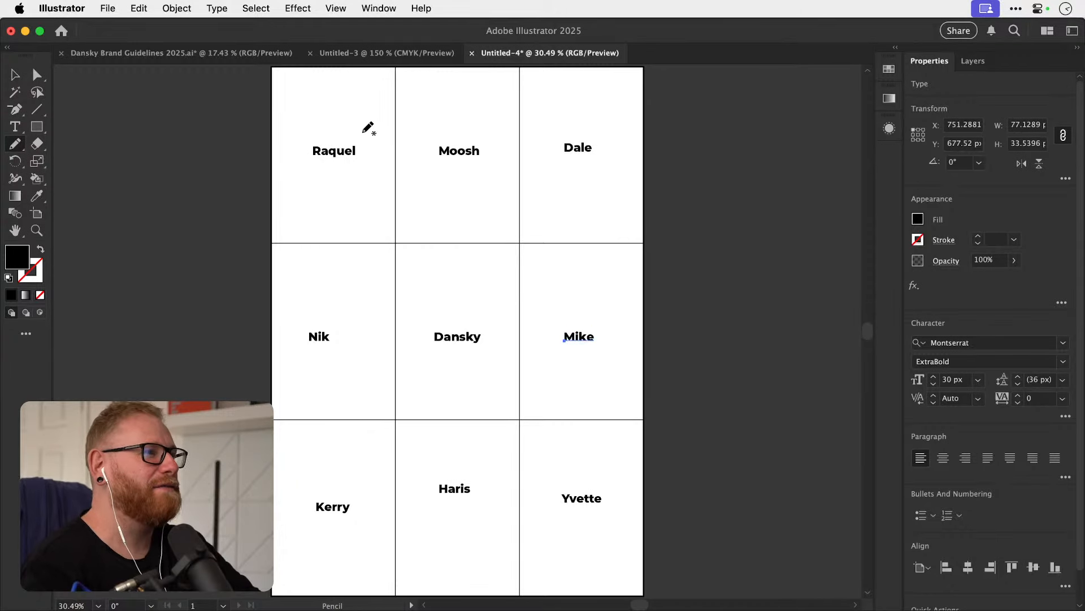
key("v")
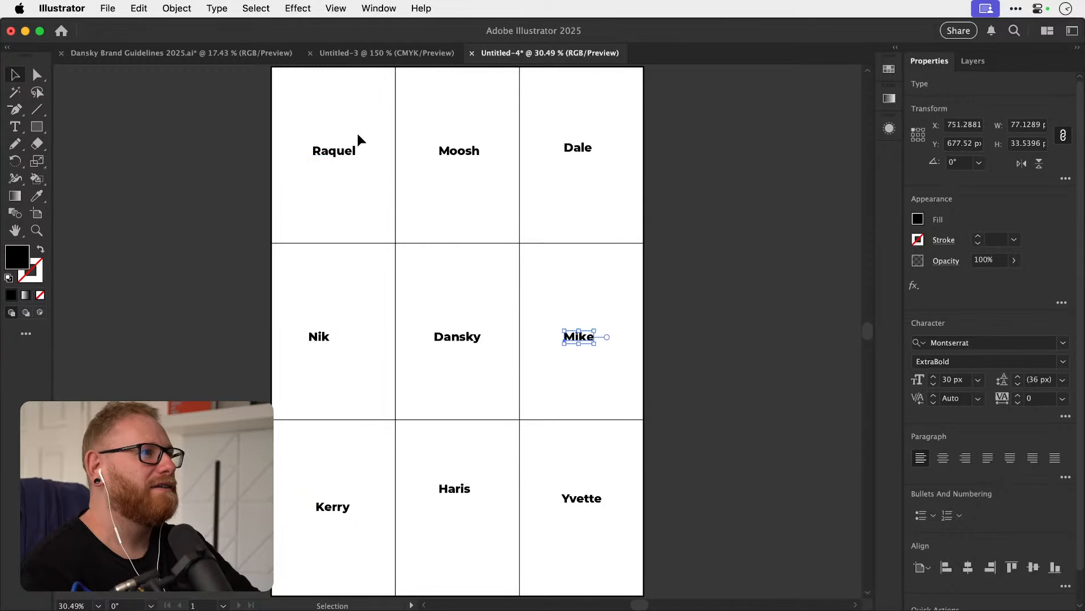
key("n")
left_click_drag(337, 122, 367, 123)
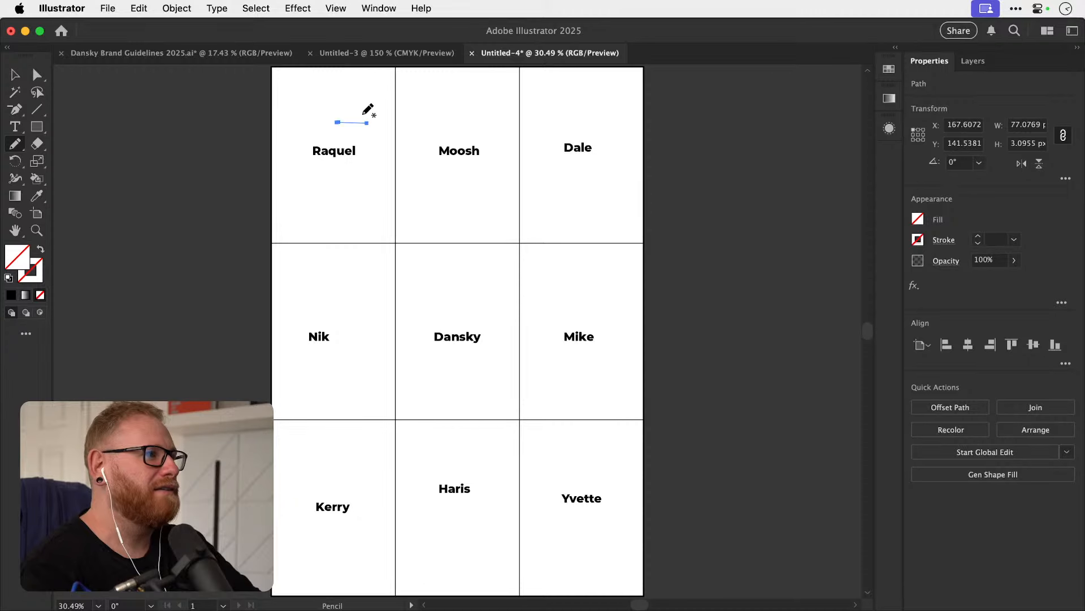
key("d")
left_click(40, 295)
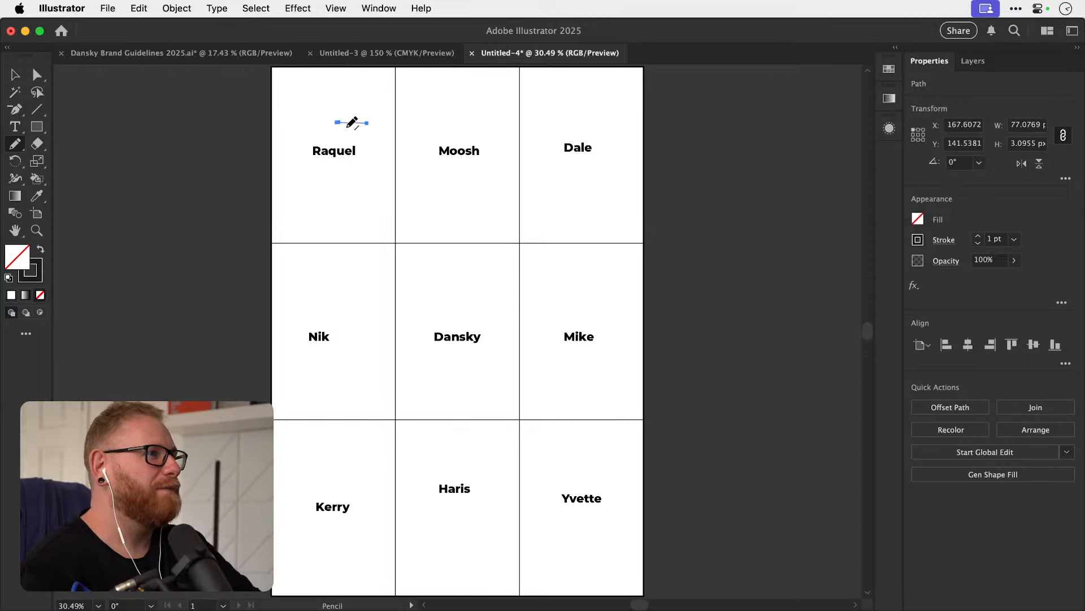
Finish the right-pointing pencil arrow above the top-left name and sketch a left-pointing arrow above the top-centre name.
mouse_move(355, 113)
left_mouse_down()
mouse_move(371, 121)
mouse_move(363, 131)
mouse_move(441, 117)
mouse_move(411, 123)
mouse_move(419, 141)
left_mouse_up()
key("super+shift+a")
key("super+z")
key("super+shift+a")
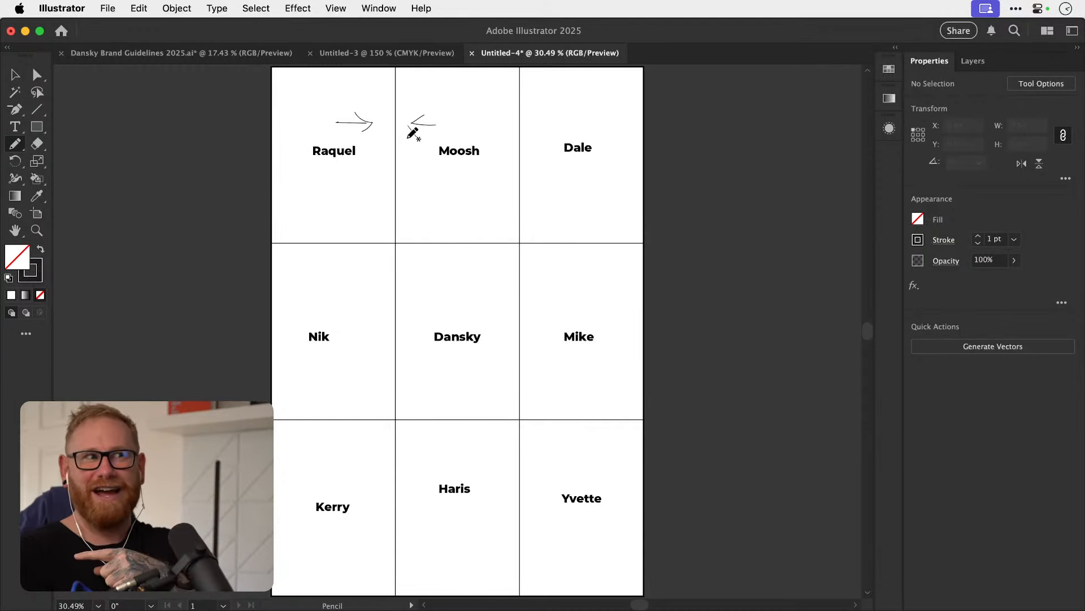
left_click_drag(408, 125, 420, 141)
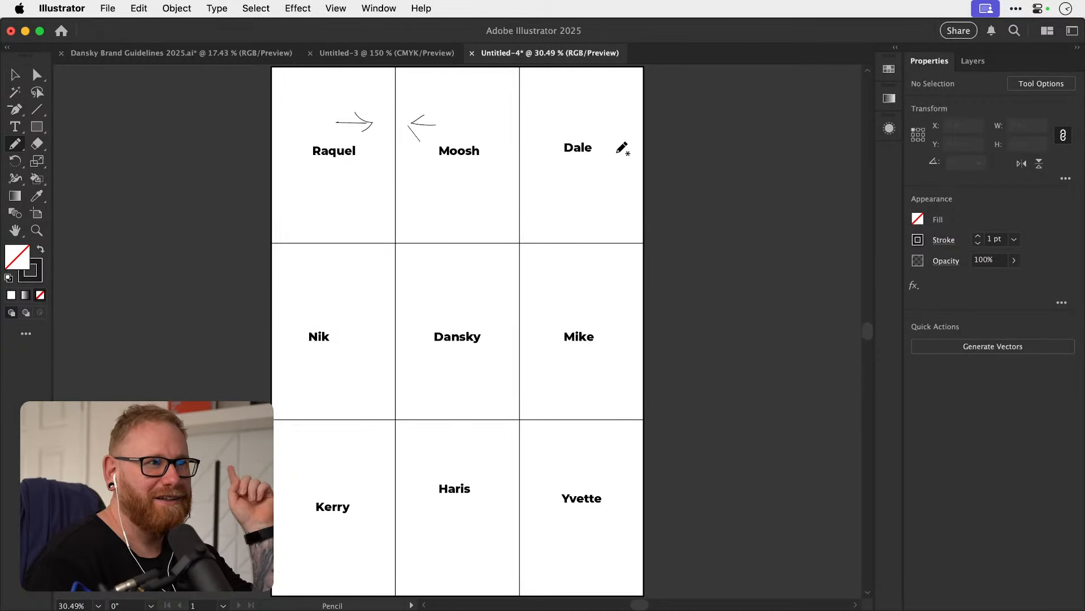
Sketch arrows pointing down beside the top-right name, up above the middle-right name, right above the middle-left name and left above "Dansky".
mouse_move(617, 152)
left_mouse_down()
mouse_move(618, 191)
mouse_move(628, 175)
left_mouse_up()
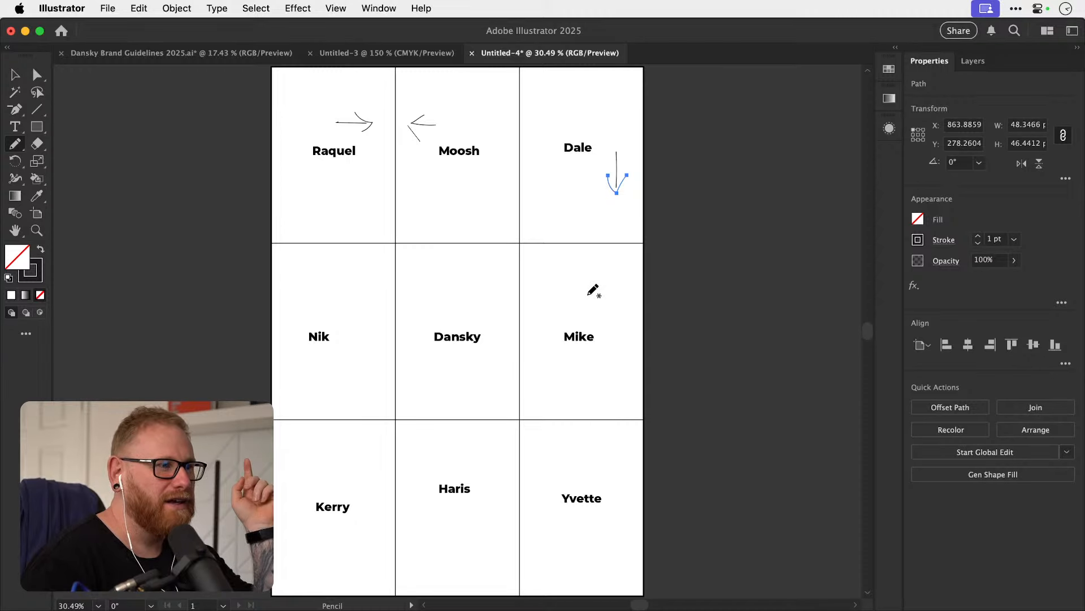
mouse_move(581, 303)
left_mouse_down()
mouse_move(581, 264)
mouse_move(594, 281)
left_mouse_up()
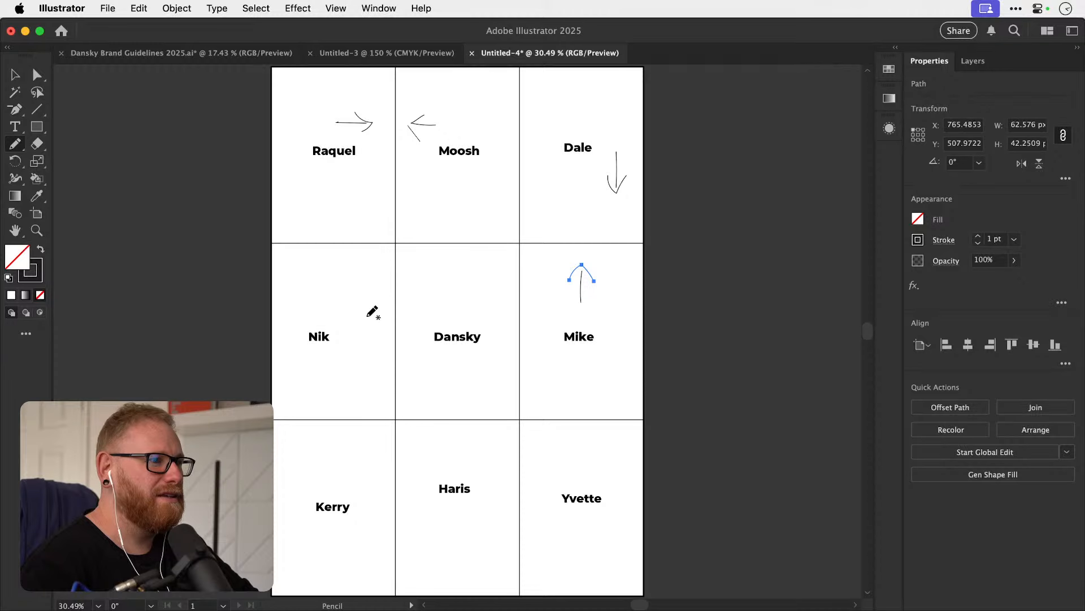
mouse_move(329, 304)
left_mouse_down()
mouse_move(362, 304)
mouse_move(350, 315)
left_mouse_up()
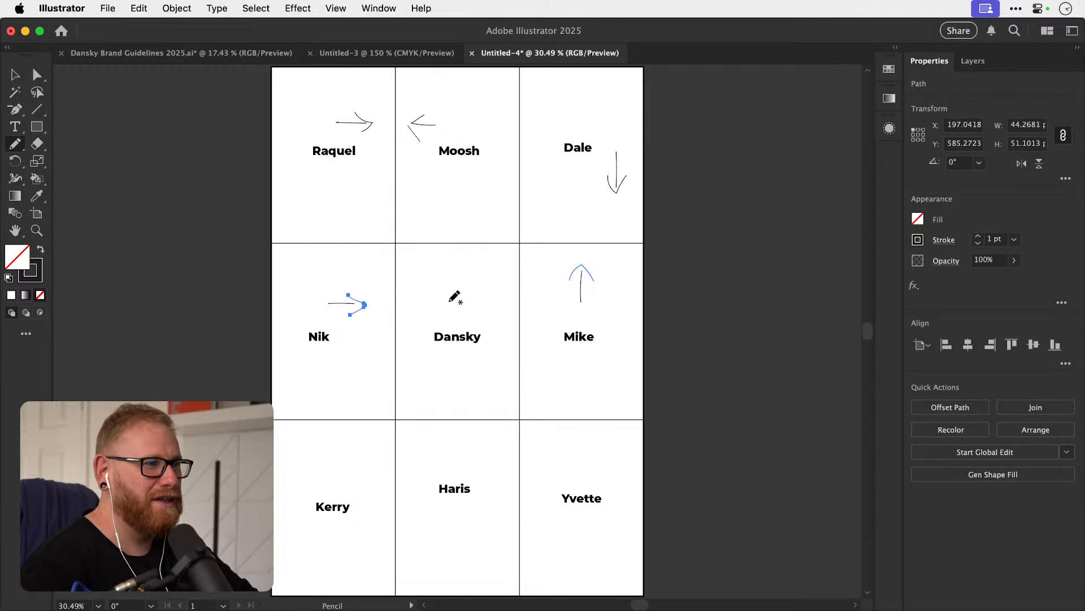
mouse_move(450, 300)
left_mouse_down()
mouse_move(417, 303)
mouse_move(433, 311)
left_mouse_up()
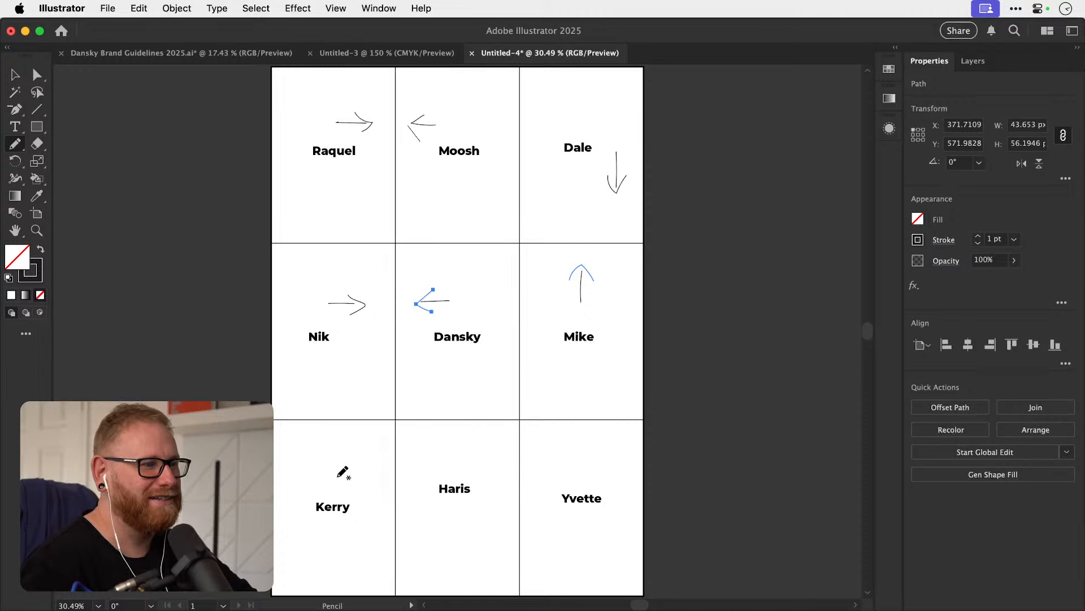
Sketch a right-pointing arrow above the bottom-left name and a left-pointing one above the bottom-right name, undoing the stroke begun above the bottom-centre name.
mouse_move(334, 471)
left_mouse_down()
mouse_move(366, 468)
mouse_move(353, 483)
left_mouse_up()
mouse_move(540, 468)
left_mouse_down()
mouse_move(560, 468)
mouse_move(537, 467)
mouse_move(548, 475)
left_mouse_up()
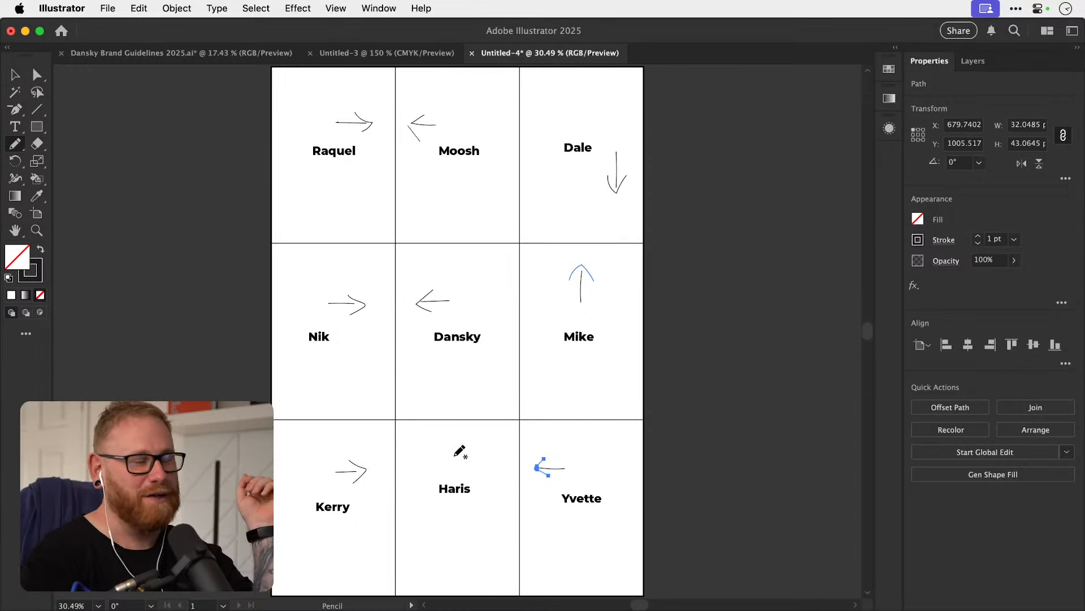
left_click_drag(455, 463, 452, 444)
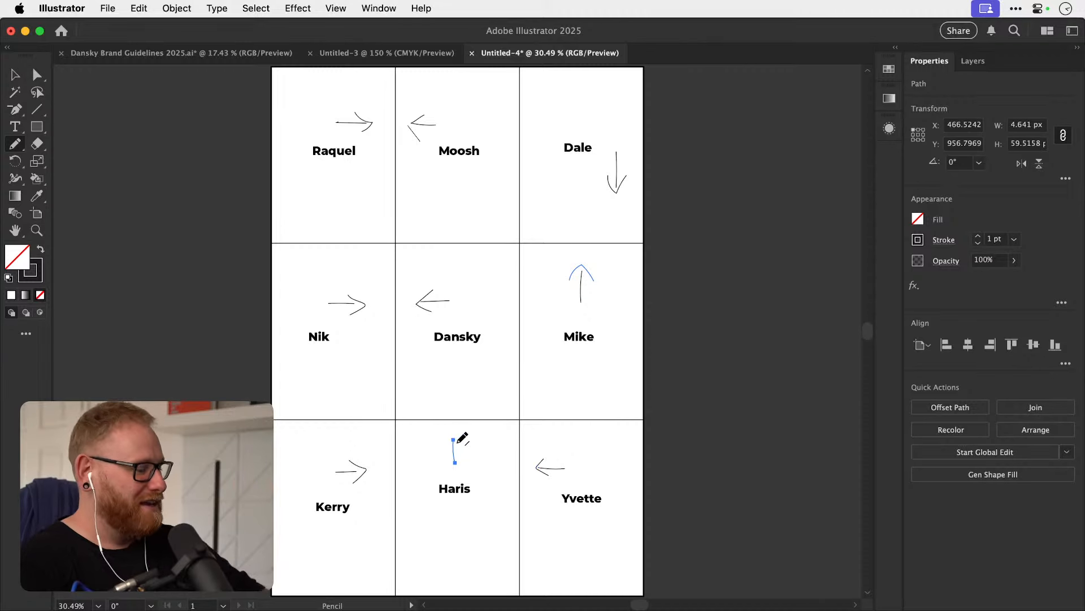
key("super+z")
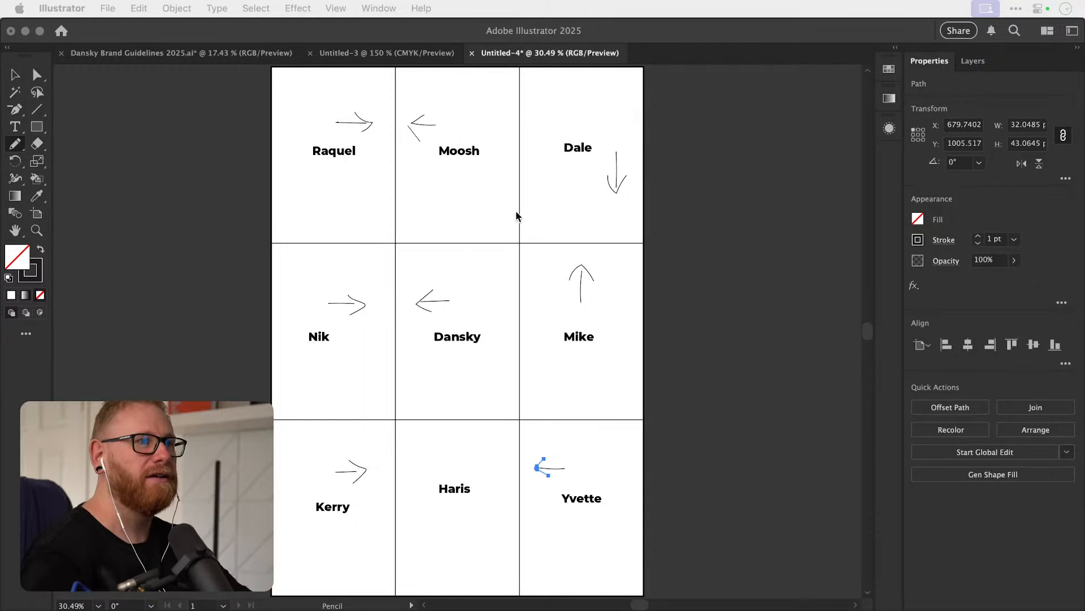
Rotate the arrow above the middle-right name by 90° so it points left towards "Dansky".
left_click(564, 238)
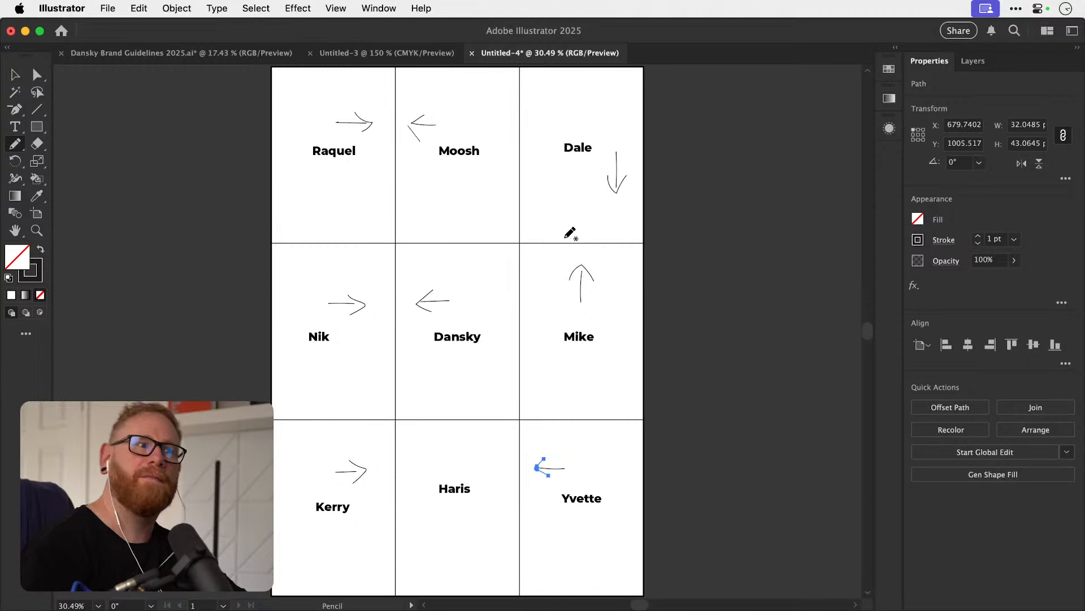
key("v")
left_click(575, 270)
key("r")
left_click_drag(519, 238, 524, 346)
key("v")
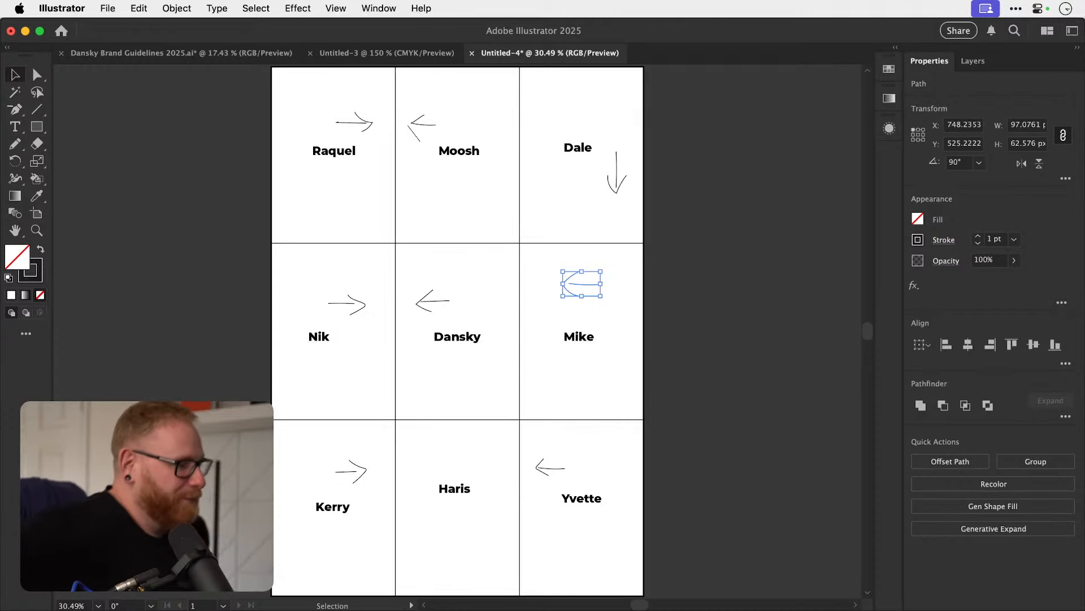
Switch to Photoshop and select the entire IMG_1025.jpg photo.
key("super+Tab")
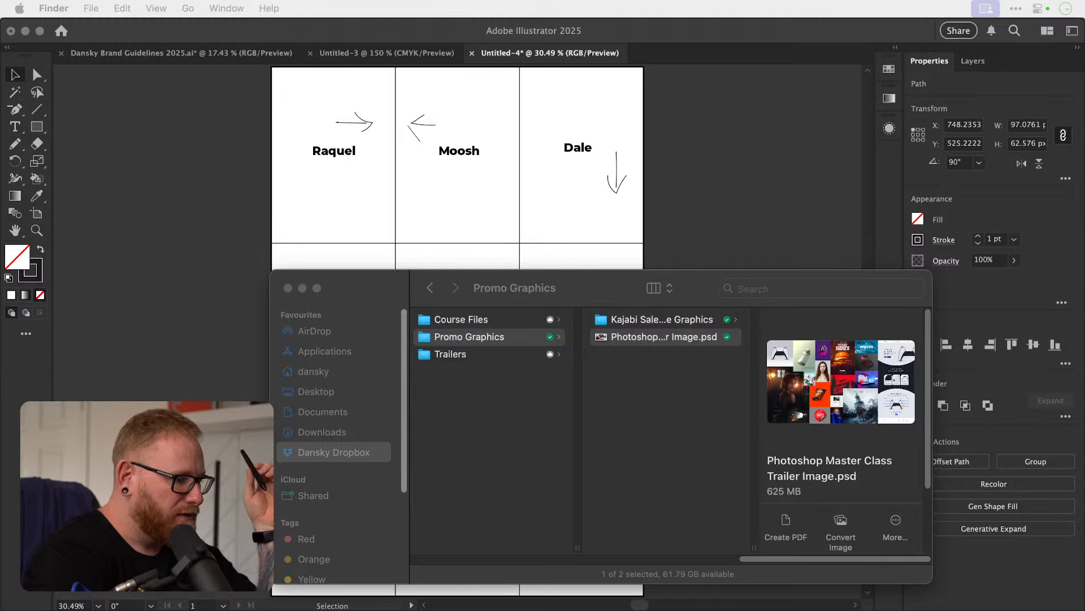
key("super+Tab")
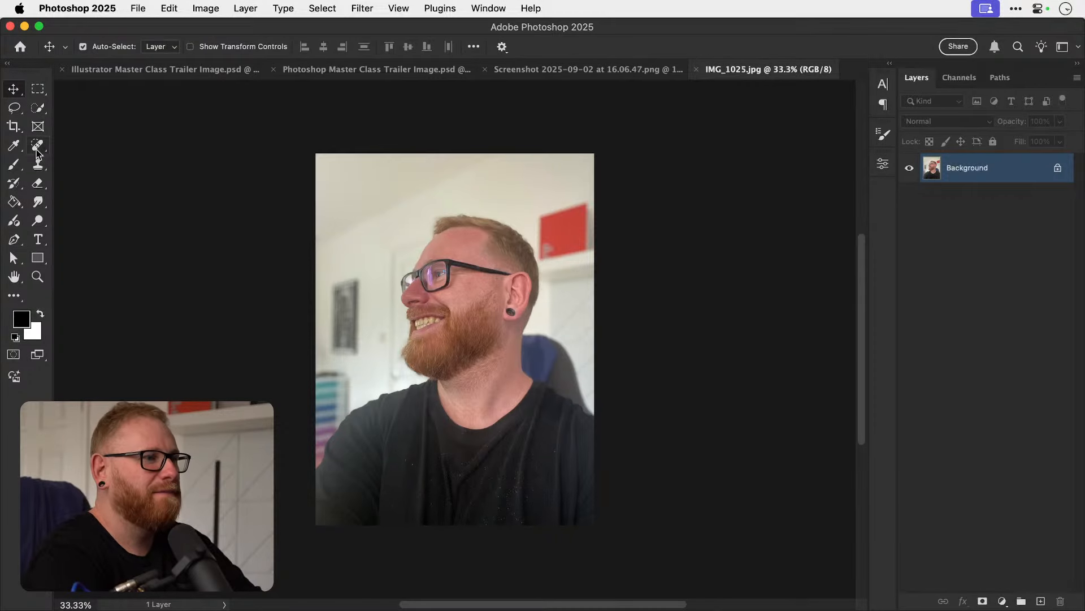
key("super+a")
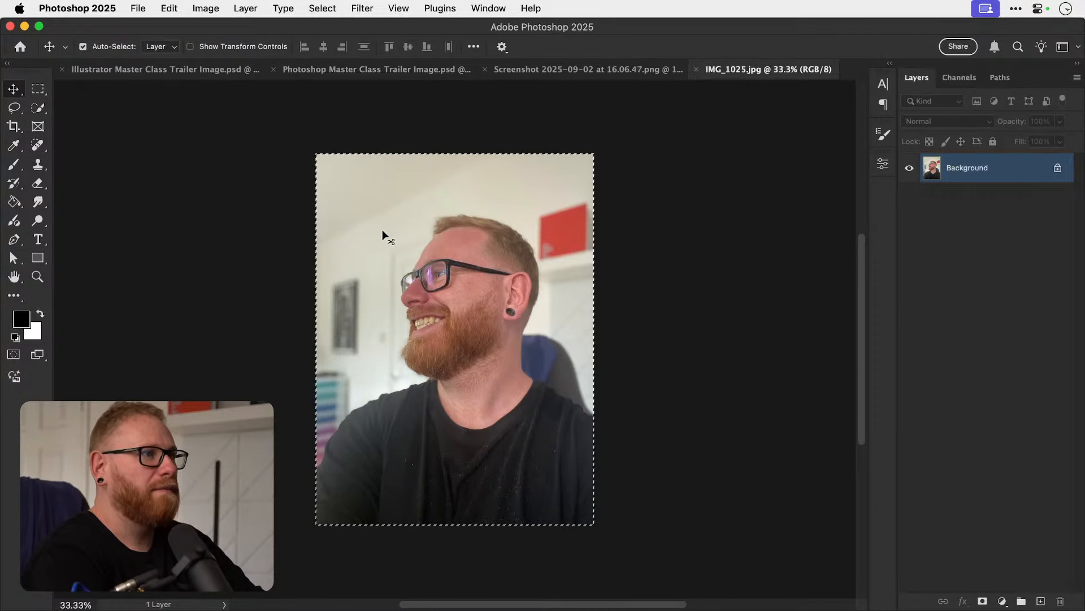
Switch back to Illustrator and check the width and height of the artboard holding the name grid.
key("super+Tab")
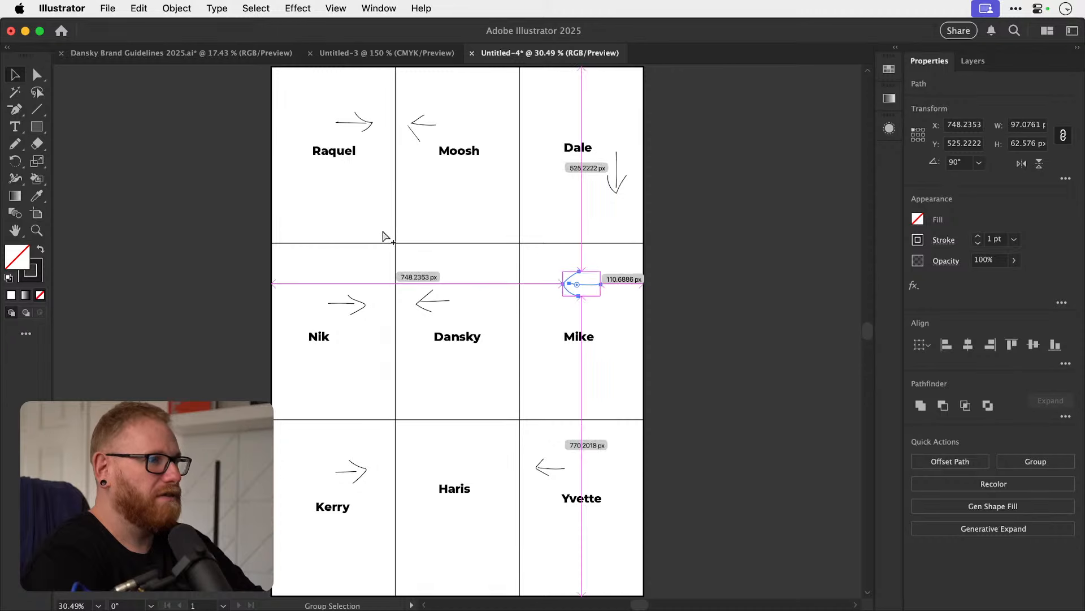
key("alt+super+c")
key("super+z")
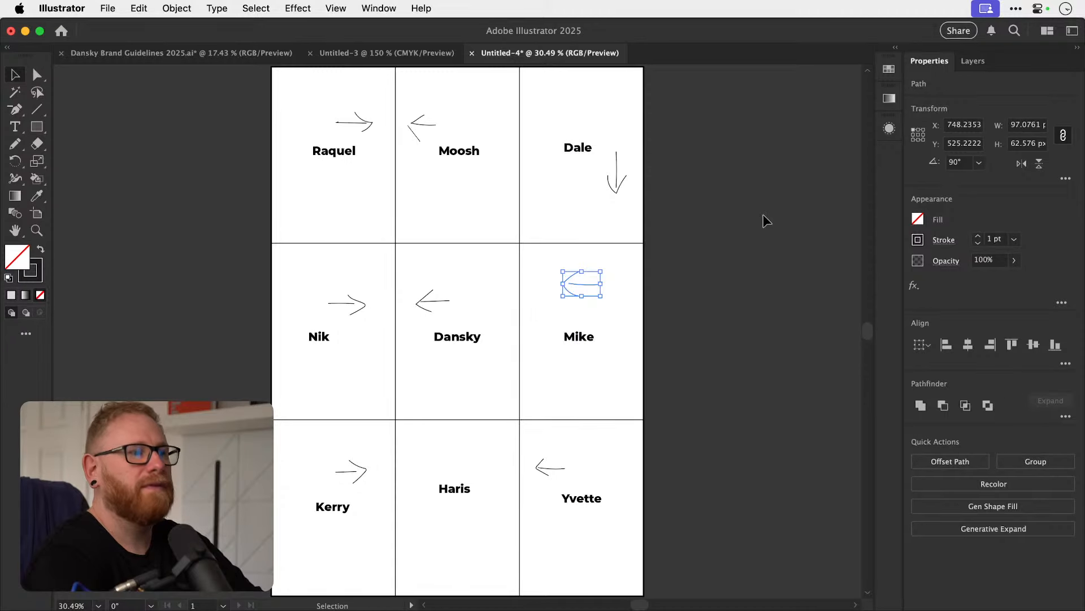
key("shift+o")
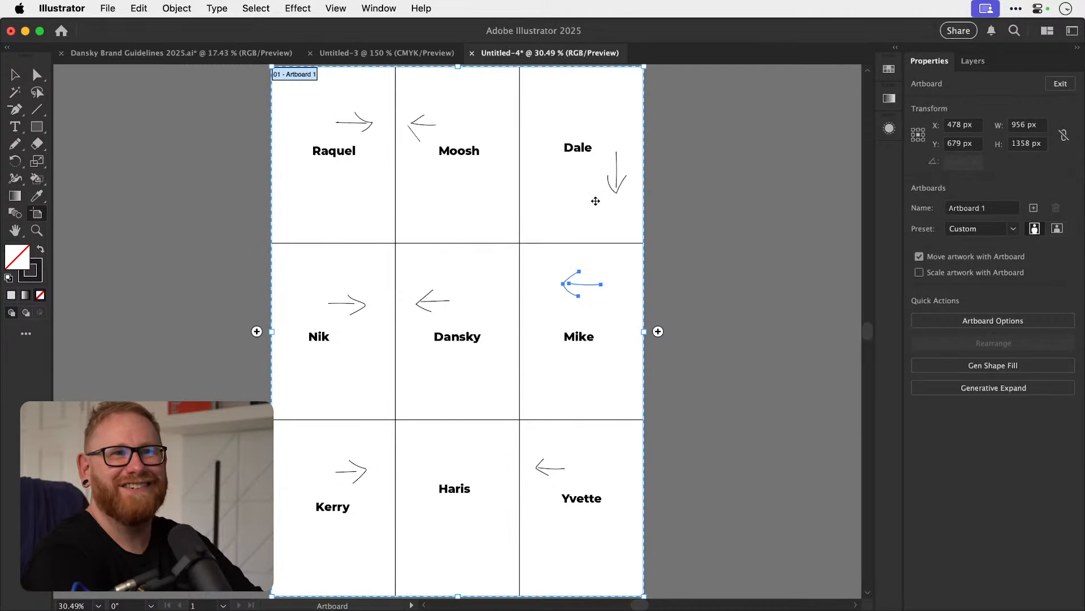
key("v")
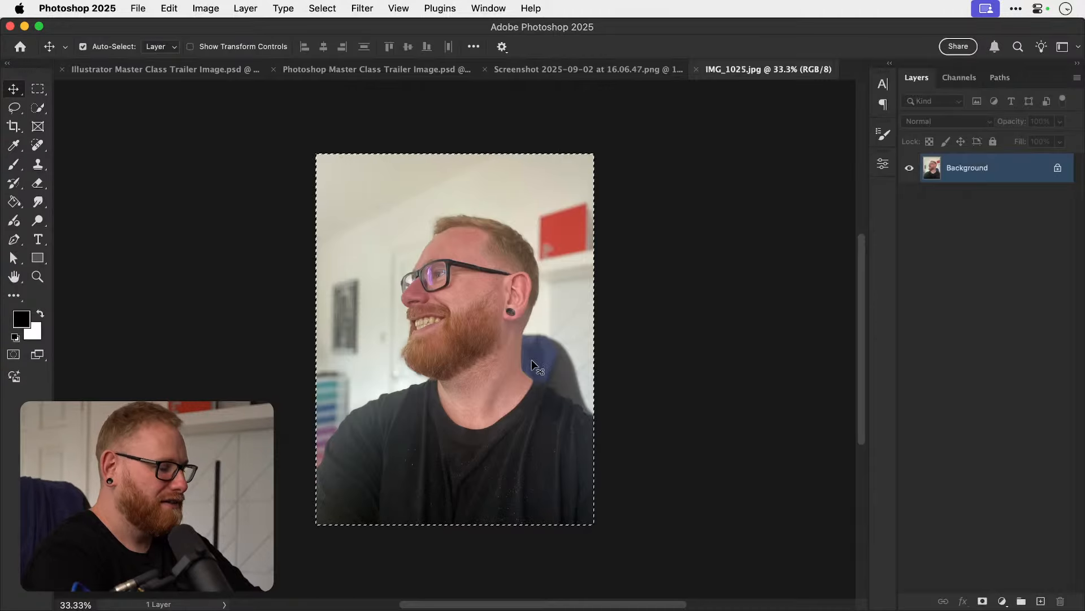
Create a new 956 x 1358 px document in Photoshop at 72 ppi, in RGB colour with a white background.
key("alt+super+c")
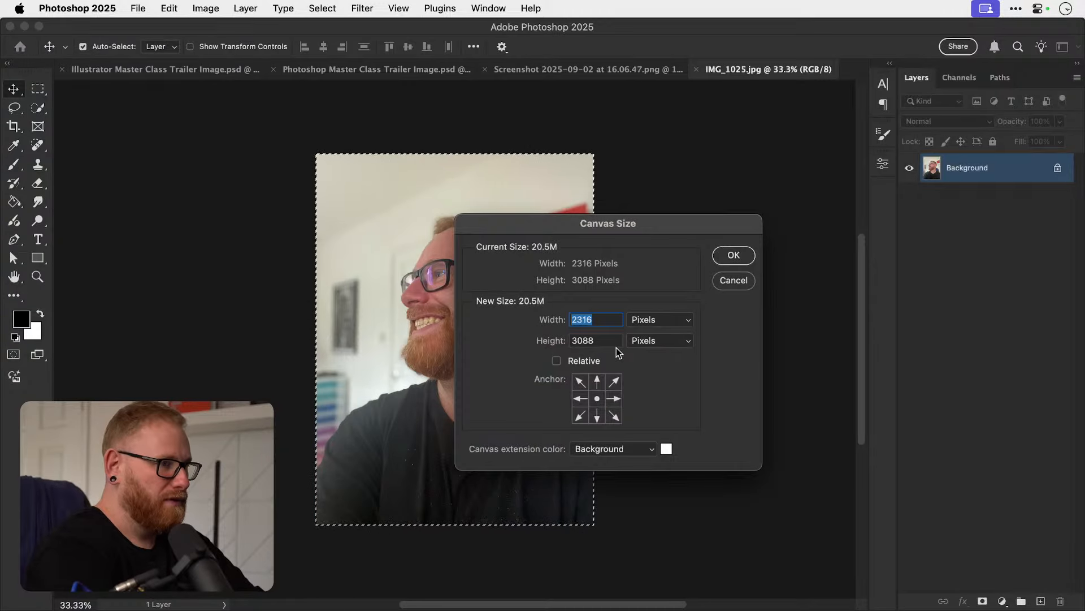
key("Escape")
key("super+n")
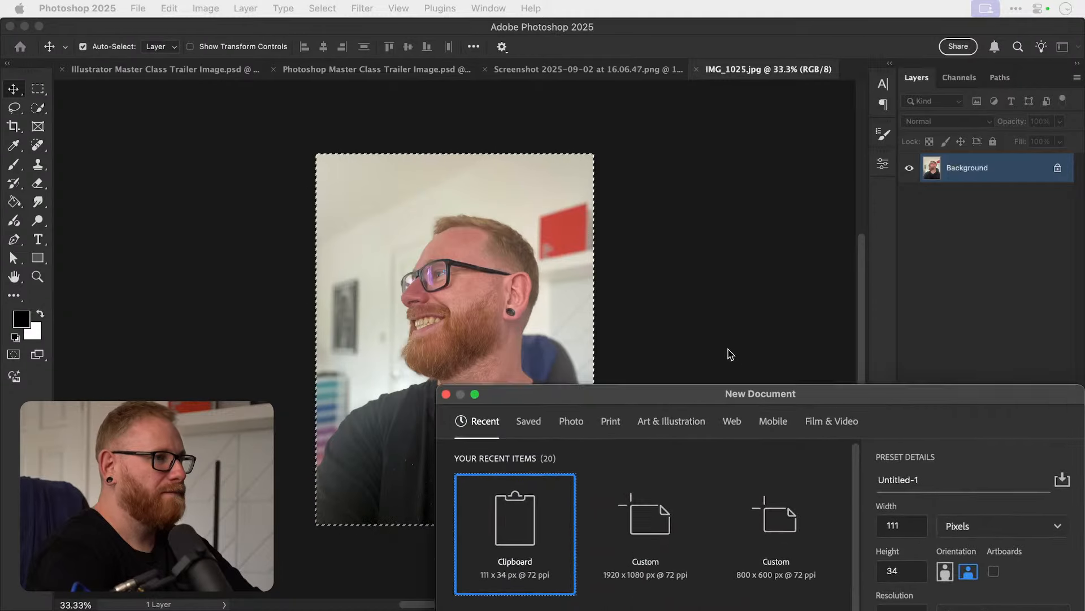
left_click(692, 278)
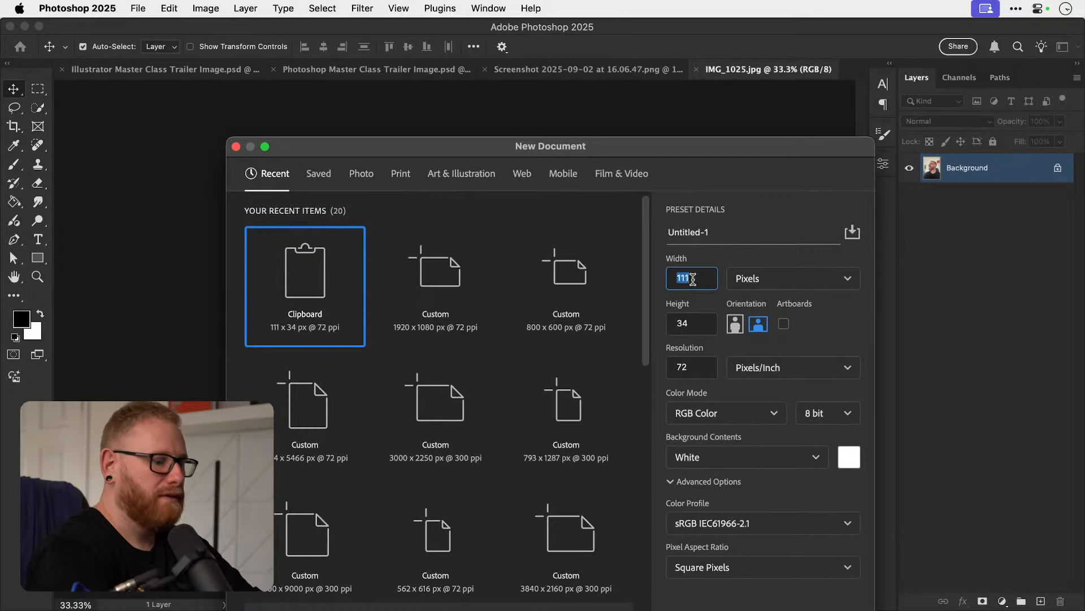
type("956")
key("Tab")
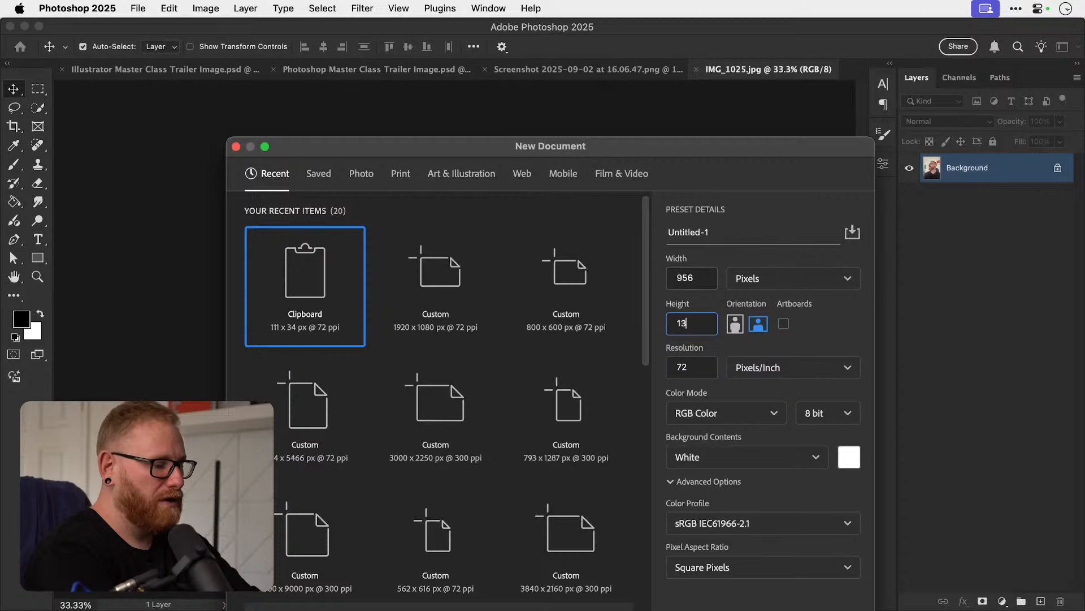
left_click_drag(647, 158, 629, 75)
left_click(820, 544)
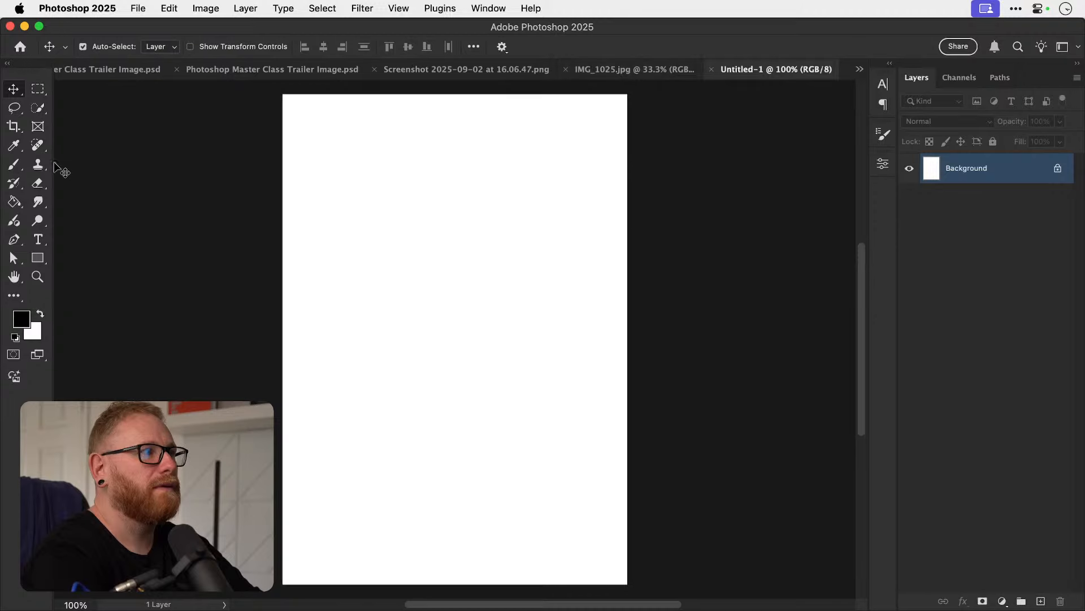
Create a rectangle one third of the canvas in each direction: 956/3 px (318.67 px) wide and 1358/3 px (452.67 px) high.
left_click(43, 259)
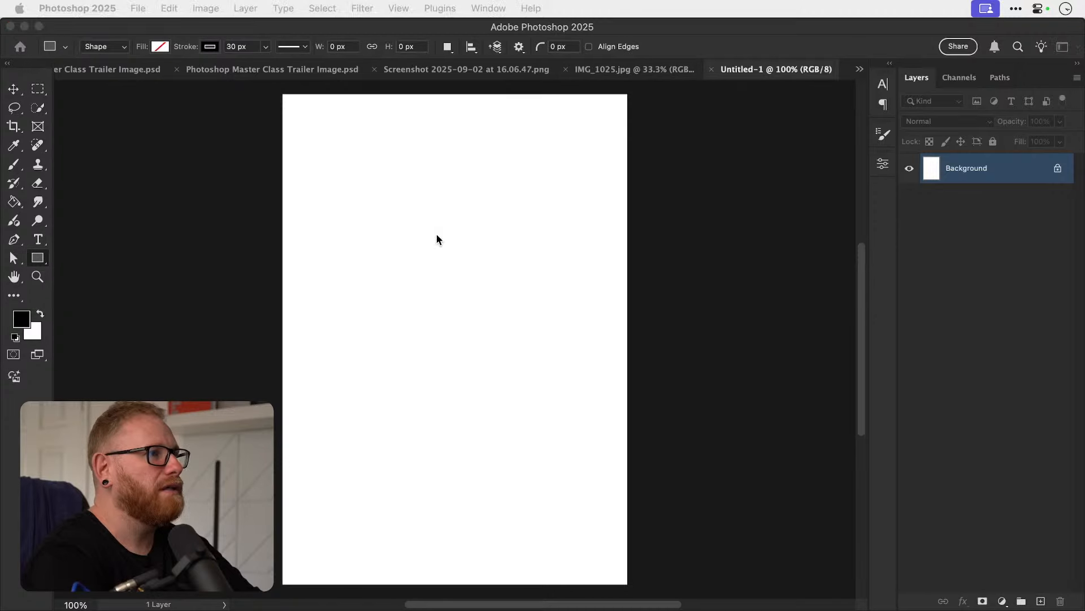
left_click(848, 325)
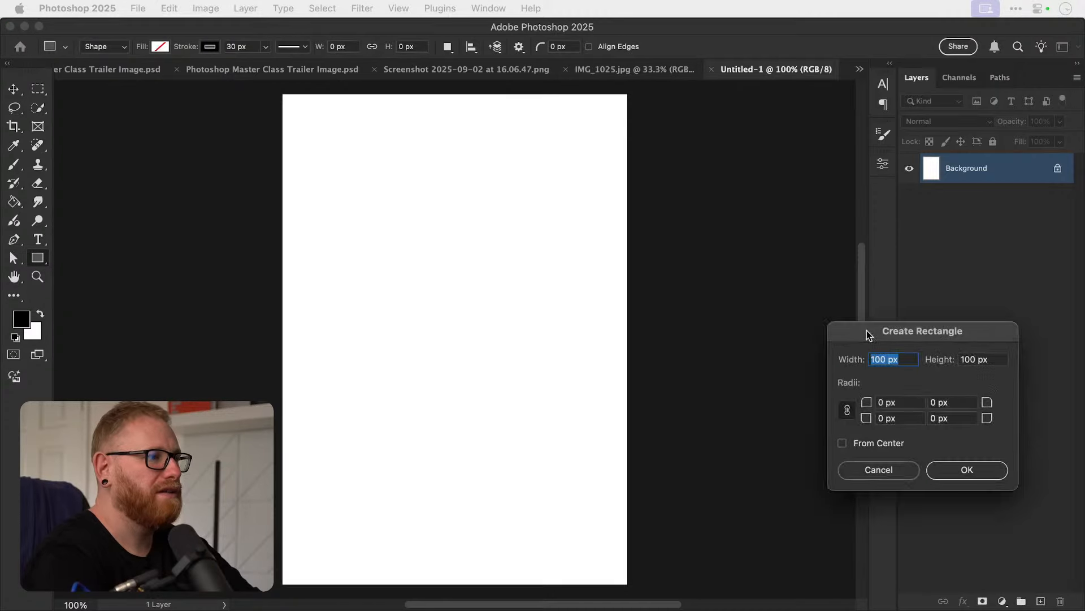
left_click_drag(865, 331, 468, 259)
type("956")
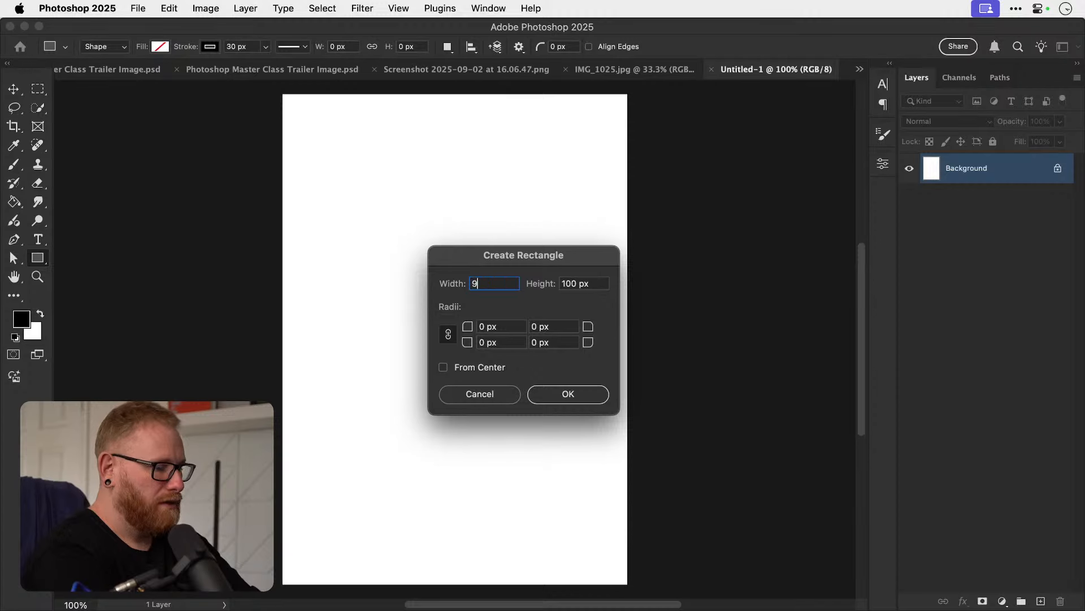
key("Tab")
type("1")
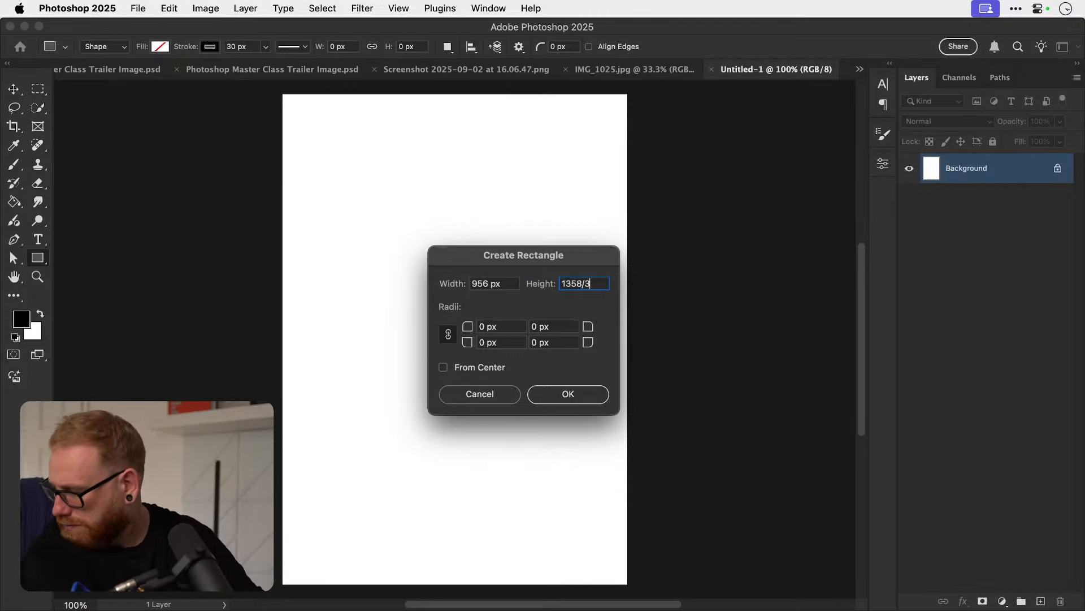
left_click(511, 283)
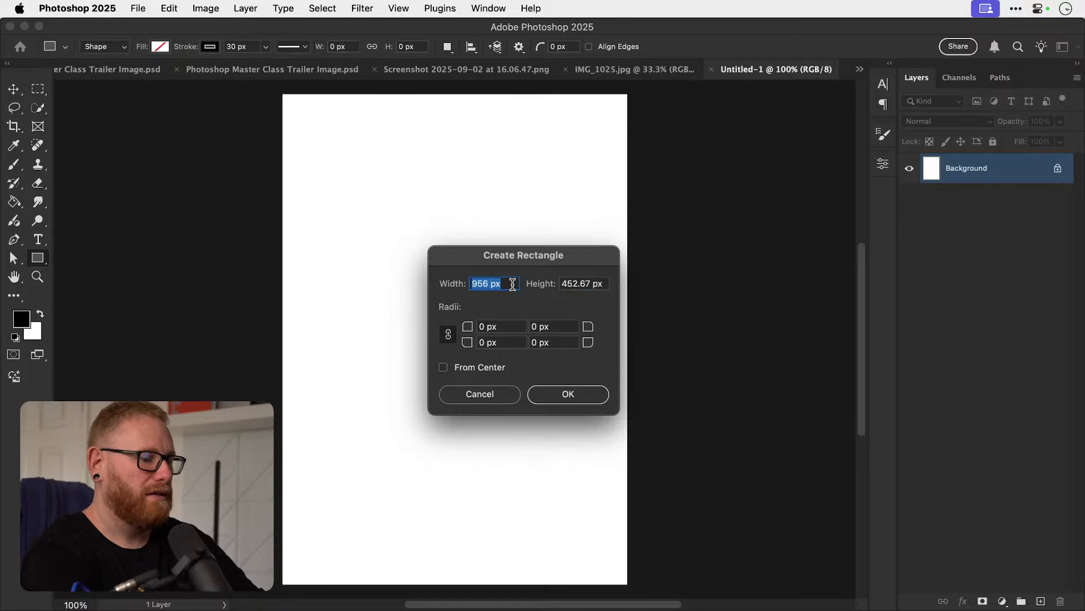
key("Right")
type("/3")
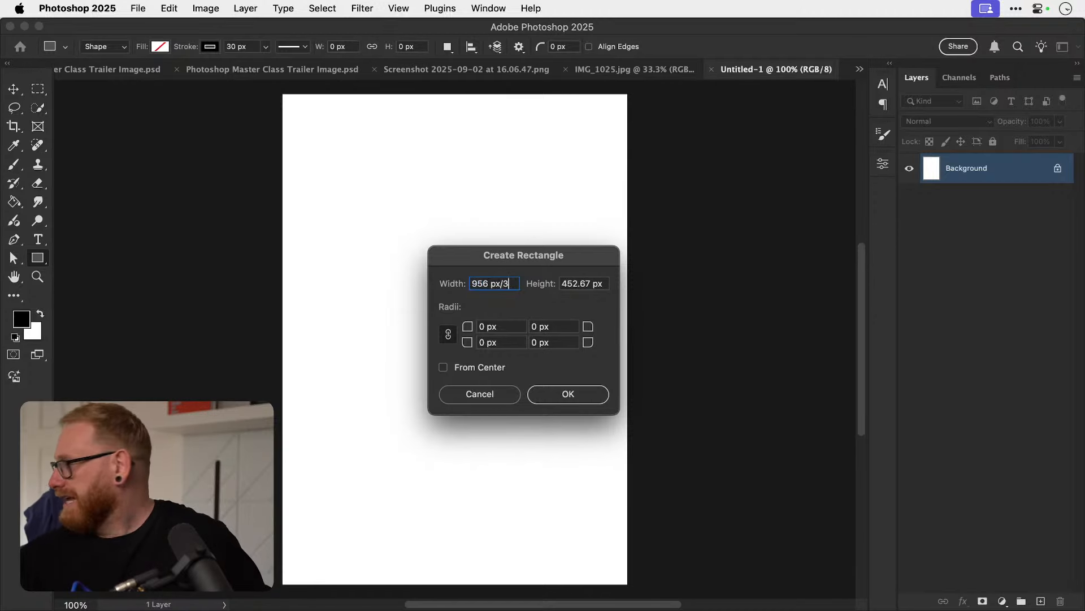
key("Tab")
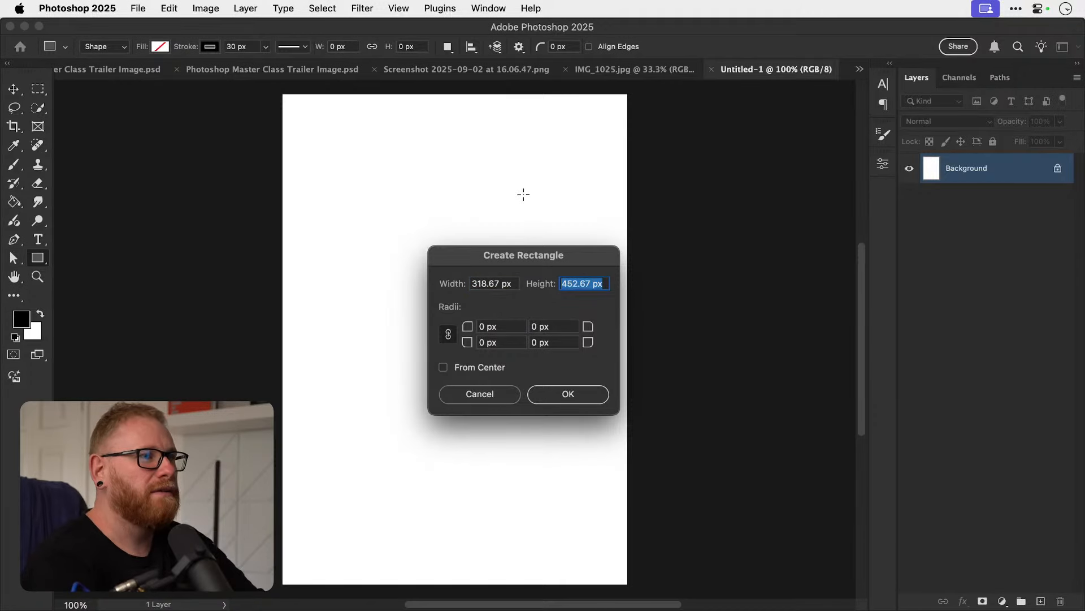
key("Return")
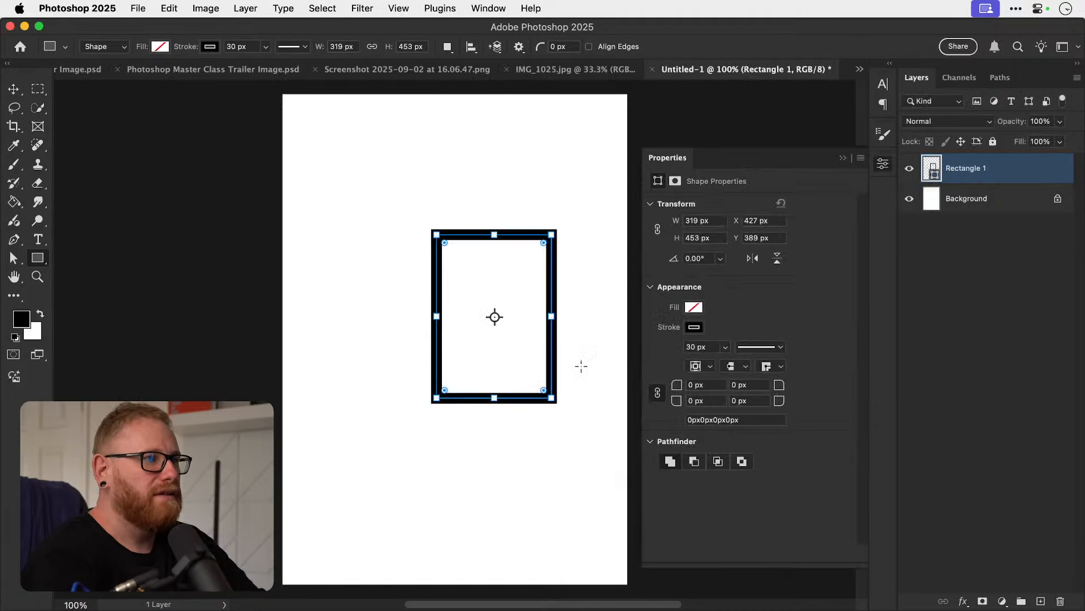
Remove the new rectangle's stroke and fill it with black.
left_click(693, 326)
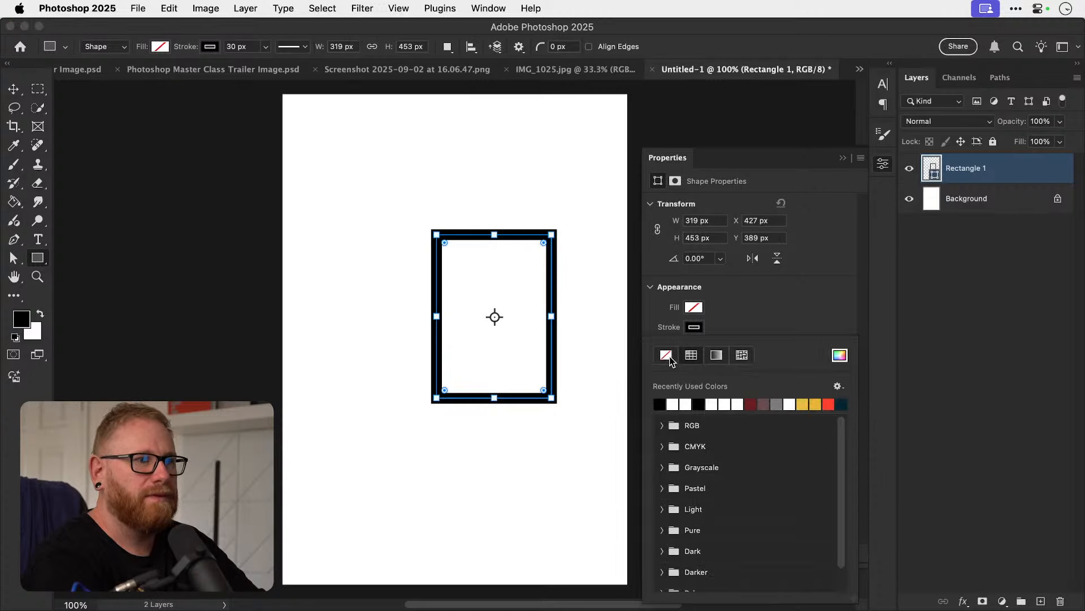
left_click(666, 355)
left_click(694, 306)
left_click(666, 384)
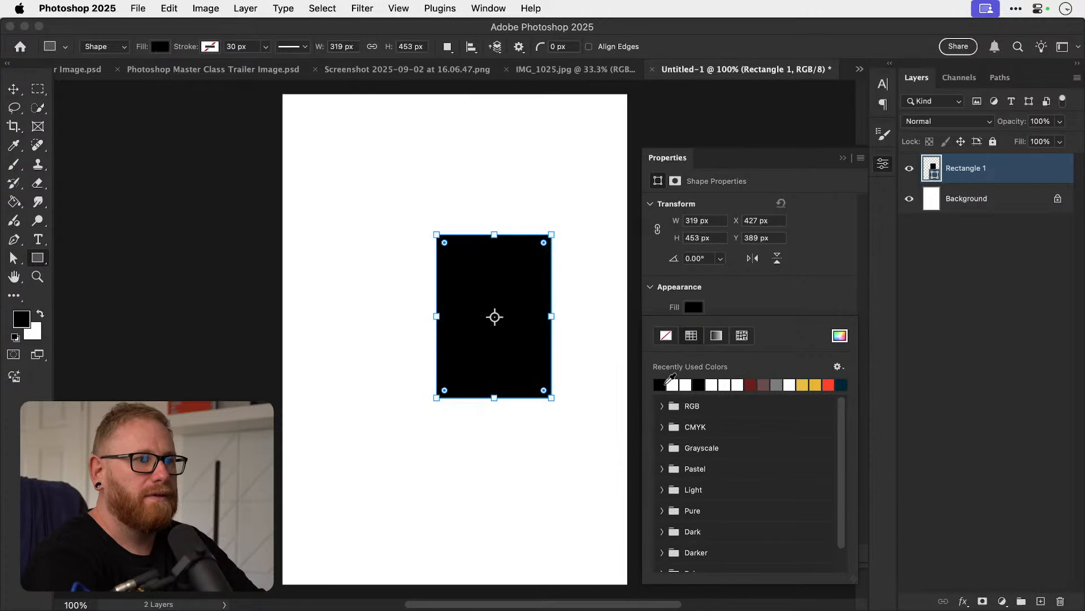
Move the black rectangle and align it to the canvas's left and top edges.
key("v")
left_click_drag(501, 283, 422, 204)
key("super+a")
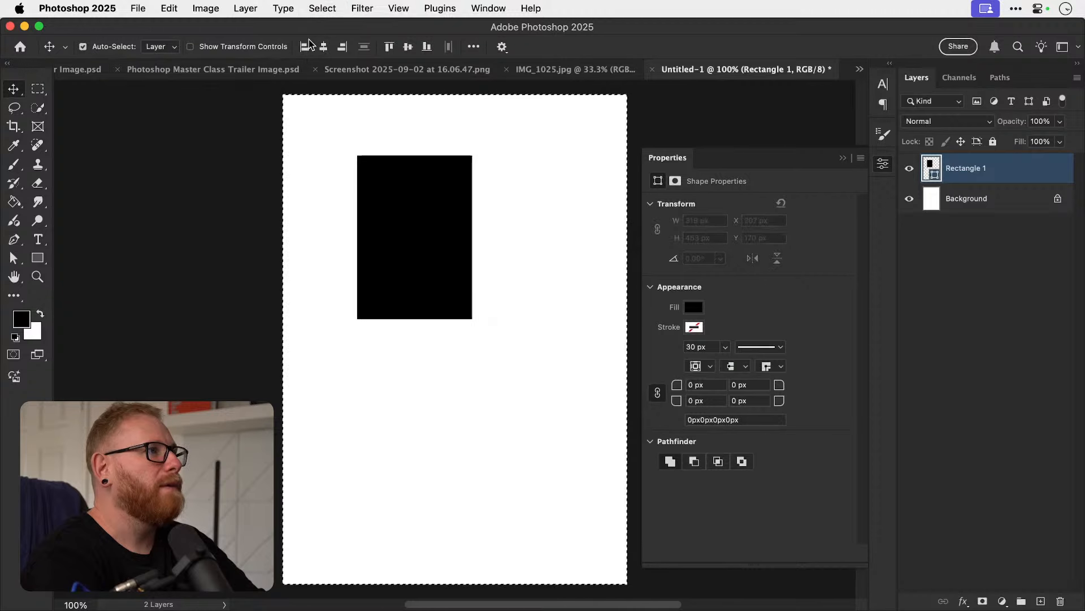
left_click(306, 46)
key("super+d")
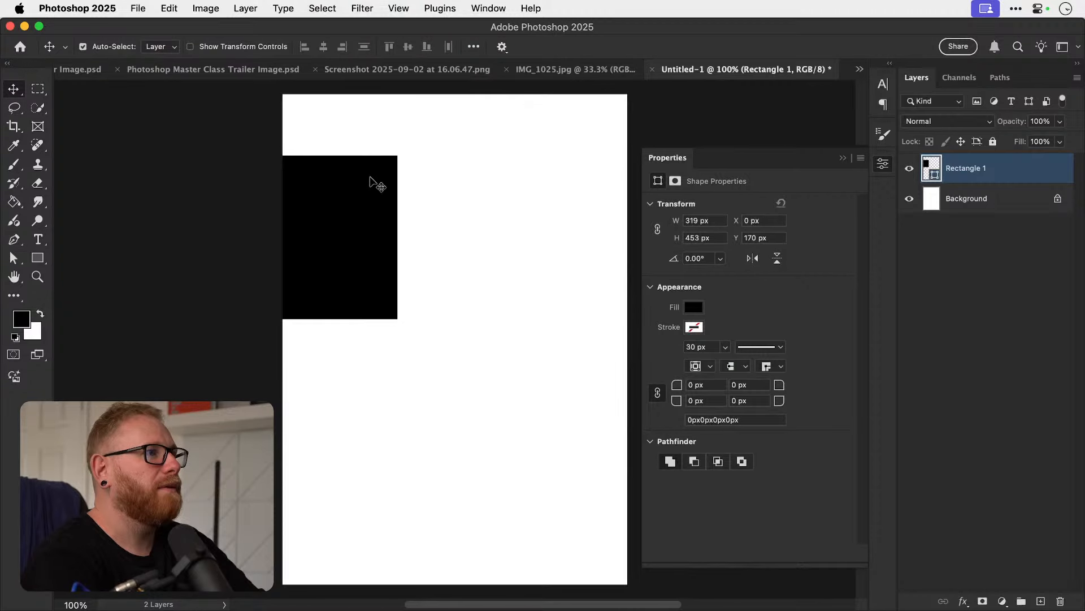
left_click(389, 46)
Duplicate the black rectangle, fill the copy with grey and centre it horizontally in the top row.
key("super+j")
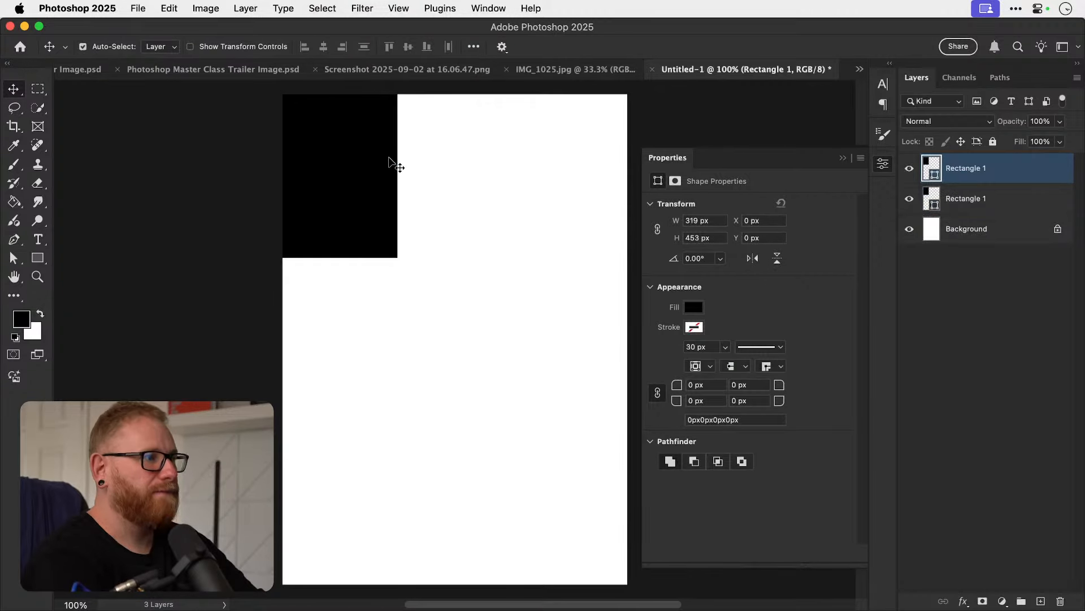
left_click_drag(396, 165, 503, 168)
left_click(694, 327)
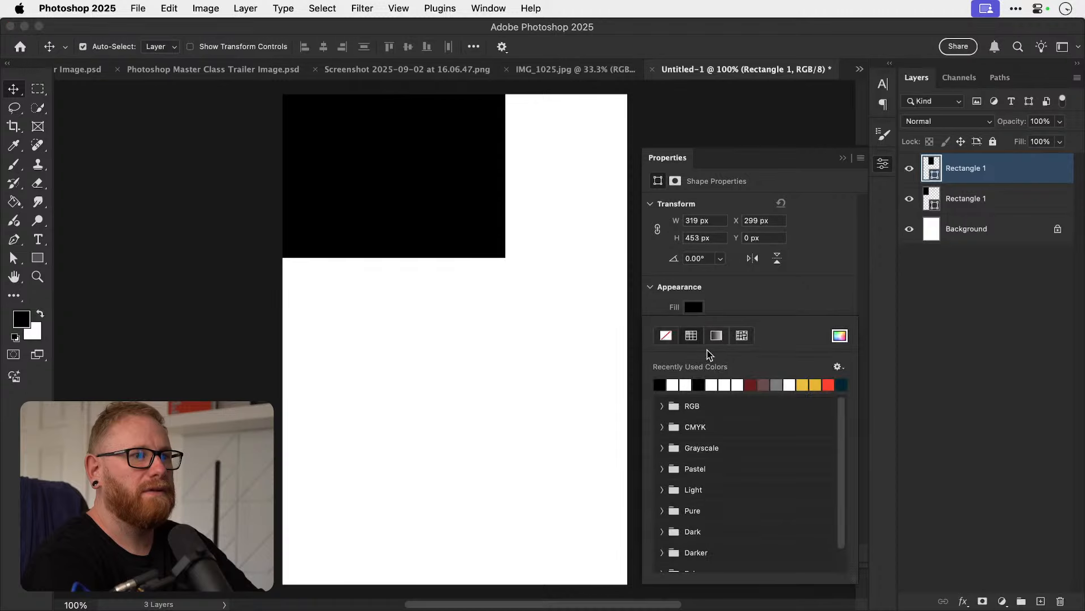
left_click(776, 384)
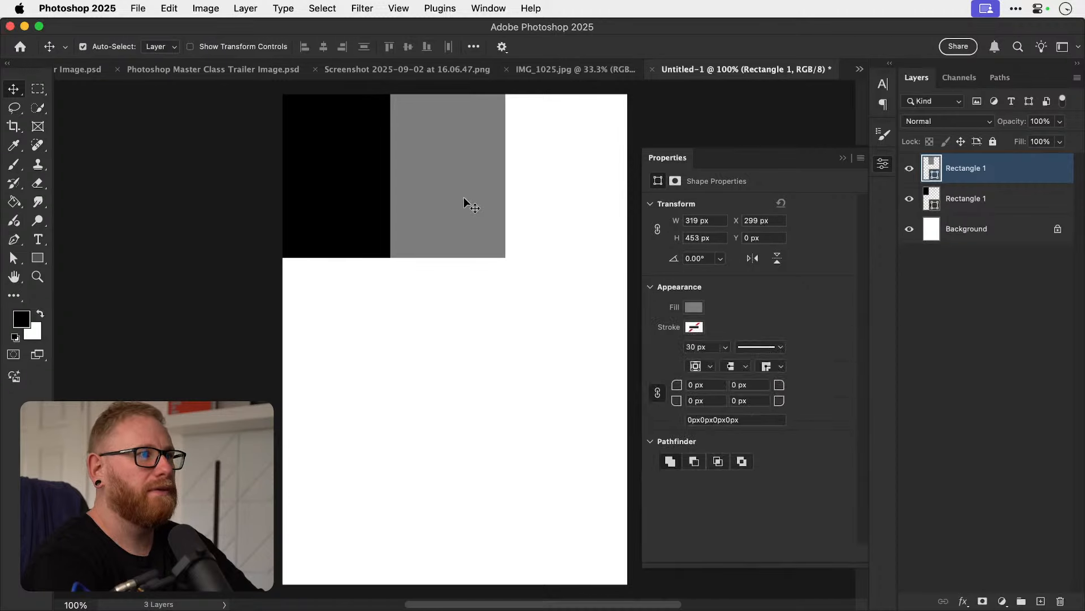
left_click(324, 46)
Duplicate the top-left black rectangle and align the copy to the canvas's right edge.
left_click(358, 160)
key("super+j")
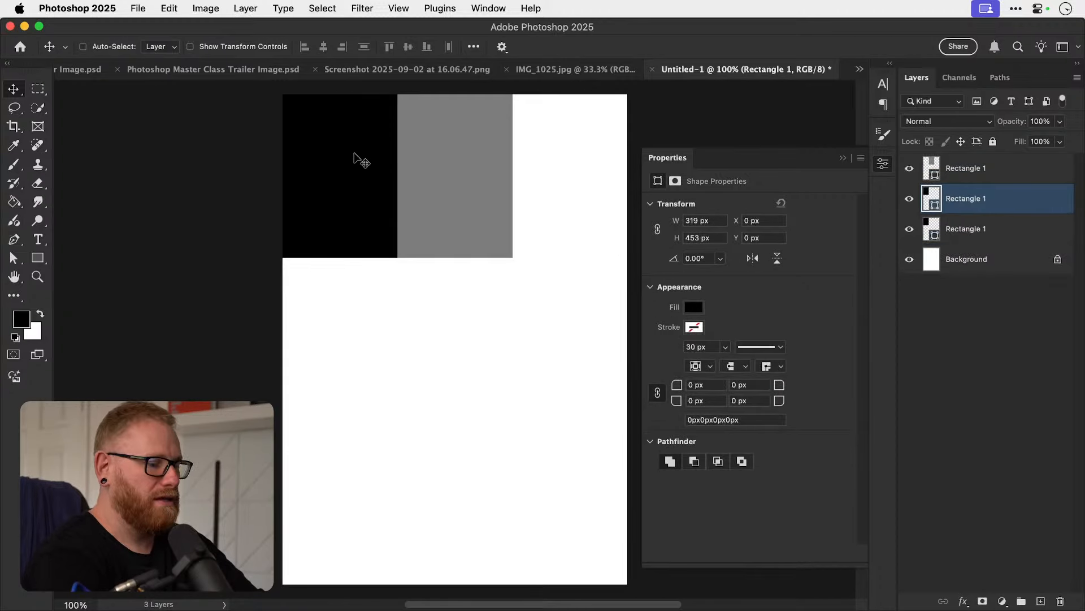
left_click(342, 46)
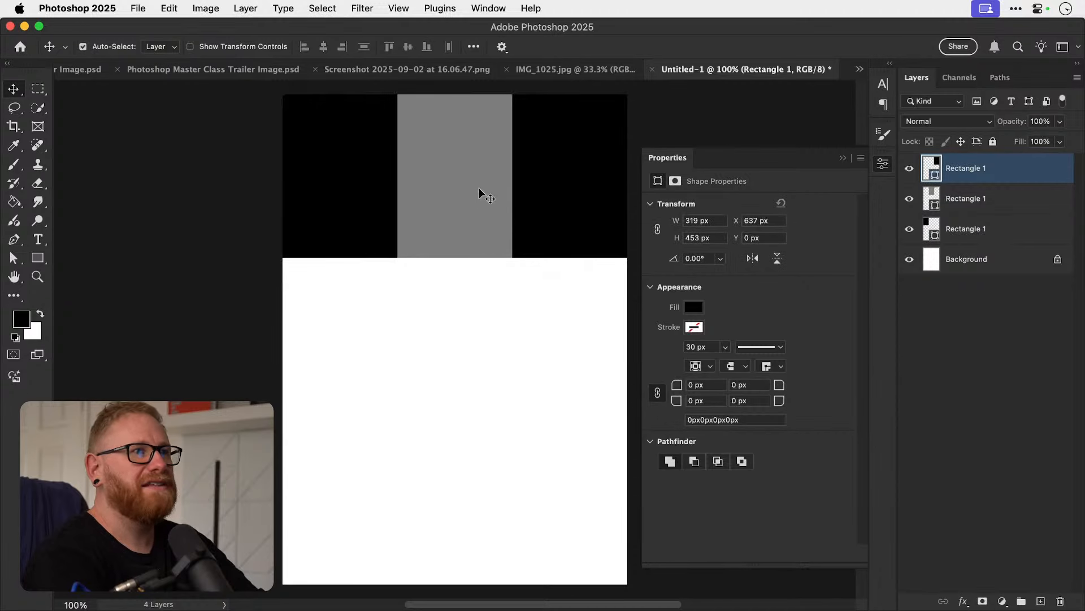
Duplicate the top row of three rectangles twice to fill the middle and bottom rows of the 3 x 3 grid.
left_click(343, 203)
left_click(504, 218, "shift")
left_click(548, 219, "shift")
key("super+j")
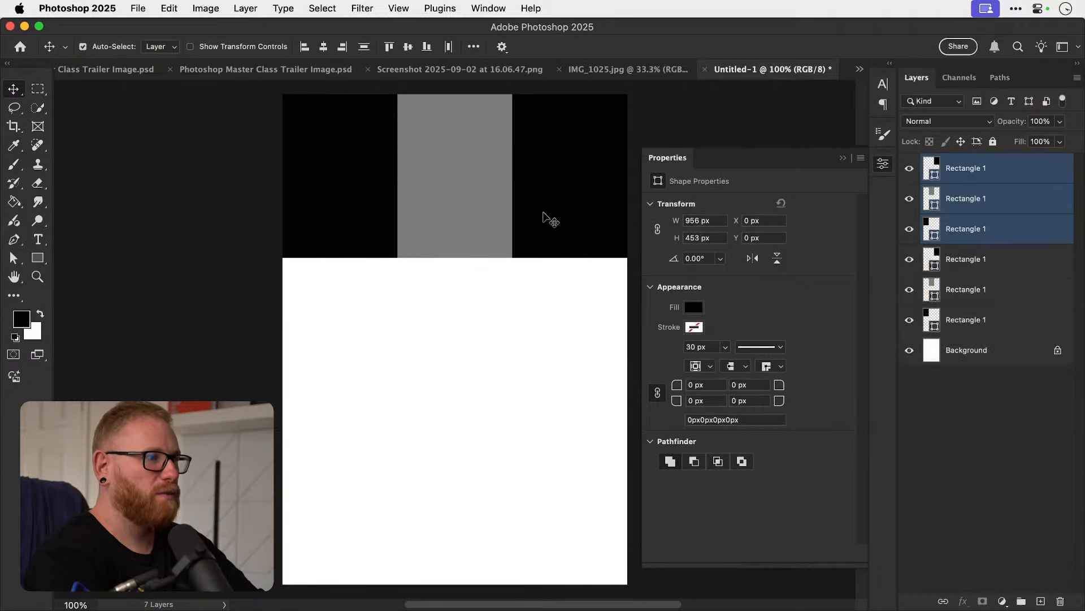
left_click_drag(543, 213, 560, 548)
key("super+j")
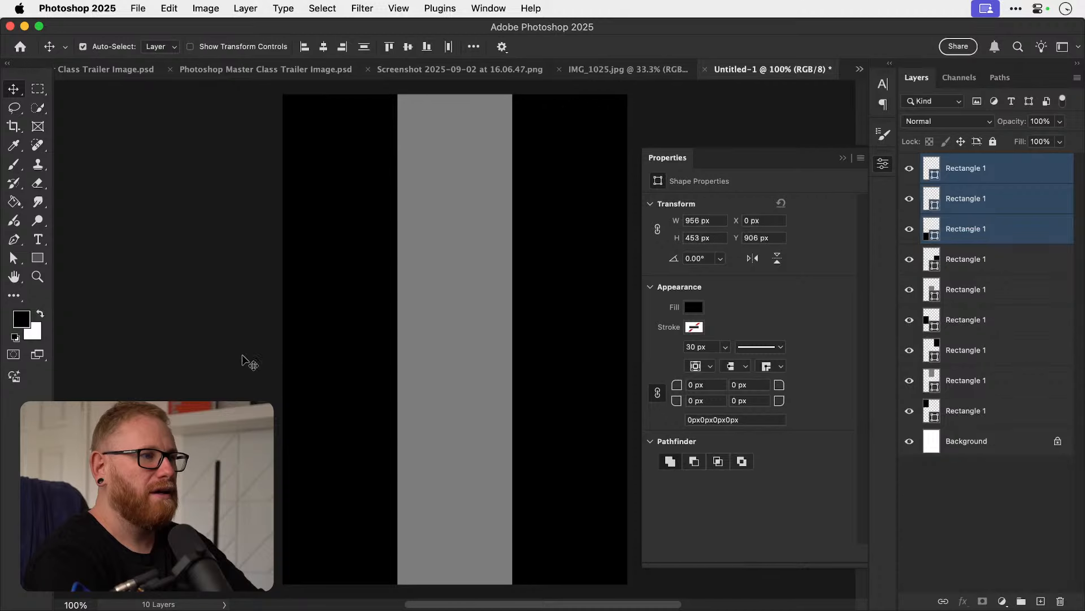
Fill the left and right rectangles of the middle row with white.
left_click(206, 332)
left_click(368, 339)
left_click(693, 307)
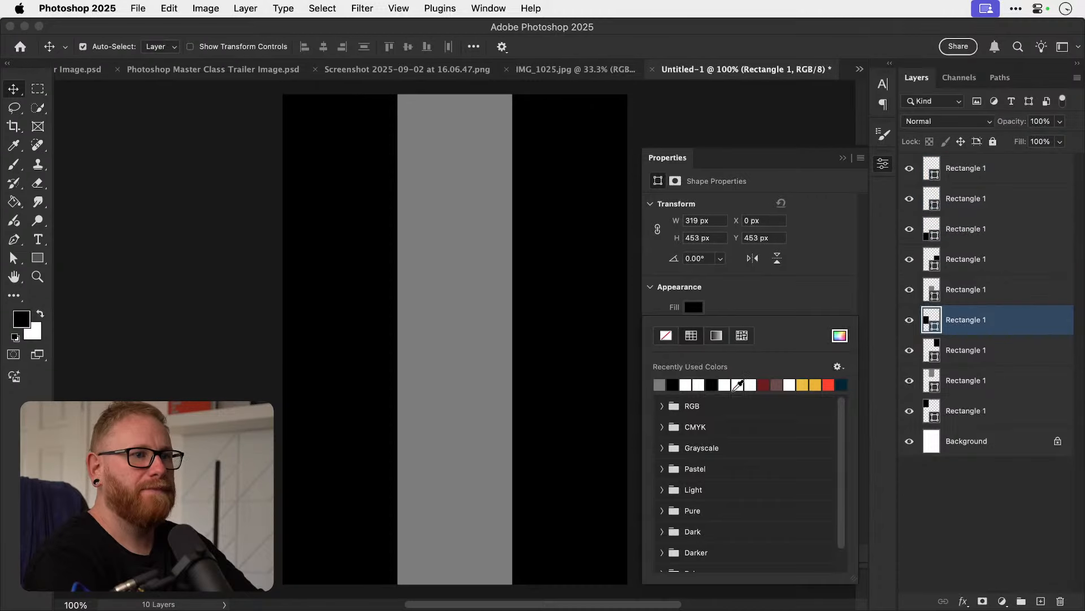
left_click(738, 384)
left_click(562, 356)
left_click(694, 307)
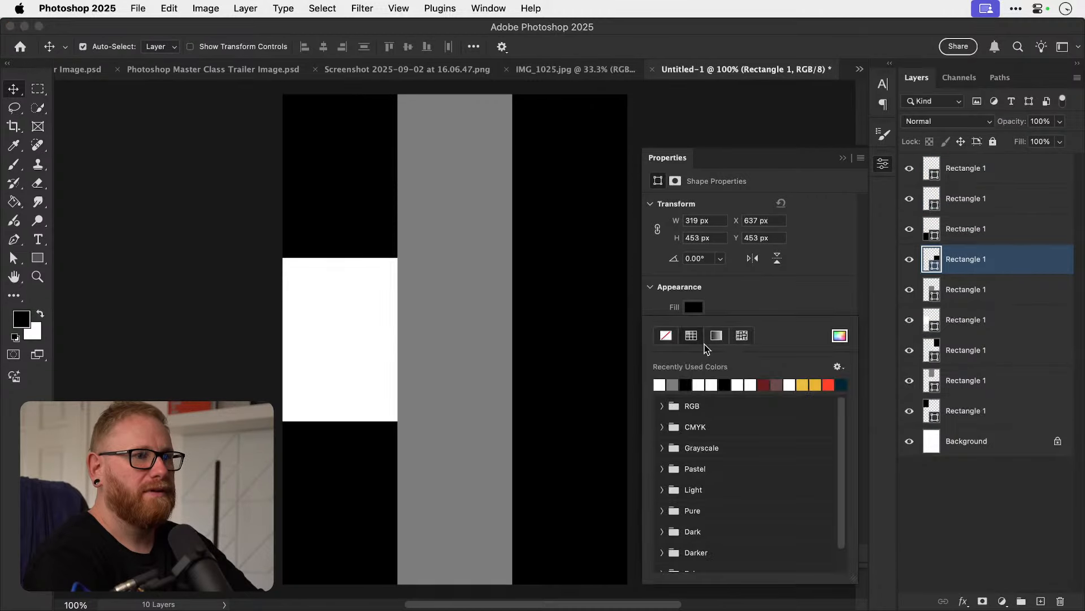
left_click(738, 384)
Fill the centre rectangle of the grid with black.
left_click(172, 271)
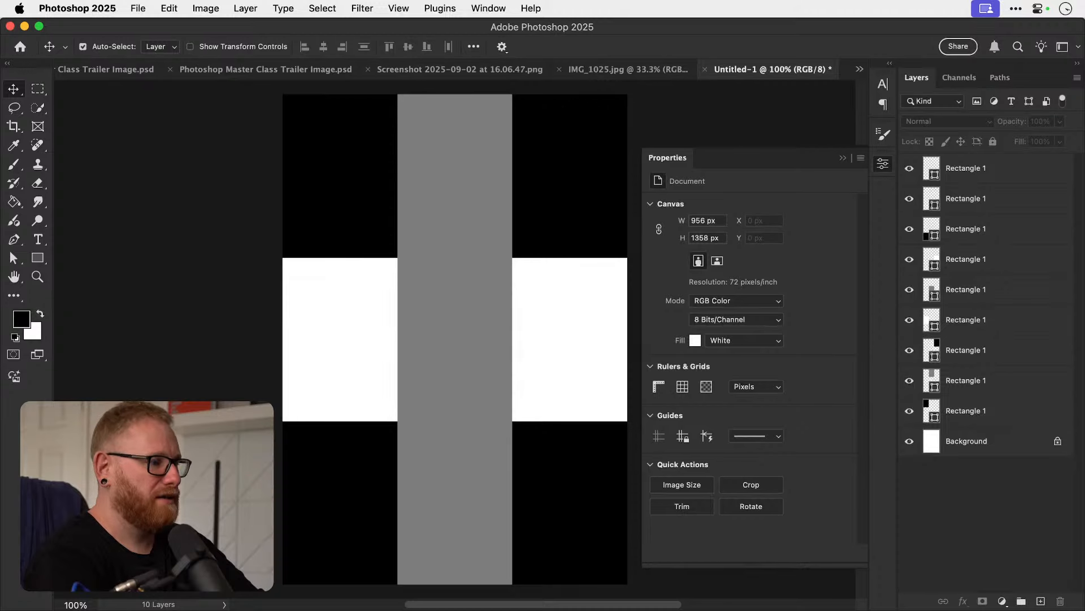
left_click(449, 316)
left_click(694, 309)
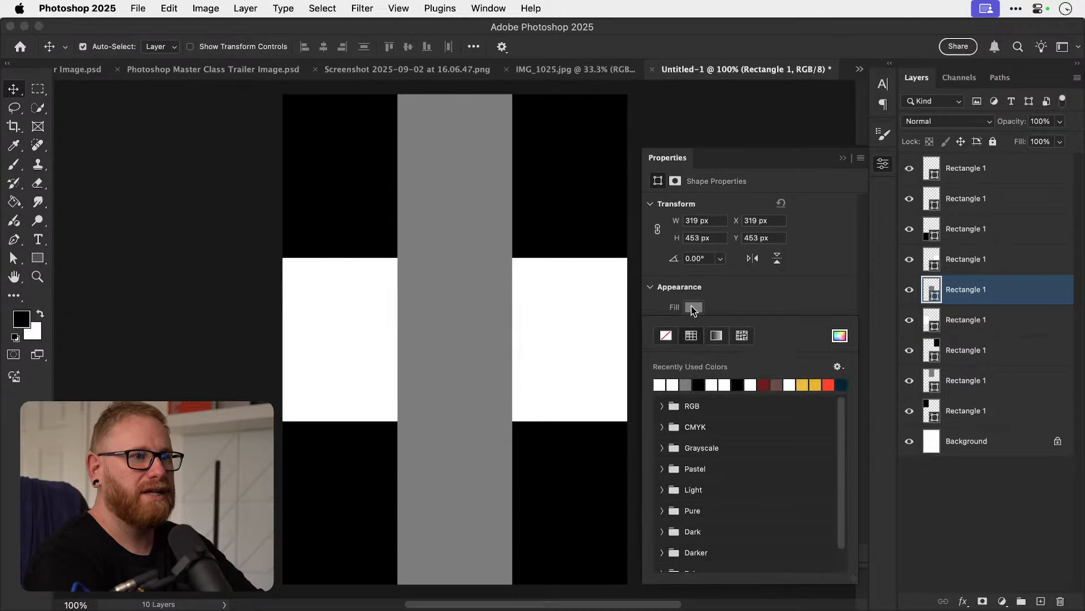
left_click(699, 384)
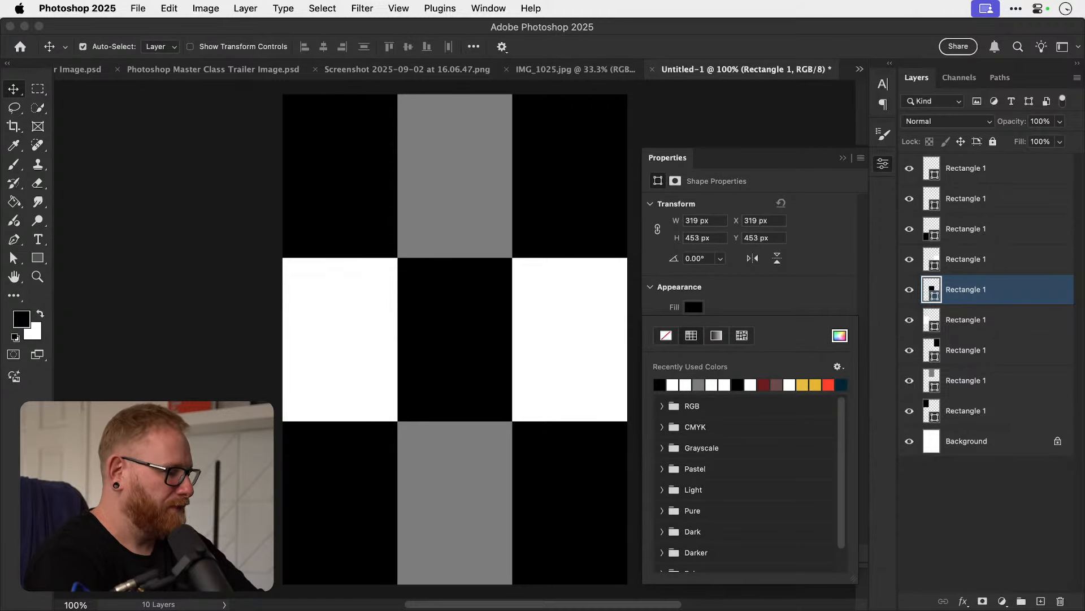
Paste the copied photo directly above the grey top-middle rectangle's layer and open the pasted layer's options.
key("super+Tab")
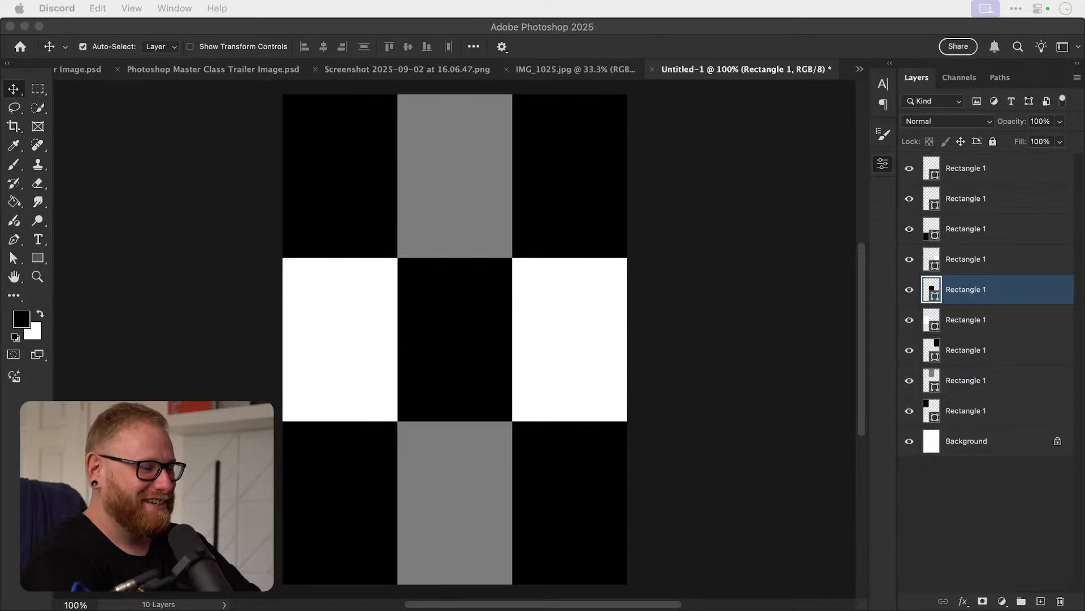
left_click(460, 218)
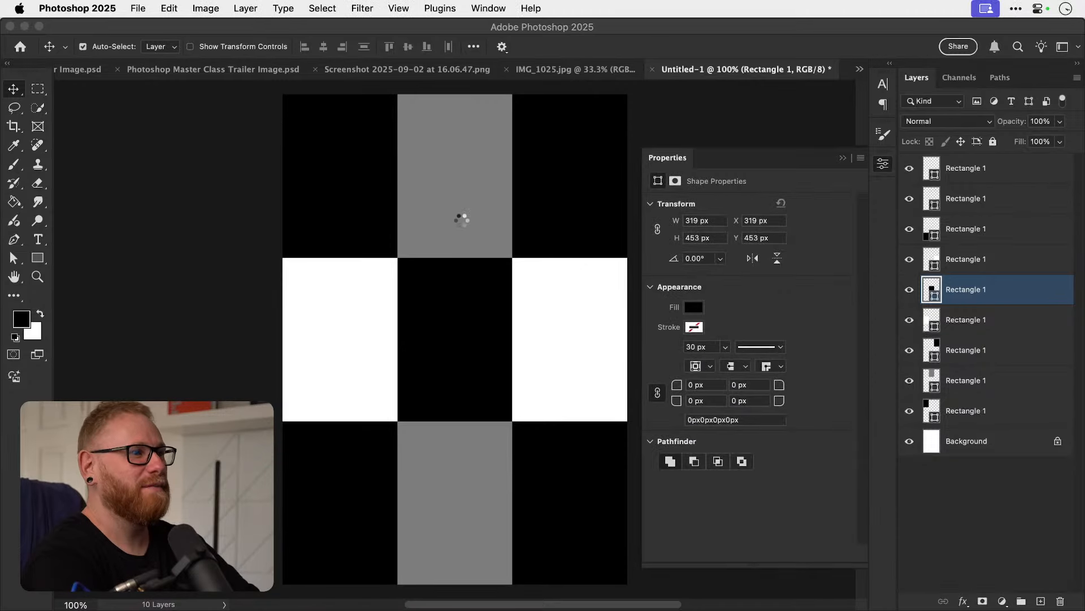
left_click(460, 208)
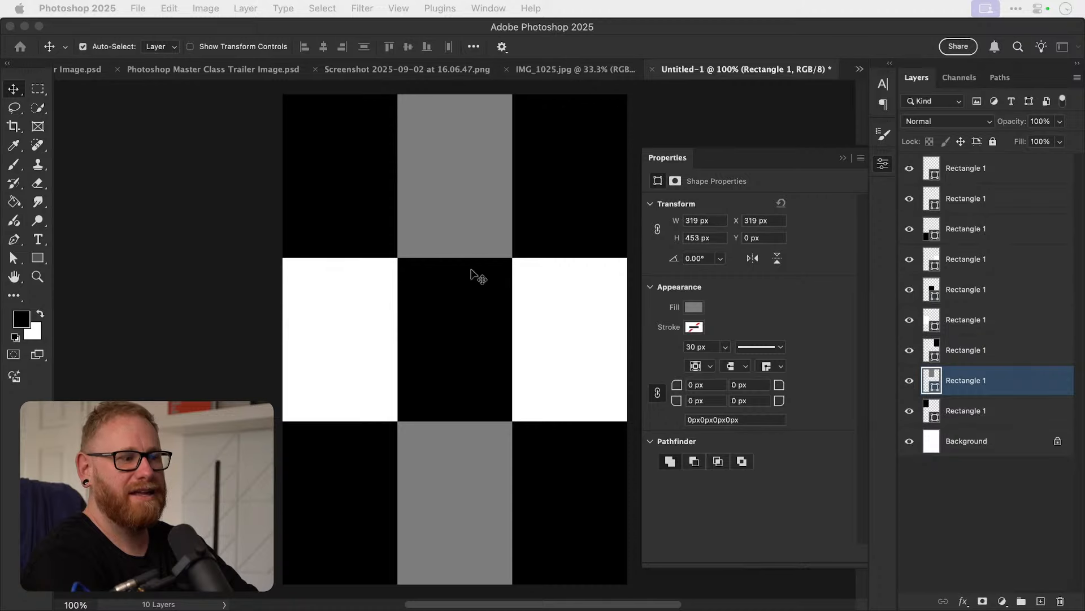
key("super+v")
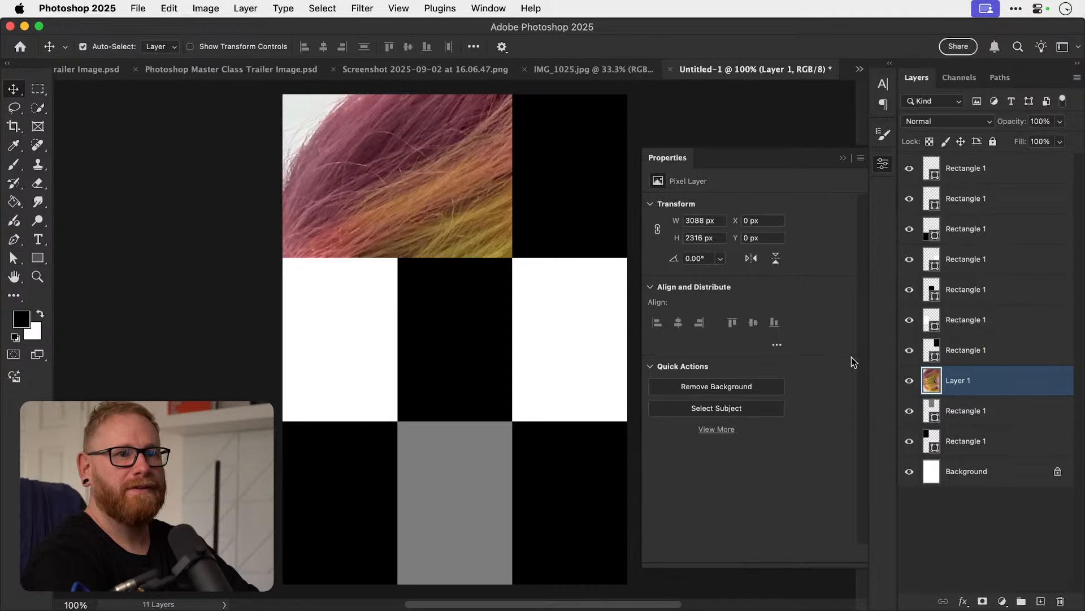
right_click(1017, 378)
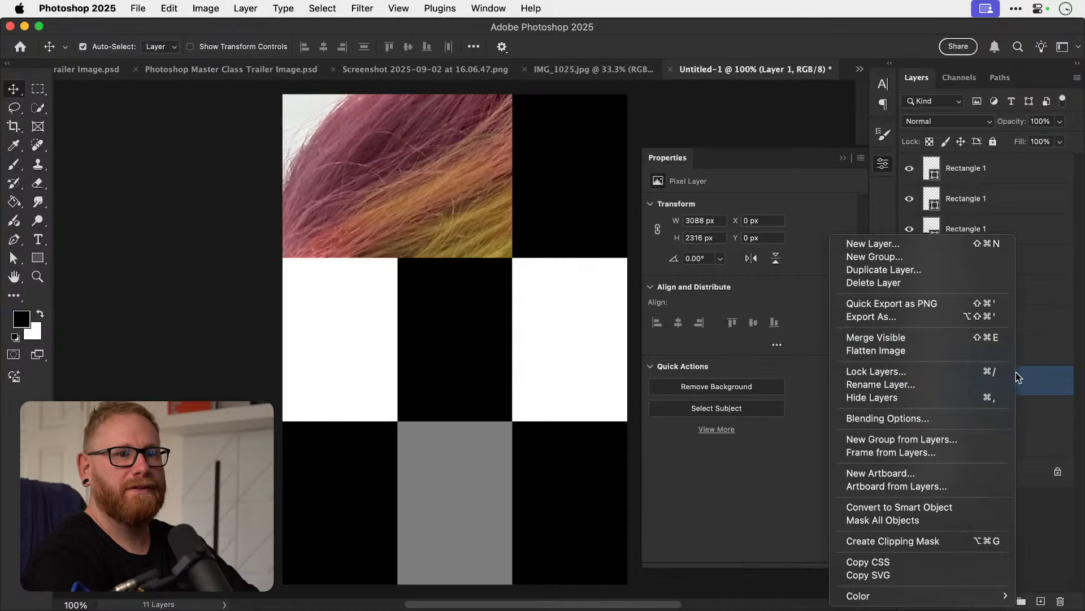
Convert the pasted Layer 1 photo to a smart object, scale it to about 19.46% and rotate it 90°.
left_click(925, 509)
key("super+t")
left_click_drag(284, 94, 269, 215)
left_click_drag(208, 142, 499, 300)
left_click_drag(521, 386, 390, 212)
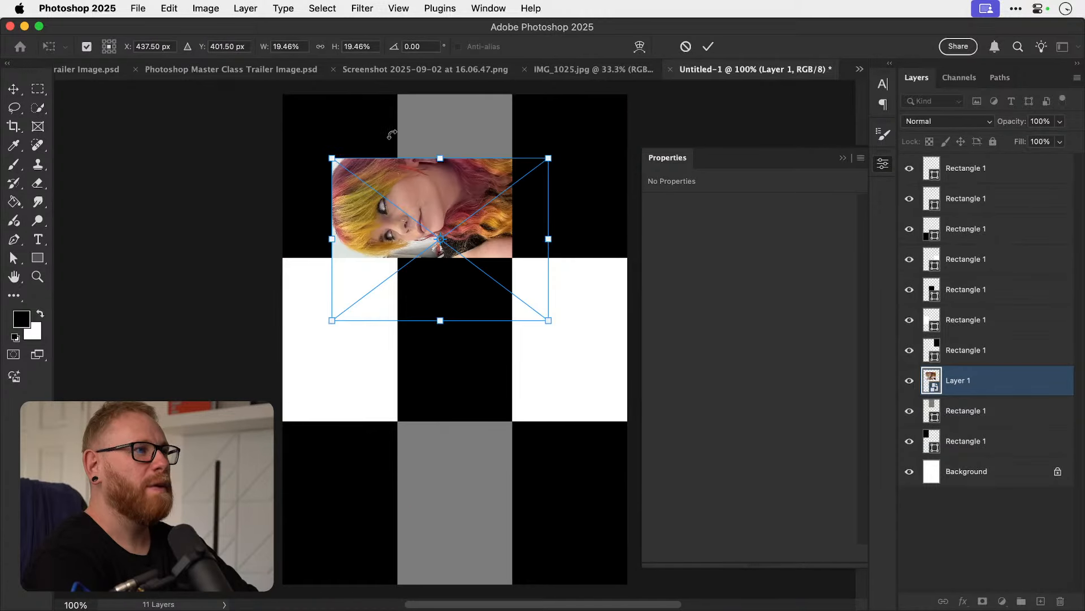
left_click_drag(390, 136, 543, 189)
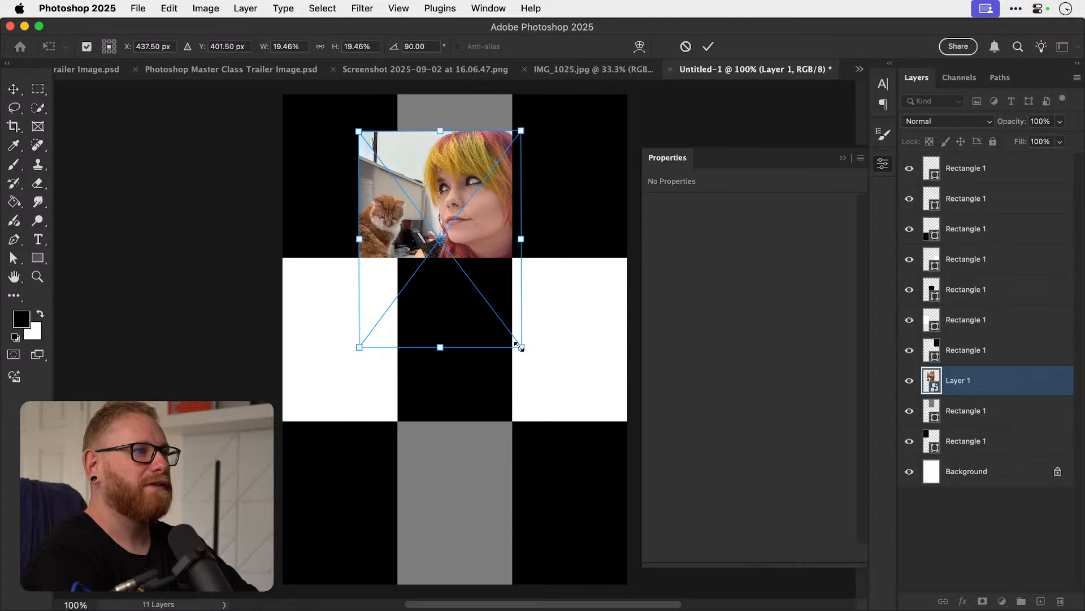
Fit the Layer 1 photo over the top-middle cell at about 346 × 461 px and clip it to the rectangle beneath.
left_click_drag(521, 346, 514, 336)
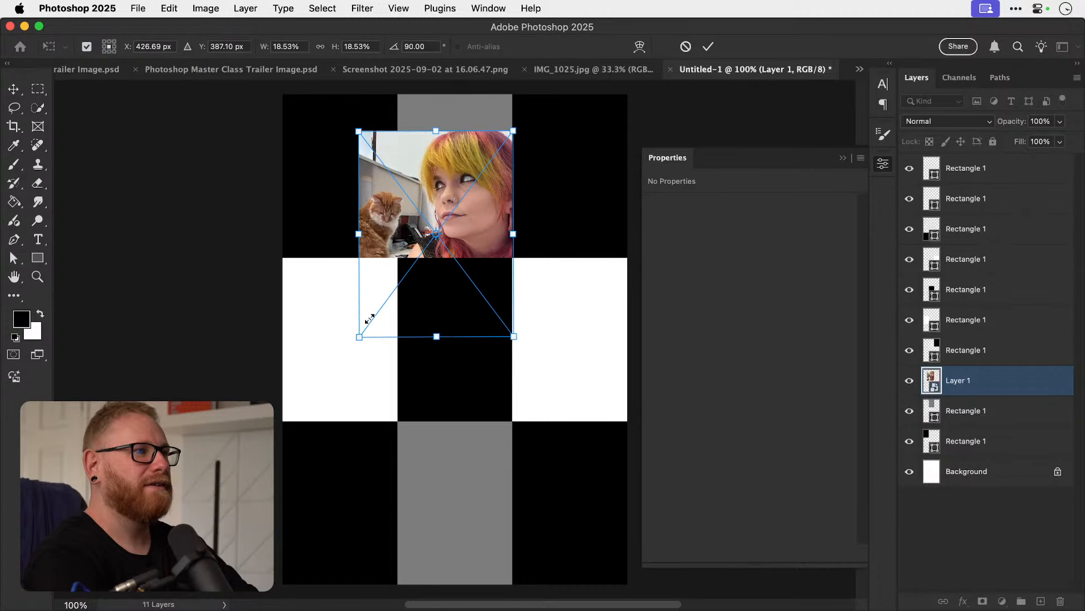
left_click_drag(370, 319, 392, 295)
left_click_drag(423, 227, 423, 193)
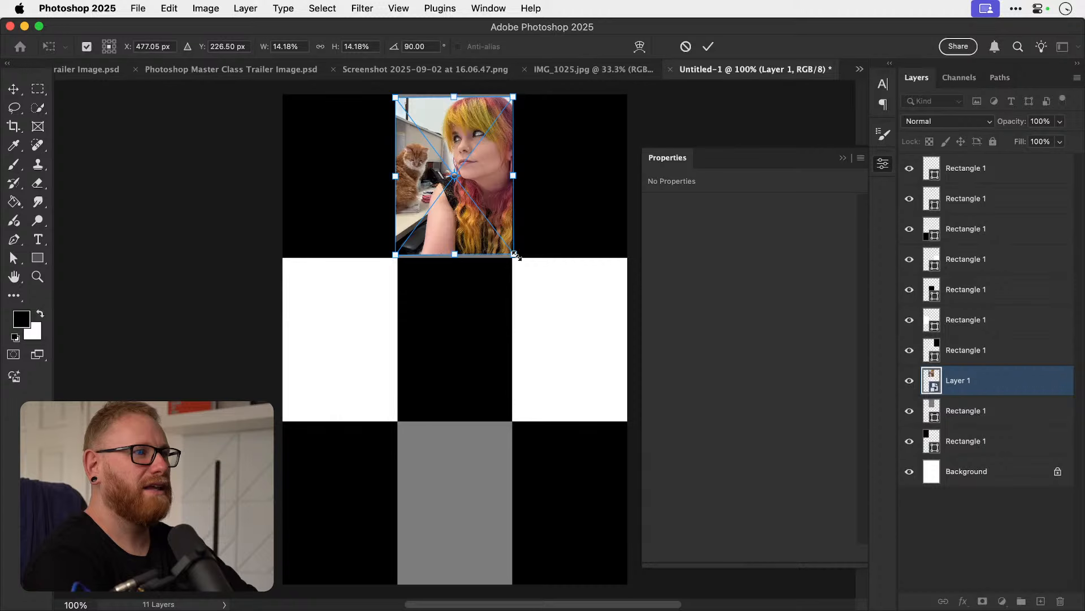
left_click_drag(516, 255, 519, 259)
key("Return")
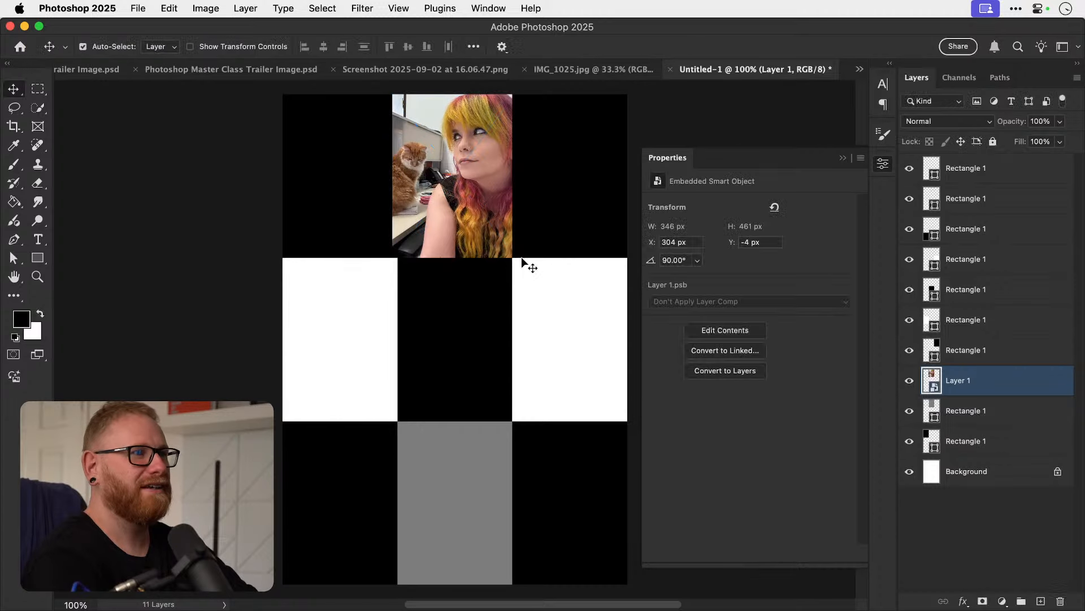
left_click_drag(1019, 395, 1017, 391)
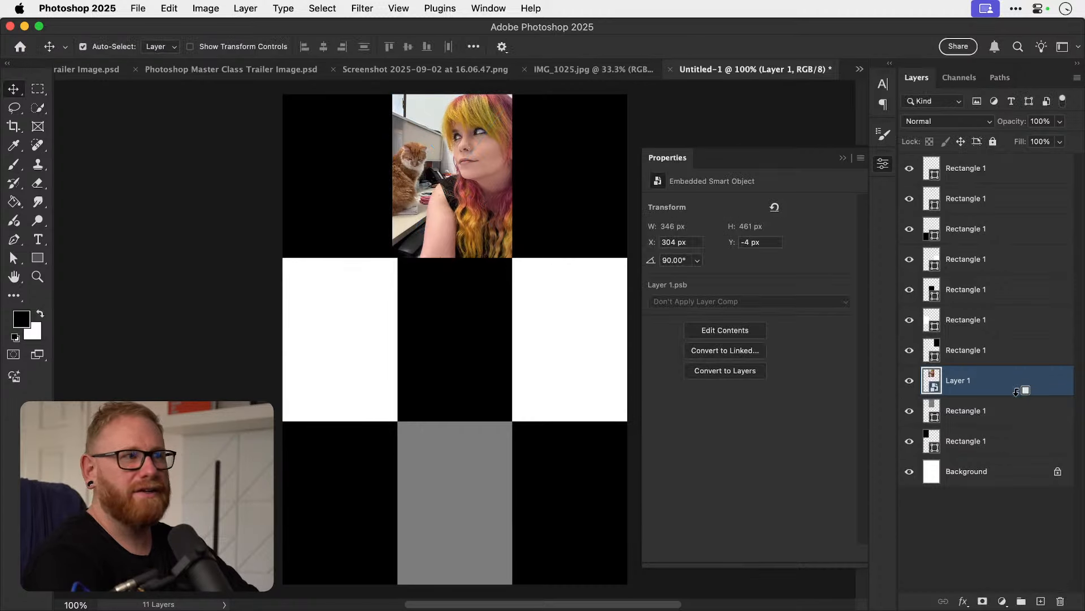
left_click(1016, 391, "alt")
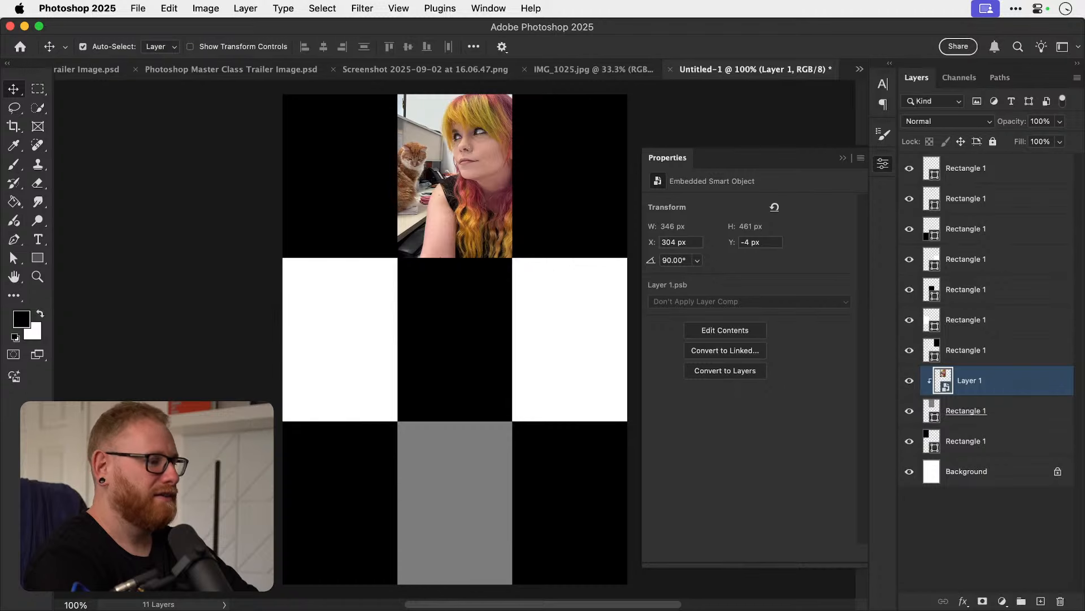
Copy the next photo from the other app, paste it above the top-right rectangle and convert it to a smart object.
key("super+Tab")
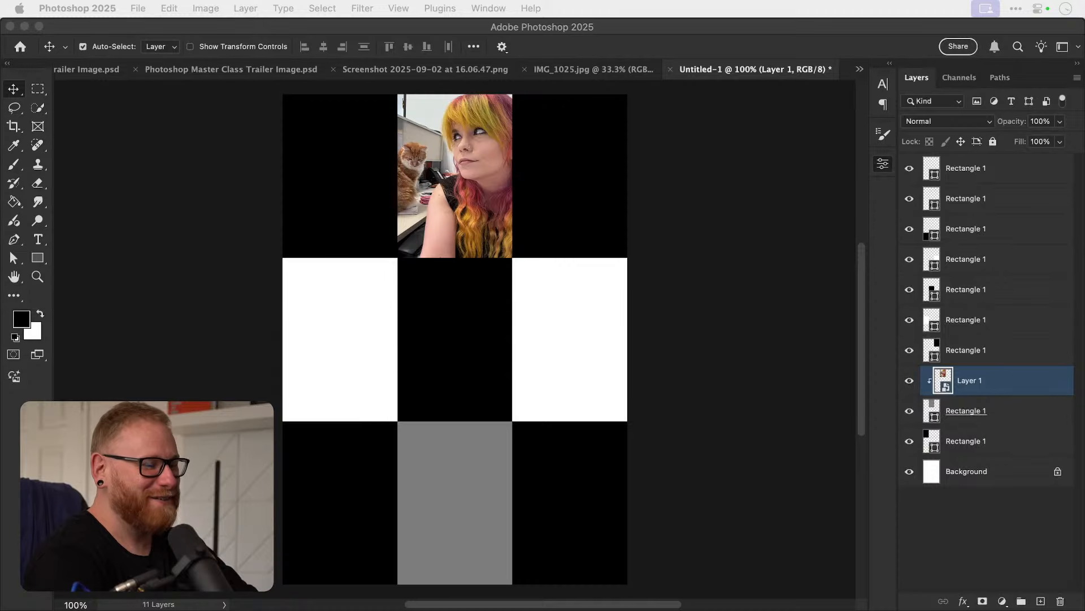
left_click(605, 207)
left_click(568, 205)
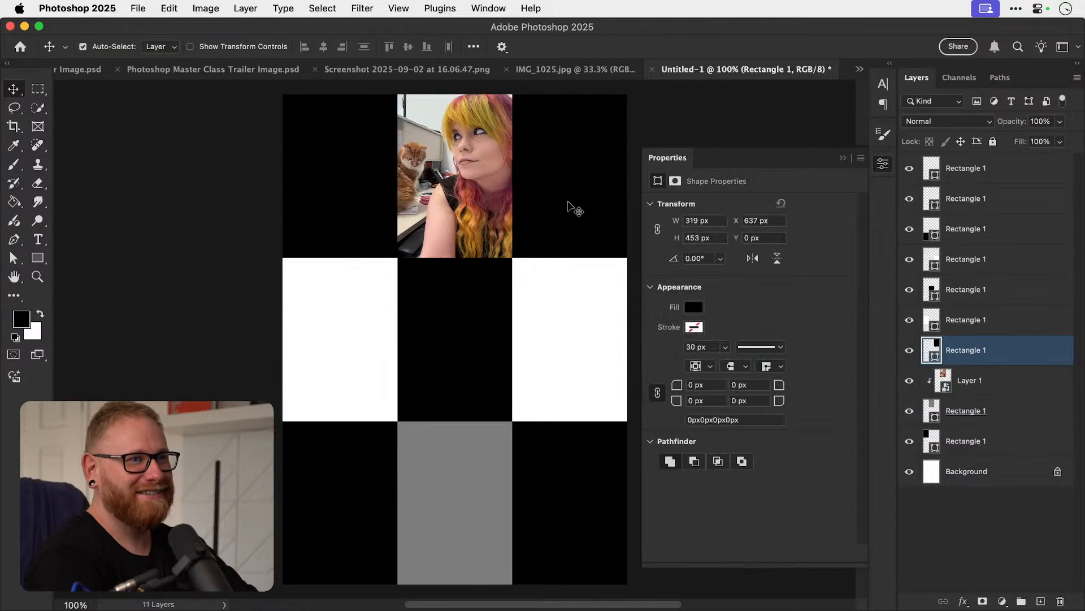
key("super+v")
right_click(1018, 354)
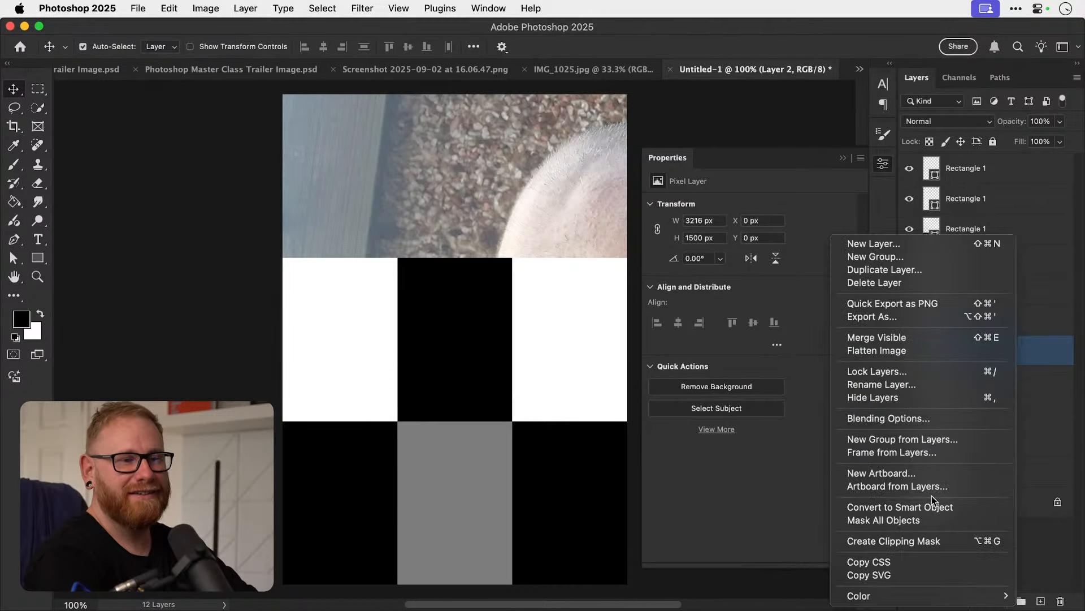
left_click(927, 506)
Scale down the Layer 2 photo, rotate it 90° and place it roughly over the top-right cell.
key("super+minus")
key("super+minus")
key("super+minus")
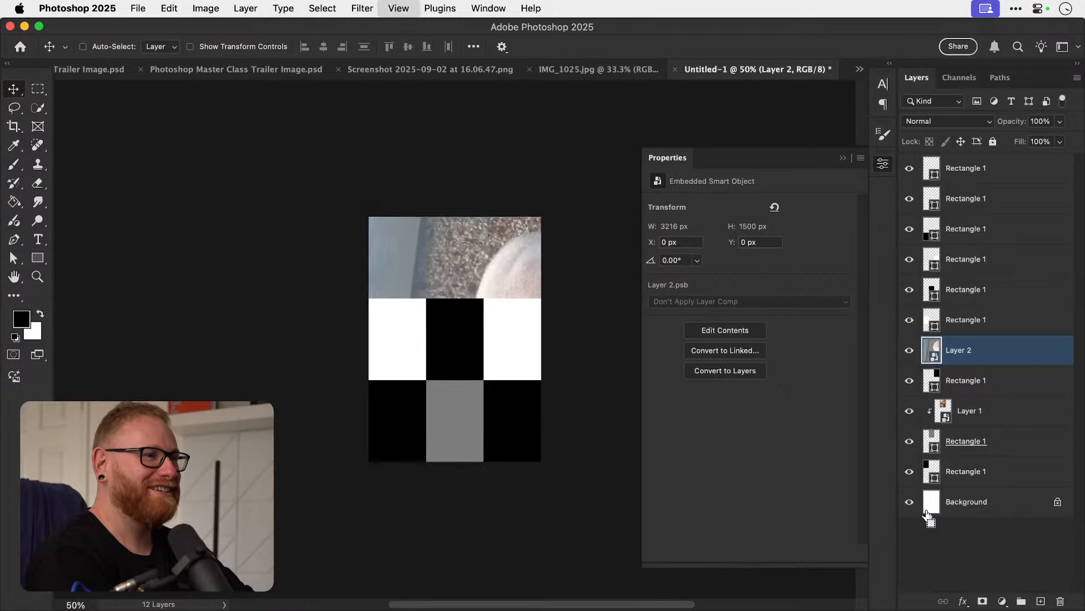
key("super+t")
left_click_drag(398, 257, 527, 318)
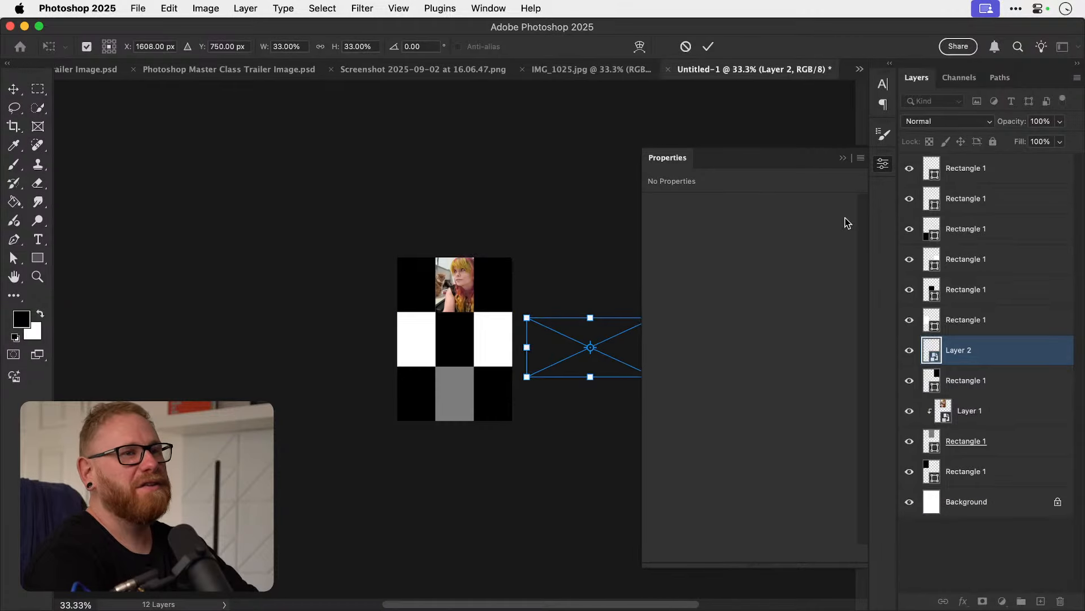
left_click(881, 166)
left_click_drag(632, 348, 486, 324)
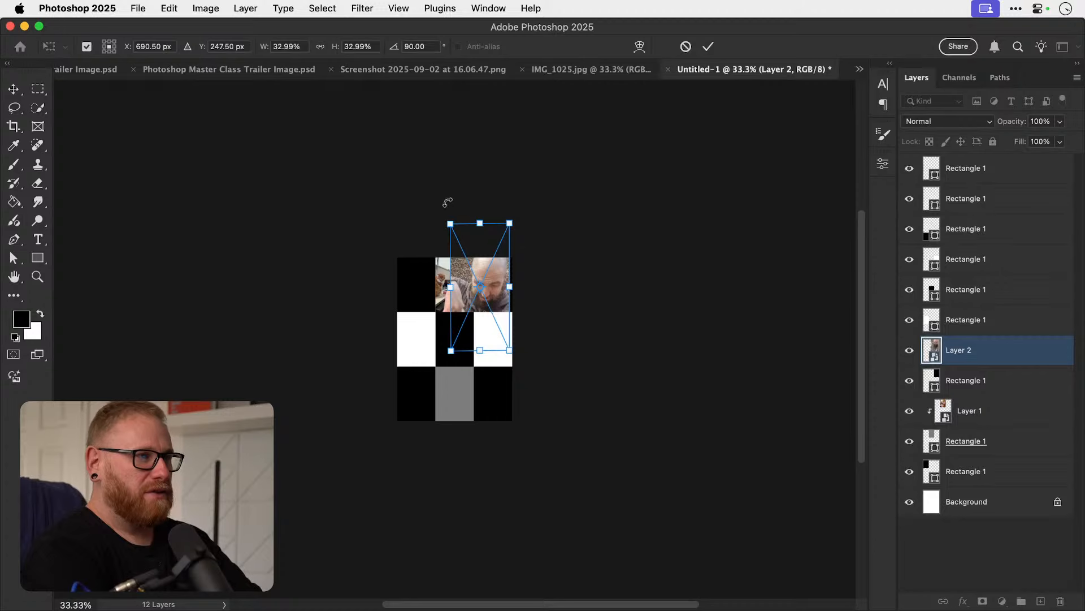
left_click_drag(450, 221, 467, 259)
key("Return")
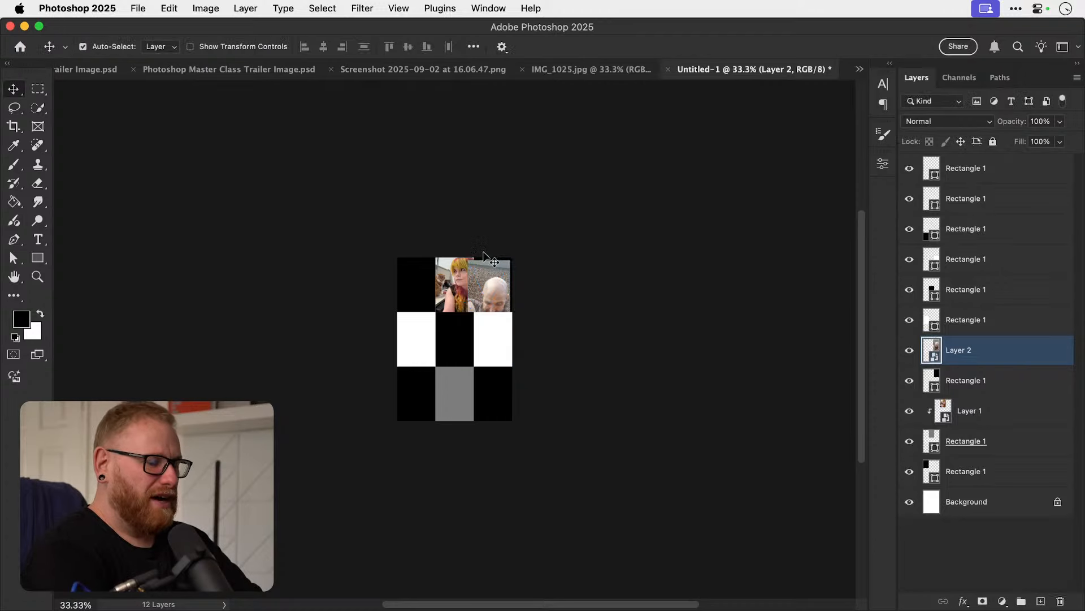
Resize the Layer 2 photo to about 21.63% so it covers the top-right cell and clip it to the rectangle beneath.
key("super+equal")
scroll(484, 253, "right", 4)
scroll(484, 253, "up", 3)
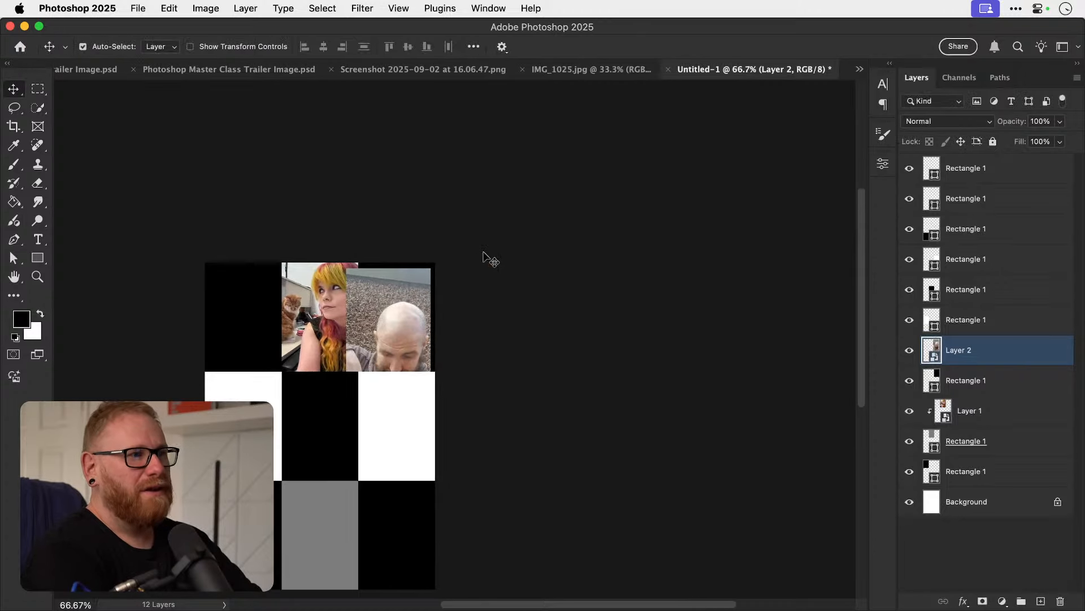
left_click(430, 270, "super")
left_click(430, 270, "super")
key("super+t")
left_click_drag(181, 263, 238, 331)
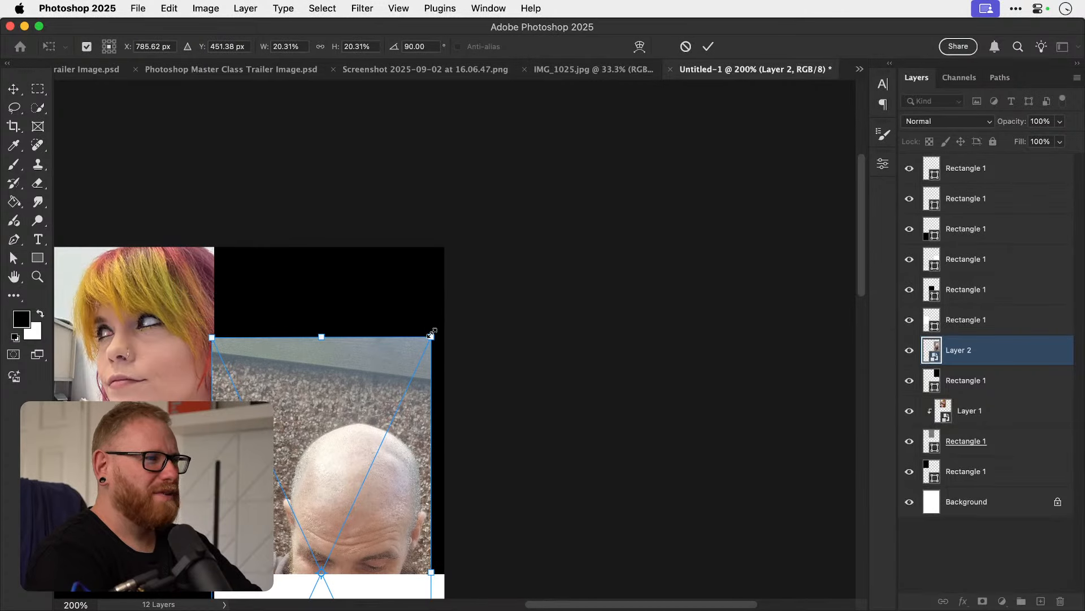
left_click_drag(431, 333, 452, 307)
left_click_drag(409, 388, 412, 259)
key("Return")
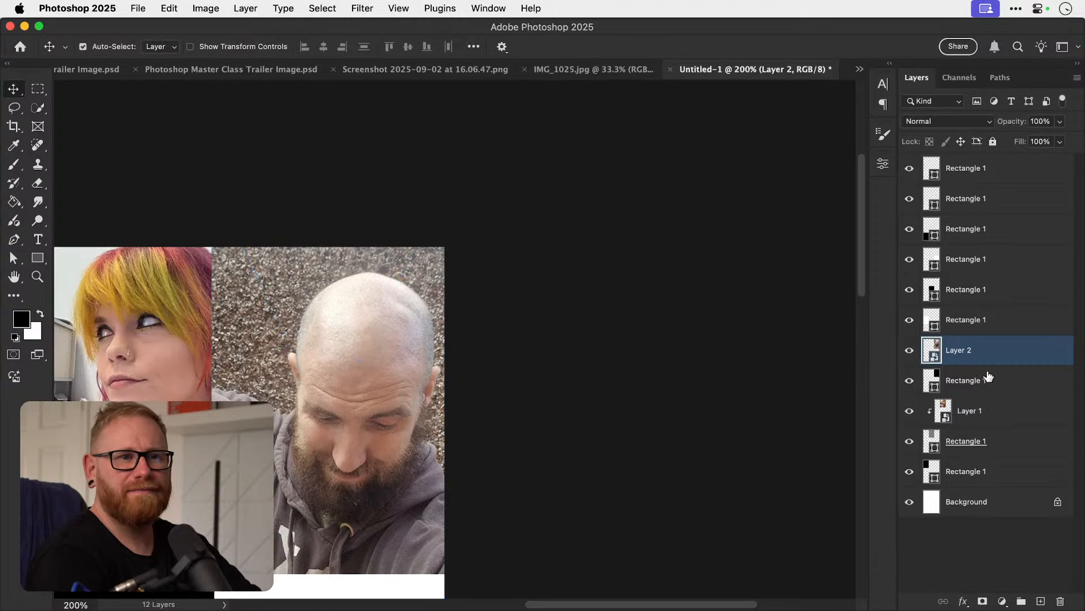
left_click(1001, 364, "alt")
Fine-tune the clipped Layer 2 photo to about 21.56% and shift it slightly up within the top-right cell.
key("super+minus")
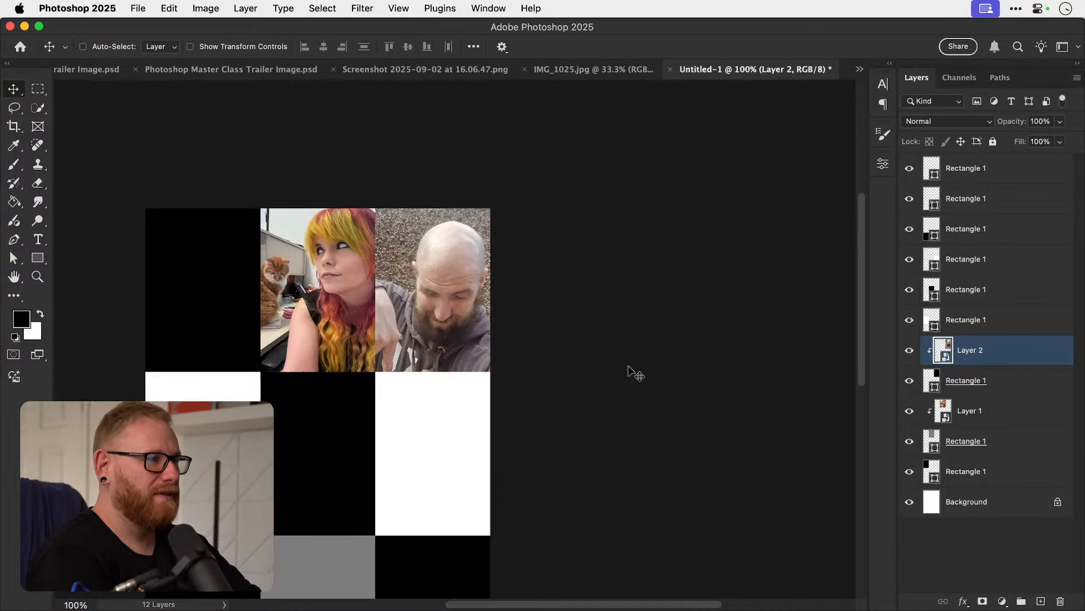
key("super+t")
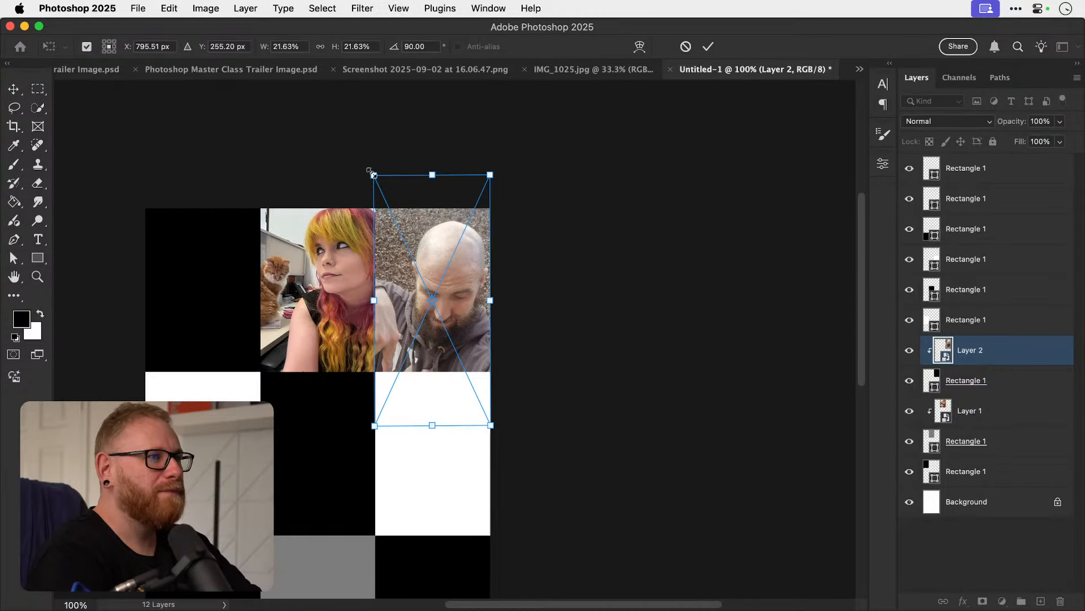
left_click_drag(369, 170, 373, 177)
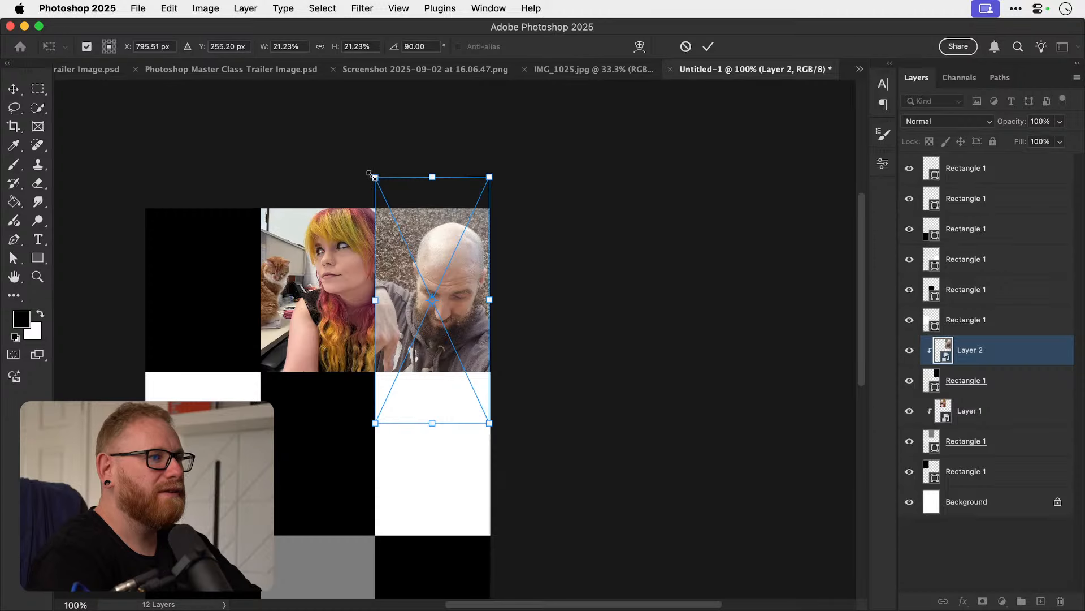
left_click_drag(493, 424, 495, 429)
key("shift+Up")
key("shift+Up")
key("shift+Up")
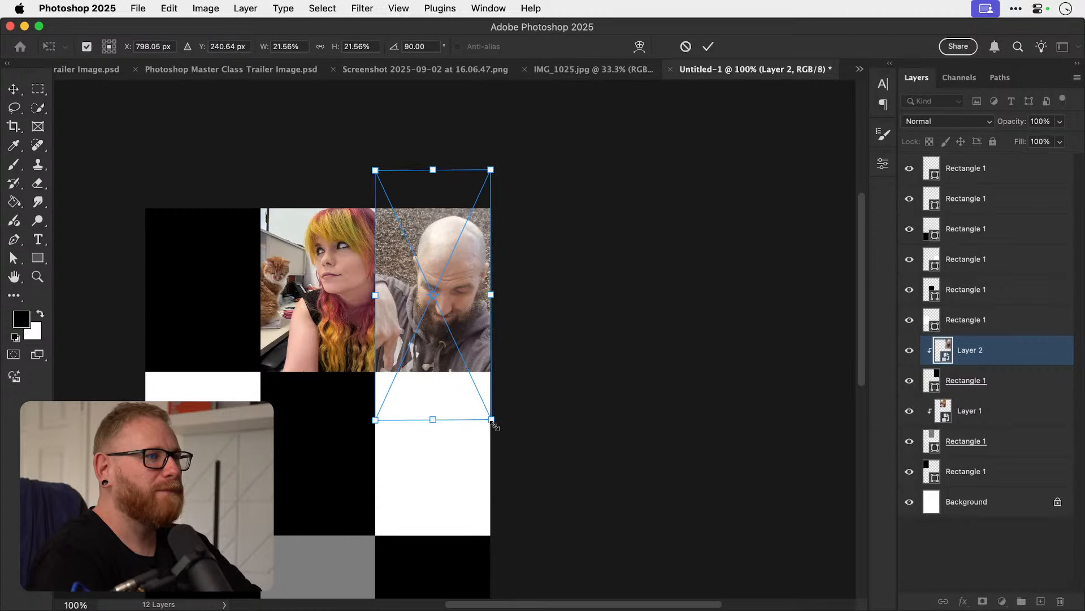
key("Return")
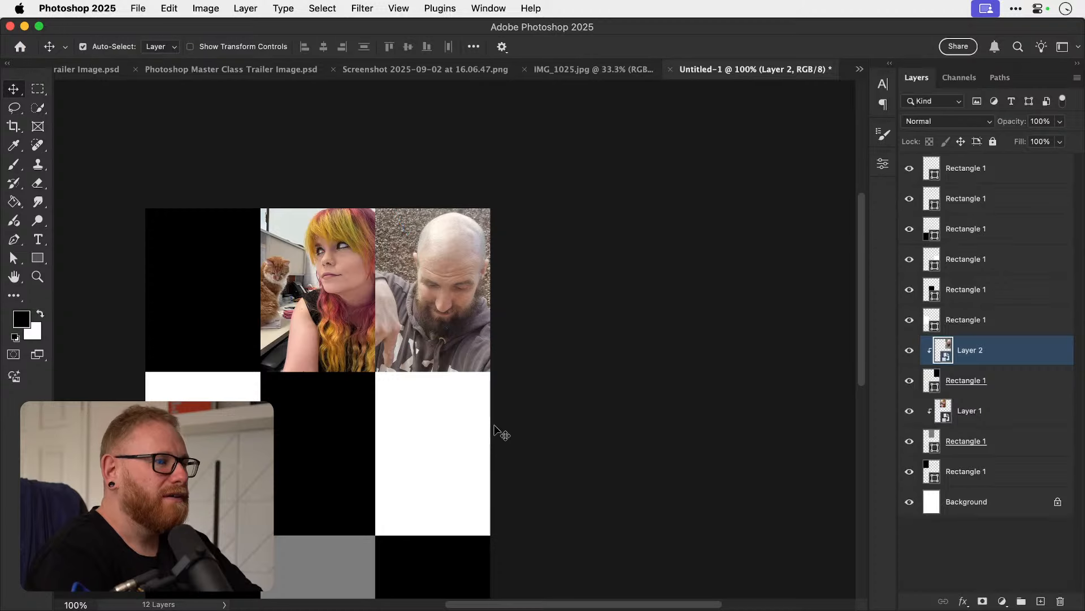
left_click(394, 363, "super")
left_click(394, 363, "super")
left_click(394, 364, "super")
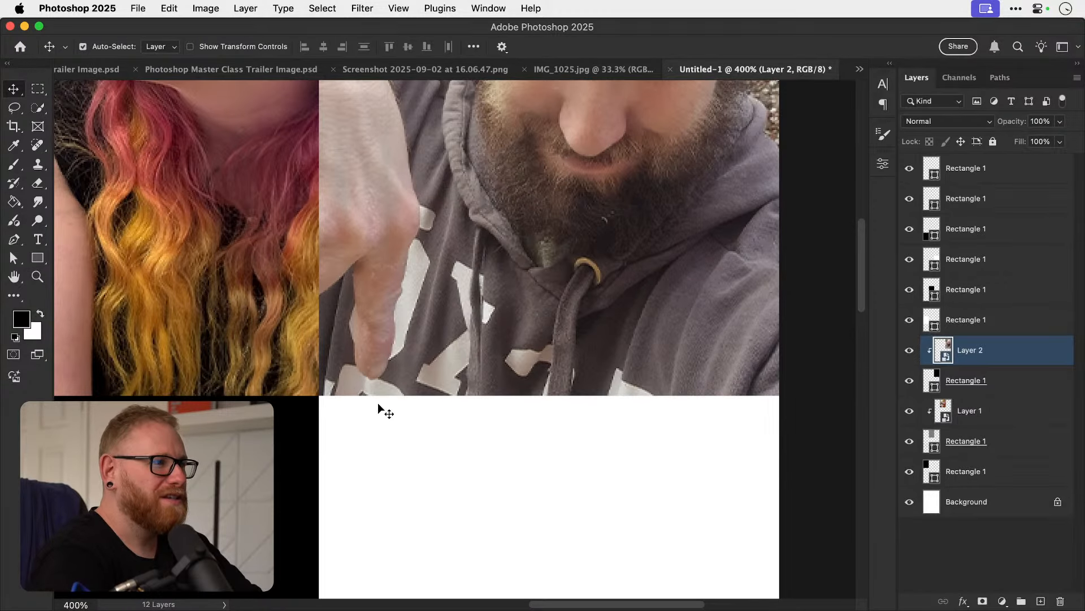
key("super+0")
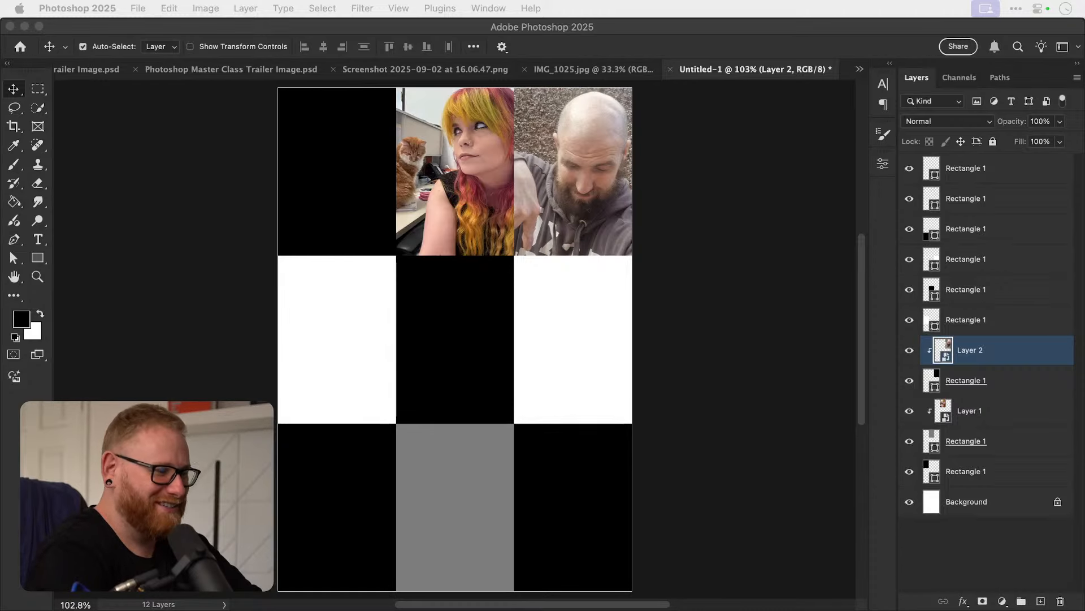
Paste the next photo above the bottom-right rectangle as a smart object clipped to that rectangle.
left_click(613, 478)
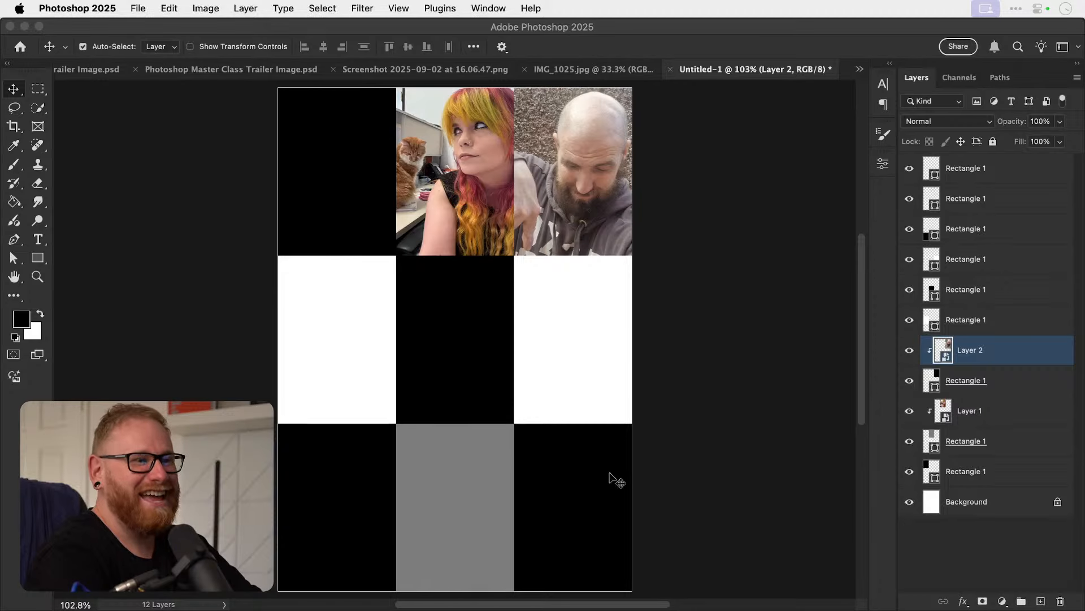
left_click(582, 477)
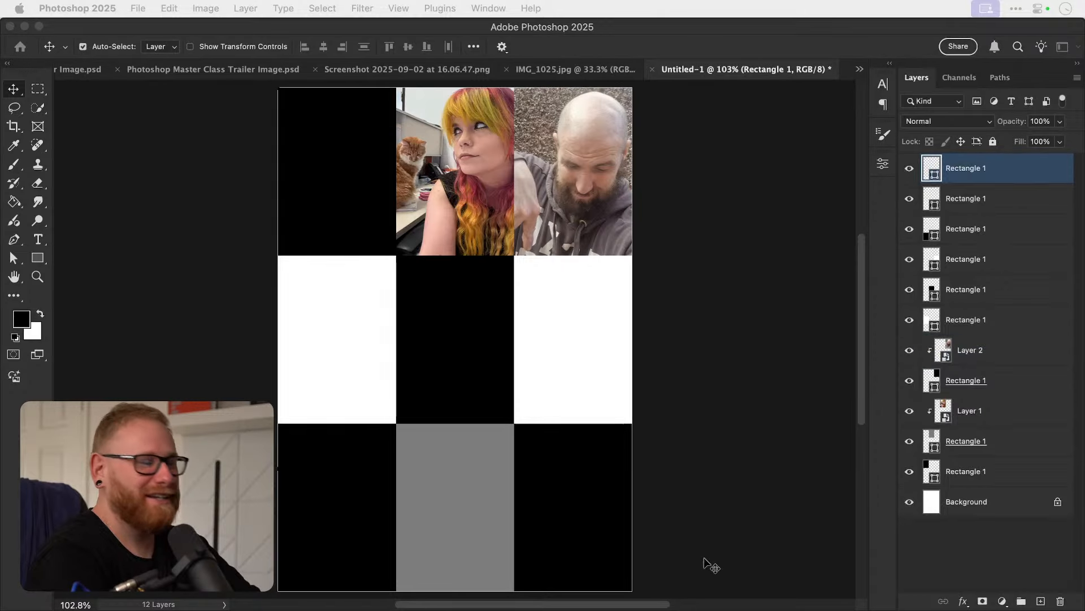
key("super+v")
right_click(1005, 173)
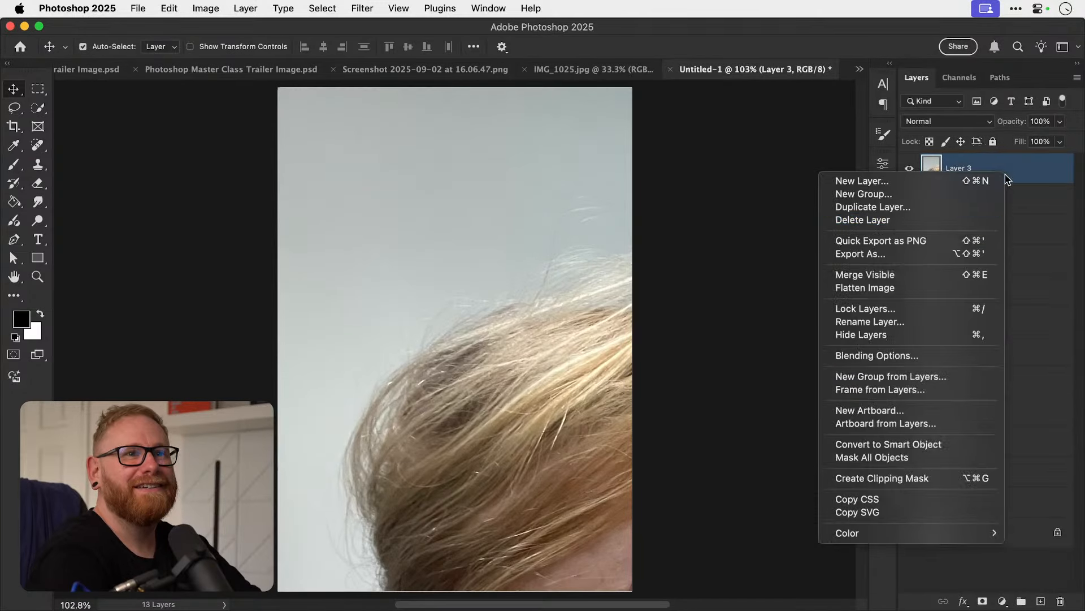
left_click(950, 443)
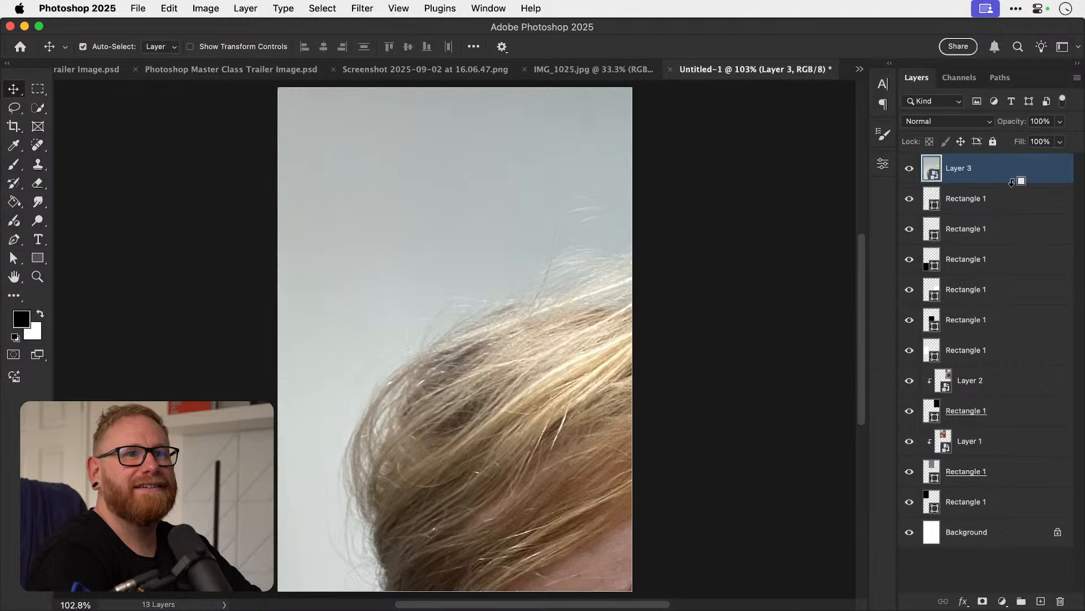
key("super+alt+g")
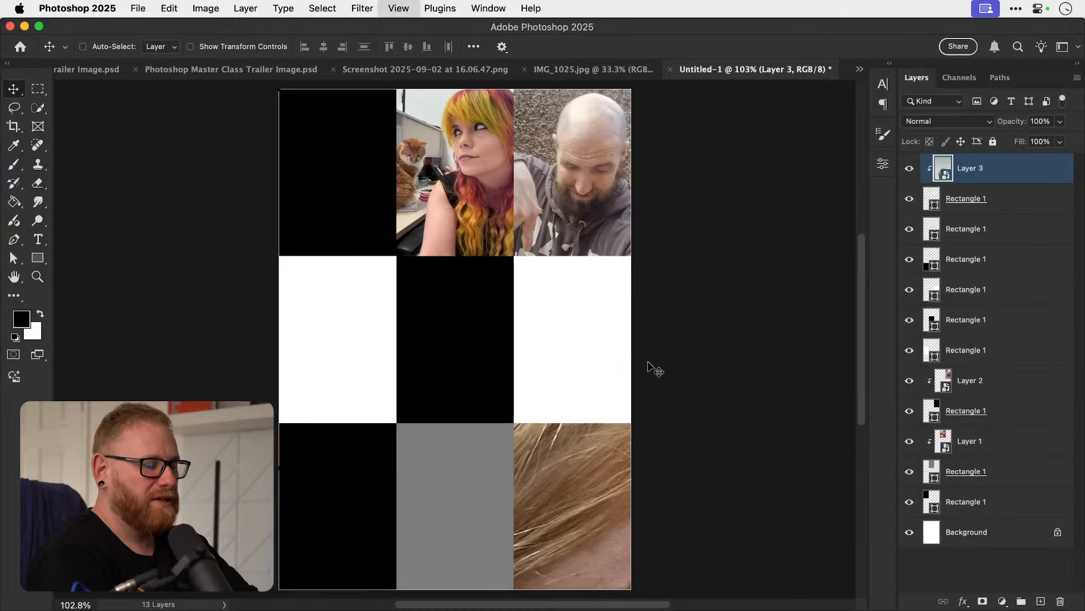
Scale the Layer 3 photo to about 22.67%, rotate it 90° and move it over the bottom-right cell.
key("super+minus")
key("super+minus")
key("super+t")
left_click_drag(364, 213, 512, 388)
left_click_drag(457, 361, 539, 343)
key("super+plus")
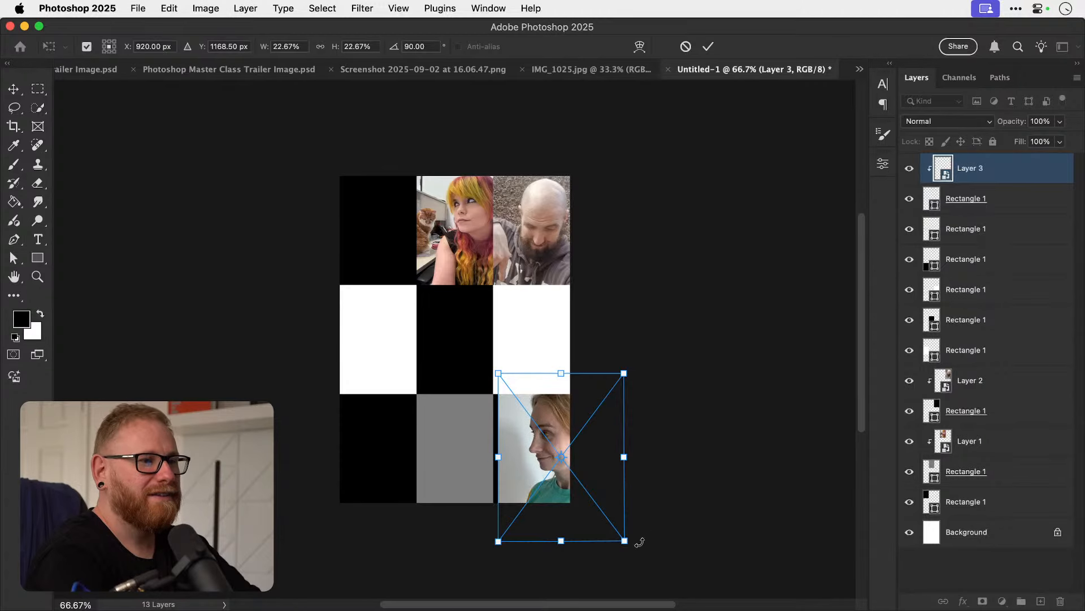
Shrink the Layer 3 photo to about 15.31% and nudge it left to fill the bottom-right cell.
left_click_drag(635, 542, 586, 521)
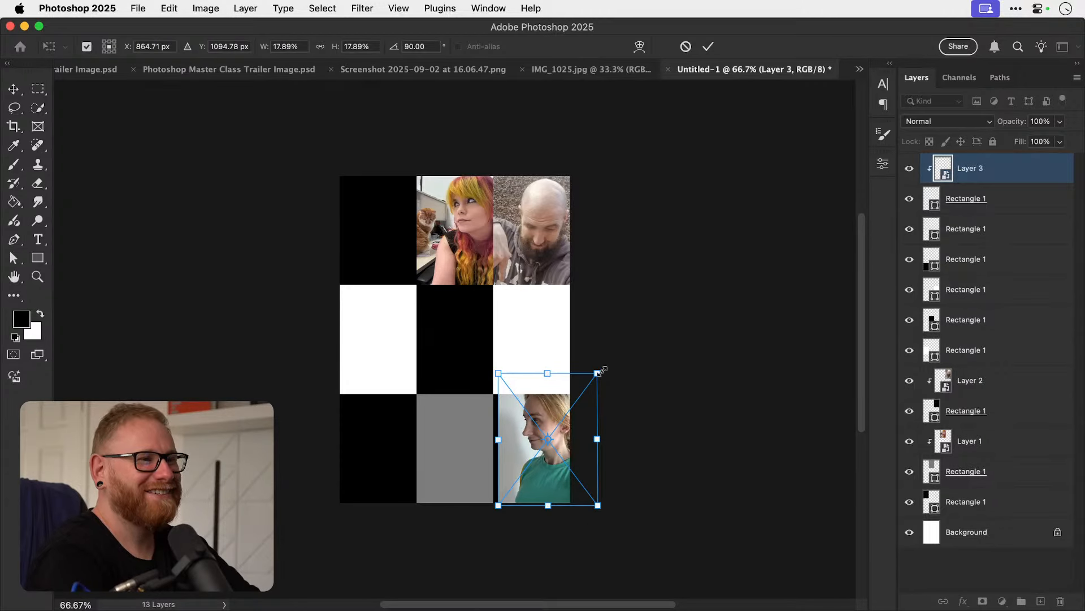
left_click_drag(600, 371, 586, 390)
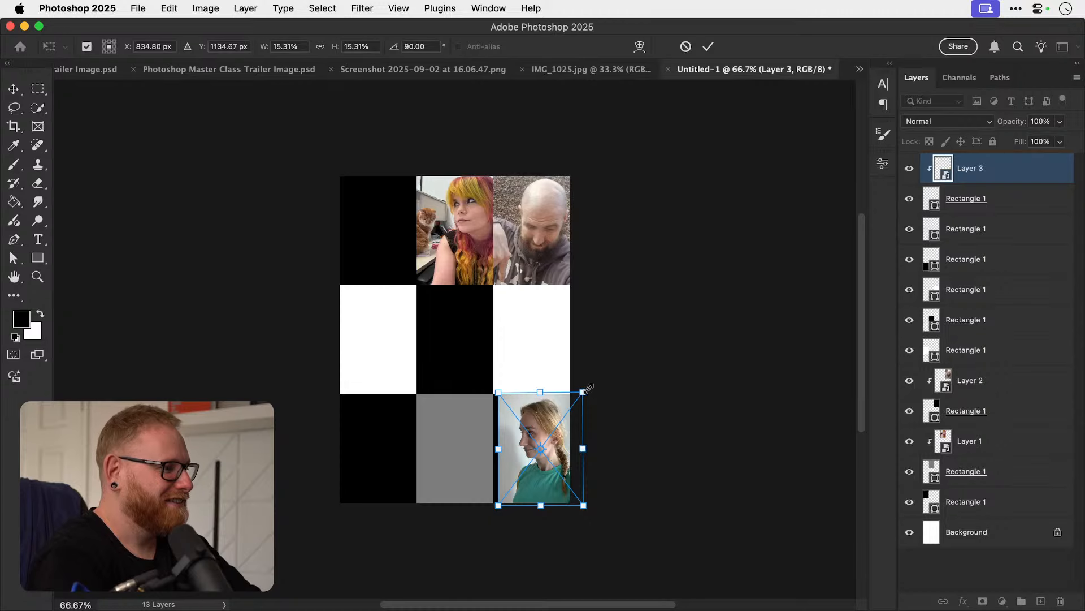
key("shift+Left")
key("shift+Left")
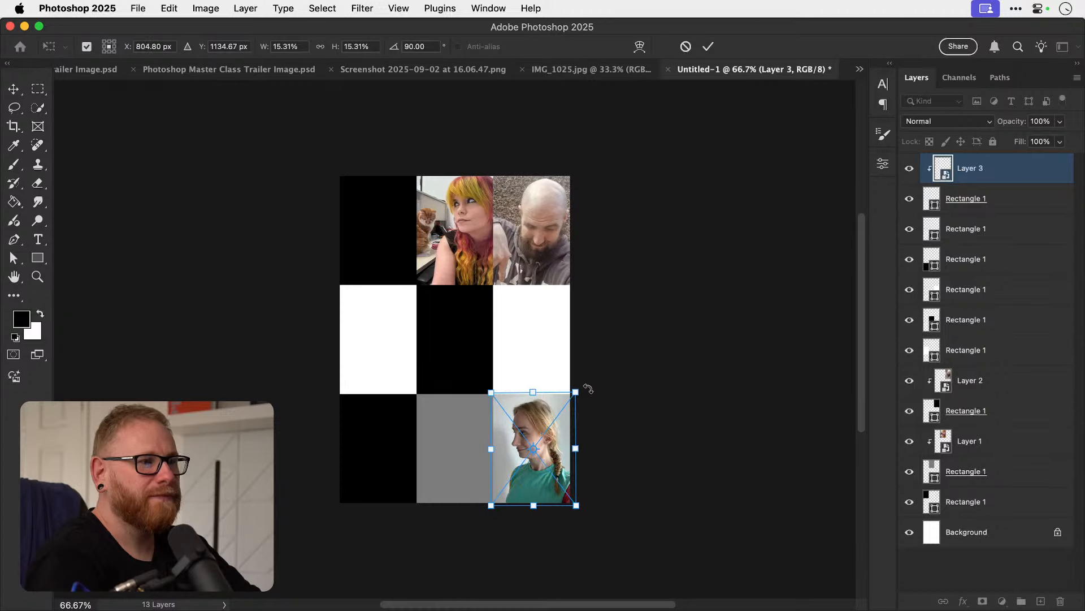
key("Return")
key("shift+Left")
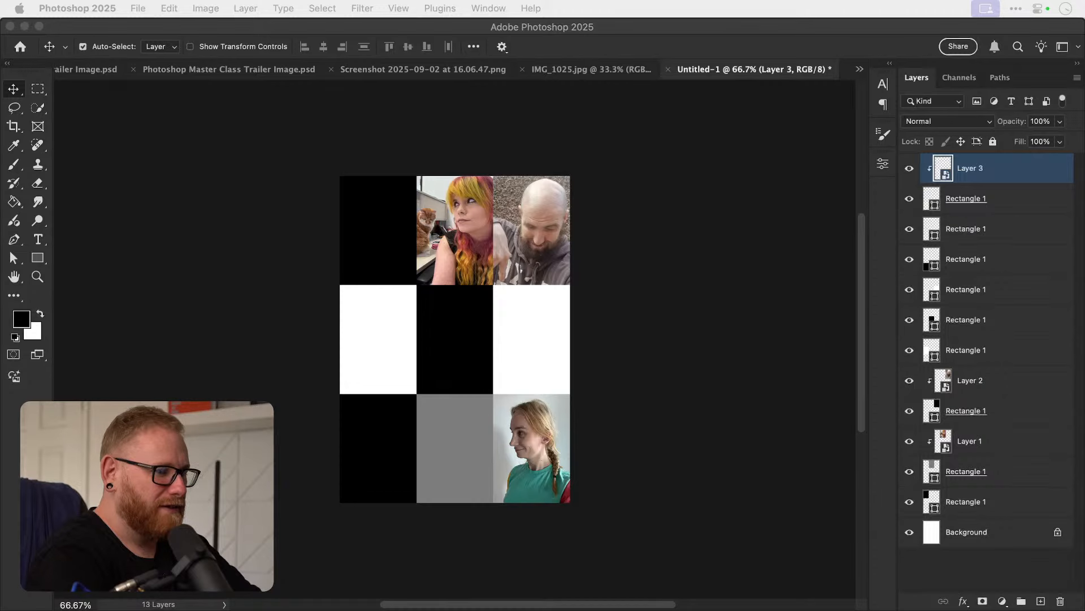
Paste the next photo above the middle-left rectangle and convert it to a smart object.
left_click(385, 334)
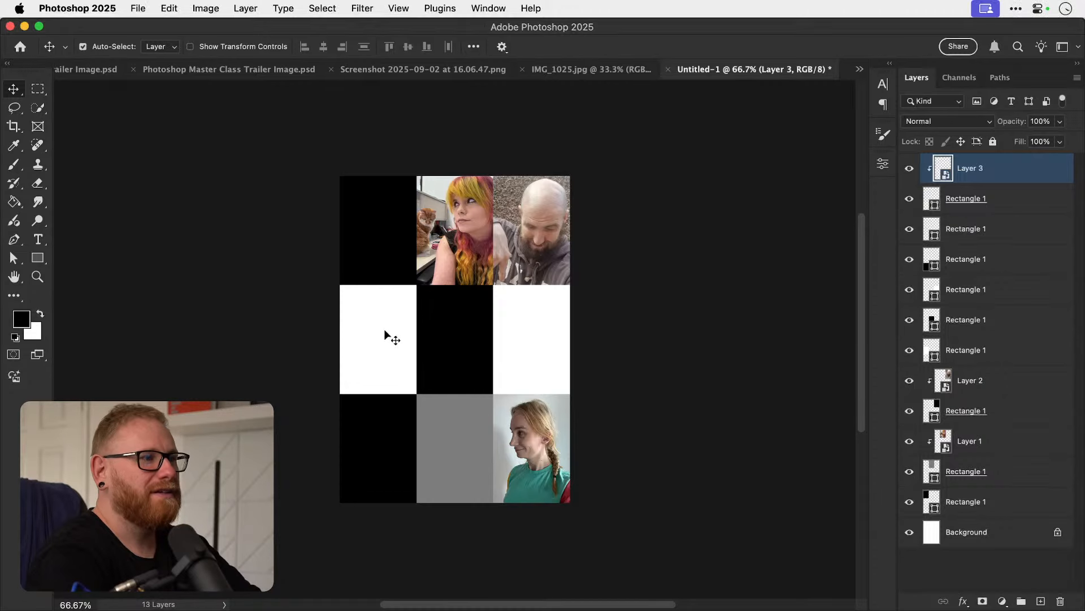
left_click(378, 348)
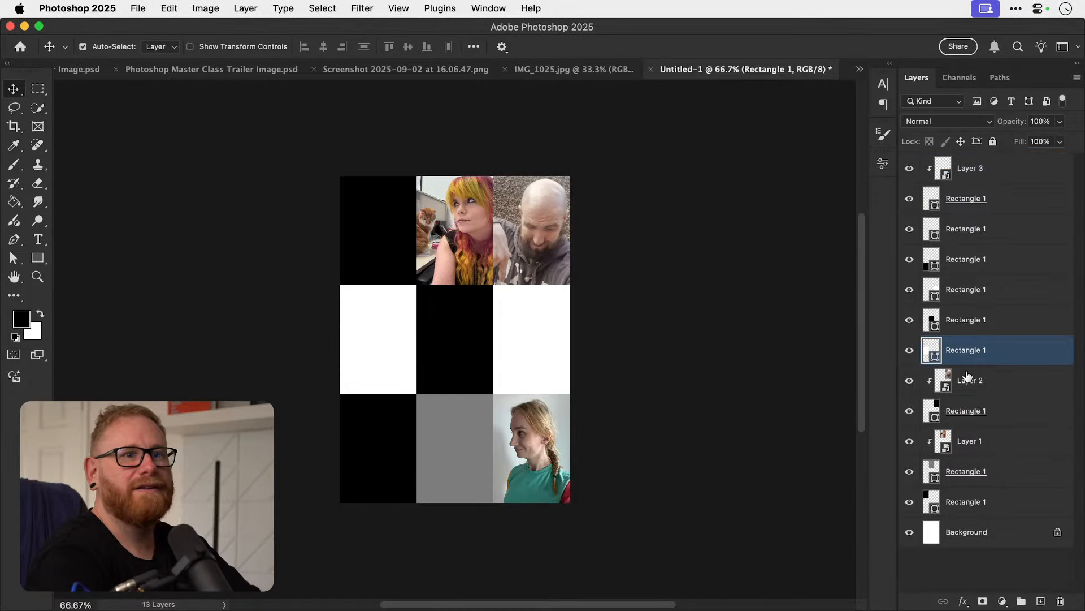
key("super+v")
right_click(1008, 352)
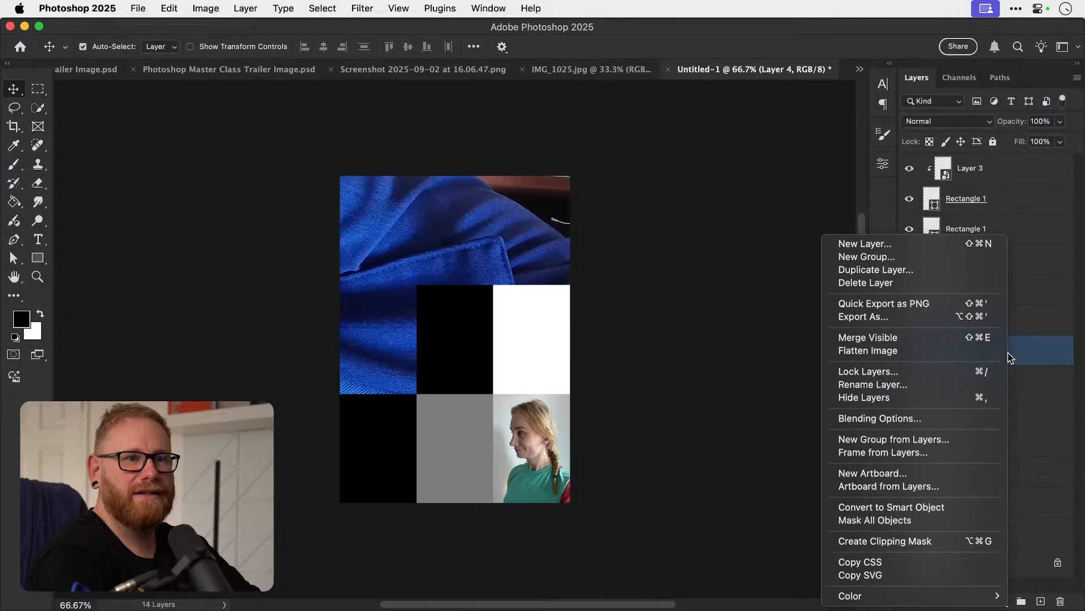
left_click(893, 508)
Scale the Layer 4 photo to about 14.61%, rotate it -90° and position it over the middle-left cell.
key("super+t")
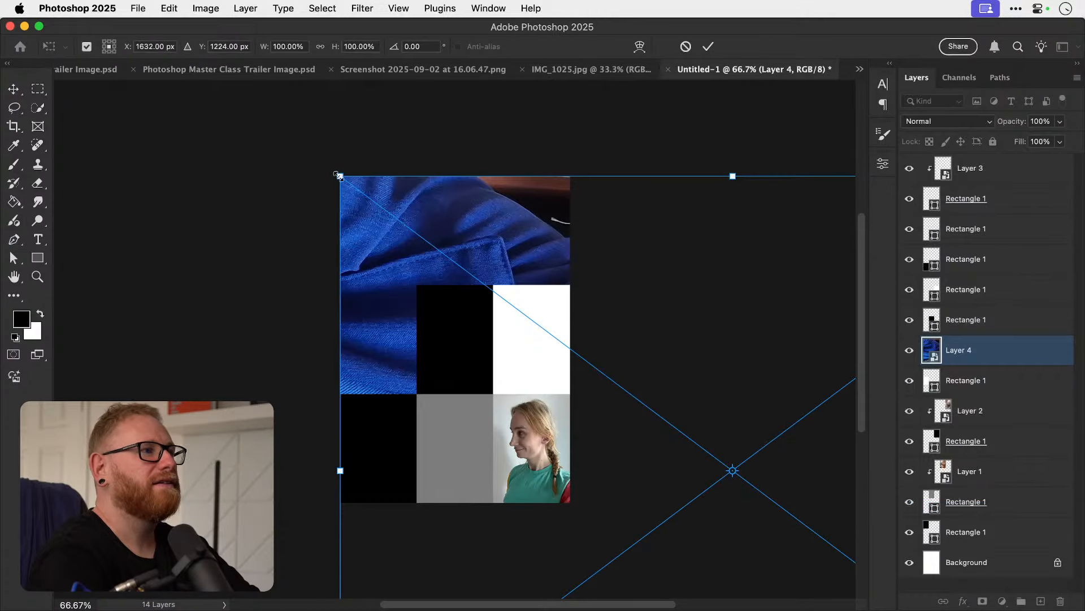
left_click_drag(340, 175, 351, 290)
left_click_drag(531, 324, 356, 284)
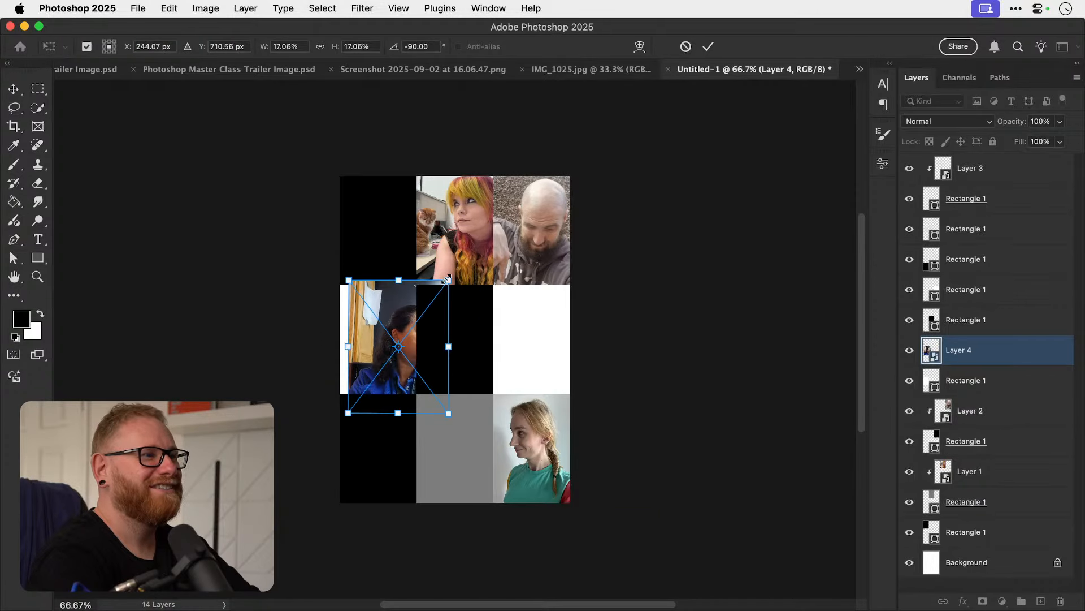
mouse_move(449, 281)
left_mouse_down()
mouse_move(438, 286)
mouse_move(446, 282)
left_mouse_up()
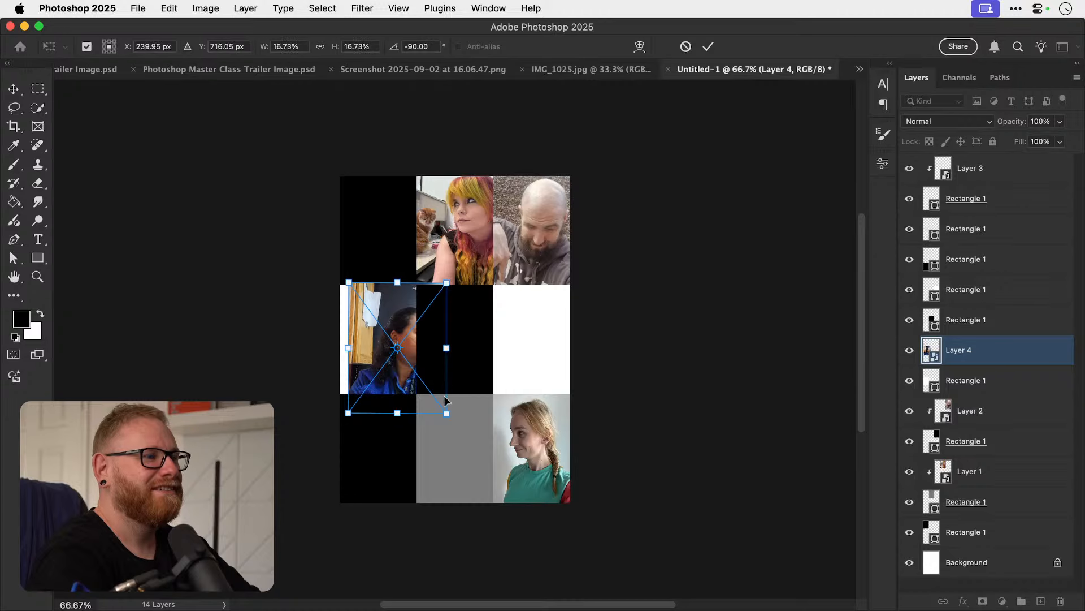
left_click_drag(444, 416, 434, 397)
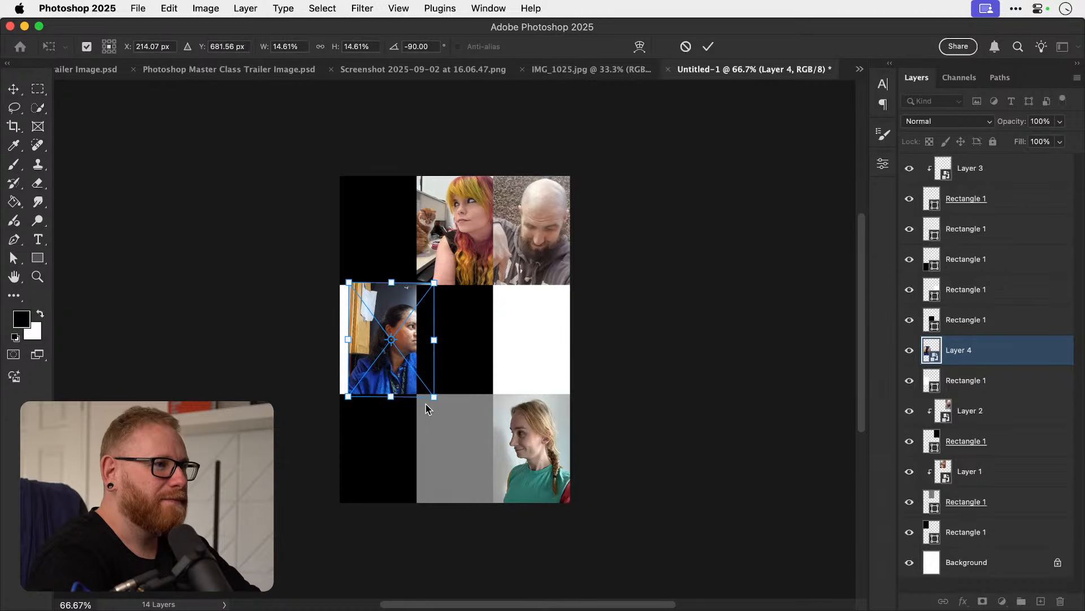
left_click_drag(415, 310, 400, 308)
key("Return")
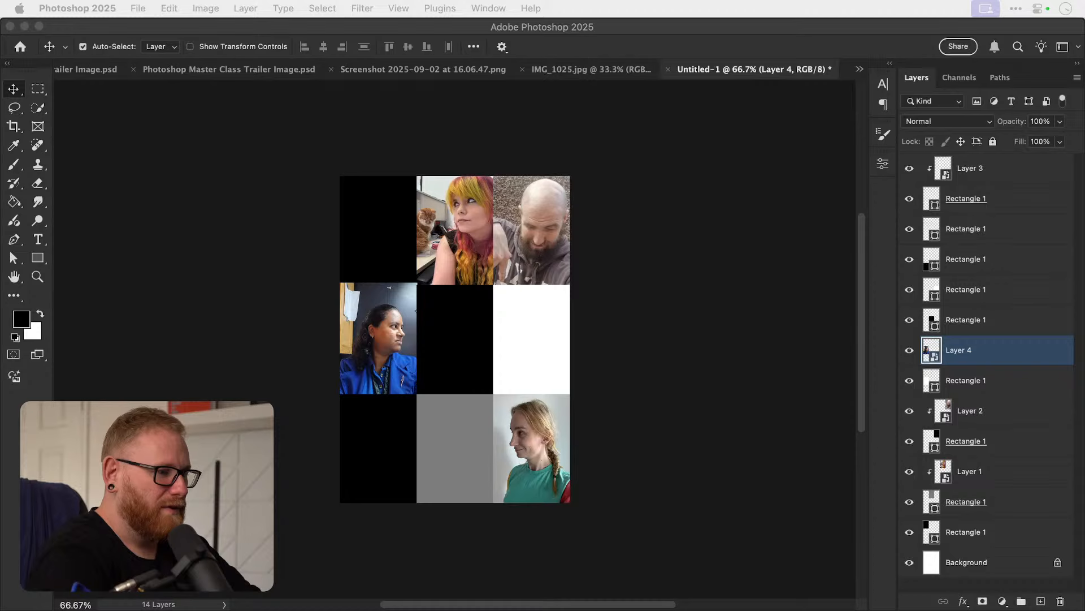
Paste the next photo above the bottom-middle rectangle as a smart object clipped to that rectangle.
left_click(446, 449)
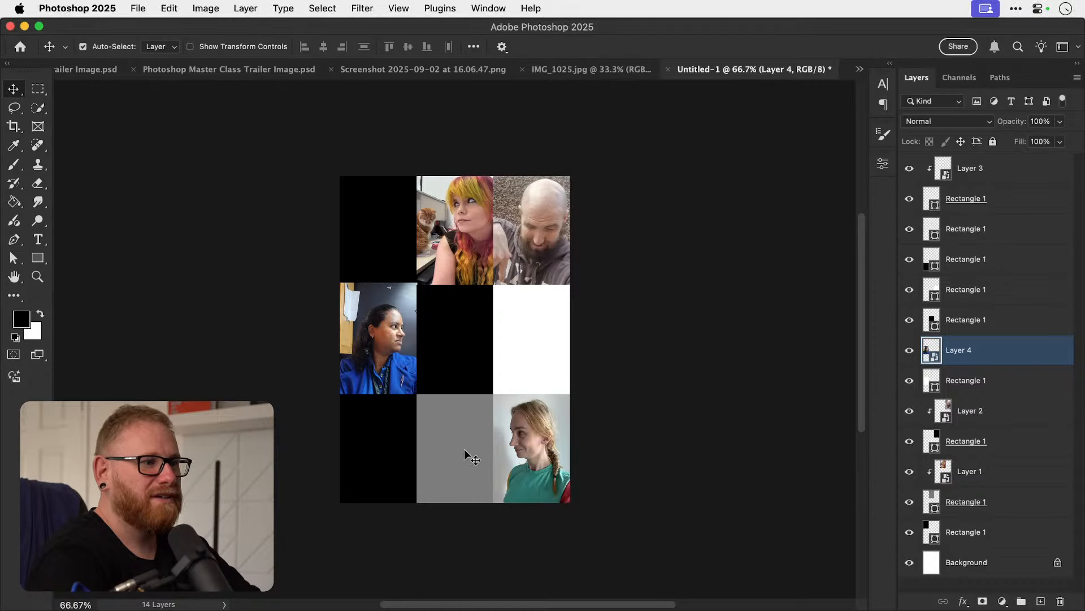
key("super+v")
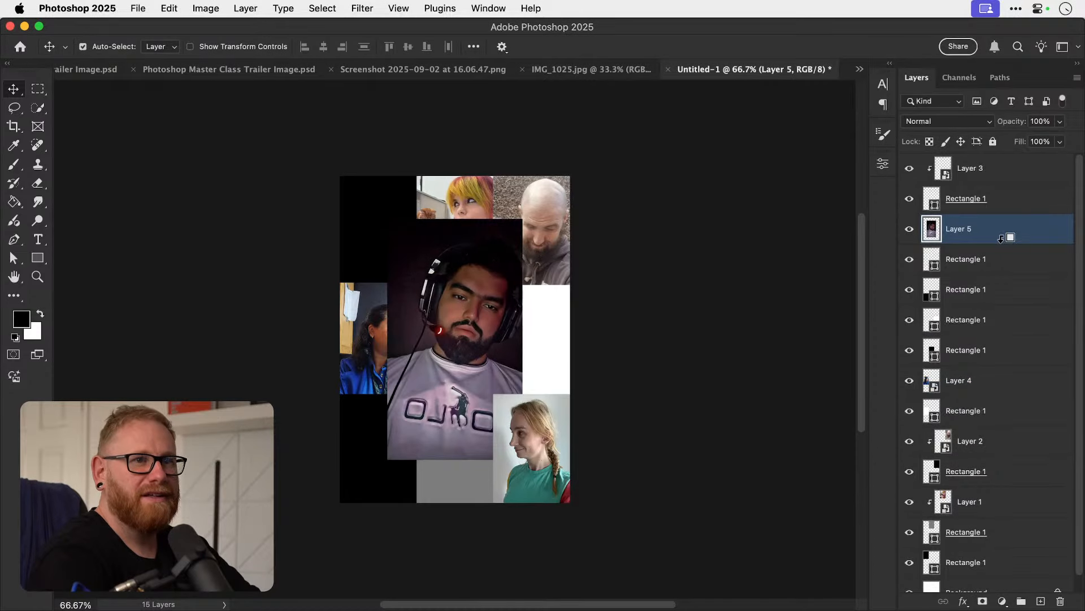
right_click(1005, 236)
left_click(914, 500)
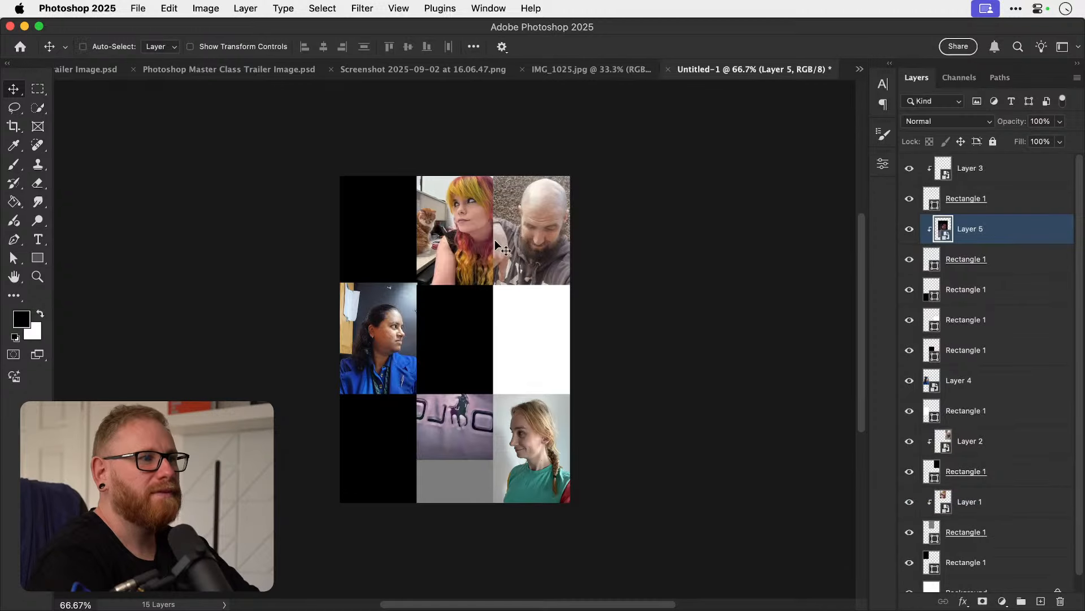
Shrink the Layer 5 photo and move it down to fill the bottom-middle cell.
key("super+t")
left_click_drag(528, 216, 499, 268)
left_click_drag(482, 310, 487, 420)
key("Return")
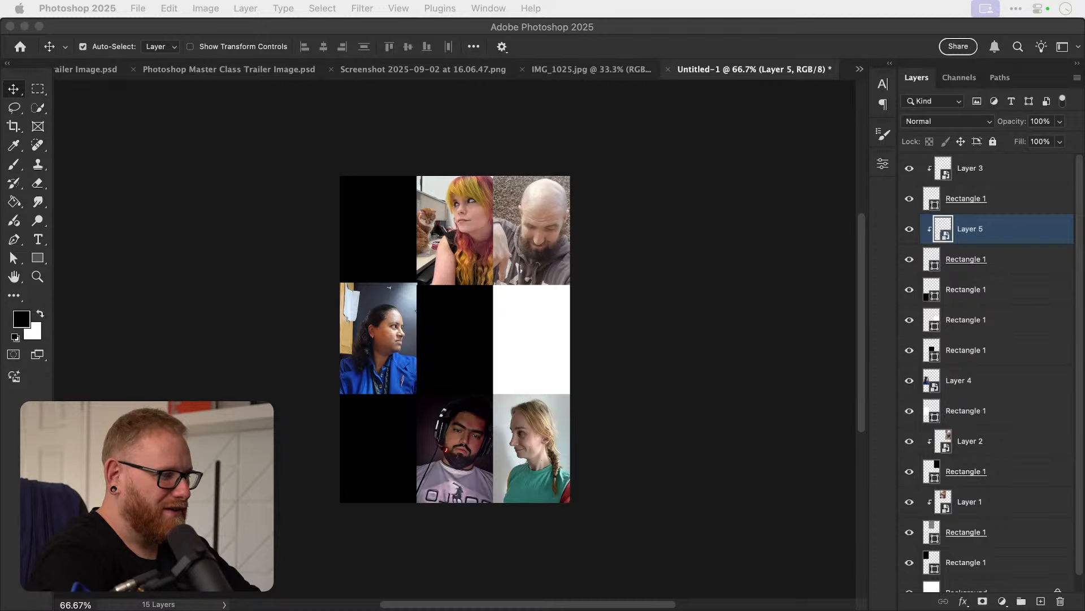
Paste the next photo above the bottom-left rectangle as a smart object and flip it horizontally.
left_click_drag(337, 458, 390, 452)
right_click(1011, 302)
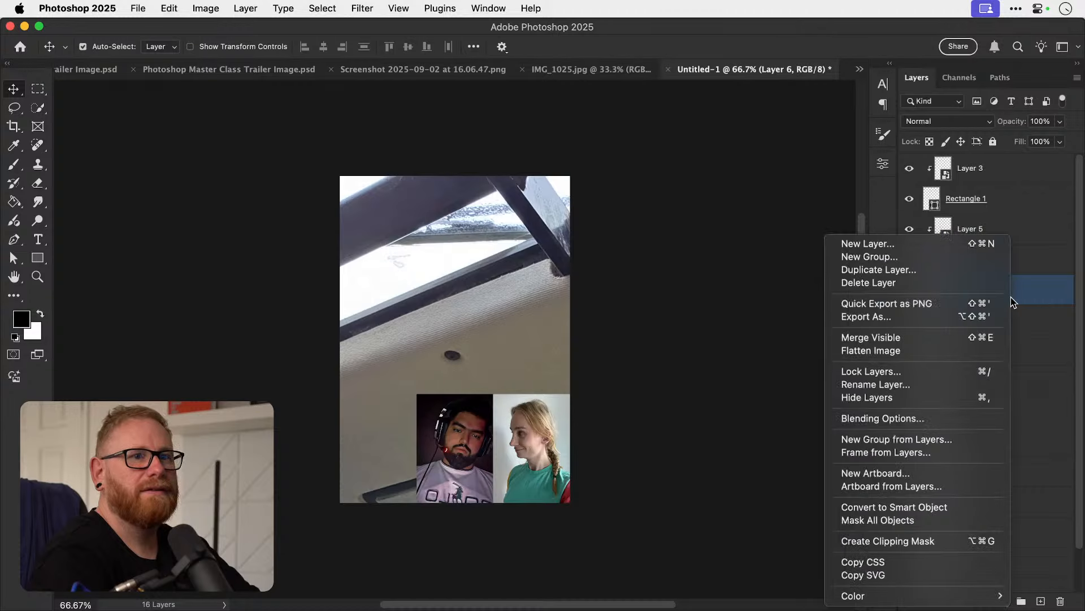
left_click(894, 506)
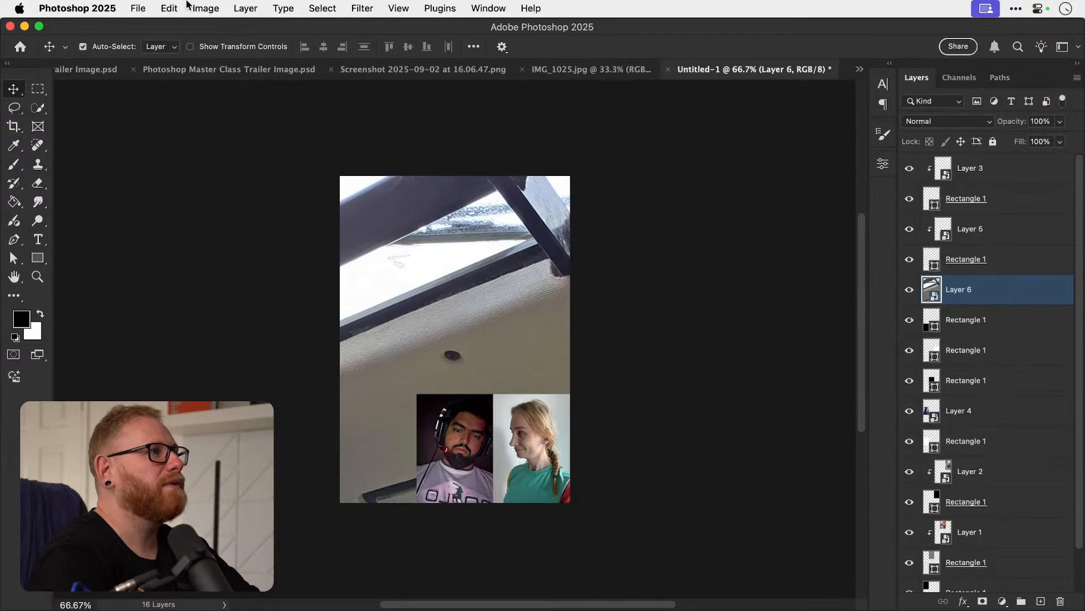
left_click(170, 8)
mouse_move(339, 353)
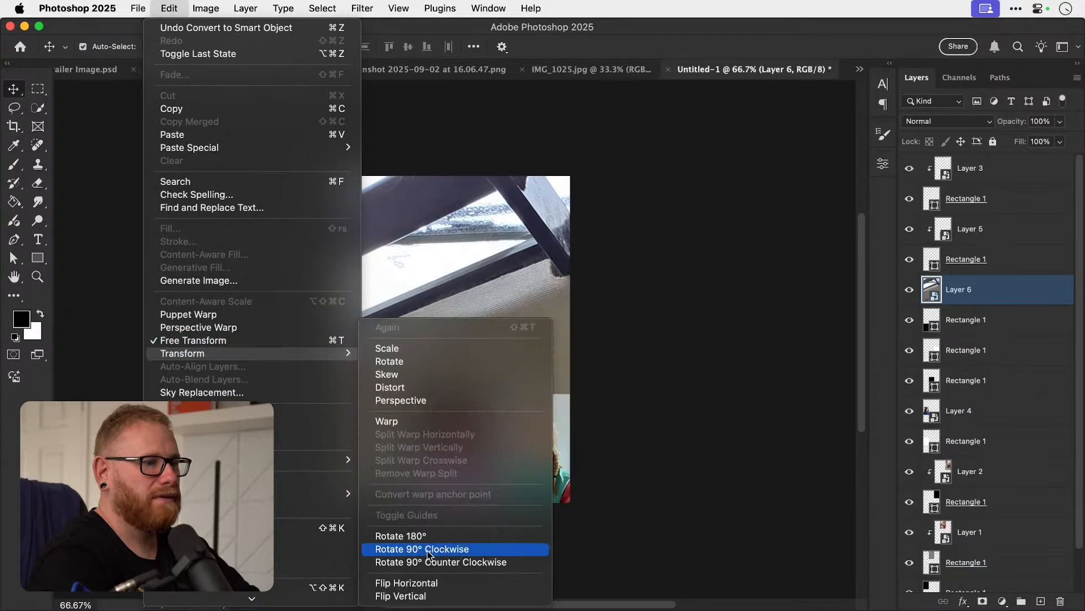
left_click(434, 582)
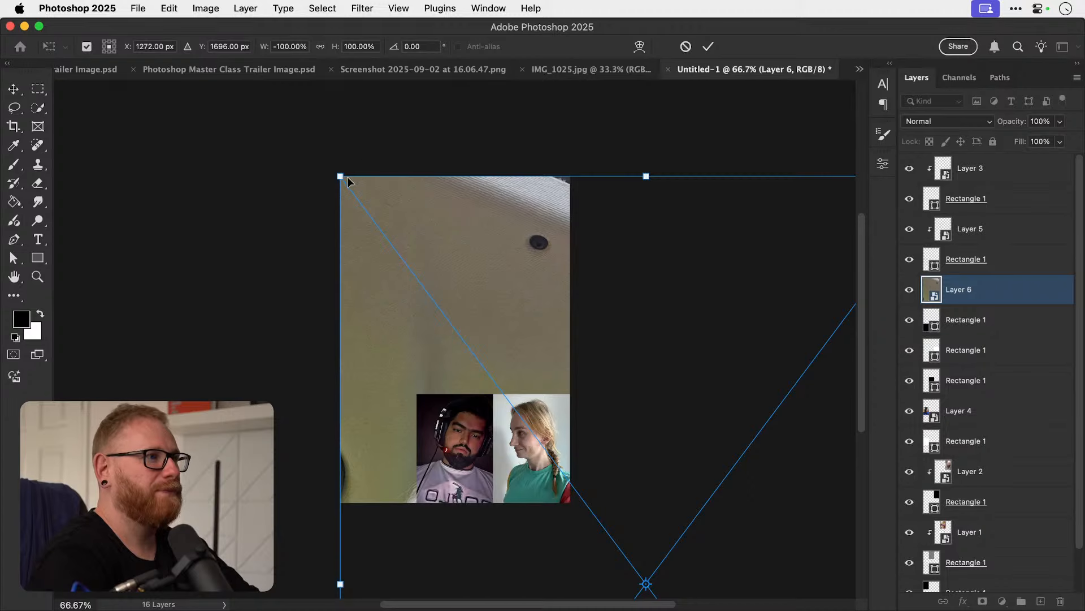
Scale the Layer 6 photo to about 17.08% over the bottom-left cell and clip it to the rectangle below.
left_click_drag(378, 225, 406, 416)
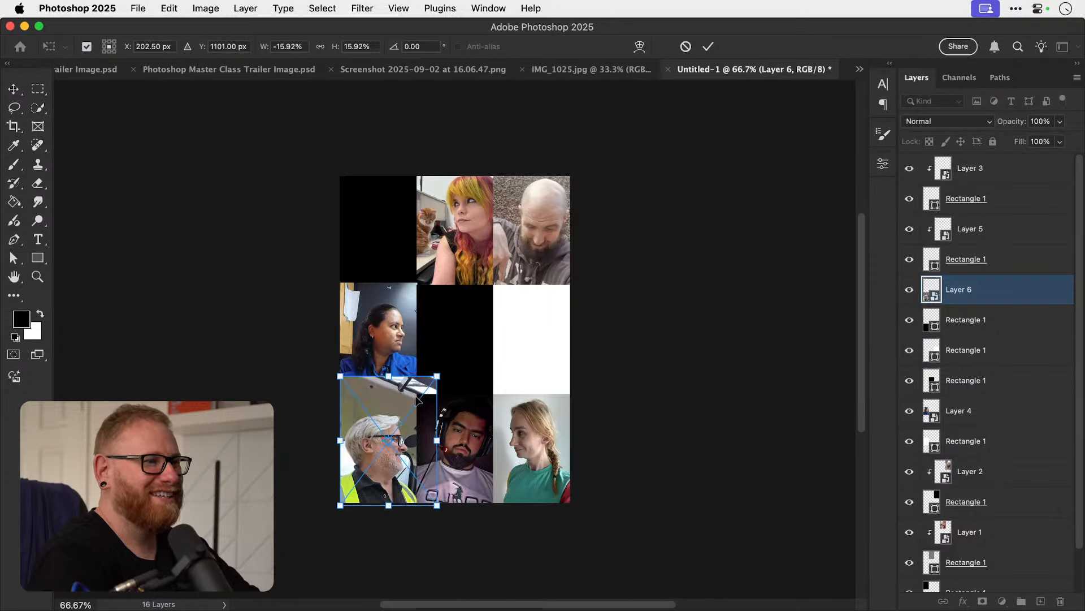
left_click_drag(435, 374, 445, 366)
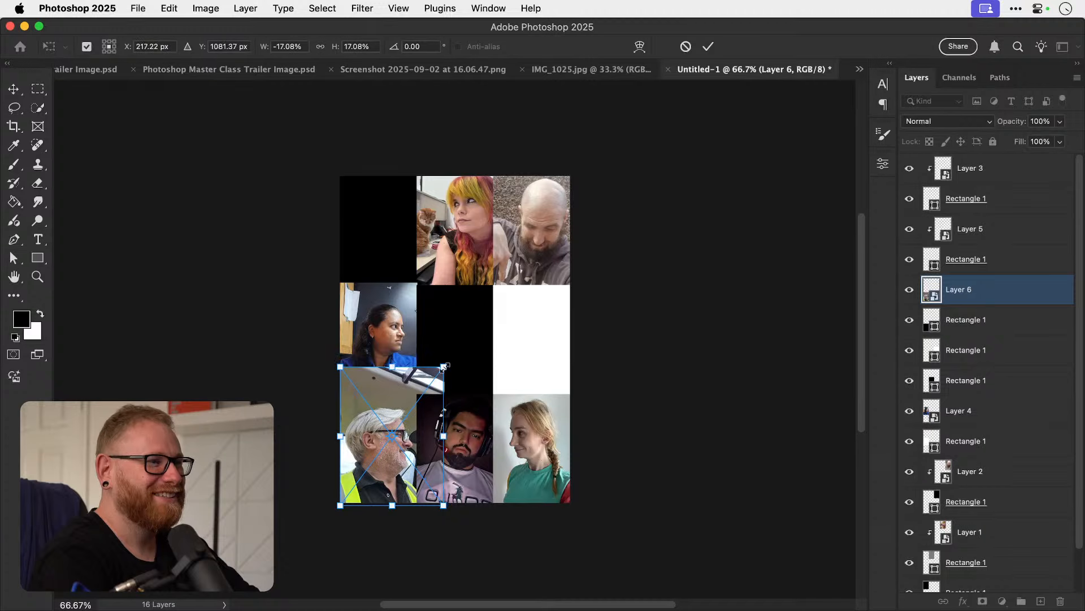
key("Return")
left_click(1006, 303, "alt")
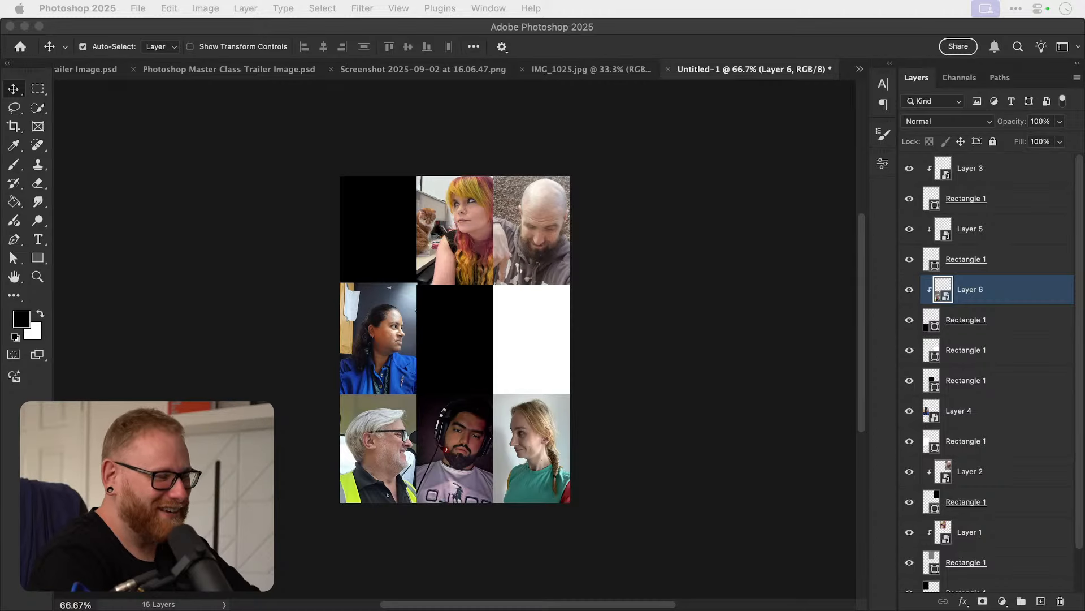
Paste the next photo above the top-left rectangle and convert it to a smart object.
left_click(382, 224)
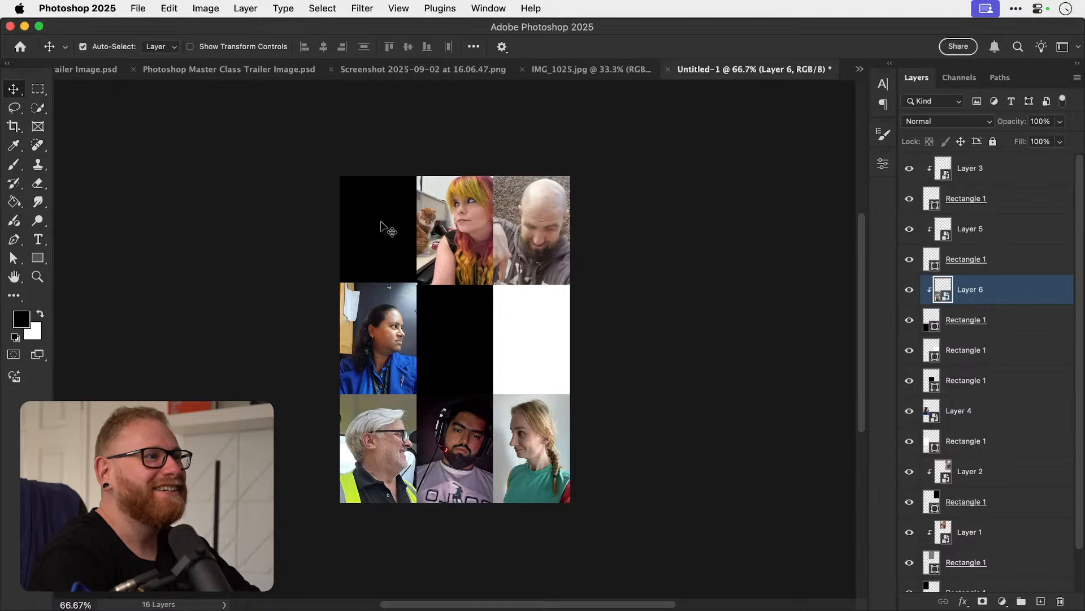
left_click(383, 226)
key("super+v")
right_click(989, 577)
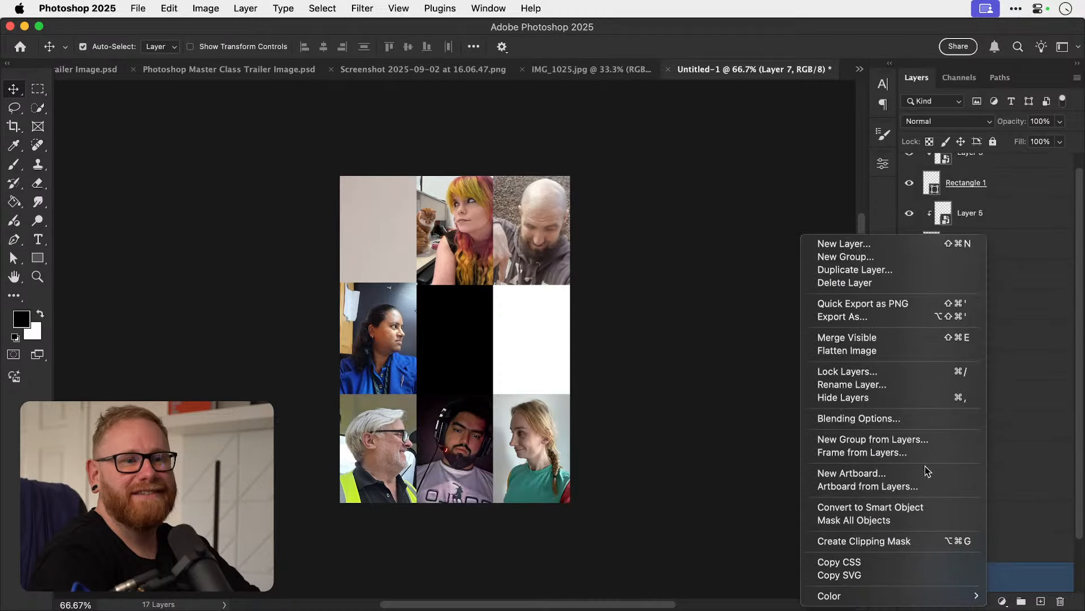
left_click(882, 507)
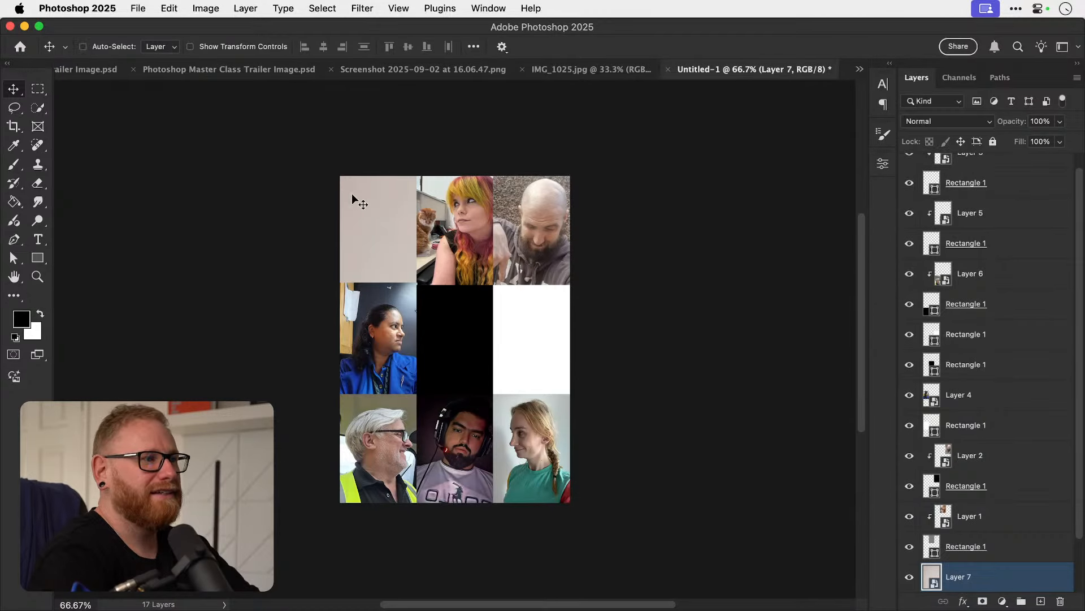
Scale the Layer 7 photo to about 17.7% and position it over the top-left cell.
key("super+t")
left_click_drag(340, 176, 583, 452)
left_click_drag(665, 522, 405, 162)
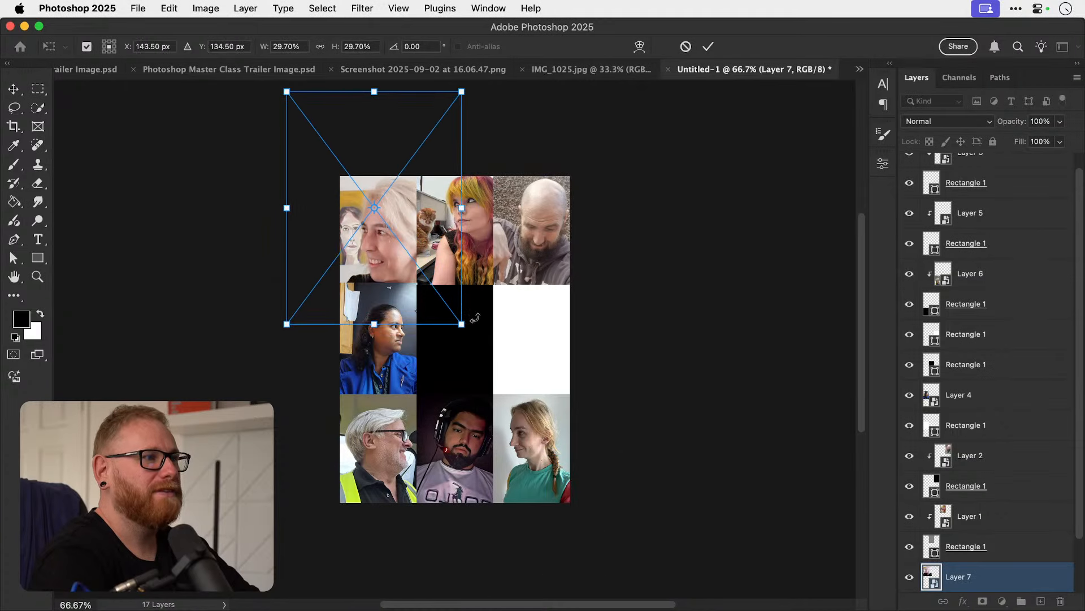
left_click_drag(460, 325, 424, 283)
left_click_drag(392, 239, 388, 246)
key("Return")
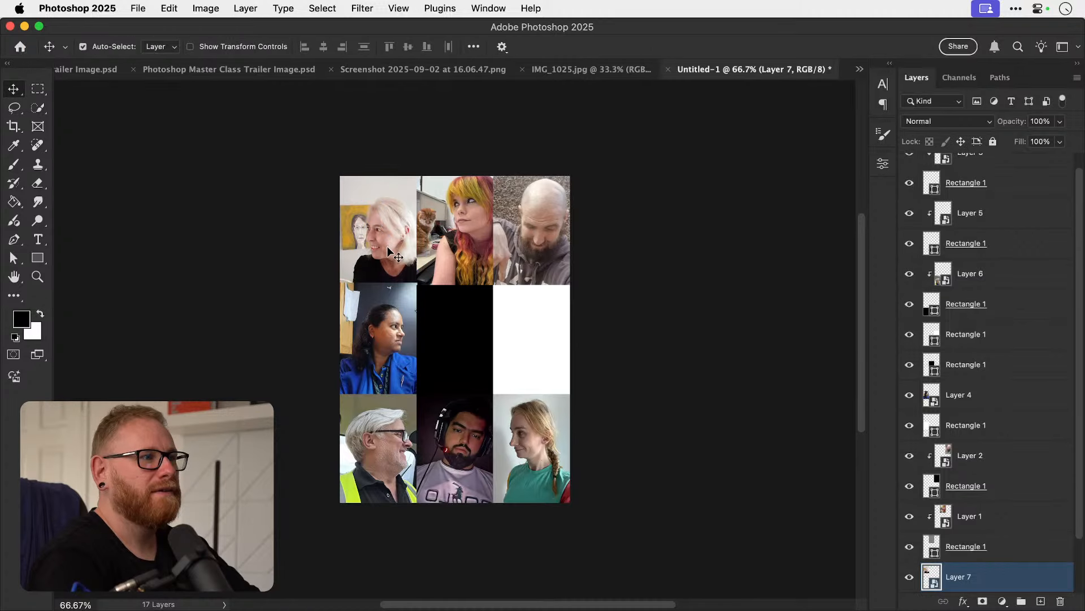
Move the Layer 4 photo down 10 px so its upper edge lines up with the middle-left cell.
key("z")
left_click(408, 284)
left_click(408, 284)
key("v")
mouse_move(394, 314)
left_mouse_down()
mouse_move(394, 369)
mouse_move(396, 326)
left_mouse_up()
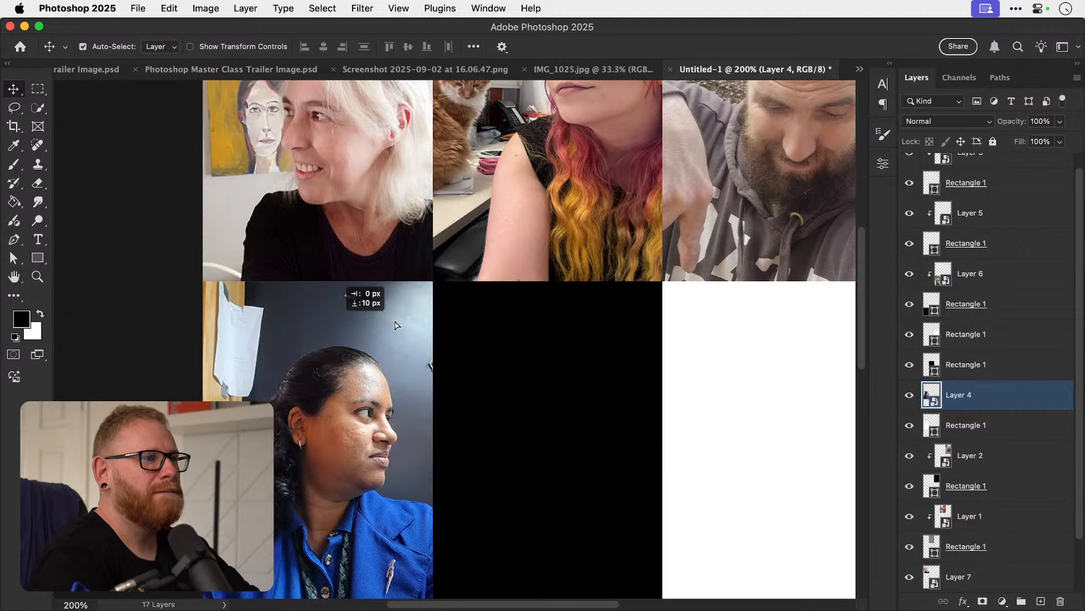
Flip the Layer 7 photo in the top-left cell horizontally.
left_click(367, 191)
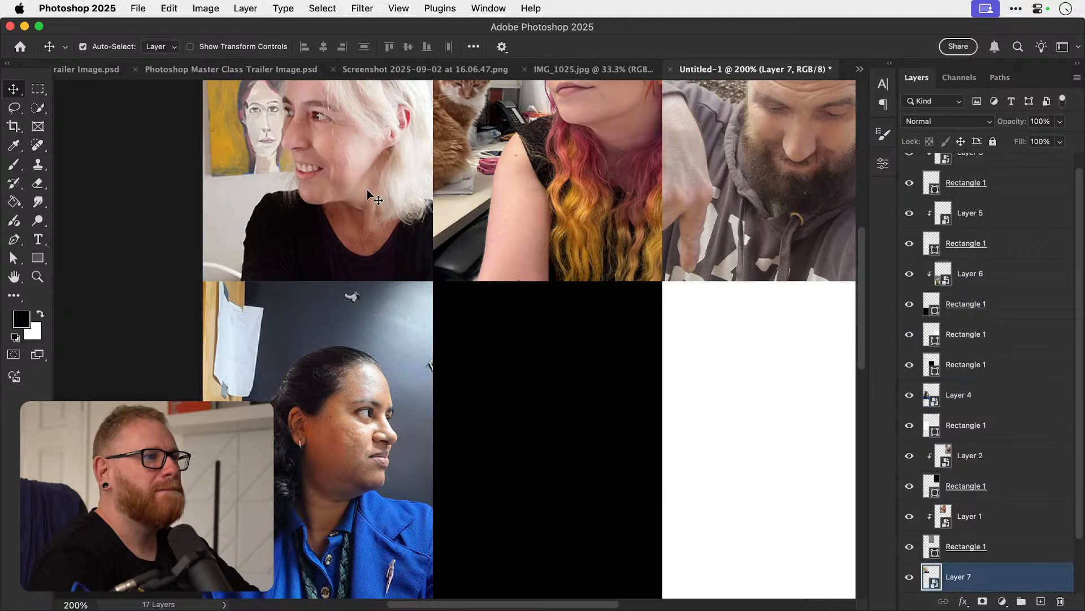
left_click(164, 7)
mouse_move(303, 354)
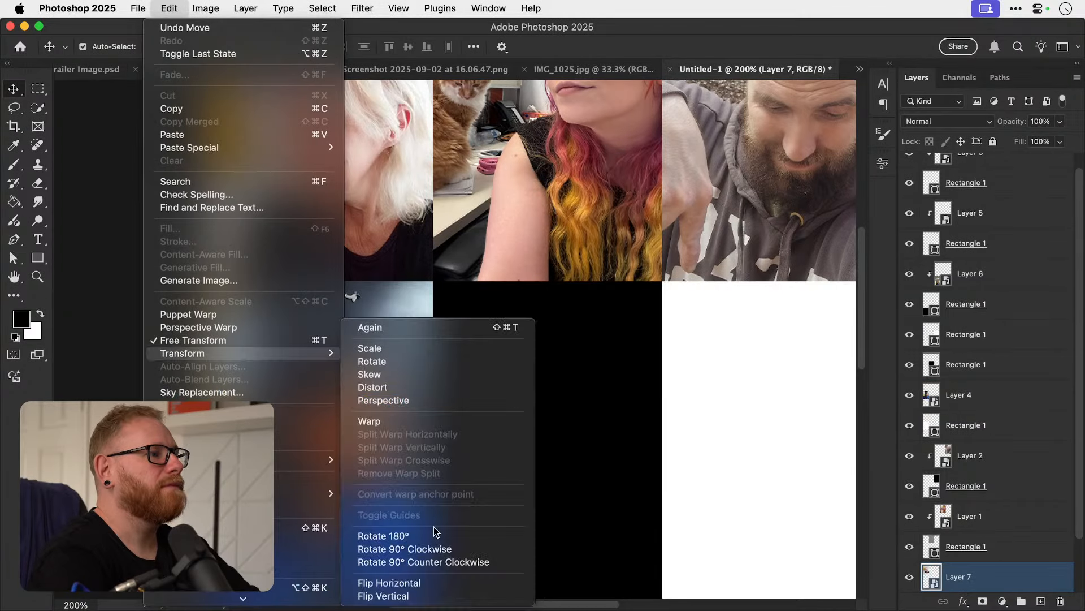
left_click(418, 582)
Enlarge the flipped Layer 7 photo to about 20.3%, keeping its lower edge on the top-left cell's bottom border.
key("super+minus")
key("super+minus")
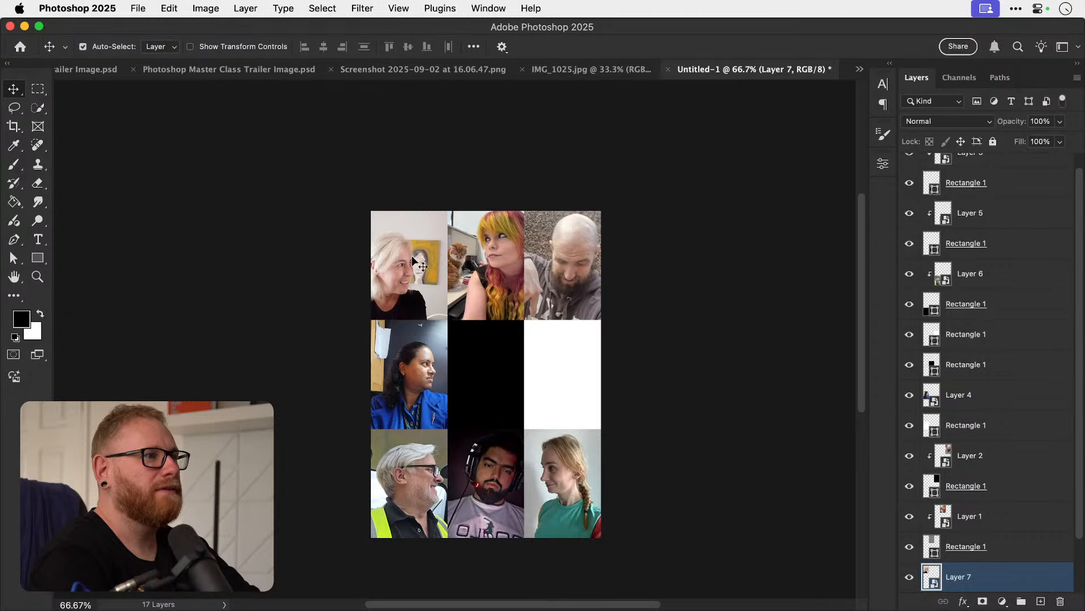
key("super+t")
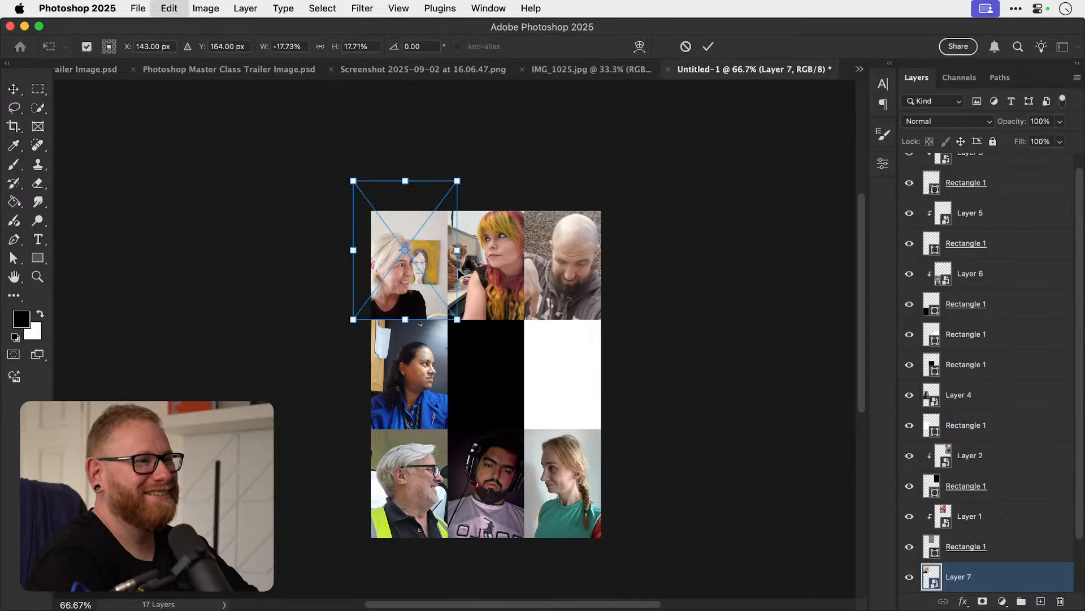
left_click_drag(459, 182, 488, 176)
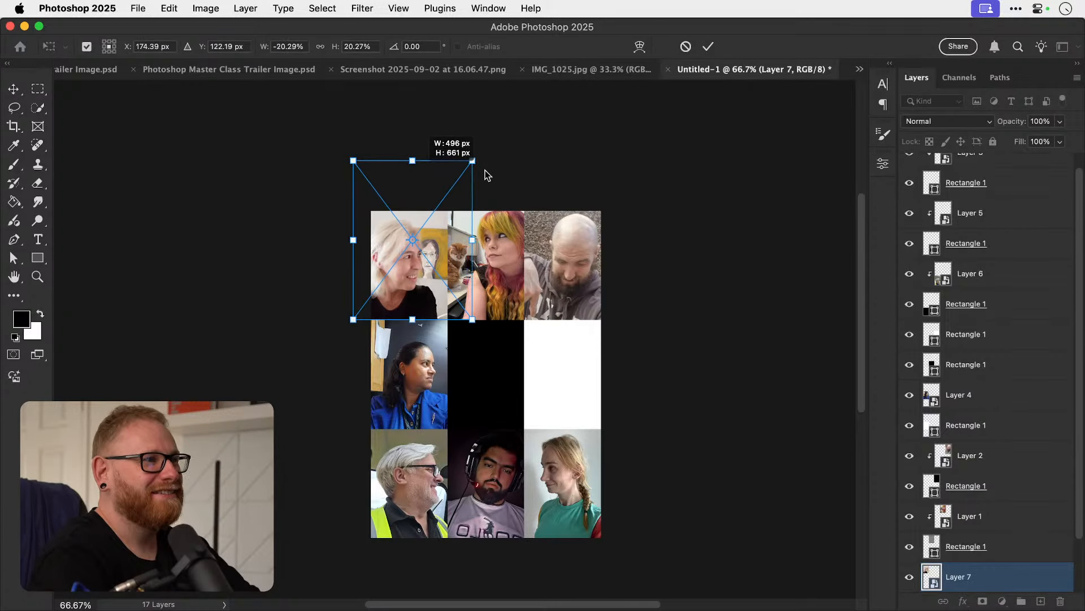
key("Return")
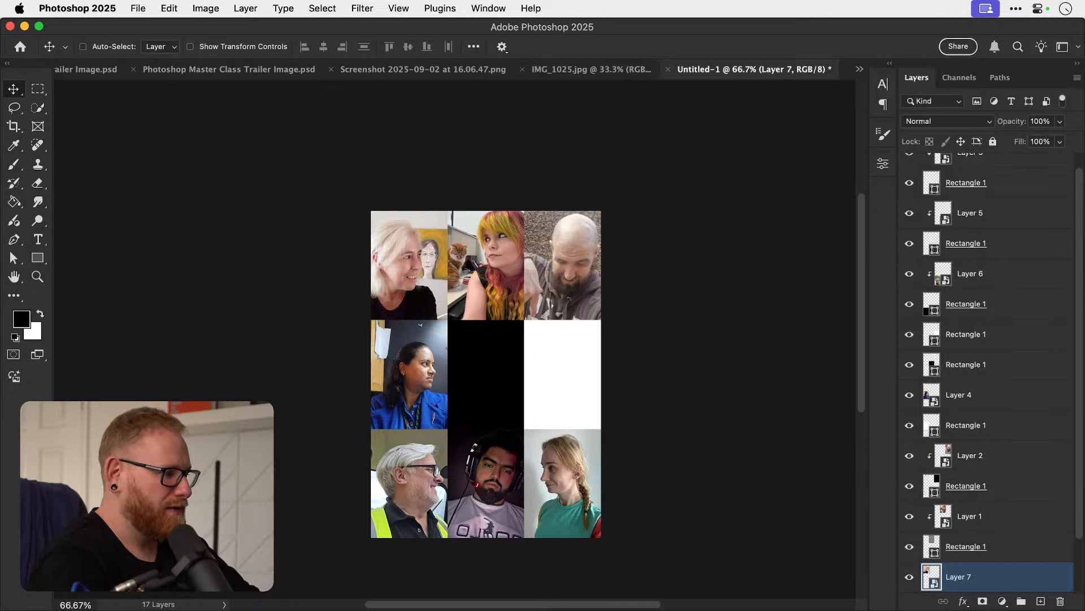
Paste the next photo above the centre cell's rectangle, convert it to a smart object and clip it to that rectangle.
key("super+Tab")
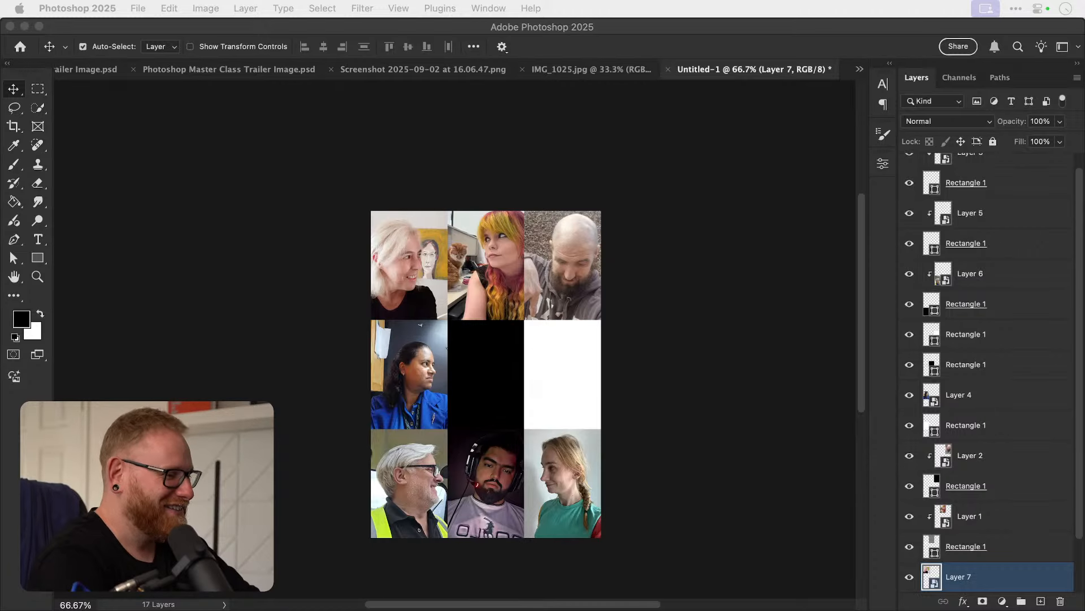
key("super+Tab")
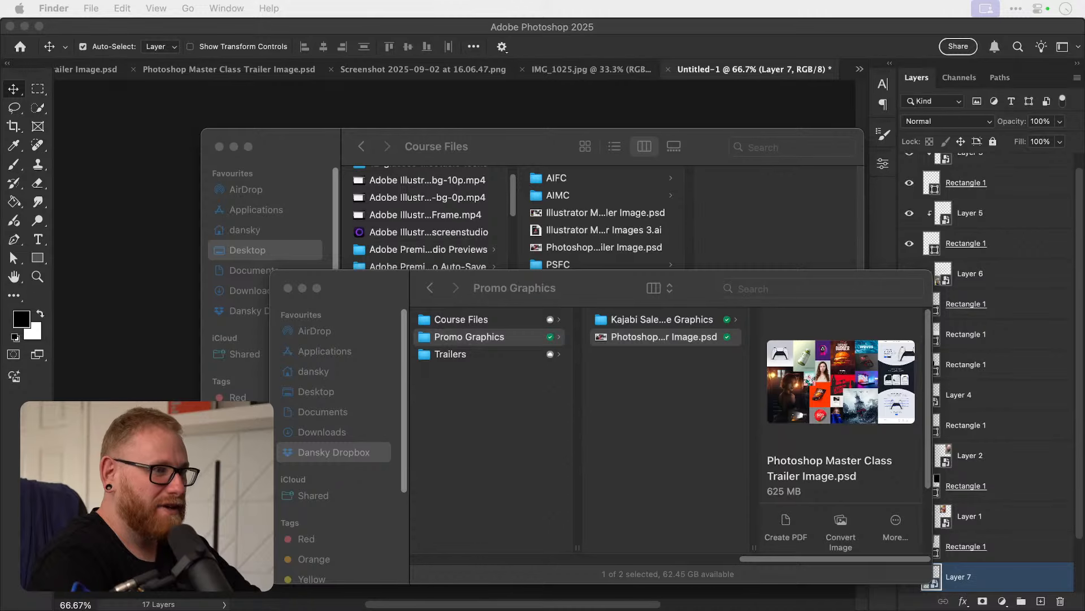
key("super+Tab")
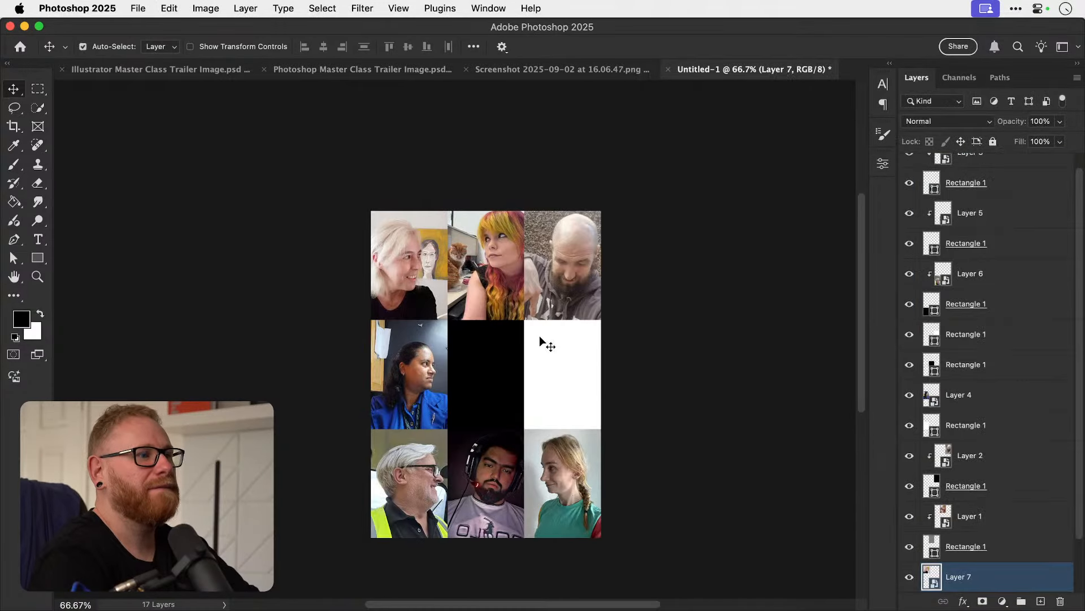
left_click(485, 359)
key("super+v")
right_click(998, 368)
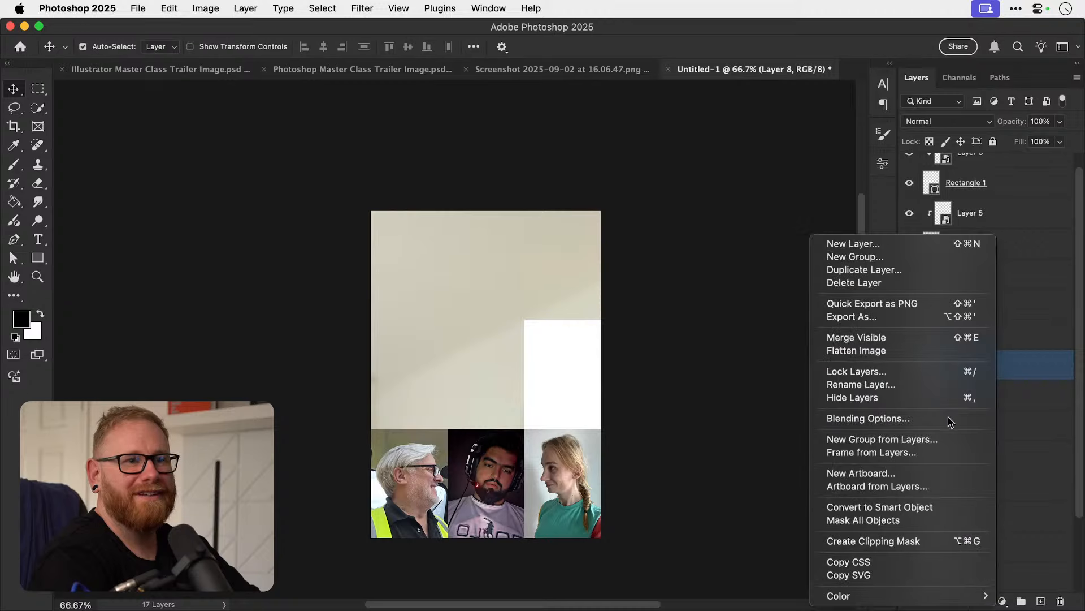
left_click(917, 507)
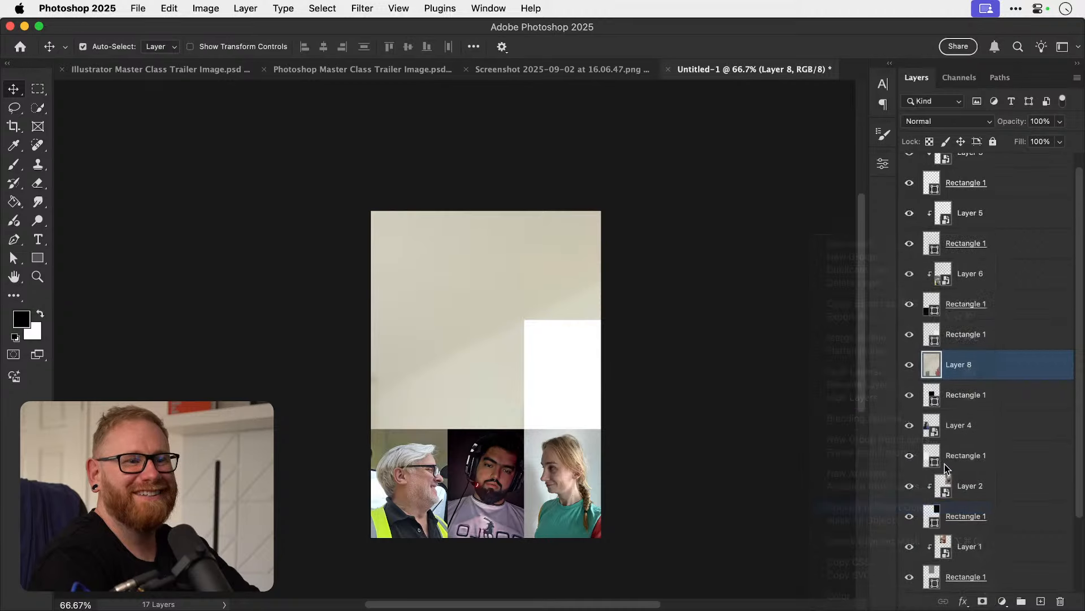
left_click(1017, 379, "alt")
Scale down the Layer 8 photo and position it so the man's head and shoulders fill the centre cell.
key("super+t")
left_click_drag(371, 211, 473, 351)
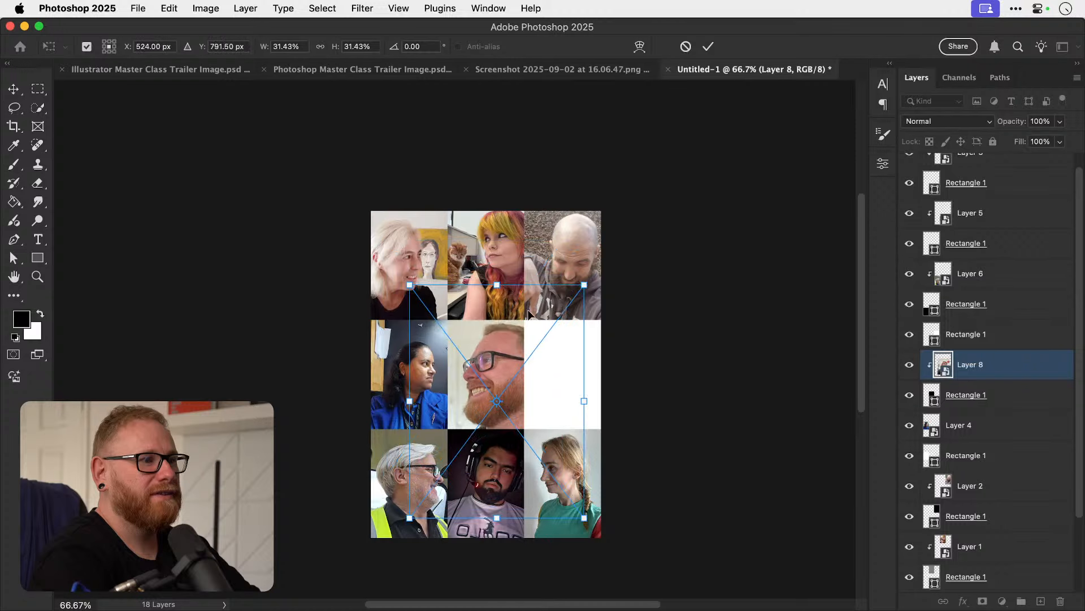
left_click_drag(584, 285, 542, 340)
left_click_drag(496, 387, 485, 363)
key("Return")
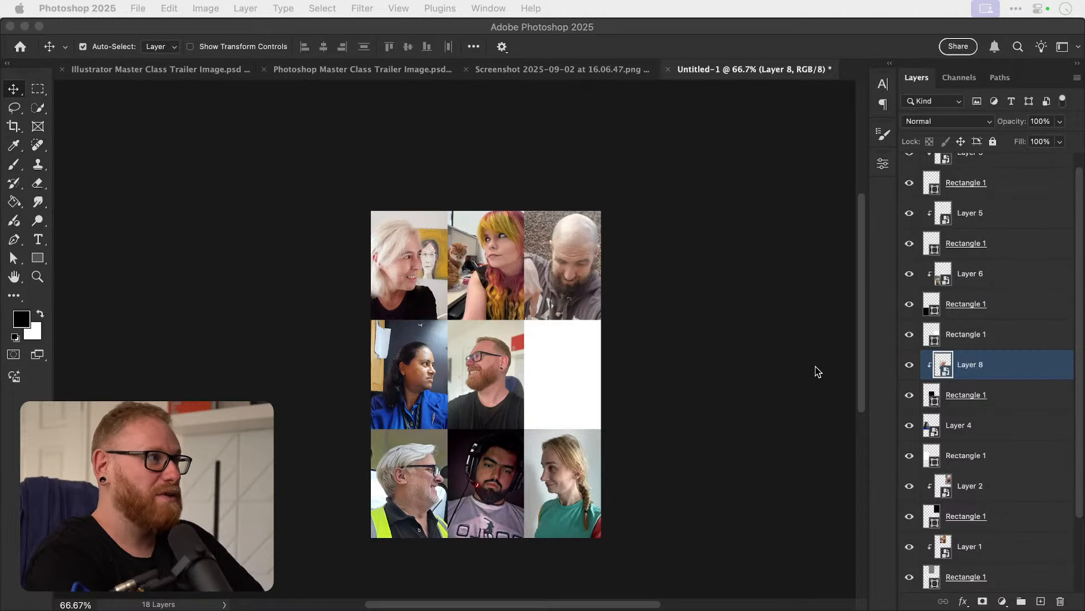
left_click(489, 380)
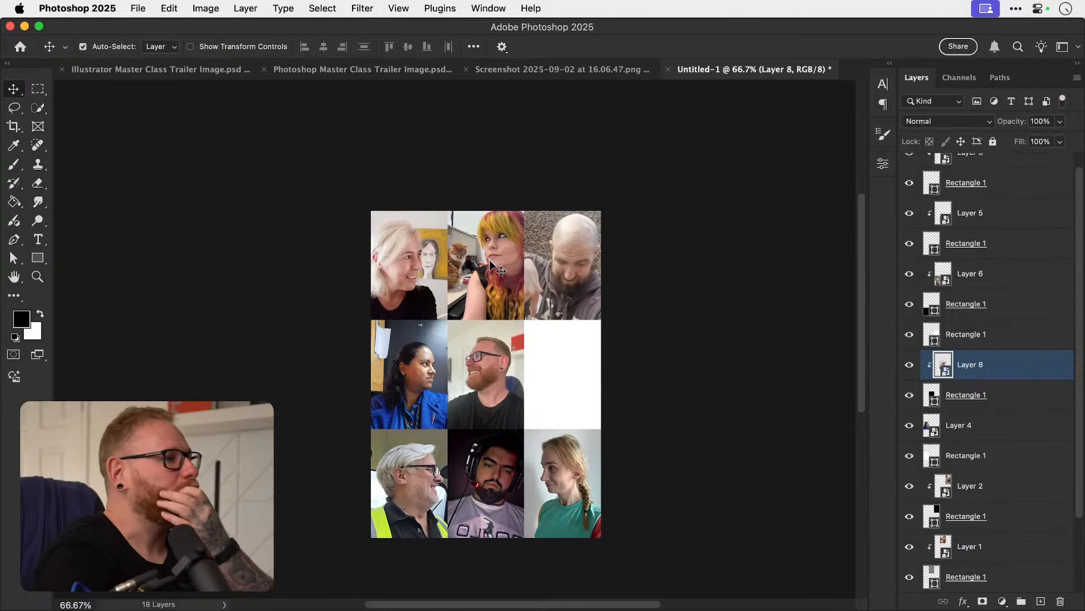
left_click(397, 271)
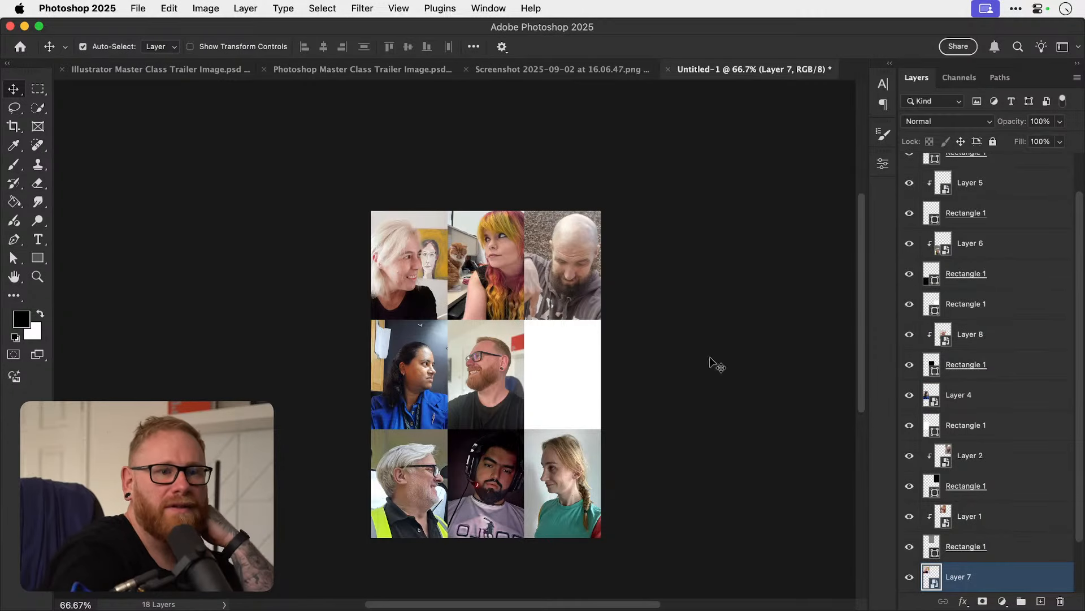
scroll(1015, 560, "up", 2)
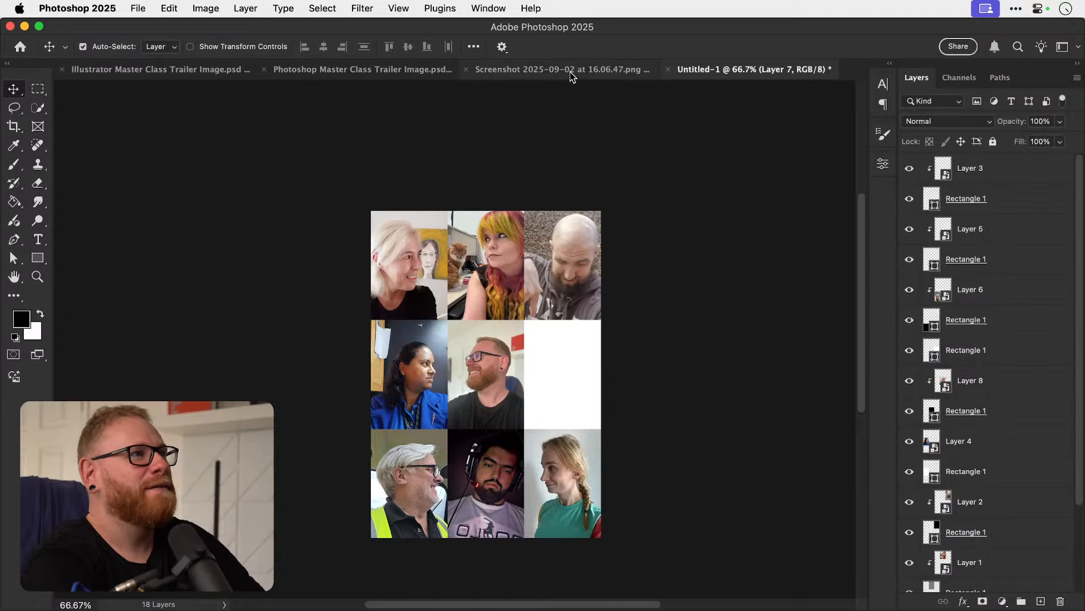
left_click(1015, 10)
left_click(757, 12)
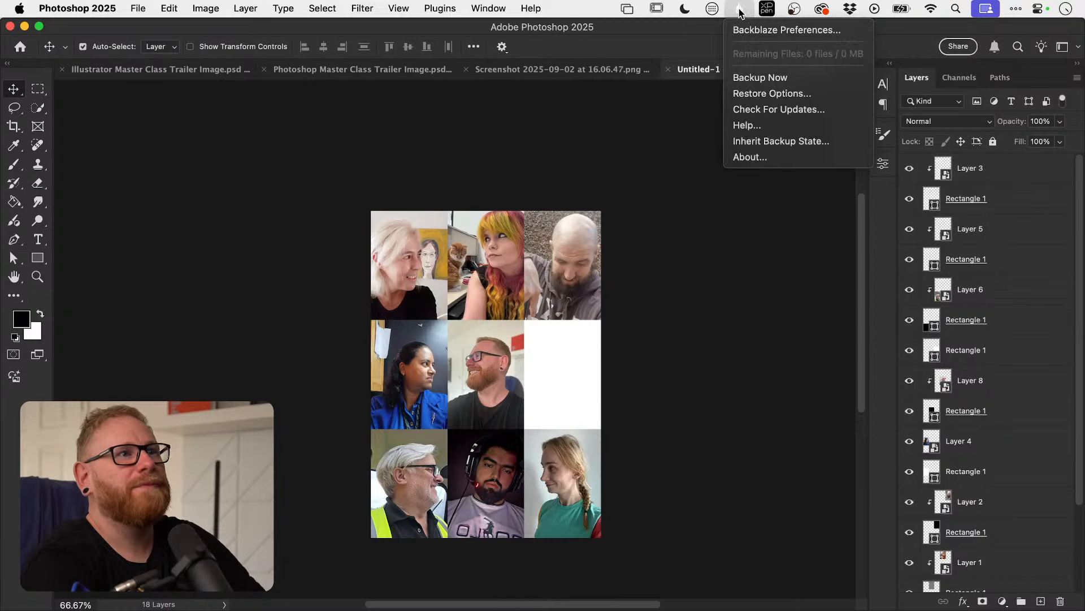
left_click(754, 434)
left_click(755, 434)
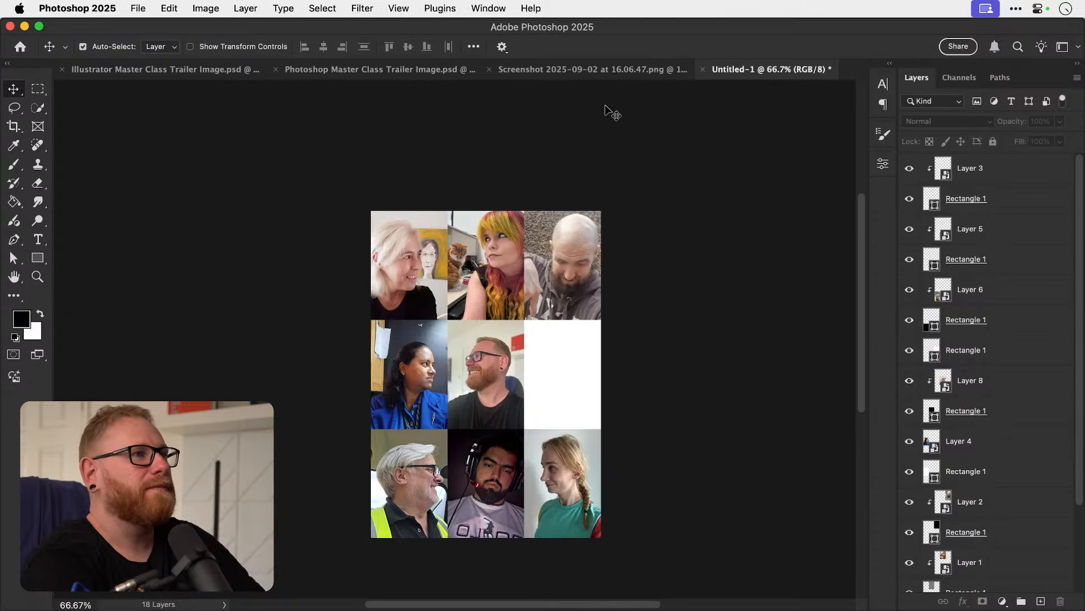
Close the "Screenshot 2025-09-02 at 16.06.47.png" document without saving its changes.
left_click(595, 69)
key("super+w")
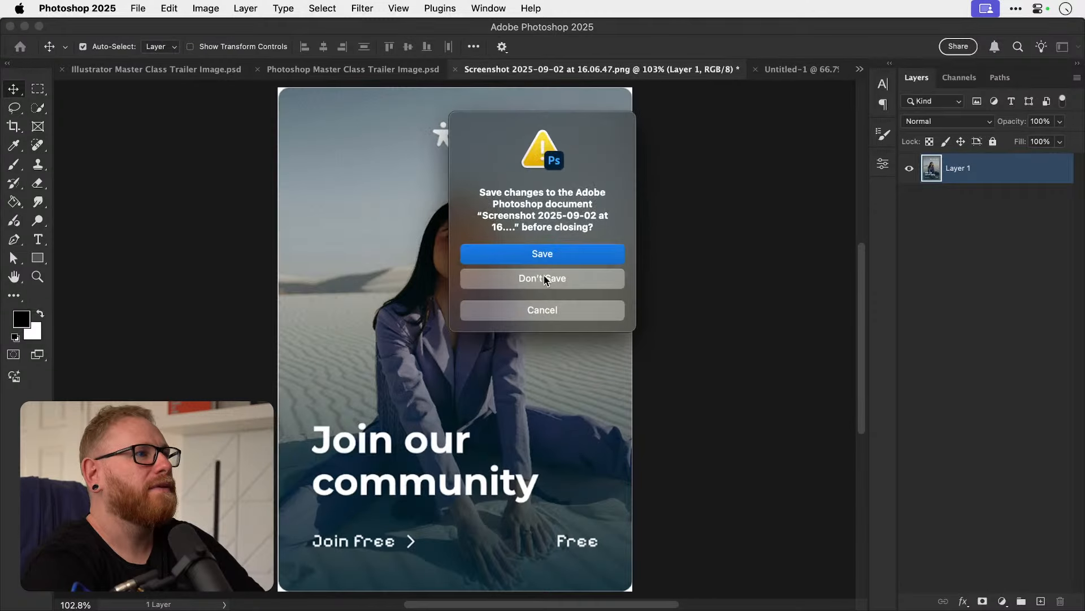
left_click(544, 277)
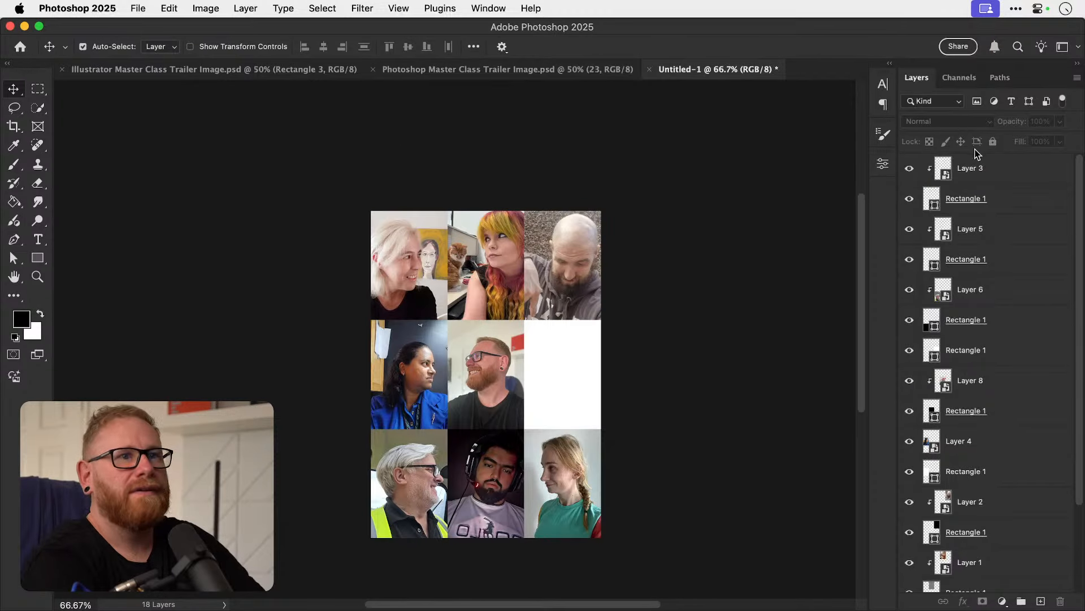
Group all photo and rectangle layers above the Background and name the group "Images".
left_click(989, 169)
scroll(1018, 193, "down", 5)
left_click(998, 545, "shift")
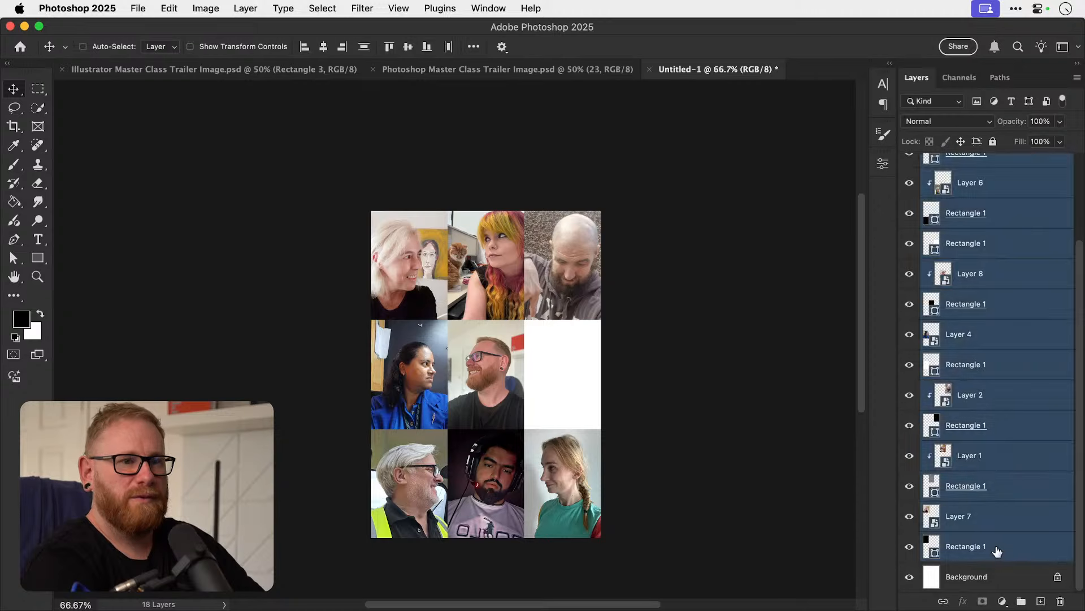
key("super+g")
double_click(959, 161)
type("Images")
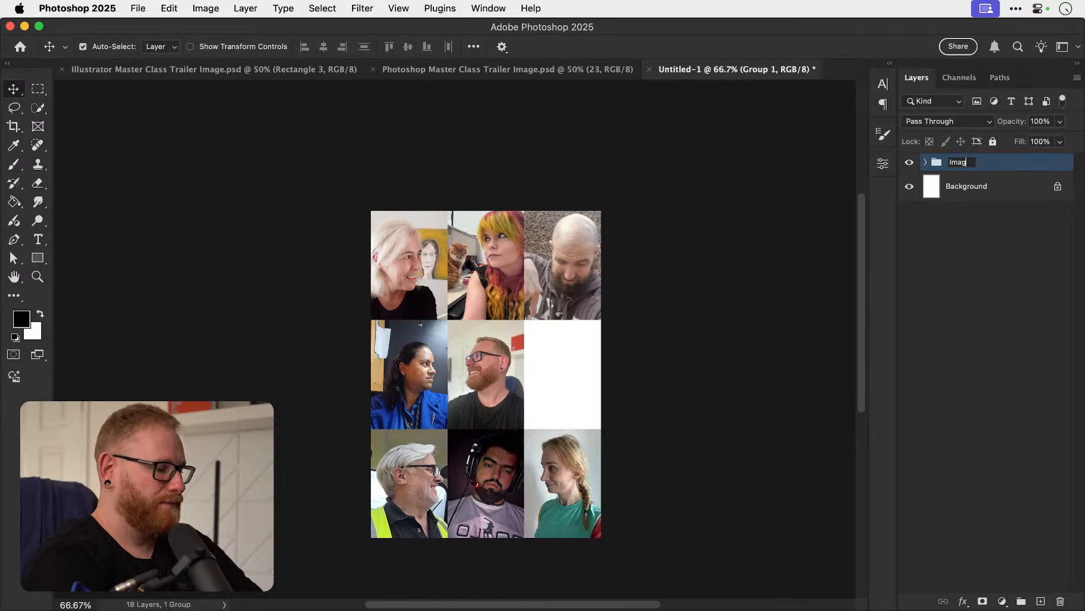
key("Return")
Save the collage to the Desktop in Photoshop format as "Community Graphic.psd".
key("super+s")
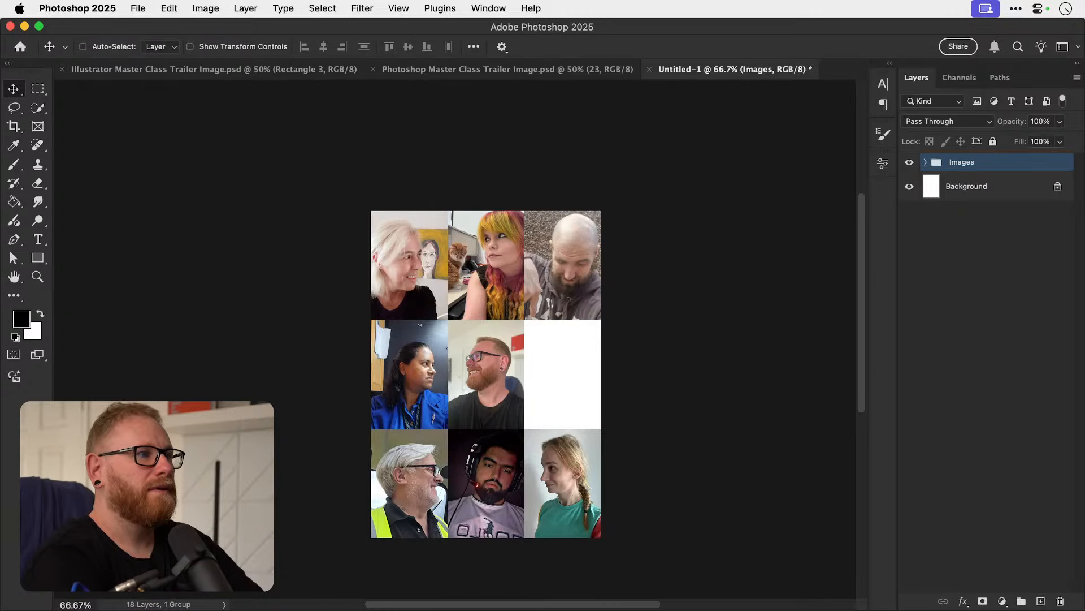
type("Community graphic")
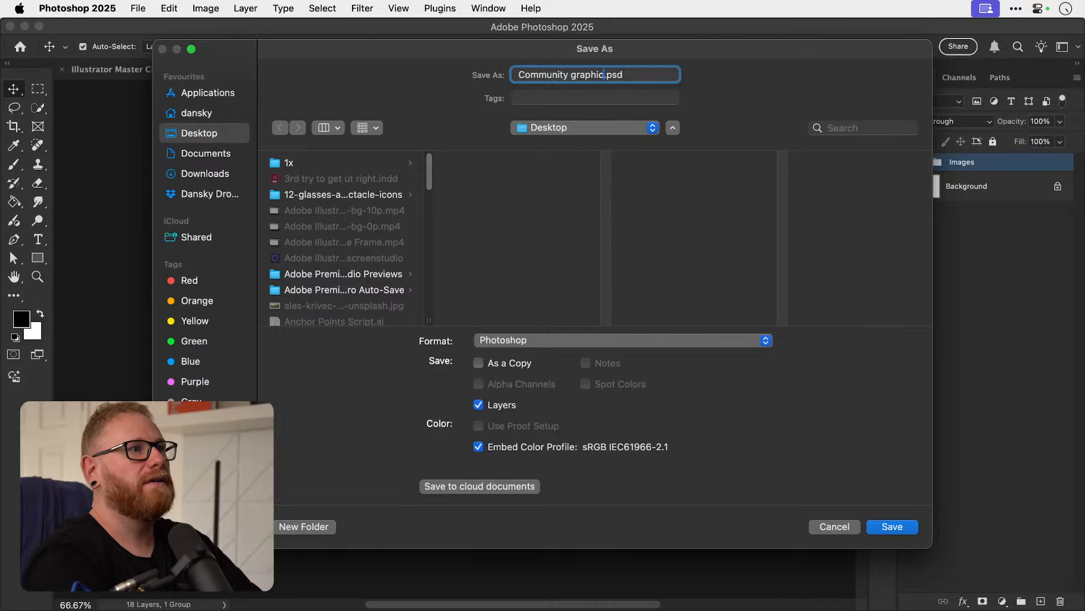
key("BackSpace")
type("G")
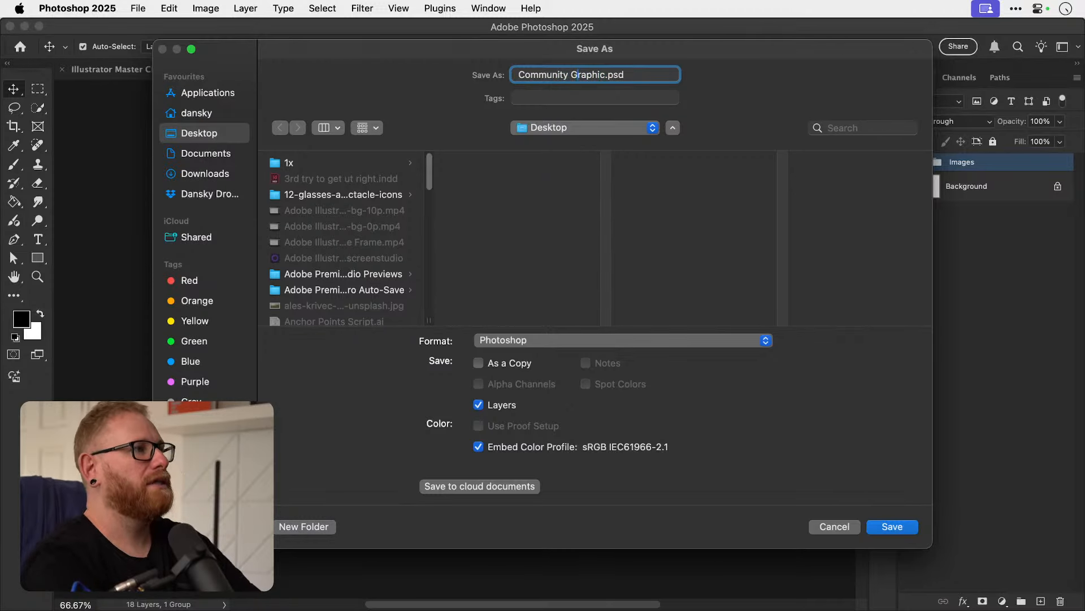
key("Return")
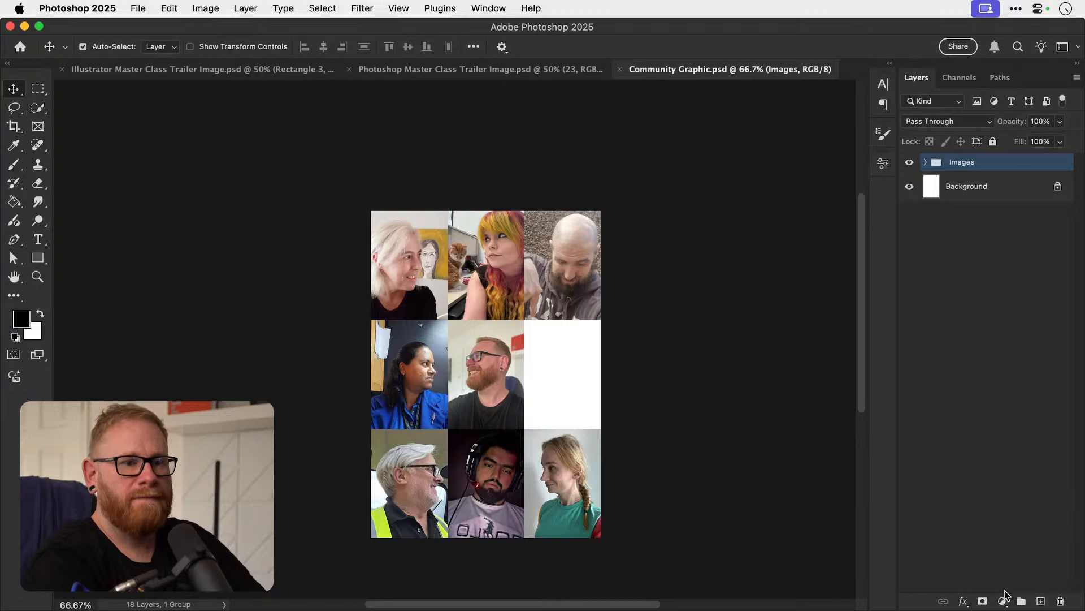
Add a Hue/Saturation adjustment layer above the Images group with Saturation at -100.
left_click(1003, 601)
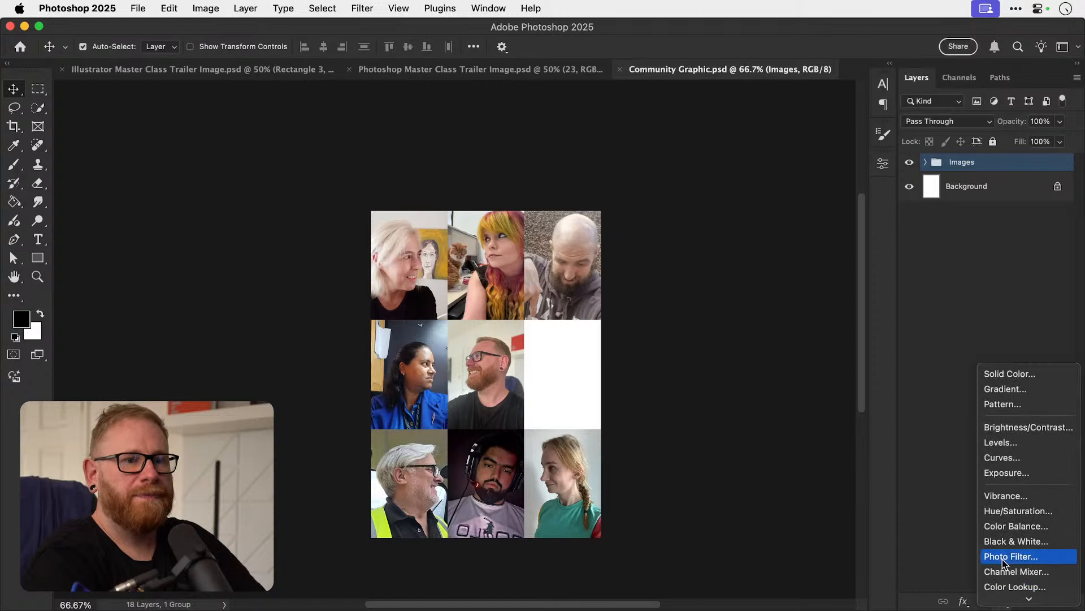
left_click(1001, 516)
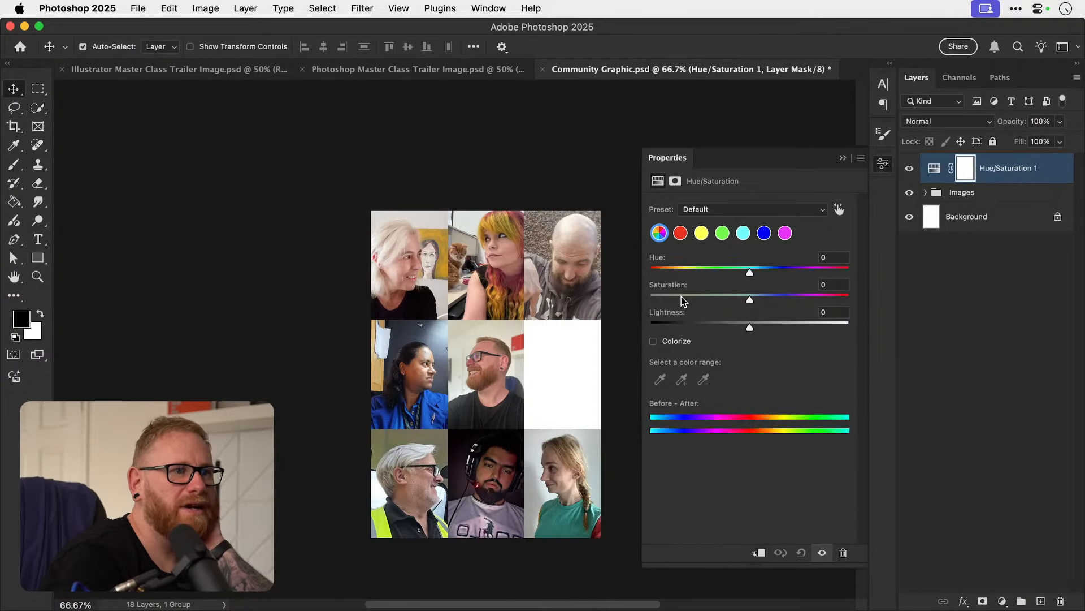
left_click_drag(682, 299, 642, 298)
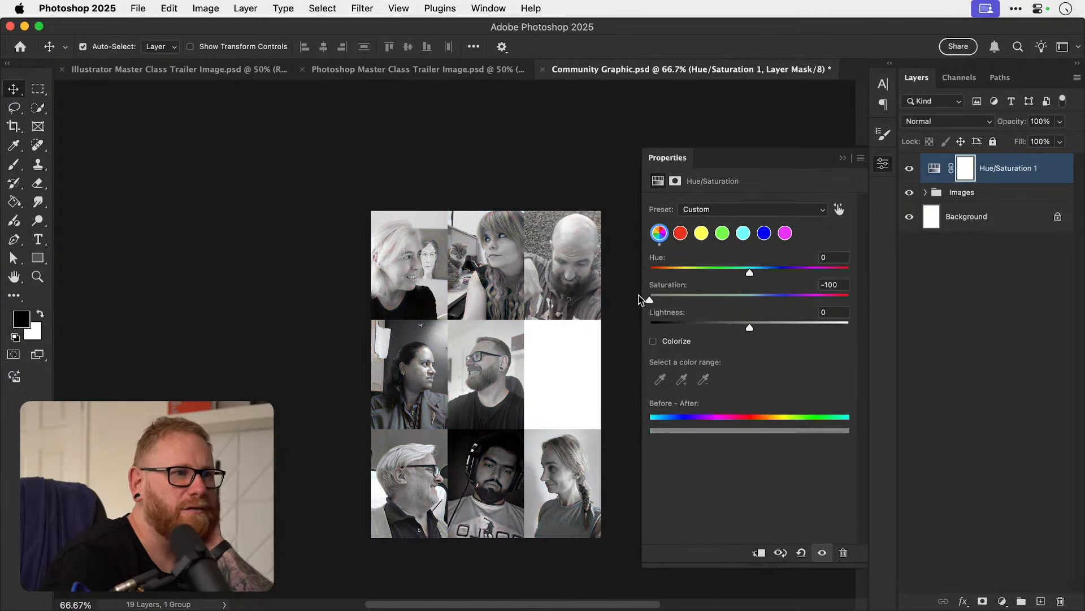
left_click(883, 169)
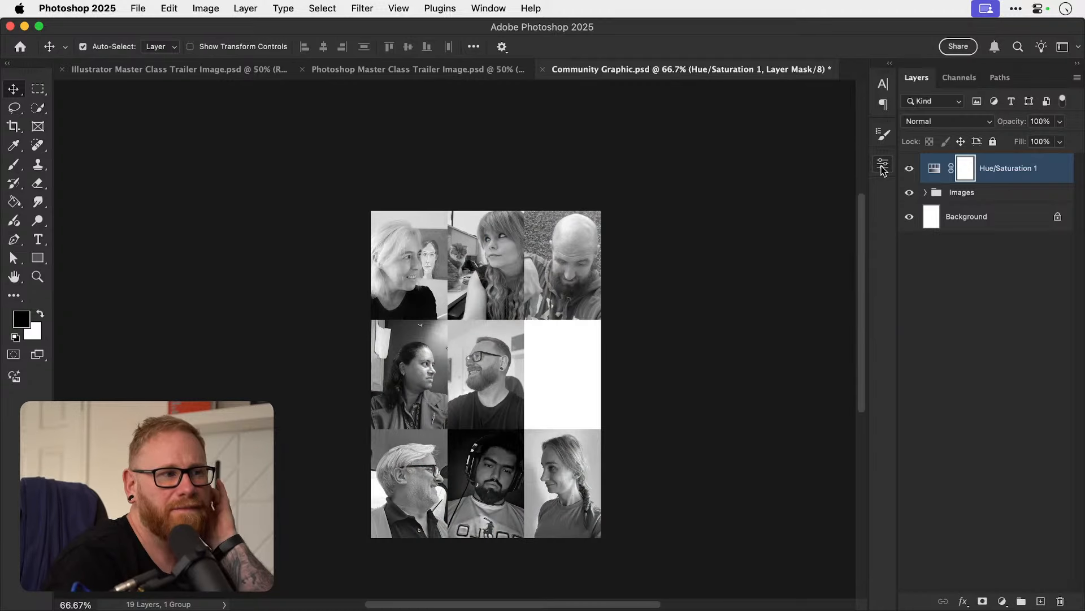
Colorize the Hue/Saturation adjustment with Hue 14, Saturation 75 and Lightness +36, and compare the collage with and without it.
double_click(934, 174)
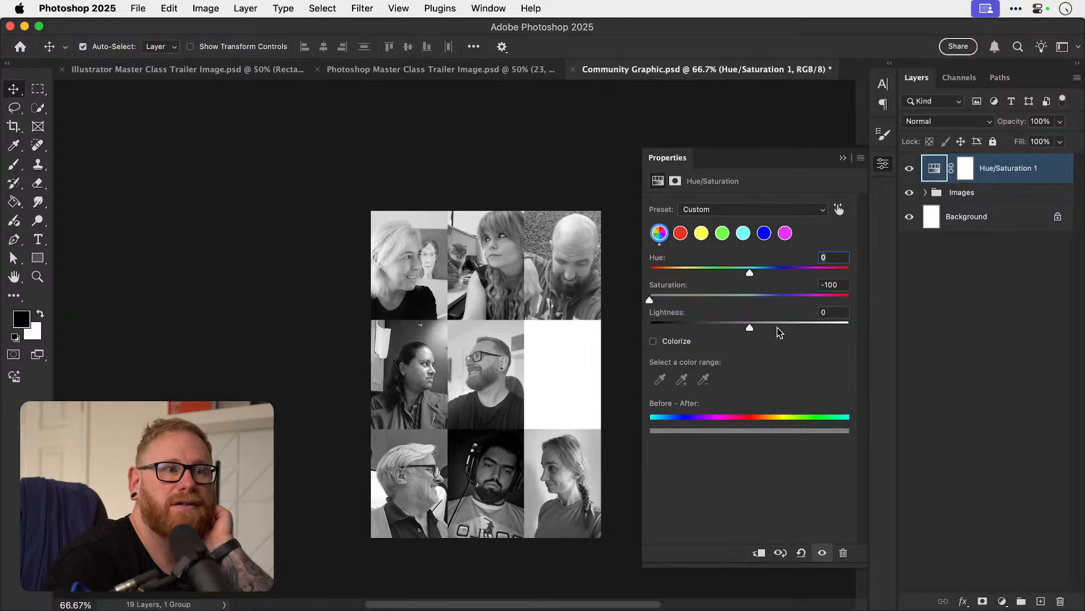
left_click(676, 342)
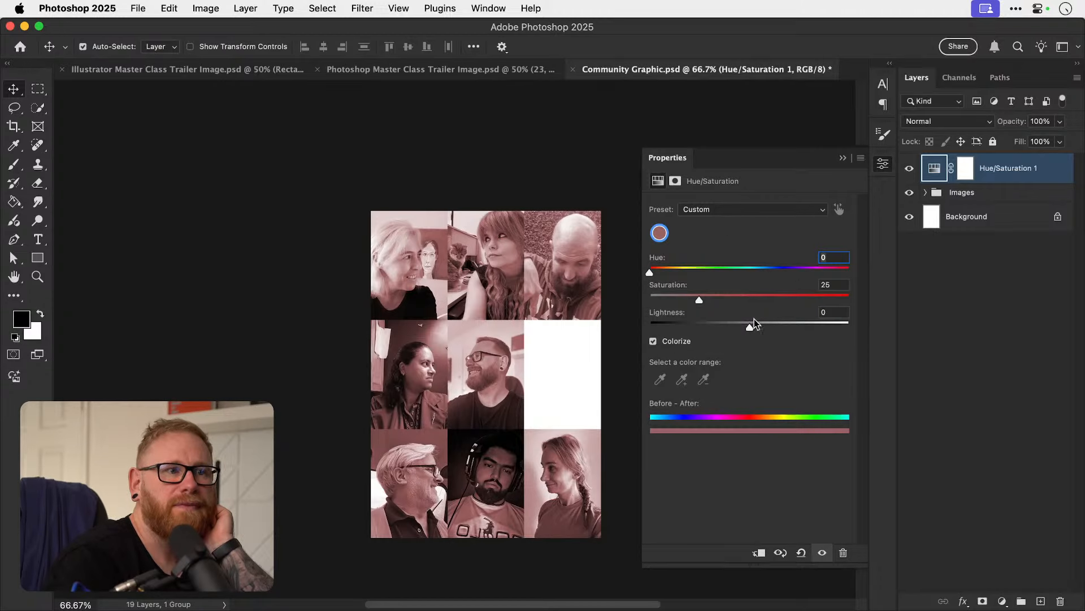
left_click_drag(750, 327, 772, 327)
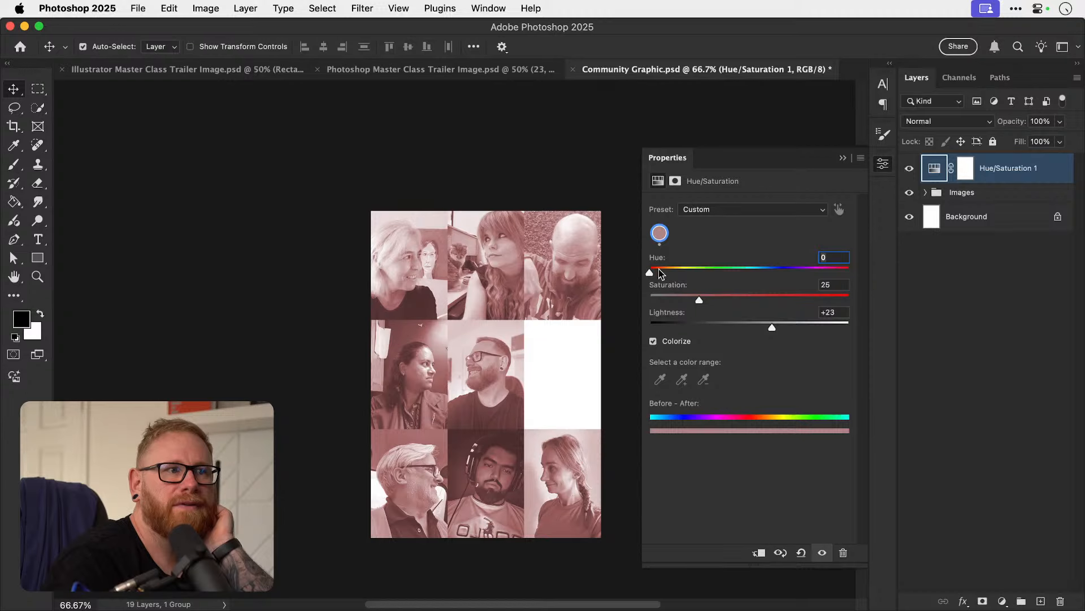
left_click_drag(652, 273, 658, 273)
left_click(801, 300)
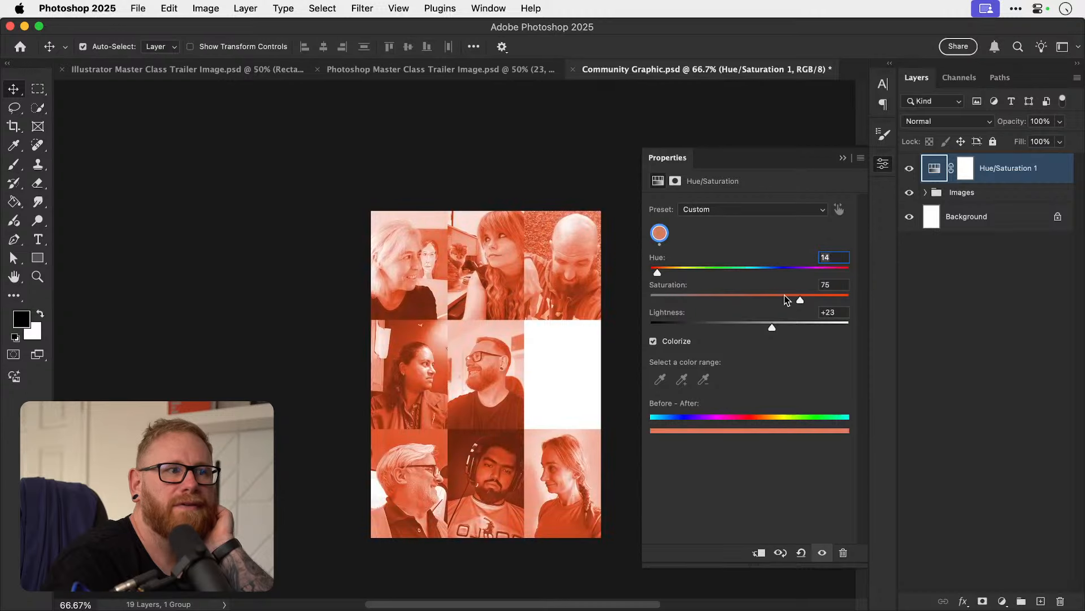
left_click(789, 325)
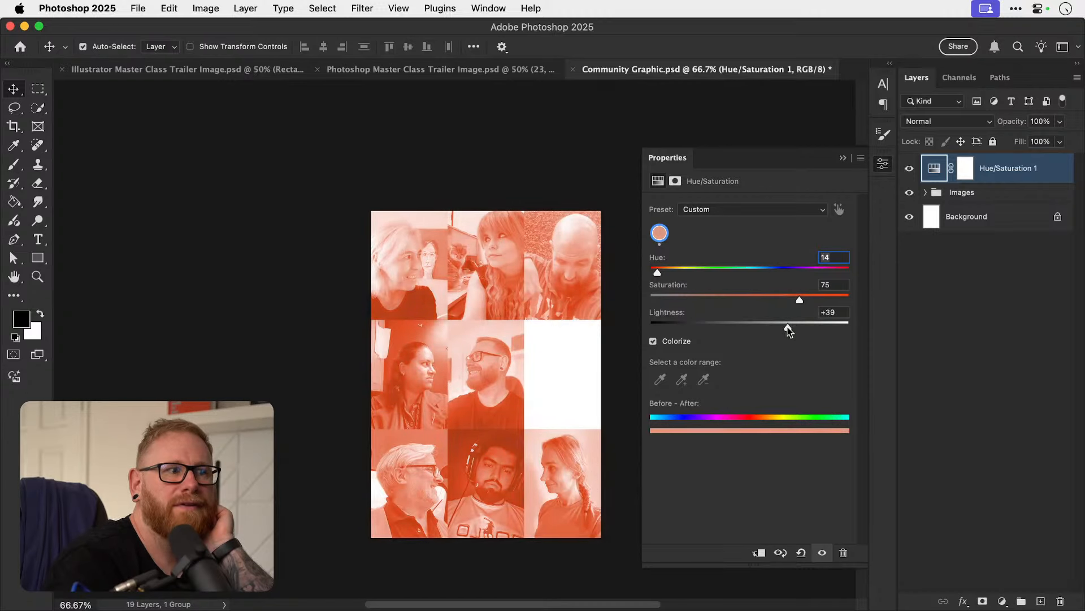
left_click_drag(788, 327, 786, 326)
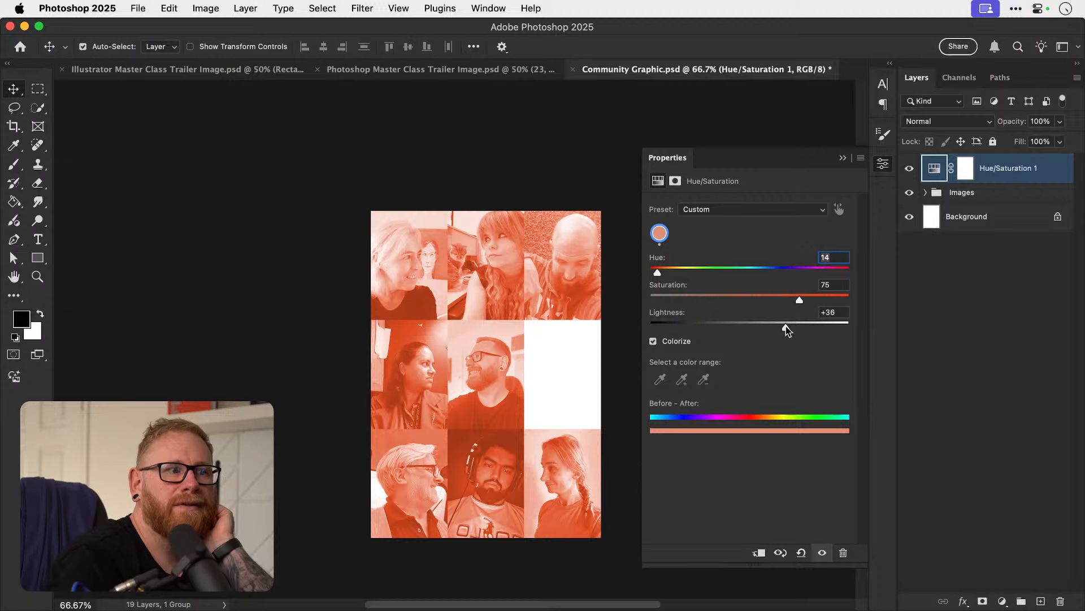
left_click(883, 163)
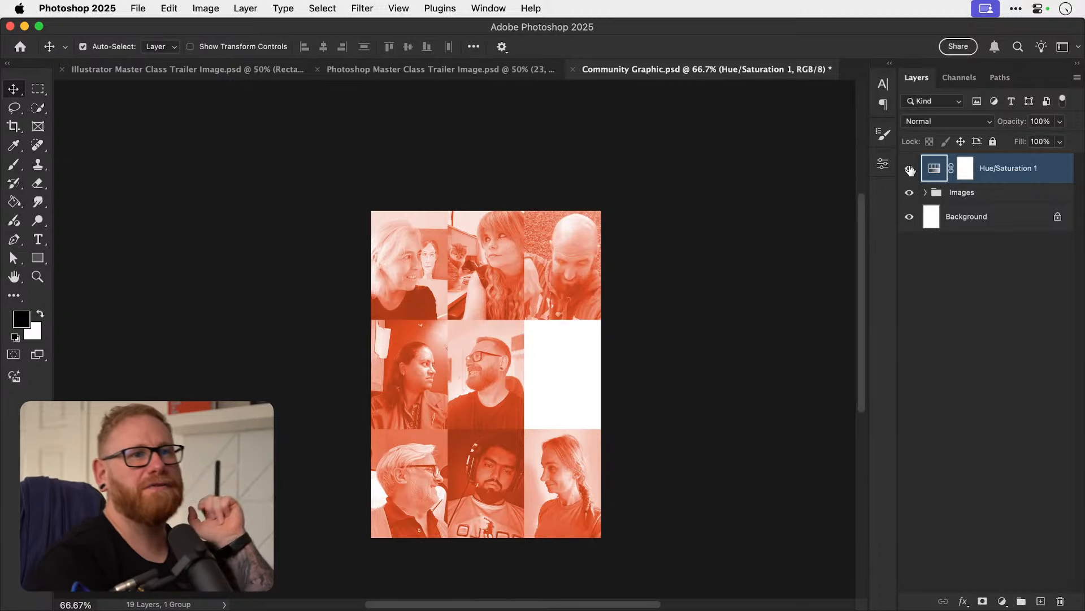
left_click(909, 167)
left_click(909, 168)
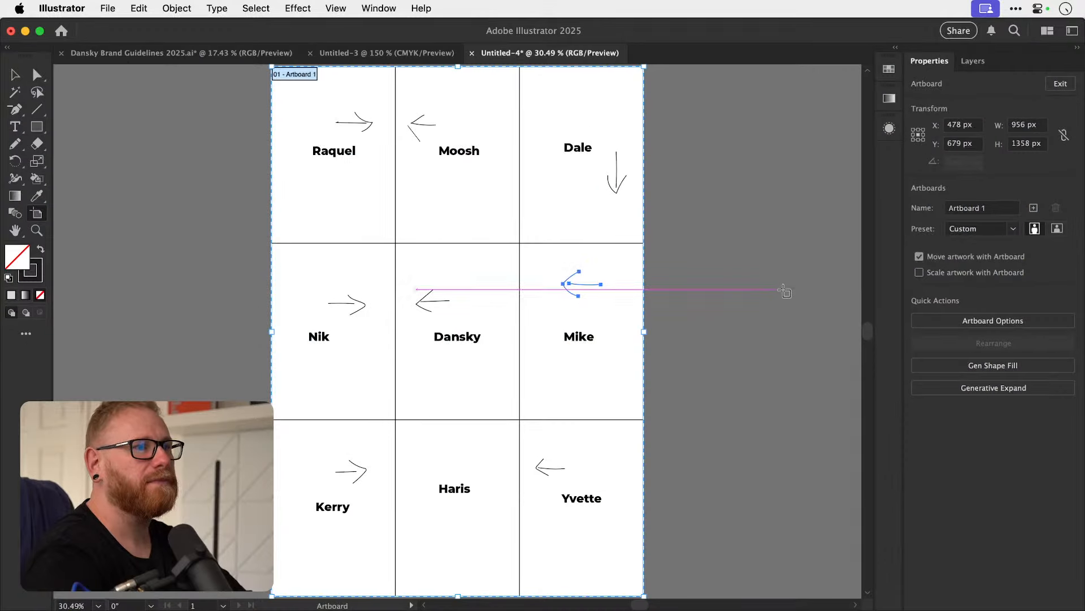
Close the Untitled-4 grid layout document without saving and fit the Untitled-3 artboard in the window.
key("super+w")
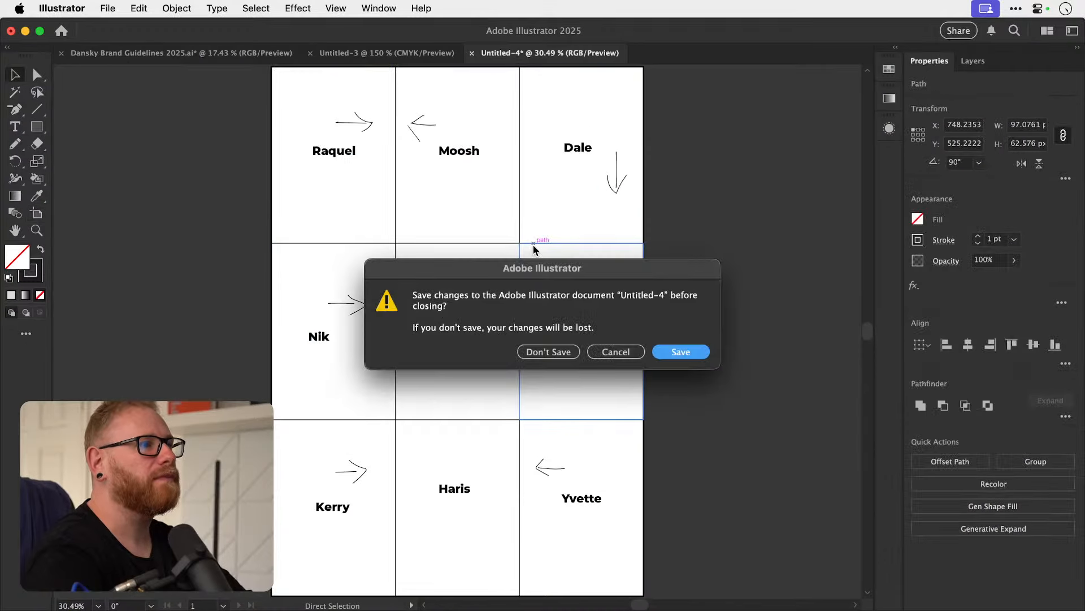
left_click(569, 351)
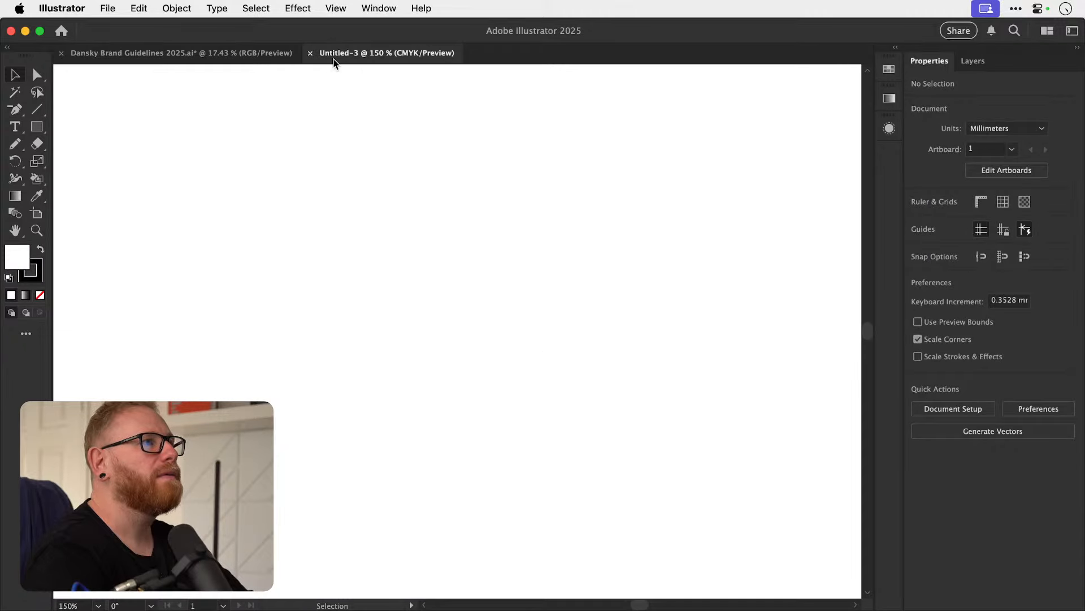
key("super+0")
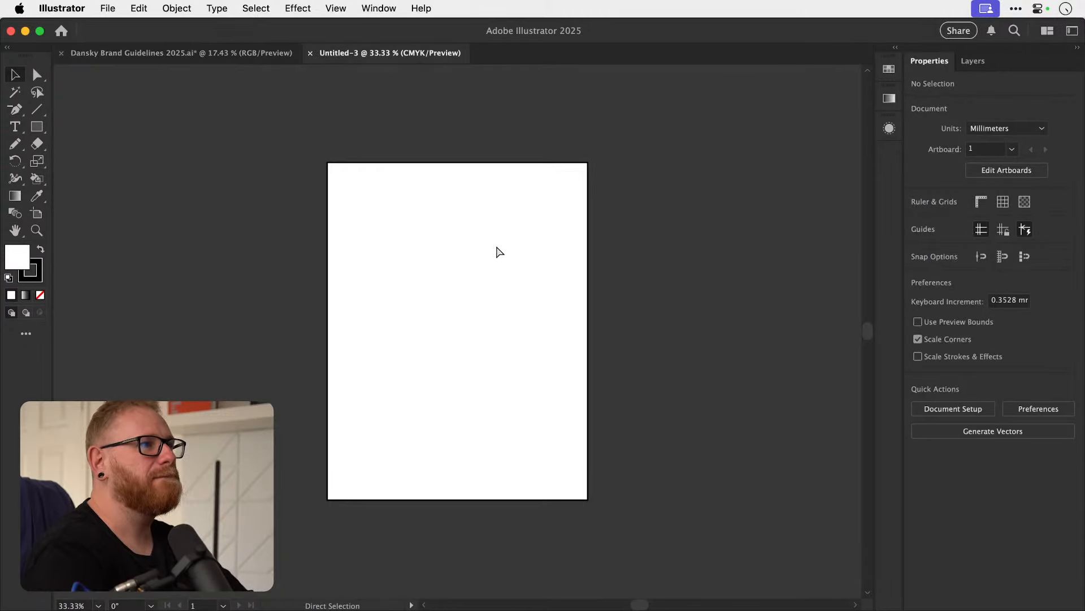
Close the Untitled-3 document and copy the fill's hex code from the dark navy color rectangle in the brand guidelines.
key("super+w")
scroll(551, 380, "left", 5)
scroll(551, 380, "down", 8)
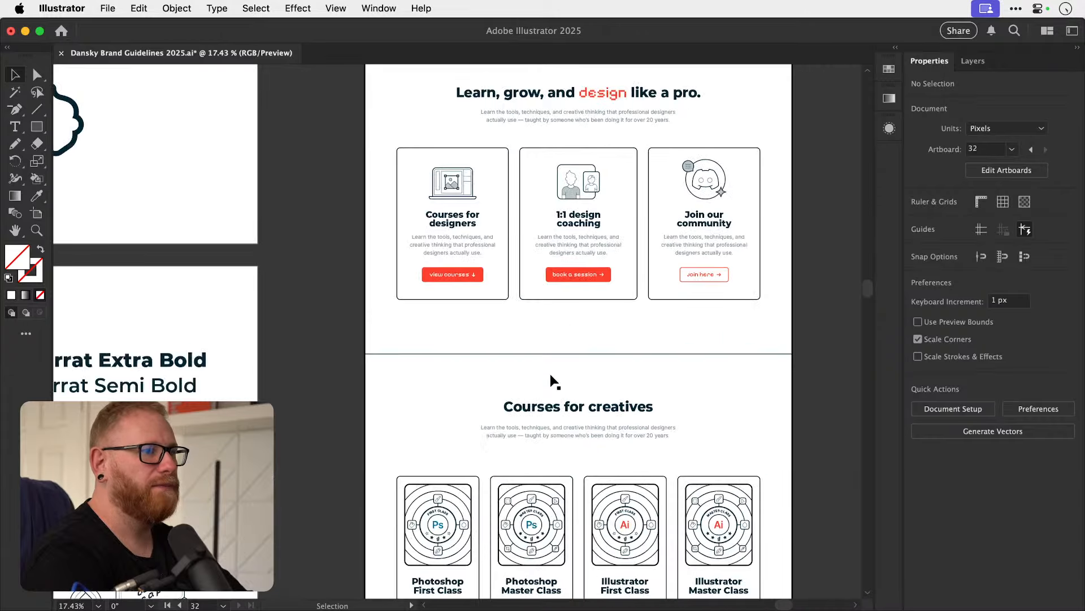
scroll(552, 380, "up", 5)
scroll(551, 377, "up", 3)
left_click(307, 89)
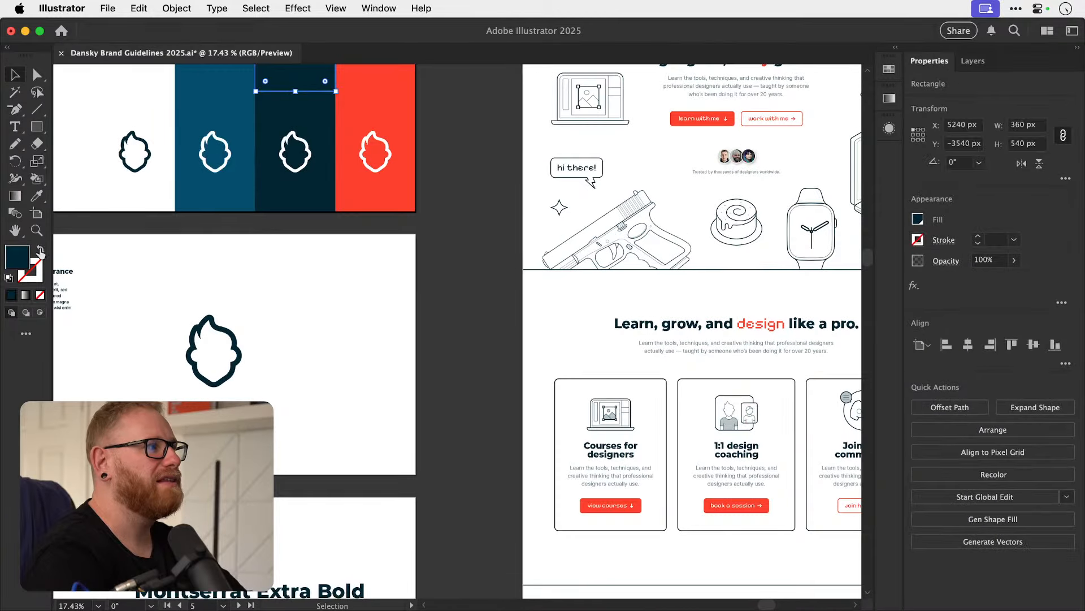
double_click(21, 259)
key("Escape")
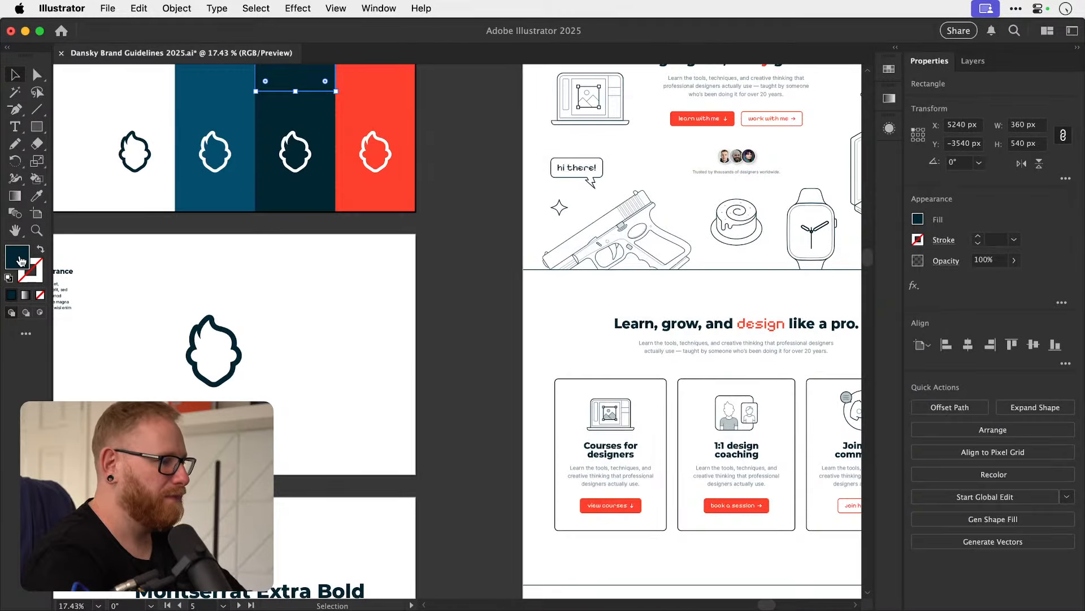
In Photoshop, hide the Hue/Saturation layer and add a Solid Color fill layer of 002533 above it in Color blend mode.
key("super+Tab")
left_click(909, 168)
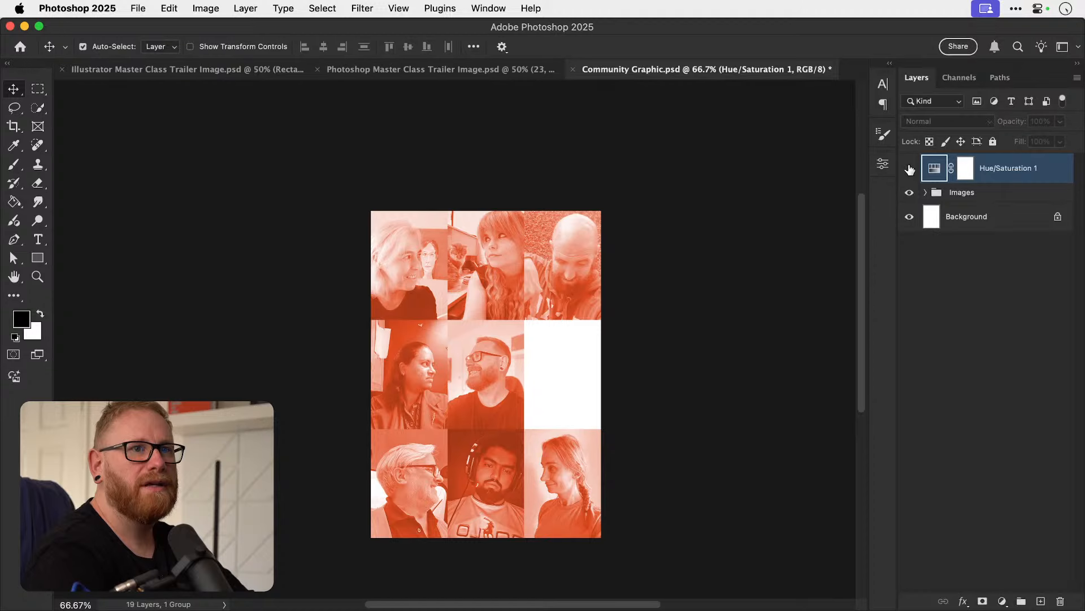
left_click(1003, 601)
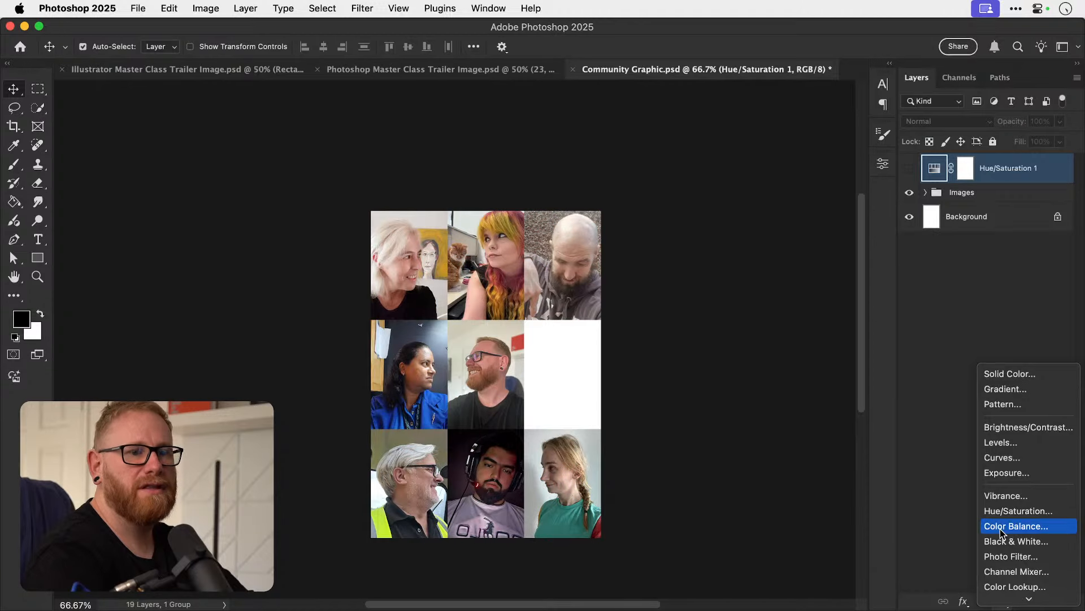
left_click(1009, 375)
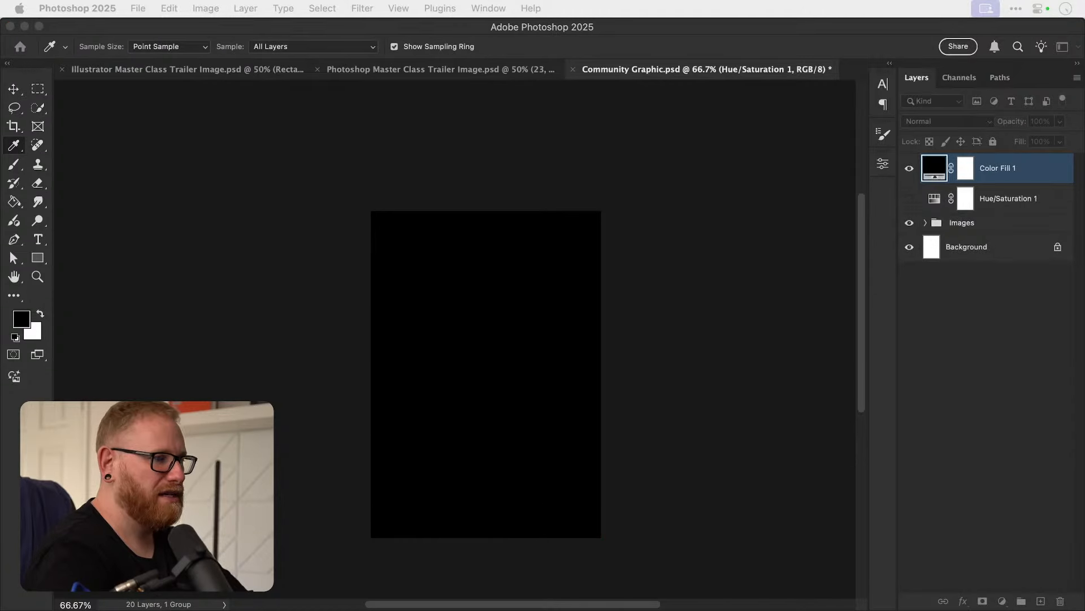
left_click_drag(748, 304, 637, 246)
type("002533")
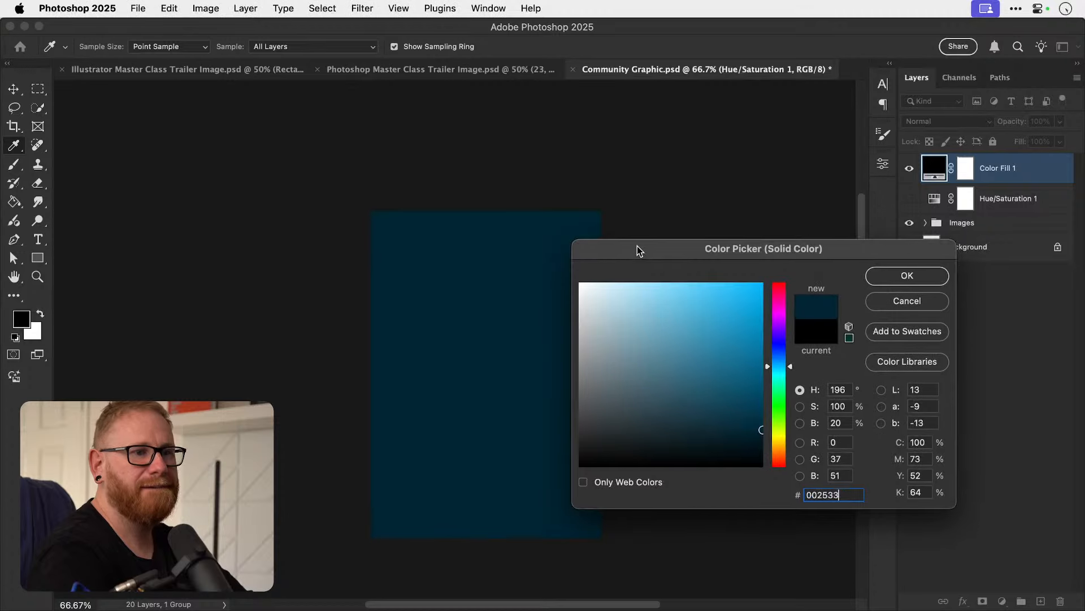
key("Return")
left_click(947, 120)
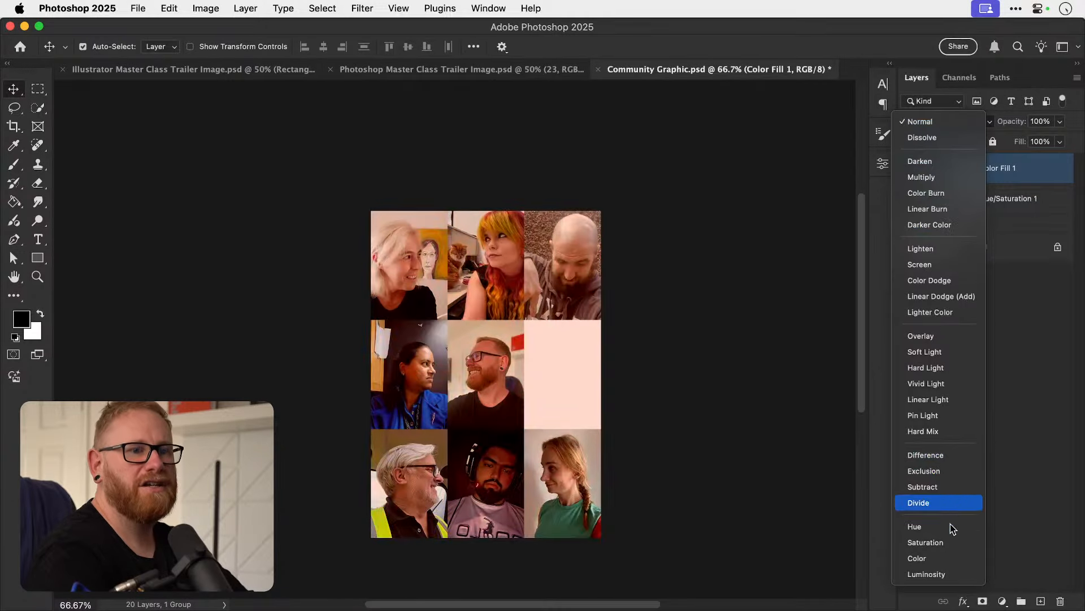
left_click(947, 557)
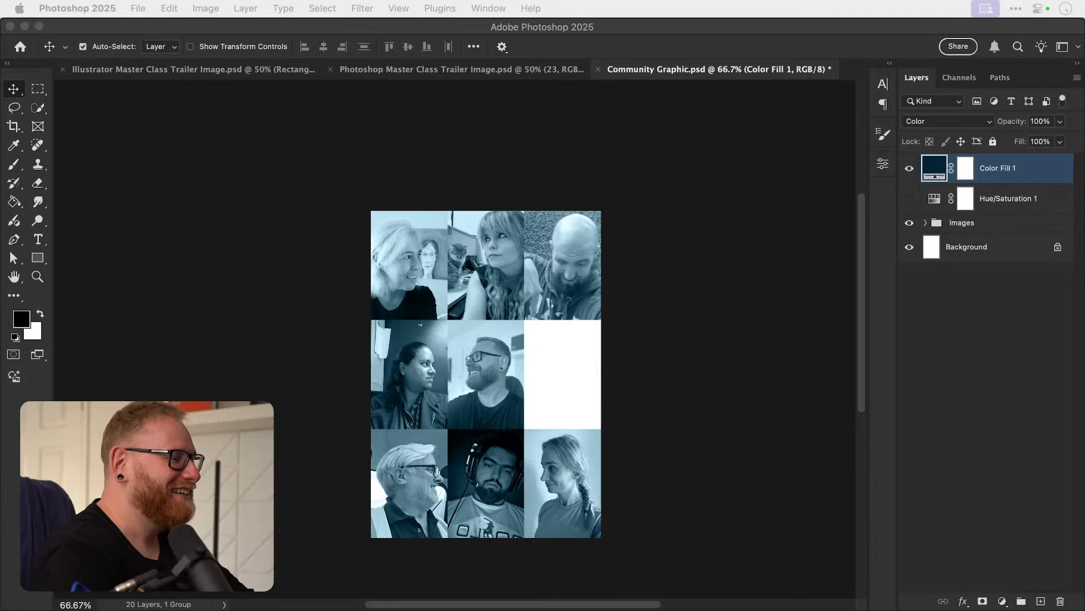
Hide the color fill layer and paste the ninth photo above the empty middle-row rectangle as a smart object.
left_click(930, 225)
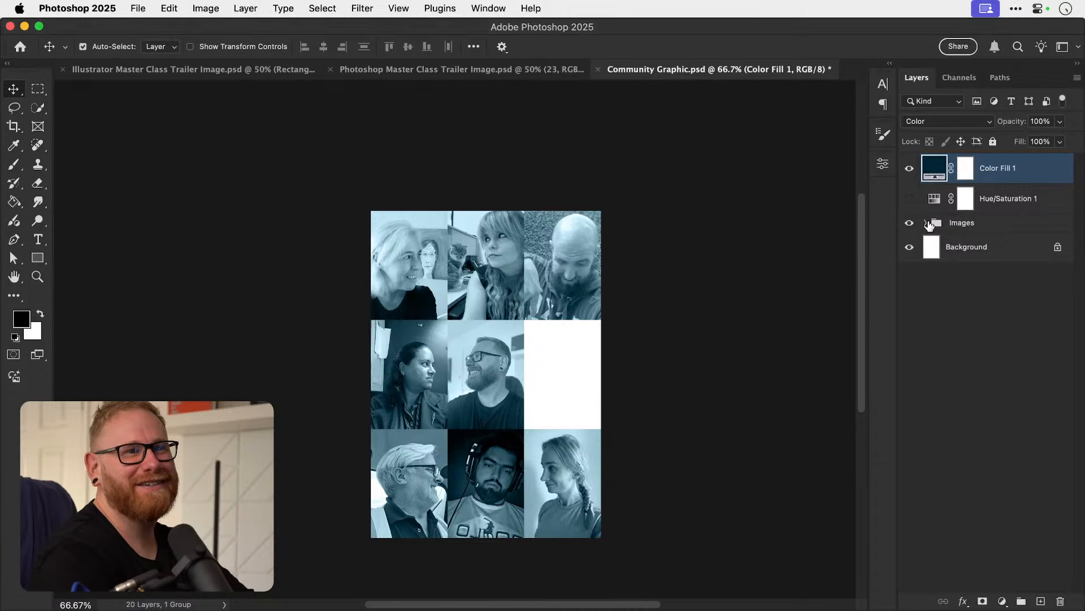
left_click(926, 224)
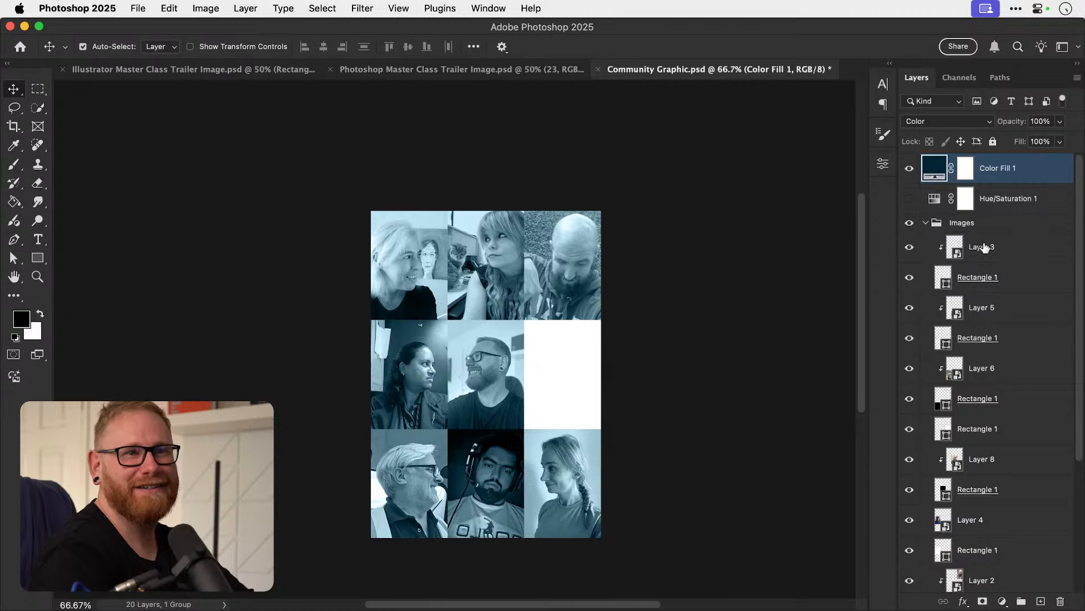
left_click(909, 167)
left_click(554, 379)
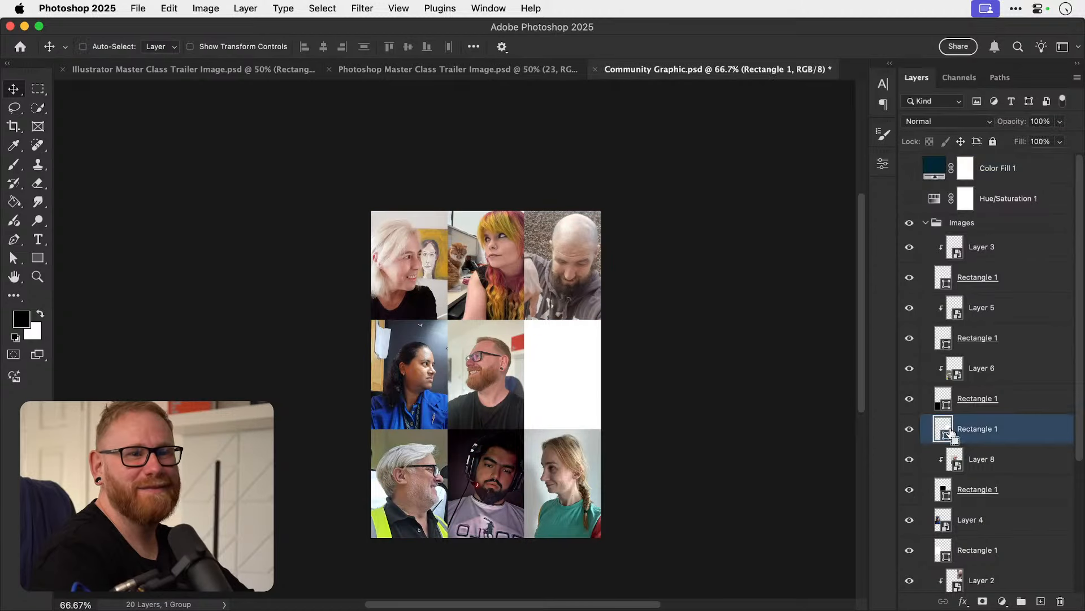
key("super+v")
right_click(1008, 437)
left_click(938, 507)
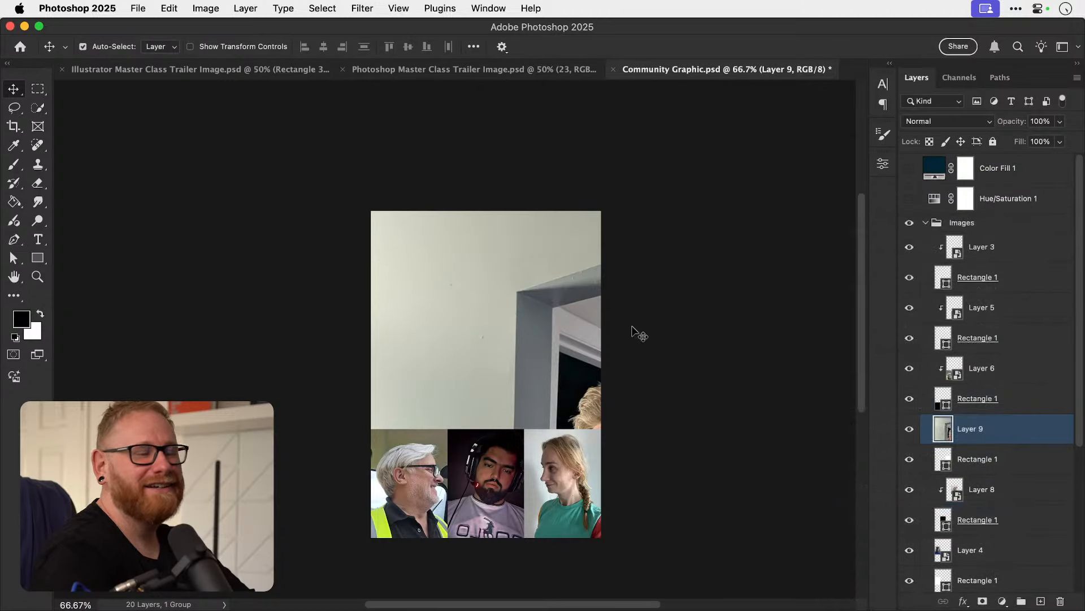
Scale the pasted photo to about 45.7%, move it over the empty cell and clip it to the rectangle.
key("super+t")
left_click_drag(370, 206, 502, 385)
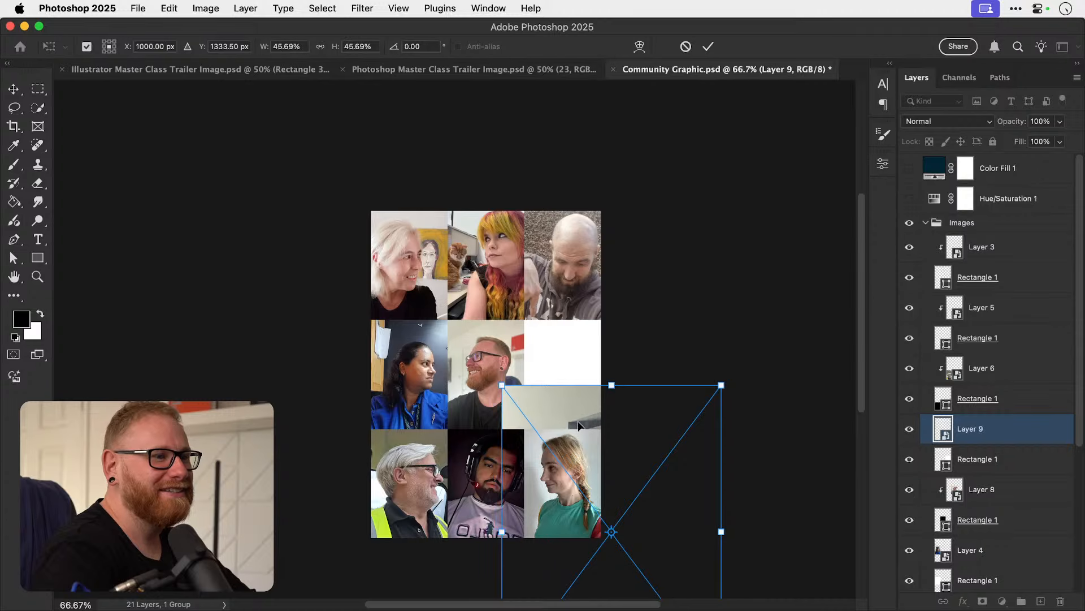
left_click_drag(576, 426, 519, 245)
key("Return")
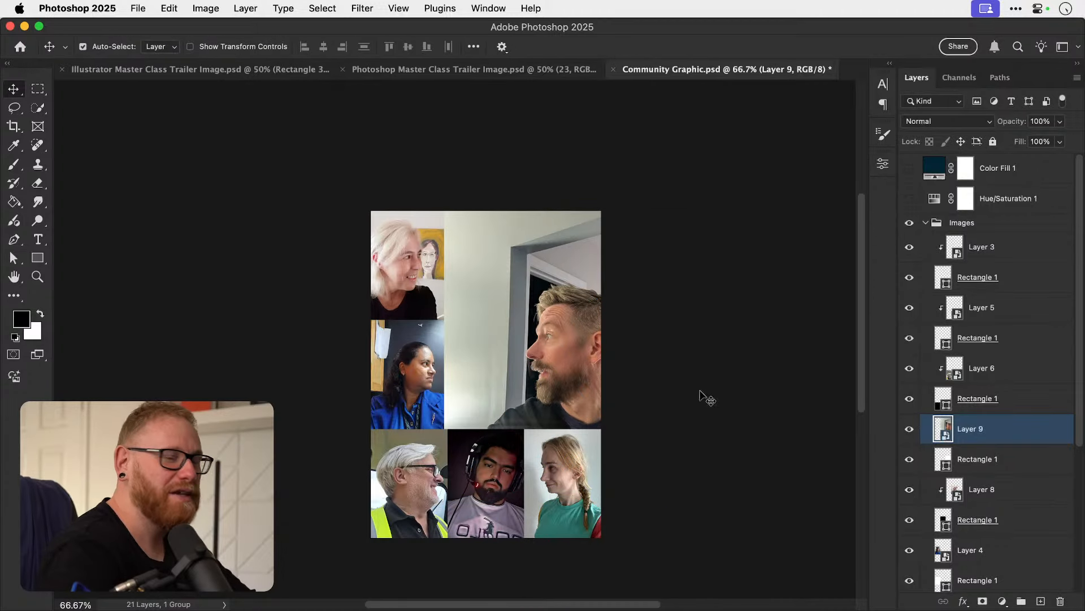
left_click(1016, 438, "alt")
Scale the clipped photo to 23.53% and nudge it down and right to frame the man's head in the cell.
key("super+t")
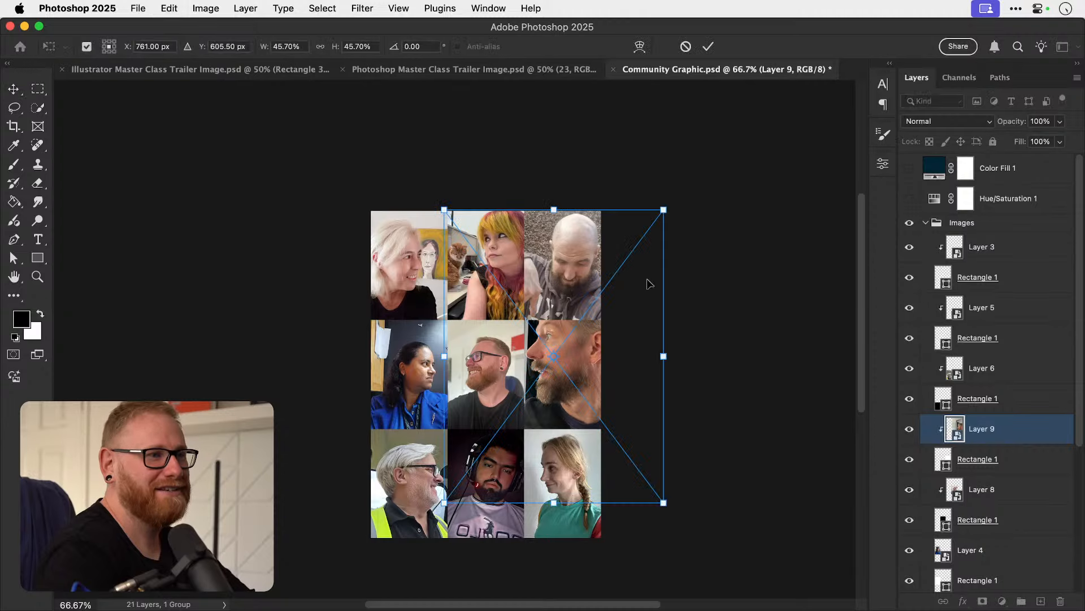
left_click_drag(664, 211, 626, 305)
key("super+equal")
key("super+equal")
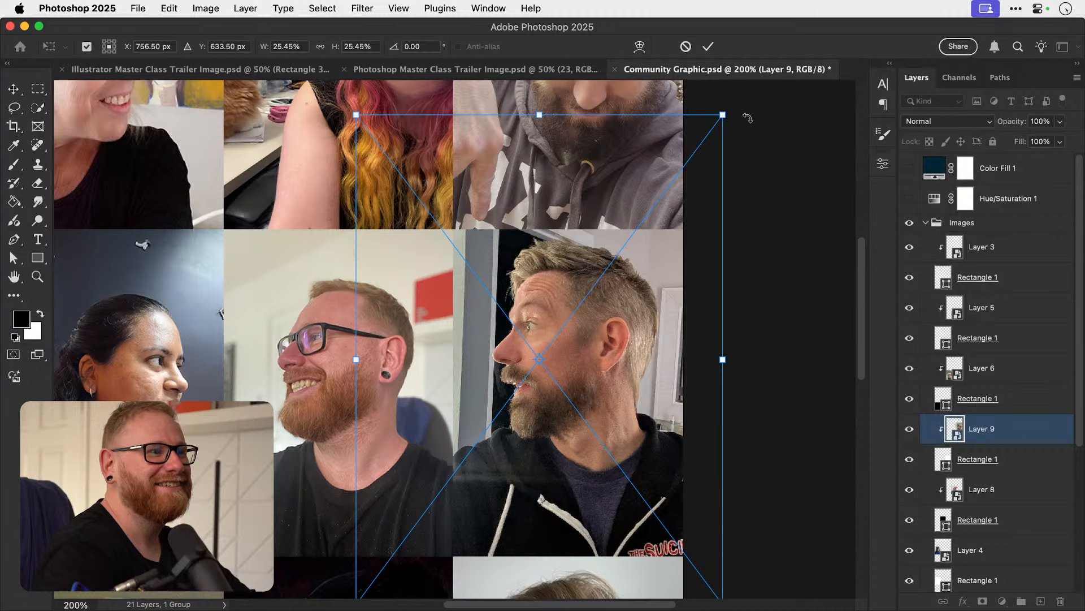
left_click_drag(723, 115, 709, 133)
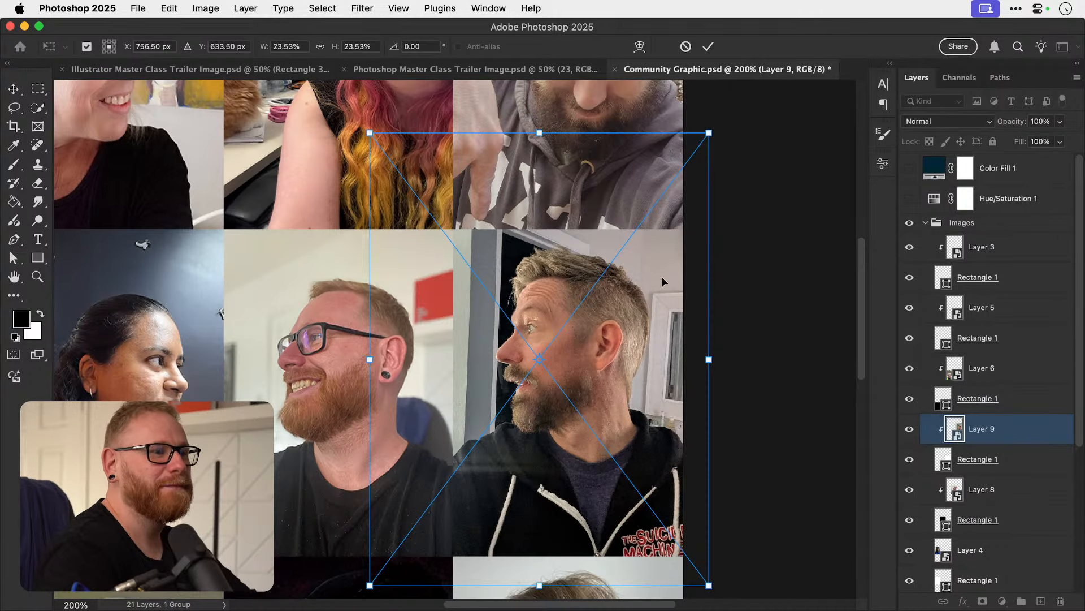
key("Return")
key("shift+Down")
key("shift+Down")
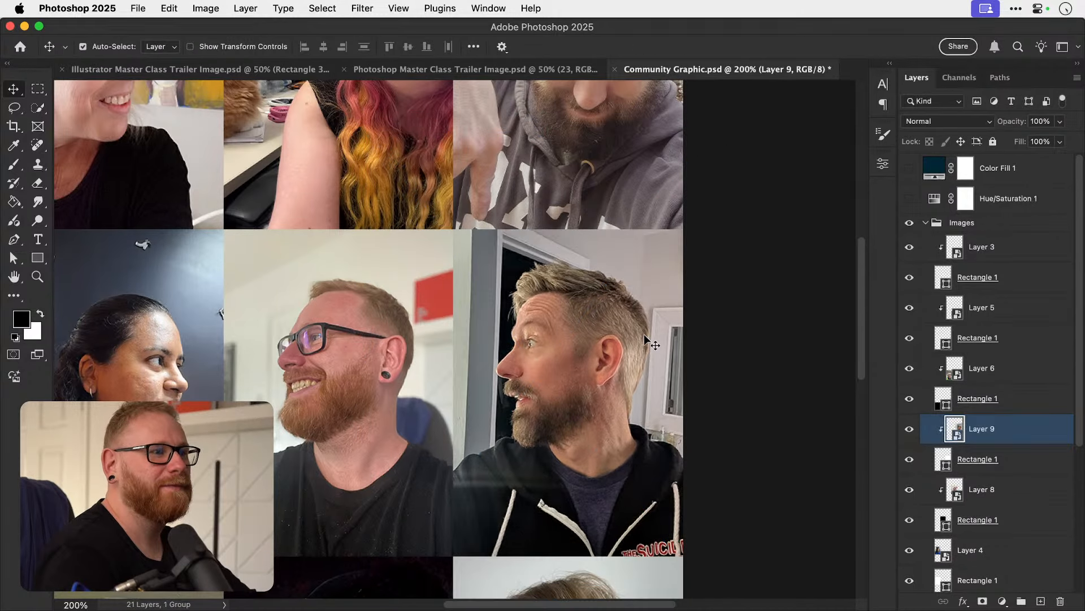
key("shift+Right")
key("super+minus")
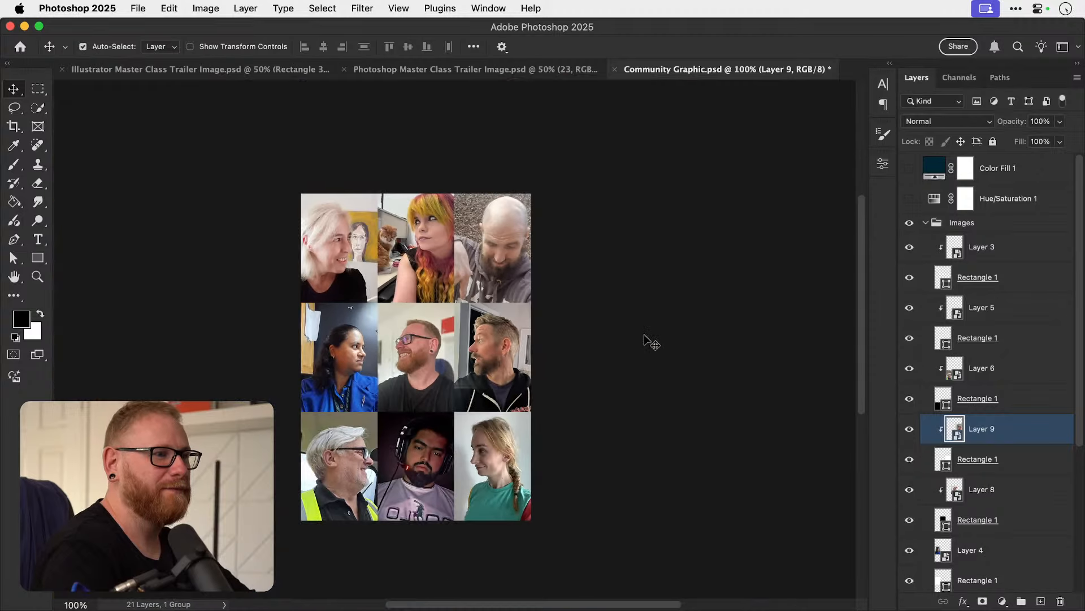
Show the Hue/Saturation and color fill layers together, comparing the collage with and without Hue/Saturation, and save the document.
left_click(909, 199)
left_click(909, 168)
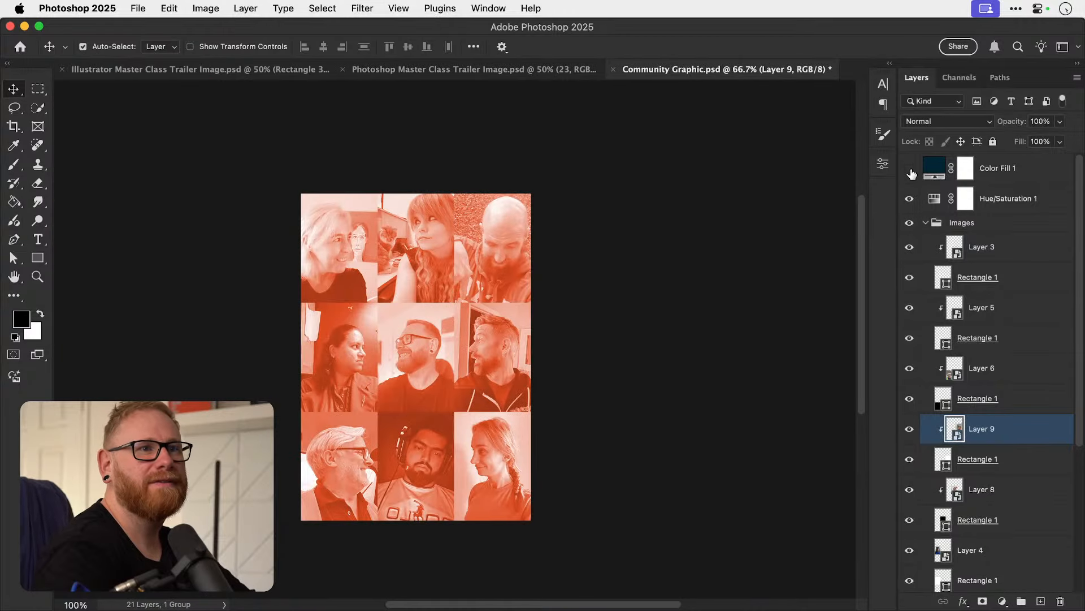
left_click(909, 199)
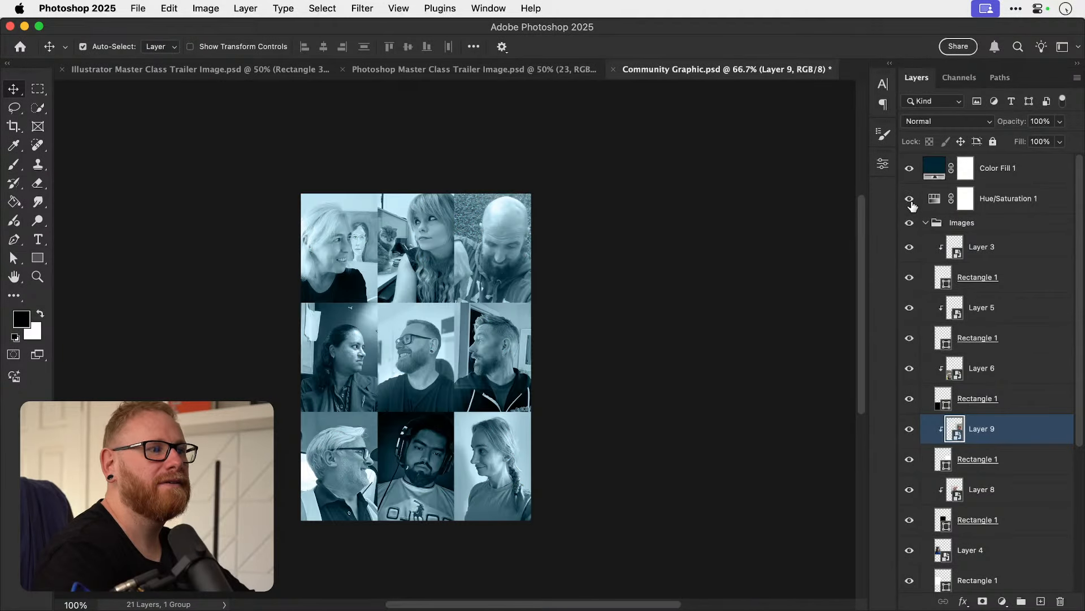
left_click(910, 200)
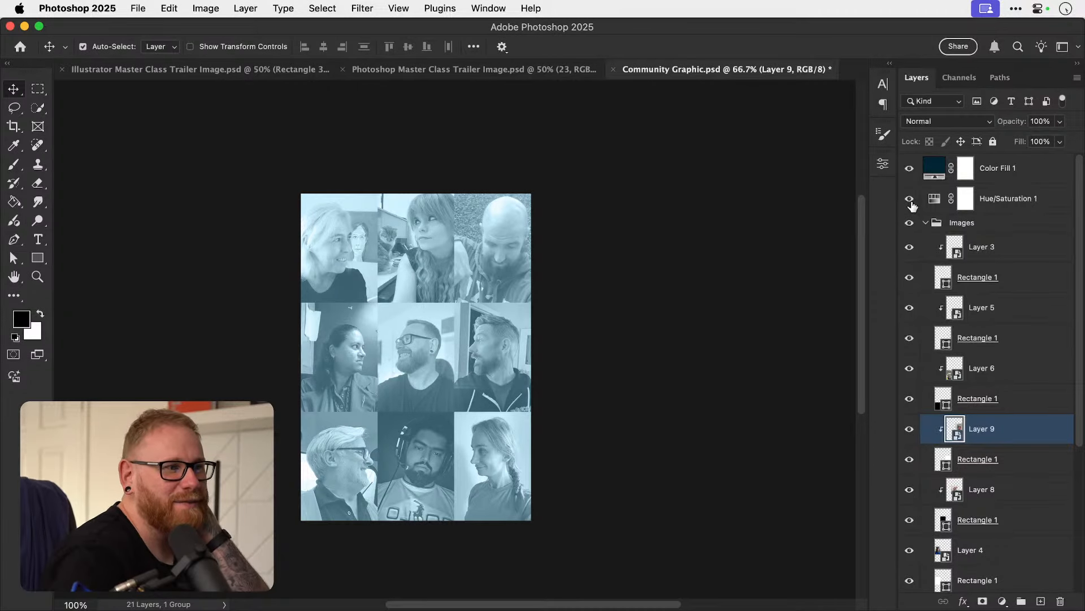
left_click(909, 198)
left_click(909, 198)
key("super+s")
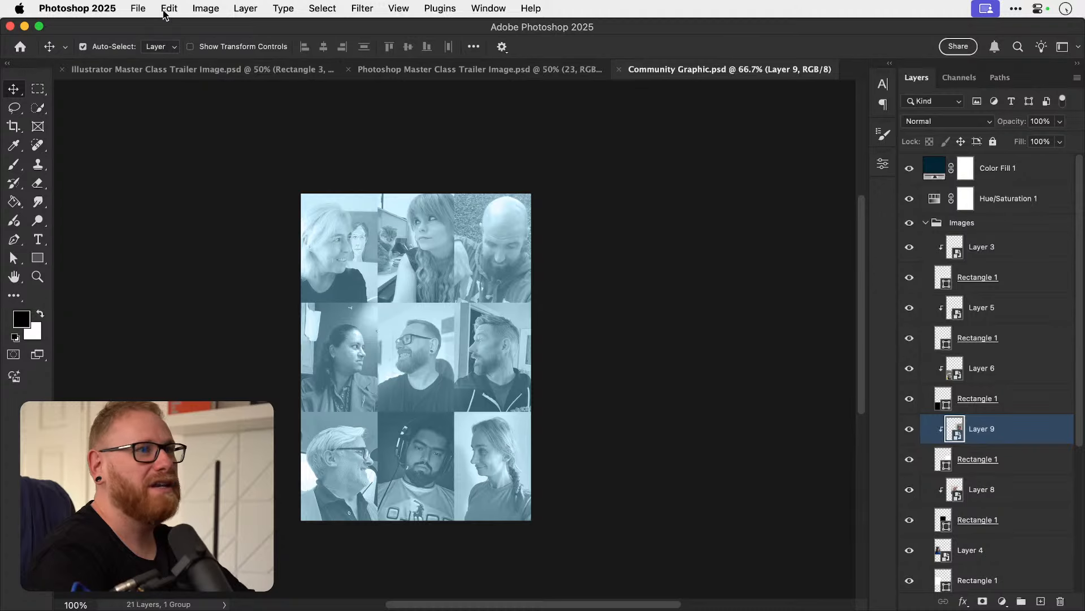
Save a JPEG copy of the collage to the Desktop as "Community Graphic.jpg".
key("super+shift+s")
left_click(553, 340)
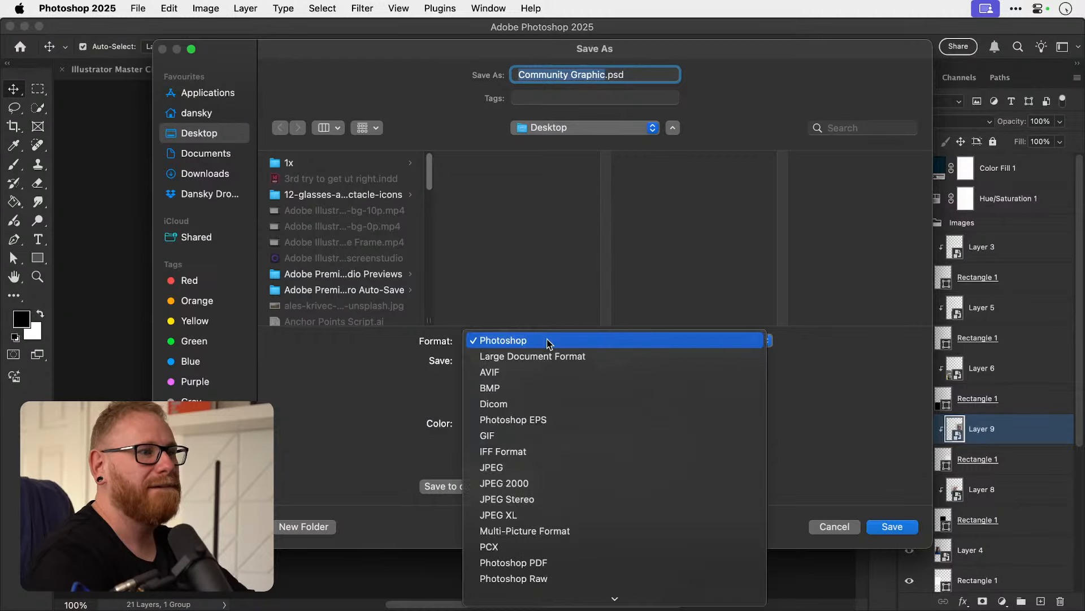
left_click(527, 464)
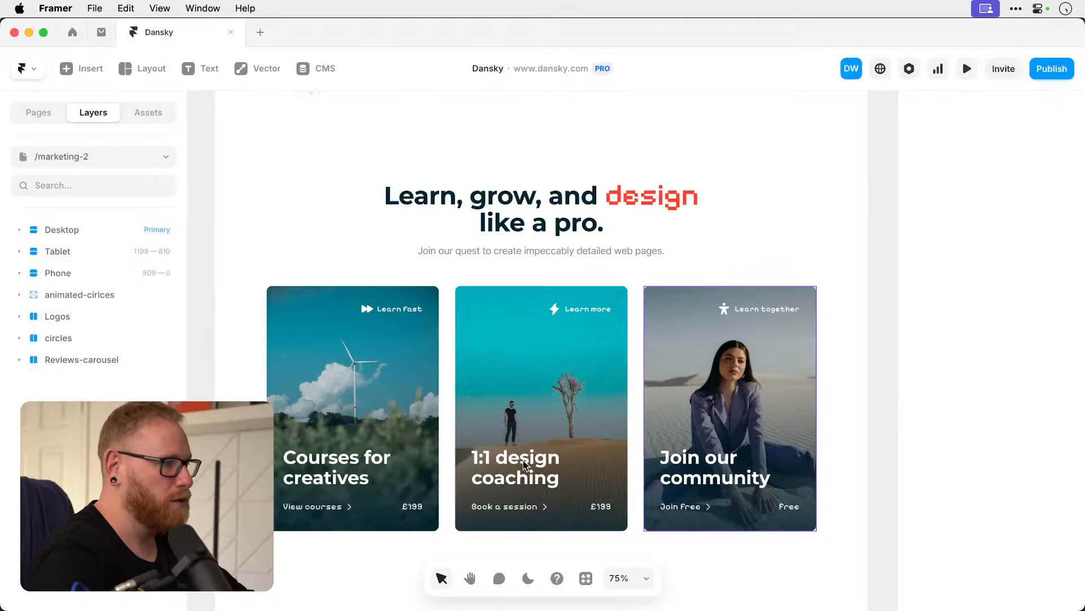
In Framer, inspect the Promo Box component behind the "Join our community" card and return to the Marketing 2 page.
left_click(753, 403)
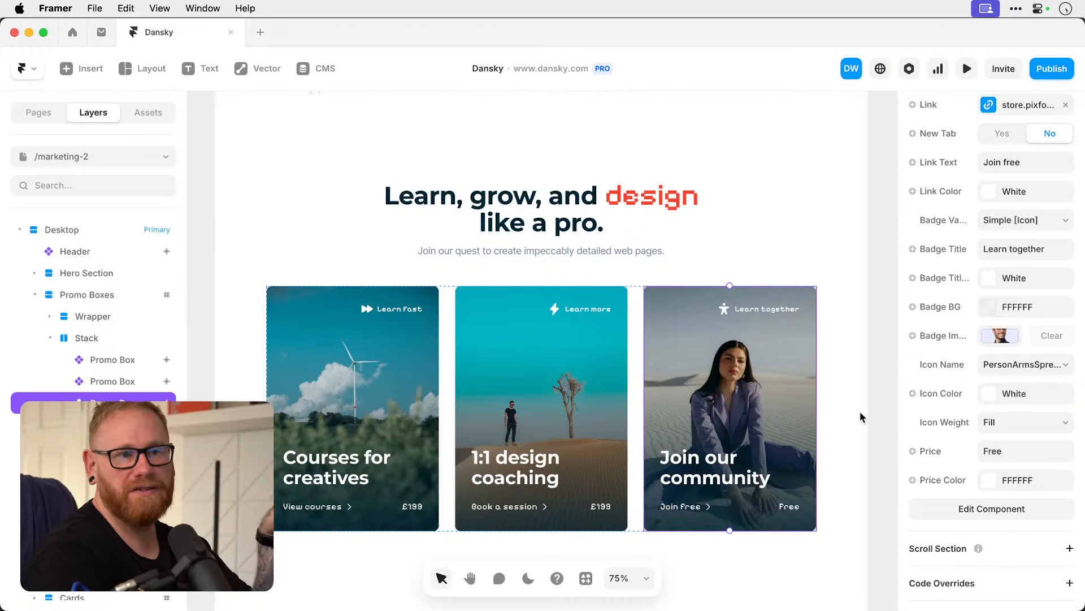
double_click(721, 365)
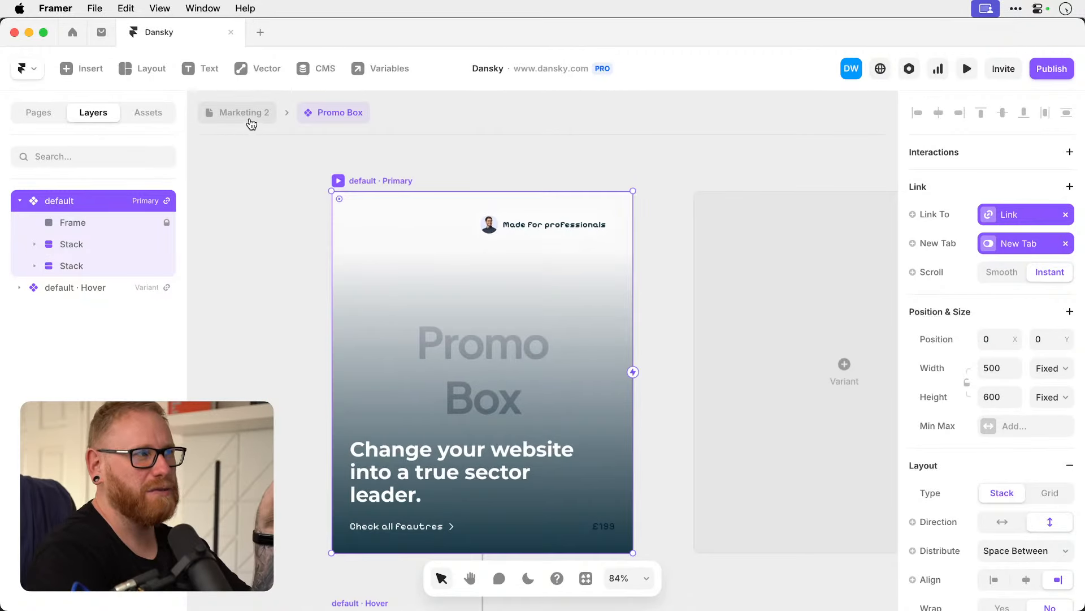
left_click(247, 115)
left_click(551, 394)
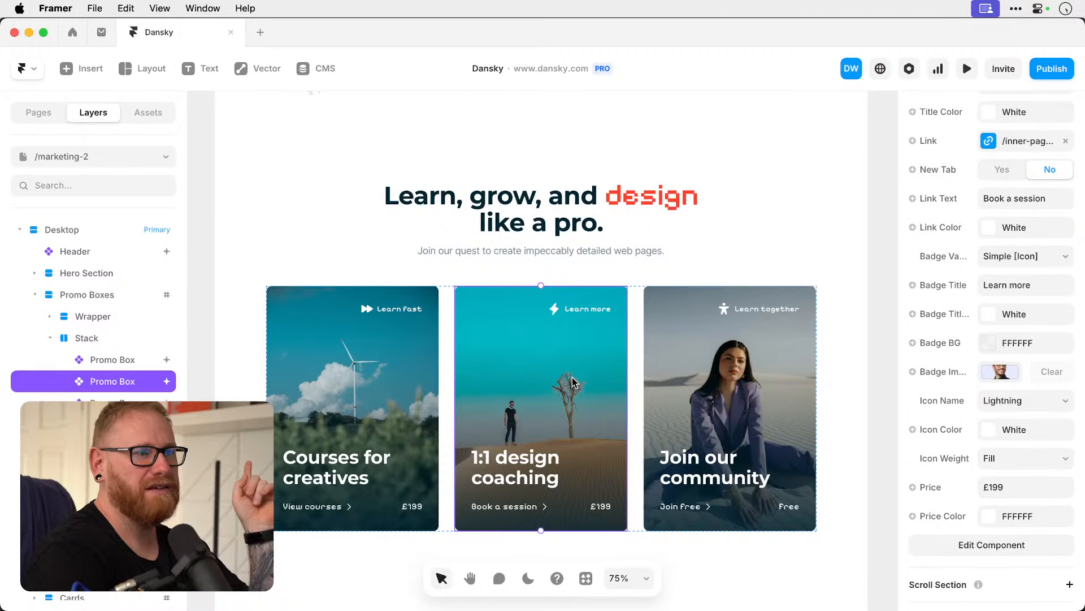
Replace the "Join our community" card's background image with Community Graphic.jpg from the Desktop.
left_click(749, 390)
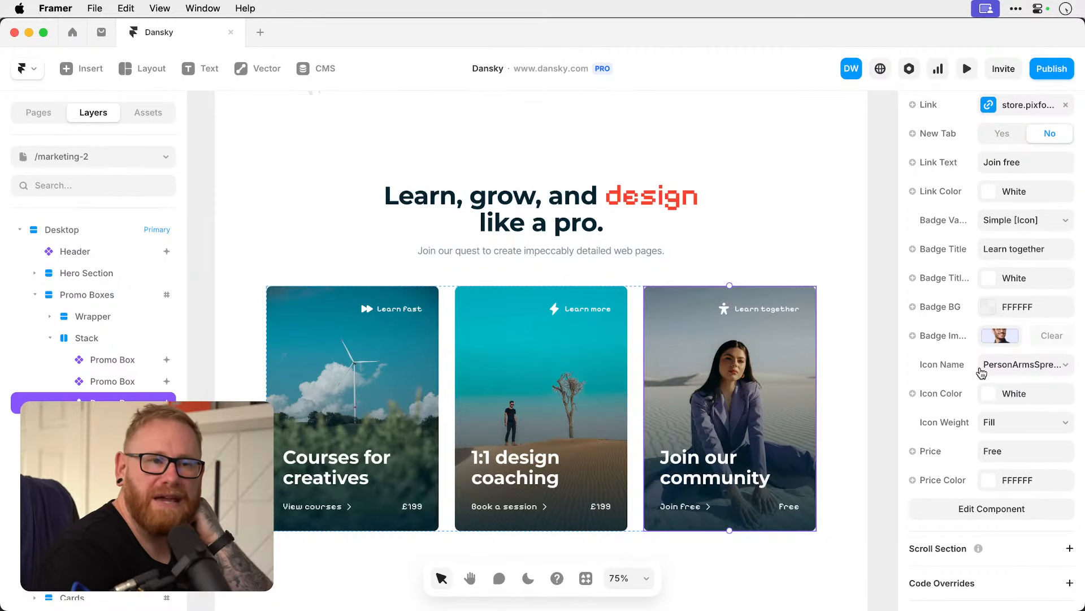
scroll(934, 360, "up", 5)
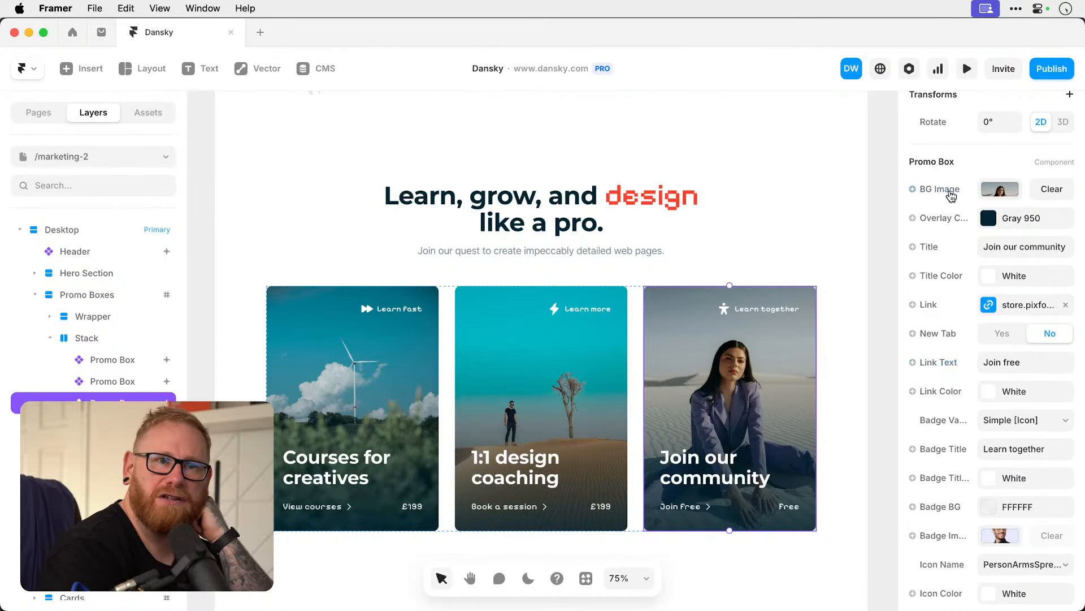
left_click(1000, 189)
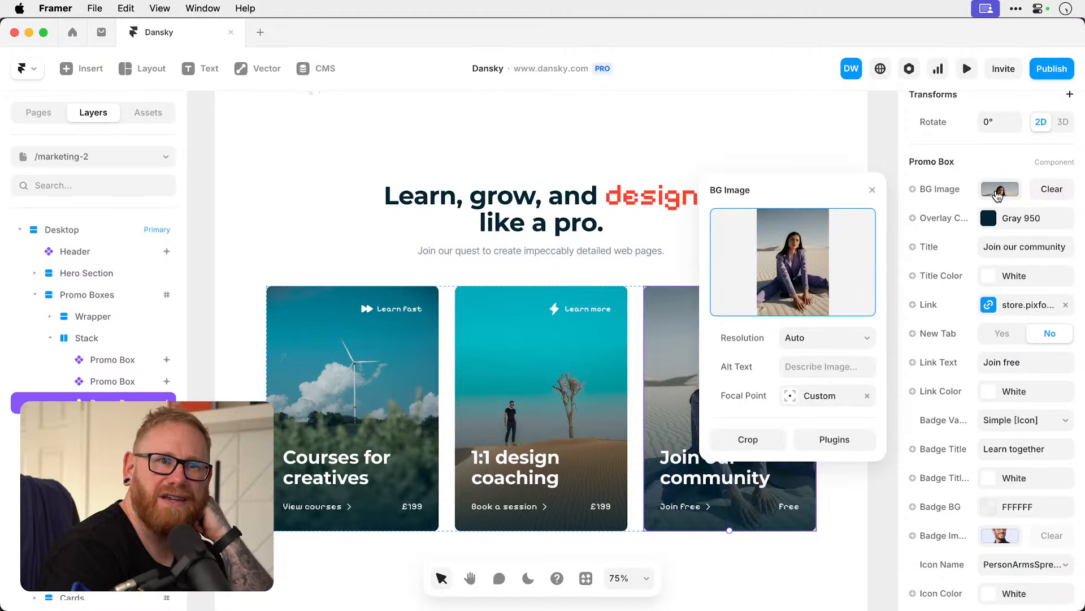
left_click(807, 264)
left_click(311, 246)
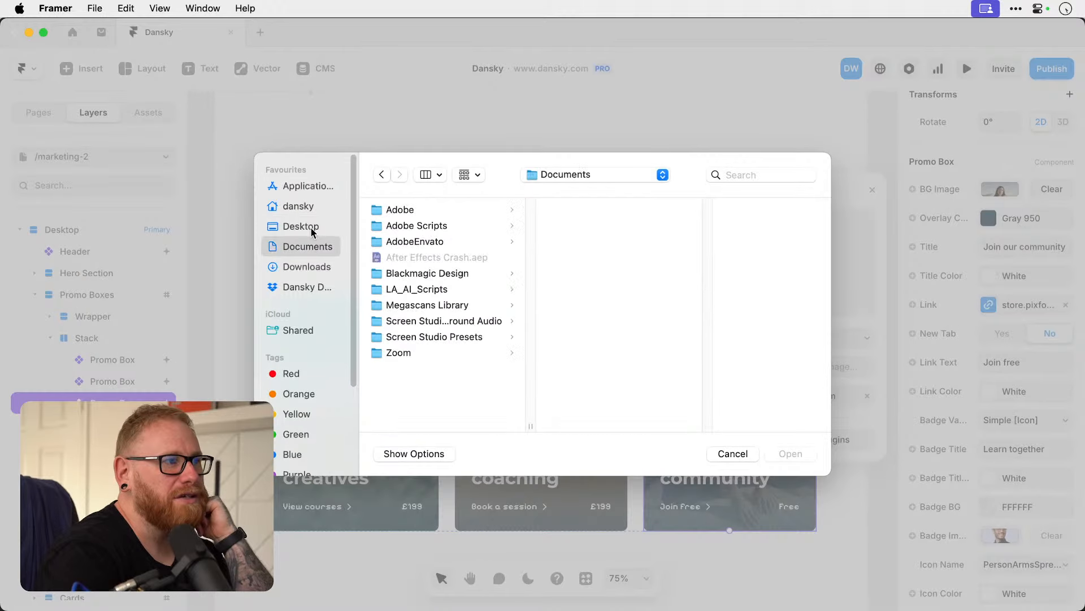
left_click(312, 231)
scroll(421, 365, "down", 5)
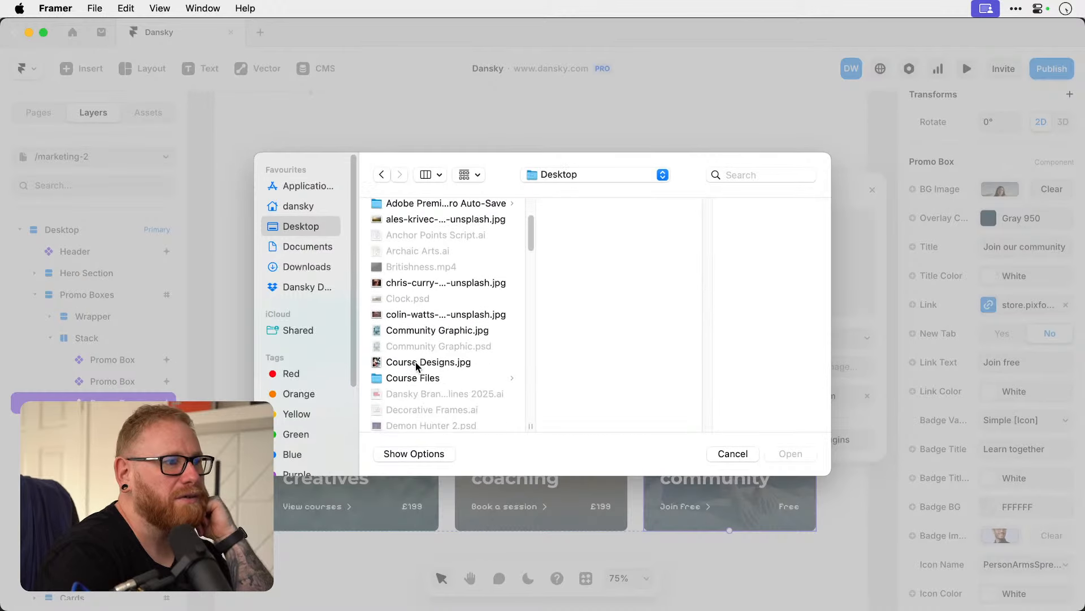
double_click(451, 328)
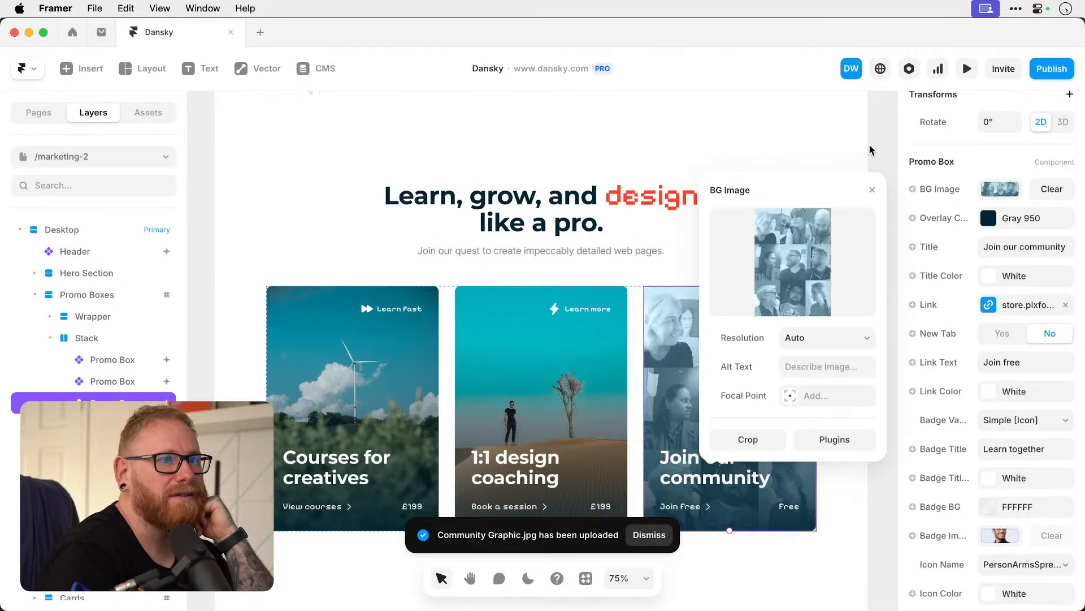
Close the card's background image settings and switch to Photoshop to view the whole Community Graphic.psd collage.
left_click(873, 189)
left_click(876, 155)
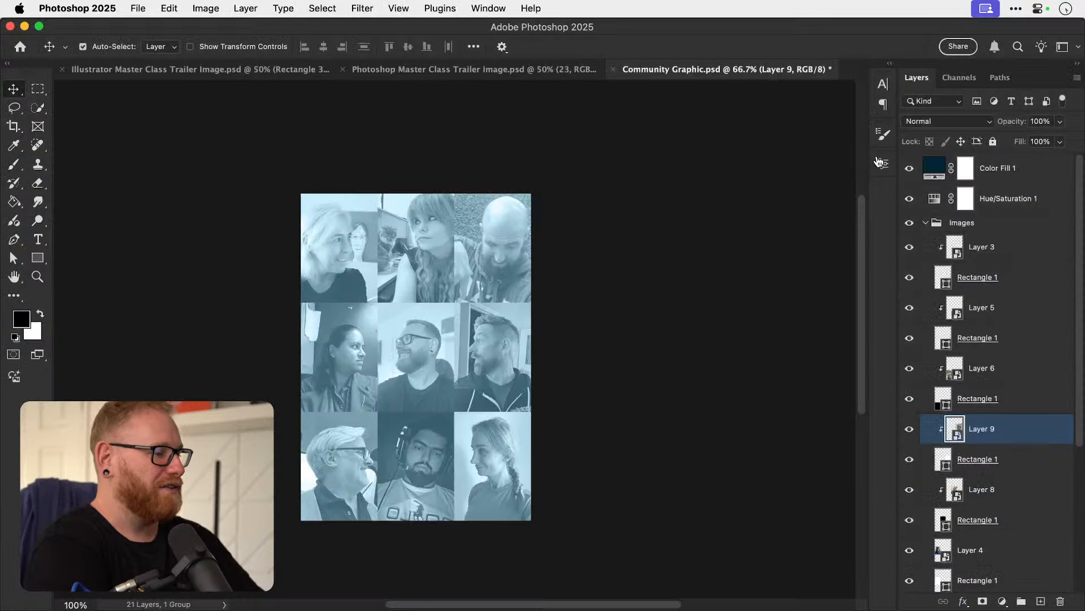
key("super+0")
key("super+0")
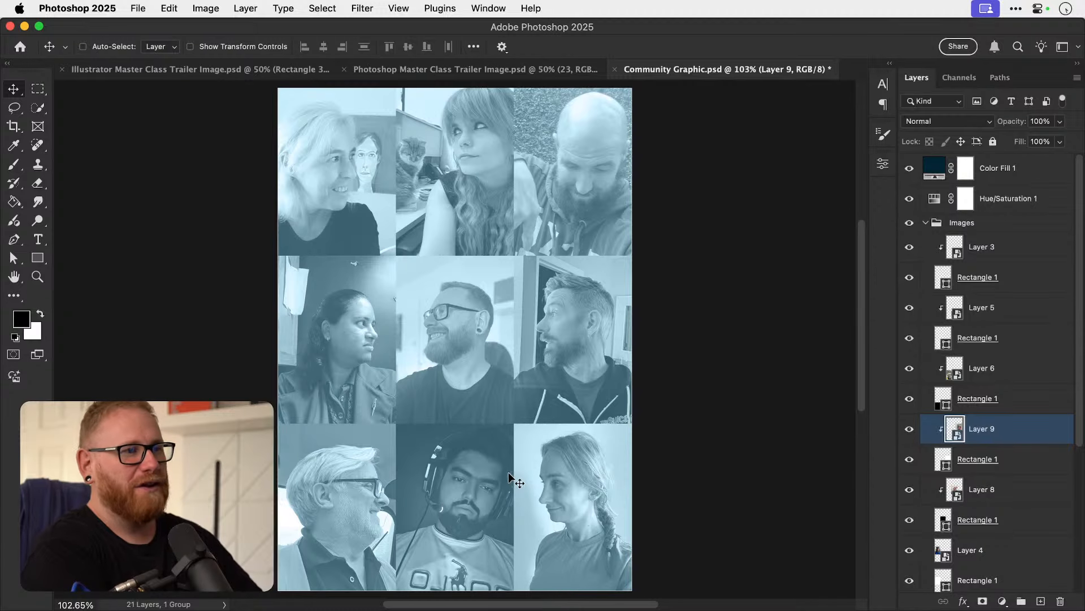
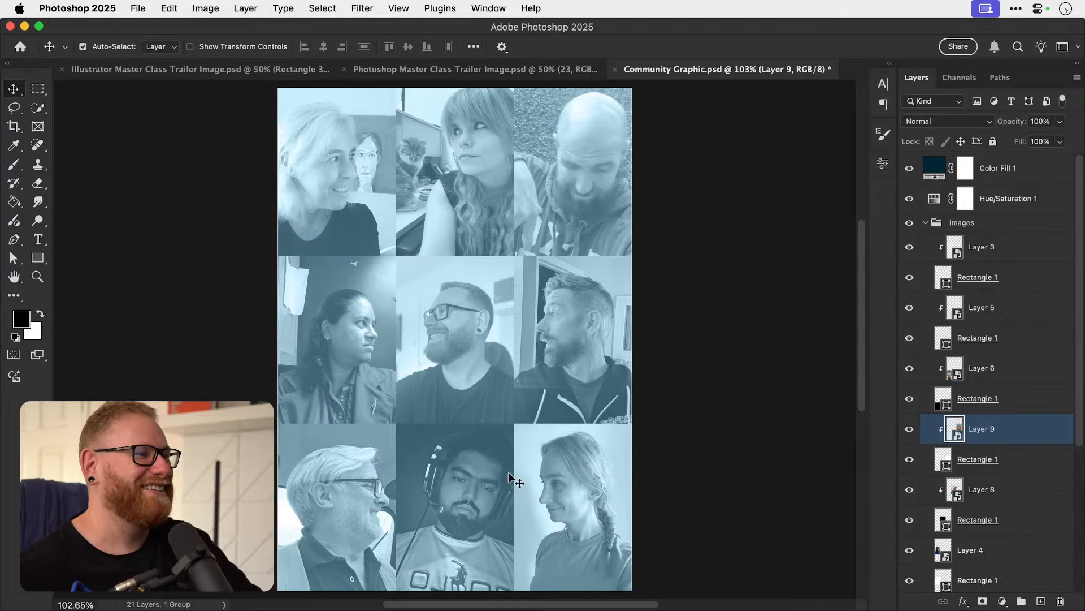
Duplicate the Color Fill 1 layer, set the copy to Normal blending at 30% opacity, and compare the collage with and without it.
left_click(1016, 209)
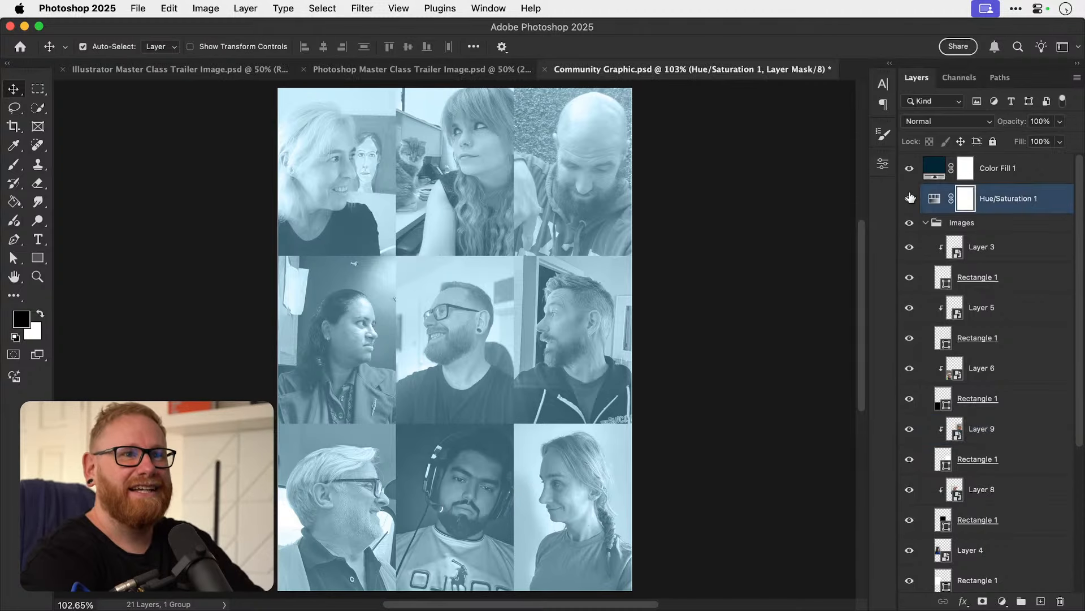
left_click(1011, 172)
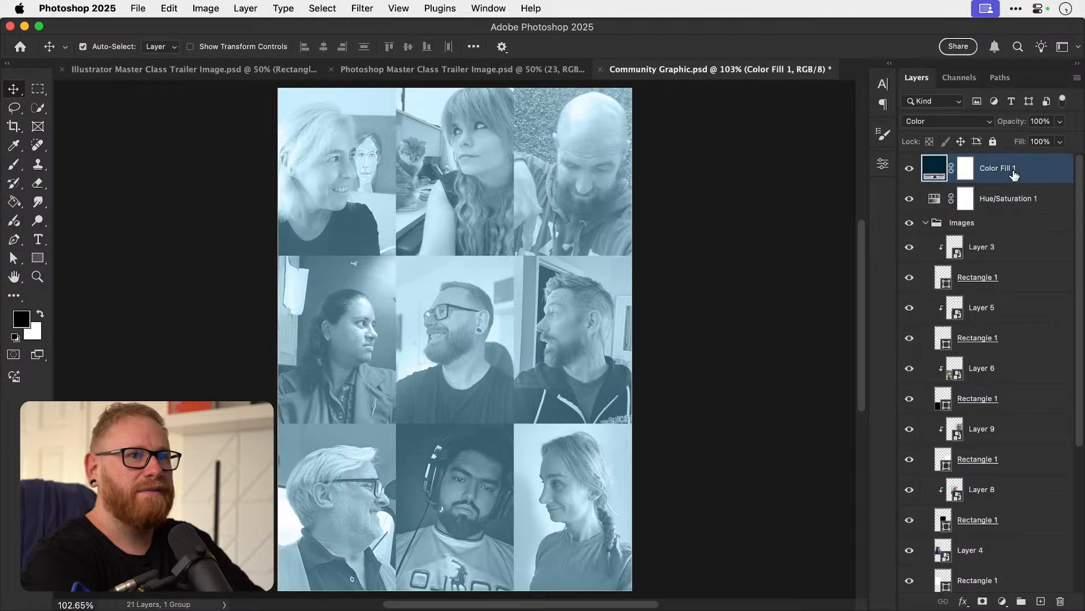
left_click(952, 120)
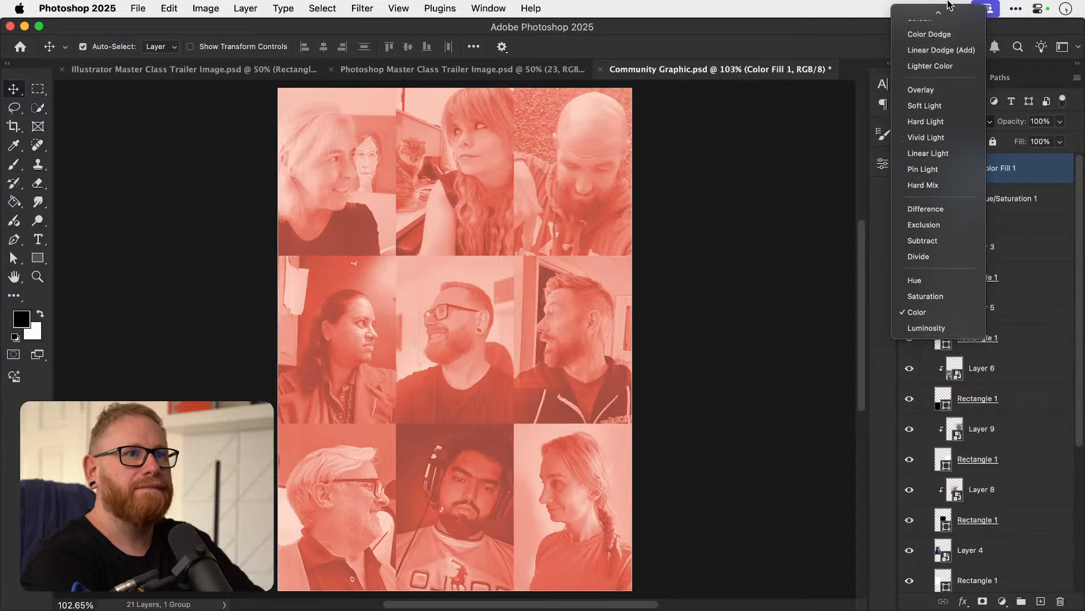
left_click(1052, 186)
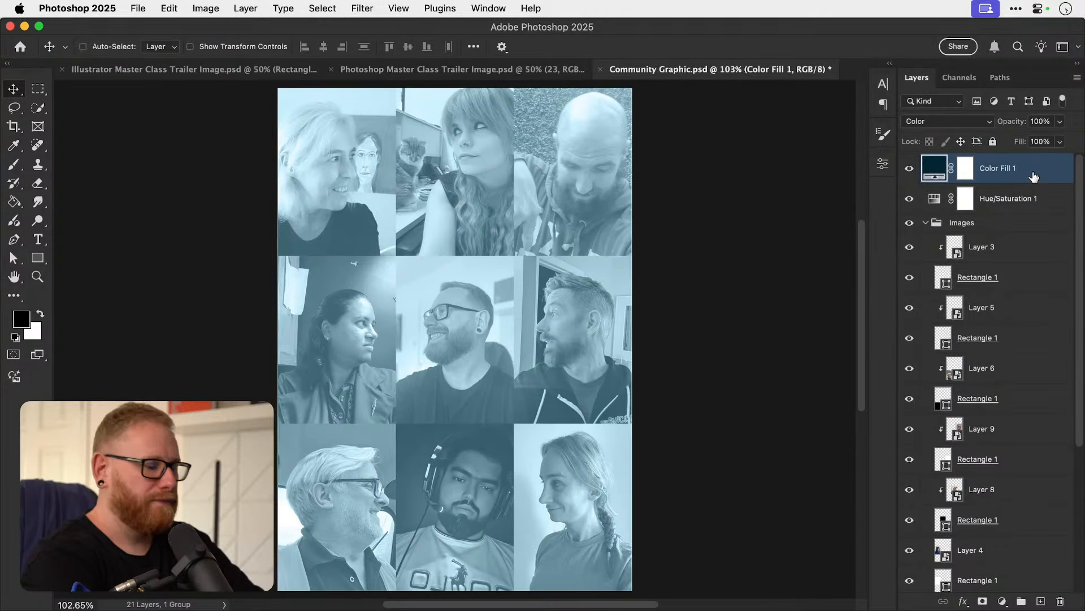
key("super+j")
left_click(962, 121)
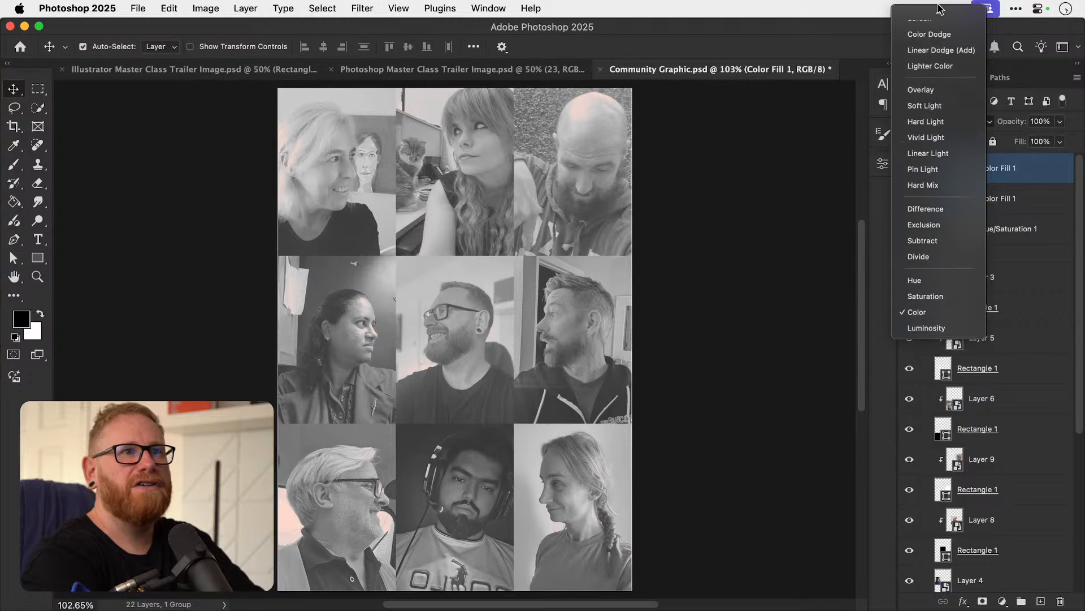
left_click(939, 11)
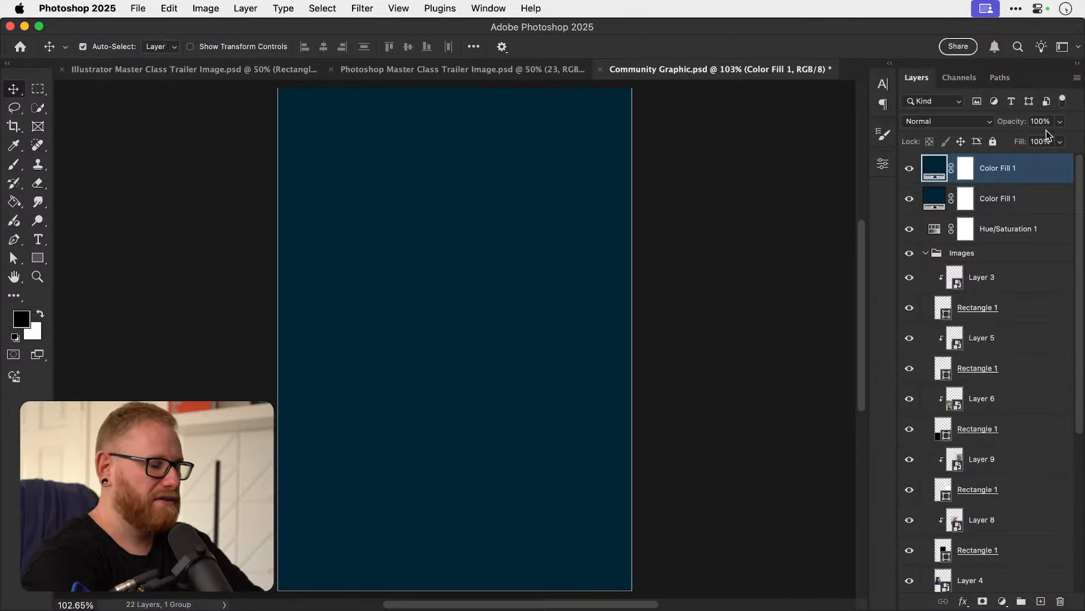
key("3")
key("5")
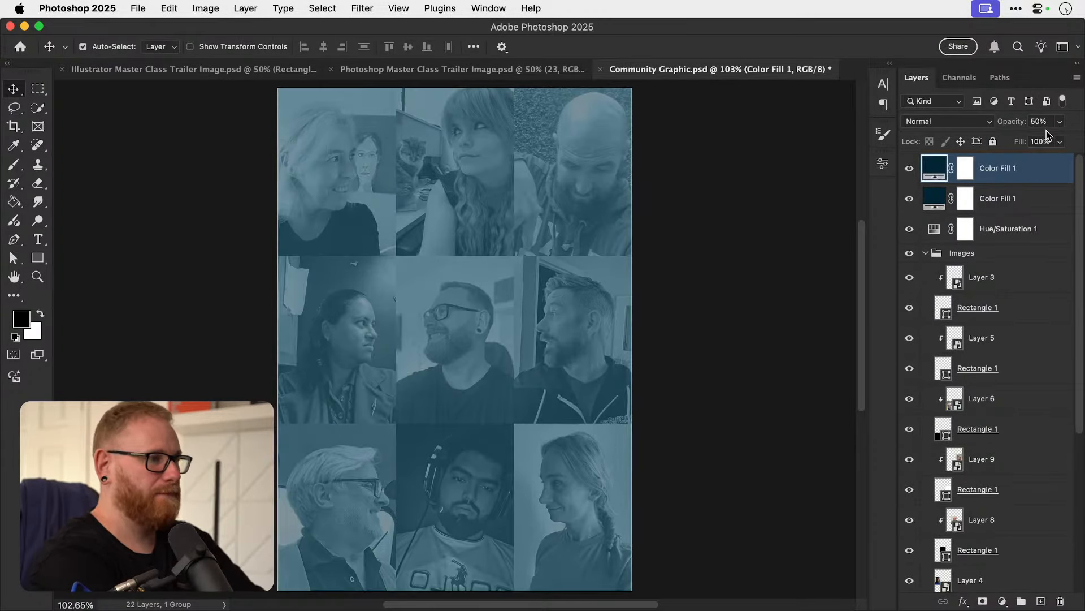
key("3")
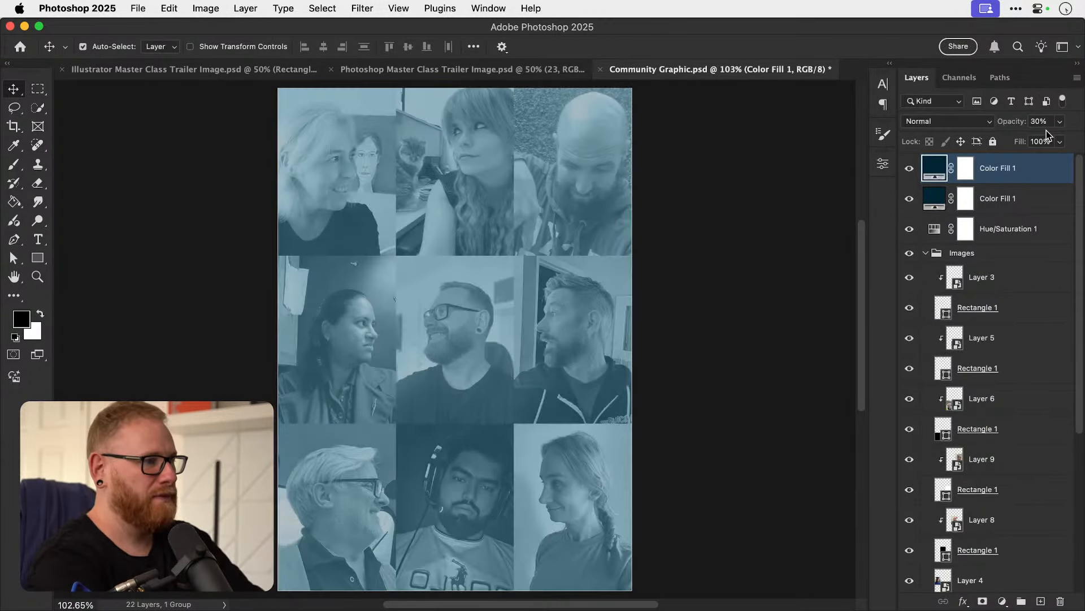
left_click(910, 170)
left_click(909, 170)
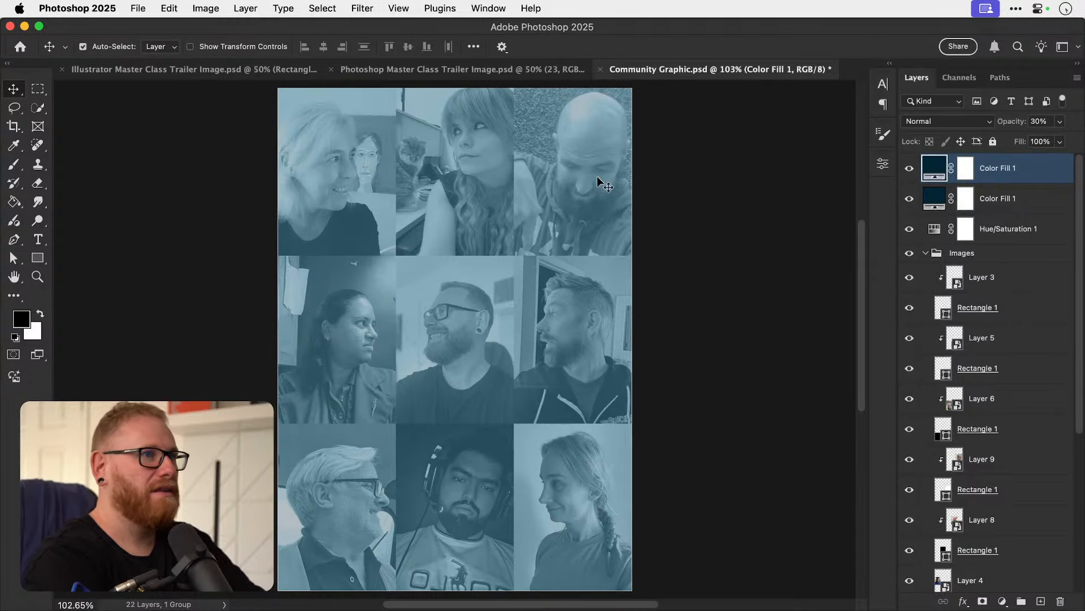
Save the collage document and save a JPEG version to the Desktop as Community Graphic.jpg.
key("super+s")
key("super+shift+s")
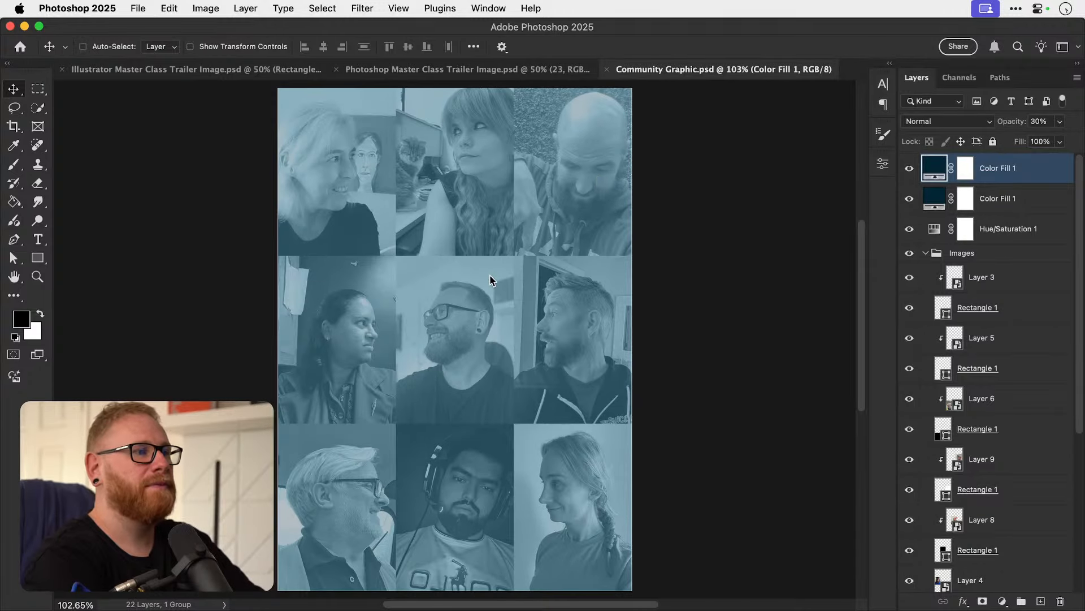
left_click(514, 340)
left_click(509, 466)
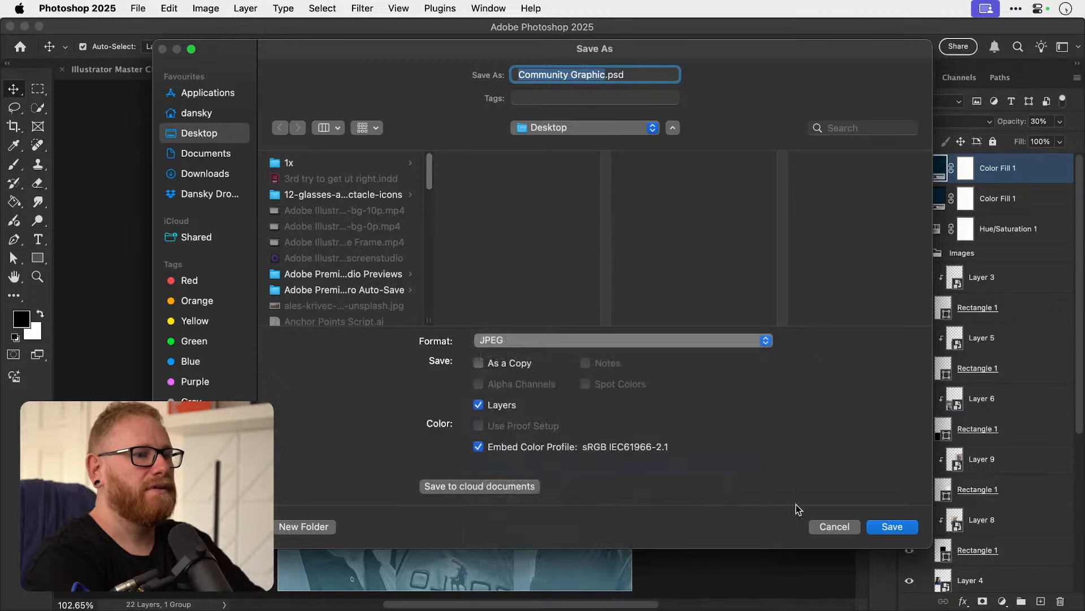
left_click(885, 525)
left_click(603, 366)
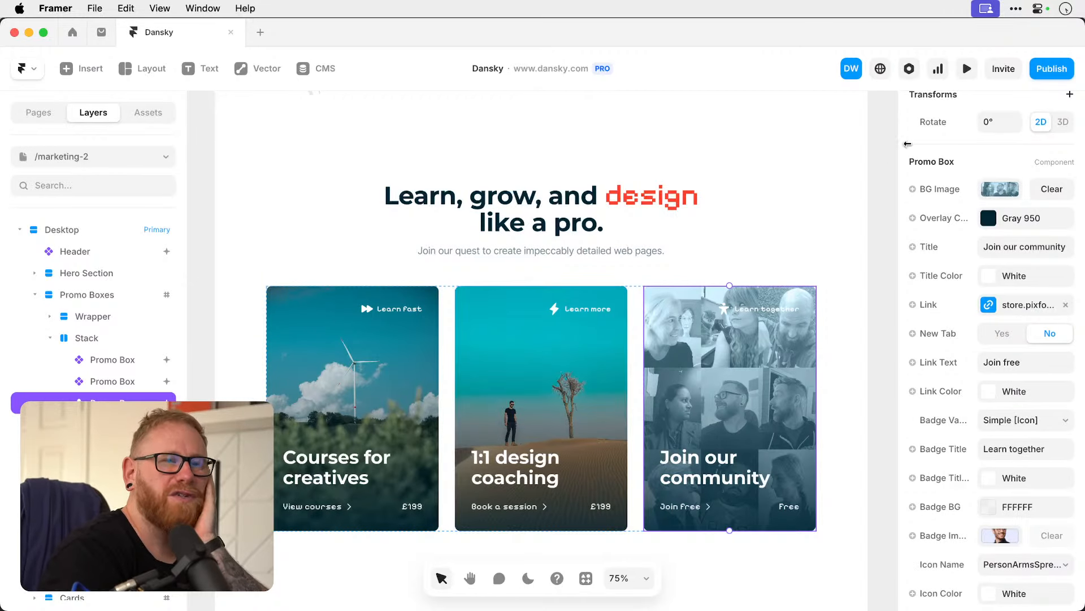
In Framer, replace the "Join our community" card's background image with the newly saved Community Graphic.jpg from the Desktop.
left_click(1009, 191)
mouse_move(800, 266)
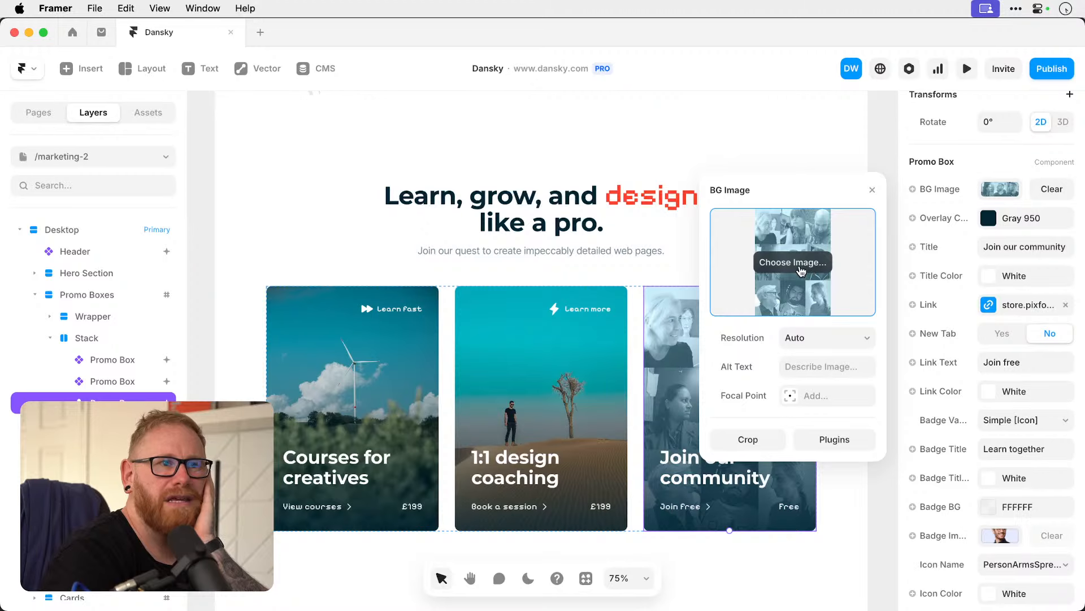
left_click(800, 265)
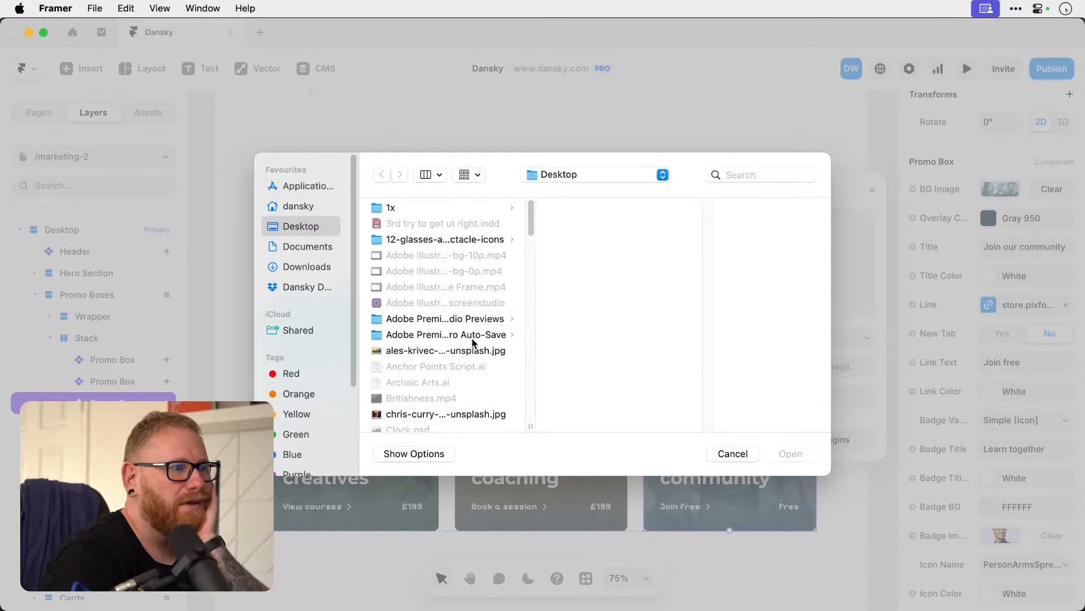
scroll(475, 341, "down", 5)
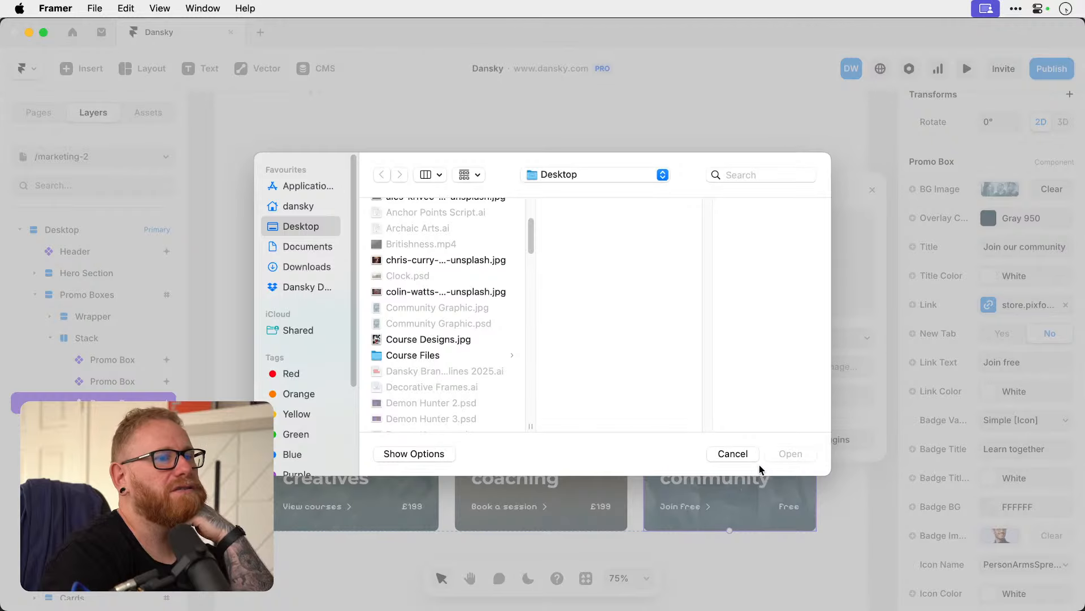
left_click(742, 455)
left_click(806, 266)
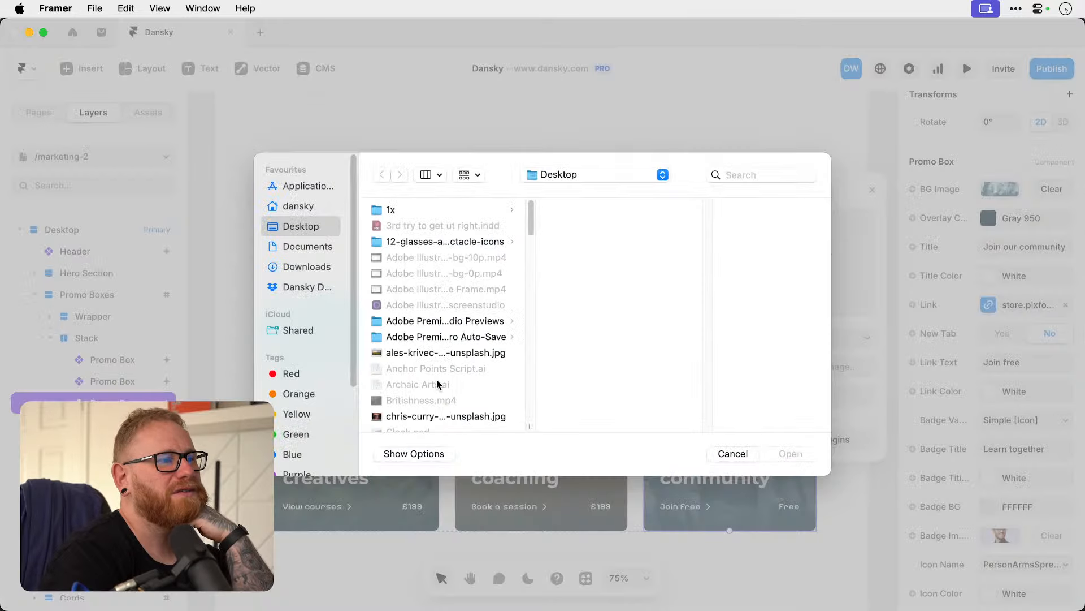
scroll(442, 376, "down", 5)
left_click(437, 391)
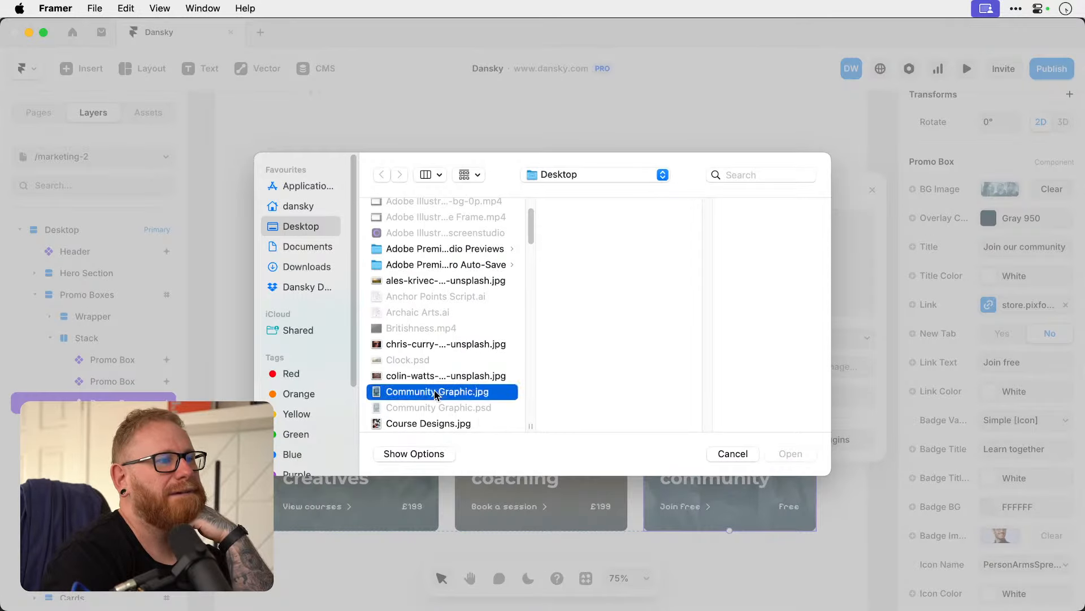
double_click(435, 392)
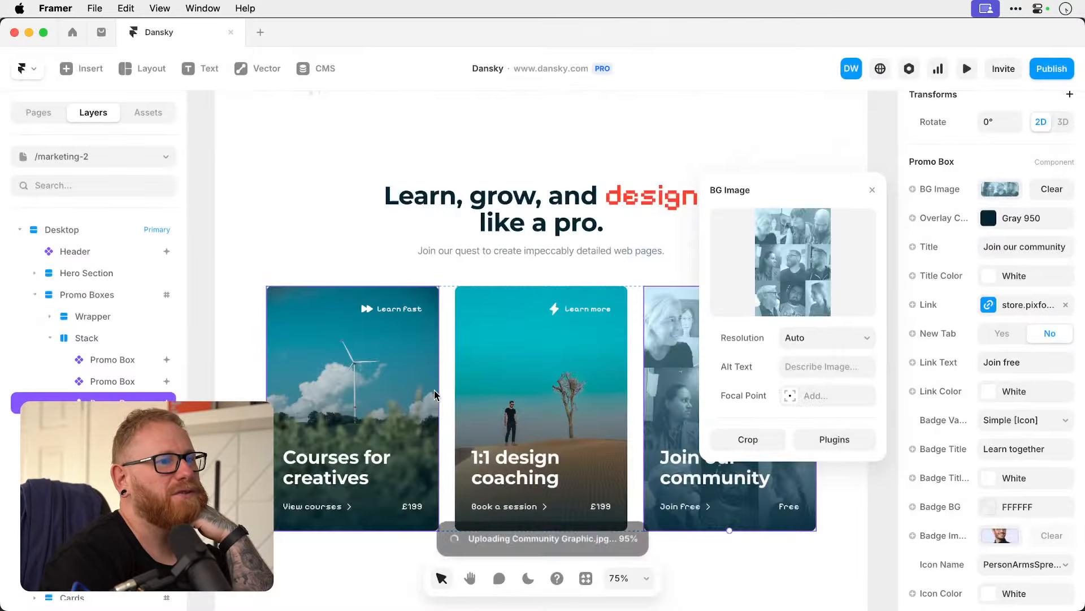
left_click(877, 129)
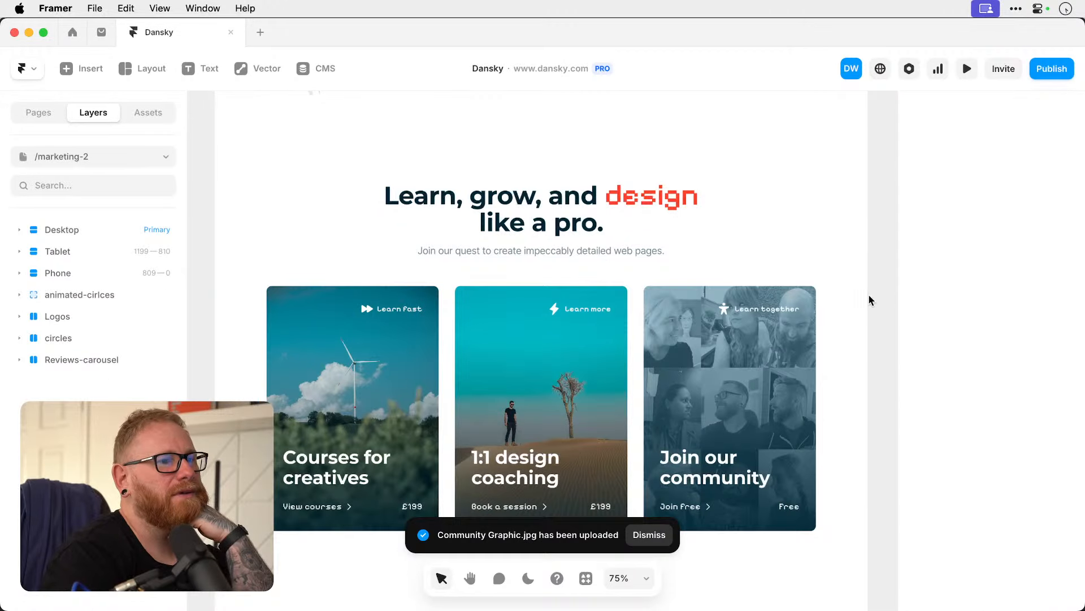
scroll(880, 297, "down", 2)
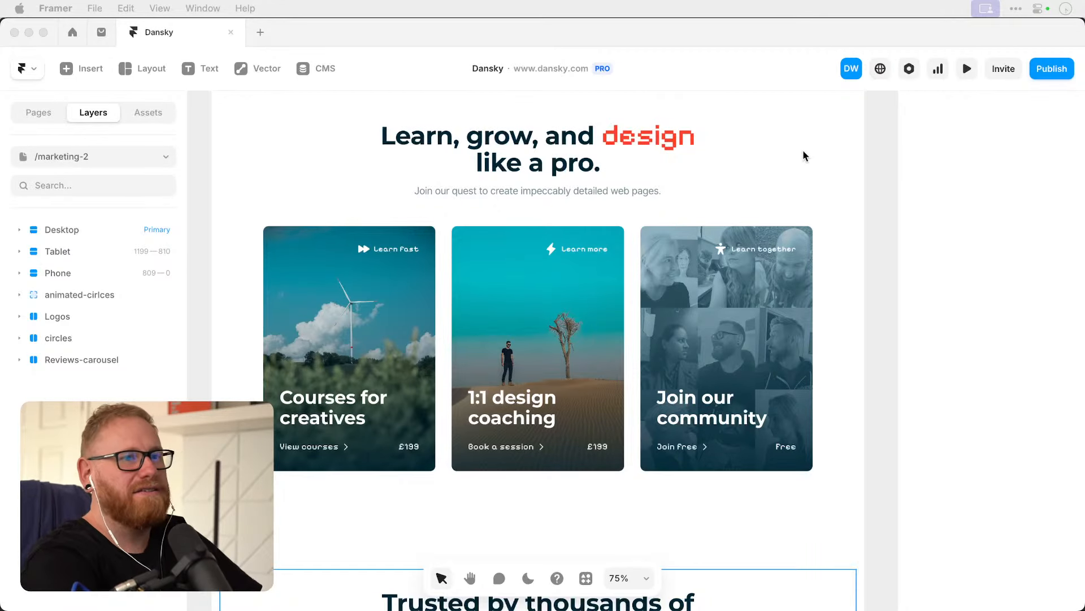
left_click(875, 187)
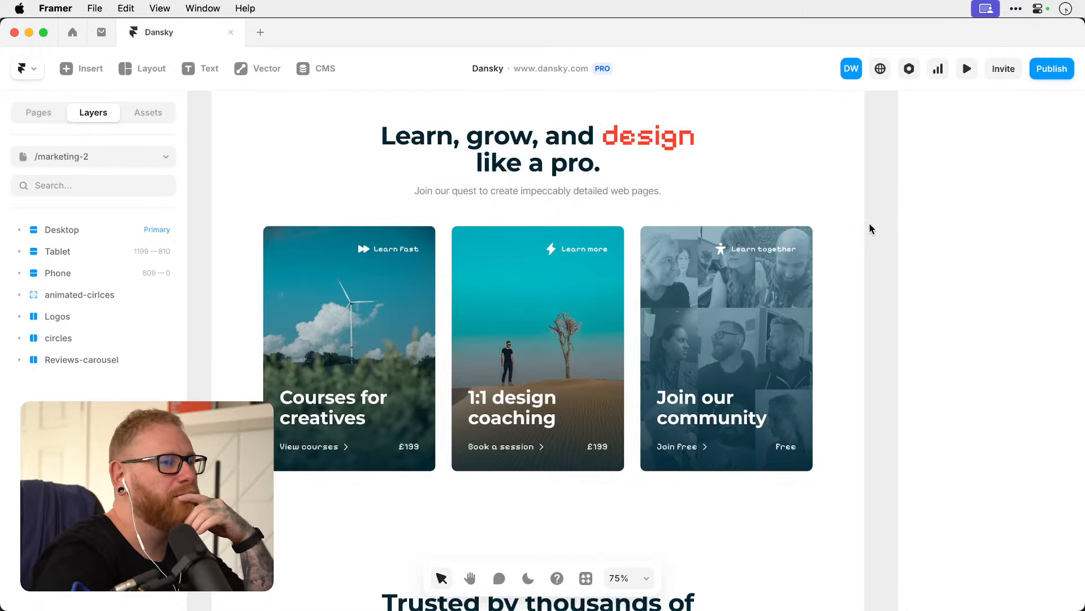
key("F11")
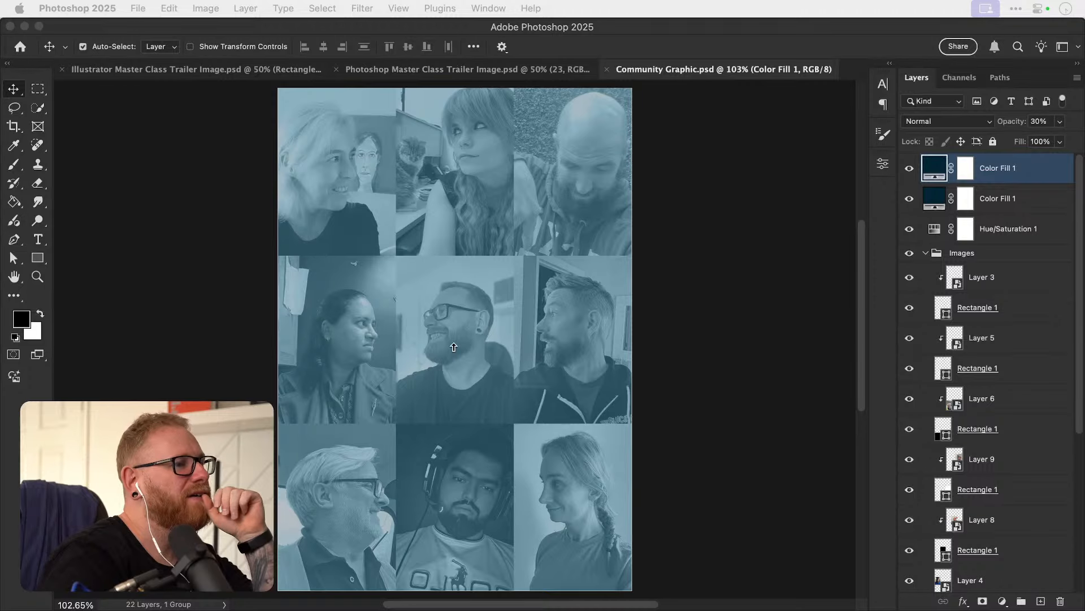
left_click(454, 347)
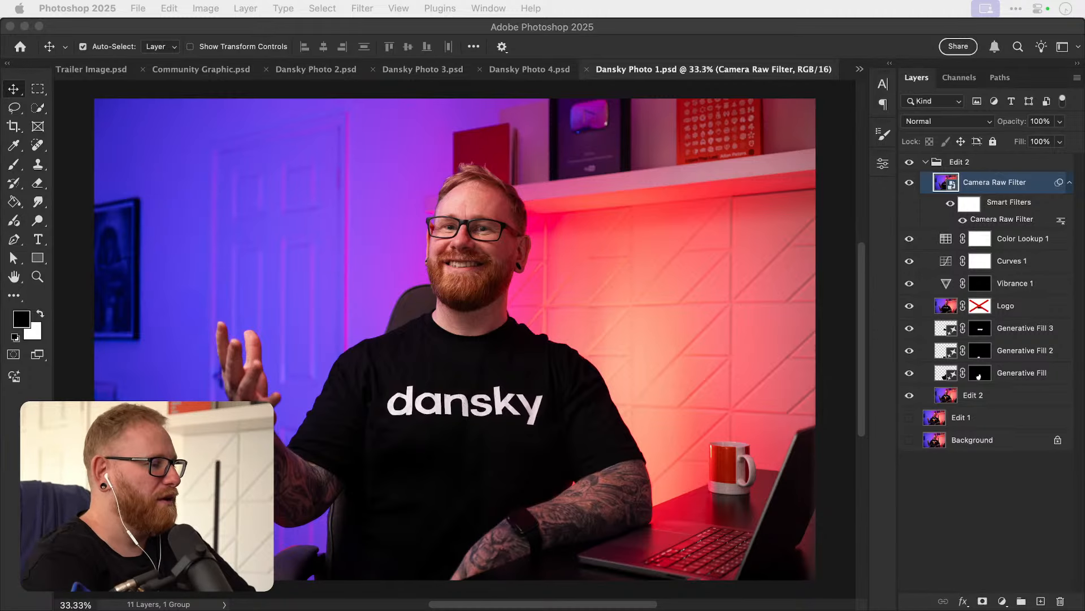
In Photoshop, return to Community Graphic.psd and examine the portraits in the collage's upper and middle rows at 200% zoom.
key("super+Tab")
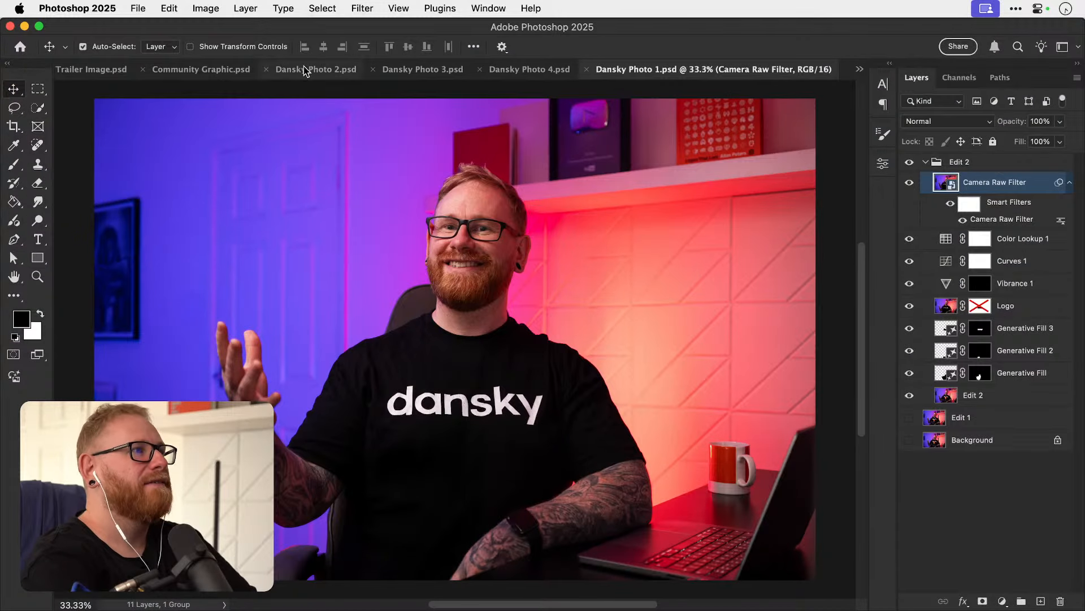
left_click(209, 70)
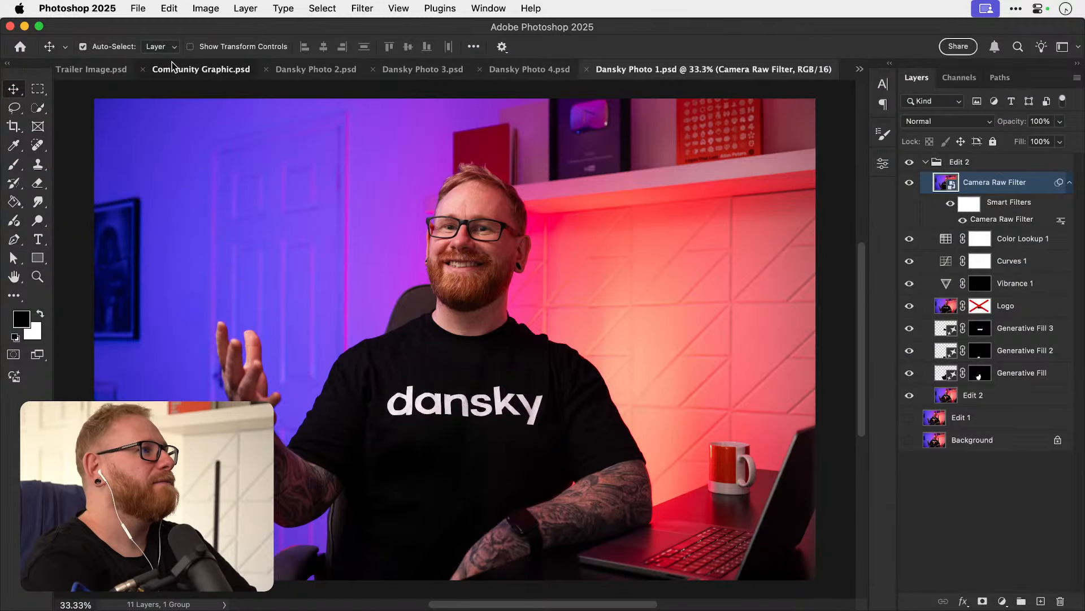
scroll(409, 185, "up", 2)
key("z")
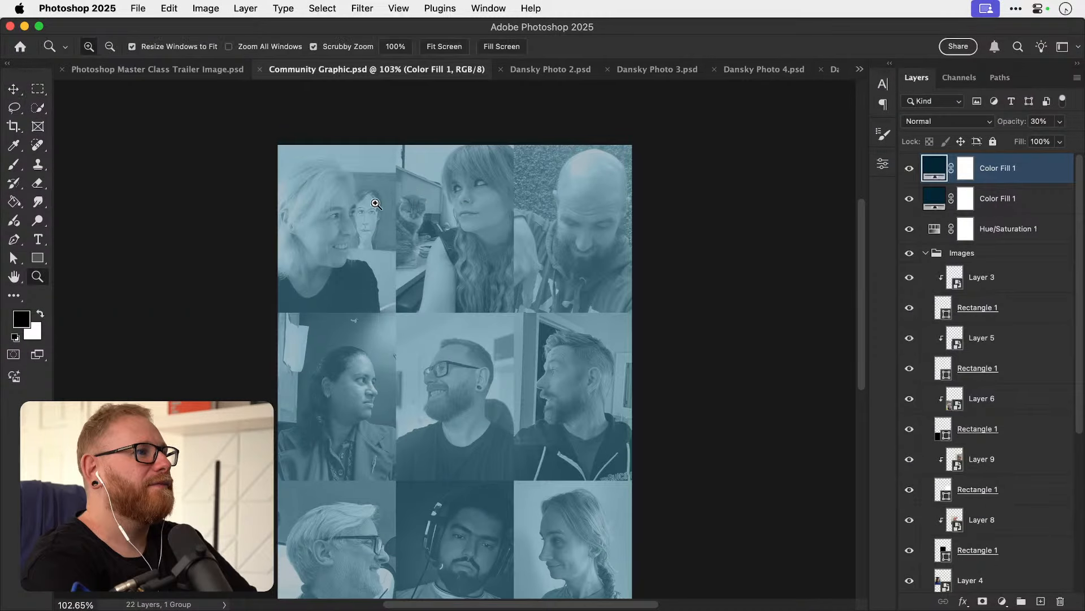
left_click(372, 202)
scroll(432, 282, "up", 3)
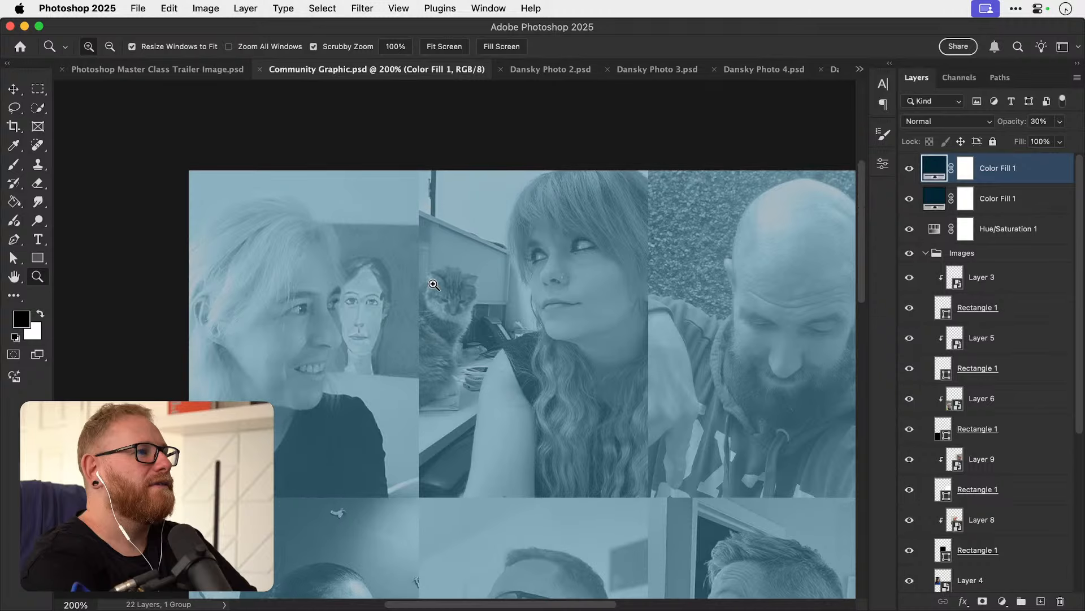
key("v")
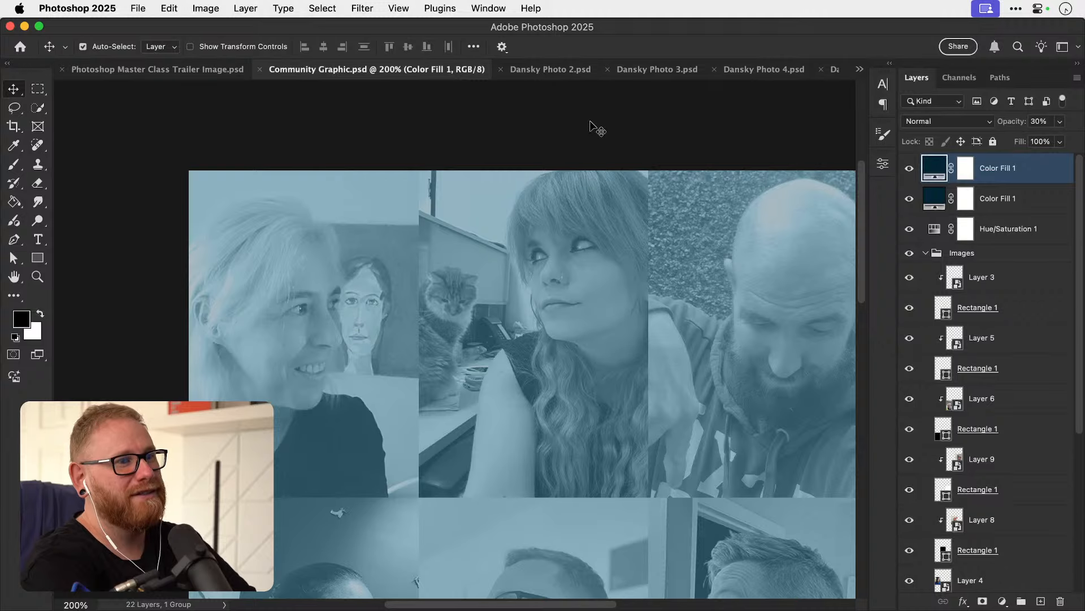
scroll(591, 126, "right", 3)
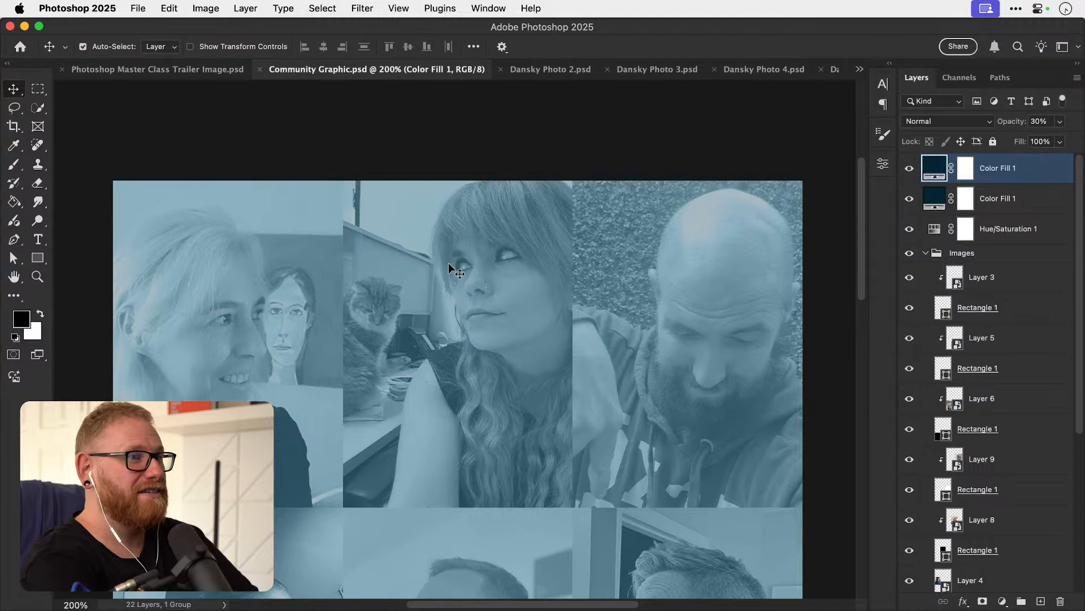
scroll(449, 263, "down", 3)
scroll(450, 264, "down", 3)
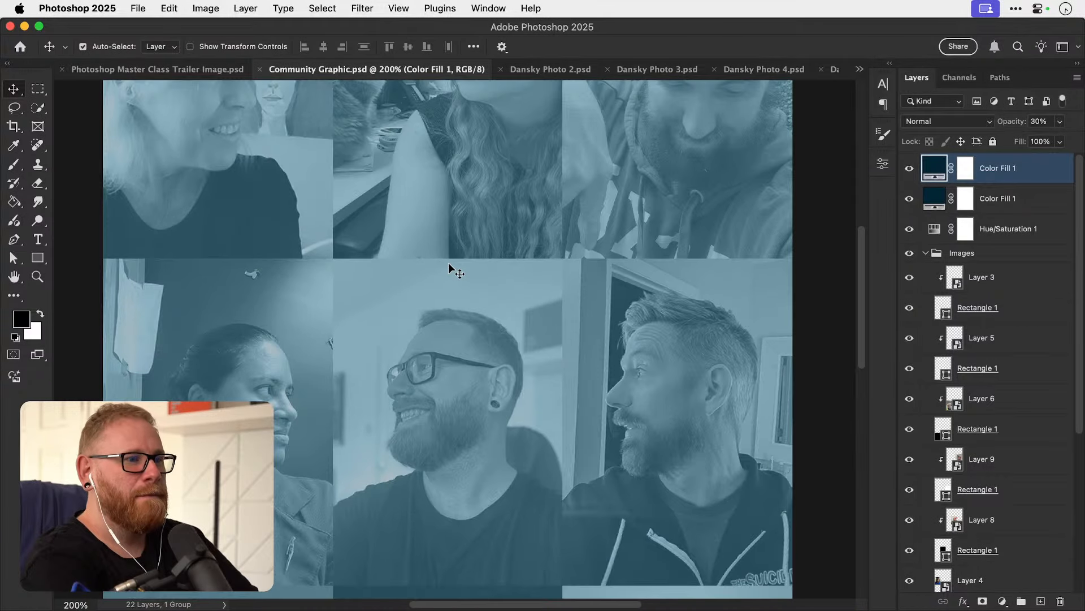
scroll(449, 262, "up", 3)
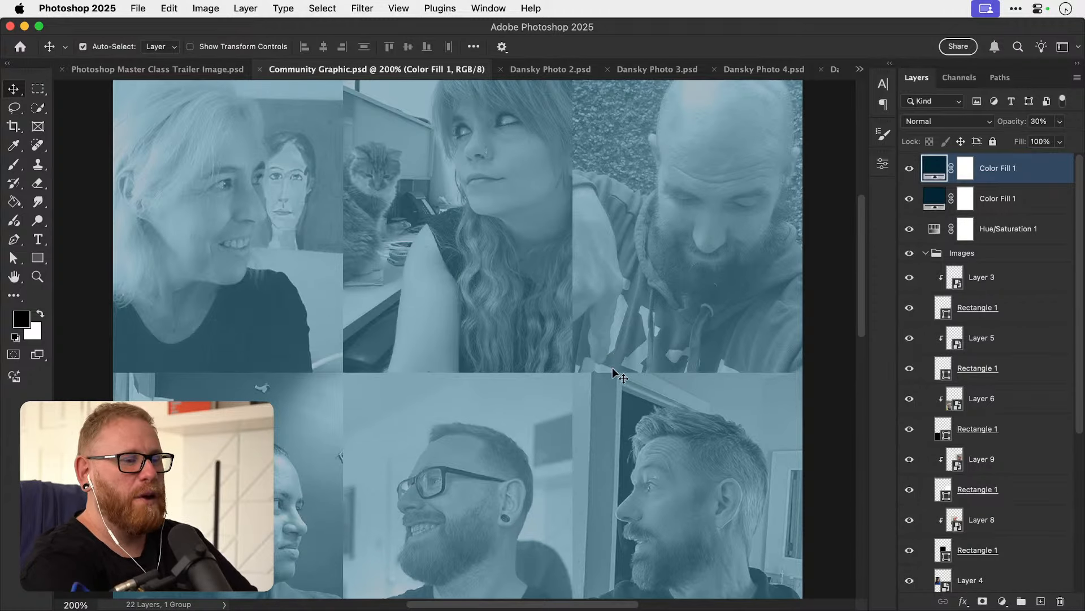
scroll(656, 404, "down", 3)
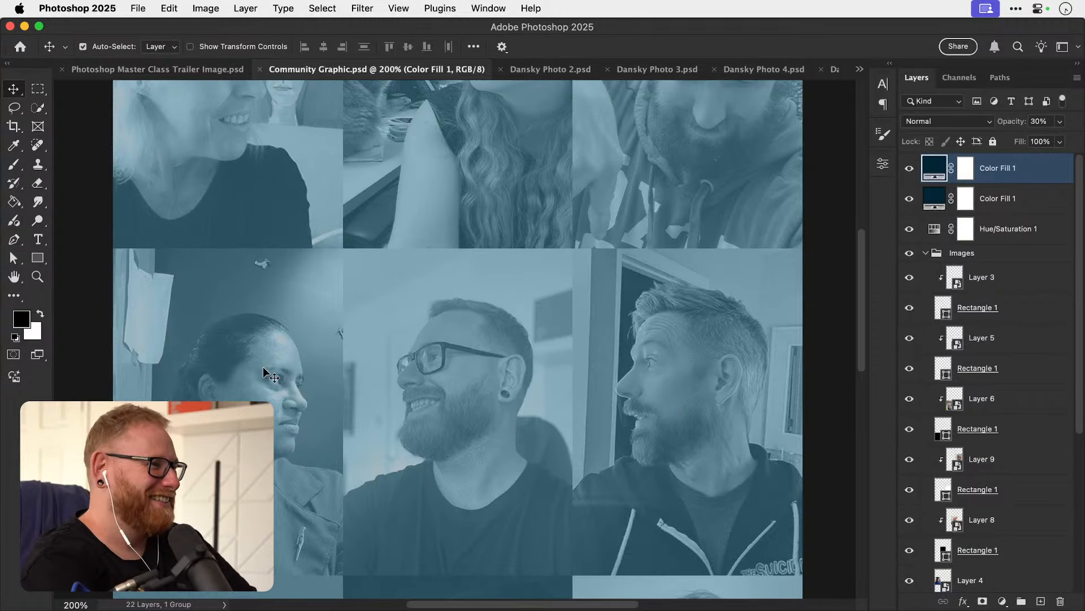
Examine the portraits in the collage's middle and bottom rows at 200% zoom, and check the whole collage fitted to the window.
scroll(263, 366, "down", 1)
scroll(263, 366, "down", 1)
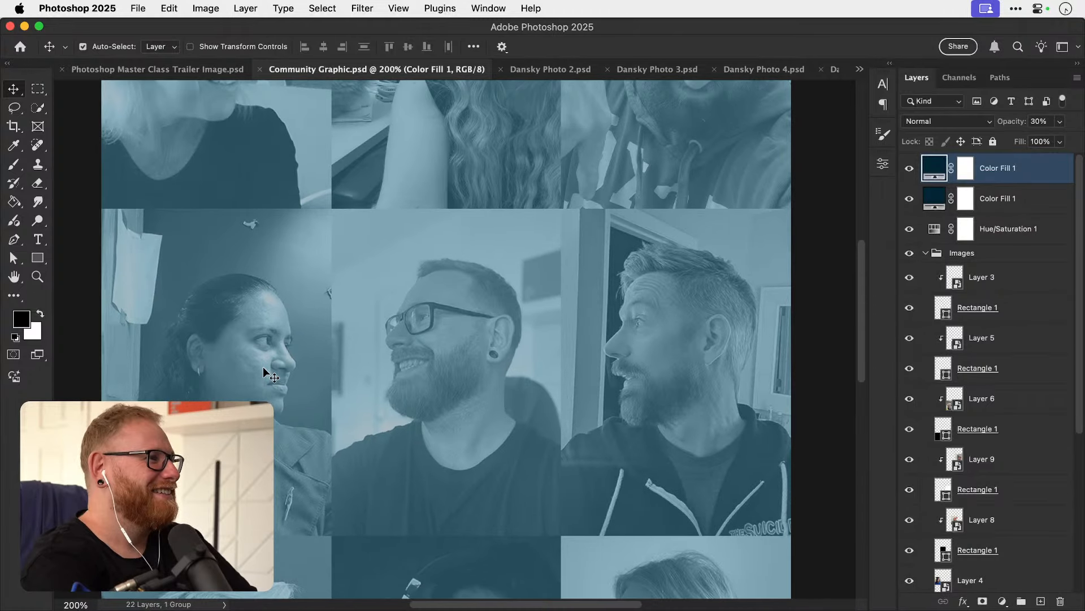
scroll(263, 366, "down", 3)
scroll(263, 366, "up", 3)
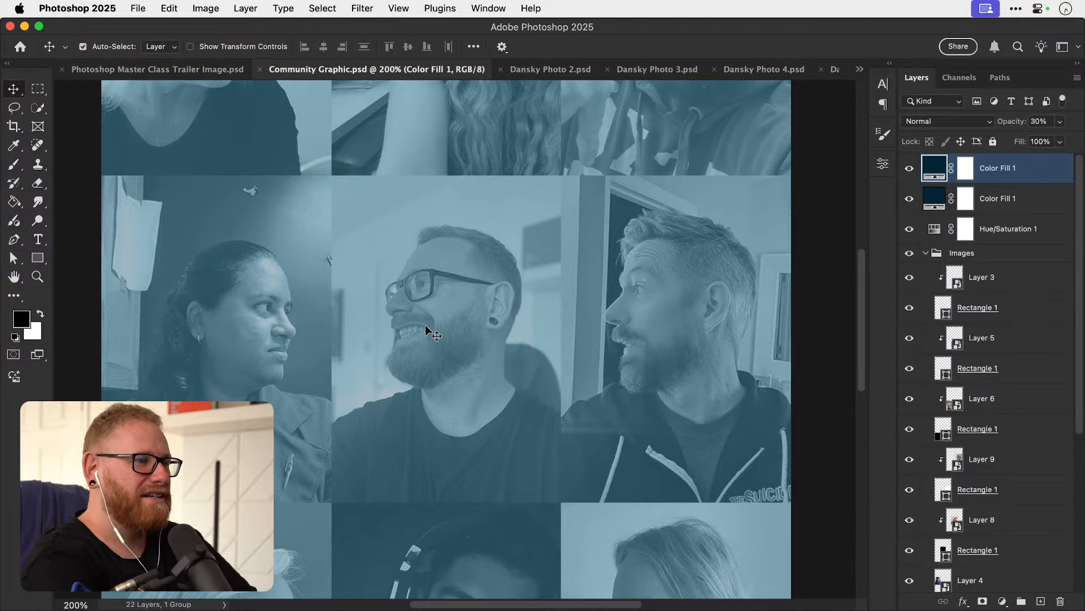
scroll(425, 324, "down", 1)
scroll(425, 324, "down", 5)
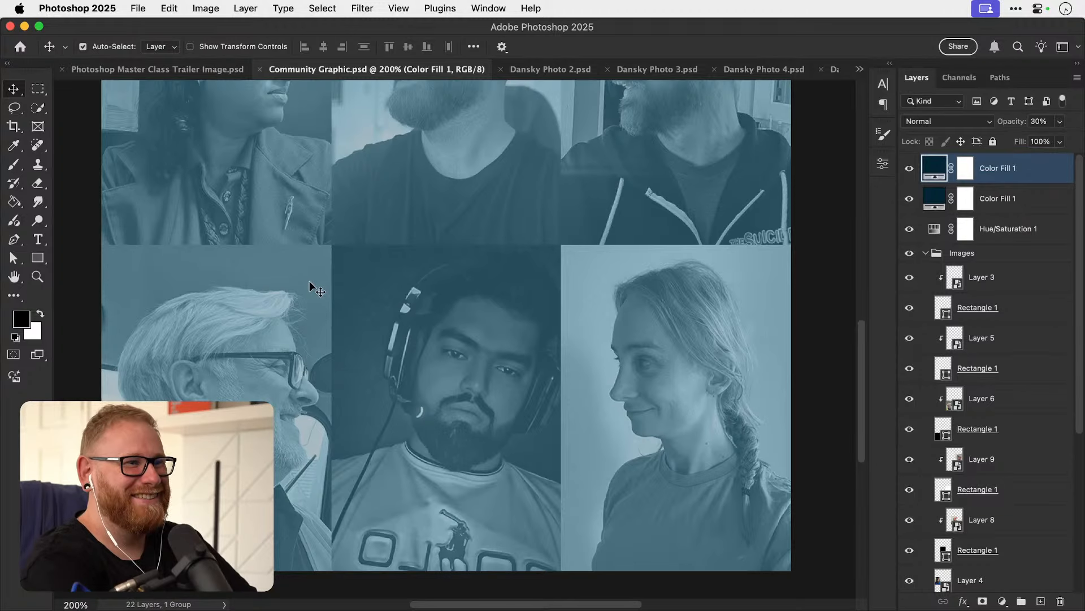
key("super+0")
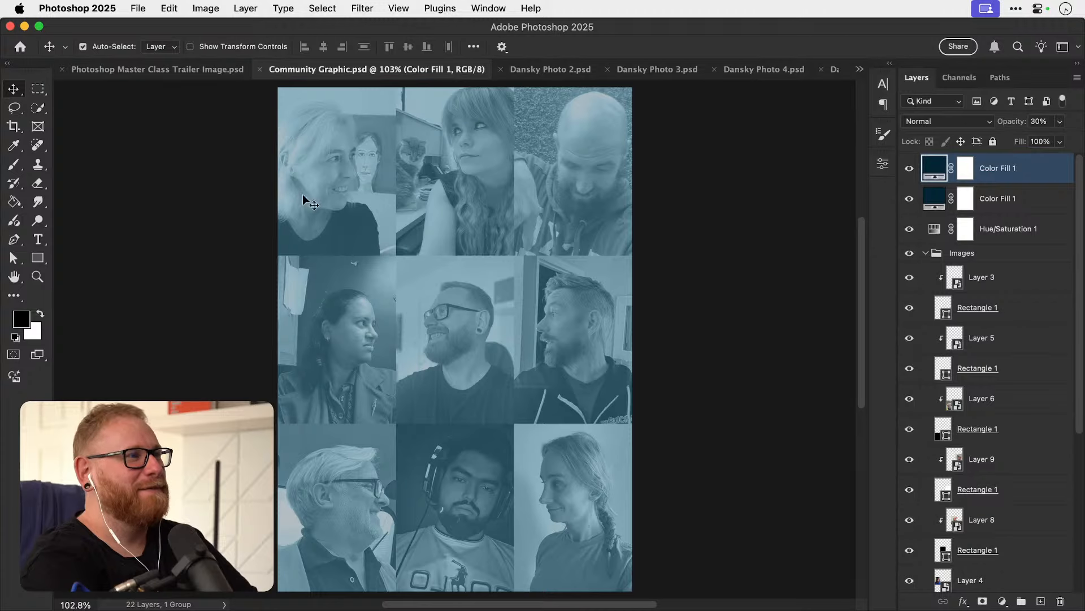
Bring up the Dansky Photo 3.psd document.
left_click(558, 70)
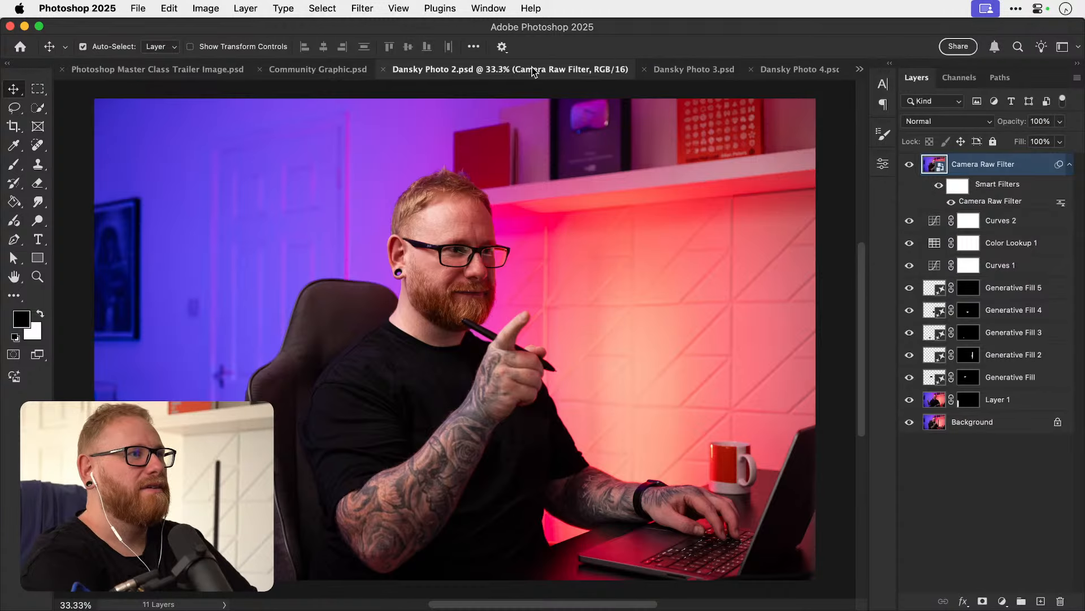
left_click(694, 70)
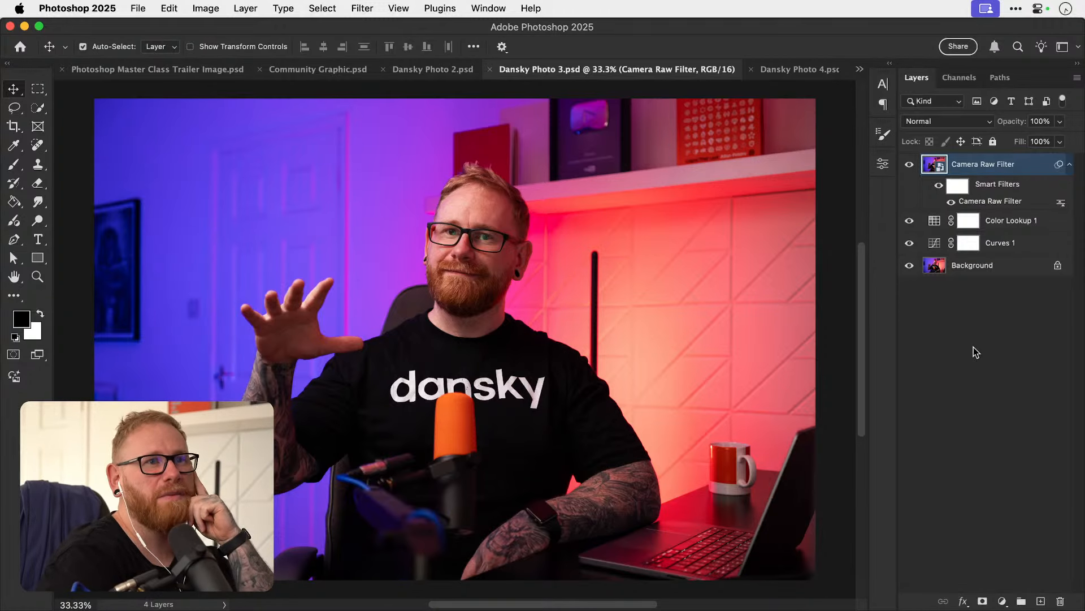
Try a Color Lookup adjustment with the DropBlues.3DL LUT on the photo, and undo it.
left_click(1002, 601)
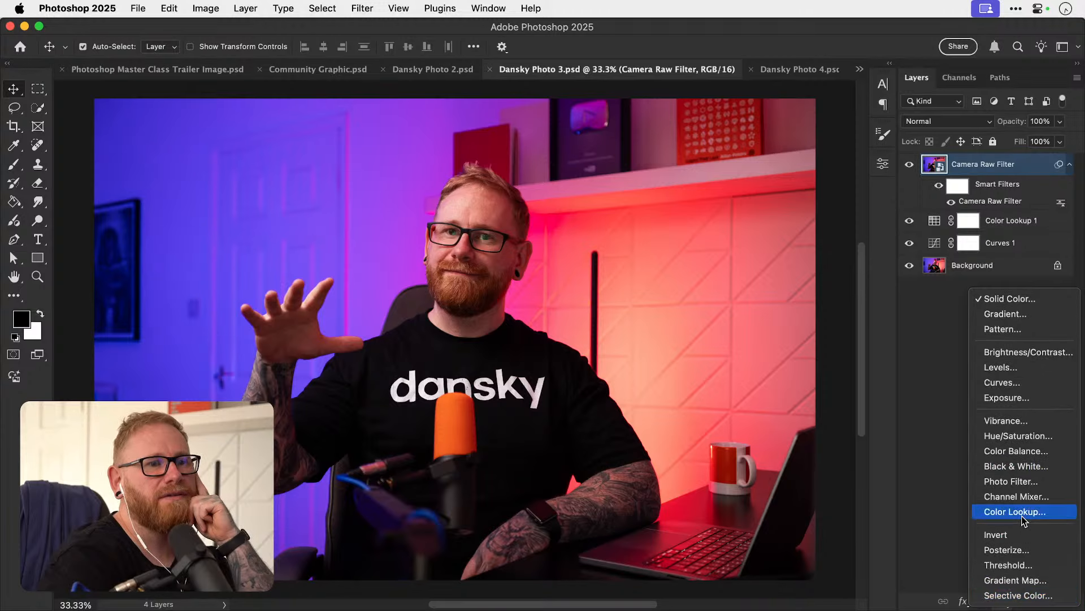
left_click(1024, 519)
left_click(749, 204)
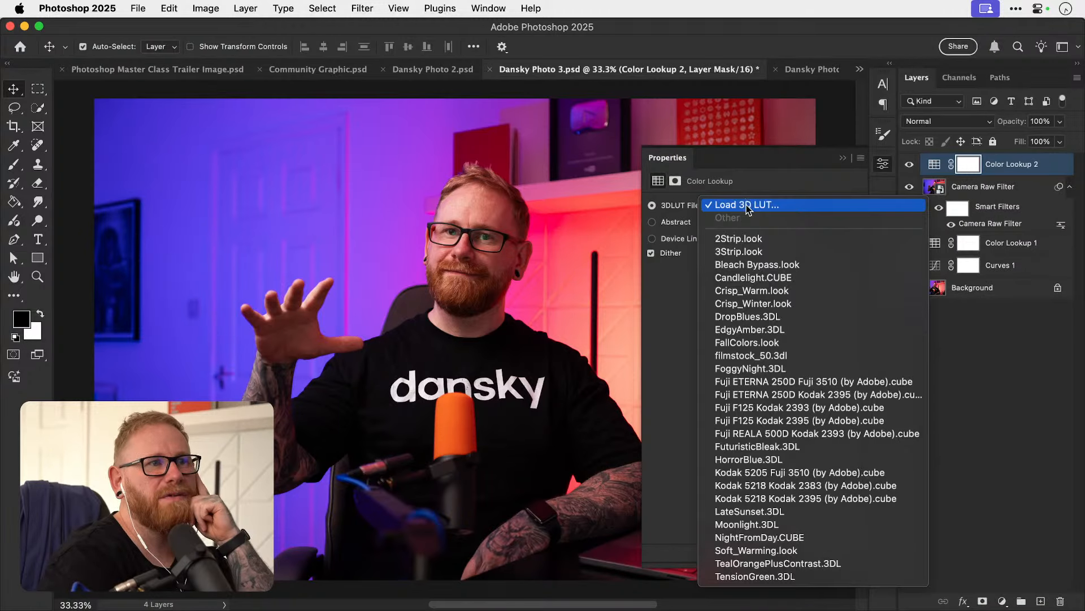
left_click(763, 316)
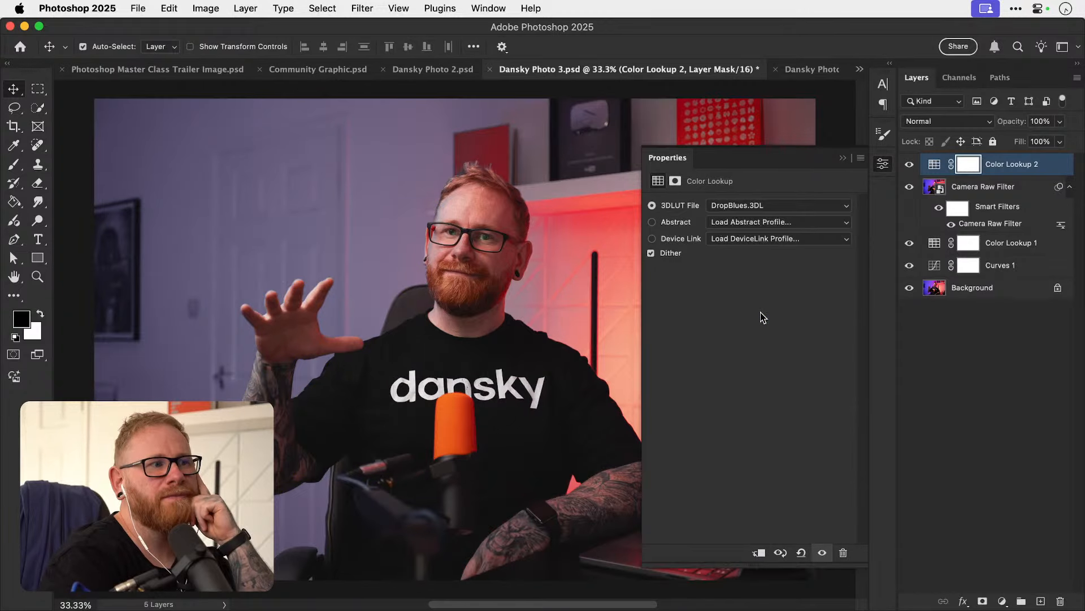
left_click(740, 206)
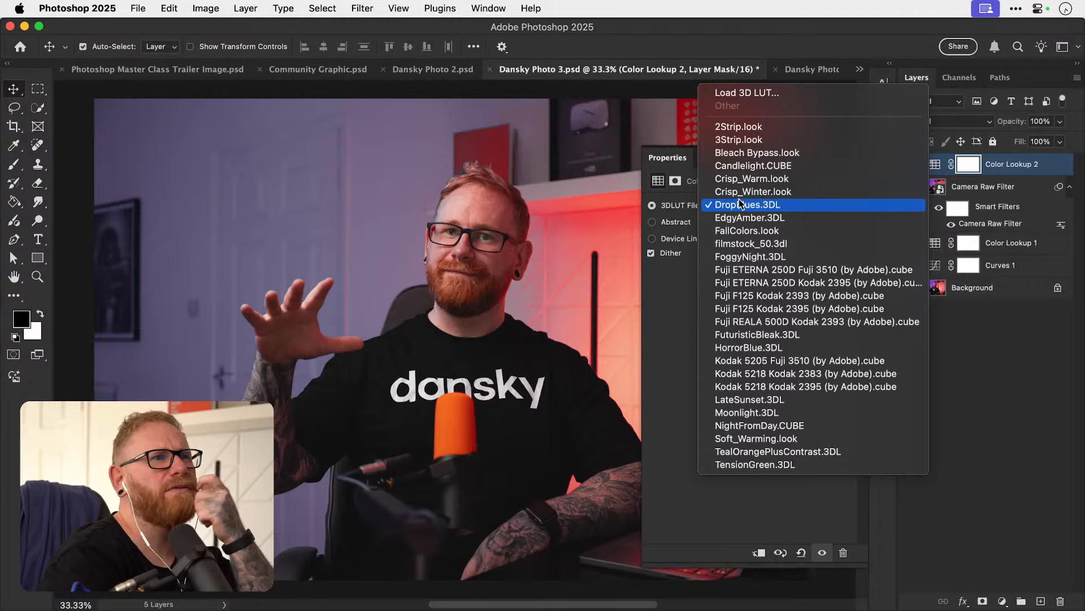
left_click(991, 172)
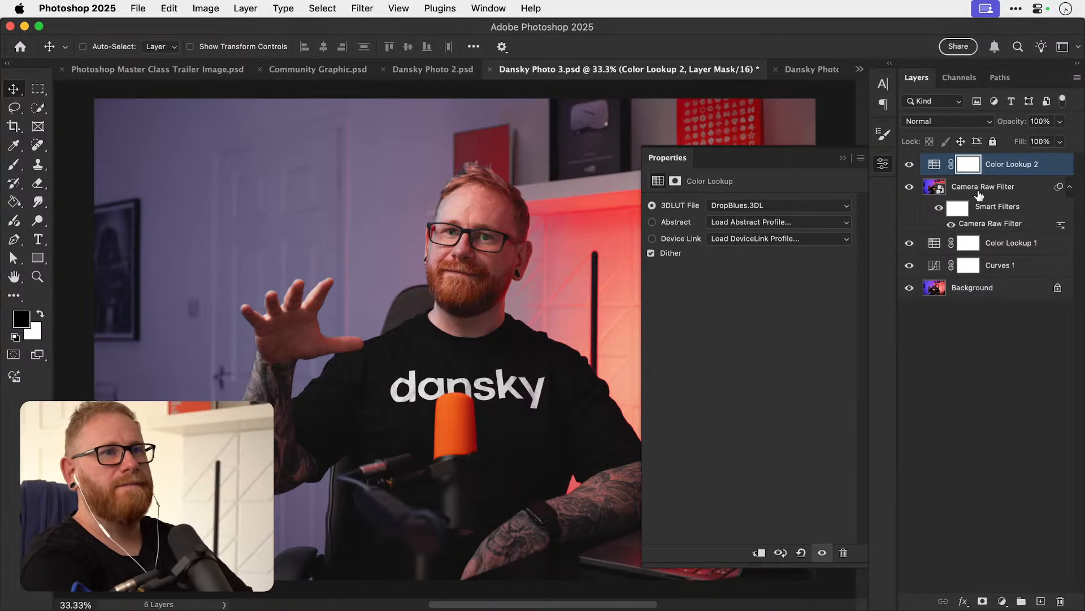
key("super+z")
key("super+z")
Add a Hue/Saturation adjustment layer above the Camera Raw Filter layer and fully desaturate its Blues range.
left_click(1008, 600)
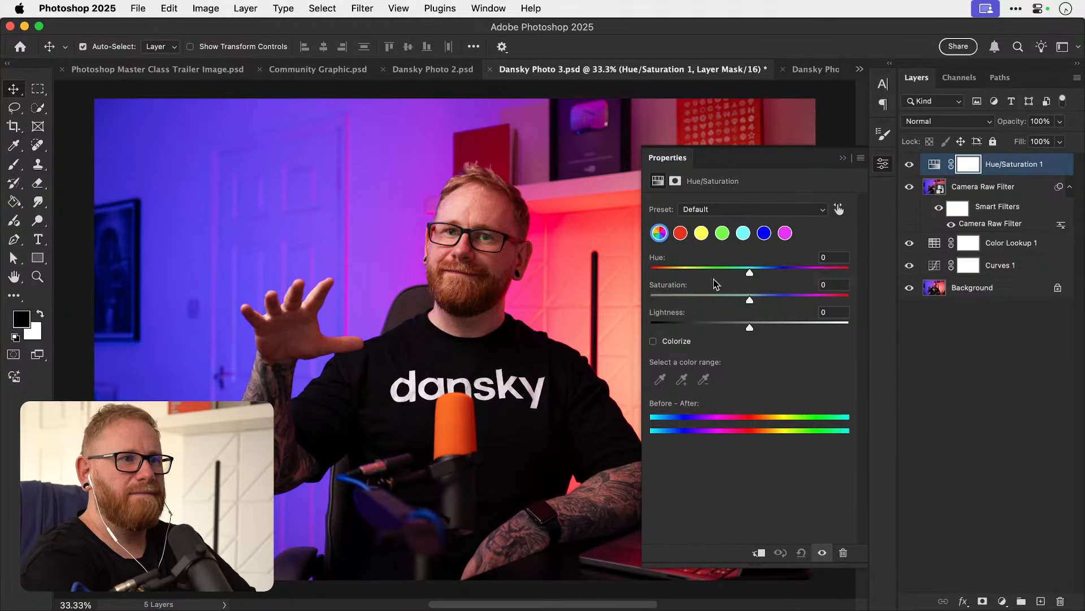
left_click(682, 233)
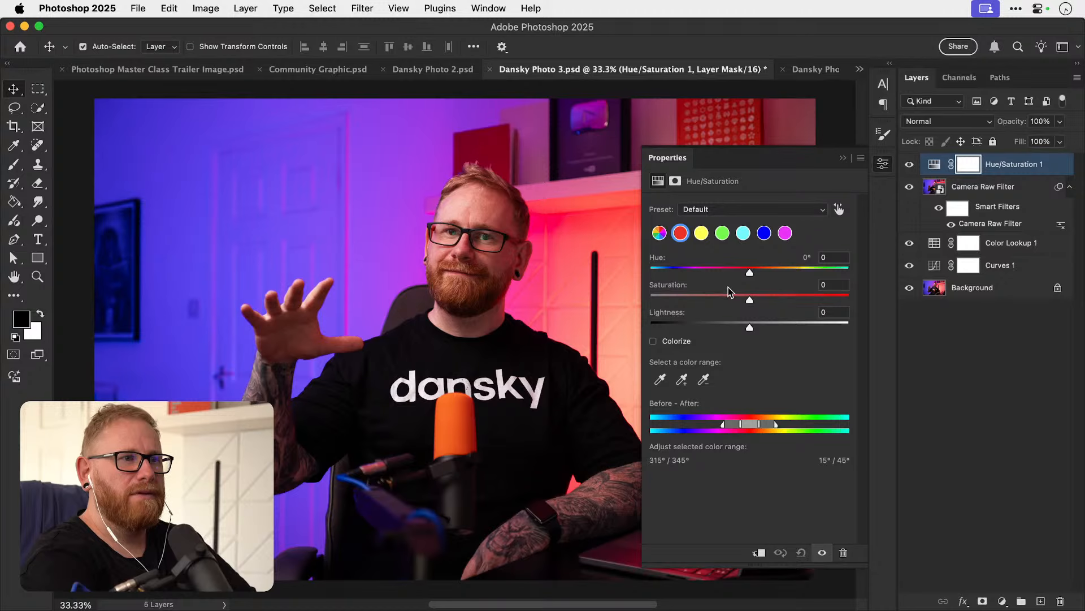
left_click(702, 233)
left_click(766, 237)
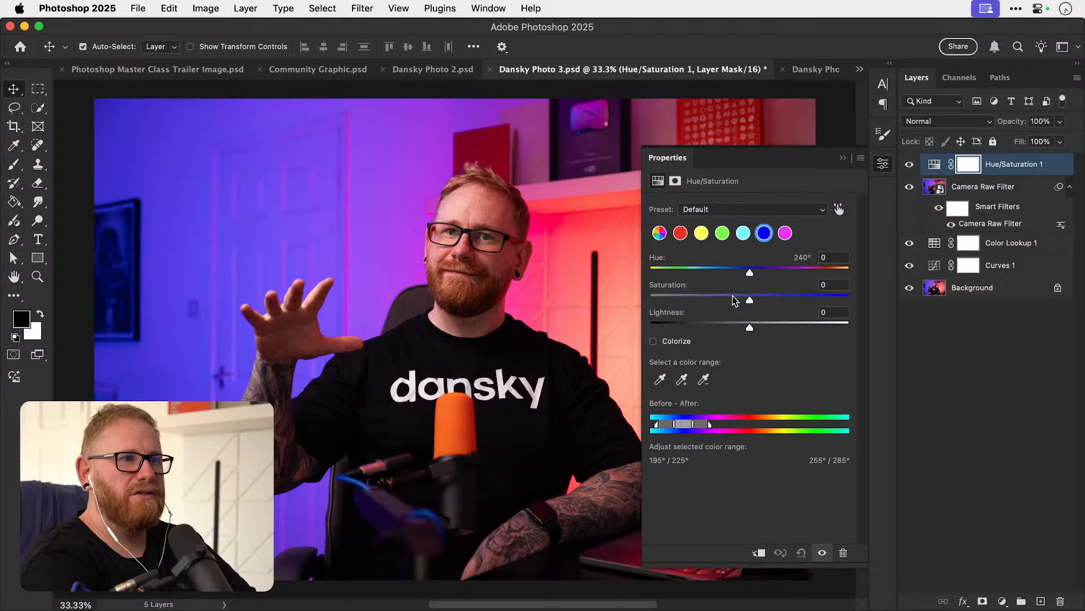
left_click_drag(733, 300, 559, 300)
left_click(660, 233)
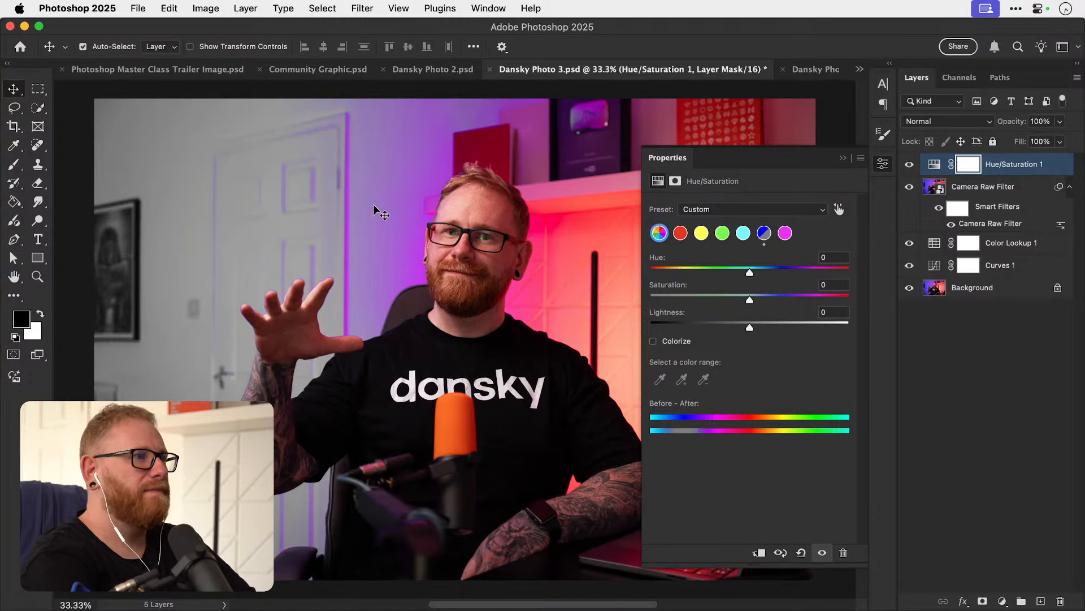
Set the Magentas saturation of the Hue/Saturation layer to -100 by sampling the purple part of the wall.
left_click(961, 186)
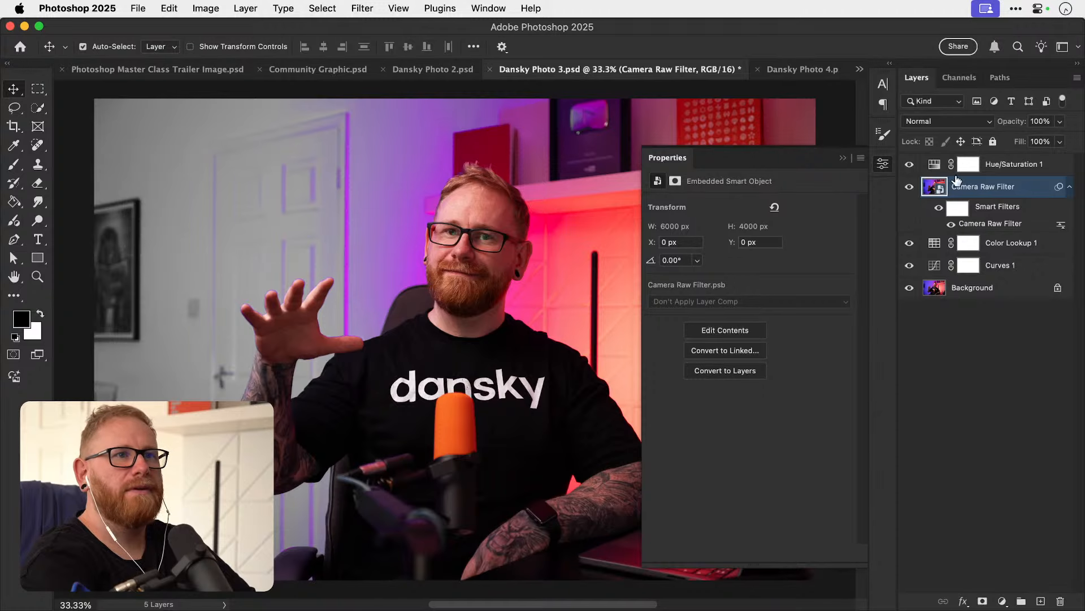
left_click(940, 167)
left_click(839, 210)
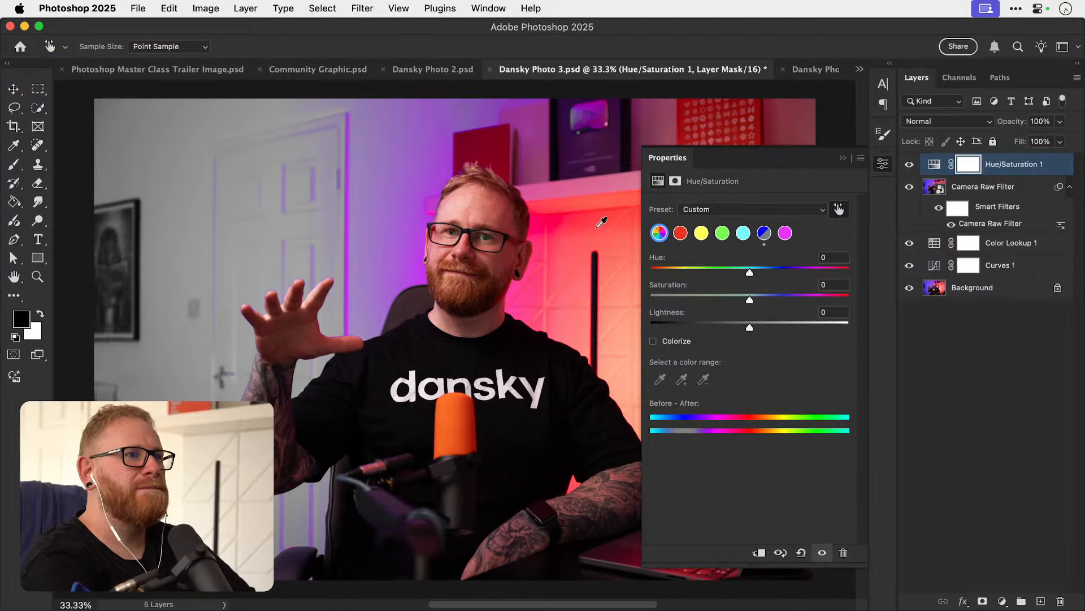
left_click_drag(597, 228, 434, 232)
key("super+z")
left_click_drag(434, 184, 96, 185)
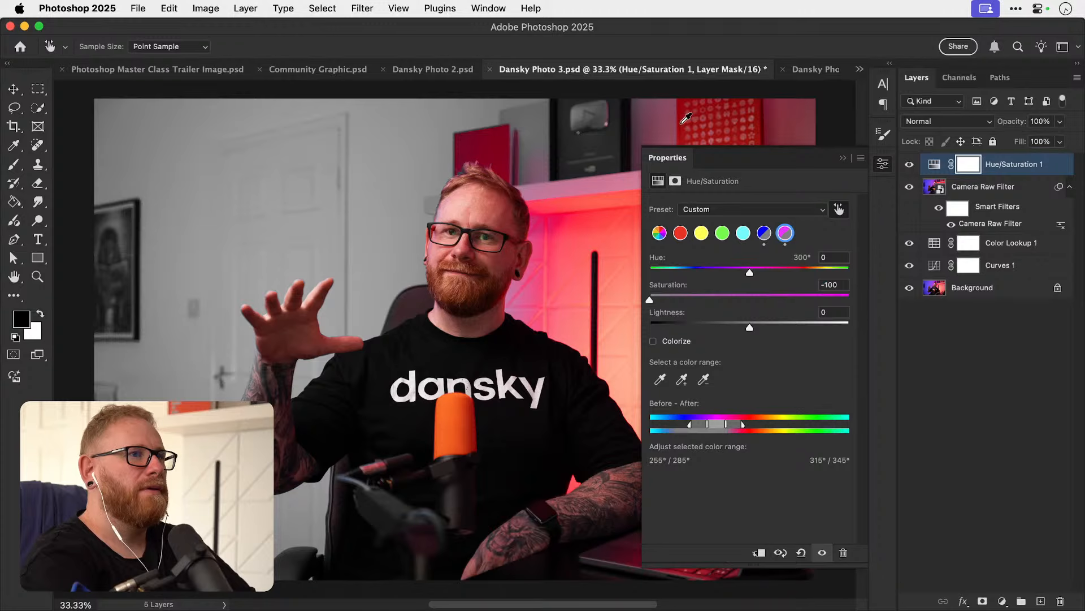
Set the Reds saturation to -28 and widen that color range to 219°/224° and 24°/193°.
left_click_drag(685, 118, 534, 131)
key("super+z")
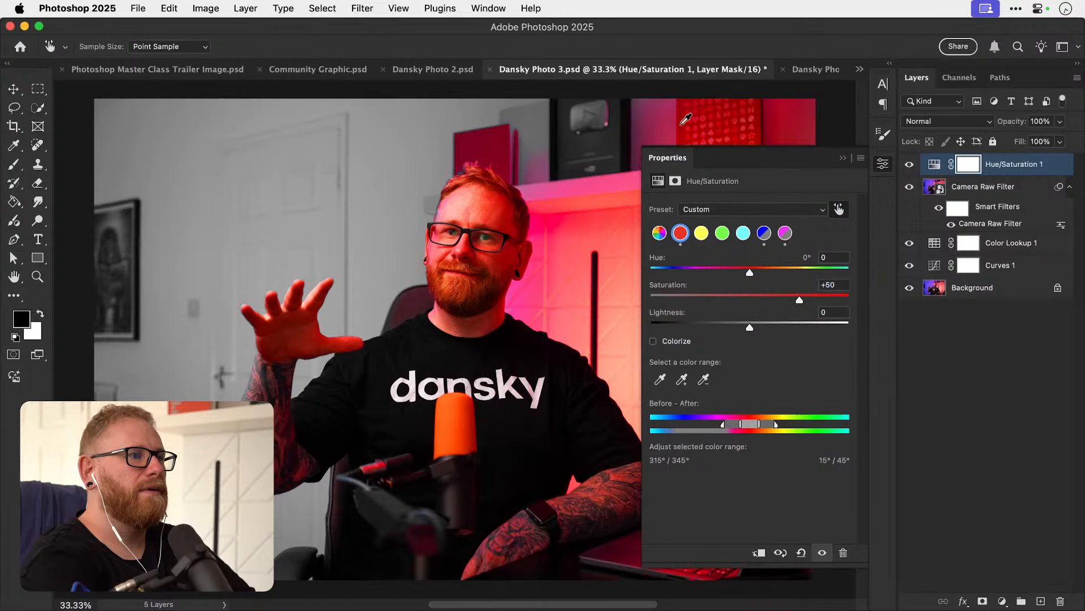
scroll(605, 389, "right", 5)
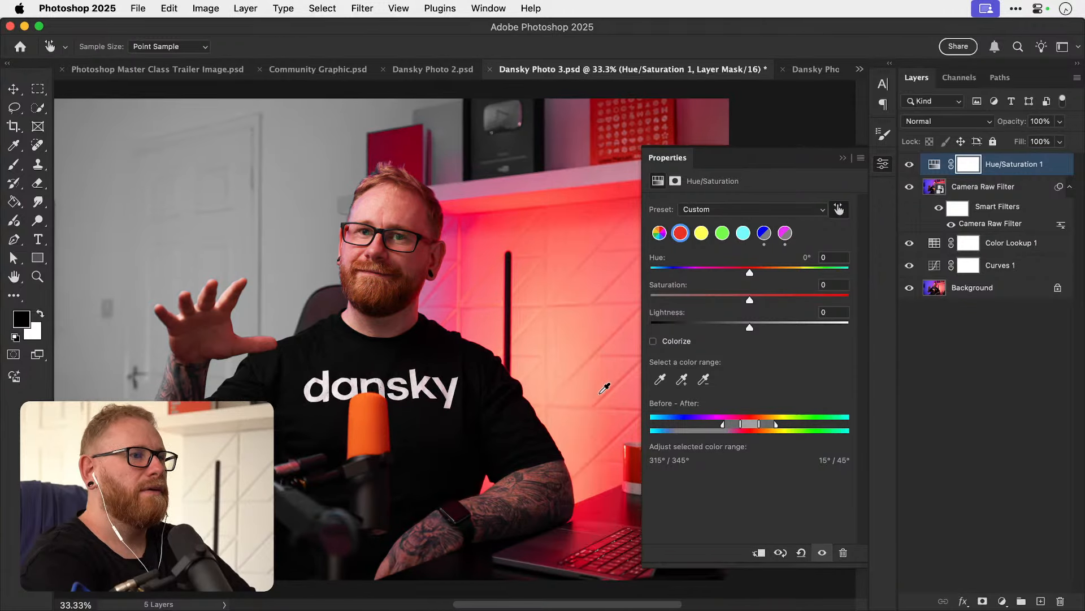
mouse_move(474, 280)
left_mouse_down()
mouse_move(484, 278)
mouse_move(454, 278)
left_mouse_up()
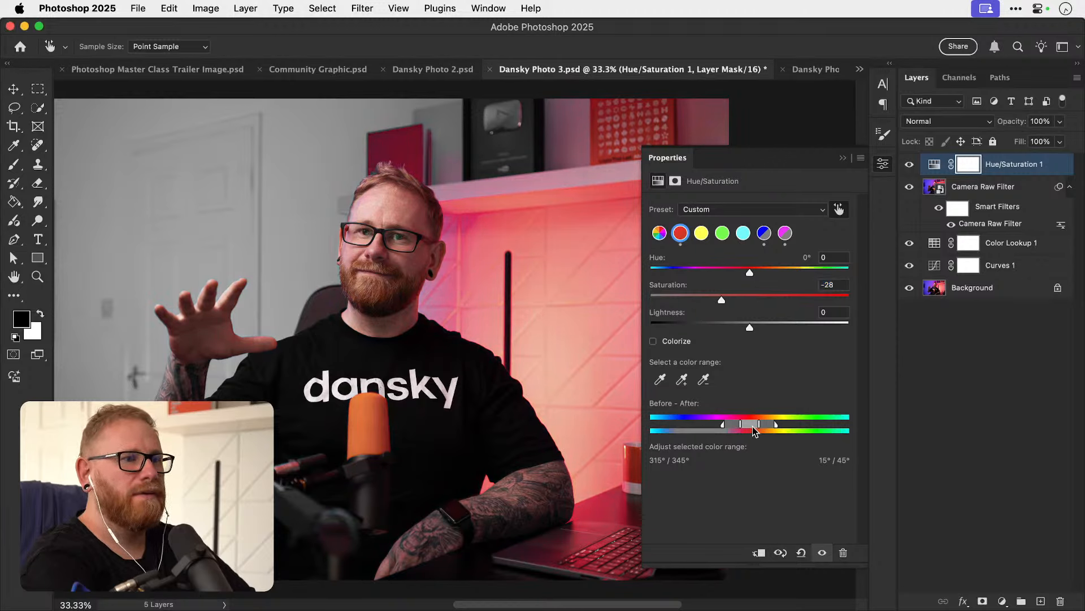
left_click_drag(754, 431, 824, 423)
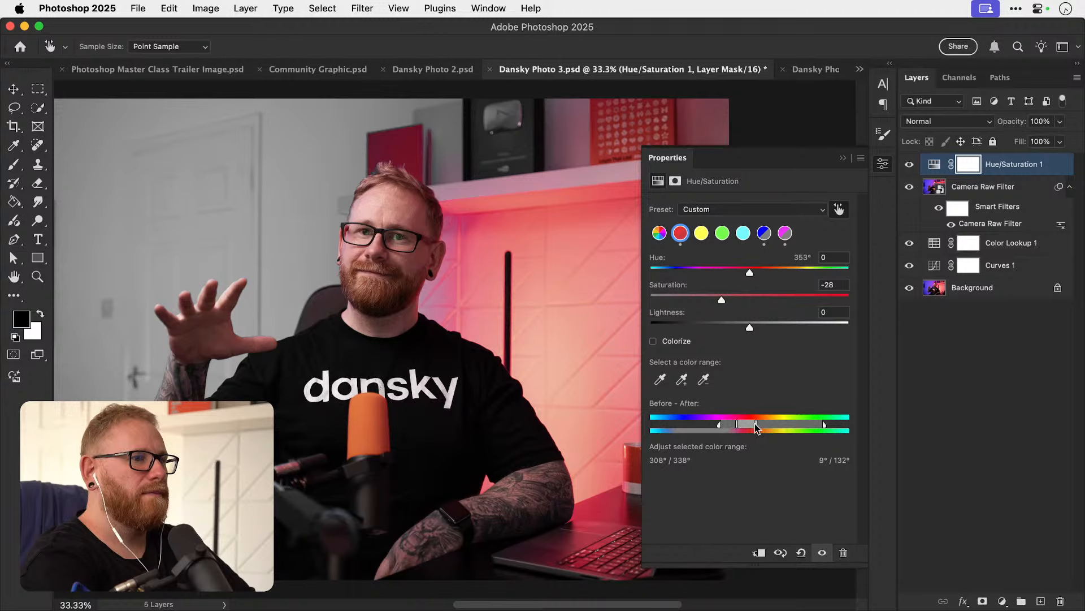
left_click_drag(756, 428, 783, 404)
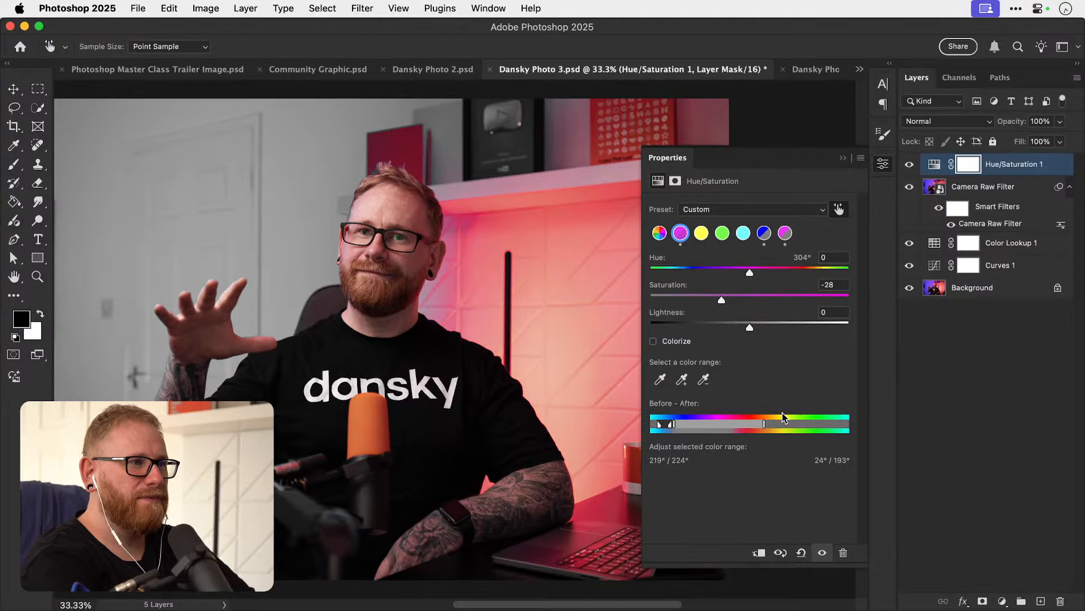
Compare the photo with and without the Hue/Saturation adjustment, and delete that adjustment layer.
left_click(883, 164)
key("v")
left_click(909, 164)
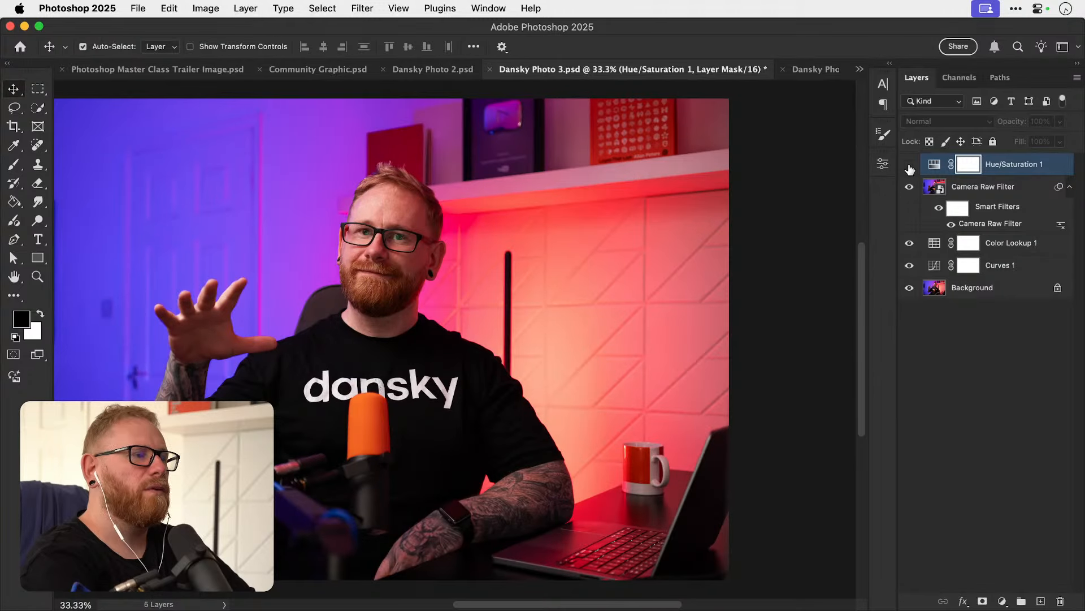
left_click(909, 167)
key("BackSpace")
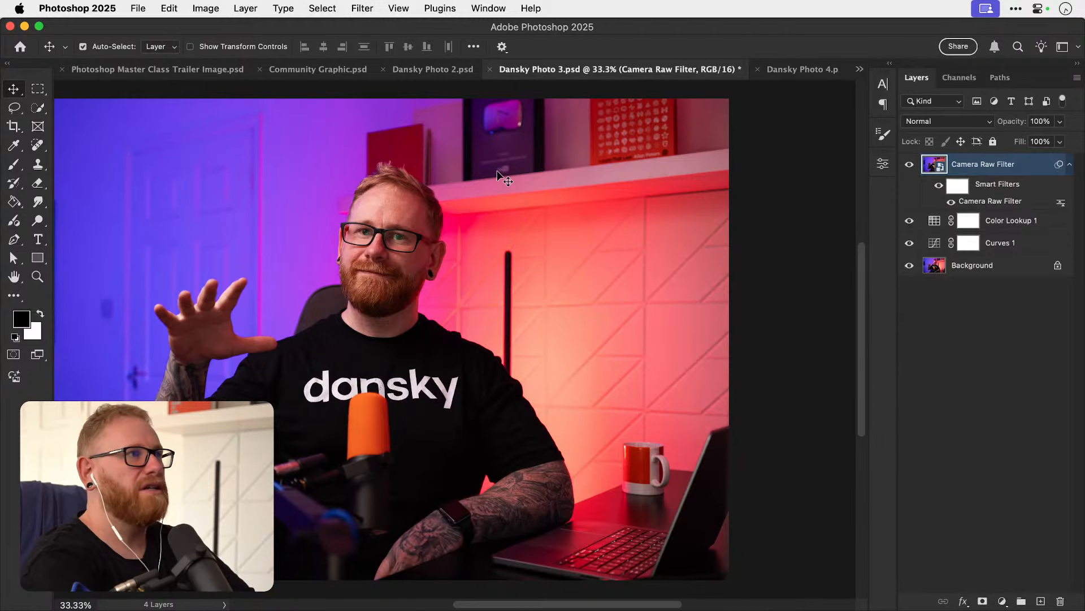
Select the subject of the photo and add a Hue/Saturation adjustment masked to that selection with Saturation at -100.
left_click(322, 8)
left_click(371, 176)
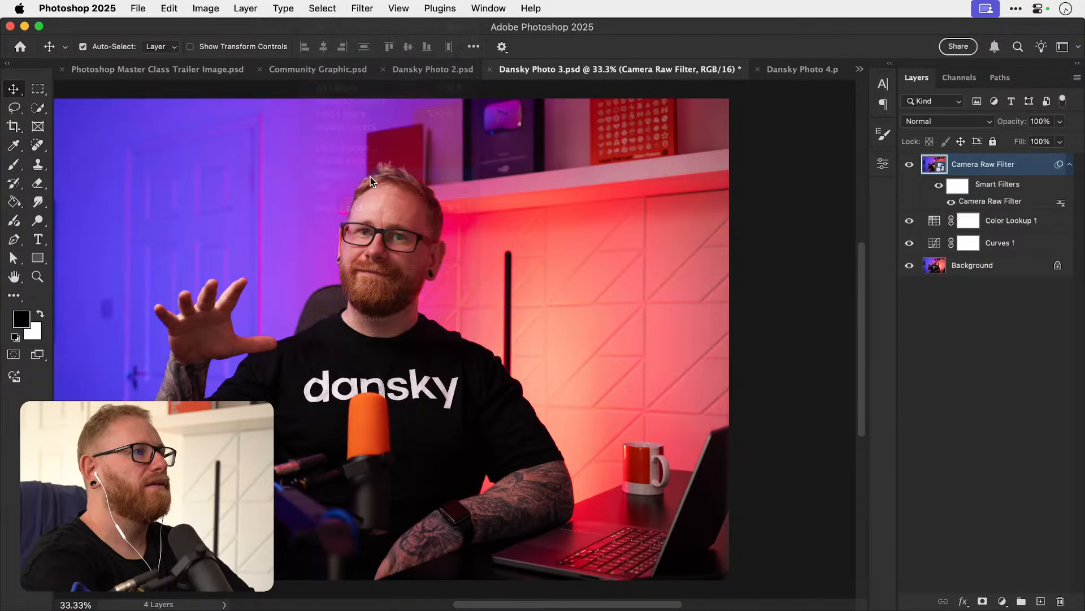
left_click(1003, 602)
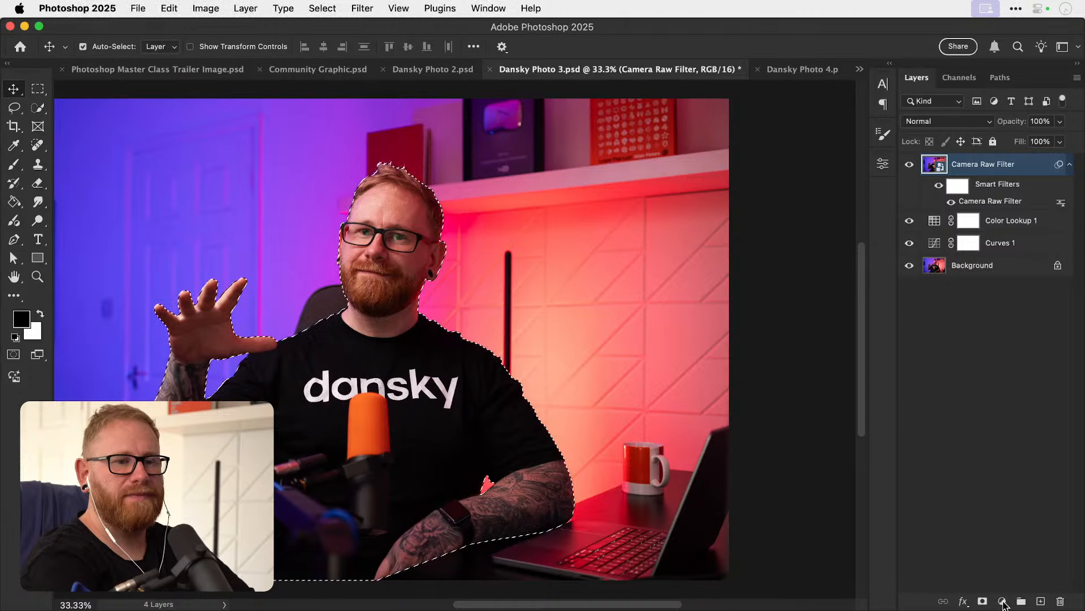
left_click(1006, 512)
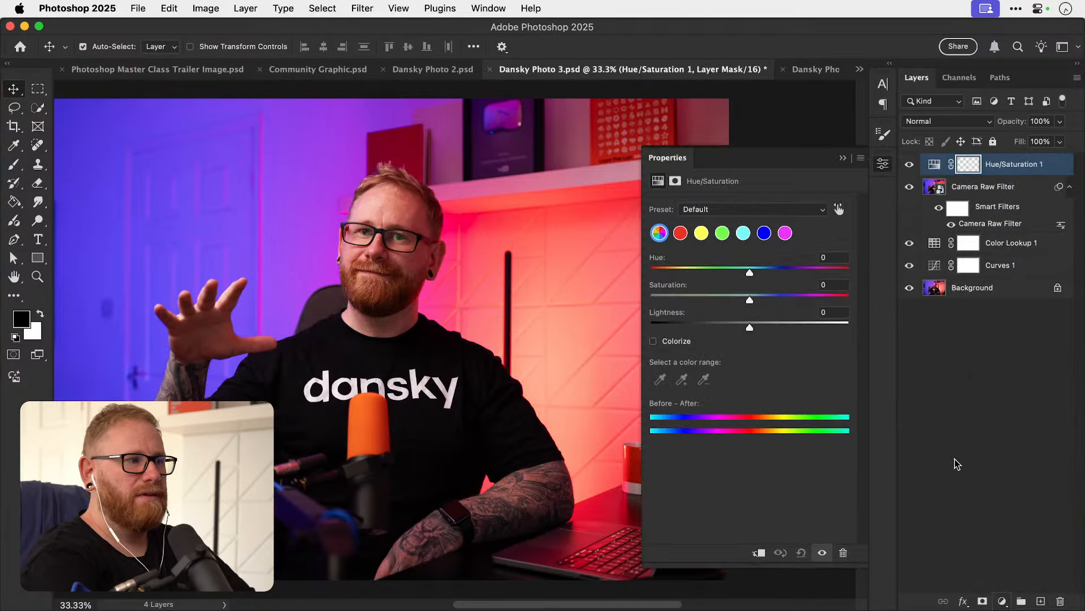
left_click_drag(674, 299, 582, 293)
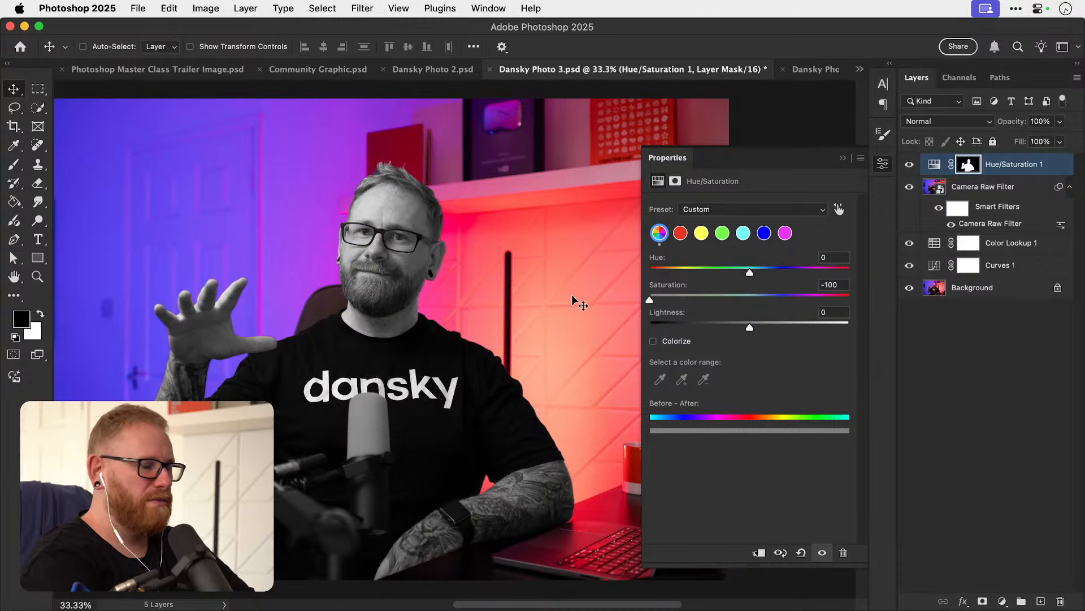
Invert the Hue/Saturation layer's mask so the desaturation affects the background instead of the man, and review the full photo.
key("super+i")
left_click(883, 164)
key("super+i")
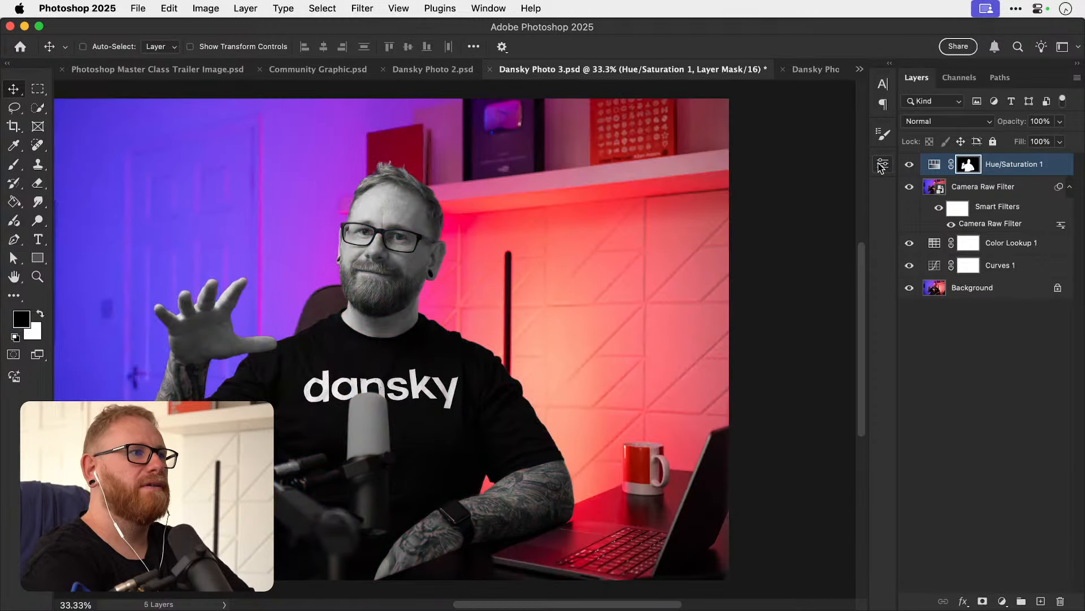
key("super+i")
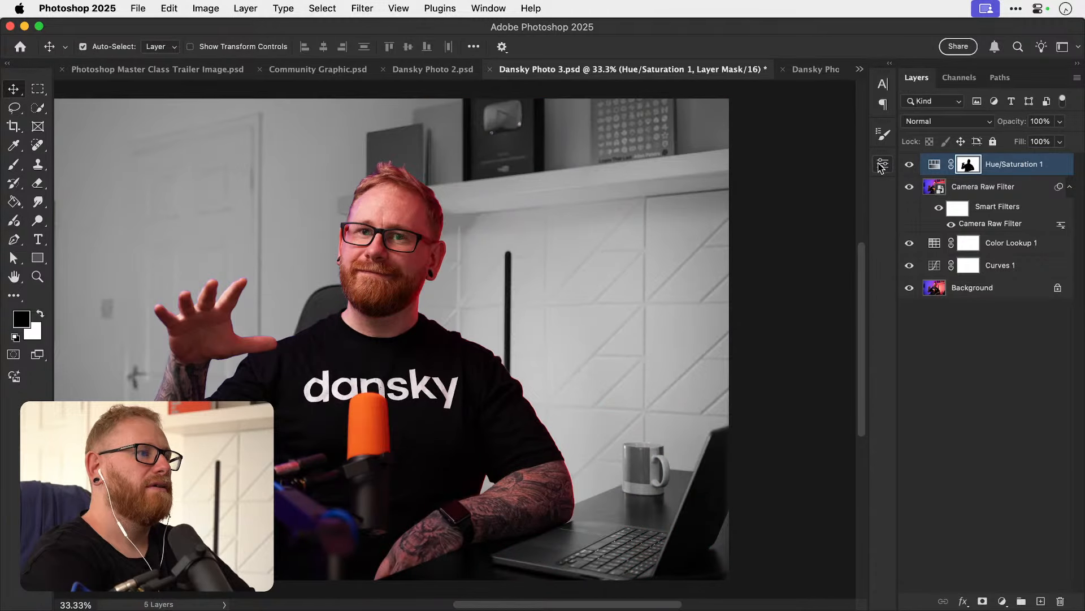
scroll(570, 267, "left", 4)
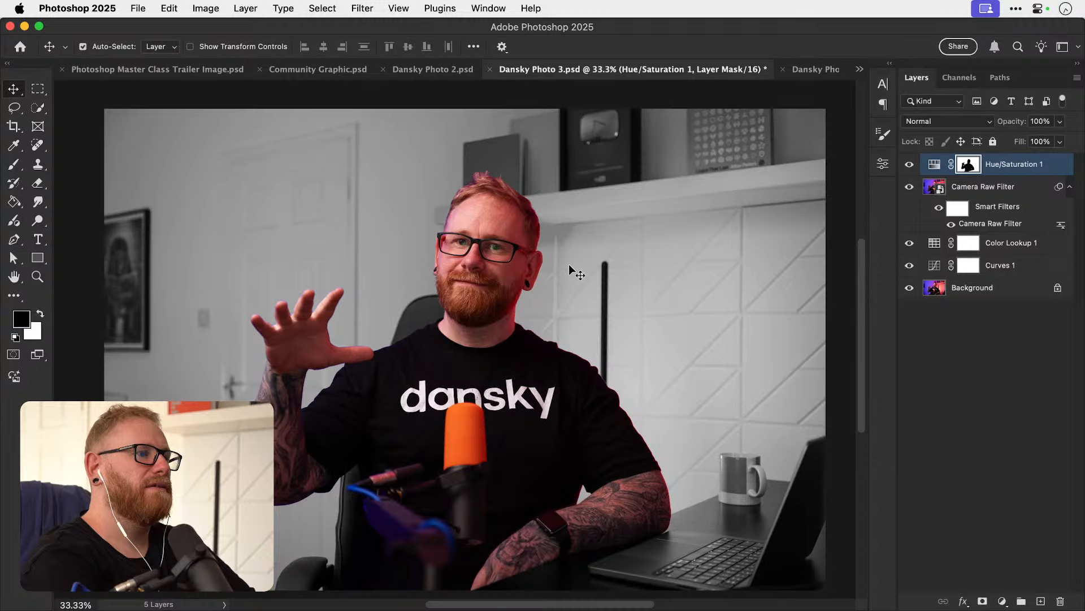
key("super+0")
key("super+minus")
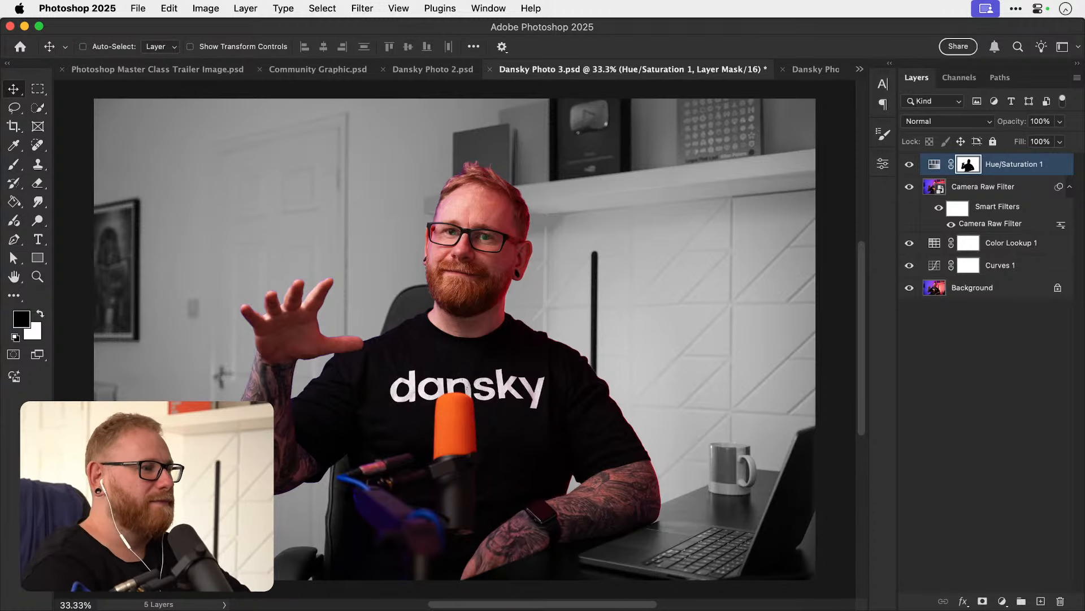
Check the three offer cards in Framer and return to the photo in Photoshop.
key("super+Tab")
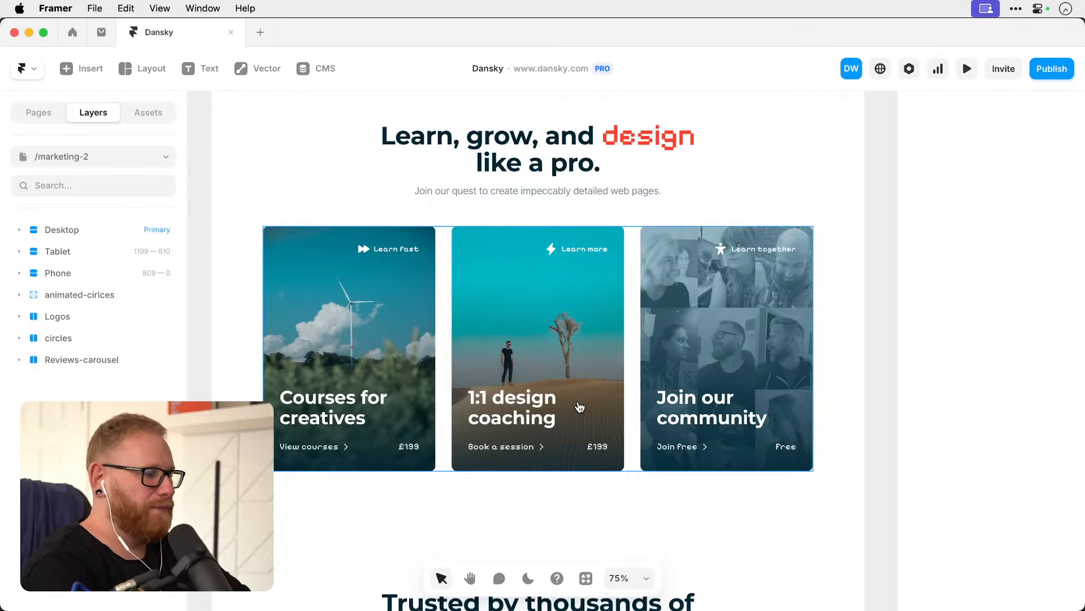
key("super+Tab")
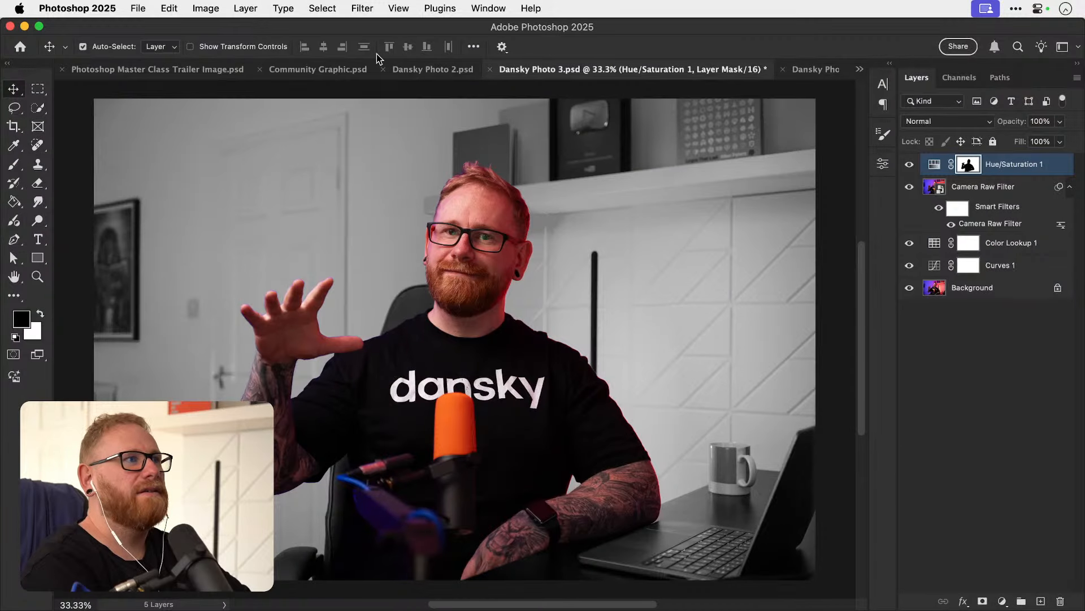
Duplicate the two Color Fill layers and the unmasked Hue/Saturation layer from Community Graphic.psd into Dansky Photo 3.psd.
left_click(305, 69)
left_click(980, 229, "shift")
right_click(979, 229)
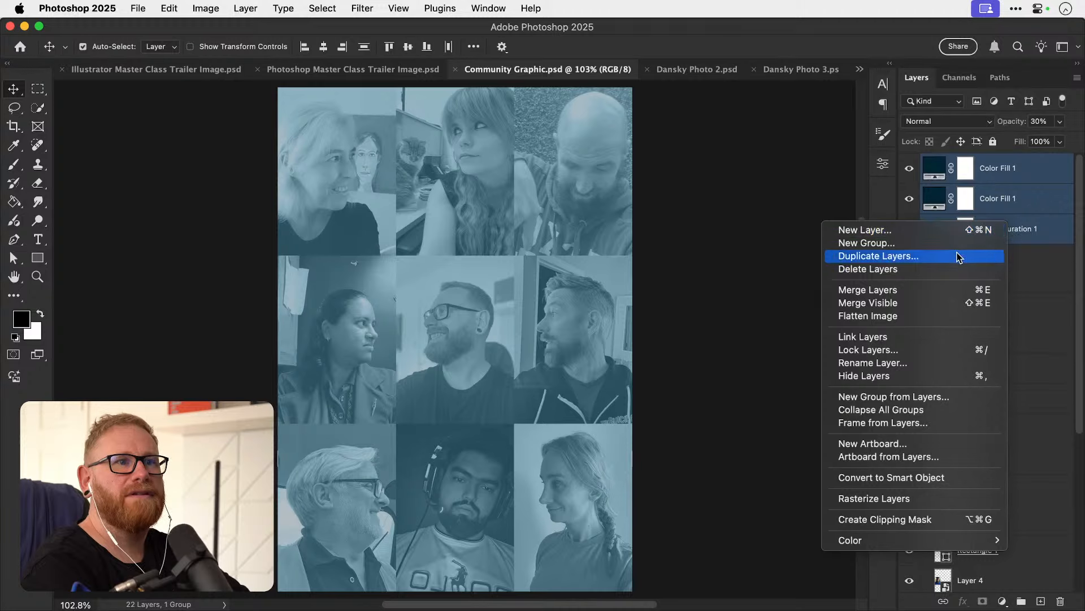
key("Escape")
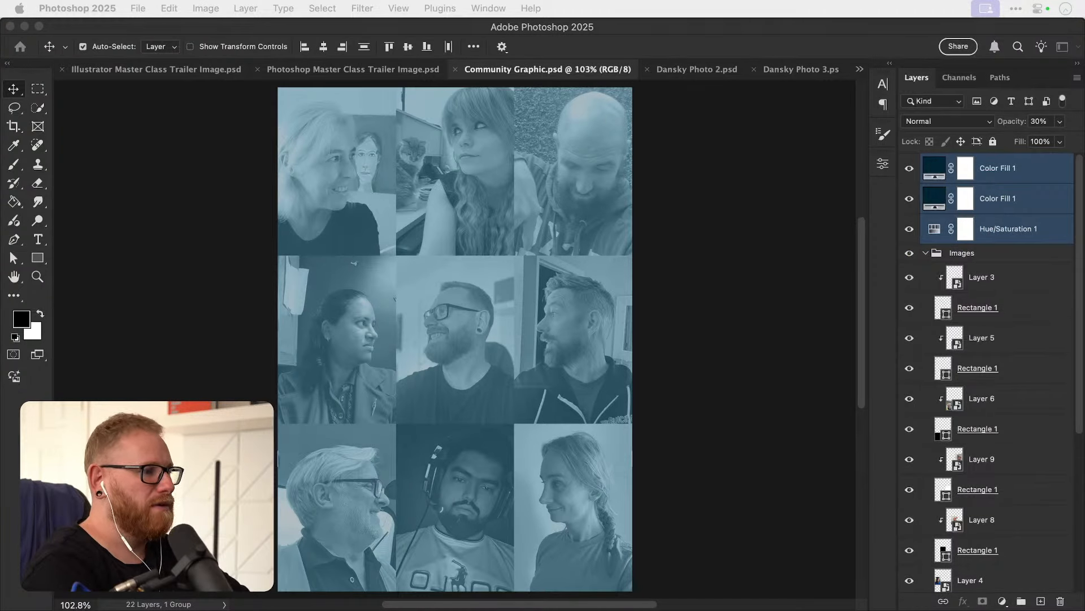
key("super+Tab")
left_click(780, 73)
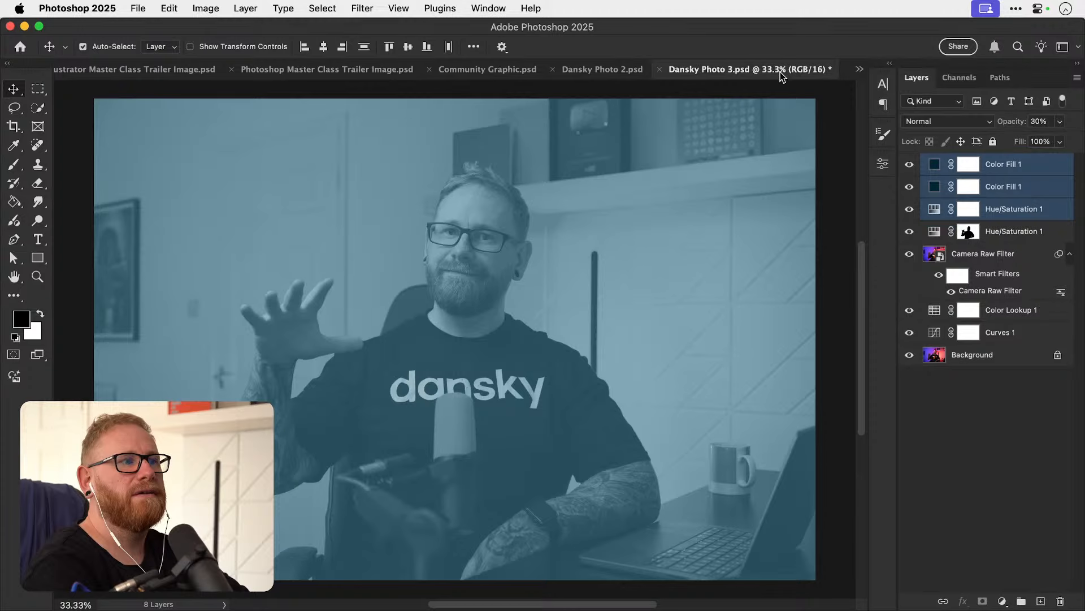
mouse_move(909, 164)
left_mouse_down()
mouse_move(909, 209)
mouse_move(913, 169)
left_mouse_up()
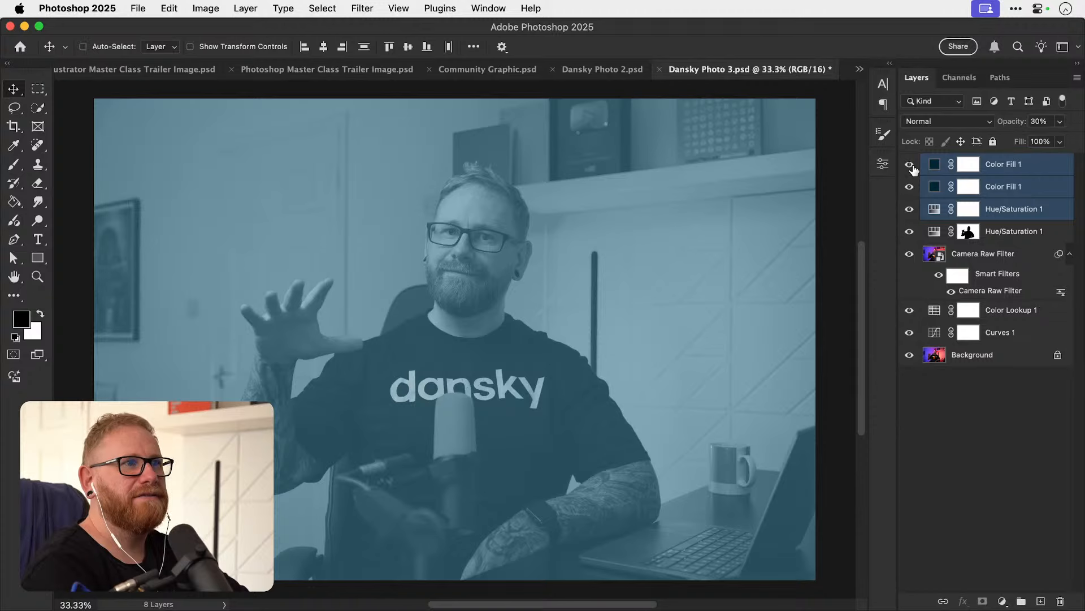
Select the entire tinted photo, copy it merged, and return to Community Graphic.psd.
key("super+a")
key("super+shift+c")
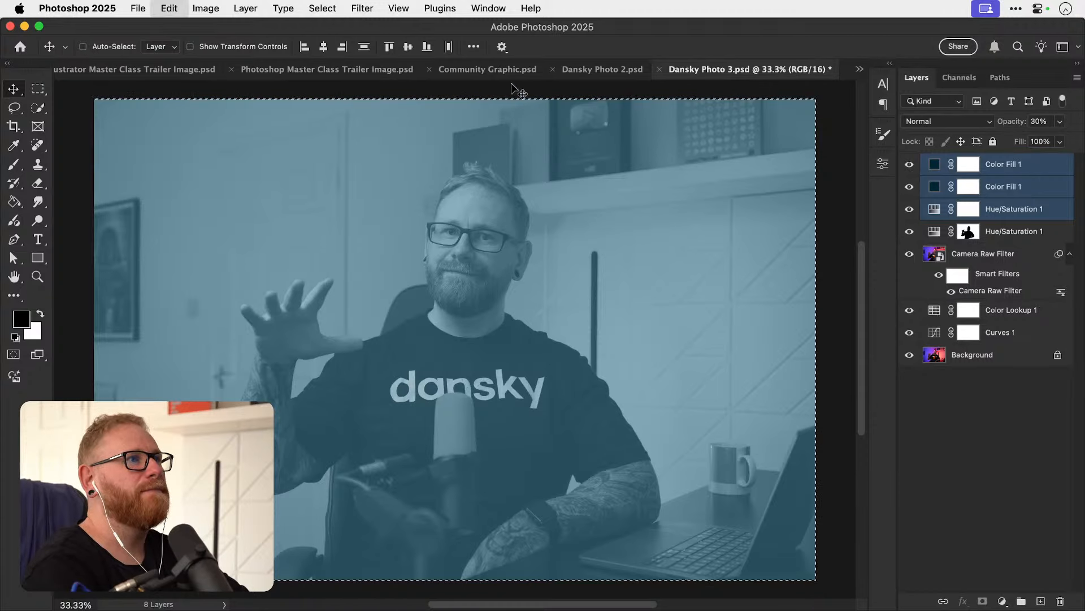
left_click(480, 72)
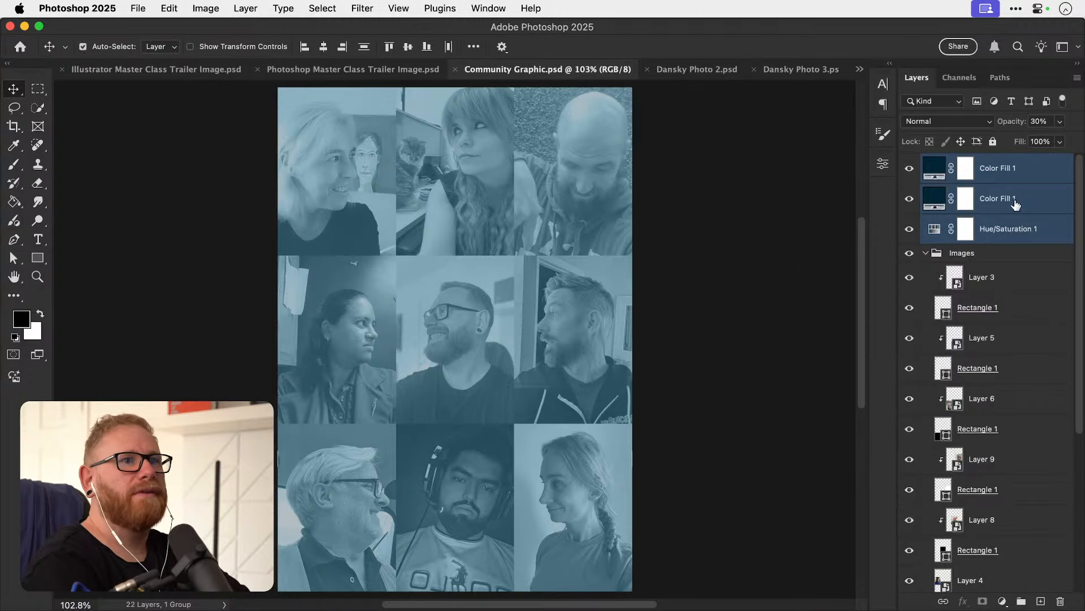
Group all collage layers above the Background layer and name the group "Graphic 3".
left_click(1022, 176)
scroll(1031, 359, "down", 5)
left_click(1008, 551, "shift")
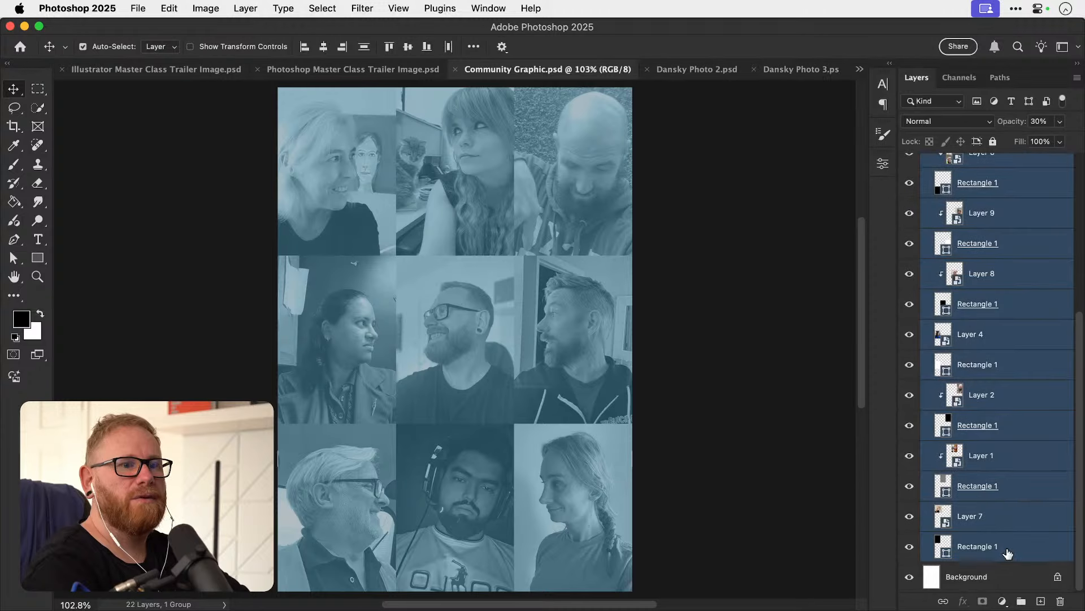
key("super+g")
double_click(961, 162)
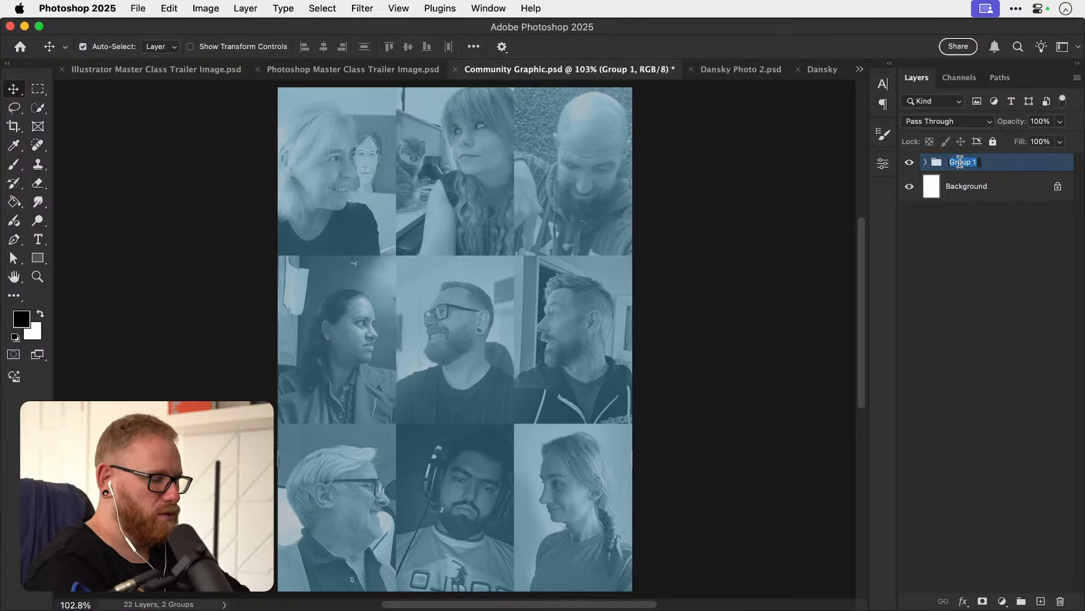
type("Graphic 3")
key("Return")
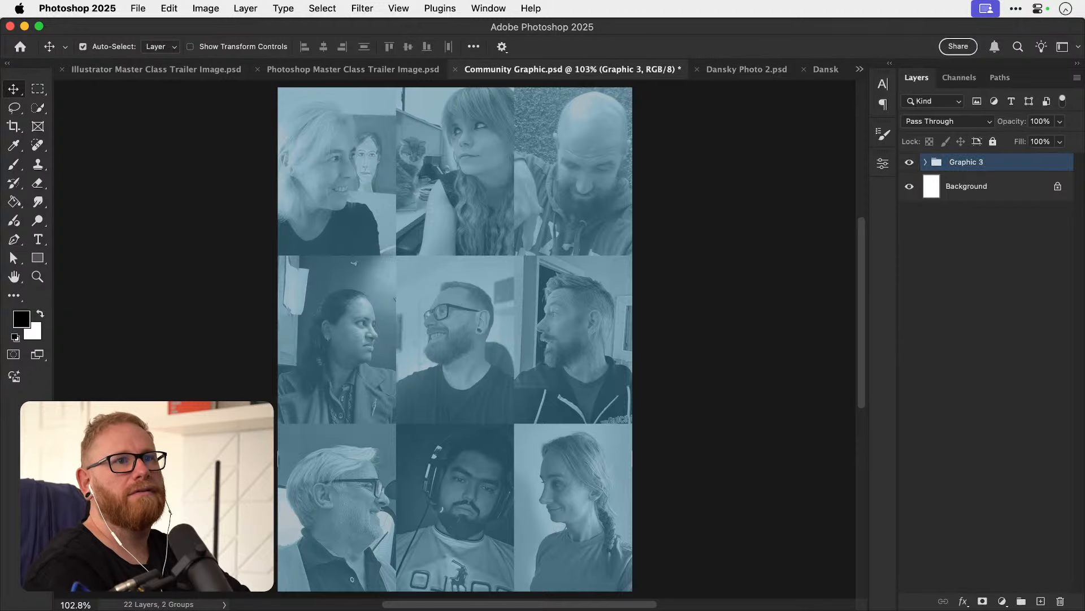
Paste the tinted photo, hide the Graphic 3 group, and put the pasted layer in a group named "Graphic 2".
key("super+v")
left_click(909, 192)
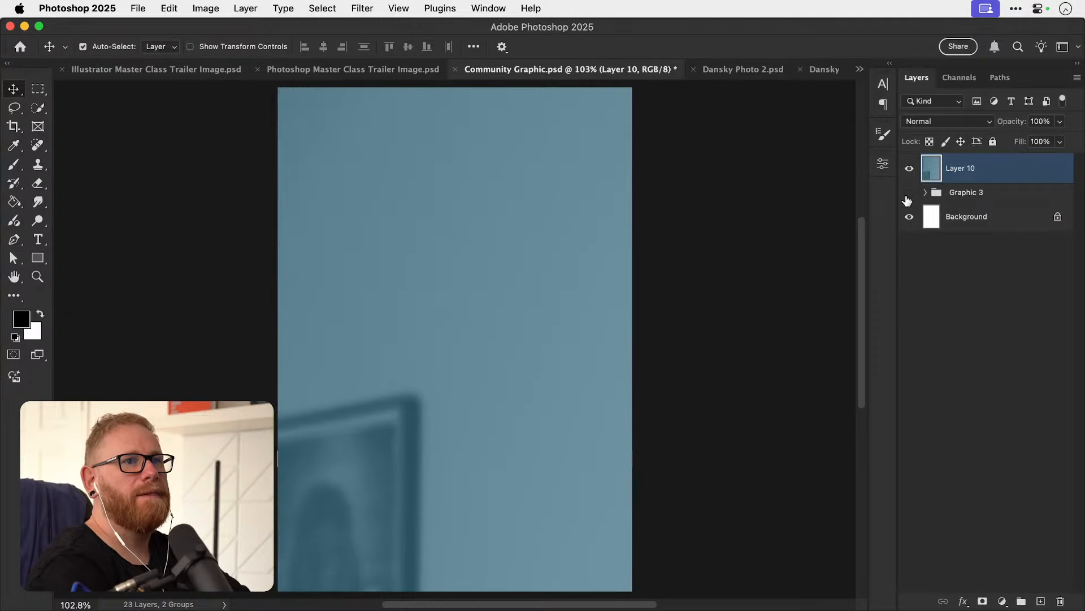
key("super+g")
double_click(968, 162)
type("G")
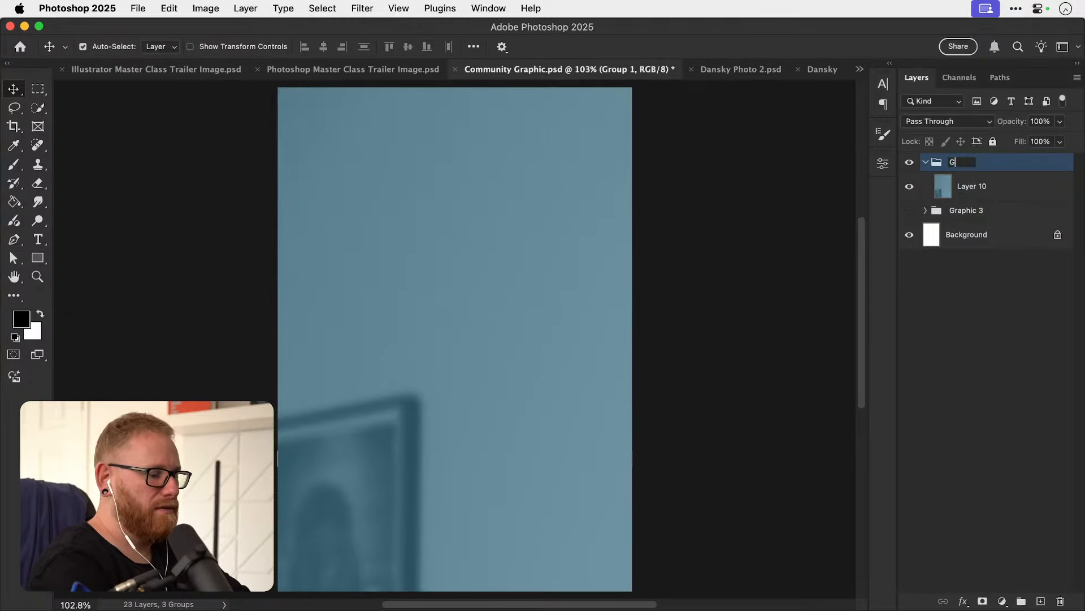
type("raphic 2")
key("Return")
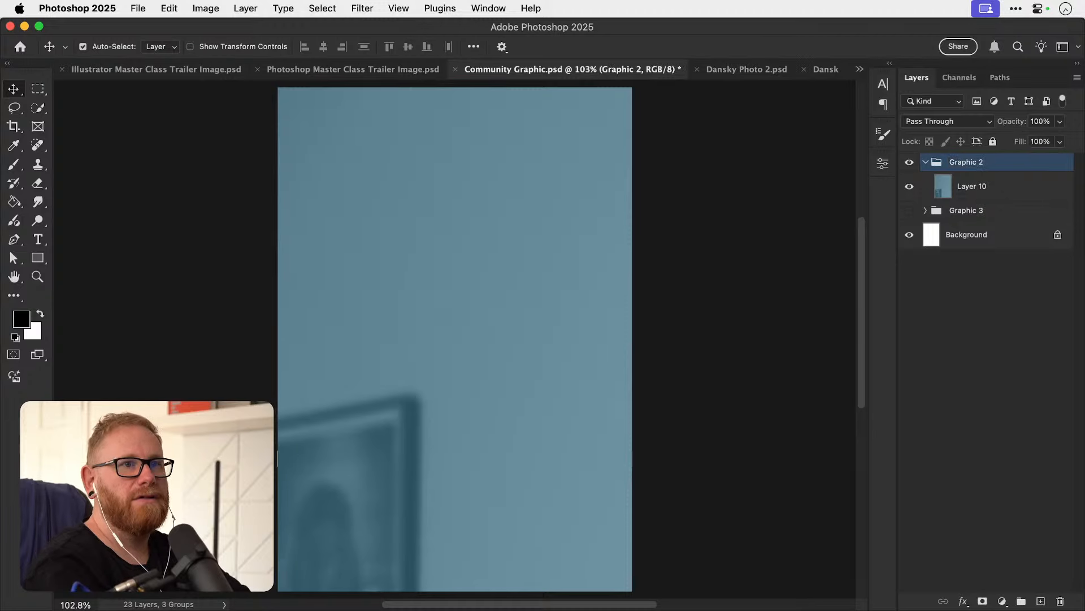
key("super+1")
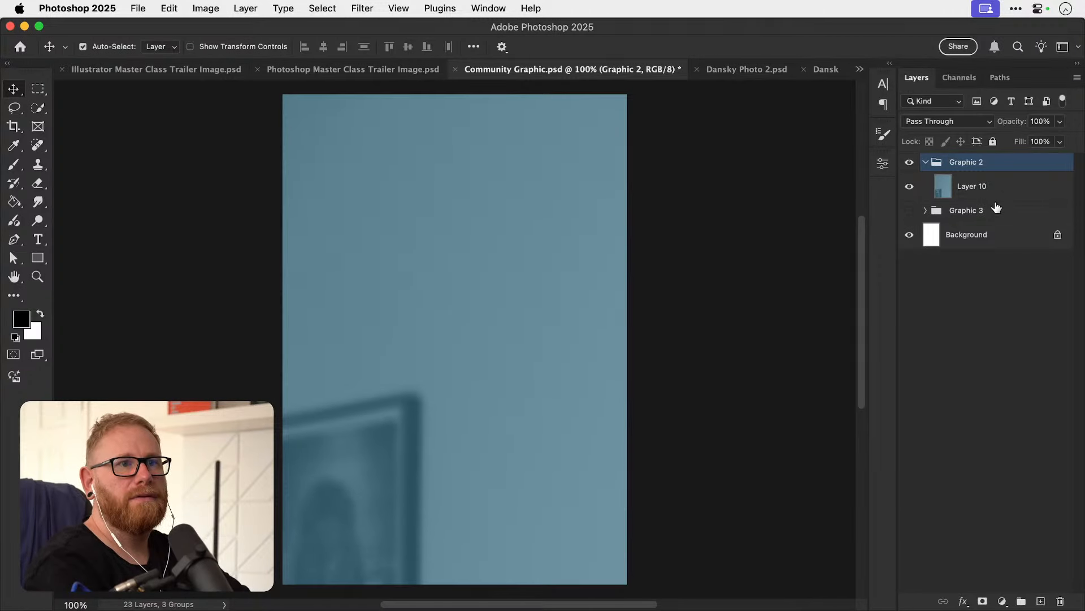
Convert the pasted photo to a smart object and scale it down to about 45%, positioned over the canvas.
left_click(1007, 197)
right_click(1006, 197)
left_click(936, 475)
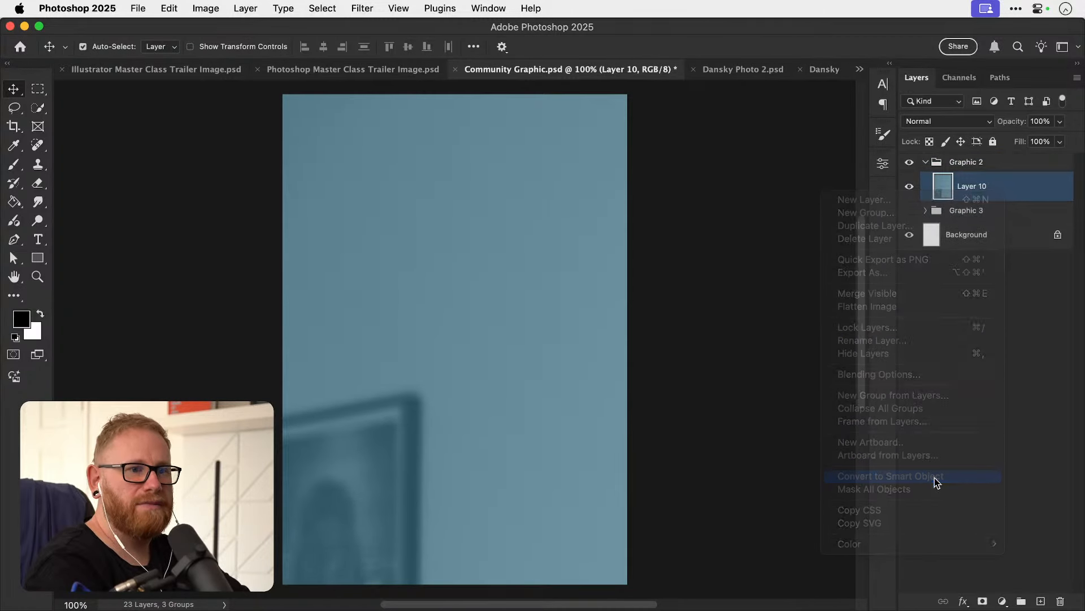
key("super+minus")
key("super+minus")
key("super+t")
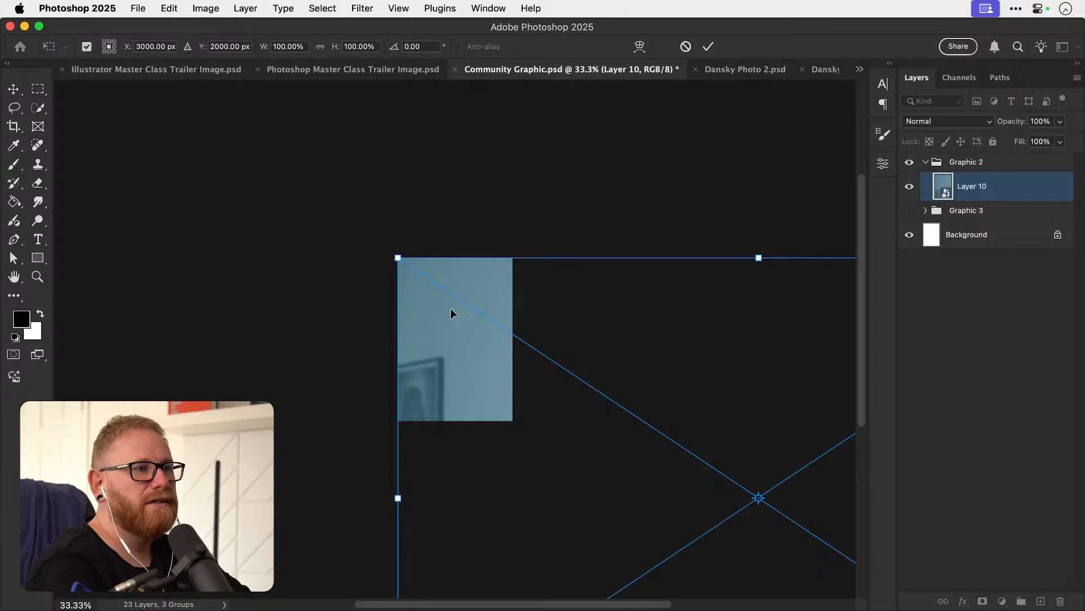
left_click_drag(398, 259, 595, 388)
left_click_drag(696, 440, 393, 290)
left_click_drag(670, 300, 644, 286)
key("Return")
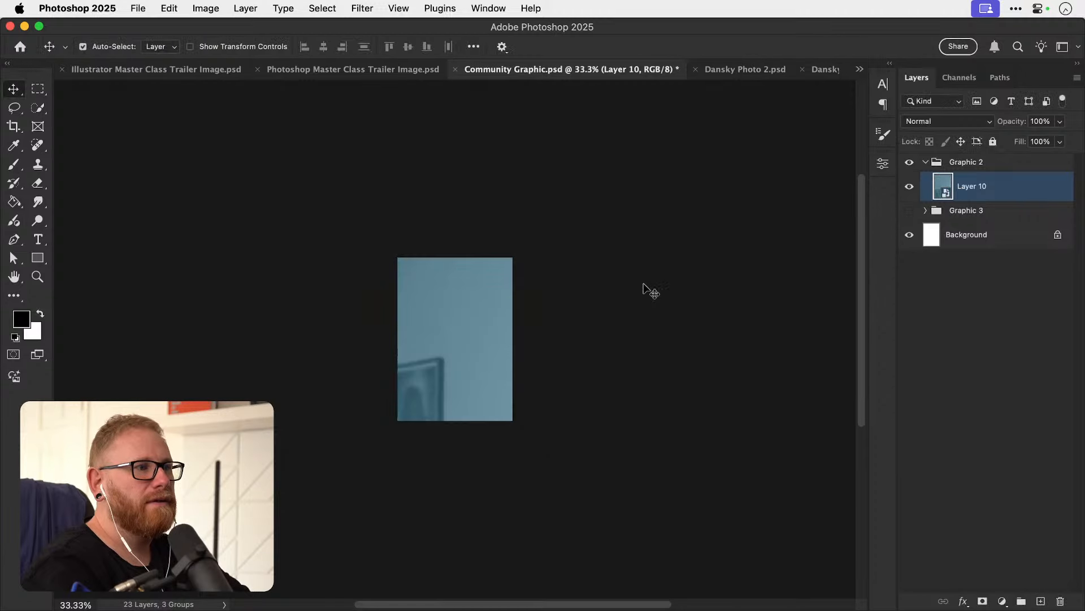
Set the photo's rotation to 0° and enlarge it to about 46%, keeping the man framed on the canvas.
key("super+t")
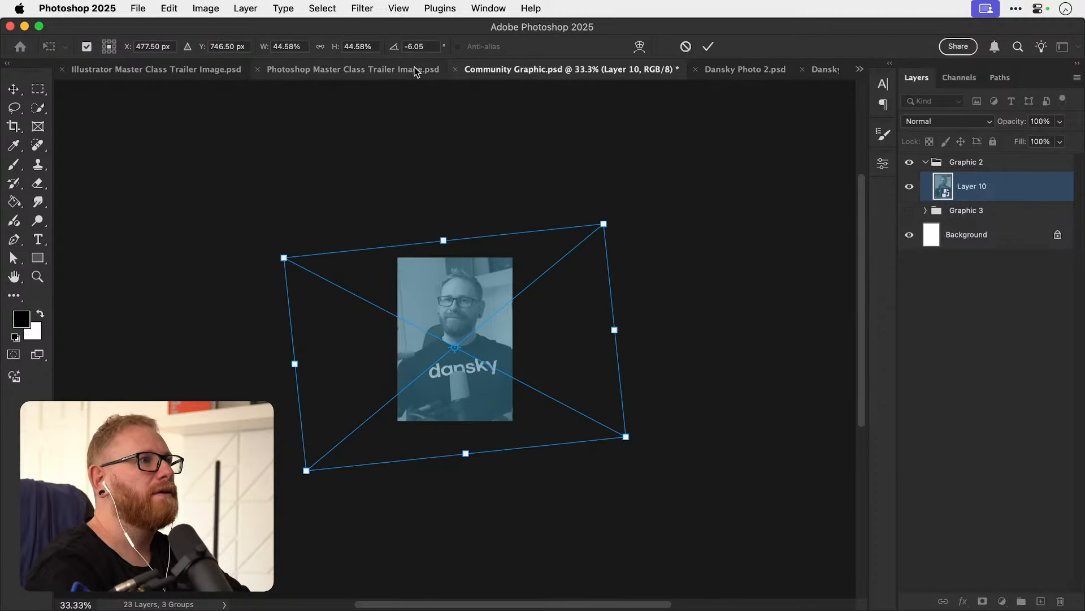
double_click(413, 47)
type("0")
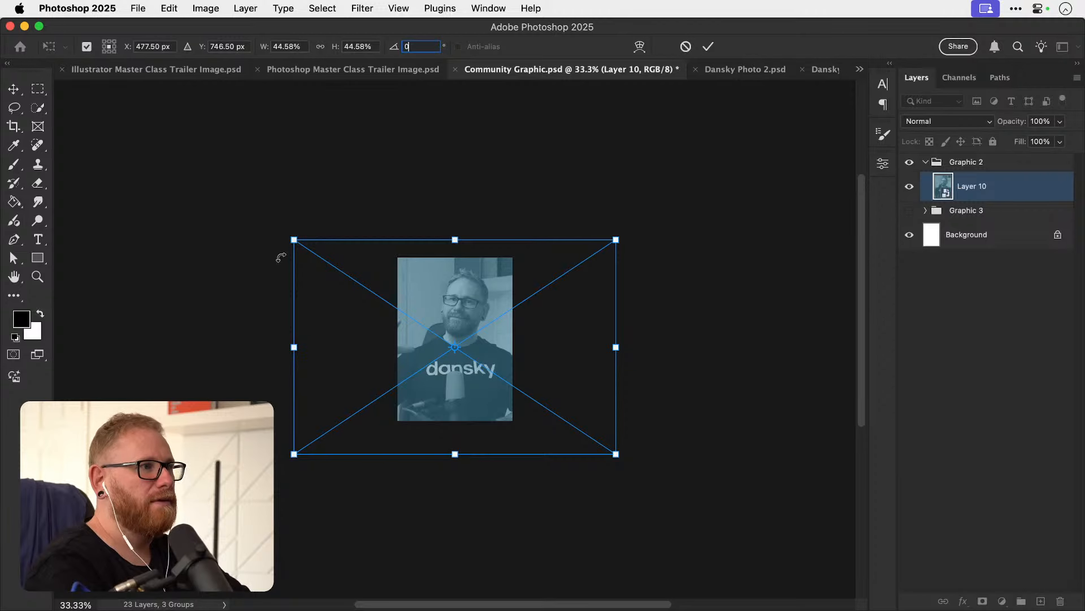
mouse_move(293, 239)
left_mouse_down()
mouse_move(277, 226)
mouse_move(284, 234)
left_mouse_up()
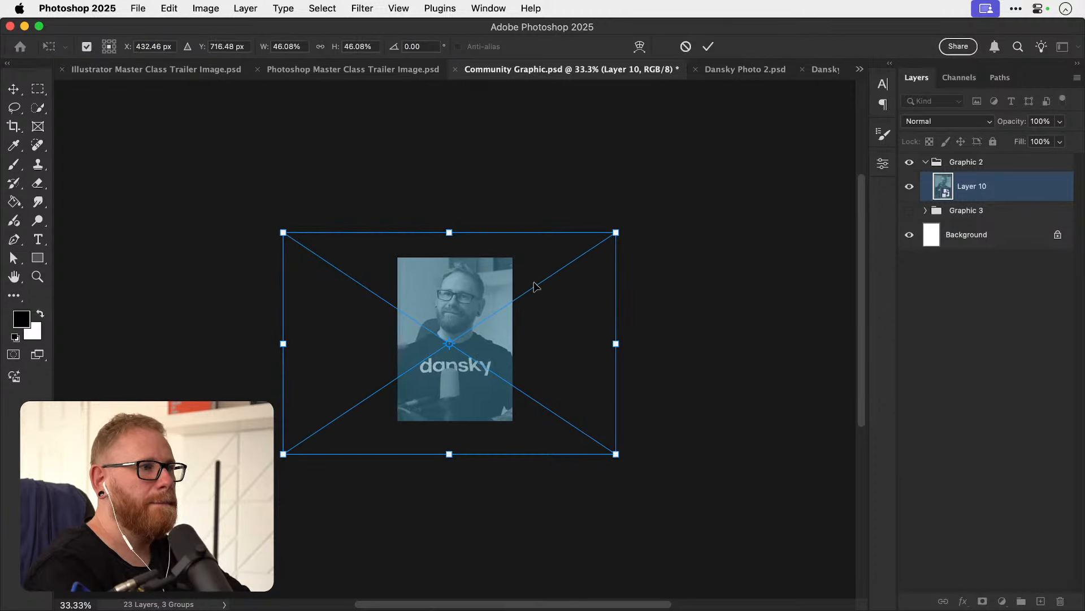
key("Return")
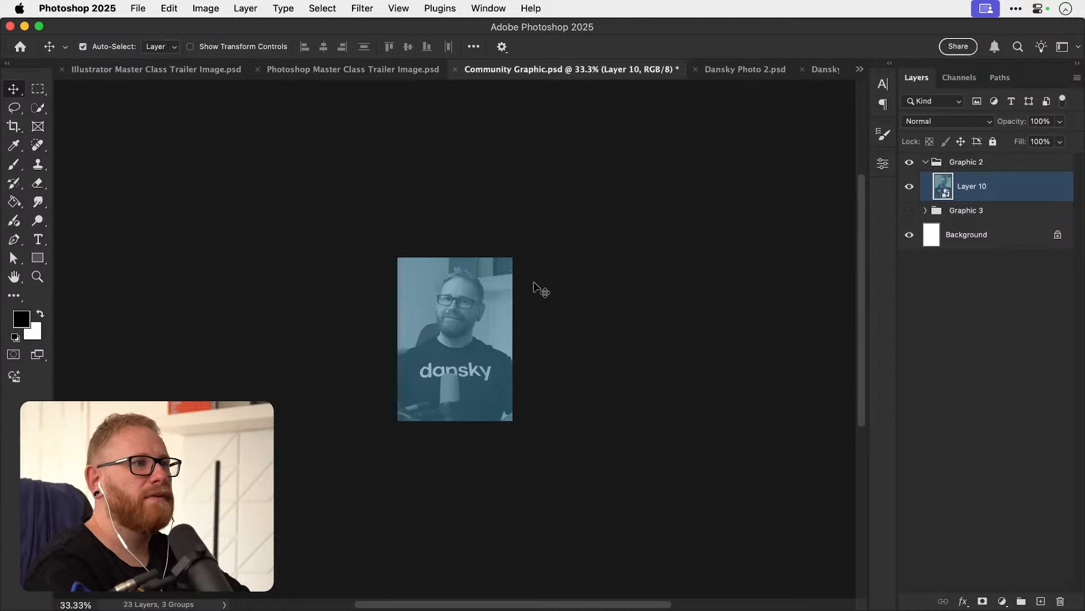
Save a JPEG copy of the graphic to the Desktop as "Coaching Graphic.jpg".
key("super+s")
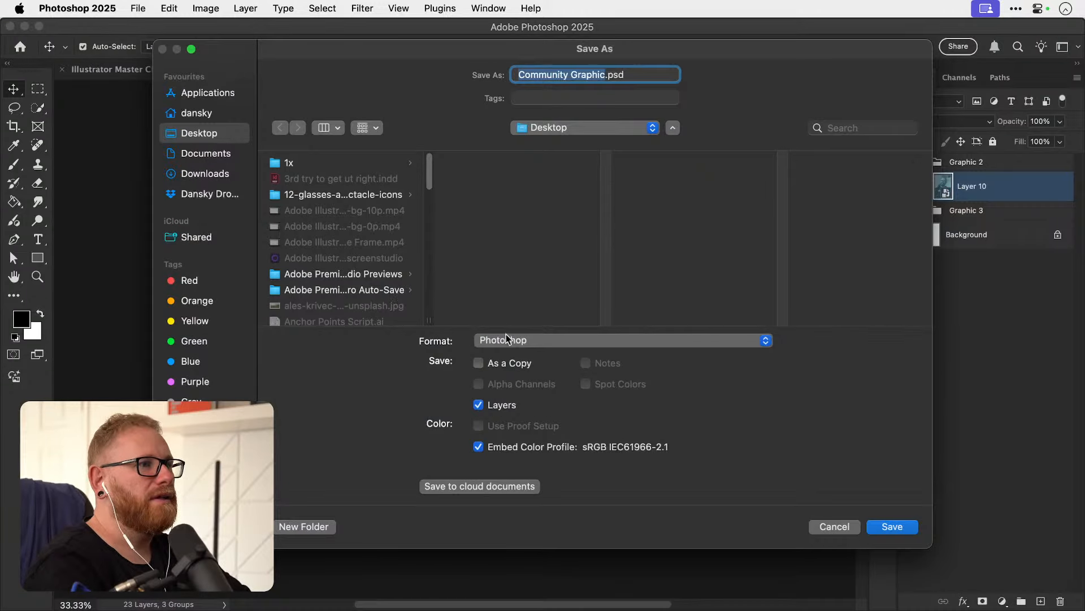
left_click(506, 341)
left_click(512, 467)
type("Coach")
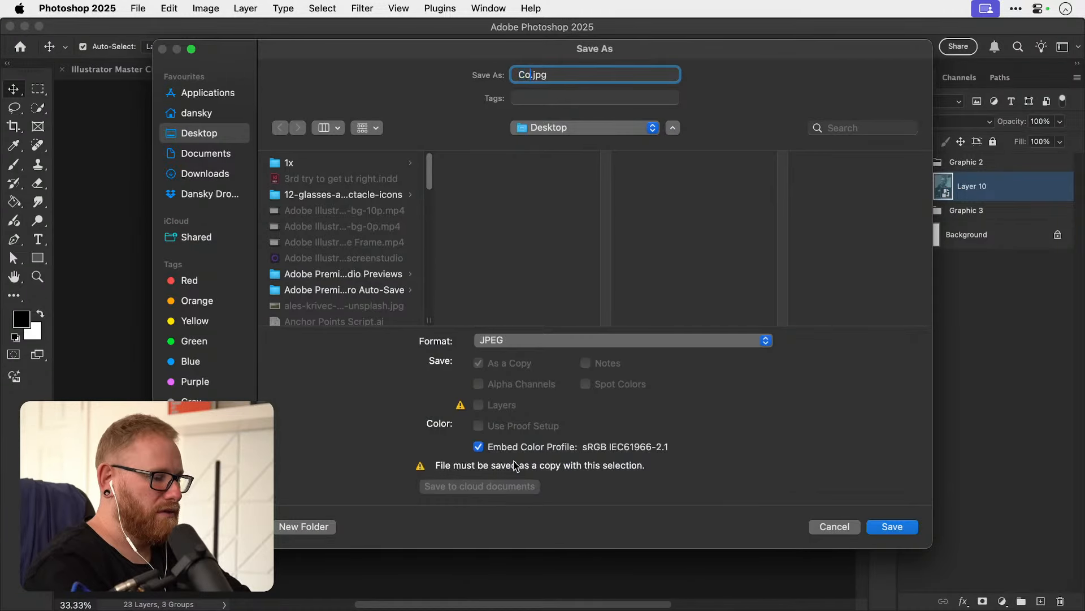
type("ing G")
type("raphic")
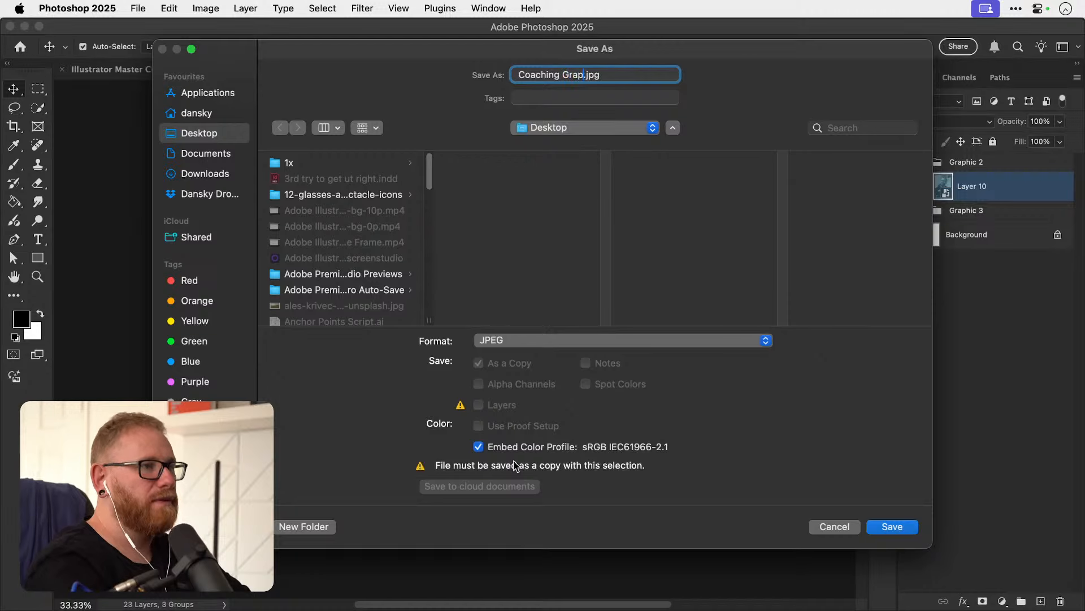
key("Return")
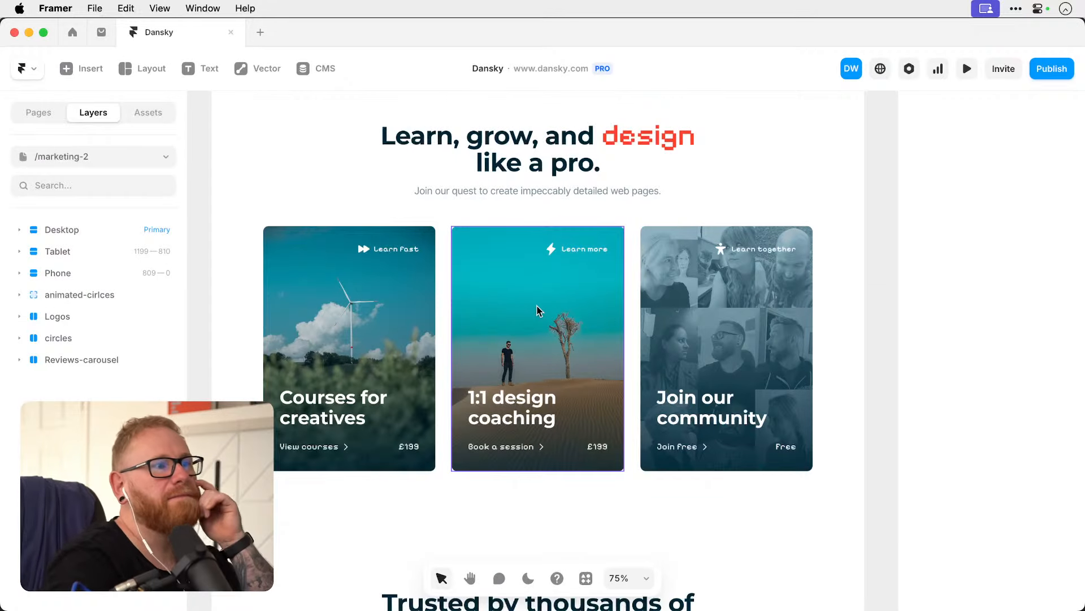
Switch to Framer, replace the 1:1 design coaching card's background image with Coaching Graphic.jpg, and review the three cards.
left_click(540, 310)
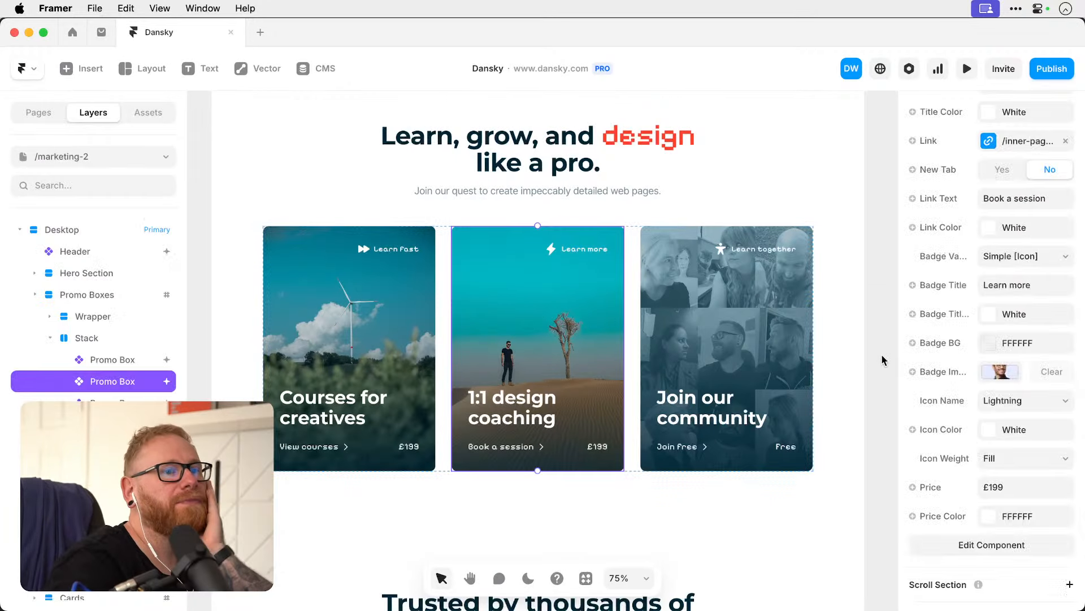
scroll(954, 366, "up", 5)
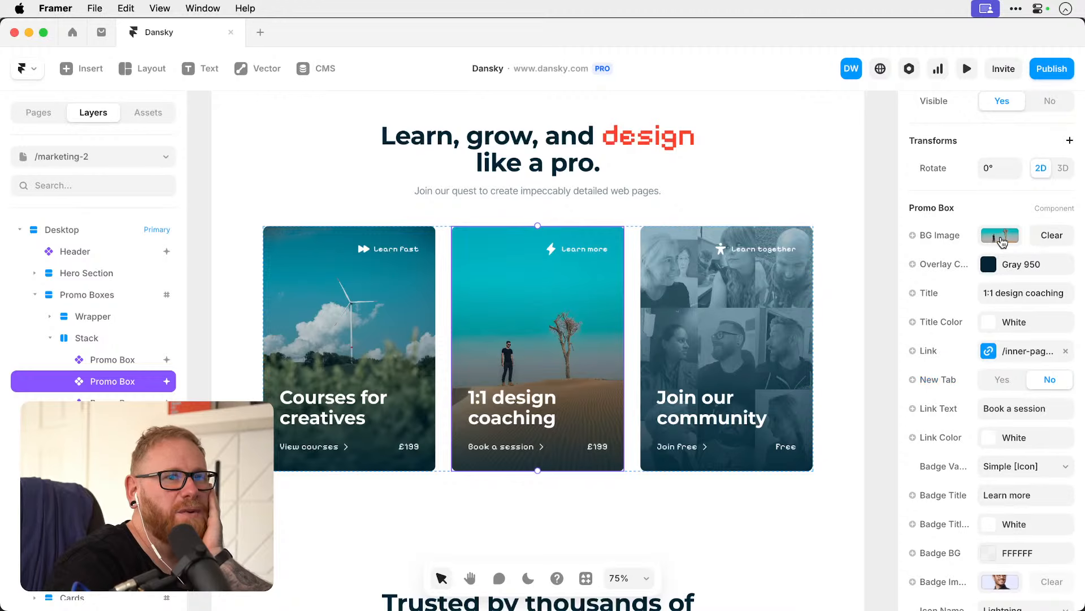
left_click(986, 237)
left_click(793, 309)
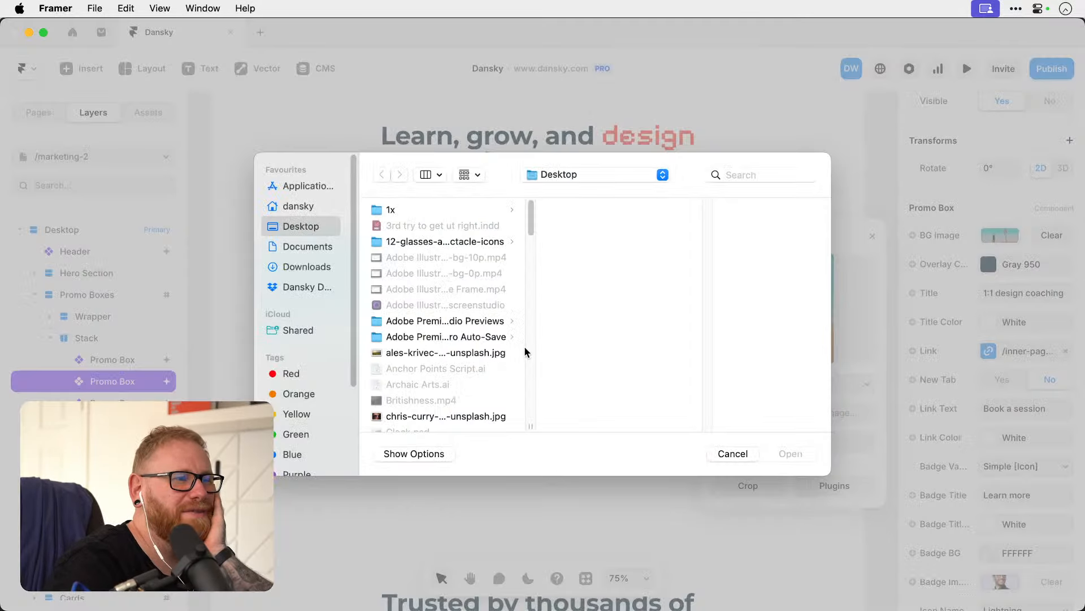
scroll(477, 340, "down", 5)
left_click(464, 340)
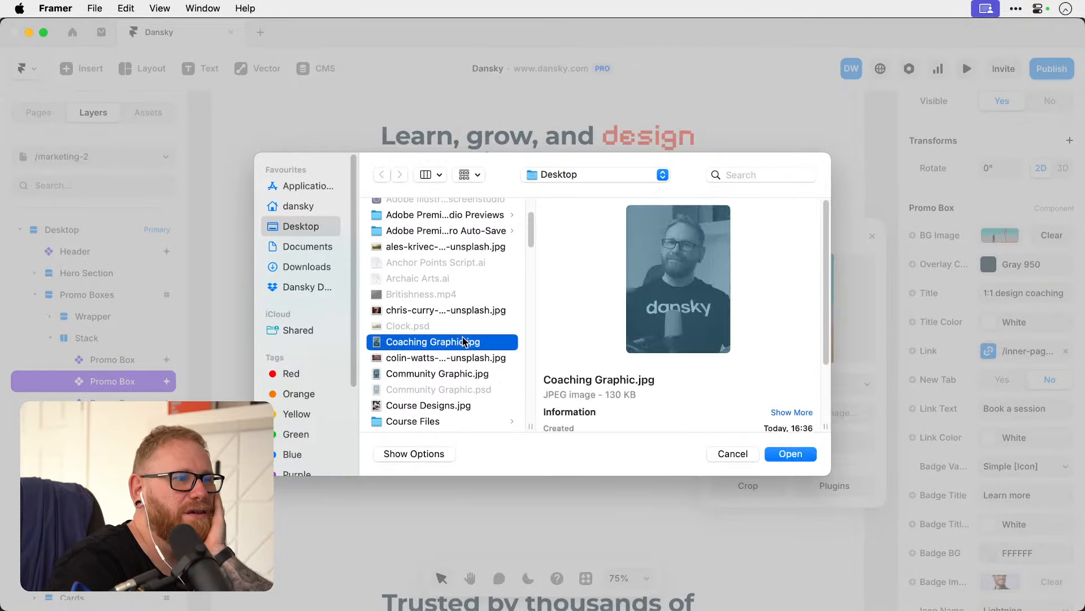
double_click(463, 341)
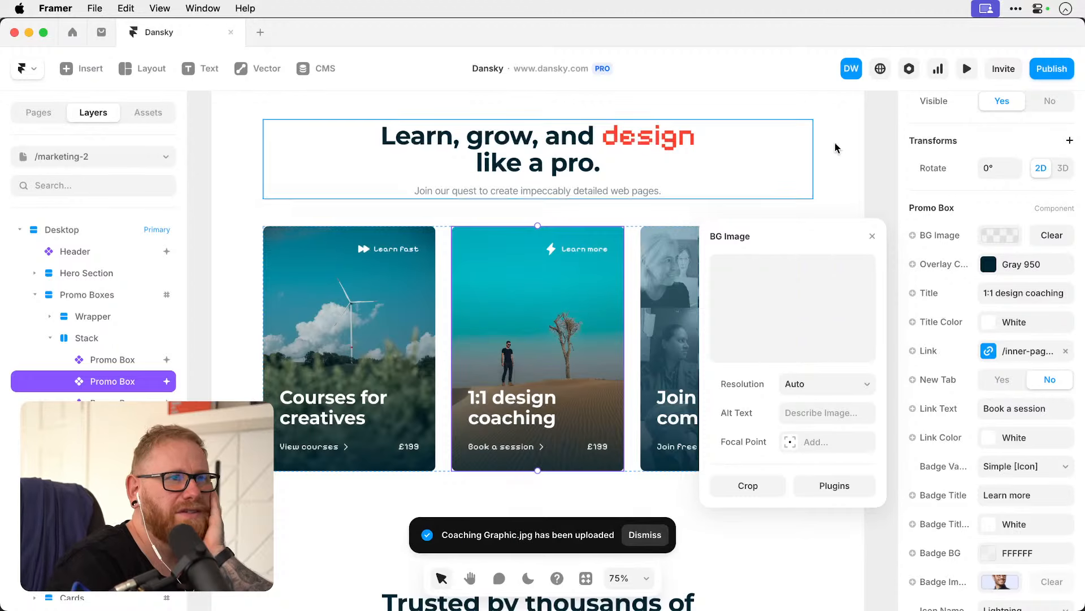
left_click(873, 236)
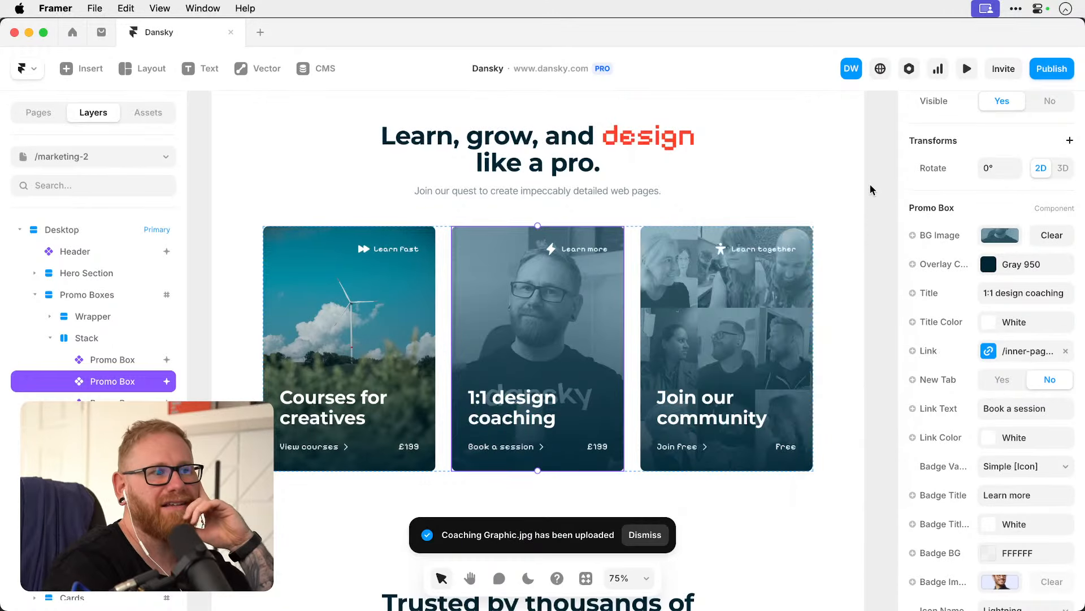
left_click(874, 170)
scroll(638, 500, "up", 3)
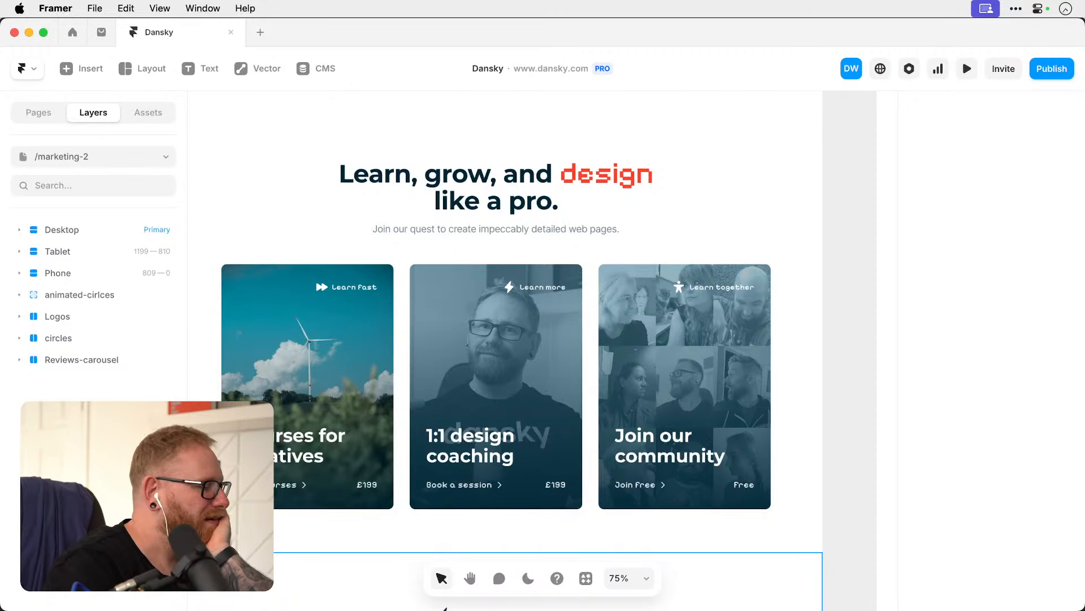
Switch to Photoshop and duplicate the two color fill layers and top Hue/Saturation layer from Dansky Photo 3.psd into Ultimate Bundle Box Mockup.png.
key("super+Tab")
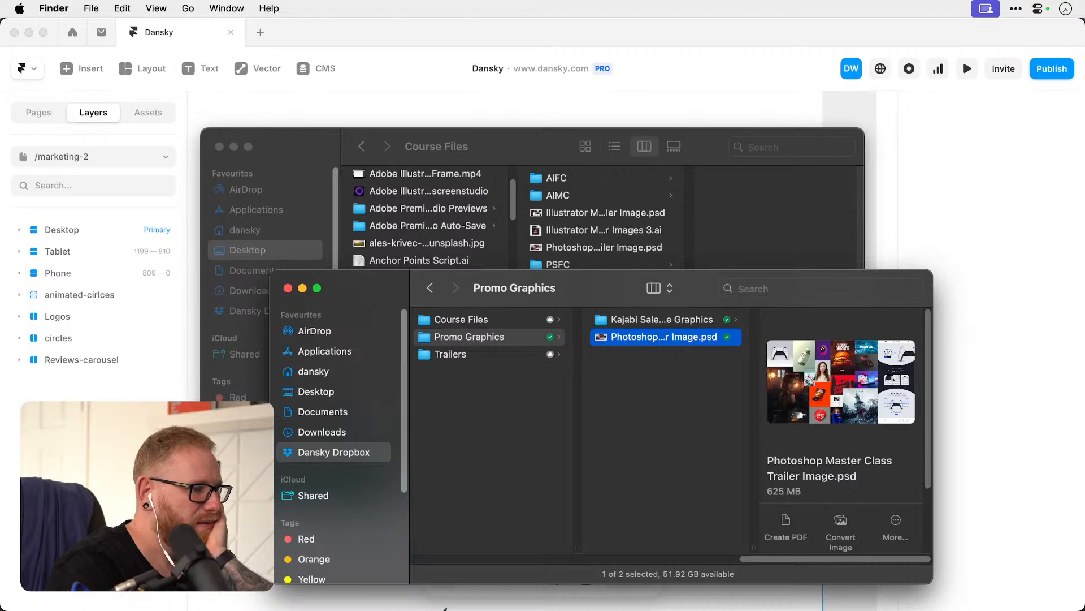
key("super+Tab")
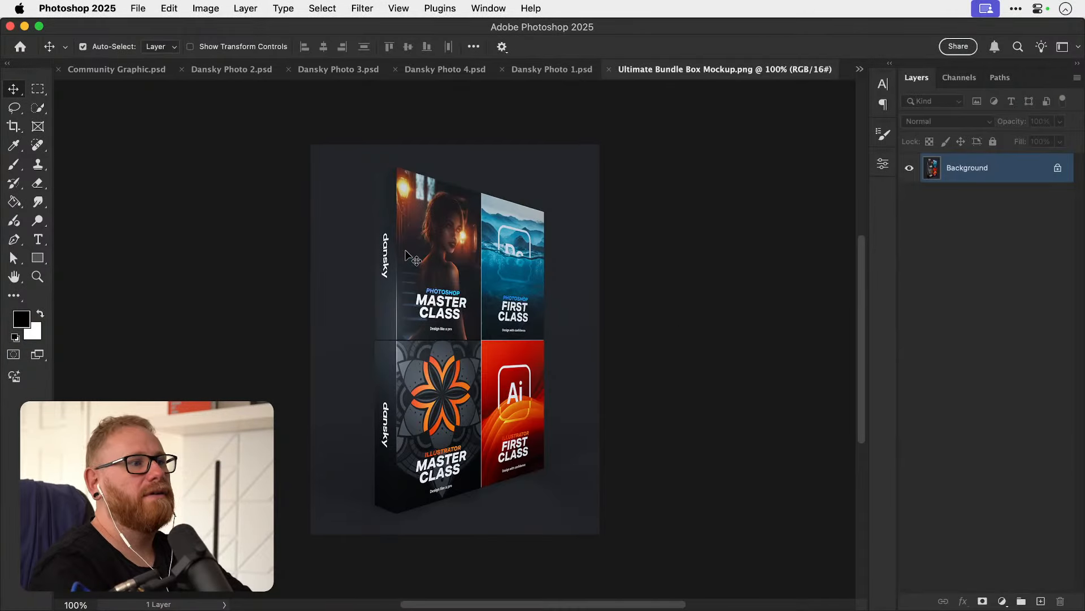
left_click(117, 70)
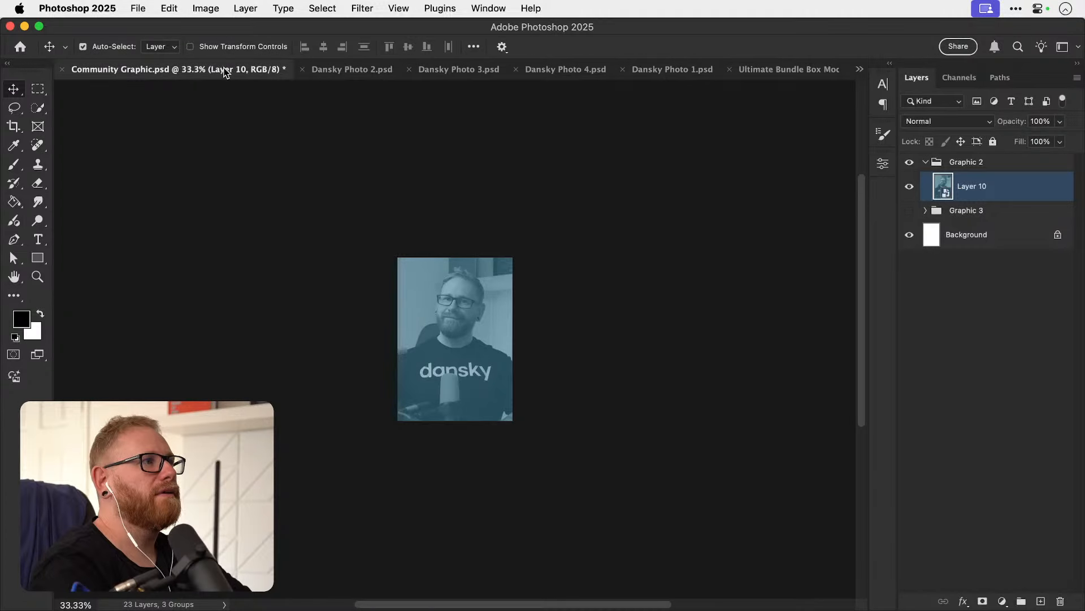
left_click(451, 70)
right_click(1035, 177)
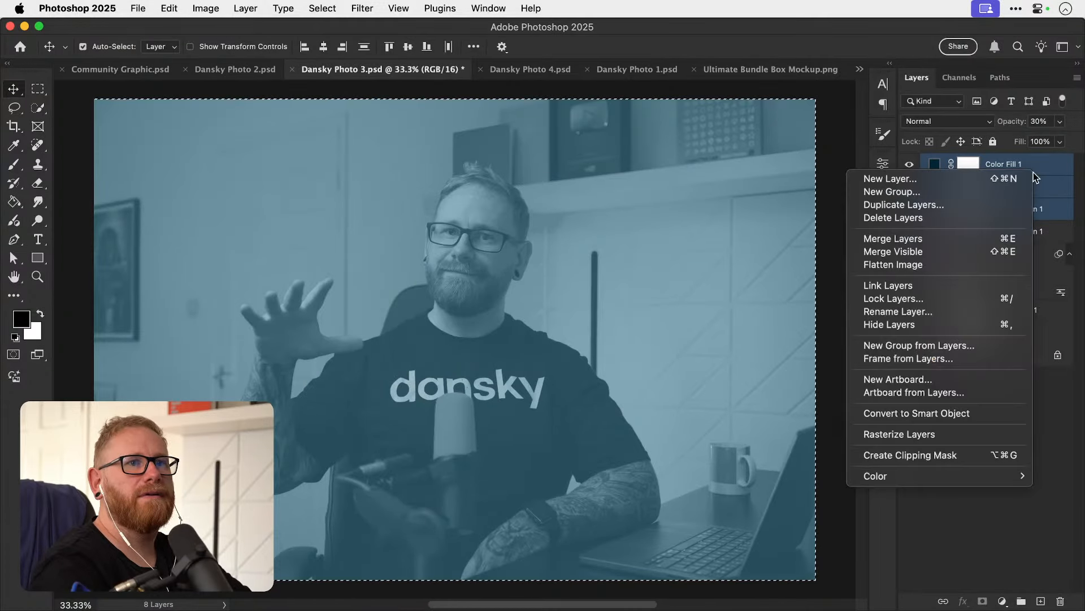
left_click(964, 205)
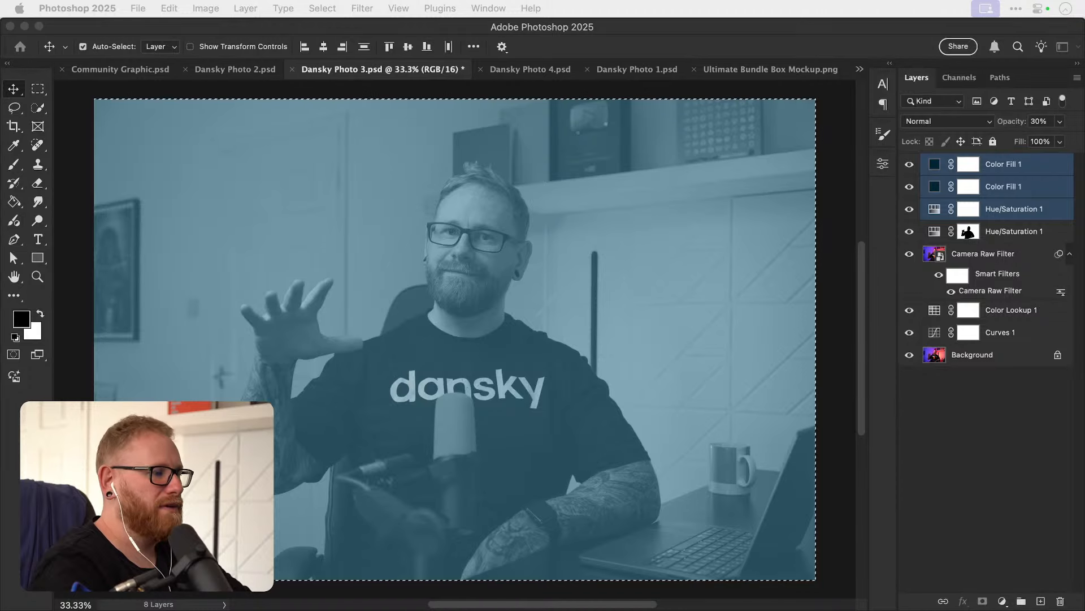
key("Return")
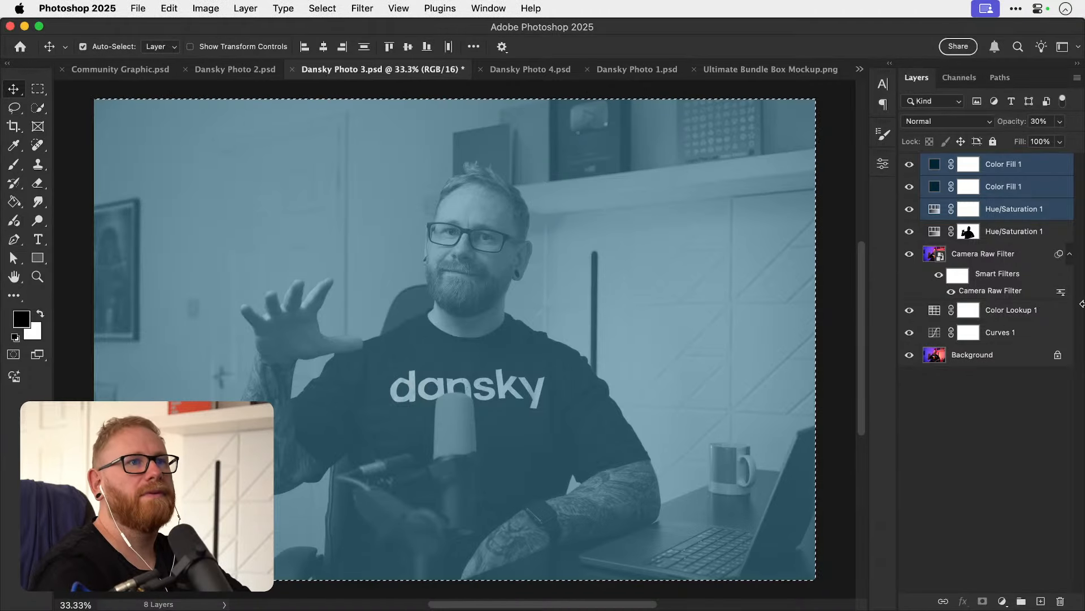
left_click(747, 68)
Toggle the visibility of the tint layers on the box mockup to compare their effect, leaving all of them on.
left_click(909, 196)
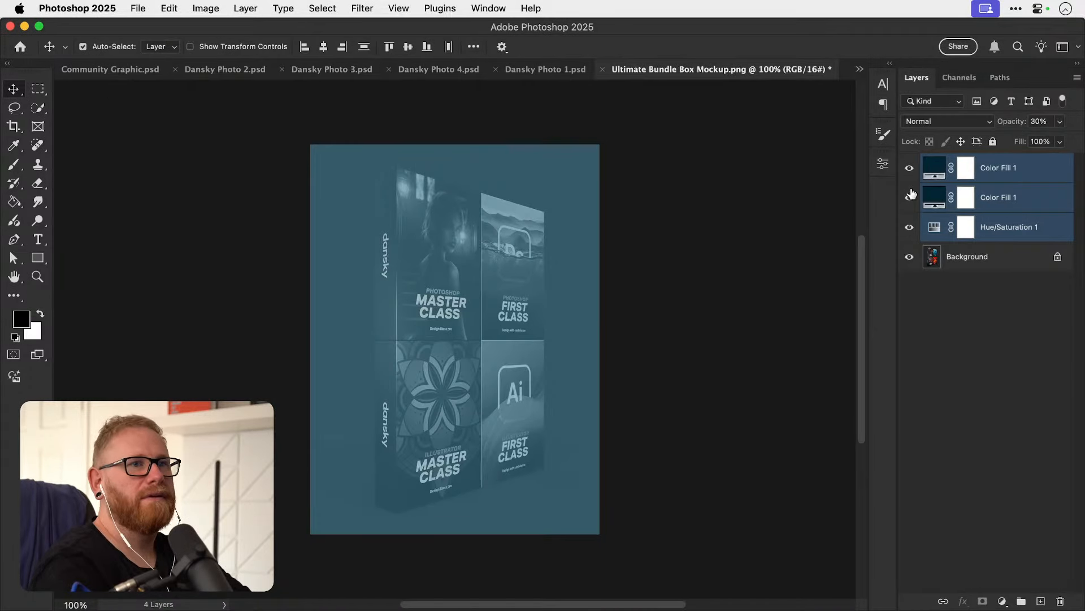
left_click(909, 167)
left_click_drag(910, 225, 910, 179)
left_click(988, 171)
left_click(909, 168)
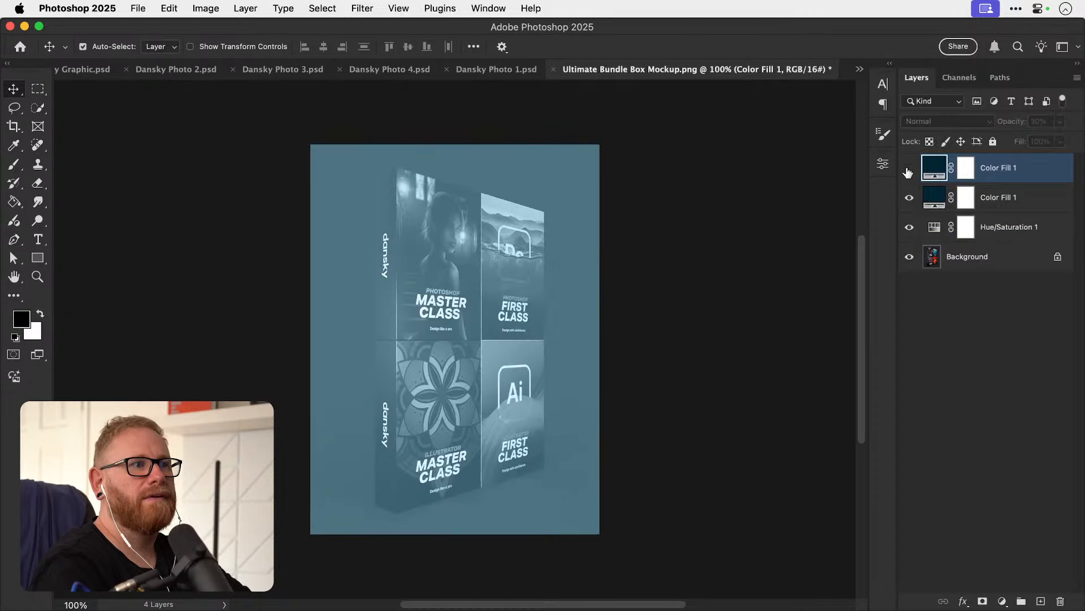
left_click(909, 168)
left_click(910, 197)
left_click(910, 198)
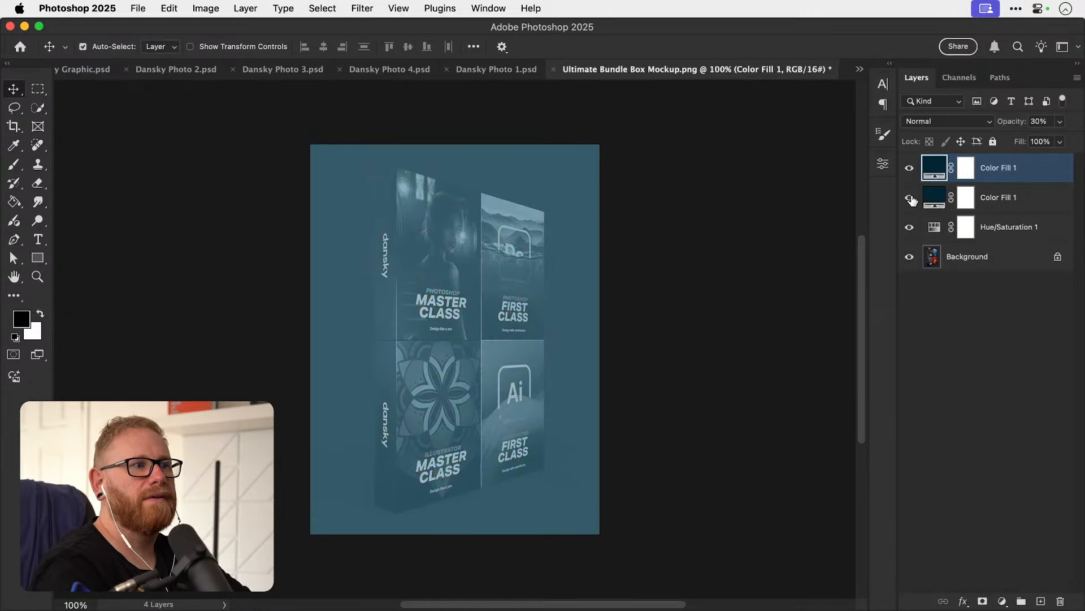
Save a JPEG copy of the tinted box mockup to the Desktop as "Courses Graphic.jpg".
key("super+s")
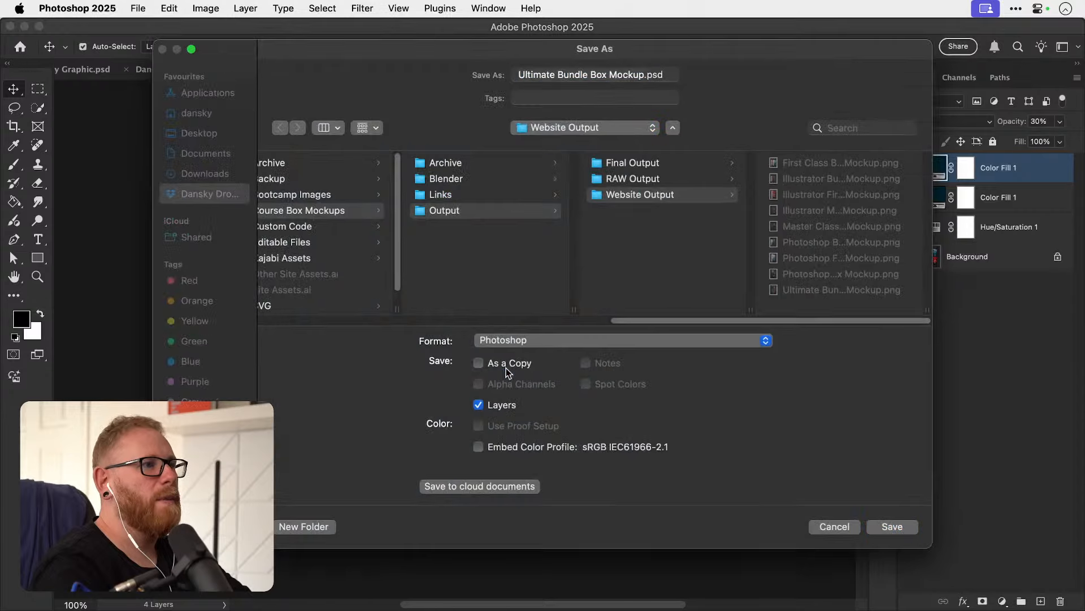
left_click(509, 340)
left_click(506, 434)
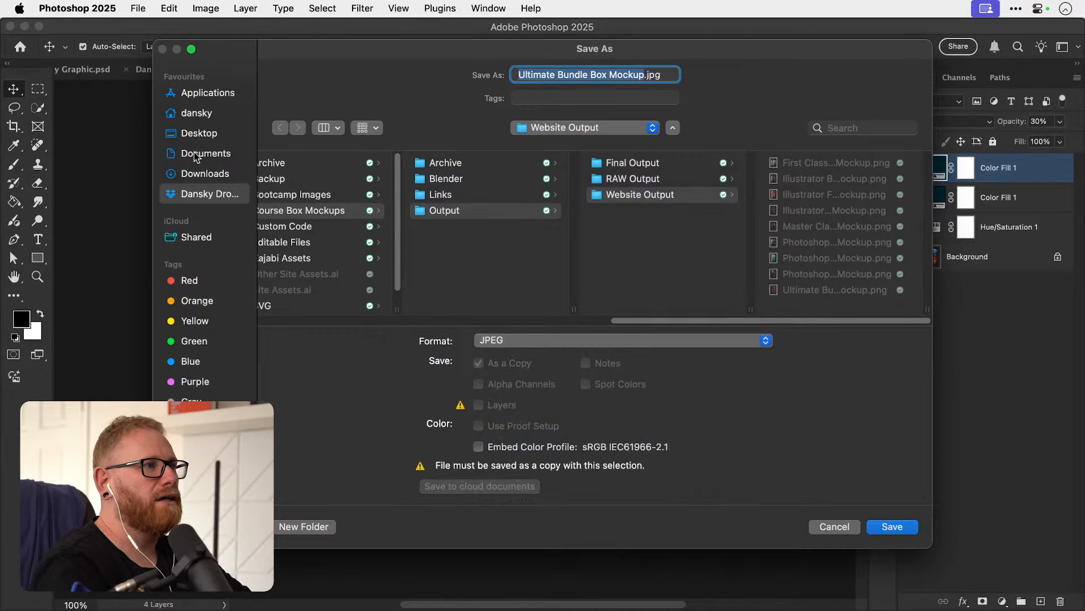
left_click(199, 134)
type("Courses gra")
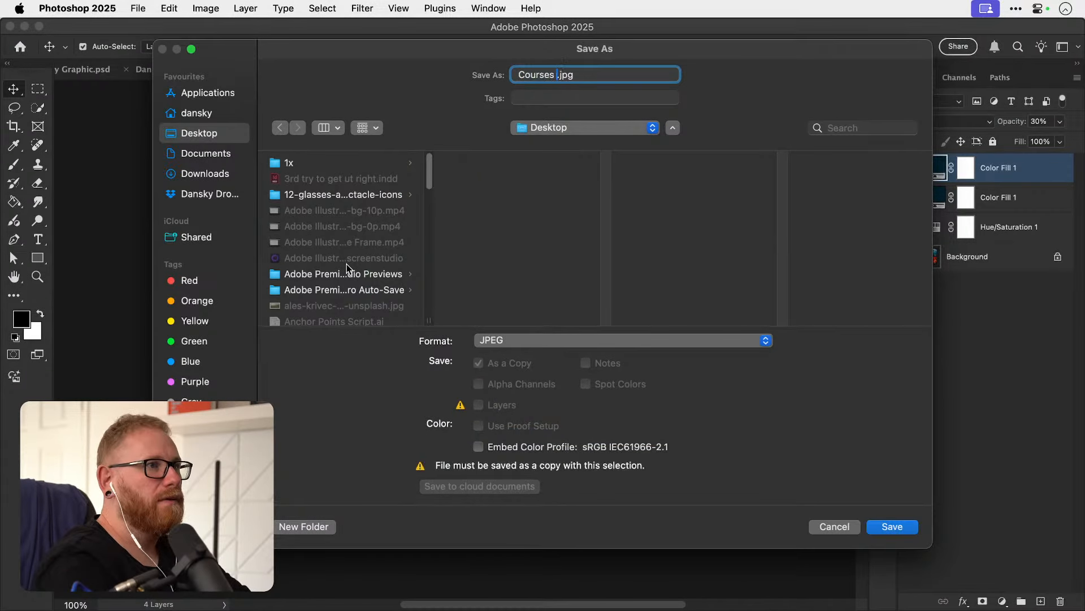
type("phic")
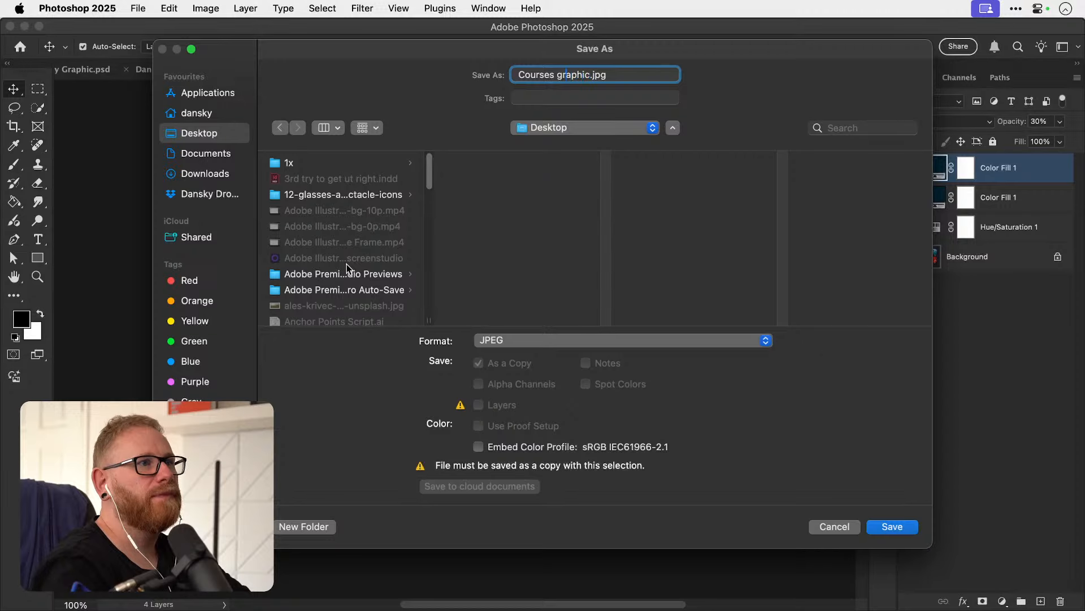
key("BackSpace")
type("G")
key("Return")
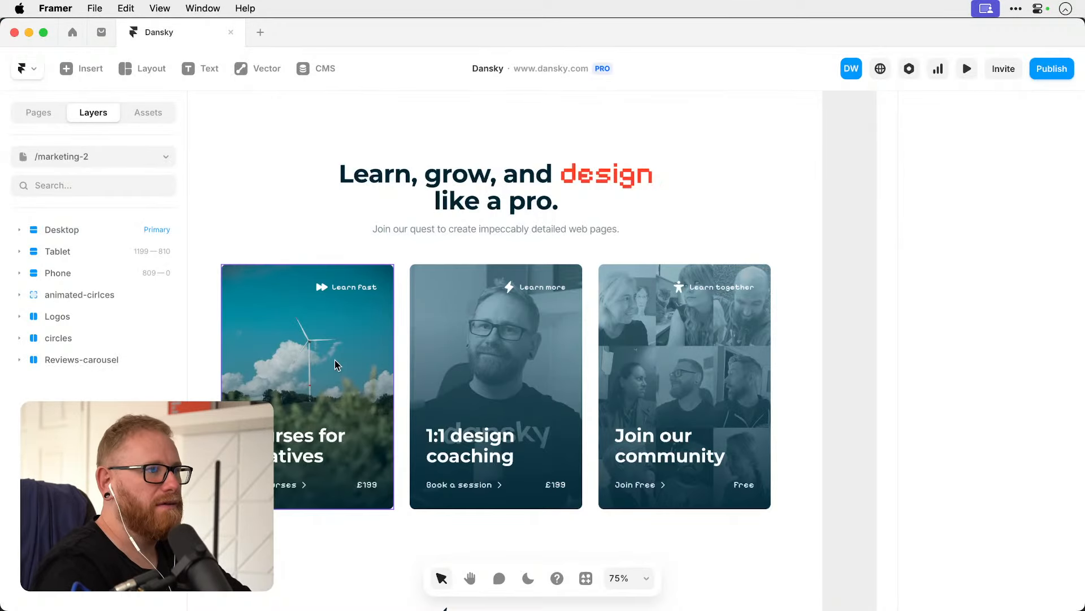
Switch to Framer and replace the Courses for creatives card's background image with Courses Graphic.jpg.
left_click(354, 356)
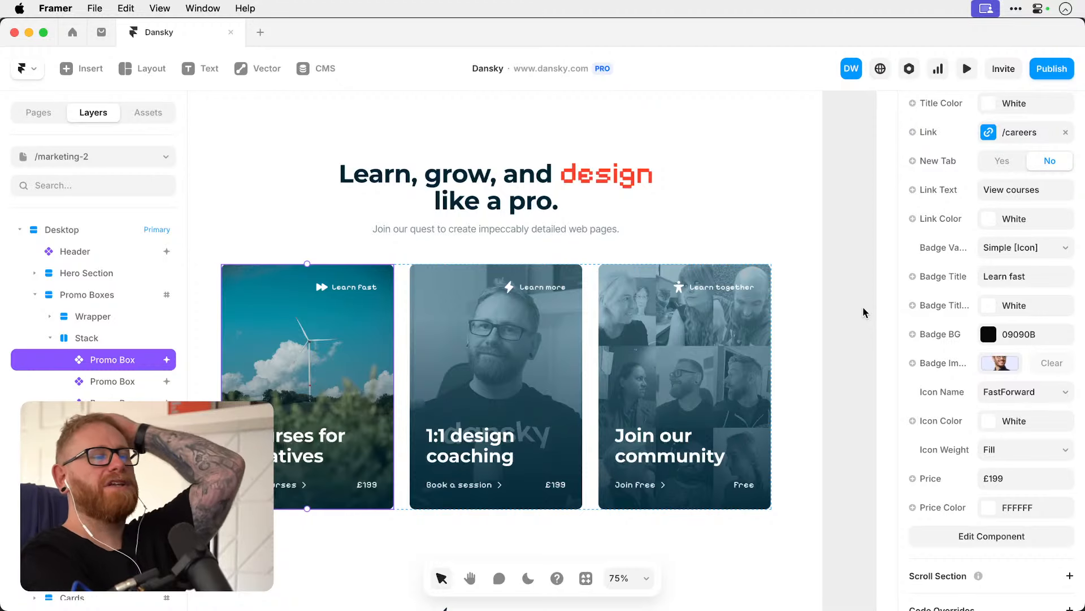
scroll(970, 277, "up", 5)
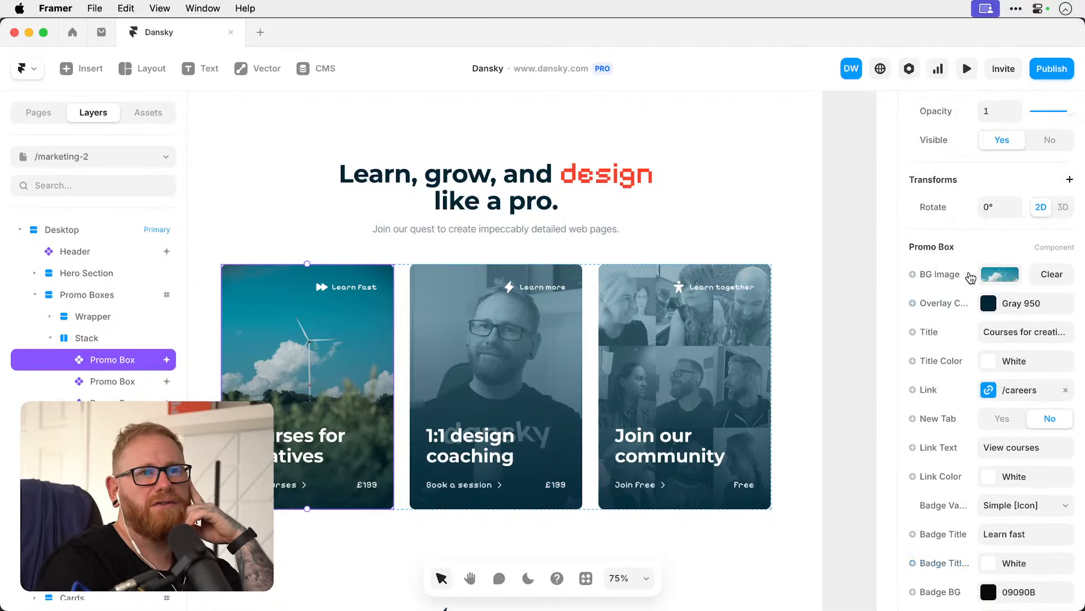
left_click(999, 274)
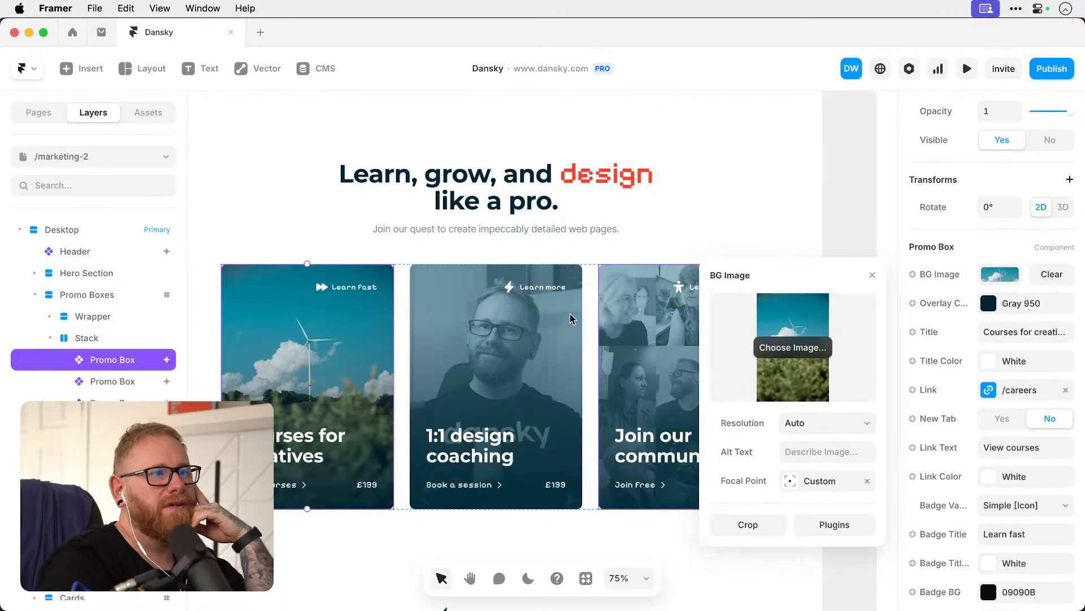
scroll(448, 346, "down", 5)
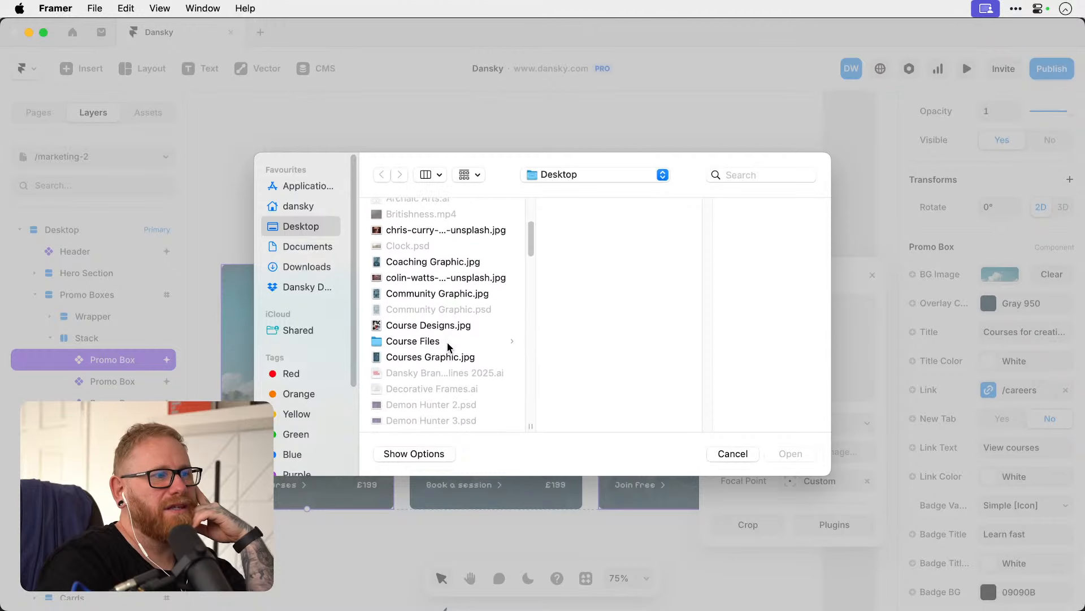
double_click(431, 357)
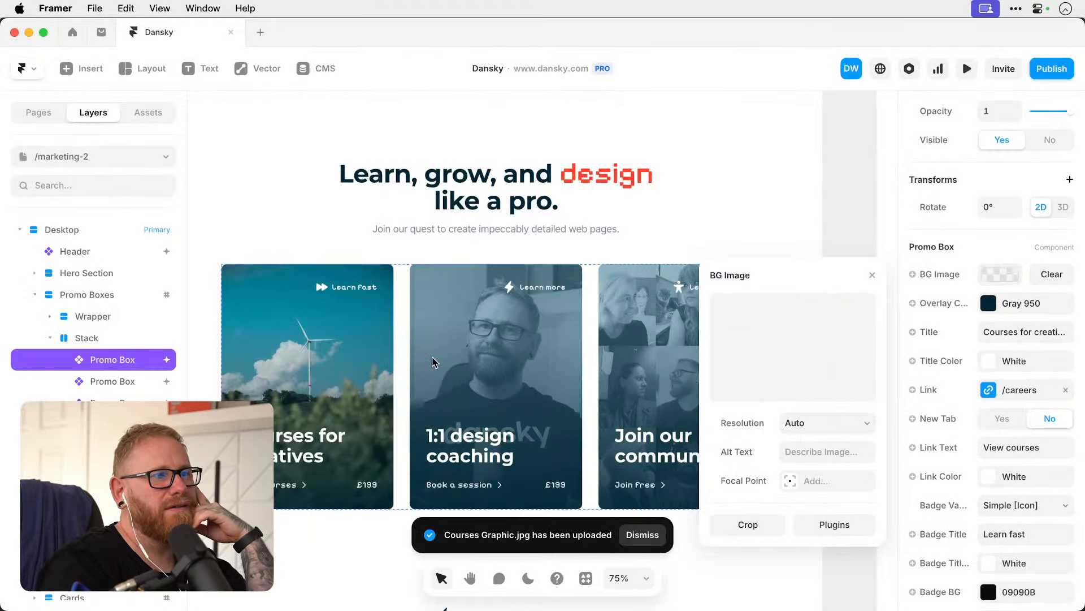
left_click(847, 164)
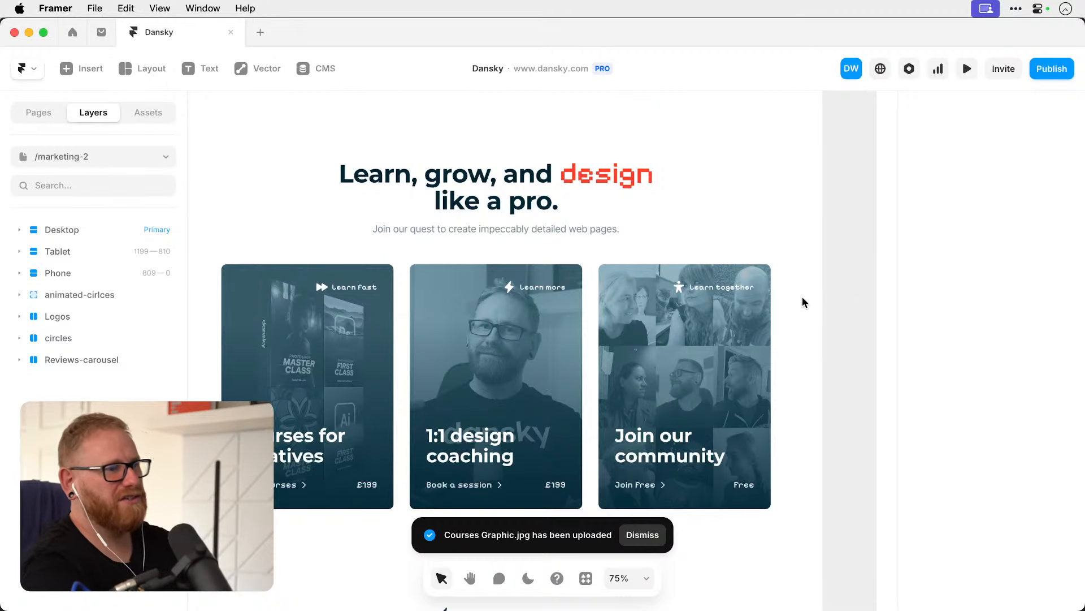
Dismiss the upload notice and compare the three offer cards in dark and light mode.
scroll(802, 297, "up", 1)
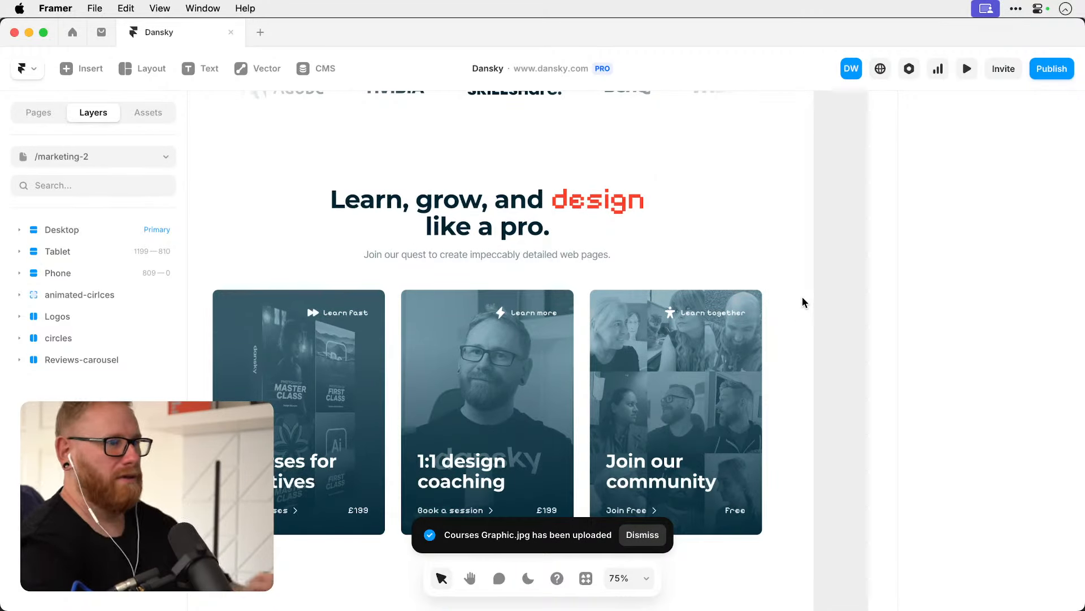
scroll(803, 298, "down", 1)
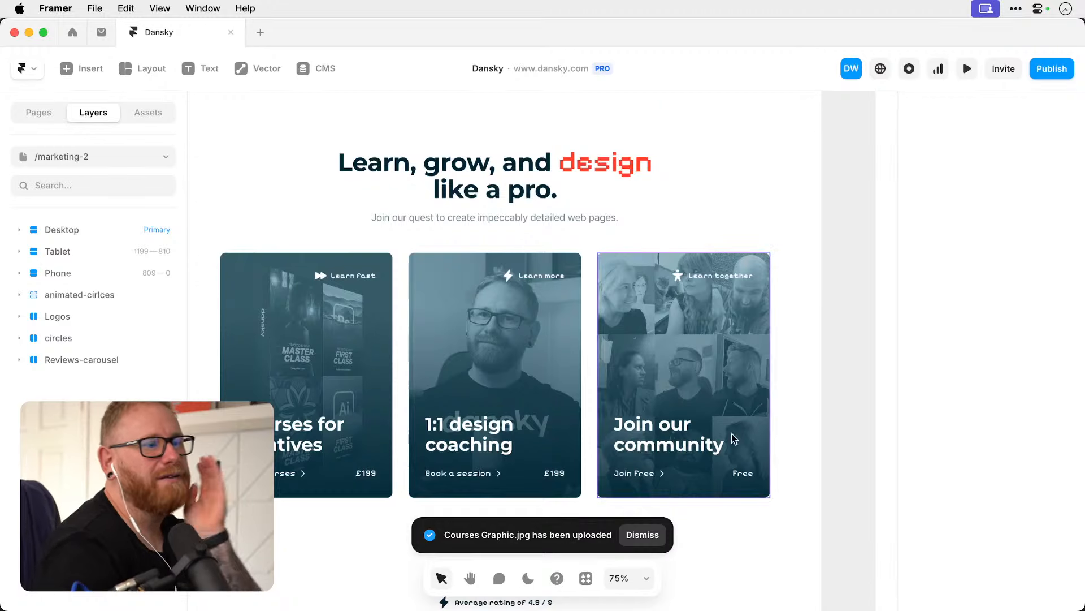
left_click(643, 534)
scroll(839, 366, "up", 1)
scroll(836, 366, "up", 1)
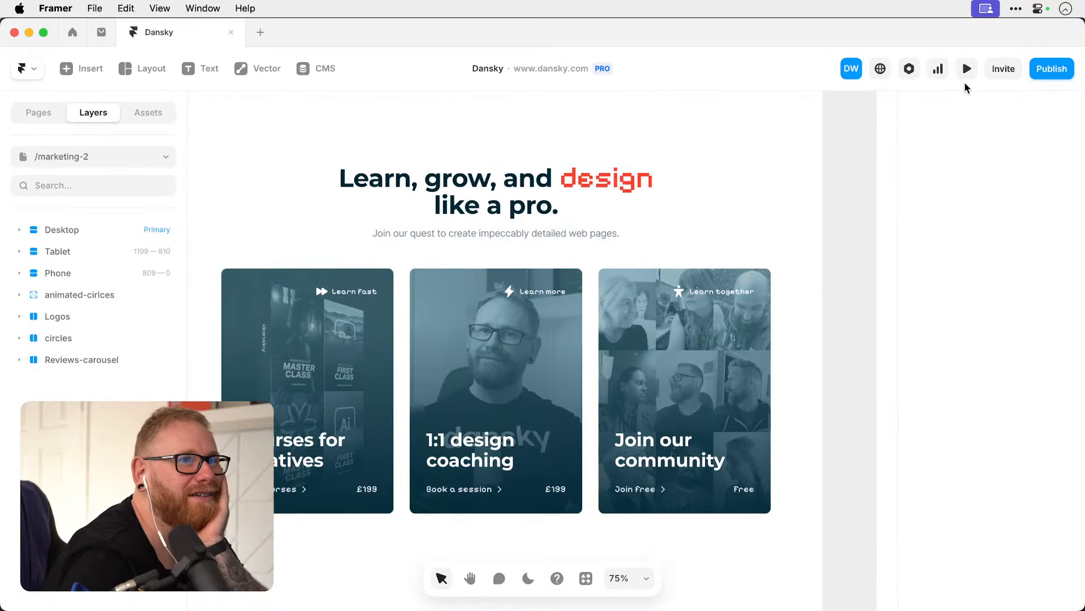
left_click(527, 579)
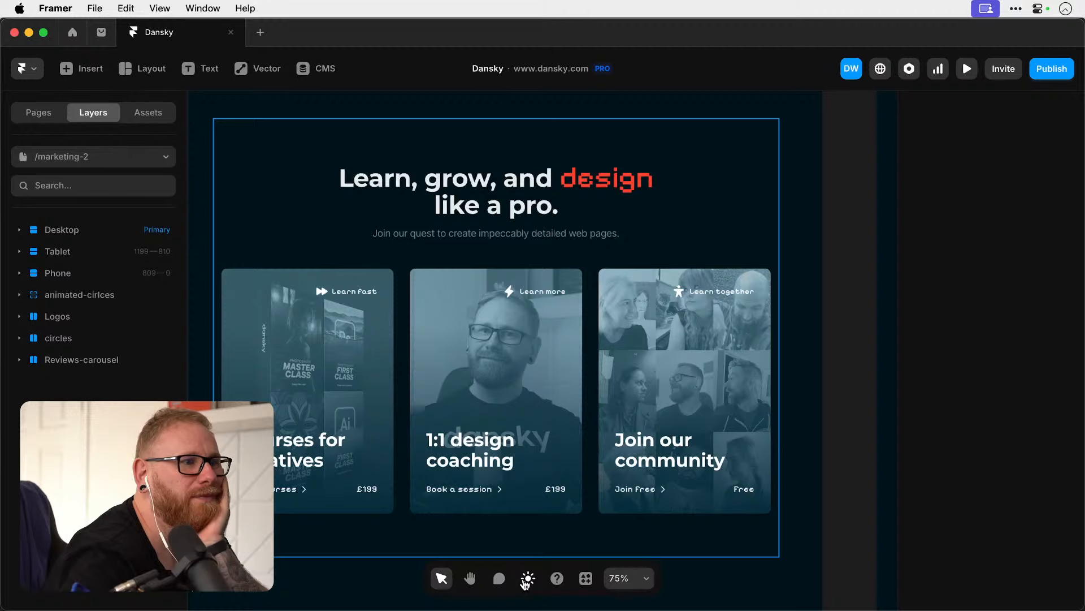
left_click(527, 578)
Look through the desktop page from the hero to the footer and return to the offer cards.
scroll(603, 282, "up", 10)
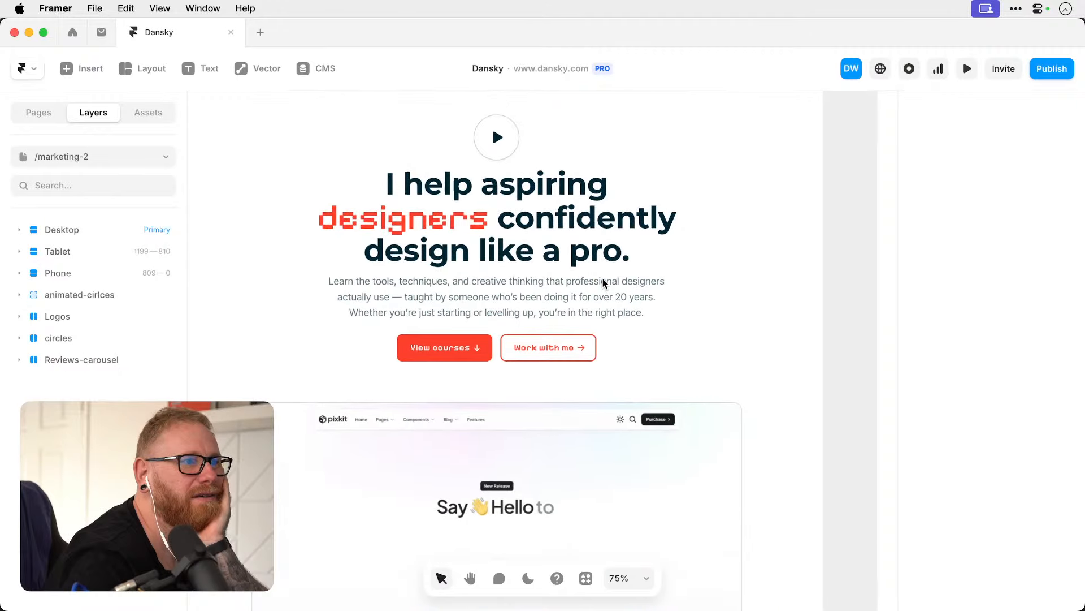
scroll(602, 283, "down", 4)
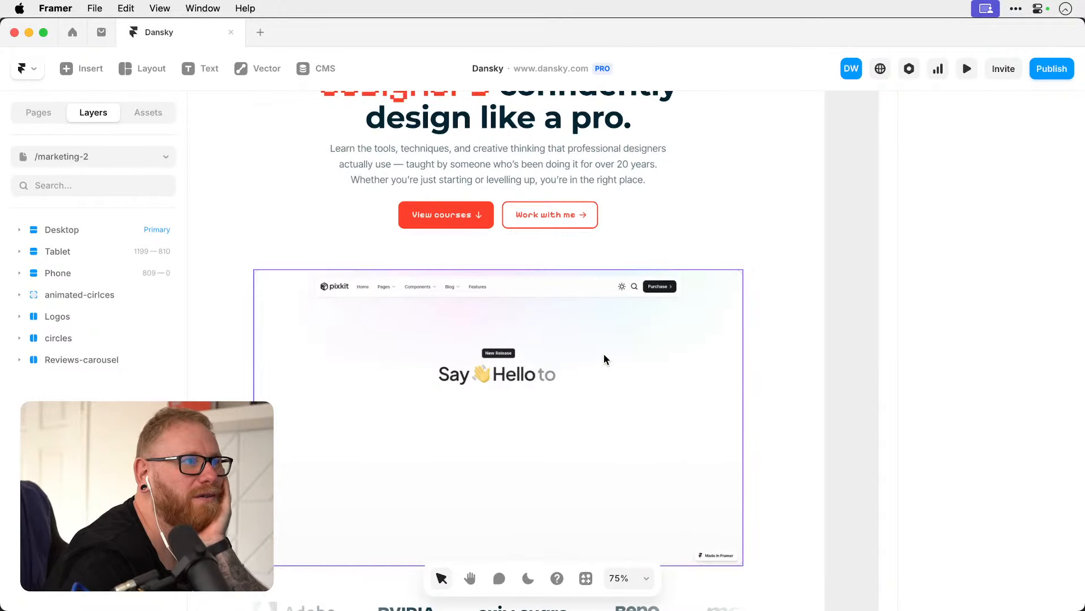
scroll(604, 354, "down", 15)
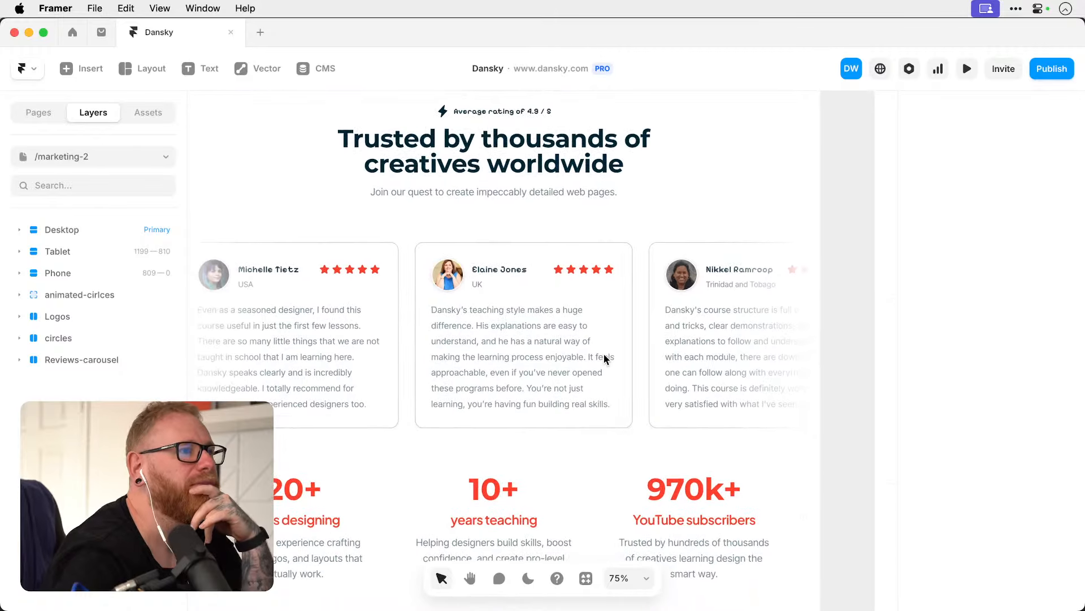
scroll(603, 353, "down", 10)
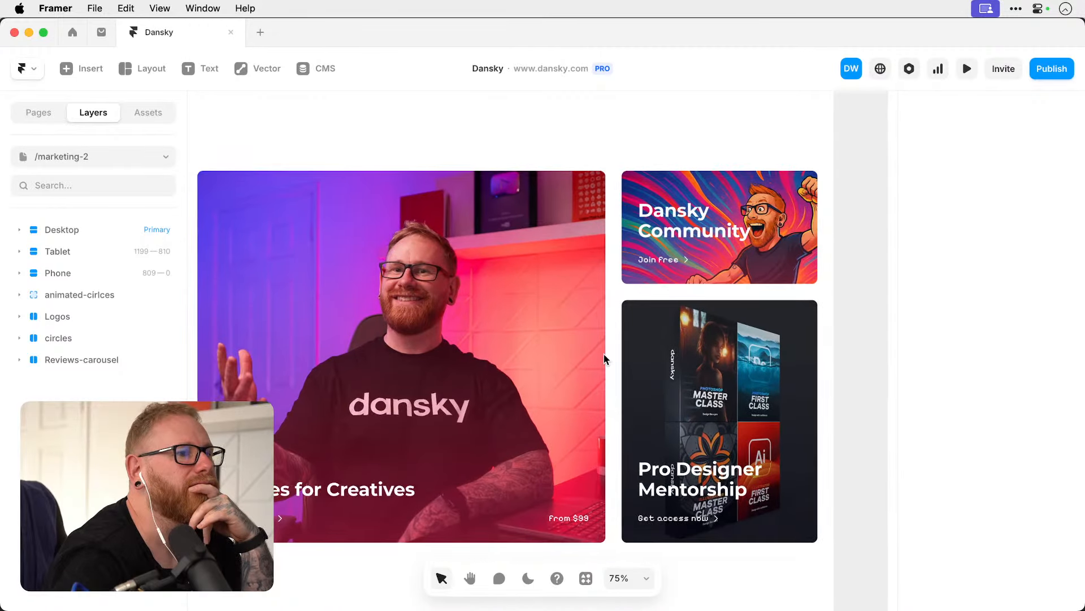
scroll(604, 354, "down", 12)
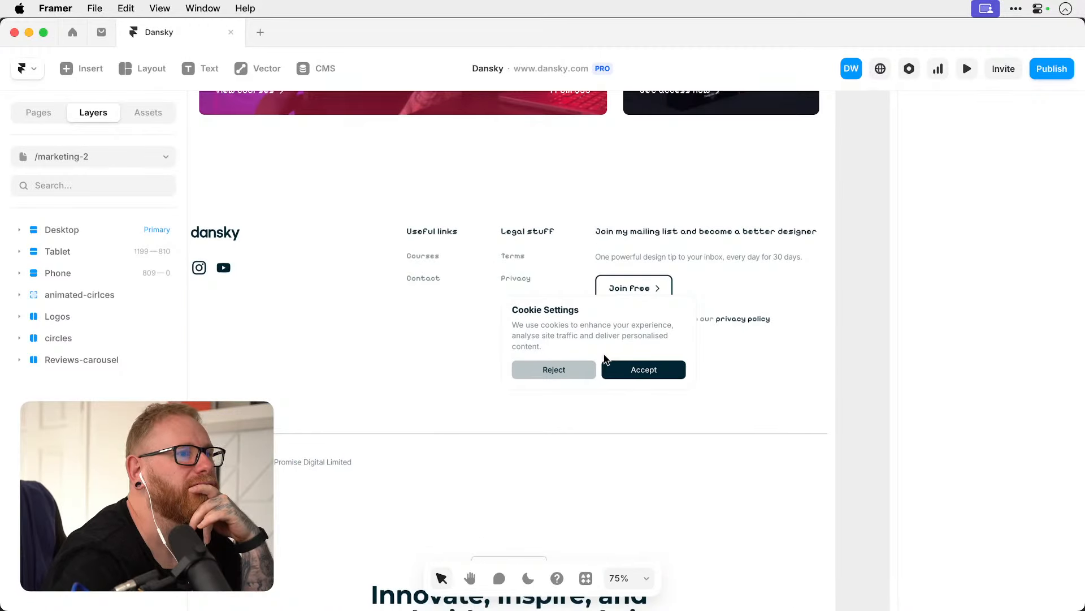
scroll(604, 357, "up", 12)
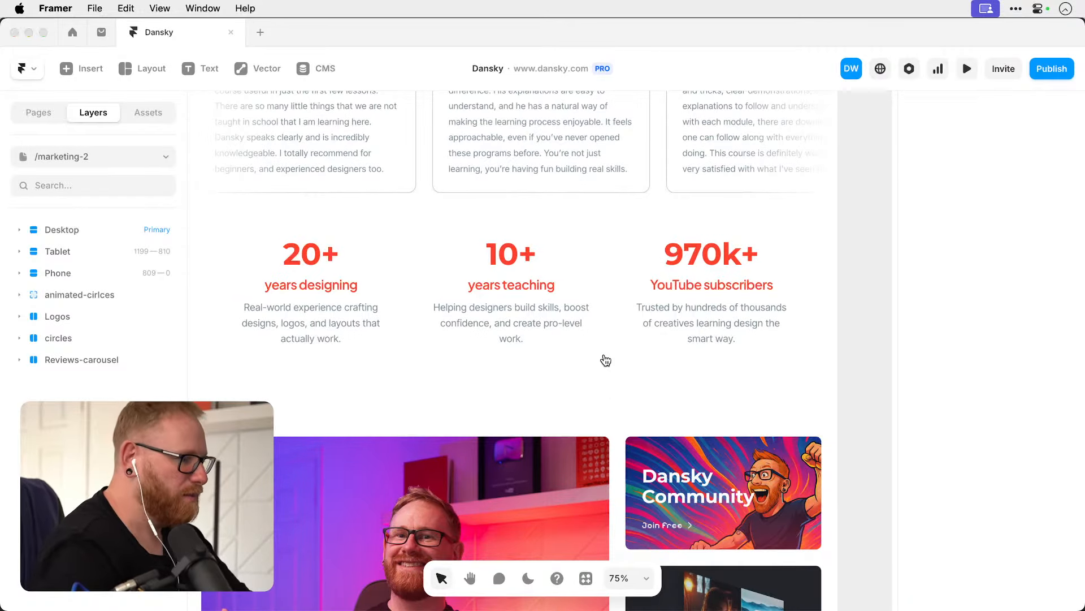
scroll(405, 307, "up", 2)
scroll(405, 307, "up", 8)
scroll(405, 307, "down", 5)
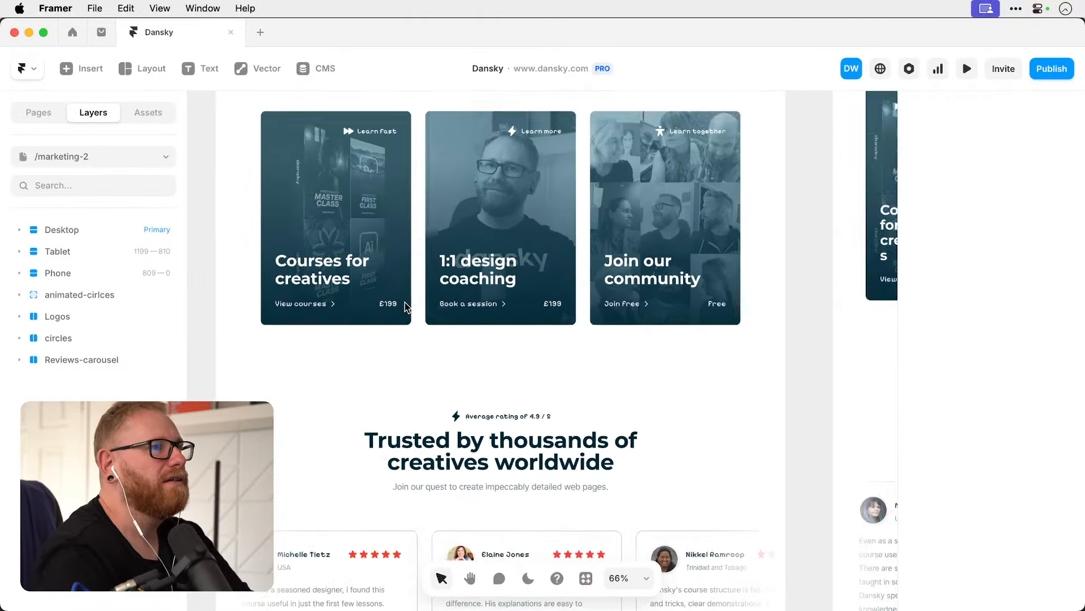
Show the site's page list and examine the hero and offer cards in the tablet and phone layouts of /marketing-2.
left_click(54, 108)
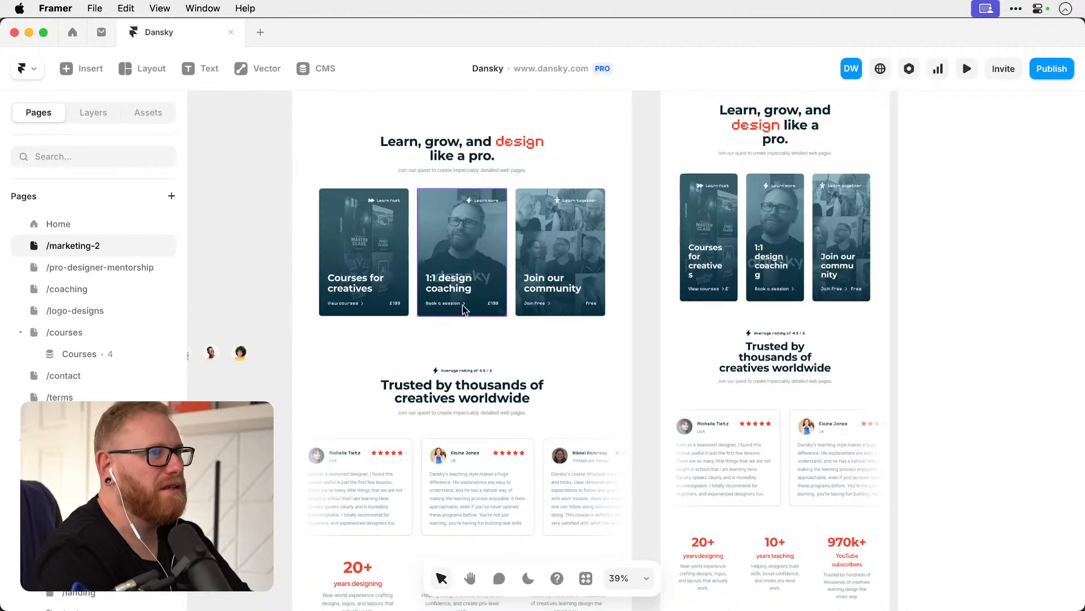
scroll(470, 312, "up", 10)
scroll(469, 312, "down", 10)
scroll(469, 312, "right", 5)
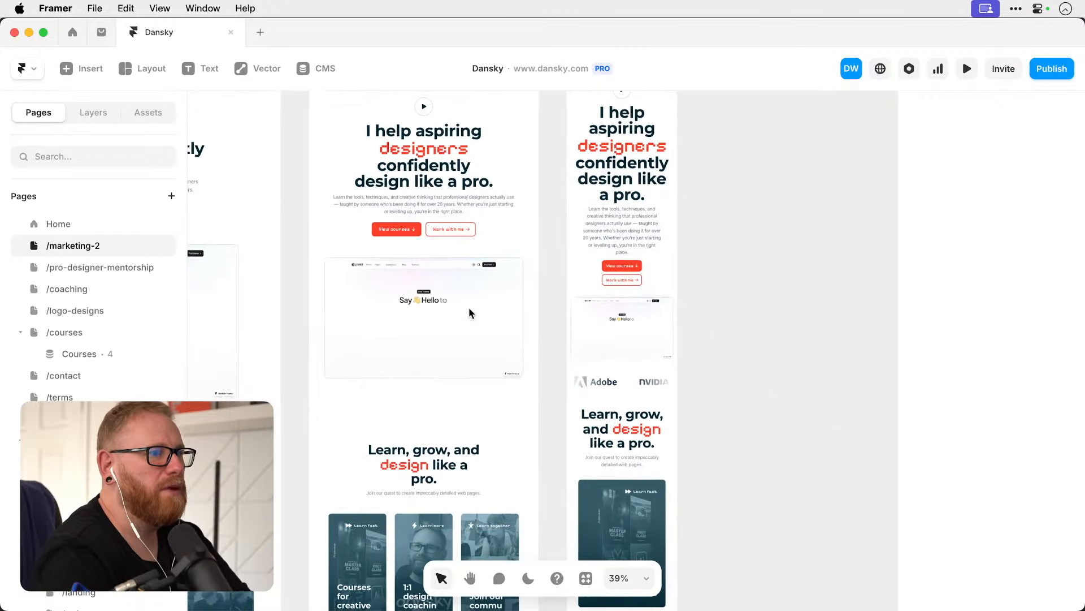
scroll(469, 313, "down", 8)
scroll(470, 312, "right", 2)
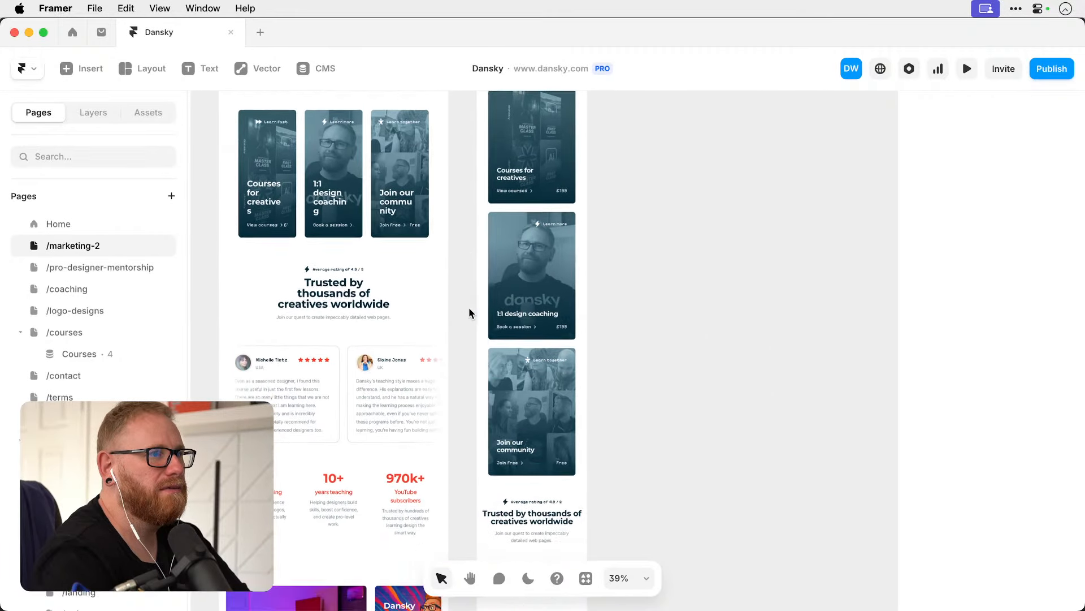
scroll(469, 313, "up", 10)
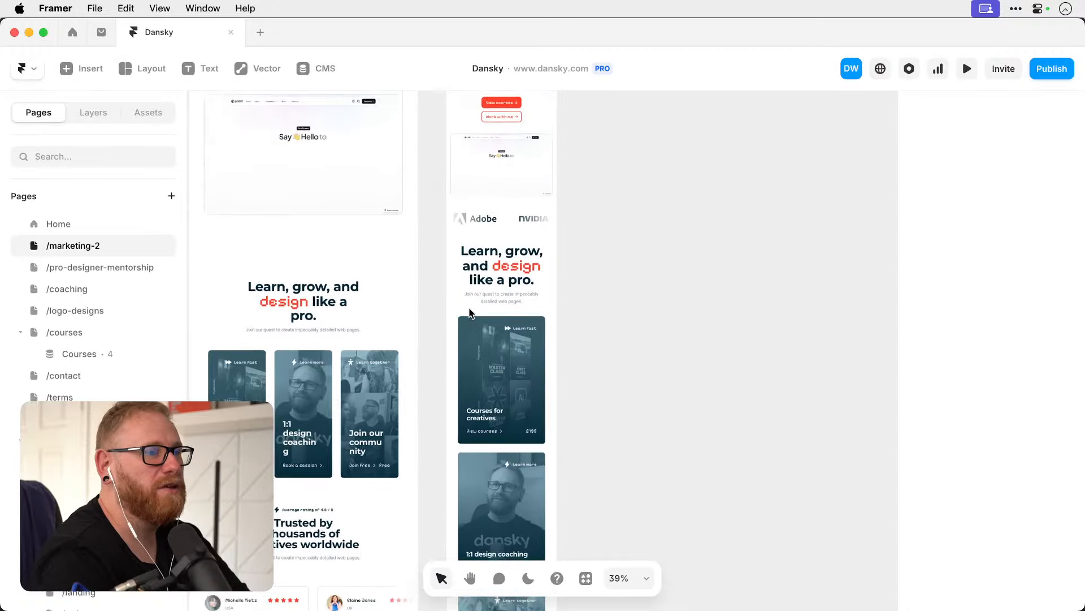
Open the Courses collection's template page and look through the photoshop-first-class desktop layout up to its hero.
scroll(470, 313, "left", 6)
scroll(469, 307, "up", 3)
scroll(469, 307, "left", 1)
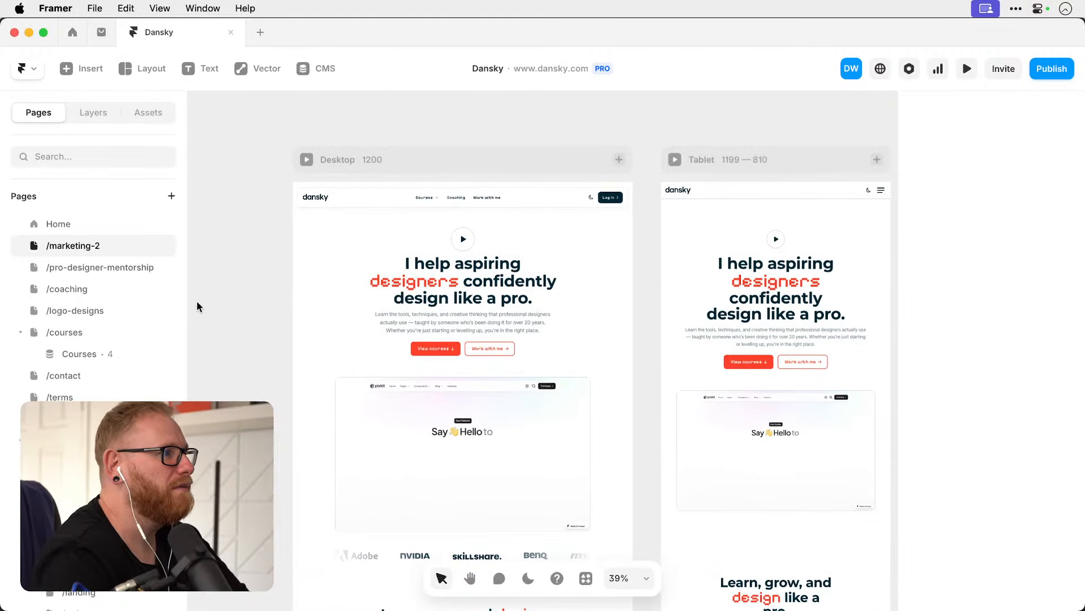
left_click(83, 352)
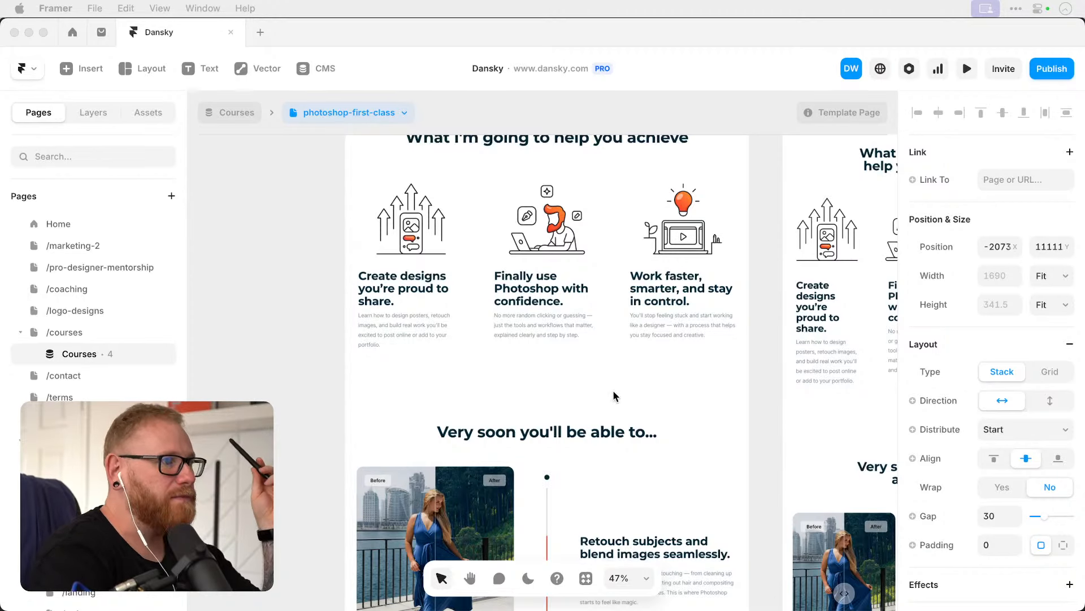
left_click(300, 372)
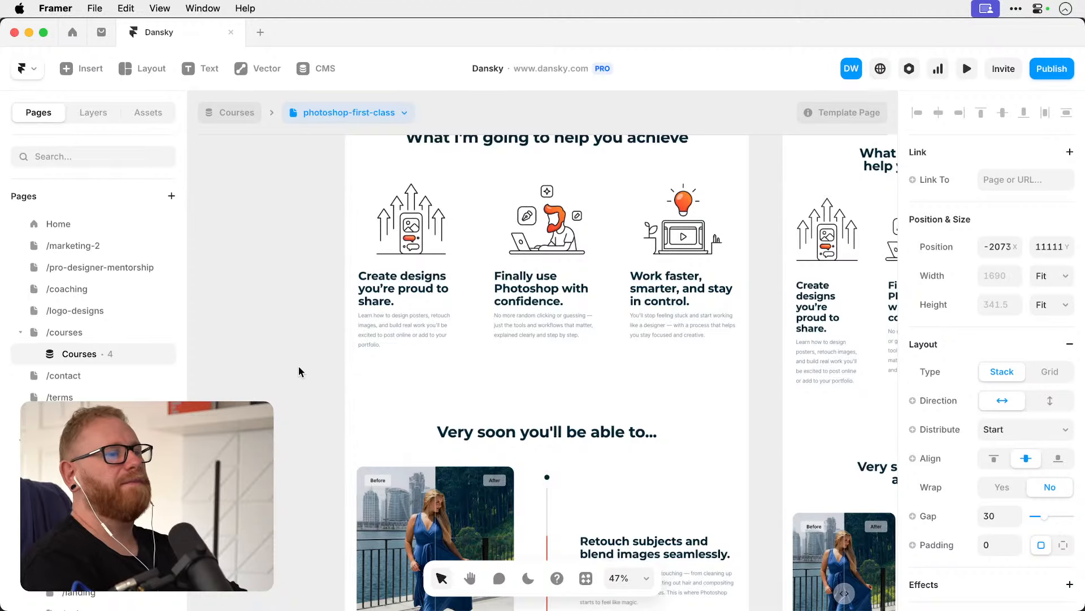
scroll(299, 371, "up", 5)
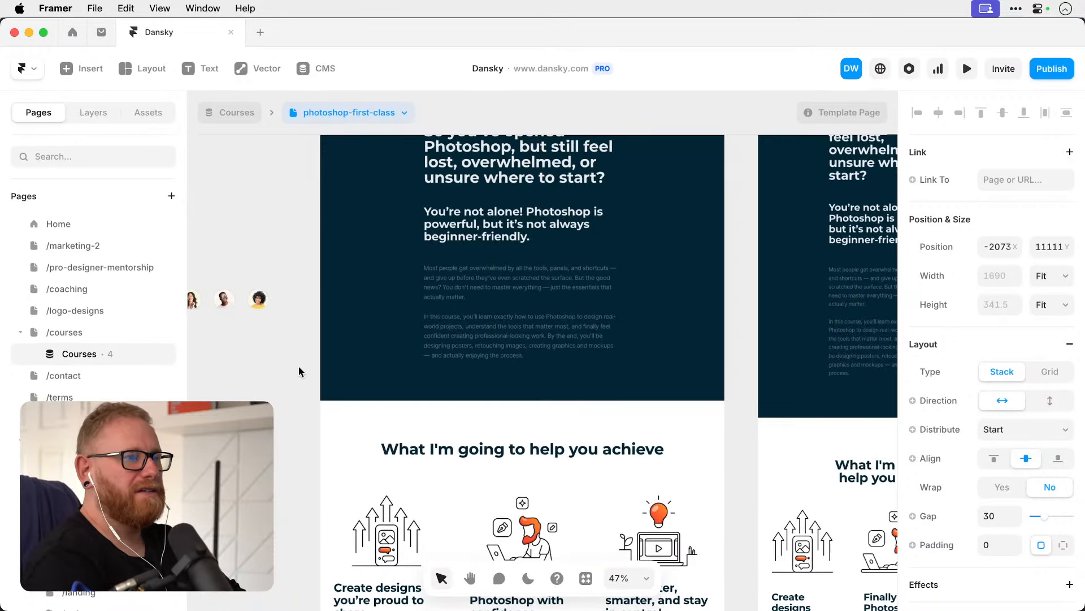
scroll(300, 372, "up", 10)
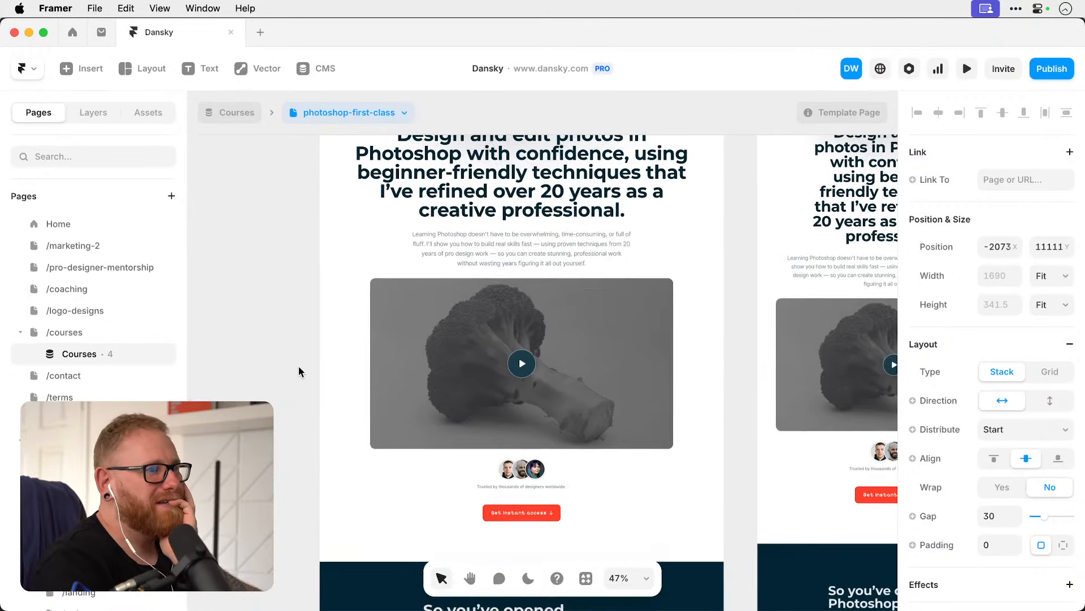
scroll(300, 372, "up", 1)
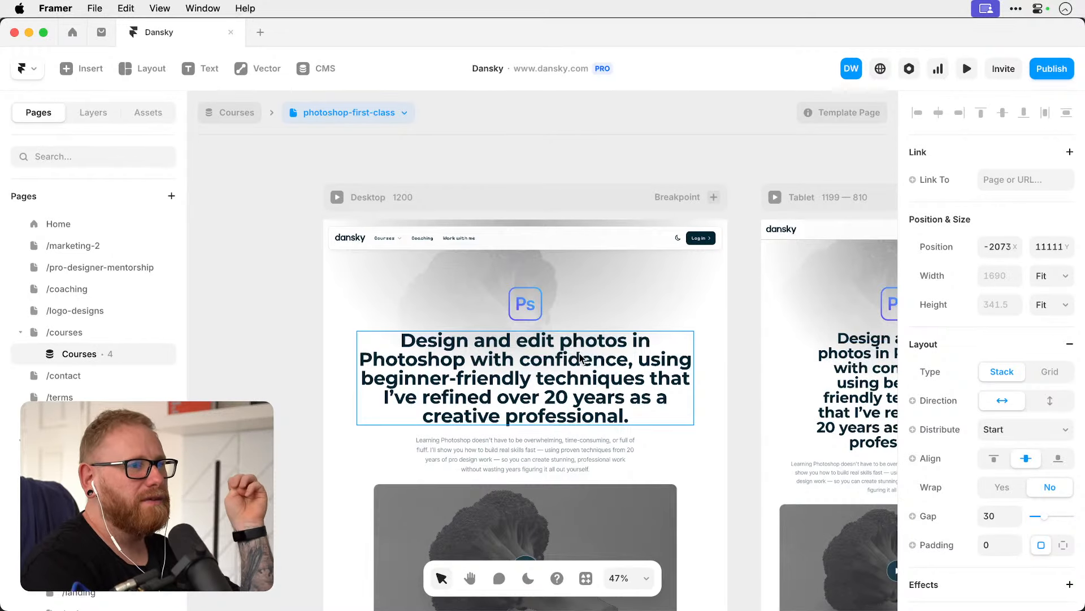
scroll(580, 357, "up", 3)
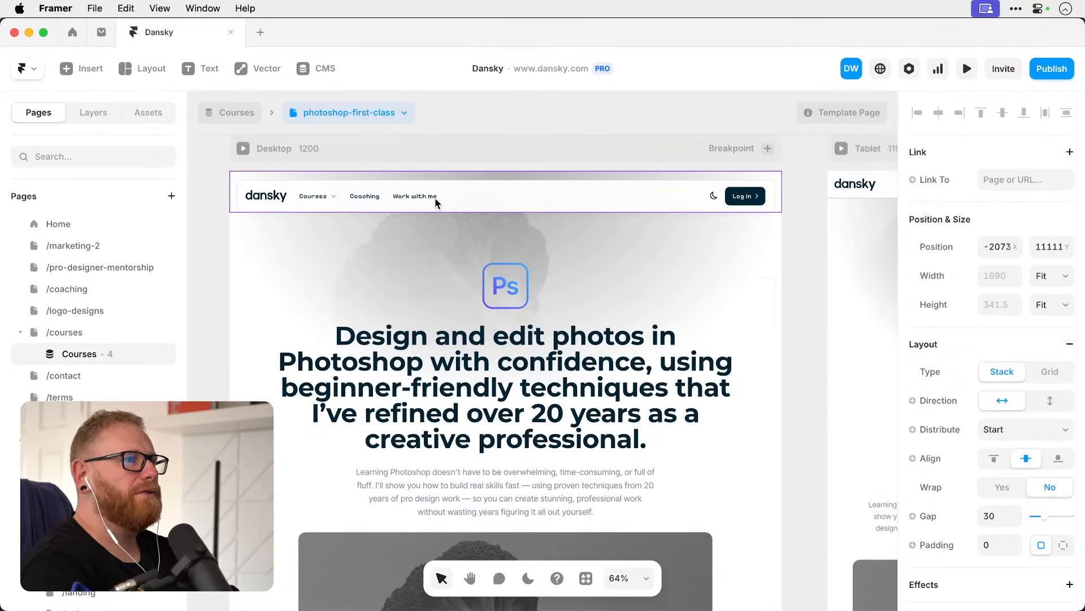
Set the menu alignment of the desktop header on the course template page to Center.
left_click(428, 202)
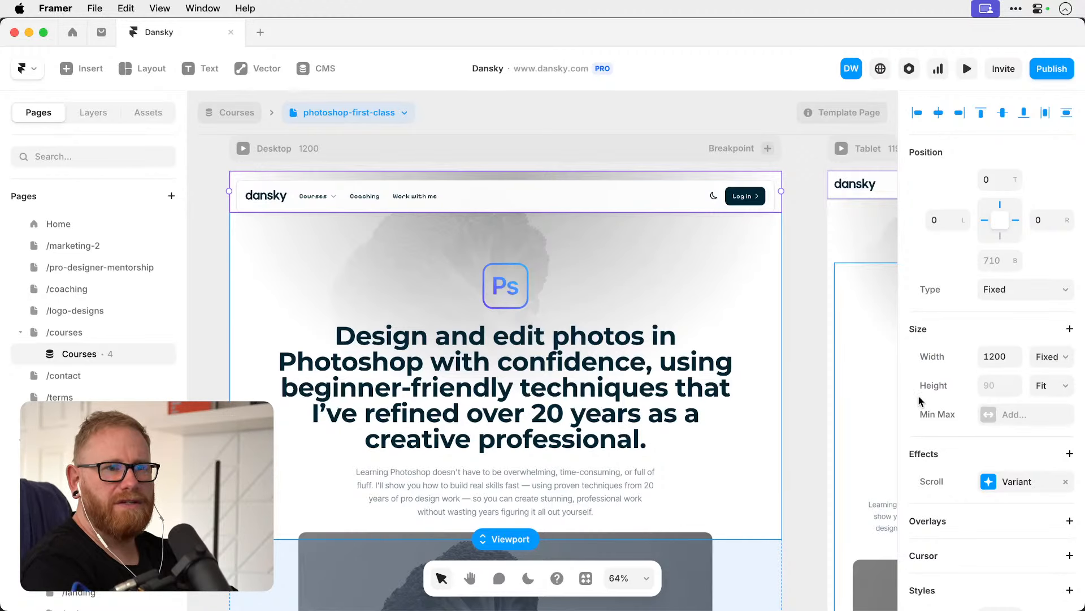
scroll(918, 394, "down", 7)
scroll(920, 401, "down", 4)
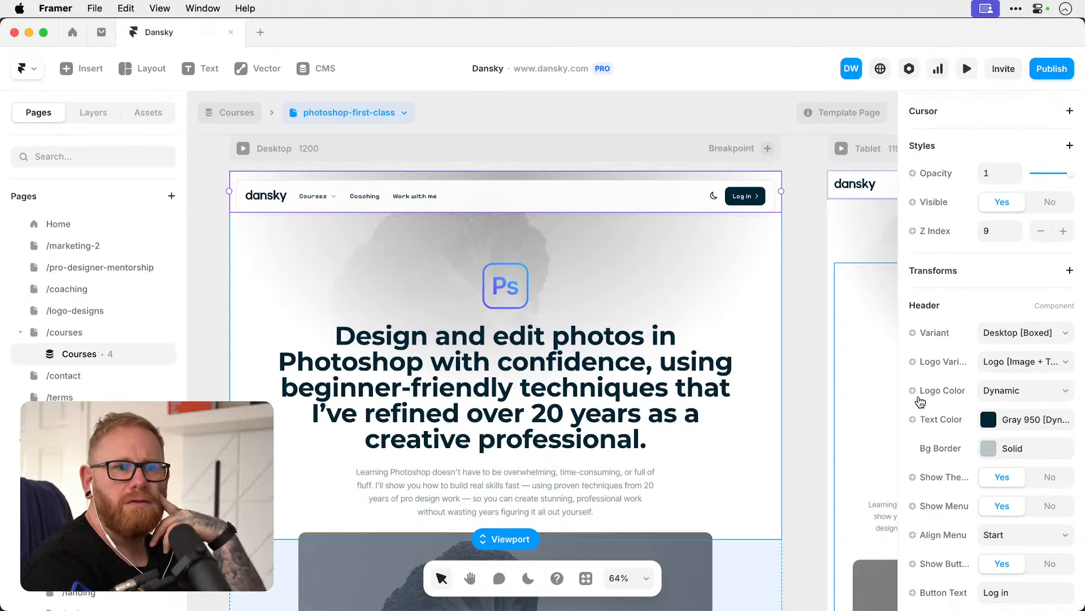
left_click(1007, 383)
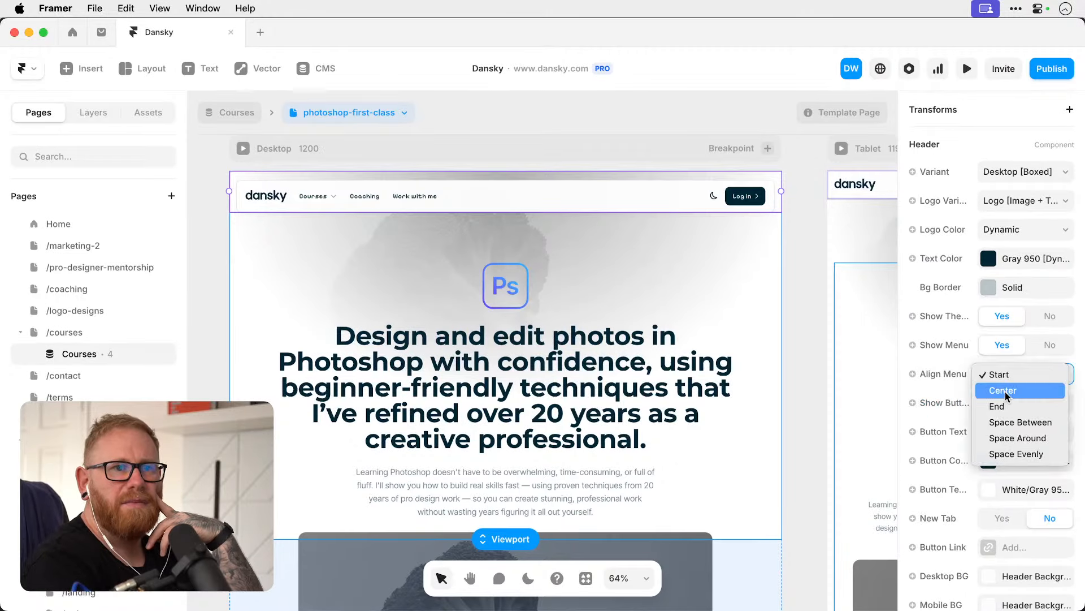
left_click(1005, 391)
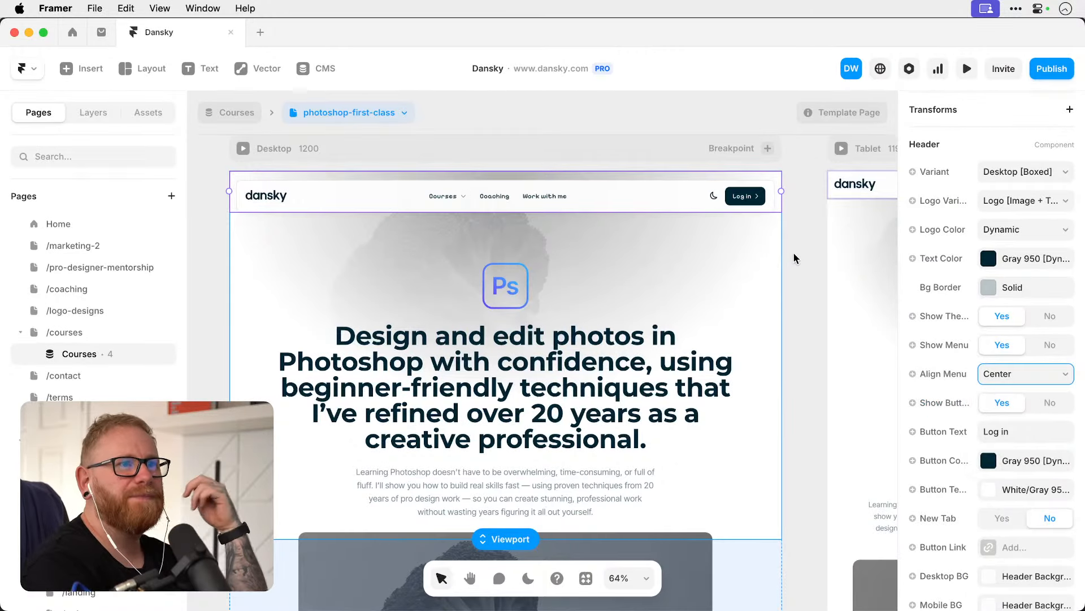
scroll(794, 259, "right", 5)
scroll(794, 259, "left", 6)
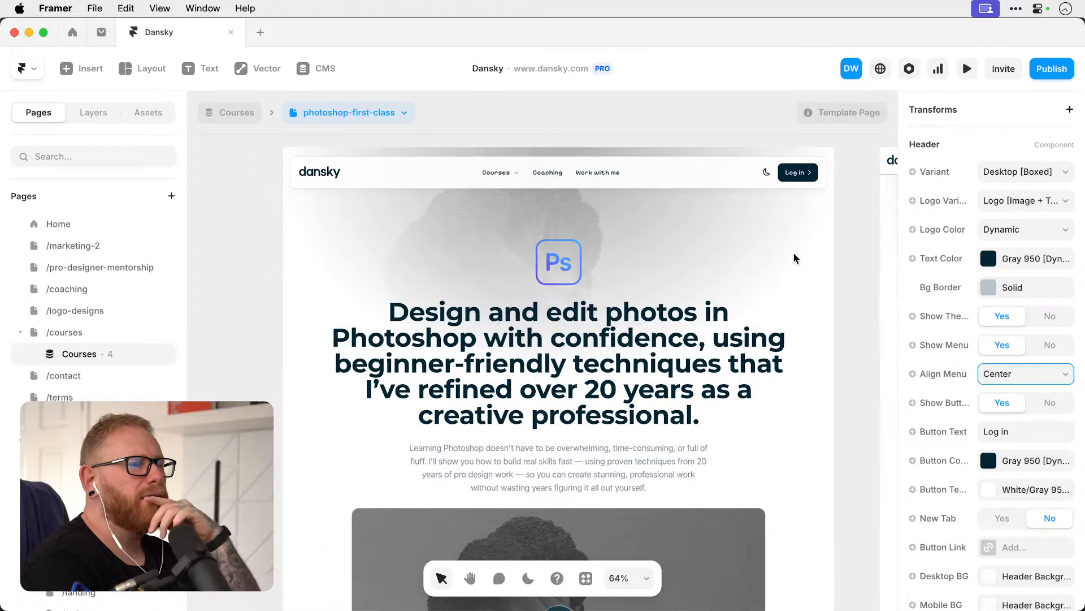
Examine the course template's desktop layout from the hero title to the section on what students will achieve.
left_click(559, 362)
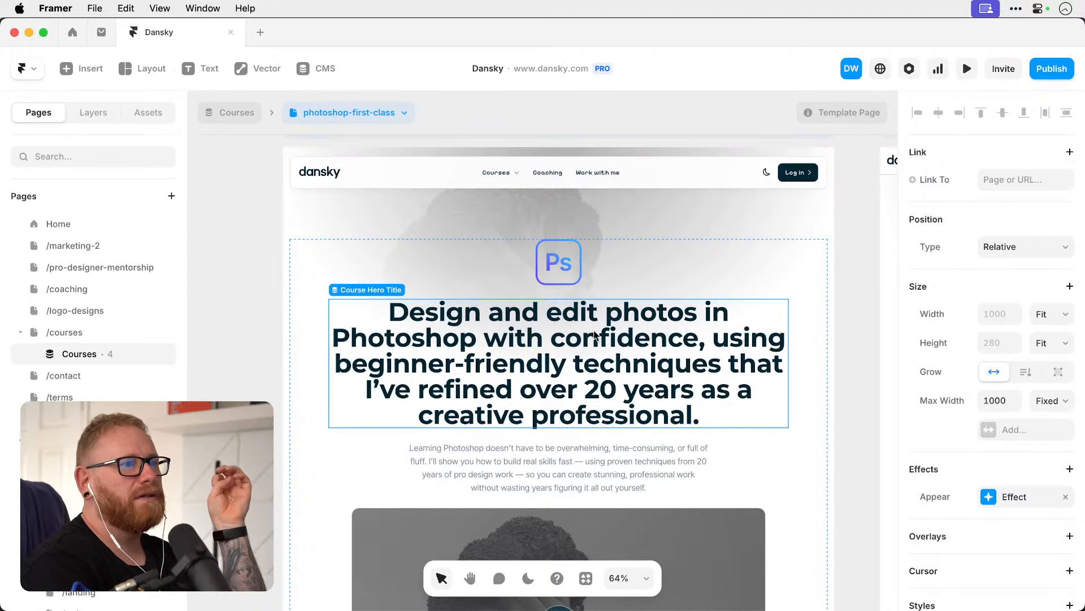
scroll(586, 375, "down", 3)
scroll(586, 376, "up", 2)
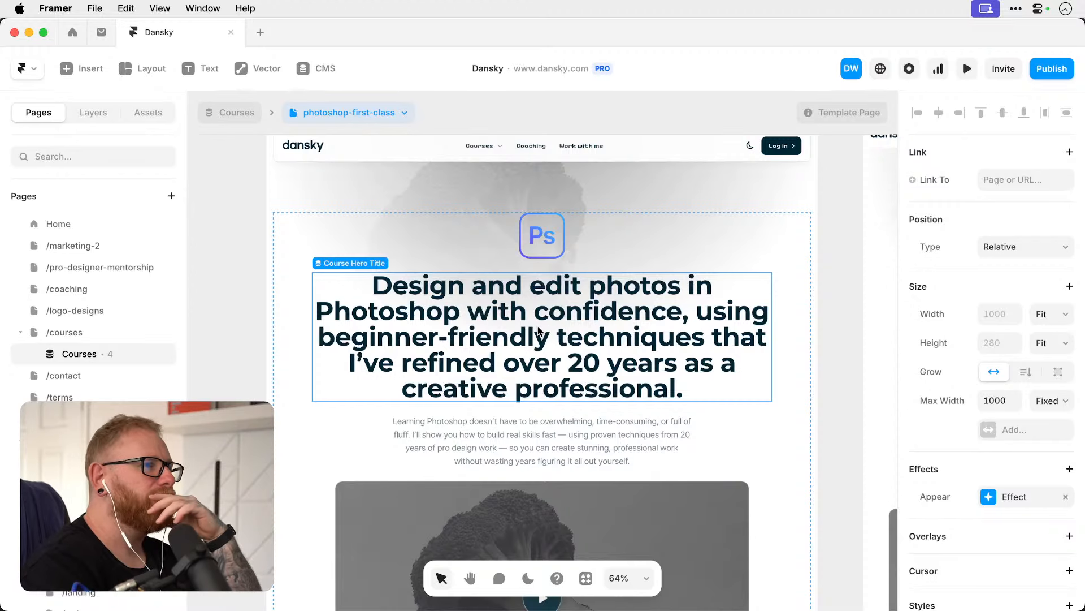
scroll(538, 332, "down", 10)
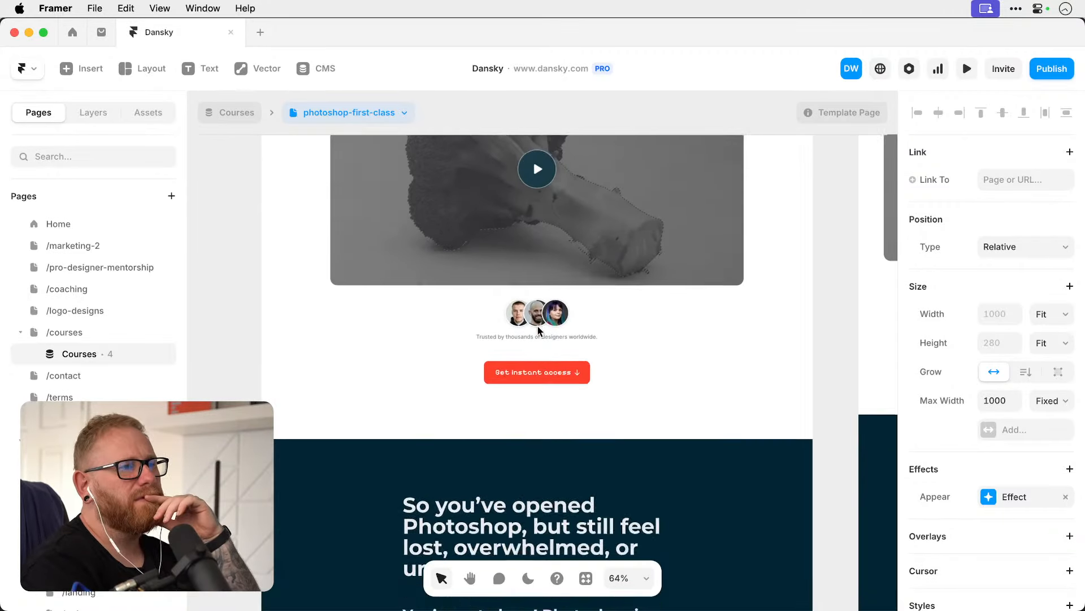
scroll(537, 331, "down", 1)
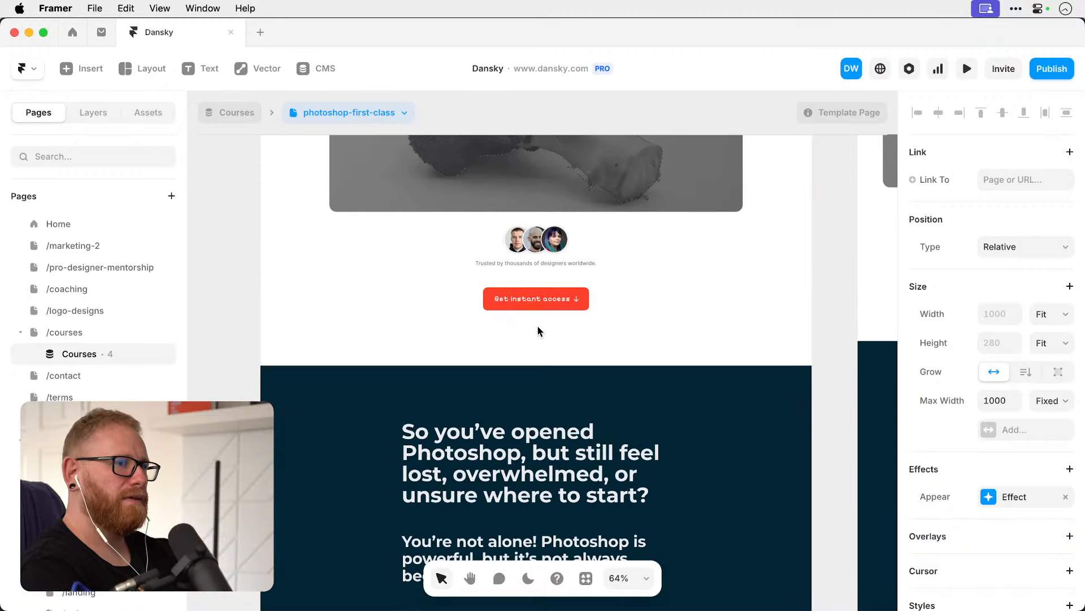
scroll(537, 332, "down", 4)
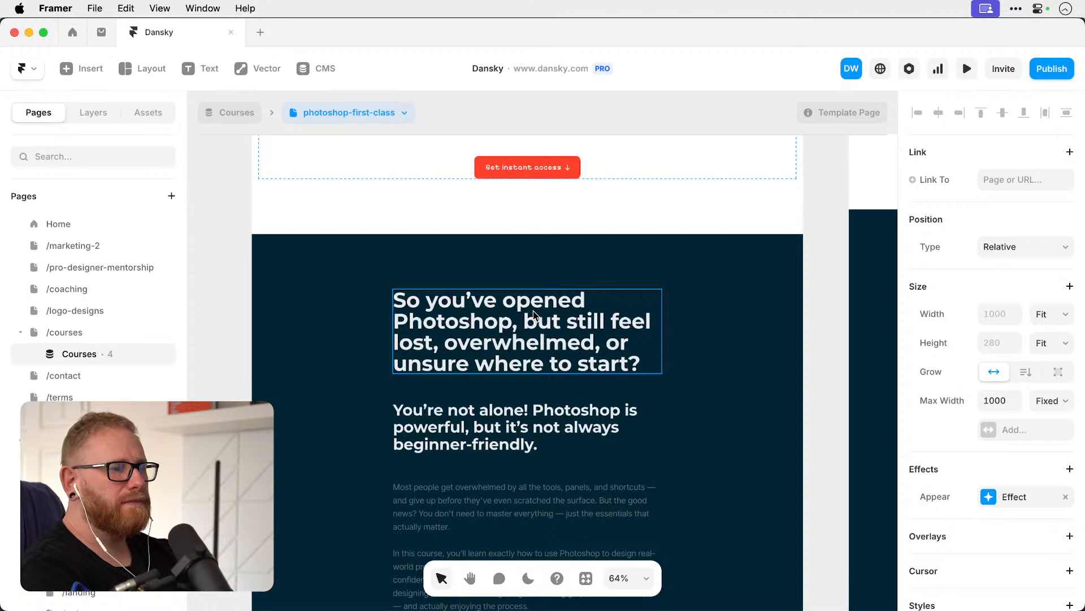
scroll(534, 315, "down", 15)
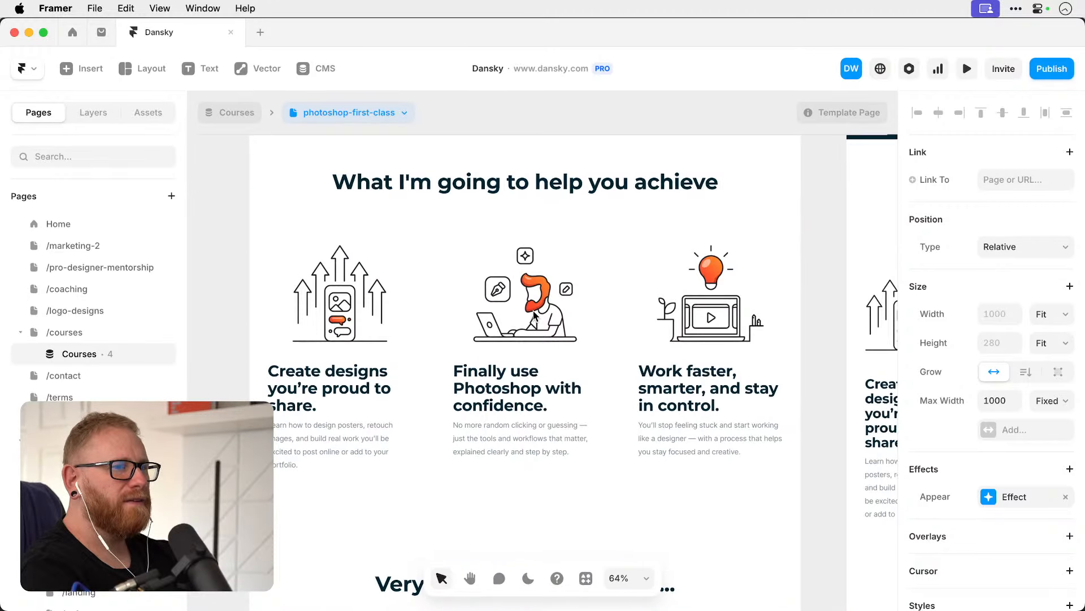
scroll(535, 314, "down", 1)
scroll(534, 315, "up", 3)
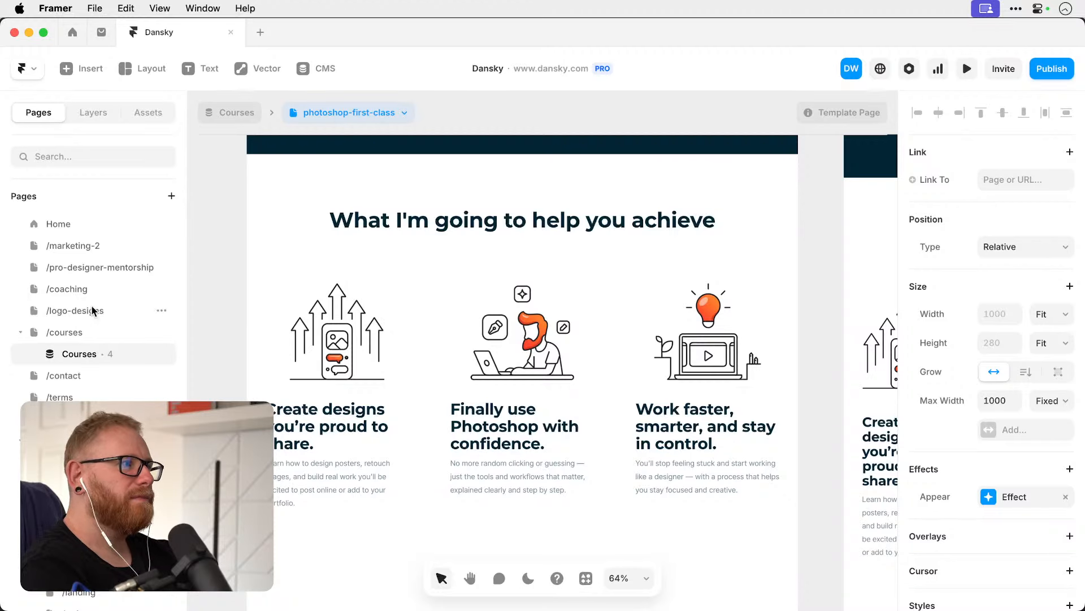
Check the /contact page and bring up the desktop hero of the /coaching page.
left_click(79, 374)
scroll(629, 125, "down", 1)
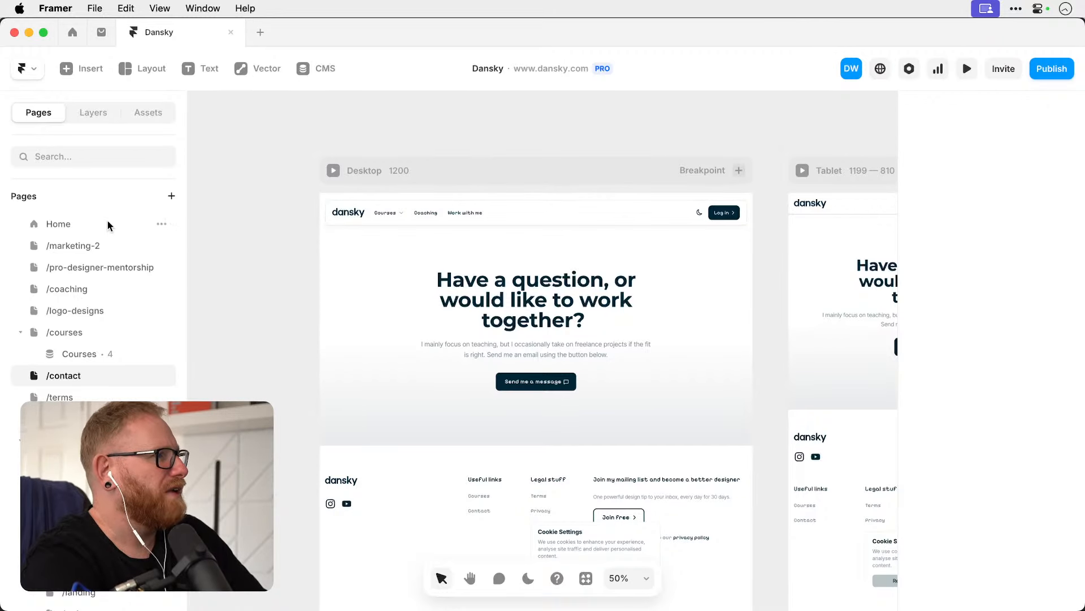
left_click(80, 289)
scroll(652, 315, "up", 15)
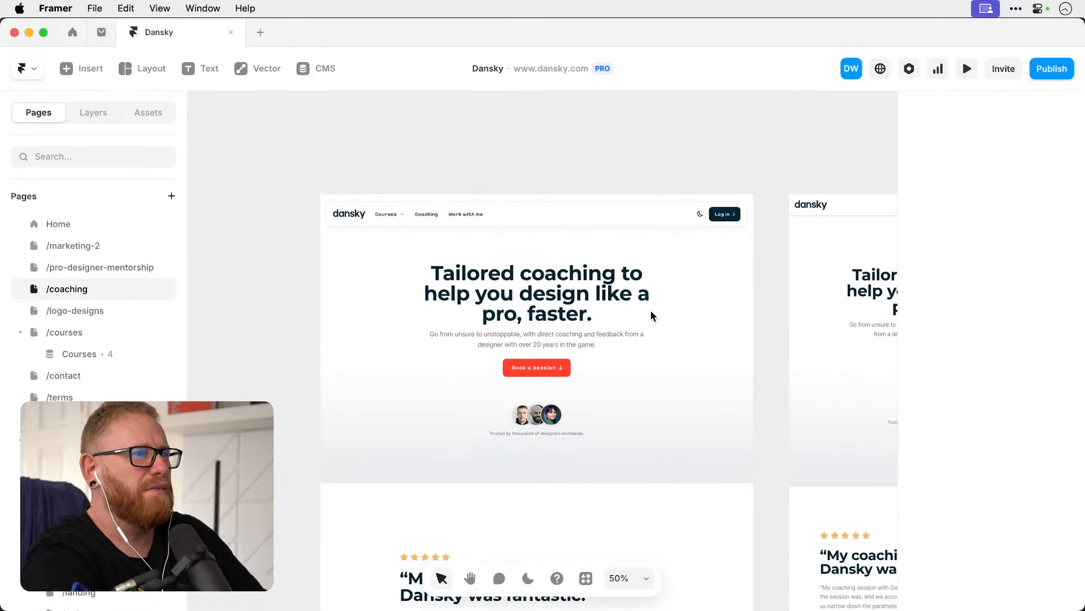
scroll(603, 489, "up", 3)
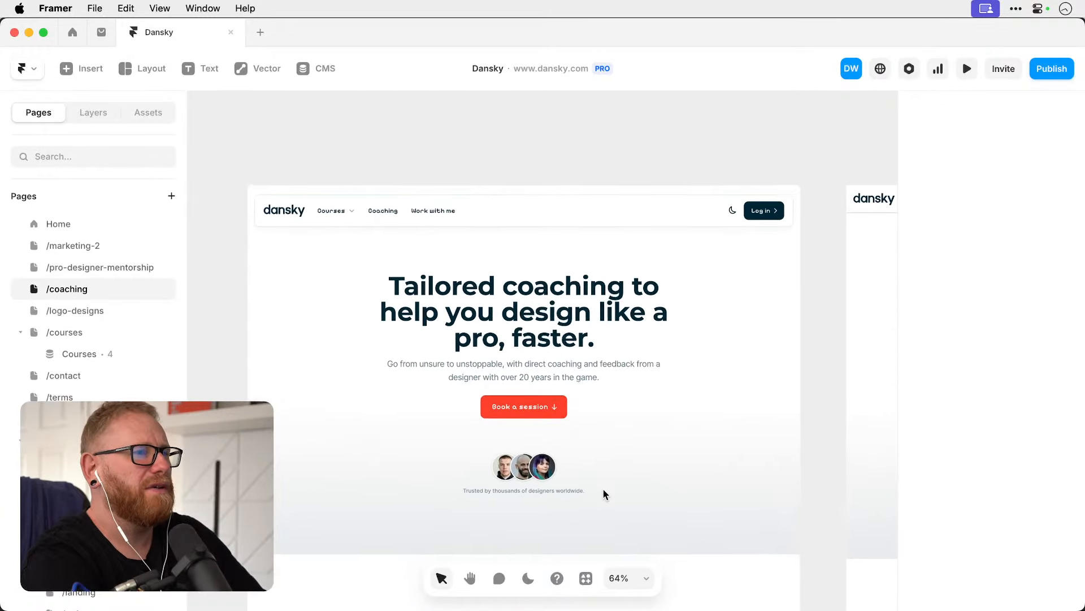
Detach the word "design" in the coaching hero heading from the Heading 1 style and set its font to Pixelify Sans.
left_click(516, 297)
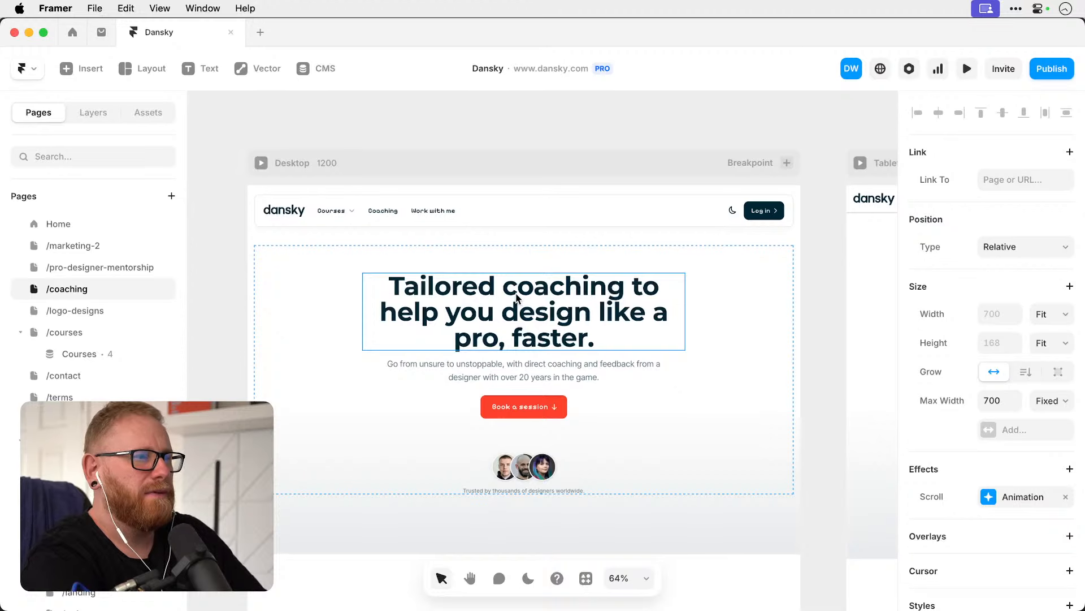
double_click(554, 316)
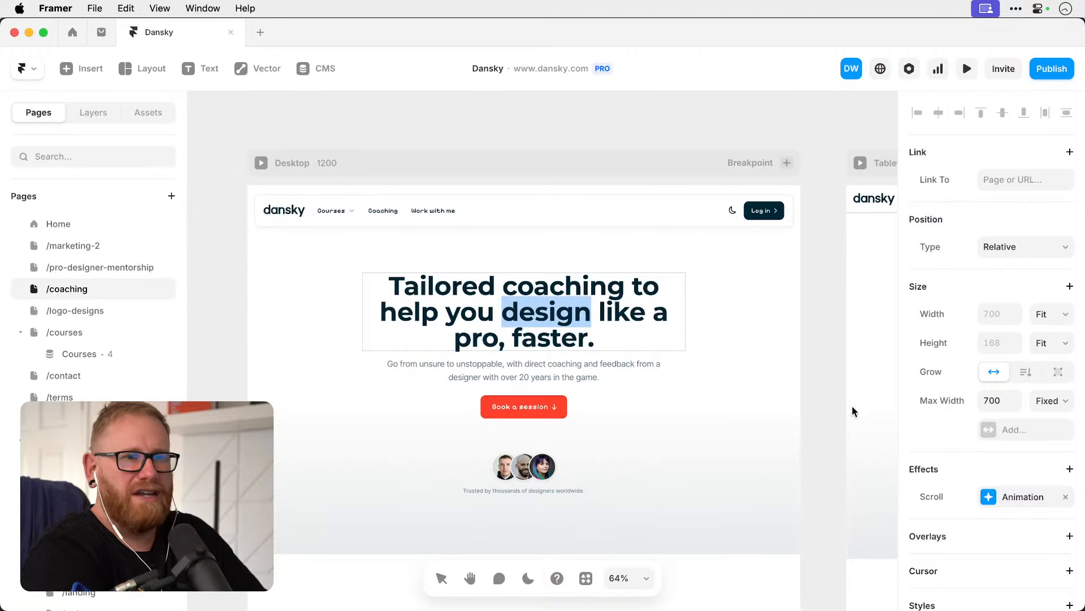
scroll(964, 455, "down", 10)
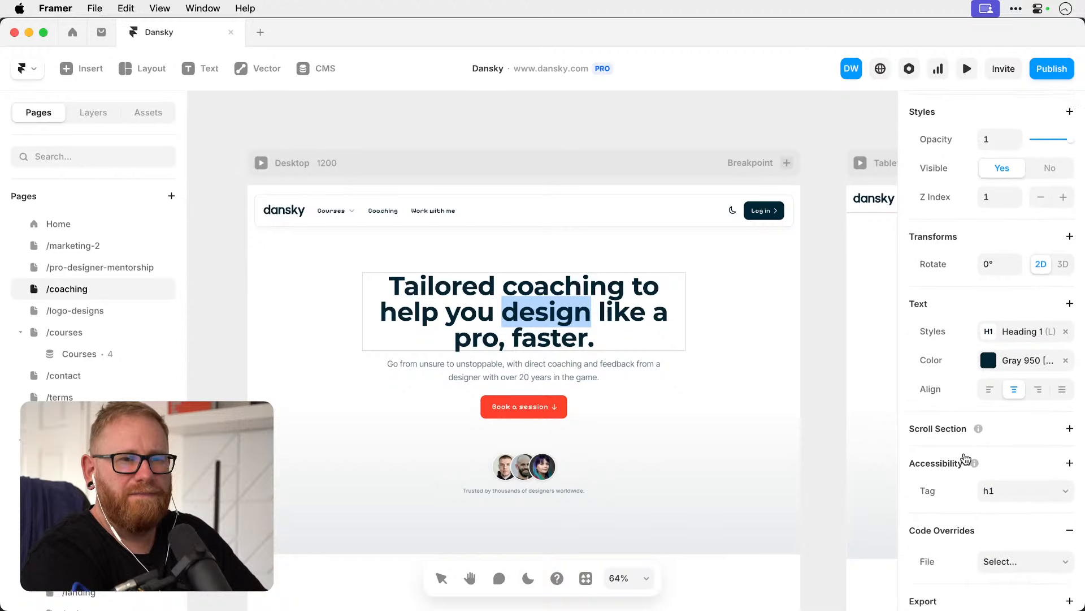
left_click(1065, 331)
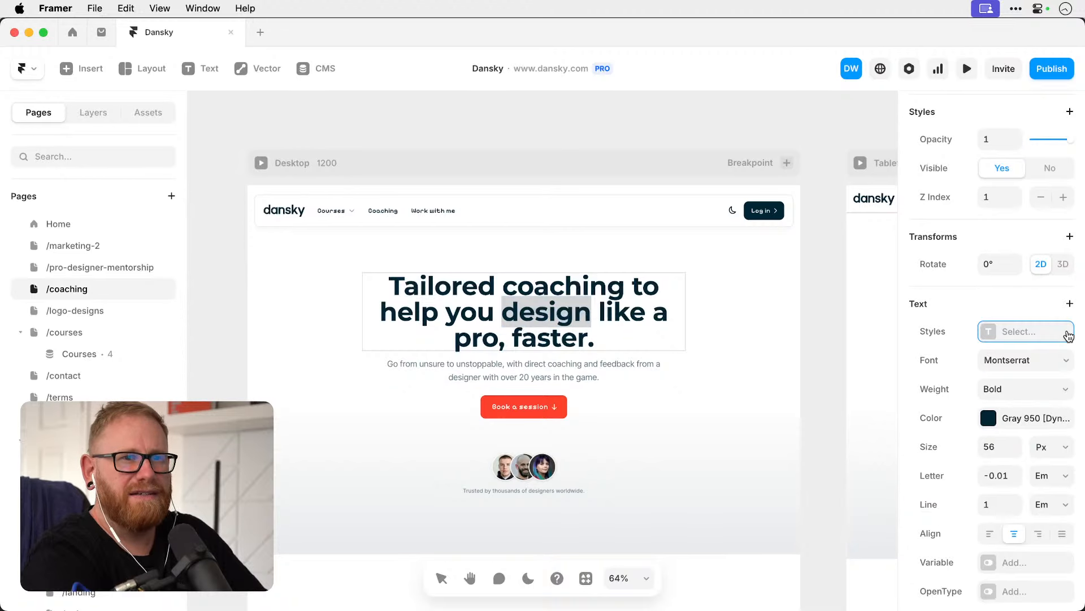
left_click(1023, 332)
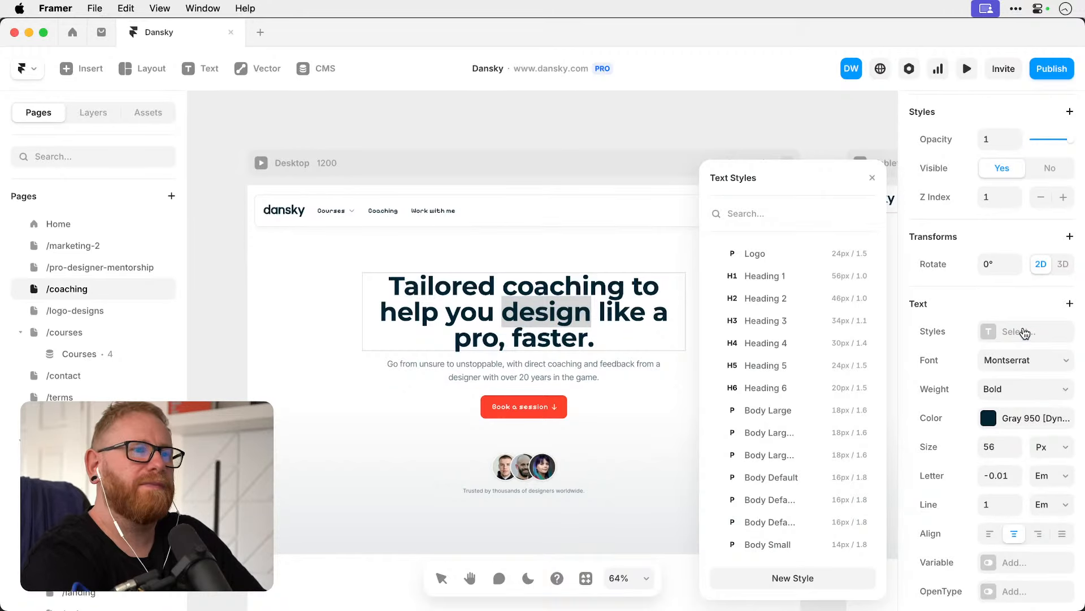
left_click(1020, 365)
type("pixel")
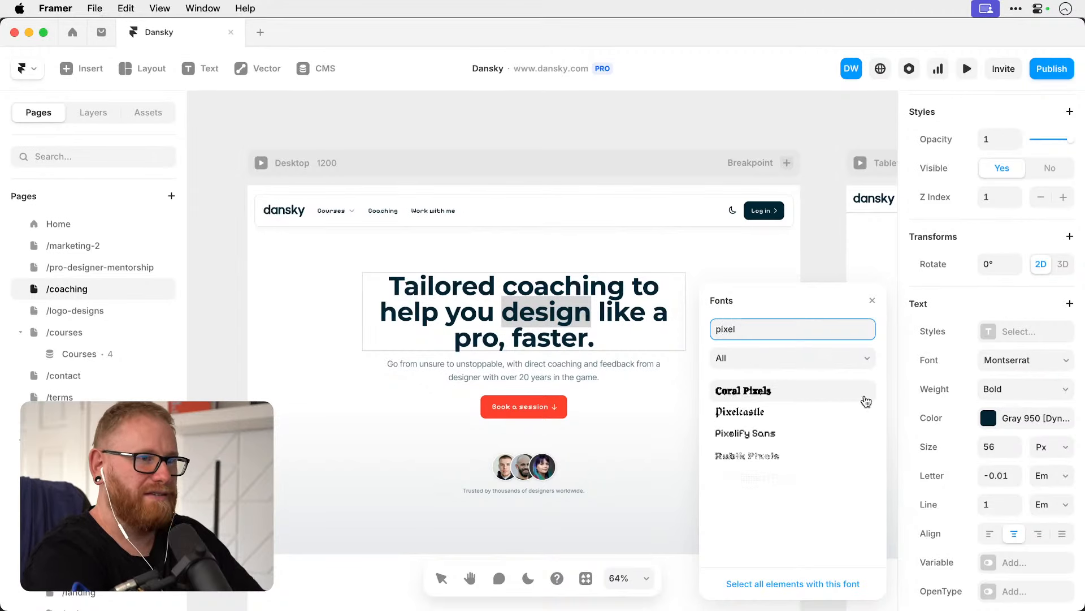
left_click(785, 433)
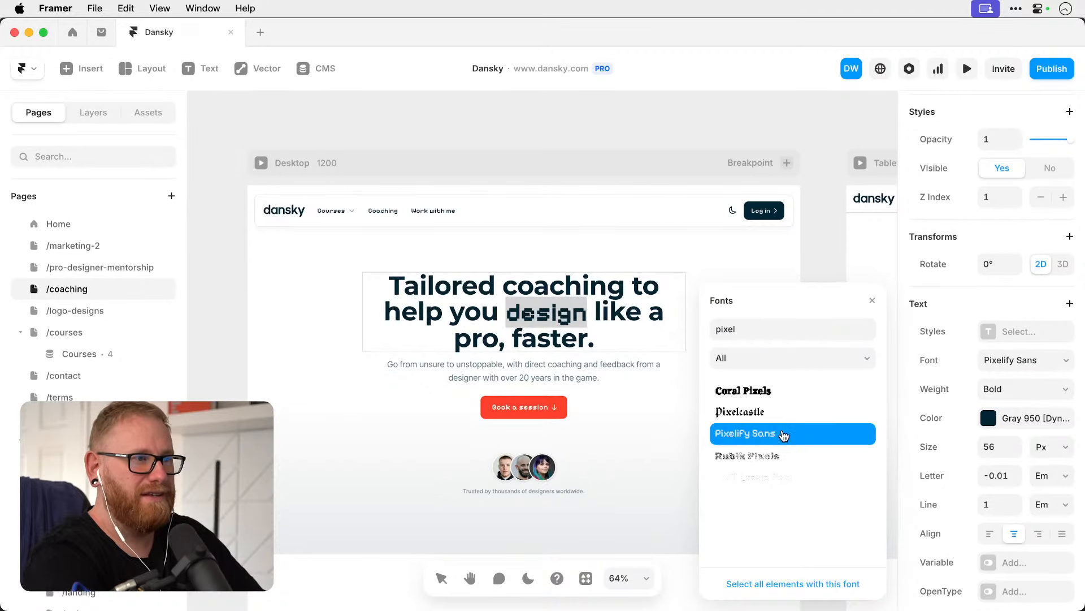
Set the word "design" in the coaching heading to 66 px and Medium weight.
left_click(999, 445)
type("66")
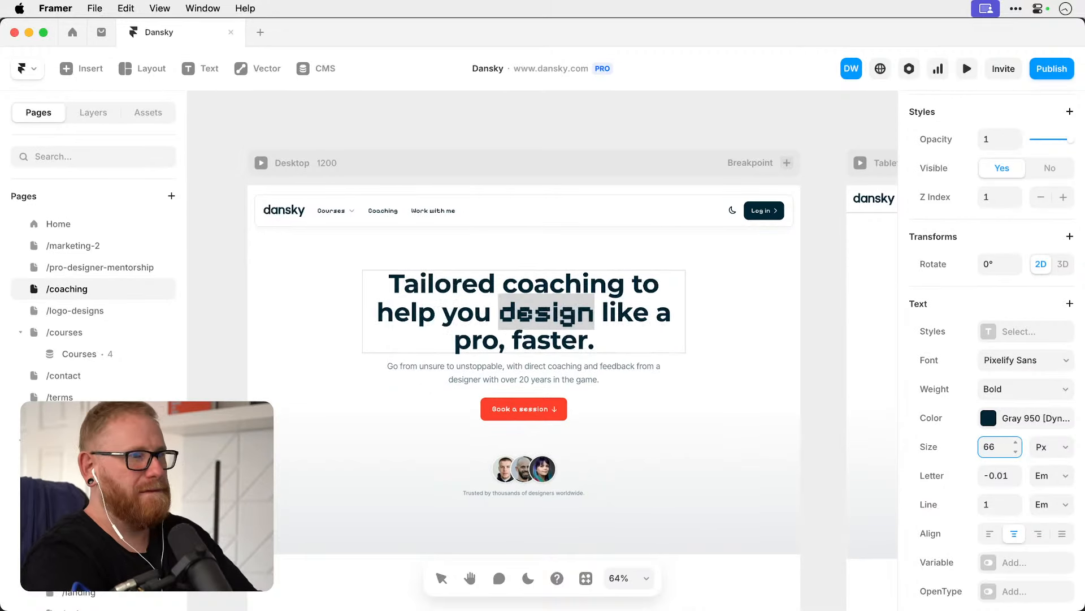
left_click(1020, 391)
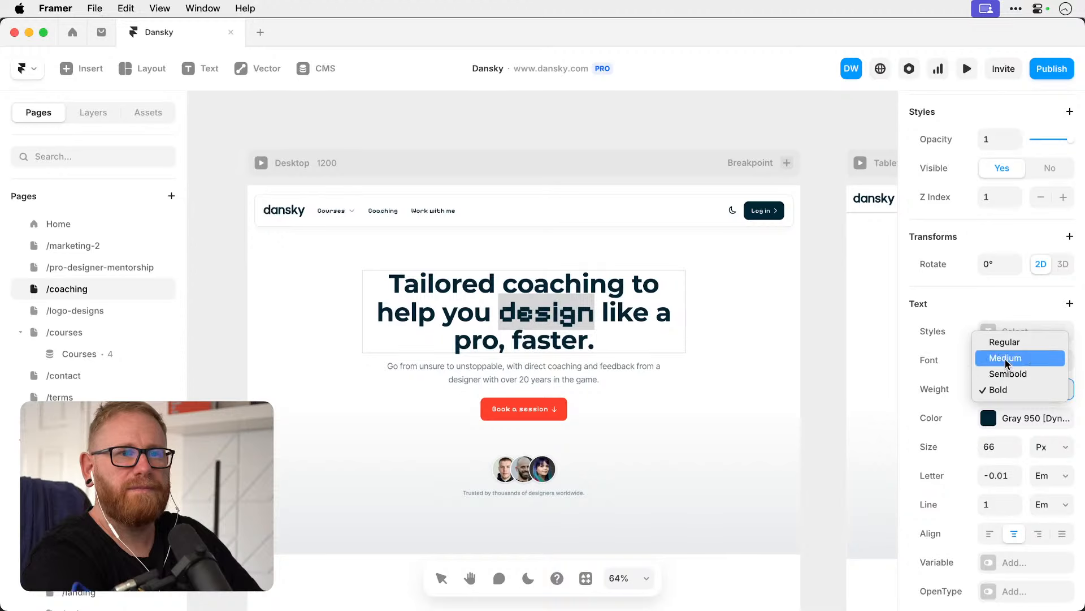
left_click(1008, 359)
Apply the Primary color style to the word "design" in the coaching heading and deselect the text.
left_click(1006, 412)
scroll(792, 435, "down", 10)
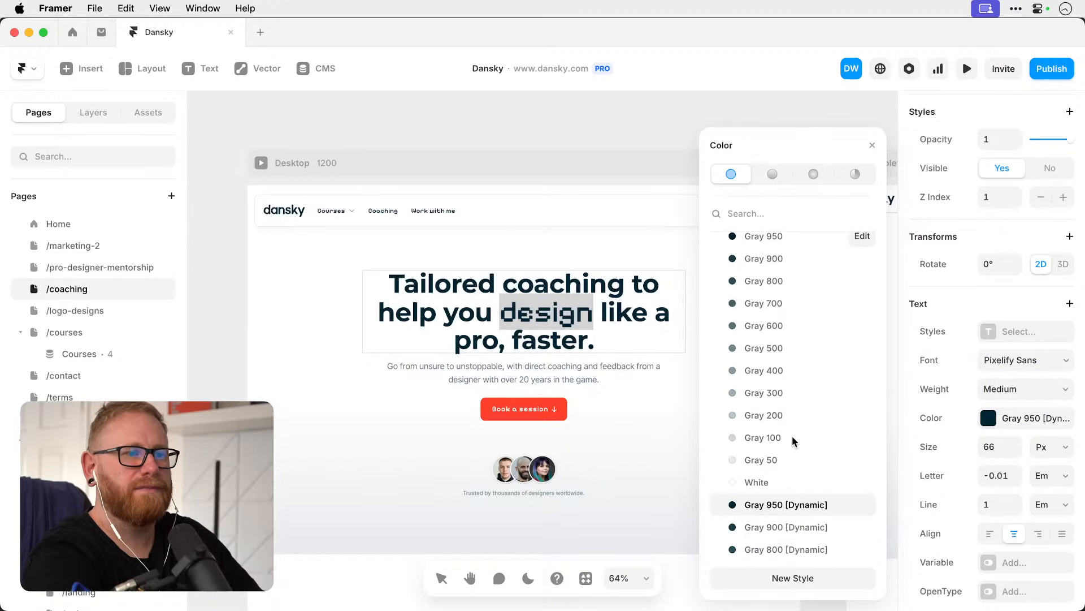
scroll(775, 496, "down", 4)
left_click(765, 495)
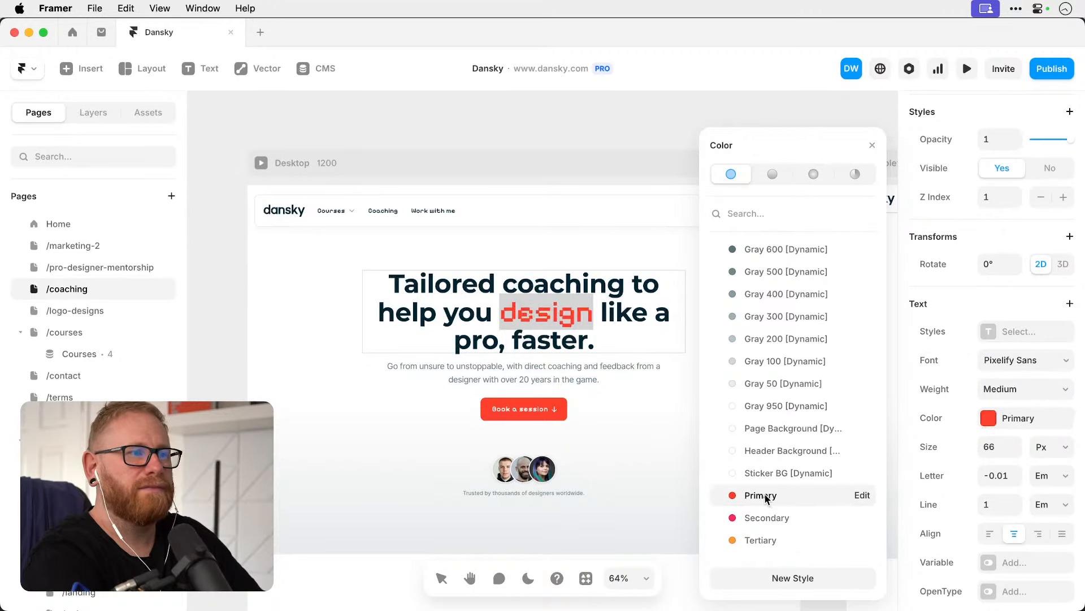
left_click(203, 221)
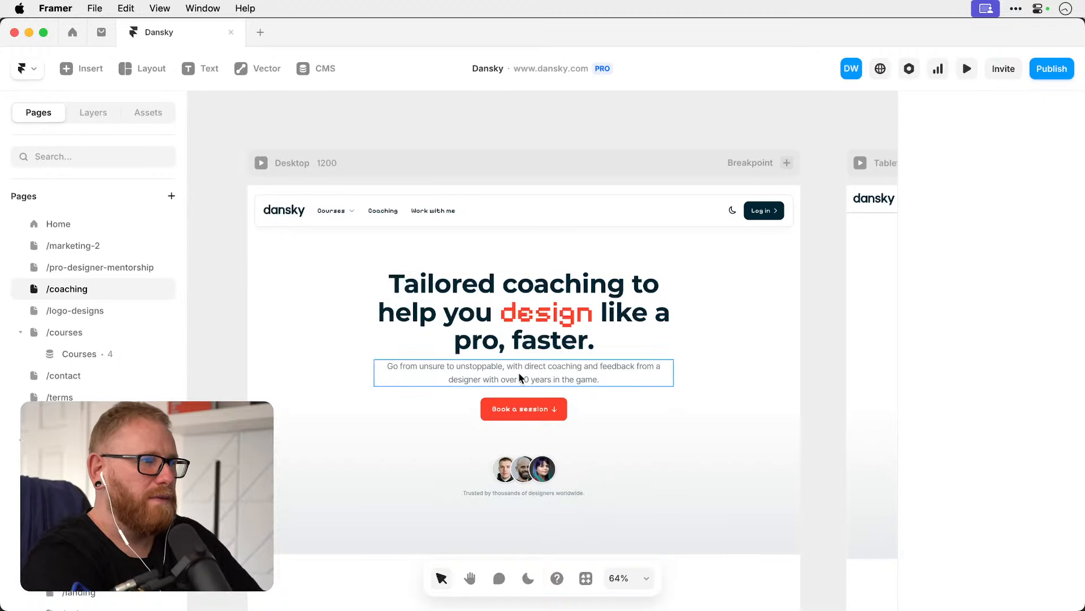
scroll(525, 378, "down", 4)
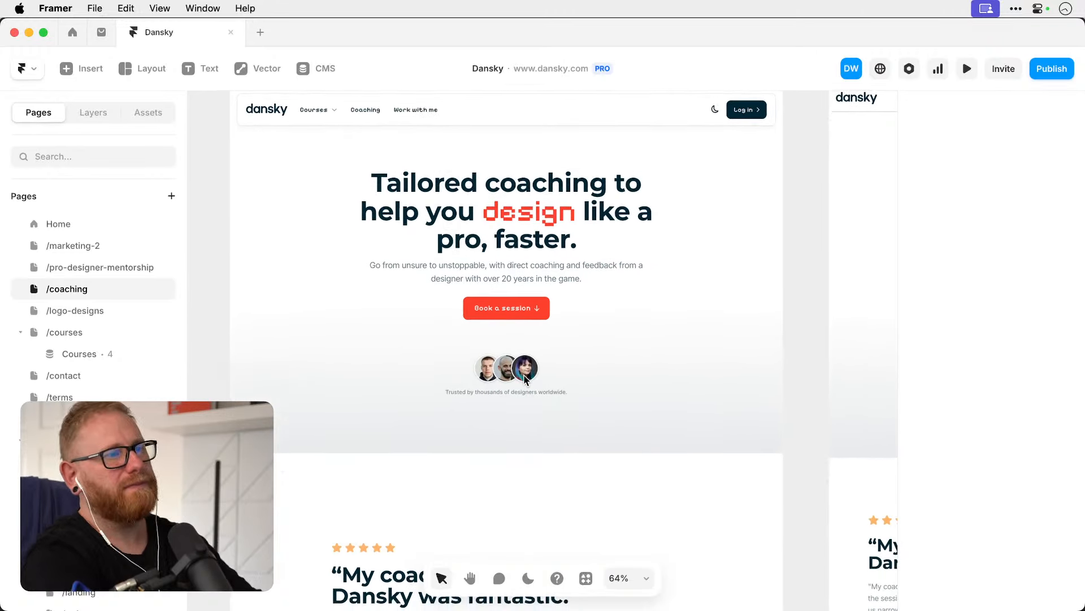
Set the menu alignment of the coaching page's desktop header to Center and deselect the header.
scroll(525, 377, "up", 5)
scroll(523, 378, "down", 3)
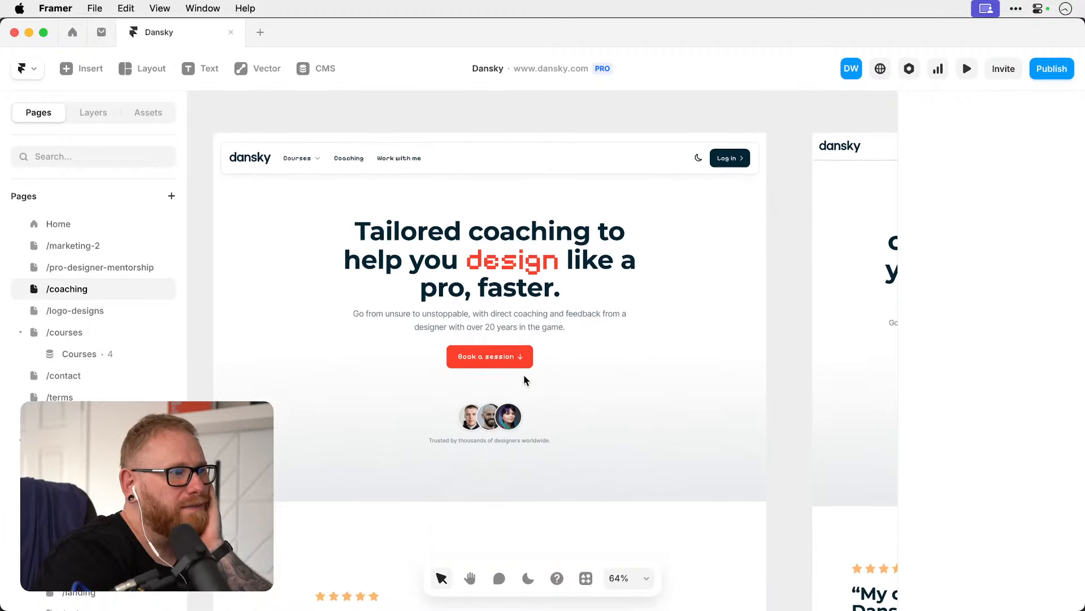
scroll(524, 376, "down", 1)
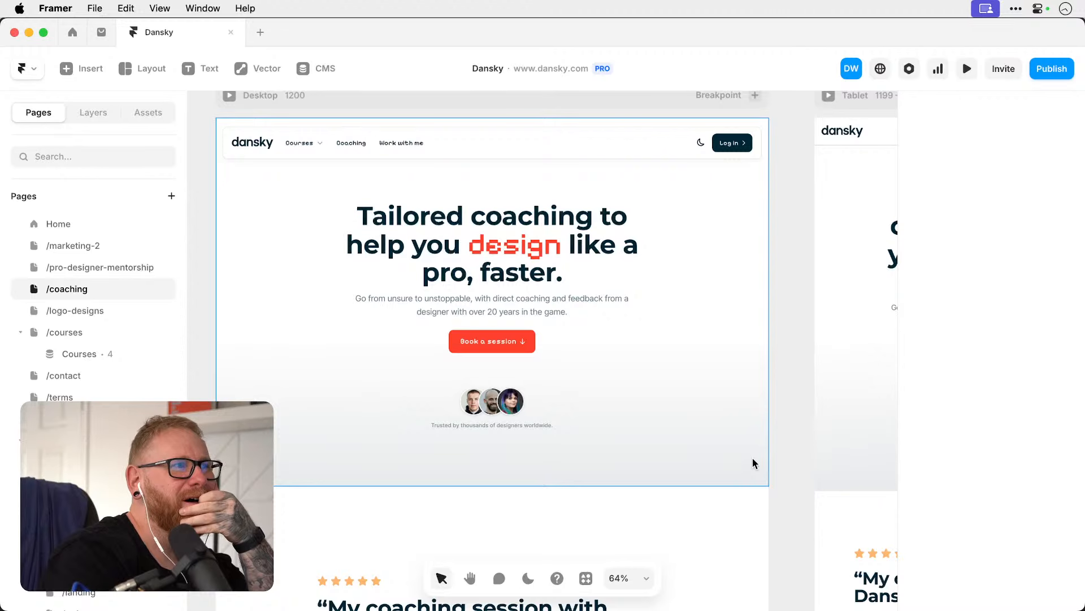
left_click(540, 148)
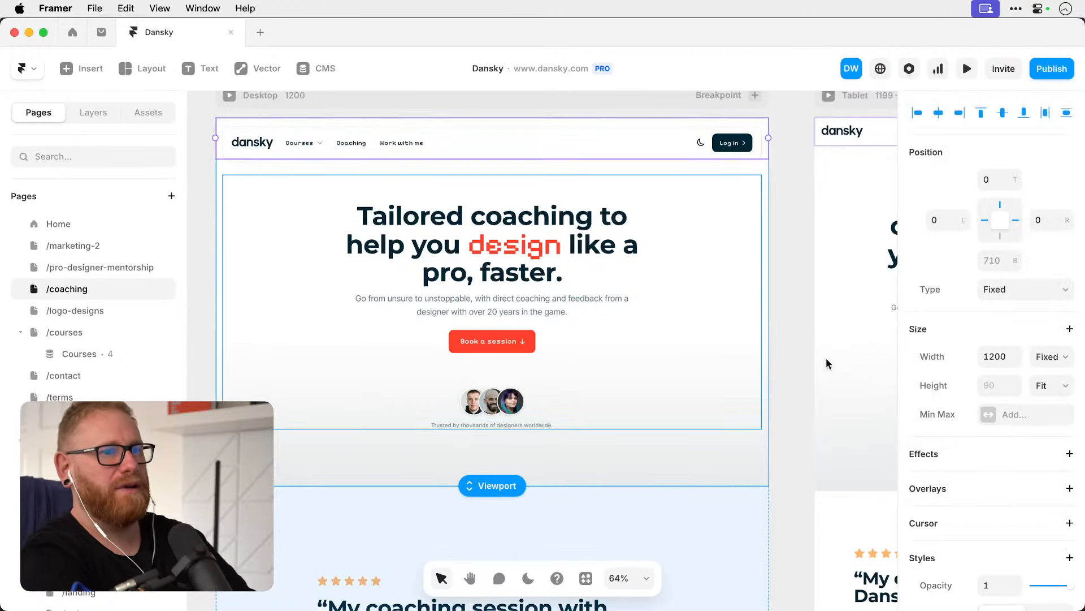
scroll(938, 469, "down", 3)
scroll(939, 469, "down", 10)
scroll(939, 469, "up", 1)
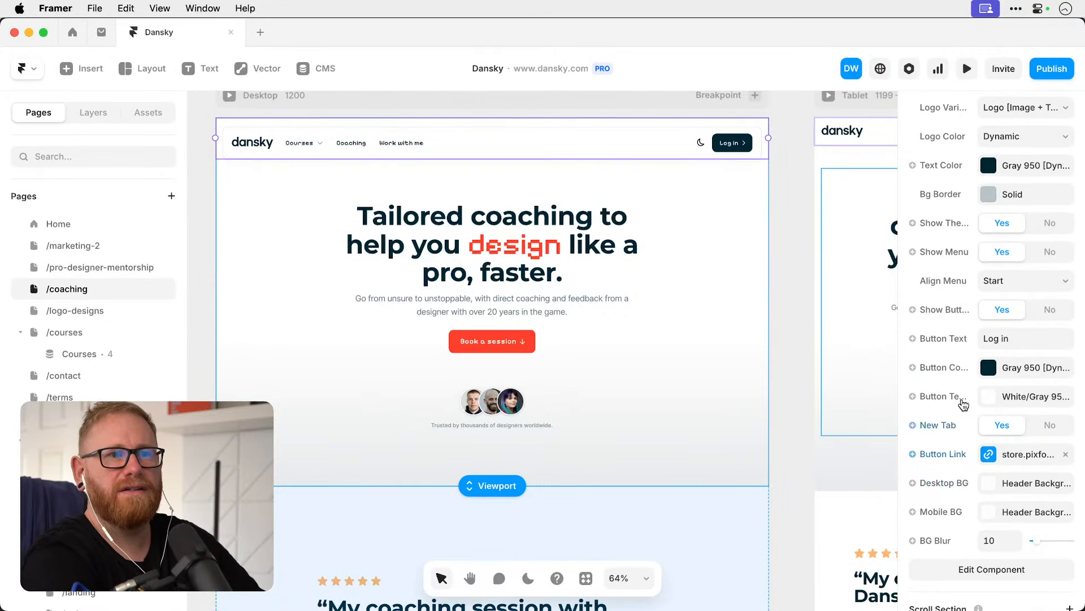
left_click(1012, 286)
left_click(1012, 298)
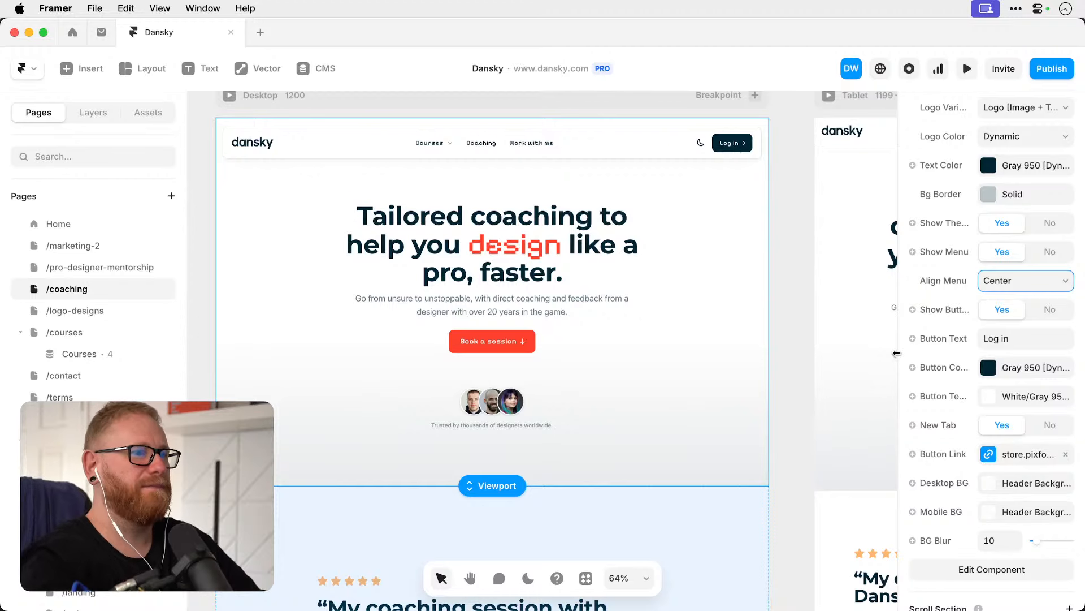
left_click(785, 336)
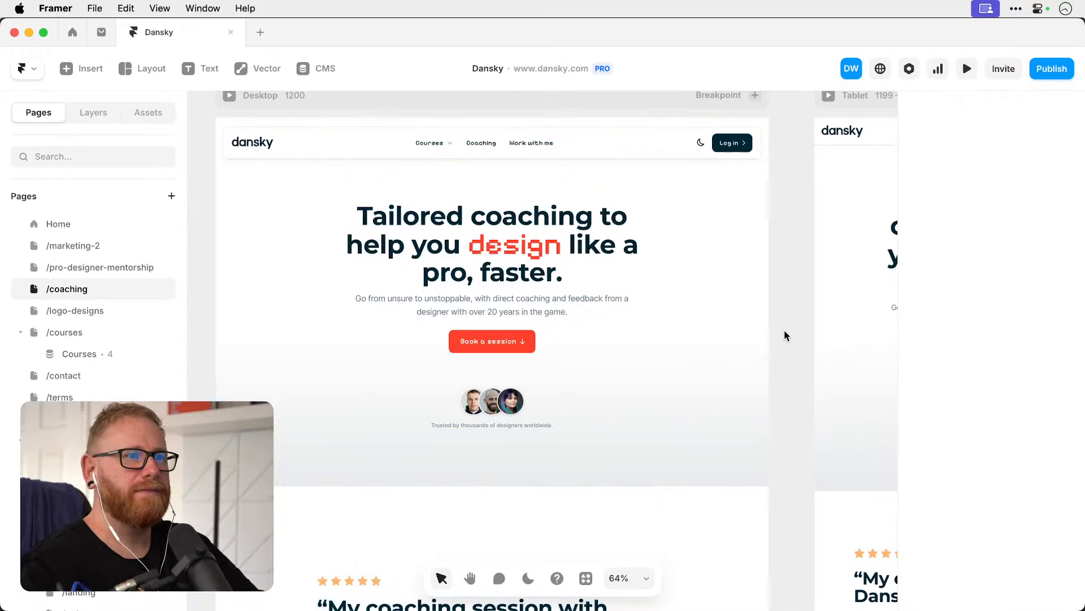
Add a solid border in the Gray 950 [Dynamic] color style to the testimonial card on the coaching page.
scroll(571, 414, "down", 6)
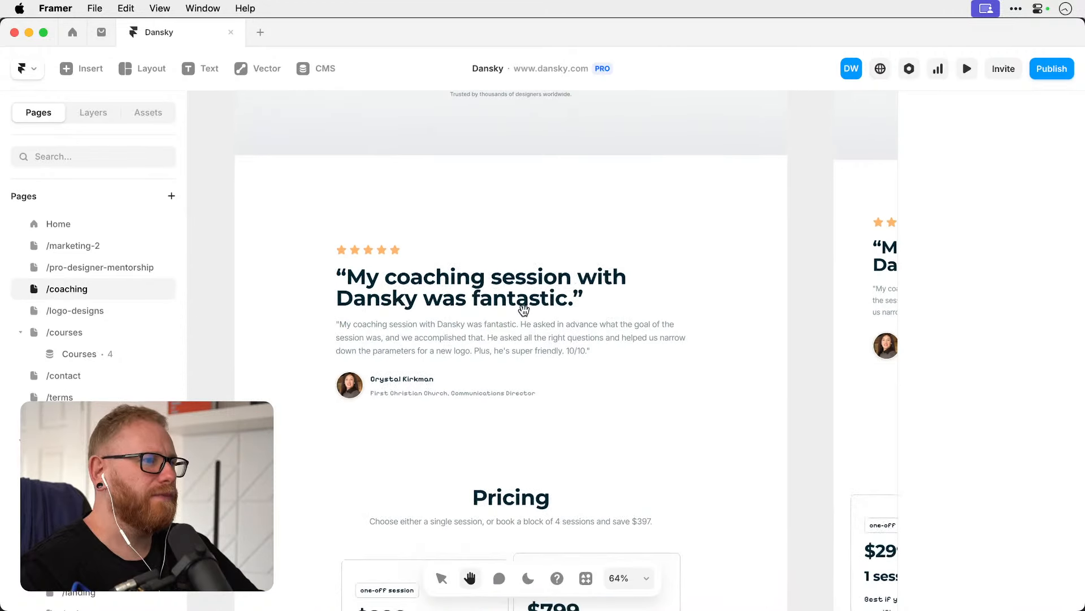
left_click(325, 430)
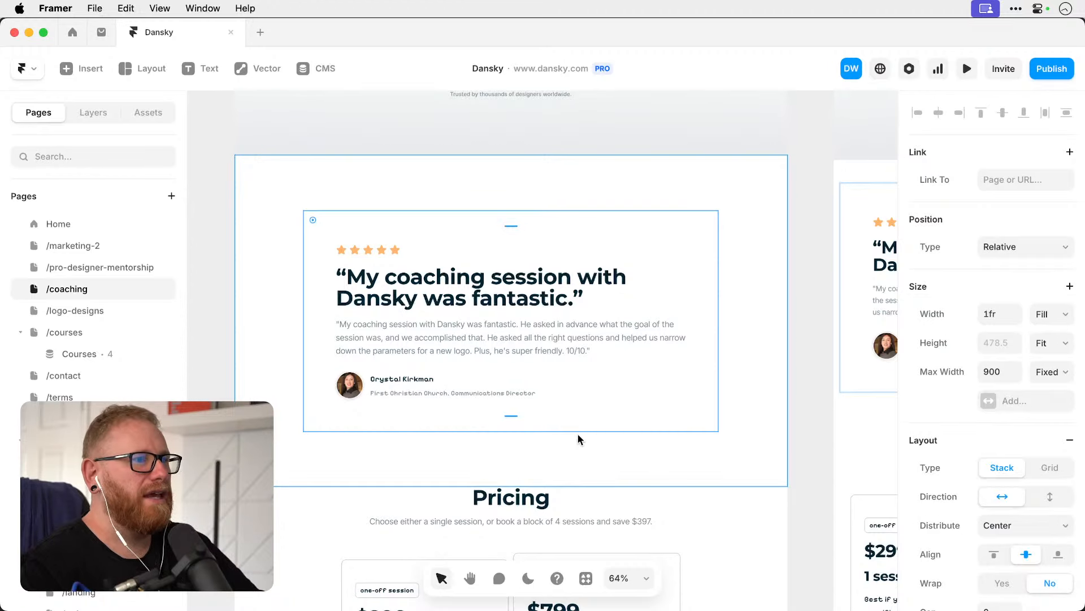
scroll(939, 482, "down", 5)
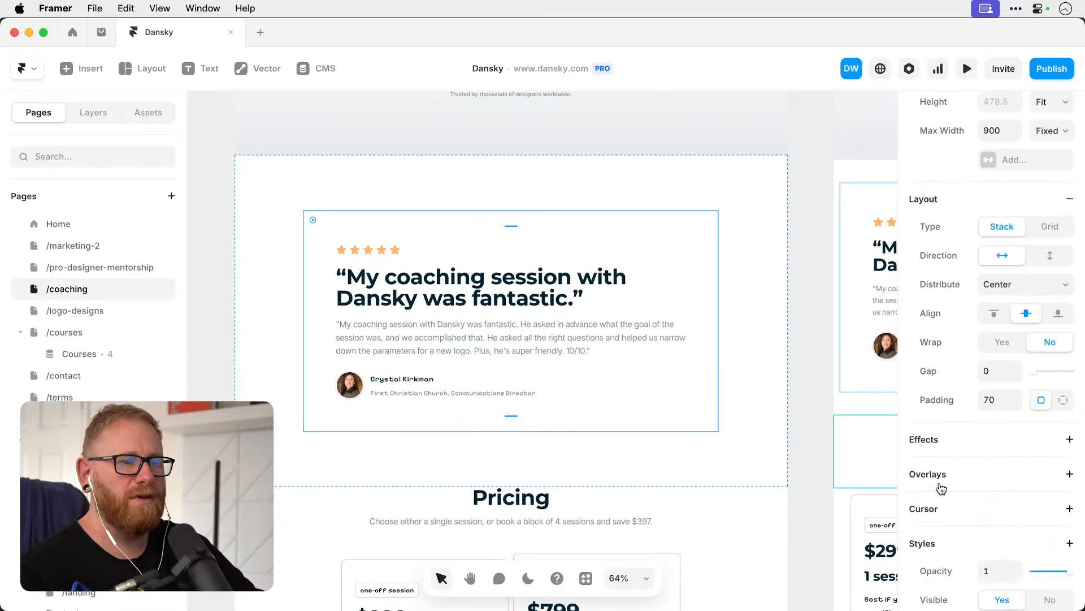
scroll(941, 488, "down", 1)
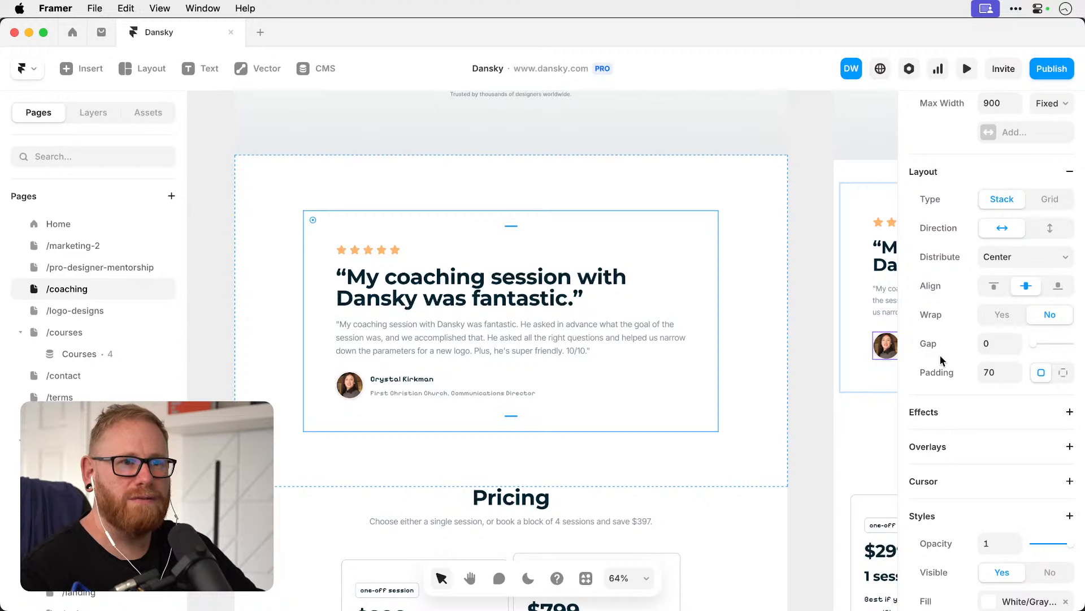
scroll(941, 355, "down", 5)
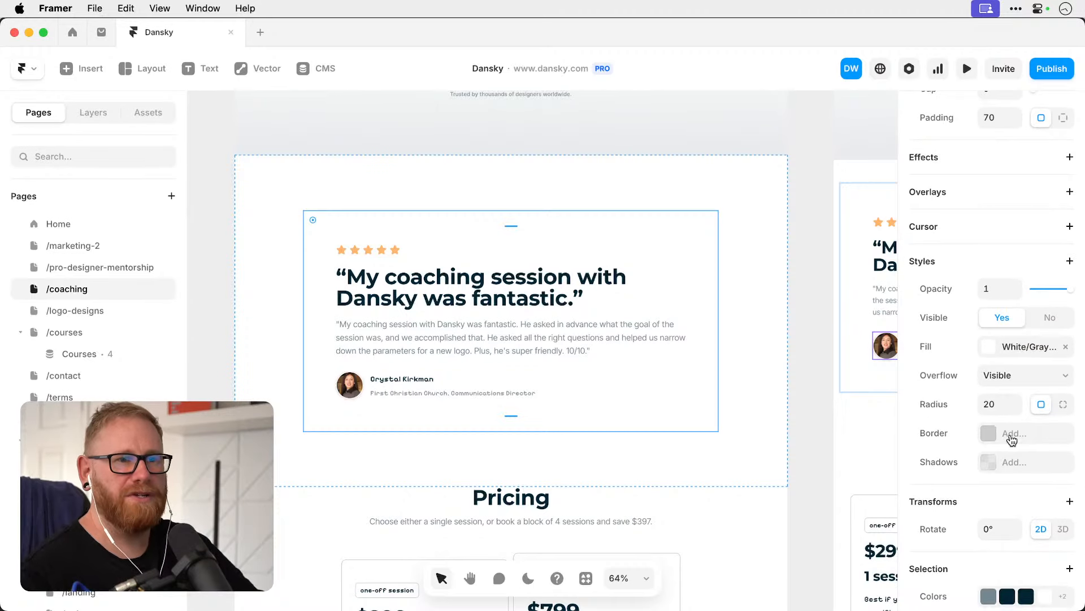
left_click(989, 439)
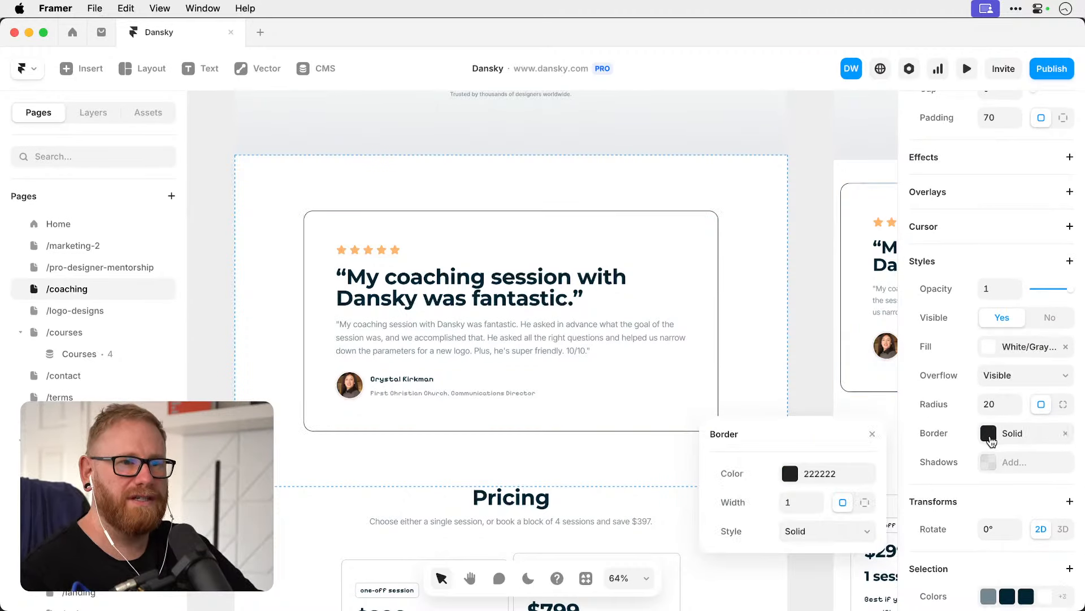
left_click(796, 479)
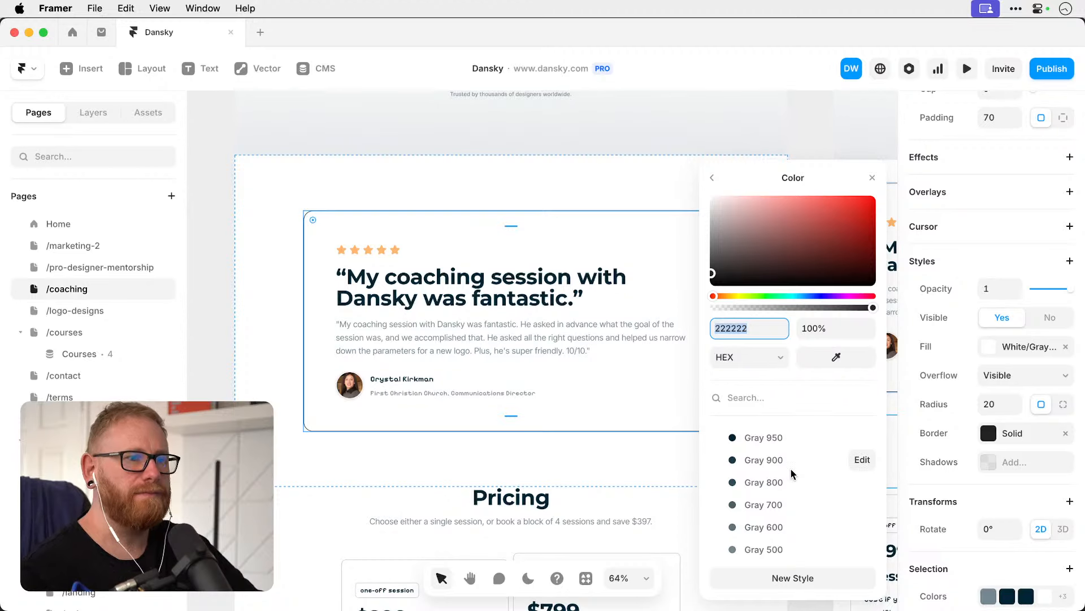
scroll(794, 477, "down", 10)
scroll(791, 472, "up", 5)
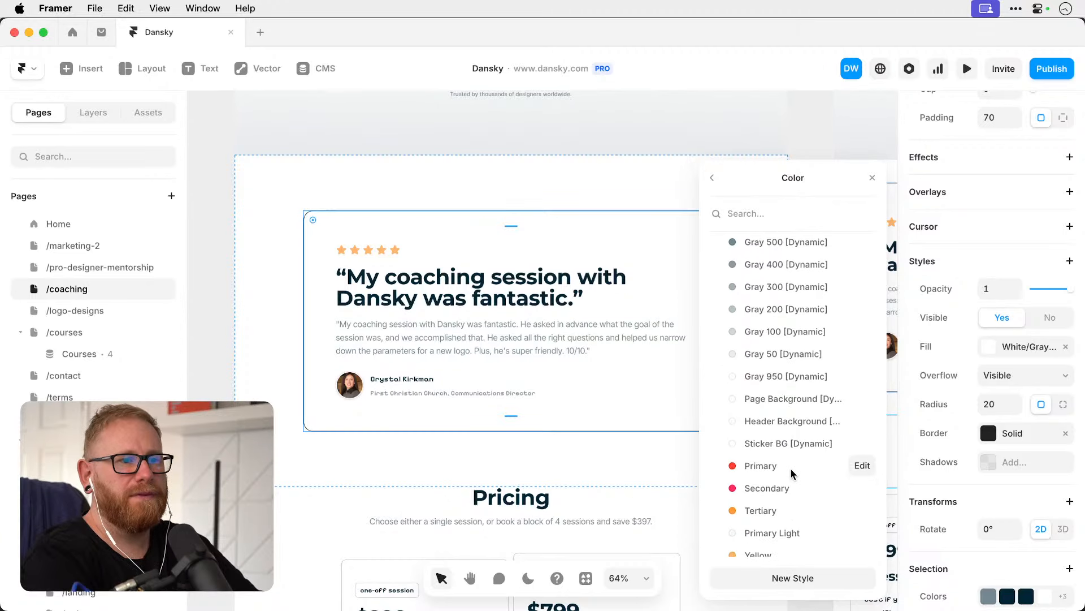
left_click(771, 336)
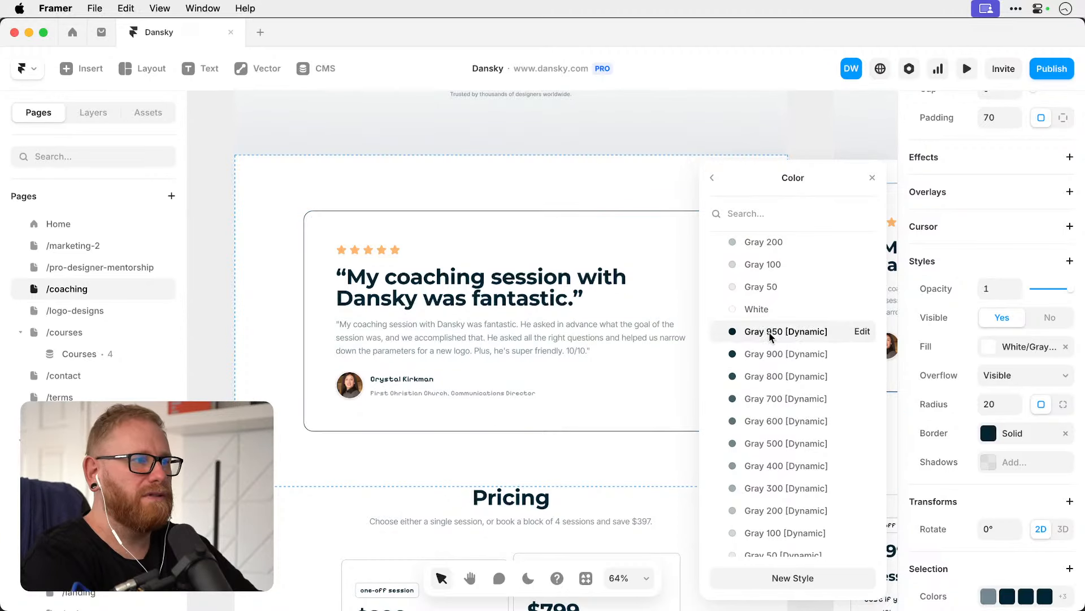
Set the testimonial card's border width to 2 and deselect the card.
left_click(998, 433)
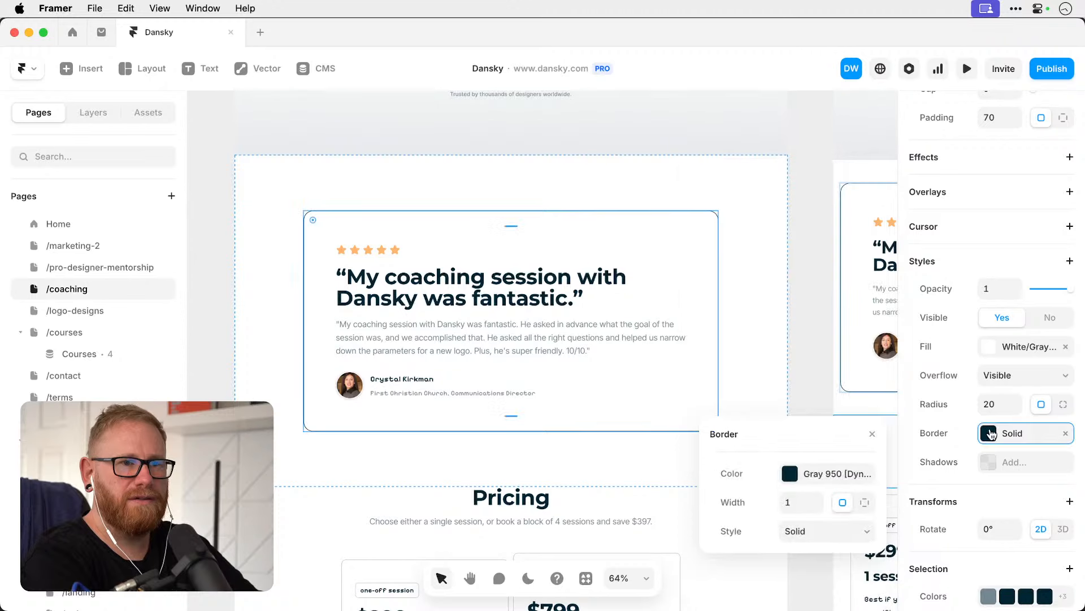
left_click(795, 501)
type("2")
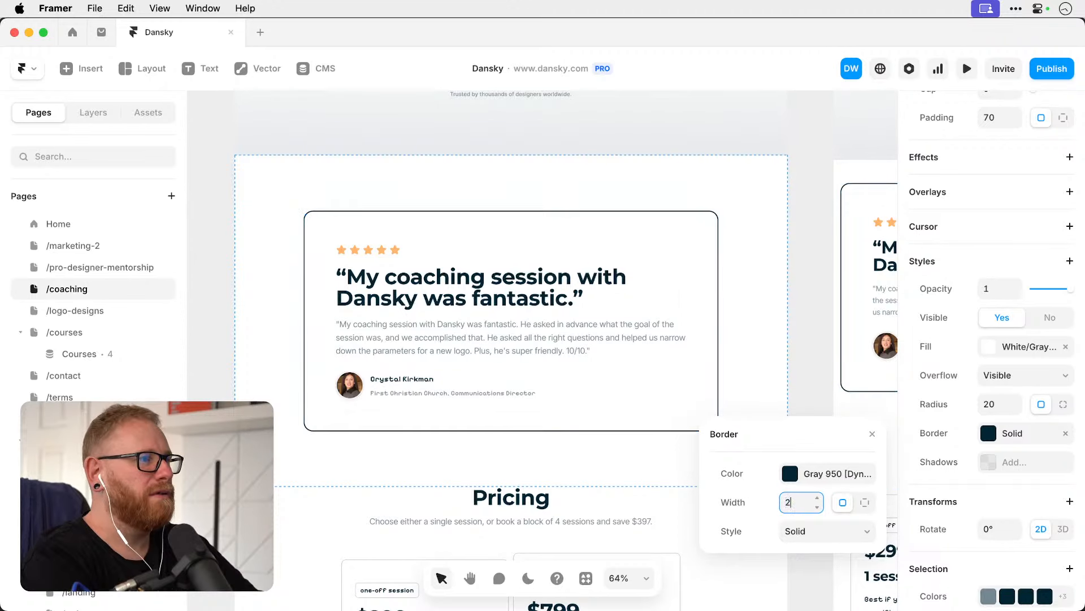
key("BackSpace")
type("4")
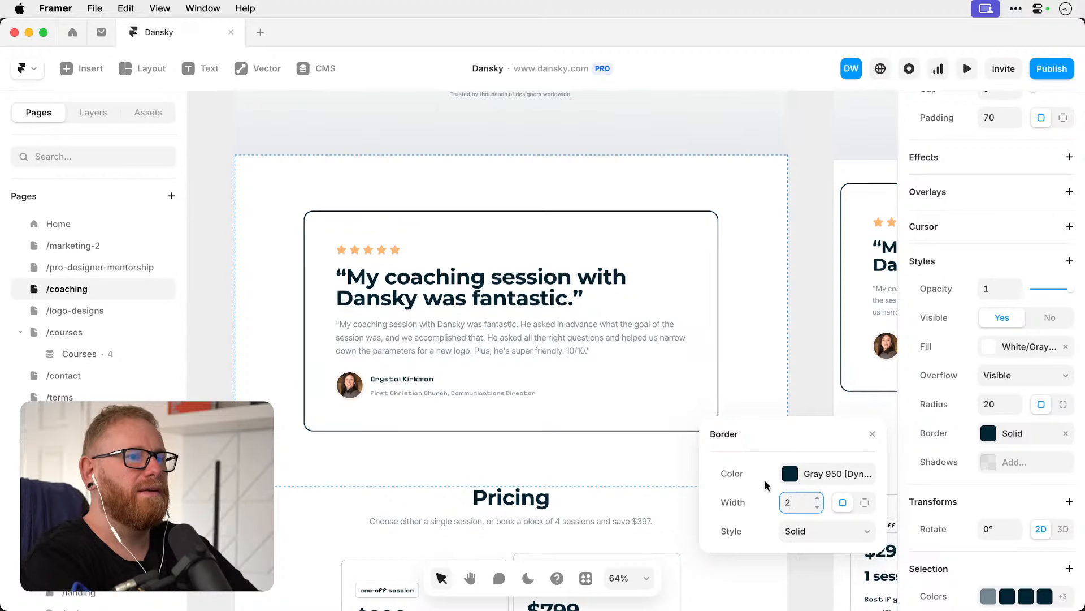
left_click(805, 144)
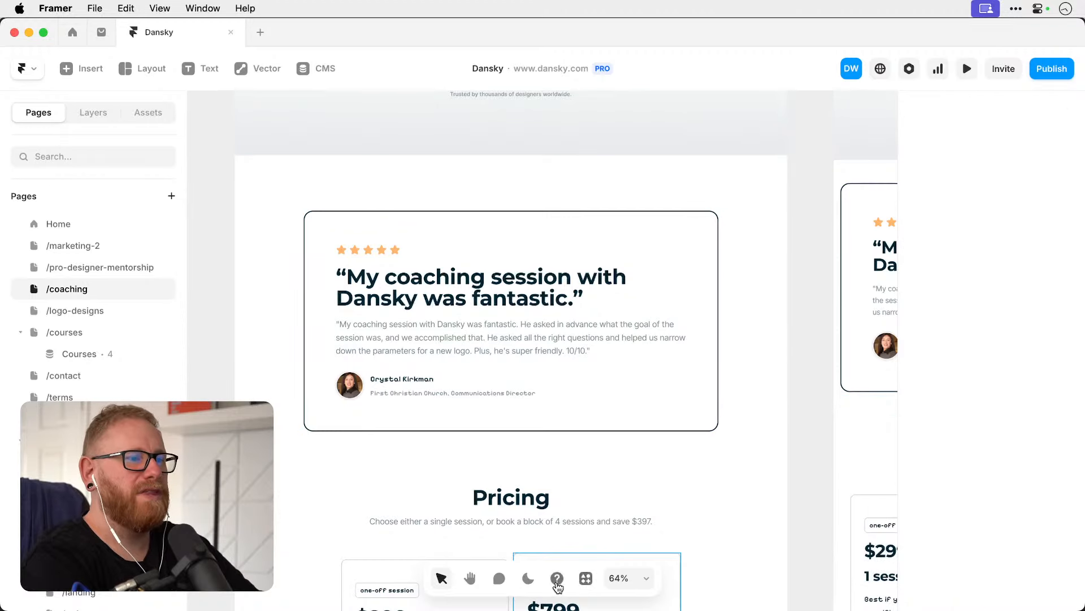
Switch the canvas to dark mode and set the testimonial card's fill to the dynamic Page Background style.
left_click(528, 579)
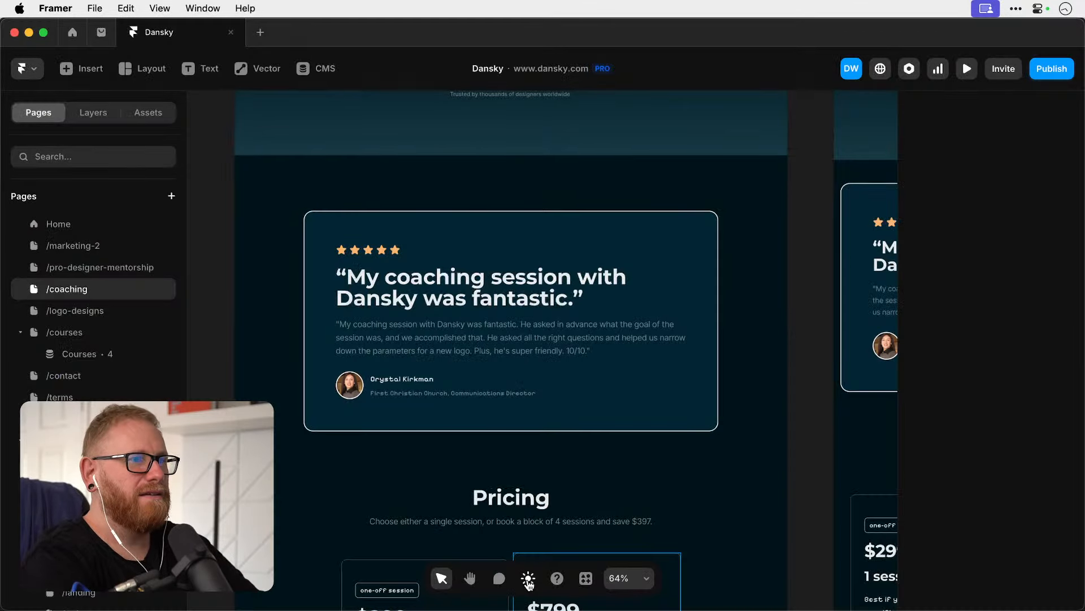
left_click(697, 420)
scroll(950, 511, "down", 3)
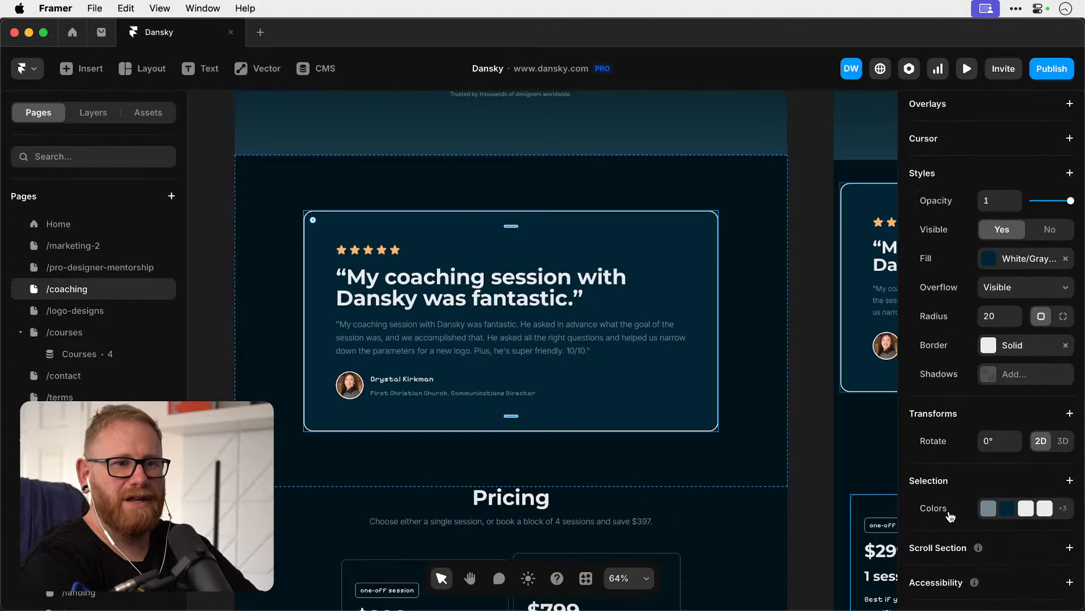
scroll(949, 514, "up", 4)
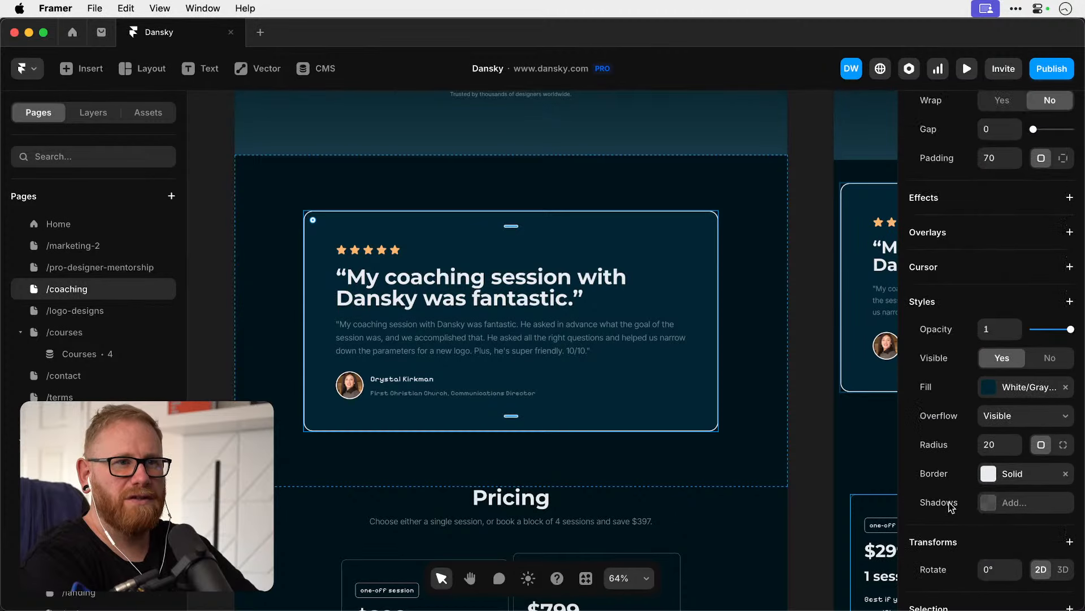
left_click(988, 395)
scroll(747, 458, "down", 5)
scroll(740, 469, "down", 1)
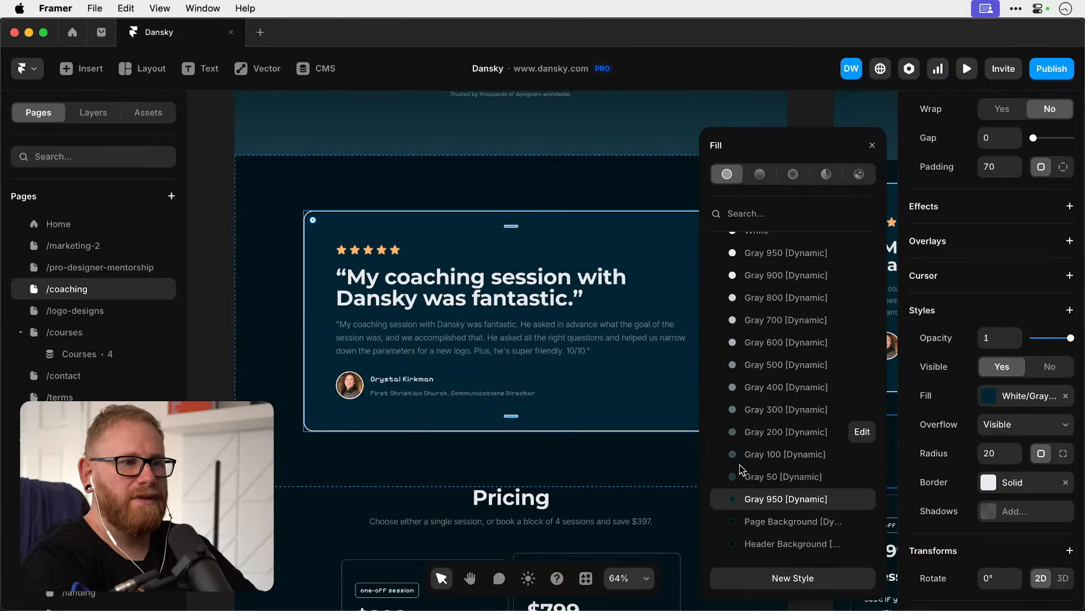
left_click(766, 521)
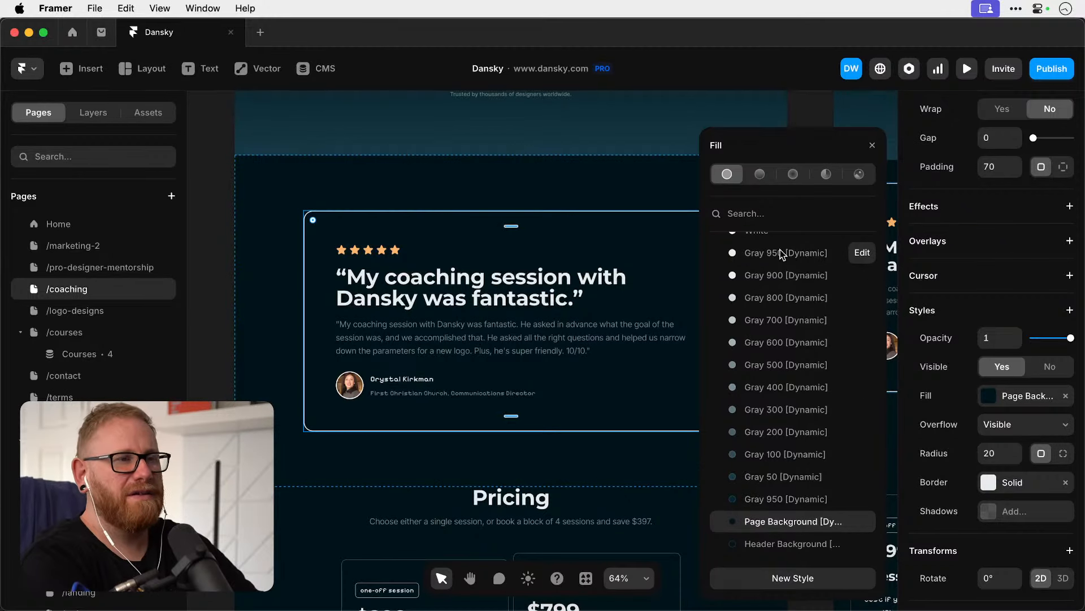
scroll(782, 253, "up", 1)
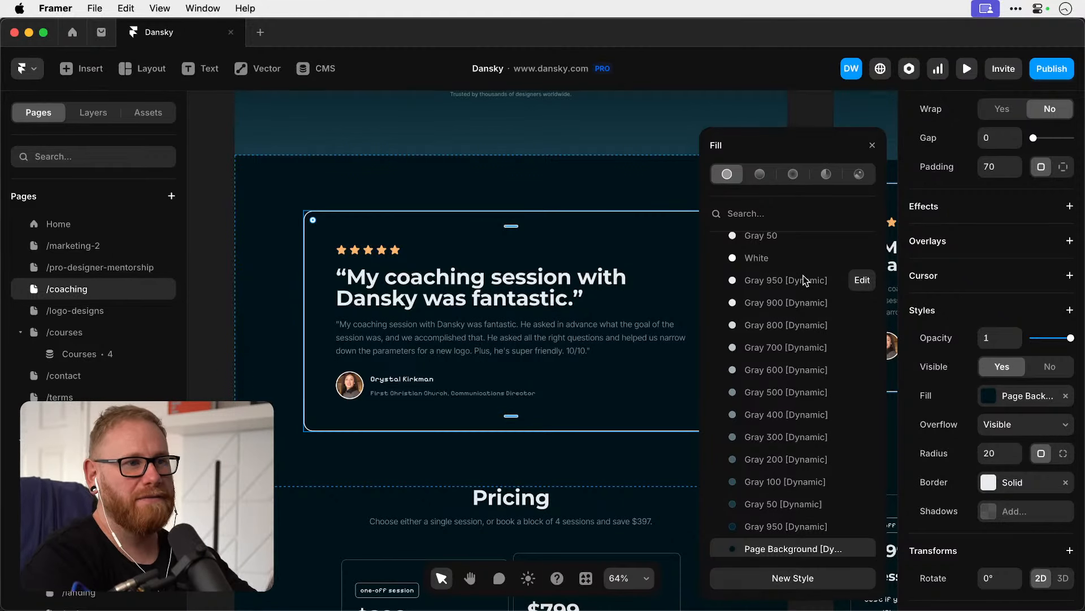
left_click(225, 380)
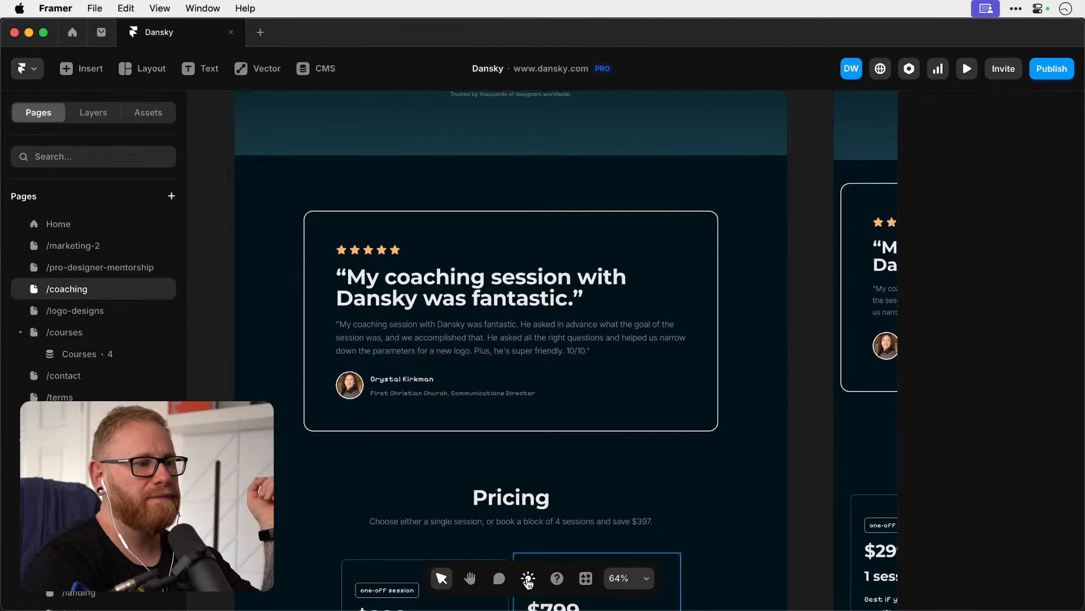
Compare the testimonial card in light and dark mode, and review the coaching hero in dark mode.
left_click(527, 579)
left_click(527, 579)
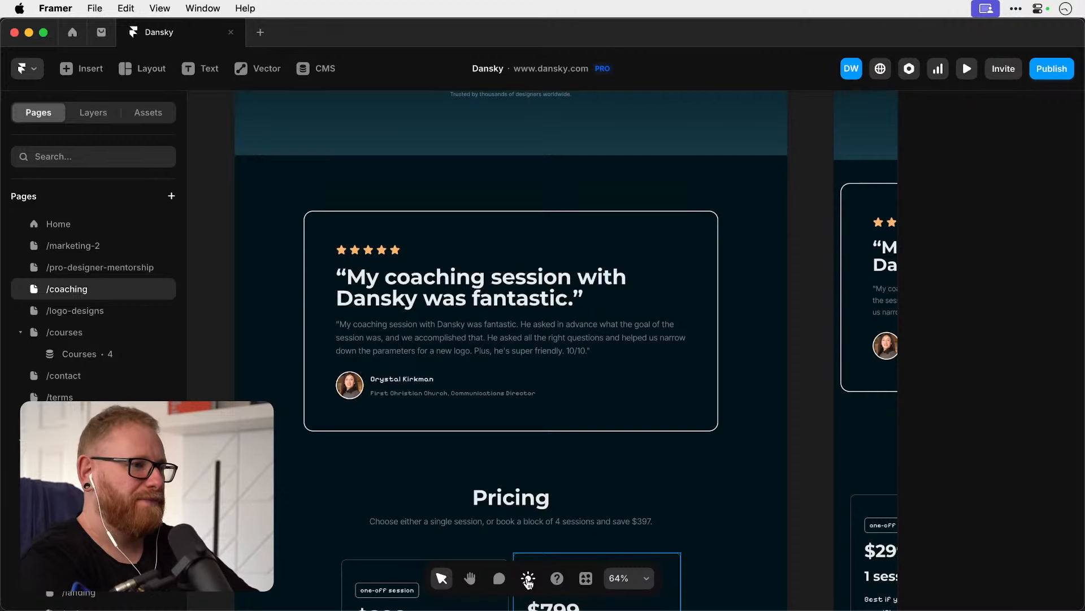
scroll(533, 339, "up", 10)
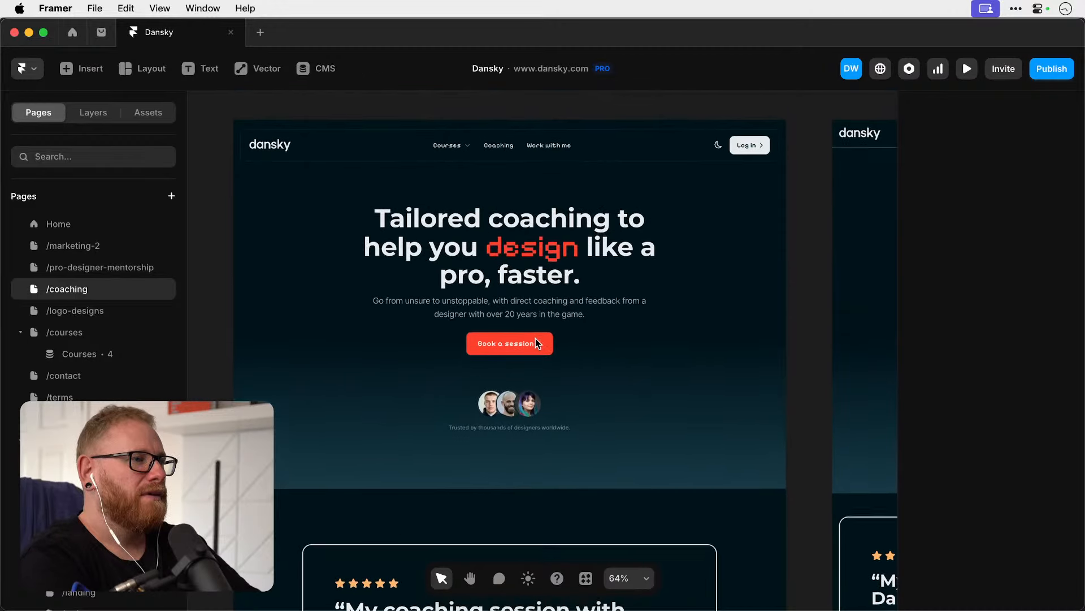
scroll(536, 343, "down", 8)
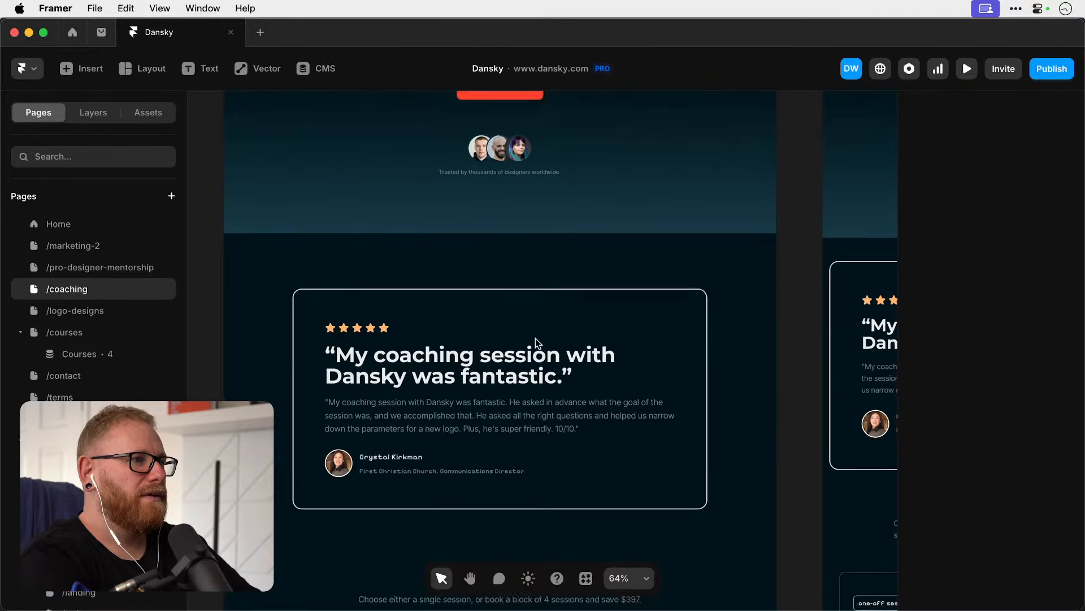
Switch the coaching page canvas to the light theme and add a solid border to the hero section.
scroll(537, 343, "up", 6)
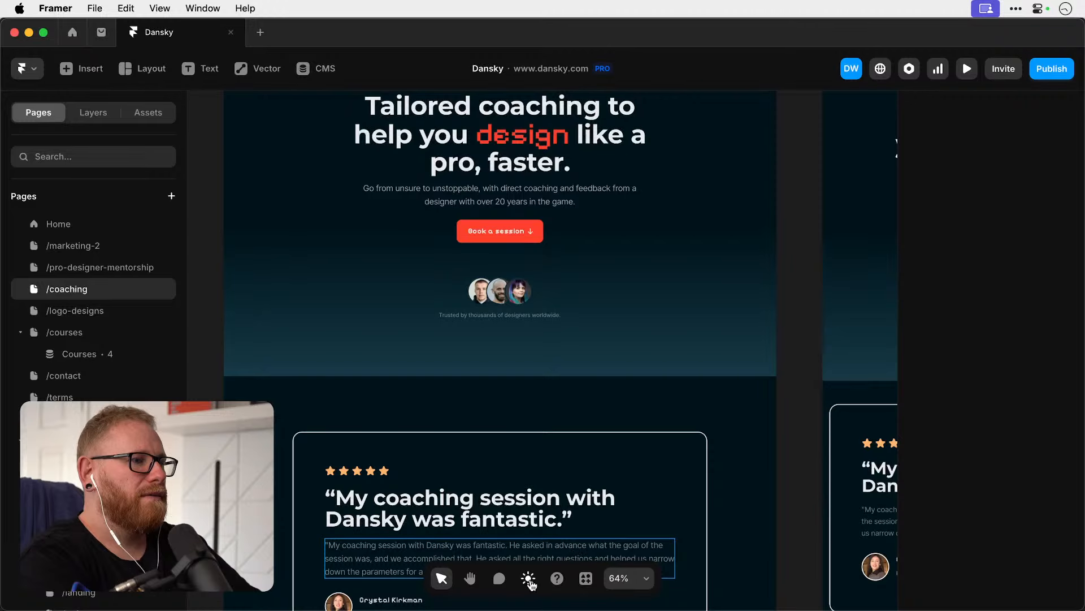
left_click(528, 578)
left_click(692, 355)
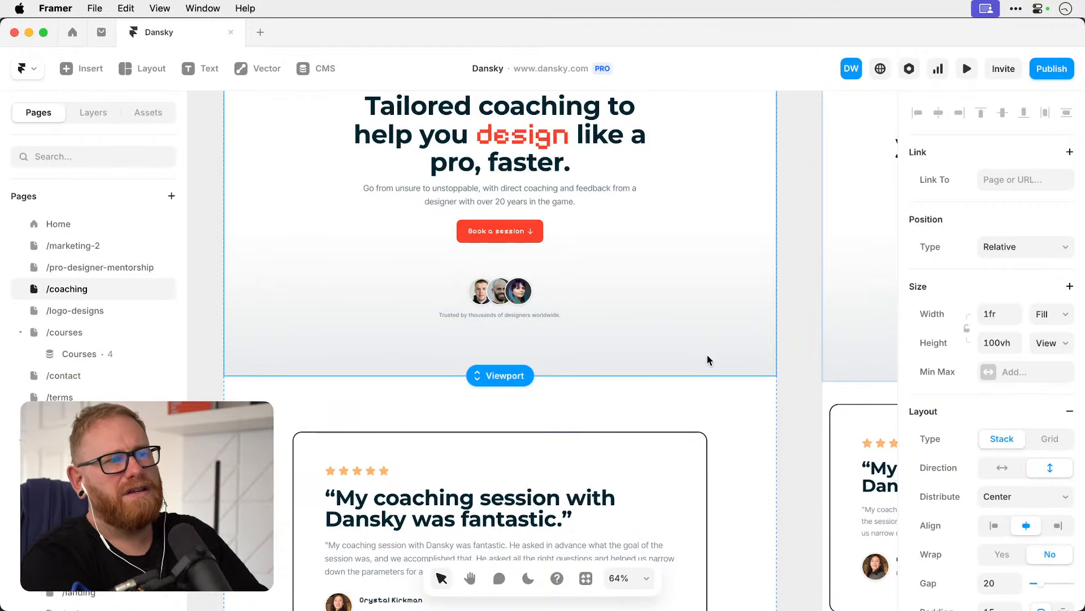
scroll(920, 406, "down", 8)
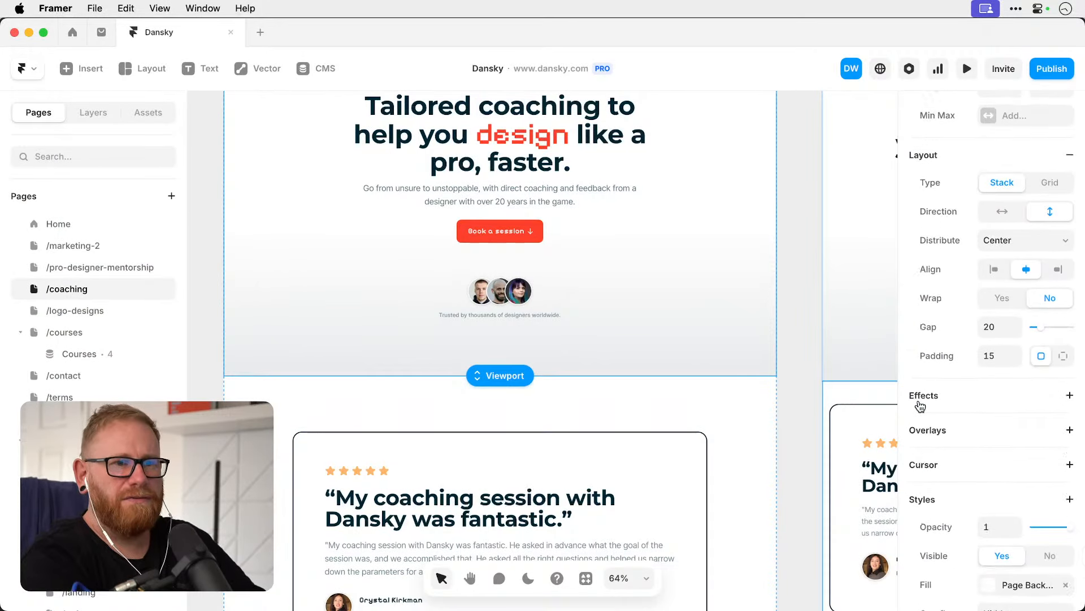
scroll(920, 406, "down", 4)
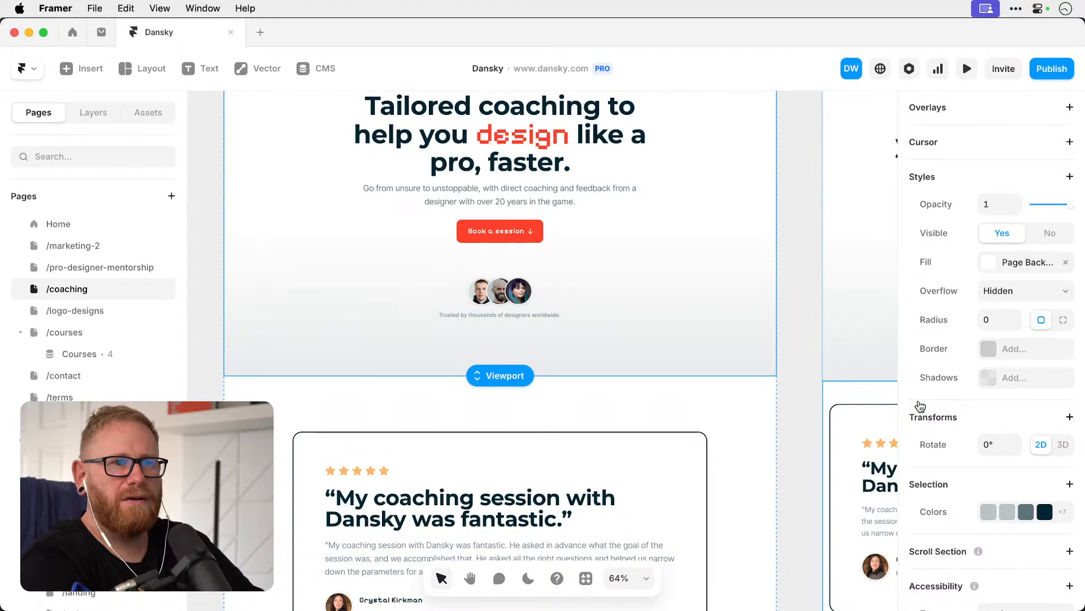
scroll(920, 406, "down", 3)
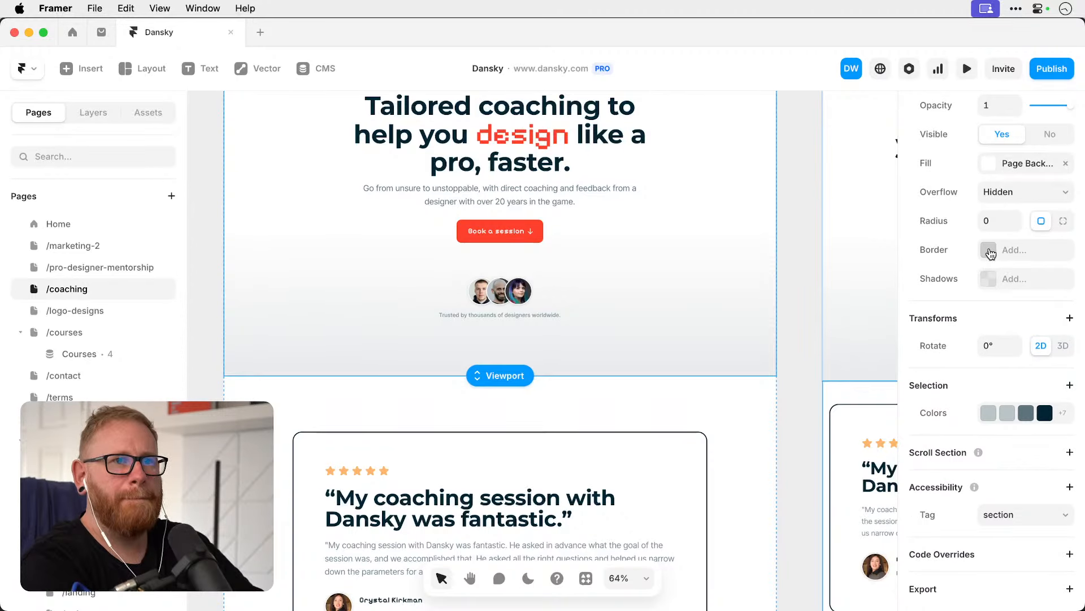
left_click(989, 251)
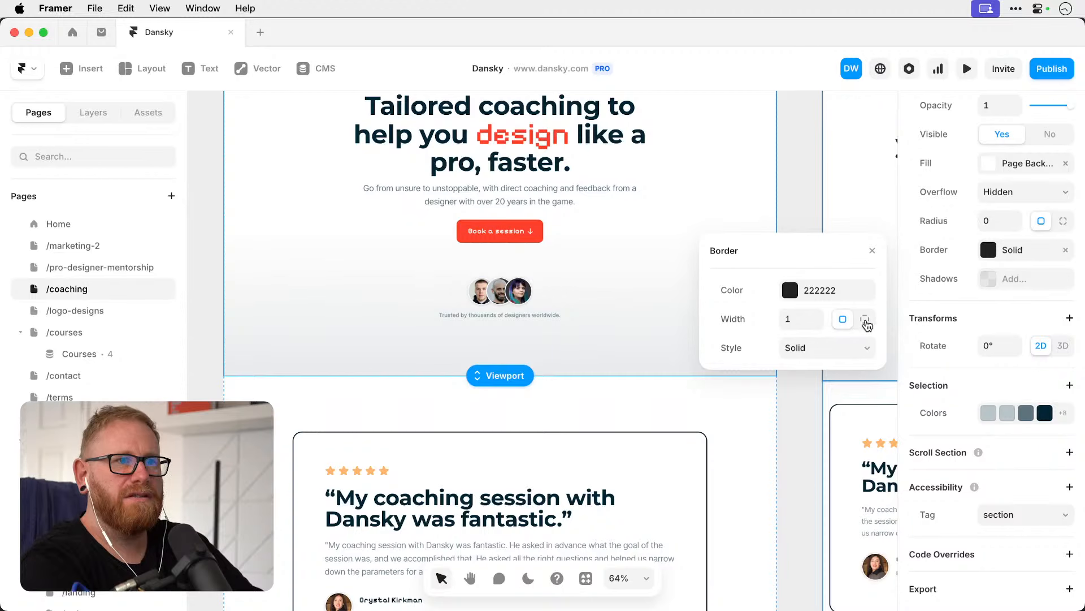
Set individual widths for the hero section border: 2 along the bottom and 0 for the top, right and left.
left_click(862, 320)
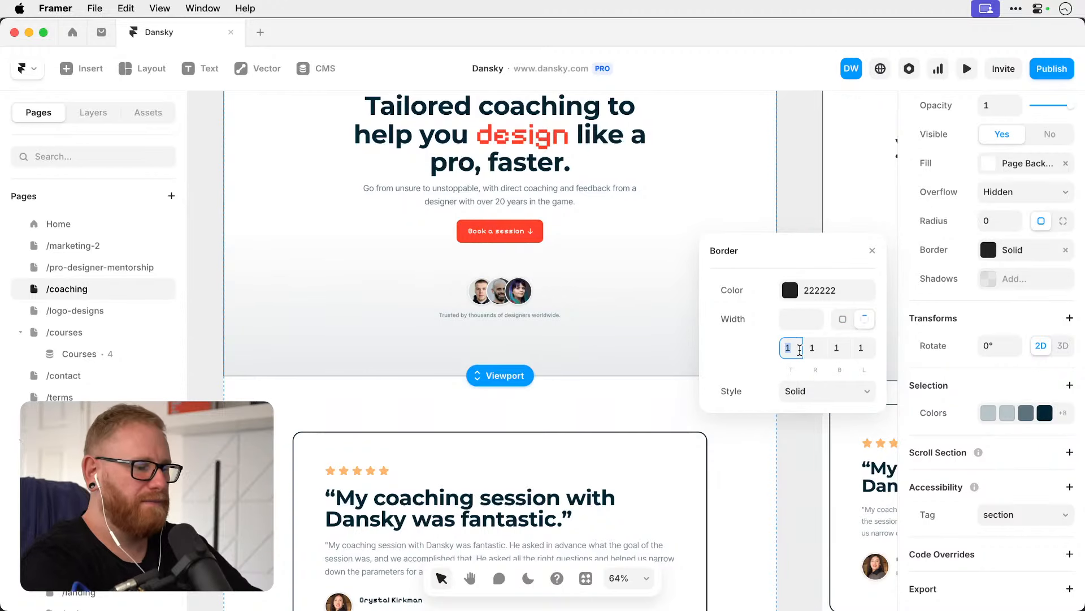
type("0")
key("Tab")
type("0")
key("Tab")
type("2")
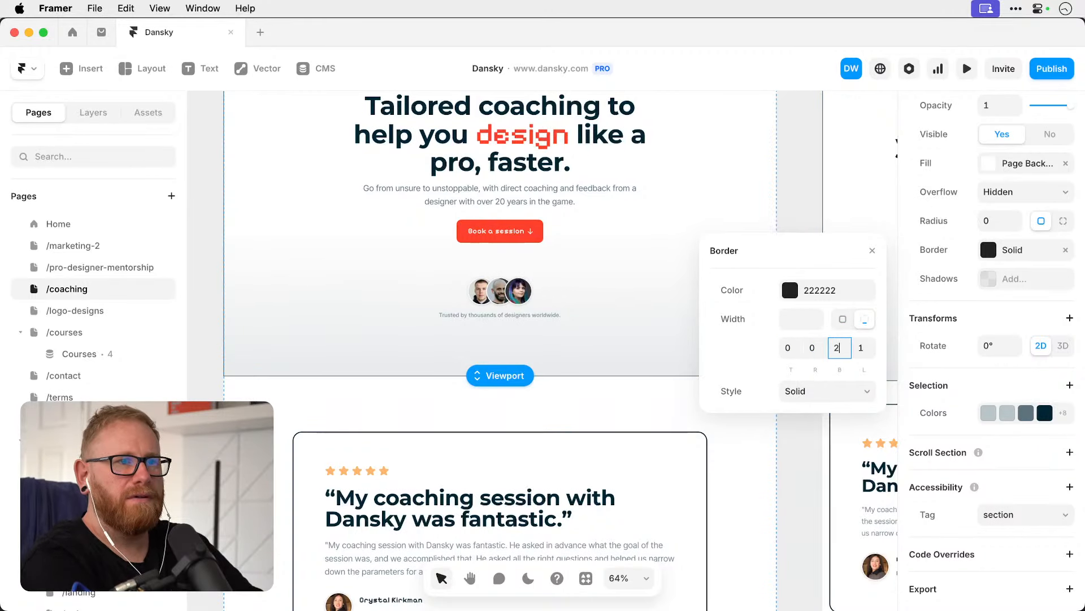
key("Tab")
type("0")
Apply the Gray 950 [Dynamic] colour style to the hero section's border.
left_click(789, 297)
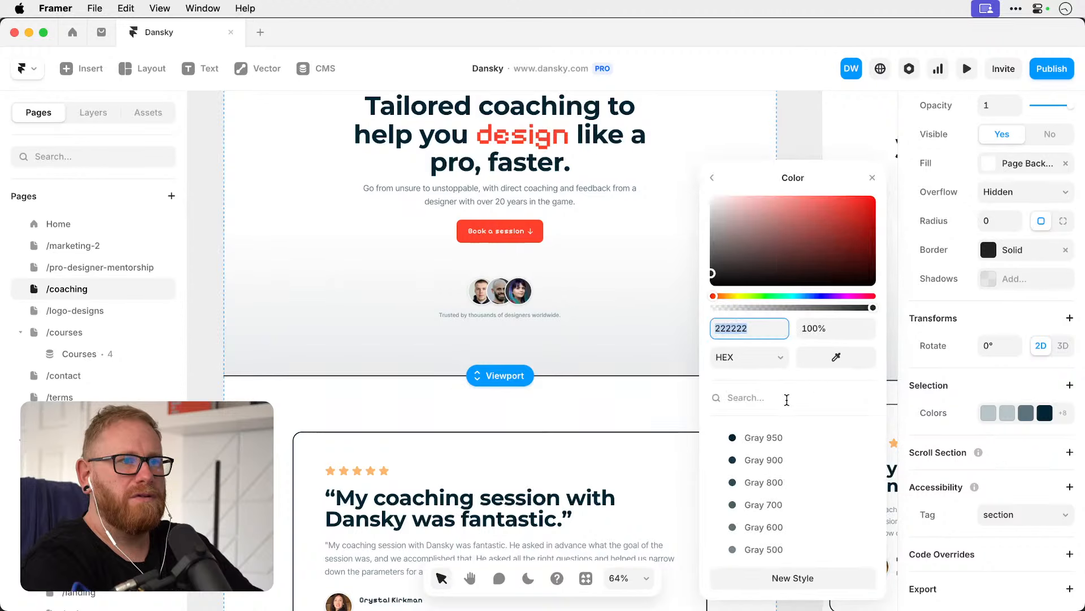
scroll(792, 407, "down", 10)
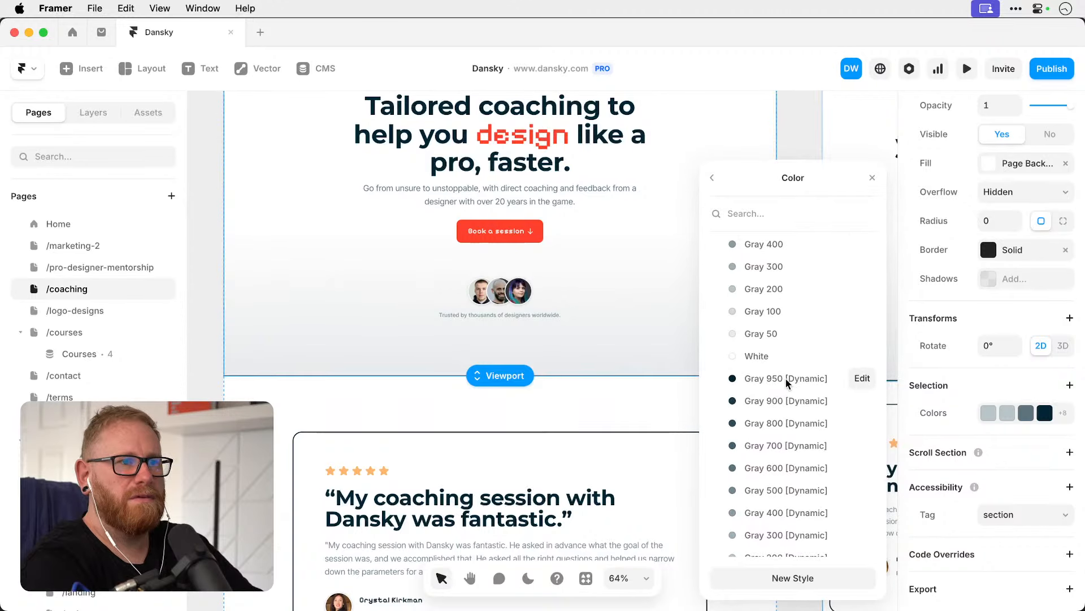
left_click(785, 379)
left_click(207, 327)
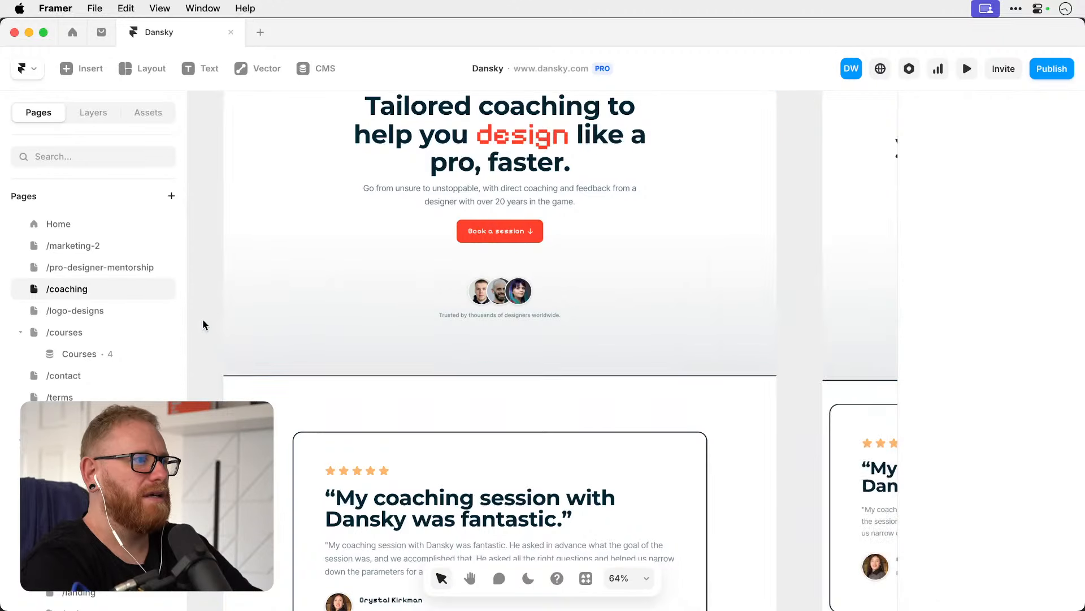
Hide the Overlay Mask layer inside the hero section.
left_click(727, 350)
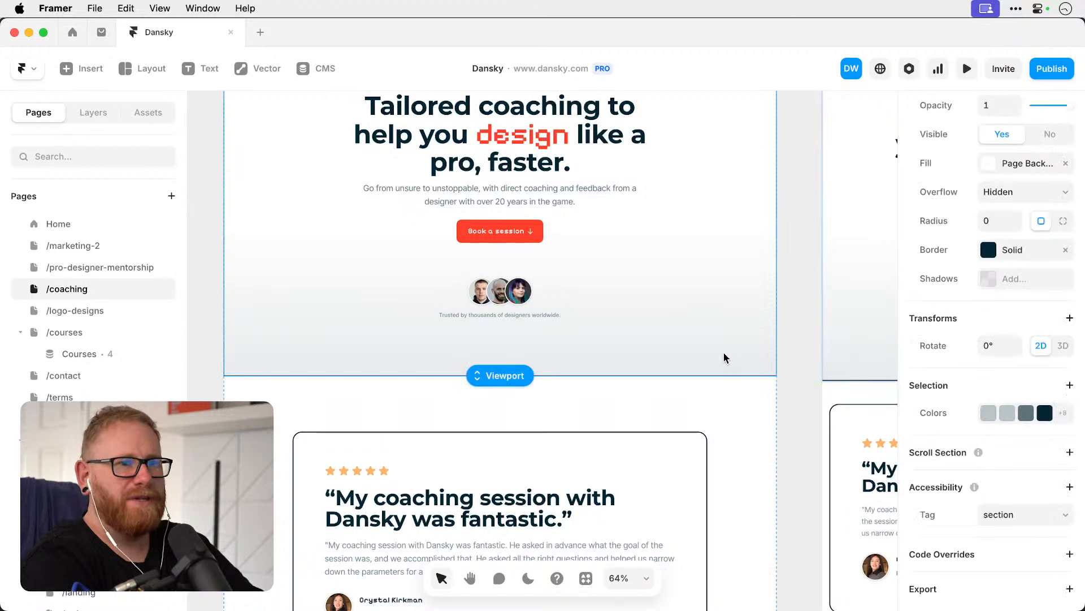
scroll(954, 462, "up", 10)
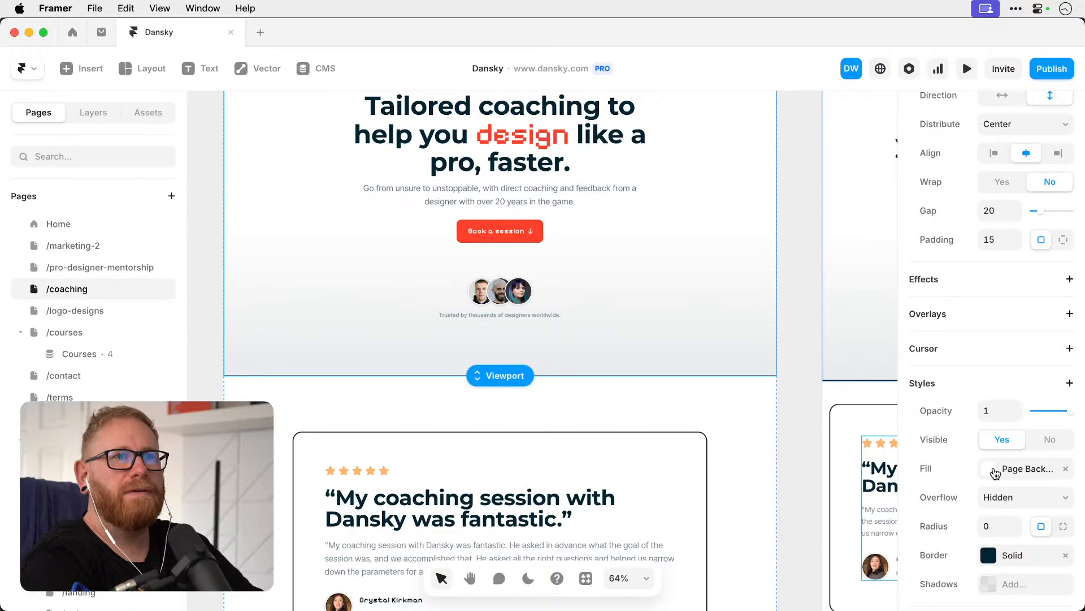
left_click(995, 472)
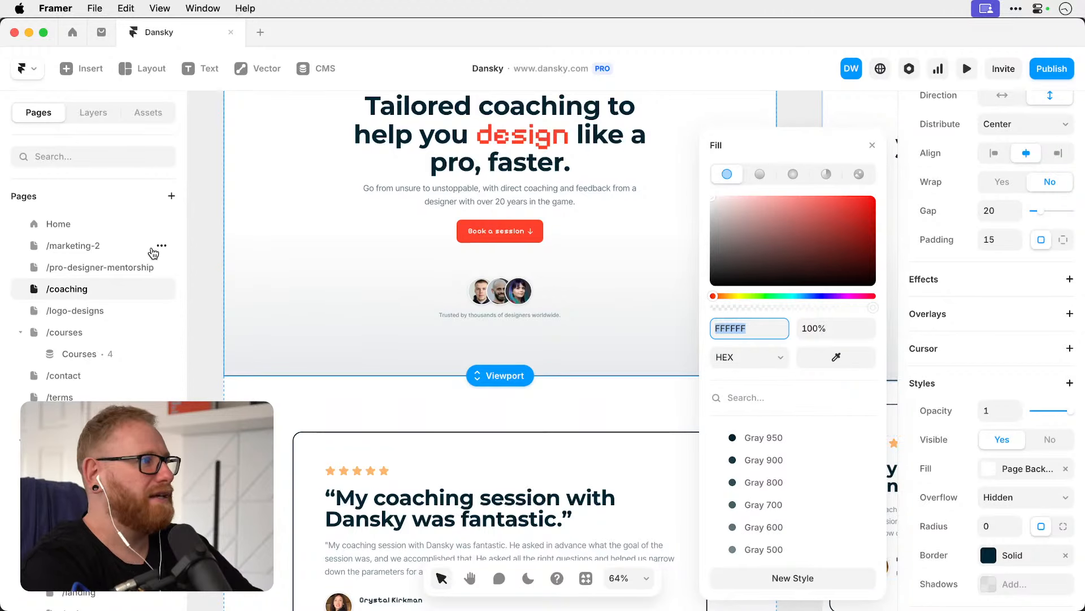
left_click(93, 113)
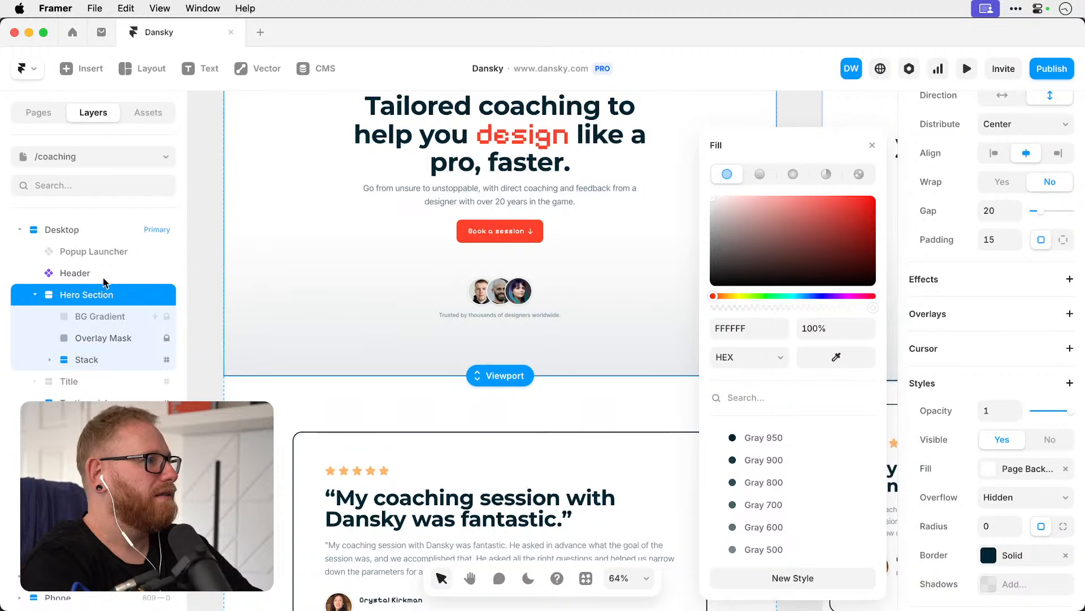
left_click(108, 337)
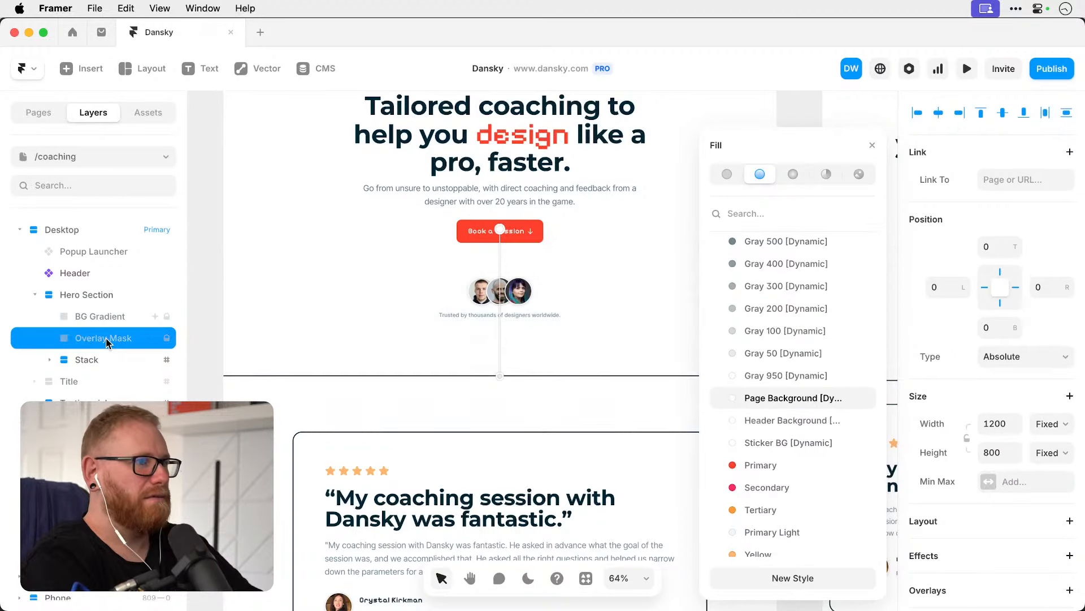
left_click(201, 260)
Review the hero, testimonial and pricing sections of the coaching page in the light theme.
scroll(735, 323, "down", 5)
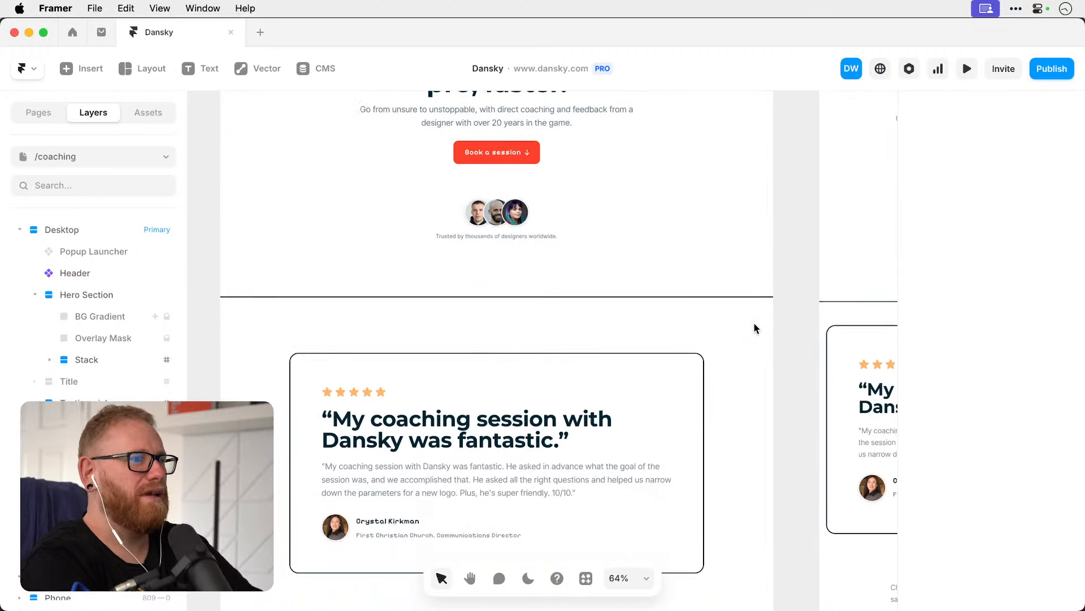
scroll(795, 305, "down", 5)
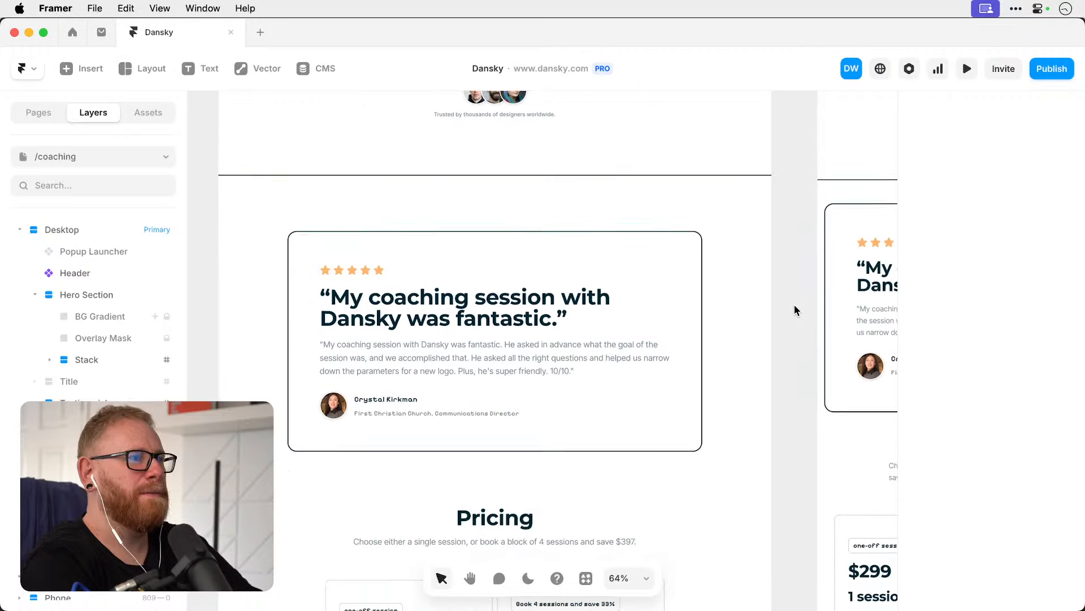
scroll(795, 306, "down", 8)
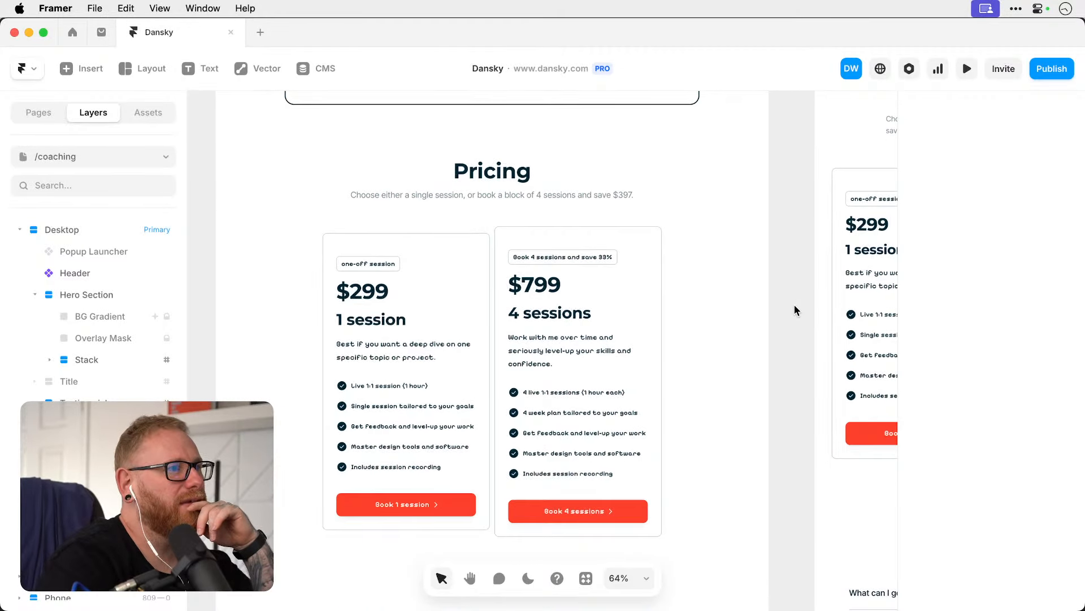
scroll(791, 247, "up", 12)
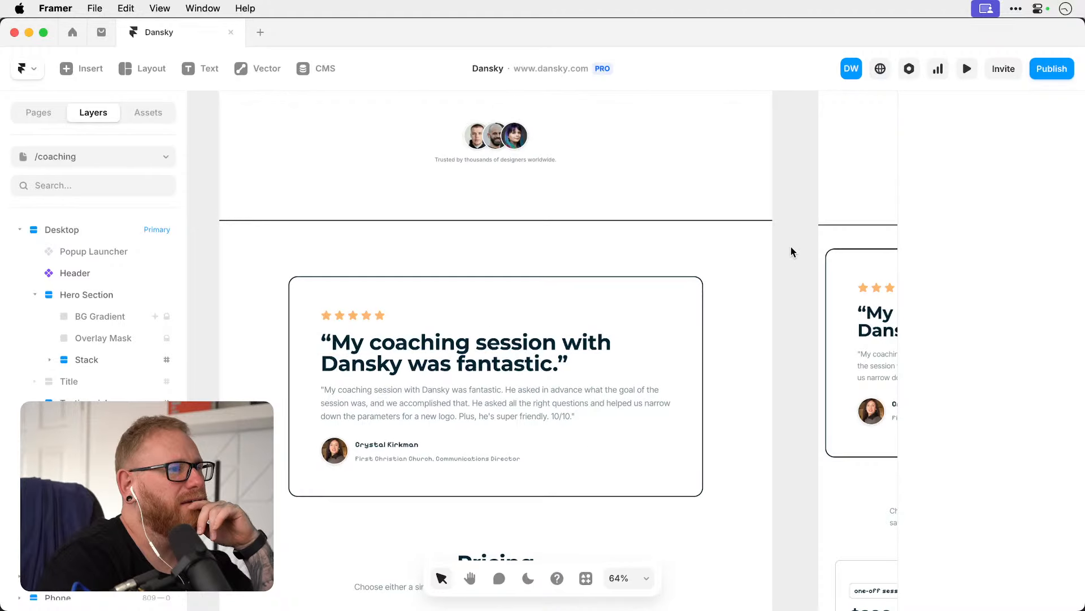
scroll(792, 247, "up", 2)
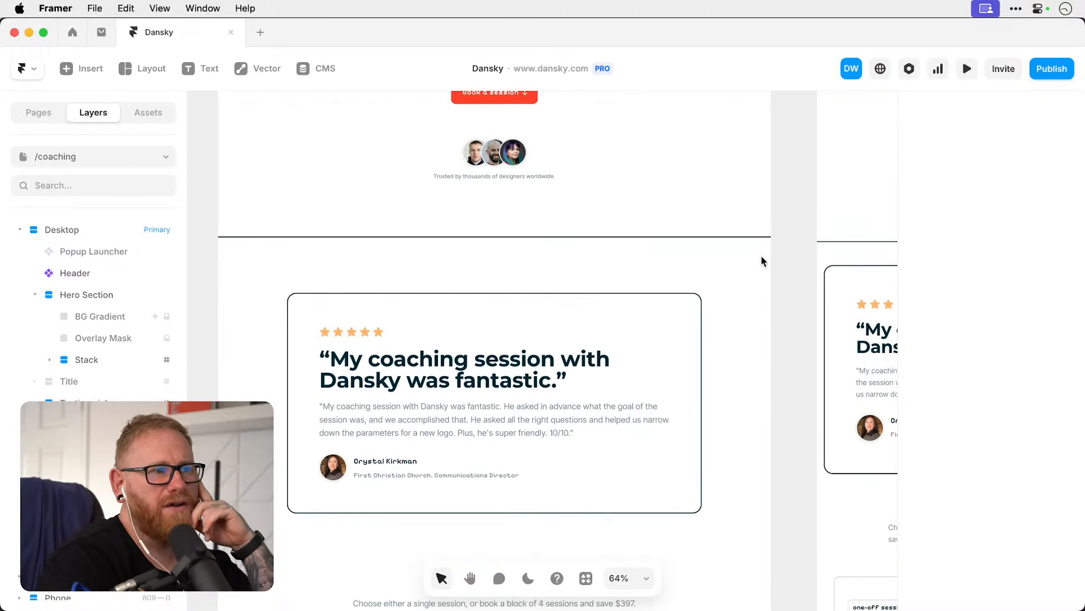
scroll(789, 314, "up", 8)
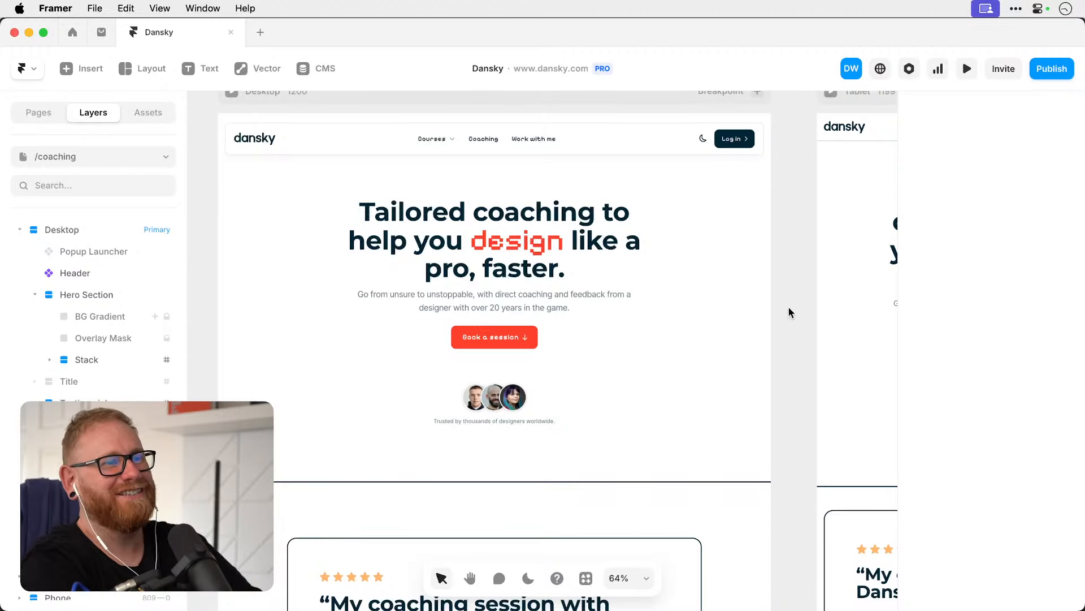
Undo the Overlay Mask change and the hero section's border edits.
key("super+z")
key("super+z")
key("super+z")
key("super+z")
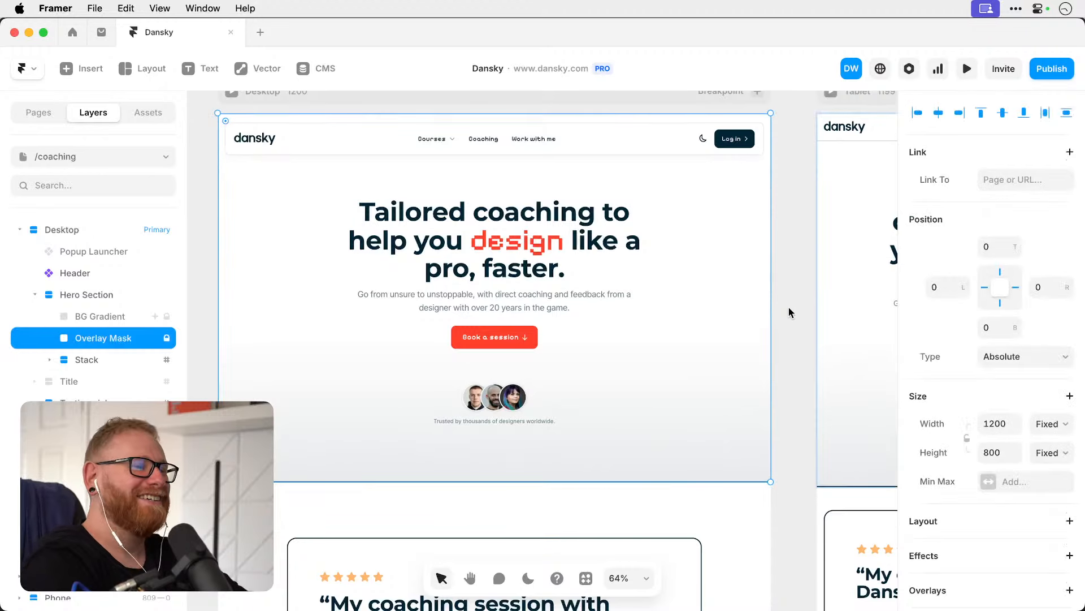
key("super+z")
key("super+z")
key("super+z")
key("super+z")
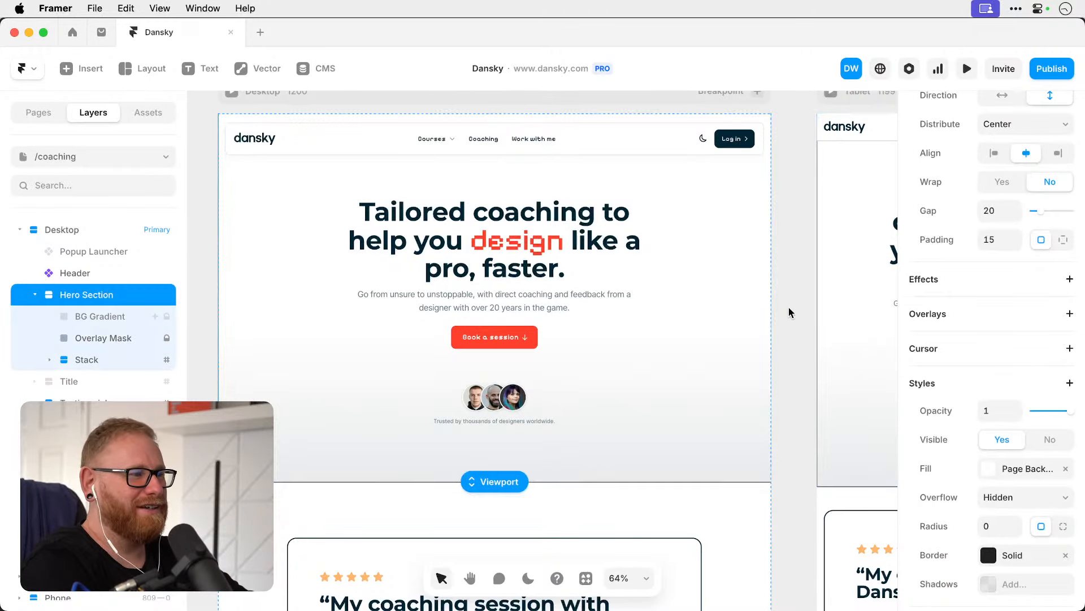
key("super+z")
key("super+z")
key("super+z")
key("super+z")
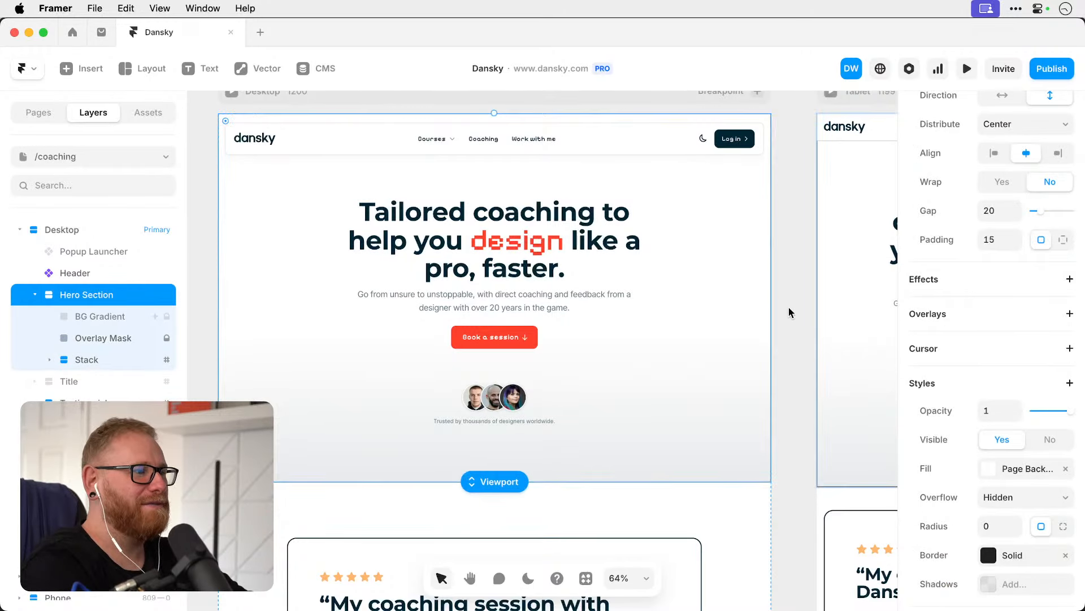
key("super+z")
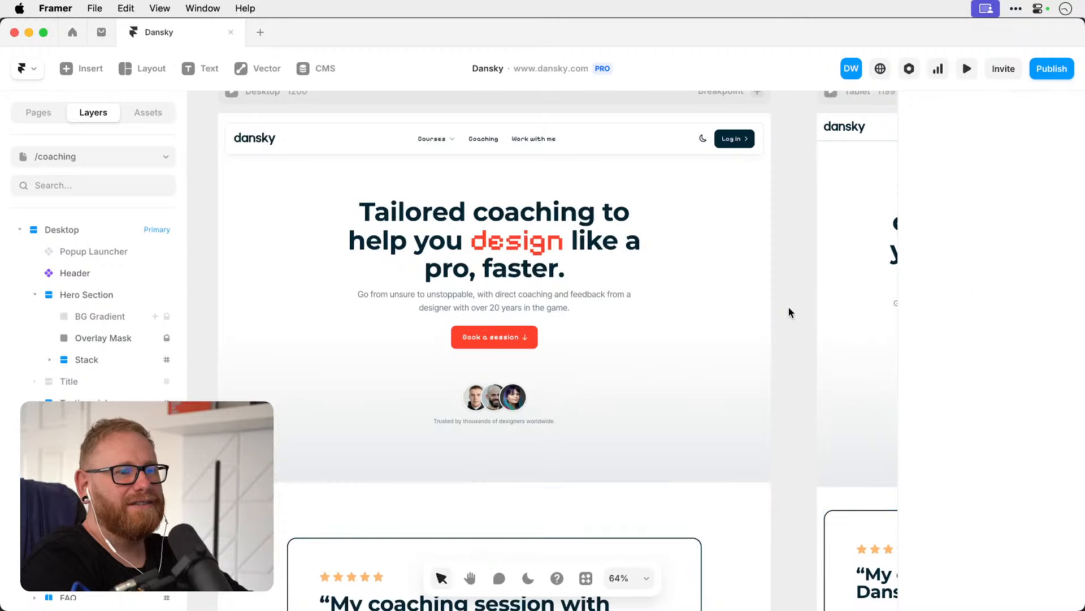
Switch to the dark theme and set the testimonial card's fill to the Page Background [Dynamic] colour style.
scroll(789, 307, "down", 3)
scroll(789, 307, "up", 2)
scroll(789, 308, "down", 5)
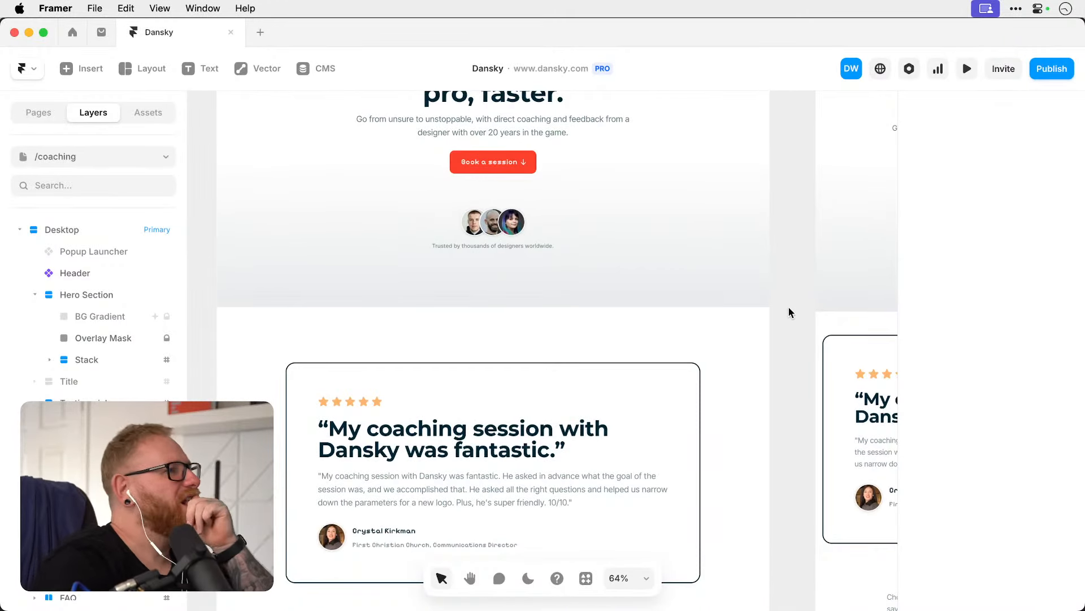
left_click(701, 415)
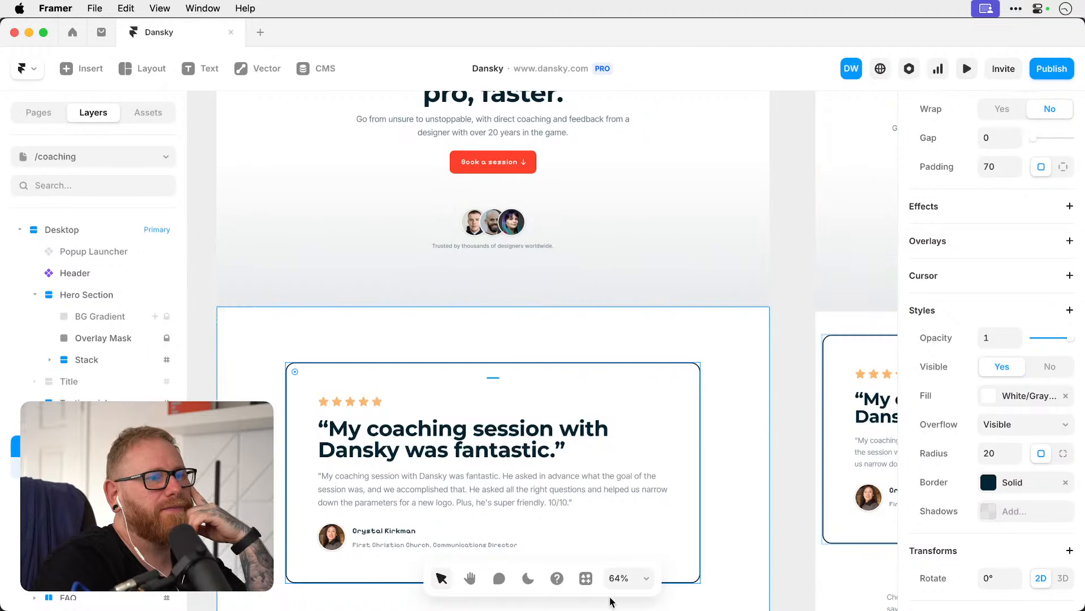
left_click(528, 577)
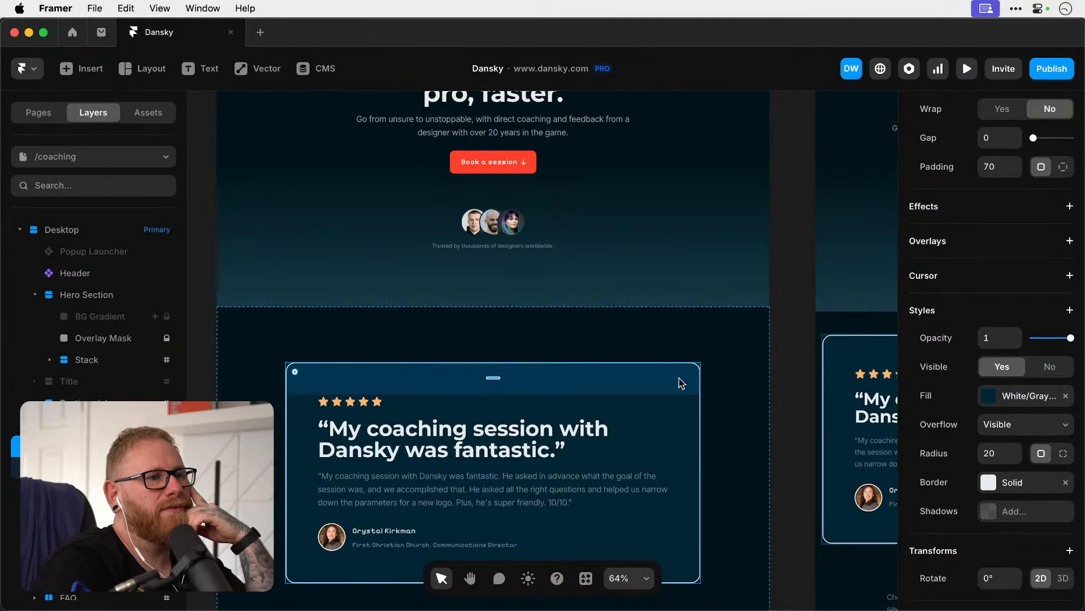
left_click(994, 405)
scroll(812, 425, "down", 5)
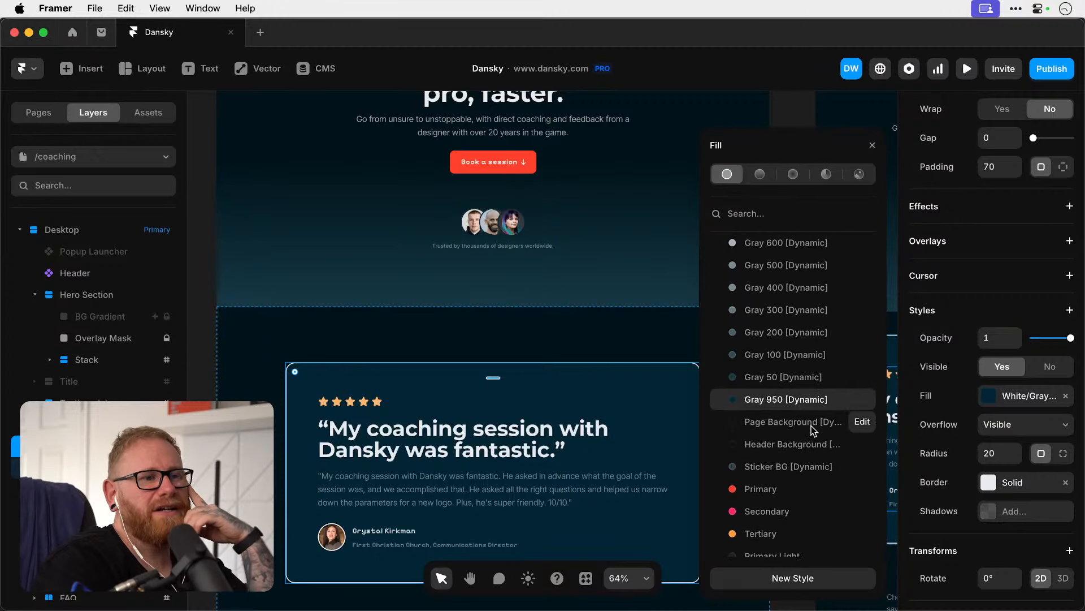
left_click(795, 421)
left_click(204, 384)
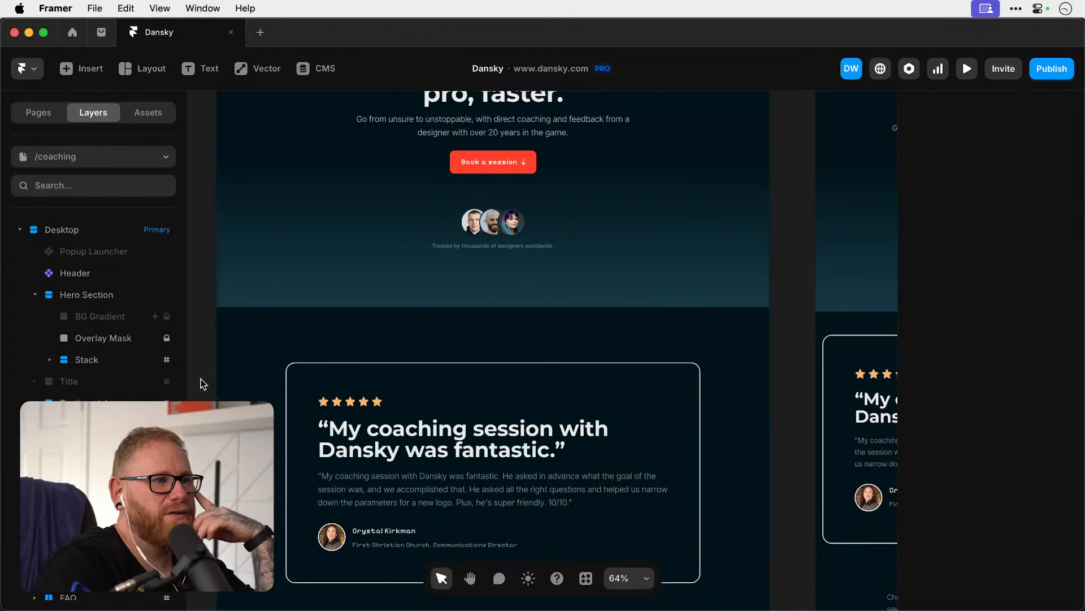
Examine the pricing section in the dark theme and again in the light theme.
scroll(789, 315, "down", 6)
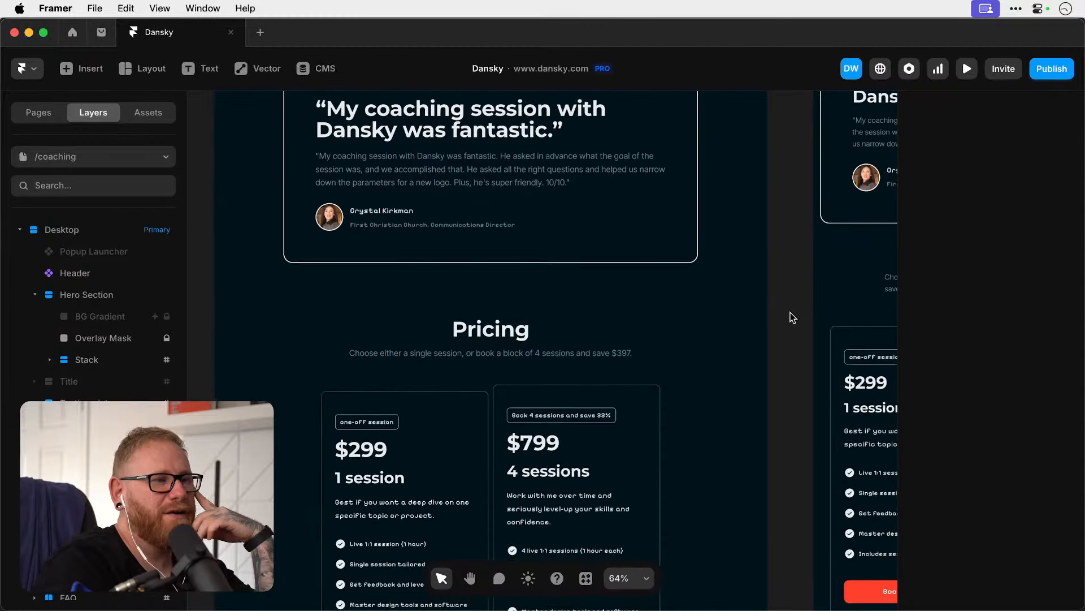
scroll(791, 316, "down", 5)
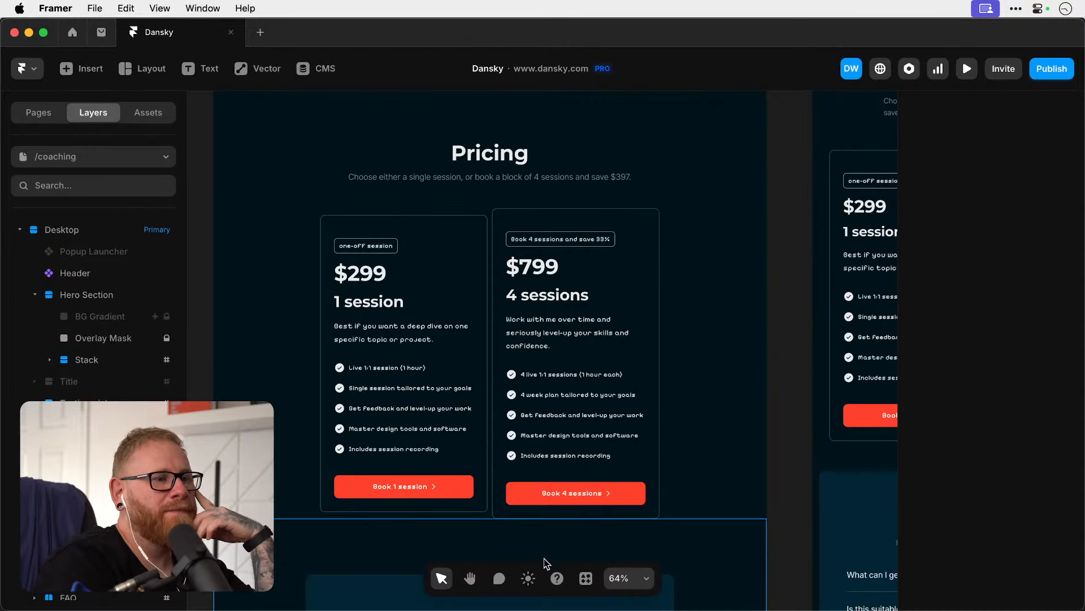
left_click(528, 577)
scroll(772, 369, "down", 2)
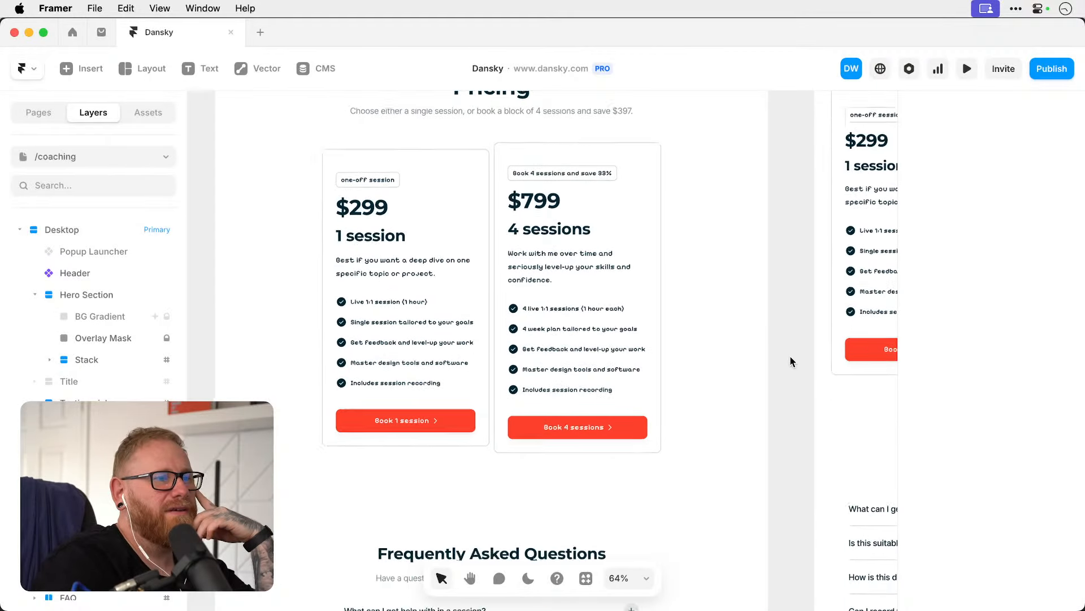
scroll(790, 360, "up", 6)
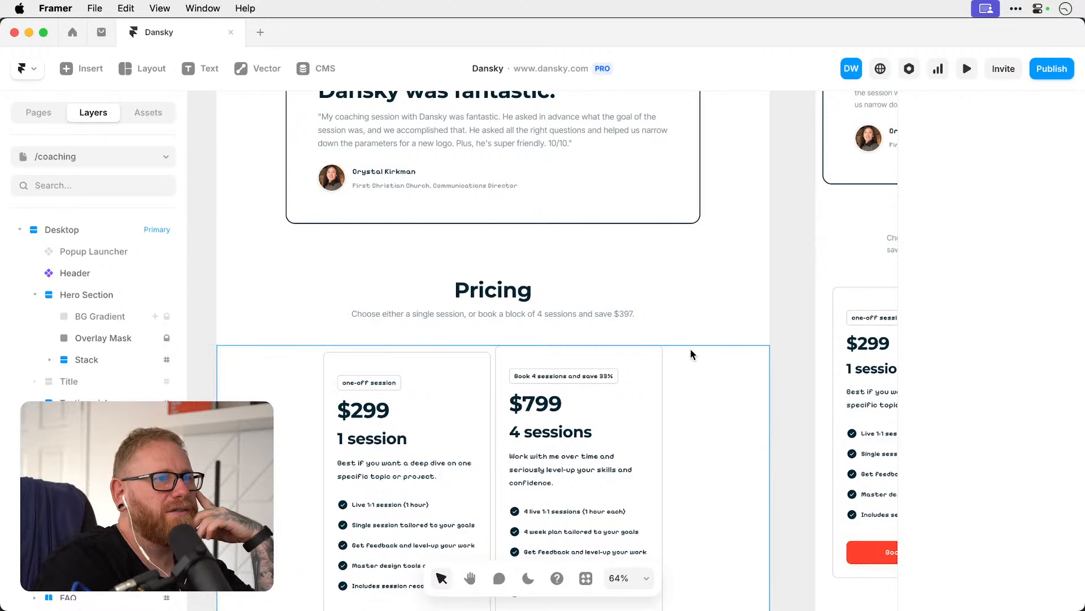
Give the one-off session pricing card a 2 px solid border in the Gray 950 [Dynamic] colour style.
left_click(430, 364)
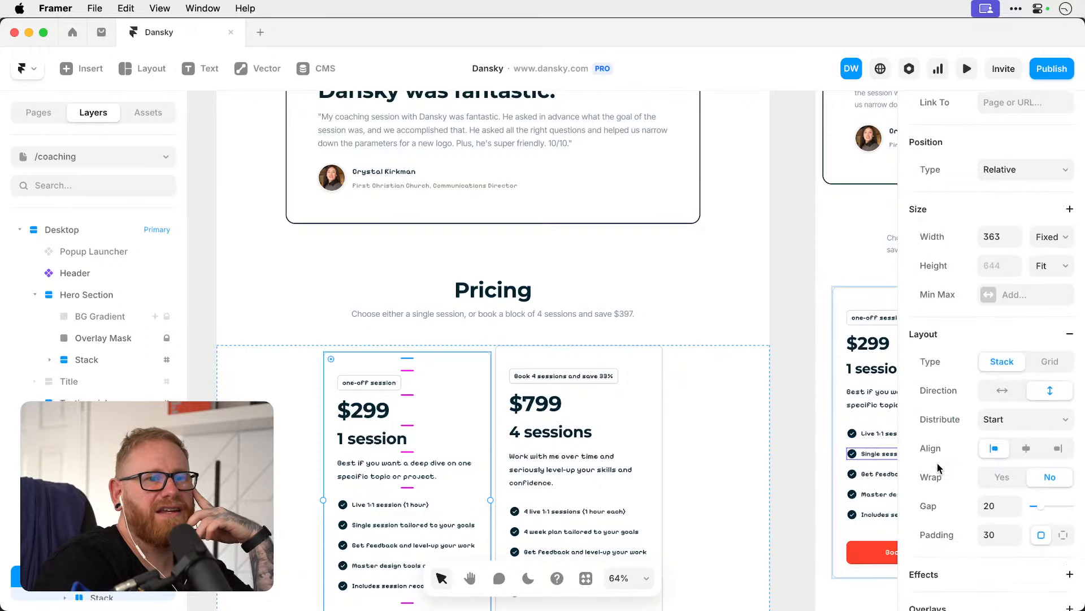
scroll(937, 463, "down", 10)
left_click(987, 464)
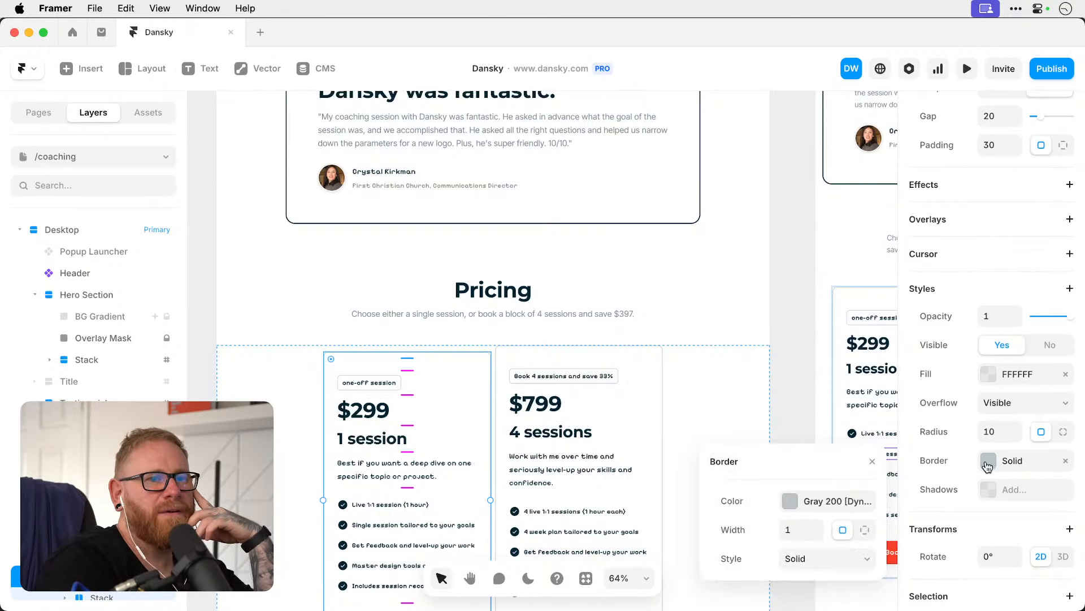
left_click(791, 501)
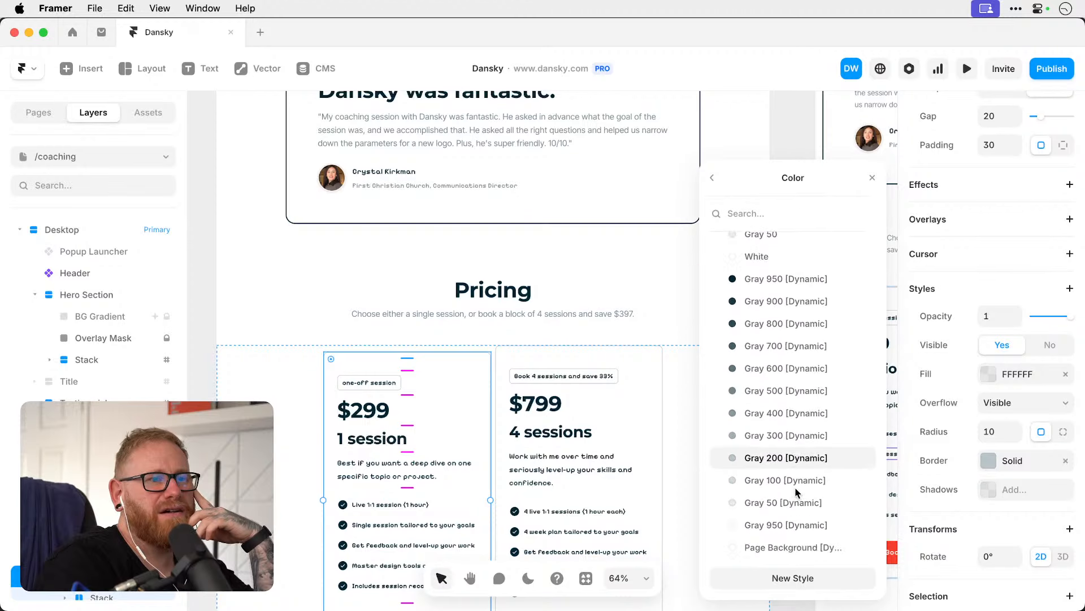
scroll(797, 492, "up", 5)
left_click(778, 421)
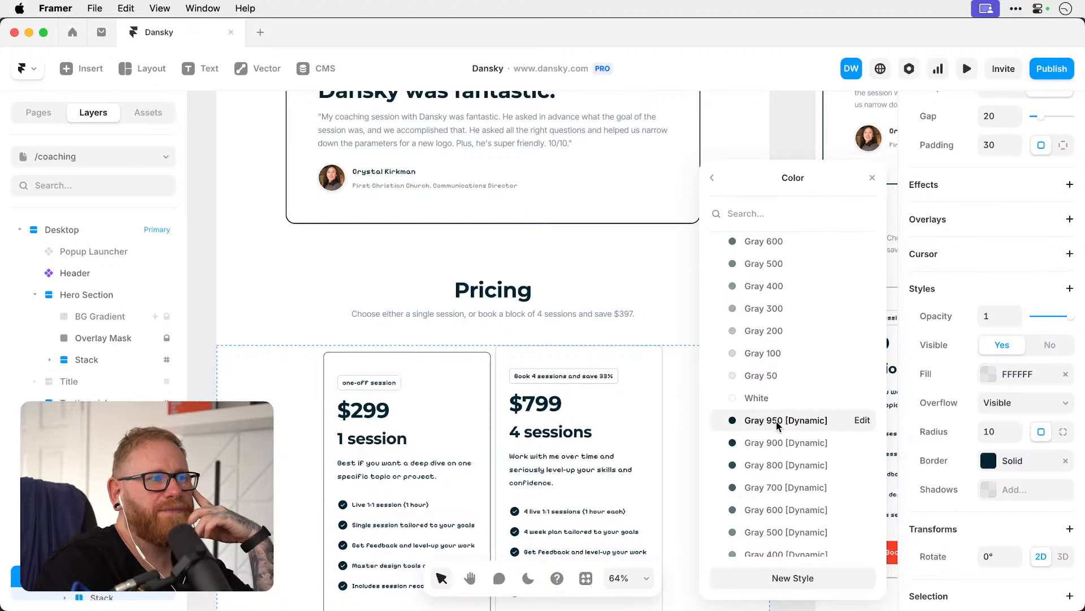
left_click(988, 459)
left_click(794, 526)
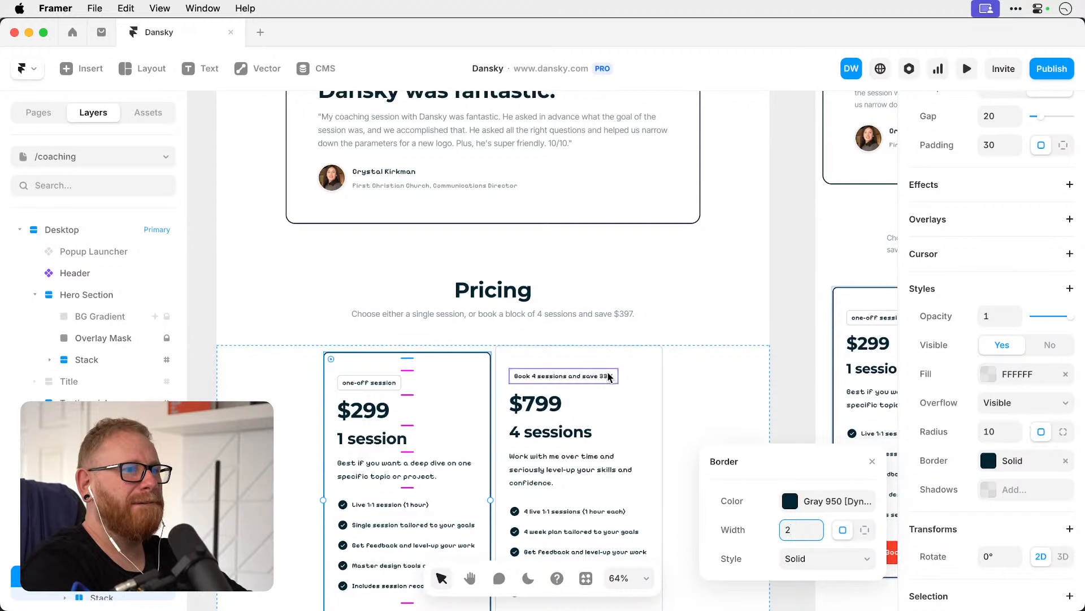
Set the 4 sessions pricing card's border width to 2 and its colour to Gray 950 [Dynamic].
left_click(637, 363)
scroll(961, 498, "down", 15)
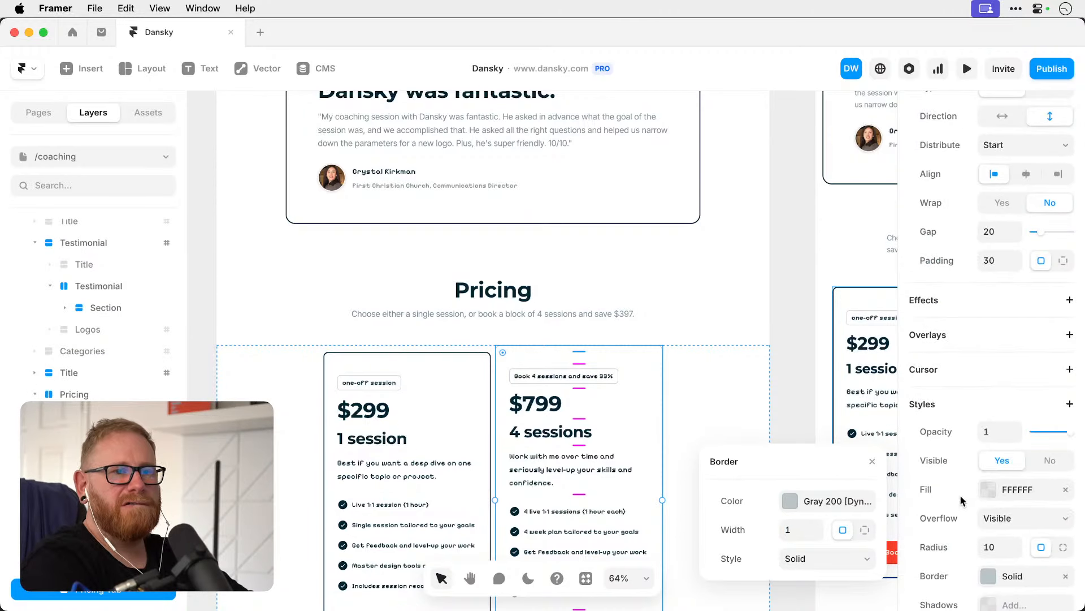
scroll(961, 500, "down", 3)
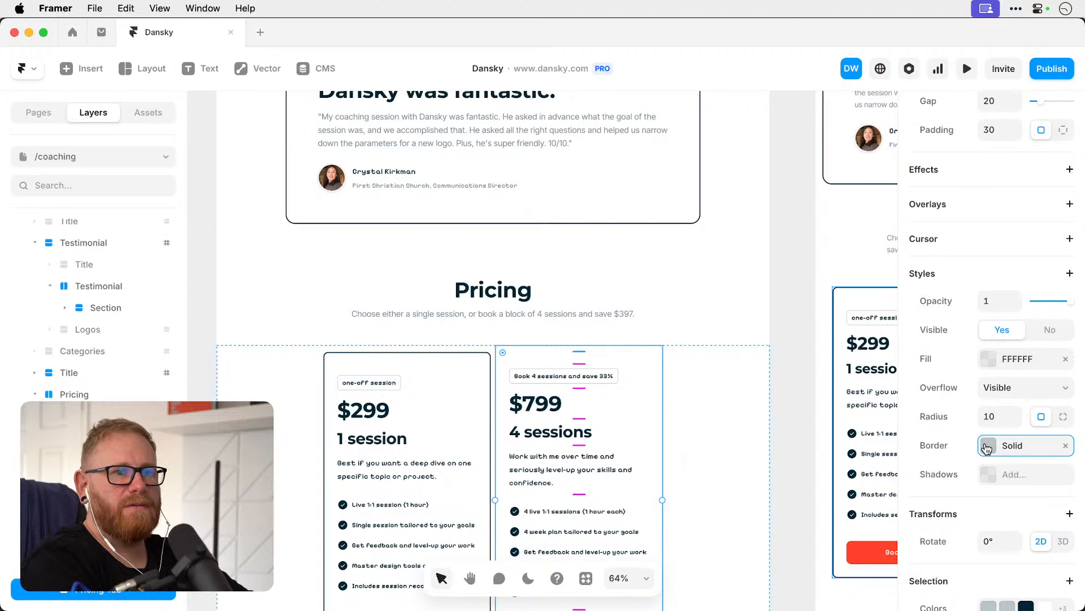
left_click(987, 448)
left_click(791, 514)
type("2")
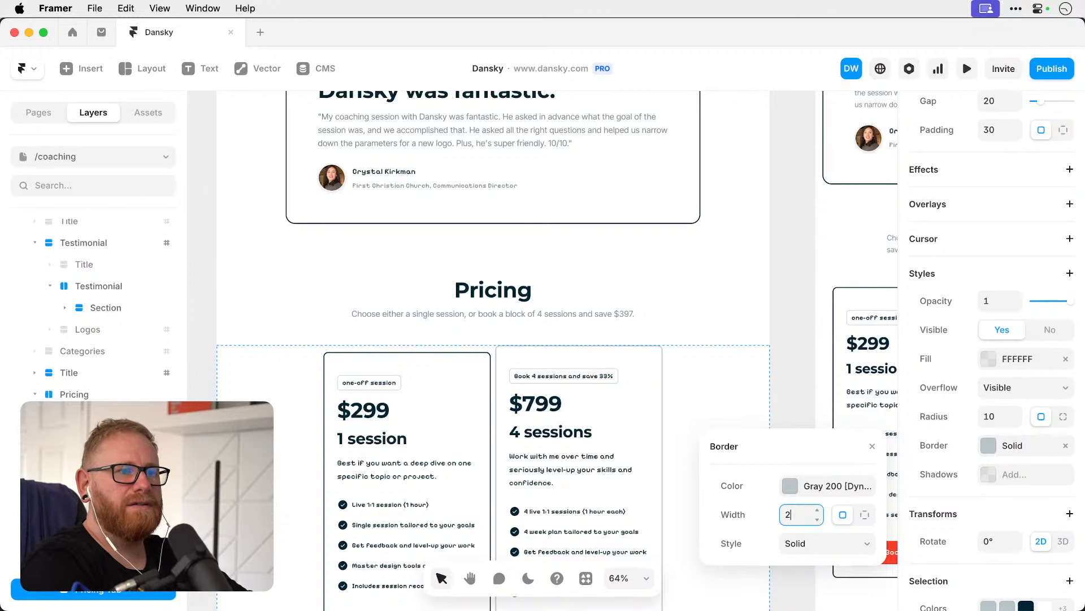
left_click(790, 491)
scroll(805, 436, "down", 5)
left_click(803, 438)
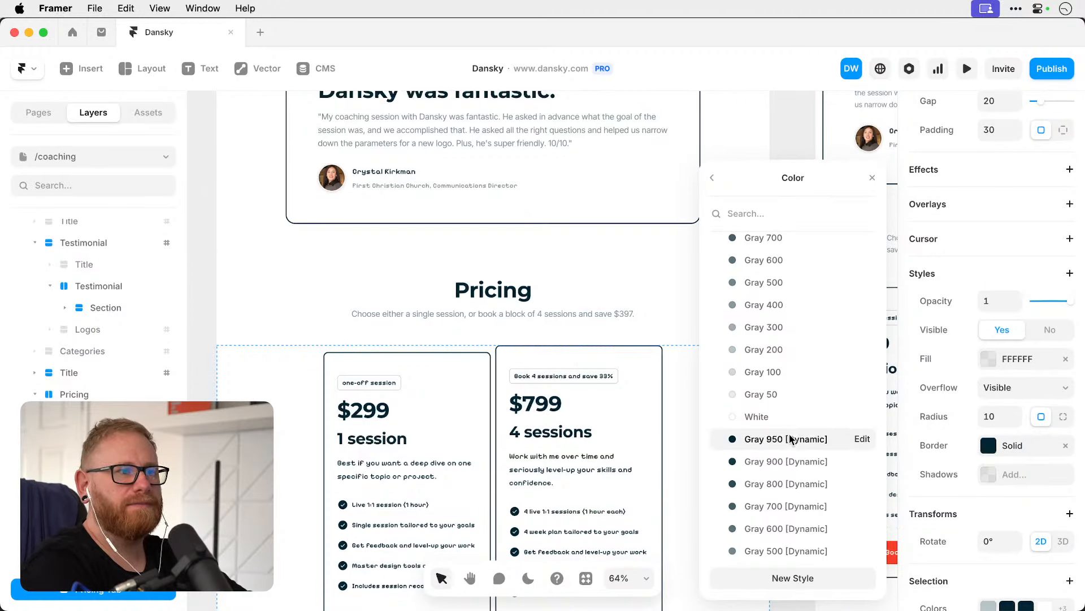
left_click(202, 369)
Set the one-off session card's height to Fill so it matches the neighbouring pricing card.
scroll(551, 415, "down", 3)
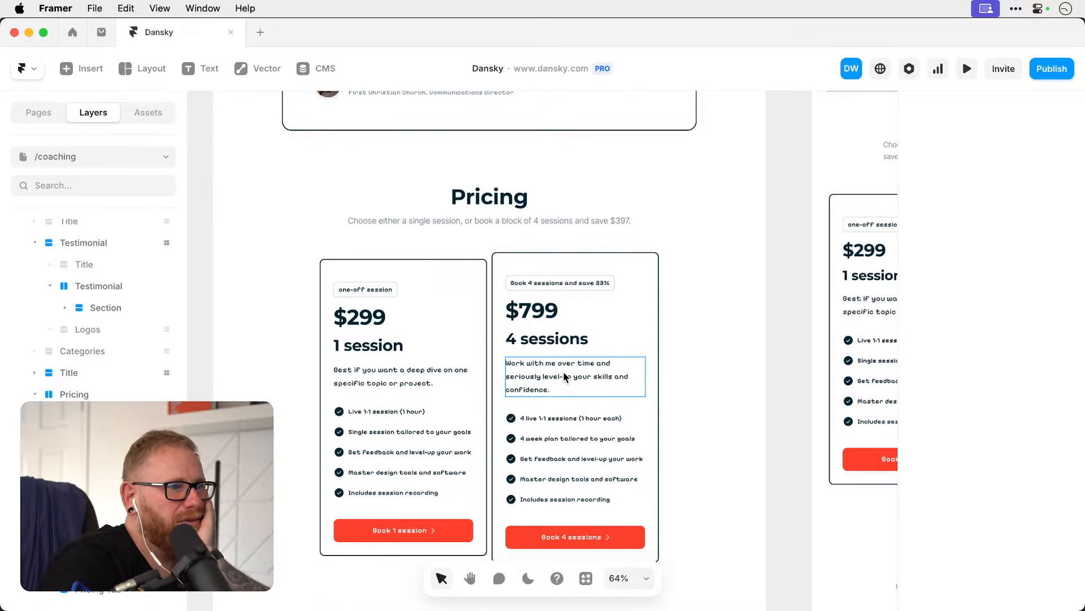
scroll(565, 377, "down", 2)
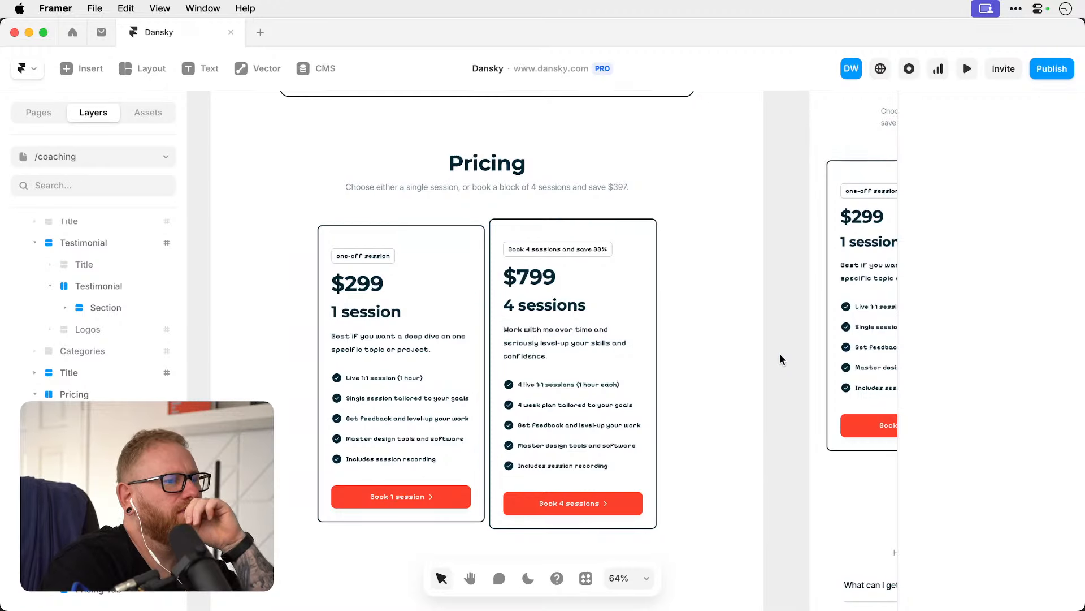
scroll(780, 358, "up", 2)
scroll(780, 359, "down", 1)
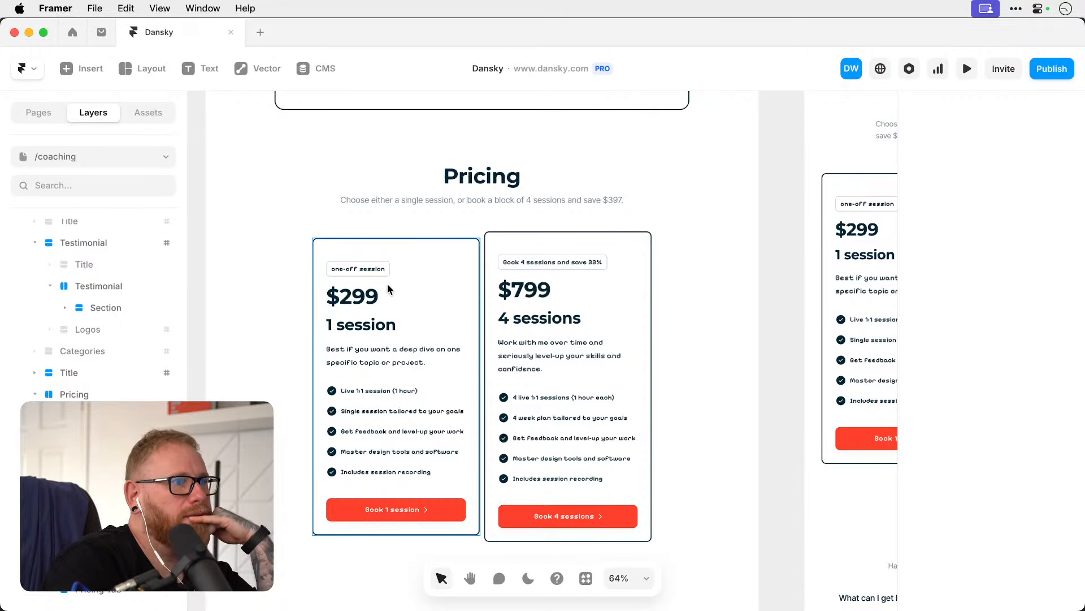
left_click(445, 248)
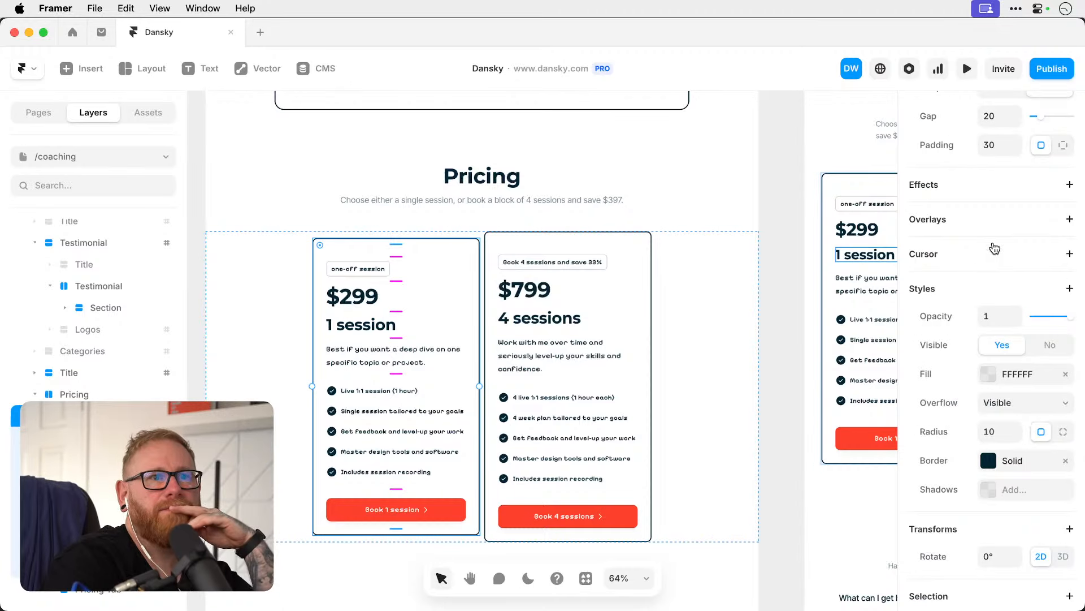
scroll(995, 248, "up", 5)
left_click(1052, 345)
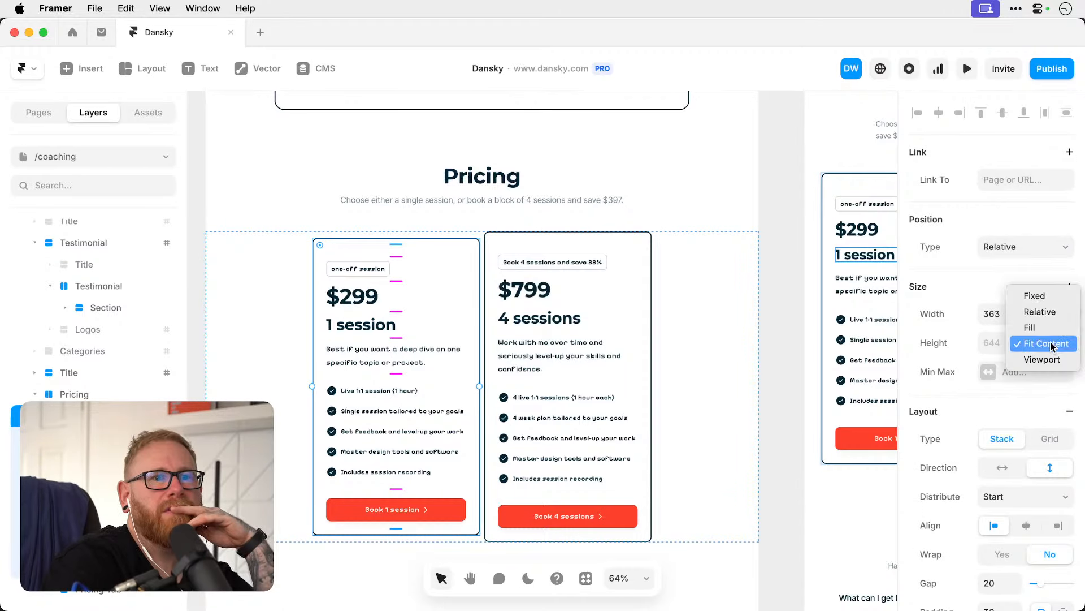
left_click(1046, 327)
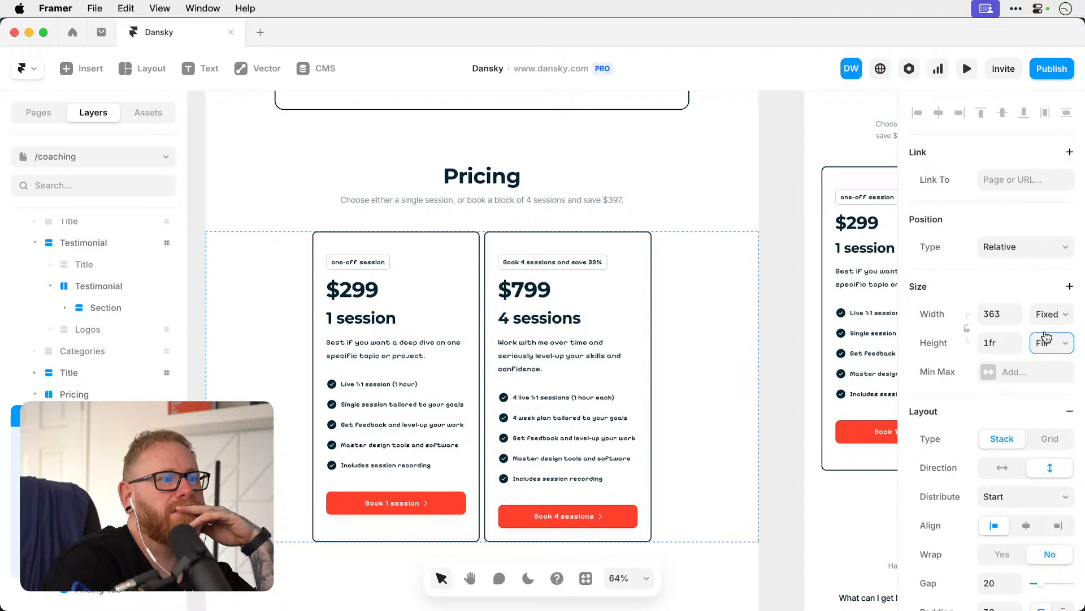
left_click(775, 199)
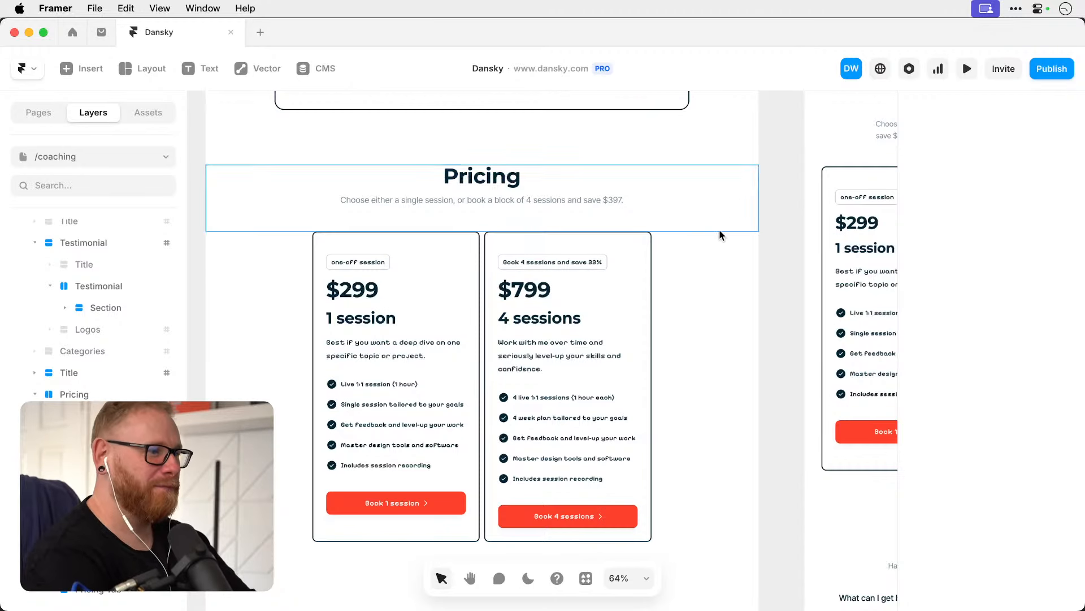
Examine the size and component settings of the Book 1 session button.
left_click(368, 500)
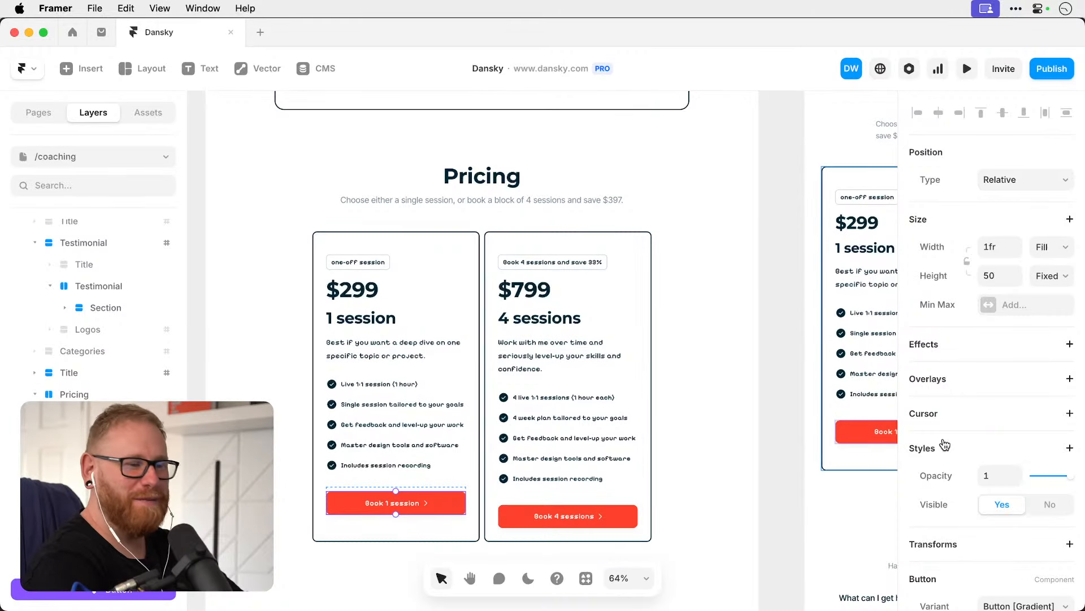
scroll(945, 445, "down", 10)
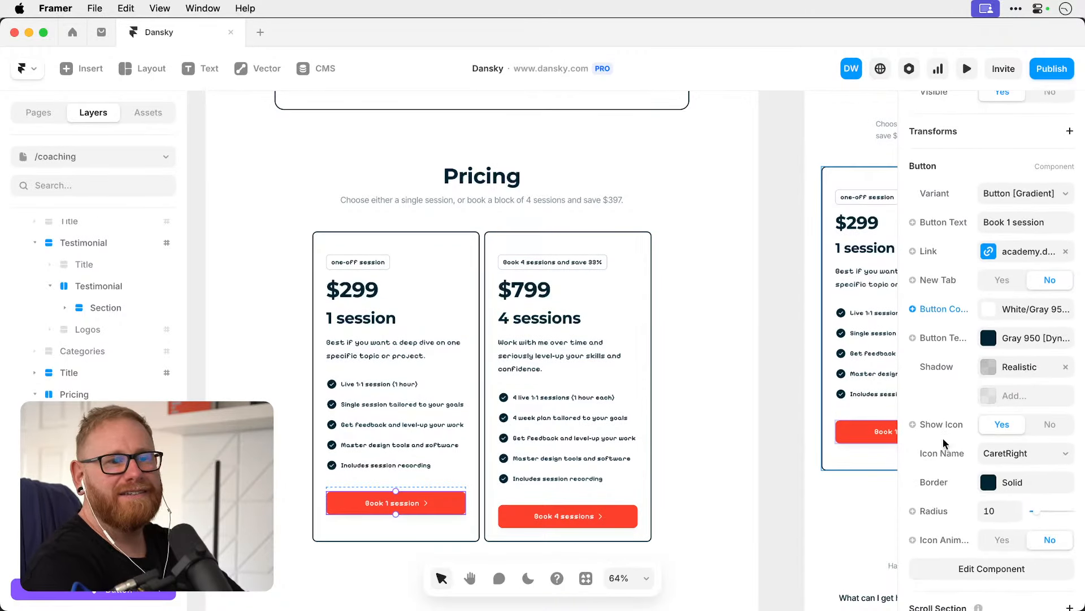
scroll(943, 443, "up", 7)
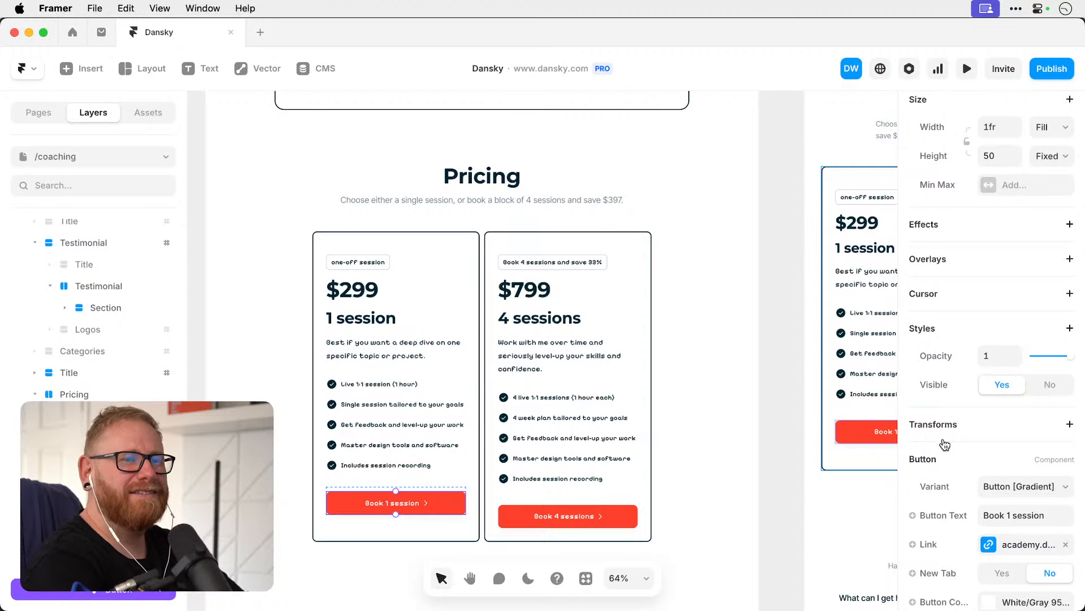
scroll(945, 445, "down", 3)
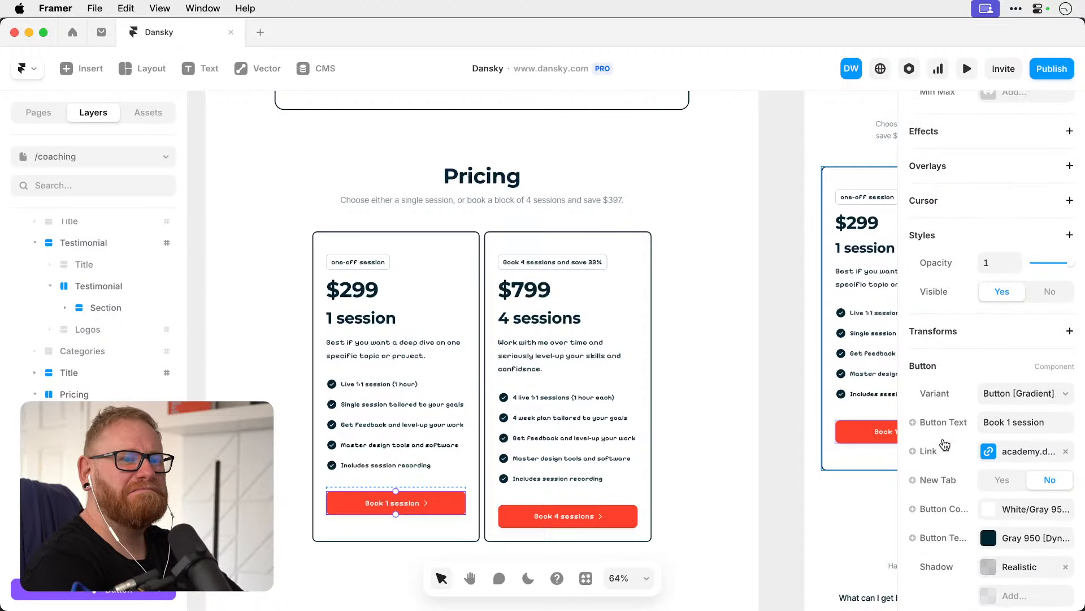
Try the Space Evenly distribution on the one-off session card's stack, and settle on Space Between.
left_click(337, 542)
scroll(940, 436, "down", 2)
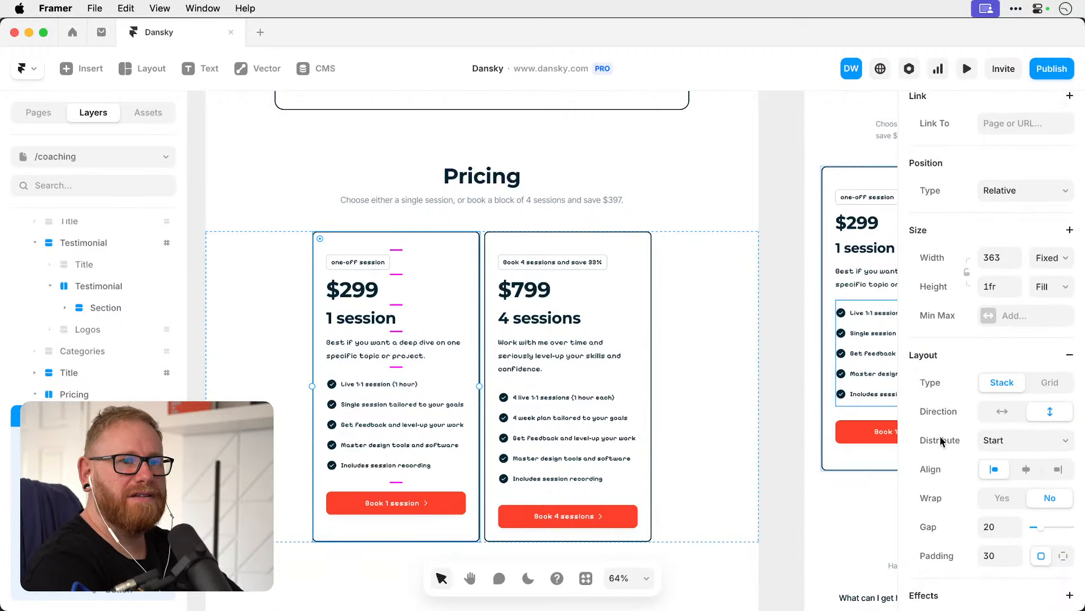
scroll(941, 436, "down", 1)
scroll(940, 436, "down", 5)
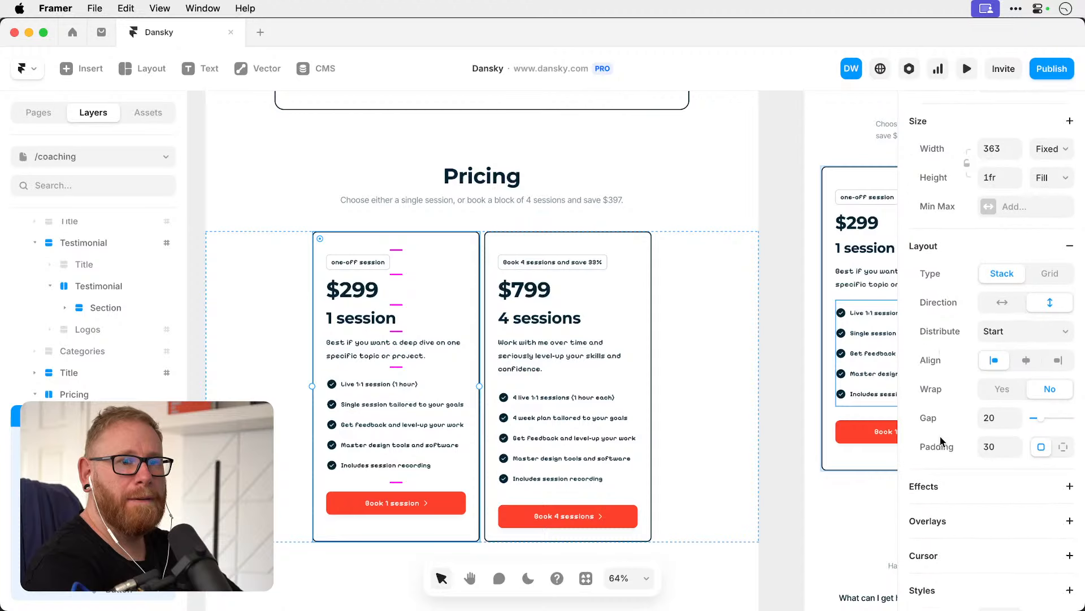
scroll(941, 442, "up", 2)
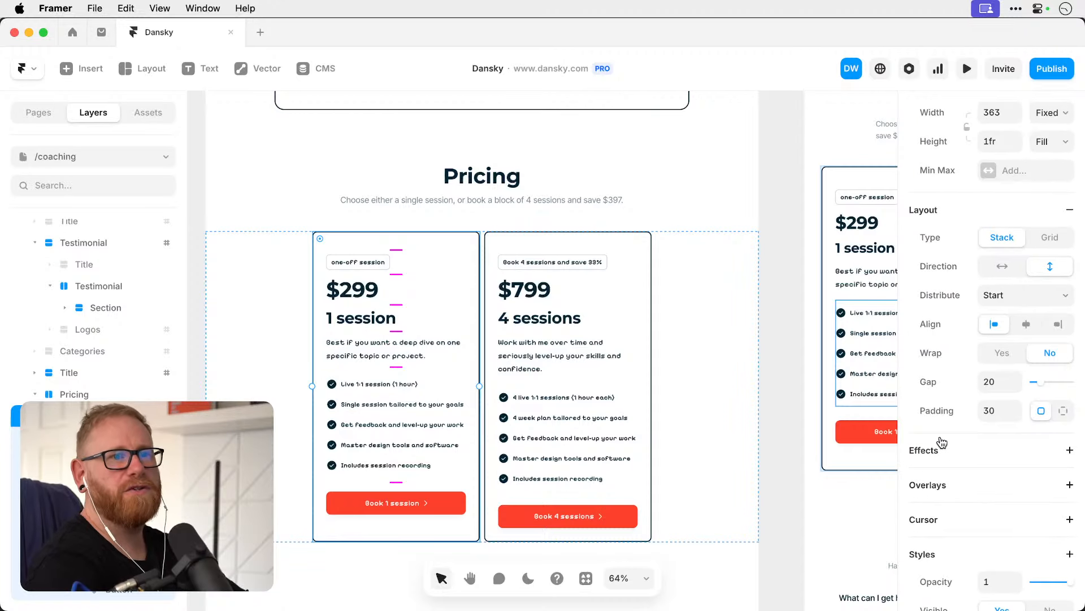
left_click(1012, 295)
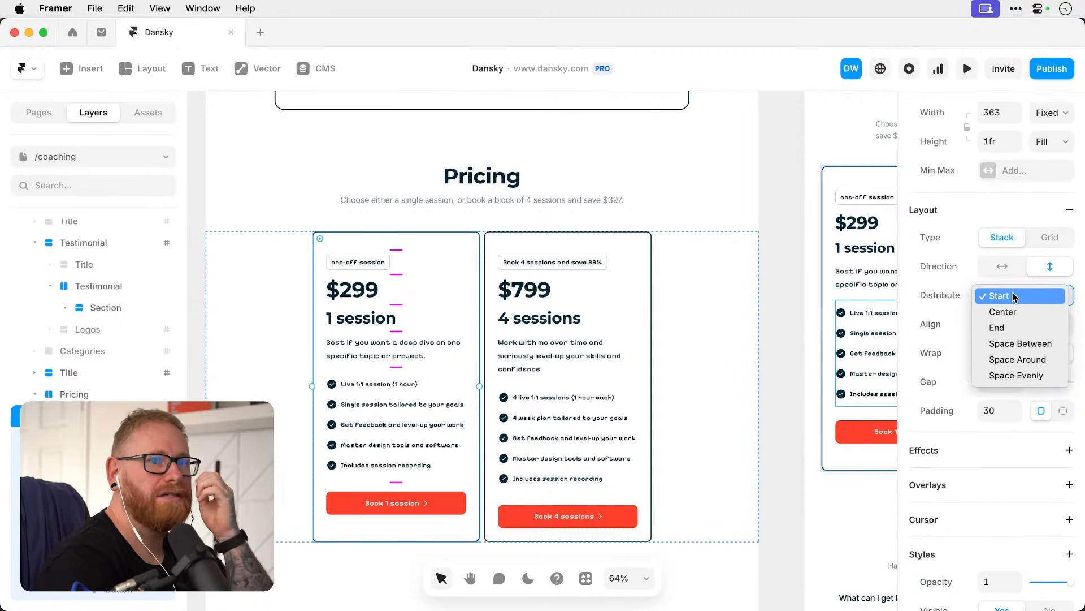
left_click(1023, 375)
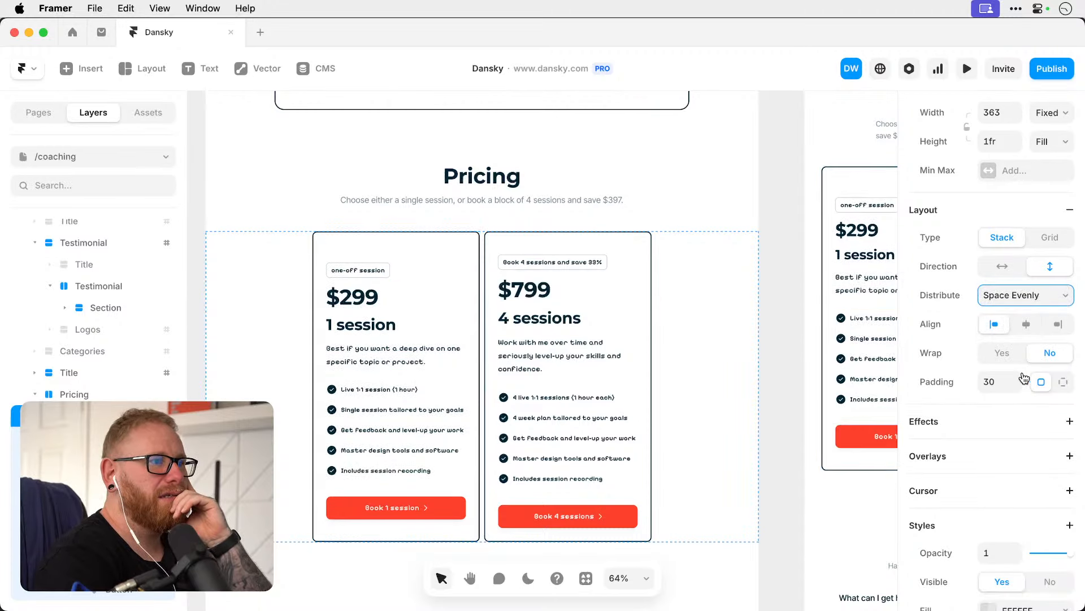
left_click(1015, 294)
left_click(1013, 264)
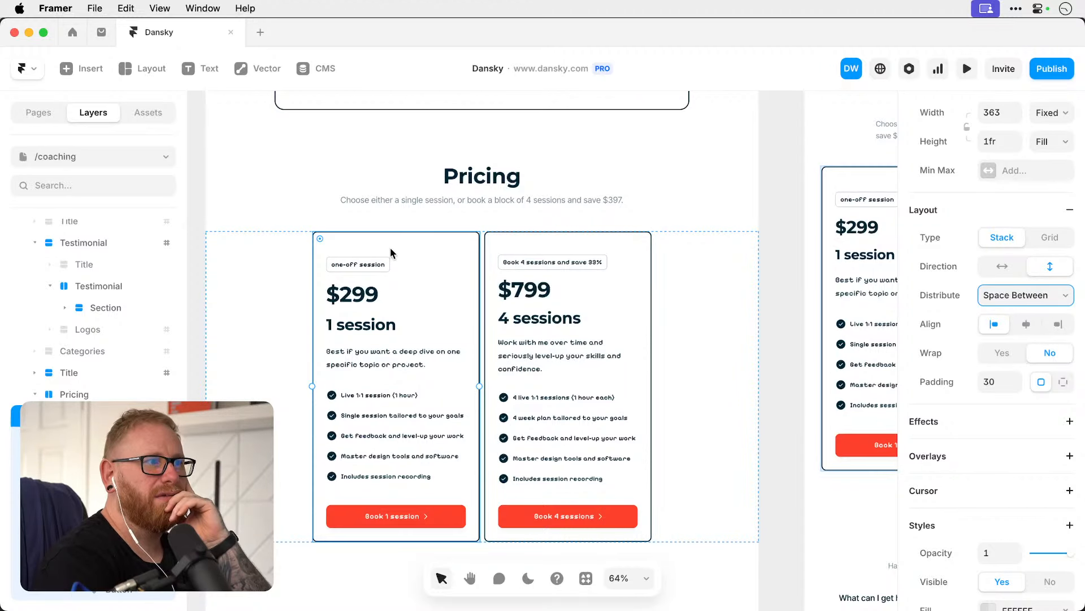
Try removing the empty stack above the one-off session badge and inspect the matching stack in the 4 sessions card.
left_click(425, 243)
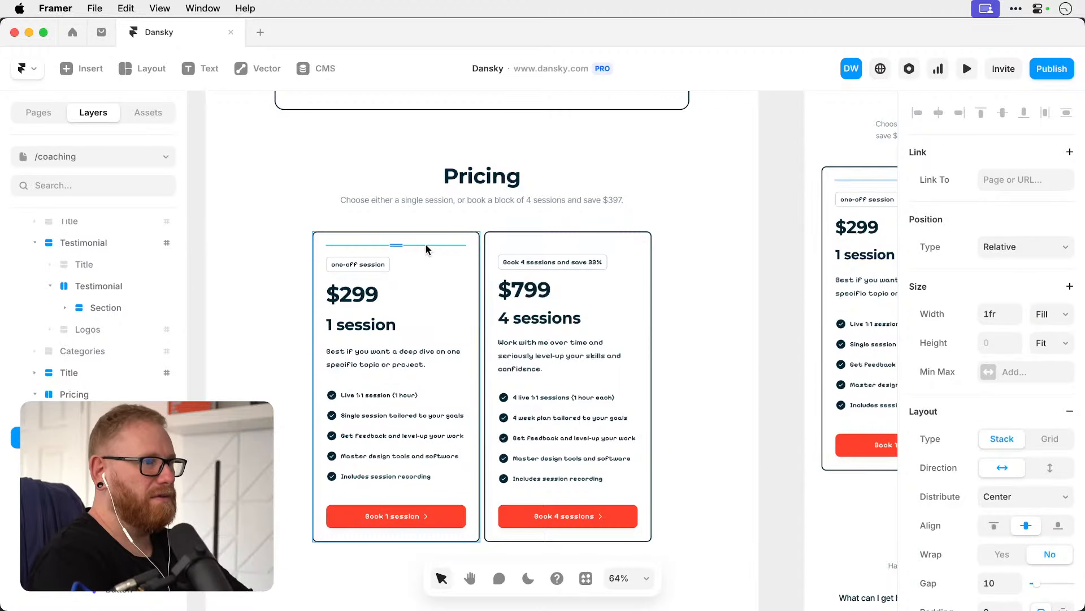
key("Delete")
left_click(426, 244)
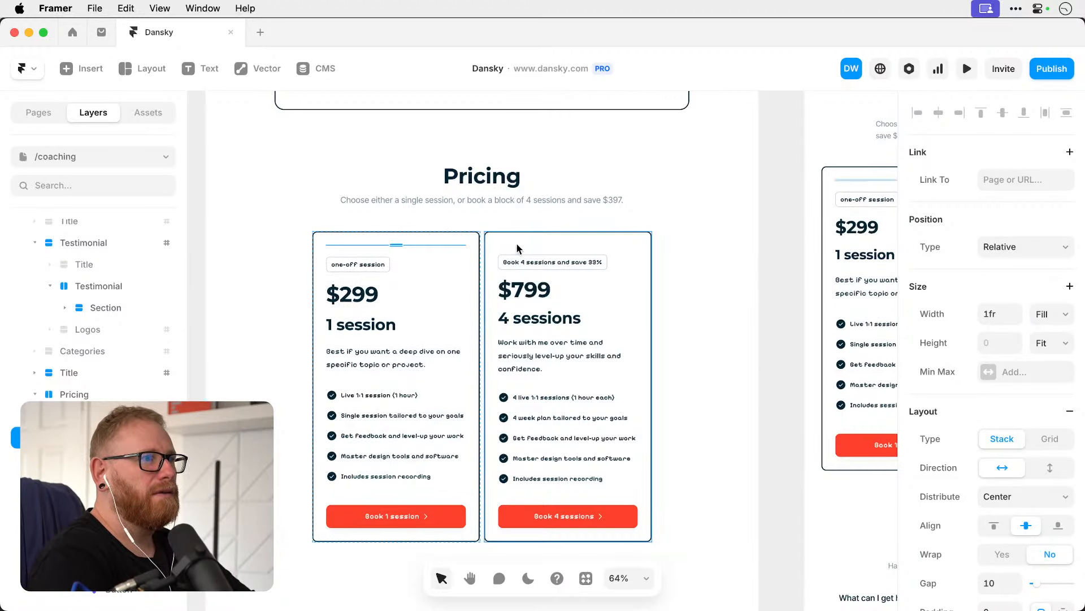
left_click(527, 249)
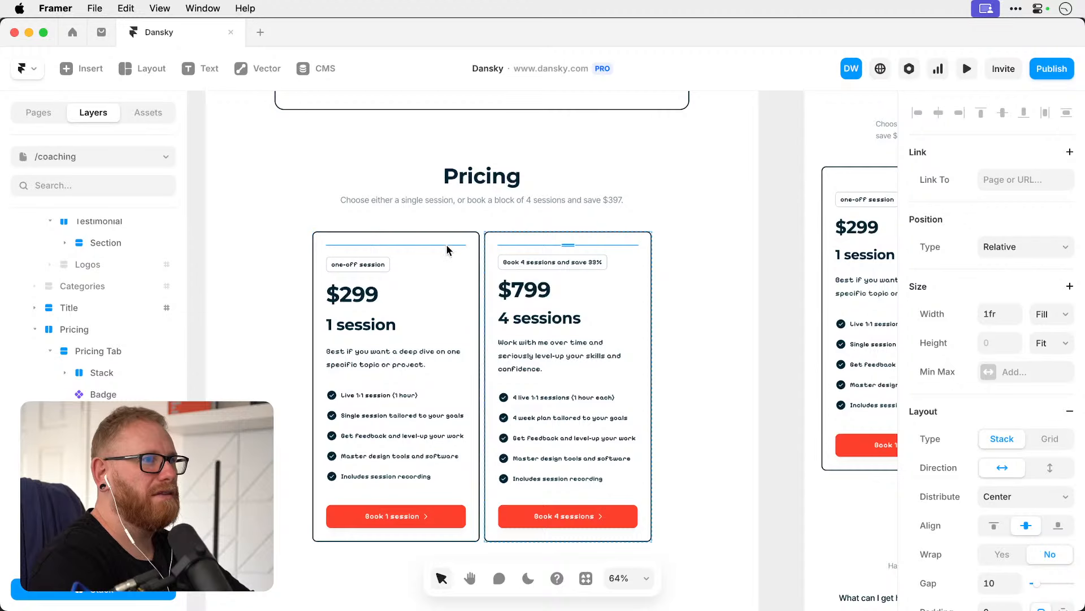
left_click(446, 250)
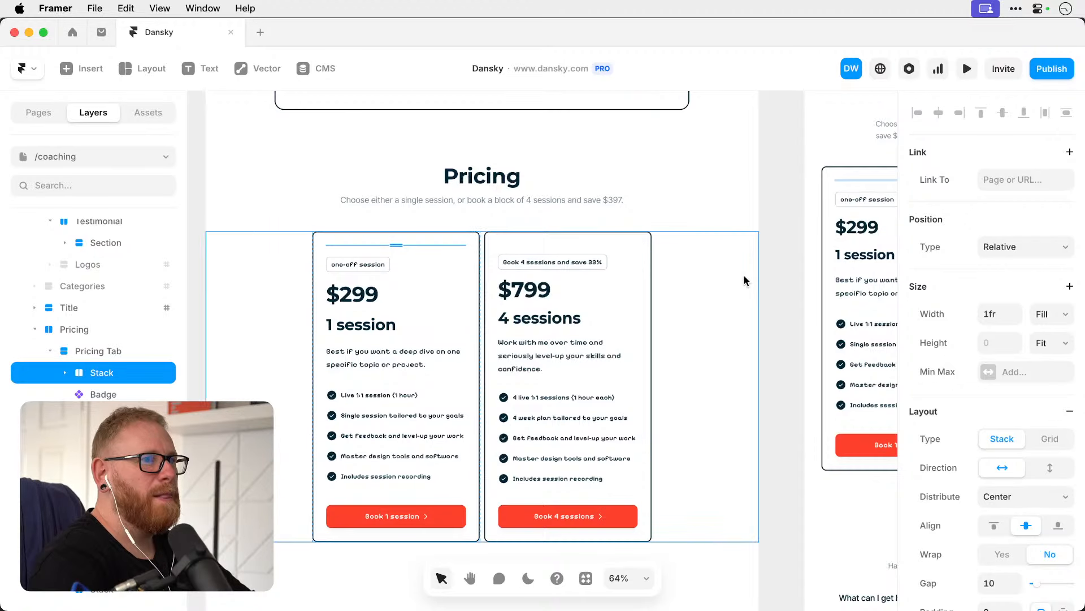
left_click(785, 262)
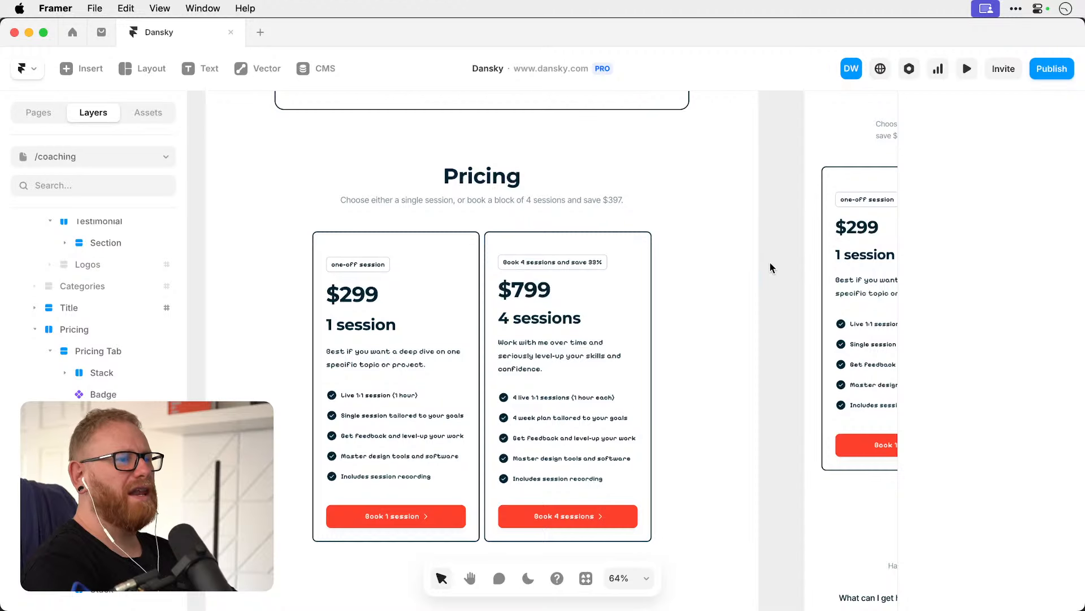
Undo and restore the one-off session card's recent layout edits to compare the Start and Space Between distributions.
key("super+z")
key("super+shift+z")
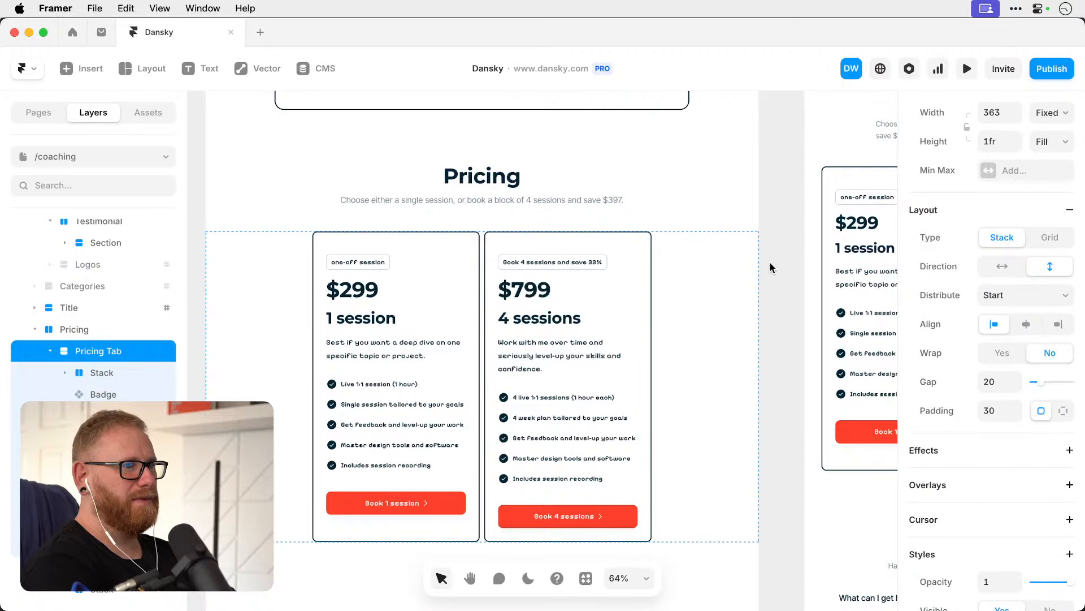
left_click(770, 262)
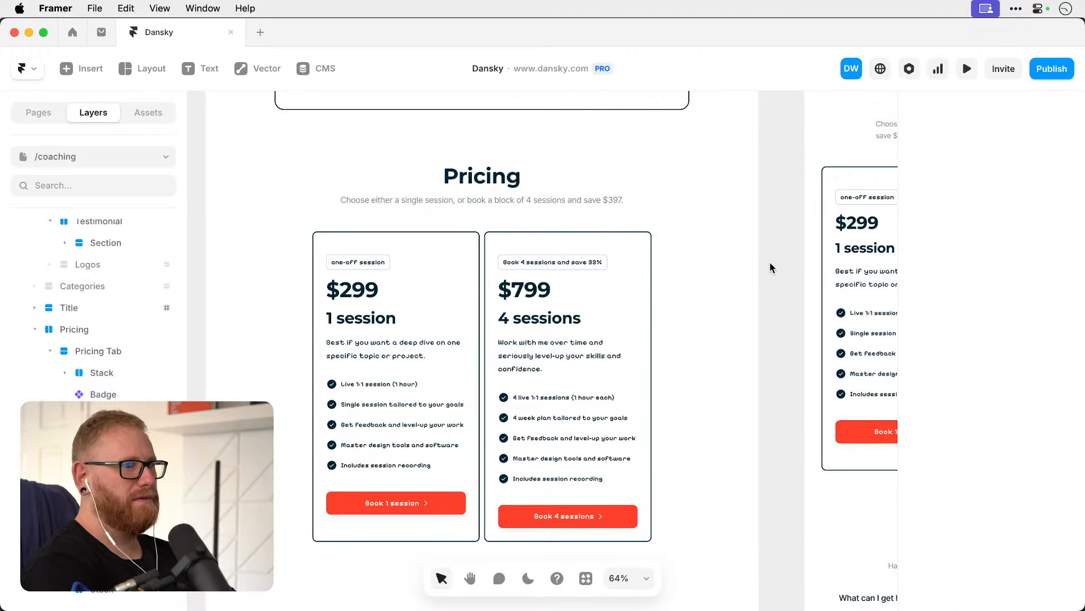
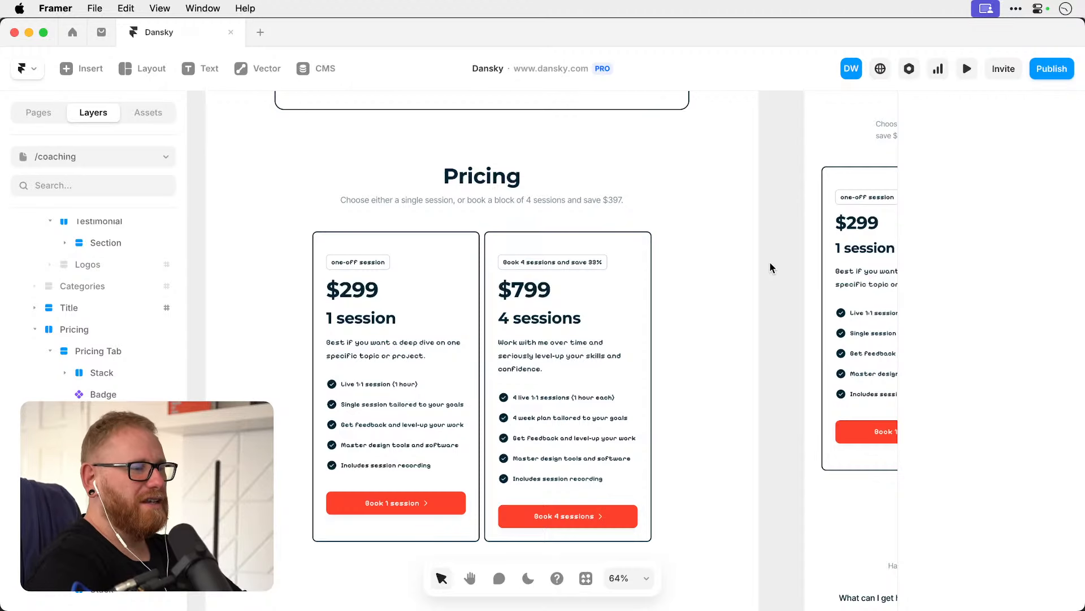
key("super+z")
key("super+z")
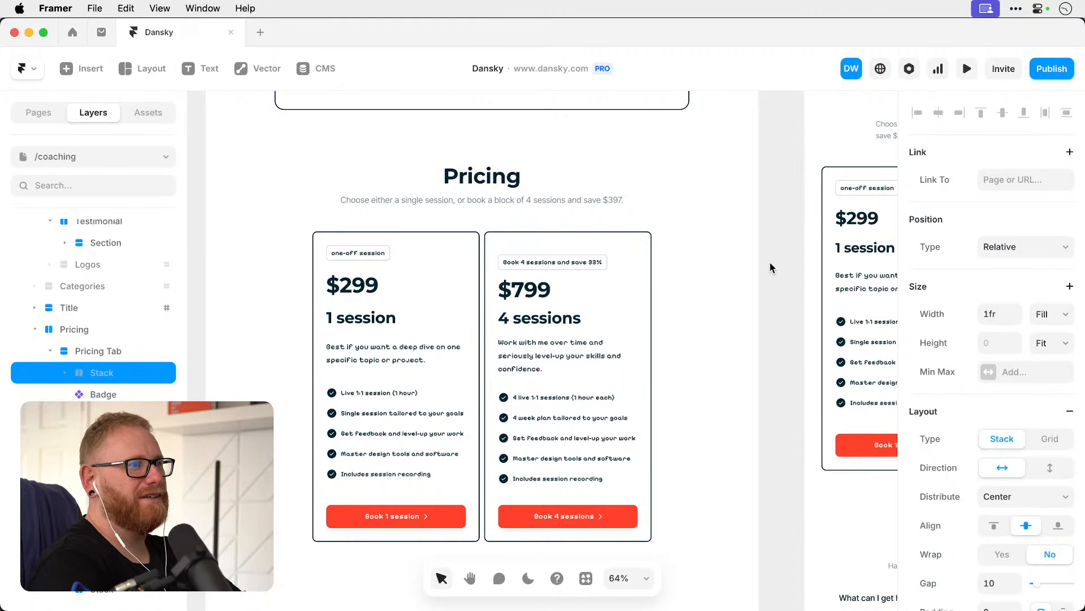
Undo the last layout edit on the one-off session card and check its badge and stack settings against the 4 sessions card.
key("super+z")
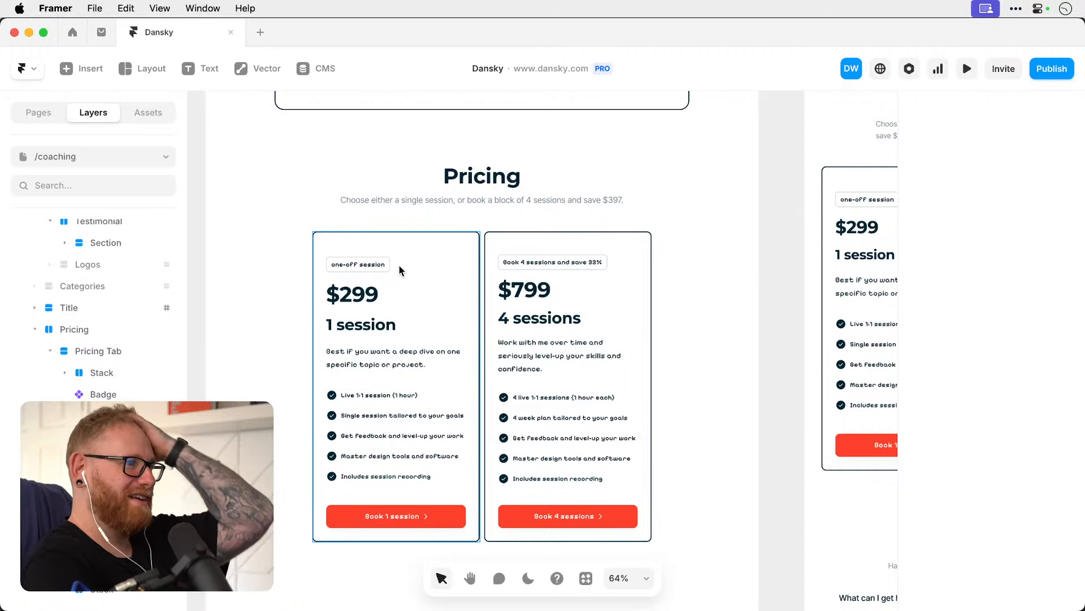
left_click(381, 264)
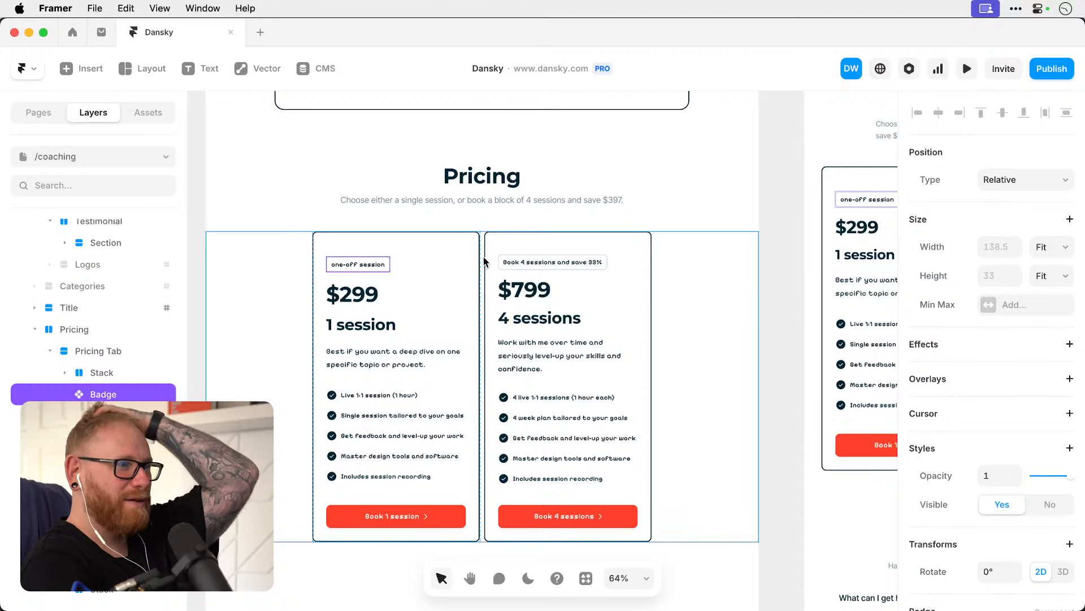
left_click(409, 262)
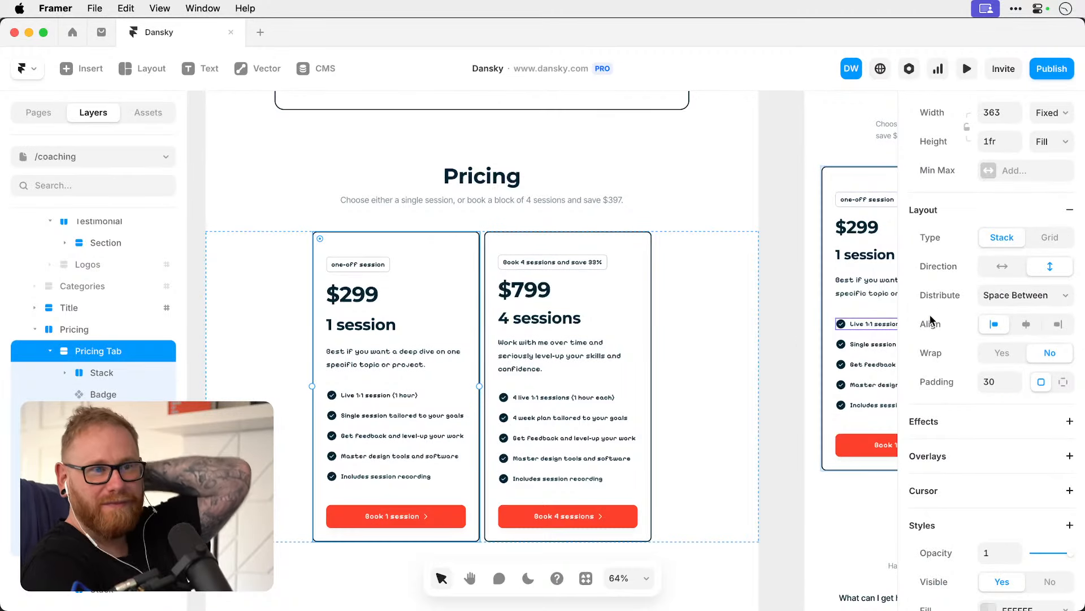
left_click(639, 242)
scroll(952, 186, "down", 5)
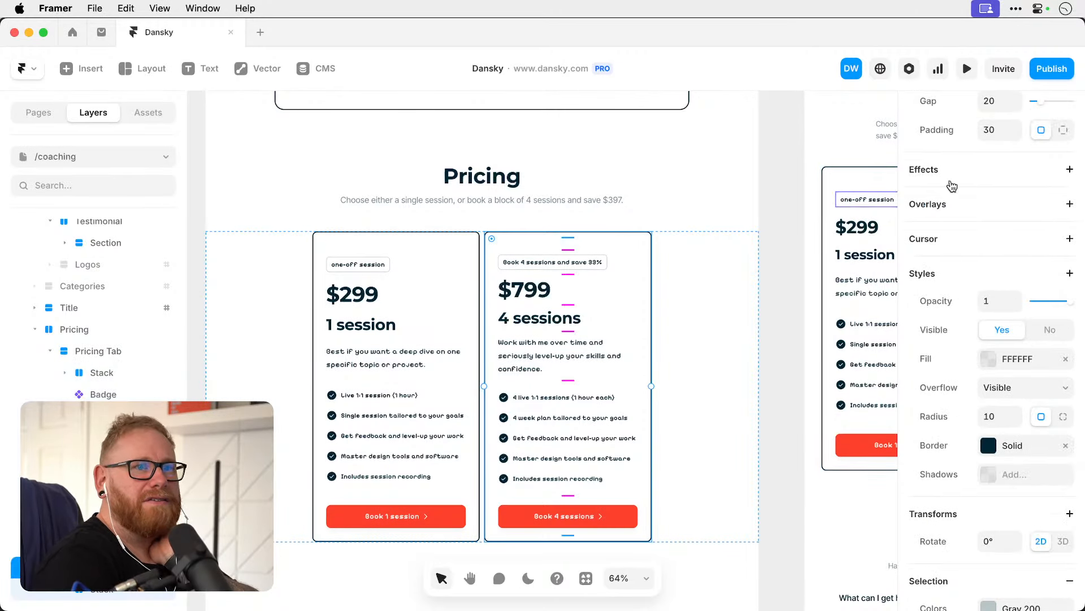
Try setting the 4 sessions card's height to Fill.
scroll(952, 186, "up", 10)
left_click(1049, 341)
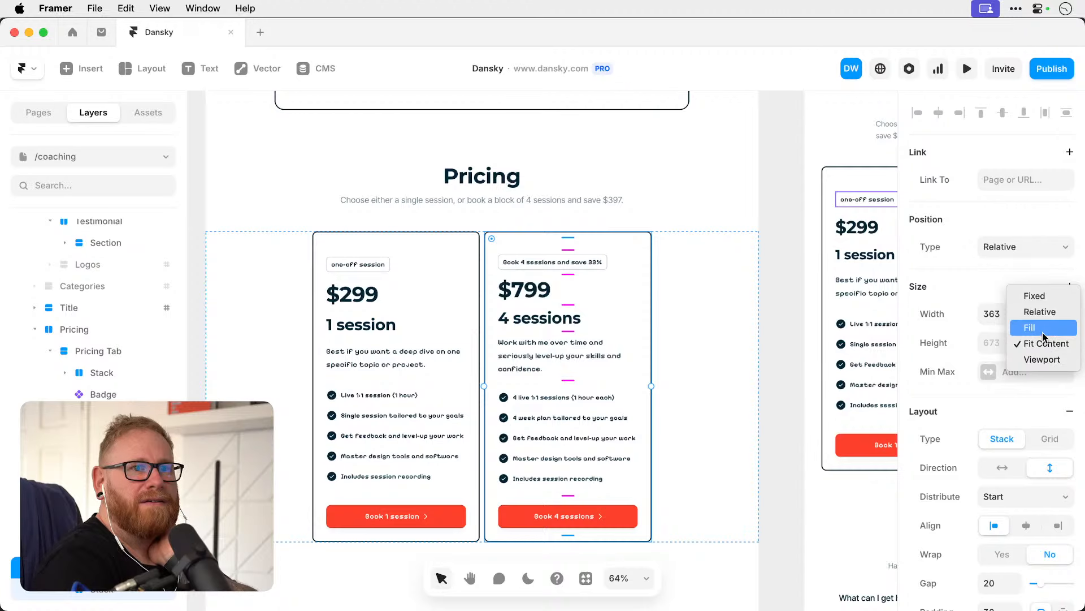
left_click(1044, 328)
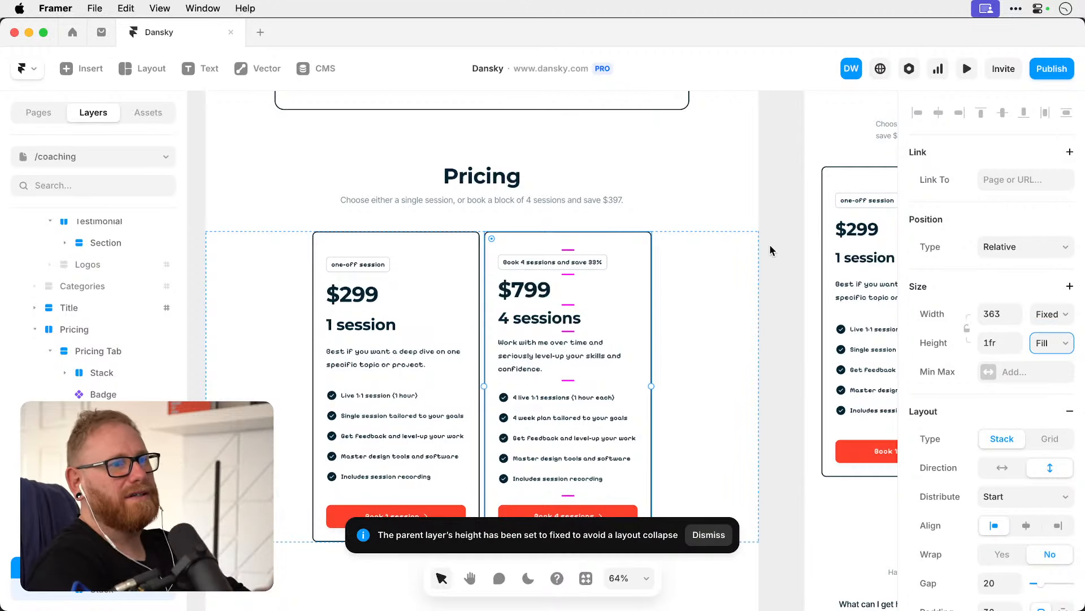
Compare the height, distribution and padding settings of the two pricing cards.
left_click(434, 249)
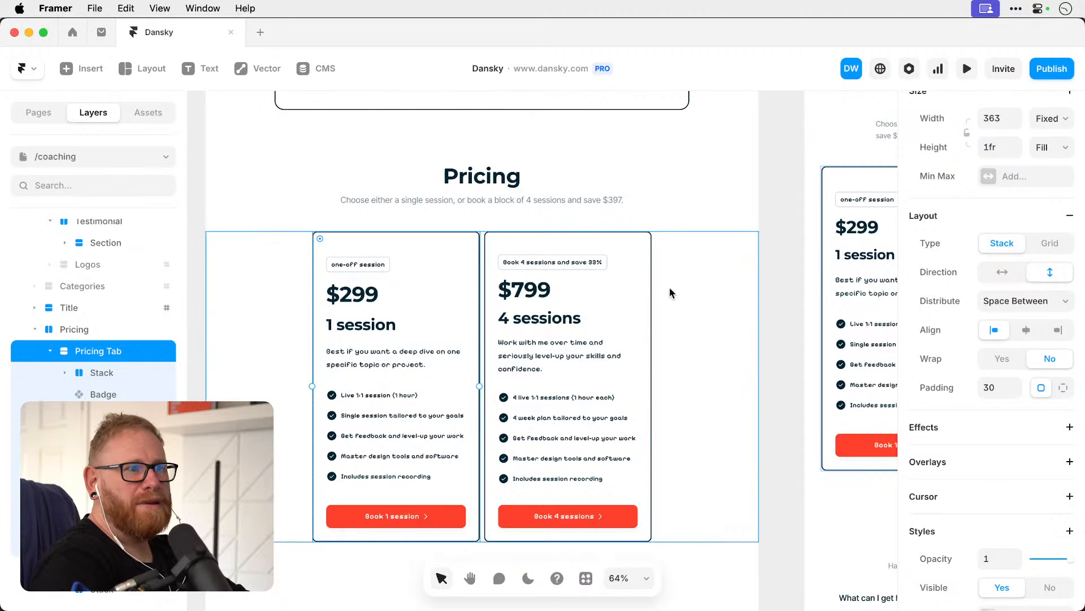
left_click(637, 265)
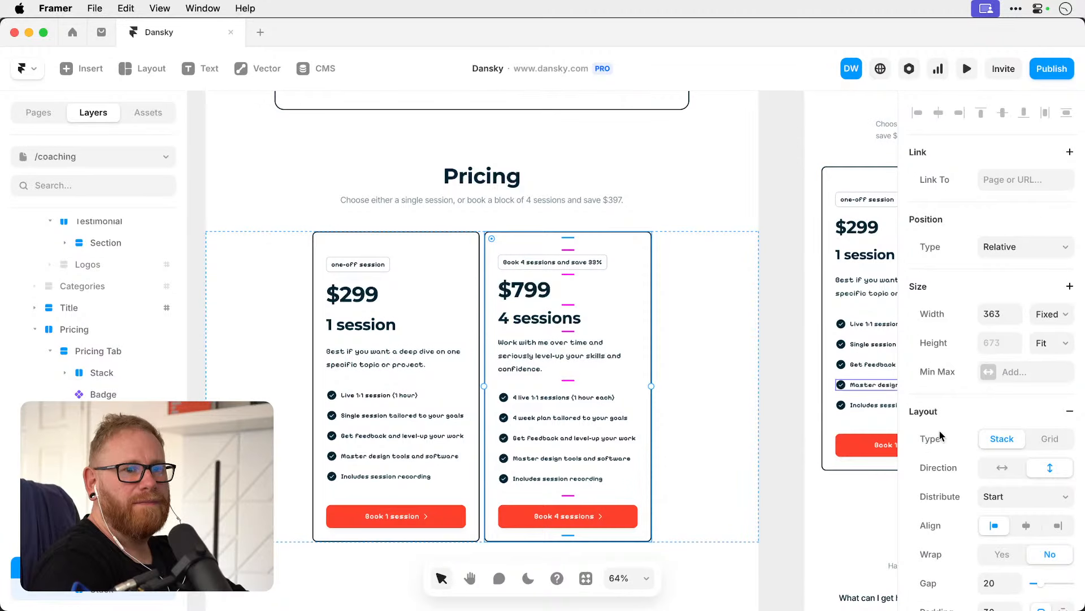
scroll(951, 490, "down", 1)
left_click(455, 260)
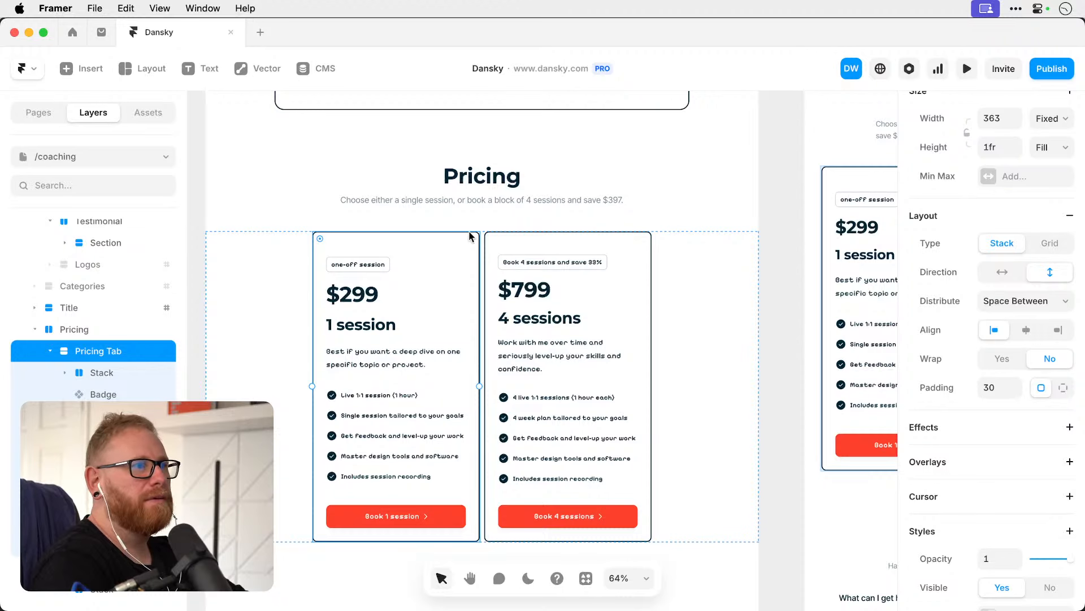
Try a gap of 0 in the 4 sessions card's stack, and undo it.
left_click(499, 244)
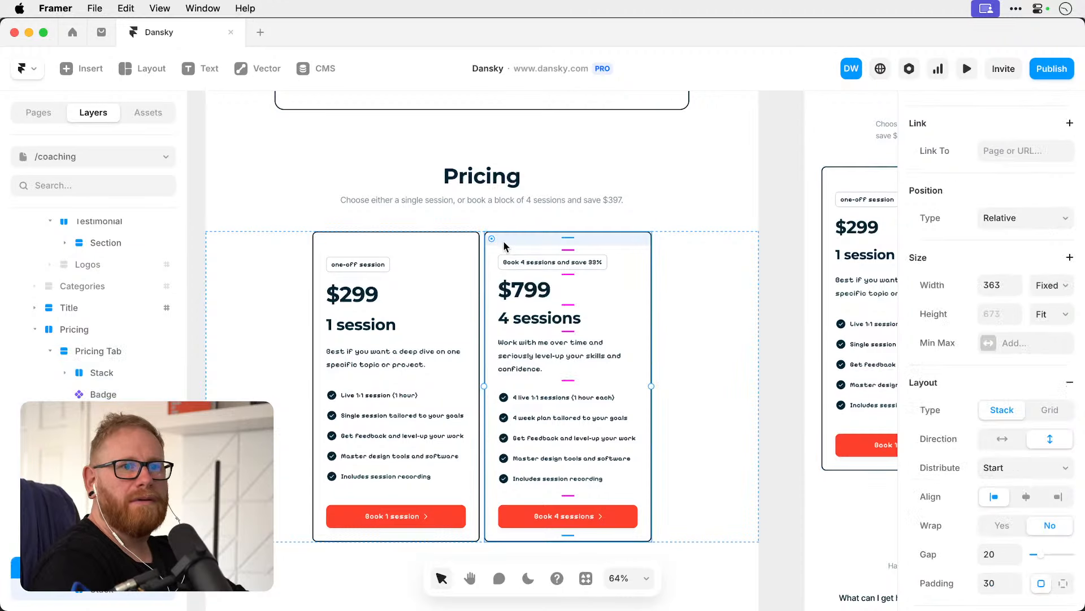
left_click(991, 551)
type("0")
key("Return")
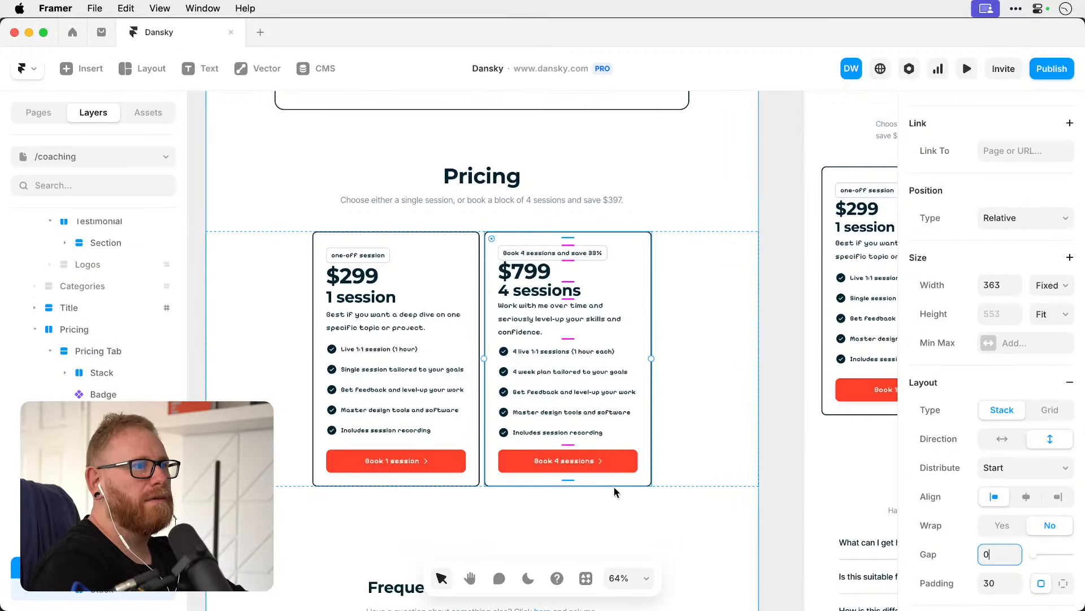
key("super+z")
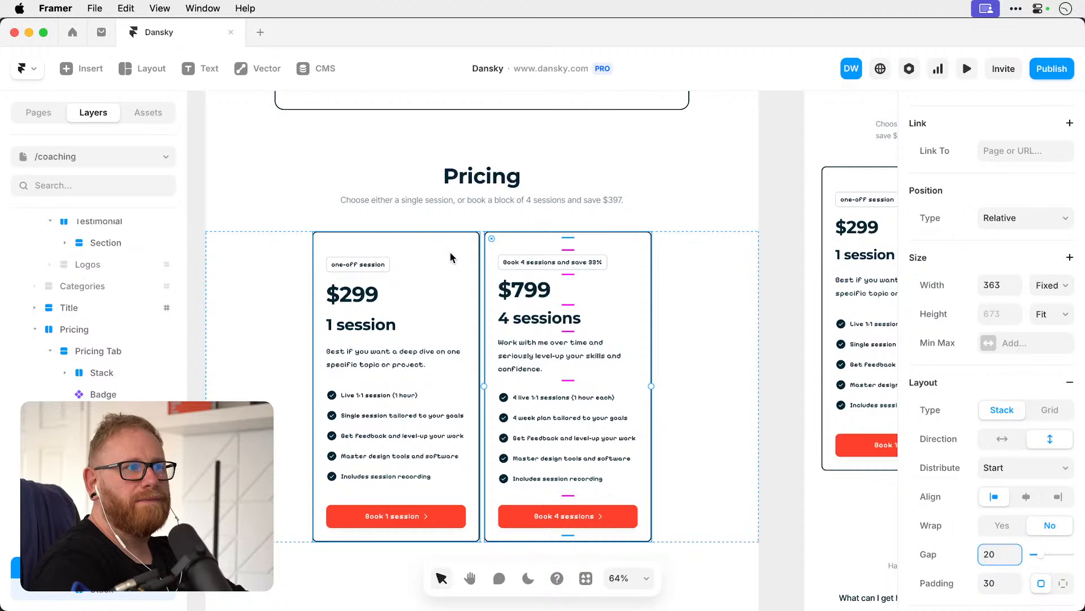
key("Escape")
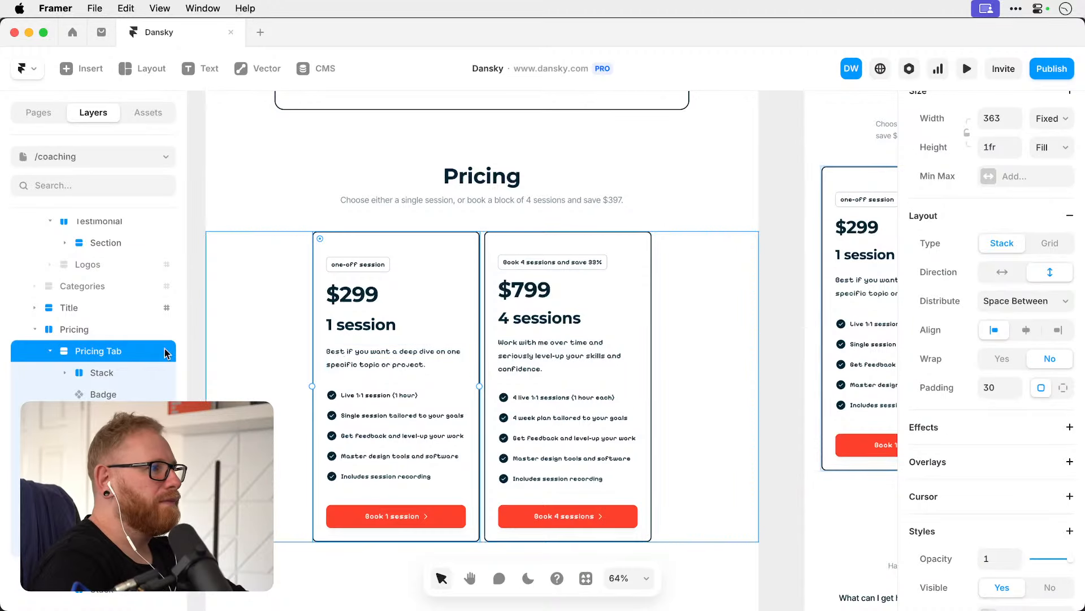
Try a gap of 0 between the two cards in the Pricing stack, and return it to 10.
left_click(75, 333)
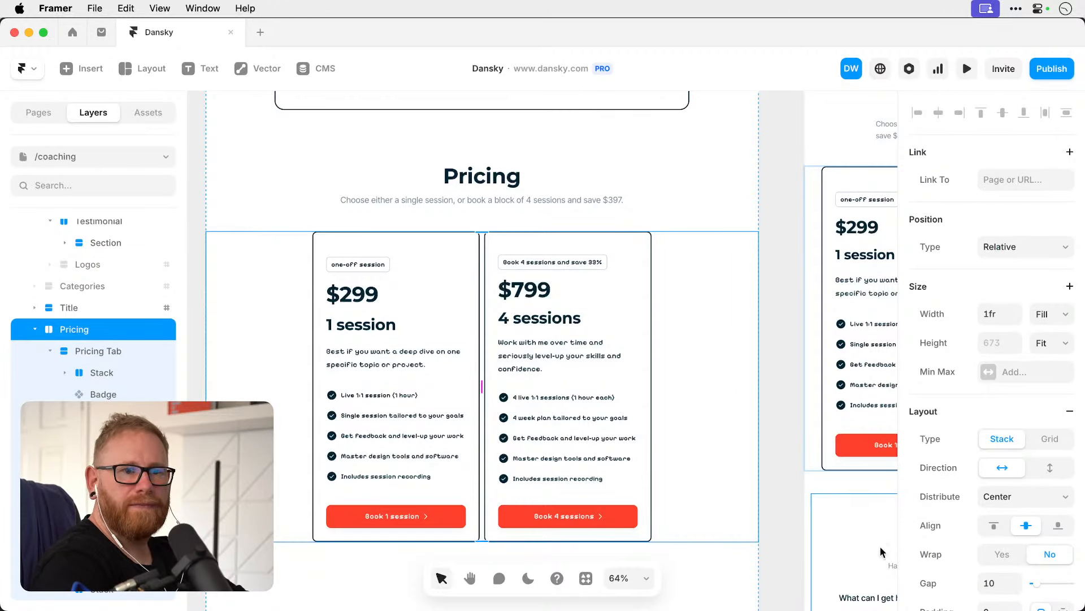
left_click(999, 584)
type("0")
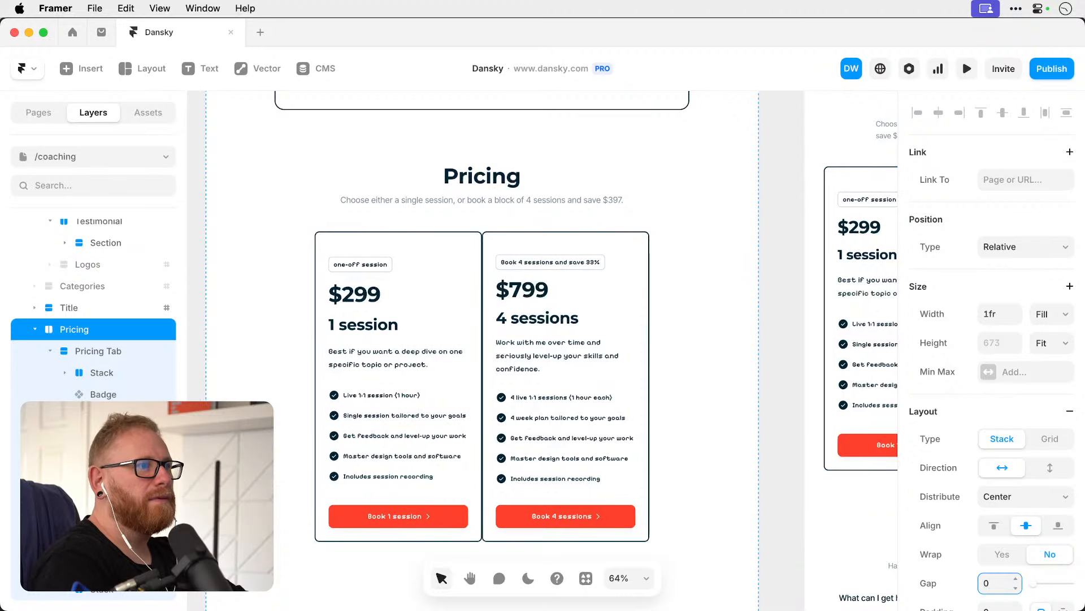
key("shift+Up")
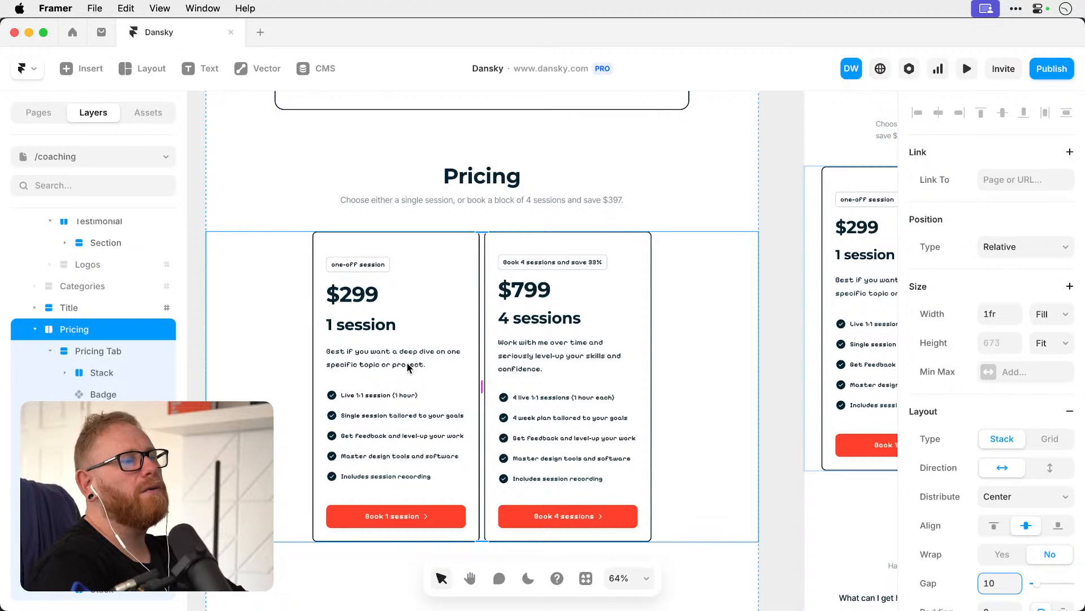
Try lengthening the one-off session card's description with filler text so it wraps onto a third line.
left_click(376, 363)
left_click(774, 240)
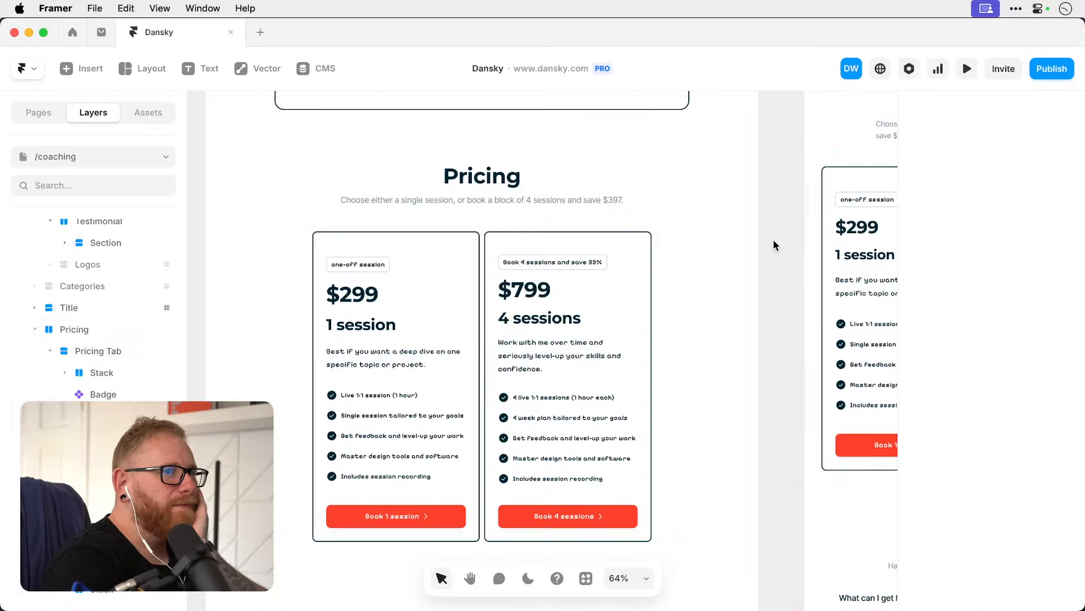
double_click(416, 364)
left_click(433, 364)
type("fs")
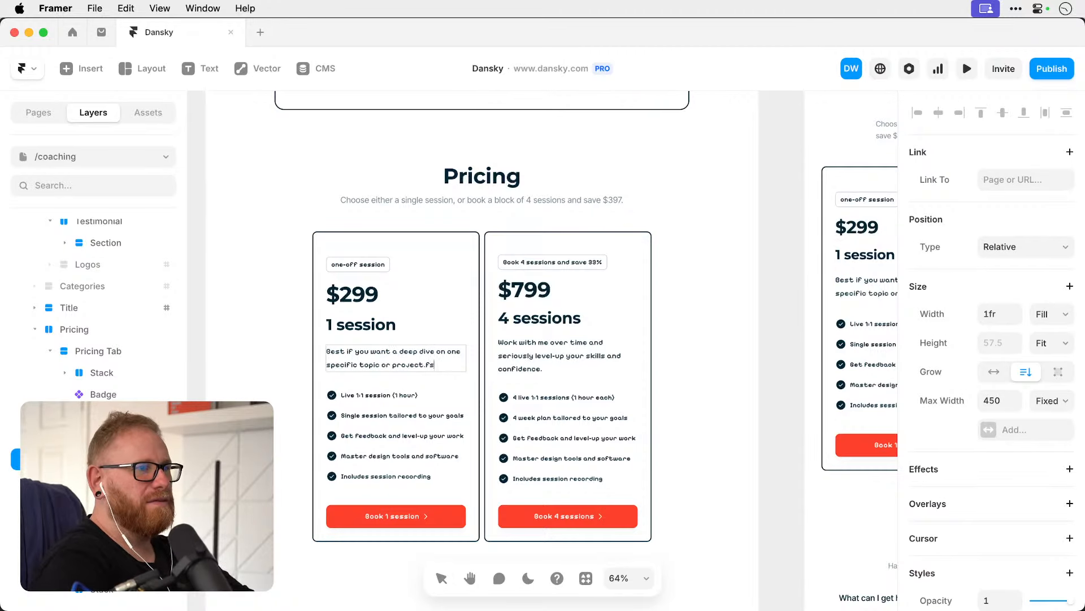
type("dfdsfdsfds")
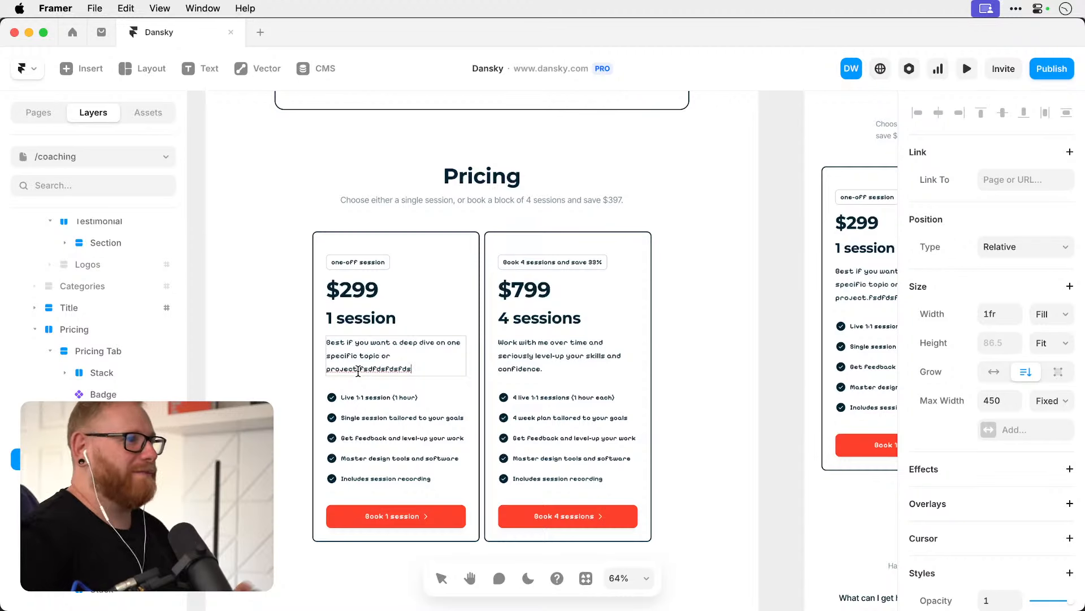
Replace the filler in the one-off session description so it ends with "specific topic or project, or anything of your choice.".
left_click_drag(360, 370, 425, 369)
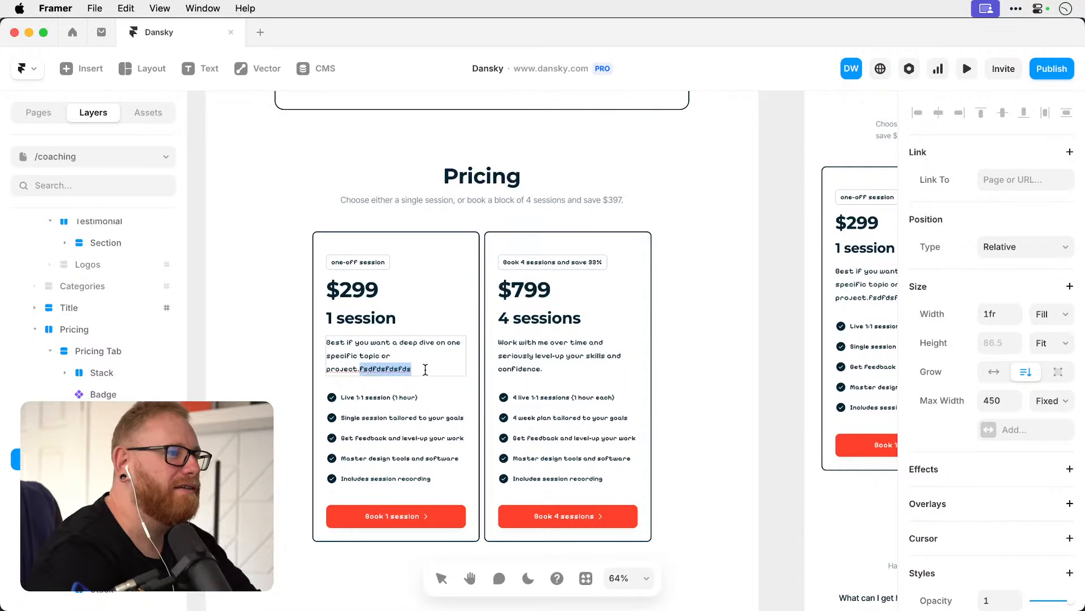
key("BackSpace")
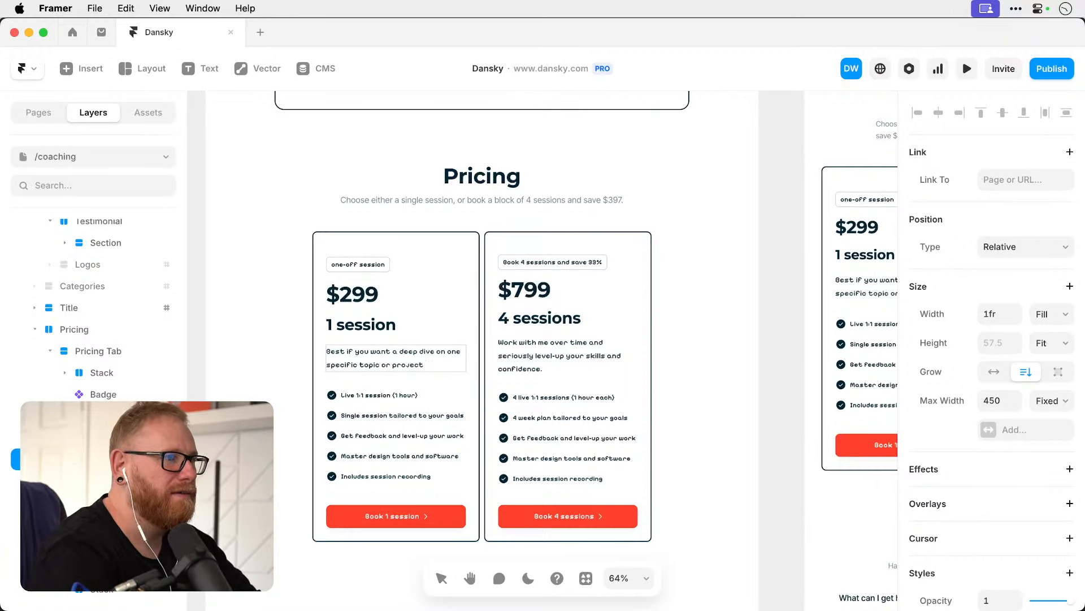
type("or anything of your choice.")
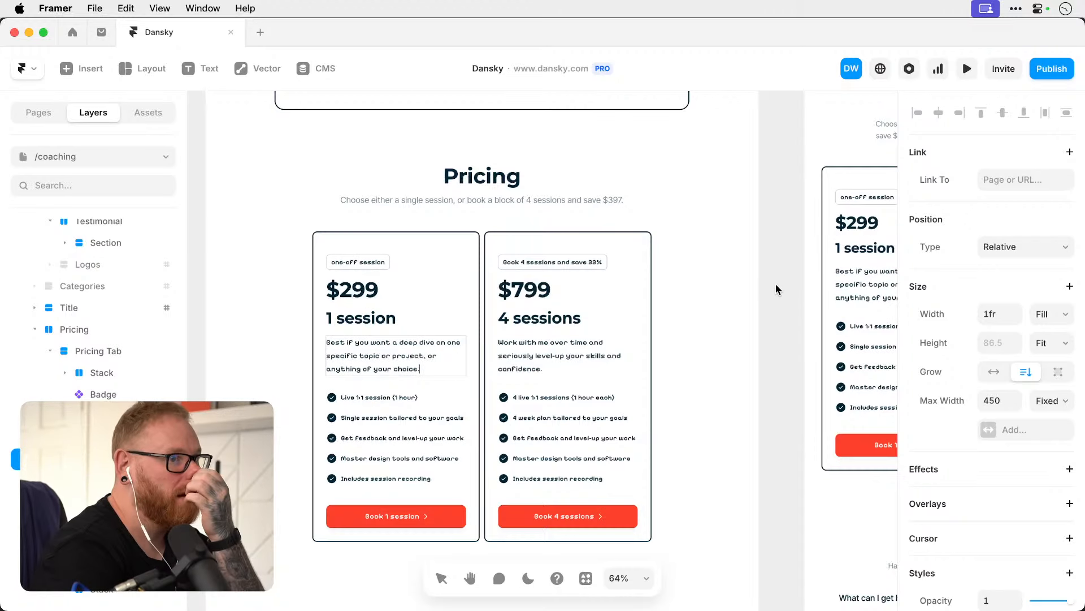
left_click(776, 285)
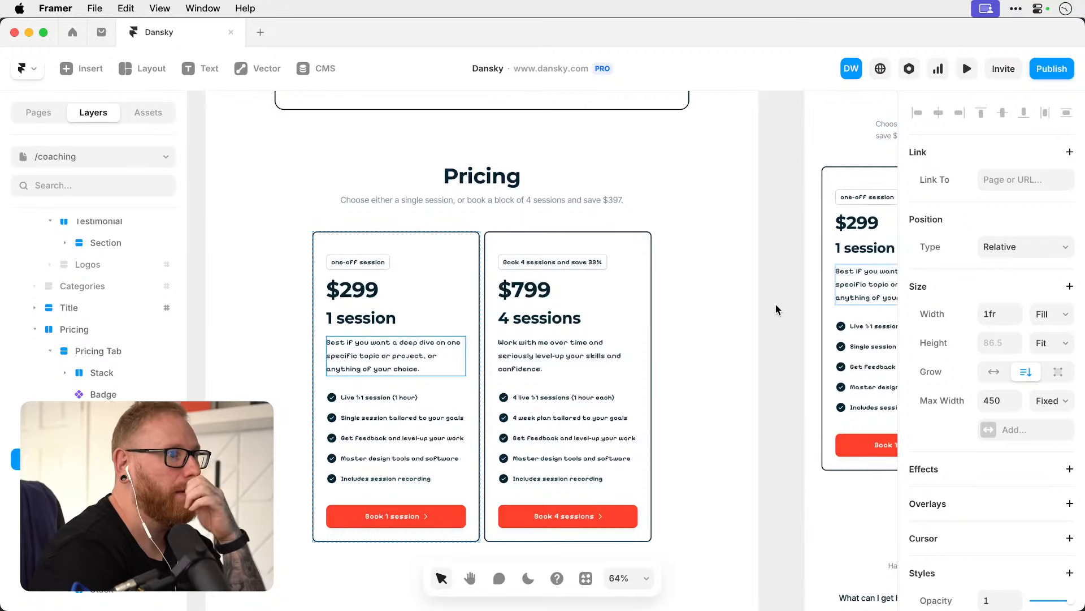
left_click(776, 304)
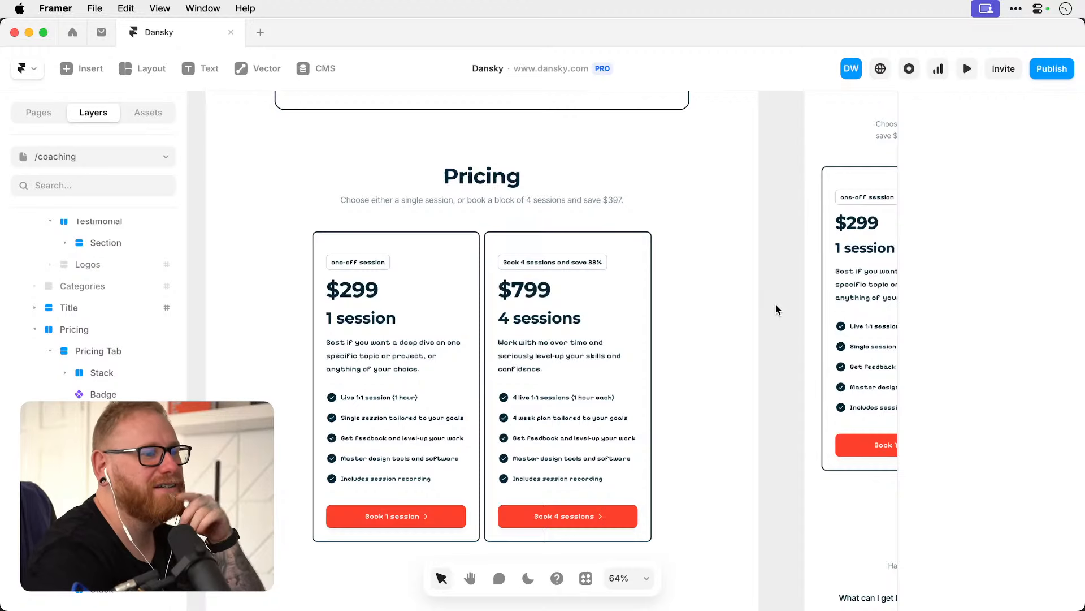
Review the coaching page's hero, testimonial, pricing and FAQ sections for consistent styling.
scroll(776, 305, "down", 2)
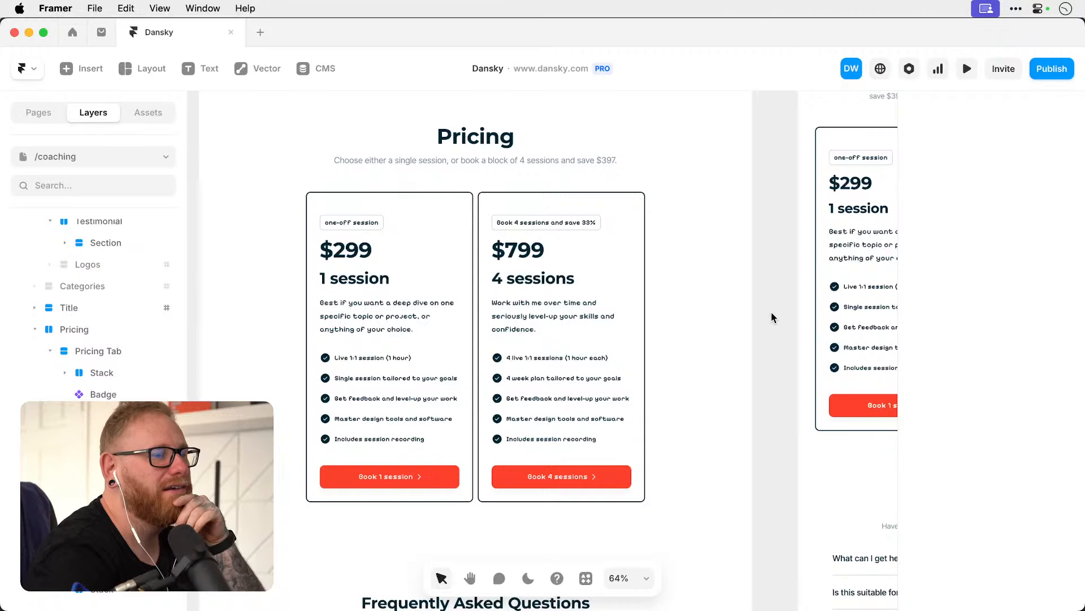
scroll(772, 316, "up", 5)
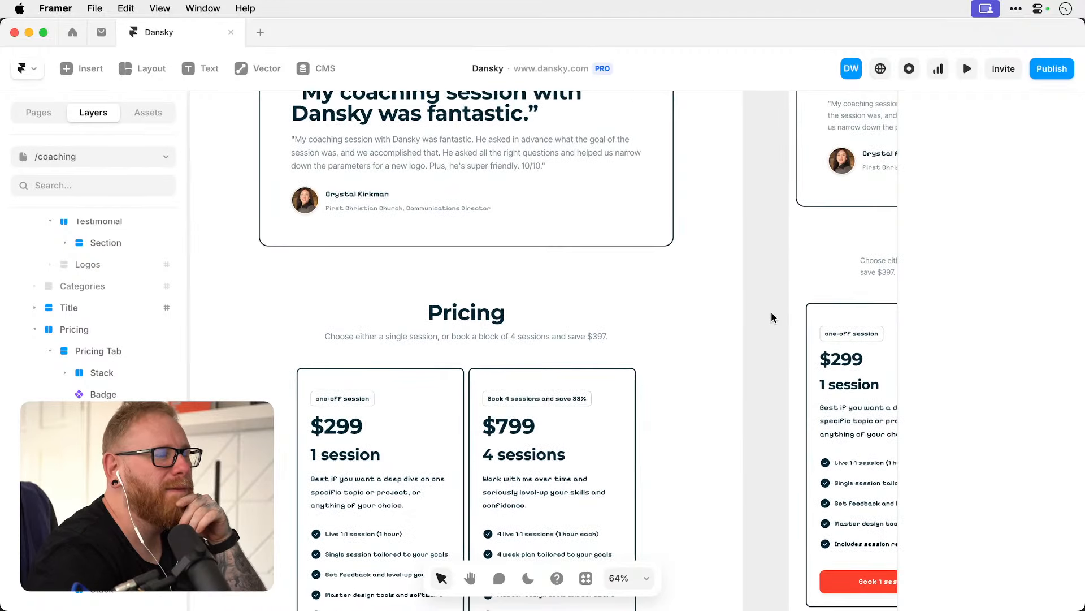
scroll(771, 315, "up", 6)
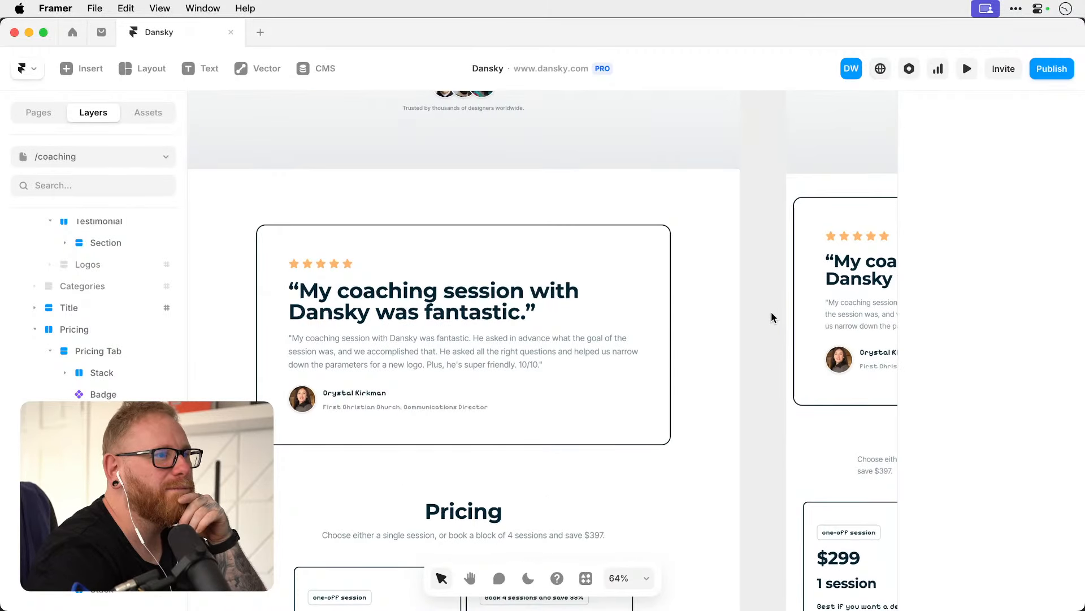
scroll(771, 317, "down", 9)
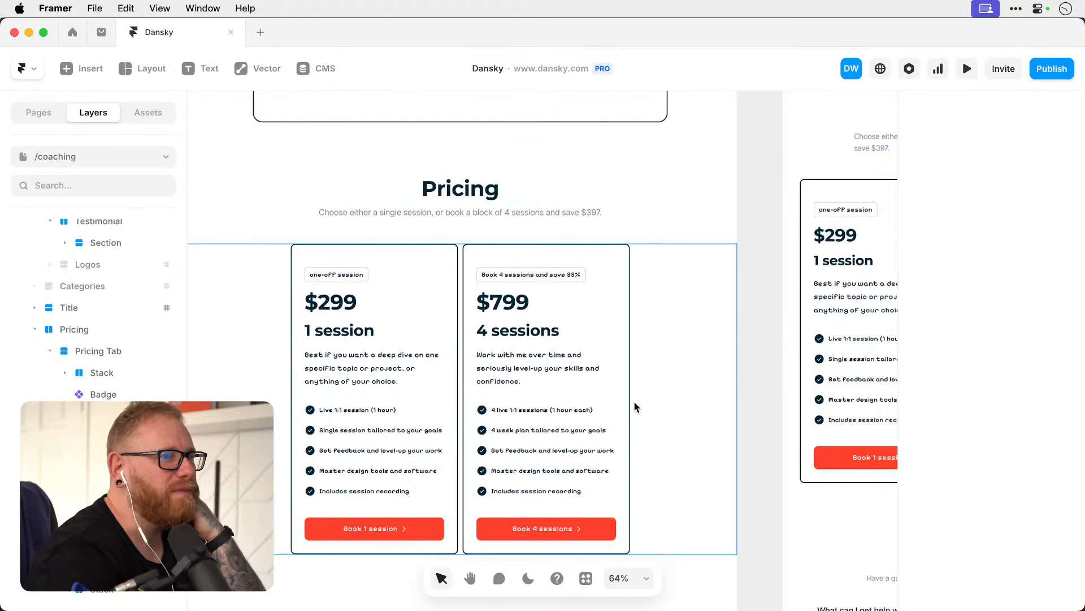
scroll(759, 375, "up", 12)
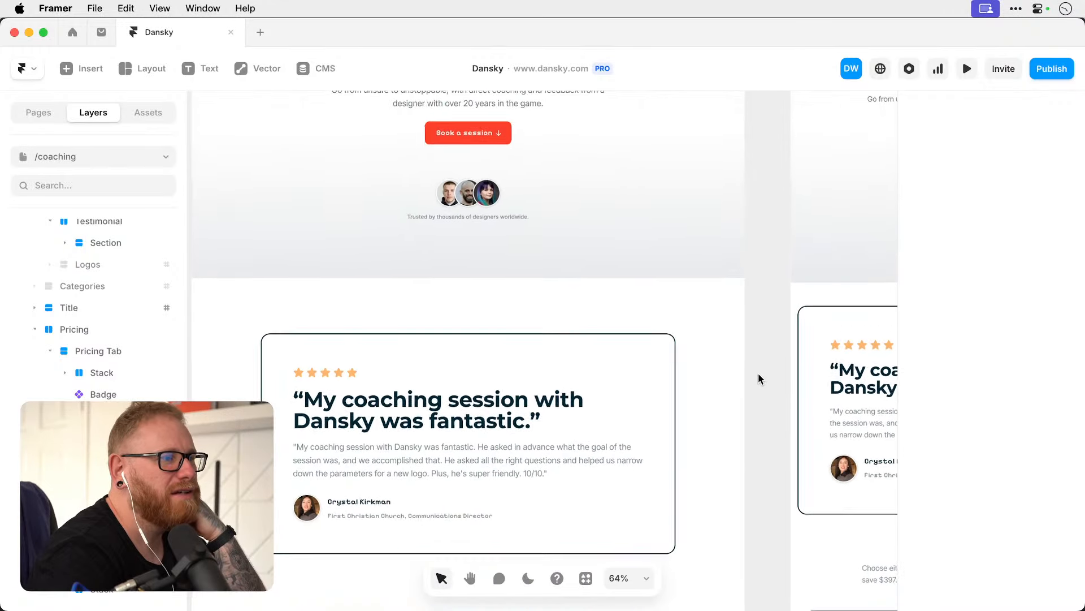
scroll(758, 378, "up", 7)
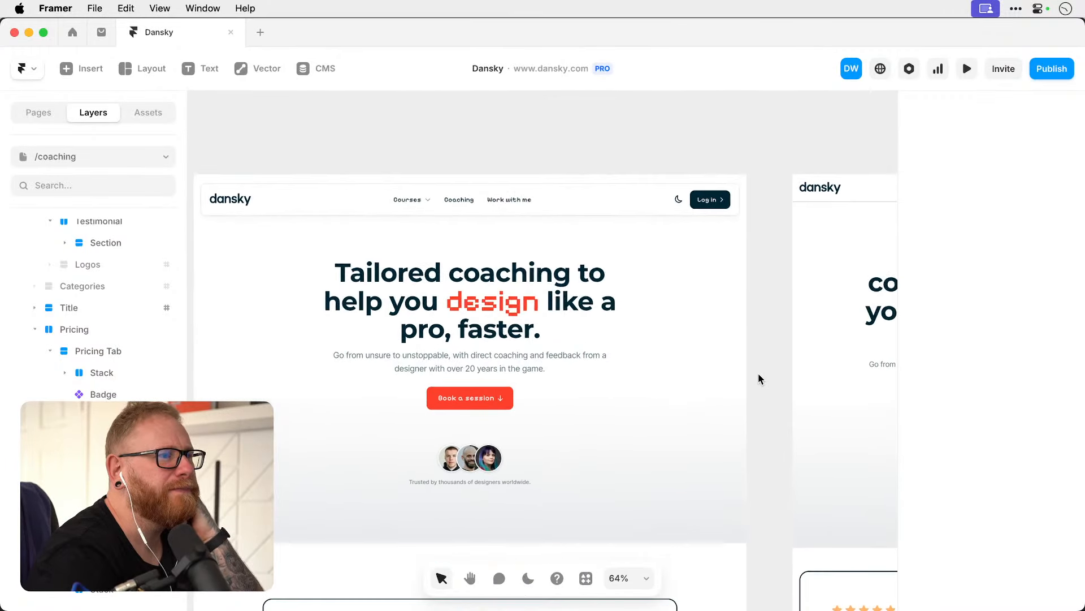
scroll(759, 377, "down", 12)
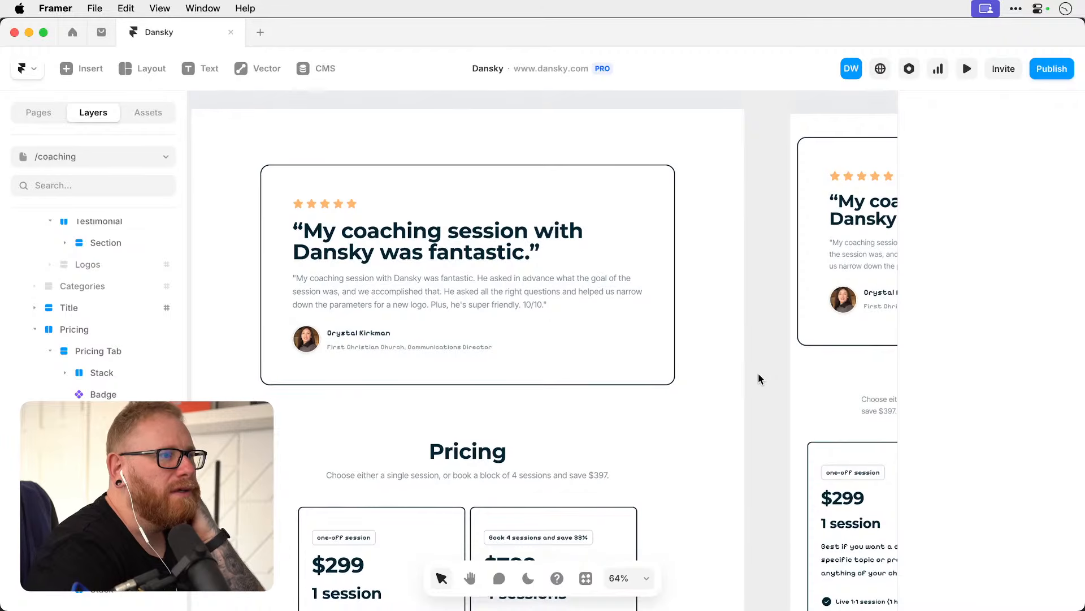
scroll(759, 374, "down", 19)
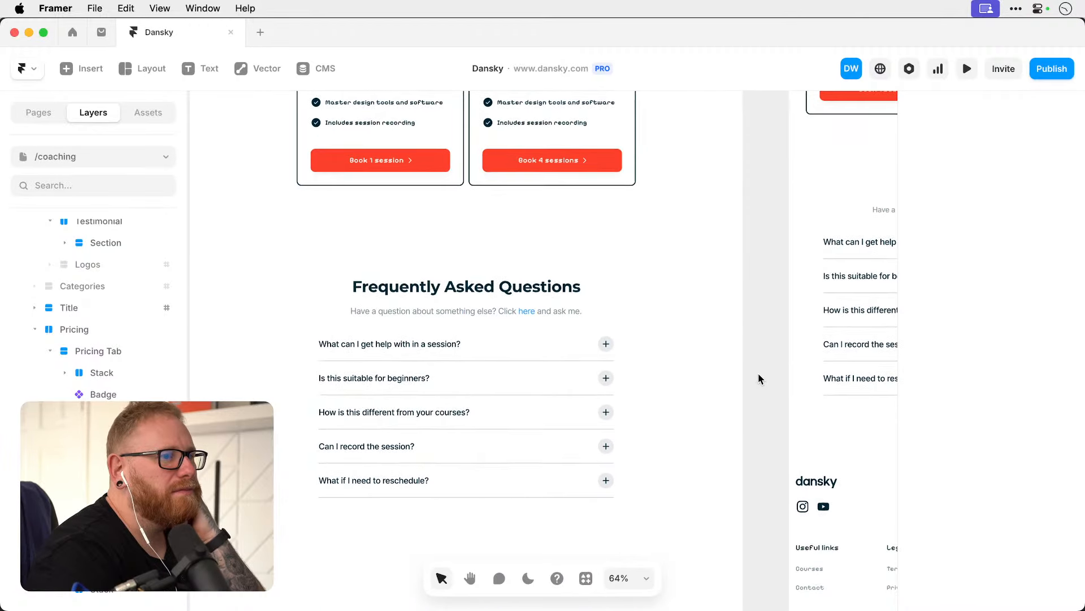
Open the FAQ's accordion group component for editing and bring its default and Coaching variants into view.
left_click(604, 348)
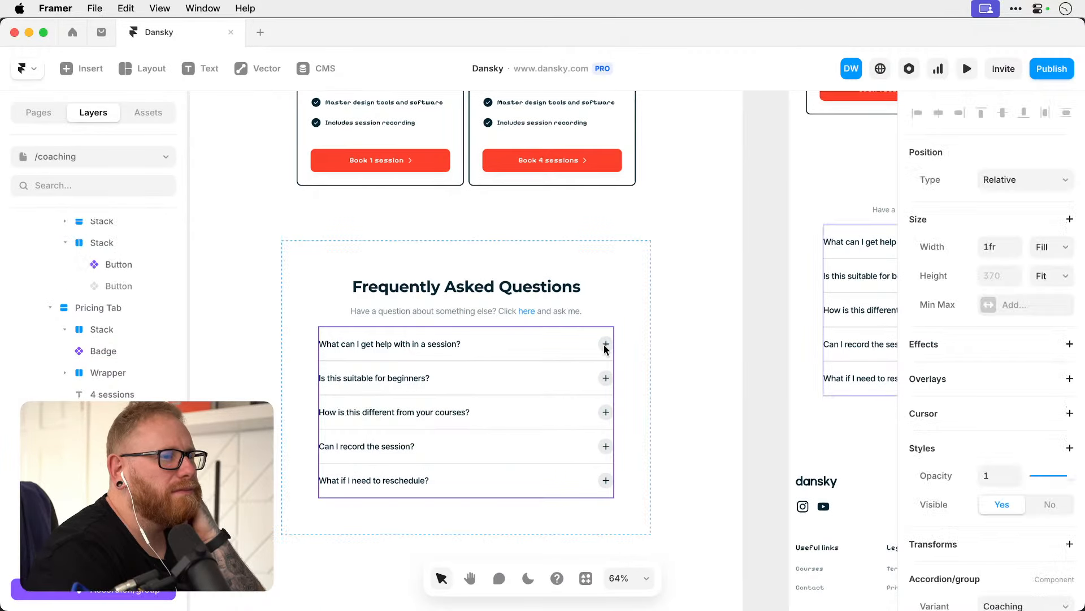
double_click(604, 349)
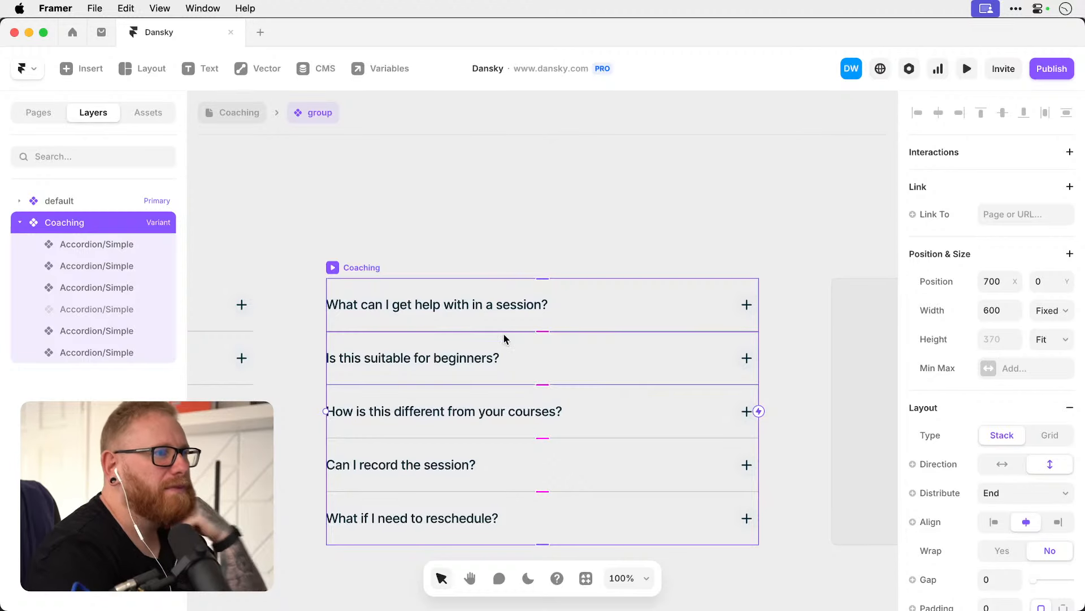
scroll(504, 337, "down", 5)
scroll(504, 340, "left", 5)
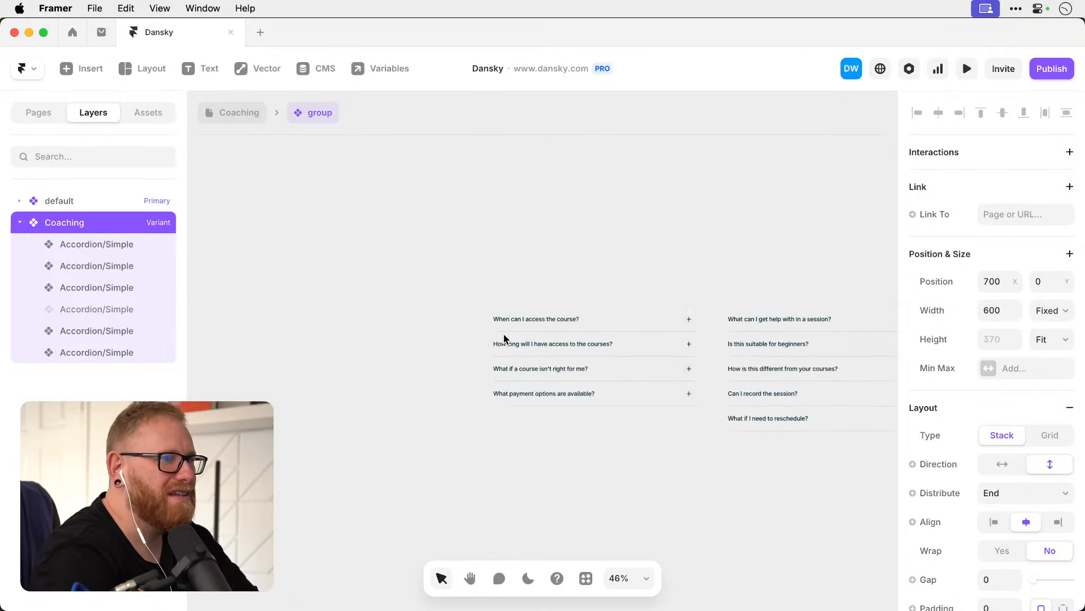
Inspect the accordion group's Coaching variant up close and return to the coaching page.
scroll(504, 339, "right", 5)
scroll(636, 322, "up", 3)
scroll(636, 322, "up", 3)
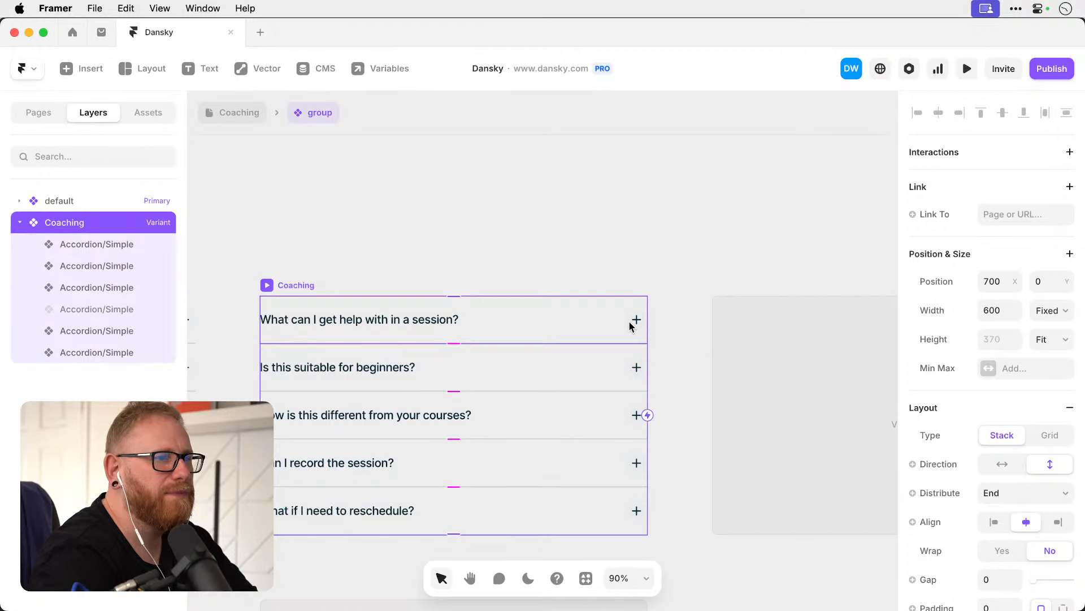
left_click(237, 114)
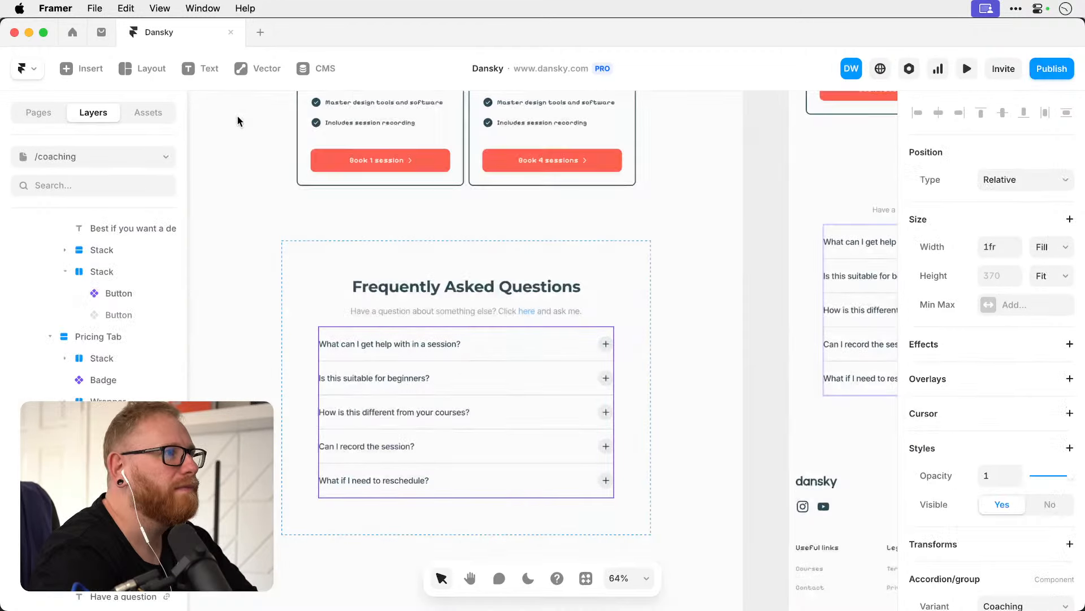
Look over the finished coaching page from the hero through the testimonial and pricing cards down to the FAQ.
scroll(556, 320, "up", 1)
scroll(556, 319, "down", 4)
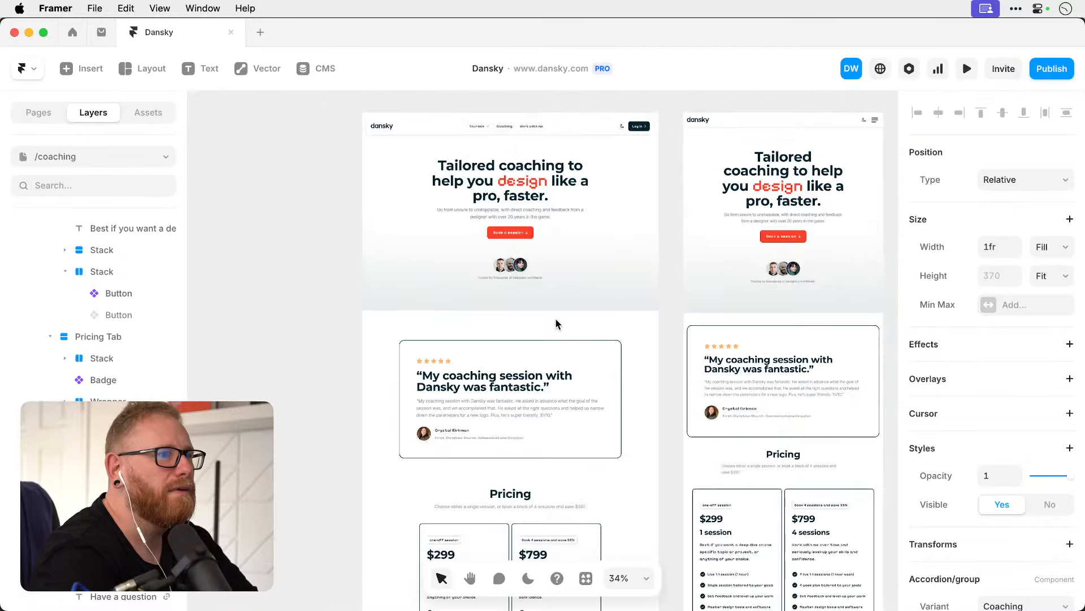
scroll(556, 320, "down", 5)
scroll(582, 477, "up", 5)
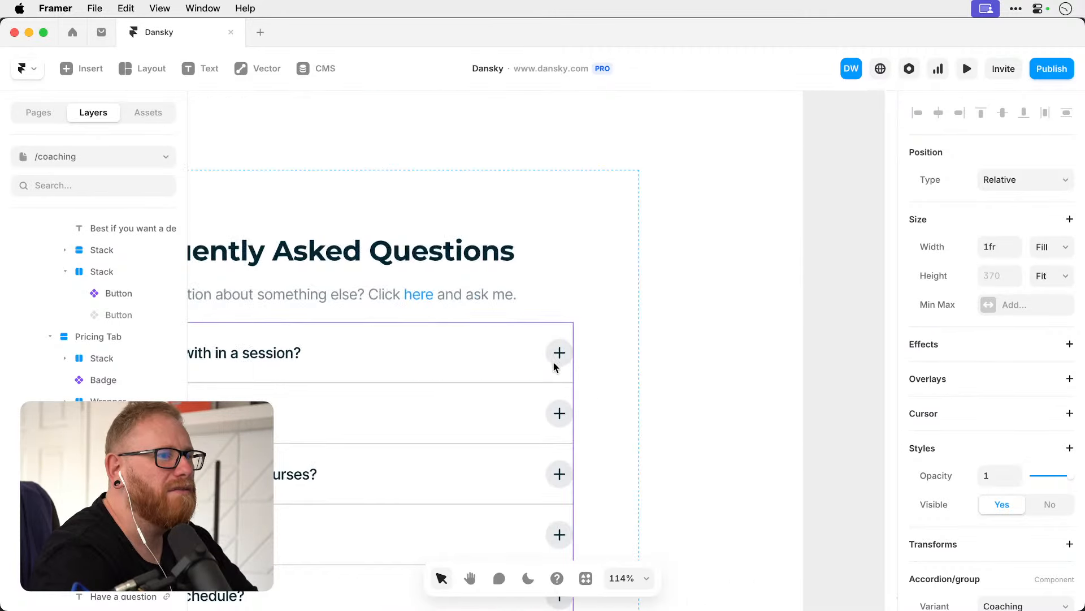
scroll(555, 372, "down", 4)
scroll(555, 372, "up", 6)
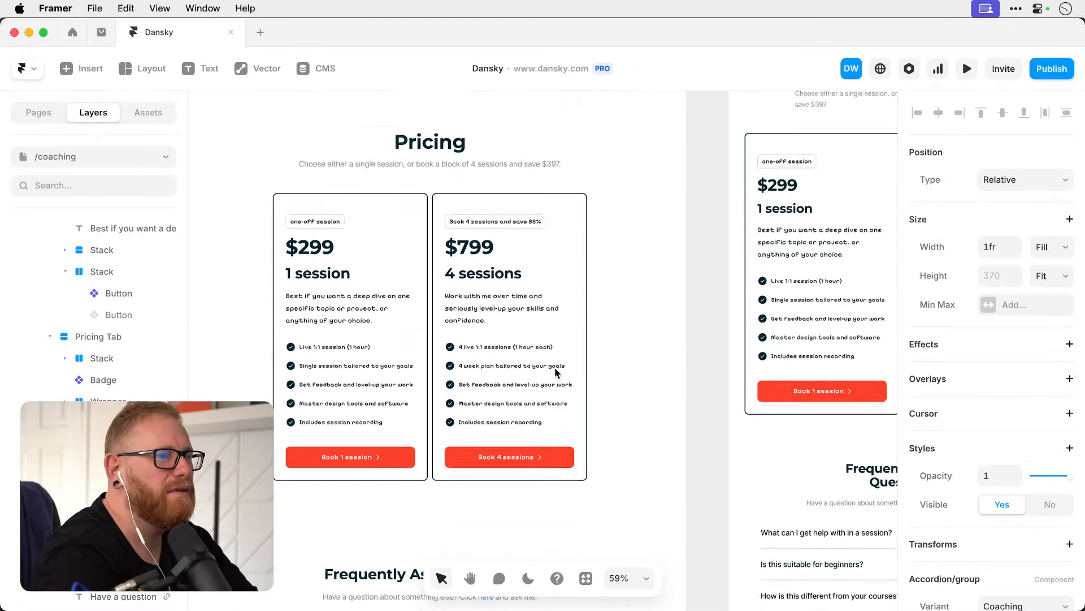
scroll(555, 373, "up", 5)
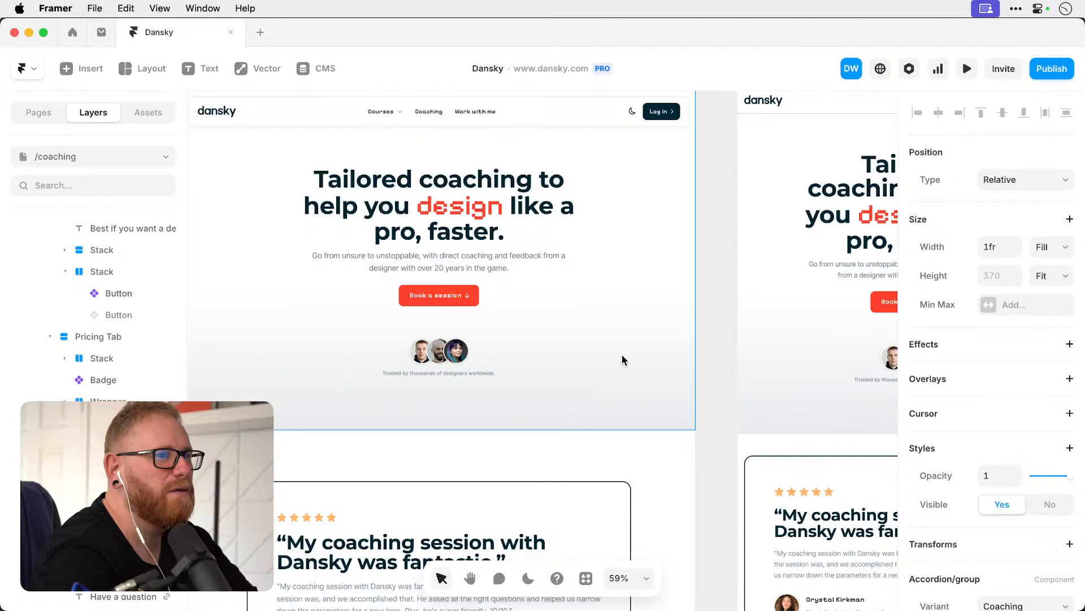
scroll(632, 279, "up", 2)
scroll(632, 279, "left", 2)
left_click(774, 277)
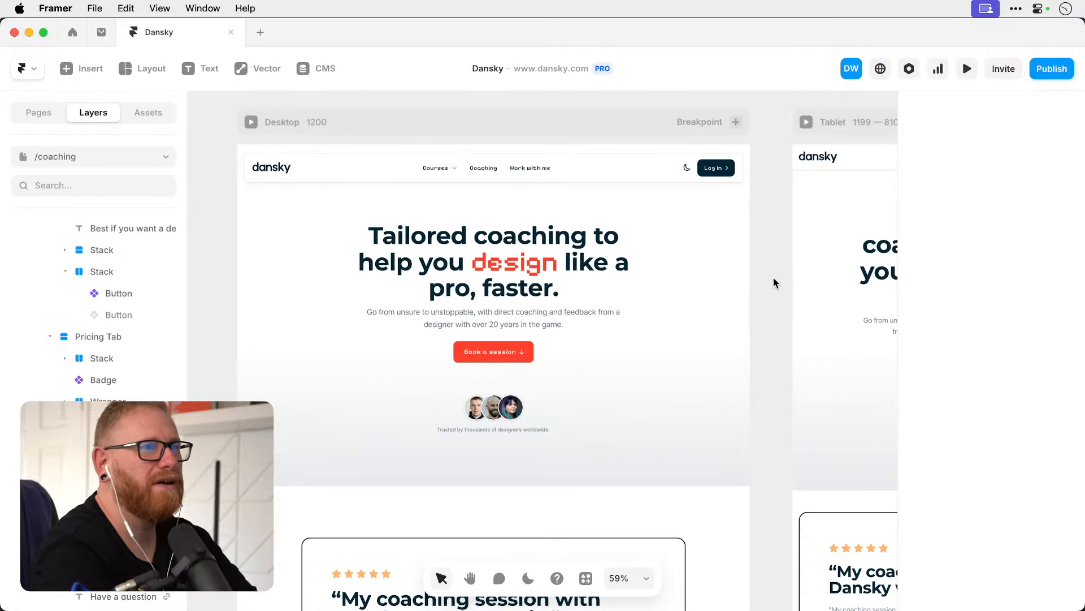
scroll(773, 277, "down", 10)
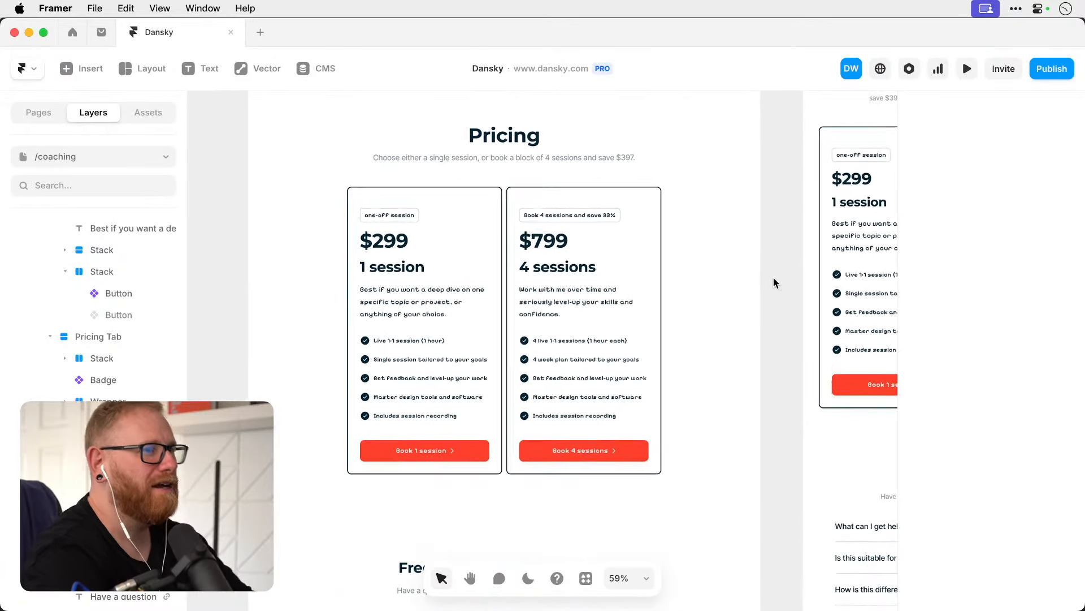
scroll(774, 277, "up", 1)
scroll(773, 278, "up", 6)
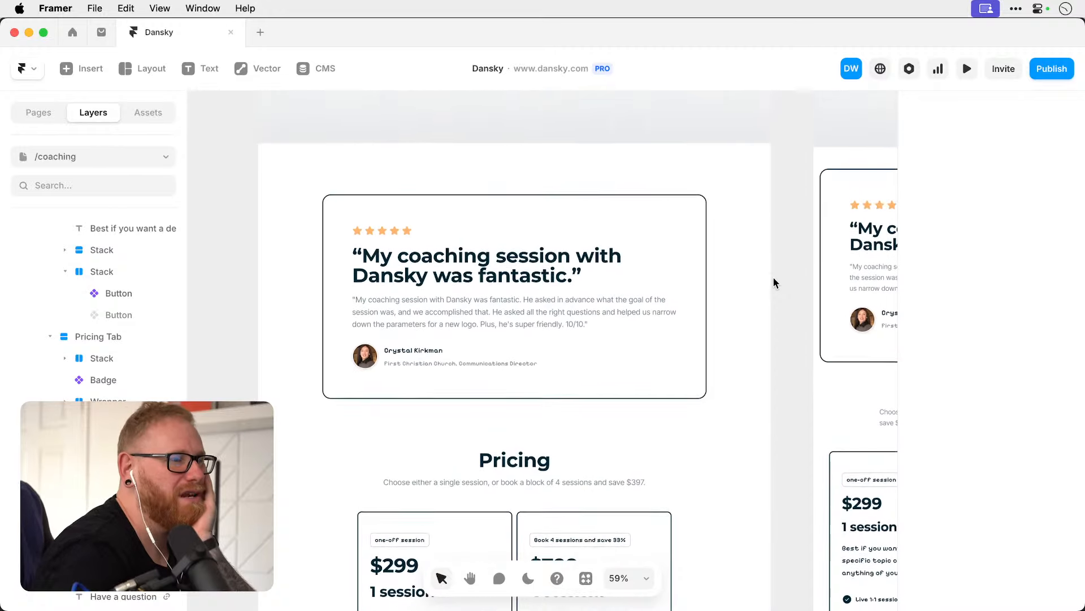
scroll(773, 277, "down", 7)
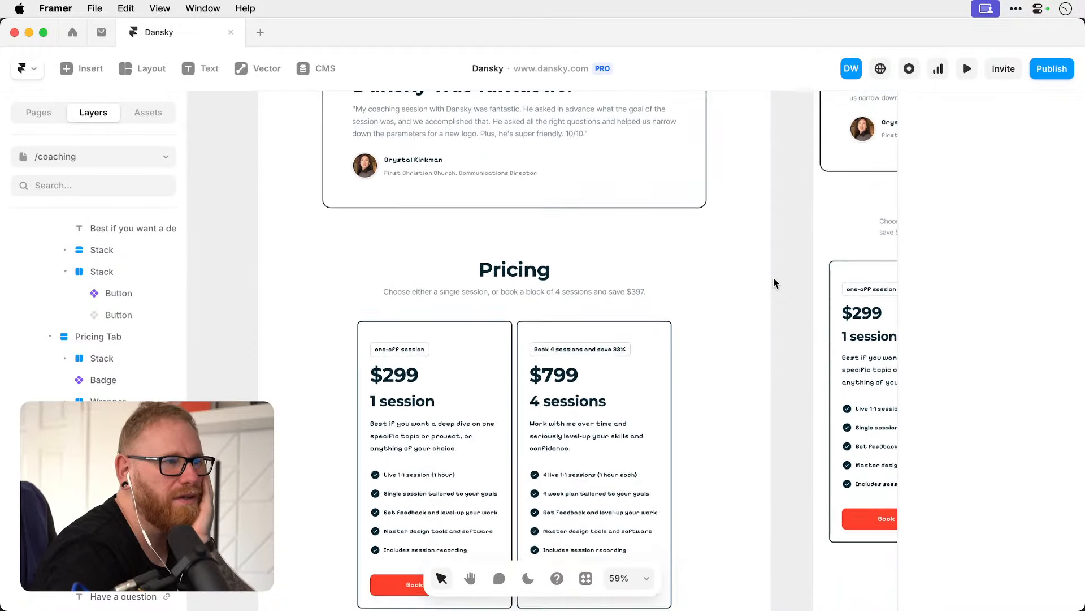
scroll(135, 269, "up", 10)
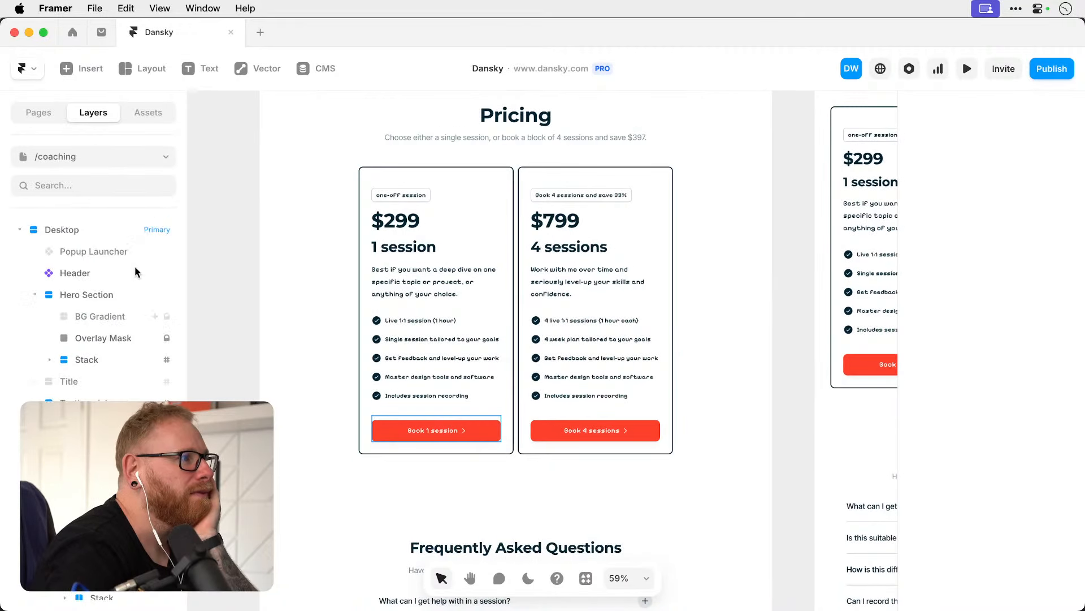
View the current Home page and open the /marketing-2 page.
left_click(61, 115)
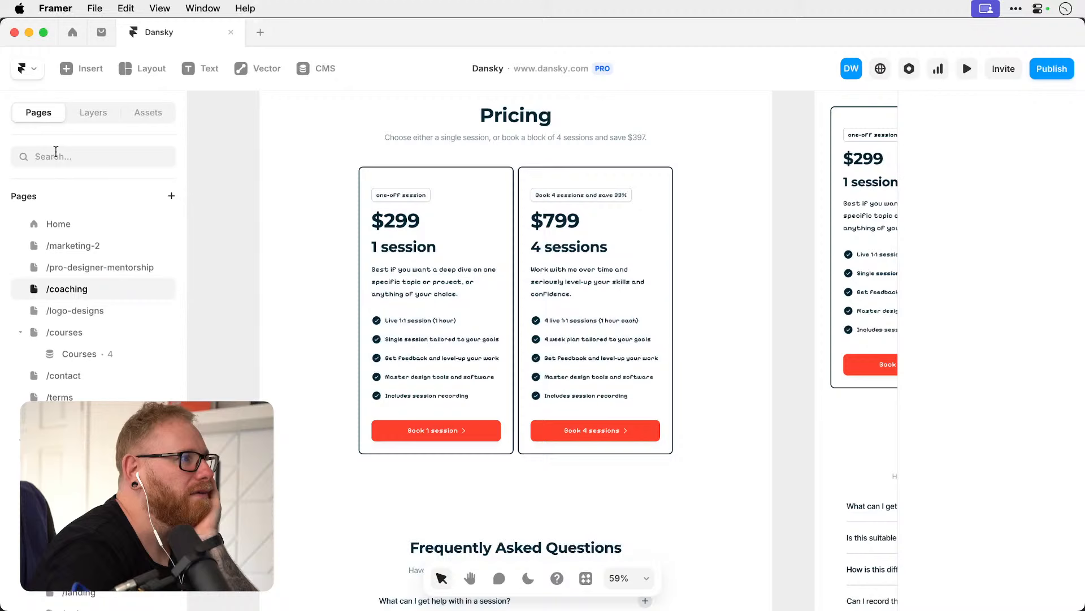
left_click(78, 223)
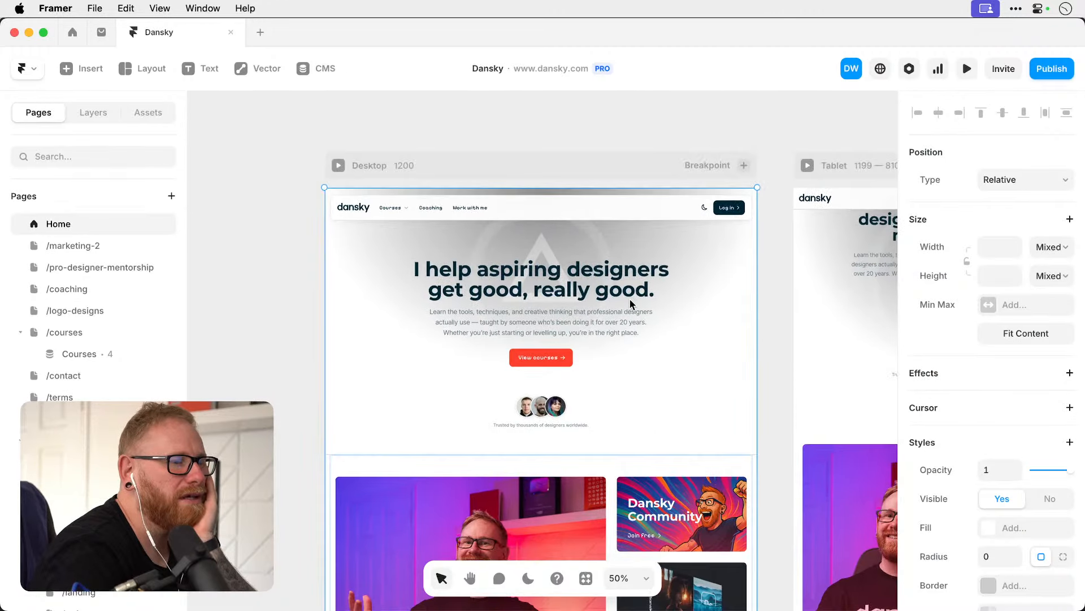
left_click(71, 246)
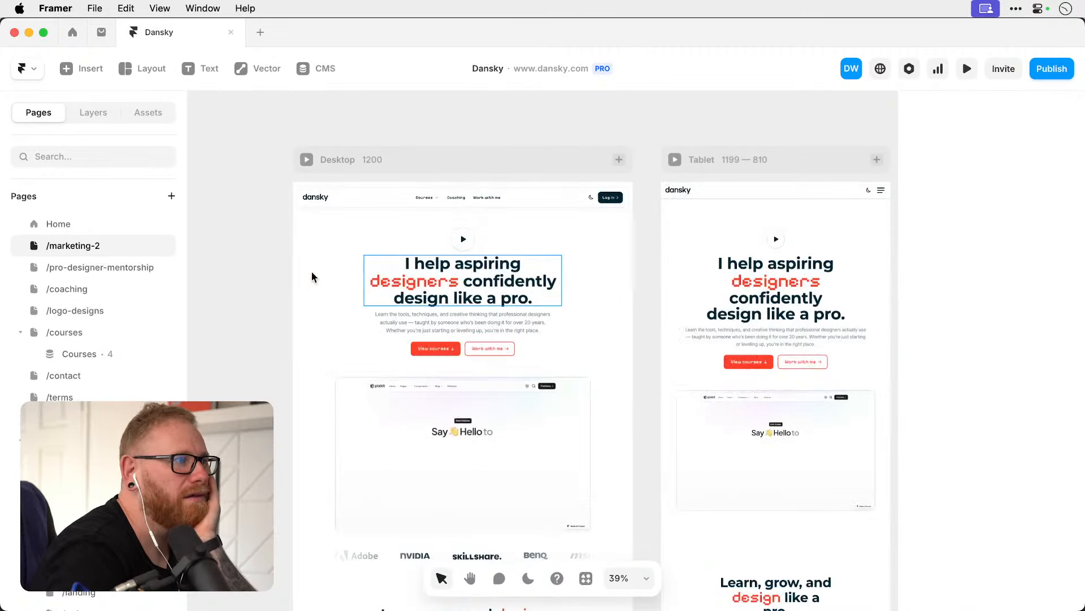
Change the /marketing-2 page's URL to home-new, save the page settings and return to the canvas.
left_click(161, 246)
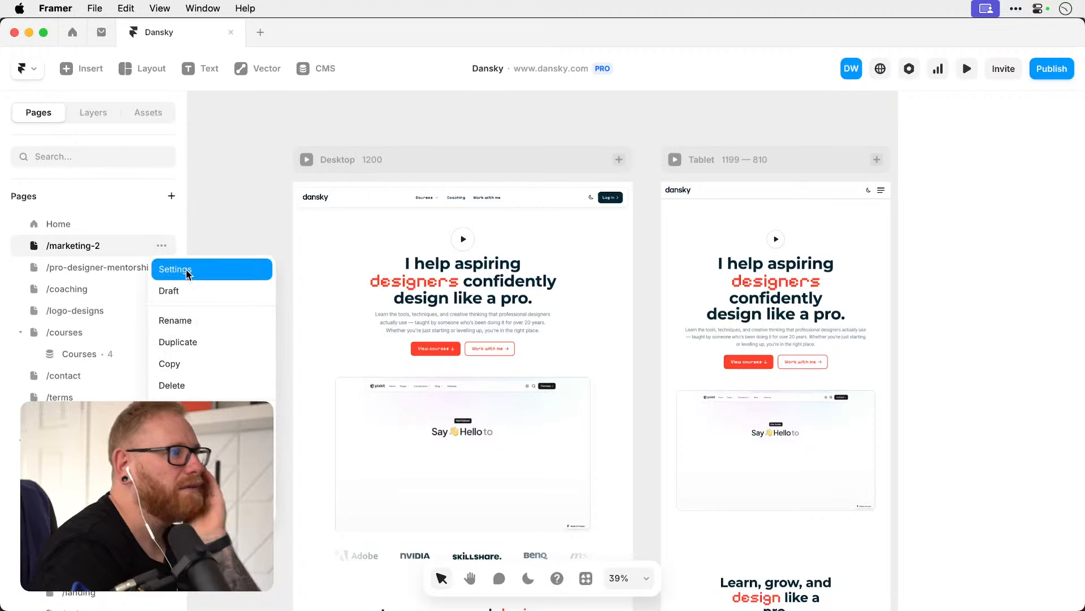
left_click(176, 269)
left_click(660, 249)
key("super+a")
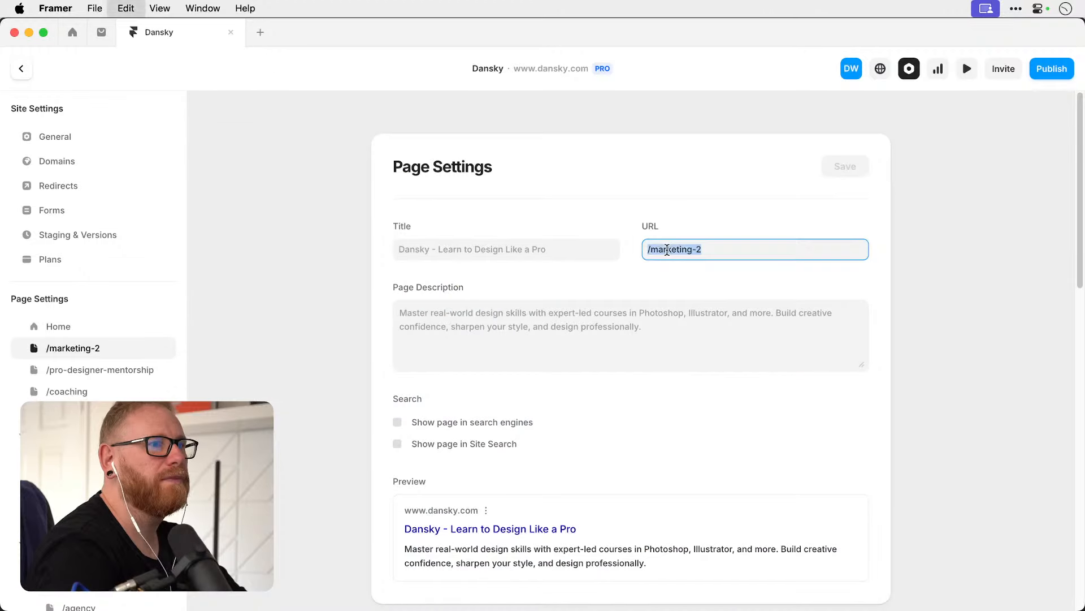
type("home-ne")
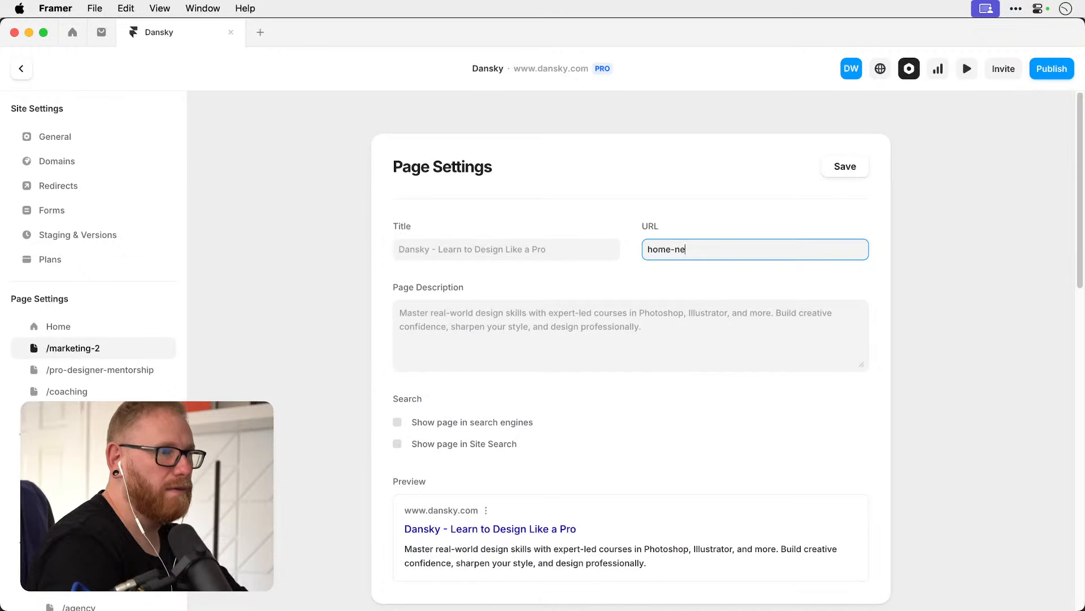
type("w")
left_click(846, 167)
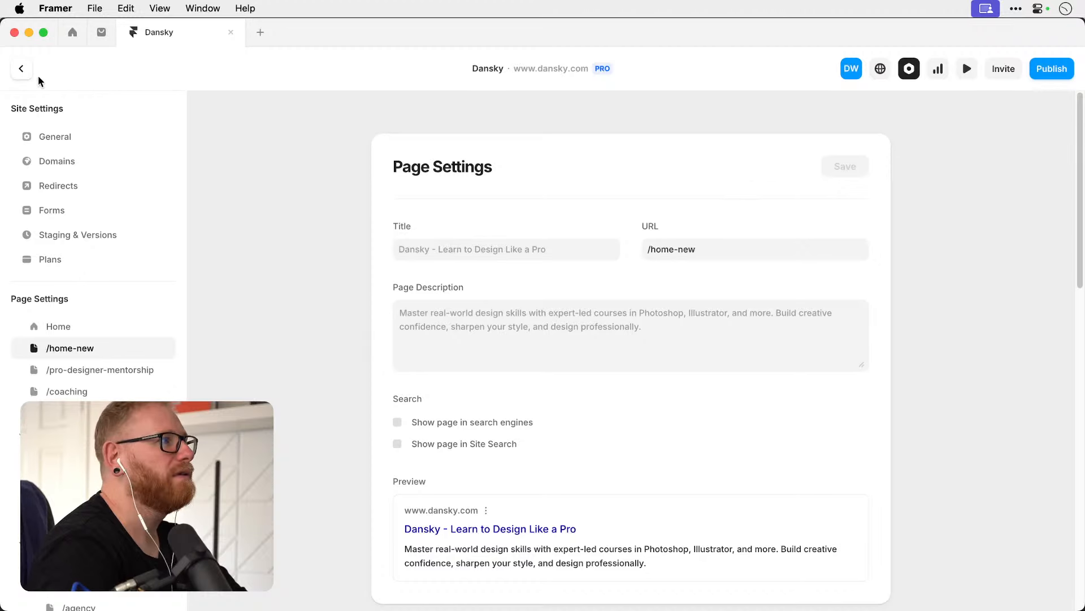
left_click(23, 71)
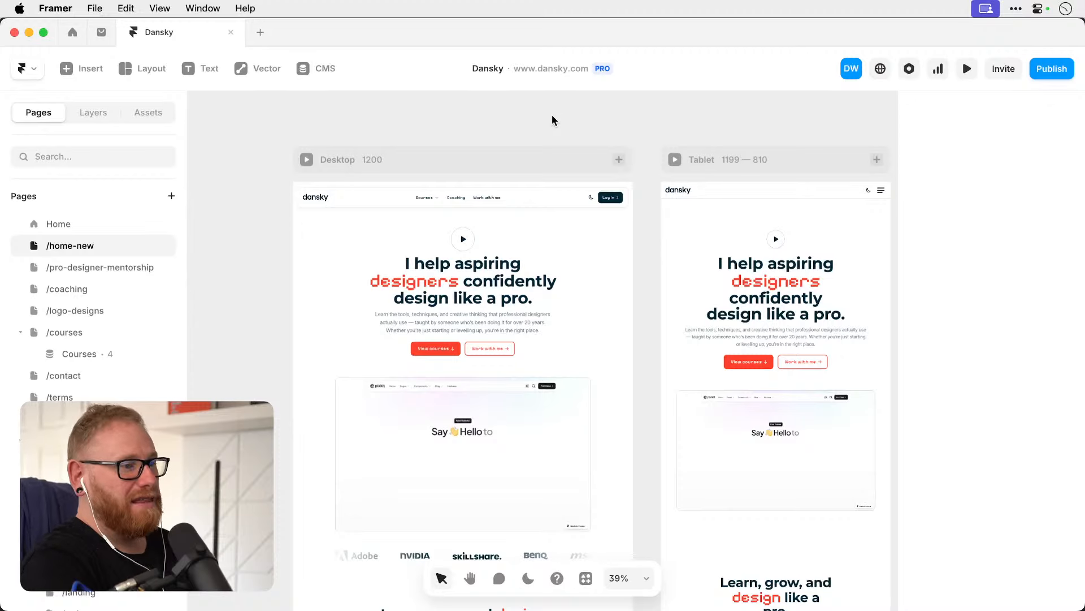
Switch to Illustrator and examine the homepage mockup in Dansky Brand Guidelines 2025.ai, including its header and hero.
scroll(553, 120, "right", 10)
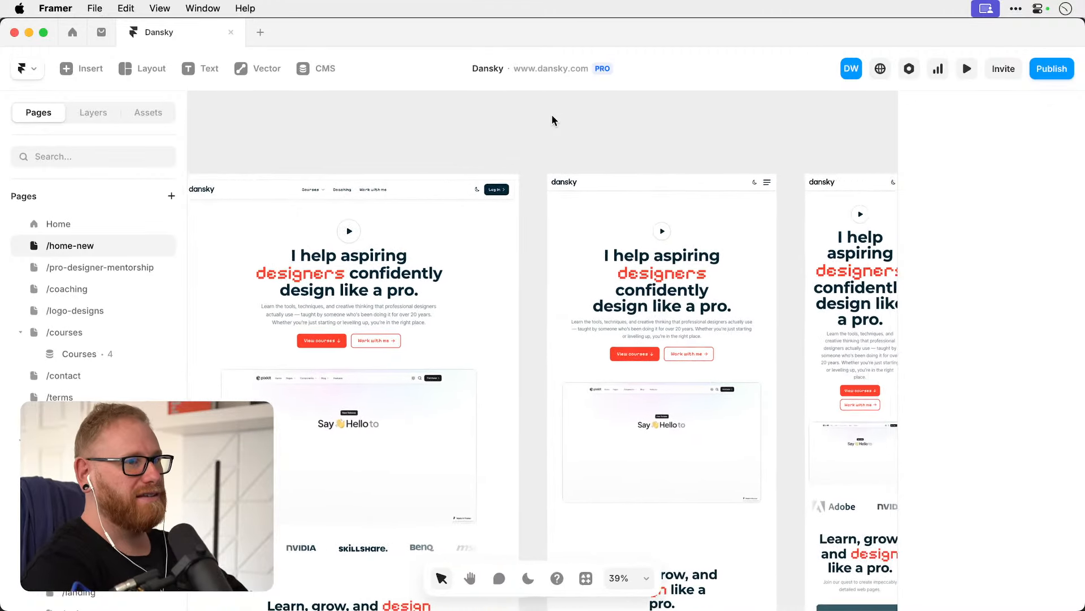
scroll(553, 120, "left", 12)
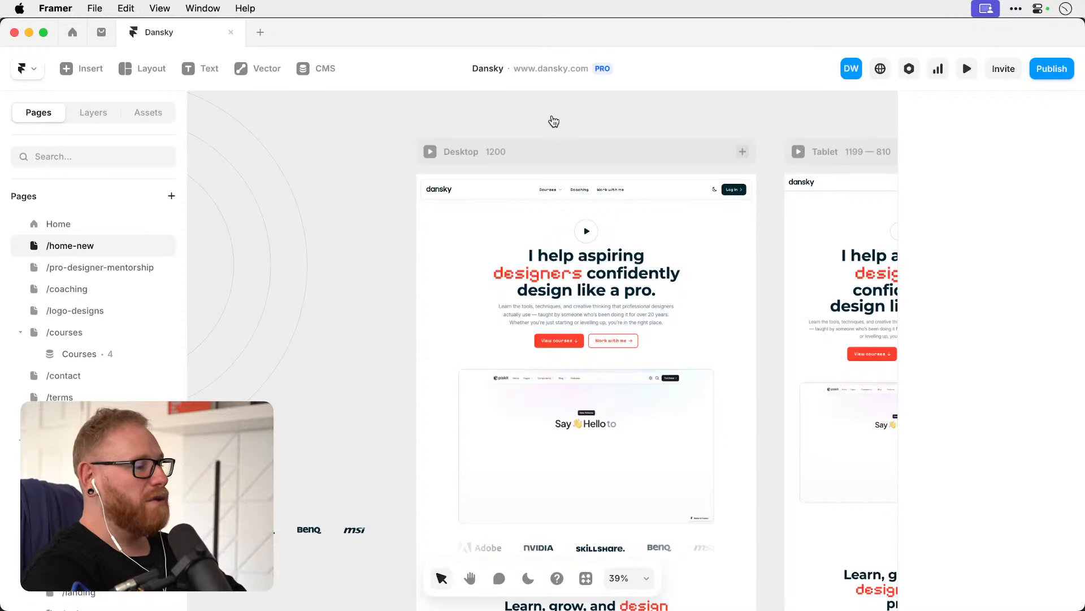
key("super+Tab")
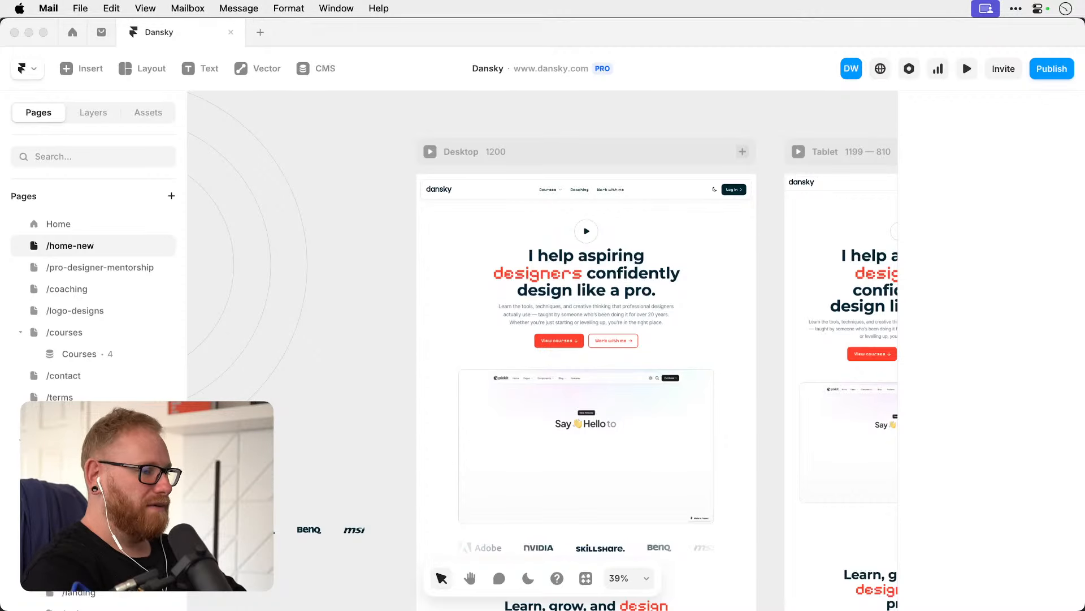
key("super+Tab")
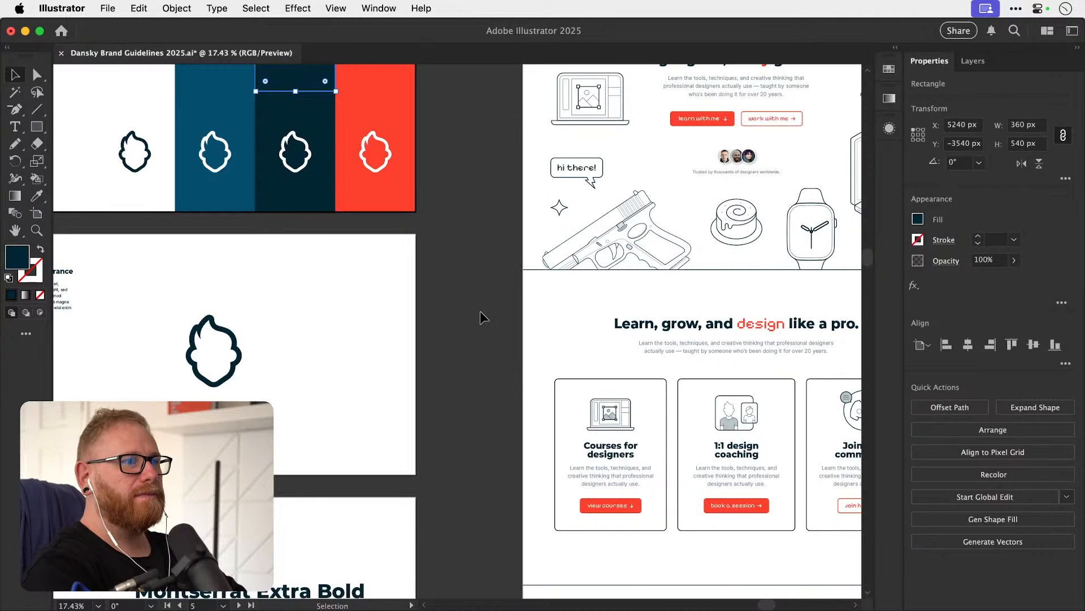
scroll(481, 317, "up", 3)
scroll(481, 317, "right", 5)
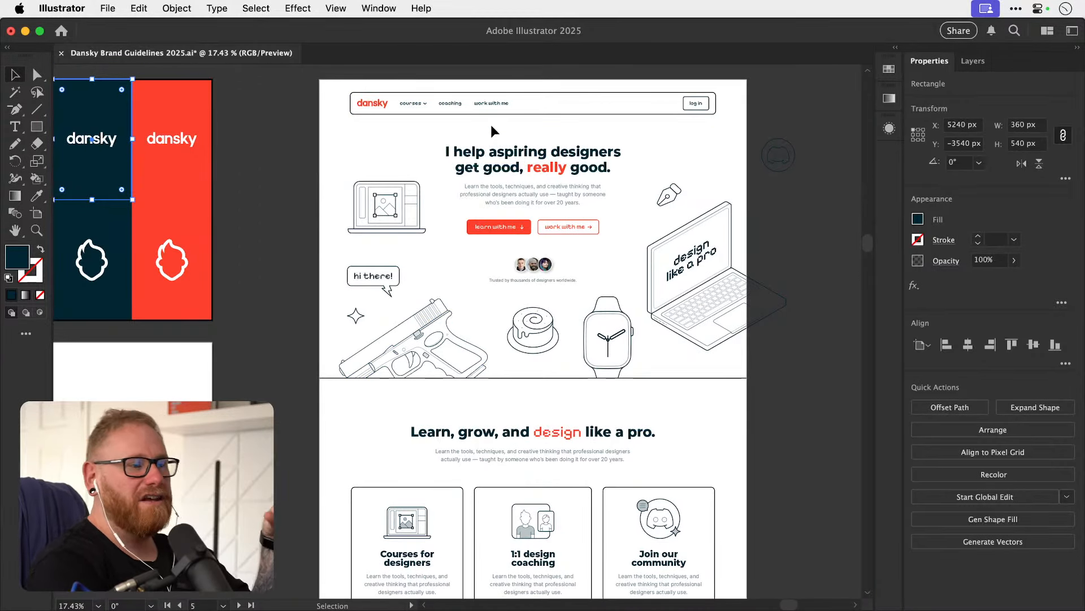
key("a")
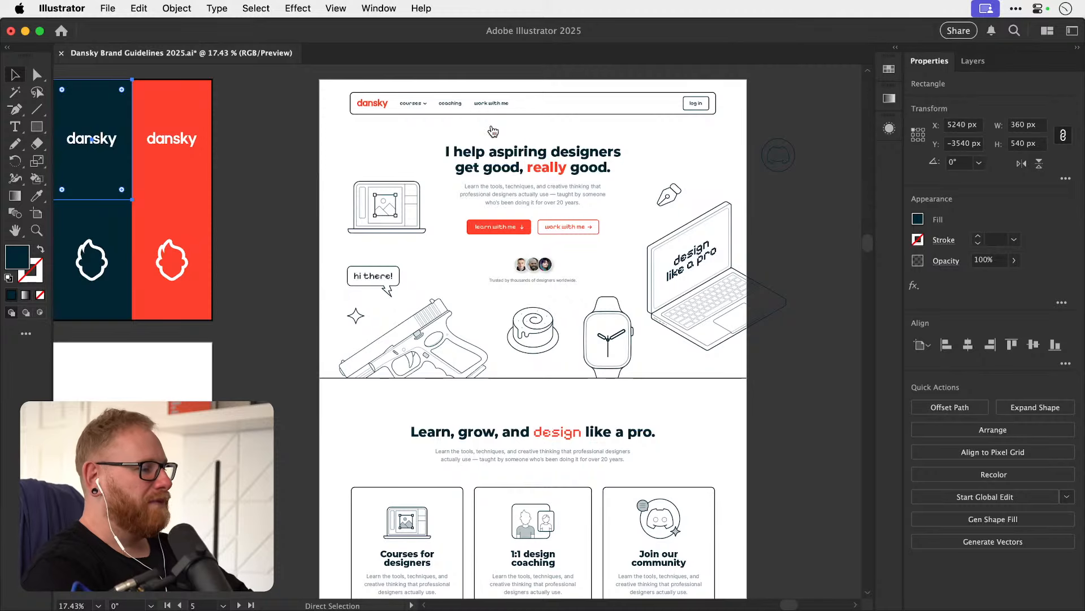
Switch back to Framer and review the /home-new page's hero, course cards and testimonials against the mockup.
key("super+Tab")
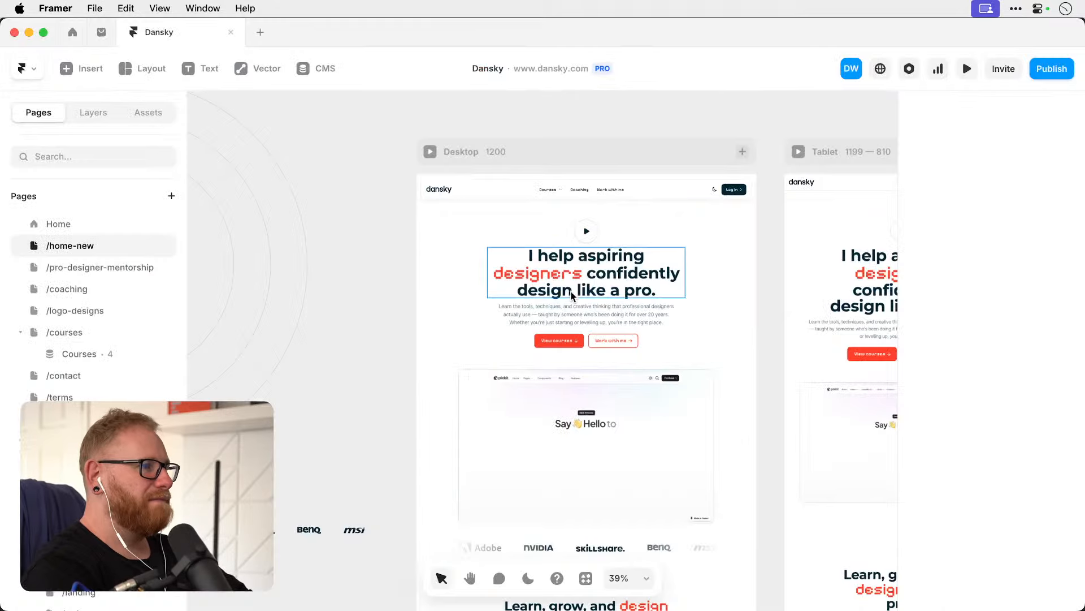
scroll(368, 343, "down", 3)
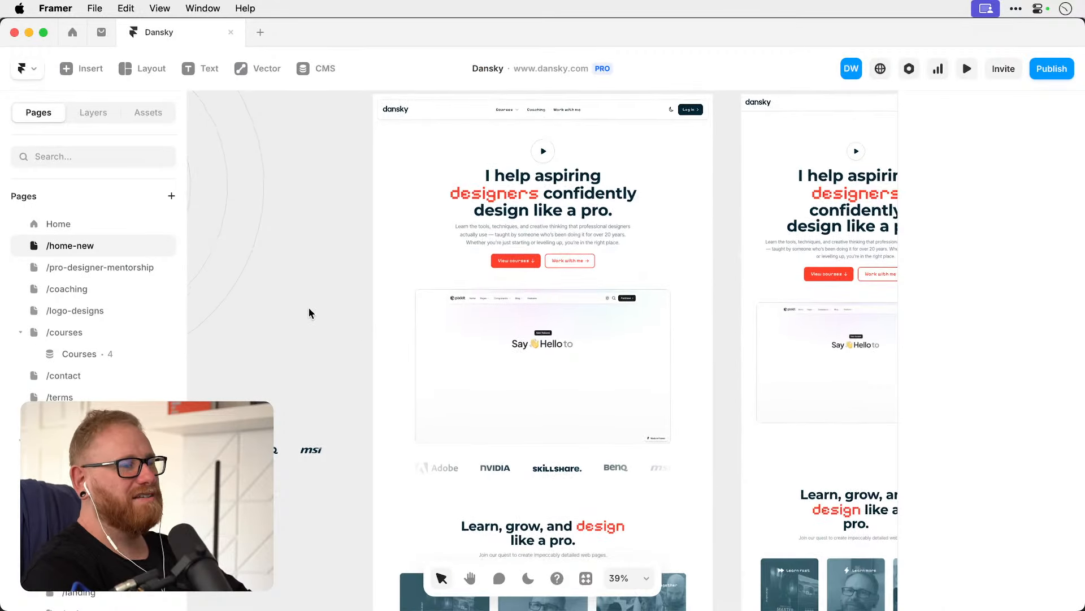
scroll(589, 229, "down", 5)
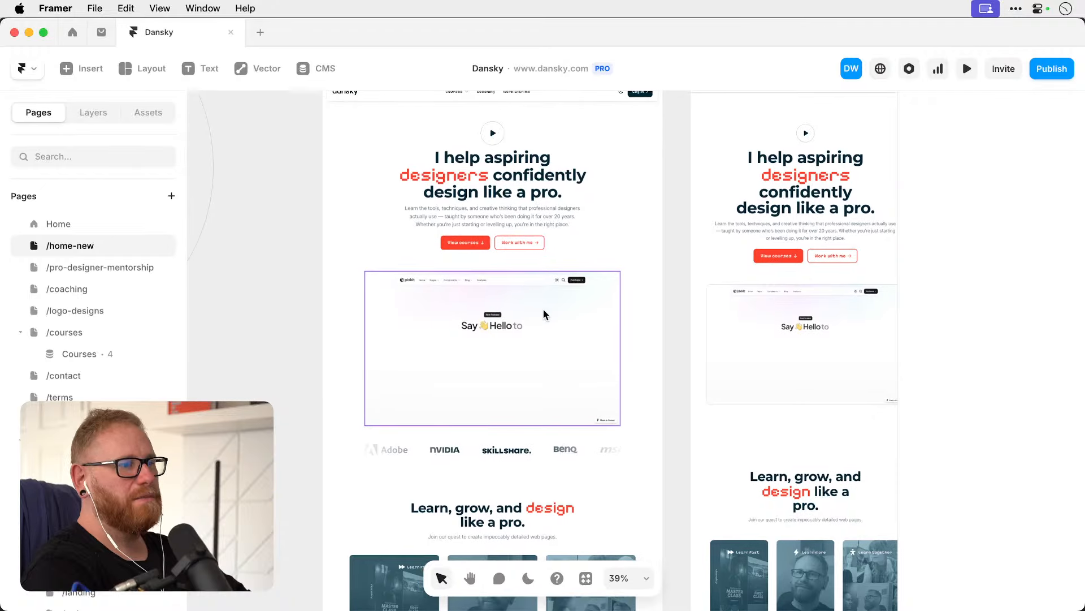
scroll(567, 288, "down", 8)
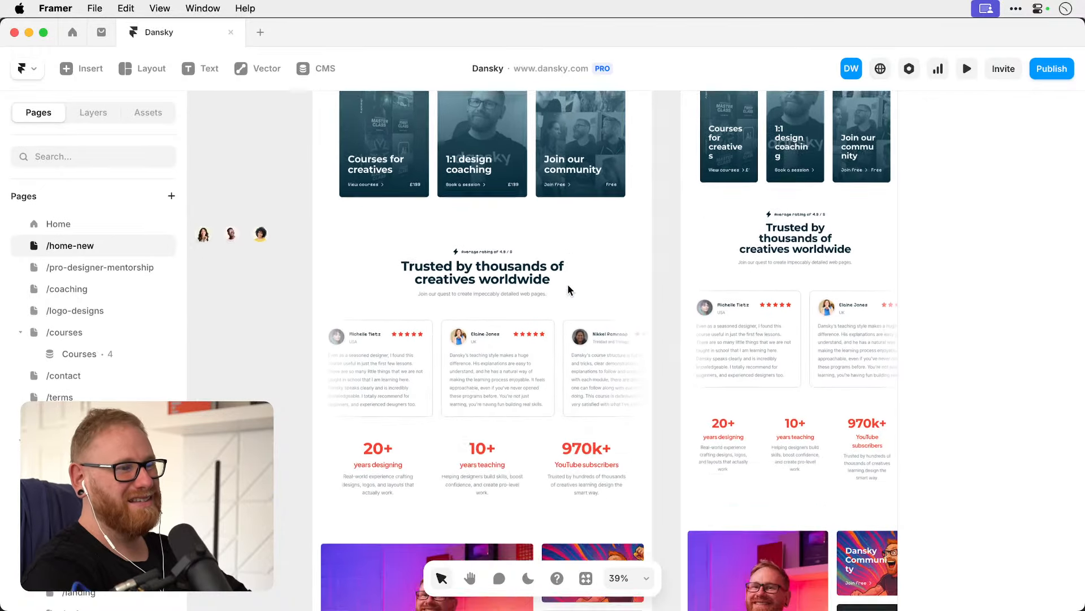
scroll(568, 288, "up", 7)
scroll(568, 286, "up", 6)
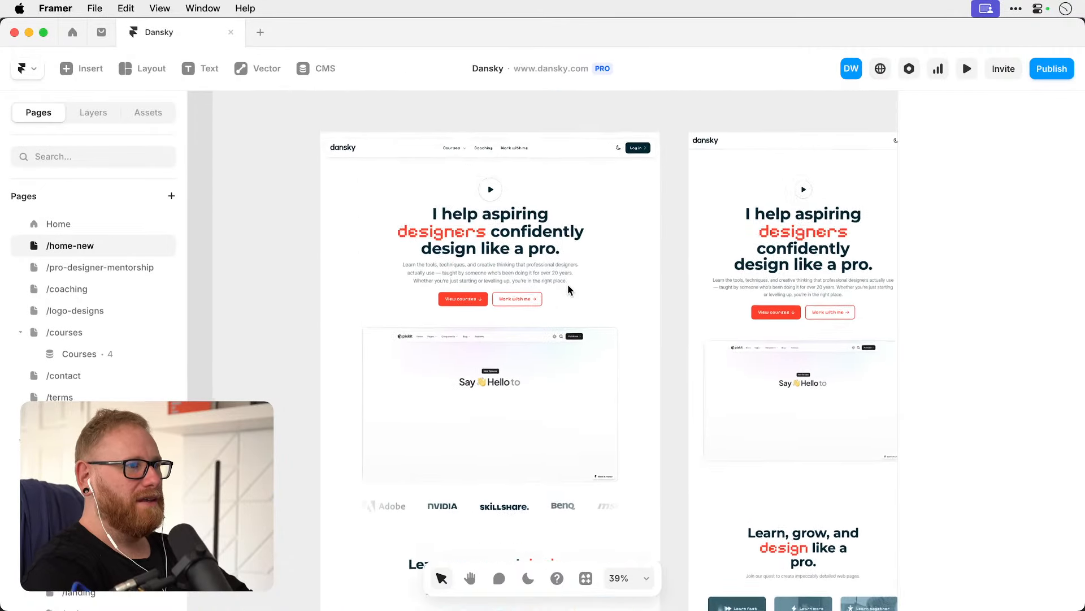
Open the /home-new page's Header component for editing and select the logo in its Desktop [Default] variant.
scroll(493, 223, "up", 3)
scroll(494, 227, "up", 10)
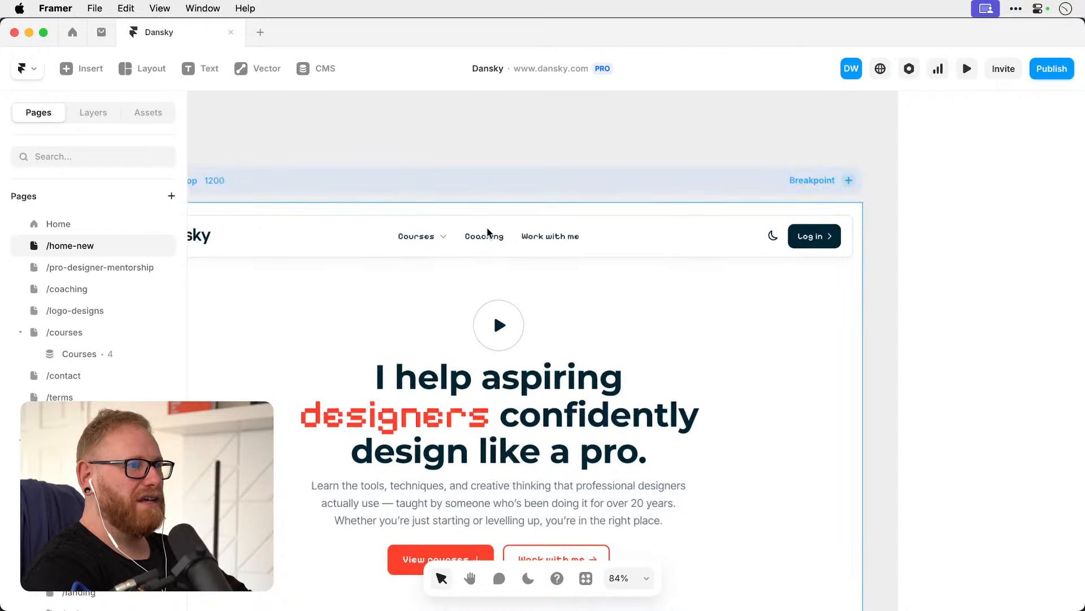
scroll(493, 265, "down", 10)
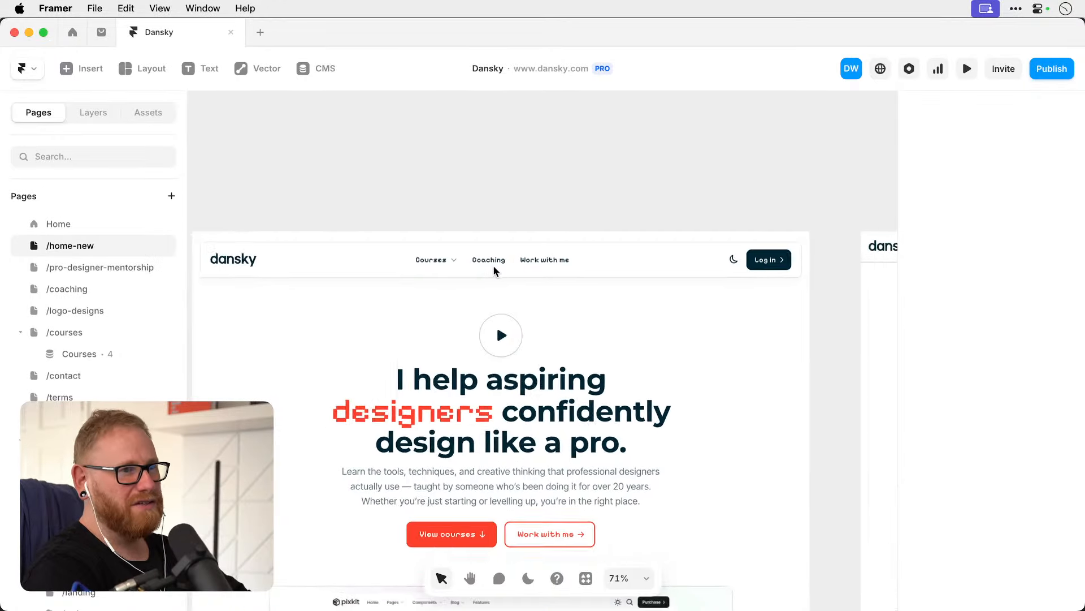
scroll(494, 270, "down", 2)
scroll(494, 271, "left", 1)
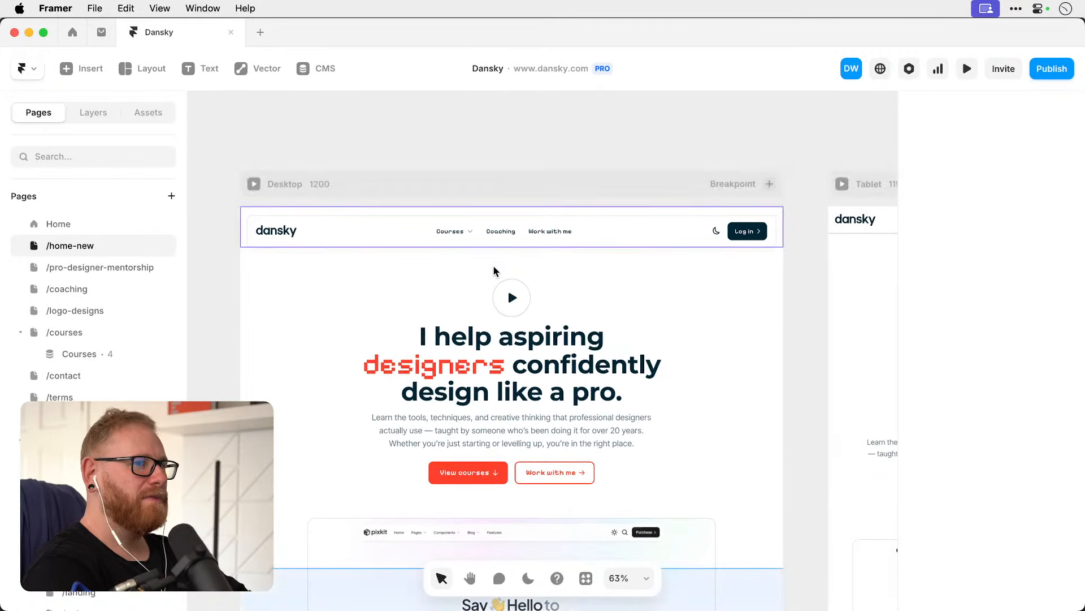
double_click(301, 227)
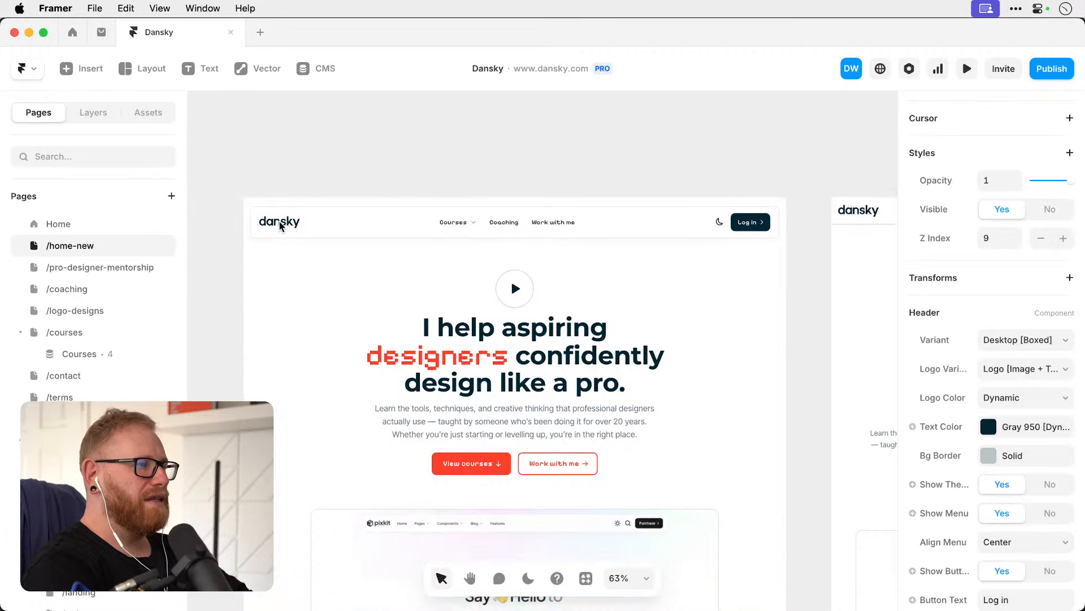
left_click(268, 173)
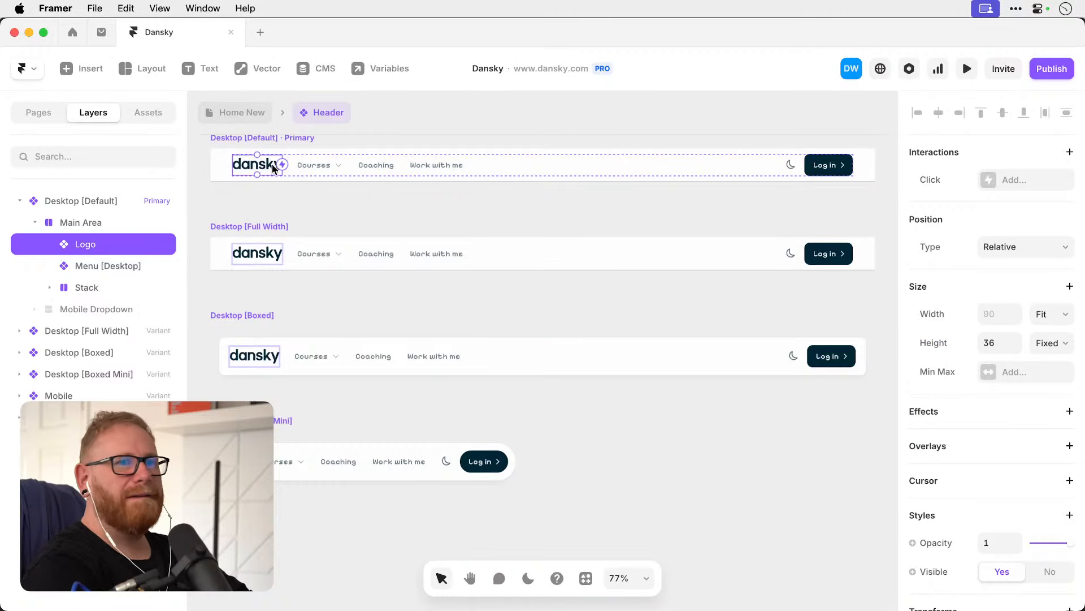
scroll(935, 388, "down", 10)
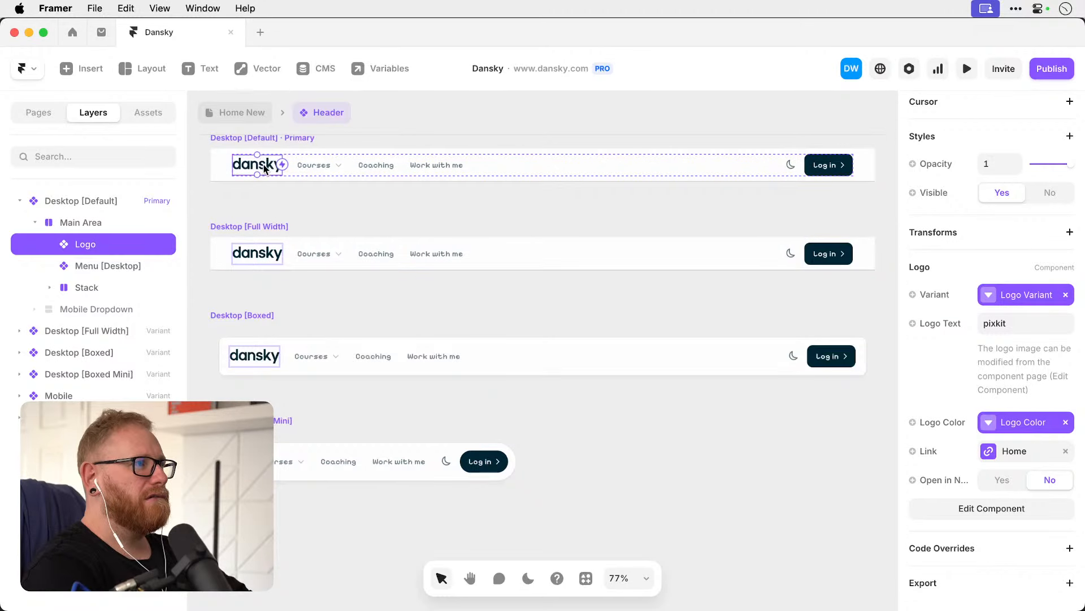
left_click(1065, 425)
left_click(1012, 424)
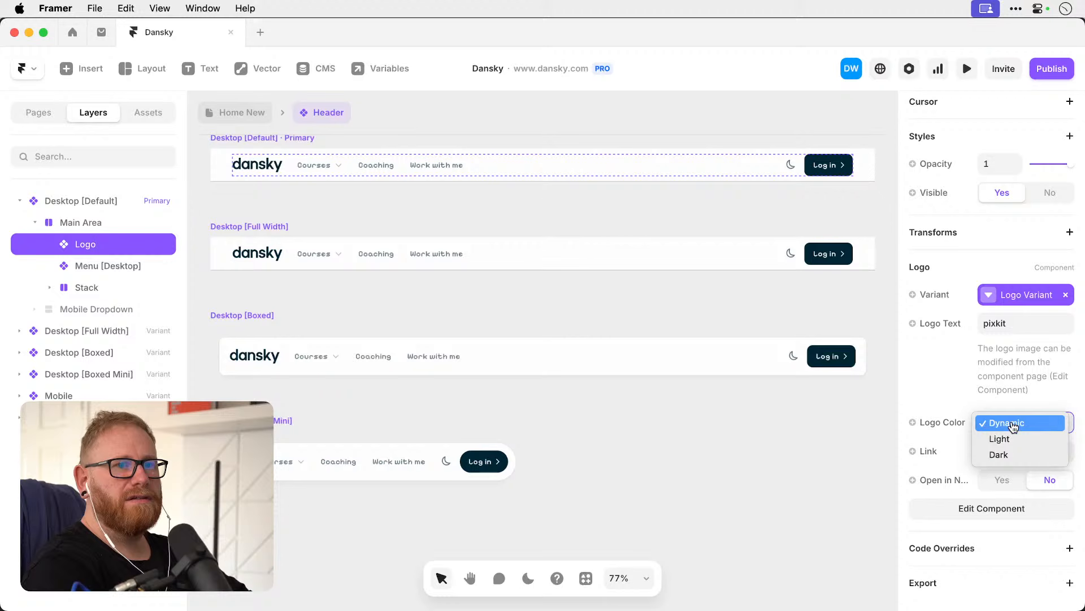
left_click(947, 410)
key("super+z")
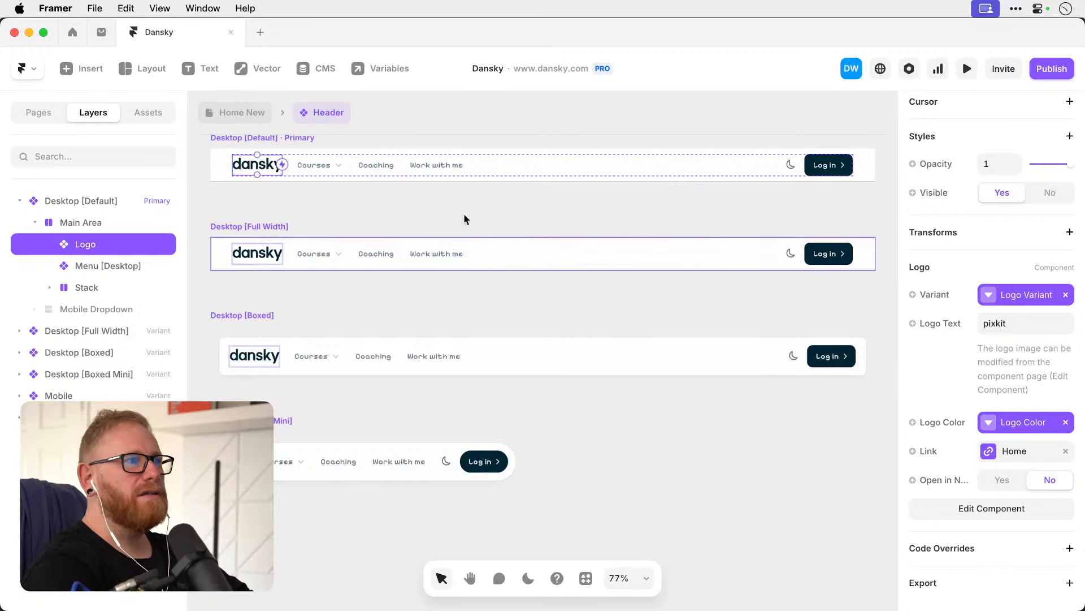
Open the Logo component and set the Dansky Logo wordmark's fill in the primary variant to the Primary colour style.
double_click(267, 173)
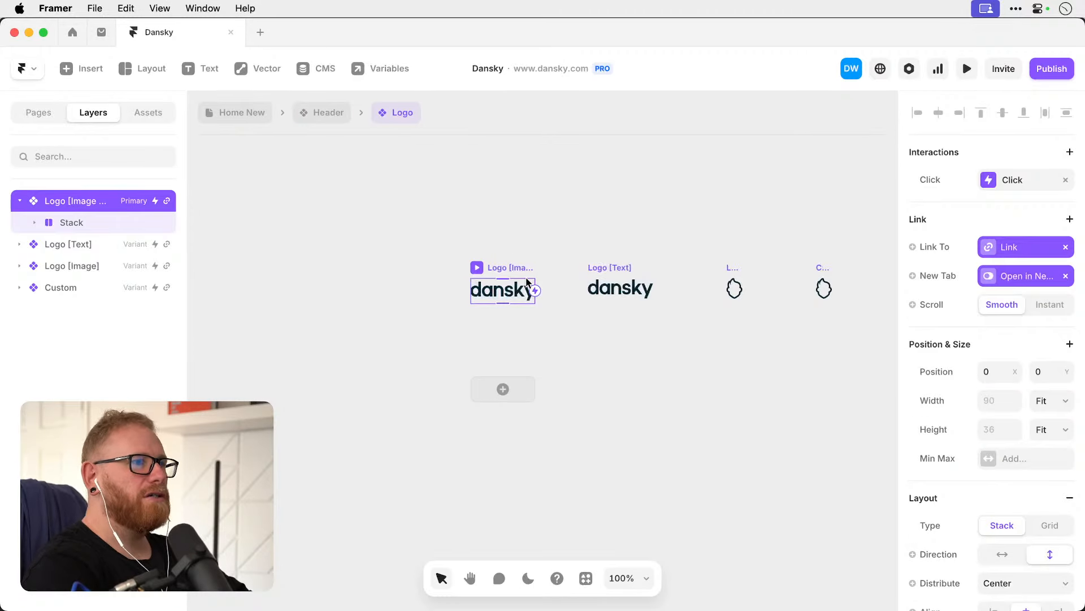
double_click(510, 294)
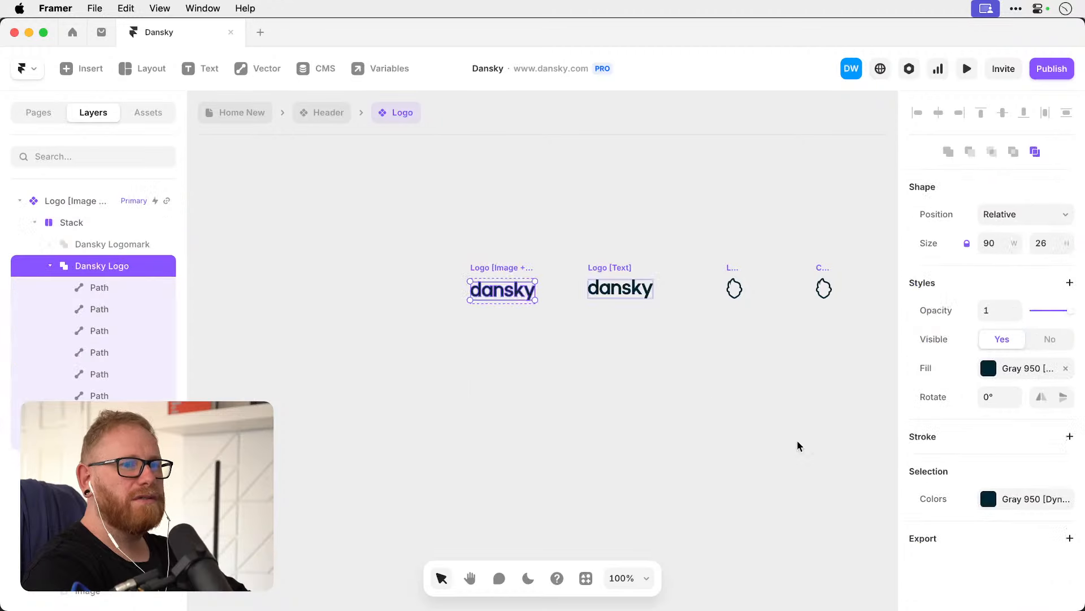
left_click(988, 368)
scroll(809, 486, "down", 3)
scroll(772, 487, "down", 4)
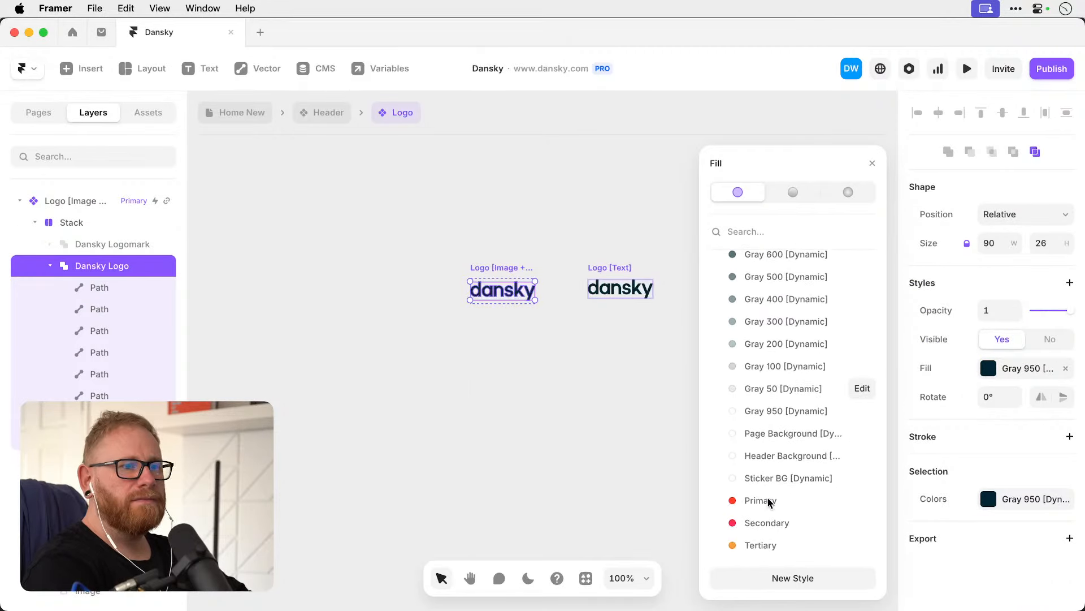
left_click(755, 470)
left_click(573, 370)
scroll(572, 370, "right", 3)
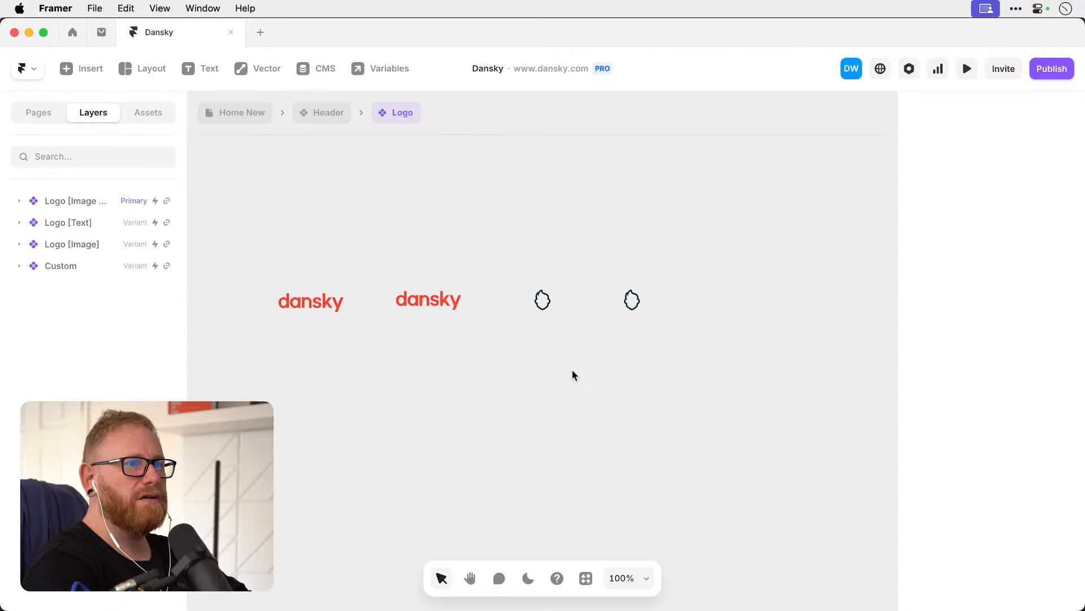
scroll(550, 296, "up", 8)
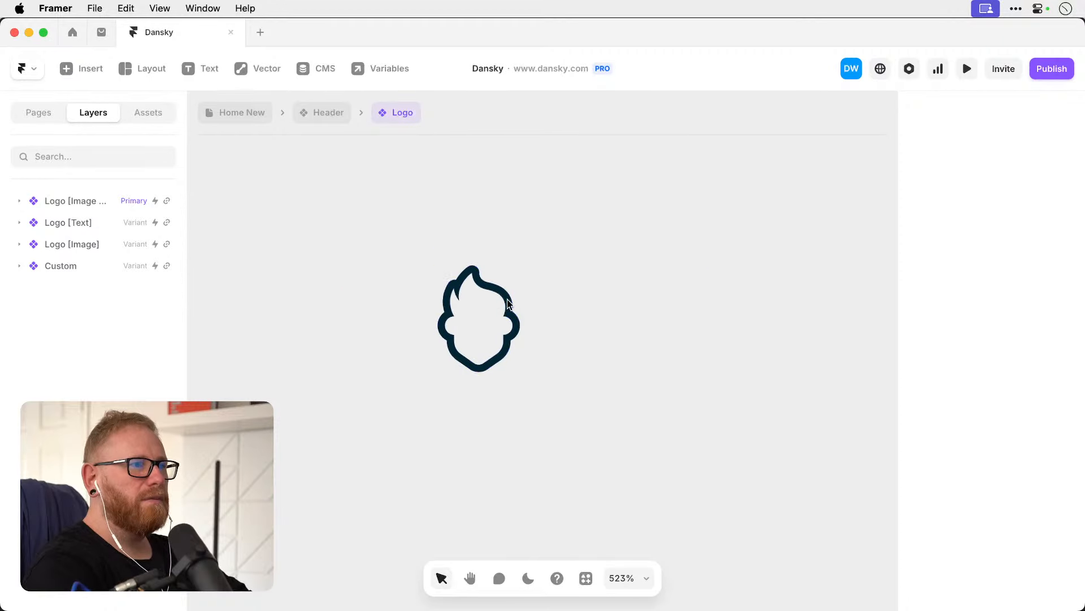
scroll(488, 302, "down", 4)
left_click(499, 295)
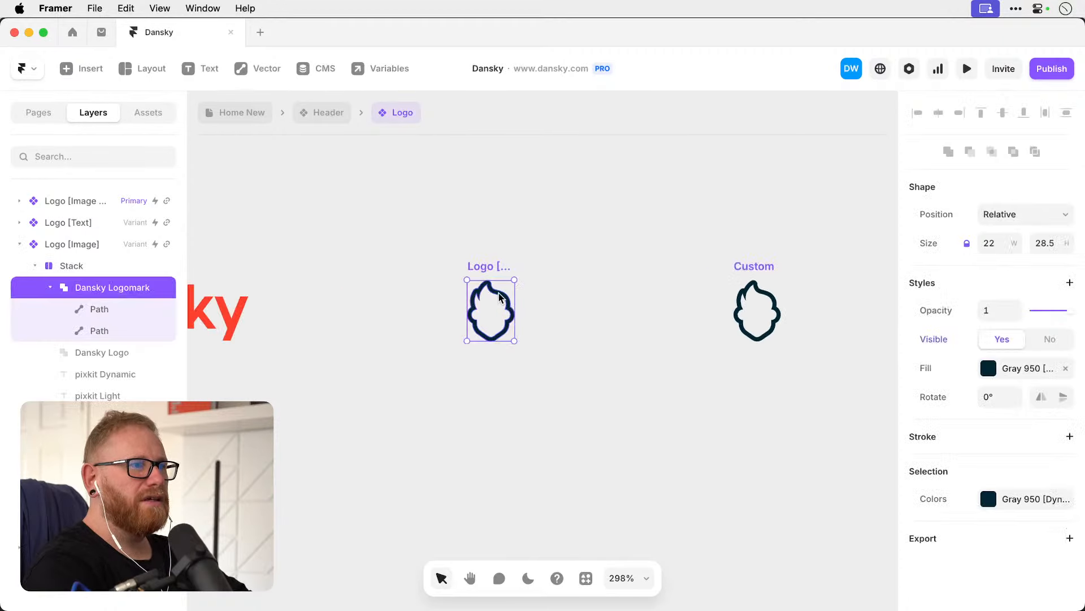
left_click(995, 368)
scroll(791, 431, "down", 5)
scroll(790, 430, "down", 10)
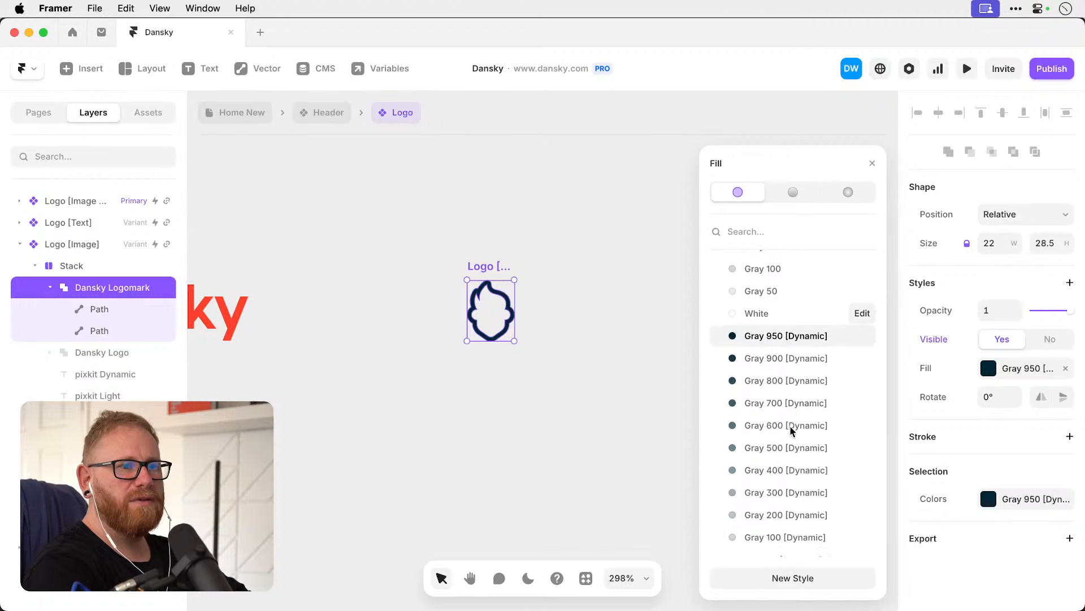
left_click(544, 422)
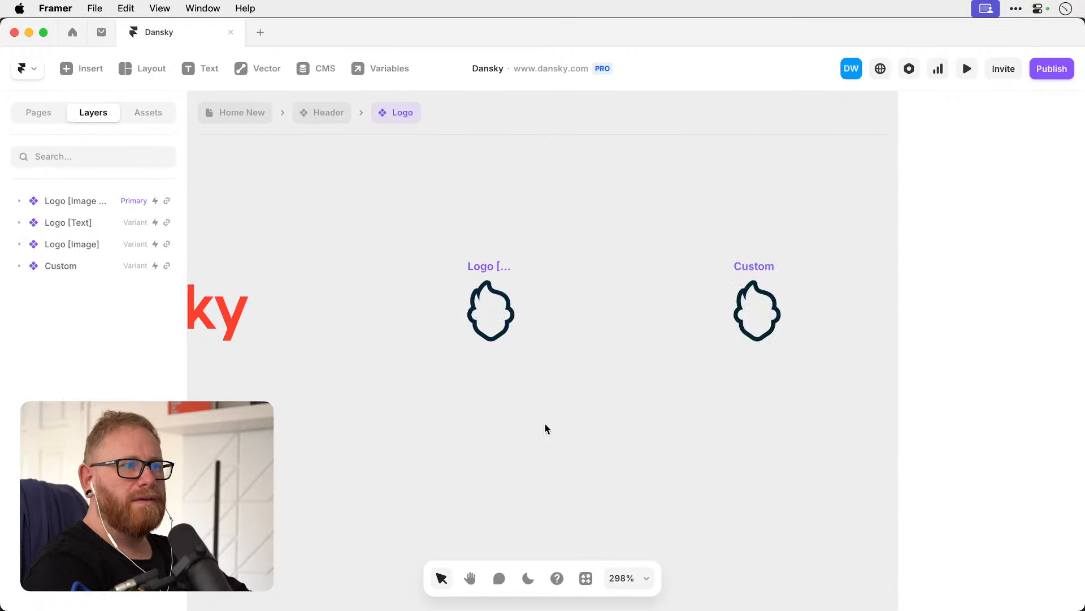
Switch to Illustrator and select the red underlined d monogram on the Primary Logo artboard.
left_click(499, 295)
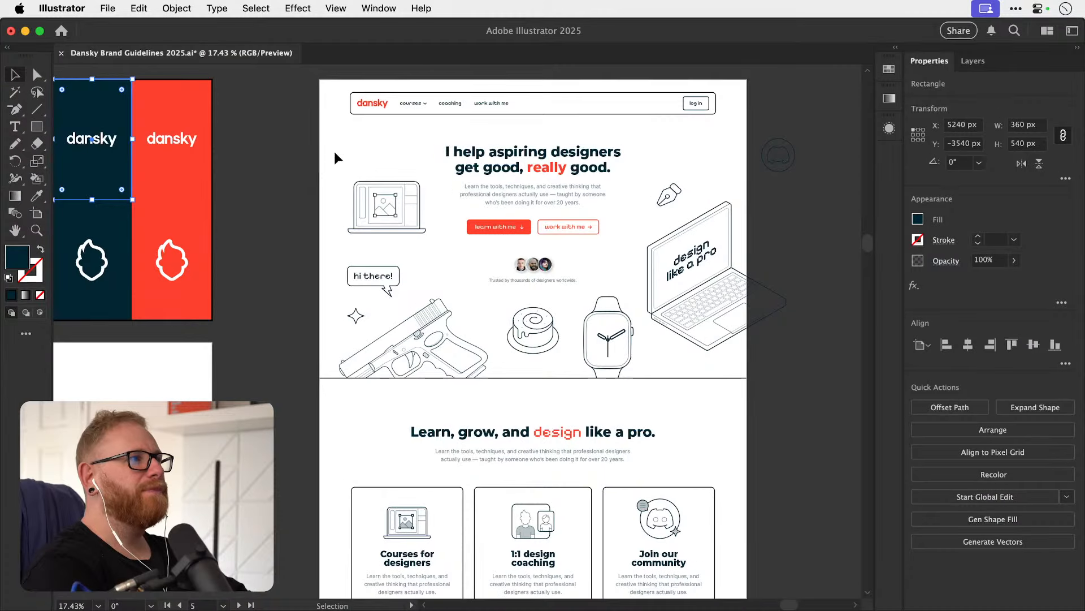
left_click(242, 165)
scroll(242, 164, "down", 1)
key("super+minus")
key("super+minus")
scroll(241, 164, "left", 6)
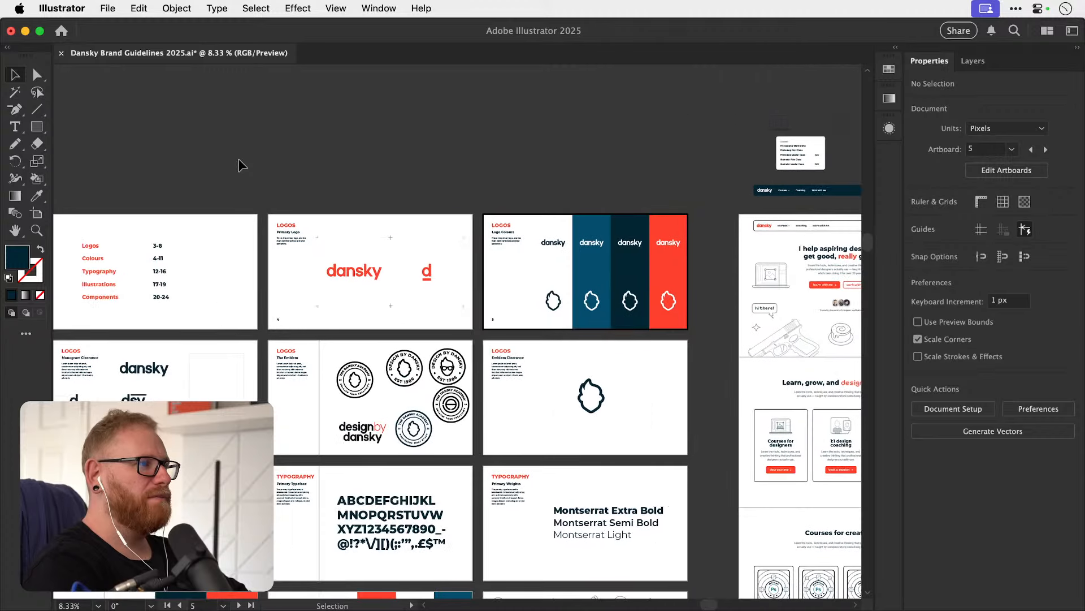
key("z")
left_click_drag(424, 268, 690, 297)
key("v")
left_click(560, 317)
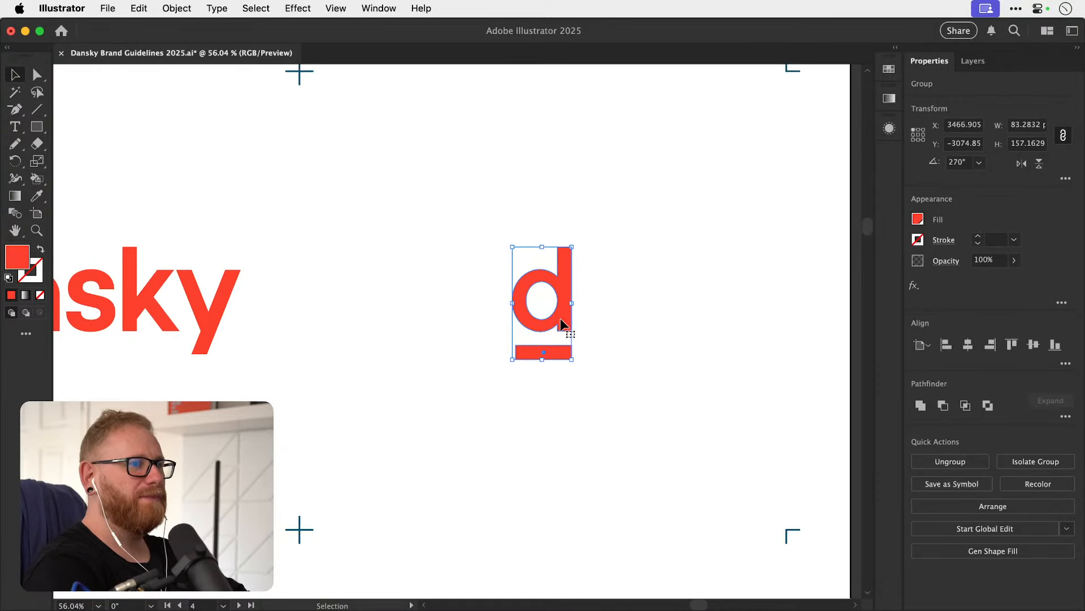
Export the selected d monogram as an SVG to the Desktop folder.
left_click(108, 9)
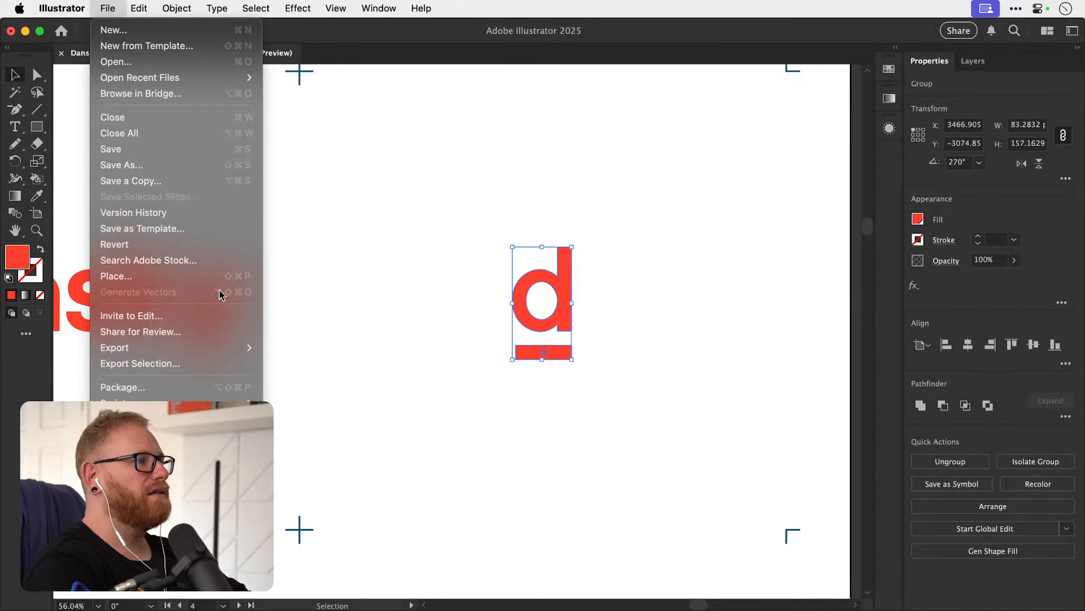
left_click(238, 367)
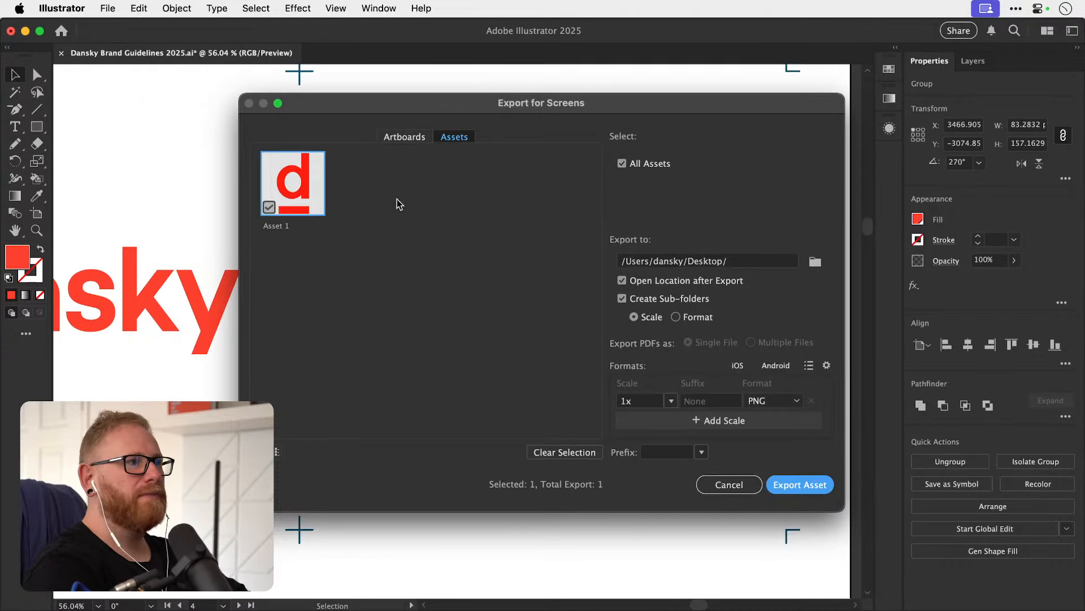
left_click(774, 401)
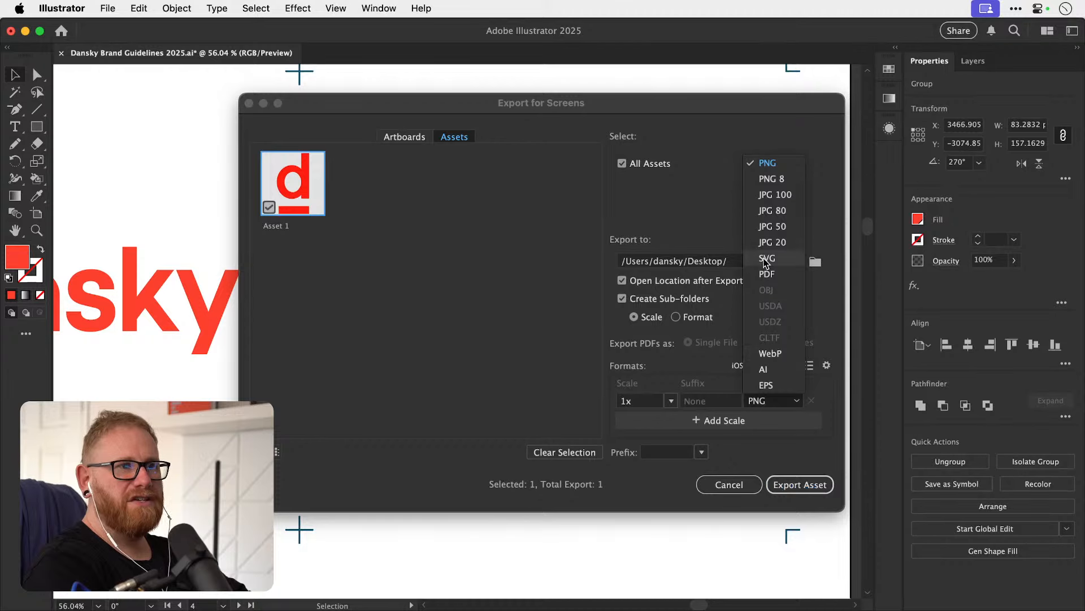
left_click(766, 260)
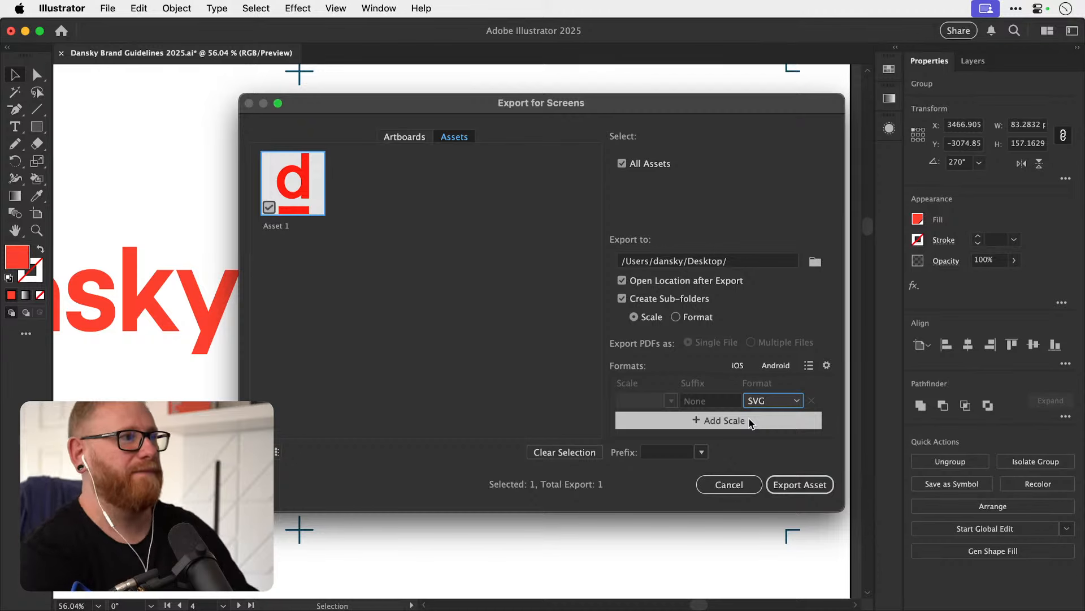
left_click(800, 484)
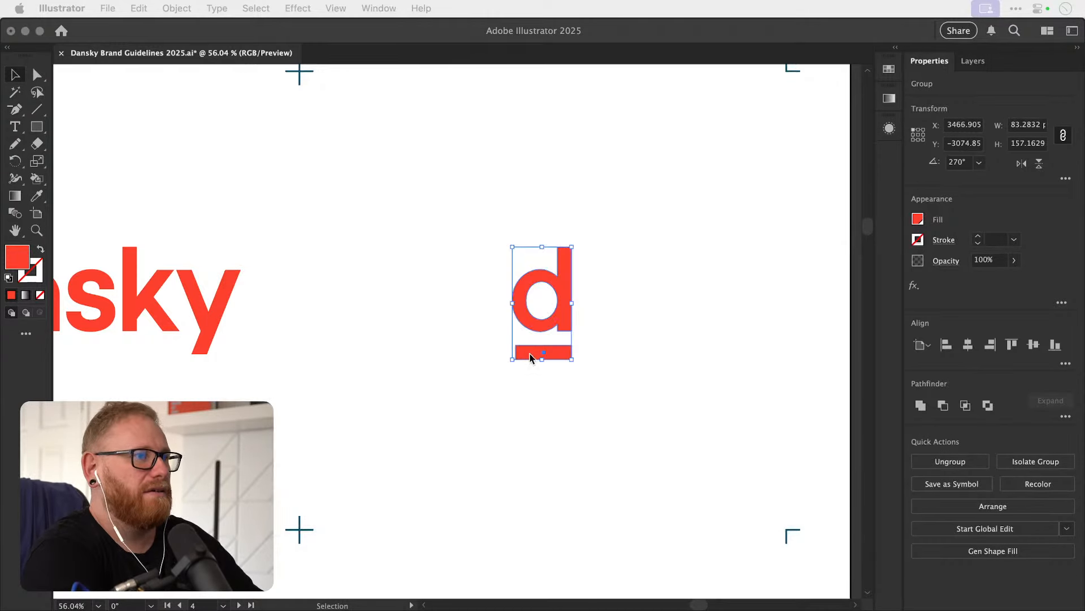
Switch back to Framer and select the Dansky Logomark in the Logo [Image] variant.
key("super+Tab")
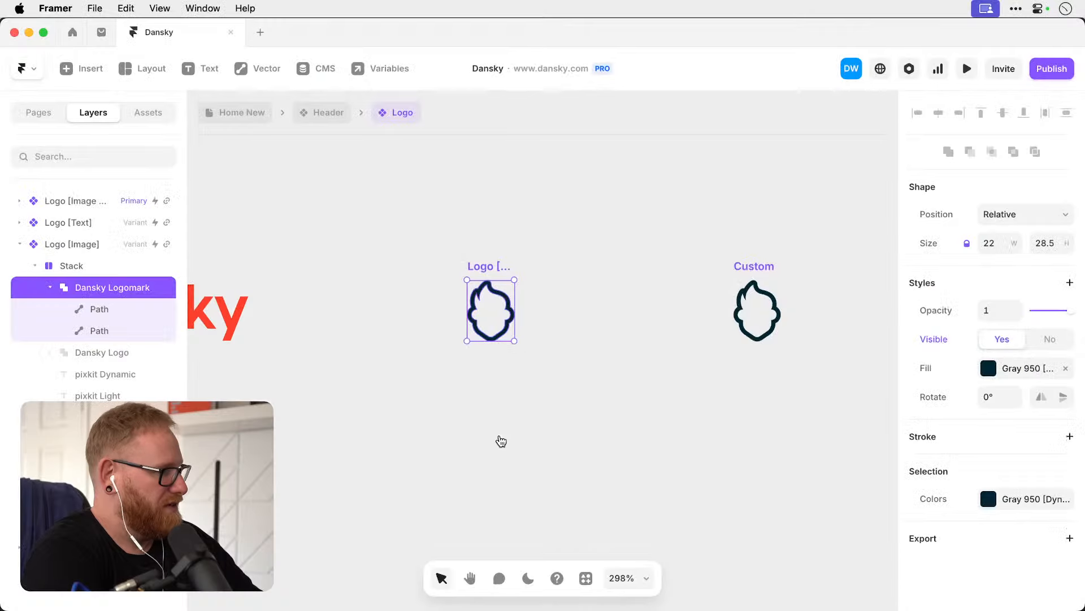
key("super+Tab")
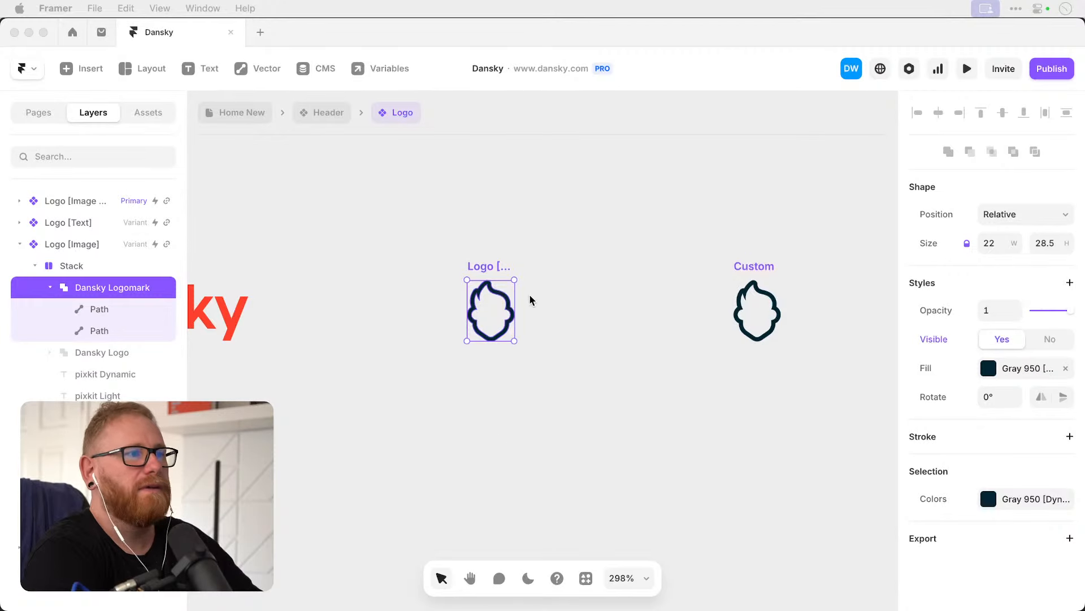
left_click(505, 298)
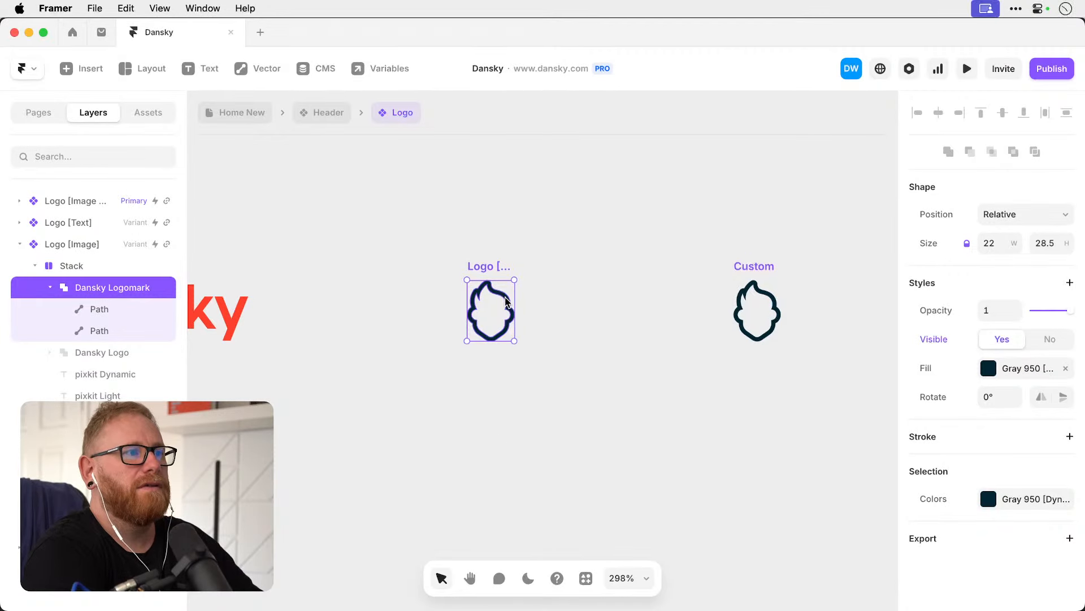
left_click(988, 368)
left_click(989, 373)
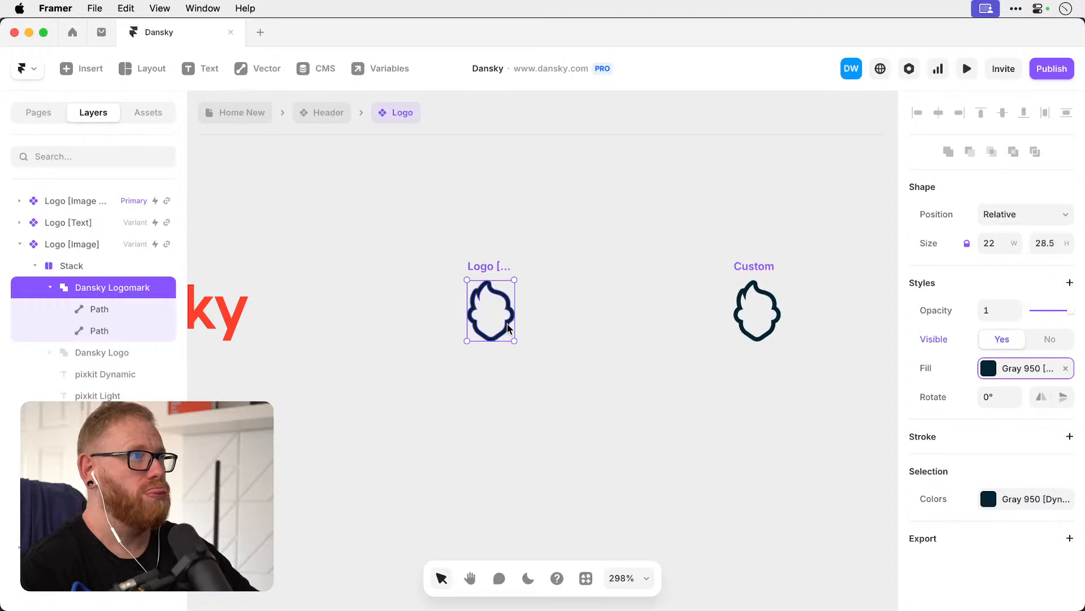
Try to insert an Image element into the Logo component, and undo the insertion.
left_click(93, 74)
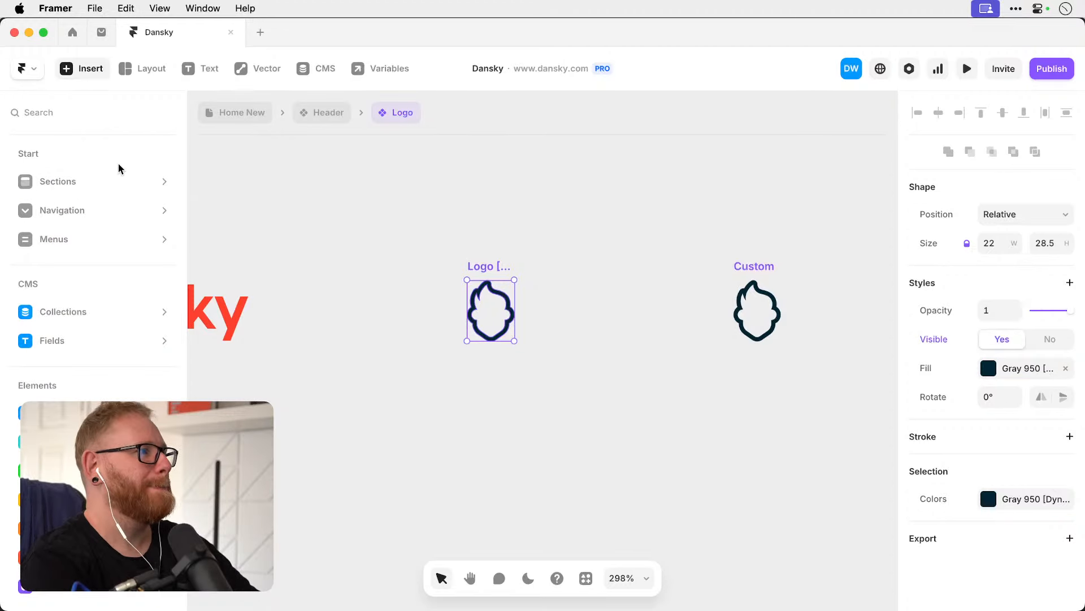
mouse_move(93, 442)
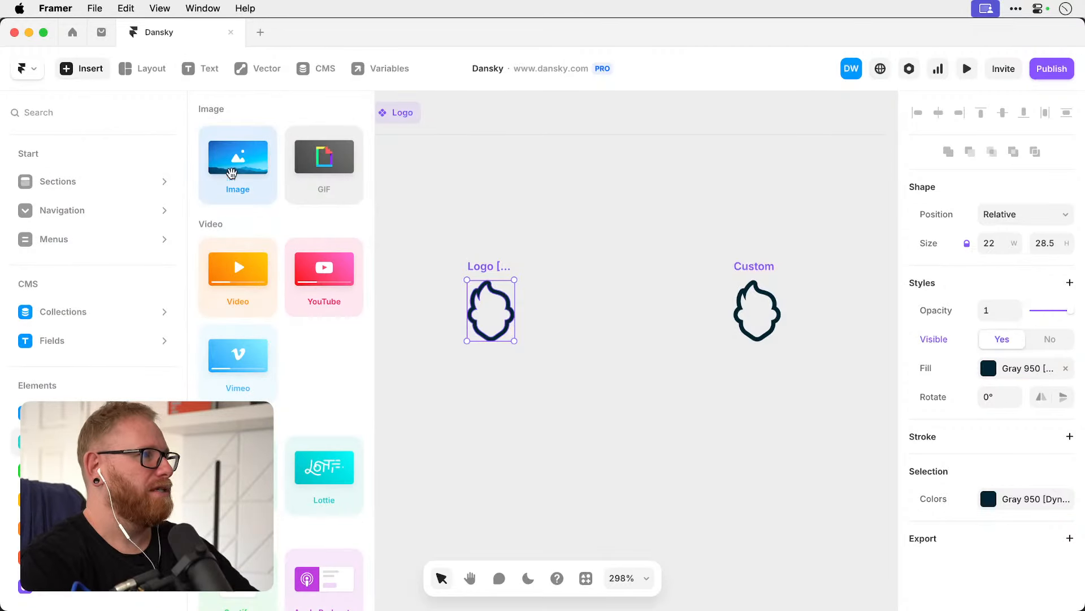
scroll(317, 317, "down", 4)
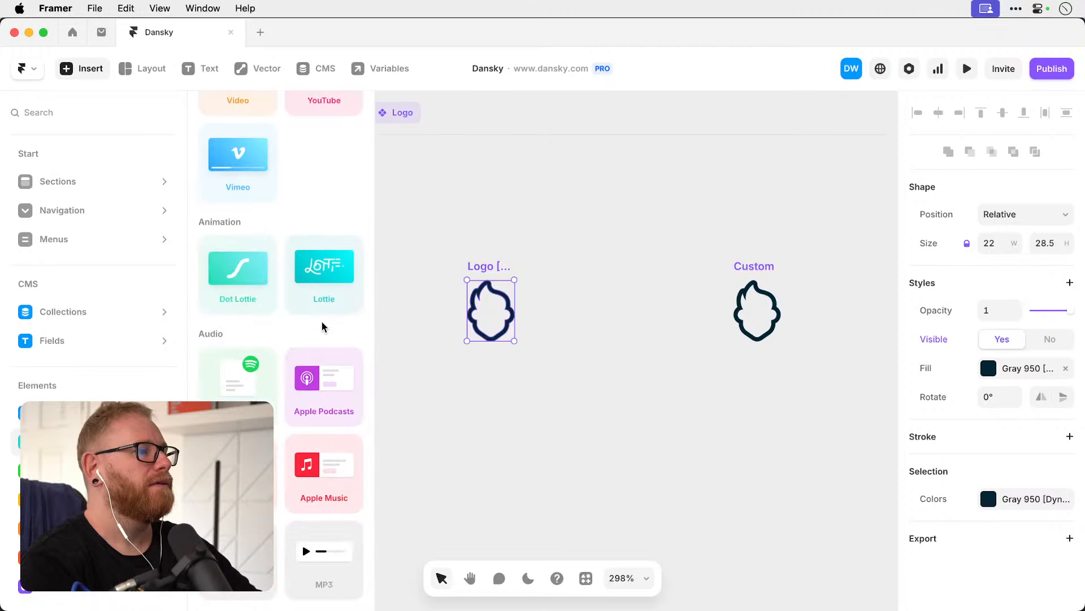
scroll(321, 323, "up", 4)
left_click(252, 178)
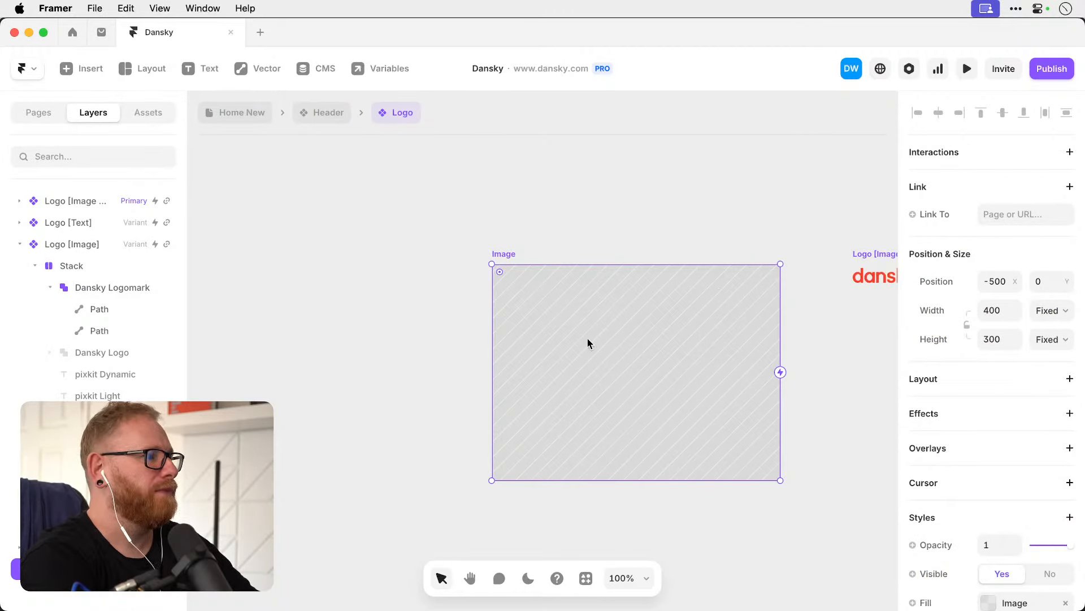
scroll(588, 342, "right", 8)
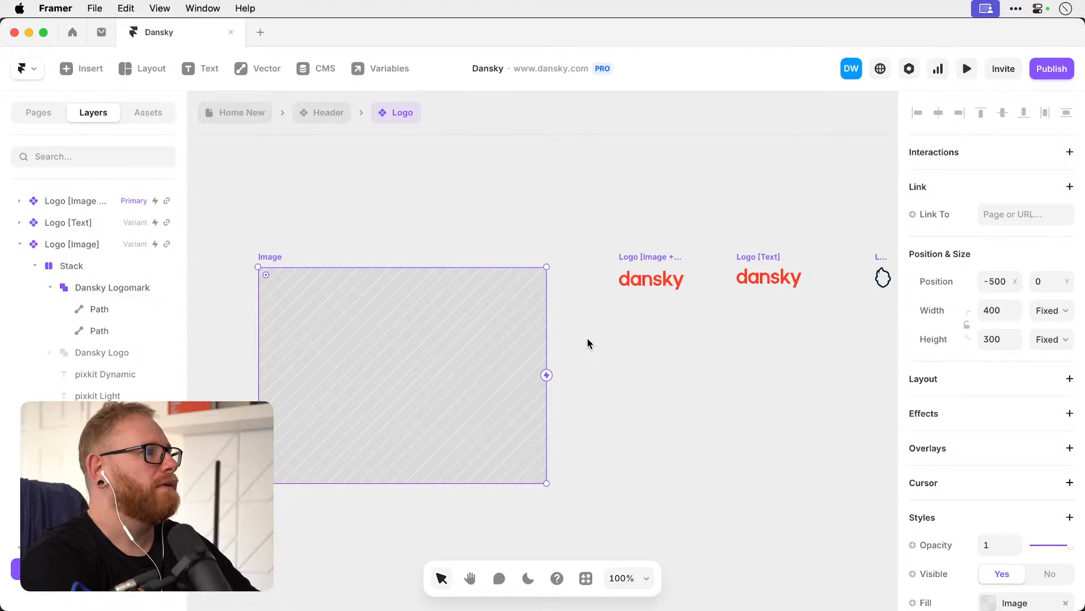
key("ctrl+z")
Try pasting the d monogram onto the Logo component's canvas, undo the paste and collapse the Dansky Logomark layer.
scroll(588, 338, "right", 7)
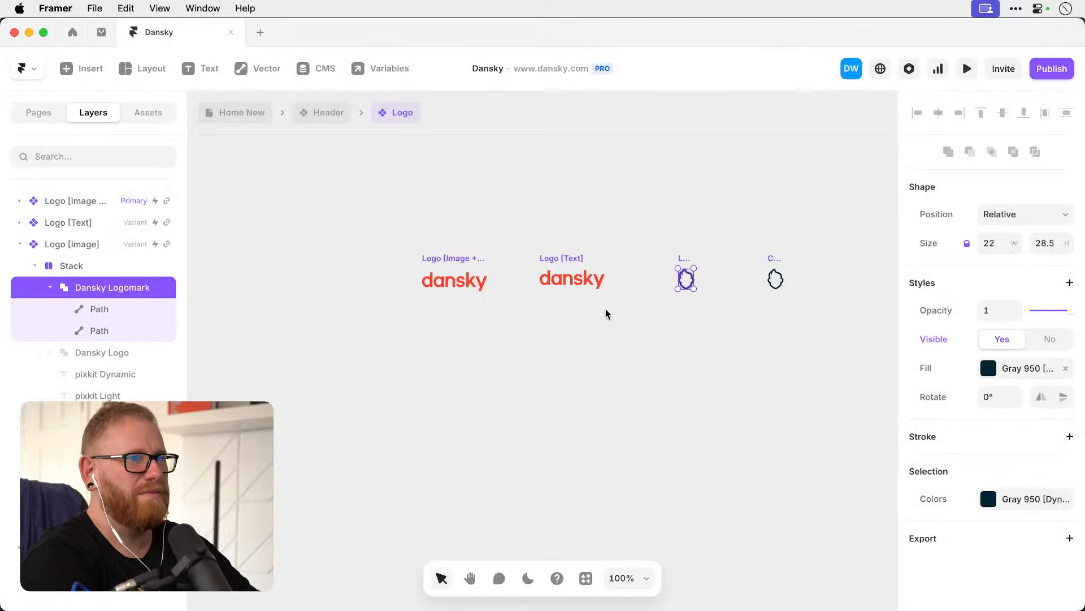
key("super+v")
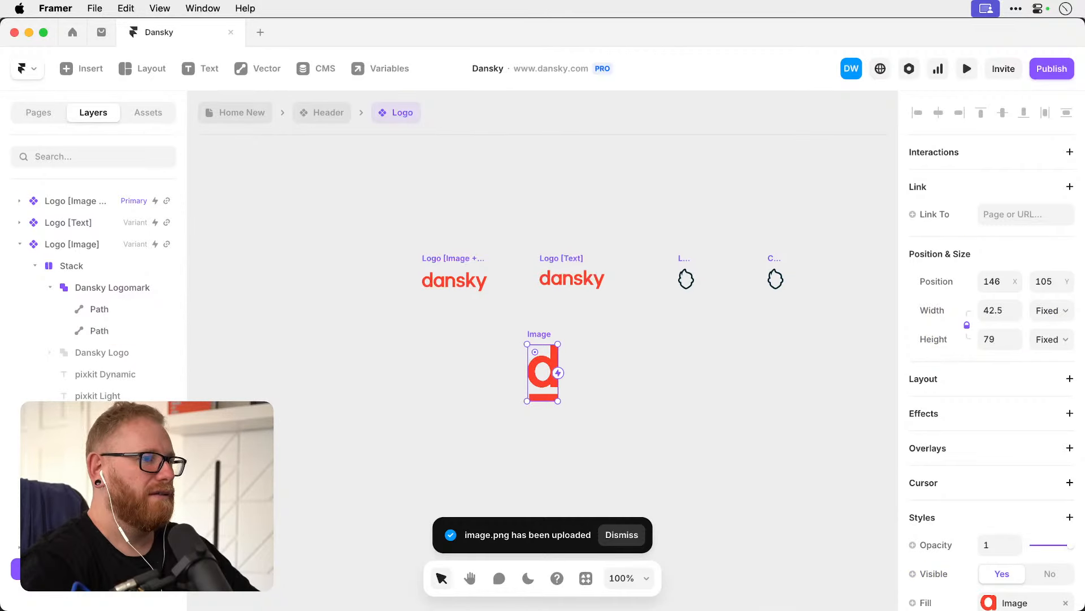
key("super+z")
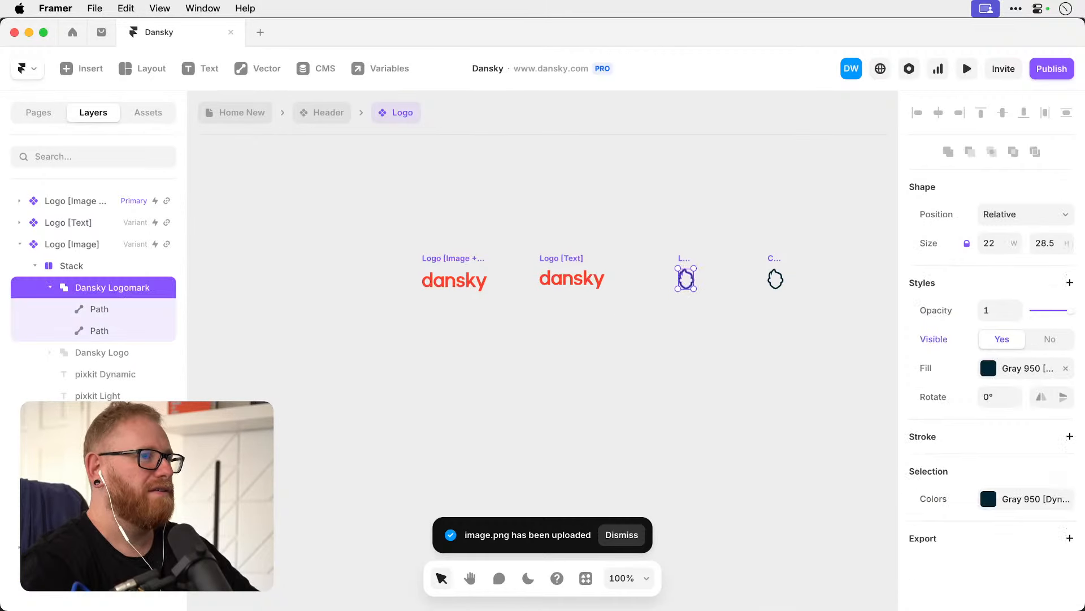
left_click(50, 287)
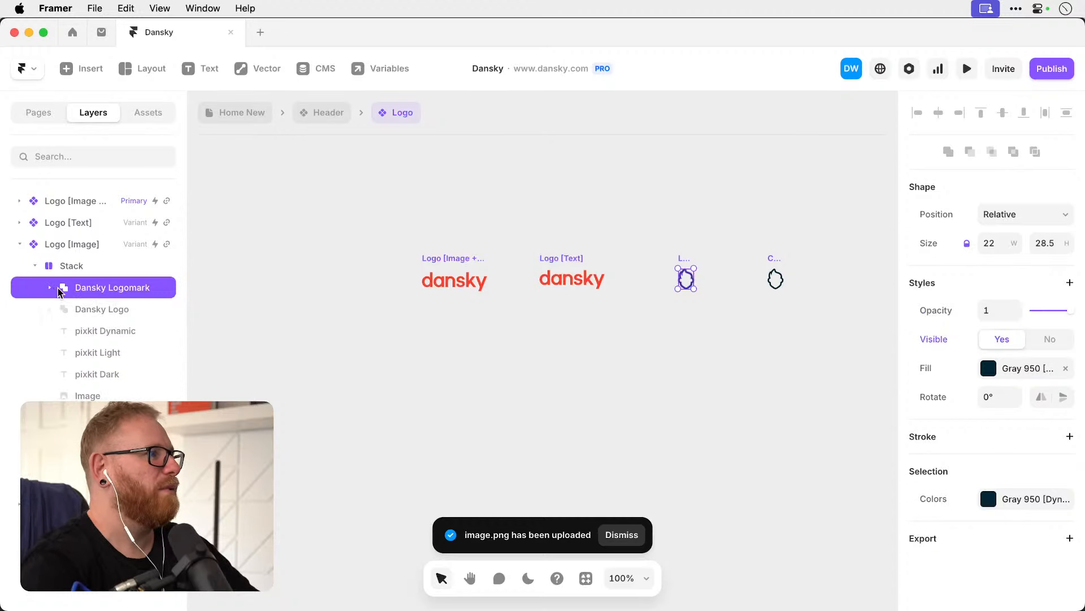
left_click(91, 69)
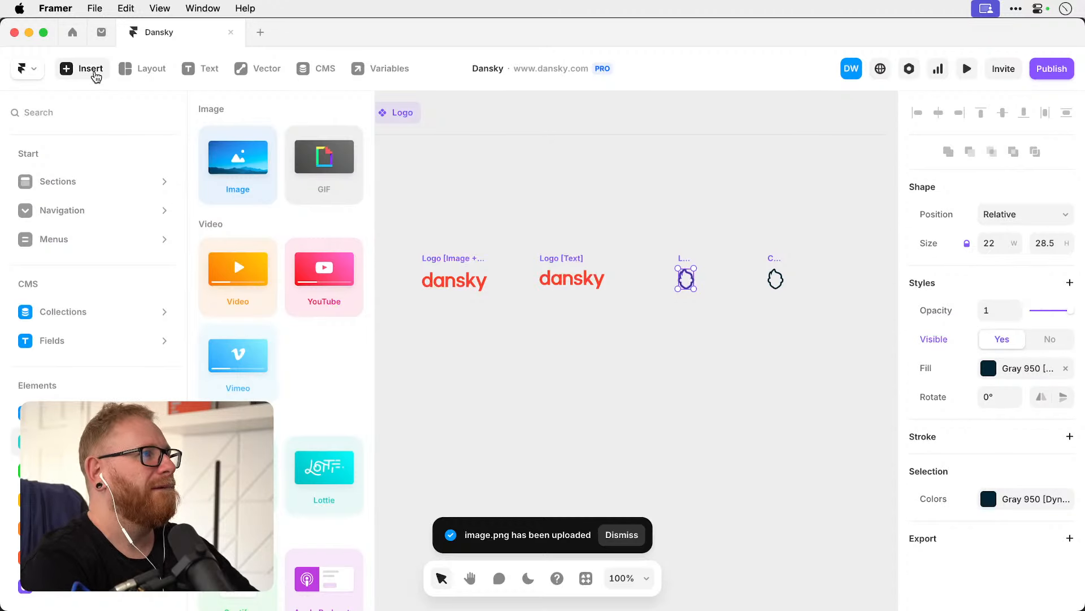
left_click(260, 72)
left_click(254, 72)
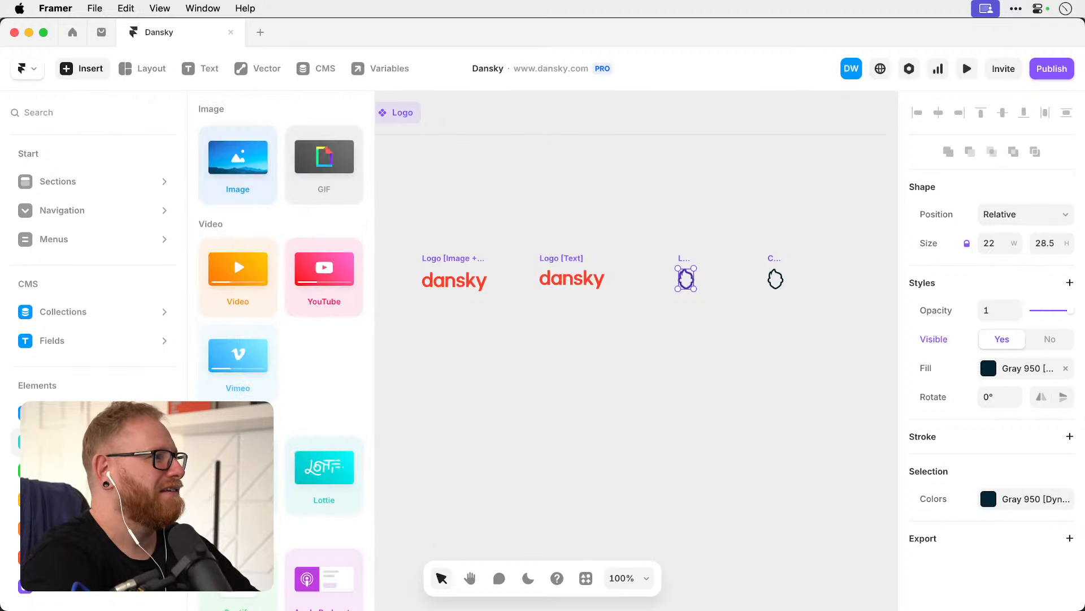
mouse_move(96, 413)
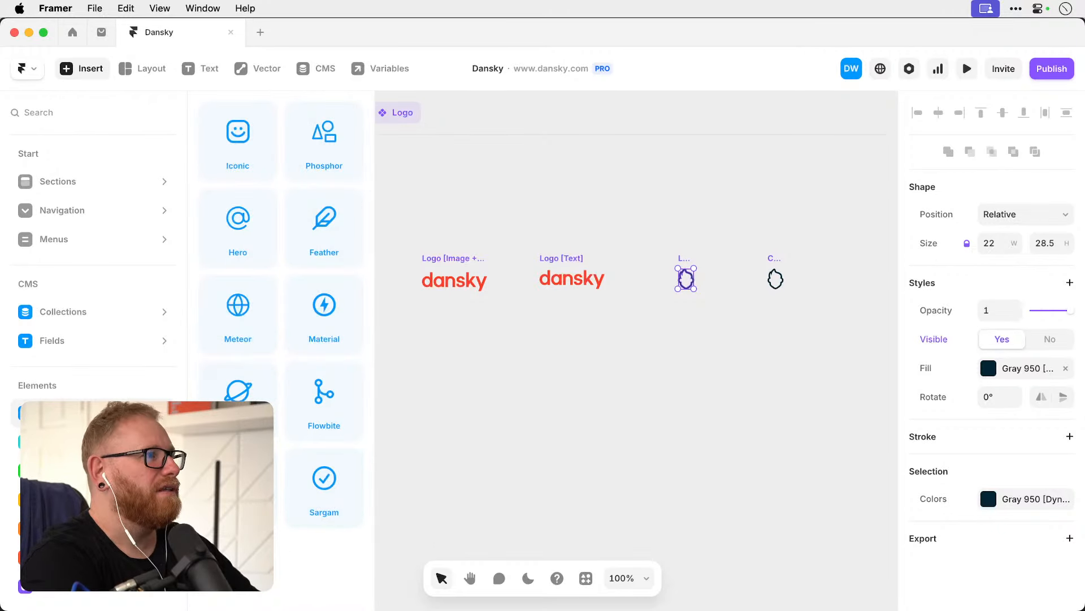
mouse_move(96, 441)
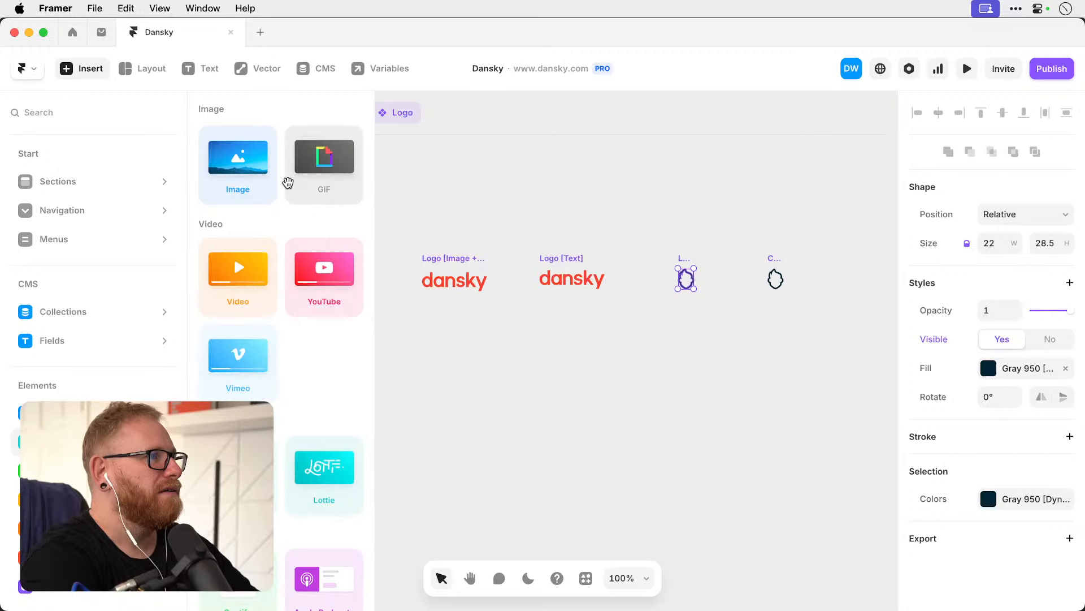
scroll(310, 410, "down", 5)
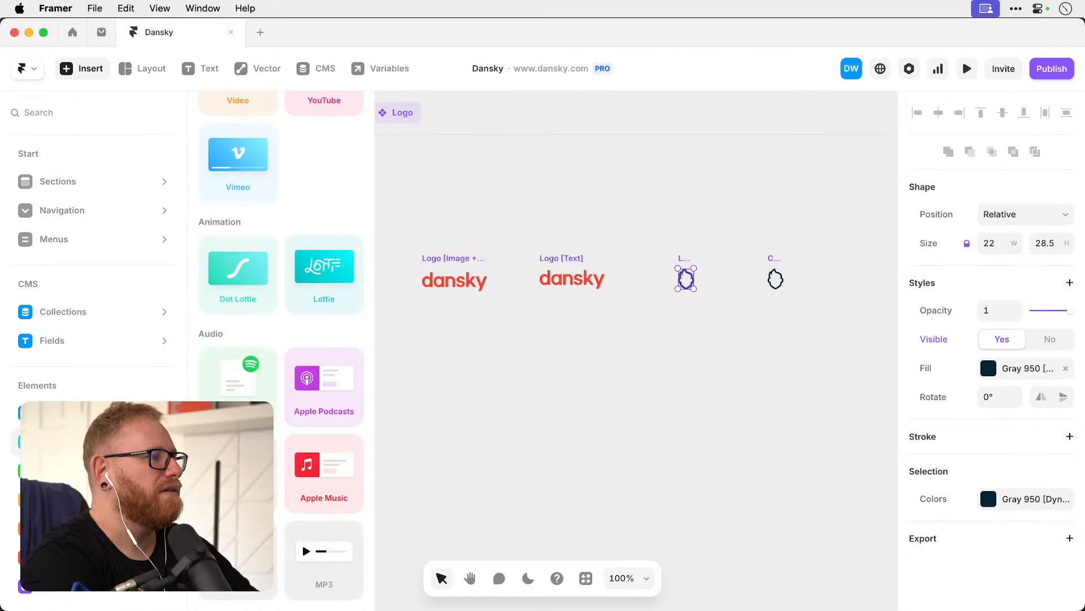
mouse_move(96, 470)
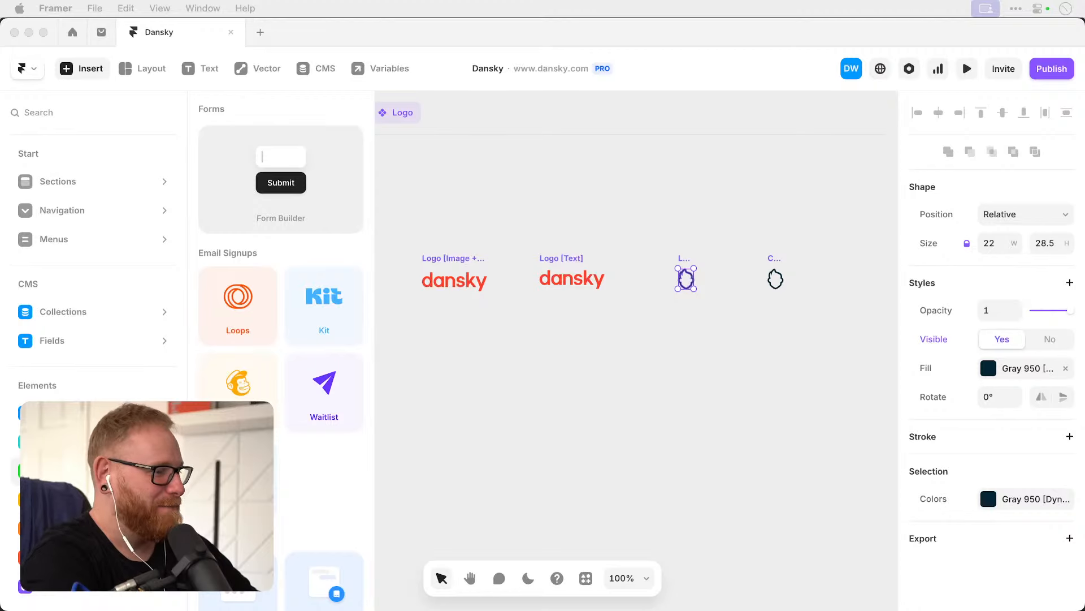
Switch to Finder and close the open Course Files and Promo Graphics windows.
key("super+Tab")
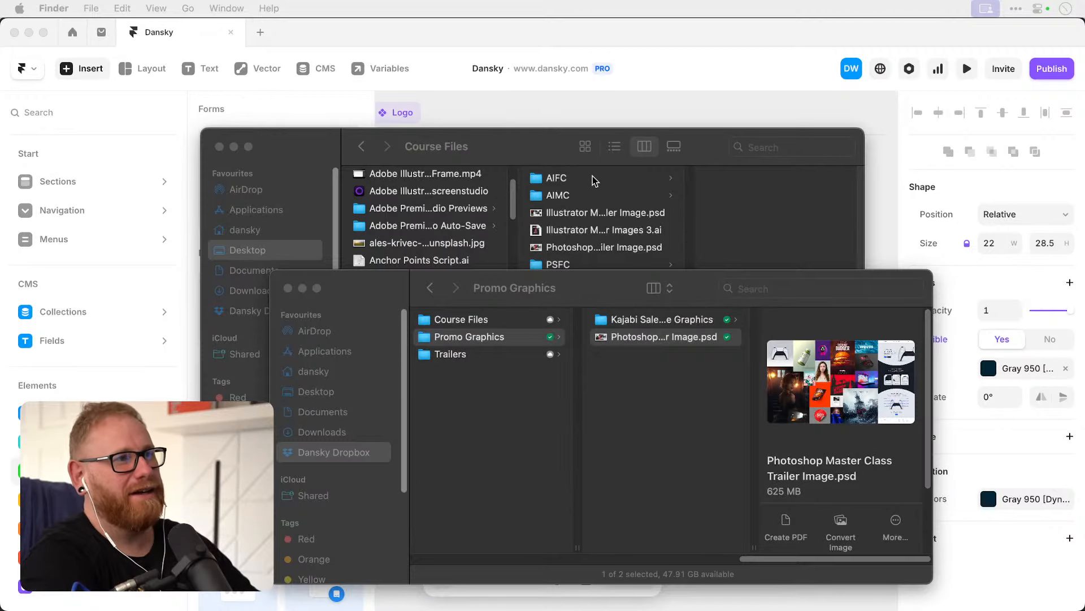
left_click(532, 149)
key("super+w")
left_click(671, 433)
key("super+w")
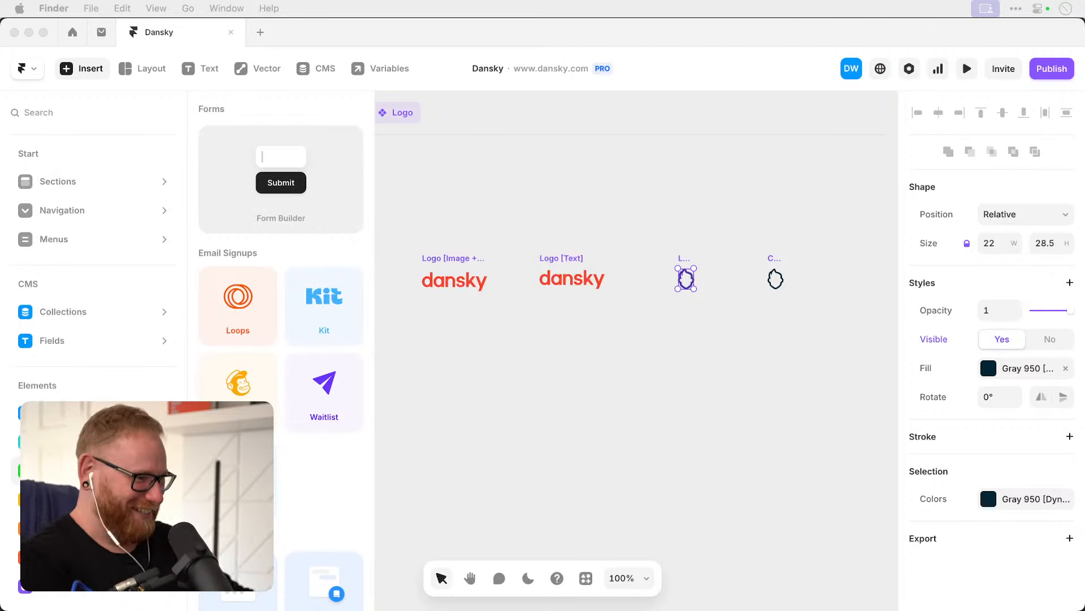
Bring the exported d monogram SVG from the Desktop onto the Logo component's canvas in Framer and select it.
key("F11")
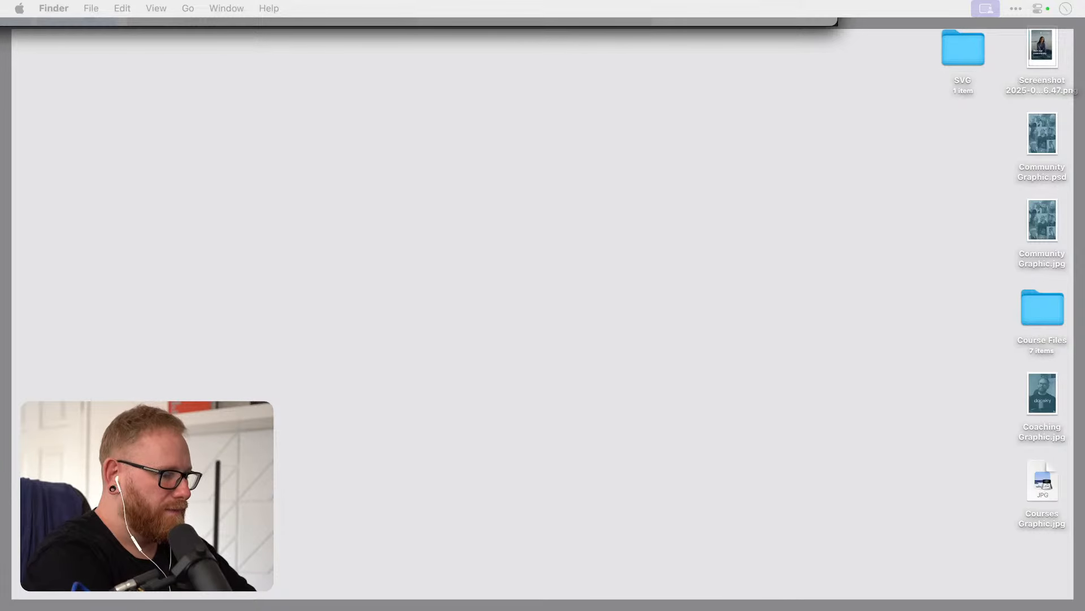
key("F11")
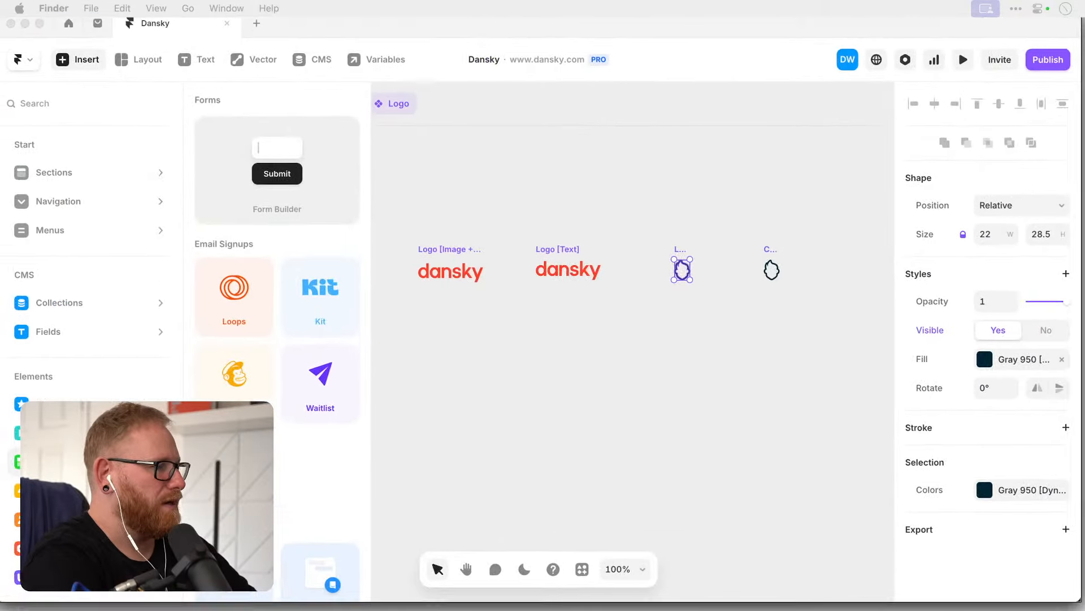
left_click_drag(932, 607, 710, 297)
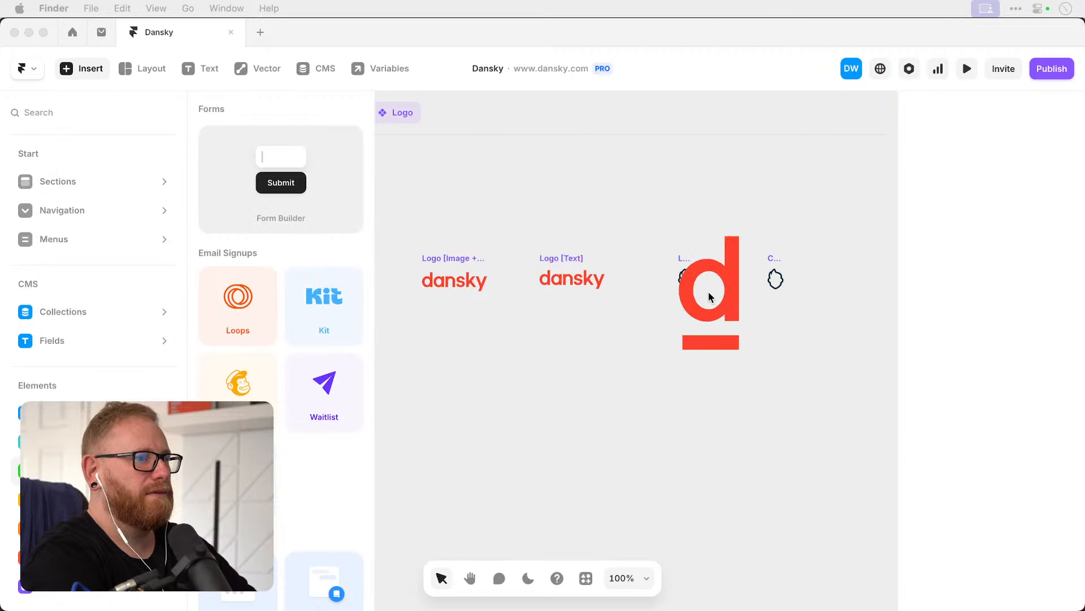
left_click(723, 301)
left_click(720, 309)
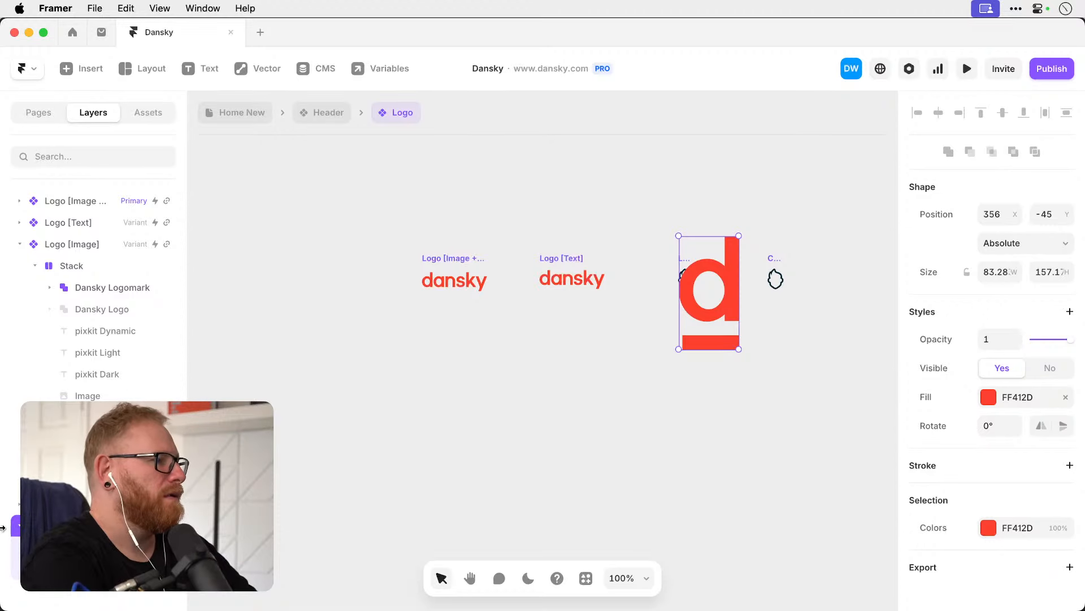
Move the imported Dansky Lettermark into the Logo [Image] variant's Stack above Dansky Logomark, and hide Dansky Logomark.
left_click(19, 526)
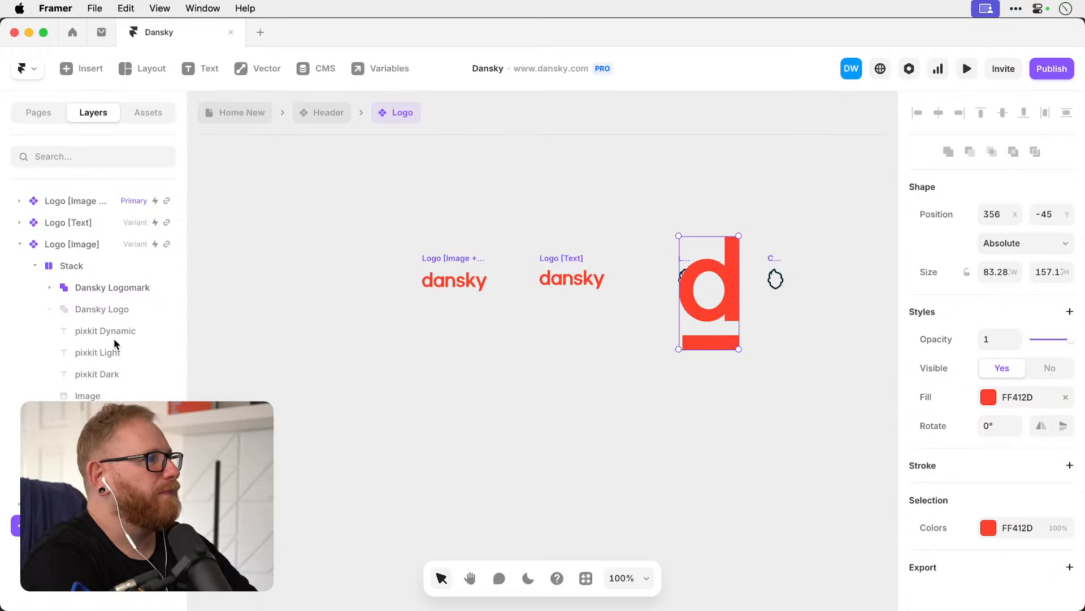
left_click(125, 291)
double_click(142, 292)
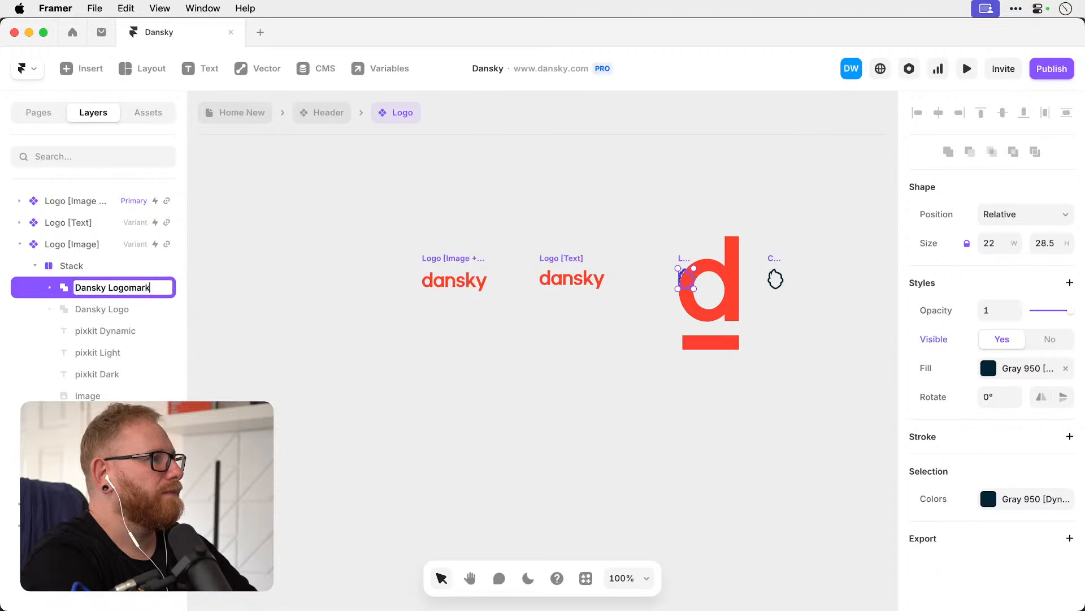
key("Return")
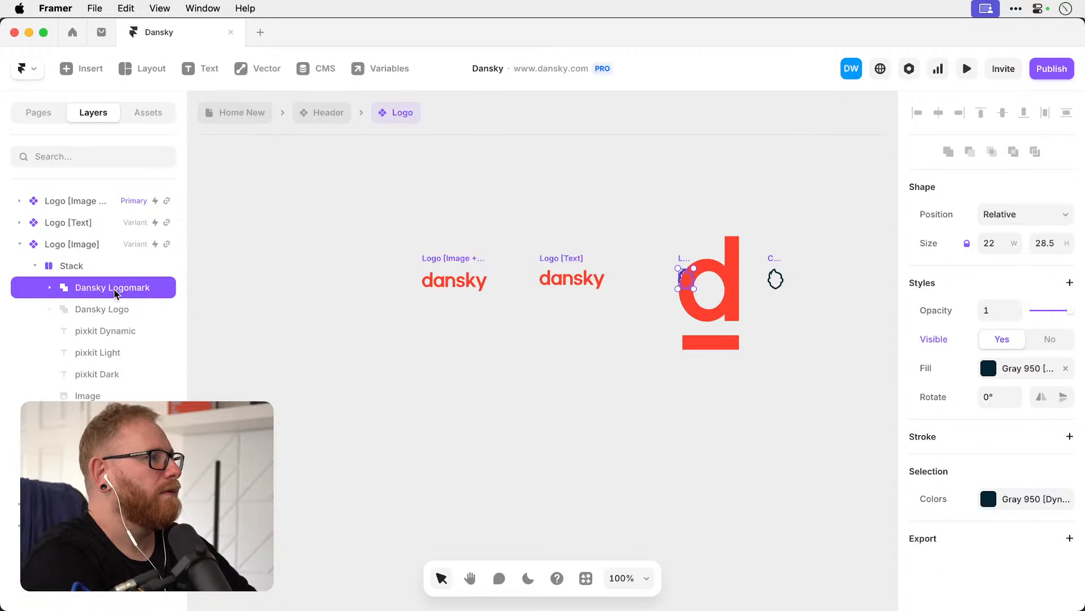
left_click_drag(81, 525, 95, 285)
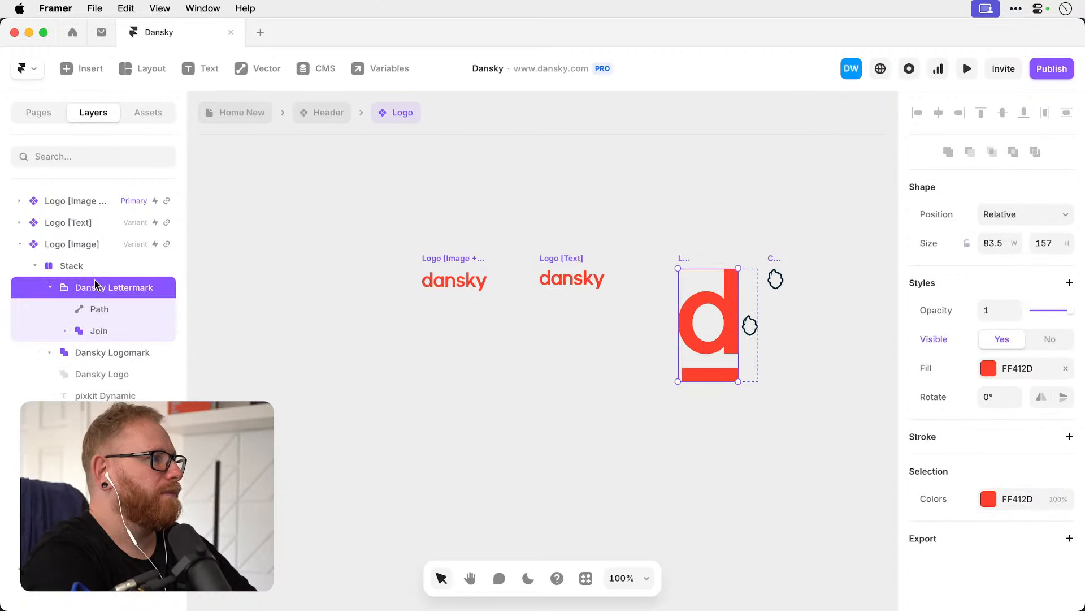
left_click(51, 287)
left_click(92, 309)
key("super+semicolon")
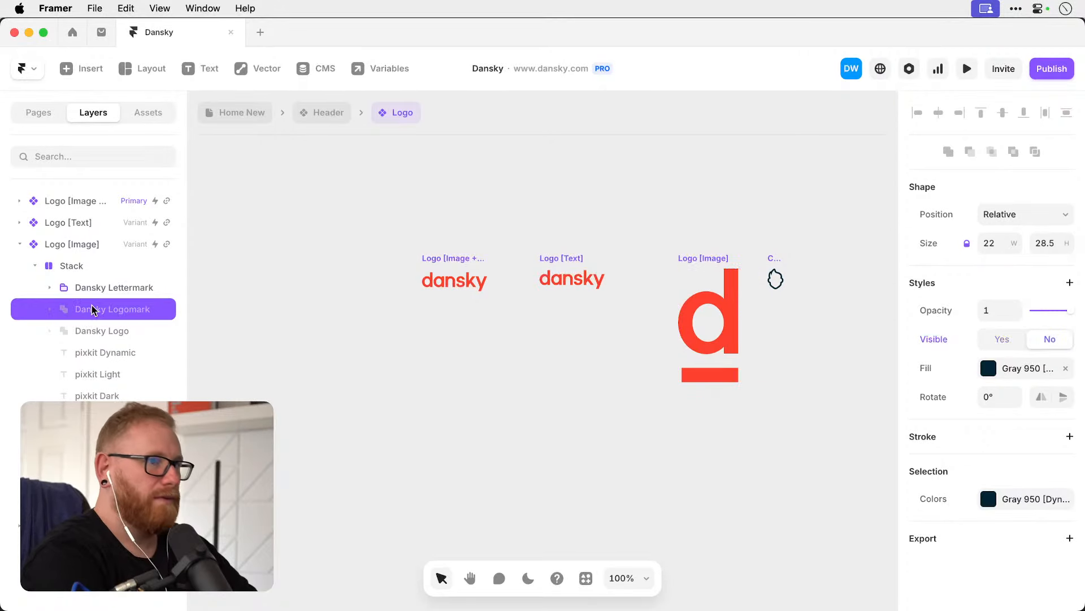
Shrink the Dansky Lettermark in the Logo [Image] variant, locking its proportions and setting its height to 30.
left_click(730, 308)
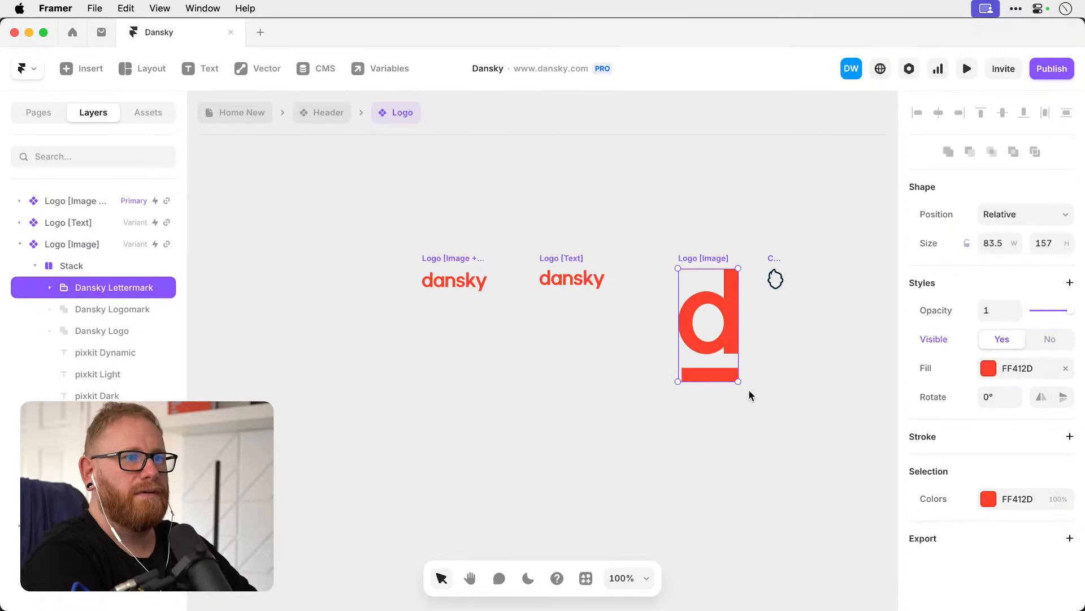
left_click_drag(738, 382, 689, 290)
left_click(569, 280)
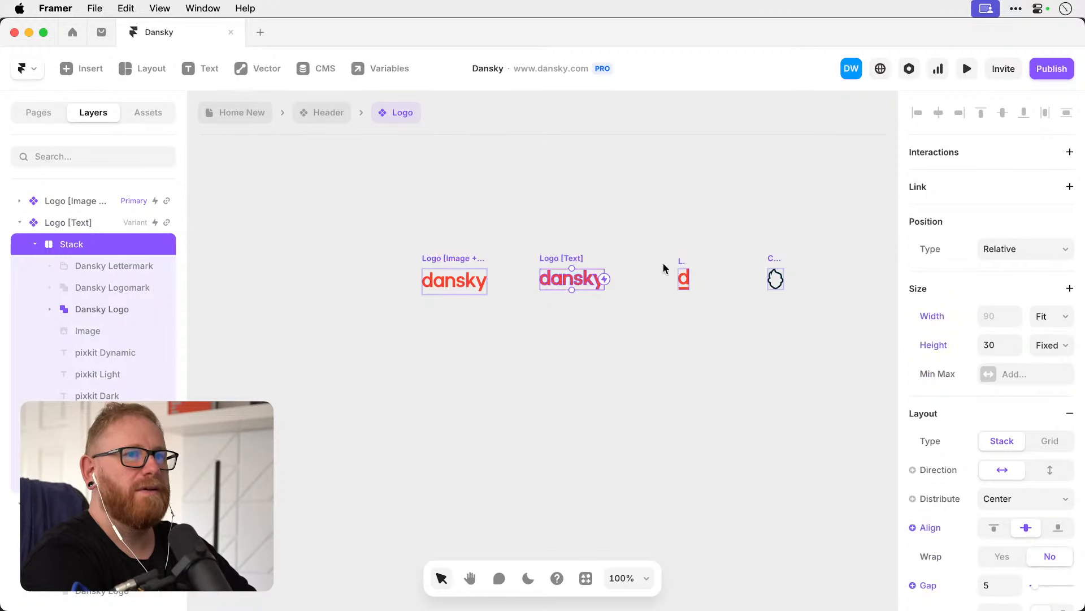
left_click(686, 280)
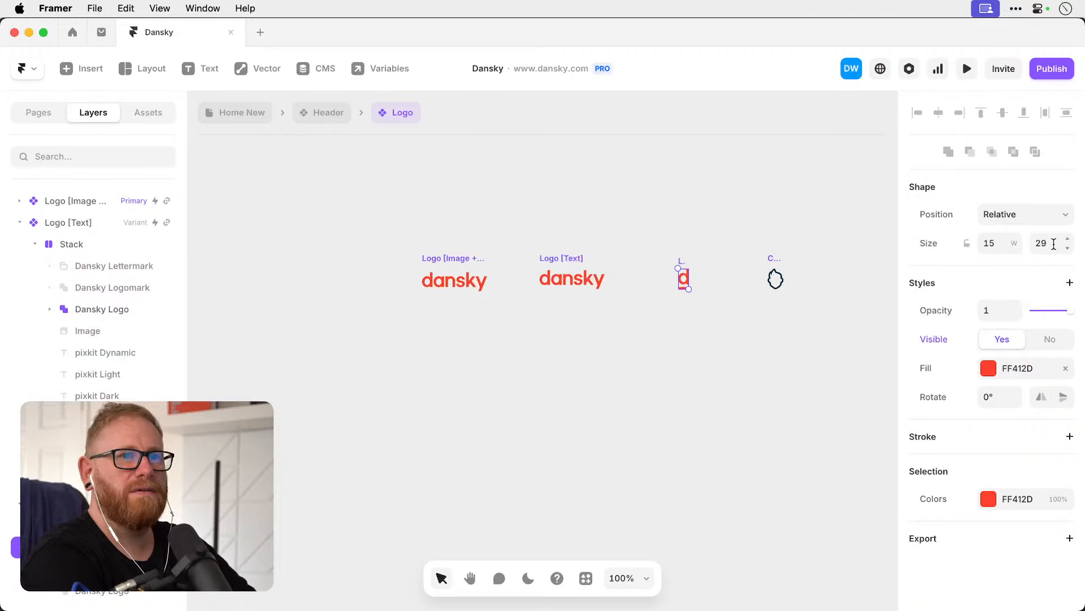
left_click(966, 243)
left_click(1040, 243)
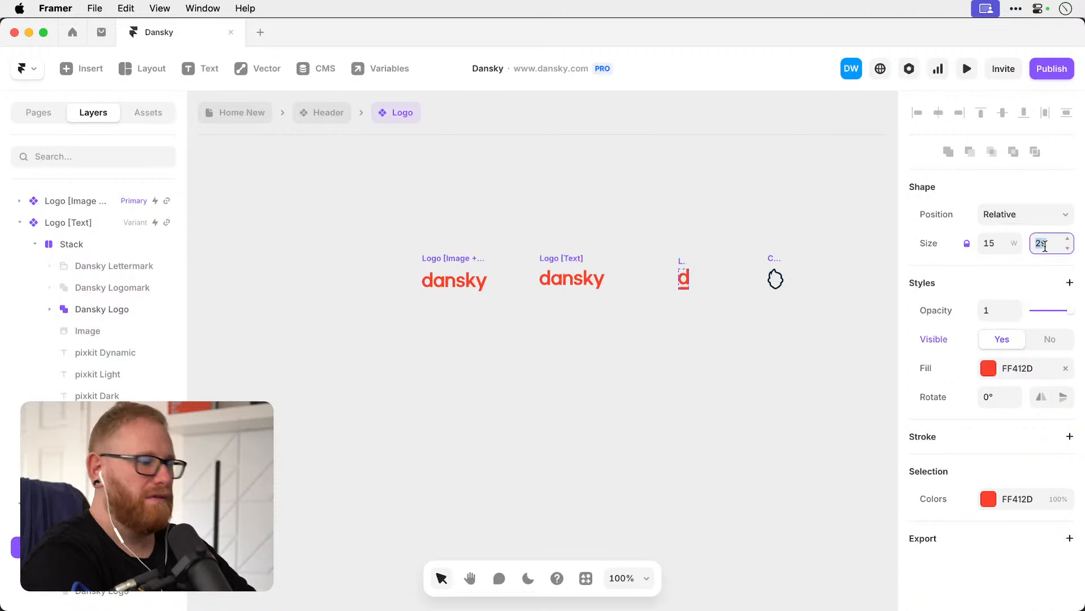
type("30")
key("Return")
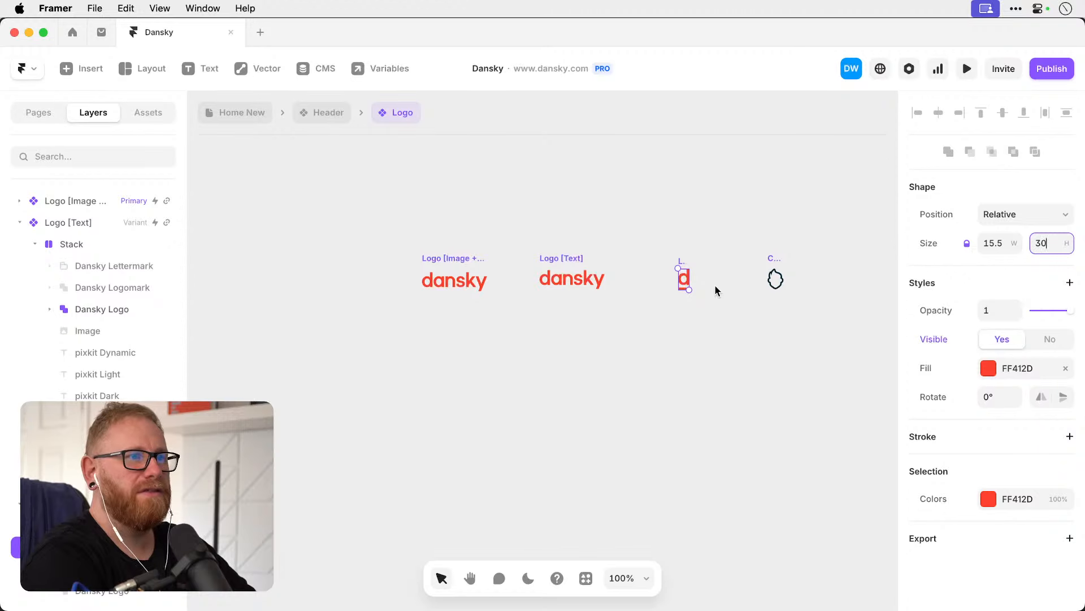
Try pasting the d monogram in place of the Custom variant's logomark, and undo the paste.
scroll(760, 266, "up", 10)
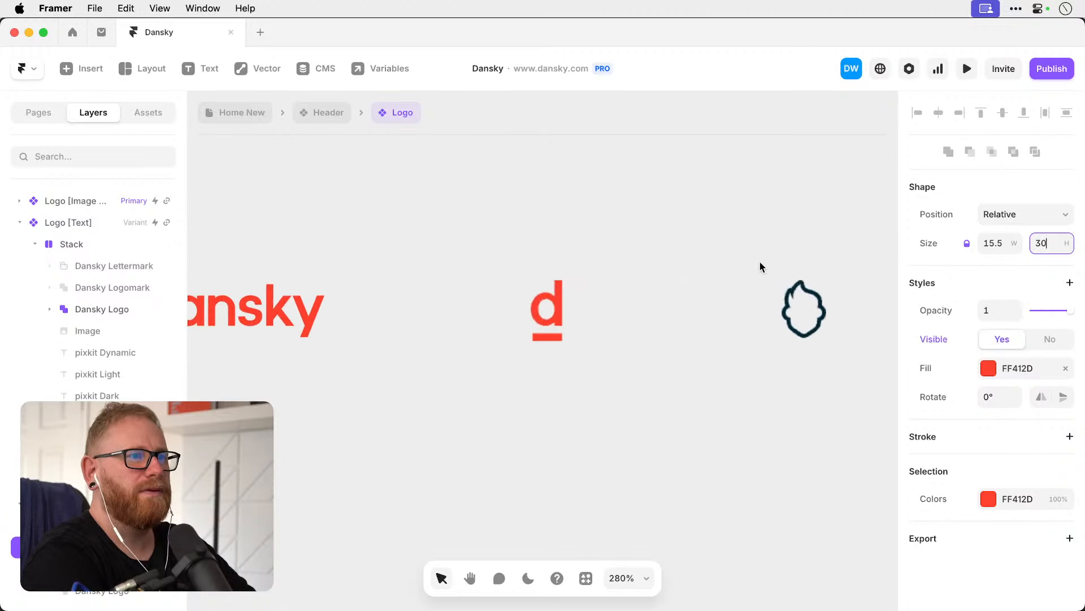
scroll(555, 275, "up", 5)
scroll(562, 281, "down", 5)
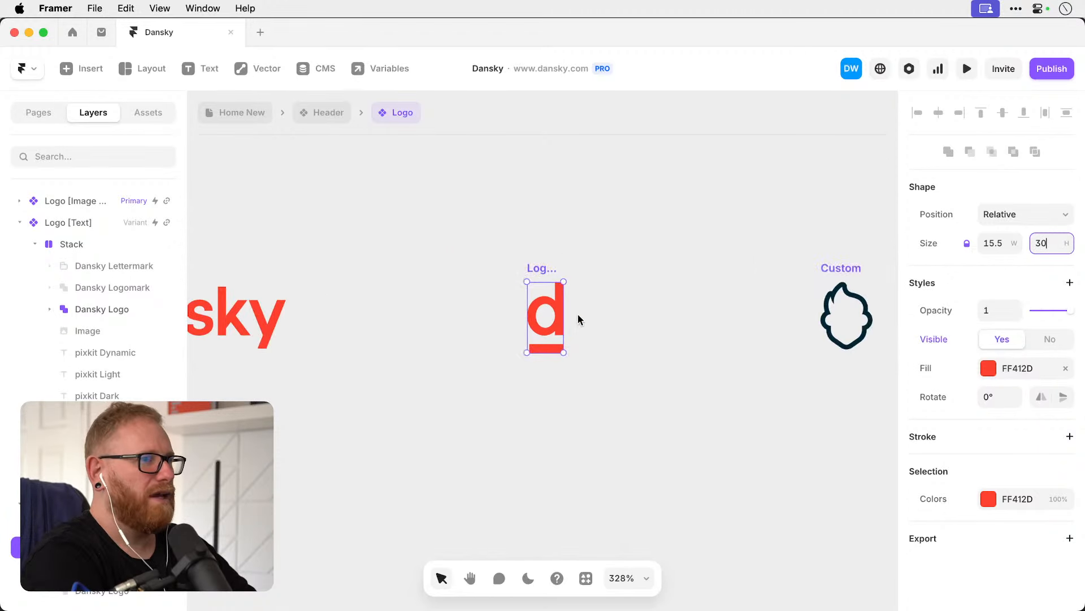
left_click(834, 317)
key("super+v")
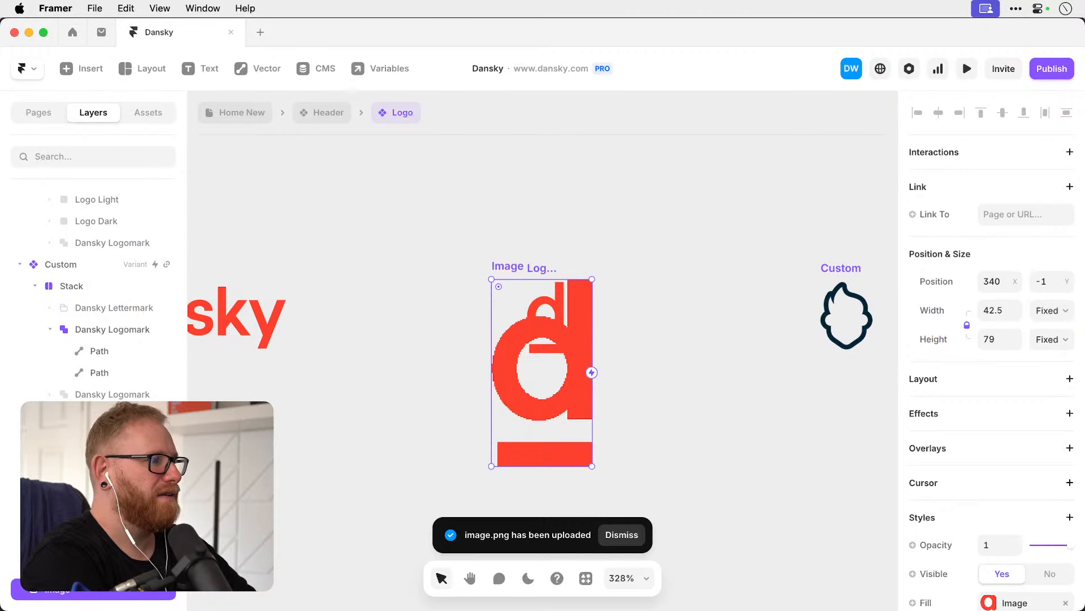
key("super+z")
In the Custom variant, hide the Dansky Logomark and make the Dansky Lettermark visible.
left_click(542, 336)
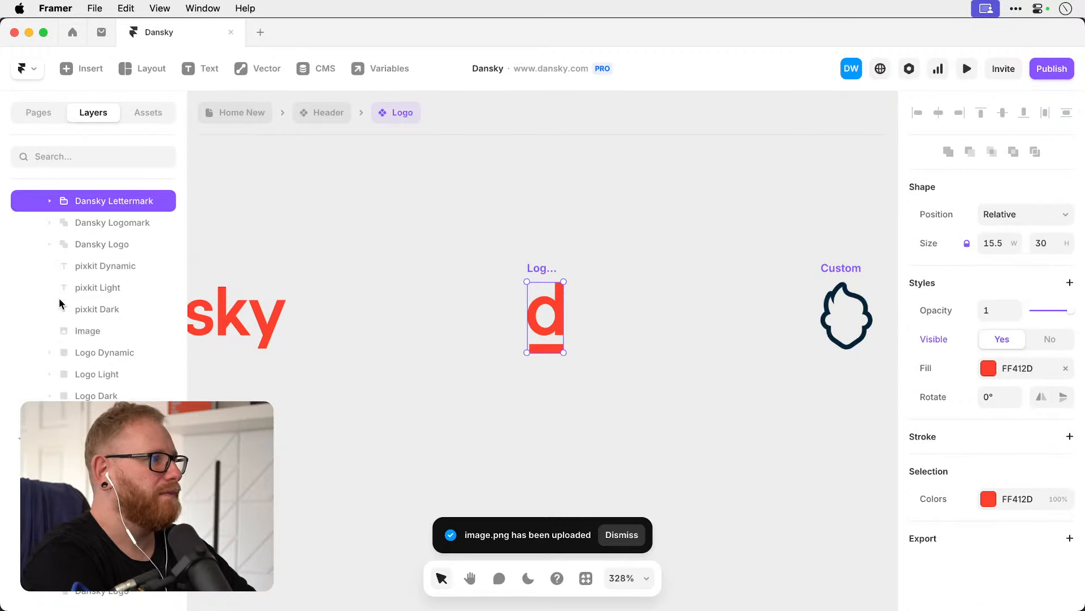
scroll(62, 294, "up", 2)
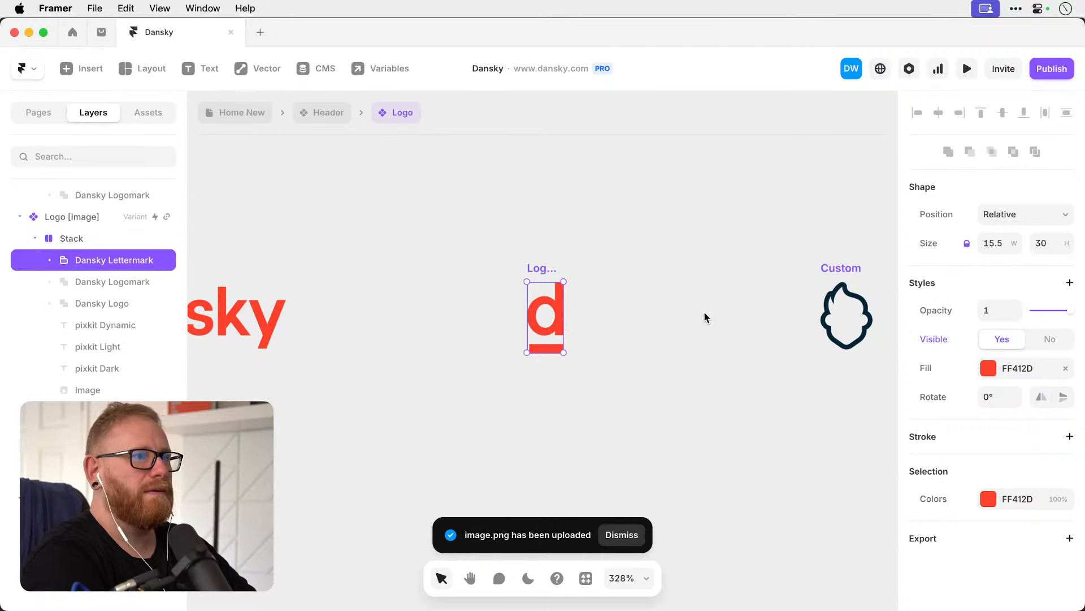
left_click(829, 312)
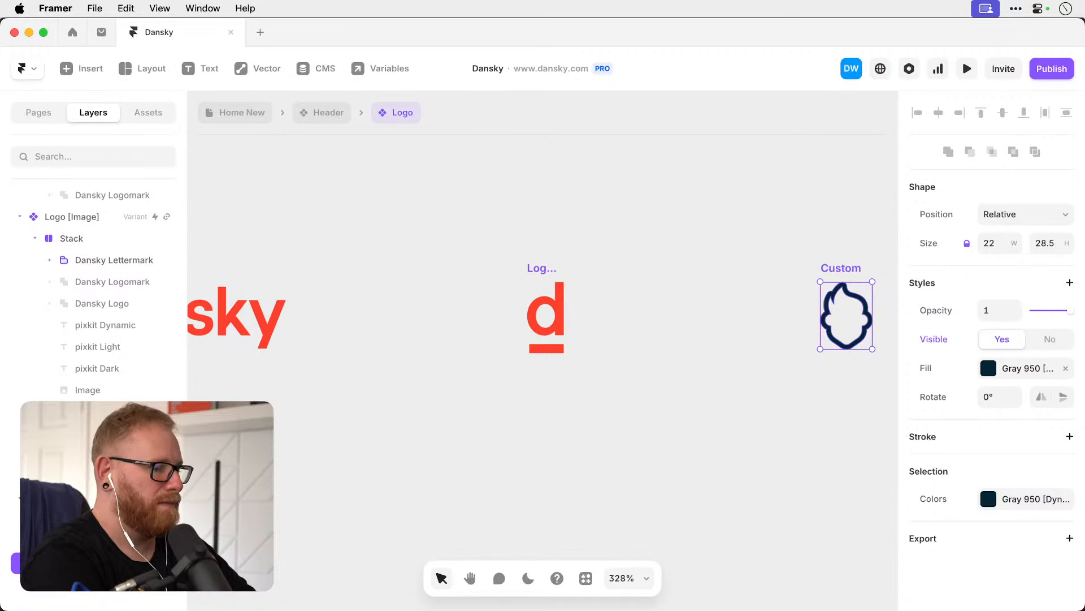
left_click(1050, 340)
left_click(113, 541)
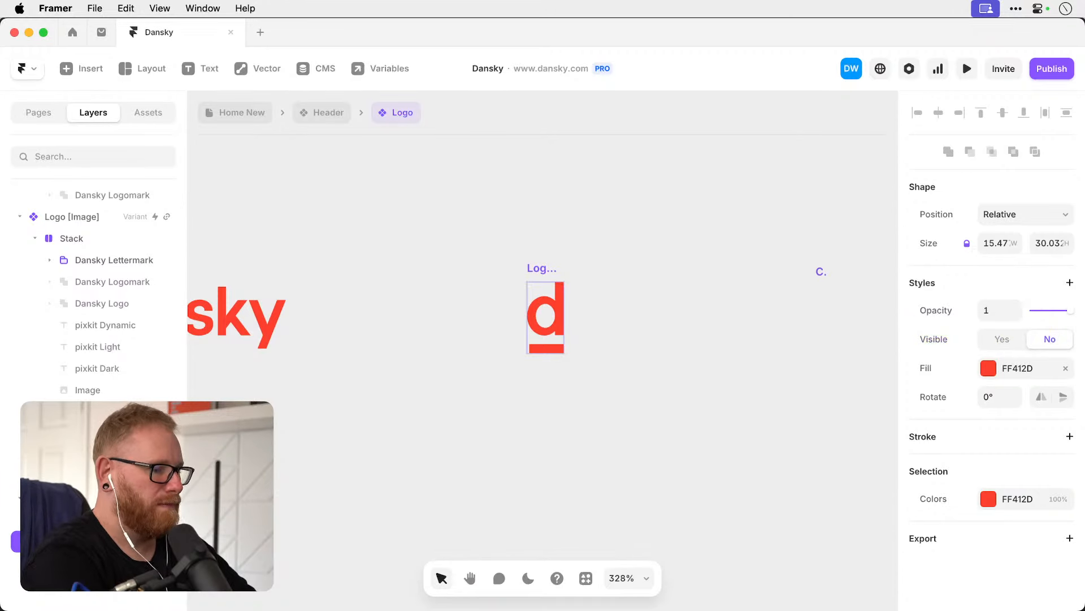
key("super+semicolon")
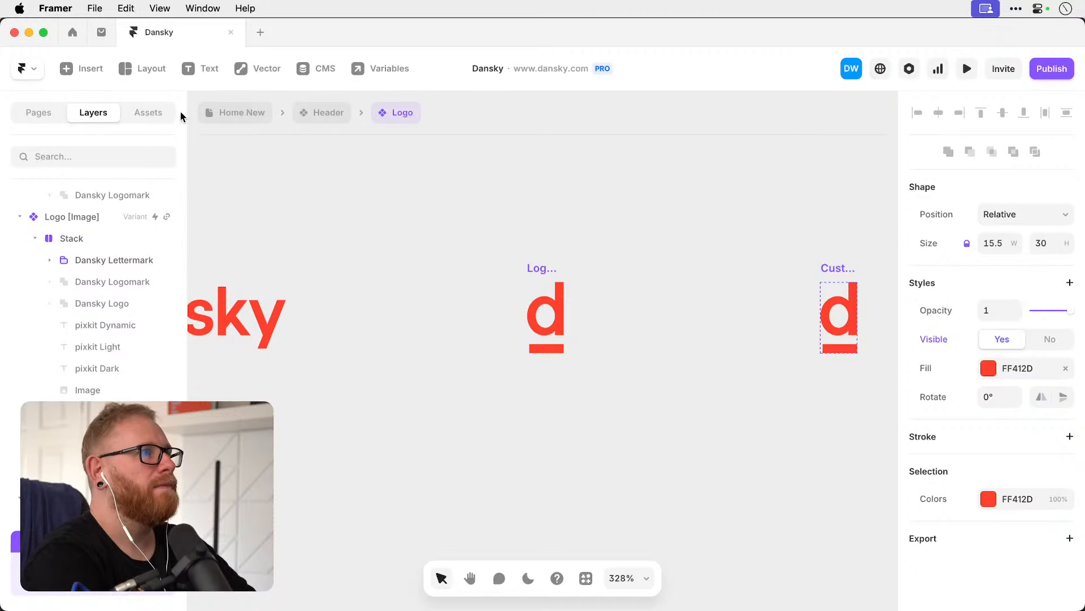
Return to the Home New page, preview it on desktop to check the header and sections, and exit the preview.
left_click(234, 113)
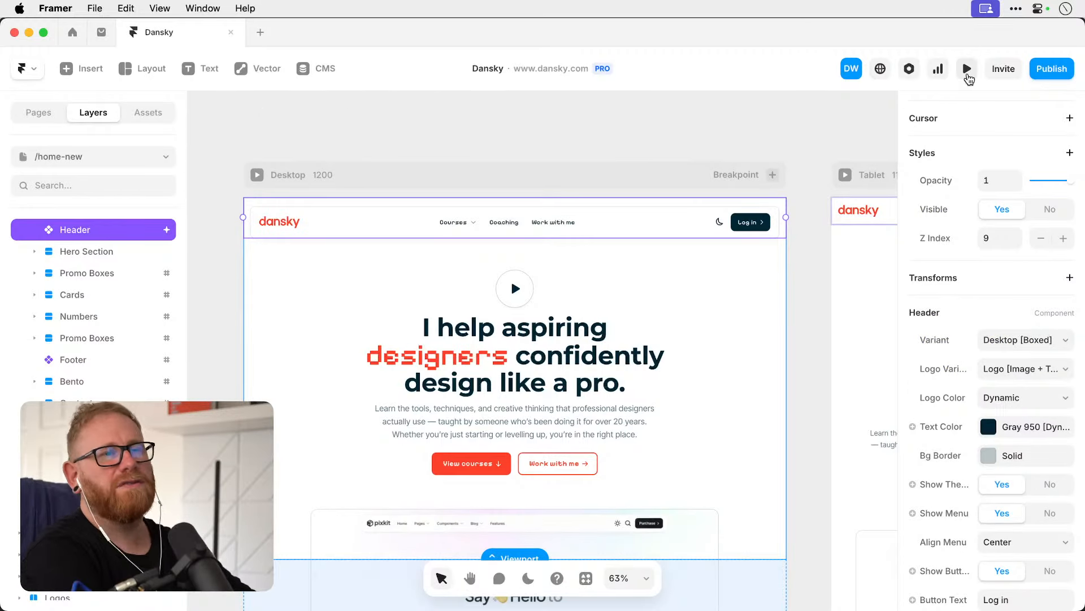
left_click(968, 69)
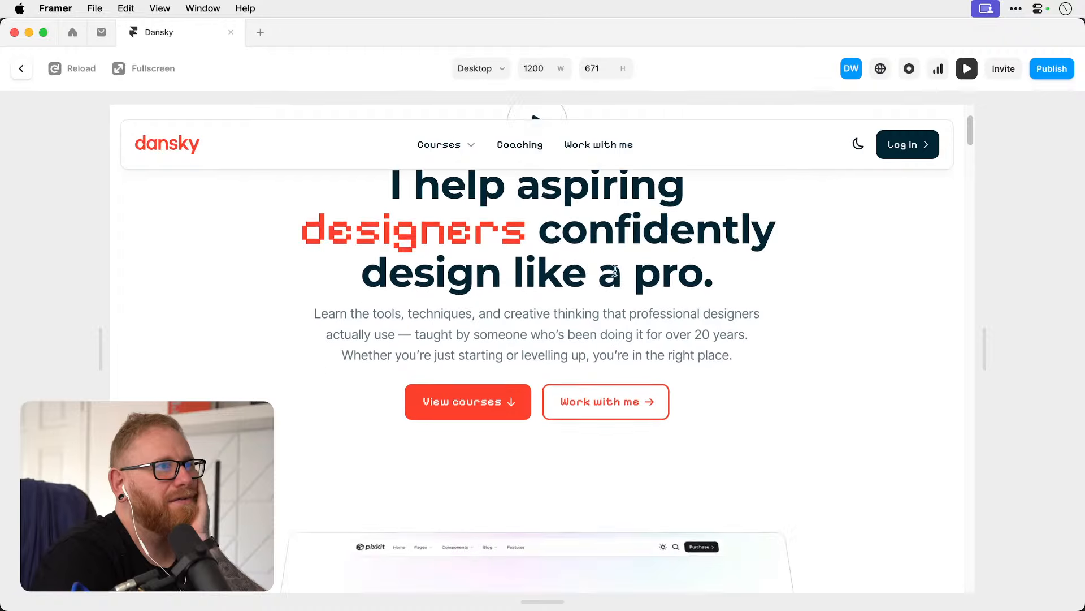
scroll(615, 270, "down", 12)
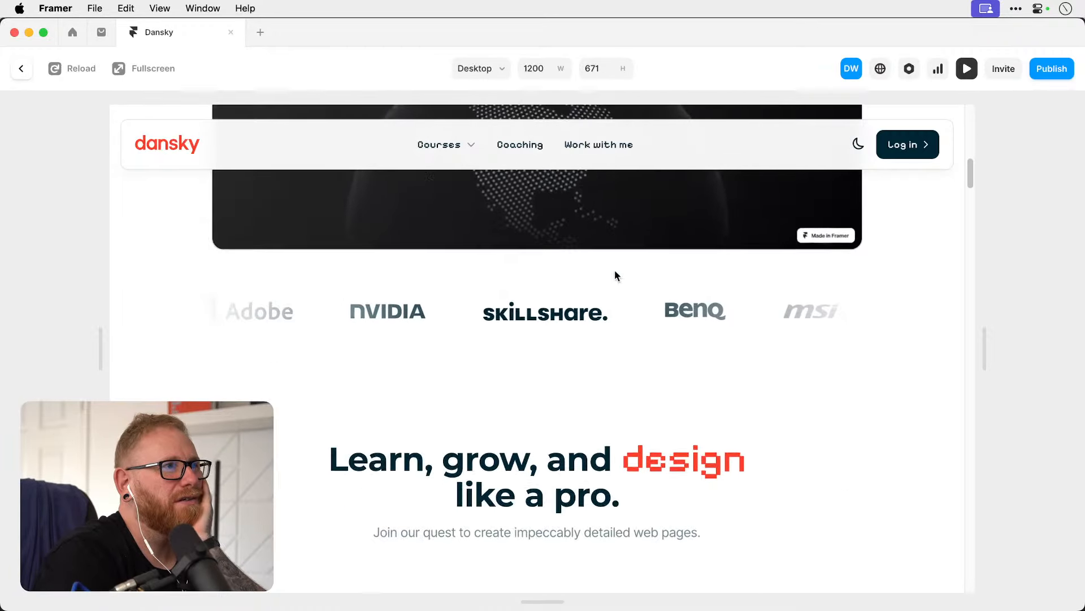
scroll(615, 275, "down", 10)
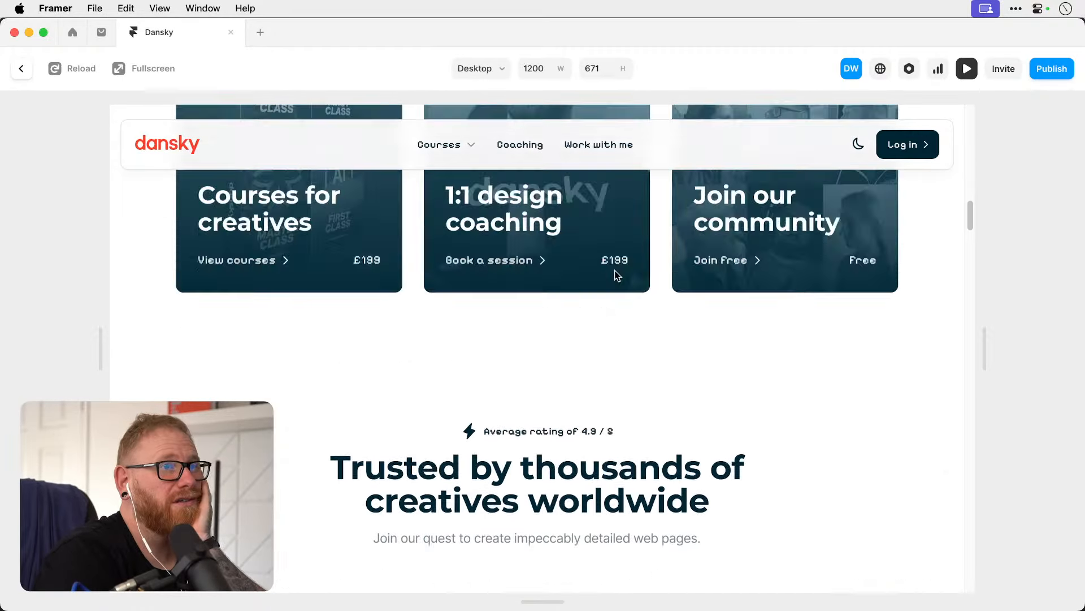
scroll(615, 275, "up", 6)
left_click(966, 68)
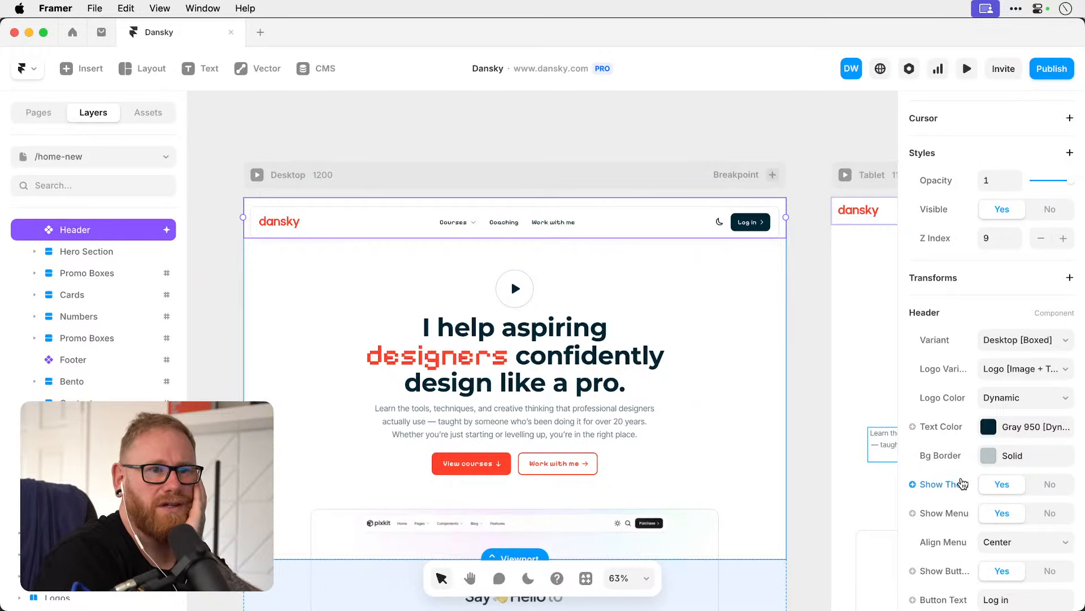
Examine the variant and logo variant options of the desktop header on the /home-new page.
scroll(963, 484, "up", 1)
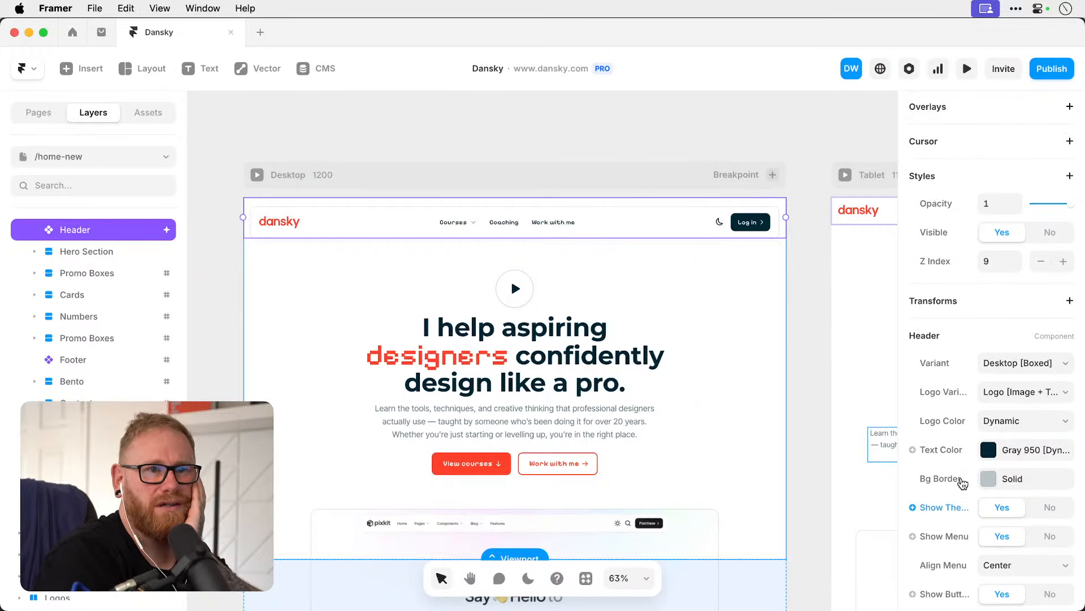
left_click(1034, 402)
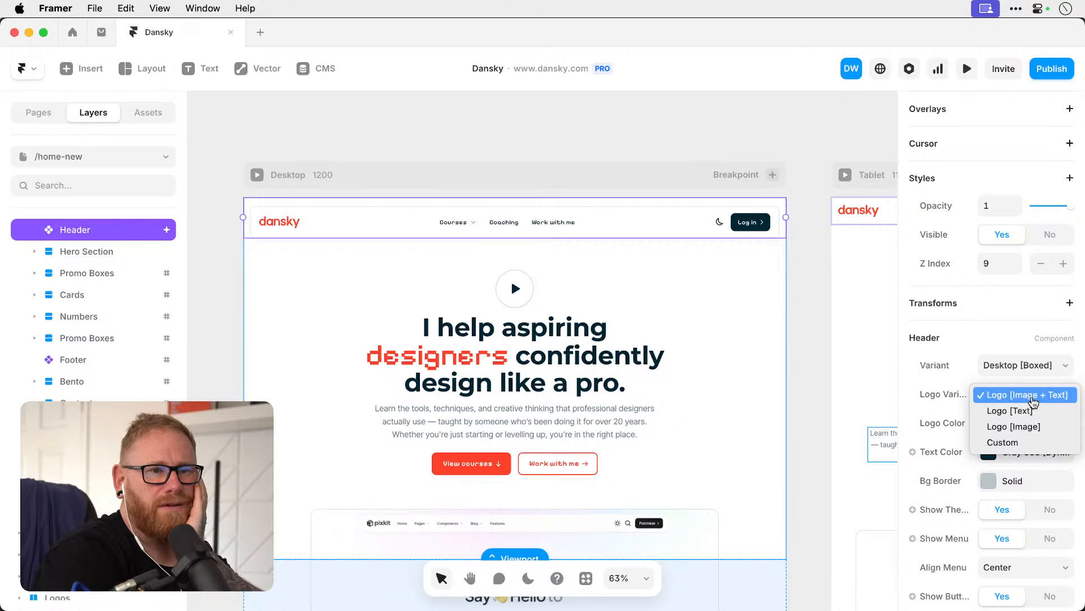
left_click(1014, 369)
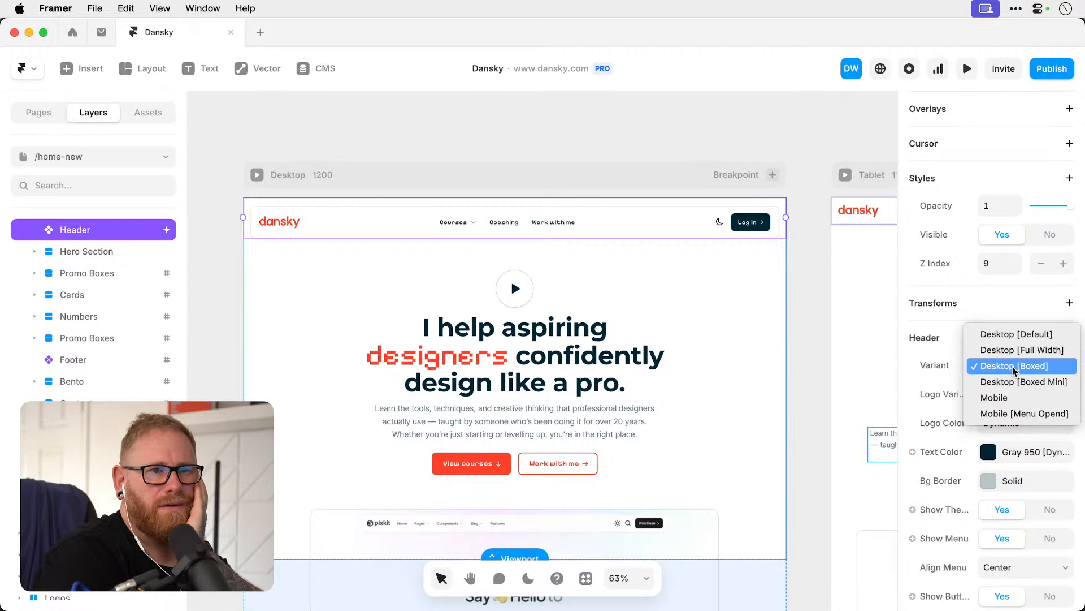
left_click(1014, 367)
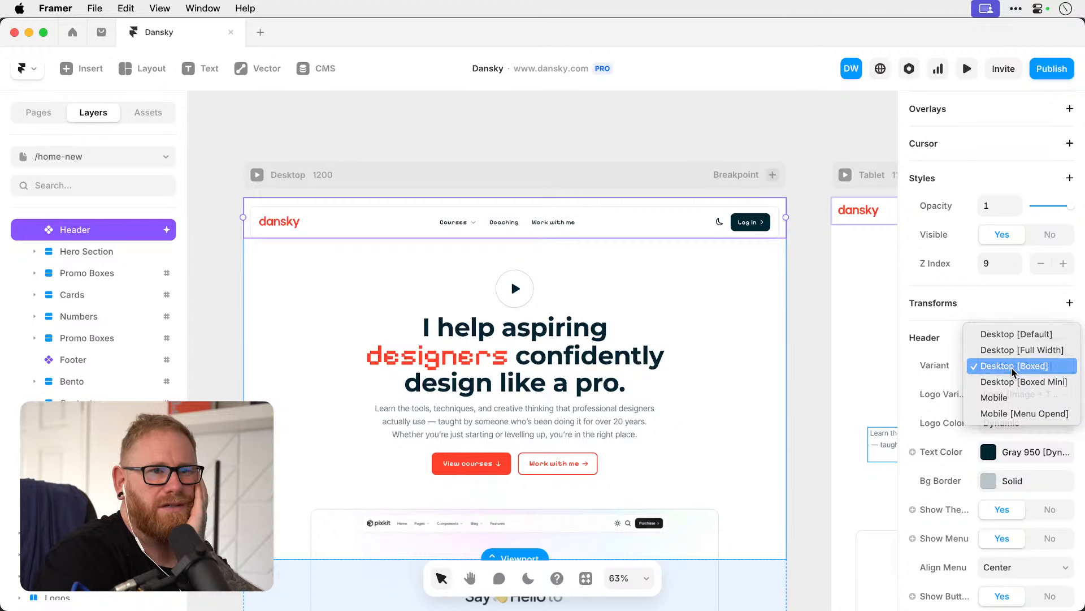
Preview the existing Home page on desktop to check how its header changes while scrolling, and exit the preview.
left_click(51, 112)
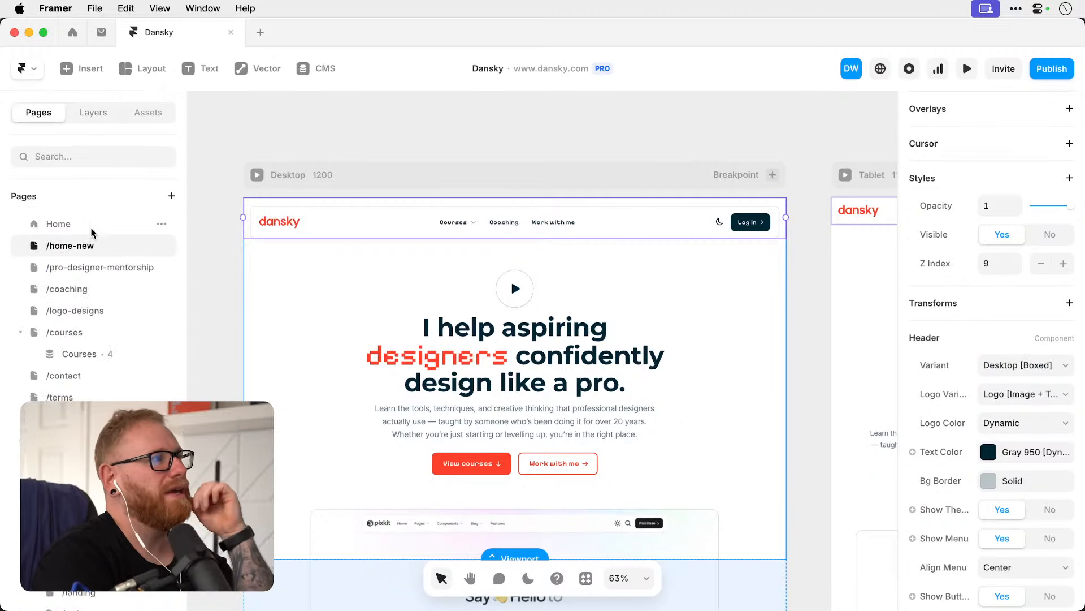
left_click(93, 226)
left_click(533, 214)
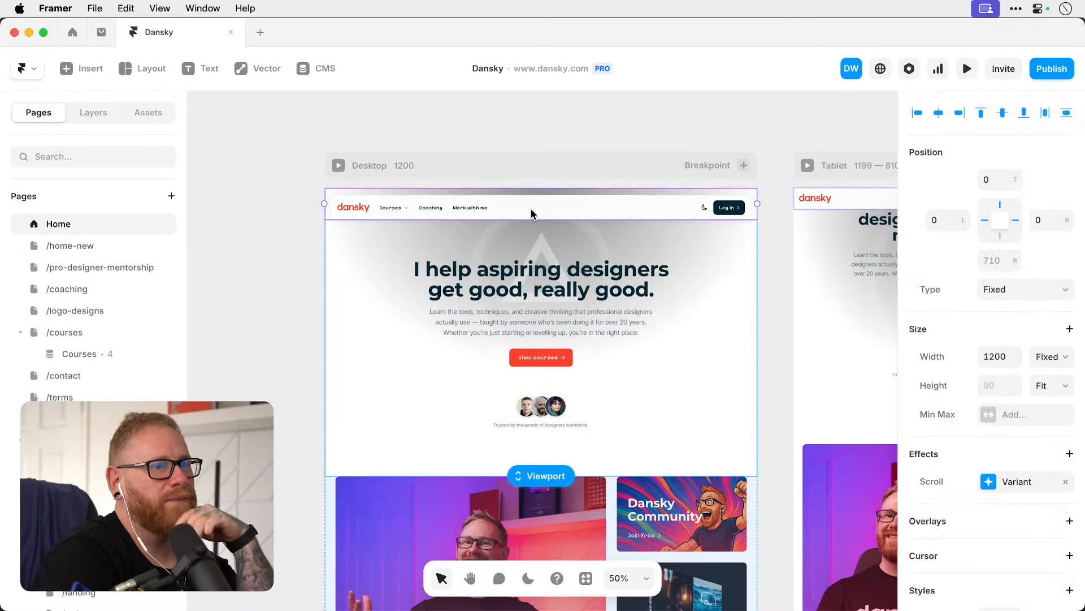
left_click(967, 68)
scroll(422, 369, "down", 8)
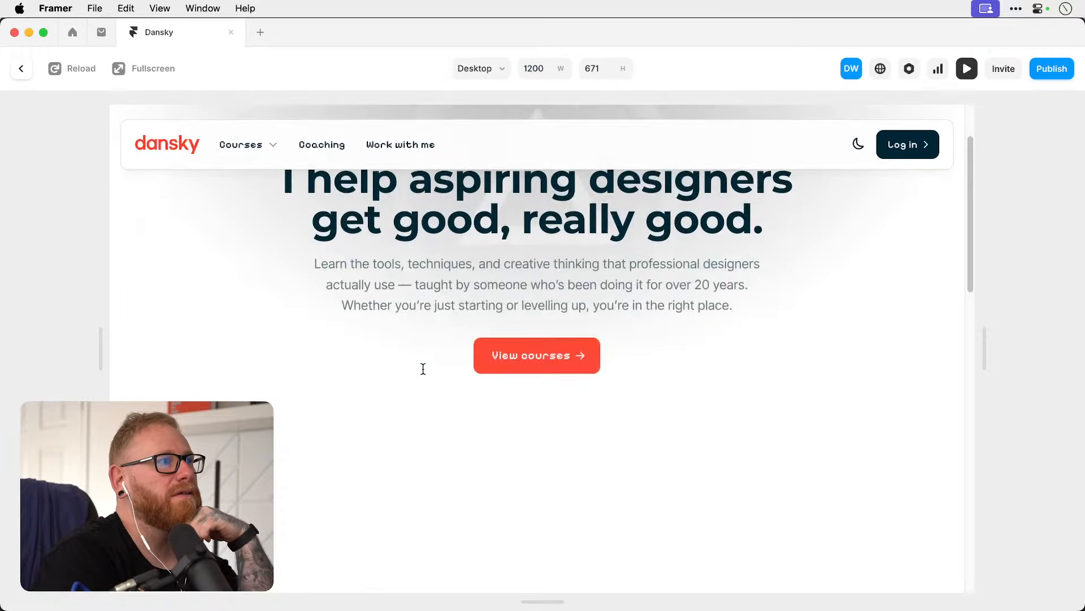
scroll(423, 368, "down", 10)
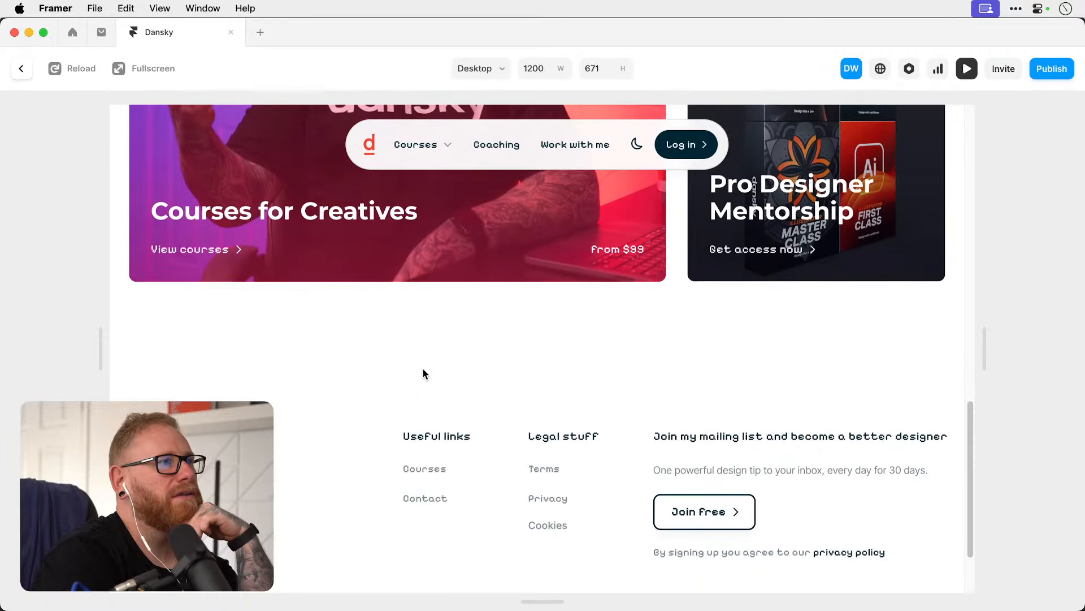
scroll(423, 369, "up", 3)
scroll(423, 369, "up", 8)
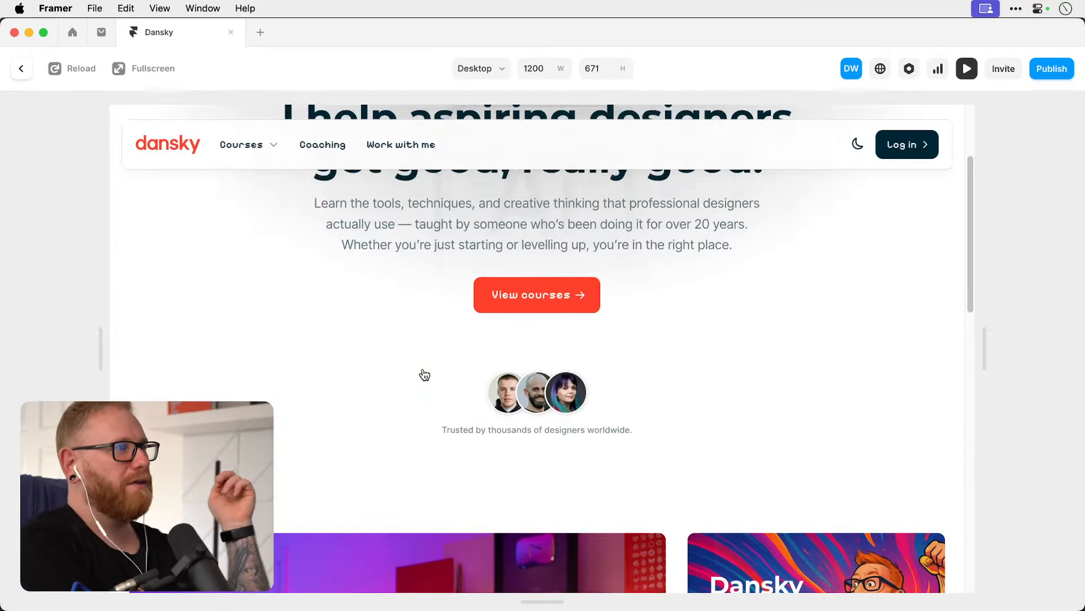
scroll(424, 373, "down", 9)
scroll(424, 370, "down", 3)
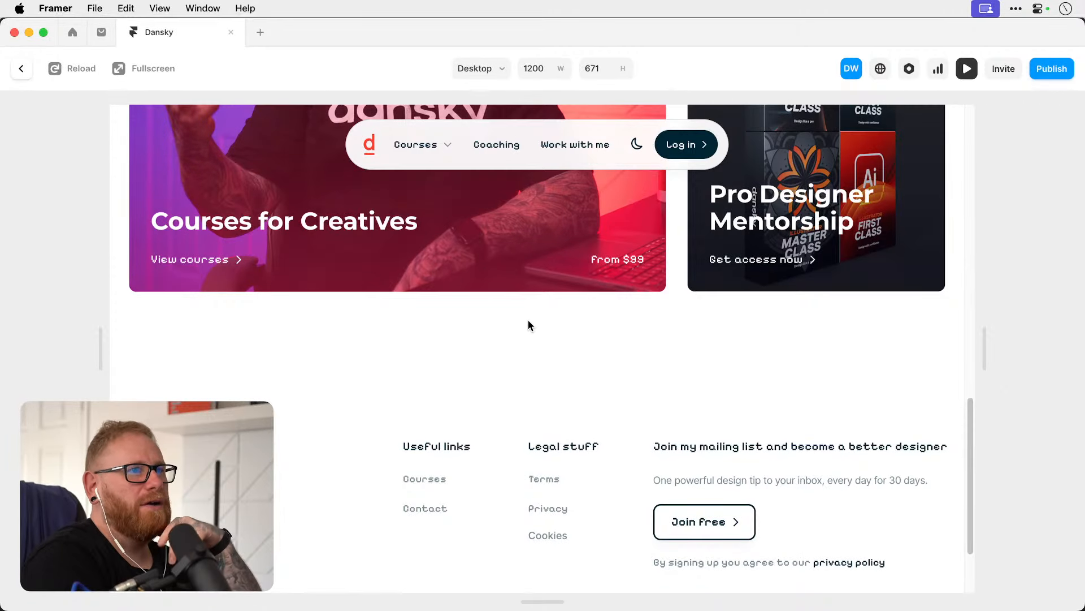
scroll(528, 325, "up", 5)
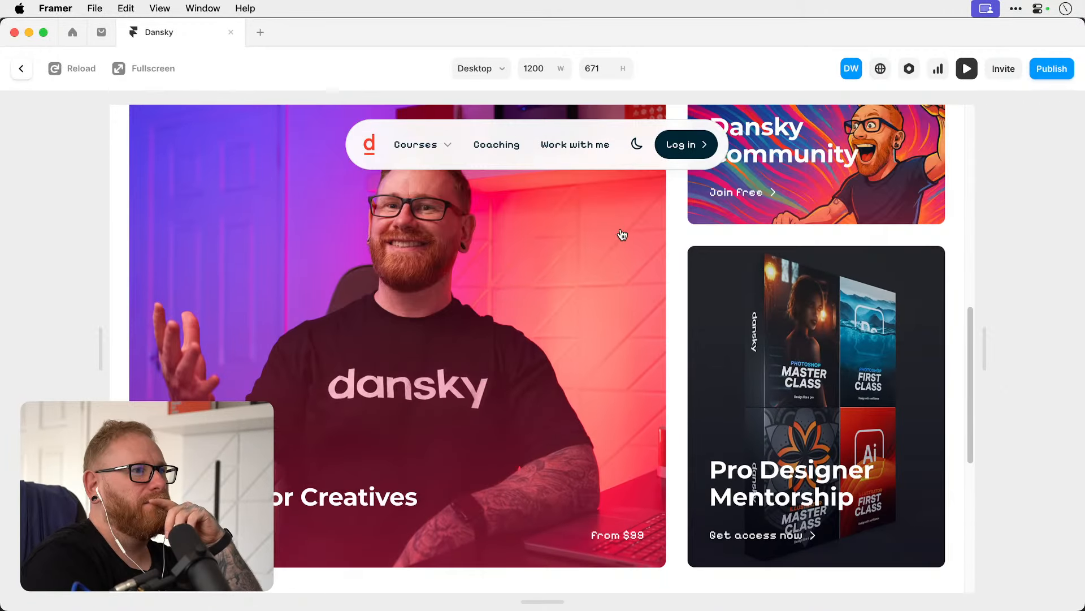
left_click(966, 70)
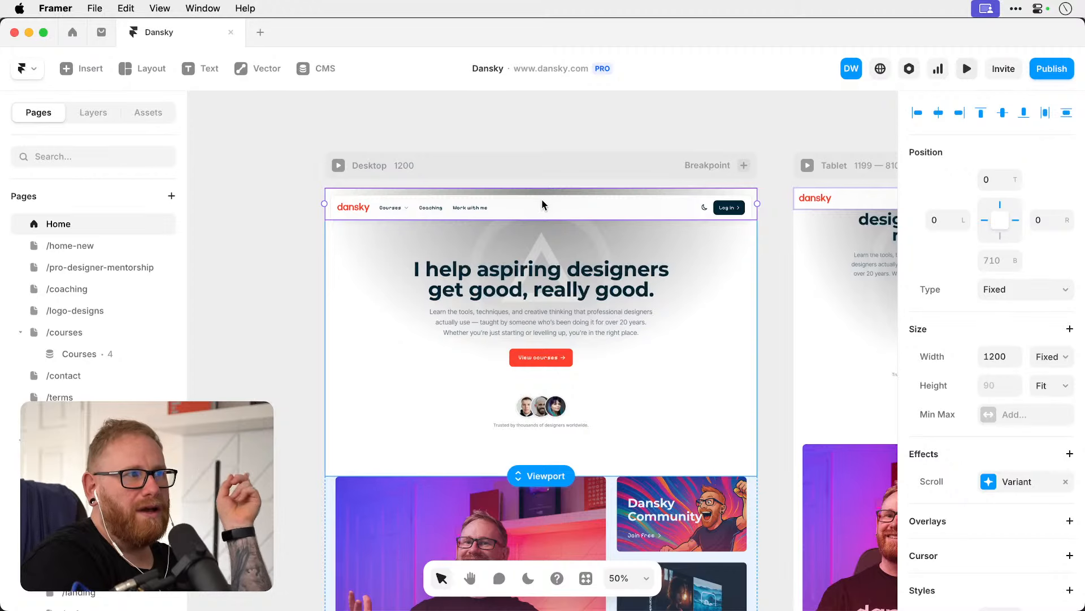
Open the scroll variant effect of the Home page's header to examine its trigger, section and target variant.
left_click(275, 220)
left_click(573, 211)
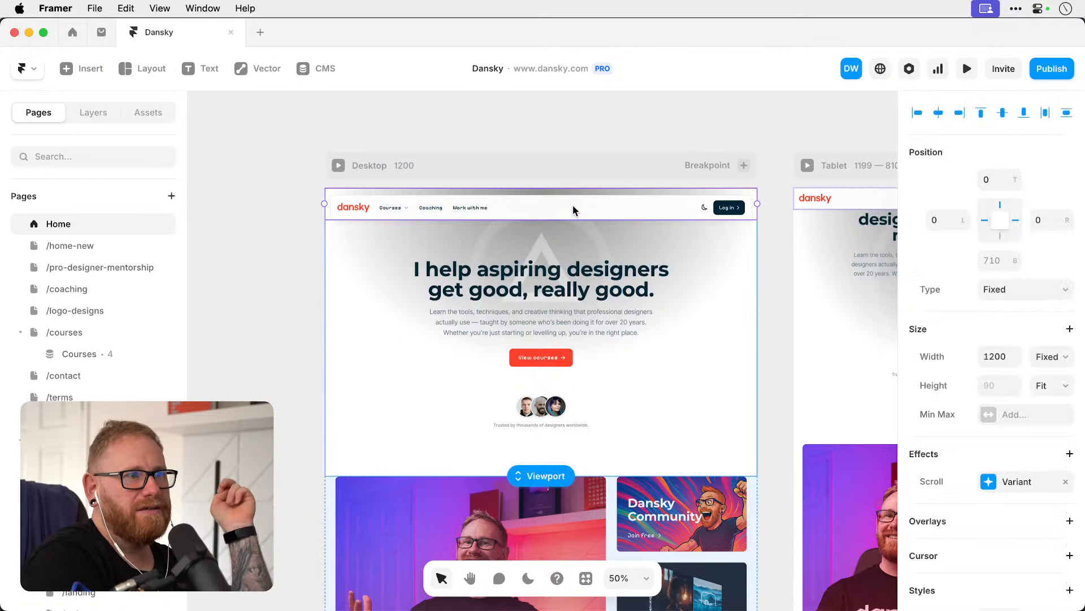
scroll(956, 390, "down", 5)
scroll(957, 390, "up", 3)
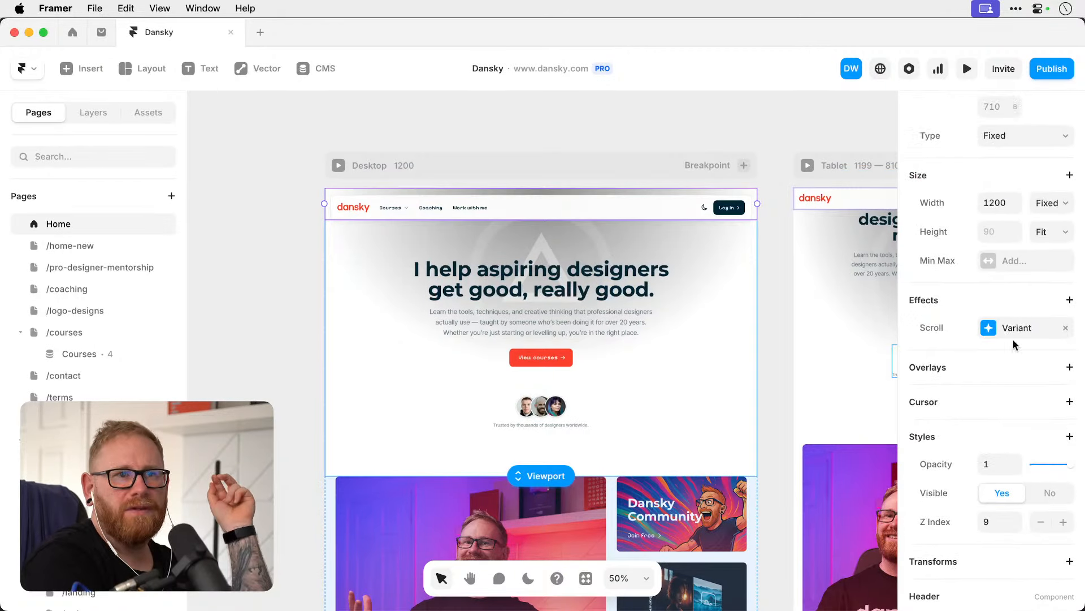
left_click(1014, 331)
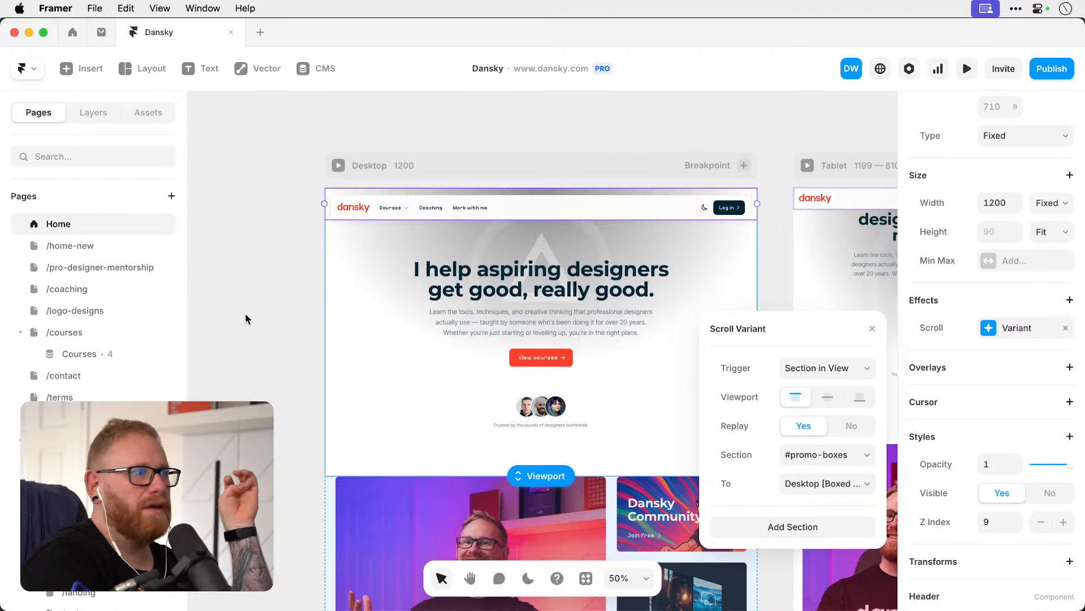
On the /home-new page, open the header's scroll variant effect and examine its target variant and section options.
left_click(72, 245)
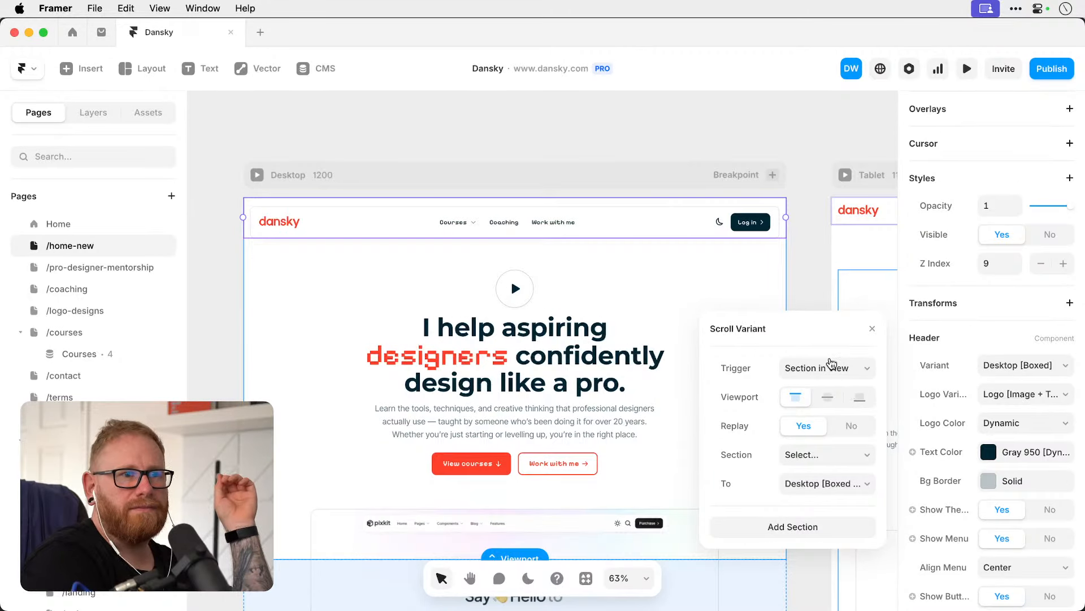
scroll(997, 324, "up", 5)
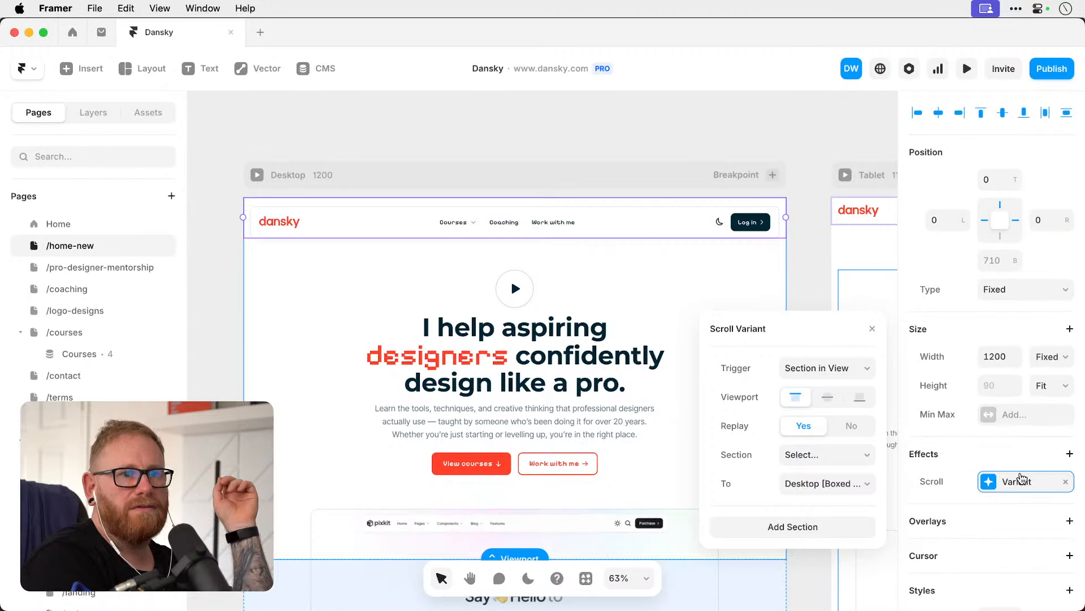
left_click(1021, 481)
left_click(1022, 482)
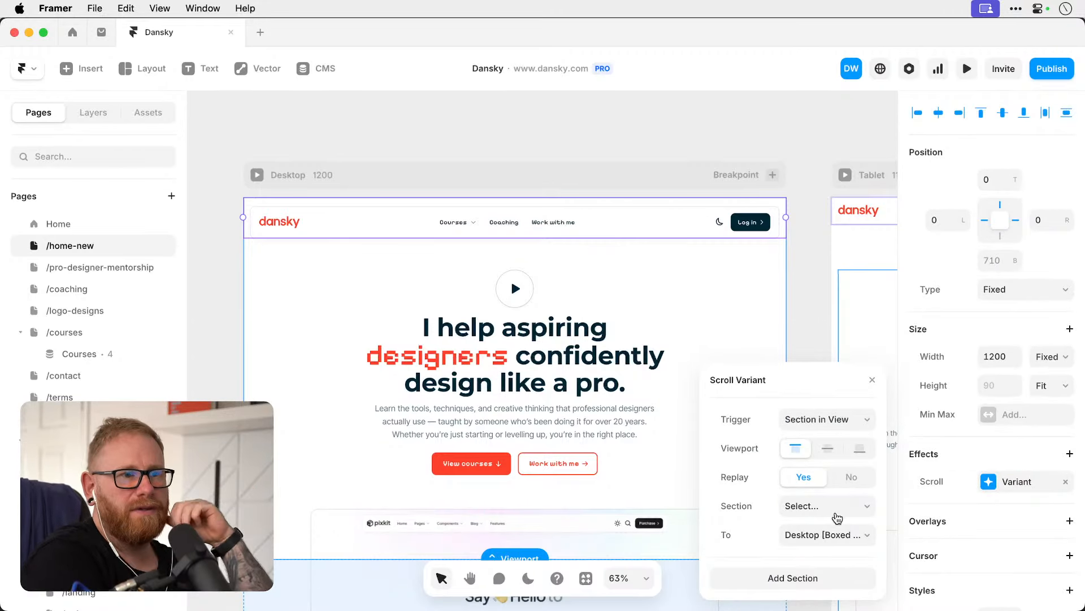
left_click(815, 537)
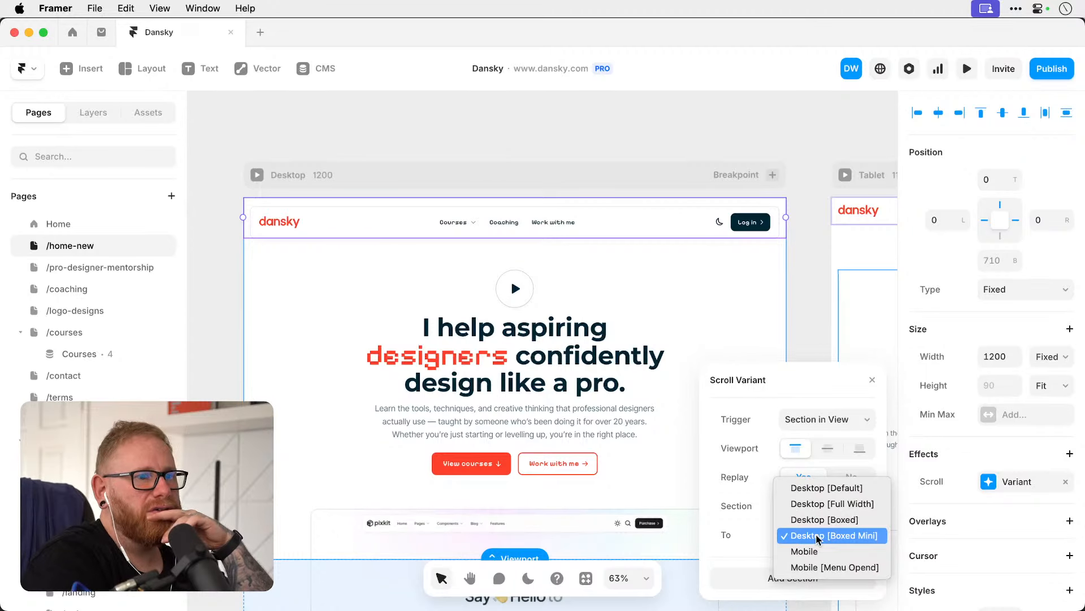
left_click(817, 535)
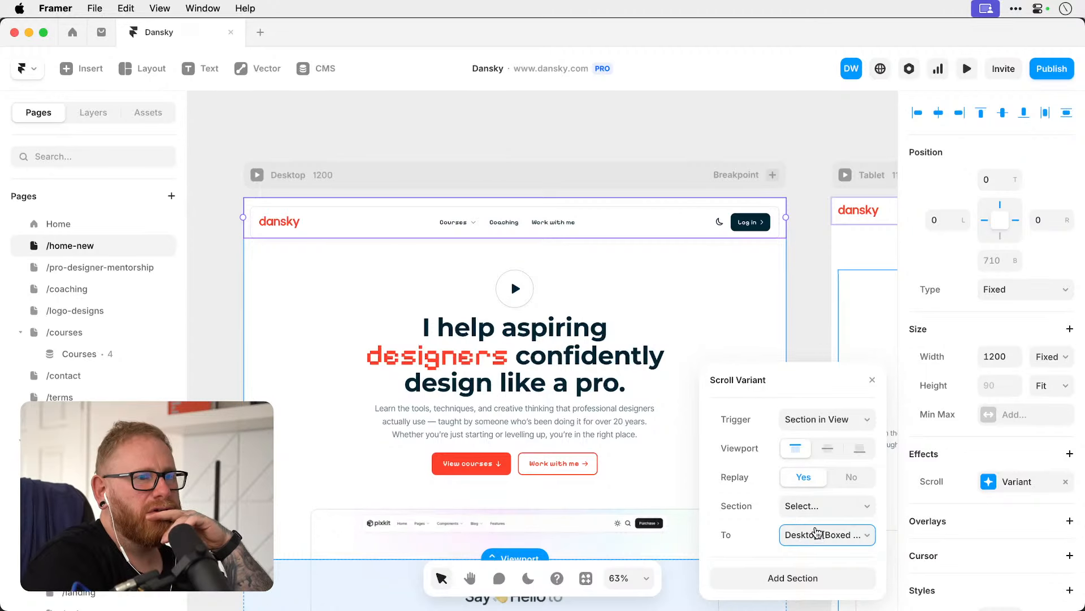
left_click(816, 501)
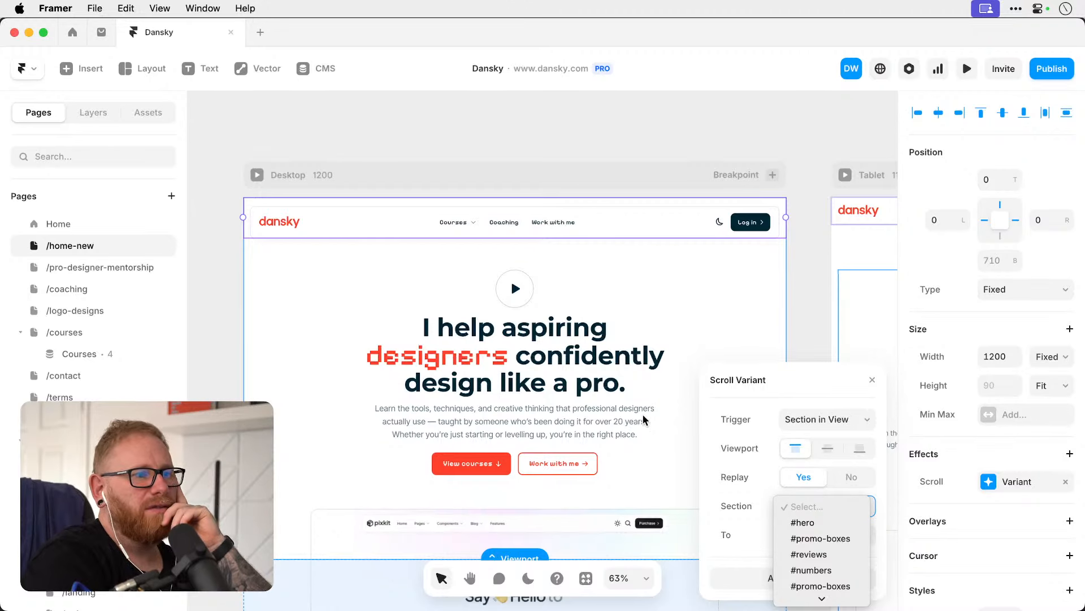
left_click(806, 291)
Check the scroll section name of the "Learn, grow, and design like a pro." section.
scroll(805, 299, "down", 10)
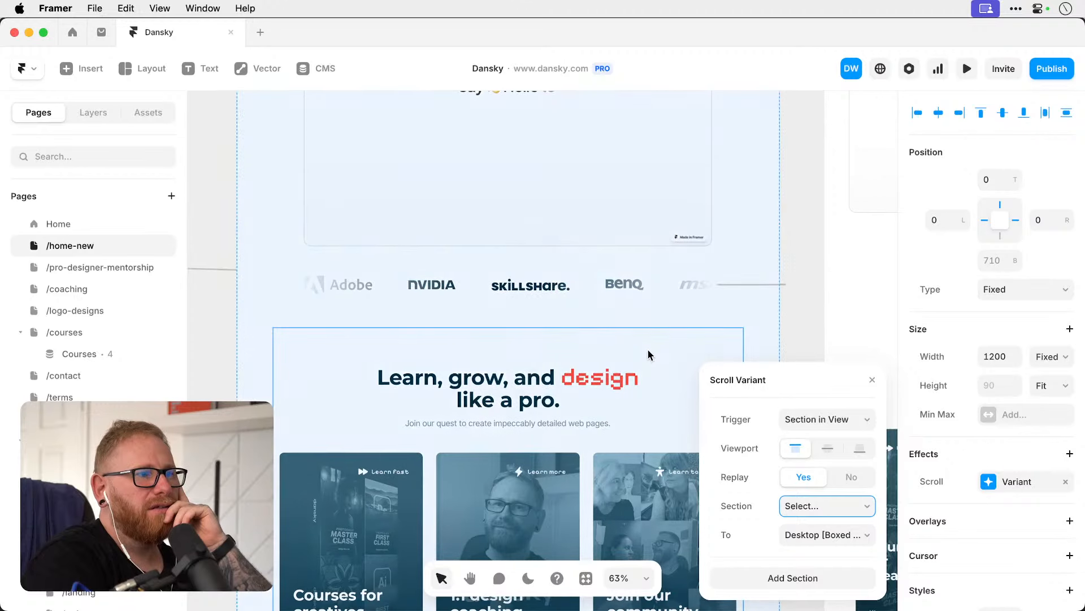
left_click(619, 352)
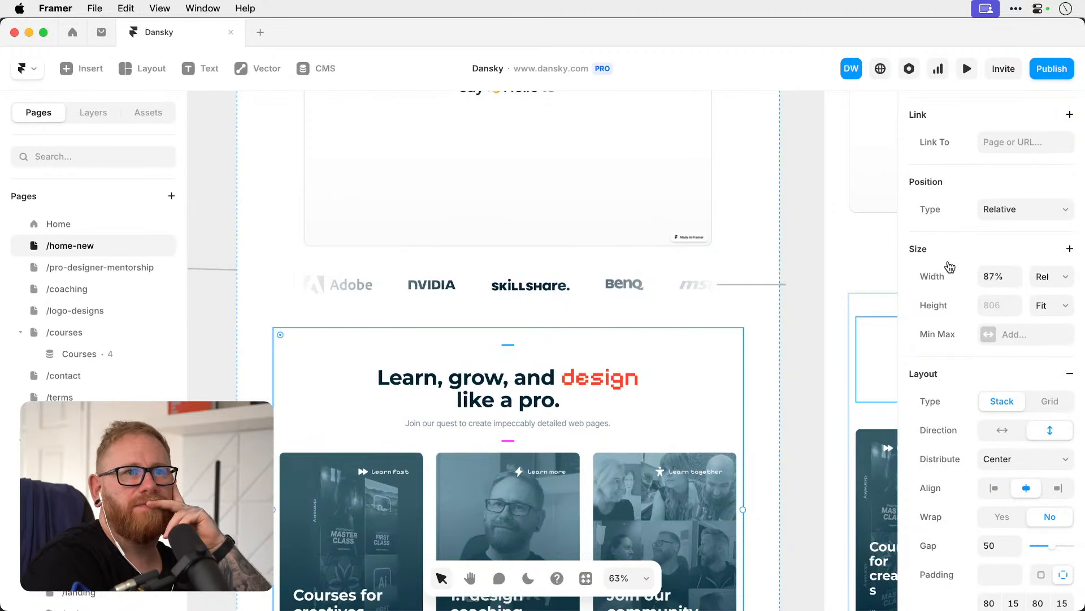
scroll(948, 263, "down", 15)
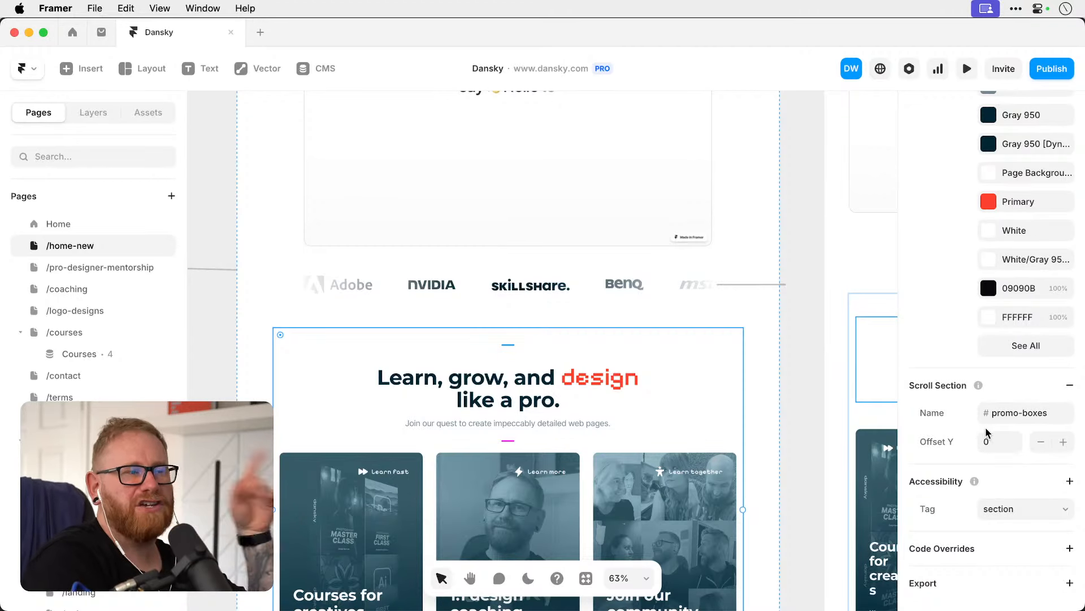
scroll(626, 400, "up", 10)
scroll(627, 401, "down", 3)
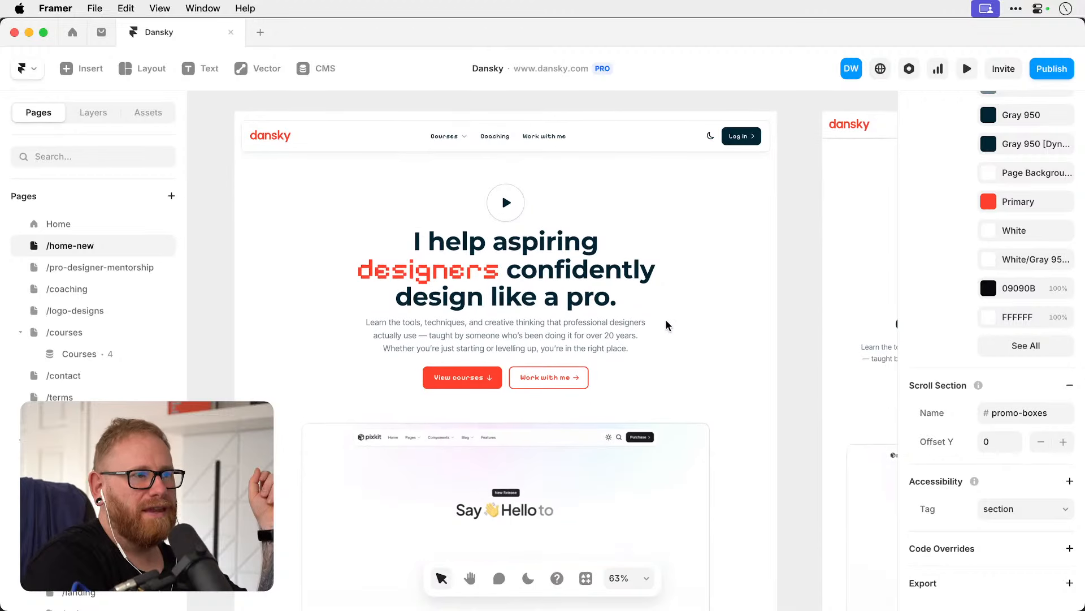
Set the trigger section of the header's scroll variant effect to #promo-boxes.
left_click(574, 148)
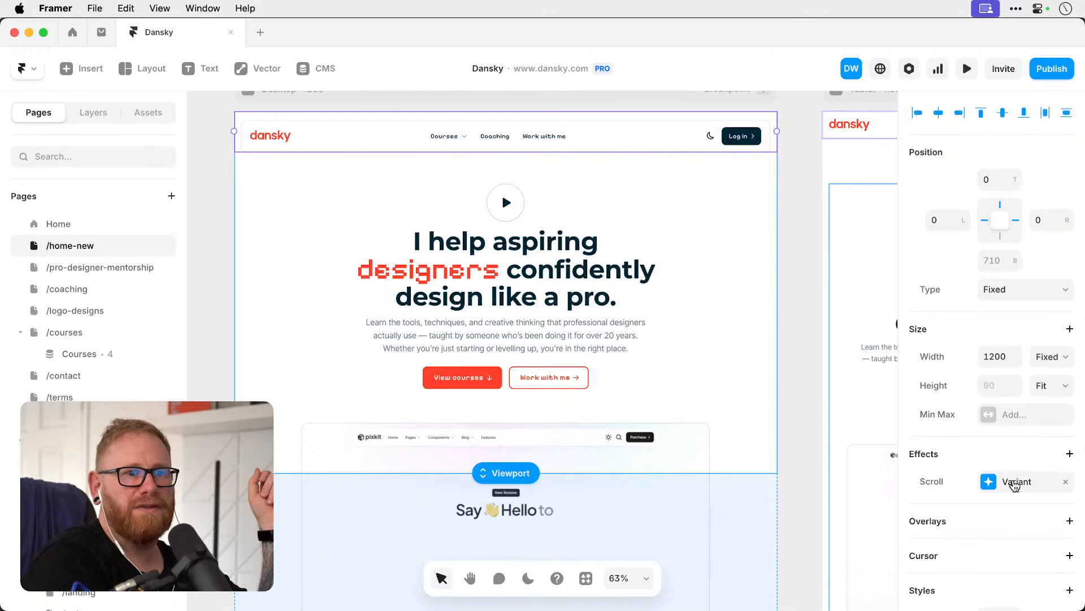
left_click(1015, 481)
left_click(819, 511)
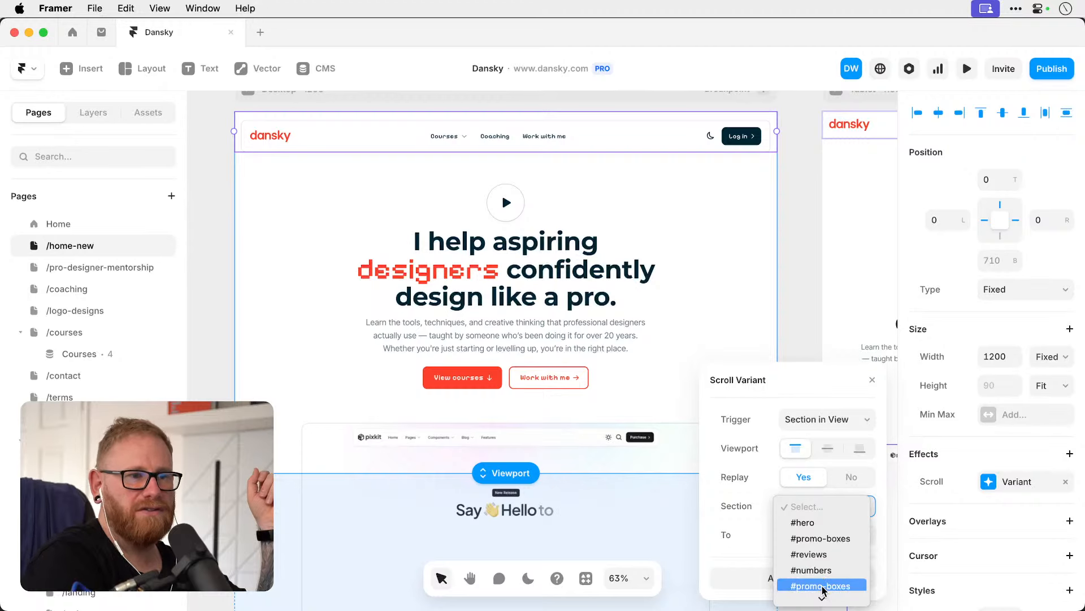
left_click(824, 537)
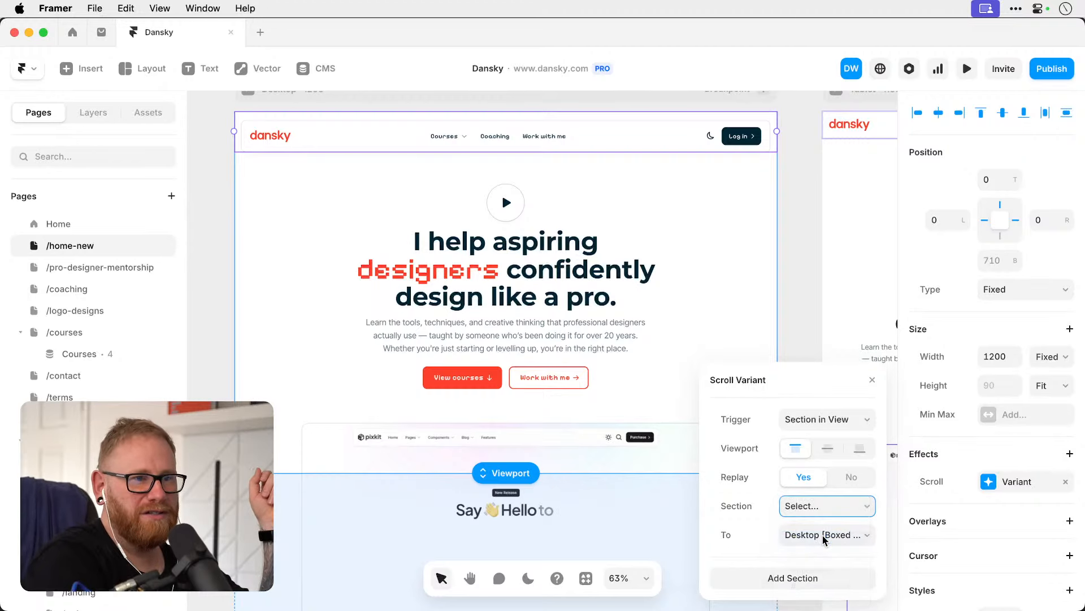
left_click(824, 535)
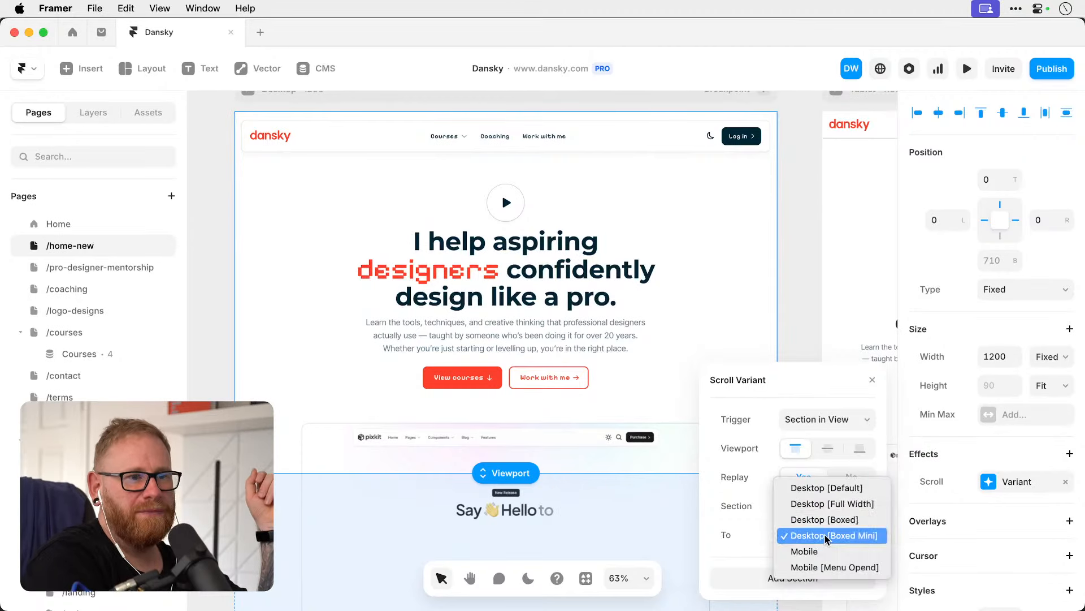
left_click(852, 523)
Preview the /home-new page on desktop and scroll through it to check the header's switch between its full and mini versions.
left_click(967, 68)
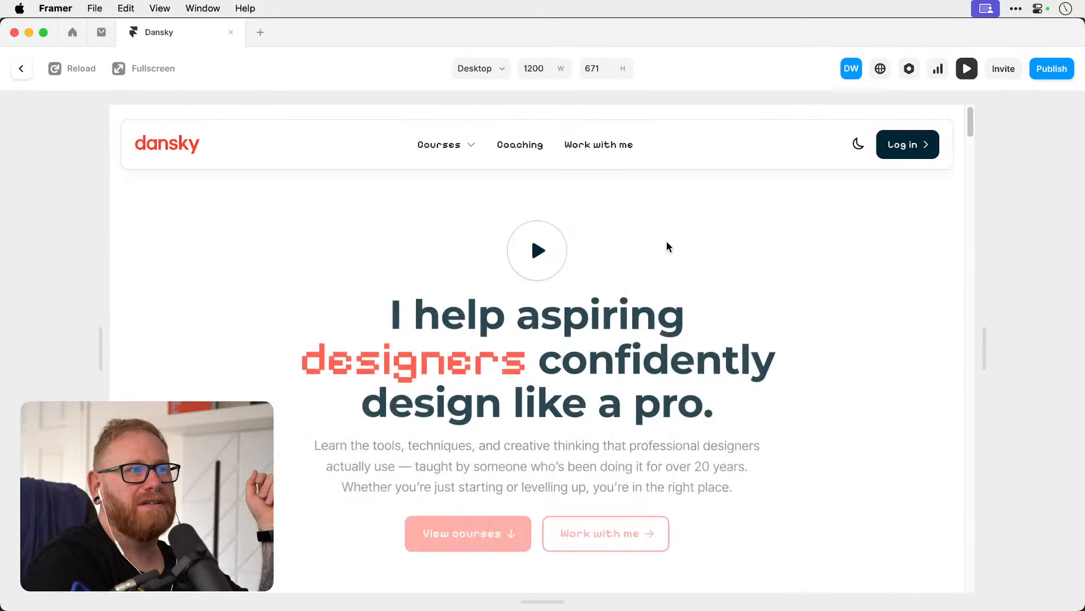
scroll(669, 247, "down", 15)
scroll(669, 244, "down", 8)
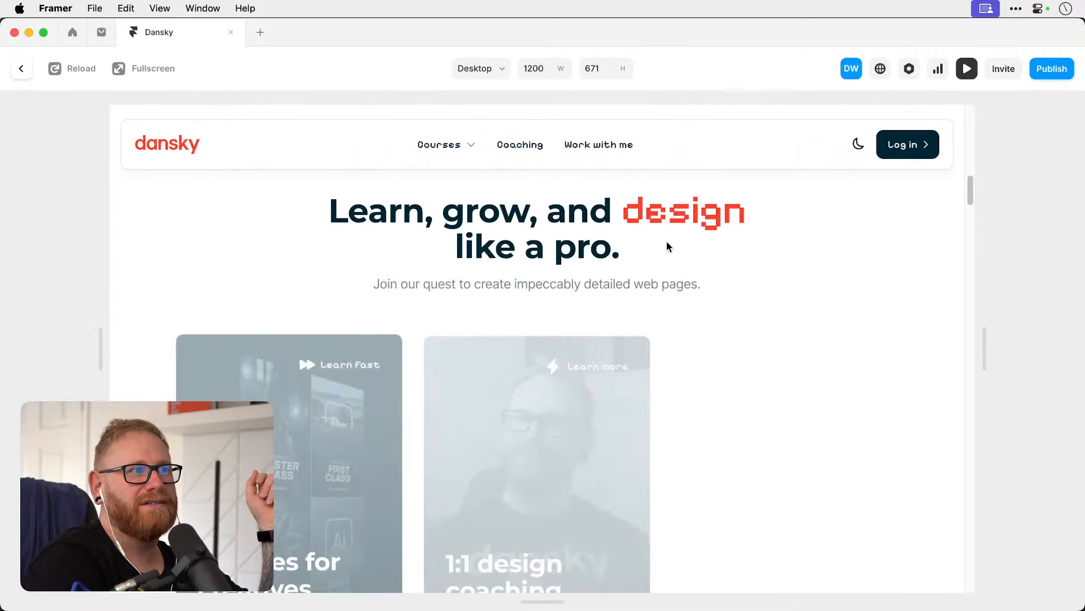
scroll(669, 247, "up", 3)
scroll(667, 247, "up", 3)
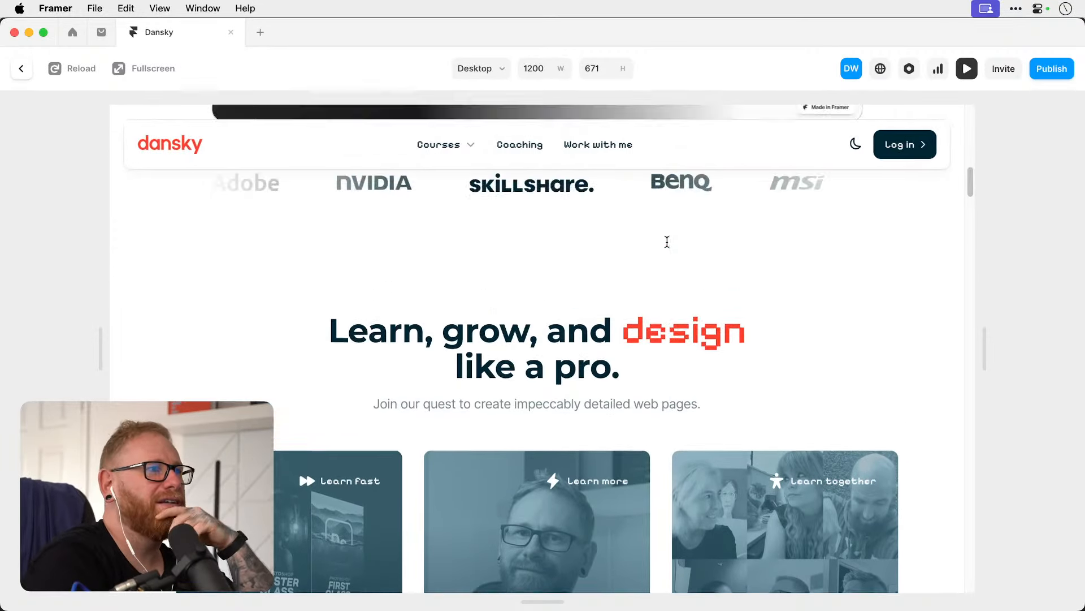
scroll(668, 247, "down", 8)
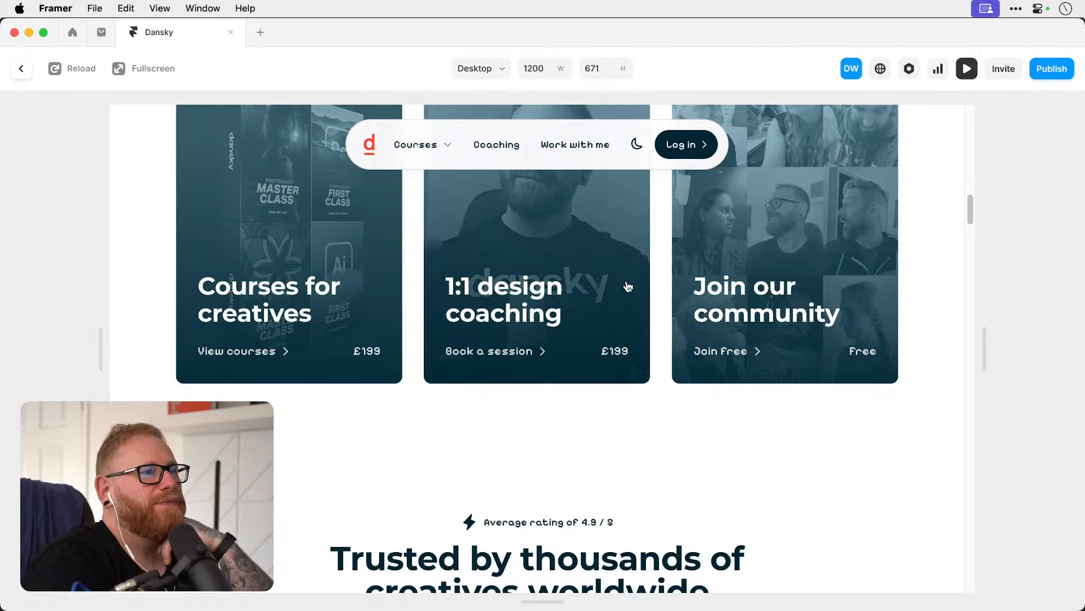
scroll(668, 247, "down", 8)
scroll(625, 279, "up", 3)
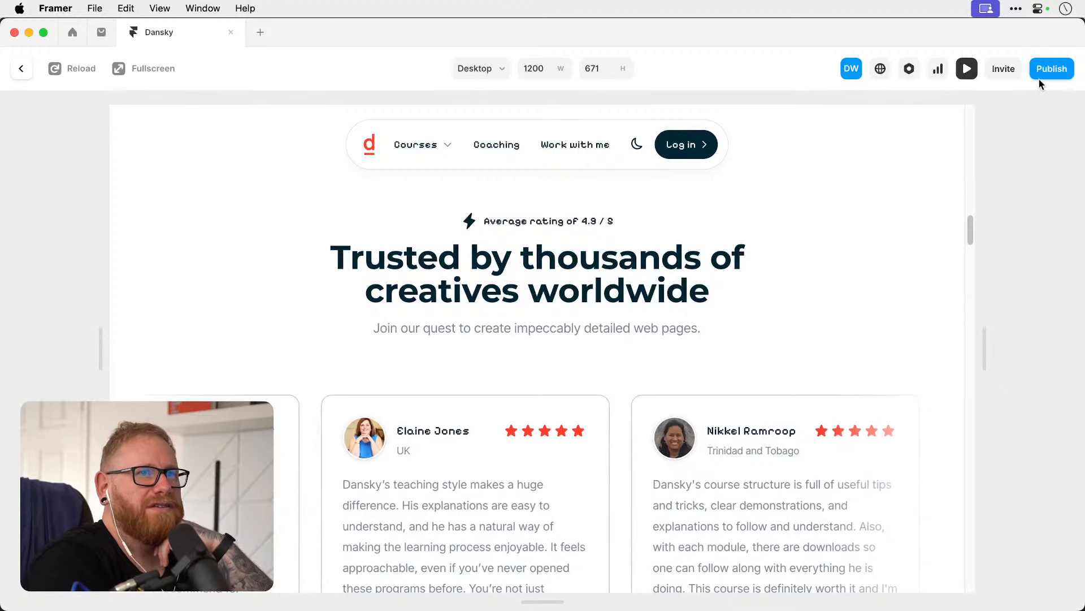
scroll(744, 383, "up", 10)
scroll(744, 385, "up", 10)
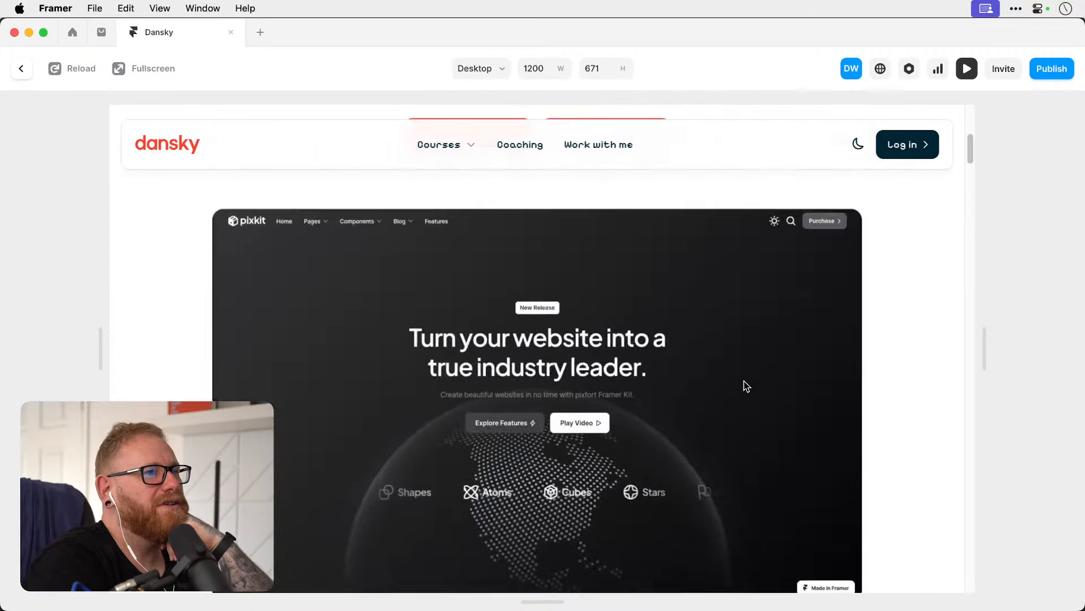
Scroll the /home-new preview down and back to the hero to recheck the header, and close the preview.
scroll(718, 307, "down", 5)
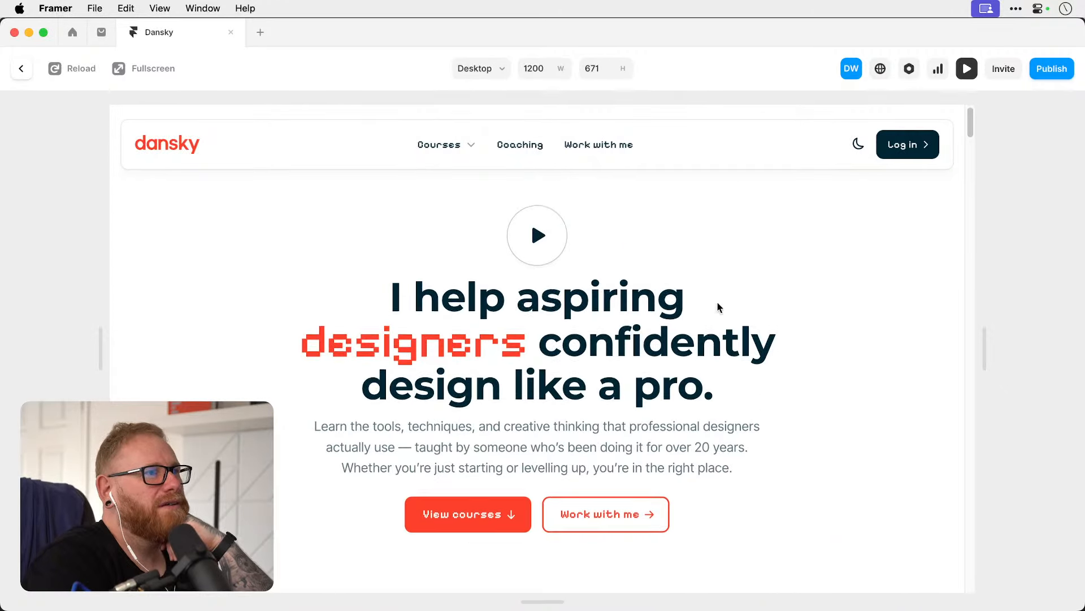
scroll(718, 307, "up", 5)
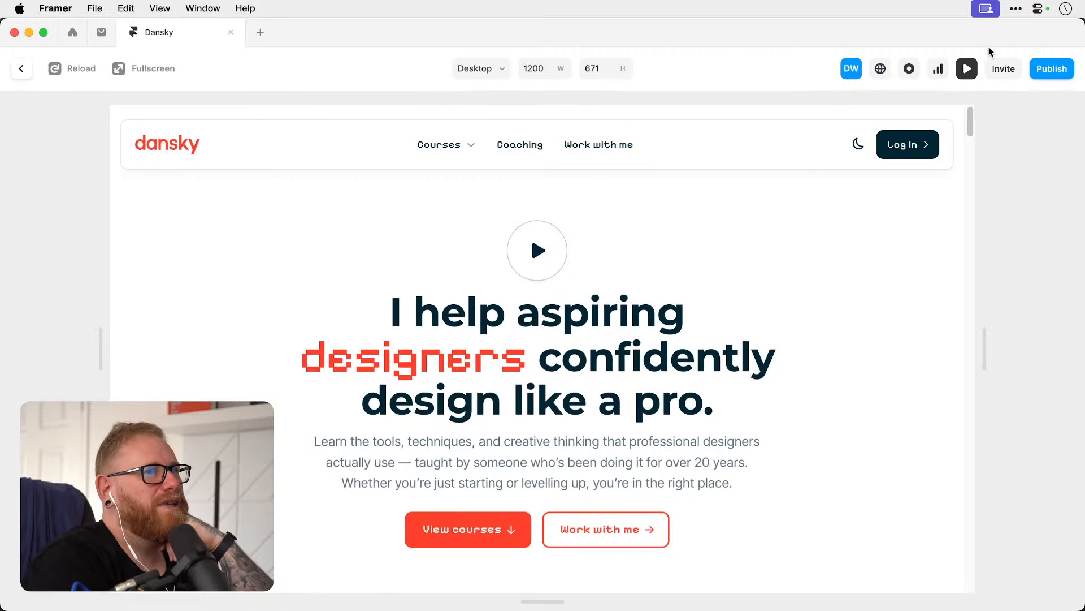
left_click(968, 69)
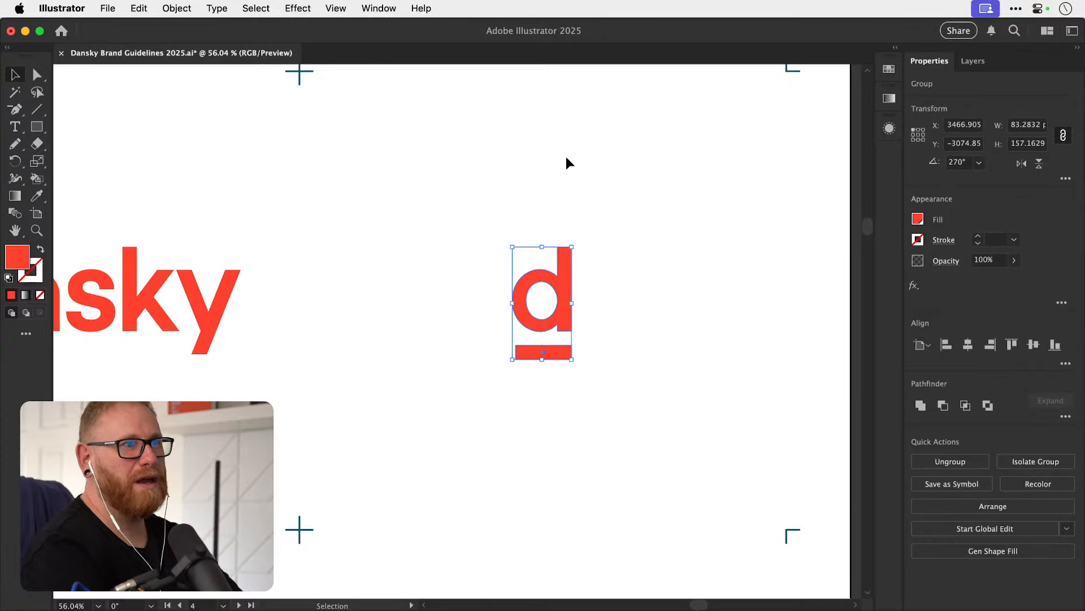
Switch to Illustrator and look over the logo artboards of the brand guidelines and the homepage mockup beside them.
left_click(566, 160)
key("super+minus")
key("super+minus")
key("super+minus")
key("super+minus")
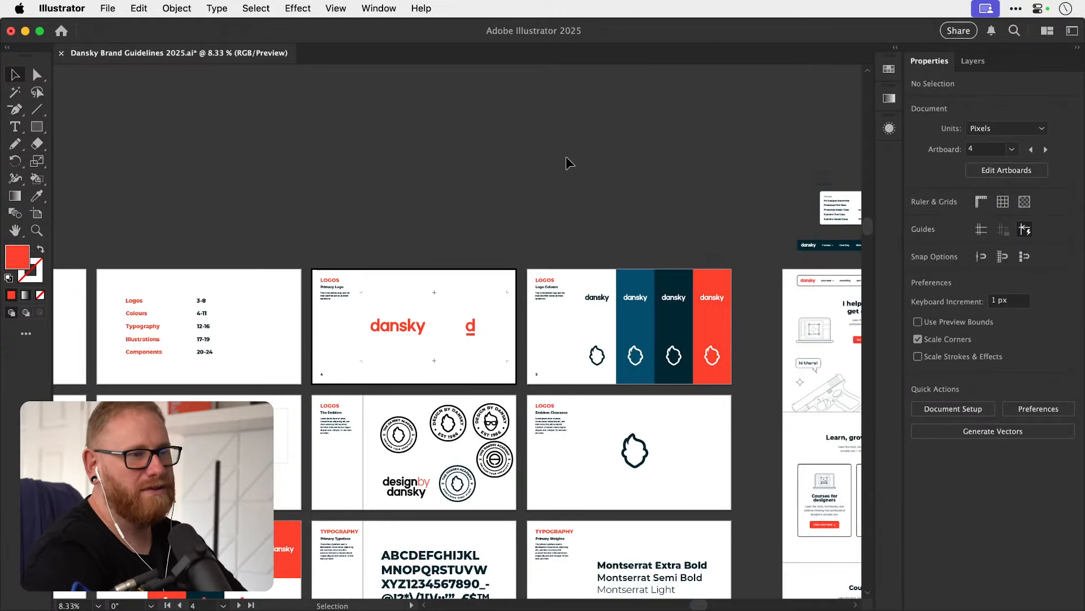
scroll(565, 157, "right", 10)
scroll(566, 157, "down", 2)
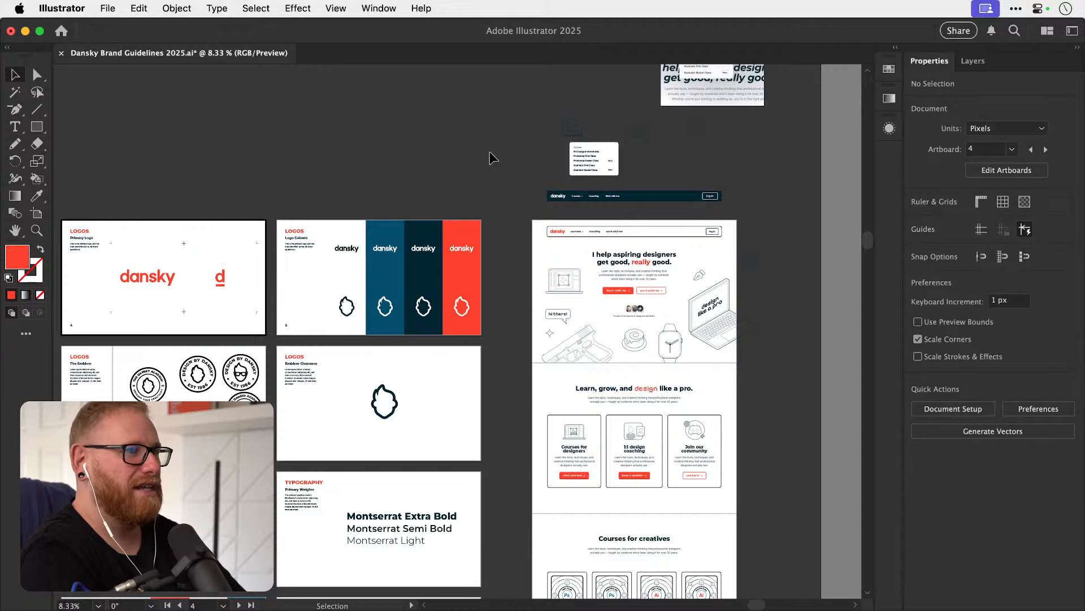
scroll(491, 158, "left", 10)
scroll(491, 158, "down", 3)
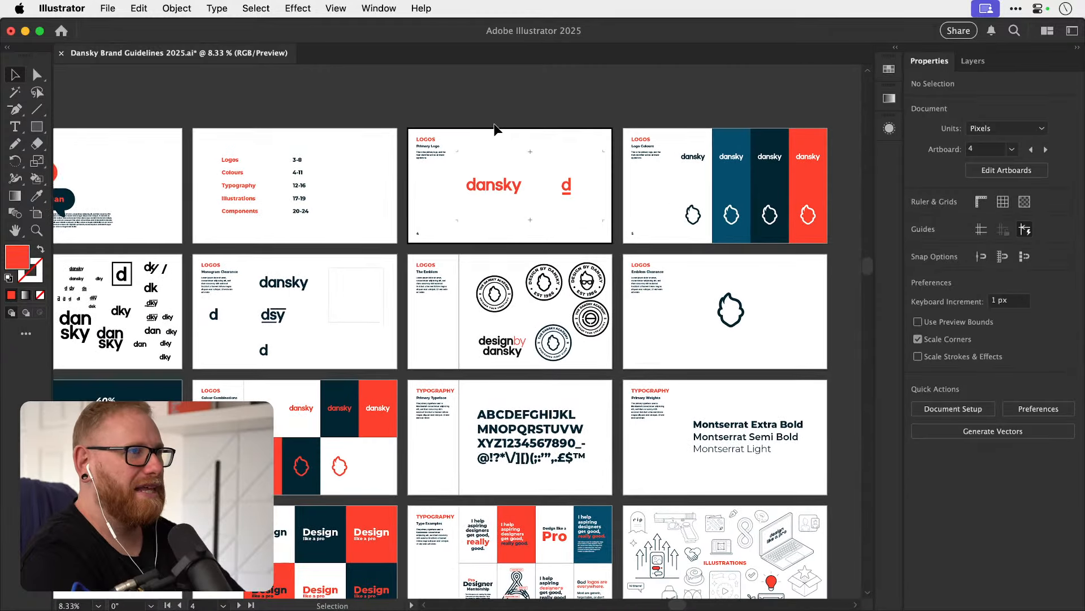
scroll(504, 98, "right", 5)
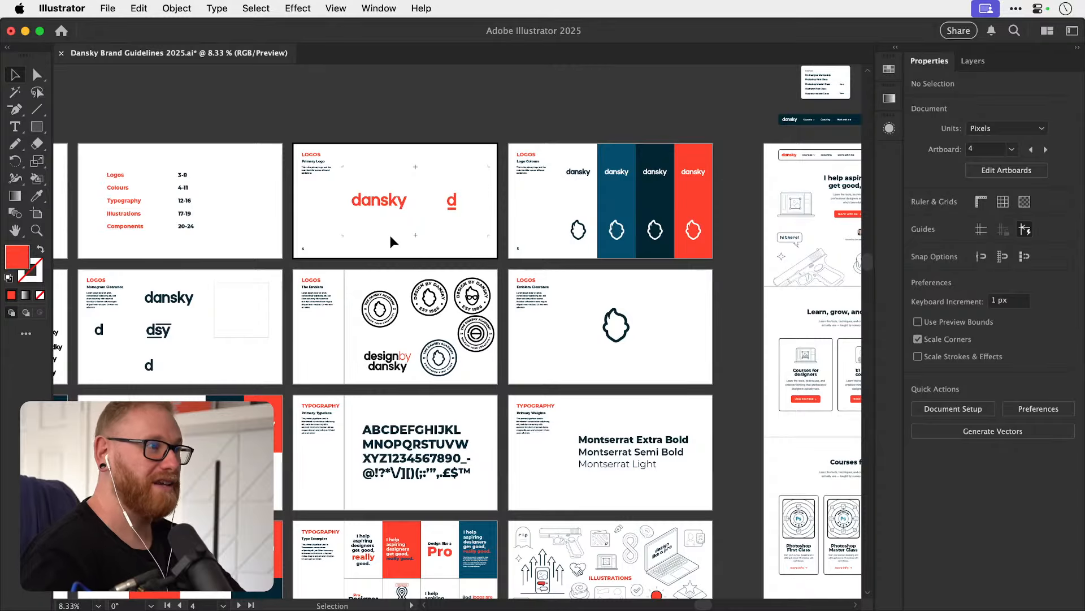
Compare the typography, colour and illustration artboards of the brand guidelines with the homepage mockup.
left_click_drag(399, 282, 338, 330)
key("z")
left_click_drag(316, 249, 476, 248)
key("v")
key("z")
left_click_drag(501, 288, 248, 277)
key("v")
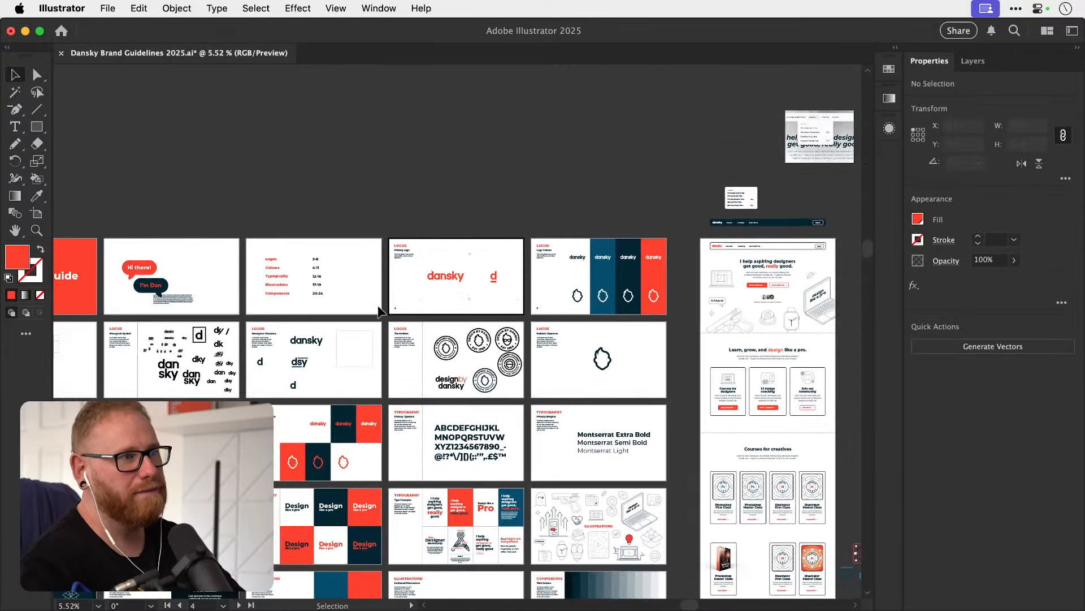
left_click_drag(318, 470, 388, 356)
key("z")
left_click_drag(362, 446, 302, 348)
key("v")
left_click_drag(545, 220, 697, 208)
key("z")
key("v")
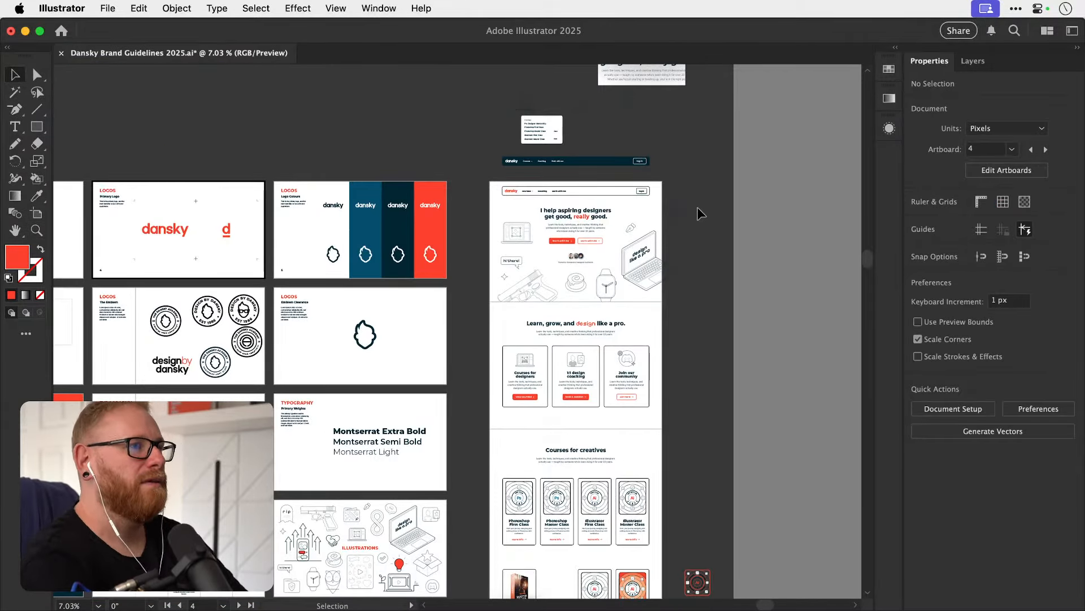
scroll(697, 207, "left", 10)
scroll(697, 207, "down", 2)
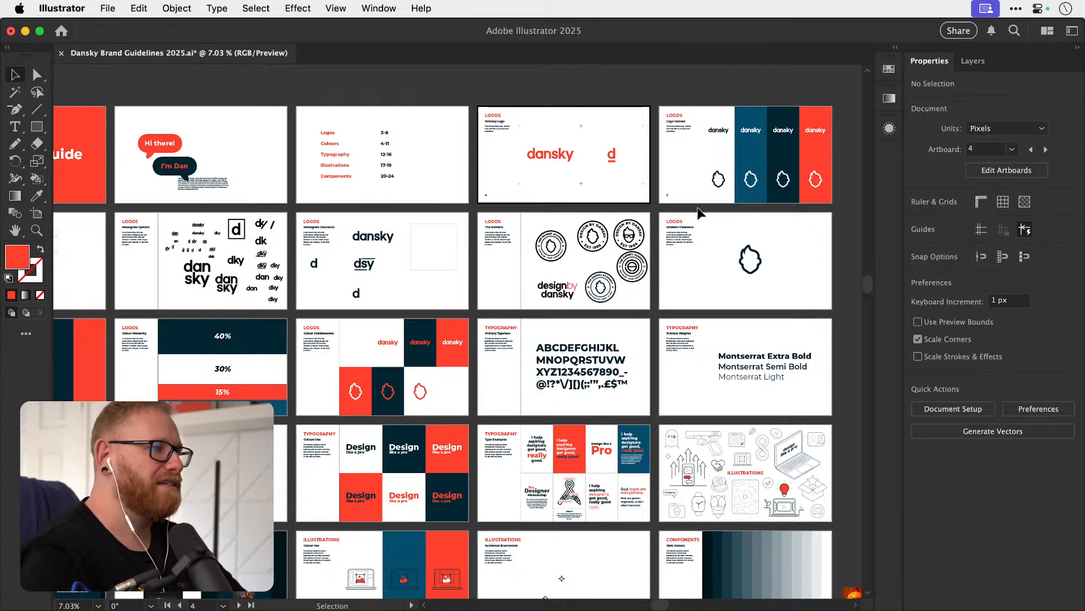
Examine the logo and emblem variations on the Colour Combinations artboard.
key("z")
left_click_drag(409, 362, 670, 347)
key("v")
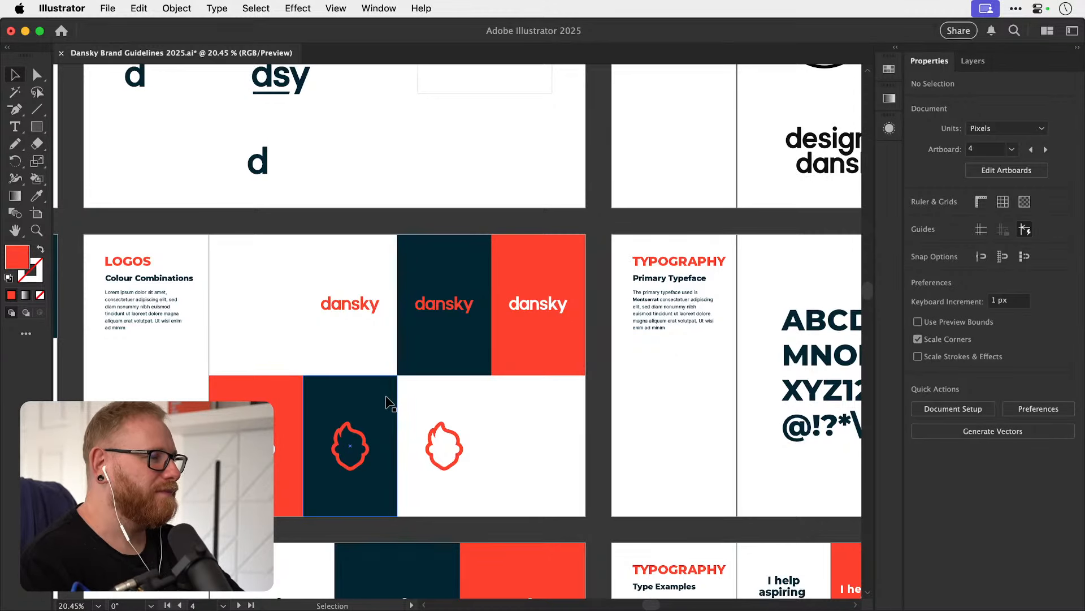
key("a")
key("super+minus")
key("super+minus")
key("super+minus")
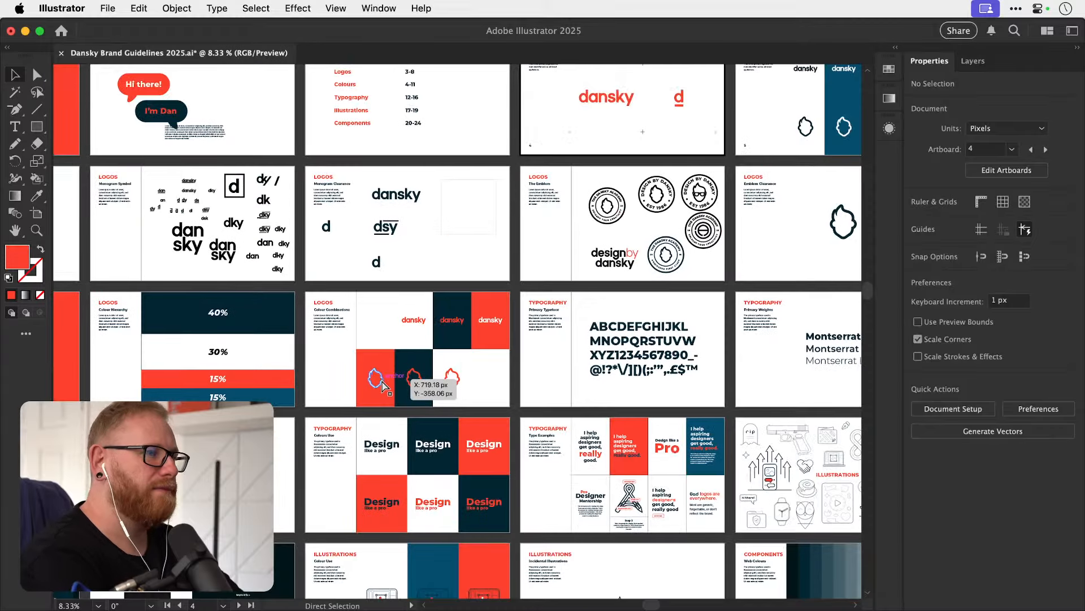
key("v")
On the Colour Hierarchy artboard, change the white band's percentage label to 60%.
scroll(382, 386, "left", 5)
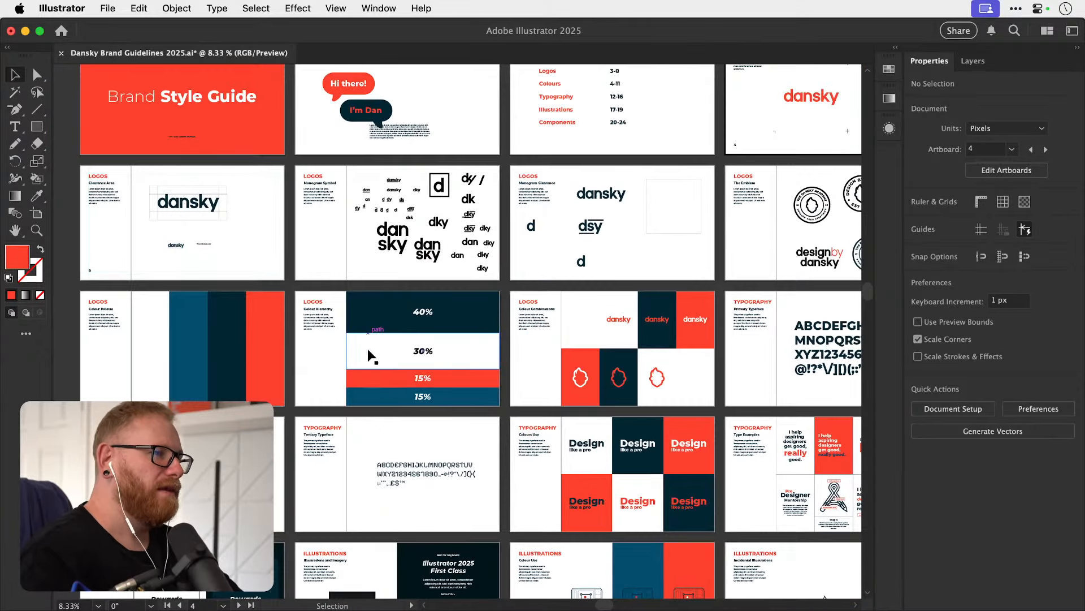
key("z")
left_click_drag(400, 327, 477, 329)
key("v")
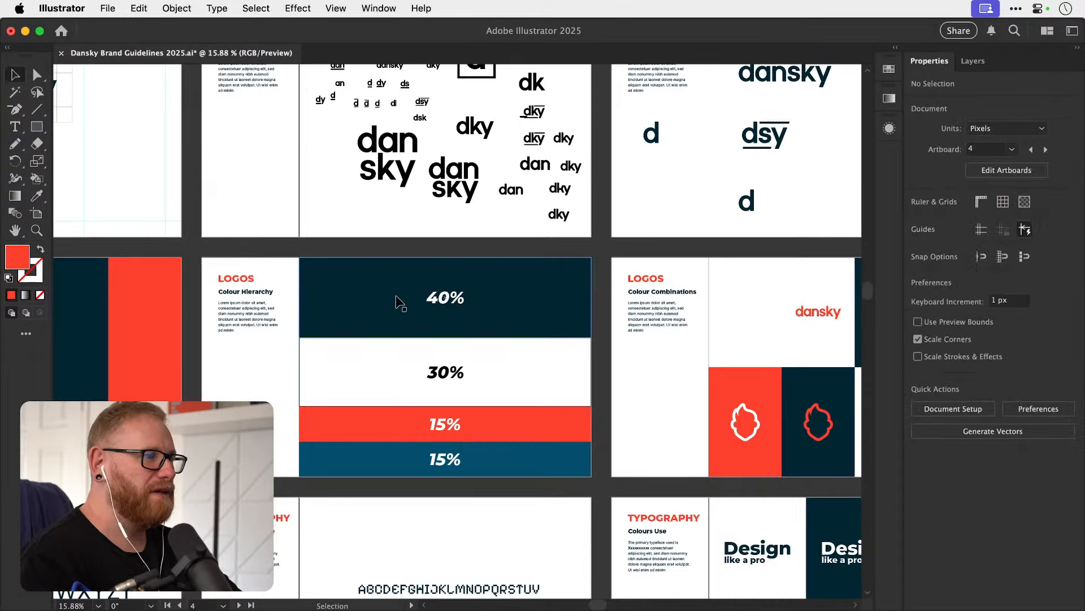
left_click(410, 325)
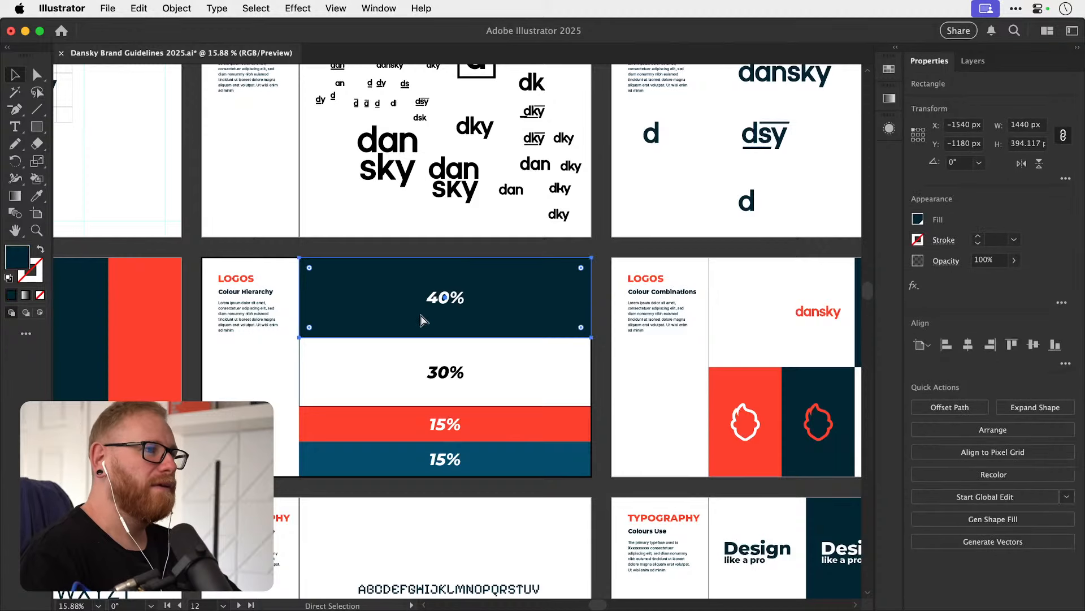
double_click(427, 372)
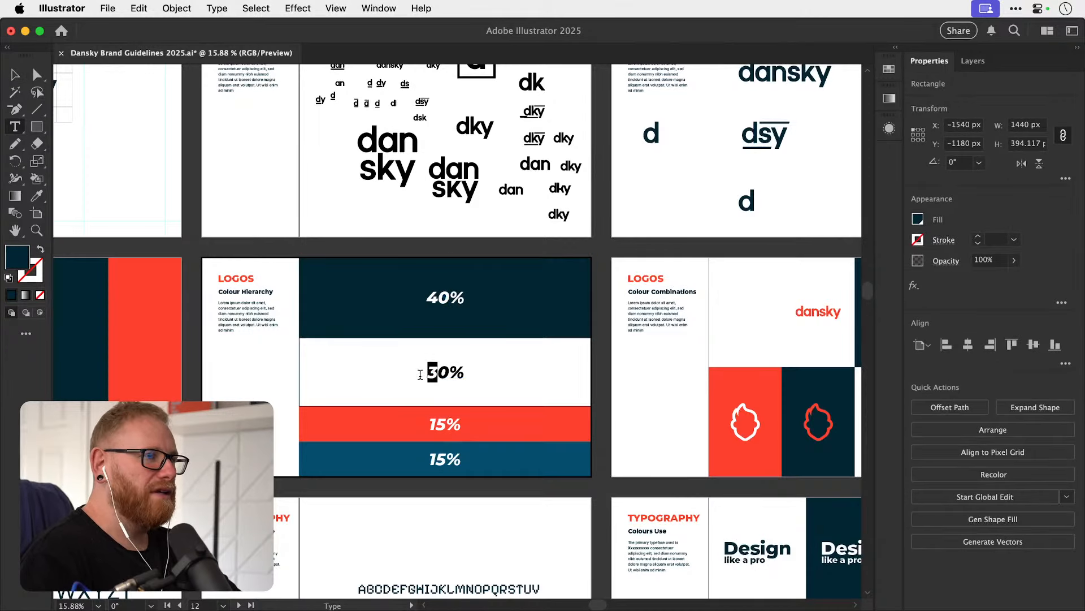
key("Delete")
type("6")
left_click(14, 75)
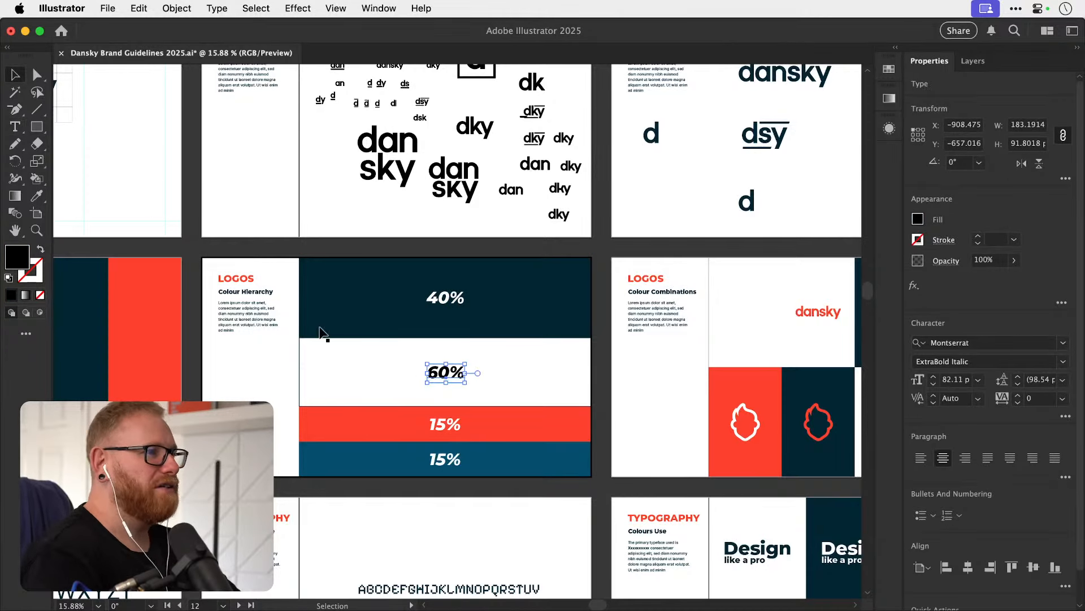
Try to move the blue 15% band and its label up towards the red band on the Colour Hierarchy artboard.
key("z")
left_click_drag(377, 426, 446, 423)
key("v")
left_click(463, 475)
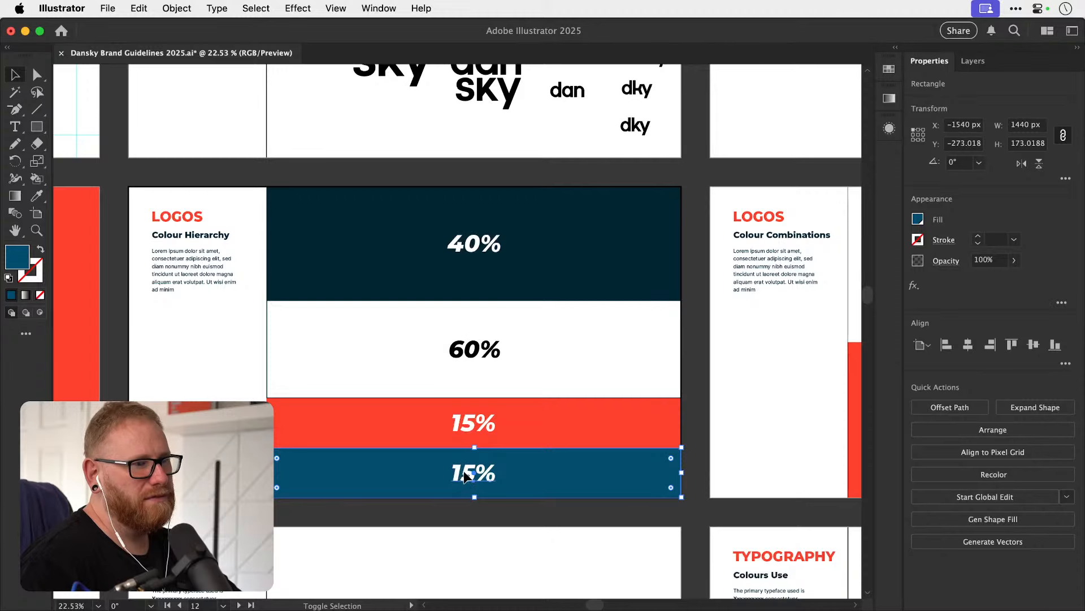
left_click(463, 474, "shift")
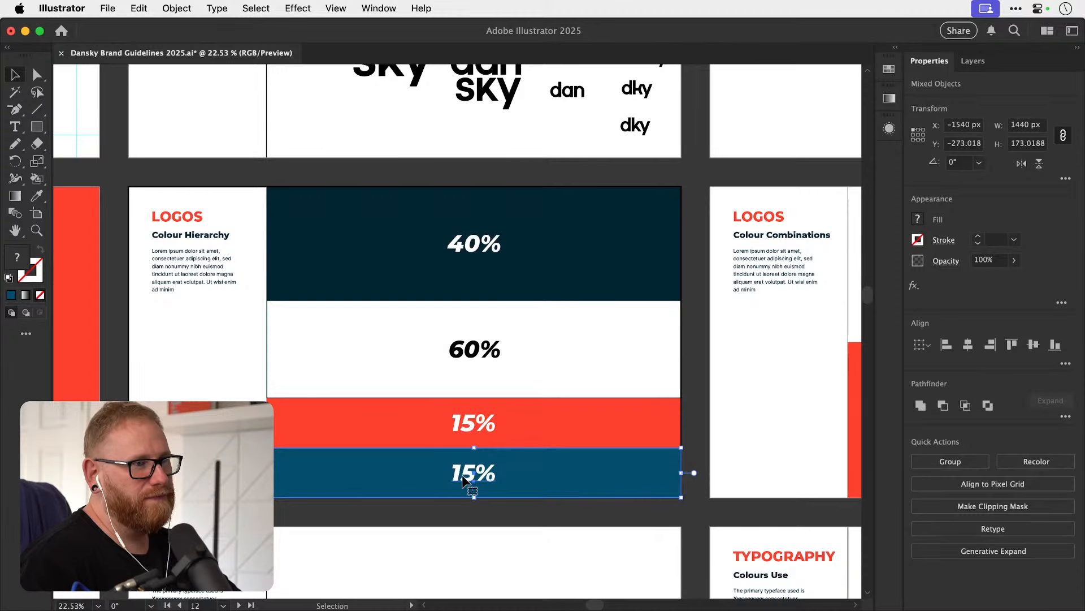
left_click_drag(463, 474, 469, 452)
key("super+z")
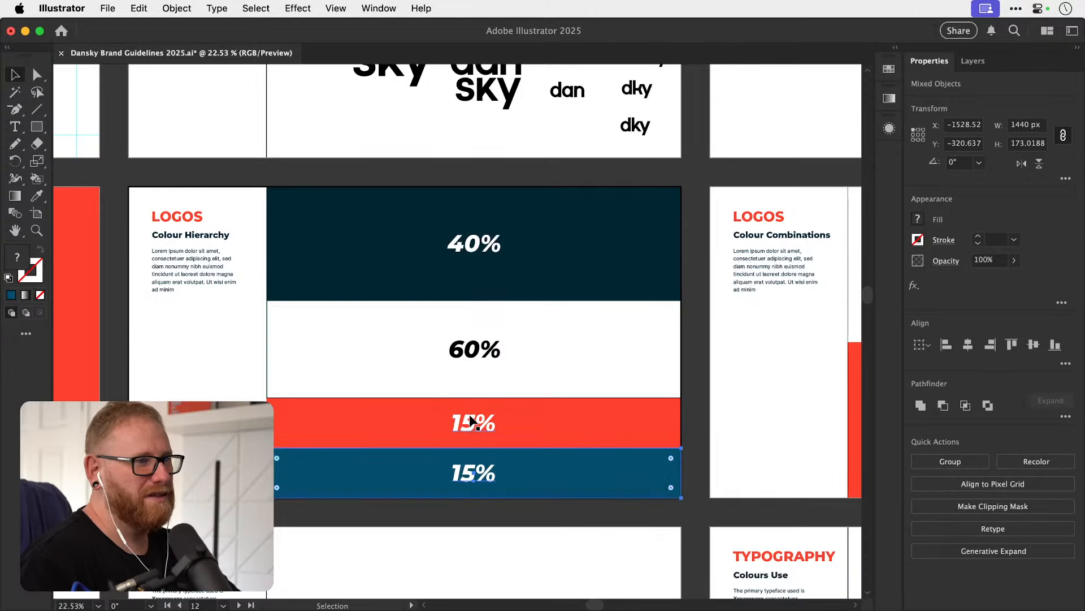
Examine the "Learn, grow, and design like a pro." cards and their buttons in the homepage mockup.
key("super+minus")
key("super+minus")
key("super+minus")
key("super+minus")
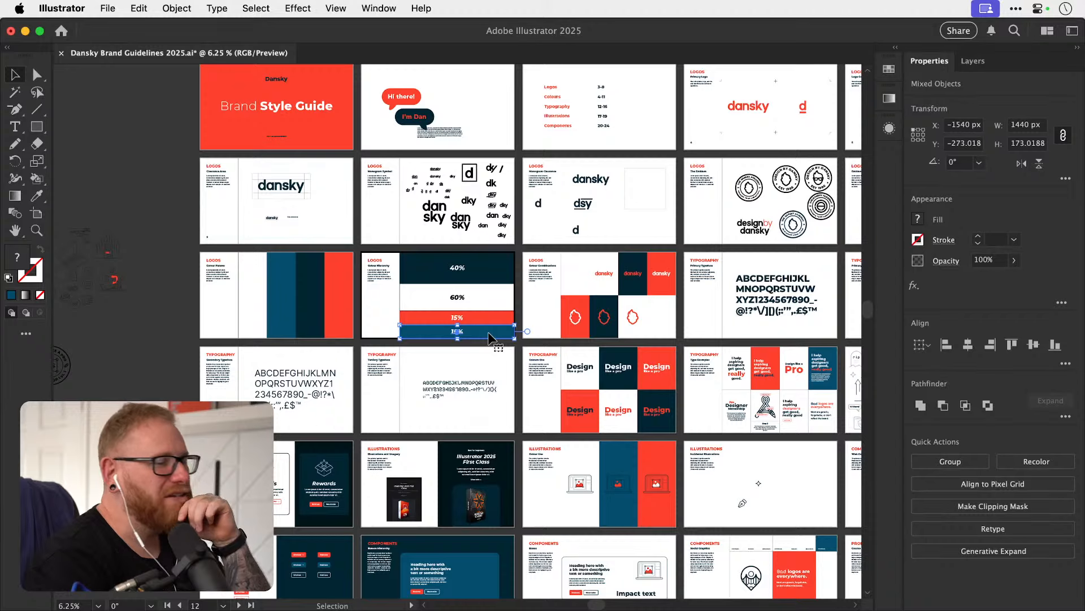
scroll(488, 331, "right", 10)
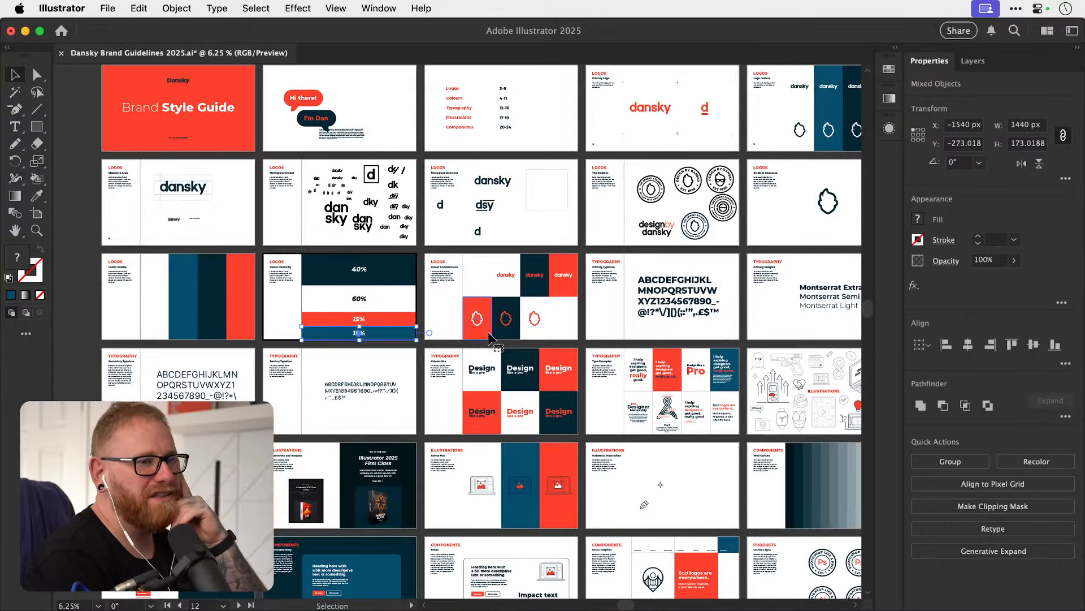
scroll(489, 338, "right", 4)
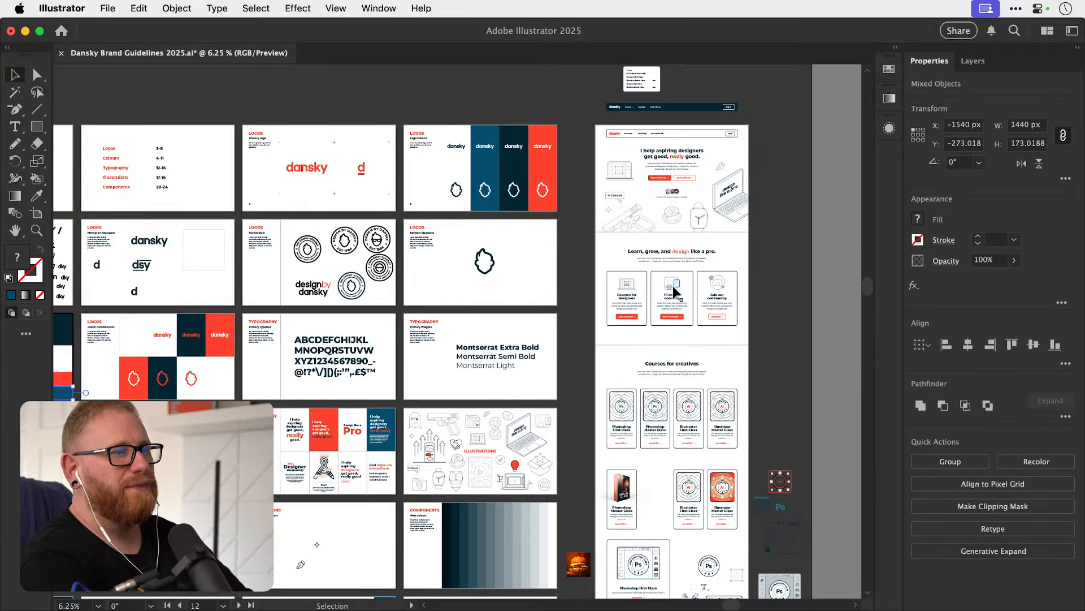
left_click_drag(225, 396, 205, 401)
left_click(734, 279)
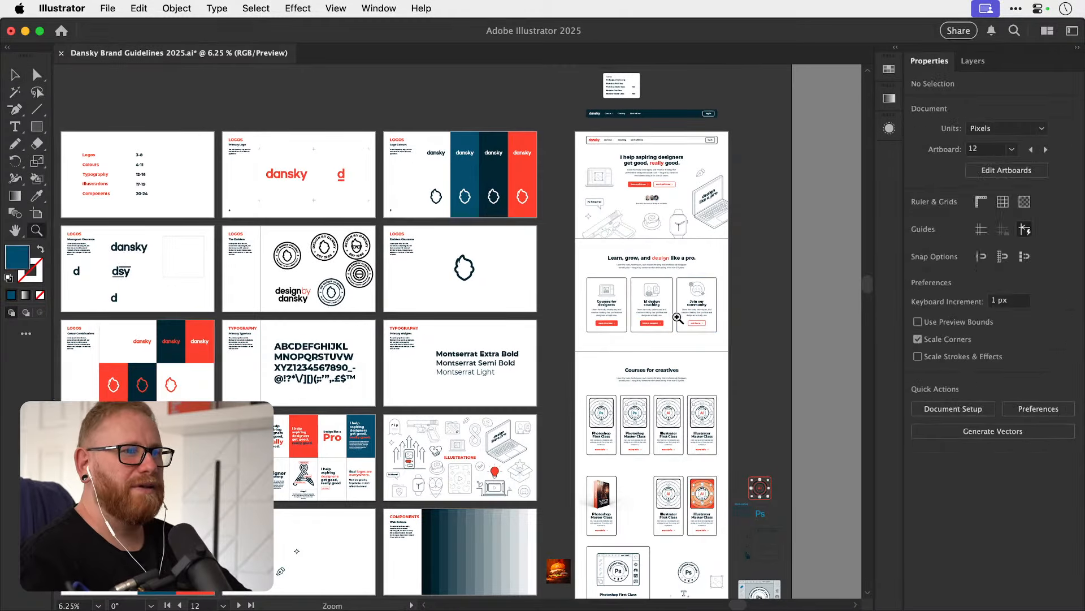
key("z")
left_click_drag(677, 317, 582, 330)
left_click(582, 330)
key("a")
left_click(597, 337)
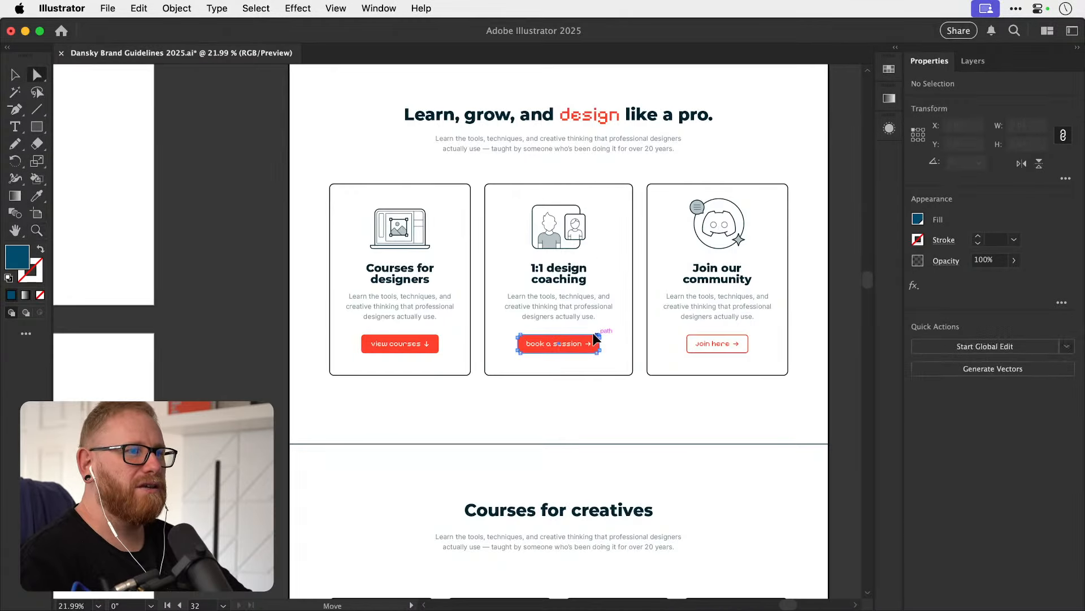
Look over the homepage mockup's header, hero illustrations and hero buttons.
scroll(605, 339, "up", 6)
scroll(605, 339, "right", 2)
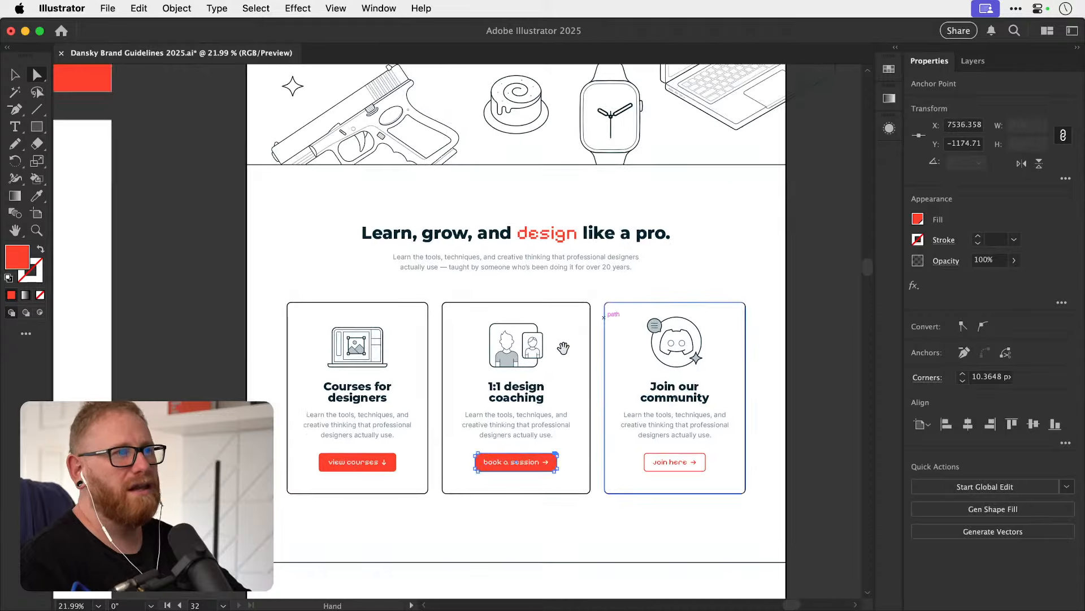
key("v")
left_click(791, 260)
left_click_drag(597, 241, 573, 348)
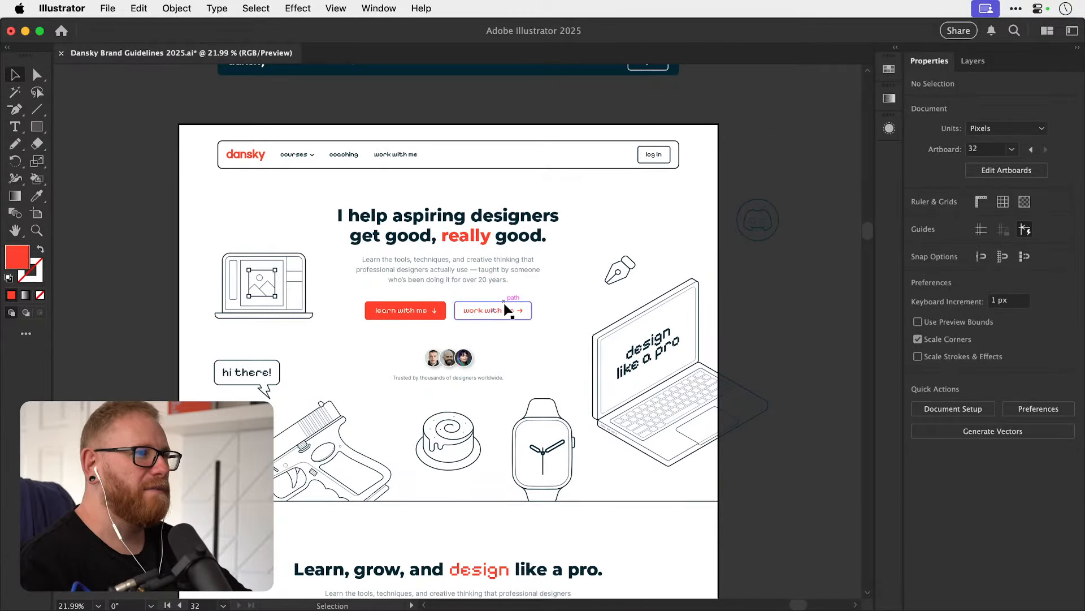
scroll(509, 310, "down", 5)
scroll(509, 294, "left", 1)
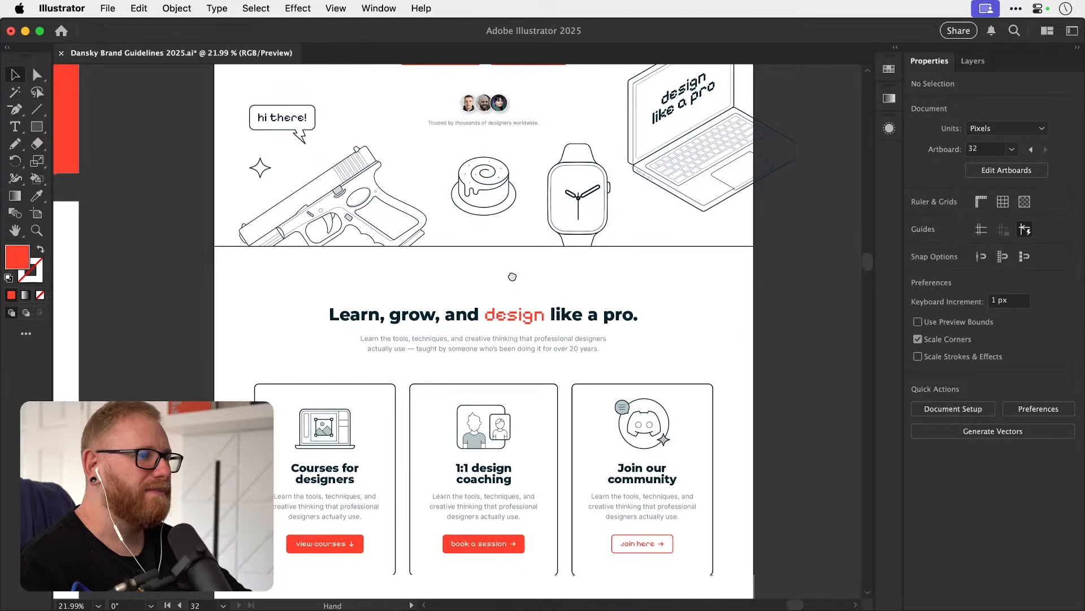
Try a purple fill on the "book a session" button of the 1:1 design coaching card.
left_click_drag(513, 276, 531, 197)
key("a")
left_click(542, 457)
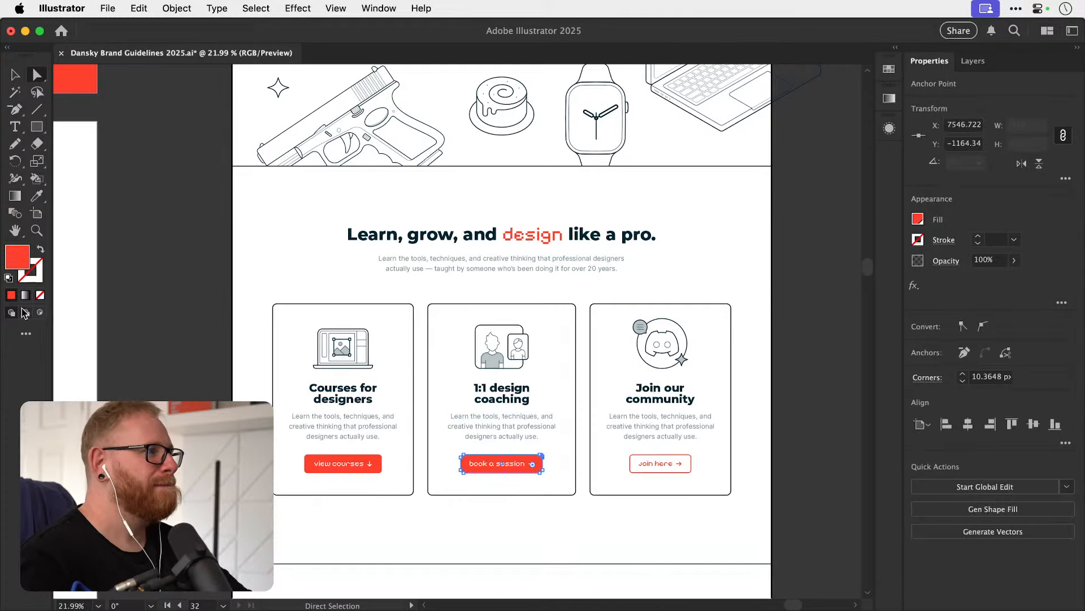
double_click(12, 259)
type("9d2eff")
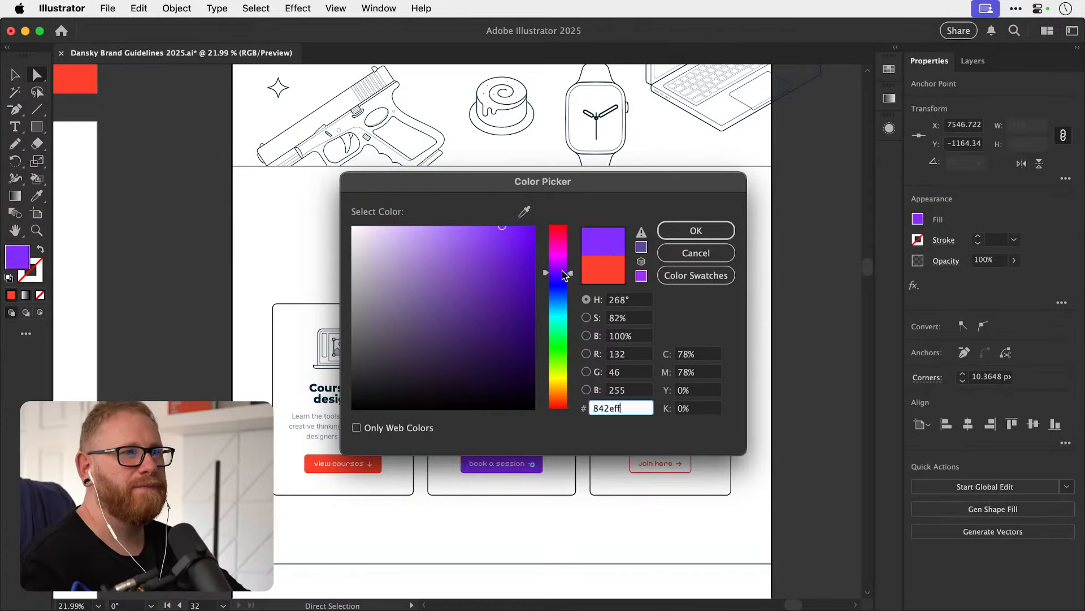
left_click_drag(516, 271, 489, 230)
left_click(688, 233)
key("v")
left_click(818, 275)
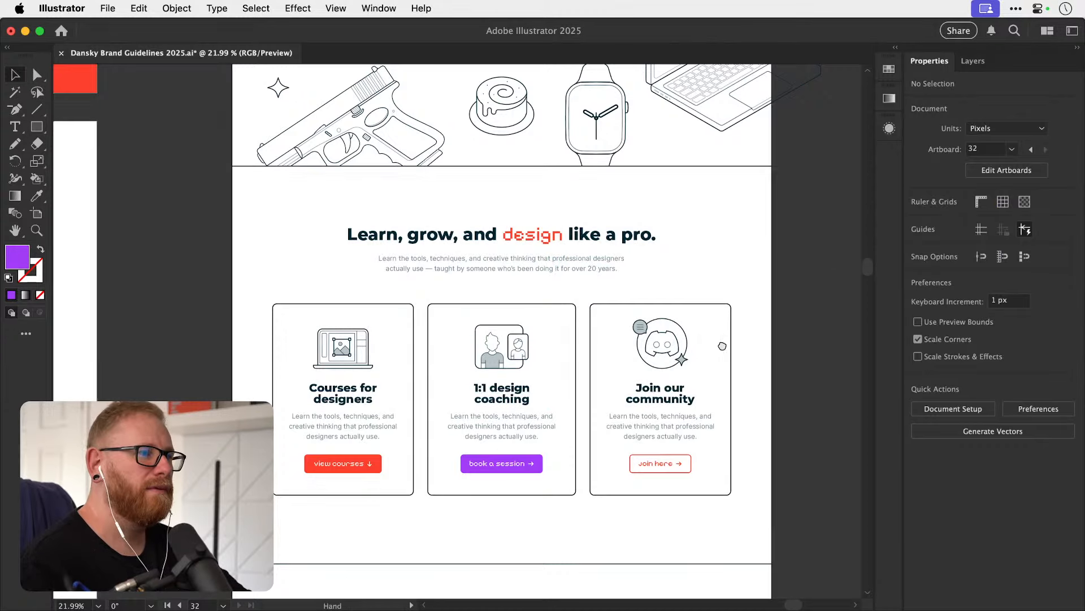
left_click_drag(721, 341, 759, 252)
key("super+z")
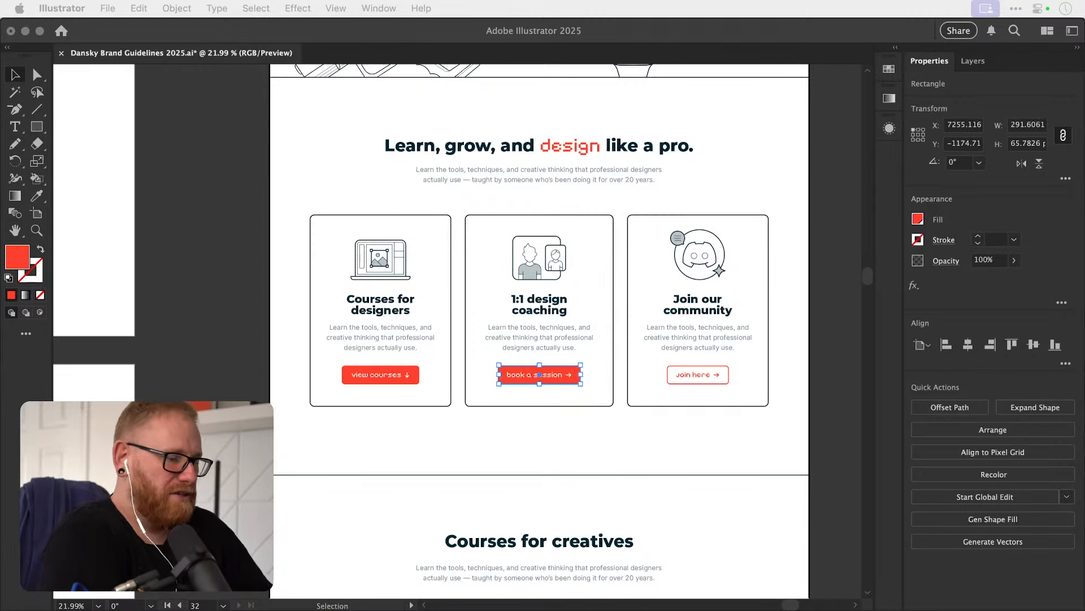
Deselect the "book a session" button and view the brand guidelines and the homepage mockup together.
left_click(199, 313)
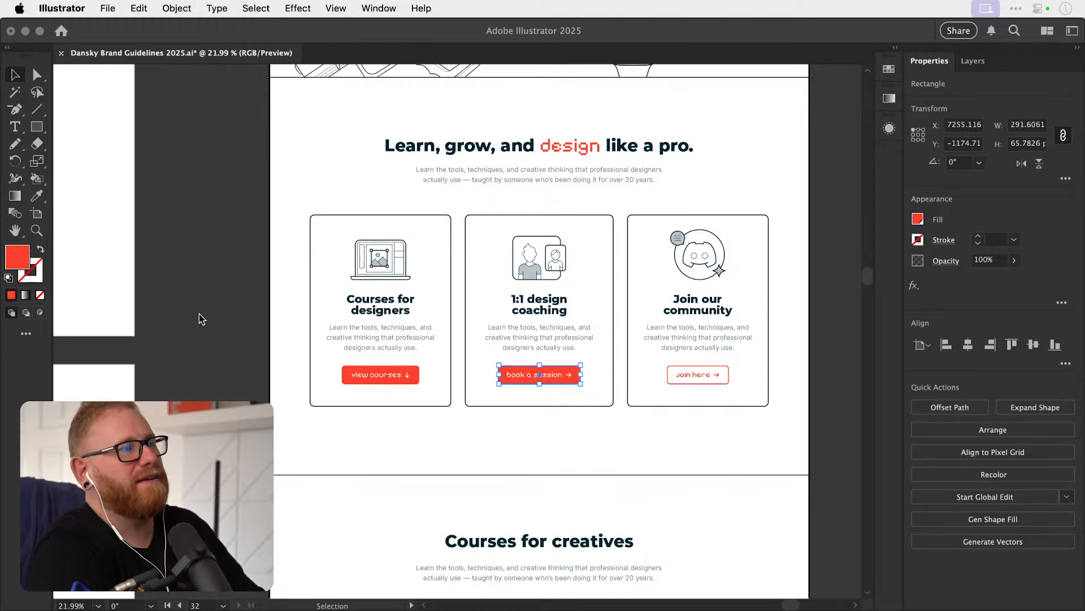
left_click(226, 331)
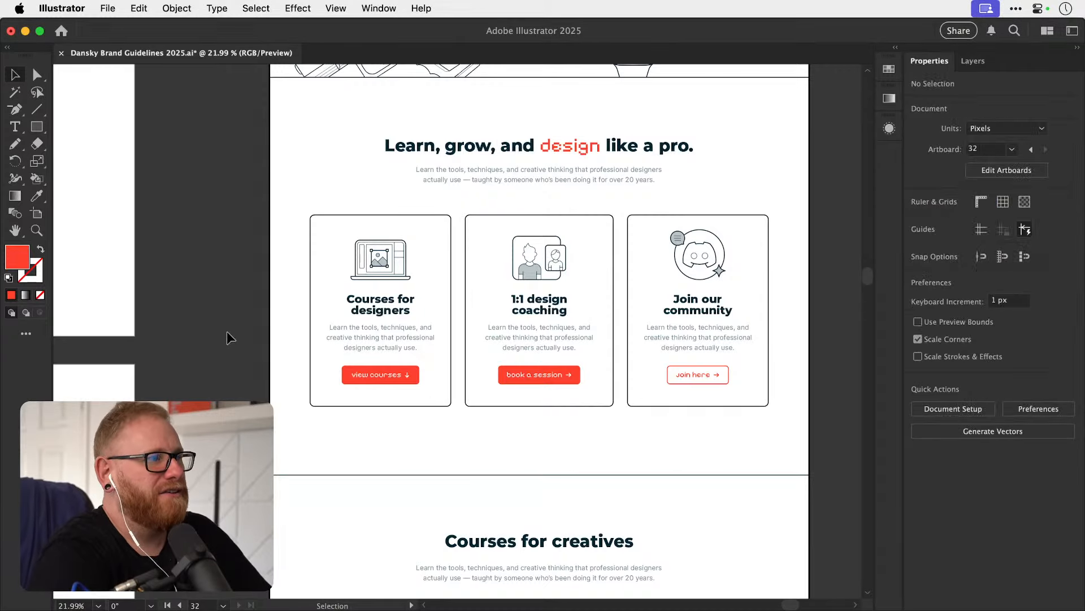
key("super+minus")
key("super+minus")
key("super+minus")
key("super+minus")
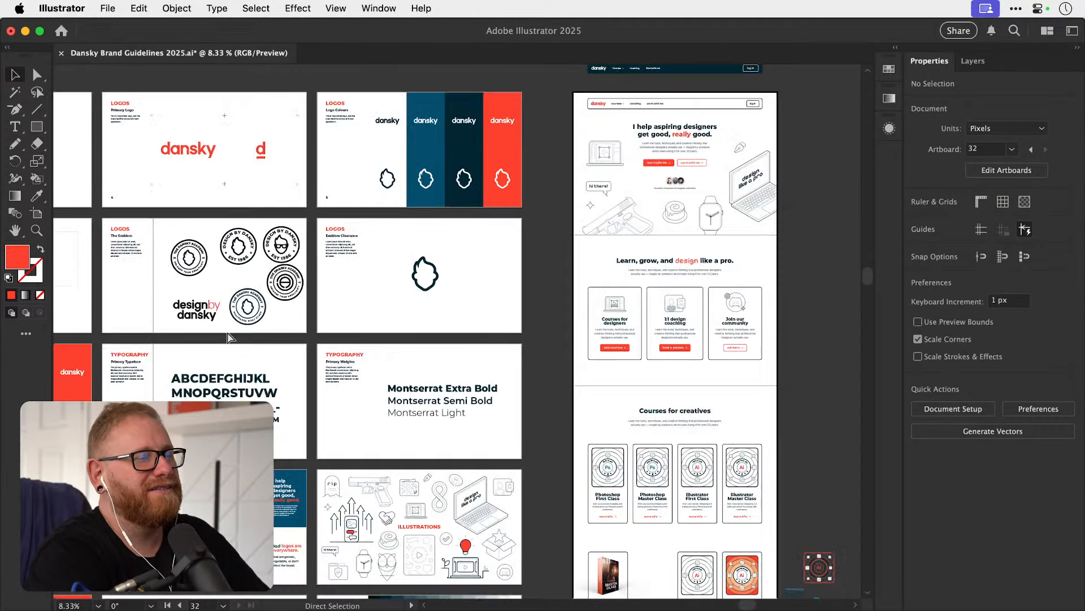
Set the dark navy band's percentage on the Colour Hierarchy page of the brand guidelines to 30%.
scroll(226, 331, "left", 4)
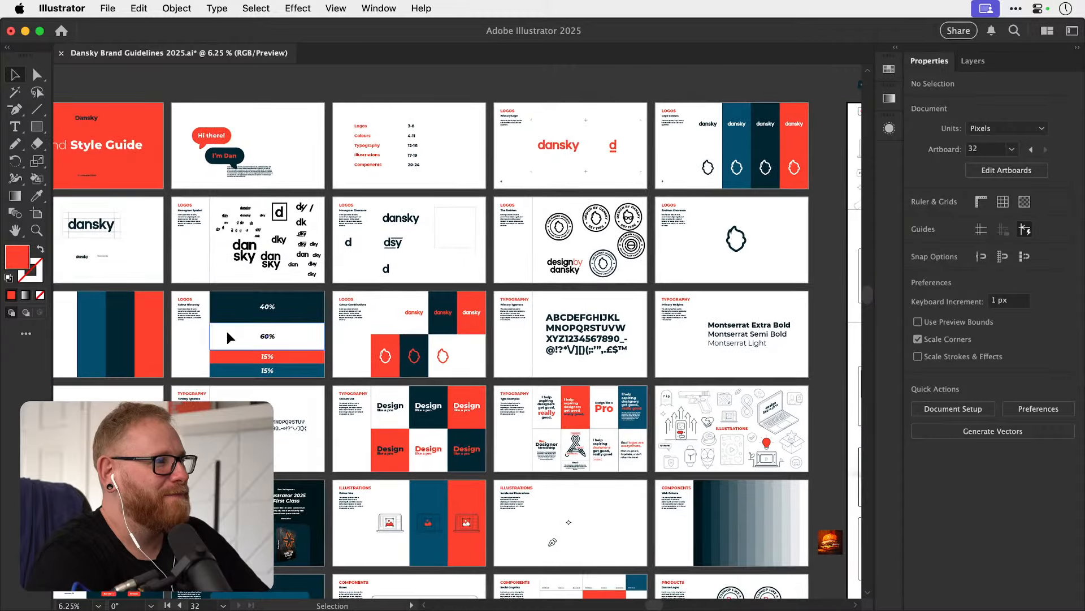
left_click_drag(226, 331, 500, 347)
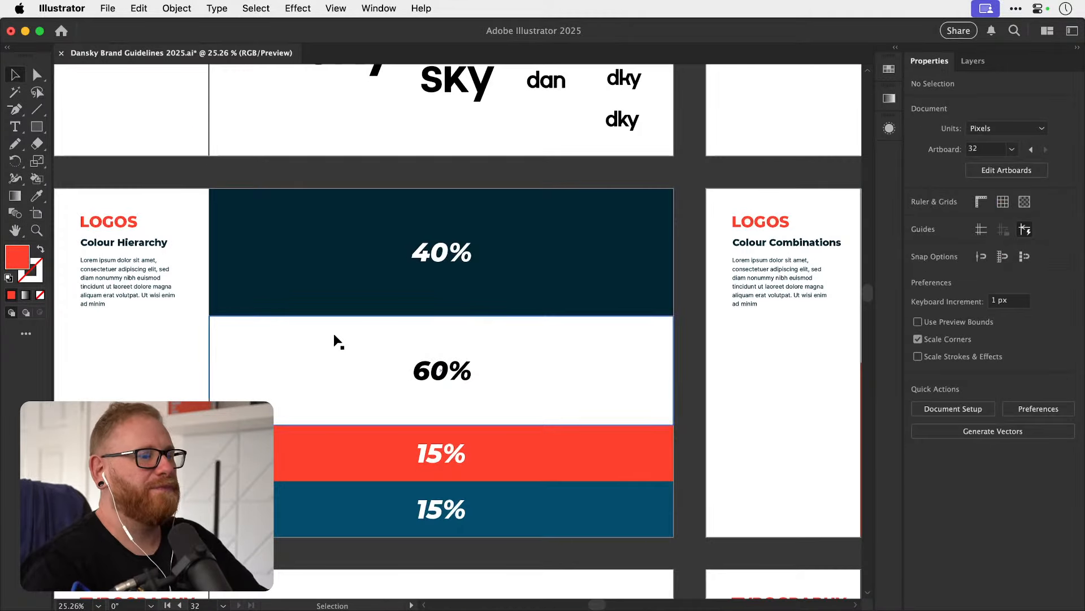
scroll(334, 348, "right", 2)
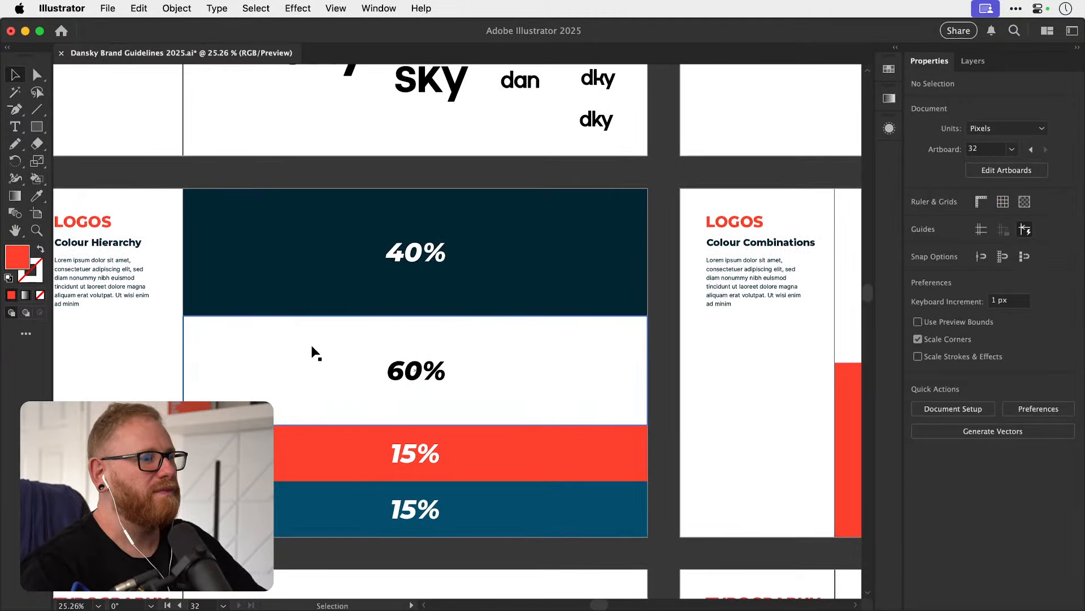
left_click(369, 300)
left_click(432, 255)
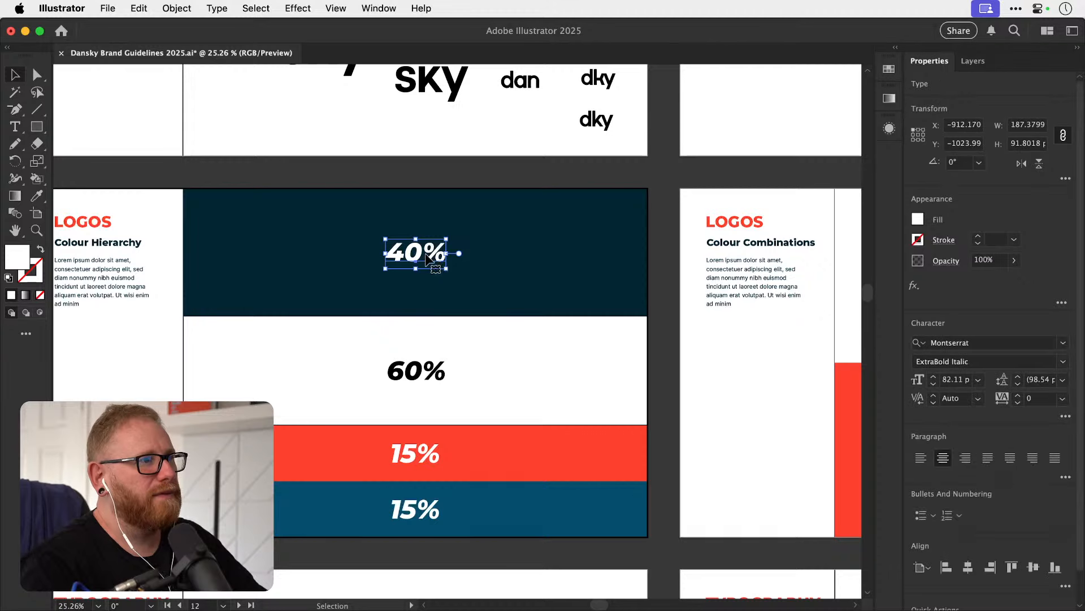
double_click(425, 254)
double_click(431, 254)
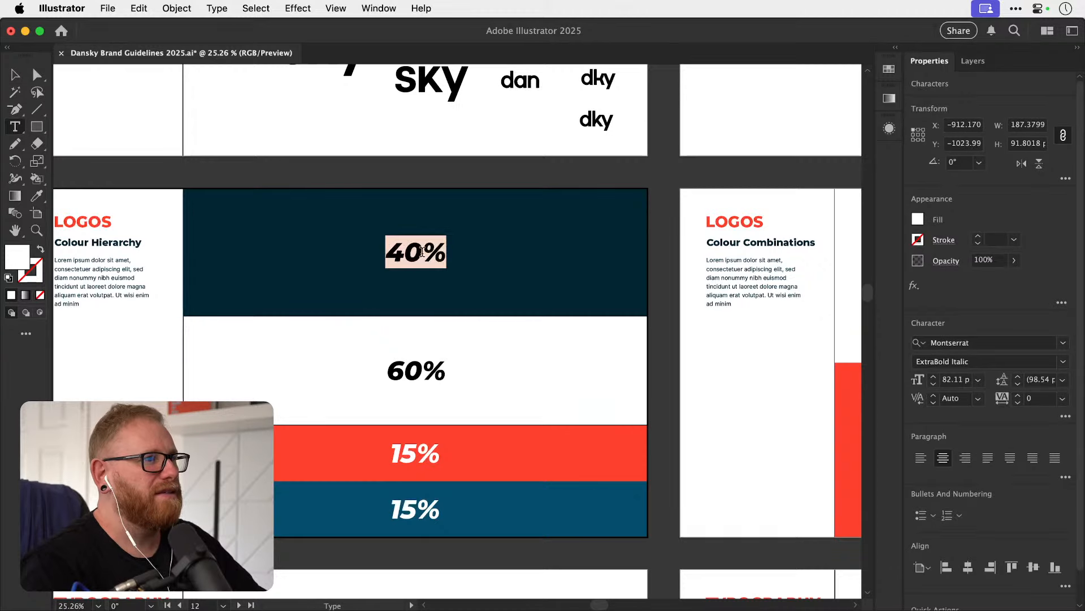
left_click(420, 257)
left_click_drag(421, 255, 388, 260)
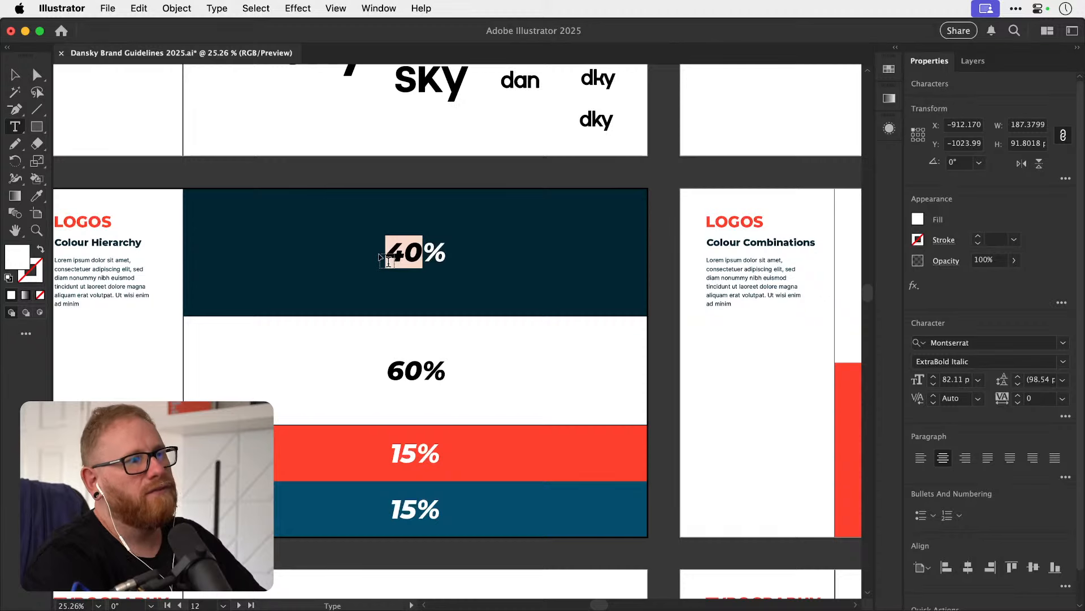
type("30")
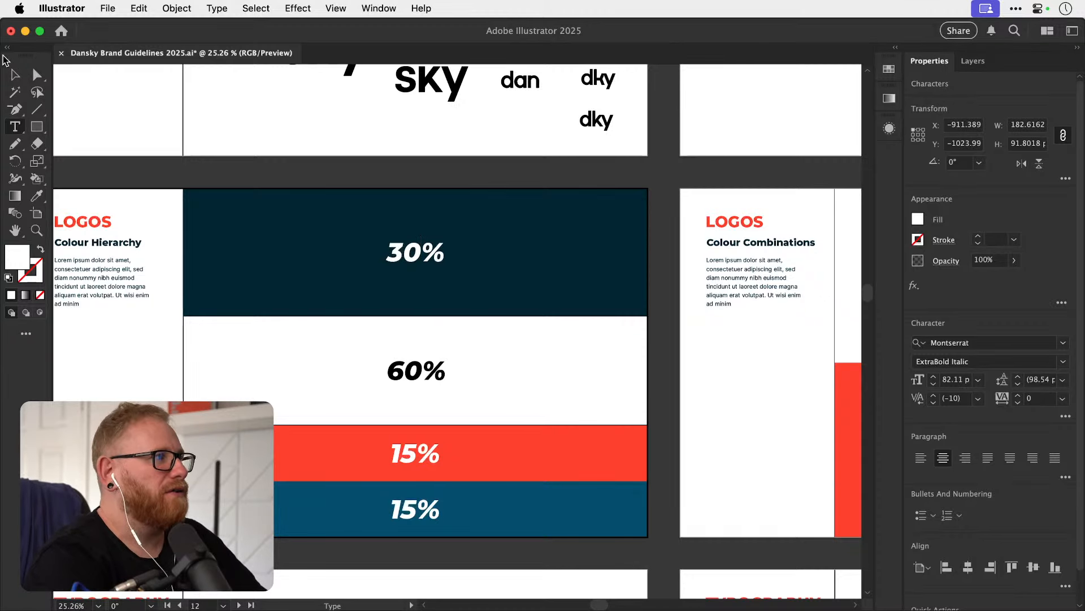
left_click(14, 76)
Set the blue band's percentage on the Colour Hierarchy page to 5%.
key("t")
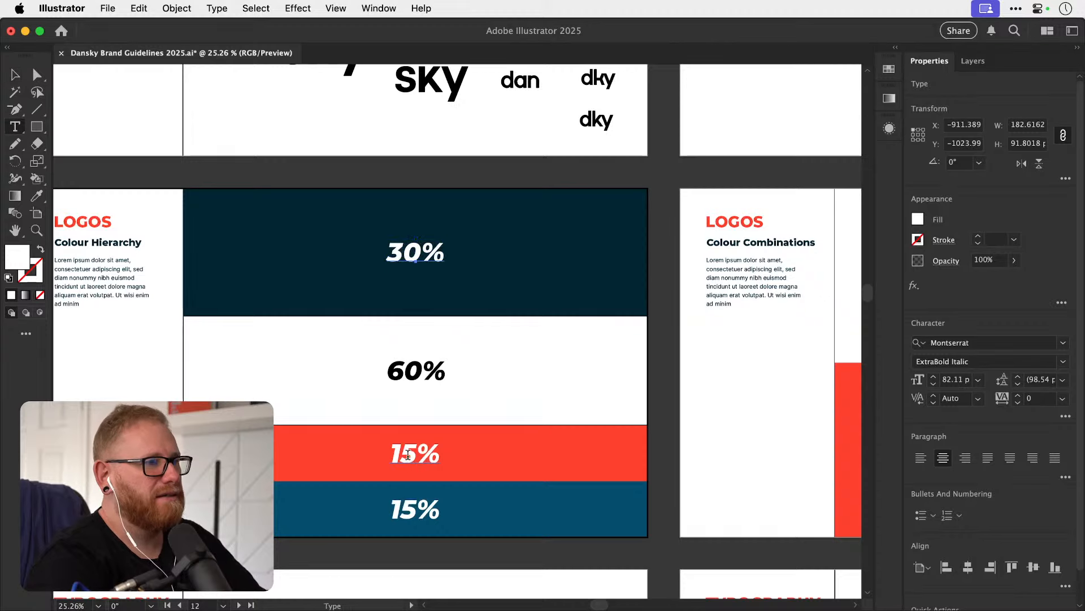
left_click(415, 455)
left_click_drag(414, 509, 389, 509)
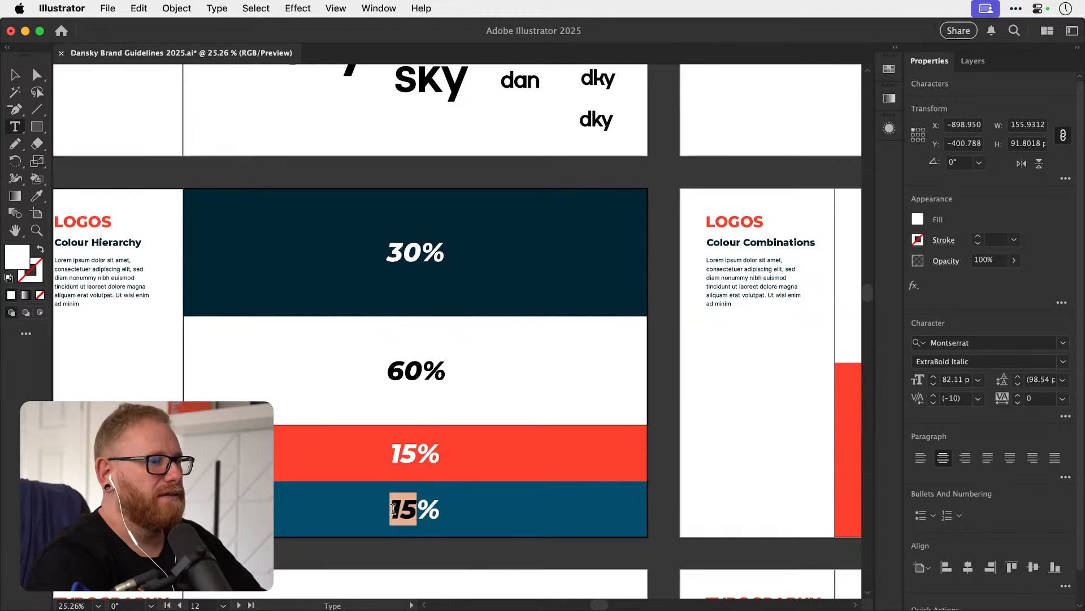
type("5")
left_click(16, 69)
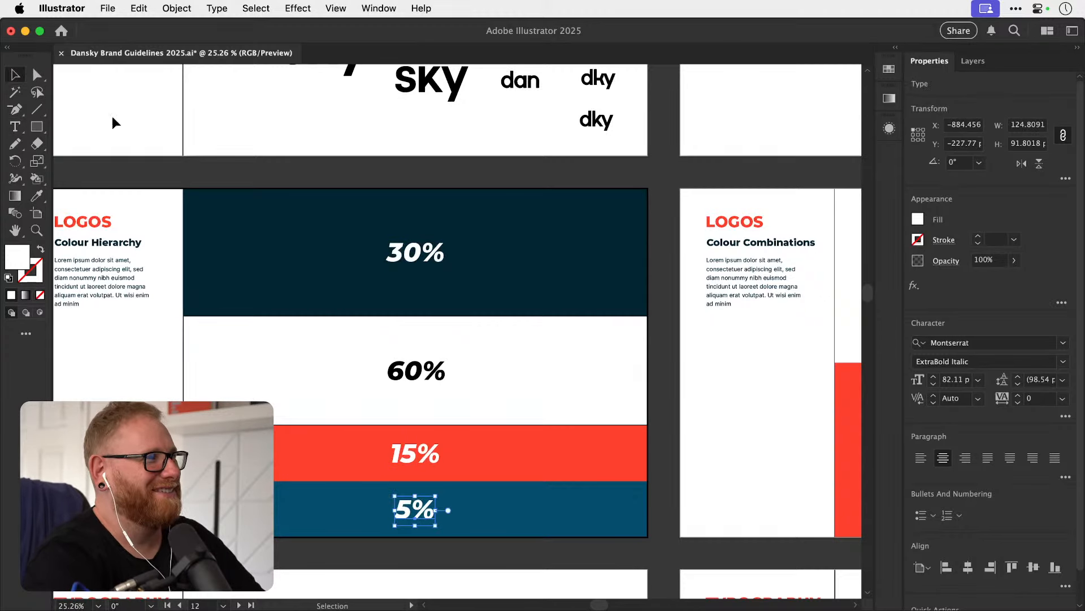
Set the red band's percentage on the Colour Hierarchy page to 10%.
key("t")
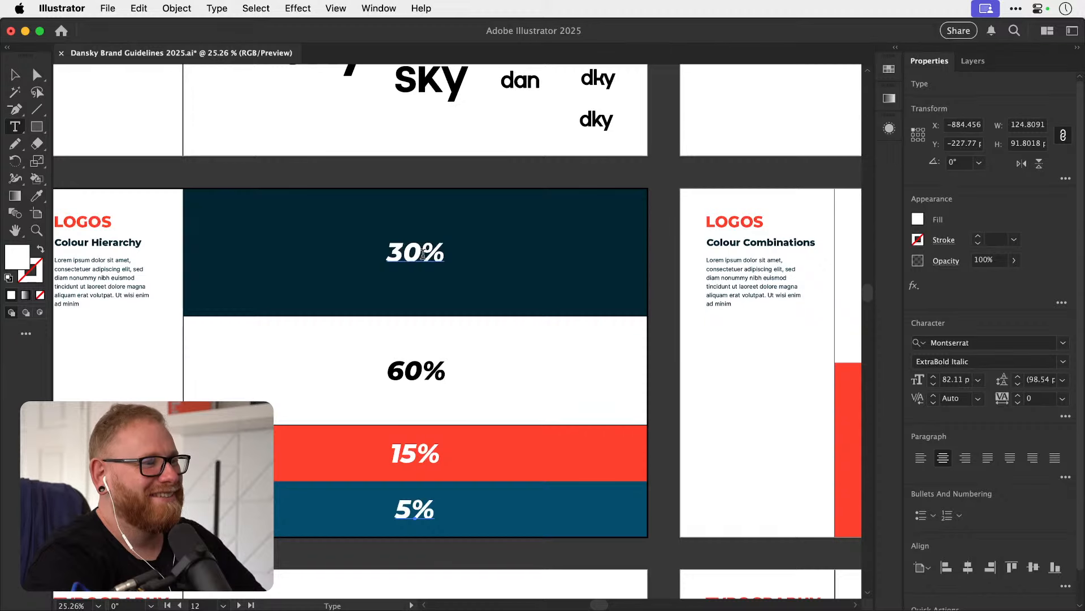
left_click(414, 457)
key("BackSpace")
type("0")
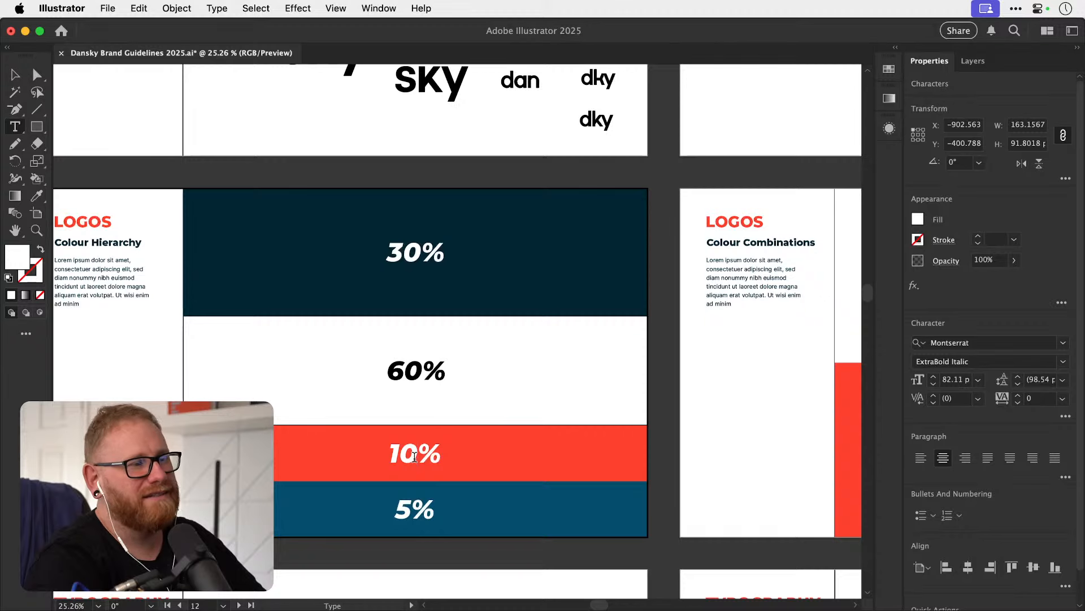
Set the dark navy band's percentage on the Colour Hierarchy page to 25%.
left_click_drag(419, 256, 344, 255)
type("25")
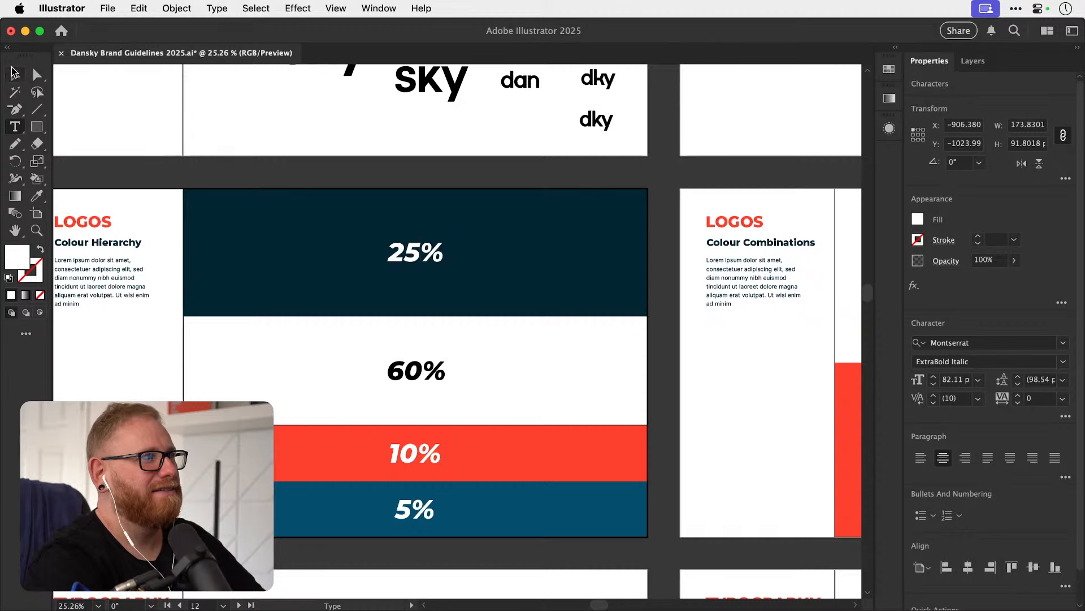
left_click(17, 77)
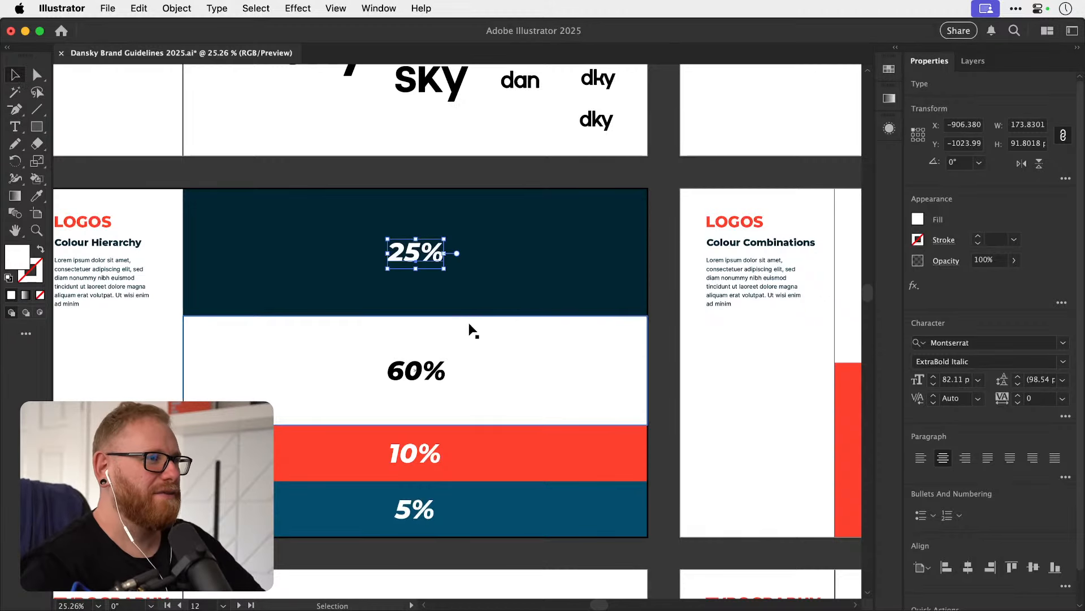
Reorder the colour hierarchy so the white 60% band with its label sits above the dark navy band with its label.
left_click(444, 372)
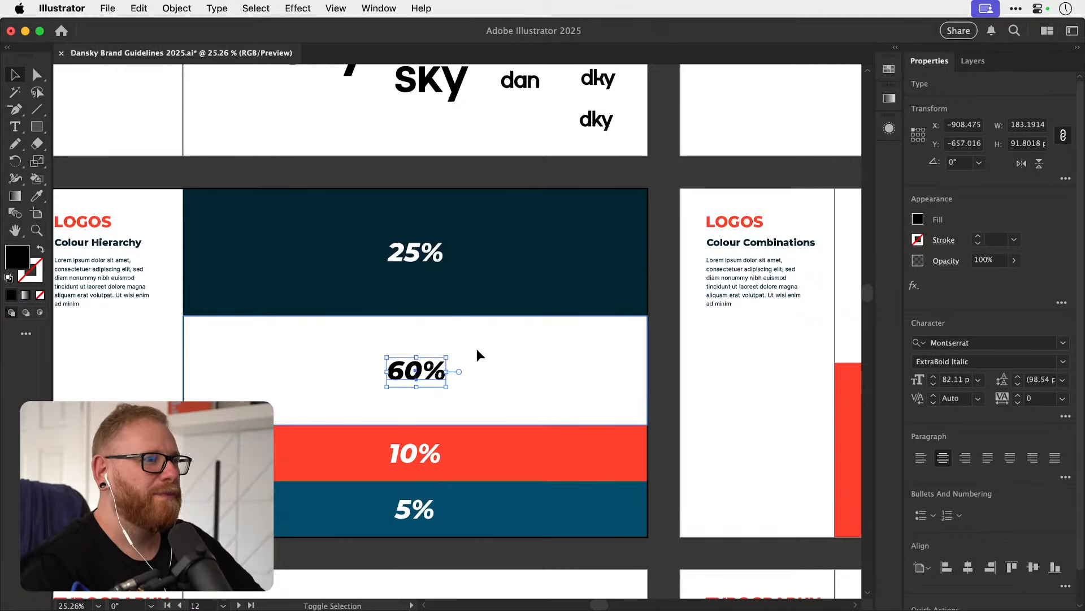
left_click(477, 348, "shift")
left_click(473, 297)
left_click(428, 259, "shift")
left_click_drag(473, 248, 474, 317)
left_click(474, 368)
left_click(474, 381, "shift")
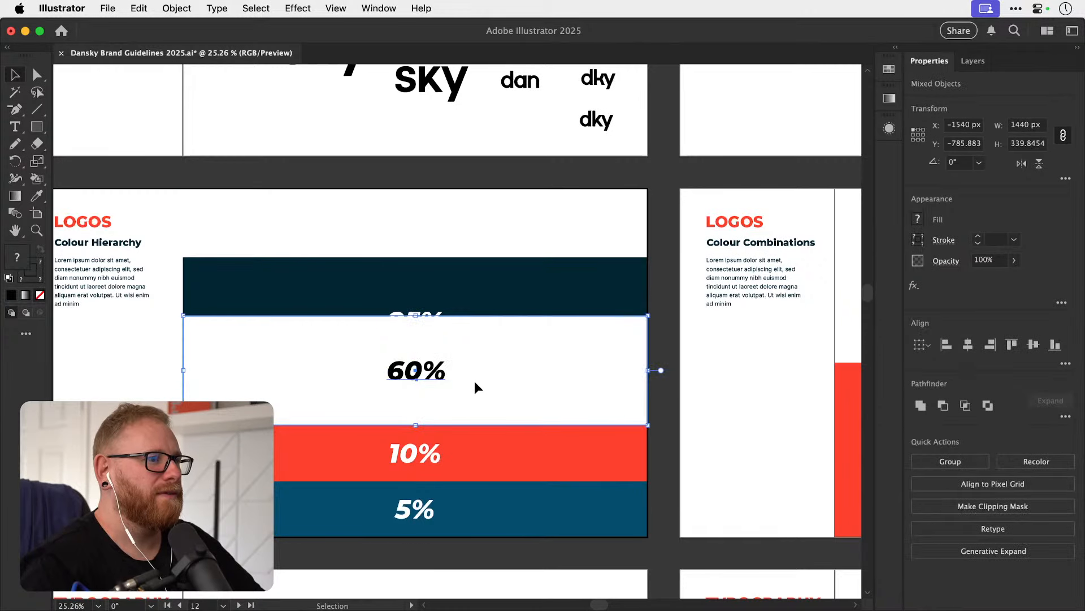
left_click_drag(474, 381, 473, 211)
left_click(435, 328)
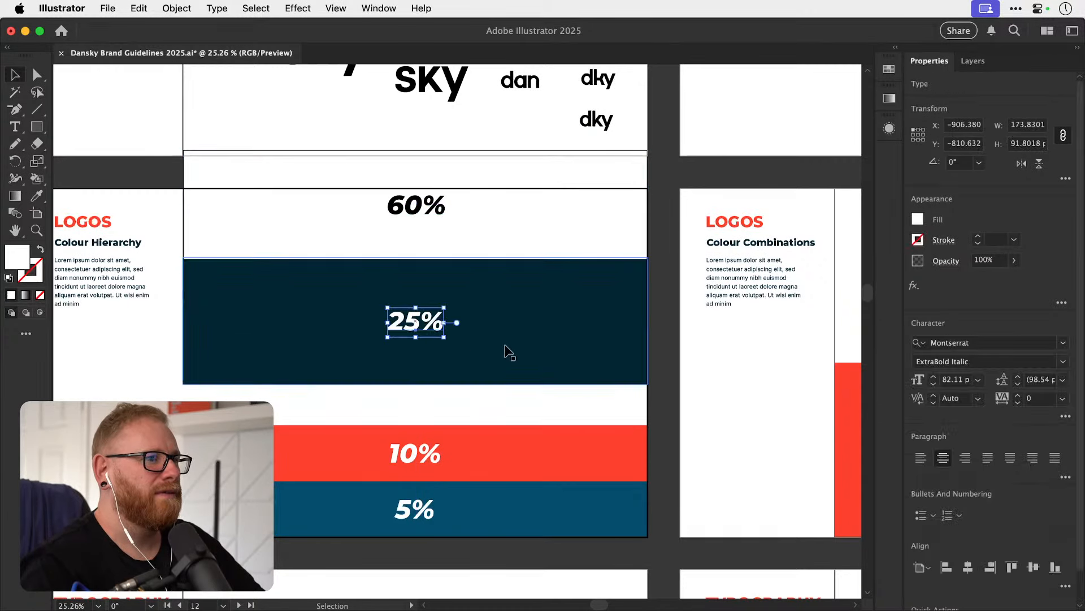
Try to reduce the height of the blue 5% band from its upper edge.
left_click(457, 500)
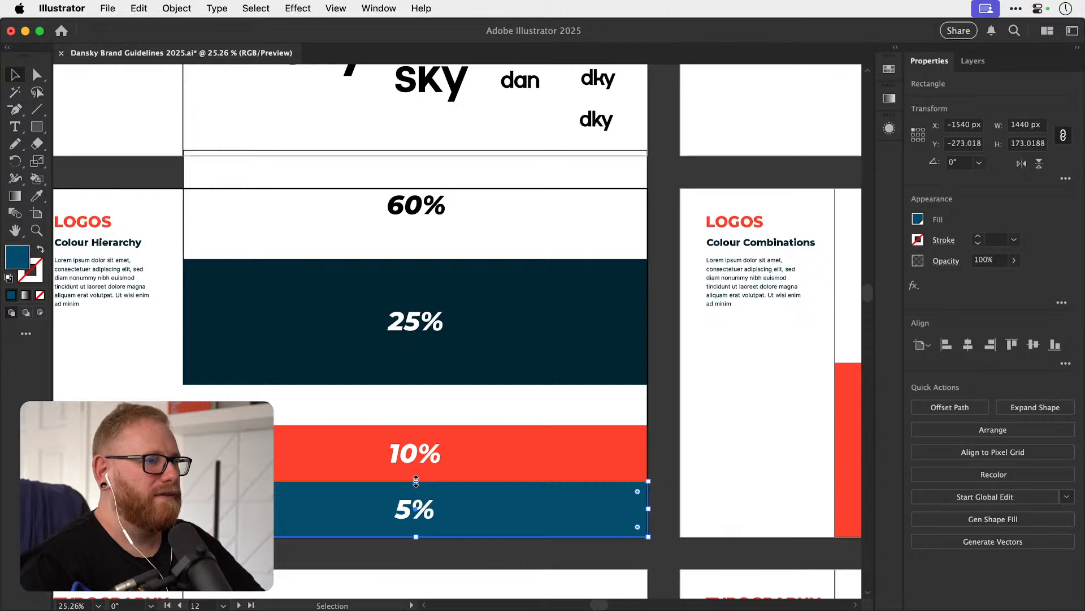
left_click_drag(416, 481, 428, 529)
key("super+z")
key("super+z")
Delete the blue band and its 5% label from the Colour Hierarchy page.
key("space")
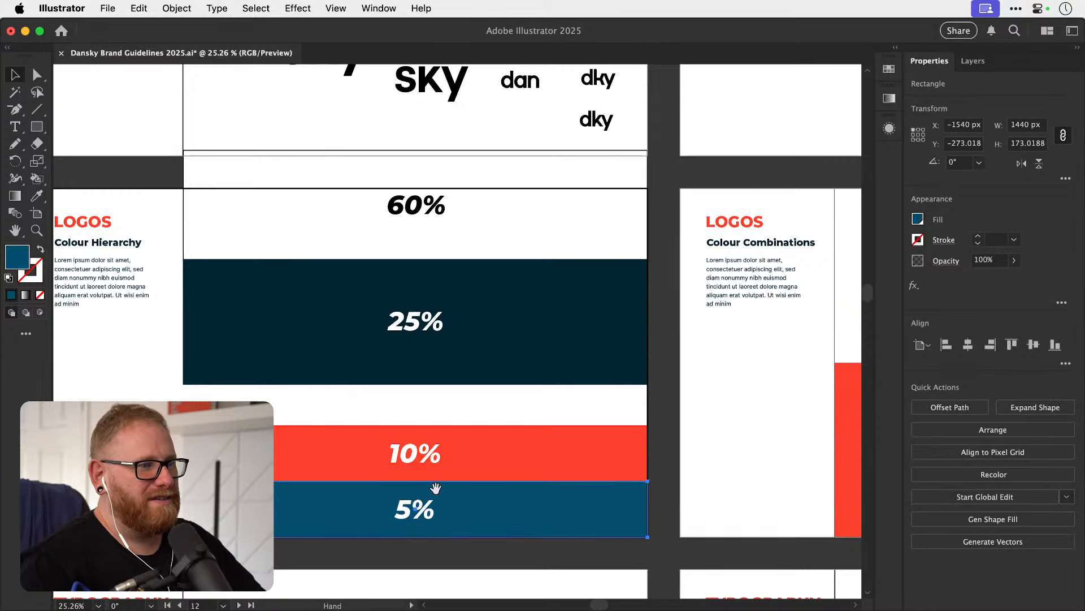
left_click_drag(435, 488, 422, 488)
key("Delete")
left_click(403, 511)
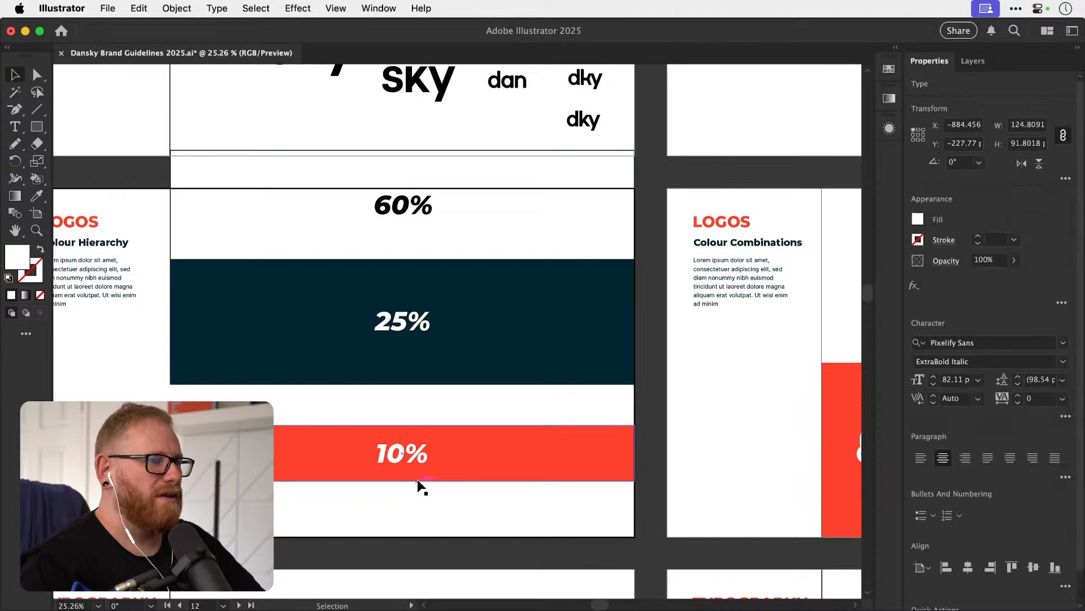
Change the label on the dark navy band to 30%.
left_click(418, 467)
key("t")
left_click_drag(406, 327, 352, 321)
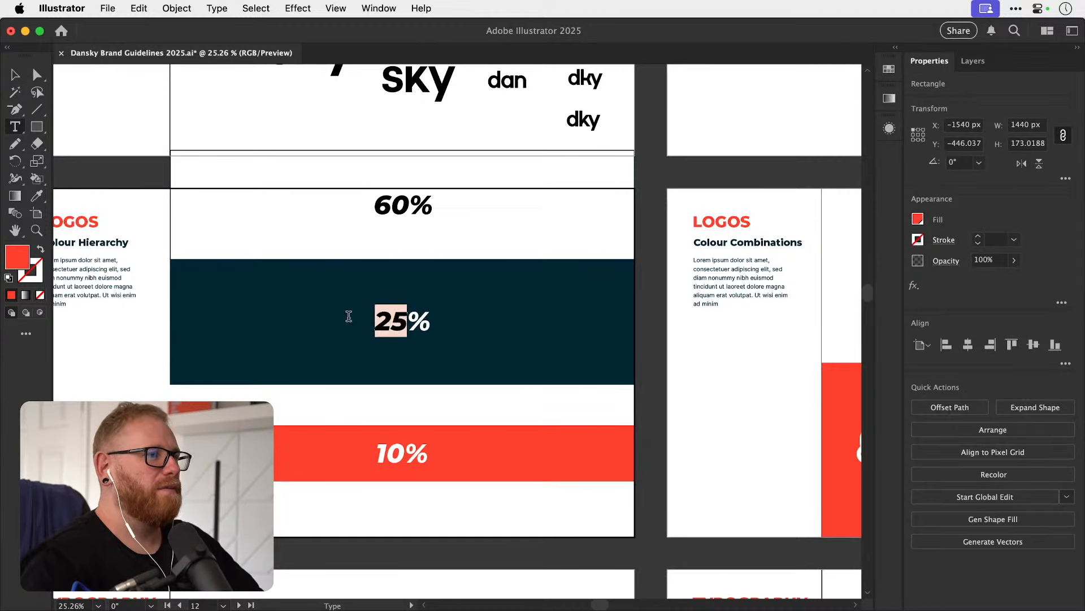
type("30")
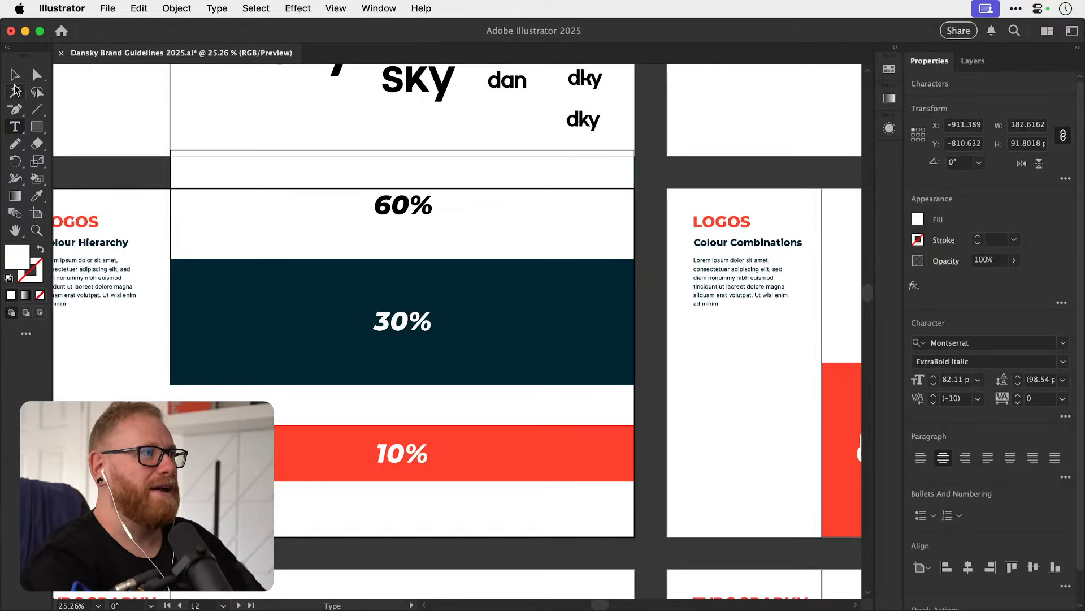
key("Escape")
Move the red 10% band with its label down and align both as one unit to the artboard's bottom edge.
left_click(416, 459)
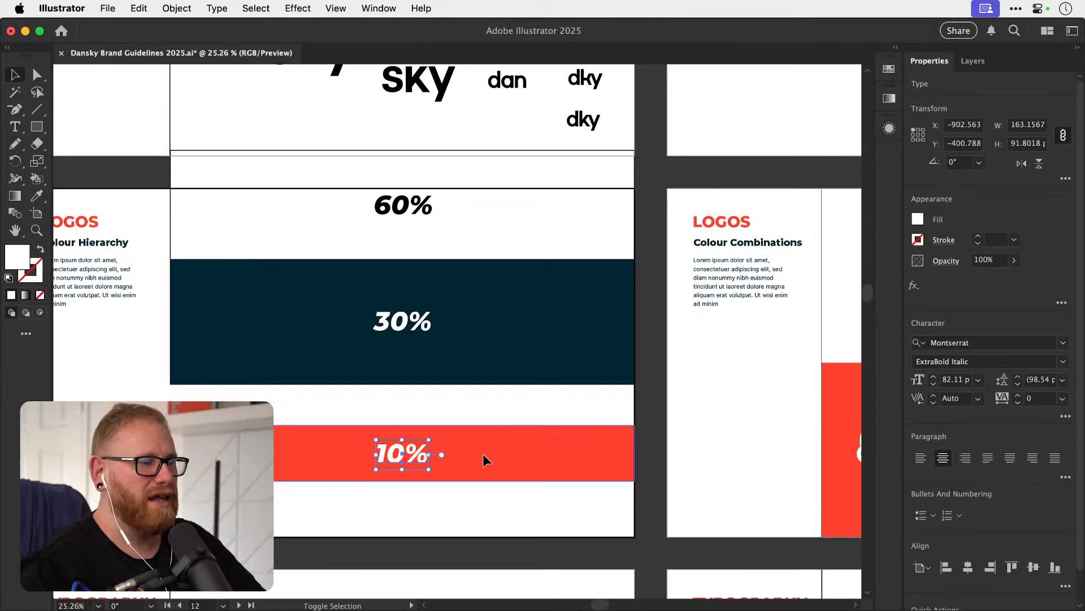
left_click(460, 465, "shift")
left_click_drag(460, 465, 457, 513)
key("super+g")
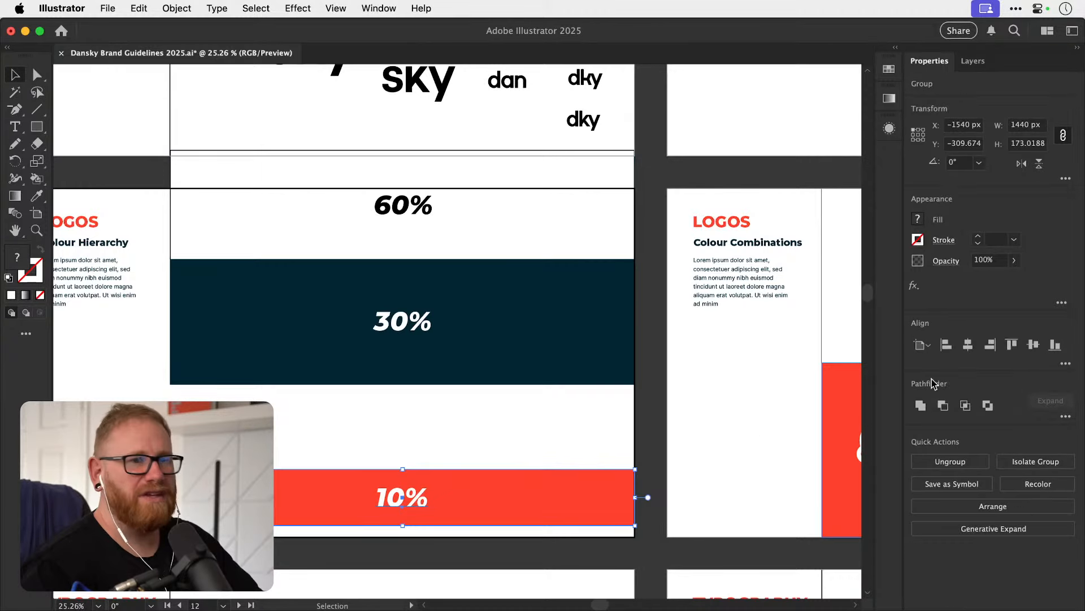
left_click(1055, 344)
key("shift+super+g")
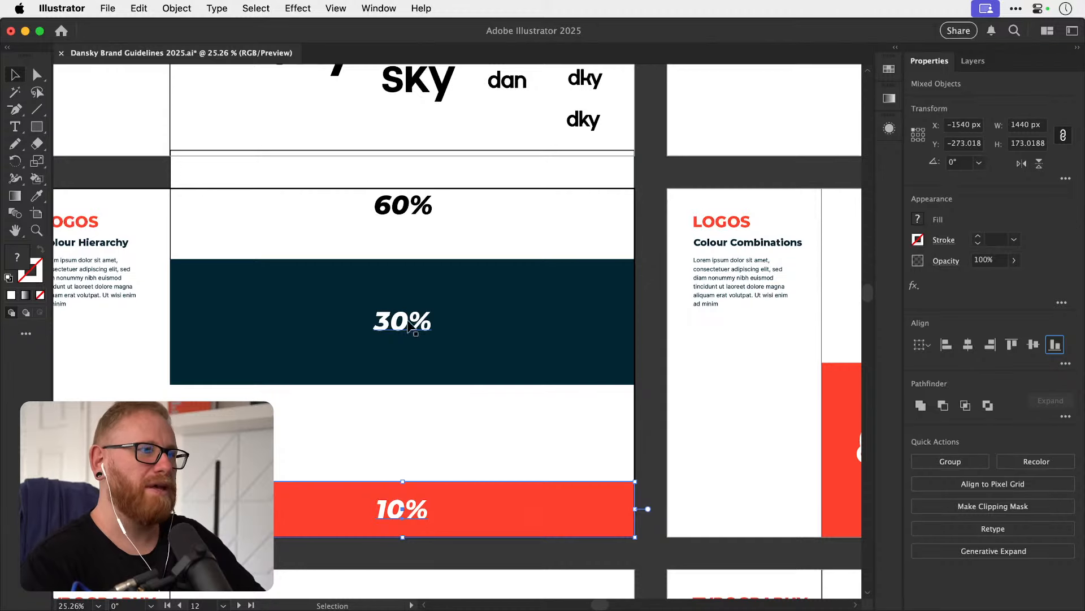
Move the dark navy 30% band with its label down so it sits directly on the red band.
left_click(410, 333)
left_click(468, 361, "shift")
left_click_drag(438, 379, 436, 466)
left_click_drag(385, 491, 467, 437)
key("super+minus")
key("super+minus")
key("super+minus")
key("super+minus")
scroll(351, 450, "up", 5)
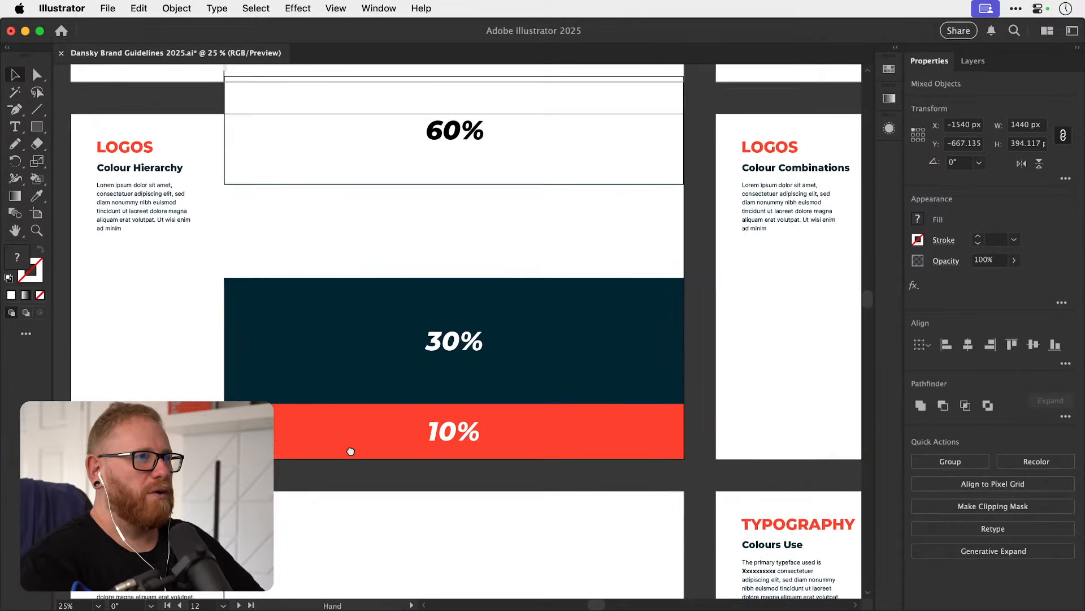
Move the white 60% band with its label down onto the page and align both as one unit to the artboard's top edge.
left_click(452, 212)
left_click(480, 261, "shift")
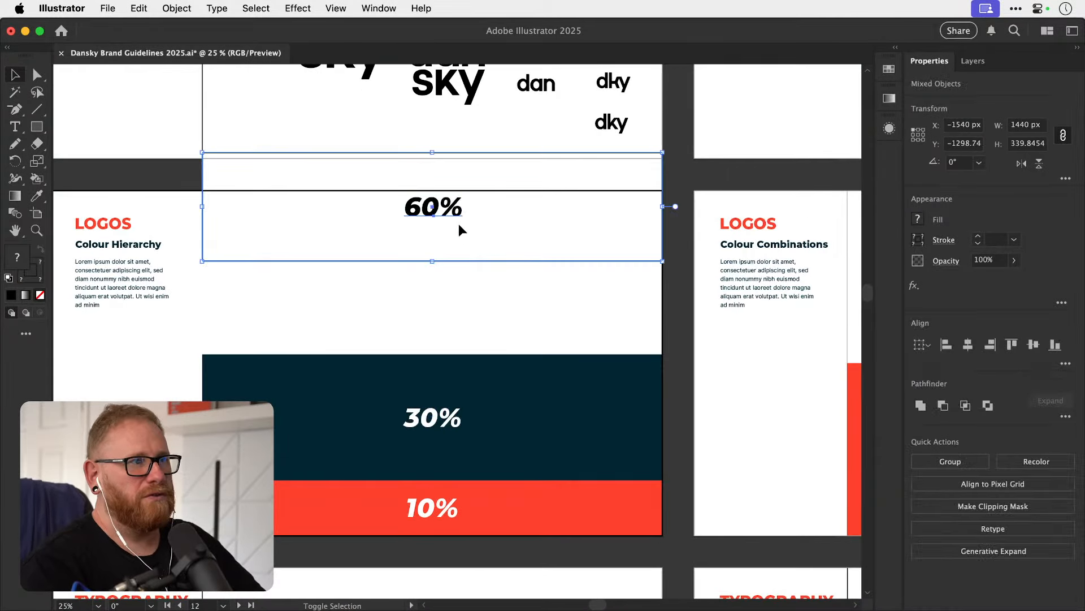
left_click_drag(458, 213, 463, 254)
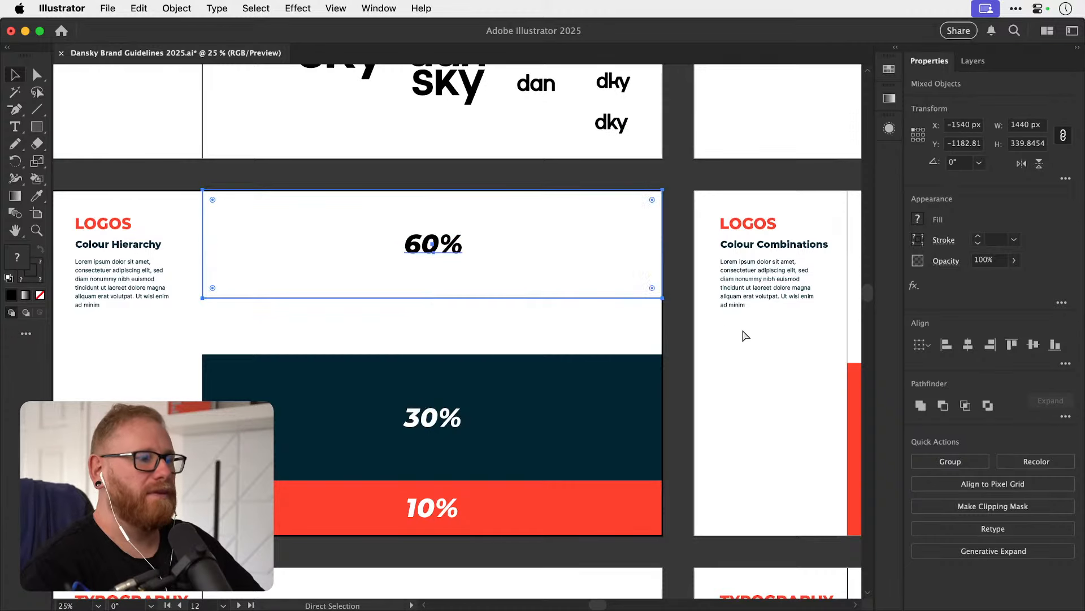
key("super+g")
left_click(1011, 344)
key("super+shift+g")
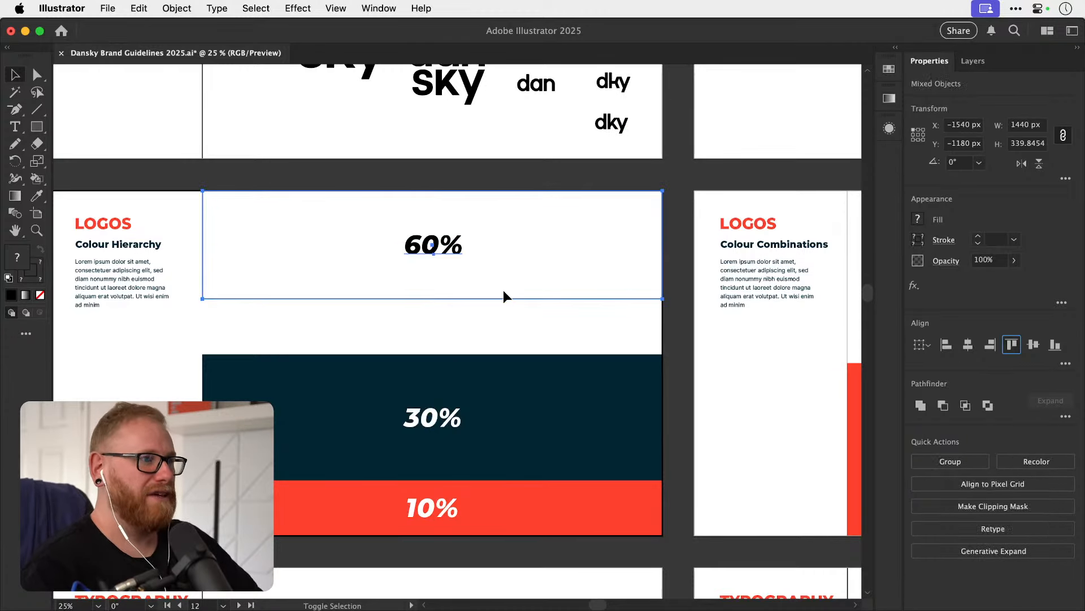
Stretch the white 60% rectangle down to meet the dark navy band, making it about 513 px high.
left_click(480, 311)
left_click(488, 299)
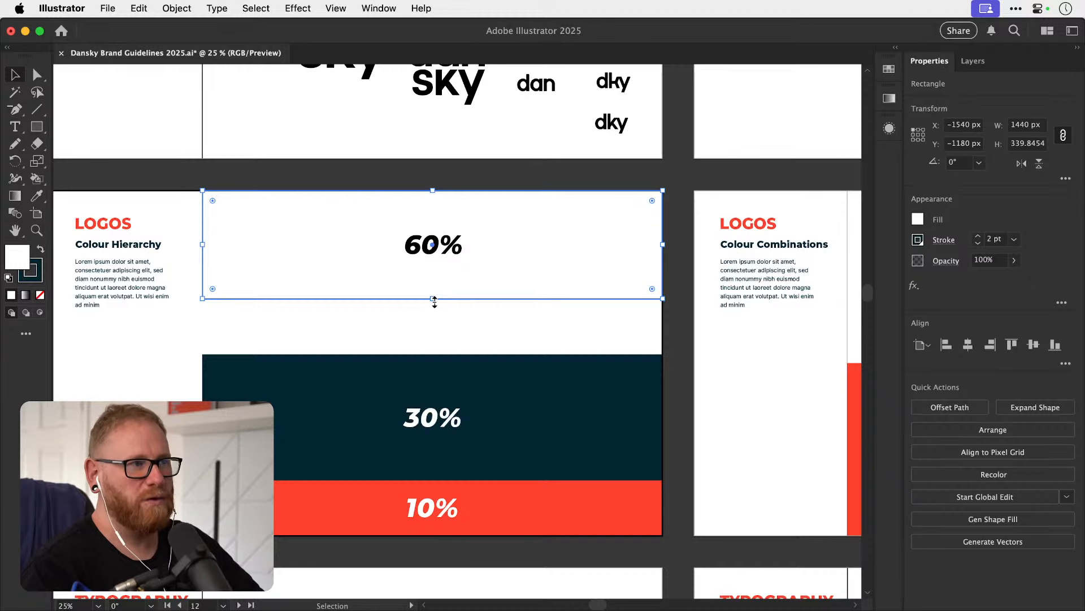
left_click_drag(435, 301, 446, 334)
key("z")
key("super+y")
key("super+y")
scroll(447, 339, "down", 5)
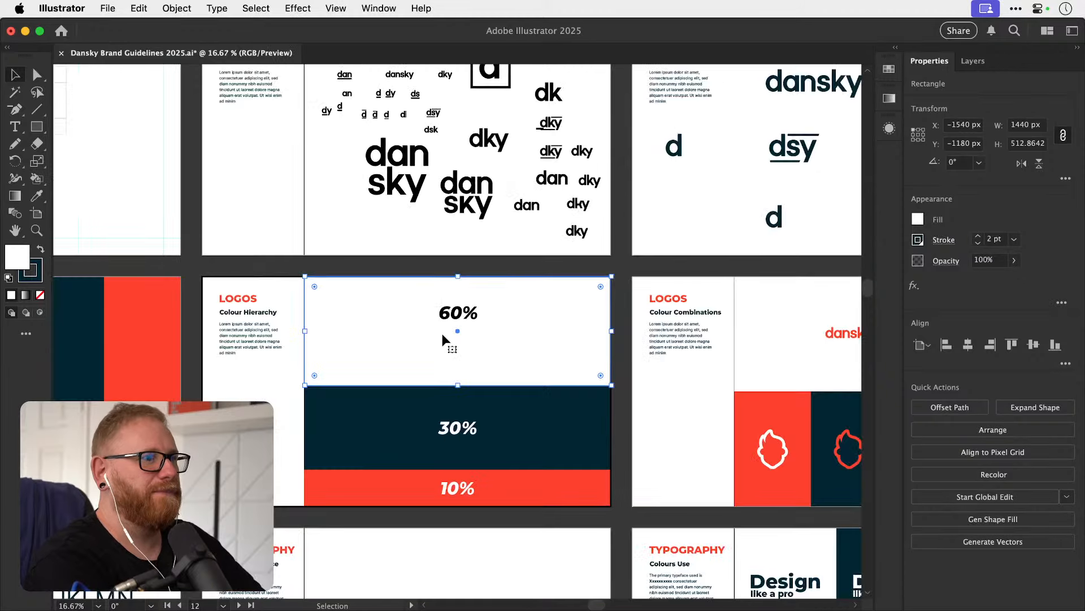
Centre the 60% label vertically in the white band and deselect both, returning to the overview of the brand guidelines.
left_click(468, 317, "shift")
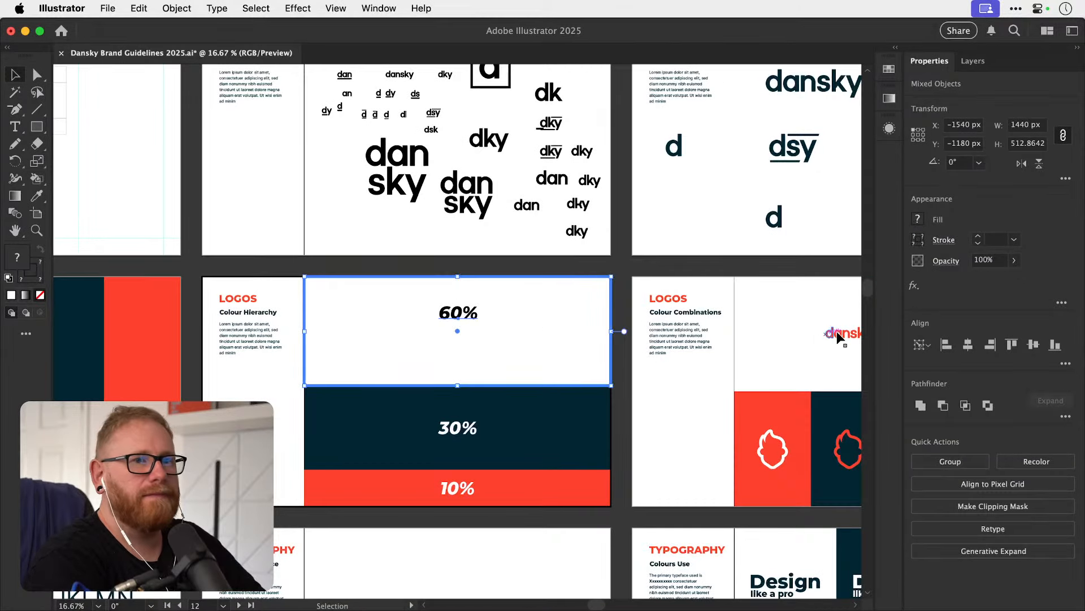
left_click(1032, 344)
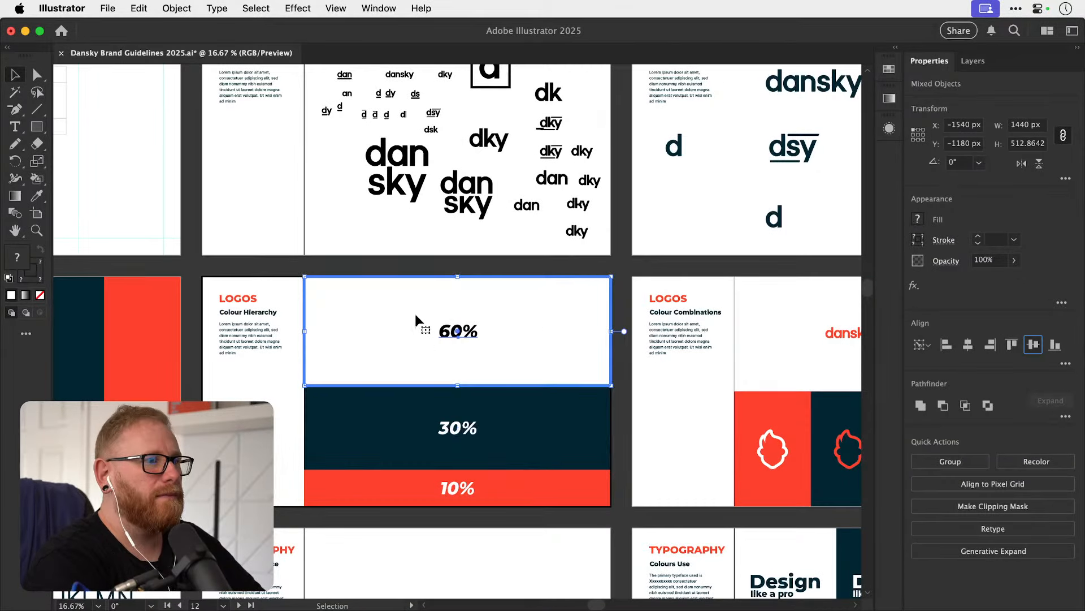
left_click(400, 267)
scroll(403, 268, "down", 2)
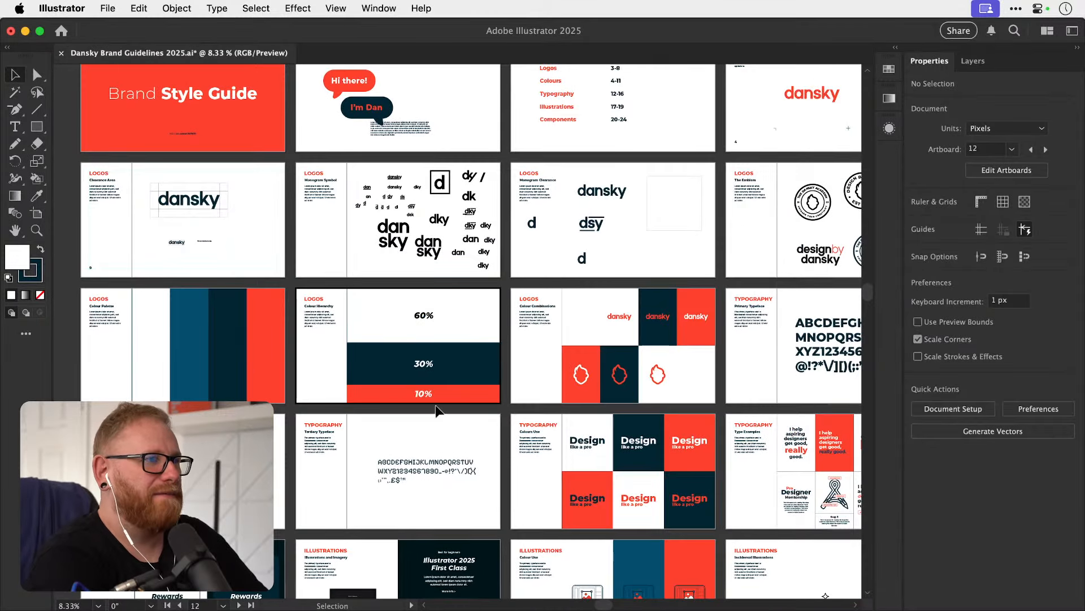
scroll(435, 395, "right", 10)
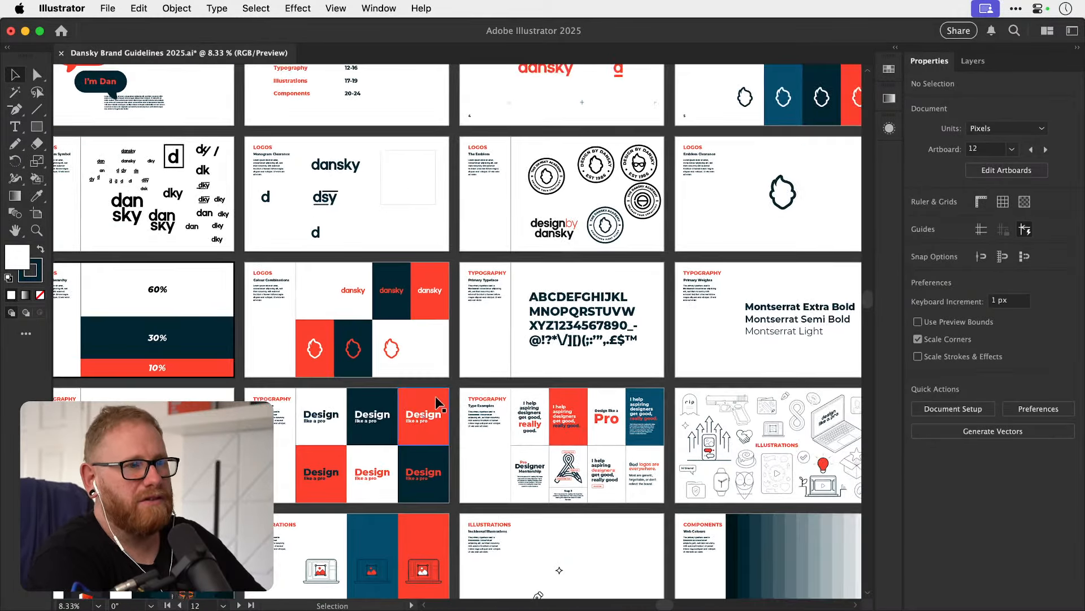
scroll(436, 398, "right", 10)
scroll(436, 399, "up", 2)
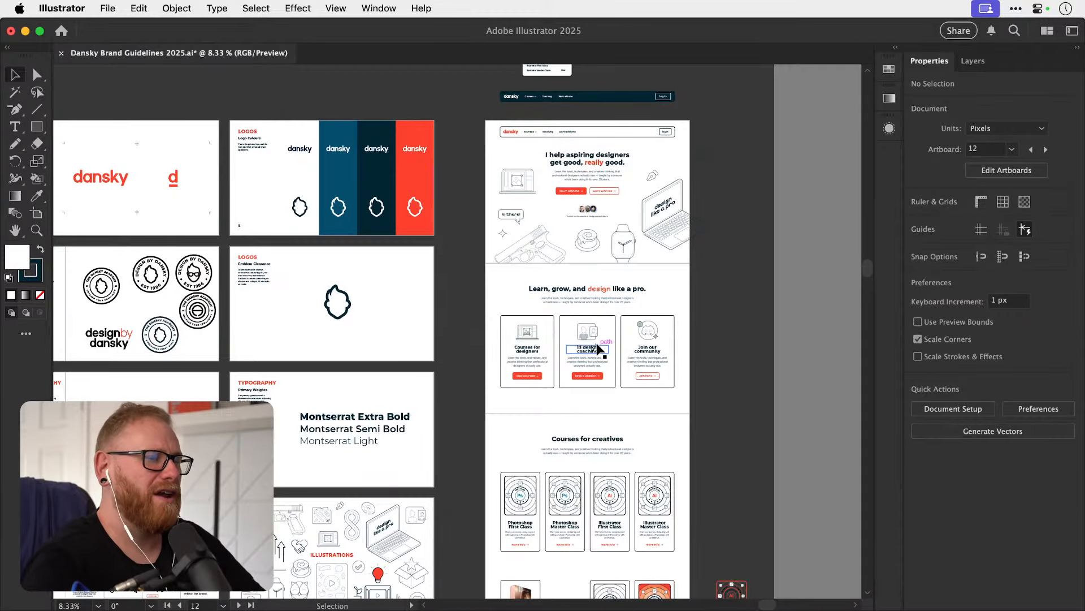
left_click_drag(552, 343, 515, 275)
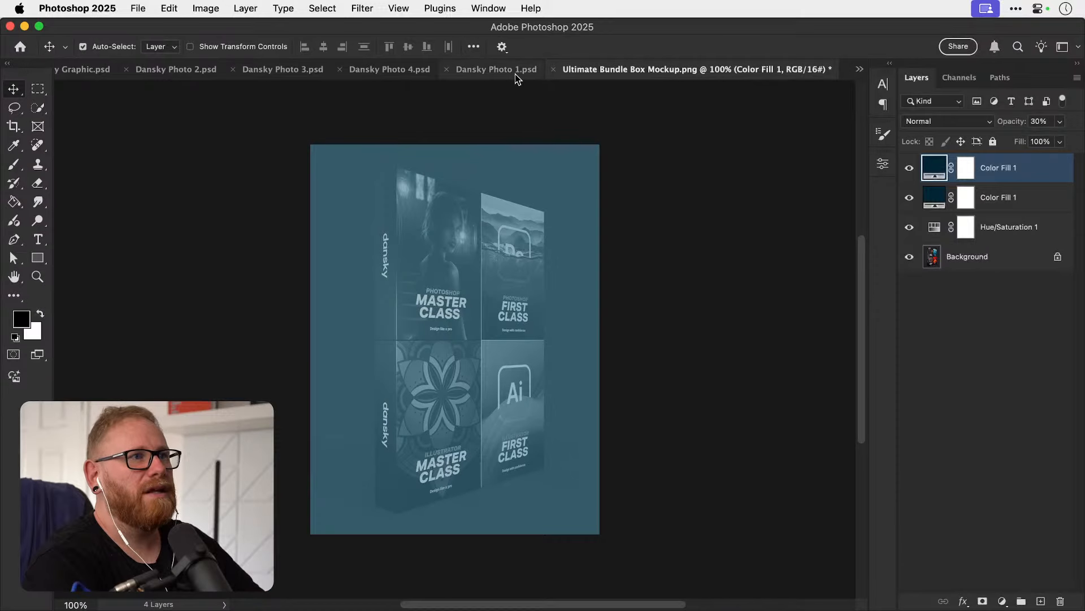
Switch to Photoshop, close the bundle box mockup and all four Dansky Photo documents without saving, and bring up the Illustrator Master Class trailer image.
key("super+w")
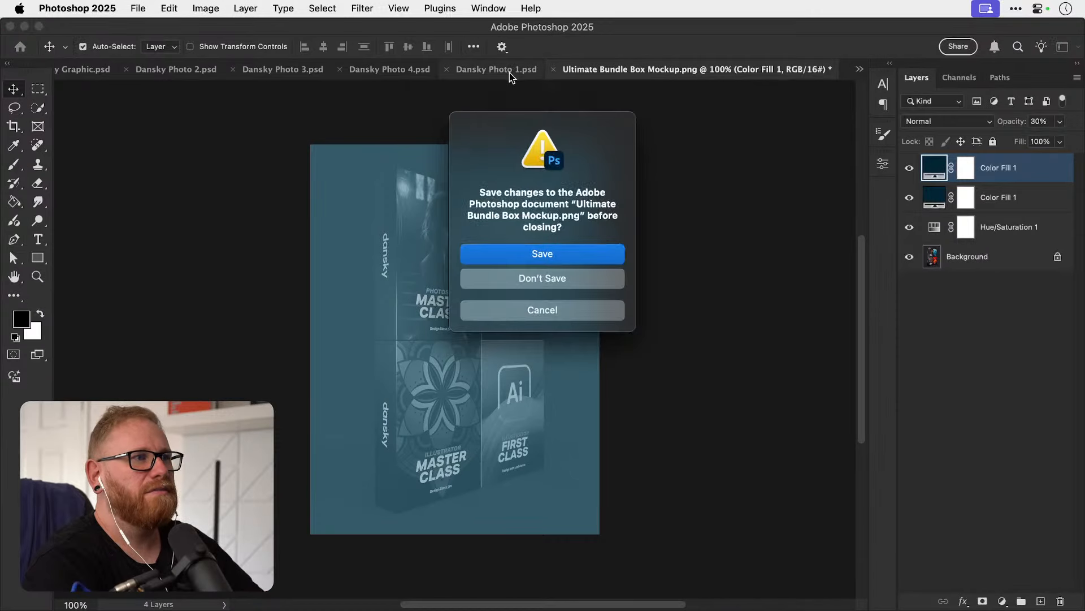
left_click(542, 279)
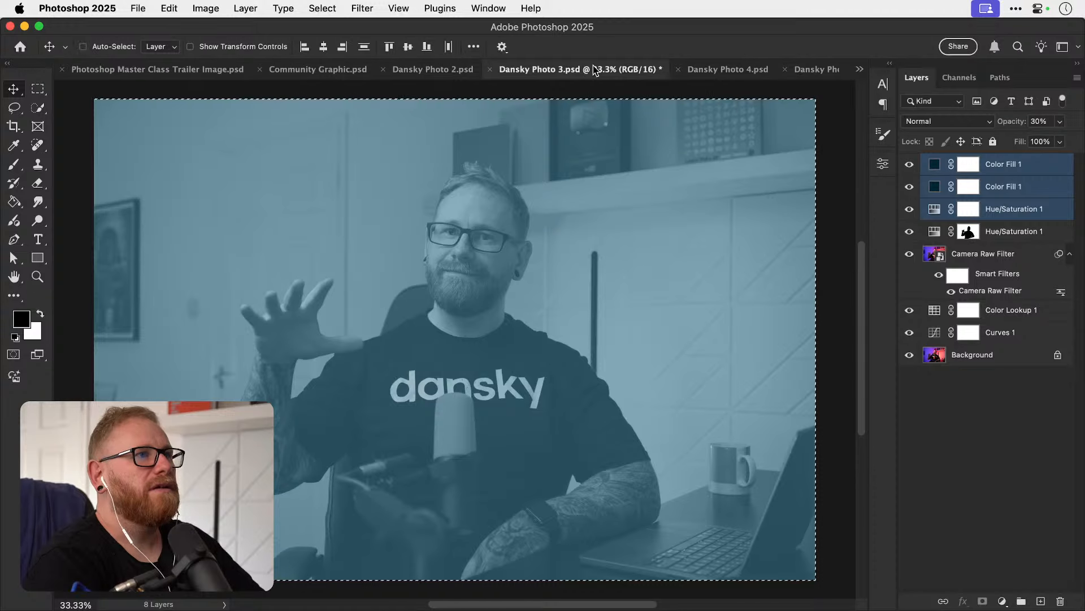
key("super+w")
left_click(539, 271)
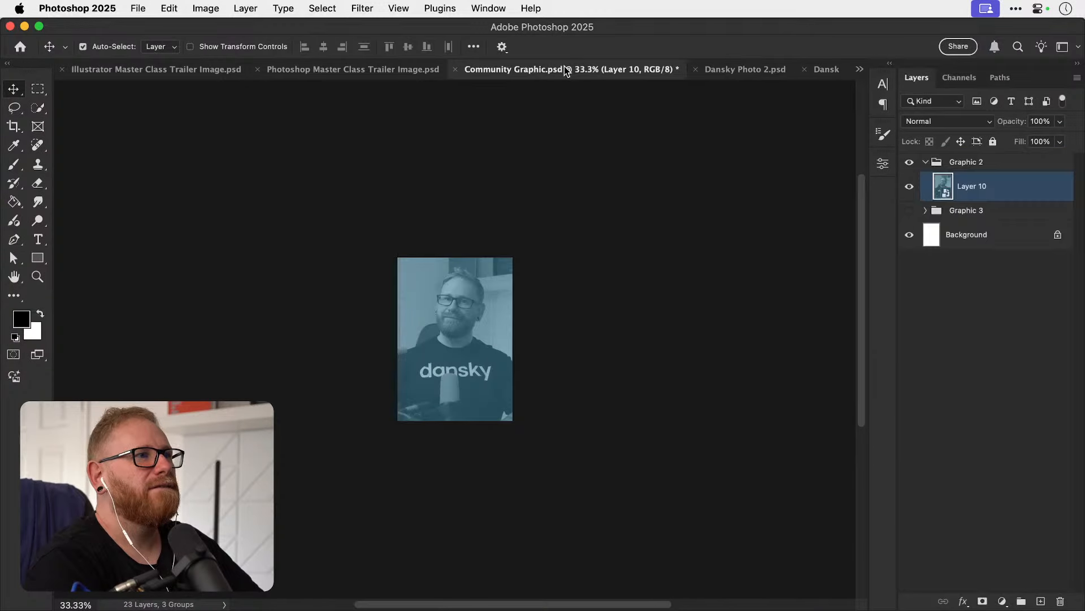
left_click(756, 69)
key("super+w")
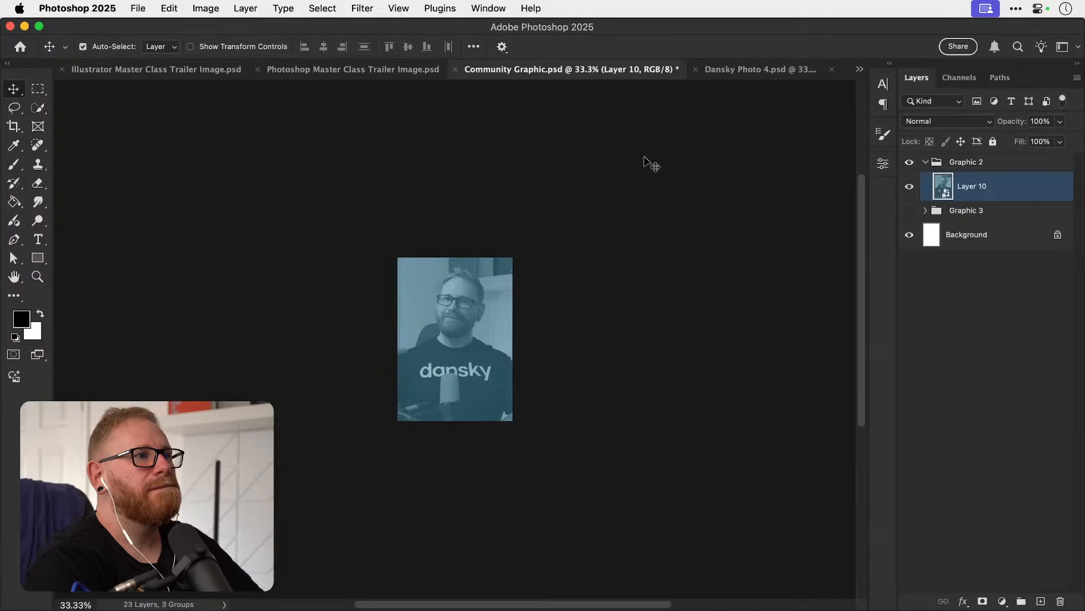
left_click(761, 70)
key("super+w")
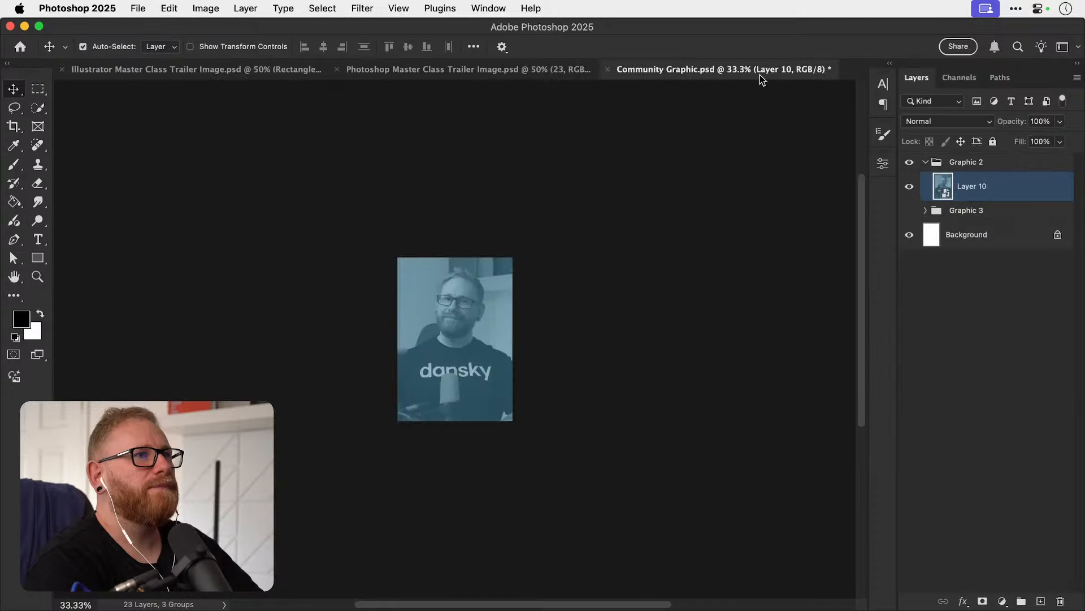
left_click(457, 71)
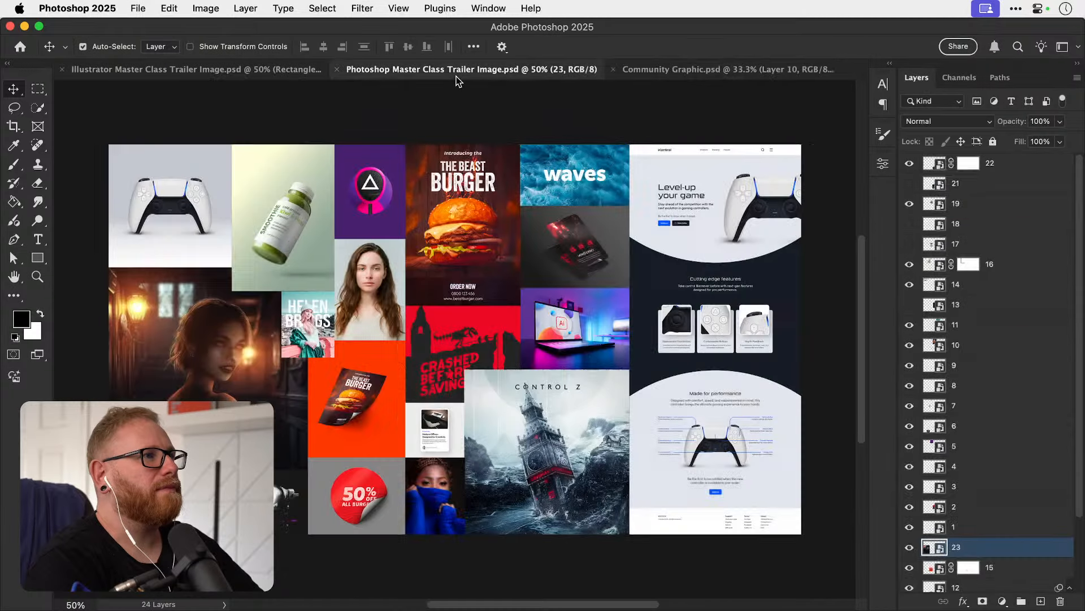
left_click(276, 68)
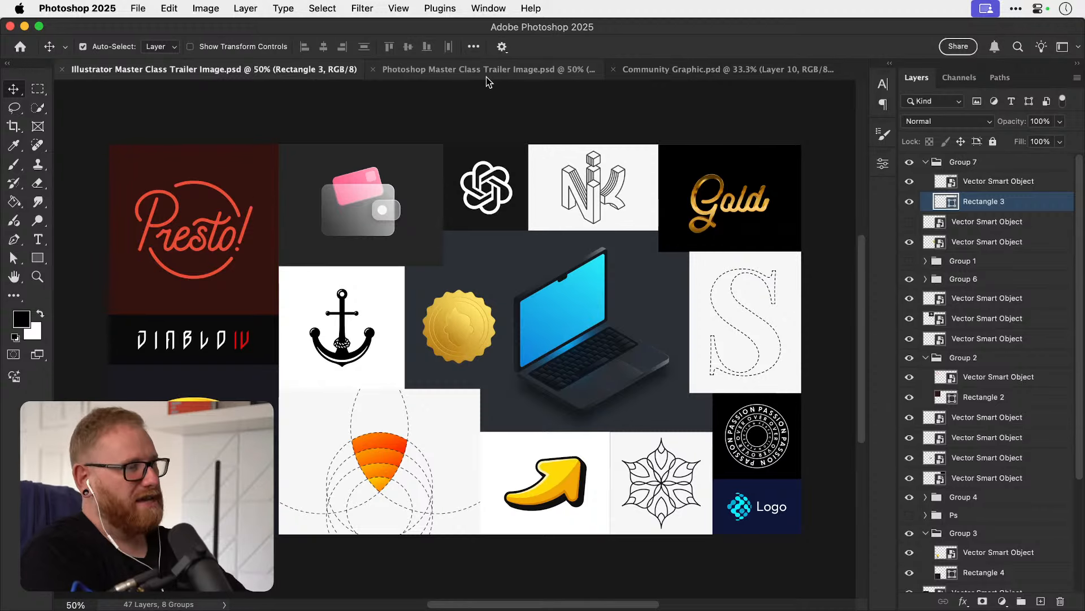
Switch to Framer and check the width and height of the large website preview below the hero buttons on /home-new.
key("super+Tab")
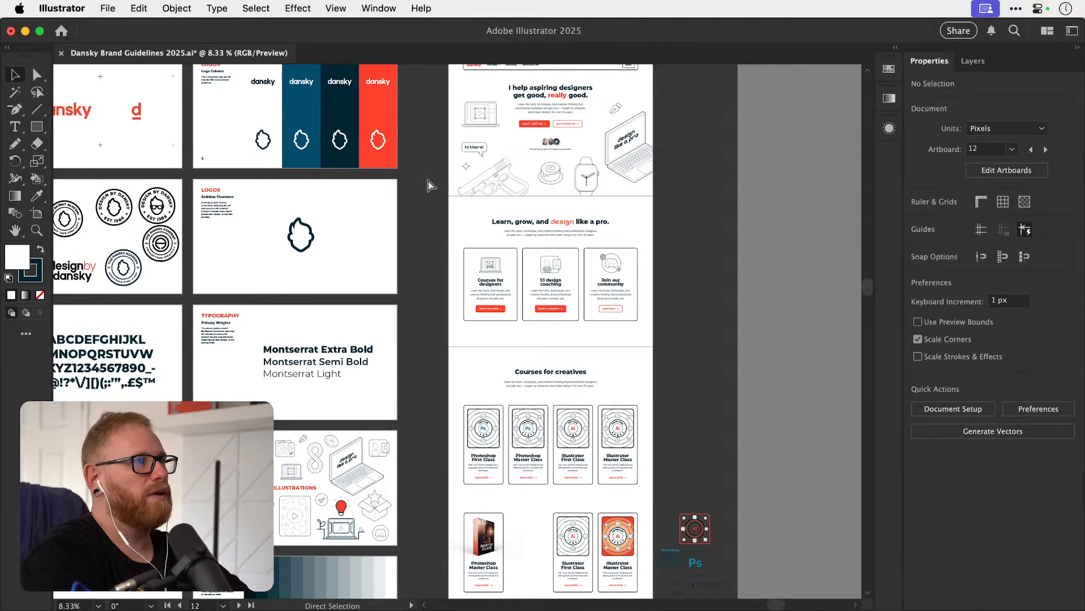
key("super+Tab")
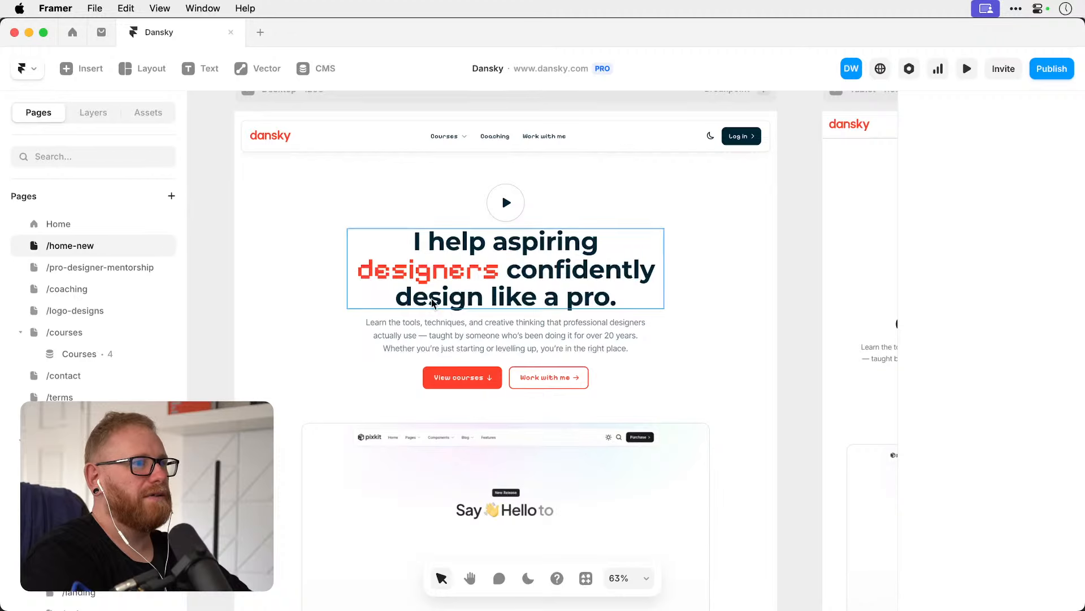
scroll(432, 297, "down", 3)
left_click(574, 347)
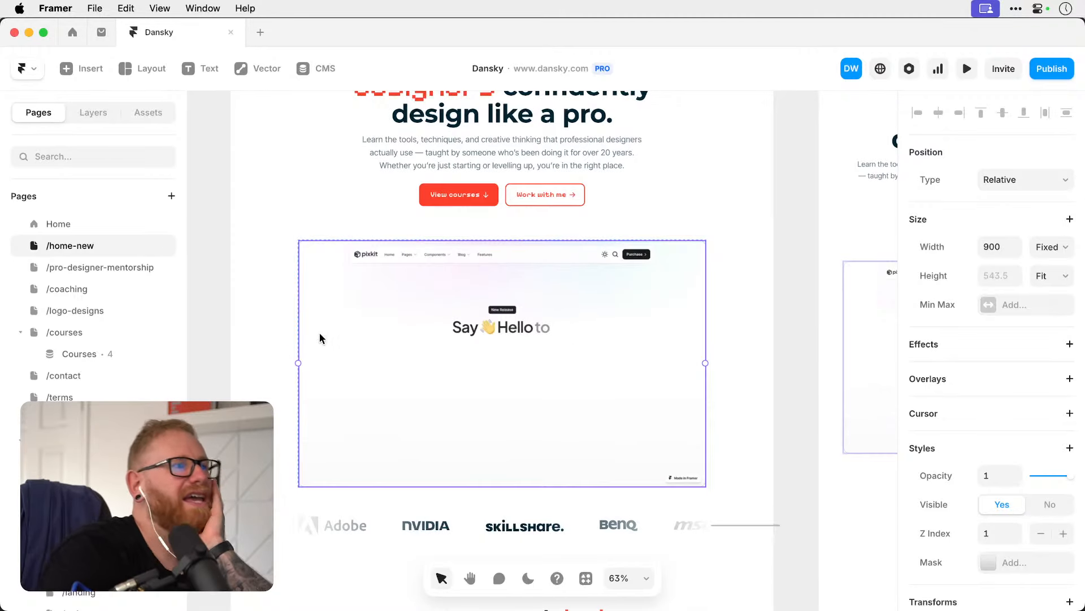
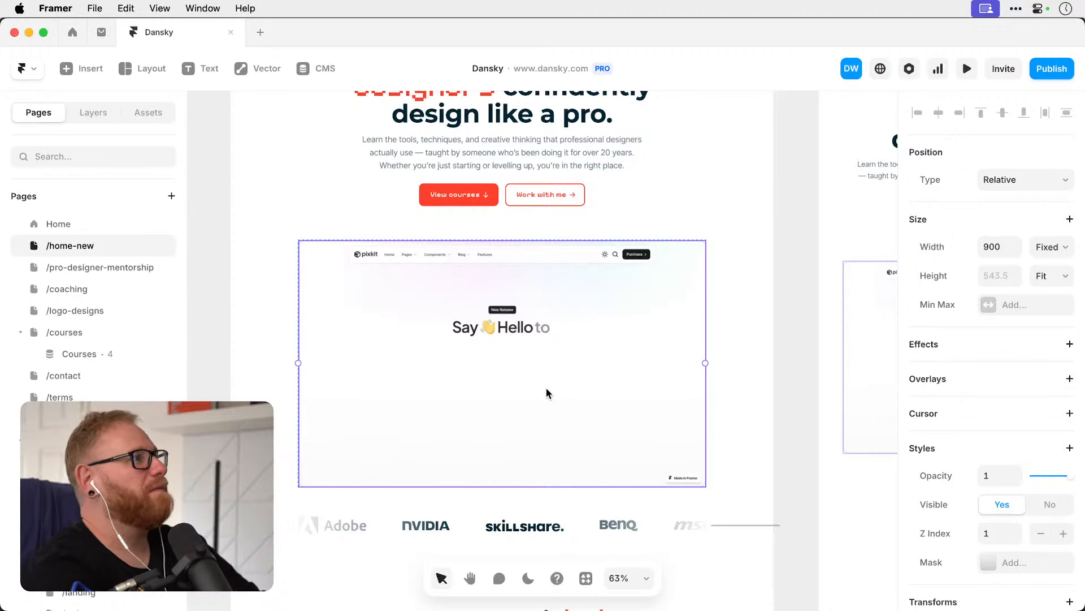
left_click(794, 289)
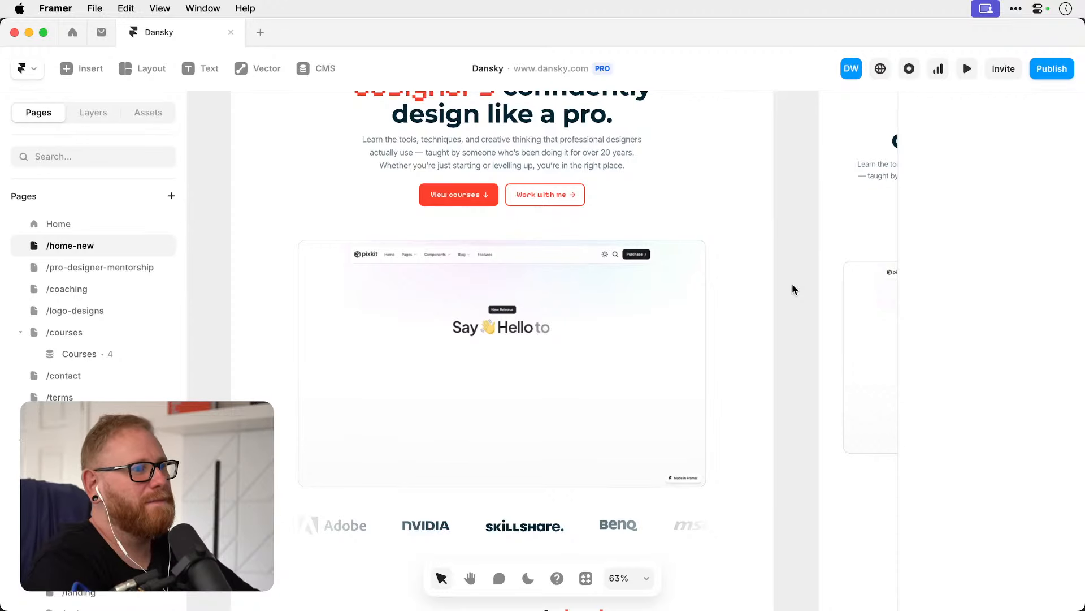
left_click(680, 347)
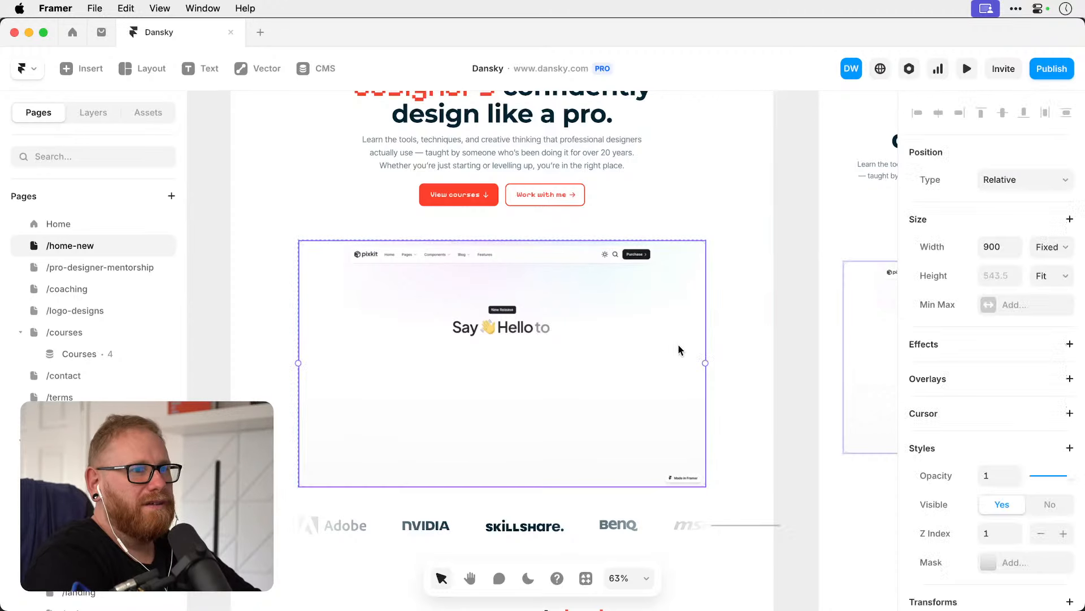
left_click(799, 333)
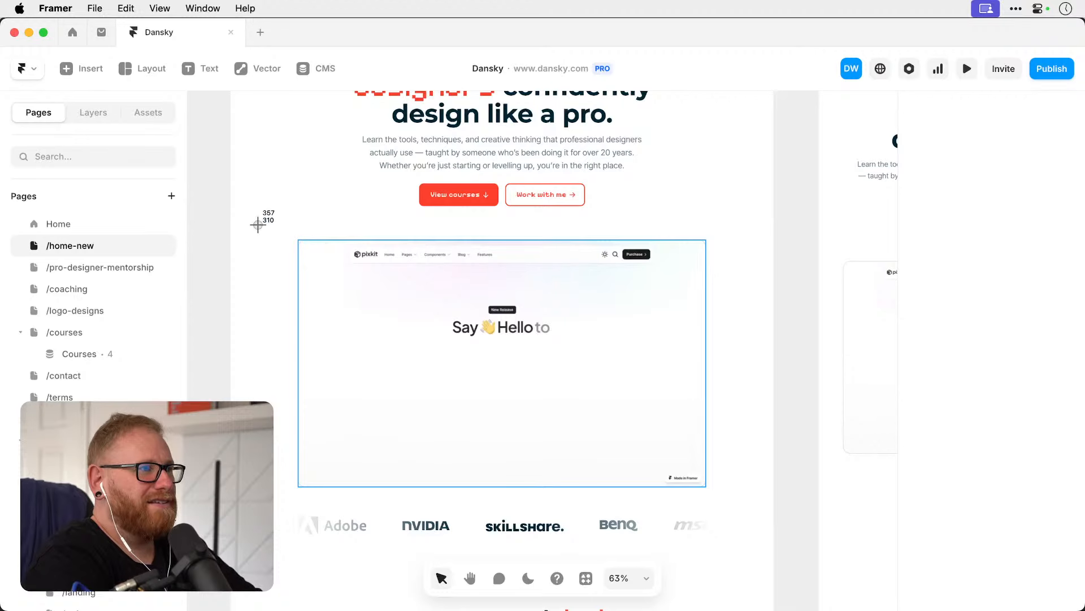
left_click(333, 290)
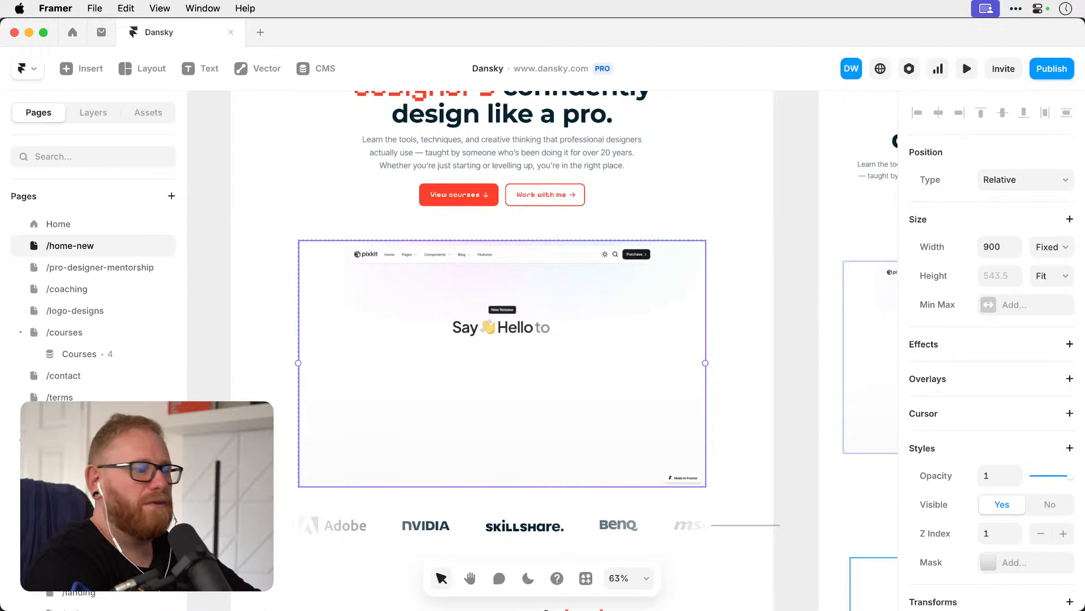
Switch to Photoshop and set up a new document 900 pixels wide and 544 pixels high.
key("super+Tab")
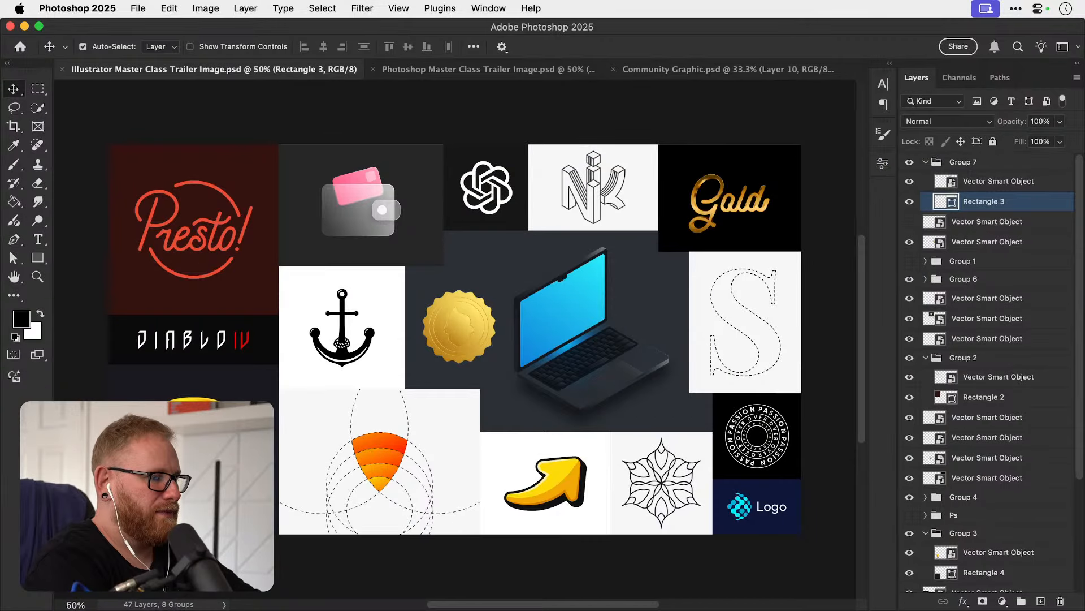
key("super+n")
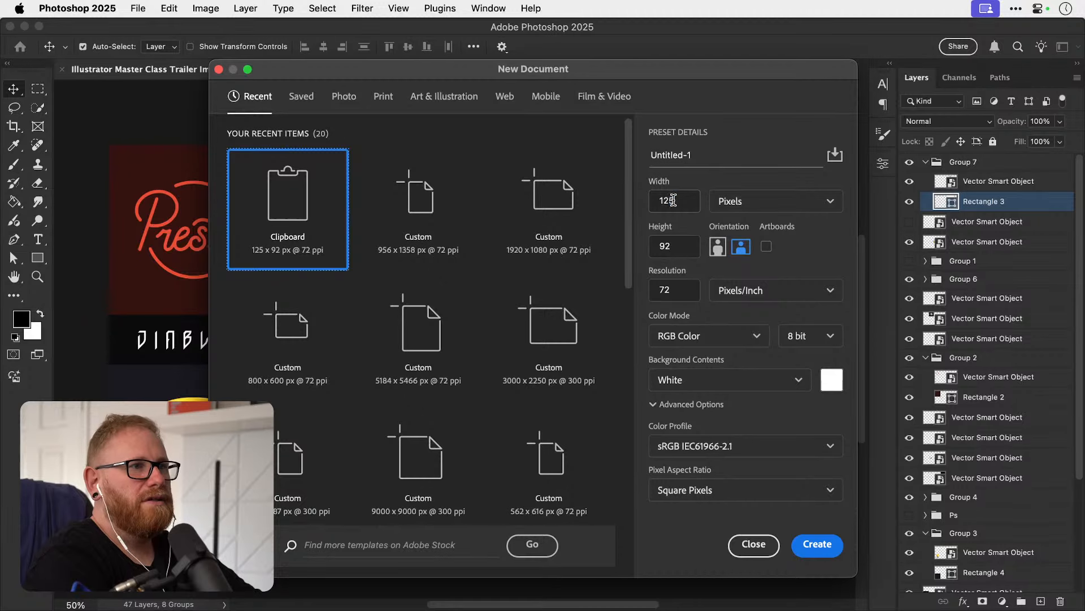
double_click(673, 200)
type("900")
key("Tab")
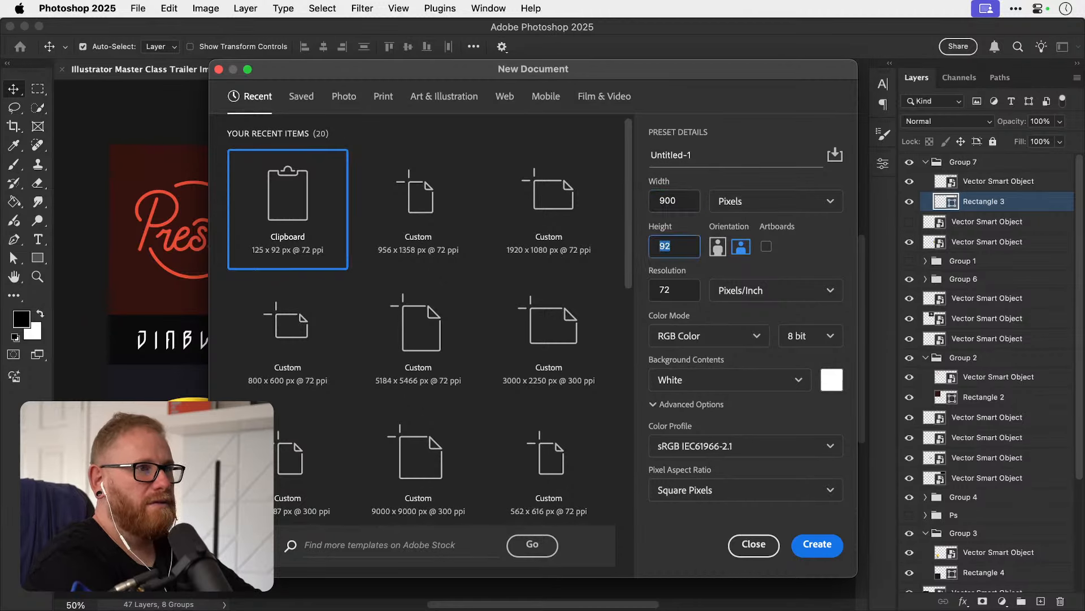
type("544")
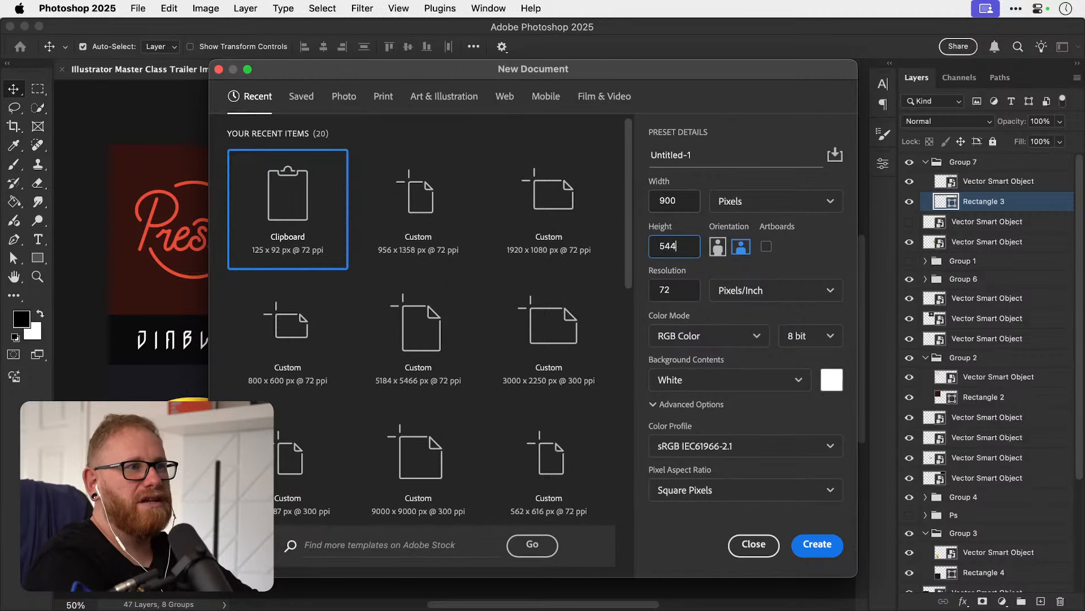
key("Tab")
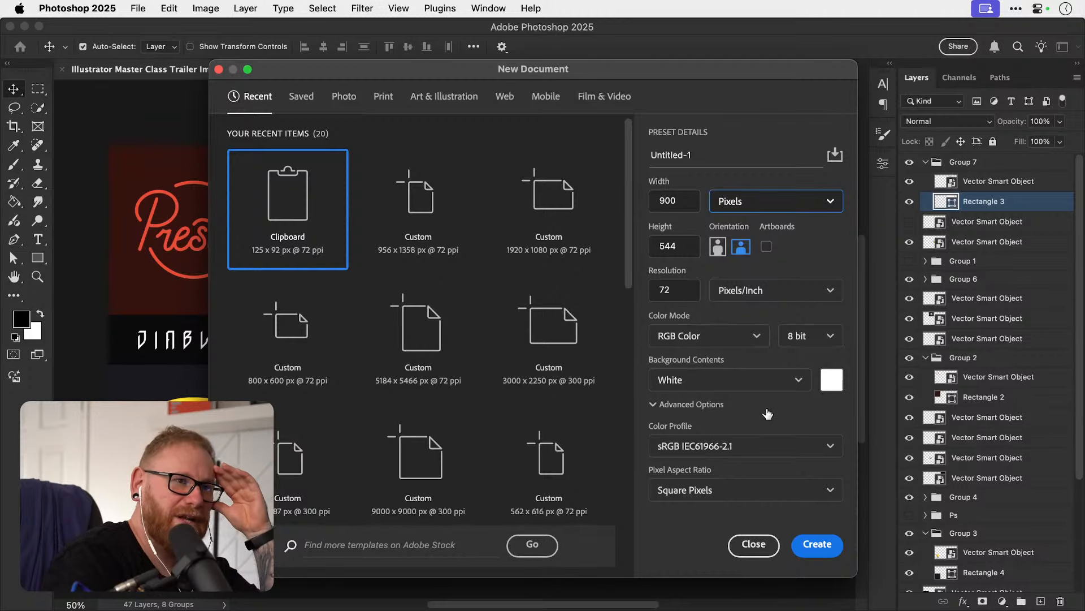
left_click(666, 200)
left_click(669, 249)
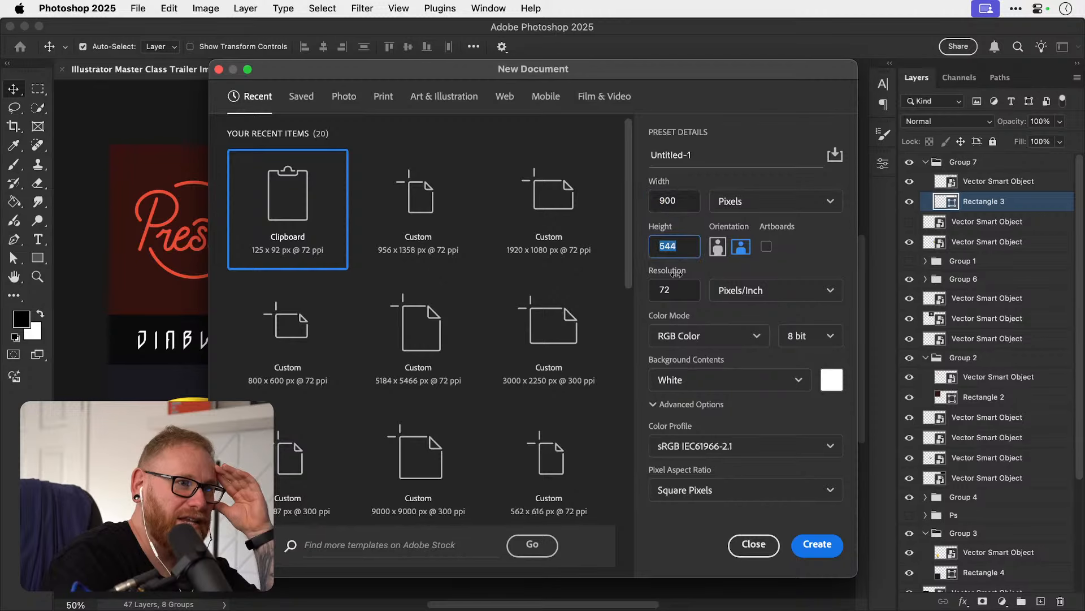
Create a new document 1800 pixels wide and 1088 pixels high.
left_click(686, 292)
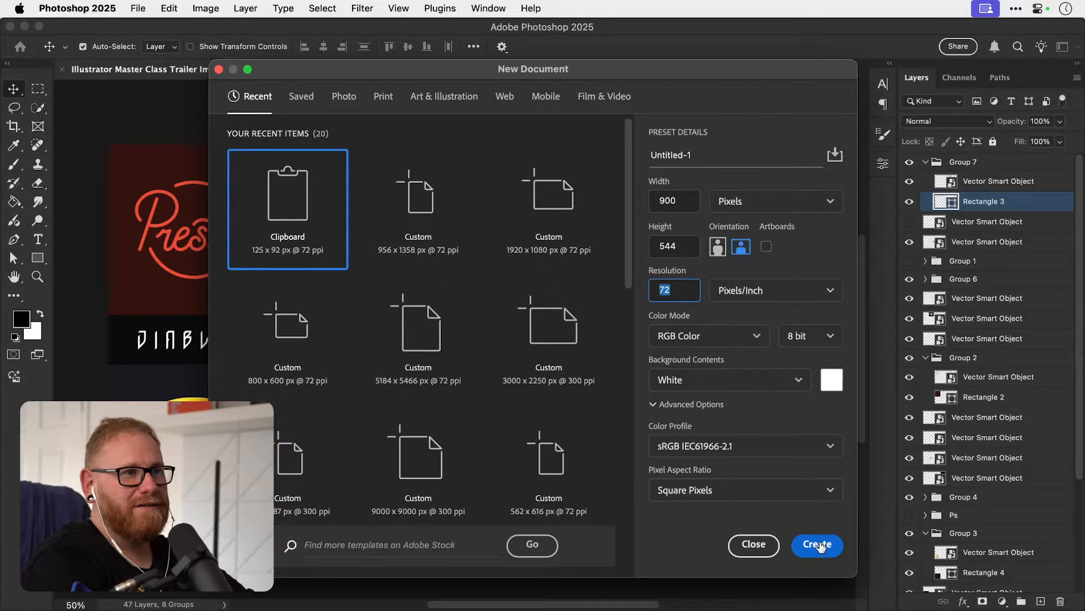
left_click(675, 201)
type("900")
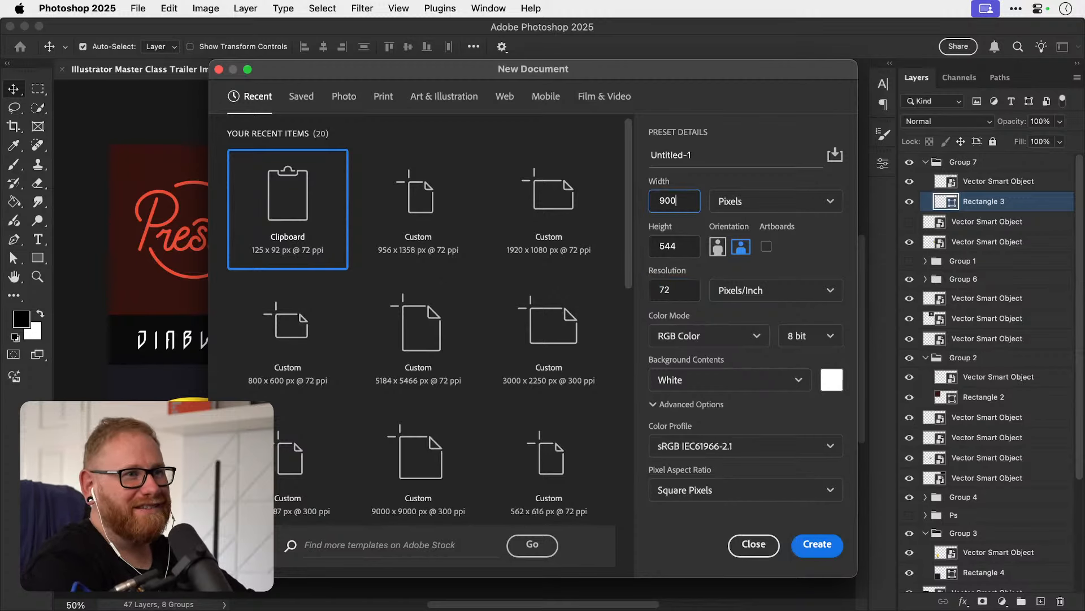
type("*2")
key("Tab")
key("Right")
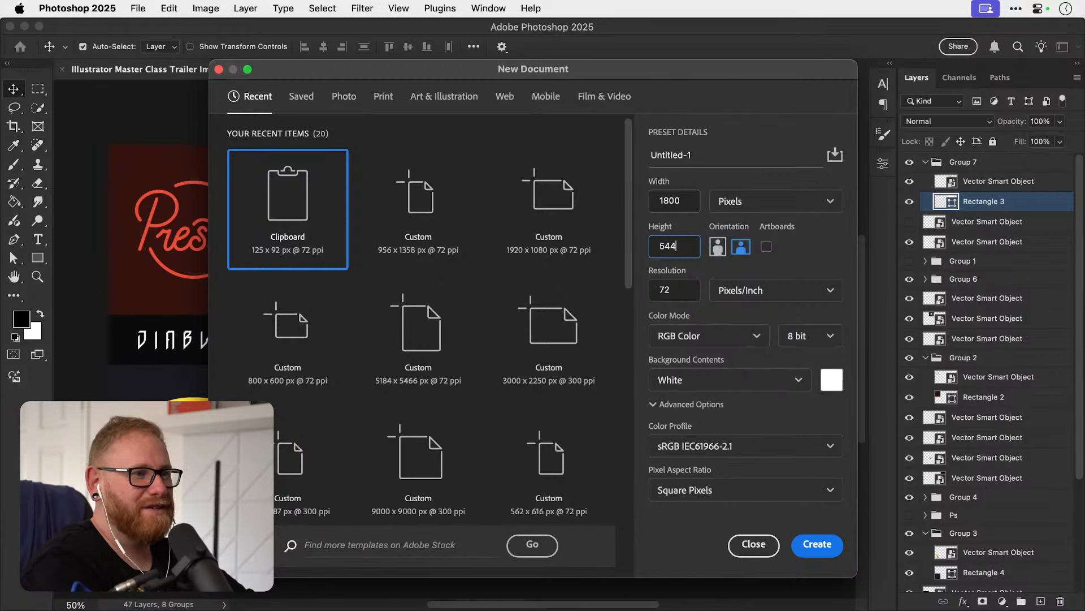
type("*1")
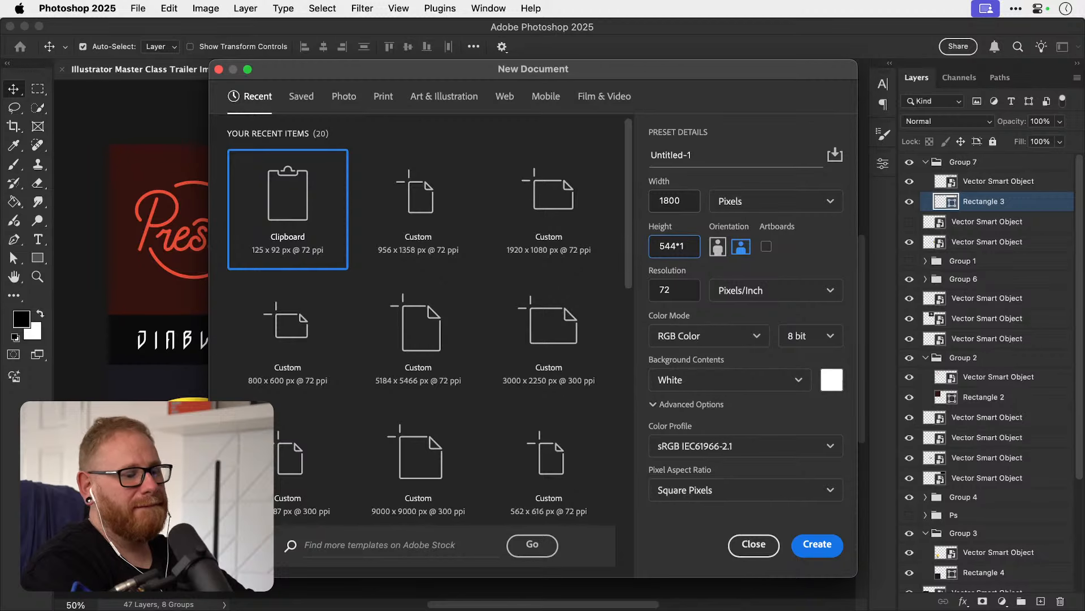
key("BackSpace")
type("2")
key("Tab")
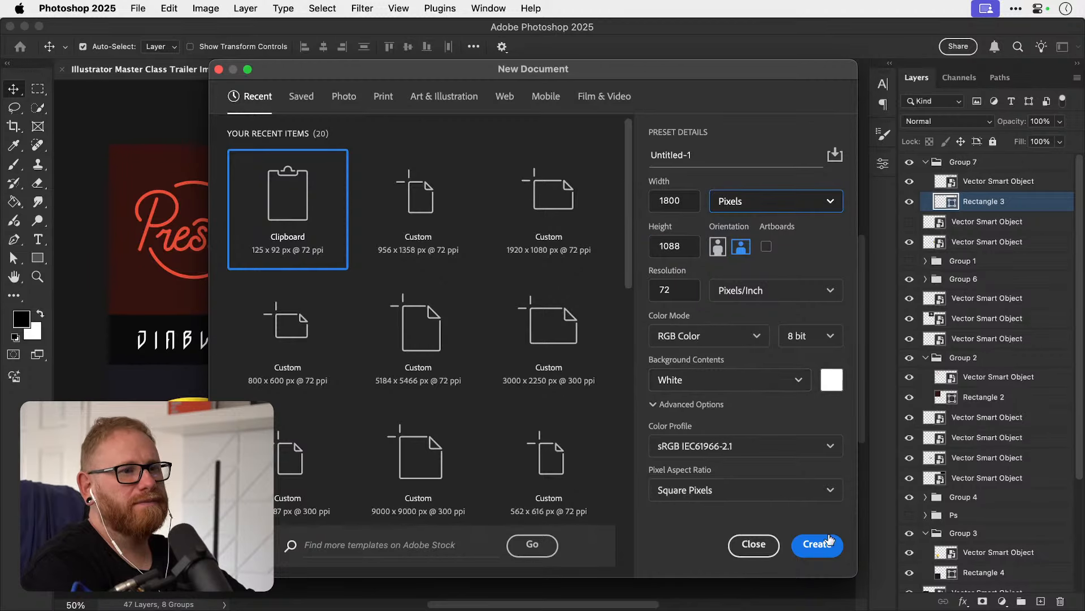
left_click(830, 540)
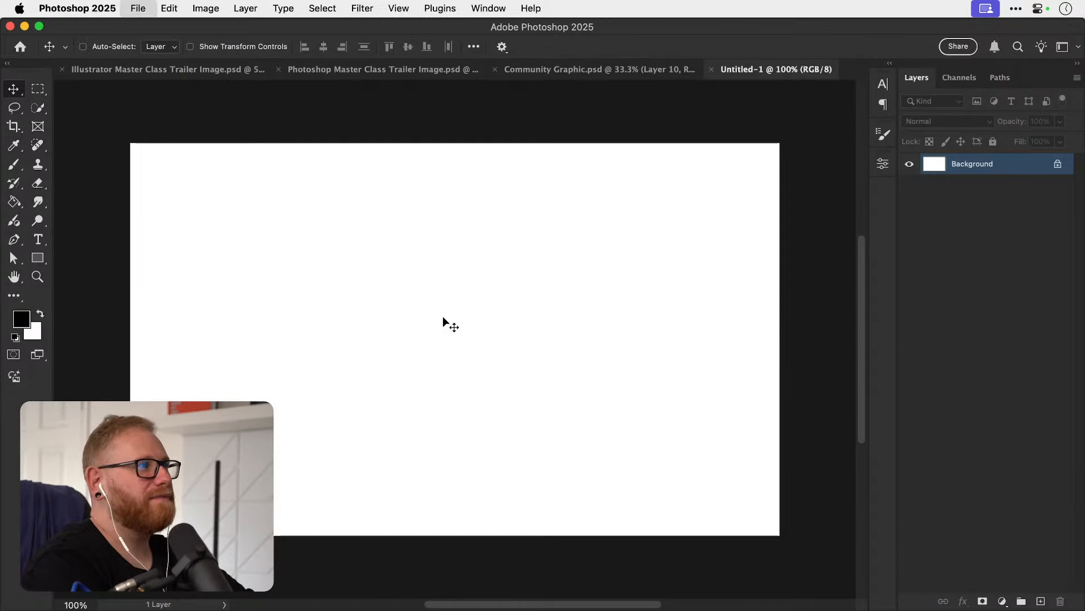
Save the new document to the Desktop as Homepage Video Thumbnail in Photoshop format.
key("super+s")
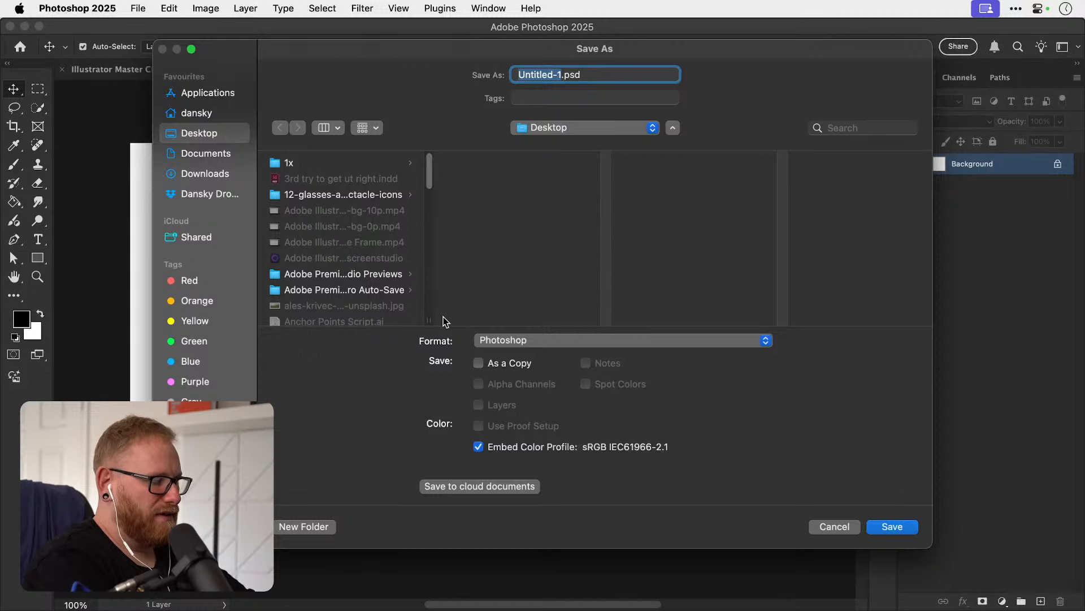
type("Homepage Vid")
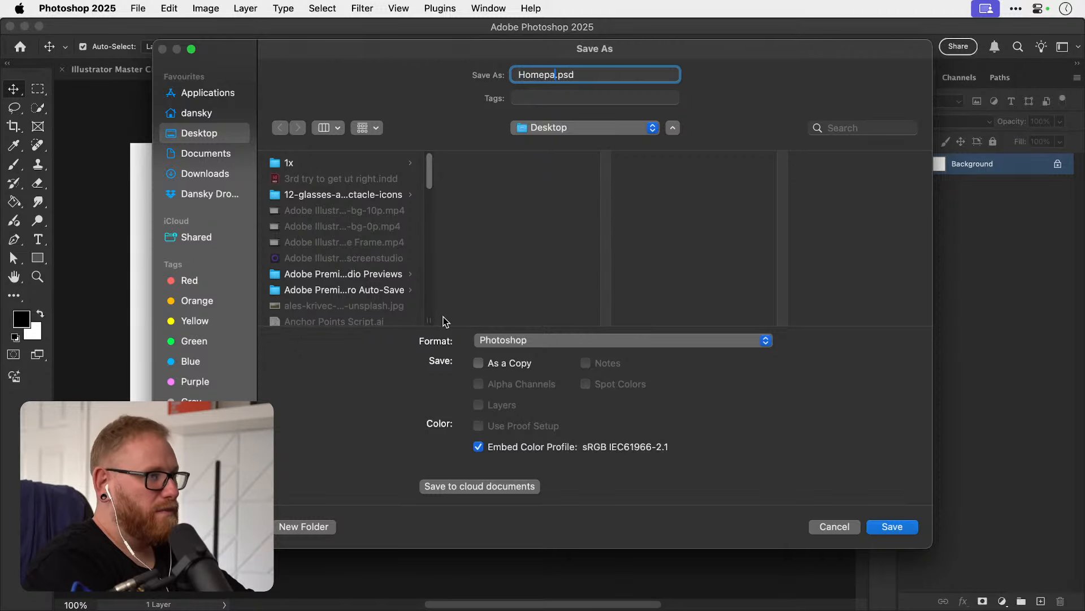
type("eo Th")
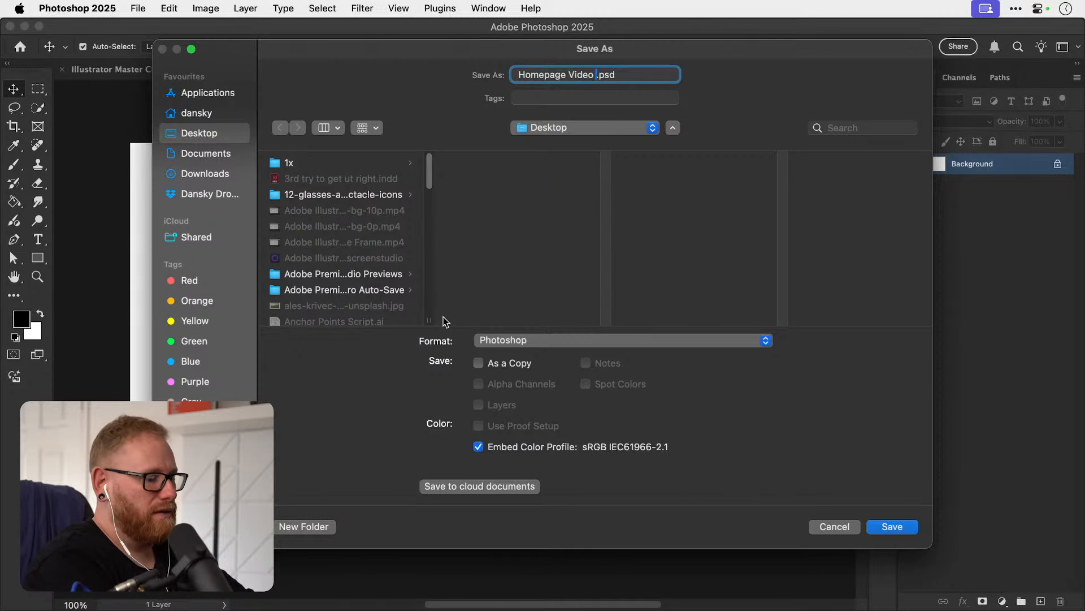
type("umbnail")
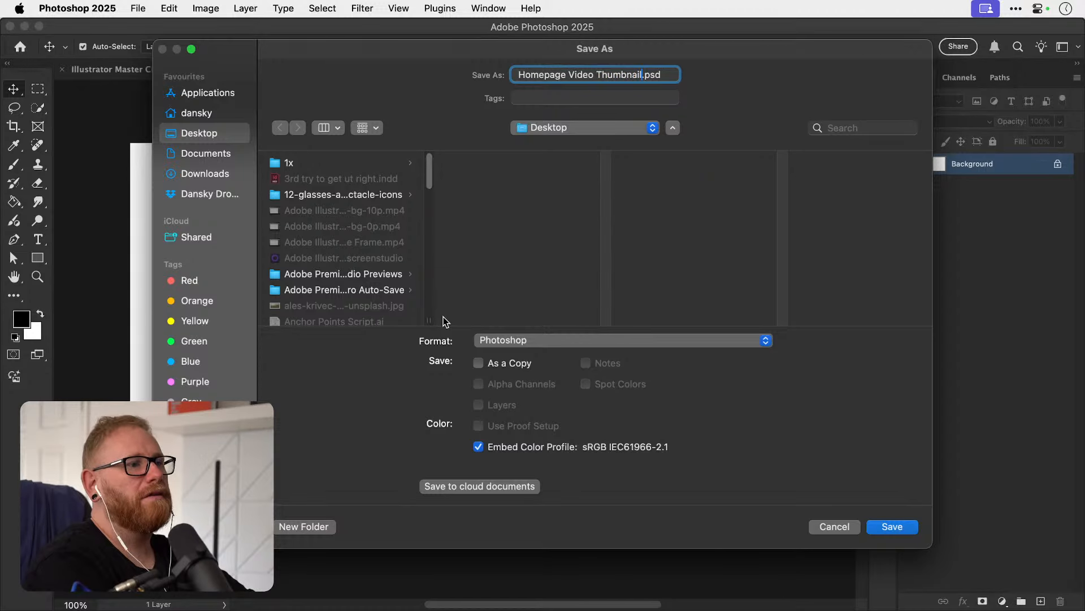
key("Return")
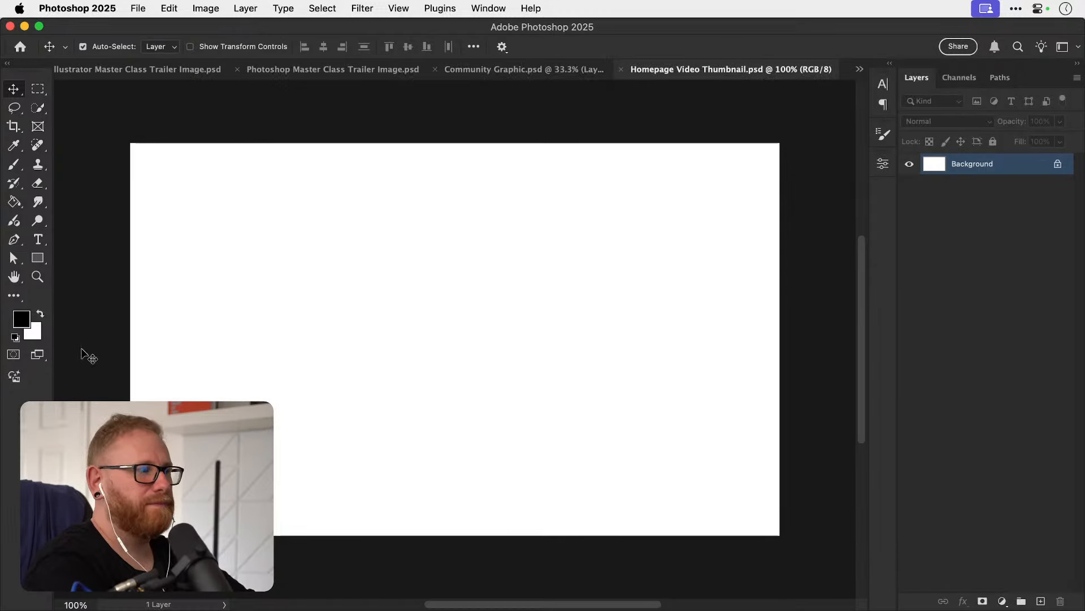
Set the foreground color to mid grey 7f7f7f and fill the Background layer with it.
left_click(20, 321)
left_click_drag(589, 383, 567, 368)
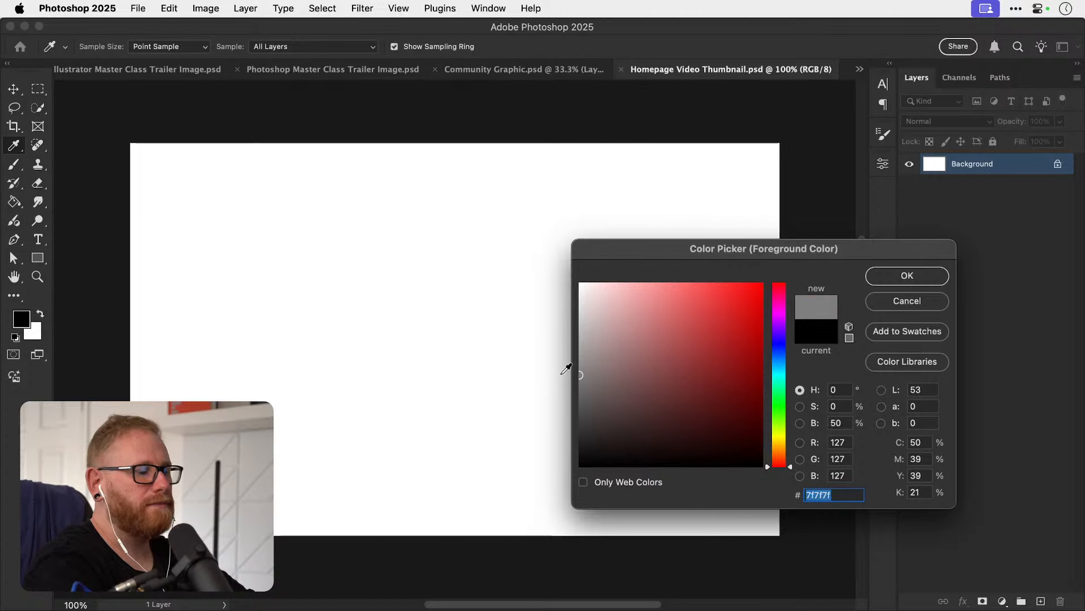
key("Return")
key("g")
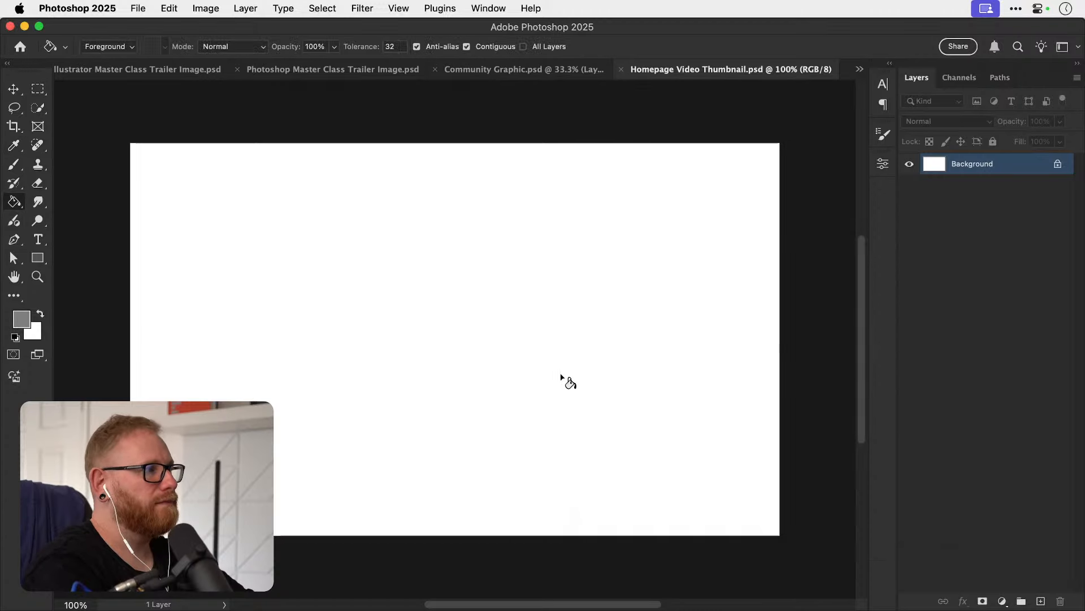
left_click(439, 350)
key("v")
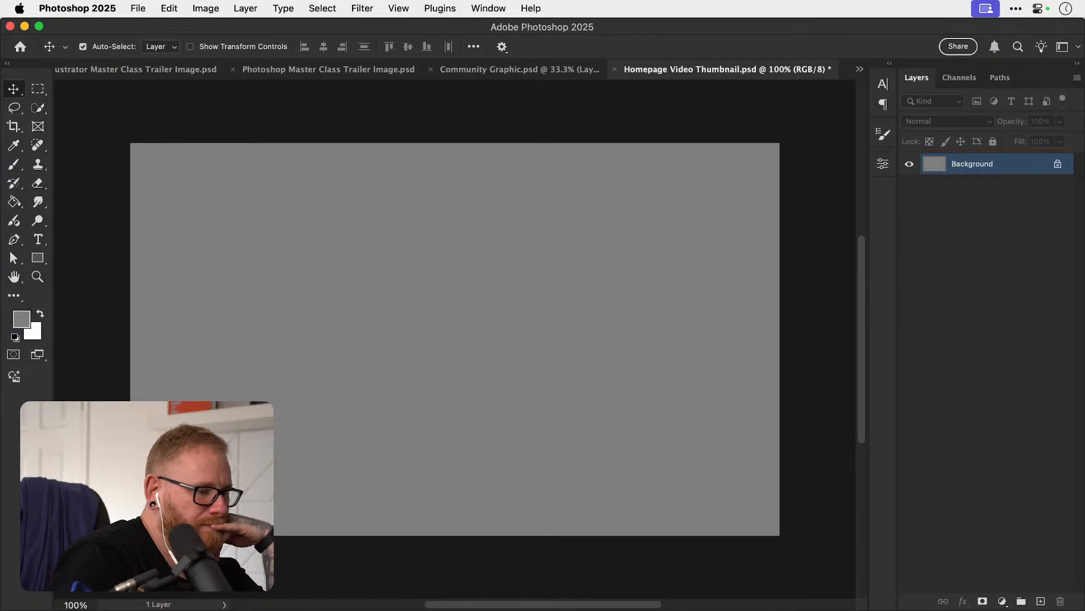
Switch to Illustrator and examine the hero section of the website homepage mockup in the brand guidelines file.
key("super+Tab")
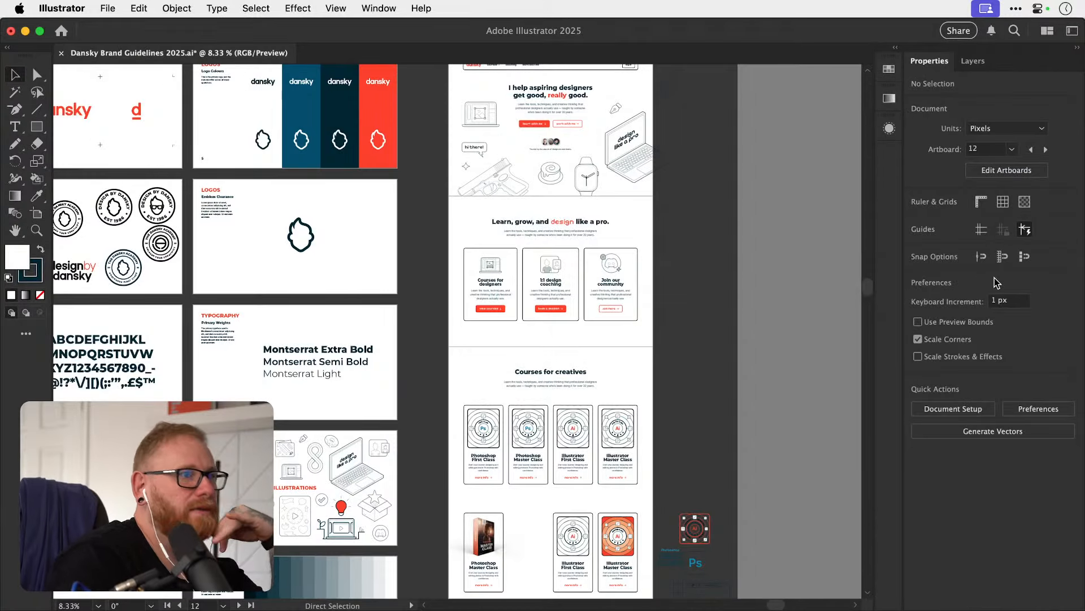
scroll(749, 210, "up", 2)
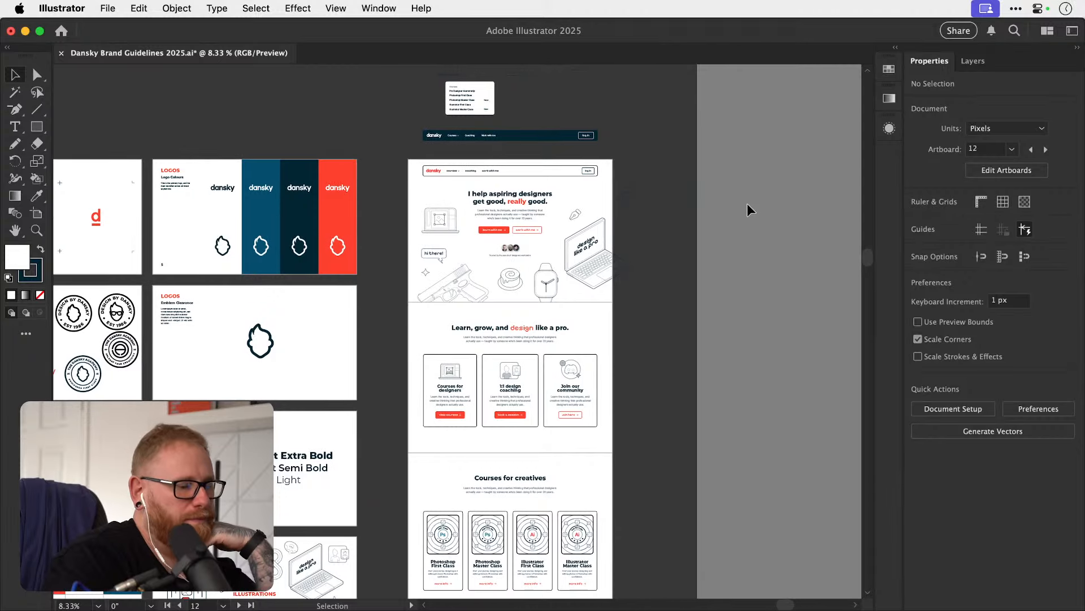
key("super+equal")
key("super+equal")
scroll(749, 210, "up", 5)
scroll(509, 311, "left", 3)
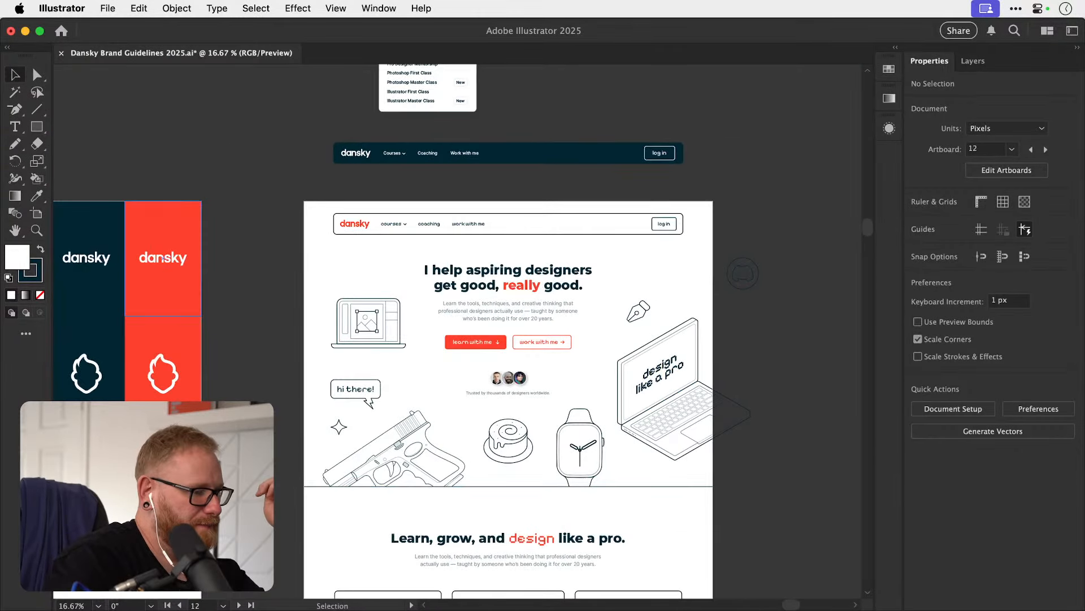
Switch to Framer and review the /home-new page's desktop layout from the navigation bar to the hero video.
key("super+Tab")
left_click(795, 351)
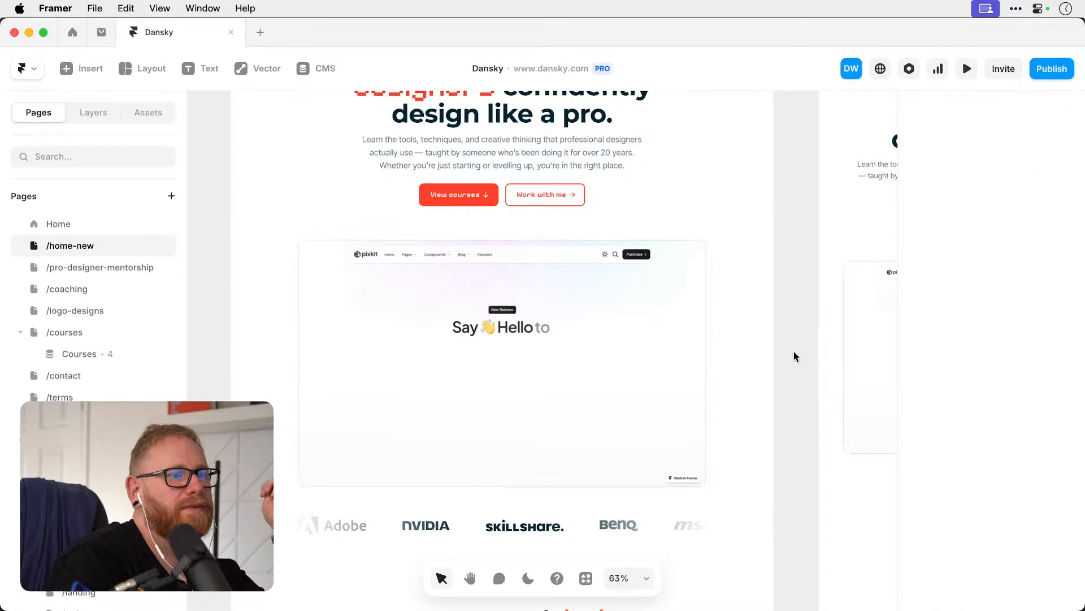
scroll(794, 351, "up", 10)
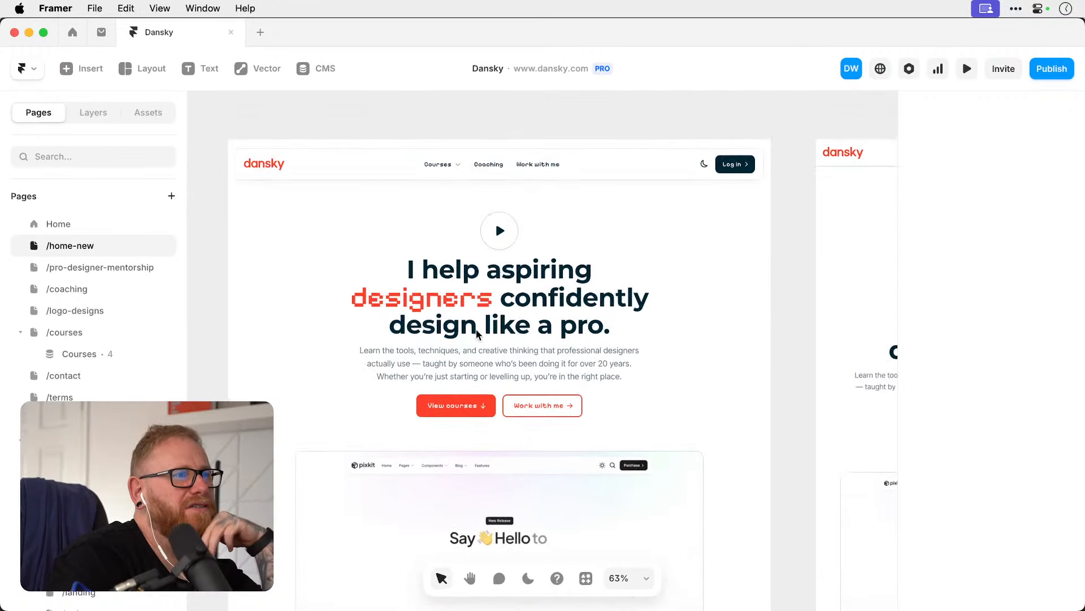
scroll(517, 379, "down", 5)
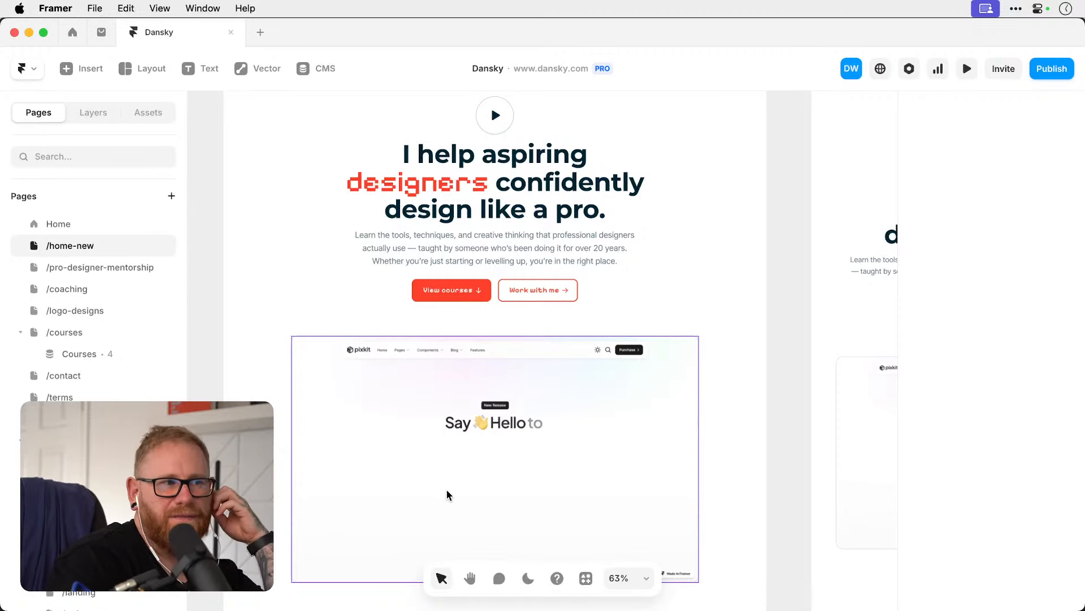
scroll(452, 487, "down", 3)
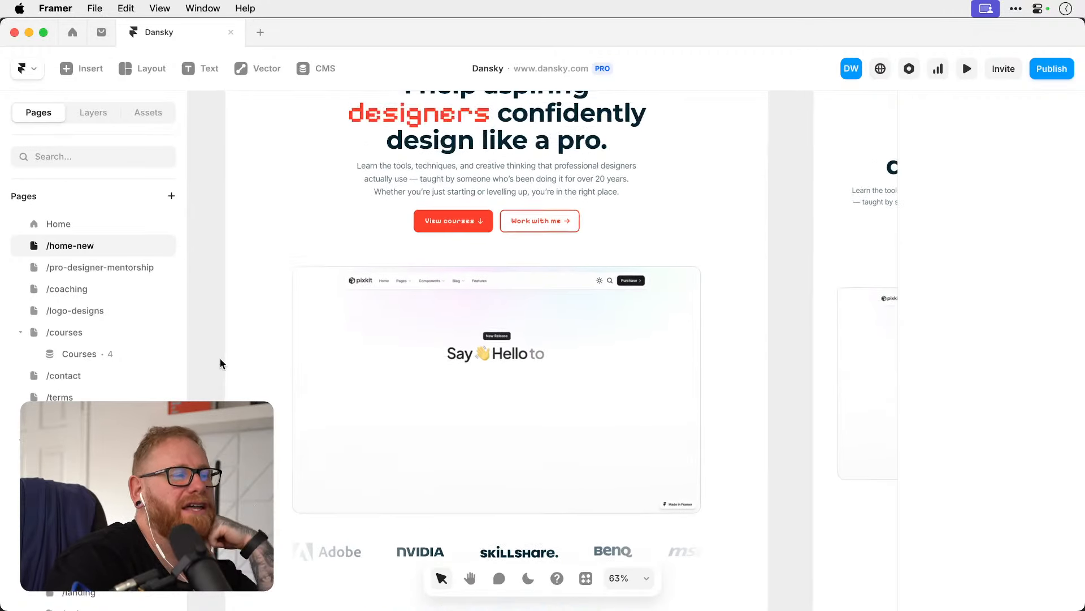
scroll(266, 182, "up", 10)
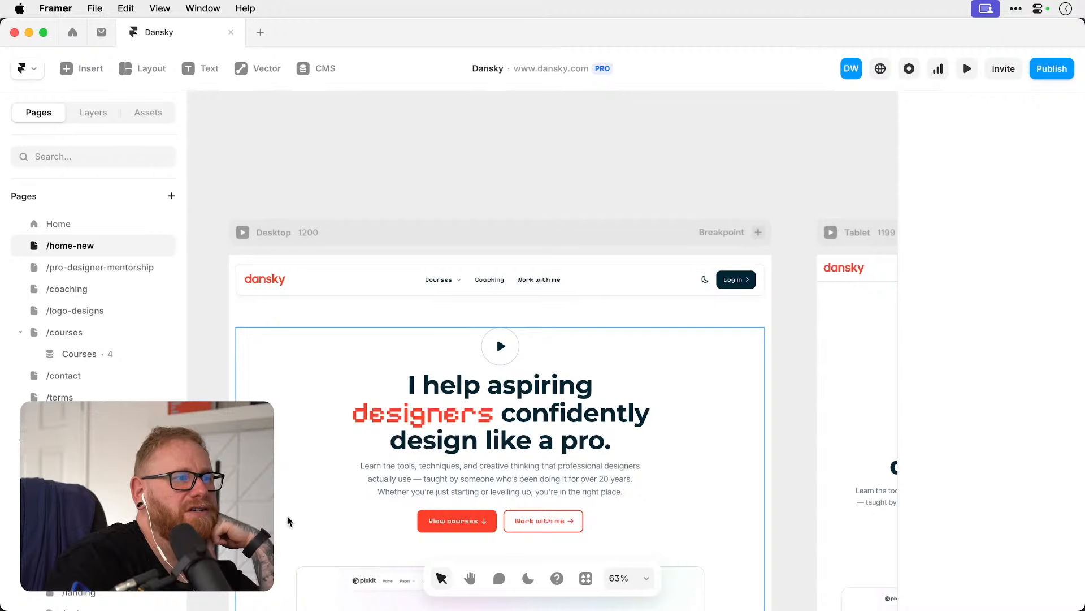
scroll(288, 520, "down", 8)
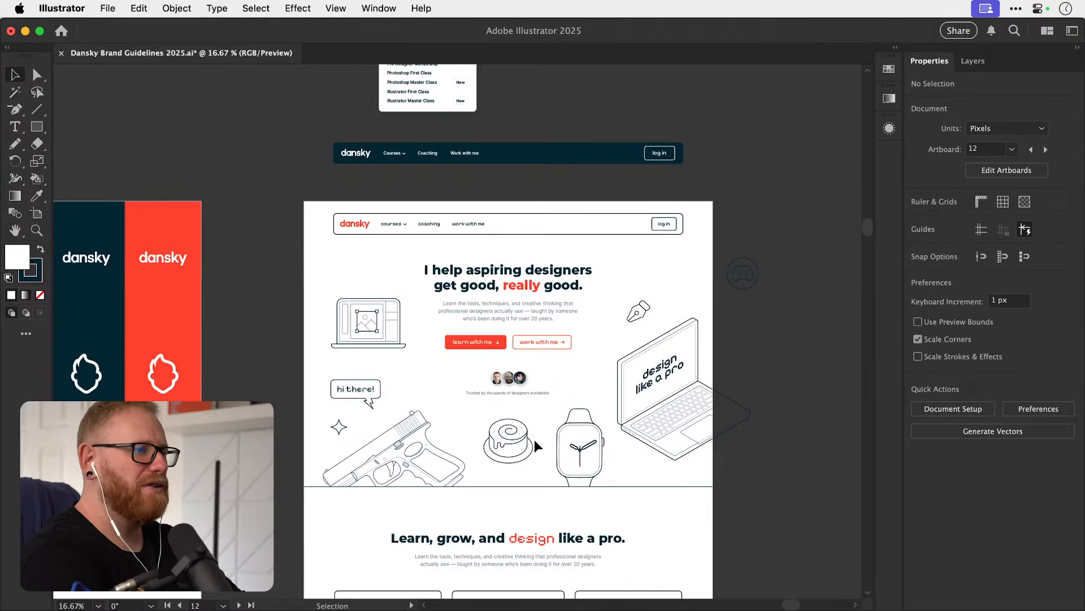
Compare the Illustrator homepage mockup with the Framer /home-new page, inspecting the placeholder video and the course cards below.
scroll(535, 443, "down", 3)
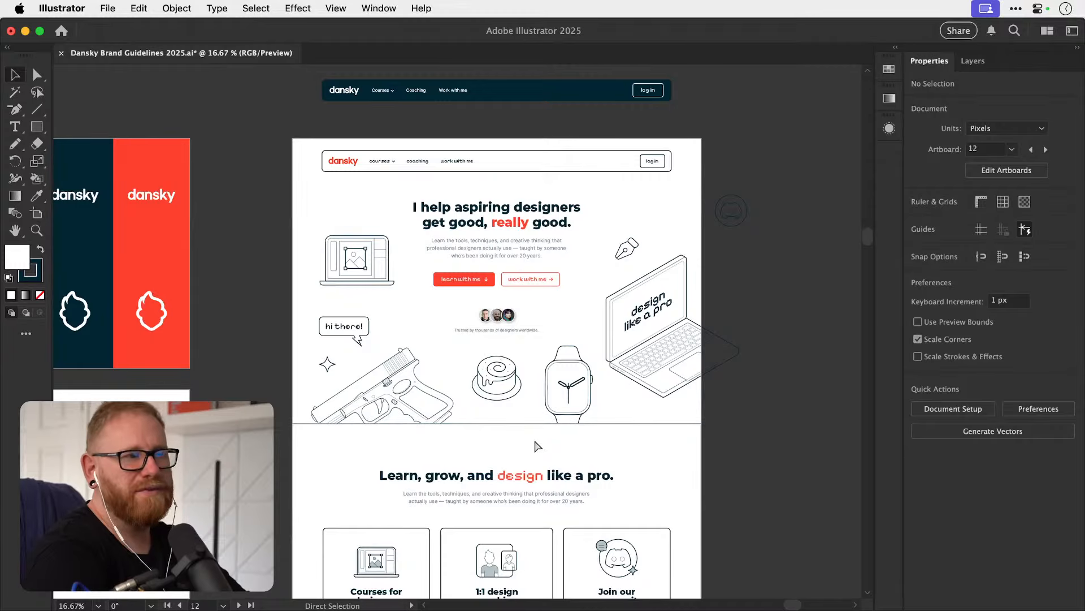
key("super+Tab")
scroll(536, 445, "down", 2)
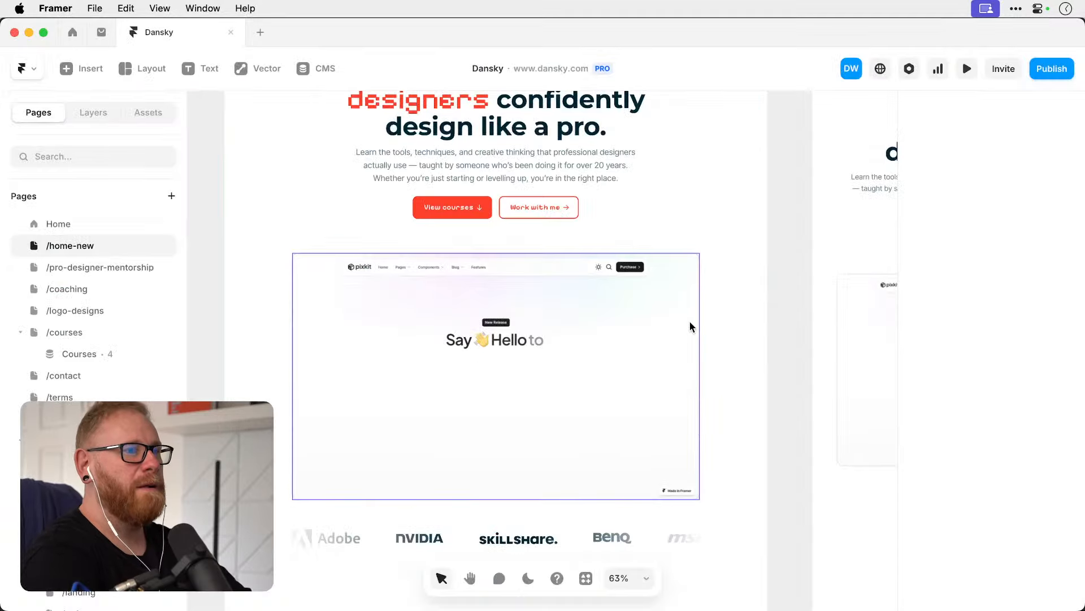
left_click(565, 361)
scroll(565, 365, "down", 5)
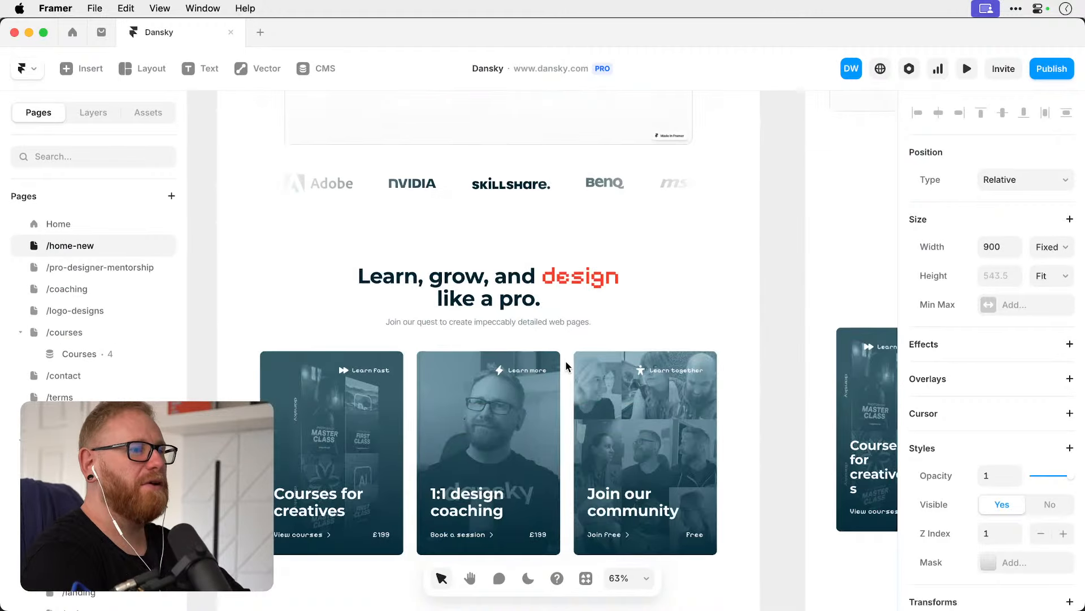
scroll(565, 365, "up", 7)
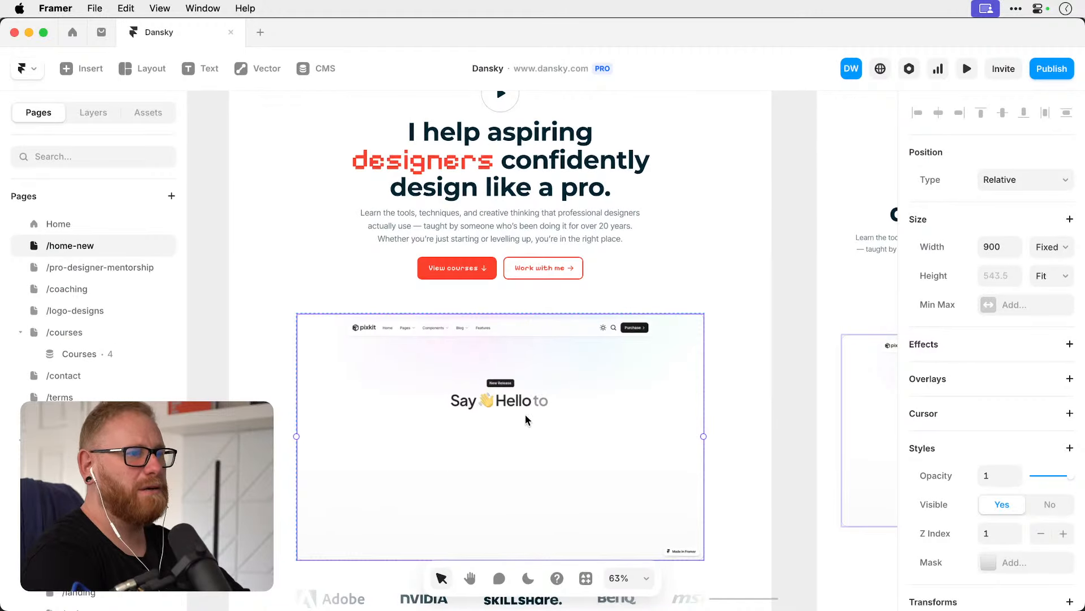
left_click(790, 369)
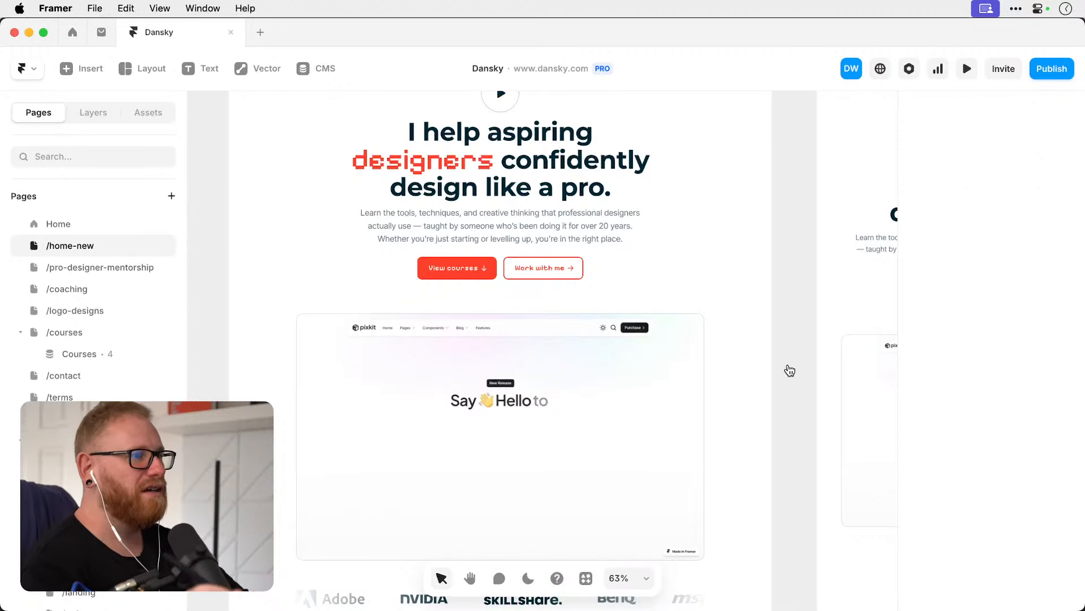
Return to Photoshop and look through the Community Graphic, Photoshop Master Class and Illustrator Master Class trailer documents for reference.
key("super+Tab")
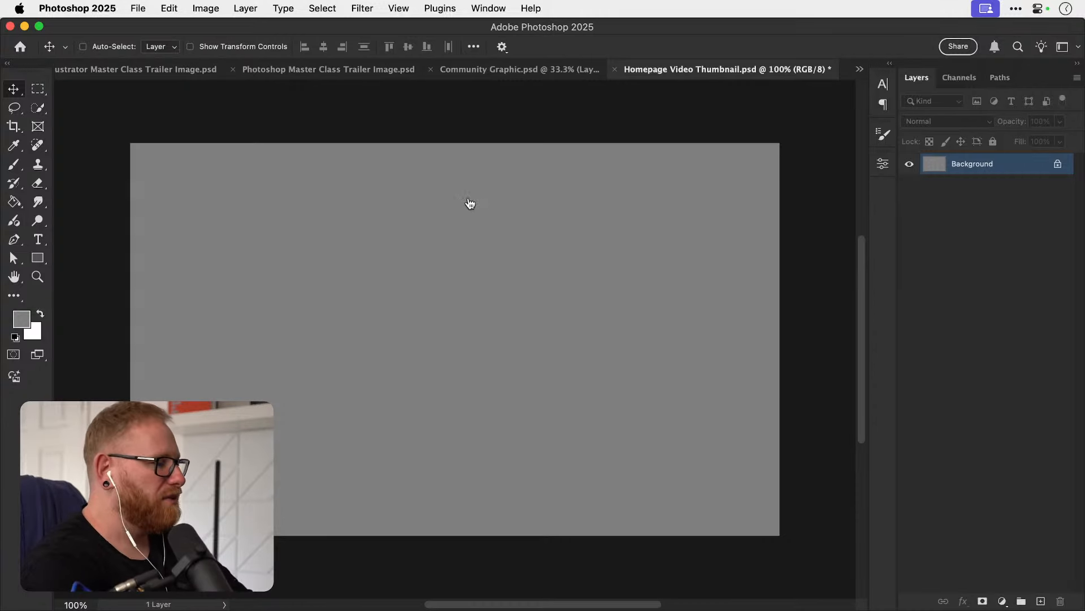
key("super+Tab")
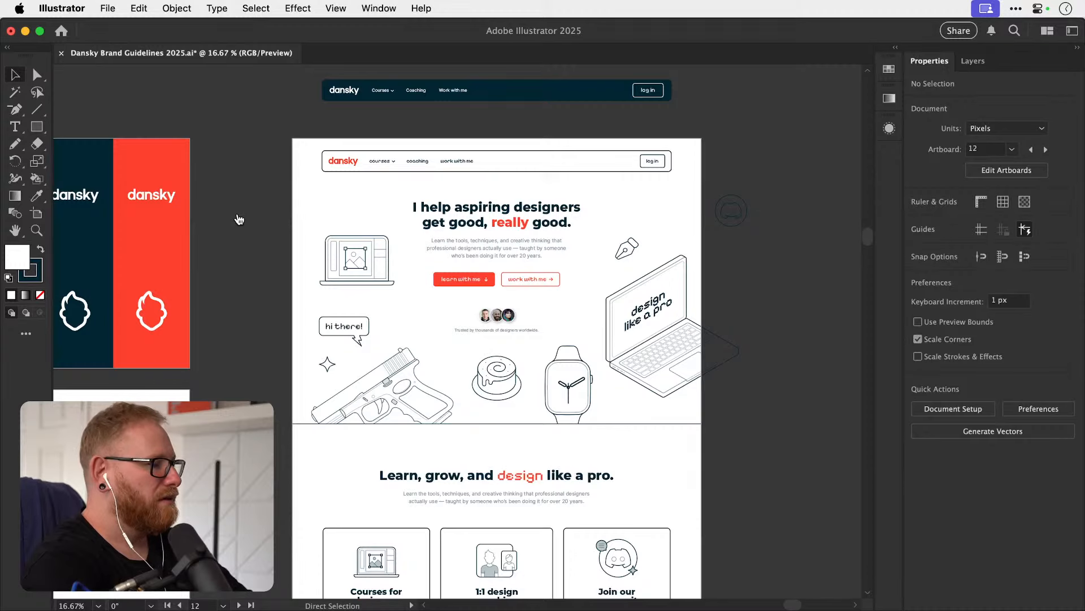
key("super+Tab")
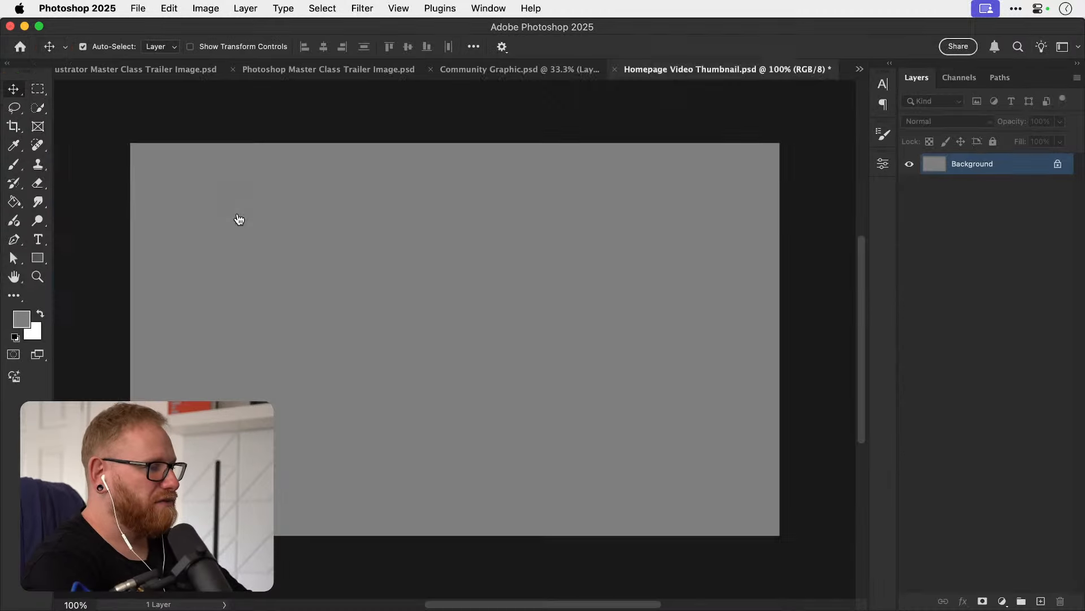
key("super+Tab")
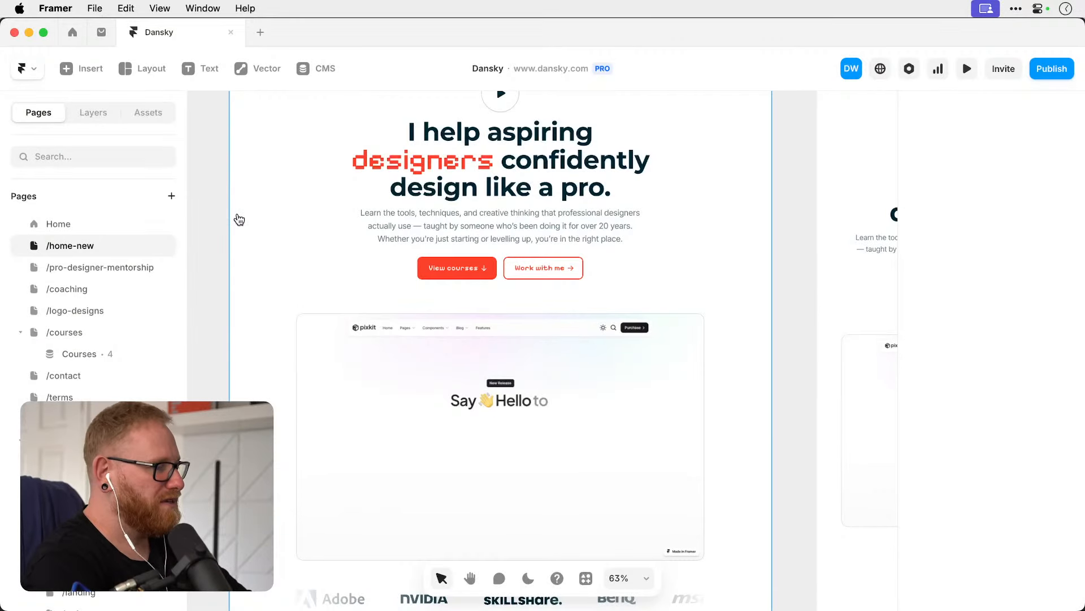
key("super+Tab")
left_click(510, 72)
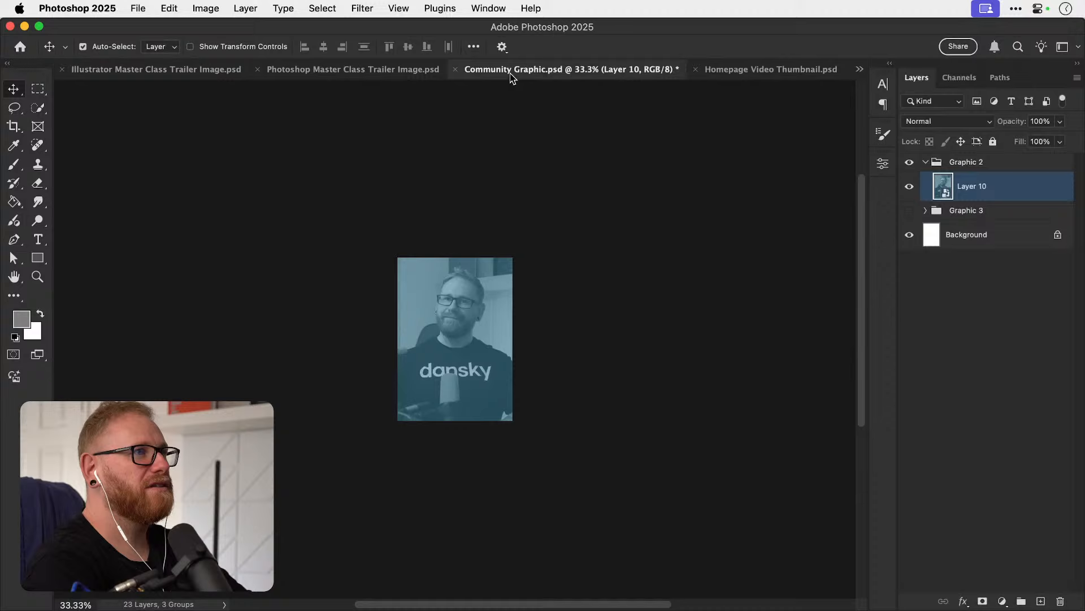
left_click(380, 68)
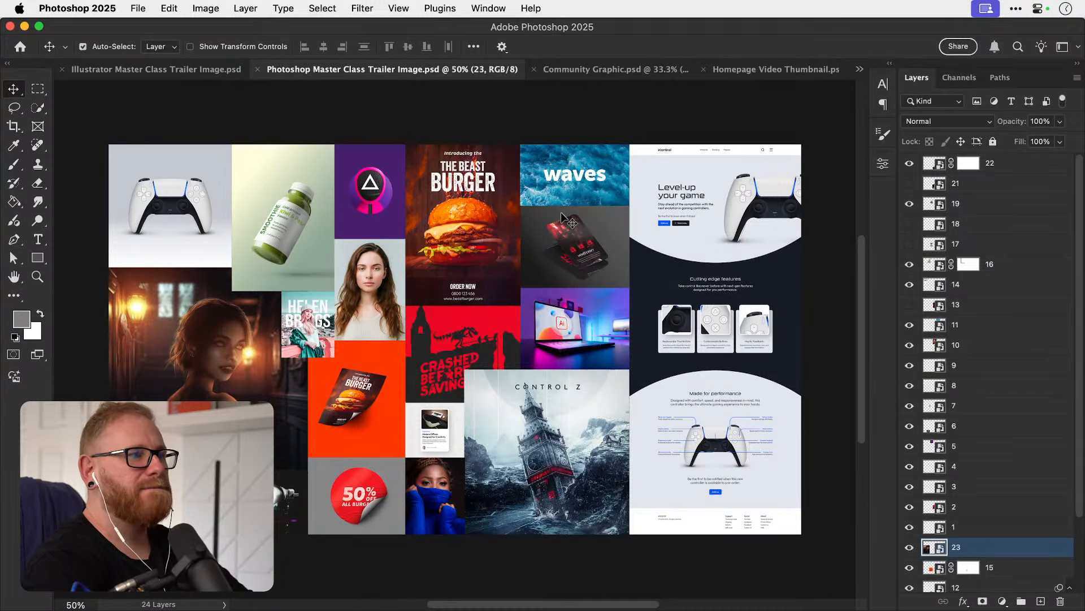
left_click(138, 75)
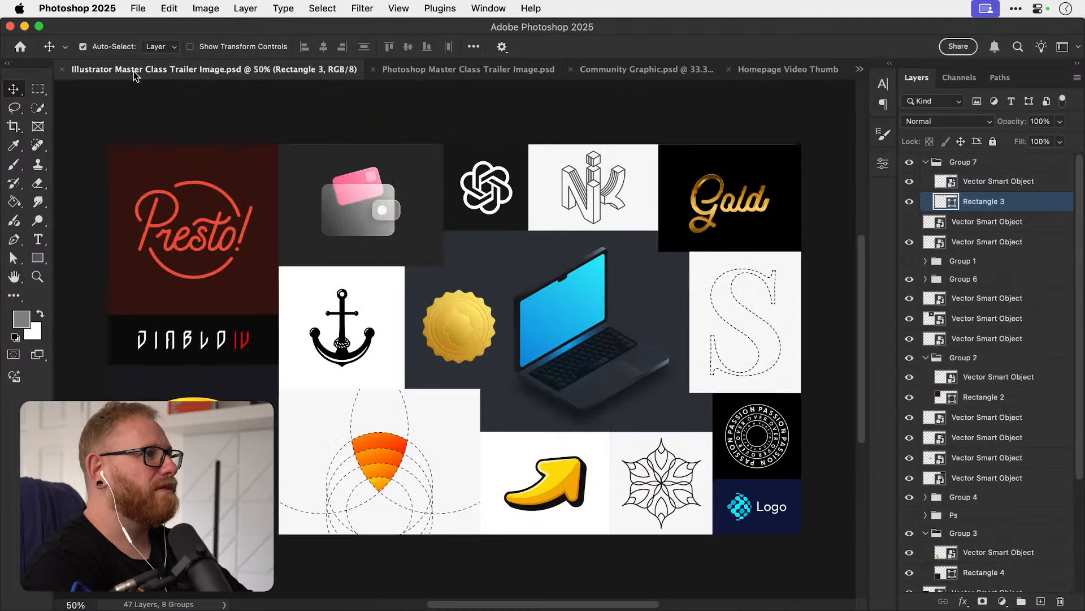
Examine the game controller, smoothie bottle and masked-figure icon up close in the Photoshop Master Class trailer collage.
left_click(471, 68)
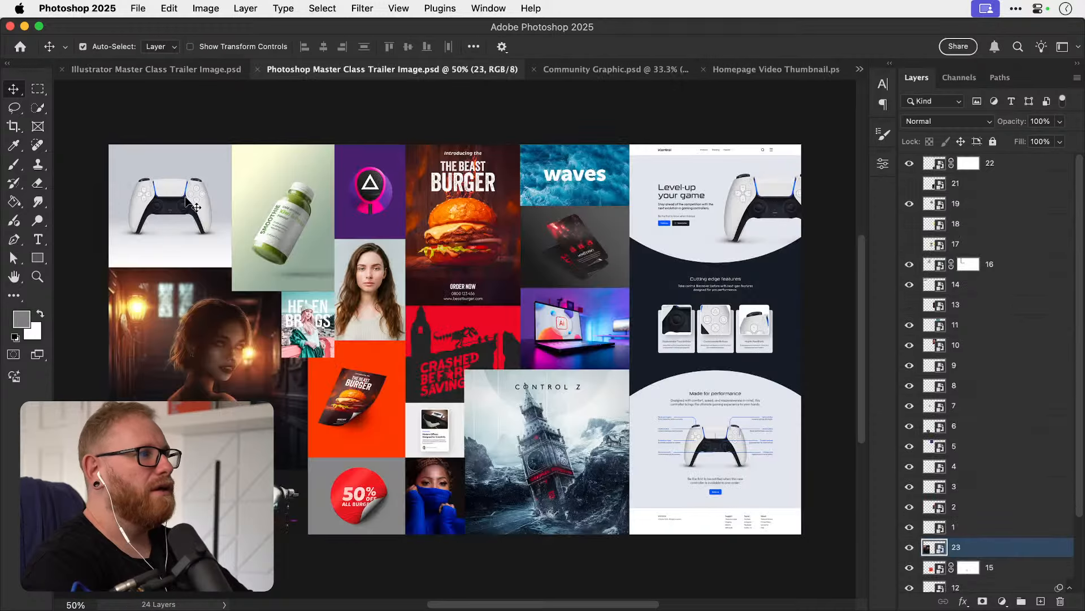
key("z")
left_click(148, 205)
left_click(148, 204)
key("v")
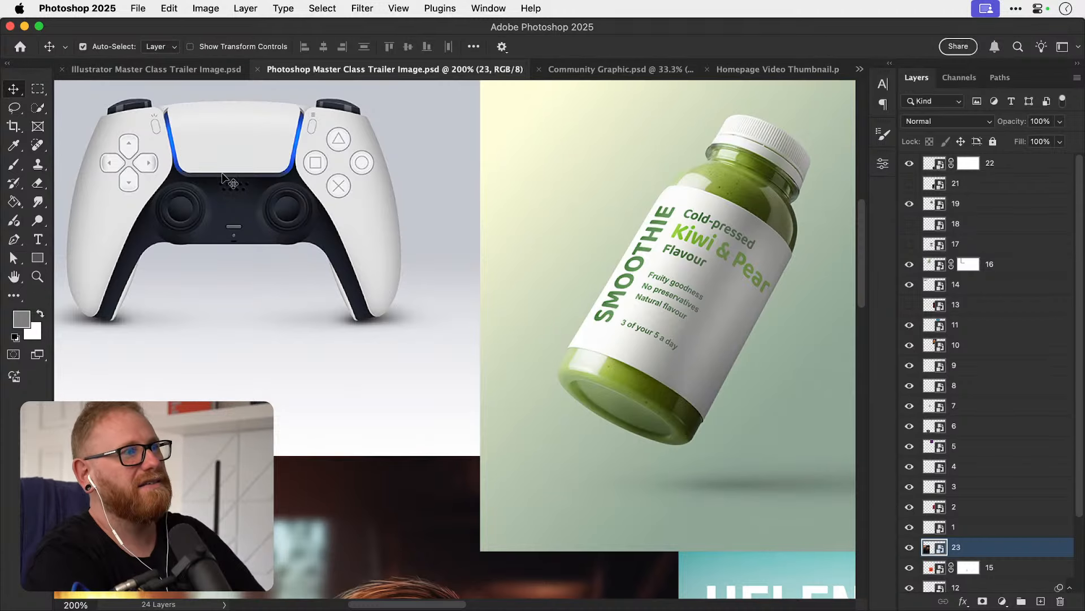
scroll(221, 171, "right", 15)
scroll(221, 172, "left", 8)
key("z")
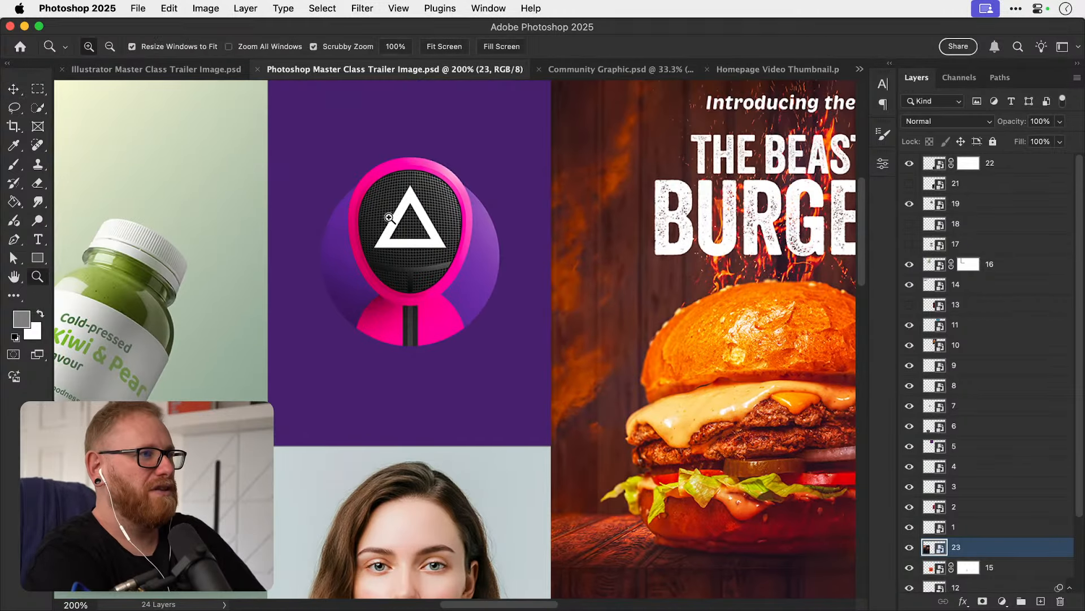
left_click(412, 230)
key("v")
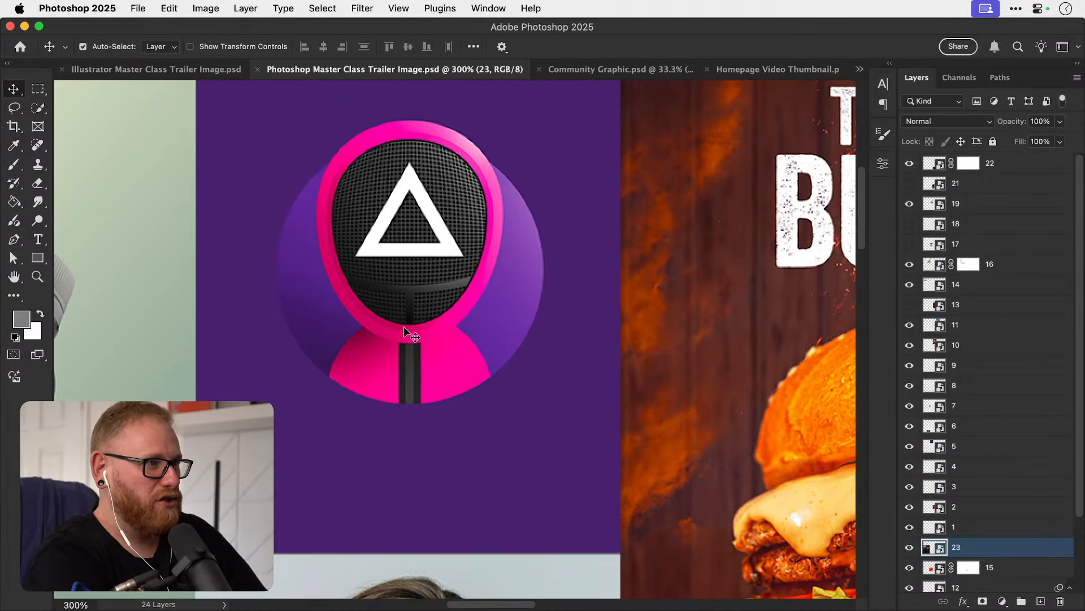
Review the upper part of the Photoshop collage, inspecting the smoothie bottle artwork more closely.
key("super")
key("super+1")
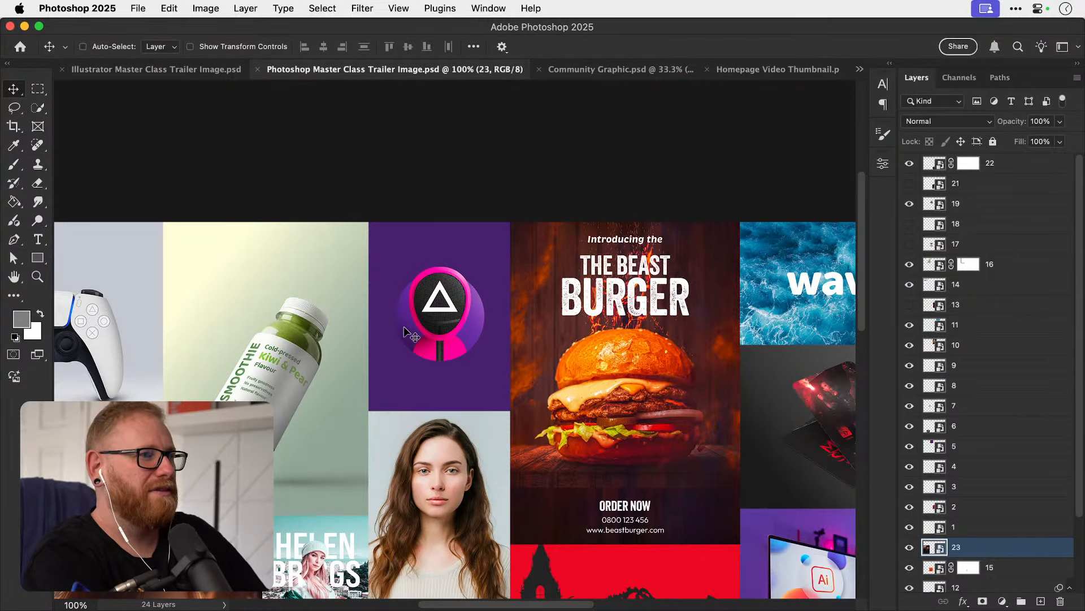
key("super")
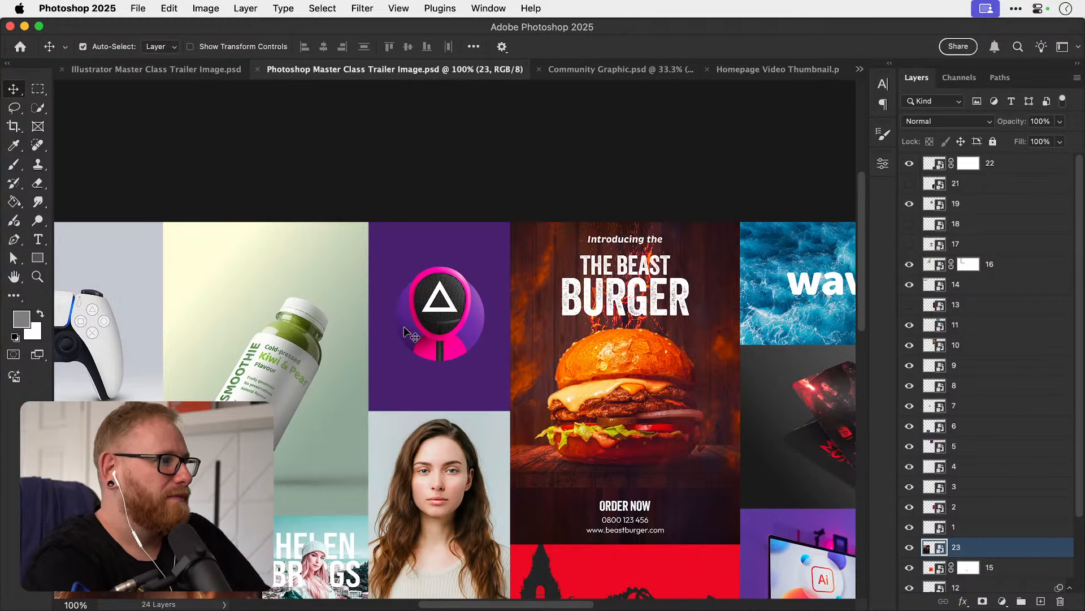
scroll(404, 328, "left", 3)
scroll(405, 327, "down", 2)
left_click(362, 329, "super")
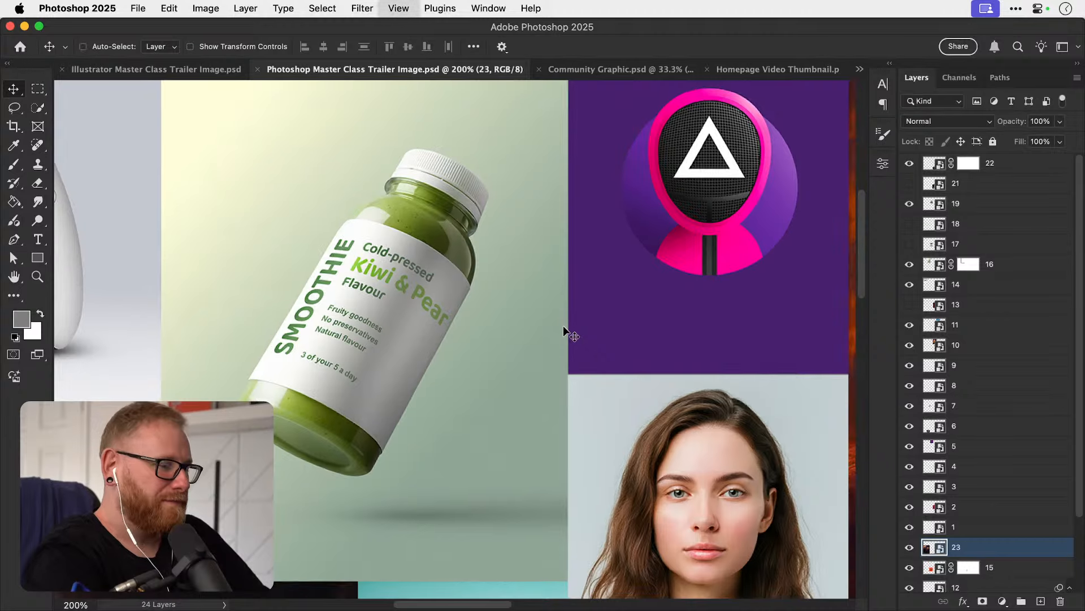
key("cmd+minus")
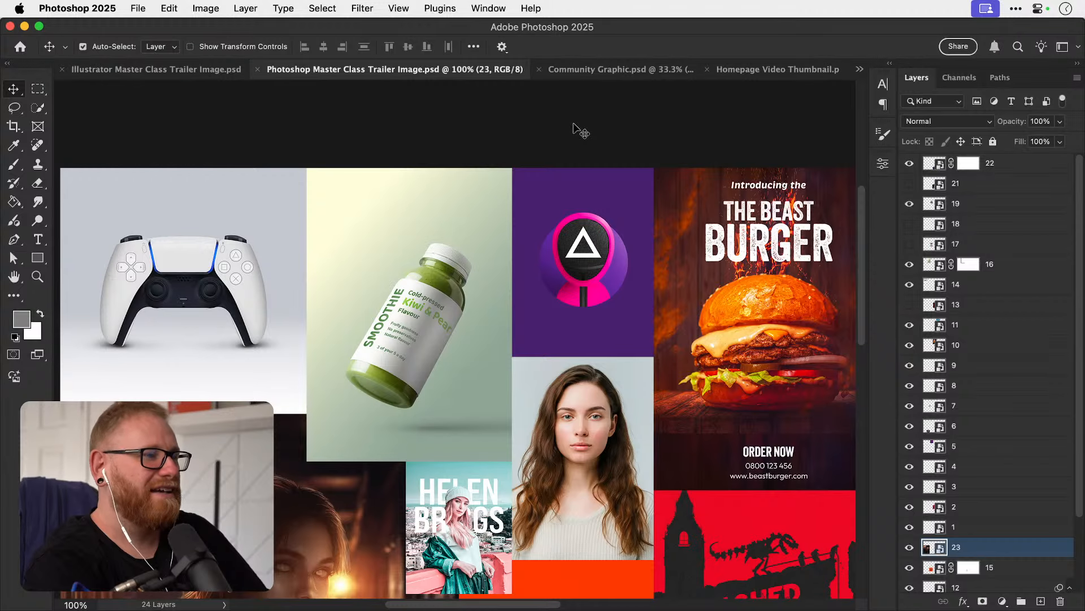
Look across the rest of the Photoshop collage and compare it with the Illustrator Master Class trailer collage.
key("super+minus")
key("super+minus")
scroll(576, 130, "right", 5)
scroll(577, 130, "down", 4)
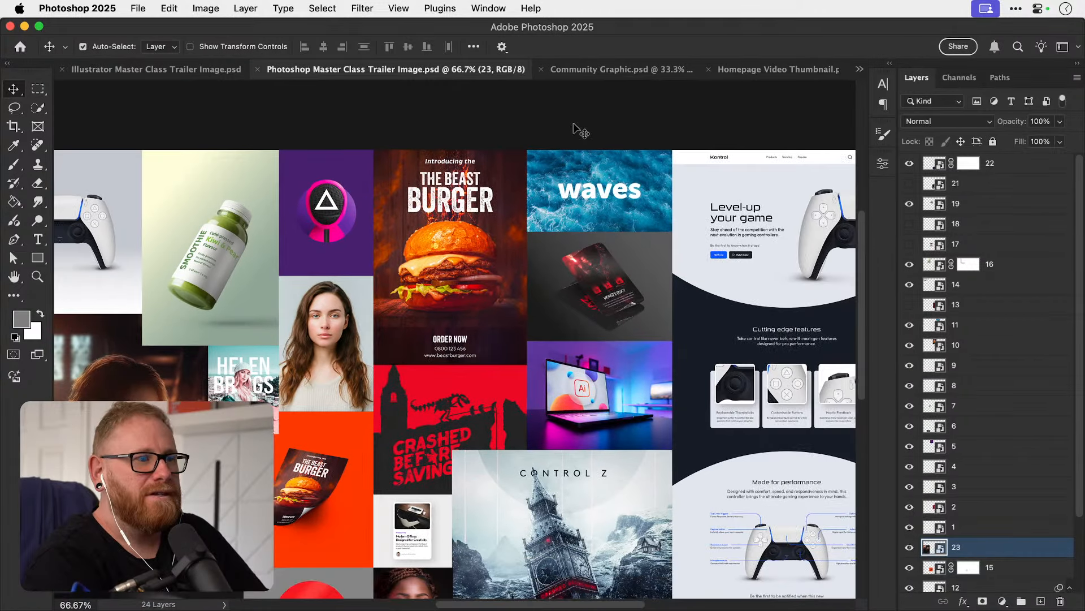
scroll(576, 130, "down", 5)
scroll(577, 130, "left", 1)
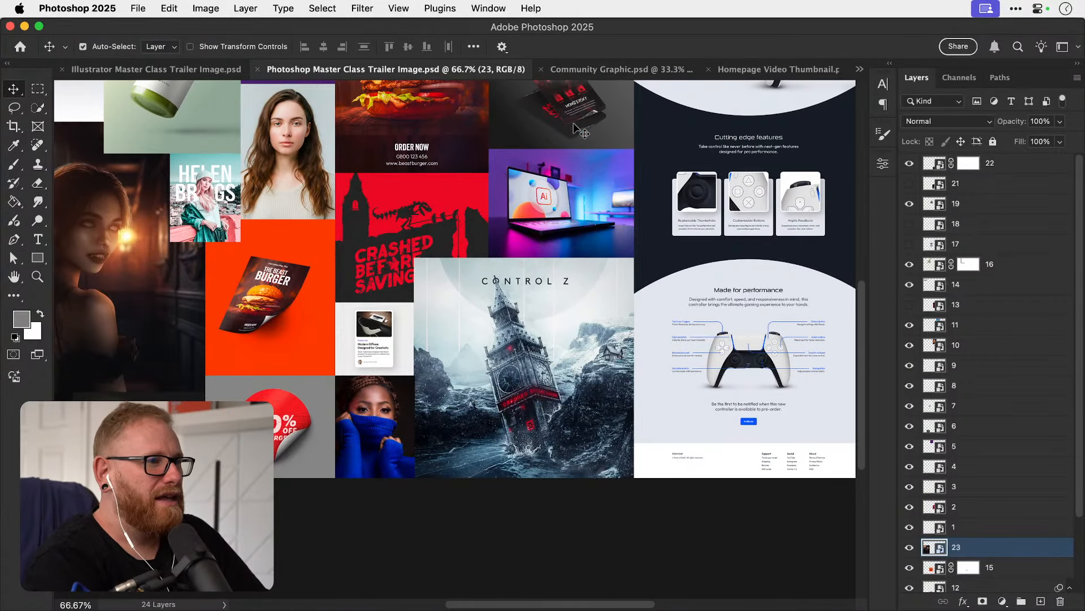
scroll(577, 130, "left", 5)
scroll(577, 130, "up", 2)
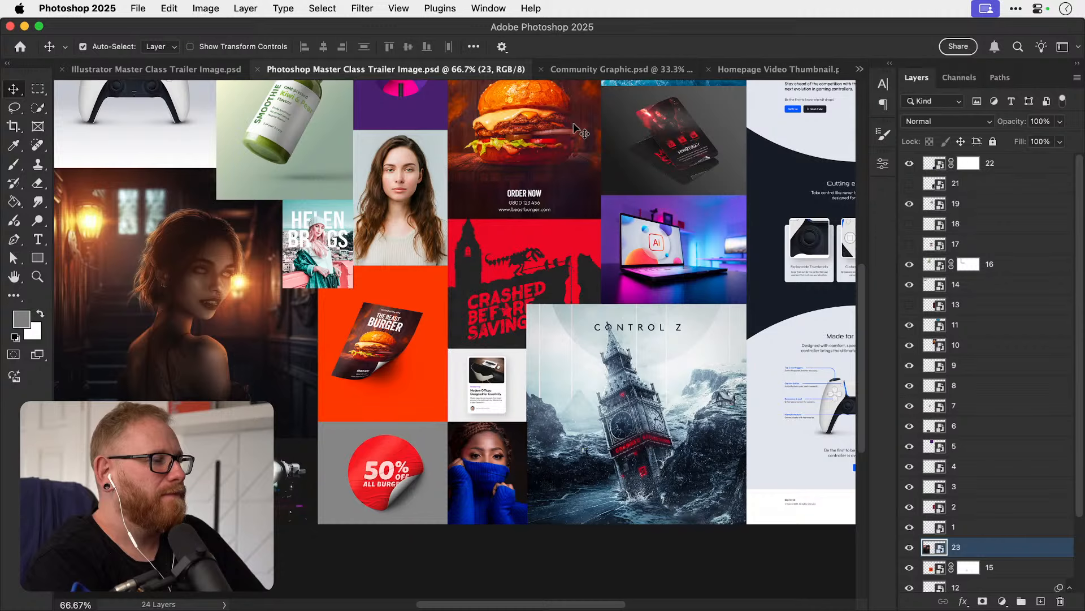
left_click(220, 69)
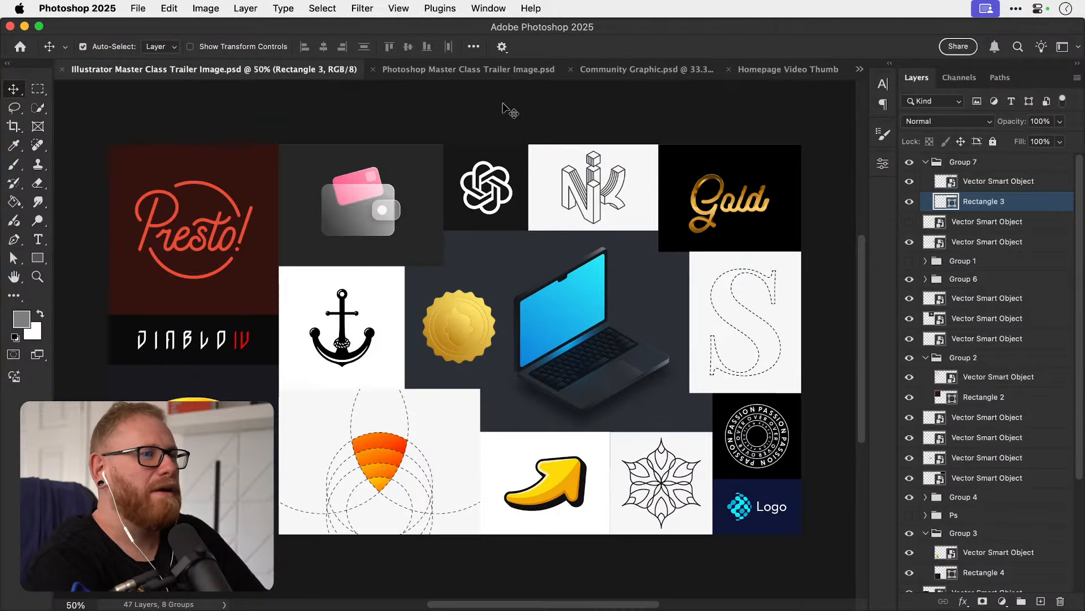
left_click(464, 72)
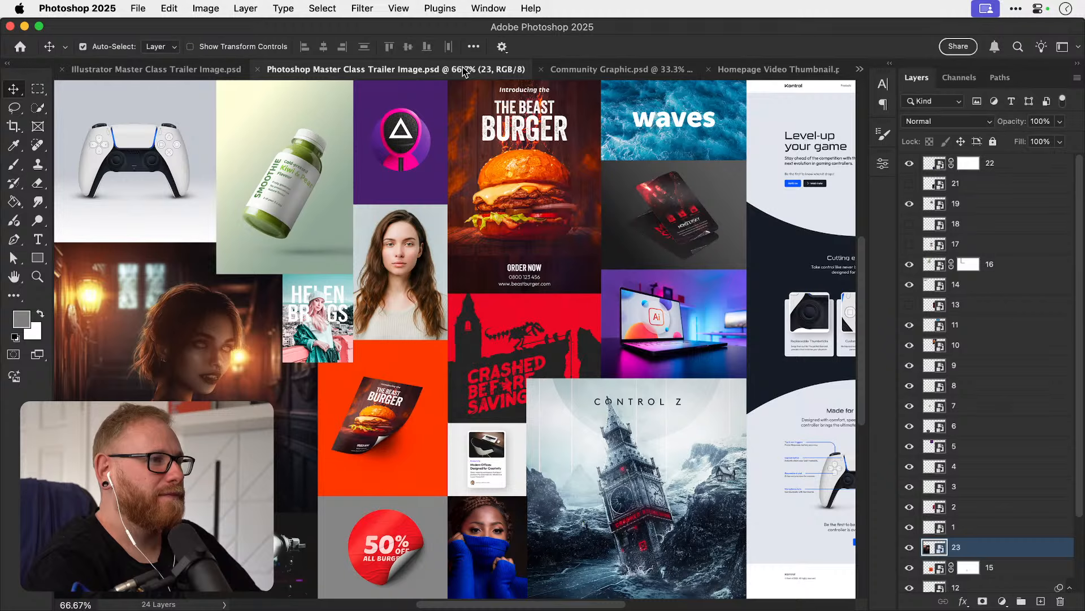
Examine the Beast Burger poster in the Photoshop collage, both up close and in context.
scroll(505, 297, "up", 5)
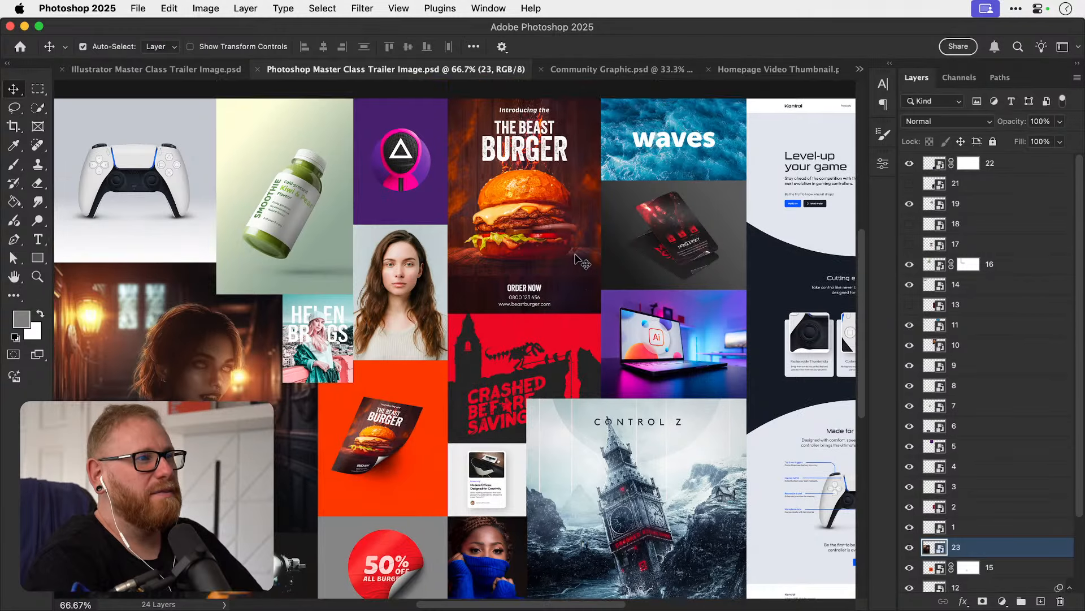
key("z")
left_click(504, 296)
left_click(505, 296)
key("v")
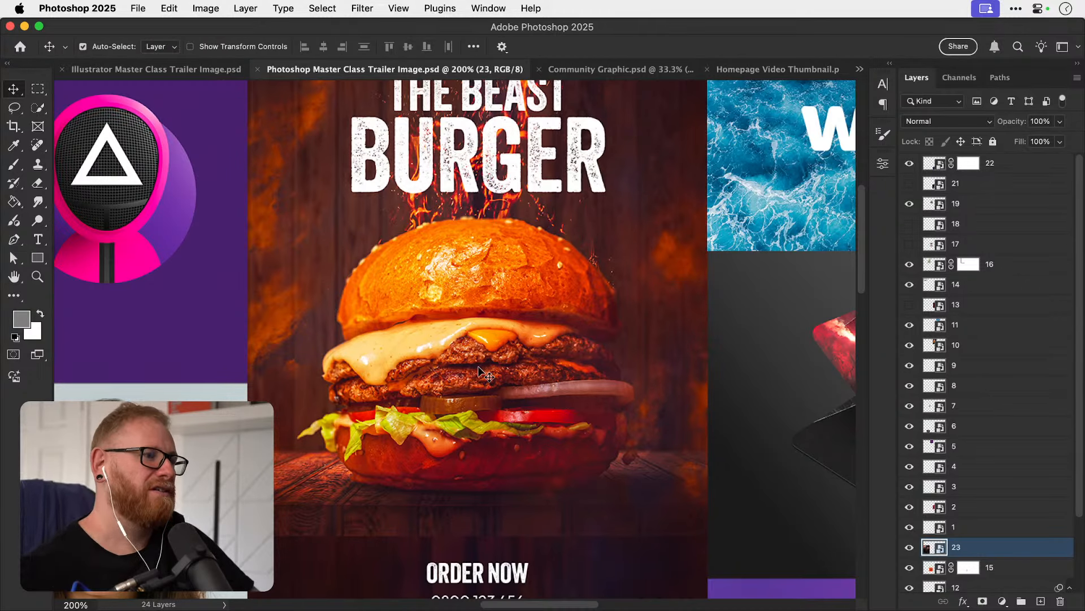
key("super")
key("super+0")
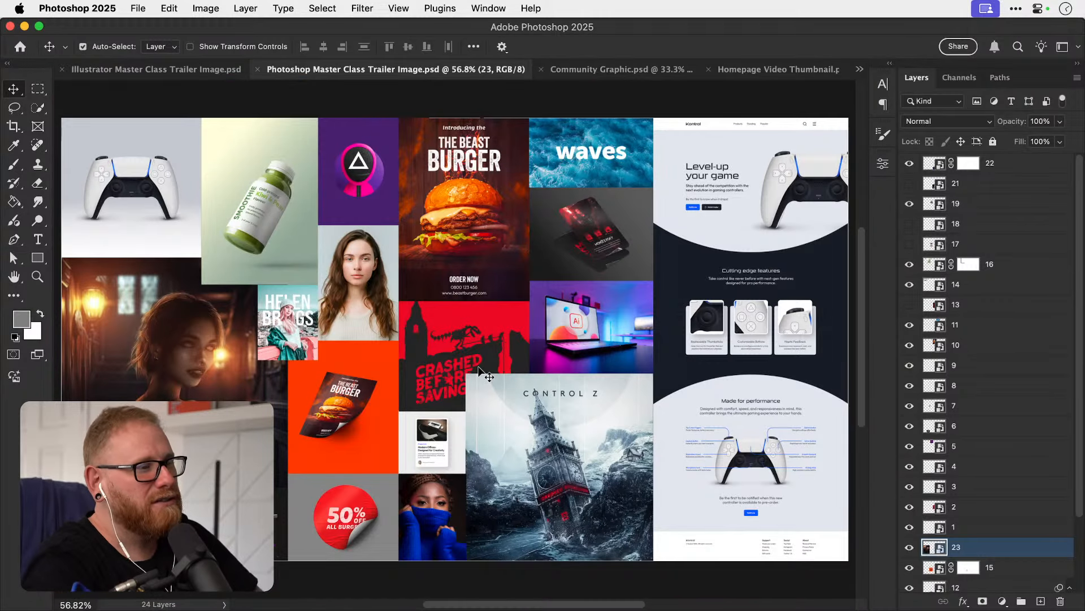
key("z")
left_click(468, 208)
left_click(468, 208, "super")
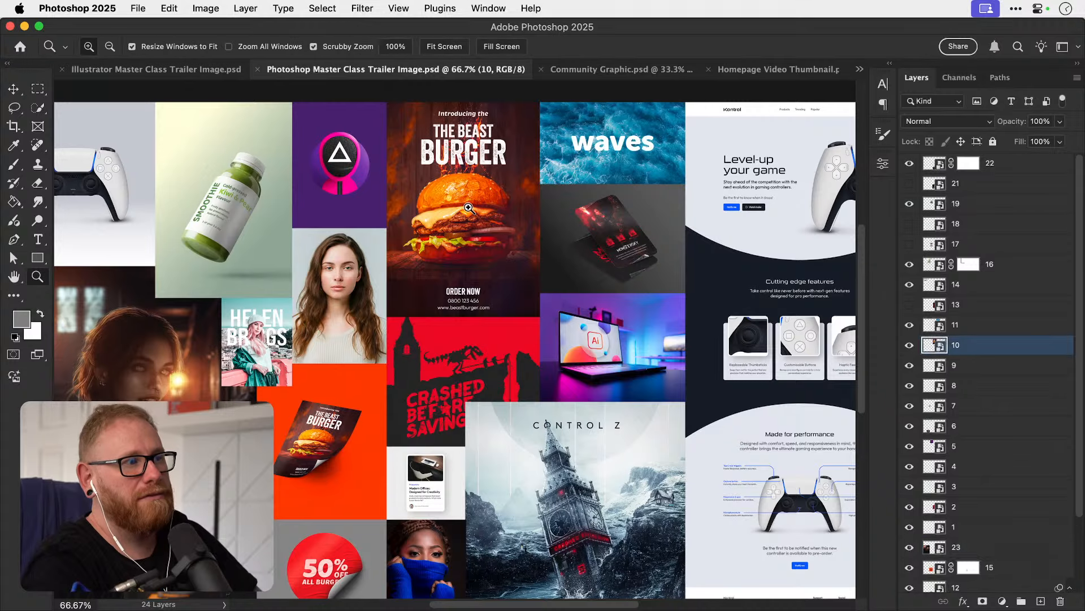
left_click(468, 208)
left_click(468, 208)
key("v")
scroll(483, 297, "up", 5)
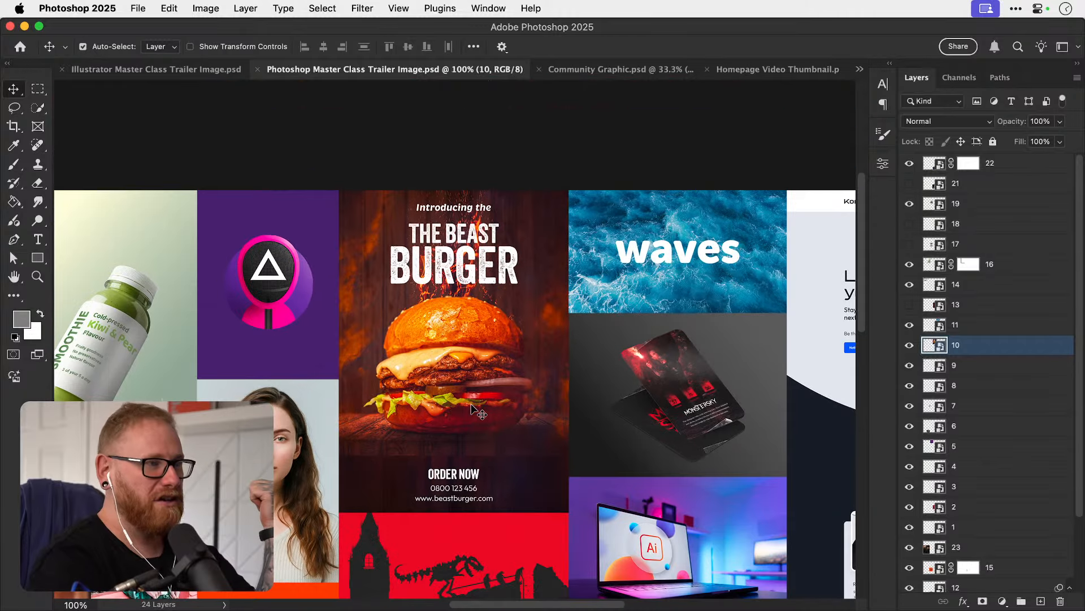
Inspect the folded burger flyer and 50% off sticker in the Photoshop collage, and compare with the Illustrator trailer collage.
key("super+minus")
scroll(455, 396, "down", 10)
scroll(454, 402, "left", 5)
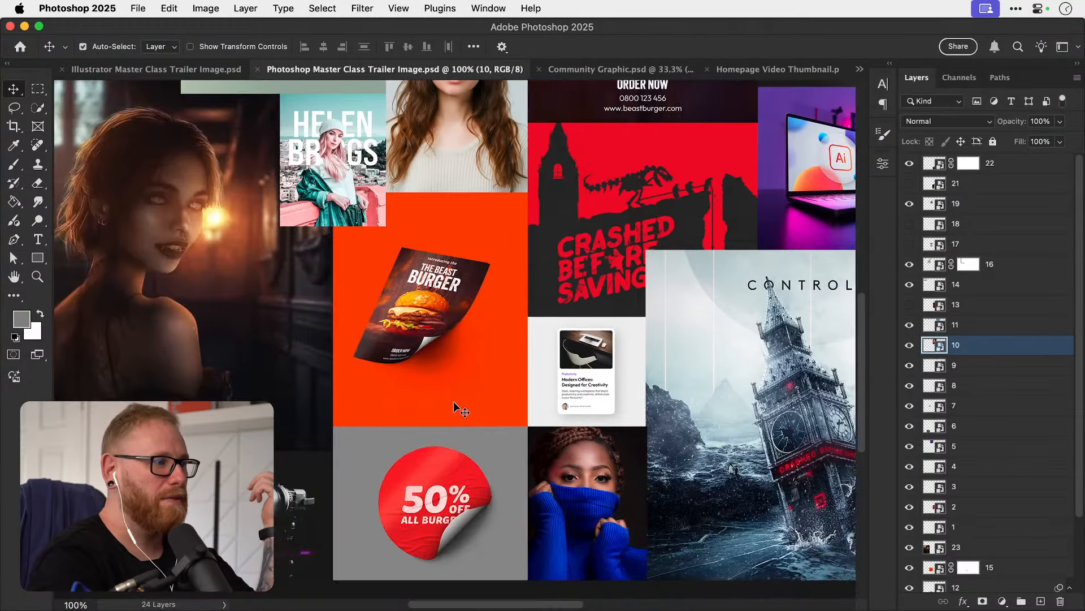
scroll(453, 402, "up", 3)
key("super+plus")
key("super+plus")
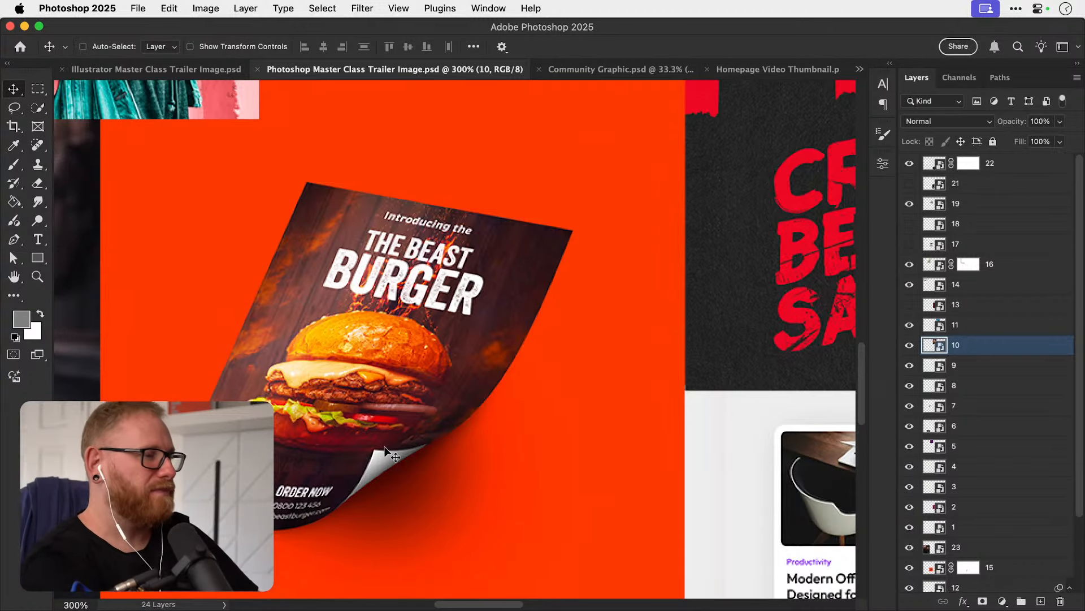
key("super+0")
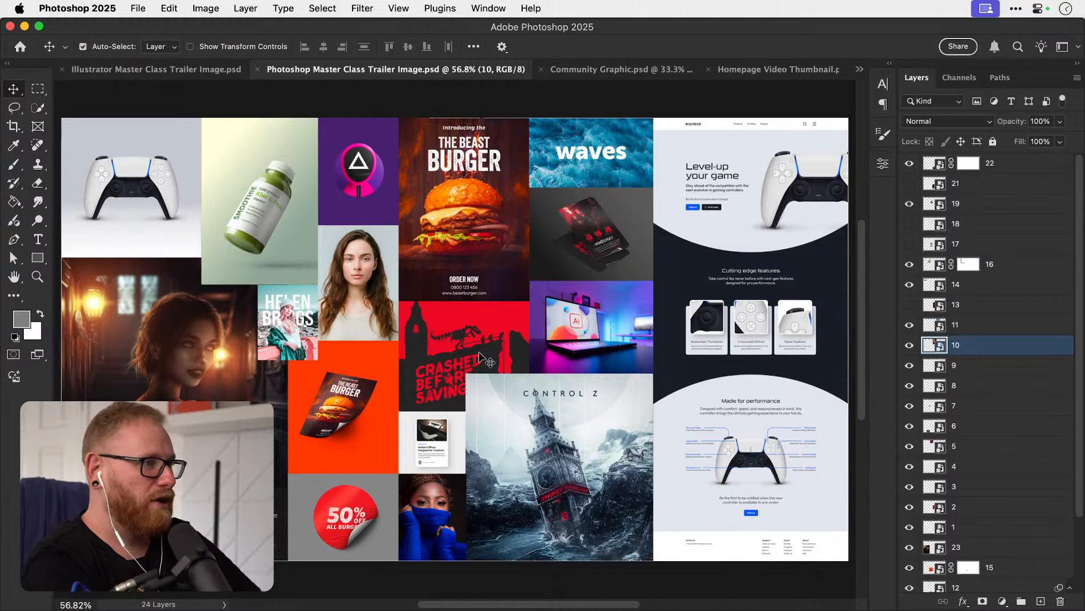
key("super+1")
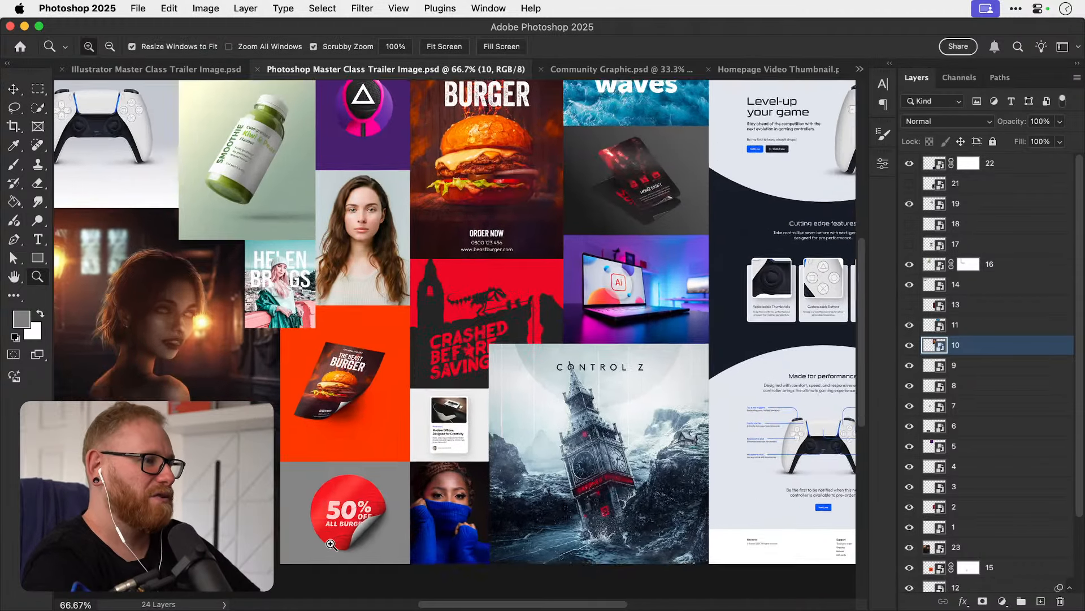
scroll(365, 499, "up", 5)
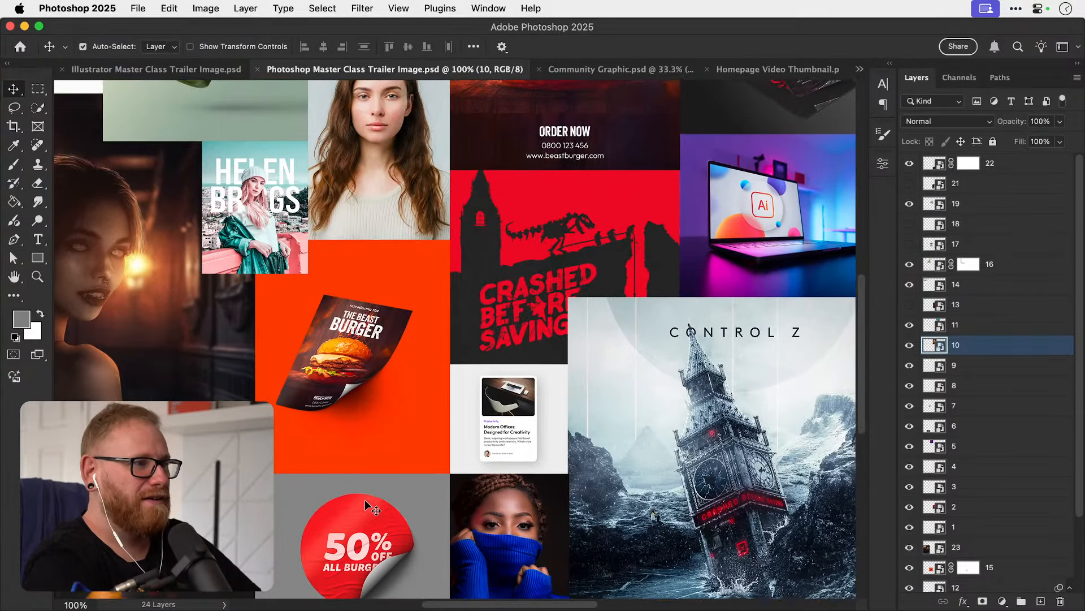
scroll(365, 500, "right", 2)
key("super+0")
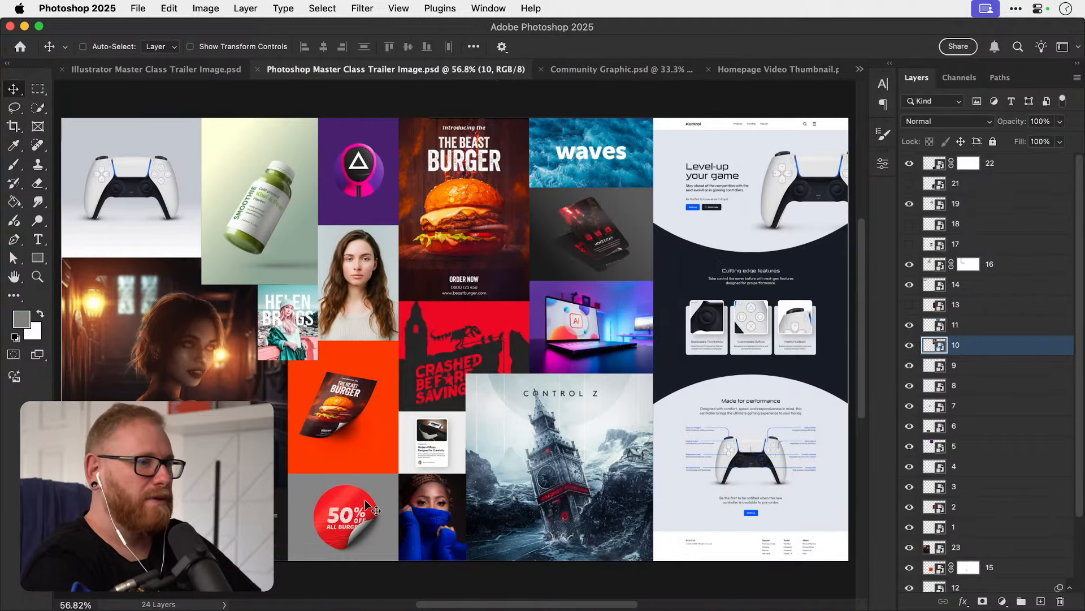
left_click(161, 70)
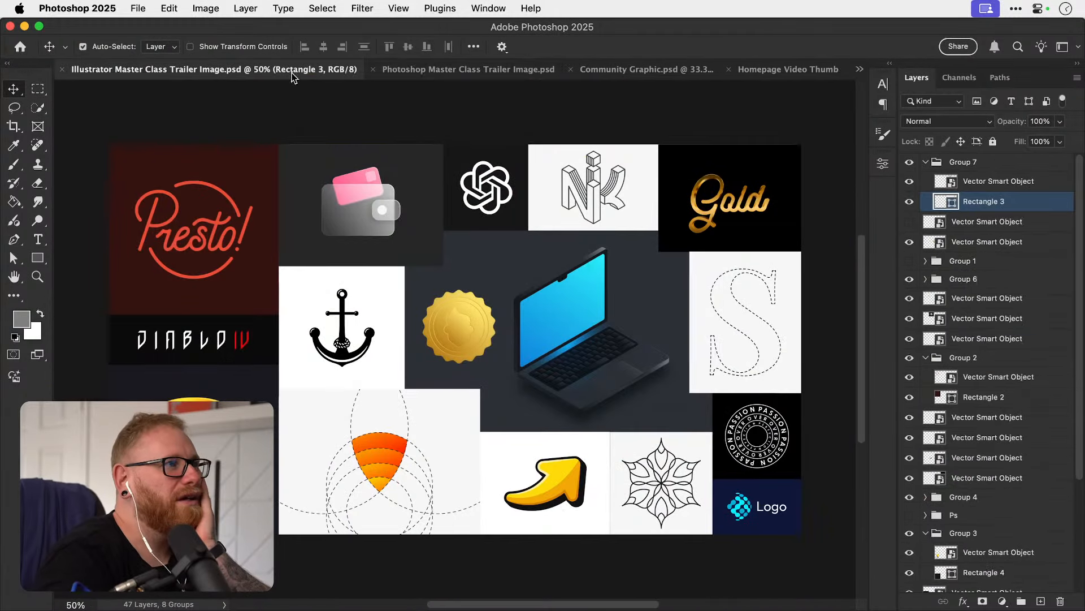
left_click(467, 72)
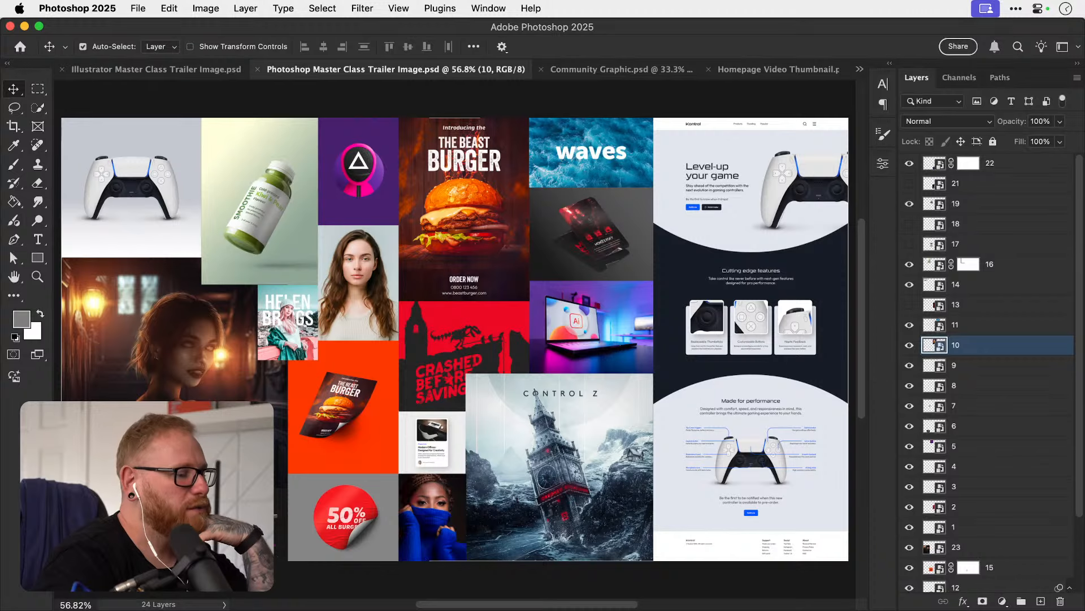
Switch to Framer and inspect the hero video placeholder on the /home-new page.
key("super+Tab")
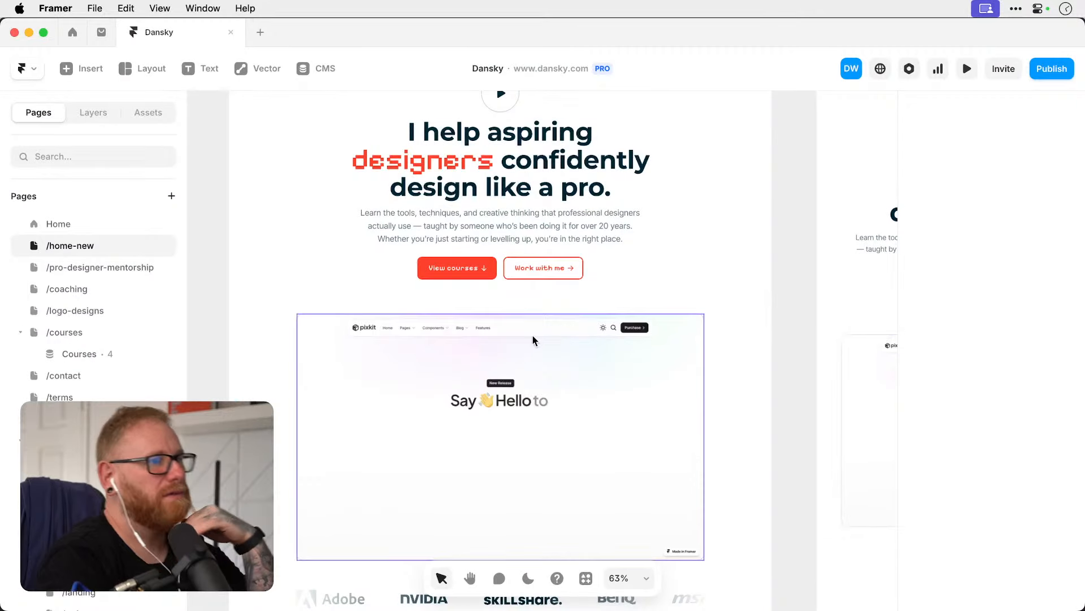
scroll(533, 335, "down", 8)
scroll(504, 328, "up", 1, "ctrl")
scroll(504, 327, "up", 2, "ctrl")
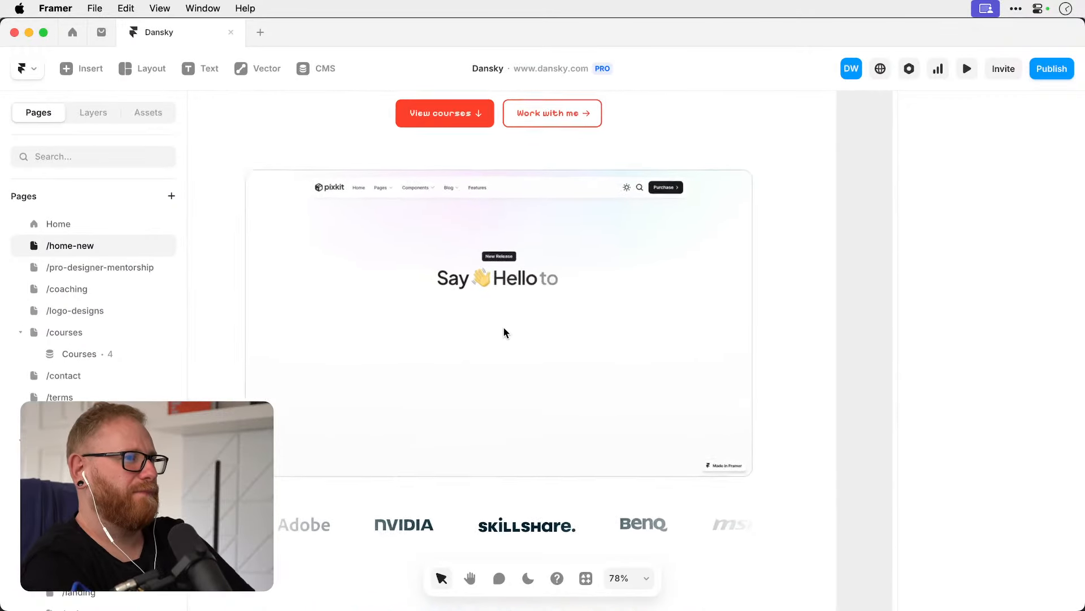
Return to Photoshop and duplicate the dark portrait layer 23 from the Photoshop trailer collage into Homepage Video Thumbnail.psd.
key("super+Tab")
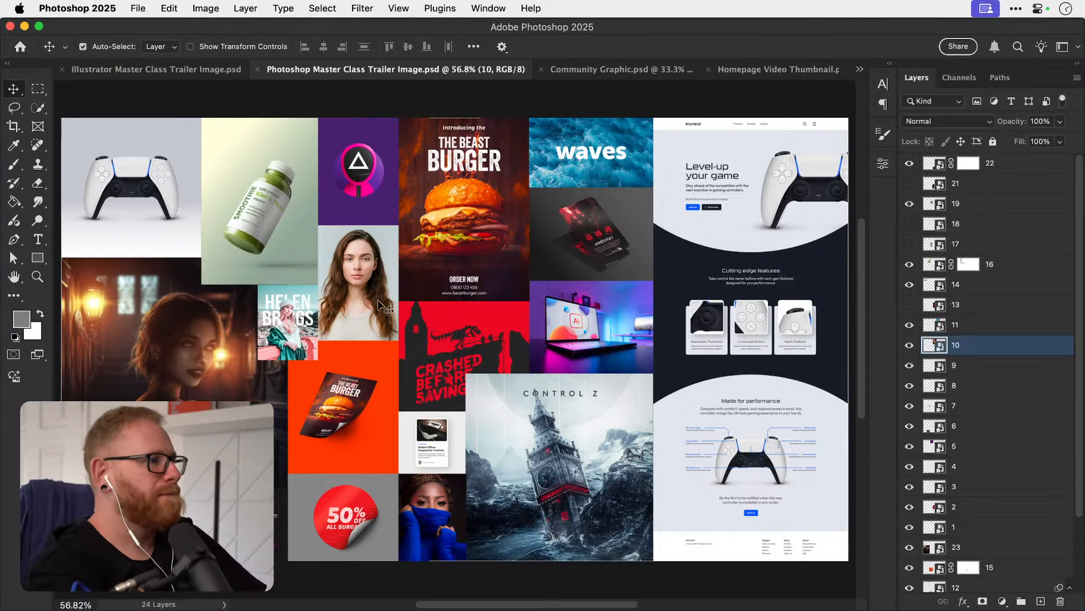
left_click(153, 369)
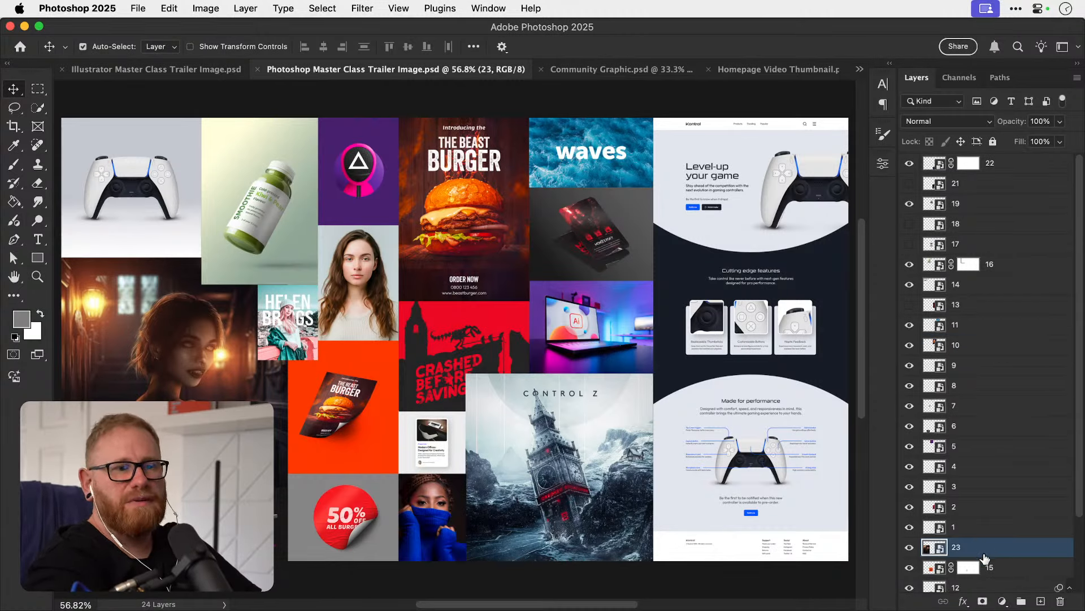
right_click(985, 554)
left_click(860, 165)
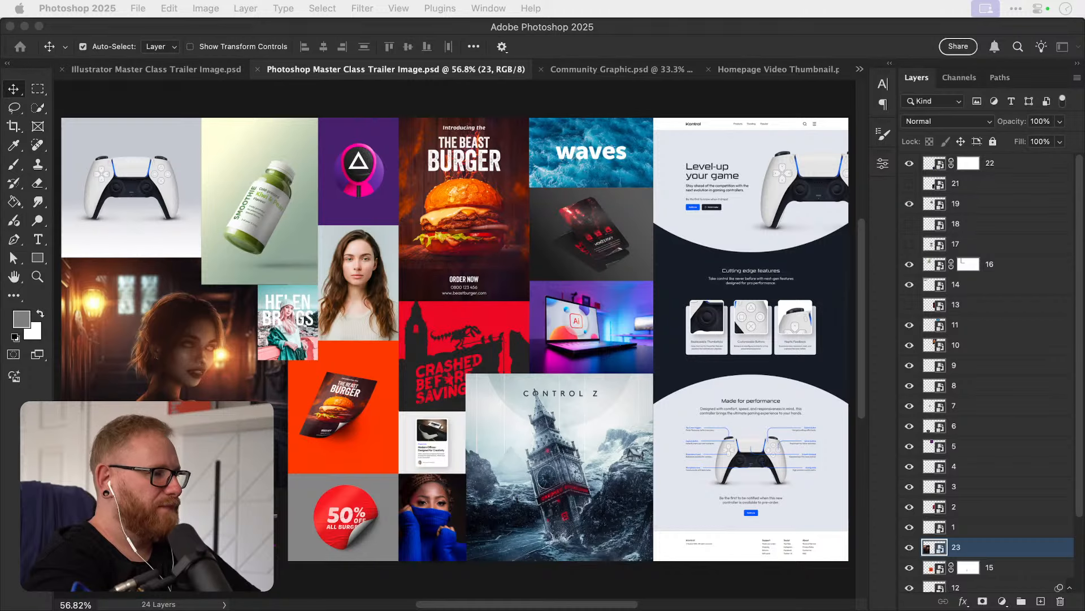
key("Return")
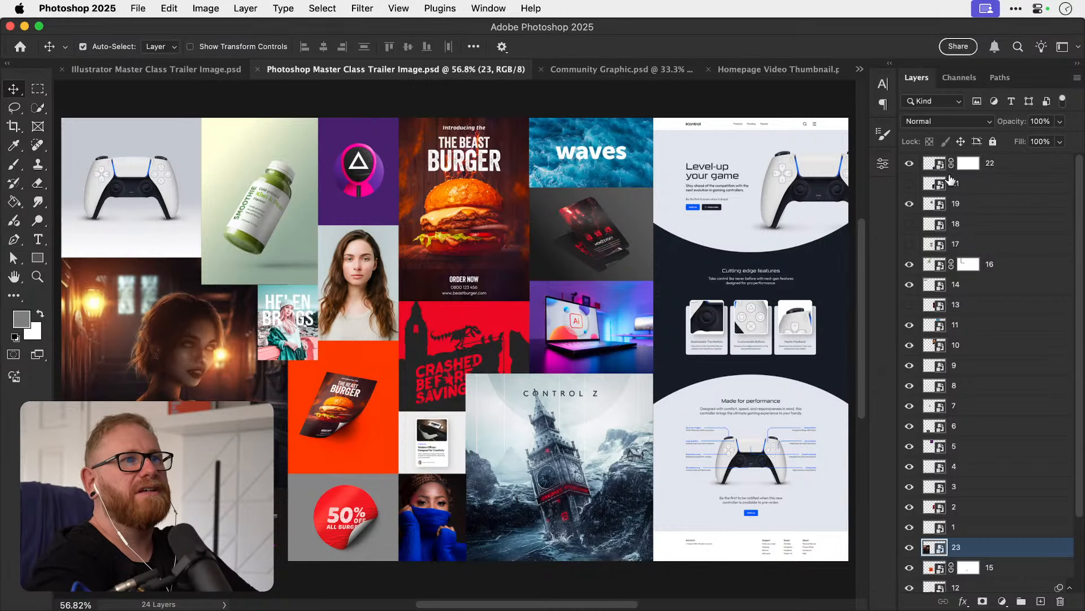
In Homepage Video Thumbnail.psd, scale the portrait layer 23 to about 29.6% and align it to the canvas's lower-left corner.
left_click(774, 69)
key("ctrl+t")
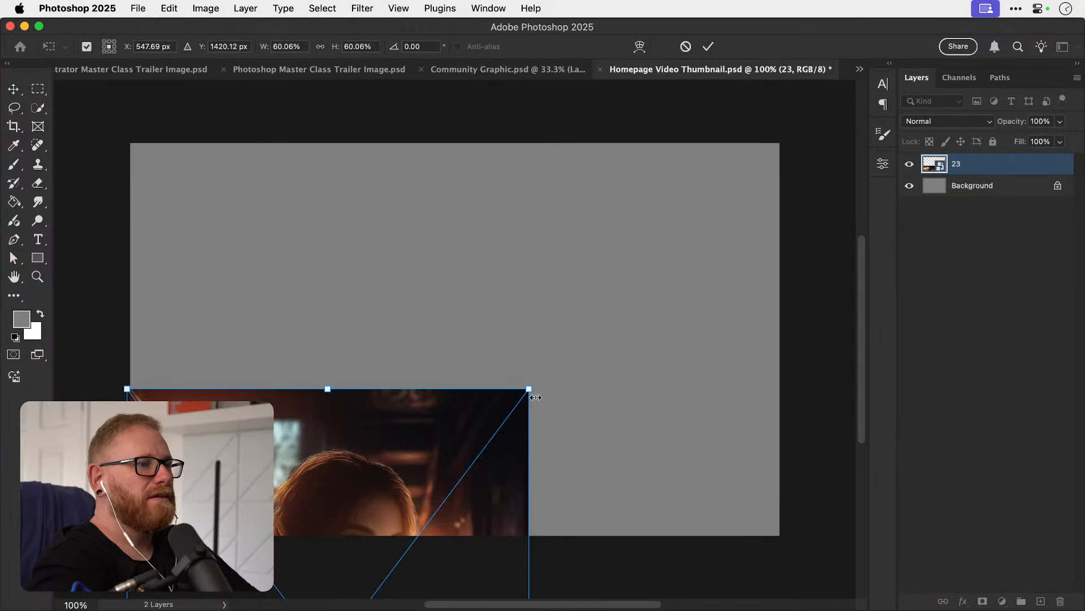
left_click_drag(515, 400, 424, 513)
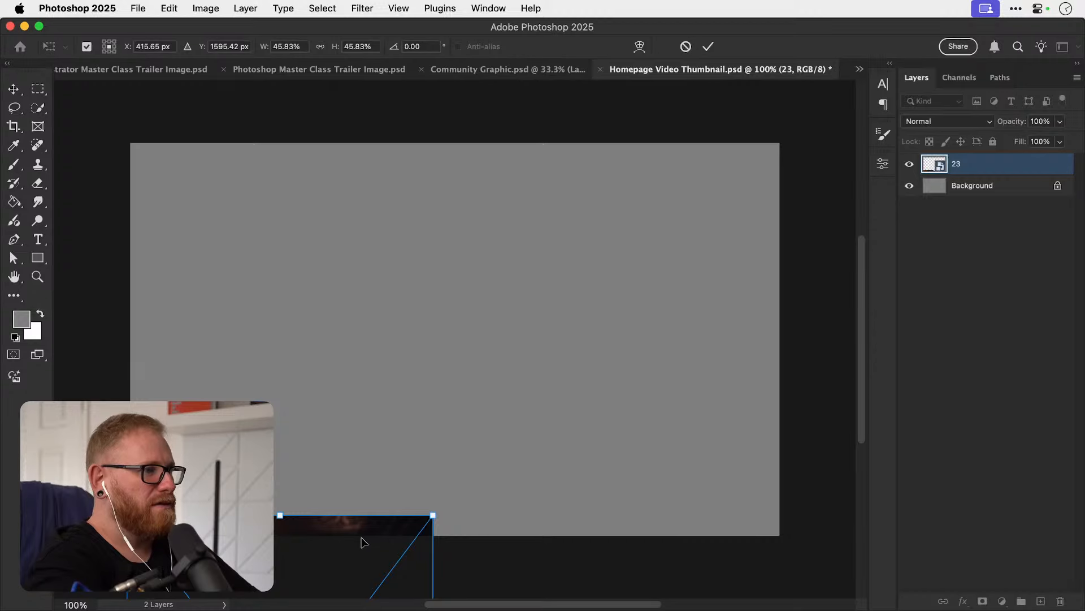
left_click_drag(363, 538, 364, 151)
key("Return")
key("ctrl+a")
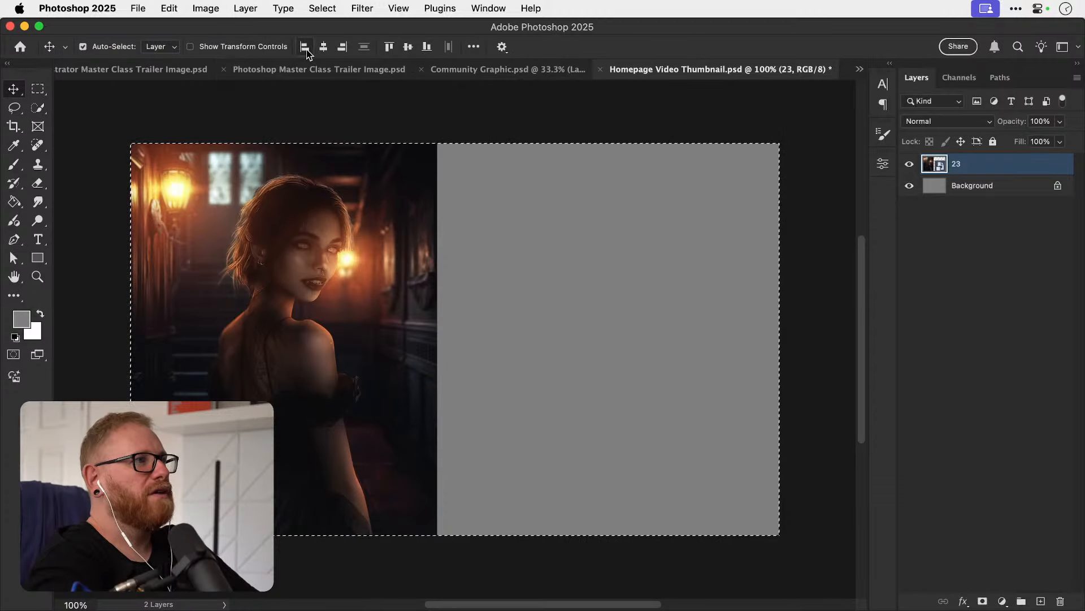
key("ctrl+d")
key("ctrl+t")
left_click_drag(437, 128, 334, 276)
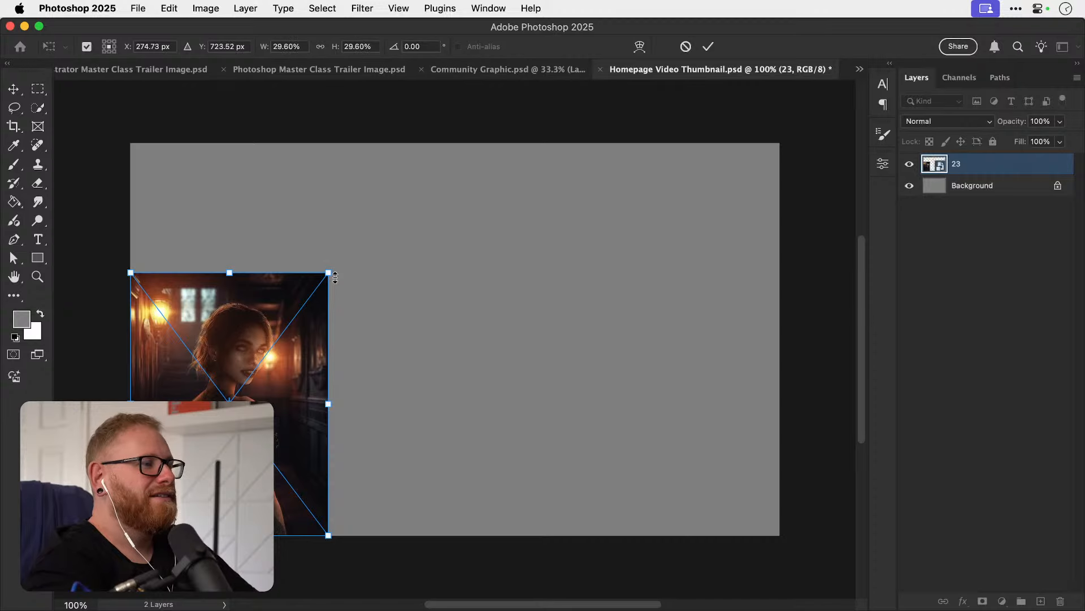
key("Return")
Save and close Community Graphic.psd.
left_click(508, 69)
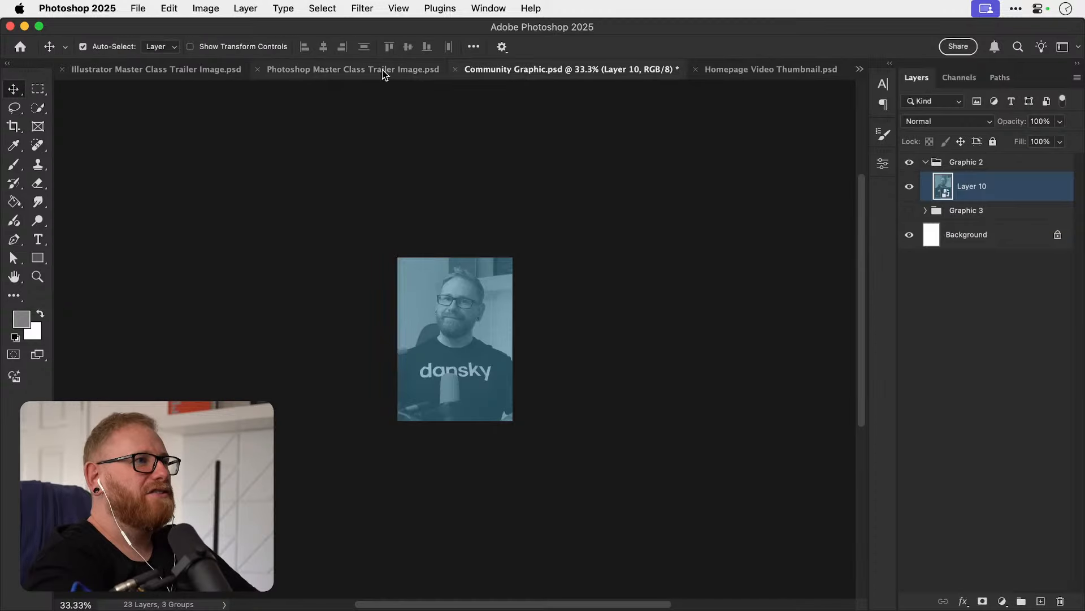
left_click(362, 69)
left_click(581, 69)
key("super+s")
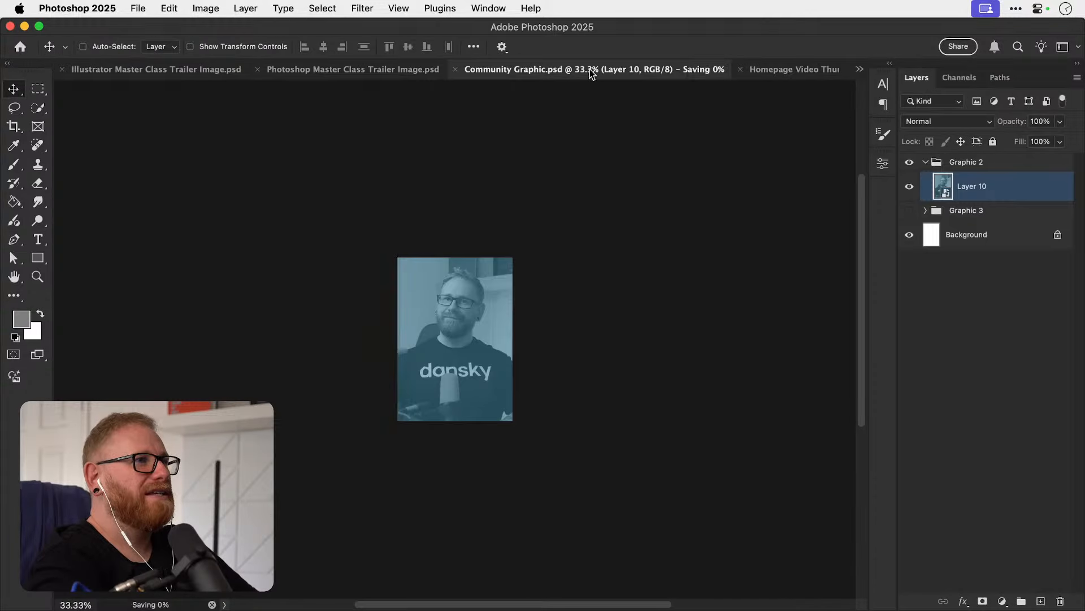
key("super+w")
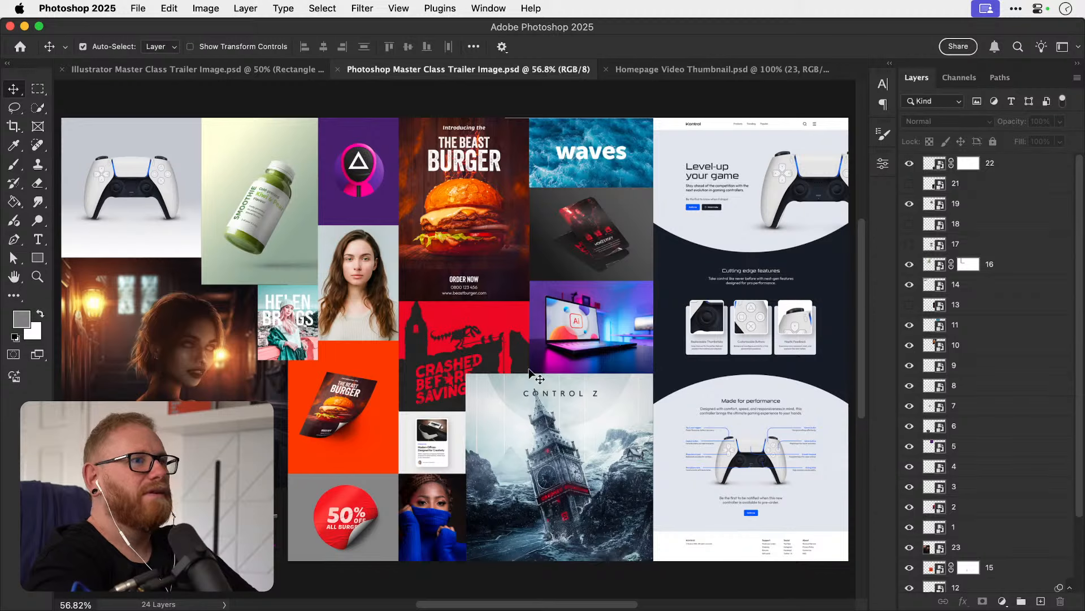
Duplicate the Control Z clock tower layer 4 from the Photoshop trailer collage into Homepage Video Thumbnail.psd.
left_click(577, 458)
right_click(995, 467)
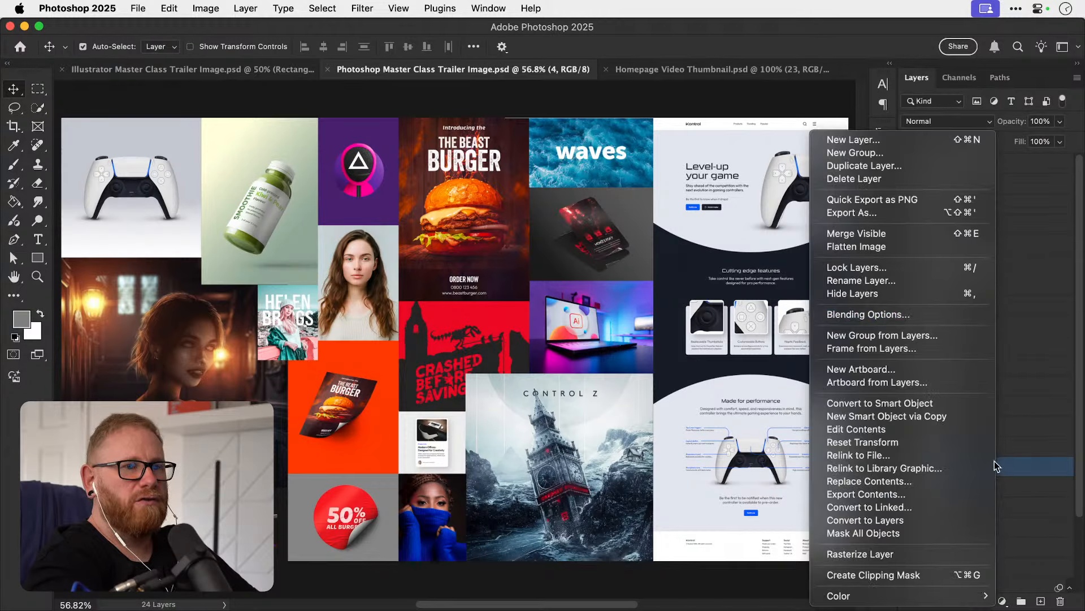
left_click(858, 165)
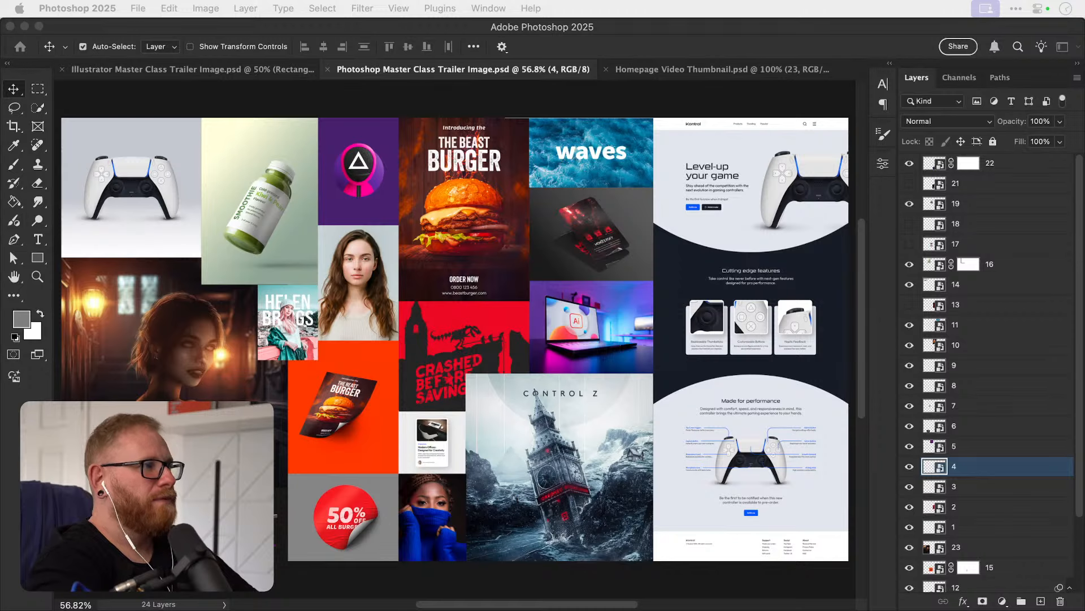
key("Return")
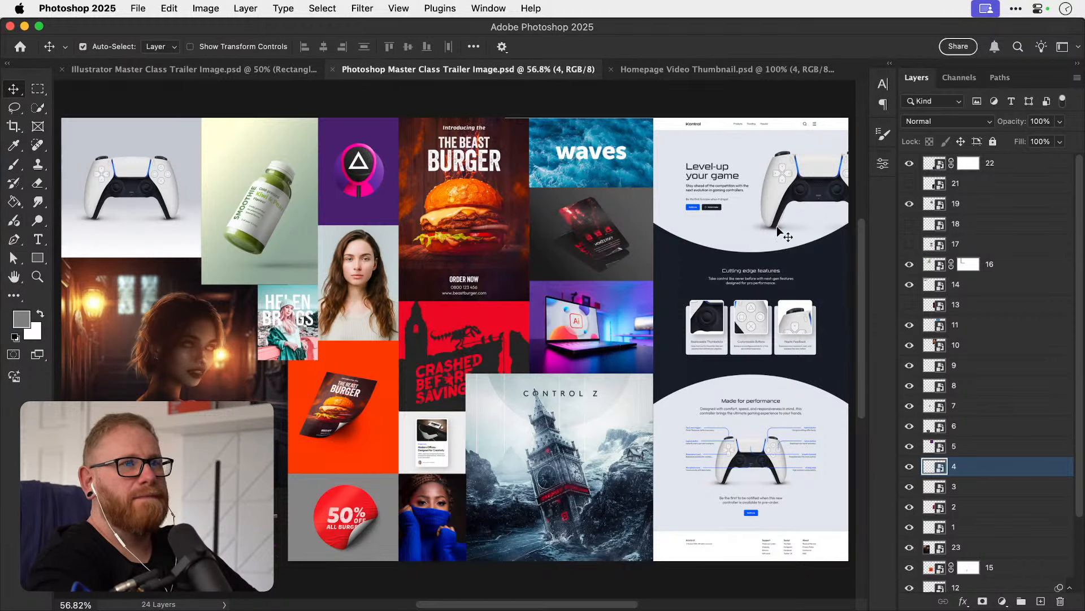
Duplicate the waves, purple masked figure and red Crashed Before Saving layers 11, 5 and 2 together into Homepage Video Thumbnail.psd.
left_click(597, 167)
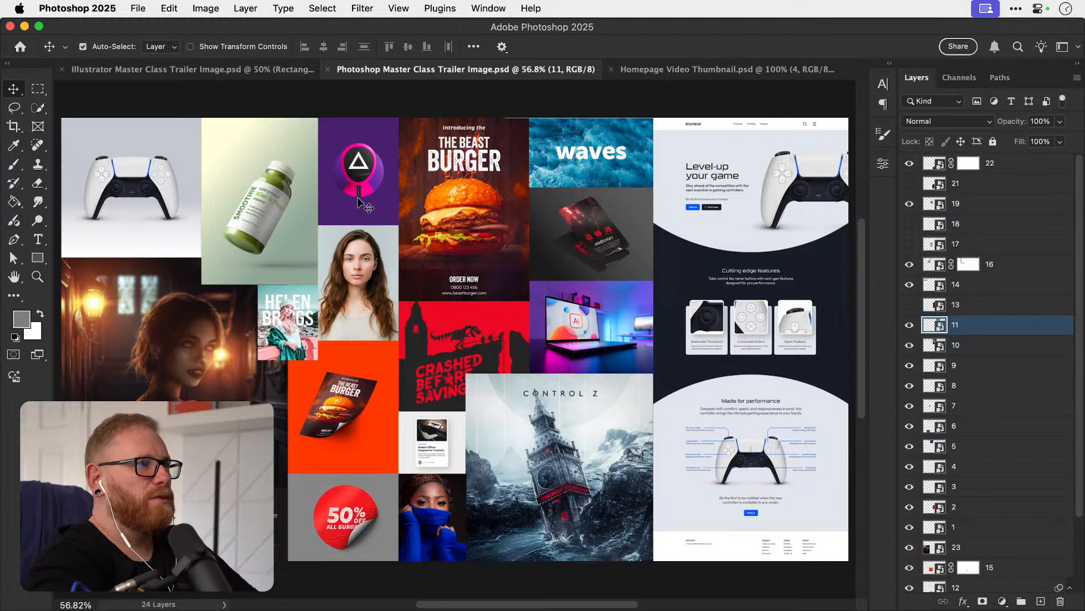
key("super")
left_click(370, 179, "shift+super")
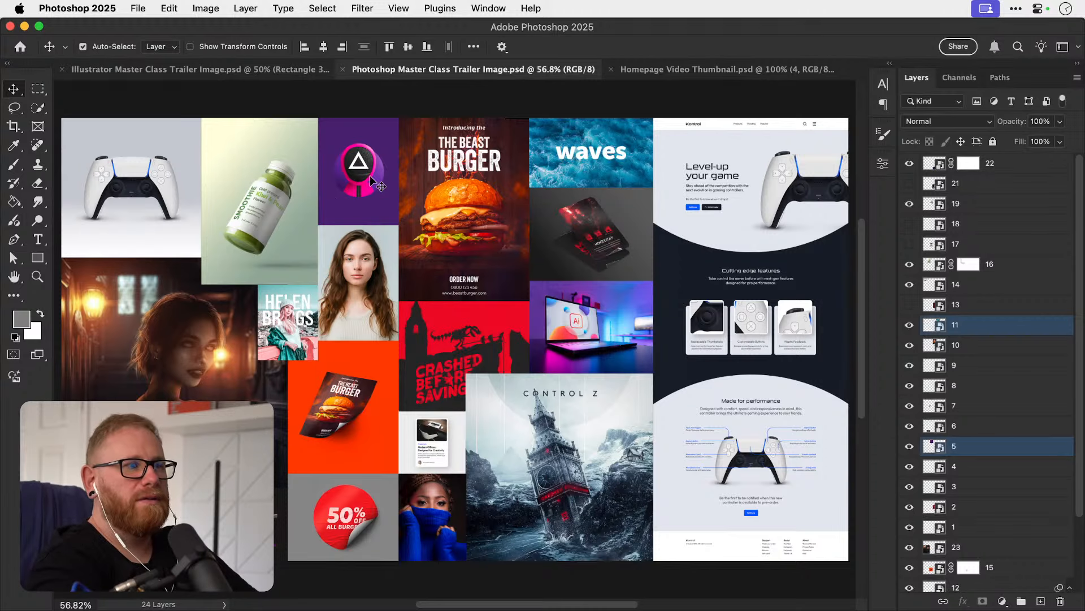
left_click(490, 358, "shift+super")
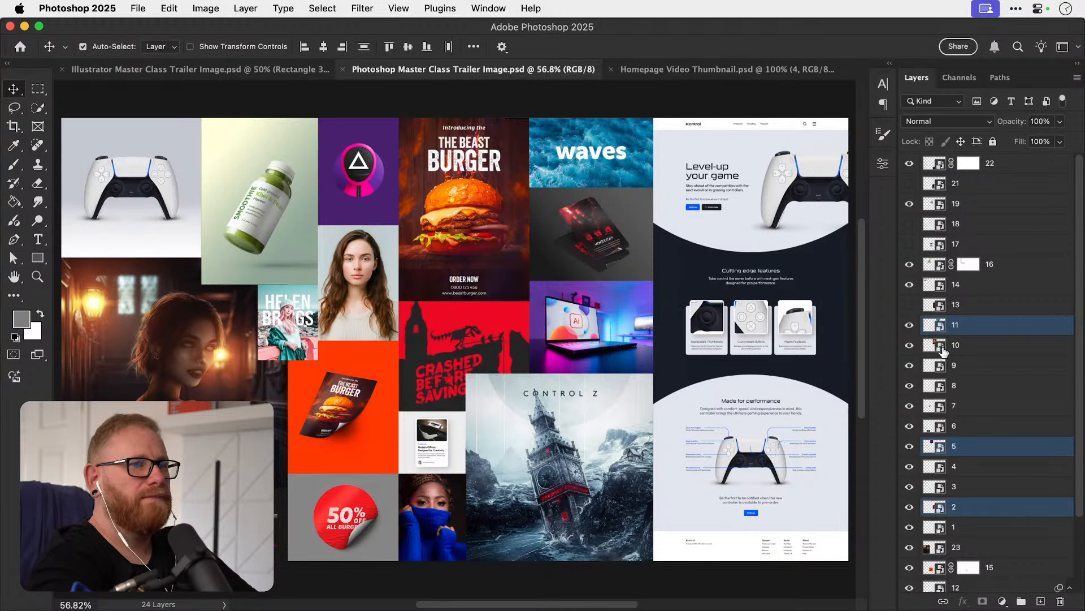
right_click(1009, 325)
left_click(894, 275)
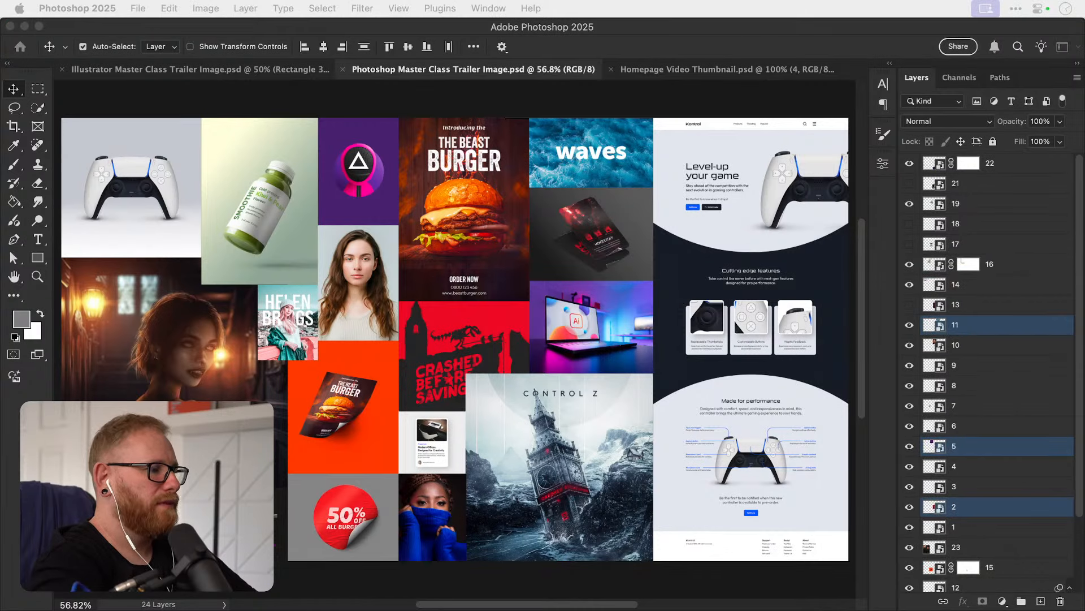
key("Return")
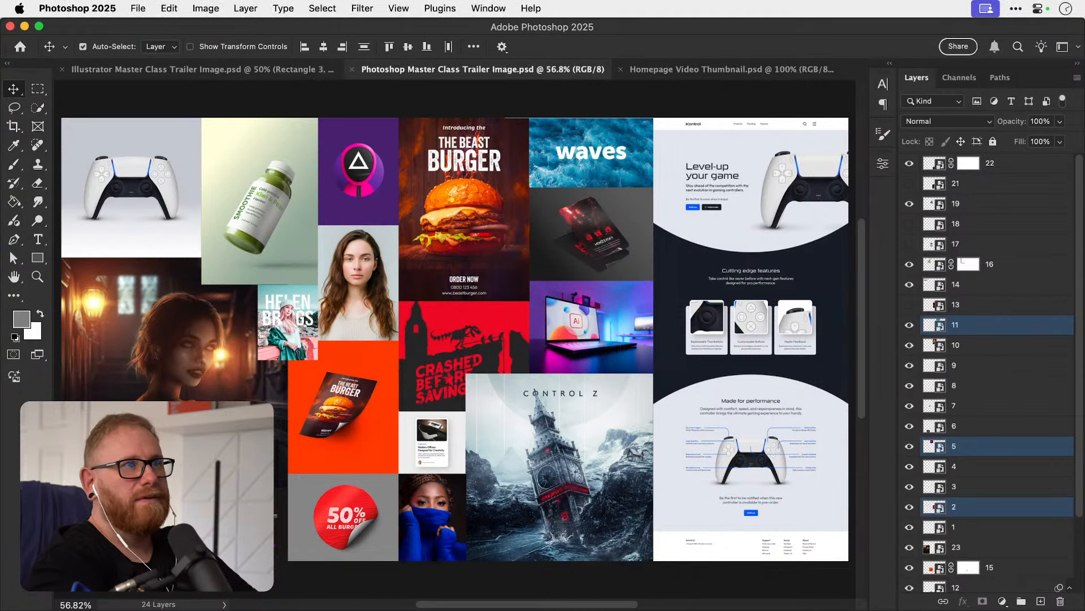
Duplicate the Beast Burger poster layer 10 from the Photoshop trailer collage into Homepage Video Thumbnail.psd.
key("super+Tab")
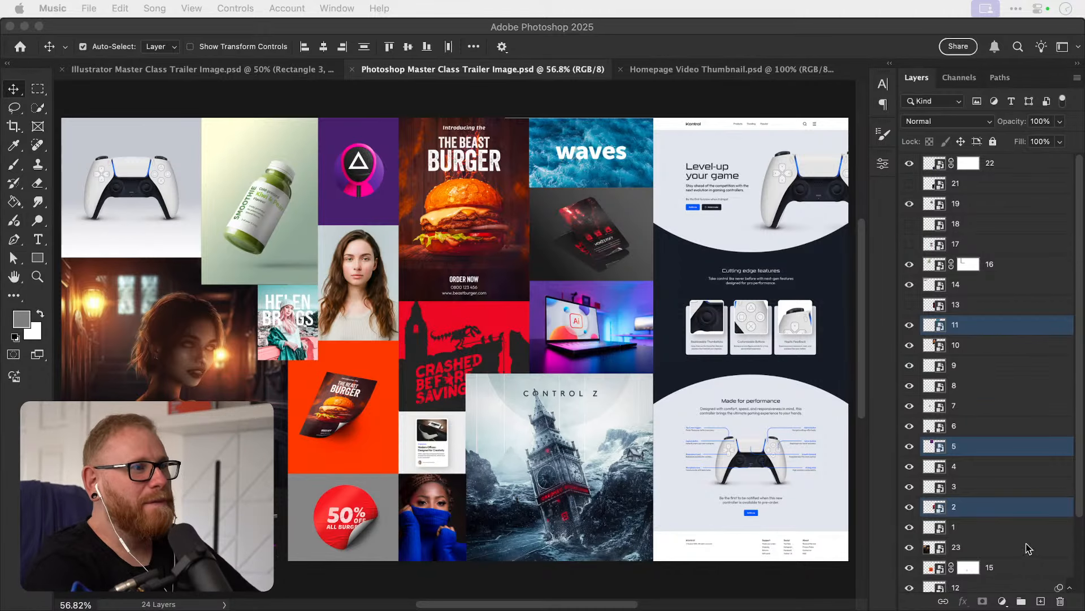
left_click(489, 192)
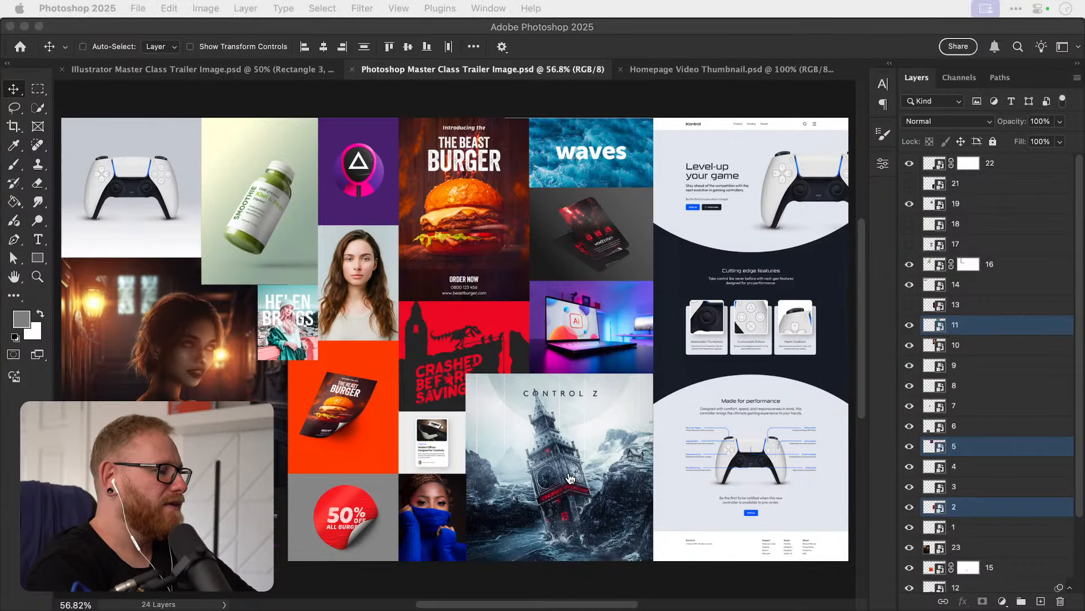
left_click(450, 188, "super")
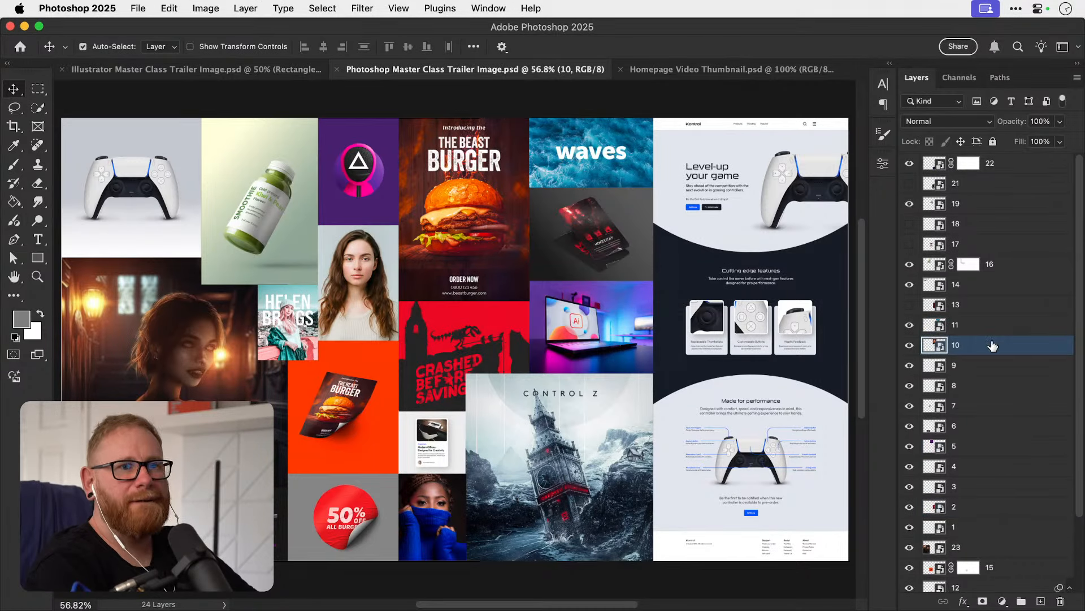
right_click(993, 345)
left_click(859, 165)
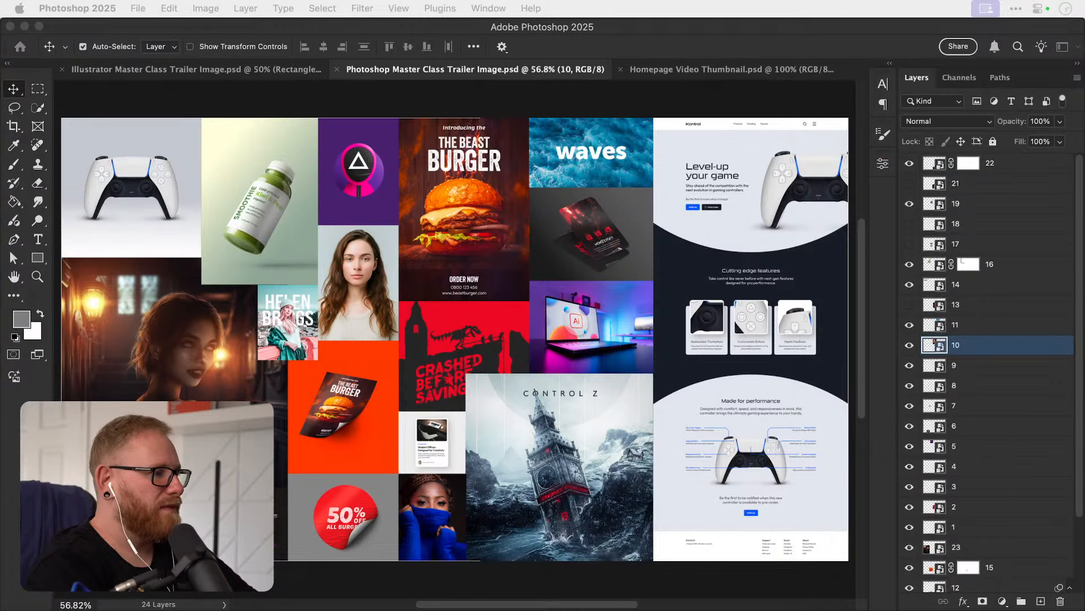
key("Return")
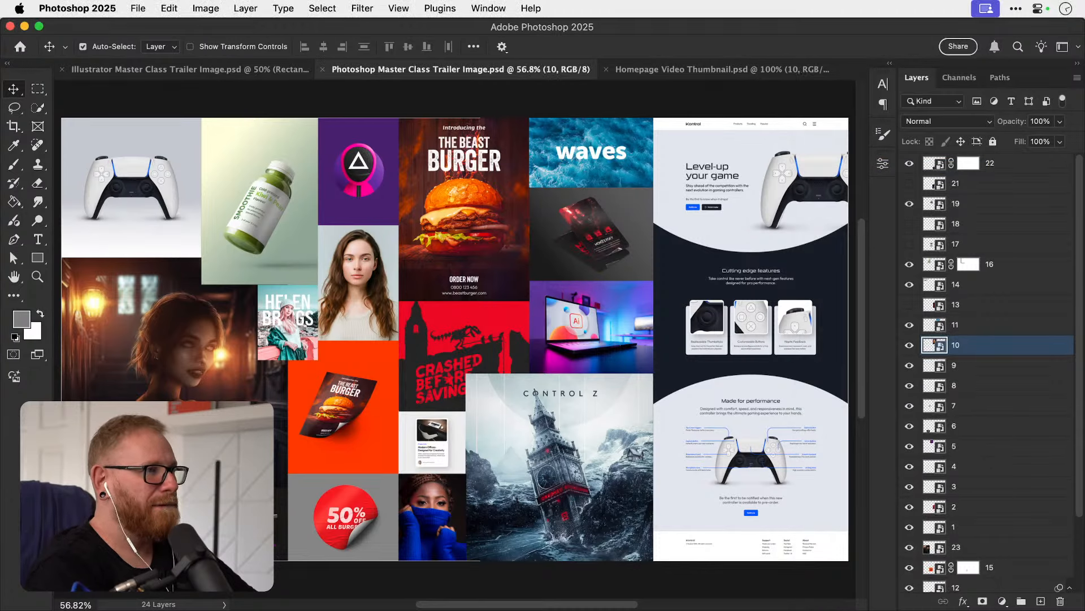
In Homepage Video Thumbnail.psd, scale the Control Z clock tower image to about 12% and place it against the portrait's right edge.
left_click(783, 68)
left_click(511, 403)
left_click_drag(511, 402, 417, 371)
key("super+t")
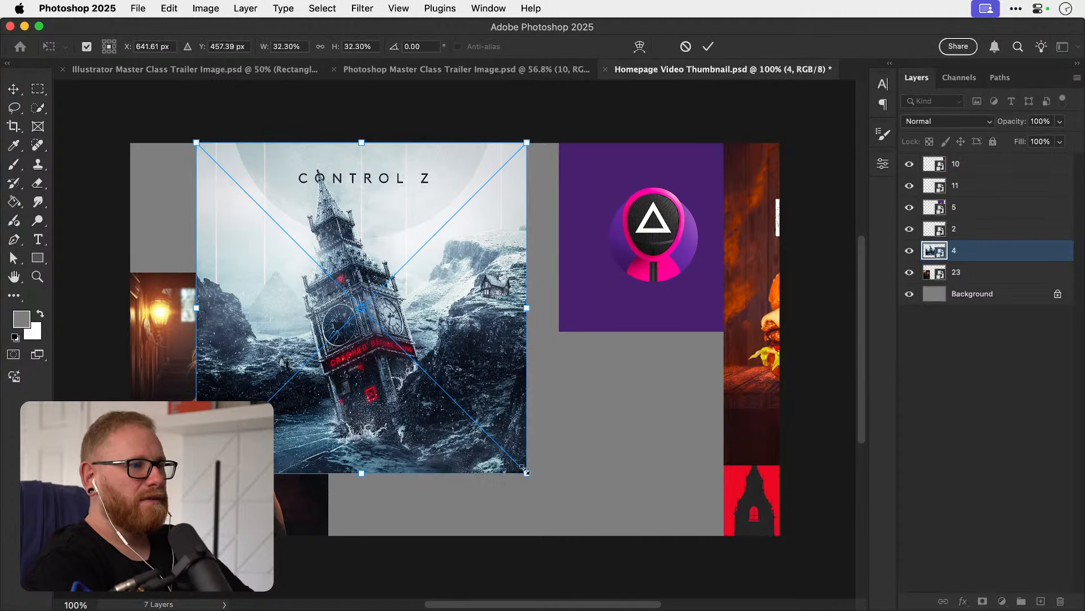
left_click_drag(527, 475, 422, 373)
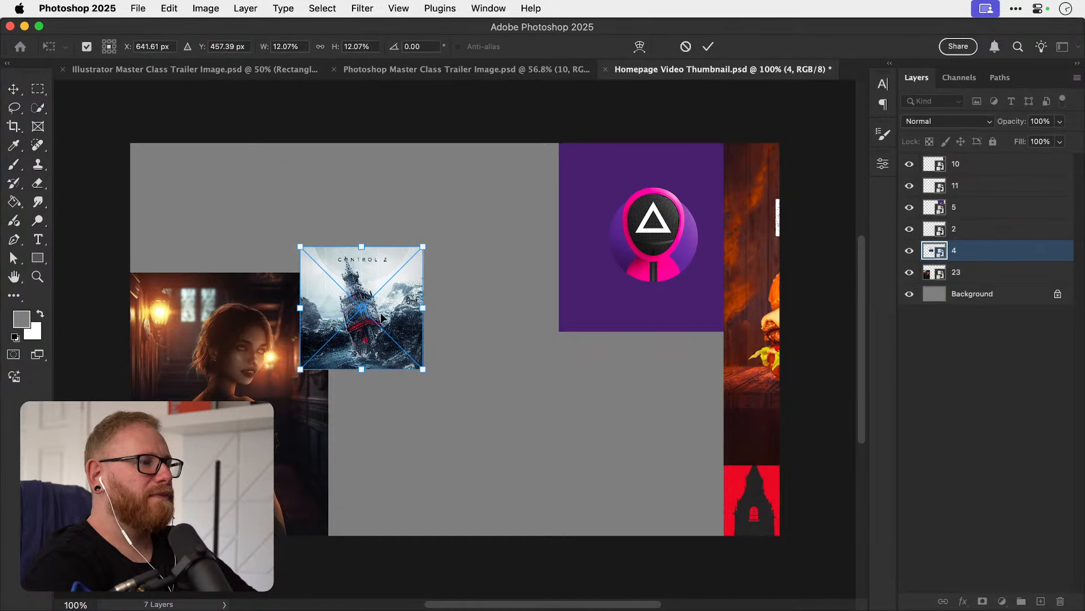
key("Return")
left_click_drag(379, 313, 410, 351)
Move the purple masked figure image to the canvas's bottom edge beside the portrait and scale it down below the clock tower image.
left_click_drag(639, 290, 419, 501)
key("super+t")
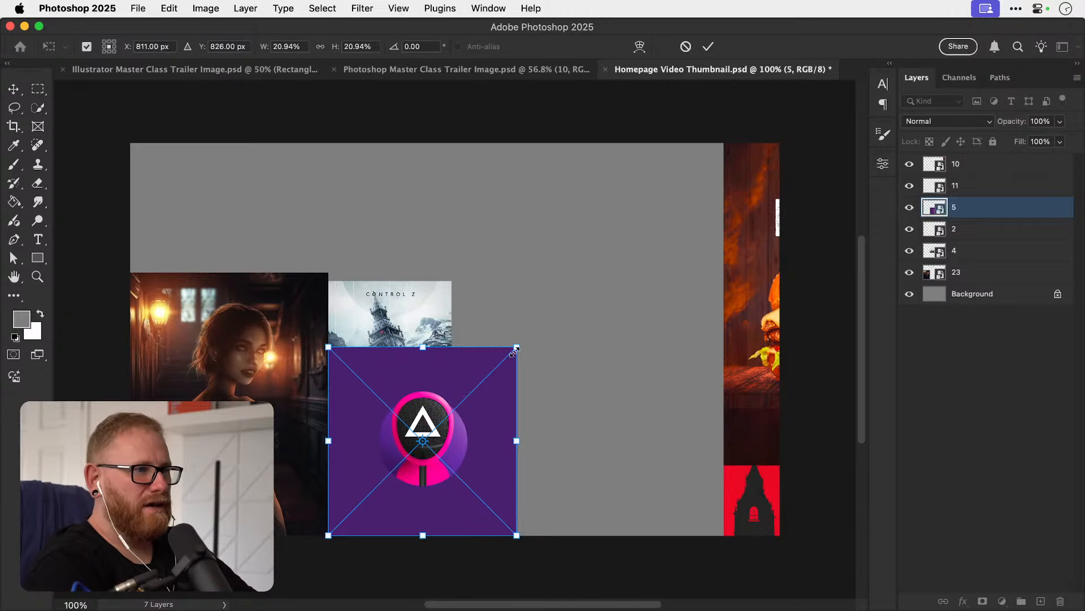
left_click_drag(517, 347, 447, 418)
key("Return")
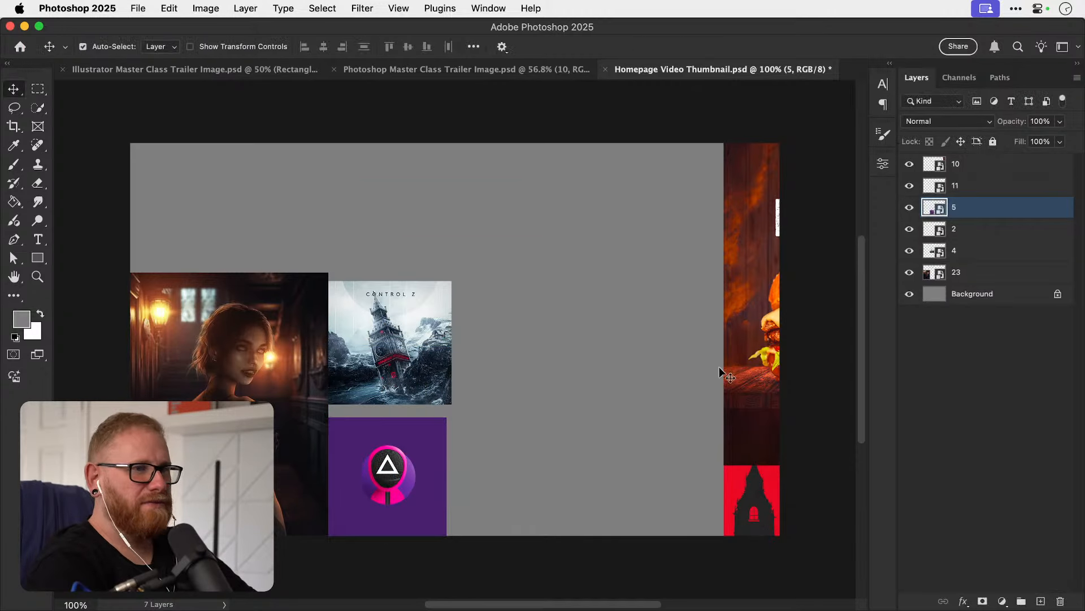
Scale the Beast Burger poster to about 16.7% and place it directly above the portrait.
left_click_drag(726, 360, 513, 361)
key("super+t")
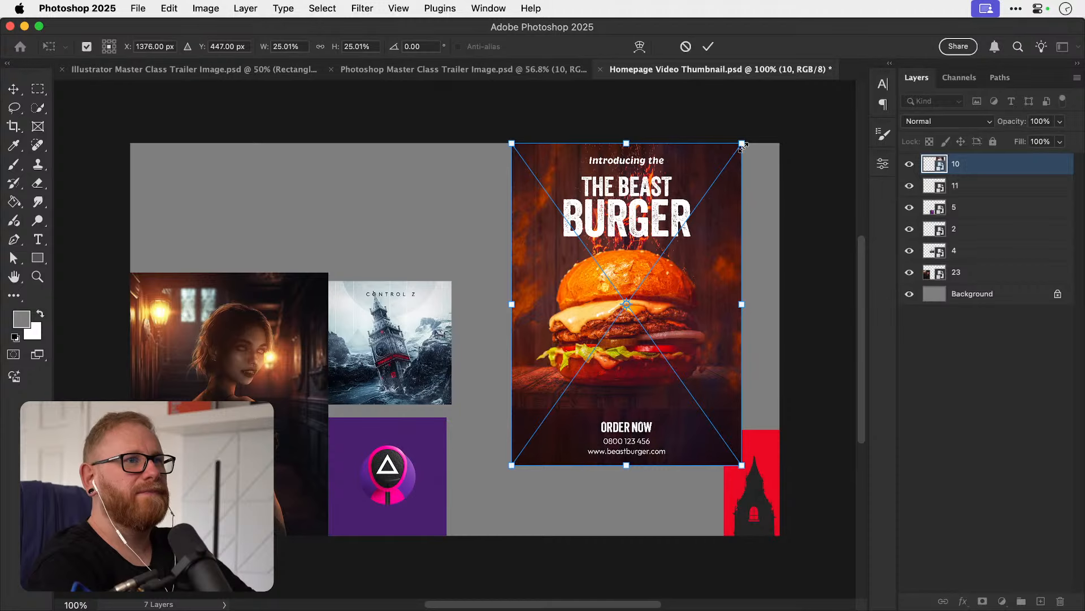
left_click_drag(742, 144, 668, 242)
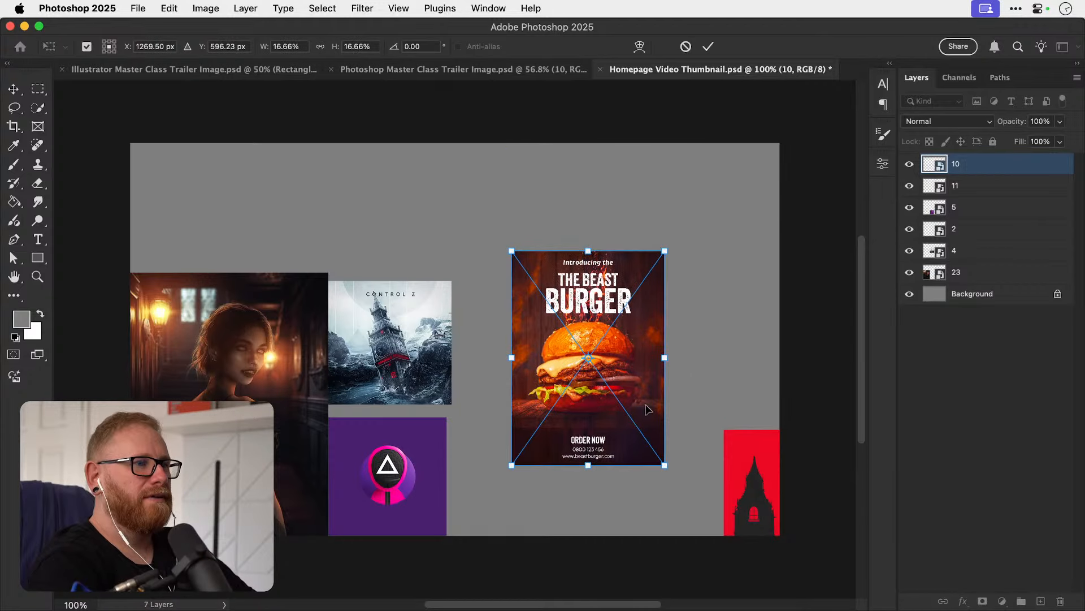
left_click_drag(609, 388, 308, 212)
key("Return")
Enlarge the Beast Burger poster proportionally so it spans the full width of the portrait below it.
scroll(310, 218, "up", 8)
scroll(310, 219, "left", 3)
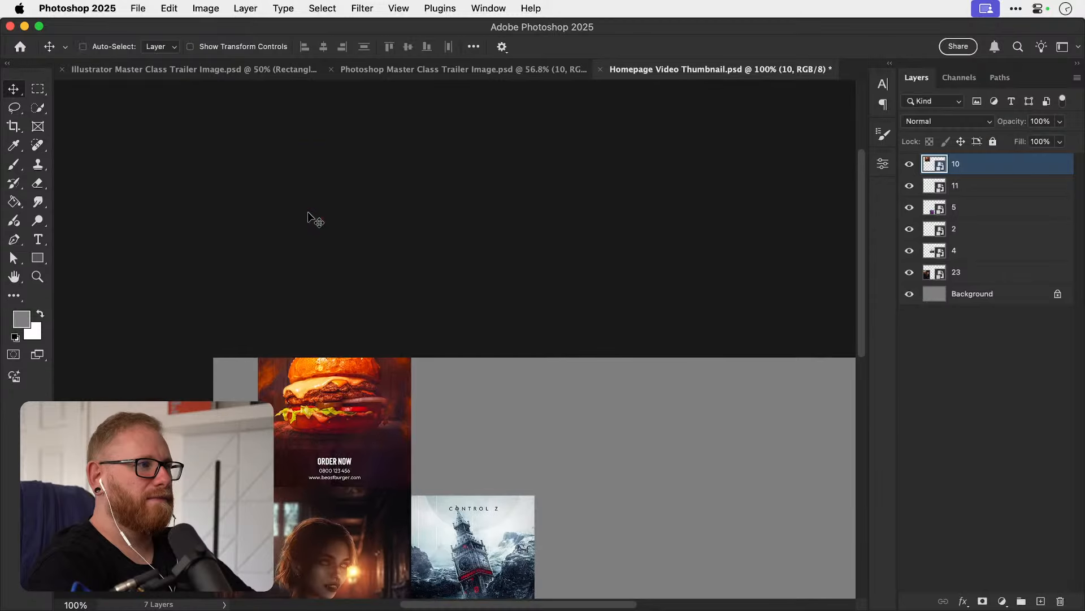
key("super+t")
left_click_drag(253, 274, 179, 226)
key("Escape")
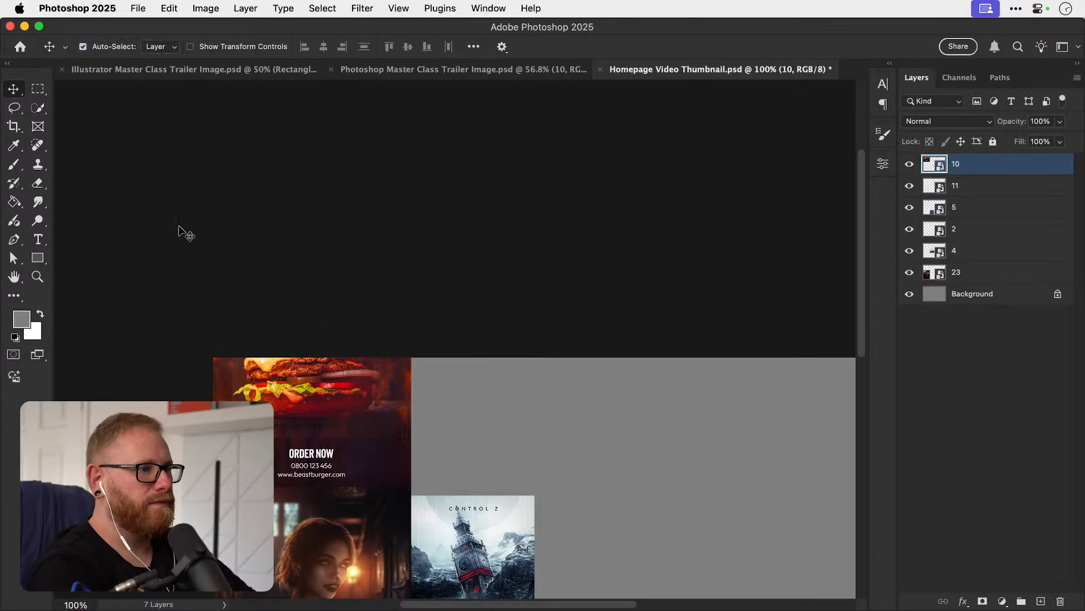
Move the Beast Burger poster straight down so more of its artwork shows inside the canvas.
scroll(180, 232, "down", 8)
scroll(179, 232, "right", 4)
left_click(229, 365, "shift")
left_click_drag(266, 351, 266, 435)
left_click(503, 354)
Bring the portrait layer 23 to the top of the layer stack and lower it to reveal more of the burger.
left_click(269, 417)
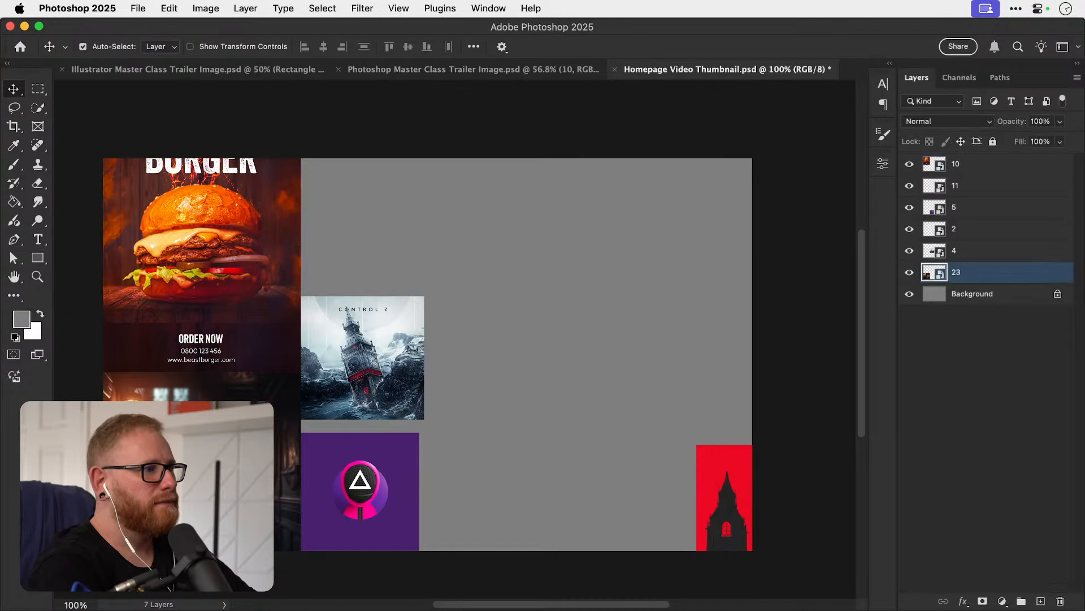
key("super+bracketright")
key("super+bracketright")
key("super+bracketright")
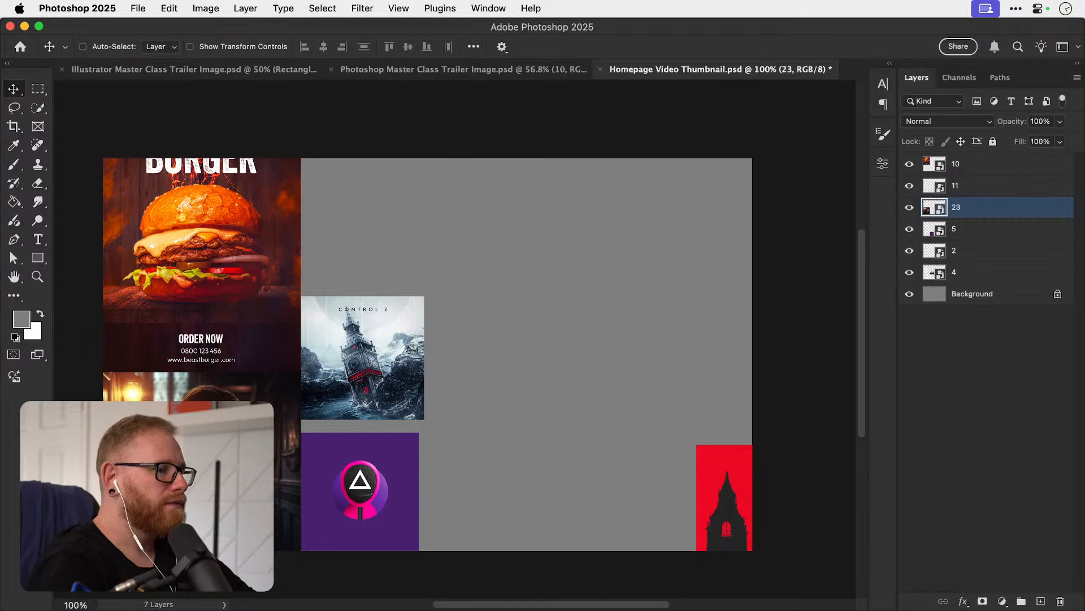
key("super+bracketright")
key("super+bracketright")
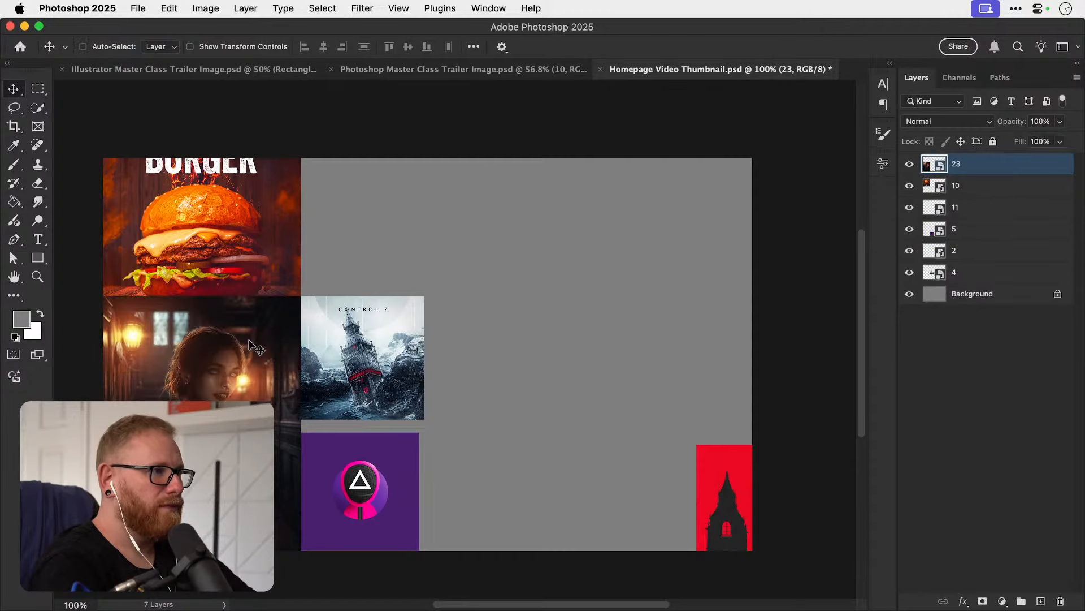
left_click_drag(249, 339, 238, 369)
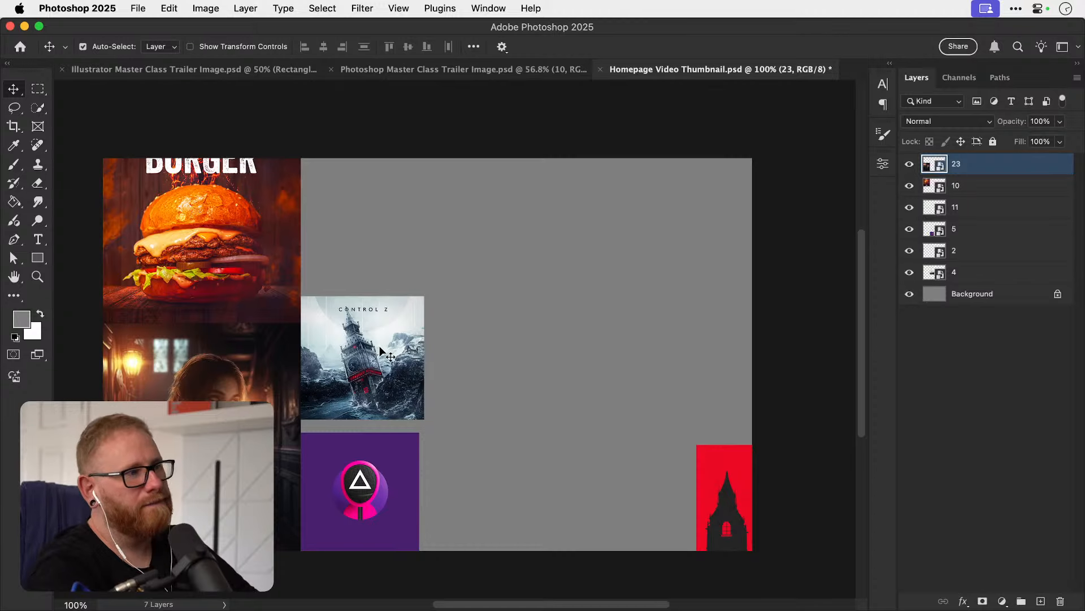
Scale the red Crashed Before Saving poster to about 12.4% and place it at the canvas's upper edge beside the burger.
left_click_drag(729, 504, 418, 248)
key("super+t")
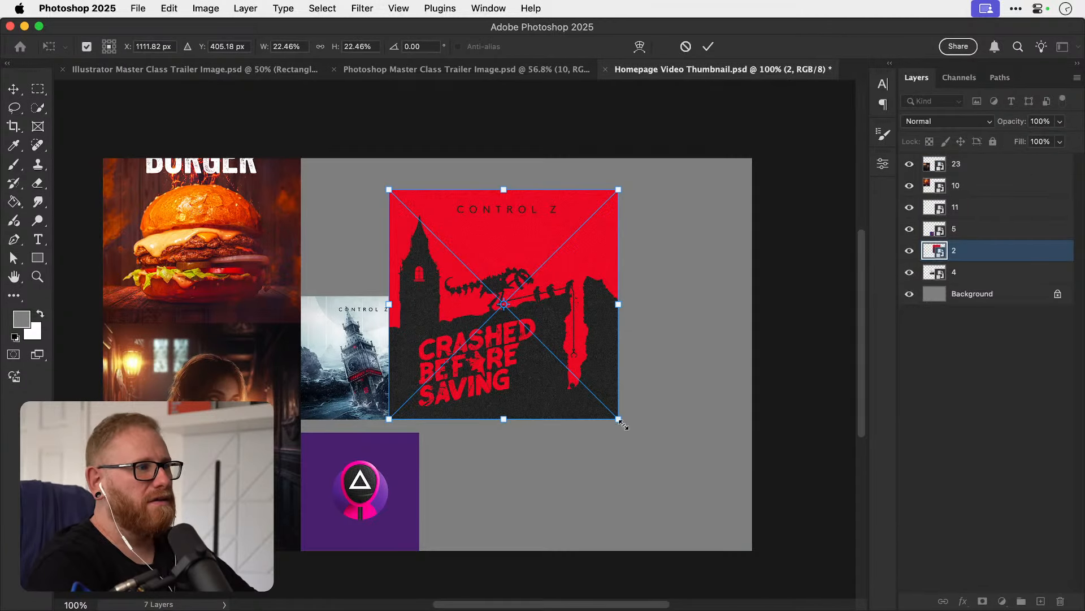
left_click_drag(622, 423, 498, 344)
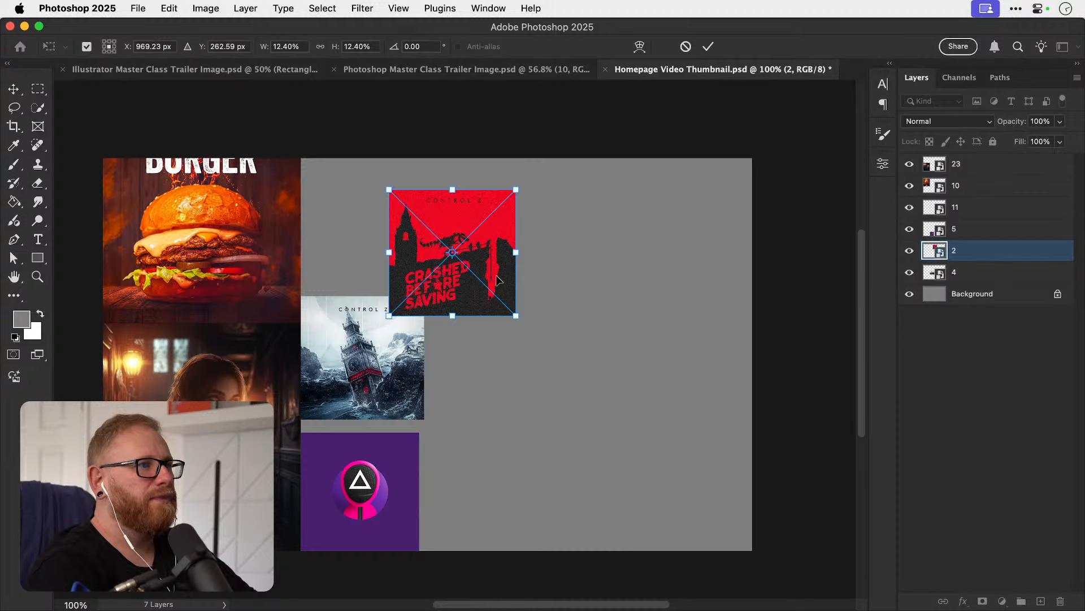
left_click_drag(498, 279, 410, 248)
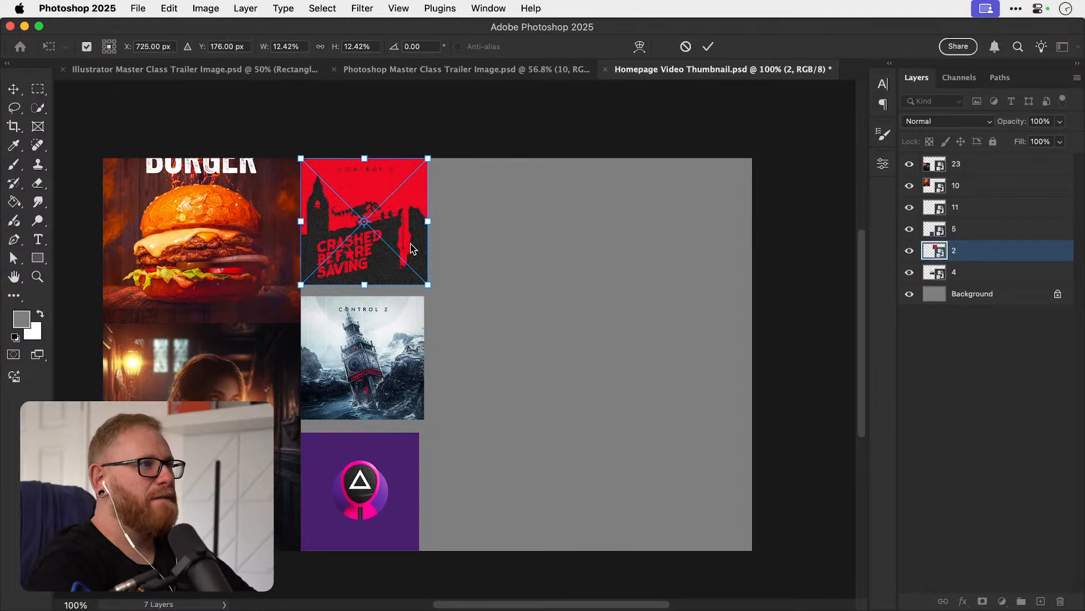
key("Return")
key("super+a")
left_click(390, 47)
key("super+d")
Enlarge the clock tower Control Z poster to the red poster's width and move it up flush against the red poster's lower edge.
key("z")
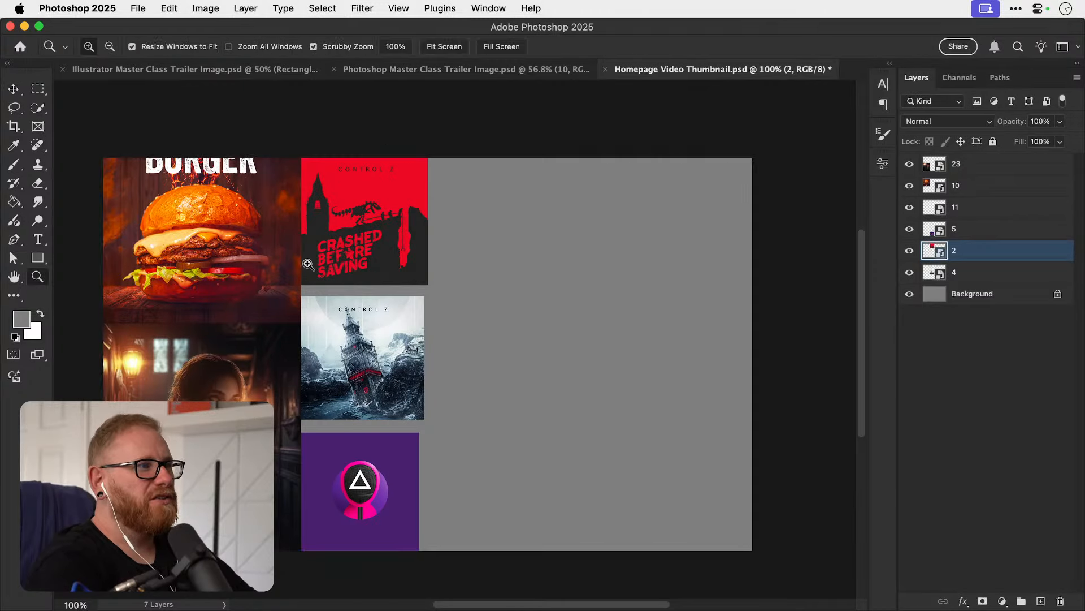
left_click(308, 264)
key("v")
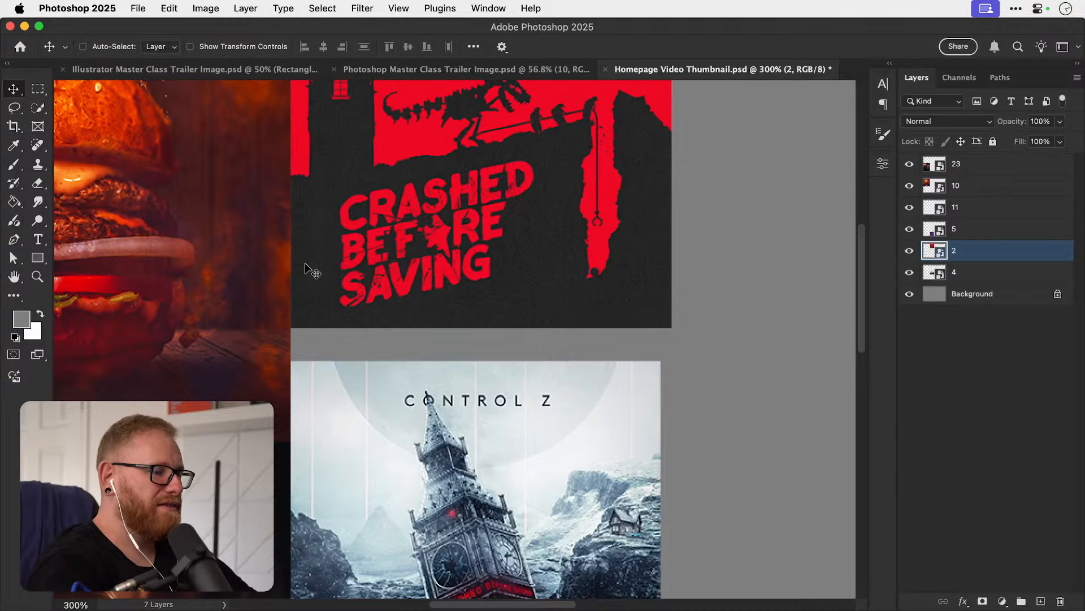
key("super+minus")
key("super+minus")
key("z")
left_click(524, 407)
key("v")
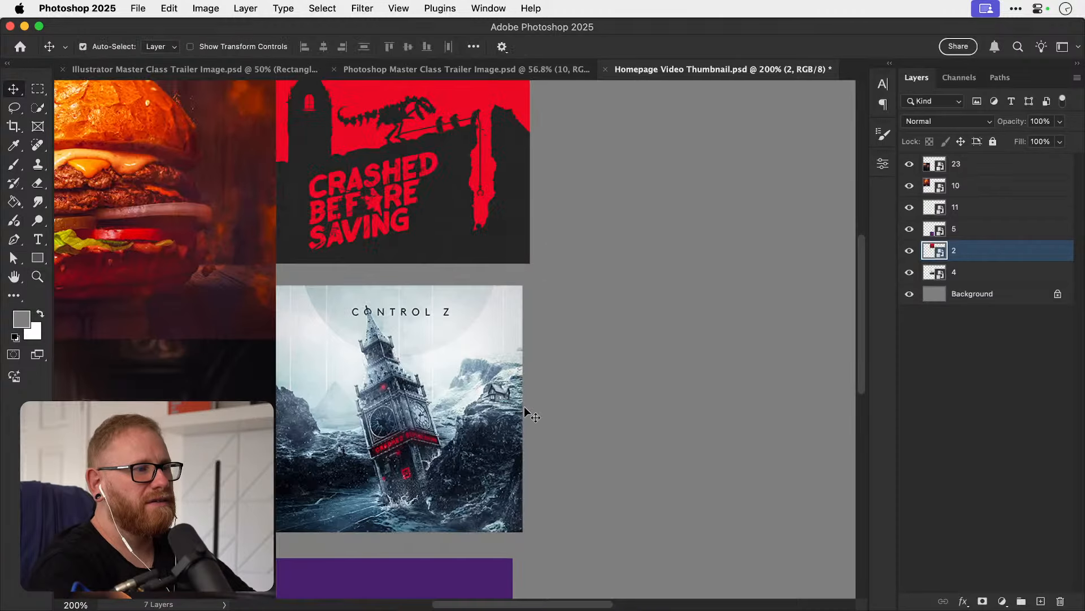
left_click(491, 408)
key("super+t")
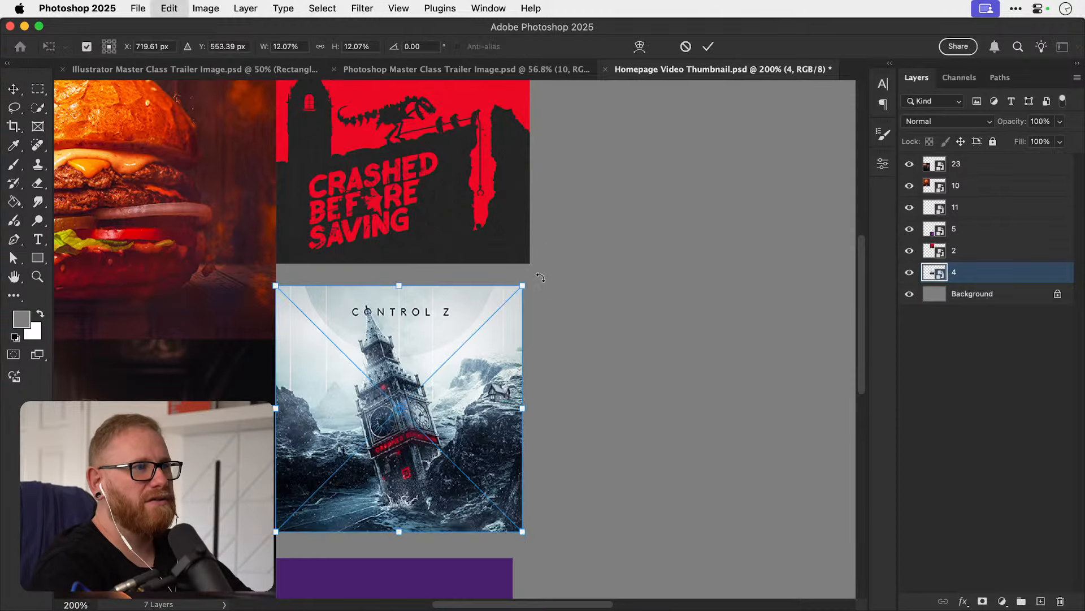
left_click_drag(524, 285, 530, 278)
key("Return")
key("Up")
key("Up")
key("Up")
key("Up")
key("Up")
key("Up")
key("Up")
key("Up")
key("Up")
key("Up")
key("Up")
key("Up")
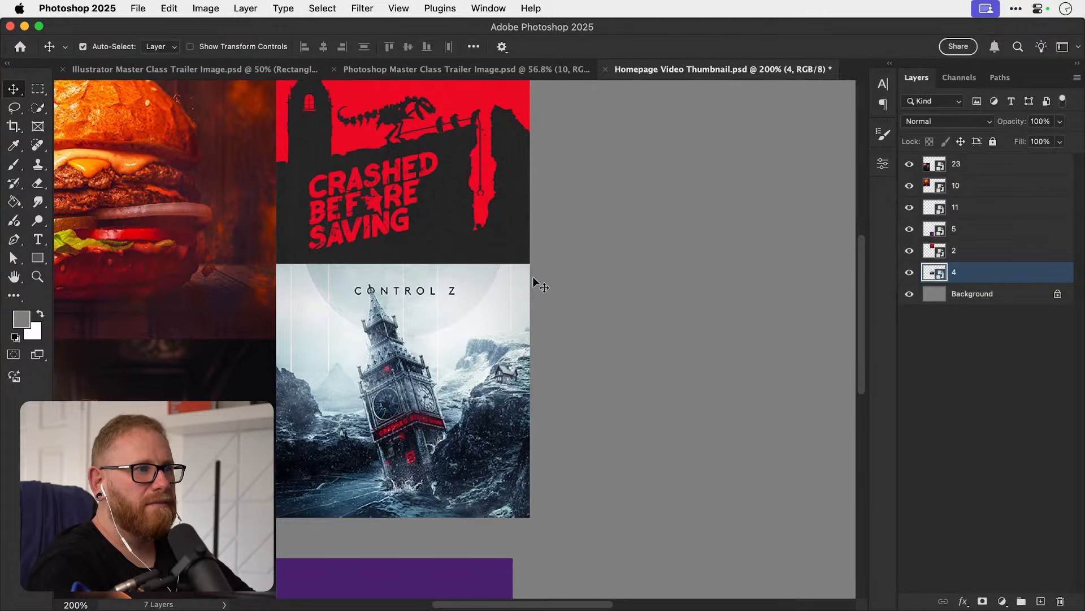
Place the purple masked guard artwork directly below the clock tower poster and scale it to about 14.1% to fill the column's width.
scroll(534, 282, "down", 5)
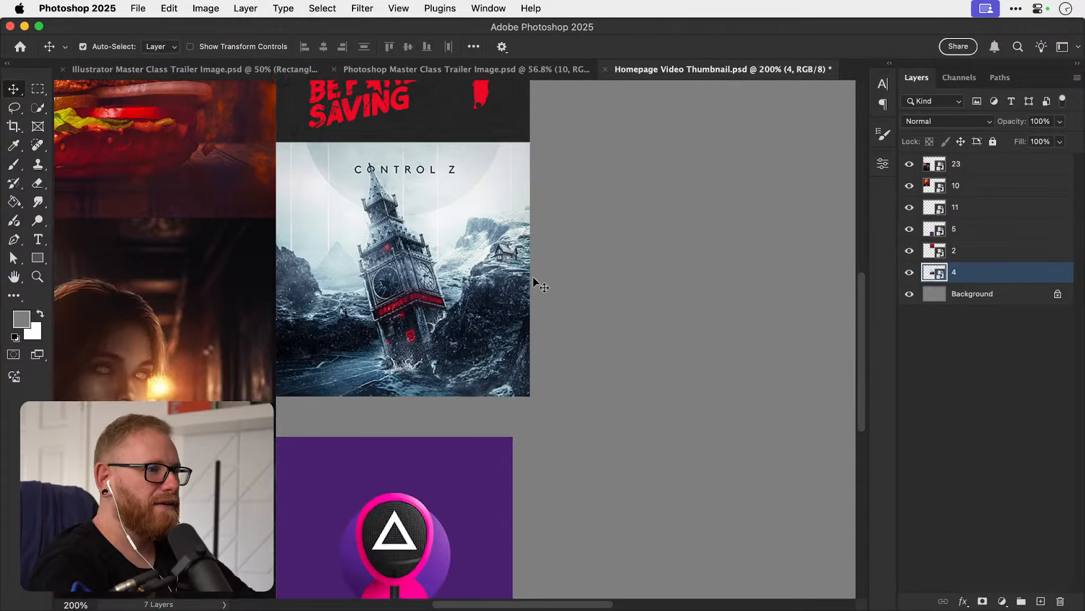
left_click_drag(455, 460, 475, 431)
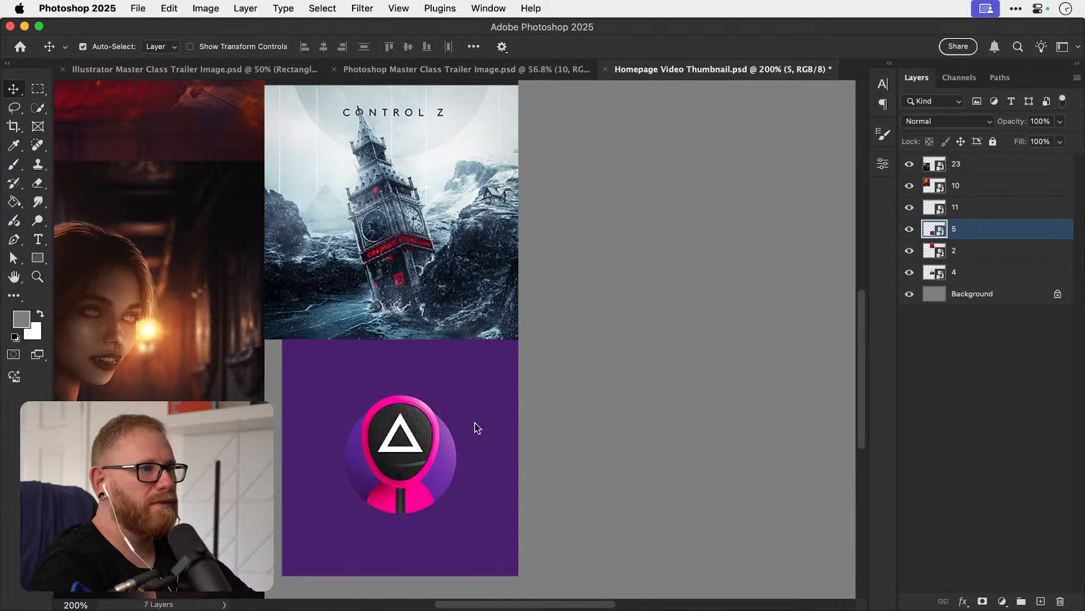
key("super+t")
scroll(365, 427, "down", 6)
scroll(365, 428, "left", 2)
left_click_drag(358, 401, 347, 424)
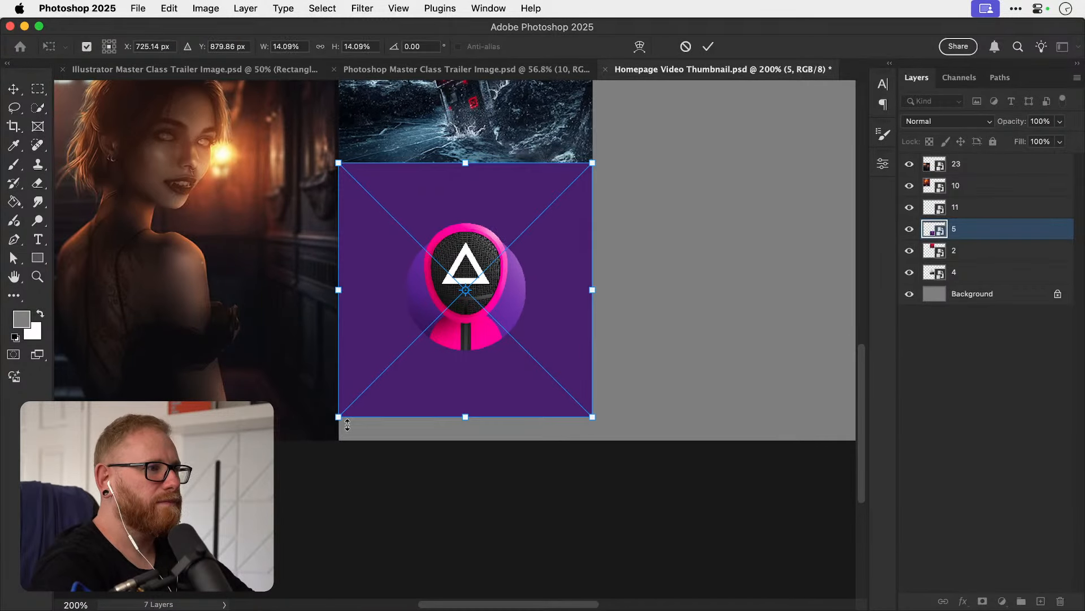
key("Return")
key("super+minus")
key("super+minus")
key("super+minus")
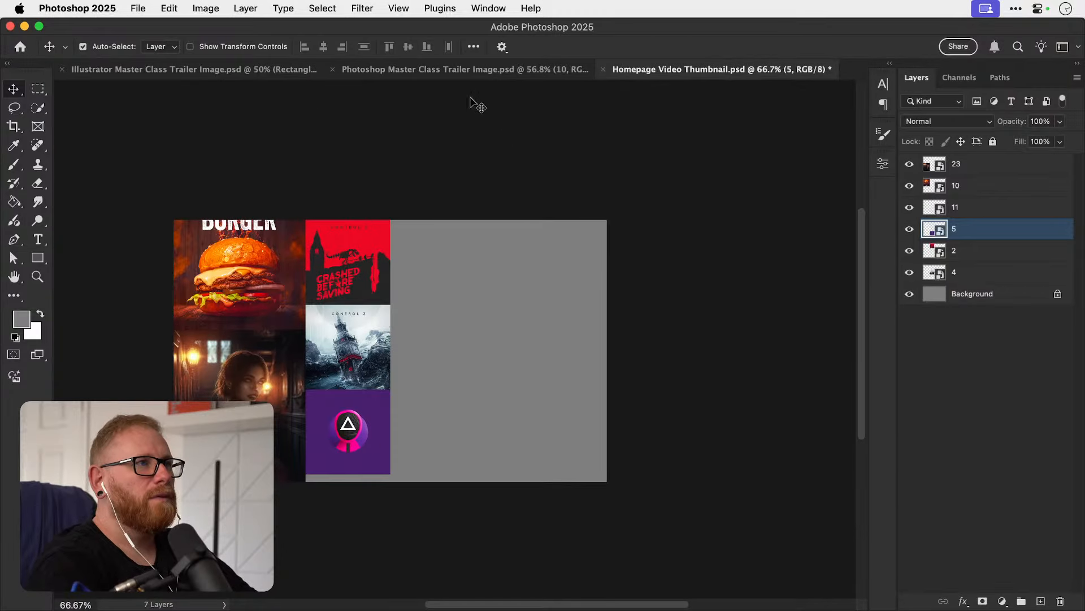
Duplicate the laptop layer from Illustrator Master Class Trailer Image.psd into Homepage Video Thumbnail.psd.
left_click(402, 71)
left_click(302, 70)
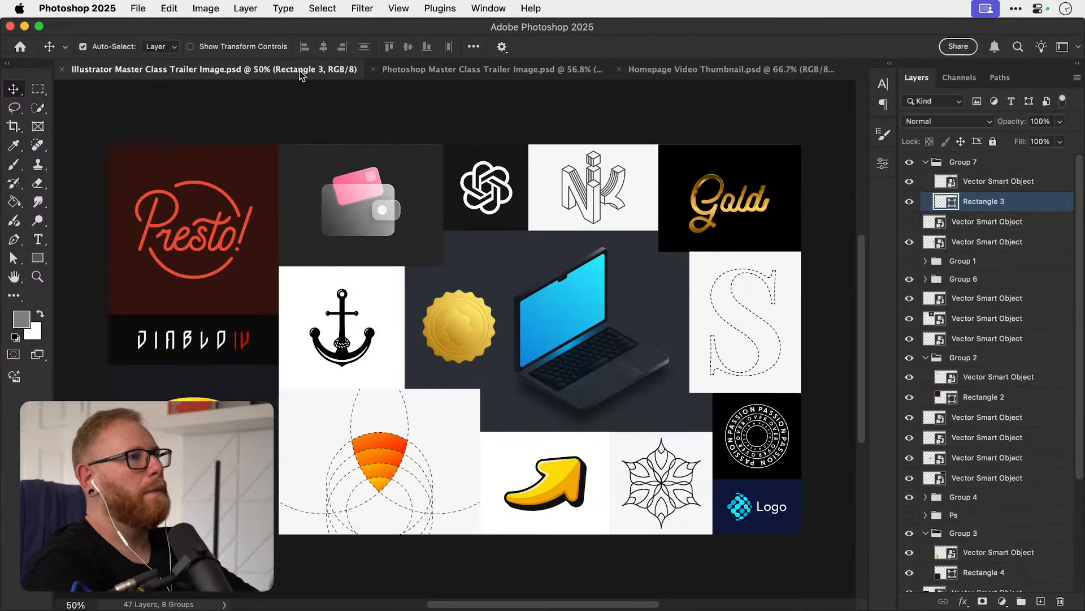
left_click(574, 308)
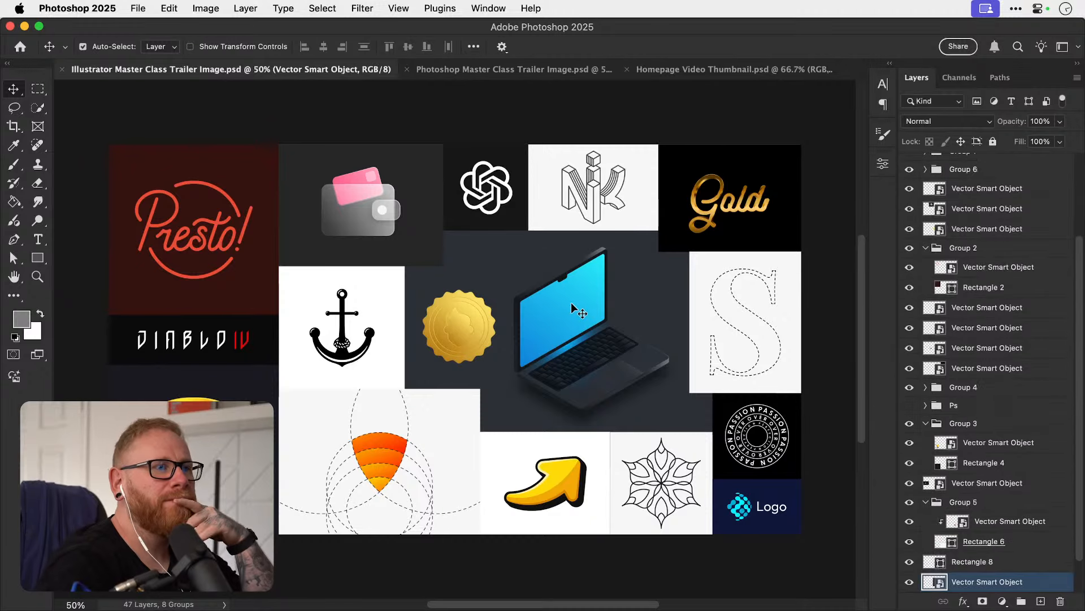
right_click(979, 579)
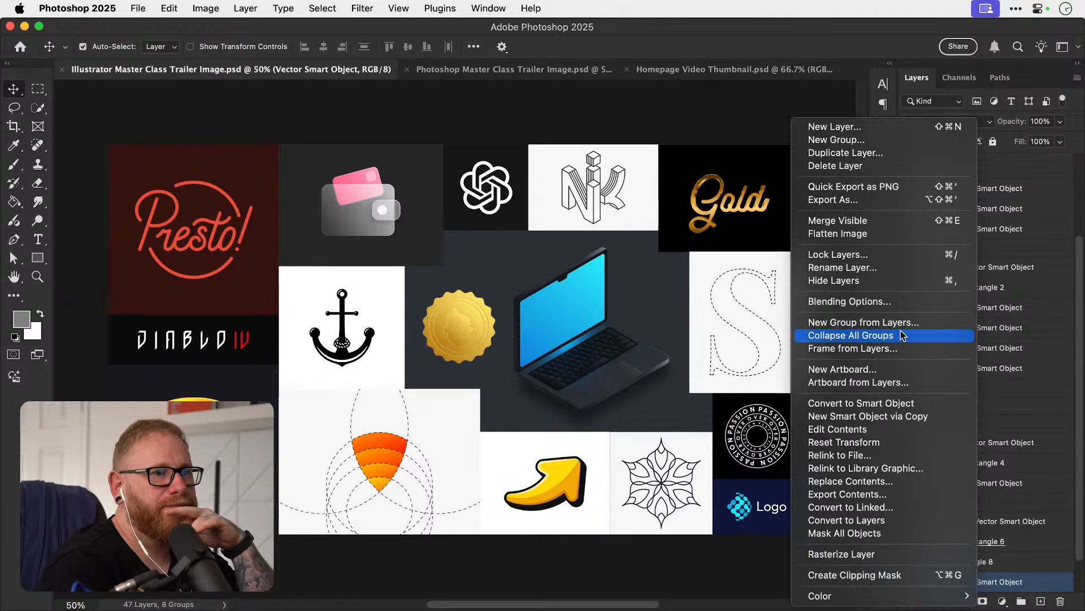
left_click(843, 153)
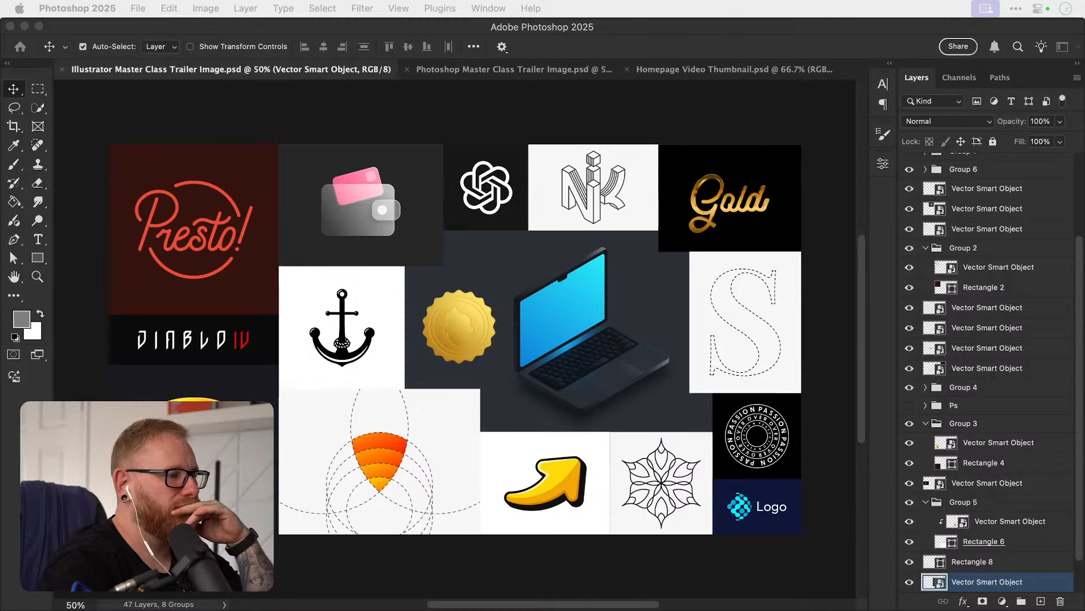
key("Return")
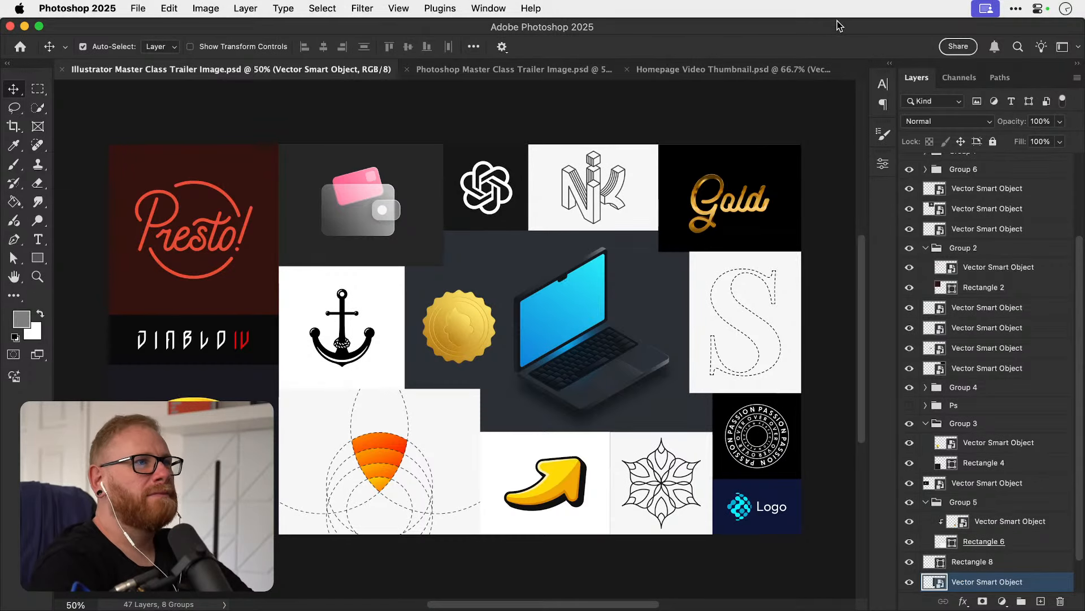
In Homepage Video Thumbnail.psd, scale the laptop artwork to about 78.6% and place it in the empty grey area beside the poster column.
left_click(733, 69)
left_click_drag(573, 403, 307, 303)
key("ctrl+t")
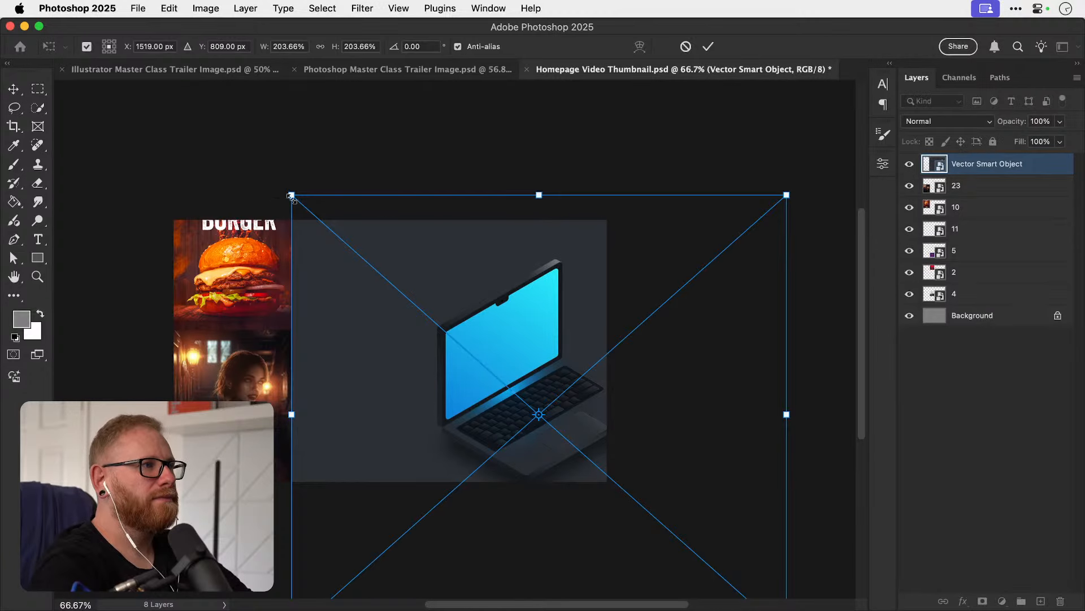
left_click_drag(292, 195, 458, 318)
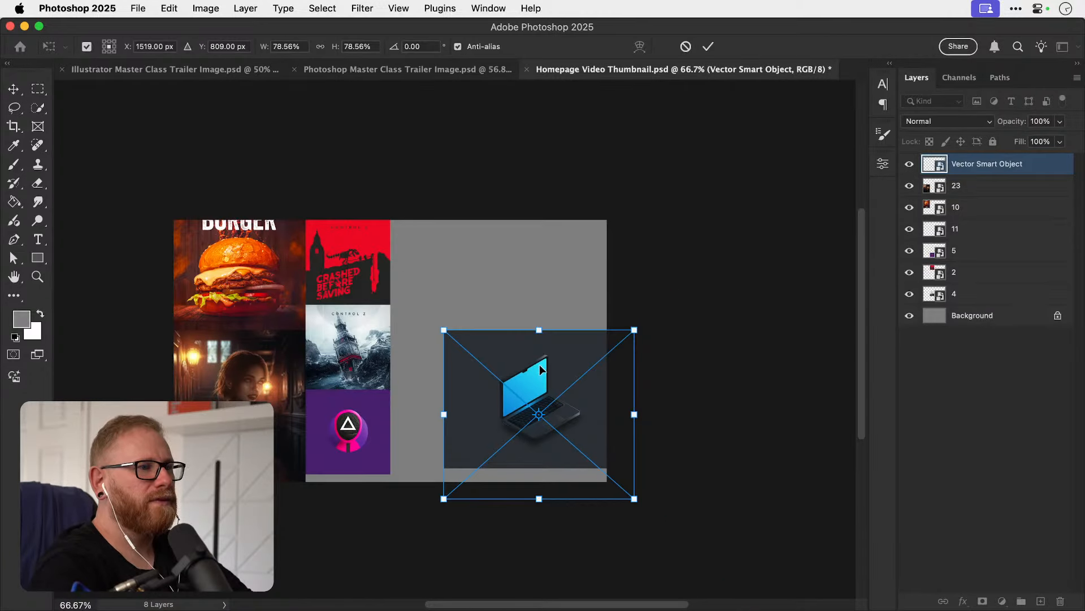
left_click_drag(540, 368, 512, 341)
key("Return")
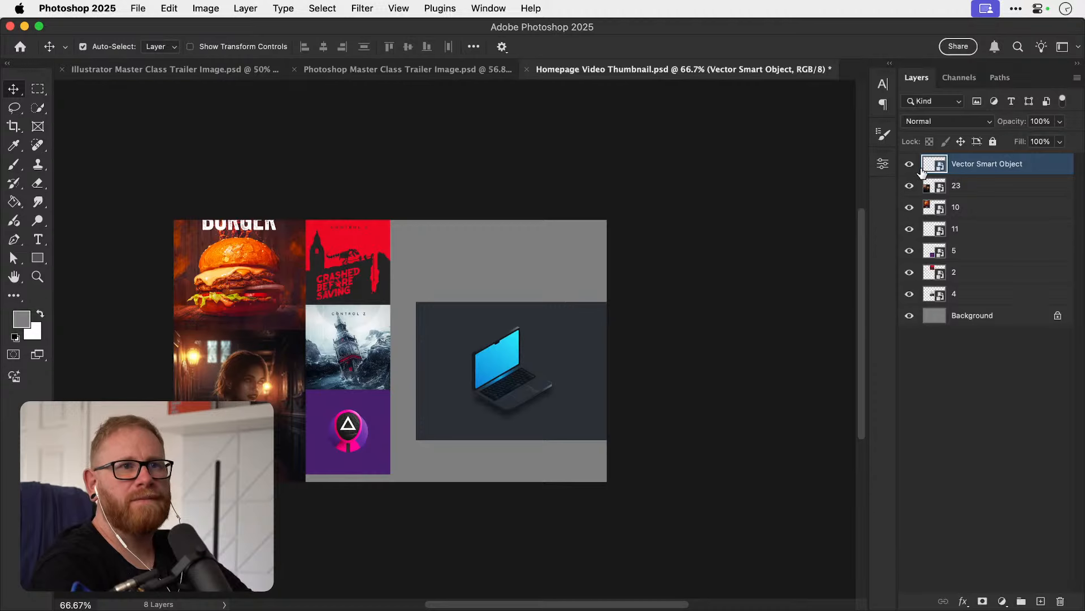
Open the laptop smart object's contents in Illustrator and bring the whole artwork into view.
key("super+Tab")
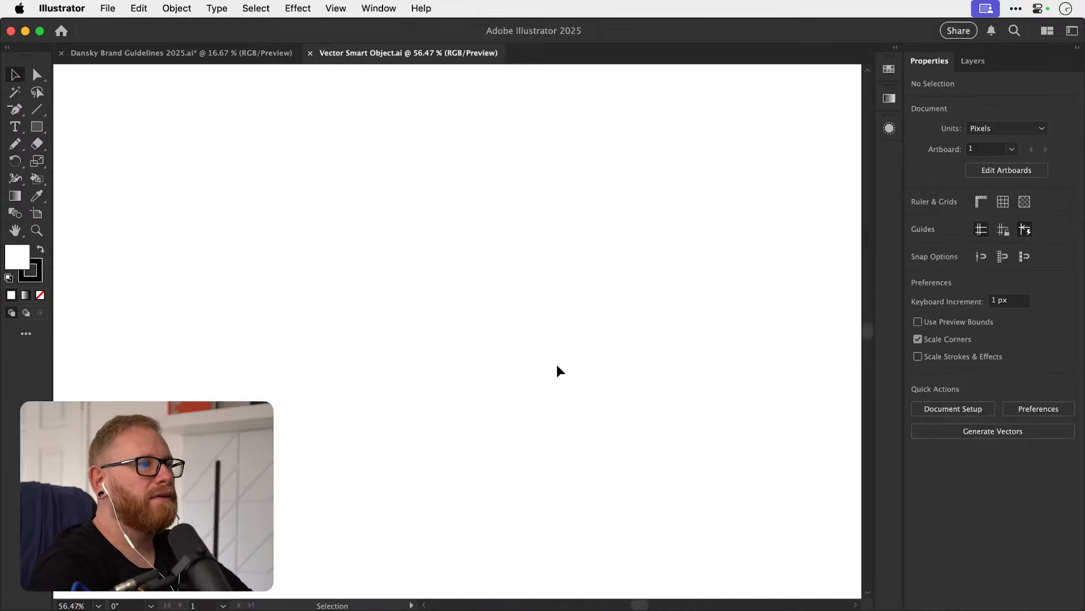
key("super+a")
key("super+equal")
key("super+equal")
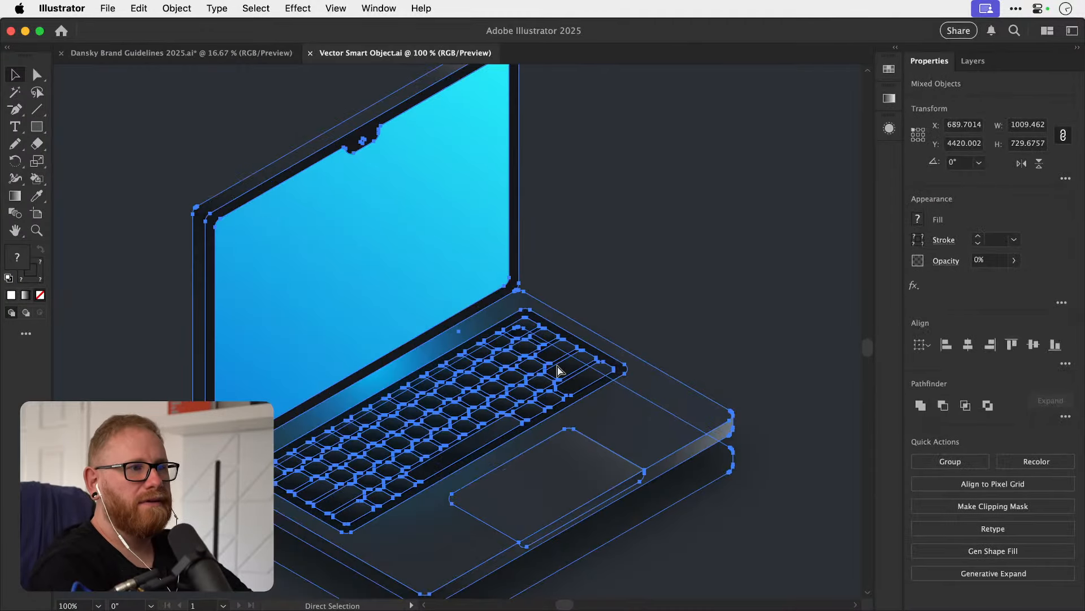
key("super+minus")
key("super+minus")
key("super+minus")
Unlink the dark background rectangle's proportions and set its height to 1009.462 px to match its width.
left_click(664, 234)
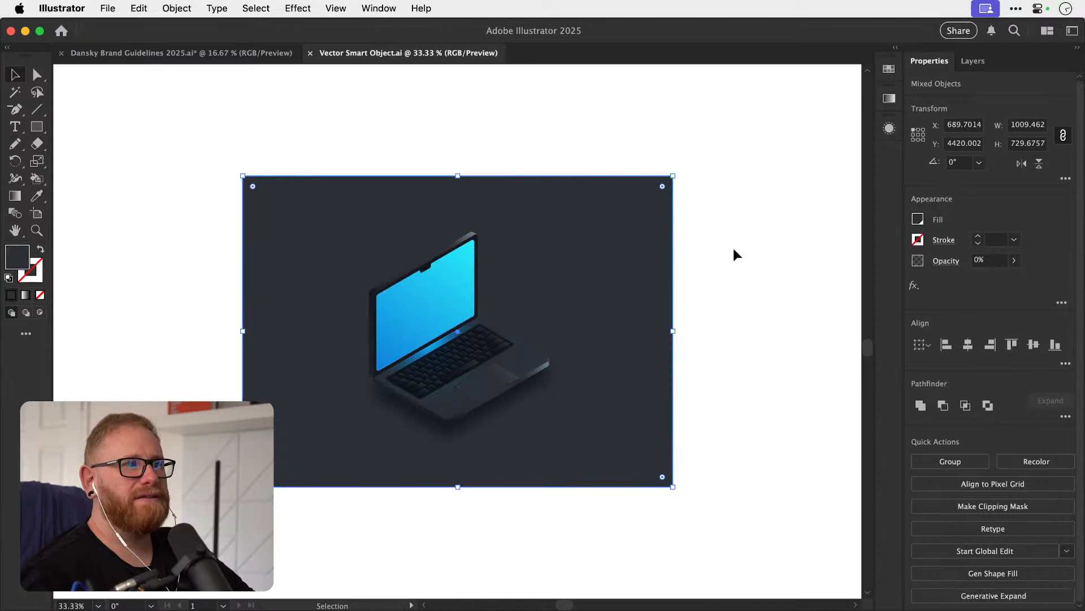
left_click(1063, 138)
left_click(1034, 124)
key("super+a")
key("super+c")
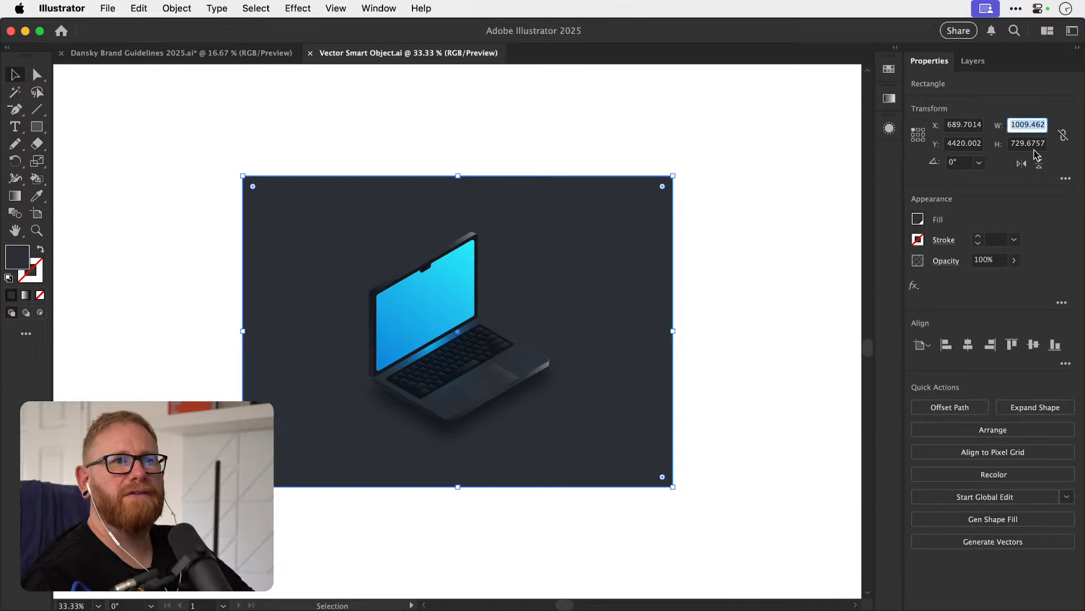
left_click(1039, 145)
key("super+a")
key("super+v")
key("Return")
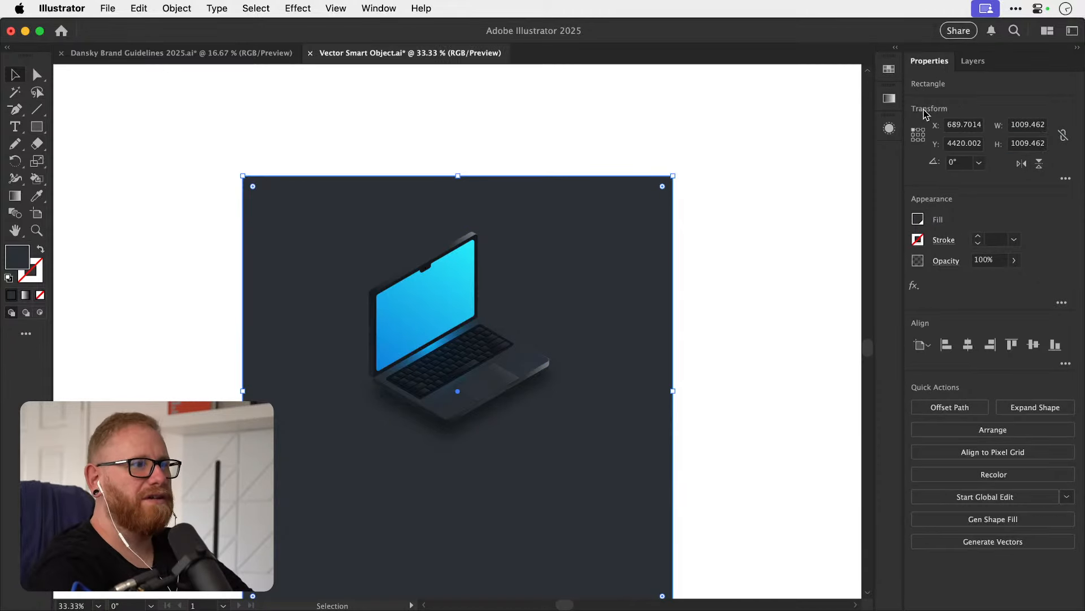
Group all the laptop shapes without the background, and vertically centre the laptop group and the square background on each other.
left_click_drag(162, 212, 744, 579)
left_click(576, 536, "shift")
key("super+g")
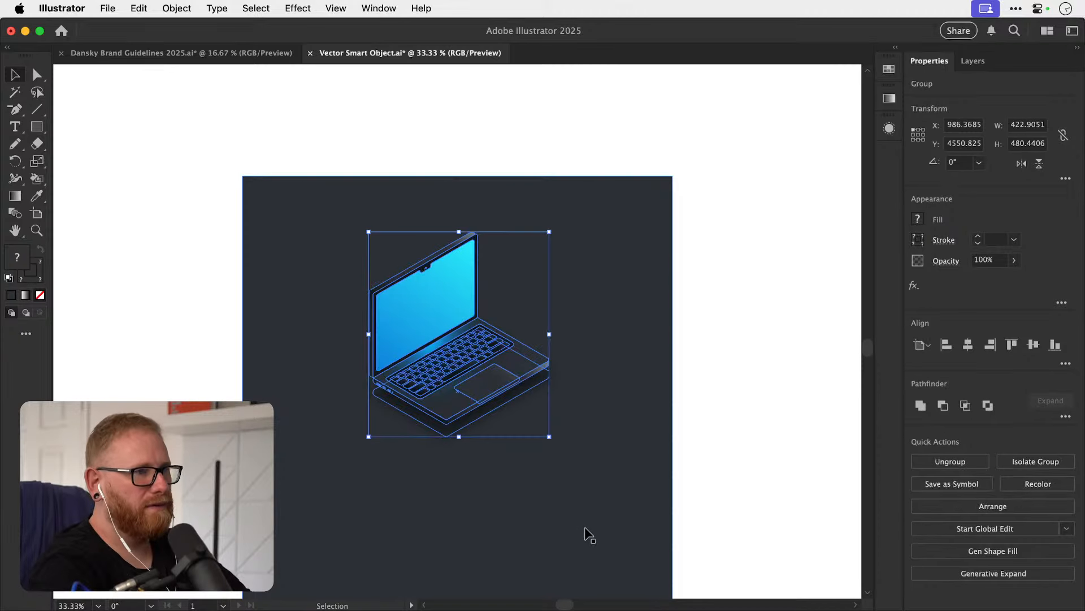
left_click_drag(594, 529, 593, 480)
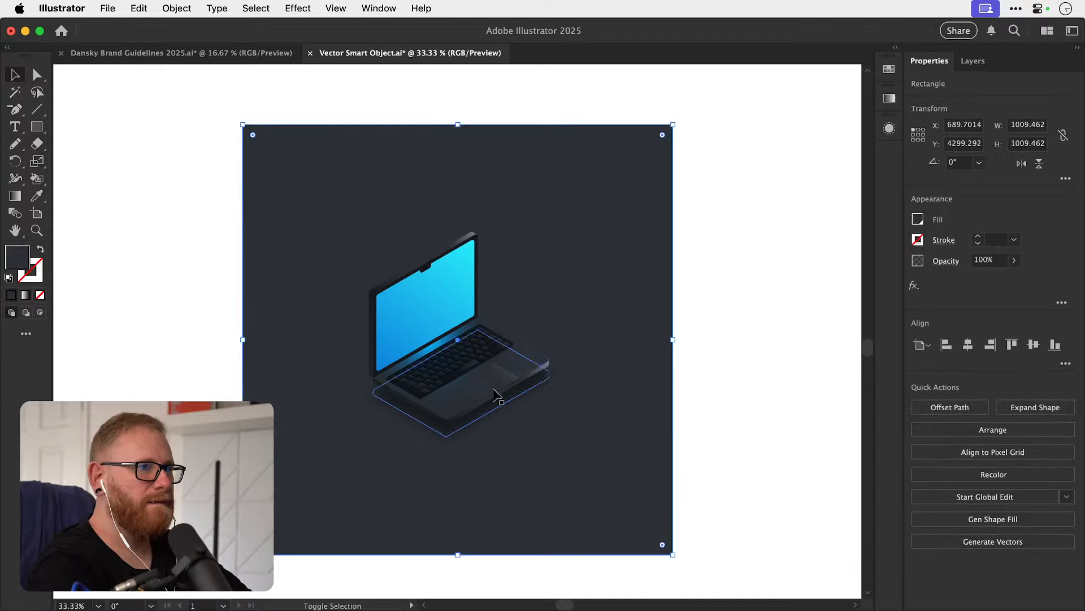
left_click(497, 384, "shift")
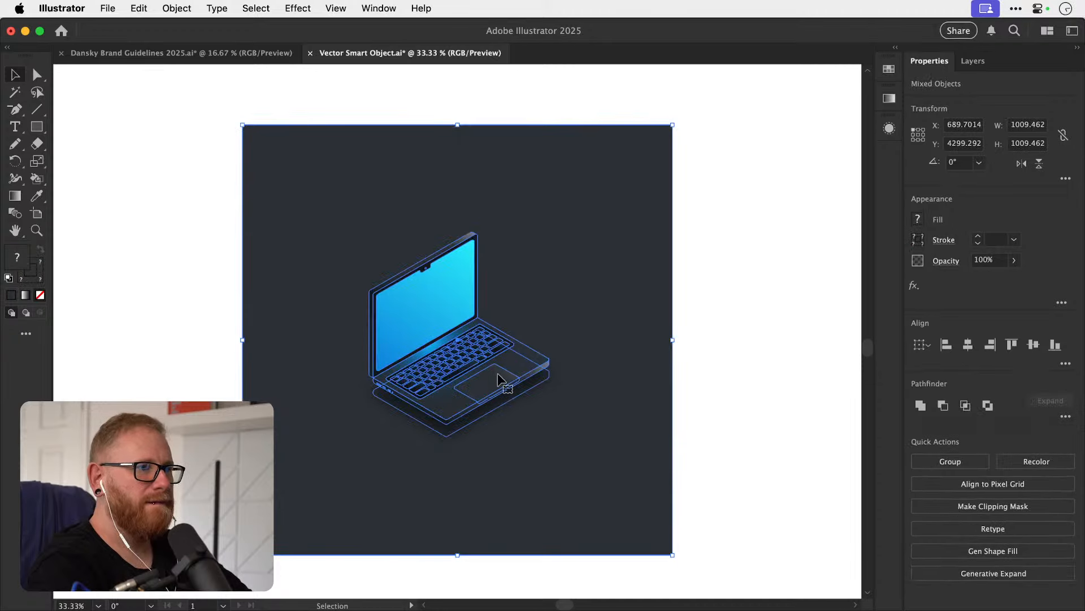
left_click(1033, 345)
Scale the background square down around its centre to about 790 px and shift it 10 px left.
left_click(693, 396)
left_click_drag(539, 530, 538, 536)
key("s")
left_click_drag(686, 120, 650, 184)
key("v")
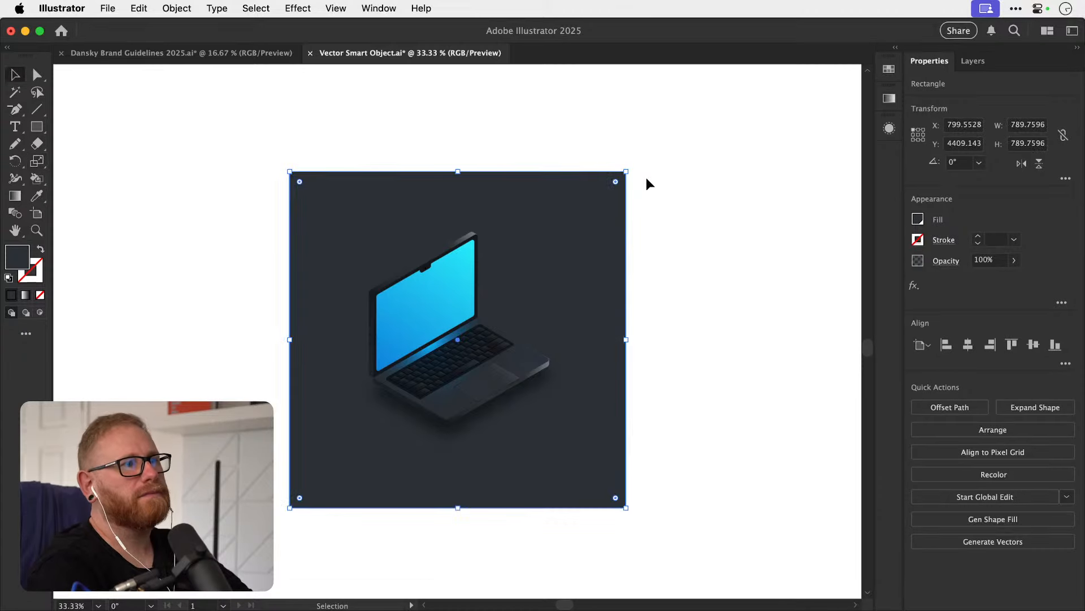
key("shift+Left")
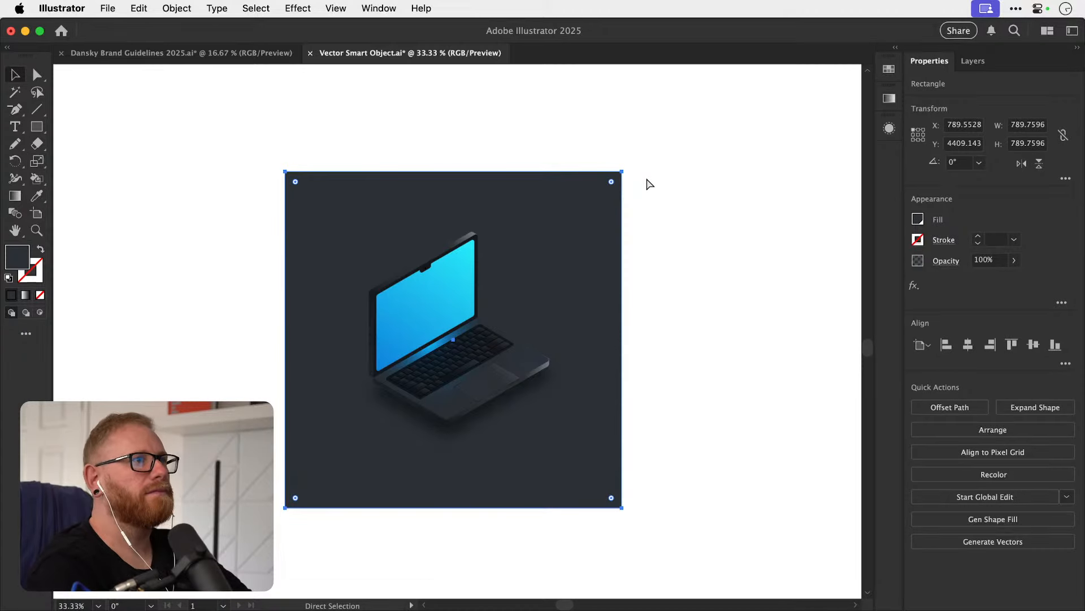
Save the edited smart object, switch back to Photoshop and move the square laptop tile flush against the poster column.
key("super+s")
left_click(723, 198)
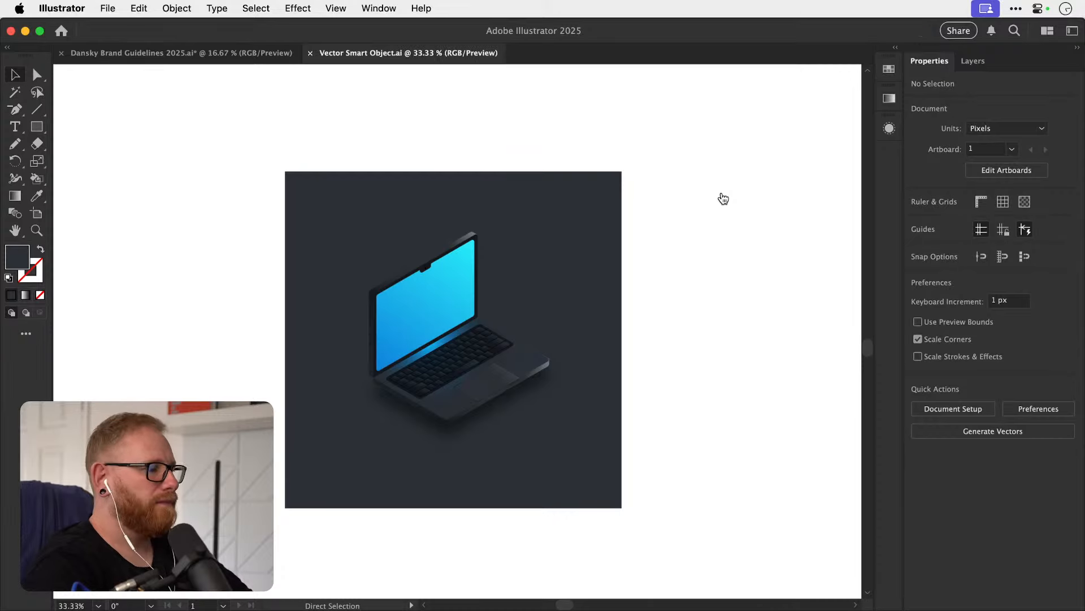
key("super+Tab")
left_click_drag(554, 388, 506, 374)
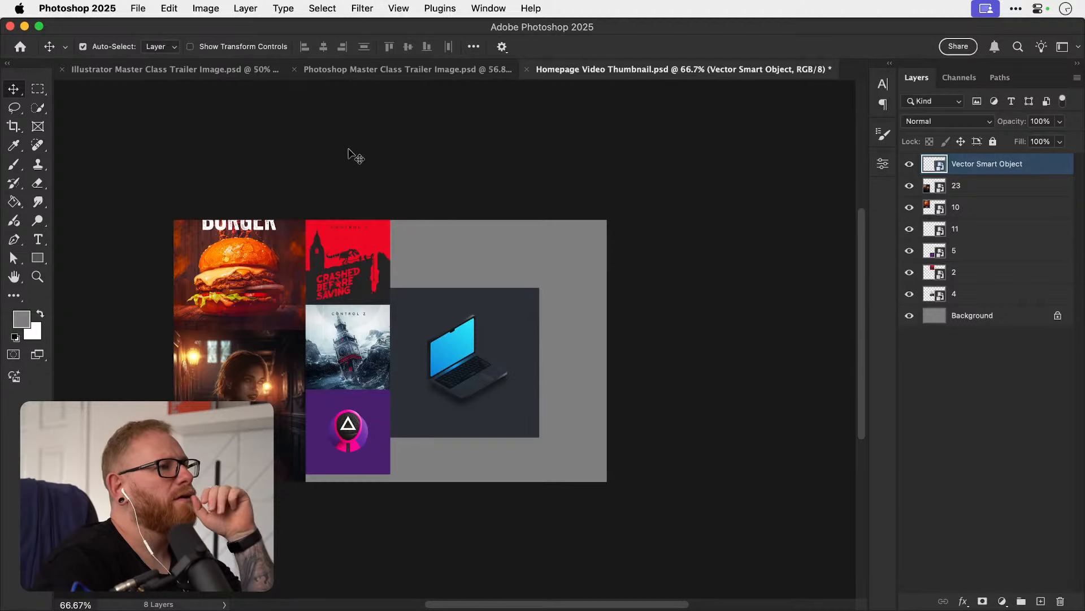
Duplicate the Presto! lettering layer from Illustrator Master Class Trailer Image.psd into Homepage Video Thumbnail.psd and move it over the laptop tile.
left_click(398, 70)
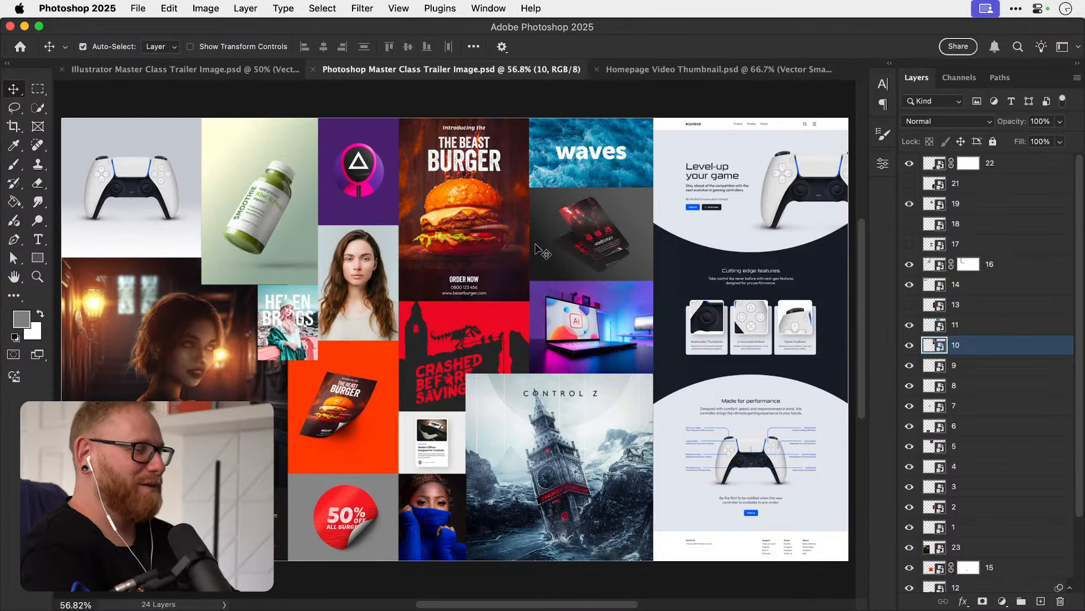
left_click(229, 71)
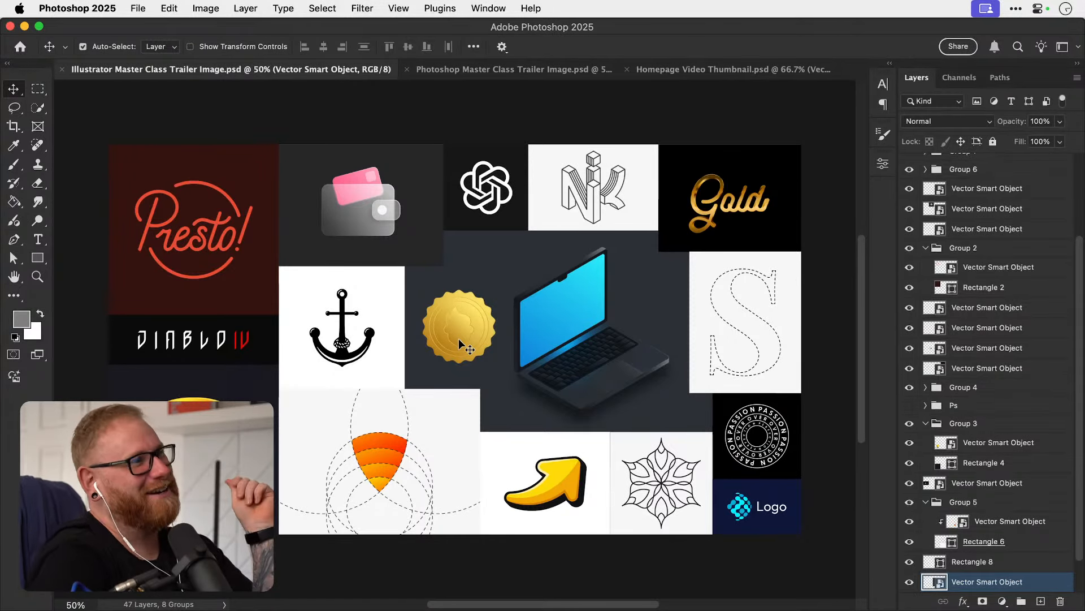
left_click(621, 173)
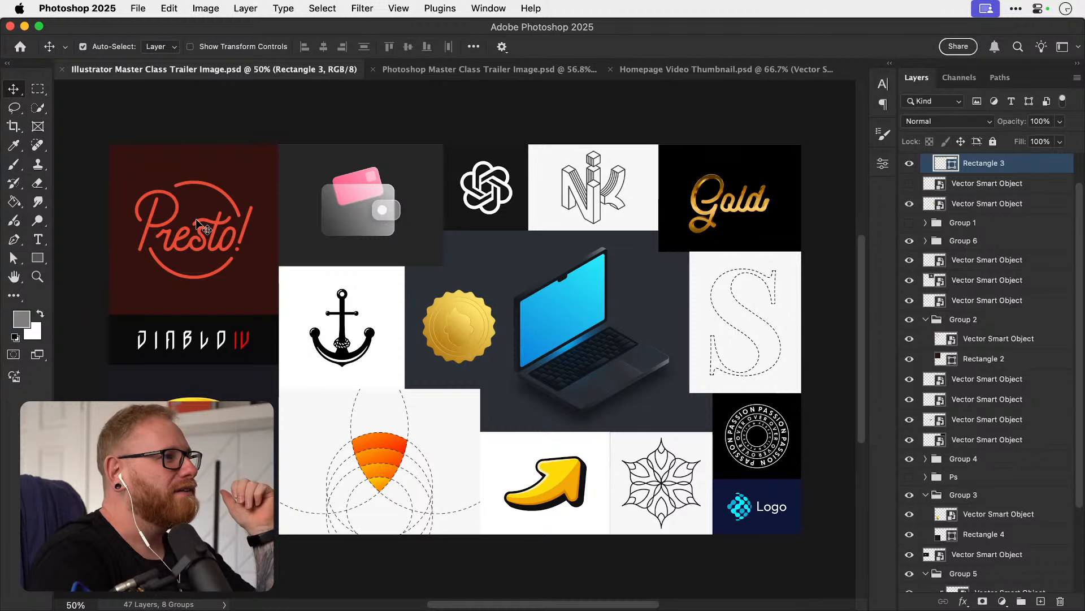
left_click(1034, 338)
right_click(1025, 345)
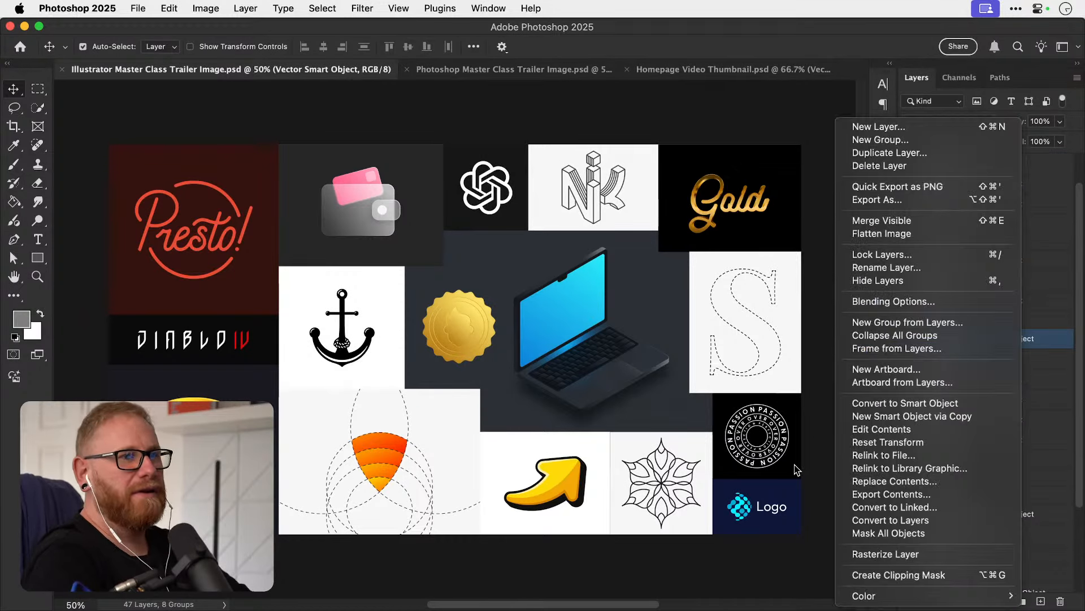
left_click(886, 154)
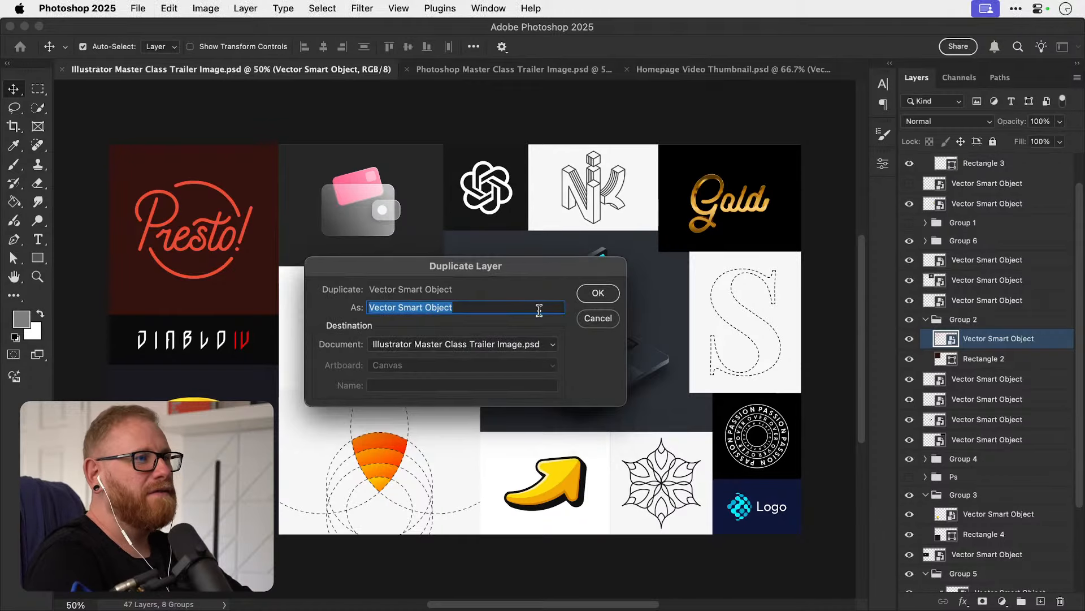
left_click(498, 343)
left_click(475, 374)
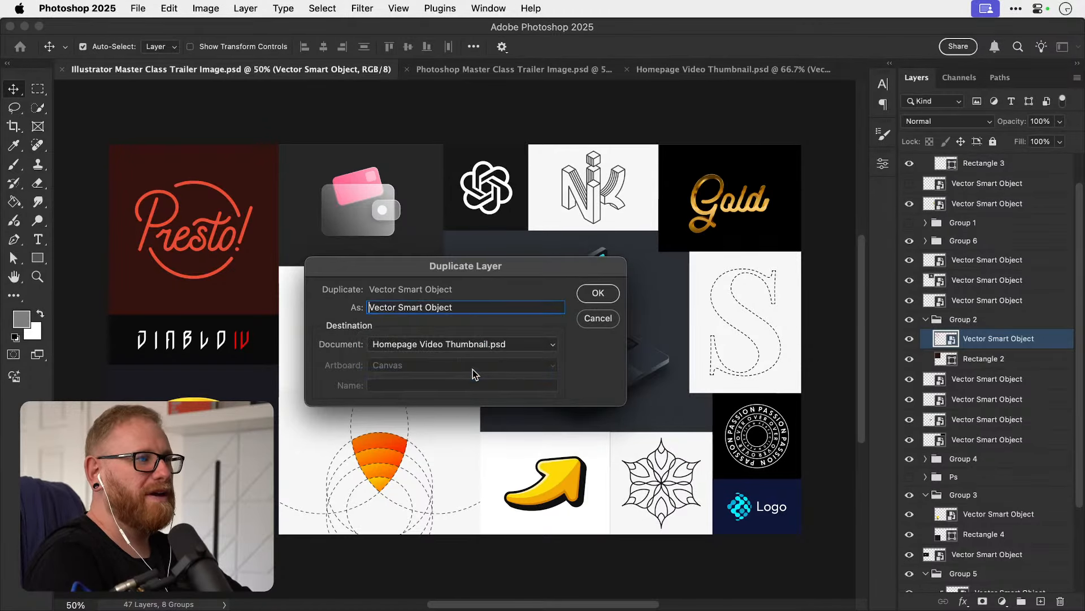
key("Return")
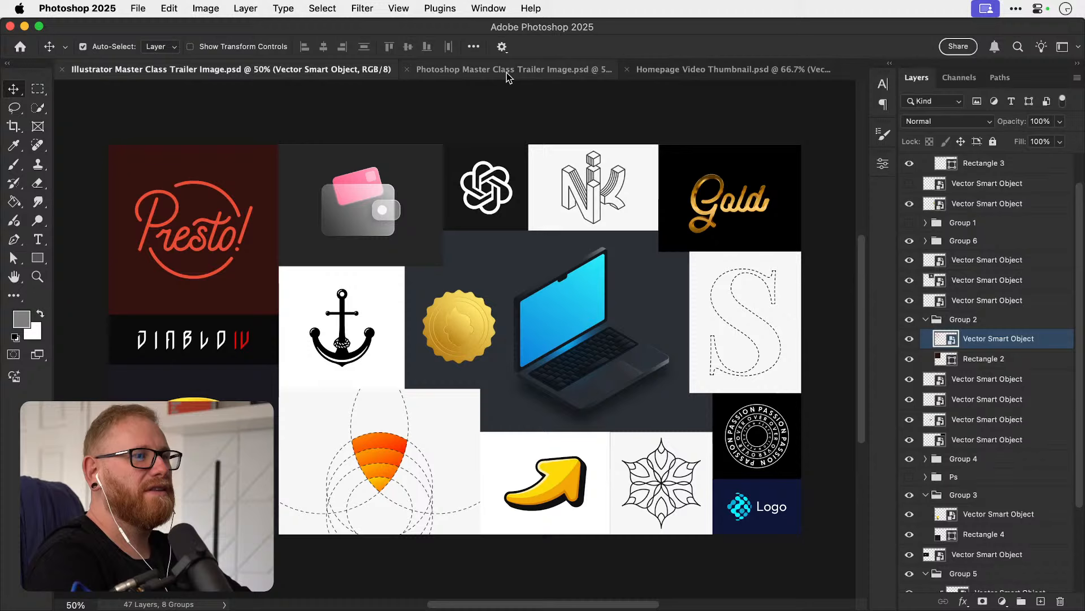
left_click(687, 77)
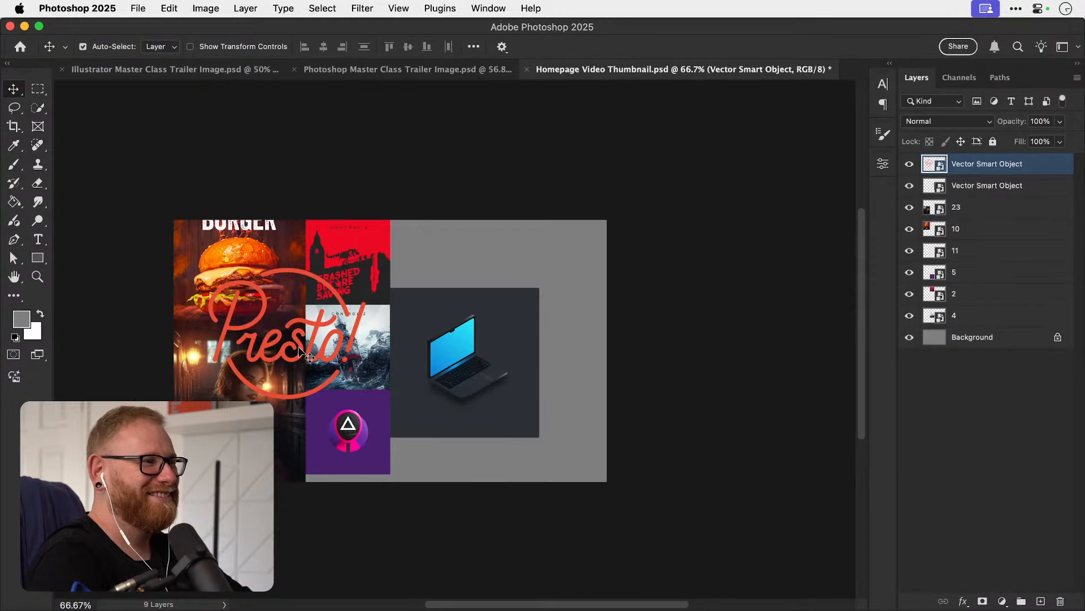
left_click_drag(306, 354, 514, 315)
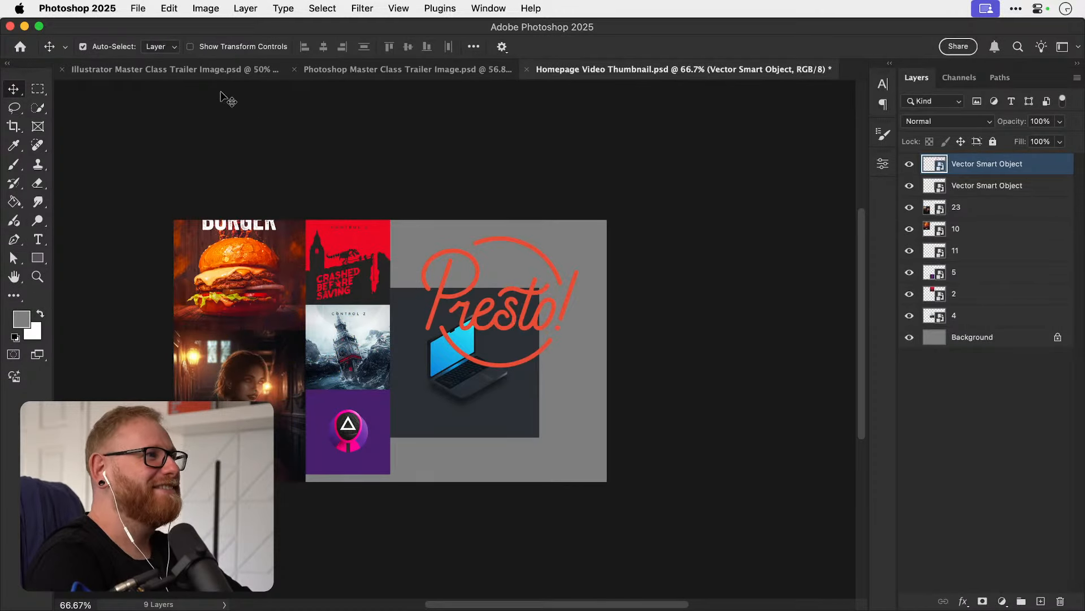
Duplicate Group 2, the Presto! lettering with its dark red background, from the Illustrator trailer document into Homepage Video Thumbnail.psd.
left_click(191, 74)
left_click(240, 289)
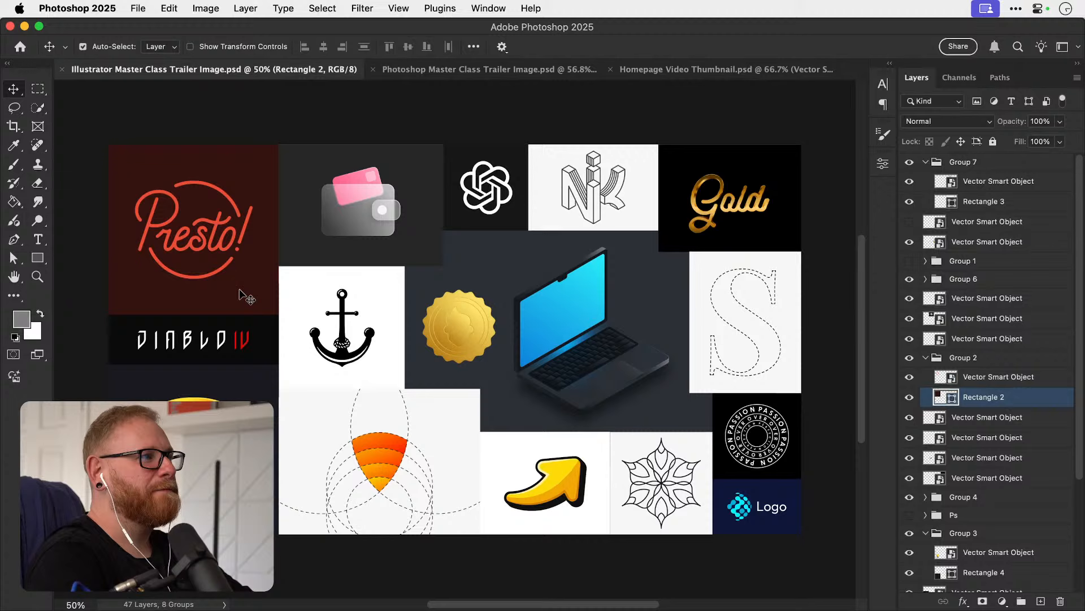
left_click(216, 250, "shift")
right_click(1003, 365)
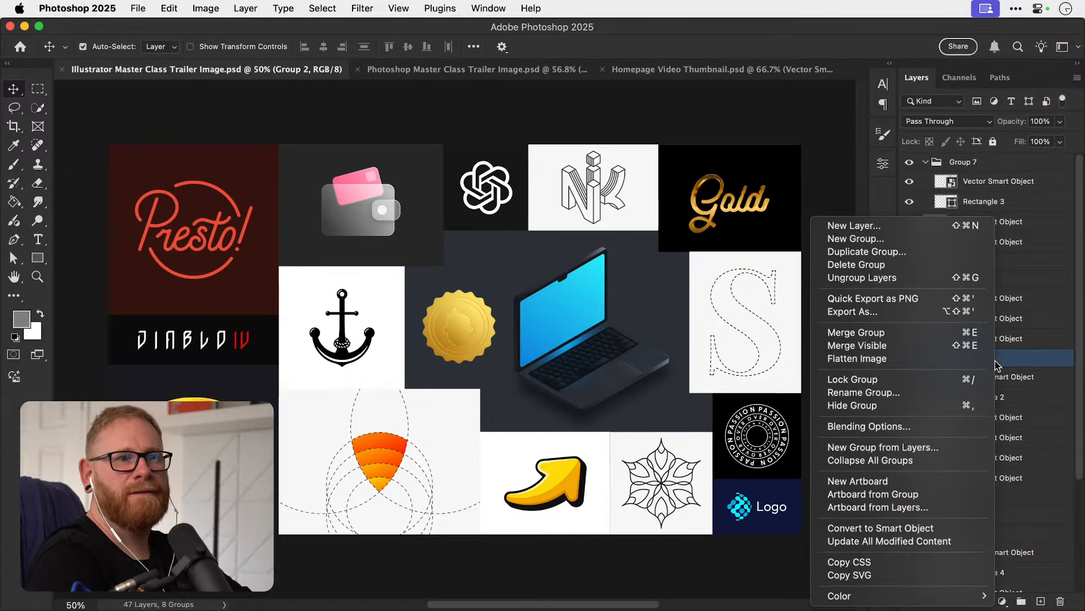
left_click(891, 255)
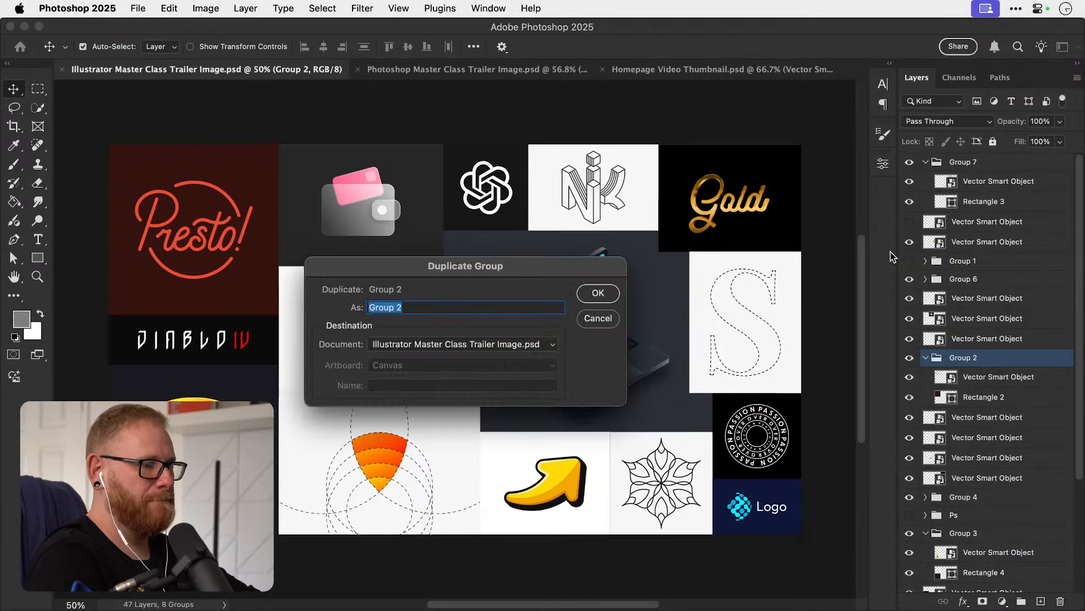
left_click(481, 344)
left_click(481, 373)
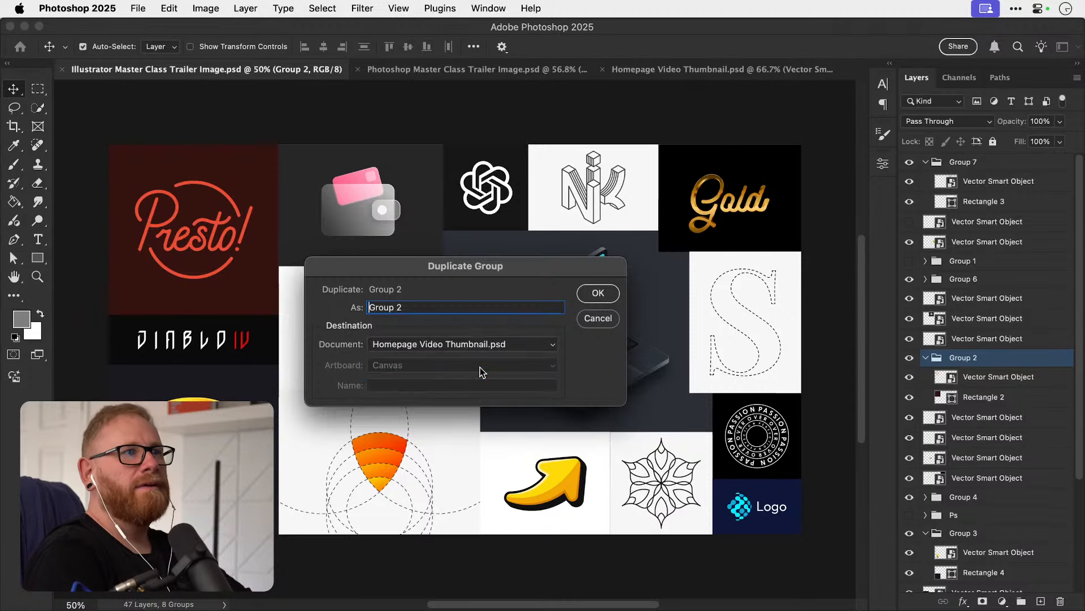
left_click(598, 293)
left_click(699, 71)
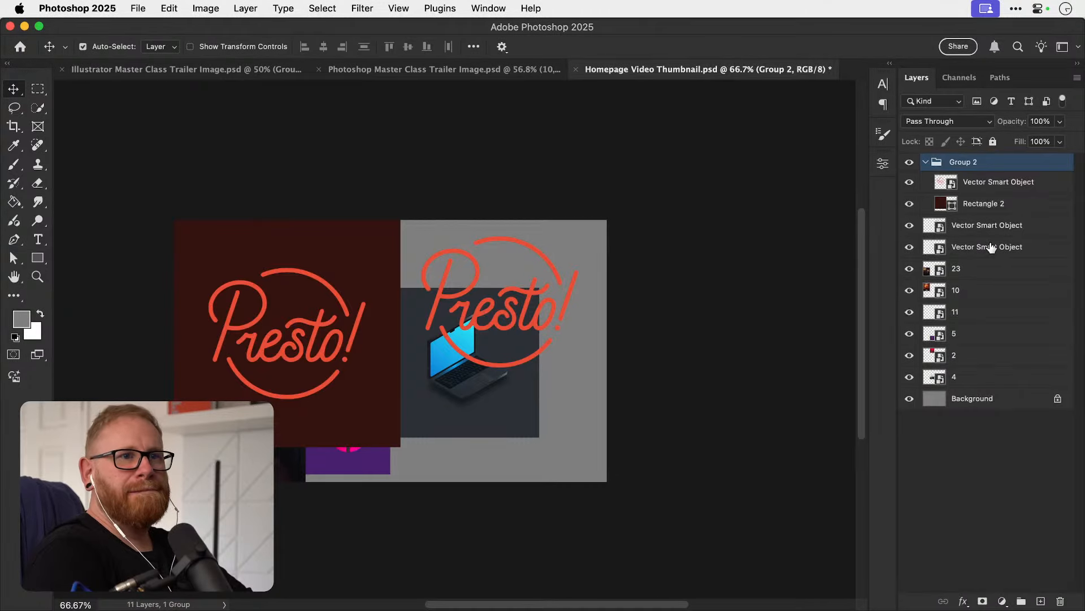
Delete the loose Presto! lettering layer and rename Group 2 as Presto.
left_click(962, 227)
key("Delete")
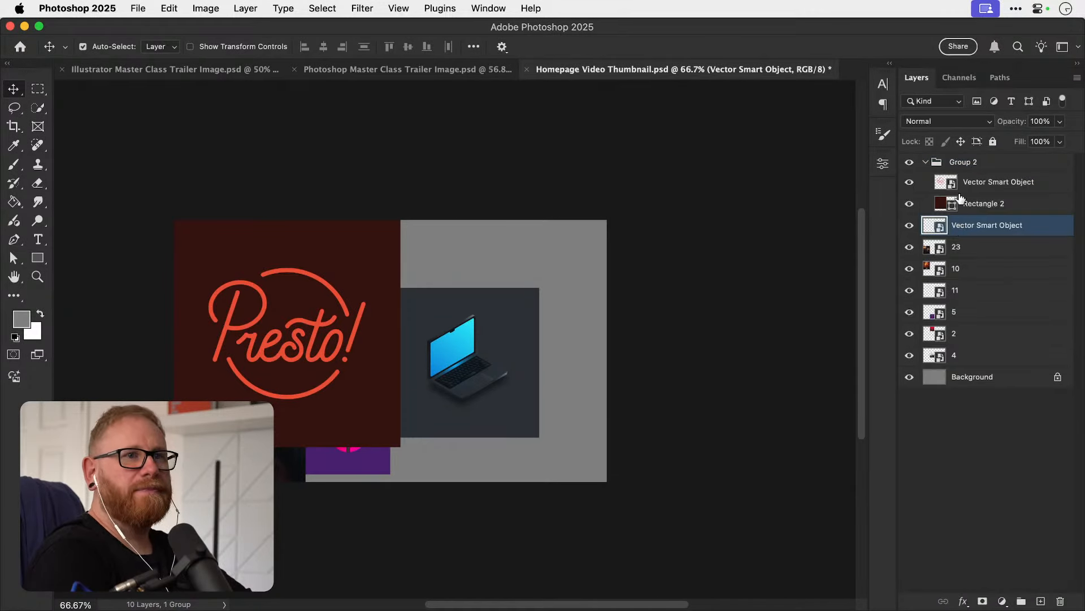
double_click(961, 163)
type("Pr")
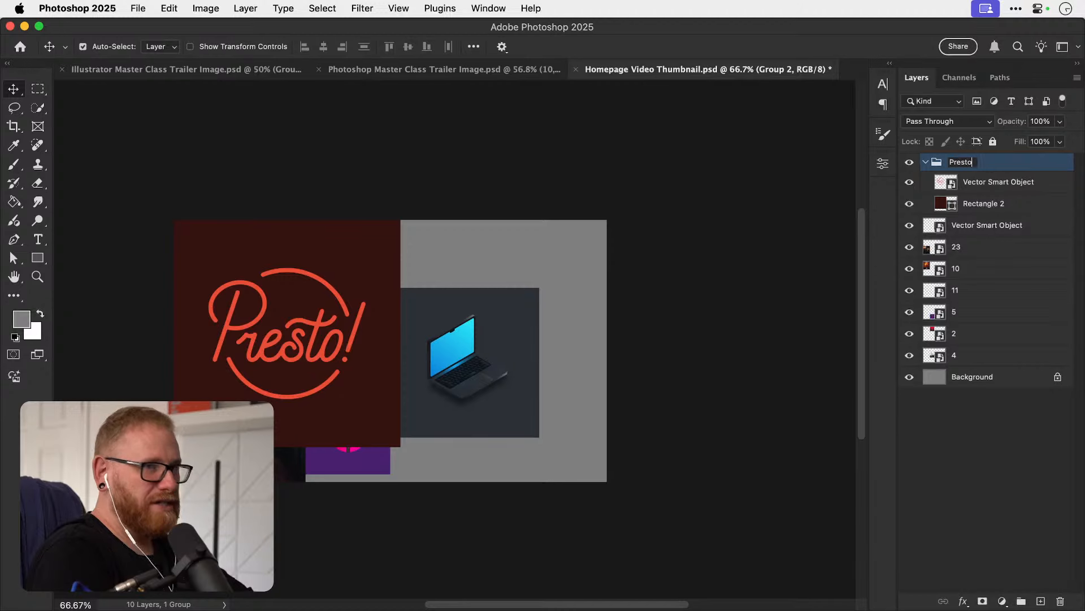
type("esto")
key("Return")
Scale the Presto group to about 43.56% and place it directly above the laptop tile, against the poster column.
key("ctrl+t")
left_click_drag(251, 239, 438, 252)
left_click_drag(586, 462, 460, 278)
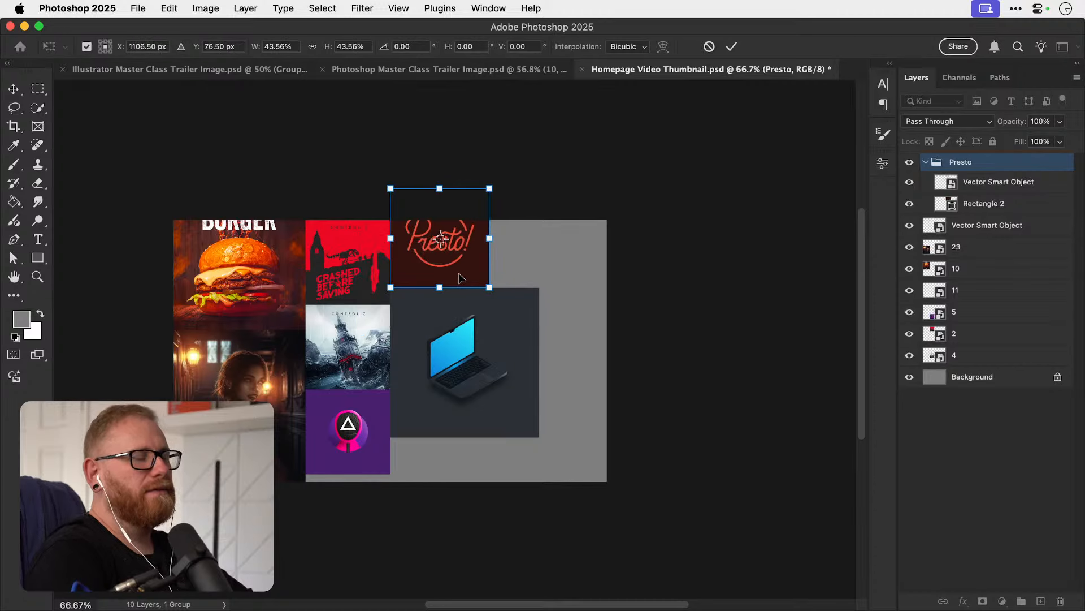
key("Return")
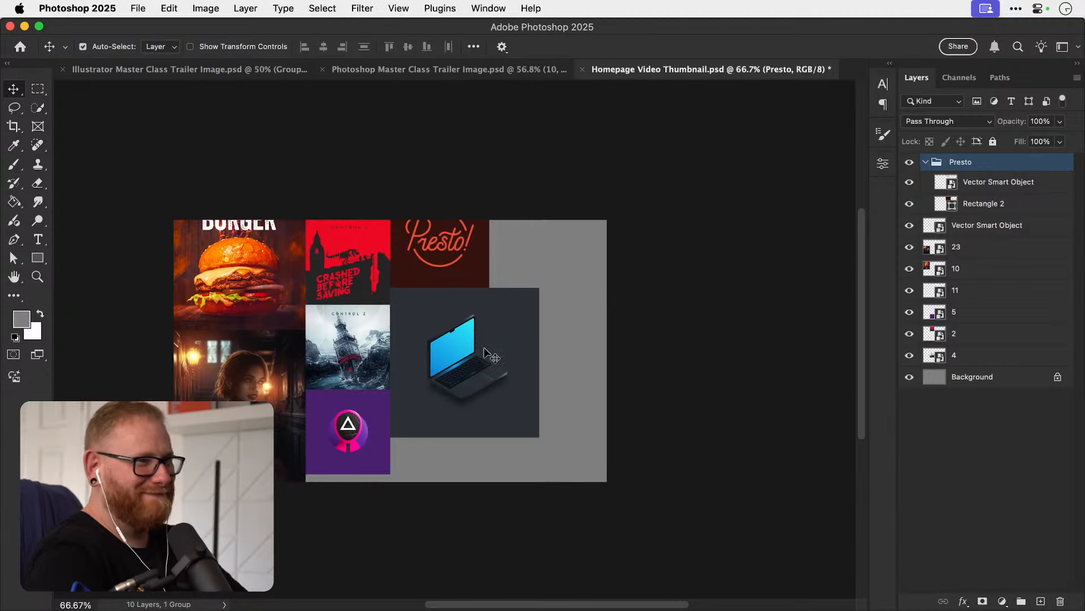
Open the laptop smart object in Illustrator and scale its dark background square down around the centre to about 656 px.
left_click(487, 366)
double_click(935, 225)
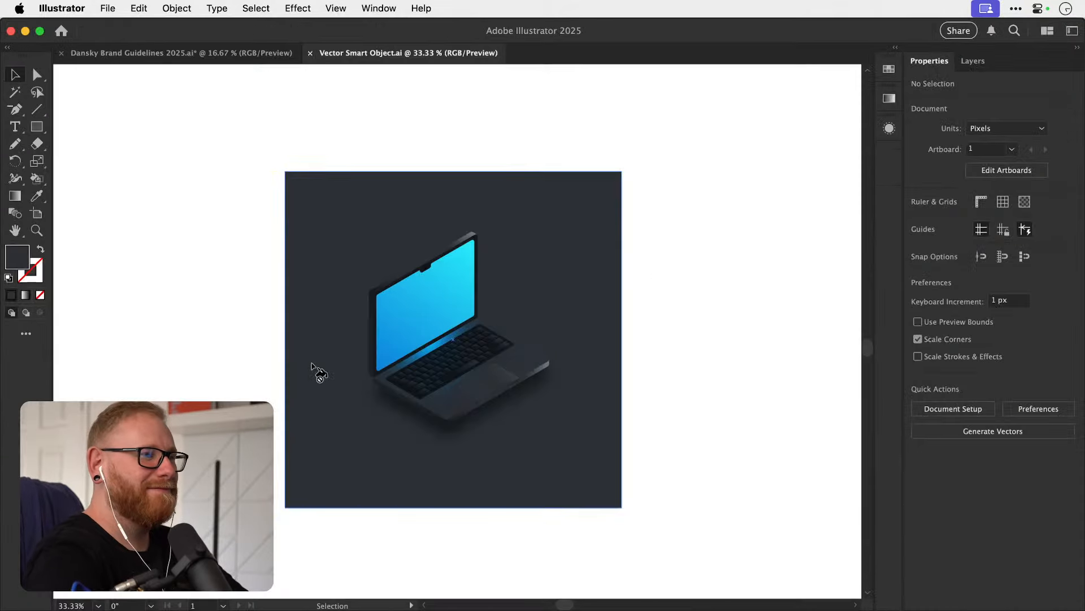
left_click(609, 191)
key("s")
left_click_drag(683, 162, 650, 196)
Nudge the dark background square to about X 857.5, Y 4471.1 px so the laptop looks centred on it.
key("v")
key("shift+Up")
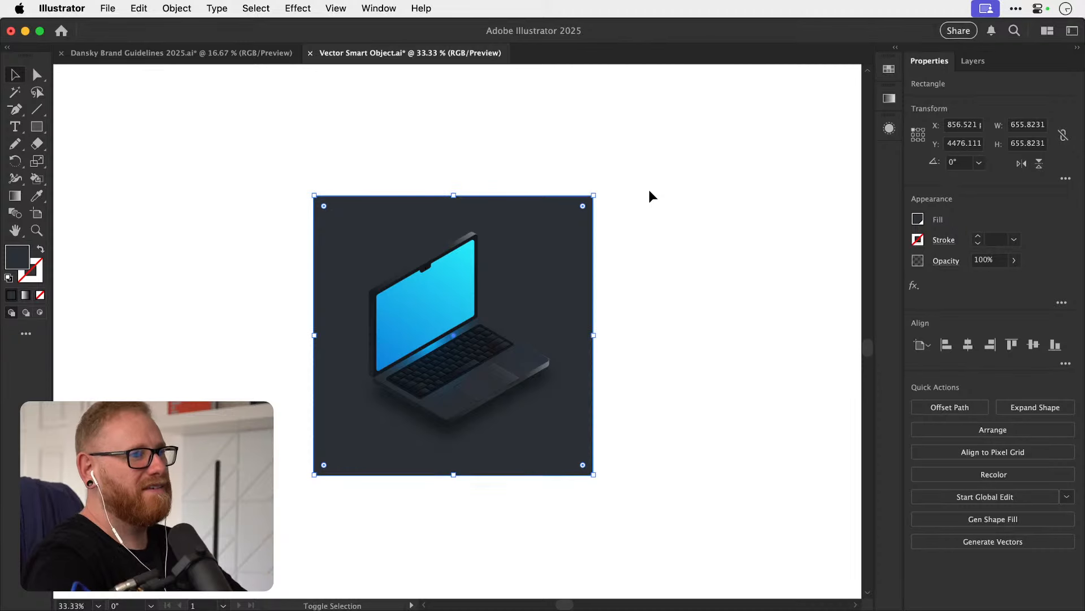
key("shift+Right")
key("shift+Left")
key("shift+Down")
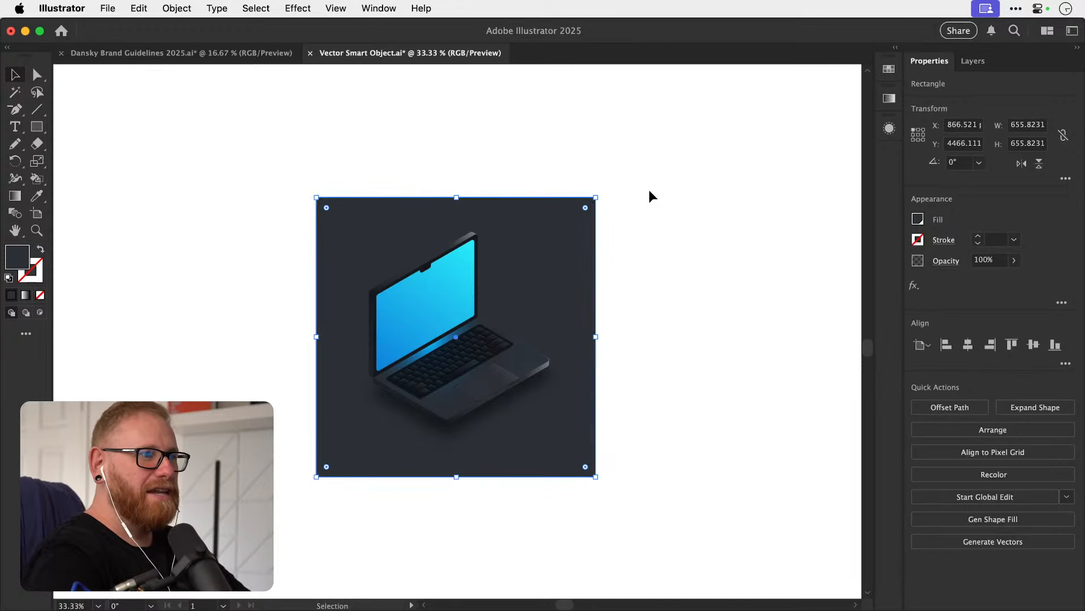
key("super+minus")
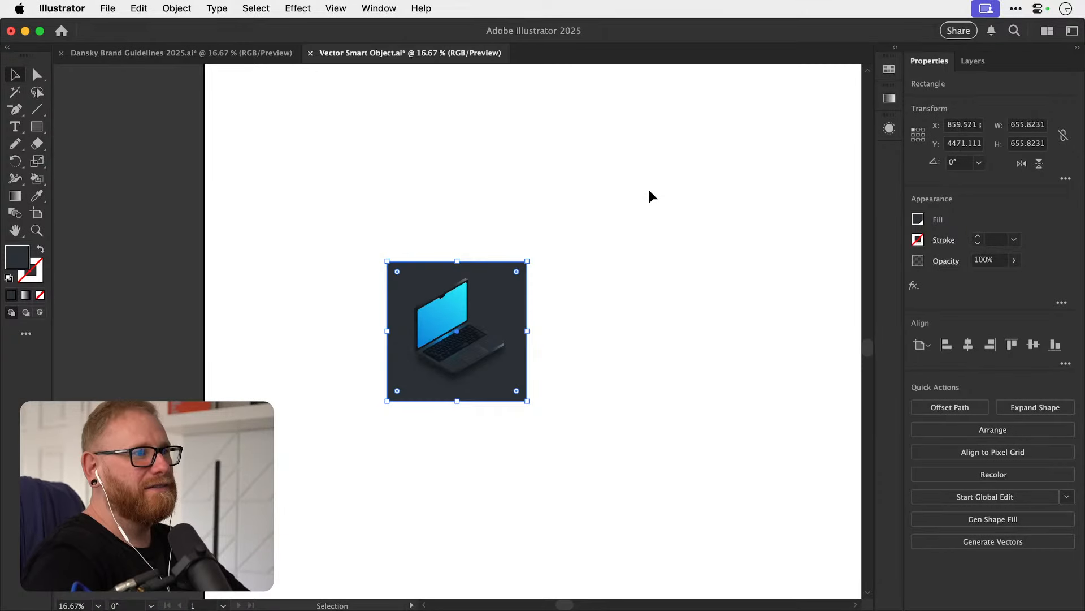
key("Left")
key("Left")
Save the edited smart object over the existing file, close it and switch back to Photoshop.
key("super+s")
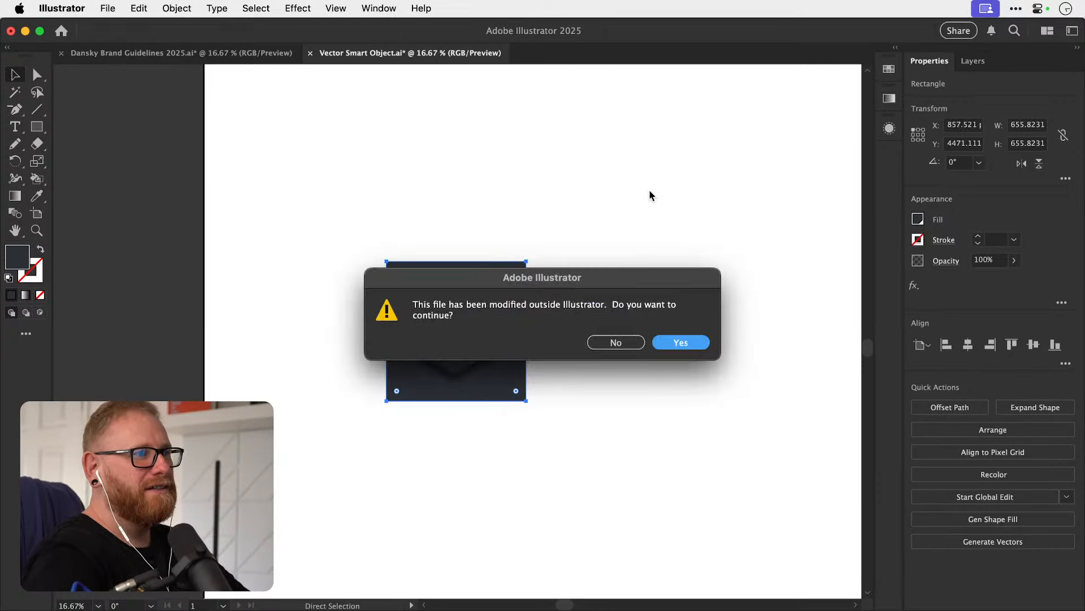
key("Return")
left_click(667, 329)
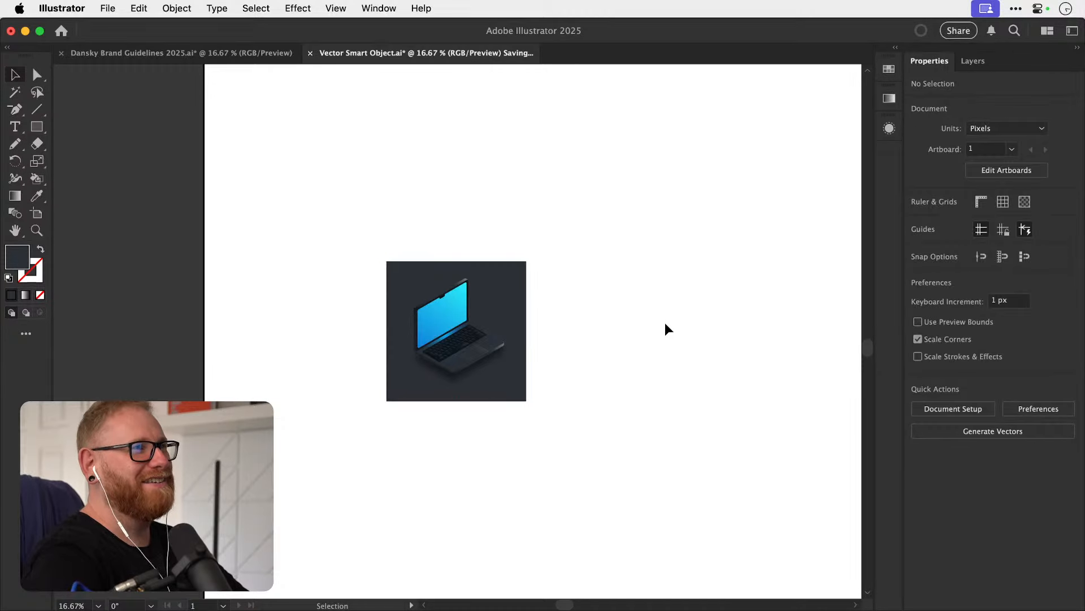
key("super+w")
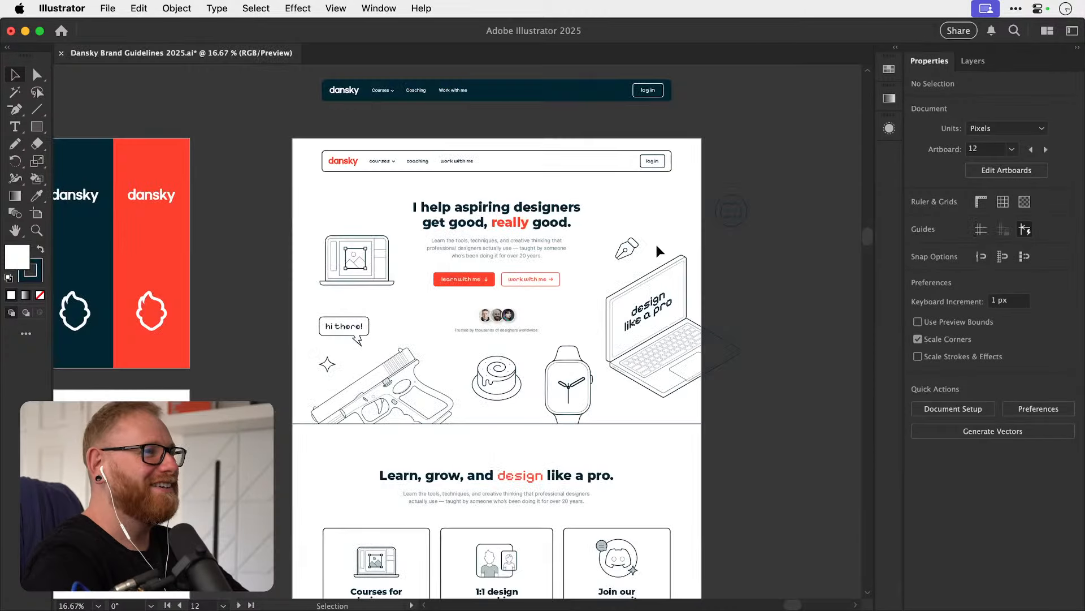
key("super+Tab")
Nudge the laptop tile up until it sits flush against the Presto tile's lower edge.
key("super+space")
mouse_move(458, 349)
left_mouse_down()
mouse_move(491, 350)
mouse_move(460, 346)
left_mouse_up()
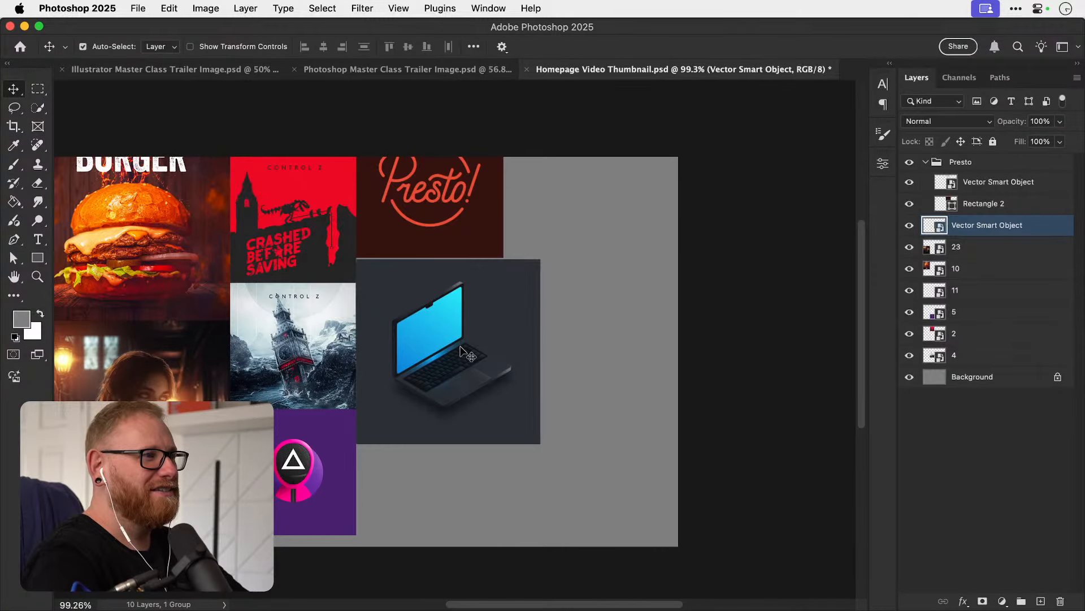
key("Up")
key("Up")
key("Up")
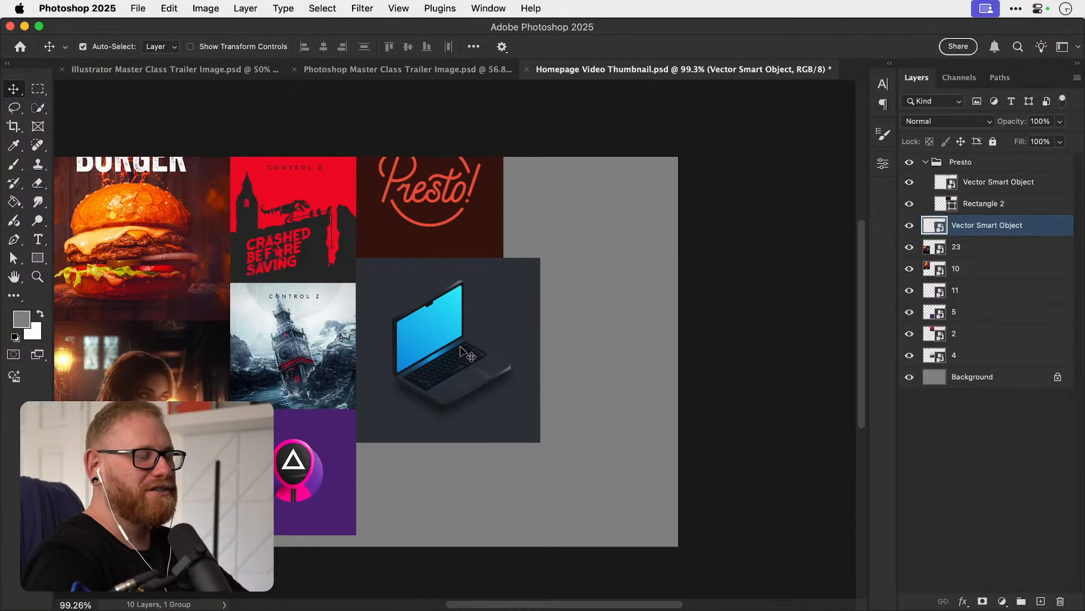
Scale the column of three poster tiles together to about 103.13% so it reaches the canvas's bottom edge, and deselect them.
left_click(296, 250)
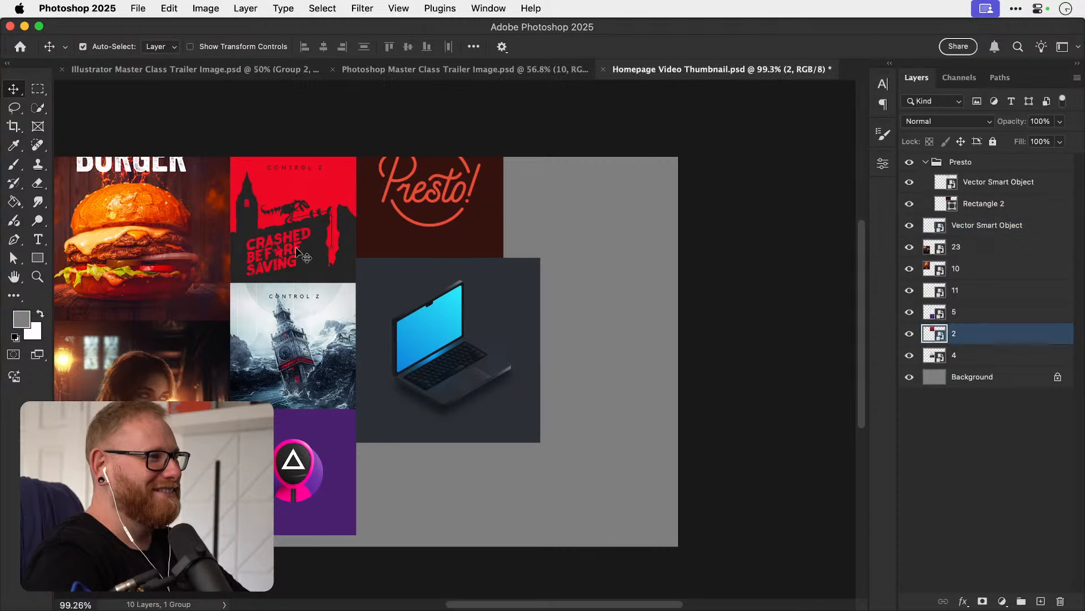
left_click(303, 329, "shift")
left_click(303, 432, "shift")
key("super+t")
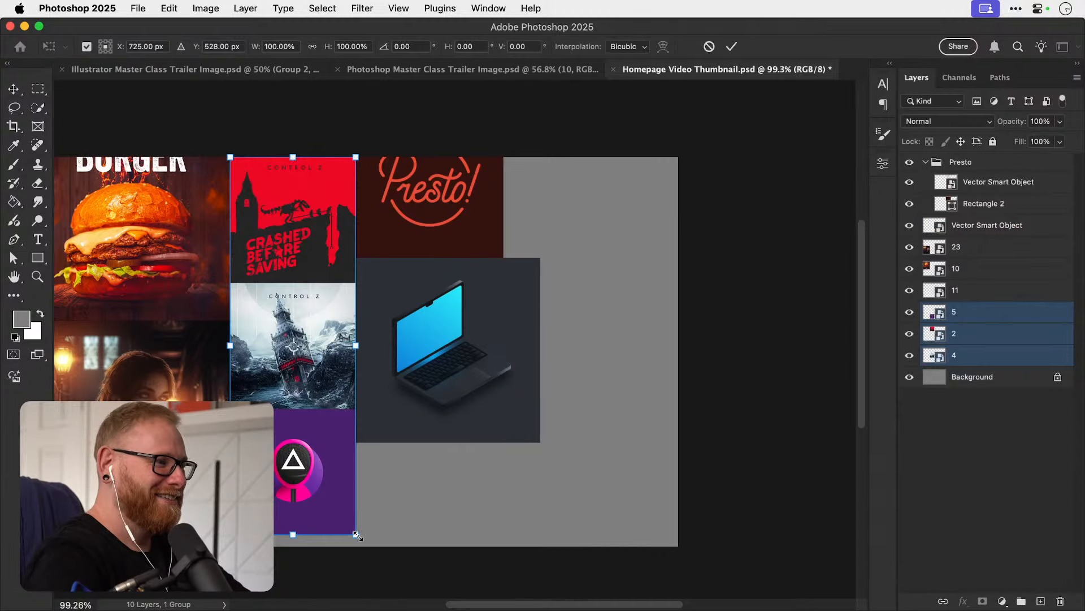
left_click_drag(355, 534, 360, 547)
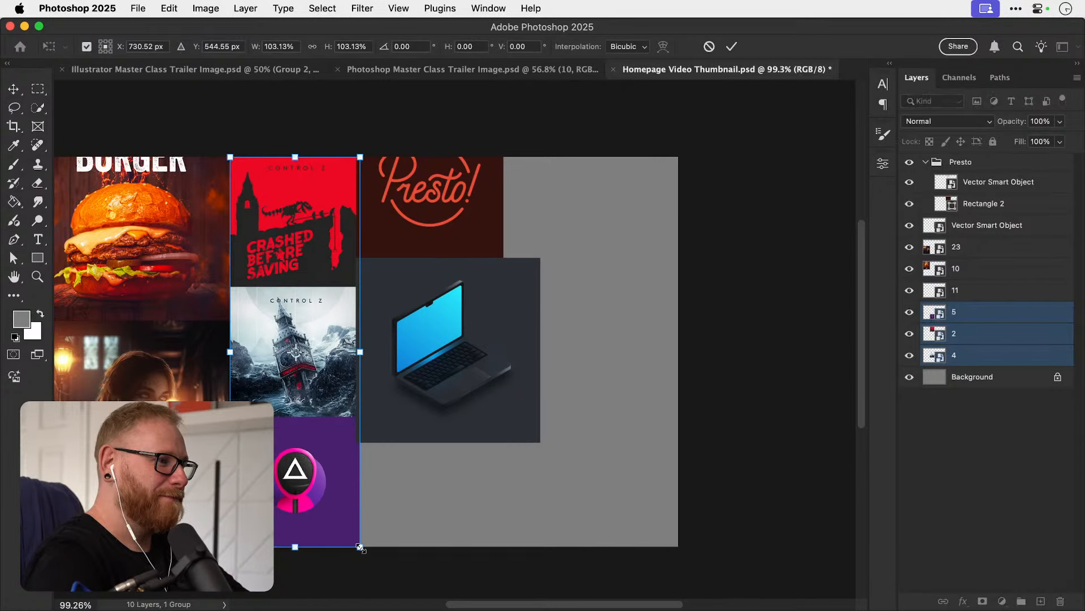
key("Return")
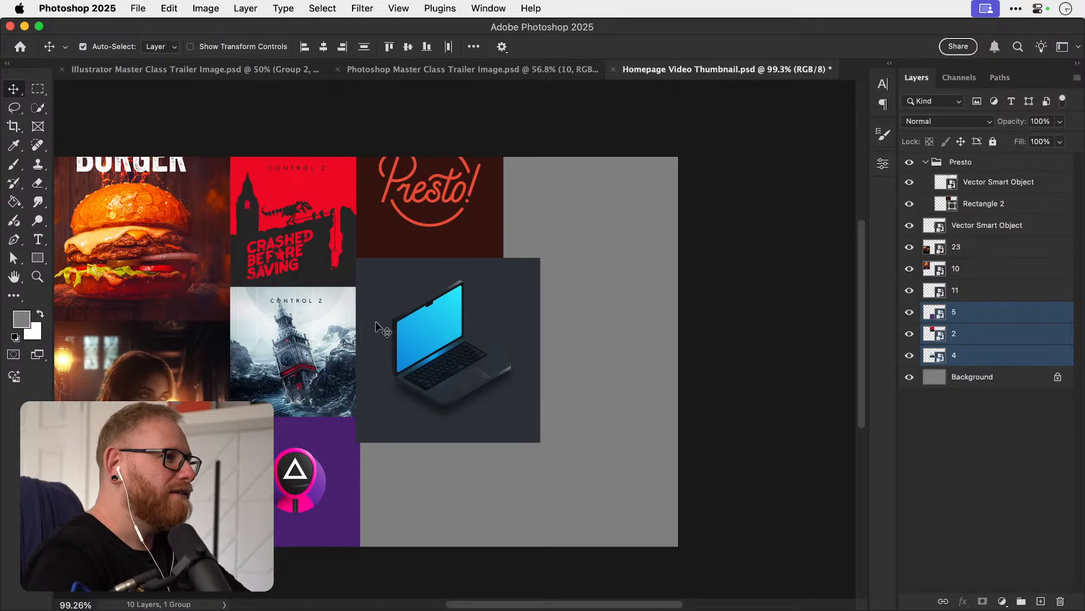
left_click(735, 357)
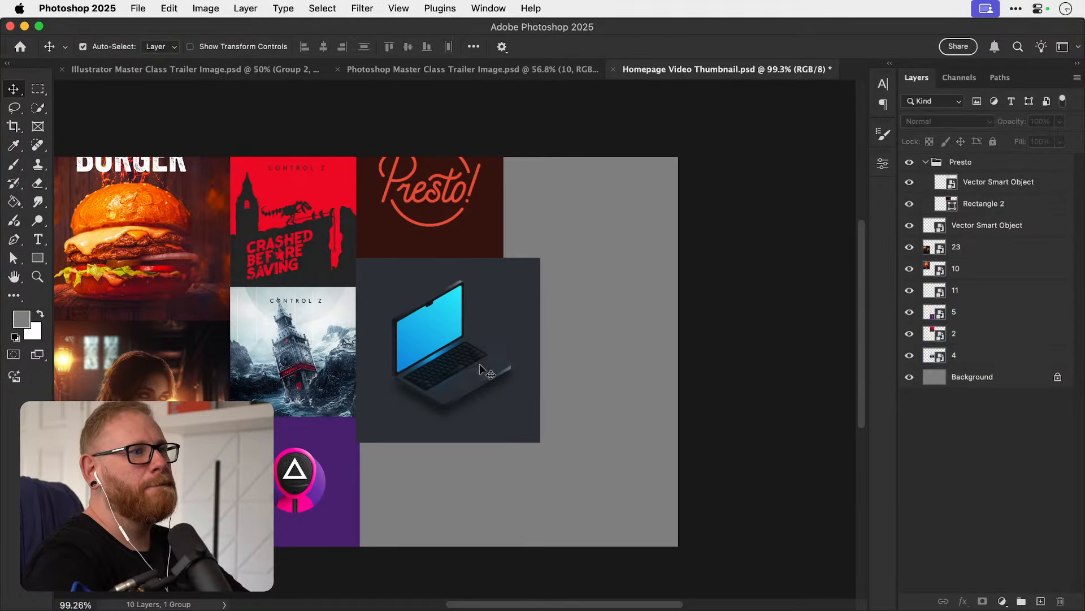
Move the laptop tile flush against the enlarged poster column and align it to the bottom edge of the canvas.
left_click_drag(485, 382, 495, 456)
key("shift+Down")
key("shift+Down")
key("shift+Down")
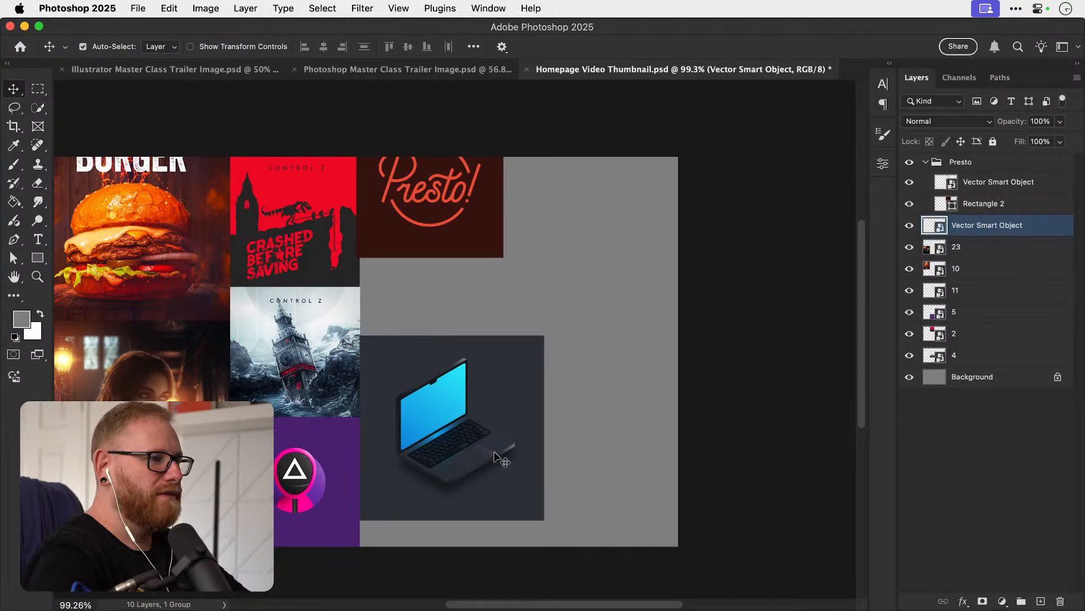
key("super+a")
left_click(427, 47)
key("super+d")
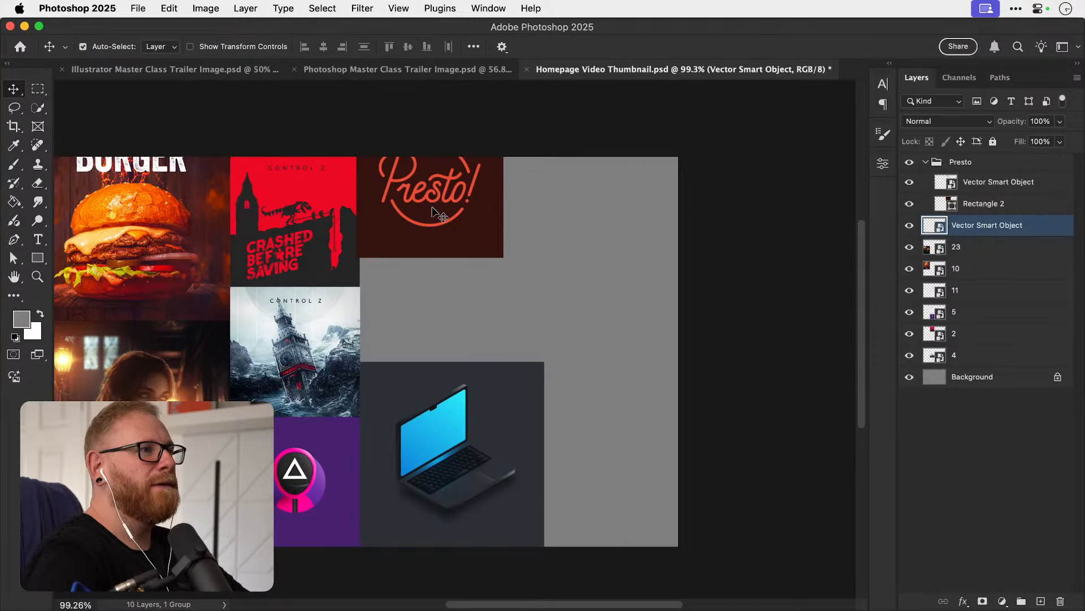
Select the whole Presto group and nudge it sideways until it sits flush against the poster column.
mouse_move(432, 208)
left_mouse_down()
mouse_move(453, 254)
mouse_move(443, 291)
mouse_move(433, 205)
left_mouse_up()
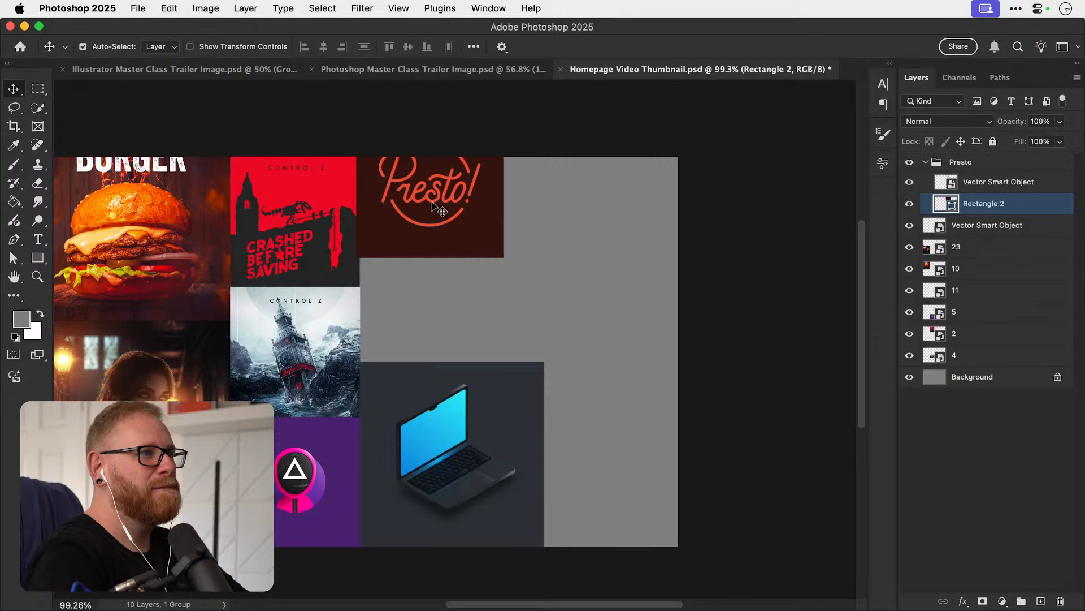
left_click(970, 169)
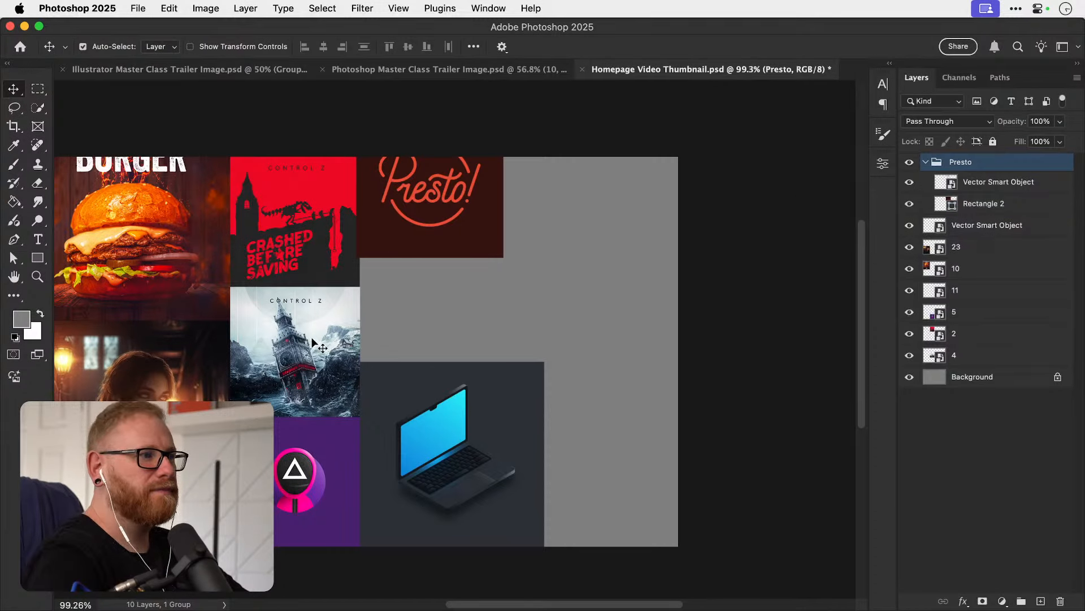
key("Right")
key("Right")
key("Right")
key("Right")
key("Right")
key("Right")
key("Right")
key("Right")
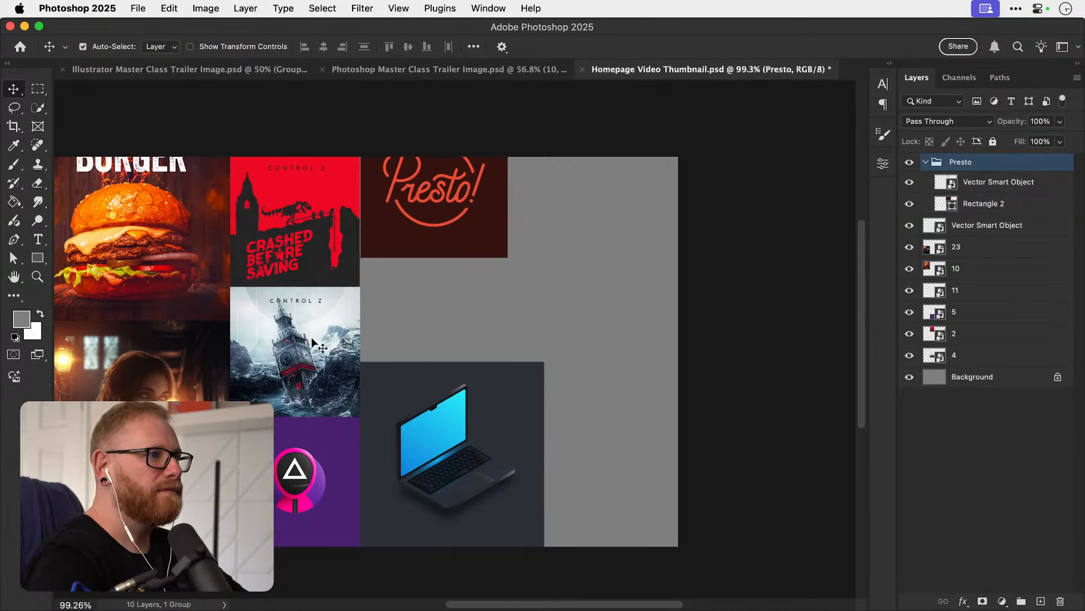
key("Left")
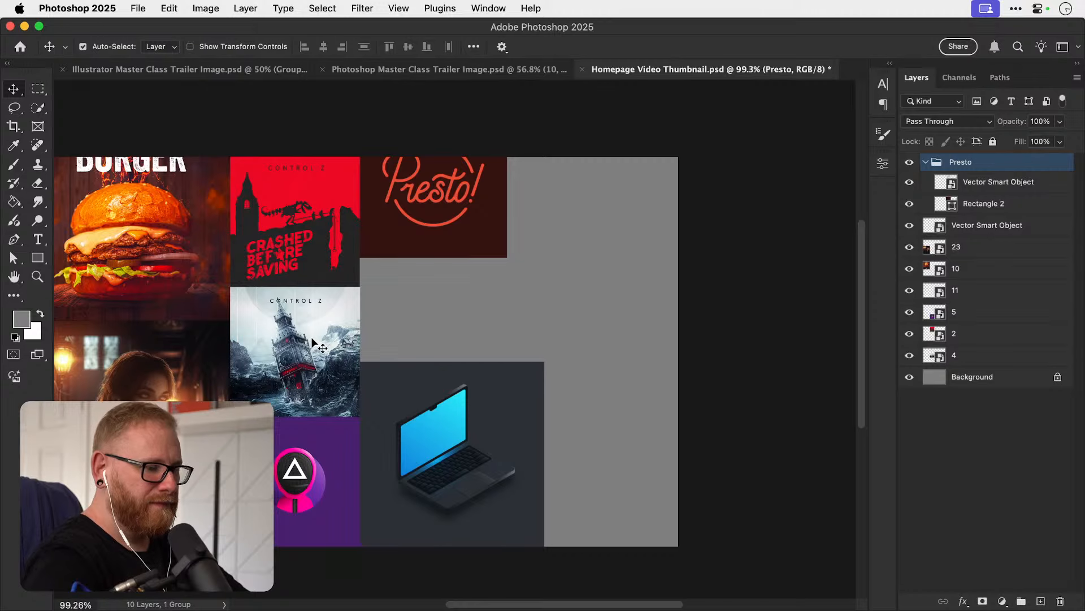
Nudge the Presto group down so its full square shows within the canvas above the laptop tile, and deselect it.
key("Down")
key("Down")
key("Down")
key("Down")
key("Down")
key("Down")
key("Down")
key("Down")
key("Down")
key("Down")
key("Down")
key("Down")
key("Down")
key("Down")
key("Down")
key("Down")
key("Down")
key("Down")
key("Down")
key("Down")
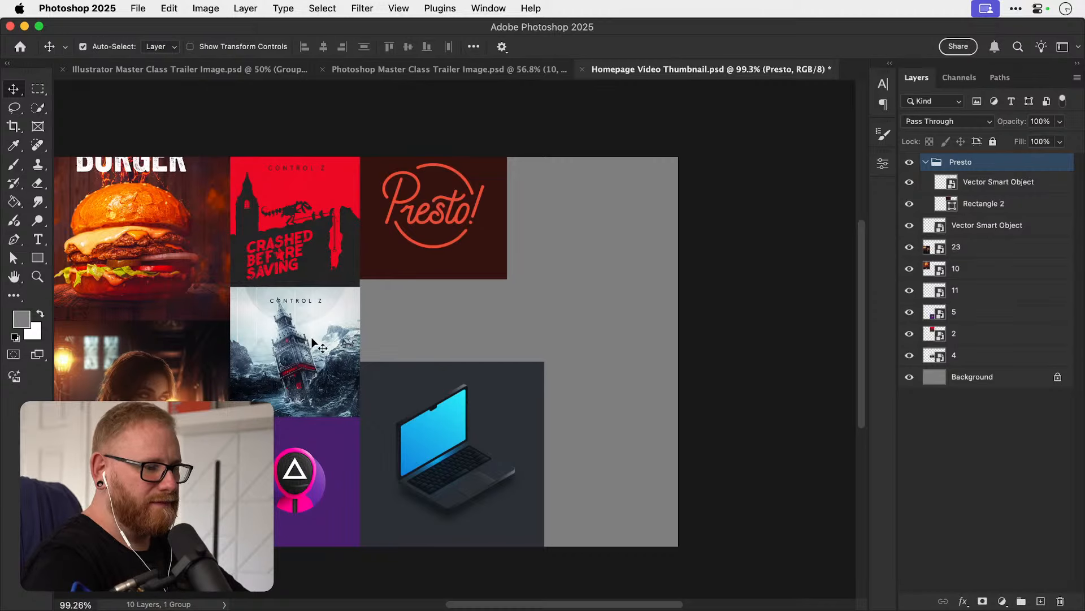
key("Down")
key("Down")
key("Down")
key("Down")
key("Down")
key("Down")
key("Down")
key("Down")
key("Down")
key("Down")
key("Down")
key("Down")
key("Down")
key("Down")
key("Down")
key("Down")
key("Down")
key("Down")
key("Down")
key("Down")
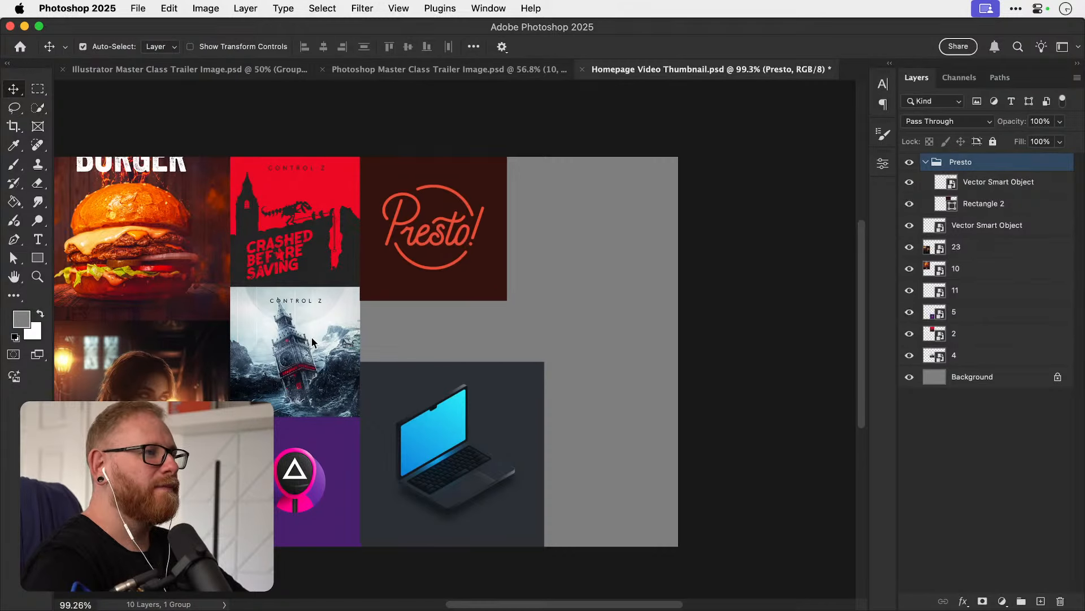
key("Down")
key("Down")
key("Down")
key("Down")
key("Down")
key("Down")
key("Down")
key("Down")
key("Down")
key("Down")
key("Down")
key("Down")
key("Down")
key("Down")
key("Down")
key("Down")
key("Down")
key("Down")
key("Down")
key("Down")
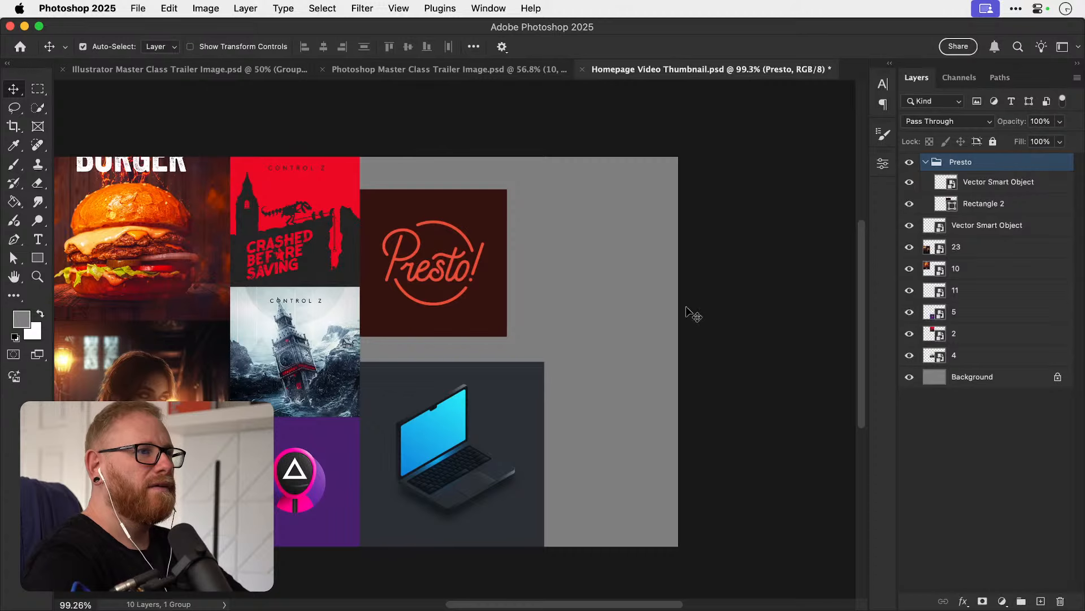
left_click(744, 283)
Change the fill of the Presto background rectangle to #ff4123.
left_click(475, 308)
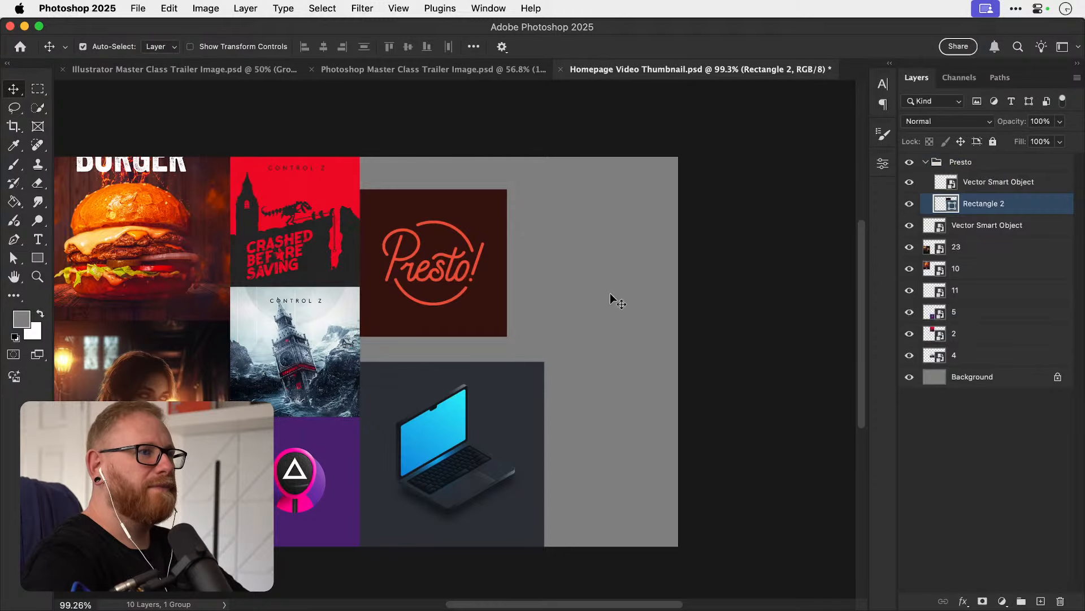
double_click(949, 208)
type("ff4")
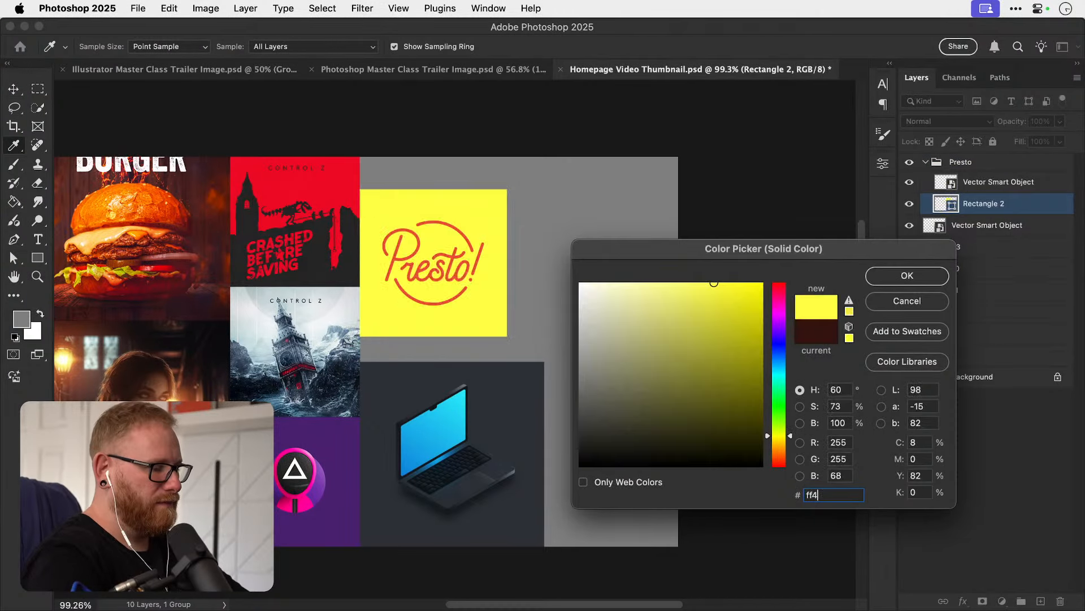
type("123")
key("Return")
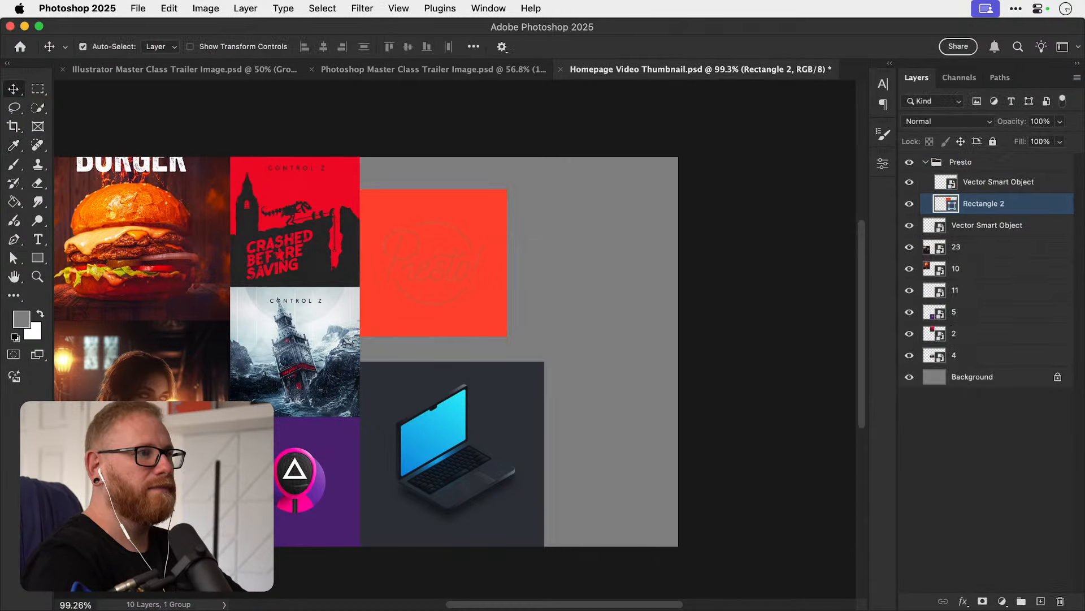
Turn the Presto logo white by applying Hue/Saturation with Lightness at its maximum.
left_click(961, 181)
key("super+u")
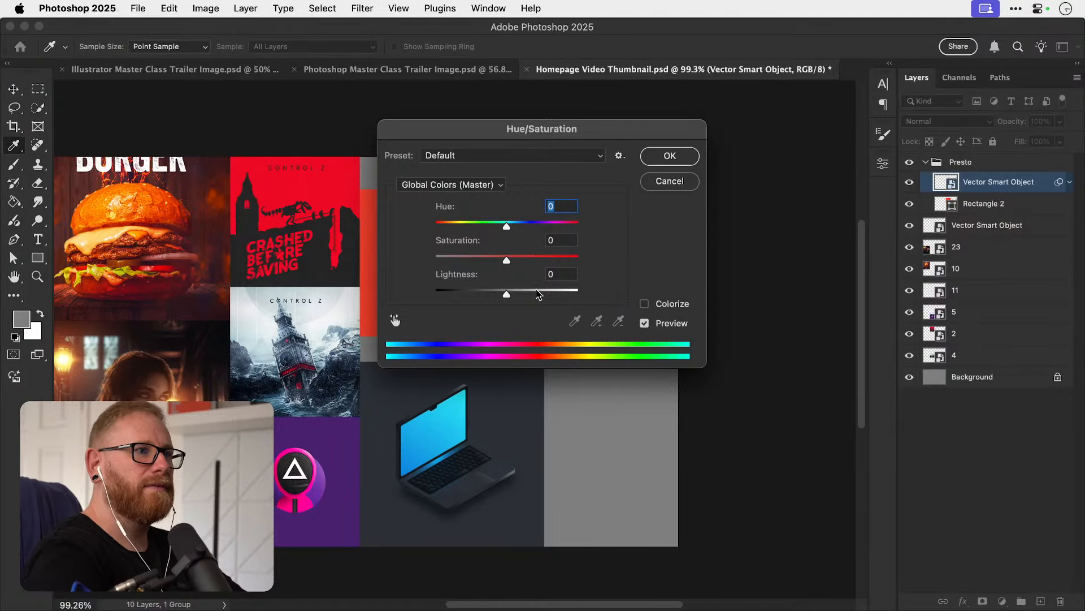
left_click_drag(537, 293, 578, 291)
key("Return")
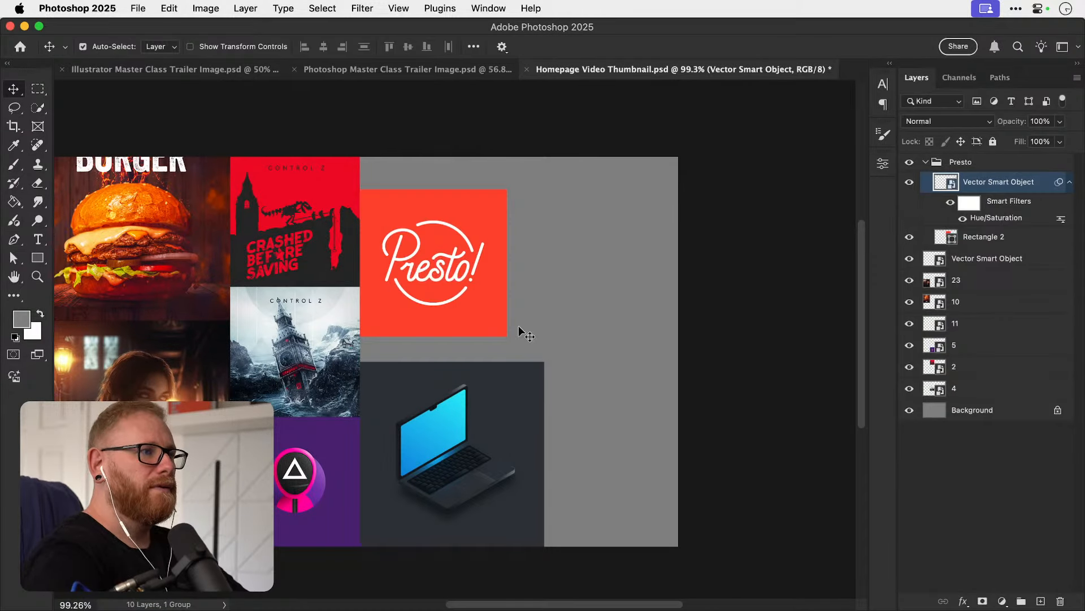
Duplicate layers 22, 19, 16, 11 and 20 from the Photoshop Master Class trailer into Homepage Video Thumbnail.psd and return to that document.
scroll(519, 329, "left", 5)
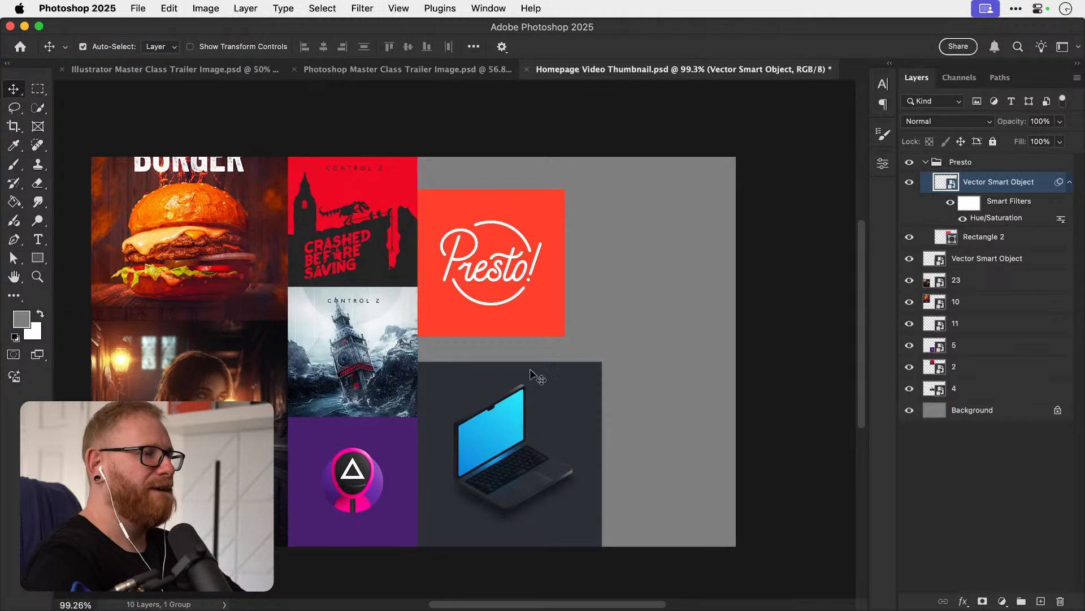
left_click(385, 70)
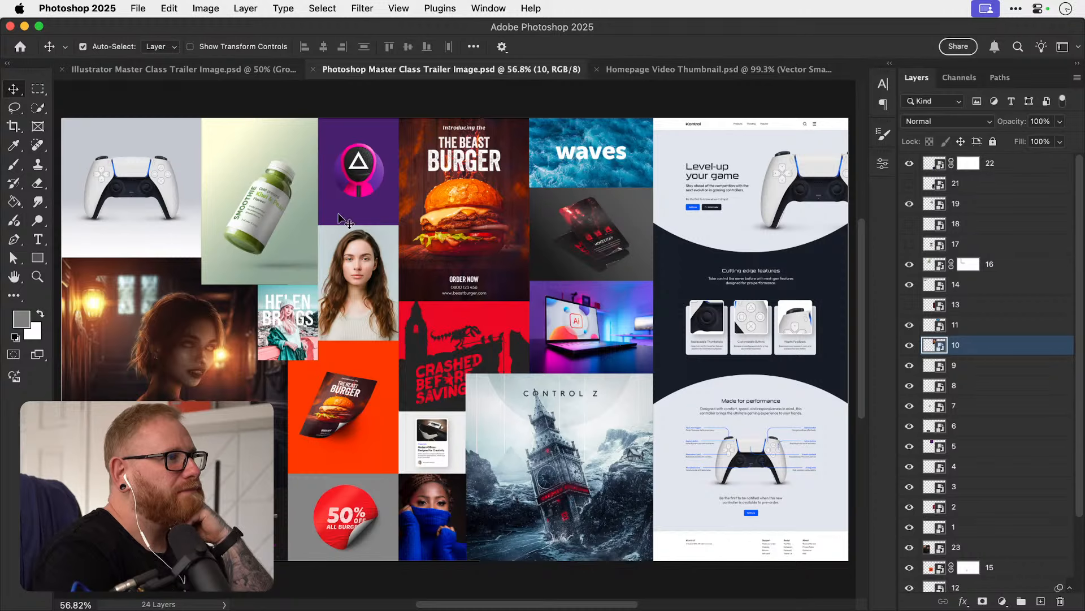
left_click(459, 268)
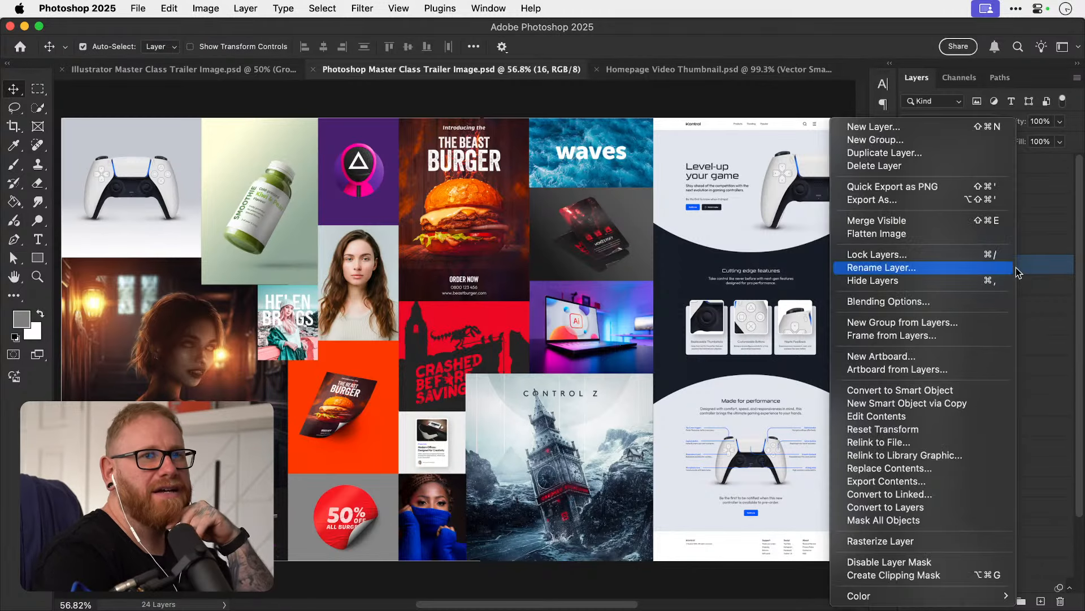
right_click(1013, 268)
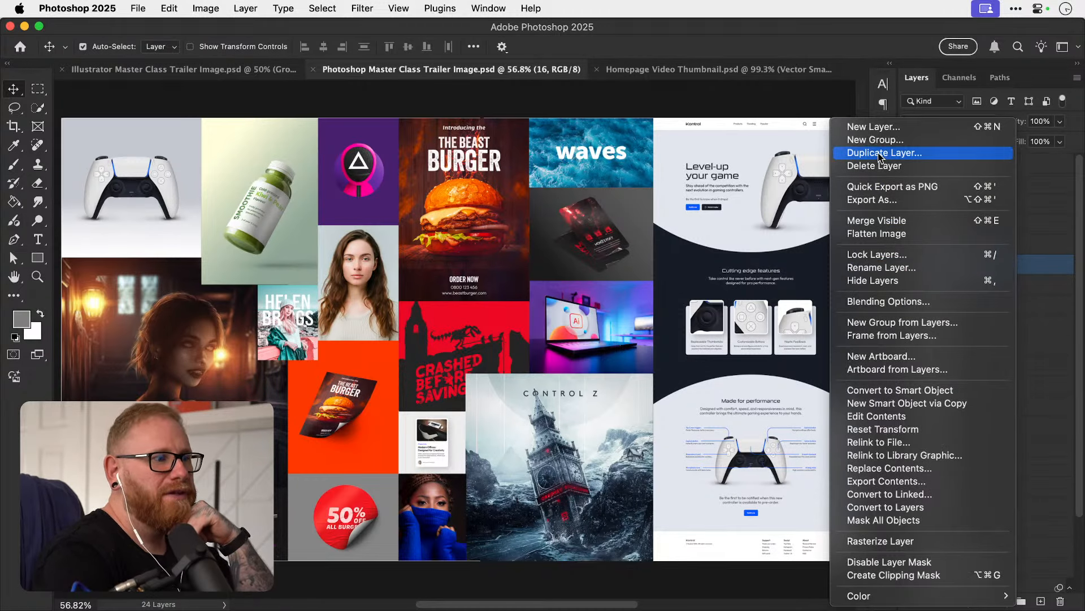
left_click(417, 282)
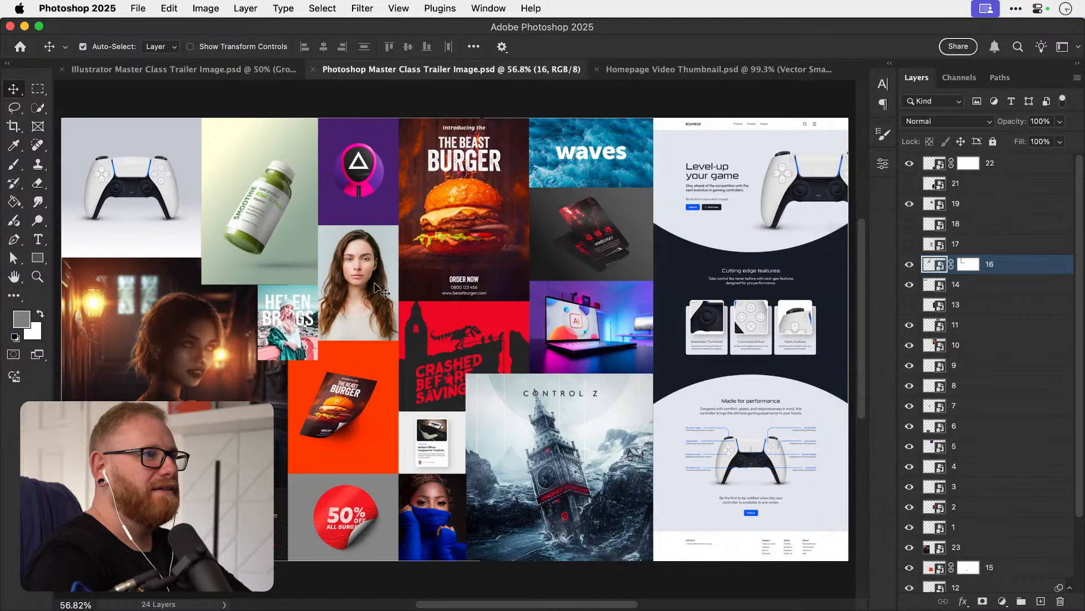
left_click(374, 289, "shift")
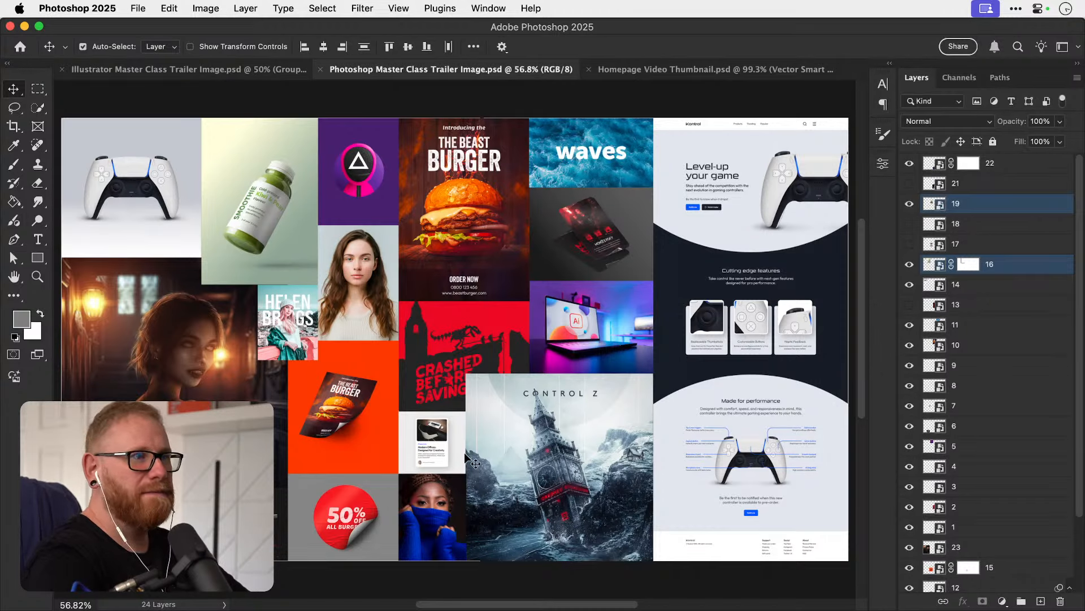
left_click(441, 509, "shift")
left_click(599, 174, "shift")
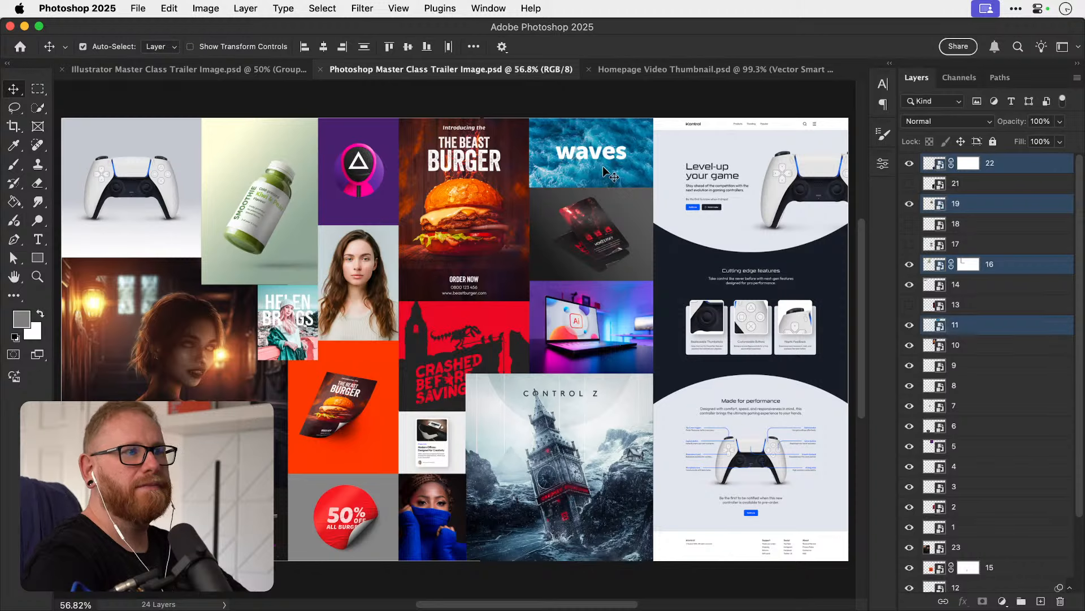
right_click(986, 328)
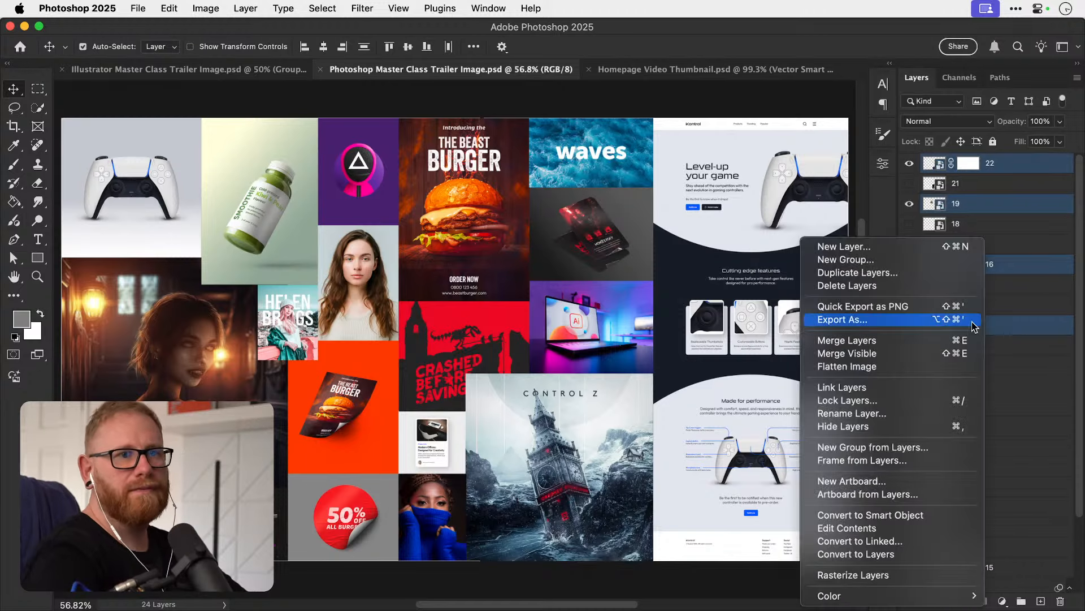
left_click(883, 273)
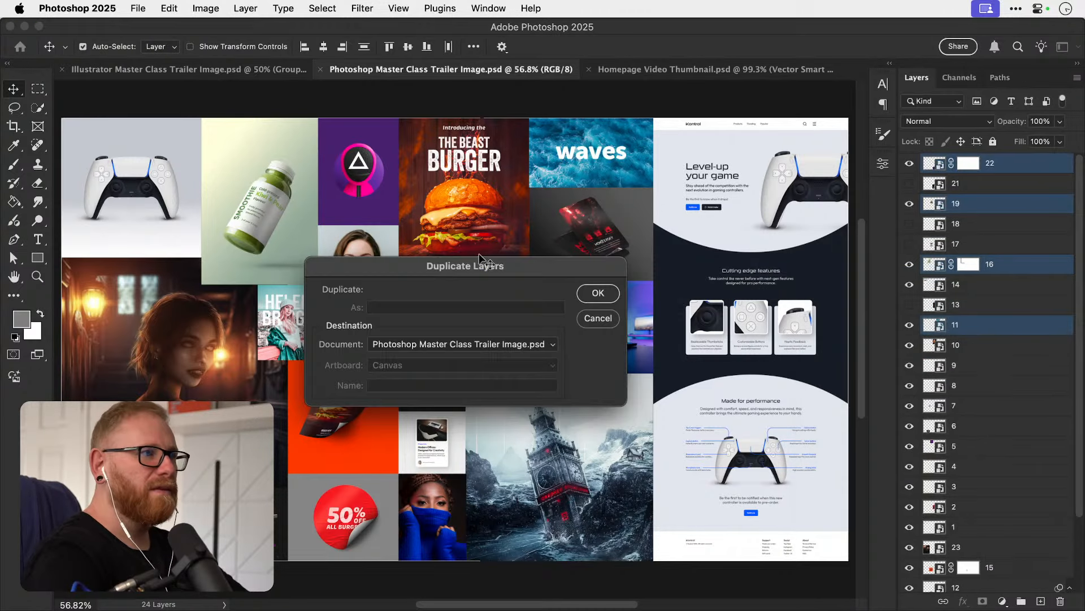
left_click(424, 345)
left_click(431, 356)
key("Return")
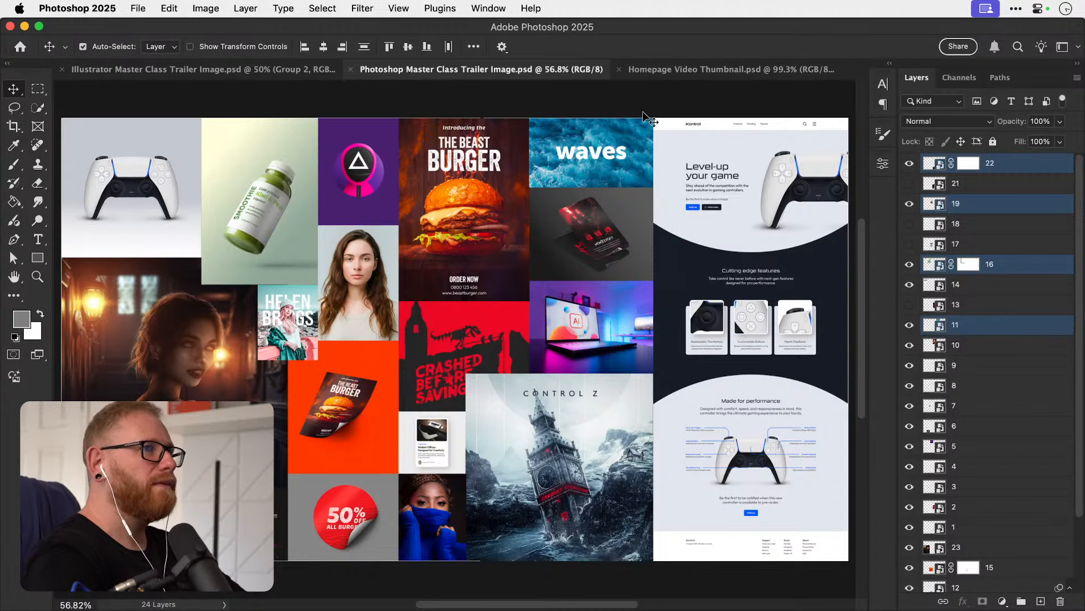
left_click(732, 65)
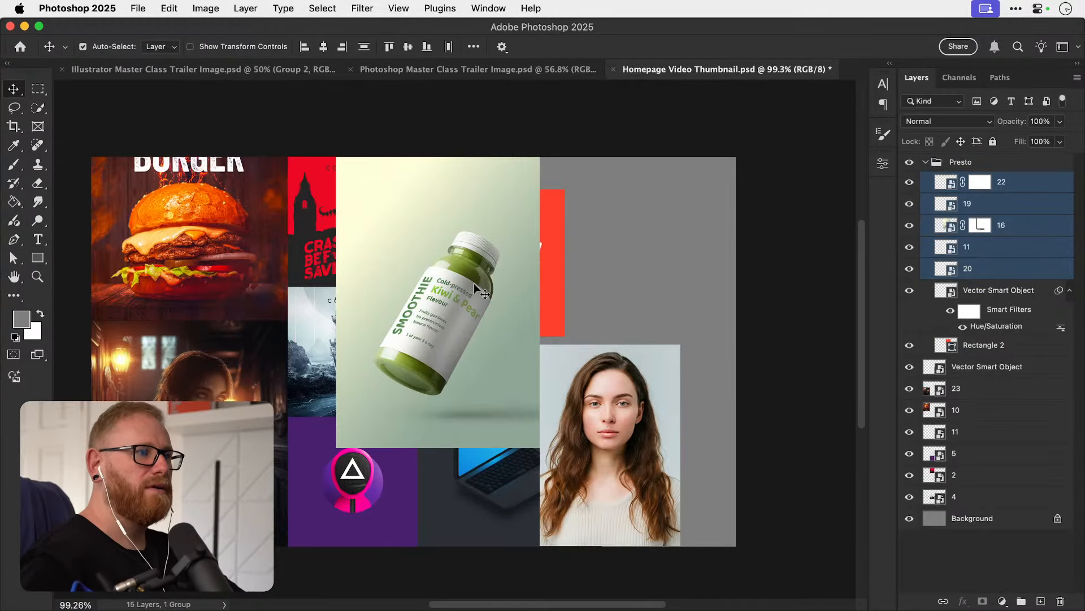
Move the smoothie bottle tile over the burger artwork, clear of the Presto and laptop tiles.
left_click(786, 257)
left_click_drag(646, 275, 604, 284)
left_click_drag(418, 333, 242, 374)
key("super+z")
left_click_drag(480, 333, 249, 350)
Try to shift the Presto background, laptop and portrait tiles sideways together, and undo the move.
left_click(458, 326)
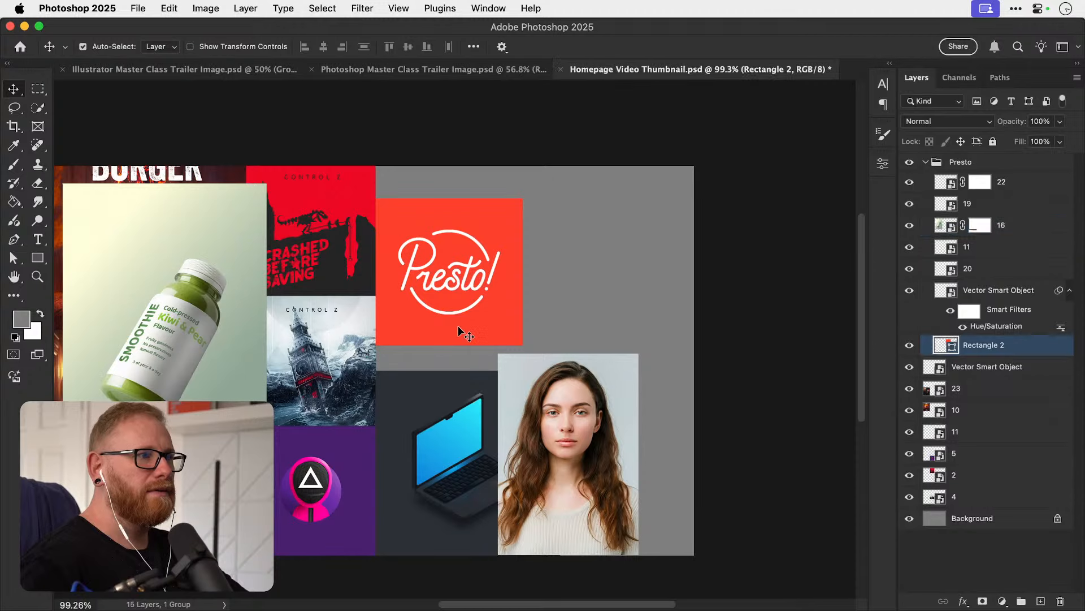
left_click(466, 403, "shift")
left_click(546, 403, "shift")
left_click_drag(481, 324, 561, 325)
key("super+z")
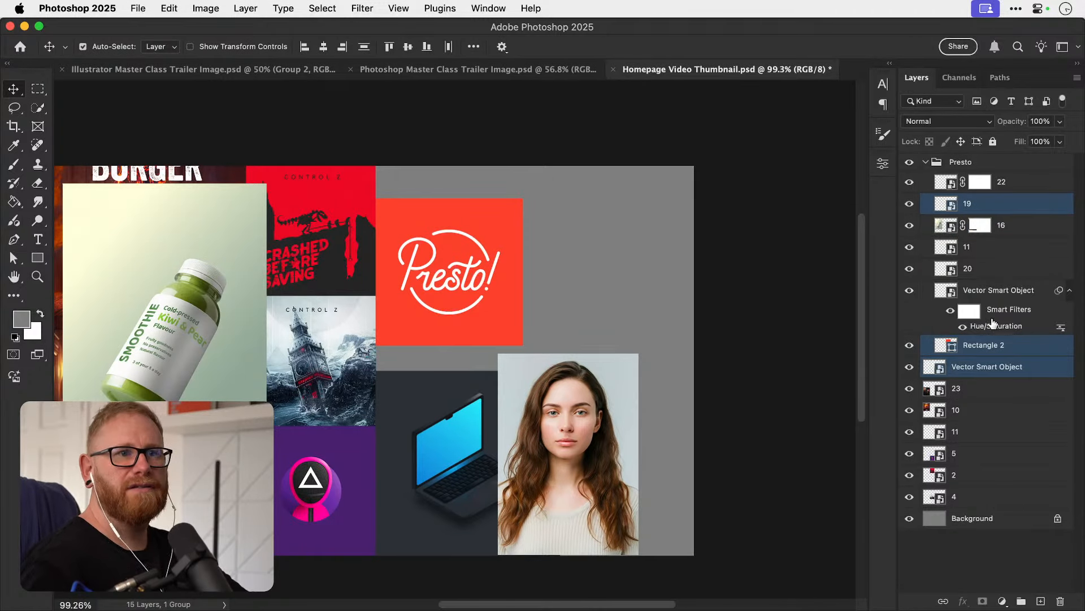
Group the Presto logo and its red rectangle at the top of the layer stack, and ungroup the old Presto group.
left_click(975, 163)
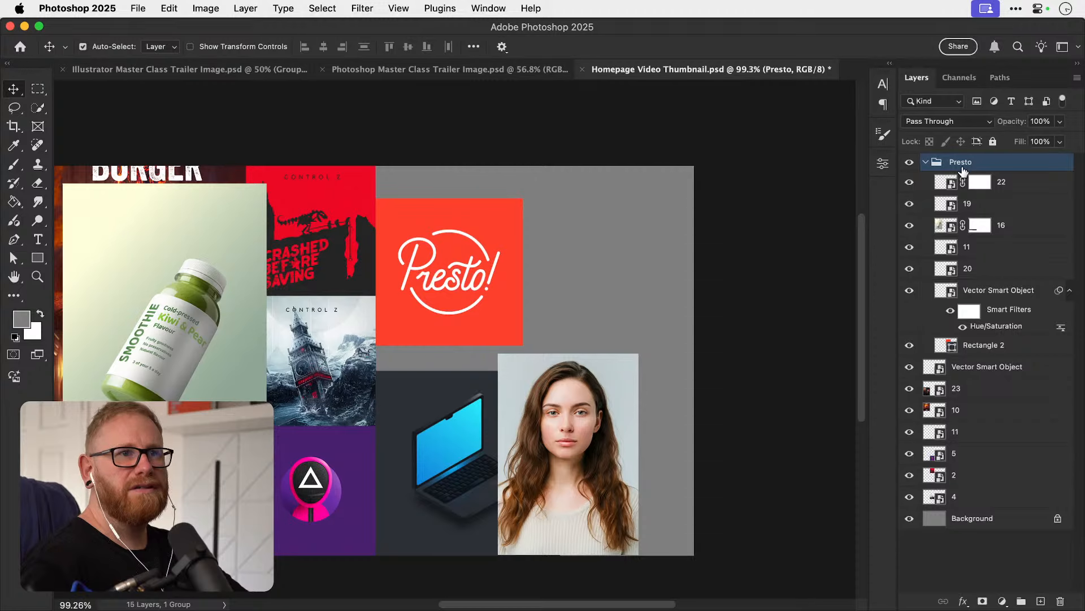
left_click(471, 282)
left_click(496, 303, "shift")
key("super+shift+bracketright")
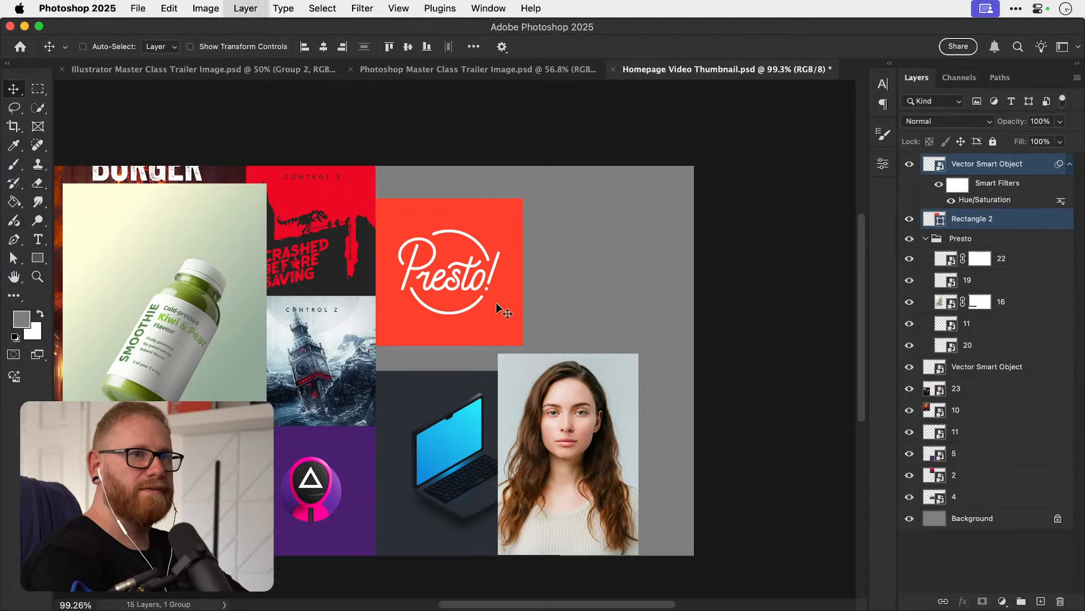
key("super+g")
left_click(978, 177)
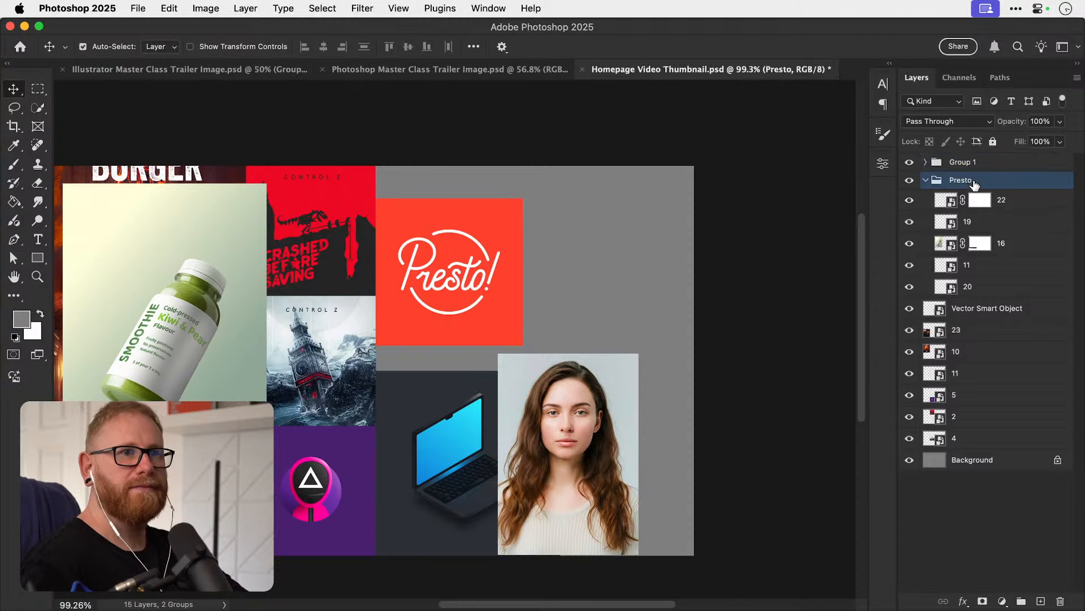
key("super+shift+g")
Rename the new group Presto and convert it to a smart object.
double_click(962, 163)
type("Pre")
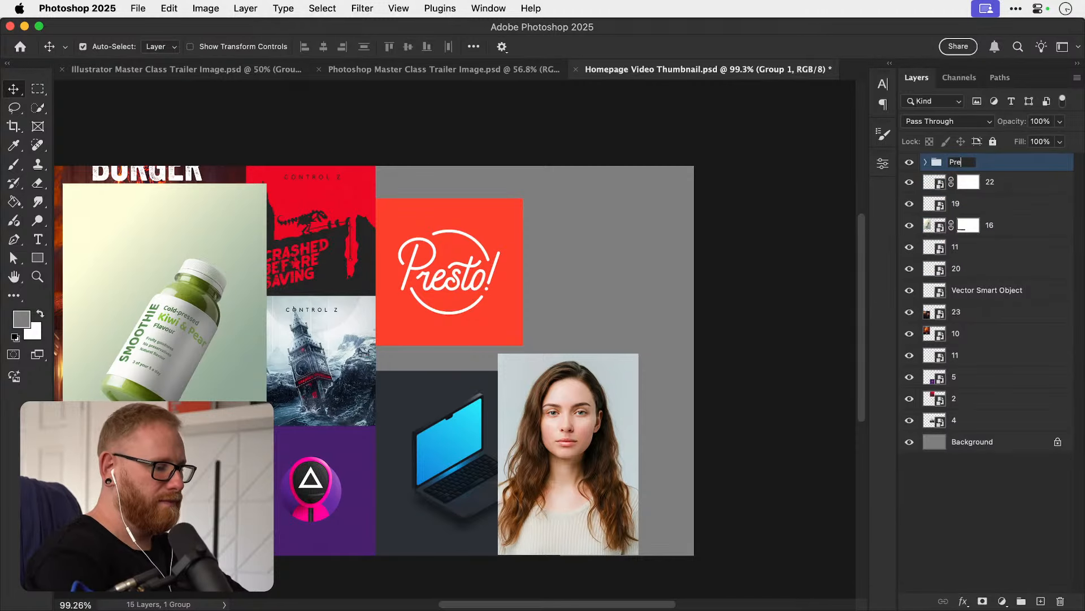
type("sto")
key("Return")
right_click(964, 161)
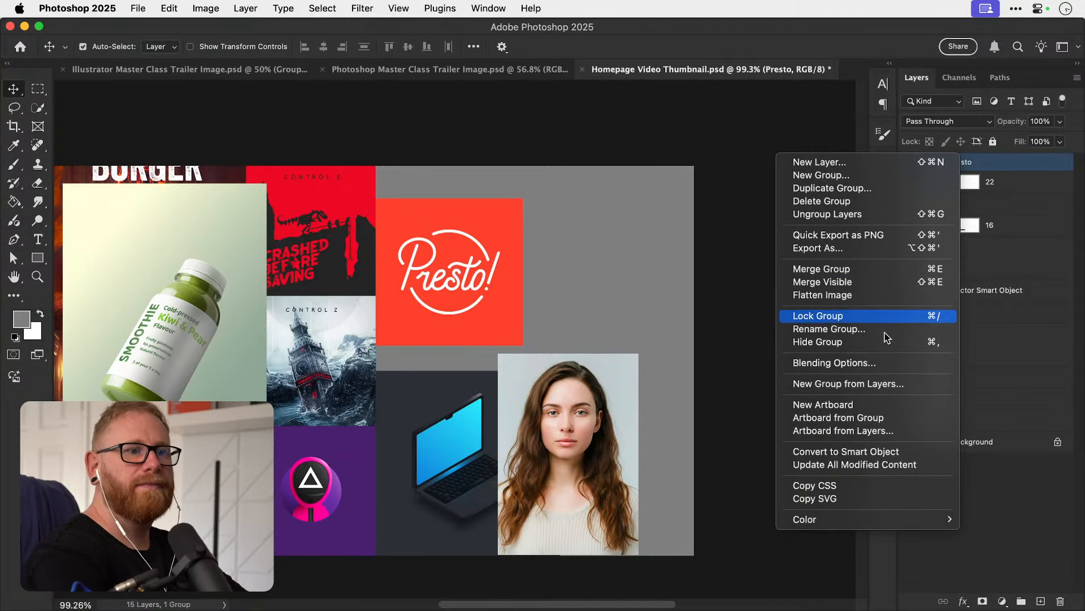
left_click(869, 451)
Move the Presto tile away from the poster column, and shrink the smoothie tile to roughly a third, placing it in the gap.
left_click_drag(318, 283, 564, 267)
left_click_drag(350, 287, 423, 275)
key("super+t")
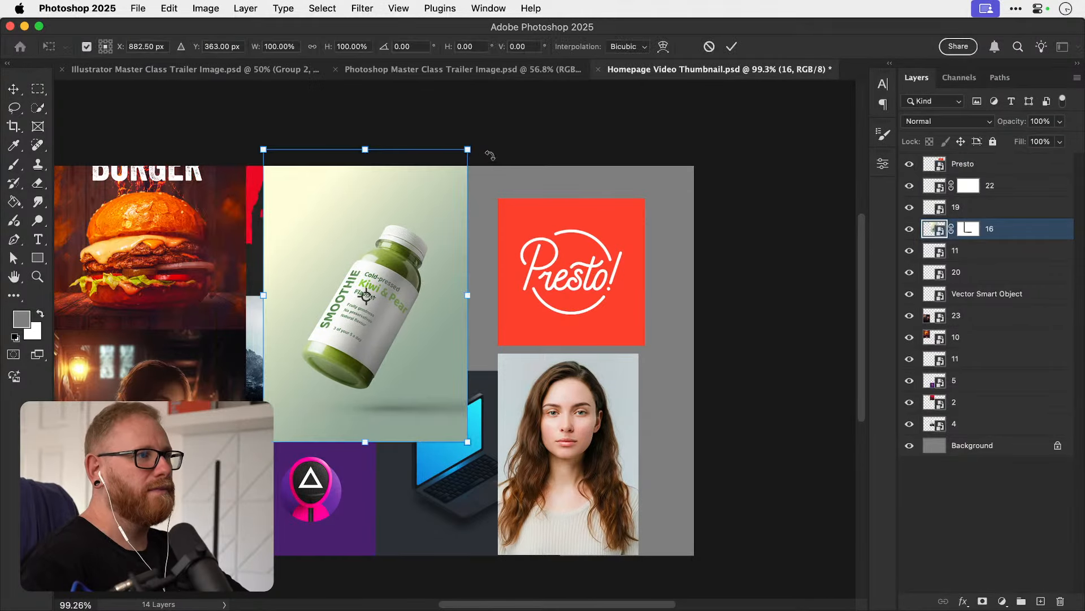
left_click_drag(468, 151, 401, 241)
key("Return")
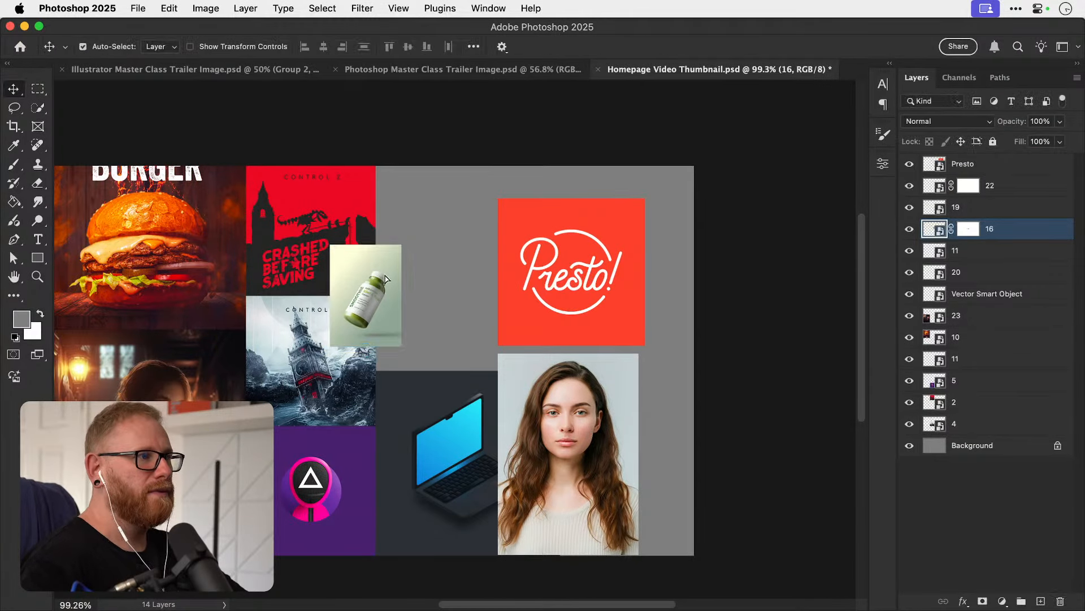
left_click_drag(363, 293, 432, 237)
Scale down the portrait tile below the smoothie tile, and move the laptop tile into the canvas's bottom-right corner.
left_click_drag(507, 404, 429, 366)
key("super+t")
left_click_drag(560, 516, 631, 430)
key("Return")
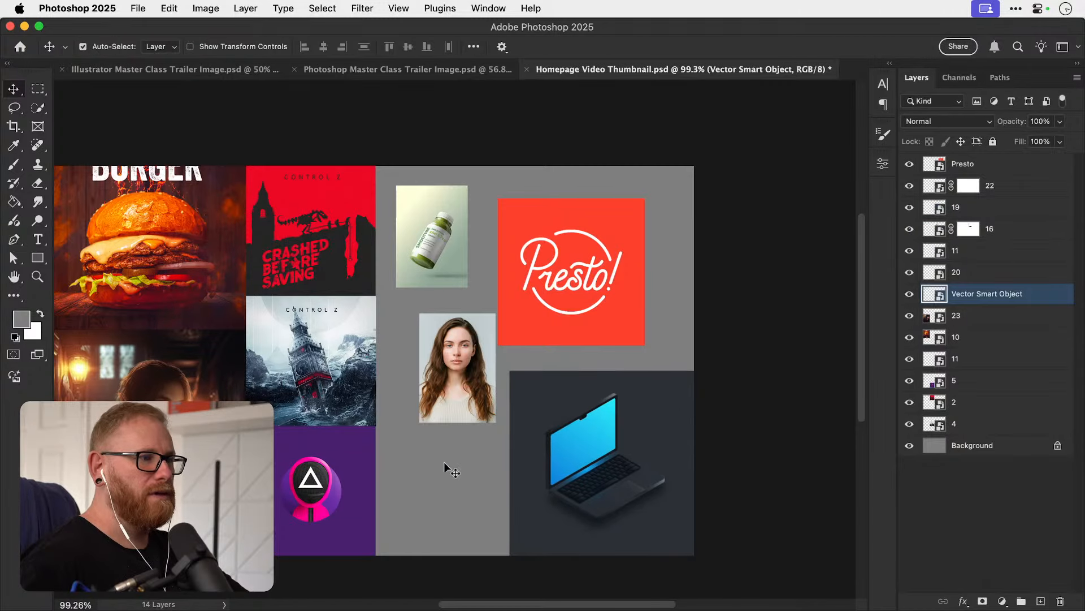
Try moving the purple mask, clock tower, red poster and Presto tiles into the gap one by one, undoing each move.
left_click_drag(360, 448, 463, 428)
key("super+z")
left_click_drag(333, 368, 425, 368)
key("super+z")
left_click_drag(341, 241, 415, 313)
key("super+z")
left_click_drag(599, 299, 476, 399)
key("super+z")
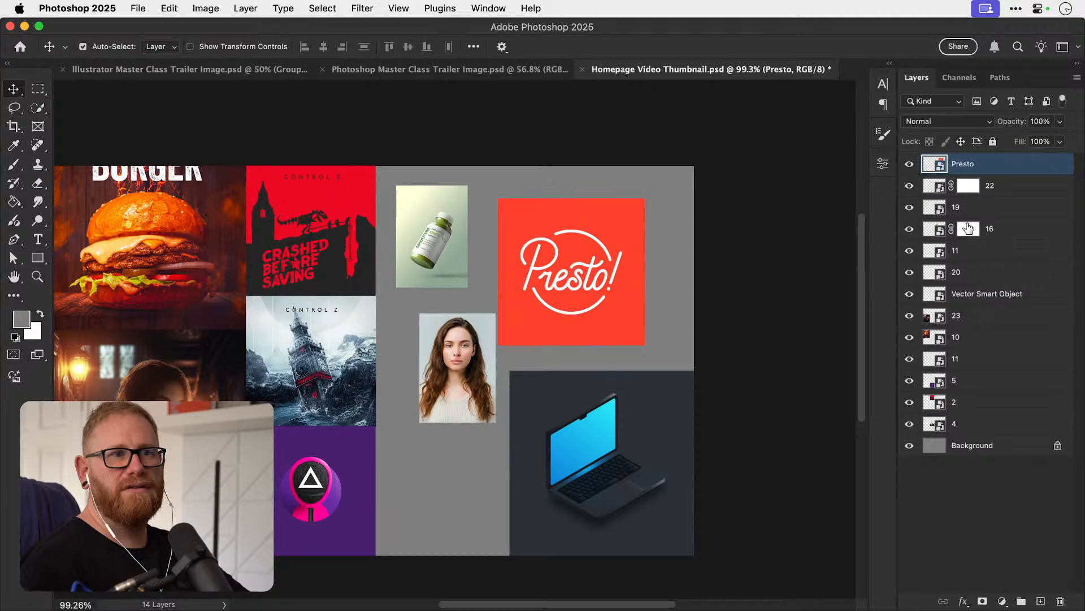
Try hiding the Presto tile and moving the burger and dark portrait tiles across the canvas, then undo these moves.
left_click(909, 163)
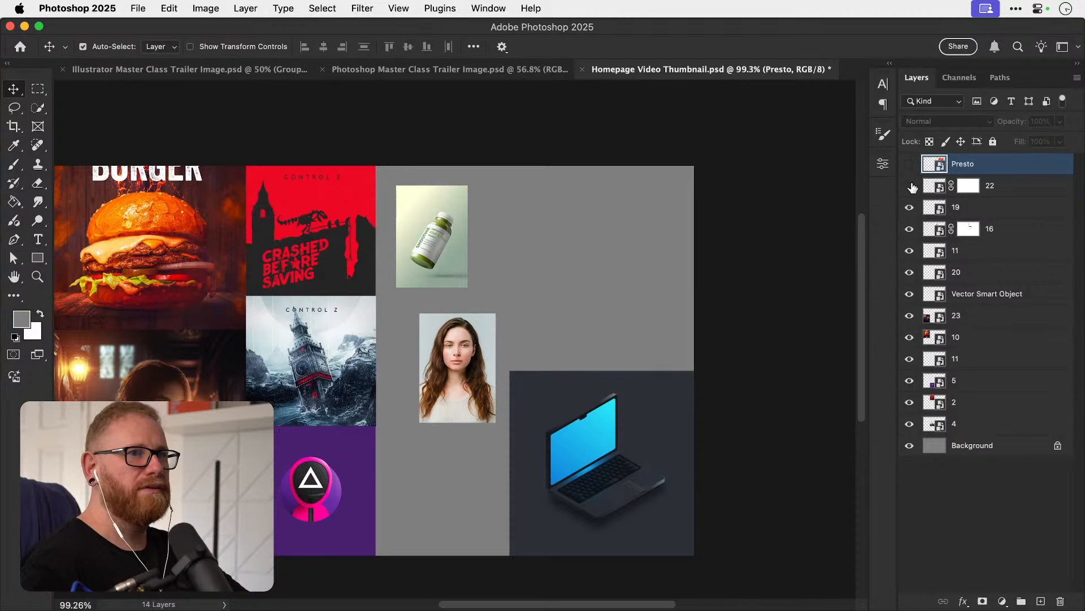
left_click(909, 164)
left_click_drag(178, 282, 321, 217)
left_click_drag(215, 406, 584, 292)
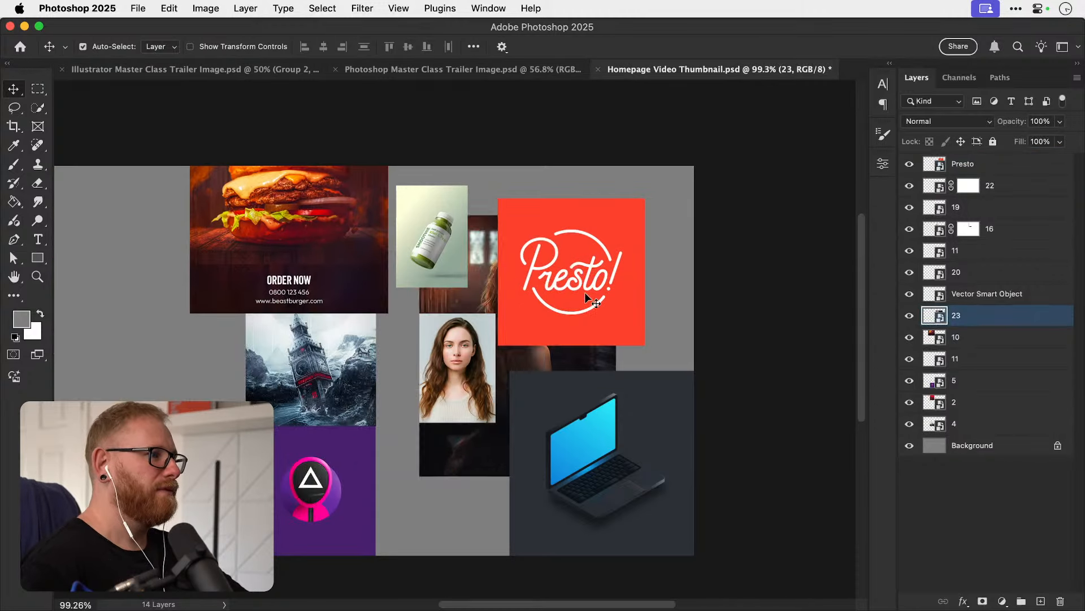
key("super+z")
key("super+z")
key("super+z")
key("super+z")
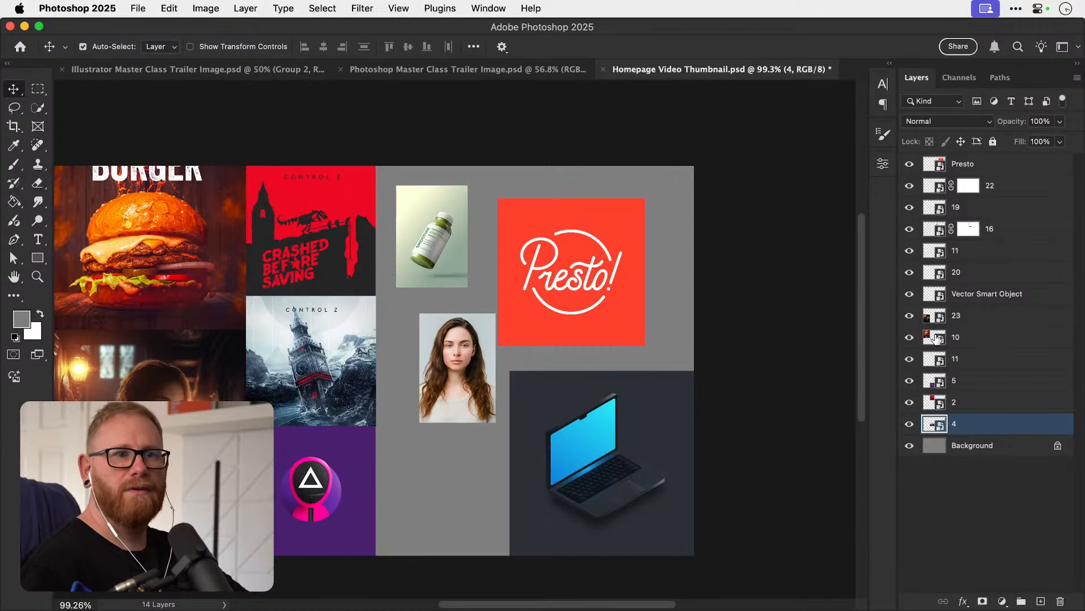
Move the off-canvas ocean wave tile, the upper layer 11, onto the canvas behind the Presto tile.
left_click(973, 255)
key("super+t")
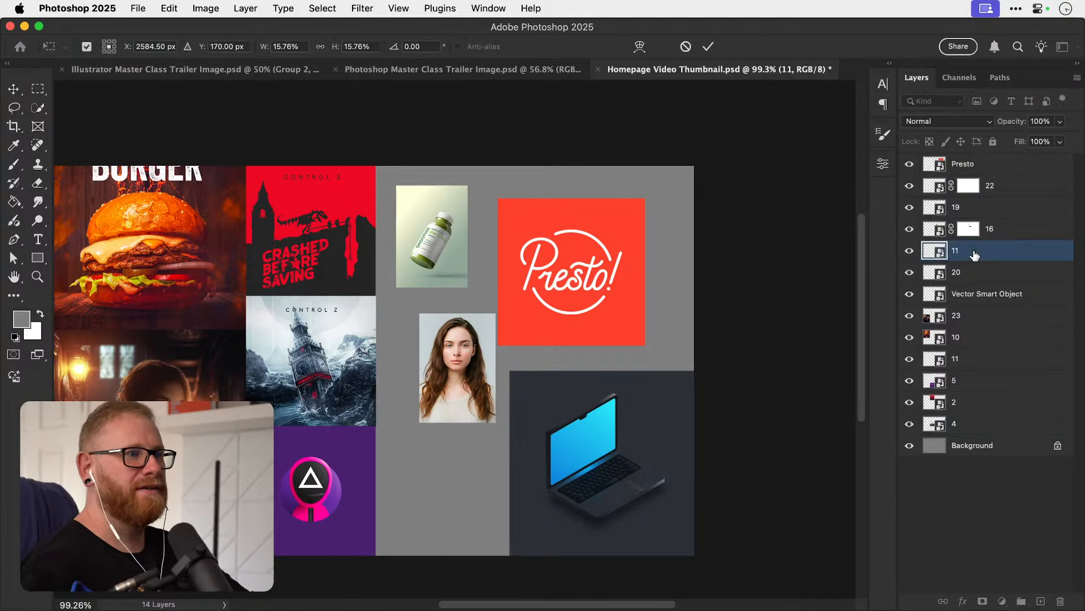
key("super+minus")
key("super+minus")
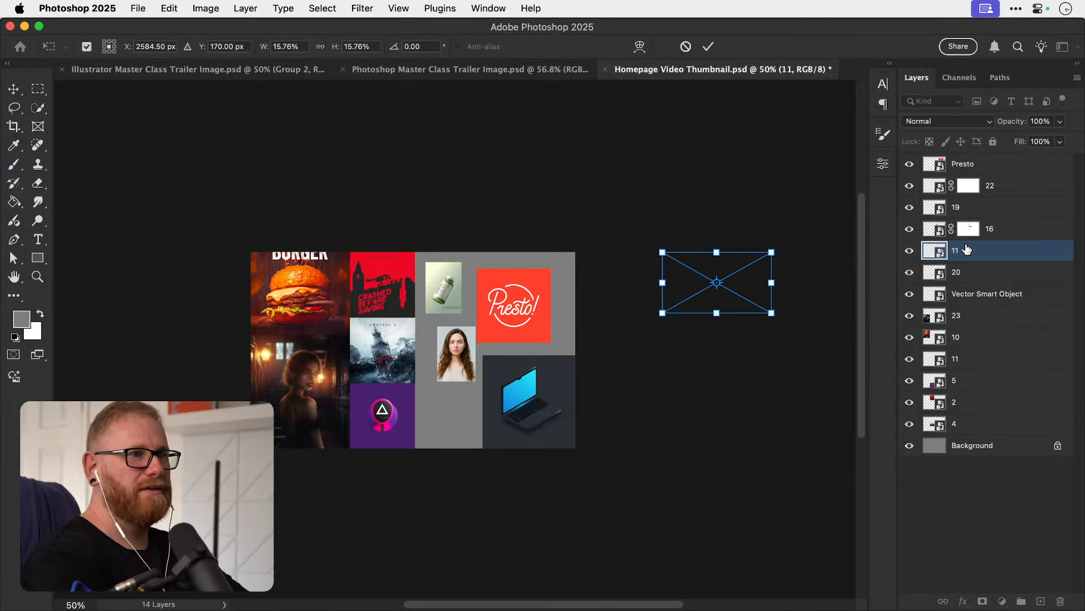
key("Escape")
key("super+t")
left_click_drag(757, 280, 526, 316)
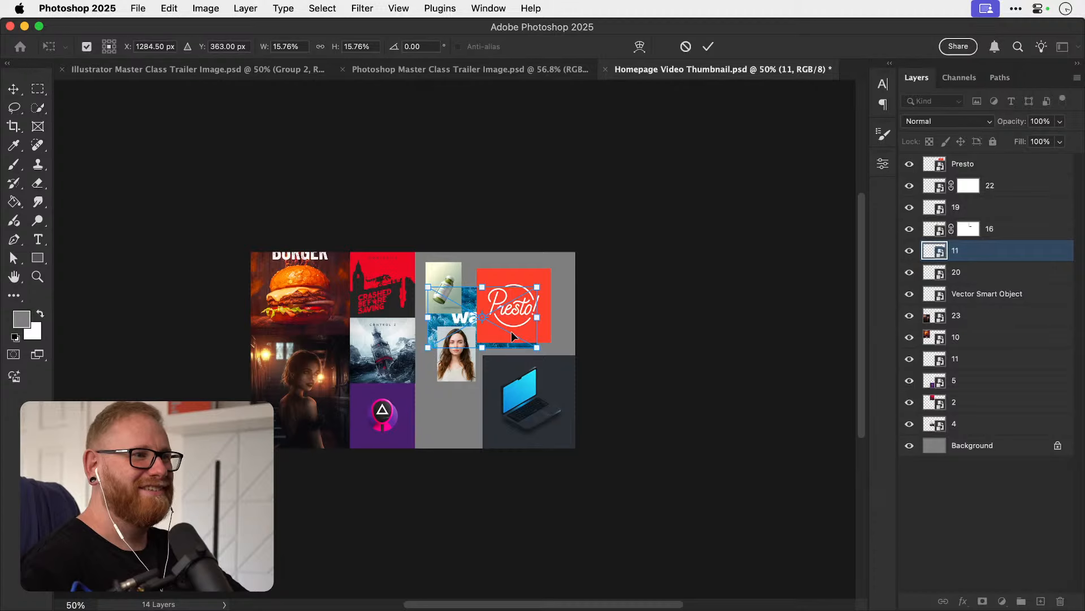
key("Return")
Move the off-canvas article card tile, layer 20, onto the canvas so it overlaps the laptop tile.
left_click(961, 278)
key("super+t")
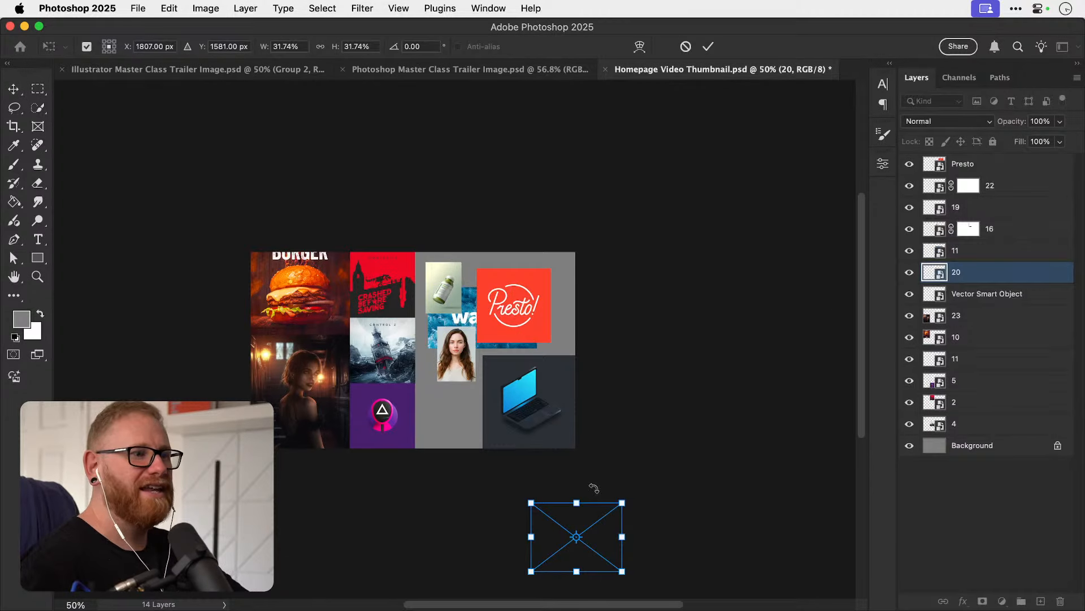
left_click_drag(599, 547, 484, 399)
key("Return")
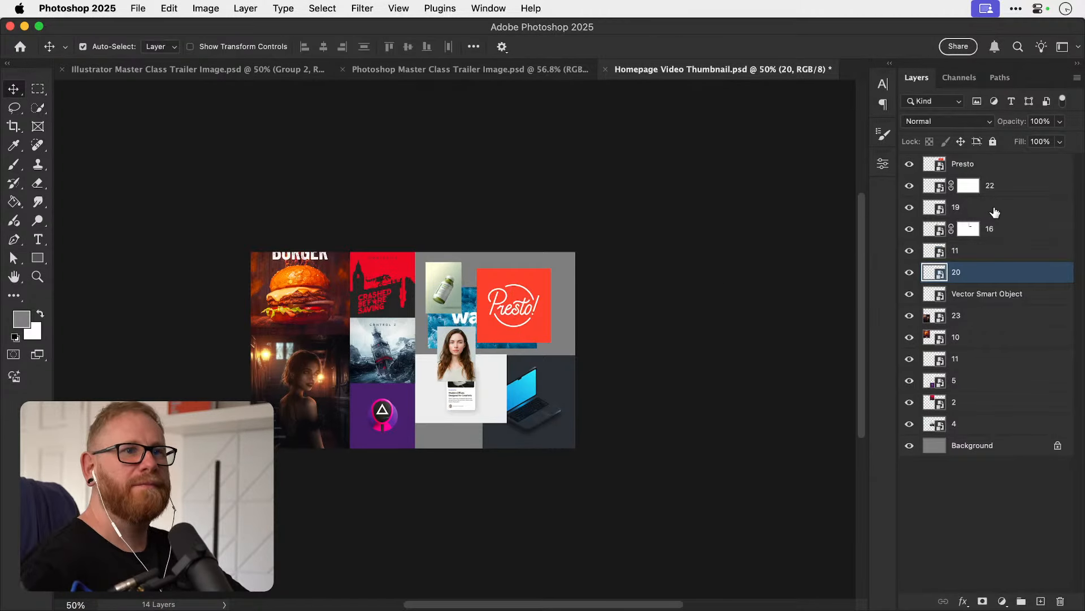
Locate layers 16 and 19, and move the off-canvas blue-sweater portrait, layer 22, onto the canvas beside the purple mask tile.
left_click(998, 235)
key("super+t")
key("Return")
key("space")
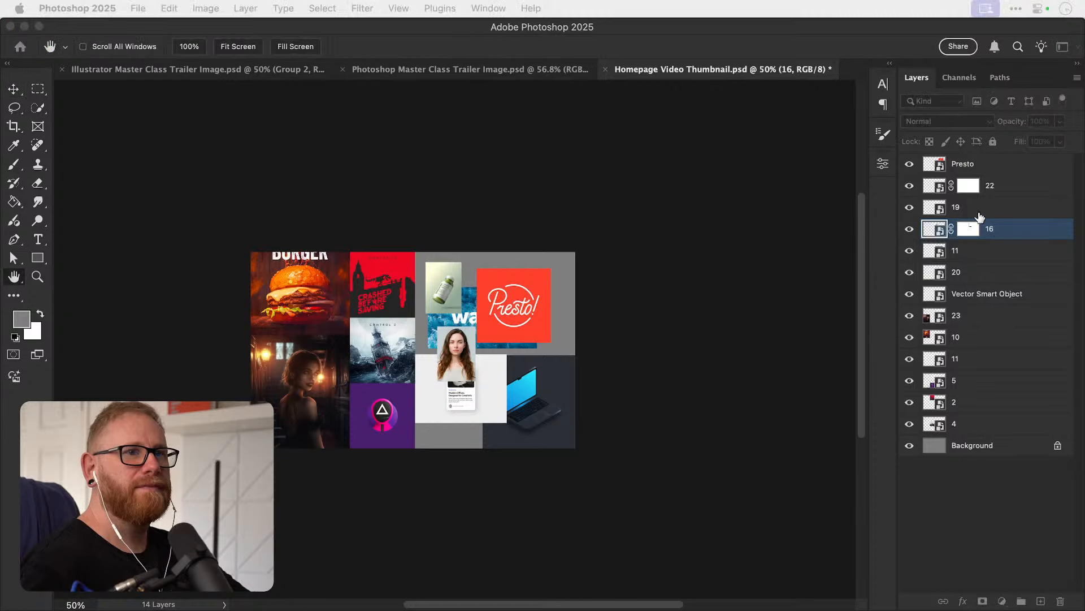
left_click(965, 208)
key("super+t")
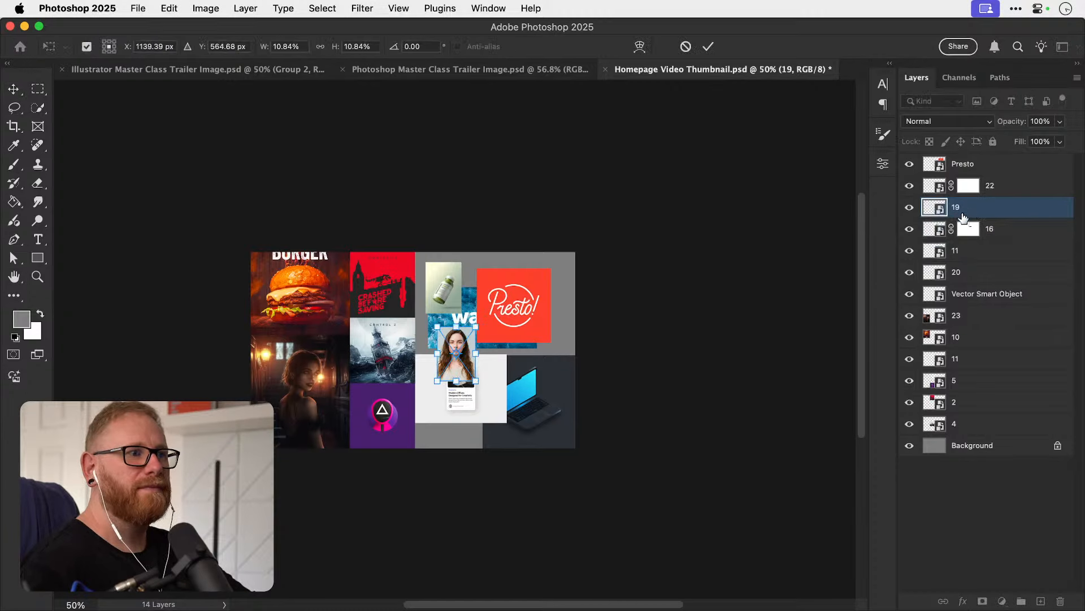
key("Return")
left_click(993, 187)
key("super+t")
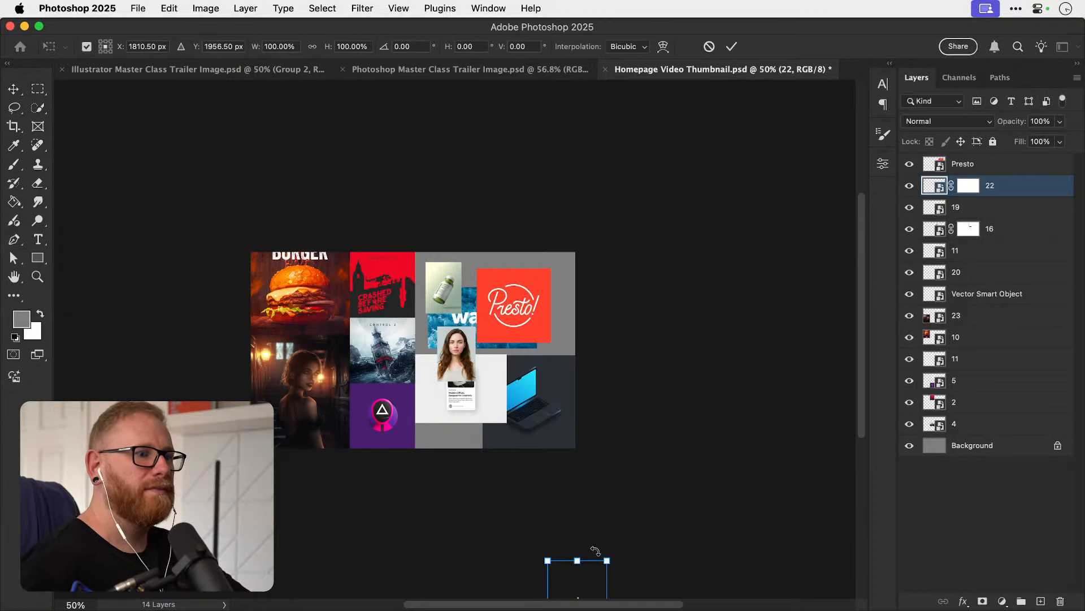
left_click_drag(581, 565, 450, 355)
key("Return")
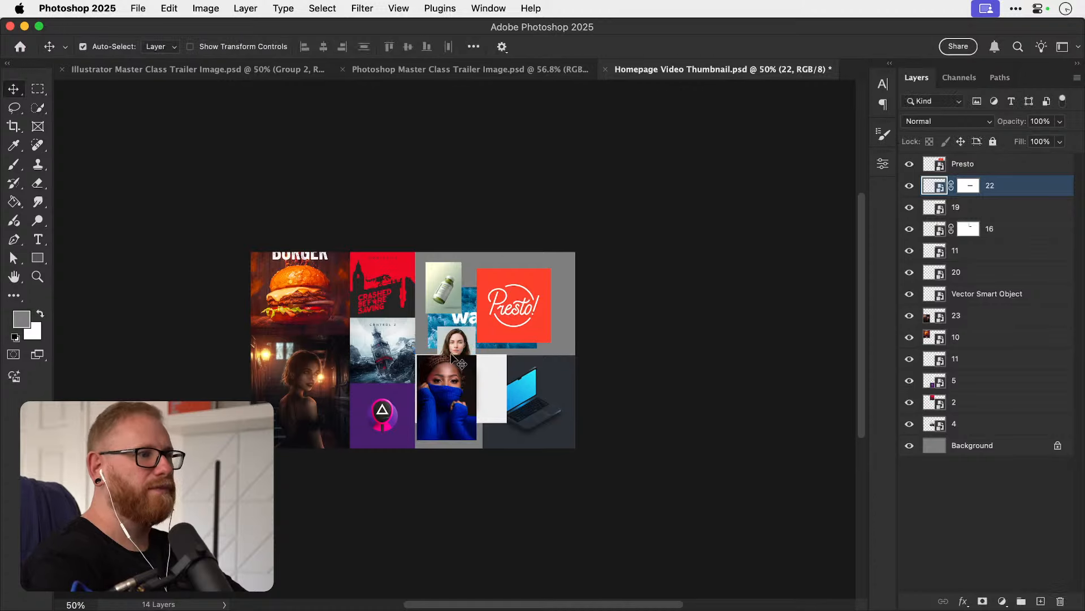
Move the article card to the canvas's right edge, and shrink the blue-sweater portrait into the gap's bottom-left corner beside the purple mask tile.
left_click(447, 310, "super")
key("super+t")
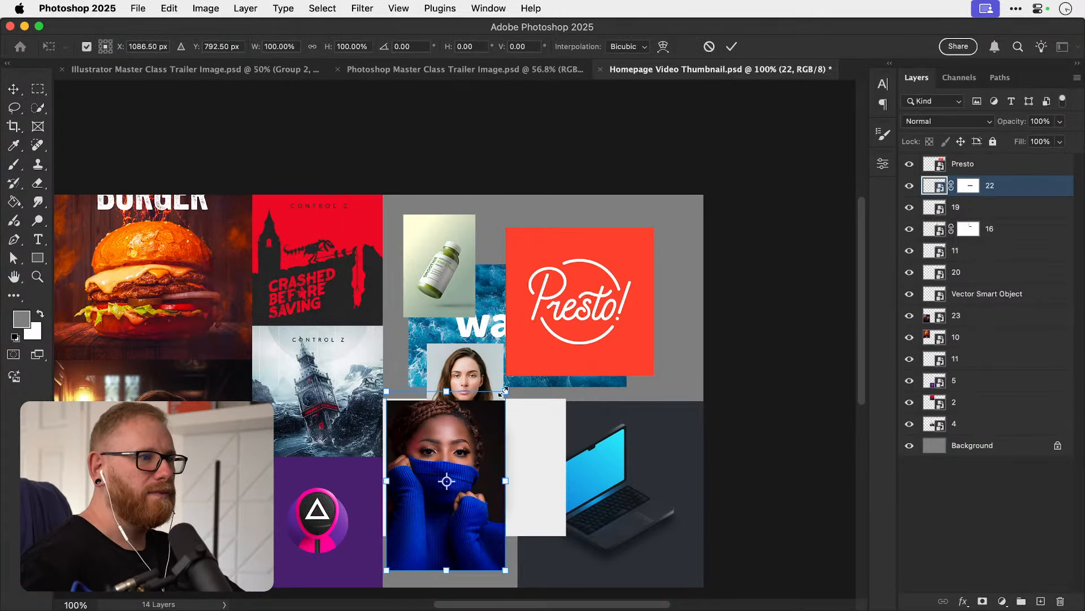
left_click_drag(506, 400, 612, 412)
key("Return")
left_click_drag(402, 463, 368, 520)
key("super+a")
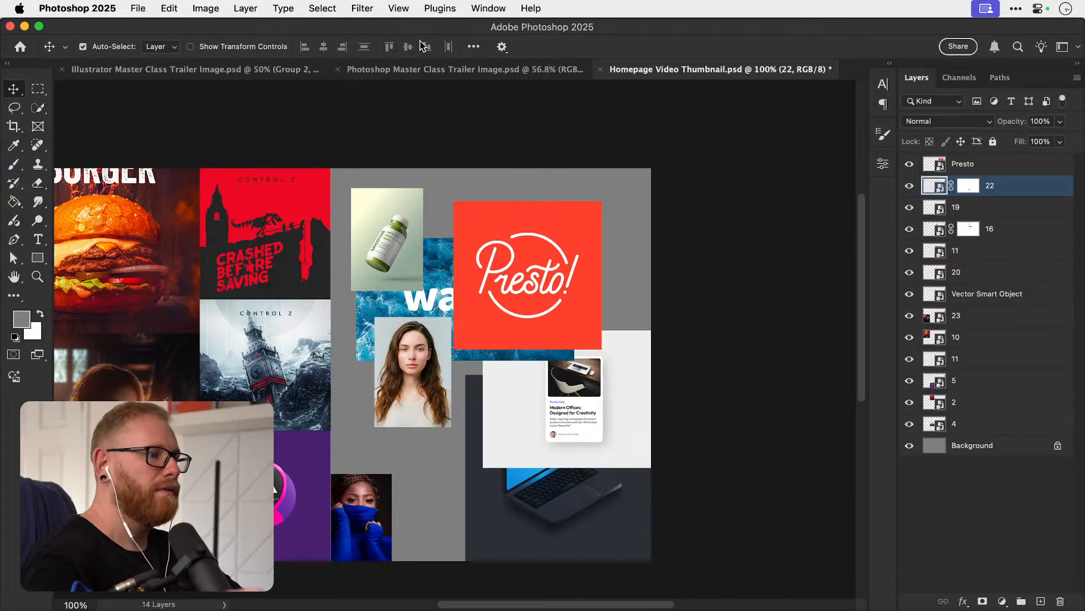
key("Left")
Place the smoothie tile directly above the blue-sweater portrait and scale it down to the same width.
left_click_drag(388, 259, 367, 444)
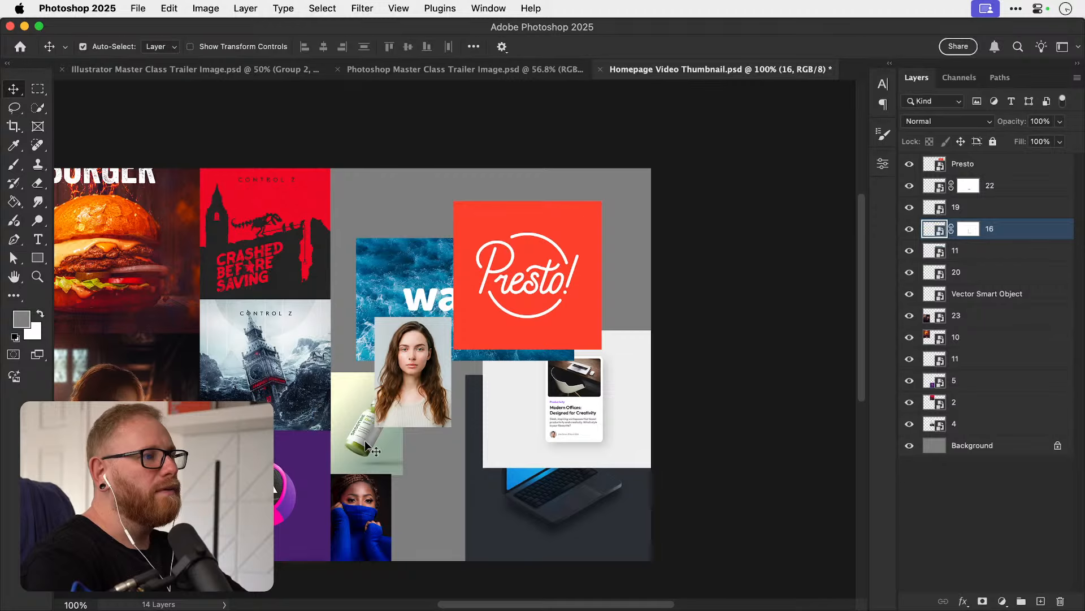
key("super+t")
scroll(399, 513, "up", 4)
left_click_drag(415, 357, 368, 292)
left_click_drag(344, 247, 348, 294)
key("Return")
key("Down")
key("Down")
key("Down")
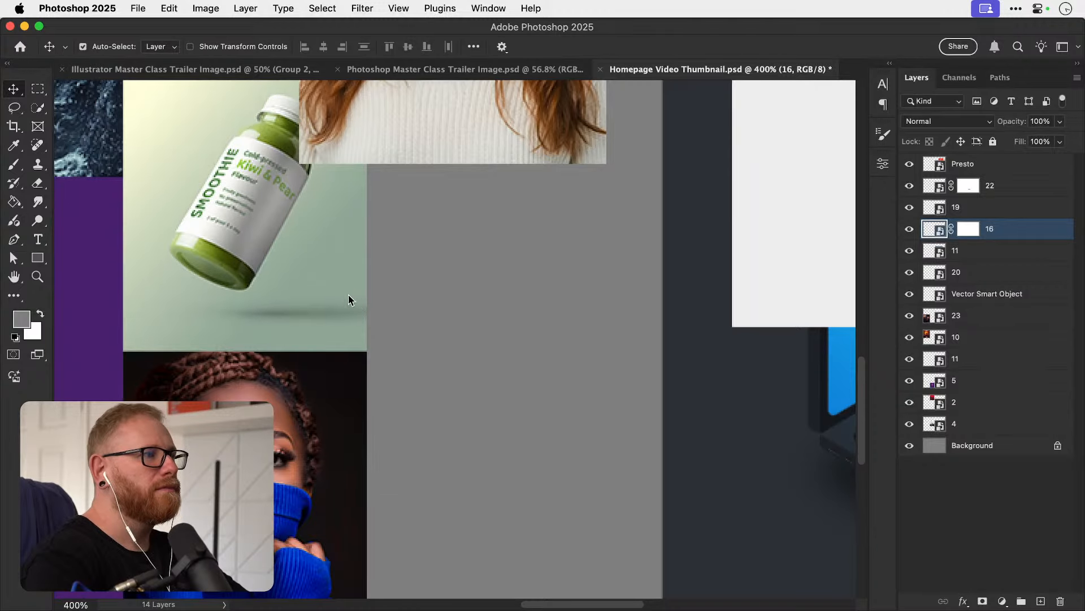
Move the long-haired portrait tile directly above the smoothie tile beside the poster column and scale it down.
key("super+minus")
key("super+minus")
key("super+minus")
left_click_drag(375, 274, 350, 437)
scroll(428, 403, "up", 1)
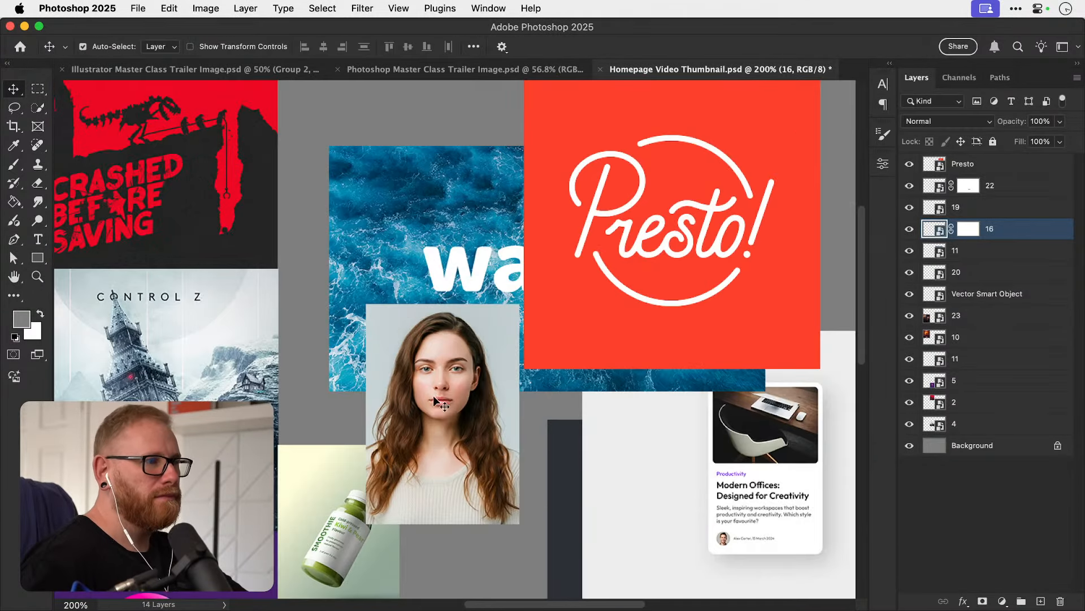
left_click_drag(433, 395, 351, 324)
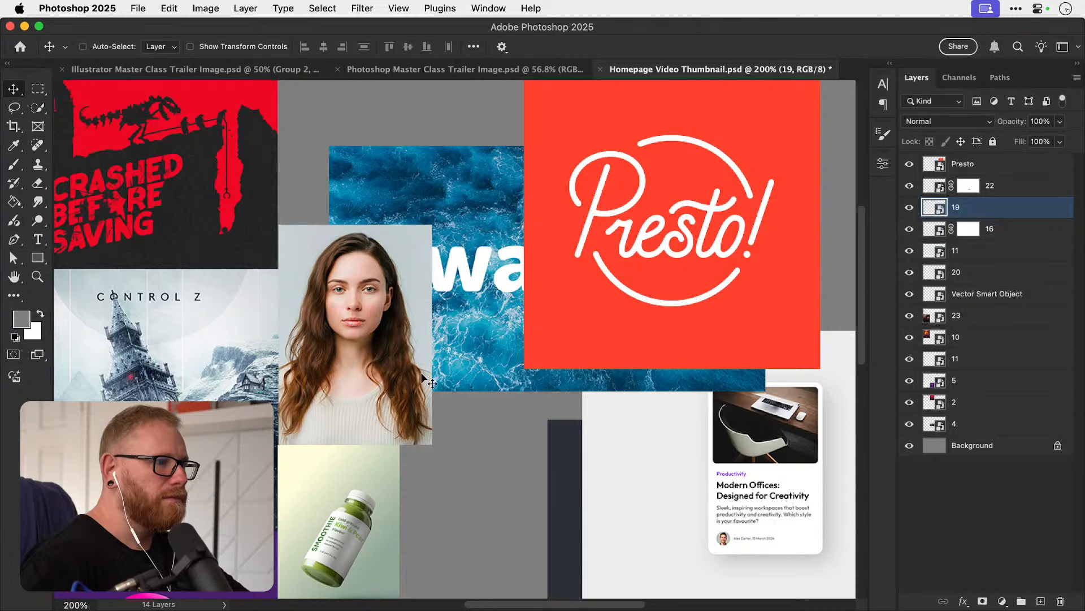
key("super+t")
left_click_drag(433, 225, 402, 268)
key("Return")
Fine-tune the long-haired portrait's scale to 8.56% so its edges line up with the smoothie tile.
key("z")
left_click(388, 302)
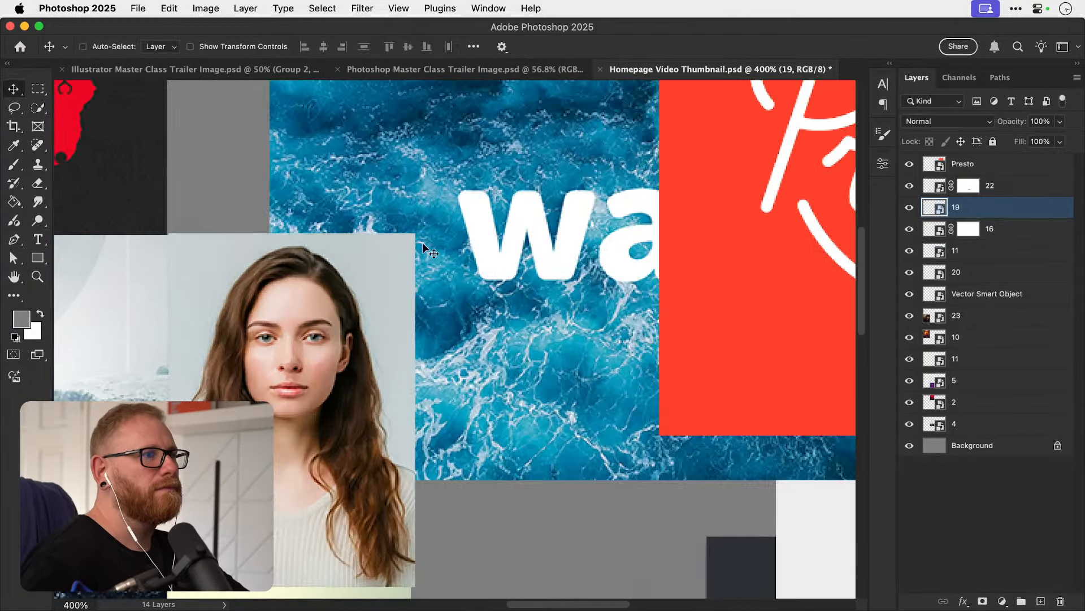
key("super+t")
scroll(421, 166, "down", 3)
left_click_drag(432, 137, 430, 145)
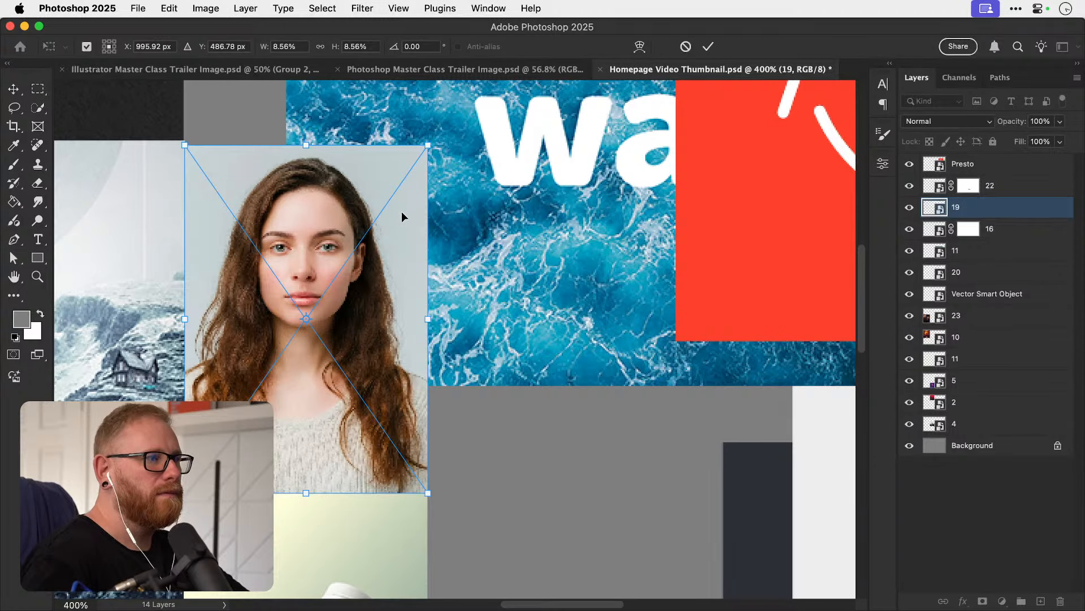
key("Return")
Bring the red poster, clock tower and purple mask tiles to the front of the layer stack and save the document.
left_click(154, 380)
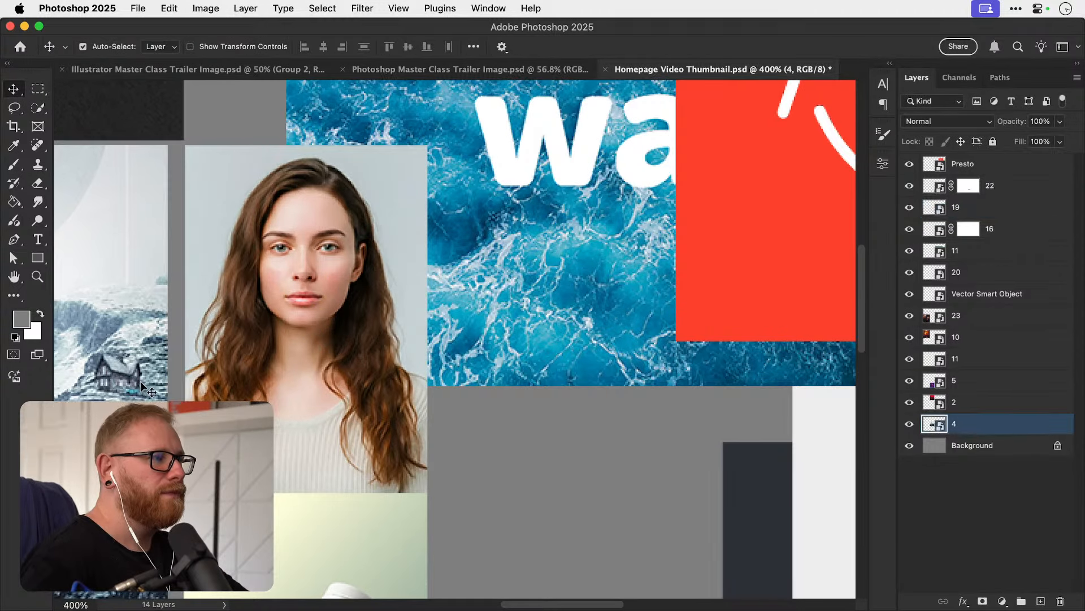
scroll(274, 358, "down", 5)
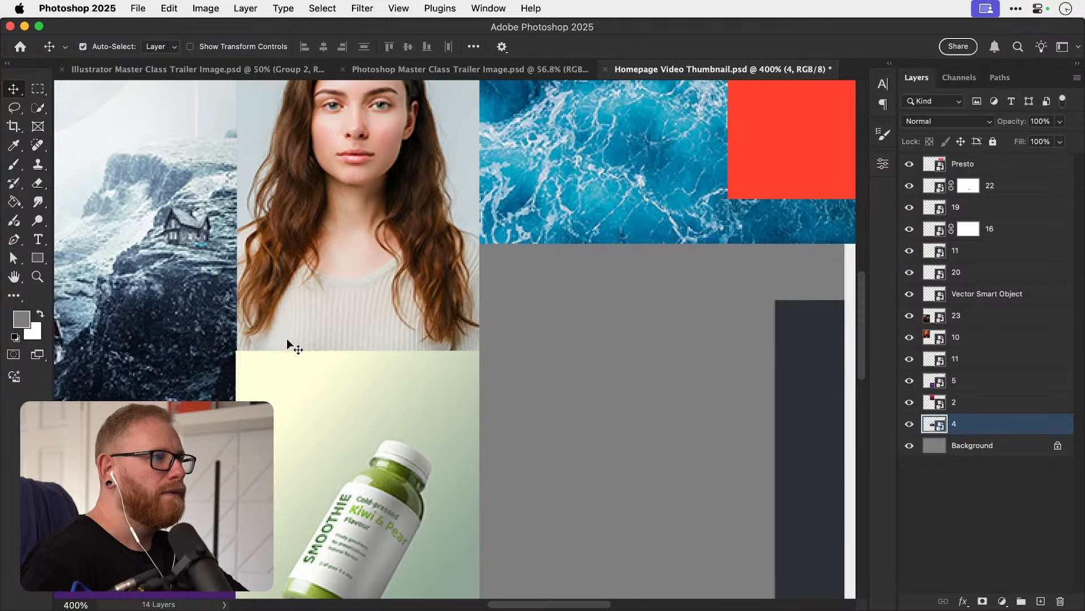
key("super+minus")
key("super+minus")
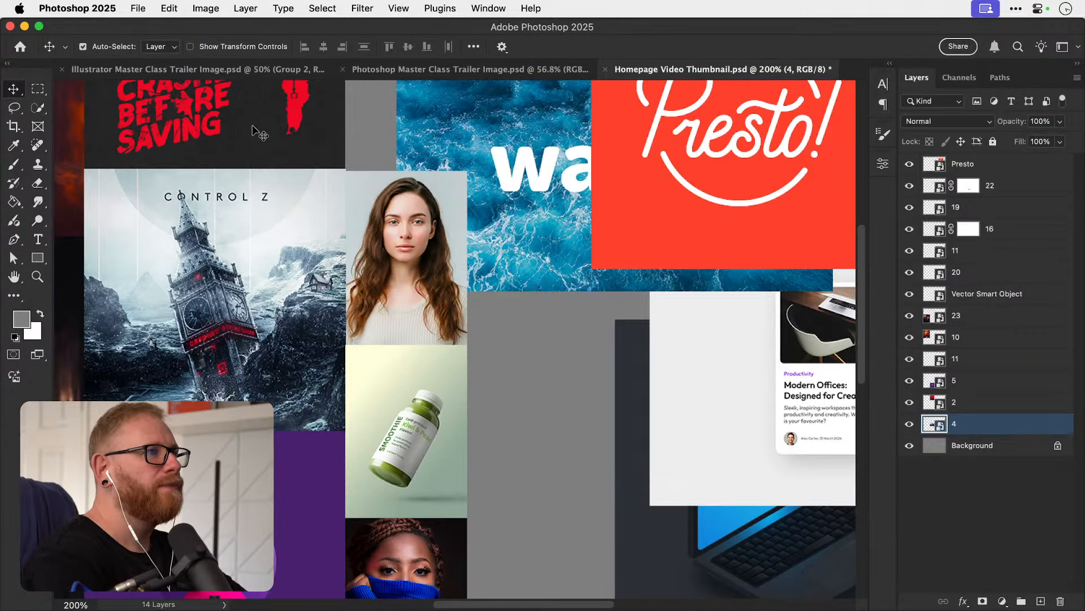
left_click(253, 126, "super")
left_click(260, 304, "shift+super")
left_click(284, 503, "shift+super")
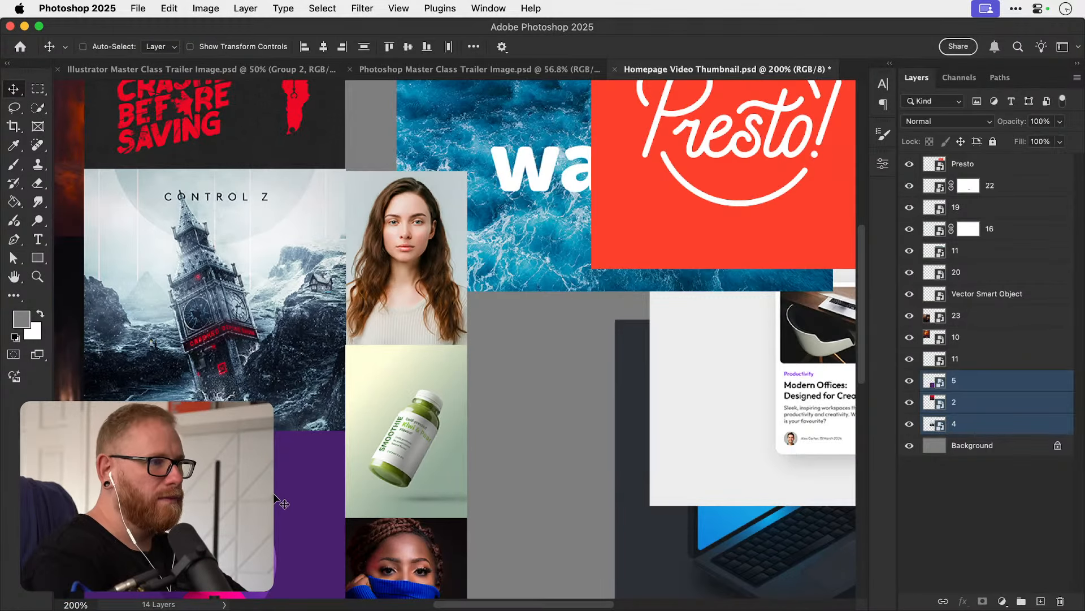
key("super+shift+bracketright")
key("super+s")
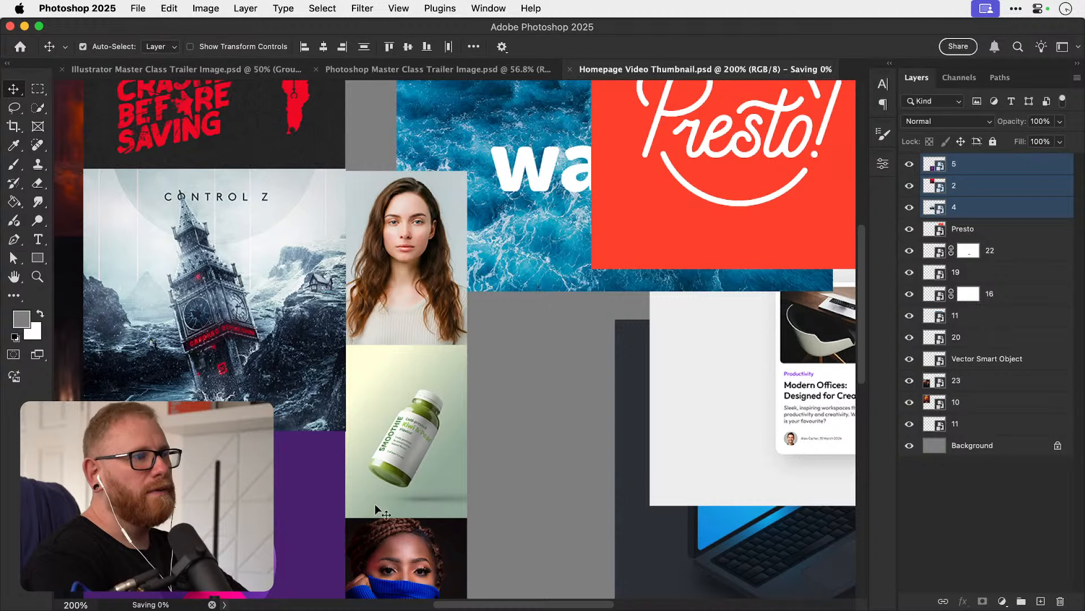
Enlarge the purple mask tile slightly from its bottom-left corner to 14.57%, aligning its edge with the clock tower tile.
left_click(528, 488)
left_click(284, 476)
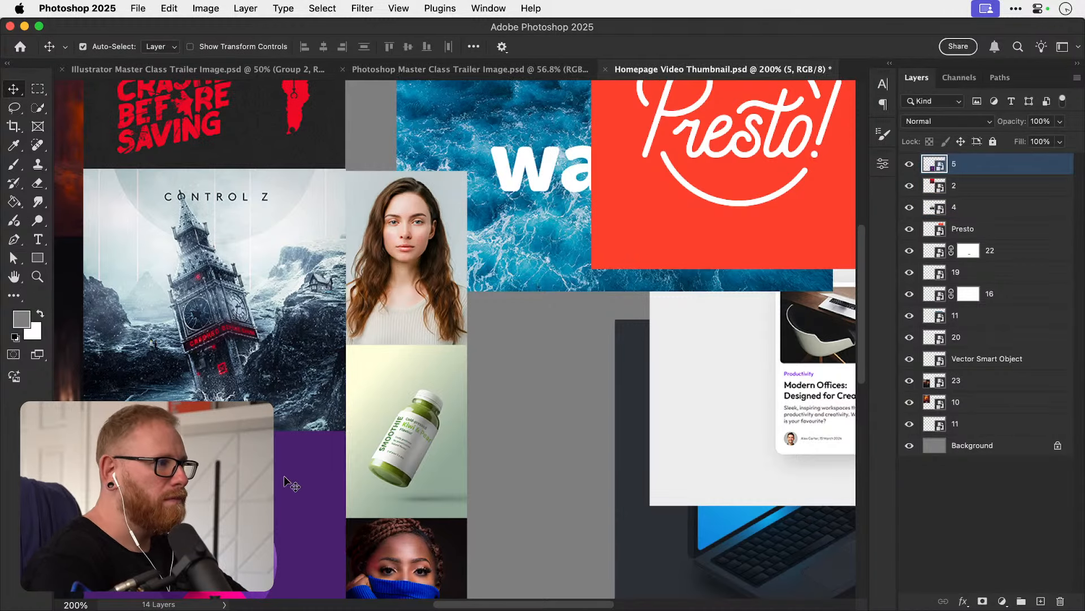
scroll(283, 476, "left", 1)
scroll(283, 476, "left", 5)
scroll(334, 428, "up", 5)
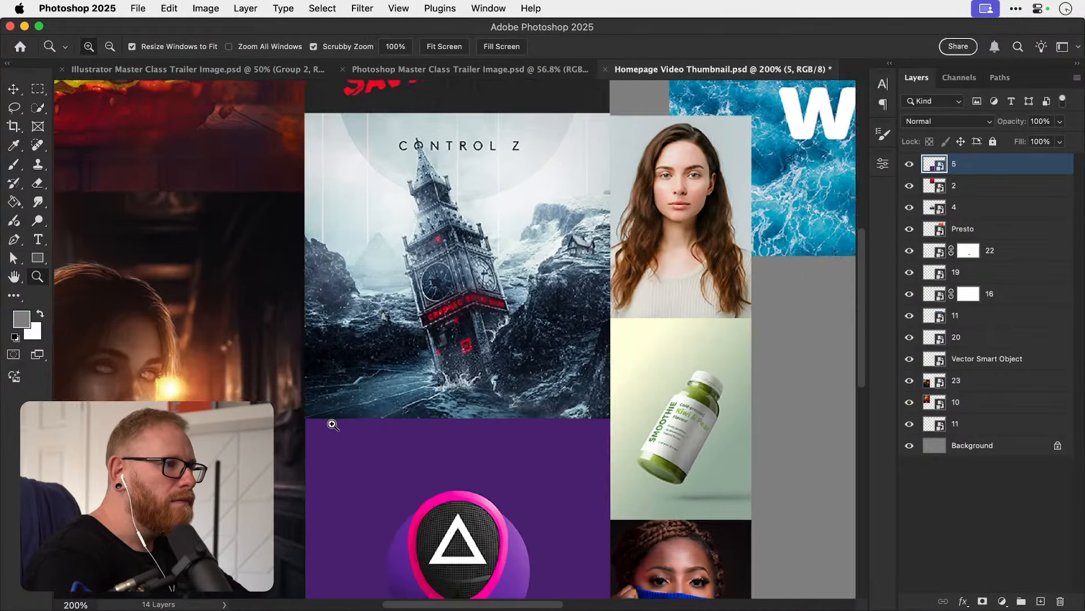
key("super+t")
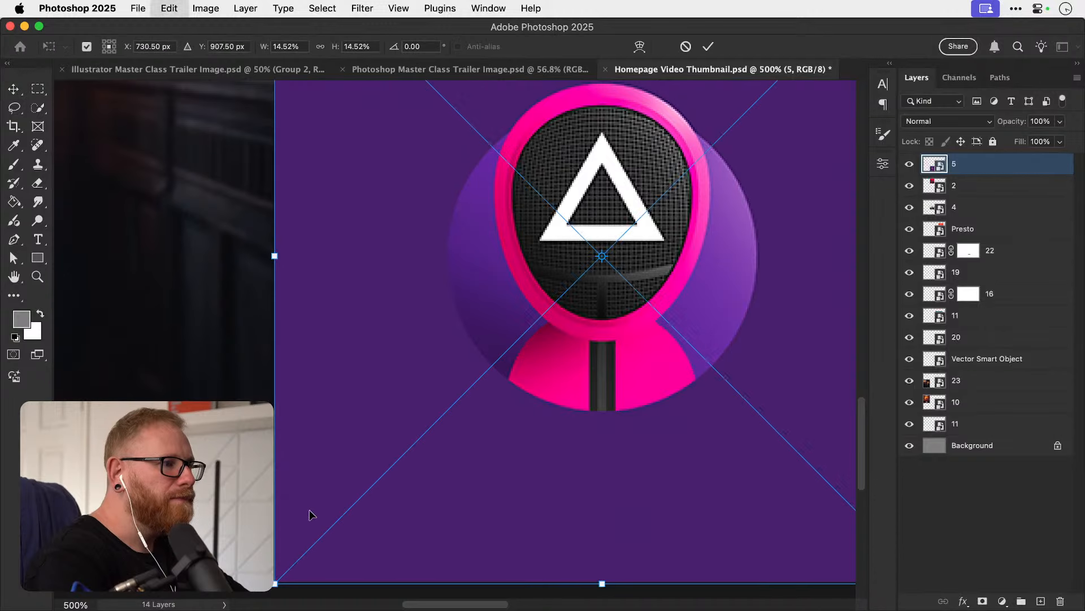
scroll(311, 511, "down", 5)
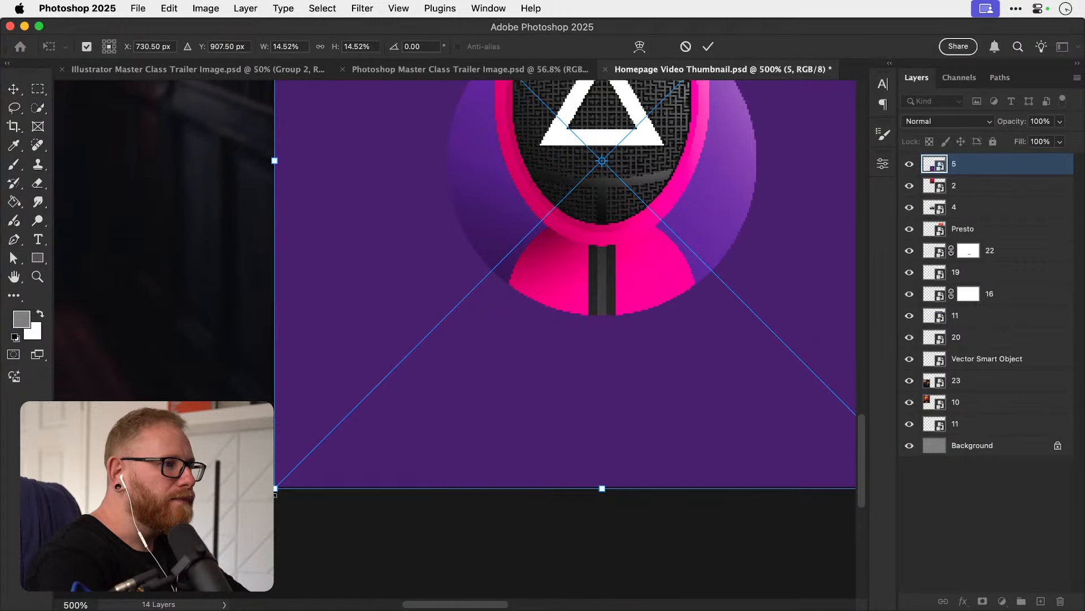
left_click_drag(275, 491, 275, 506)
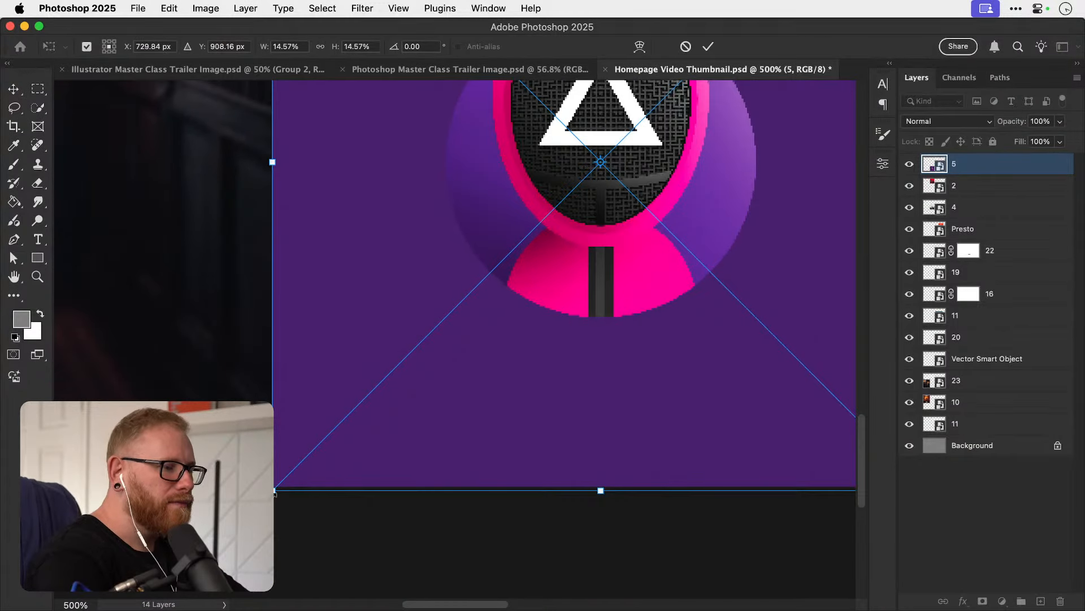
key("Return")
Move the wave tile to the canvas's right edge above the laptop, and shift the Presto tile up and to the right.
scroll(281, 507, "up", 5)
scroll(281, 507, "up", 10)
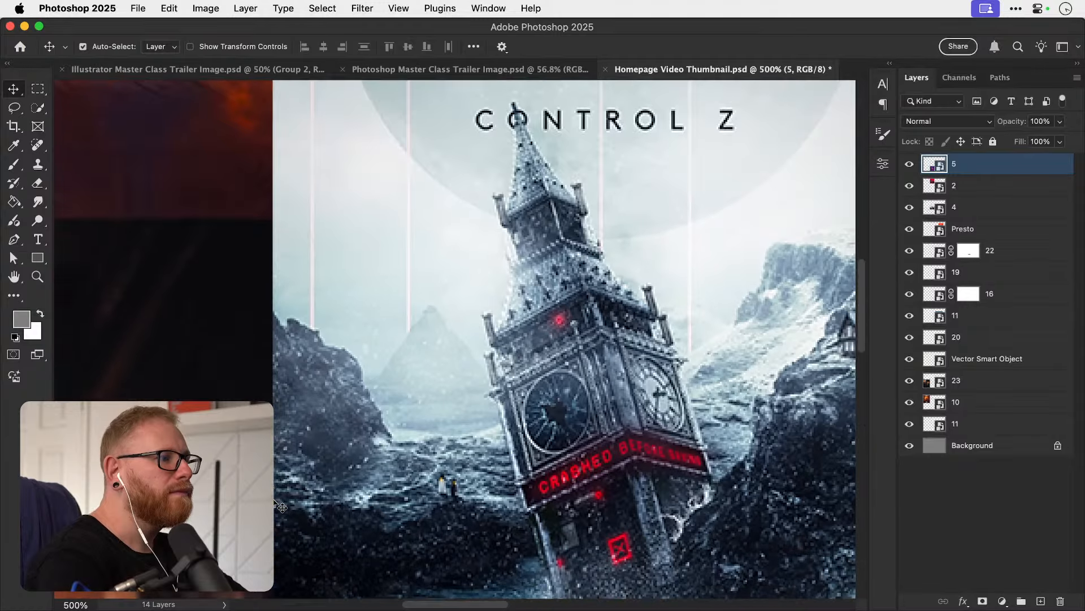
scroll(281, 507, "down", 10)
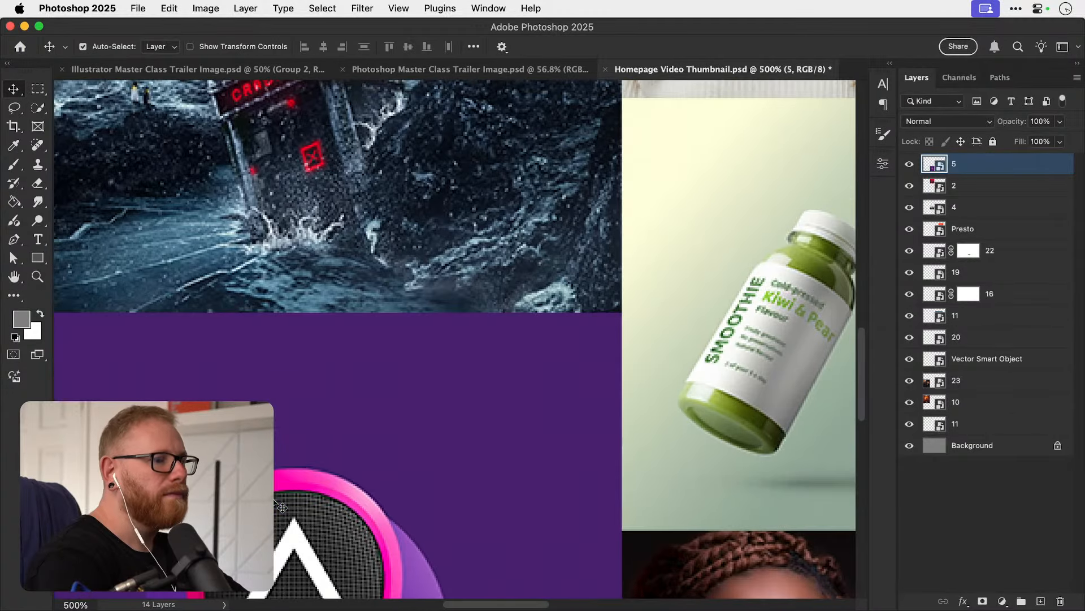
key("super+0")
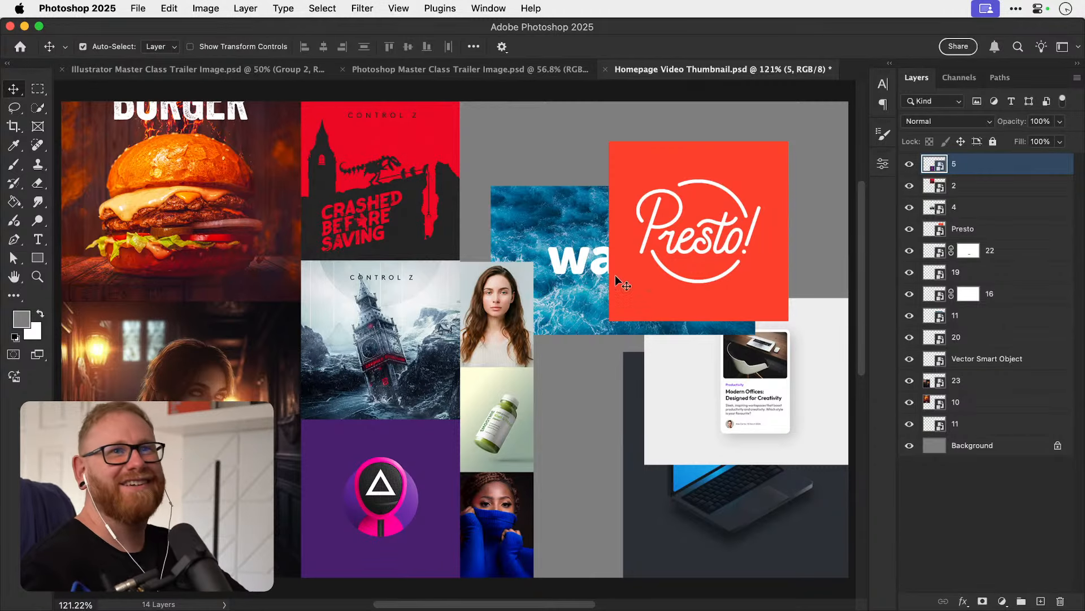
left_click_drag(571, 273, 493, 281)
left_click_drag(569, 293, 612, 339)
Move the article card tile beside the red poster above the long-haired portrait, and scale it down to 26.22%.
left_click_drag(673, 494, 409, 340)
key("ctrl+t")
left_click_drag(497, 191, 480, 207)
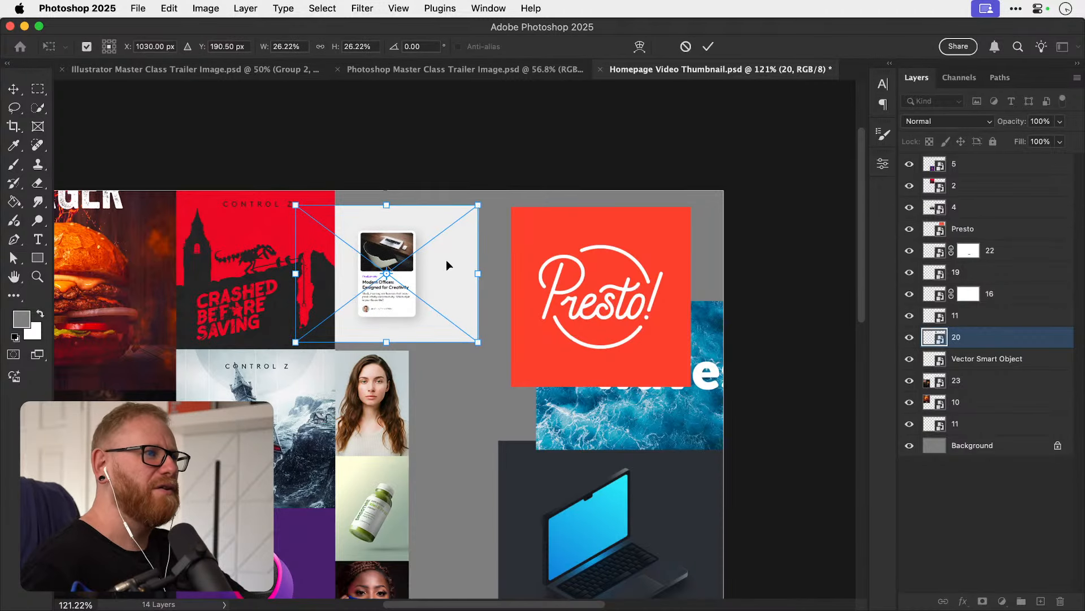
key("Return")
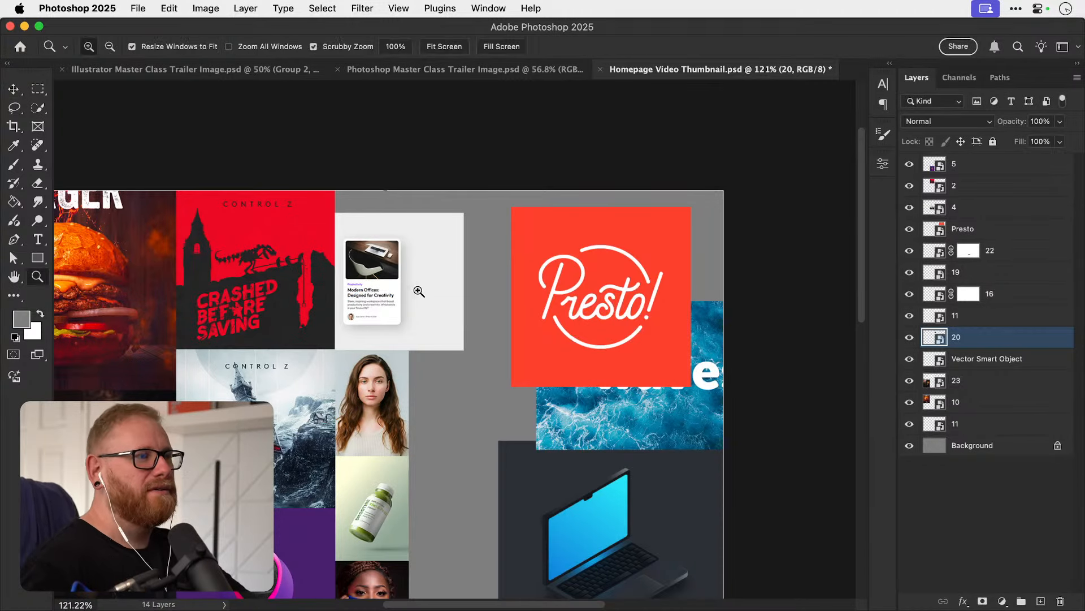
Add a new empty layer directly above the article card layer and activate the Rectangle tool.
scroll(436, 289, "up", 3)
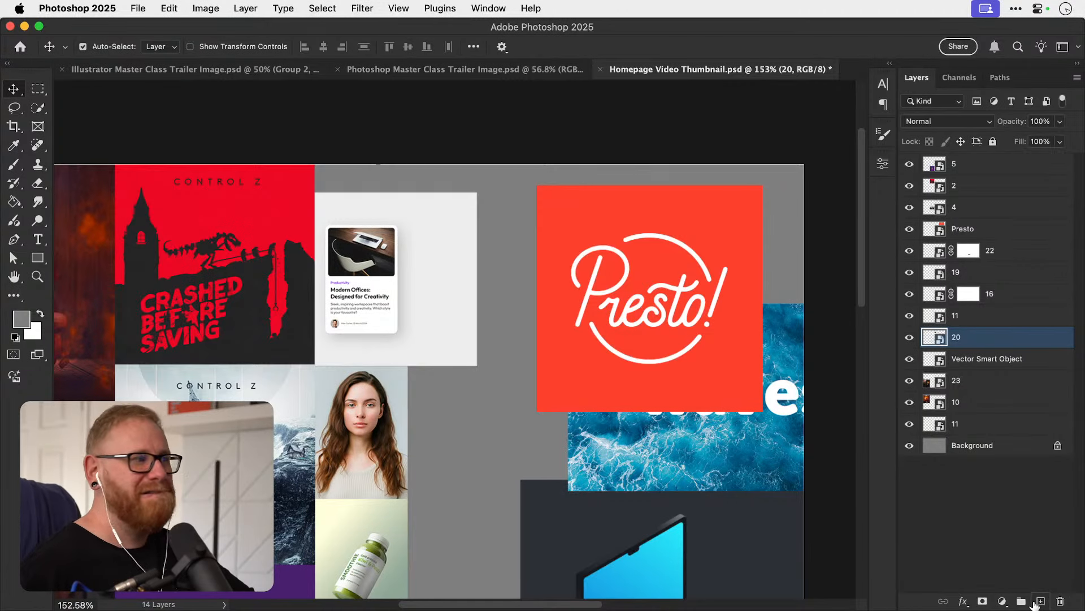
left_click(1040, 603)
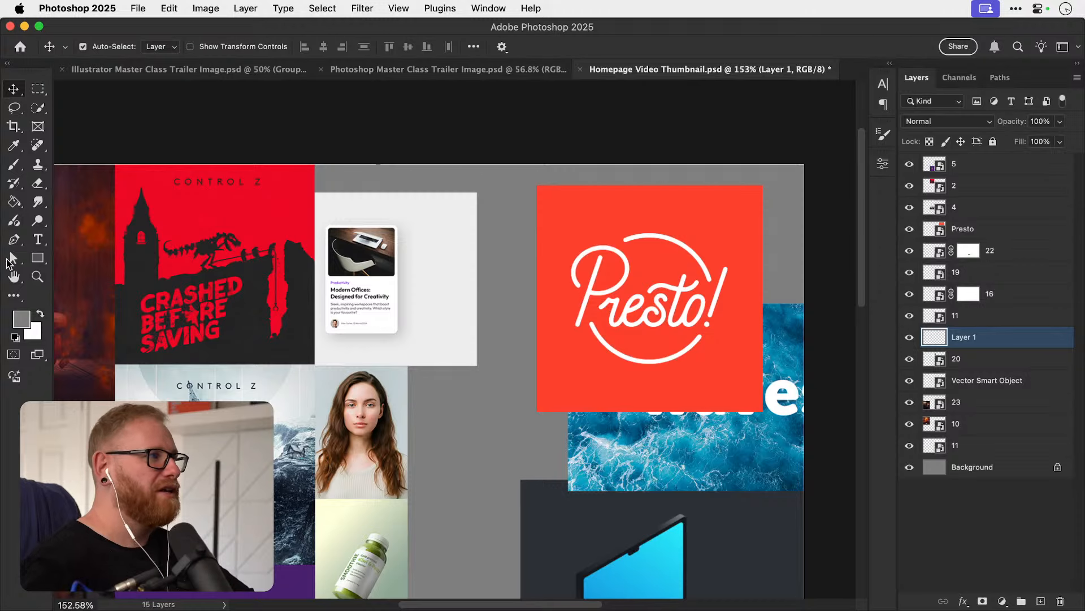
left_click(37, 258)
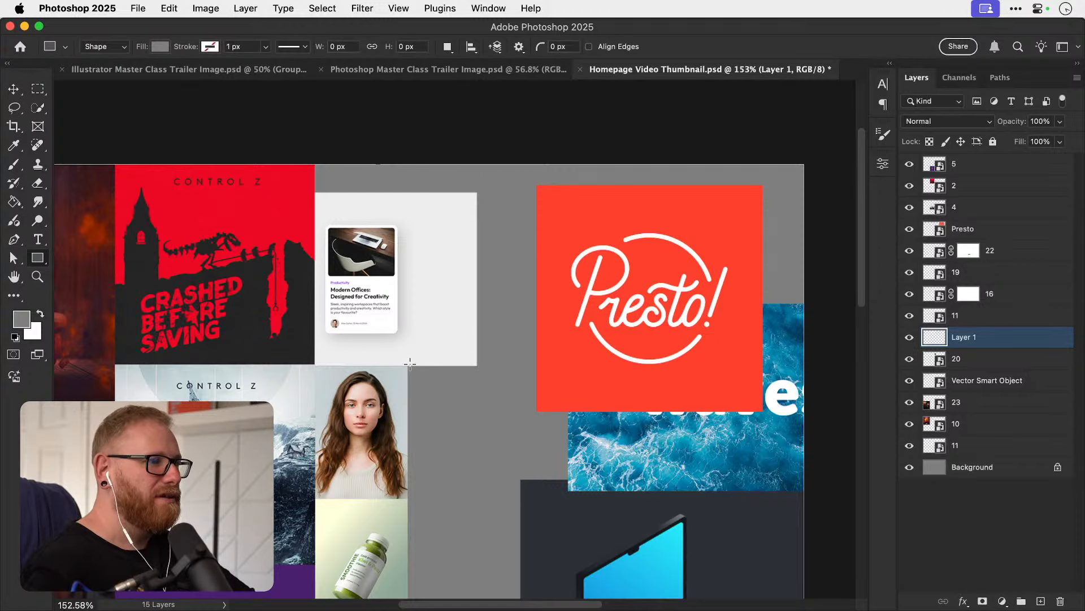
Move the article card tile right so its full left edge sits flush against the red poster.
key("v")
left_click_drag(404, 348, 464, 335)
left_click_drag(422, 444, 442, 335)
left_click_drag(434, 287, 428, 364)
Load the long-haired portrait's outline as a selection and fill it with the grey foreground colour on a new layer.
left_click(419, 339)
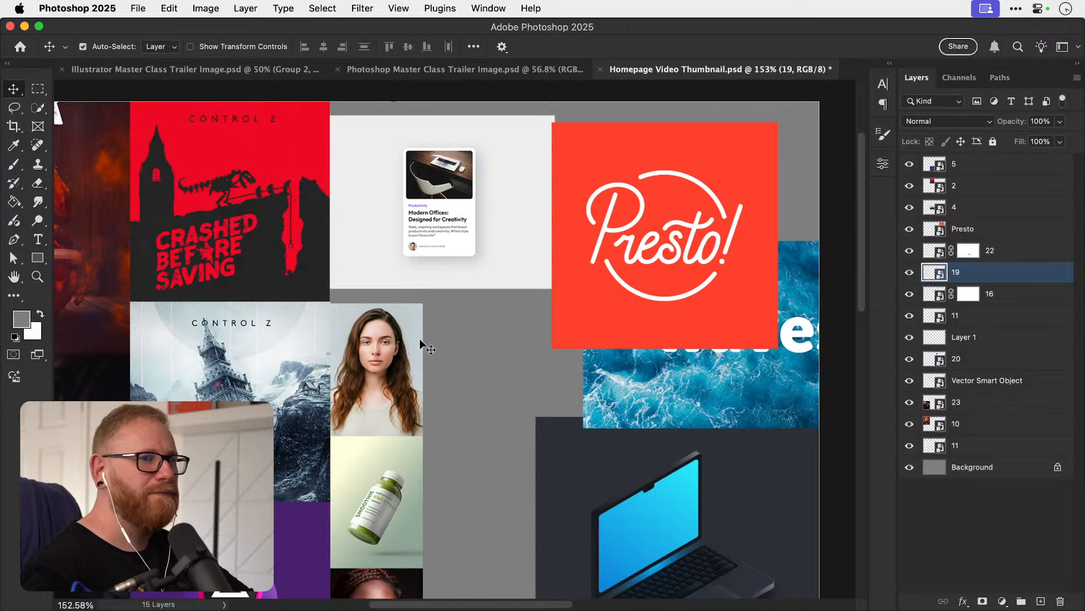
left_click(930, 283, "super")
left_click(1040, 600)
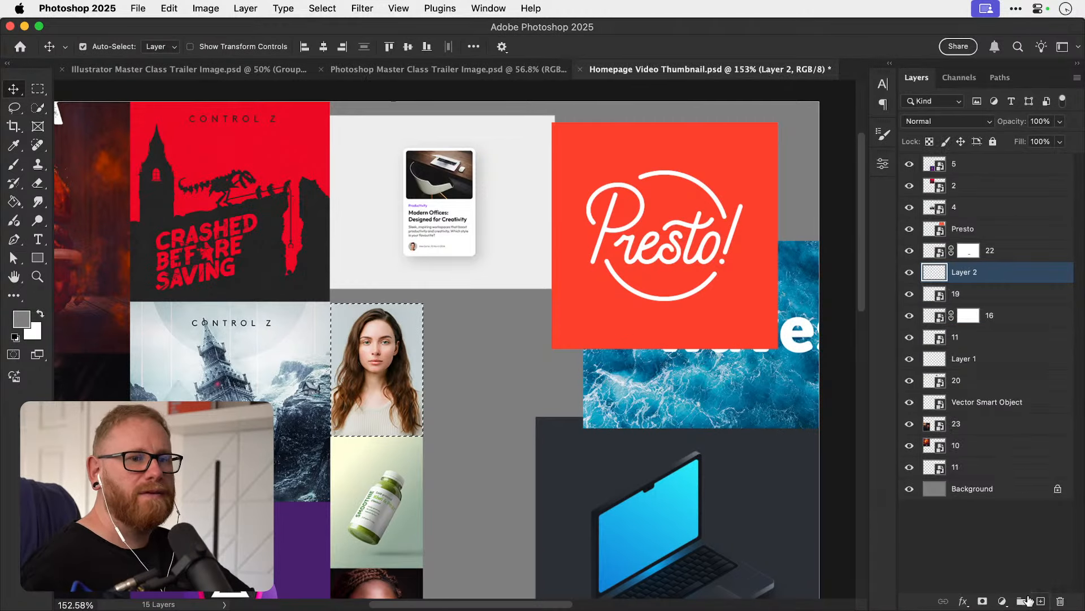
key("f")
key("f")
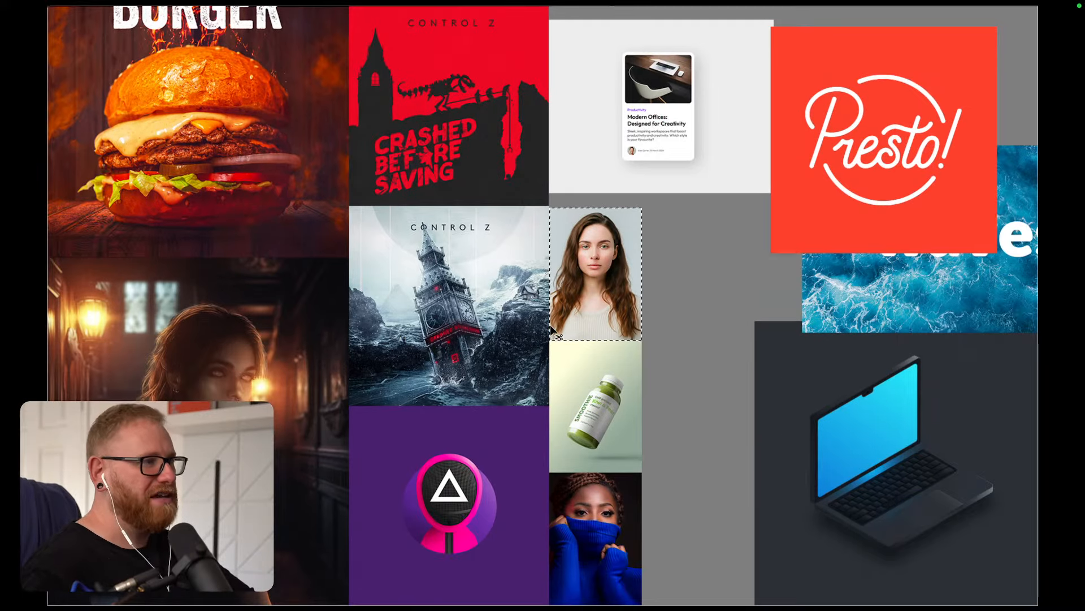
key("f")
key("g")
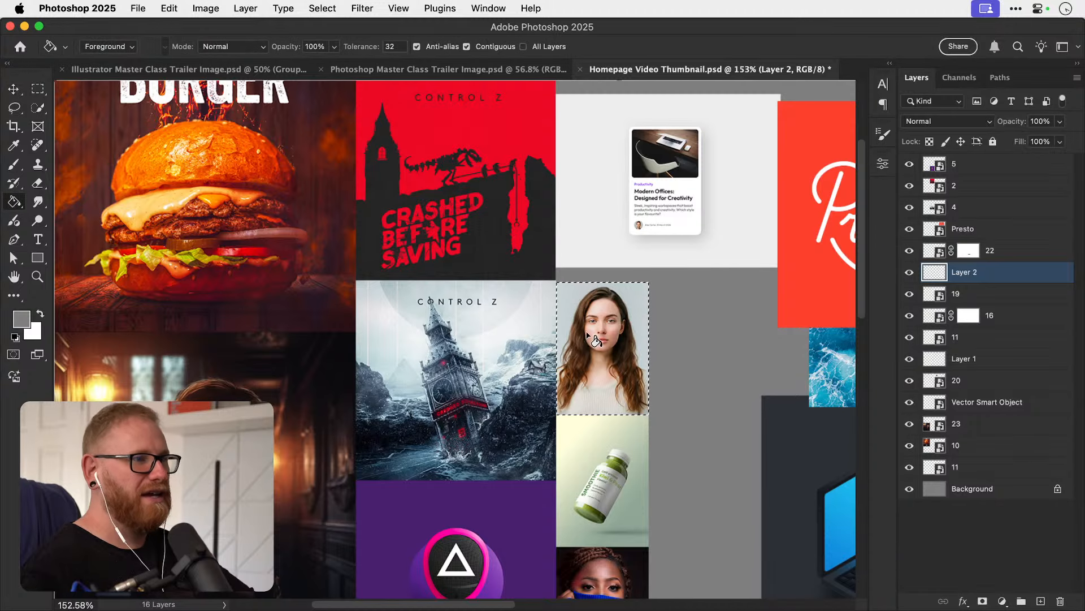
left_click(594, 340)
Clear the selection and darken the filled block to a dark grey distinct from the background.
mouse_move(594, 337)
left_mouse_down()
mouse_move(537, 339)
mouse_move(417, 404)
left_mouse_up()
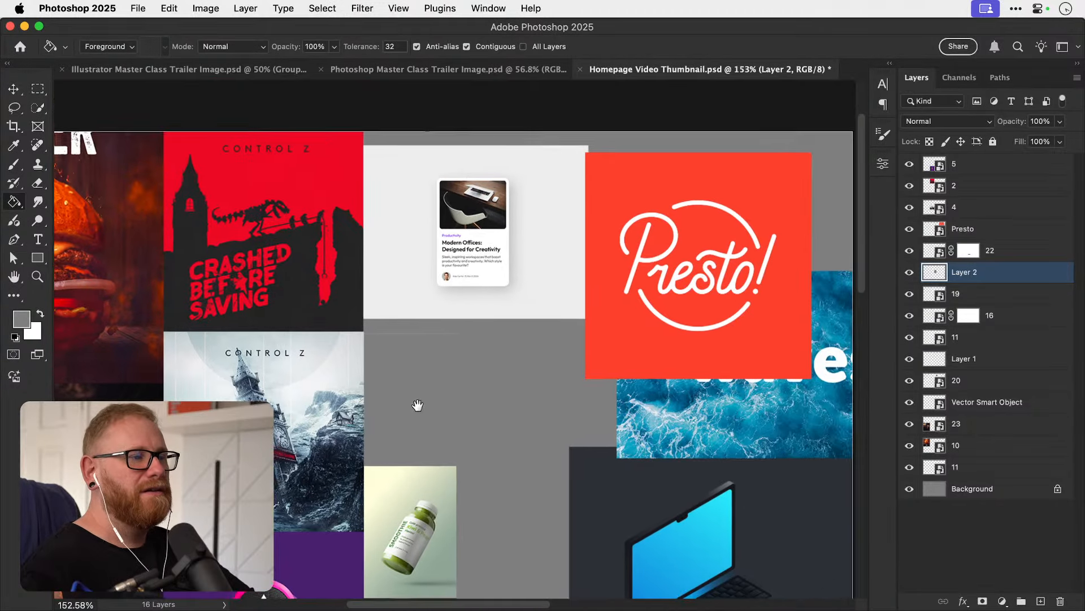
key("i")
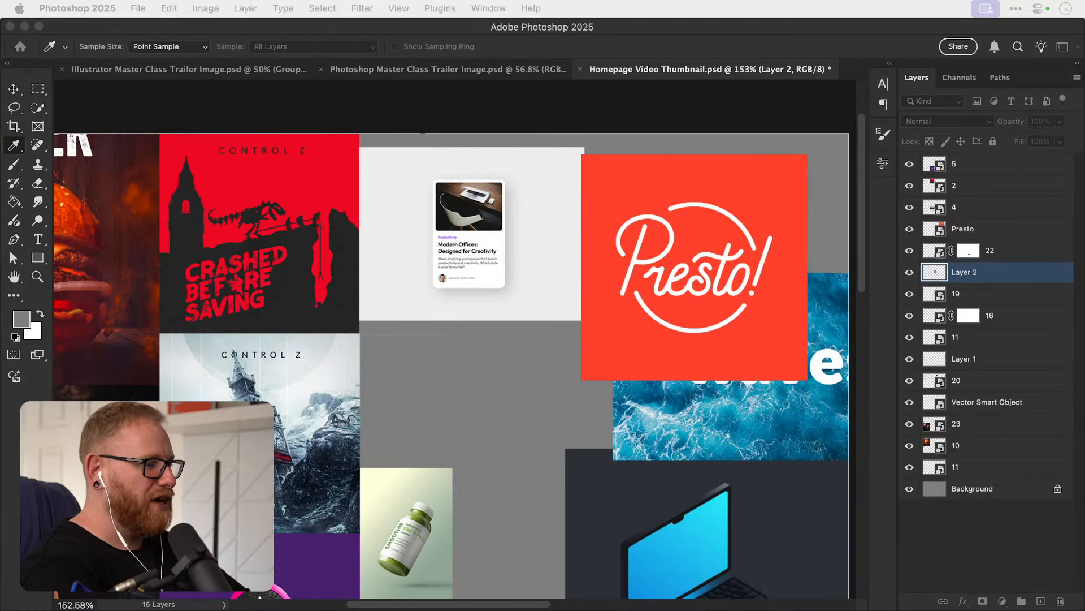
key("Return")
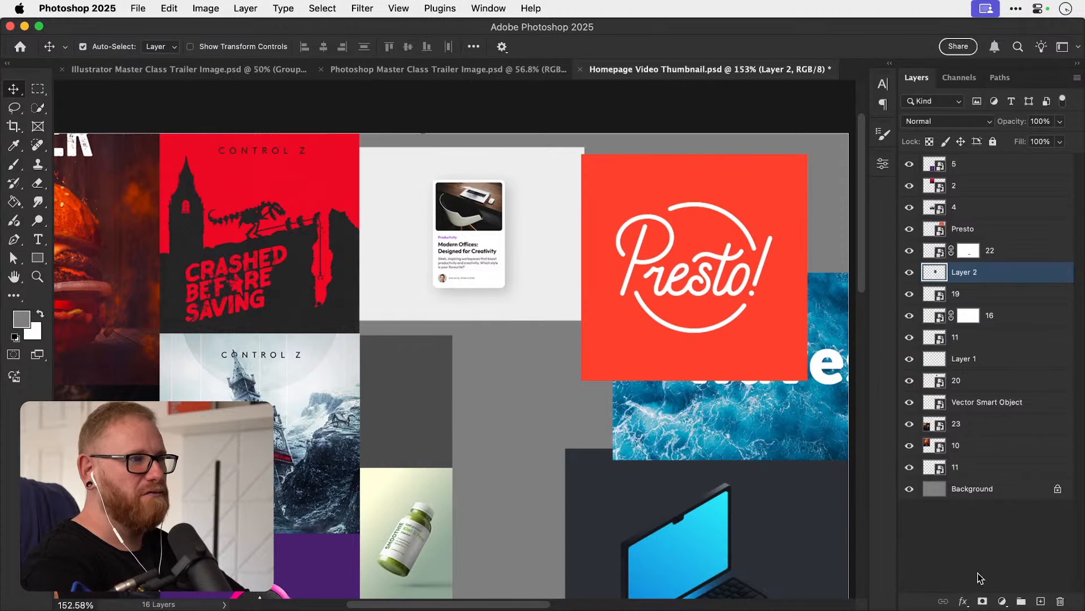
Move the article card aside and place the dark grey block directly above the long-haired portrait, flush with the red poster.
left_click_drag(489, 274, 599, 288)
left_click(425, 393)
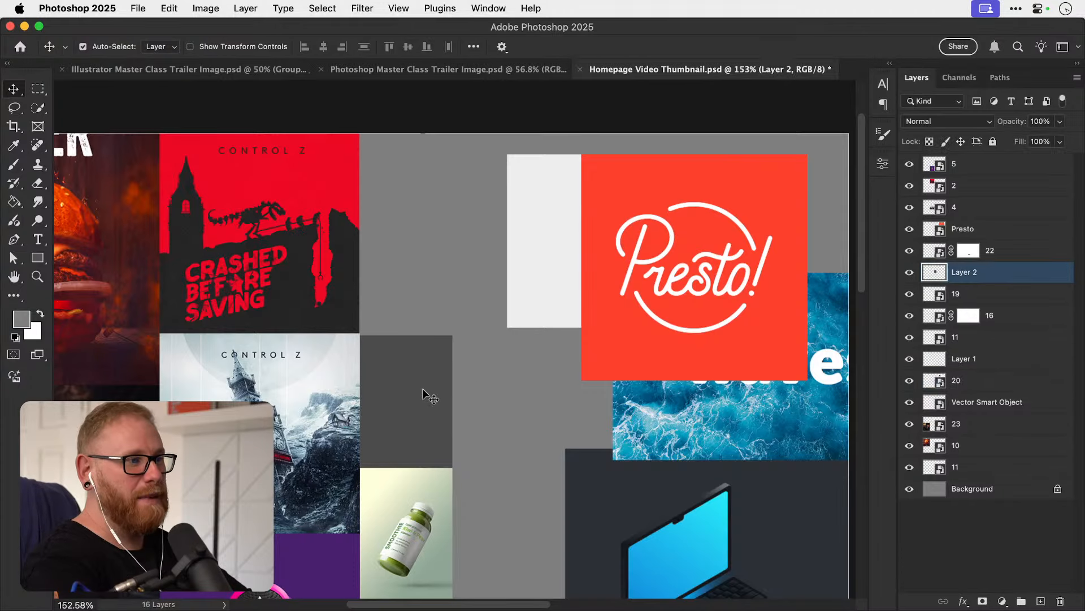
left_click_drag(425, 393, 434, 263)
key("z")
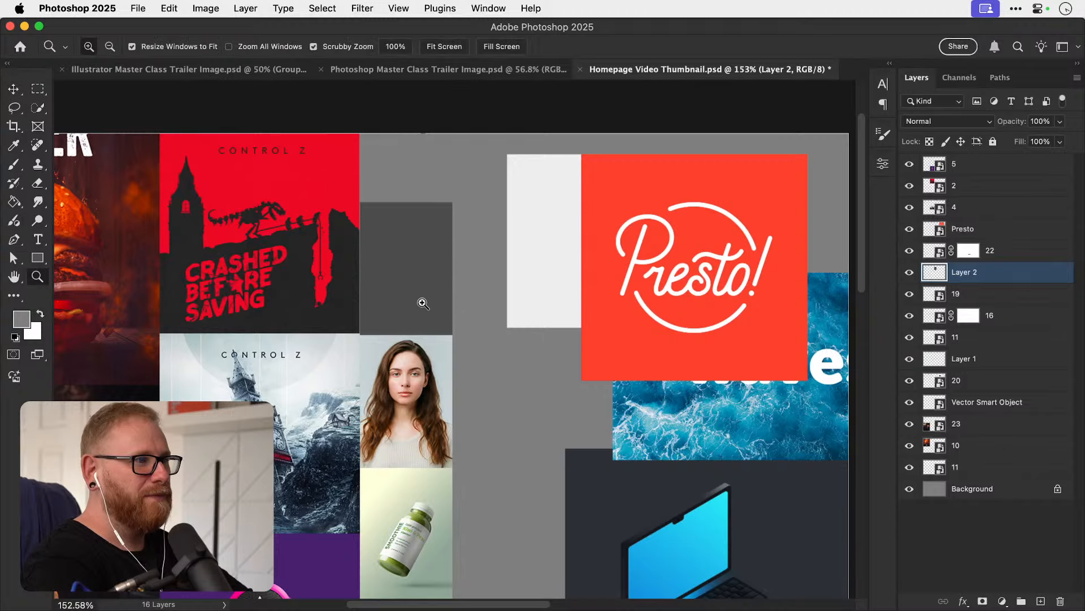
double_click(423, 304)
key("Down")
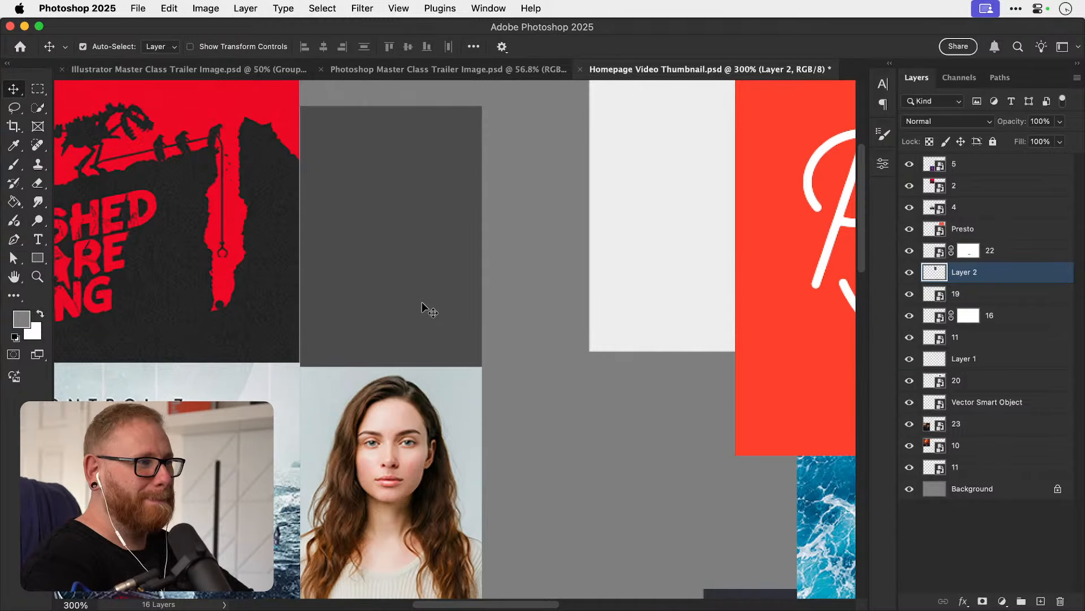
key("super+1")
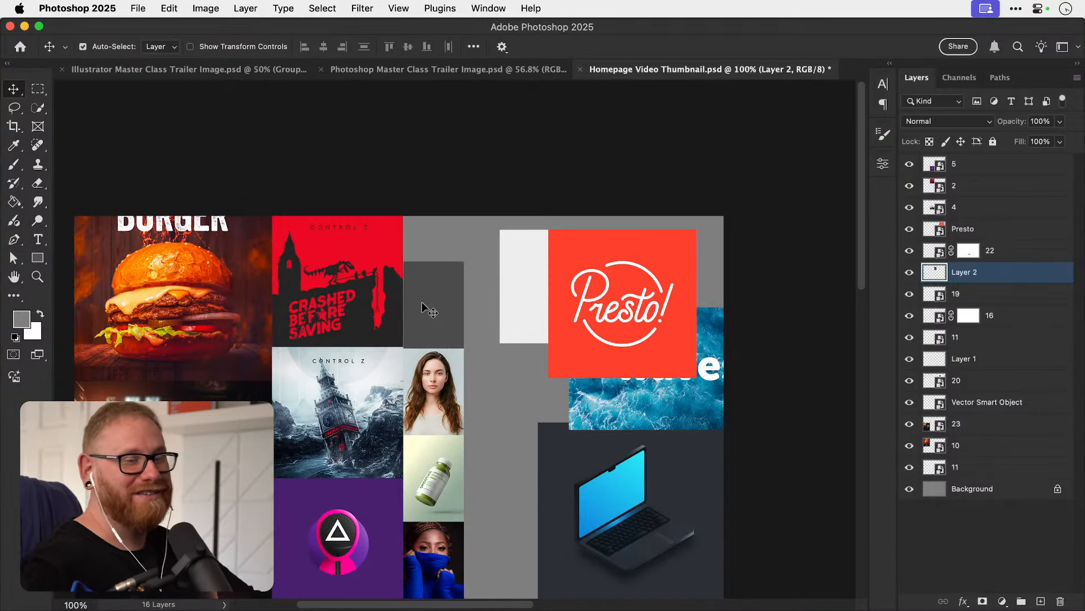
left_click_drag(539, 310, 514, 308)
key("z")
left_click_drag(406, 333, 440, 329)
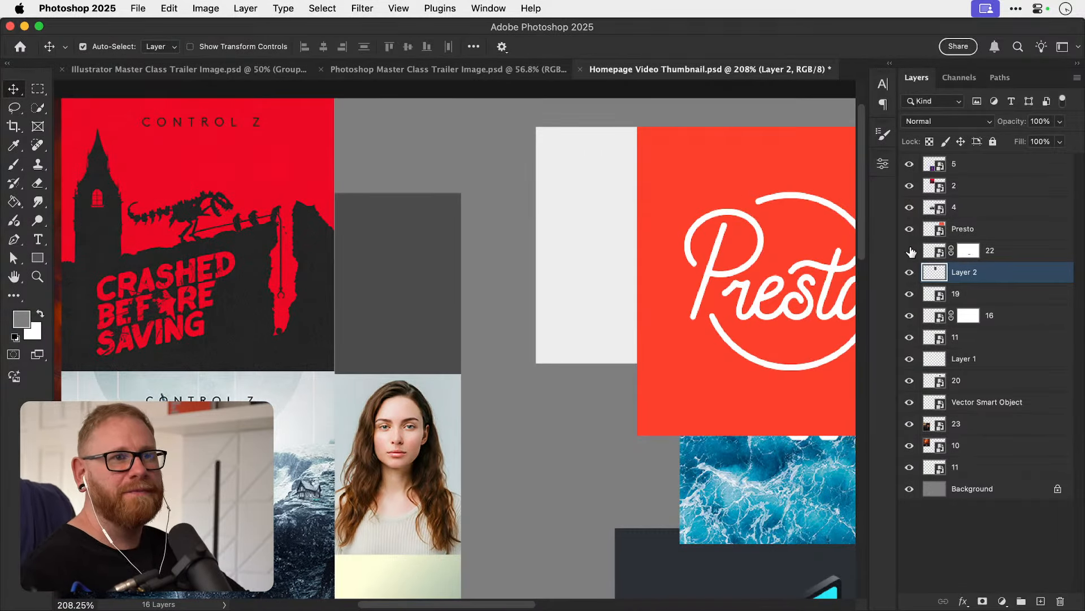
Move the article card partly over the dark grey block and raise its layer directly above the block's layer.
left_click_drag(634, 293, 485, 310)
key("super+bracketright")
key("super+bracketright")
key("super+bracketright")
key("super+bracketright")
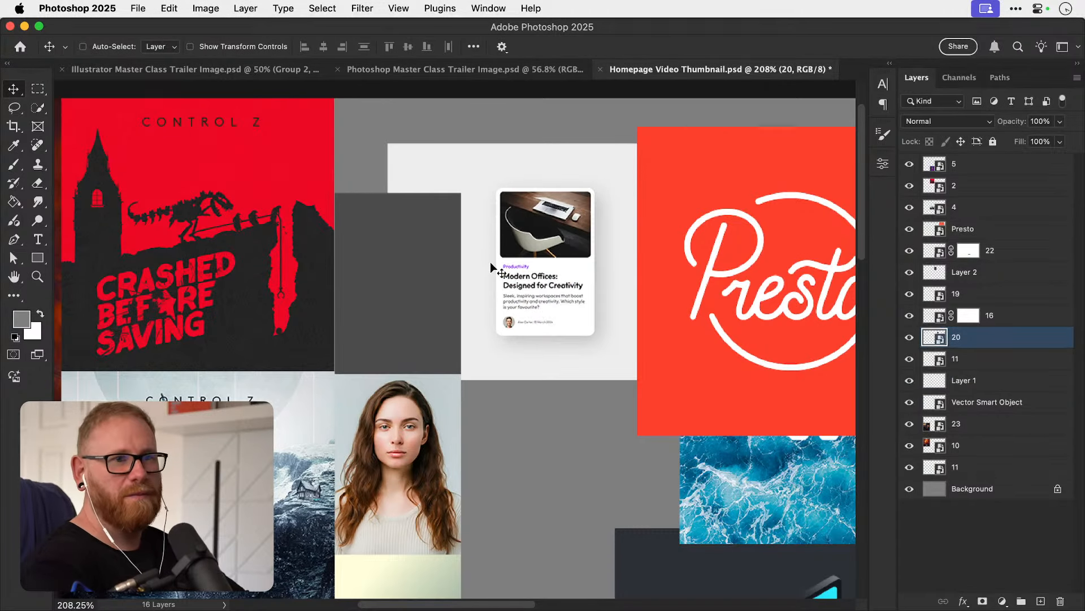
key("super+bracketright")
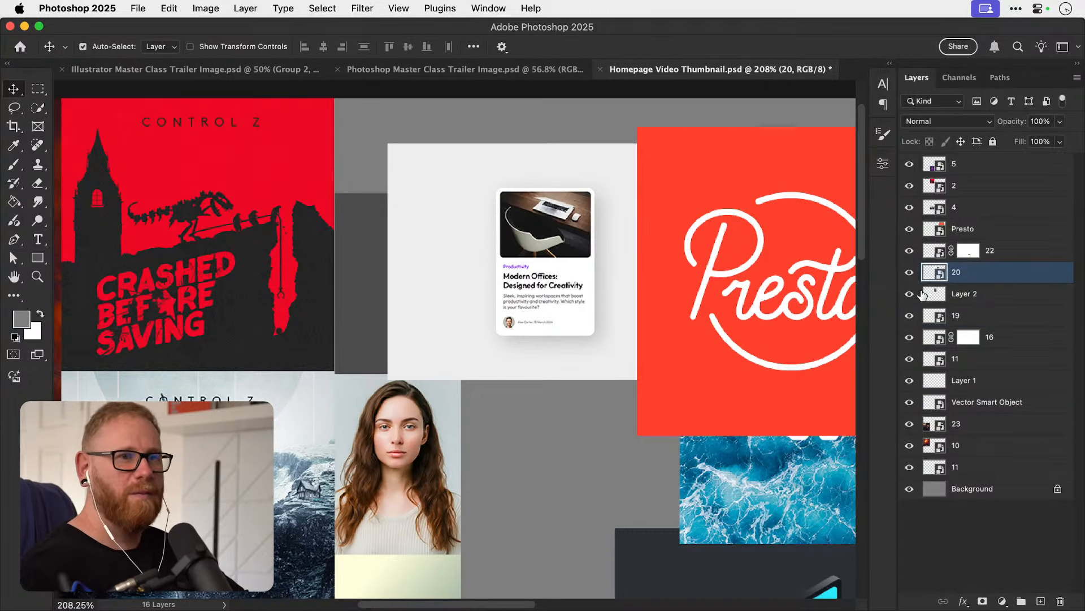
Clip the article card to the dark grey block and position the card inside the block.
key("super+alt+g")
left_click_drag(438, 309, 318, 305)
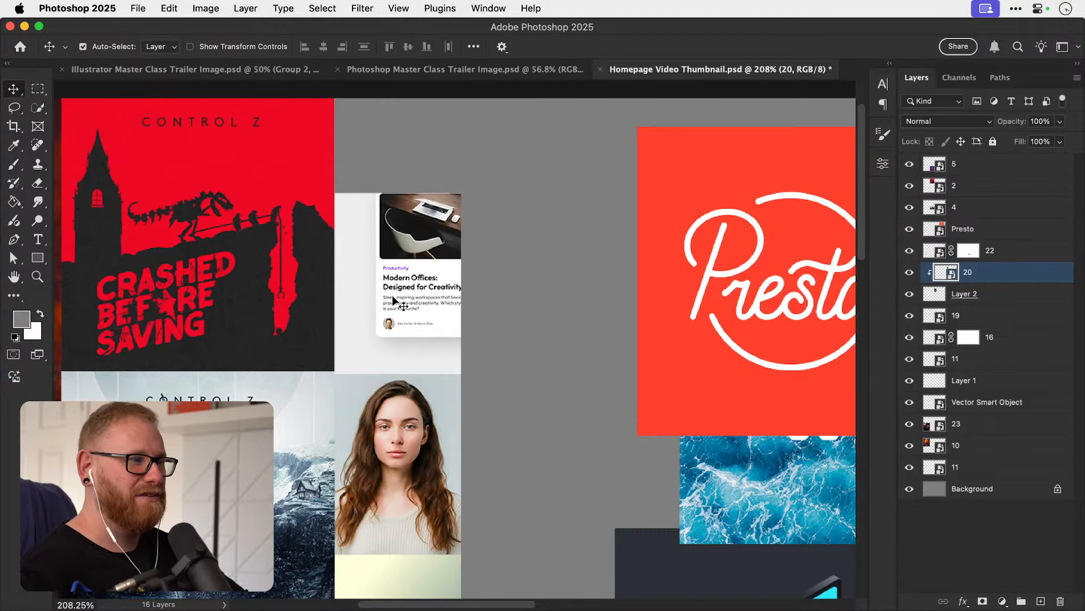
left_click_drag(395, 303, 369, 328)
Scale the clipped article card down to 22.92%, nudge it up to centre it in its tile, and select both layers.
key("super+t")
left_click_drag(556, 170, 534, 186)
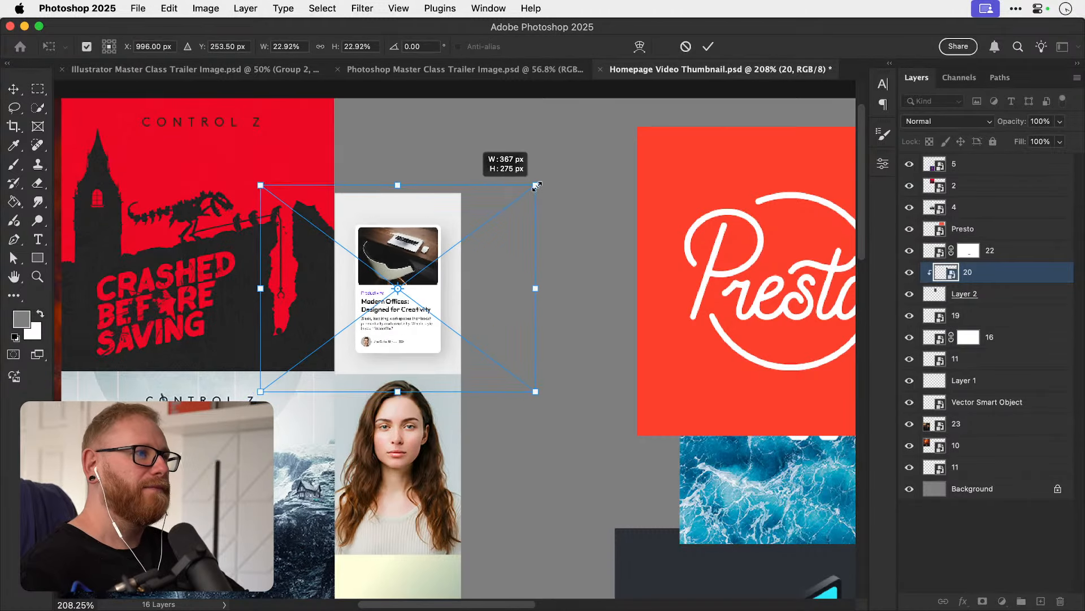
key("Return")
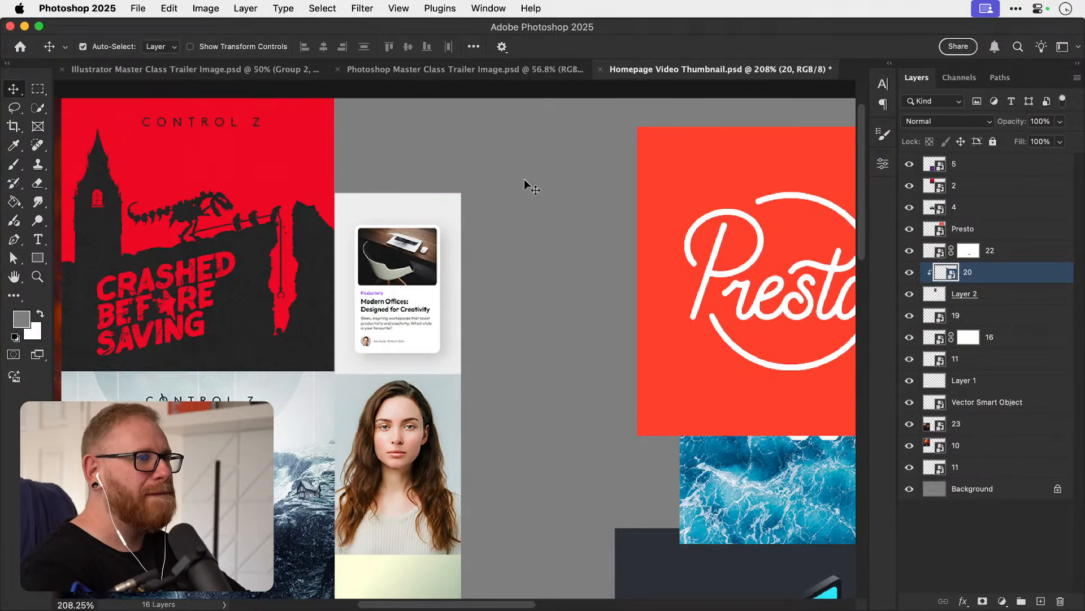
key("Up")
key("Up")
key("Up")
key("Up")
key("Up")
key("Down")
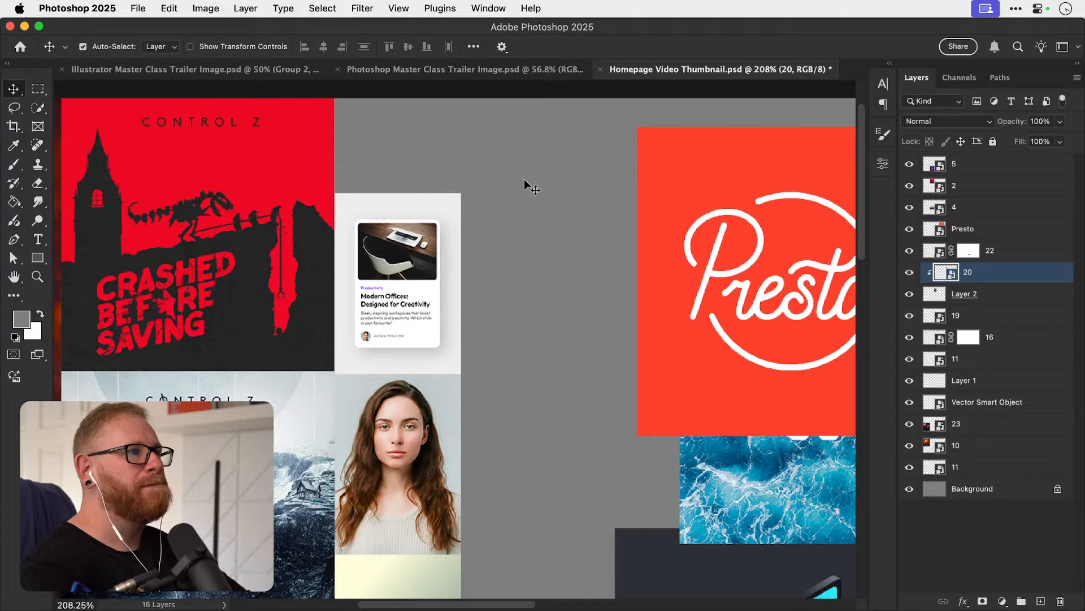
key("Up")
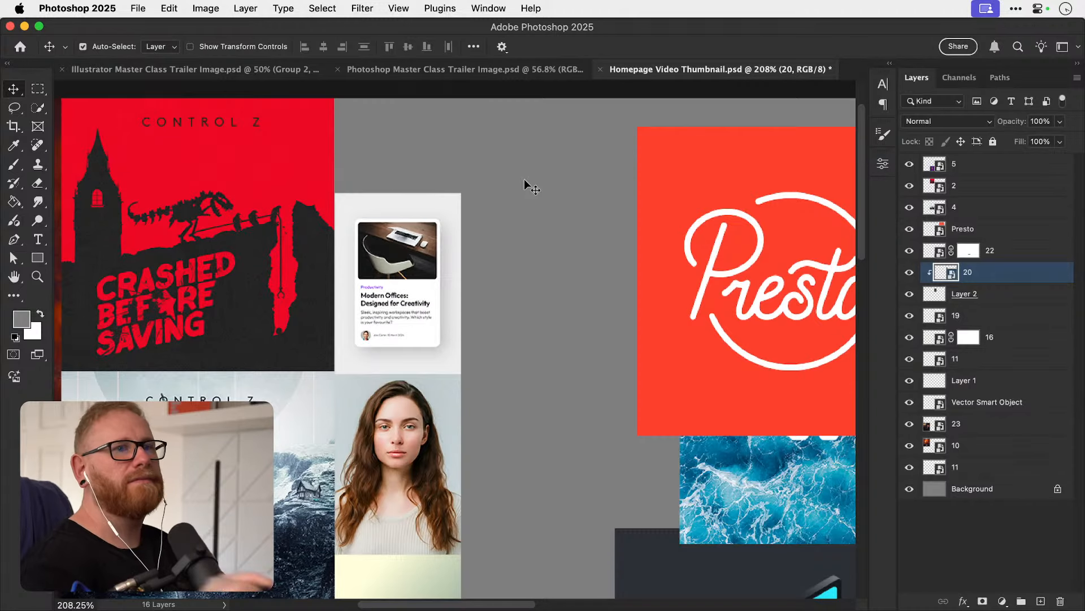
left_click(975, 298, "shift")
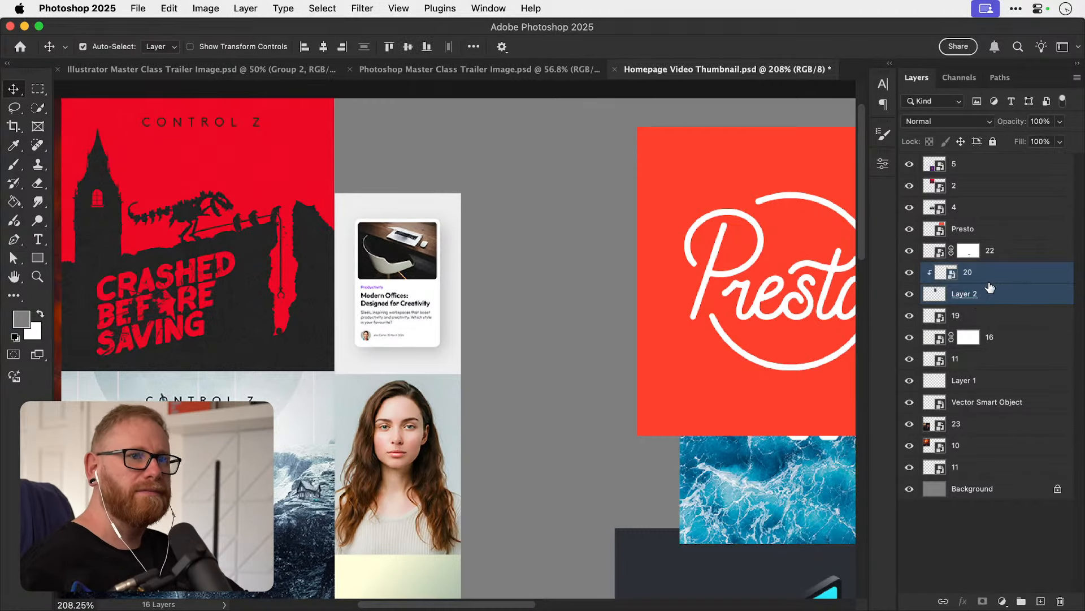
Move the laptop tile left against the portrait column along the canvas's bottom edge and save the document.
key("super+minus")
key("super+minus")
key("super+minus")
key("super+minus")
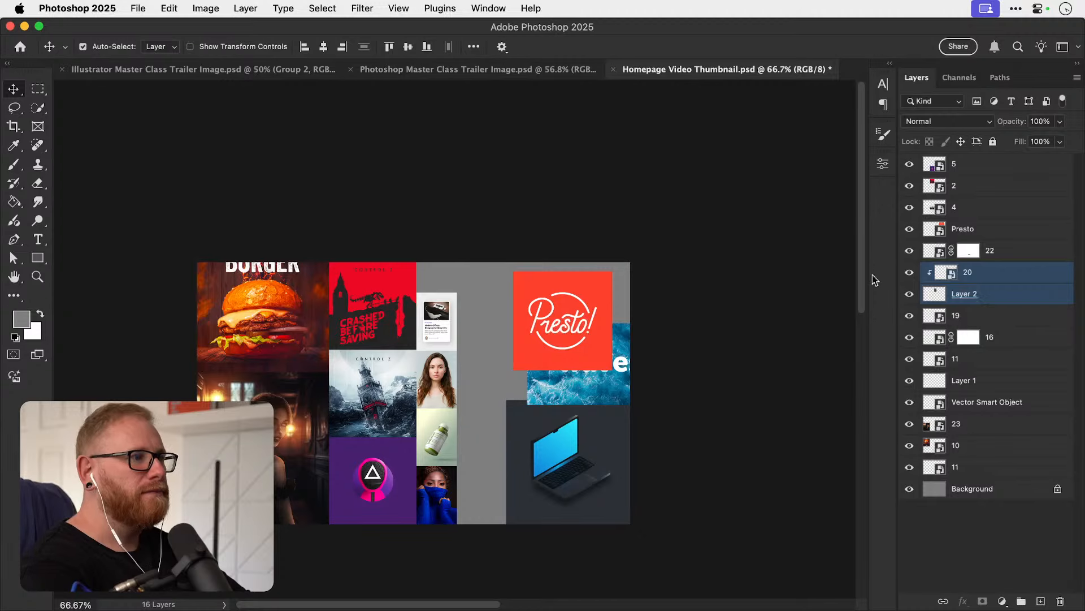
left_click(367, 360, "super")
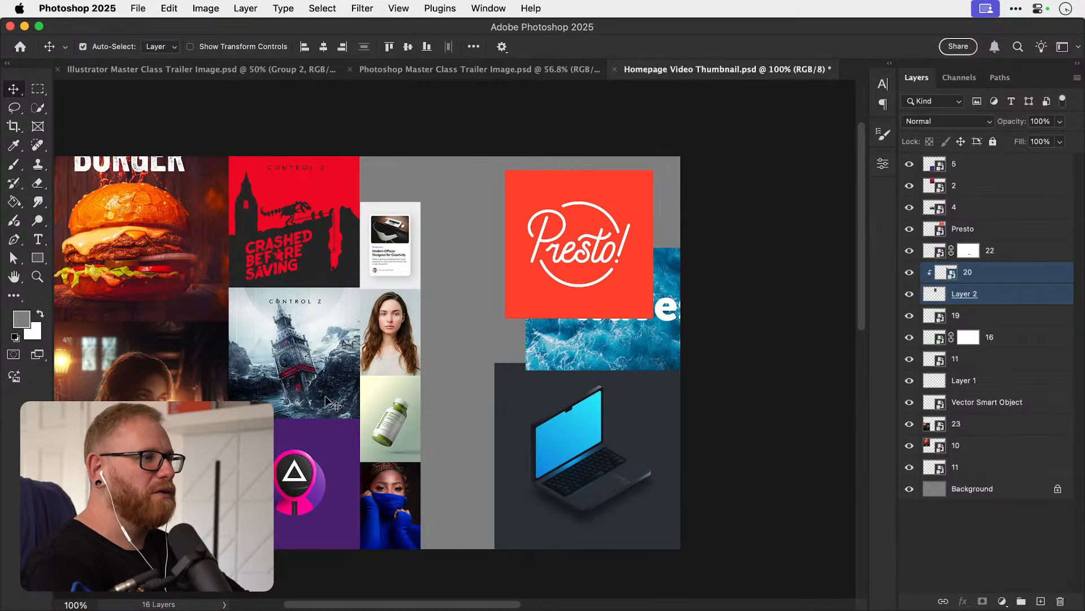
scroll(324, 395, "left", 3)
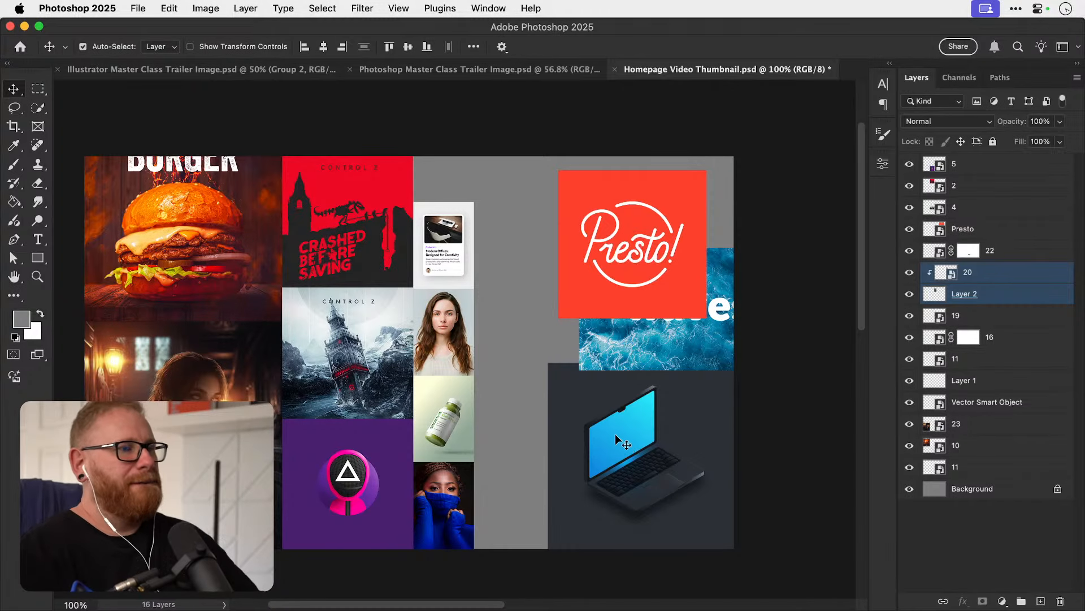
left_click_drag(615, 439, 544, 439)
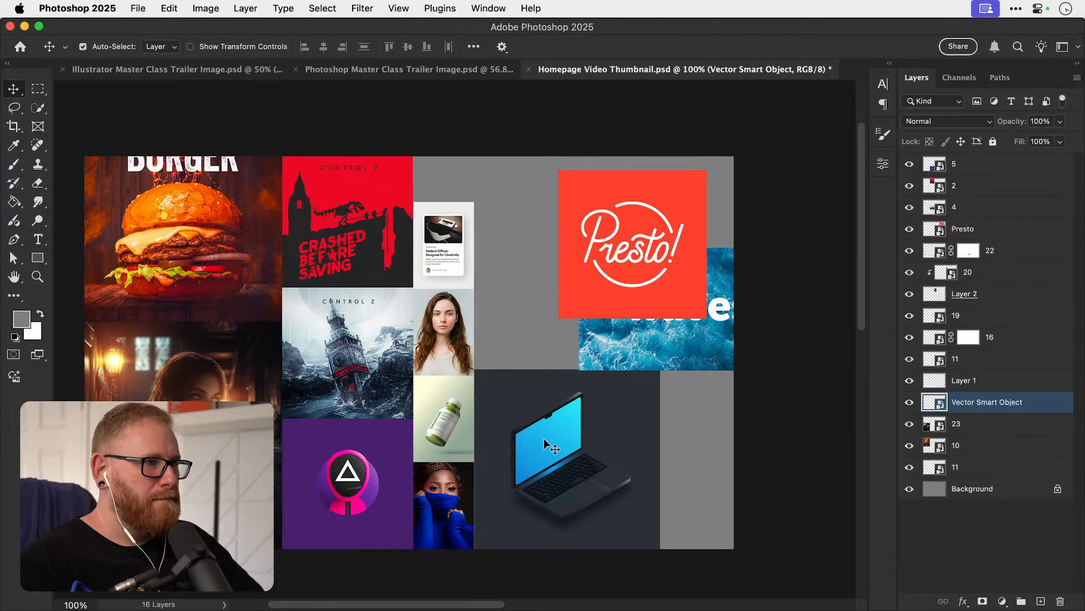
key("super+s")
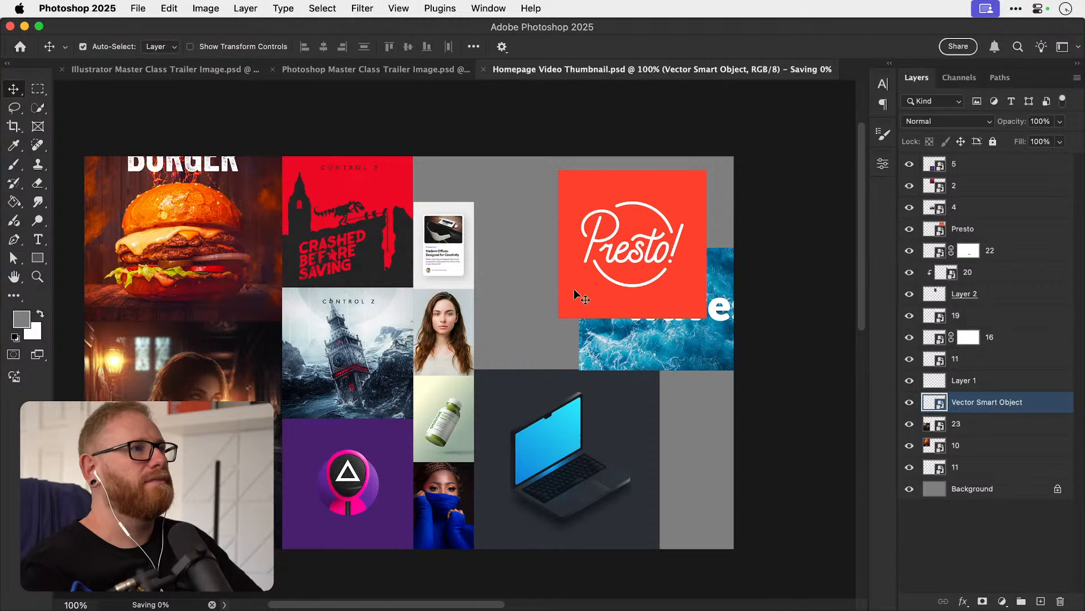
Move the Presto tile into the canvas's upper-right corner and the waves tile against the portrait column, directly above the laptop.
left_click_drag(622, 295, 555, 334)
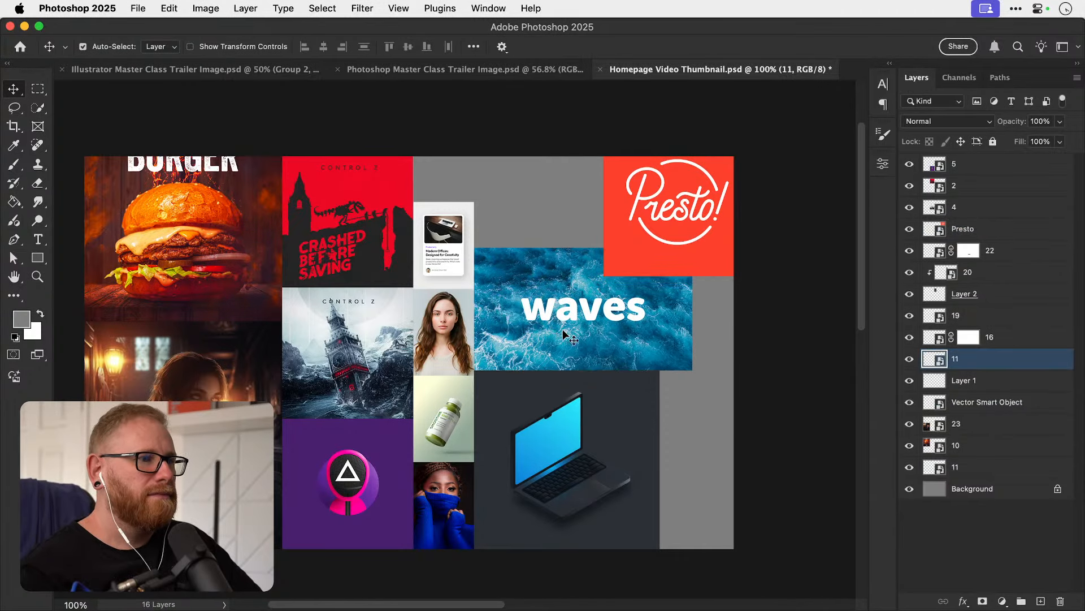
key("Up")
key("Up")
key("Up")
key("Up")
key("Up")
key("Up")
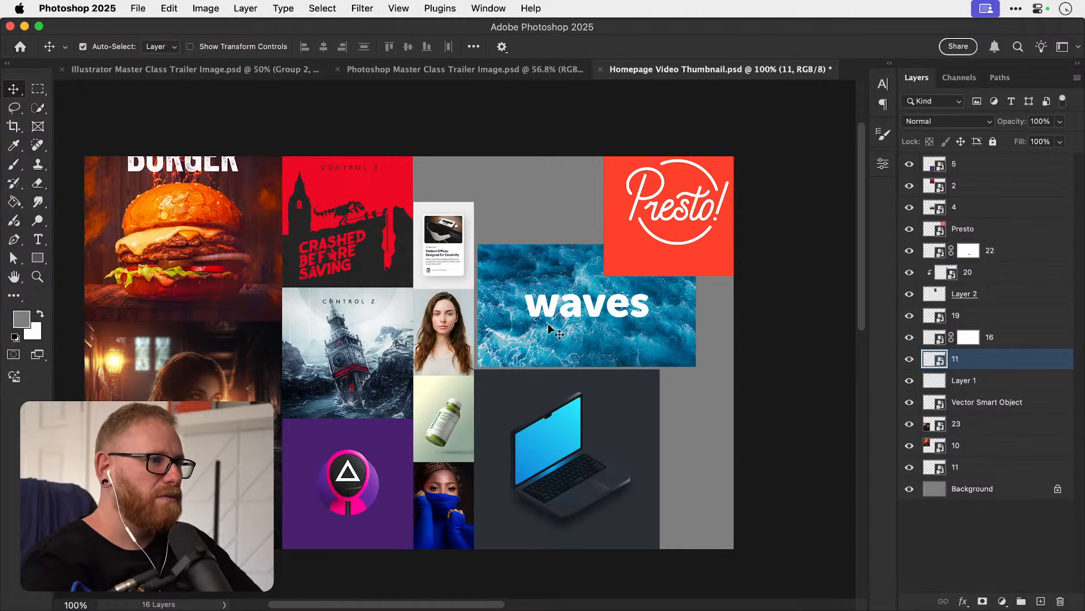
key("Down")
key("Down")
key("Down")
key("Down")
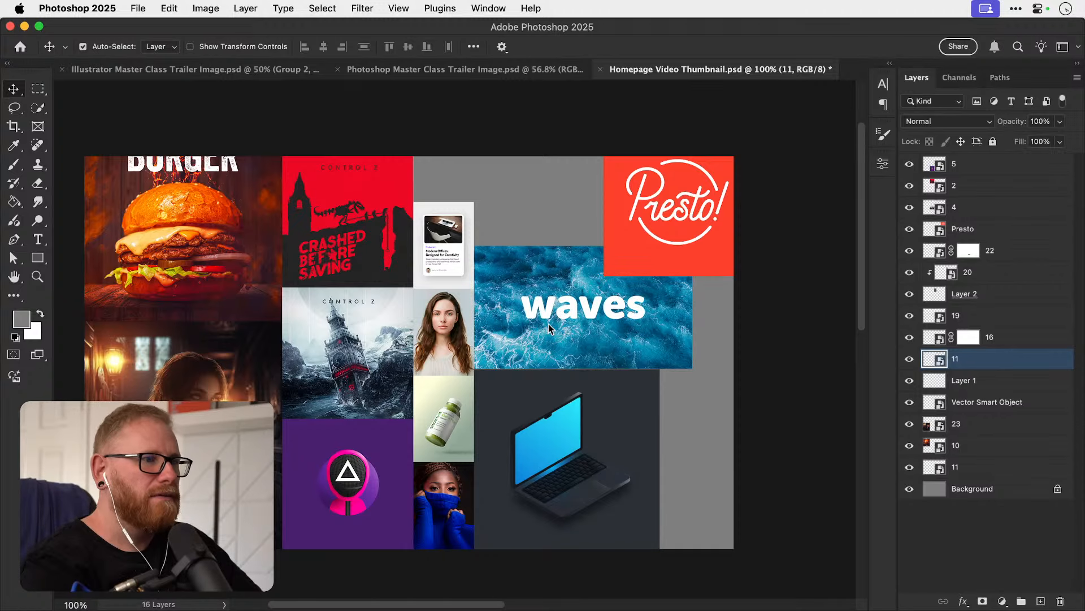
Scale the waves tile down to about 13.4% so its right edge aligns with the laptop tile's right edge.
left_click(595, 409)
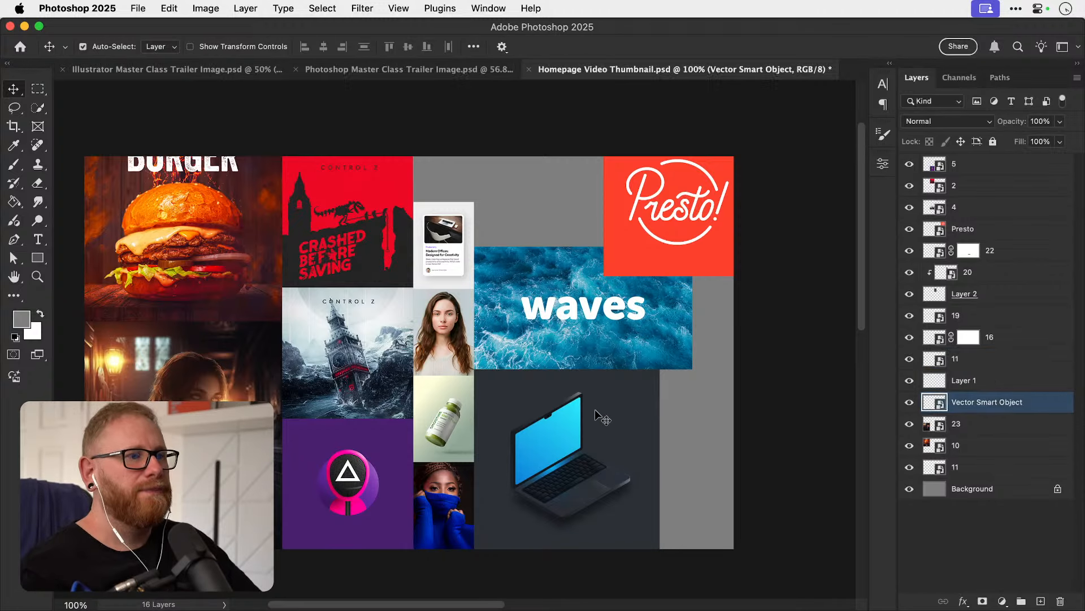
left_click(626, 328)
key("ctrl+t")
left_click_drag(692, 247, 622, 267)
key("Return")
key("ctrl+t")
key("Return")
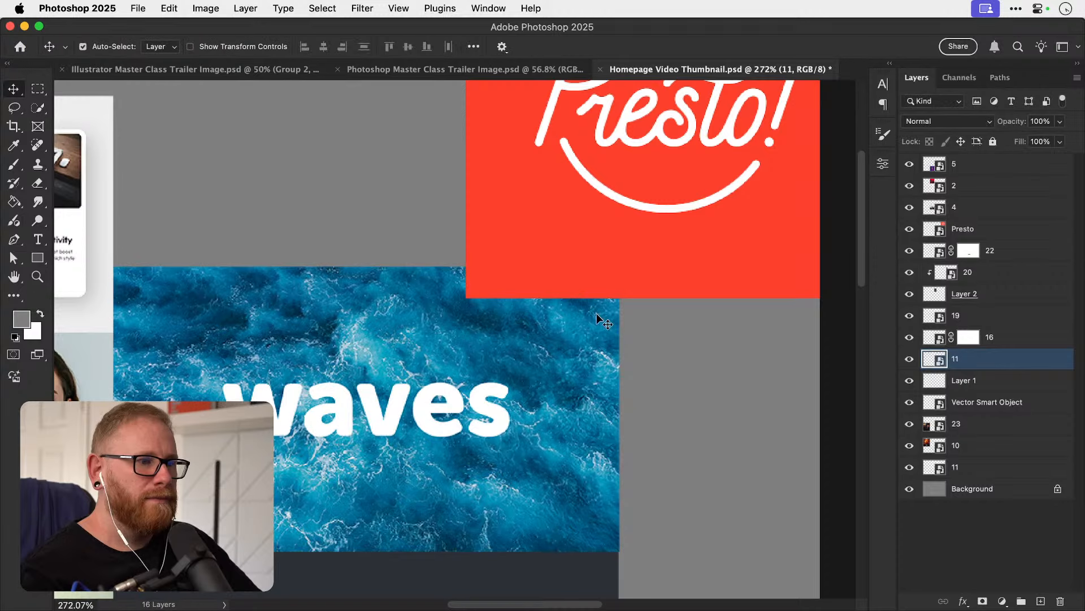
key("ctrl+t")
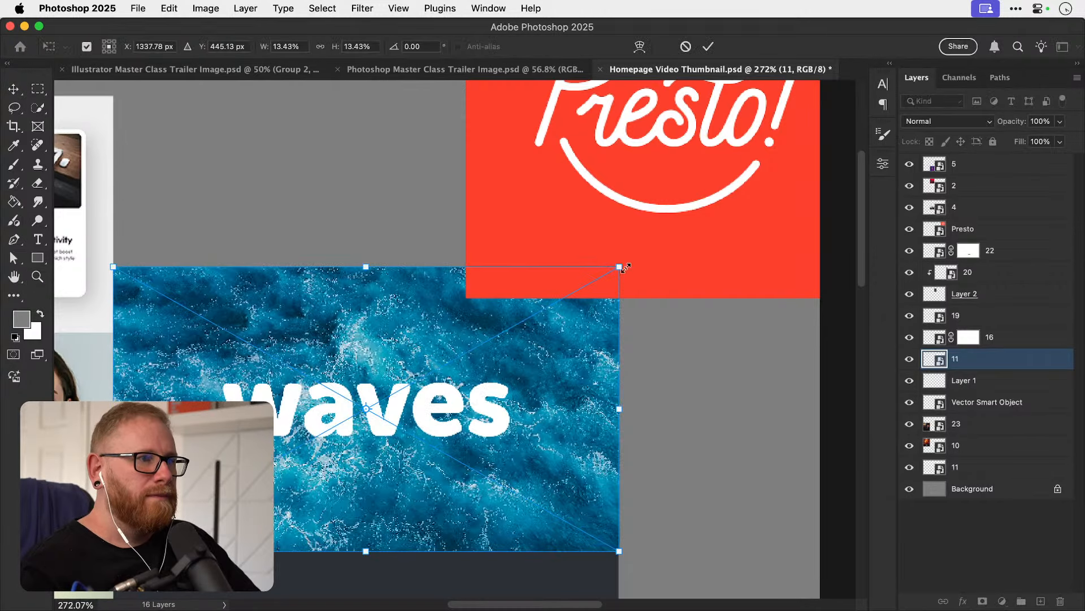
left_click_drag(620, 266, 621, 268)
key("Return")
key("z")
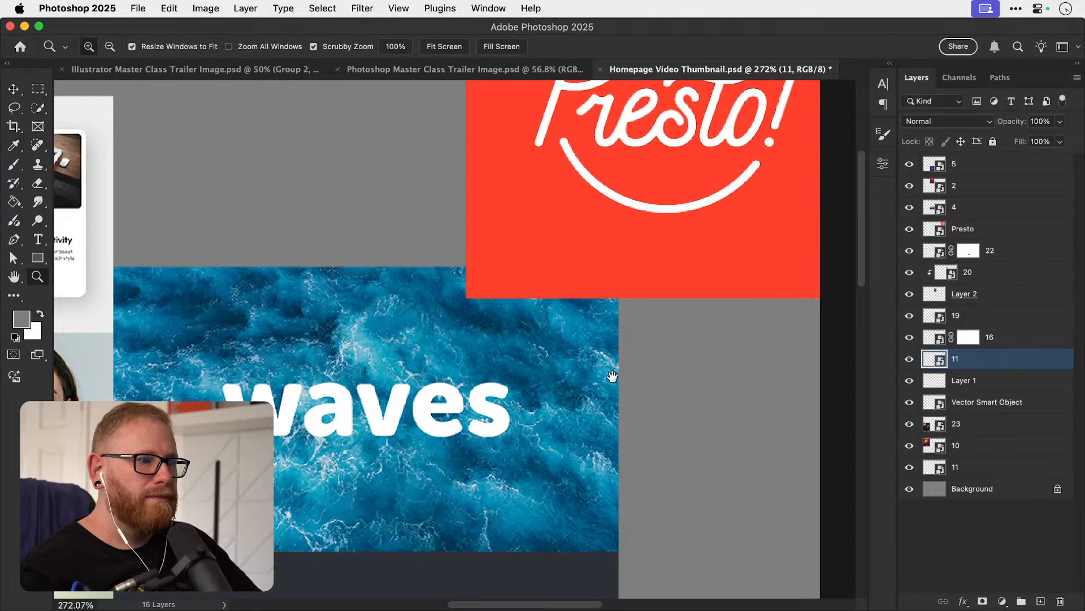
Save the document and fit the whole collage in view.
left_click_drag(611, 394, 626, 345)
key("v")
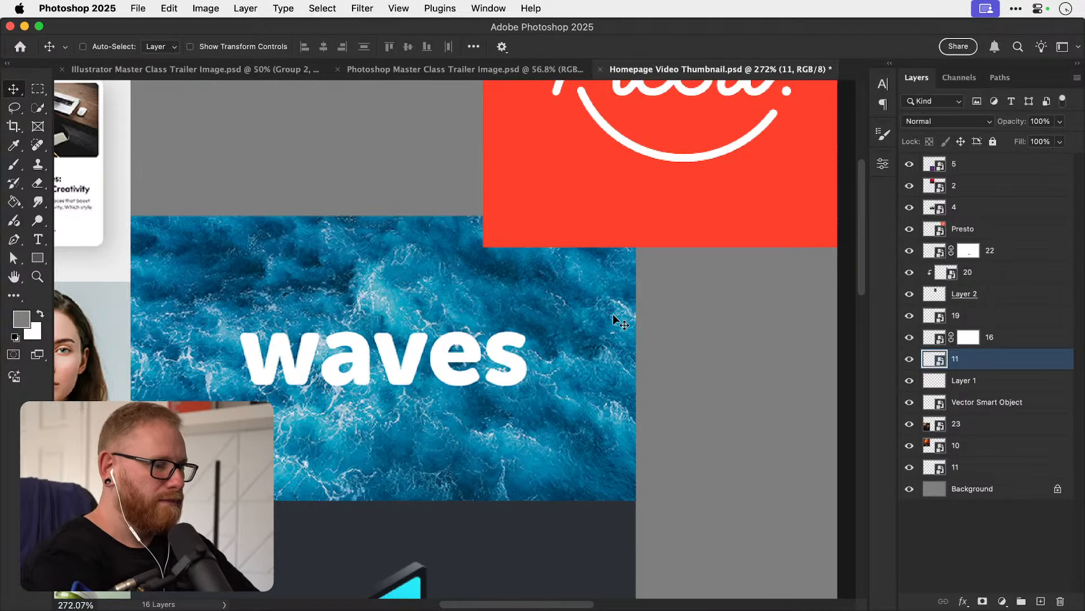
key("super+s")
key("super+0")
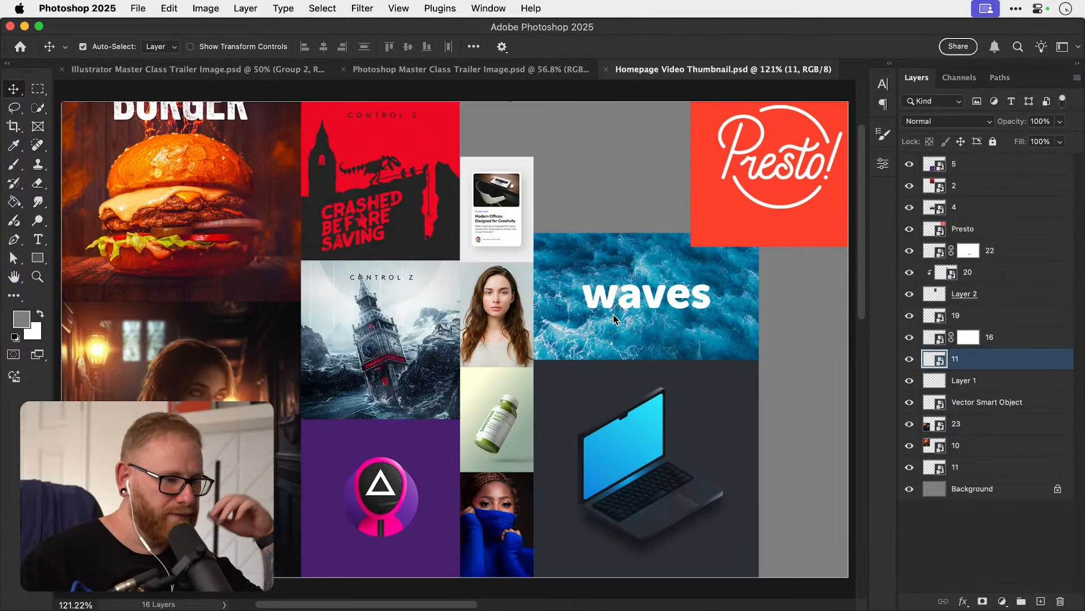
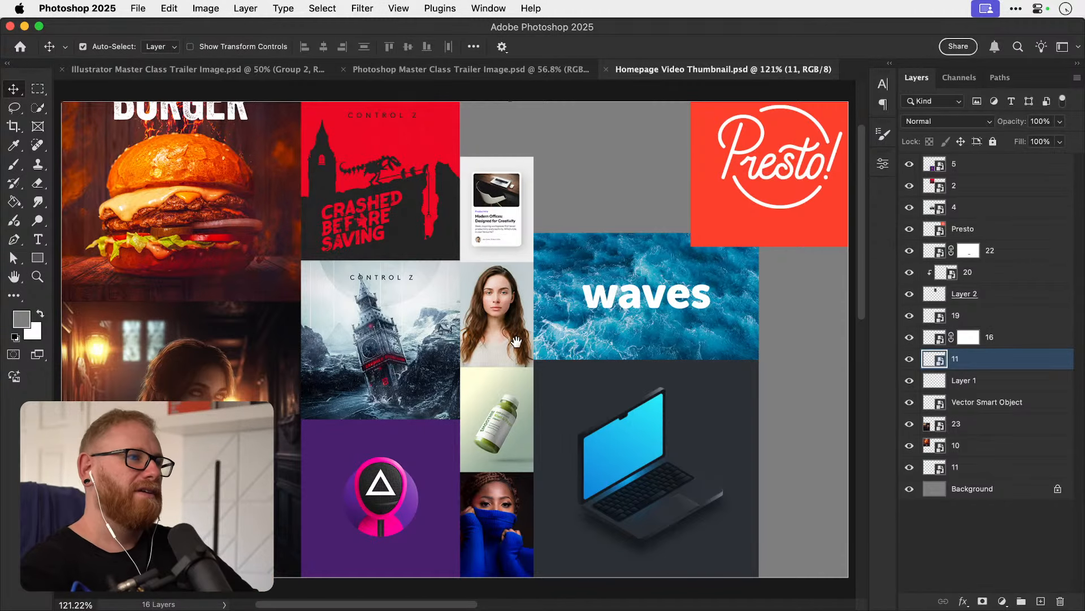
Move the Presto tile left against the portrait column, directly above the waves tile, letting its upper part run off the canvas.
scroll(613, 314, "right", 5)
scroll(613, 314, "up", 2)
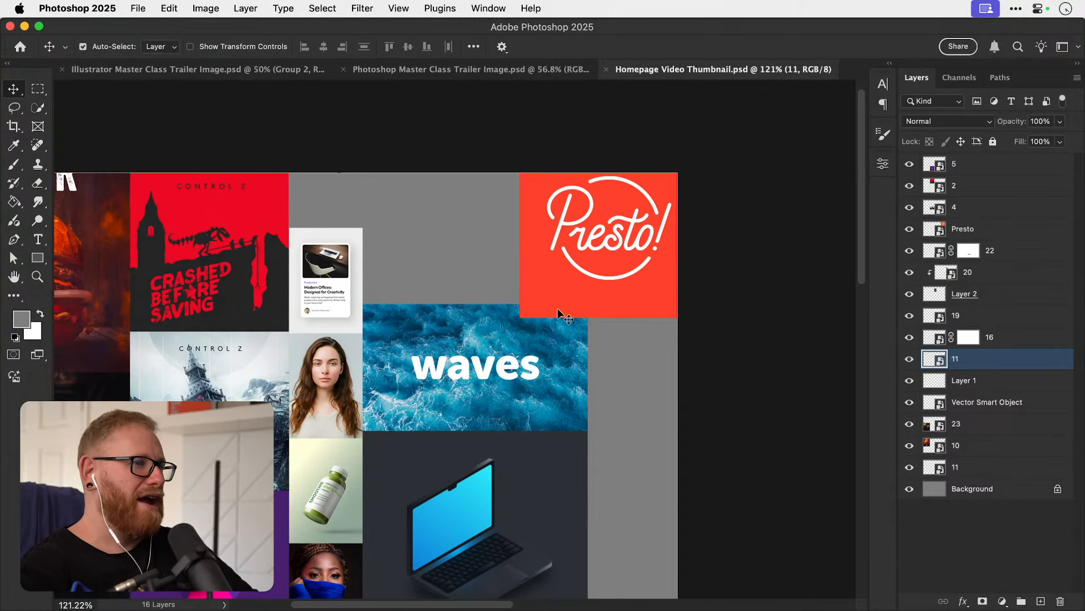
left_click_drag(557, 307, 402, 294)
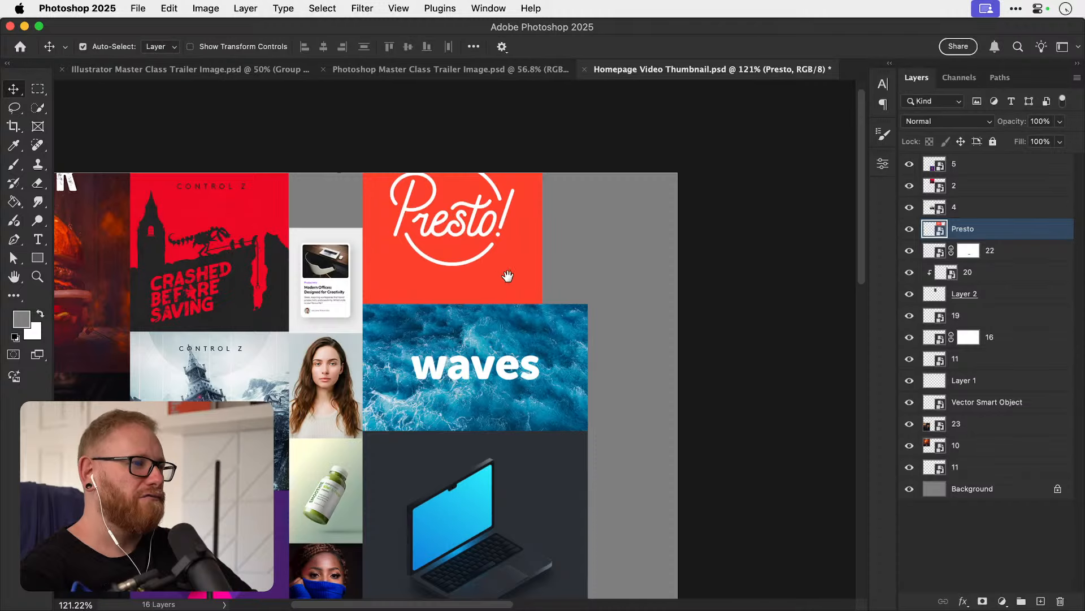
left_click_drag(503, 273, 431, 381)
scroll(432, 371, "down", 5)
scroll(433, 371, "left", 1)
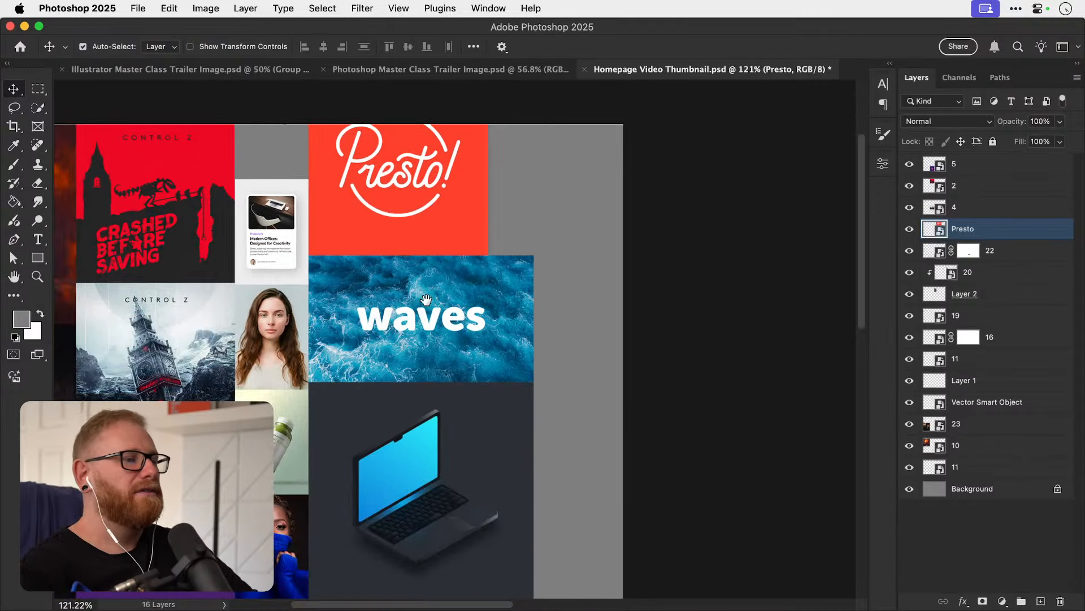
Select the waves and laptop tiles together and move them straight down, letting the laptop tile run off the canvas's lower edge.
left_click(531, 278)
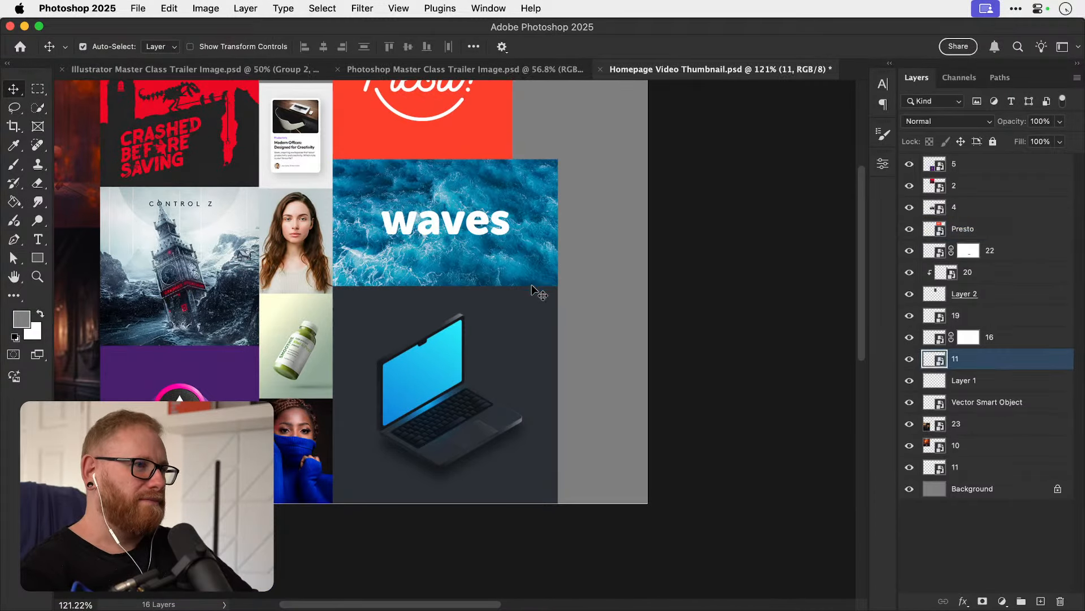
left_click(528, 302, "shift")
left_click_drag(523, 256, 519, 303)
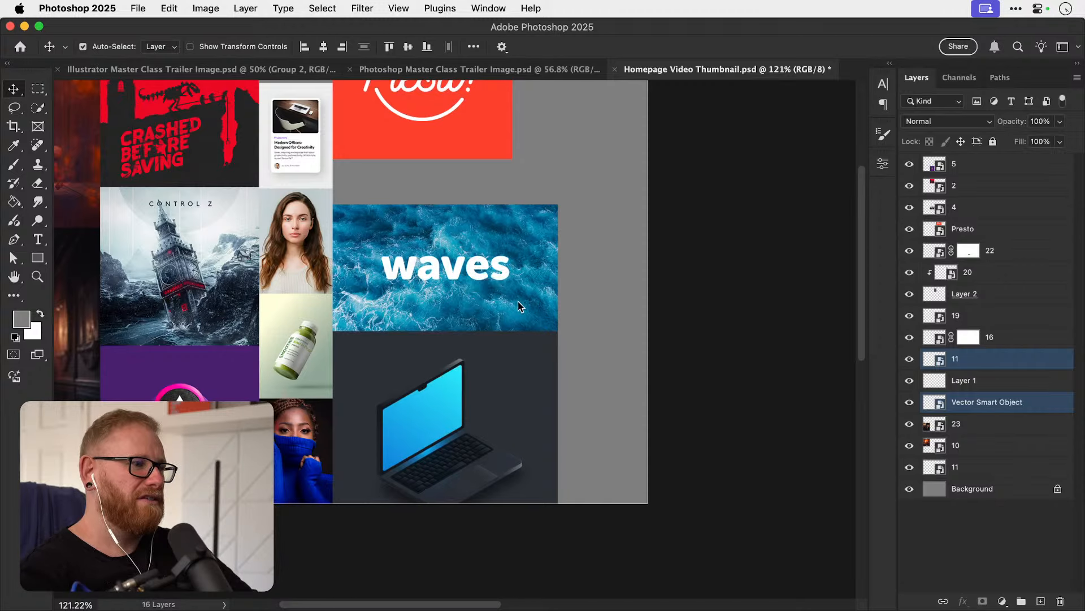
left_click_drag(451, 346, 545, 325)
left_click_drag(521, 372, 500, 449)
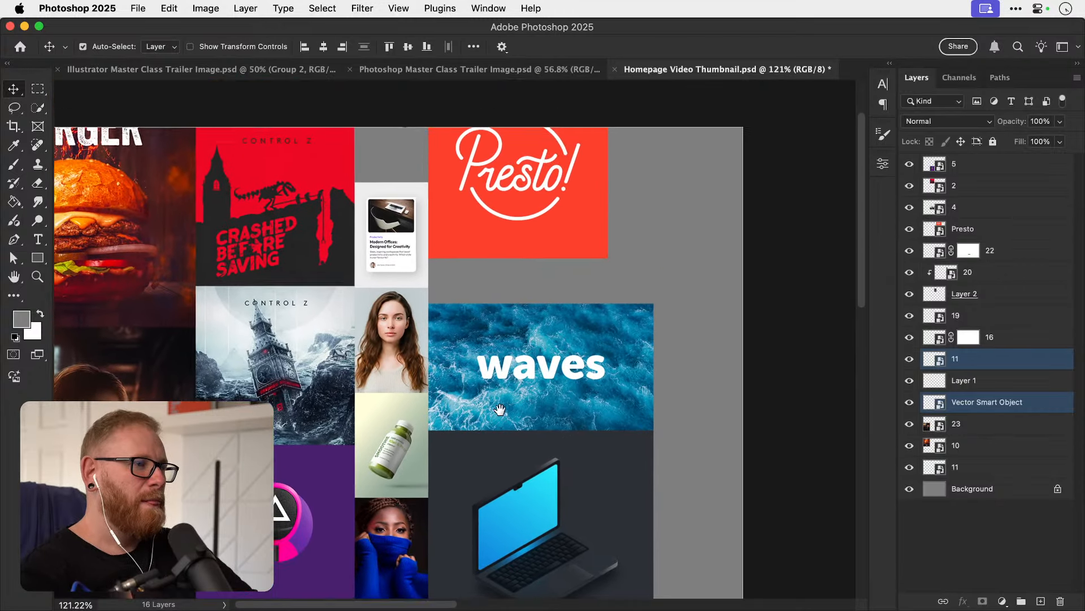
Move the Presto tile down to the canvas's upper edge and align its left edge with the waves and laptop tiles.
left_click_drag(511, 257, 482, 319)
left_click(471, 355, "shift")
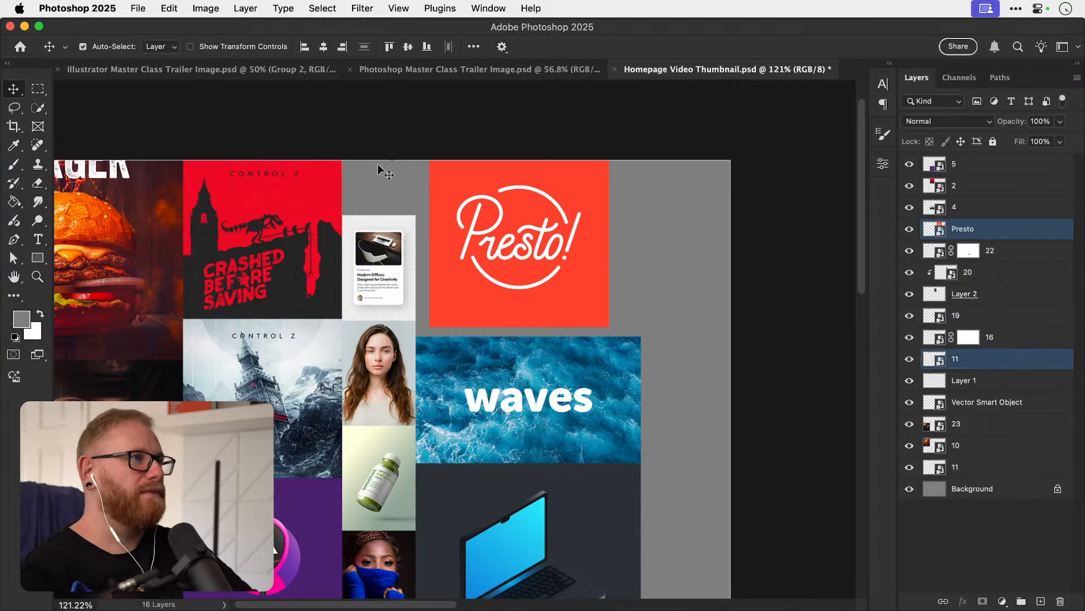
left_click(462, 484, "shift")
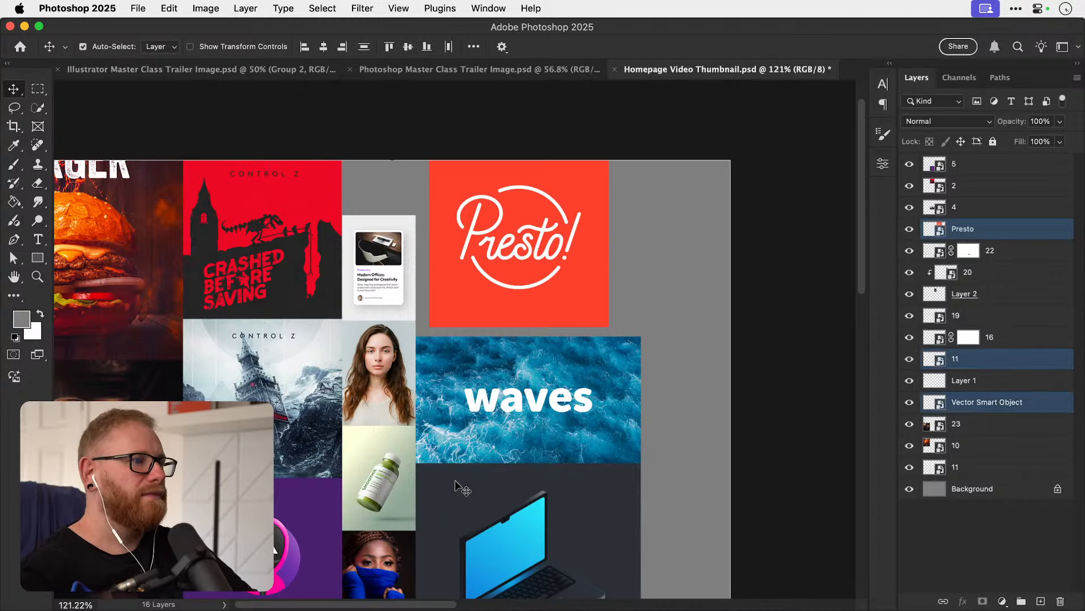
left_click(306, 48)
key("super+z")
left_click(771, 219)
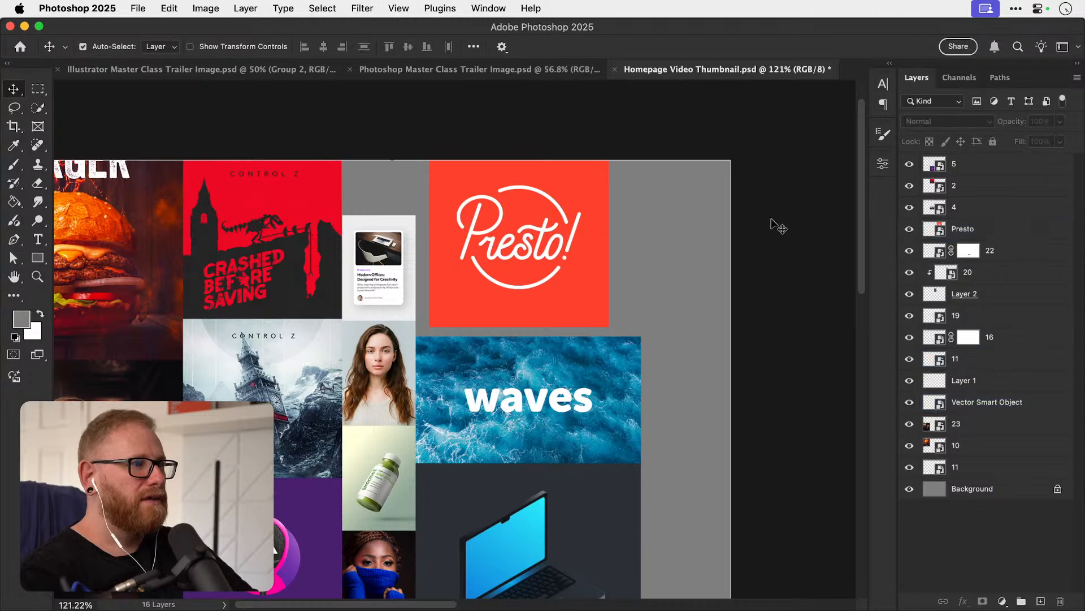
key("super+shift+z")
left_click(786, 260)
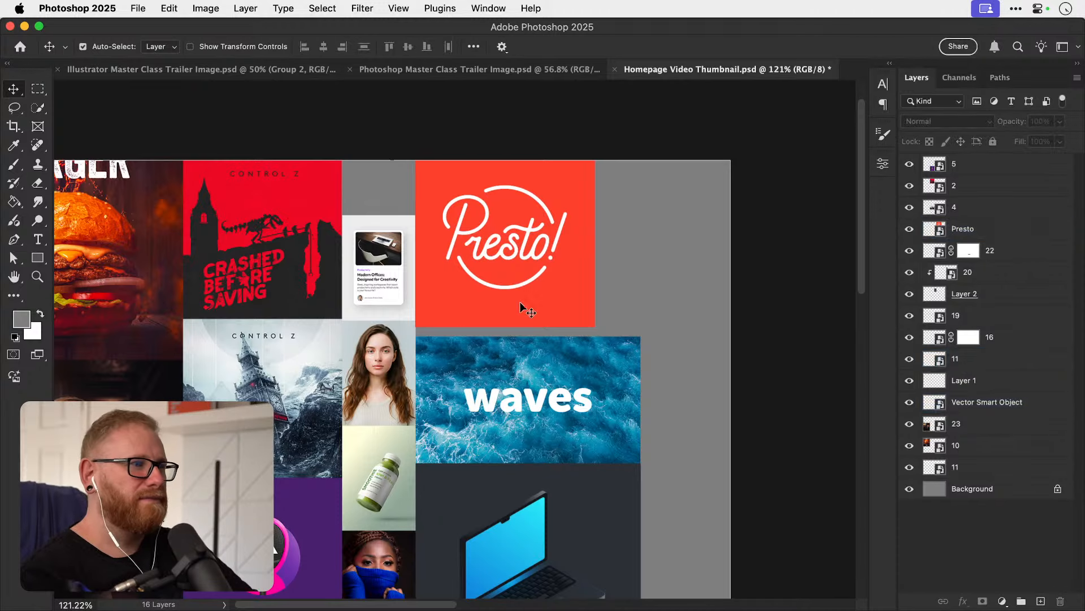
Select the Presto, waves and laptop tiles together and nudge them slightly right.
key("z")
key("v")
left_click(440, 311)
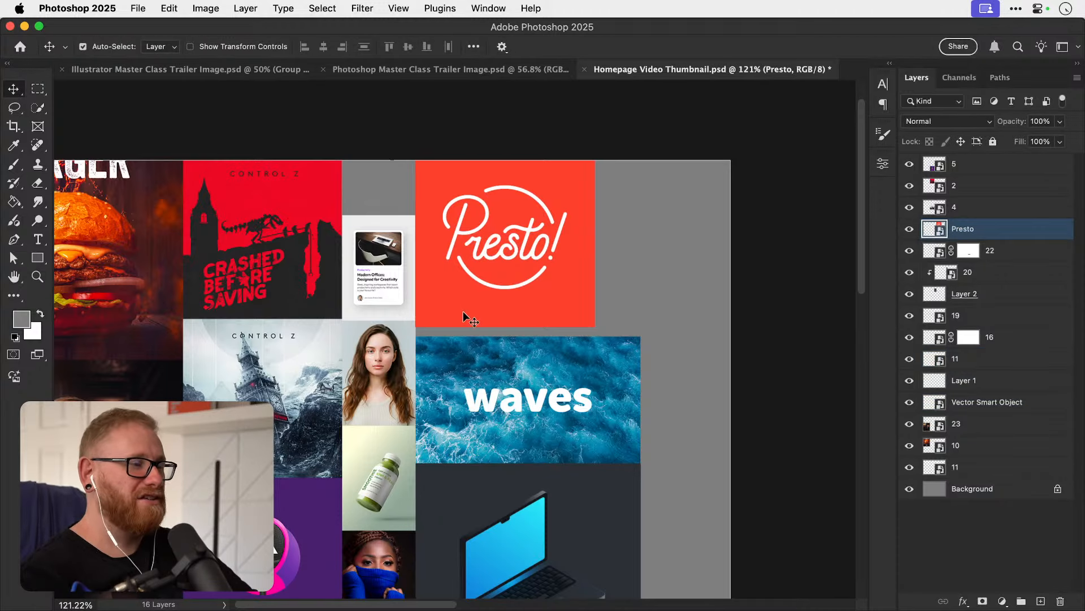
left_click(461, 467)
left_click(487, 372, "shift")
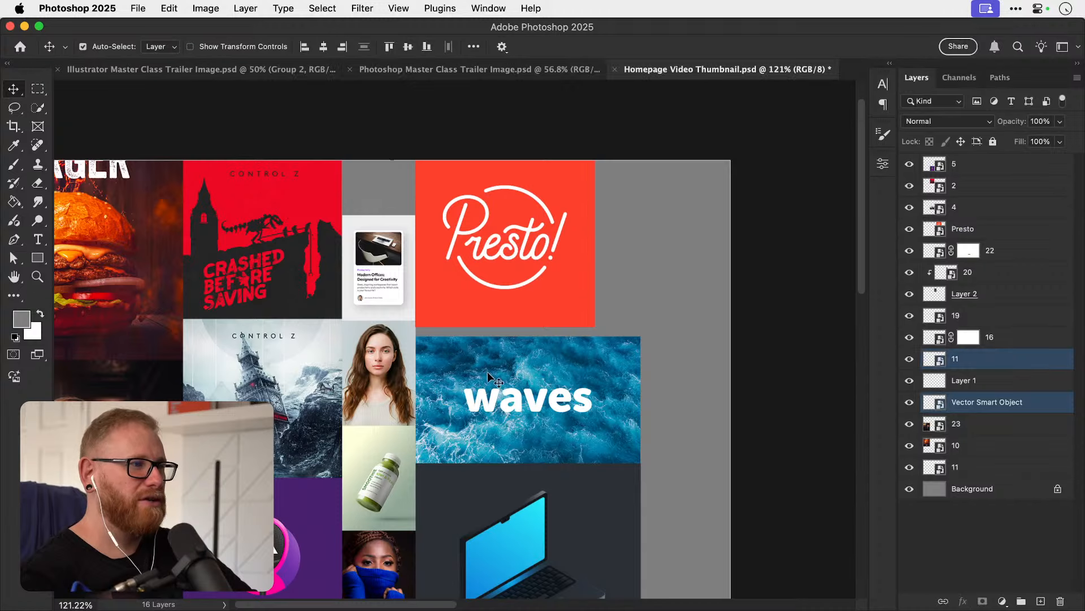
left_click(459, 331, "shift")
key("z")
left_click(450, 342)
left_click_drag(451, 342, 476, 331)
key("v")
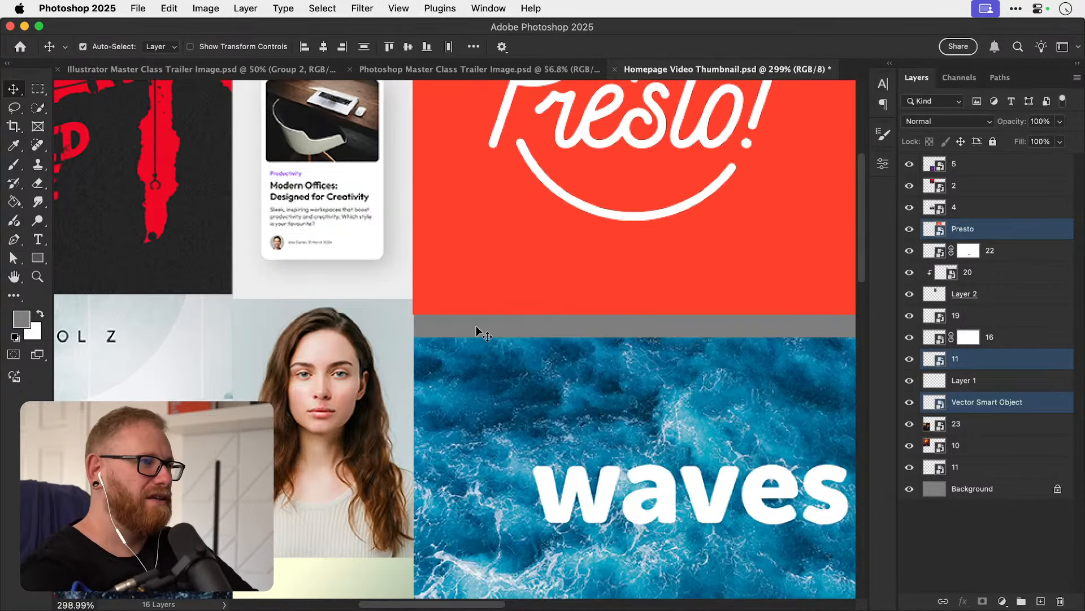
key("Right")
key("Right")
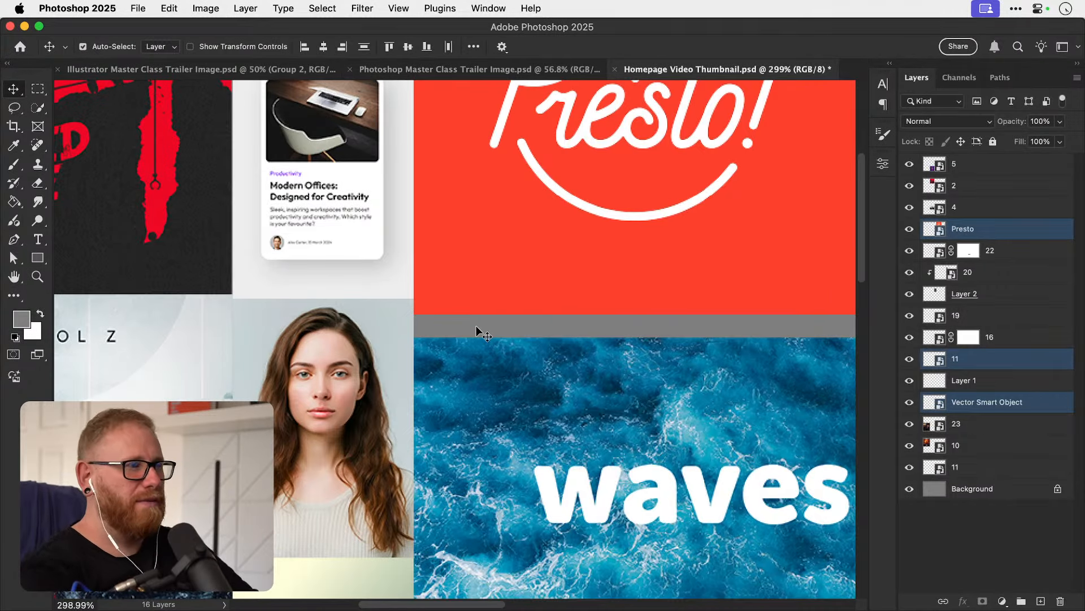
Nudge the blue-sweater portrait right to close the hairline gap beside the laptop tile.
key("super+1")
left_click_drag(529, 390, 531, 329)
left_click(749, 320)
key("z")
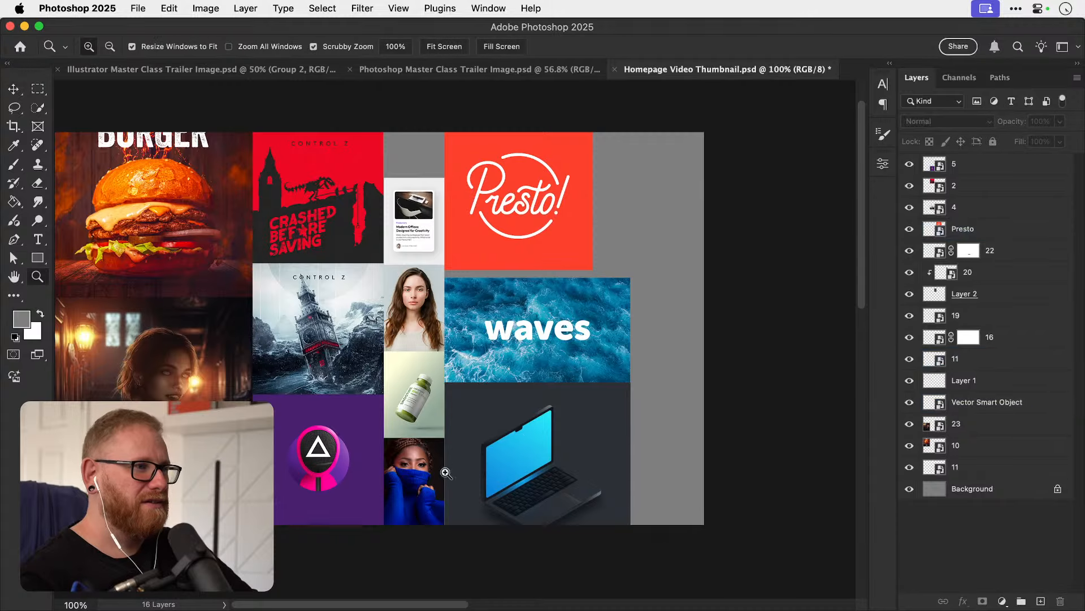
left_click_drag(446, 473, 498, 446)
key("v")
left_click(444, 461, "super")
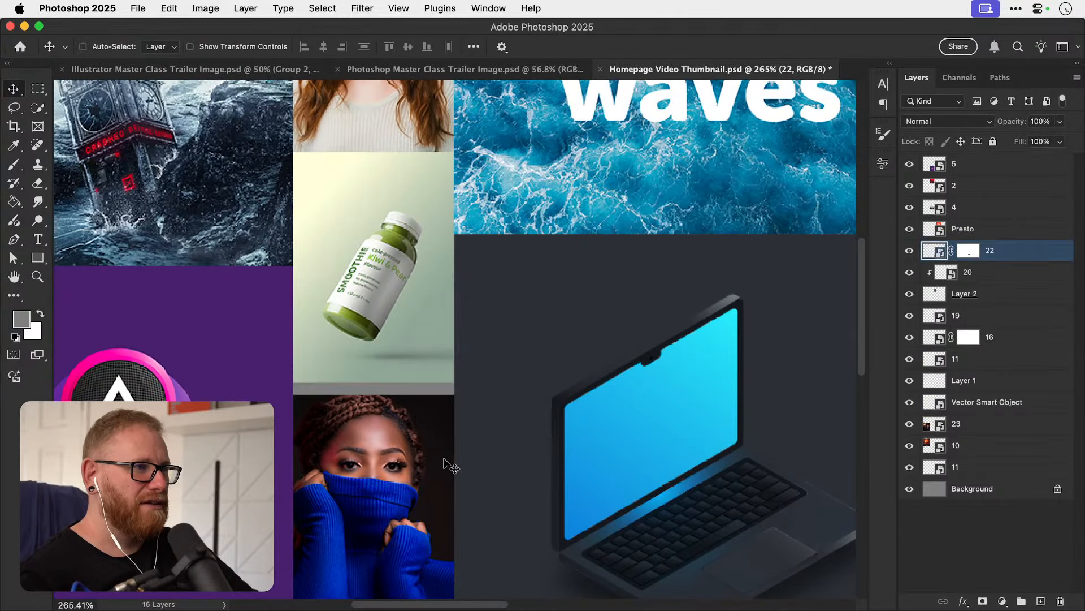
scroll(447, 455, "down", 3)
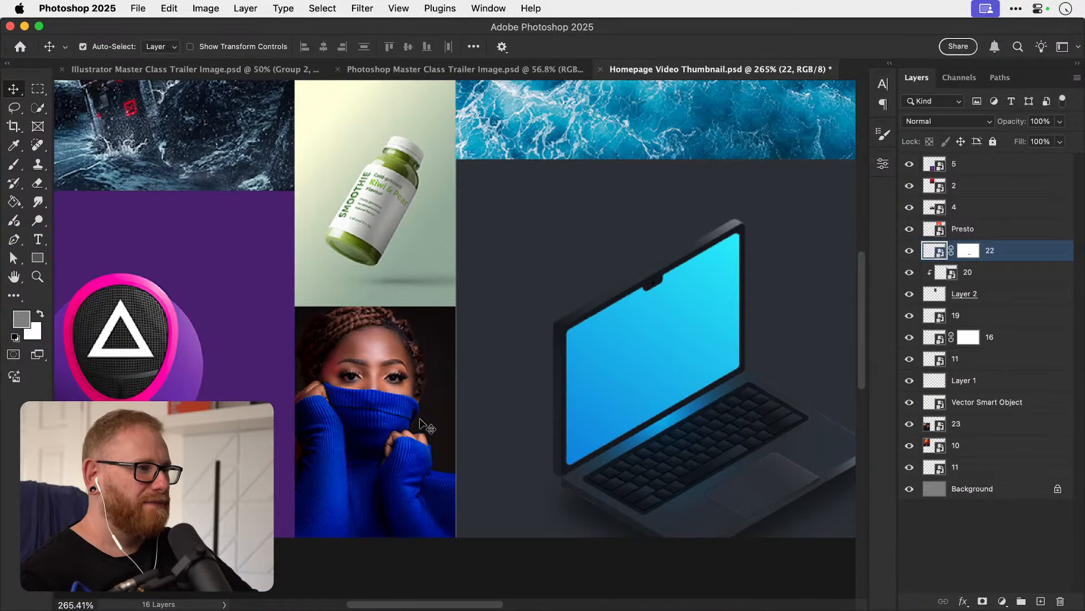
key("Right")
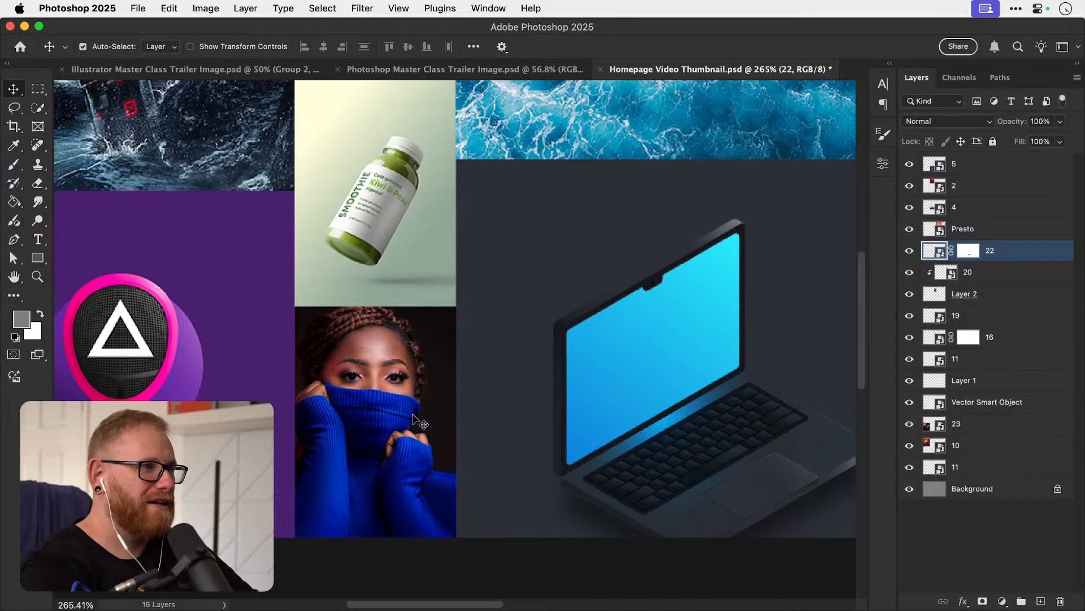
Nudge the smoothie bottle tile right so it meets the waves and laptop tiles.
scroll(359, 261, "up", 5)
left_click(368, 305, "super")
key("super+z")
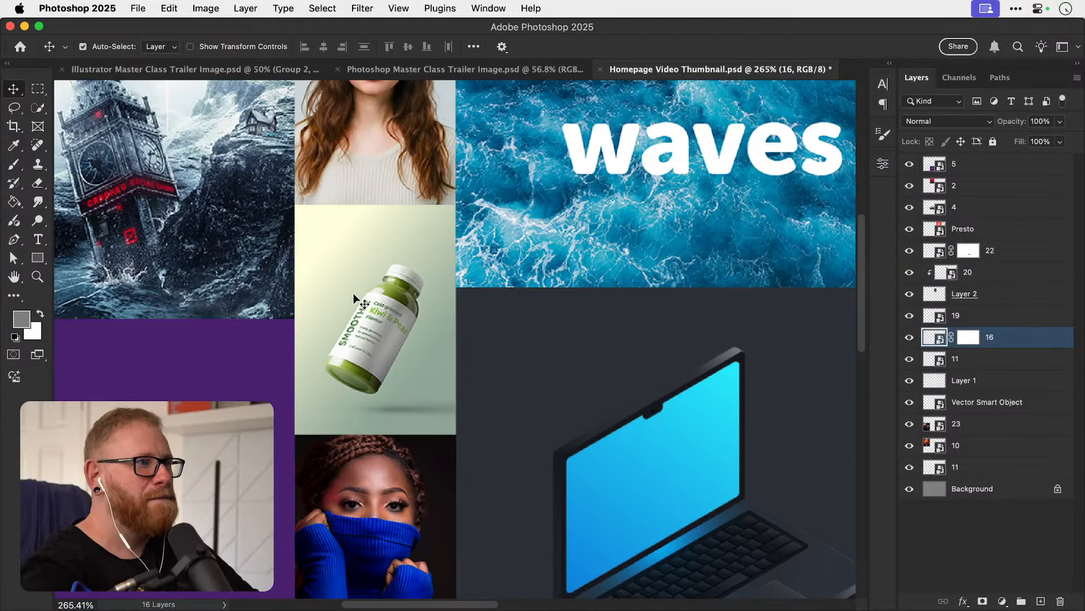
key("Right")
key("Left")
key("Right")
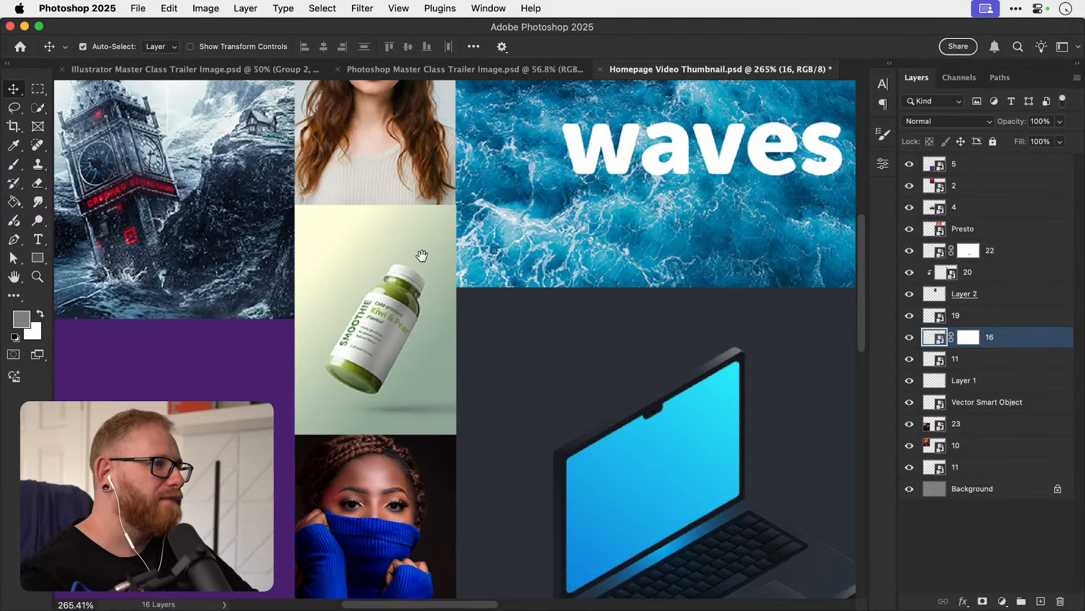
Nudge the long-haired woman's portrait right so it meets the waves tile.
scroll(354, 293, "up", 6)
scroll(354, 293, "right", 3)
scroll(387, 332, "up", 4)
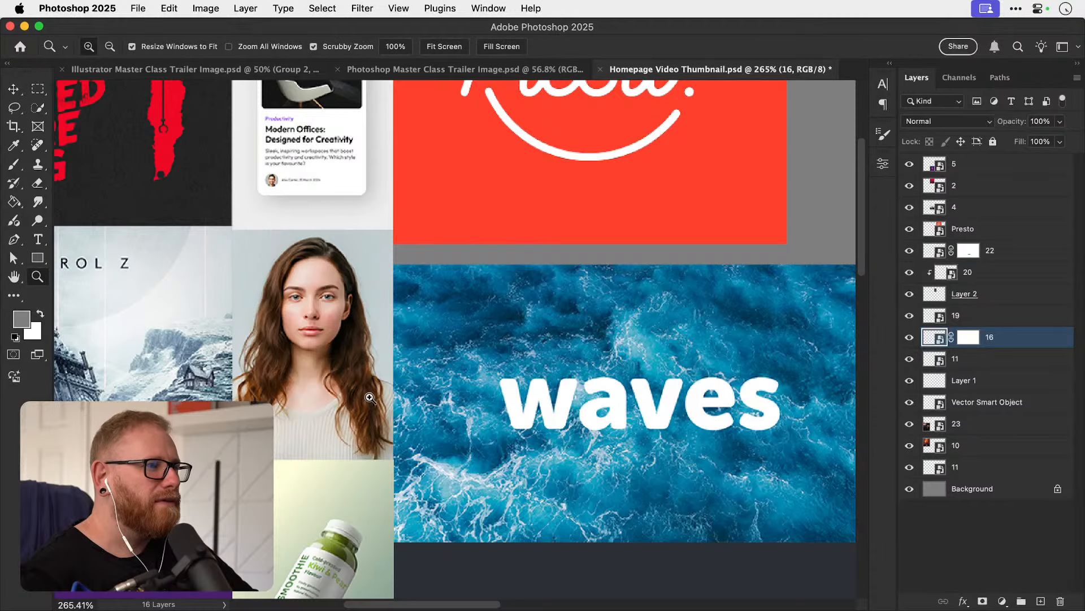
scroll(367, 402, "up", 5)
scroll(364, 410, "down", 5)
left_click(373, 350)
key("Right")
key("Left")
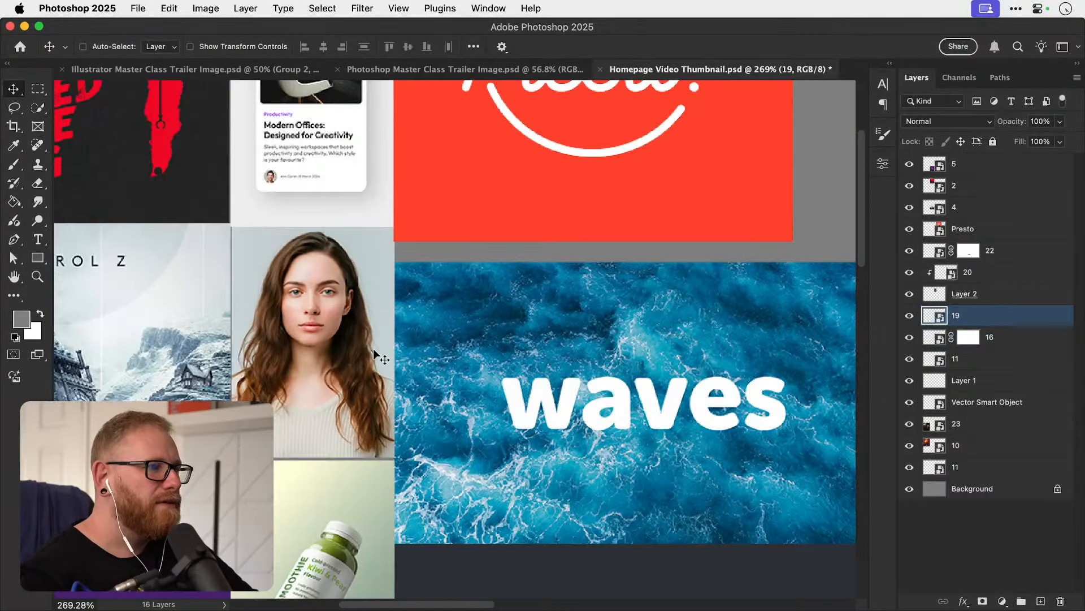
key("Right")
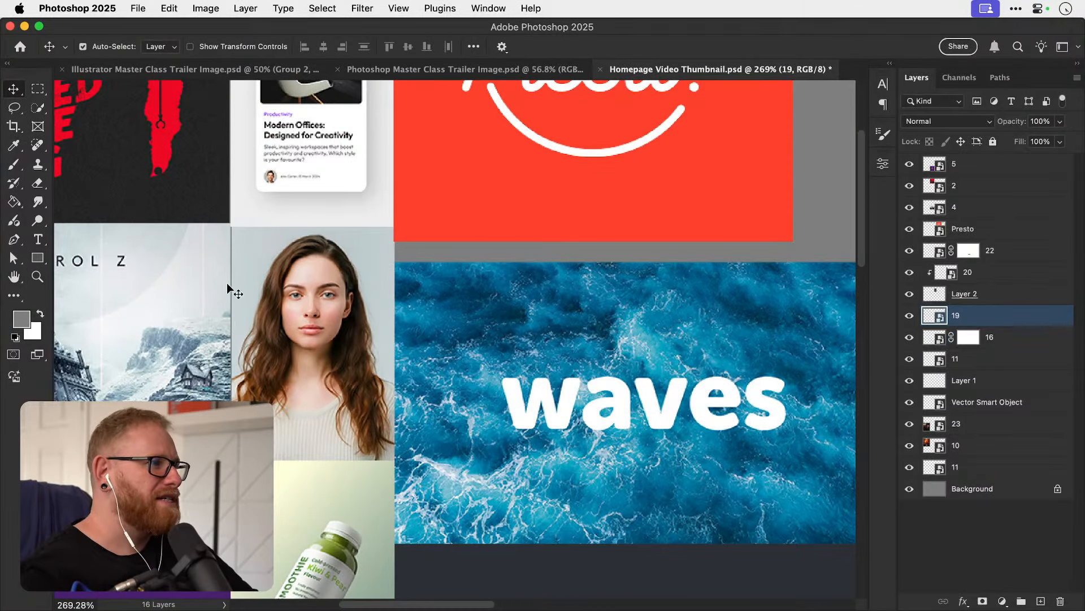
Scale the long-haired woman's portrait up to 8.57% so its left edge meets the clock tower tile.
left_click_drag(221, 244, 306, 258)
left_click_drag(272, 486, 304, 365)
key("super+t")
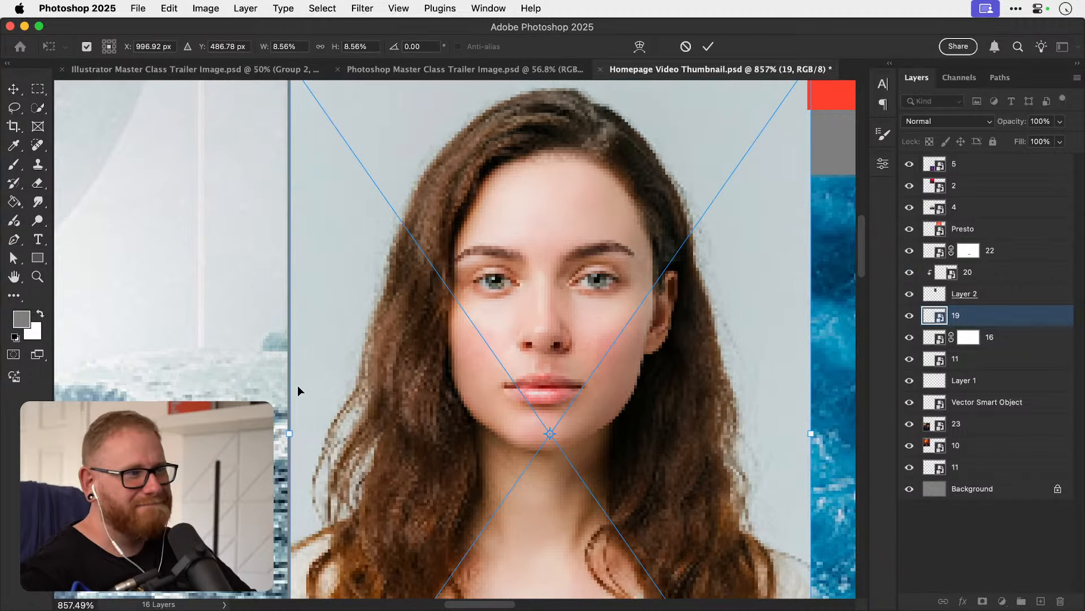
left_click_drag(286, 435, 287, 438)
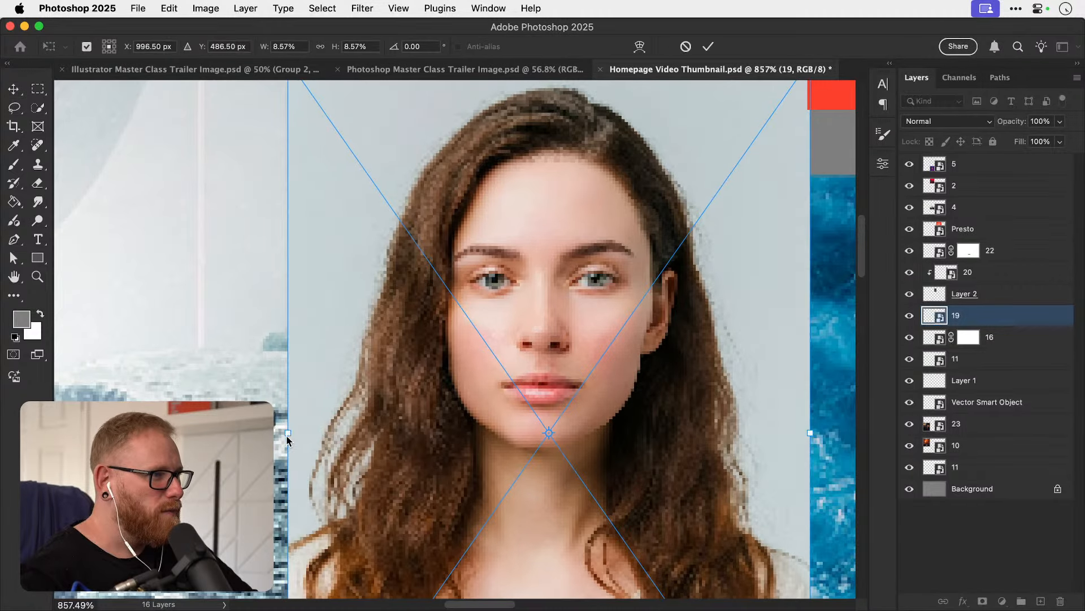
key("Return")
key("super+1")
left_click_drag(445, 264, 390, 375)
left_click_drag(390, 375, 467, 380)
left_click_drag(433, 441, 435, 414)
key("super+z")
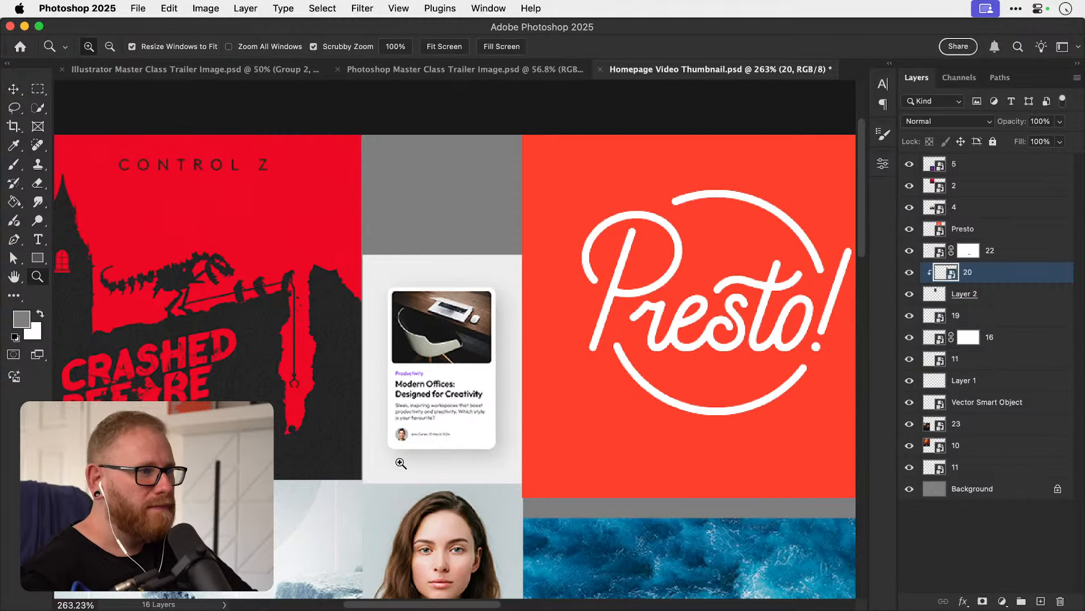
left_click_drag(388, 465, 387, 437)
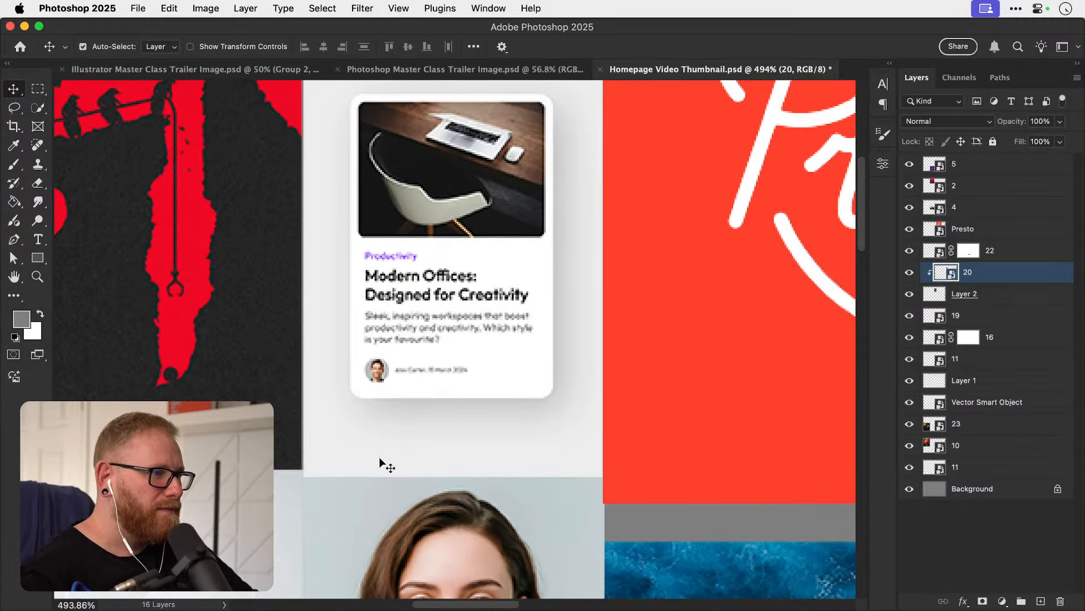
key("super+z")
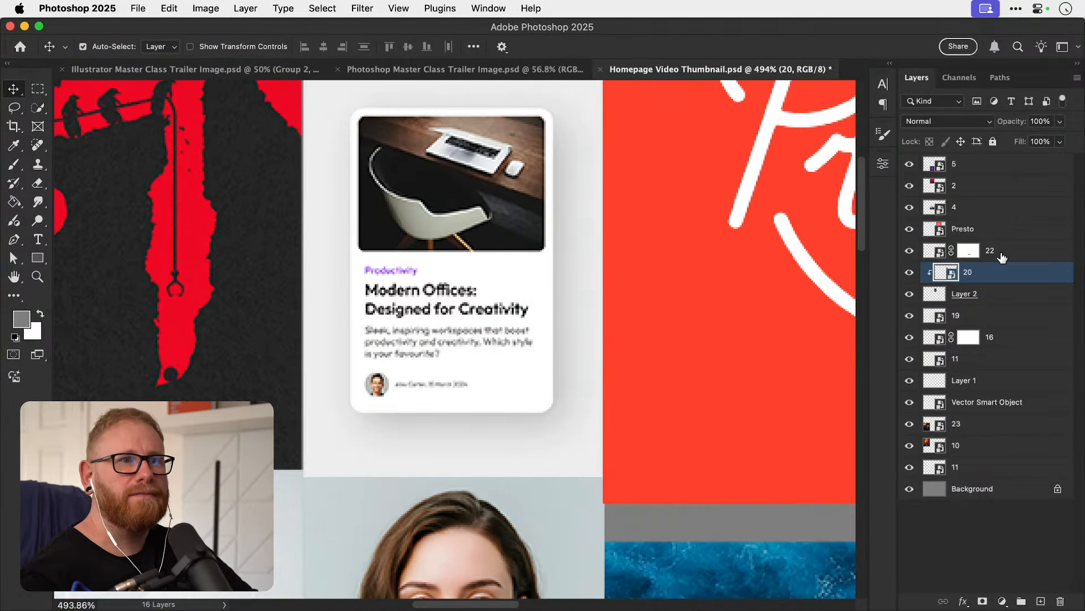
Group the clipped article card with its base layer and name the group 20.
left_click(978, 291, "shift")
key("super+g")
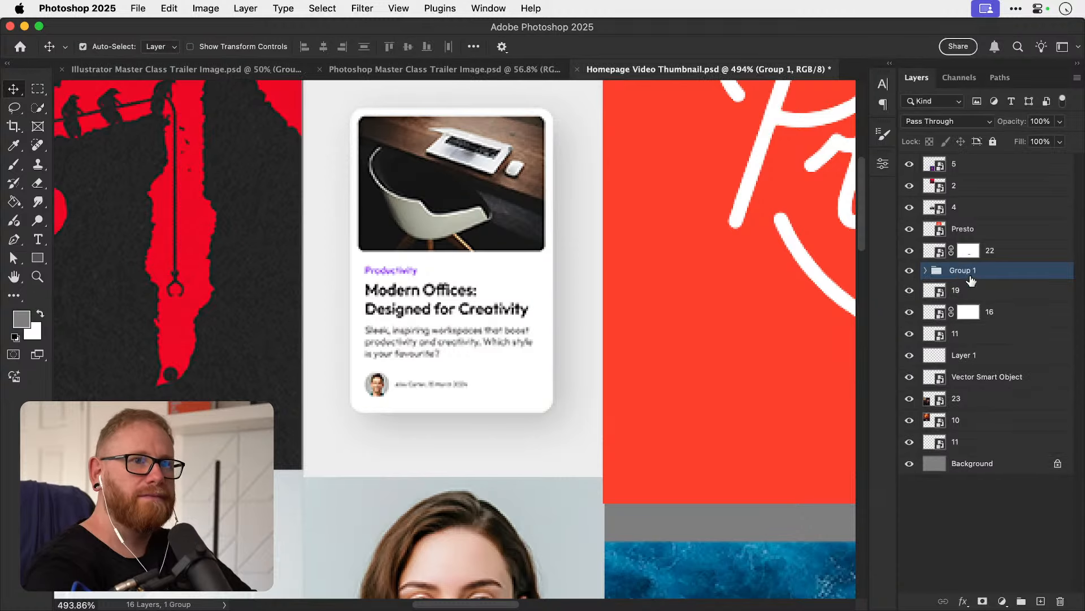
double_click(967, 272)
type("20")
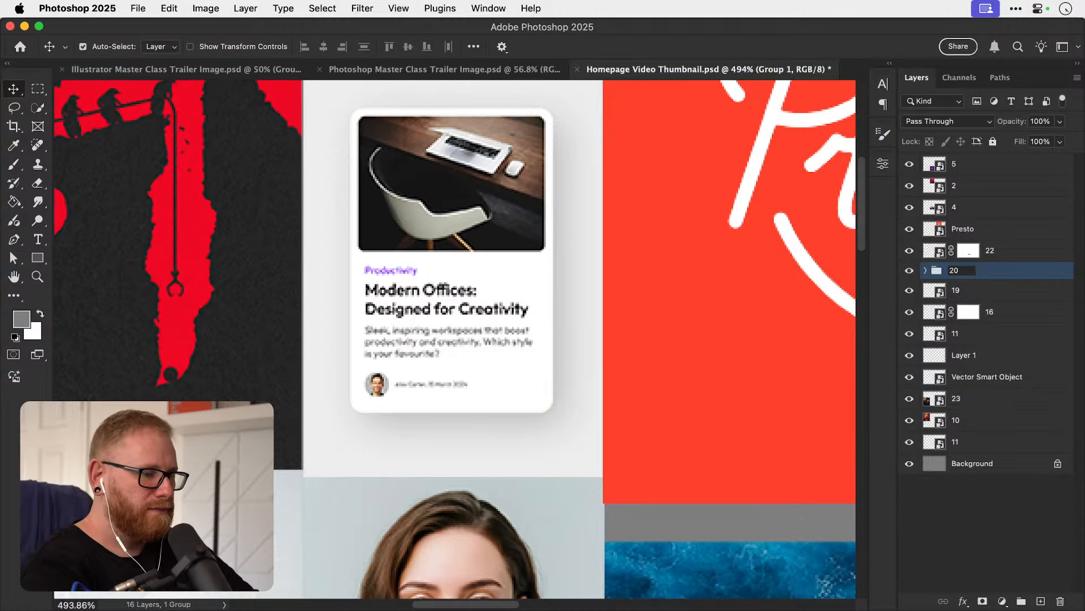
key("Return")
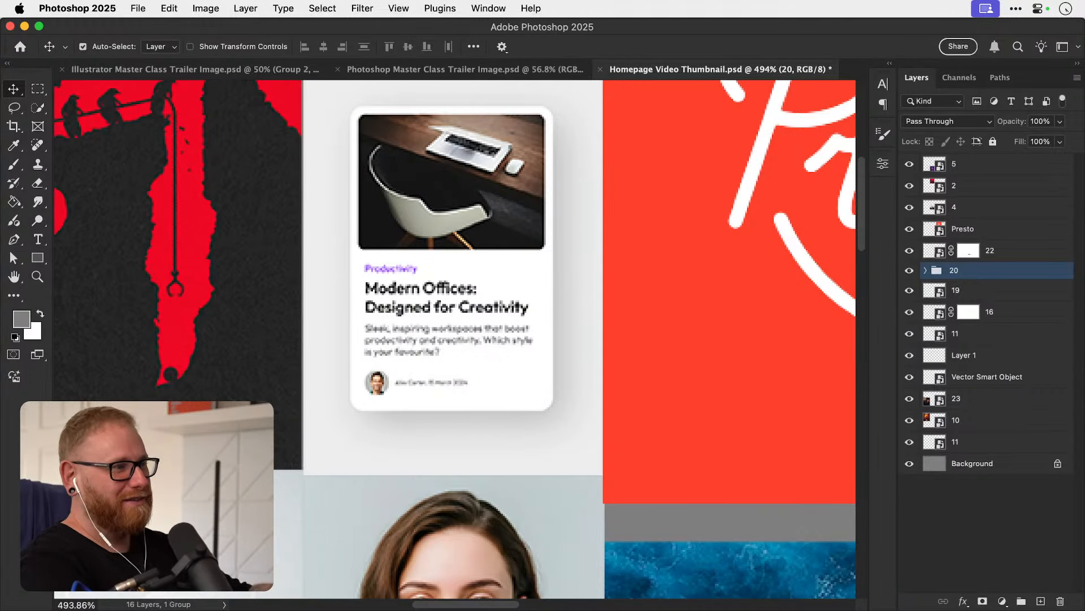
key("super+minus")
key("super+minus")
key("super+minus")
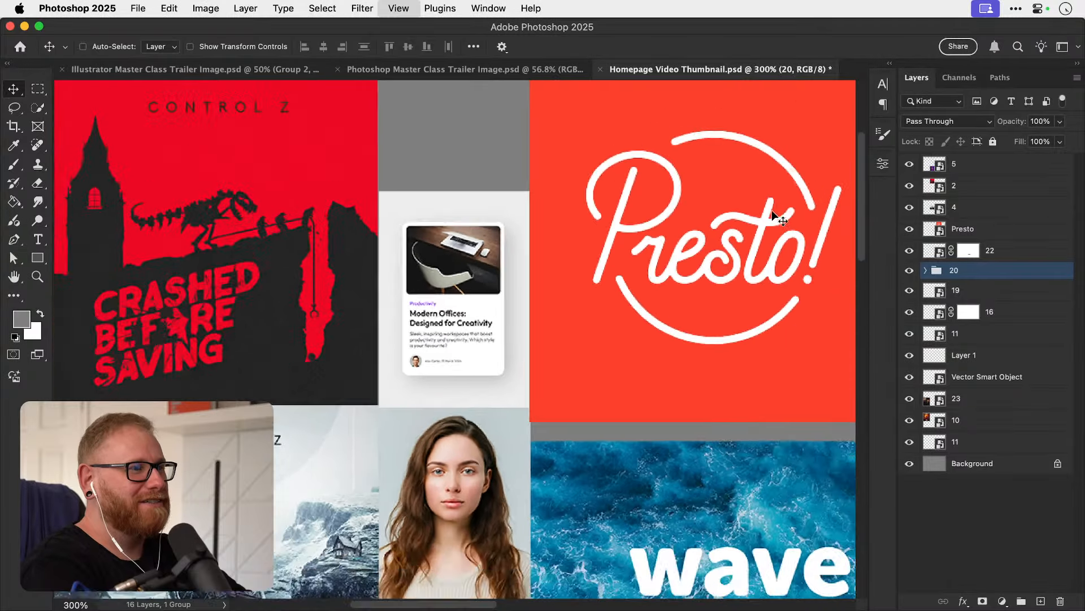
key("z")
left_click(425, 364)
key("v")
left_click_drag(442, 348, 462, 301)
key("super+z")
left_click_drag(365, 385, 340, 353)
key("super+z")
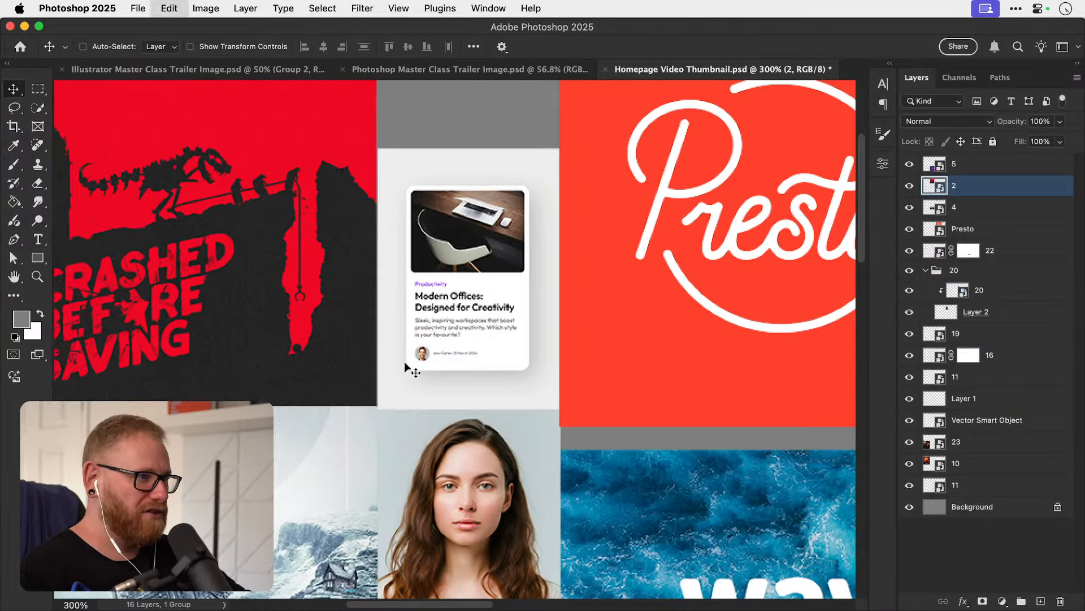
mouse_move(411, 396)
left_mouse_down()
mouse_move(443, 360)
mouse_move(436, 403)
mouse_move(419, 403)
left_mouse_up()
key("super+z")
left_click(955, 271)
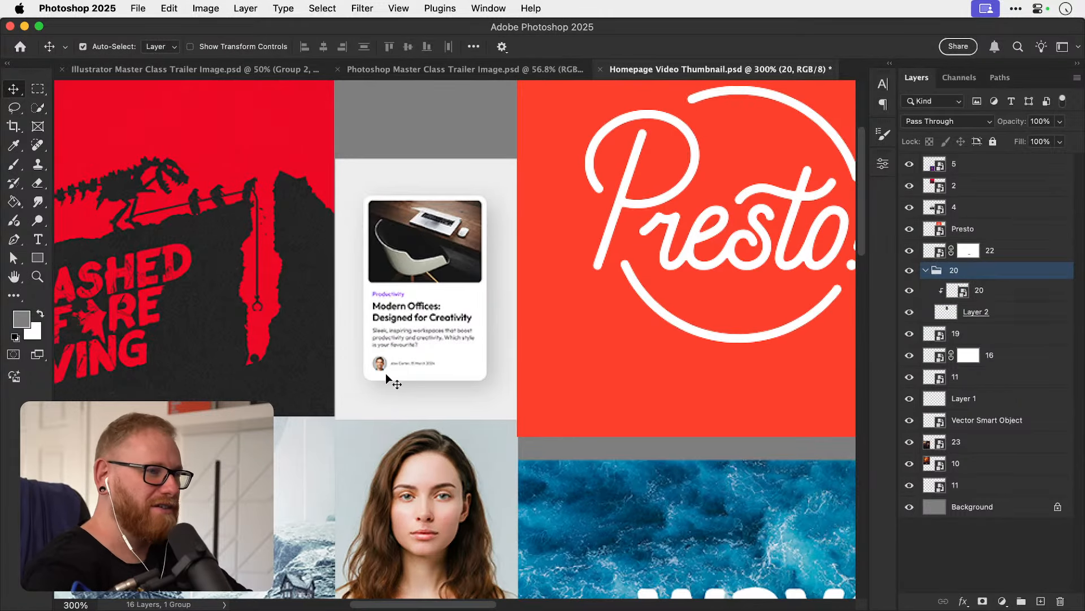
left_click(599, 416)
key("Right")
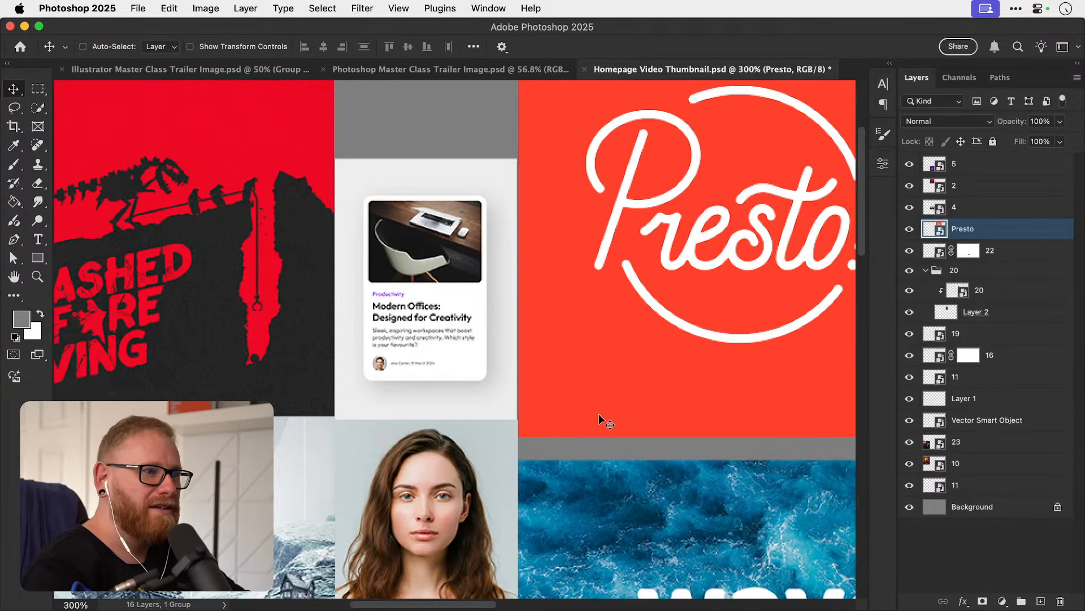
key("shift+Right")
key("shift+Left")
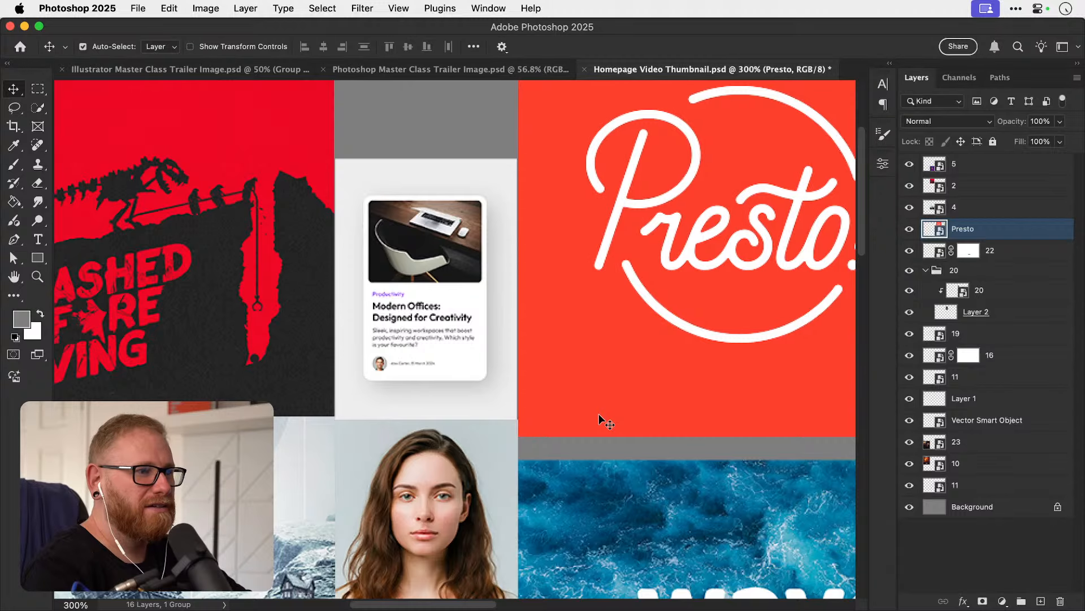
left_click(467, 366)
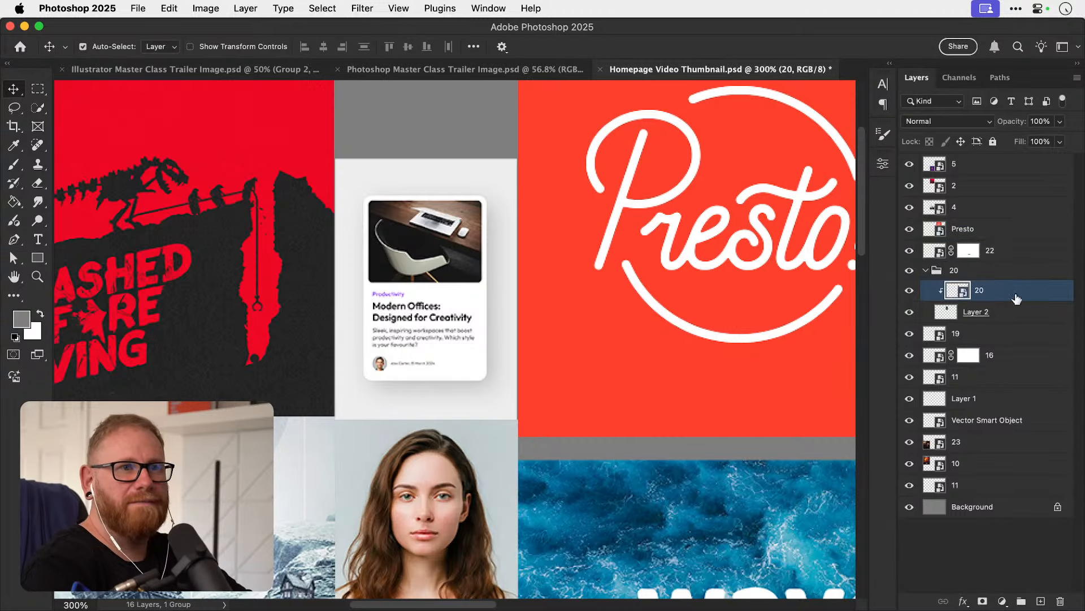
left_click(979, 272)
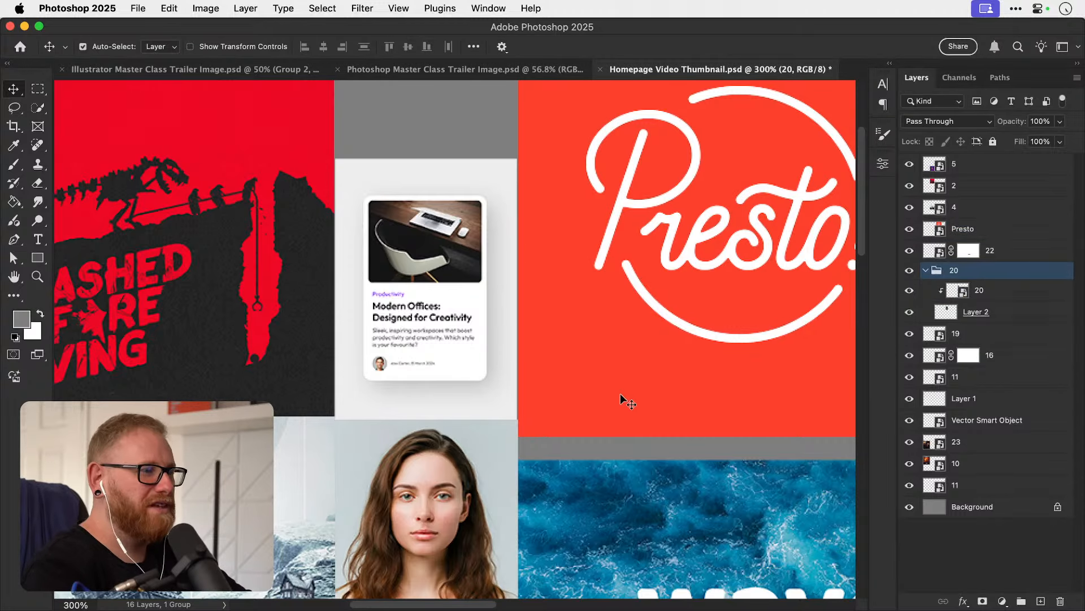
Examine the edges of the article card tile up close where it borders the Presto tile and the portrait.
key("super+plus")
key("super+plus")
left_click_drag(451, 301, 342, 459)
key("z")
left_click_drag(451, 207, 521, 188)
key("super+t")
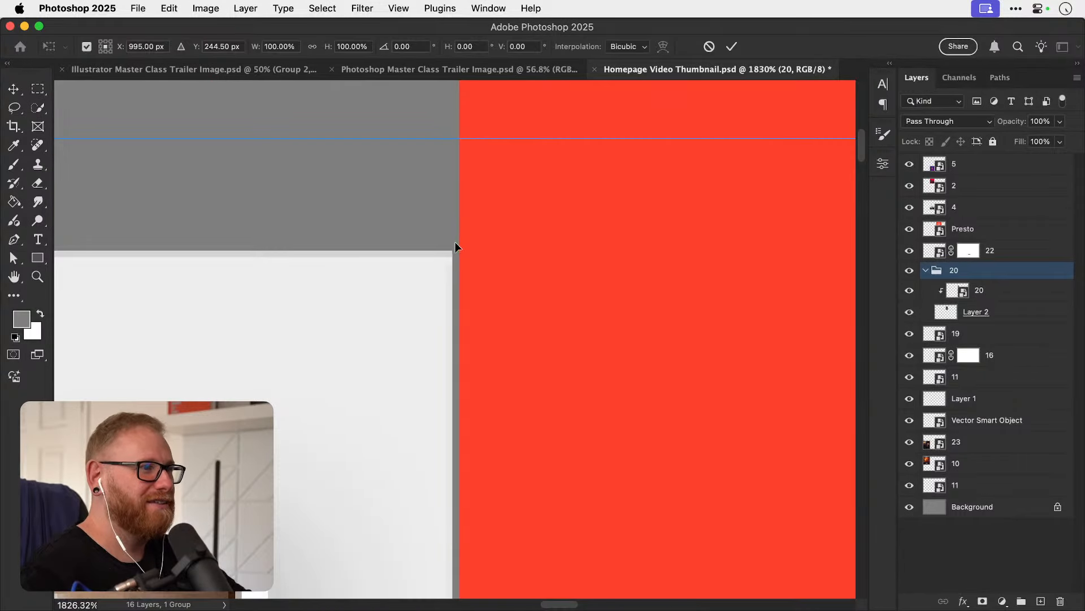
key("Escape")
key("super+minus")
key("super+minus")
key("super+minus")
key("super+minus")
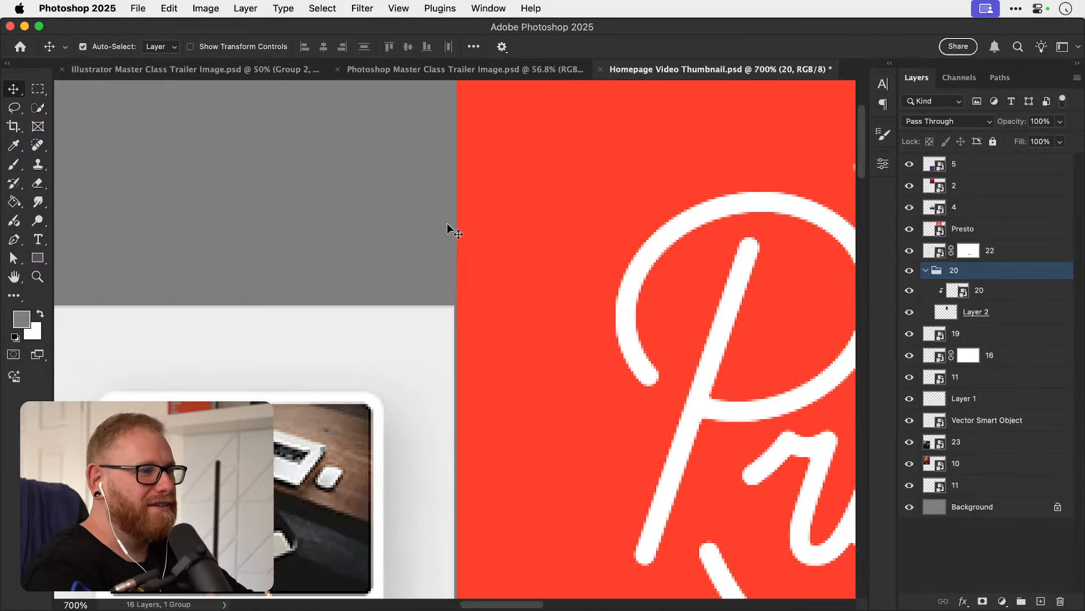
left_click_drag(417, 357, 434, 268)
key("super+minus")
key("super+minus")
scroll(441, 239, "down", 5)
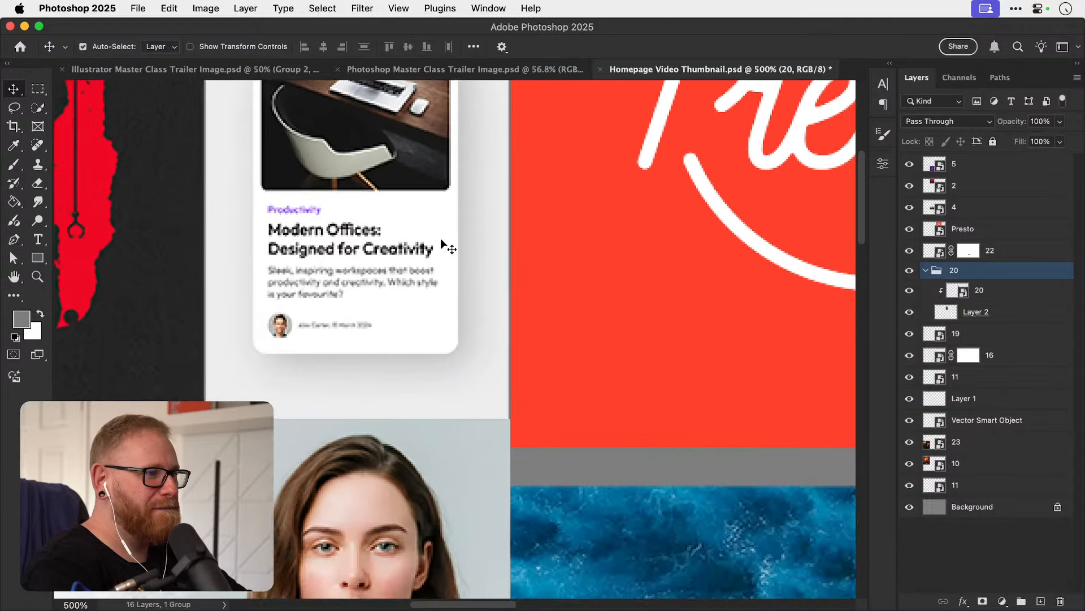
scroll(441, 239, "up", 5)
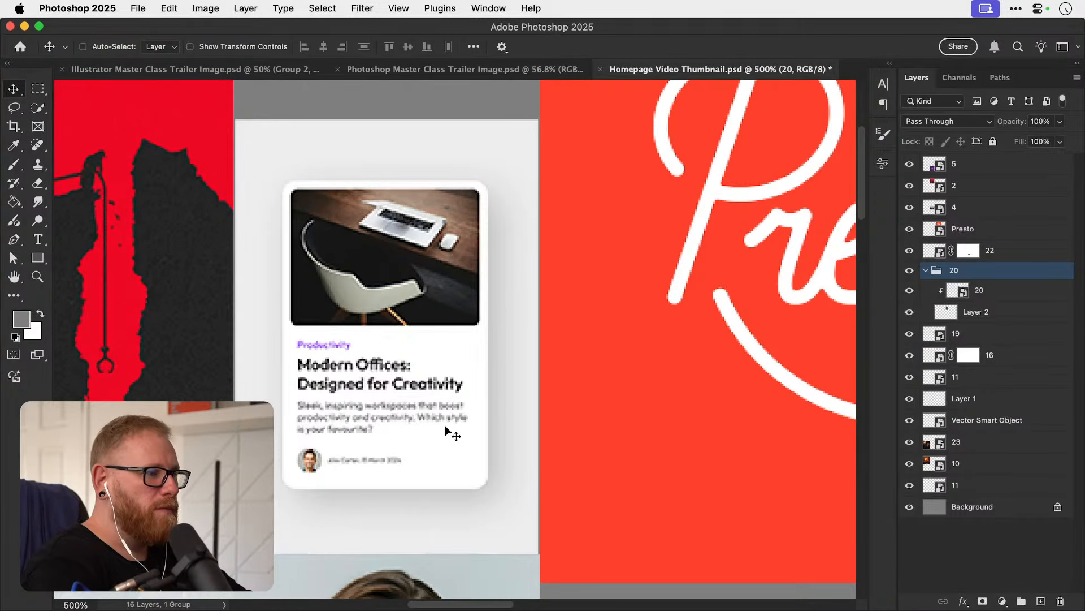
Select the clipped article card and its base layer in group 20 and nudge both slightly up.
left_click(990, 292)
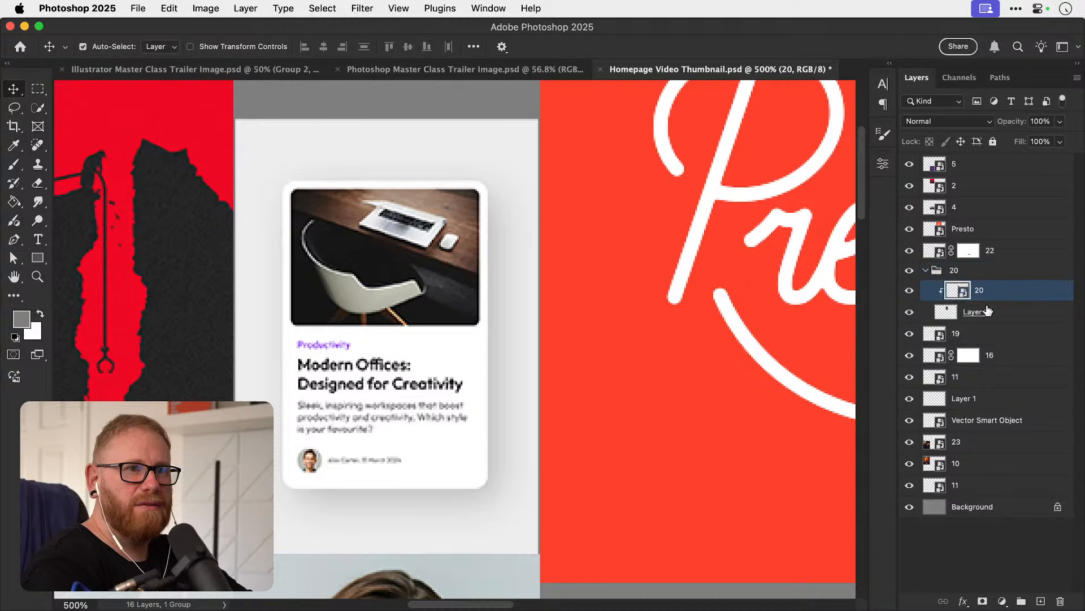
left_click(985, 314, "shift")
key("Up")
key("Up")
key("Up")
key("Up")
key("Up")
key("Up")
key("Down")
key("Down")
key("Down")
key("Down")
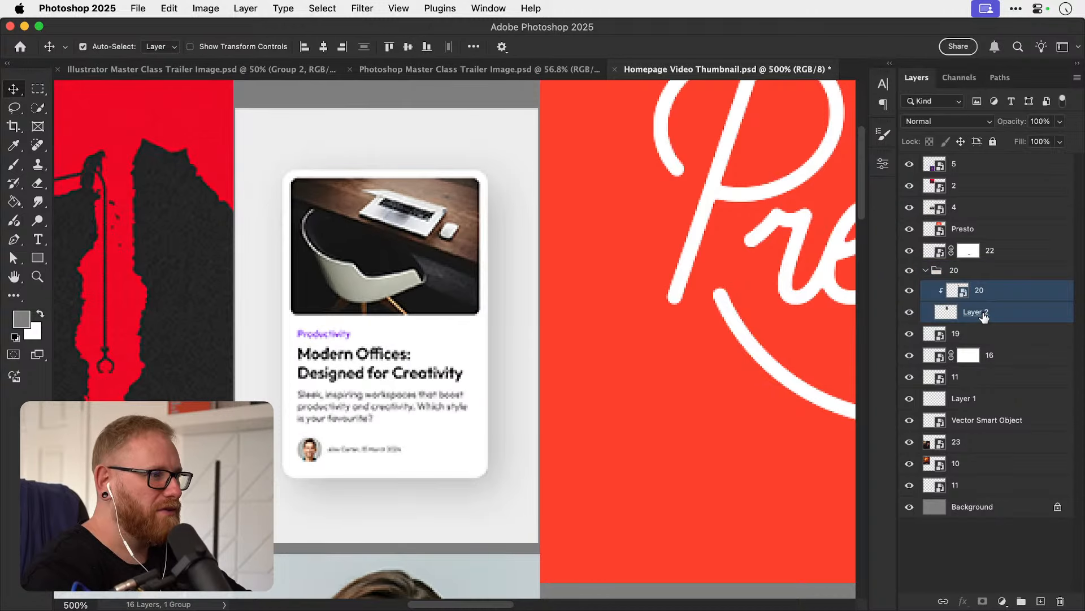
Scale the Crashed Before Saving poster up to 12.84% so its right edge meets the article card tile.
left_click(199, 247)
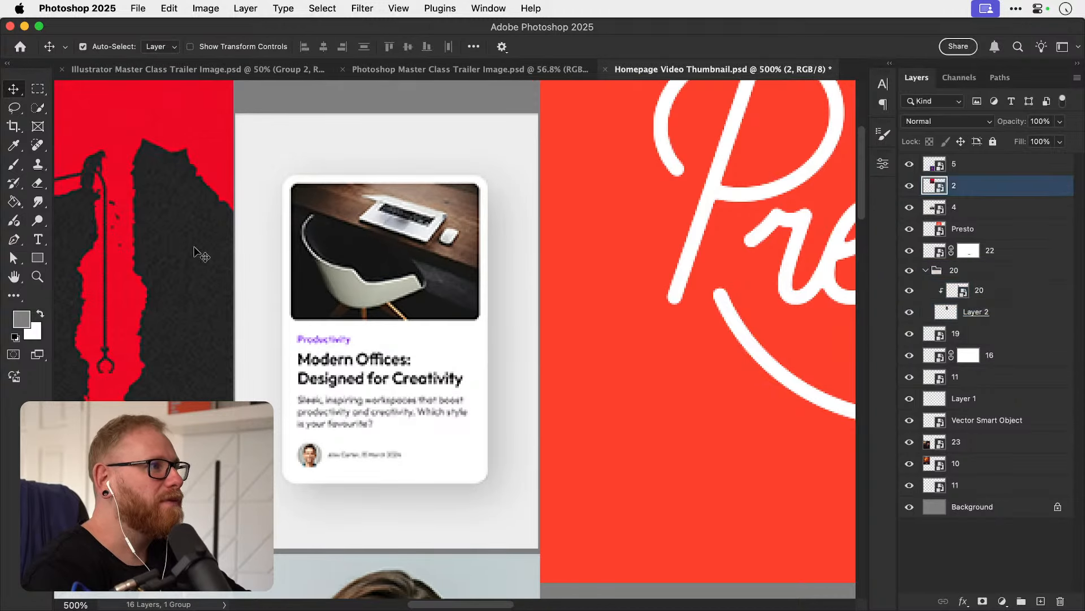
key("z")
left_click_drag(209, 301, 240, 296)
key("ctrl+t")
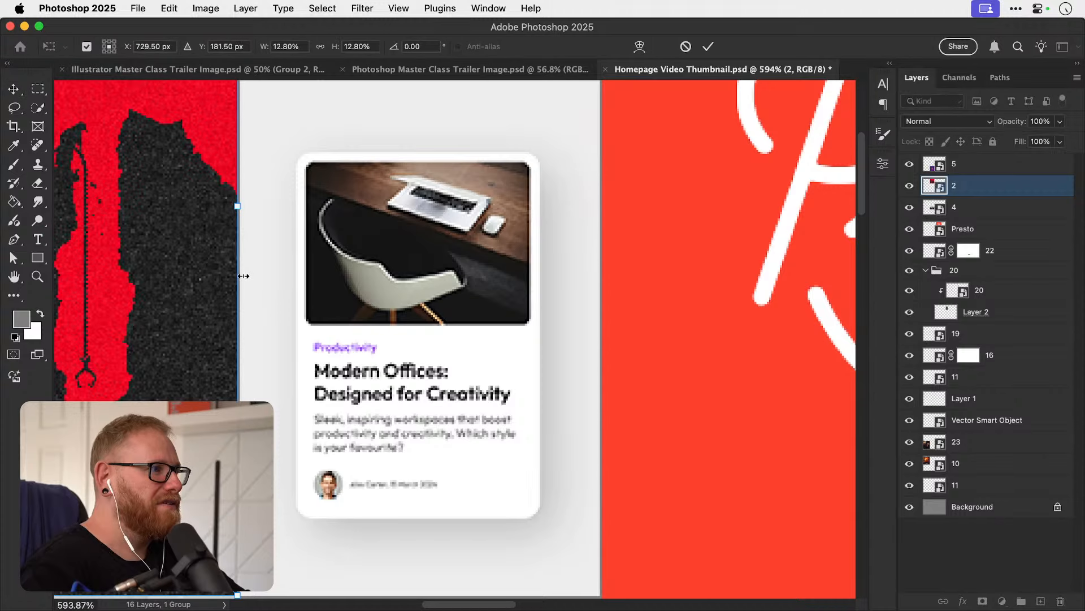
left_click_drag(238, 202, 241, 204)
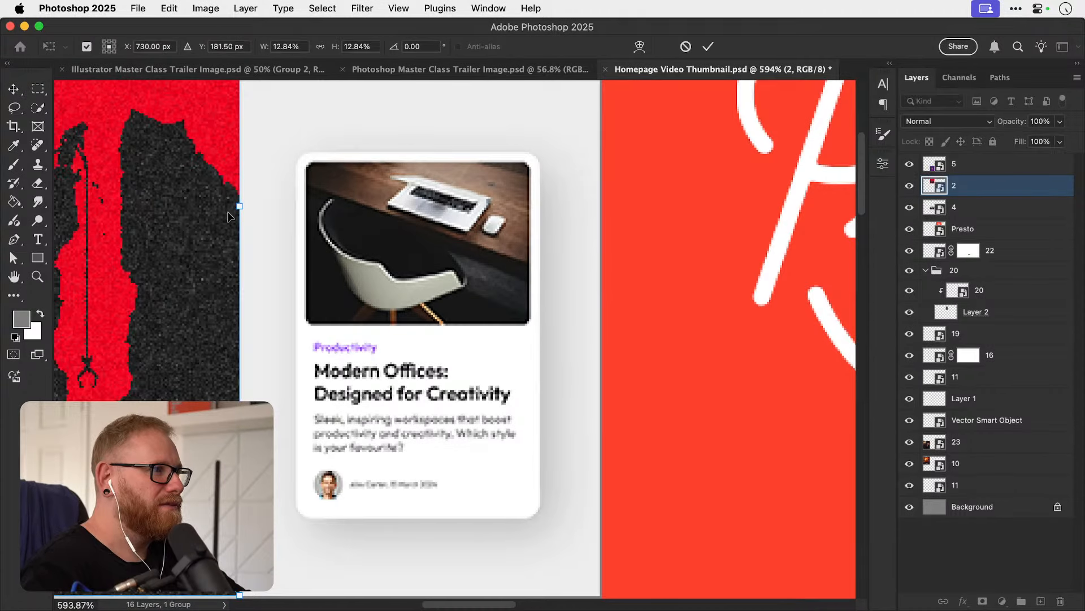
key("Return")
Extend the long-haired woman's portrait upward so its top edge meets the article card tile.
left_click_drag(241, 532, 240, 342)
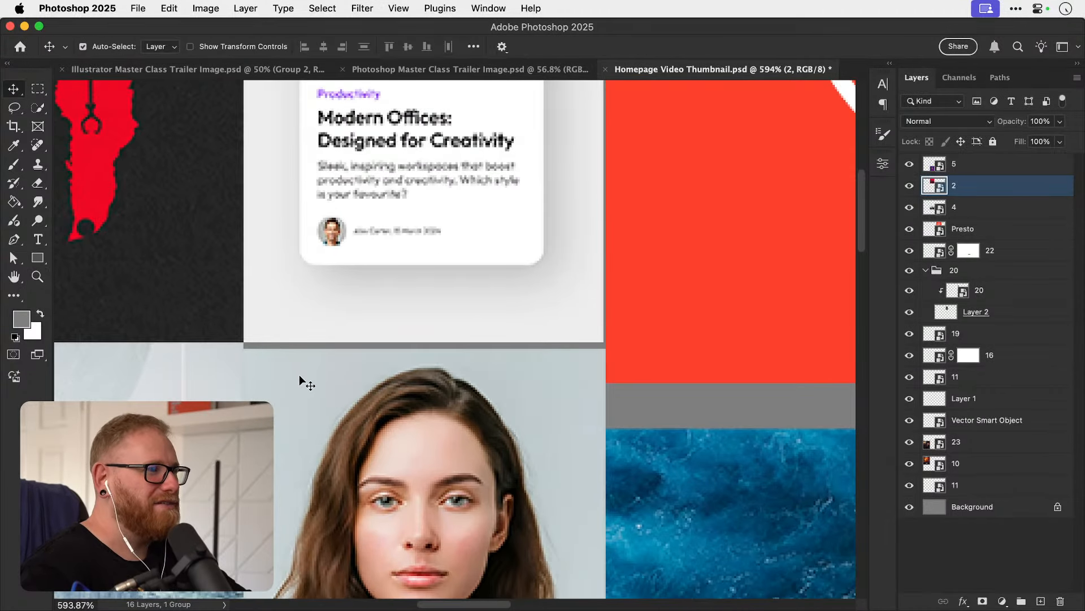
left_click(300, 377)
left_click_drag(300, 378, 325, 339)
left_click_drag(425, 305, 464, 325)
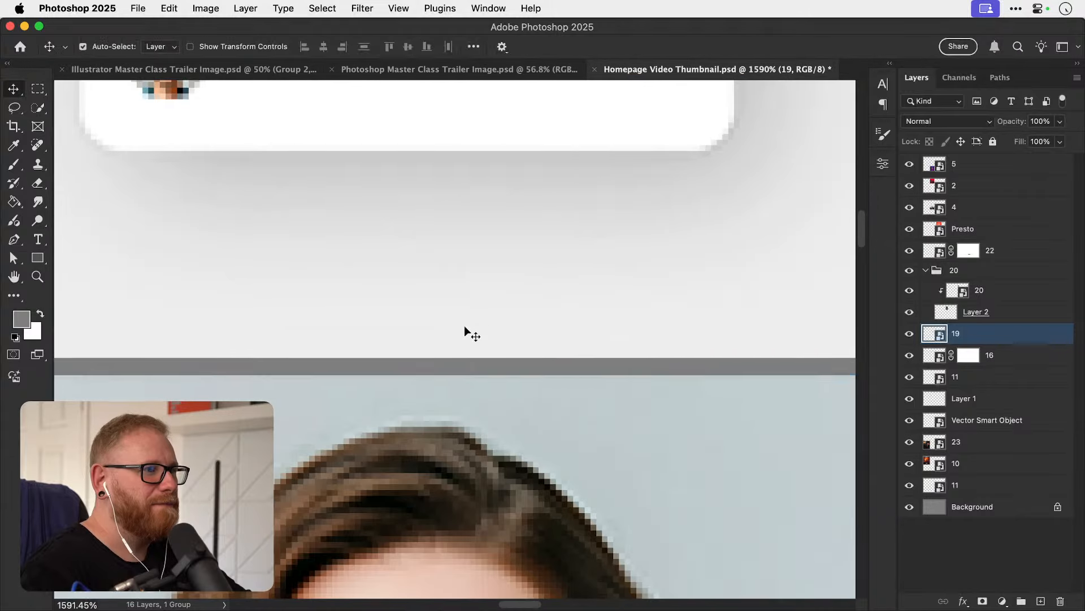
key("super+t")
left_click_drag(417, 375, 418, 360)
key("Return")
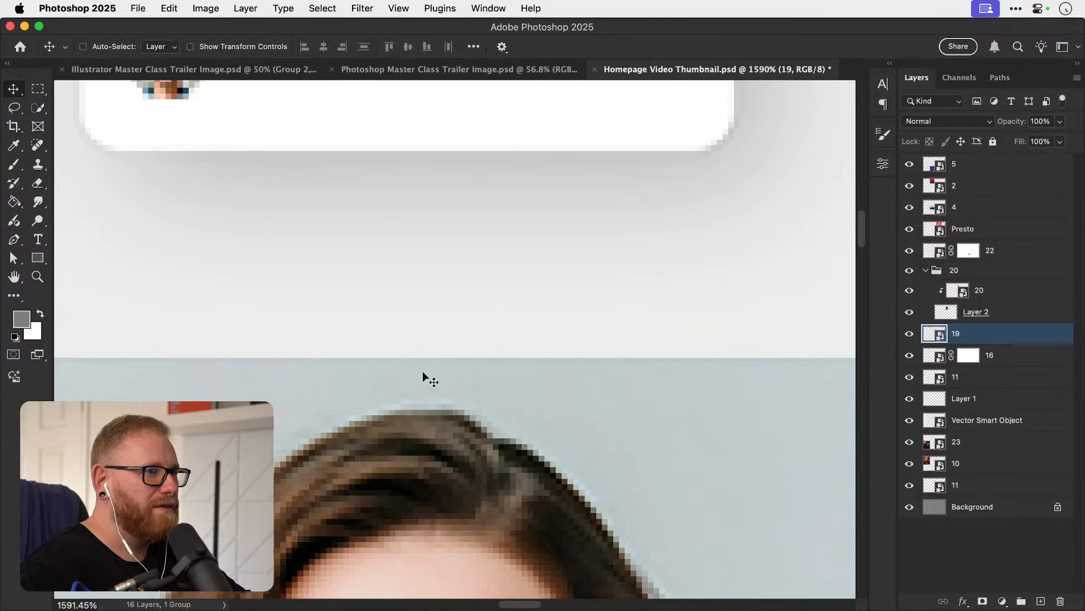
Save the homepage video thumbnail document.
key("super+1")
scroll(462, 352, "right", 2)
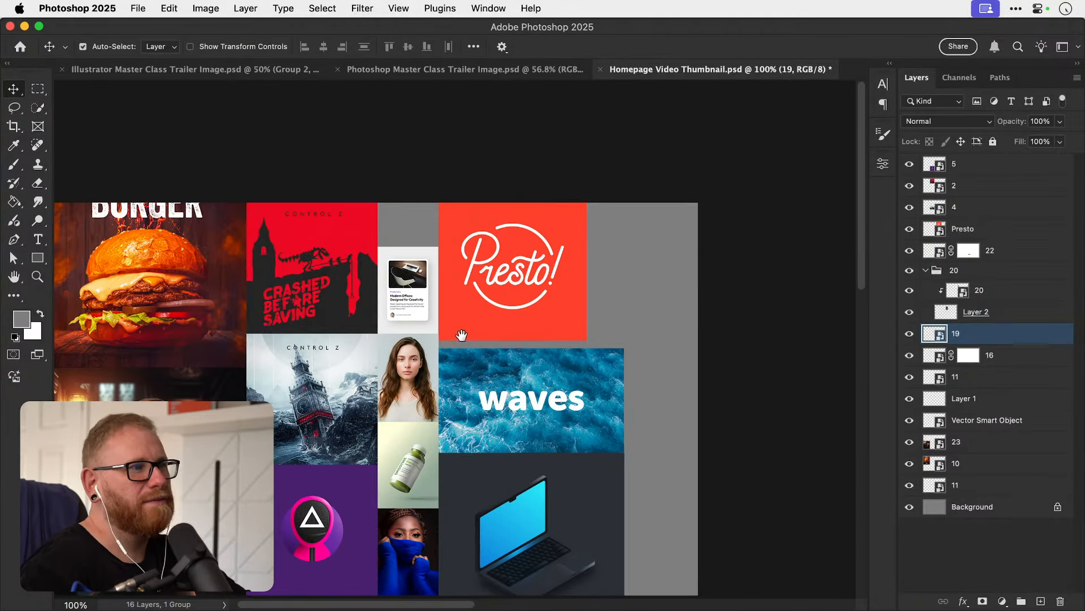
left_click_drag(491, 344, 481, 273)
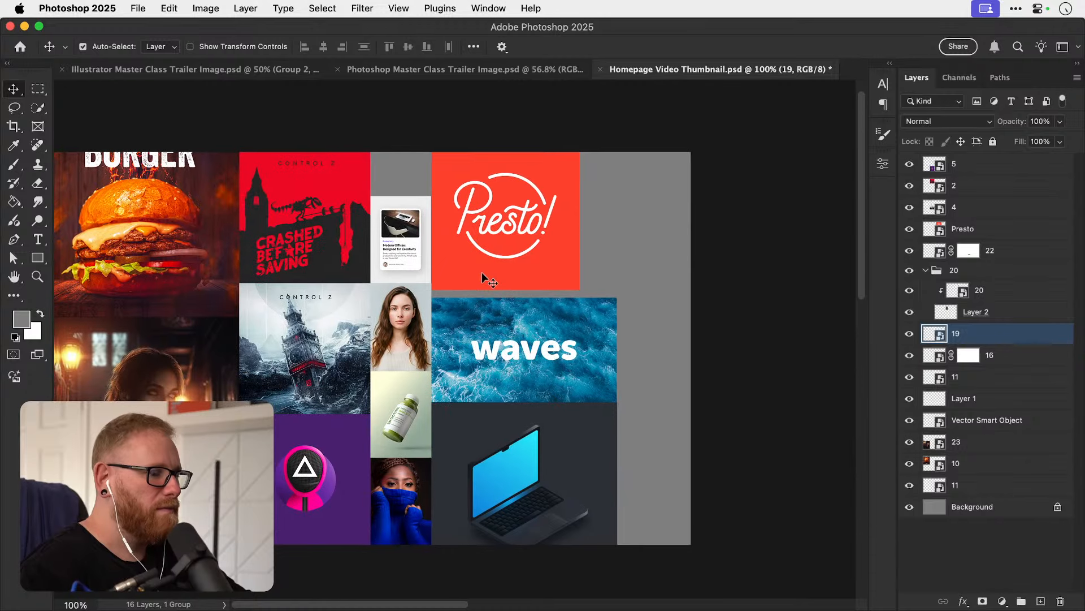
key("super+0")
key("super+s")
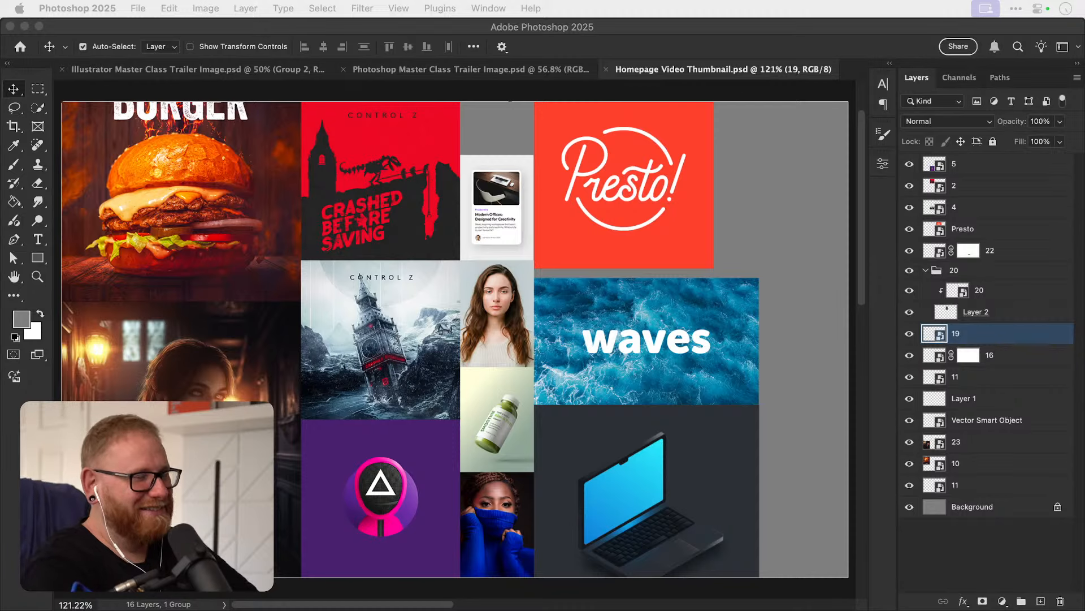
Move the Presto tile right, away from the article card tile.
key("z")
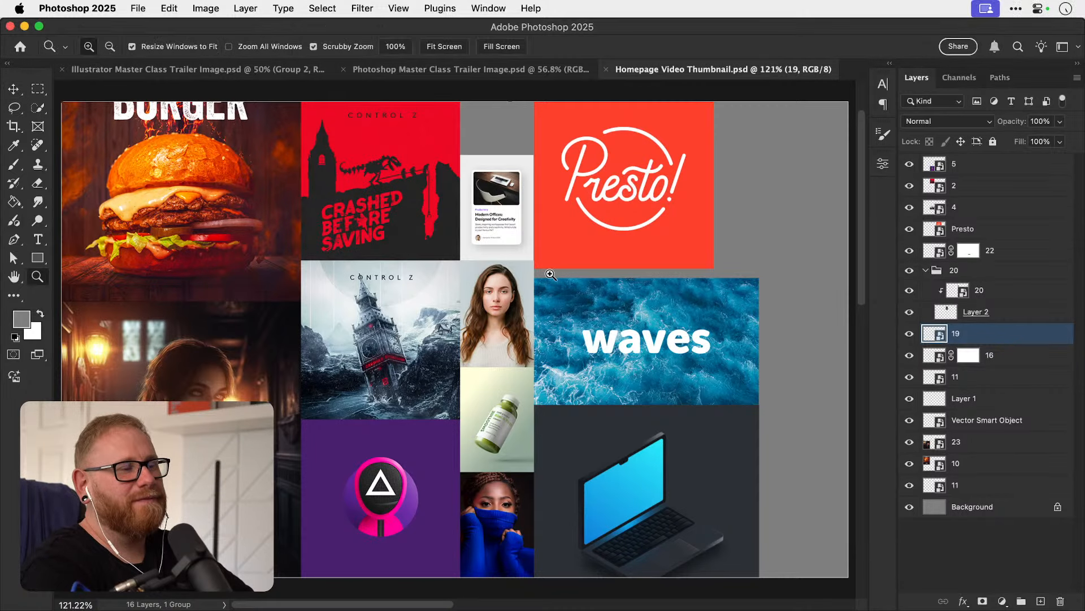
left_click(552, 272)
left_click(553, 273)
left_click(551, 274)
key("v")
left_click_drag(545, 232, 636, 234)
left_click_drag(550, 188, 543, 419)
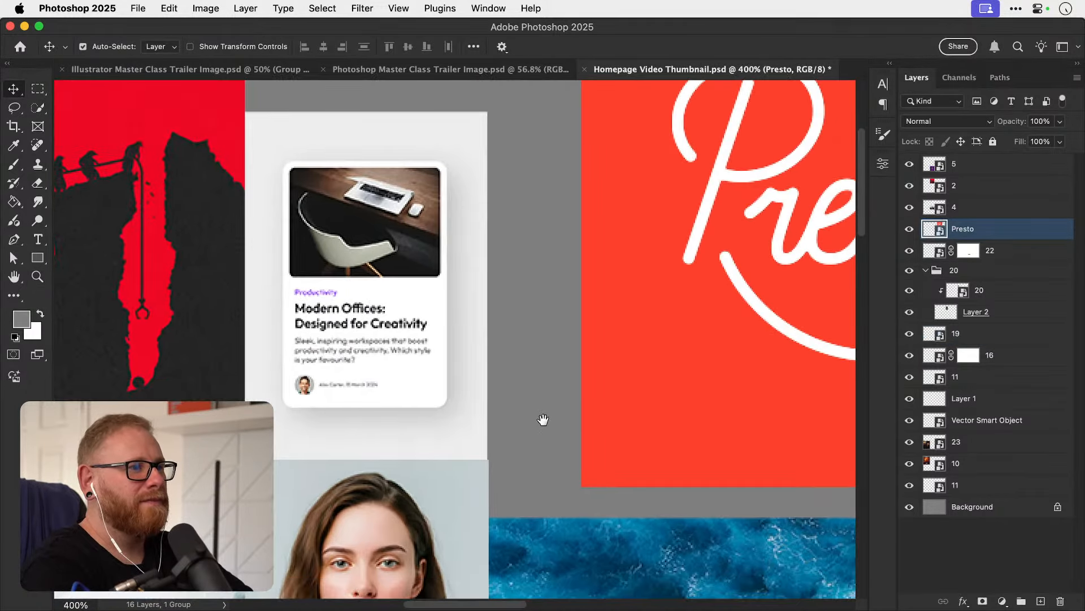
Try to enlarge the clipped article card image toward the Presto tile.
left_click(460, 263)
key("z")
left_click_drag(500, 327, 547, 327)
key("v")
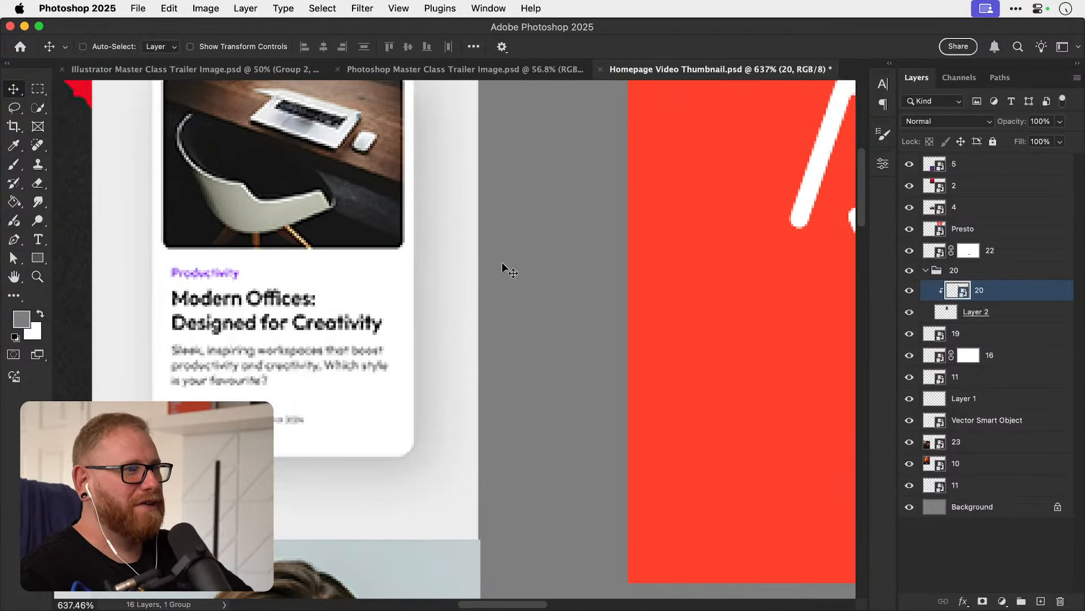
key("super+t")
left_click_drag(487, 267, 464, 263)
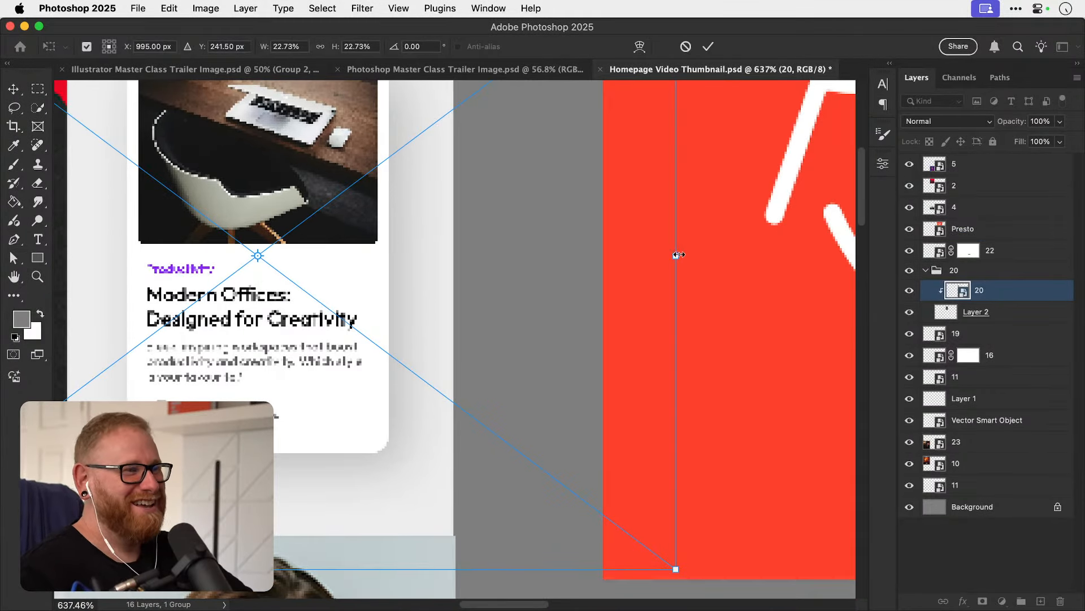
left_click_drag(680, 254, 683, 252)
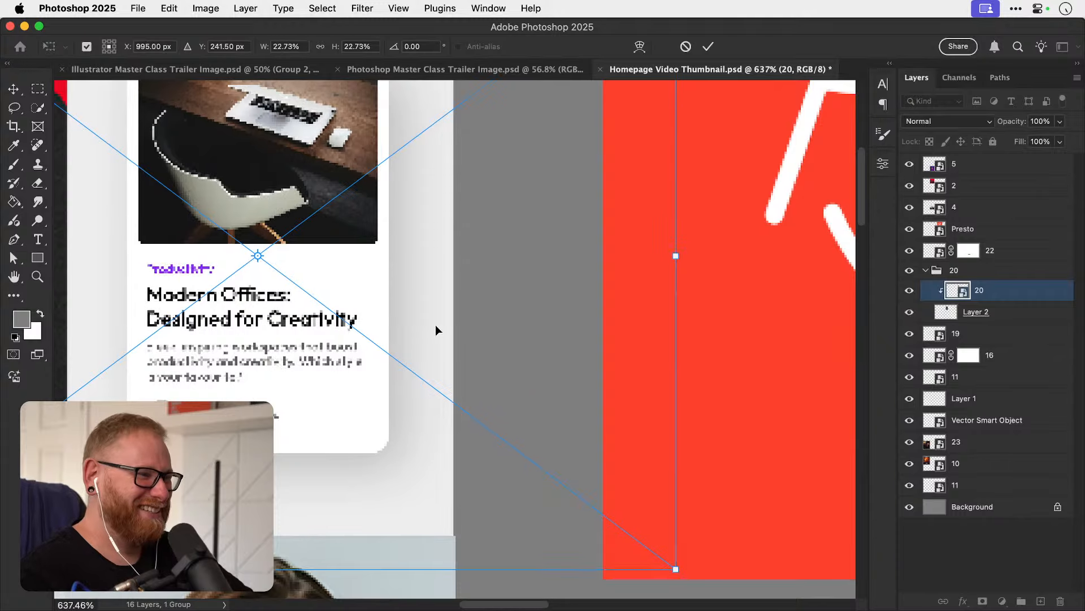
key("Return")
Move the Presto tile back beside the article card and down so its bottom edge meets the waves tile.
key("super+1")
left_click_drag(480, 308, 465, 312)
key("z")
mouse_move(447, 362)
left_mouse_down()
mouse_move(487, 354)
mouse_move(474, 386)
mouse_move(533, 370)
mouse_move(463, 391)
mouse_move(453, 379)
left_mouse_up()
key("v")
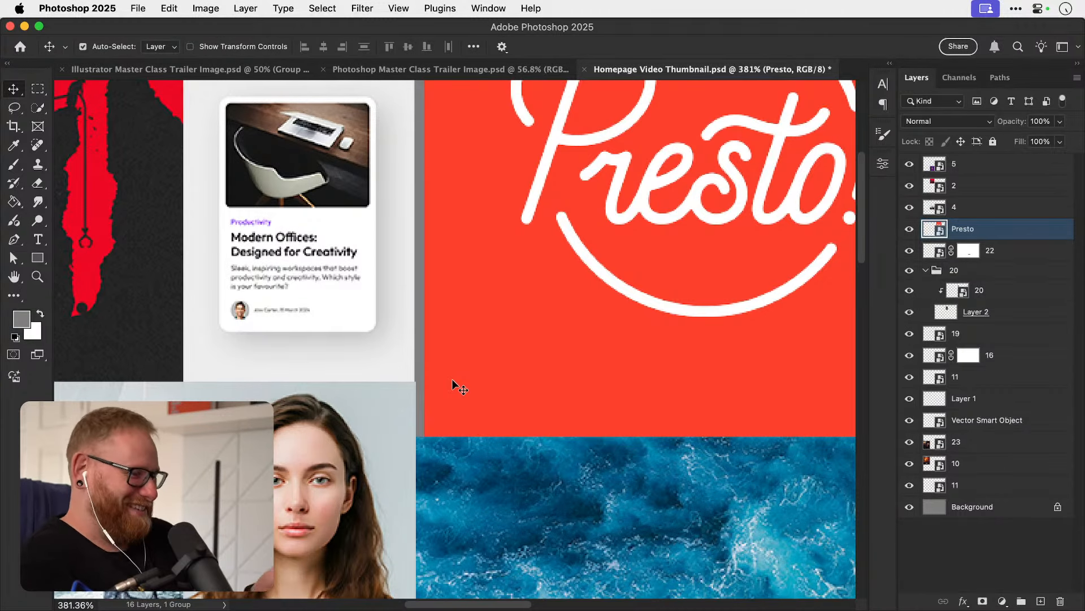
Extend the article card's base layer to the right so its edge lines up with the portrait below.
left_click_drag(378, 339, 391, 324)
key("super+z")
left_click(981, 308)
key("super+space")
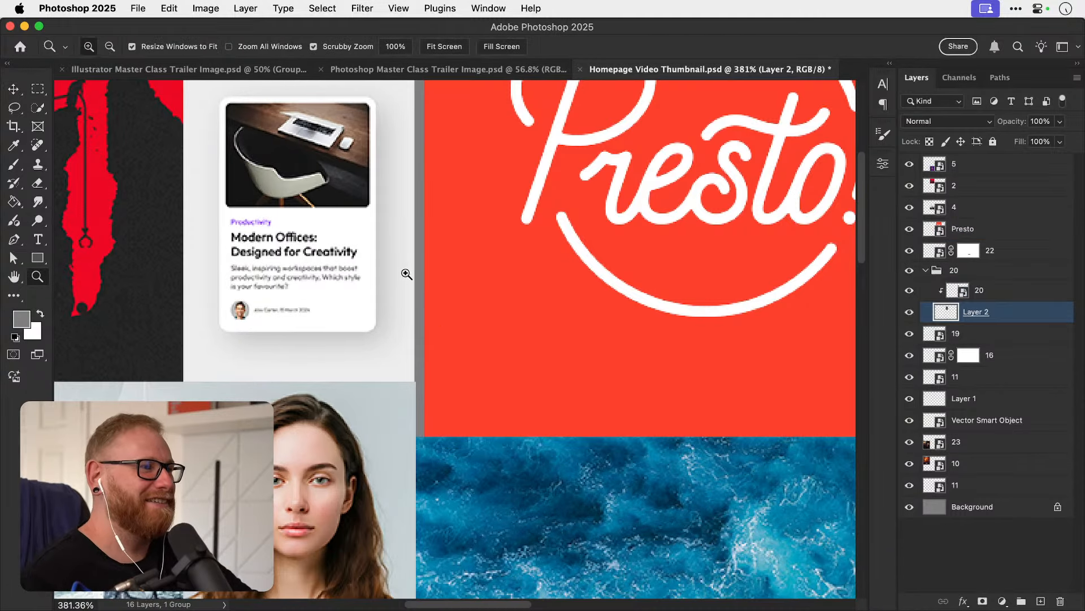
key("super+t")
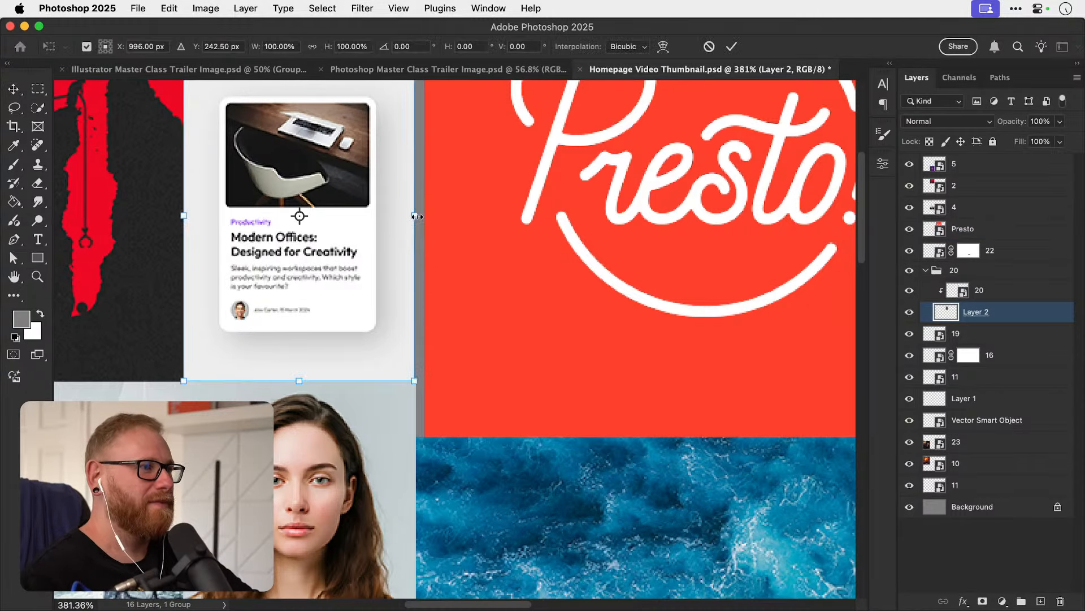
left_click_drag(415, 215, 421, 215)
key("Return")
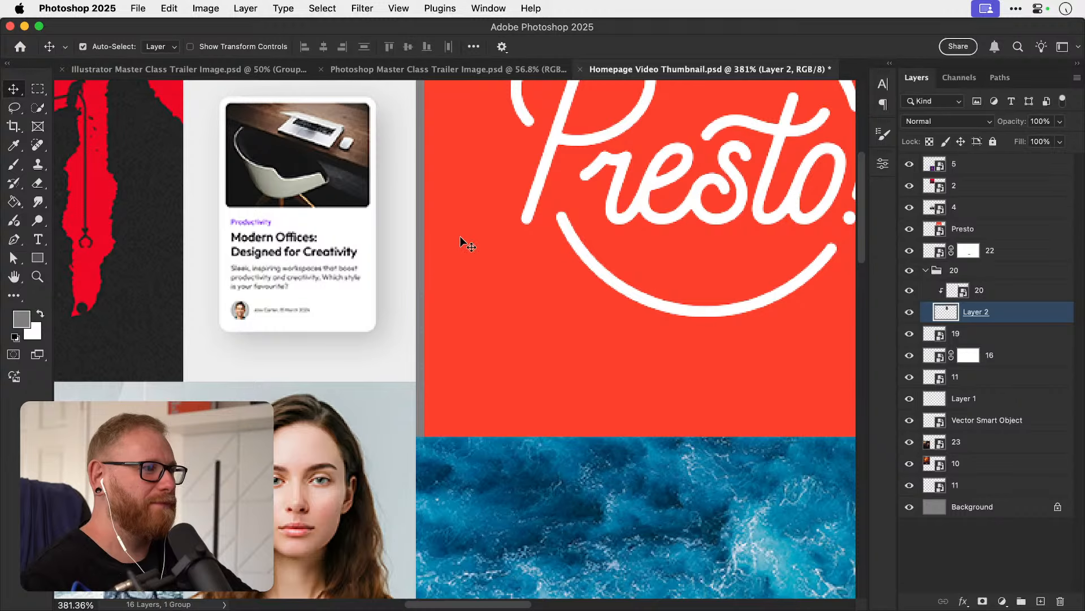
Move the red Presto tile flush against the portrait column and the top of the waves tile.
key("super+0")
left_click_drag(566, 234, 513, 296)
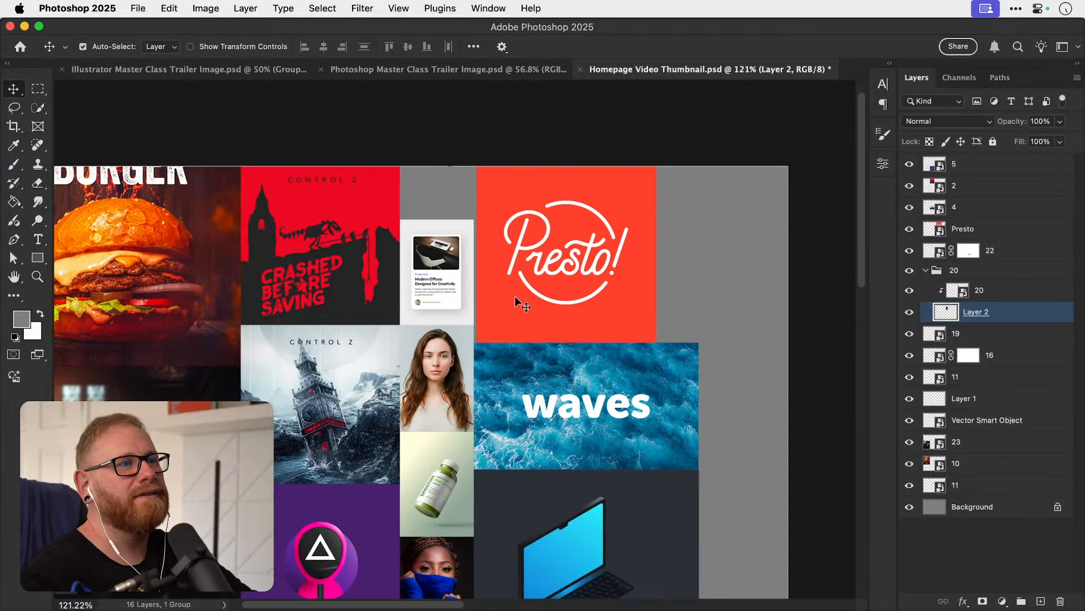
left_click_drag(483, 334, 515, 320)
key("super+minus")
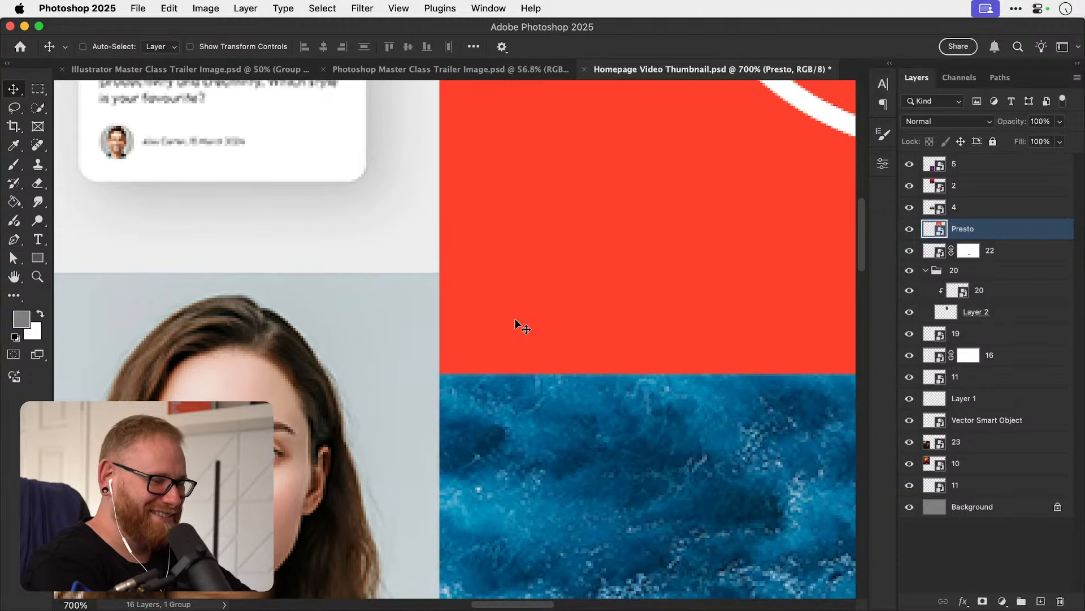
key("super+0")
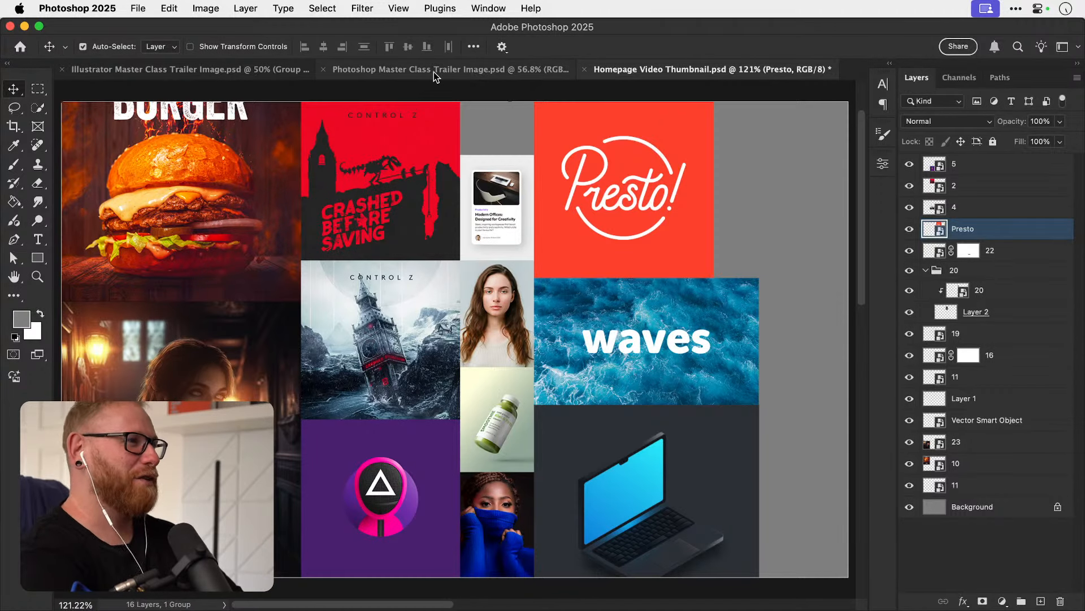
Look through the Illustrator and Photoshop trailer documents for another tile, and inspect the trophy artwork's layers in Group 3.
left_click(179, 71)
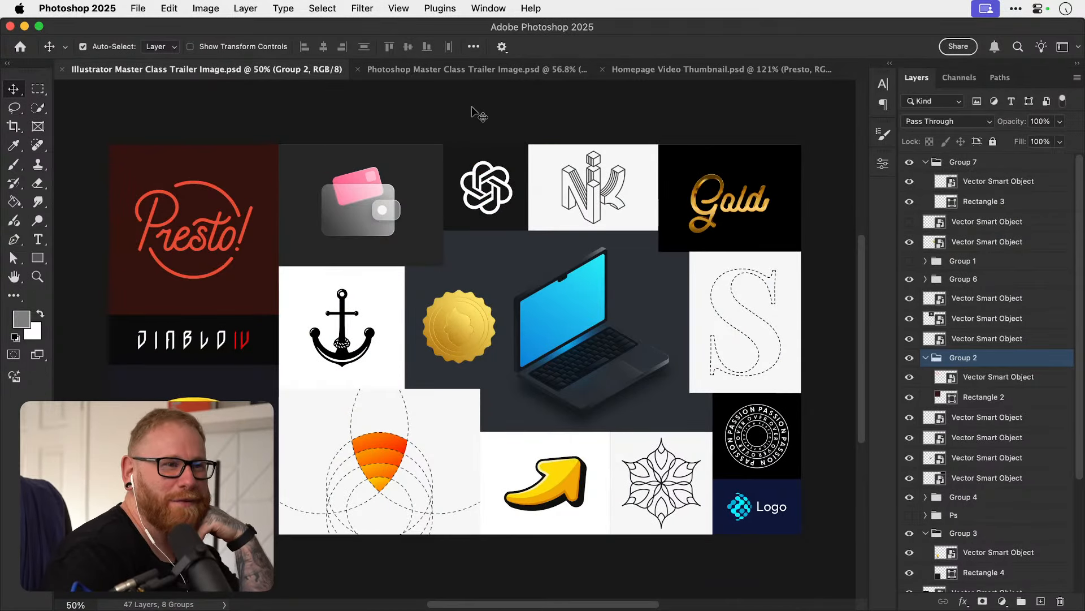
left_click(739, 71)
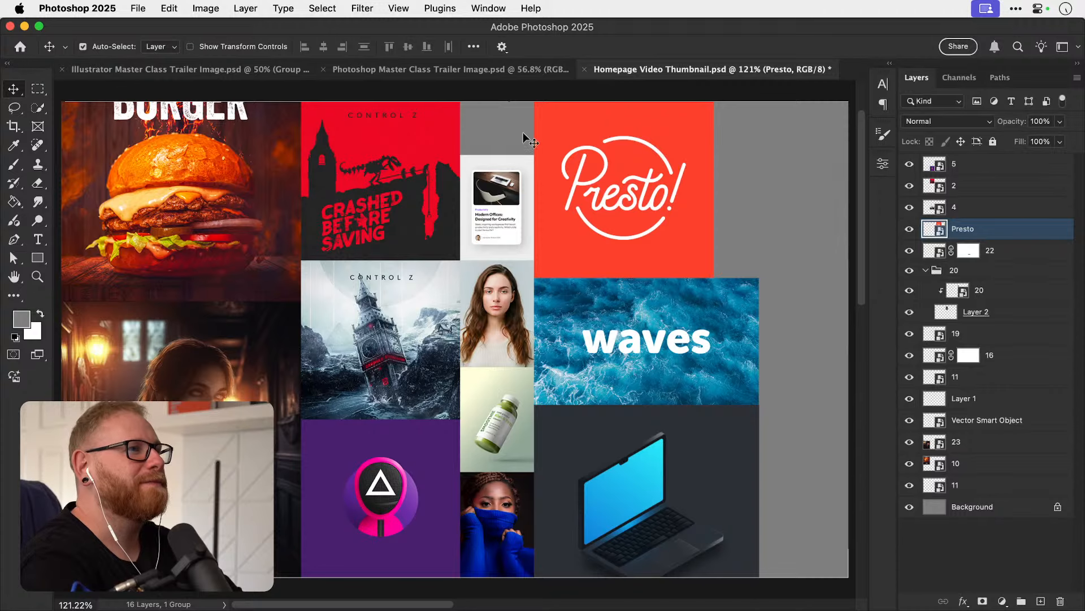
left_click(407, 70)
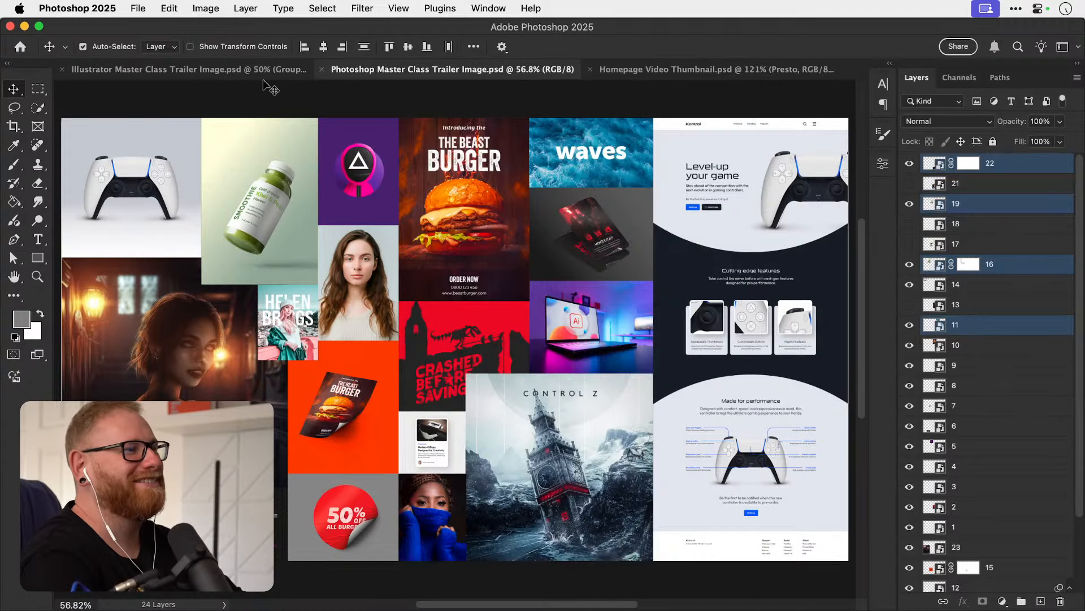
left_click(226, 70)
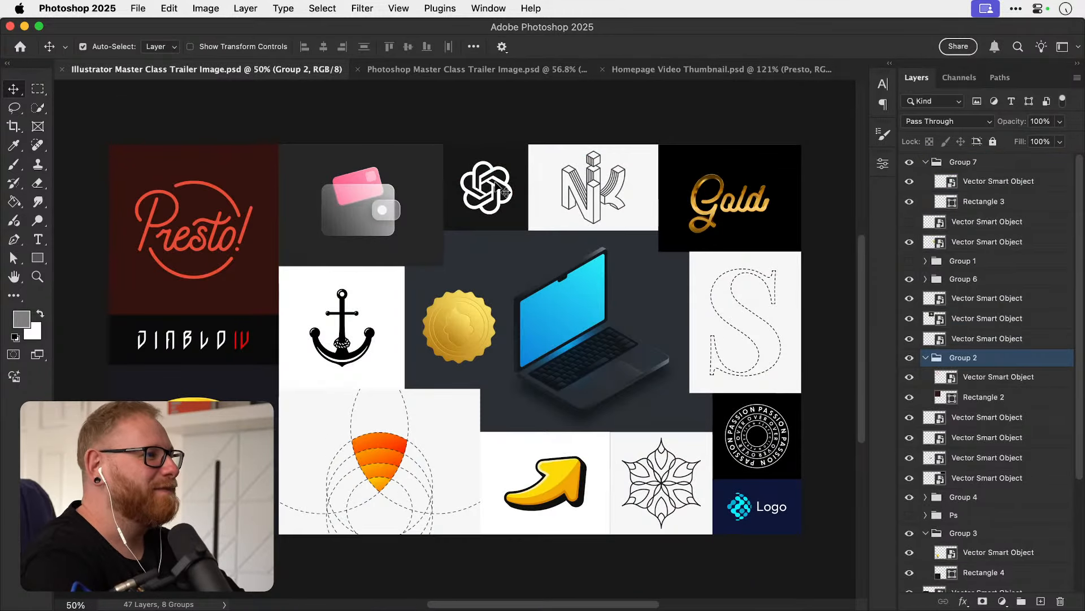
left_click(197, 446)
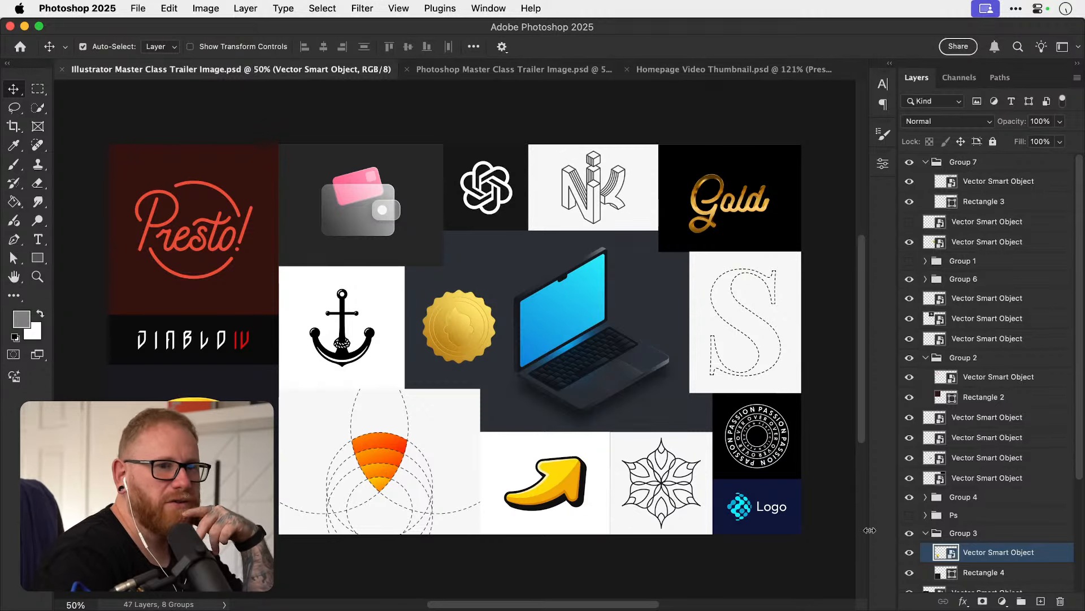
right_click(981, 552)
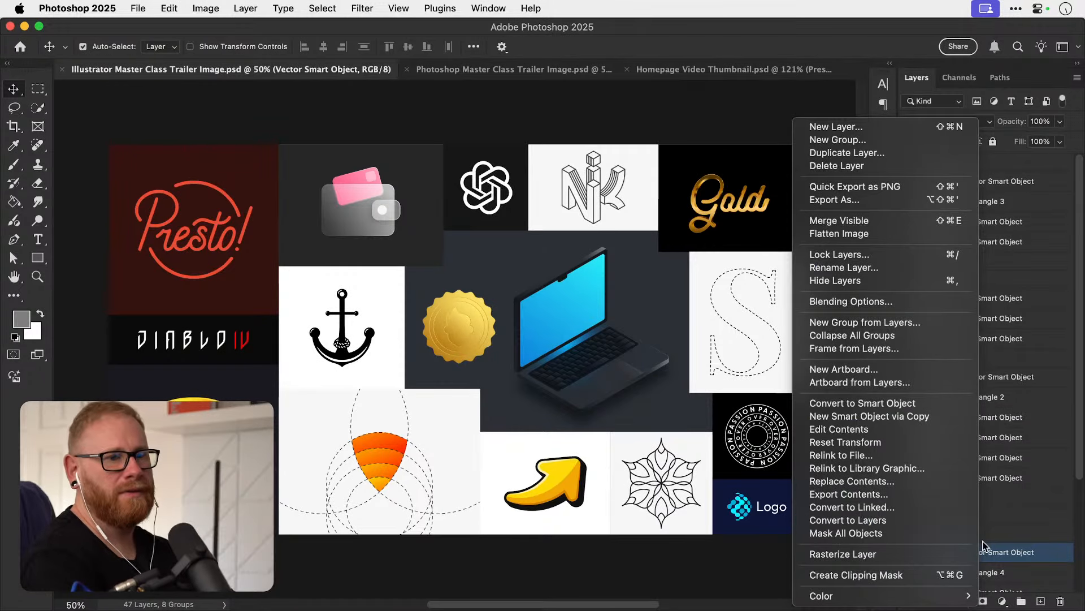
left_click(1016, 579)
left_click(910, 574)
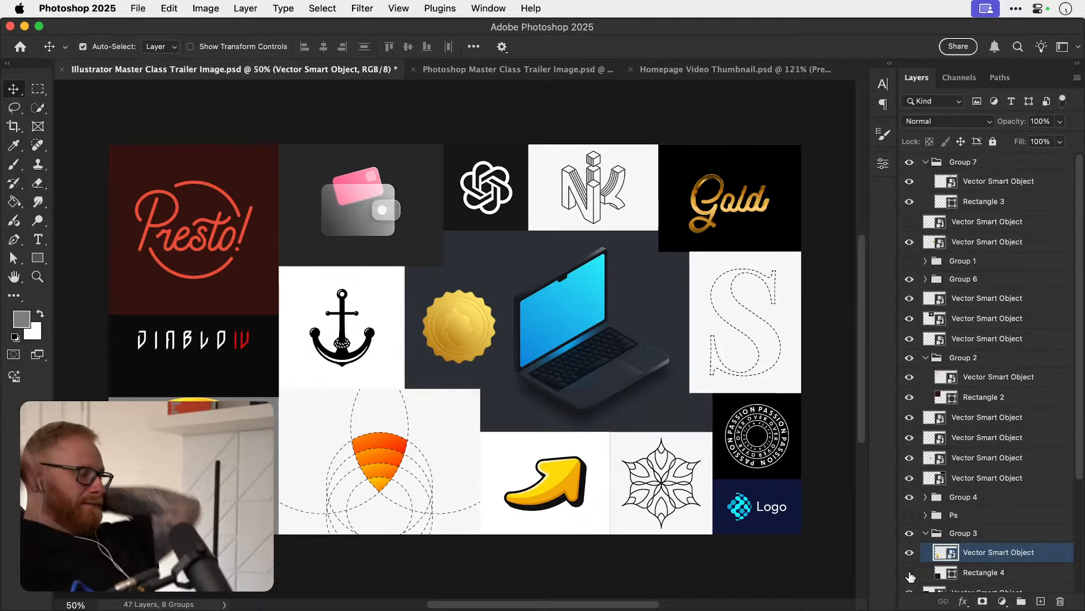
left_click(909, 574)
left_click(998, 572, "shift")
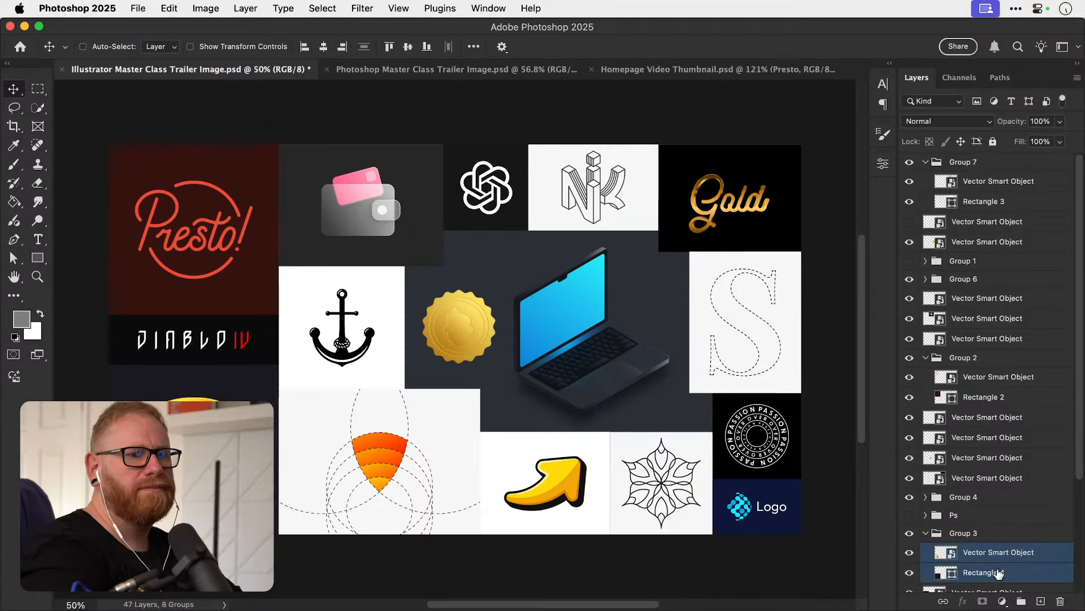
Duplicate Group 3 with the trophy into Homepage Video Thumbnail.psd.
left_click(964, 534)
right_click(963, 533)
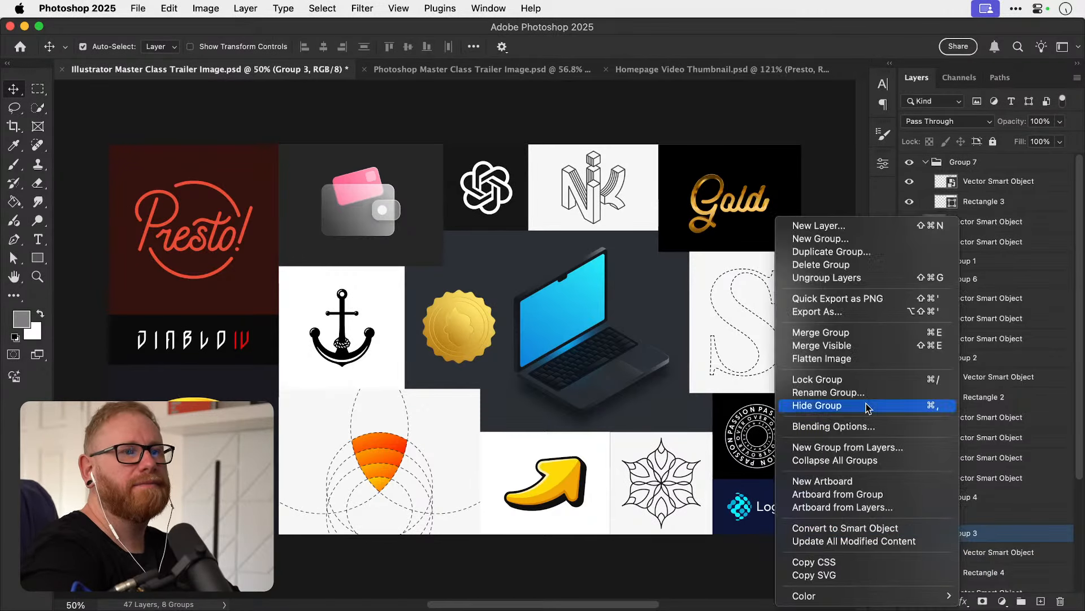
left_click(815, 252)
left_click(460, 342)
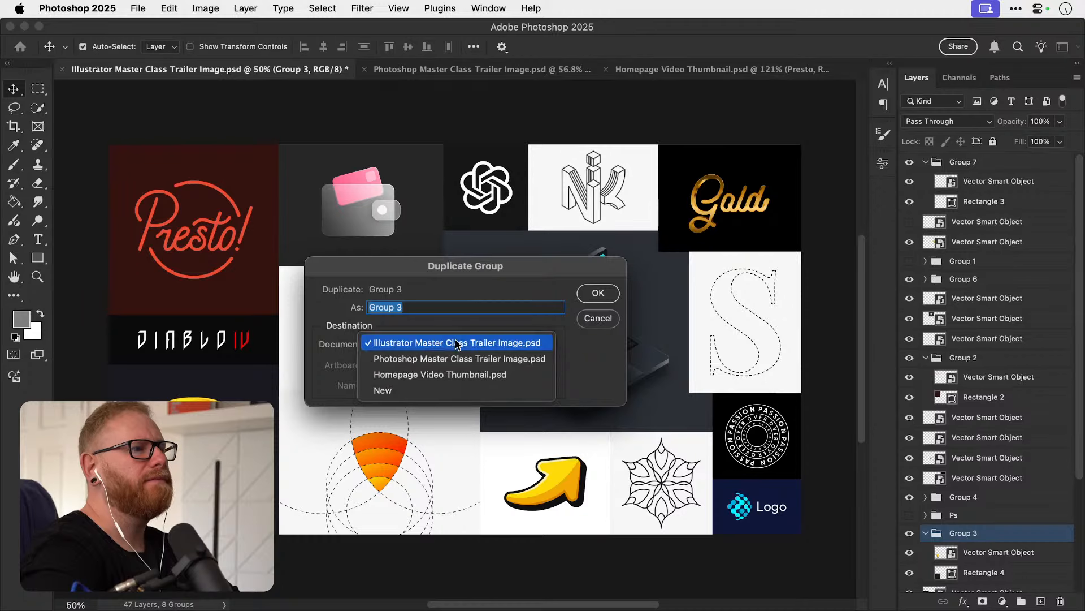
left_click(457, 376)
key("Return")
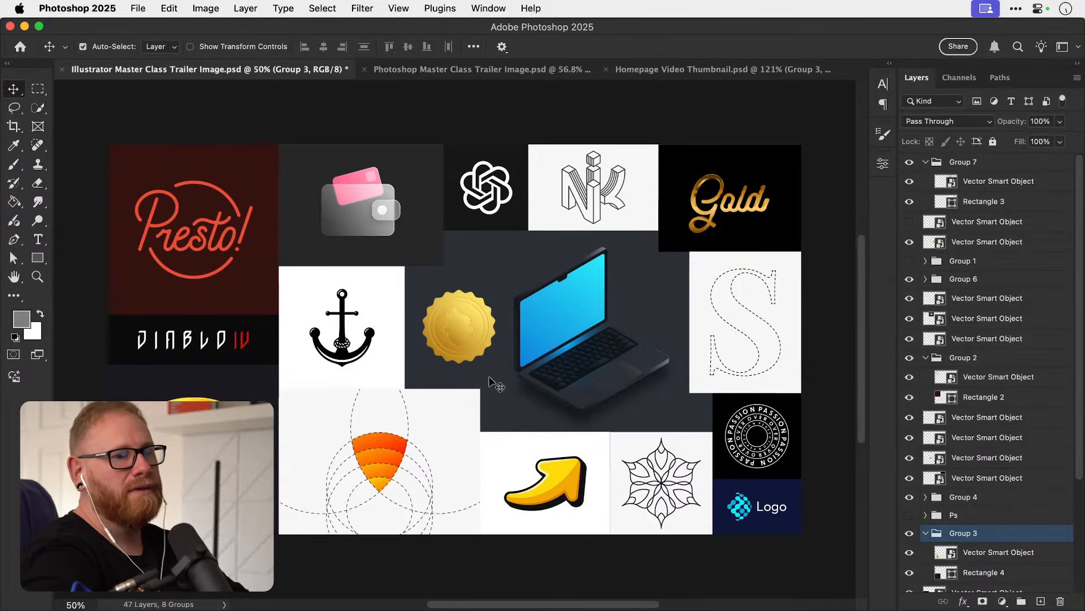
In Homepage Video Thumbnail.psd, scale the trophy group down and place it over the Modern Offices card, above the portrait.
left_click(678, 74)
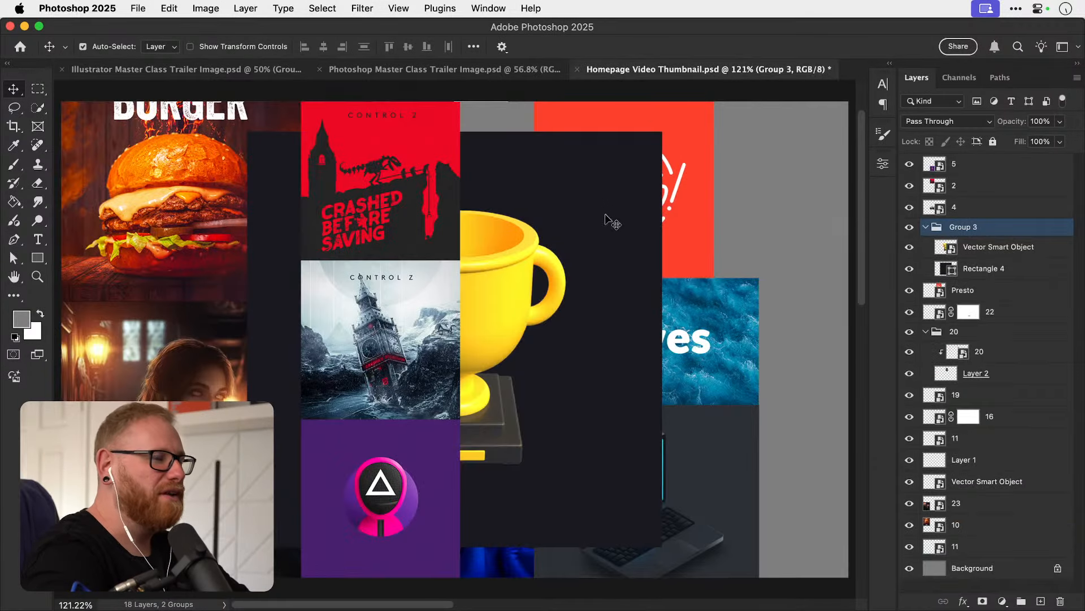
left_click(925, 227)
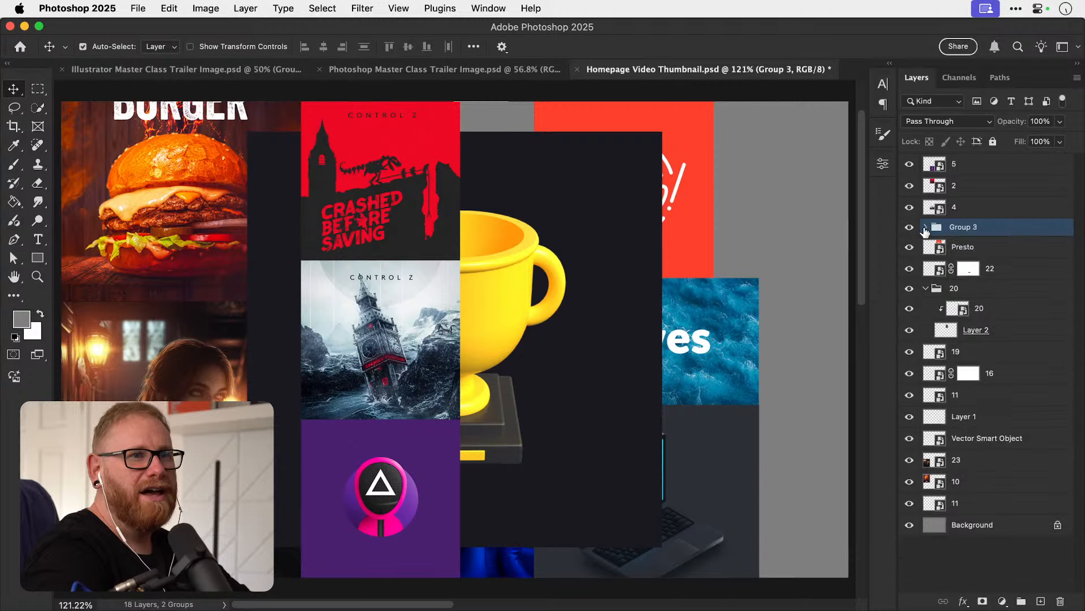
key("super+t")
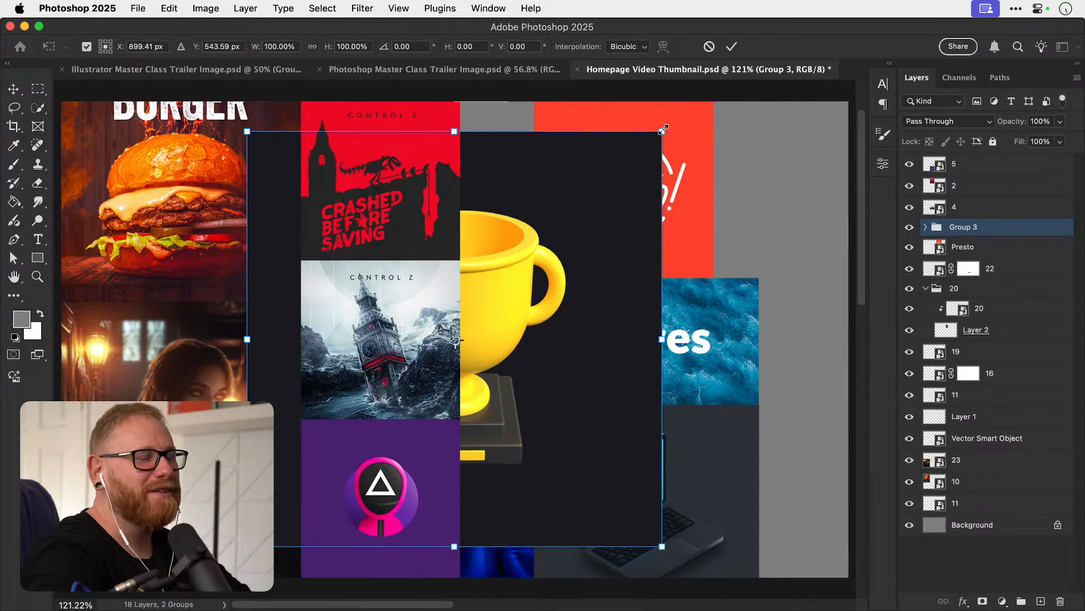
left_click_drag(663, 130, 517, 266)
left_click_drag(505, 345, 570, 213)
key("Return")
Nudge the trophy group until it sits flush with the red Control Z tile's edge and the top of the portrait.
key("z")
left_click(528, 236)
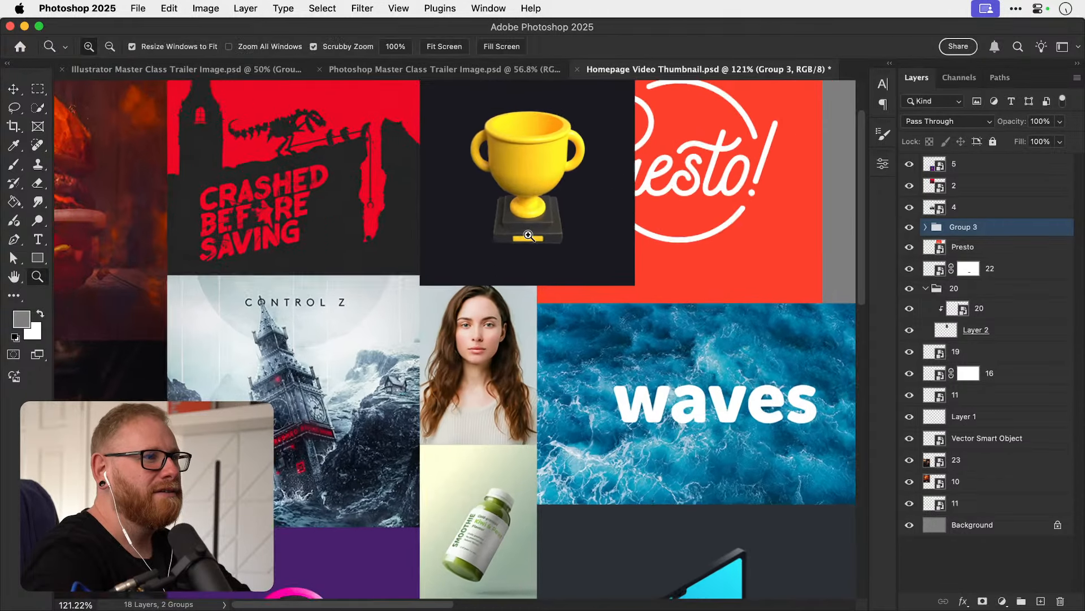
left_click(528, 236)
key("v")
key("shift+Up")
key("shift+Right")
key("shift+Up")
key("Down")
key("Down")
key("Down")
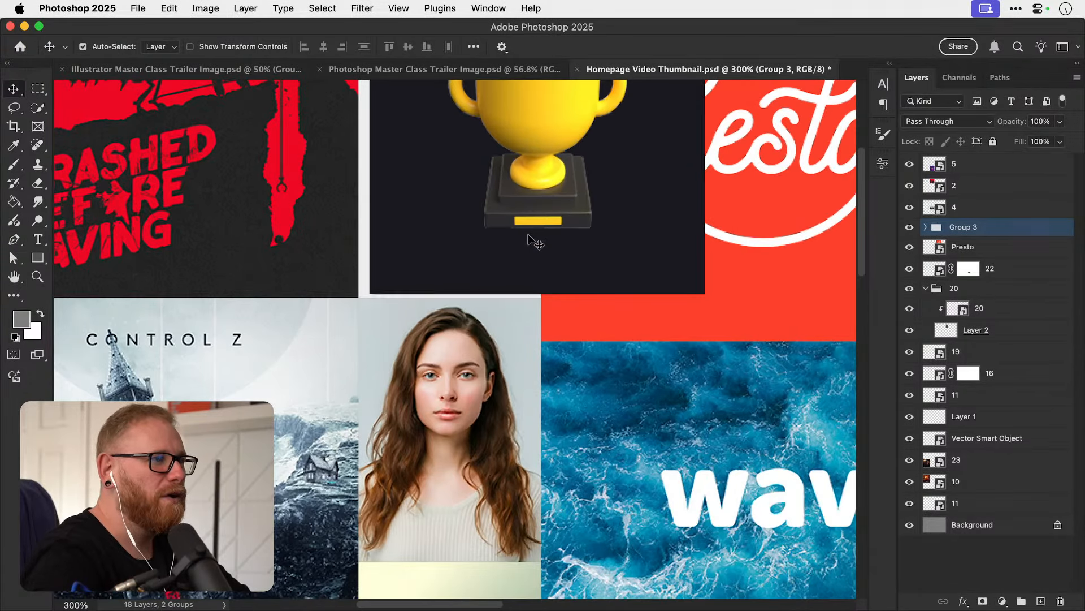
key("Down")
key("Down")
key("Down")
key("shift+Left")
key("Right")
key("Left")
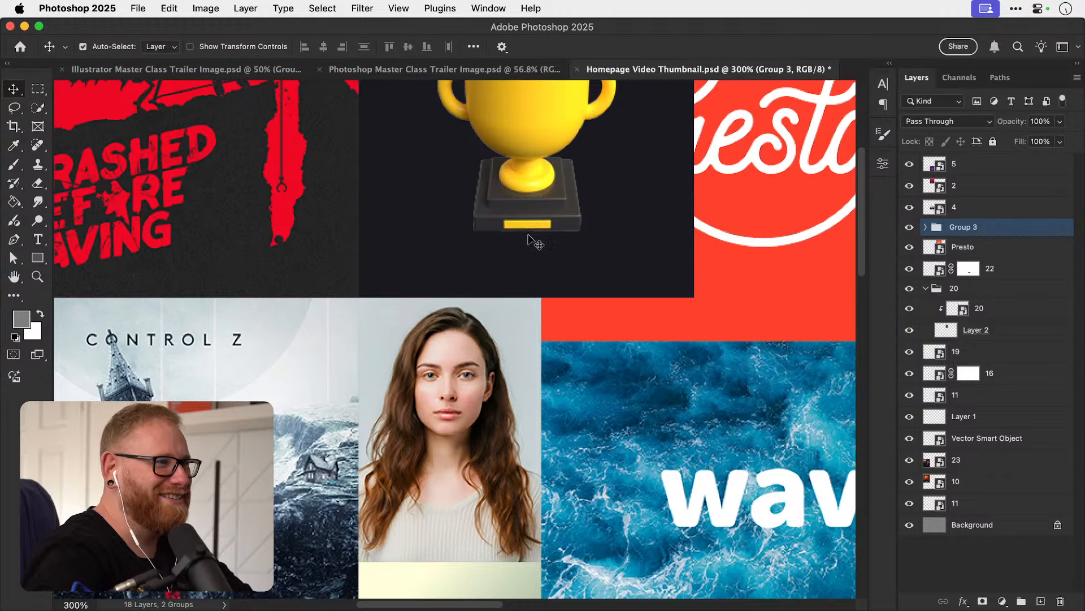
Scale the trophy down and shift it horizontally over the narrow portrait column.
scroll(529, 240, "up", 5)
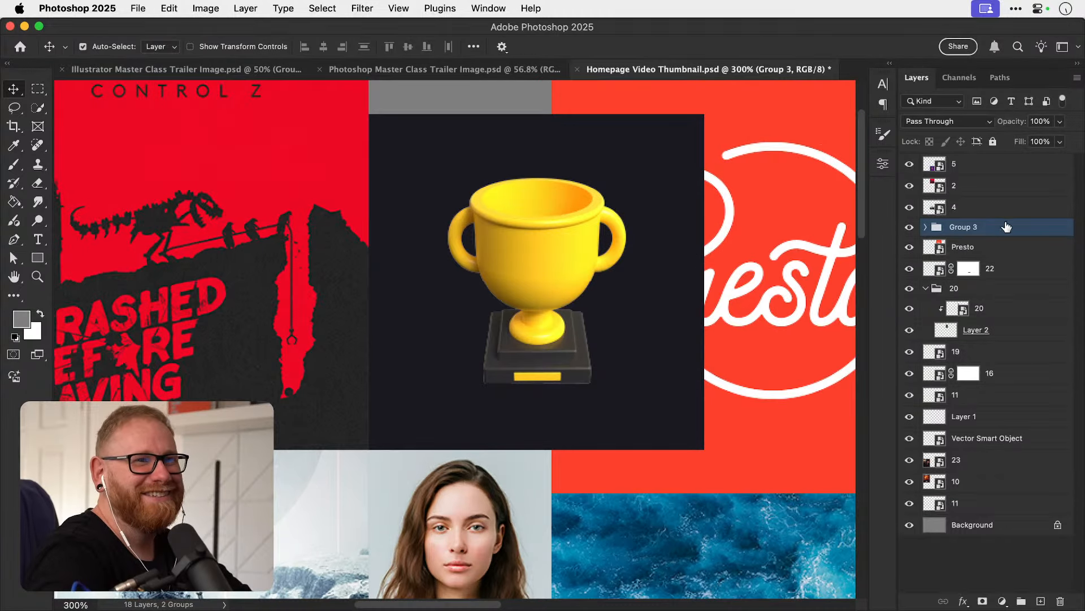
left_click(565, 234)
key("ctrl+t")
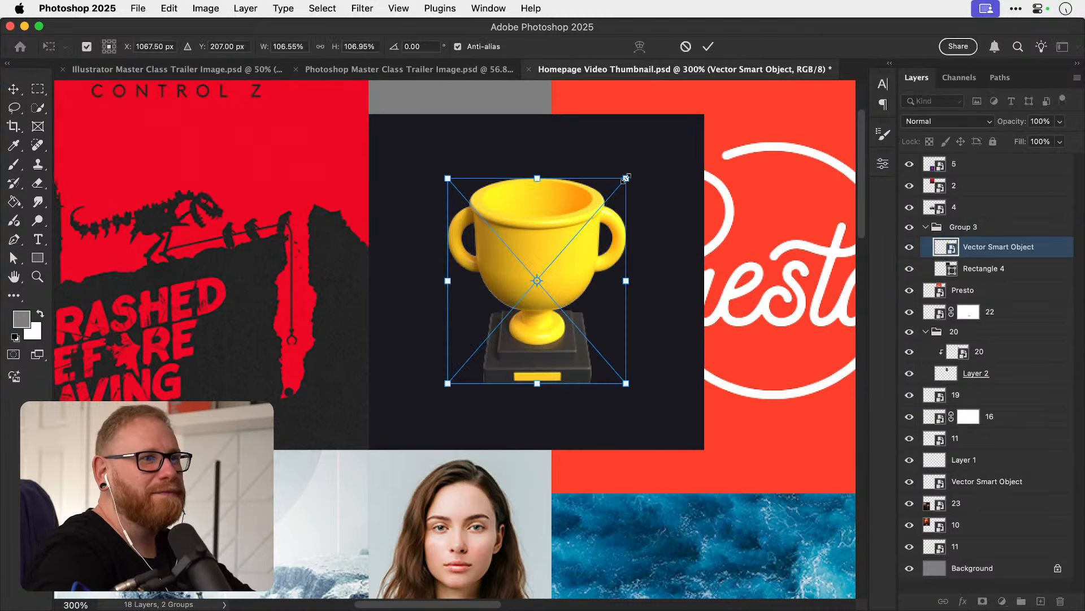
left_click_drag(626, 178, 595, 214)
key("Return")
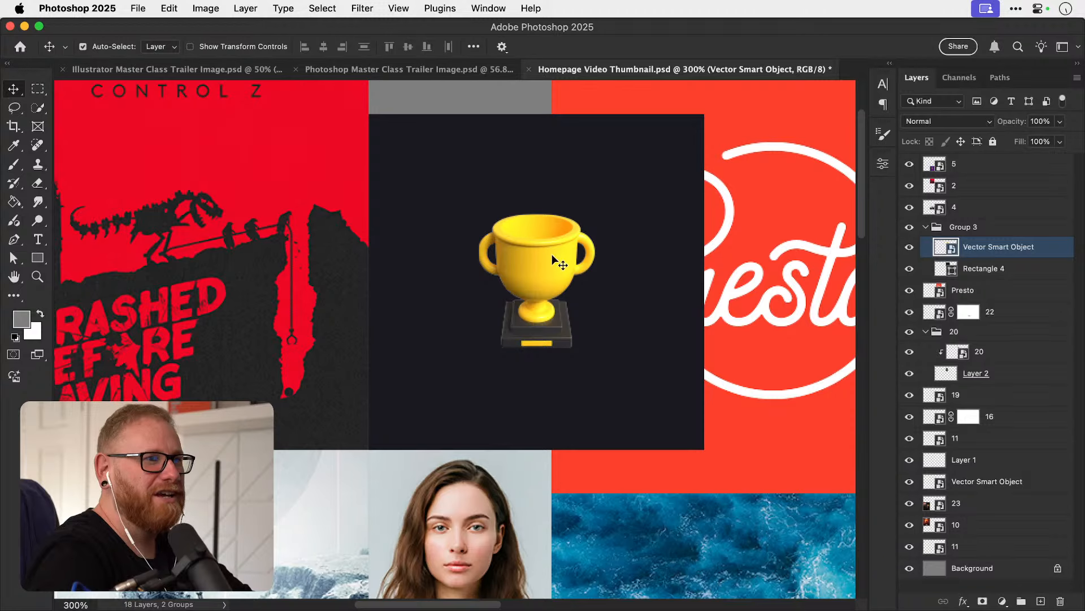
left_click_drag(552, 255, 476, 255)
Resize the trophy's dark background rectangle to about the portrait column's width and reduce its height.
left_click(641, 245)
key("ctrl+t")
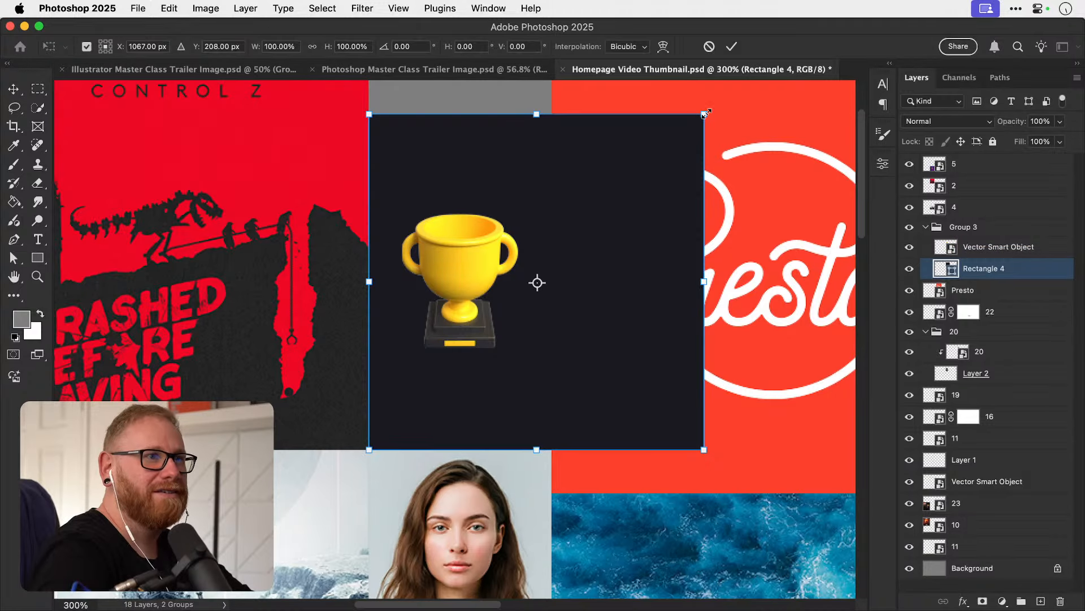
left_click_drag(705, 114, 537, 190)
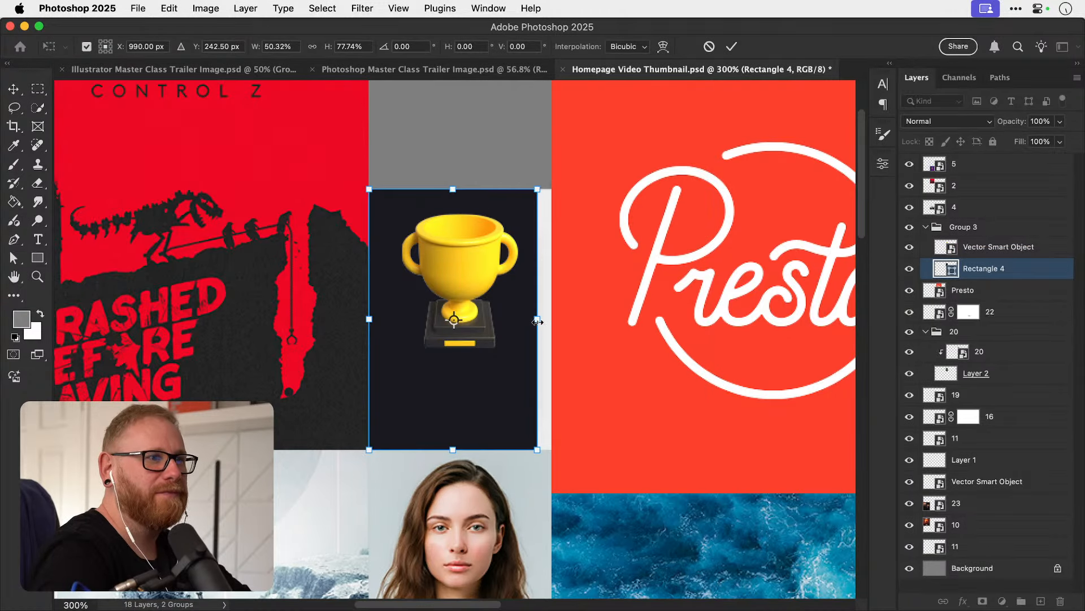
left_click_drag(537, 321, 552, 321)
key("Return")
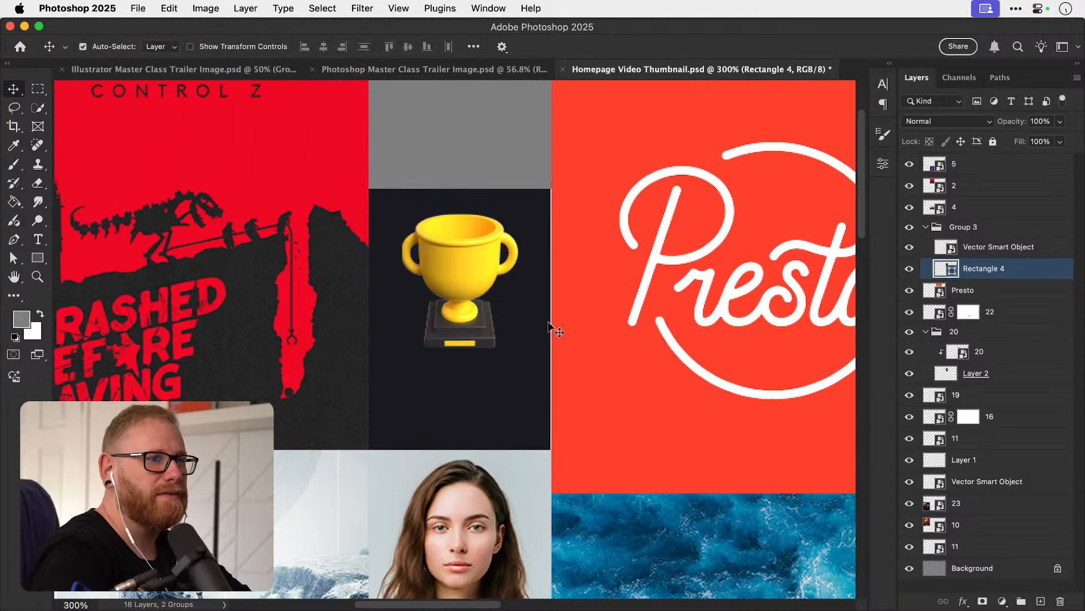
Widen the dark rectangle to 100.60% to close the thin gap next to the Presto tile.
key("z")
left_click(549, 322)
left_click(549, 322)
left_click(551, 325)
key("v")
key("ctrl+t")
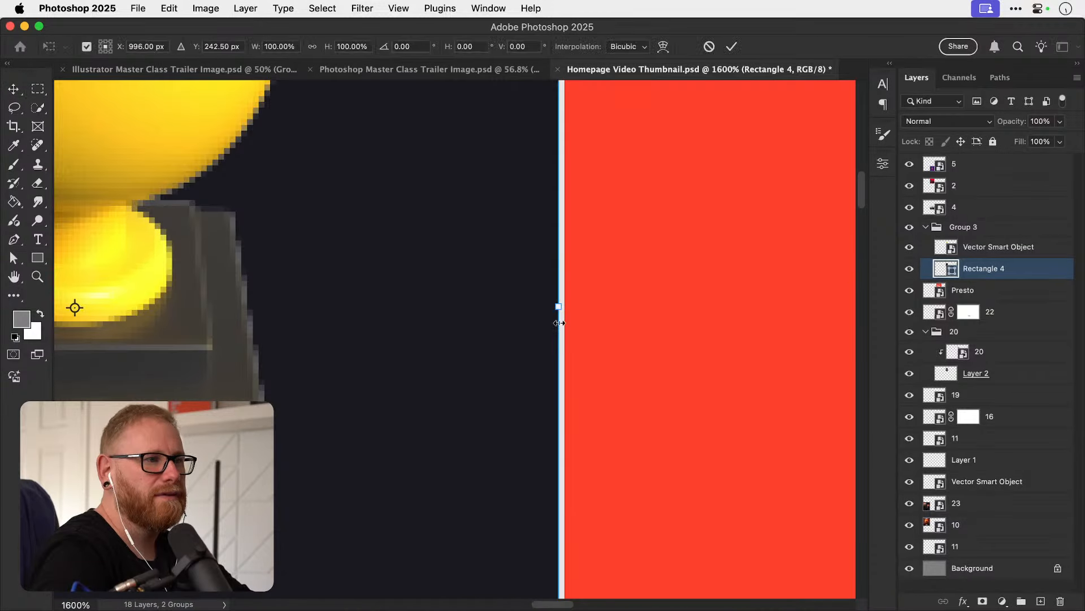
left_click_drag(564, 309, 562, 306)
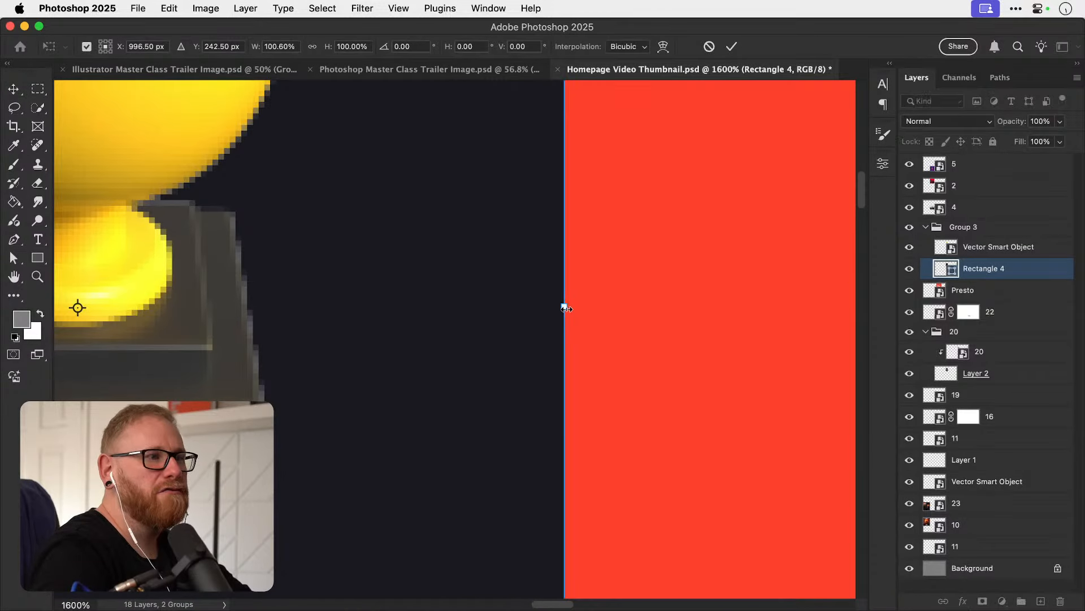
key("Return")
Centre the trophy vertically on its dark background rectangle.
key("ctrl+1")
left_click(425, 314, "shift")
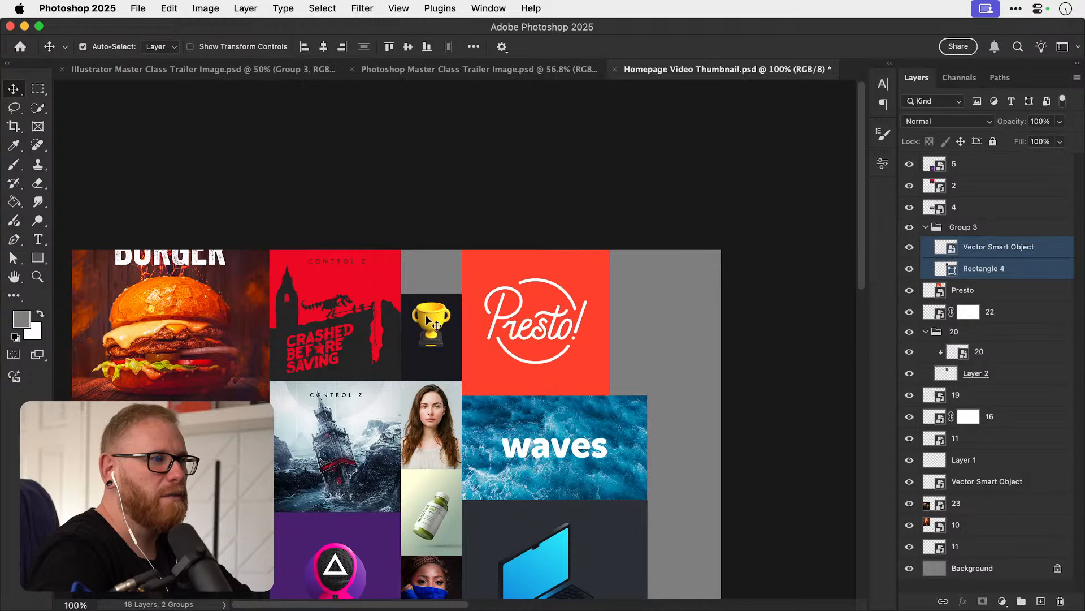
left_click(408, 48)
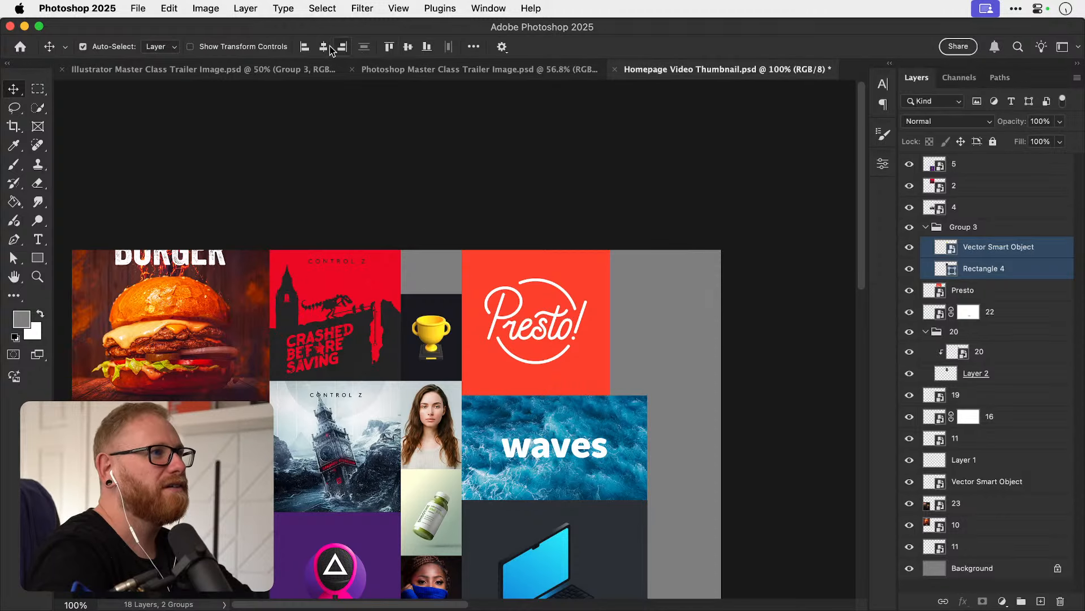
Move the trophy and its rectangle up so the tile sits directly above the Modern Offices card.
left_click_drag(434, 353, 434, 267)
key("z")
left_click(435, 273)
left_click(435, 273)
left_click(436, 274)
left_click(435, 274)
key("v")
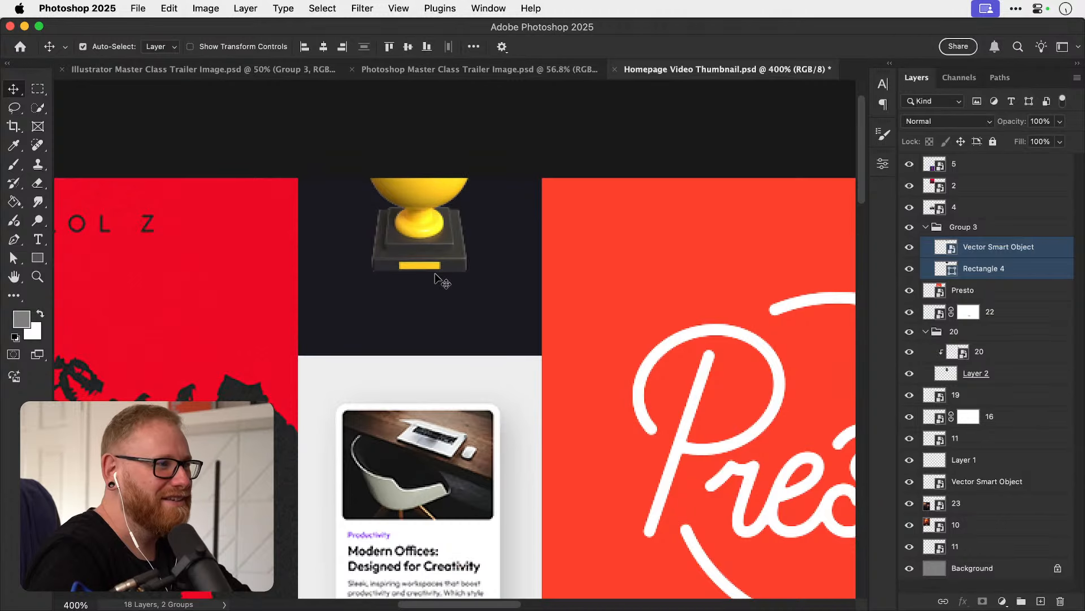
Rename the trophy's Group 3 as Trophy.
double_click(965, 227)
type("T")
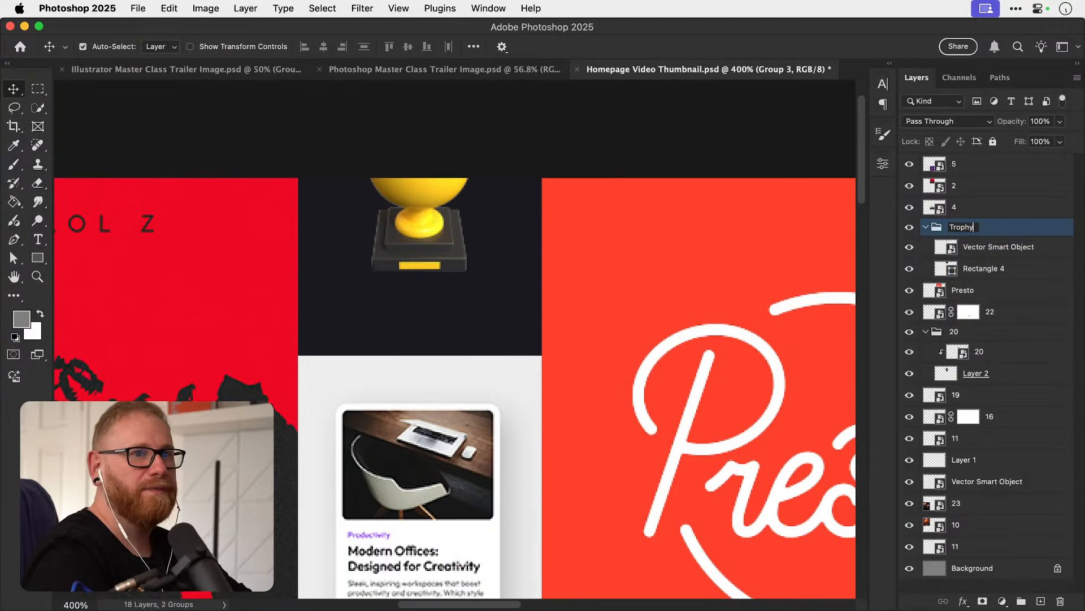
type("rophy")
key("Return")
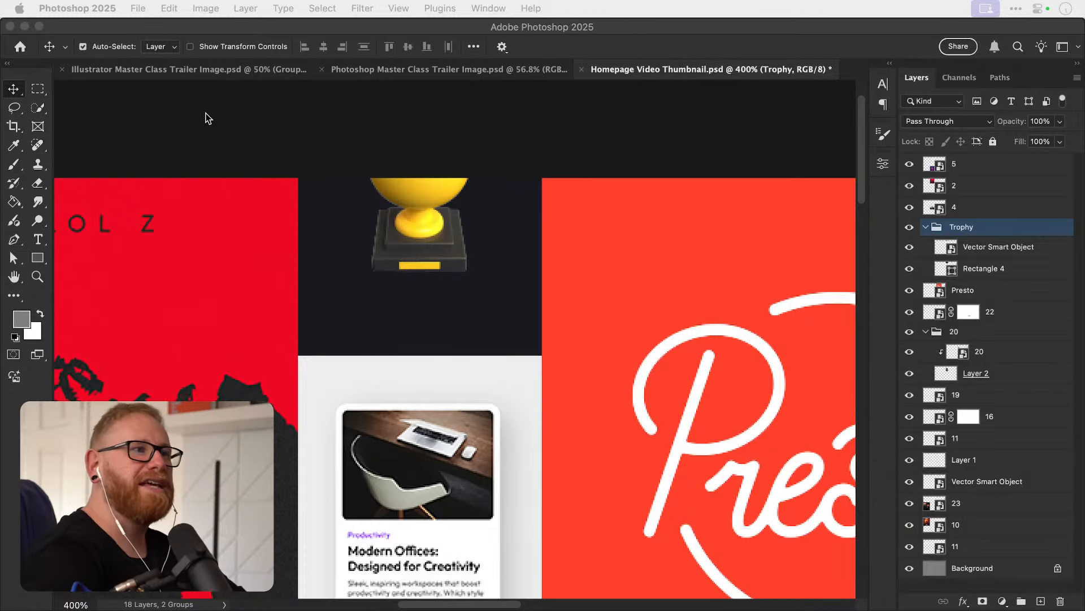
Collapse the Trophy group in the layer list.
left_click(376, 140)
key("super+minus")
key("super+minus")
key("super+minus")
key("super+minus")
key("super+minus")
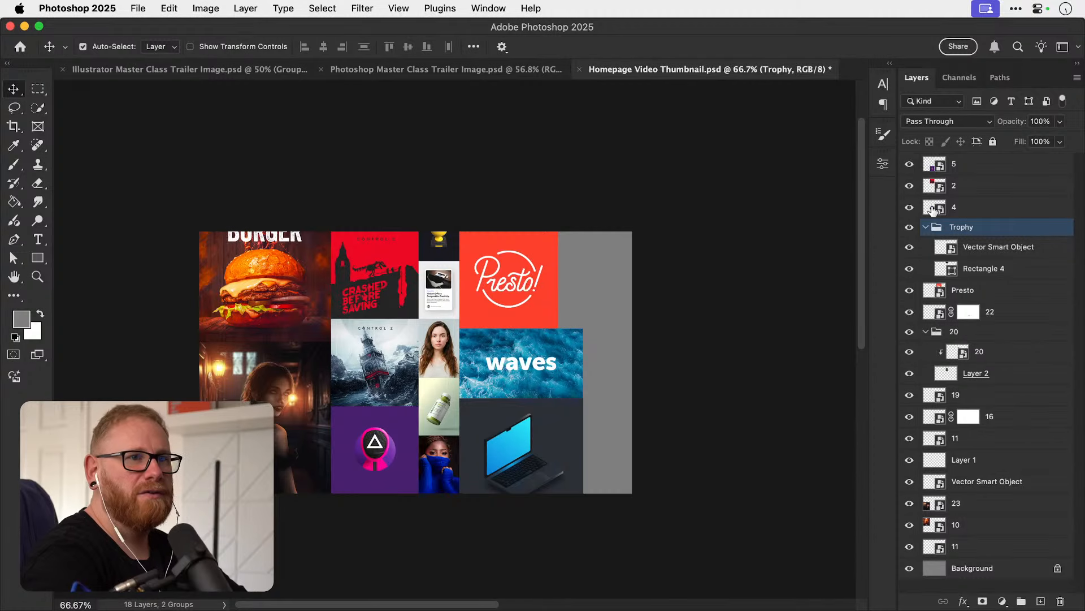
left_click(926, 227)
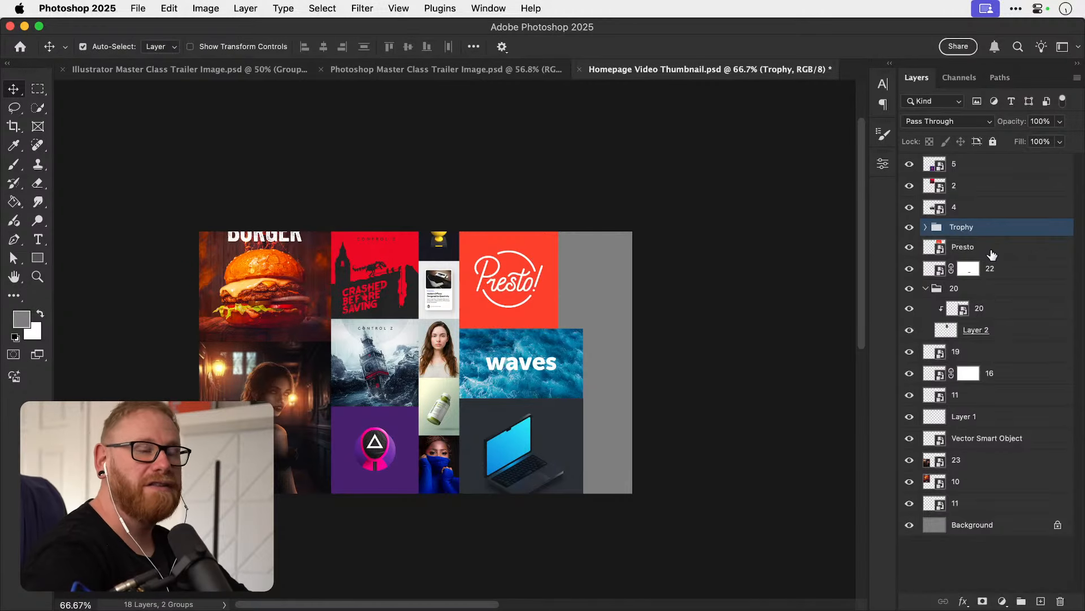
Select all five tiles in the narrow trophy column and move them down together so more of the trophy shows at the canvas's upper edge.
left_click(443, 296, "shift")
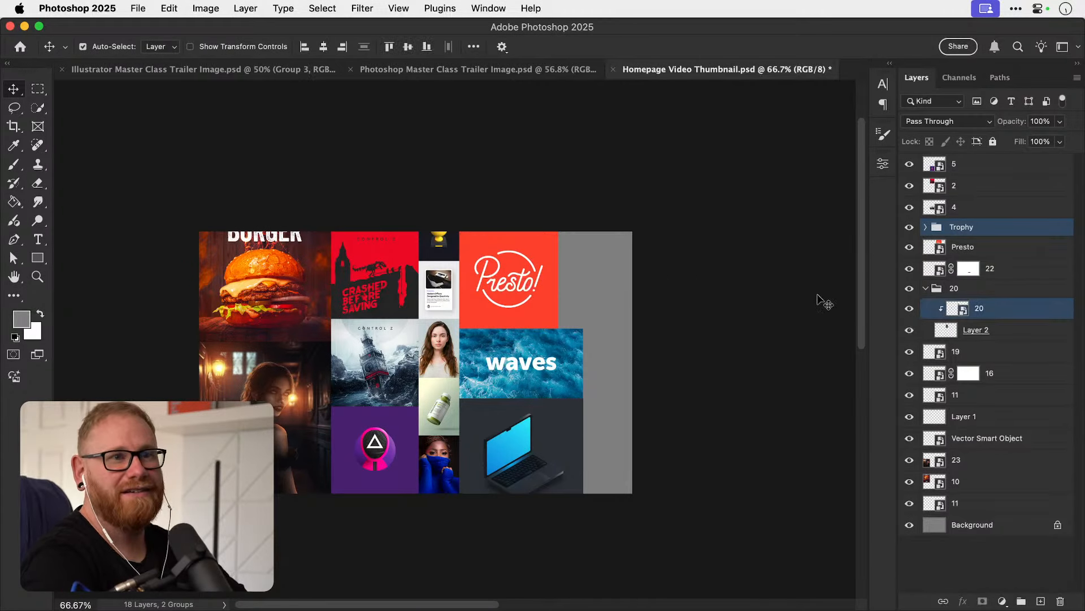
left_click(950, 292, "super")
left_click(1001, 330, "super")
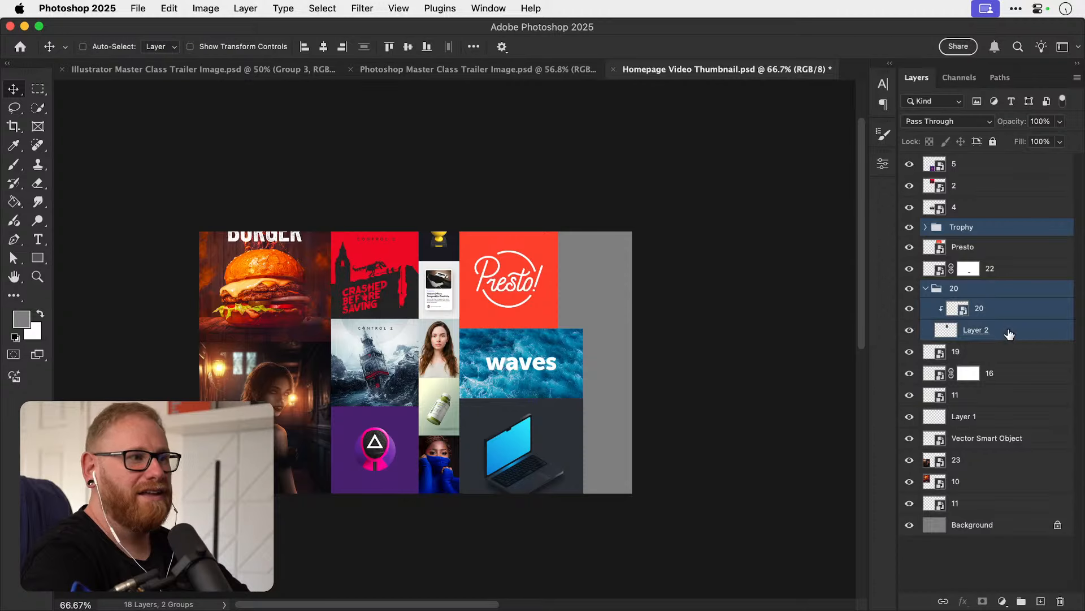
left_click(437, 337, "super")
left_click(439, 388, "super")
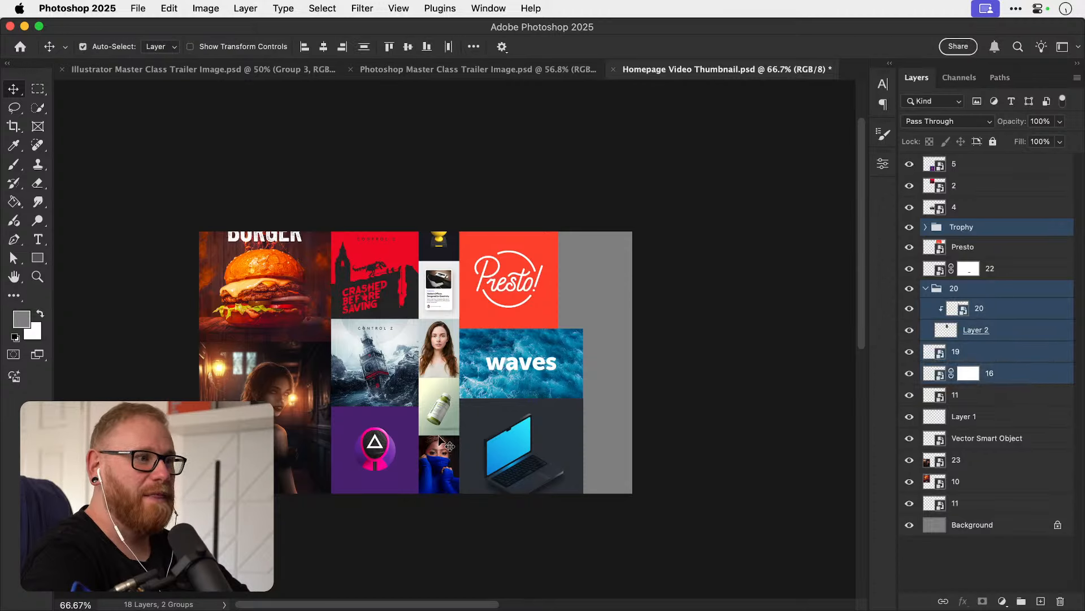
left_click(439, 456, "super")
key("shift+Down")
key("shift+Down")
key("shift+Down")
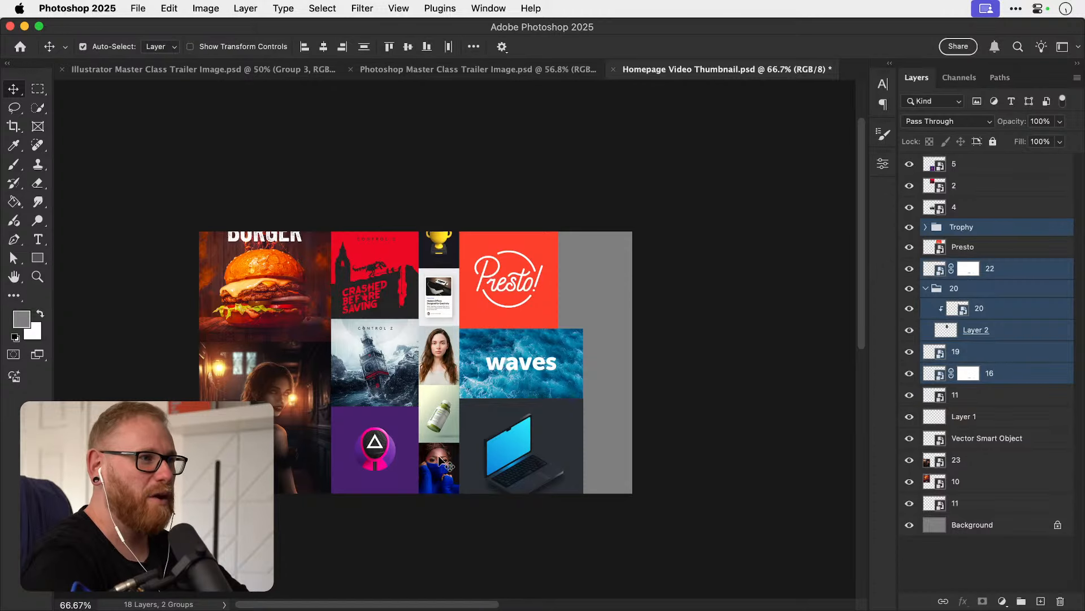
key("Up")
key("Up")
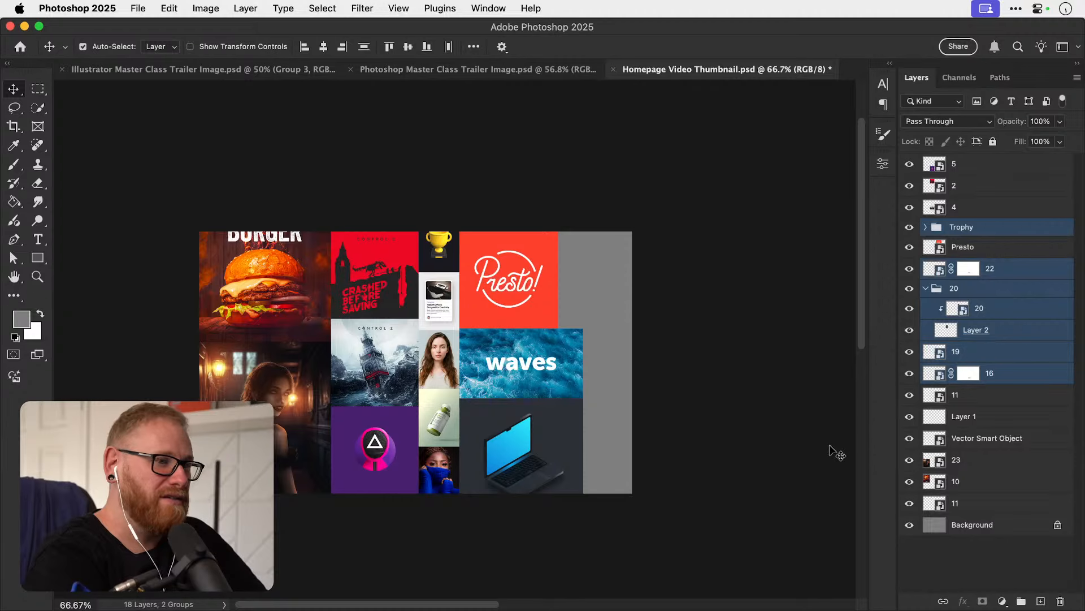
Select the laptop, waves and Presto tiles and shift them down together slightly.
left_click(1008, 234)
key("z")
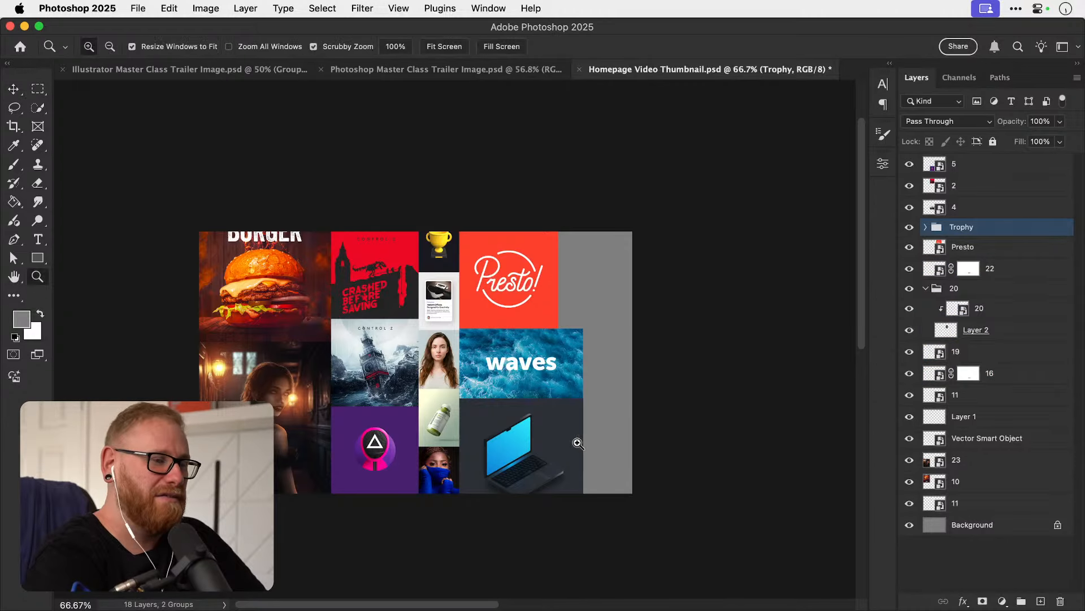
left_click(546, 453)
left_click(546, 452)
key("v")
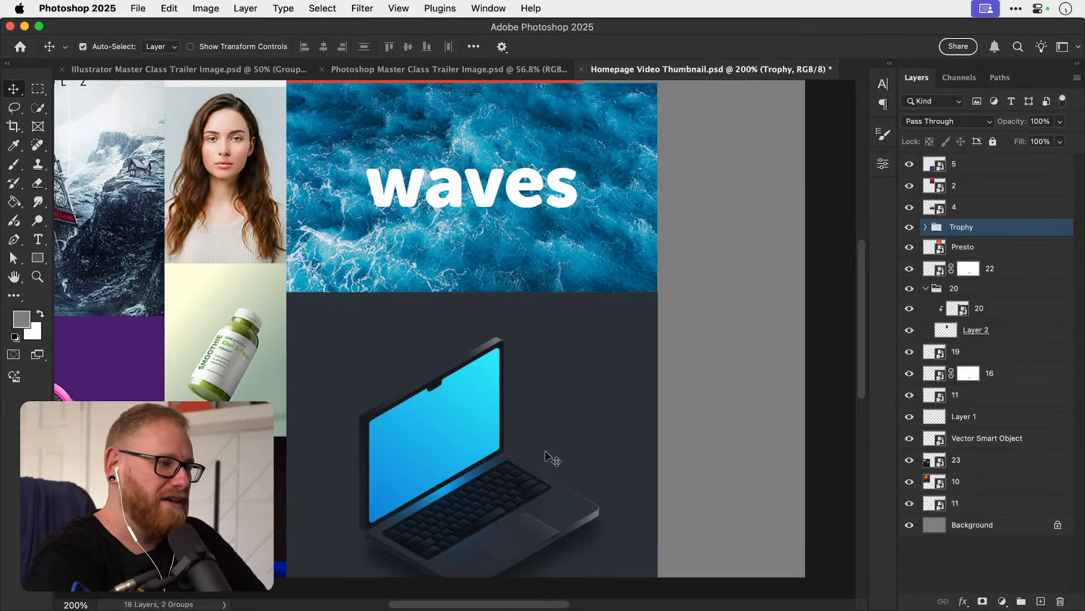
scroll(545, 450, "down", 5)
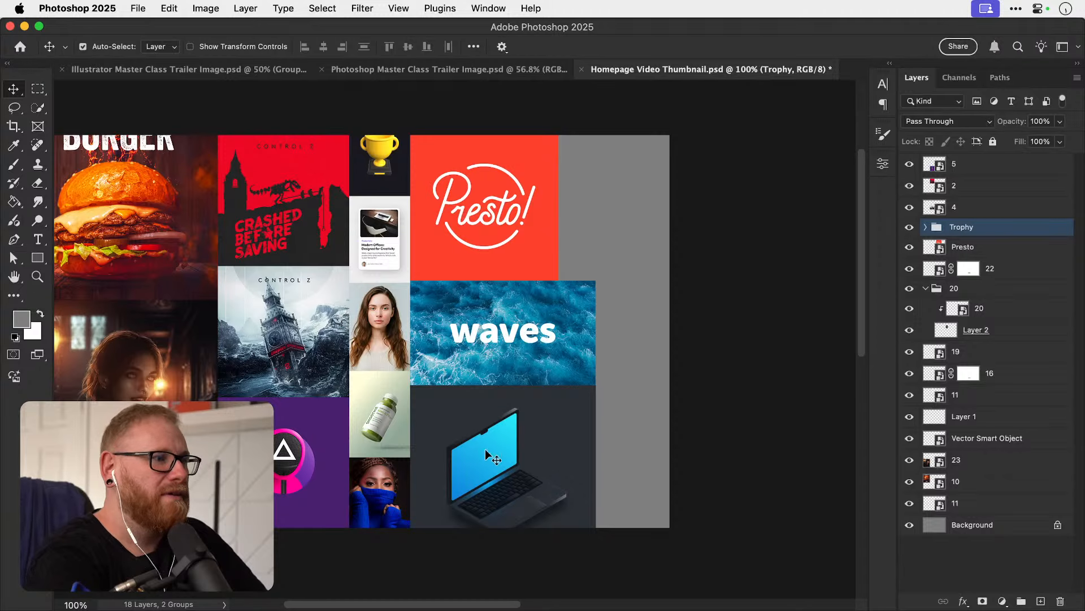
left_click(459, 433)
left_click(493, 349, "shift")
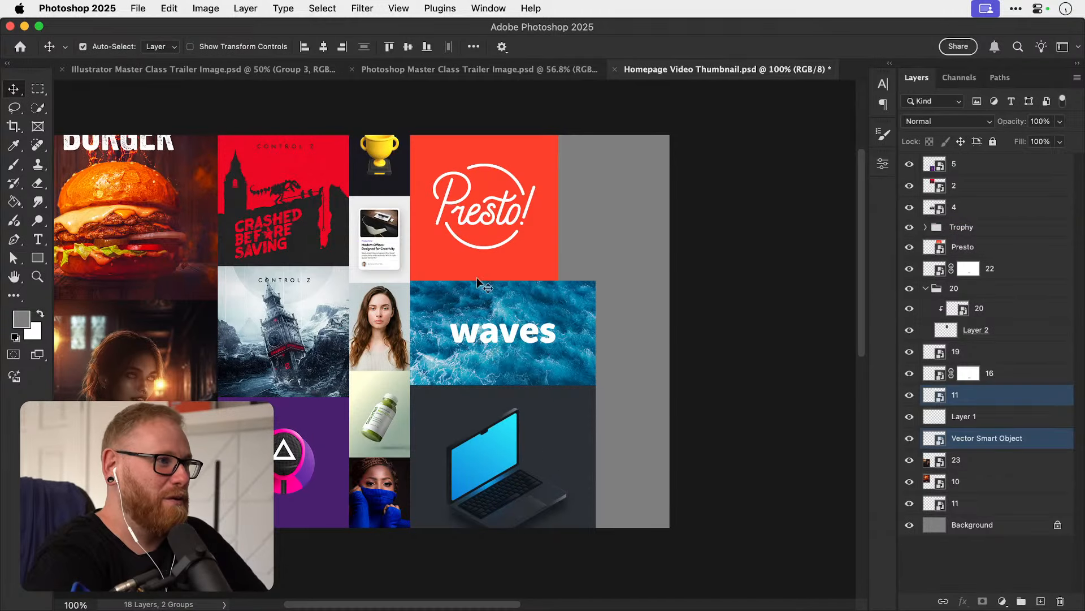
left_click(457, 256, "shift")
key("super+equal")
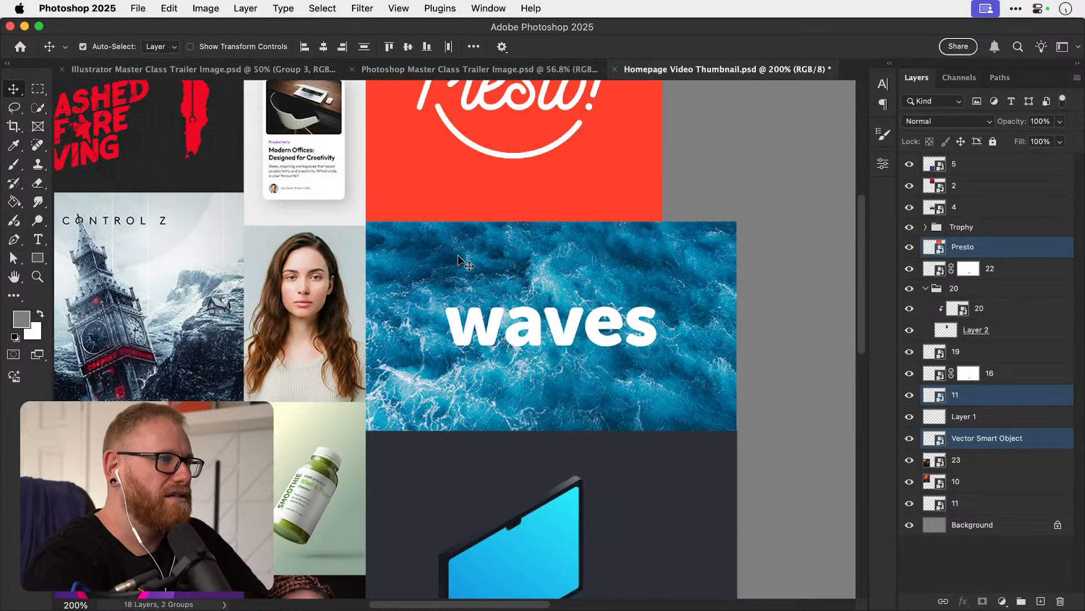
key("super+minus")
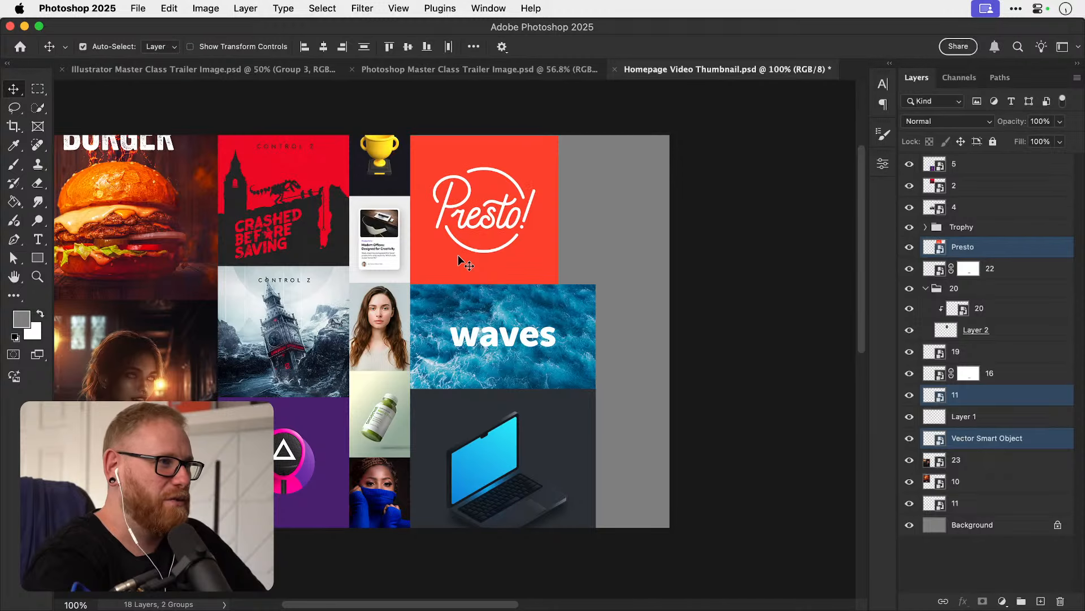
Fine-tune the three selected tiles so the Presto–waves seam lines up with the Modern Offices card's lower edge, and save the document.
key("z")
left_click(440, 297)
left_click(441, 299)
key("v")
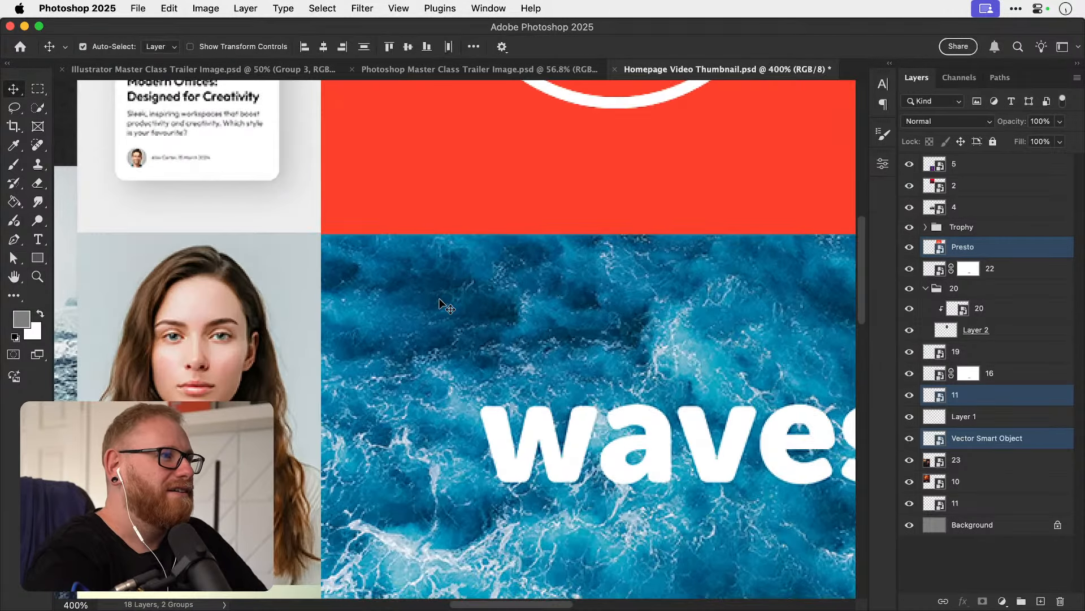
key("super+s")
key("super+0")
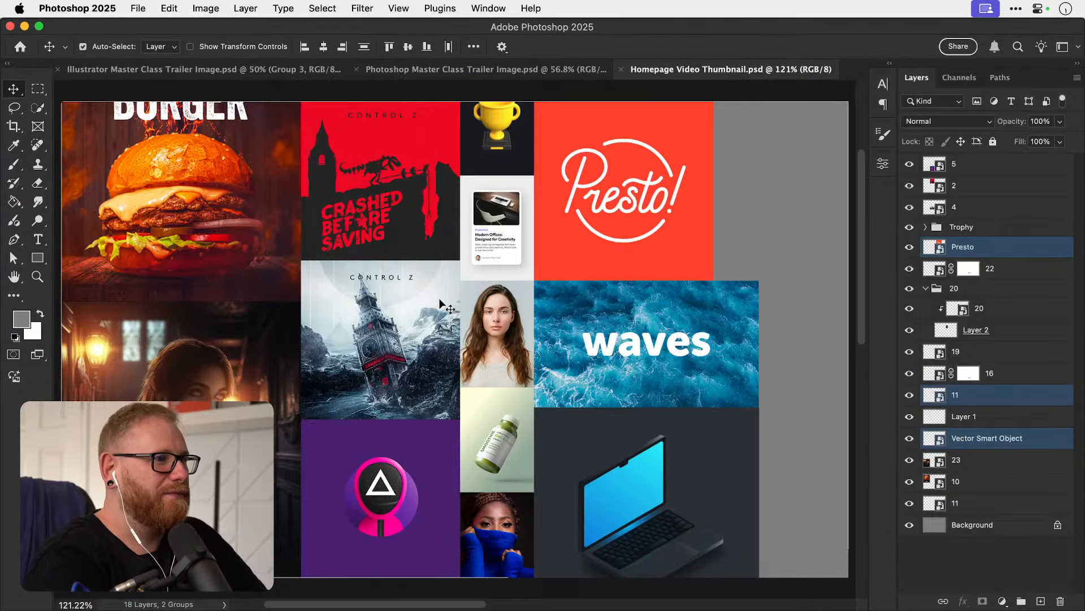
Duplicate layer 9, the game controller web page, from Photoshop Master Class Trailer Image.psd into Homepage Video Thumbnail.psd and switch to that document.
left_click(527, 78)
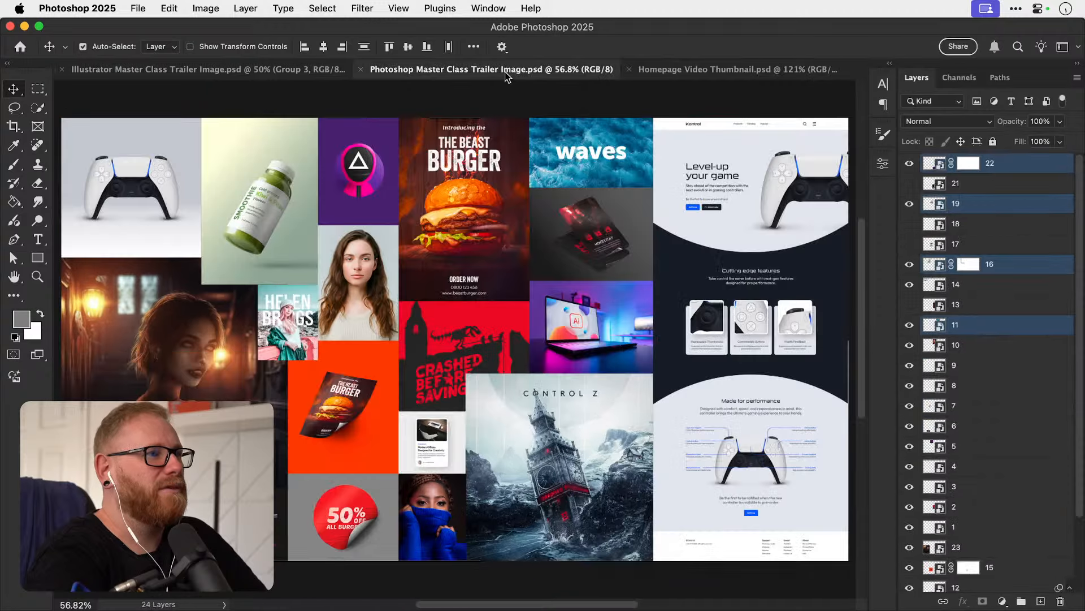
left_click(718, 70)
left_click(577, 73)
left_click(960, 365)
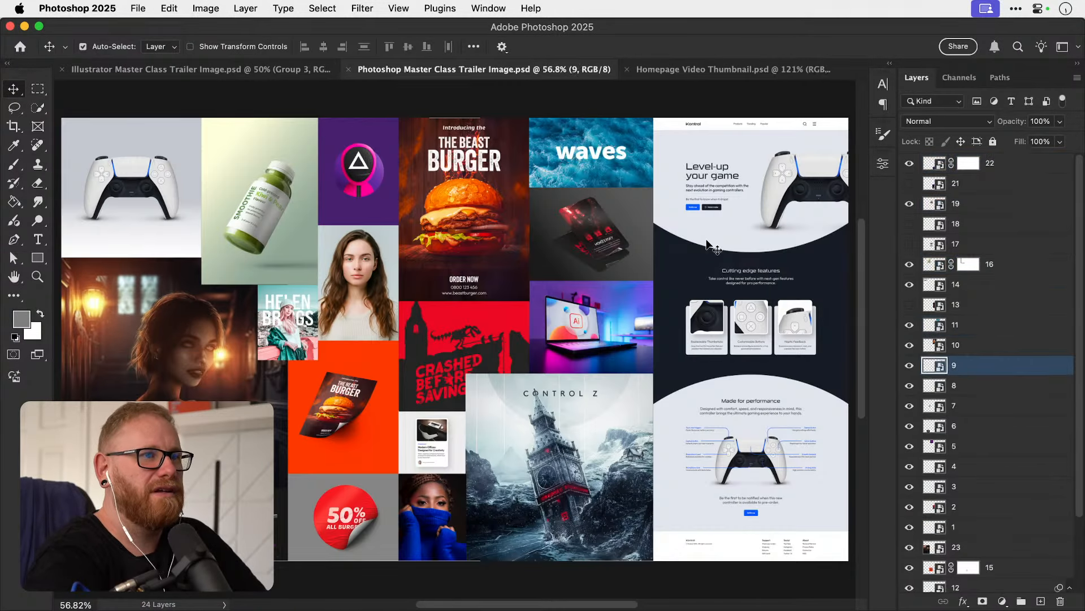
right_click(993, 368)
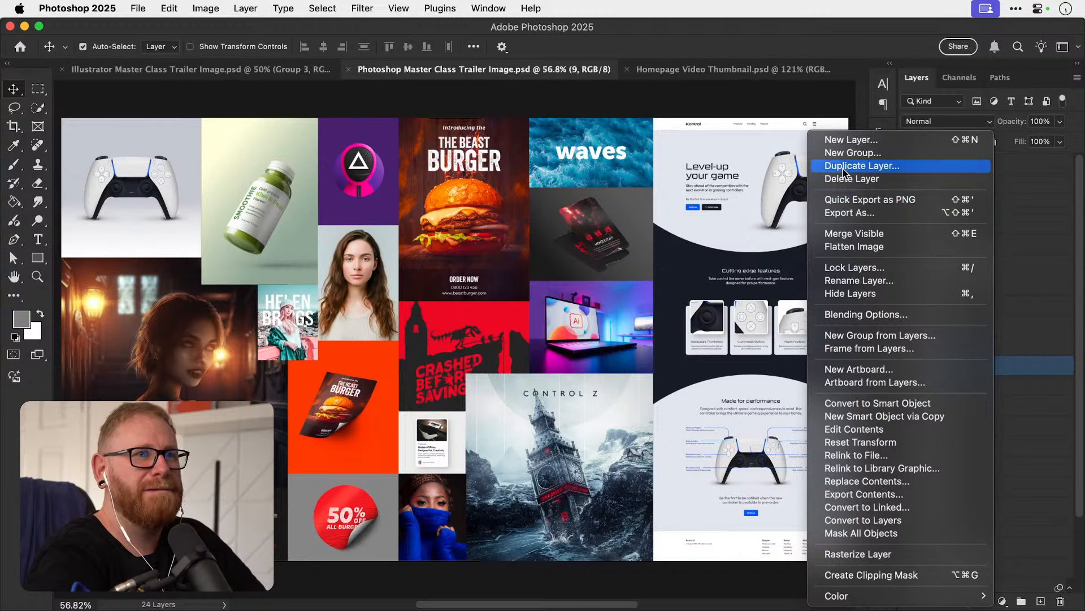
left_click(862, 165)
left_click(466, 343)
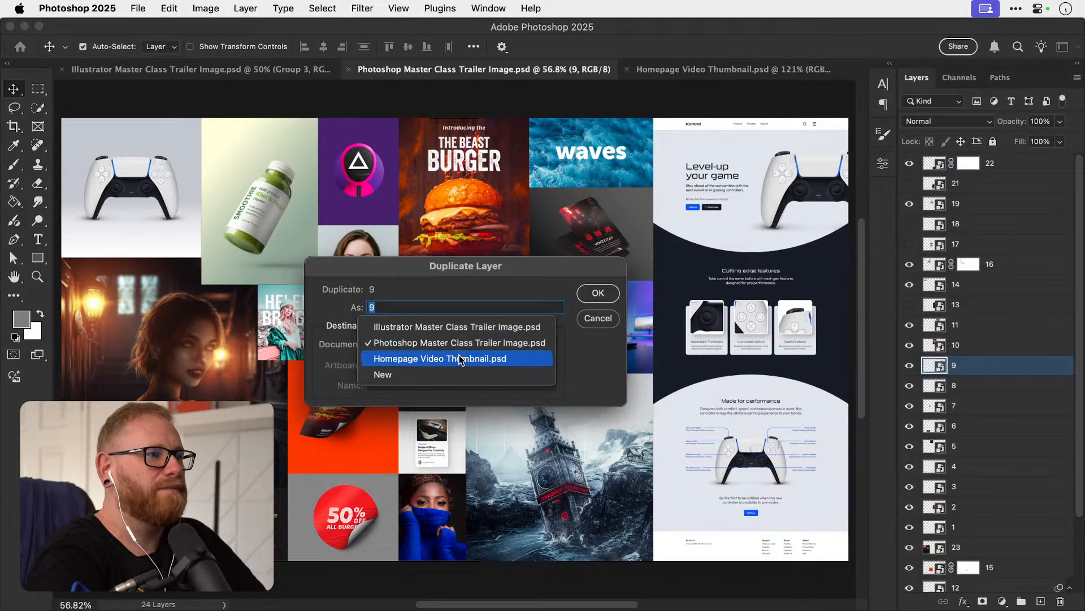
left_click(460, 358)
key("Return")
left_click(730, 72)
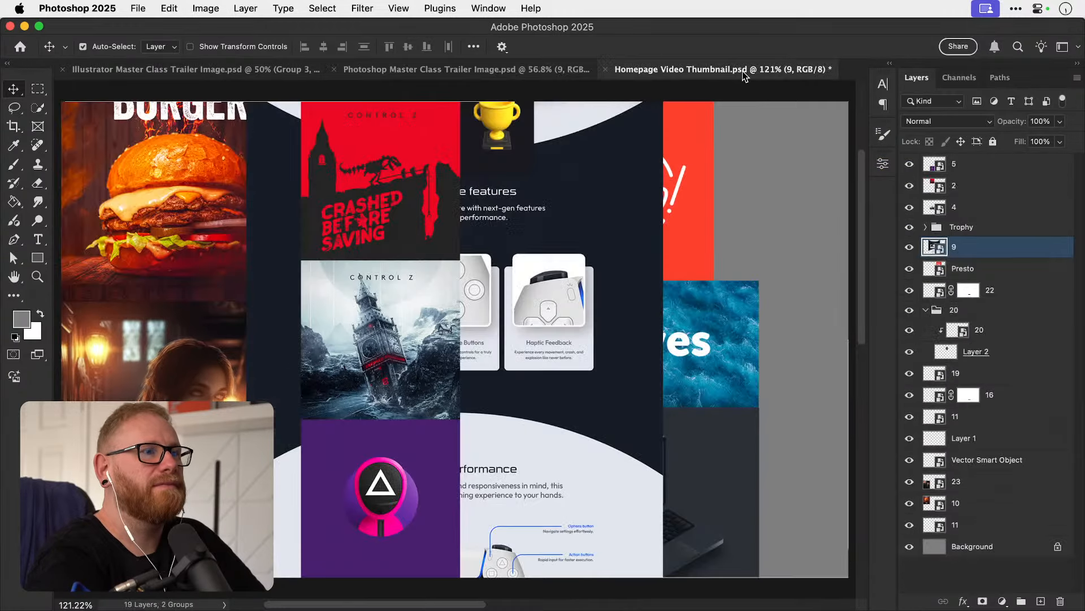
Scale the controller web page down proportionally and place it in the grey gap beside the laptop and waves tiles.
key("super+t")
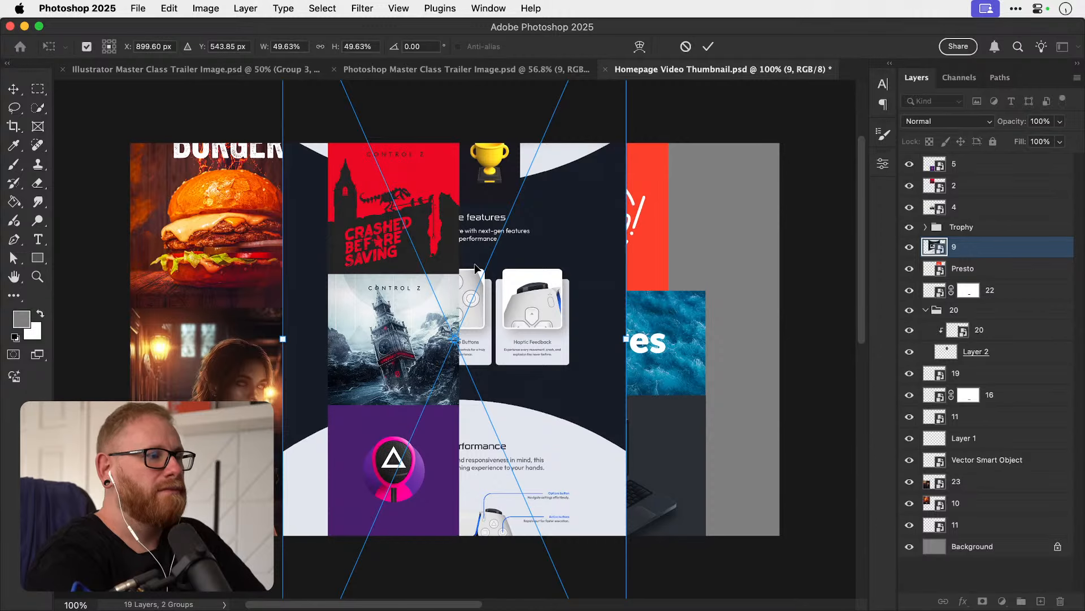
key("super+minus")
scroll(329, 128, "up", 2)
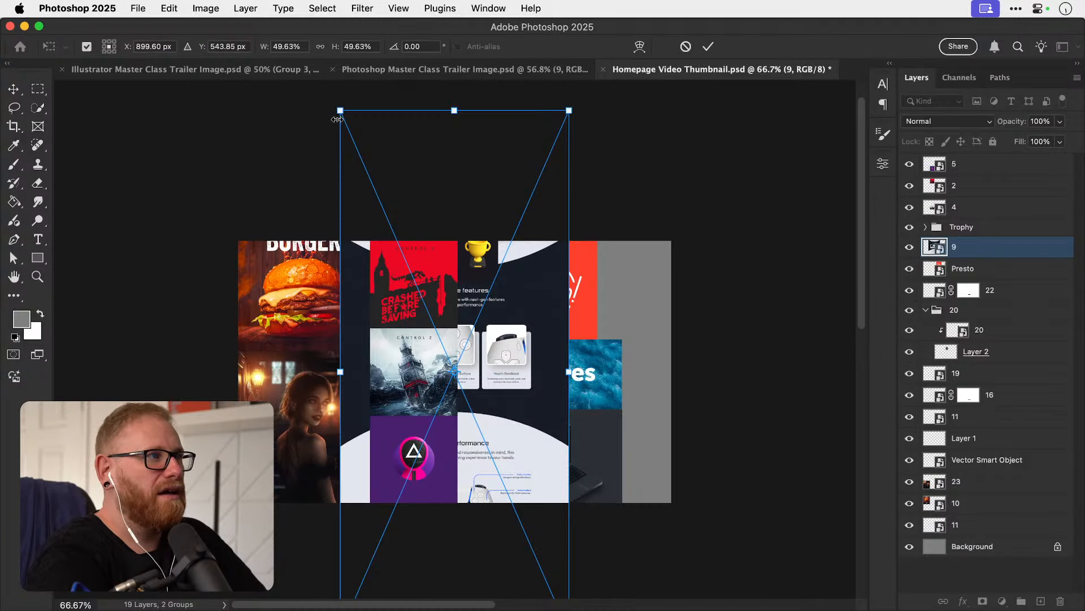
left_click_drag(339, 112, 667, 389)
key("Return")
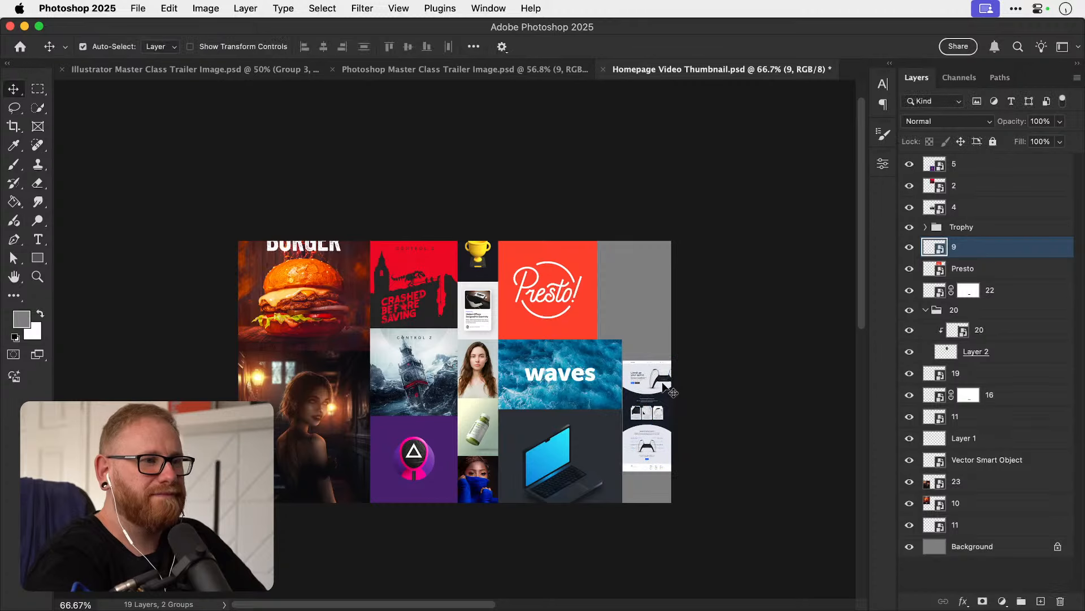
Nudge the web page tile against the laptop tile's edge and align it with the canvas's bottom edge.
scroll(672, 391, "up", 3)
scroll(622, 379, "down", 5)
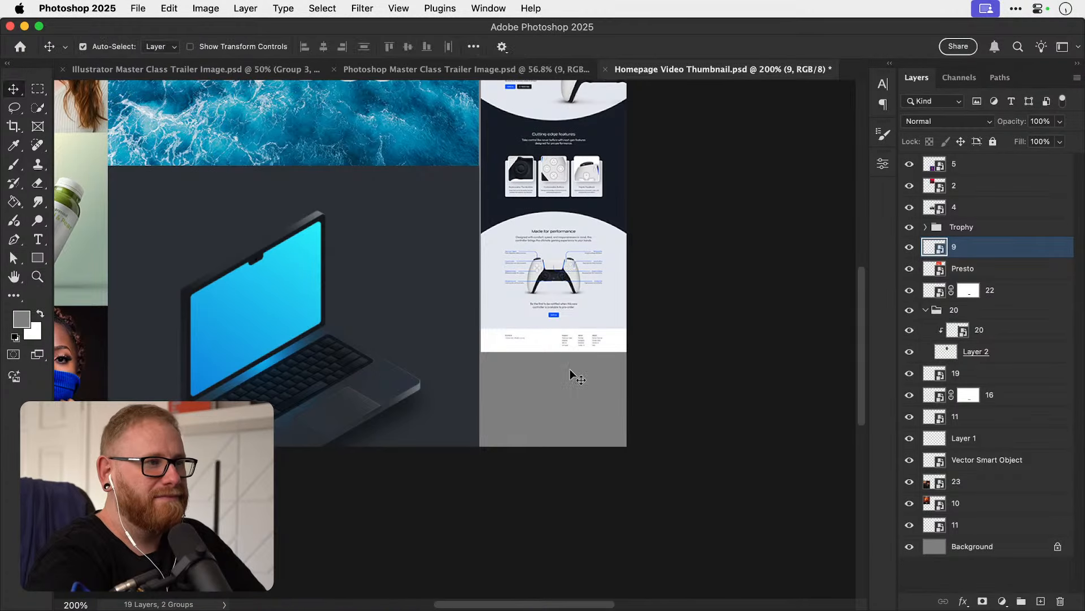
key("Left")
key("Left")
key("shift+Down")
key("shift+Down")
key("shift+Down")
key("shift+Down")
key("shift+Down")
key("shift+Down")
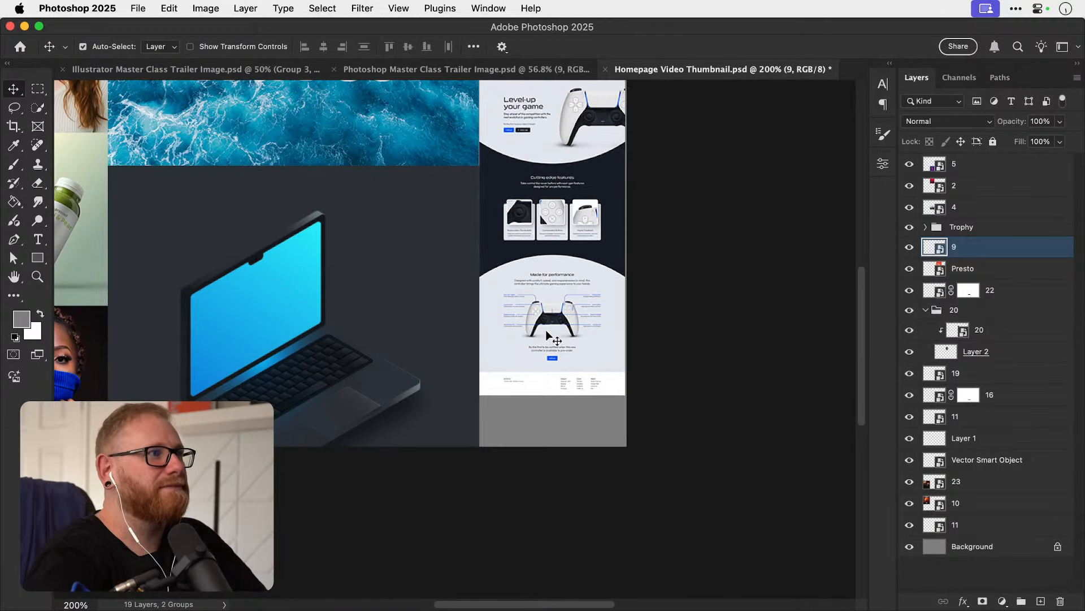
left_click(427, 47)
Enlarge the web page tile slightly to fill the width between the laptop tile and the canvas edge, and align it to the canvas's right edge.
key("z")
left_click(633, 103)
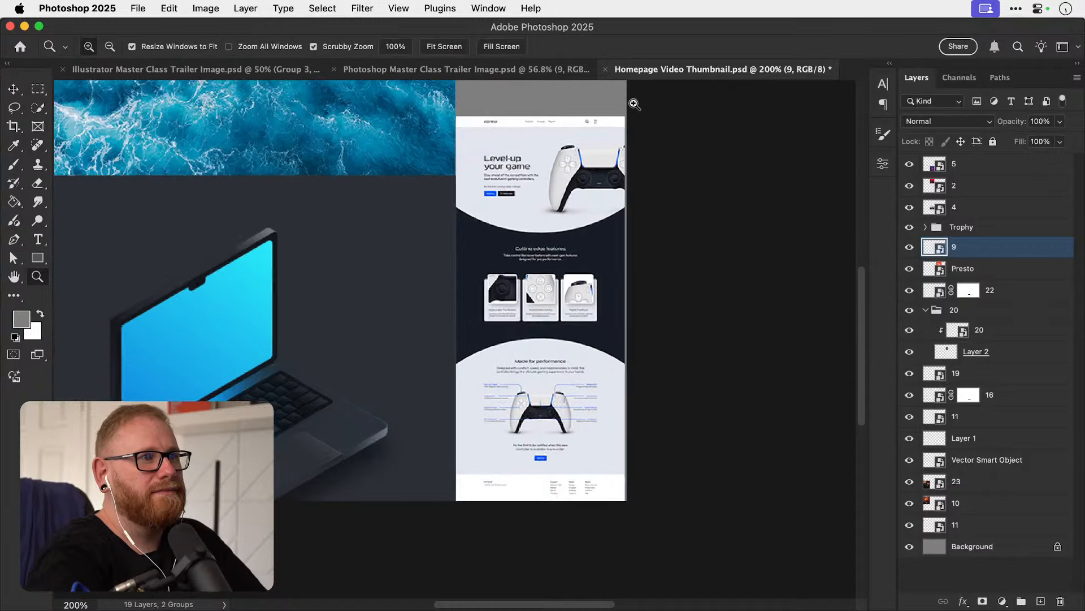
left_click(634, 104)
left_click(634, 104)
left_click(634, 104)
left_click(635, 104)
left_click(634, 104)
key("v")
key("super+t")
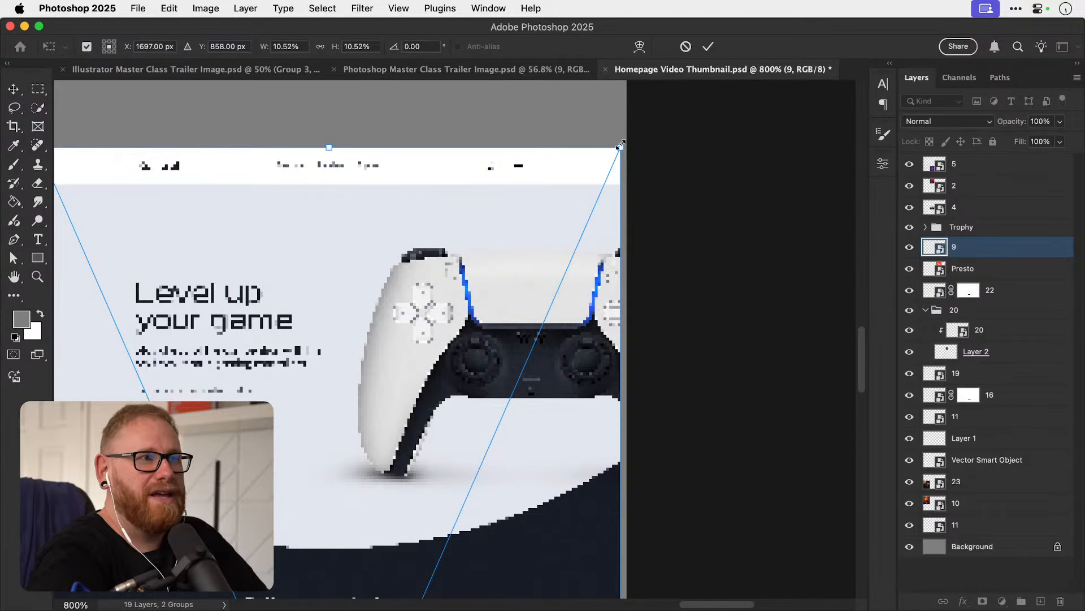
left_click_drag(620, 146, 628, 132)
key("Return")
key("super+minus")
key("super+minus")
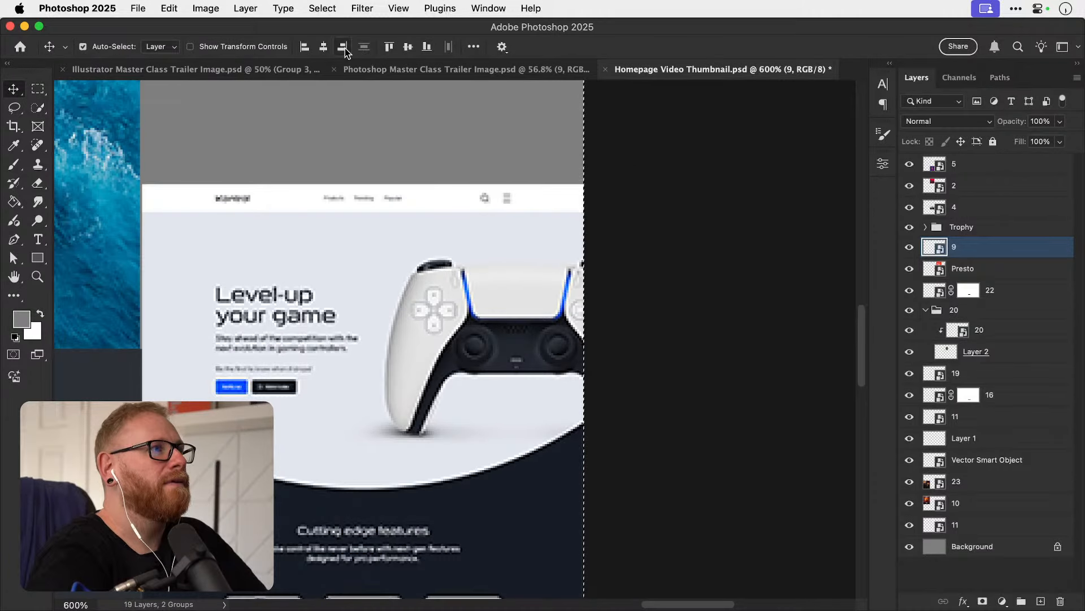
key("super+d")
key("super+0")
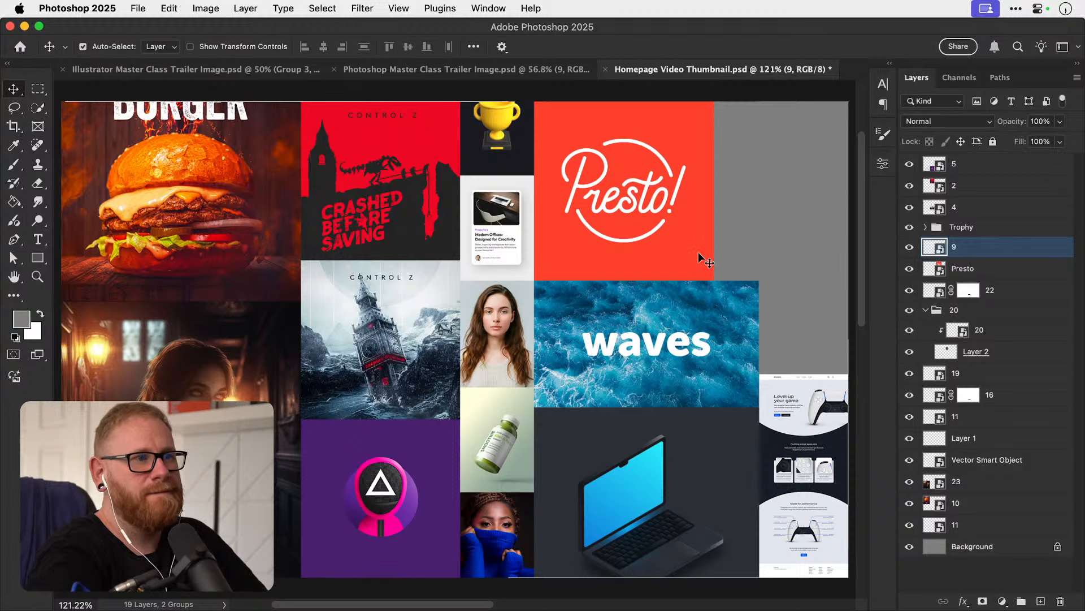
left_click(678, 252)
key("super+t")
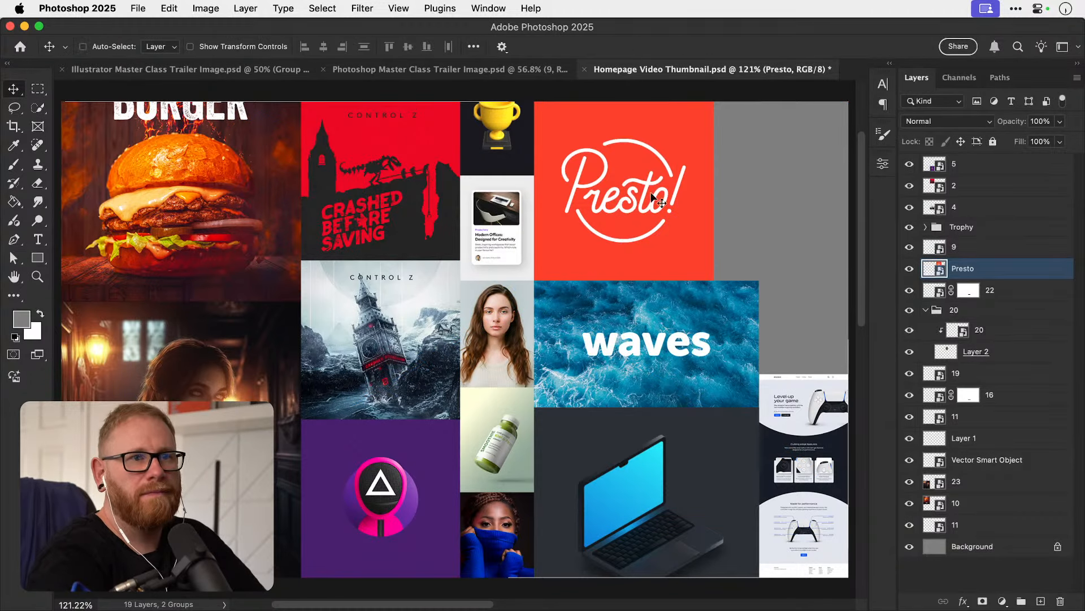
left_click_drag(595, 165, 619, 157)
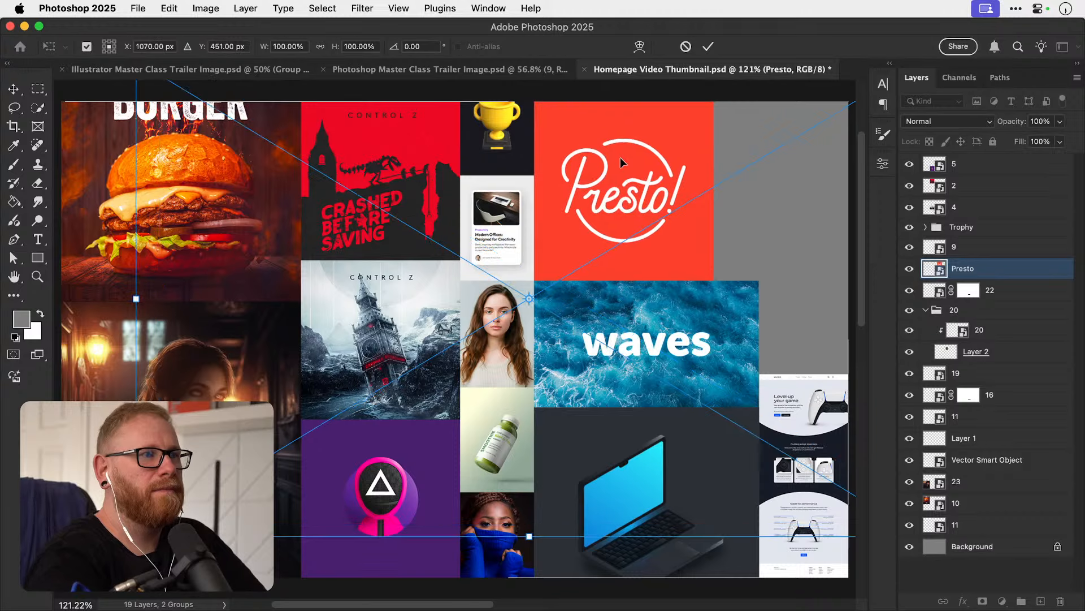
key("Escape")
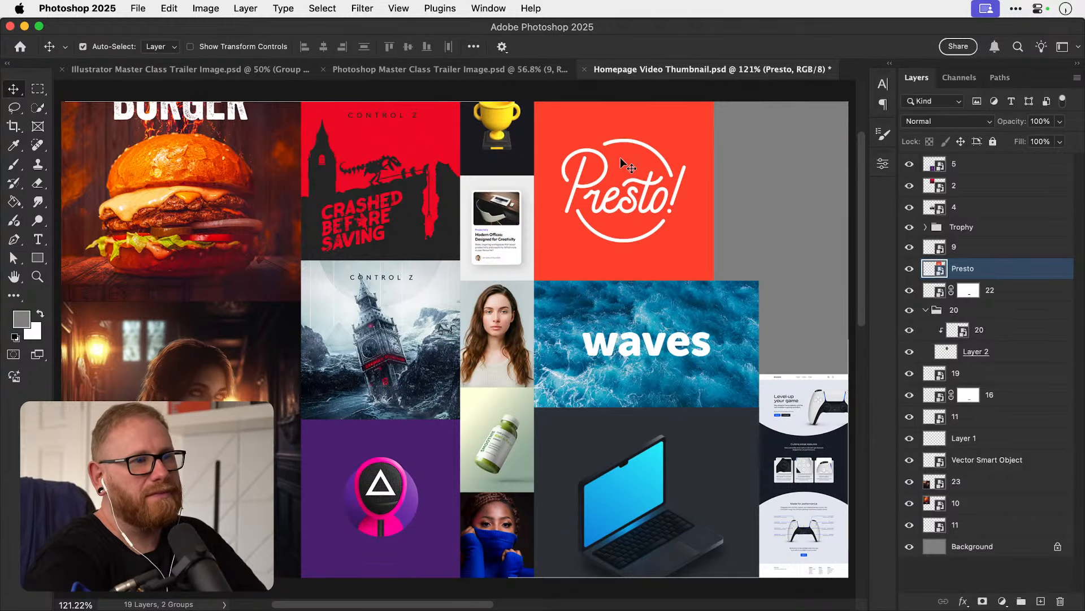
Compare the thumbnail with the Photoshop and Illustrator master class trailer images to look for artwork for the remaining grey gap.
key("super+minus")
key("super+minus")
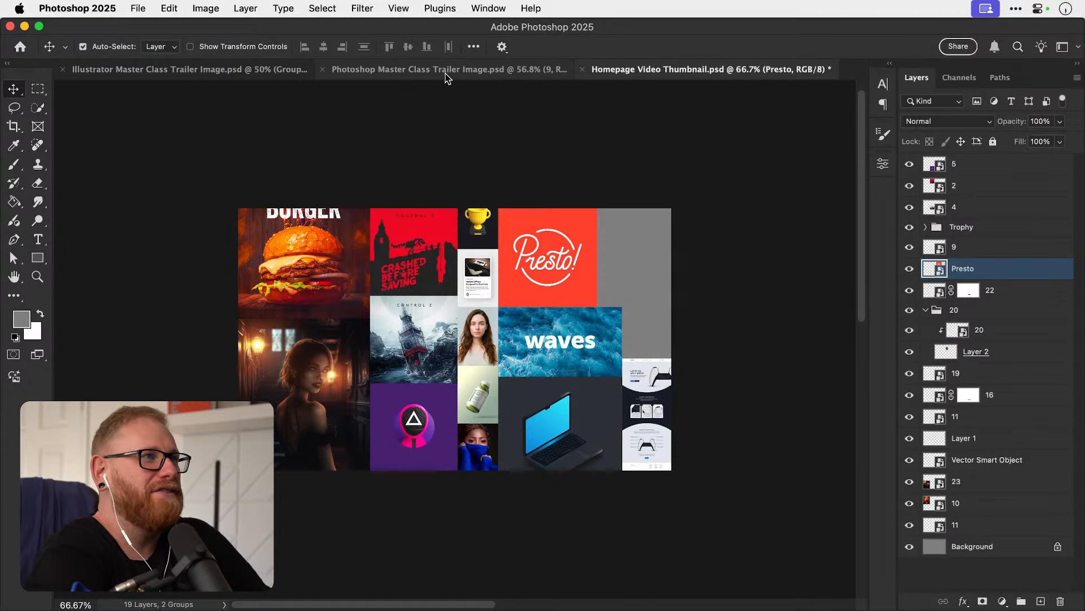
left_click(446, 70)
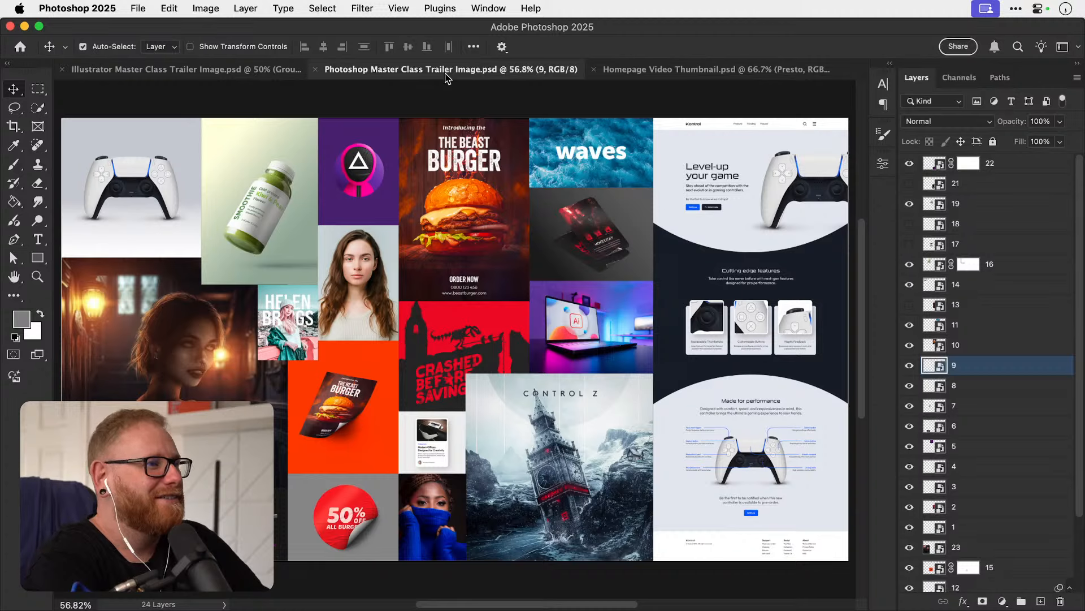
left_click(658, 70)
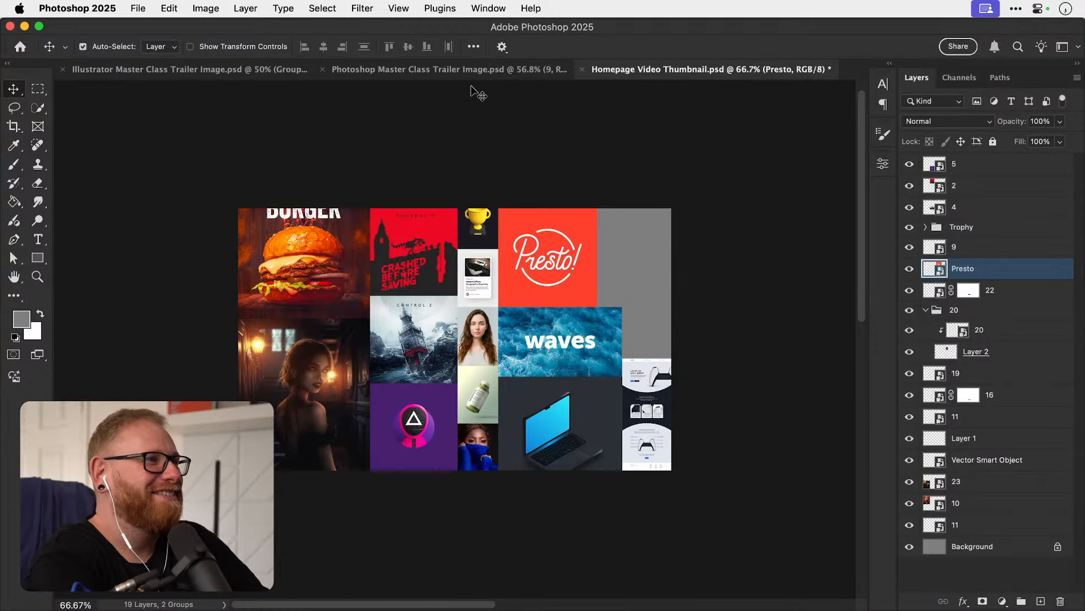
left_click(446, 70)
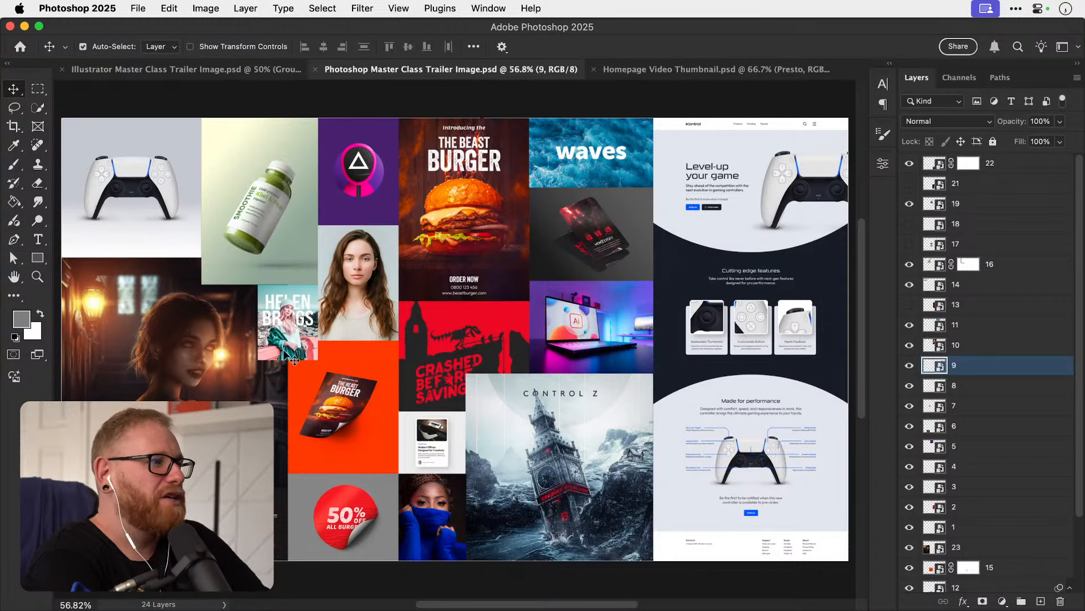
left_click(187, 70)
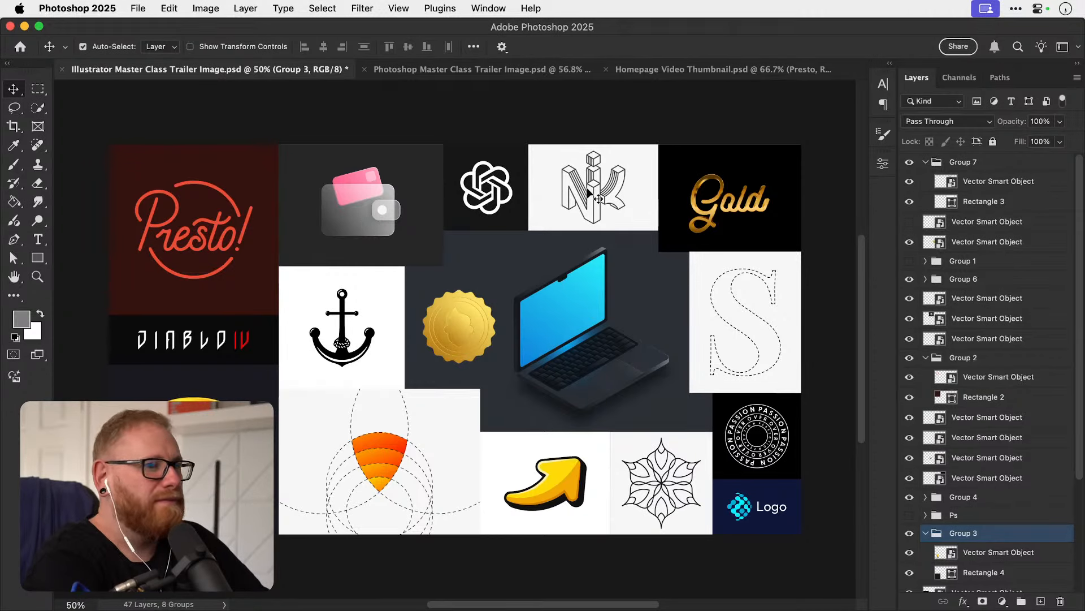
Duplicate the pink-card wallet artwork from the Illustrator trailer image into Homepage Video Thumbnail.psd.
left_click(747, 509)
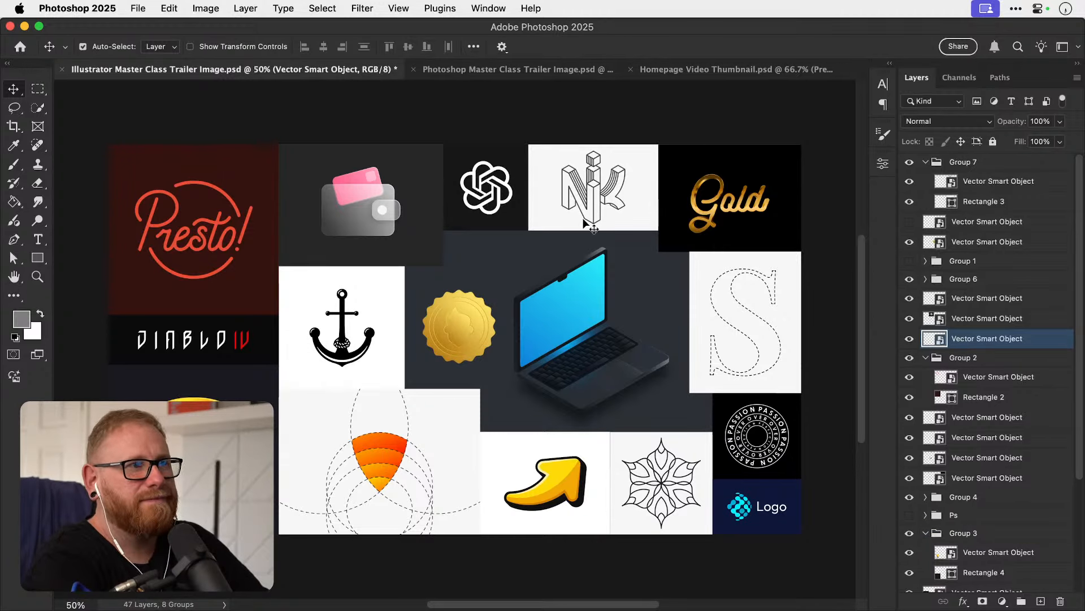
mouse_move(506, 186)
left_mouse_down()
mouse_move(485, 170)
mouse_move(507, 186)
left_mouse_up()
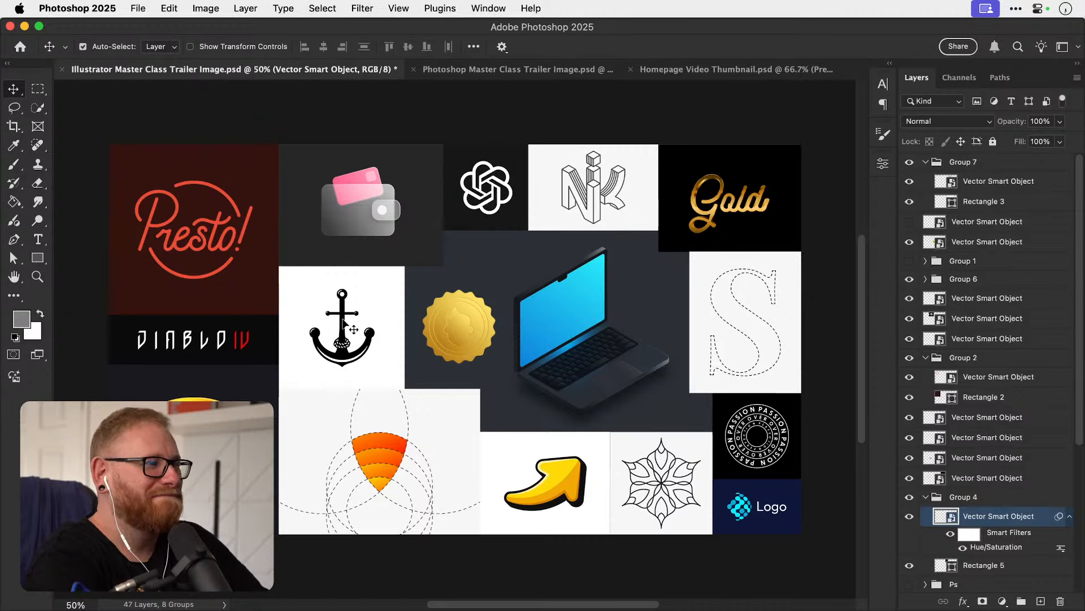
left_click(383, 188)
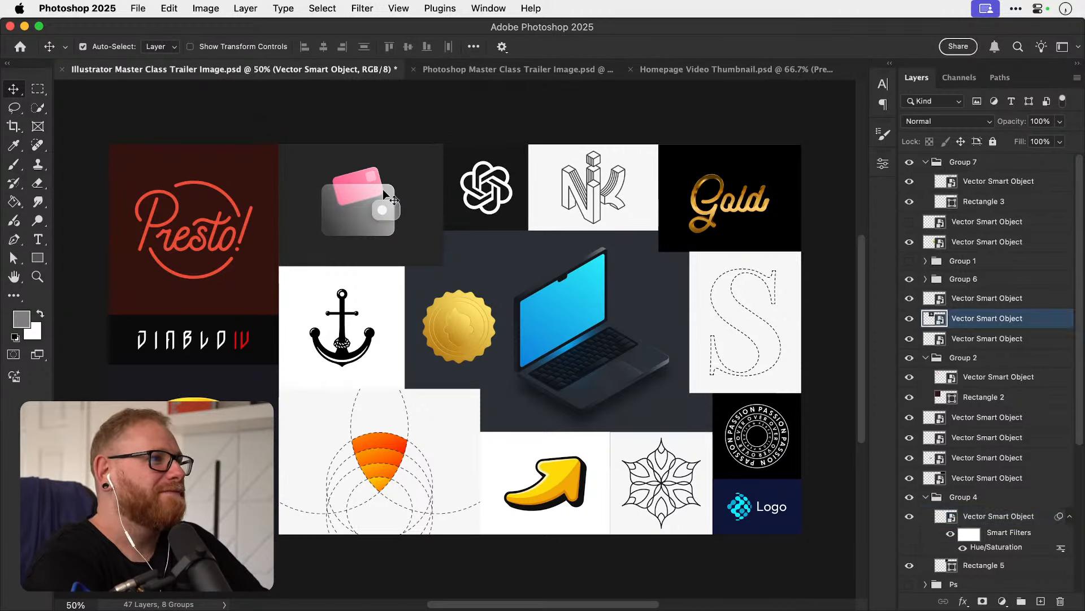
right_click(989, 327)
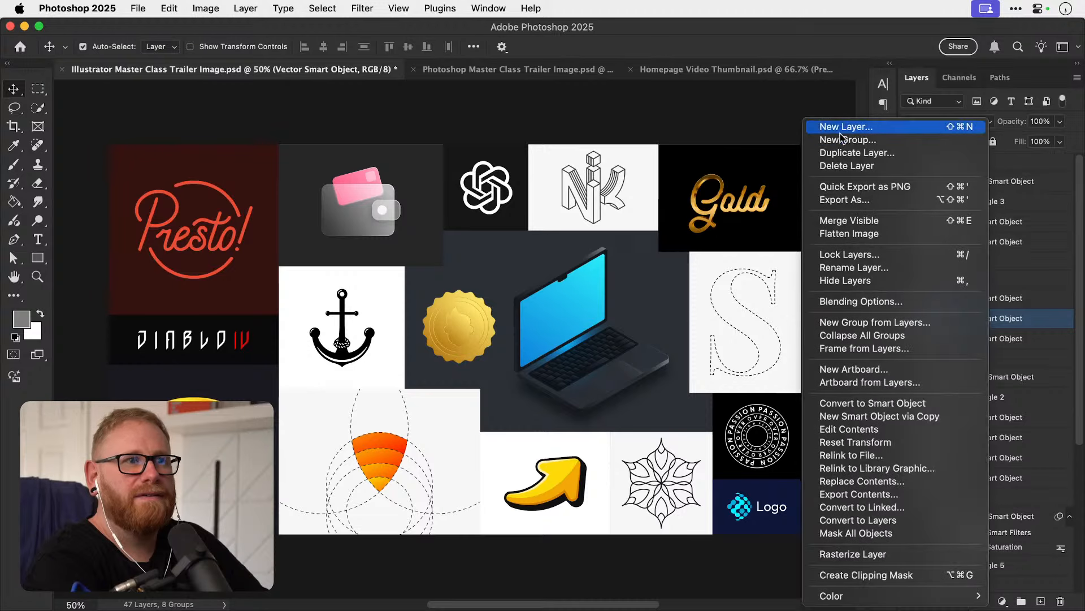
left_click(845, 151)
left_click(497, 344)
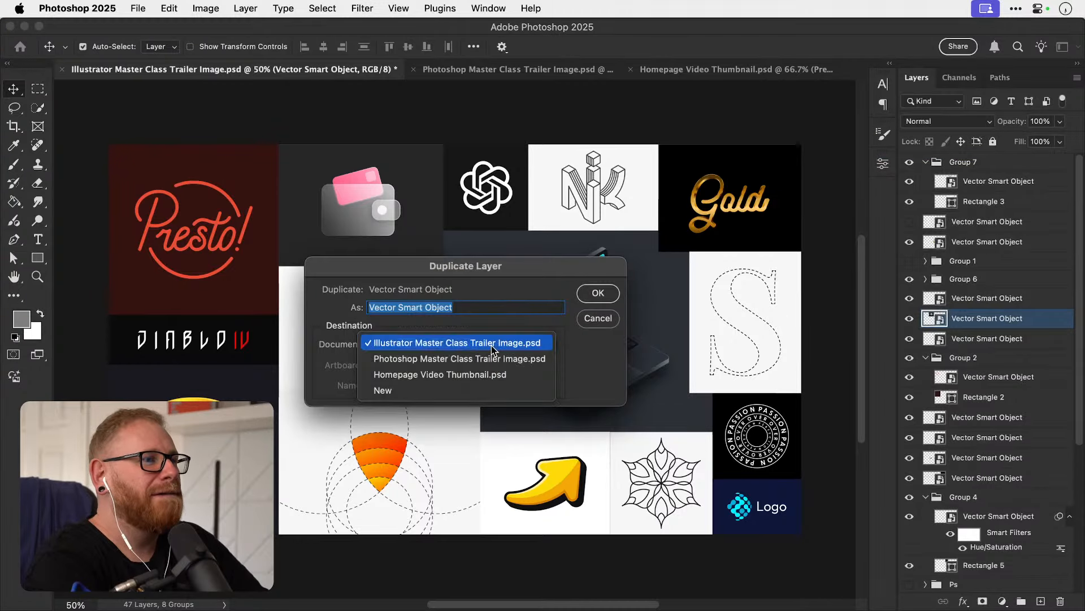
left_click(501, 377)
key("Return")
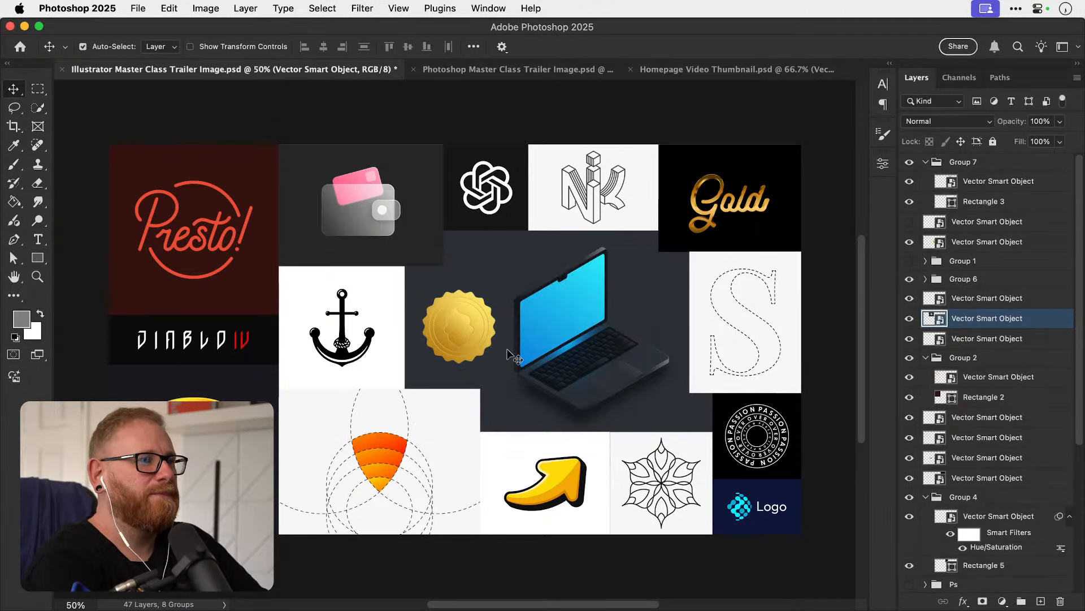
Scale the wallet tile down proportionally in the thumbnail and fit it into the gap above the web page tile.
left_click(750, 71)
key("super+t")
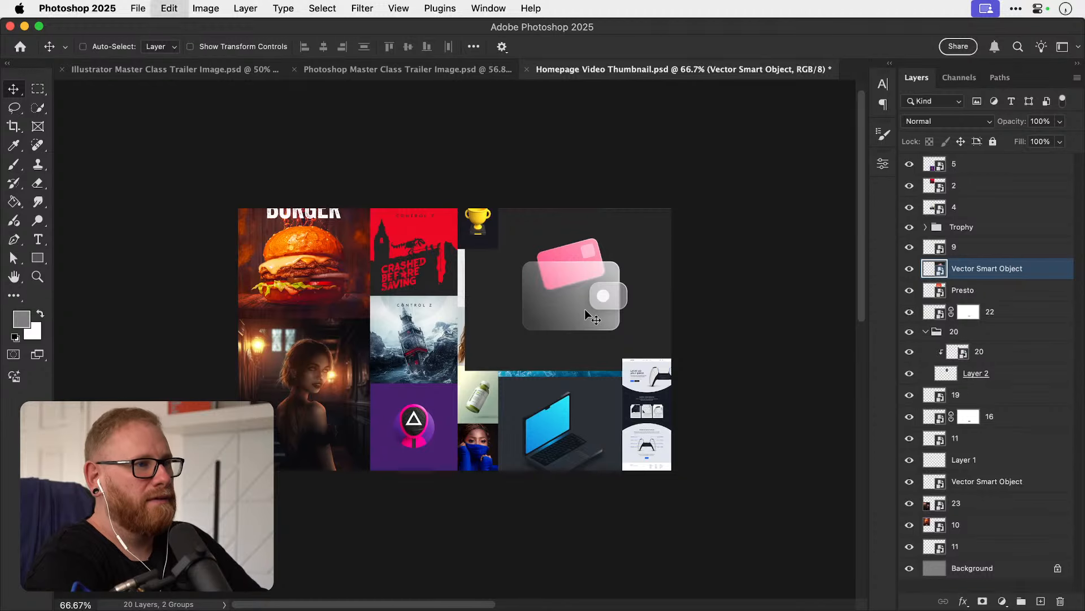
left_click_drag(462, 210, 652, 314)
key("Return")
Nudge the wallet tile flush against the waves tile's edge and the top of the web page tile.
left_click(660, 318, "super")
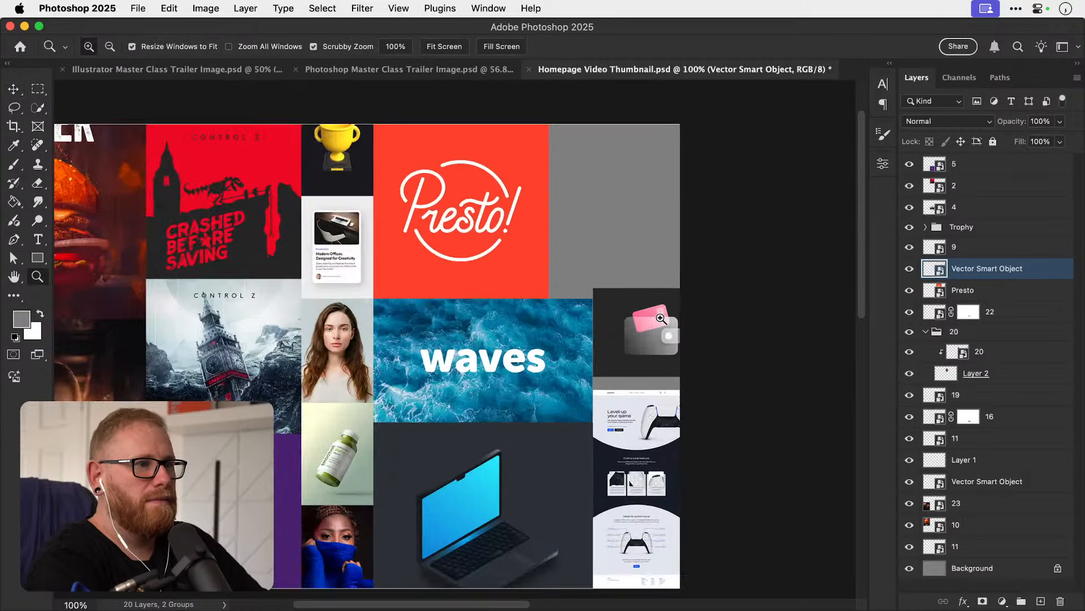
left_click(660, 317, "super")
left_click(660, 318, "super")
key("Left")
key("shift+Down")
key("shift+Down")
key("shift+Down")
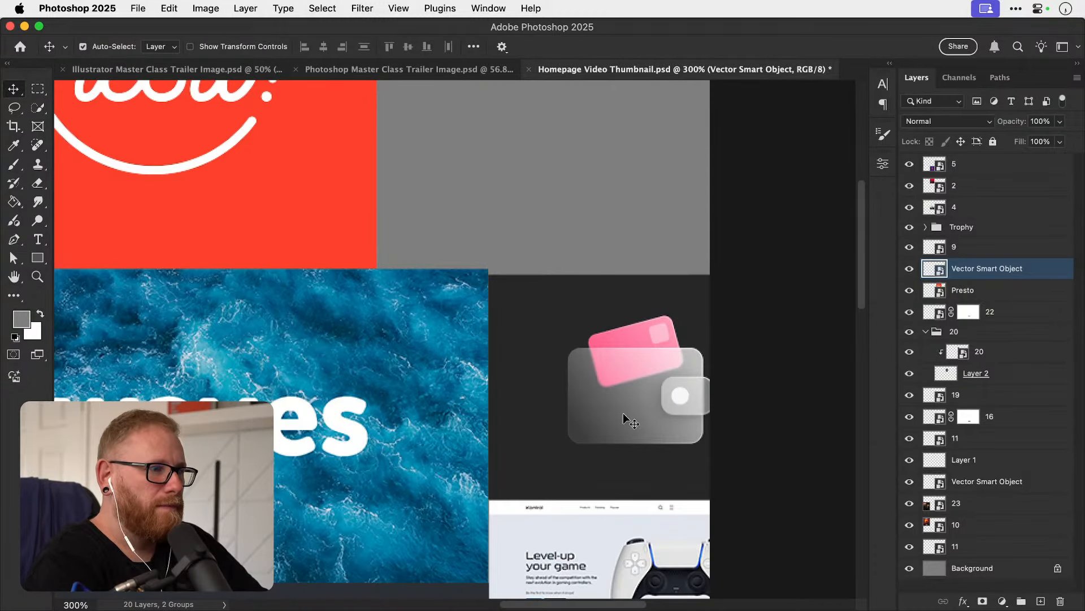
Scale the web page tile to 10.68% so it reaches the canvas's right edge without a gap, and save the document.
left_click(540, 559)
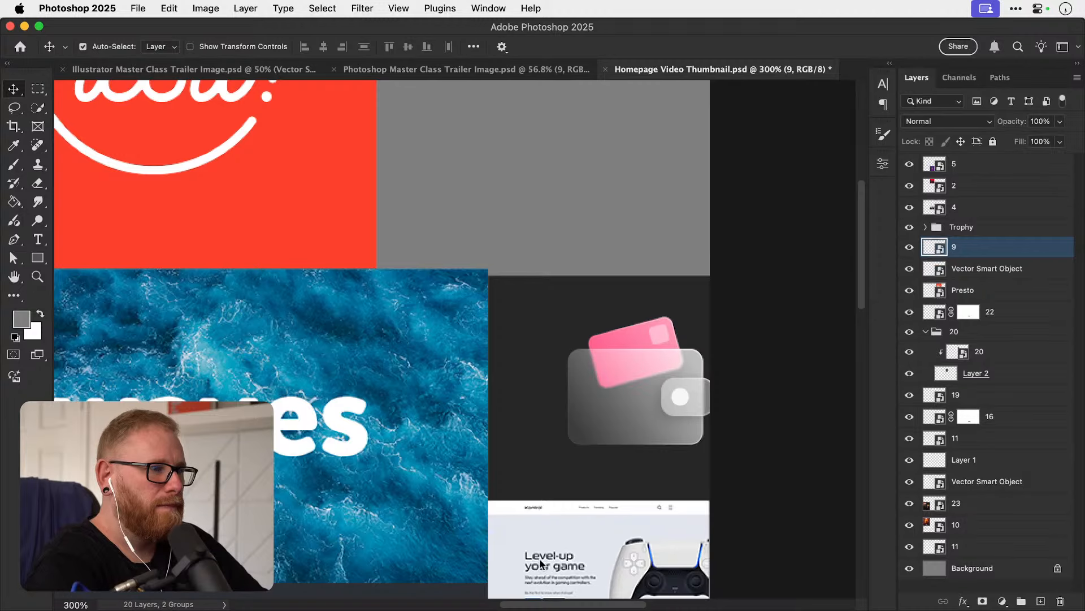
scroll(540, 559, "down", 5)
scroll(540, 560, "right", 1)
scroll(542, 562, "down", 10)
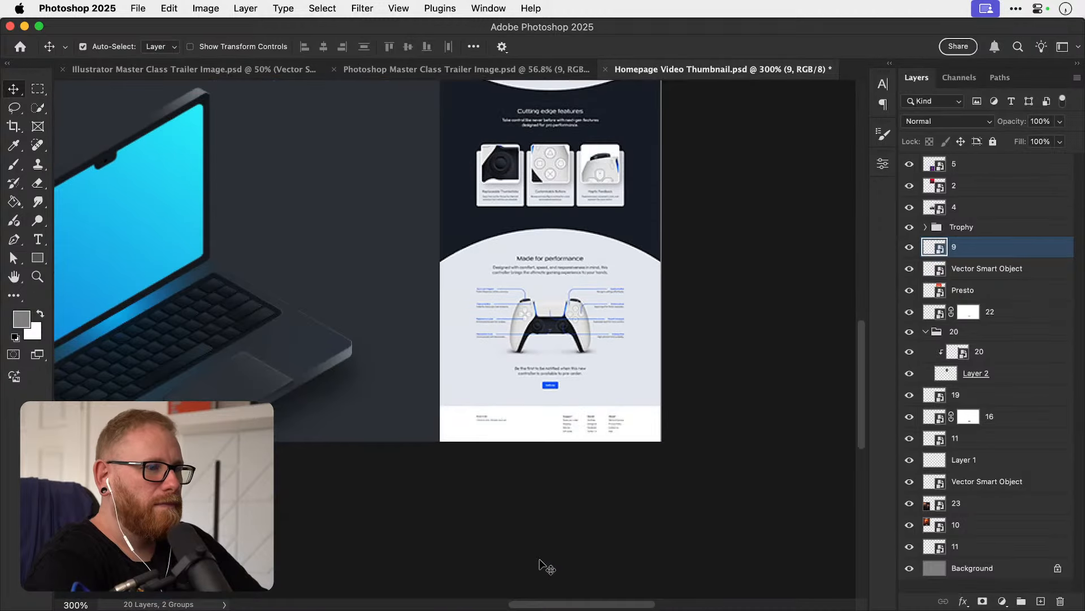
left_click(659, 201, "super")
left_click(659, 202, "super")
key("super+t")
left_click(660, 198, "super")
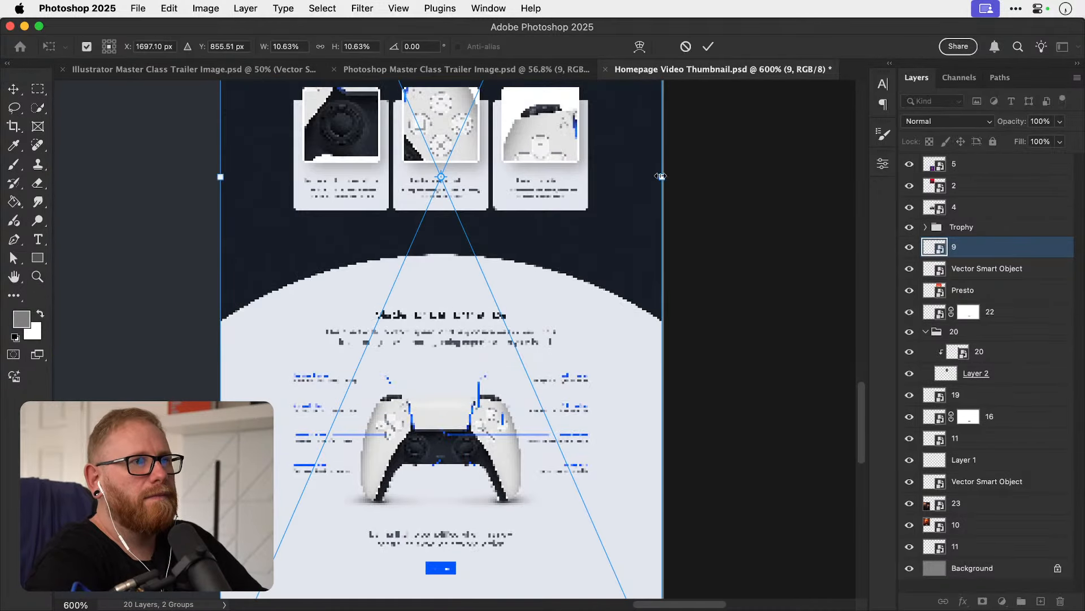
key("Escape")
left_click(659, 180, "super")
left_click(659, 179, "super")
left_click(659, 179, "super")
left_click(660, 179, "super")
left_click(659, 179, "super")
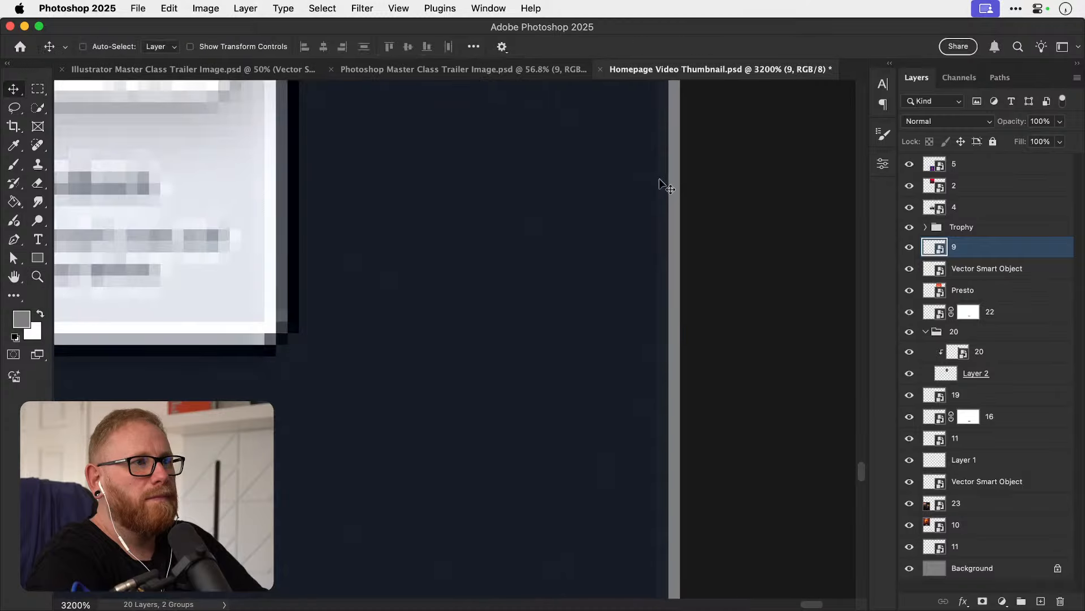
key("super+t")
left_click_drag(671, 166, 684, 170)
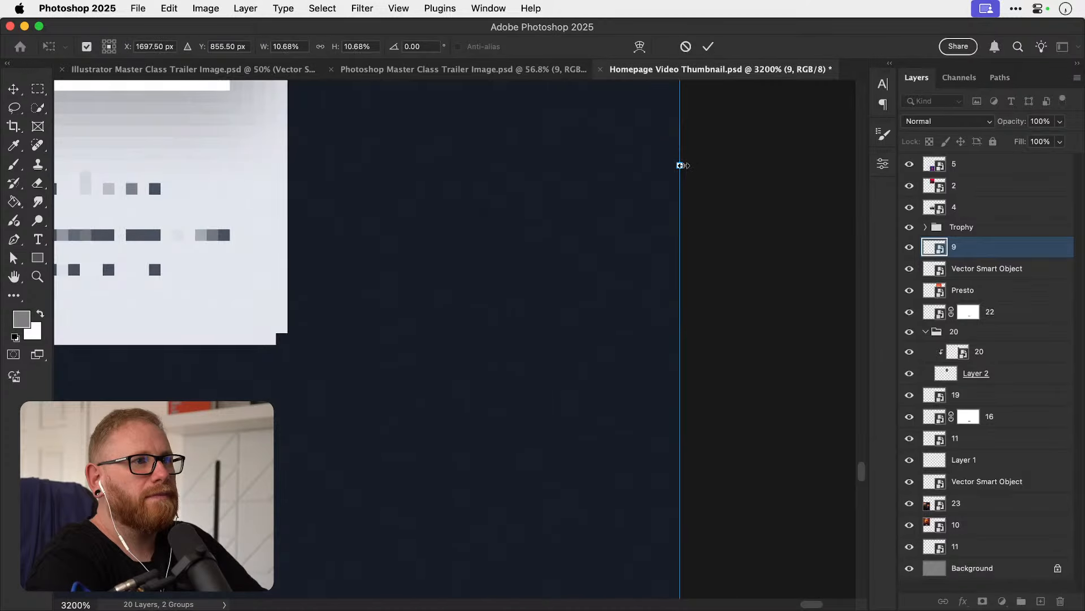
key("Return")
key("super+0")
key("super+s")
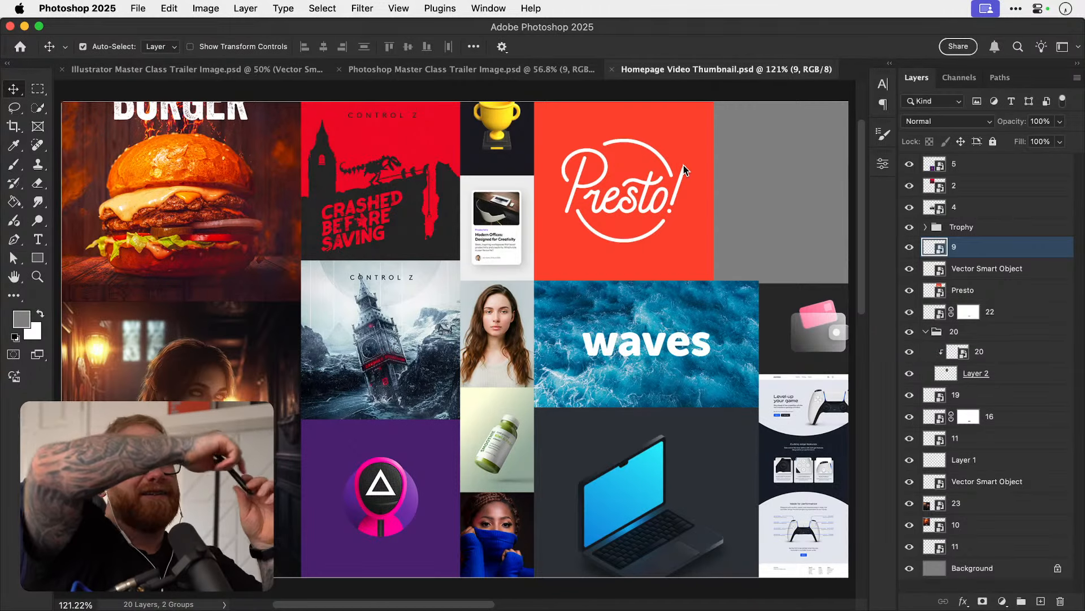
Nudge the laptop and waves tiles down together so the waves tile's top edge lines up with the wallet tile.
key("super")
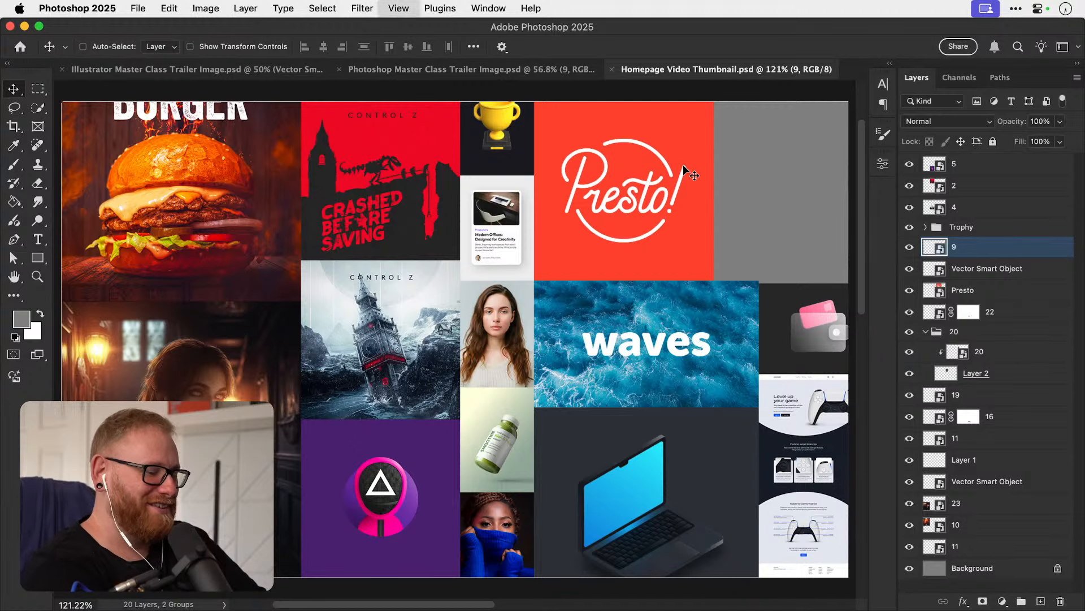
key("super+1")
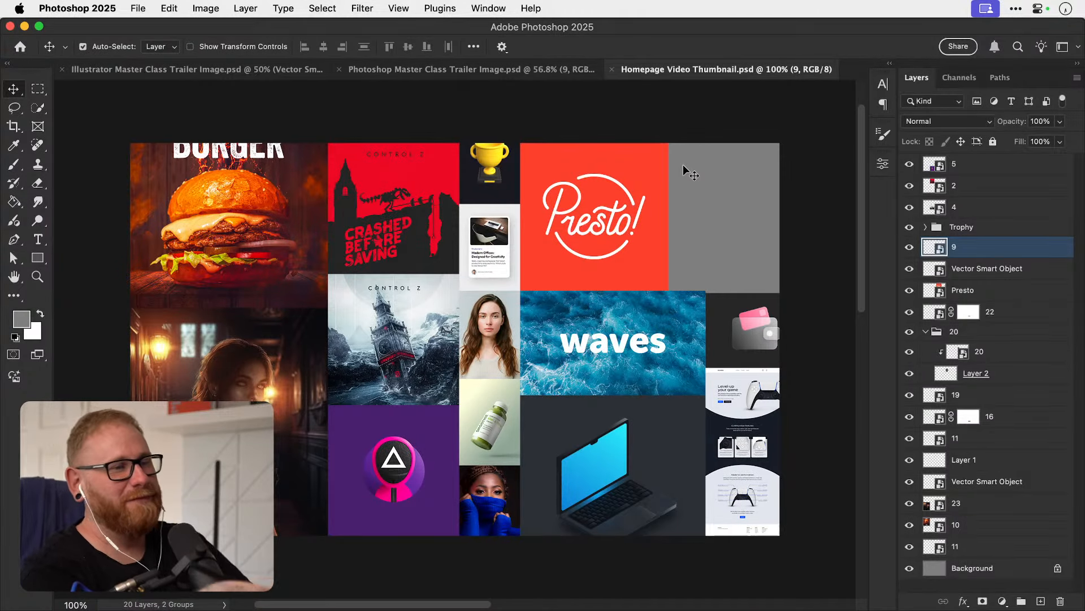
scroll(583, 314, "right", 4)
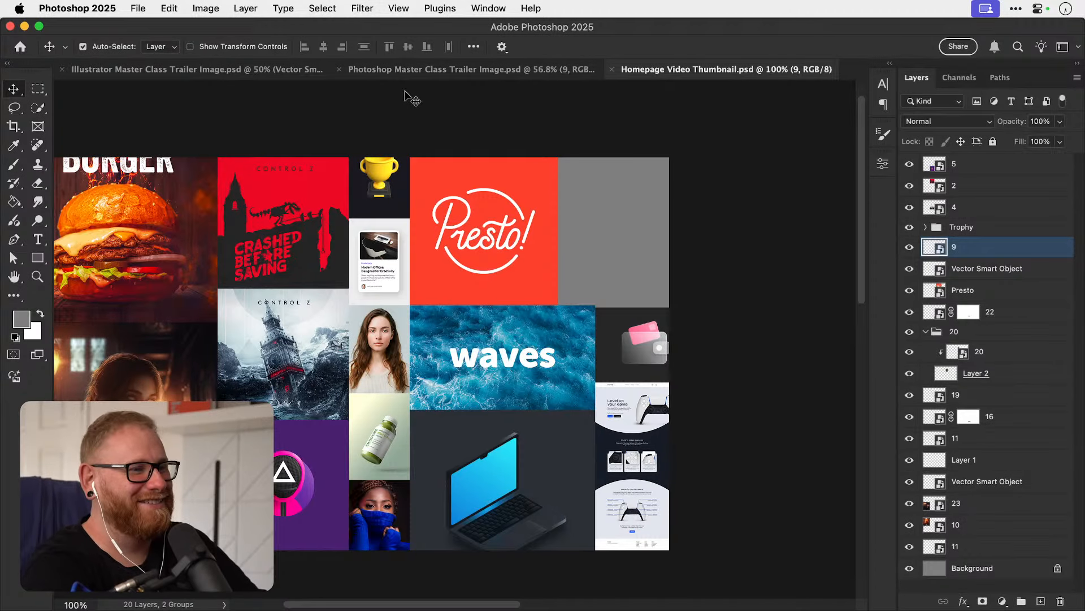
left_click(497, 480)
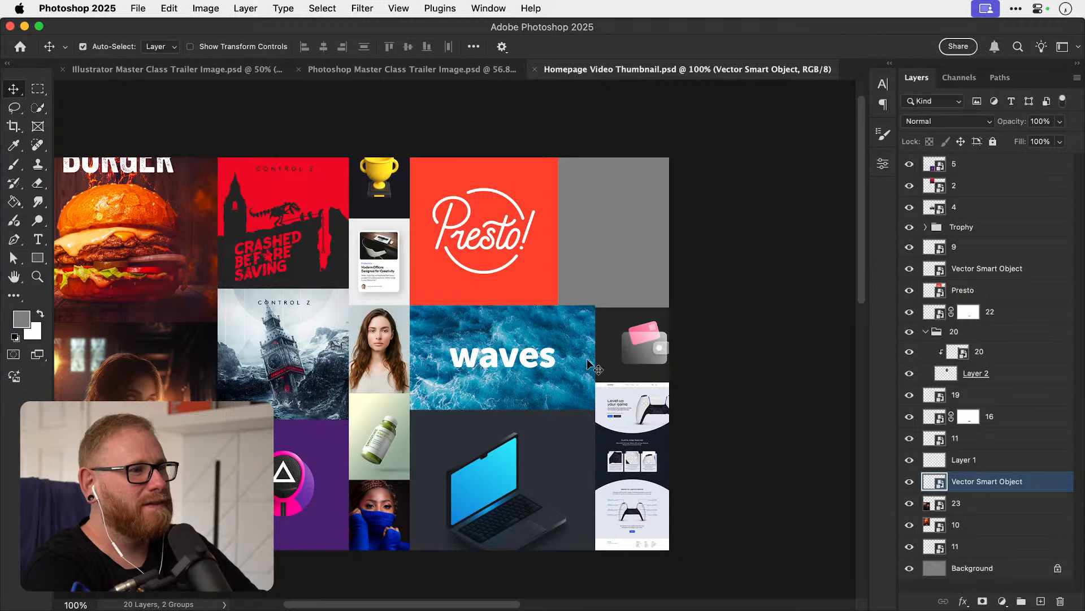
left_click(524, 358, "shift")
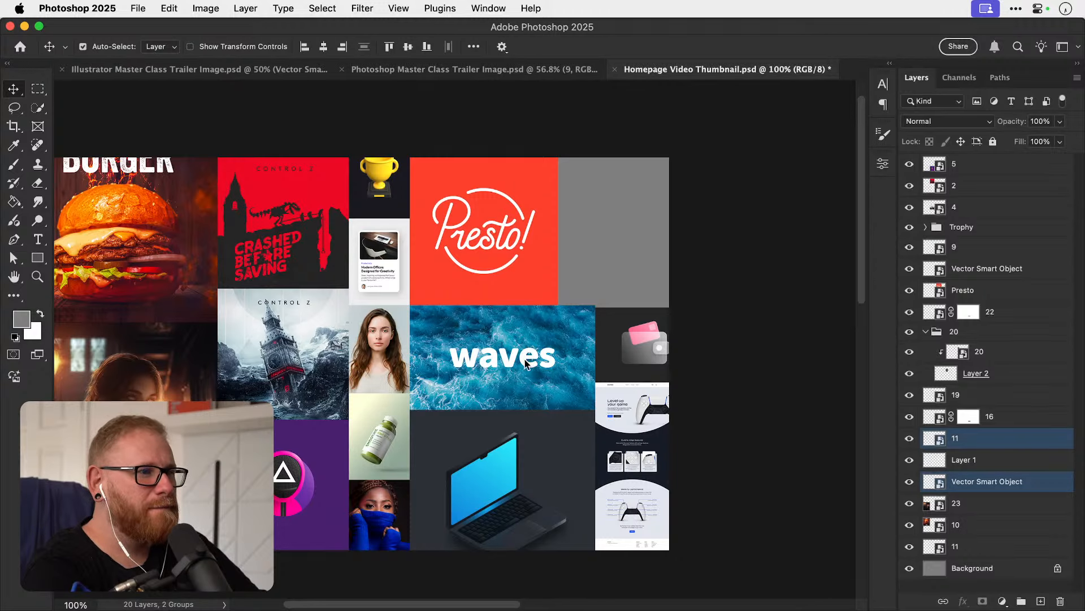
key("Down")
key("Down")
key("Down")
key("Down")
key("Down")
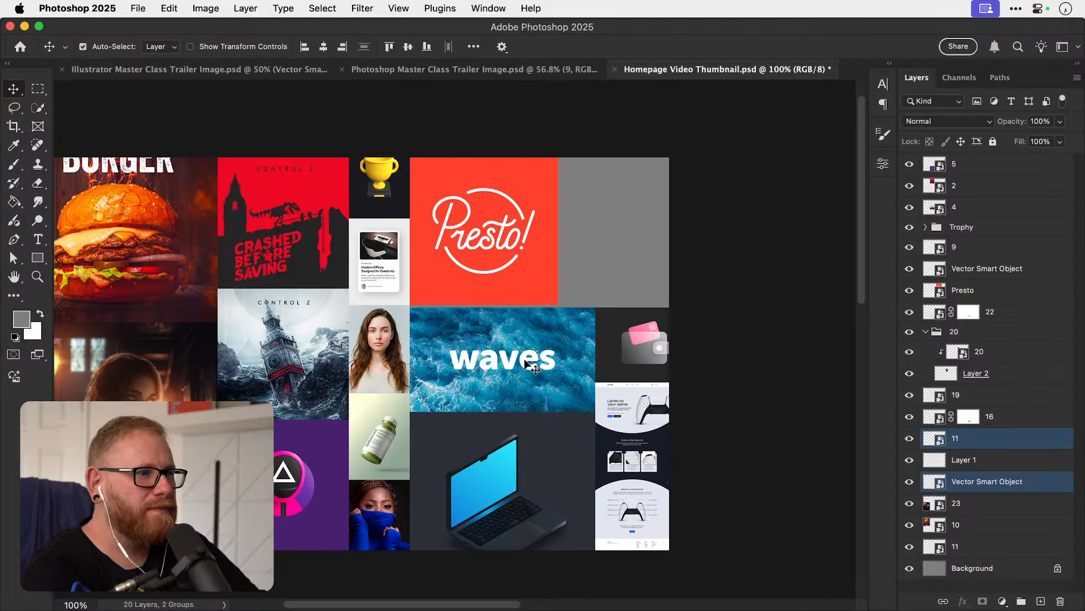
left_click(596, 326, "super")
left_click(597, 326, "super")
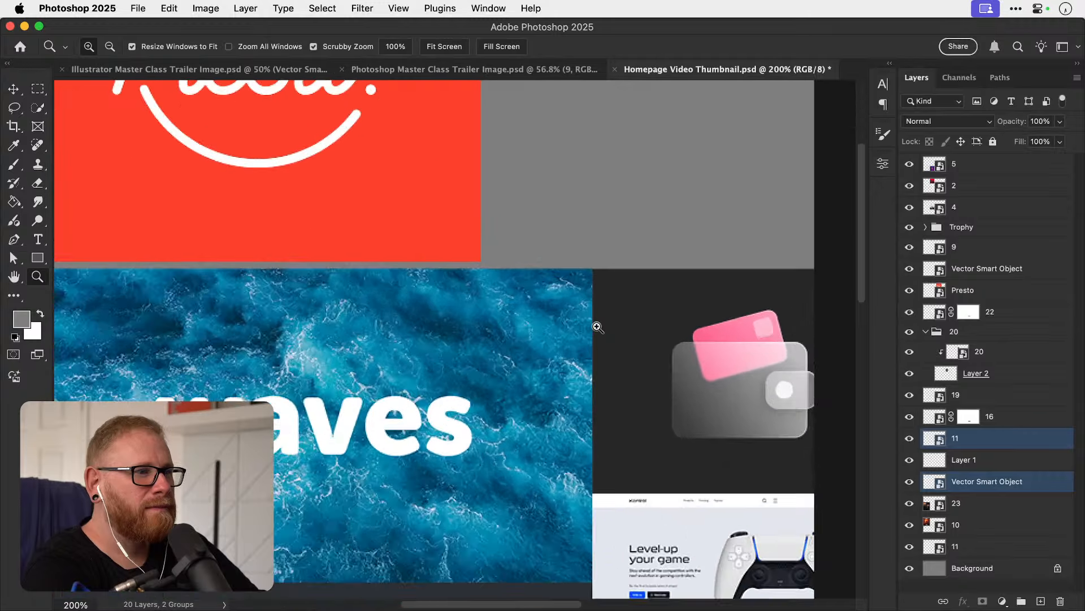
left_click(596, 326, "super")
key("super+0")
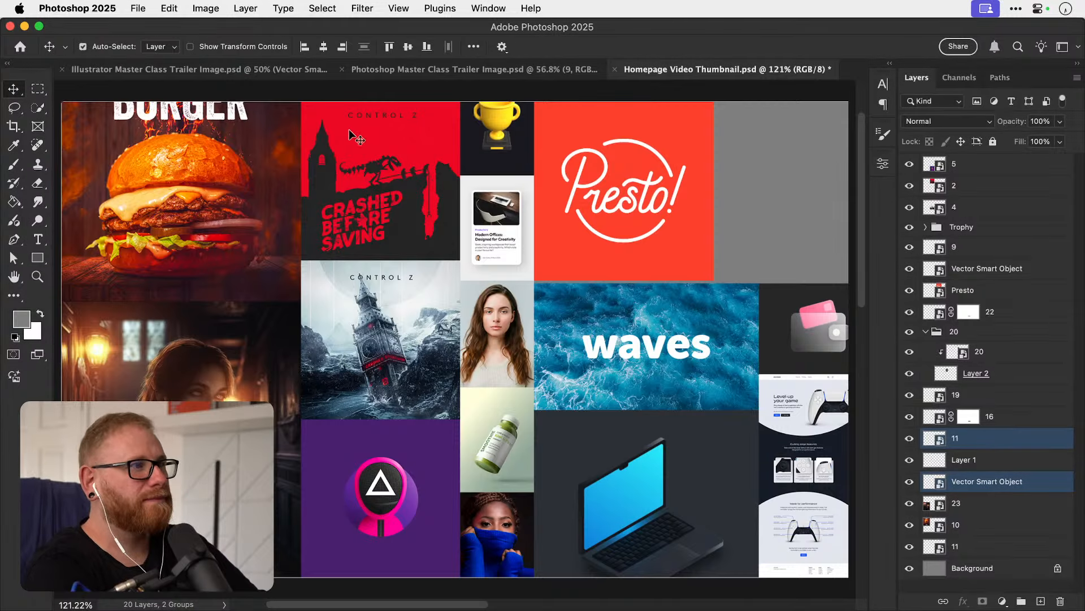
Switch to Illustrator, unlock all objects of the gym poster and group the whole design for copying.
left_click(263, 71)
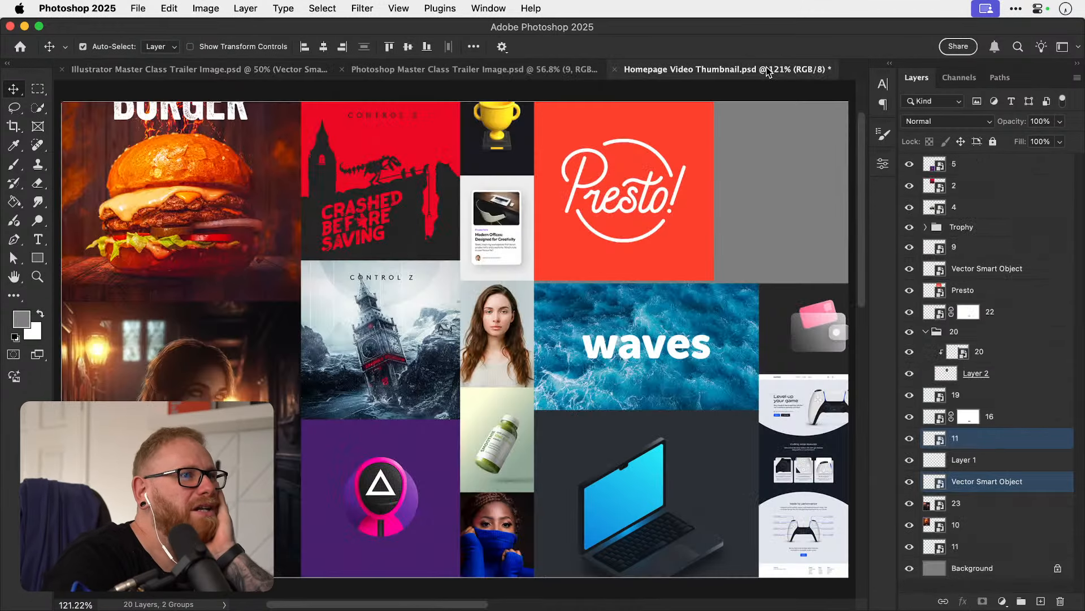
left_click(760, 69)
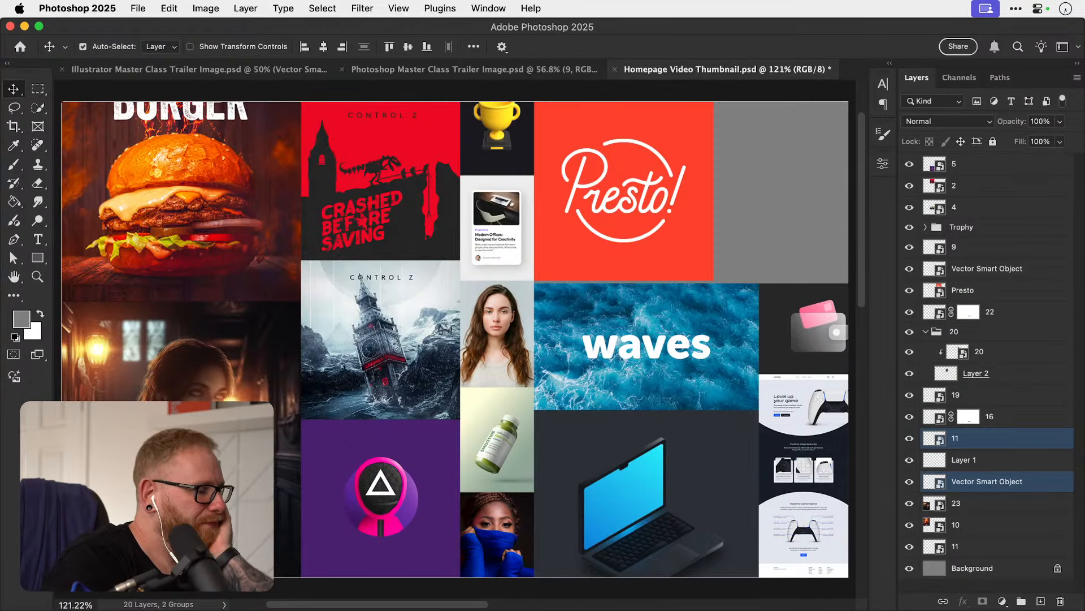
key("super+Tab")
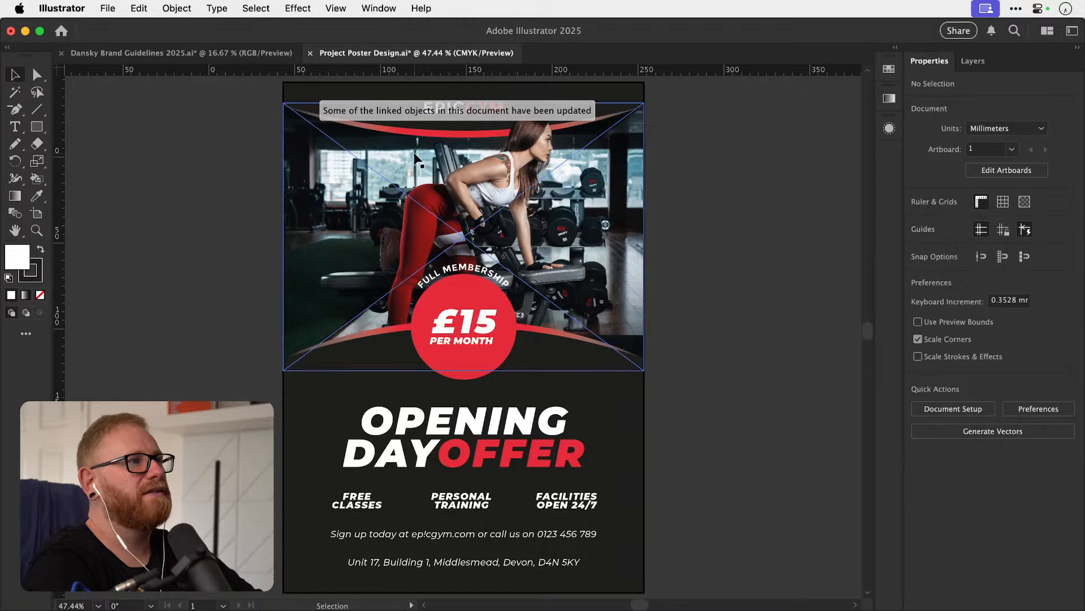
left_click(184, 8)
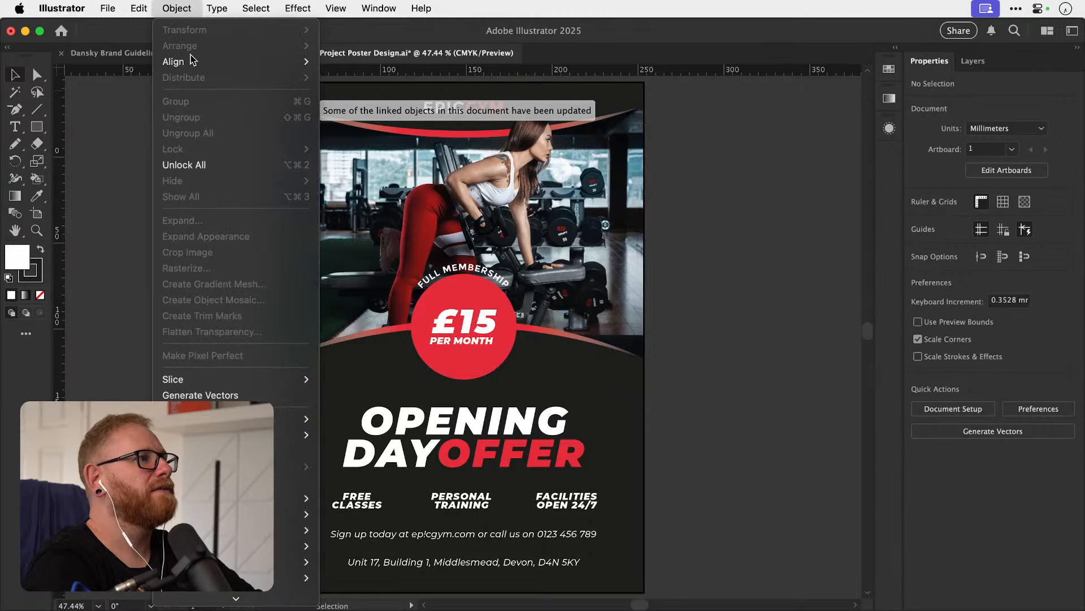
left_click(205, 165)
key("super+a")
key("super+g")
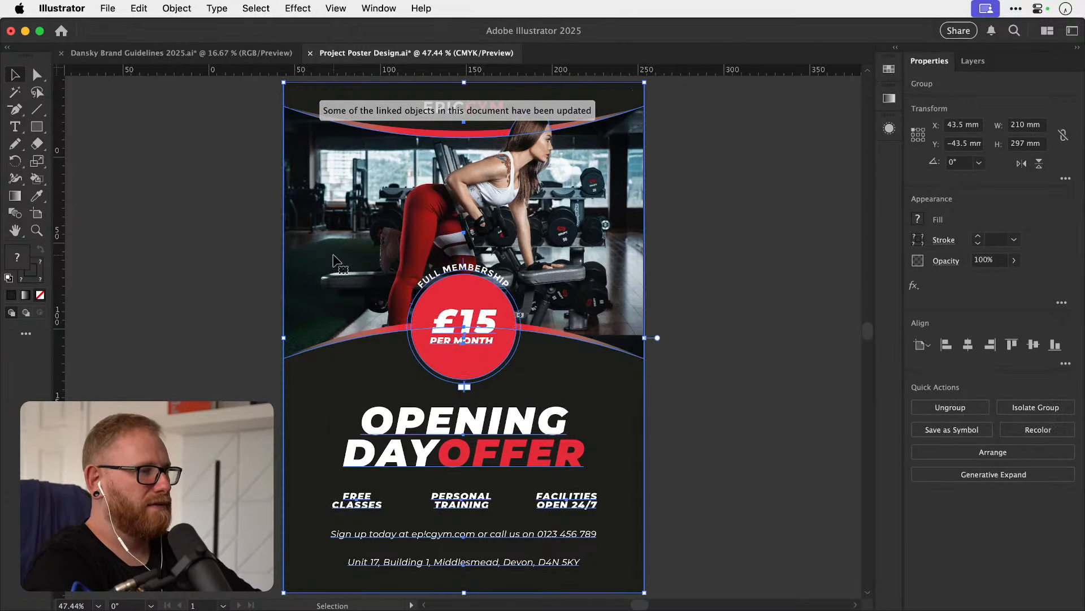
Return to Photoshop and paste the gym poster into the thumbnail as a smart object above layer 5.
left_click(201, 48)
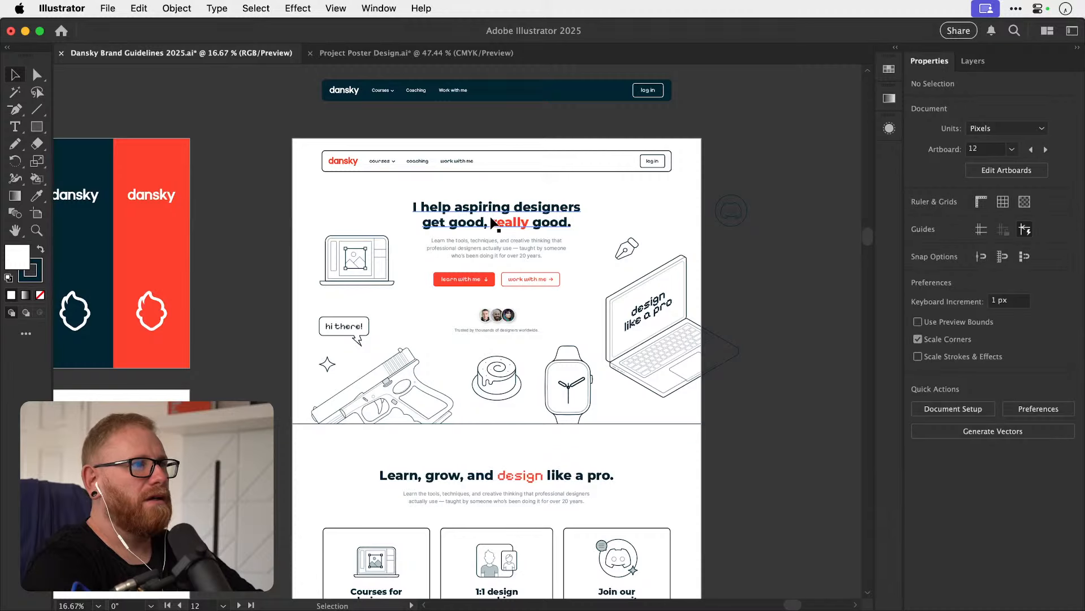
key("super+Tab")
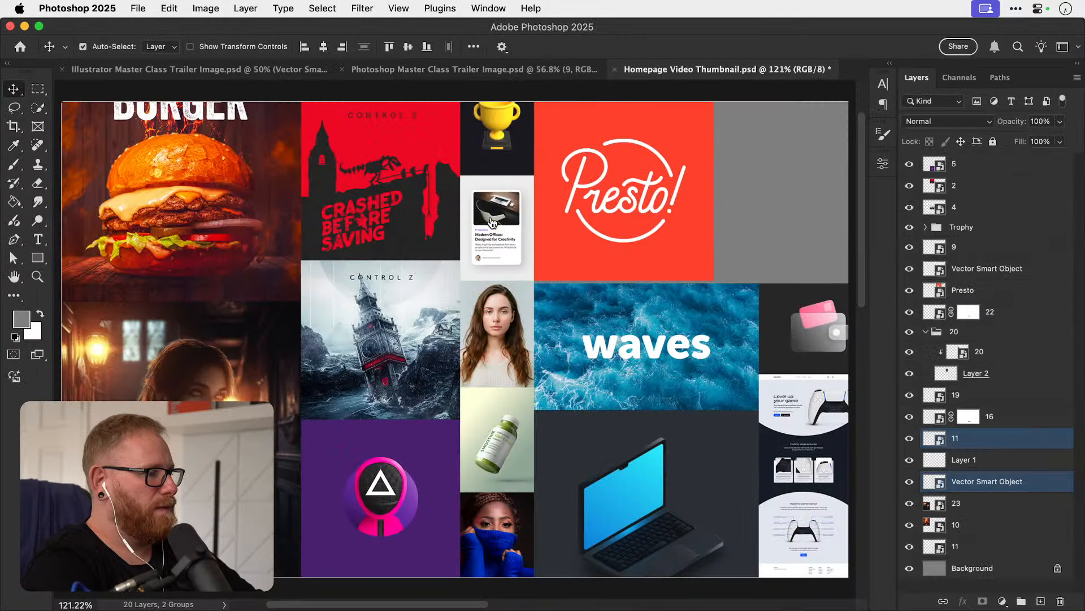
left_click(994, 167)
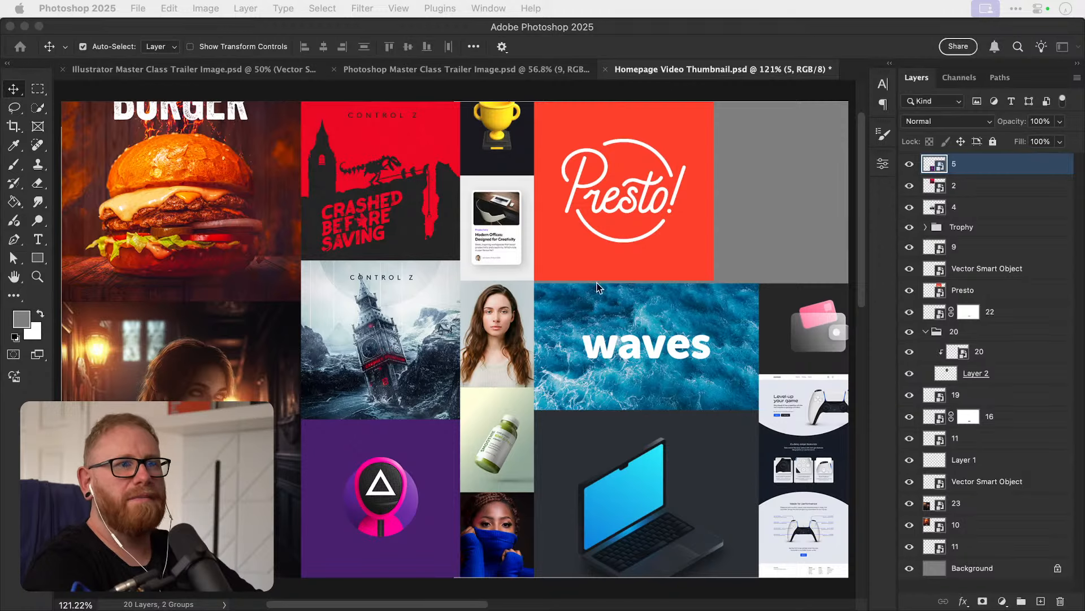
key("super+t")
key("super+v")
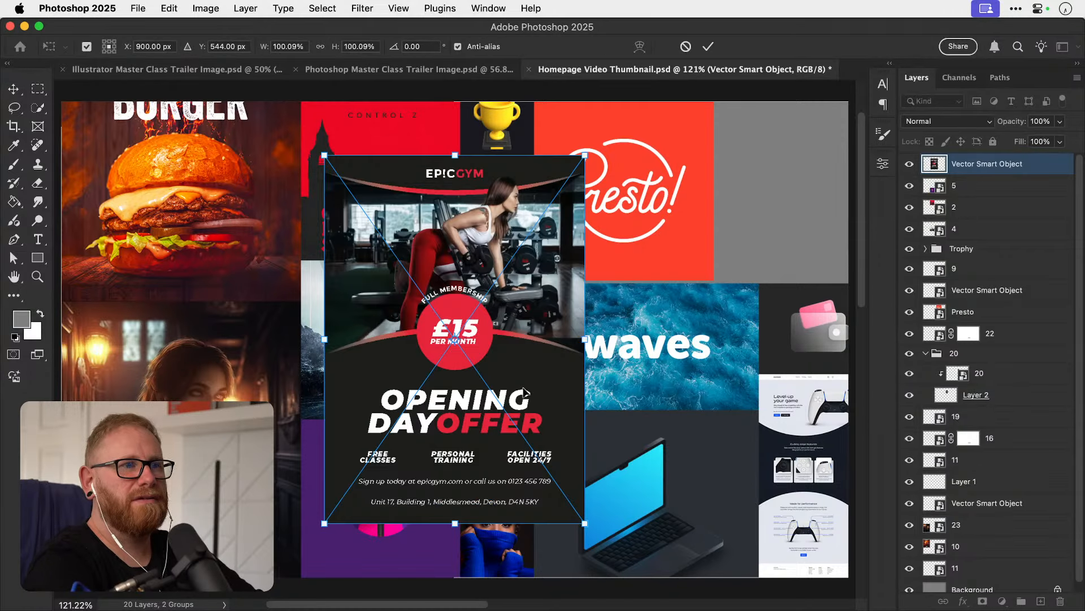
scroll(452, 439, "right", 5)
key("Return")
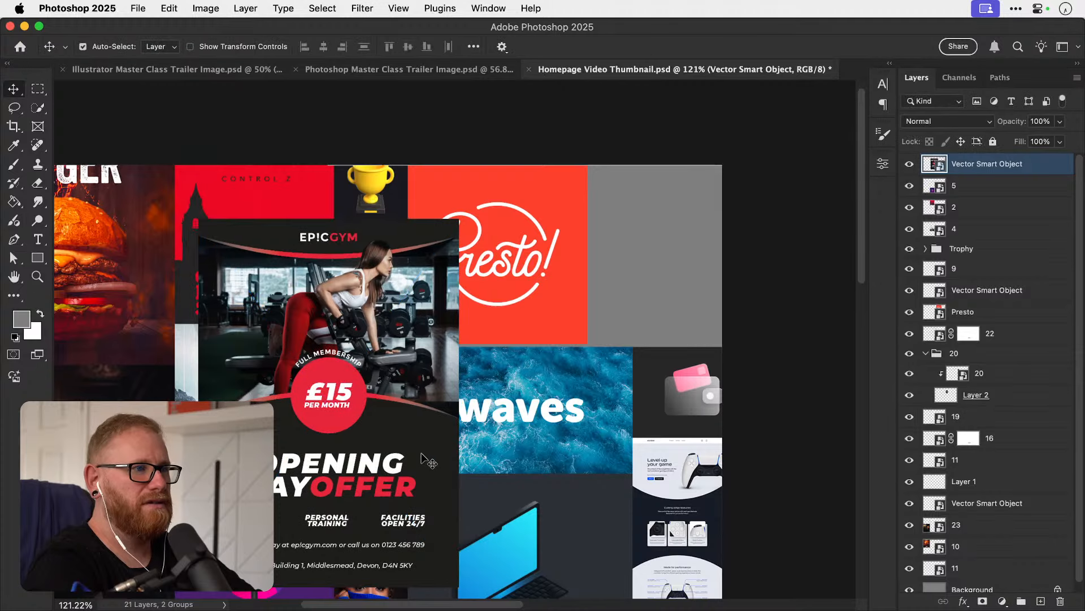
Move the Presto tile out of the gap above the waves tile and place the gym poster there instead.
left_click_drag(429, 461, 447, 408)
left_click_drag(542, 301, 276, 428)
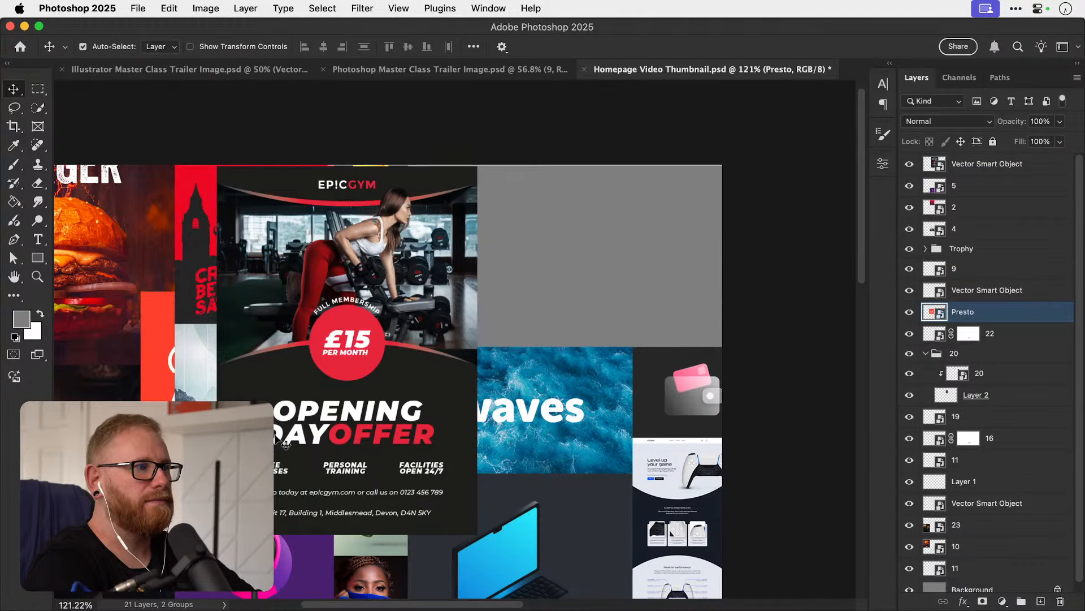
left_click_drag(368, 446, 558, 259)
Scale the gym poster down to the wallet tile's width and place it directly above that tile at the canvas's right edge.
key("super+t")
scroll(675, 204, "up", 5)
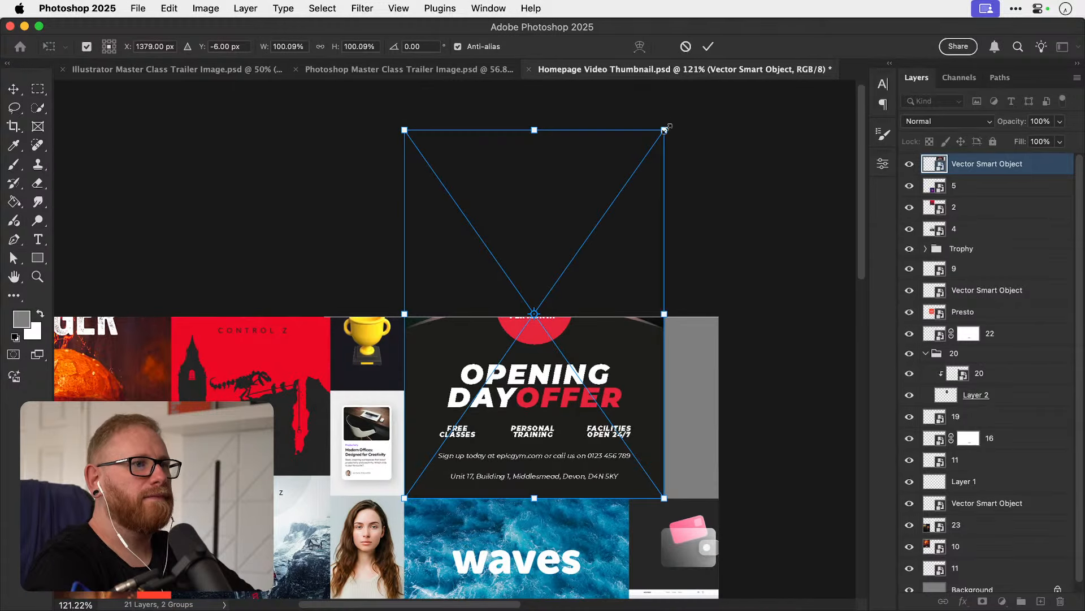
left_click_drag(665, 129, 641, 186)
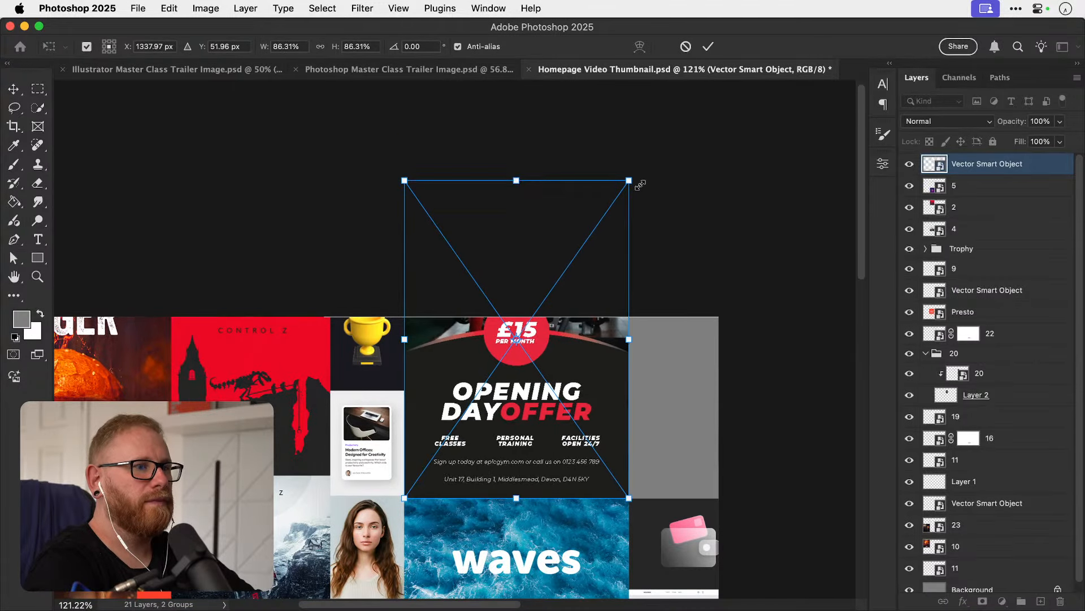
left_click_drag(588, 339, 677, 339)
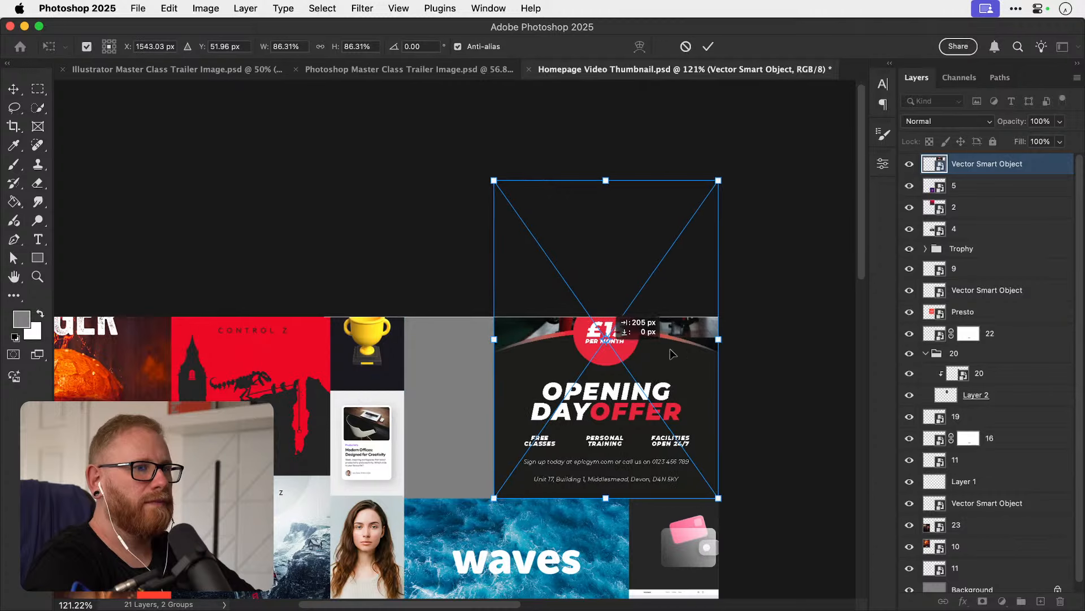
key("Return")
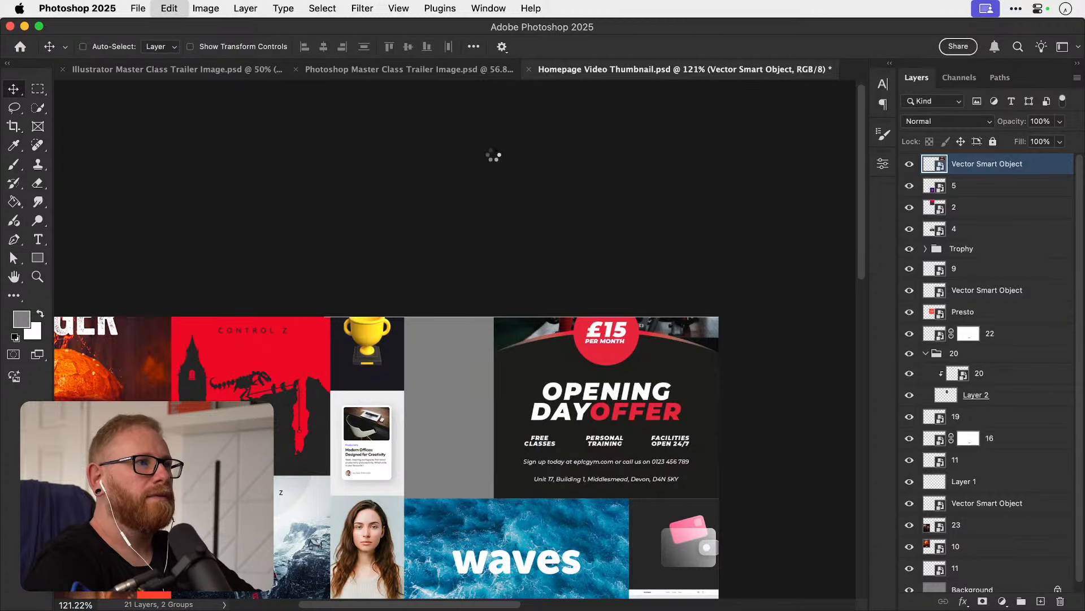
key("super+t")
left_click_drag(494, 182, 648, 362)
key("Return")
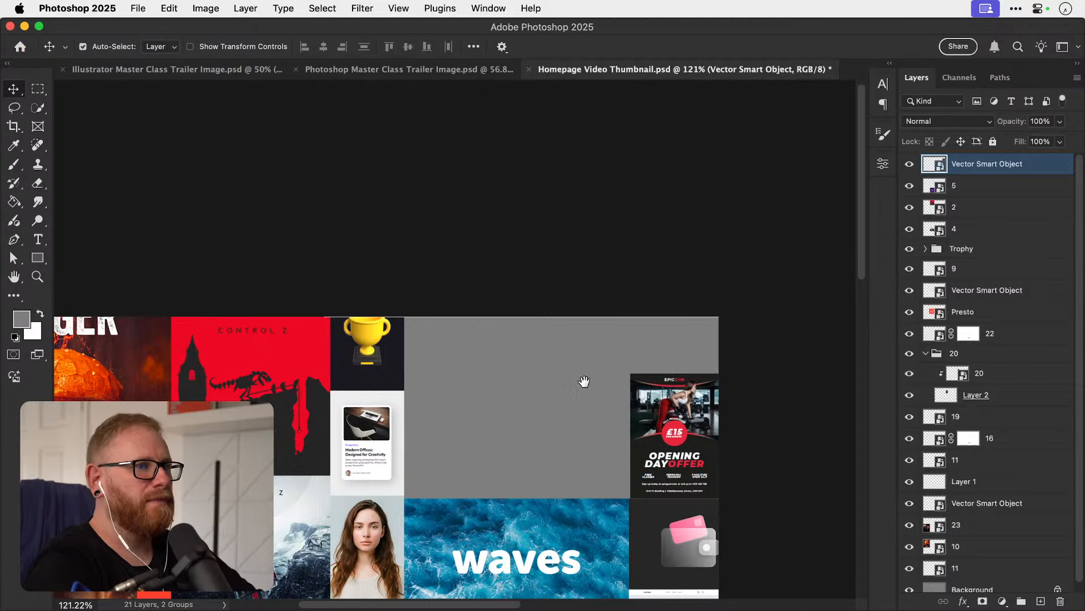
Nudge the gym poster left and enlarge it slightly so it reaches the canvas's right edge without a gap.
scroll(584, 381, "down", 5)
scroll(584, 381, "left", 3)
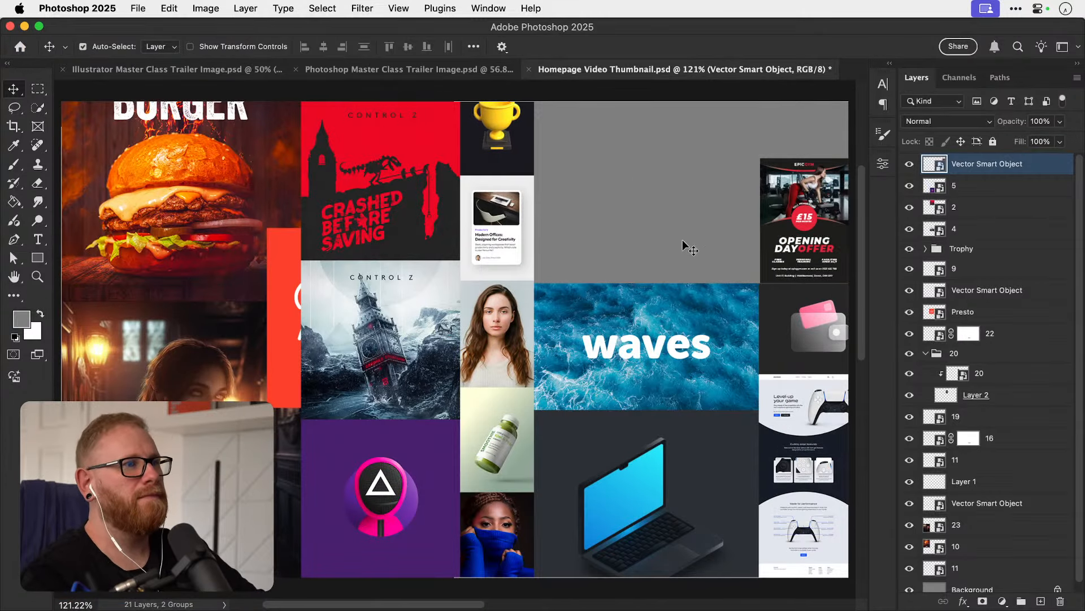
left_click_drag(683, 243, 533, 250)
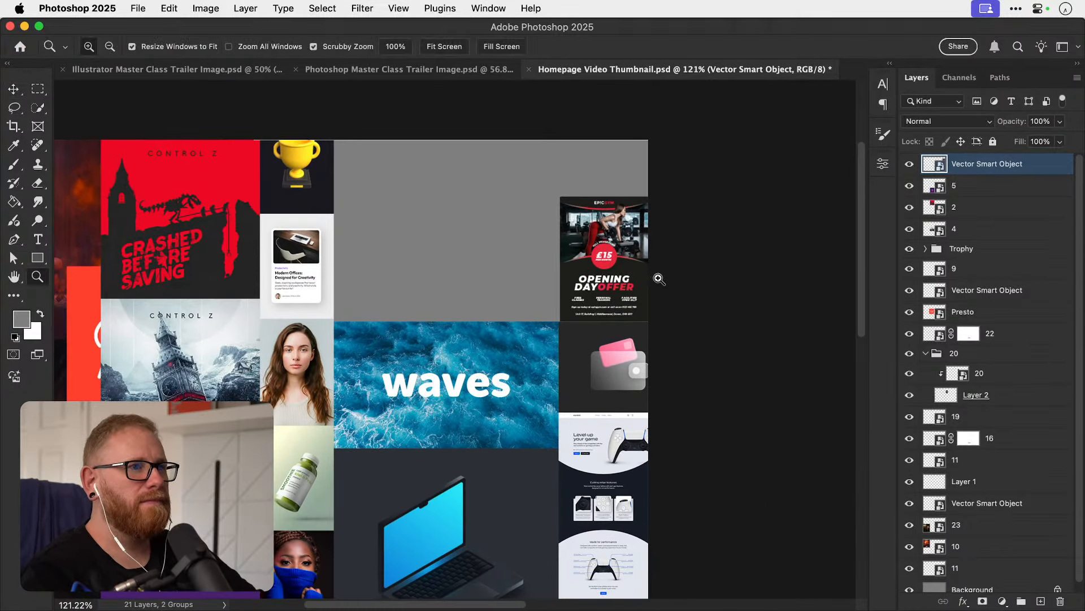
left_click(649, 277, "super")
left_click(649, 278, "super")
key("Left")
key("Left")
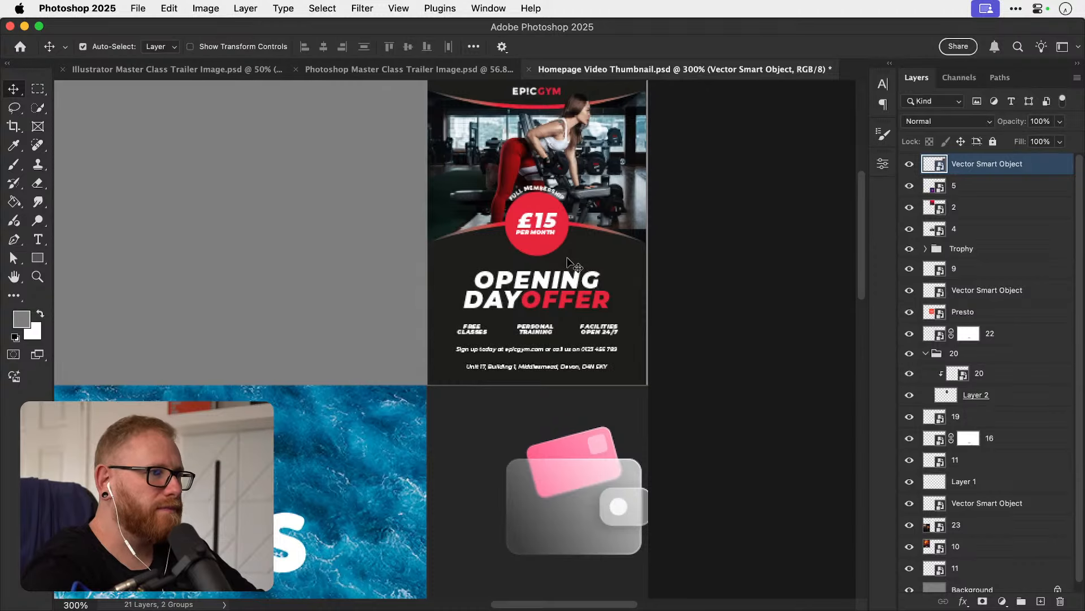
left_click_drag(555, 259, 482, 334)
left_click_drag(571, 126, 622, 254)
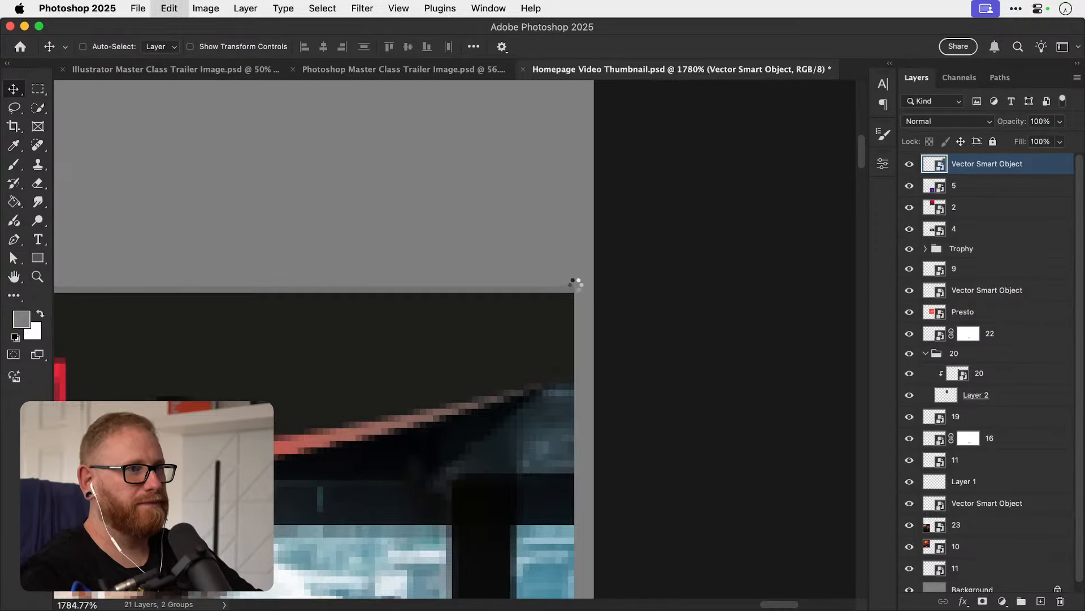
key("super+t")
left_click_drag(579, 285, 600, 256)
key("Return")
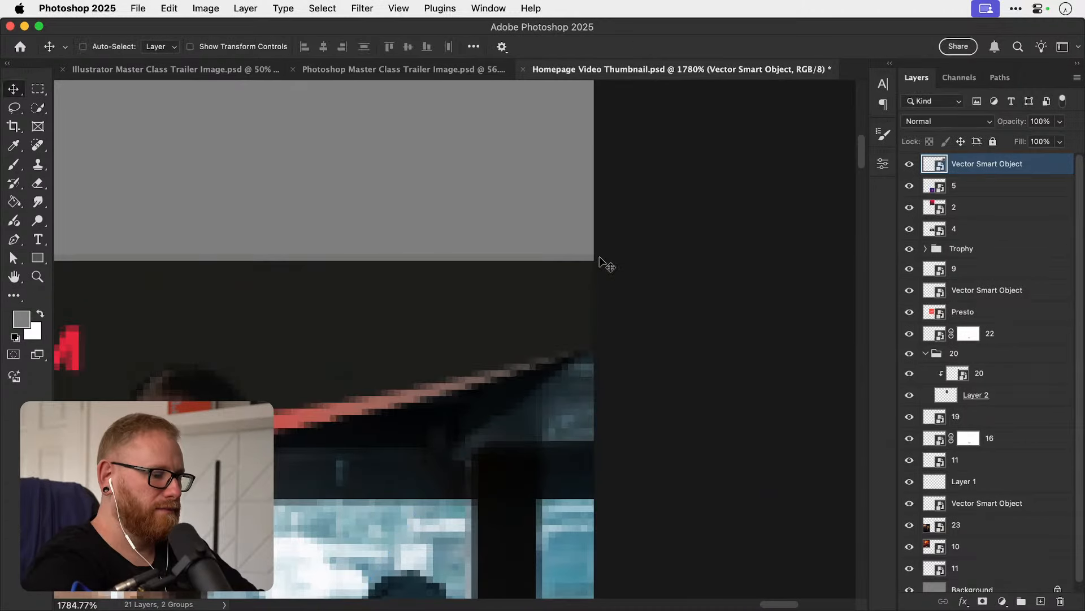
Move the Presto tile above the gym poster and scale it to 48.42% to fit the top-right corner of the mosaic.
key("super+0")
left_click_drag(281, 329, 604, 181)
left_click_drag(605, 181, 455, 308)
double_click(531, 264, "super")
key("super+t")
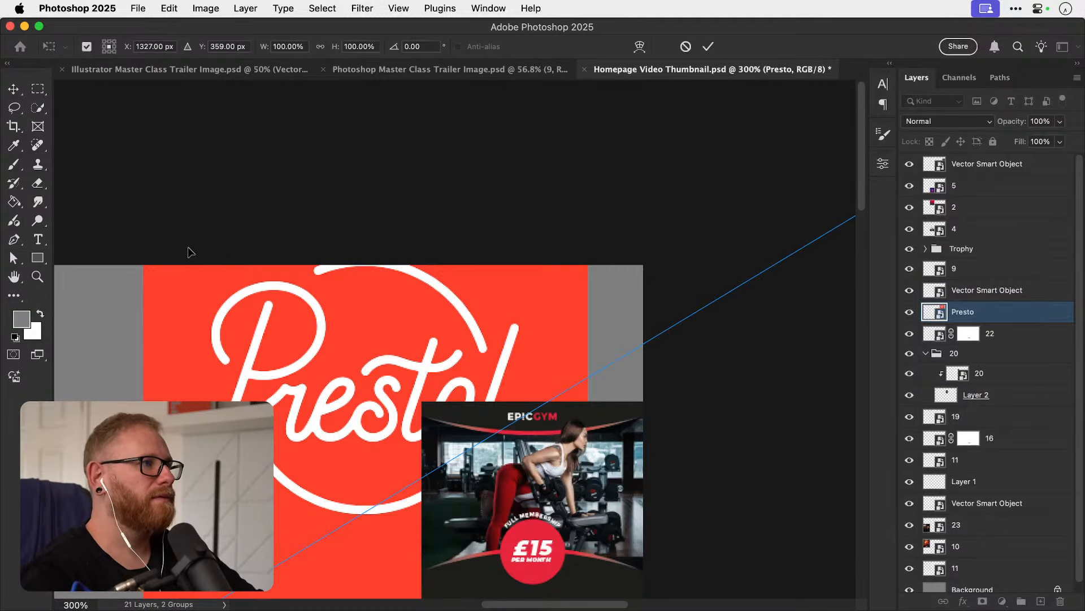
key("super+minus")
key("super+minus")
key("super+minus")
key("super+minus")
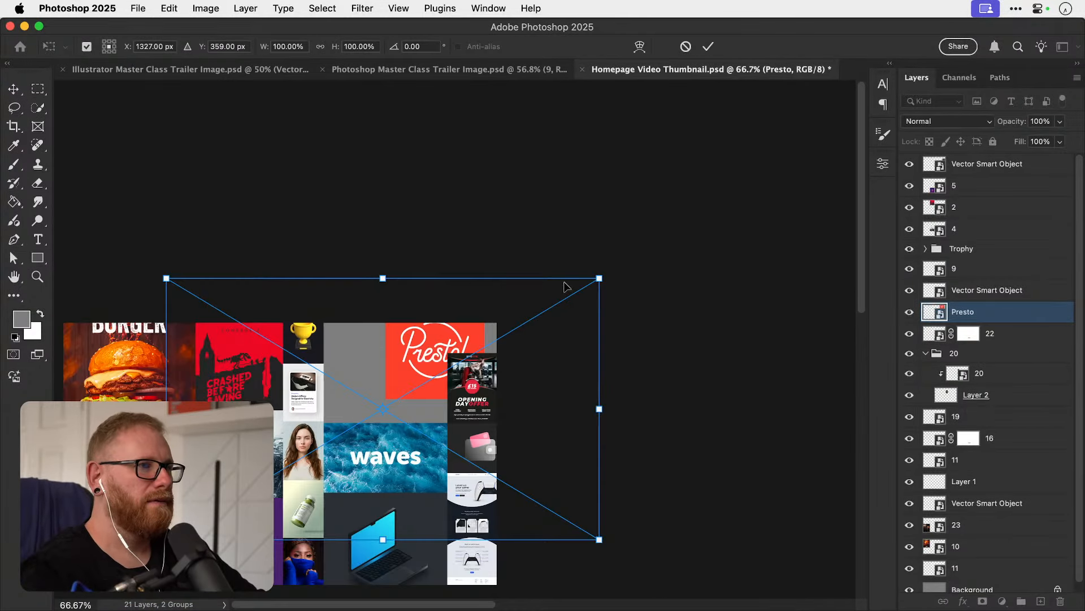
left_click_drag(599, 277, 491, 338)
key("Return")
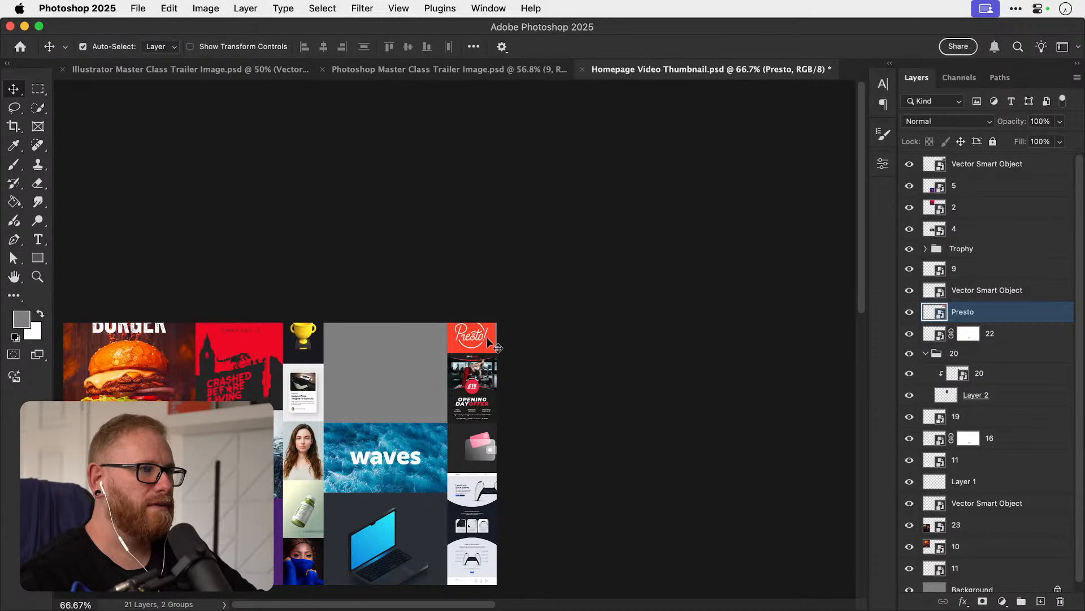
Enlarge and nudge the Presto tile so it spans the gym poster's full width up to the canvas's right edge.
key("z")
left_click(491, 337)
left_click(491, 338)
key("v")
key("super+t")
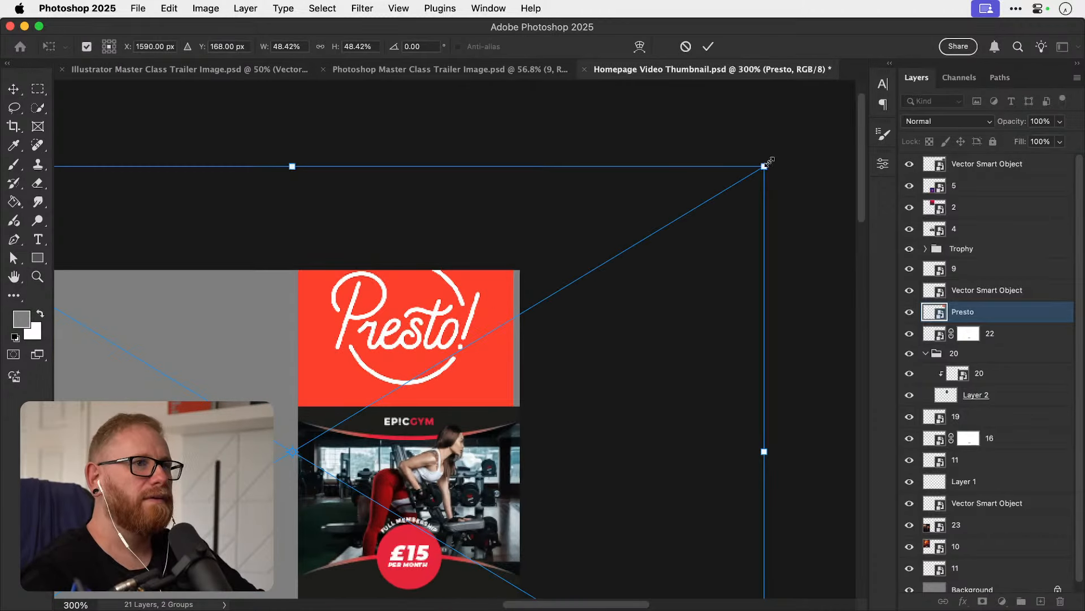
left_click_drag(765, 164, 778, 158)
key("Return")
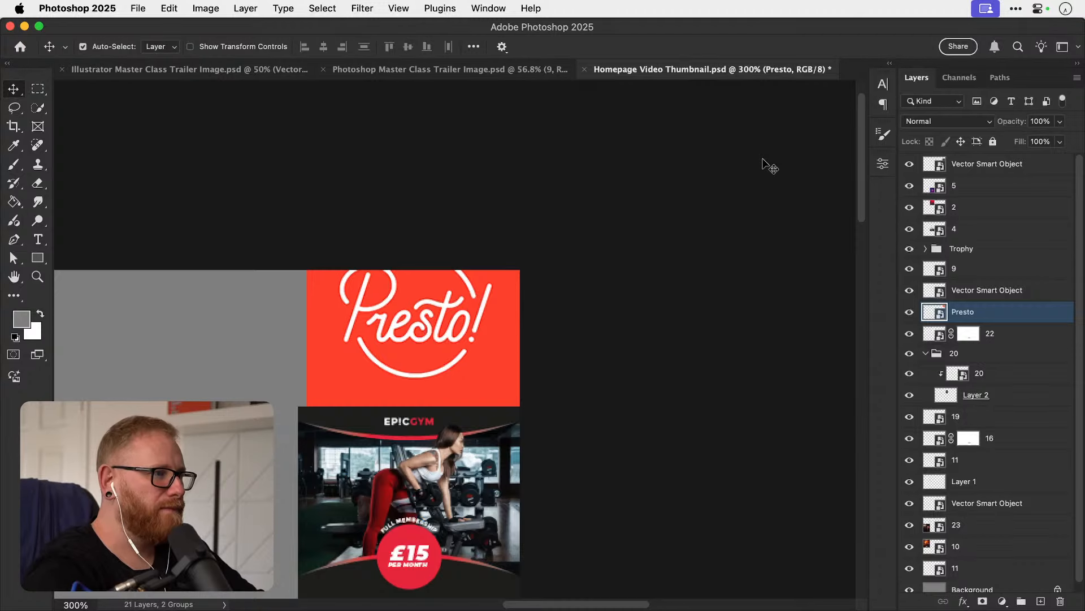
key("Left")
key("Left")
key("Left")
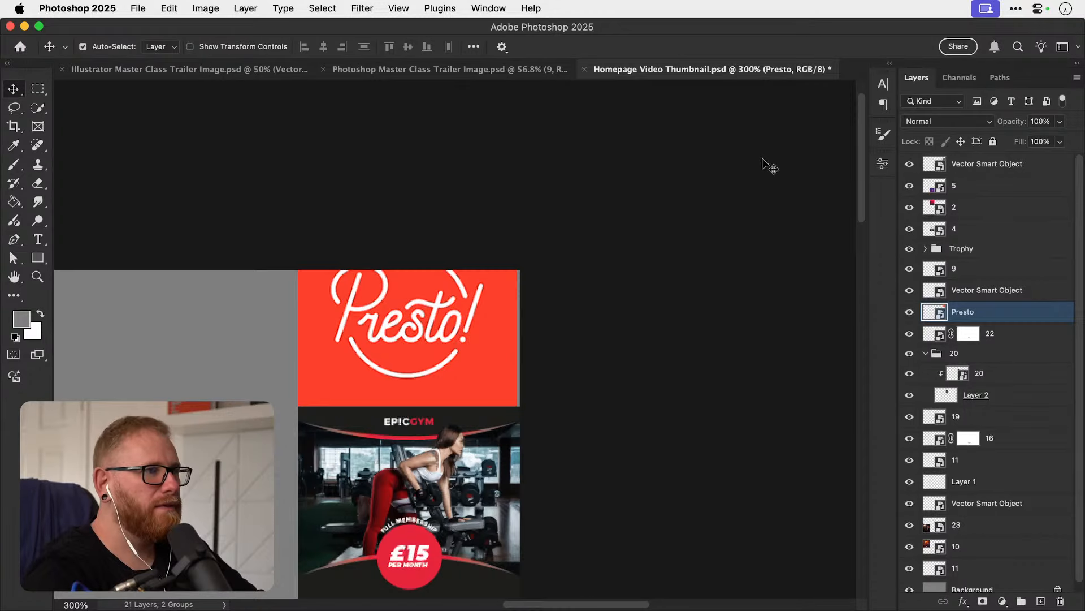
key("super+t")
left_click_drag(772, 155, 808, 129)
key("Return")
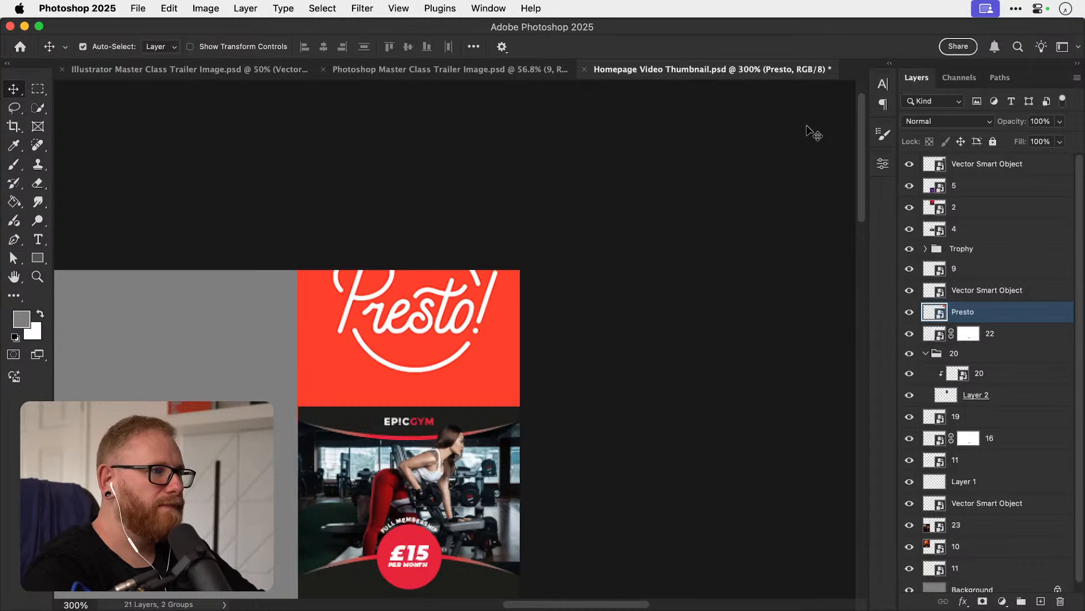
Nudge the Presto tile right and slightly down to align it above the gym poster, and save the document.
key("Right")
key("Down")
key("Down")
key("Down")
key("Down")
key("Down")
key("Down")
key("Down")
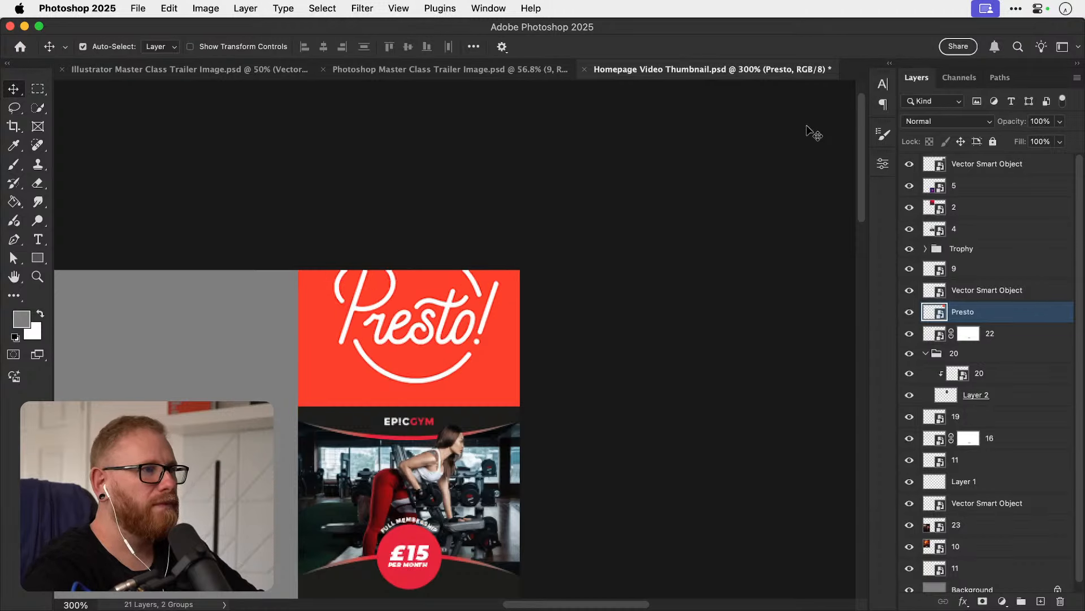
key("Up")
key("Up")
key("Up")
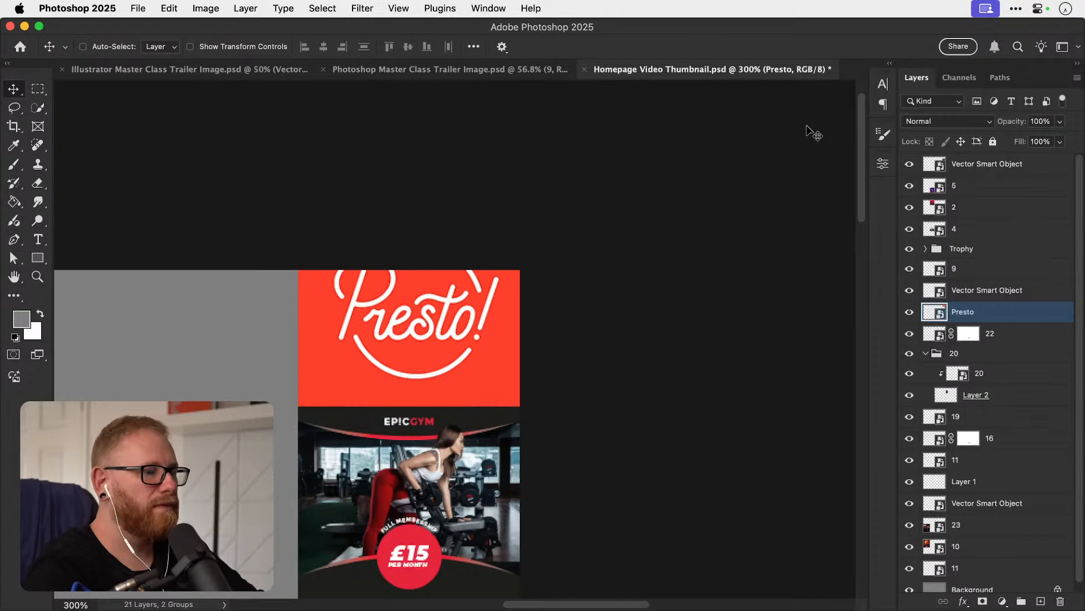
key("super+minus")
key("super+minus")
key("super+0")
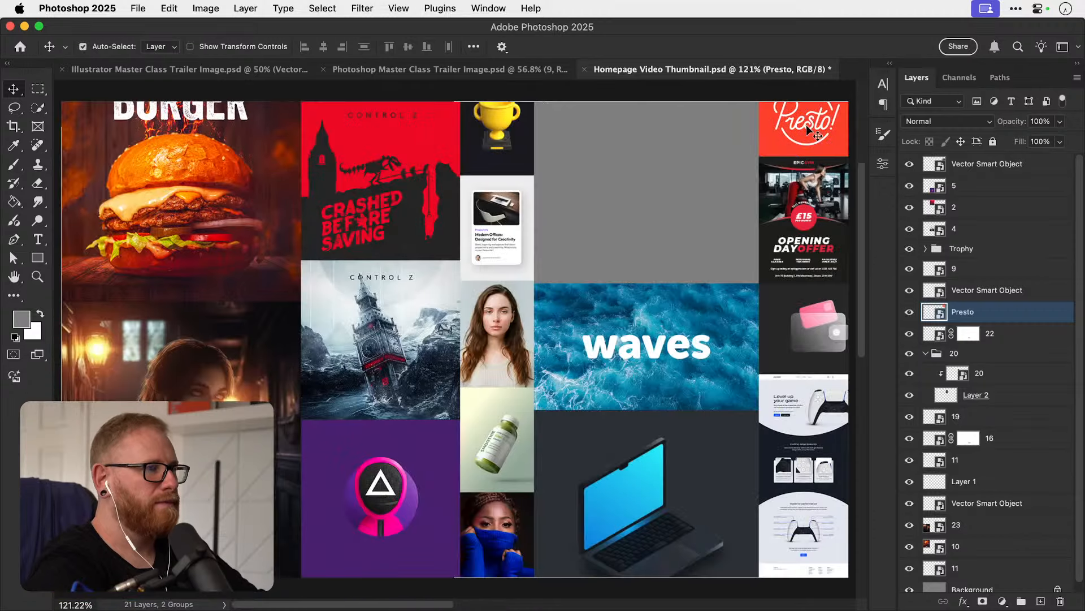
key("super+minus")
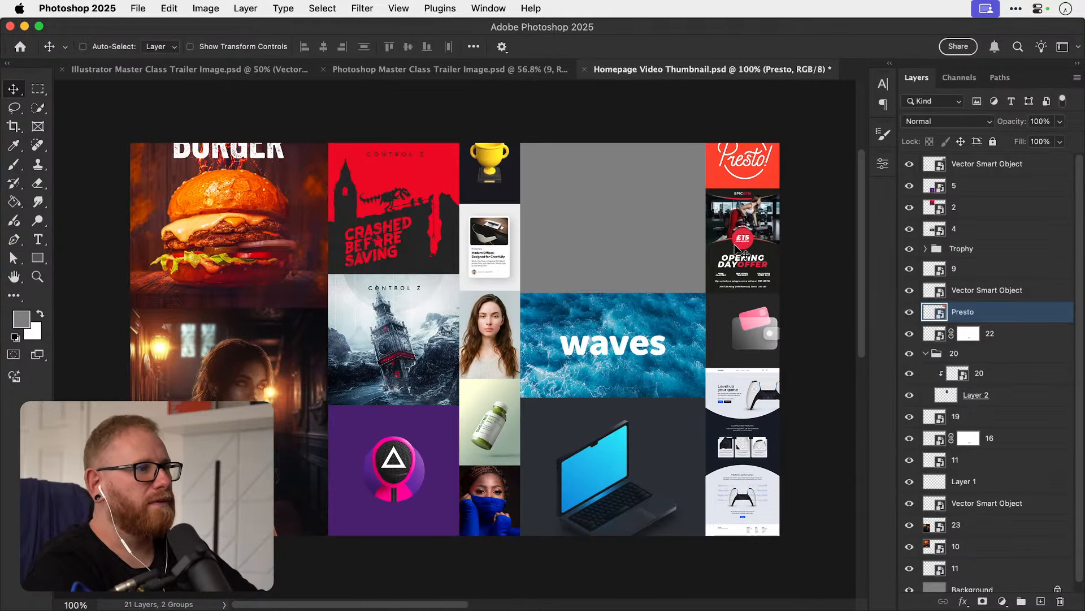
key("super+s")
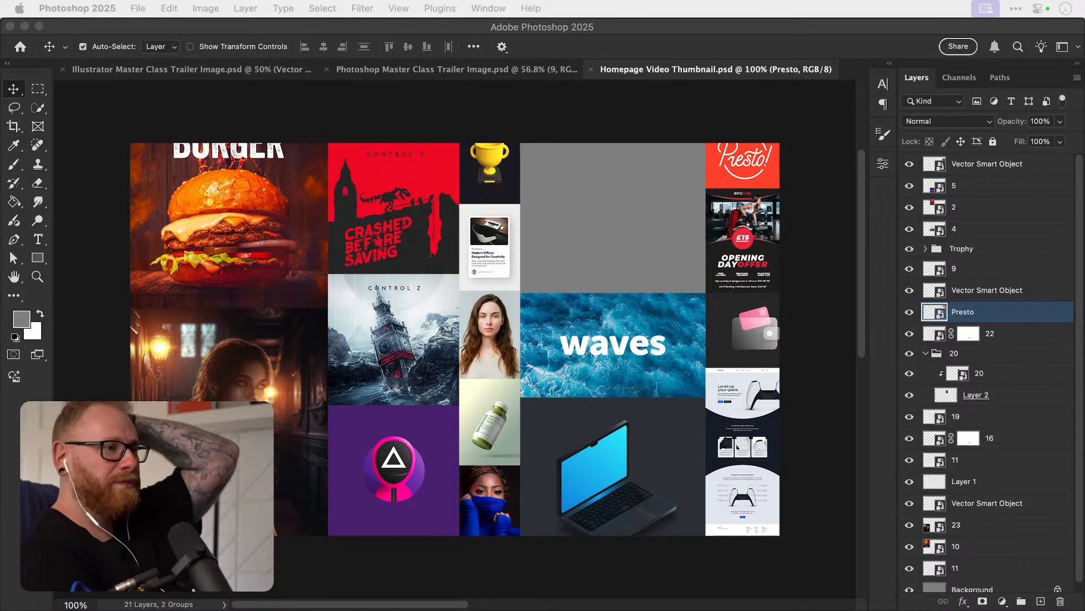
Examine the Photoshop Master Class Trailer Image document for artwork that could fill the thumbnail's remaining gap.
left_click(216, 69)
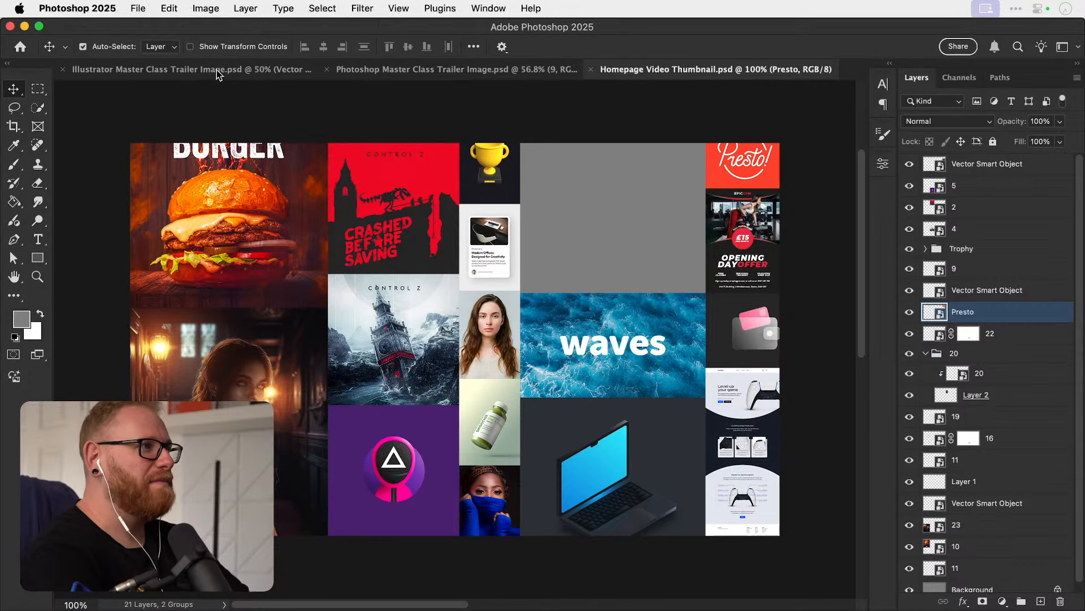
left_click(509, 70)
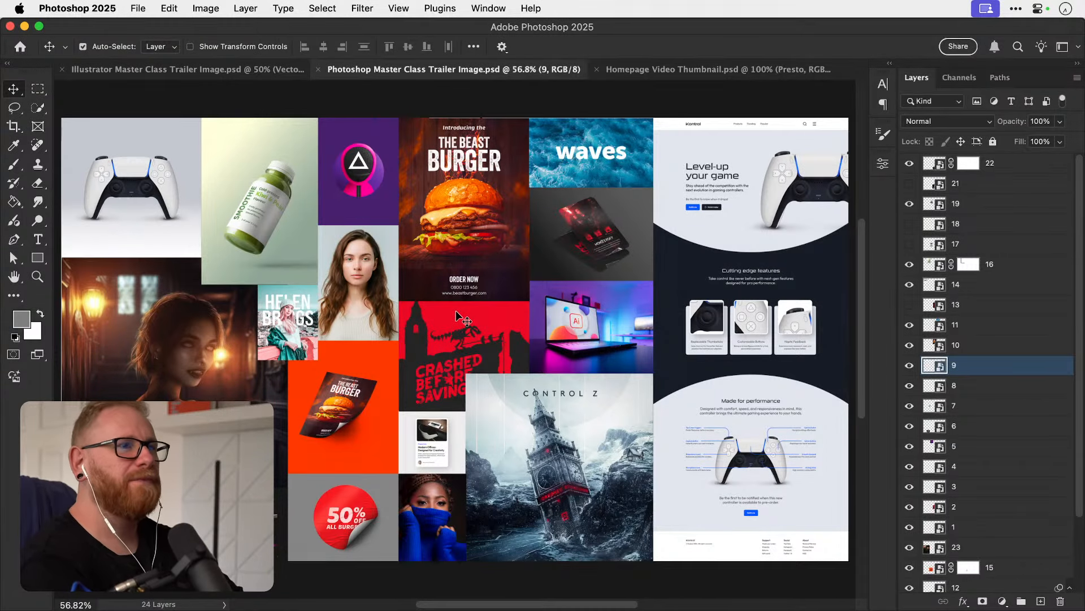
left_click(699, 71)
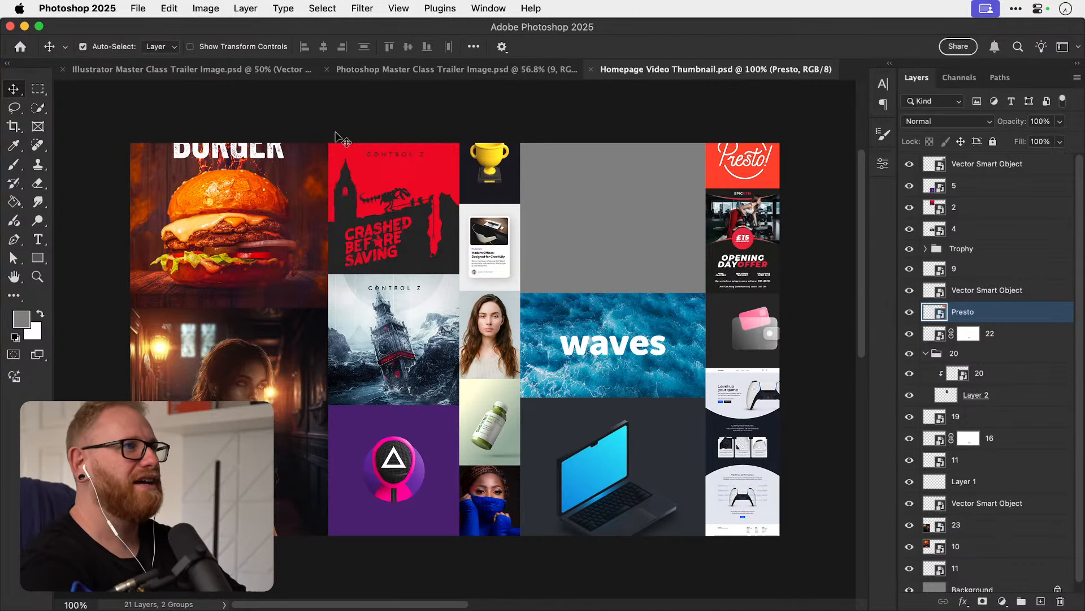
left_click(438, 76)
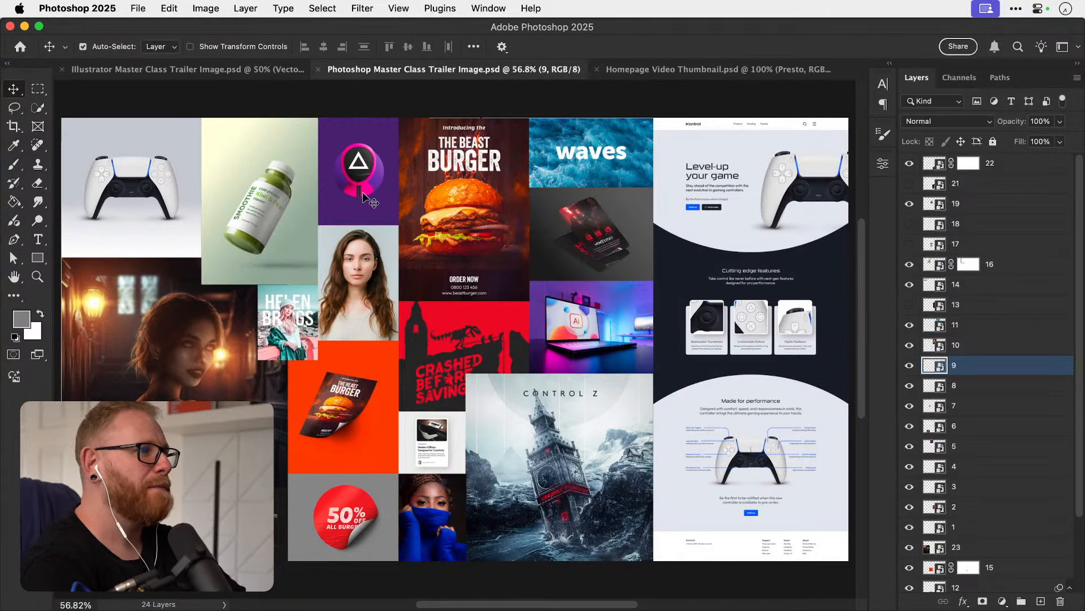
left_click(756, 70)
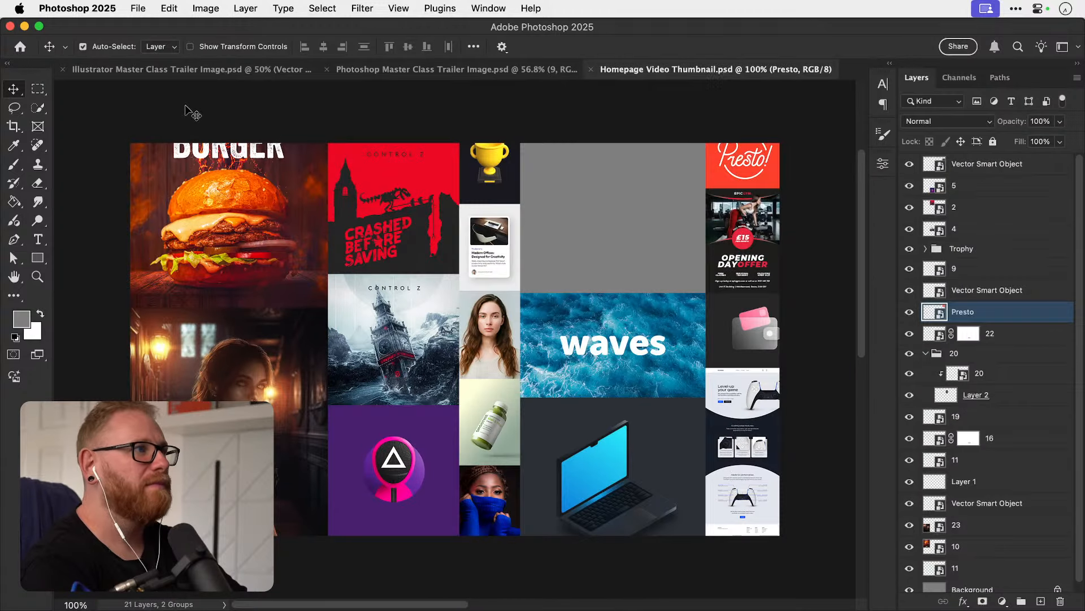
Switch to Finder to look for further artwork, and open an Illustrator file using its embedded color profile.
key("super+Tab")
key("super+Tab")
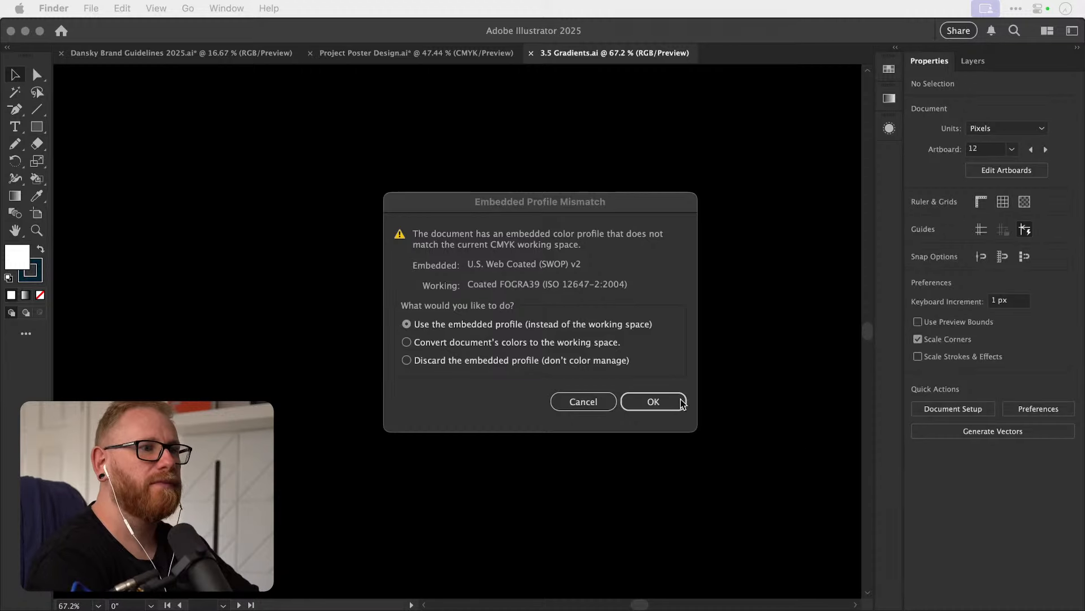
left_click(676, 403)
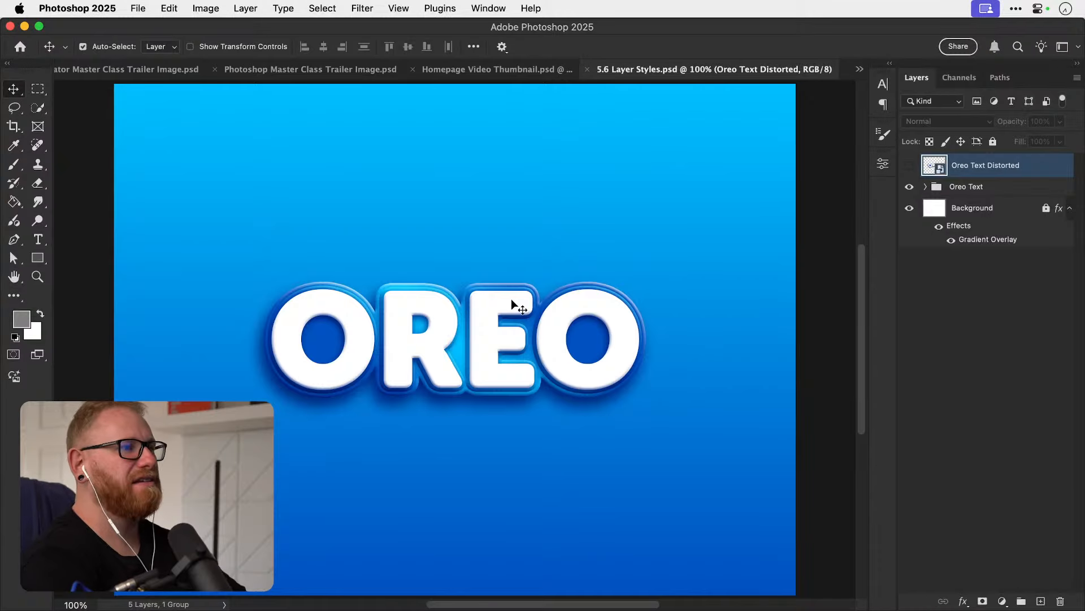
Copy the whole OREO artwork from 5.6 Layer Styles.psd, close that file, and paste the artwork above the Presto layer in the thumbnail.
key("super+a")
key("super+w")
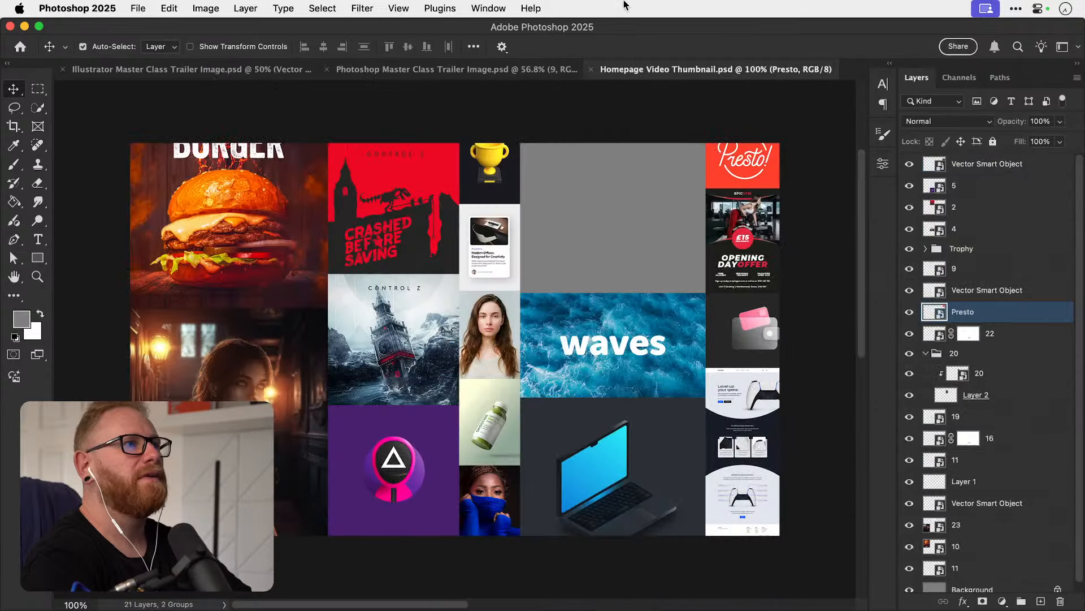
key("super+v")
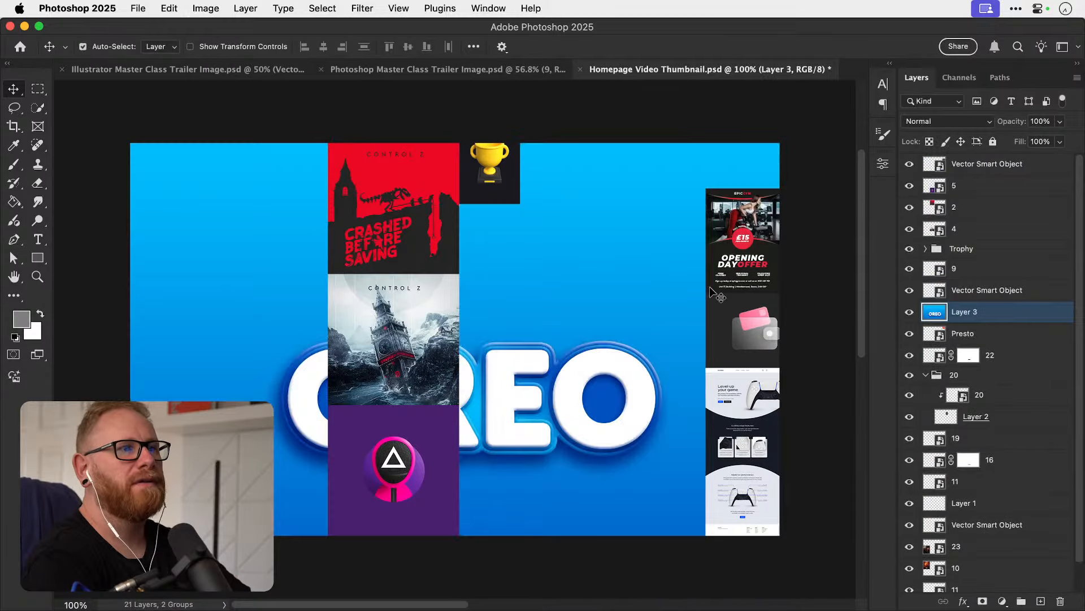
Convert the pasted OREO layer to a smart object and scale it down to about the size of the empty gap.
right_click(991, 311)
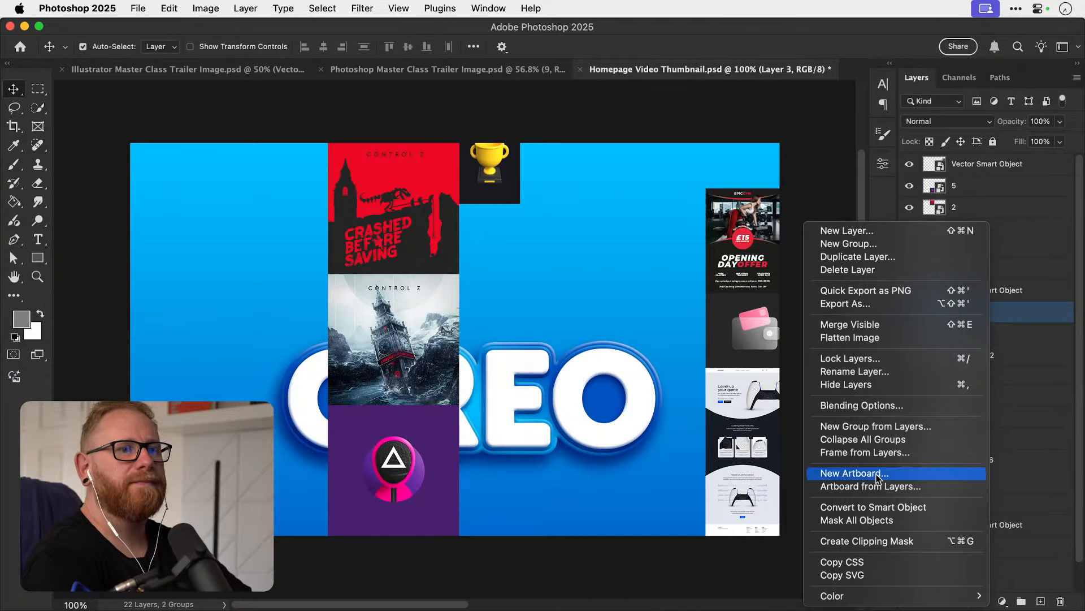
left_click(865, 511)
key("super+t")
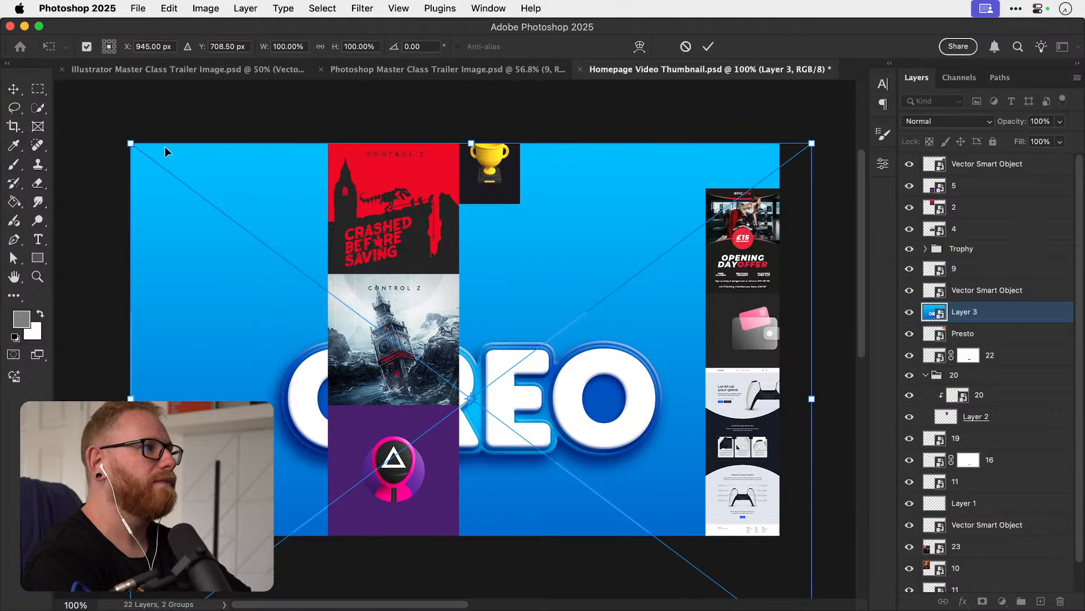
left_click_drag(130, 144, 460, 313)
key("Return")
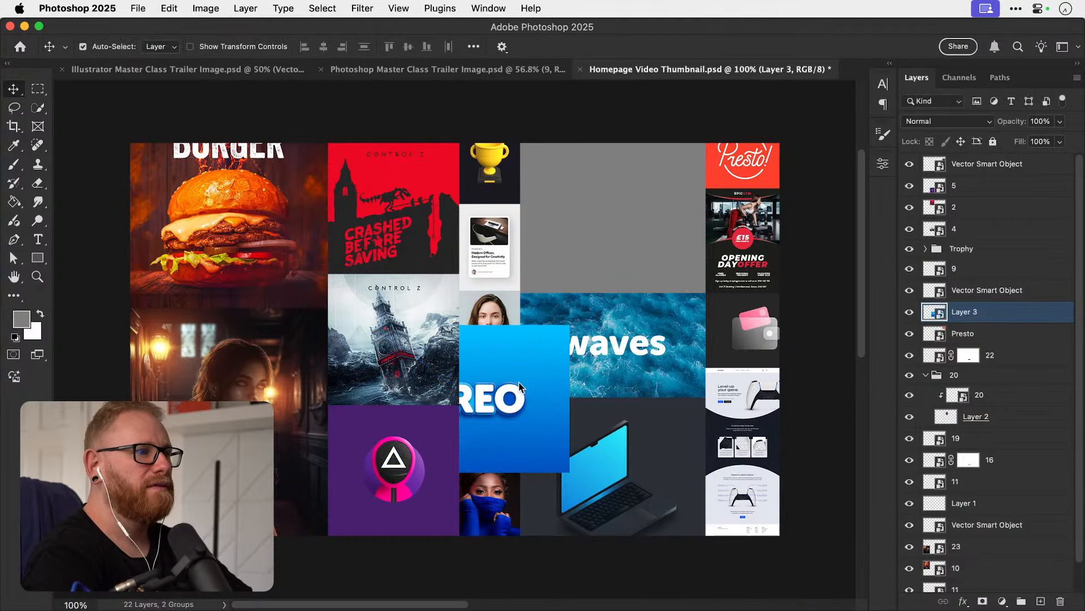
Move the scaled OREO artwork into the empty gap above the waves tile.
left_click_drag(519, 382, 668, 242)
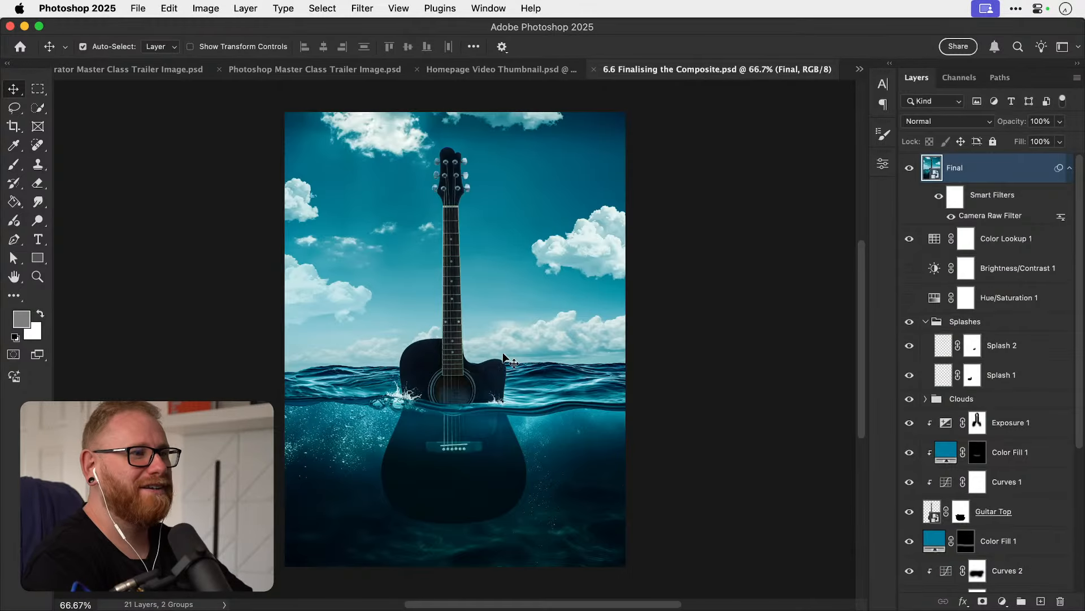
Set the Final layer to 50% opacity in 6.6 Finalising the Composite.psd, then copy the whole guitar artwork and paste it above OREO in the thumbnail.
left_click(910, 168)
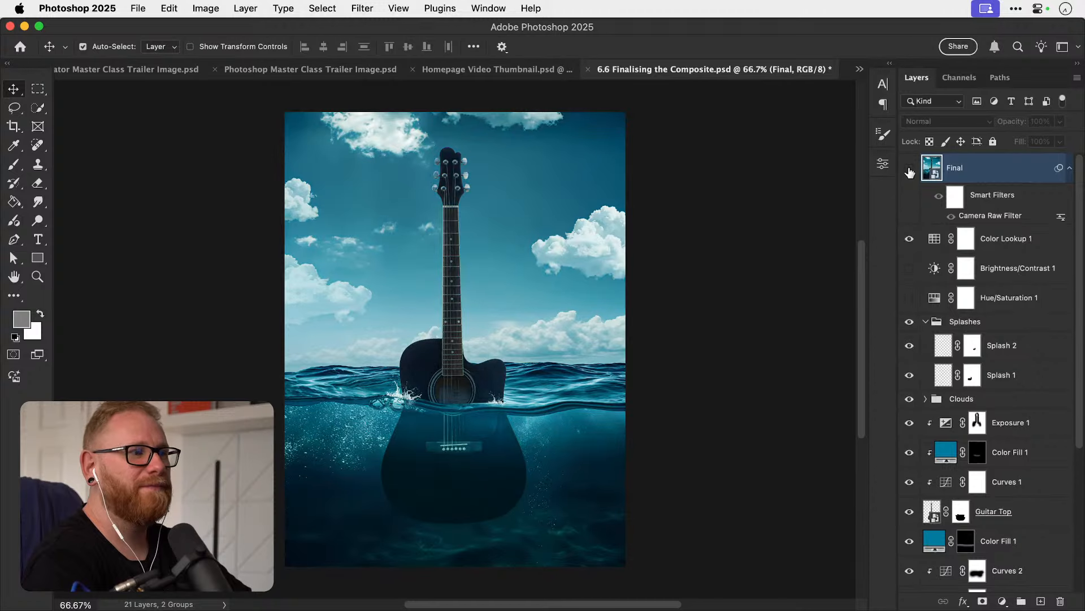
left_click(906, 171)
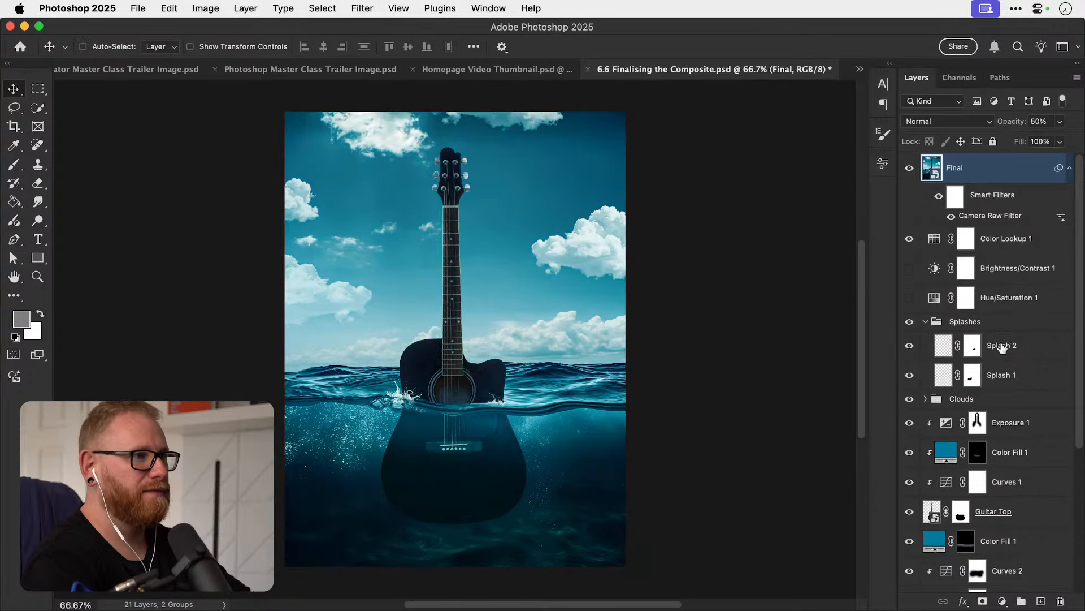
key("super+a")
left_click(512, 76)
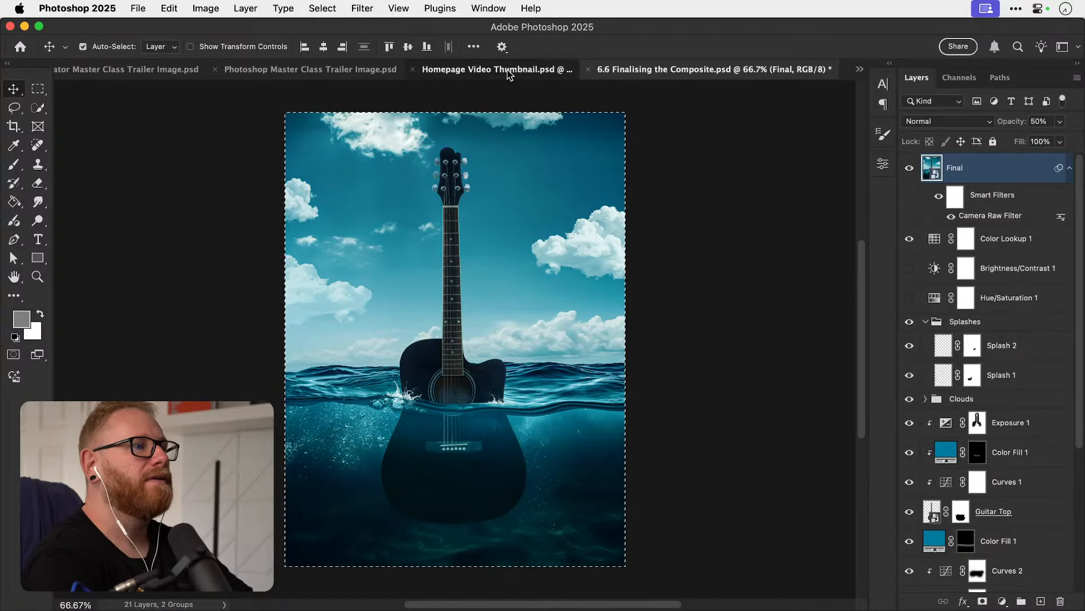
key("super+v")
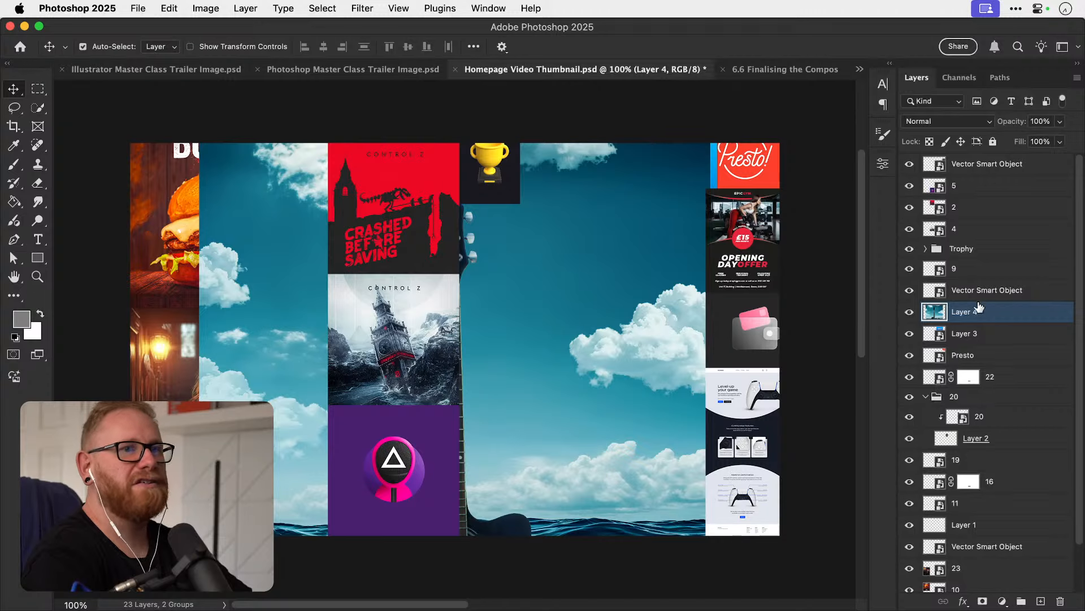
Convert the pasted guitar layer to a smart object and close 6.6 Finalising the Composite.psd.
right_click(980, 312)
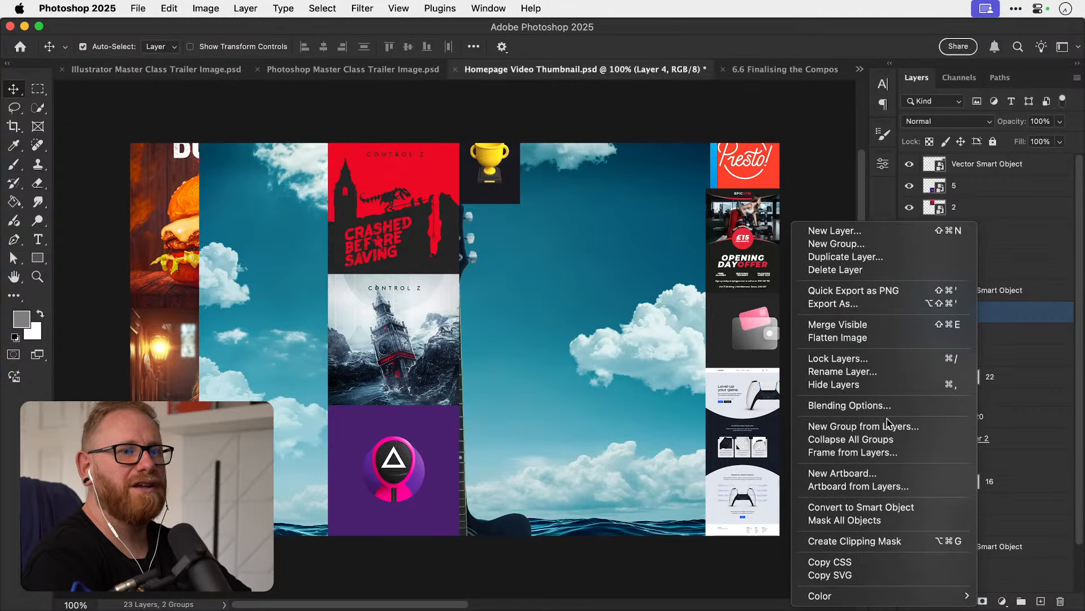
left_click(846, 505)
left_click(789, 69)
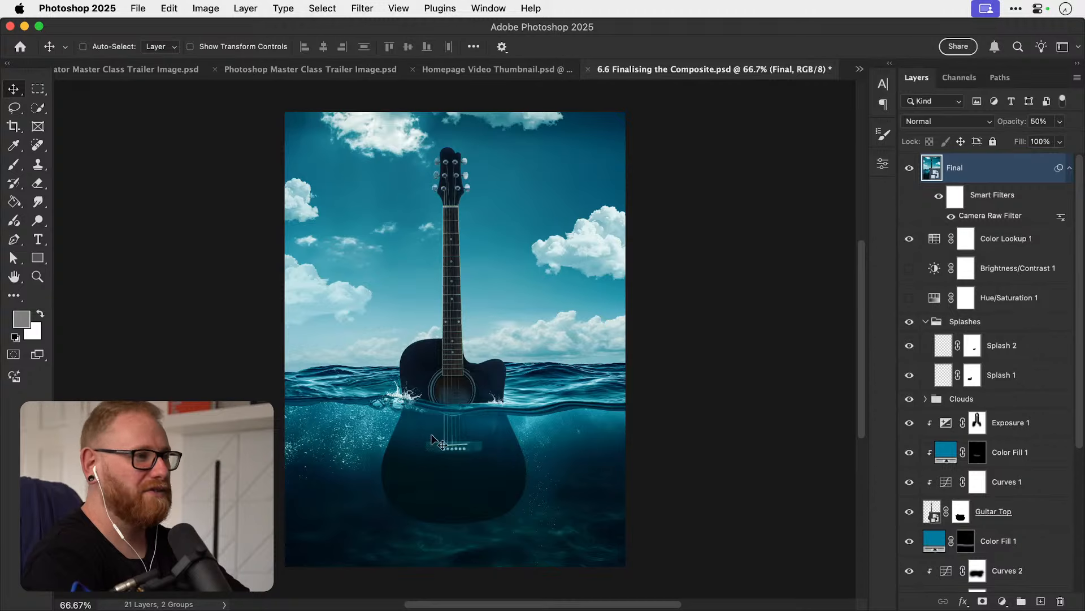
key("super+w")
left_click(553, 280)
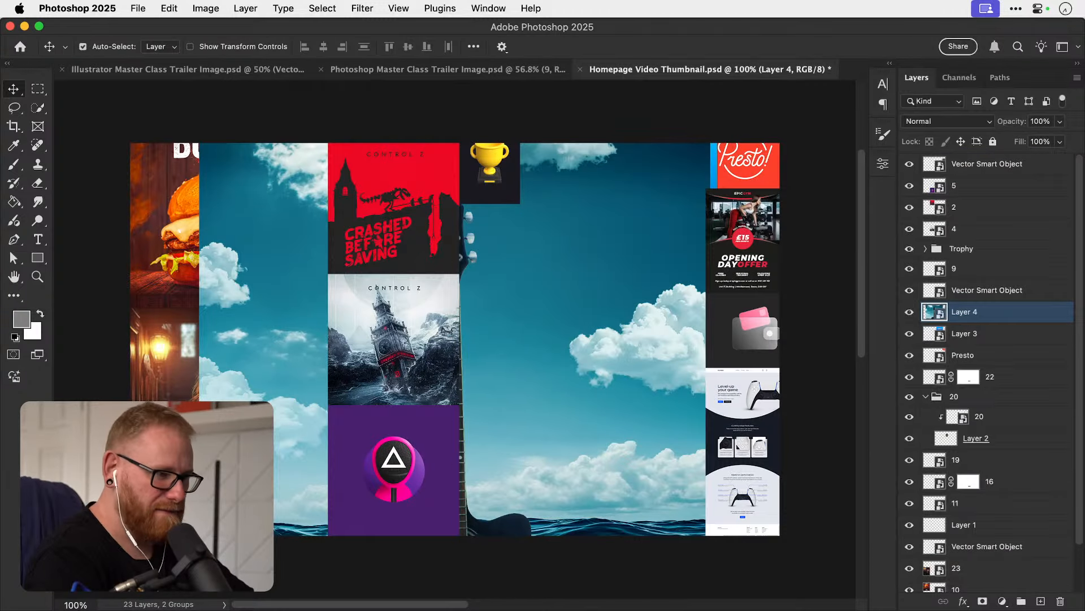
Open 7.4 Clothing Mockups.psd from Finder and examine the hoodie up close with the Lorem Ipsum layer hidden and shown.
key("super+Tab")
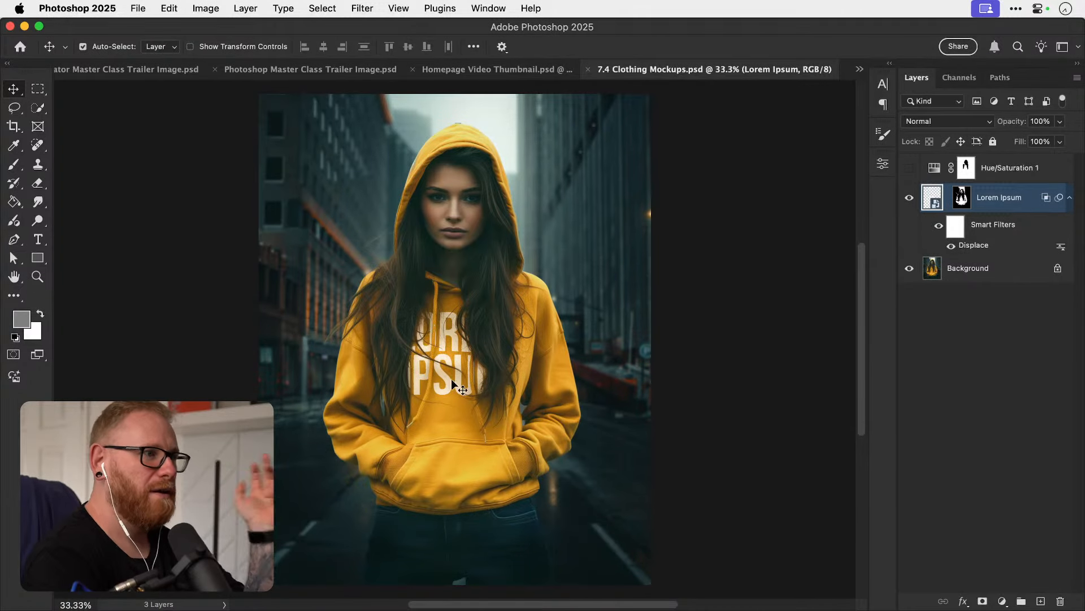
key("super+equal")
key("super+equal")
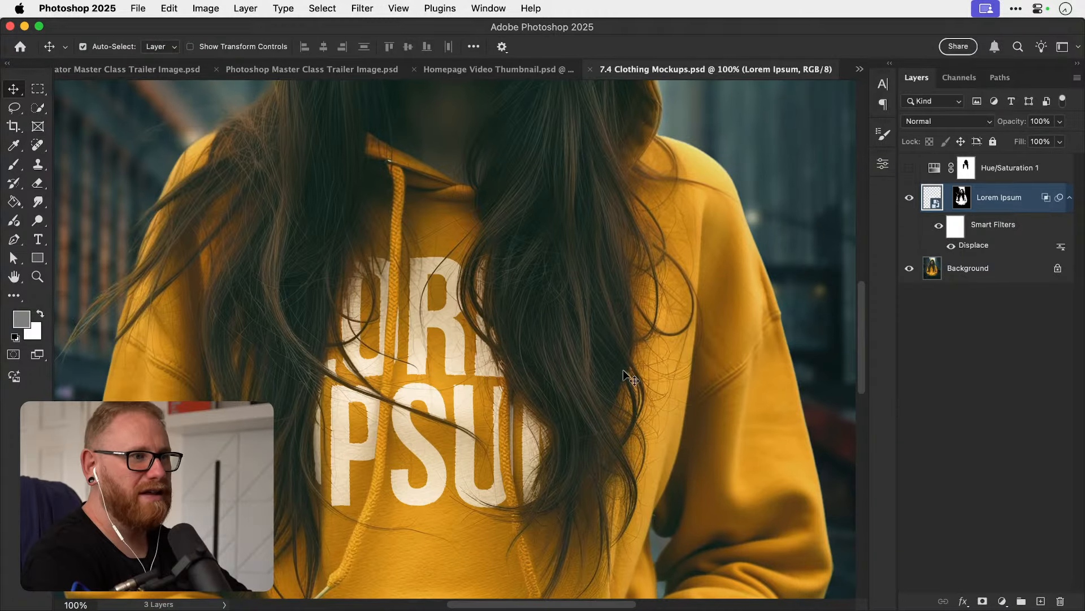
left_click(909, 199)
left_click(910, 198)
left_click(910, 198)
key("super+0")
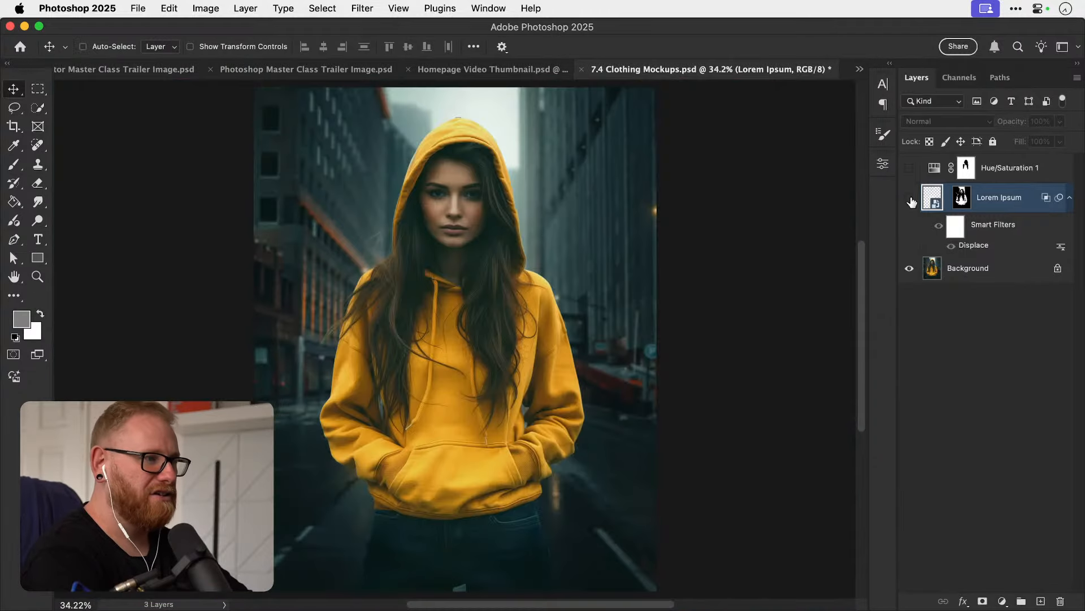
left_click(910, 198)
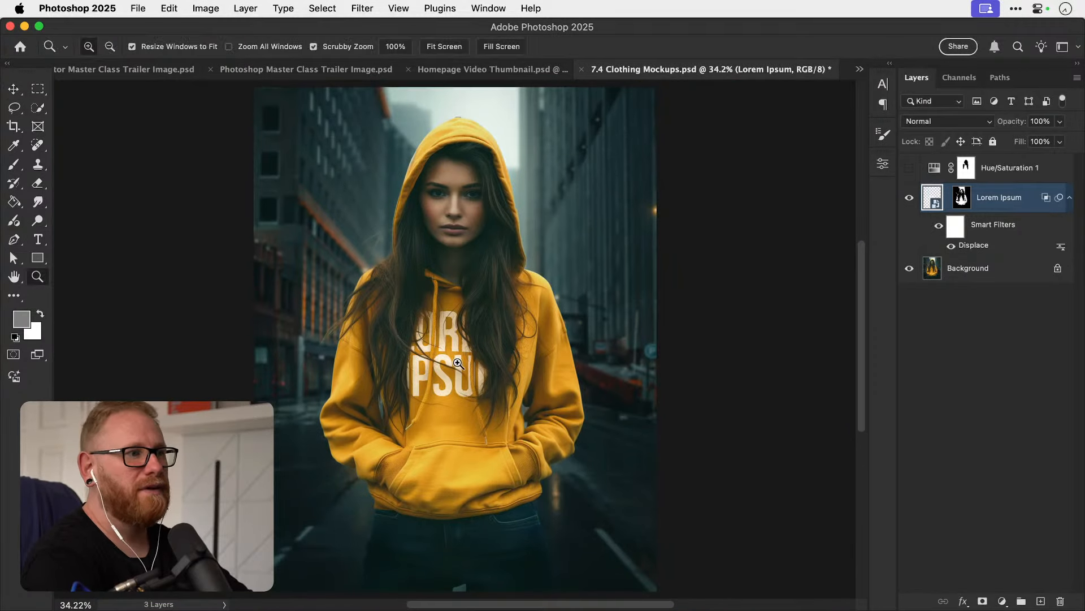
key("super+1")
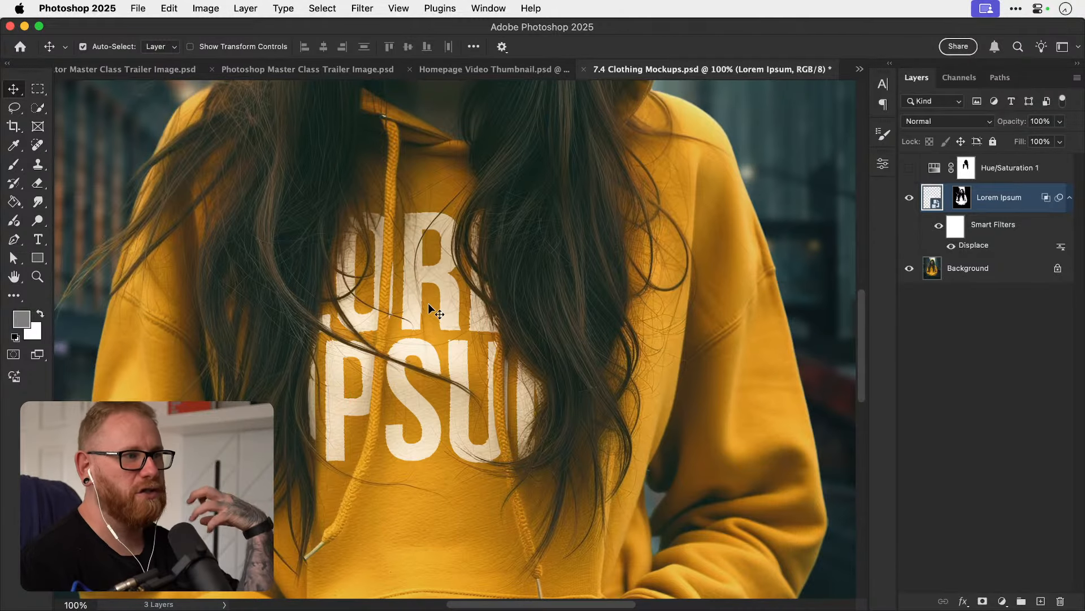
key("super+0")
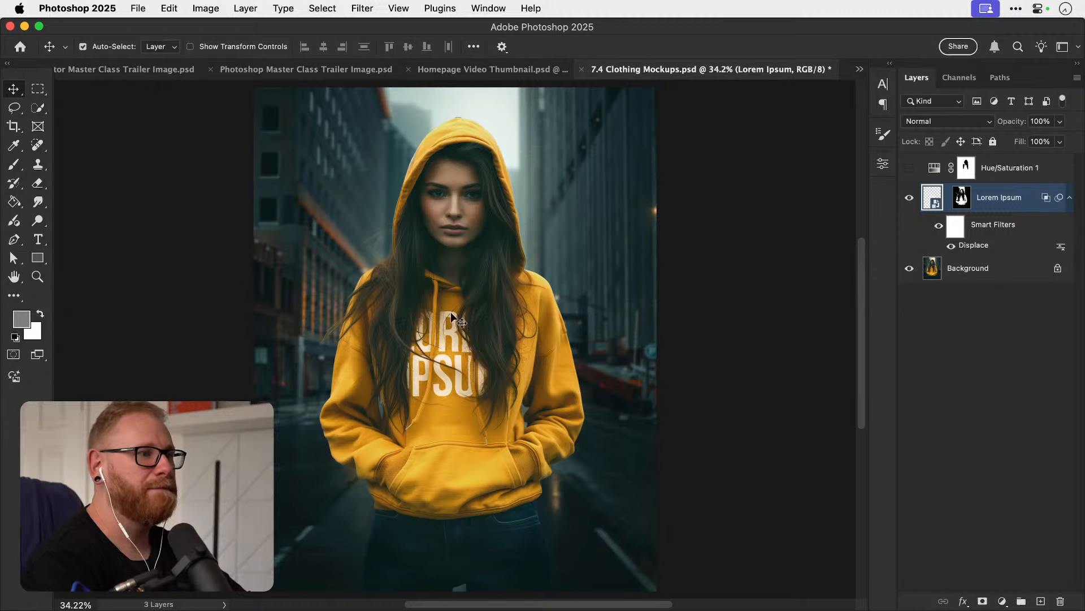
Copy the whole hoodie artwork, paste it above the guitar layer in the thumbnail, and convert it to a smart object.
key("super+a")
key("super+c")
left_click(492, 69)
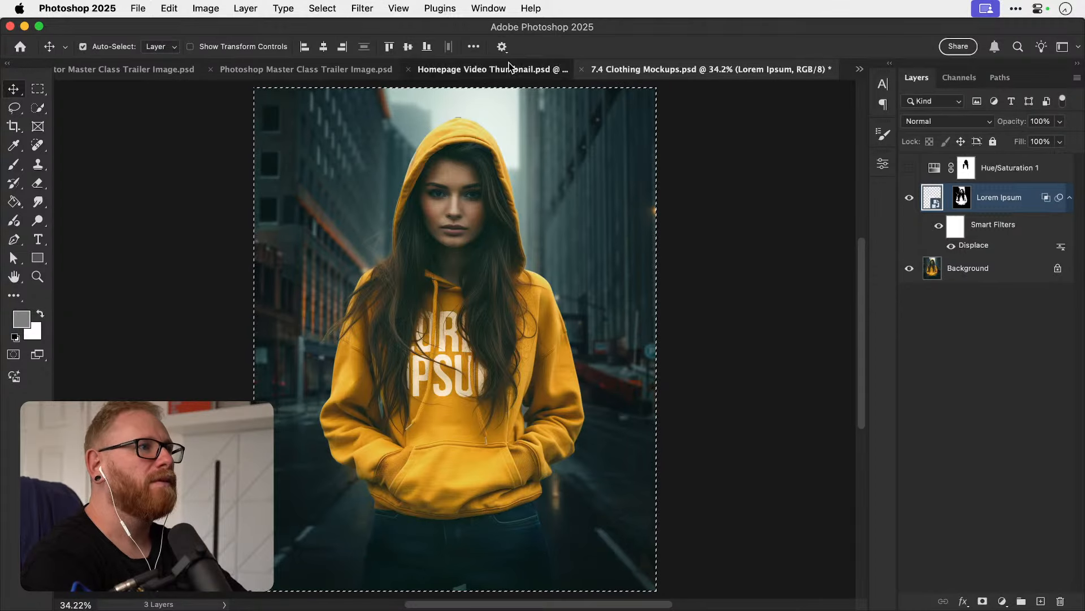
key("super+v")
right_click(1002, 309)
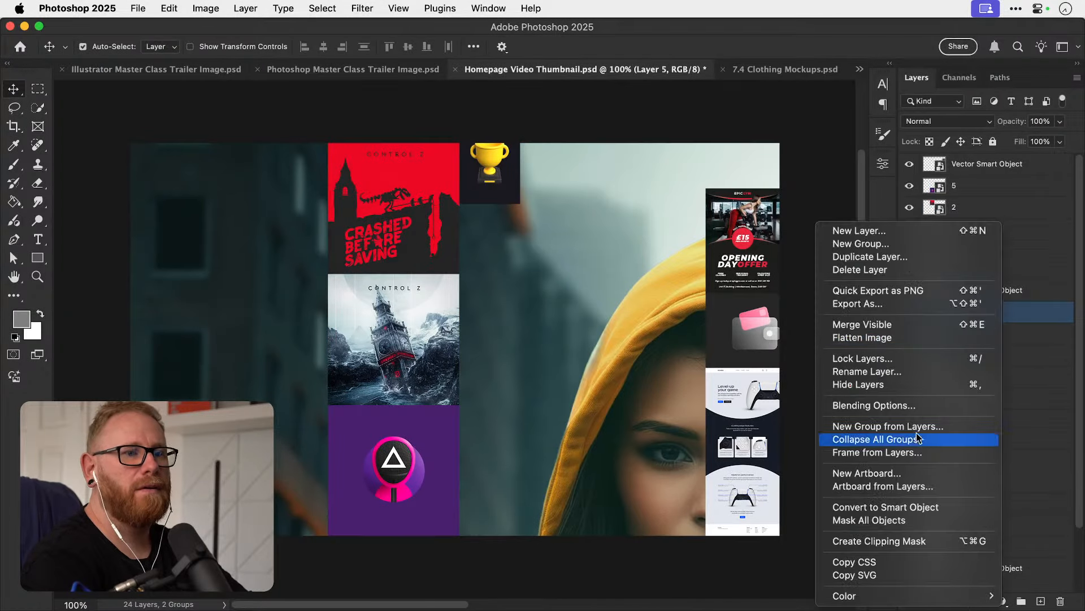
left_click(871, 507)
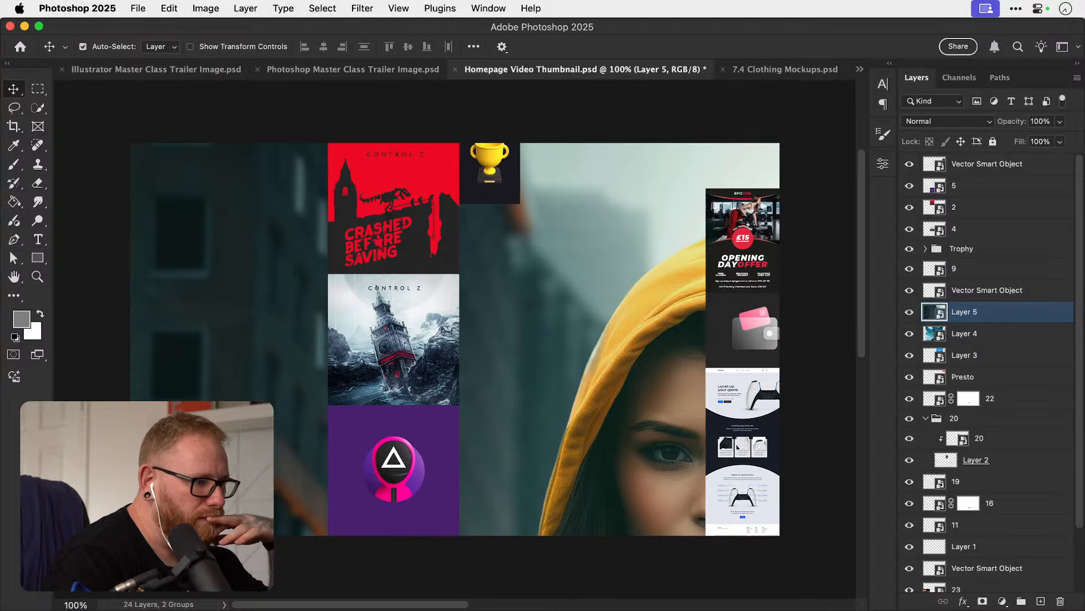
Switch to 5.7 Brushes and Textures.psd and compare the poster with its title, Layer 2, Layer 3 and S3 SF4 each hidden and shown.
key("ctrl+Tab")
key("ctrl+Tab")
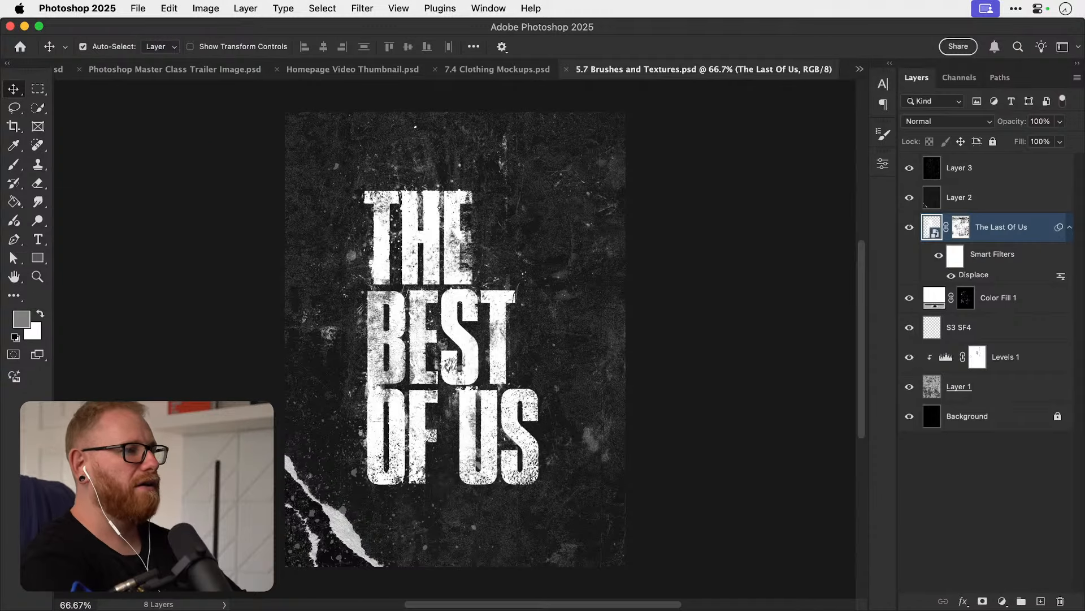
left_click(909, 227)
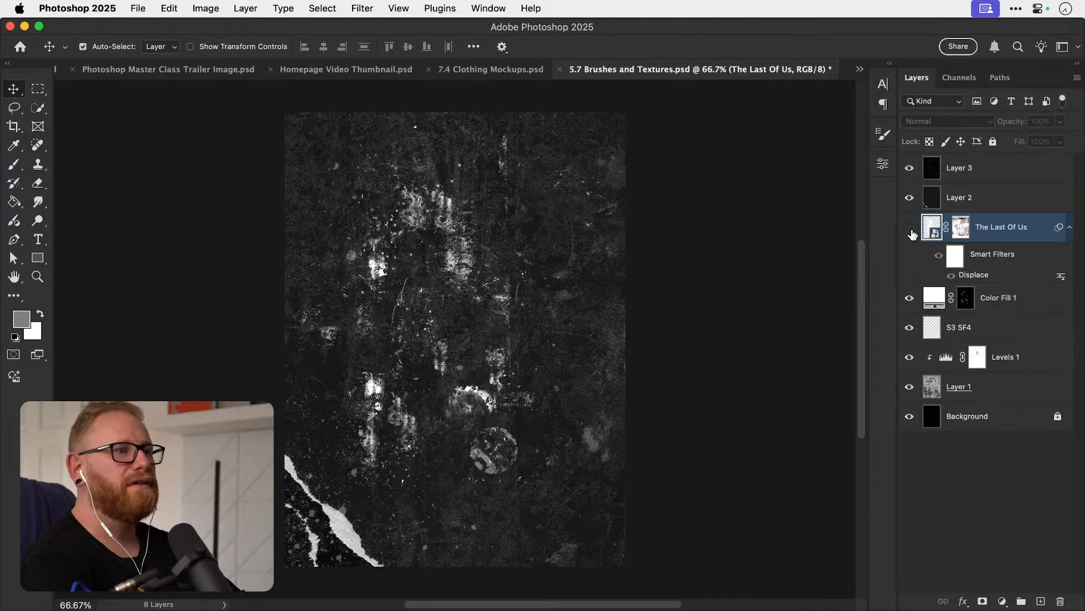
left_click(909, 227)
left_click(910, 199)
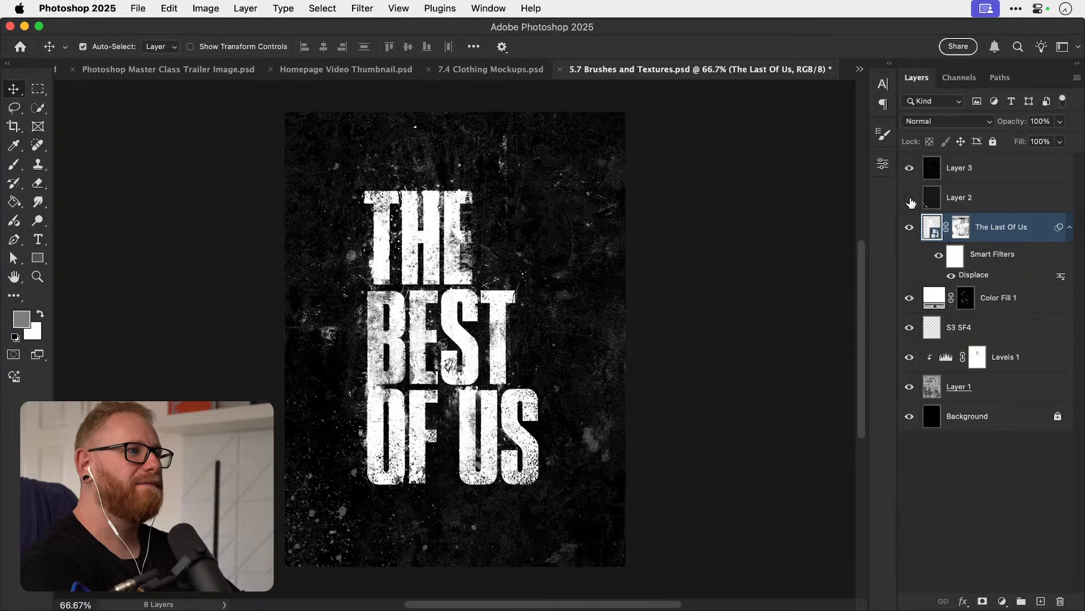
left_click(911, 200)
left_click(909, 169)
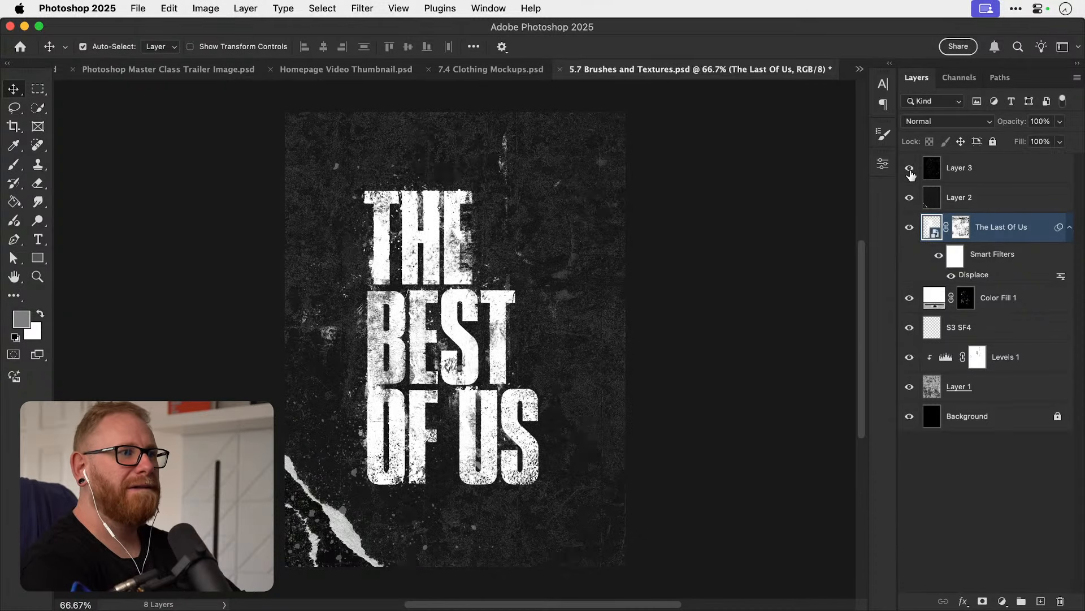
left_click(910, 168)
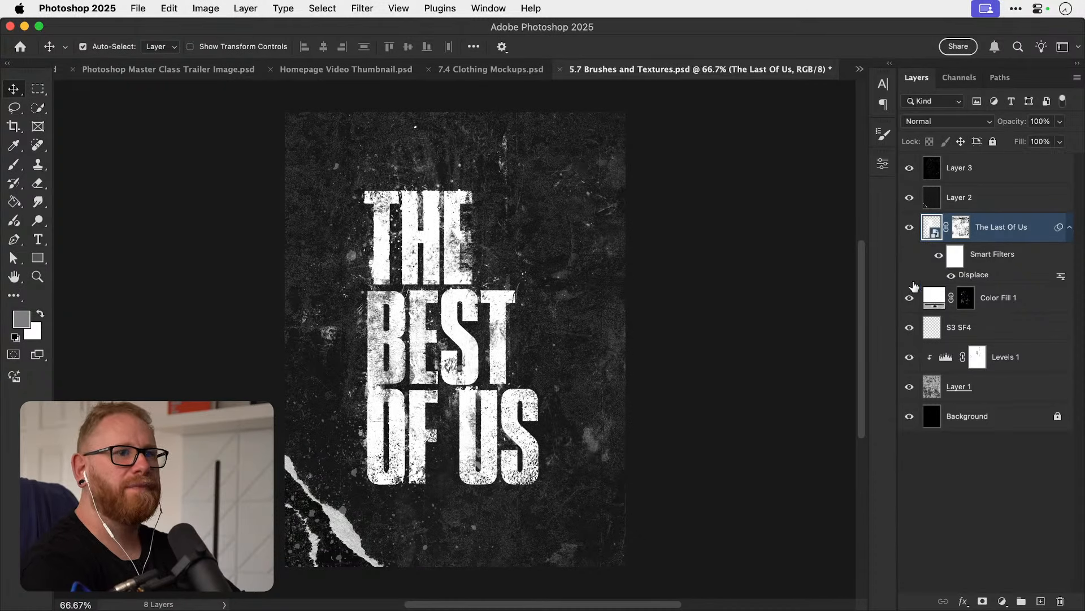
left_click(913, 331)
left_click(911, 332)
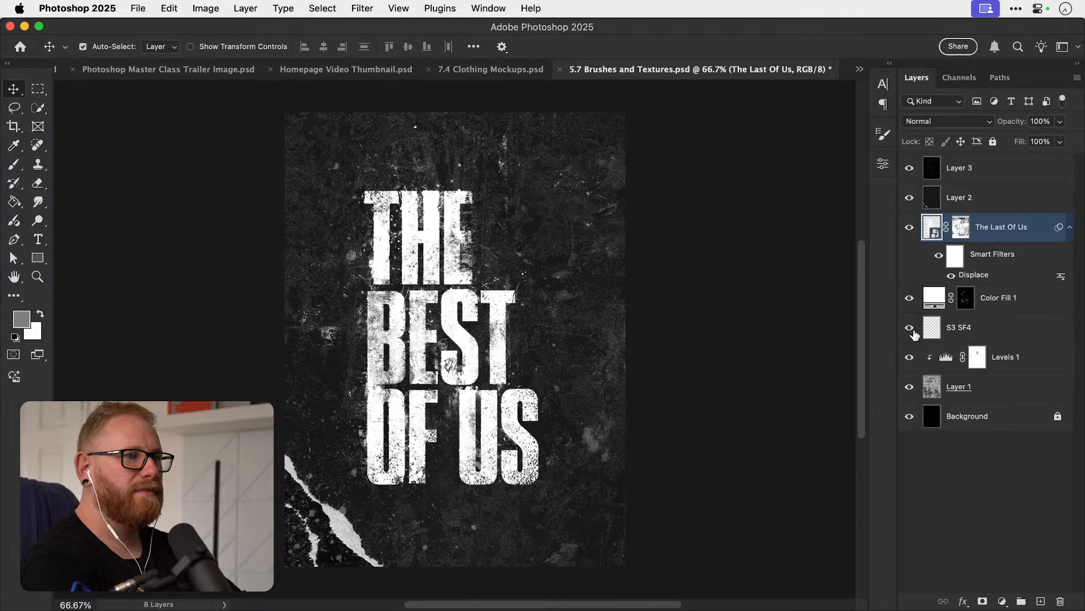
Set the S3 SF4 layer to 50% opacity and check how Layer 1, Layer 2 and Layer 3 each affect the poster.
left_click(970, 338)
key("5")
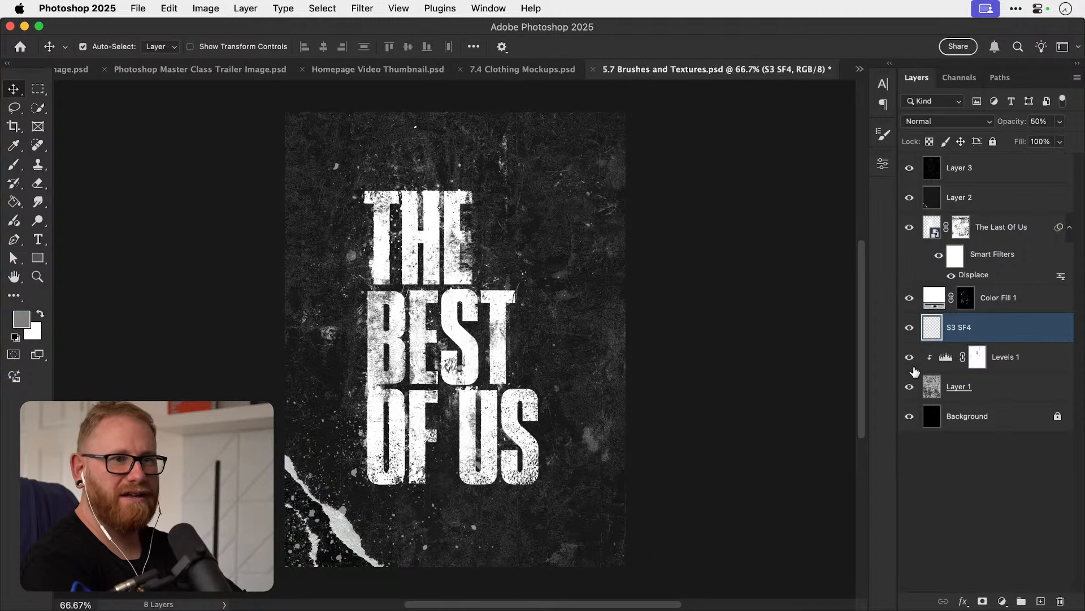
left_click(910, 386)
left_click(910, 387)
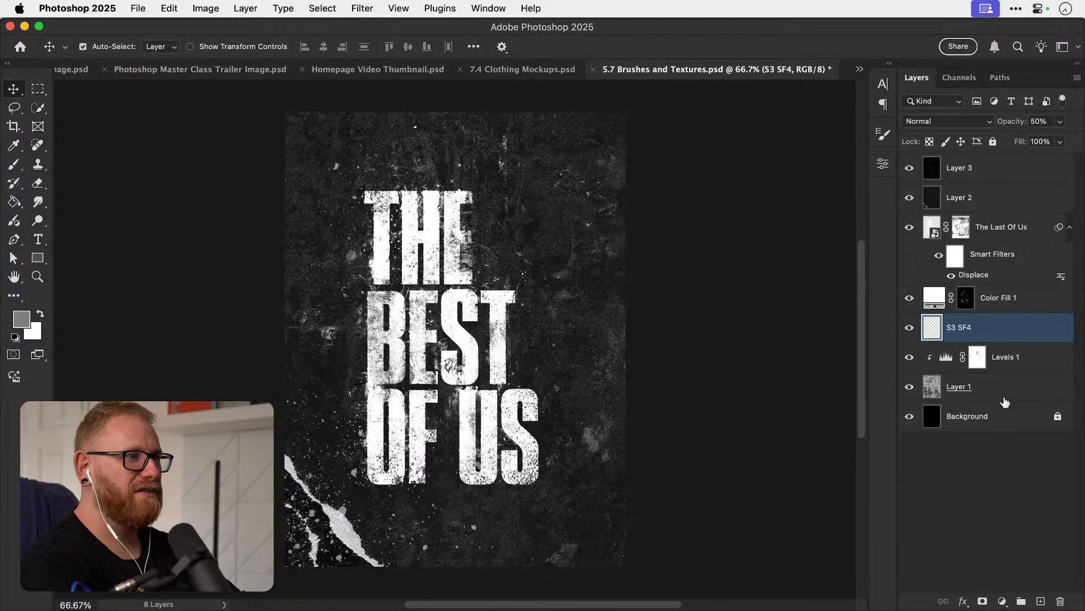
left_click(909, 198)
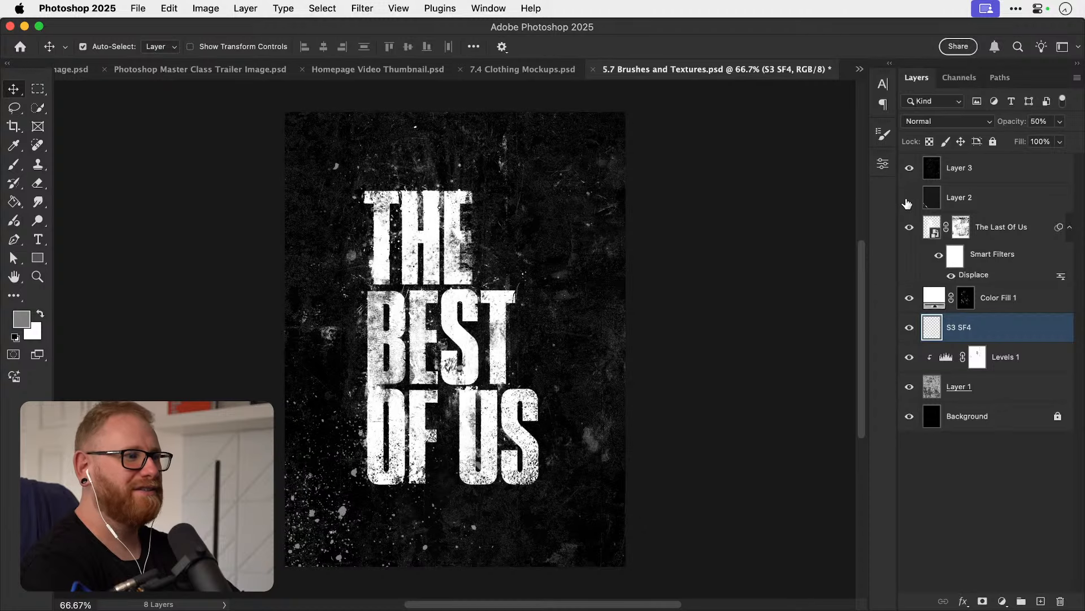
left_click(909, 169)
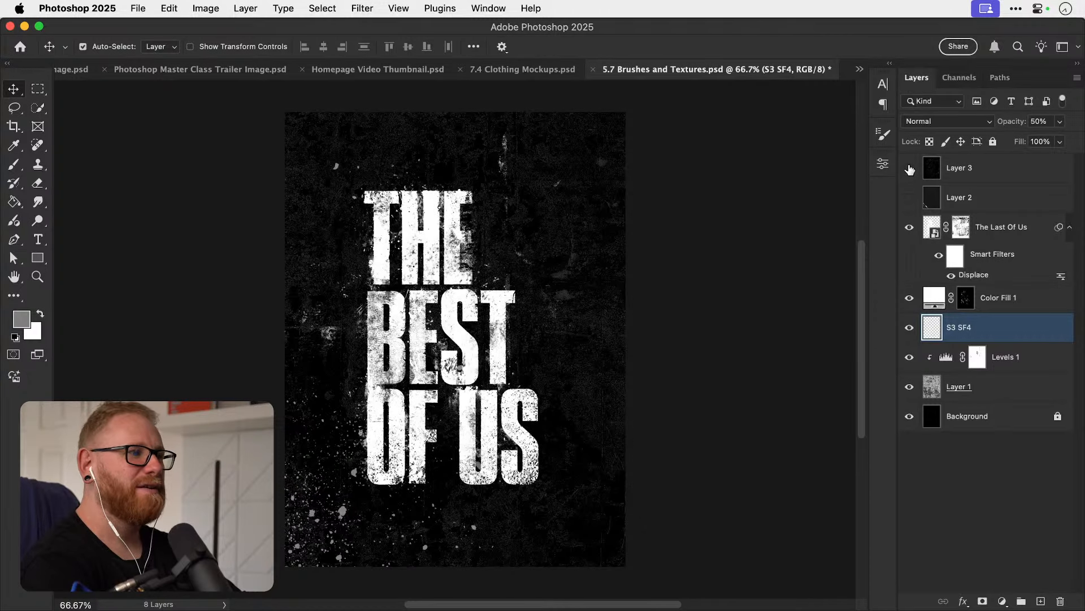
left_click(910, 170)
left_click(910, 196)
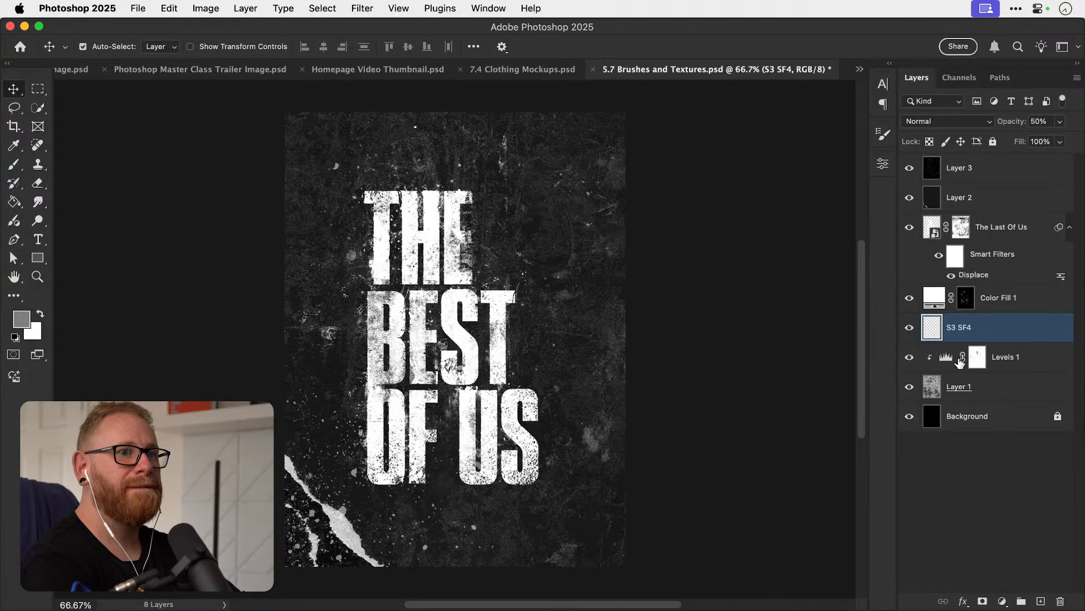
Set Layer 1 of the poster to 50% opacity, comparing it against 100% opacity.
left_click(975, 389)
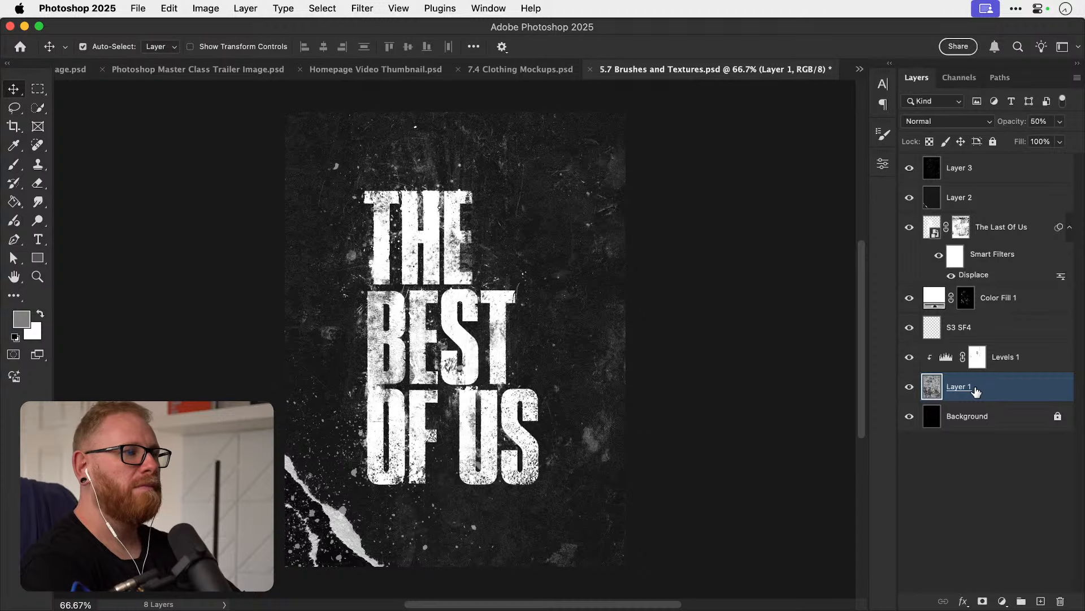
key("super+a")
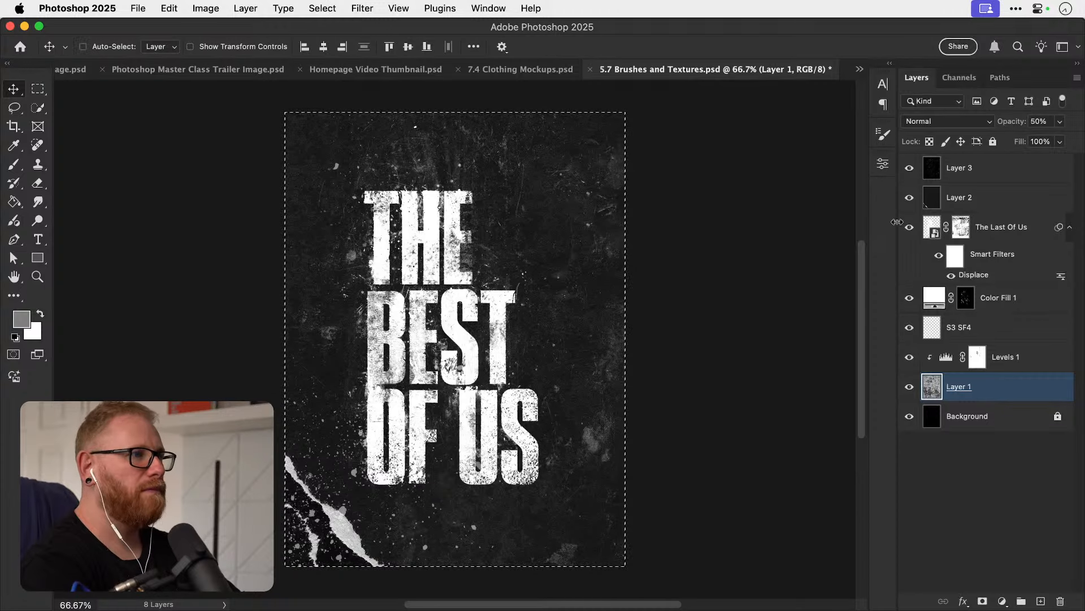
key("super+d")
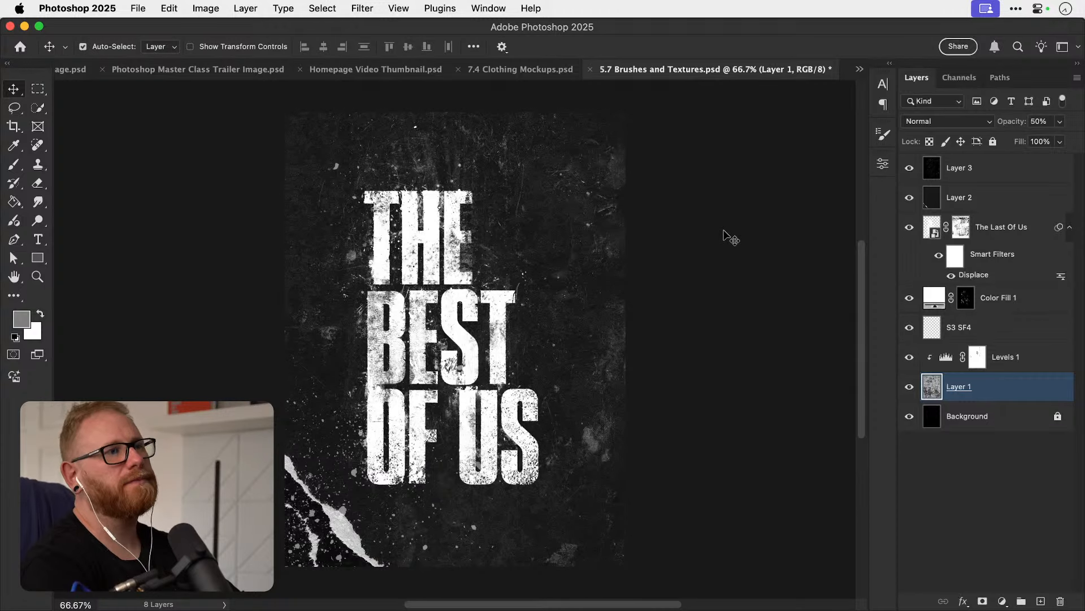
key("super+d")
key("0")
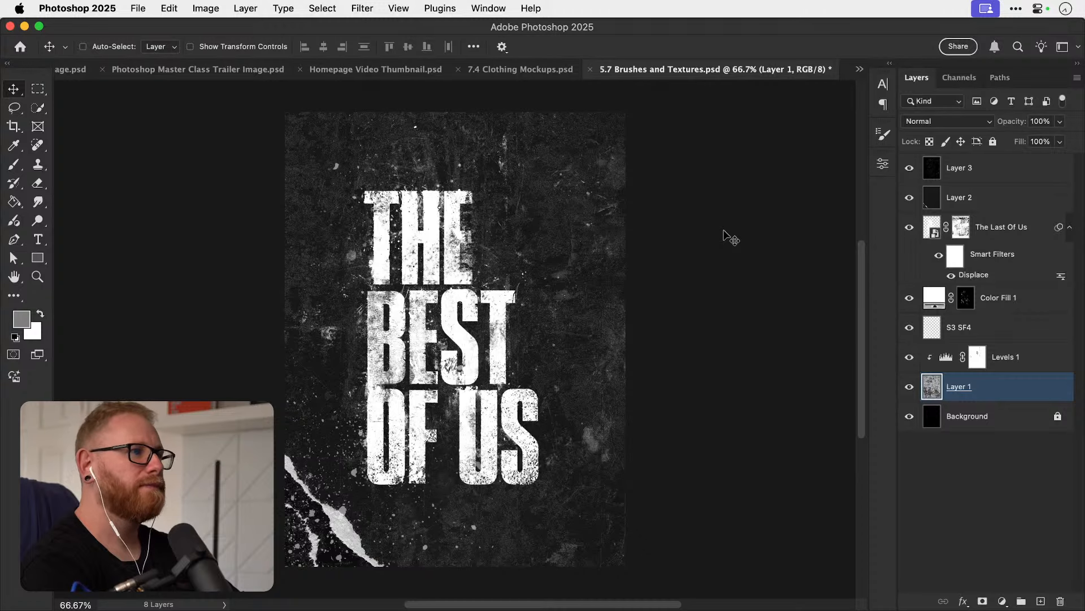
key("super+z")
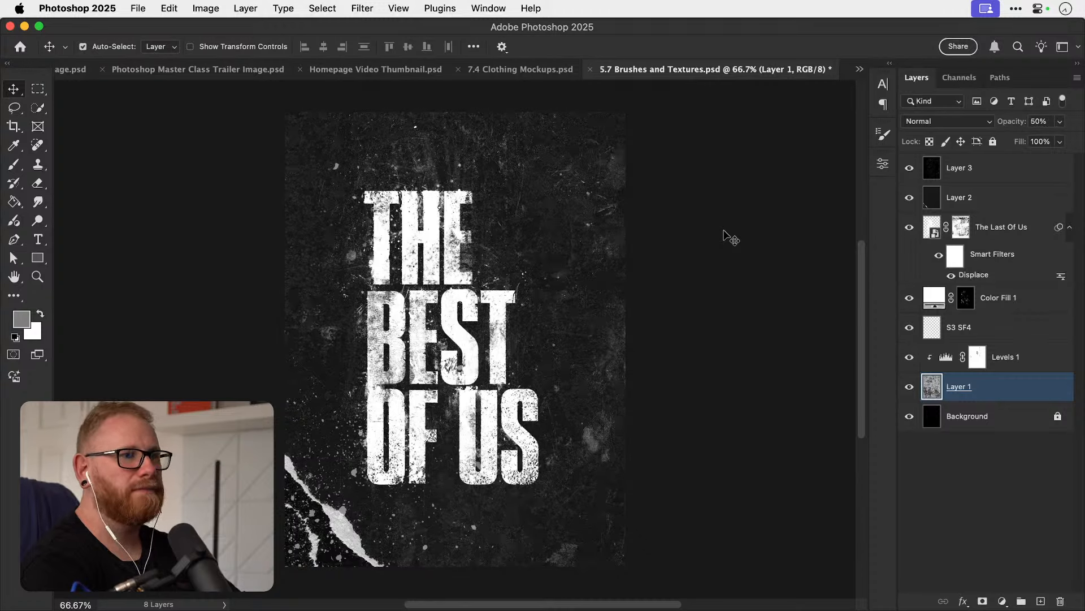
Copy the whole THE BEST OF US poster, paste it above the hoodie layer in the thumbnail, and convert it to a smart object.
key("super+a")
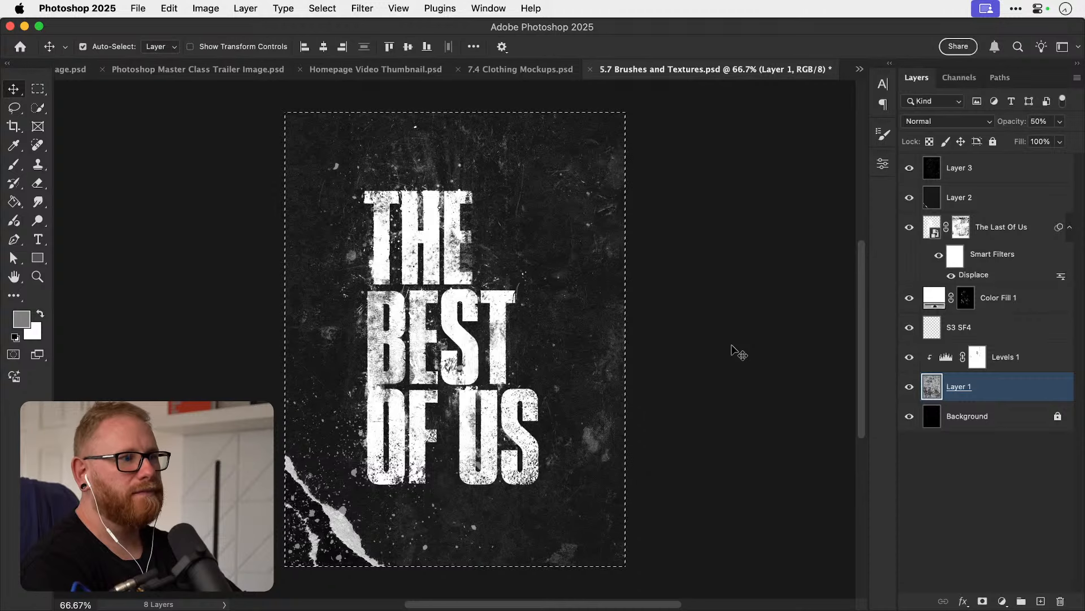
key("super+c")
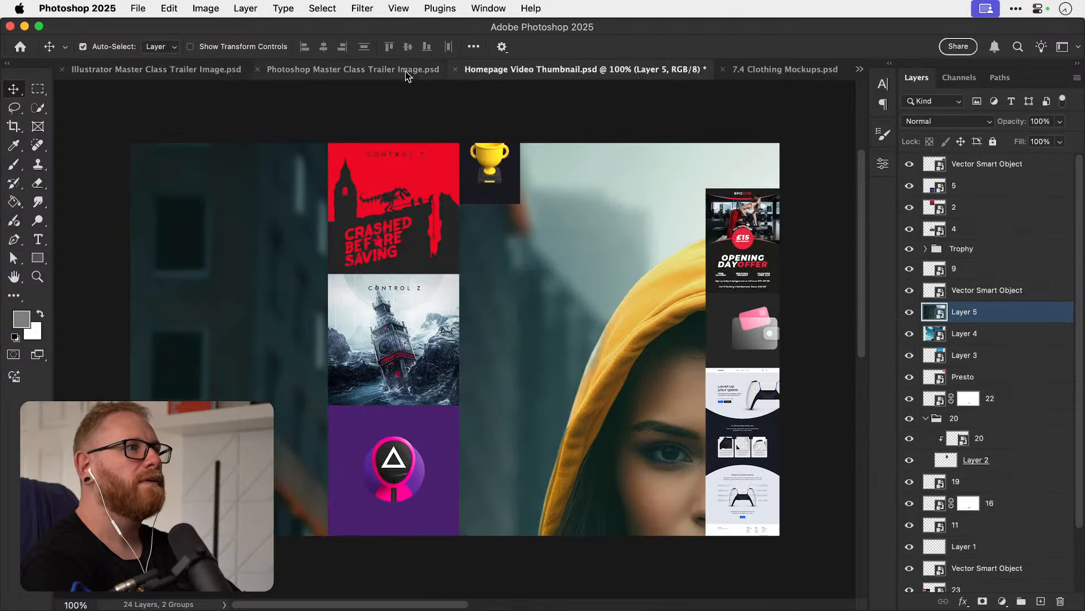
left_click(407, 70)
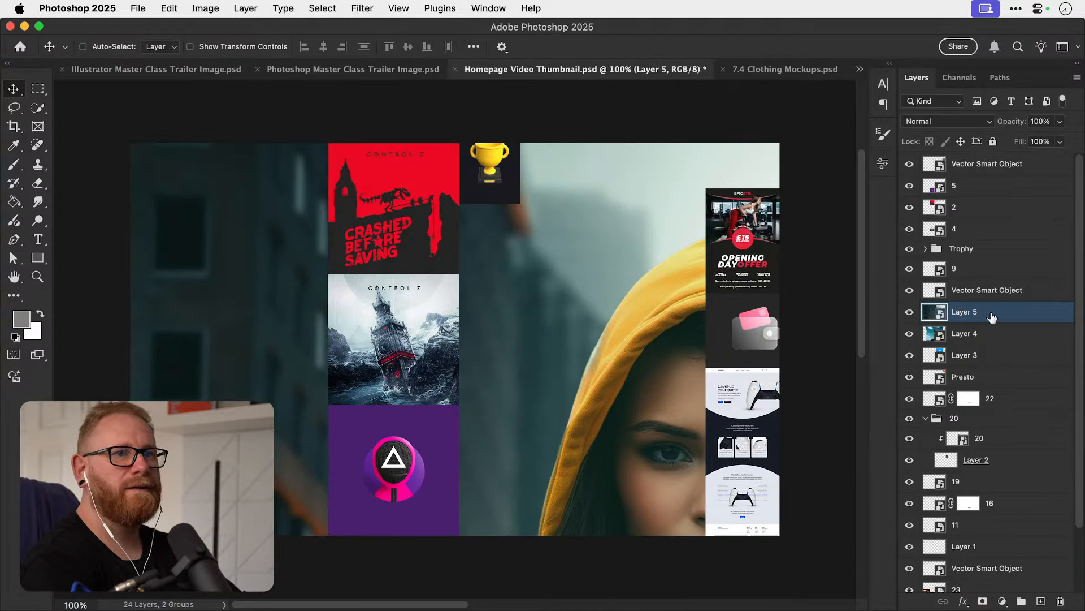
key("super+v")
right_click(1006, 310)
left_click(882, 507)
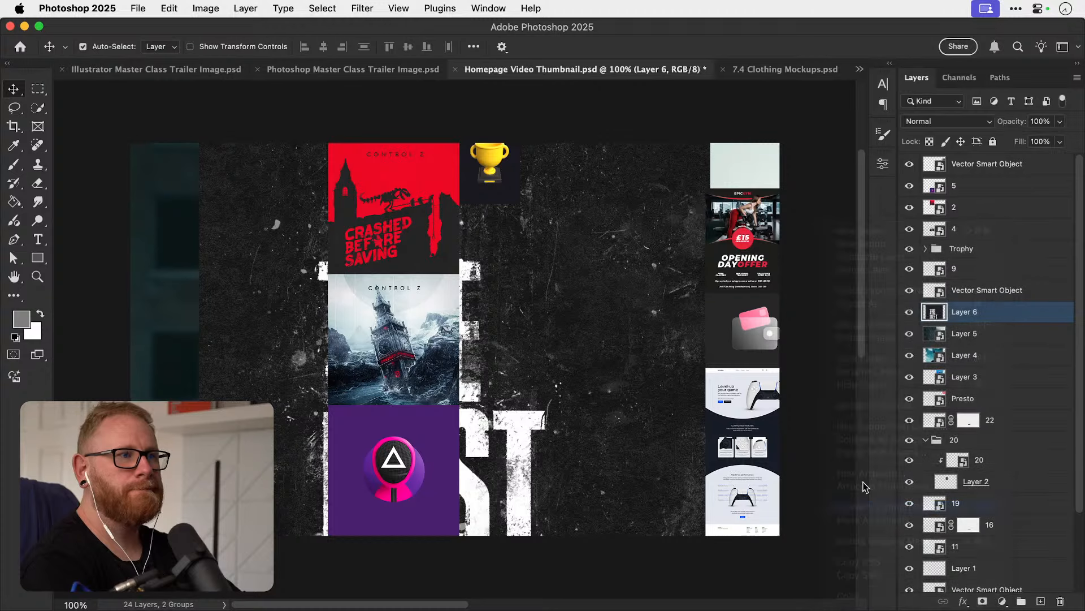
Scale the THE BEST OF US poster down about its centre to a small tile between the purple mask and laptop tiles.
key("super+t")
left_click_drag(712, 148, 523, 397)
key("Return")
Scale the hoodie artwork down to a small portrait poster and place it over the OREO and waves tiles.
left_click(620, 417)
key("super+t")
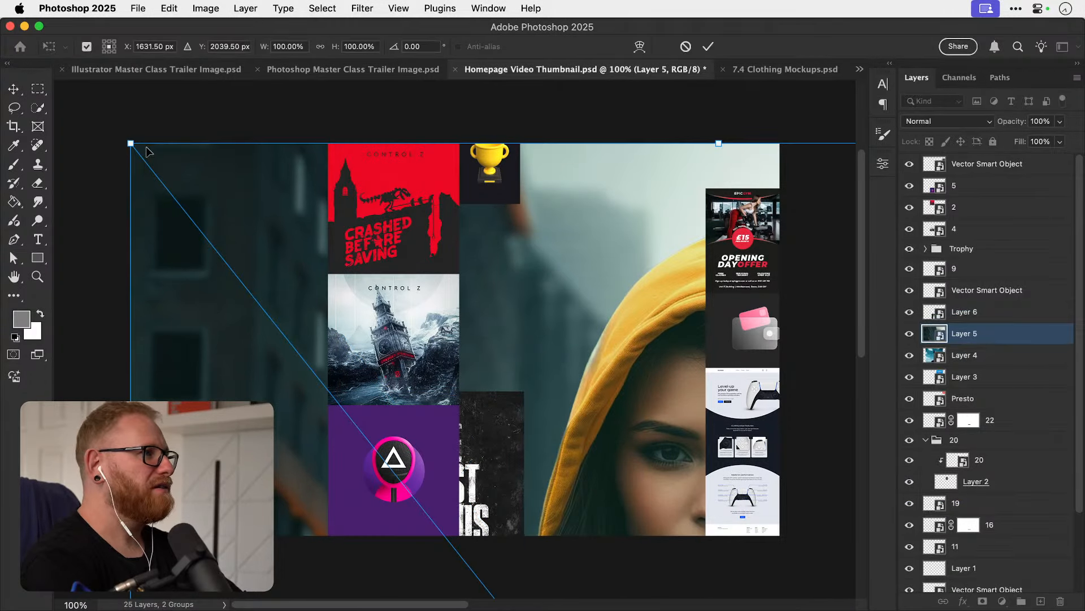
left_click_drag(130, 146, 594, 434)
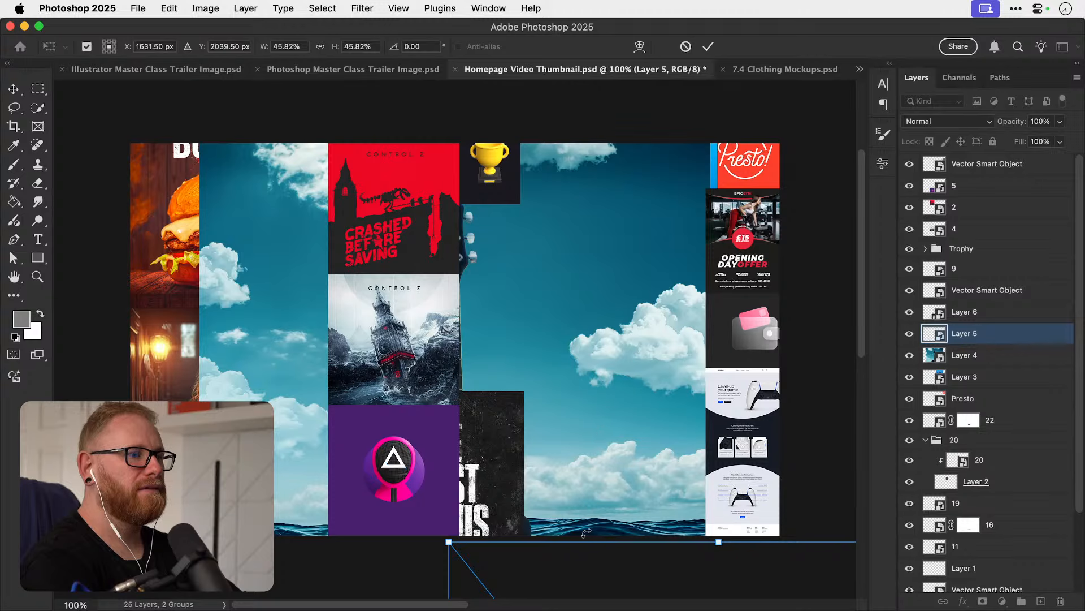
left_click_drag(571, 554, 516, 165)
left_click_drag(395, 158, 597, 406)
left_click_drag(681, 447, 649, 255)
key("Return")
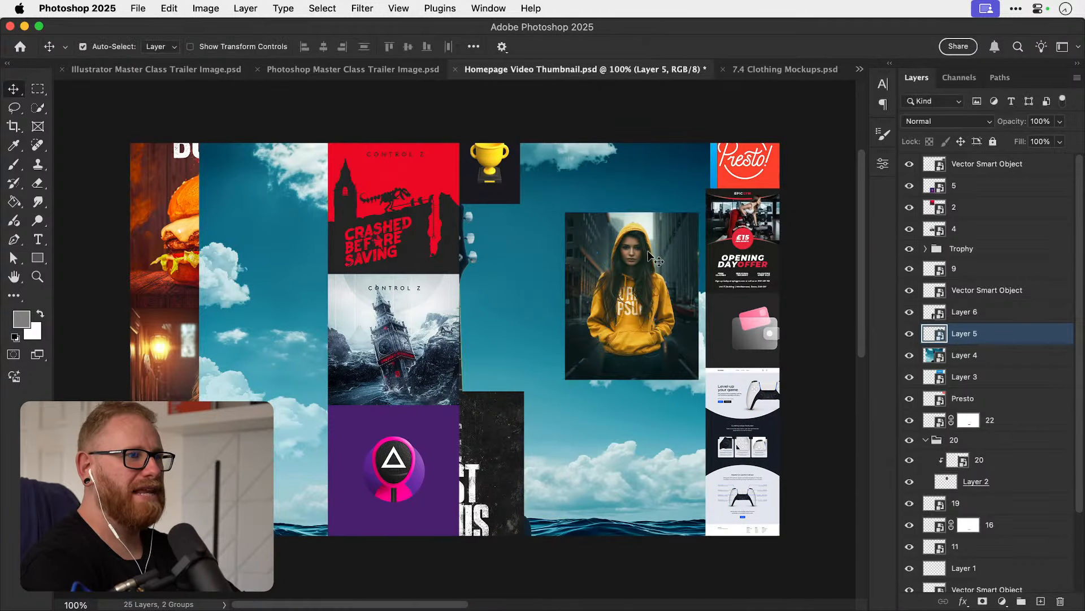
Scale the guitar artwork down to about 16% and place it over the laptop tile.
left_click(256, 353)
key("super+t")
left_click_drag(198, 143, 418, 429)
left_click_drag(473, 451, 604, 413)
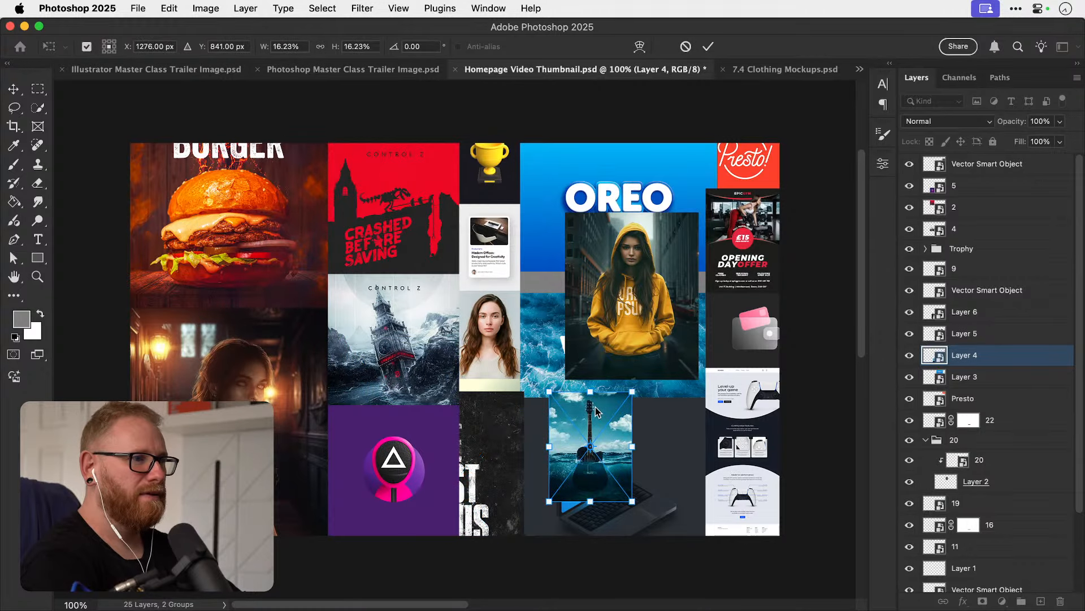
key("Return")
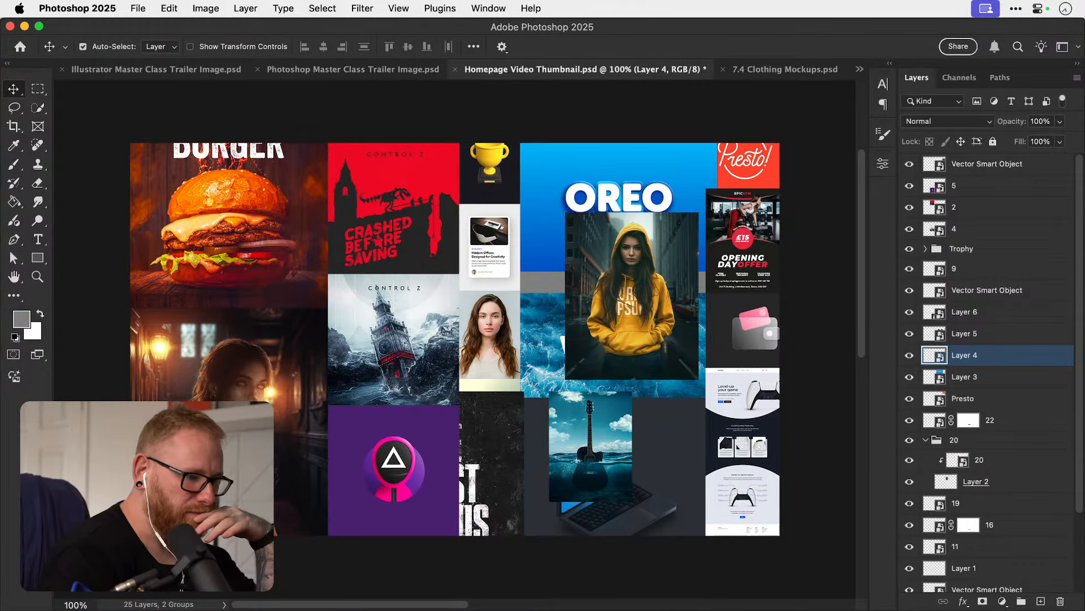
key("super+Tab")
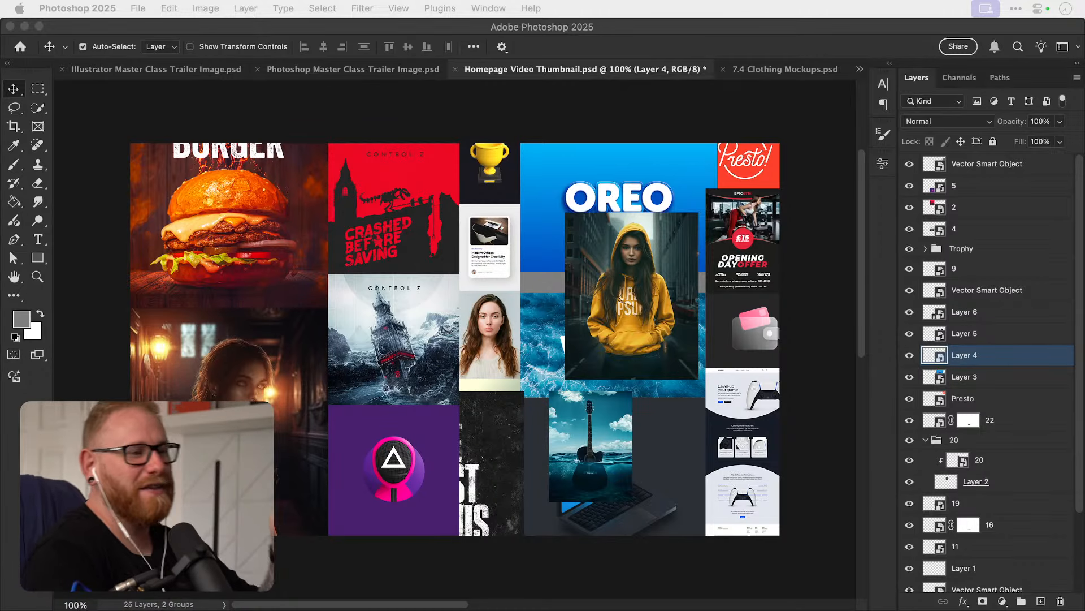
left_click(625, 275)
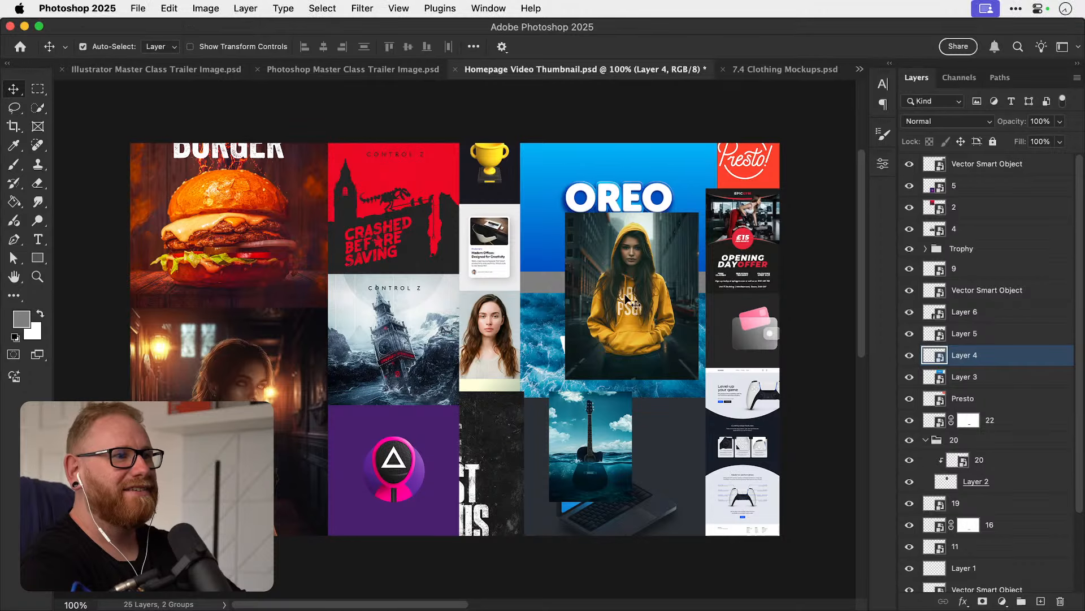
Move the guitar artwork onto the burger tile and the hoodie artwork below it, bringing both layers to the front of the stack.
left_click_drag(575, 443, 281, 283)
left_click(640, 294, "shift")
key("super+shift+bracketright")
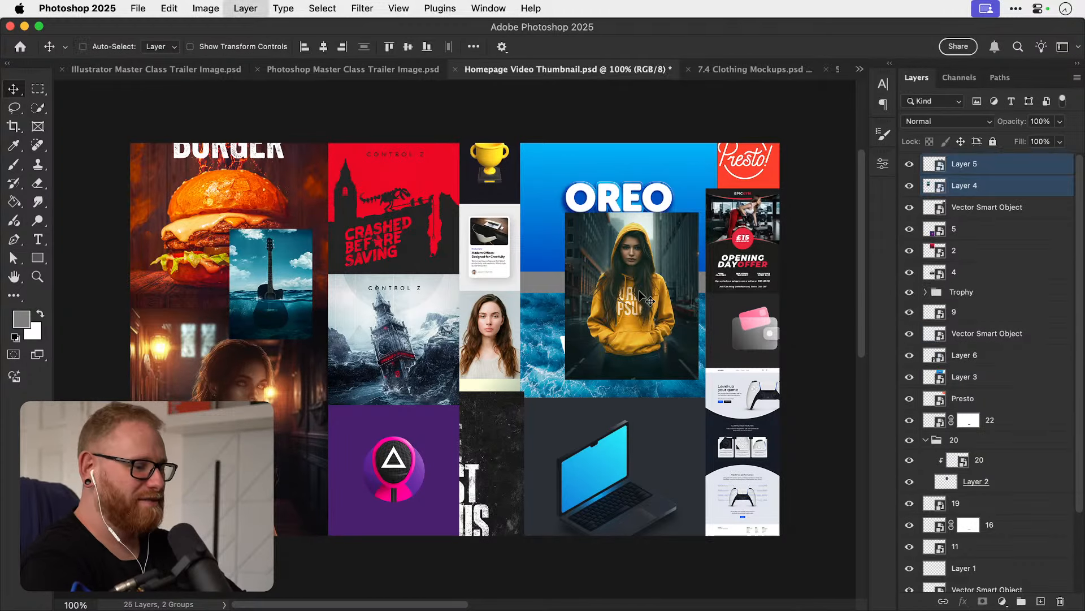
left_click(680, 118)
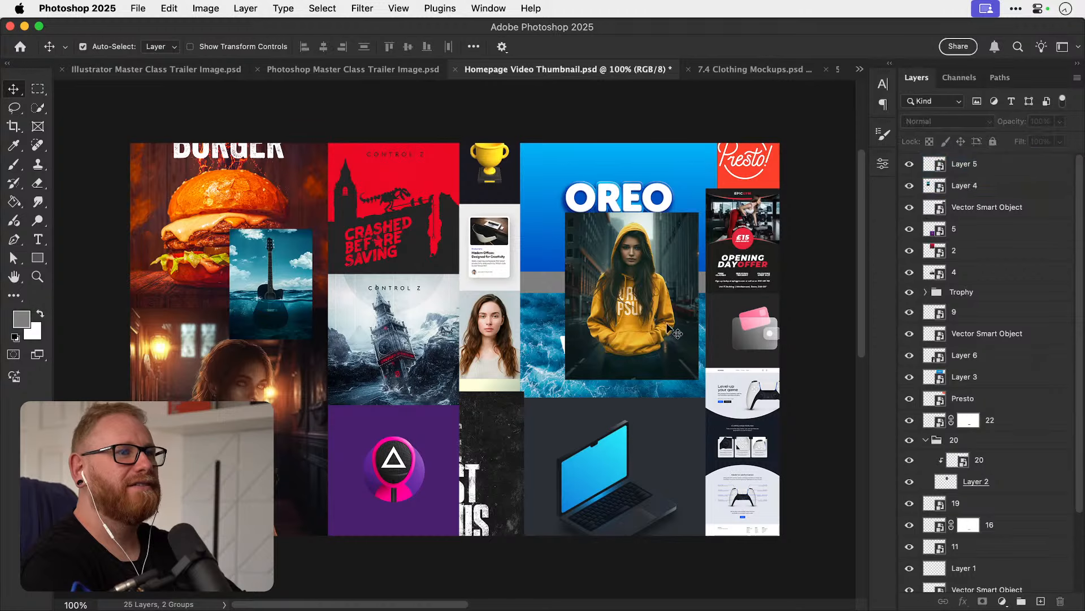
left_click_drag(666, 324, 253, 378)
Scale the OREO artwork down about its centre so it sits inside the grey gap above the waves tile.
left_click(615, 218)
key("super+t")
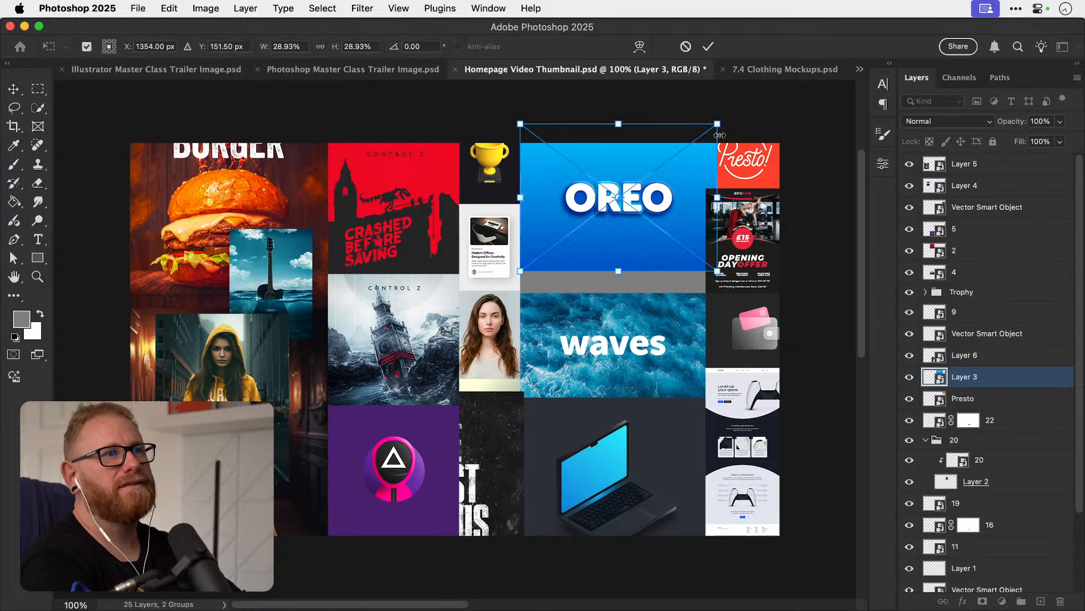
left_click_drag(719, 115, 692, 148)
key("Return")
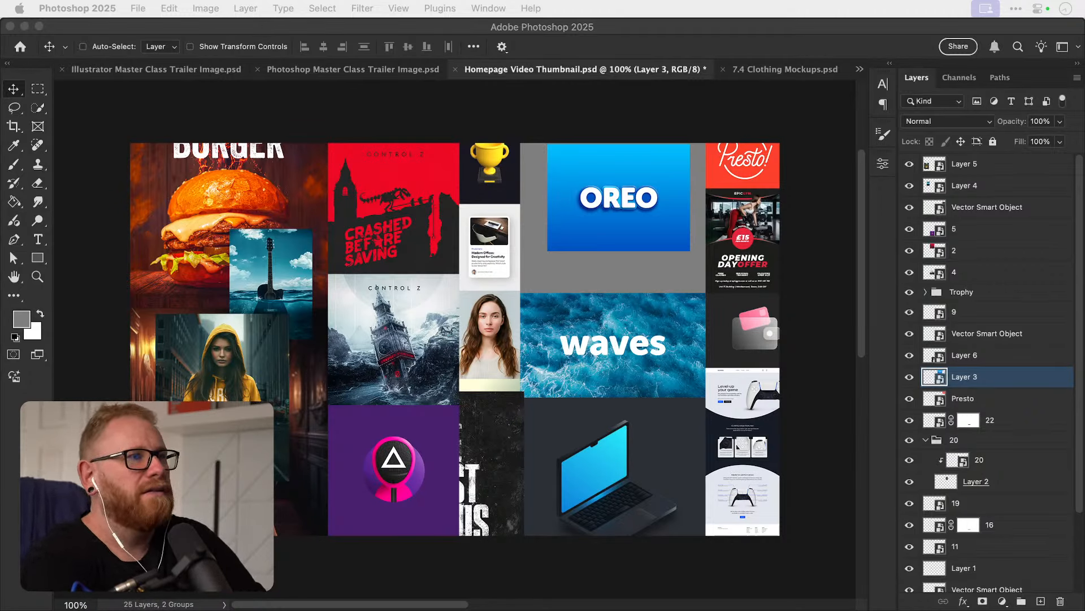
left_click(1013, 381)
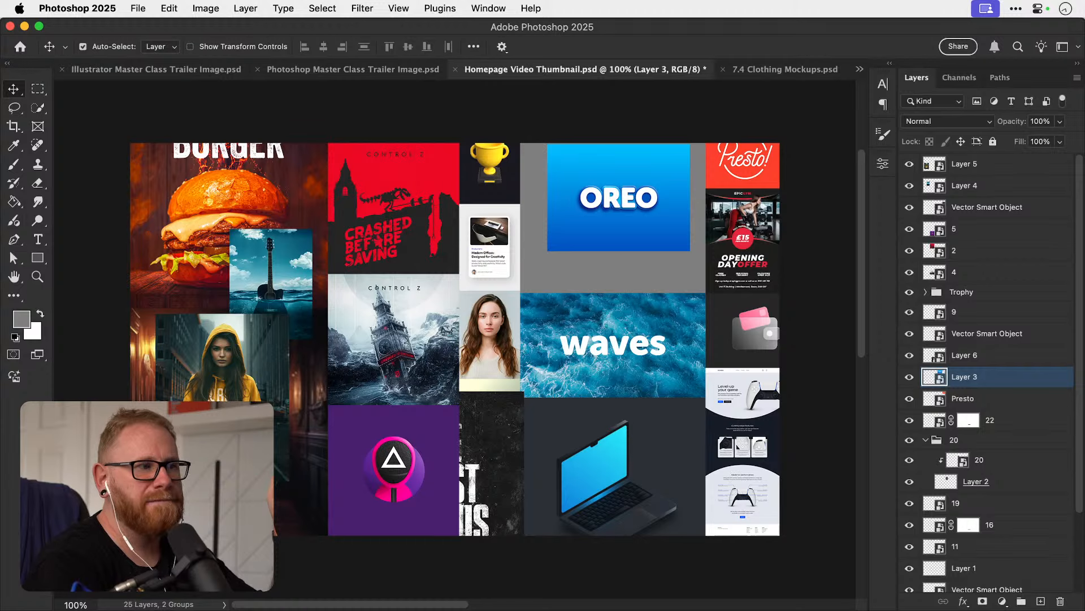
left_click(407, 478)
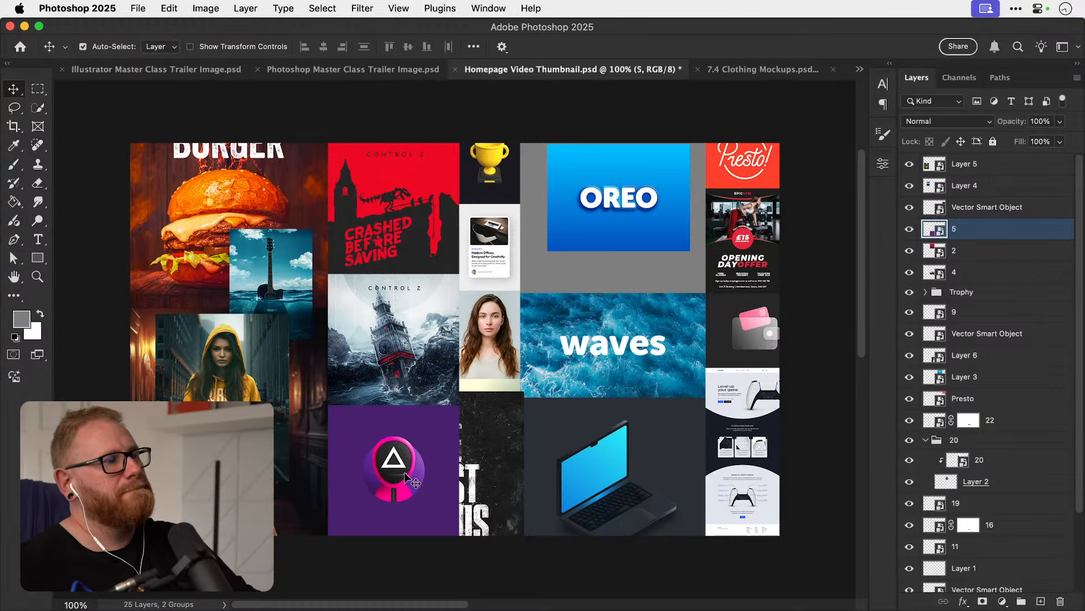
Move the guitar artwork higher over the burger tile and the hoodie artwork up beside the Control Z tiles, checking the layout up close.
left_click_drag(279, 286, 293, 236)
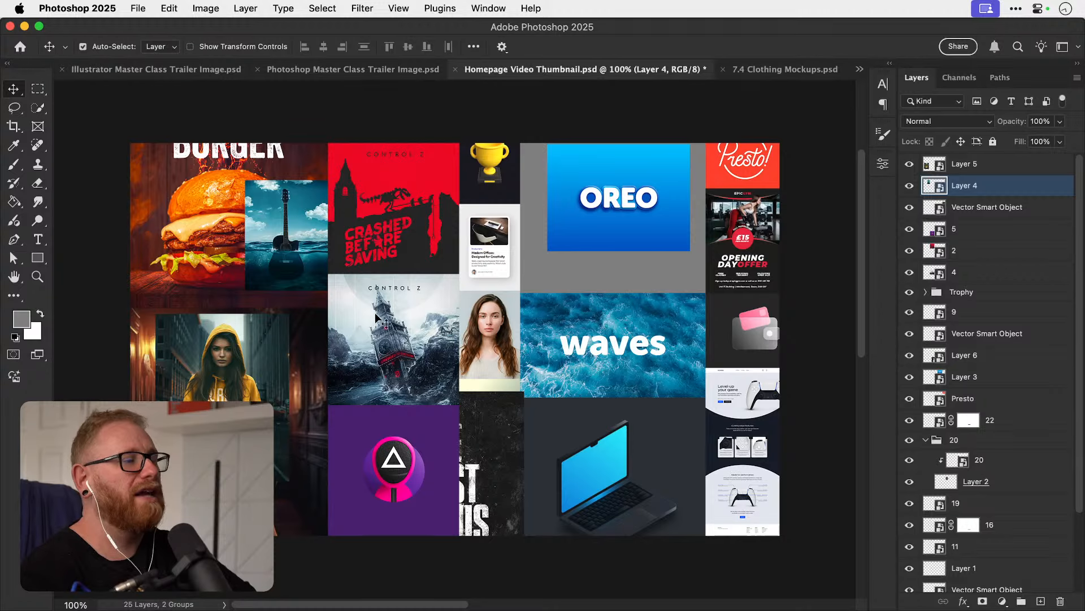
key("z")
key("v")
left_click_drag(272, 368, 327, 277)
scroll(390, 362, "up", 5)
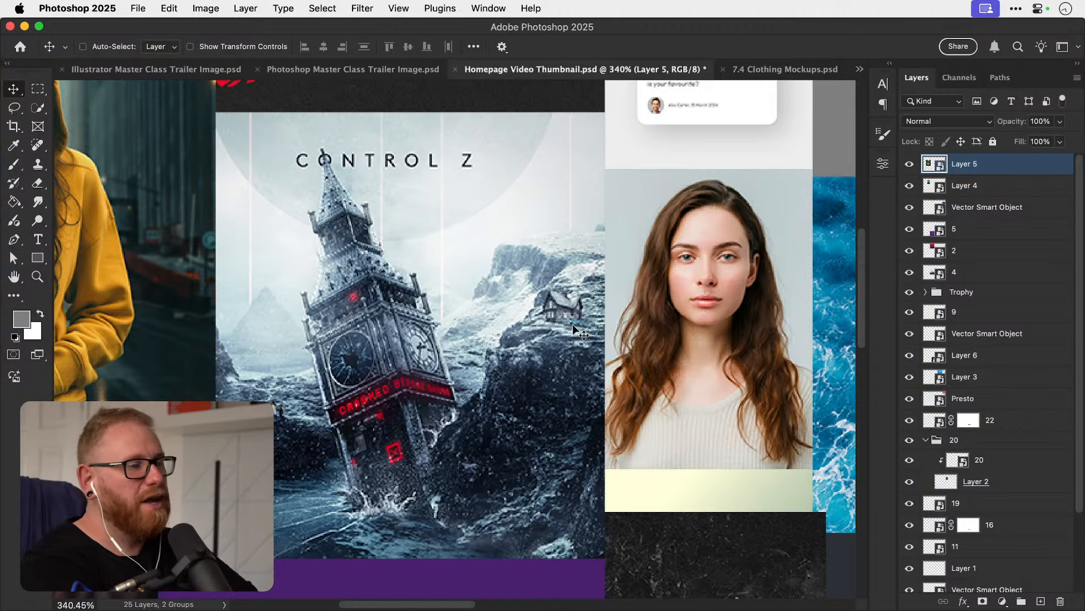
key("super")
key("super+0")
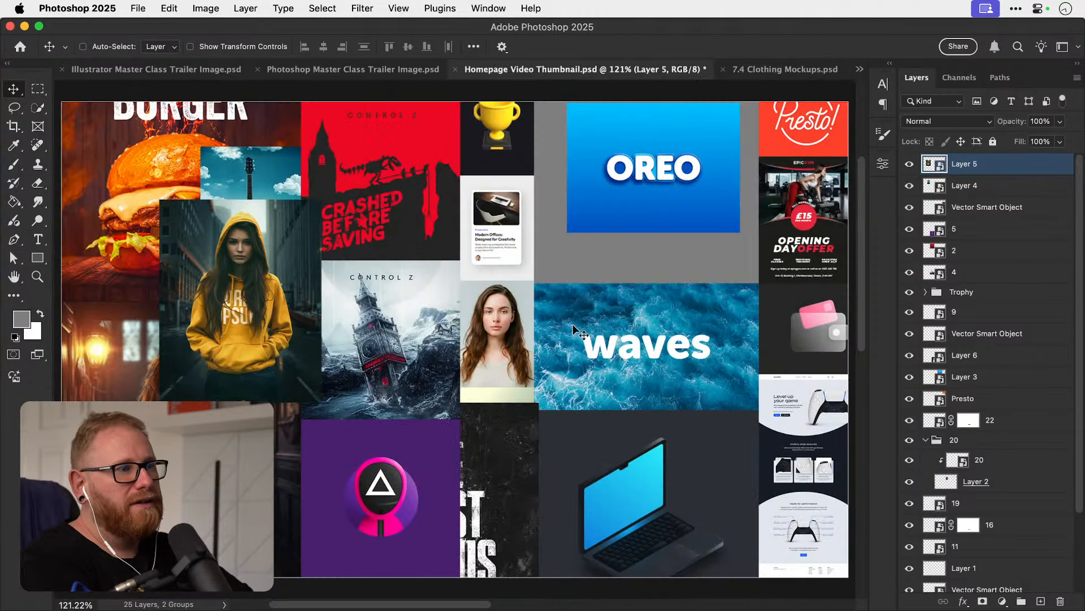
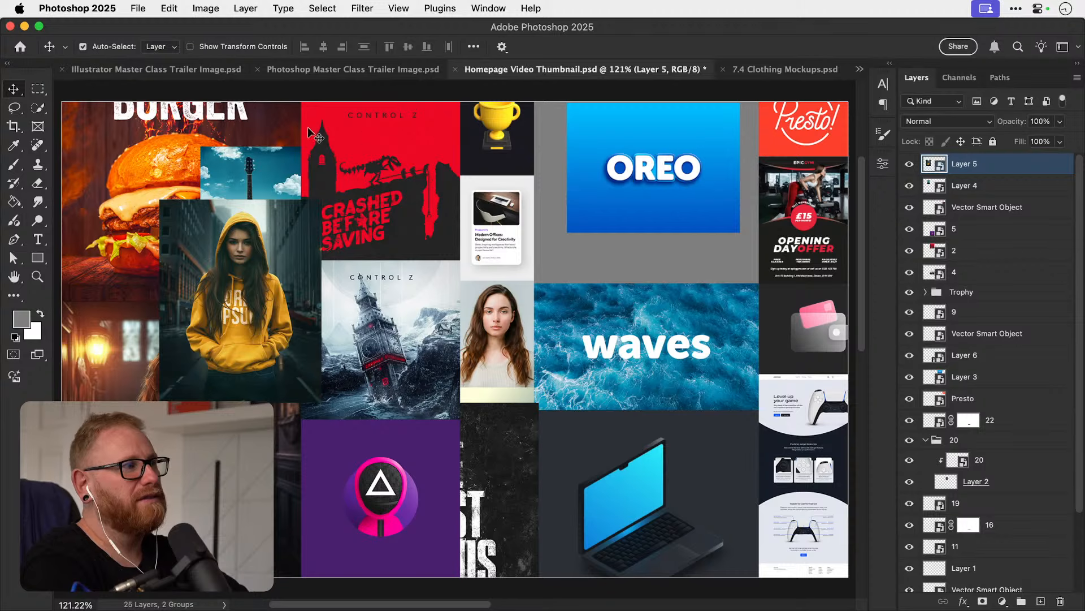
Switch to Illustrator and look through the open gradients, gym poster and brand guidelines documents for more artwork, returning to Photoshop.
left_click(173, 140)
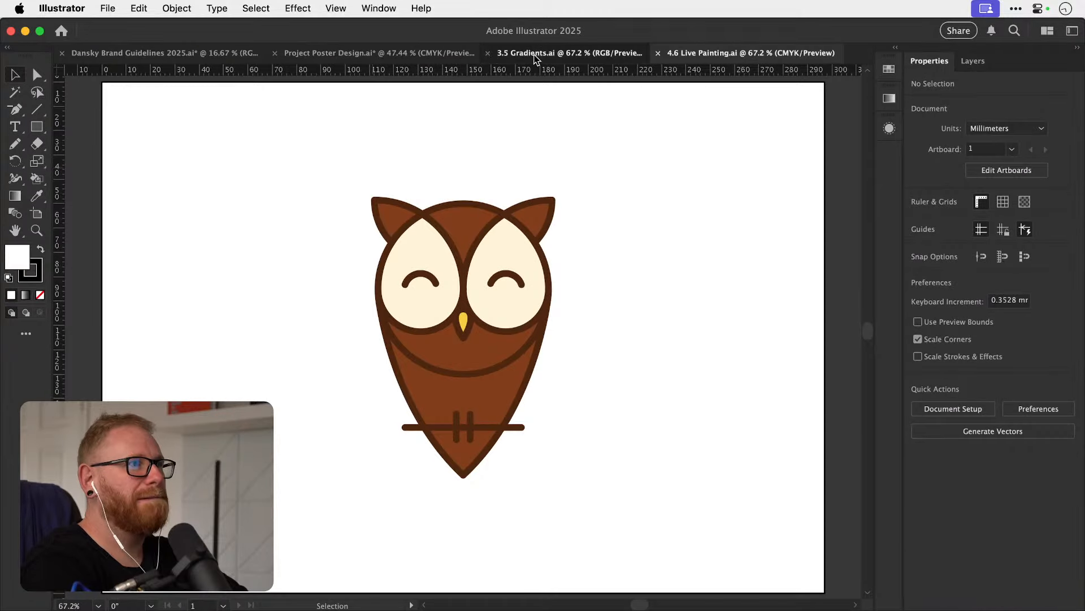
left_click(536, 59)
left_click(427, 59)
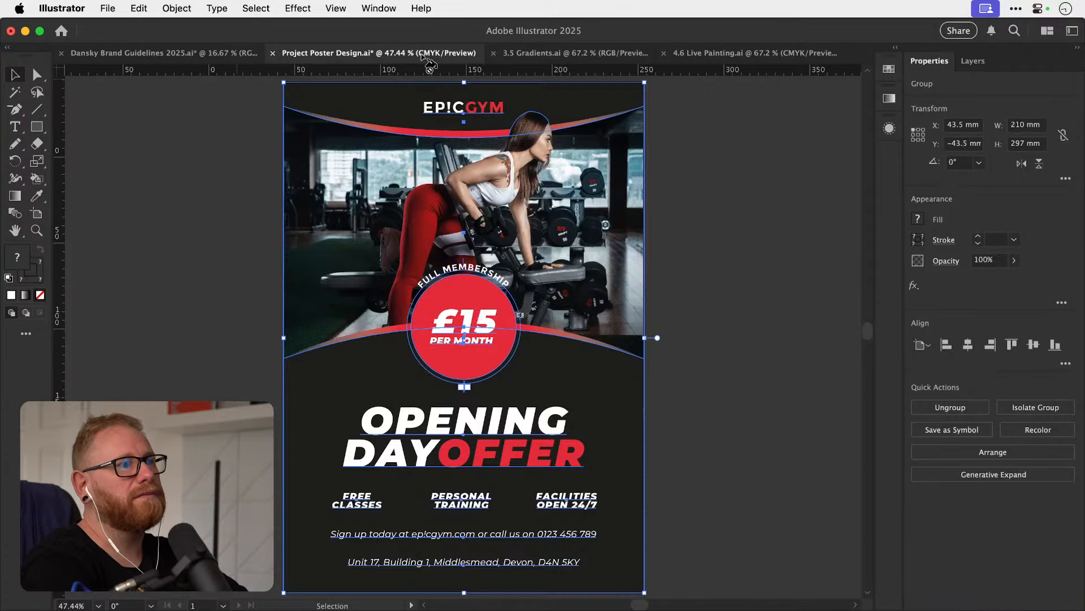
left_click(237, 59)
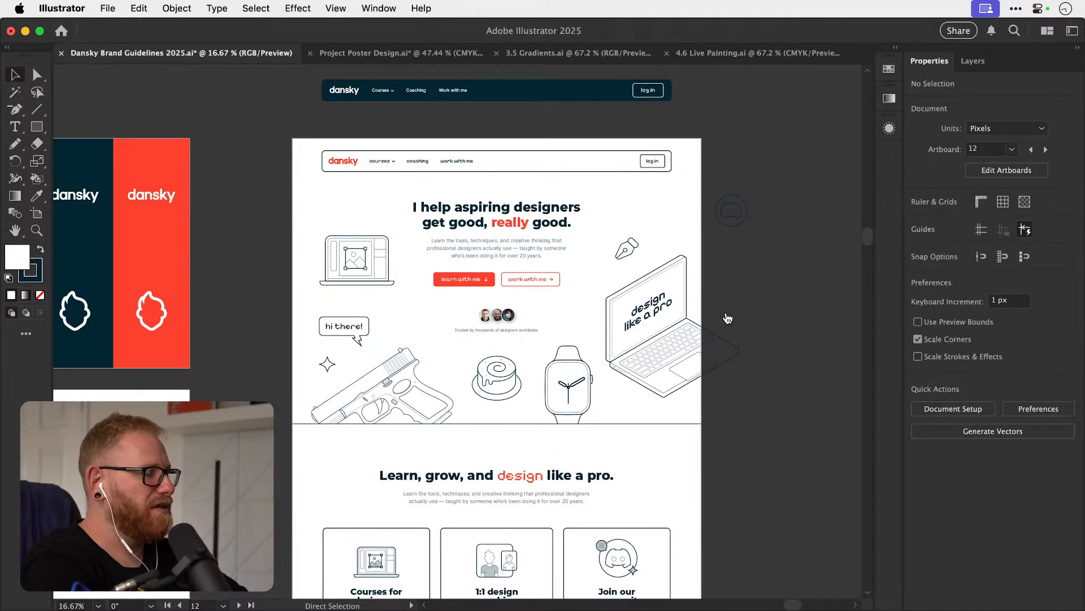
key("super+Tab")
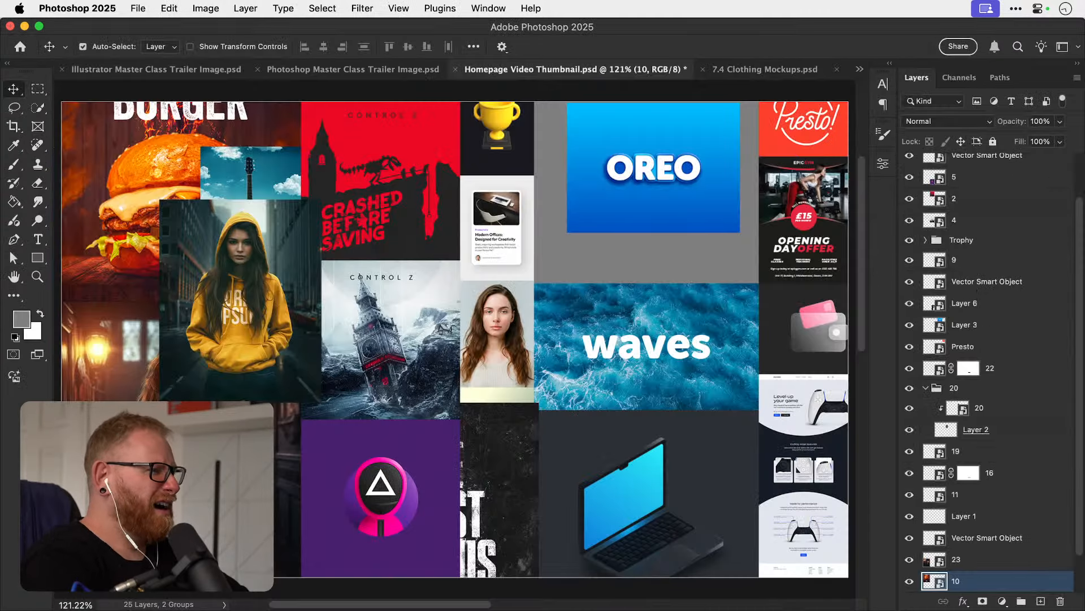
In Illustrator Master Class Trailer Image.psd, duplicate the yellow arrow layer into Homepage Video Thumbnail.psd.
left_click(170, 69)
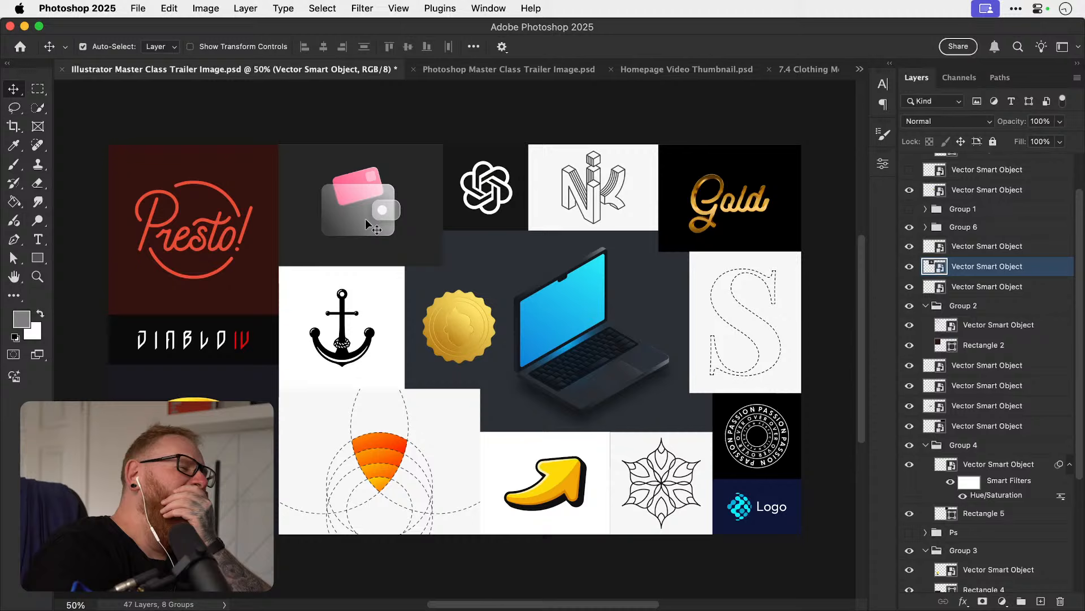
left_click(585, 475)
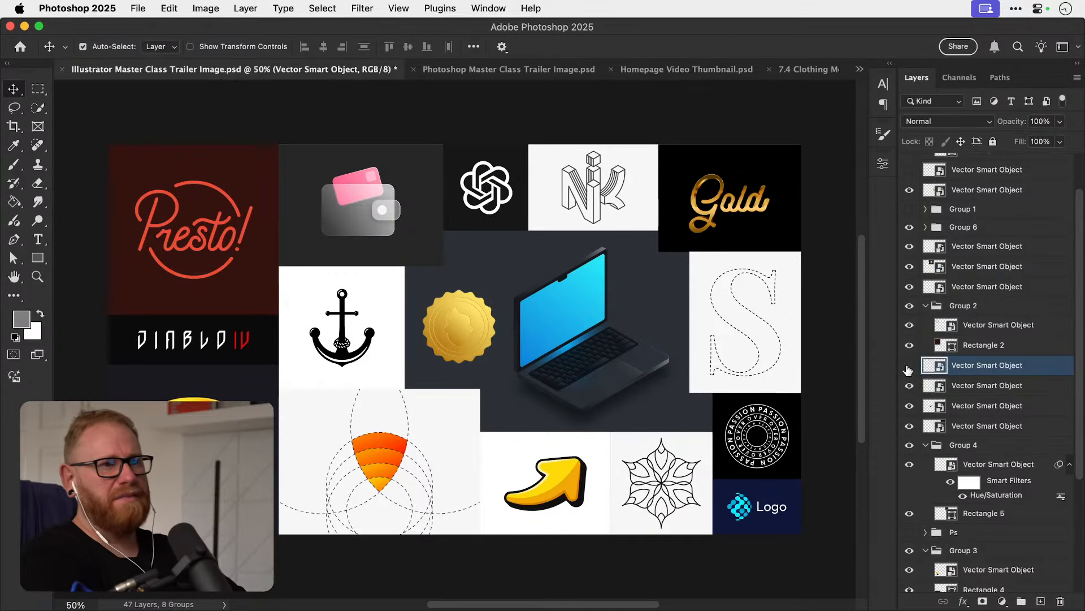
right_click(984, 367)
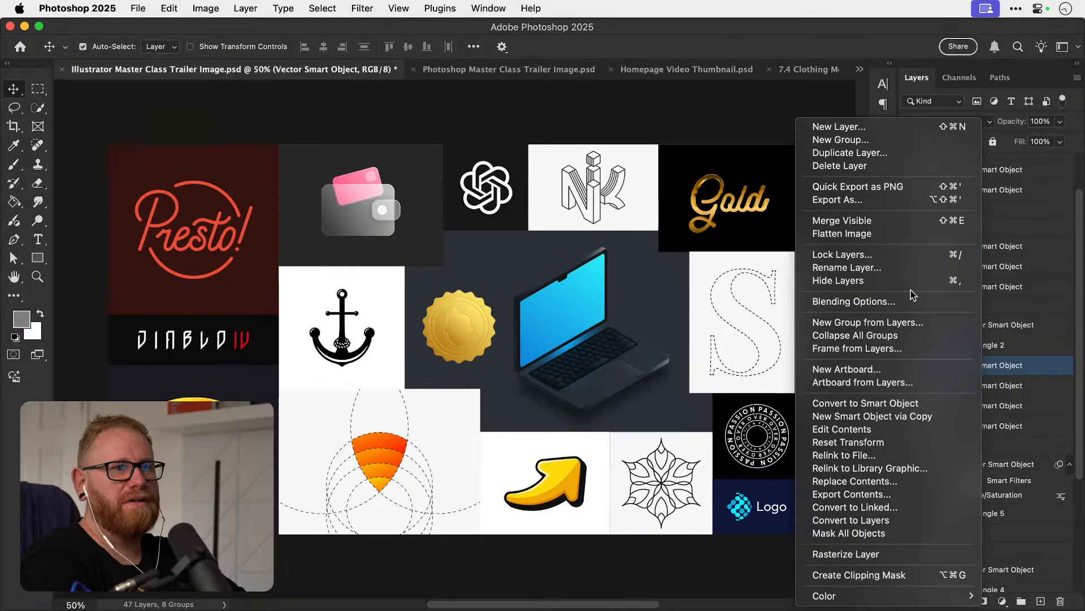
left_click(849, 153)
left_click(514, 346)
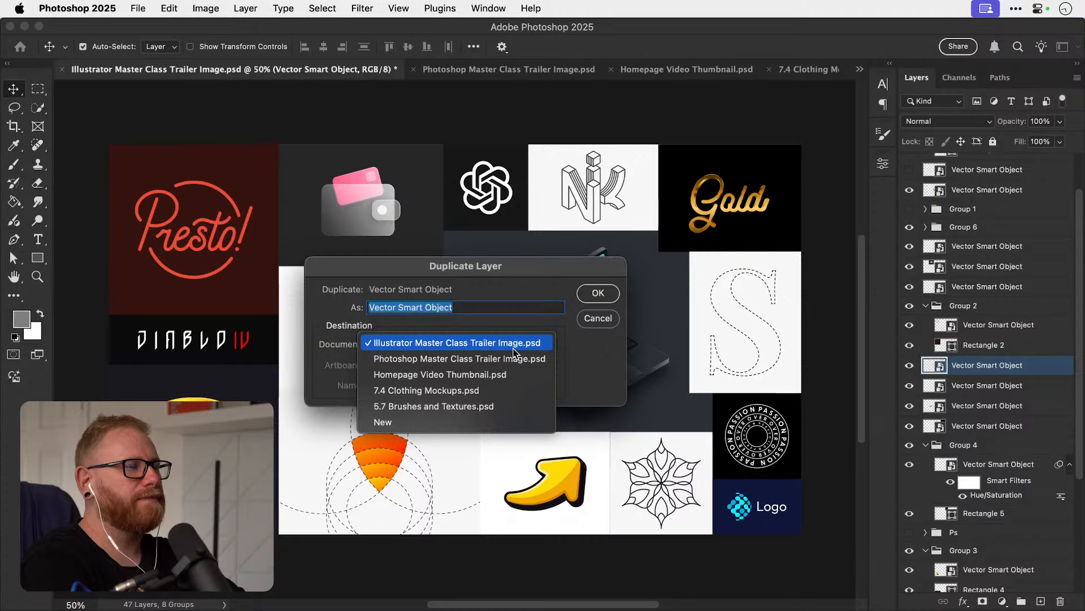
left_click(498, 375)
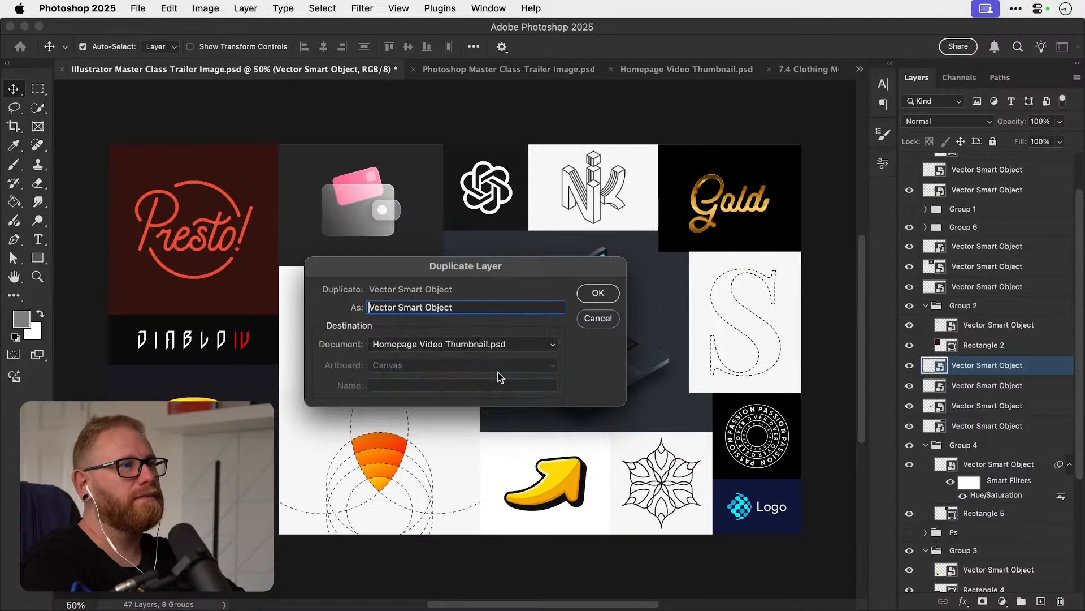
key("Return")
In the homepage thumbnail, scale the yellow arrow down to roughly a third of its size and place it beside the laptop.
left_click(678, 70)
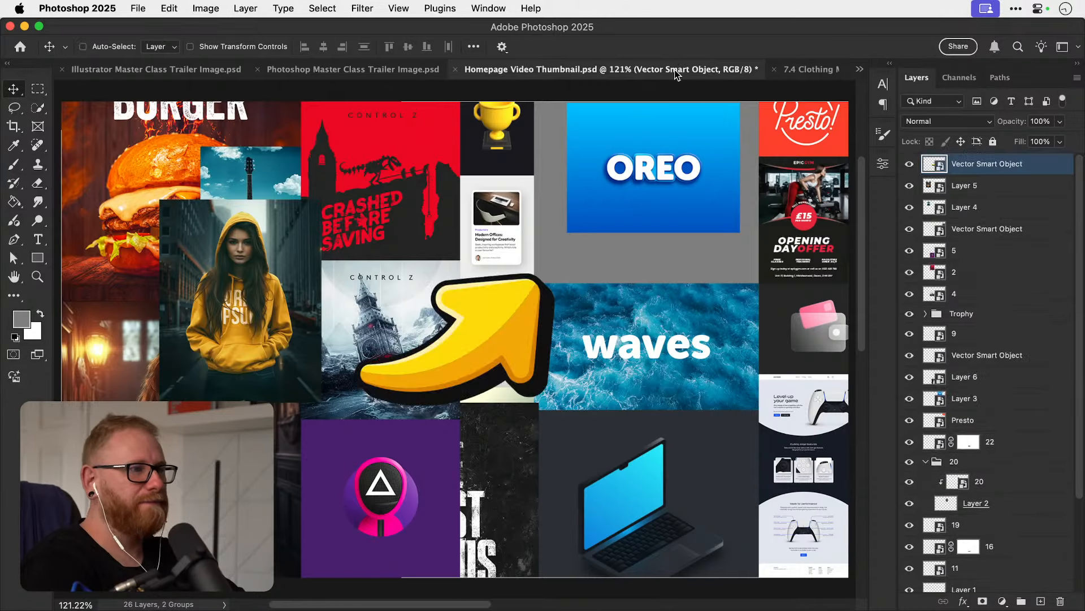
key("ctrl+t")
left_click_drag(549, 281, 566, 443)
key("Return")
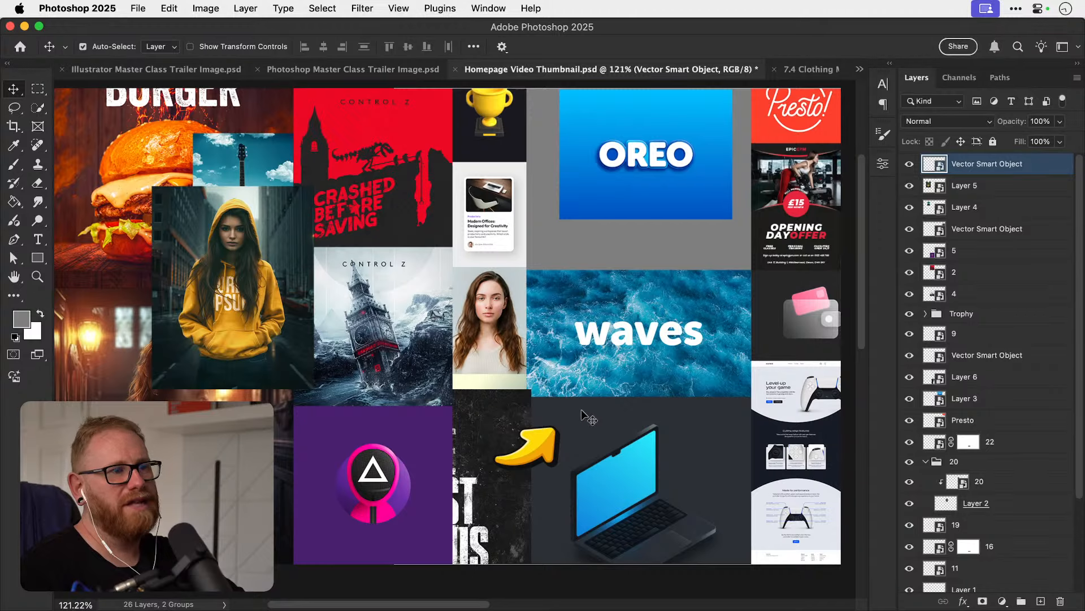
Move the THE BEST OF US poster up over the OREO tile and shift the Presto artwork below it.
scroll(531, 469, "up", 2)
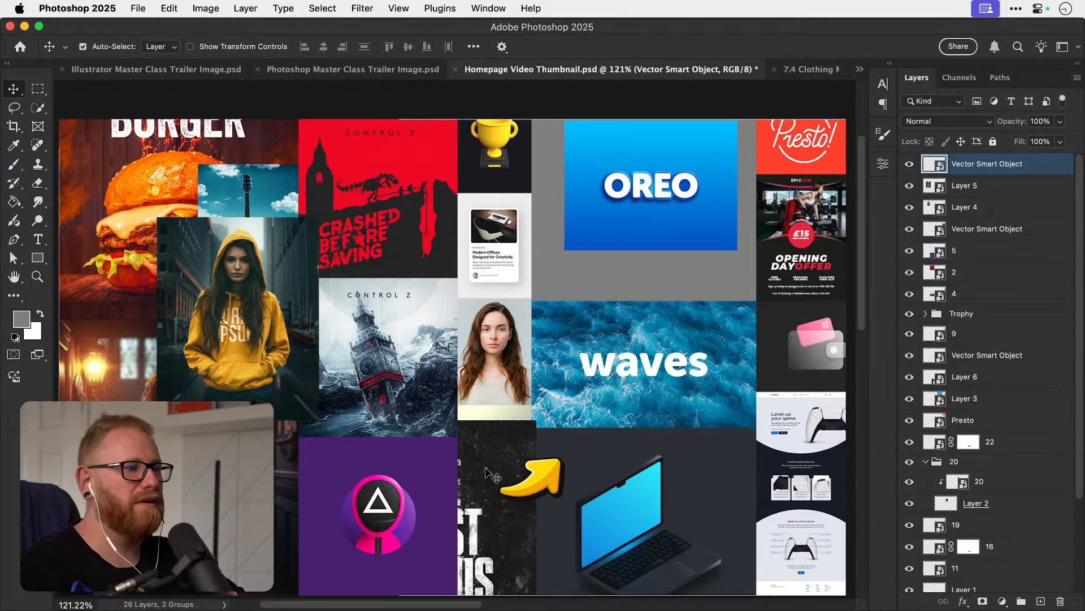
left_click_drag(486, 473, 645, 266)
left_click_drag(643, 312, 541, 409)
left_click_drag(680, 254, 535, 358)
left_click_drag(548, 441, 675, 253)
Scale the THE BEST OF US poster down to roughly the width of the gym poster tile.
key("ctrl+t")
left_click_drag(557, 122, 597, 174)
key("Return")
Move the THE BEST OF US poster to the top of the rightmost column and nudge it flush above the gym poster.
scroll(622, 254, "down", 5)
scroll(622, 255, "right", 3)
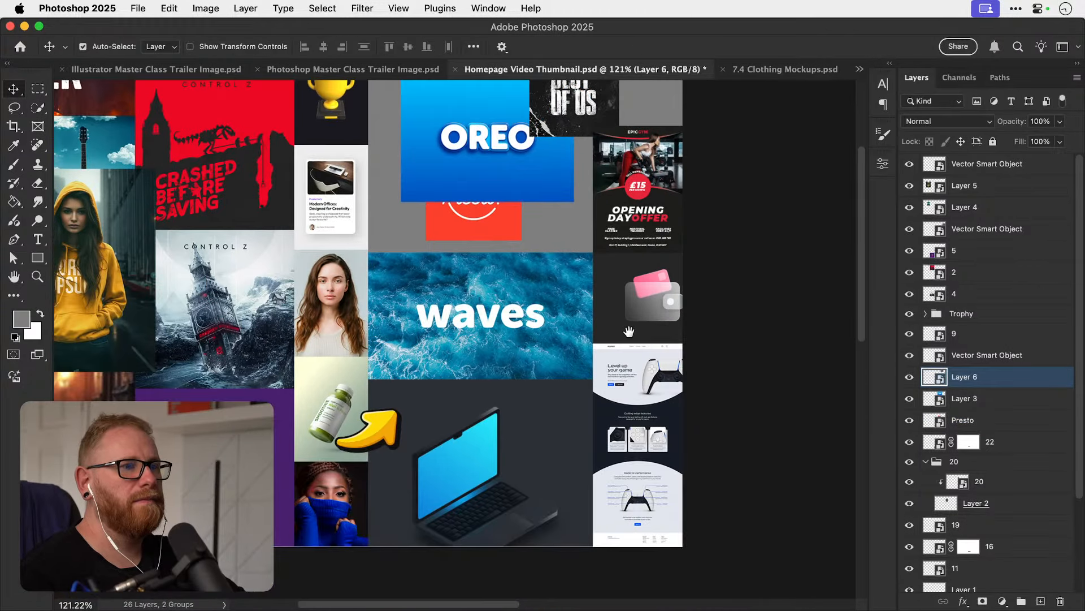
scroll(571, 204, "up", 2)
left_click_drag(563, 197, 748, 233)
key("z")
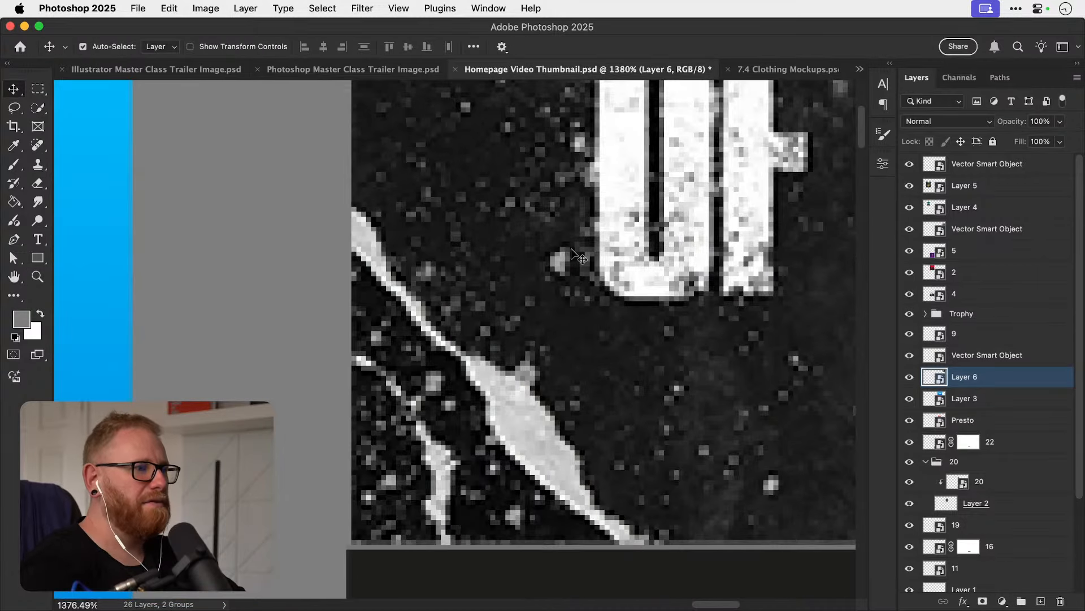
key("Left")
key("Down")
key("Down")
key("super+1")
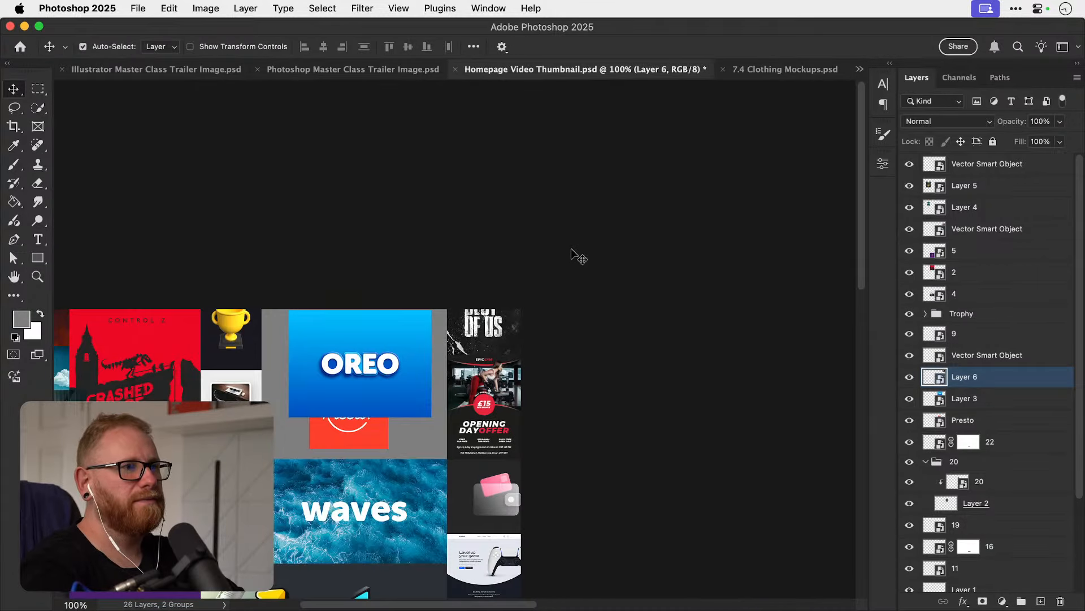
Select the THE BEST OF US, gym, wallet and game controller tiles together and shift the column down to reveal the poster's full title.
left_click_drag(484, 360, 481, 226)
left_click(482, 305, "shift")
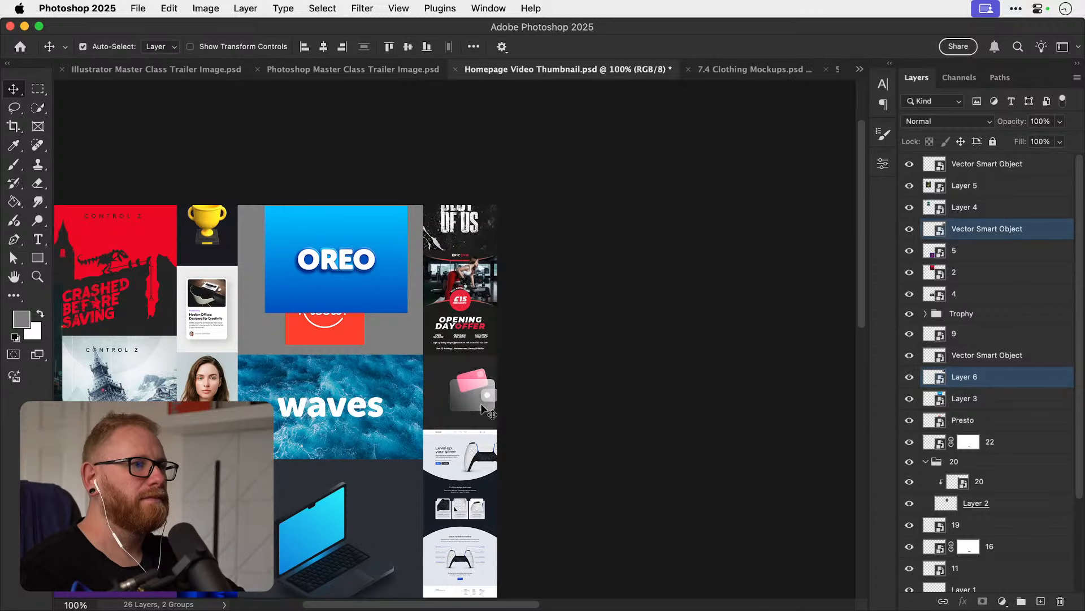
left_click(481, 406, "shift")
left_click(482, 470, "shift")
scroll(569, 325, "down", 3)
scroll(568, 325, "left", 3)
left_click_drag(568, 324, 550, 367)
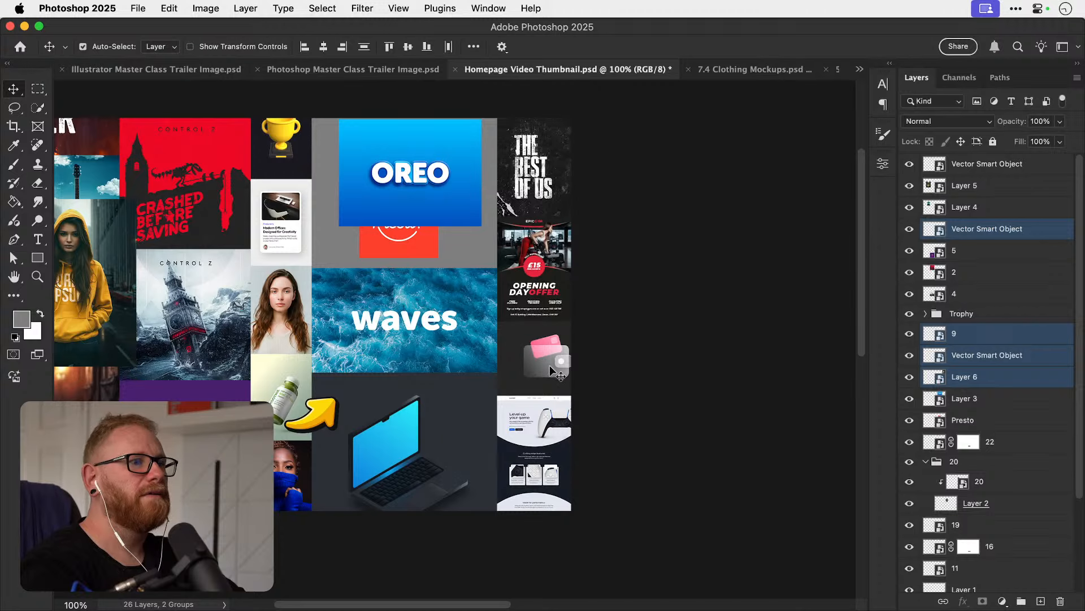
left_click_drag(565, 362, 557, 387)
left_click(592, 341)
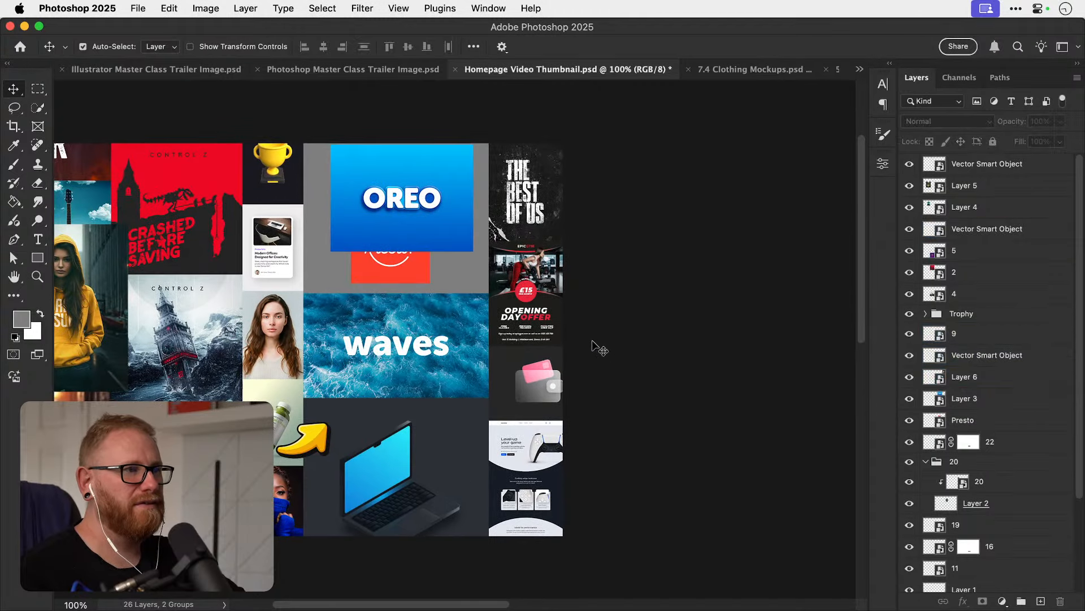
Shift the wallet tile left so the whole wallet sits inside the canvas edge.
left_click(539, 371)
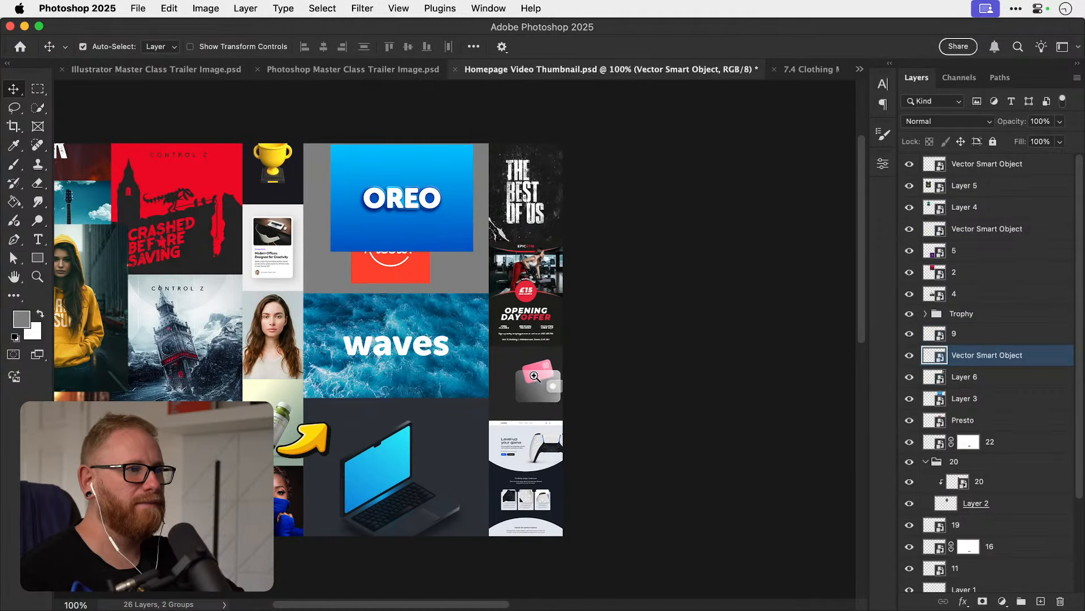
key("z")
left_click(535, 376)
left_click(536, 378)
key("v")
key("shift+Left")
key("shift+Left")
key("shift+Left")
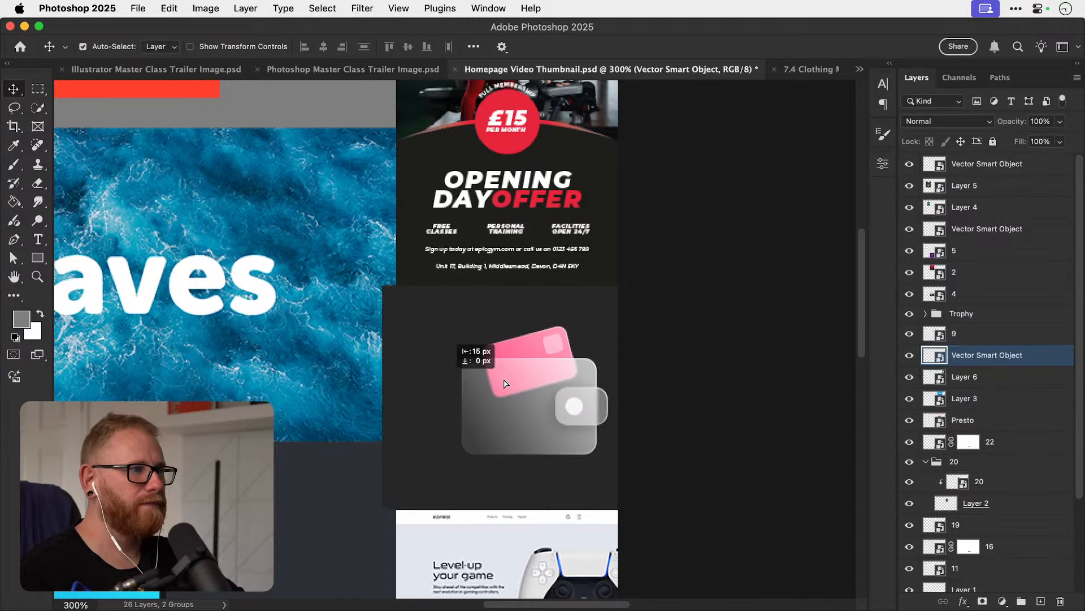
Send the wallet layer backward to the bottom of the stack, behind the waves and laptop tiles.
key("super+bracketleft")
key("super+bracketleft")
key("super+bracketleft")
key("super+bracketleft")
key("super+bracketleft")
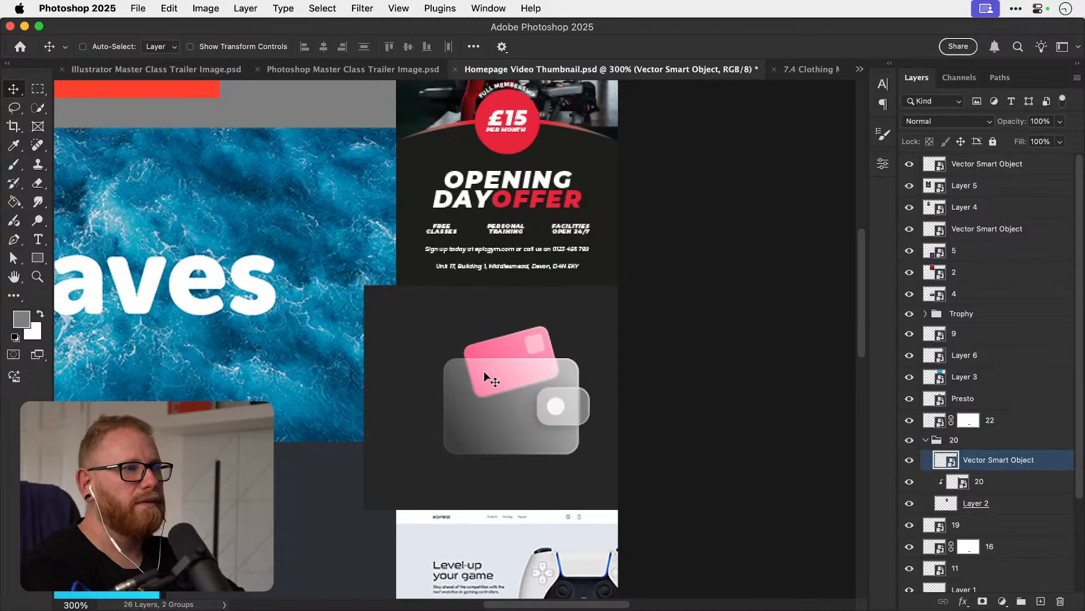
key("super+bracketleft")
key("super+bracketleft")
key("super+bracketleft")
key("super+bracketleft")
key("super+bracketleft")
key("super+bracketleft")
key("super+bracketleft")
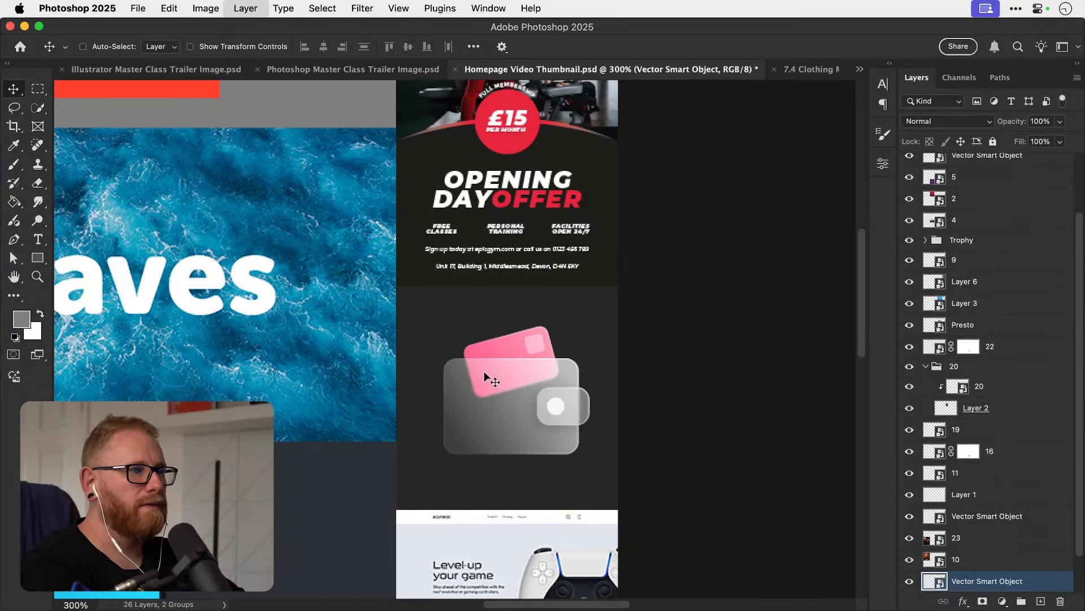
Nudge the wallet tile left until the wallet is centred in its column, and save the document.
key("Left")
key("Left")
key("Left")
key("Left")
key("Left")
key("Left")
key("Right")
key("Right")
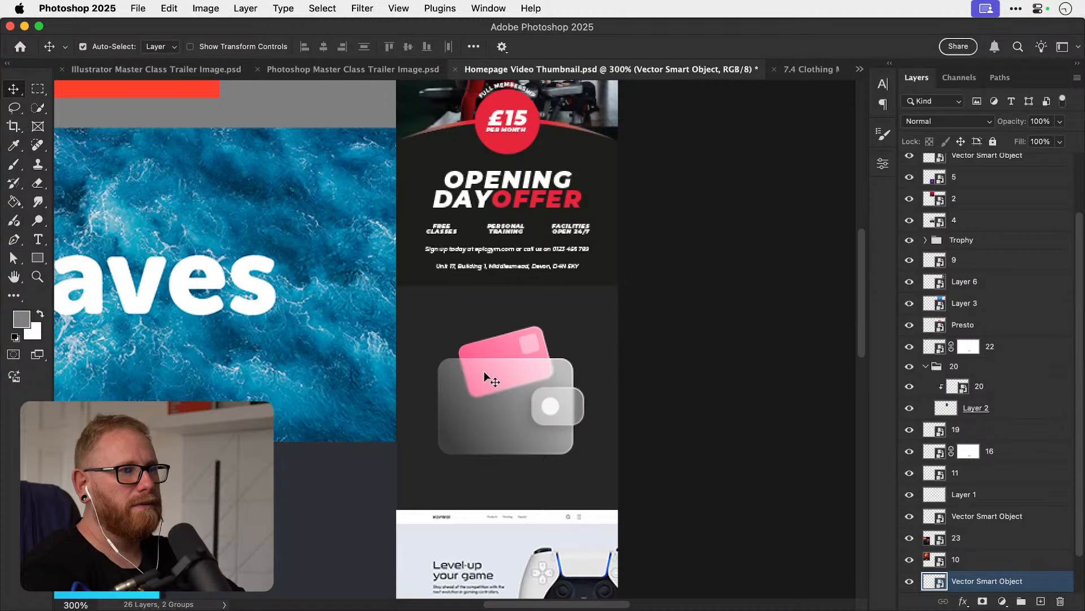
key("Up")
key("super+0")
key("super+s")
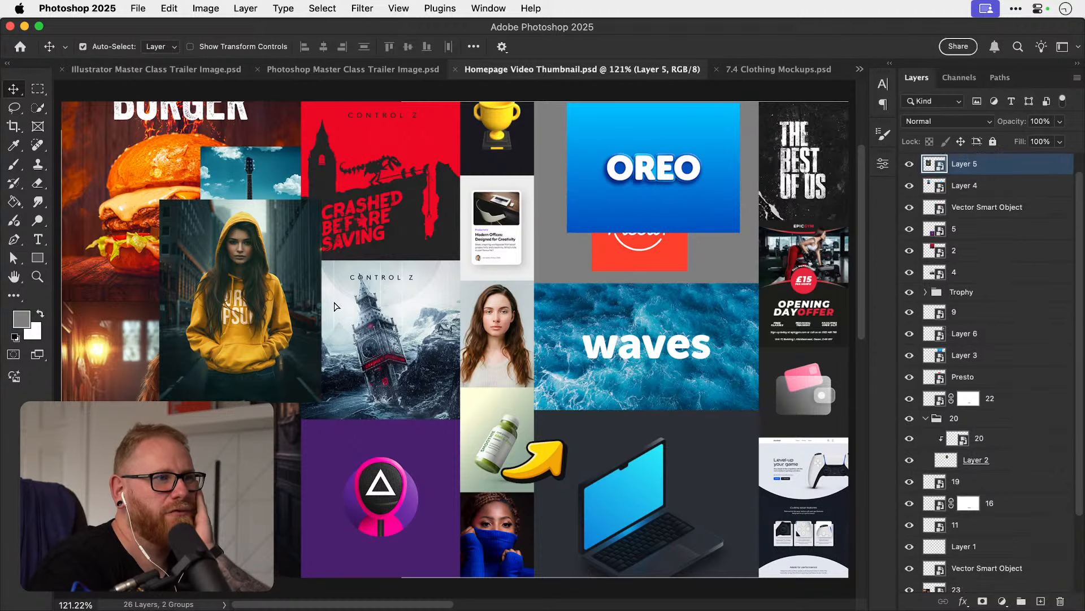
Clear the grey gap above waves by moving the hoodie and OREO artworks to the burger area and Presto, brought to front, onto the ship tile.
left_click_drag(269, 305, 247, 407)
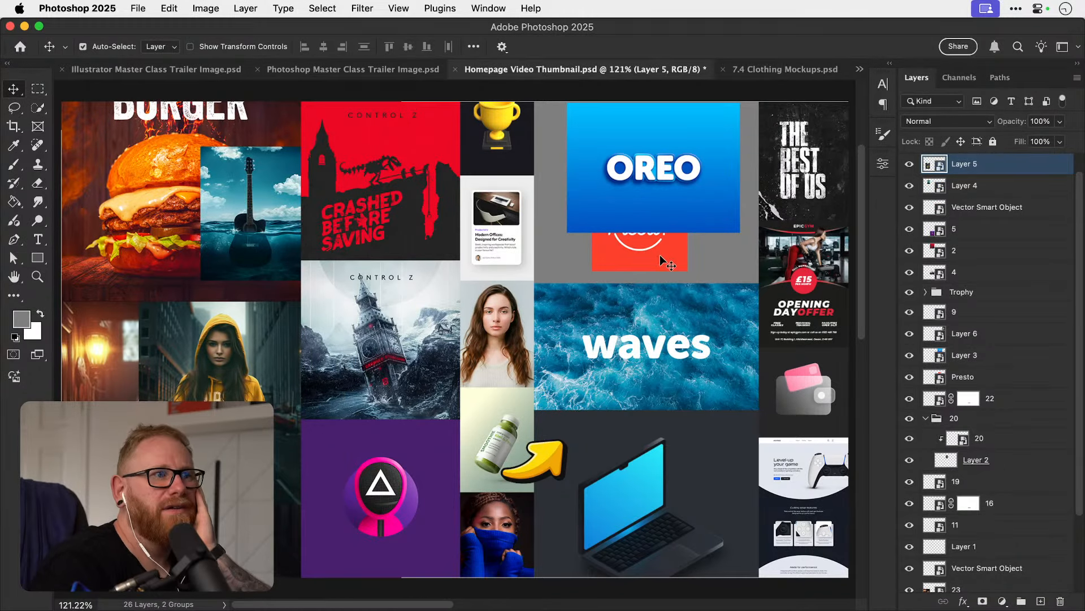
left_click_drag(660, 254, 400, 414)
key("super+shift+bracketright")
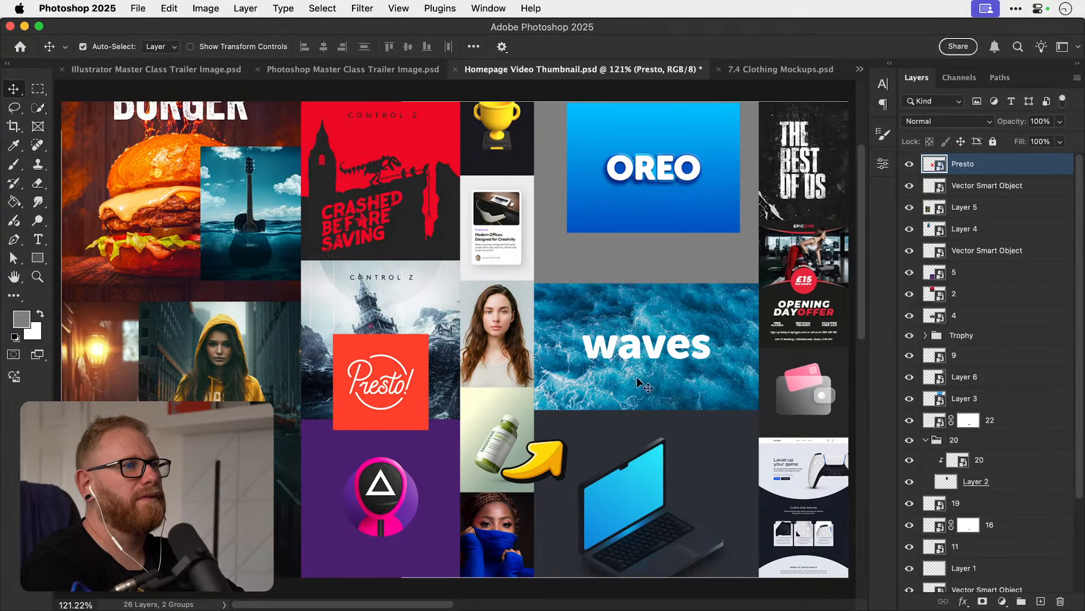
left_click(674, 359)
left_click_drag(686, 201, 176, 360)
Move the guitar and hoodie artworks side by side into the grey gap above the waves tile.
left_click_drag(259, 216, 592, 218)
left_click(253, 408)
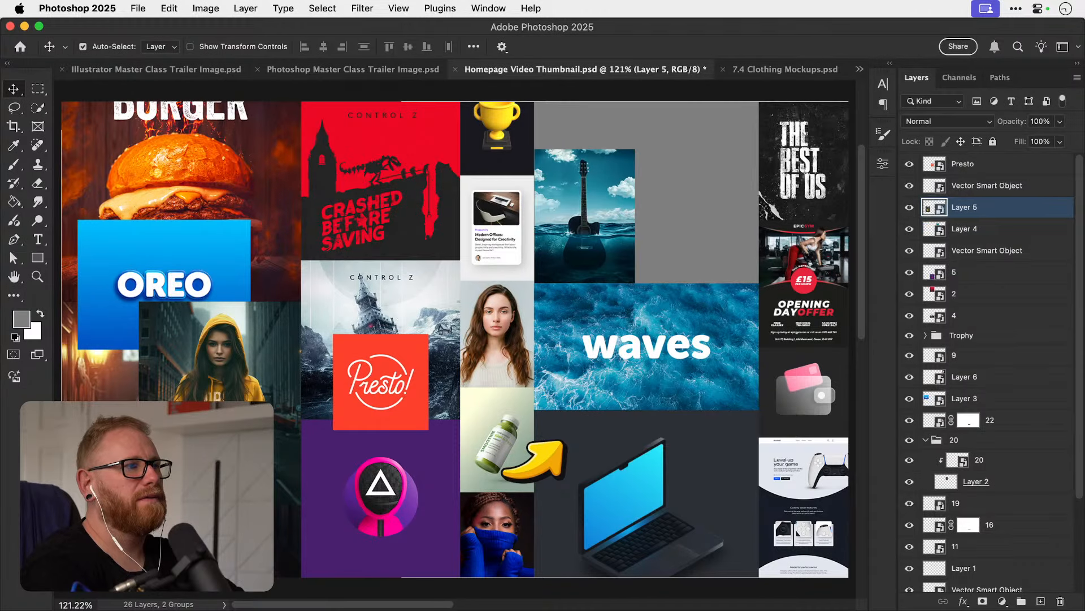
left_click_drag(253, 408, 548, 306)
left_click_drag(476, 292, 537, 301)
left_click_drag(527, 300, 450, 311)
Scale the hoodie artwork to 8.98% and fit it against the THE BEST OF US poster.
key("super+t")
left_click_drag(349, 524, 387, 477)
left_click_drag(578, 433, 596, 432)
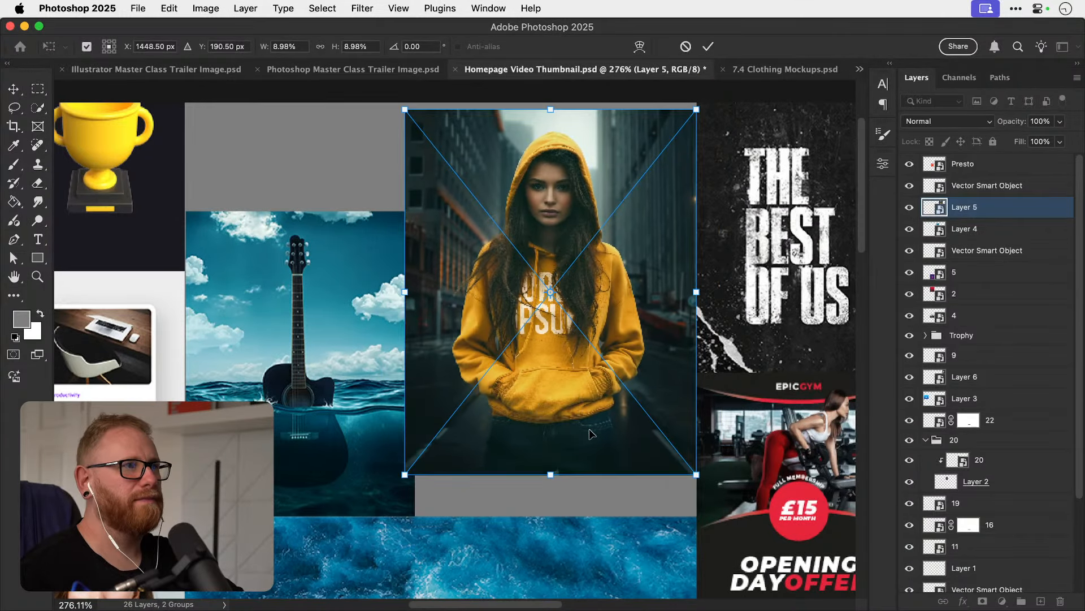
key("Return")
On a new layer directly above the guitar layer, fill a rectangle covering the whole gap above the waves tile with grey.
left_click(405, 441)
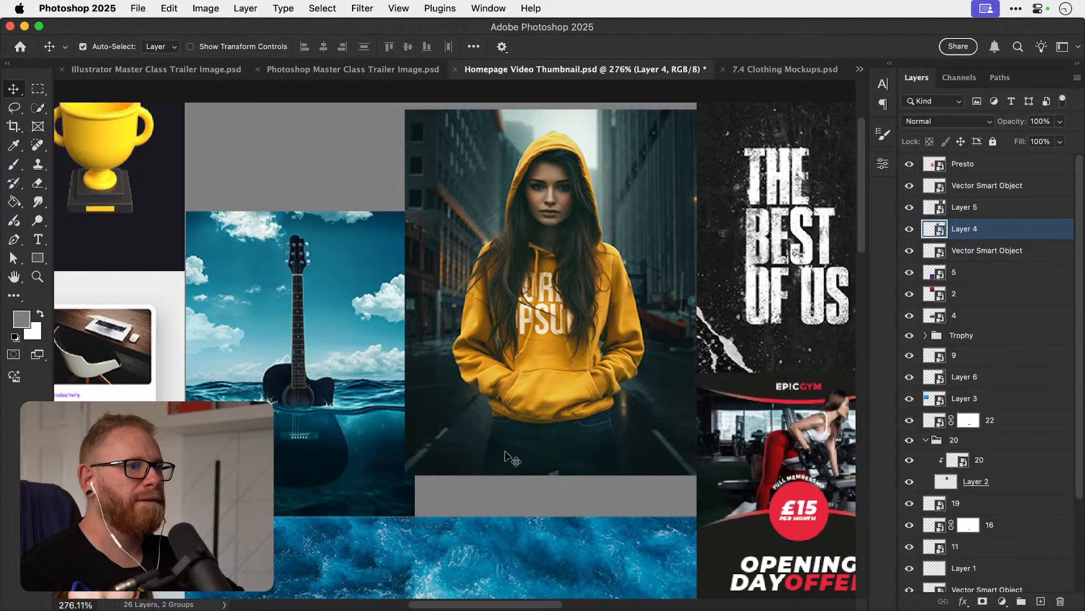
left_click(1042, 601)
key("m")
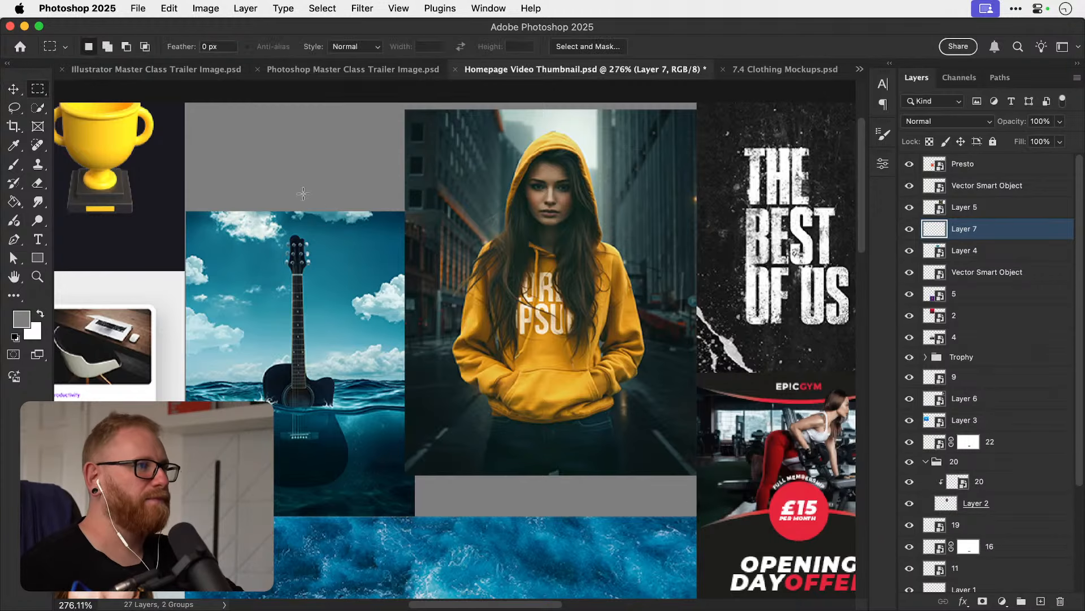
mouse_move(185, 102)
left_mouse_down()
mouse_move(584, 388)
mouse_move(692, 514)
mouse_move(798, 520)
mouse_move(710, 496)
left_mouse_up()
key("z")
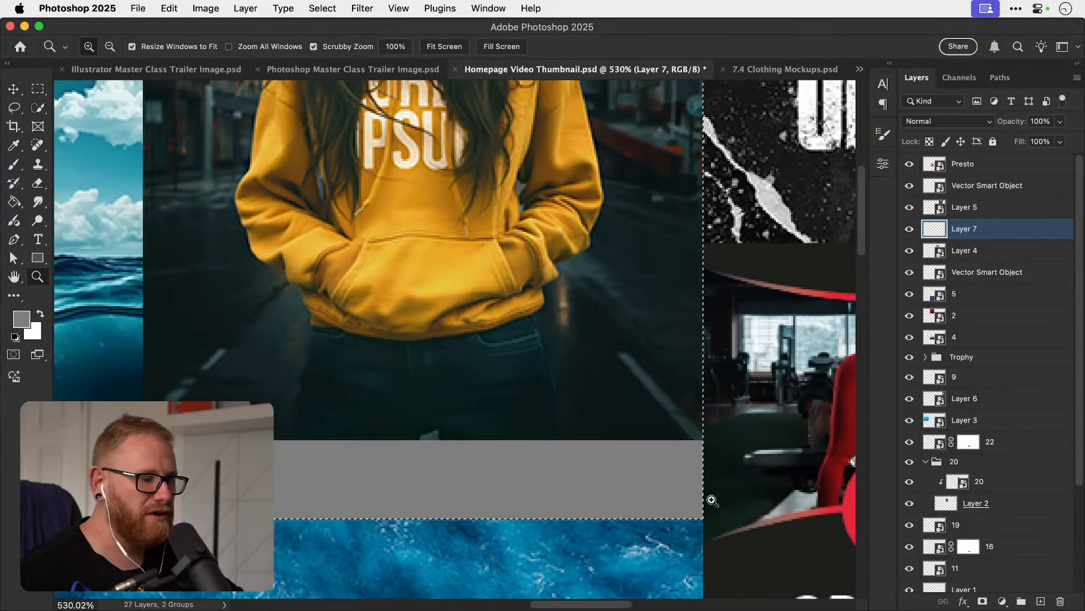
key("g")
key("super+minus")
key("super+minus")
key("super+minus")
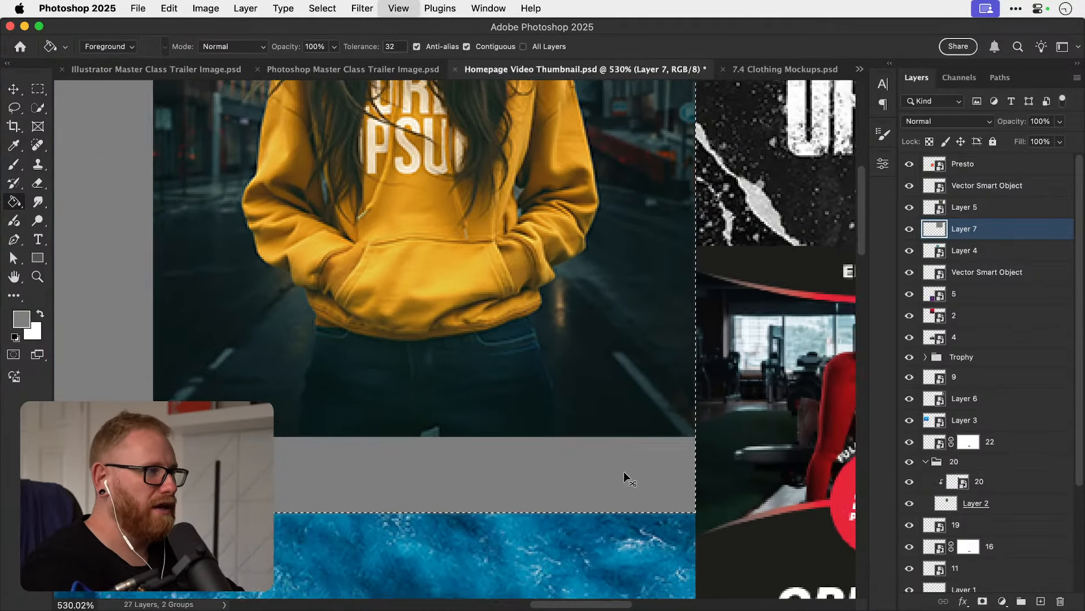
key("super+d")
key("v")
key("super+1")
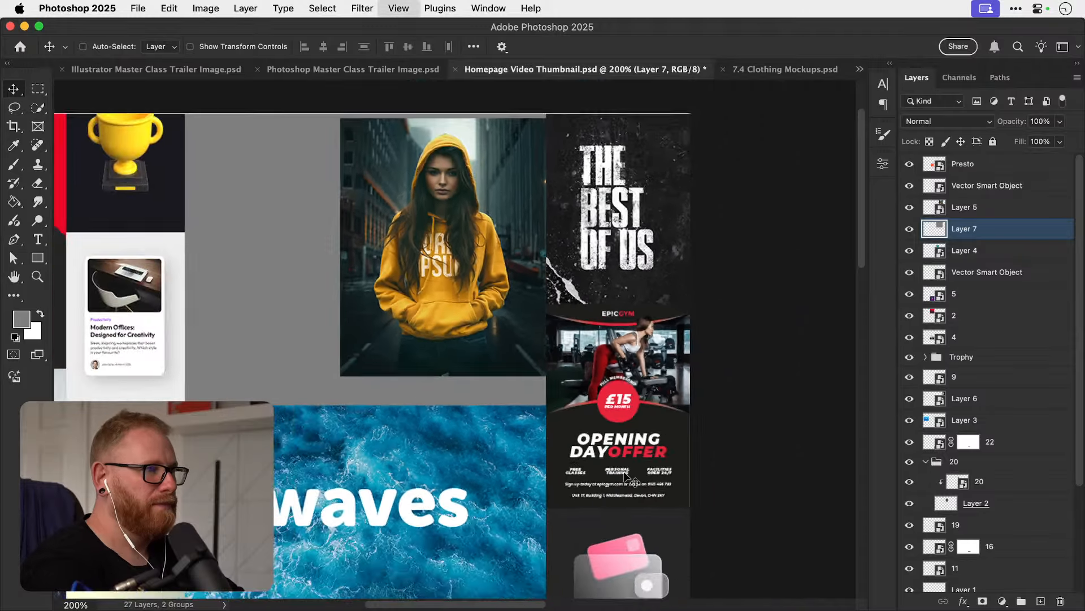
Scale the grey rectangle to 50% width from its left edge.
key("super+t")
left_click(101, 48)
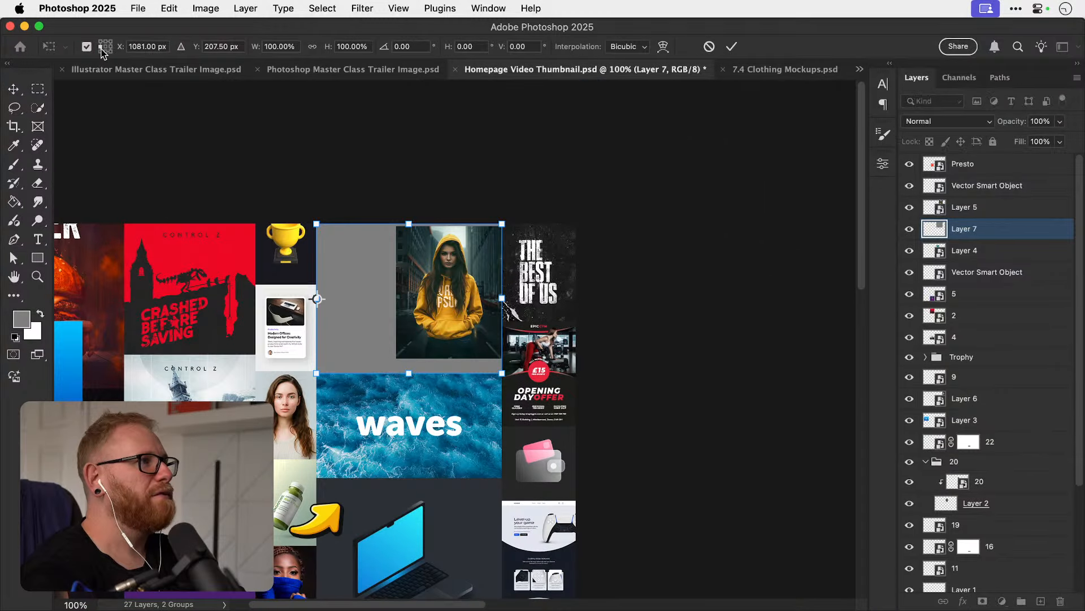
double_click(277, 46)
type("50")
key("Return")
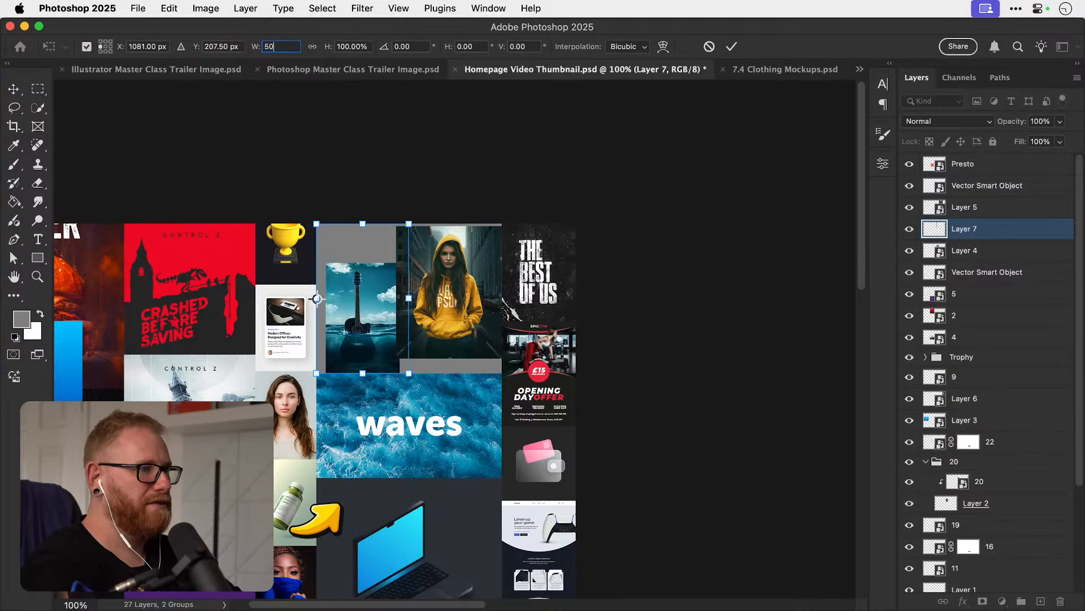
key("Return")
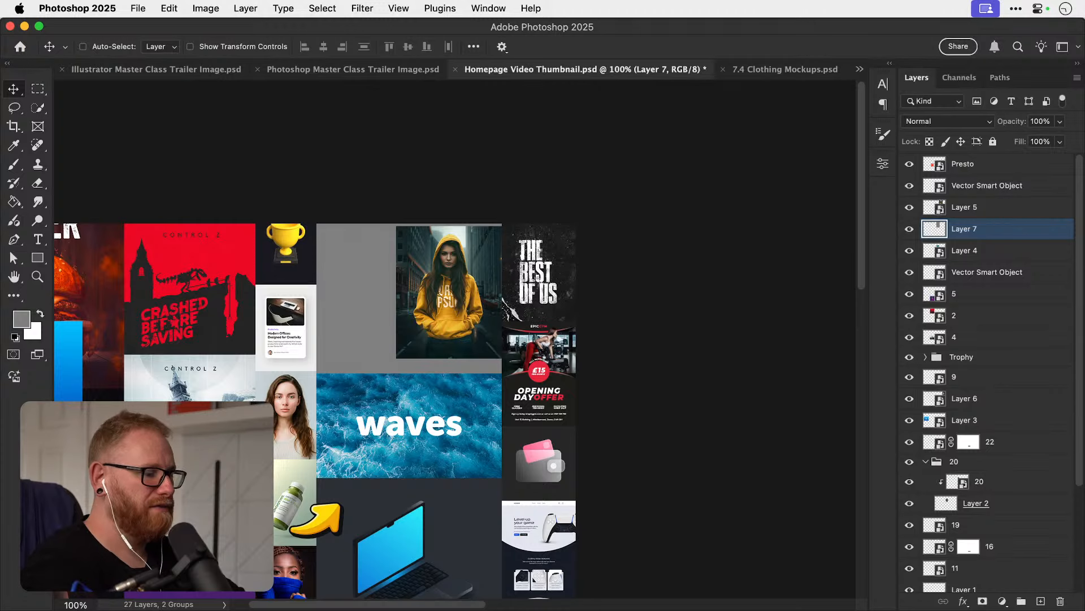
Duplicate the half-width grey rectangle and darken the copy.
key("super+j")
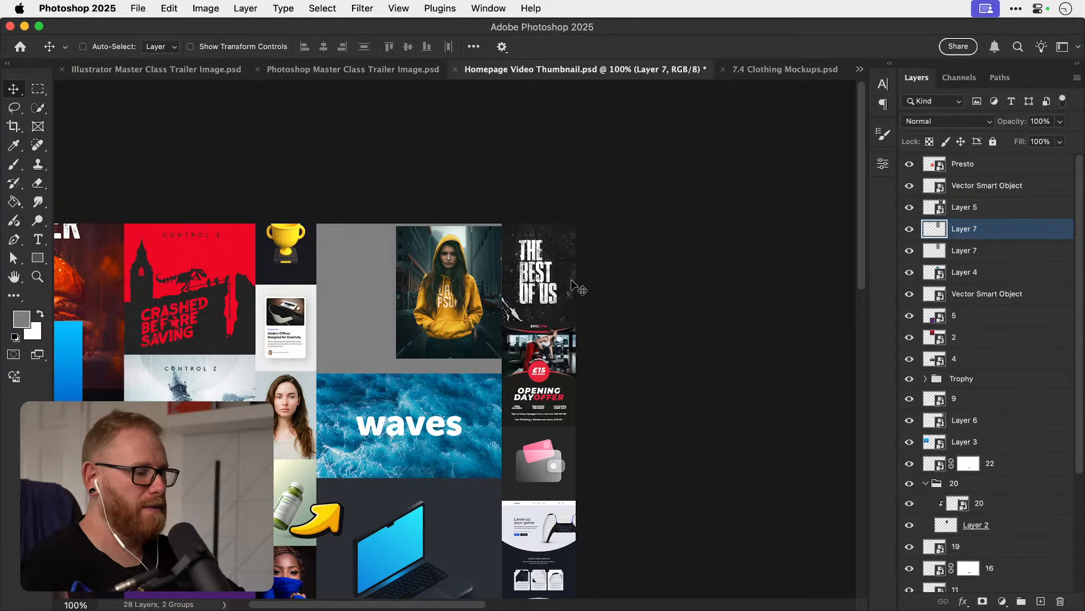
key("i")
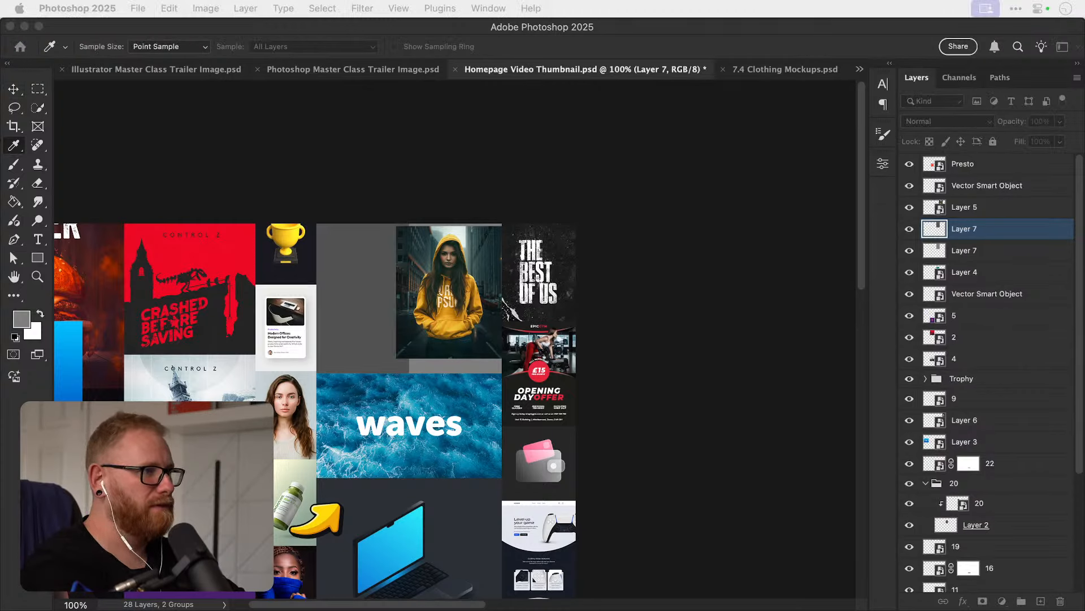
key("Return")
Move the duplicated grey rectangle into the right half of the gap, flush against the THE BEST OF US column.
key("z")
left_click(462, 375)
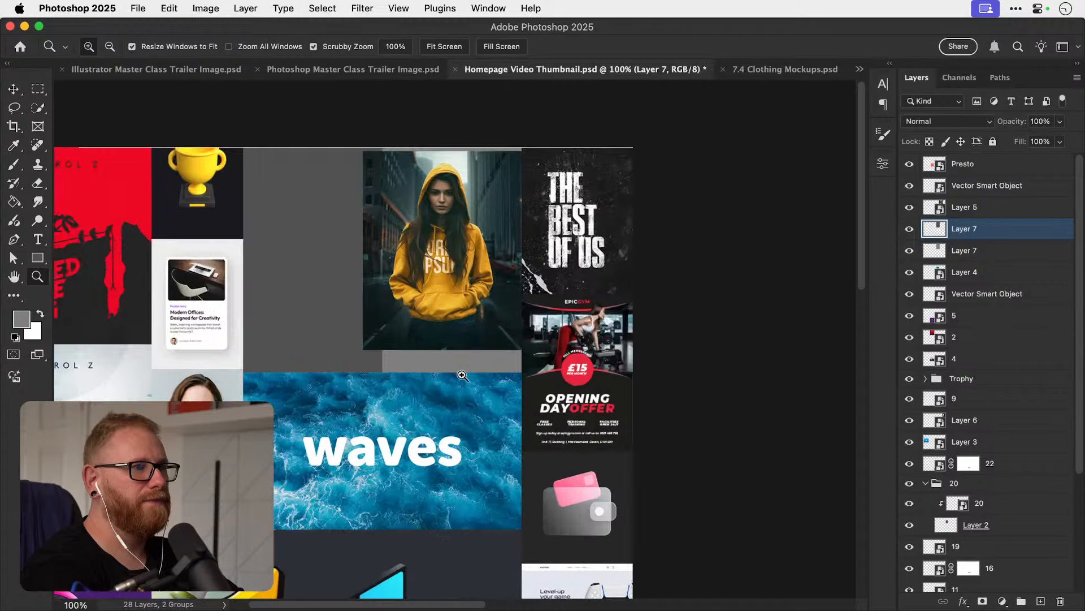
left_click(461, 374)
key("v")
left_click_drag(219, 359, 467, 359)
key("shift+Right")
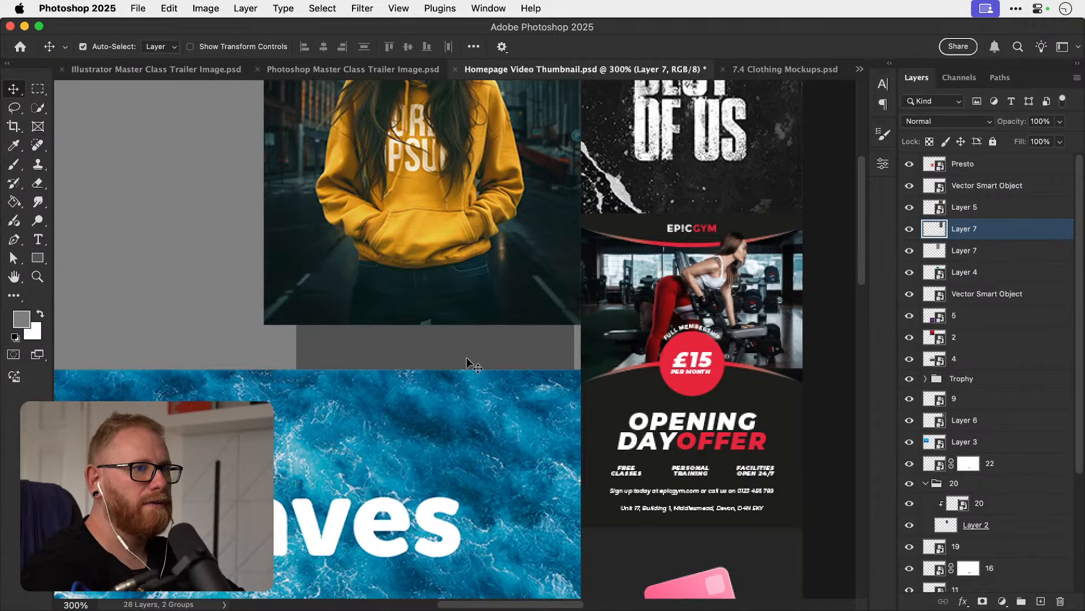
key("shift+Right")
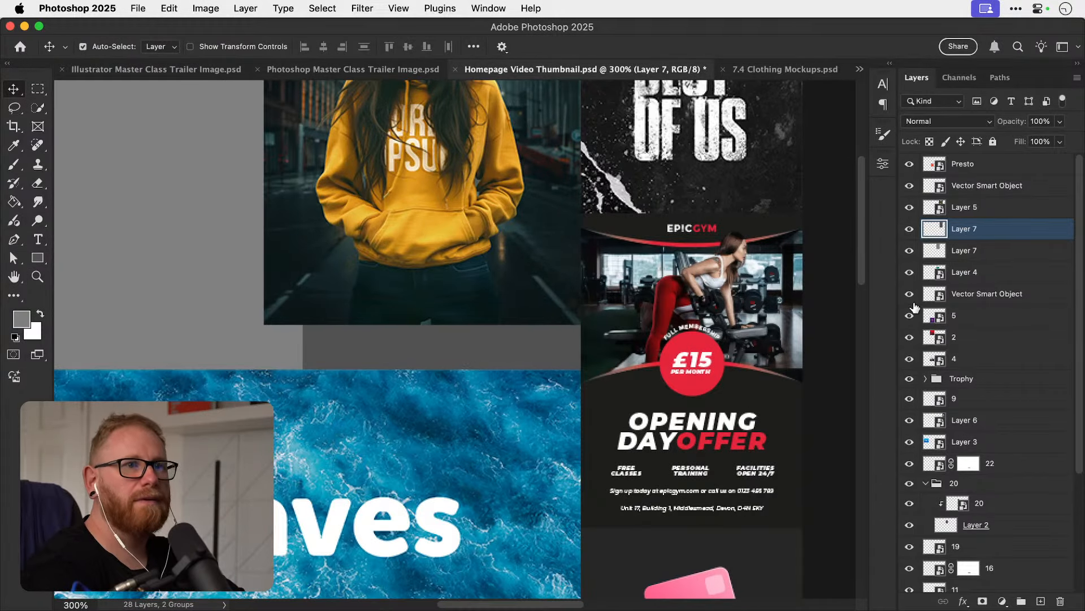
Darken the original left-hand rectangle to a deeper grey than its copy.
left_click(984, 261)
key("i")
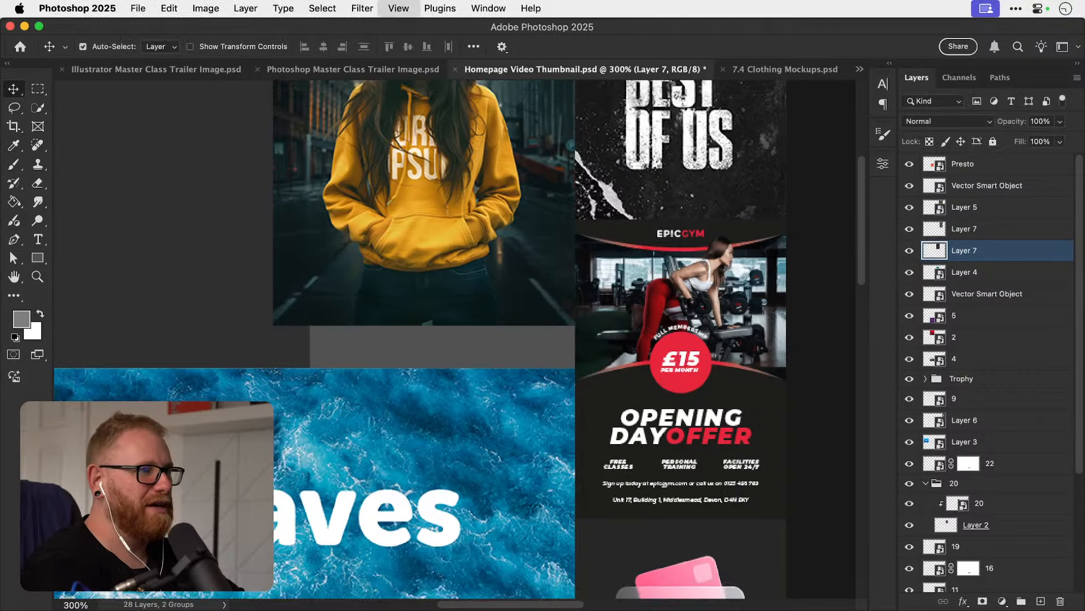
key("super+minus")
key("super+minus")
key("z")
left_click_drag(356, 250, 379, 250)
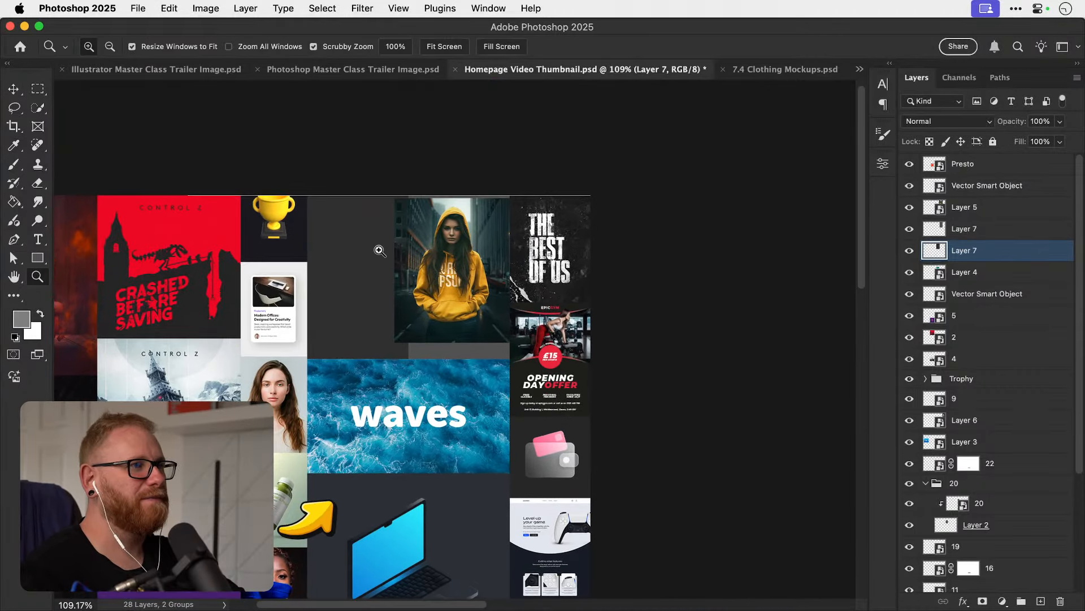
Send both grey rectangles backward below the guitar layer, and select the guitar.
key("v")
left_click(426, 351, "shift")
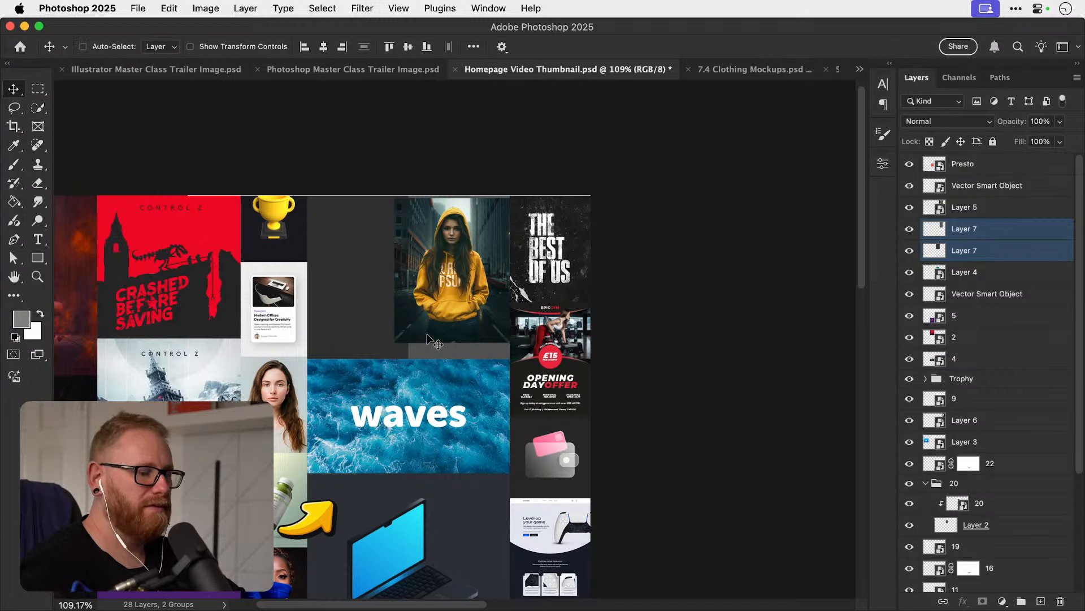
key("super+bracketleft")
left_click(657, 275, "super")
left_click(348, 322, "super")
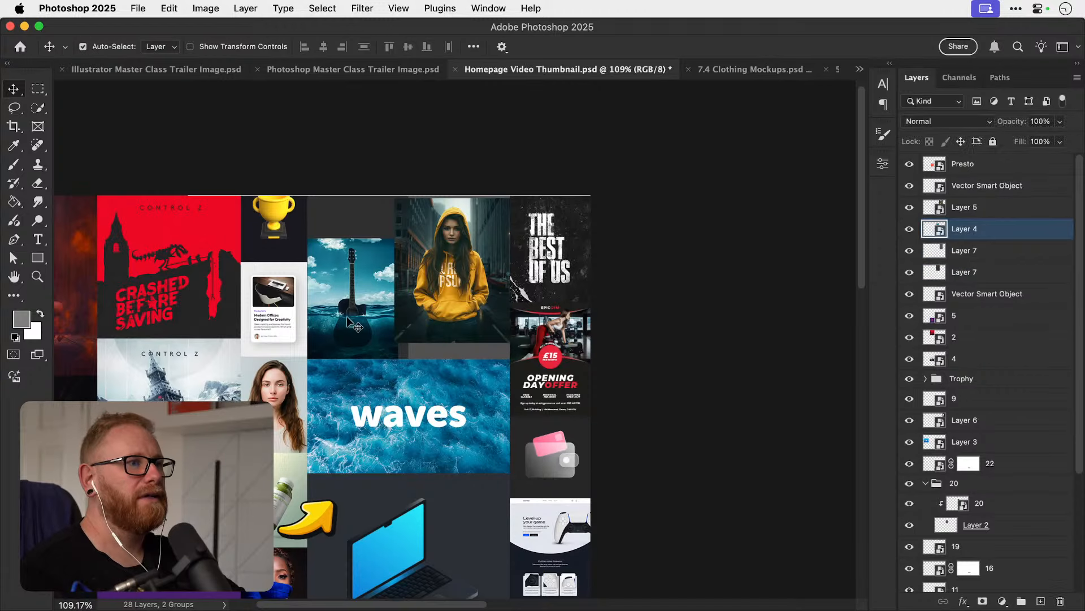
Clip the guitar artwork to the left grey rectangle and the hoodie artwork to the right one.
left_click_drag(976, 234, 984, 262)
left_click(987, 258, "alt")
left_click_drag(474, 302, 460, 309)
left_click(536, 286, "shift")
left_click(962, 219, "alt")
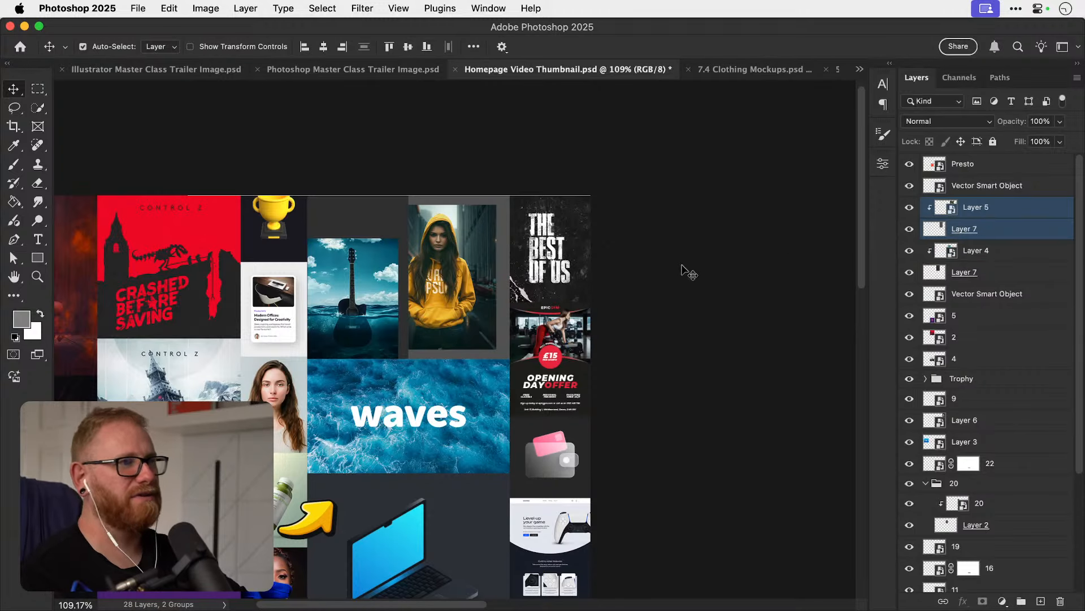
Scale up the clipped guitar artwork until it fills its dark rectangle above the waves tile.
left_click(691, 271)
left_click(372, 292)
key("super+t")
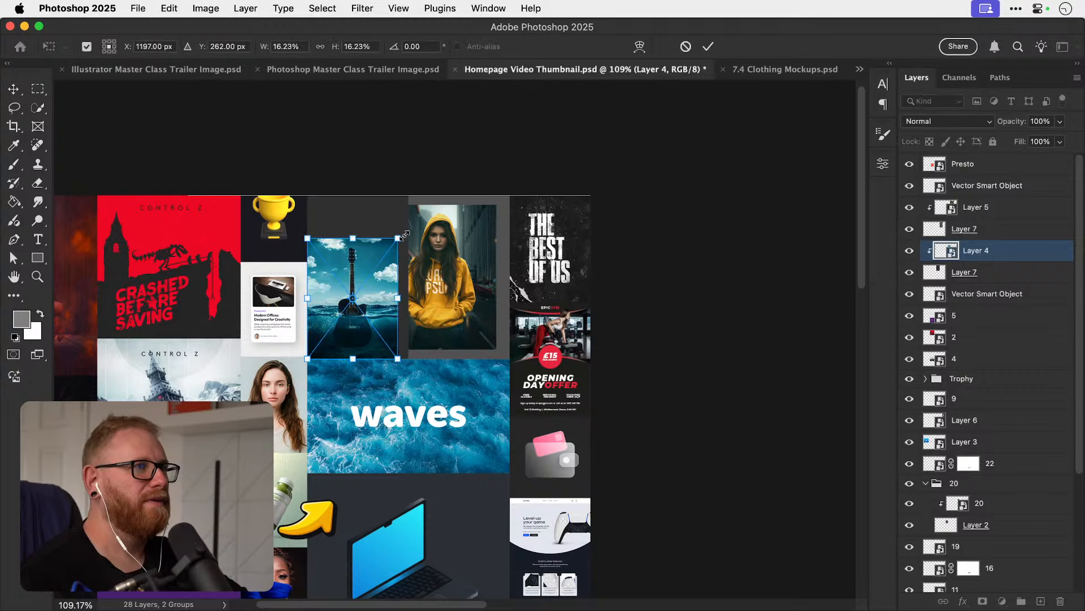
left_click_drag(398, 238, 513, 186)
key("Return")
Scale the clipped hoodie artwork to 11.10% and position it to fill the rectangle beside the guitar.
left_click(463, 268)
key("super+t")
key("Return")
left_click_drag(454, 251, 485, 255)
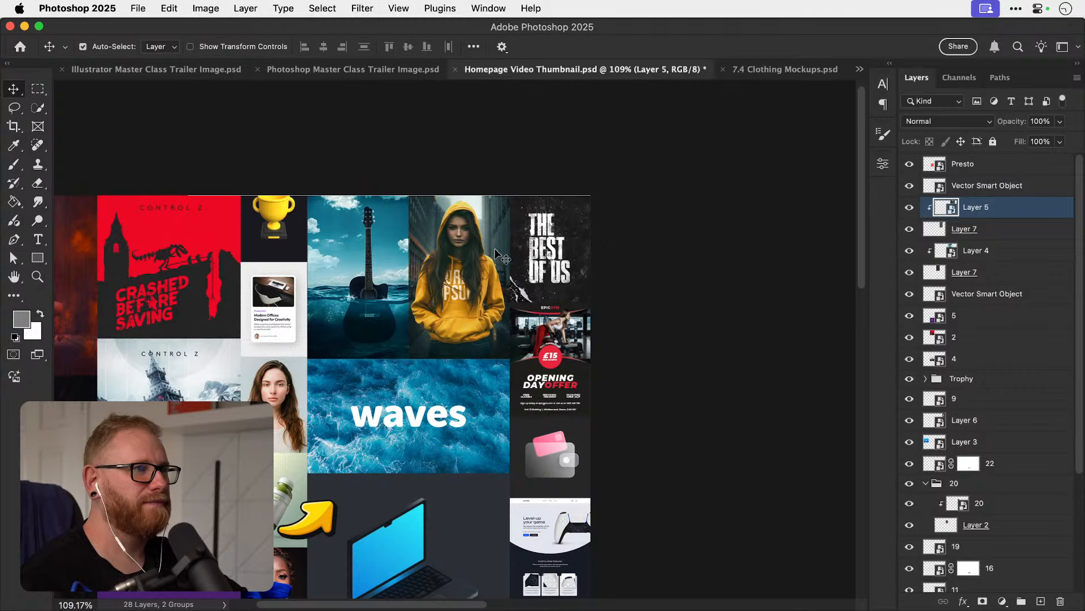
Shift the guitar artwork left inside its rectangle and fine-tune it by small nudges to the right.
left_click_drag(424, 327, 522, 291)
left_click_drag(465, 293, 452, 293)
key("Right")
key("Right")
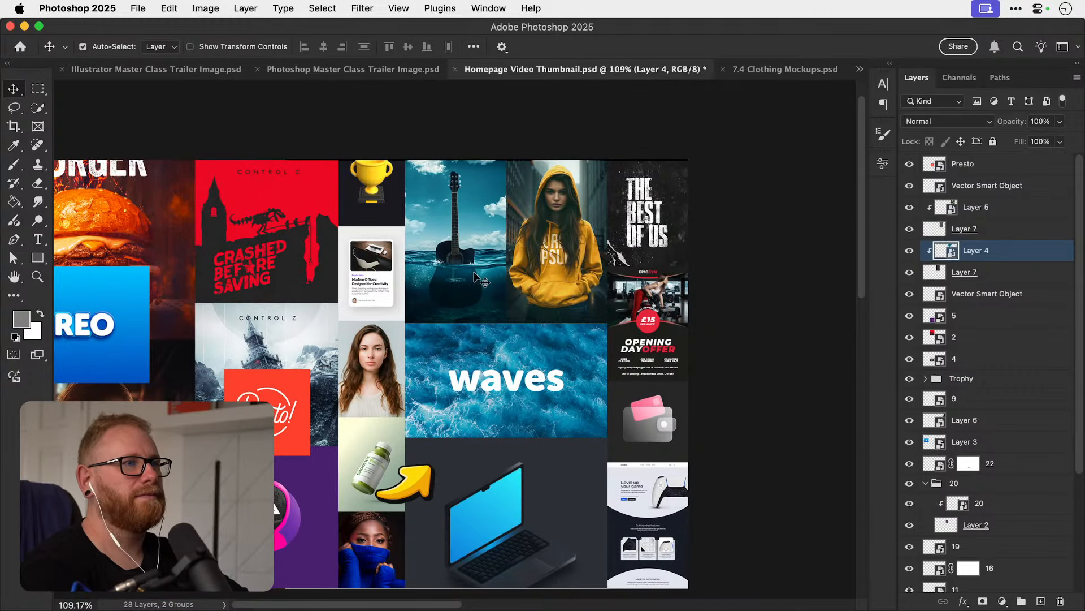
scroll(509, 274, "up", 2)
scroll(509, 274, "right", 2)
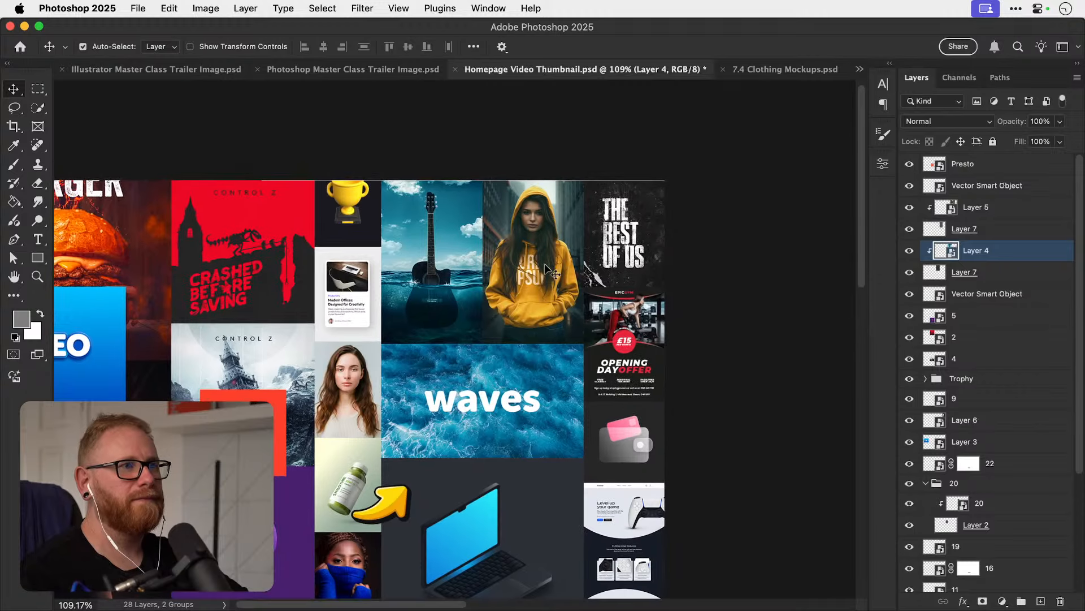
Nudge the hoodie artwork slightly right and scale it to 10.33% within its rectangle.
left_click(549, 269)
key("Right")
key("Right")
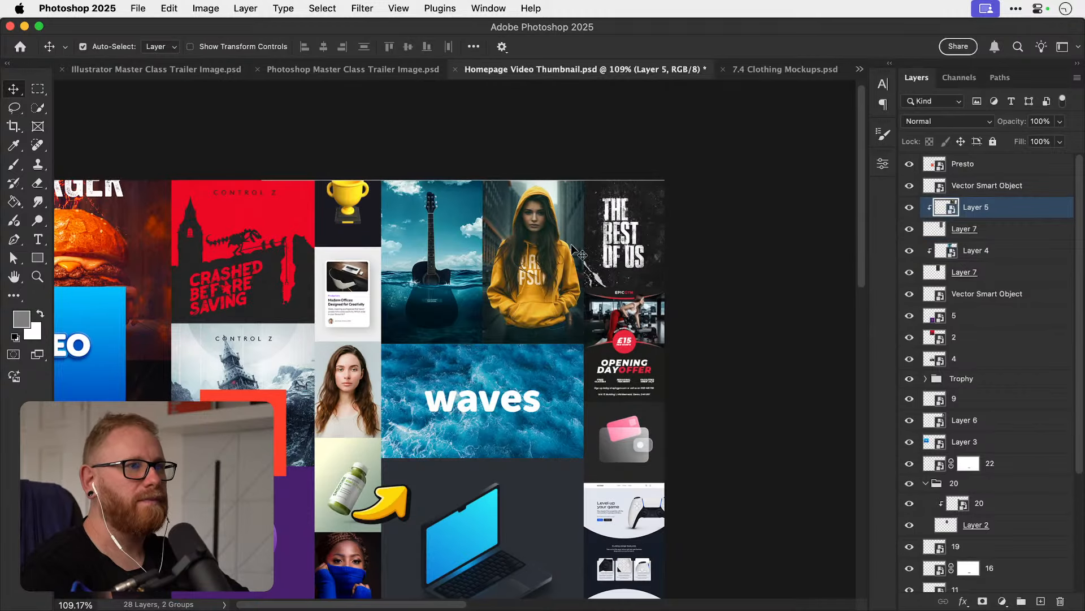
key("ctrl+t")
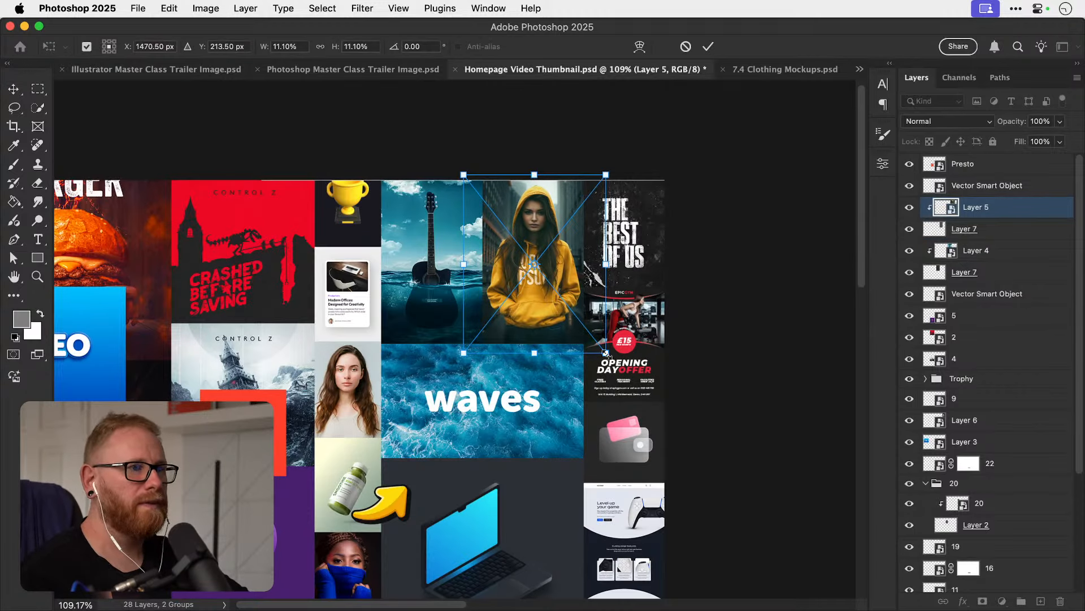
left_click_drag(606, 352, 589, 351)
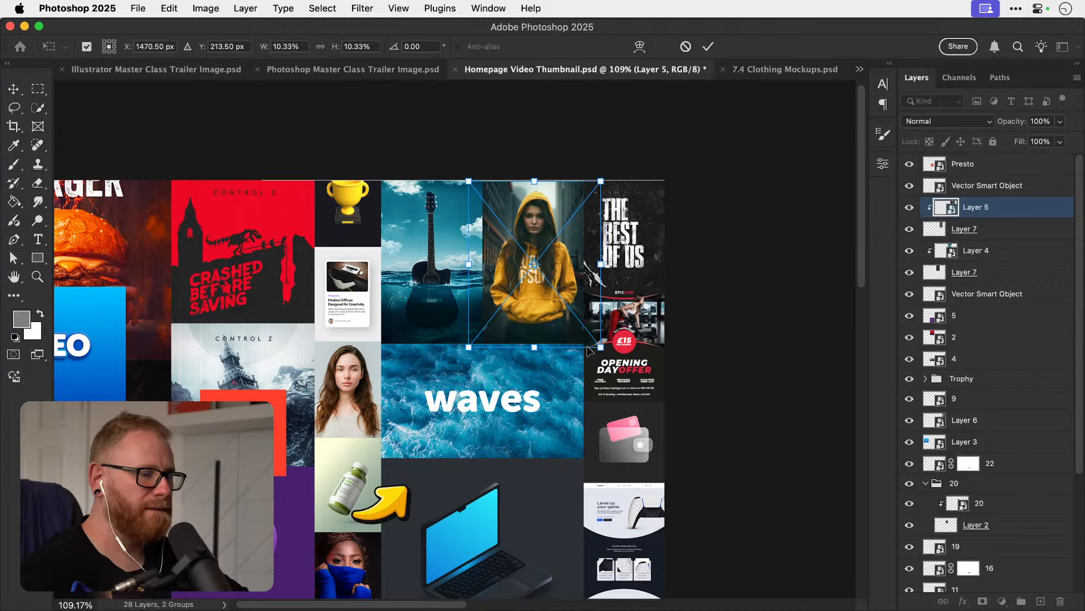
key("Return")
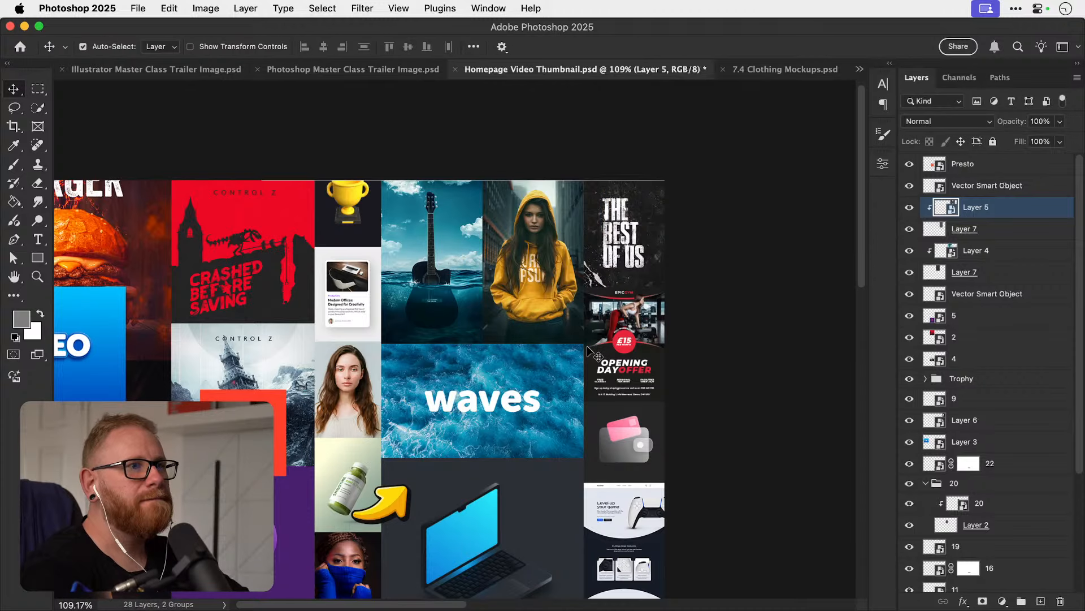
scroll(591, 352, "up", 2)
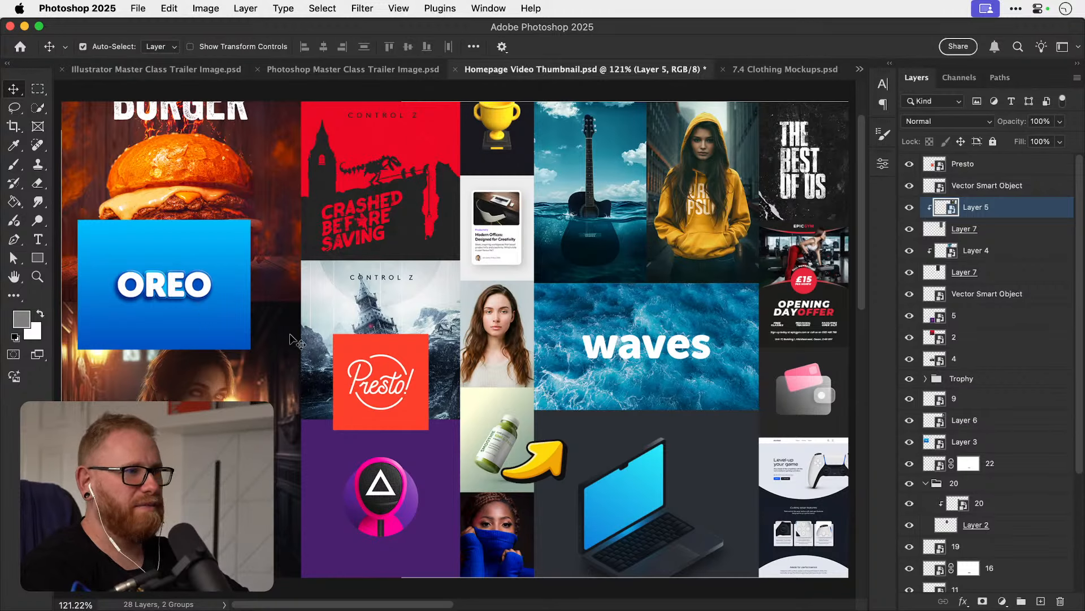
Try the Presto artwork in the upper-left corner of the purple tile, and undo the stray move of the purple tile.
left_click_drag(391, 389, 363, 481)
key("super+t")
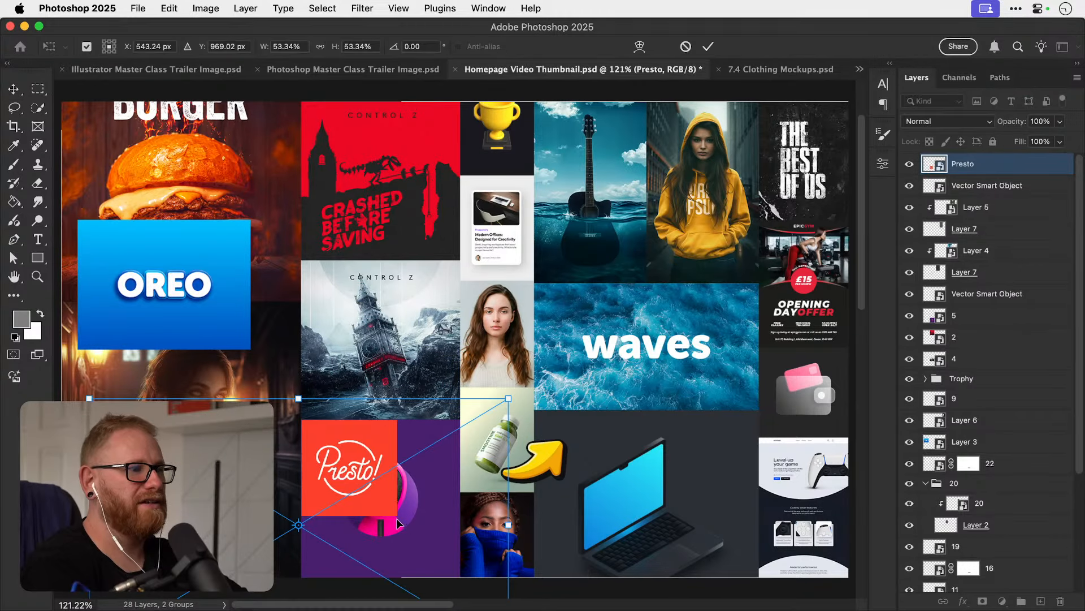
key("Return")
left_click_drag(399, 523, 377, 421)
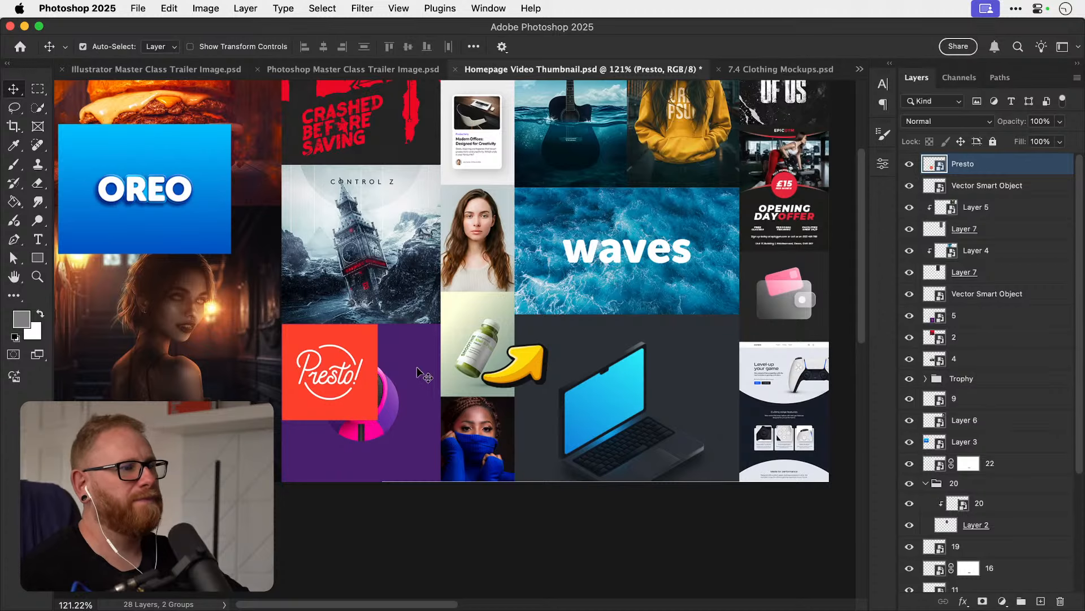
left_click_drag(396, 391, 412, 385)
key("super+z")
Lower the trophy so it sits centred inside its dark tile, and view the mosaic at 100%.
left_click_drag(424, 325, 413, 391)
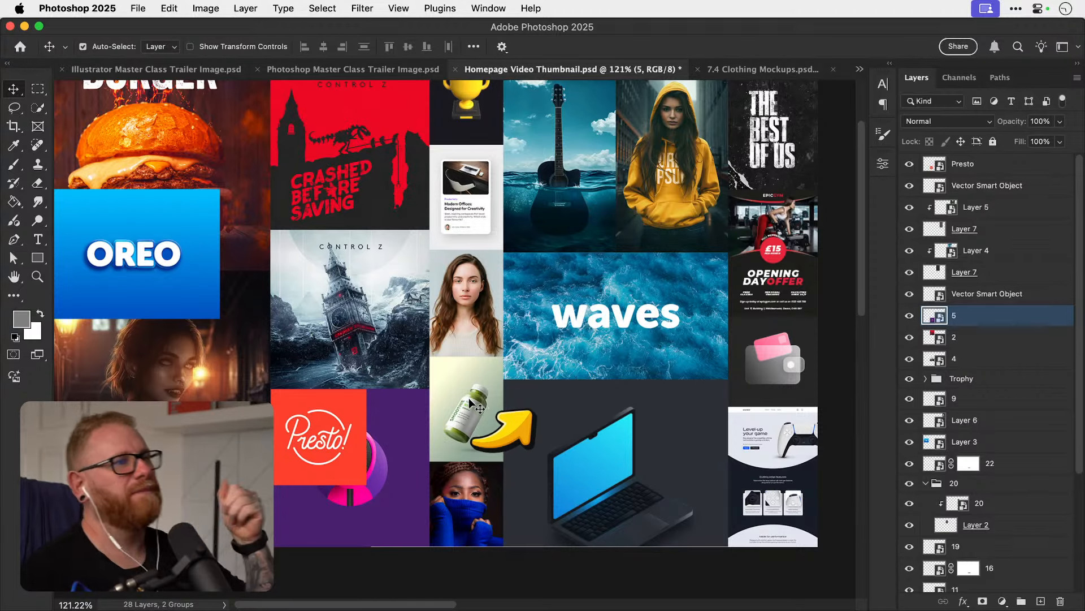
left_click_drag(410, 359, 408, 449)
mouse_move(472, 202)
left_mouse_down()
mouse_move(472, 215)
mouse_move(470, 194)
left_mouse_up()
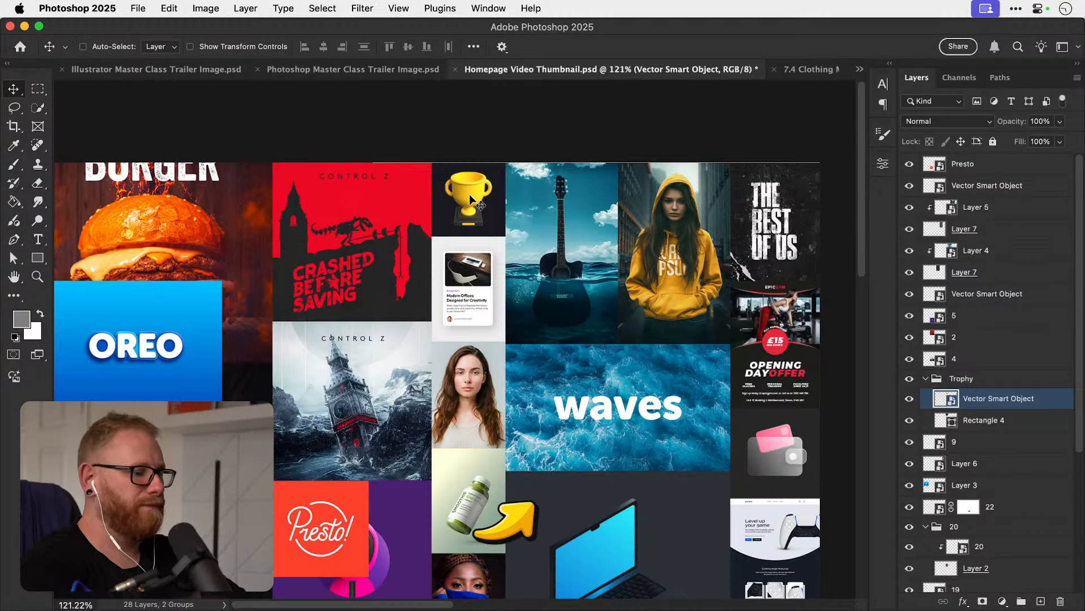
key("super+1")
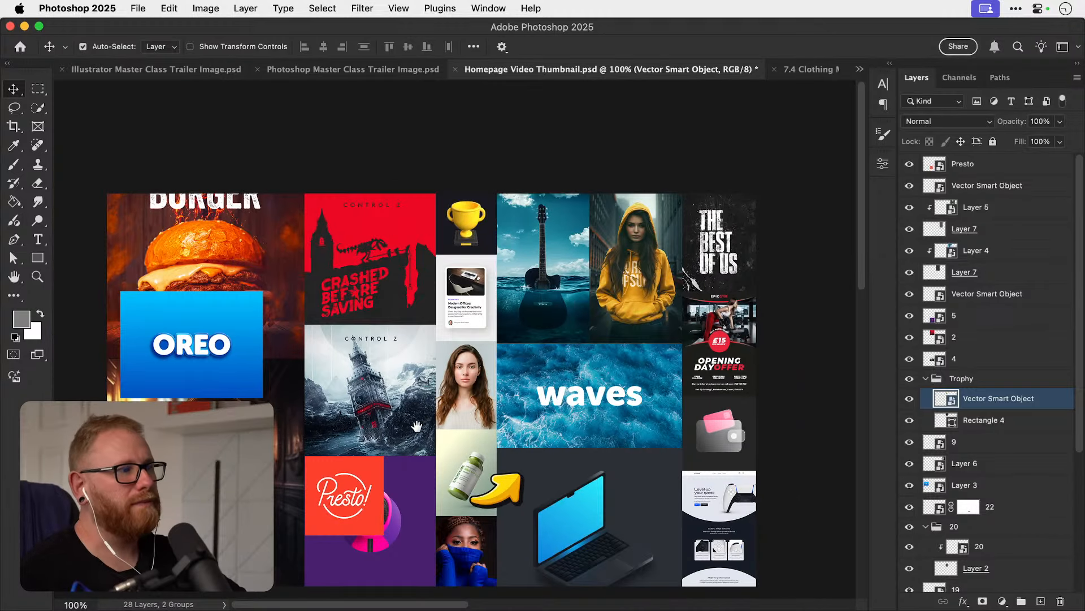
Move the Presto artwork off the purple tile onto the lower part of the portrait tile in the first column.
left_click(416, 494)
left_click_drag(366, 512, 268, 512)
left_click_drag(278, 466, 279, 444)
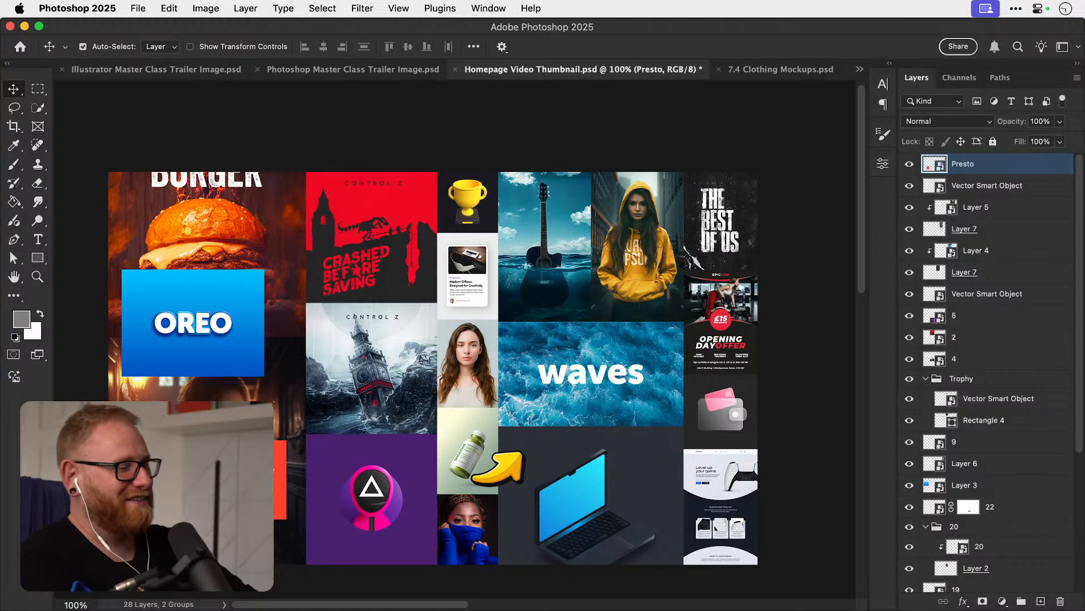
Select the OREO artwork, view the whole mosaic at 100%, and save the homepage thumbnail document.
left_click(220, 367)
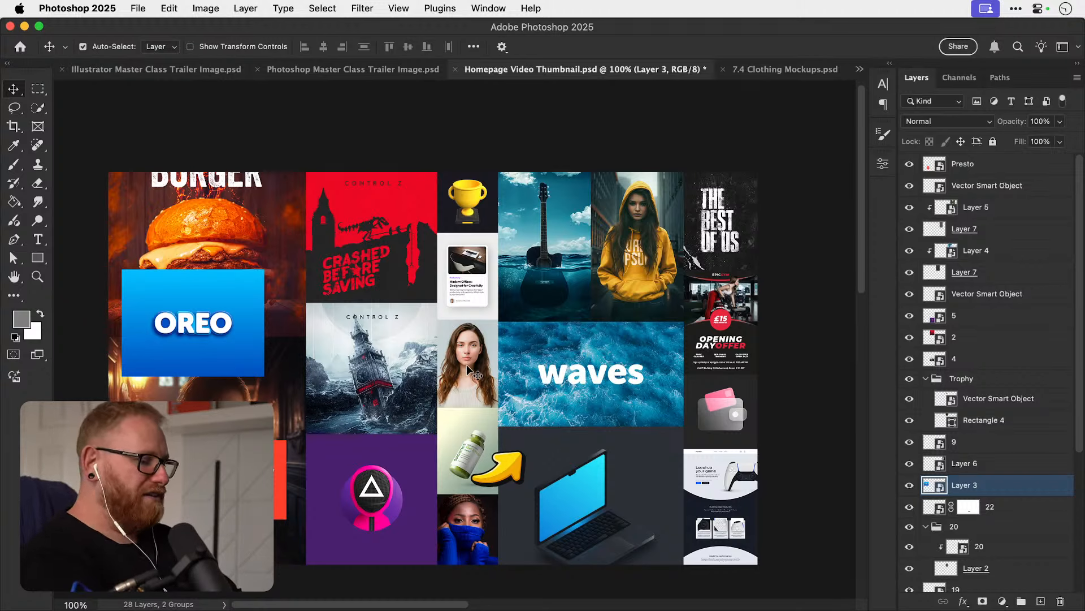
key("super+0")
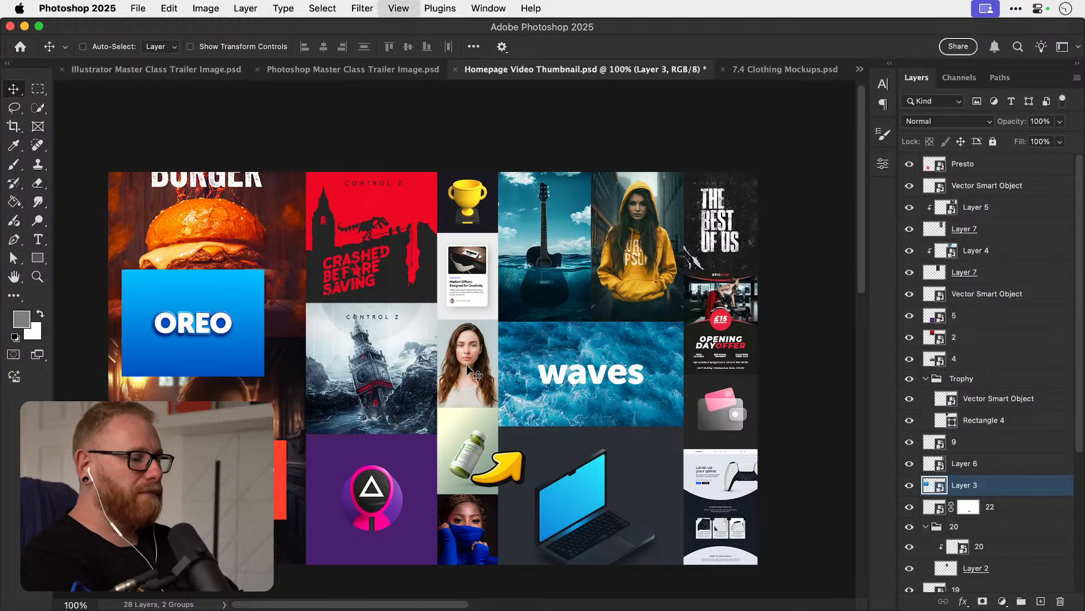
key("super+1")
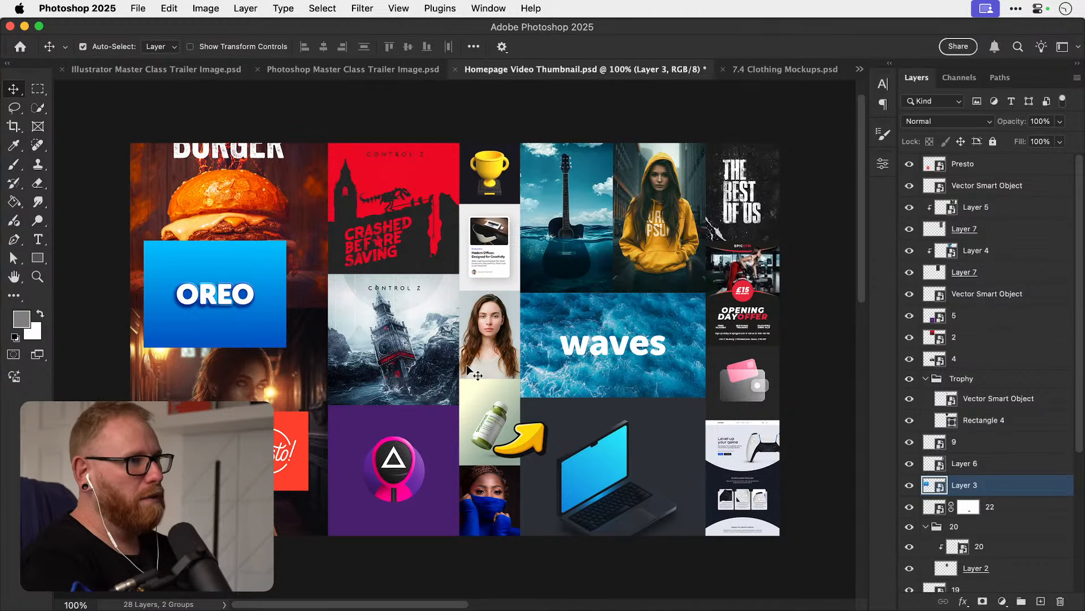
key("cmd+s")
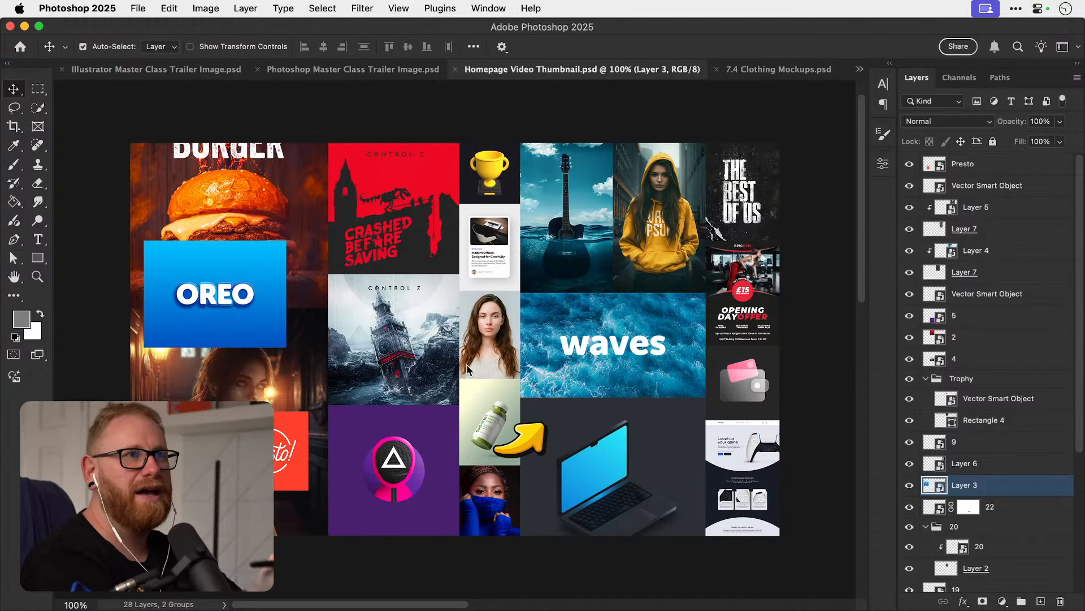
Close the 7.4 Clothing Mockups and 5.7 Brushes and Textures documents without saving, and select the guitar artwork in the thumbnail.
left_click(716, 69)
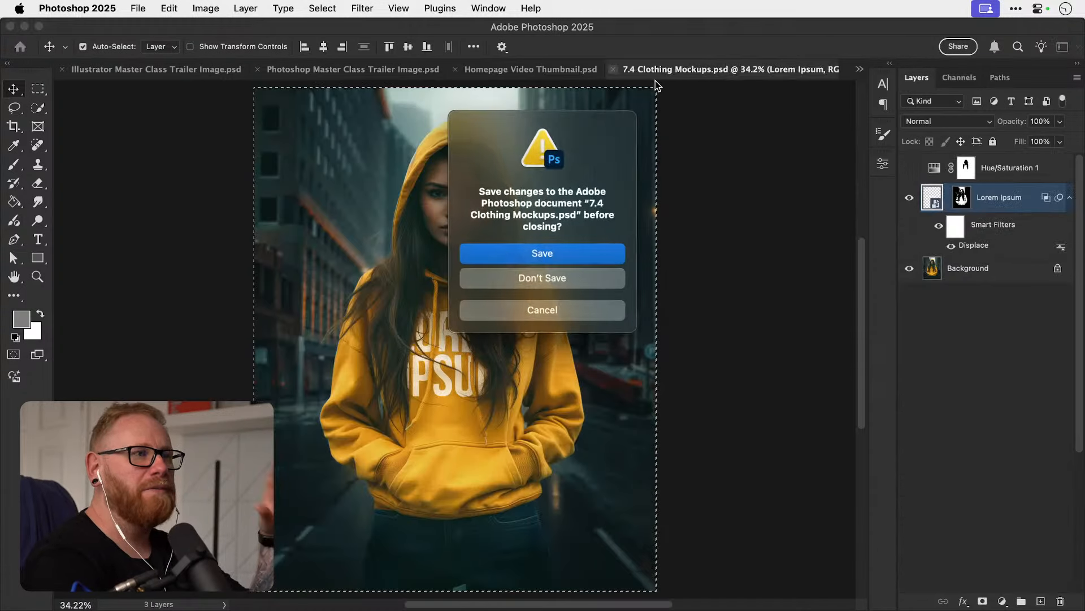
left_click(567, 283)
left_click(716, 69)
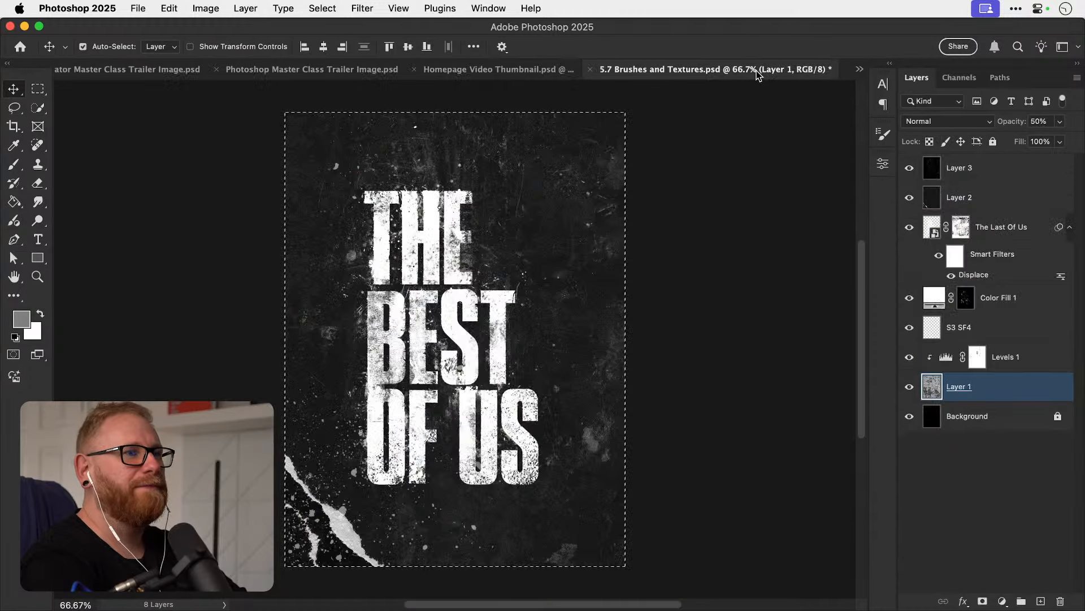
left_click(572, 279)
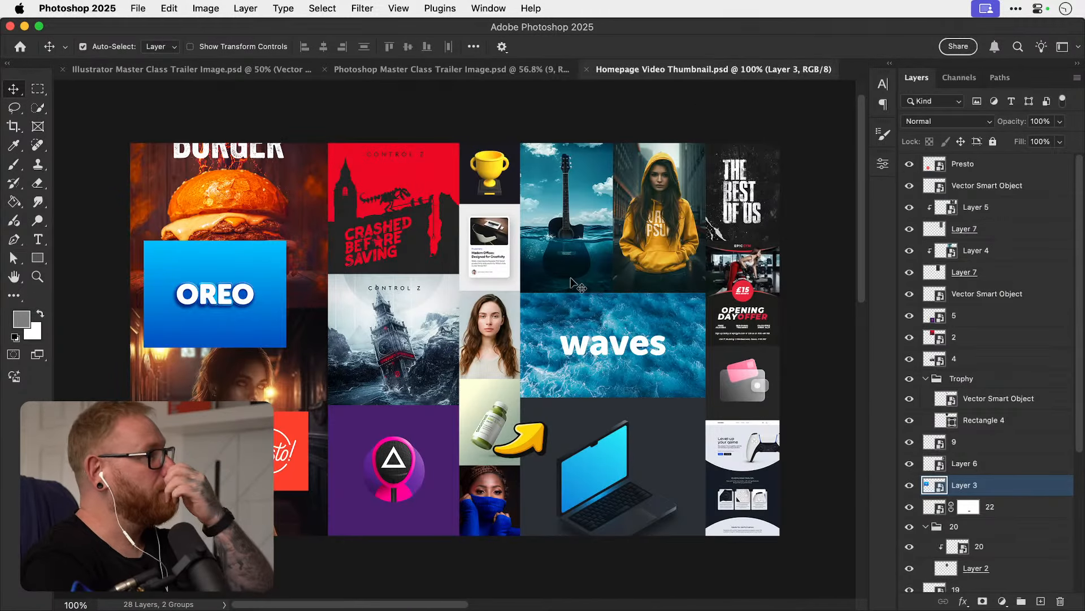
left_click(570, 281)
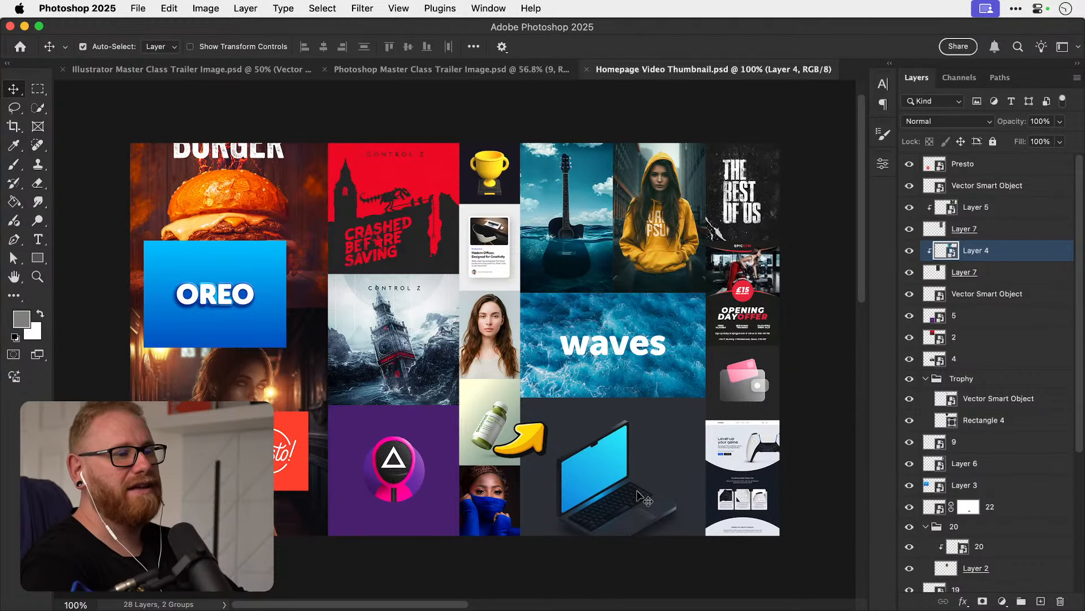
Move the yellow arrow slightly up and right between the bottle and laptop tiles, and nudge it back left a little.
left_click_drag(534, 446, 545, 437)
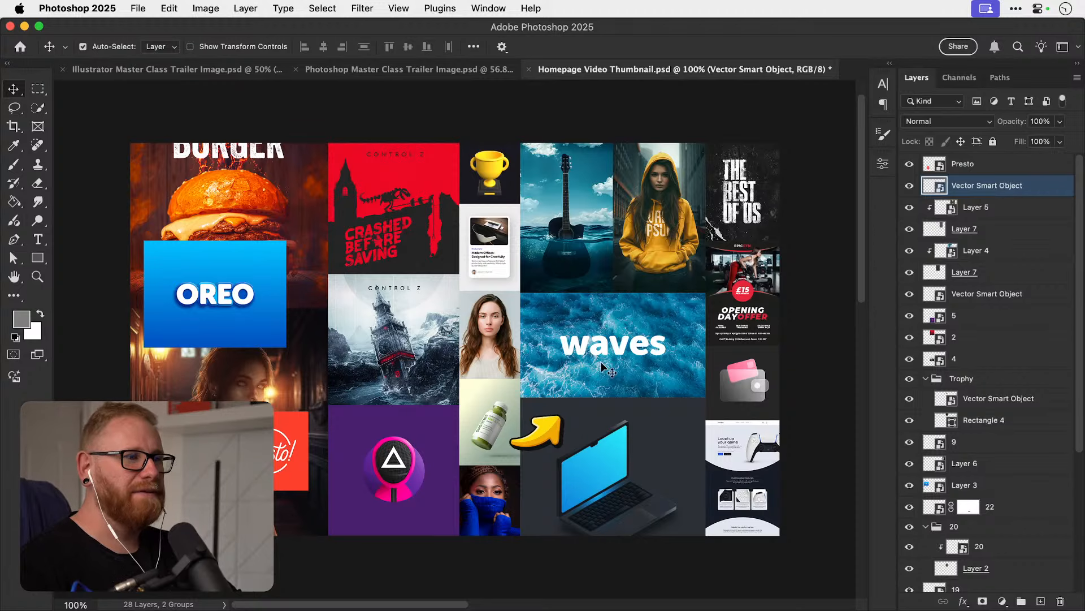
key("Left")
key("Left")
key("Left")
key("Left")
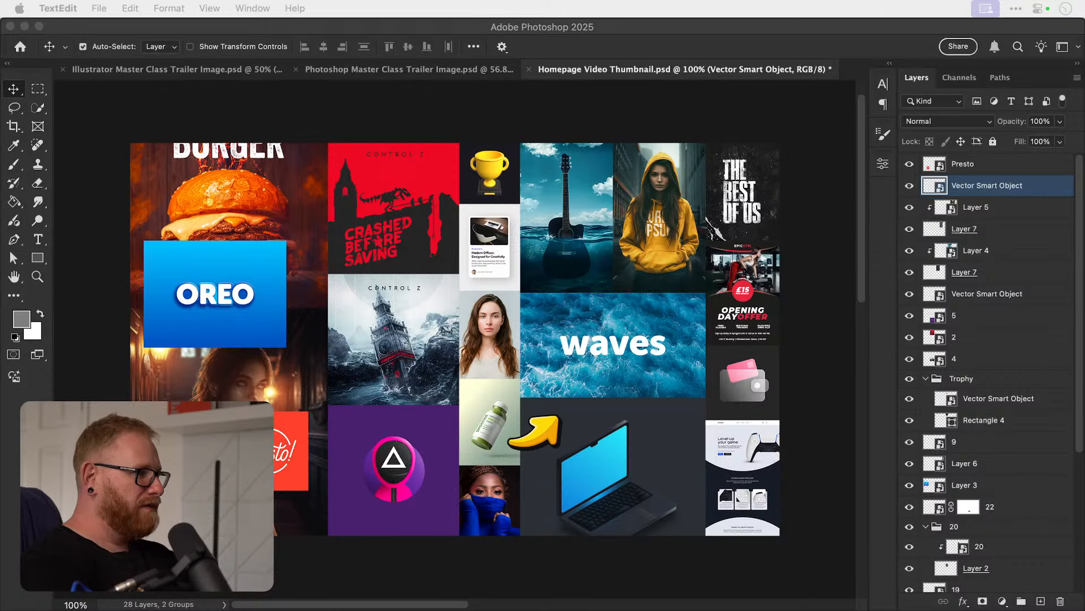
Write a scratch note in TextEdit reading "Mummy's Request" and "She wants toast", and discard the document.
left_click_drag(406, 610, 373, 189)
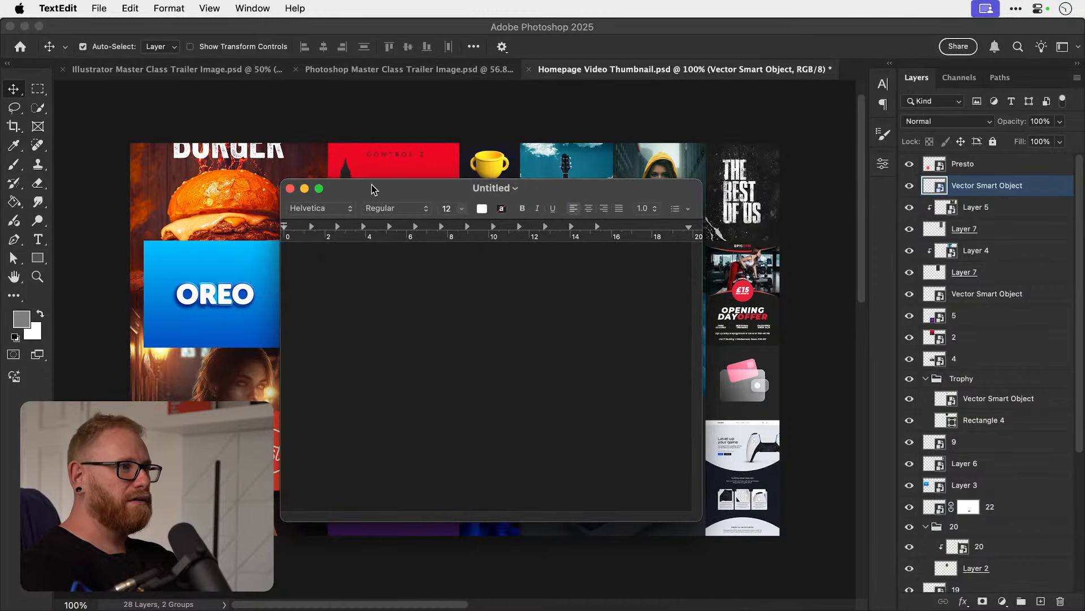
type("Mummy")
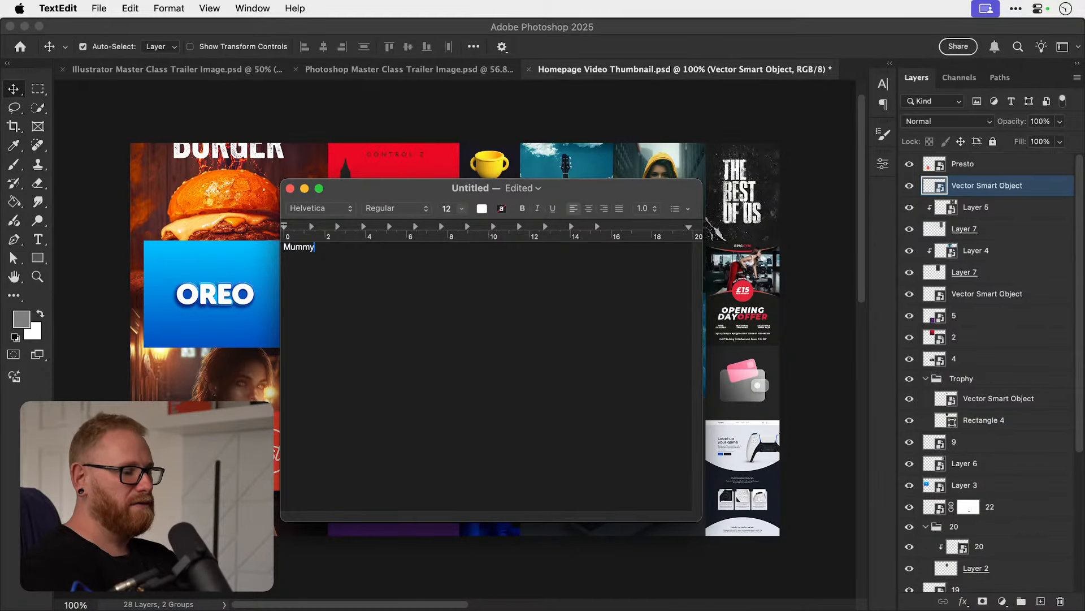
type("'s Request")
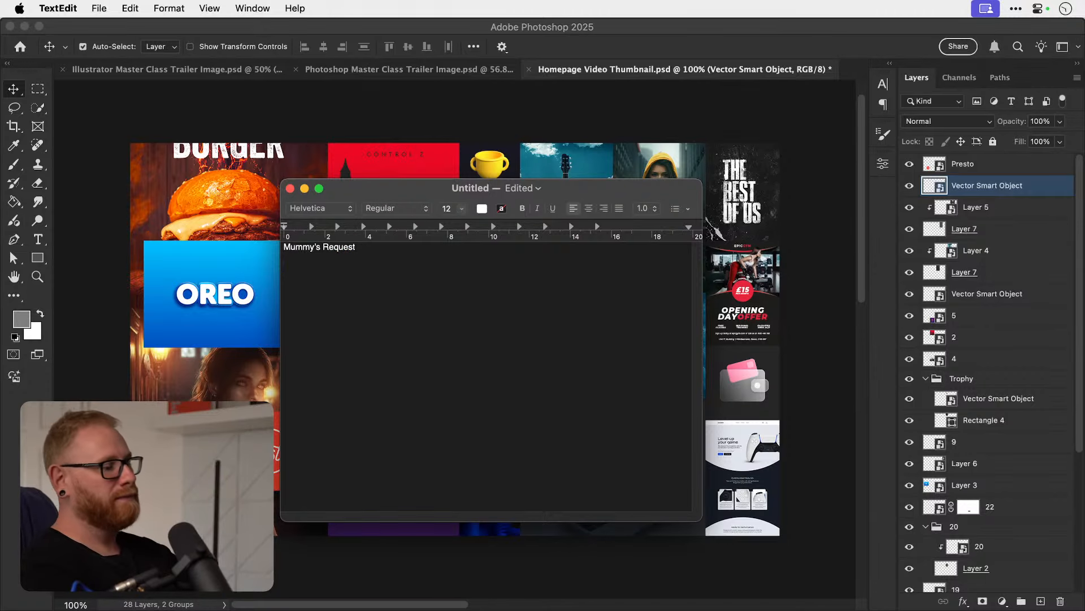
type("She wants")
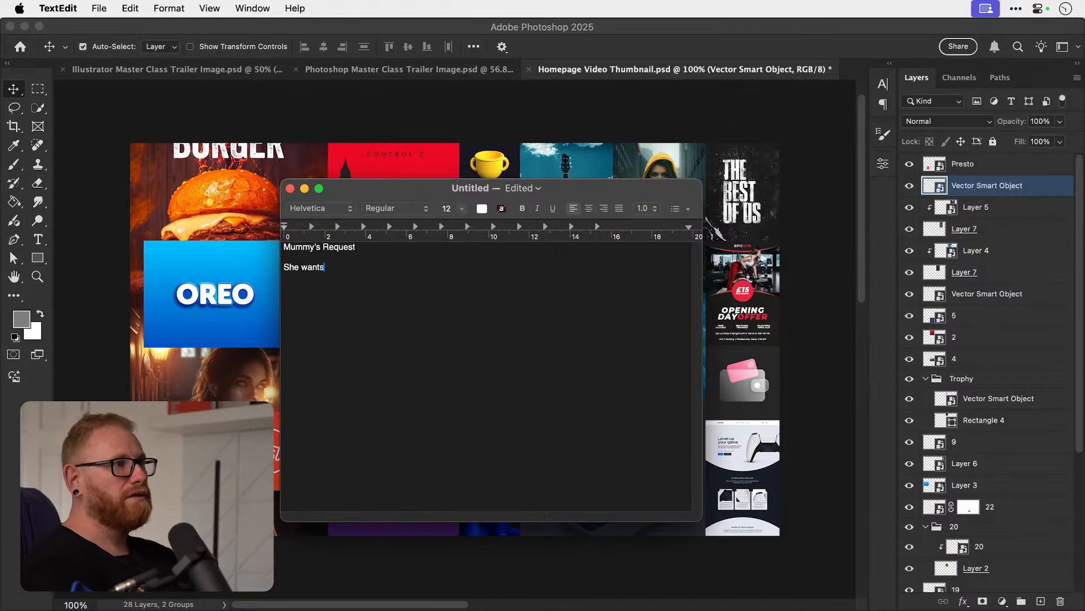
type(" toast")
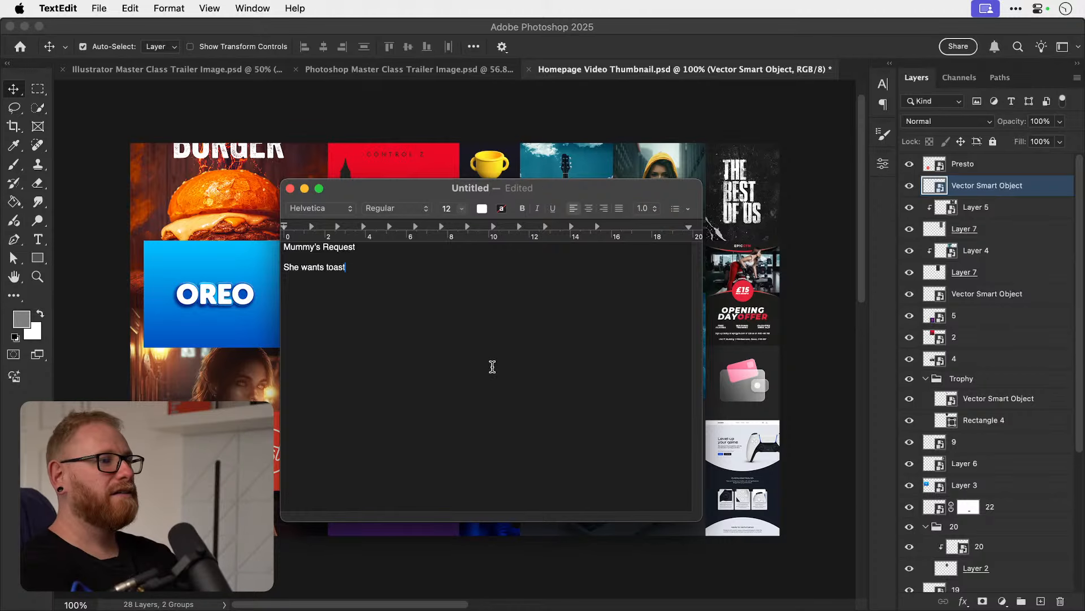
key("super+w")
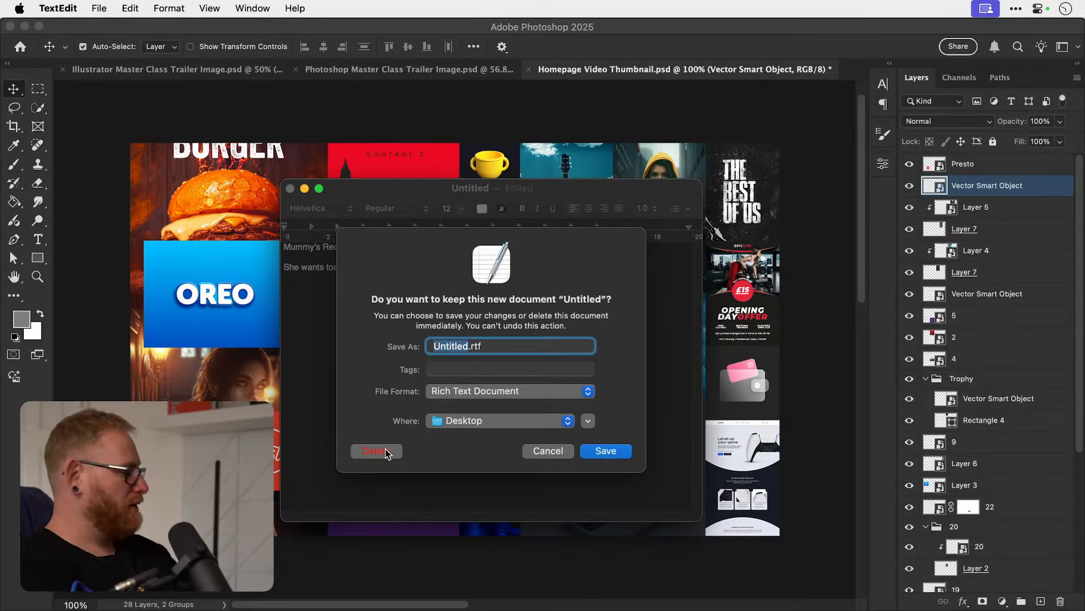
left_click(386, 451)
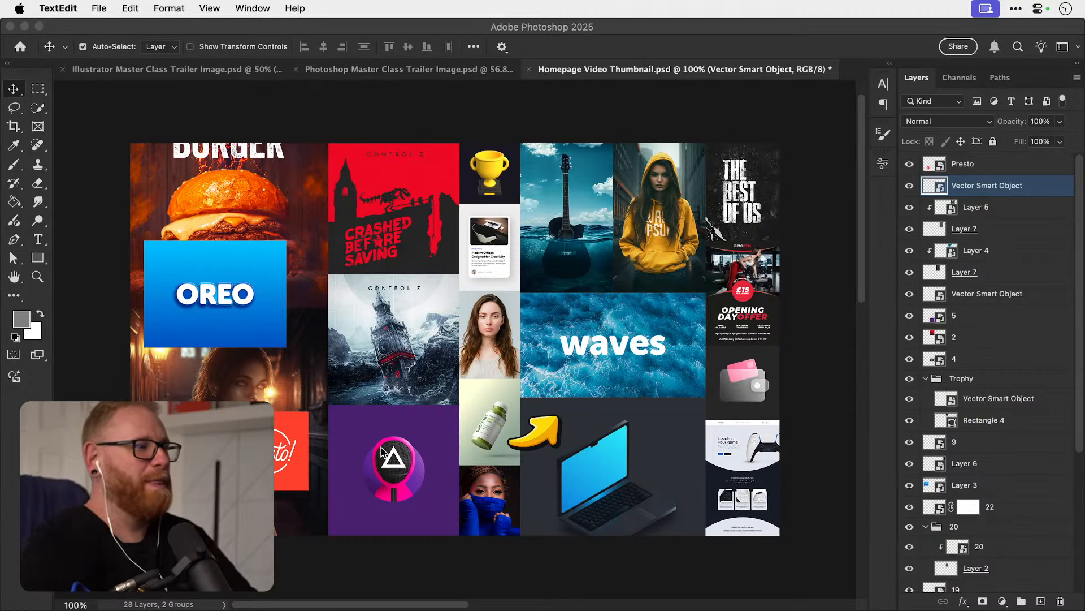
Switch back to Photoshop and shift the OREO artwork right and down, and the Presto artwork against the first column's right edge.
left_click(493, 331)
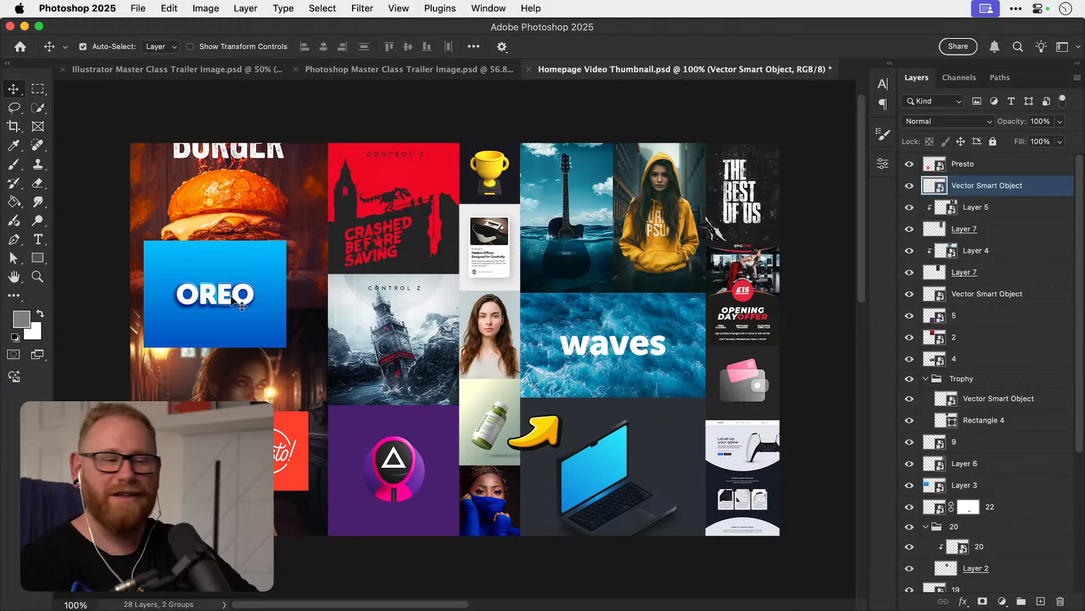
left_click_drag(240, 285, 273, 299)
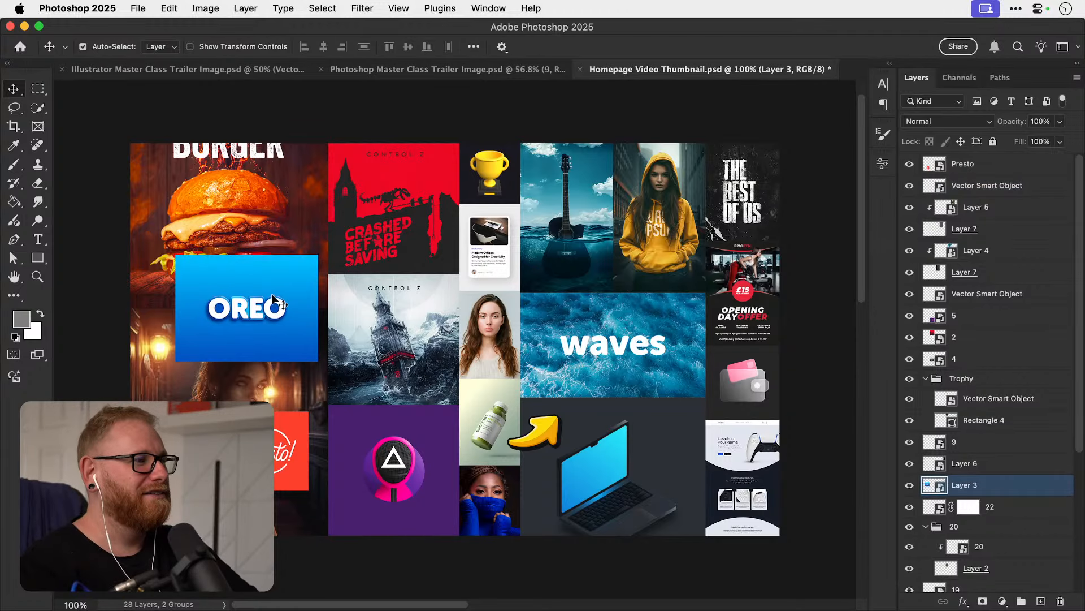
left_click_drag(269, 453, 294, 445)
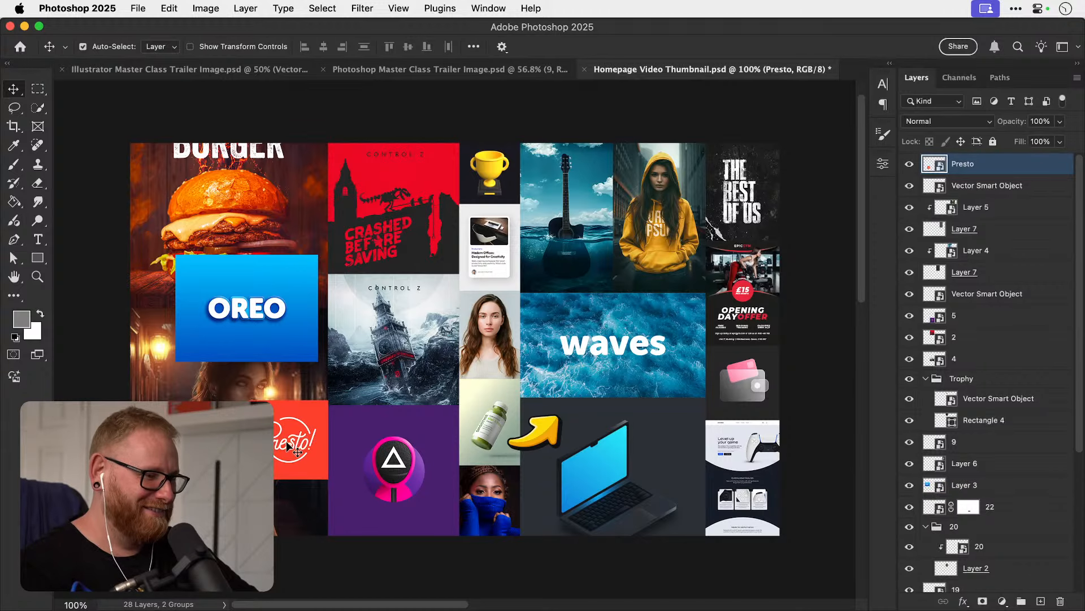
Place the Presto artwork flush with the first column's right edge, its top level with the purple mask tile.
left_click_drag(286, 457, 394, 436)
key("super+space")
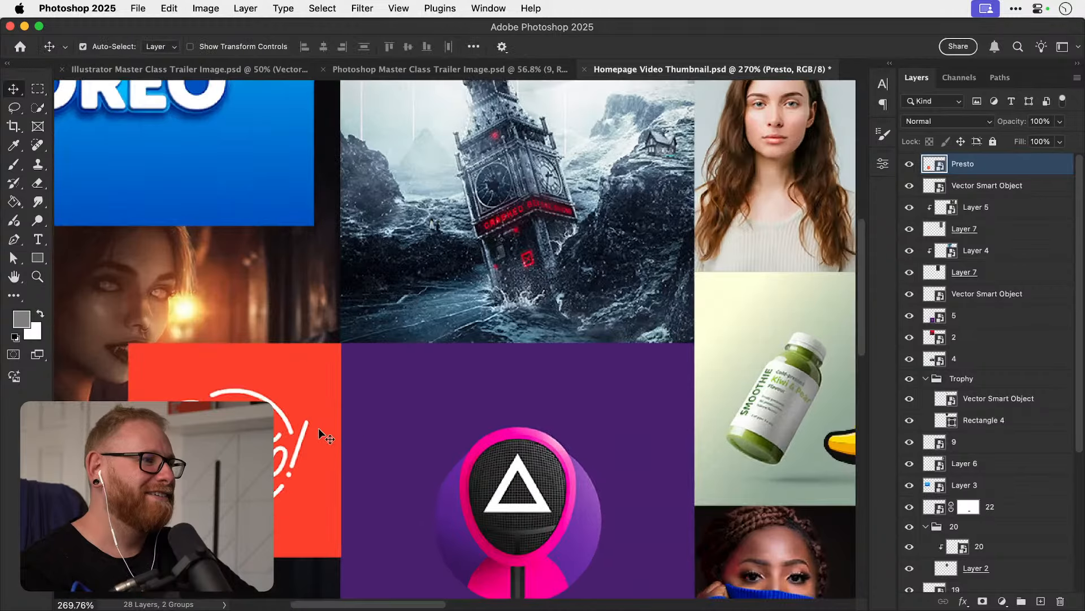
left_click_drag(323, 438, 321, 438)
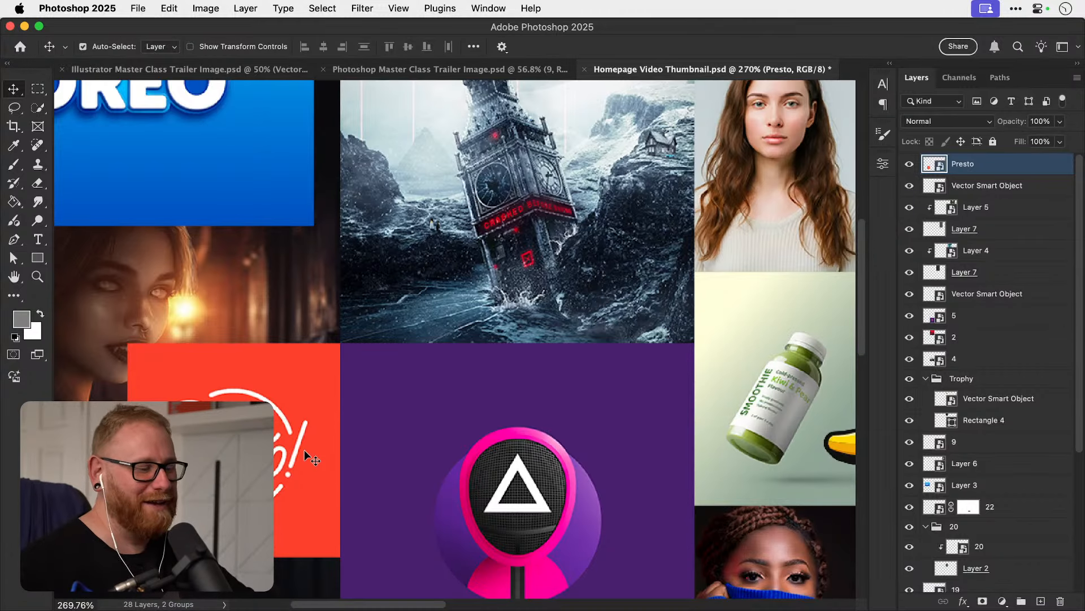
key("super+1")
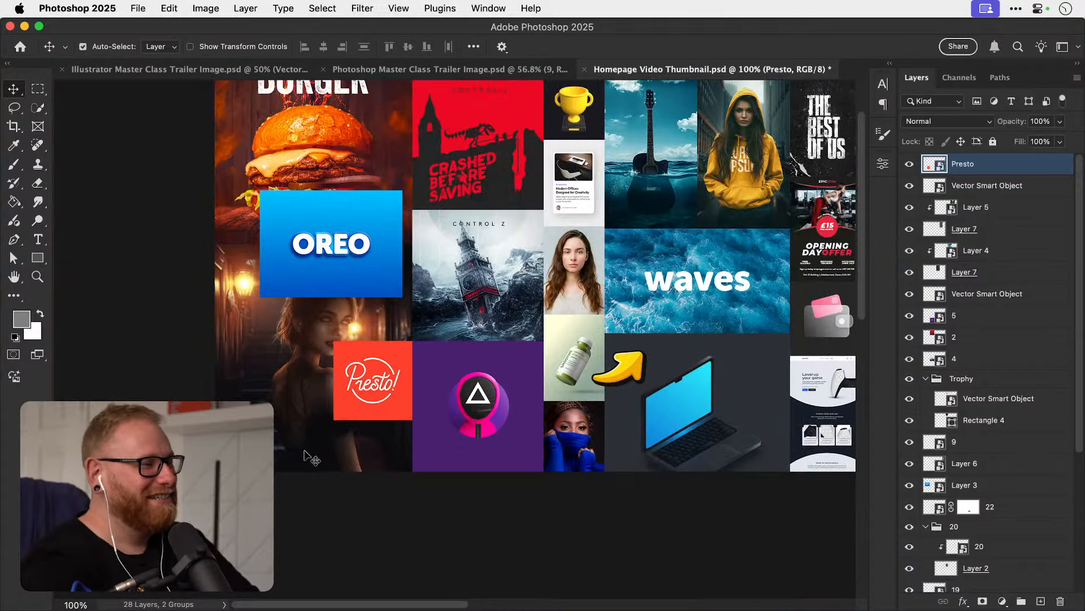
scroll(305, 455, "up", 3)
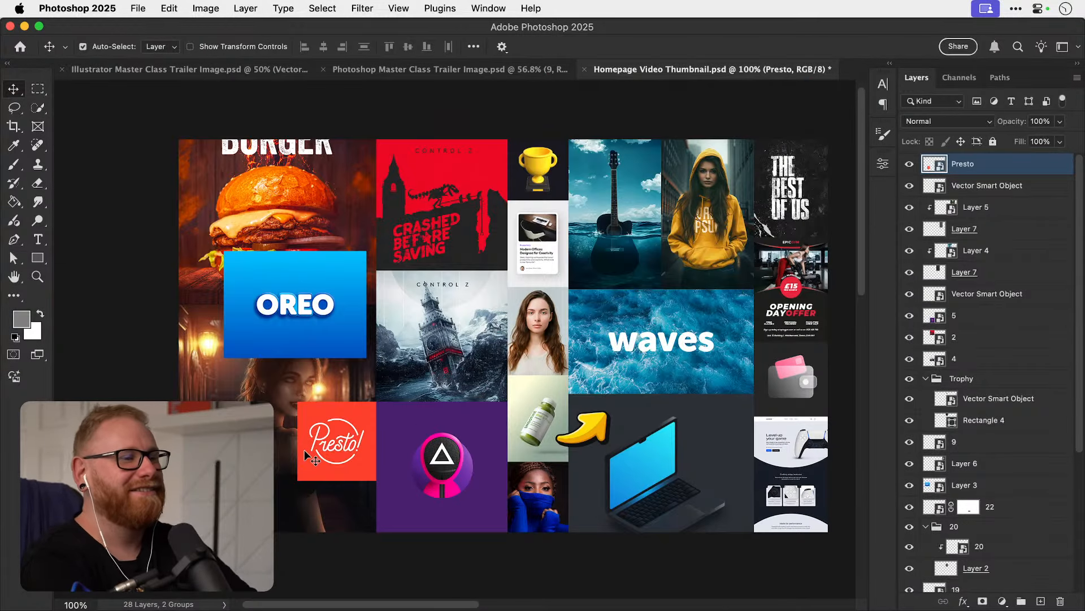
scroll(304, 450, "right", 4)
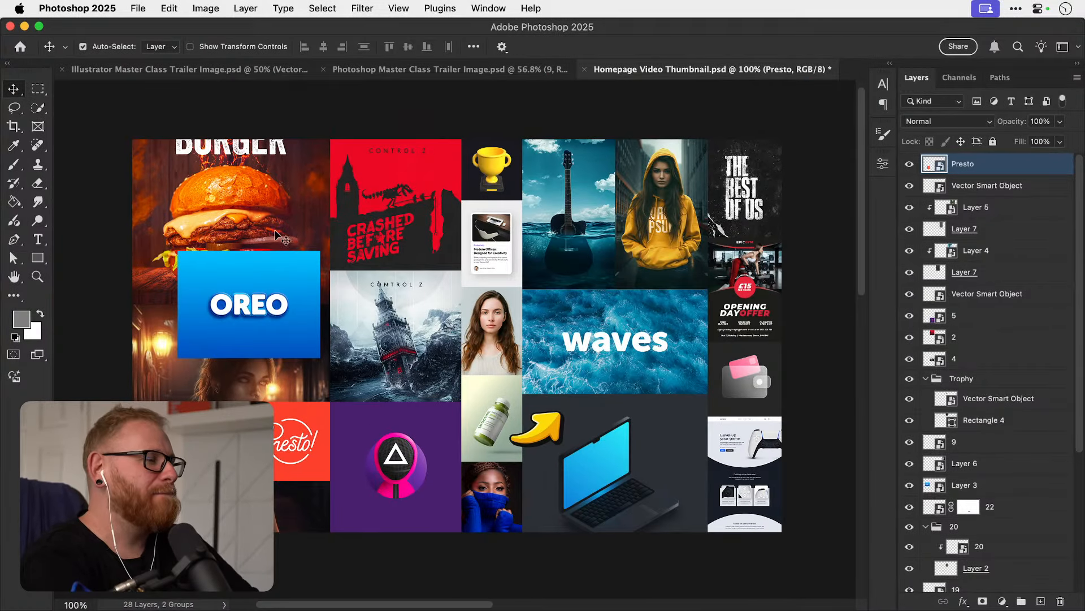
Move the OREO artwork horizontally off the burger and portrait tiles towards the third column.
left_click(195, 349)
left_click(195, 410)
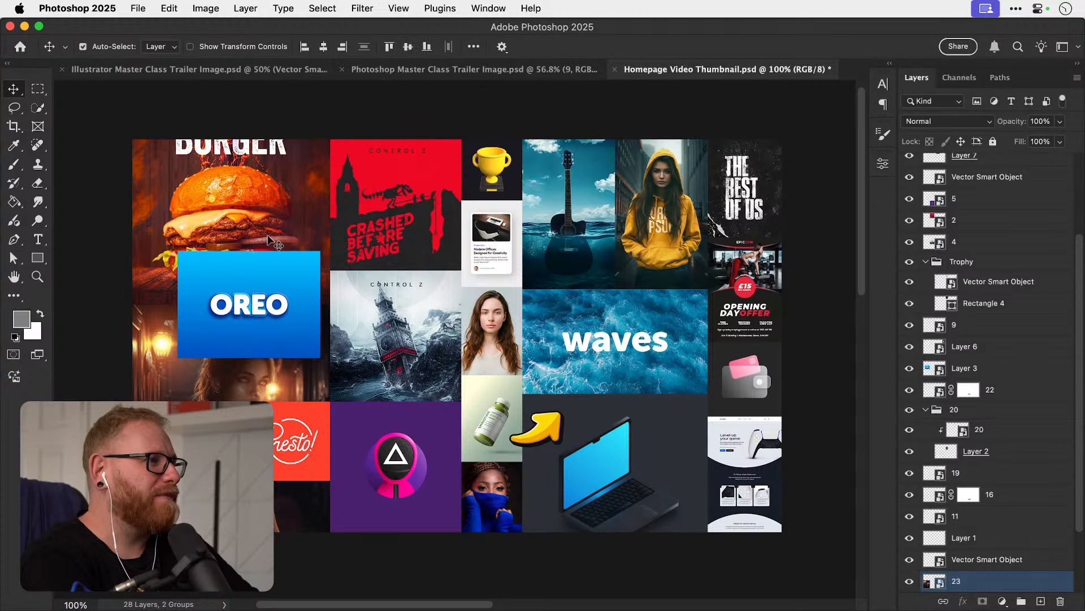
left_click_drag(258, 307, 450, 307)
Shift the burger and lantern-lit portrait tiles down together to reveal more of the burger title, nudging them back up slightly.
left_click(263, 261)
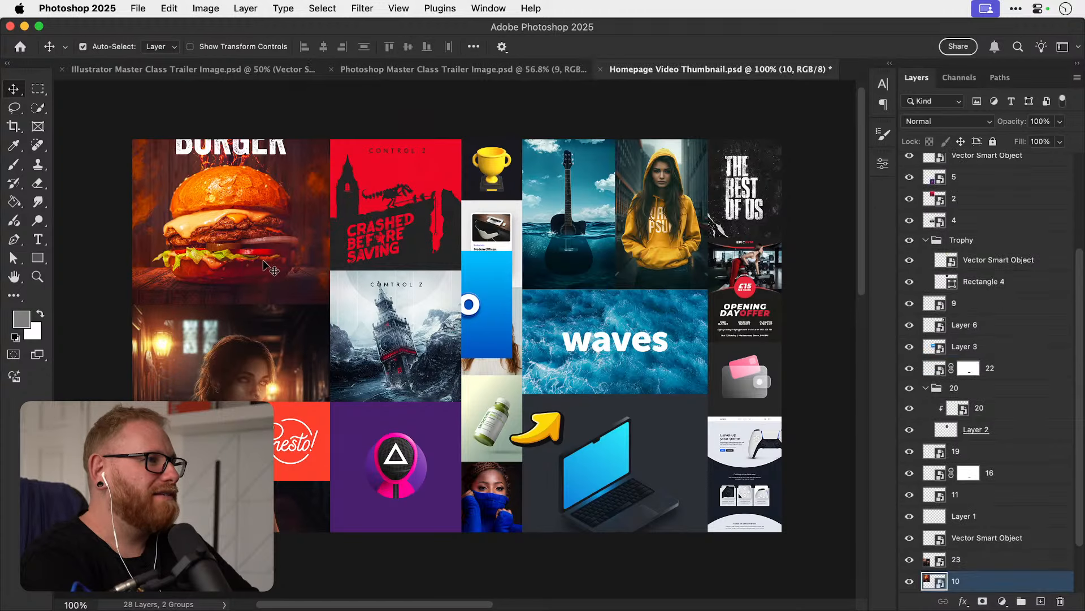
left_click(265, 336, "shift")
left_click_drag(286, 266, 287, 314)
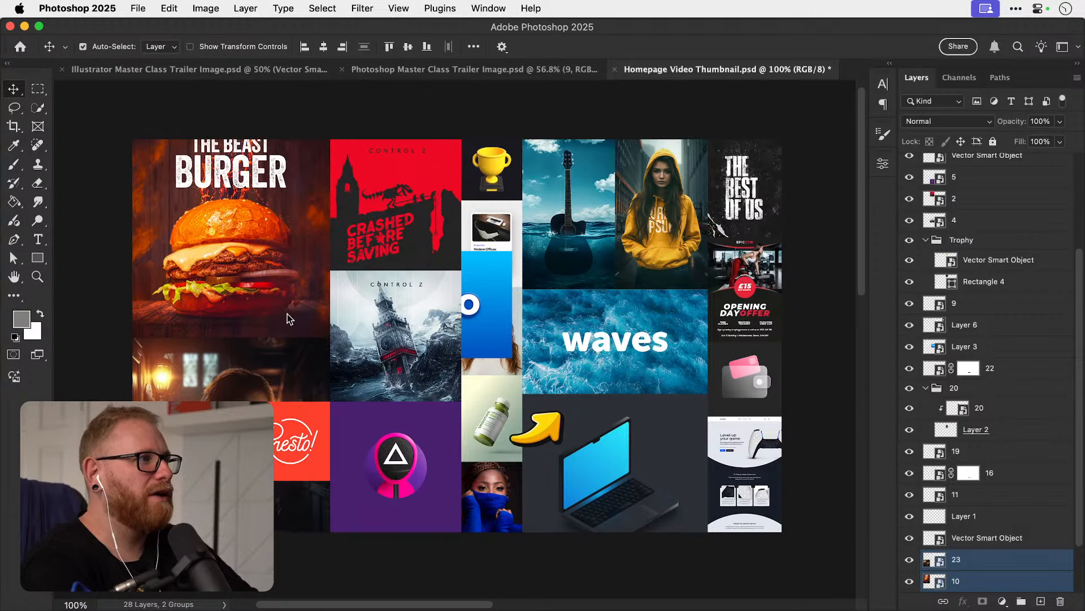
key("shift+Up")
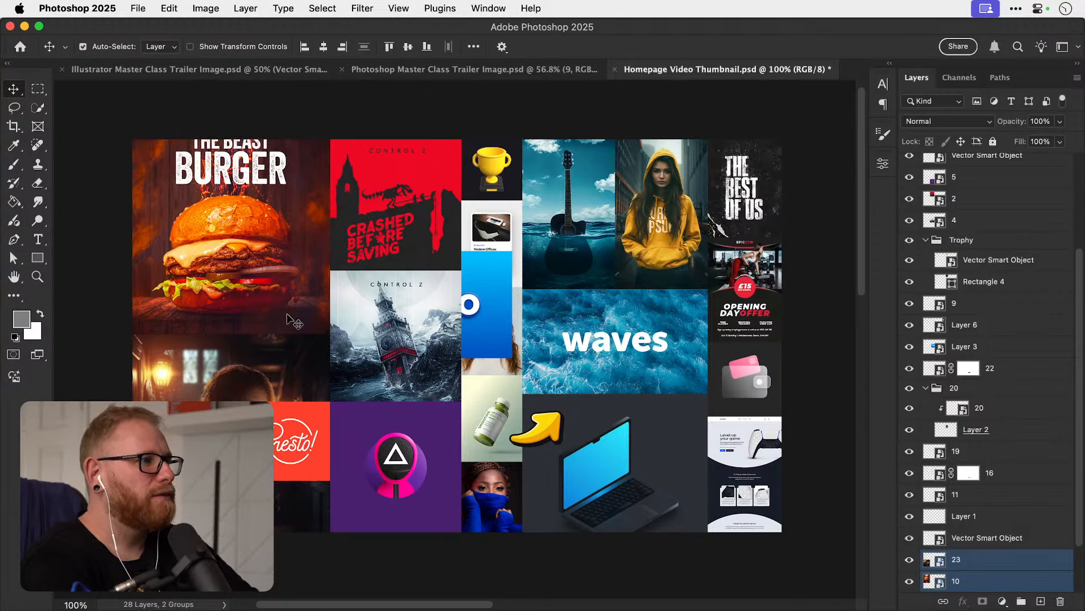
Move the Presto artwork right into the upper-left corner of the purple mask tile.
left_click(295, 438)
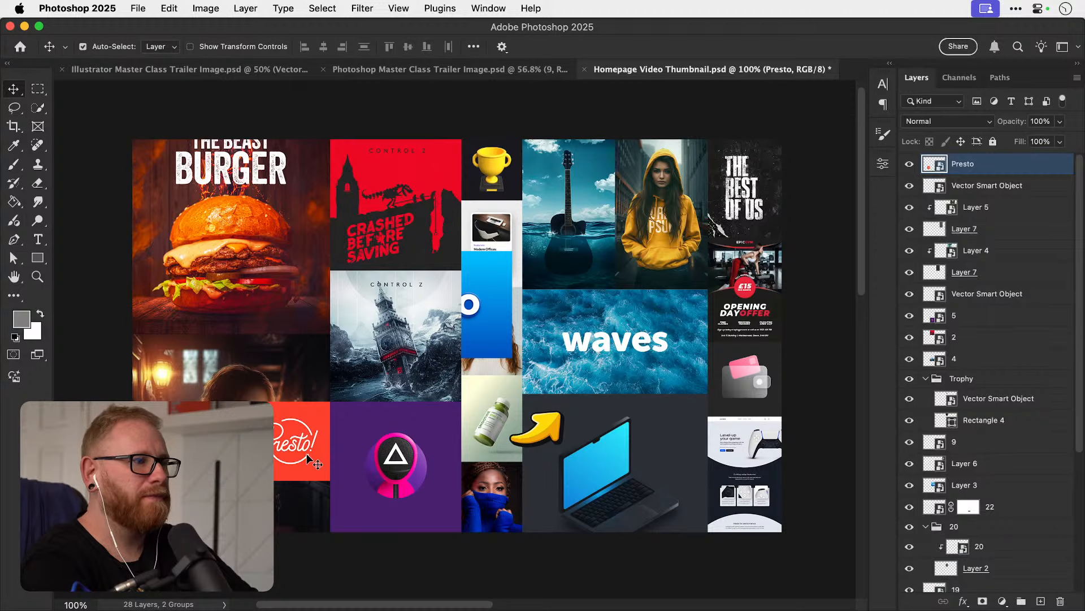
left_click_drag(308, 459, 388, 459)
key("z")
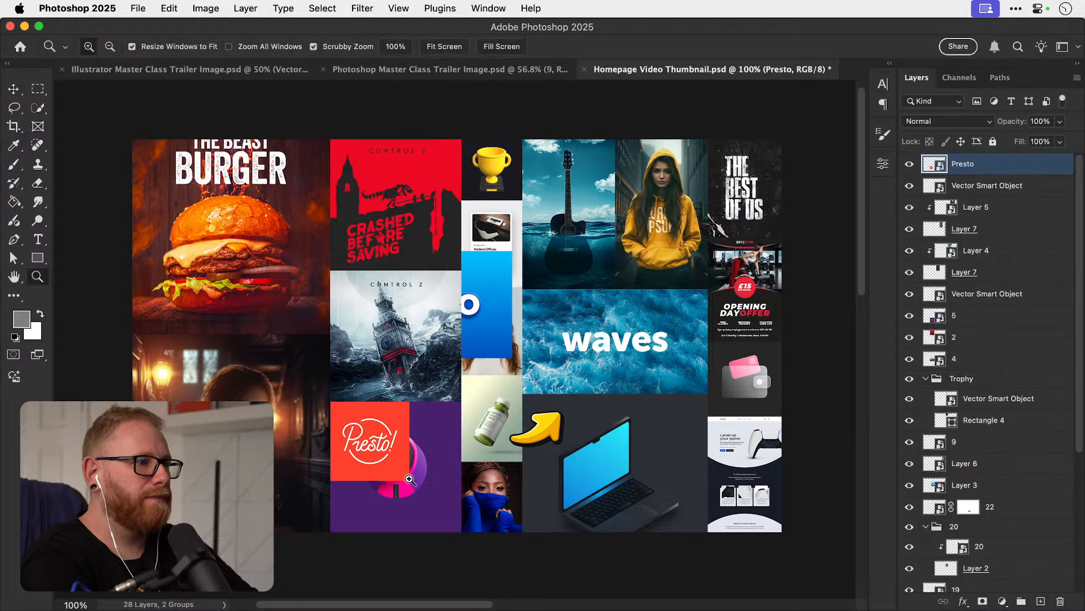
key("v")
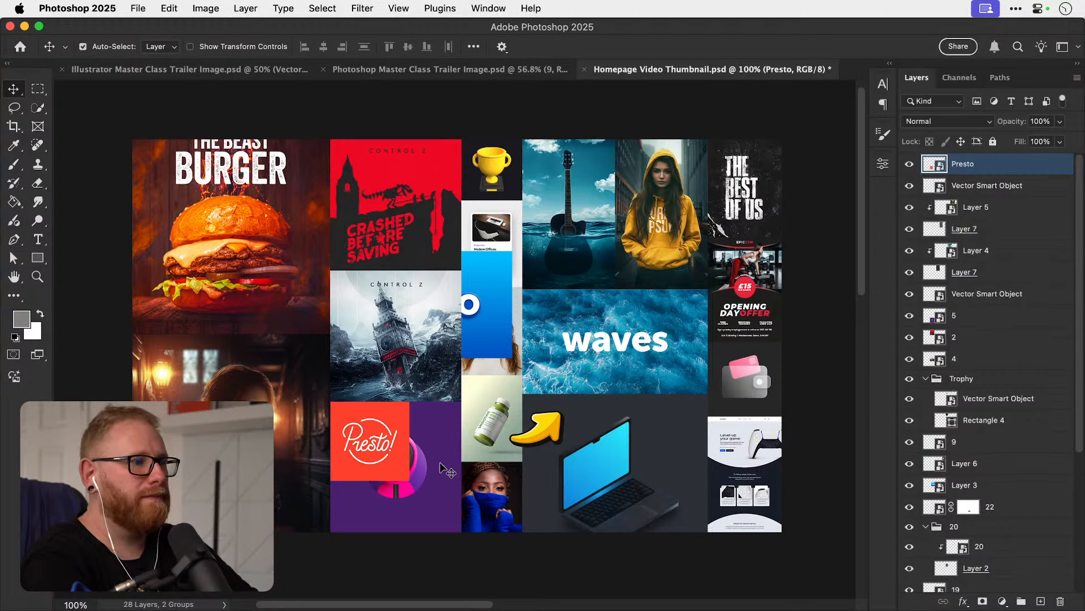
Bring the purple mask tile to the front of the layer stack and hide it.
left_click(420, 457)
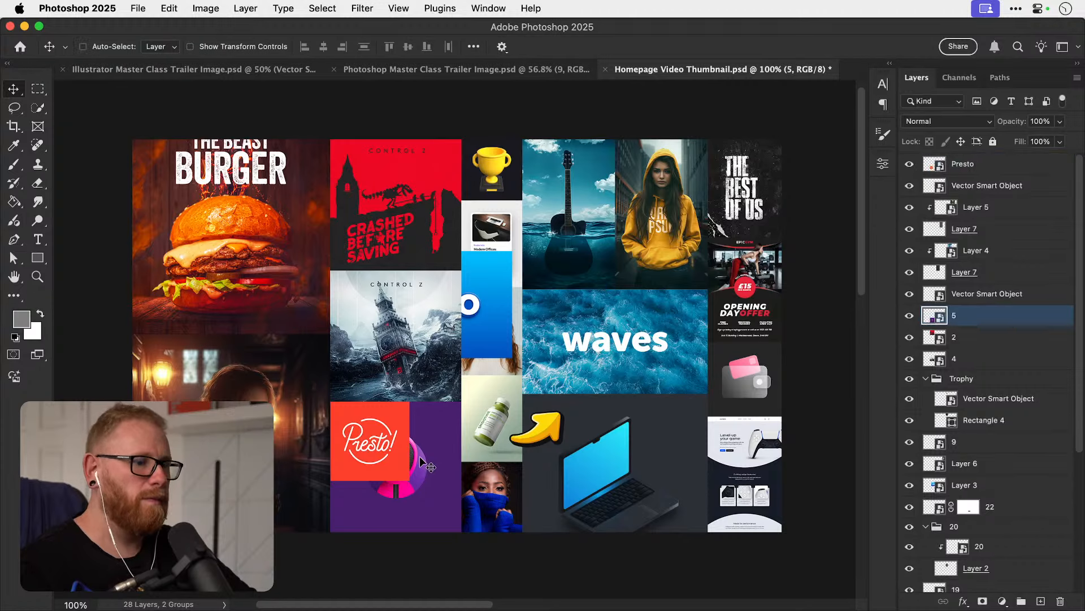
key("super+shift+bracketright")
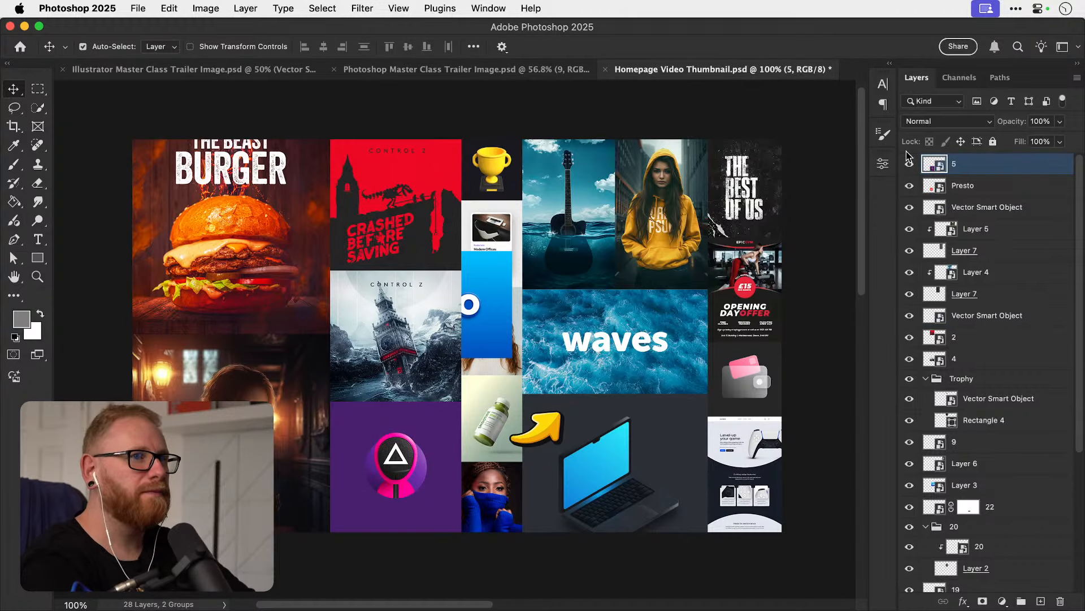
left_click(909, 164)
Crop the Presto smart object's canvas to its red square, and save and close its contents.
left_click_drag(374, 466, 421, 354)
left_click(373, 324)
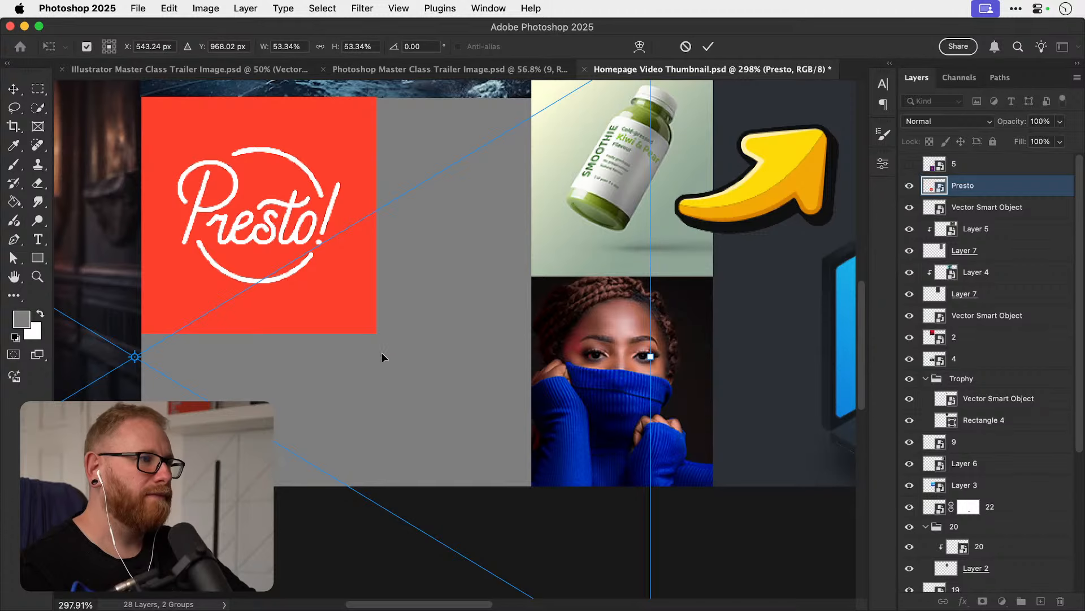
double_click(935, 189)
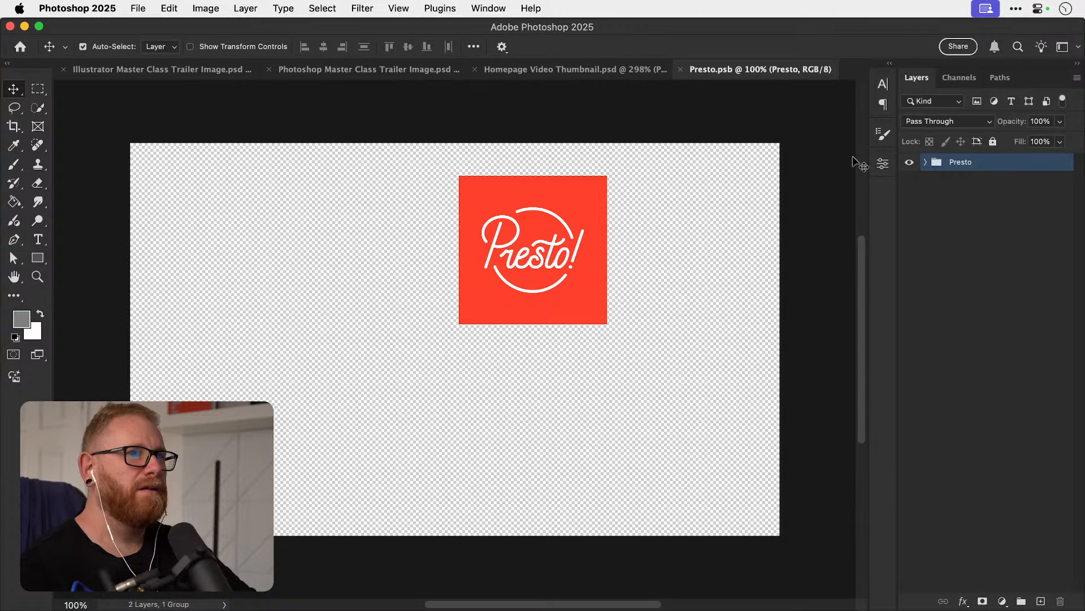
left_click(926, 162)
left_click(947, 237, "super")
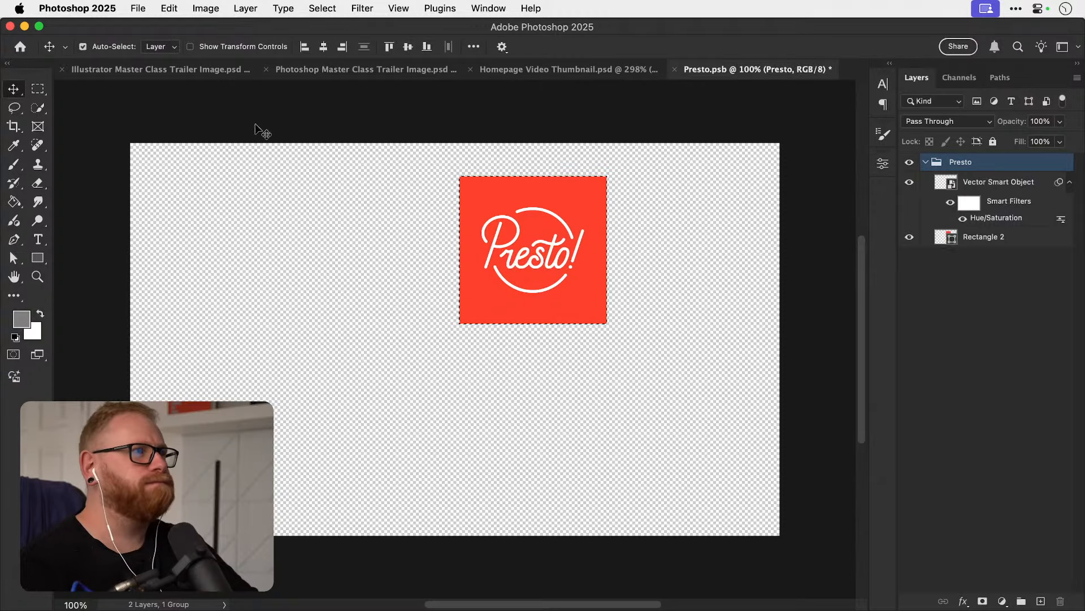
left_click(205, 8)
left_click(210, 155)
key("super+s")
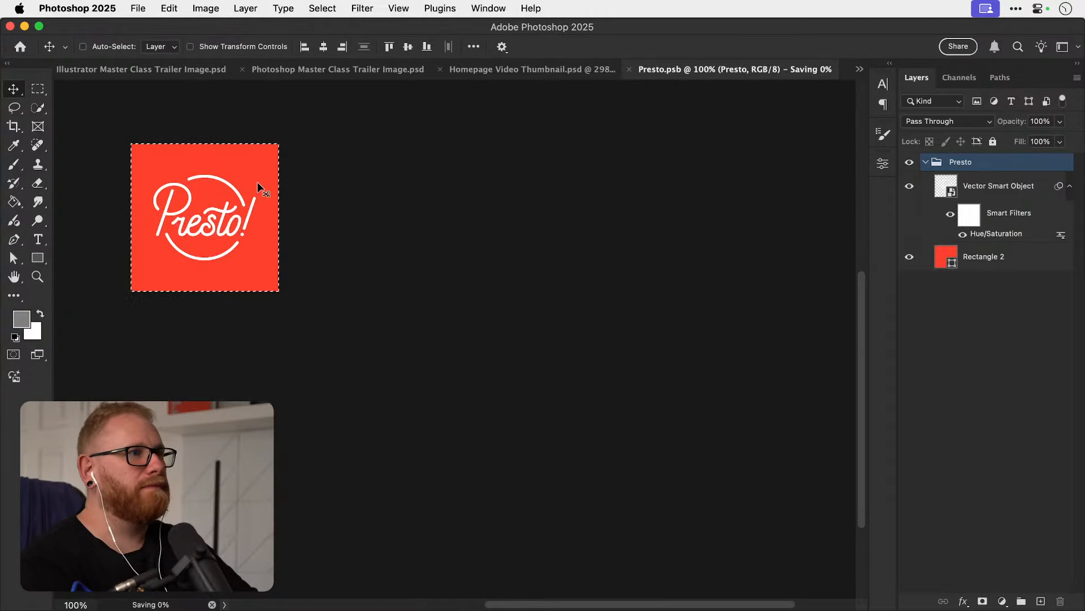
key("super+w")
Scale the Presto artwork to 88.49% to fill the grey gap behind all other layers, and save the thumbnail.
left_click_drag(204, 434, 313, 318)
scroll(336, 375, "down", 4)
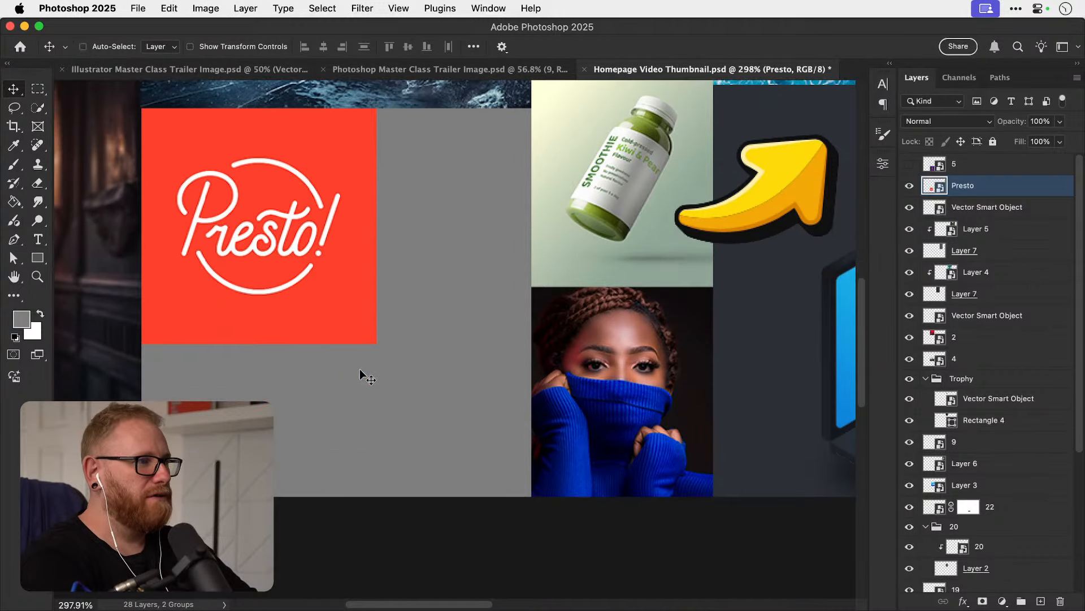
key("super+t")
left_click_drag(376, 341, 519, 515)
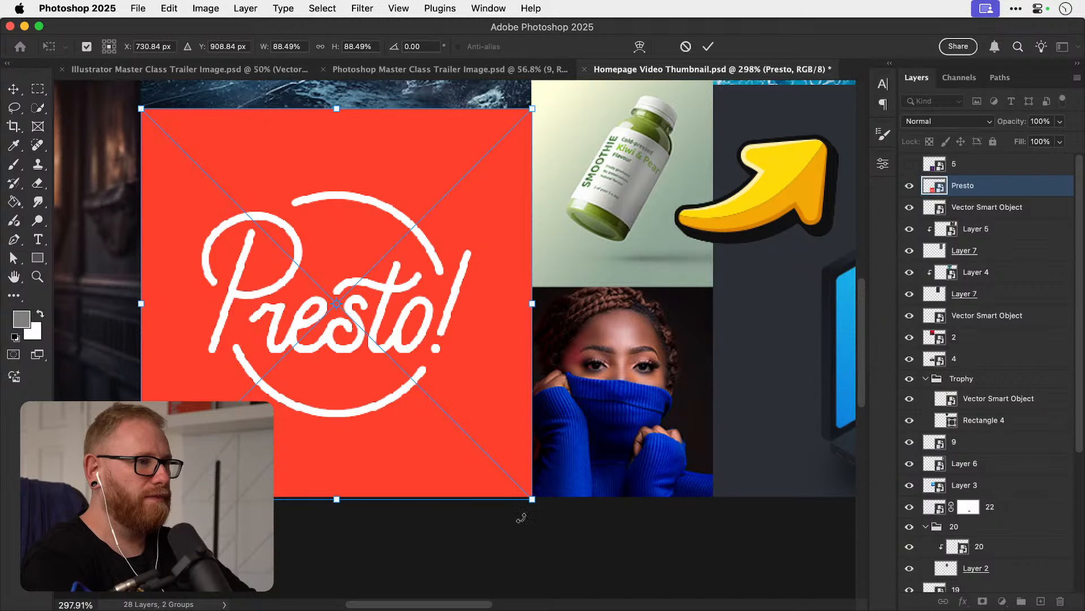
key("Return")
key("super+0")
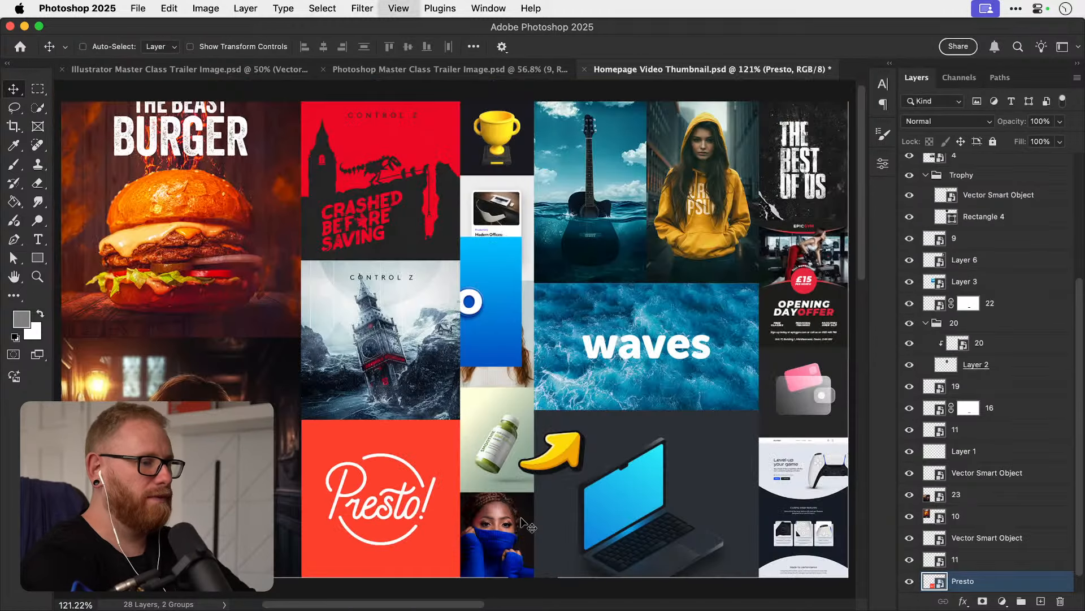
key("super+s")
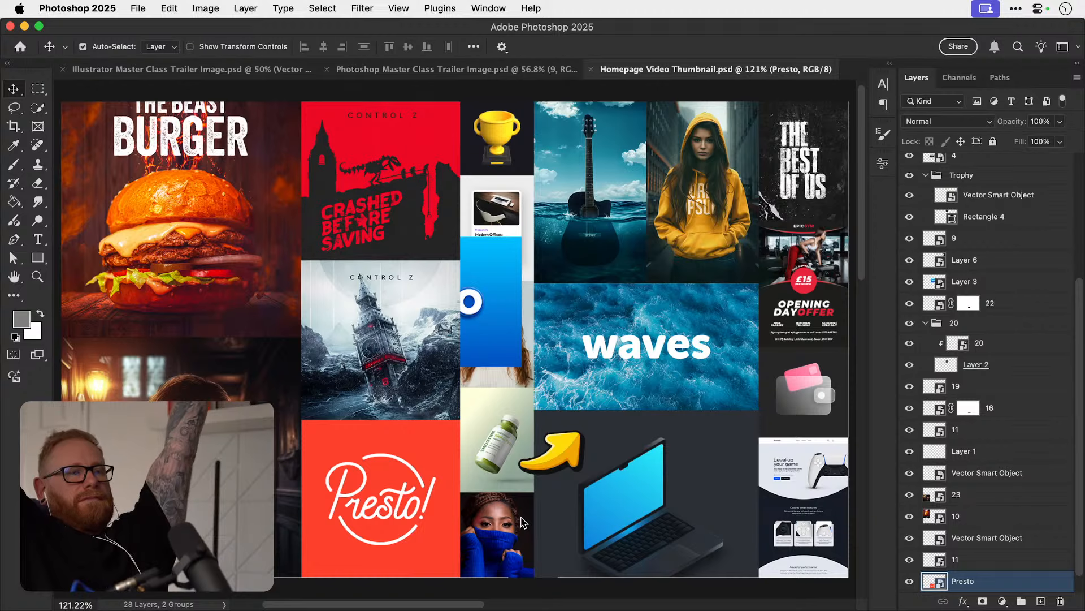
Bring the OREO artwork to the front of the layer stack and hide it.
left_click(504, 328)
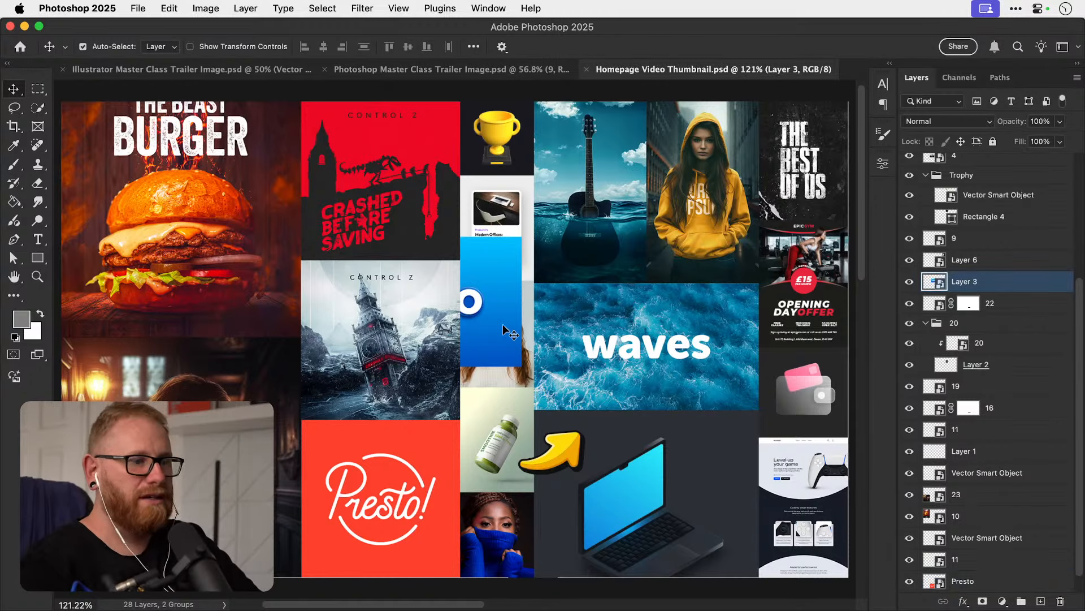
key("super+shift+bracketright")
left_click(909, 164)
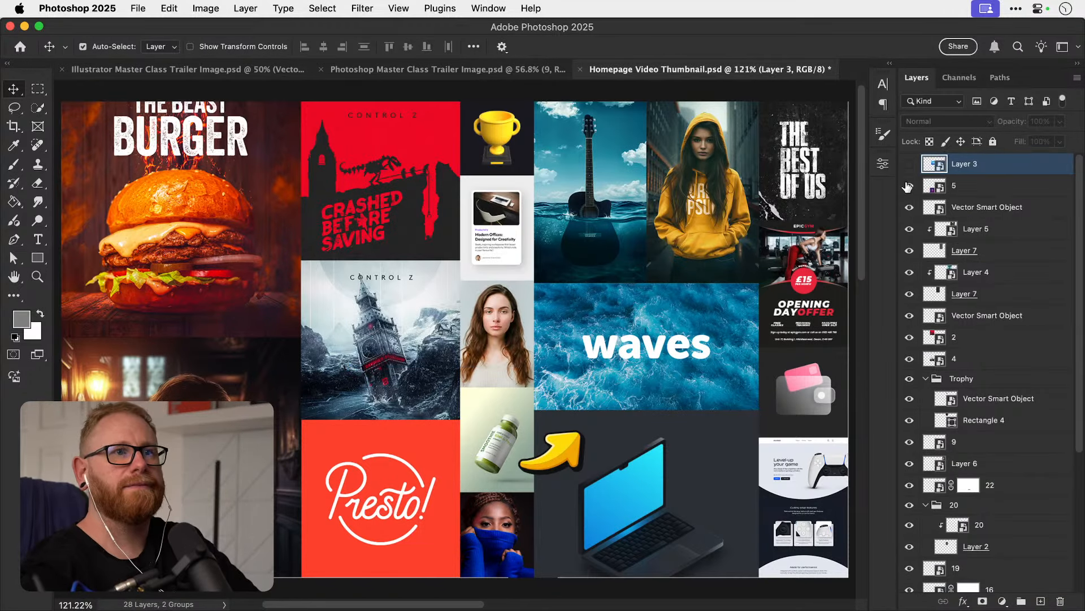
left_click(908, 186)
left_click(908, 187)
Hide the long-haired woman's portrait in the third column to open a gap between the card and bottle tiles.
left_click_drag(601, 297, 534, 296)
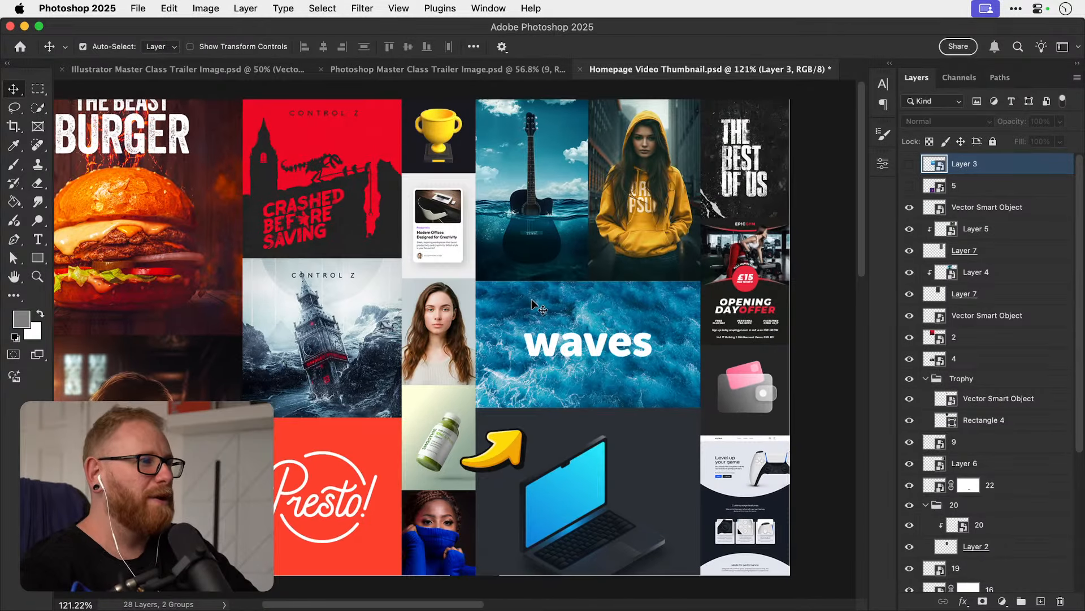
left_click_drag(425, 328, 463, 319)
key("super+z")
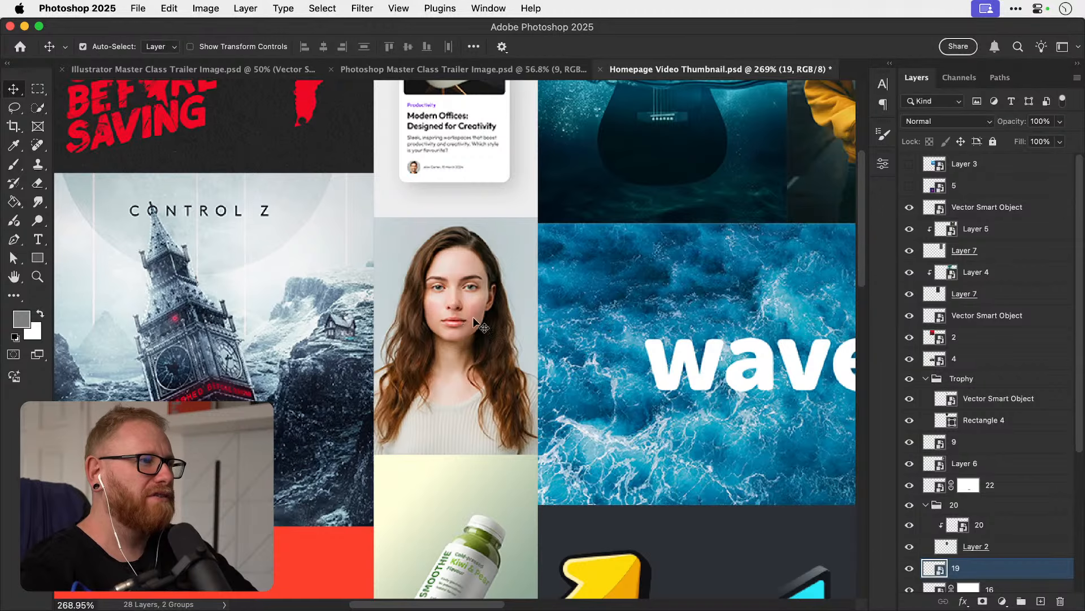
key("super+0")
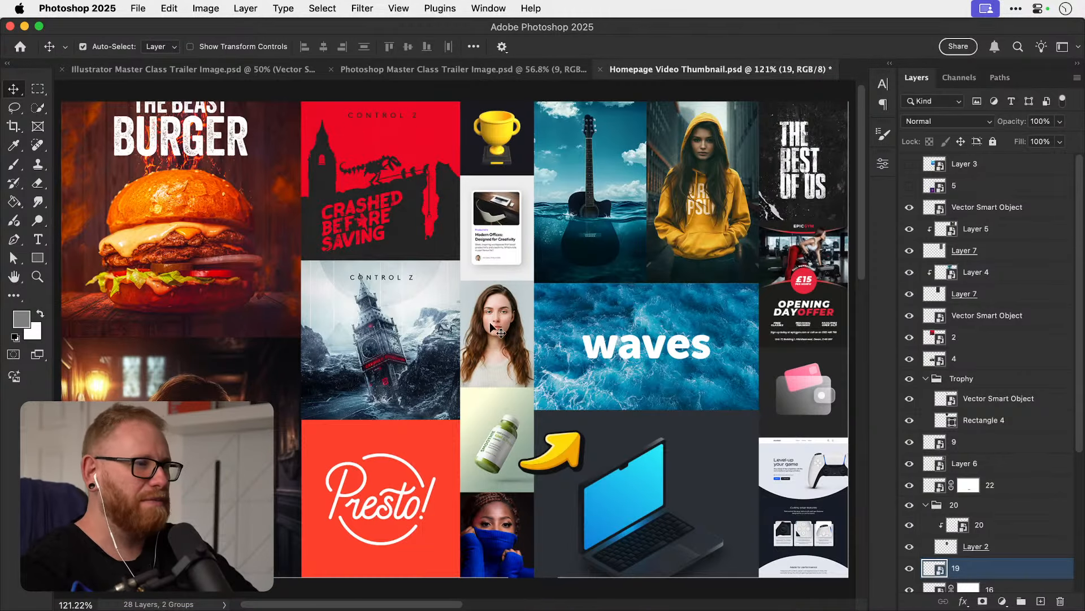
left_click(914, 567)
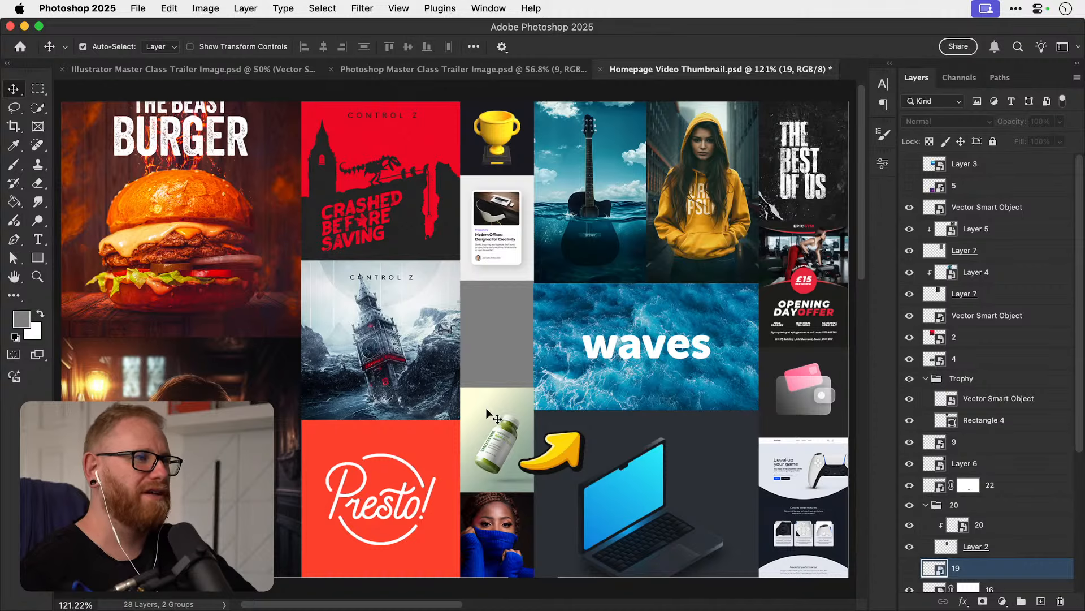
Show the purple mask tile again and move it over the empty gap in the third column.
left_click(910, 186)
left_click(957, 186)
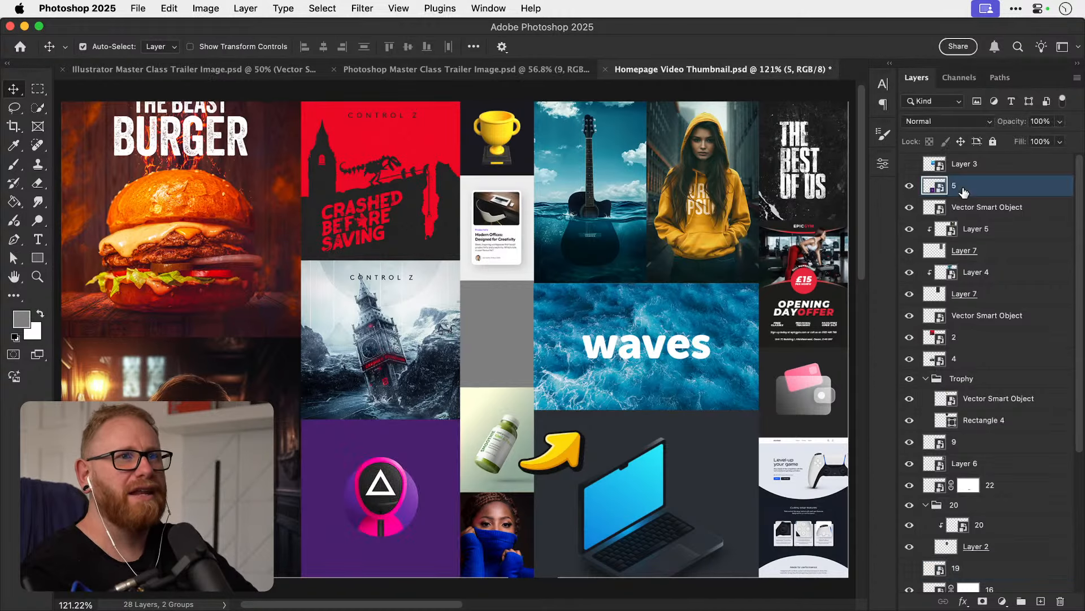
left_click_drag(396, 505, 512, 339)
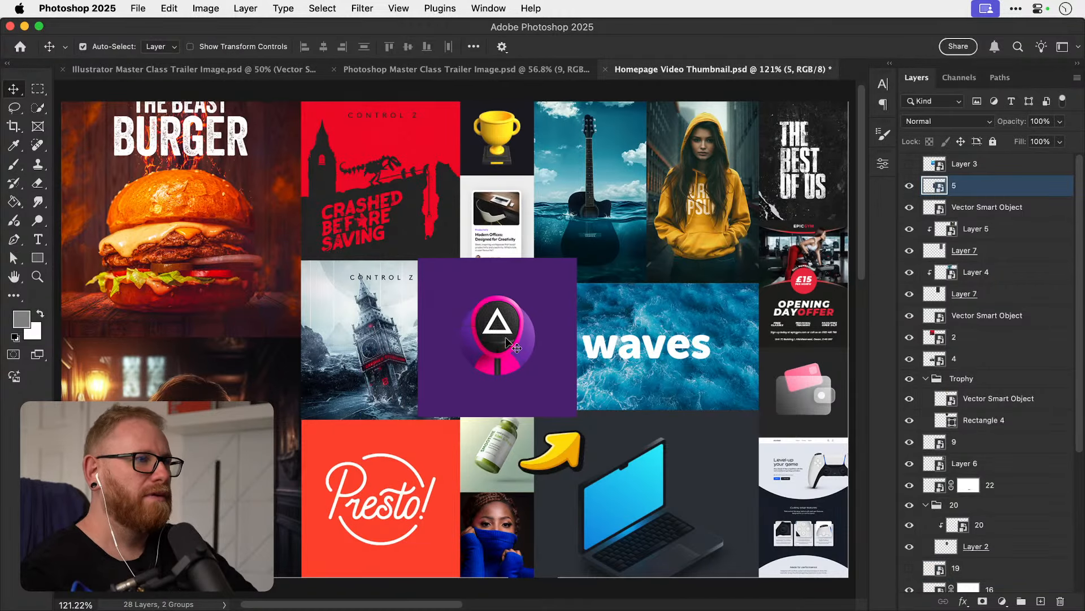
left_click(511, 338, "super")
left_click(511, 339, "super")
left_click(511, 339, "super")
Hide the purple mask tile, and on a new layer make a rectangular selection covering the grey gap.
left_click(910, 186)
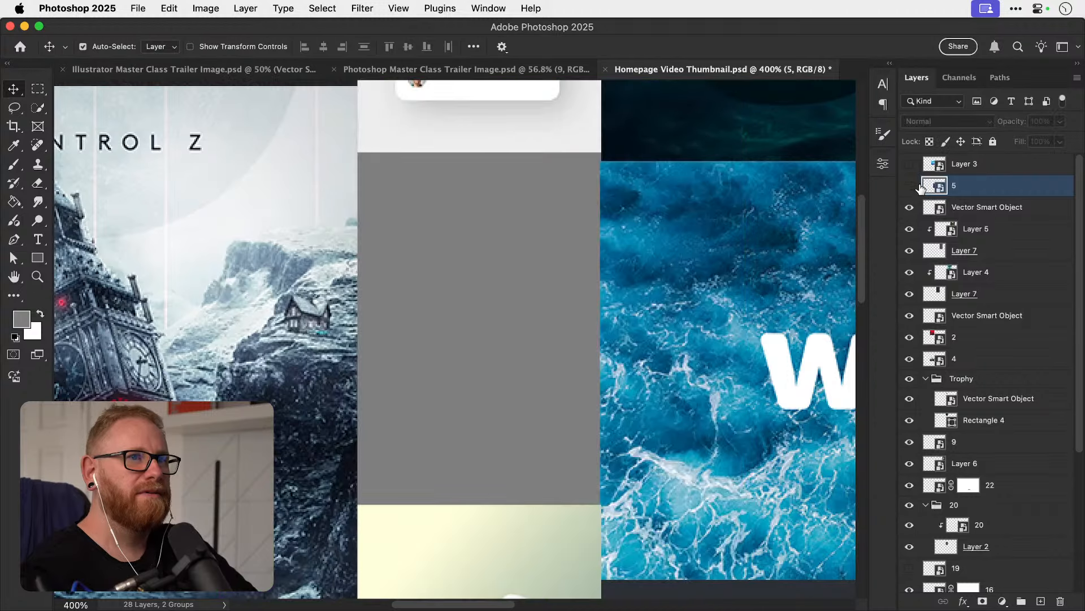
left_click(1041, 602)
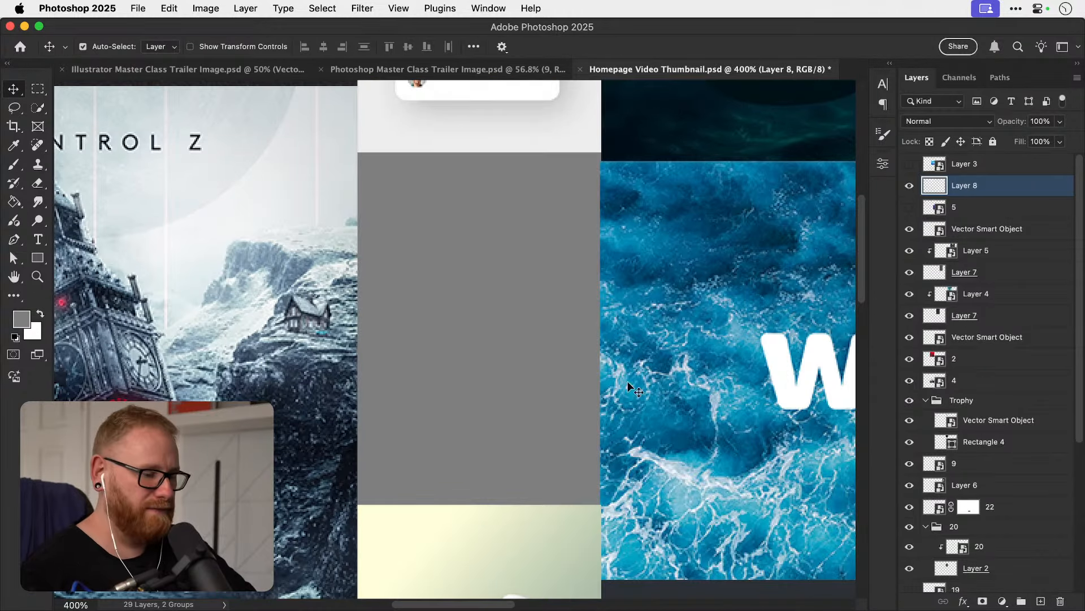
key("m")
left_click(381, 164, "super")
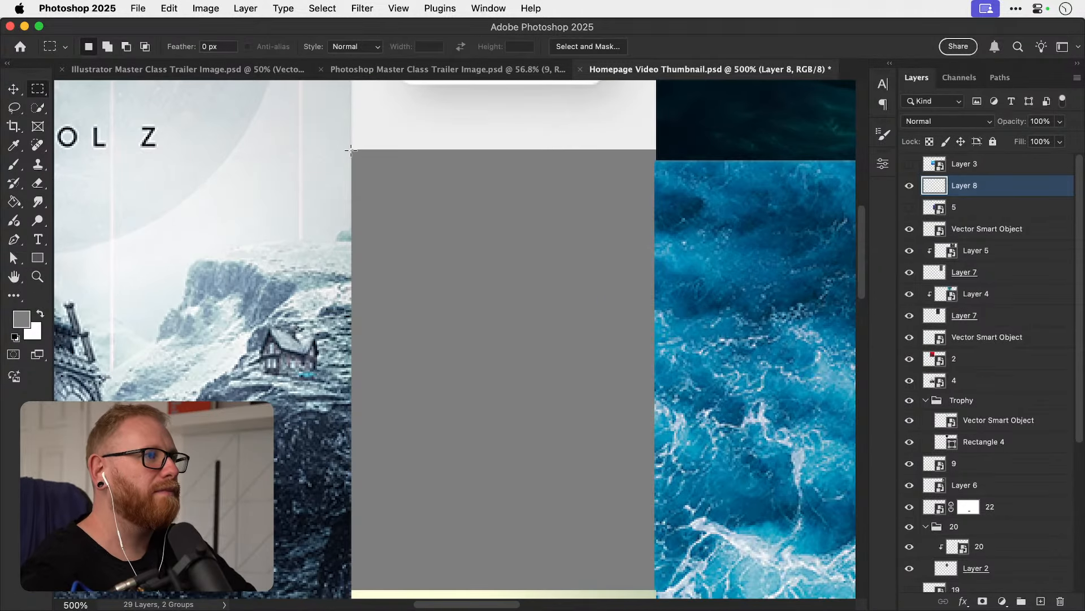
left_click_drag(352, 149, 407, 232)
key("super+d")
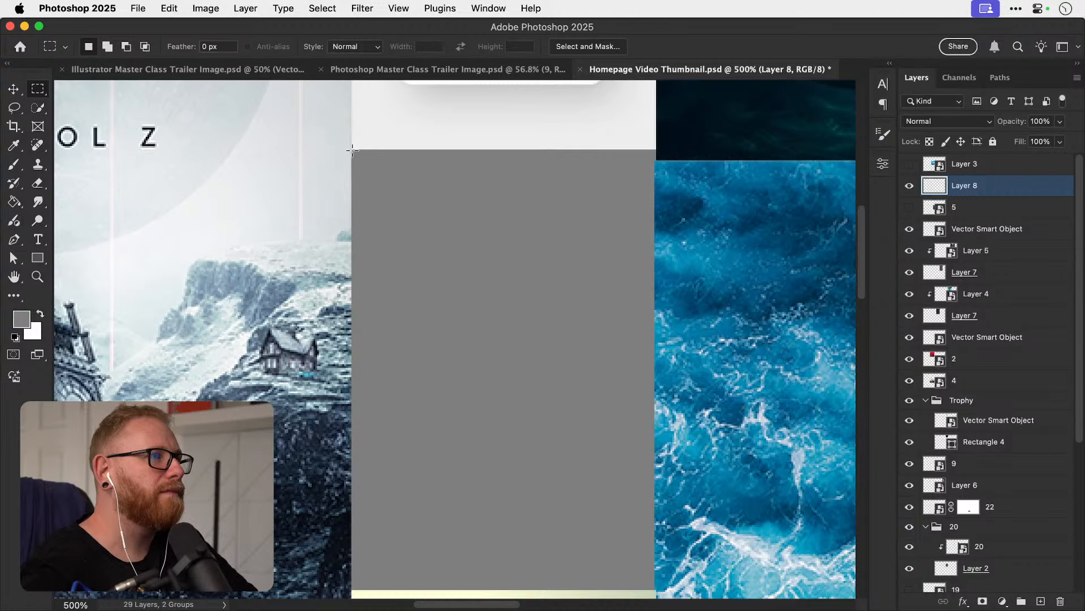
left_click_drag(352, 148, 654, 589)
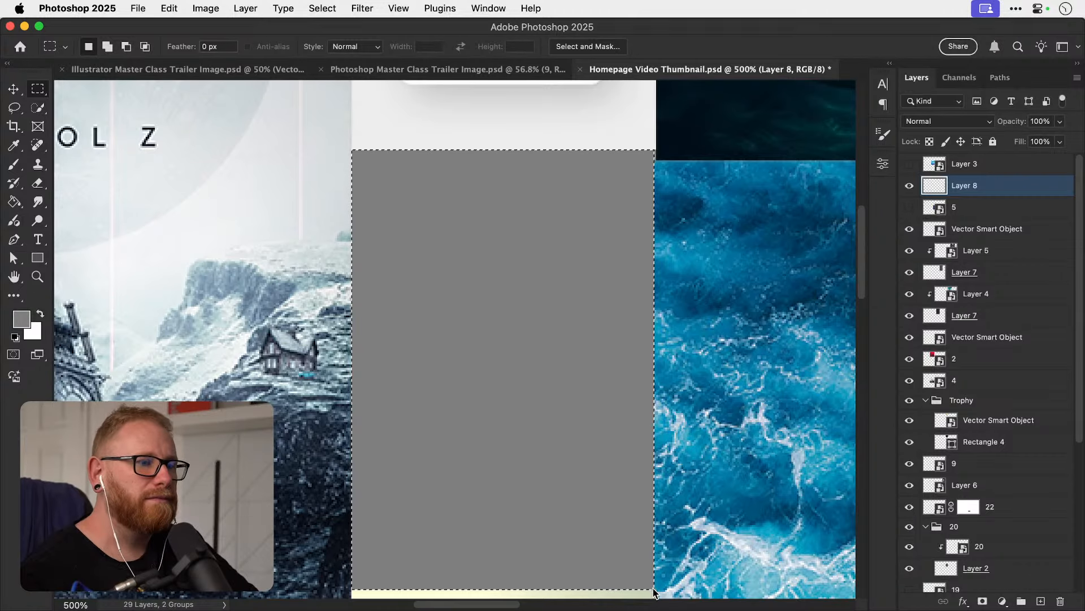
Trim the selection flush with the bottle tile's upper edge and fill it with grey on Layer 8.
scroll(383, 463, "down", 5)
scroll(382, 463, "left", 1)
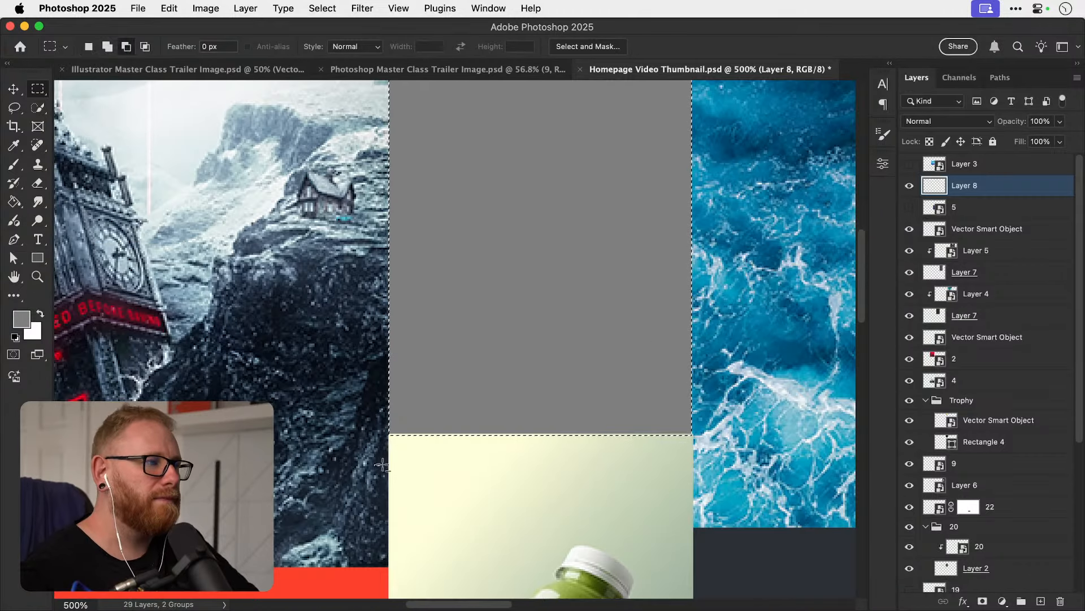
left_click_drag(382, 463, 701, 433)
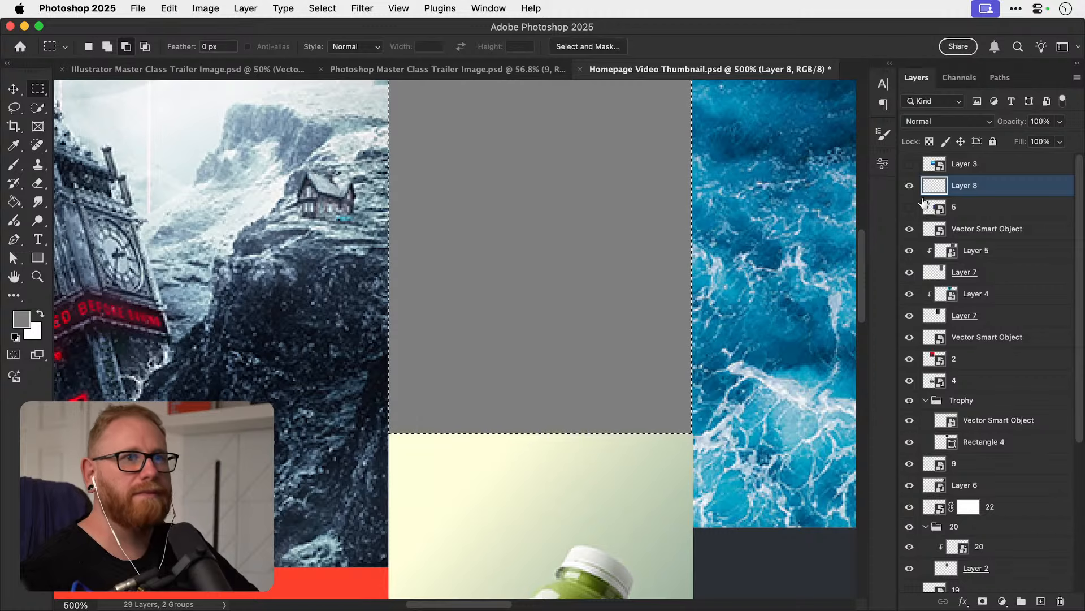
key("g")
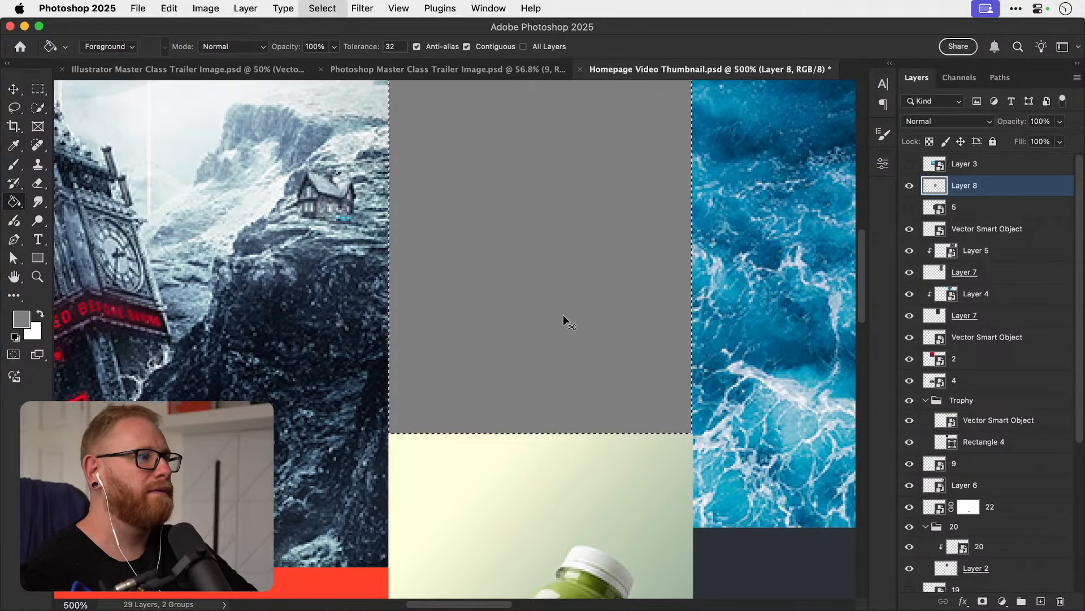
key("super+d")
Move the grey Layer 8 beneath layer 5, then show the purple mask artwork and clip it to the grey rectangle.
key("v")
left_click_drag(968, 187, 974, 217)
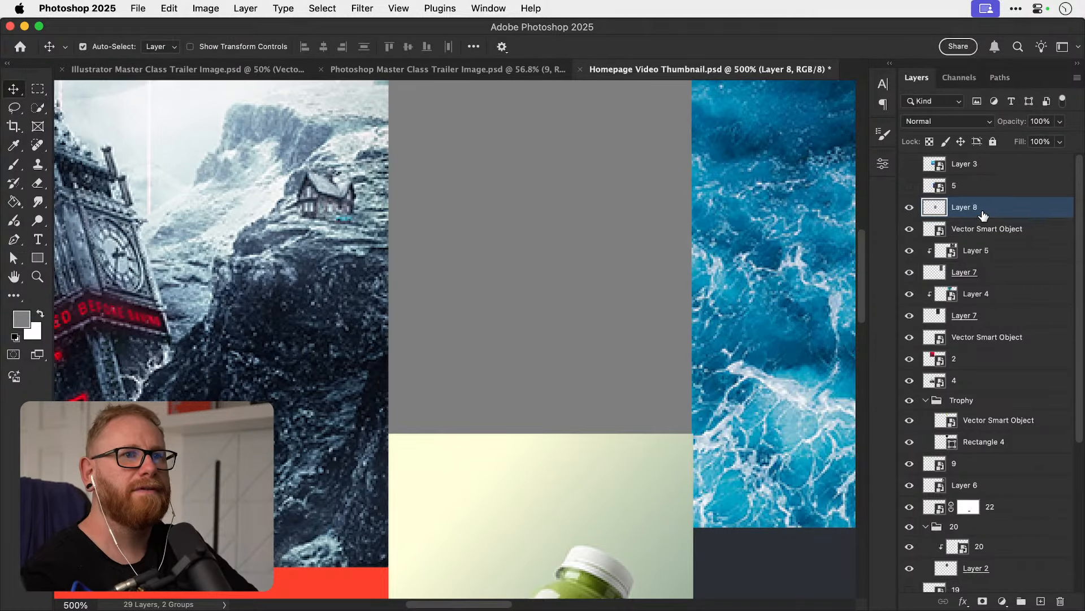
left_click(909, 185)
left_click(978, 188)
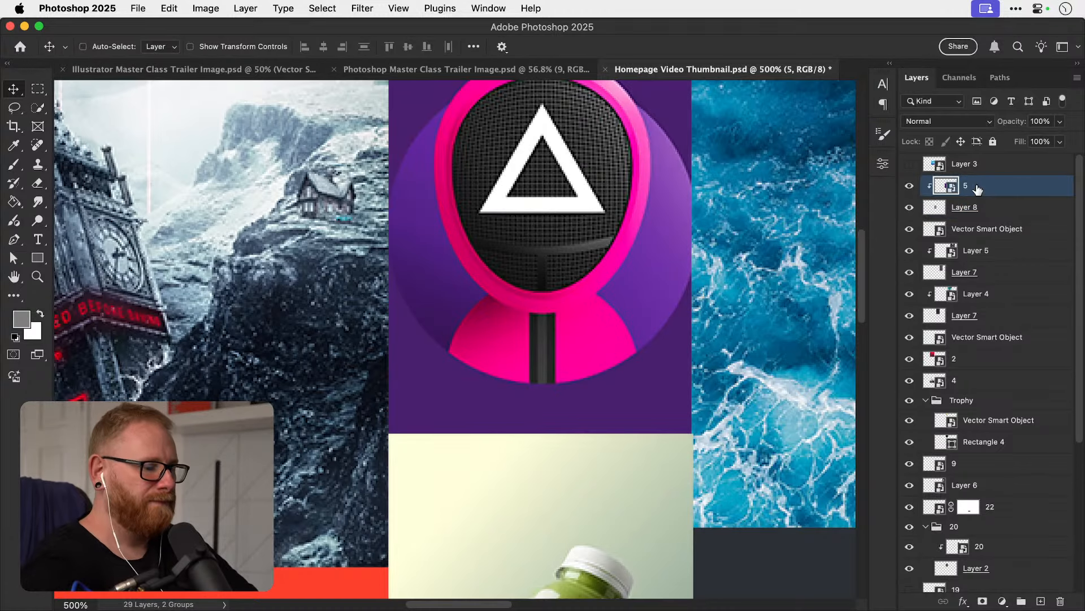
Scale the clipped purple mask artwork down around its centre to about 10.4%.
key("super+minus")
key("super+minus")
key("super+minus")
key("super+t")
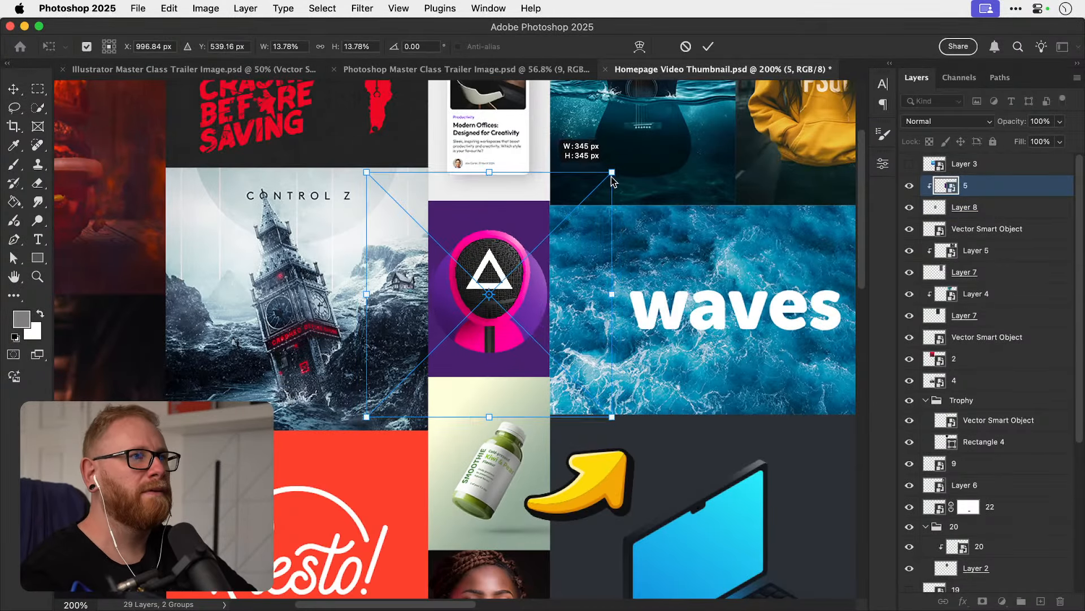
left_click_drag(612, 172, 584, 199)
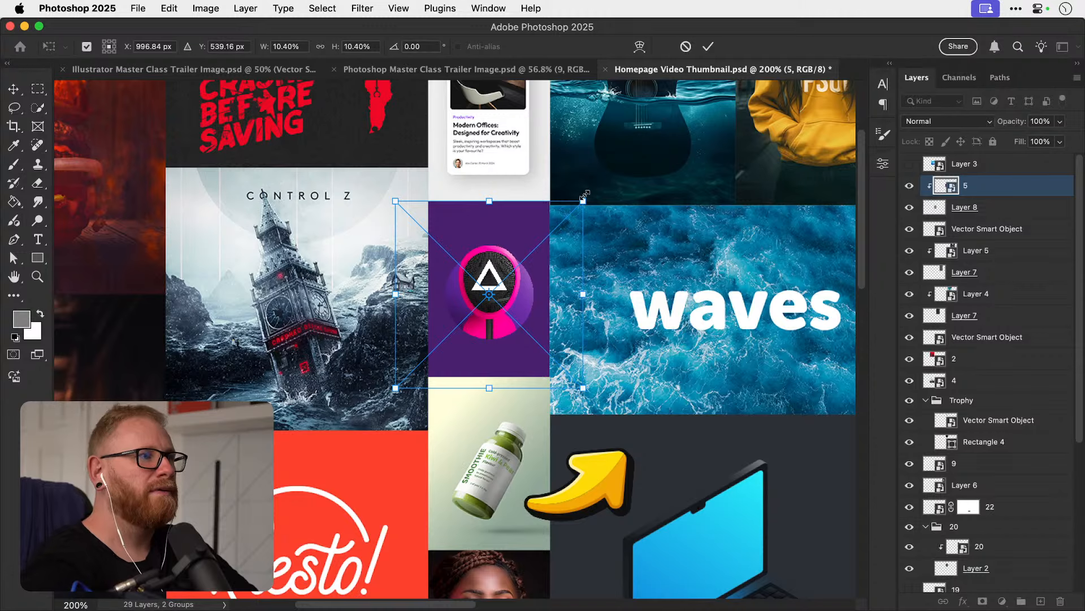
key("Return")
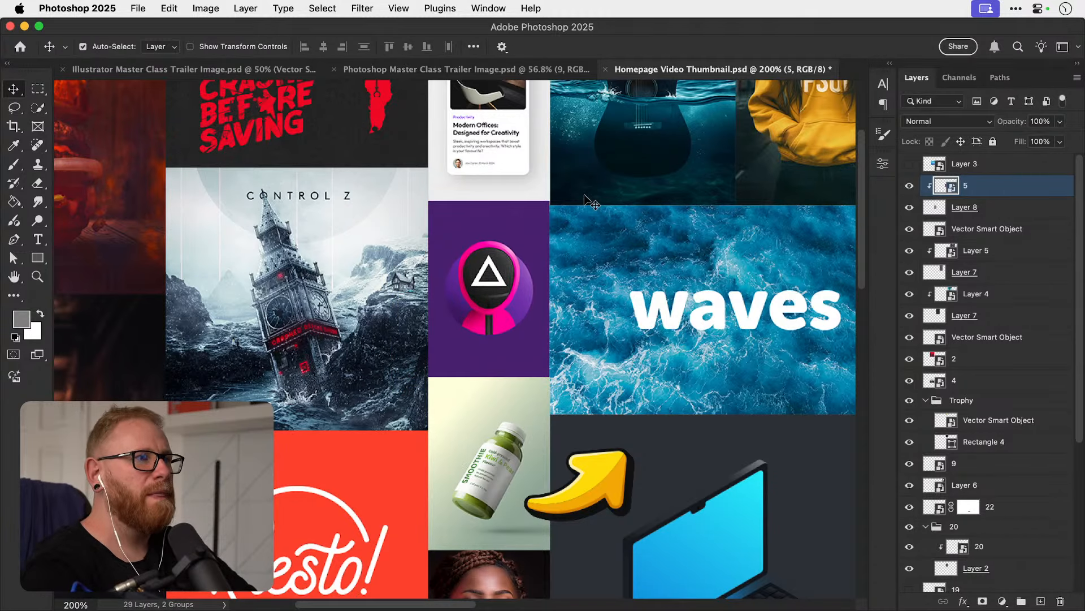
Examine the whole mosaic, checking the wallet and gym flyer tiles in the last column.
key("super+minus")
key("super+minus")
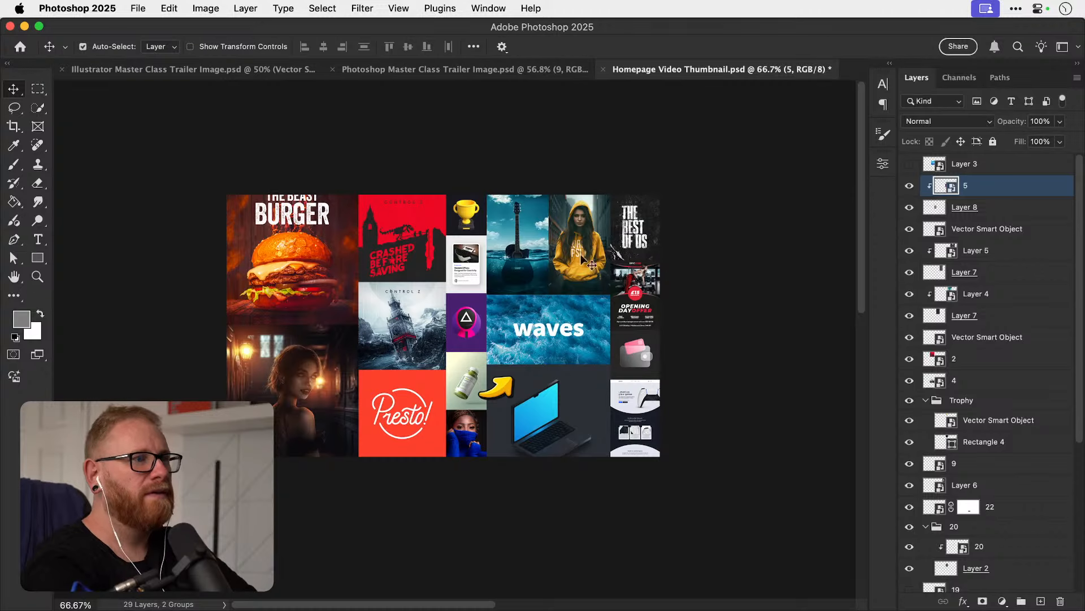
key("super+0")
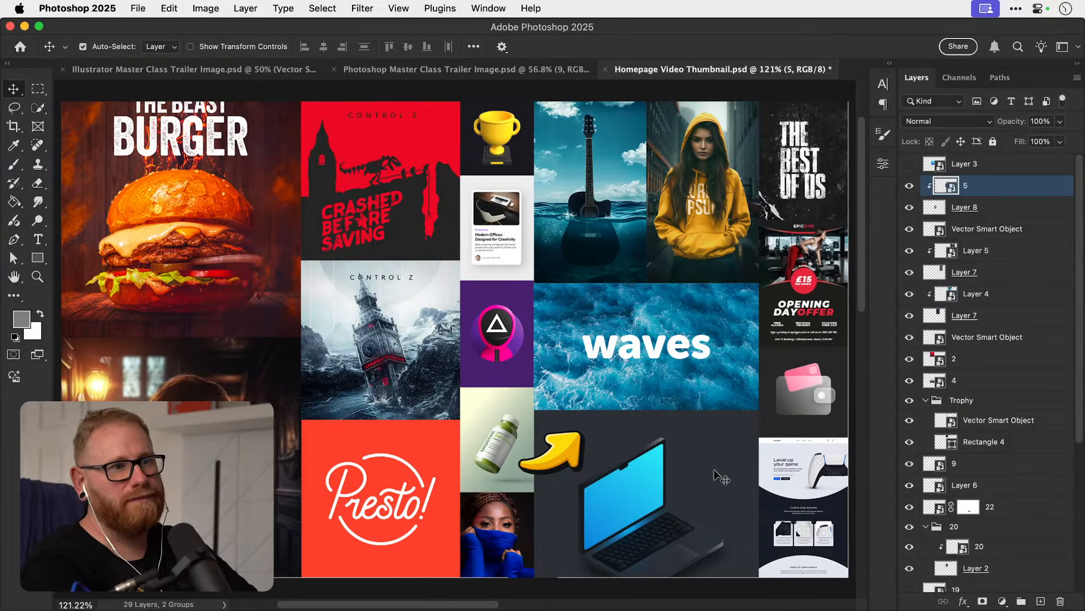
left_click(809, 387)
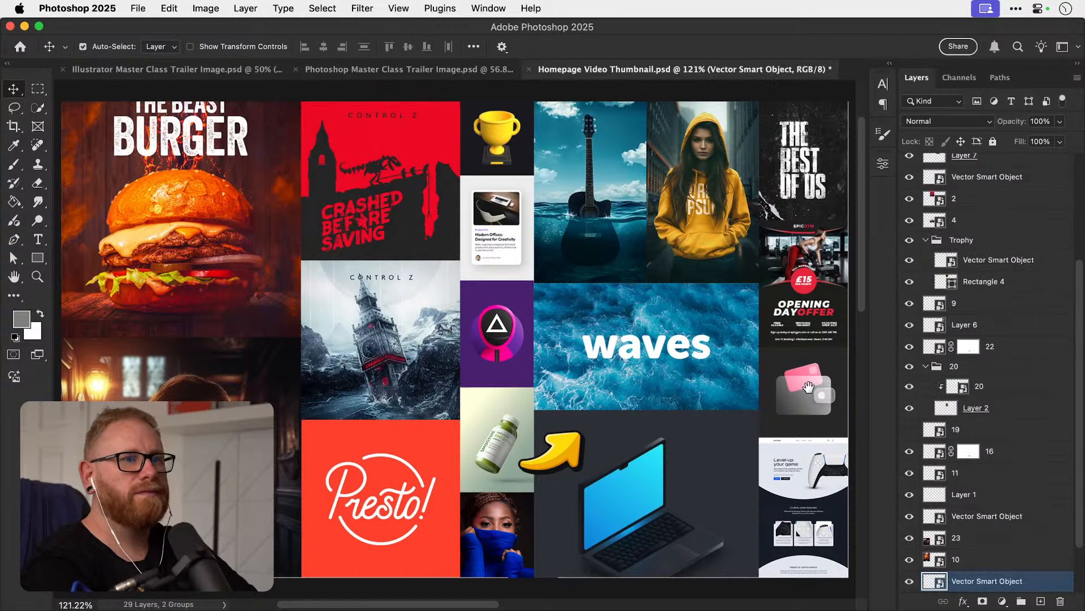
left_click_drag(612, 332, 438, 276)
scroll(625, 341, "up", 2)
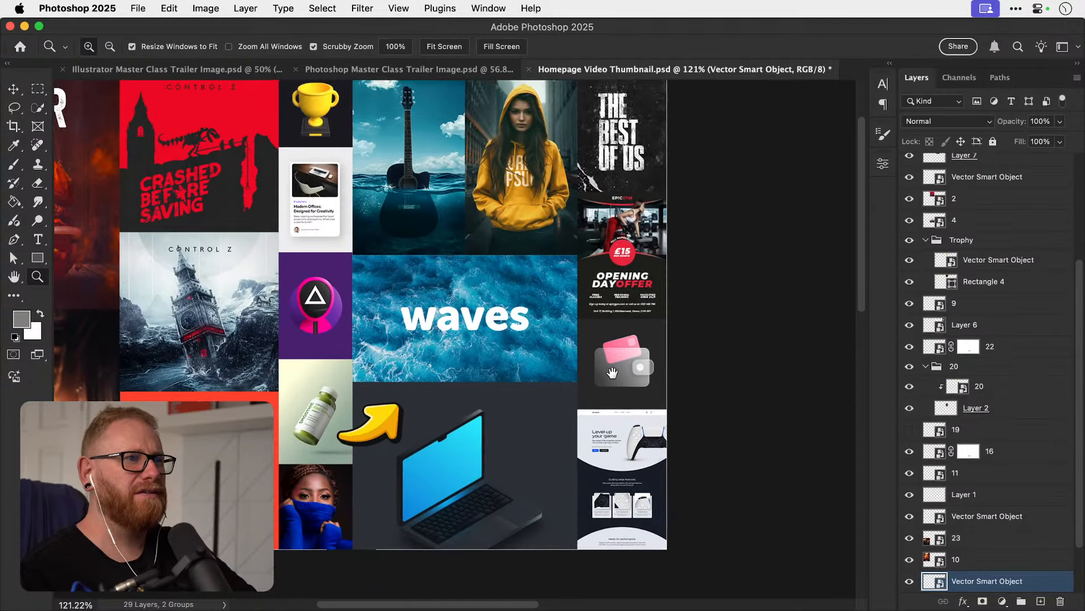
key("v")
left_click(642, 287)
scroll(642, 286, "up", 3)
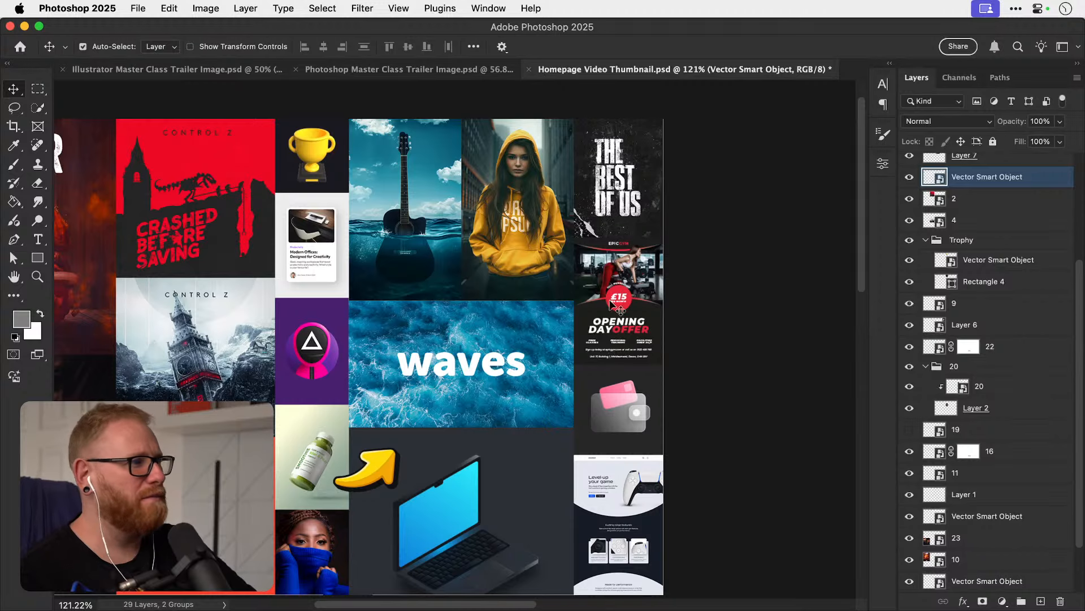
left_click_drag(579, 324, 694, 304)
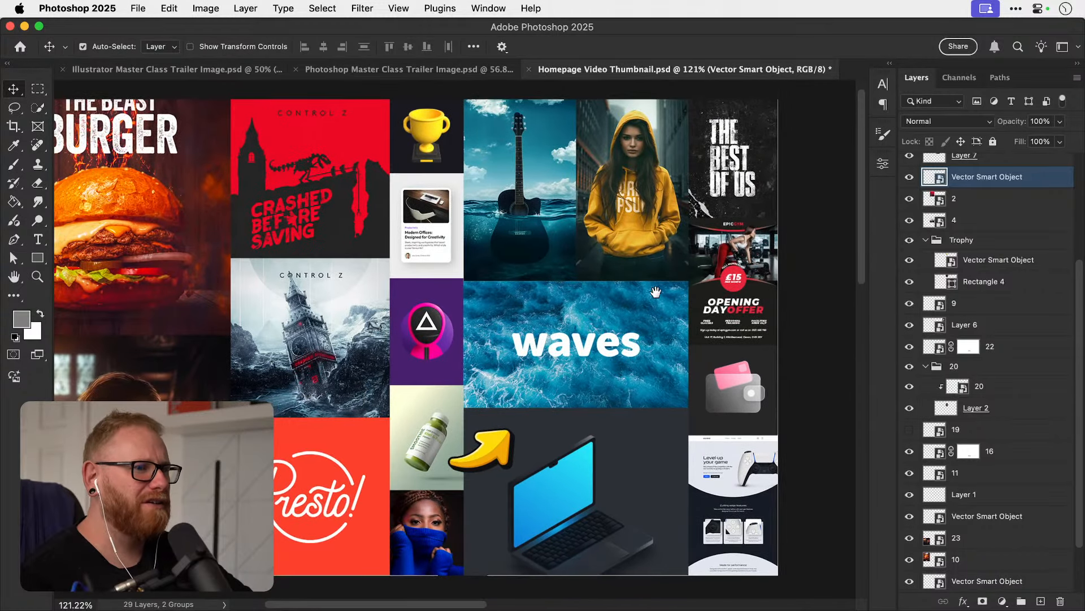
scroll(630, 297, "left", 3)
Save the Photoshop document and also save it to the Desktop as a JPEG named Homepage Video Thumbnail.
key("super+s")
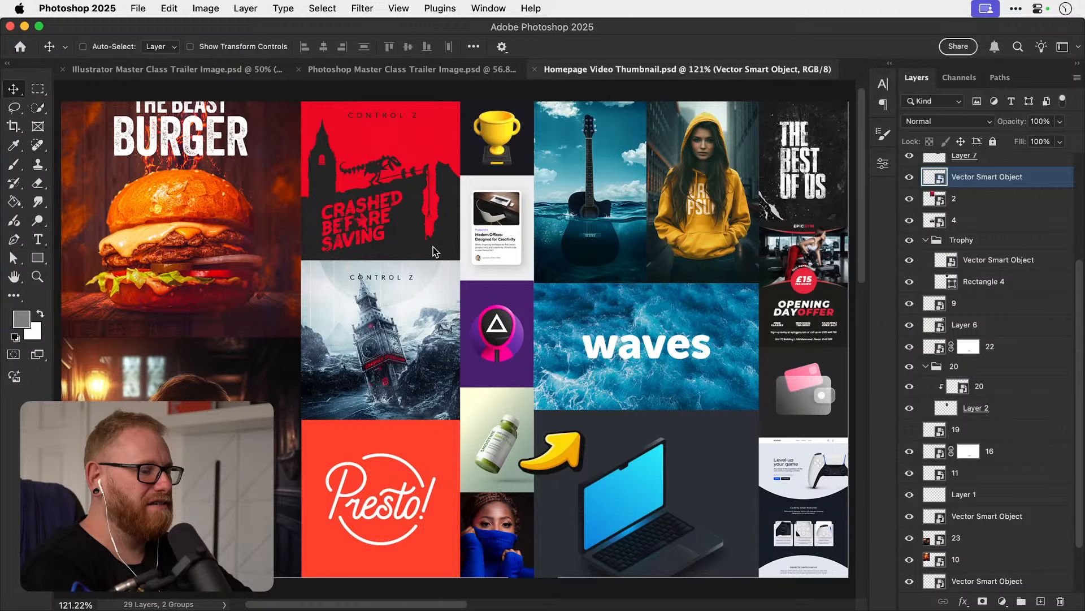
key("super+1")
key("super+shift+s")
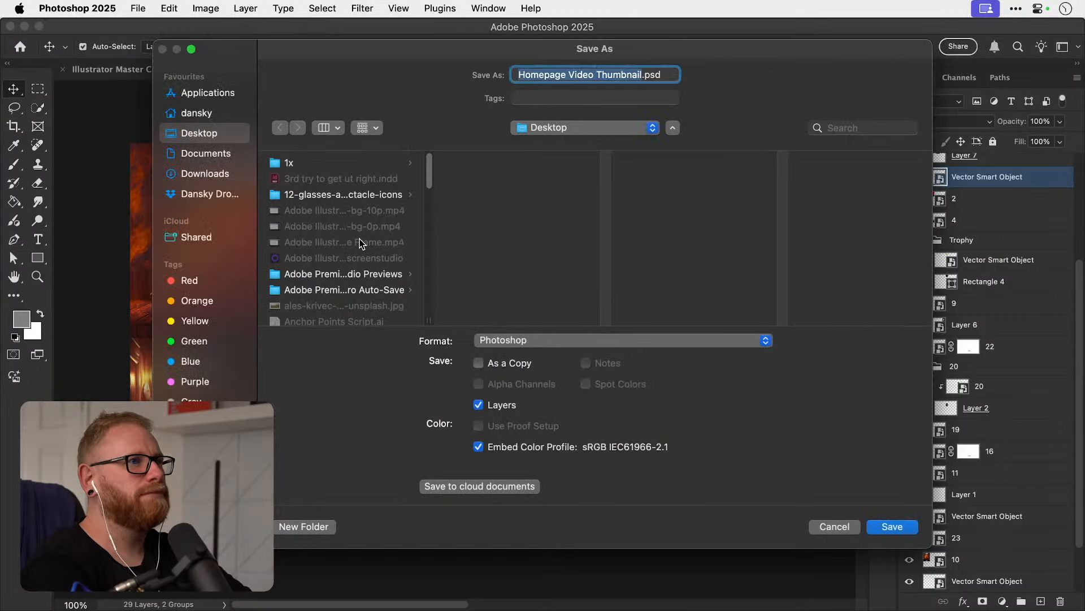
left_click(560, 341)
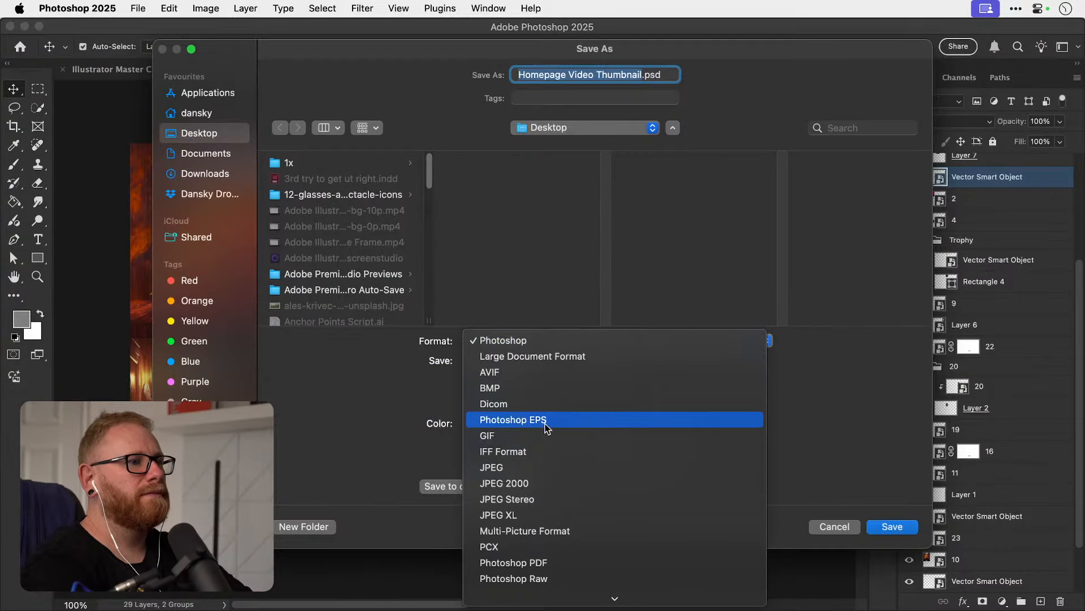
left_click(528, 467)
key("Return")
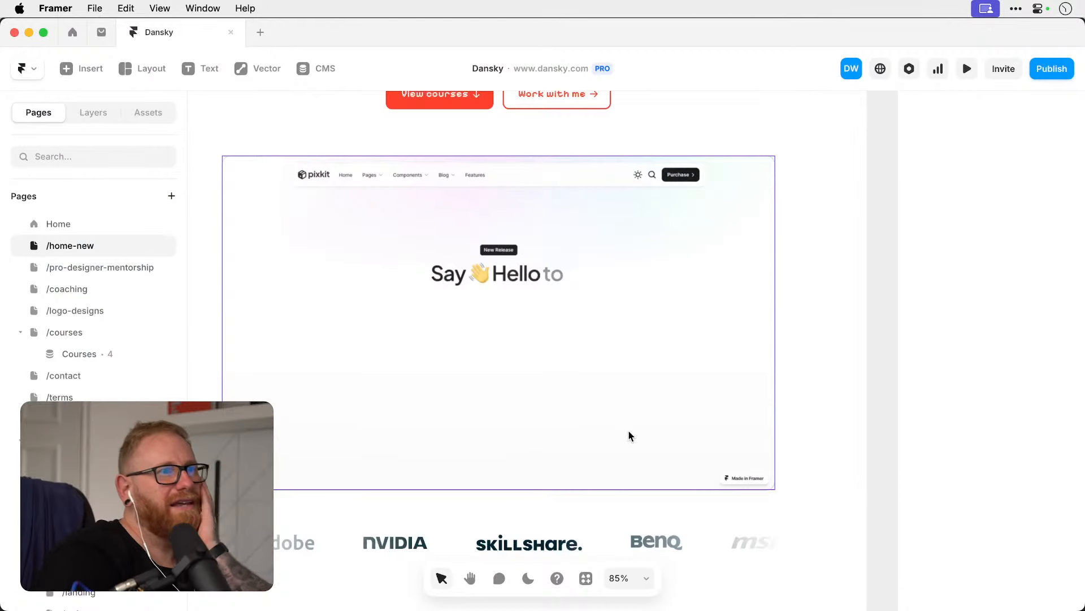
In Framer, set Homepage Video Thumbnail.jpg from the Desktop as the poster image of the video on the /home-new page.
left_click(628, 434)
scroll(961, 402, "down", 5)
scroll(961, 400, "down", 3)
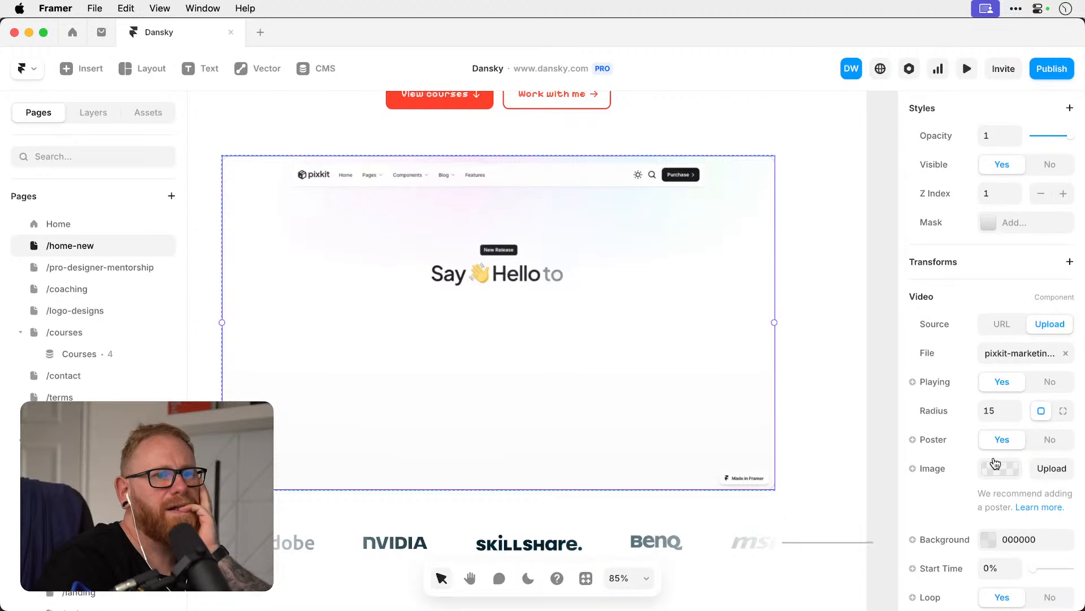
left_click(998, 471)
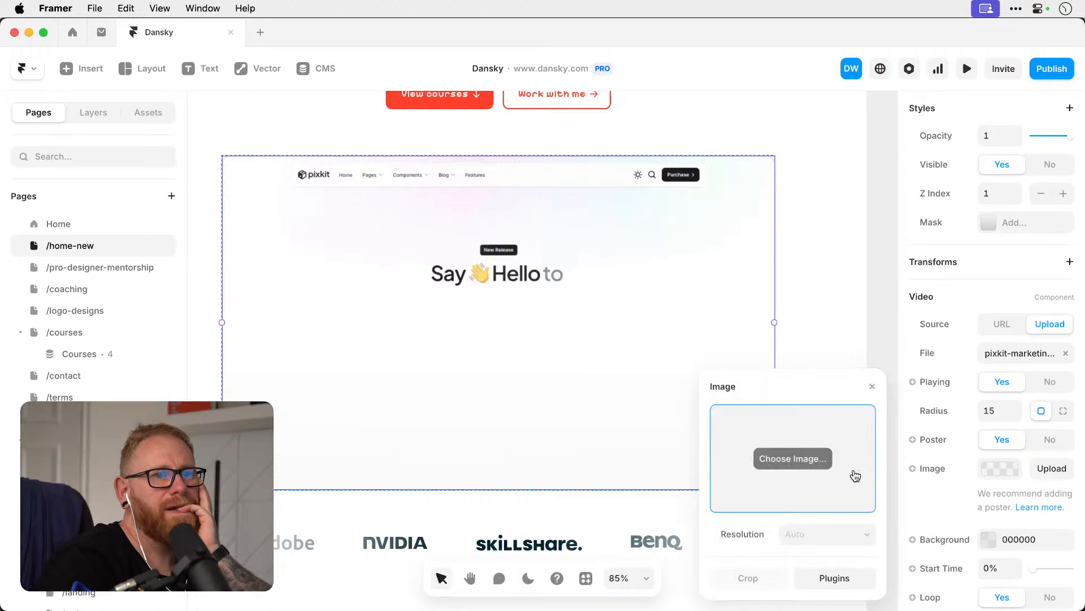
left_click(773, 456)
scroll(423, 366, "down", 20)
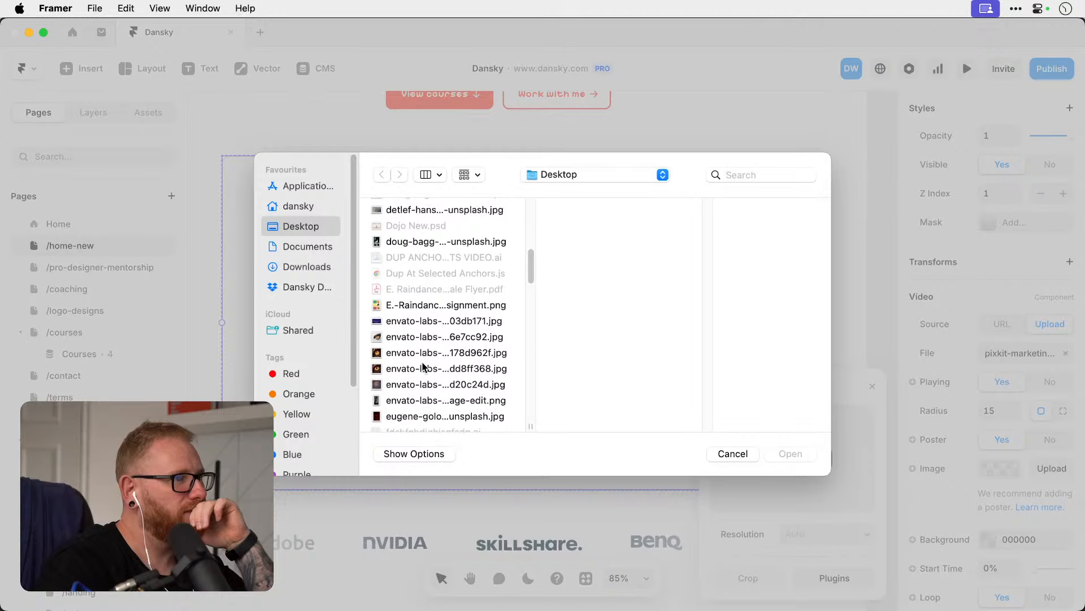
scroll(423, 366, "down", 5)
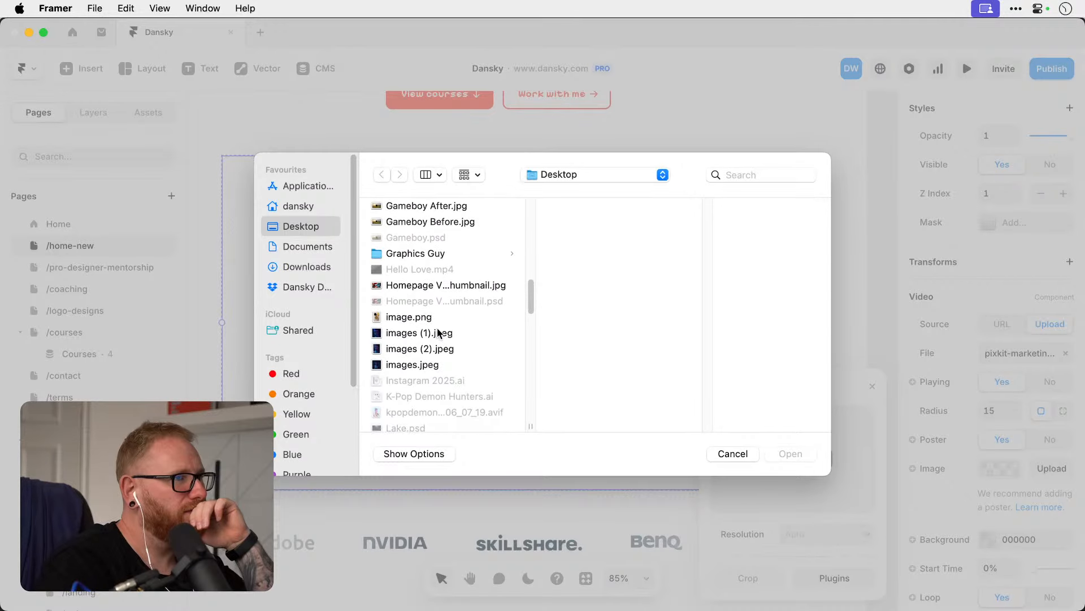
left_click(480, 285)
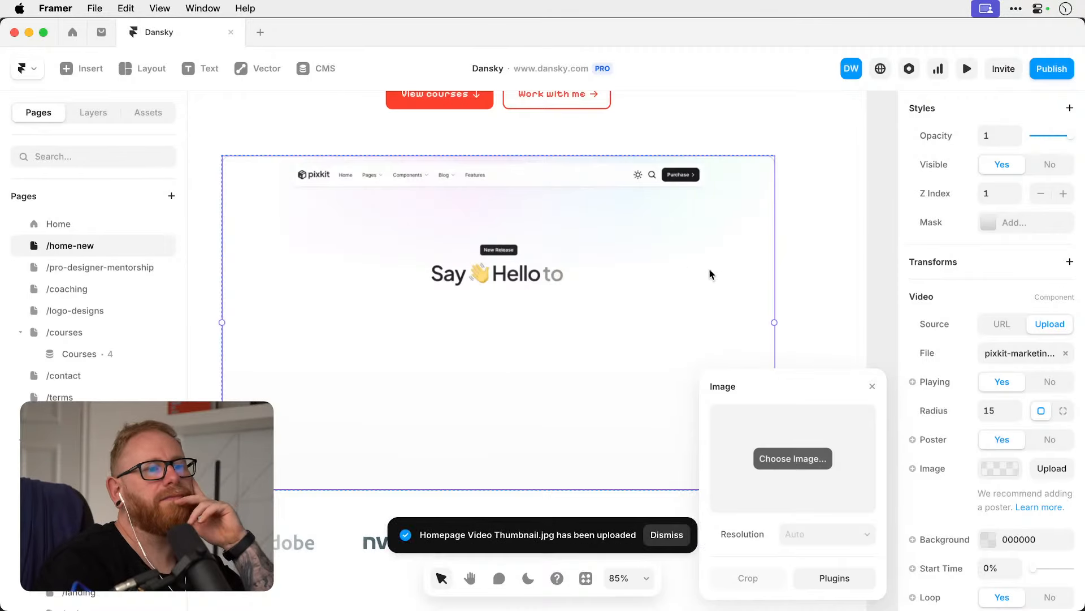
left_click(880, 226)
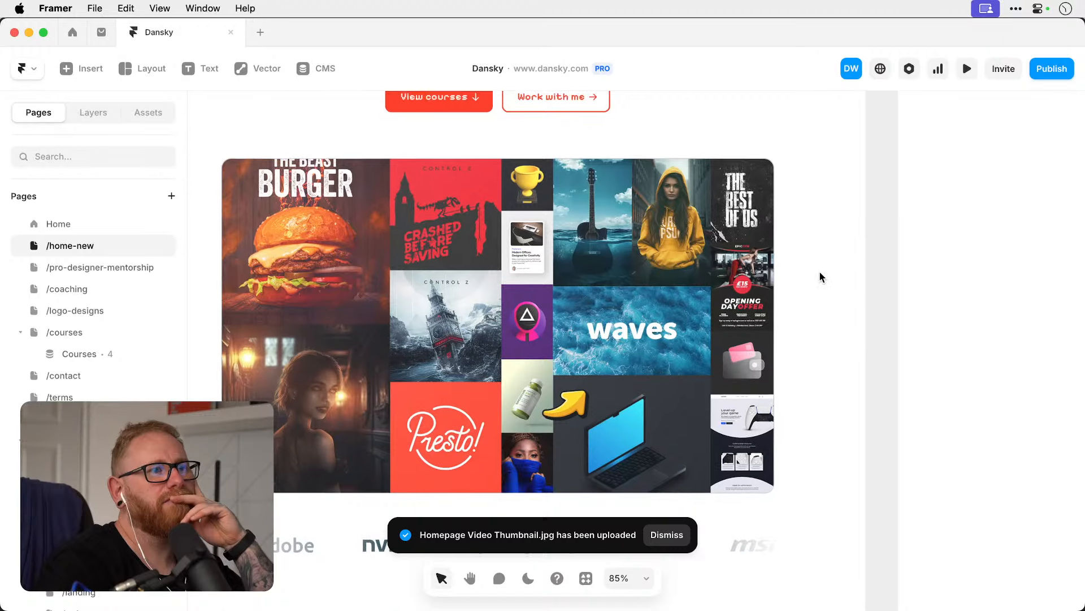
Open the site's publishing options for the staging version.
scroll(819, 276, "up", 3)
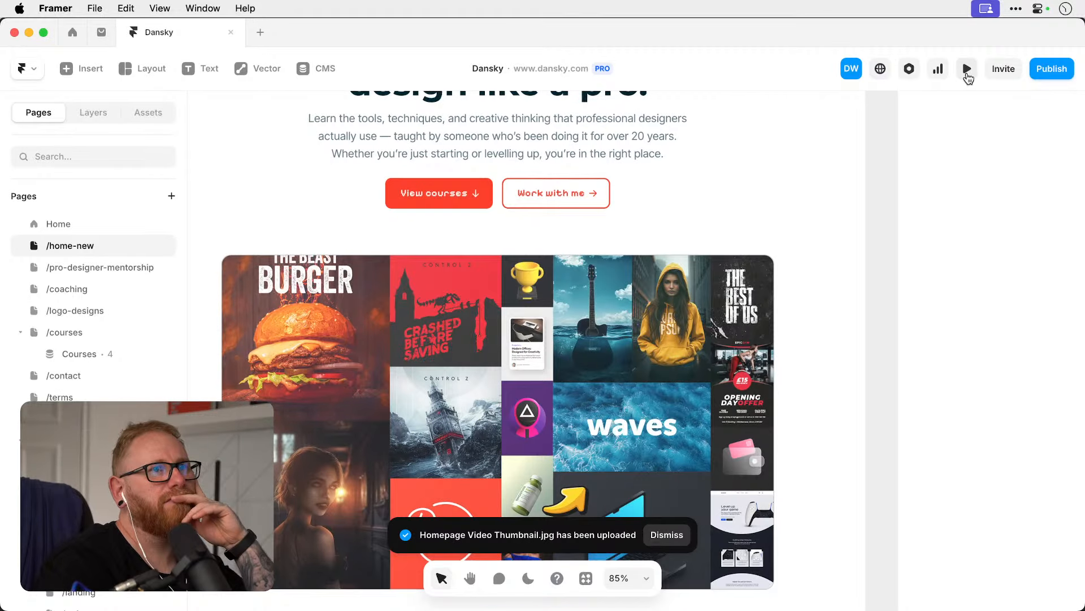
left_click(1066, 69)
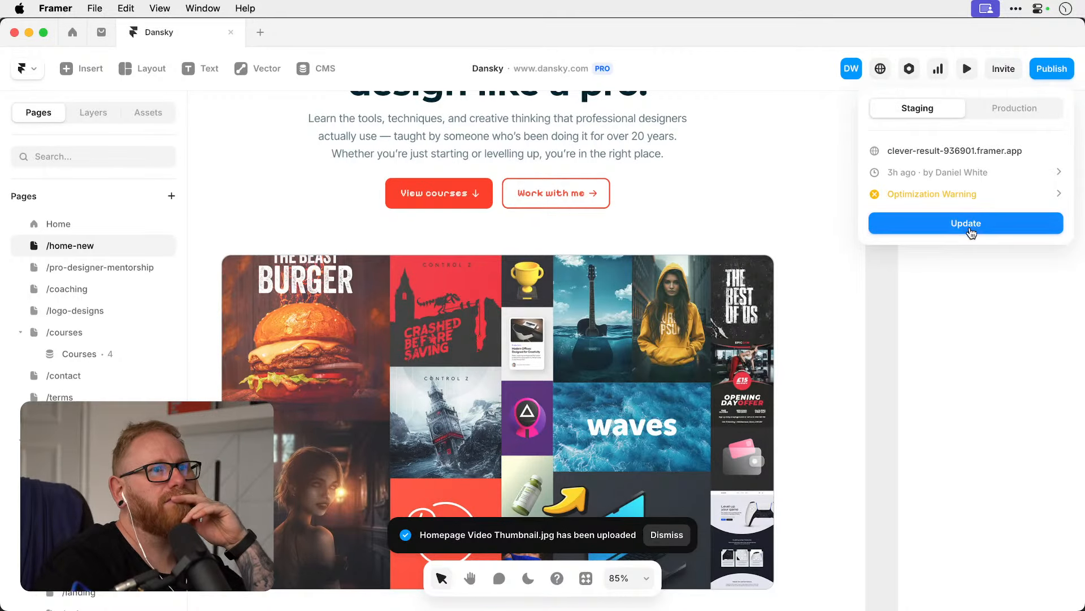
Open the staging site clever-result-936901.framer.app in the browser at full window size and switch the page to light mode.
left_click(949, 152)
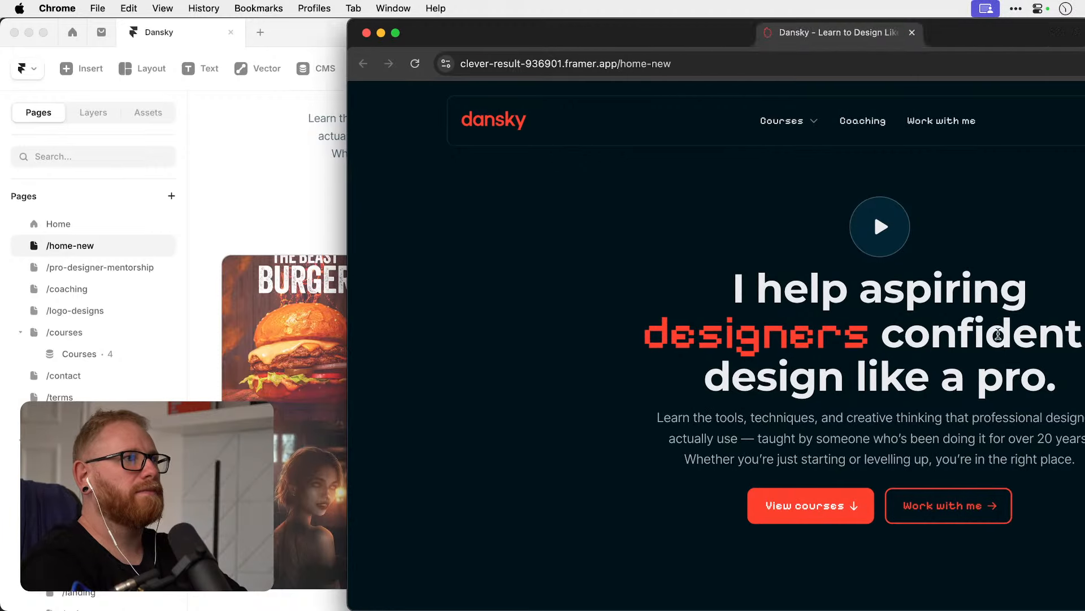
left_click(396, 33)
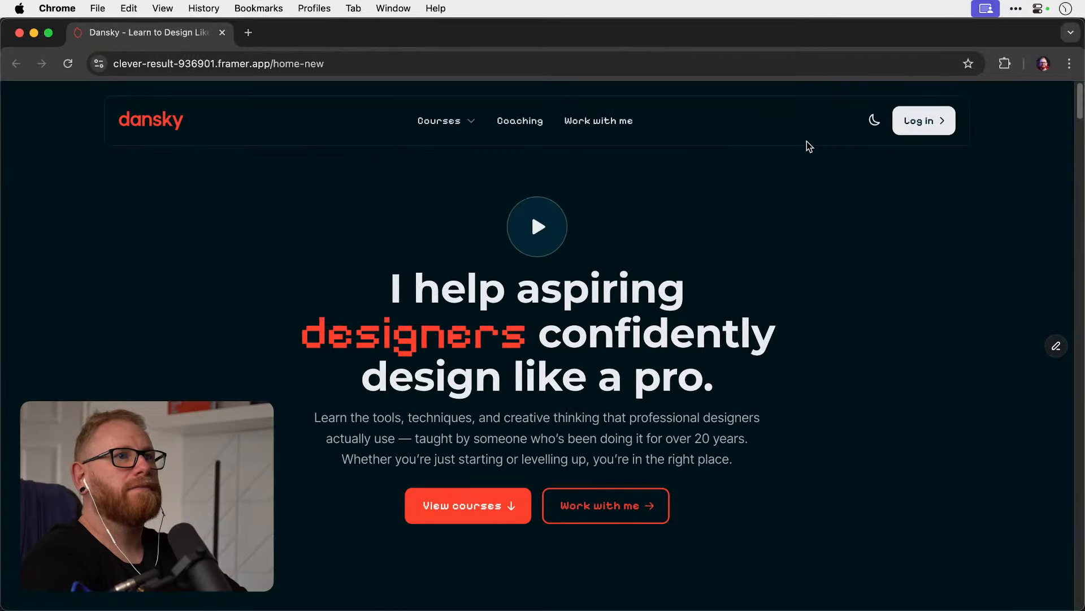
left_click(874, 119)
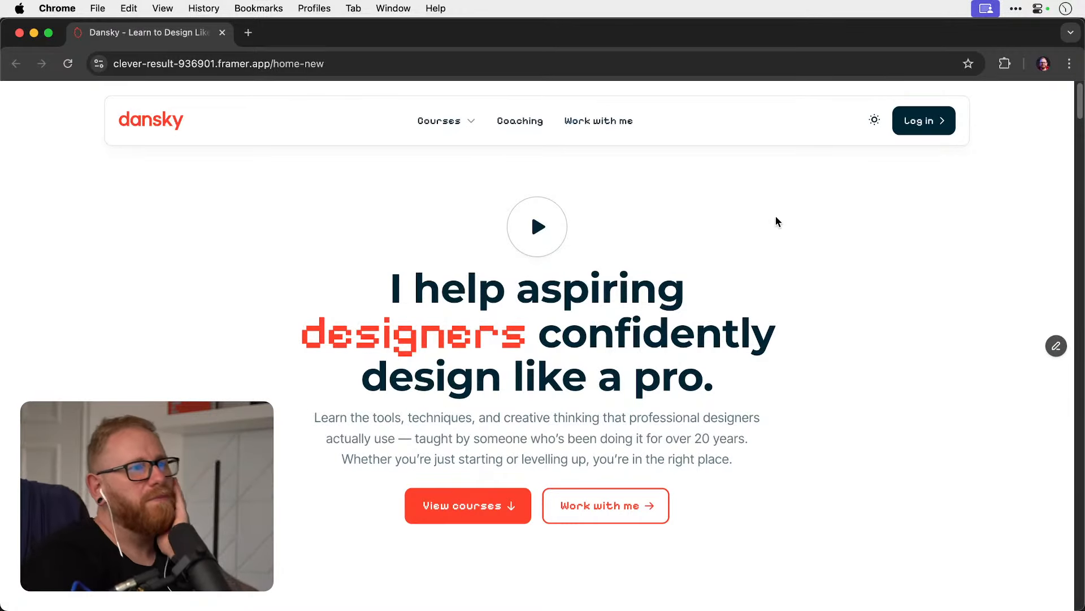
Check how the hero video loads and plays on the staging home-new page, then close the browser window.
scroll(776, 216, "down", 2)
scroll(776, 216, "down", 6)
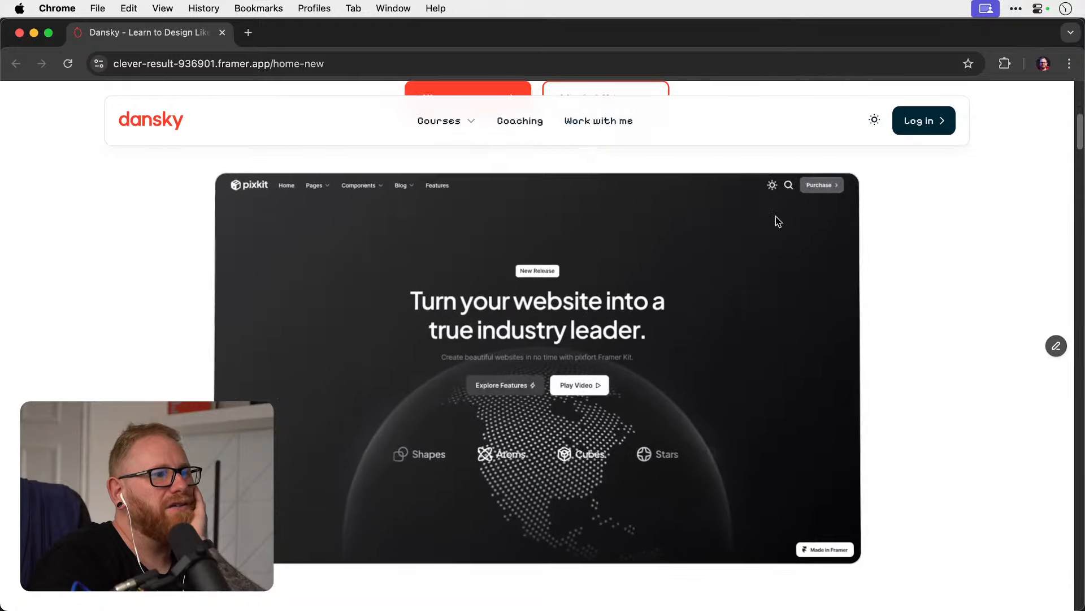
scroll(775, 216, "up", 2)
scroll(776, 217, "down", 1)
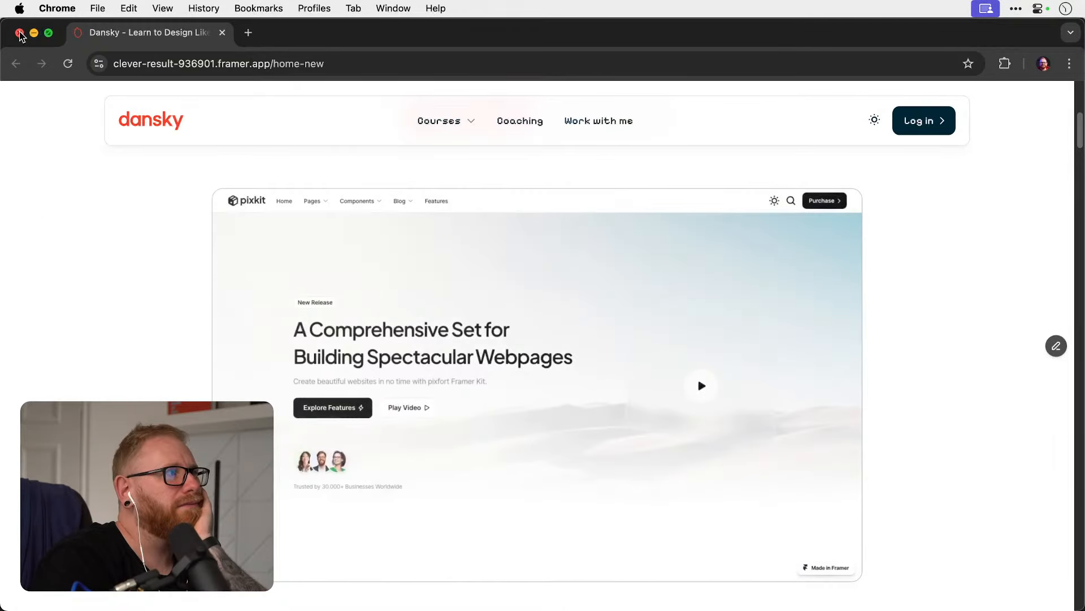
left_click(19, 32)
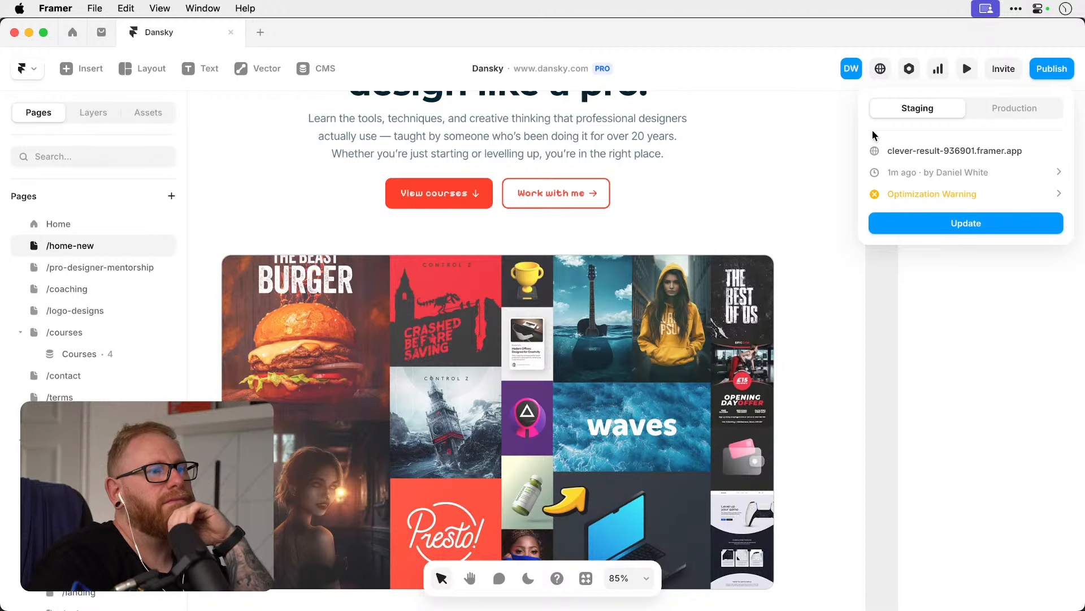
Preview the home-new page in Framer and check the video below the hero buttons.
left_click(966, 68)
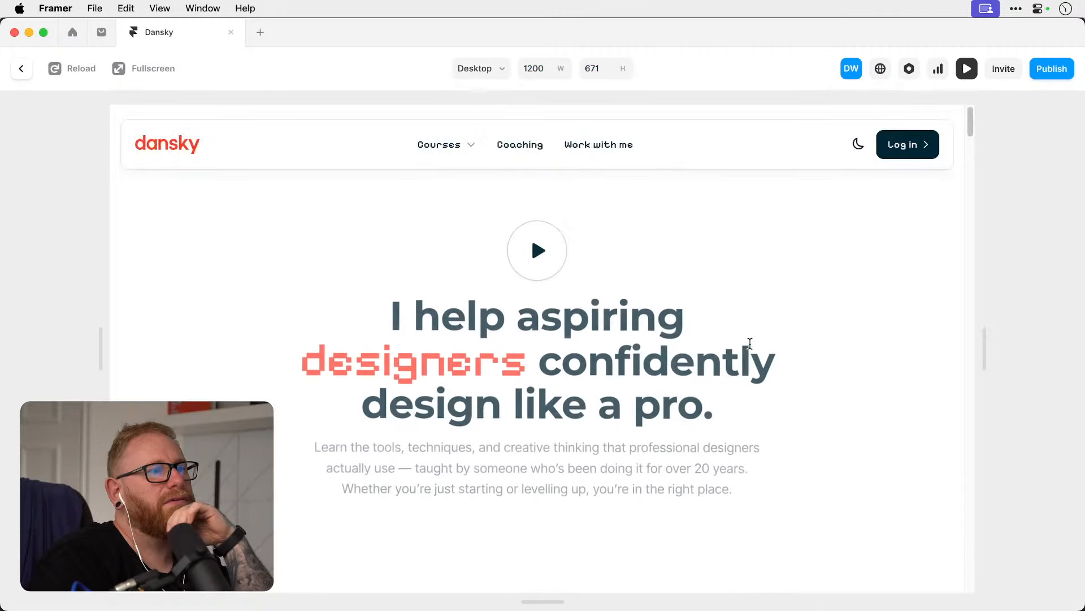
scroll(750, 343, "down", 5)
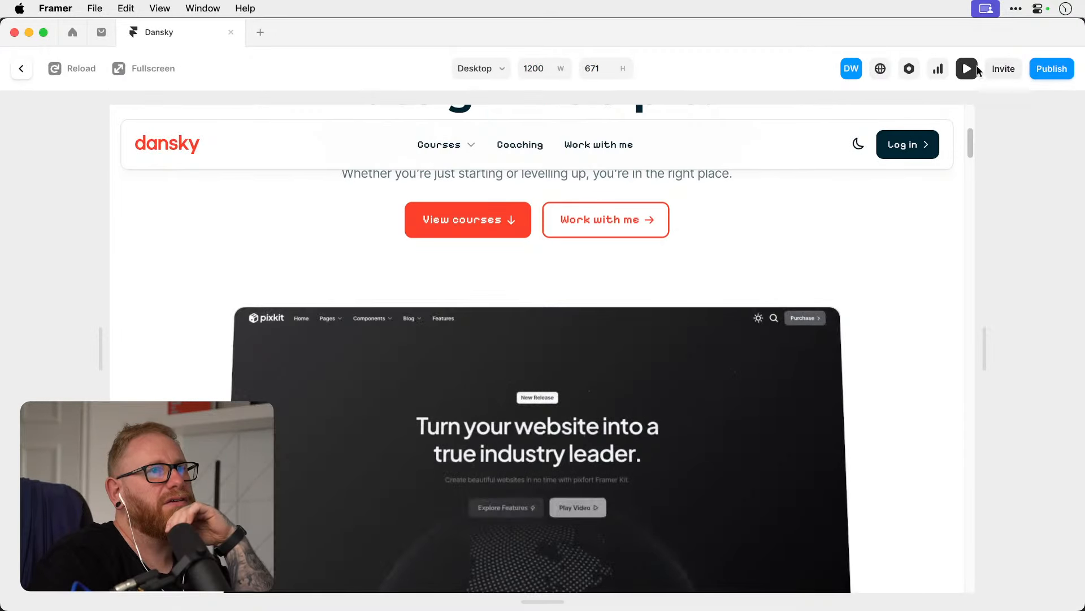
left_click(967, 68)
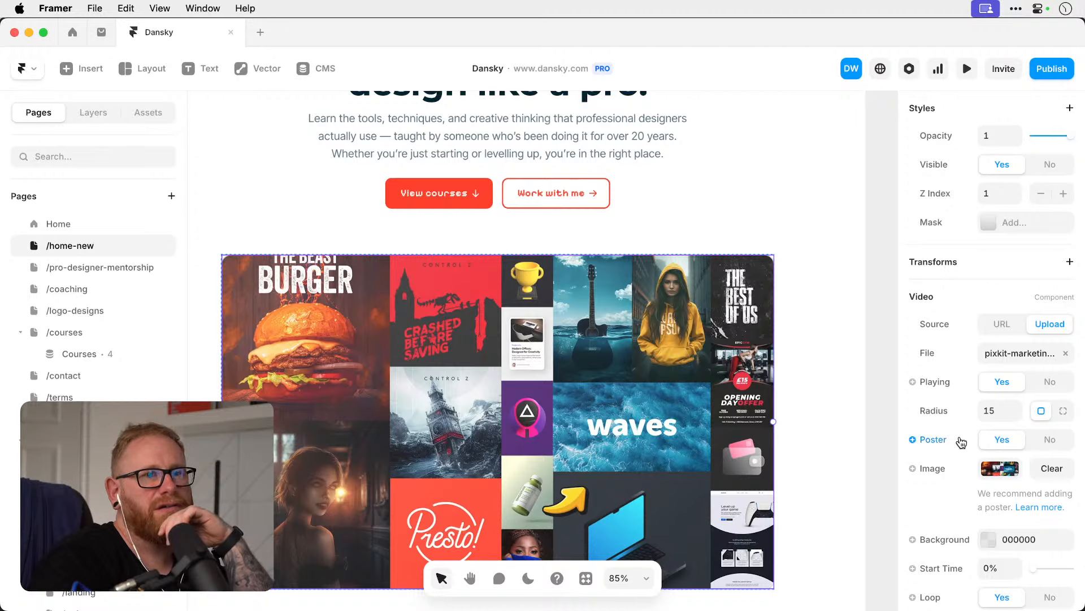
Try removing the uploaded file from the hero video component.
scroll(962, 442, "down", 1)
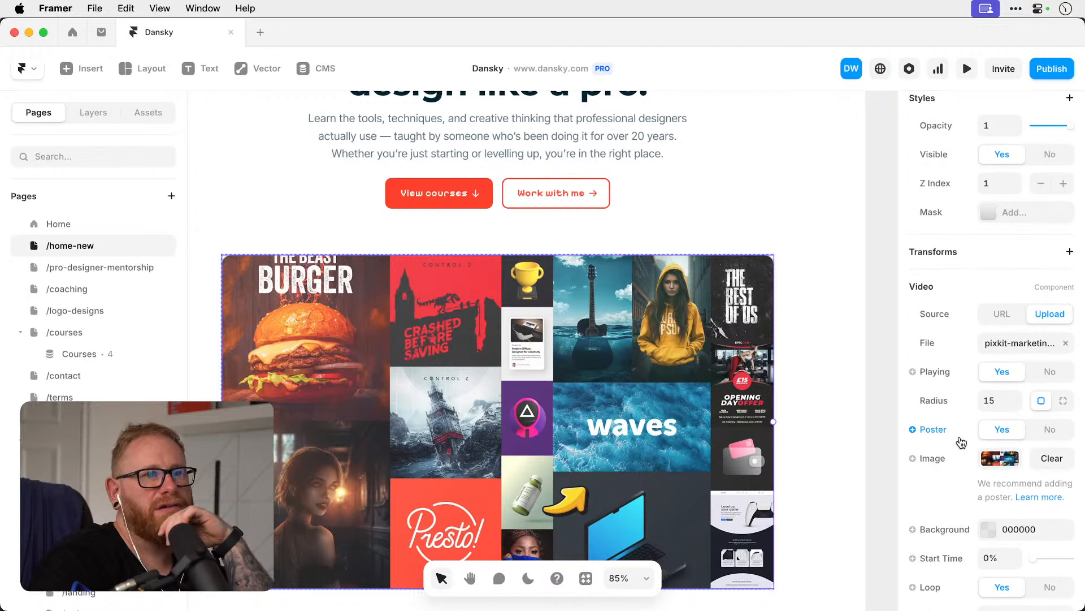
left_click(1066, 346)
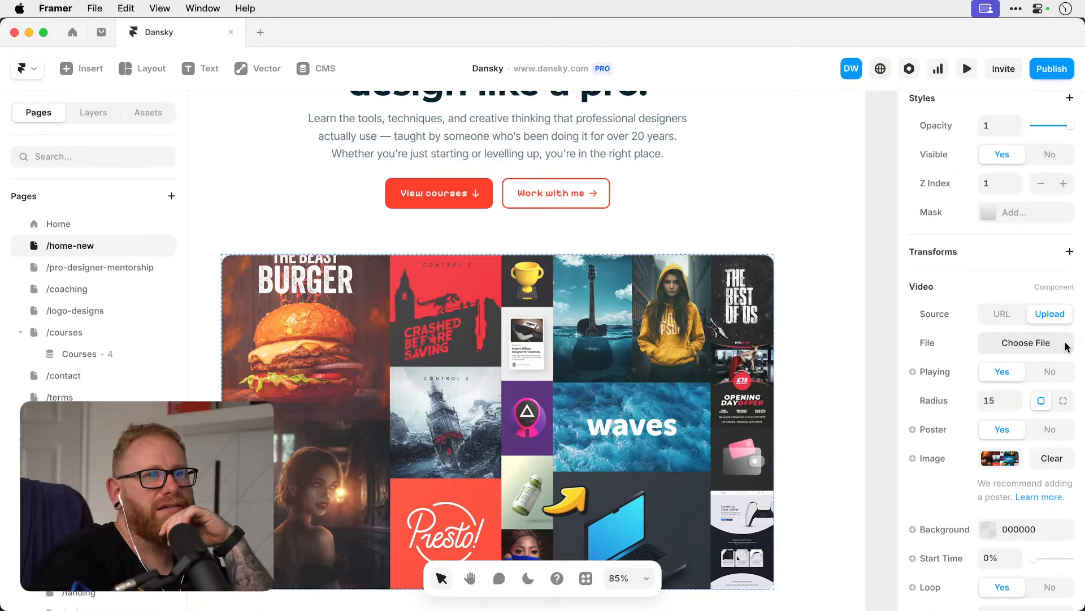
left_click(1059, 346)
left_click(716, 461)
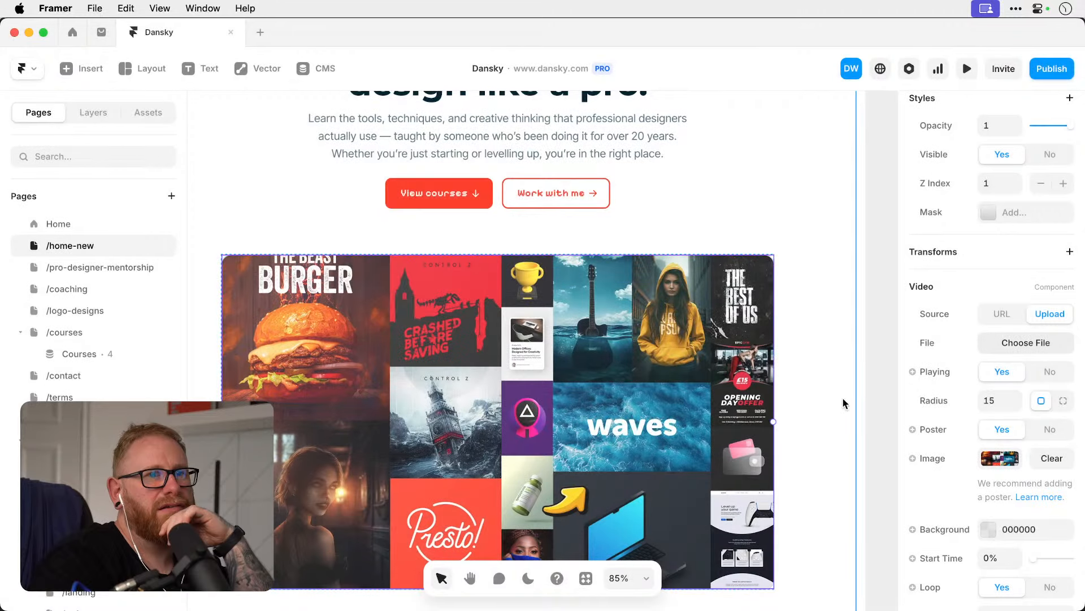
Preview the page without a video file and examine how the poster image displays and animates on scroll.
left_click(970, 68)
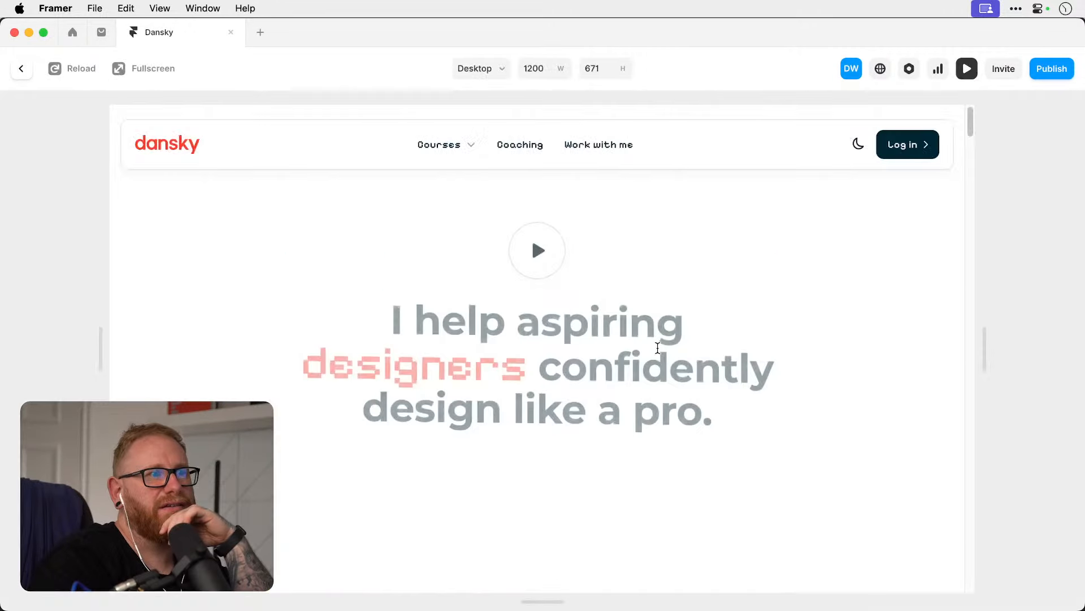
scroll(598, 415, "down", 5)
scroll(599, 415, "down", 2)
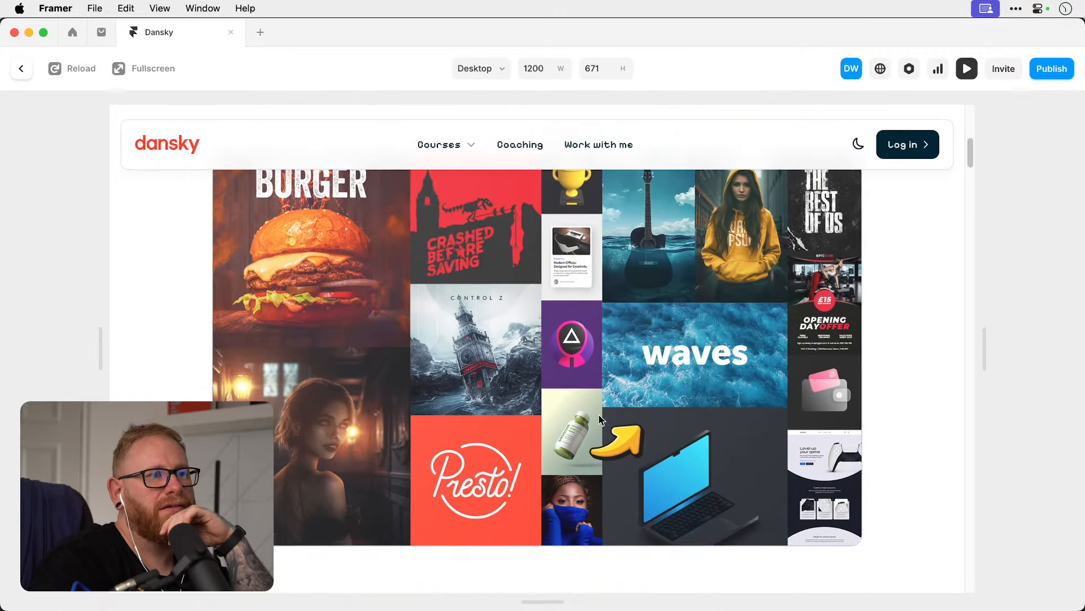
scroll(601, 419, "up", 2)
scroll(599, 419, "up", 2)
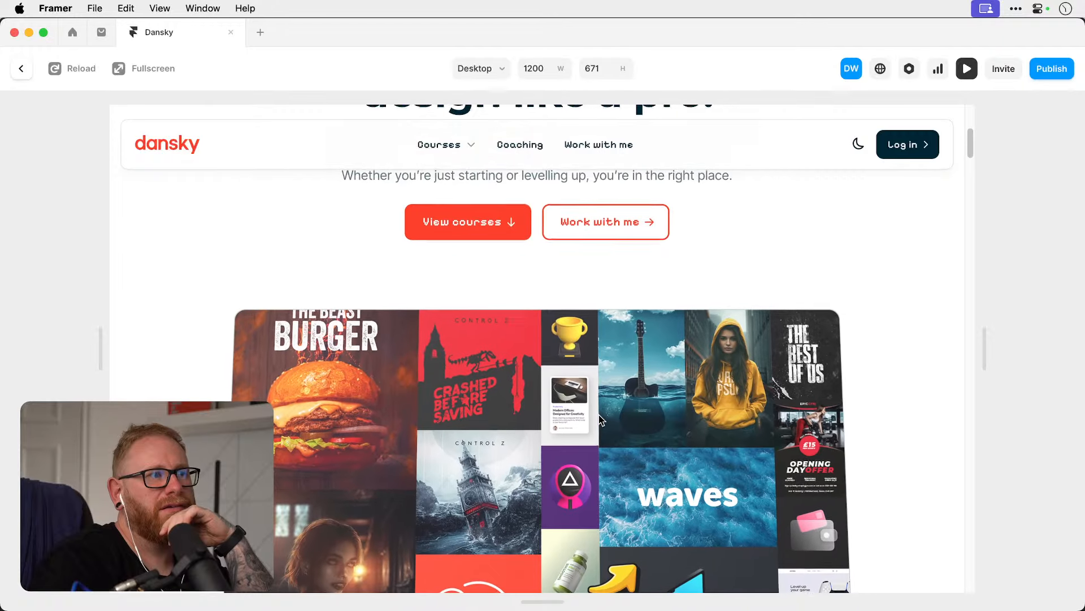
scroll(600, 419, "down", 4)
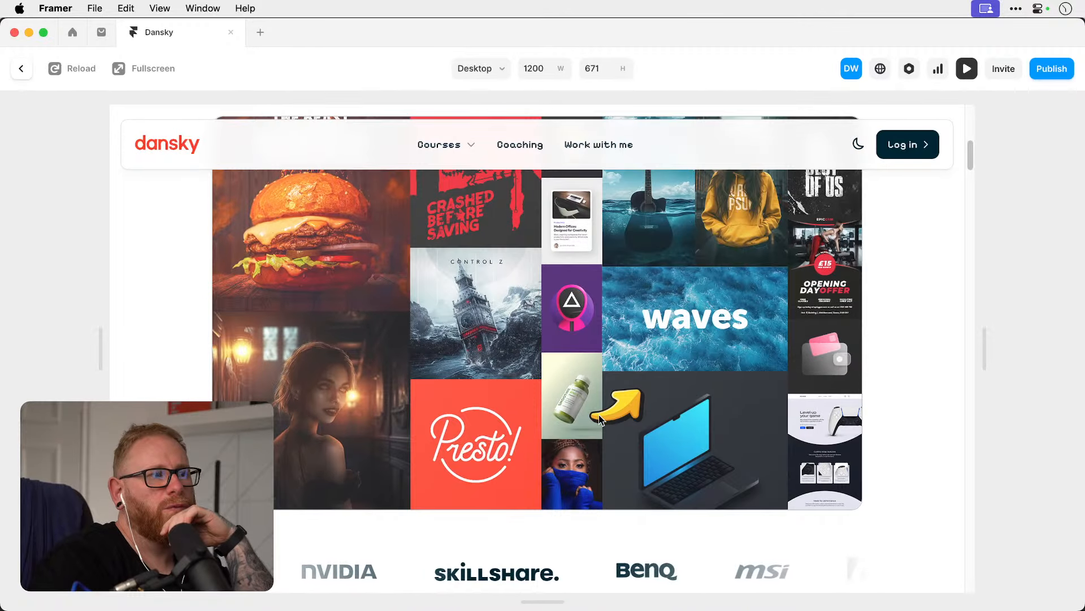
scroll(601, 419, "up", 3)
scroll(600, 419, "up", 3)
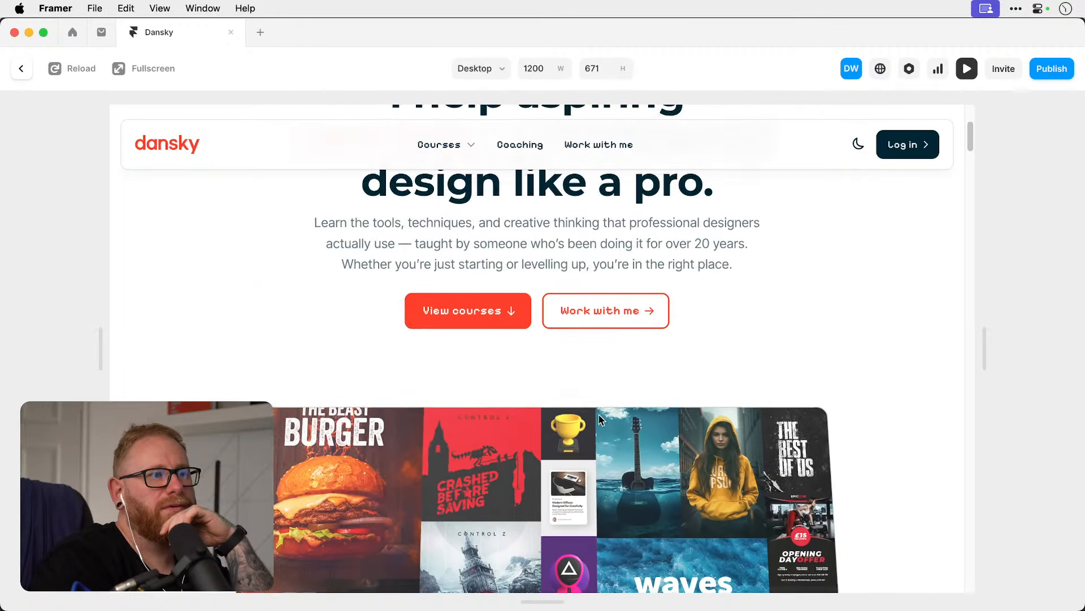
left_click(964, 76)
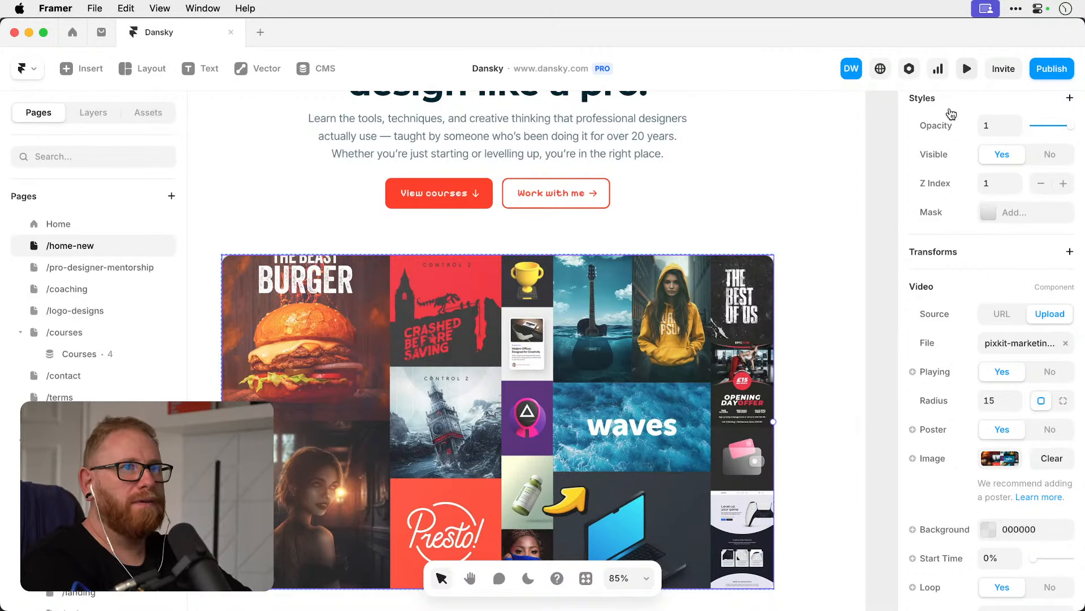
Preview the page again with the video file in place and check its playback on scroll.
left_click(967, 70)
scroll(587, 407, "down", 5)
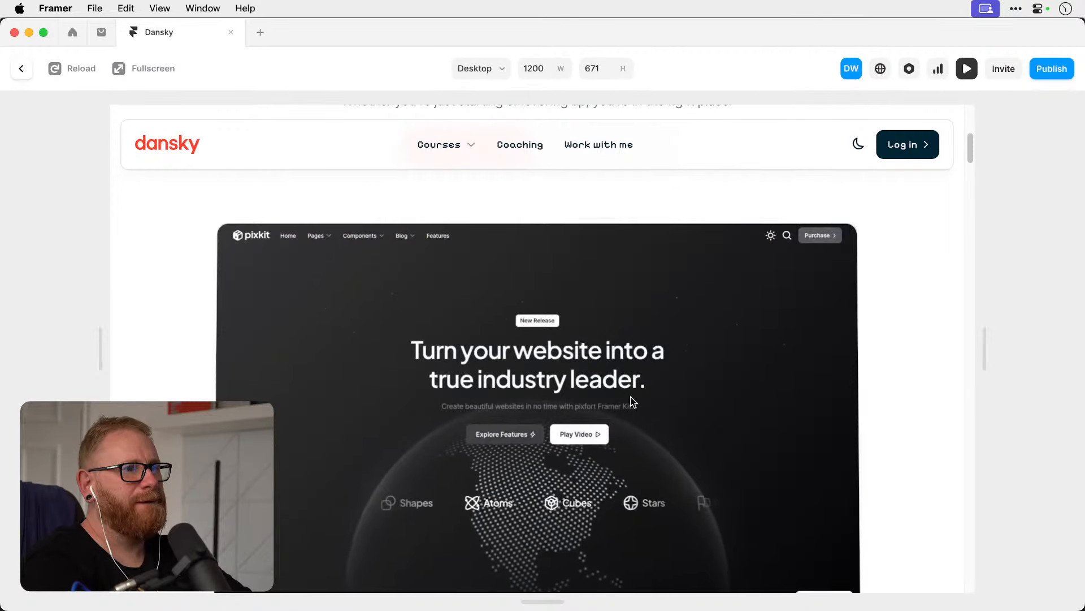
scroll(705, 432, "down", 3)
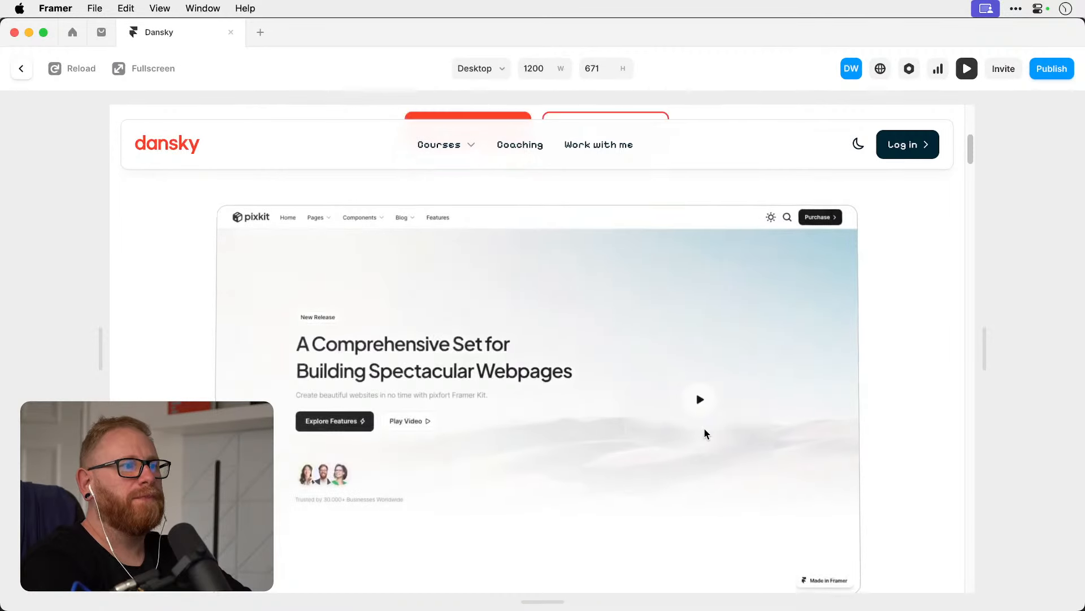
left_click(967, 68)
Set the hero video's Playing option to No and check the section in the page preview.
scroll(696, 307, "up", 4)
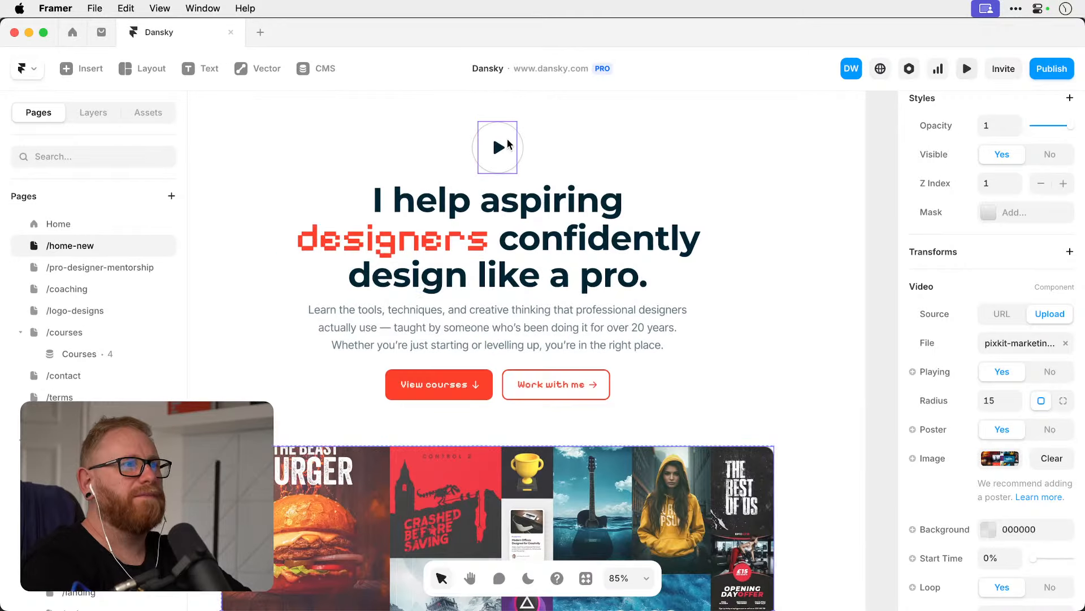
scroll(724, 388, "down", 4)
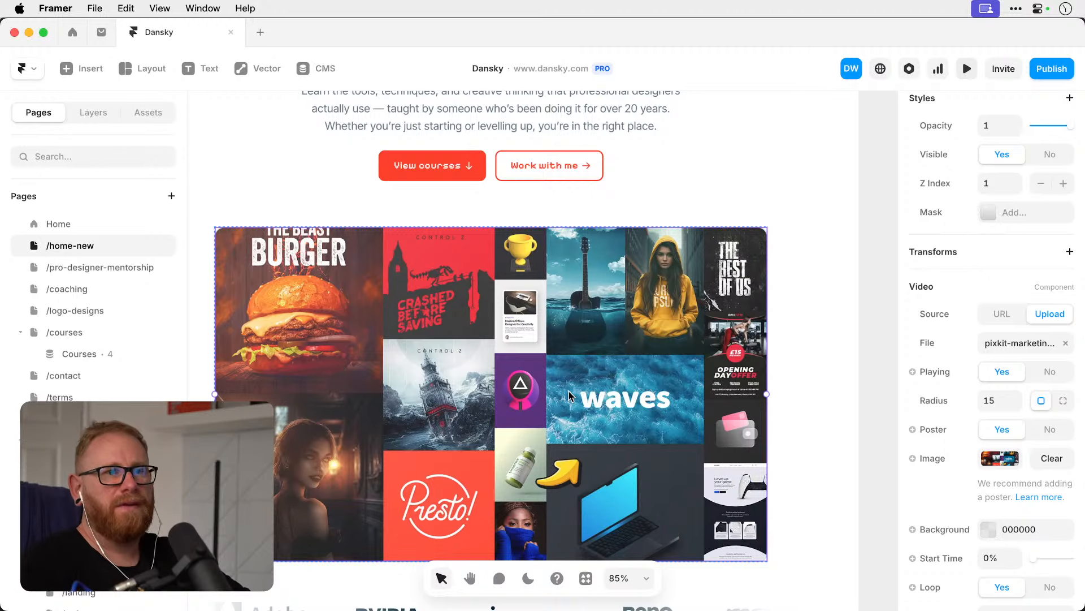
left_click(1040, 375)
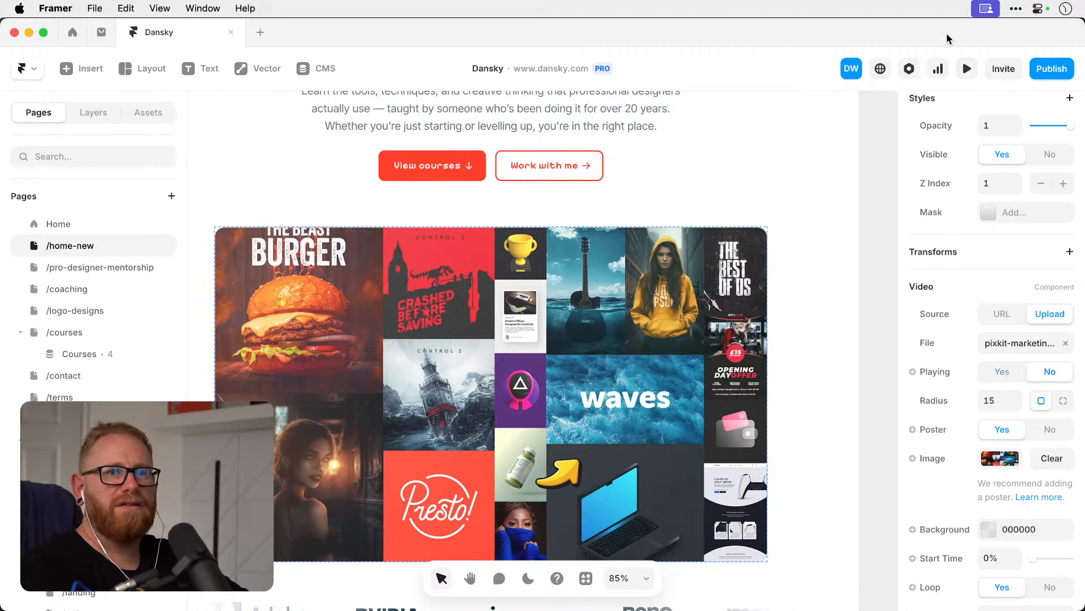
left_click(967, 69)
scroll(679, 416, "down", 10)
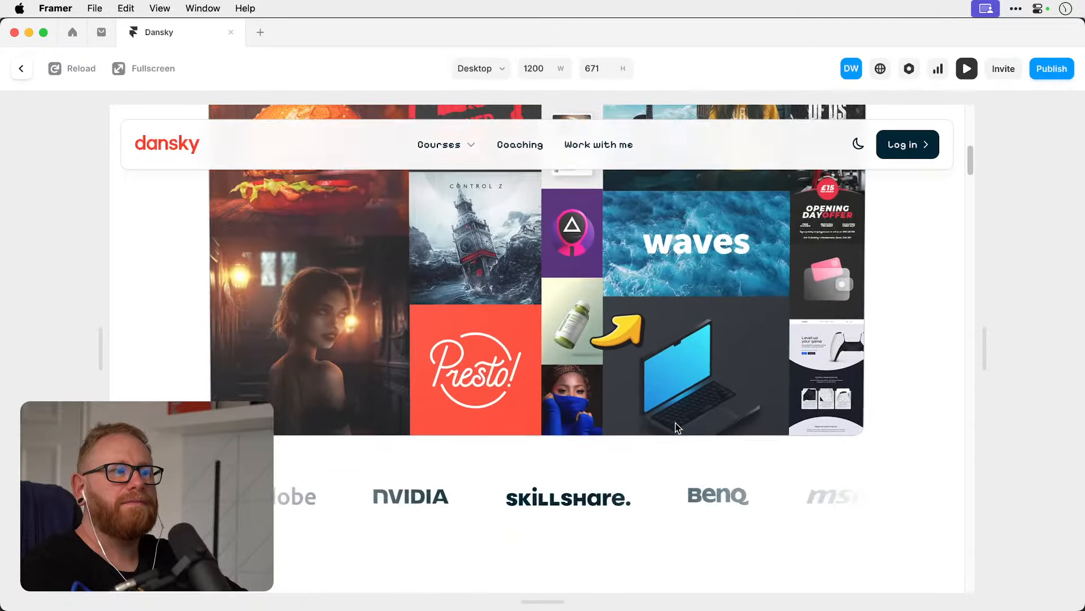
scroll(677, 428, "up", 5)
left_click(969, 71)
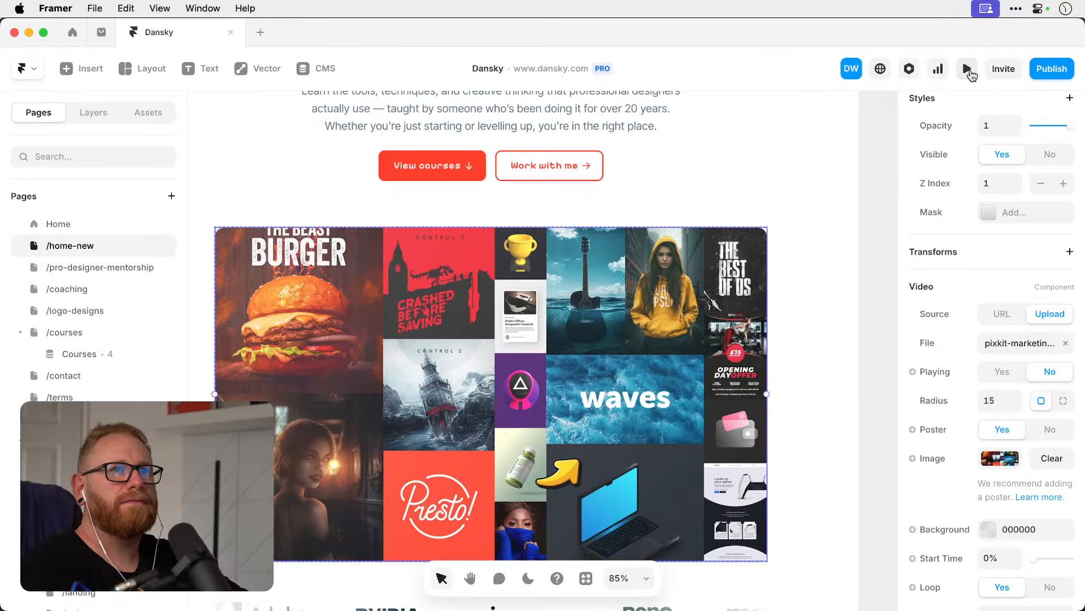
Publish the update to staging and open the staging site in an enlarged browser window.
left_click(1051, 70)
left_click(966, 224)
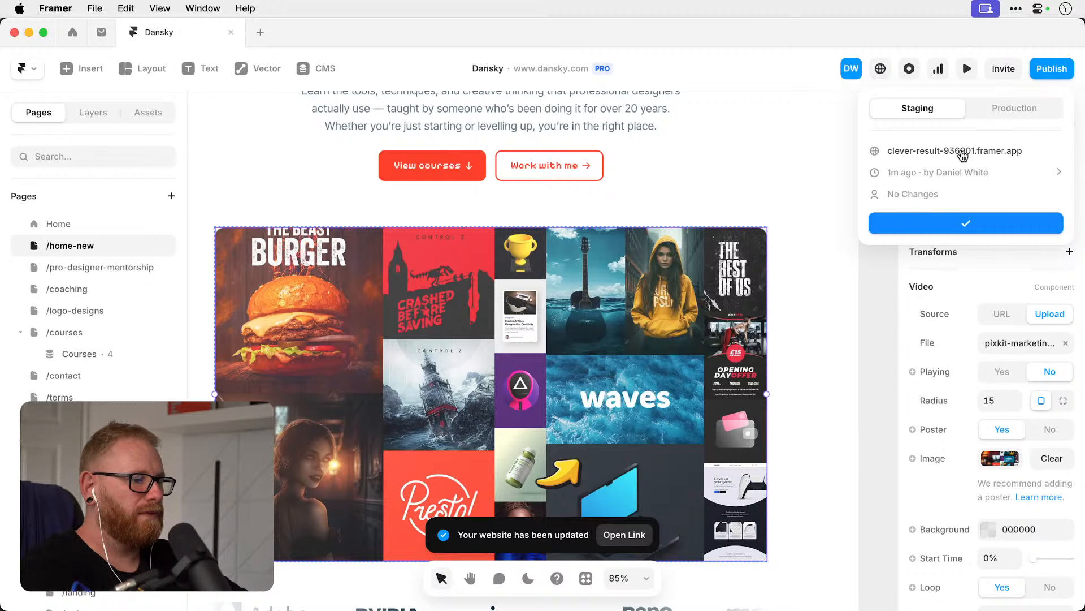
left_click(962, 151)
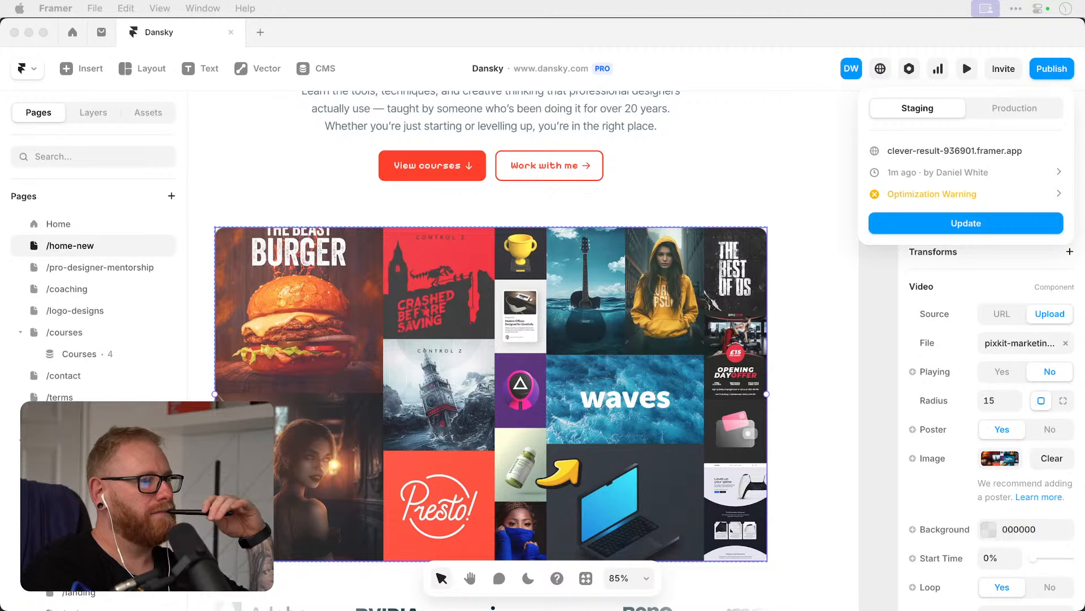
left_click_drag(1084, 577, 799, 540)
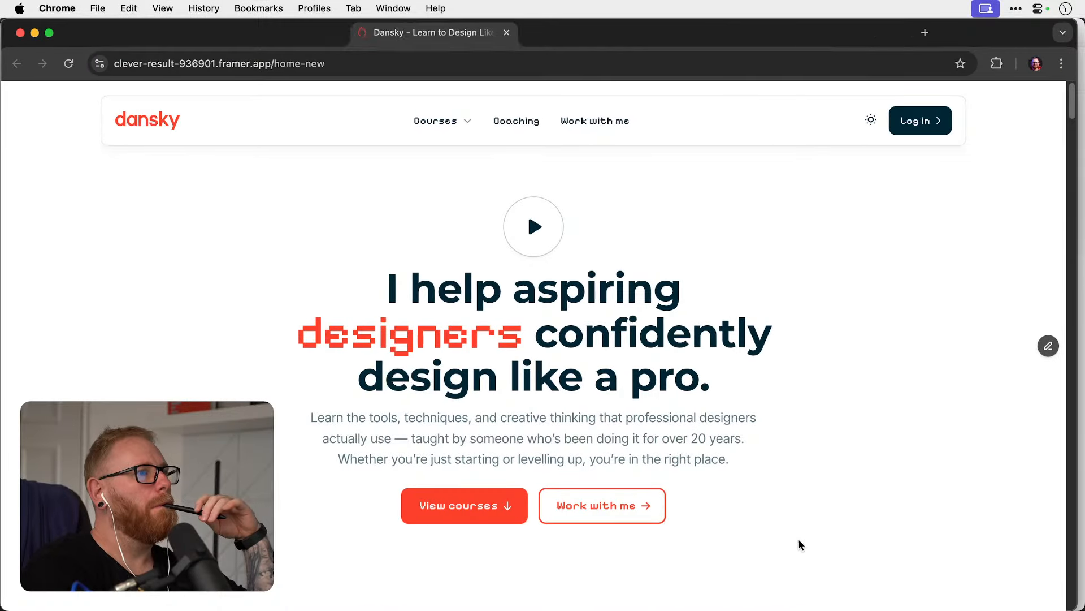
Examine the hero section on the staging home-new page, checking the poster image and its scroll animation below the buttons.
scroll(885, 266, "down", 7)
scroll(885, 266, "up", 4)
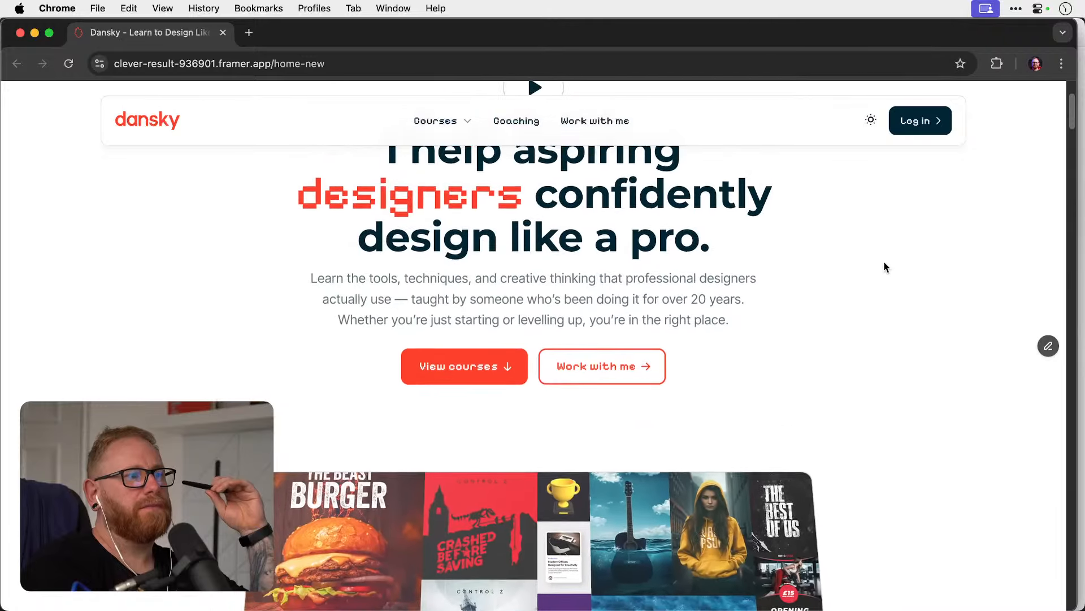
scroll(885, 266, "down", 6)
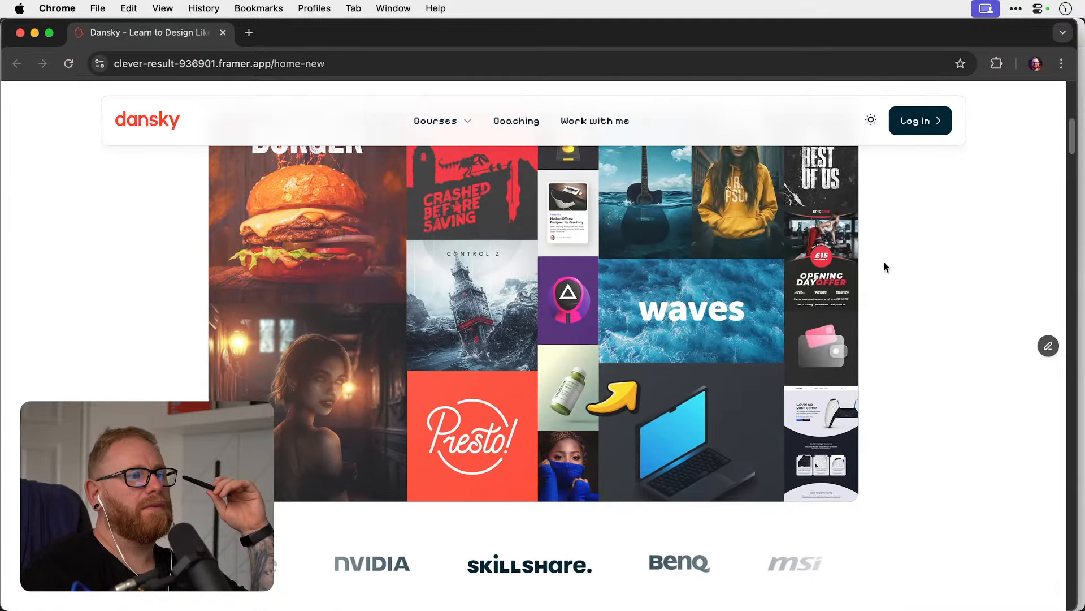
scroll(885, 266, "up", 2)
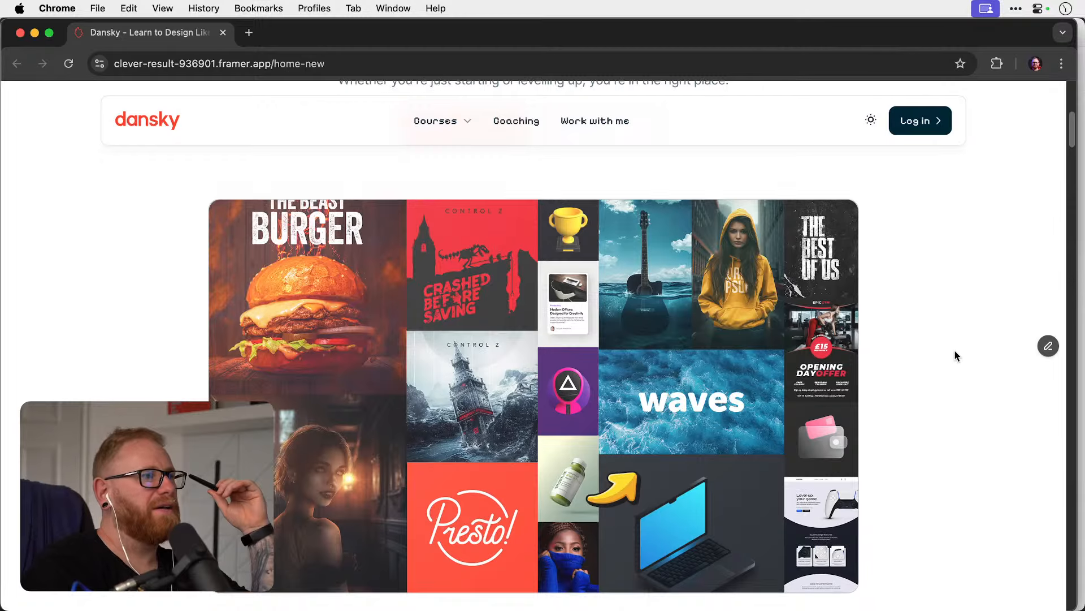
scroll(954, 350, "up", 8)
scroll(954, 351, "down", 8)
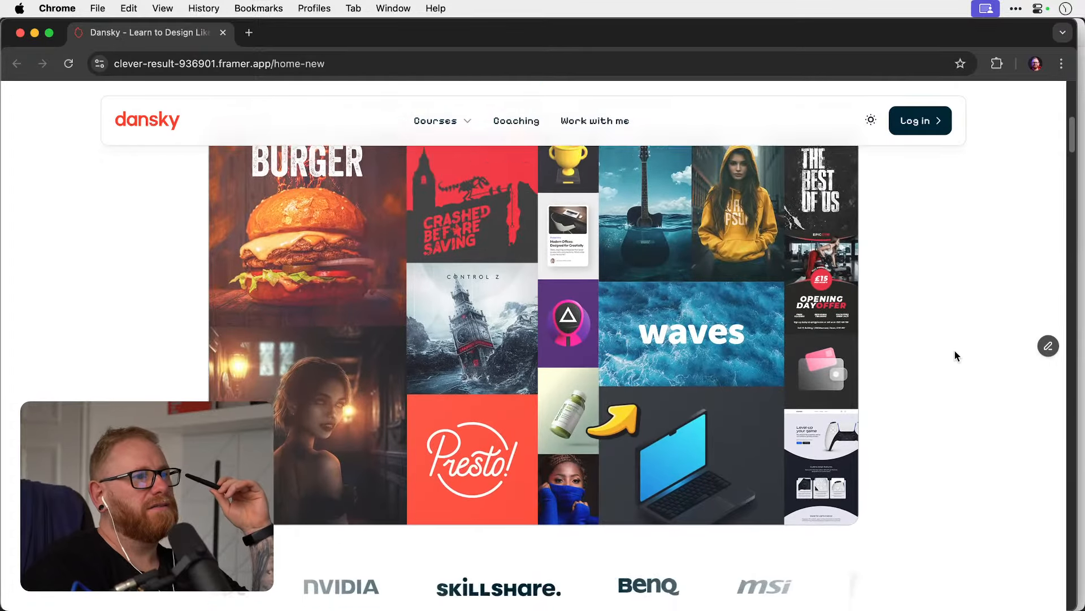
scroll(955, 351, "up", 8)
scroll(954, 350, "down", 5)
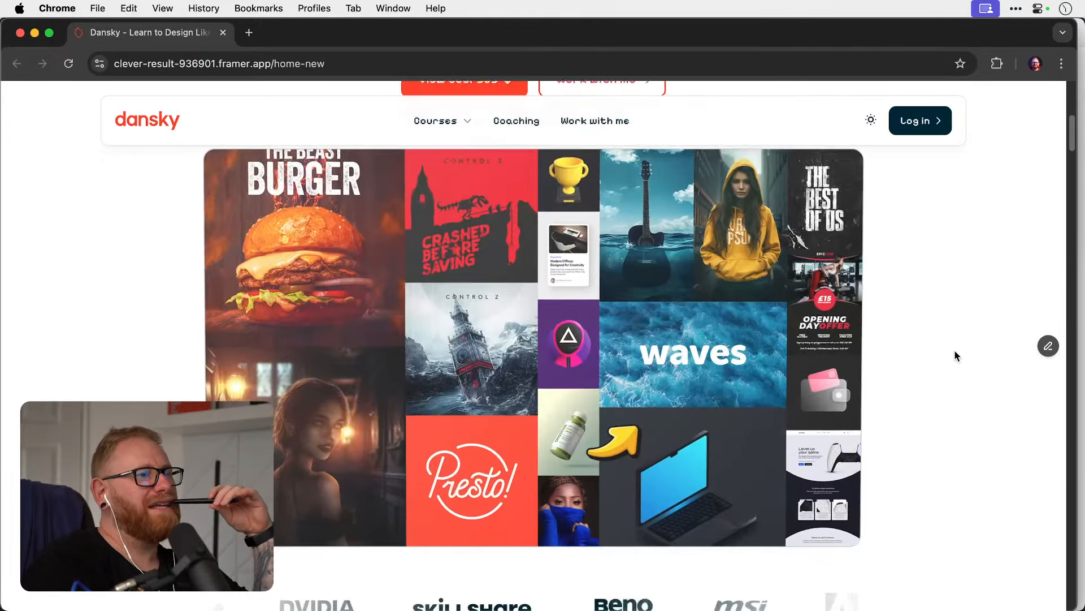
scroll(954, 354, "up", 2)
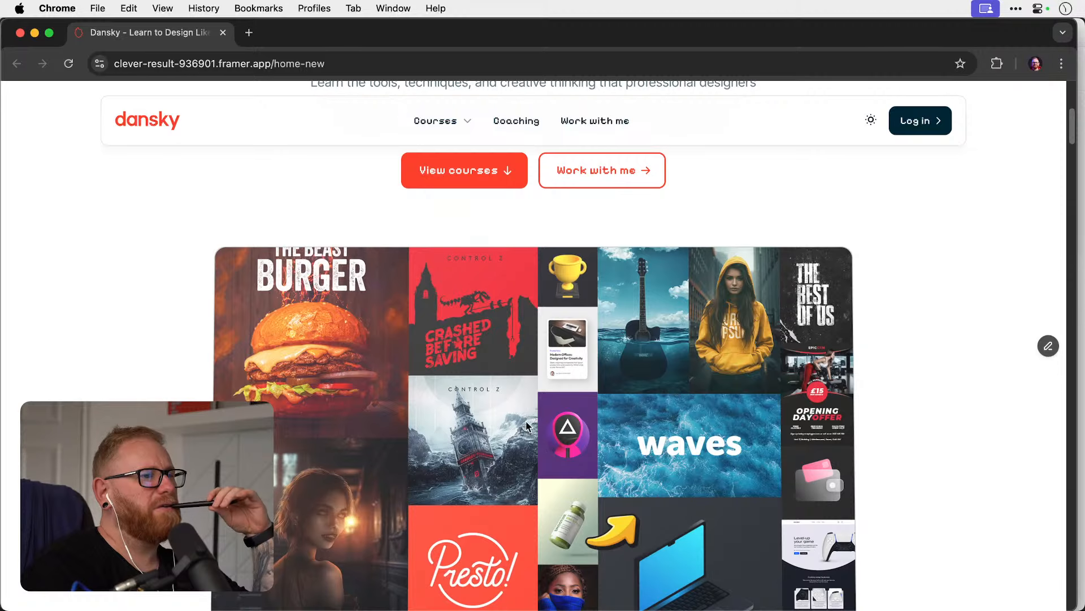
scroll(923, 402, "up", 6)
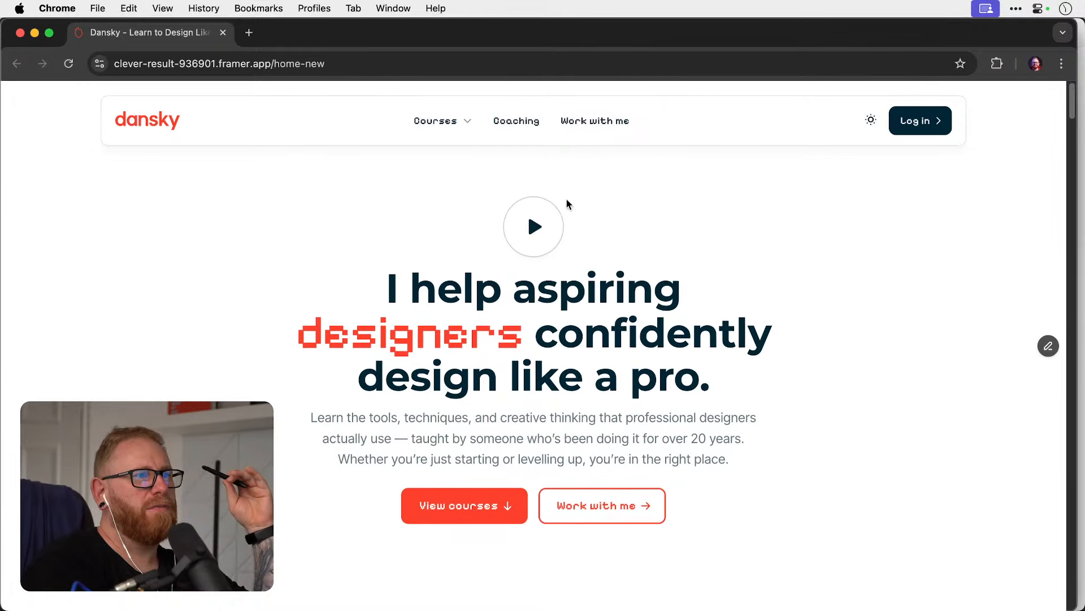
Test opening and closing the hero's video popup on the staging home-new page.
left_click(553, 241)
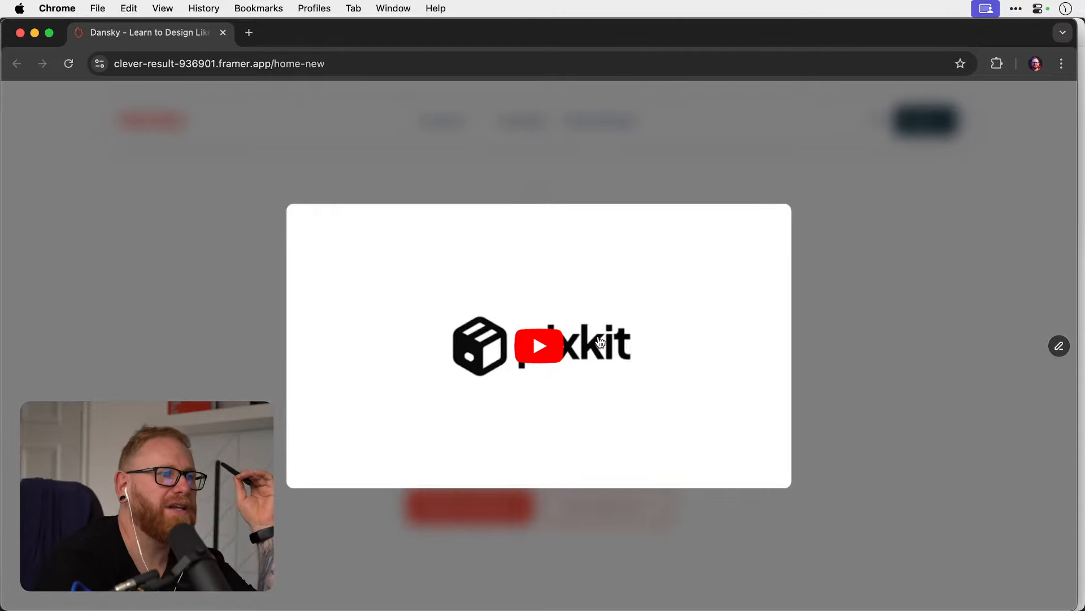
left_click(935, 240)
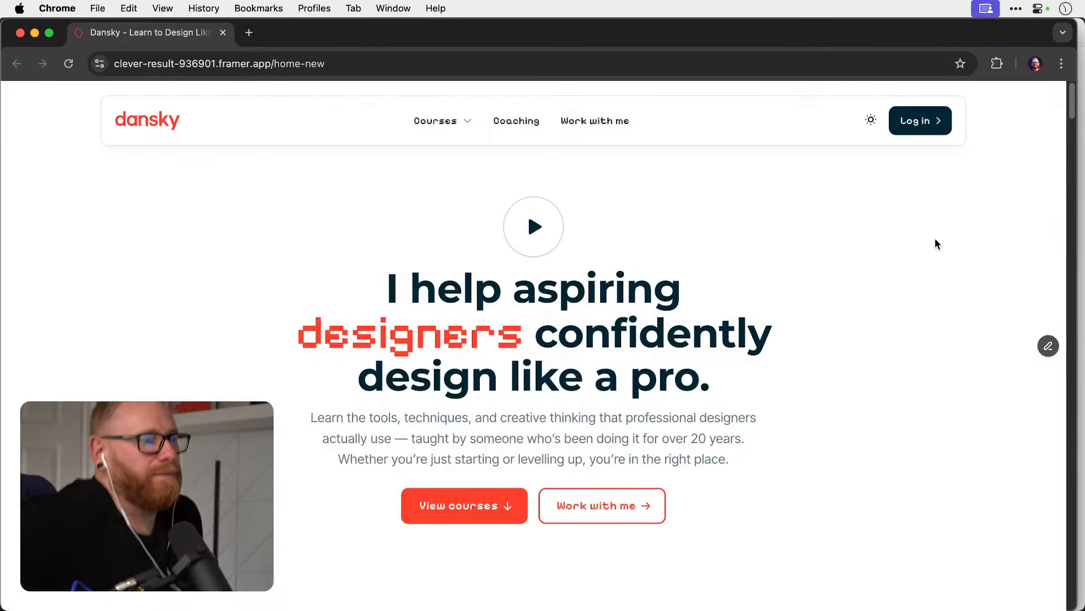
left_click(550, 255)
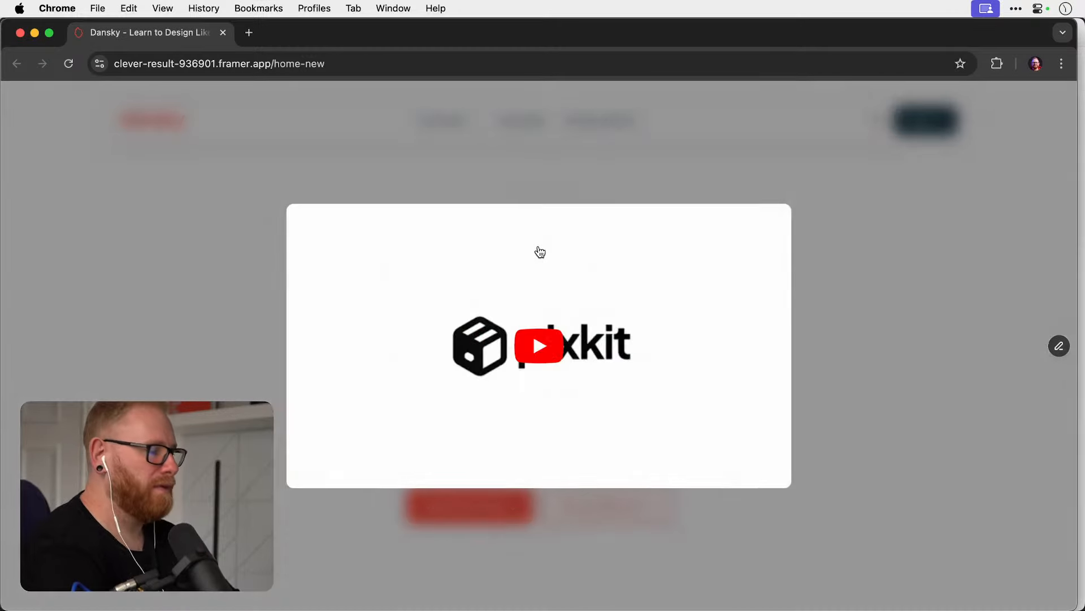
left_click(933, 239)
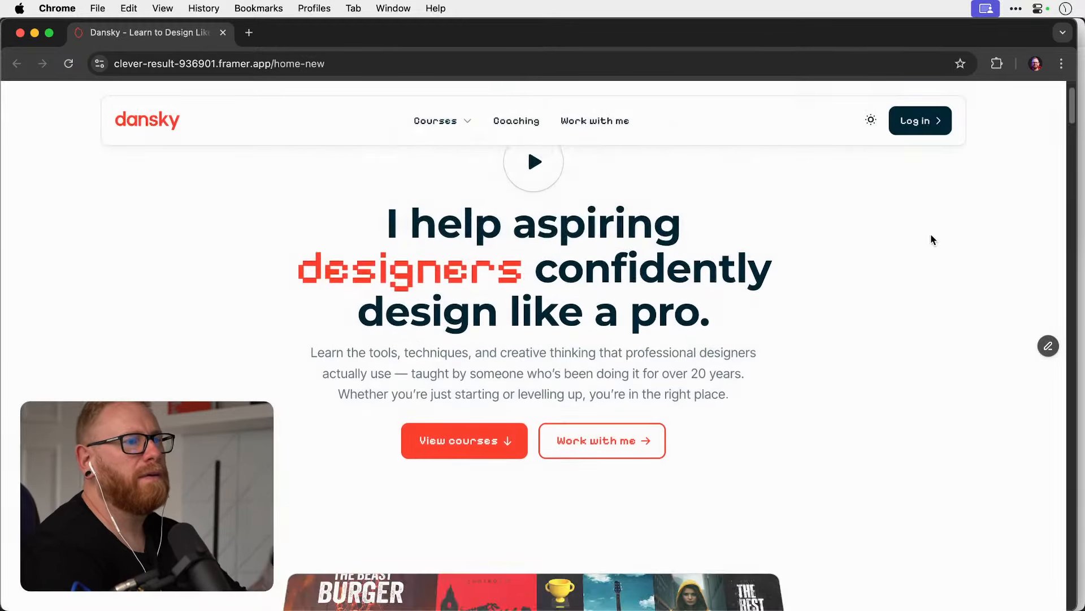
Review the staging page from the hero buttons and poster image down to the promo boxes.
scroll(933, 240, "down", 5)
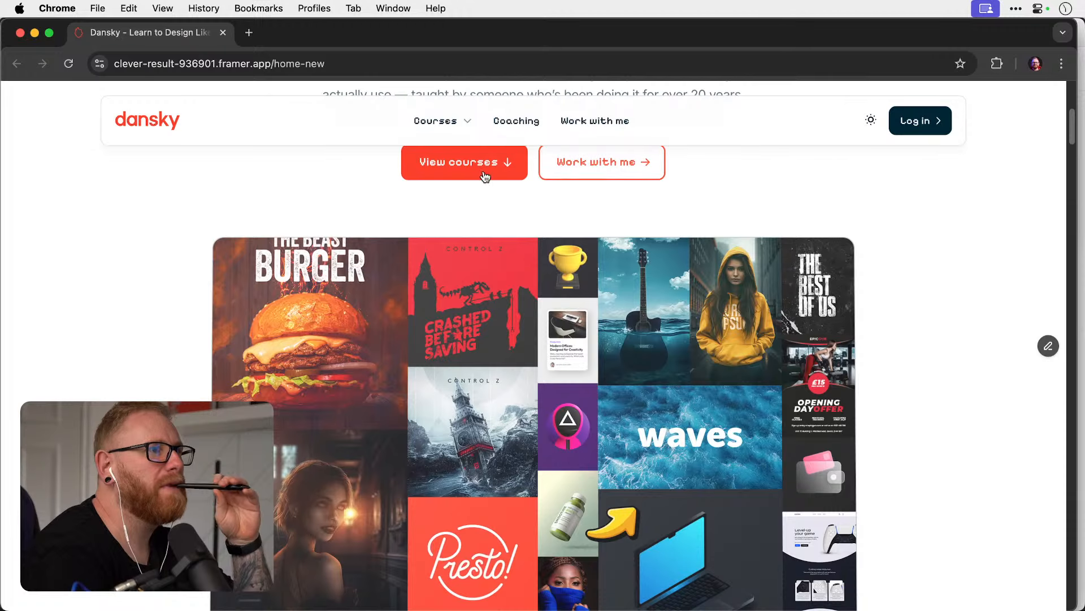
scroll(485, 164, "up", 3)
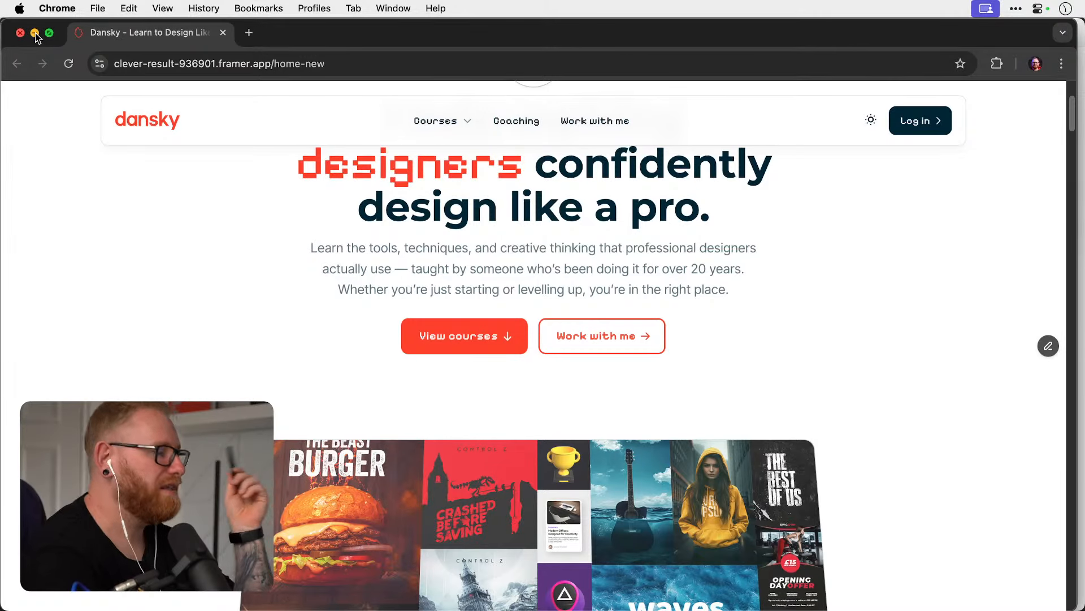
scroll(424, 333, "down", 10)
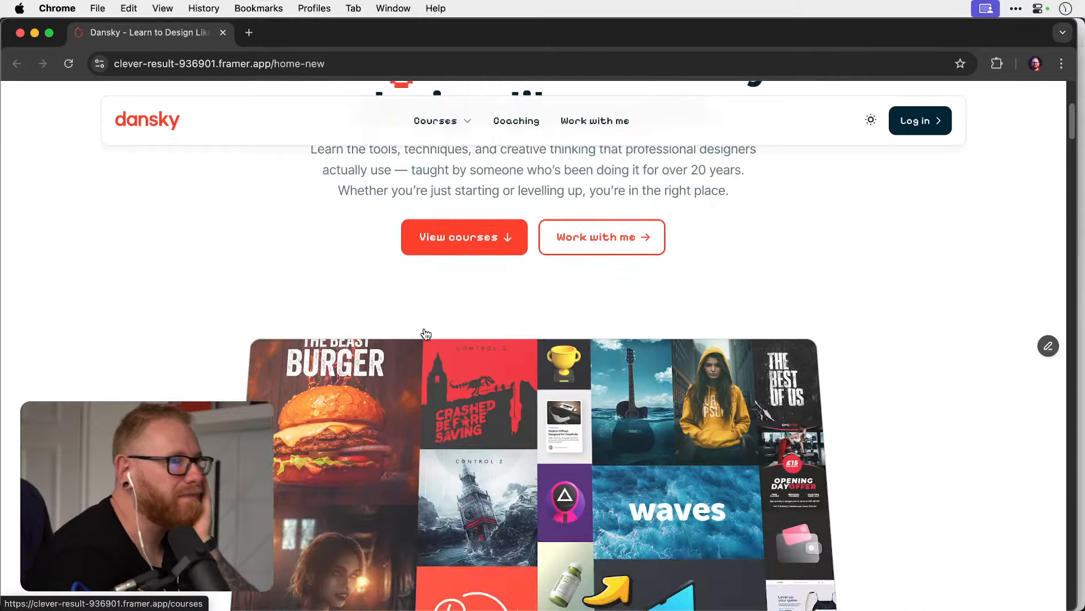
scroll(426, 333, "down", 5)
scroll(396, 356, "up", 2)
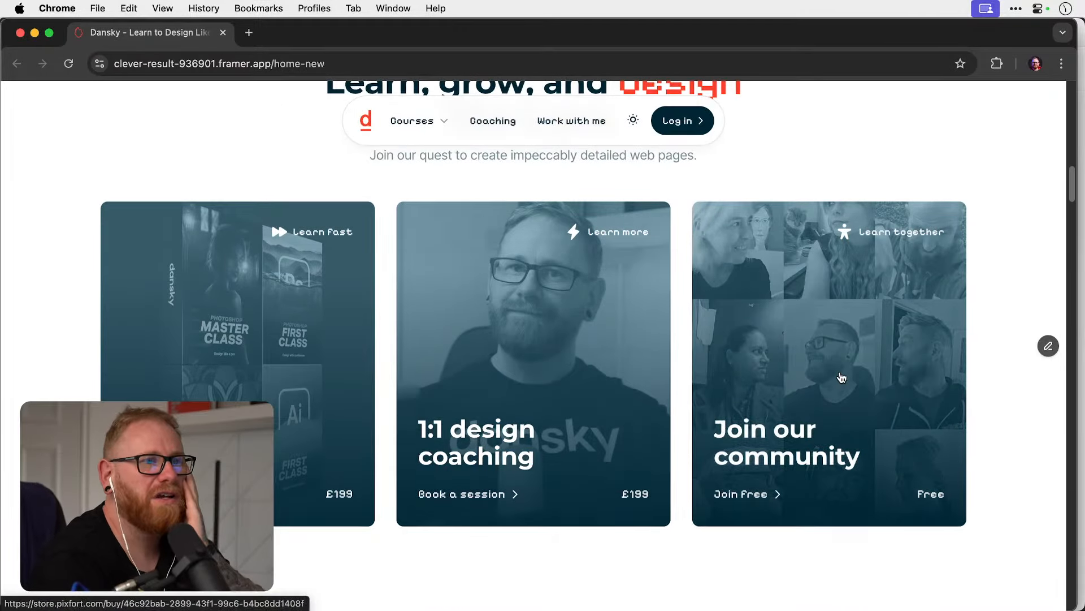
scroll(842, 377, "up", 10)
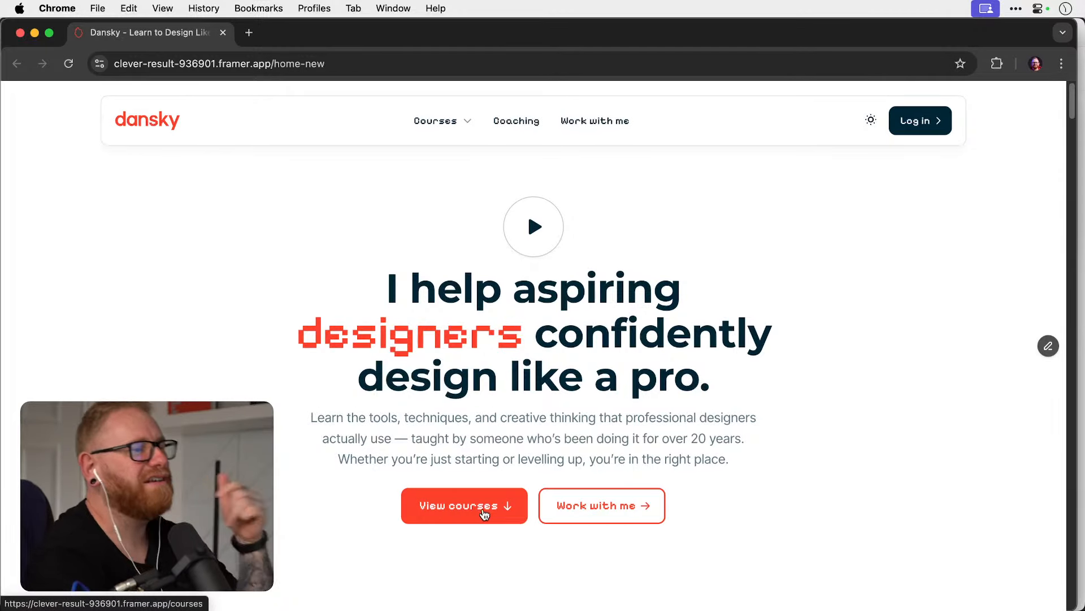
Return to the Framer editor and change the hero's View courses button text to "Learn with me".
left_click(35, 33)
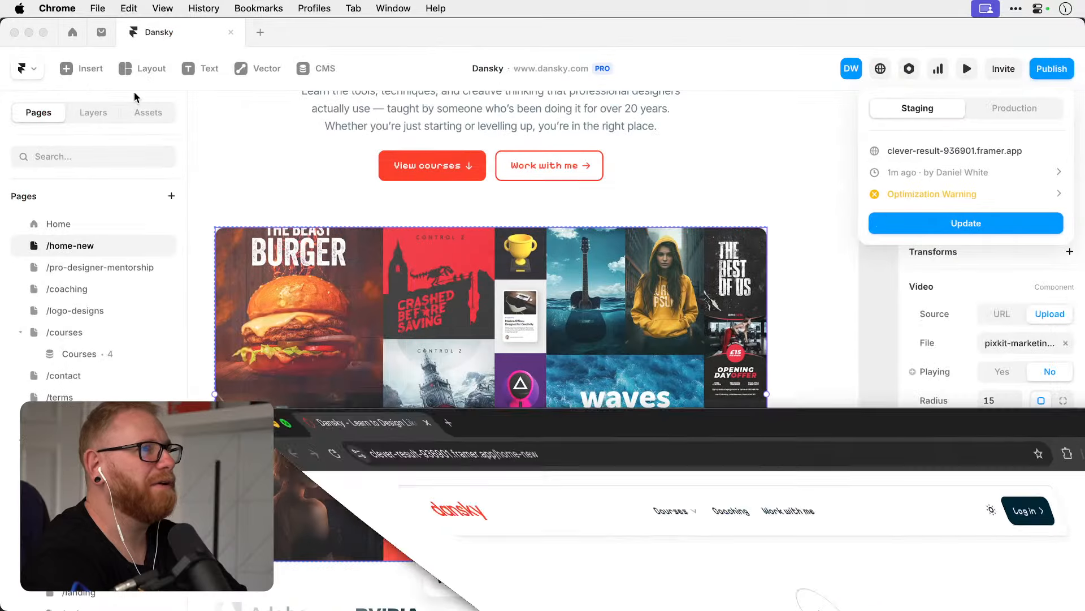
left_click(432, 166)
left_click(437, 169)
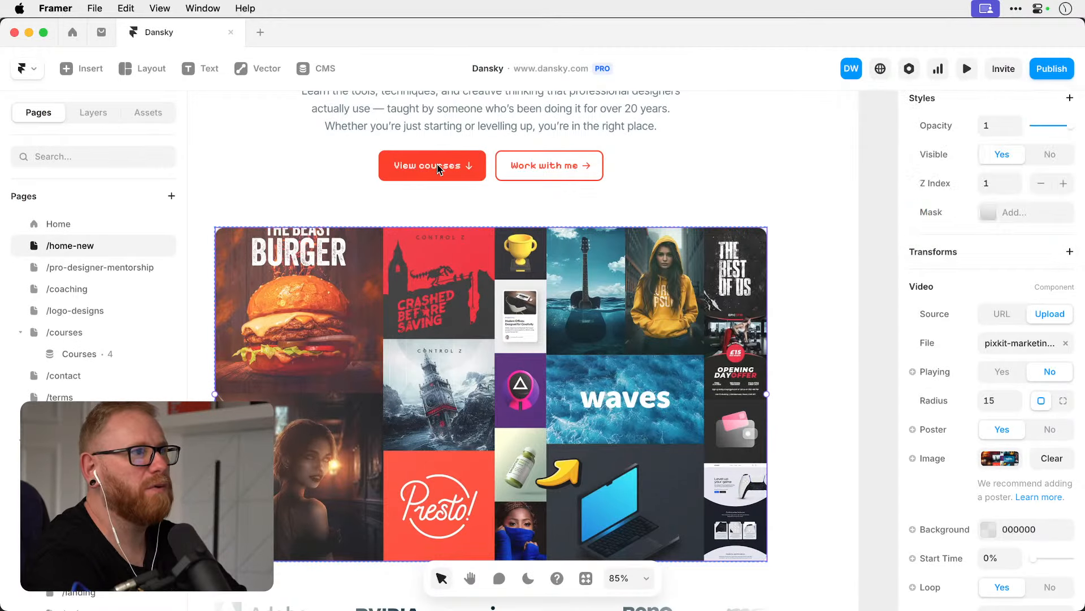
scroll(976, 277, "up", 5)
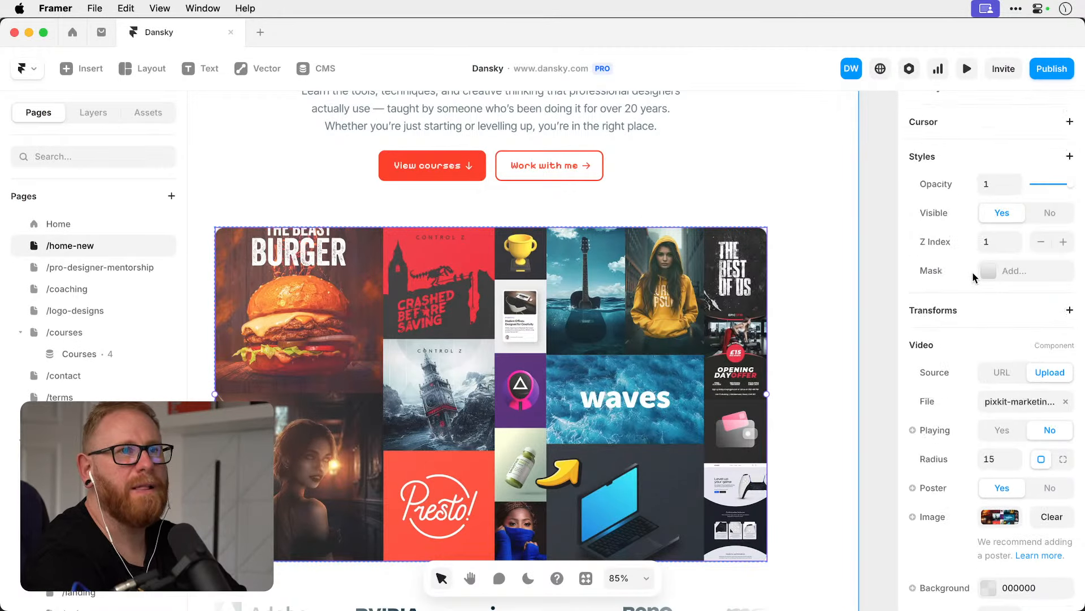
scroll(953, 389, "down", 8)
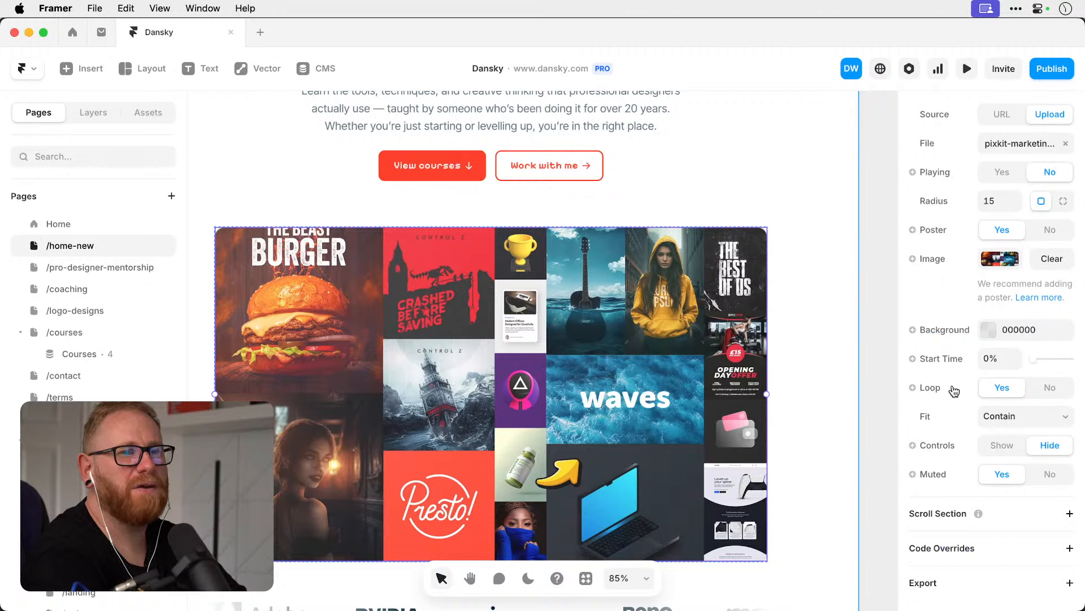
left_click(432, 165)
left_click(432, 165)
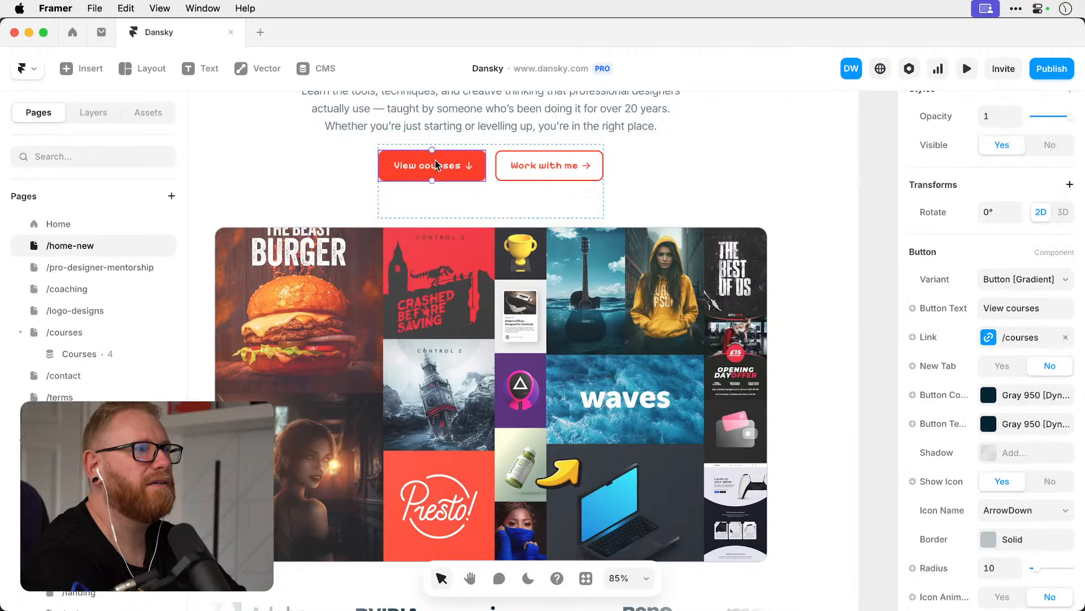
left_click(1041, 308)
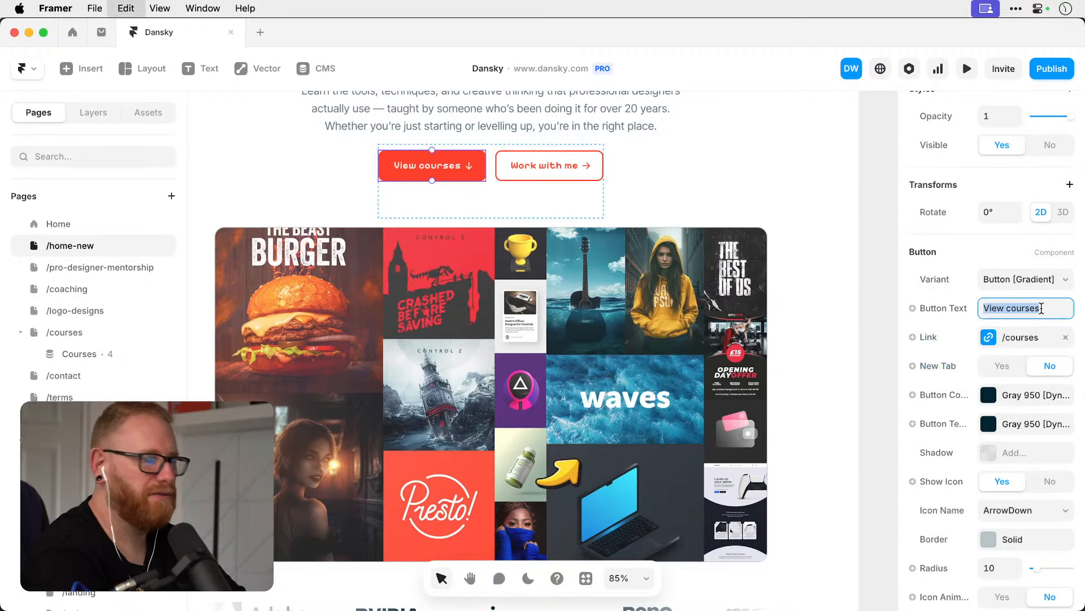
type("Get started")
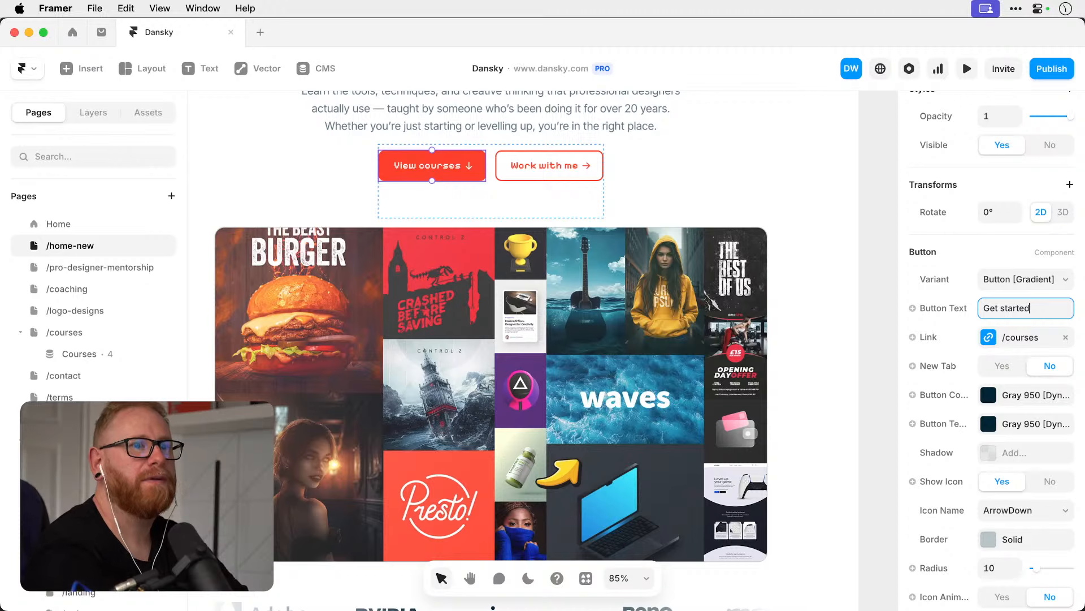
key("super+a")
type("Le")
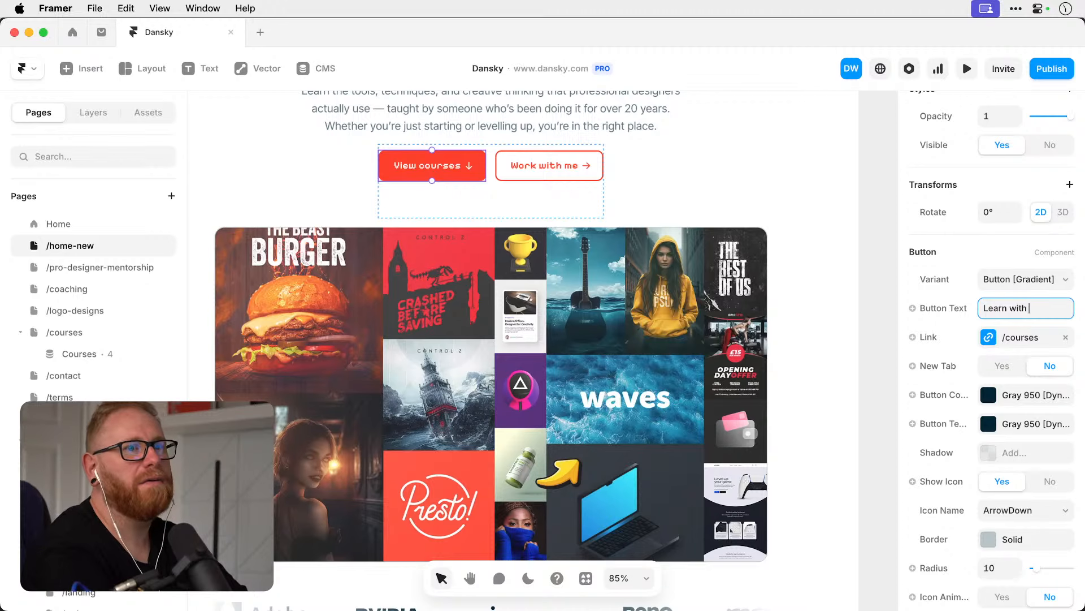
key("Return")
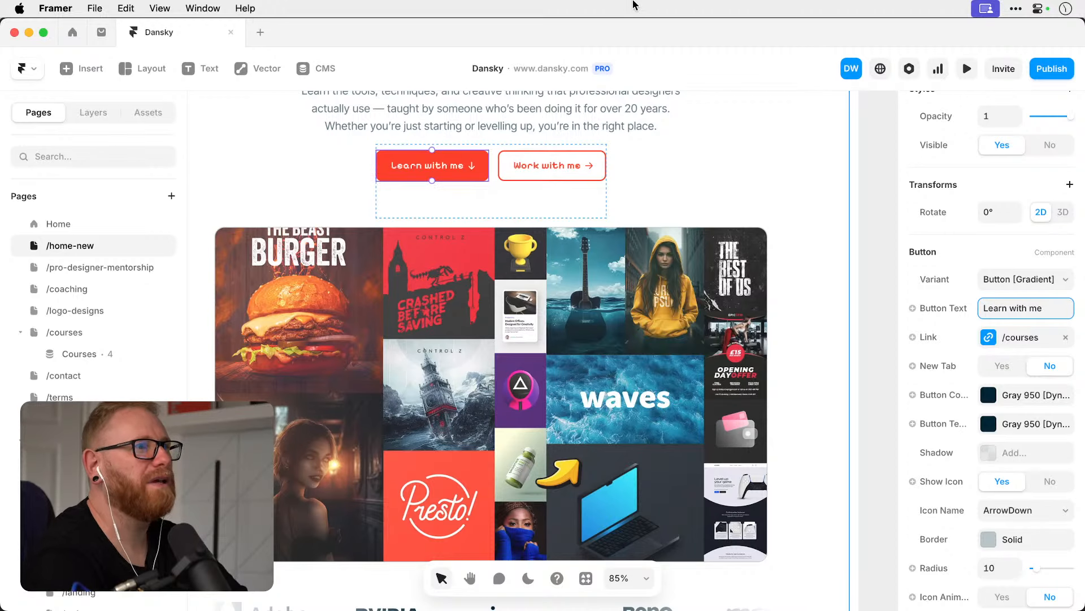
Publish the button update to staging and switch to the staging site in Chrome.
left_click(1045, 72)
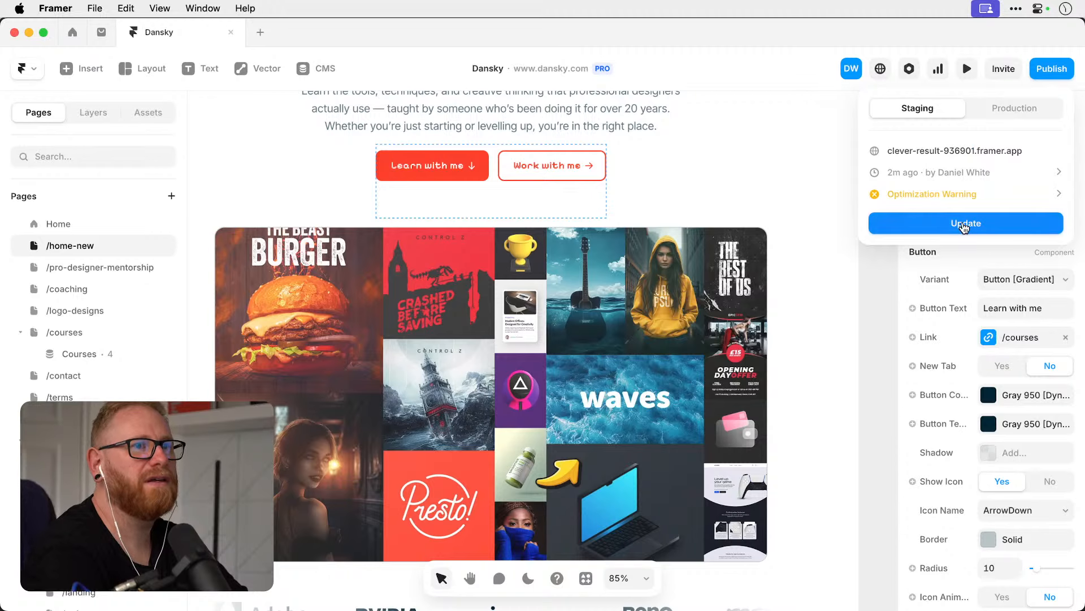
left_click(969, 152)
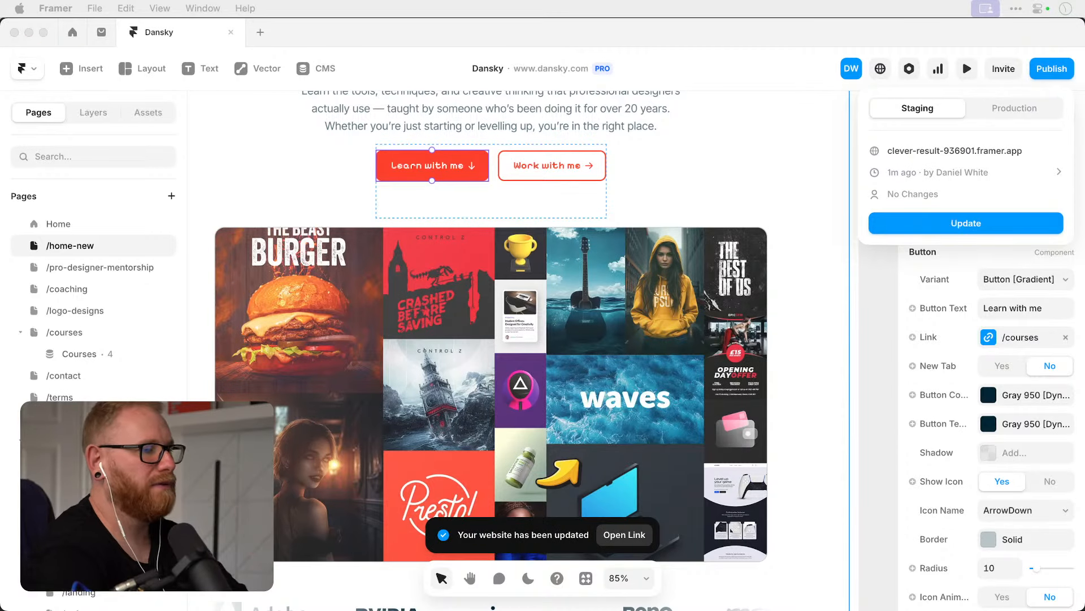
key("super+Tab")
key("super+Tab")
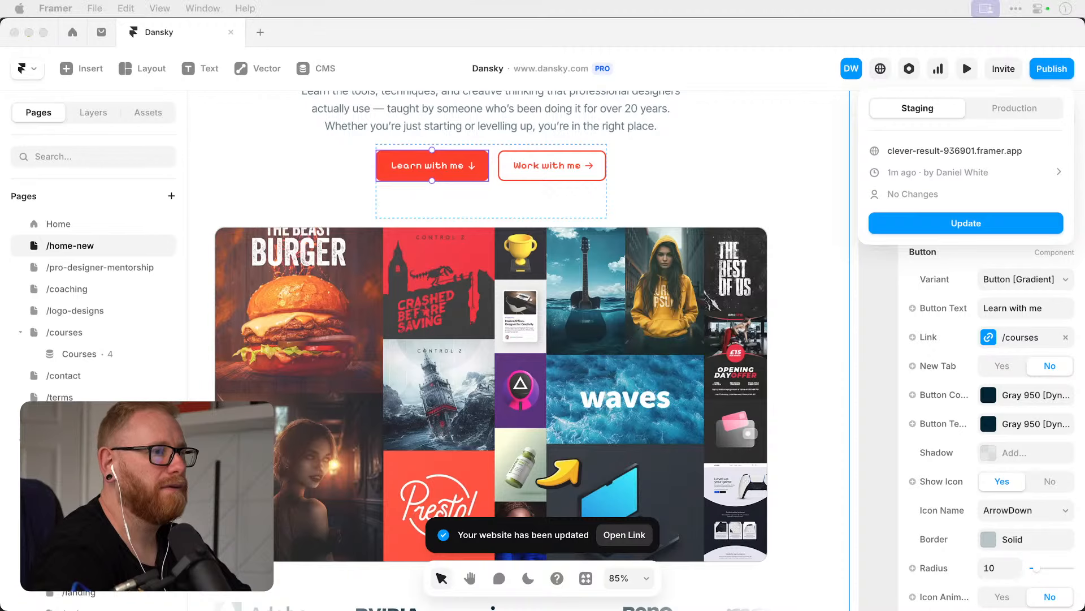
key("super+Tab")
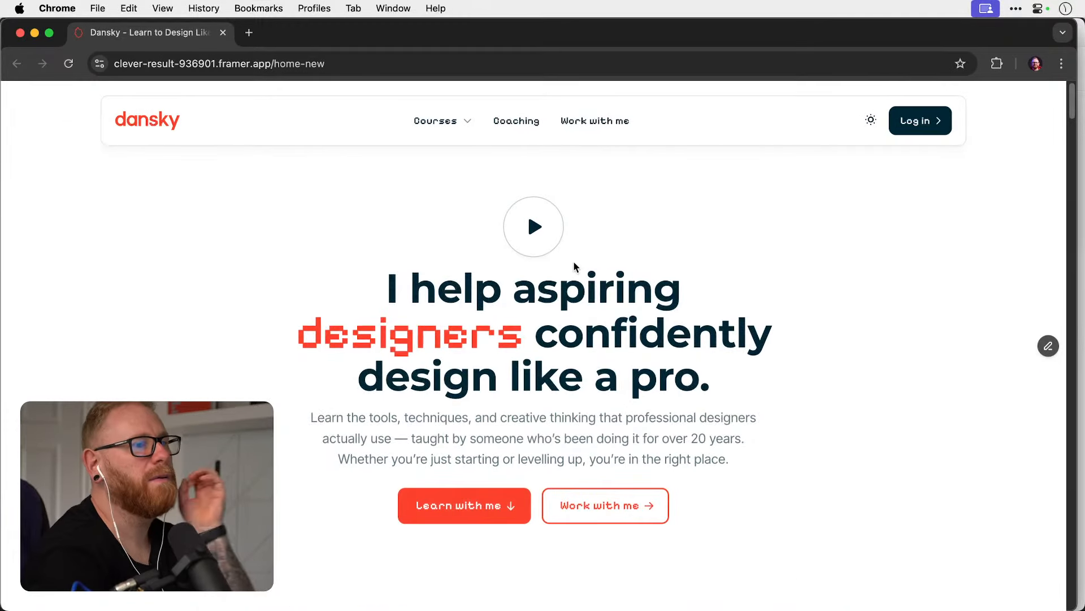
Test where the Learn with me button leads on the staging site and close the browser window.
scroll(573, 260, "down", 1)
left_click(484, 503)
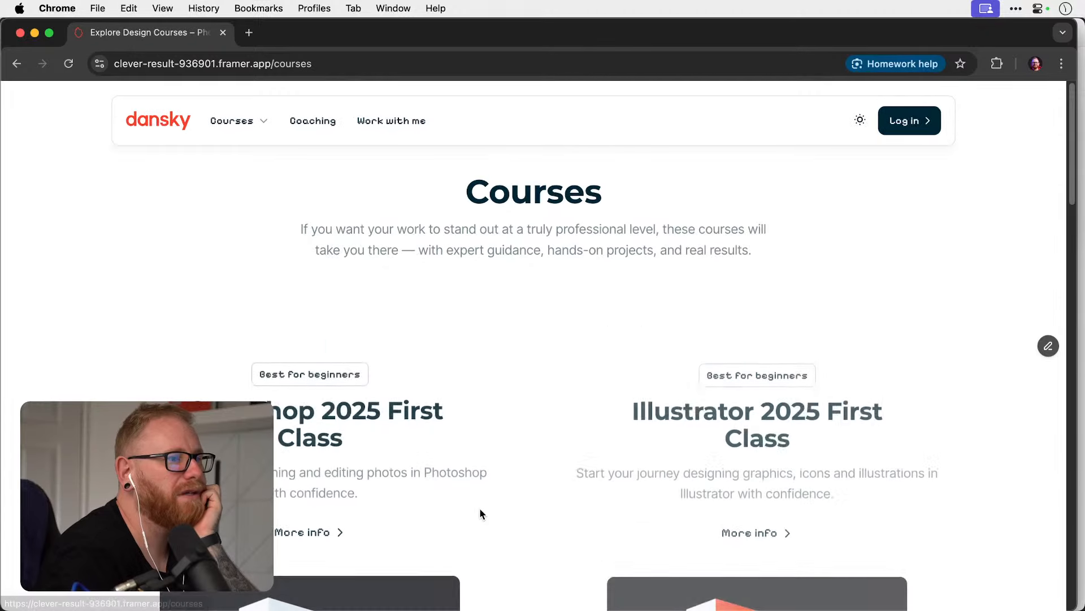
left_click(20, 33)
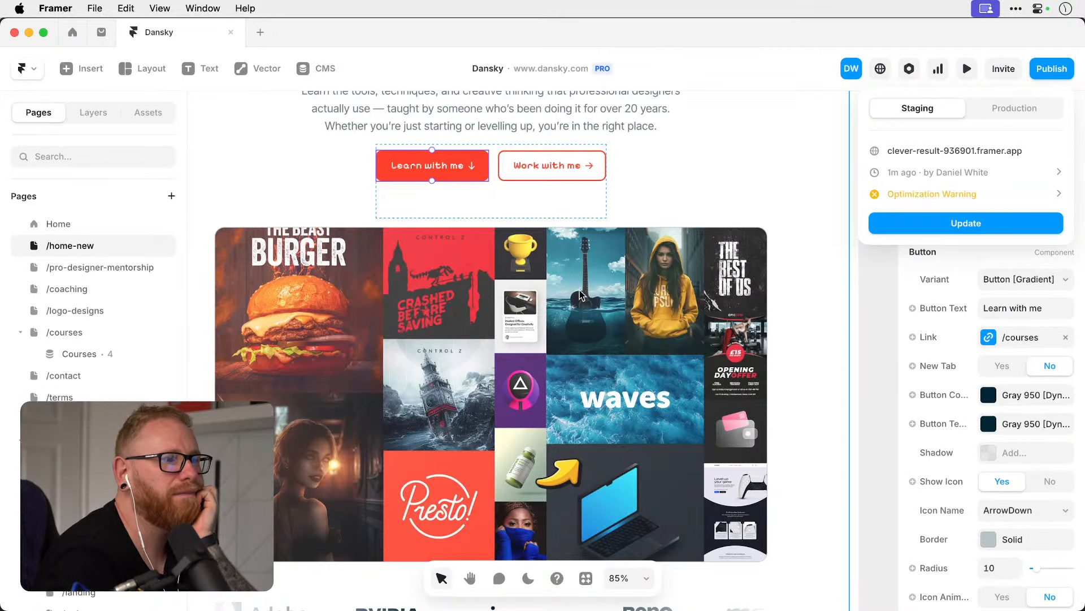
Rename the scroll section of the "Learn, grow, and design like a pro." section as learn-with-me.
left_click(762, 305)
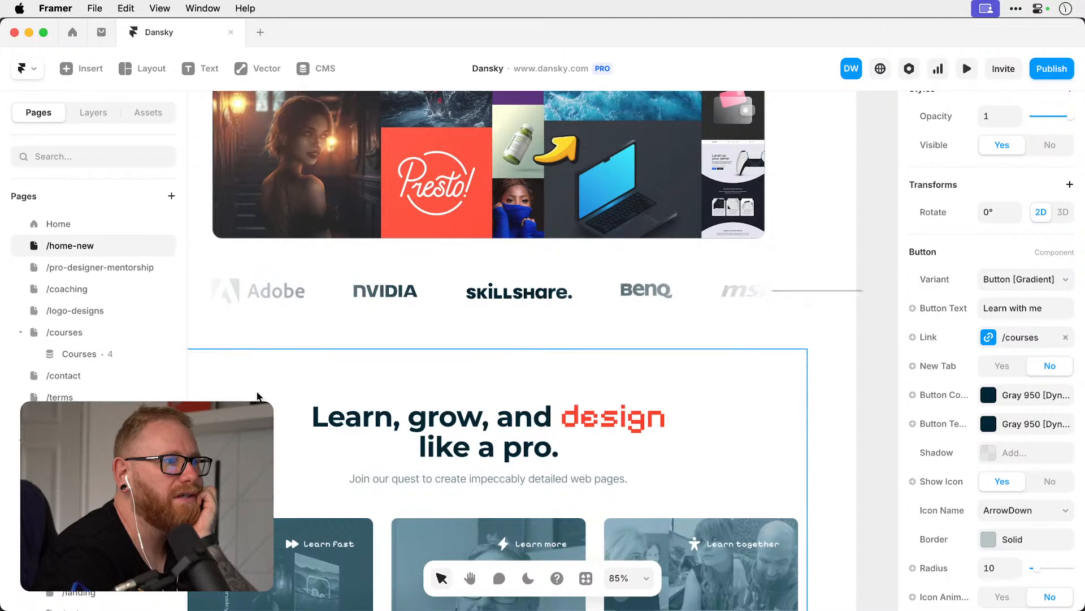
left_click(263, 374)
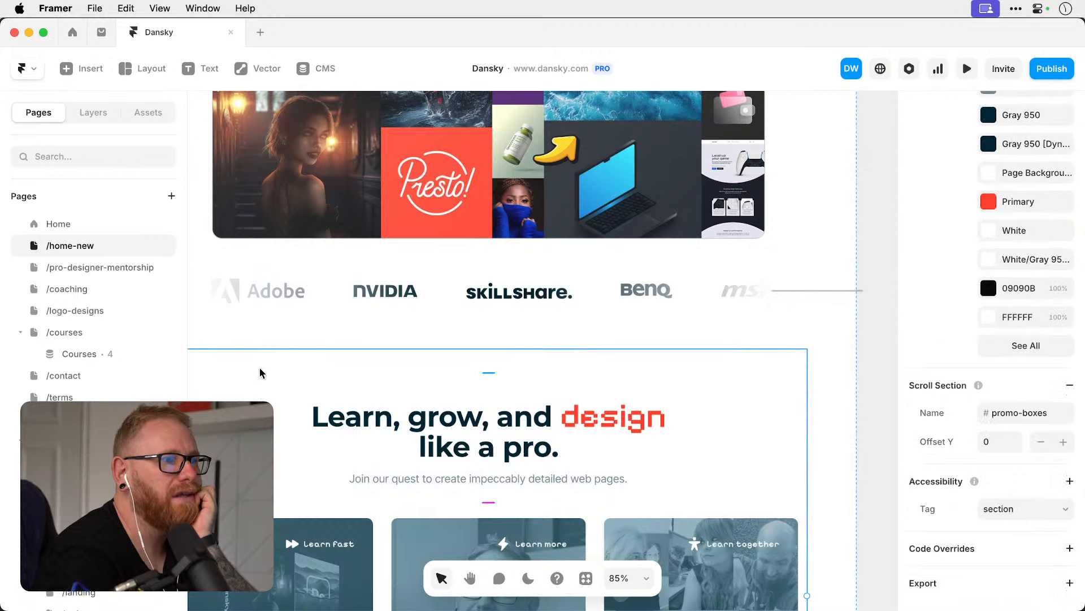
left_click(1032, 405)
type("learn-with-me")
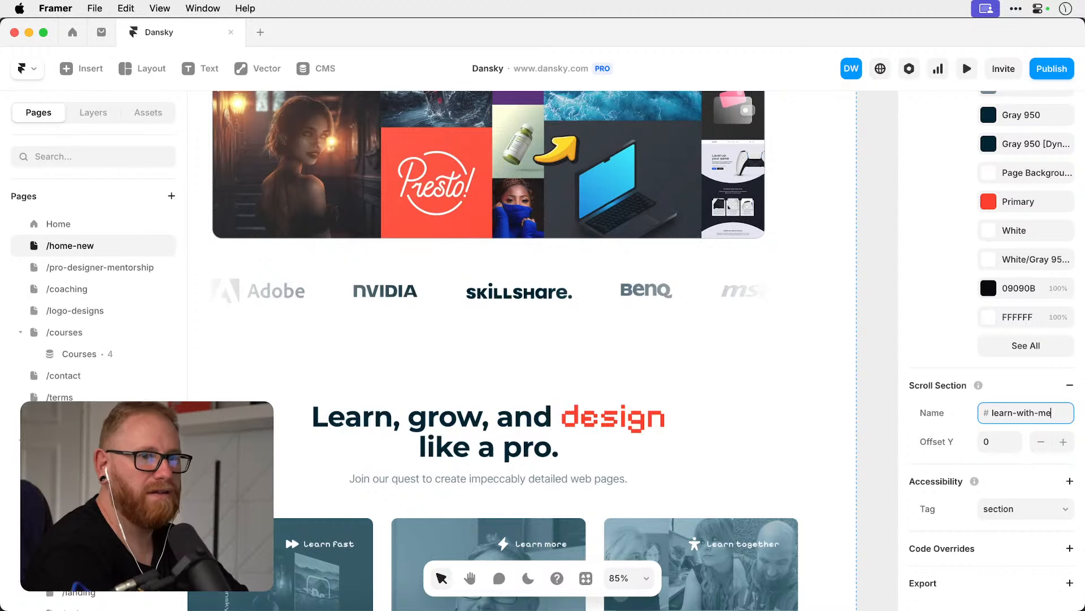
key("Tab")
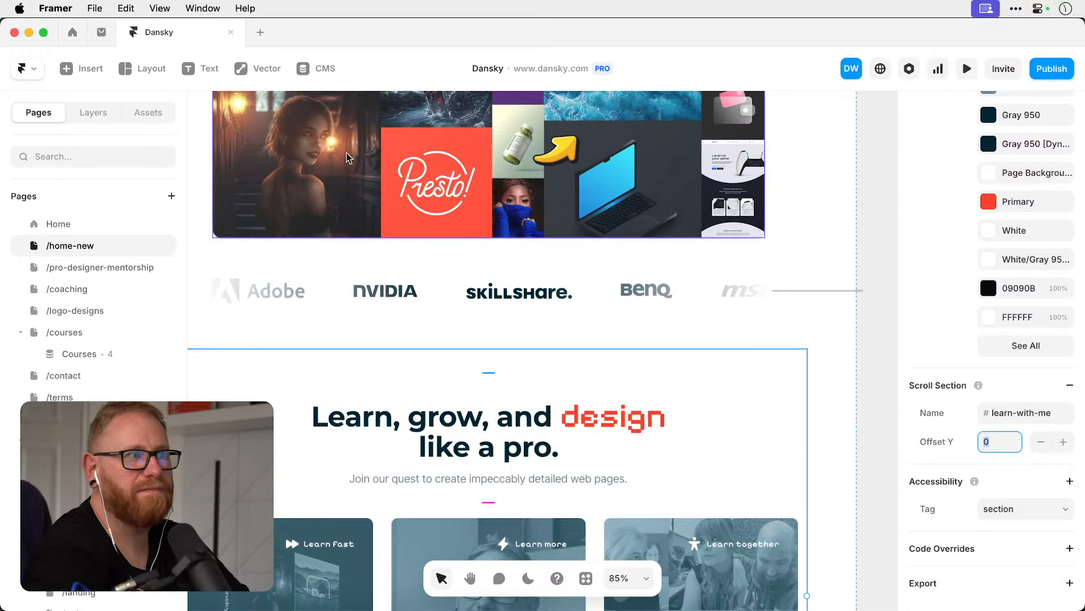
Remove the /courses link from the Learn with me button and open its empty link settings.
scroll(327, 146, "up", 8)
left_click(395, 214)
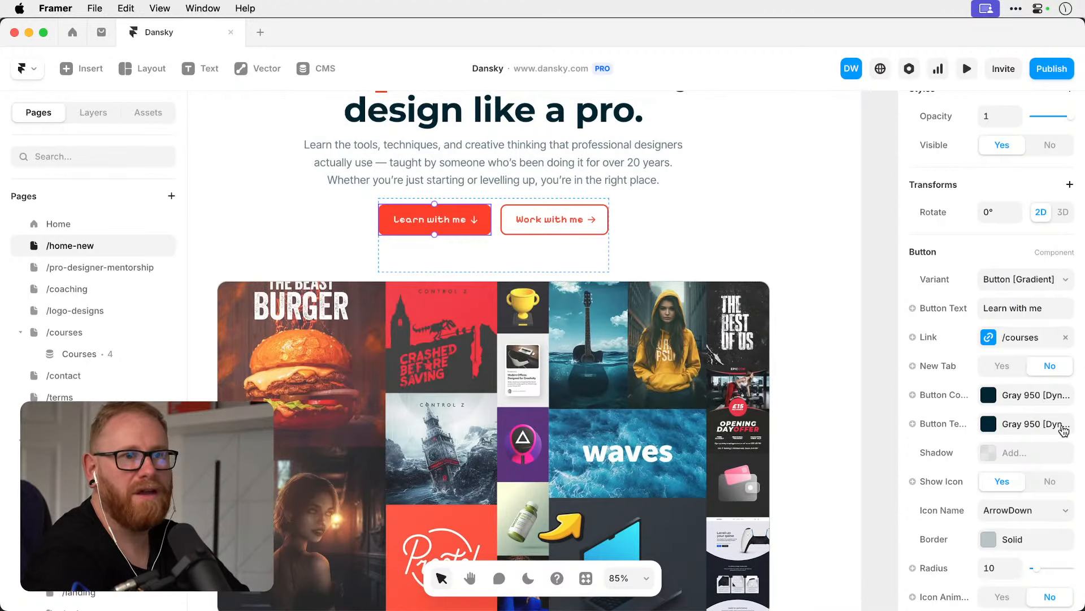
left_click(1066, 338)
left_click(990, 339)
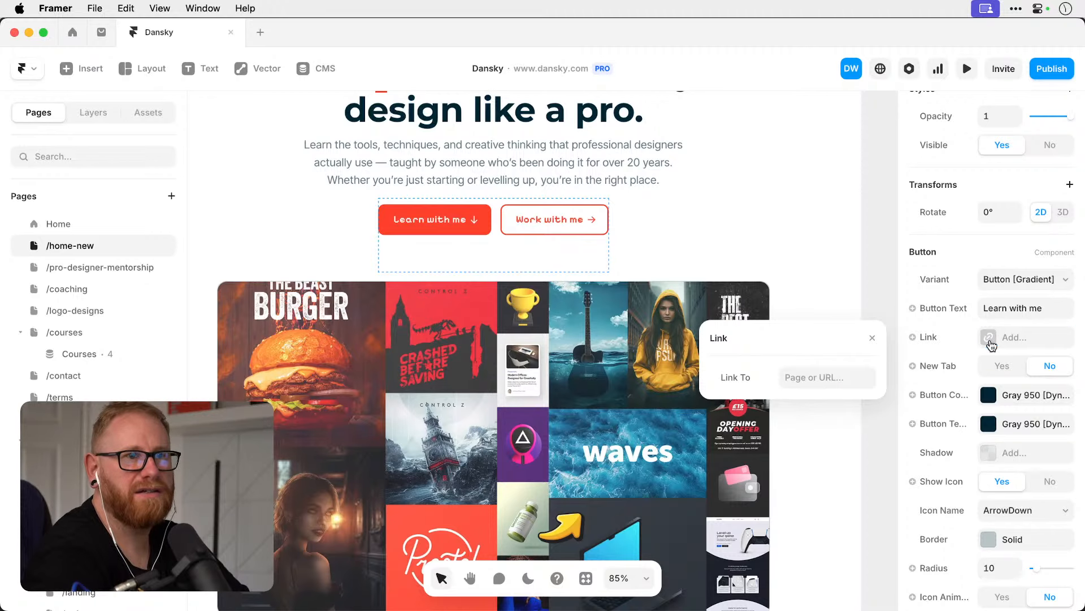
Try to link the Learn with me button to :slug.
left_click(823, 380)
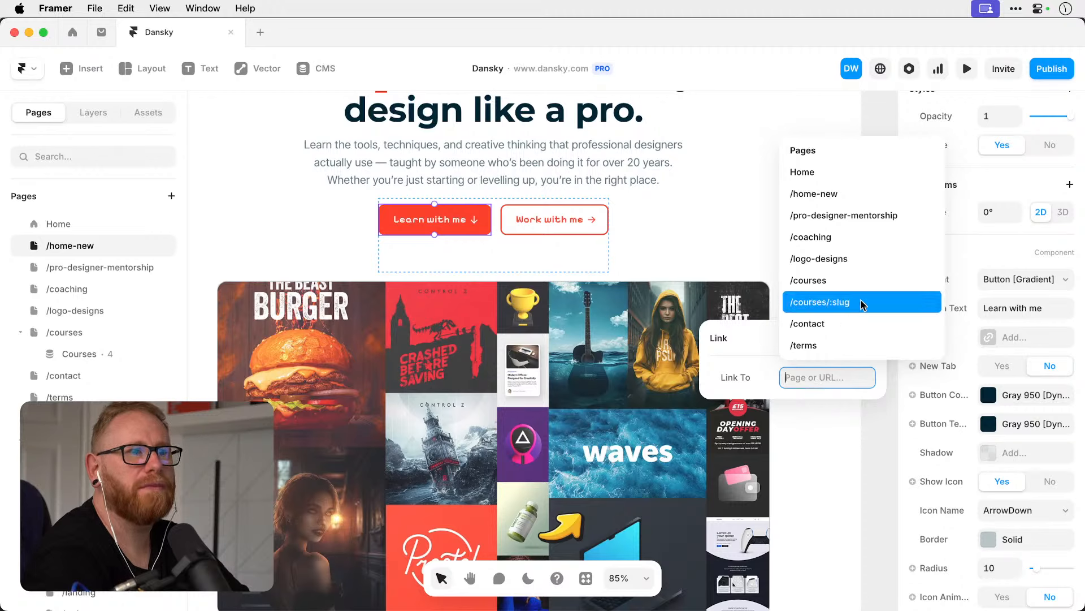
scroll(860, 300, "down", 5)
scroll(862, 305, "down", 10)
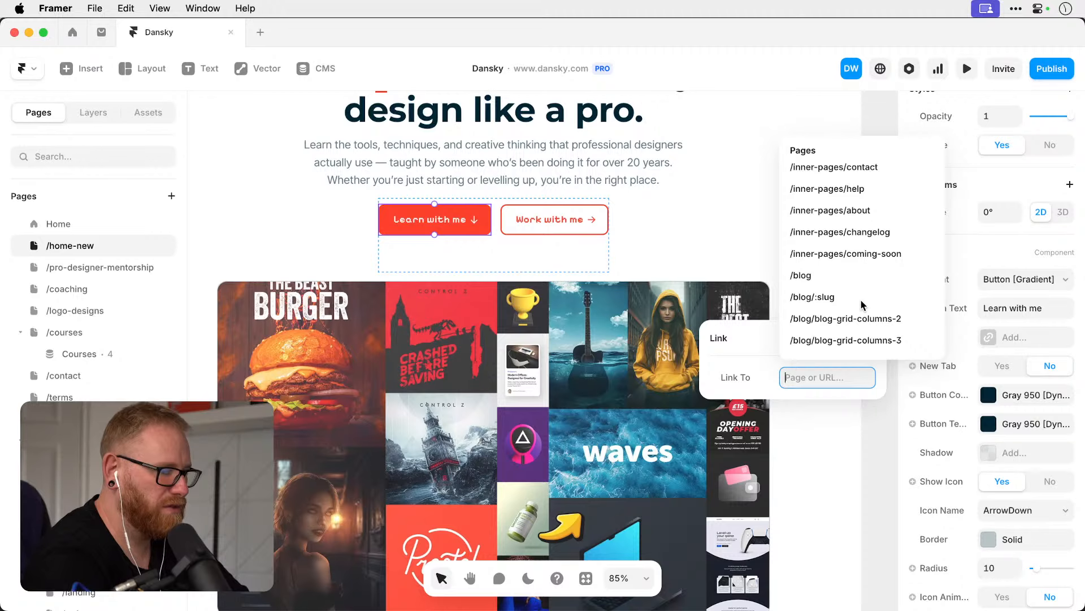
type(":slug")
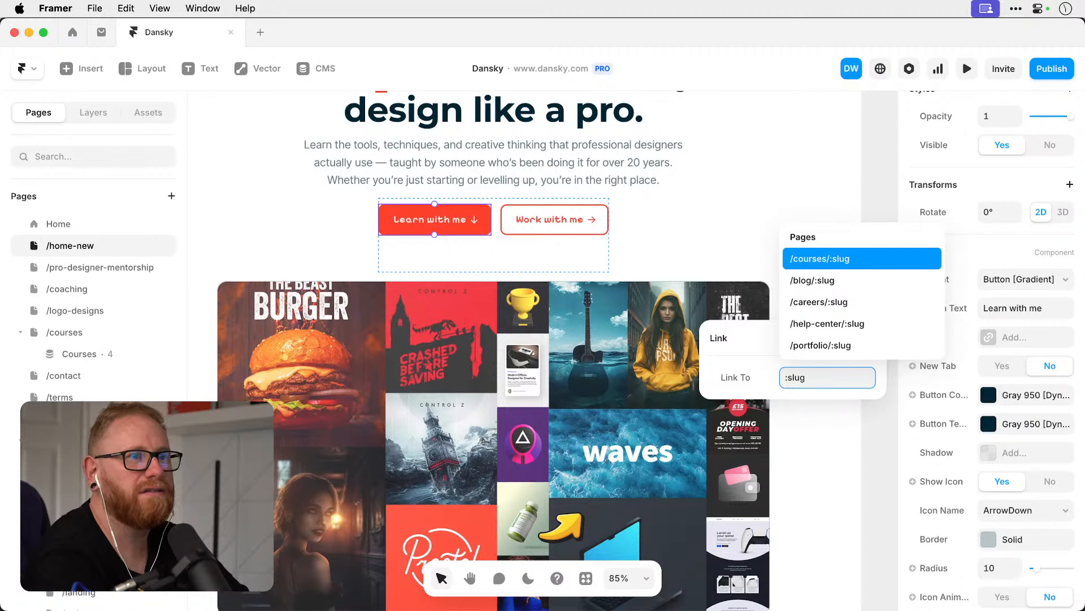
key("Escape")
Try /slug, slug and :slug as the Learn with me button's link target, ending with the /courses/:slug page.
left_click(819, 378)
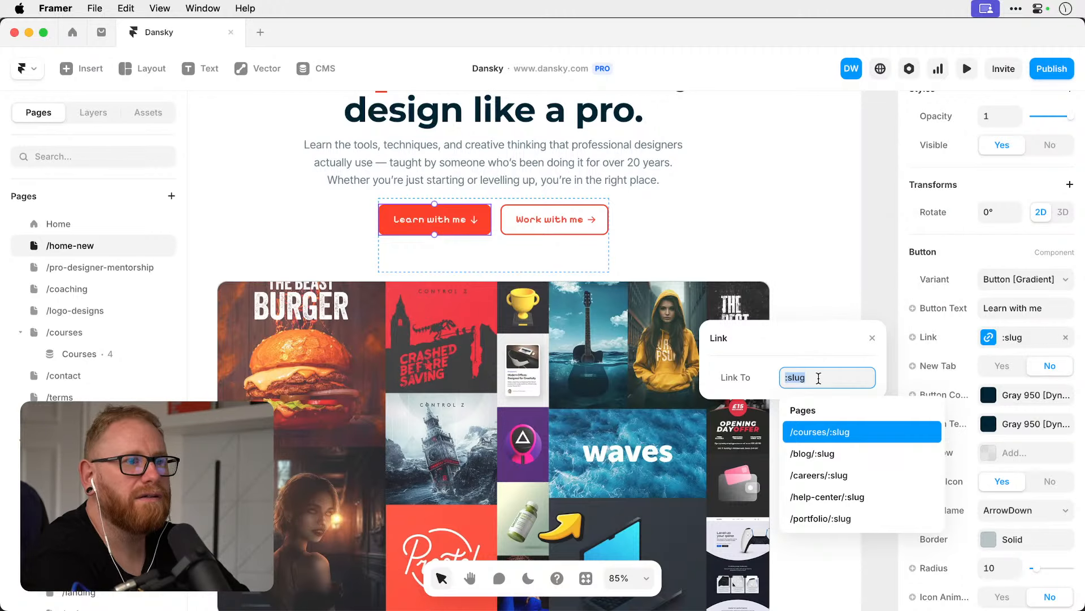
type("/slug")
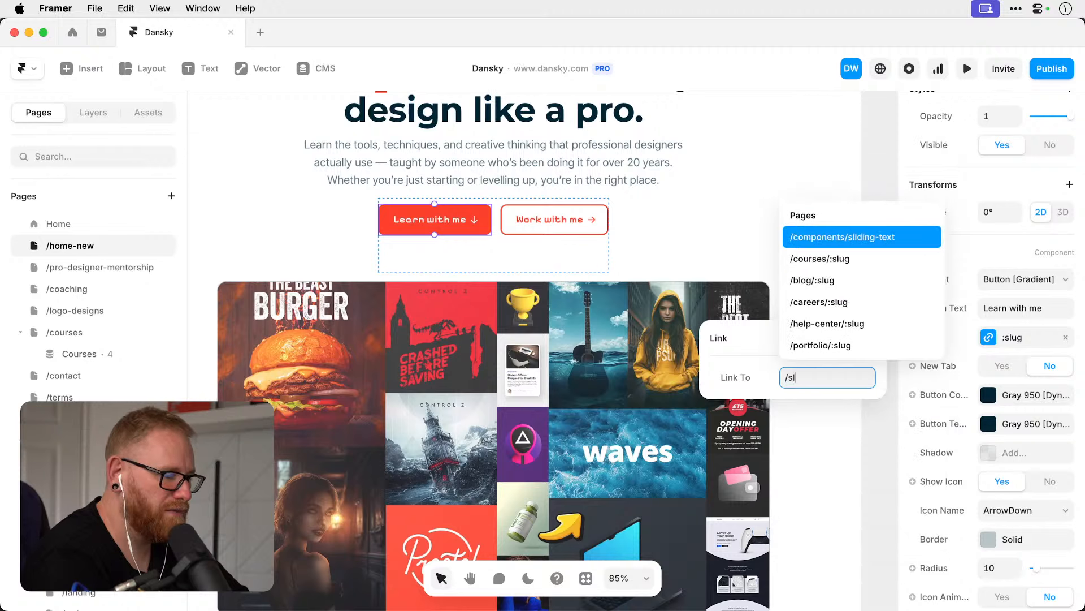
key("BackSpace")
key("BackSpace")
key("BackSpace")
key("BackSpace")
key("BackSpace")
type("slug")
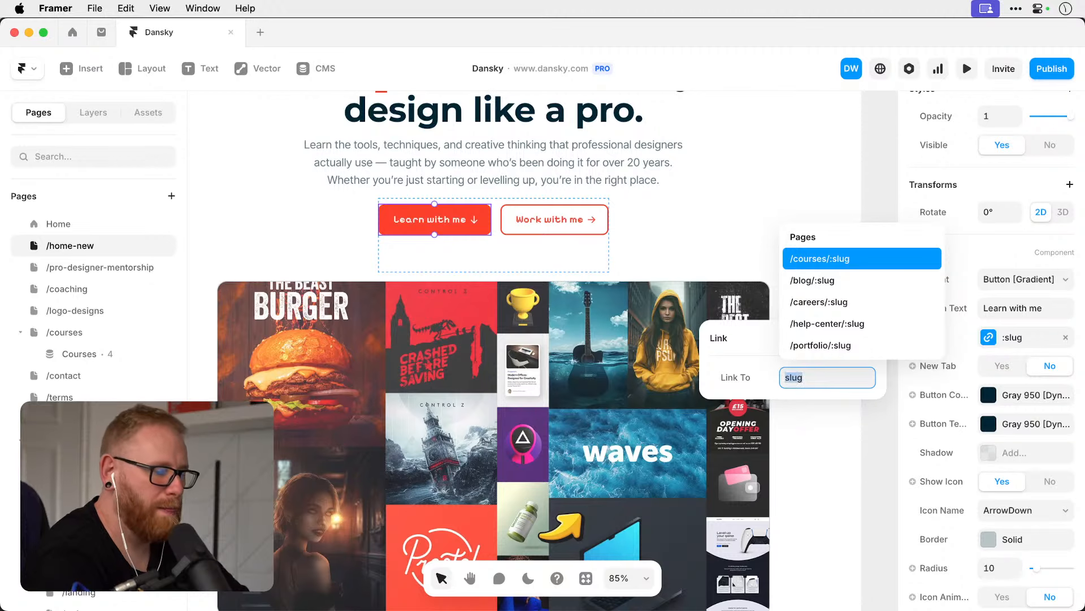
key("BackSpace")
key("BackSpace")
key("BackSpace")
key("BackSpace")
type(":slug")
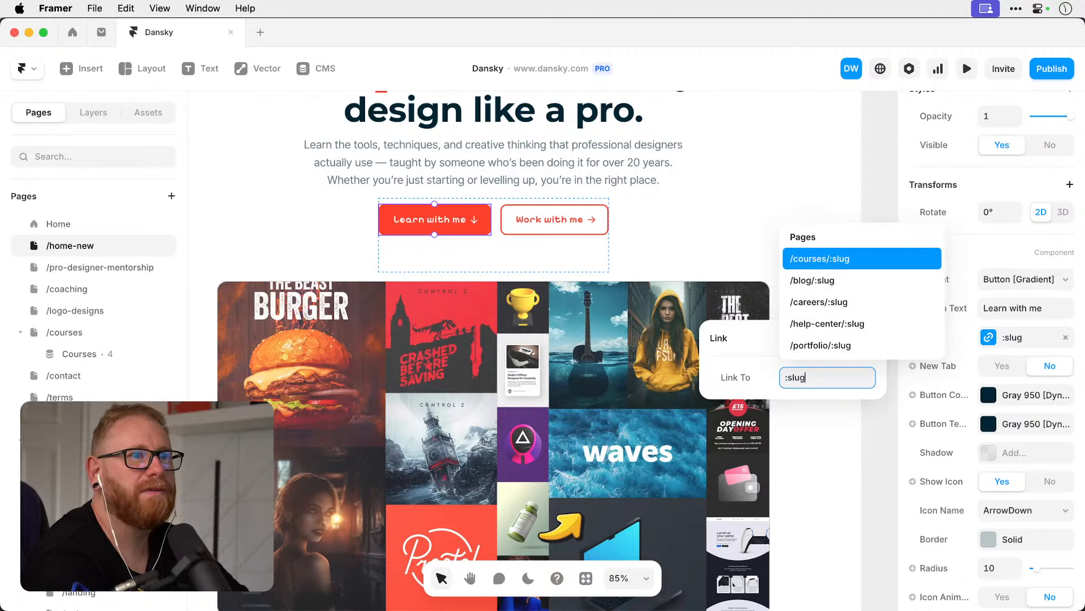
key("Return")
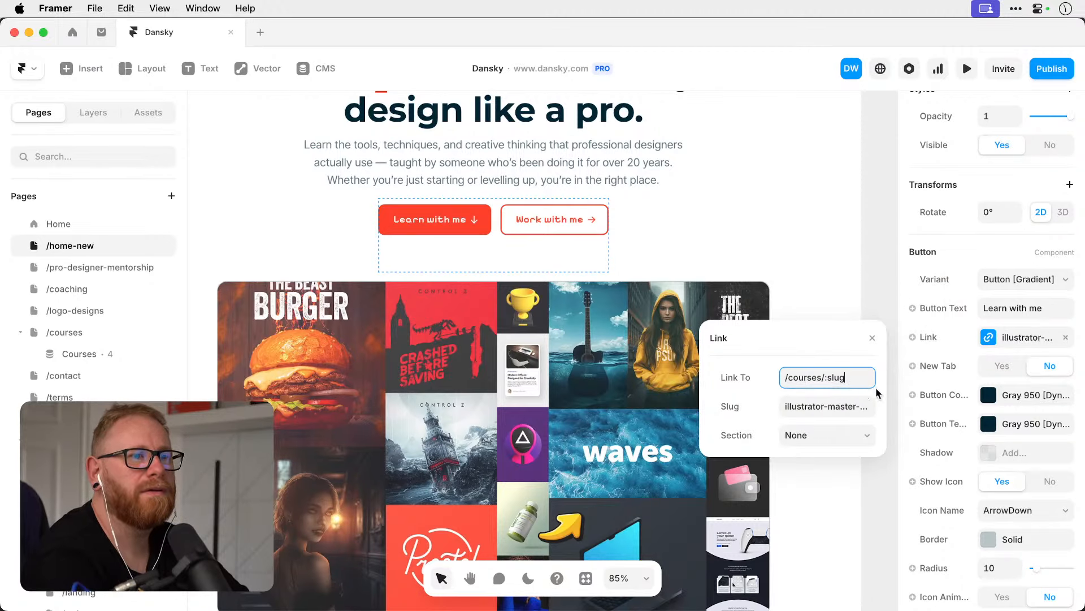
Replace the button's /courses/:slug link target with plain slug.
left_click(839, 385)
key("BackSpace")
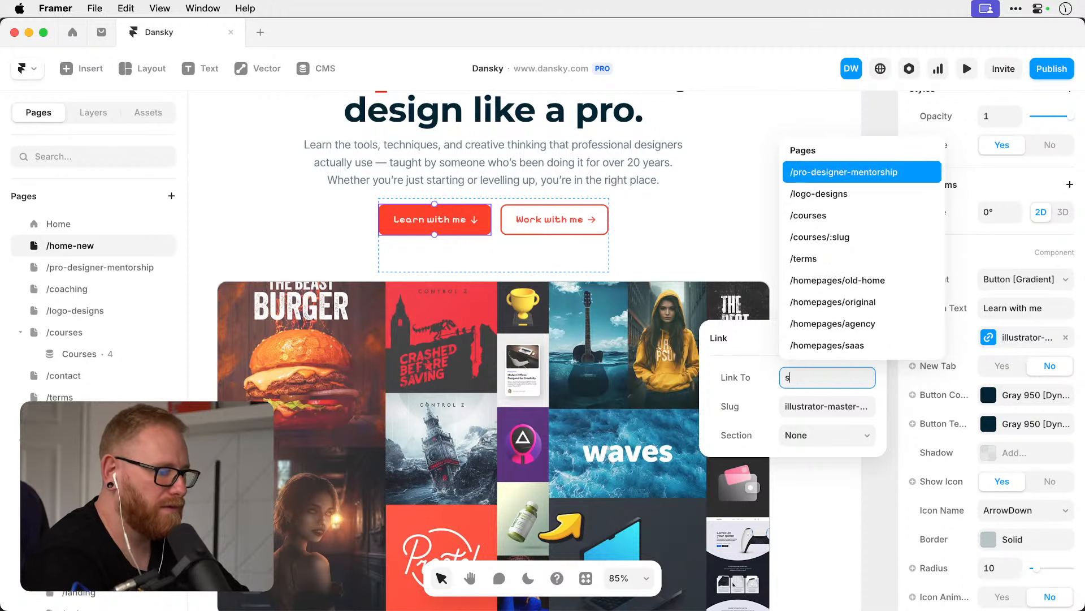
type("slug")
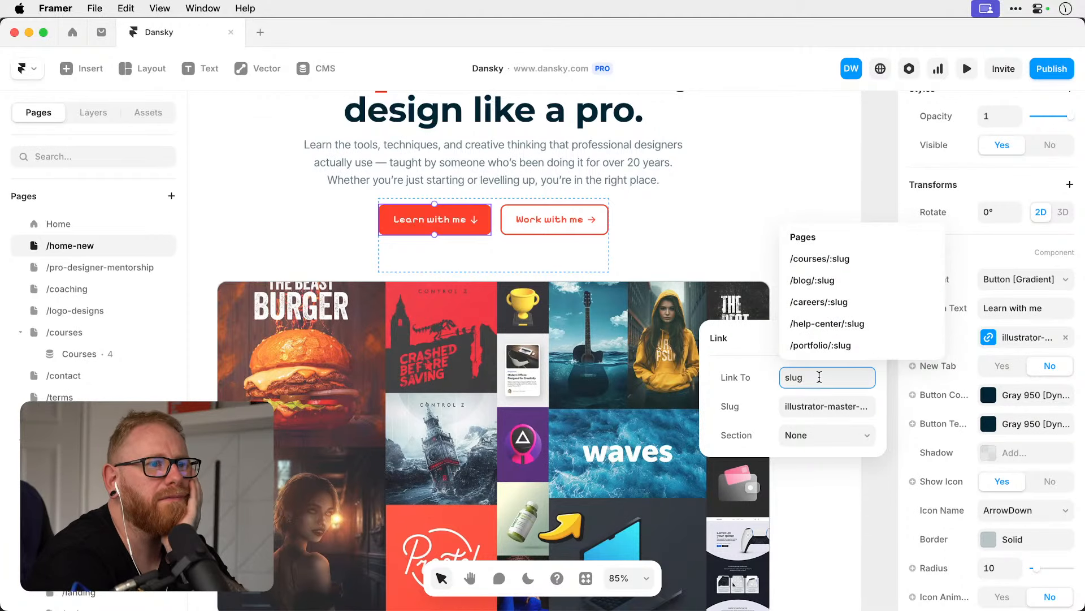
left_click_drag(819, 377, 732, 379)
left_click(843, 408)
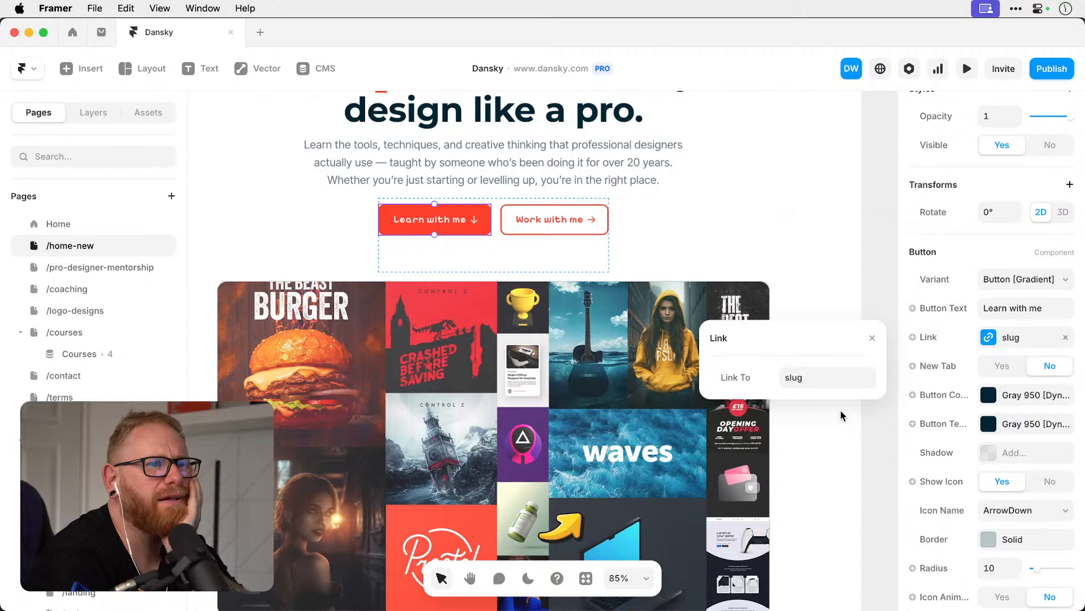
Try ;slug and :slug as the button's link target and clear the entry.
left_click(830, 377)
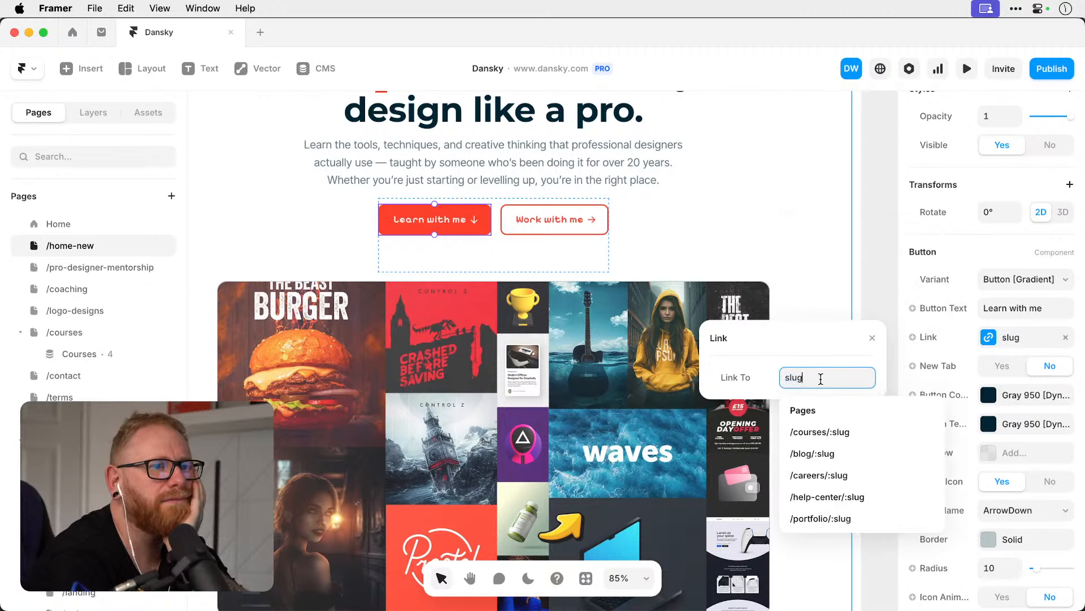
key("super+a")
type(";sl")
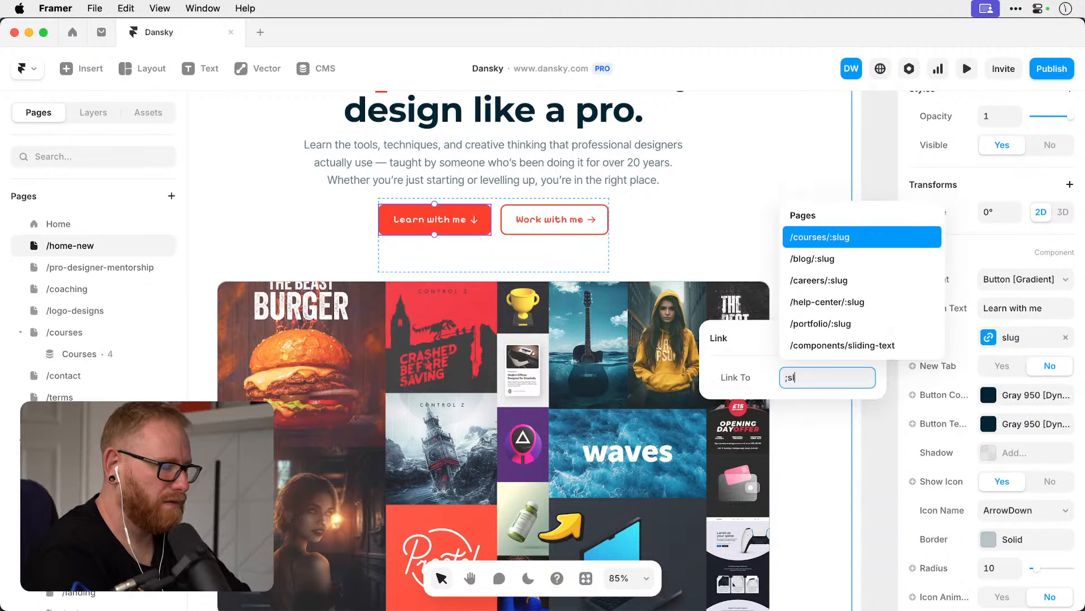
type("ug")
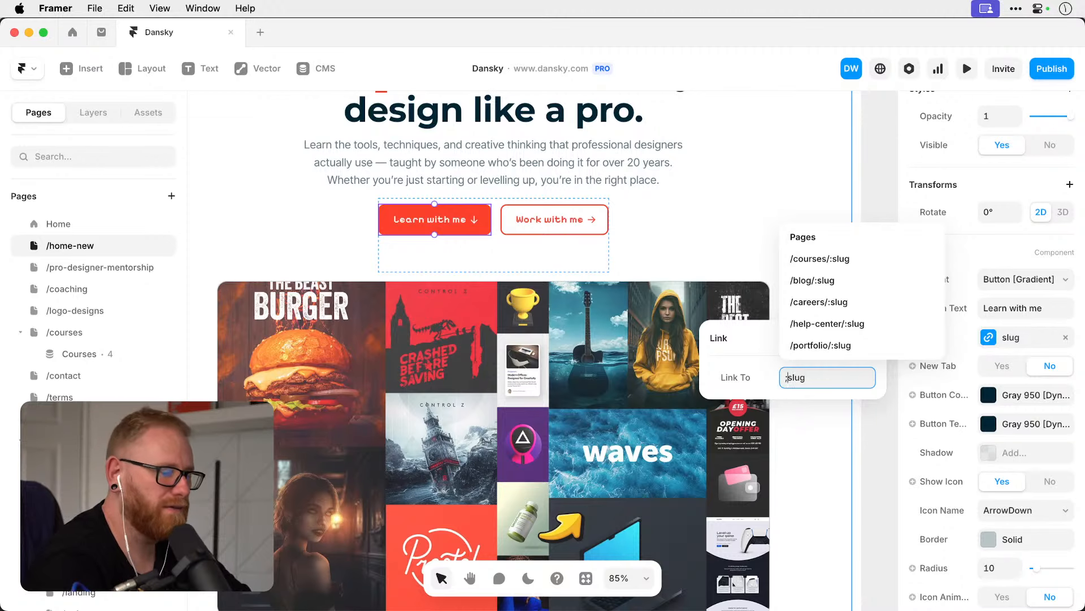
left_click(788, 377)
key("BackSpace")
type(":")
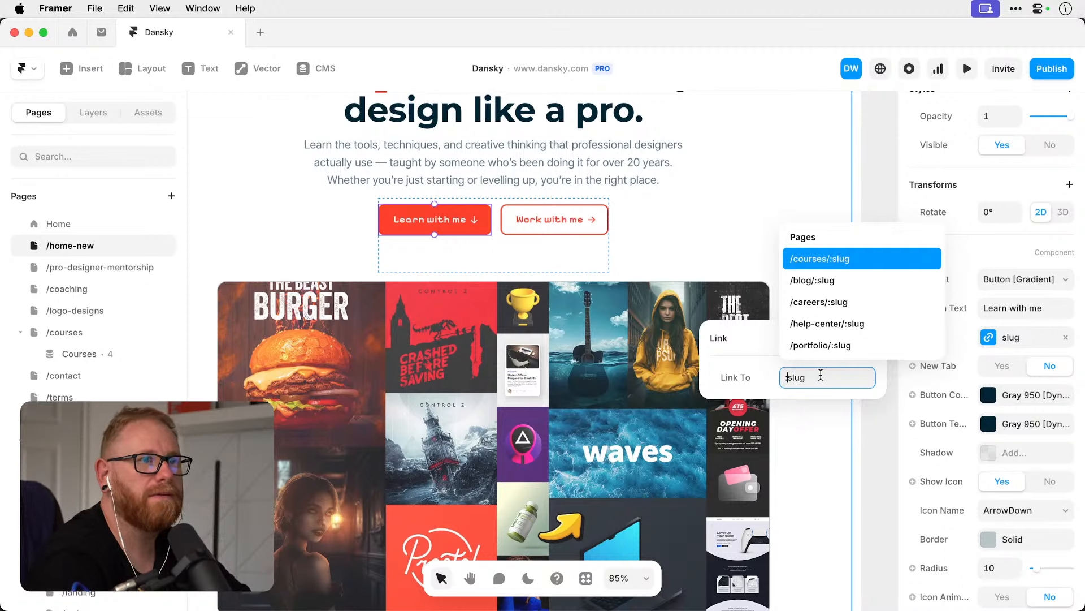
triple_click(821, 375)
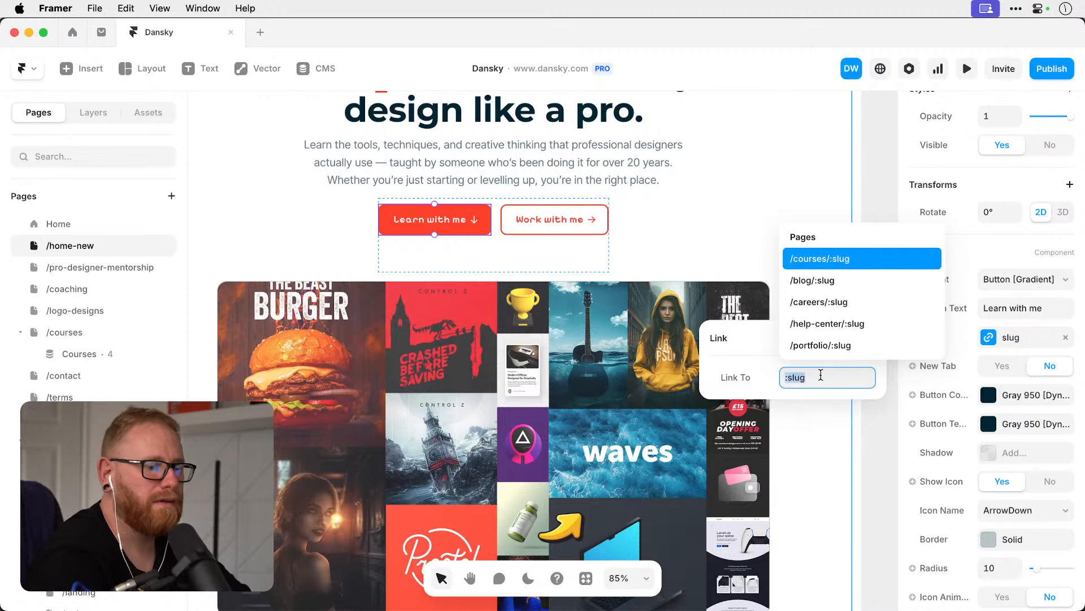
key("BackSpace")
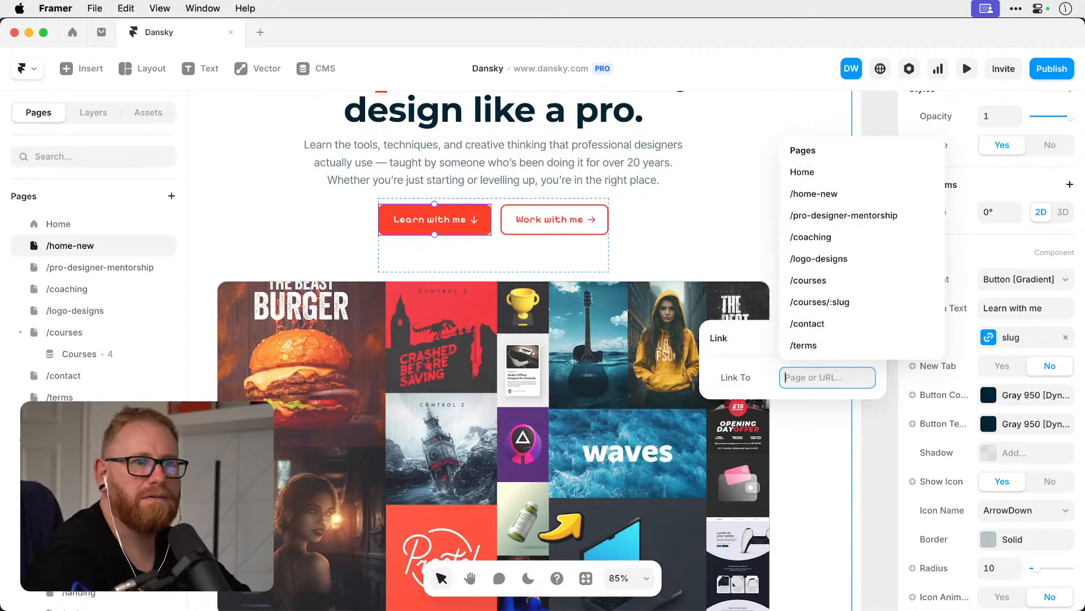
Remove the slug link from the Learn with me button.
left_click(972, 359)
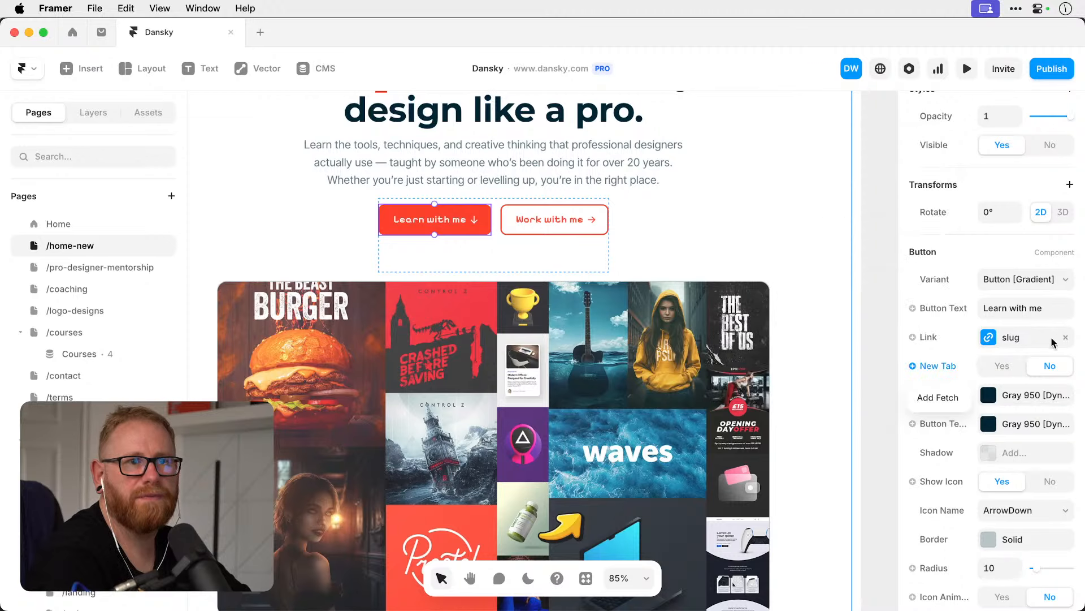
left_click(1026, 340)
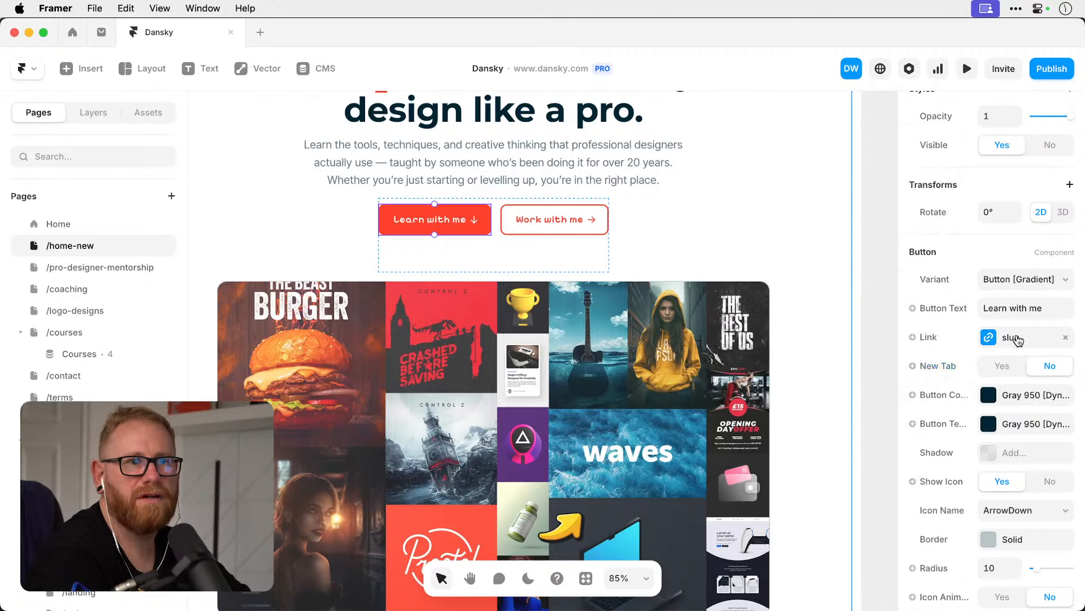
left_click(1066, 337)
left_click(943, 337)
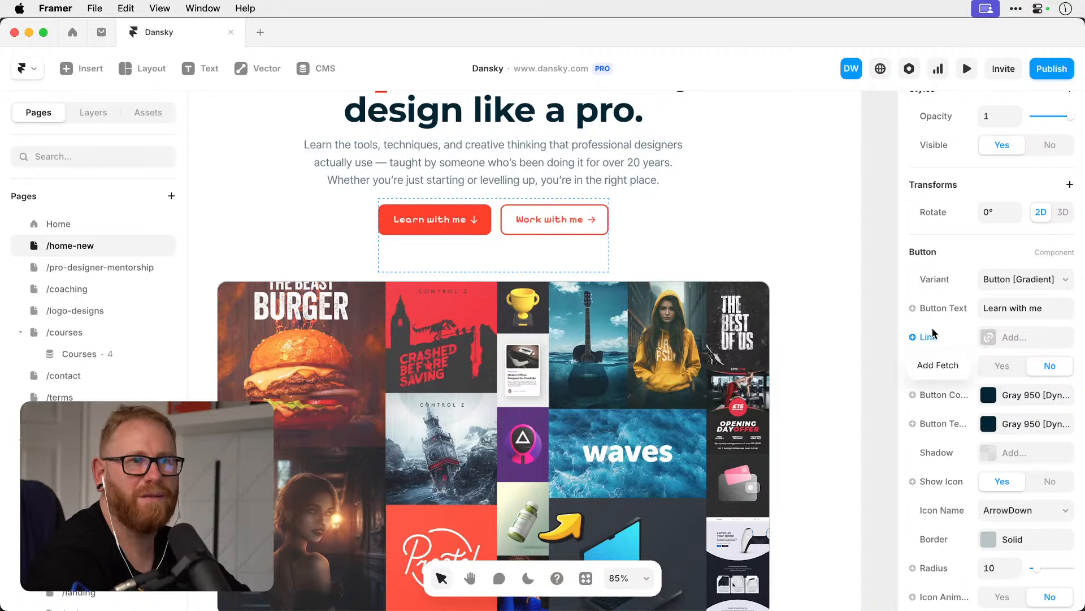
Try linking the Learn with me button to #learn-with-me as a typed address and close the link settings.
left_click(1018, 339)
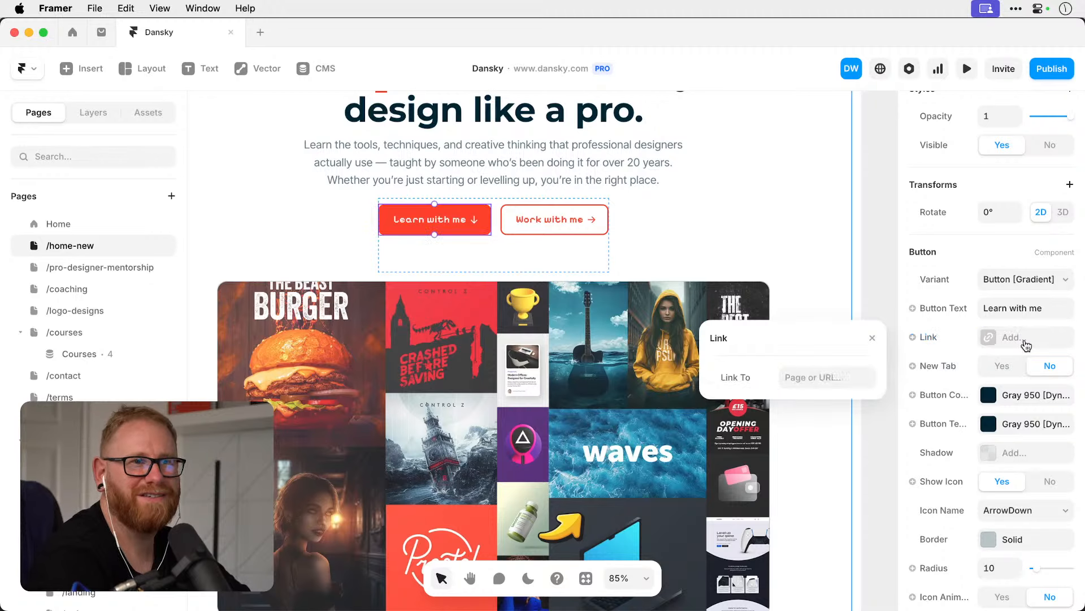
left_click(826, 376)
type("#")
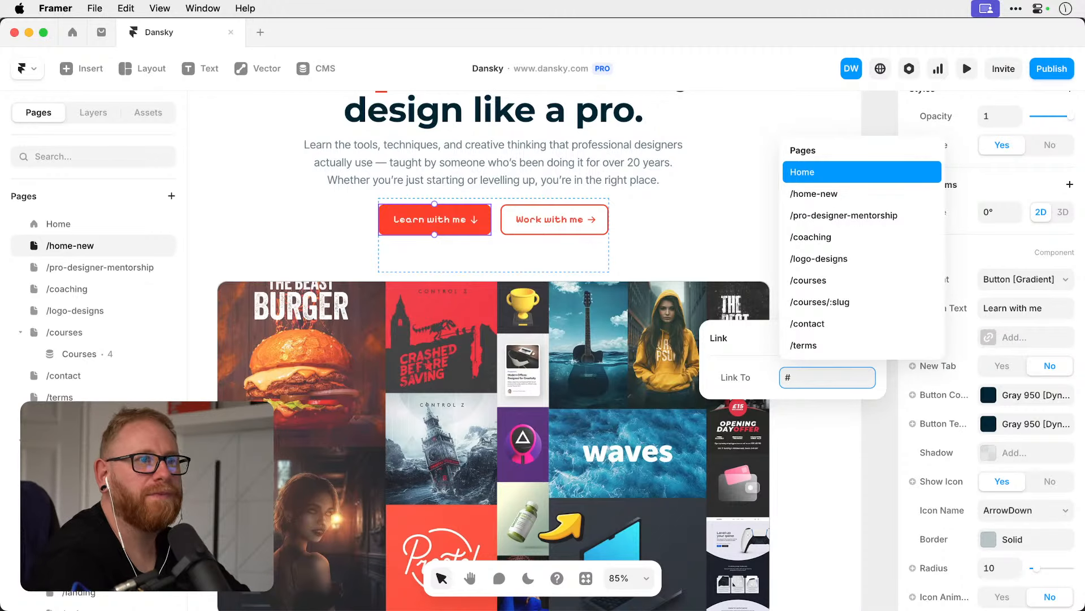
type("le")
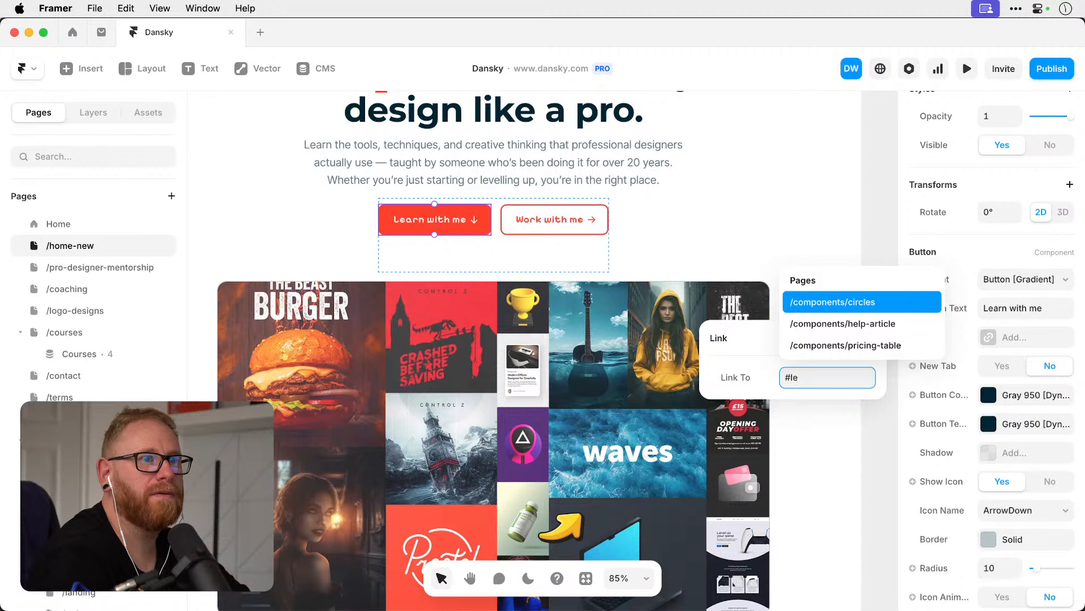
type("arn-with-me")
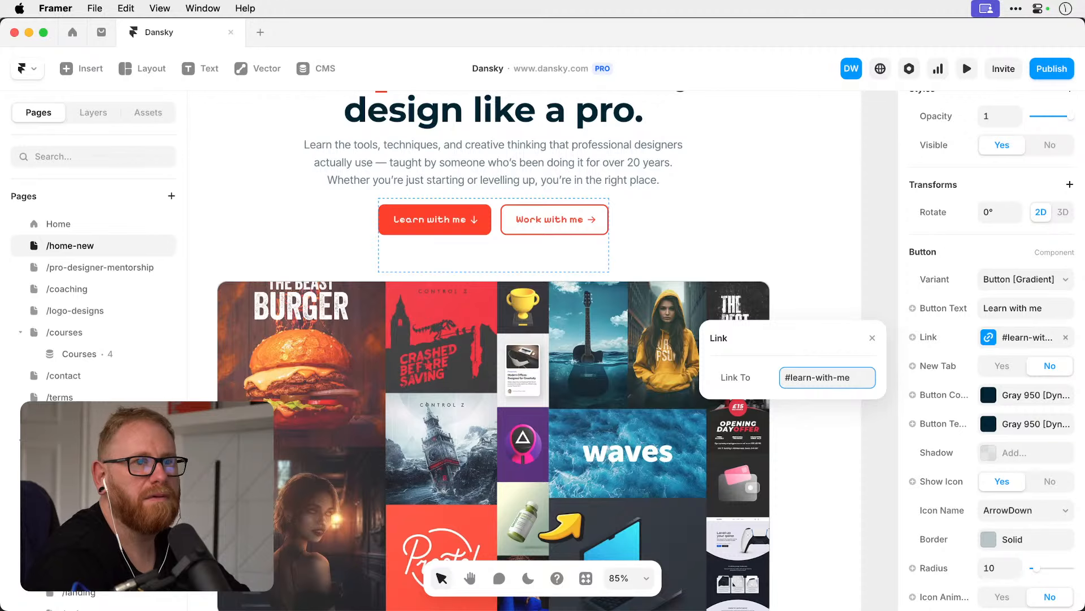
left_click(969, 70)
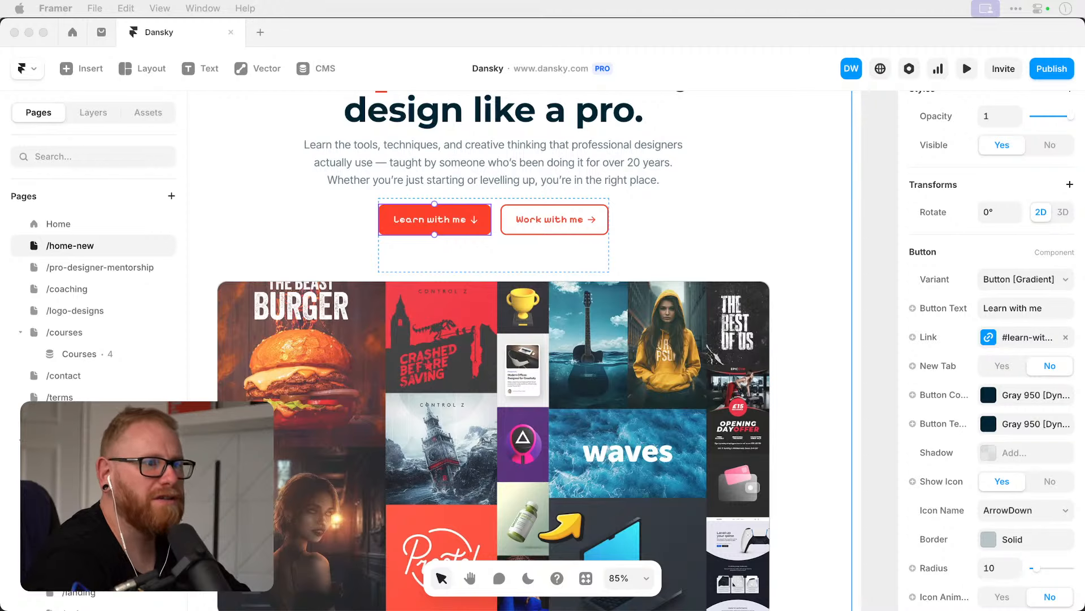
Check the scroll section name of the "Learn, grow, and design like a pro." section and return to the hero.
scroll(552, 396, "down", 10)
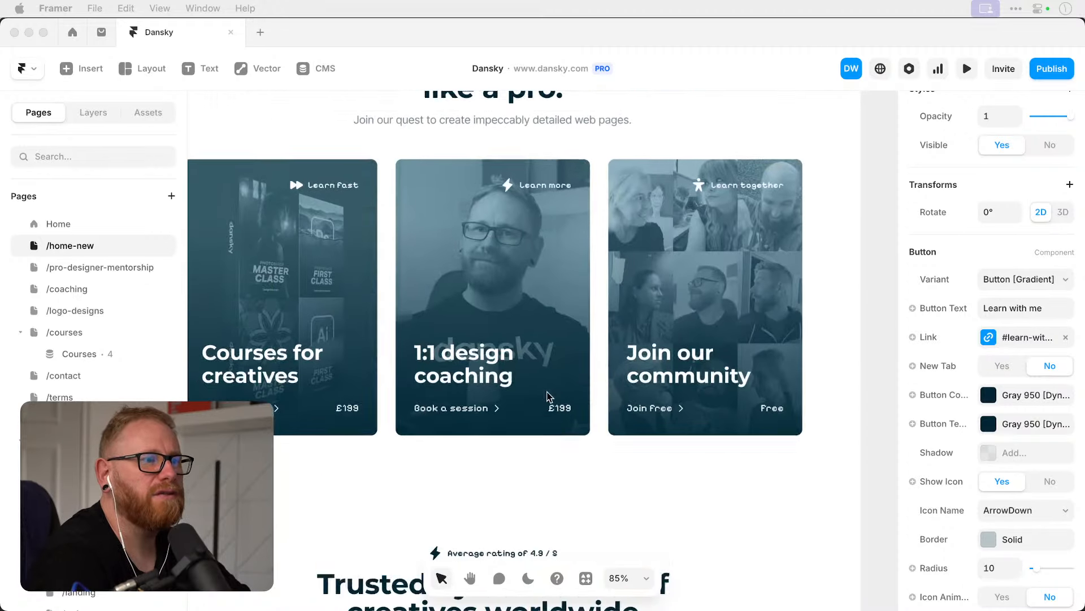
scroll(548, 396, "up", 7)
left_click(799, 194)
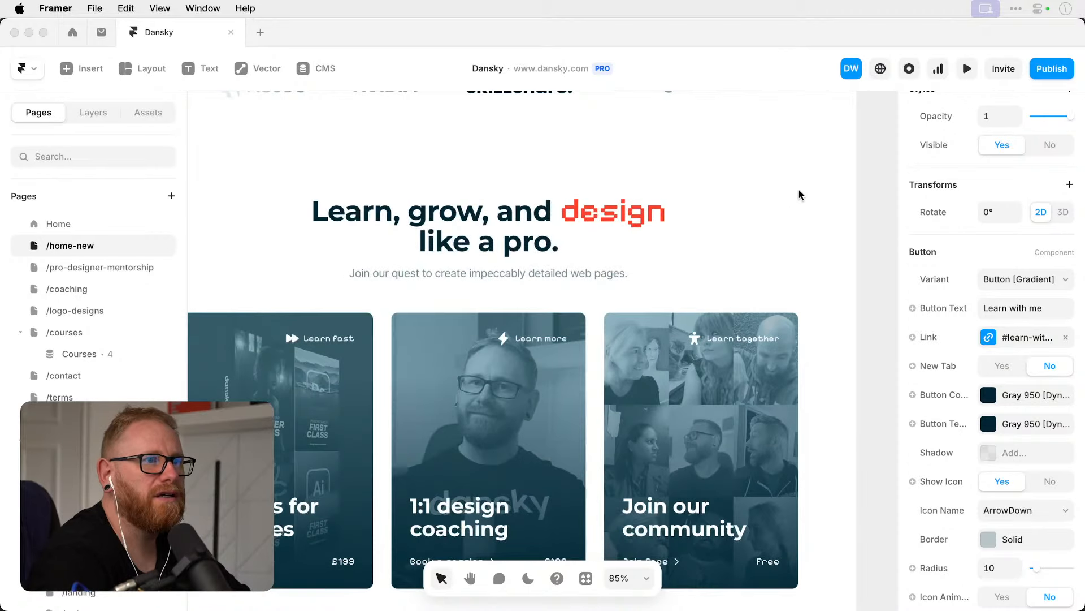
left_click(729, 188)
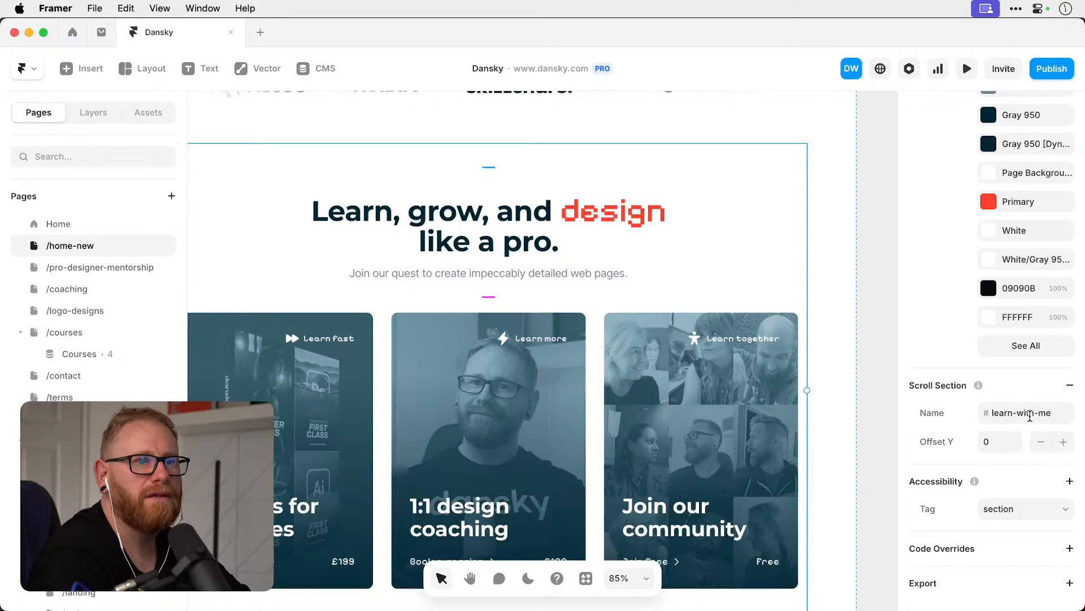
scroll(758, 330, "up", 10)
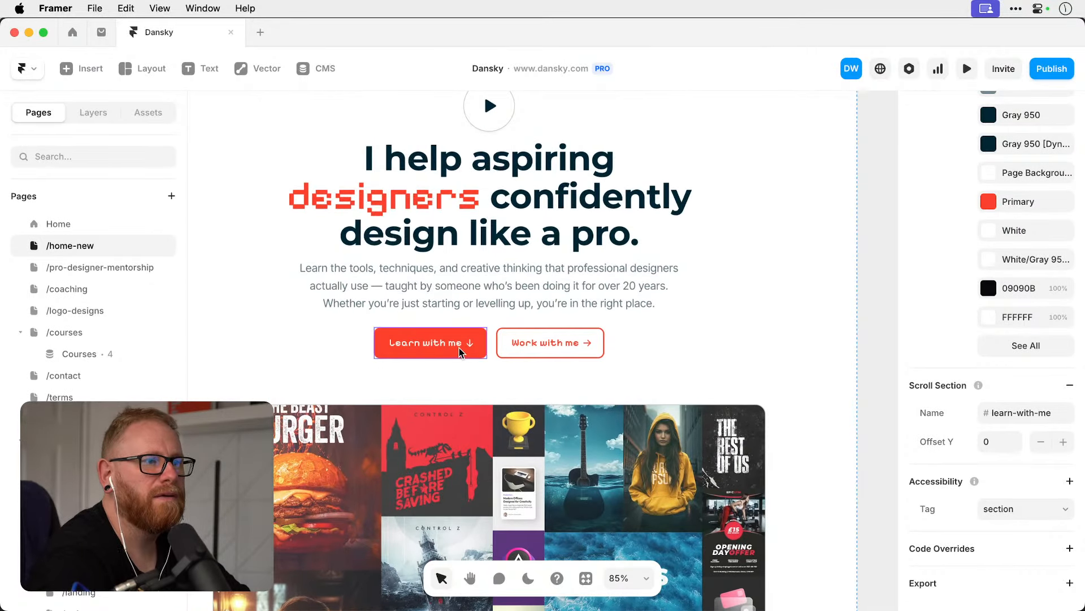
Replace the Learn with me button's link with the /home-new page and its #learn-with-me section.
left_click(455, 344)
left_click(1065, 337)
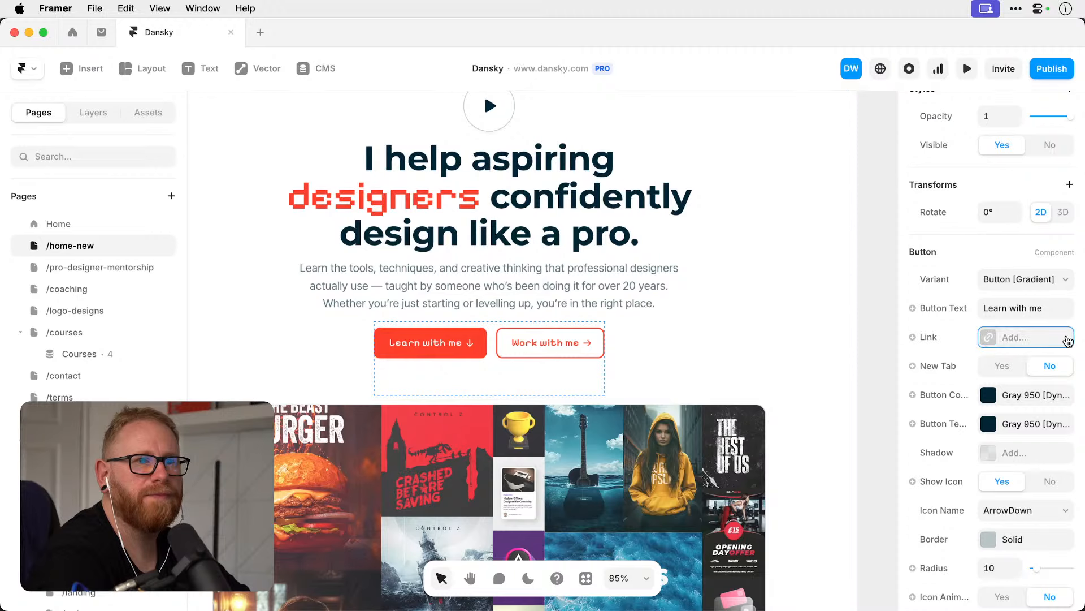
left_click(1028, 339)
left_click(825, 380)
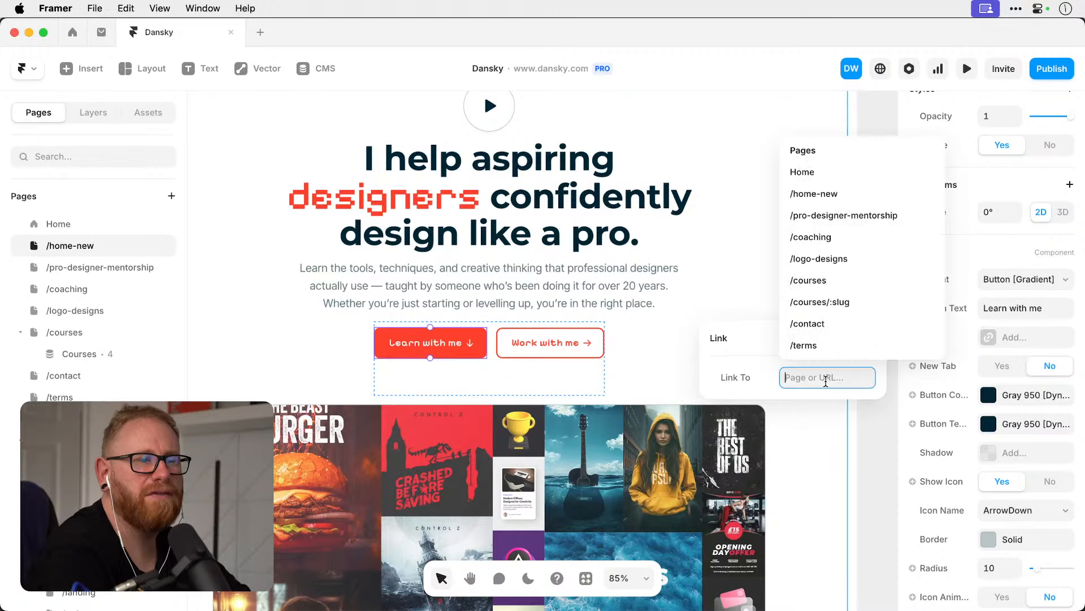
left_click(839, 192)
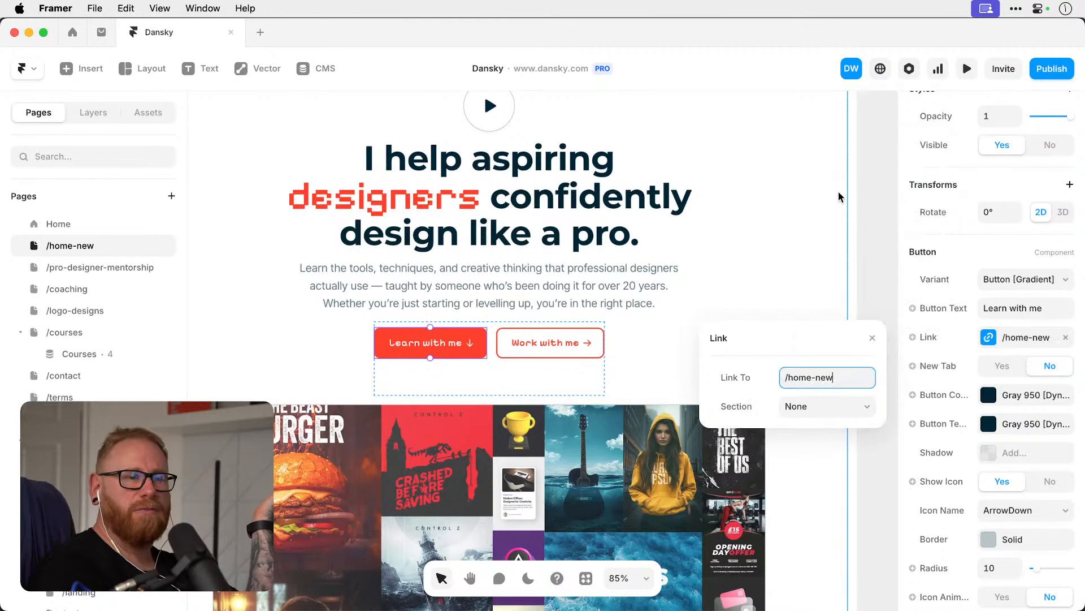
left_click(814, 406)
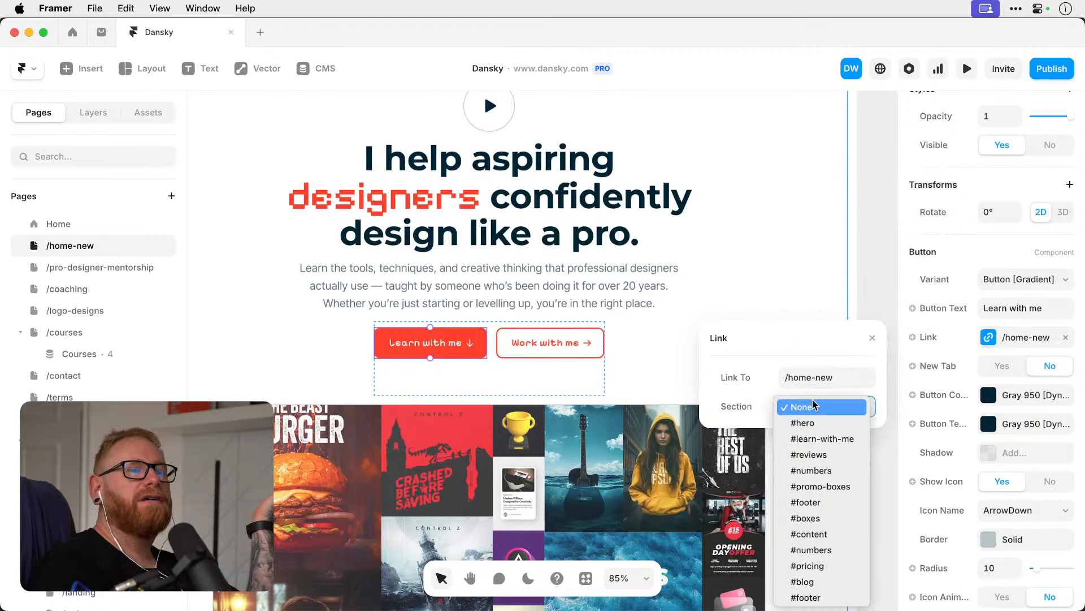
left_click(830, 442)
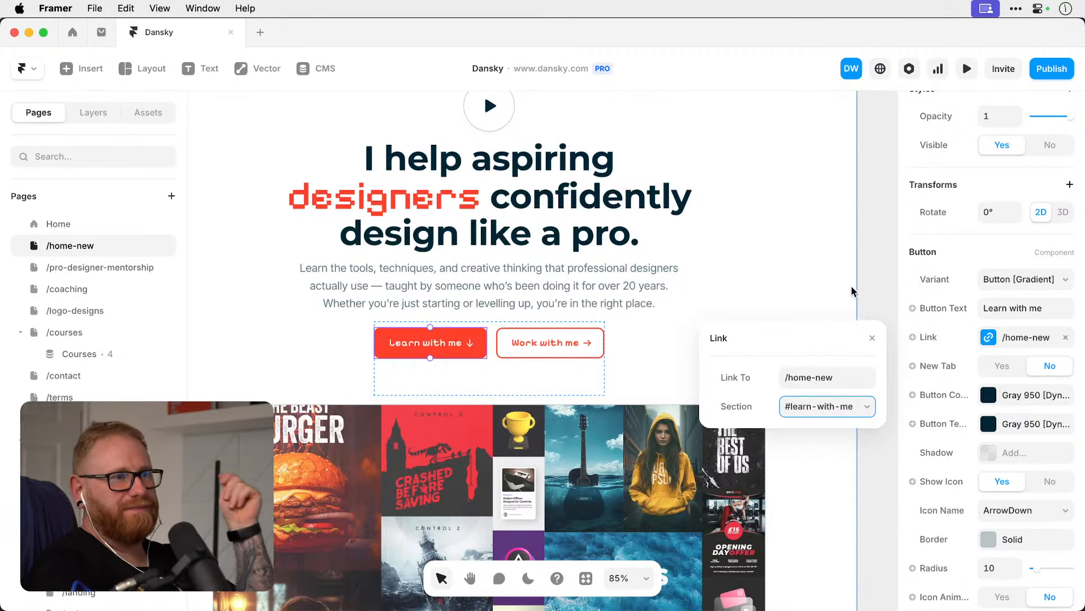
Replace the hero's Work with me button link with the /logo-designs page.
left_click(550, 344)
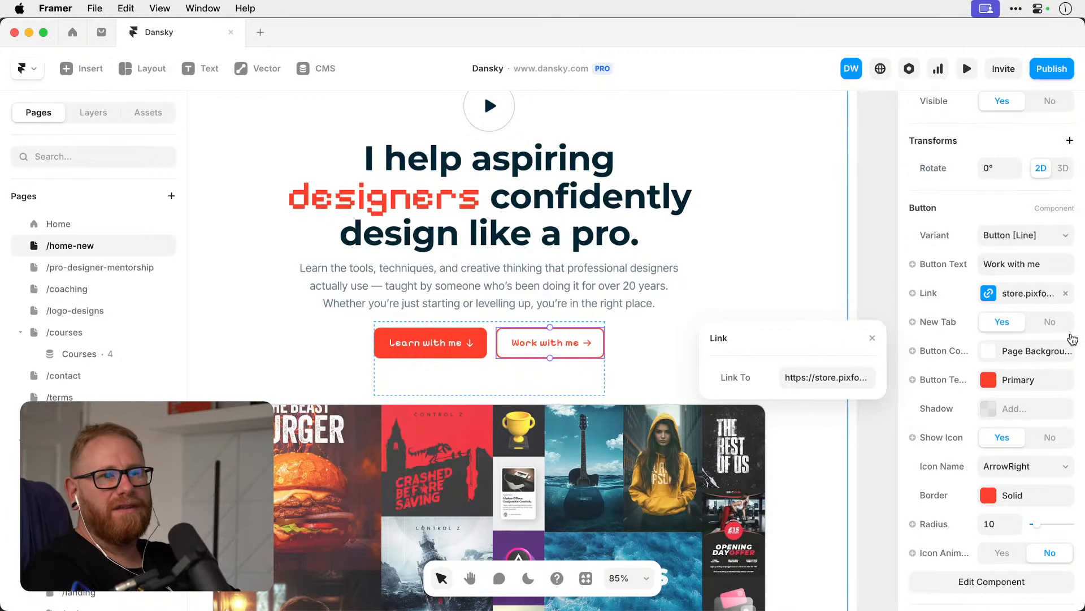
left_click(1066, 293)
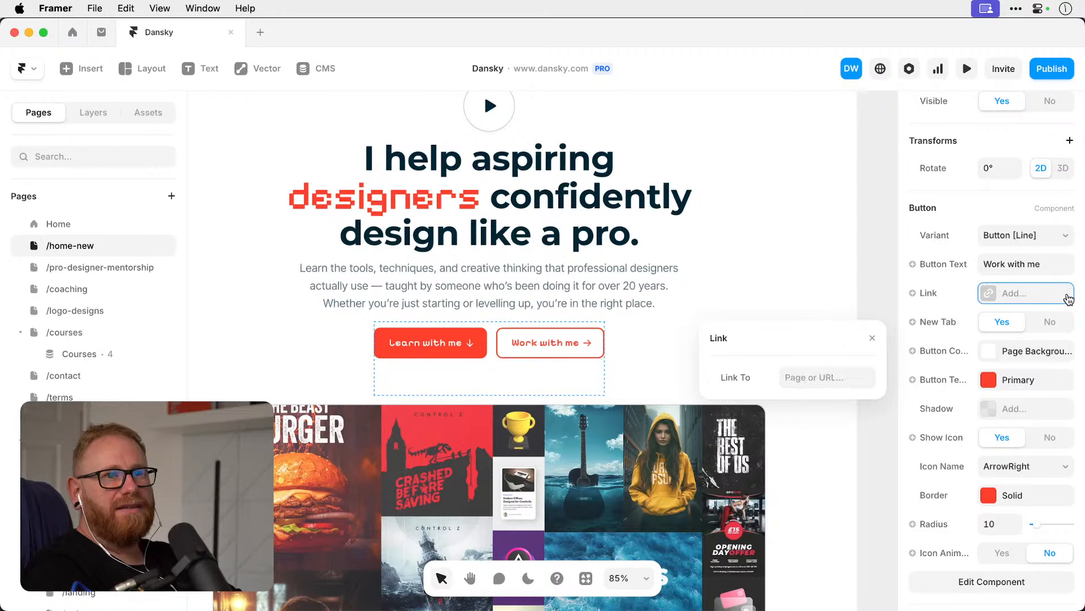
left_click(990, 298)
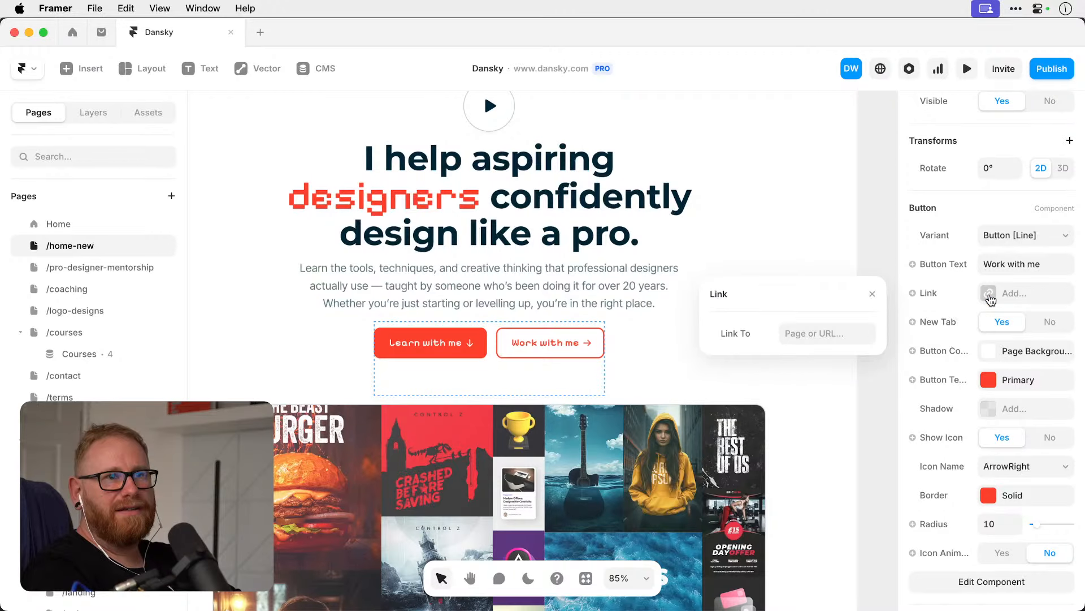
left_click(839, 336)
left_click(833, 474)
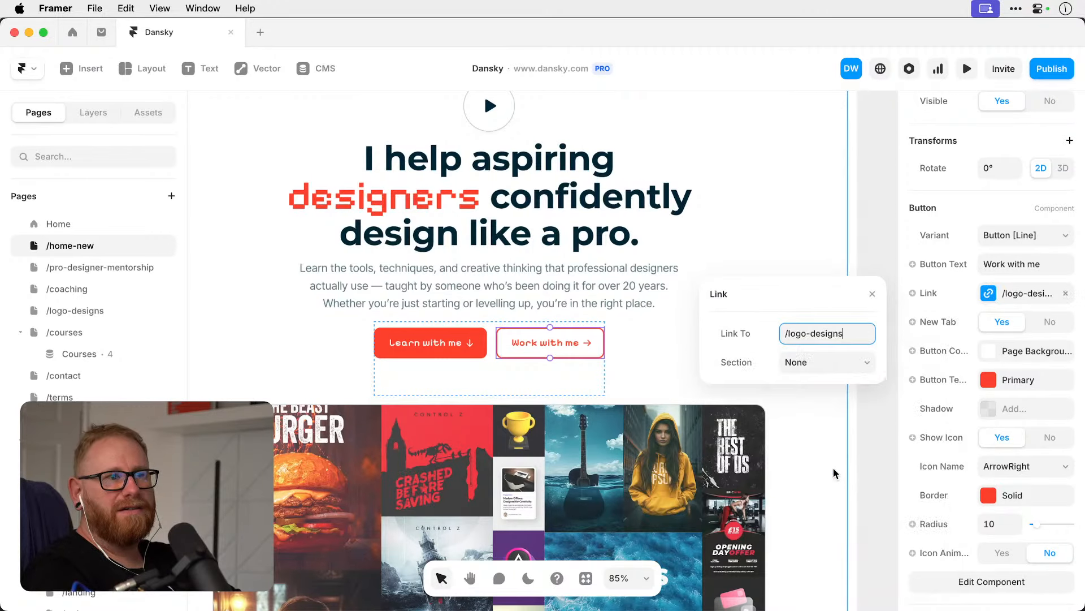
left_click(869, 228)
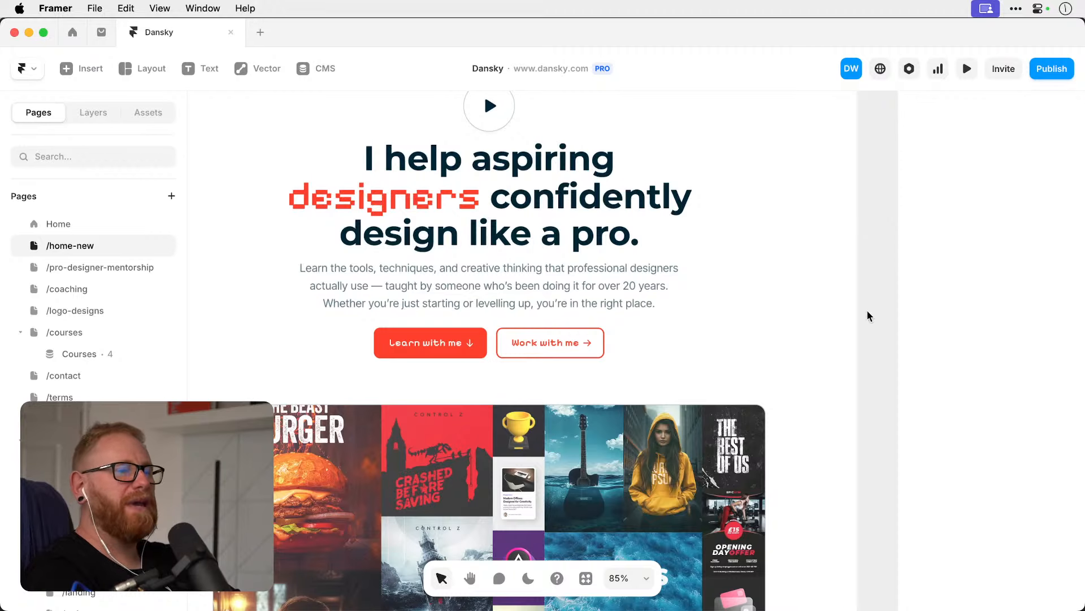
Publish the update to the staging site and open the staging page in Chrome.
left_click(1049, 70)
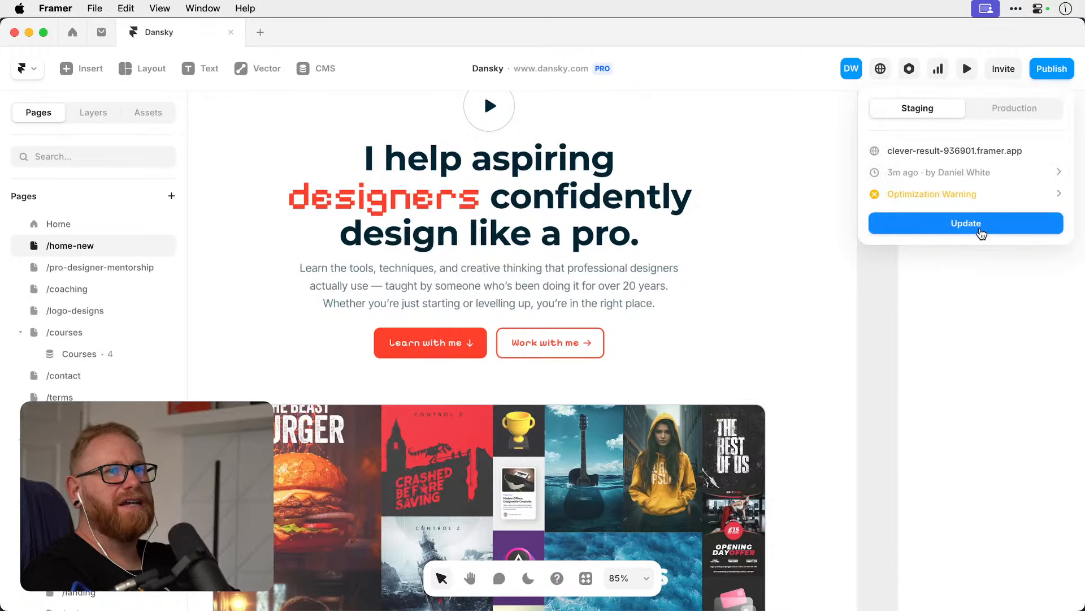
left_click(981, 232)
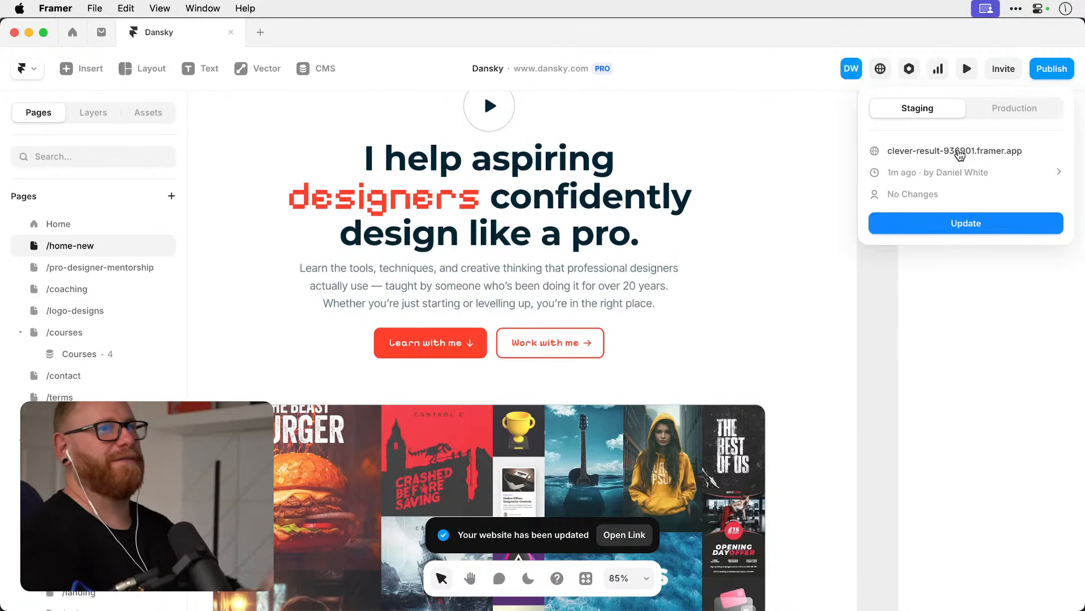
left_click(960, 152)
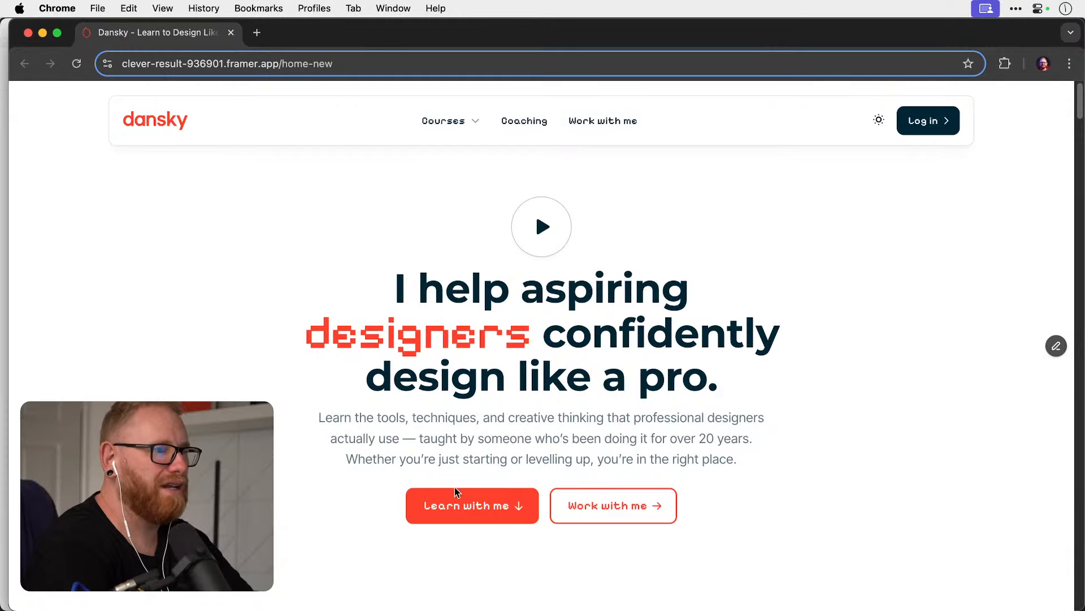
Test the Learn with me and Work with me buttons on the staging page, closing the logo-designs page after checking it.
left_click(460, 512)
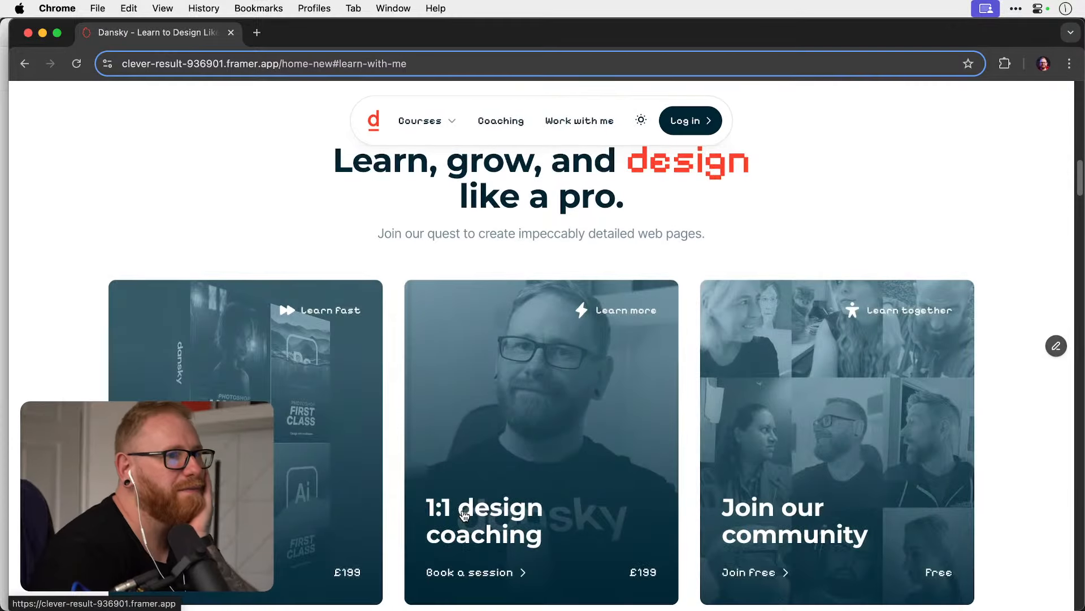
scroll(464, 514, "up", 15)
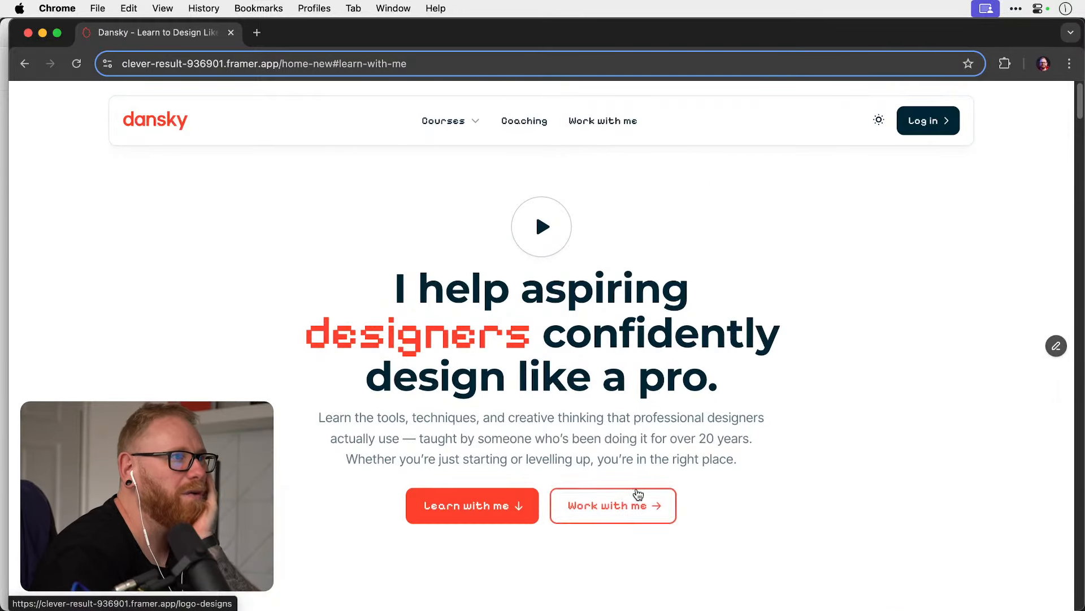
left_click(625, 505)
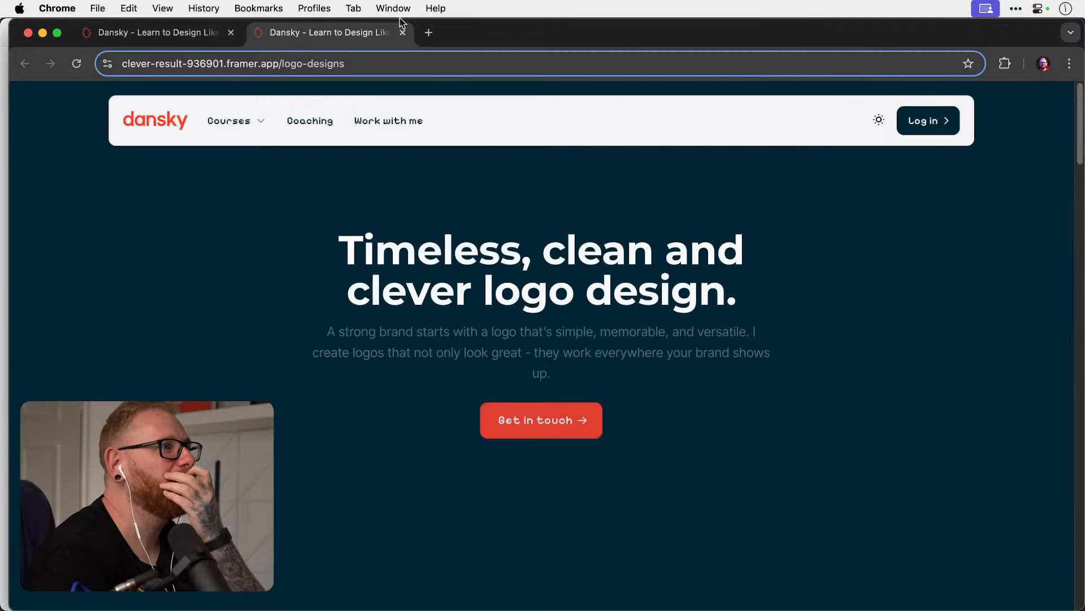
left_click(402, 32)
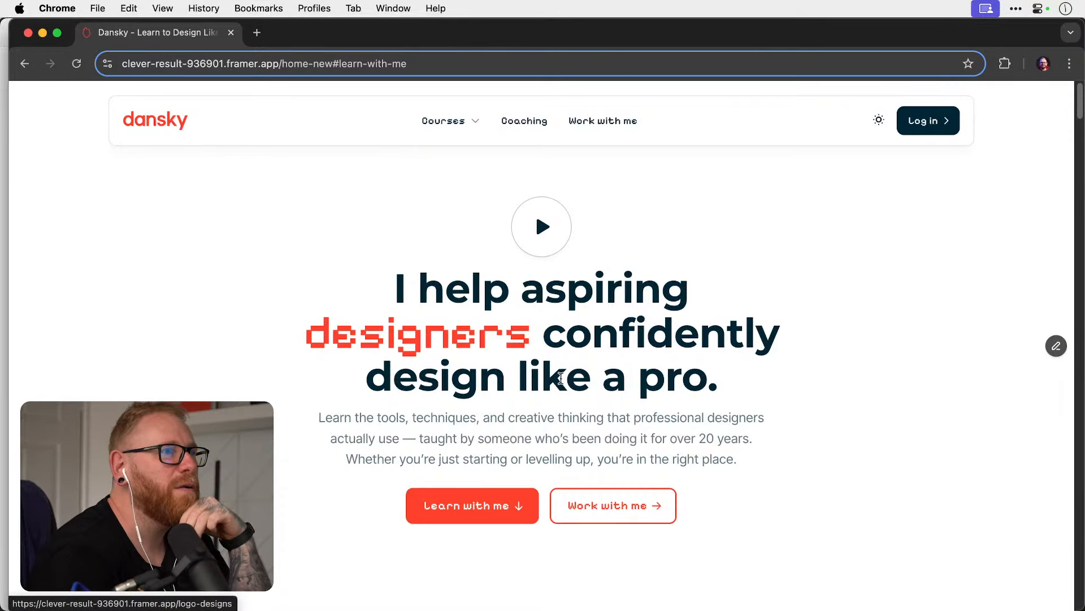
left_click(485, 508)
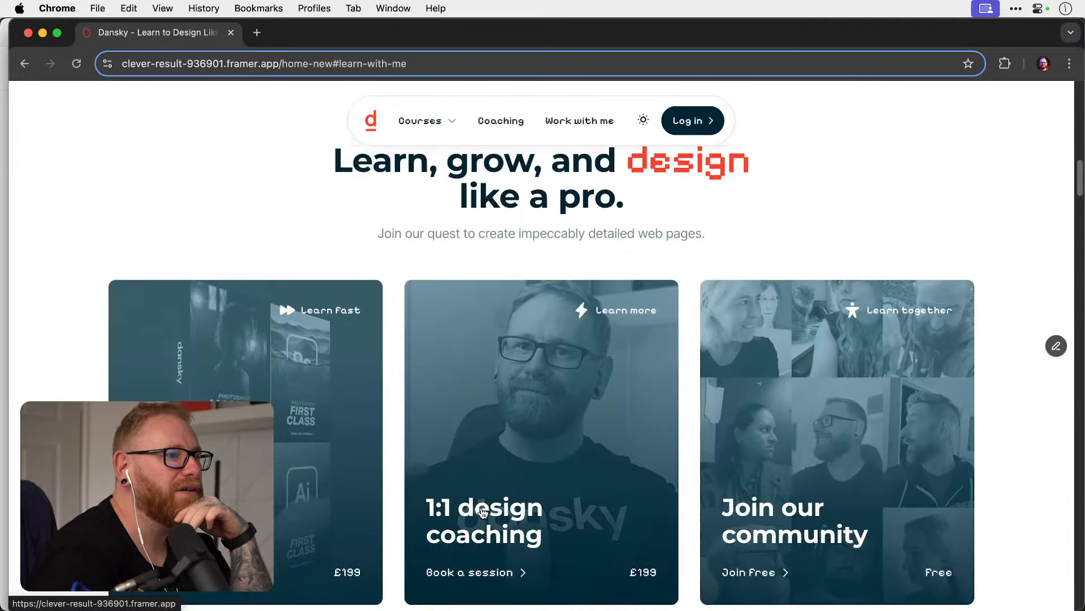
scroll(484, 511, "down", 2)
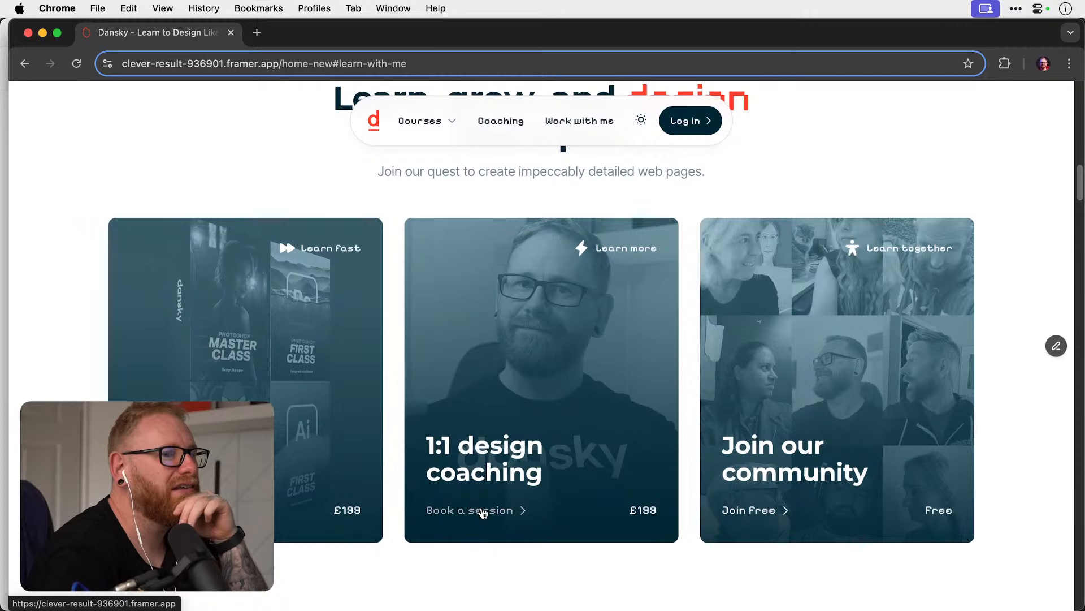
Return to Framer and set the "Courses for creatives" card's price to "from $99".
key("super+Tab")
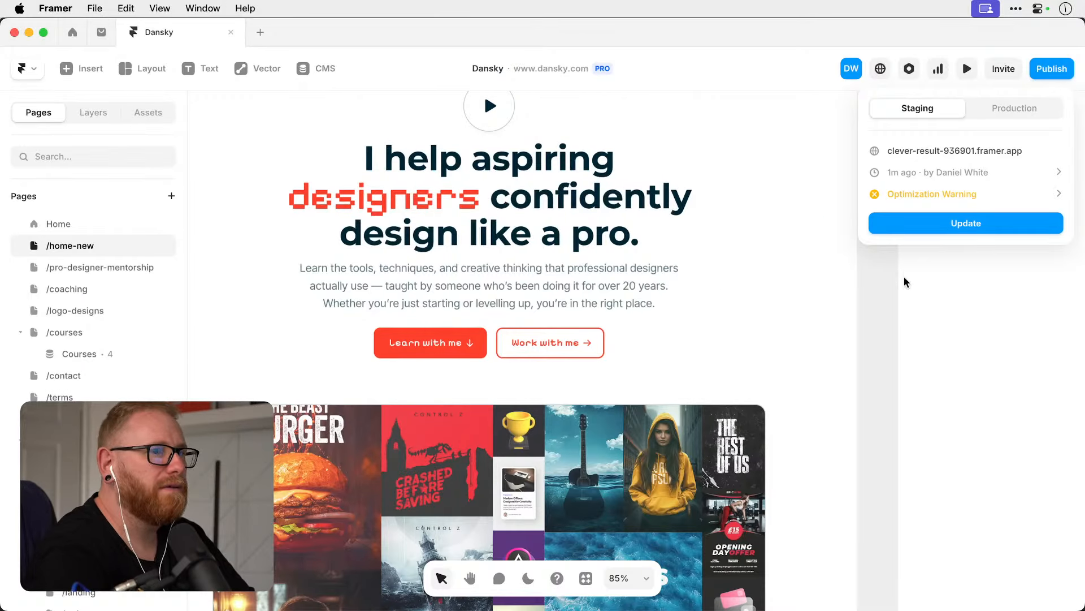
left_click(884, 283)
scroll(884, 283, "down", 10)
scroll(884, 283, "down", 6)
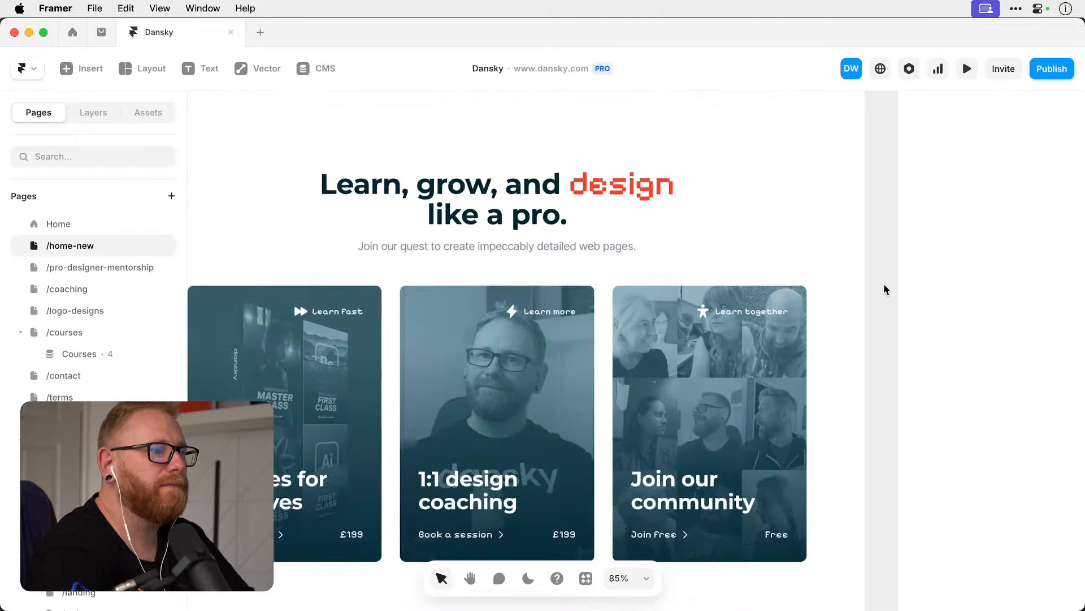
left_click(349, 328)
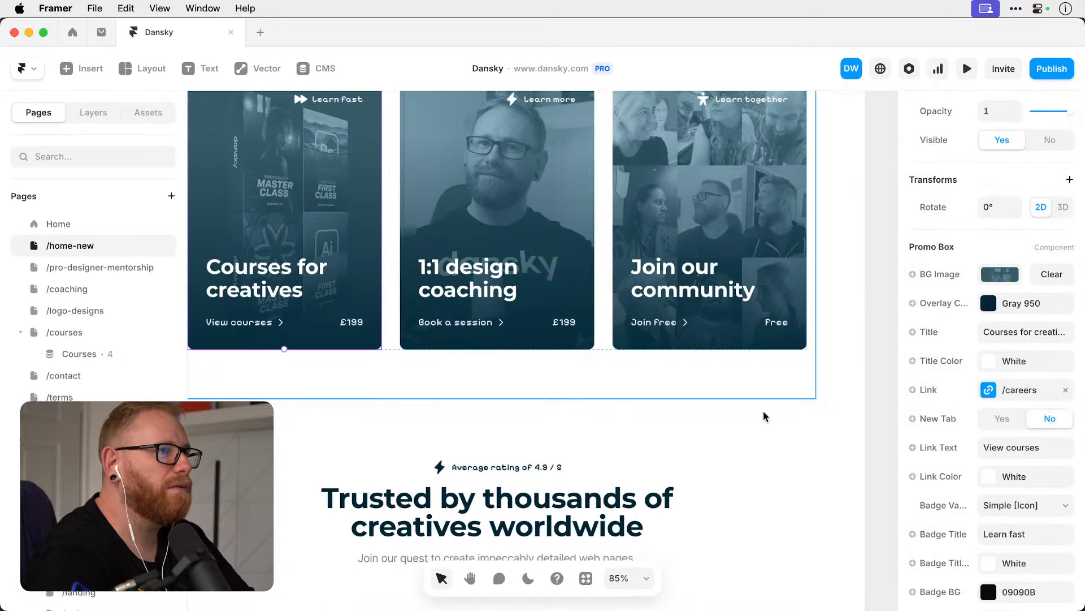
scroll(984, 337, "down", 5)
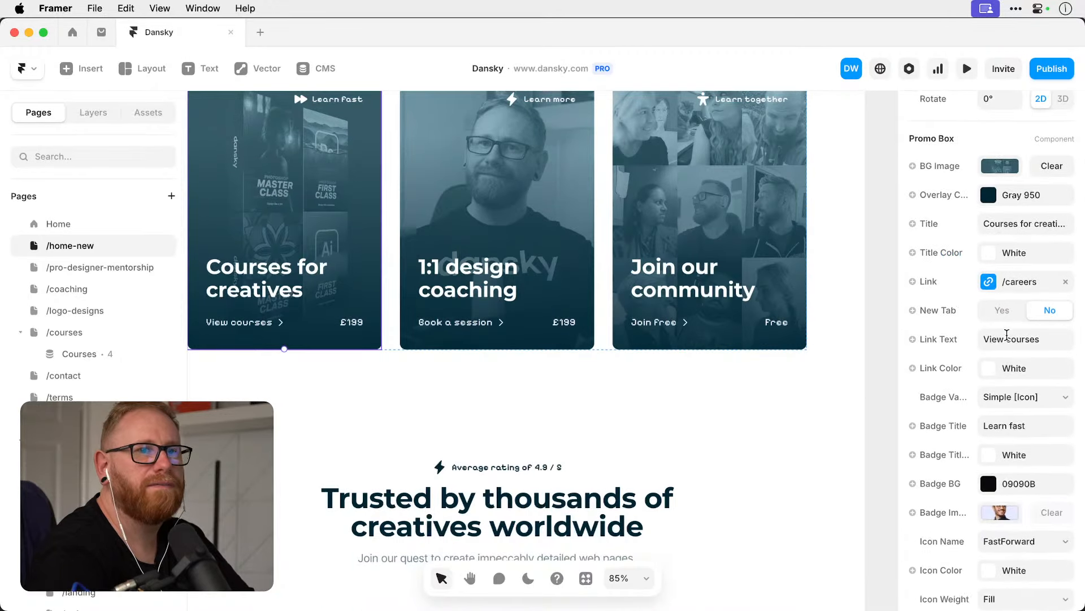
left_click(1007, 542)
type("from")
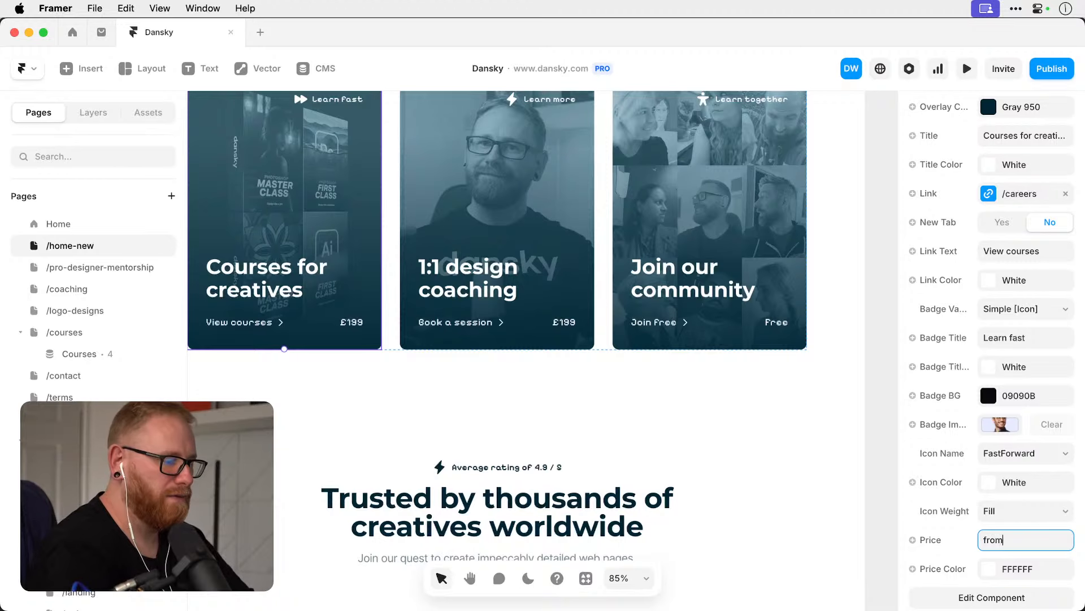
type(" $99")
key("Return")
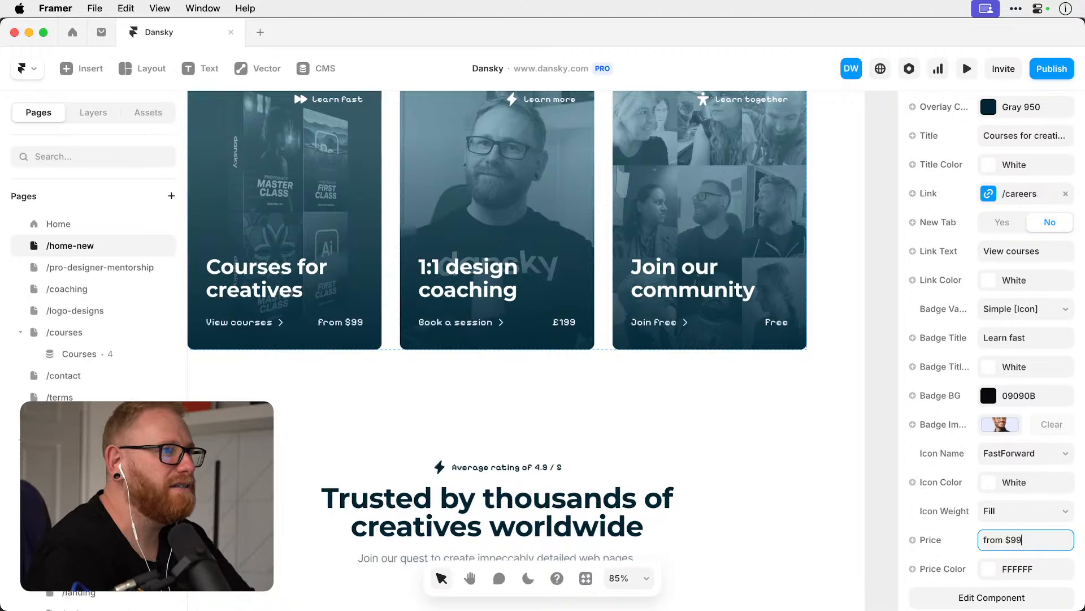
Set the "1:1 design coaching" card's price to "from $299".
left_click(565, 328)
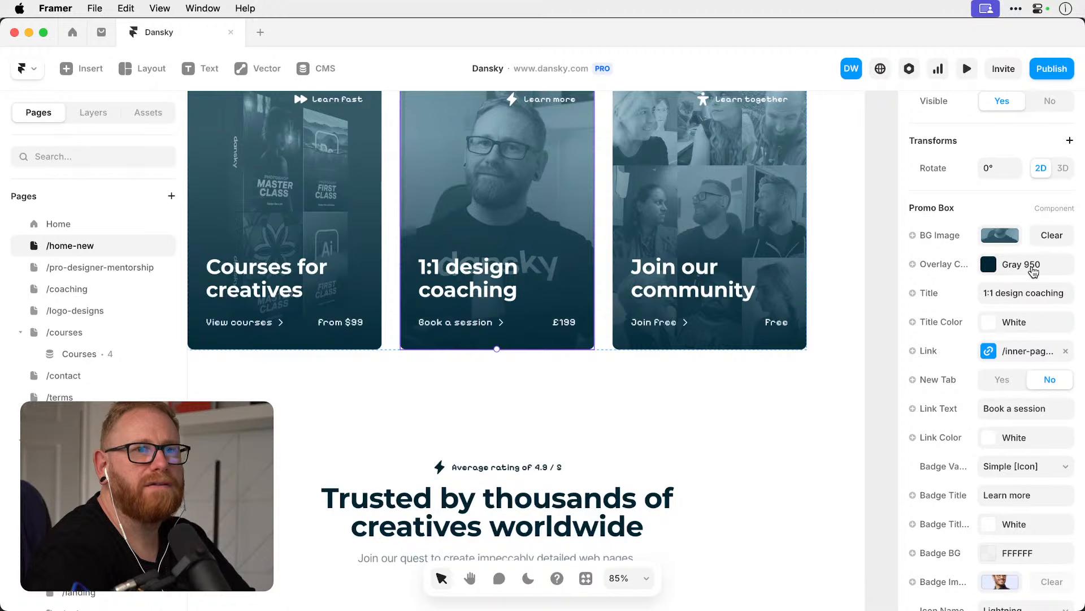
scroll(955, 339, "down", 5)
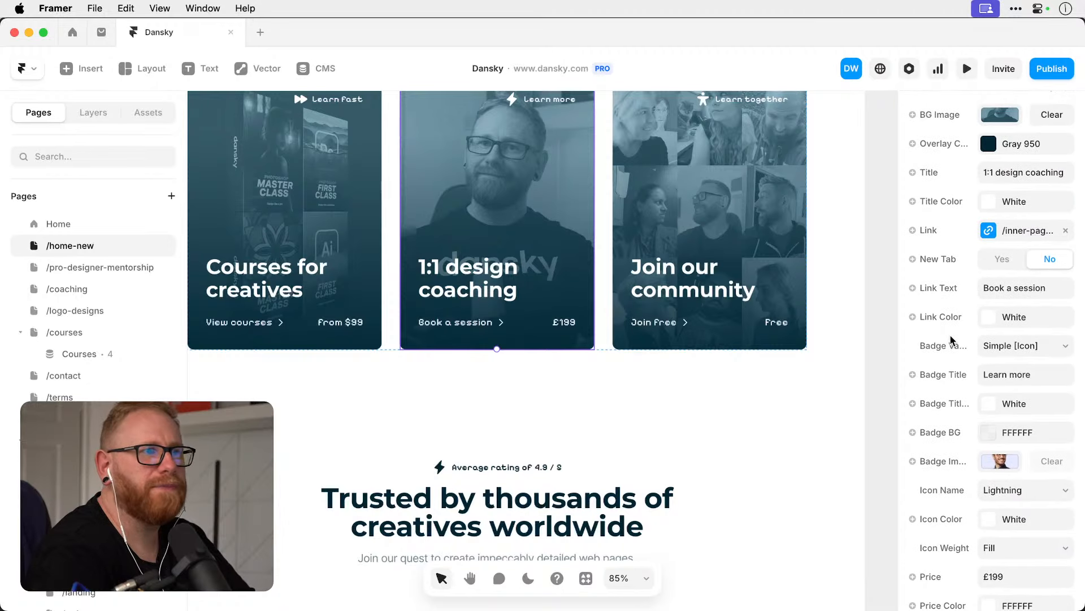
left_click(1014, 574)
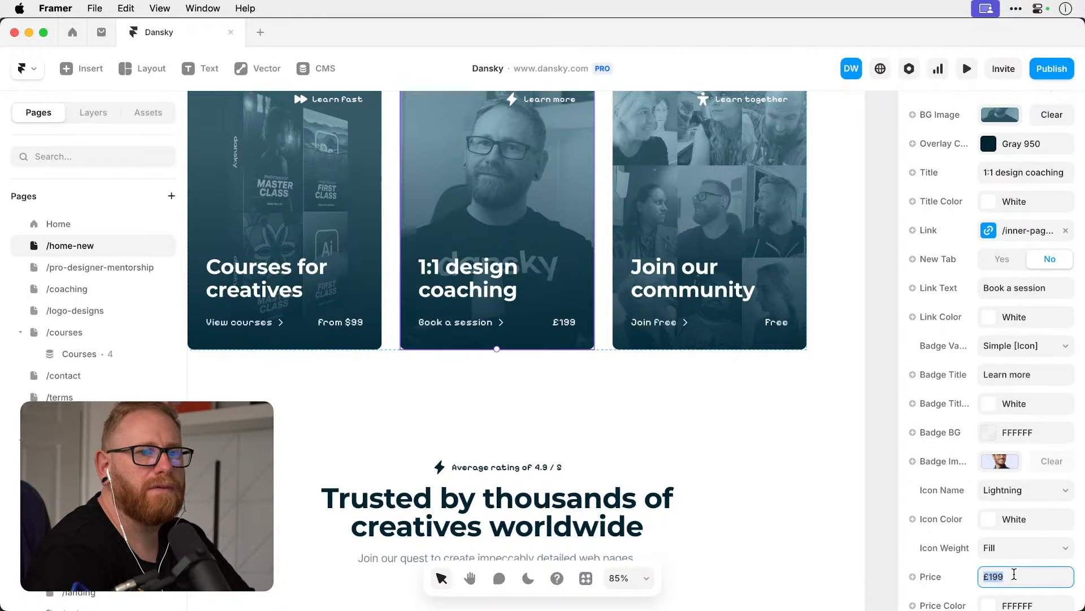
type("from $2")
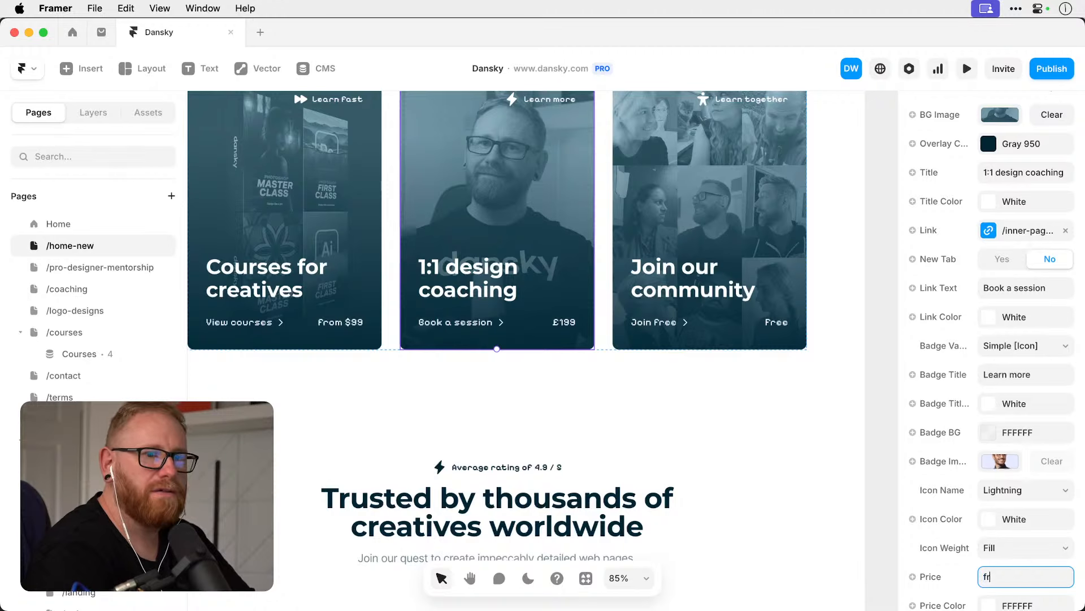
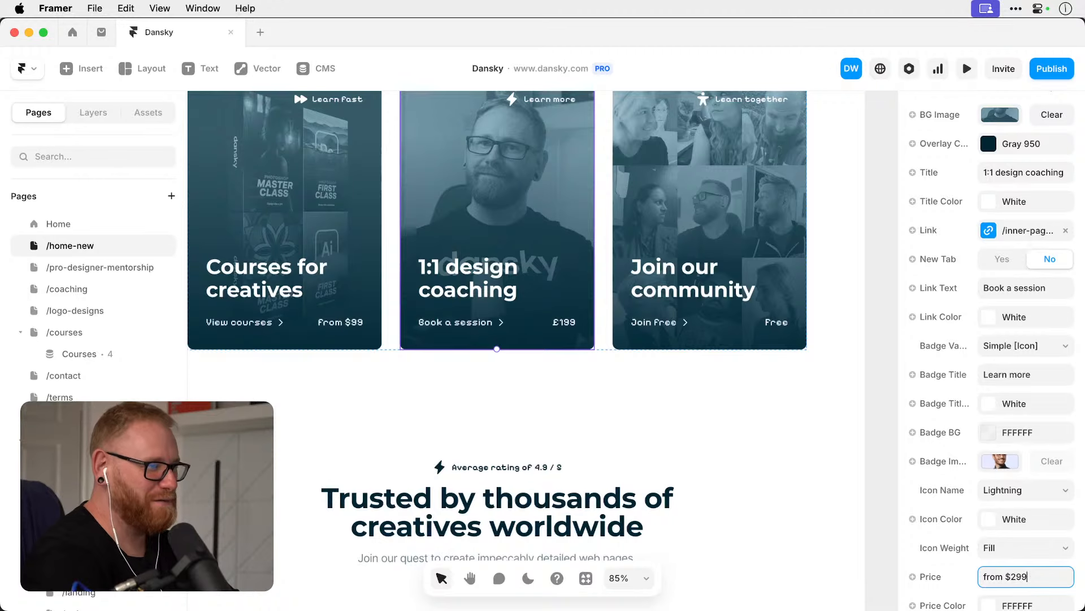
key("Return")
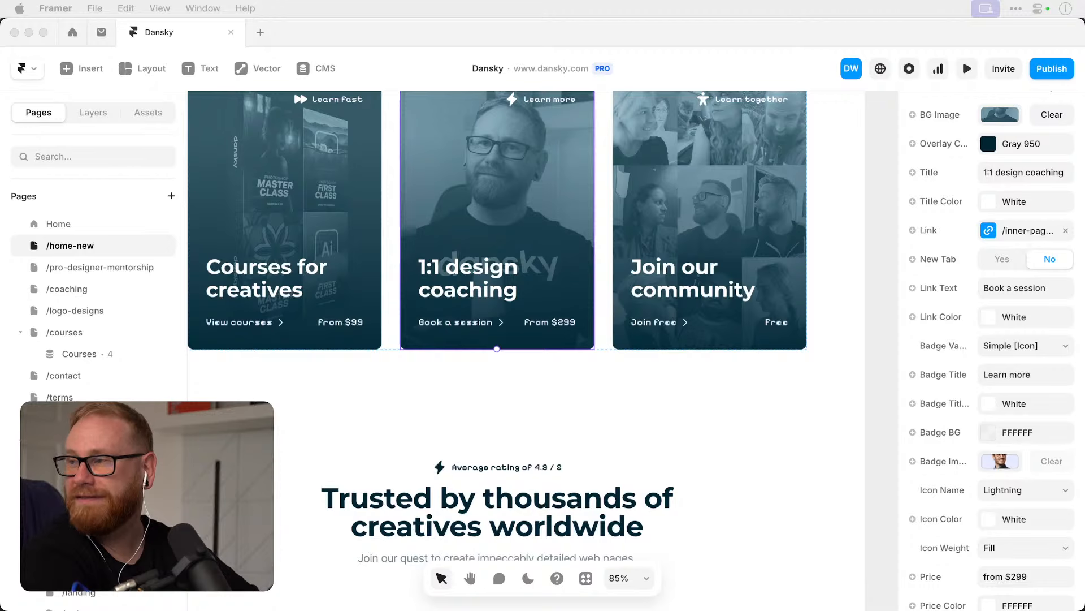
Review the /home-new page from the hero through the promo cards, testimonials and statistics to the Dansky Community cards.
left_click(885, 278)
left_click(882, 285)
scroll(719, 304, "up", 1)
scroll(719, 303, "up", 15)
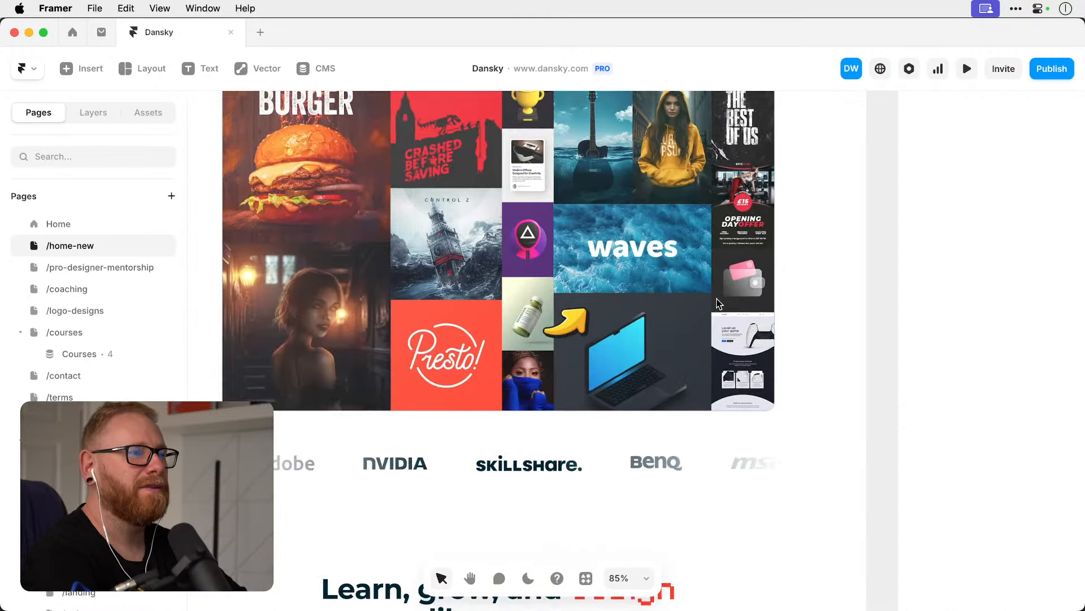
scroll(719, 304, "up", 3)
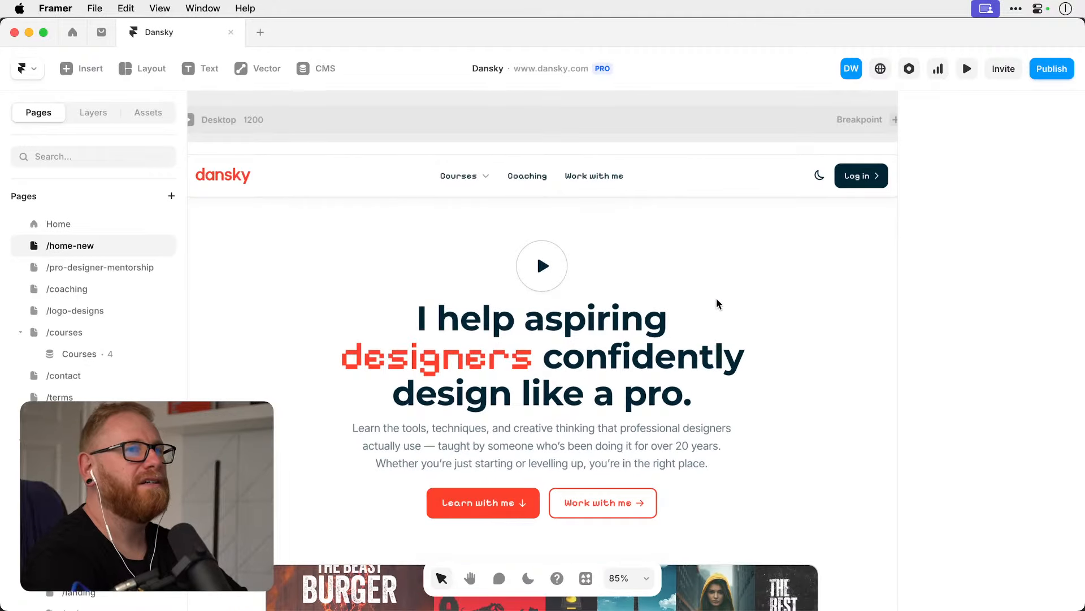
scroll(717, 304, "down", 7)
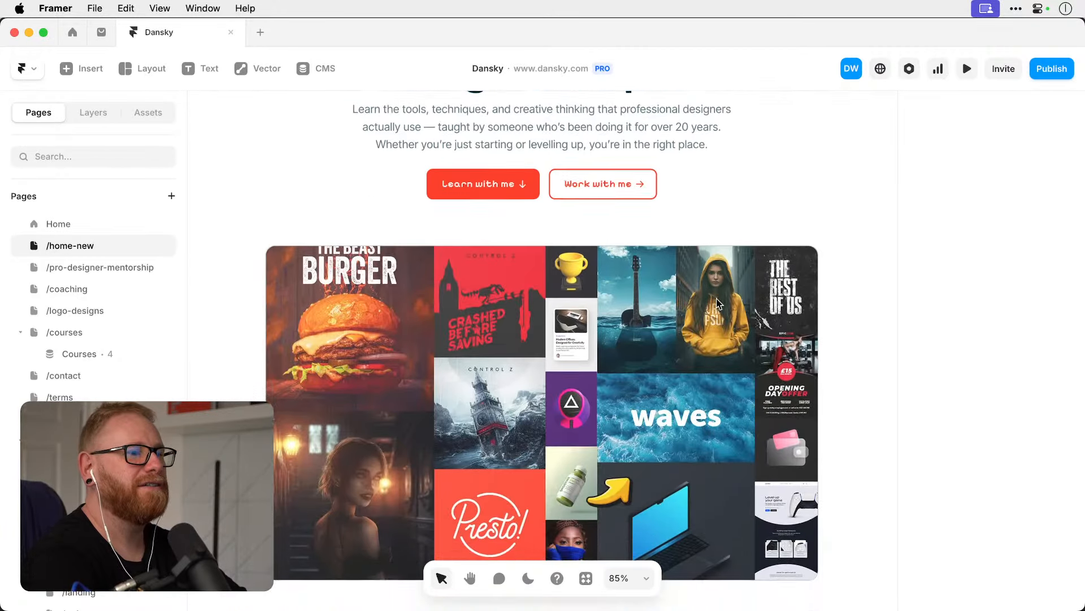
scroll(717, 304, "down", 2)
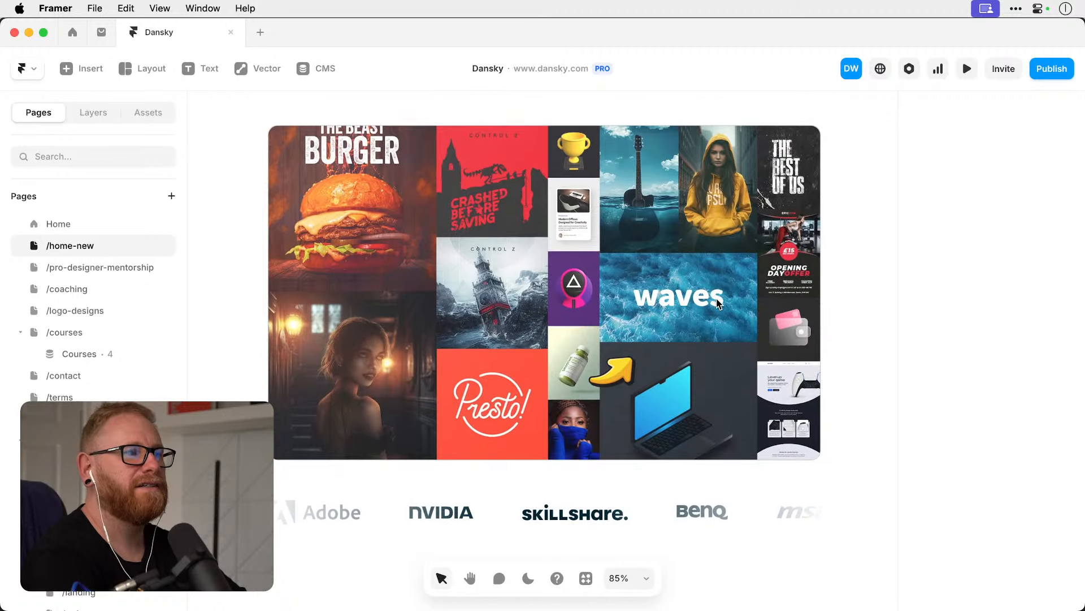
scroll(717, 304, "down", 2)
scroll(717, 304, "down", 5)
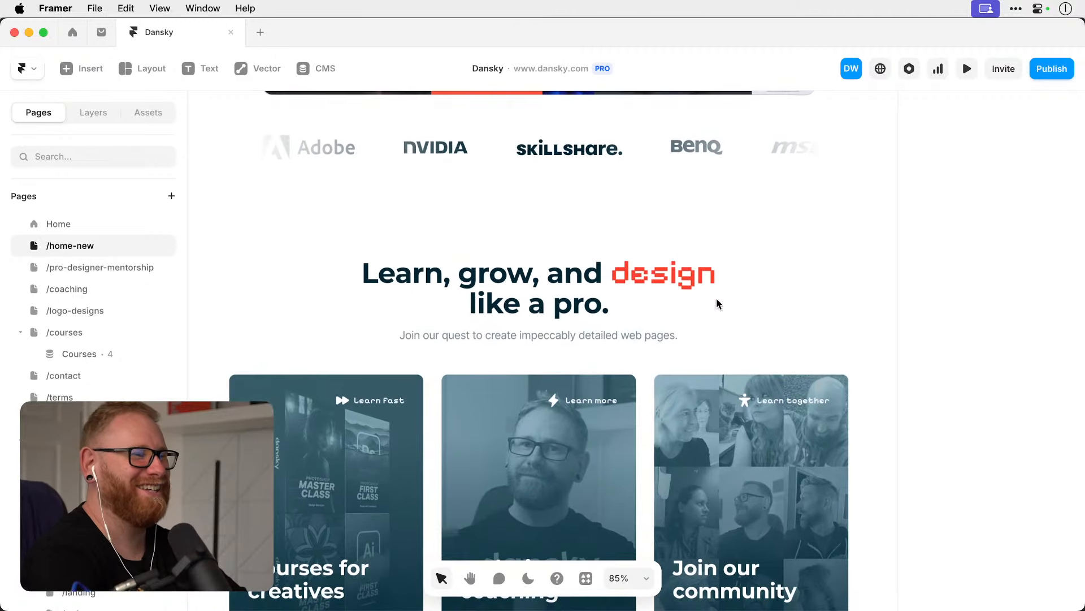
scroll(716, 304, "left", 1)
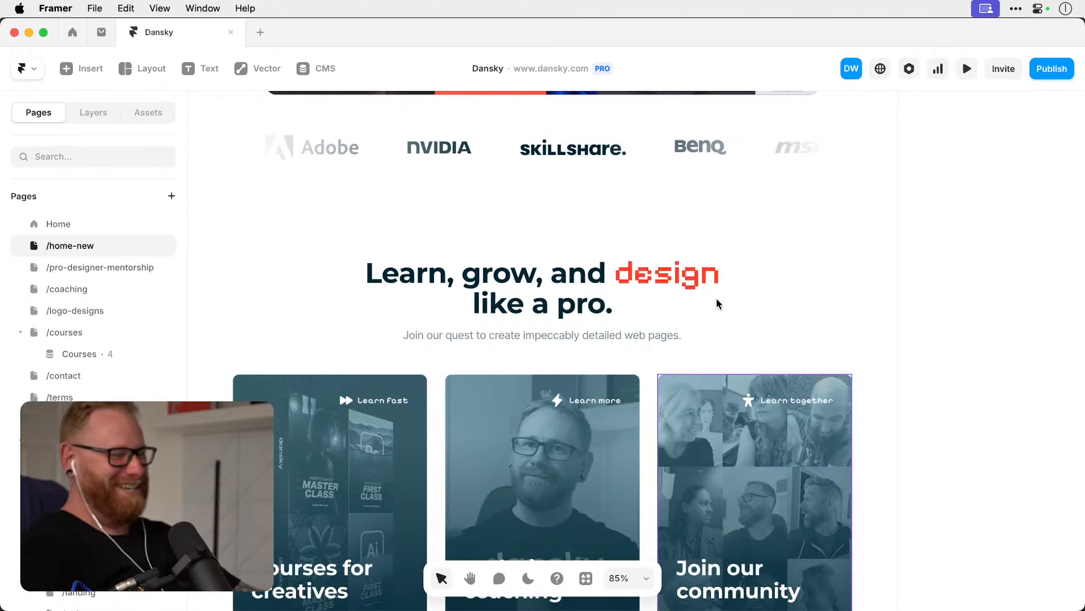
scroll(717, 303, "down", 8)
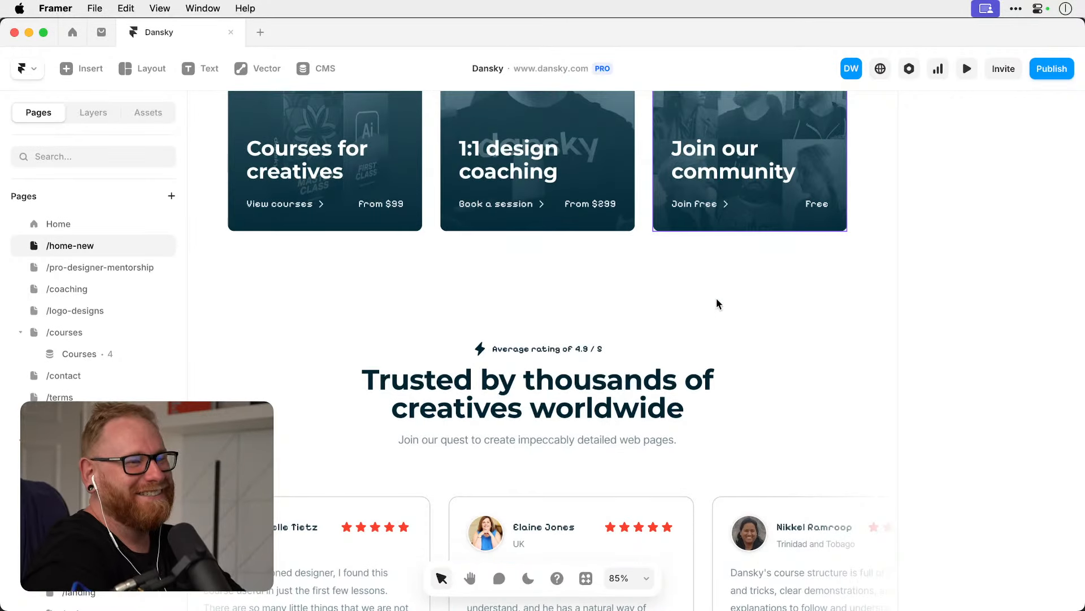
scroll(716, 303, "down", 10)
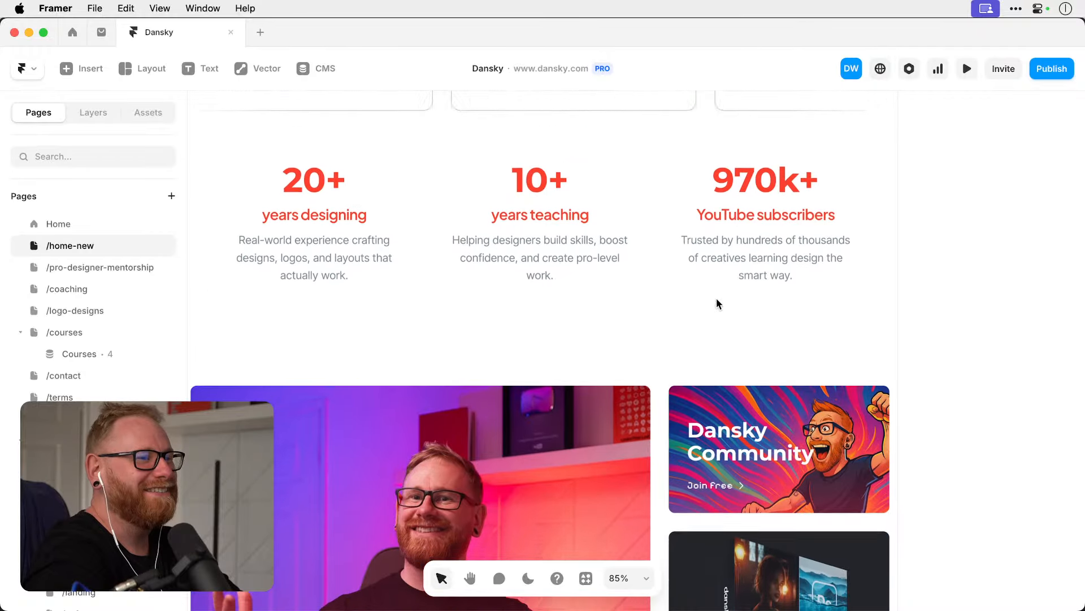
scroll(717, 303, "down", 2)
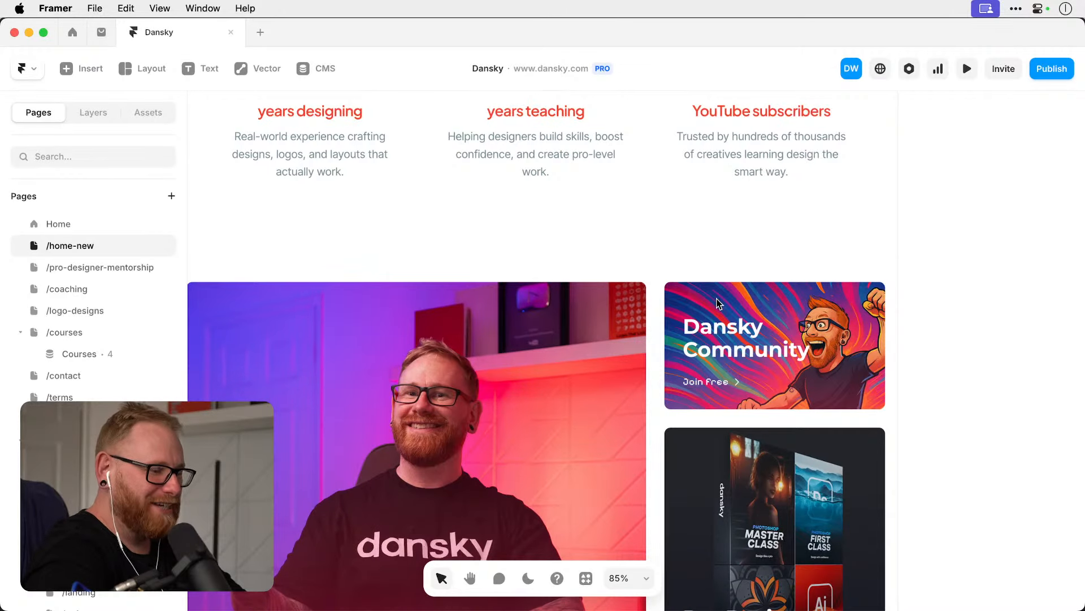
Review the /home-new page from the statistics back up to the hero and promo card headings.
scroll(716, 303, "up", 12)
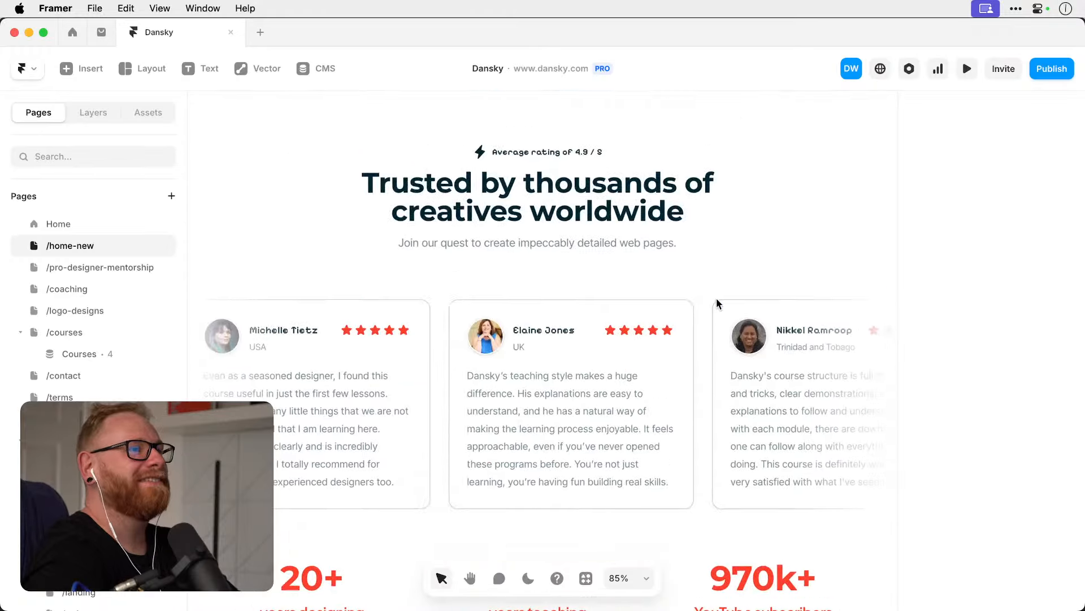
scroll(717, 303, "down", 5)
scroll(717, 304, "up", 10)
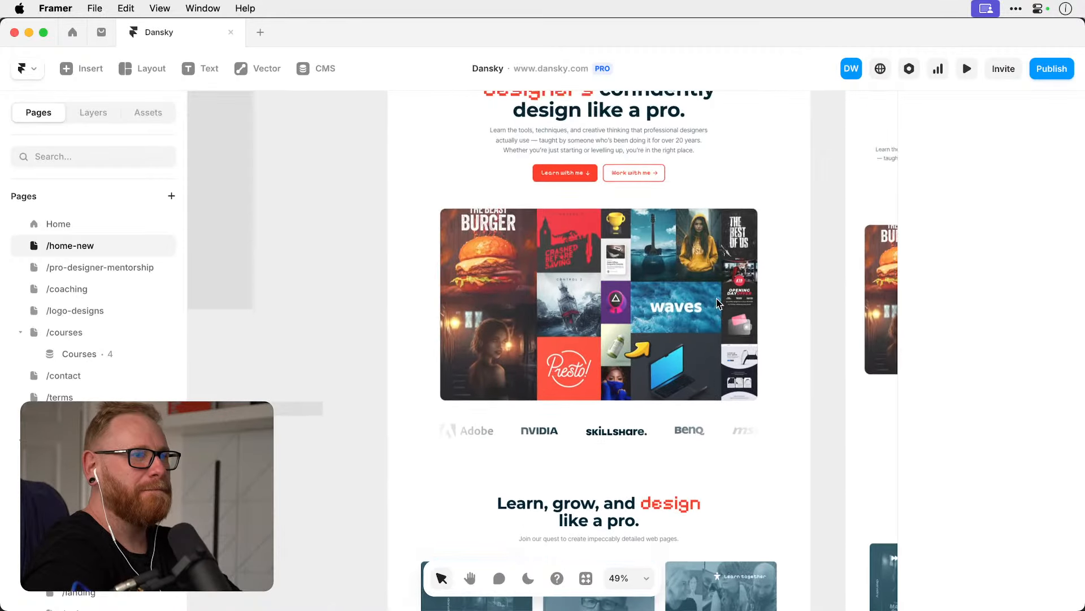
scroll(716, 303, "up", 4)
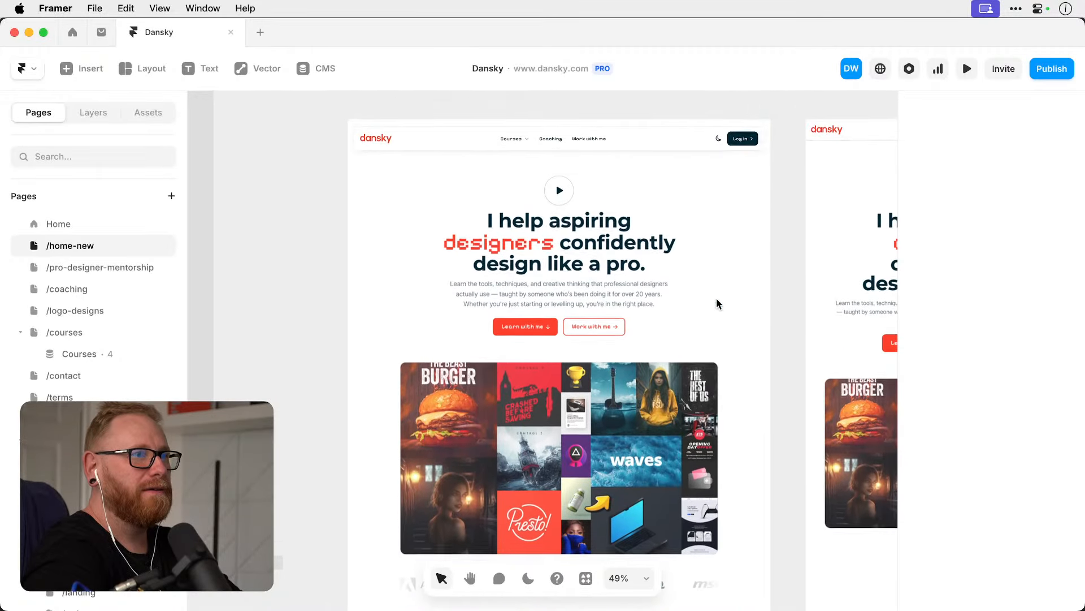
scroll(717, 304, "down", 7)
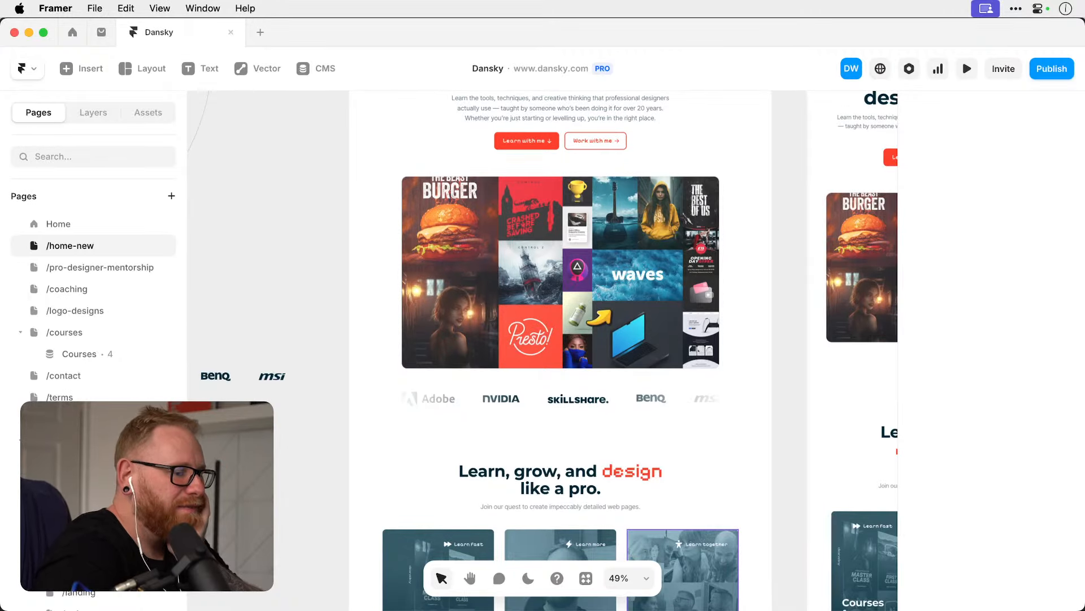
Switch to Illustrator and look over the logo, colour, typography and illustration artboards in the Dansky brand guidelines.
key("super+Tab")
key("super+minus")
key("super+minus")
key("super+minus")
scroll(300, 416, "left", 4)
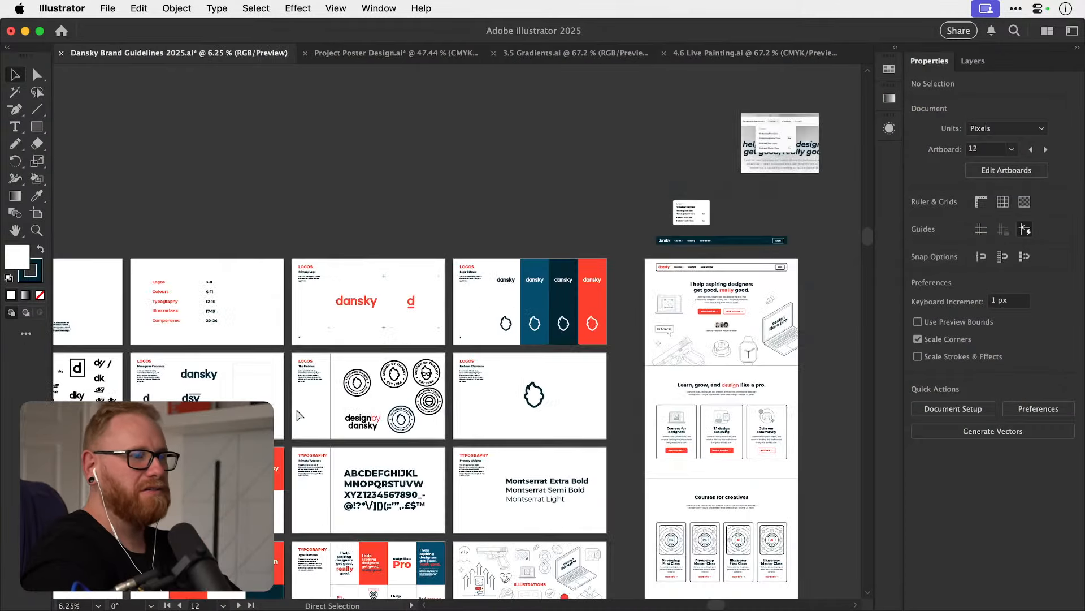
scroll(300, 415, "left", 6)
scroll(299, 415, "down", 2)
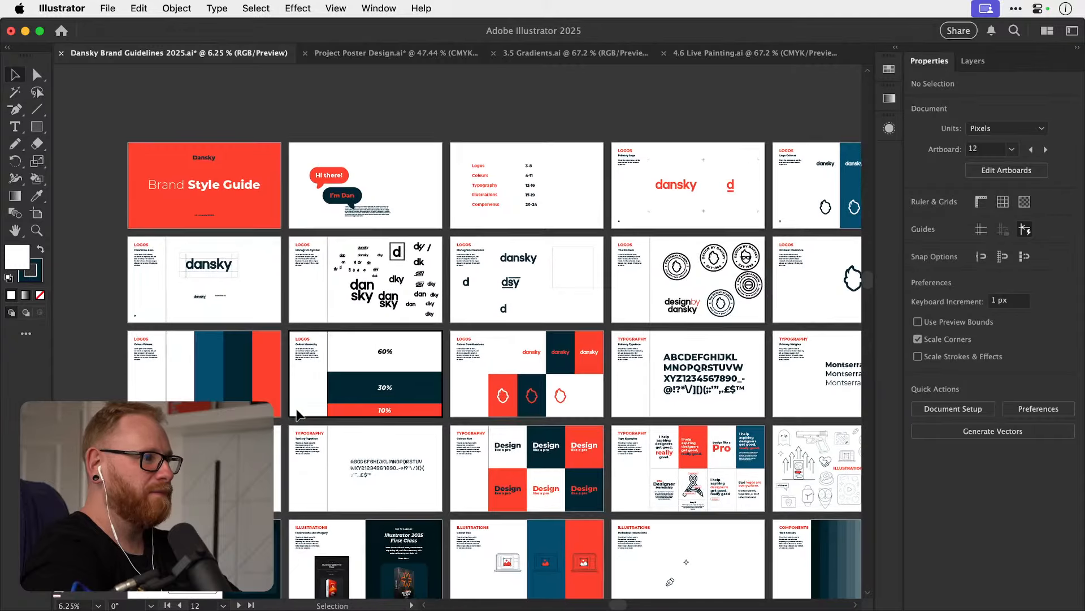
scroll(300, 416, "down", 3)
scroll(300, 416, "right", 3)
scroll(300, 416, "left", 1)
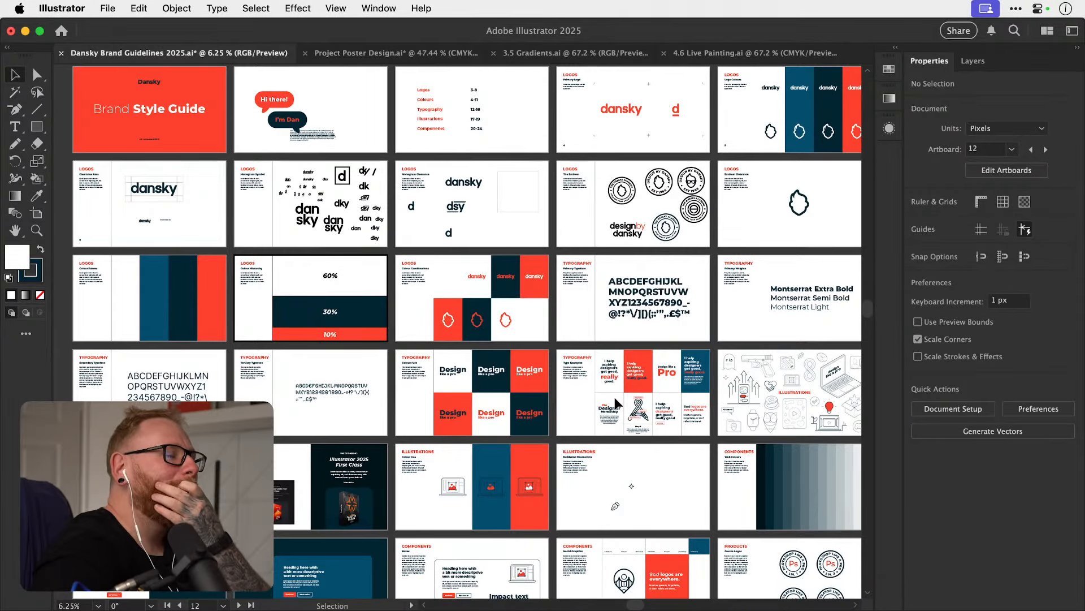
scroll(616, 402, "right", 2)
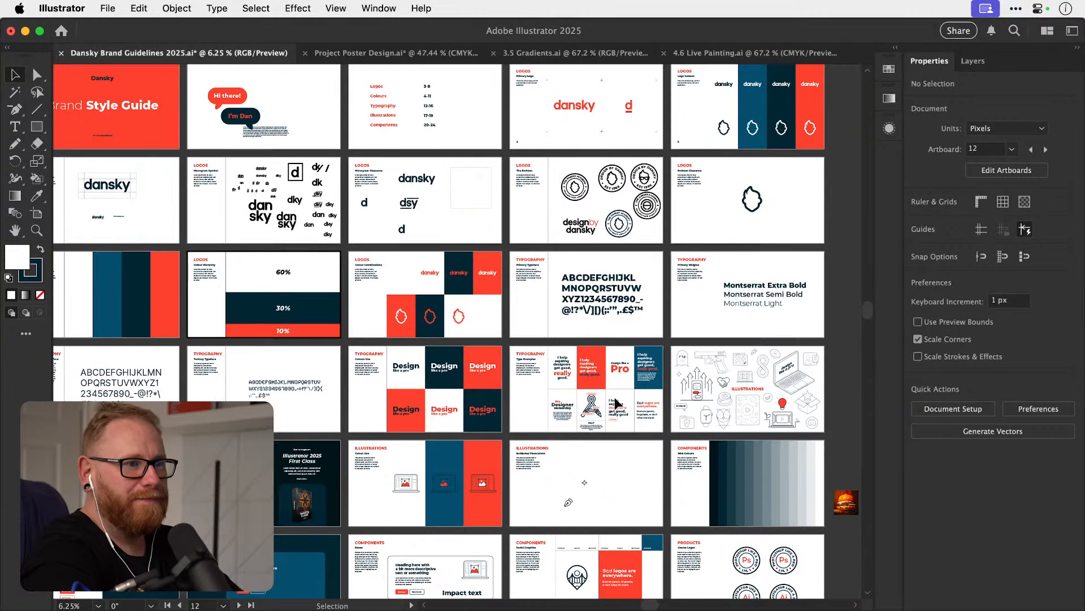
Delete the blue "I help aspiring designers get good, really good." example from the Type Examples artboard, including its heading, body text and background.
scroll(660, 363, "up", 10)
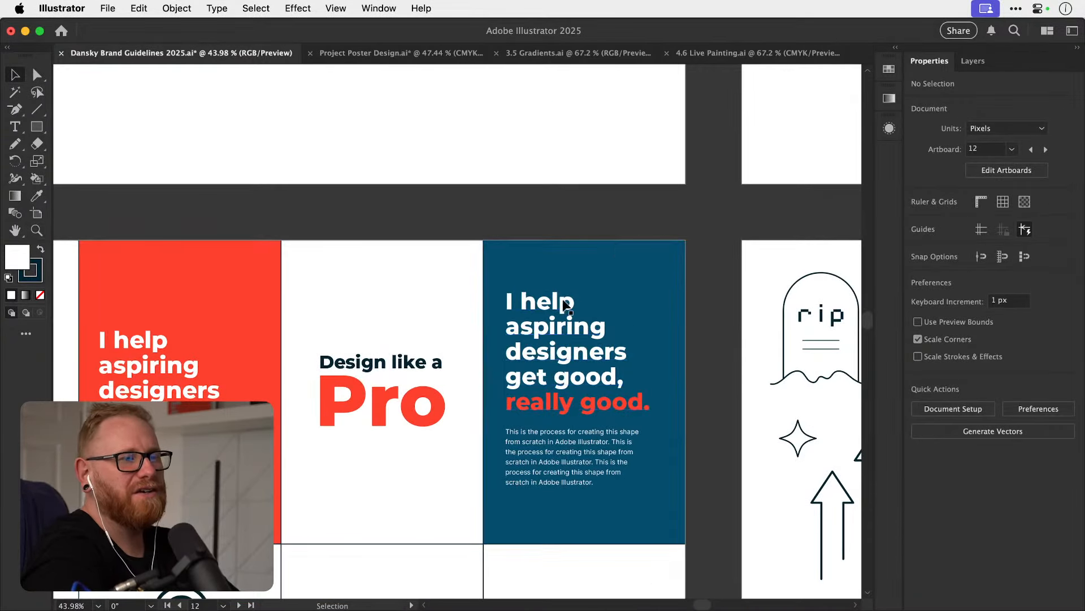
scroll(563, 402, "up", 3)
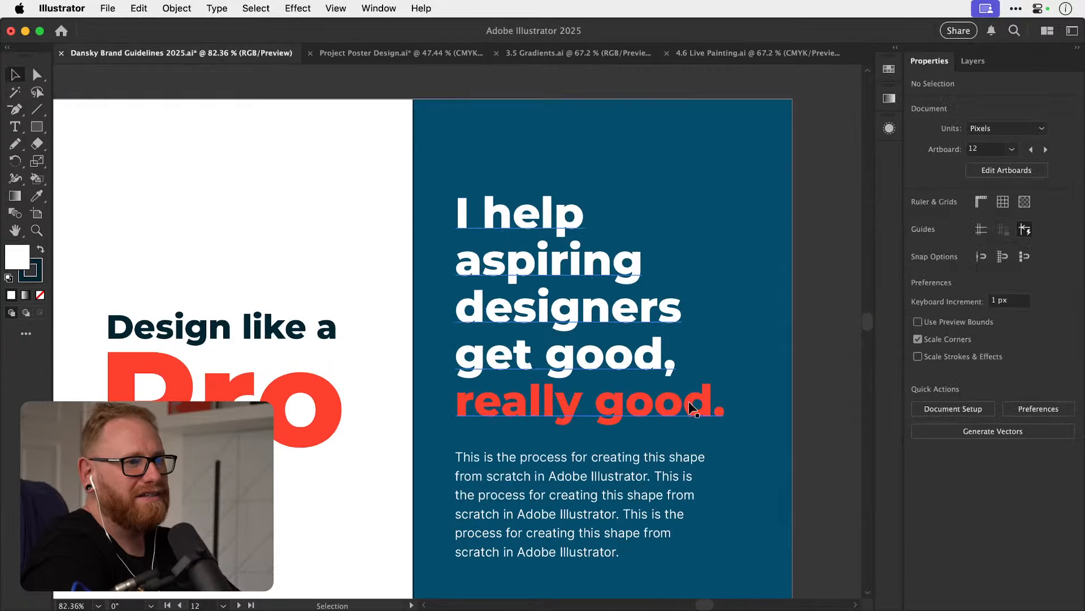
left_click(656, 412)
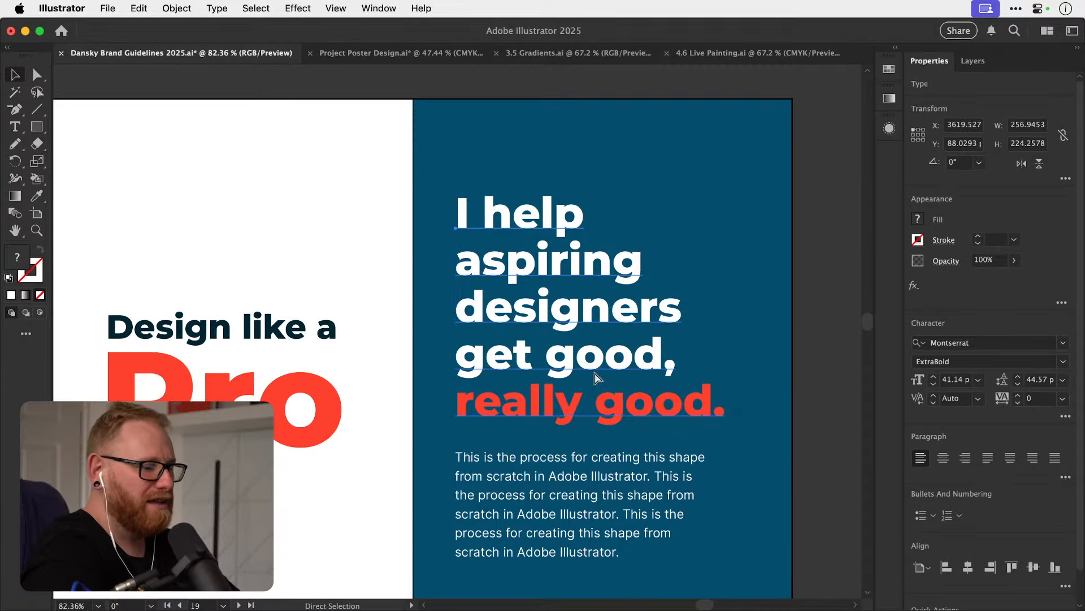
key("super+minus")
key("super+minus")
key("super+minus")
key("super+minus")
key("Delete")
left_click(476, 391)
key("Delete")
left_click(476, 358)
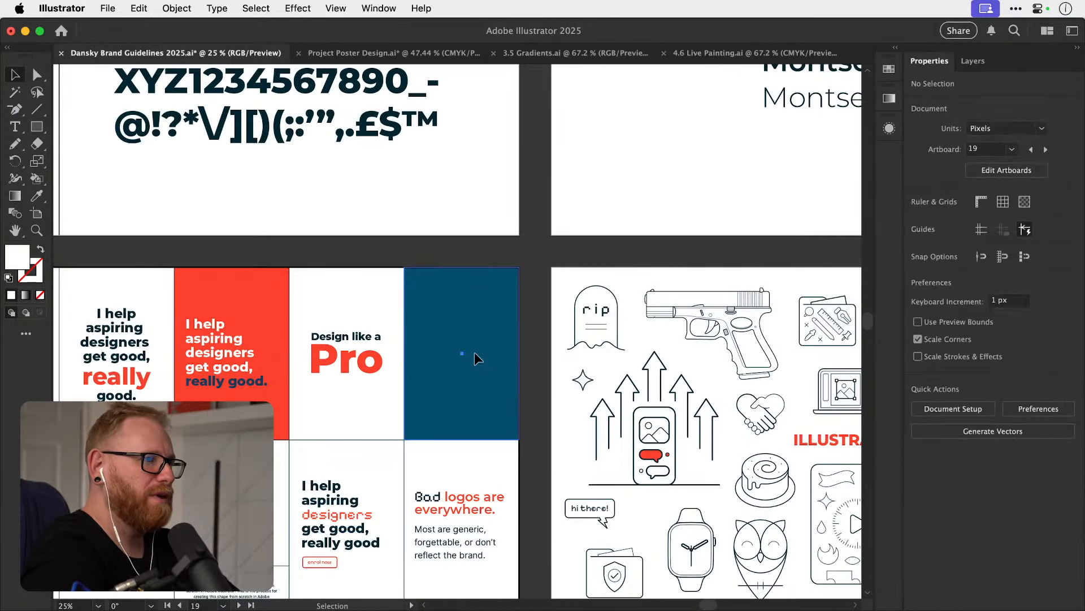
key("Delete")
Examine the remaining Type Examples, especially the "I help aspiring designers" headline and its "enrol now" button.
scroll(477, 358, "left", 3)
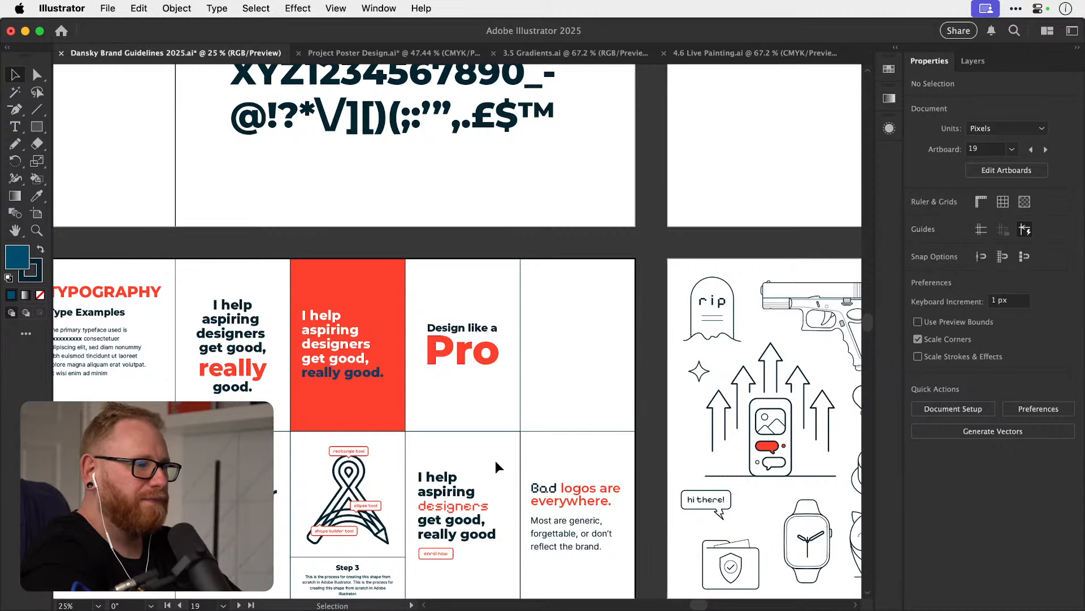
key("z")
left_click_drag(442, 552, 672, 531)
scroll(672, 531, "down", 3)
key("v")
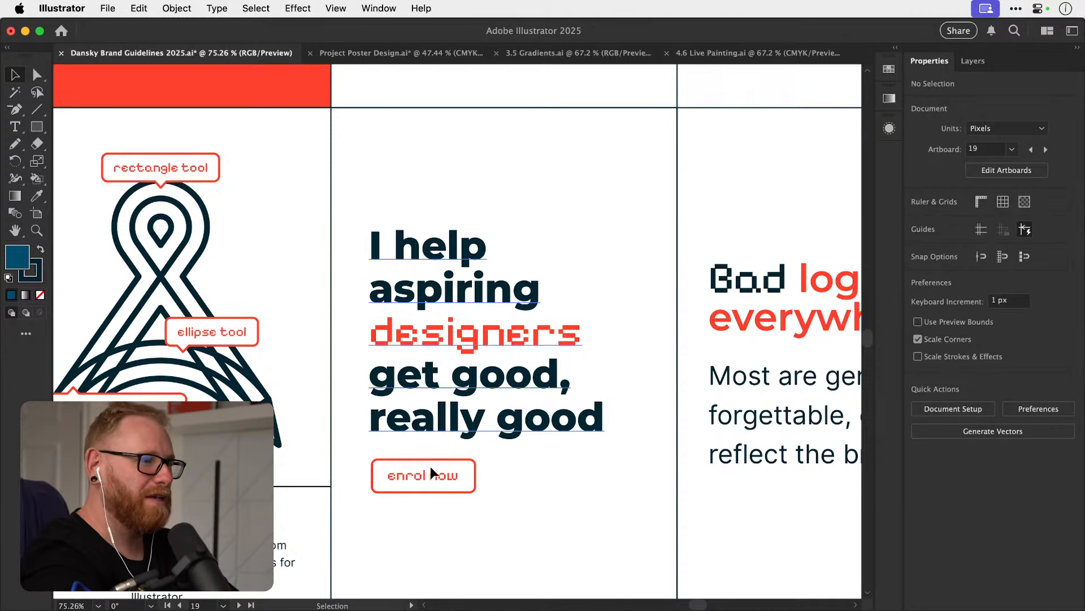
scroll(411, 439, "left", 4)
key("super+minus")
key("super+minus")
key("super+minus")
key("super+minus")
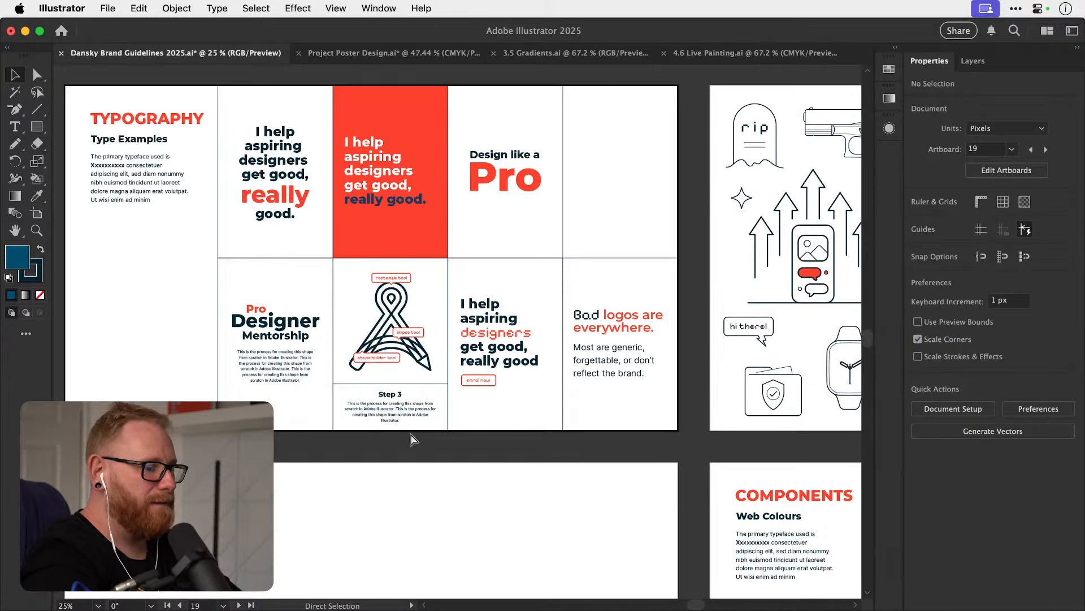
Inspect the Web Buttons, Button Hierarchy, Illustrations and secondary and tertiary typeface artboards.
key("super+alt+0")
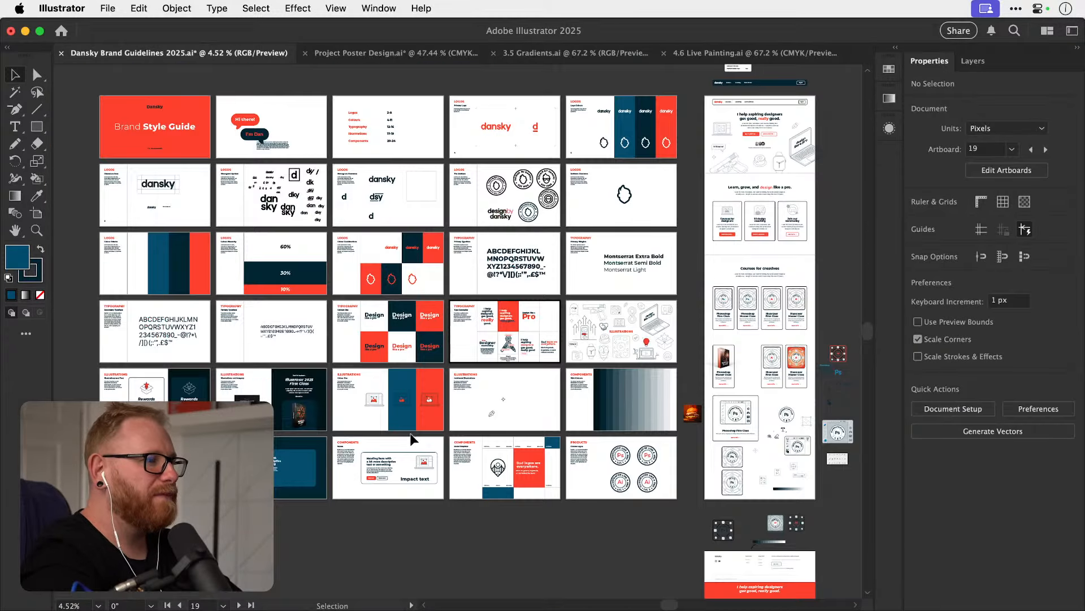
scroll(412, 439, "left", 3)
key("z")
left_click_drag(317, 465, 574, 464)
scroll(443, 407, "left", 8)
key("v")
scroll(445, 411, "left", 5)
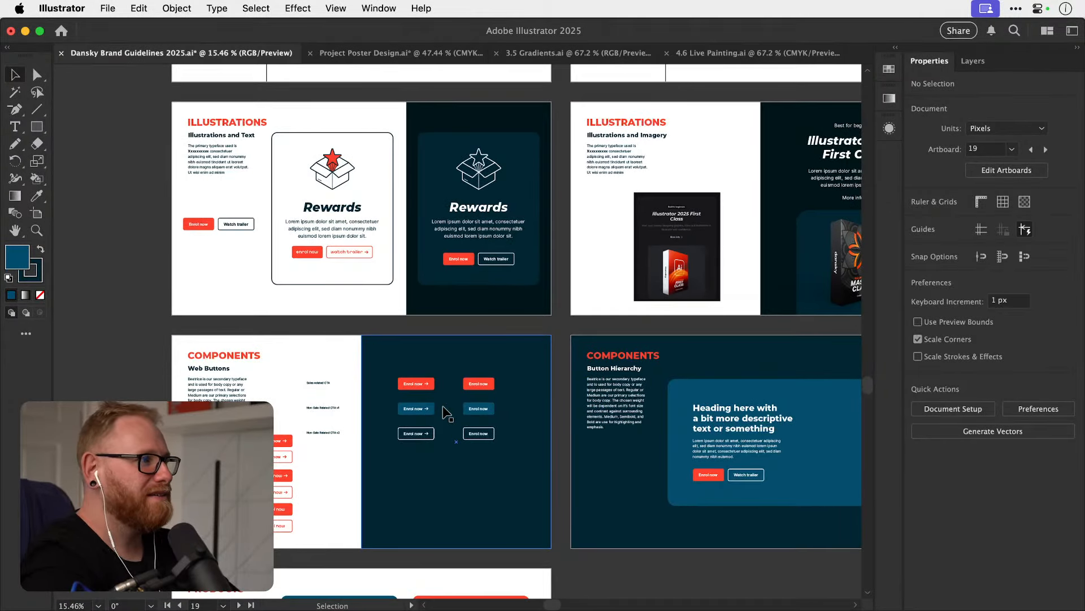
scroll(446, 412, "up", 12)
scroll(445, 413, "right", 9)
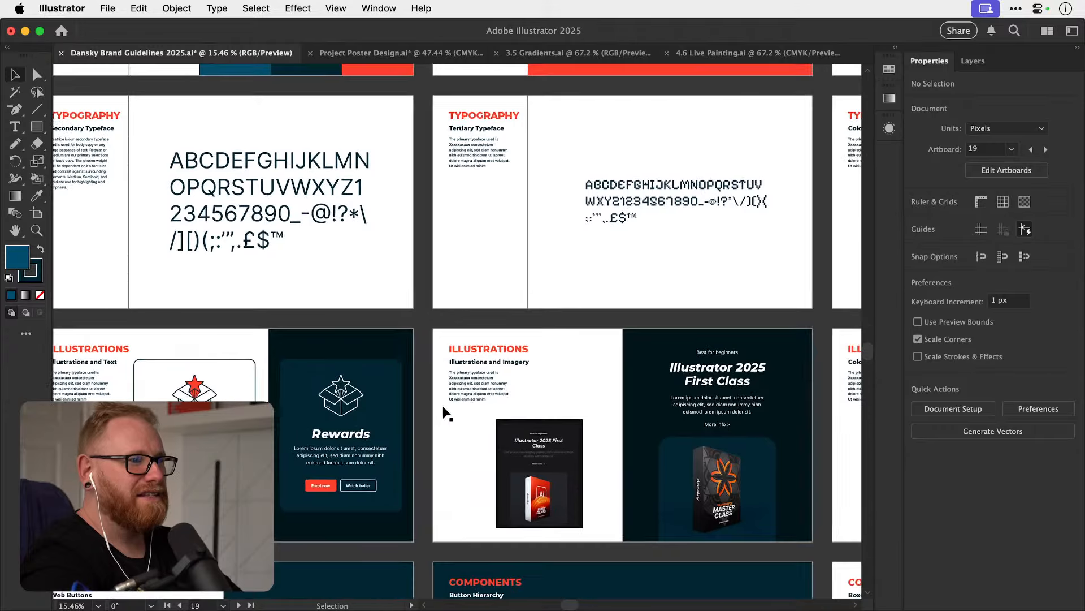
Save Dansky Brand Guidelines 2025.ai, and switch to Photoshop to save Homepage Video Thumbnail.psd.
key("super+alt+0")
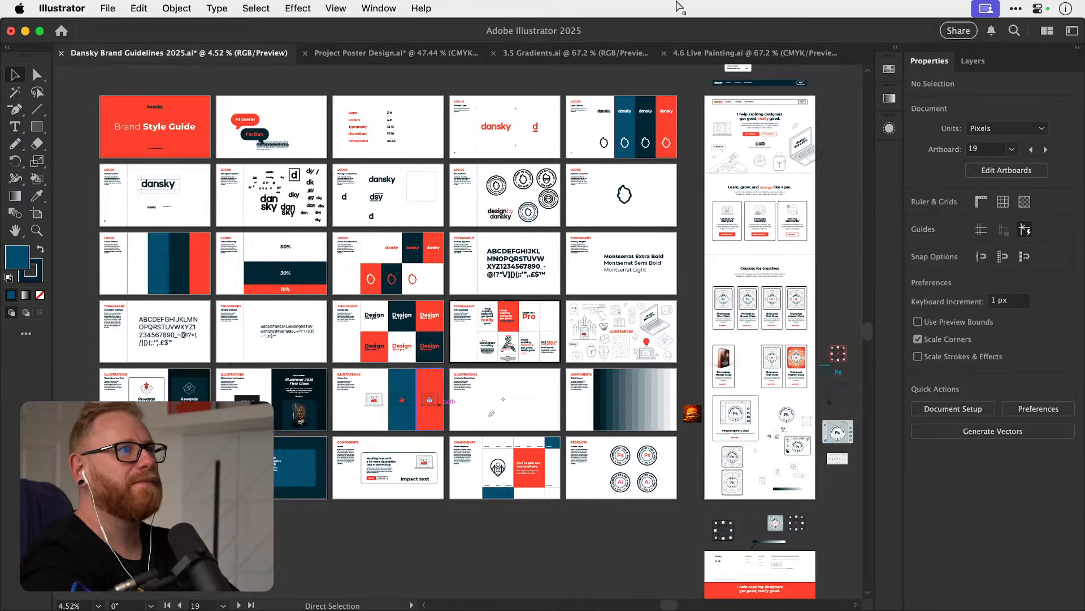
key("super+Tab")
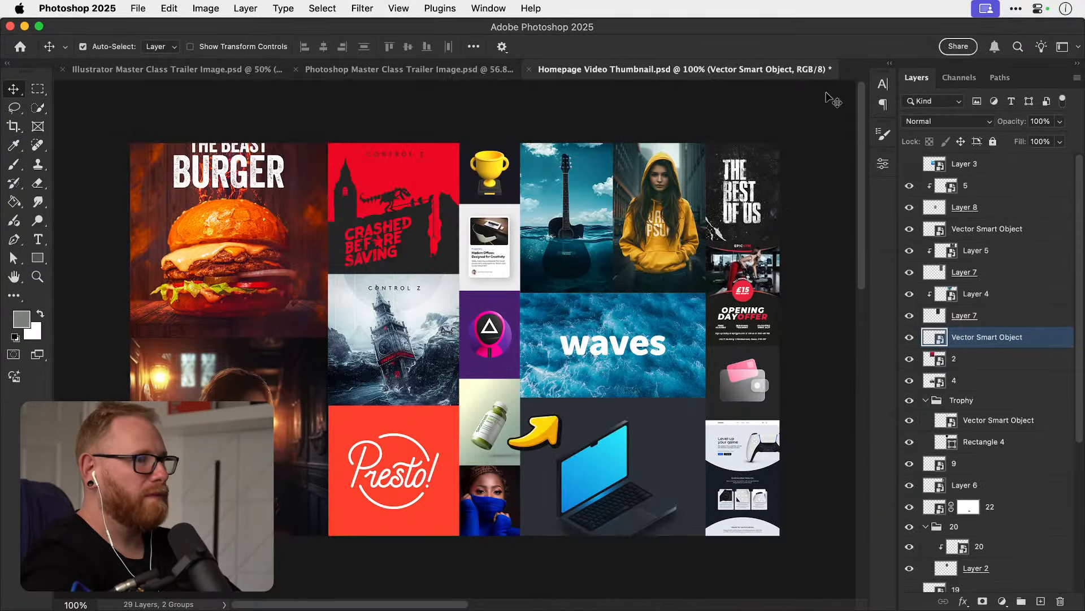
key("super+s")
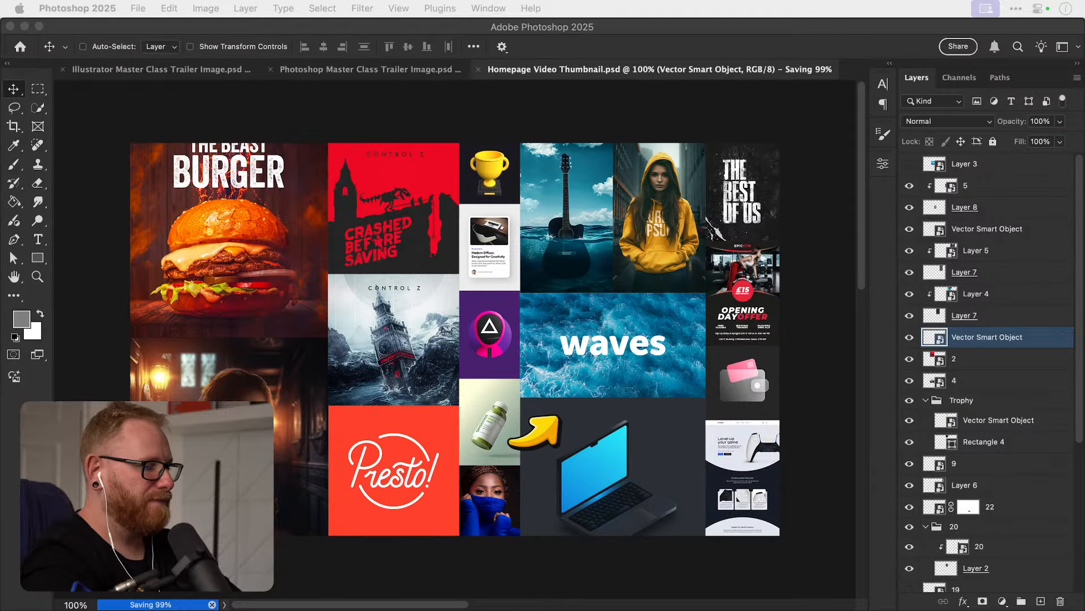
key("super+Tab")
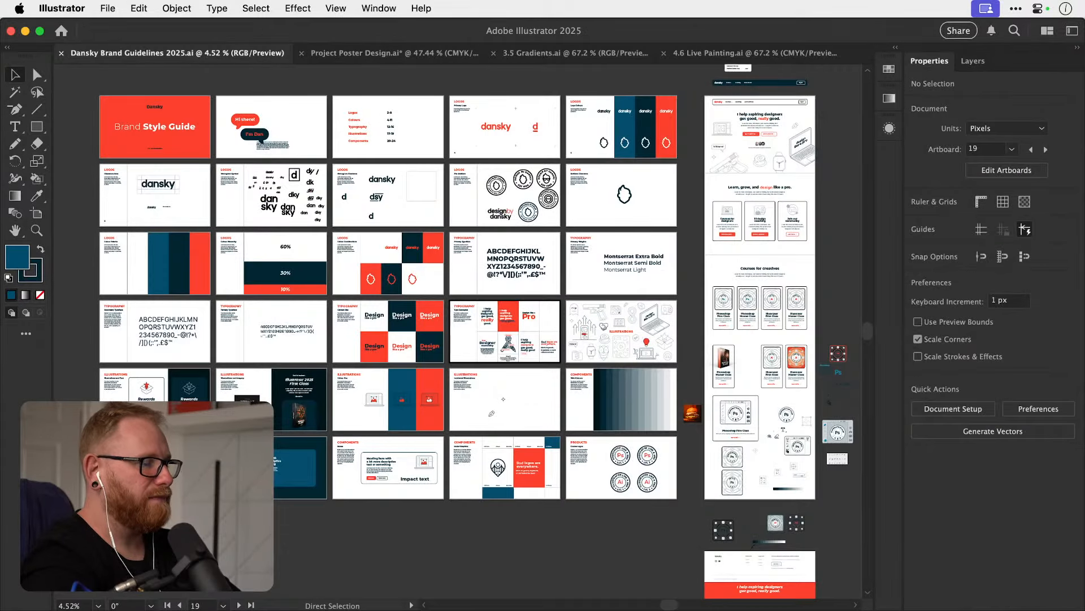
key("super+Tab")
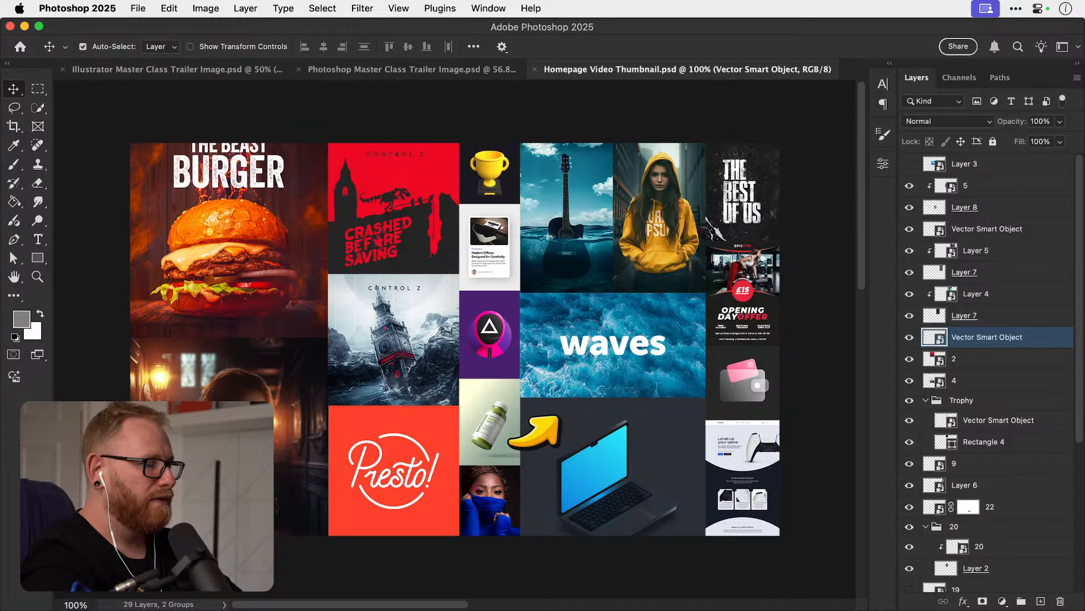
Return to Framer and check the hero video's playback, poster, loop, controls and mute settings on the /home-new page.
key("super+Tab")
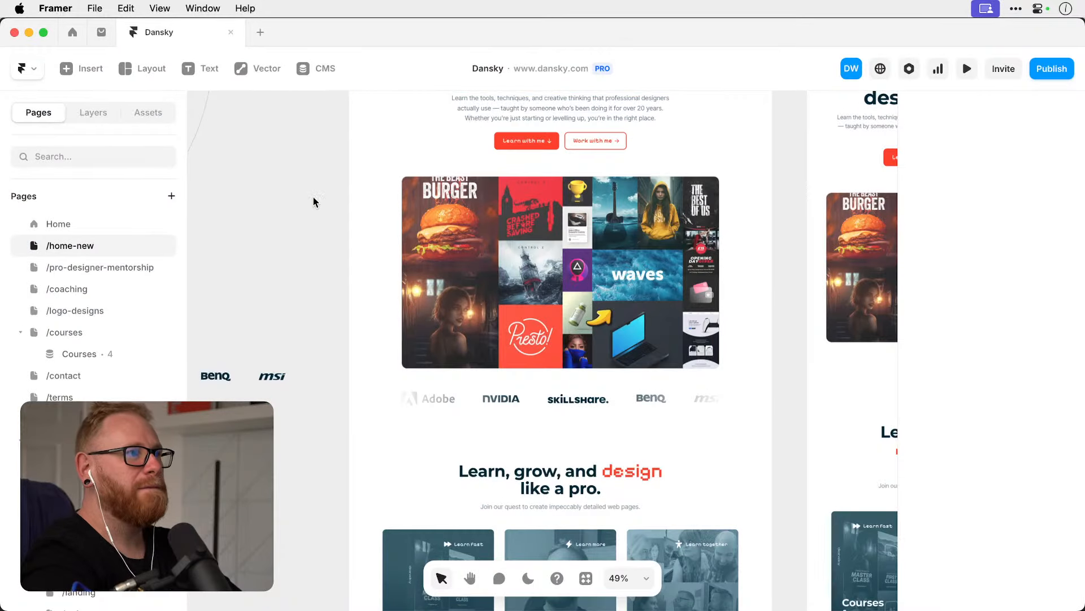
scroll(314, 197, "up", 2)
left_click(506, 309)
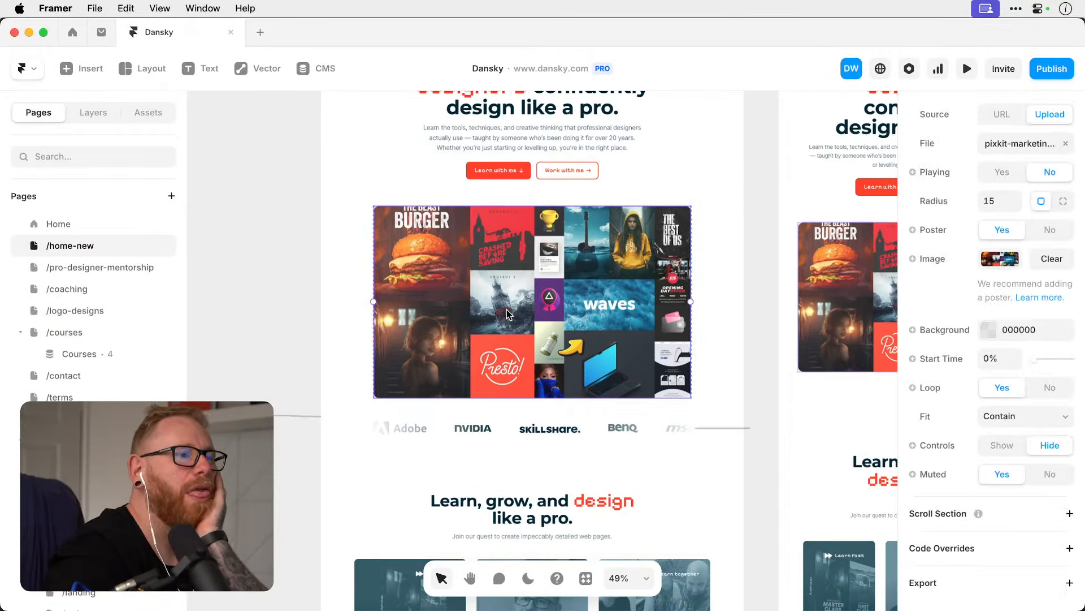
scroll(507, 310, "up", 3)
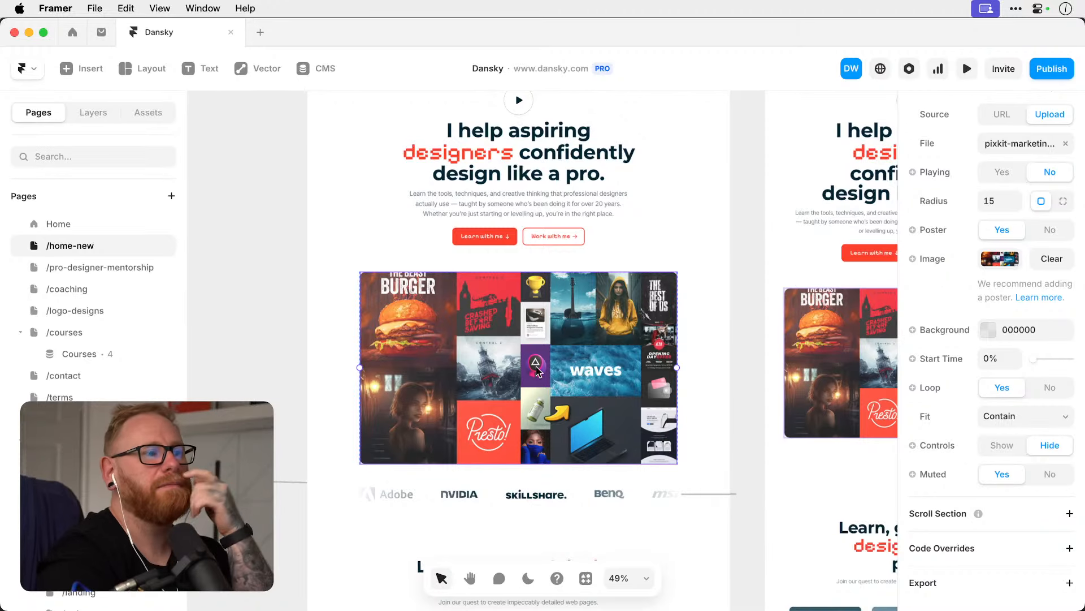
scroll(542, 435, "down", 8)
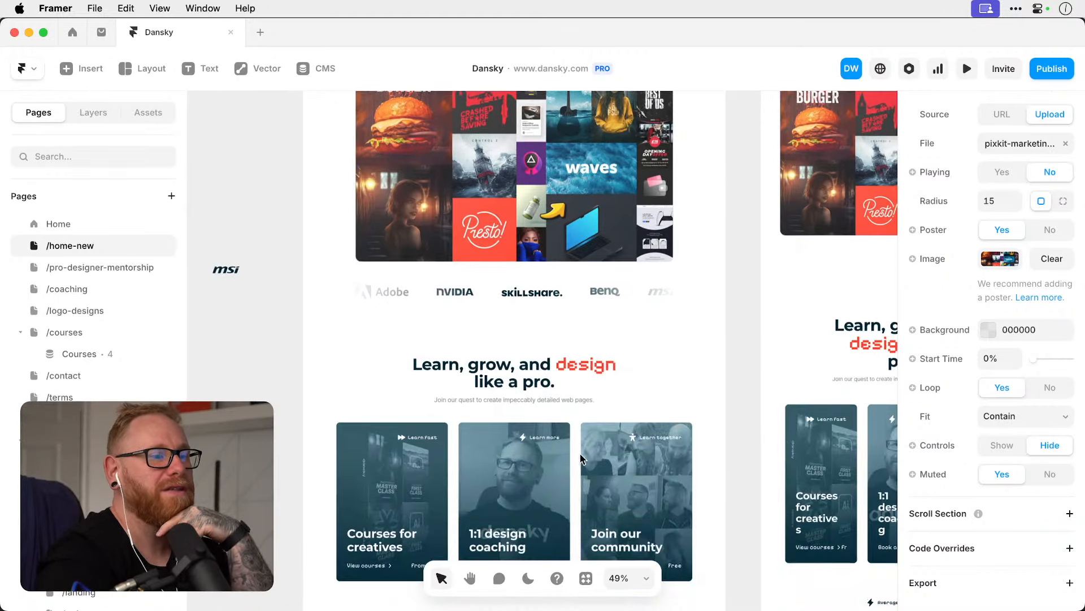
scroll(562, 490, "up", 9)
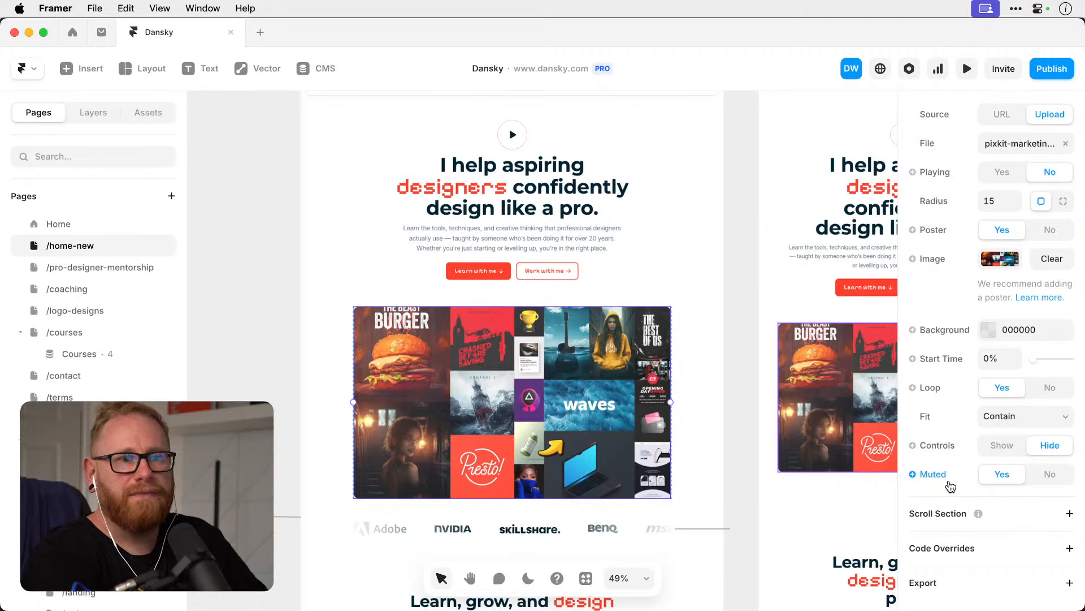
scroll(950, 486, "up", 2)
scroll(950, 486, "down", 2)
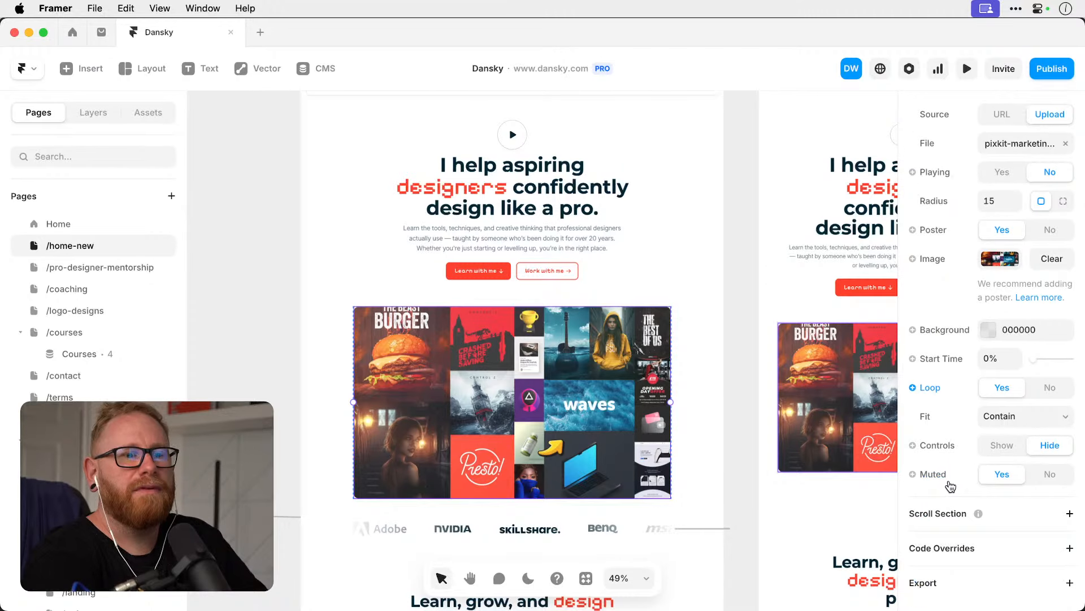
double_click(498, 351)
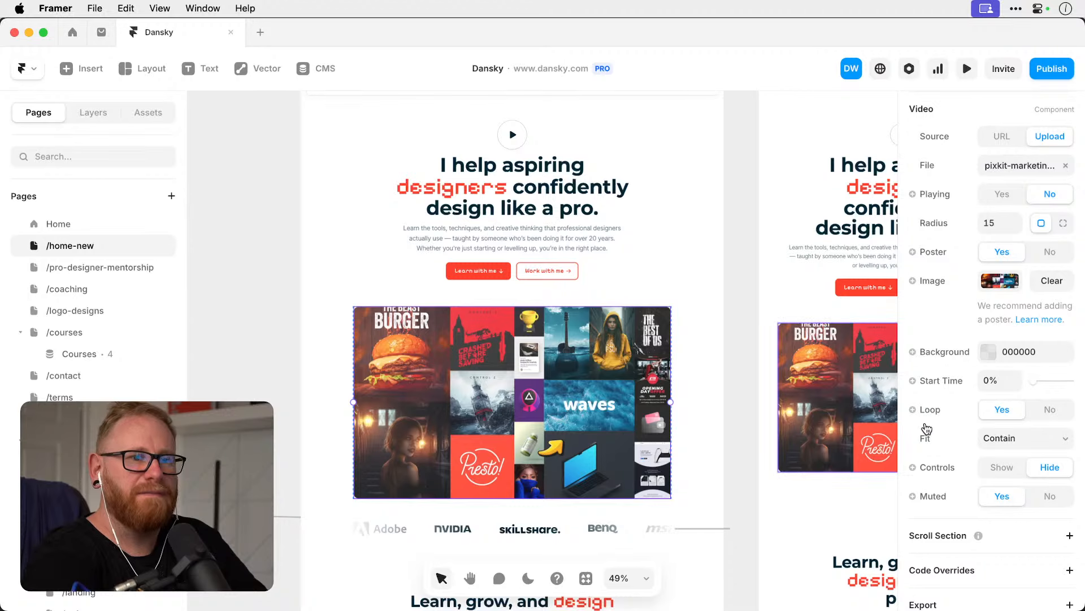
left_click(249, 310)
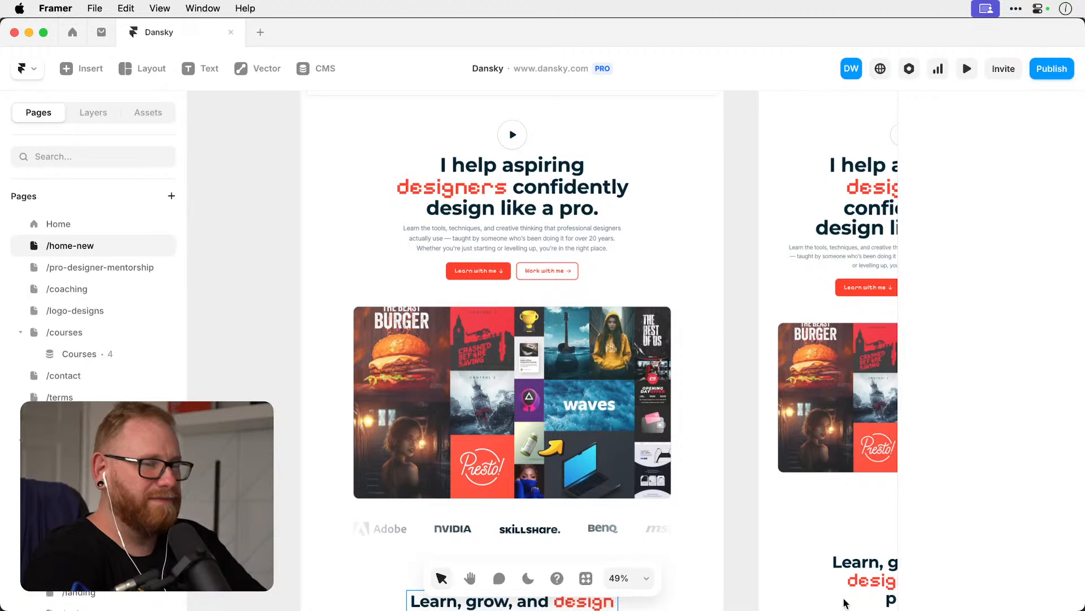
Publish the update to staging, open the staging site in Chrome and reposition the browser window so the whole page is in view.
left_click(1043, 71)
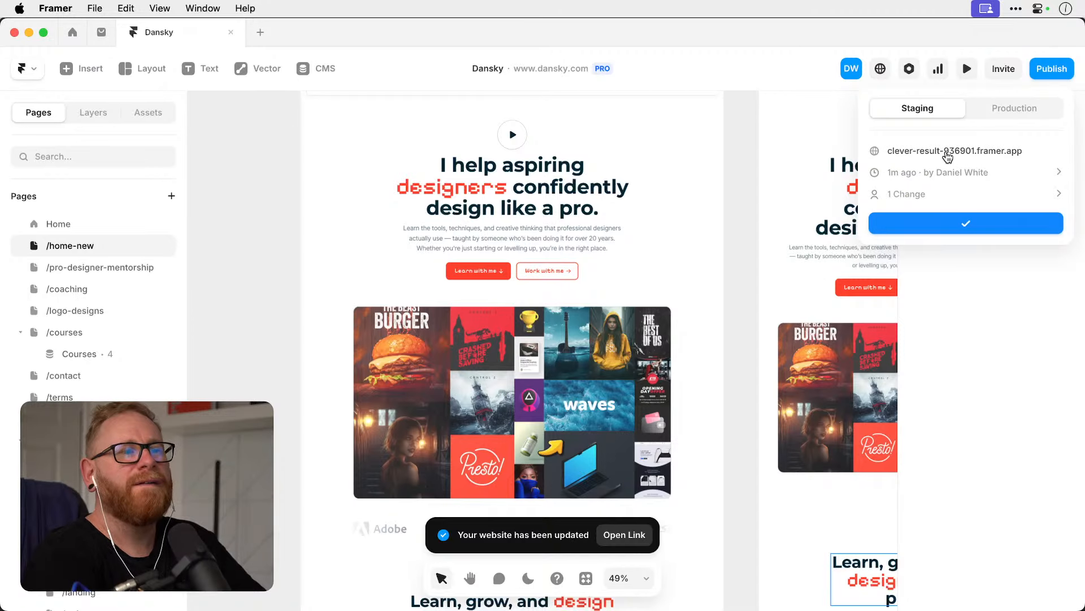
left_click(947, 152)
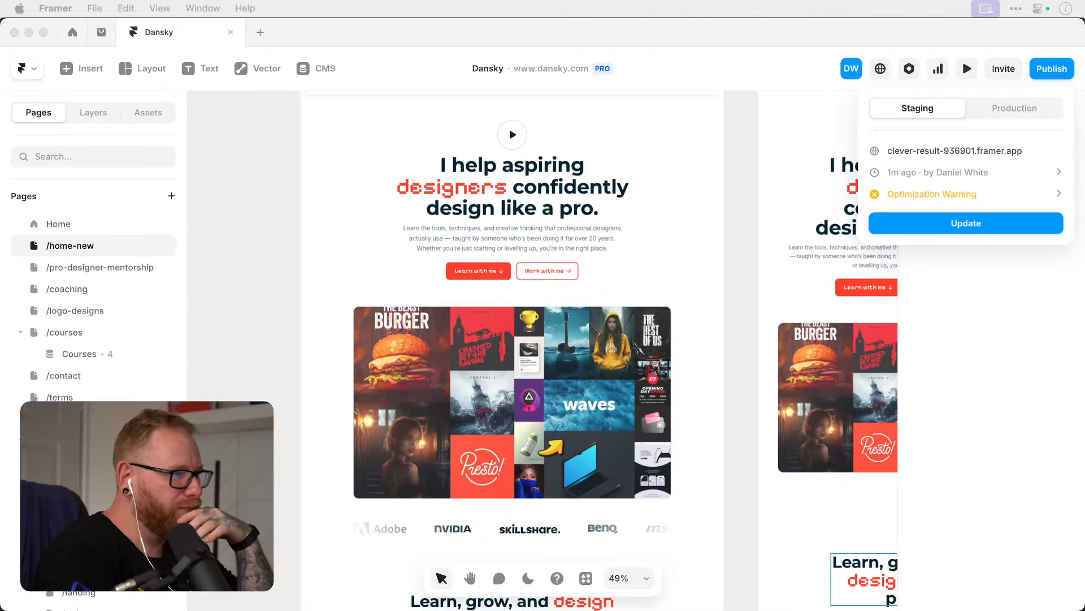
left_click_drag(974, 248, 764, 184)
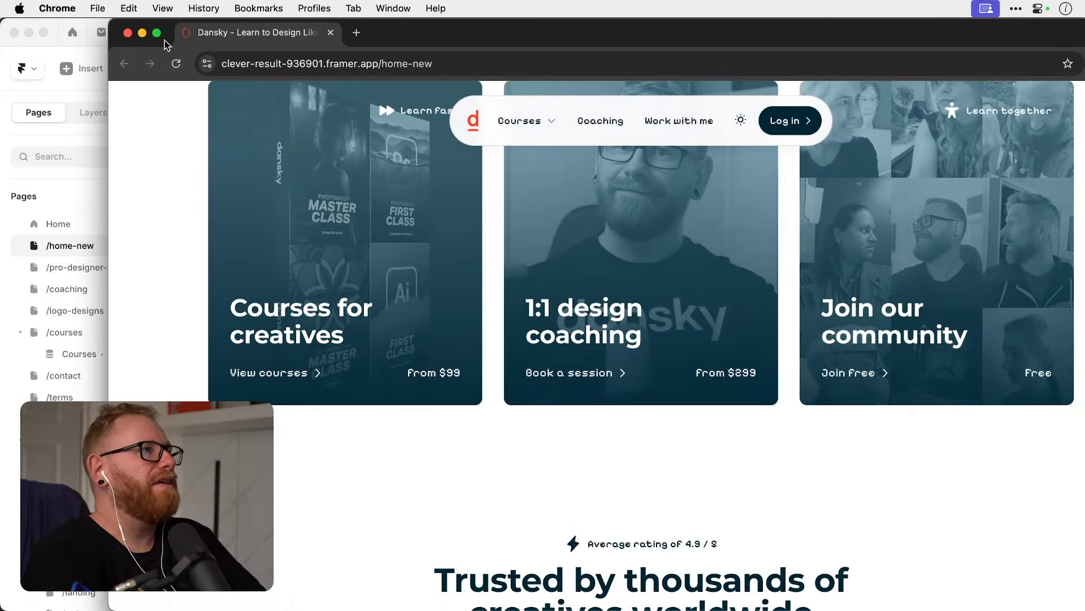
left_click_drag(188, 38, 79, 38)
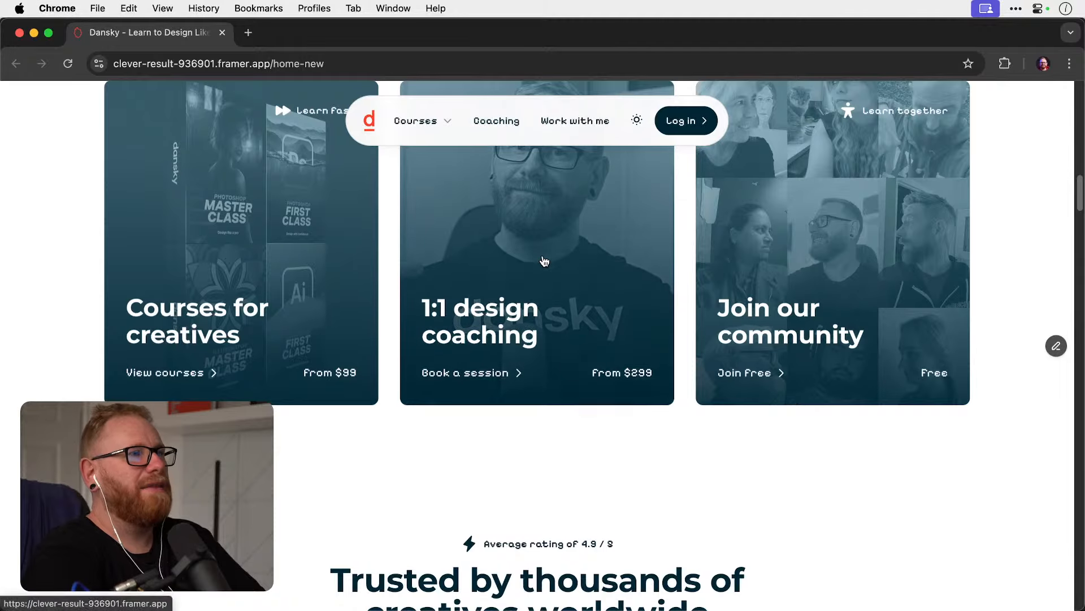
Review the hero, design showcase, client logos and the three priced offer cards on the staging /home-new page.
scroll(543, 260, "up", 6)
scroll(542, 260, "up", 5)
scroll(542, 260, "down", 9)
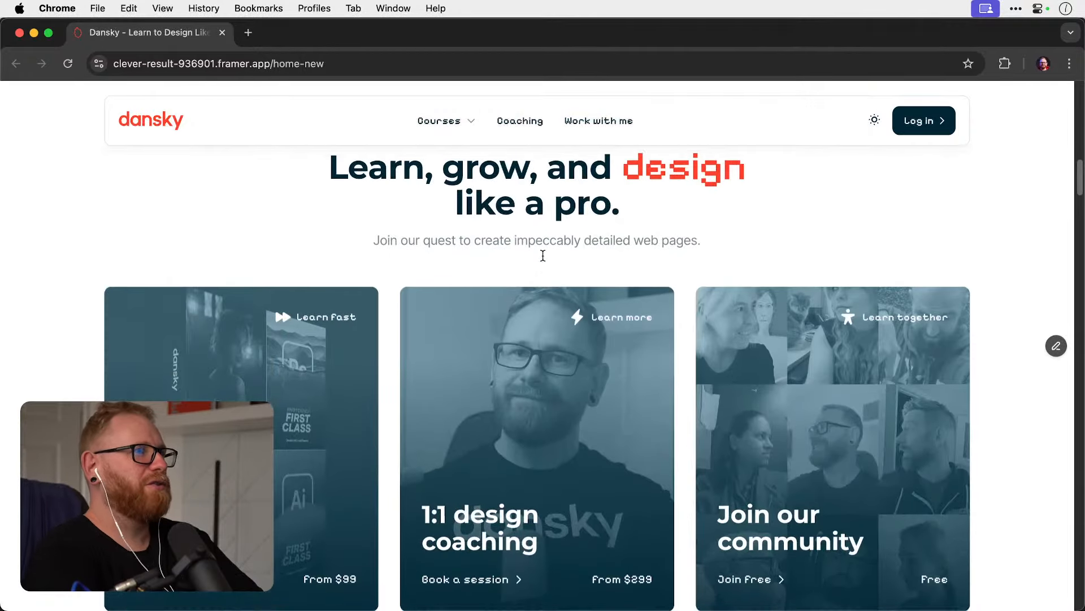
scroll(542, 260, "down", 2)
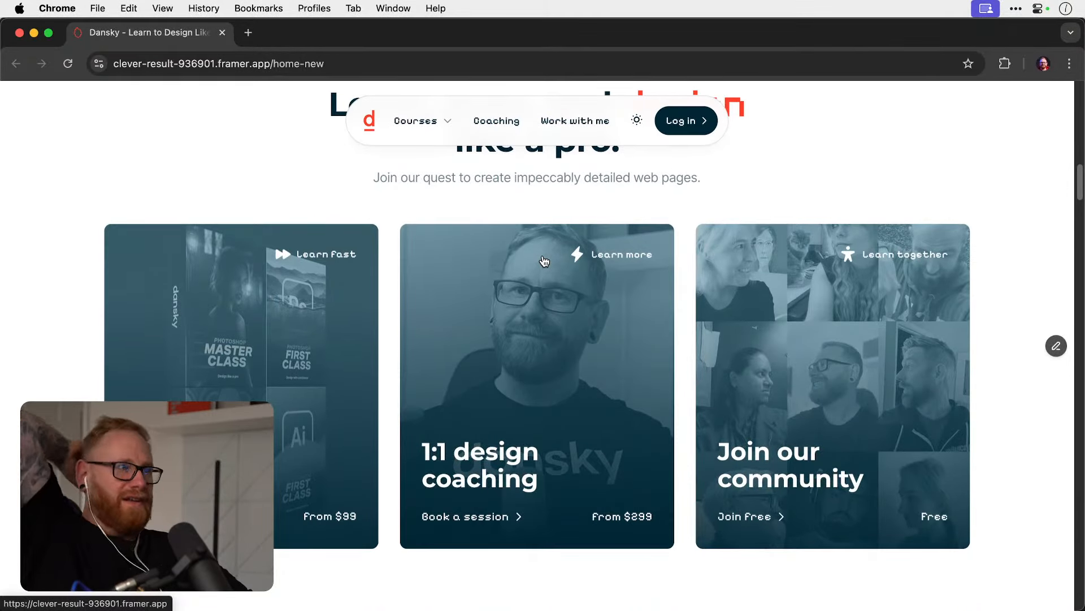
scroll(544, 260, "up", 10)
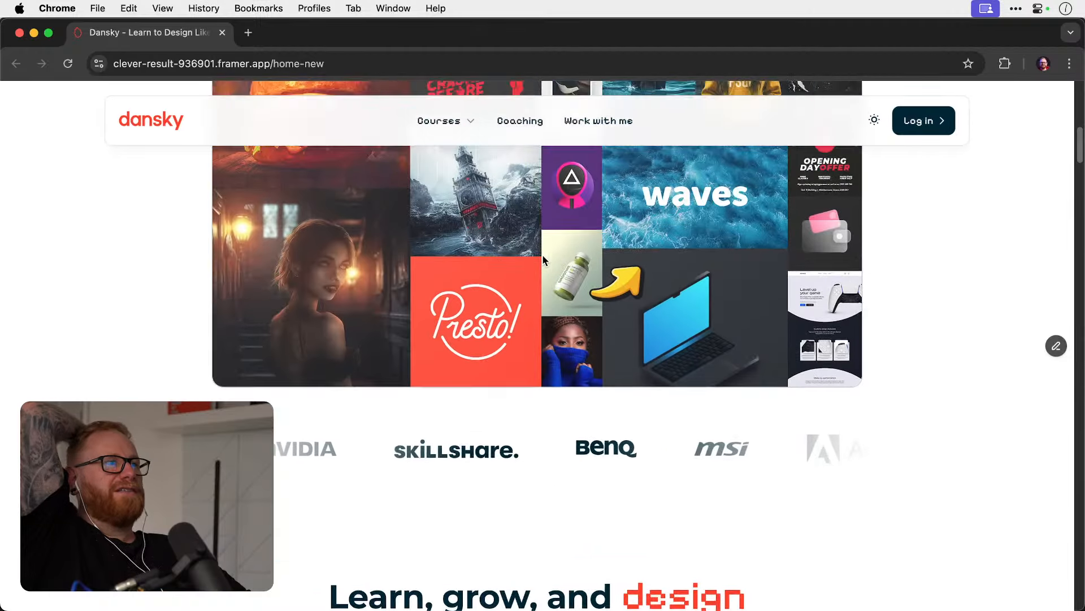
scroll(543, 260, "up", 5)
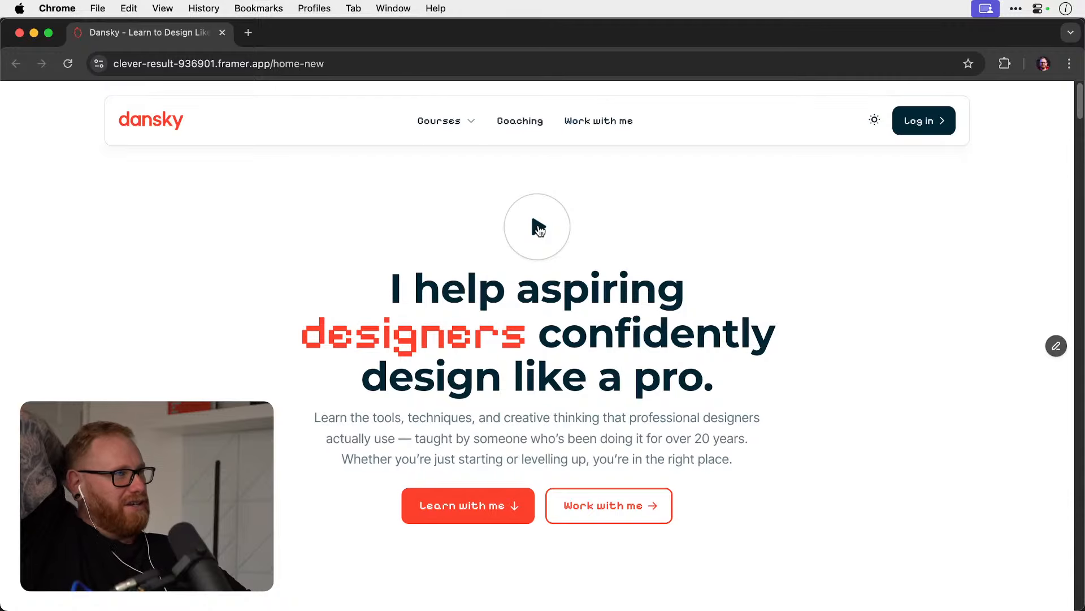
scroll(537, 226, "down", 6)
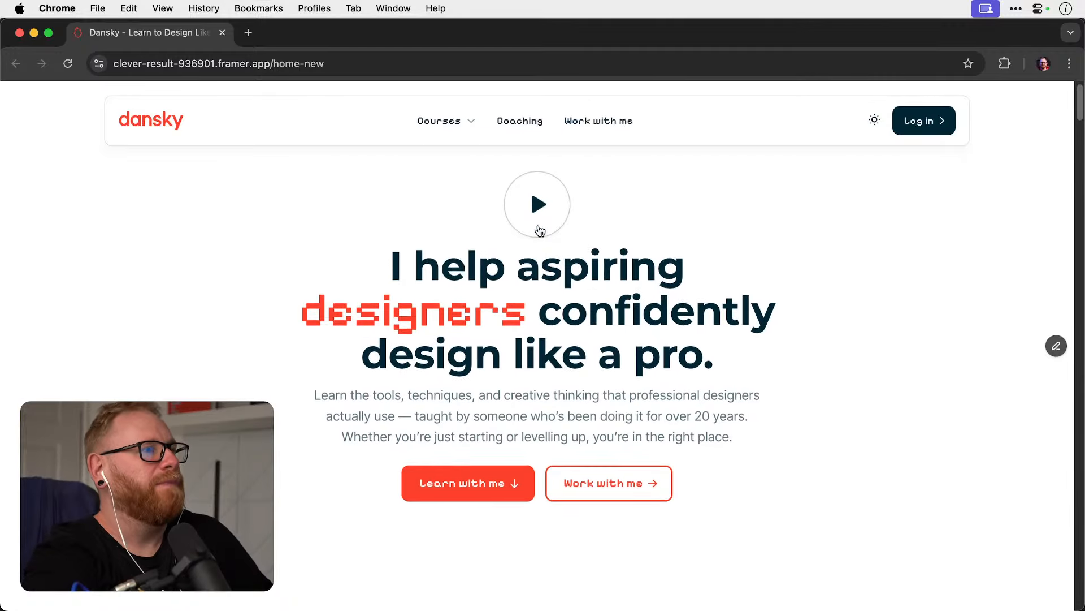
scroll(539, 225, "down", 9)
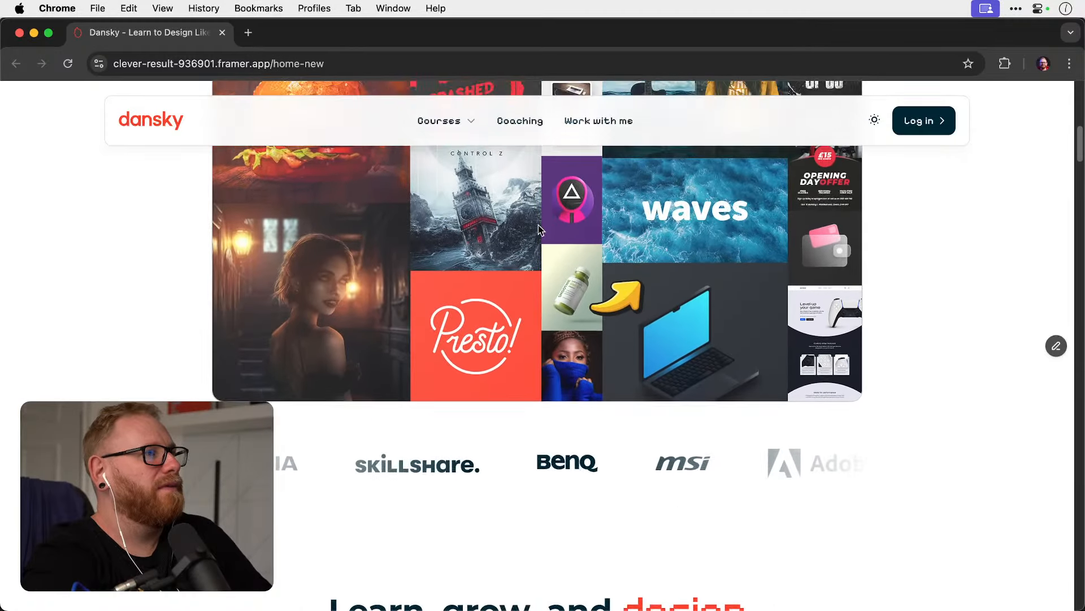
scroll(538, 225, "down", 5)
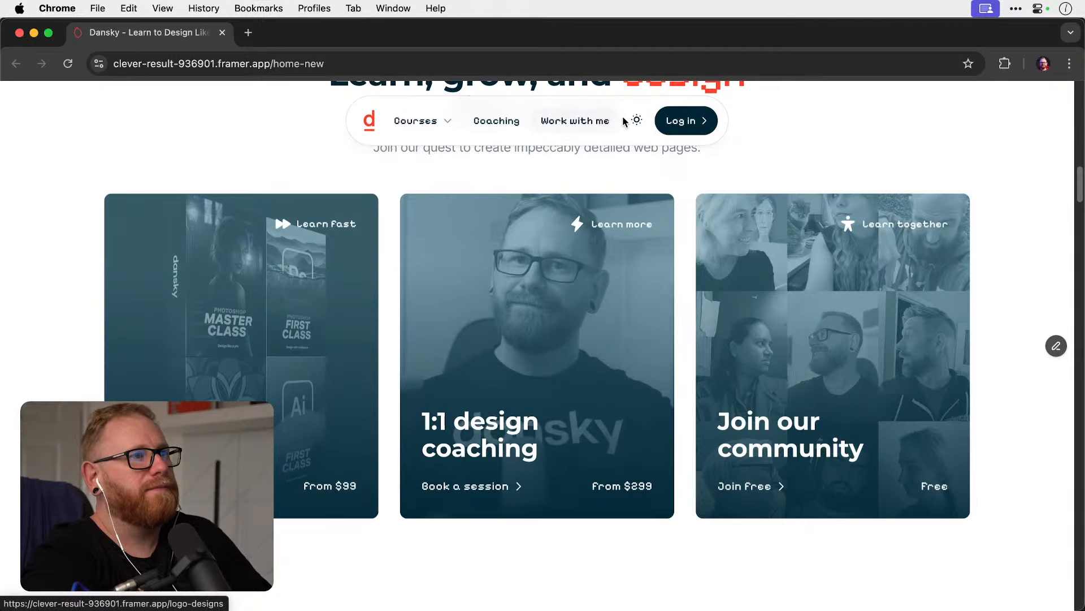
Check the hero, client logos and offer cards in dark mode, and return the page to light mode.
left_click(636, 120)
scroll(632, 245, "up", 20)
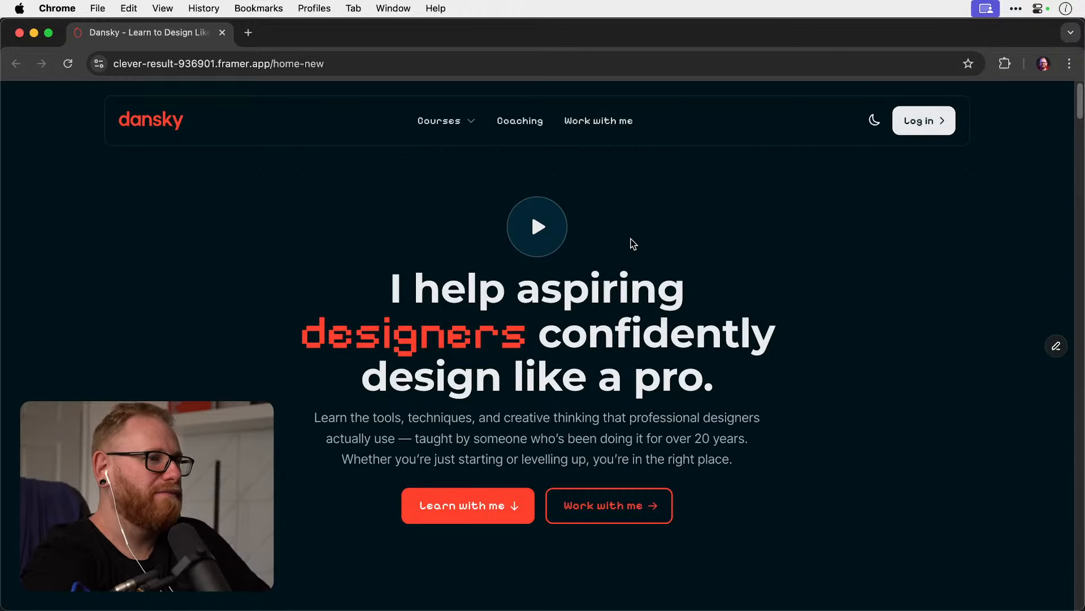
scroll(632, 244, "down", 15)
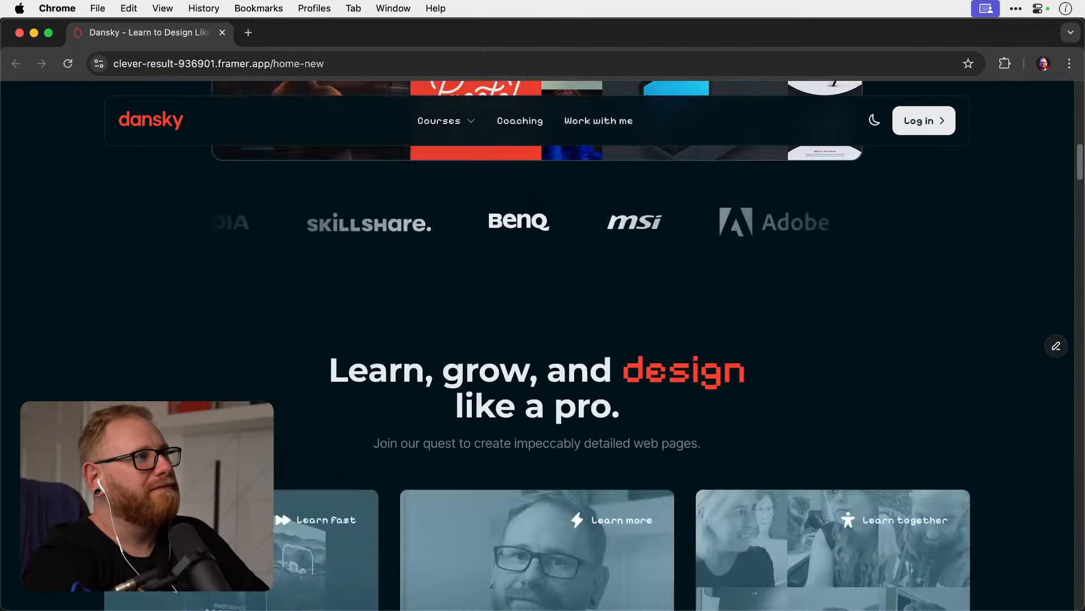
scroll(632, 244, "down", 5)
scroll(632, 244, "up", 20)
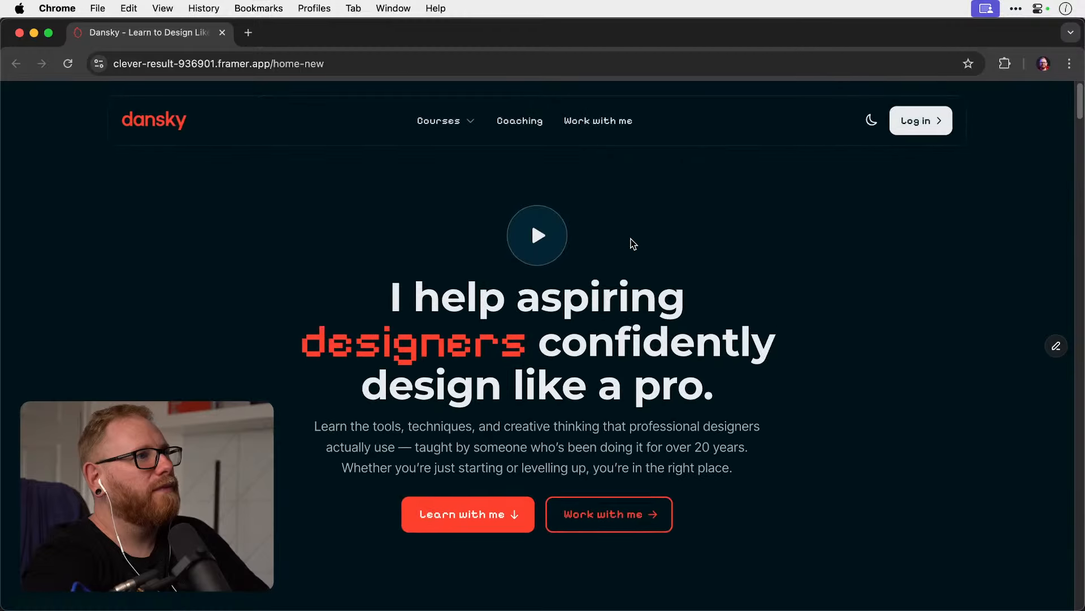
left_click(872, 121)
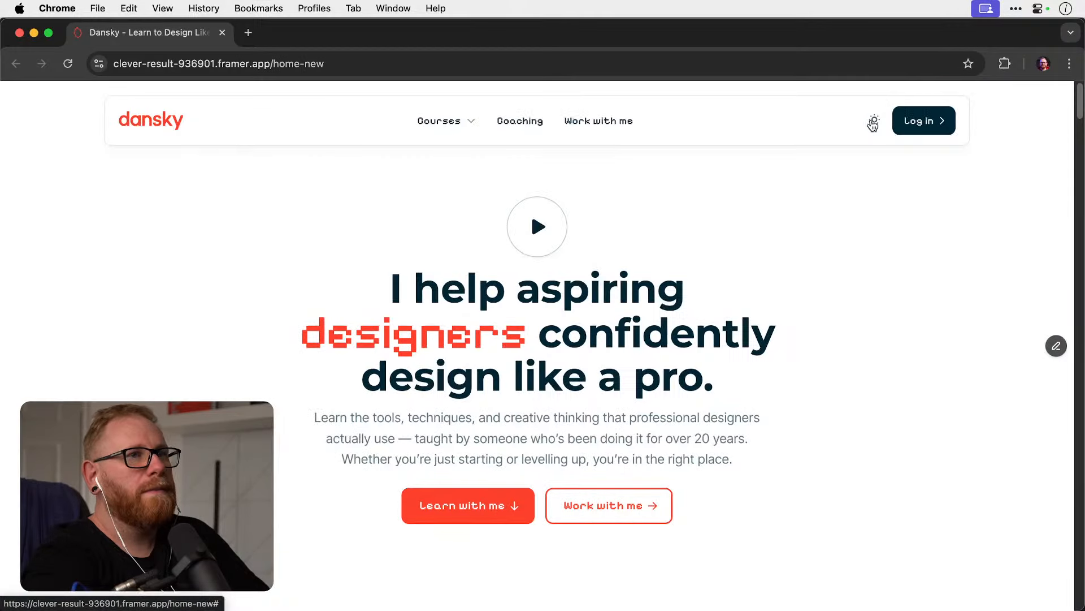
Examine the light-mode page from the hero and design showcase through the offer cards to the "Trusted by thousands of creatives worldwide" testimonials.
scroll(824, 317, "down", 7)
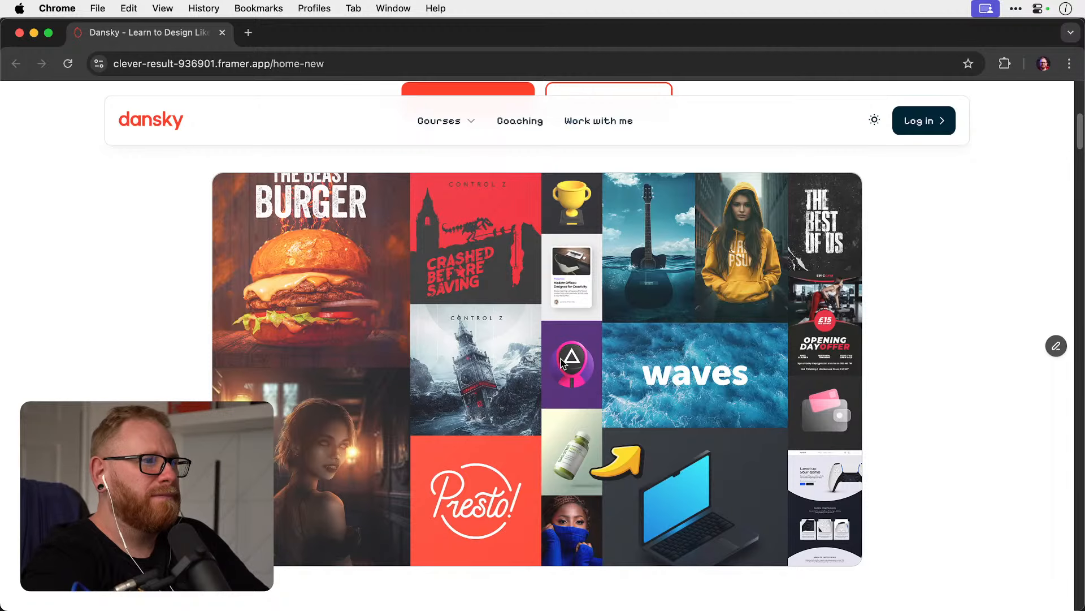
scroll(562, 361, "down", 5)
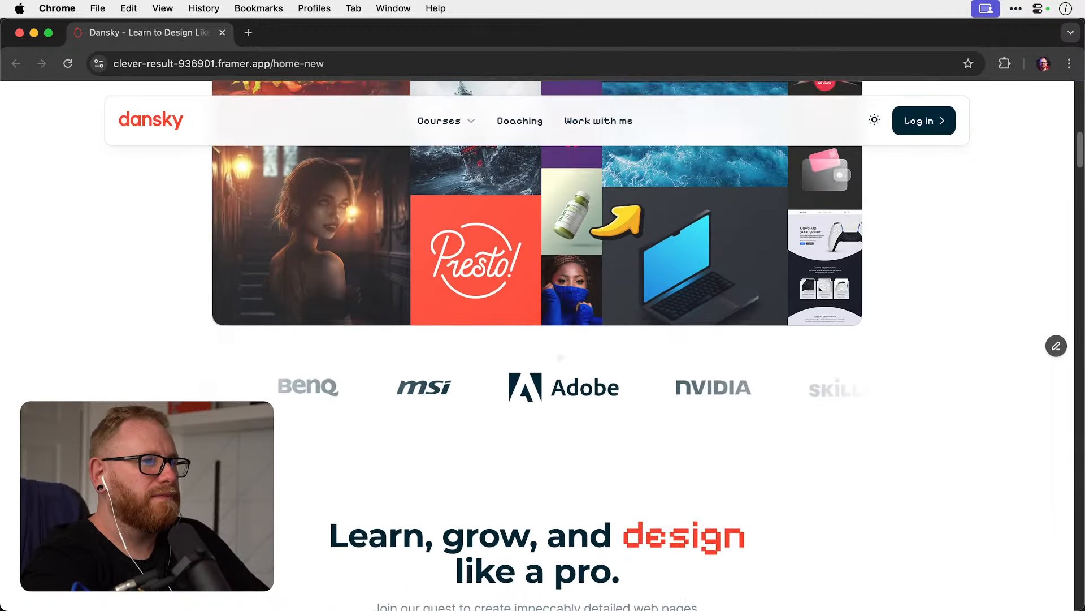
scroll(560, 357, "down", 7)
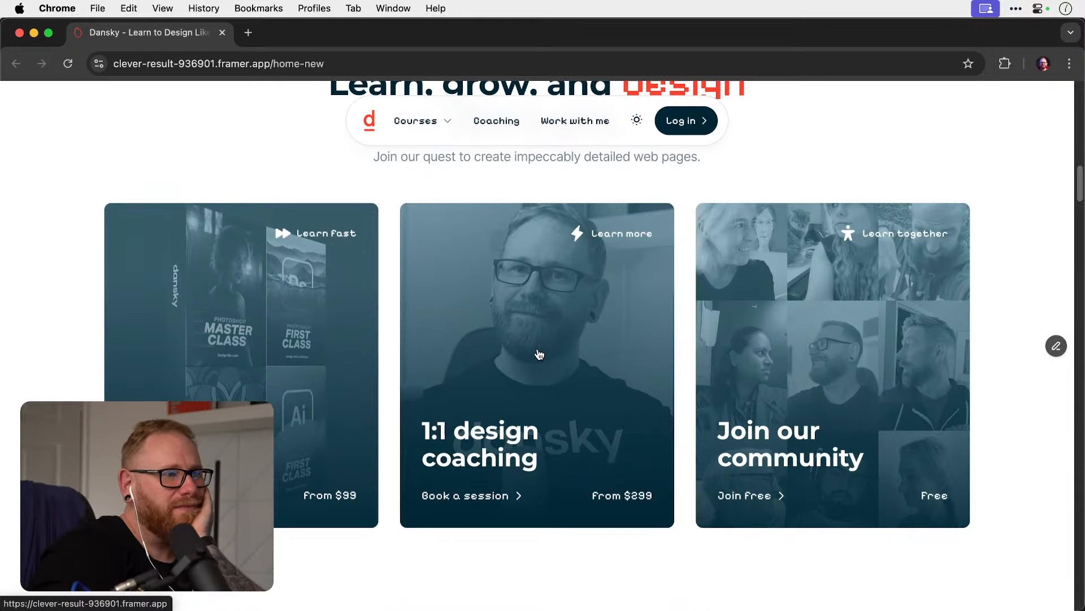
scroll(539, 350, "down", 10)
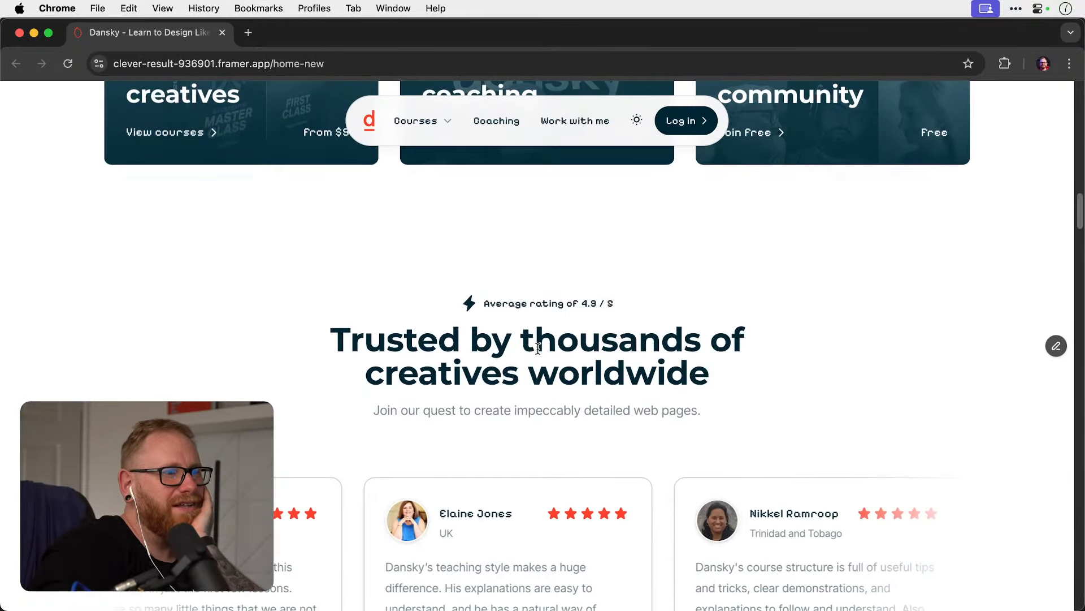
scroll(537, 346, "down", 1)
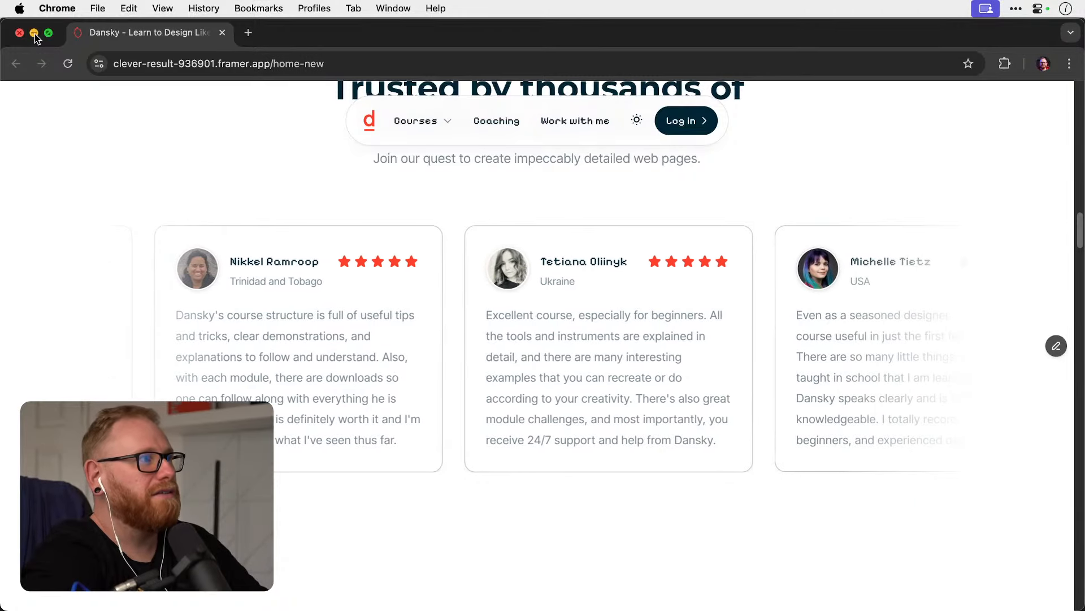
scroll(174, 135, "up", 15)
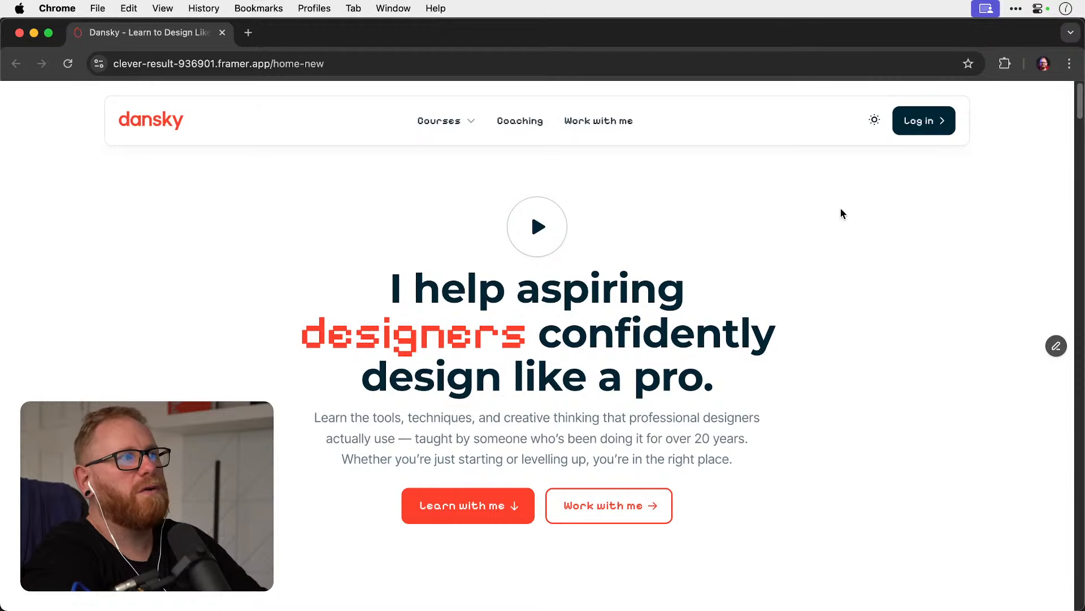
scroll(761, 247, "down", 10)
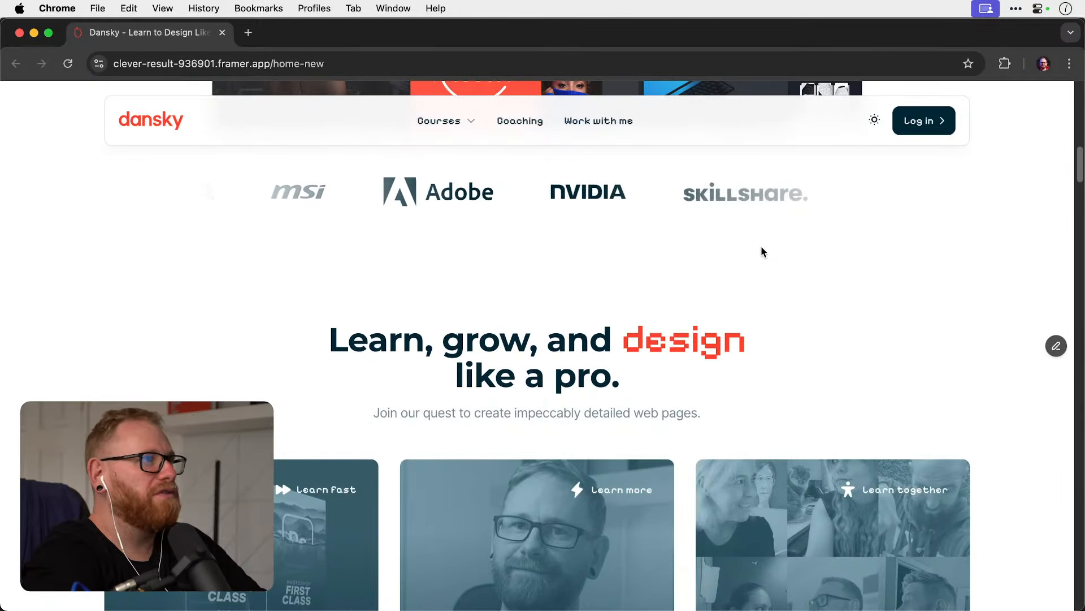
scroll(762, 252, "down", 7)
scroll(762, 252, "down", 6)
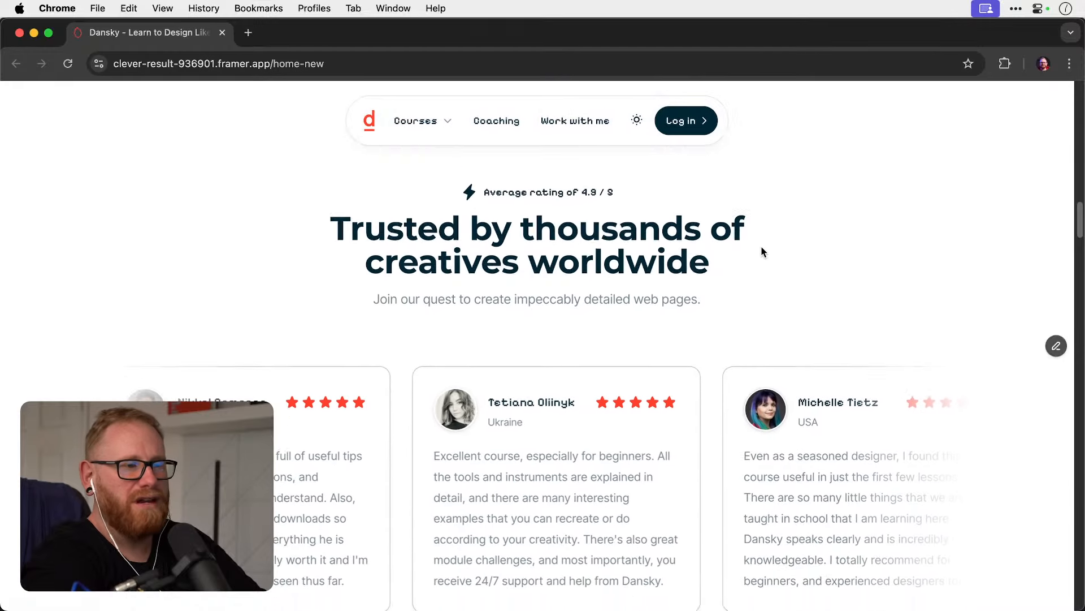
scroll(761, 252, "down", 2)
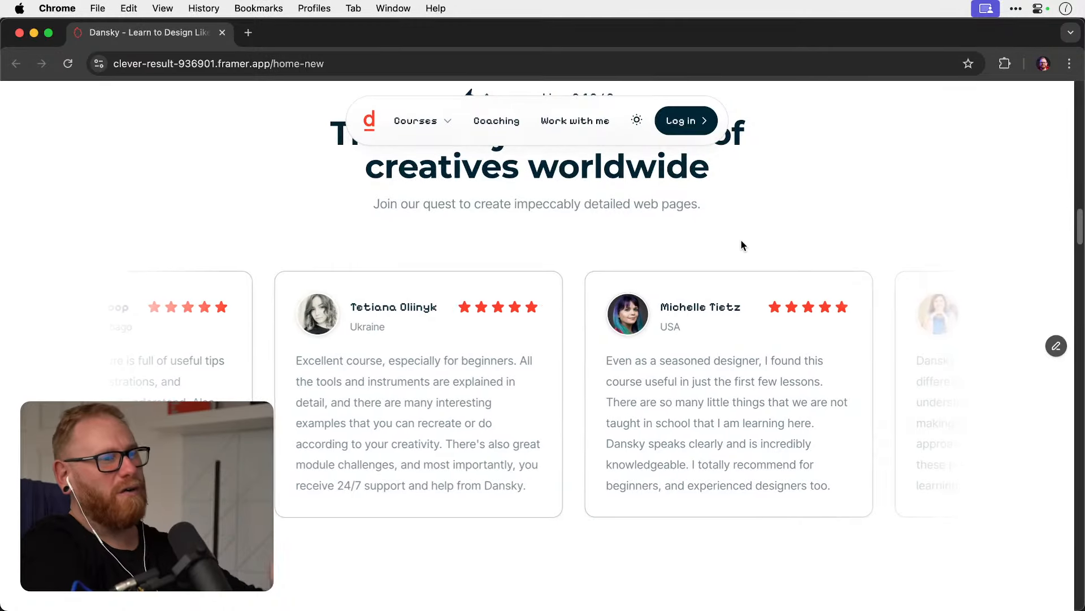
scroll(703, 240, "up", 3)
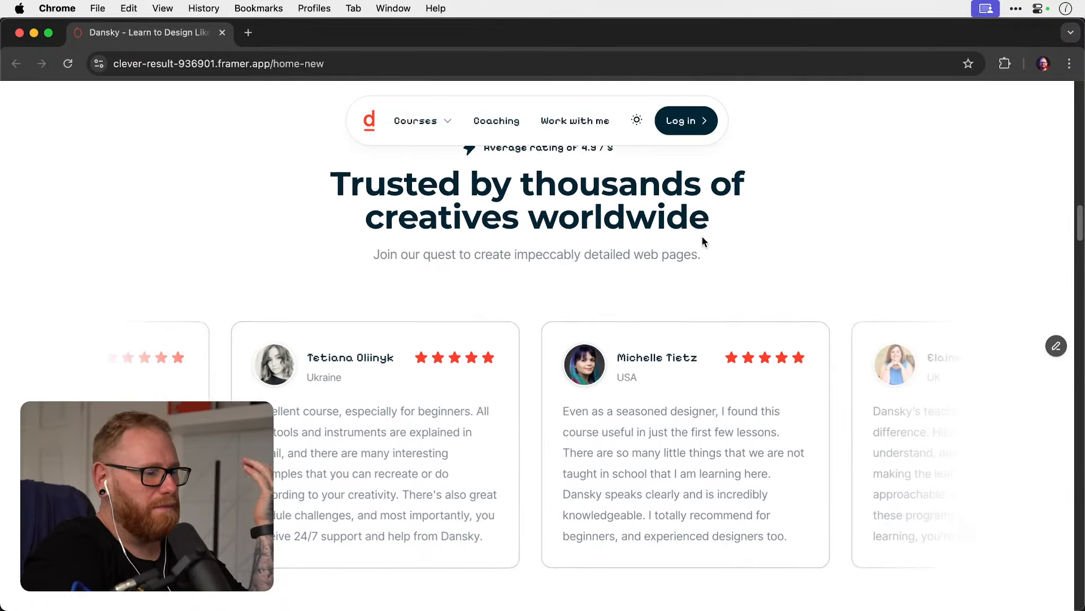
scroll(702, 236, "down", 3)
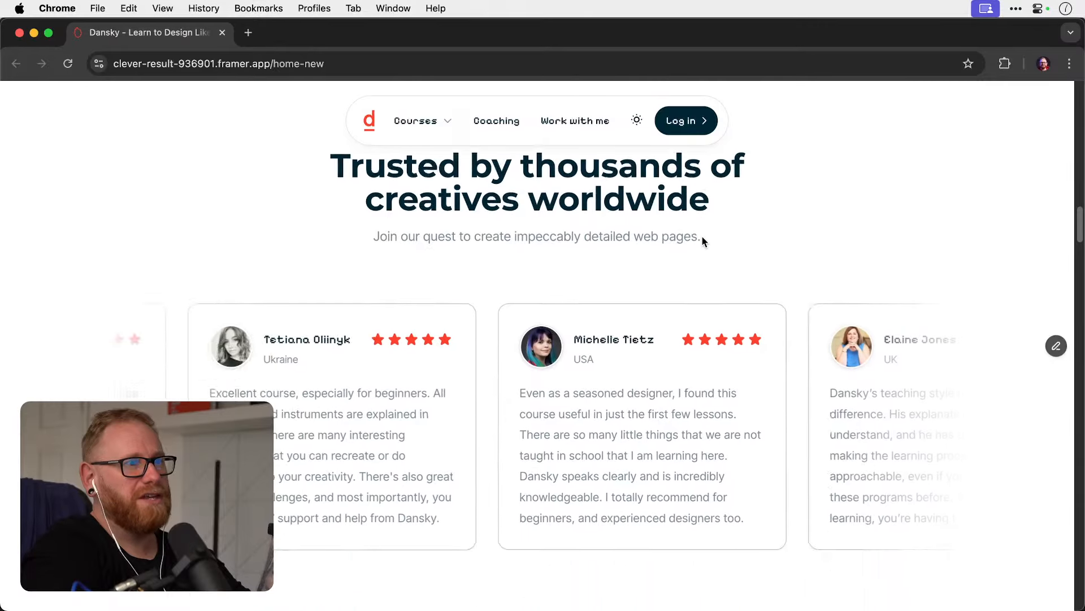
Examine the scroll-driven tilt animation of the design showcase image below the hero buttons.
scroll(702, 236, "up", 10)
scroll(702, 236, "up", 5)
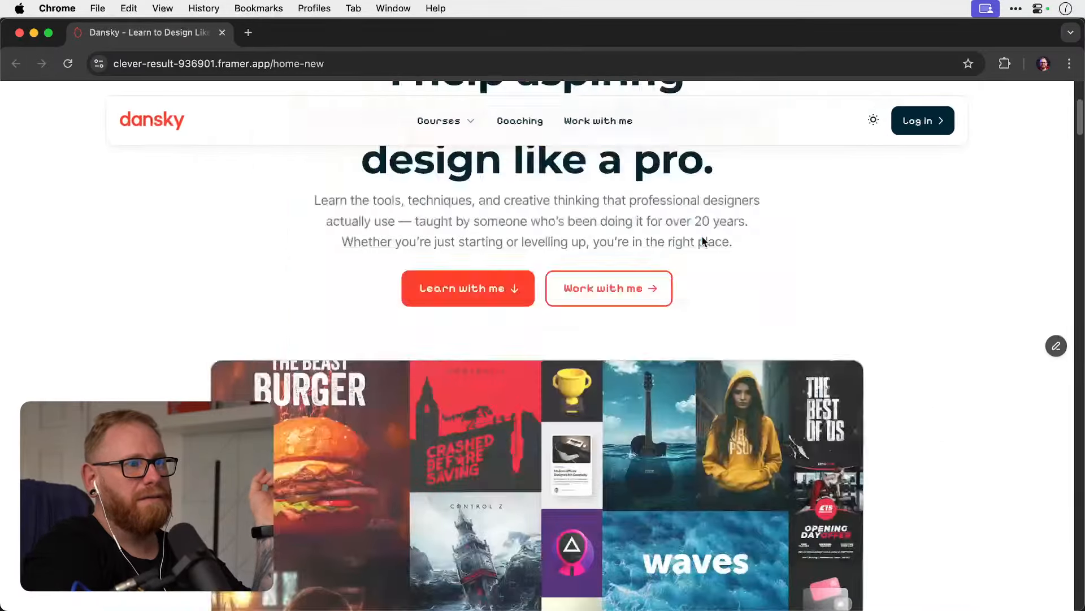
scroll(702, 241, "down", 1)
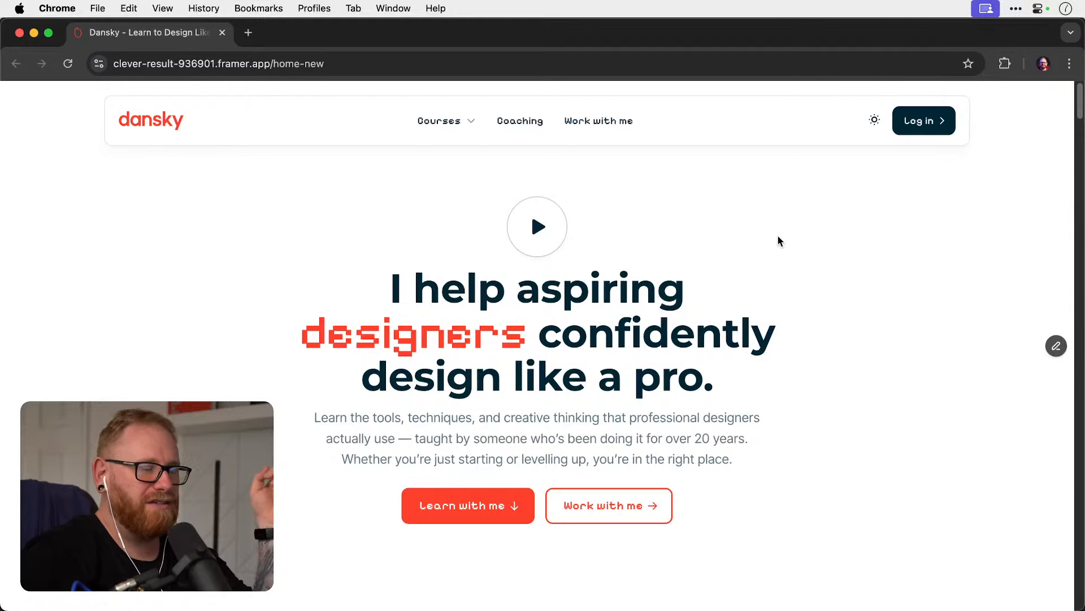
scroll(778, 236, "down", 10)
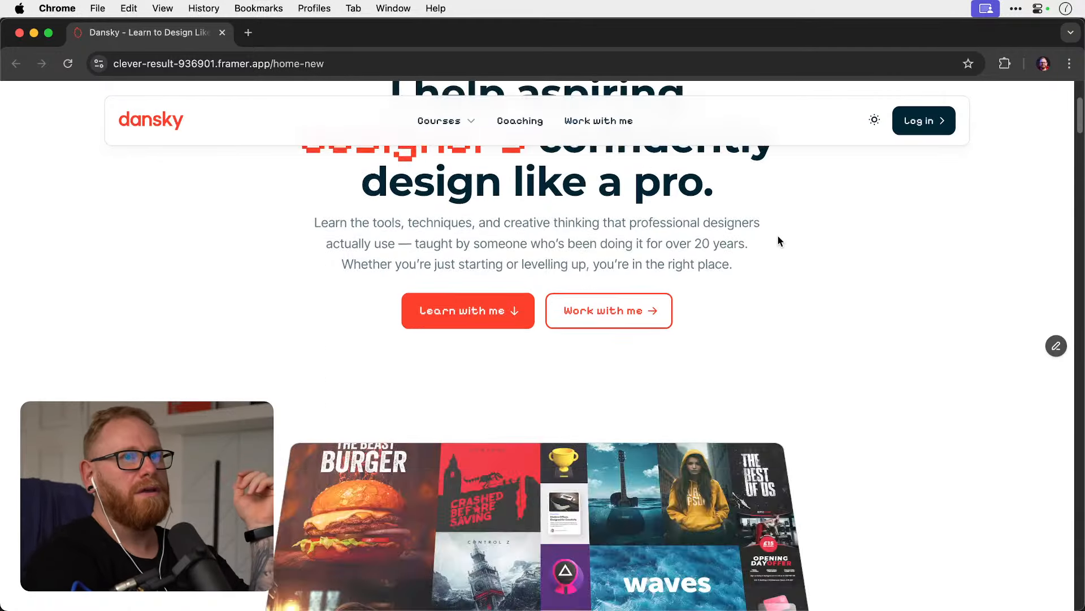
scroll(778, 235, "up", 10)
scroll(798, 228, "down", 1)
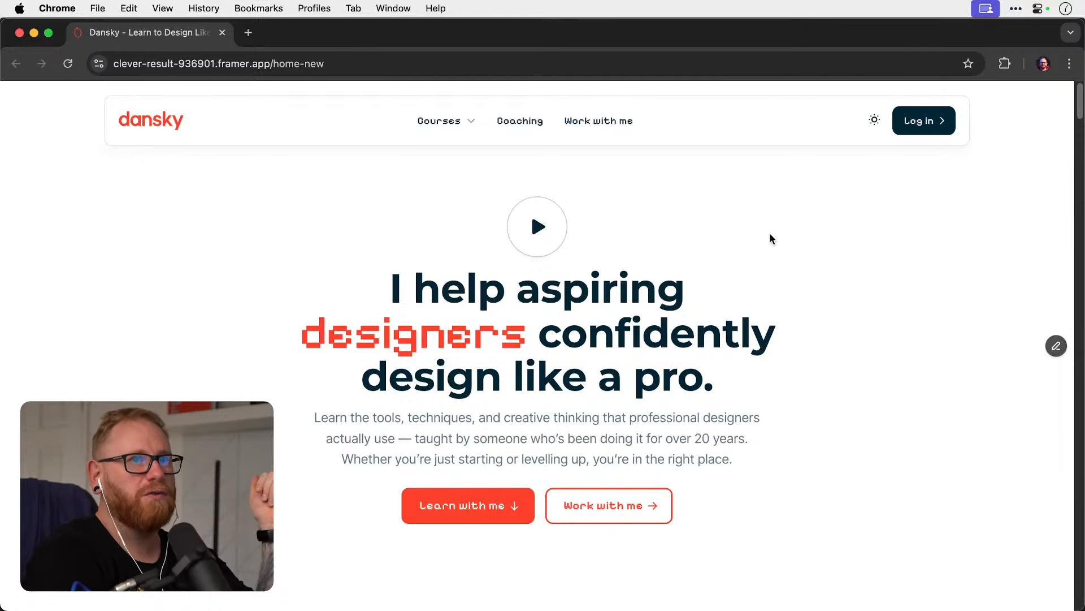
scroll(772, 239, "down", 10)
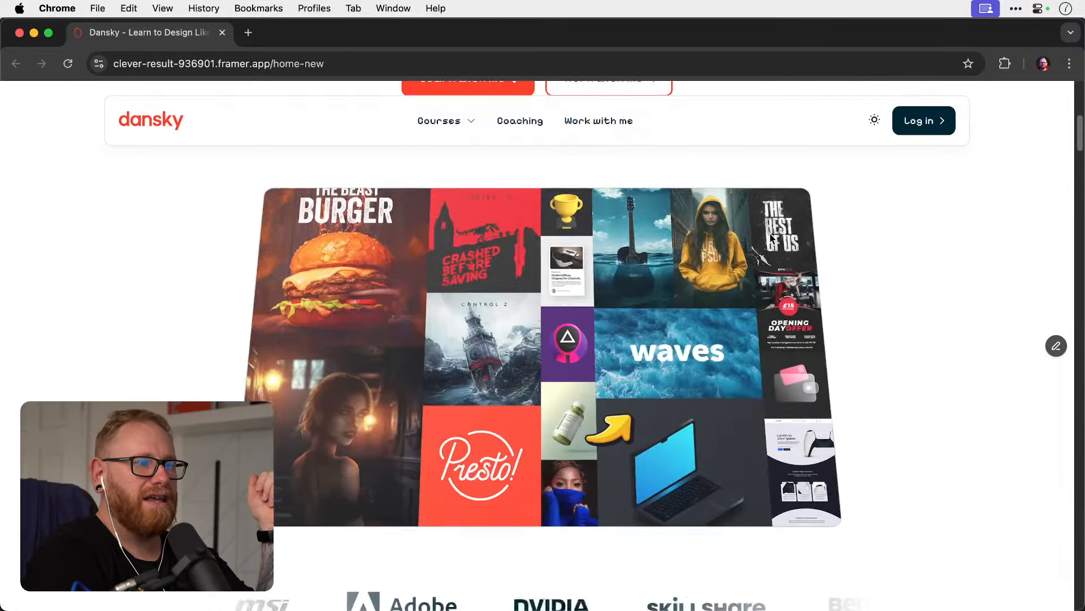
scroll(771, 239, "up", 10)
scroll(772, 238, "down", 7)
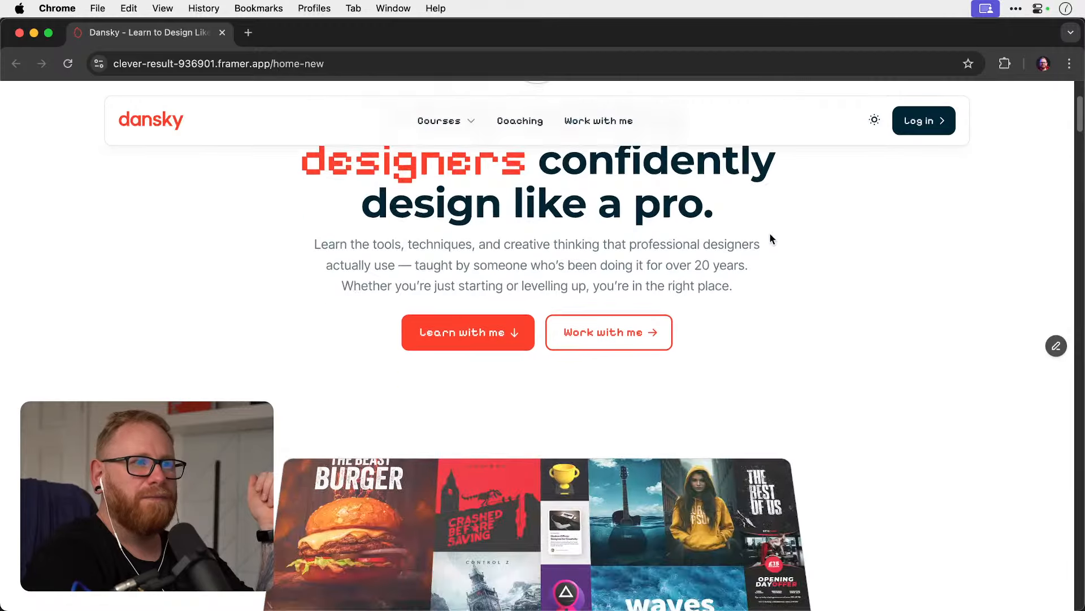
scroll(771, 239, "down", 5)
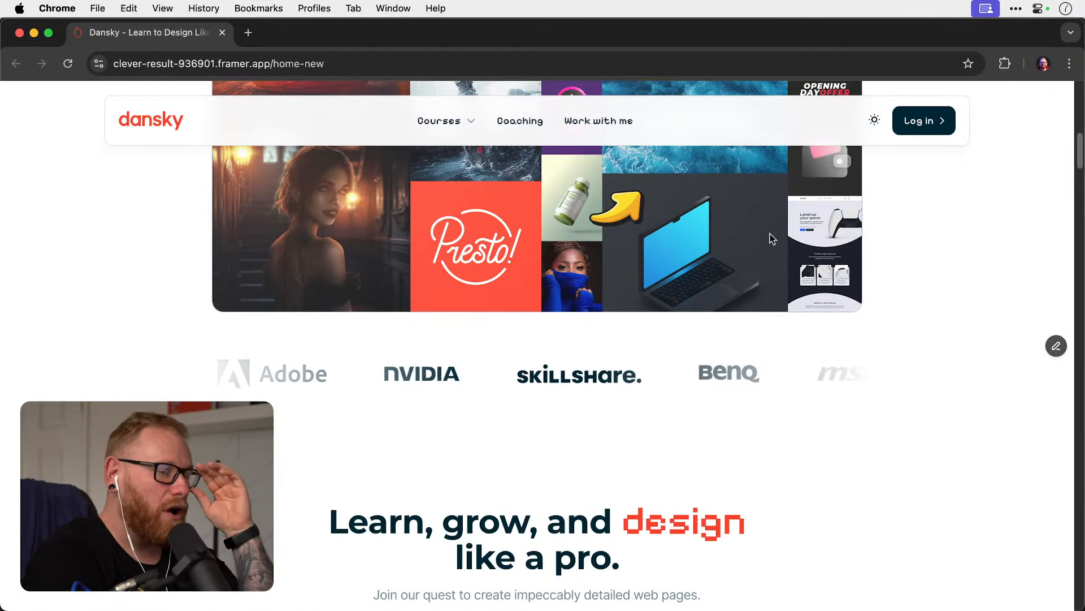
scroll(771, 238, "up", 12)
Compare the experience statistics and Dansky Community card with the offer cards, hero and "Learn, grow, and design like a pro." section.
scroll(770, 238, "down", 20)
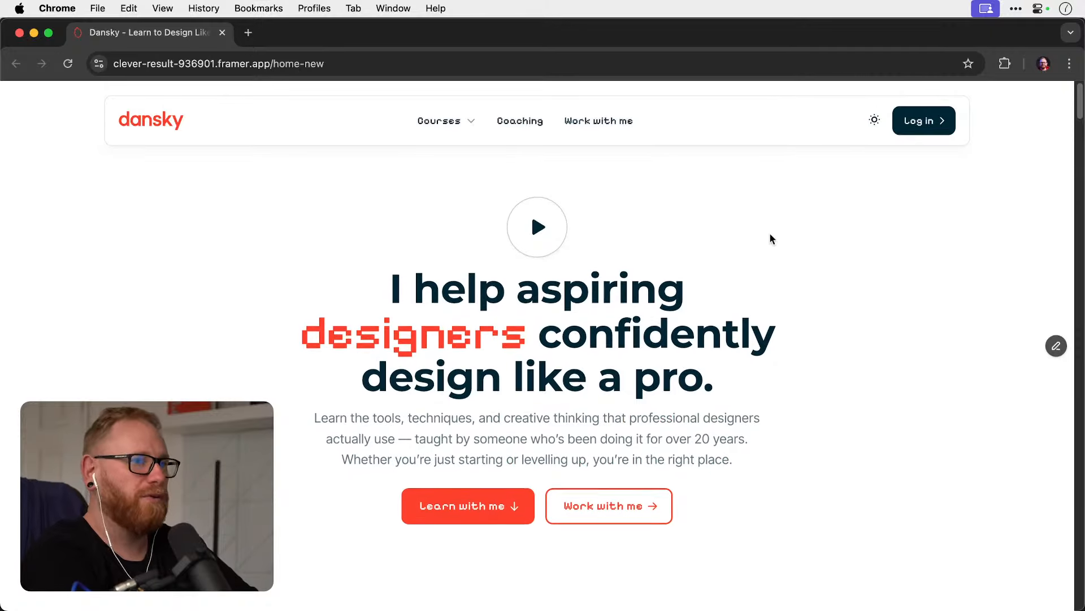
scroll(768, 231, "down", 9)
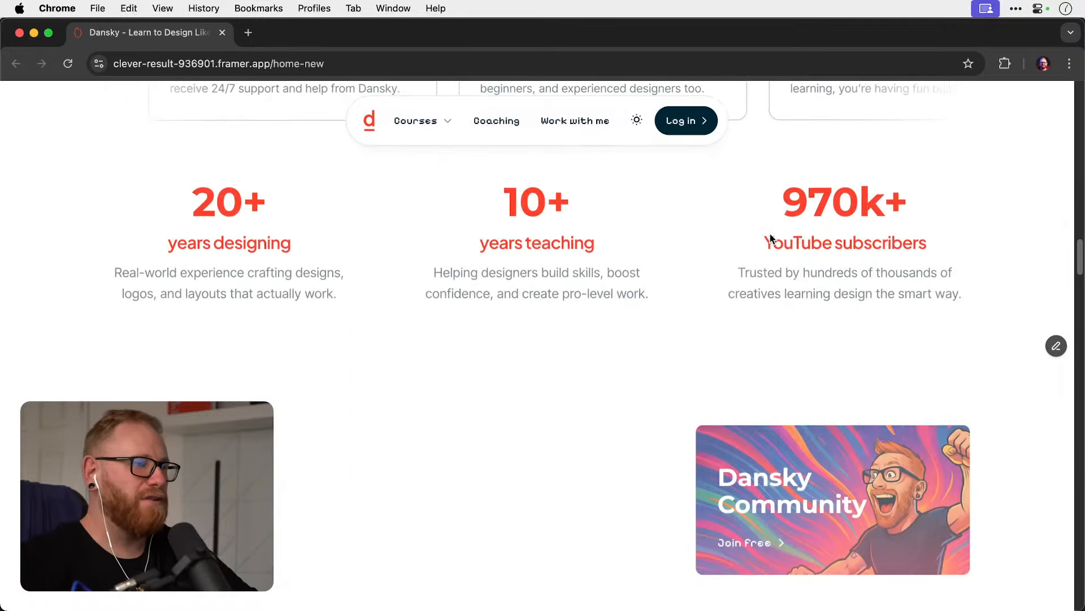
scroll(771, 238, "up", 9)
scroll(770, 238, "up", 6)
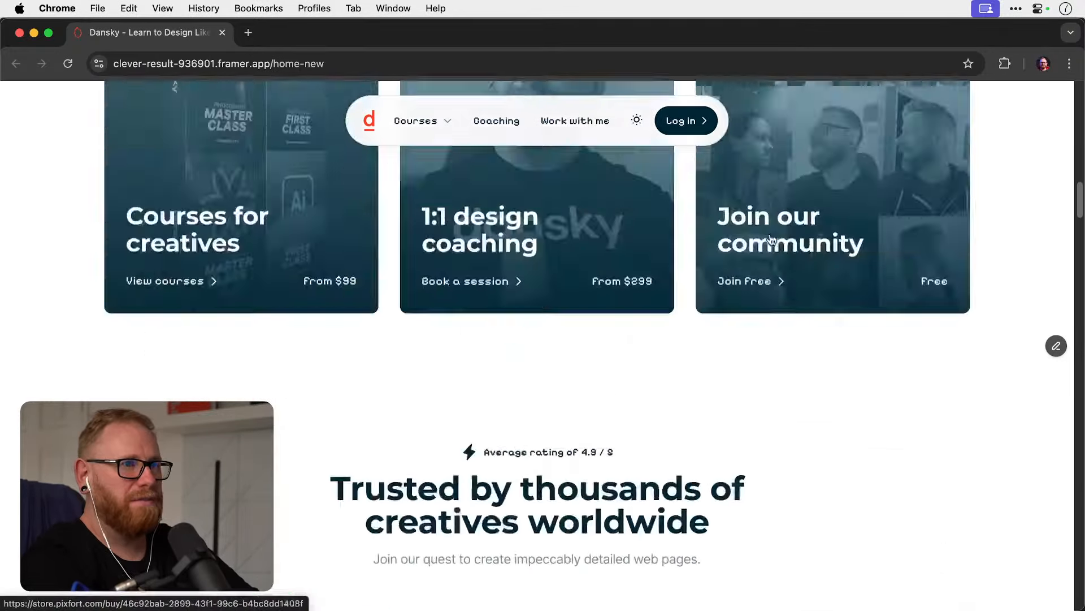
scroll(770, 238, "down", 3)
scroll(770, 238, "up", 6)
scroll(770, 238, "down", 5)
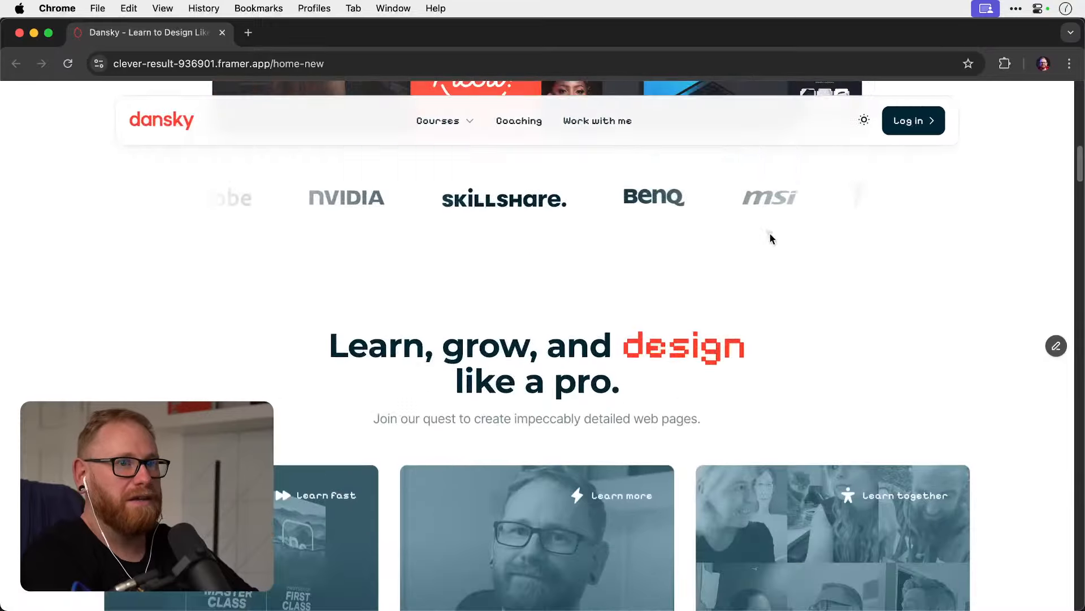
scroll(770, 238, "up", 15)
scroll(771, 238, "down", 10)
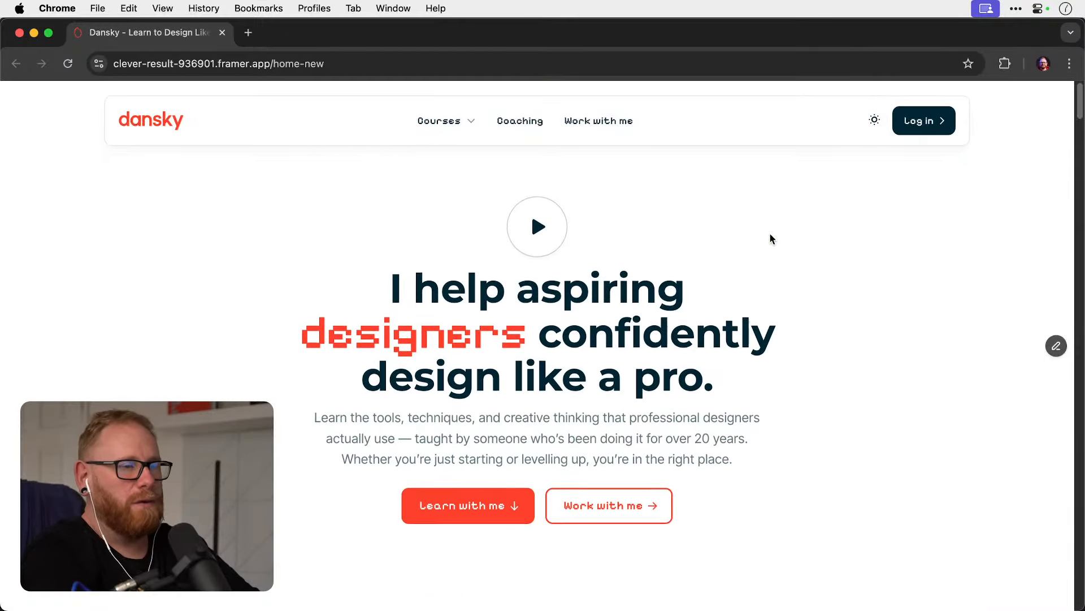
scroll(771, 238, "down", 1)
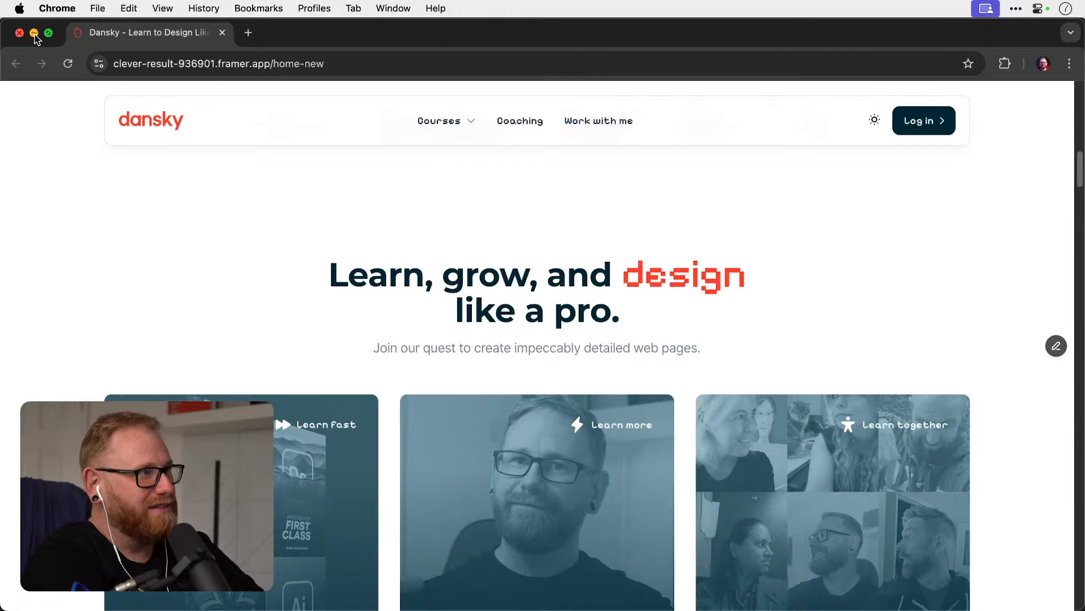
Review the staging page from the offer cards through the statistics and footer to the "Innovate, Inspire, and Lead with Your Website" section, and return to the hero.
scroll(492, 302, "down", 3)
scroll(492, 302, "down", 10)
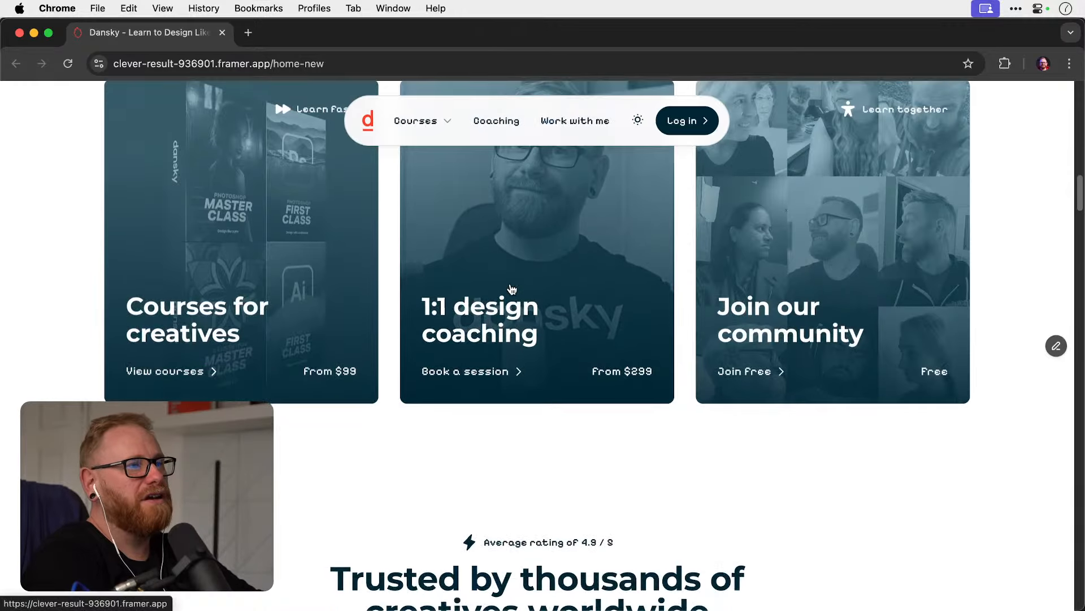
scroll(723, 383, "down", 15)
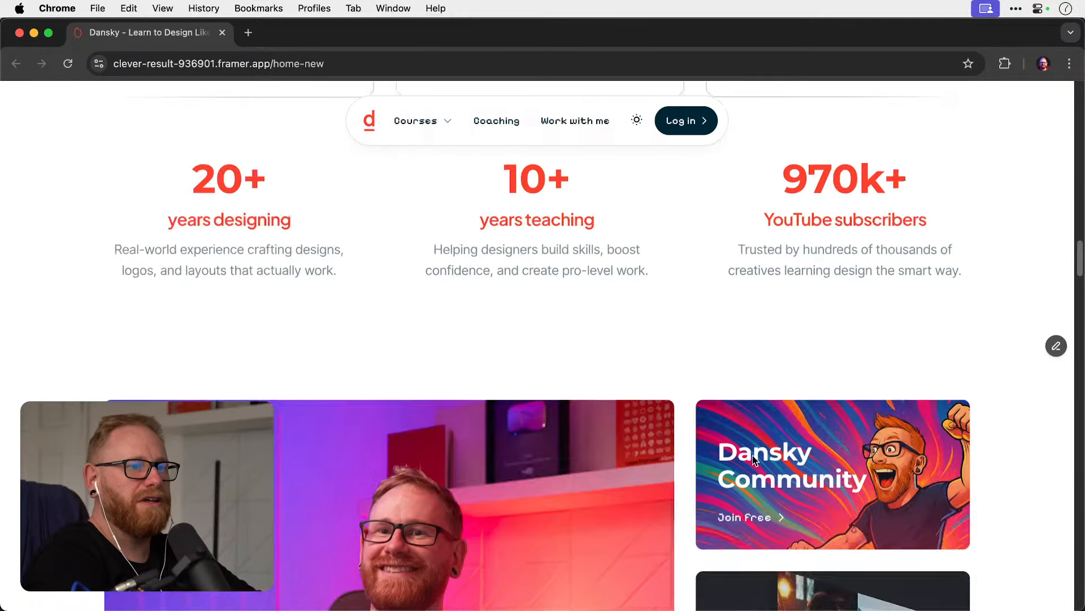
scroll(752, 459, "down", 4)
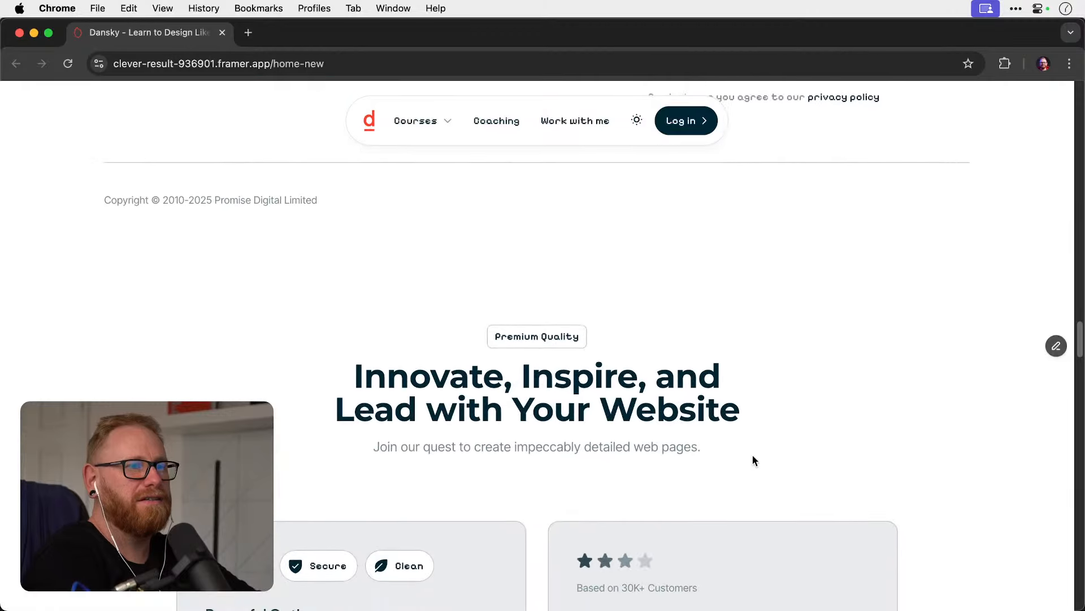
scroll(752, 548, "down", 3)
scroll(751, 546, "up", 20)
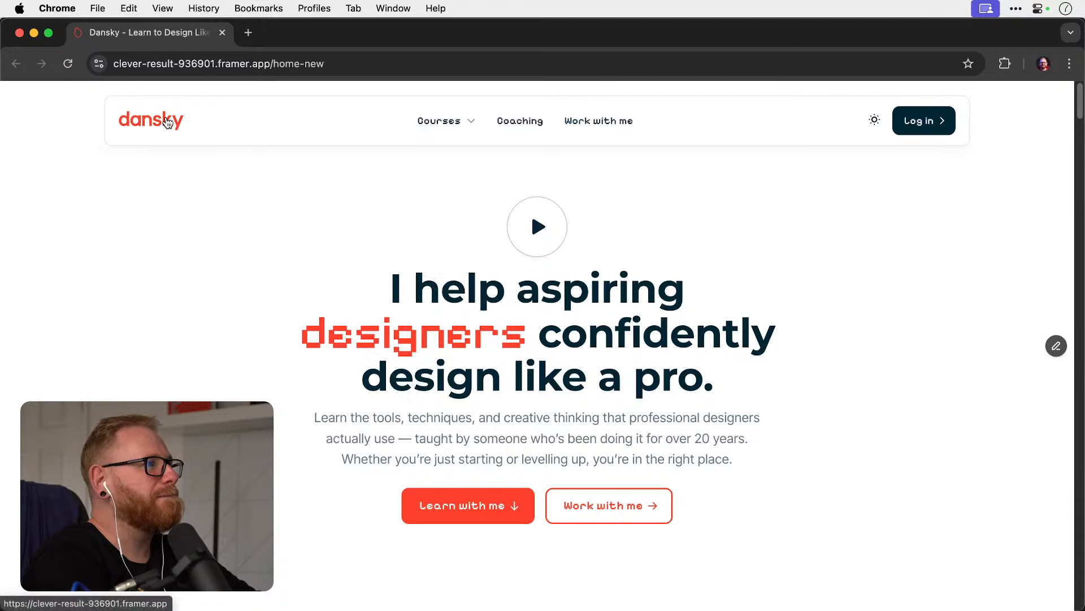
Switch to Framer and remove the custom cursor from the testimonials ticker on the desktop home-new page.
left_click(33, 35)
left_click(637, 365)
scroll(637, 365, "down", 15)
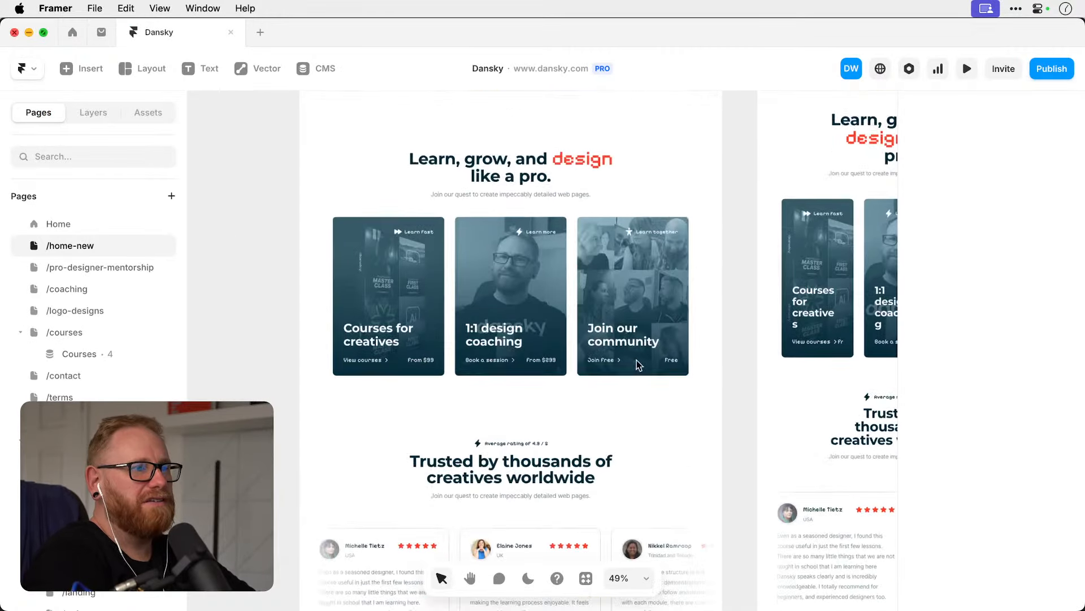
scroll(638, 365, "down", 5)
scroll(638, 365, "right", 5)
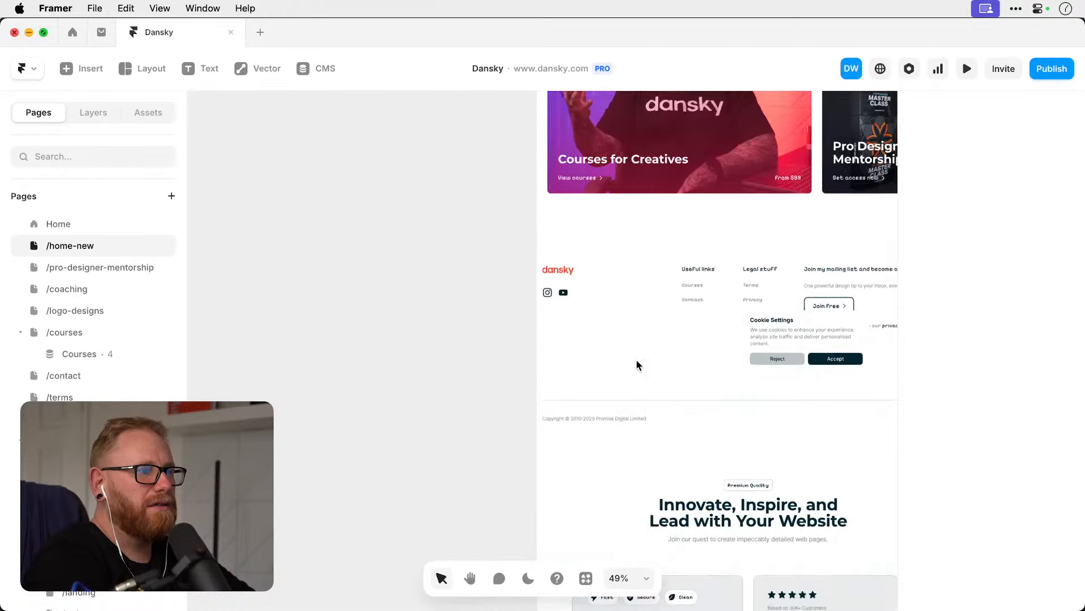
scroll(638, 363, "up", 10)
left_click(631, 228)
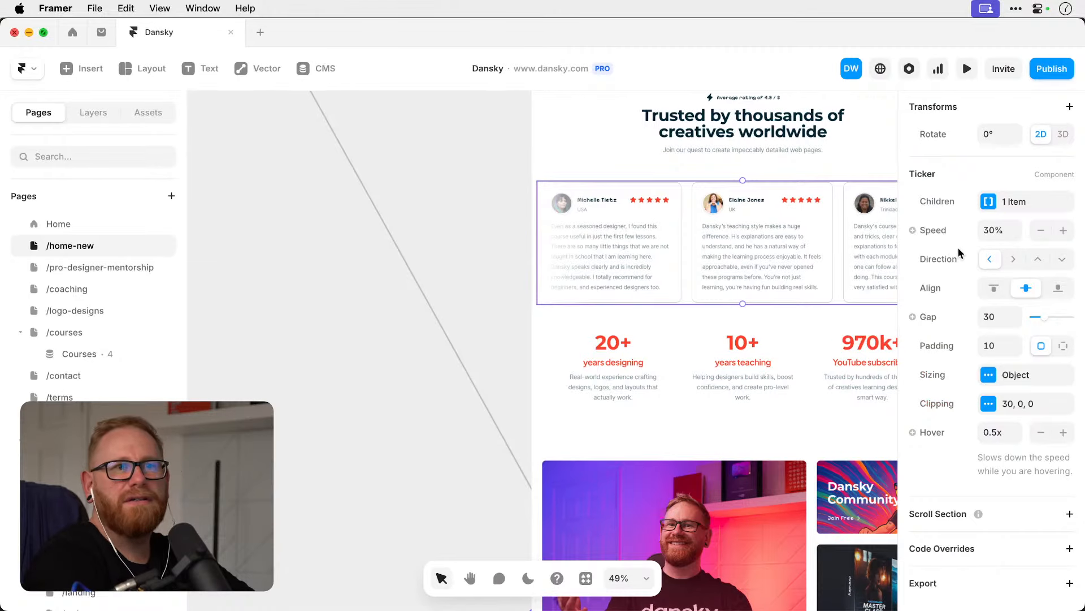
scroll(958, 288, "up", 10)
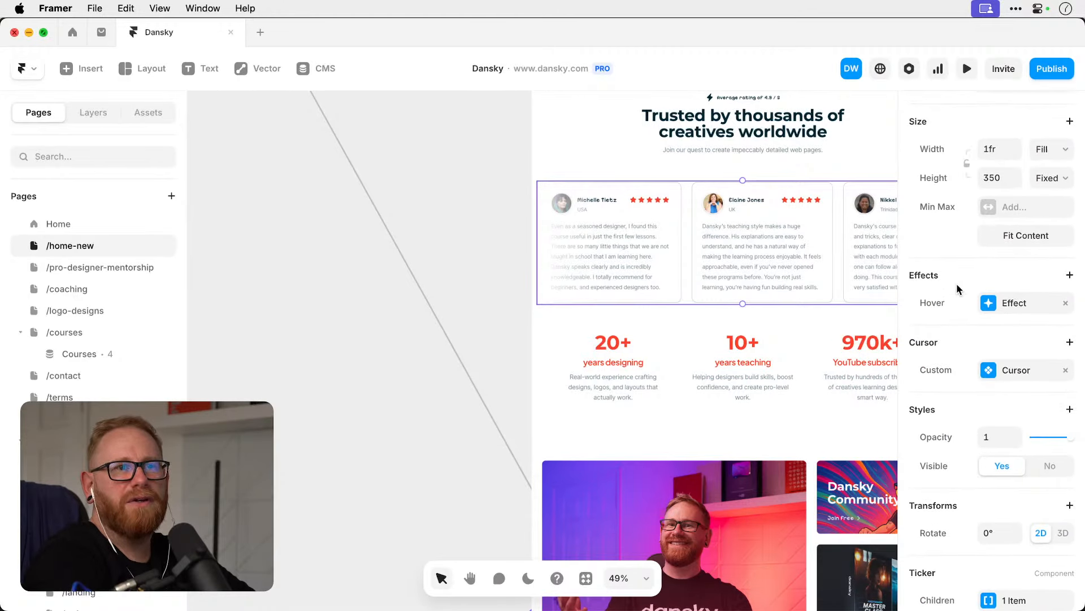
left_click(1028, 376)
left_click(1065, 378)
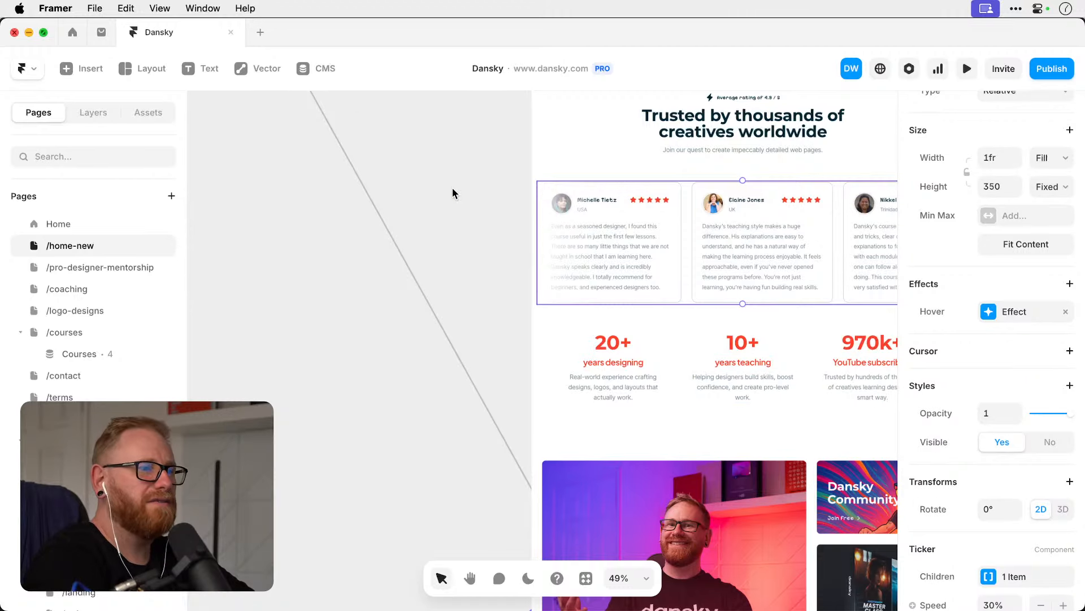
Preview the home-new page at desktop size, check the hero and design showcase, and return to the canvas.
left_click(467, 209)
scroll(467, 209, "right", 2)
scroll(467, 209, "up", 3)
scroll(466, 210, "right", 5)
left_click(569, 356)
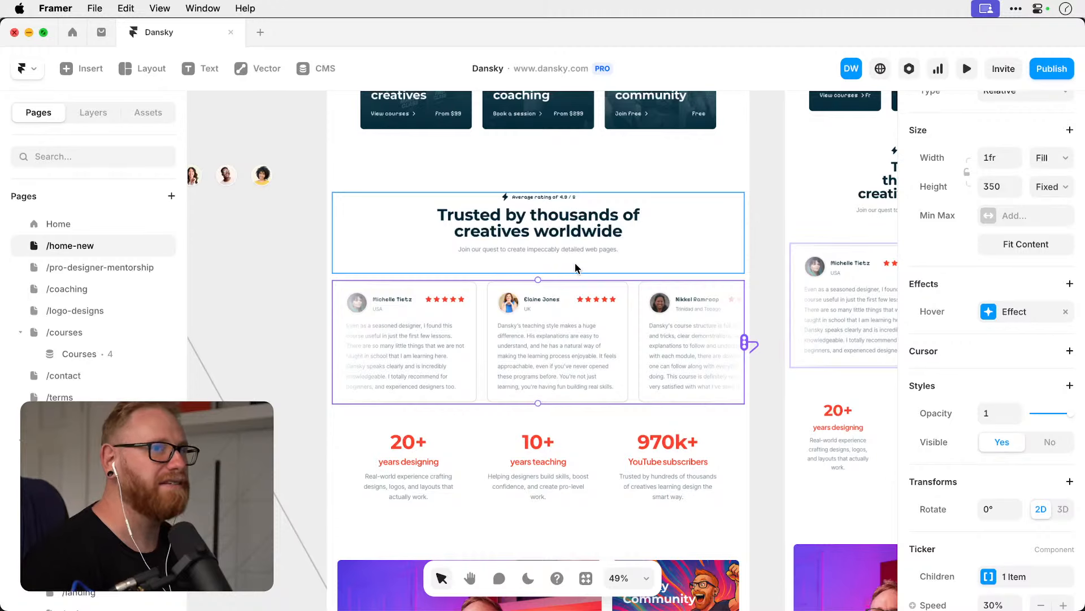
left_click(966, 69)
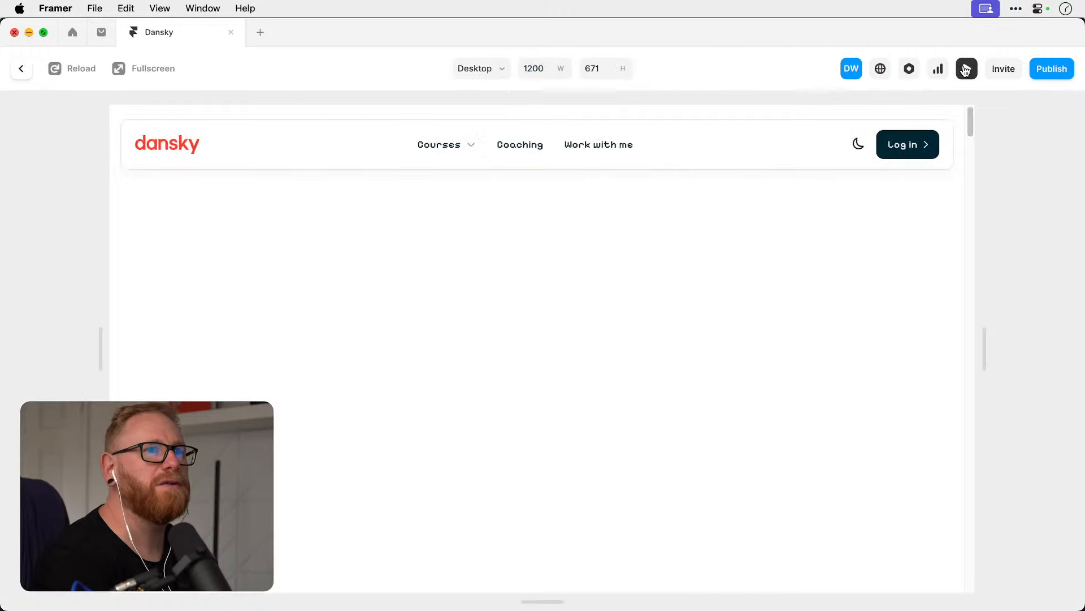
scroll(739, 282, "down", 10)
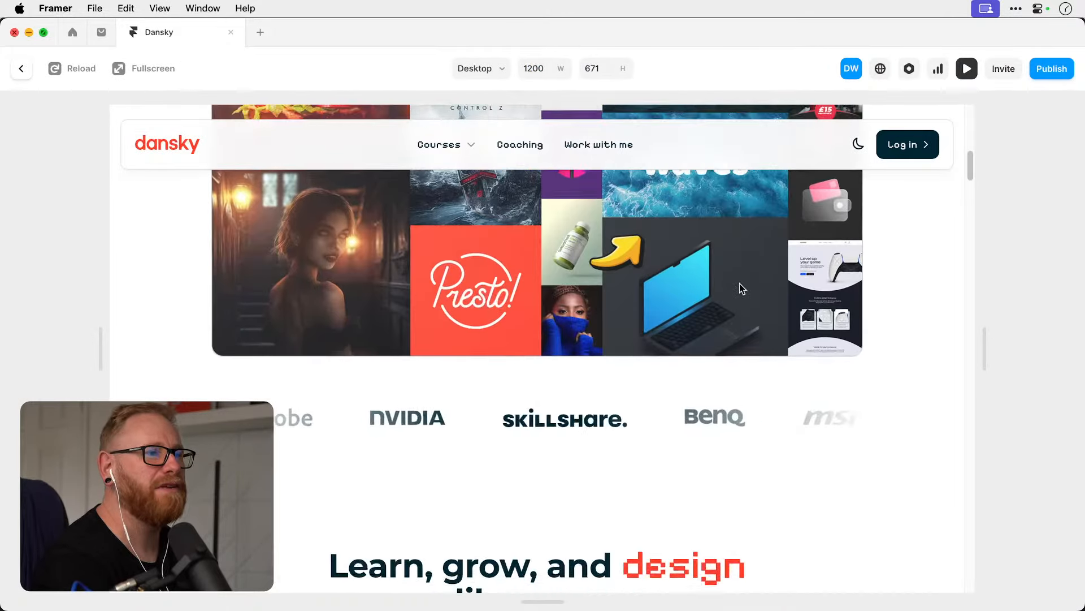
scroll(739, 283, "up", 10)
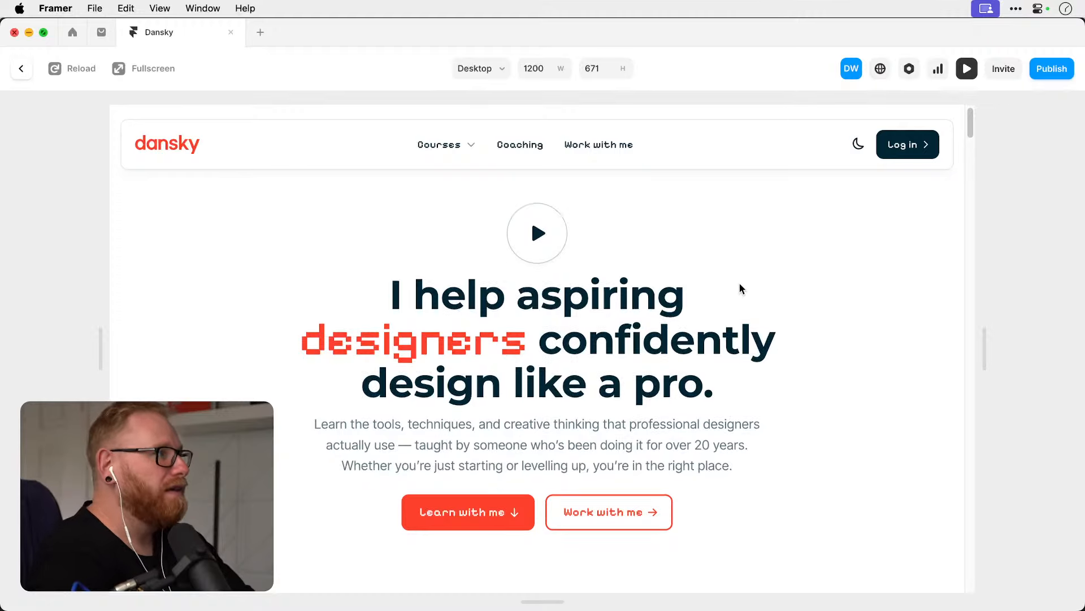
scroll(740, 284, "down", 5)
key("Escape")
Publish the latest homepage changes to staging and open the clever-result-936901.framer.app site in Chrome.
left_click(1051, 69)
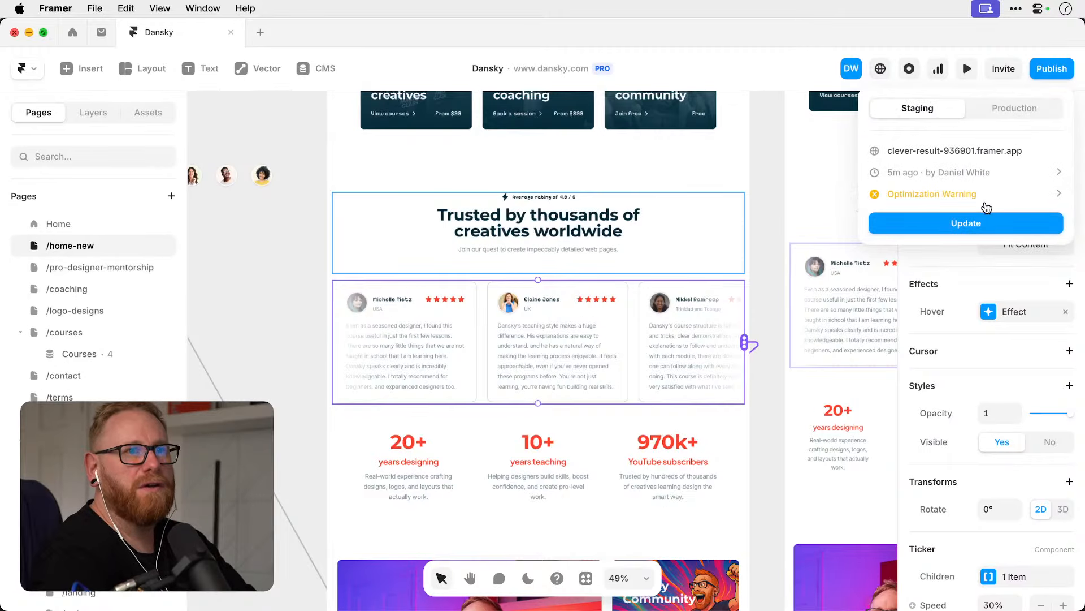
left_click(980, 222)
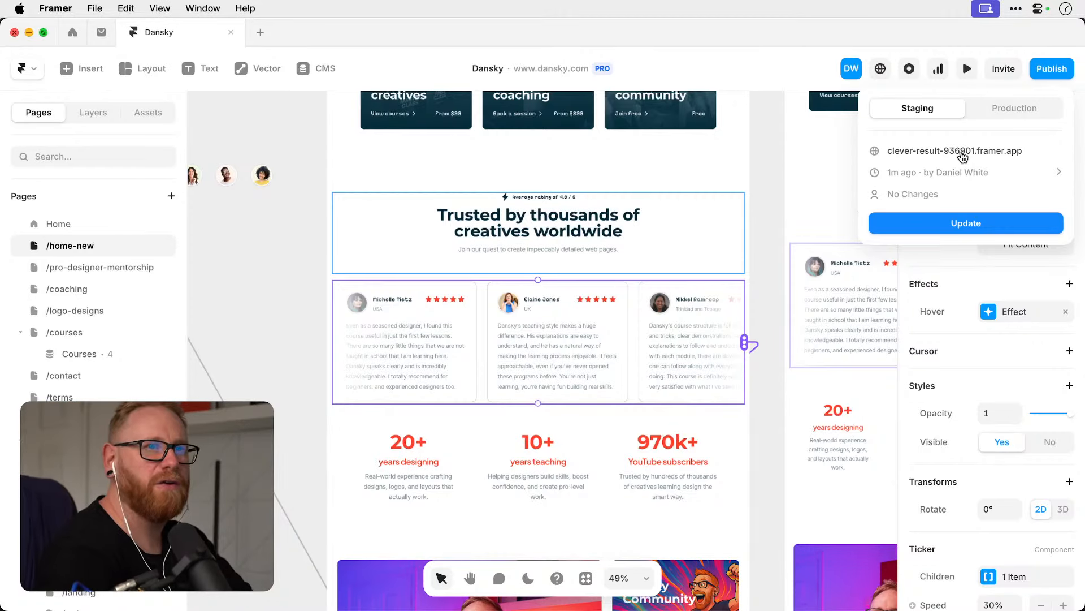
left_click(965, 151)
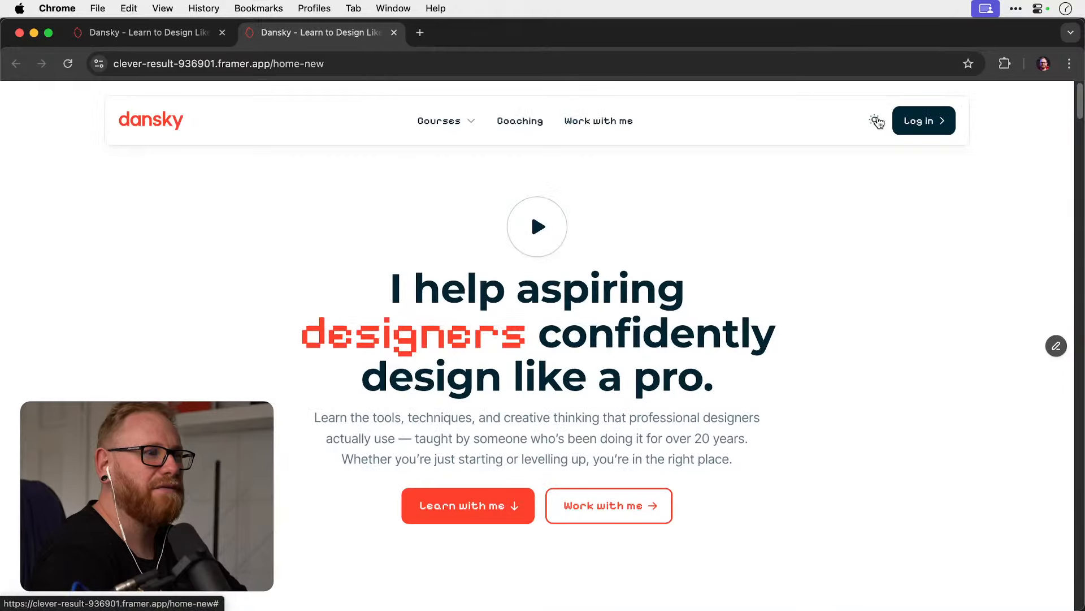
Test the hero's "Learn with me" link on the staging page and return to the hero.
scroll(617, 329, "down", 2)
left_click(502, 421)
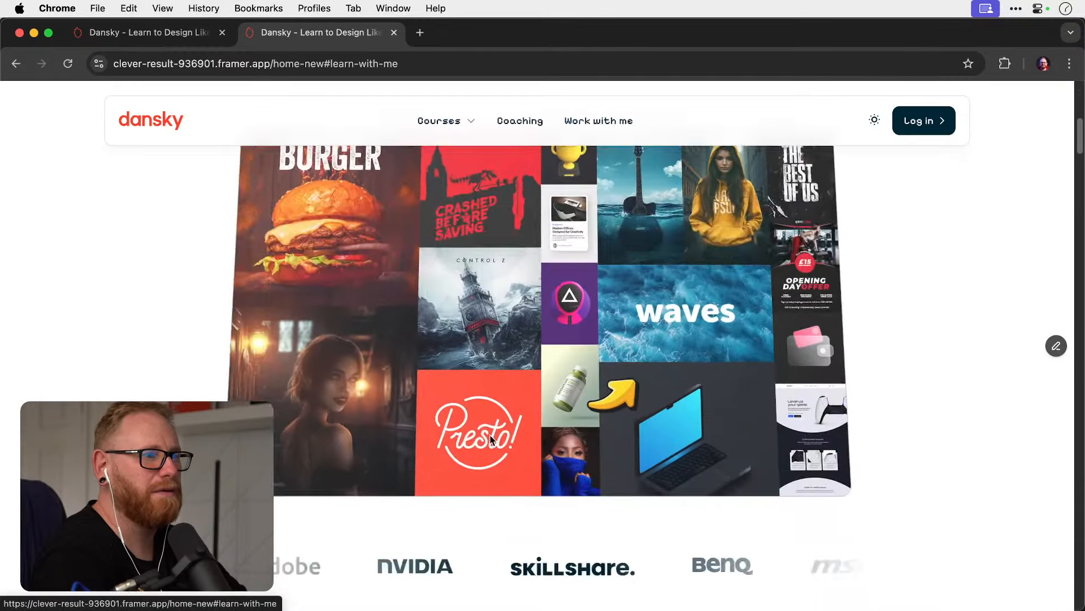
scroll(492, 441, "down", 3)
scroll(491, 440, "up", 20)
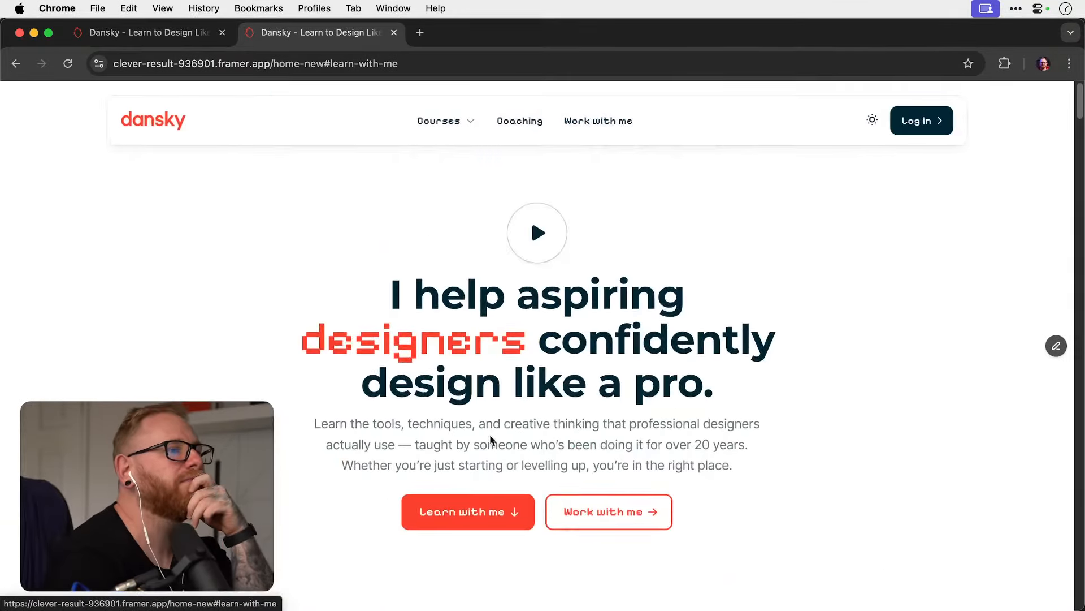
Examine the updated staging page through the testimonials, course cards, footer and "Premium Quality" section, and go back to its beginning.
scroll(492, 440, "down", 12)
scroll(489, 437, "down", 15)
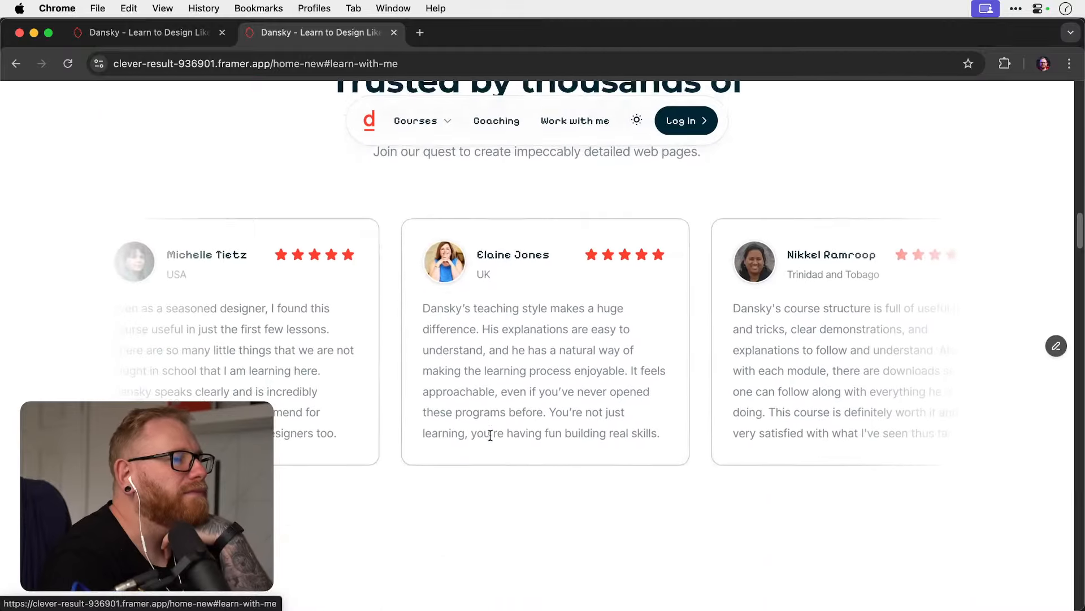
scroll(490, 437, "down", 20)
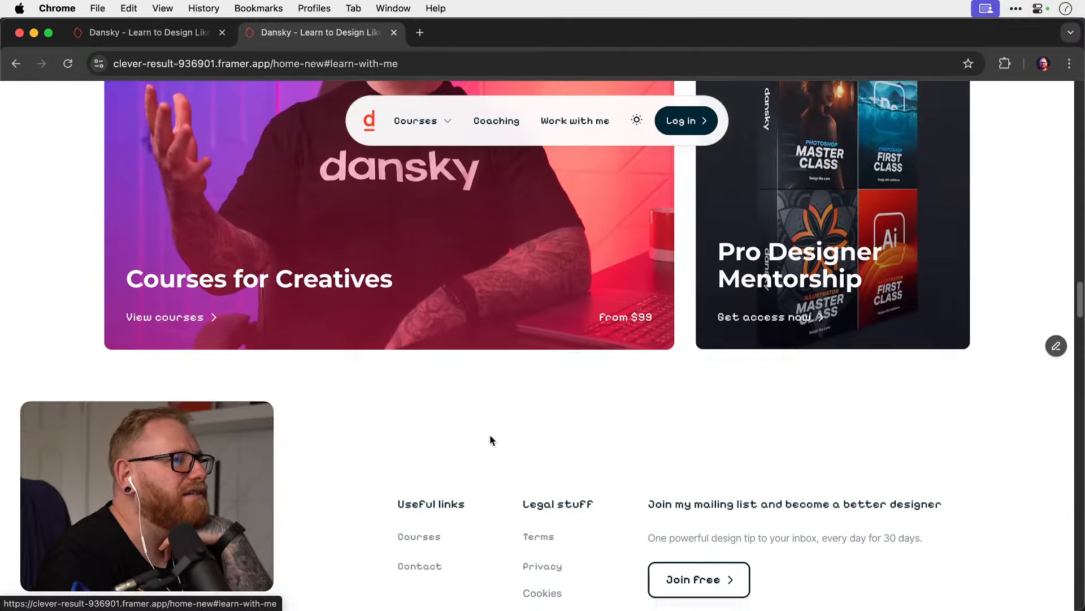
scroll(660, 321, "up", 10)
scroll(580, 373, "down", 15)
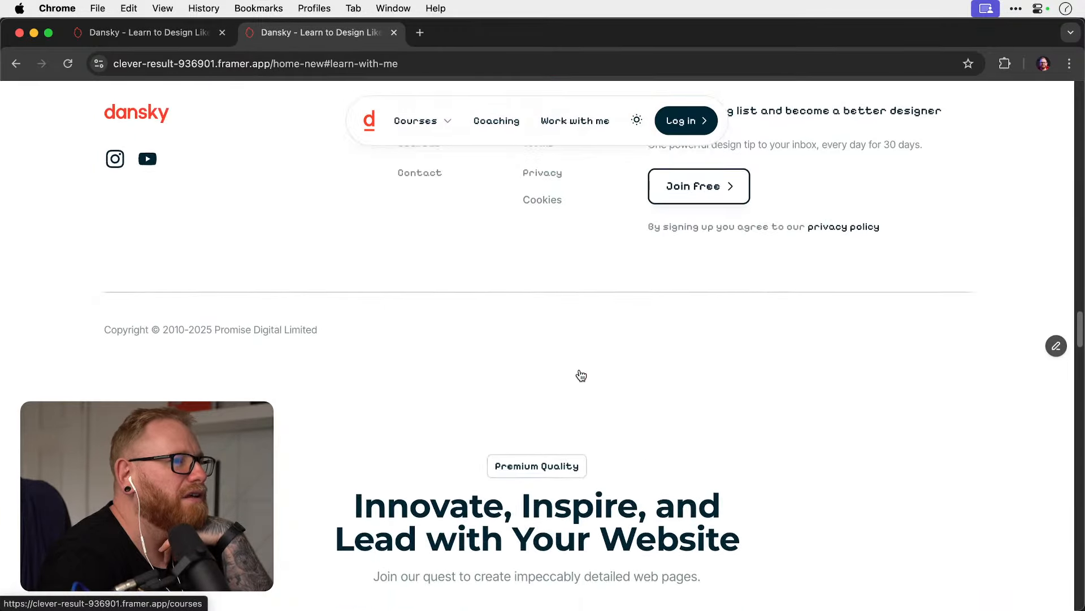
scroll(580, 374, "down", 5)
scroll(579, 374, "up", 20)
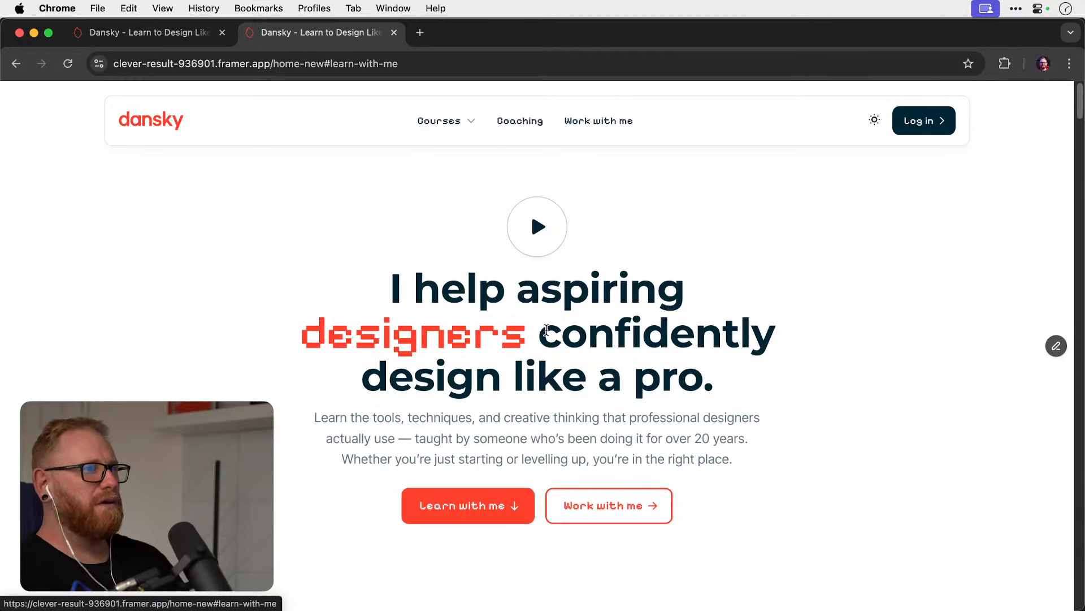
Highlight the hero headline and the start of its description to review the copy, clear the selection and check the Courses navigation entry.
left_click_drag(414, 286, 792, 369)
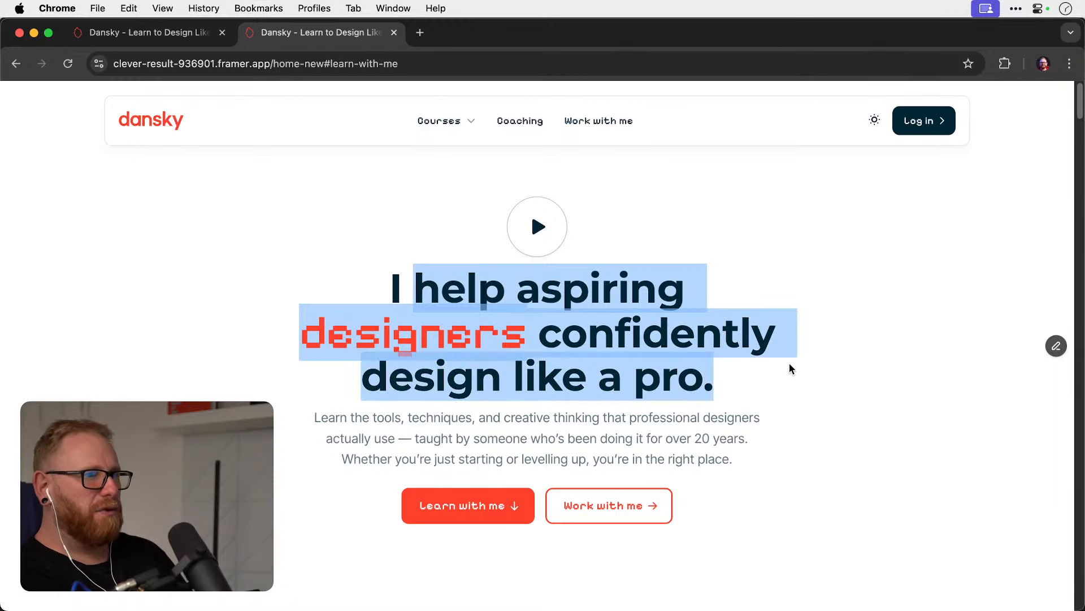
left_click_drag(308, 417, 578, 439)
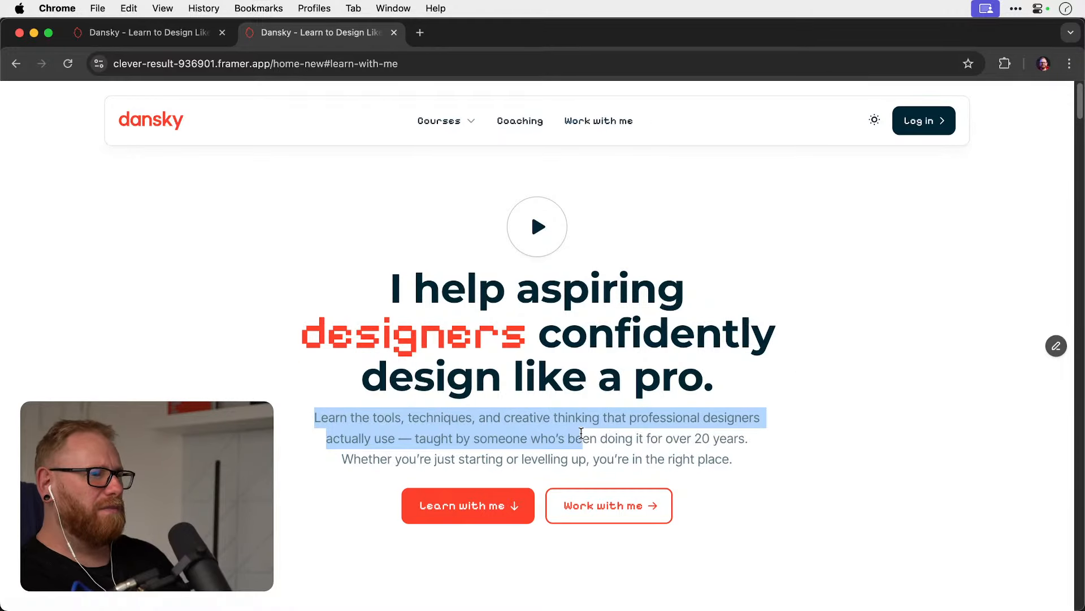
left_click(577, 439)
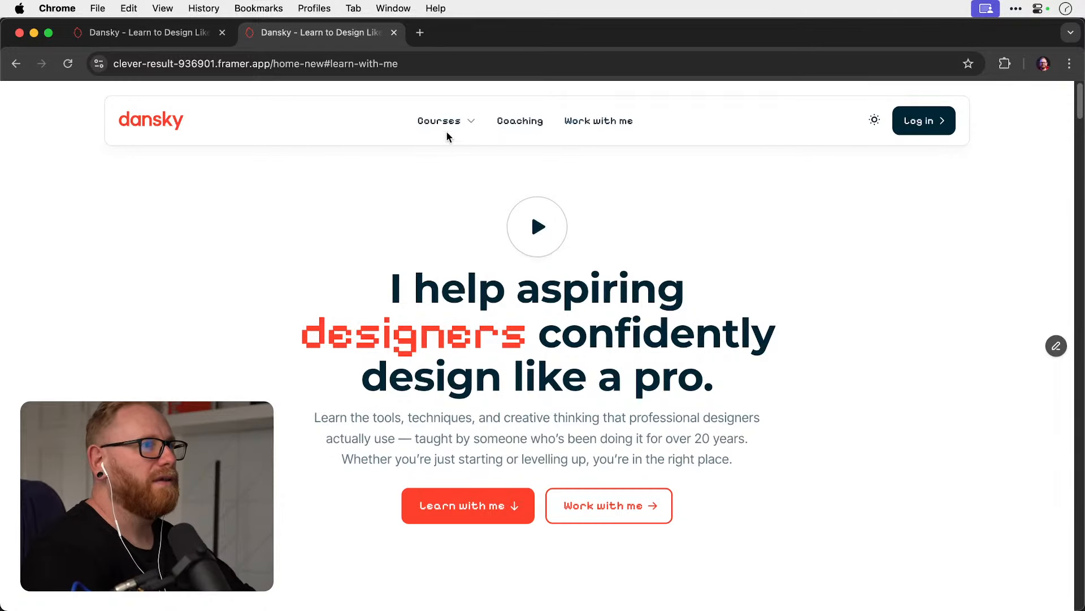
mouse_move(475, 123)
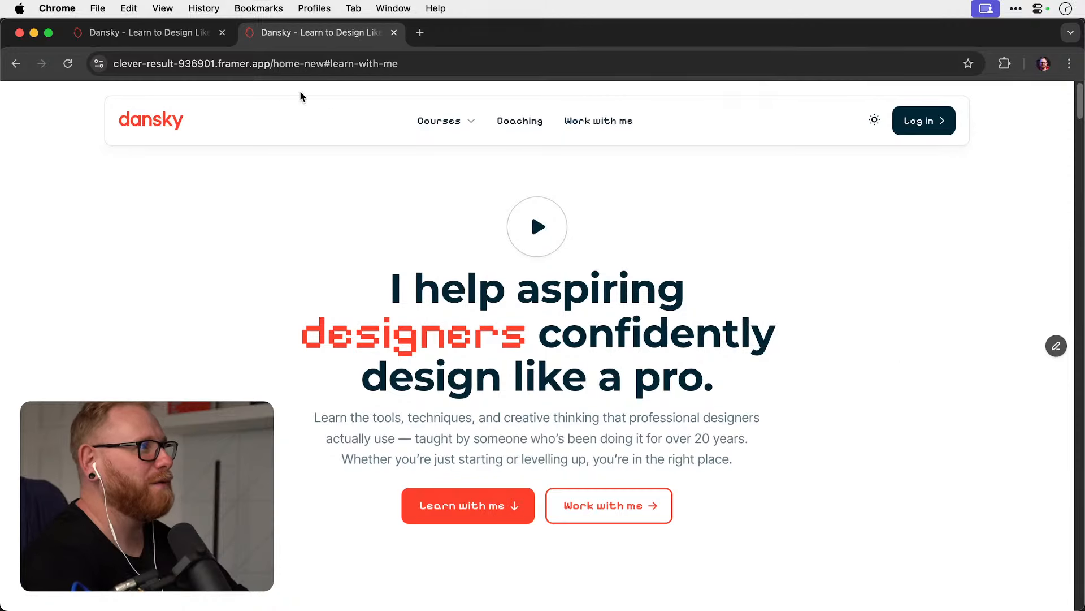
Compare the two open staging pages, close the newer duplicate and reload the remaining home-new page.
left_click(160, 34)
left_click(314, 37)
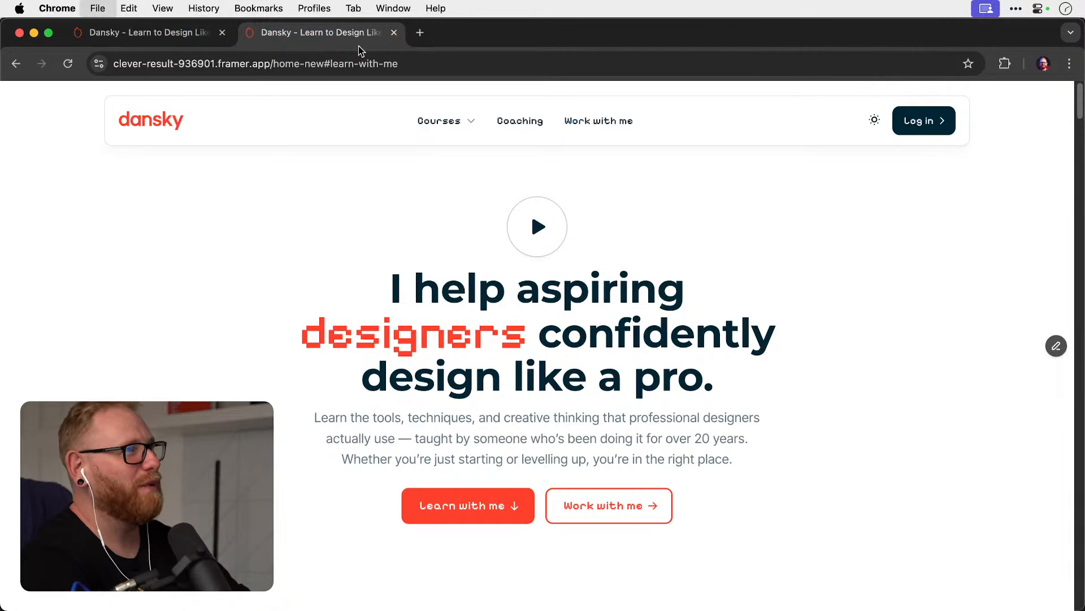
key("super+w")
key("super+r")
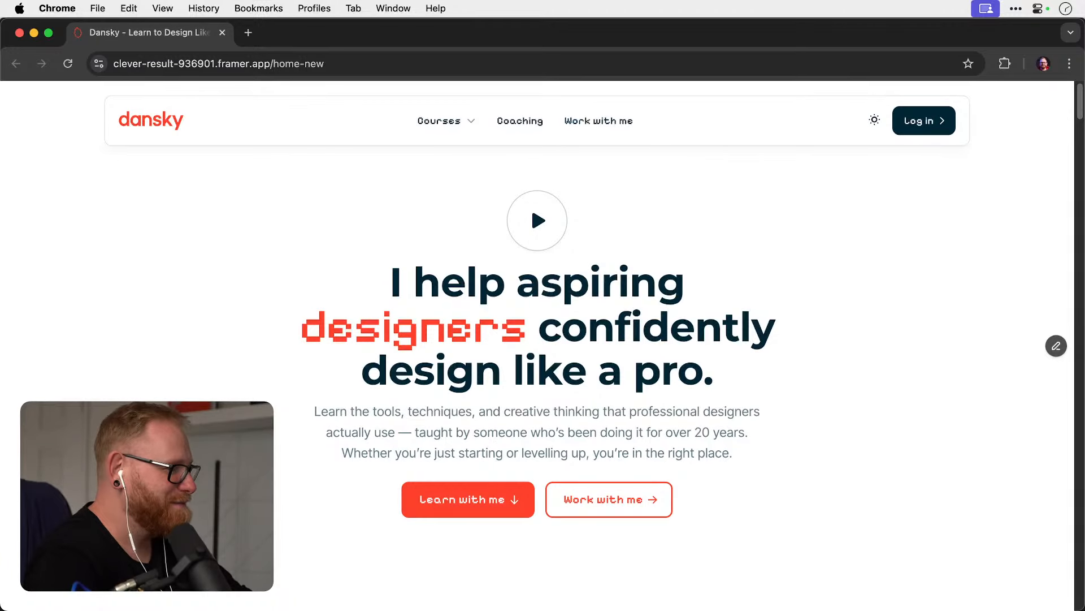
Open the staging home-new address in an incognito window to check how it loads for a fresh visitor, and close that window.
key("super+Tab")
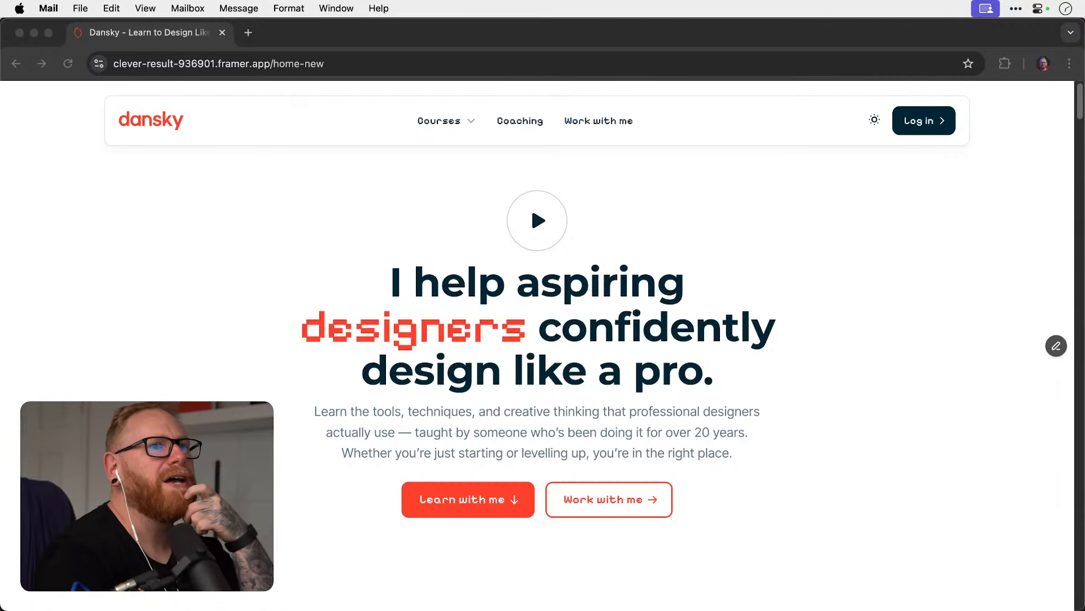
left_click(291, 63)
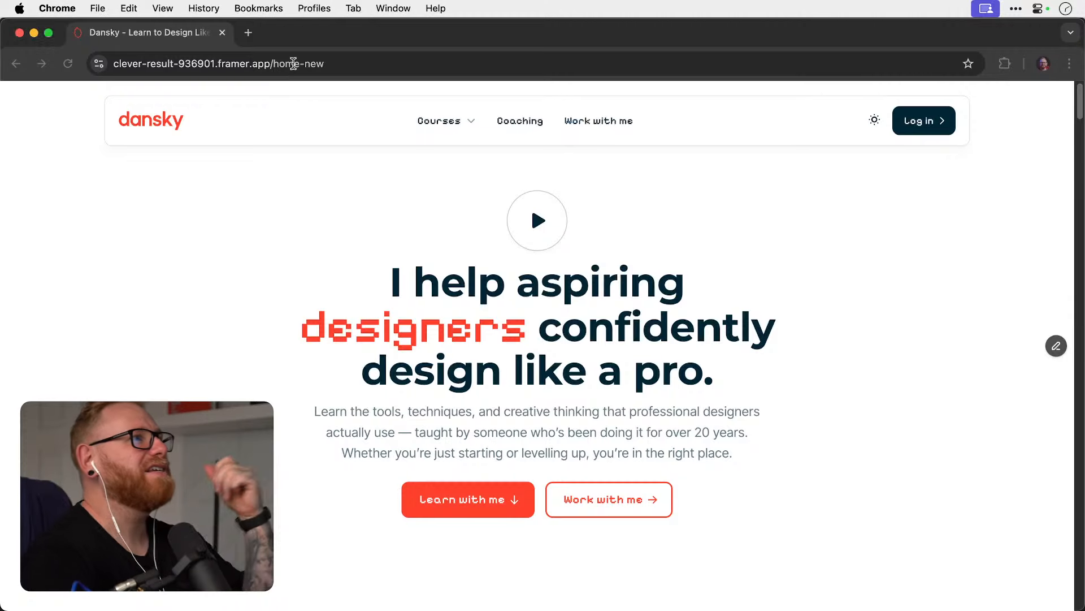
key("super+c")
key("super+shift+n")
key("super+v")
key("Return")
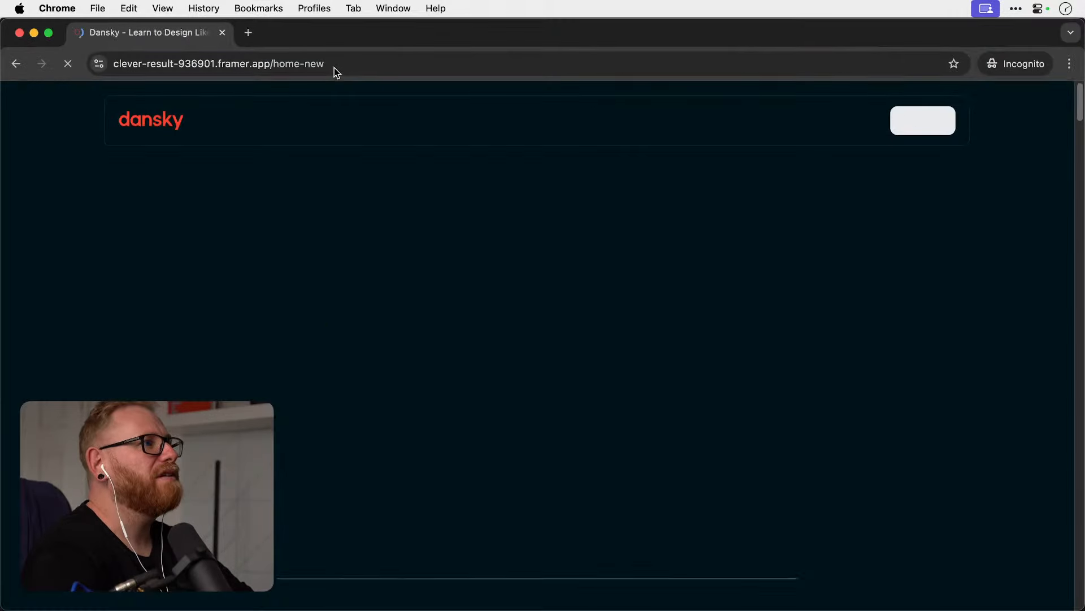
left_click(277, 64)
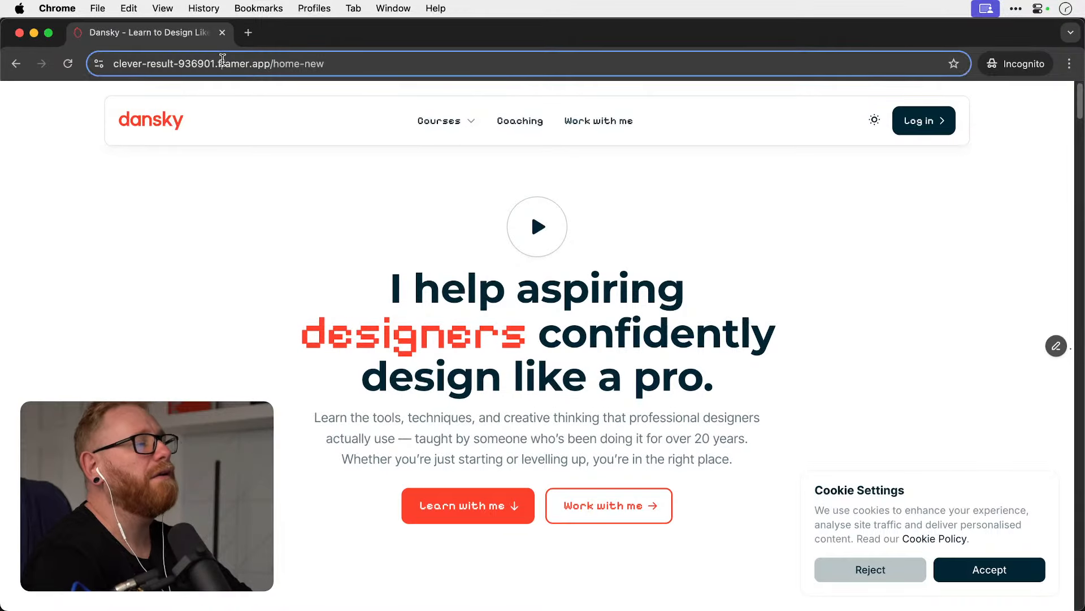
key("Escape")
key("super+w")
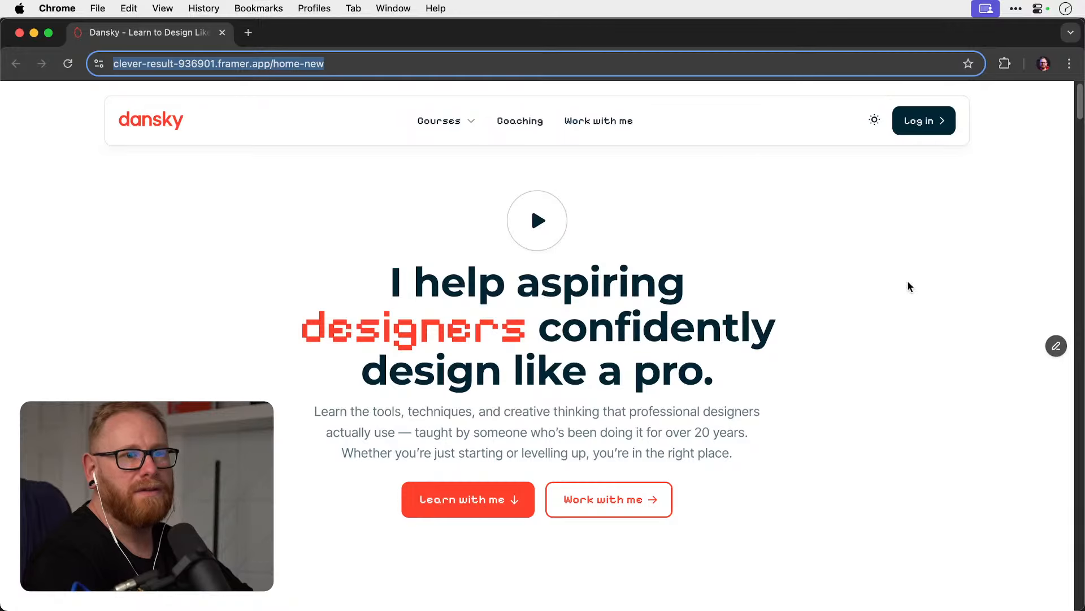
Examine the staging homepage from the hero through the offer cards, testimonials and experience statistics, and return to its beginning.
scroll(908, 286, "down", 10)
scroll(908, 286, "up", 10)
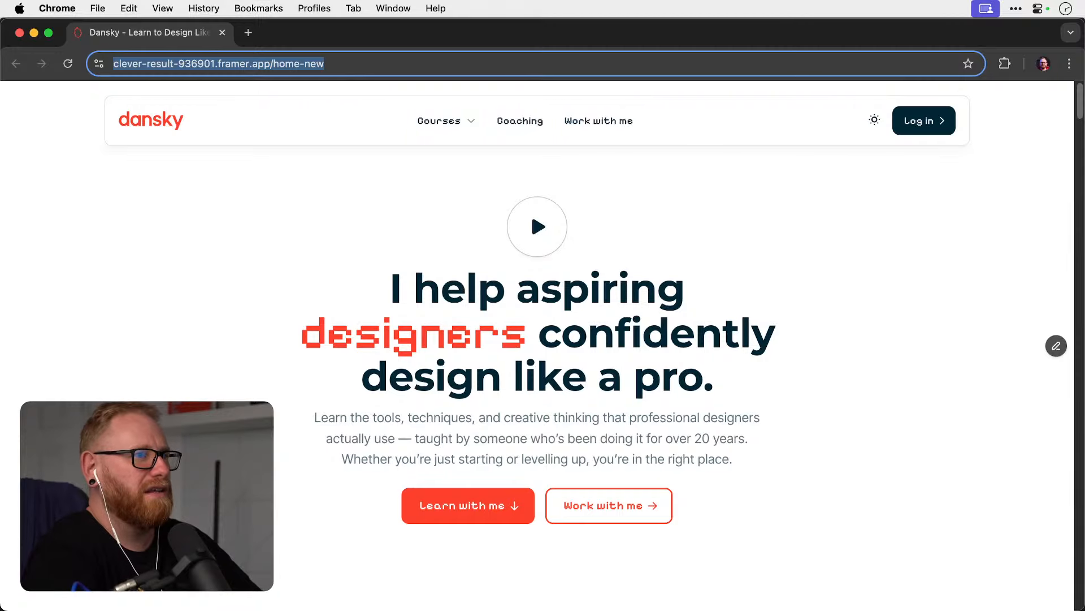
scroll(754, 267, "down", 15)
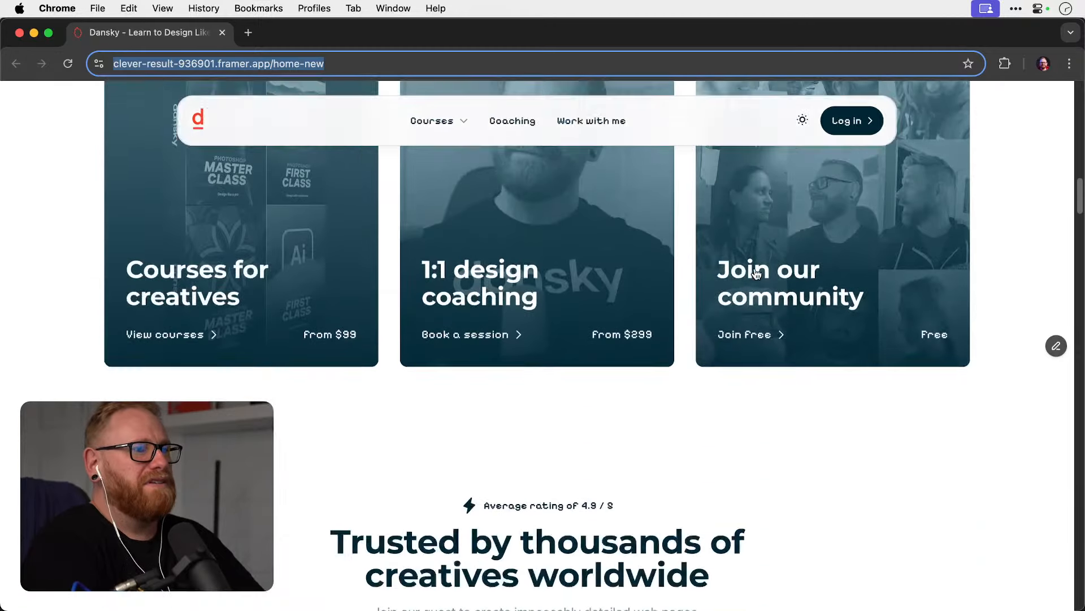
scroll(756, 273, "down", 12)
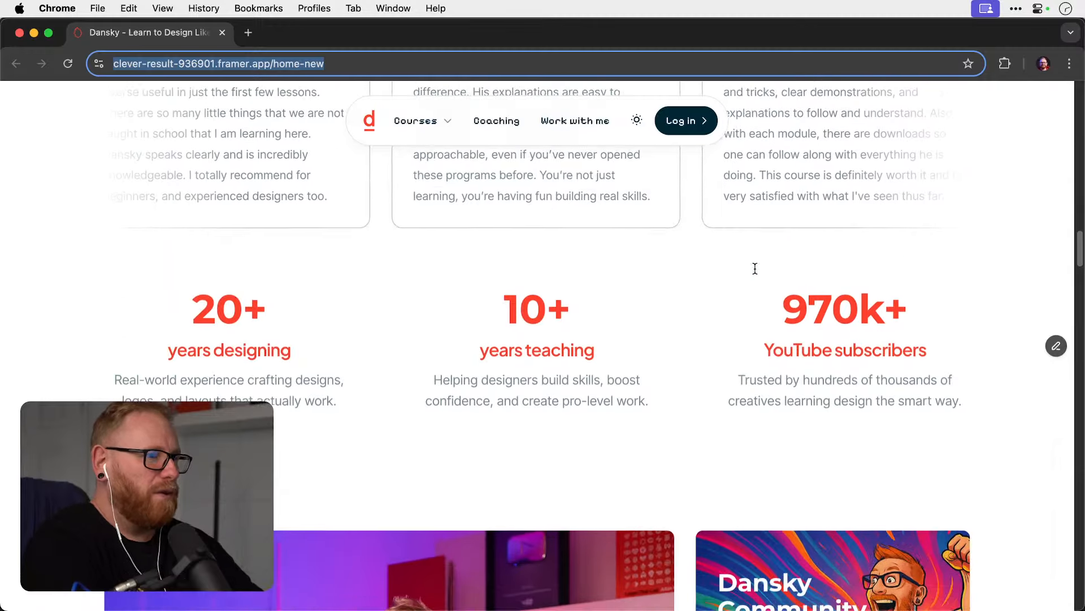
scroll(754, 268, "down", 1)
scroll(755, 269, "up", 1)
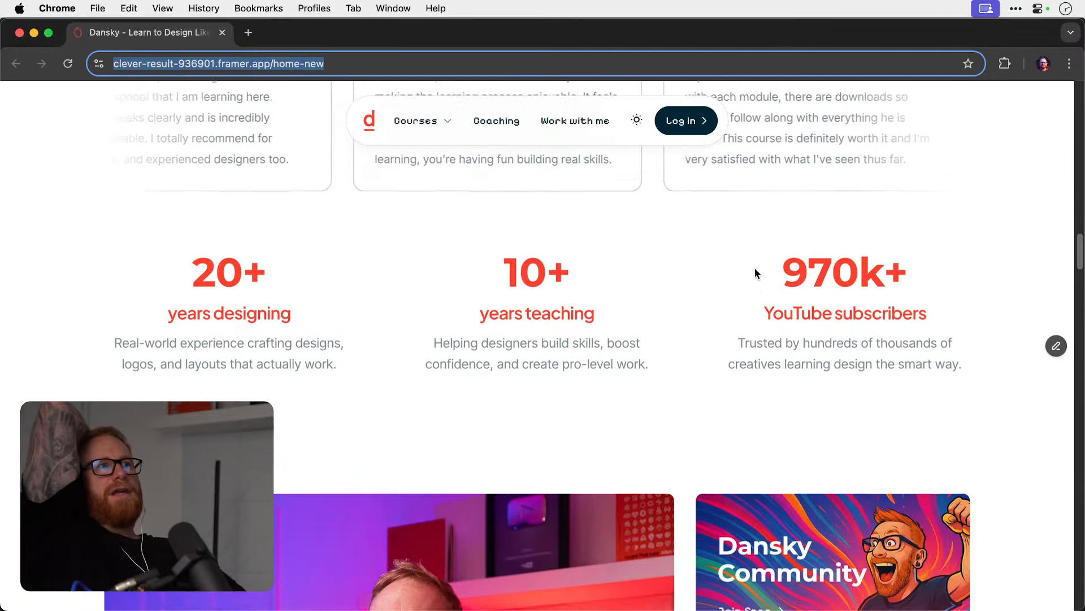
scroll(754, 267, "up", 20)
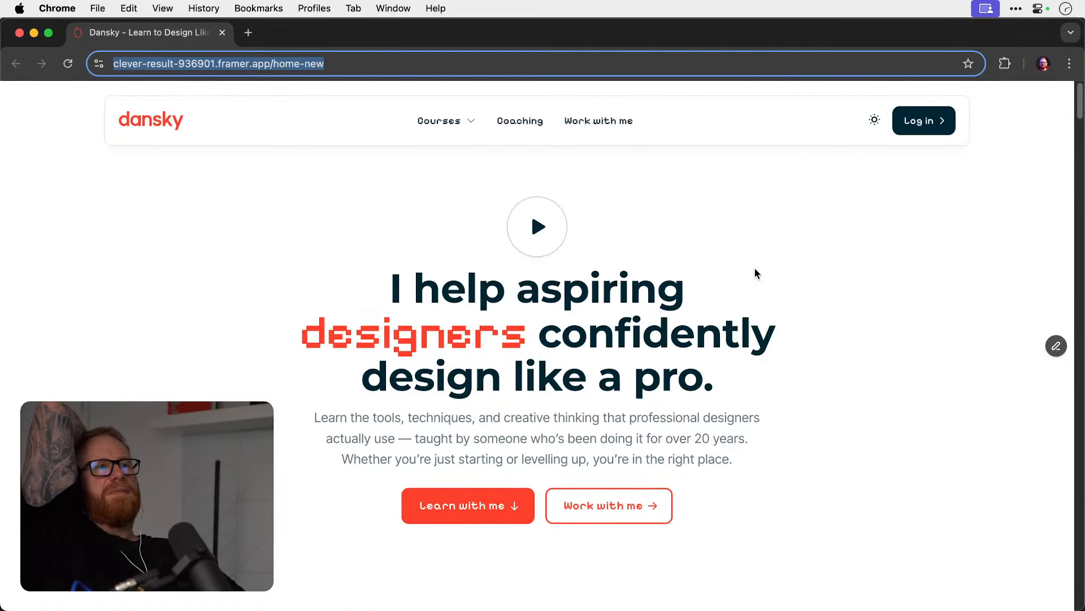
Recheck the homepage down to the Pro Designer Mentorship card, and review the "Learn, grow, and design" section and artwork collage on the way back.
scroll(756, 271, "down", 10)
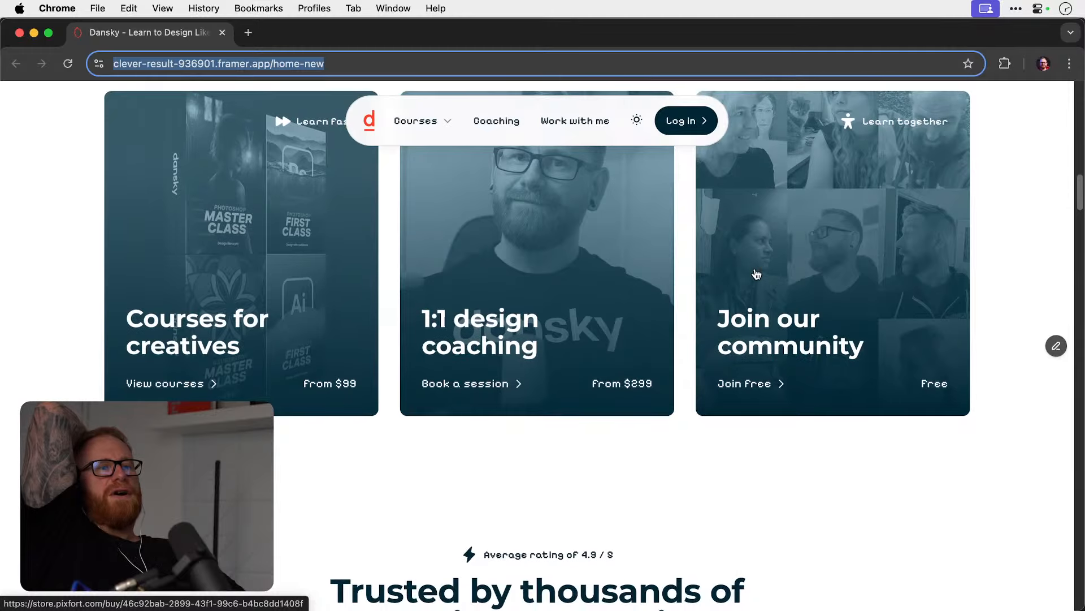
scroll(757, 274, "down", 10)
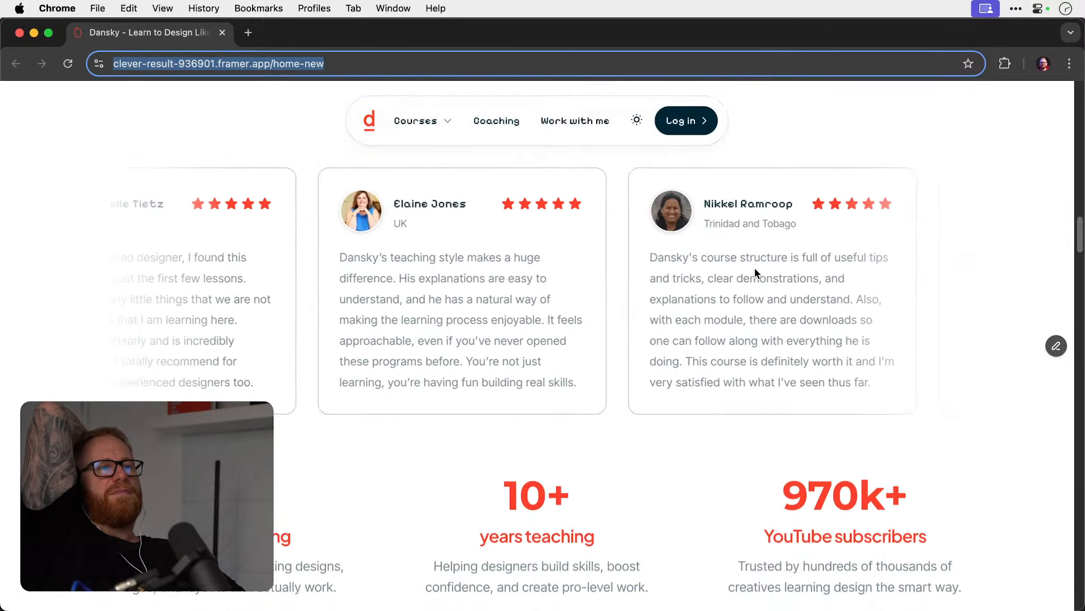
scroll(755, 273, "down", 10)
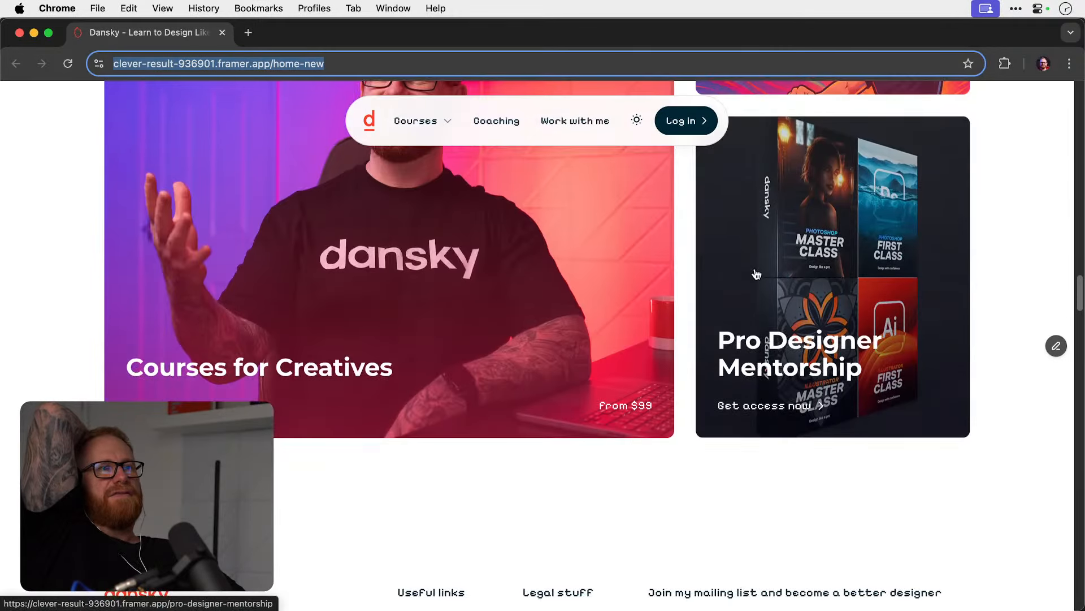
scroll(757, 274, "up", 15)
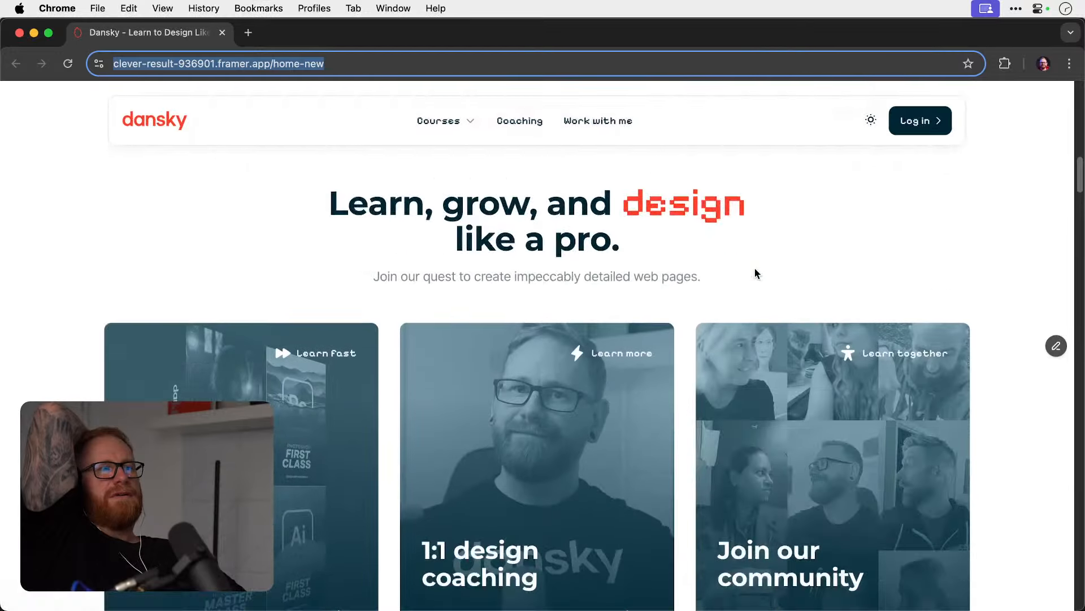
scroll(754, 268, "down", 3)
scroll(755, 268, "up", 12)
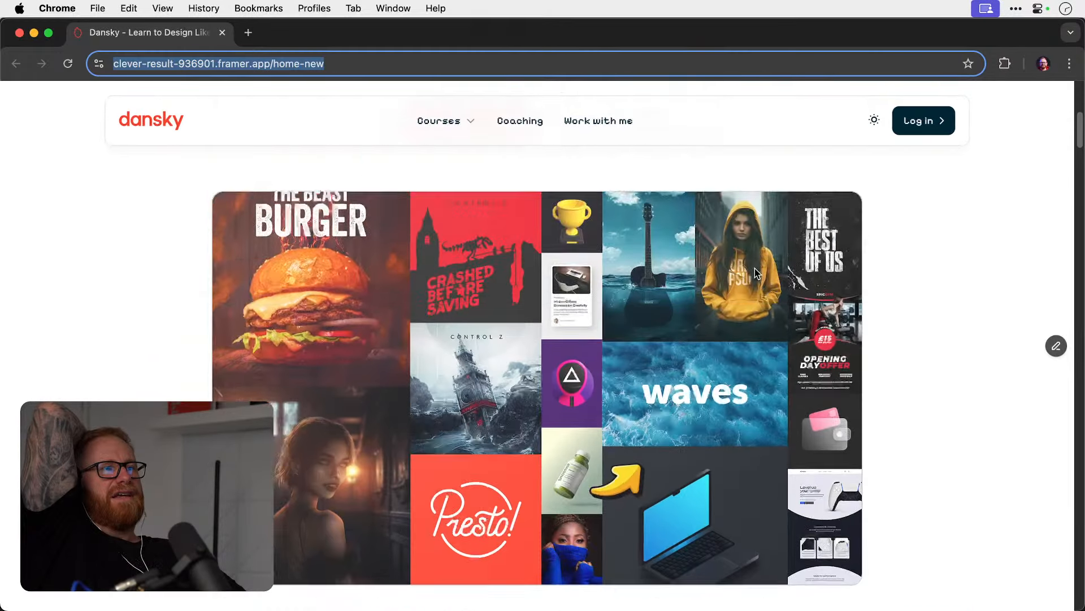
scroll(754, 268, "up", 6)
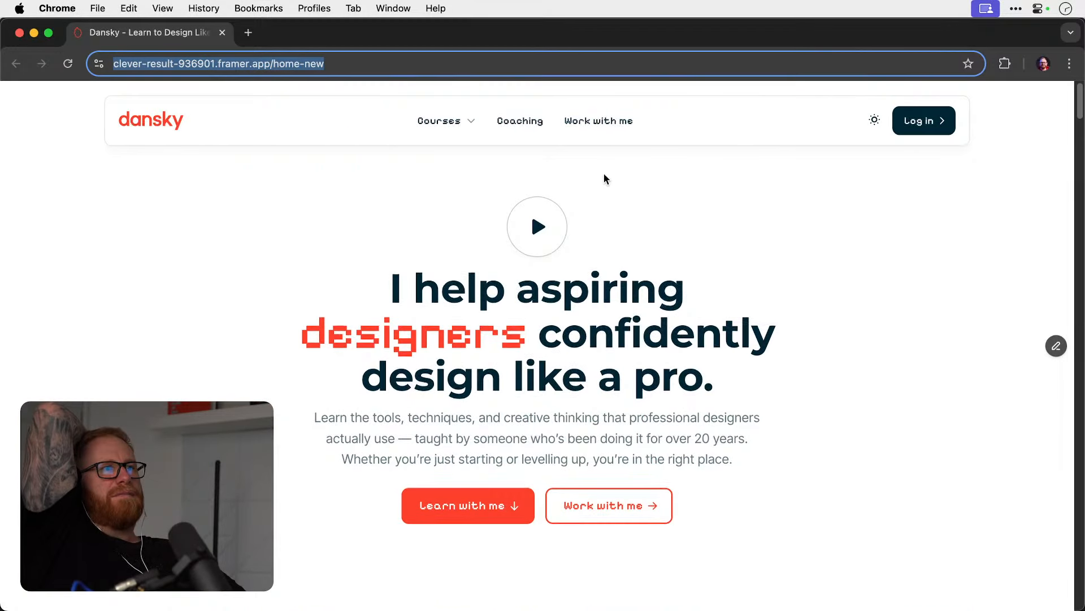
Follow the "Work with me" navigation link, look over the logo portfolio on its page, and return to the homepage.
left_click(601, 122)
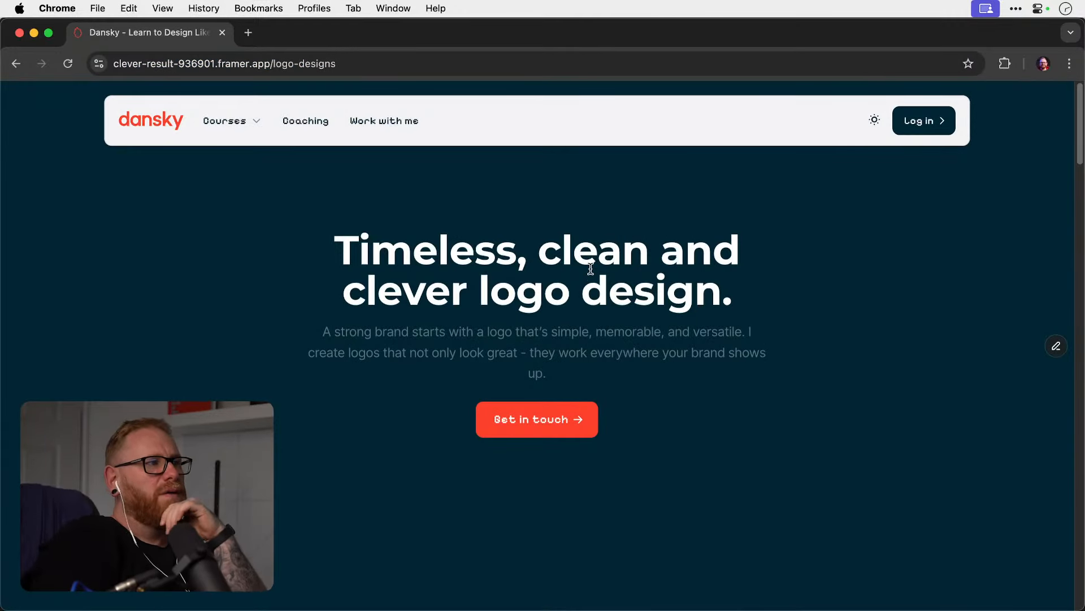
scroll(591, 269, "down", 15)
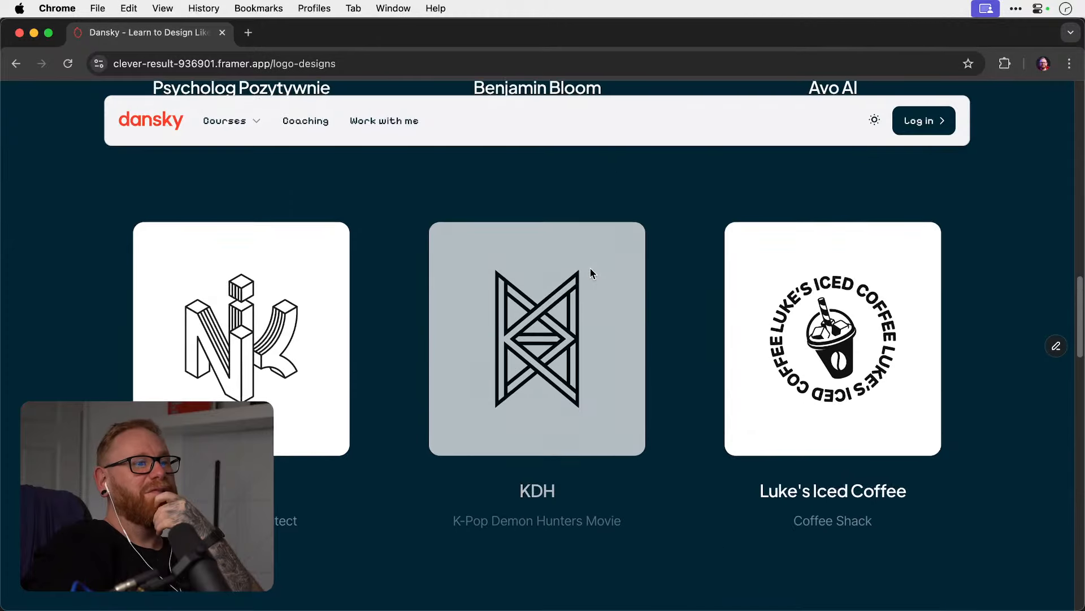
scroll(590, 268, "down", 5)
scroll(566, 257, "up", 12)
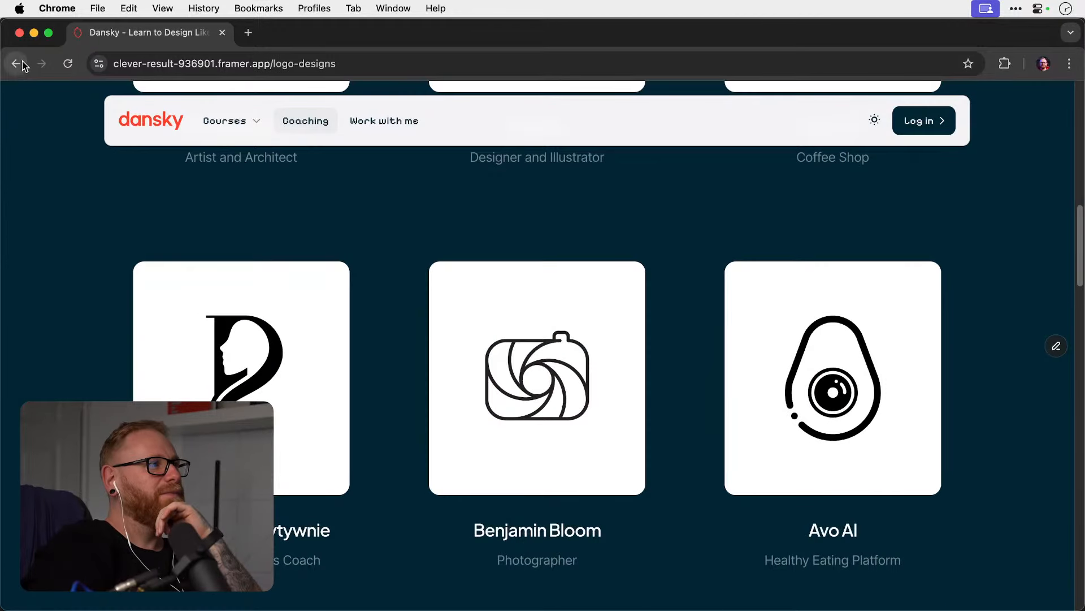
left_click(17, 64)
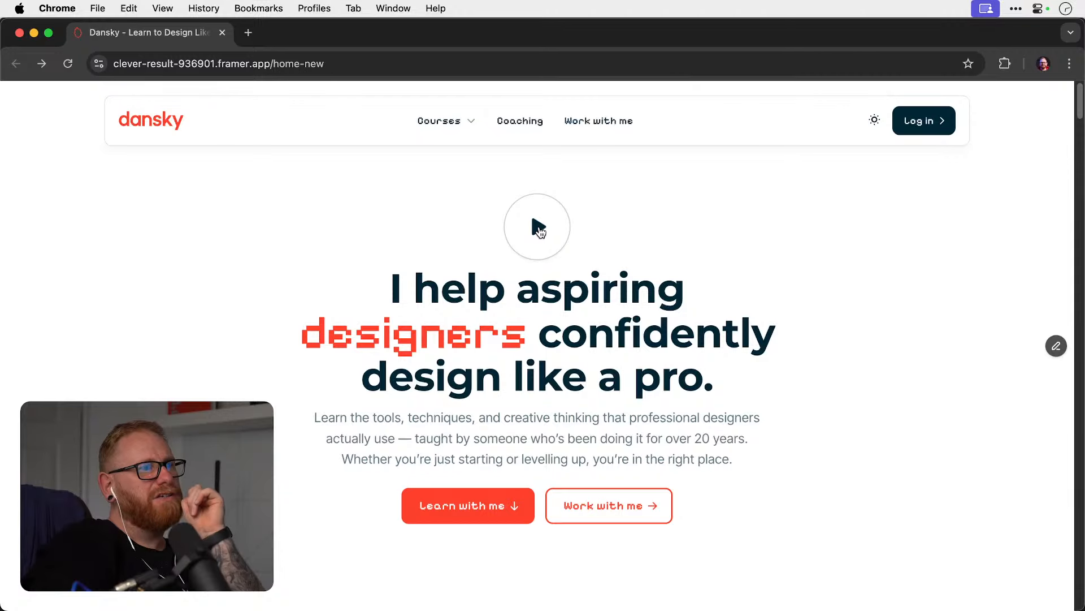
Open the Courses page from the navigation and examine the First Class and Master Class listings for Photoshop and Illustrator.
left_click(444, 121)
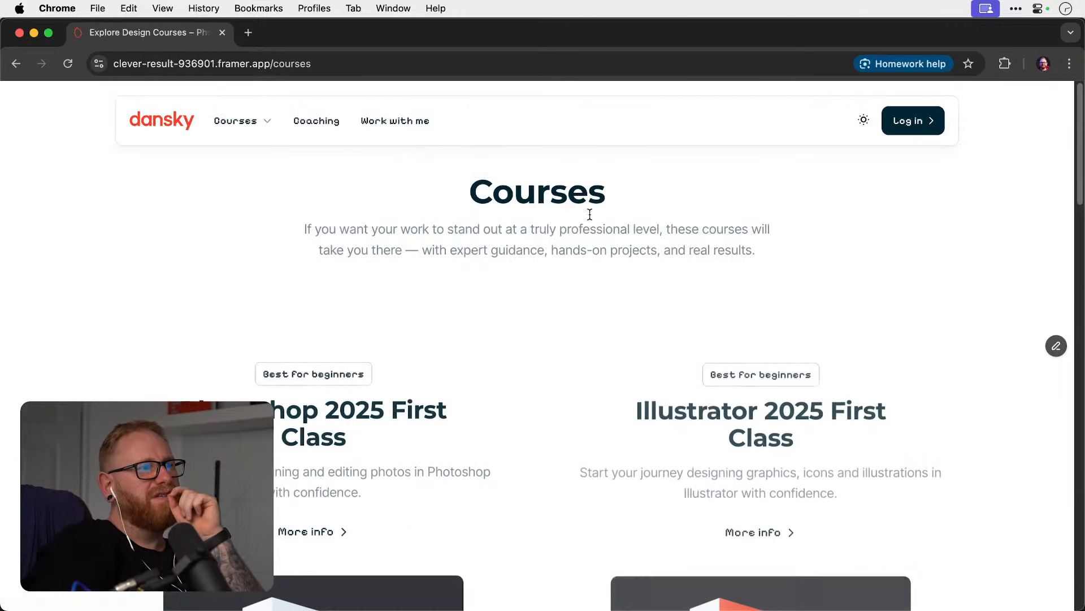
scroll(613, 284, "down", 3)
scroll(613, 283, "up", 4)
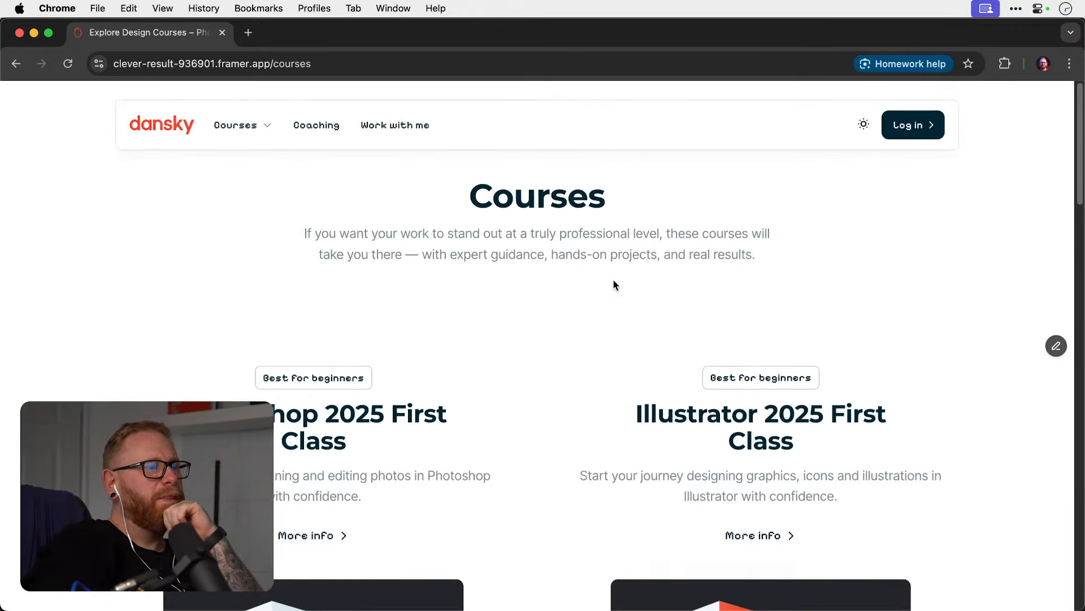
scroll(539, 357, "down", 6)
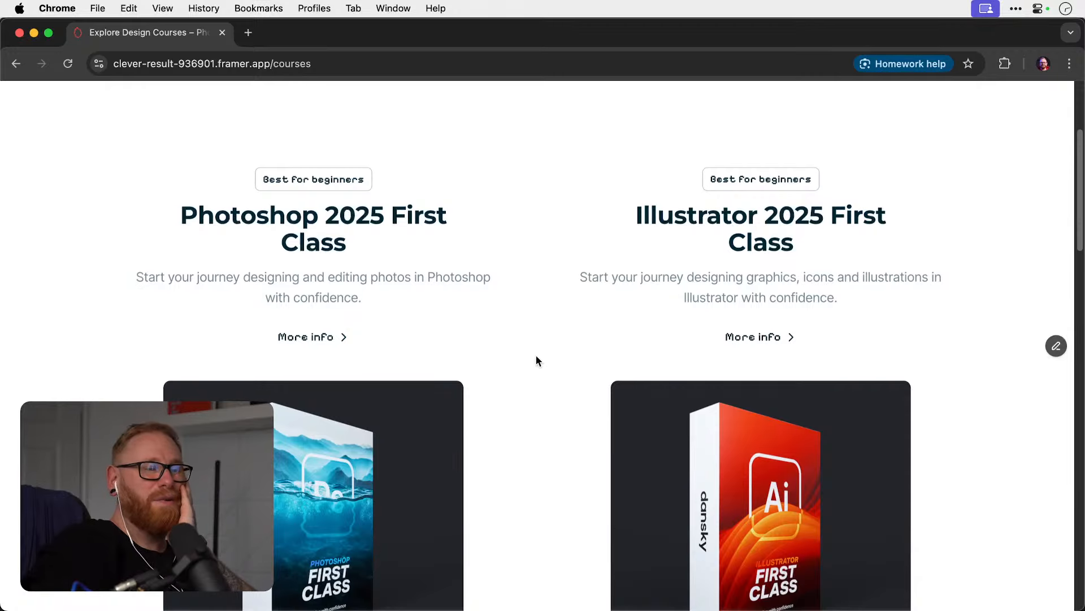
scroll(536, 356, "down", 8)
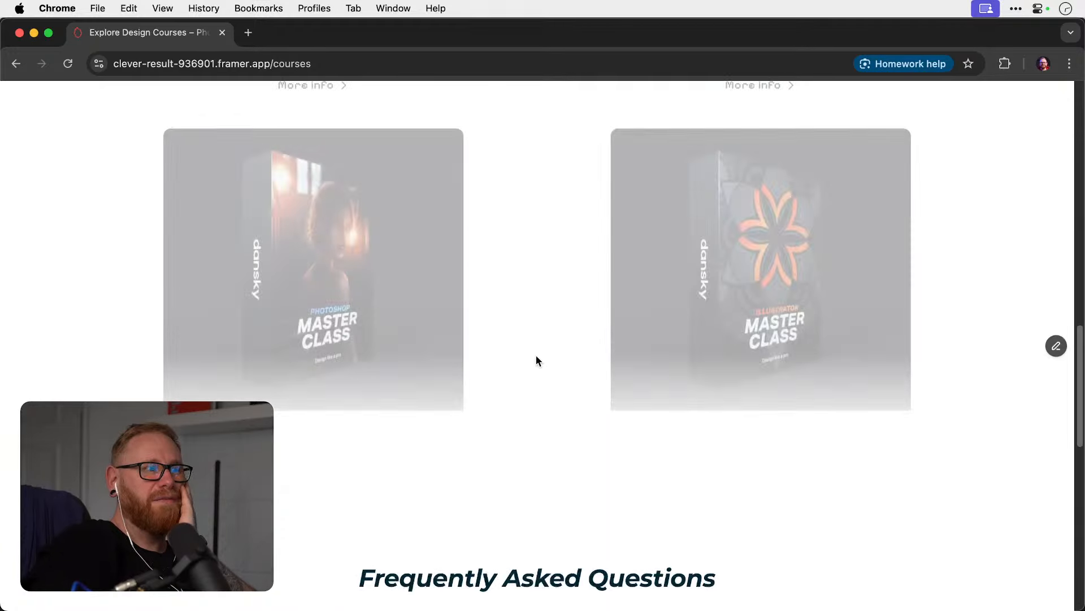
scroll(536, 356, "down", 5)
scroll(537, 357, "up", 11)
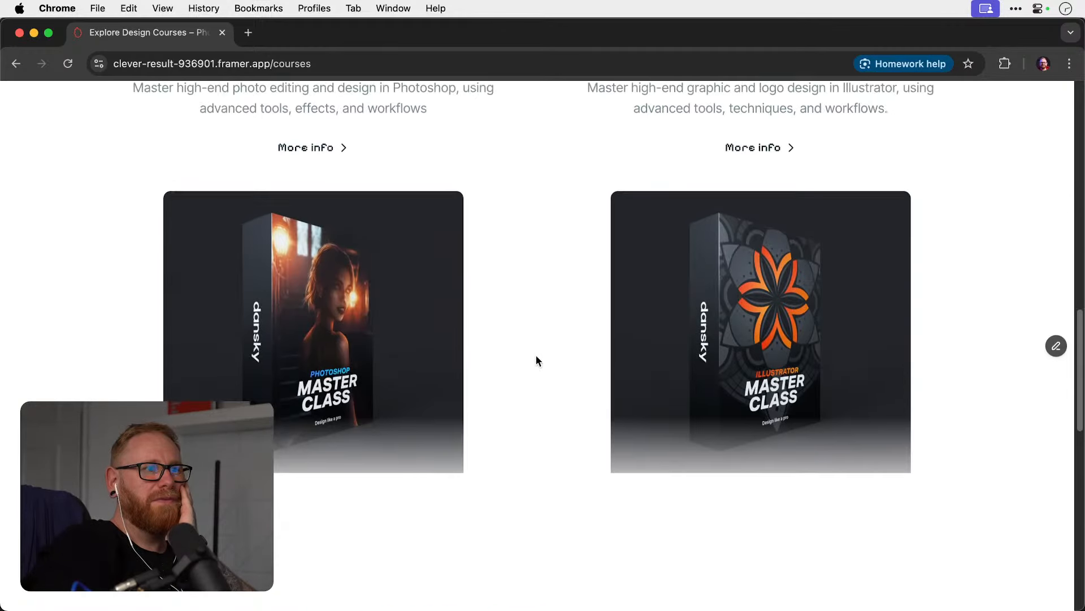
scroll(537, 358, "up", 12)
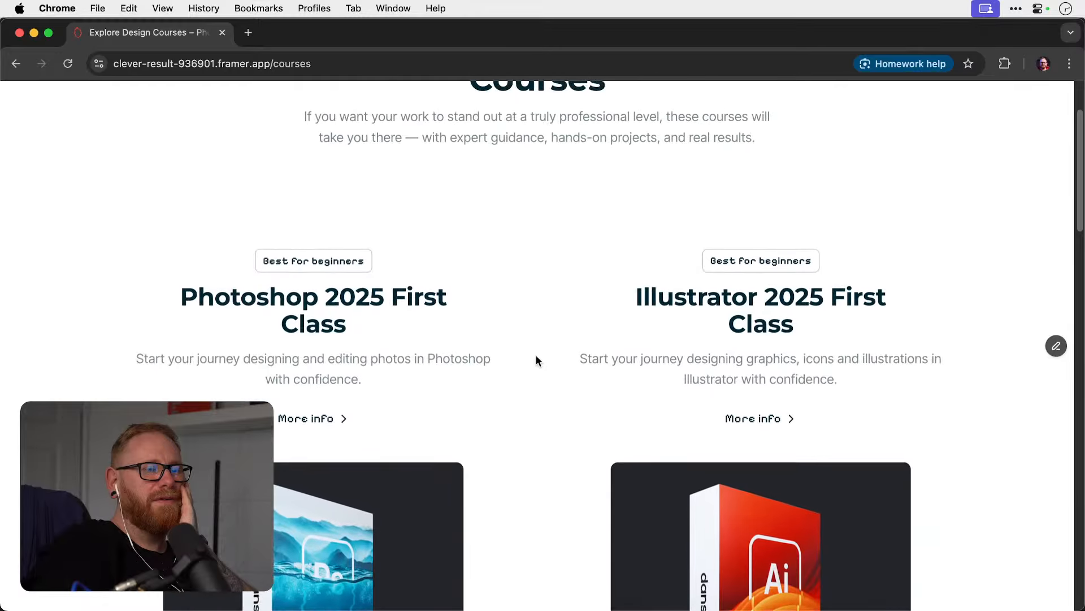
scroll(486, 432, "down", 8)
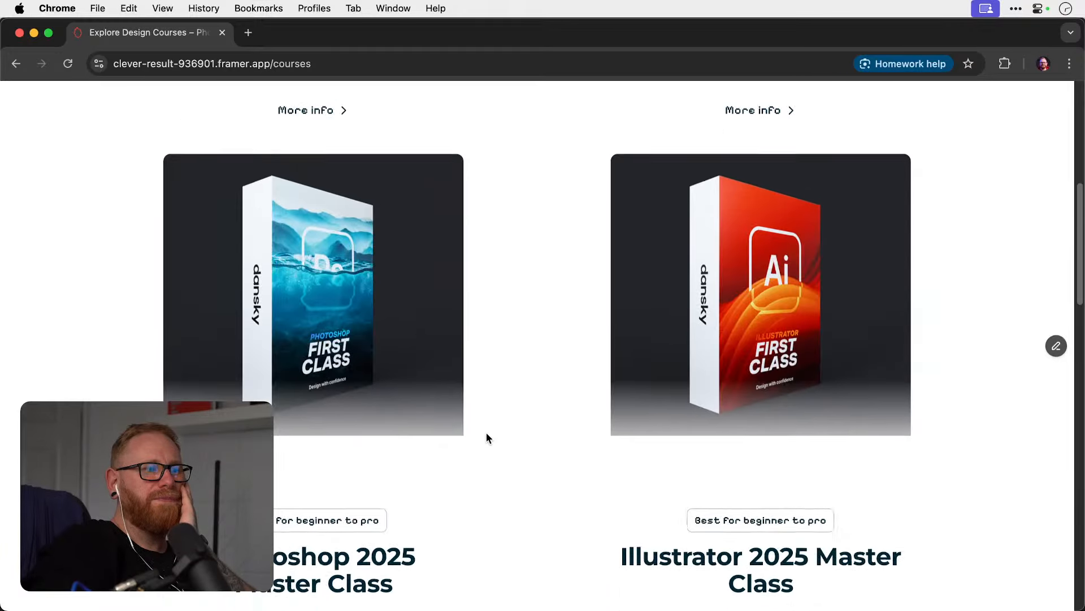
Open the Photoshop First Class course page and examine its headline, benefits, before-and-after examples and module list.
left_click(390, 317)
scroll(608, 354, "down", 15)
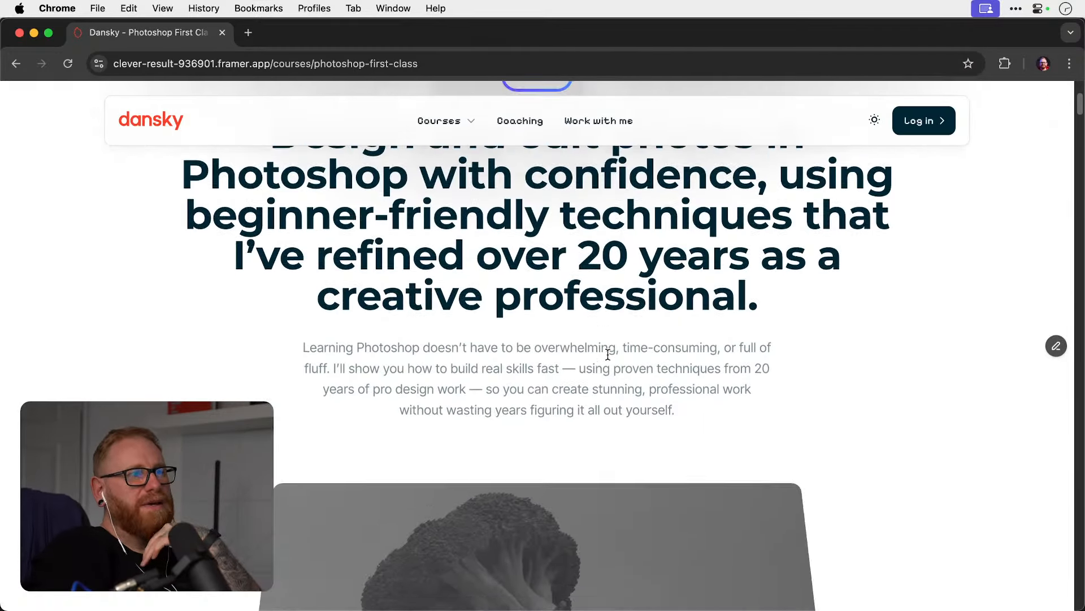
scroll(608, 355, "down", 10)
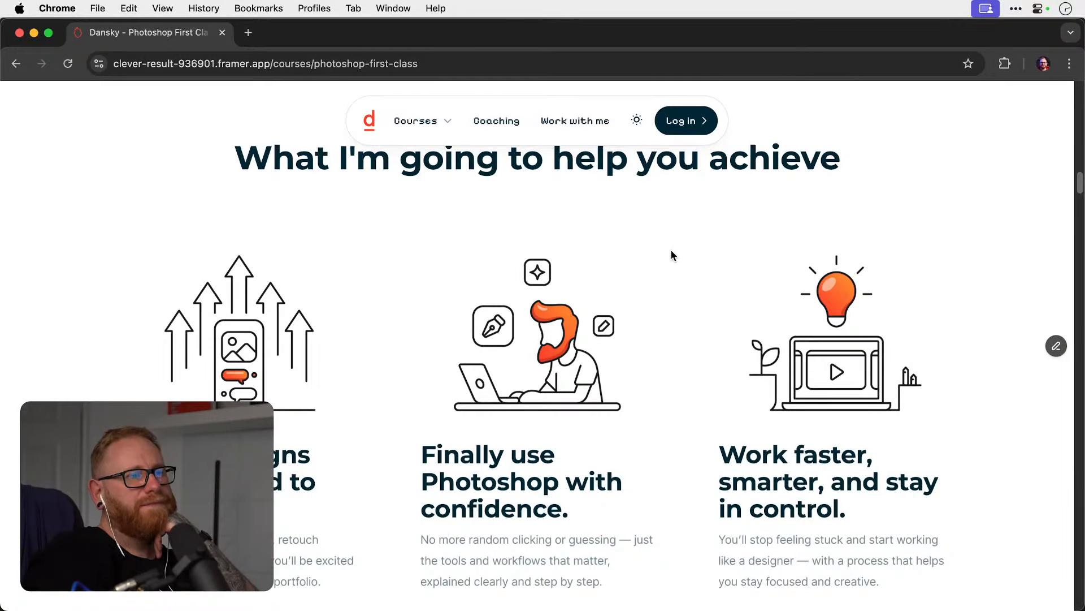
scroll(671, 250, "down", 15)
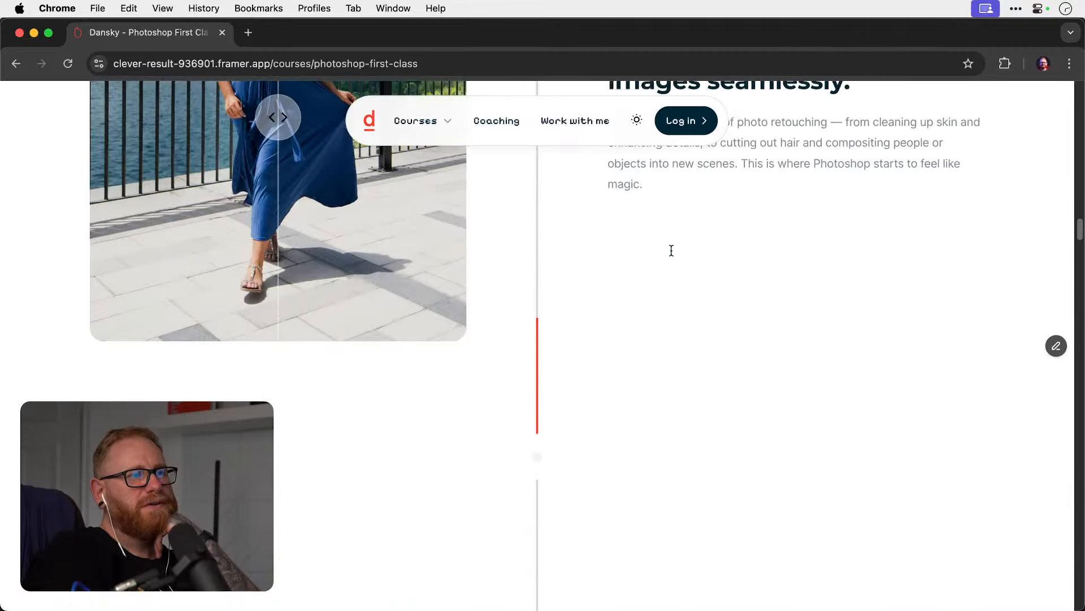
scroll(672, 254, "down", 15)
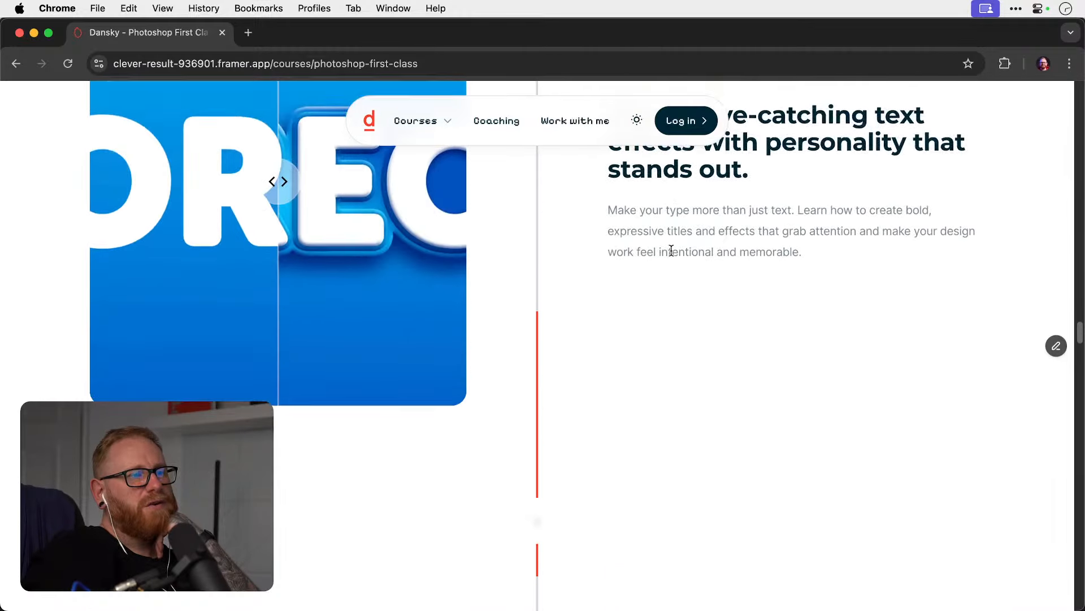
scroll(673, 255, "down", 12)
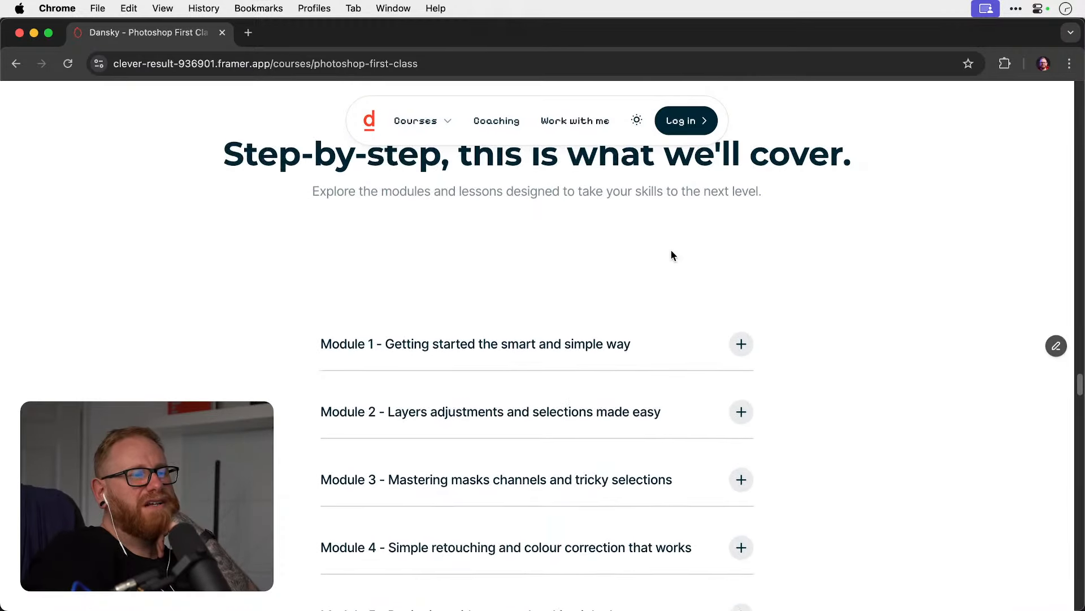
scroll(671, 255, "down", 10)
Test the expand and collapse control of the Practice Projects entry and review the surrounding course modules.
left_click(743, 192)
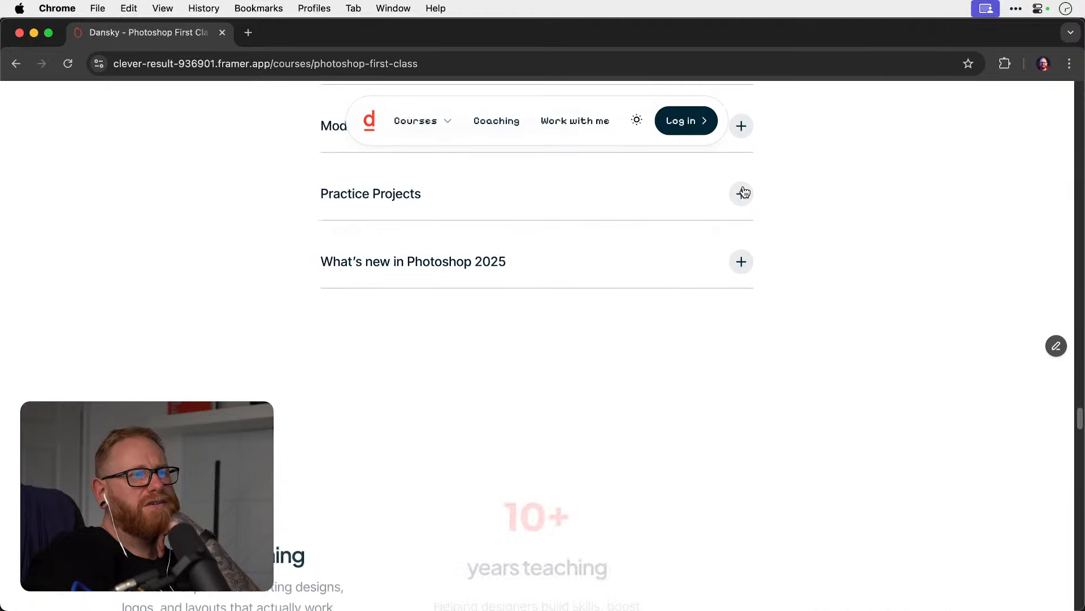
left_click(742, 193)
scroll(568, 223, "up", 7)
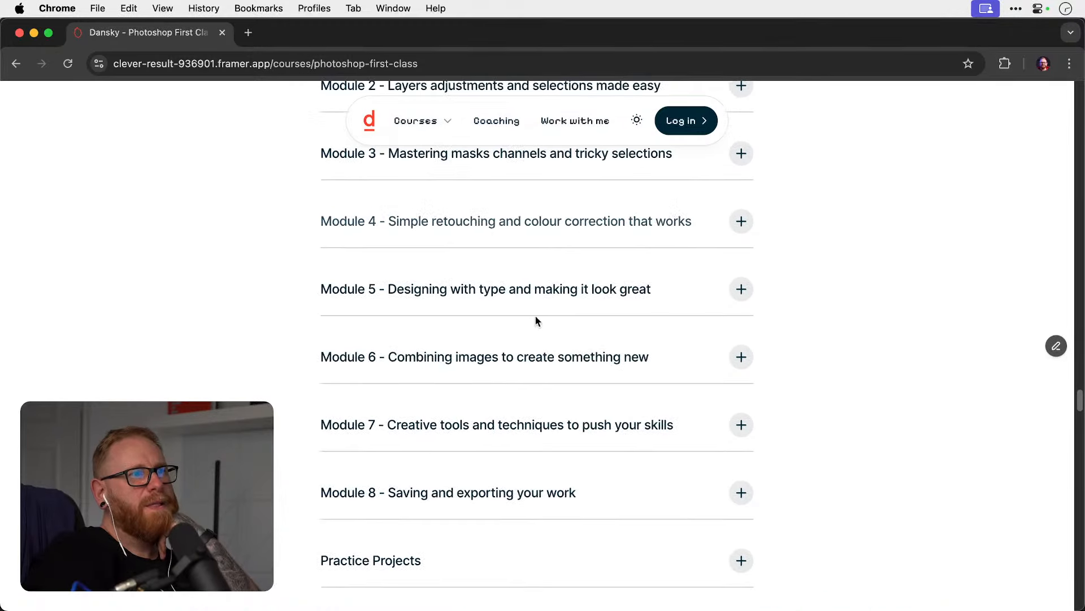
scroll(523, 387, "down", 7)
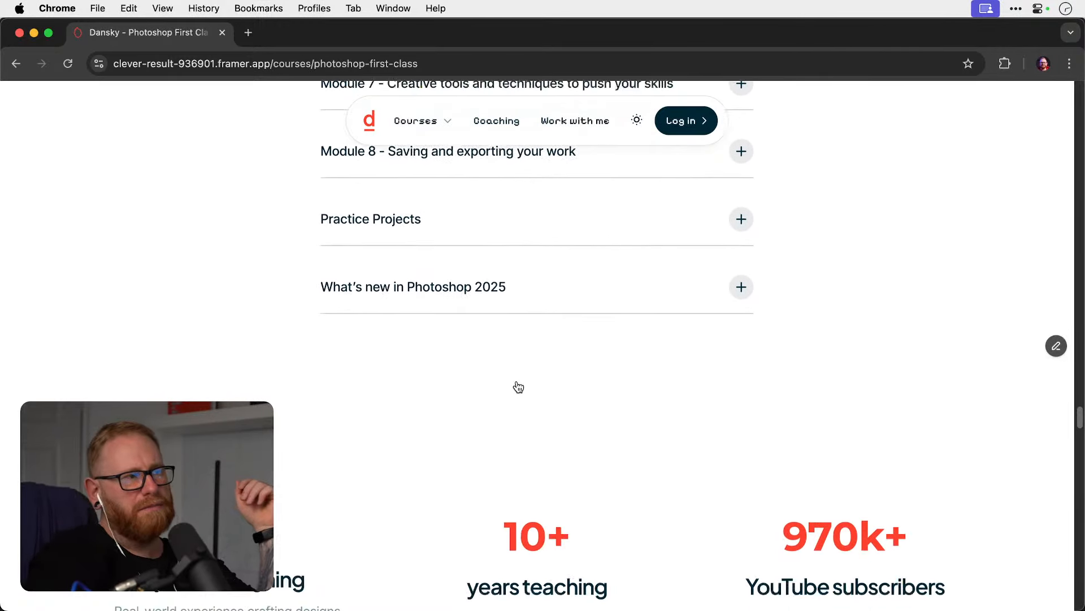
Examine the Photoshop First Class page's experience figures, testimonials and the section on course extras.
scroll(516, 386, "down", 7)
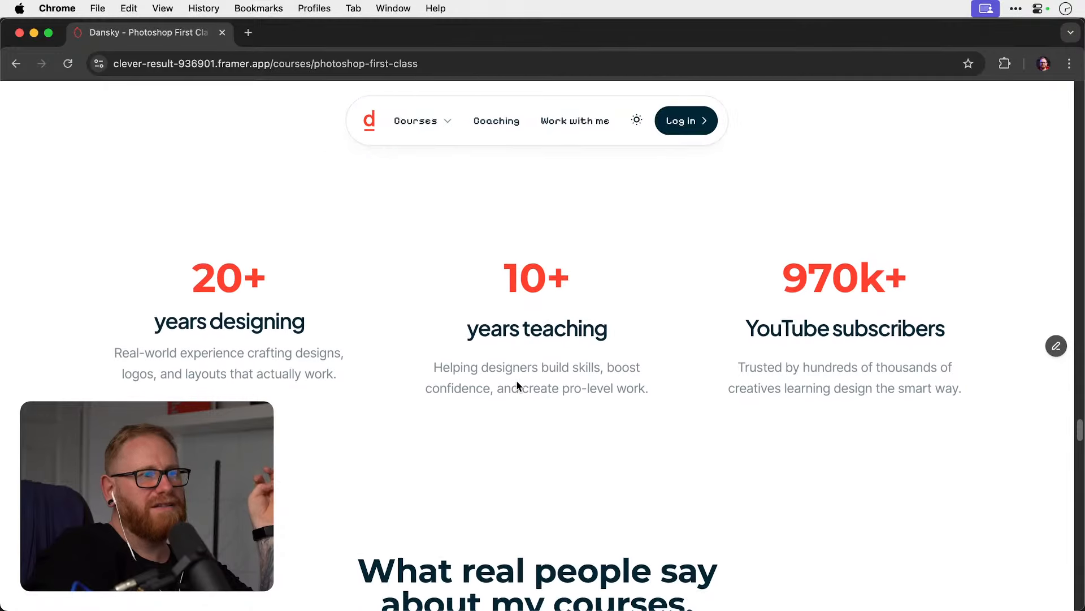
scroll(517, 381, "down", 8)
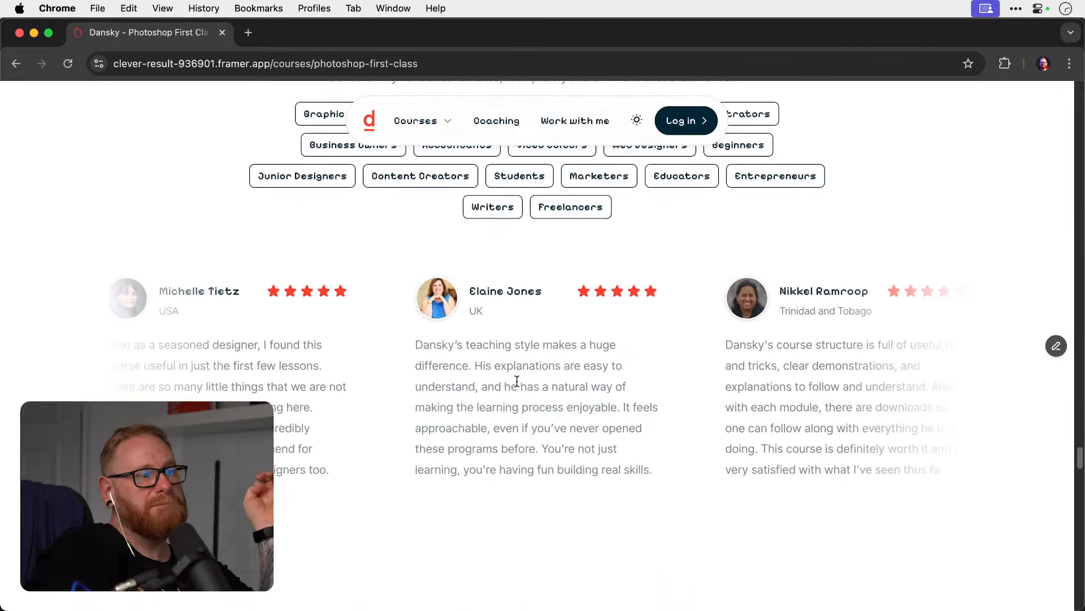
scroll(516, 381, "down", 8)
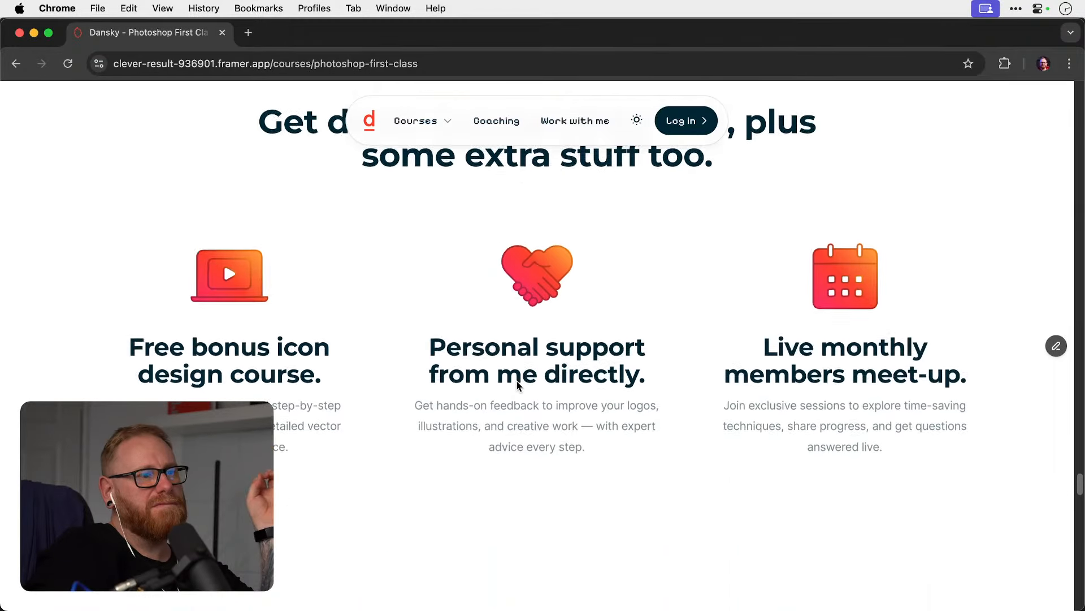
scroll(517, 382, "up", 3)
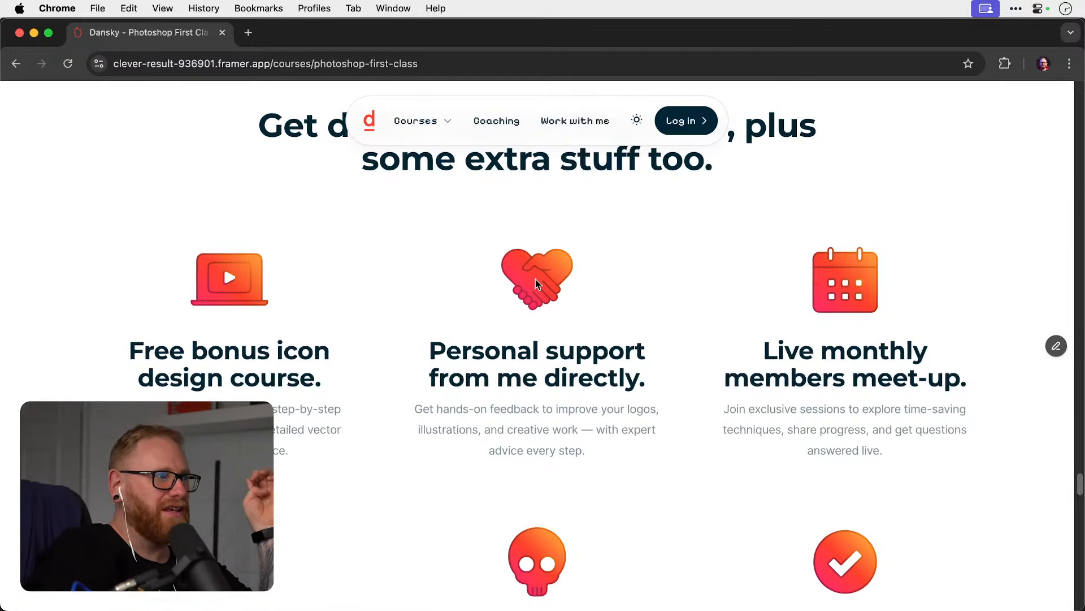
scroll(536, 284, "down", 12)
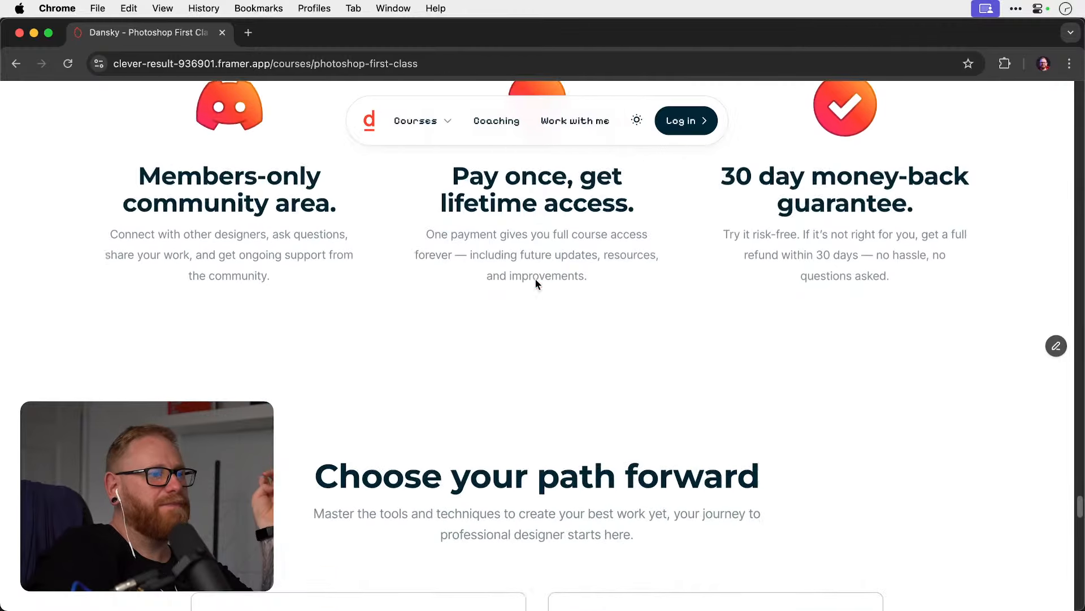
Compare the $99 beginner and $299 beginner-to-pro Photoshop offers in the "Choose your path forward" section.
scroll(536, 282, "down", 7)
scroll(536, 282, "up", 1)
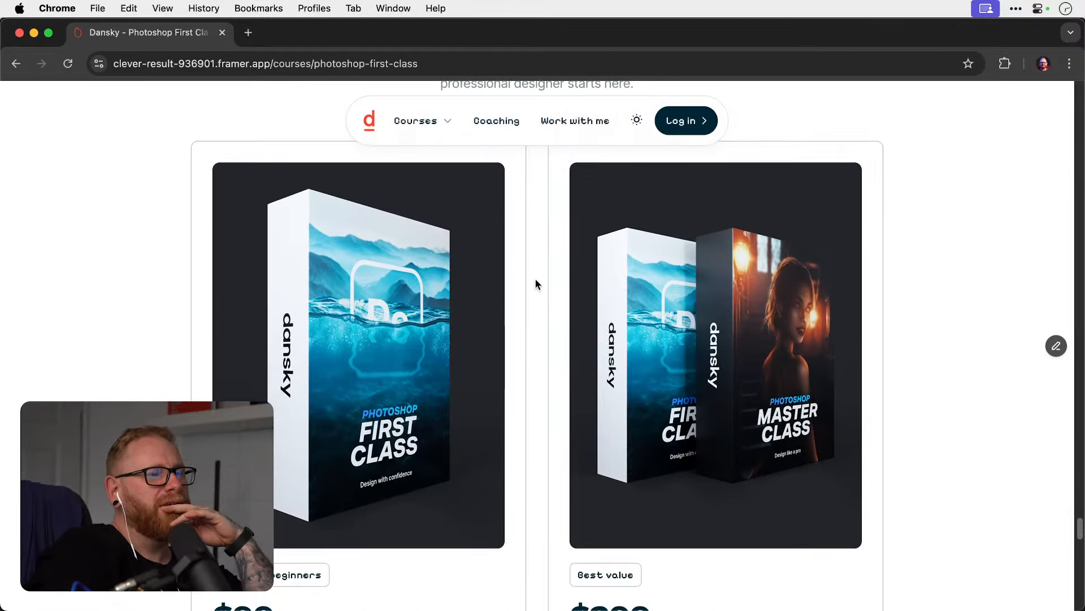
scroll(536, 283, "down", 15)
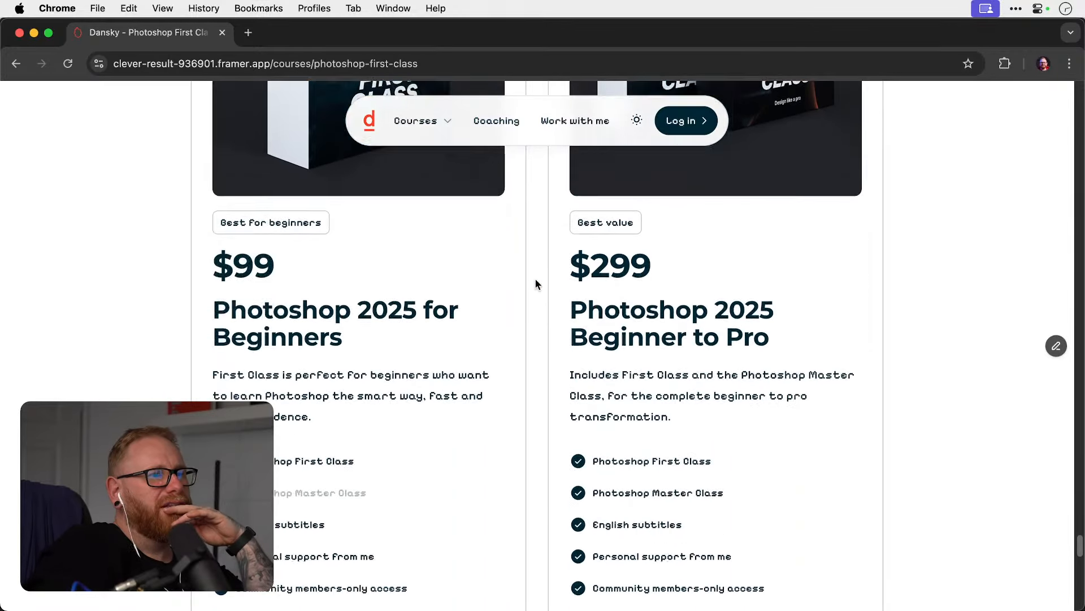
scroll(536, 284, "up", 5)
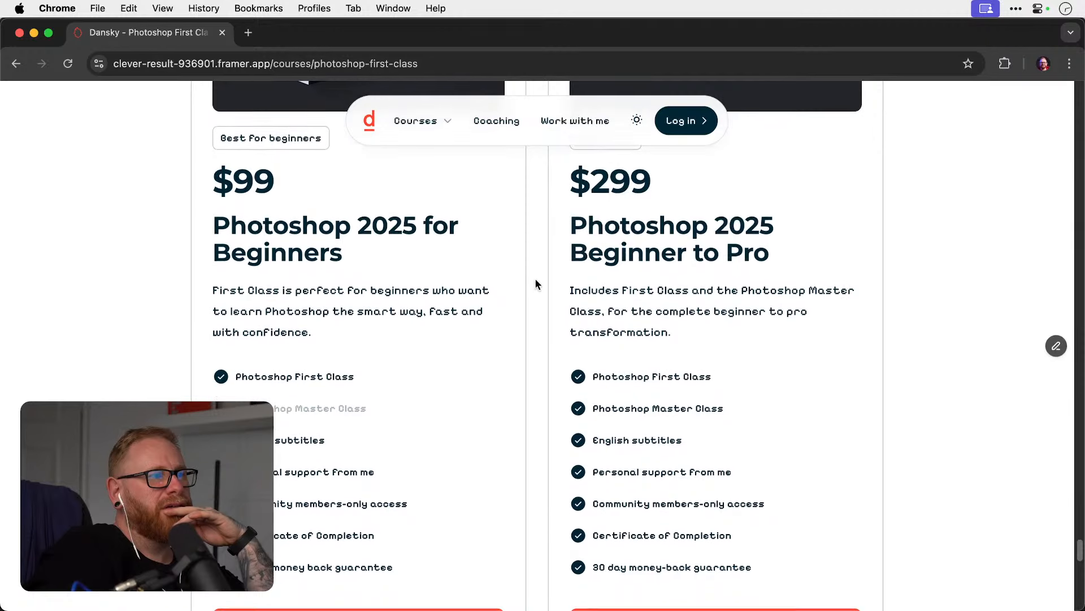
scroll(536, 284, "up", 10)
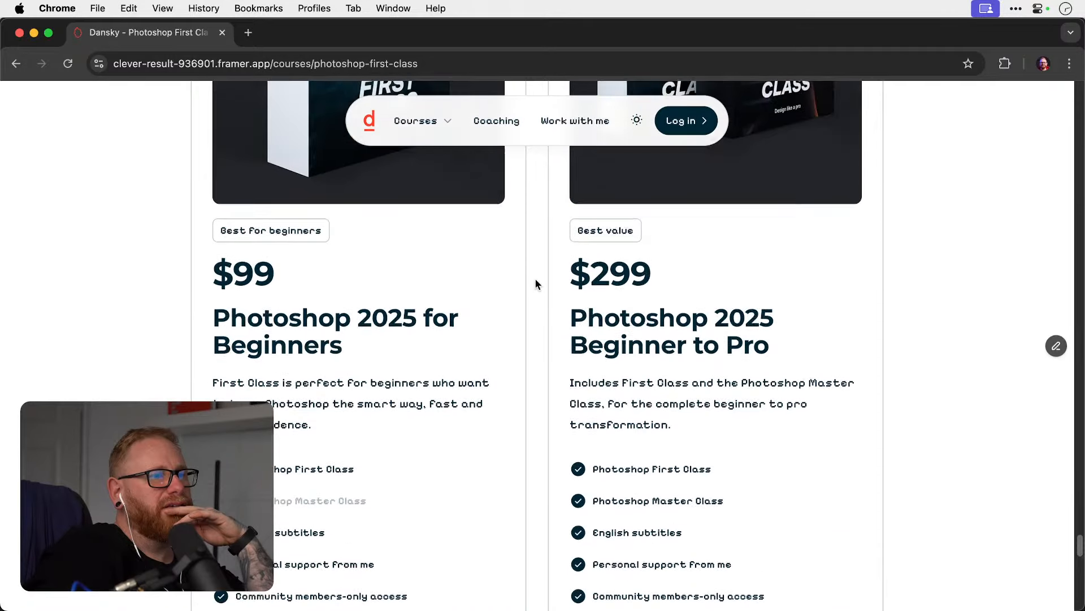
scroll(482, 272, "up", 11)
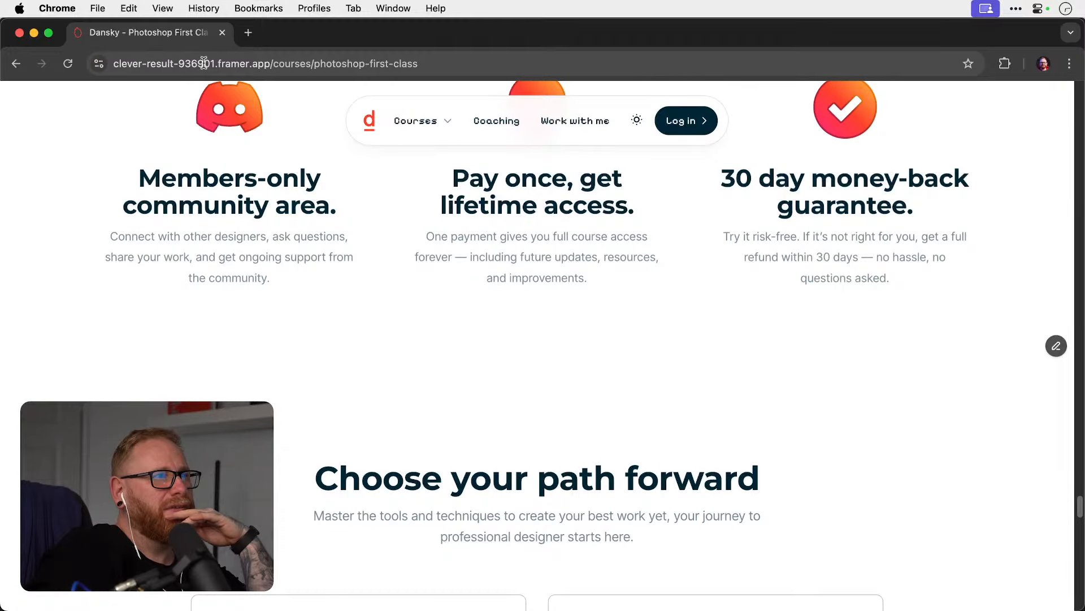
Go back to the top of the course page, return to the homepage through the site logo, and close the staging tab.
scroll(370, 177, "up", 20)
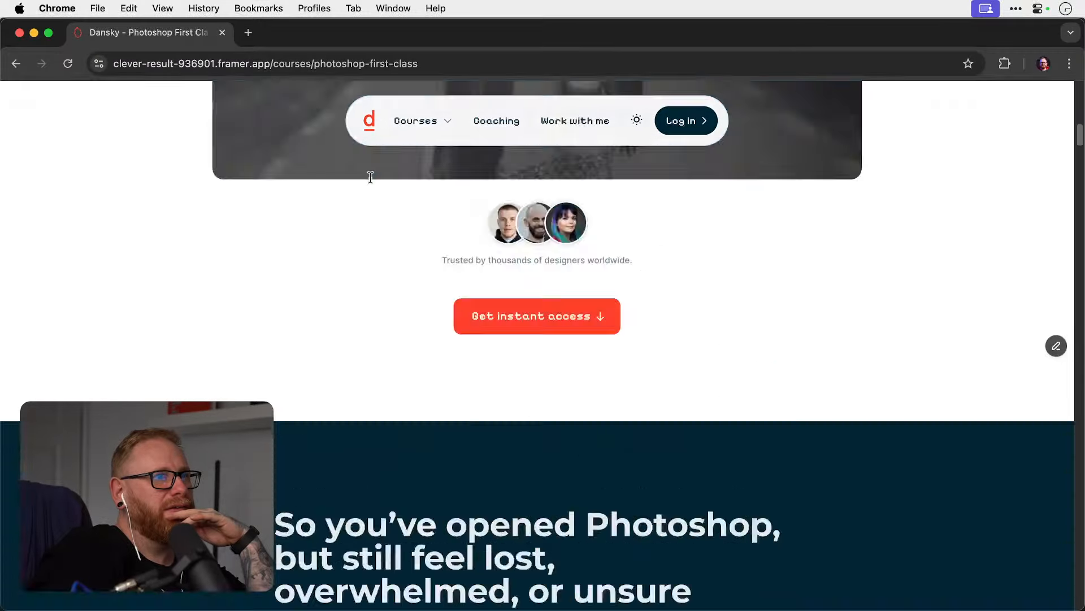
scroll(369, 176, "up", 5)
left_click(153, 124)
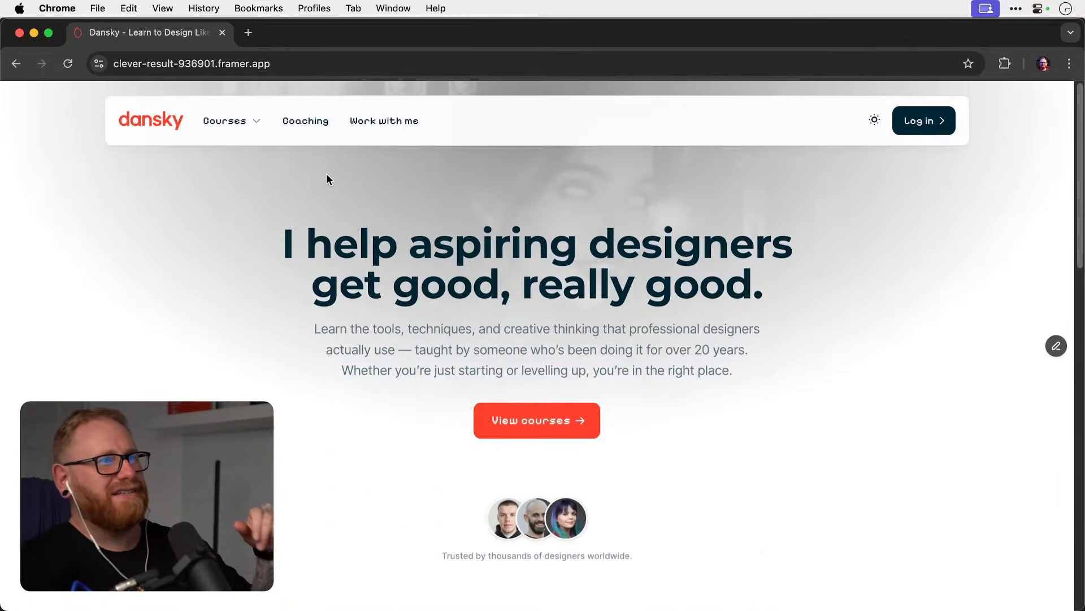
key("super+w")
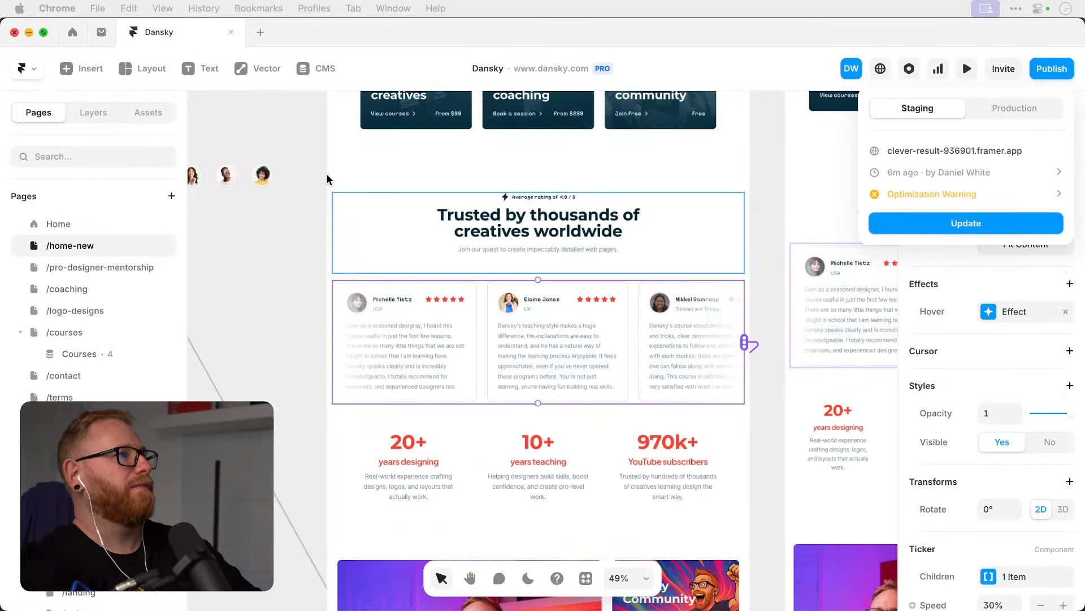
Open the Header component for editing from the Desktop layout of the /home-new page in Framer.
left_click(304, 299)
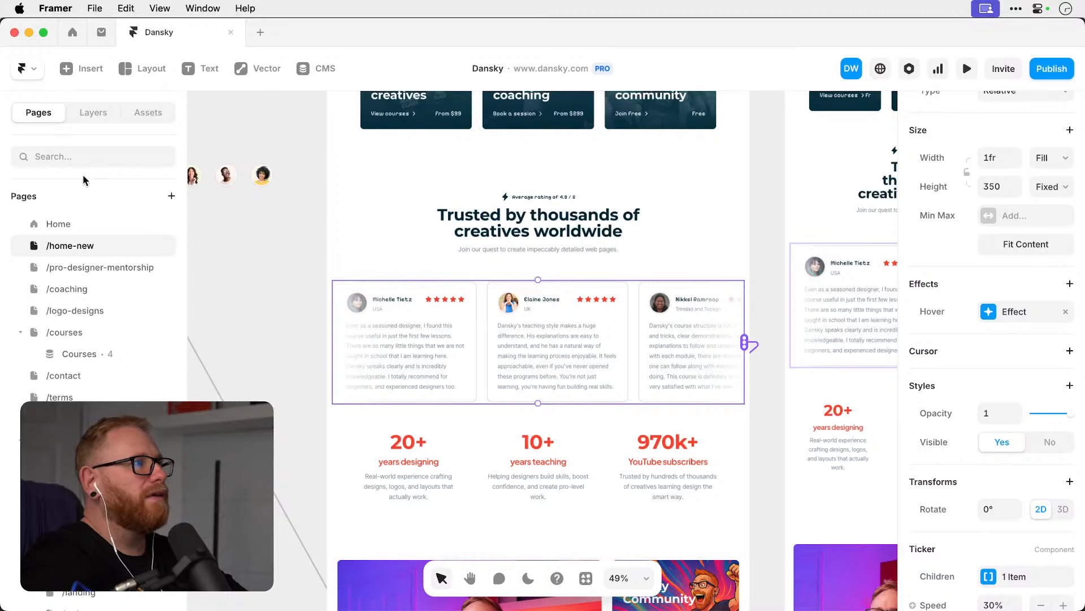
scroll(399, 254, "up", 20)
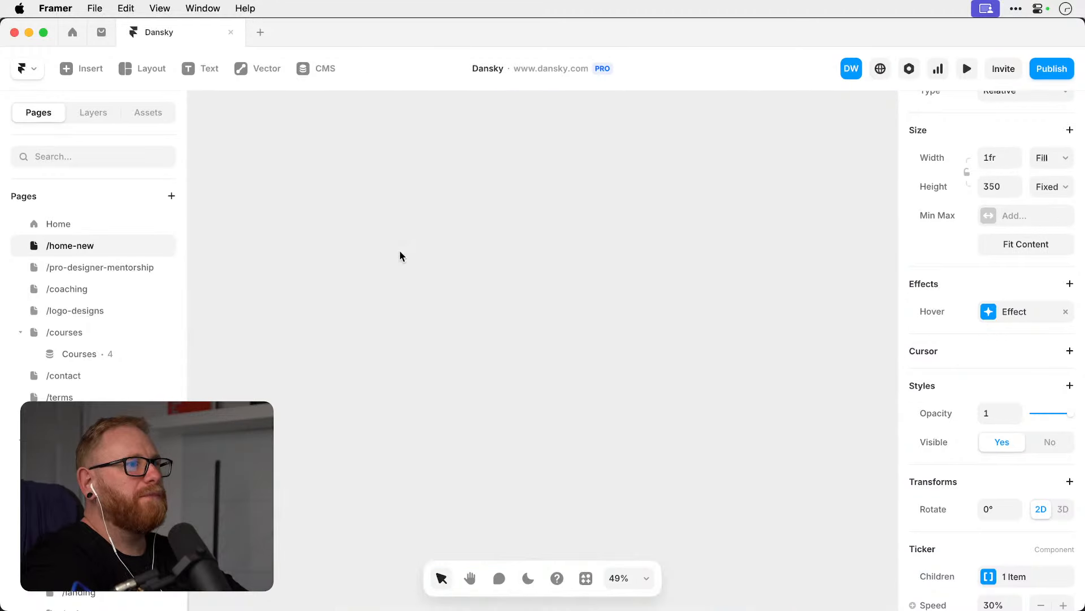
scroll(400, 254, "down", 8)
left_click(377, 250)
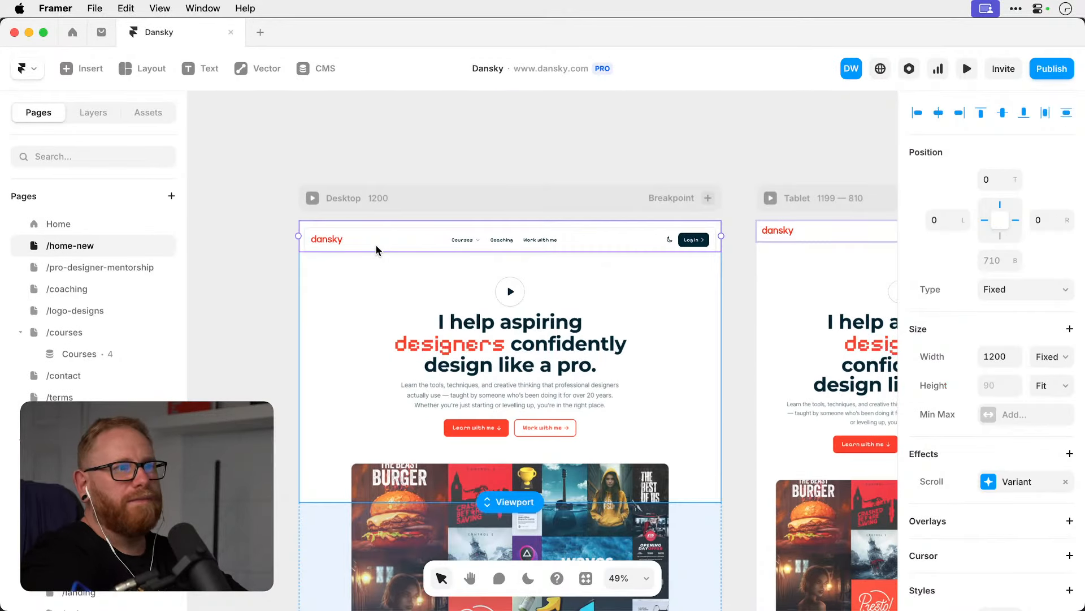
double_click(377, 250)
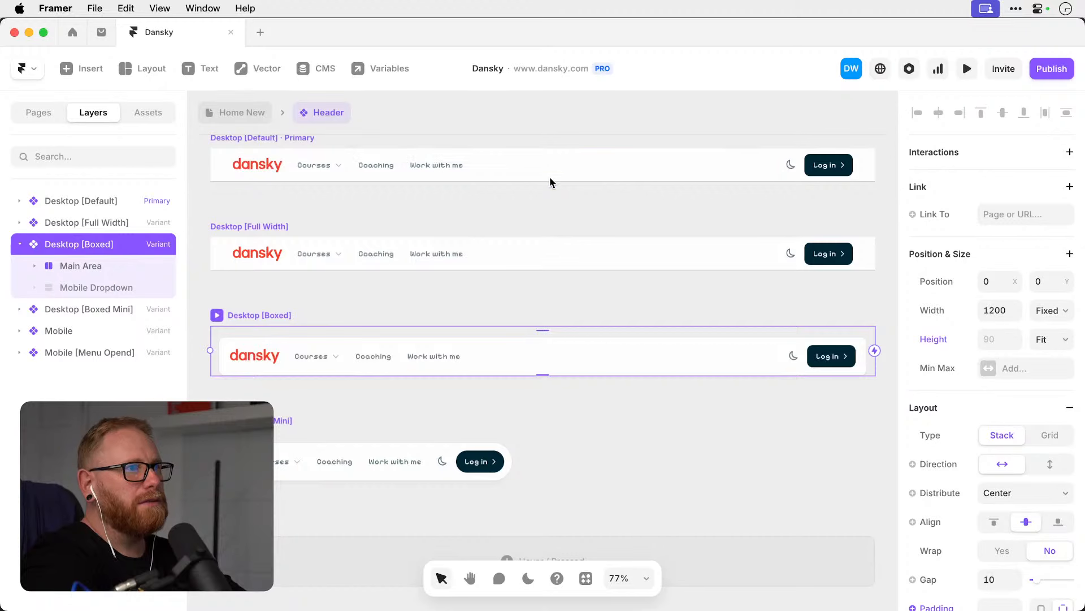
left_click(436, 404)
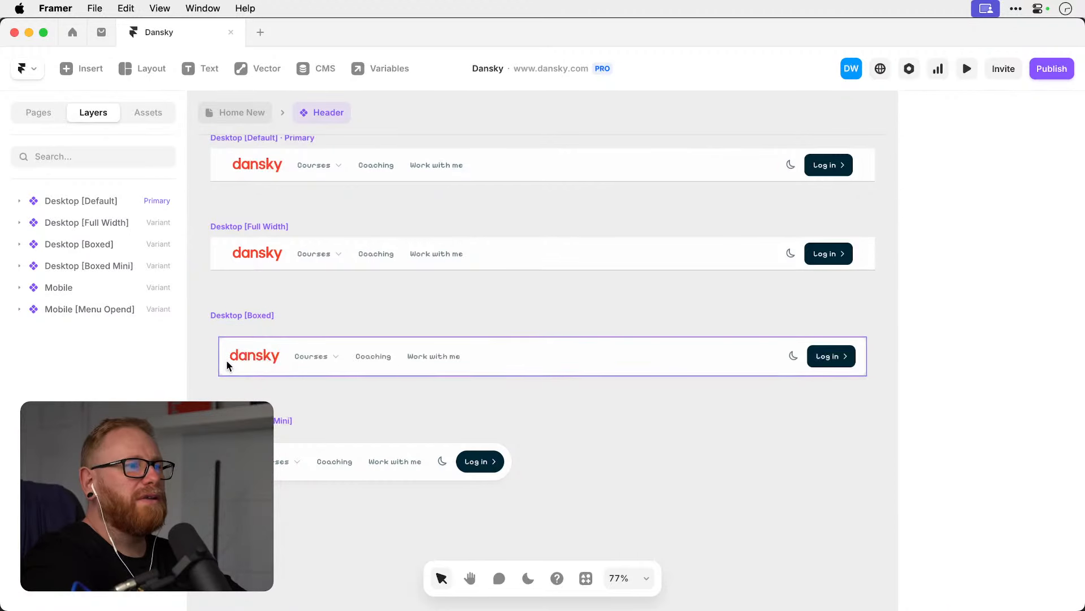
Set the border of the Desktop [Boxed] header's Main Area to width 2 and colour Gray 950 [Dynamic].
scroll(228, 368, "down", 1)
scroll(228, 363, "up", 5)
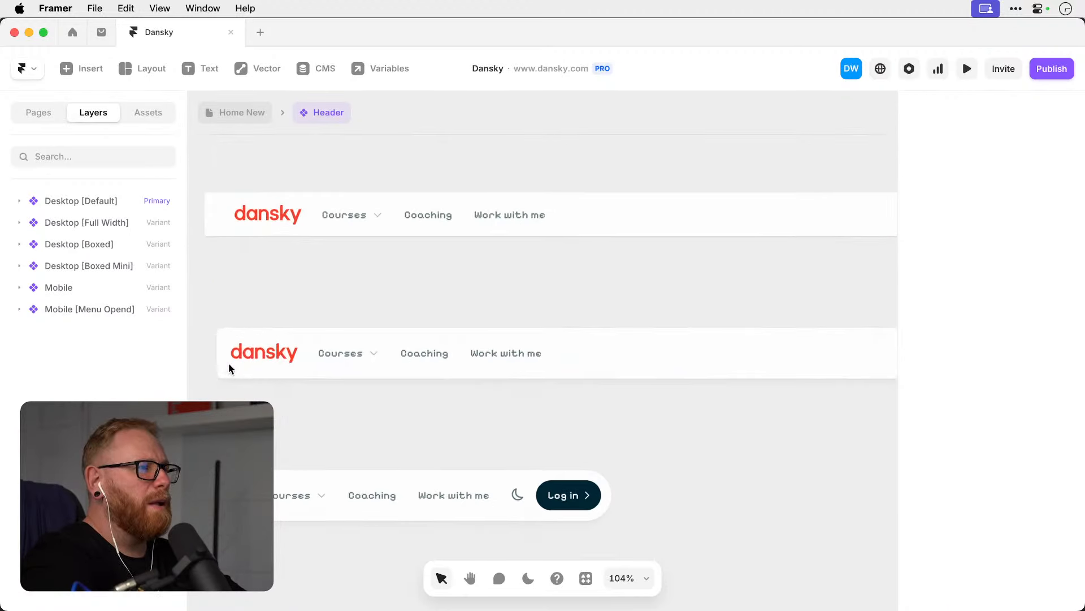
left_click(322, 372)
scroll(971, 496, "down", 10)
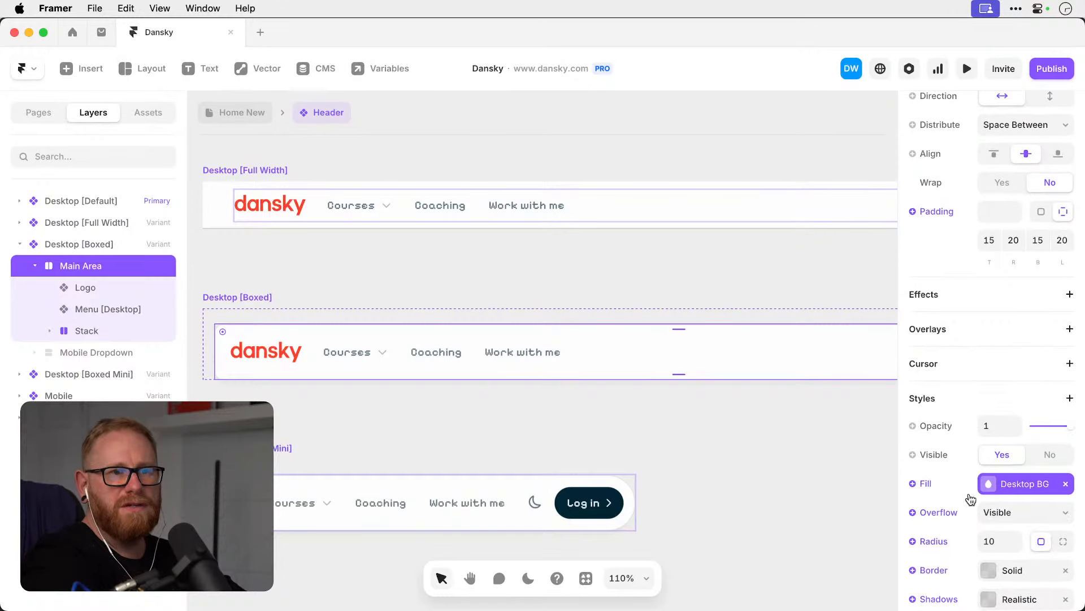
scroll(971, 499, "down", 5)
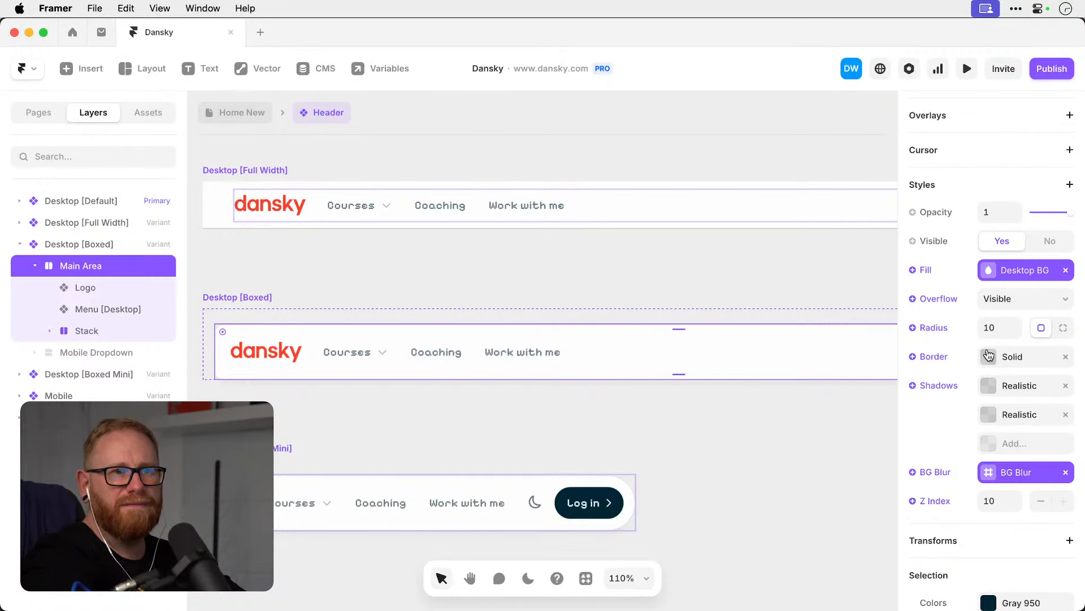
left_click(988, 358)
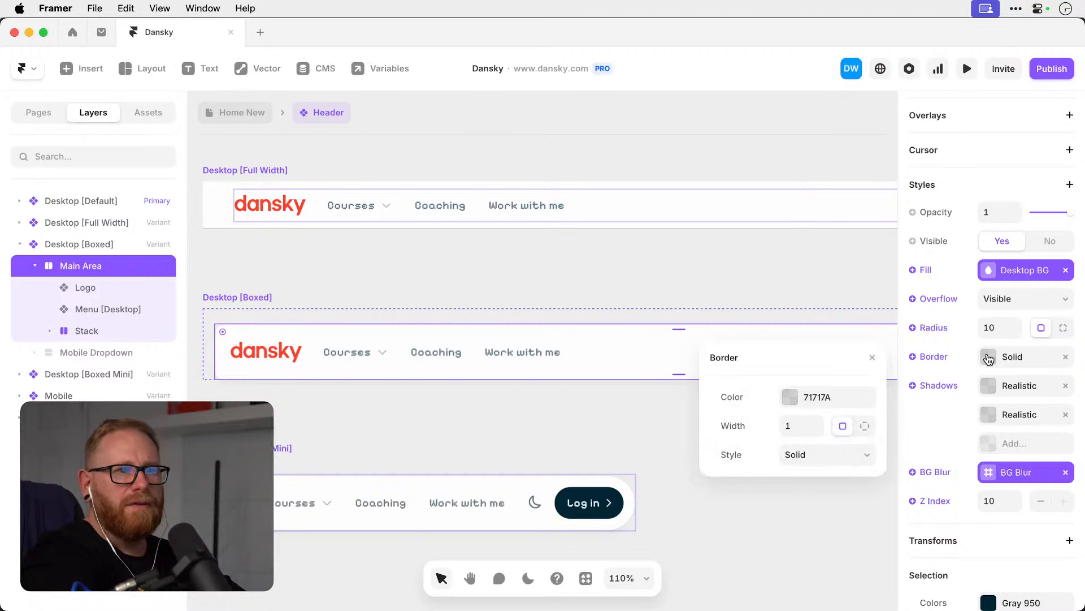
left_click(798, 418)
type("2")
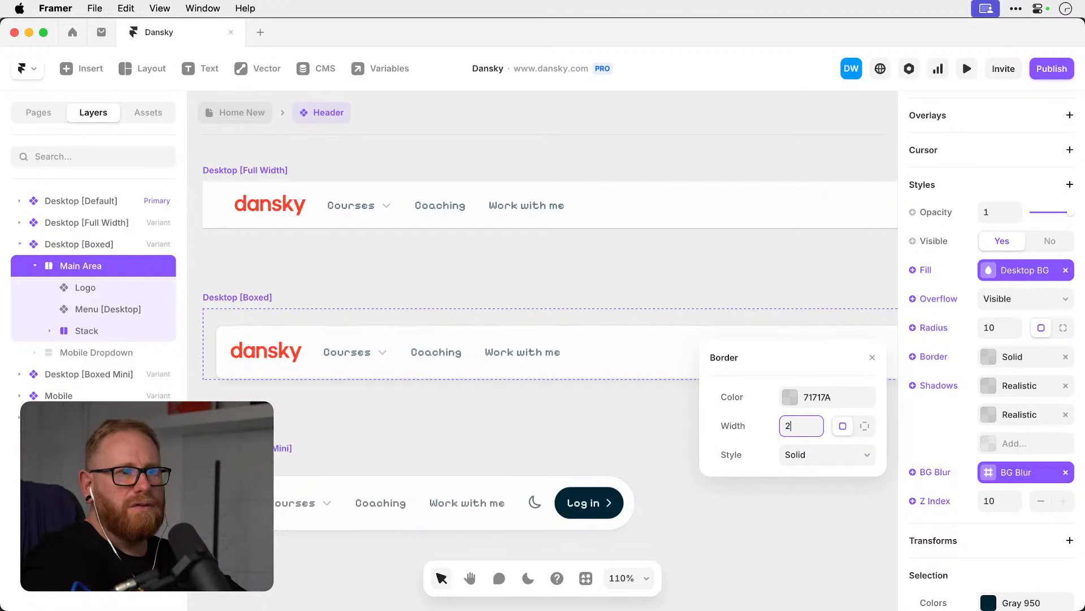
left_click(803, 396)
scroll(771, 469, "down", 5)
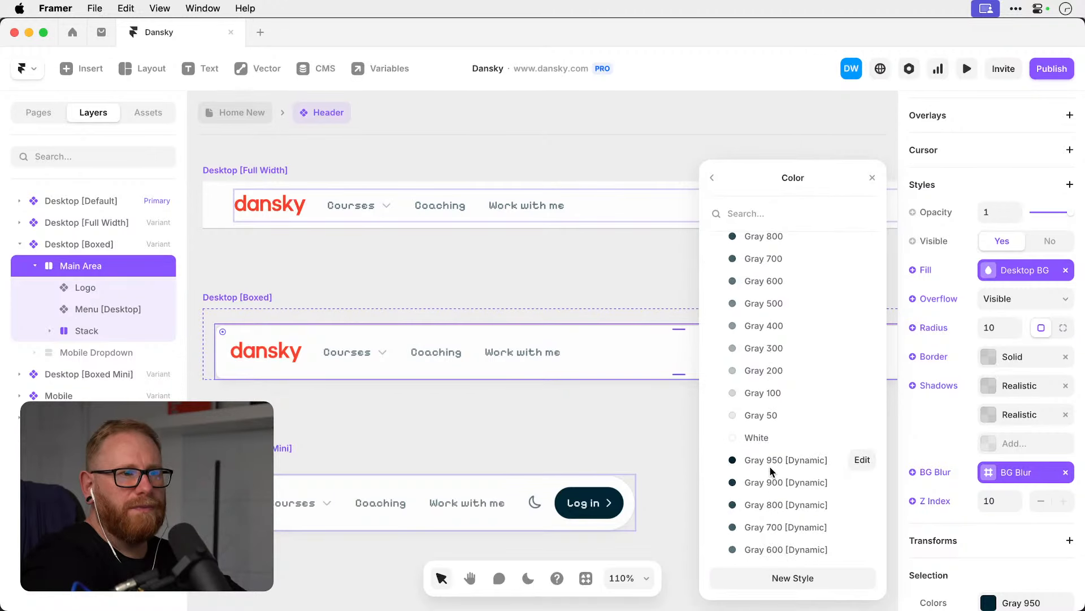
left_click(777, 466)
left_click(611, 427)
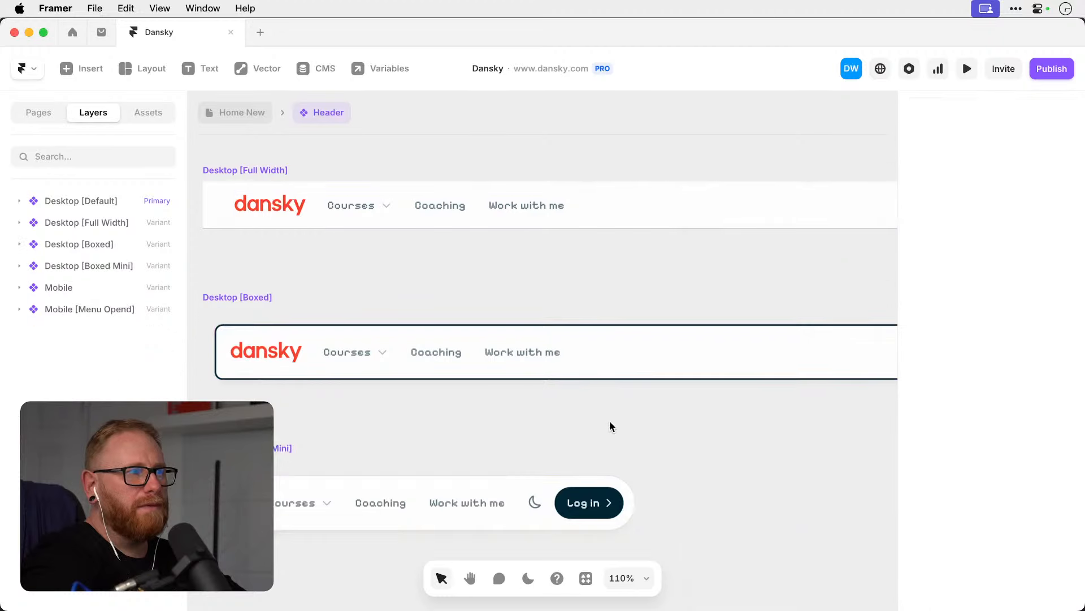
Return to the Home New page and preview the outlined header in the desktop preview.
left_click(245, 118)
left_click(244, 218)
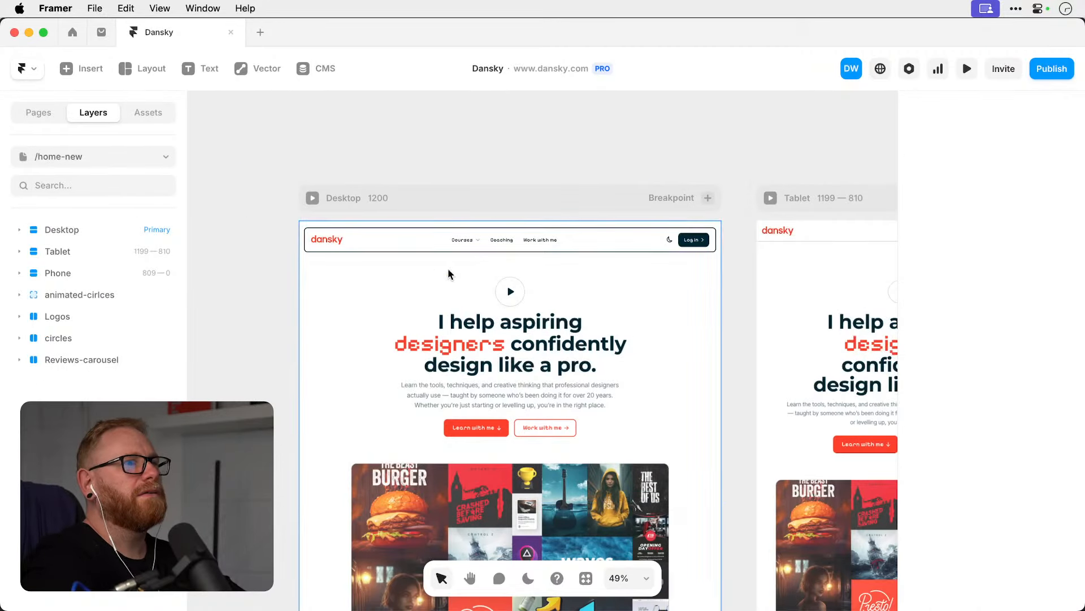
left_click(967, 69)
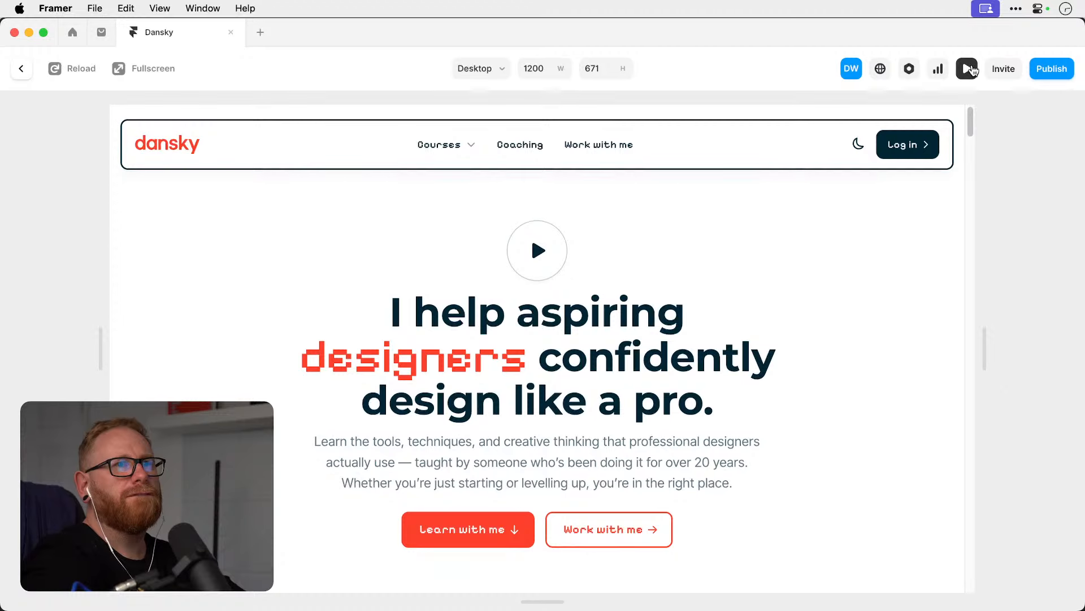
left_click(968, 68)
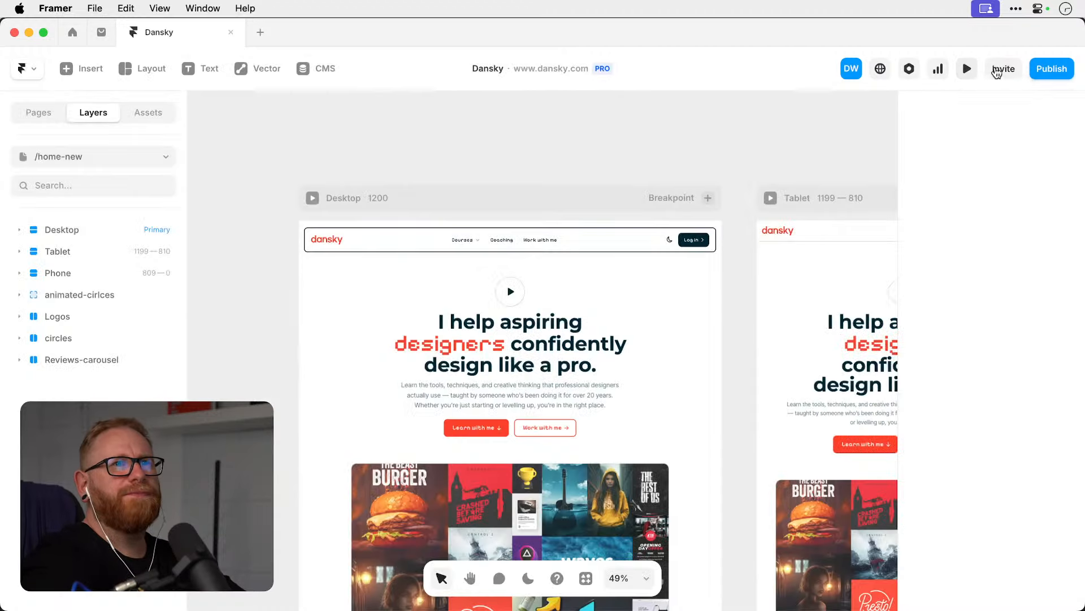
Publish the header update to staging and open the staging site.
left_click(1043, 69)
left_click(983, 225)
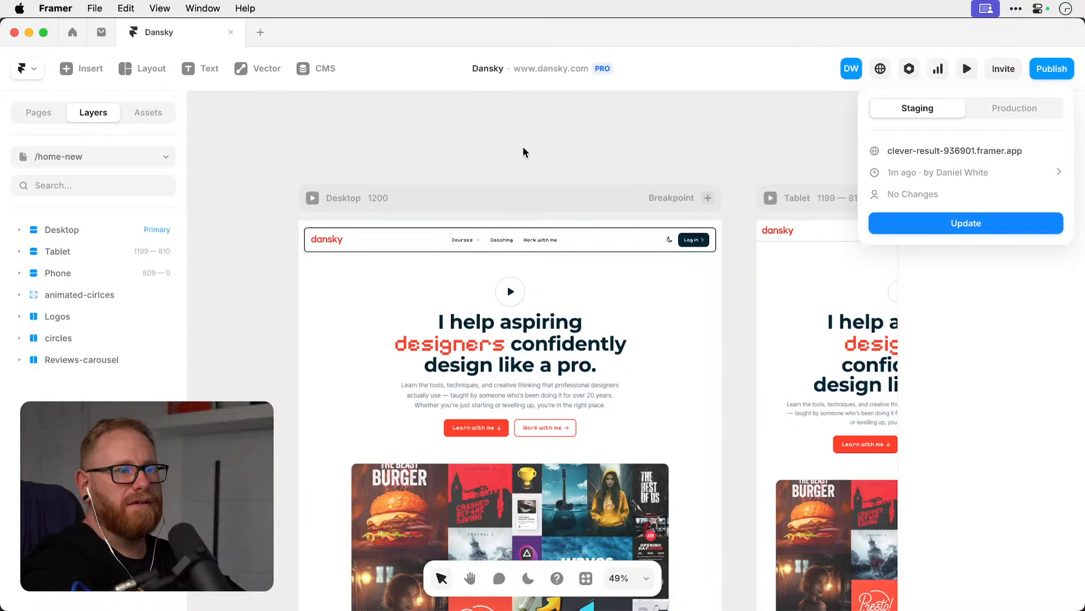
key("super+Tab")
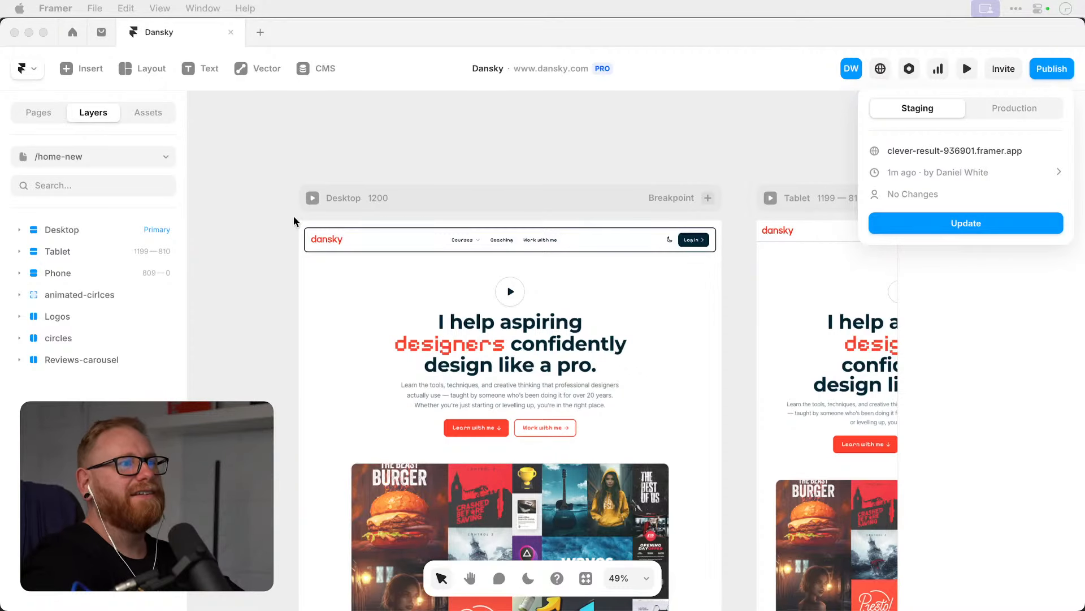
left_click(442, 137)
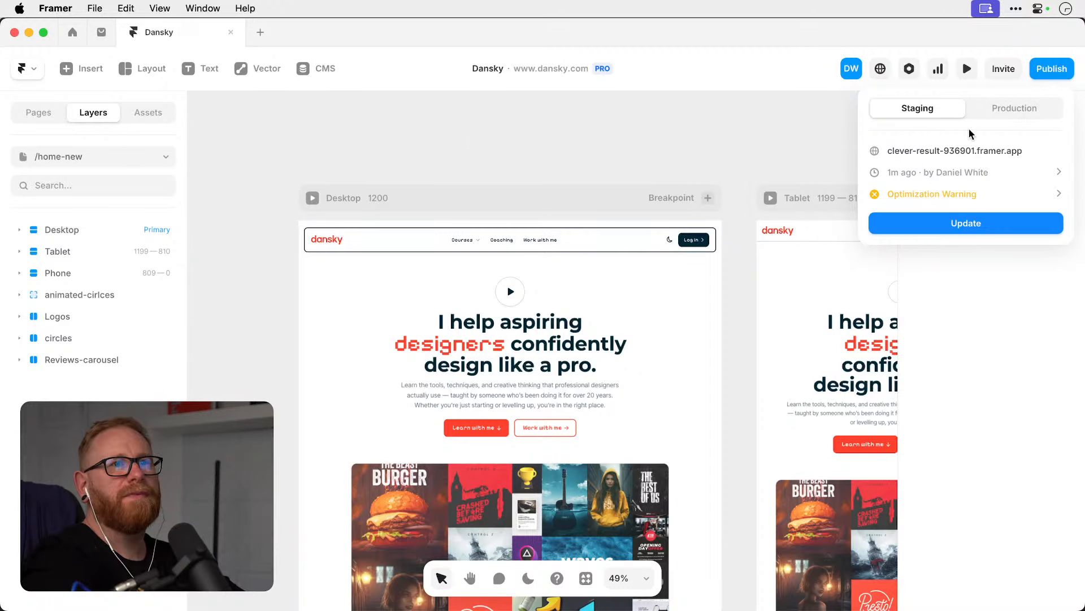
left_click(965, 149)
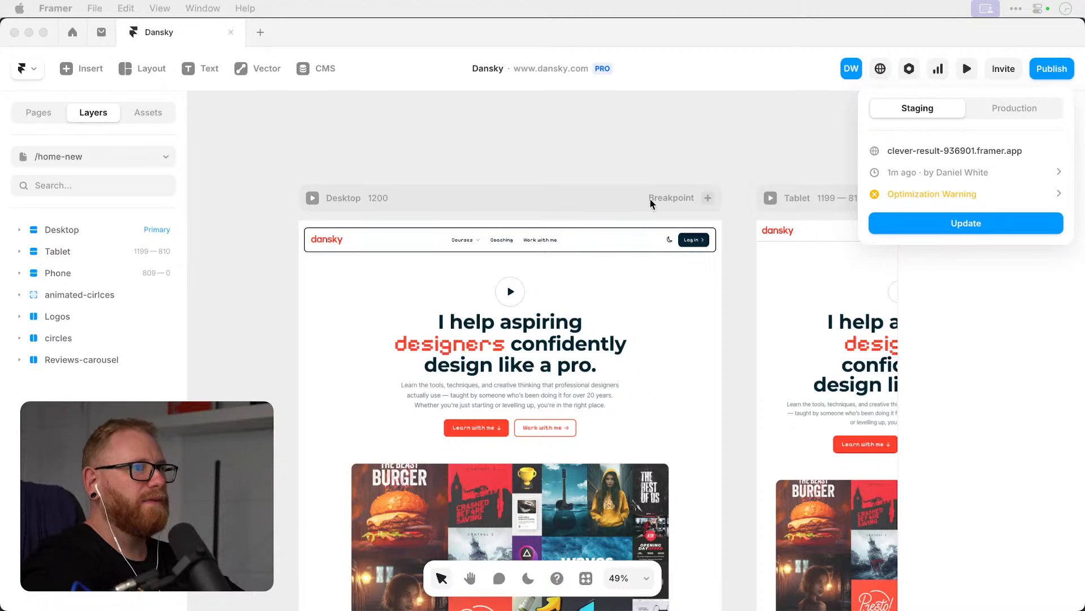
Return to the Desktop layout of /home-new and open its Header component for editing.
left_click(265, 237)
left_click(392, 236)
left_click(402, 247)
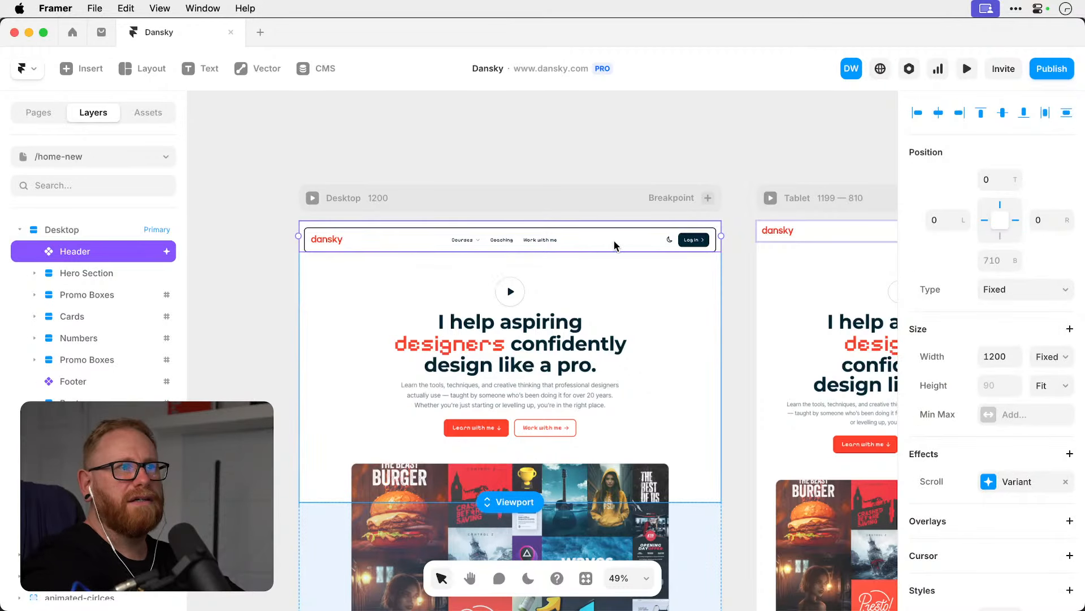
double_click(401, 242)
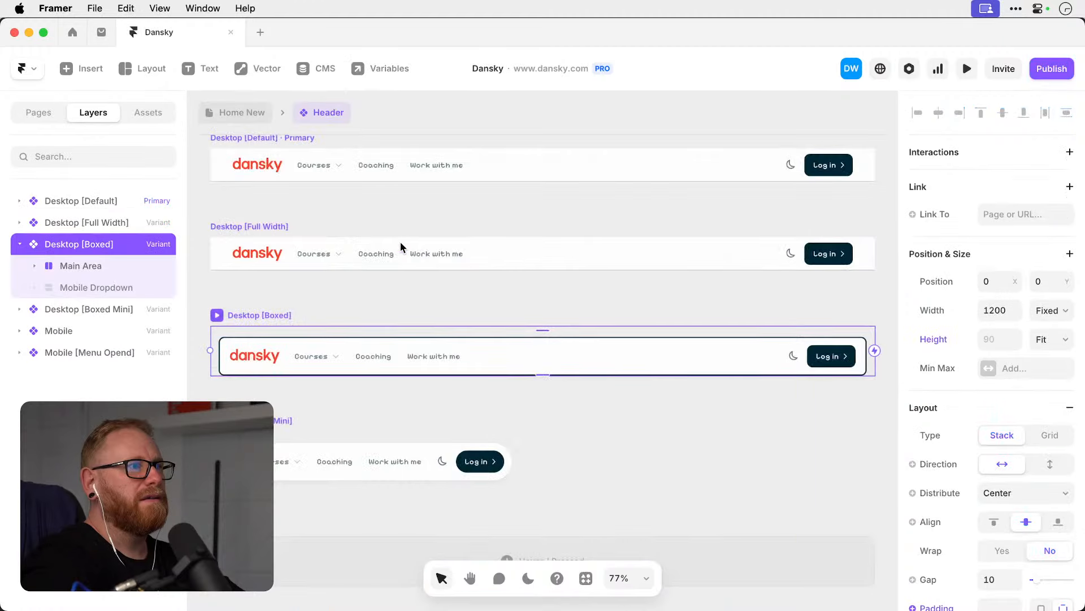
Set the border of the Desktop [Boxed Mini] header's Main Area to width 2 and colour Gray 950 [Dynamic].
left_click(303, 451)
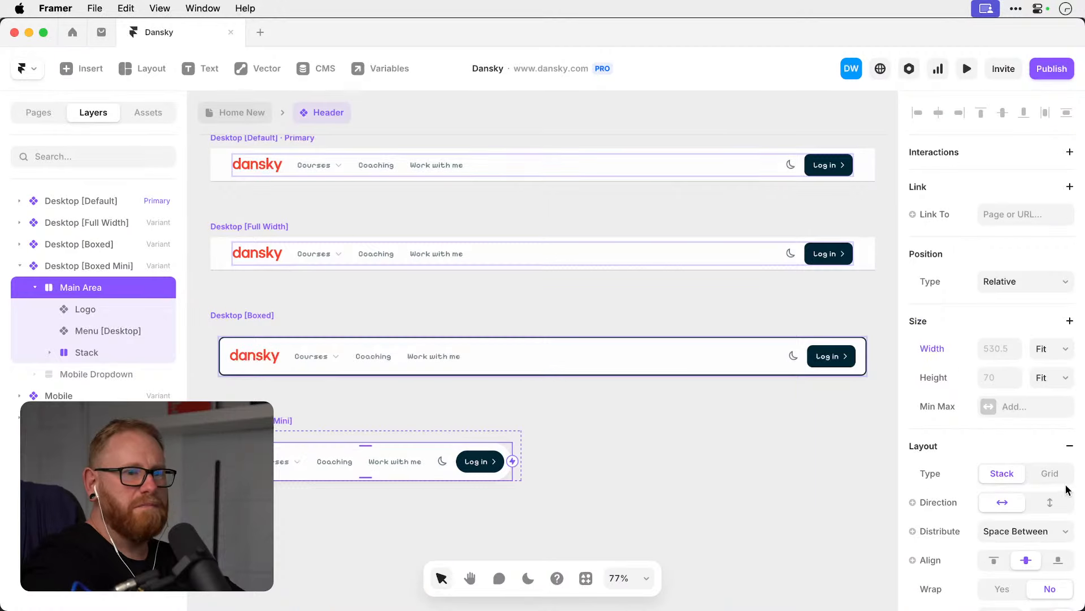
scroll(940, 498, "down", 5)
scroll(940, 499, "down", 5)
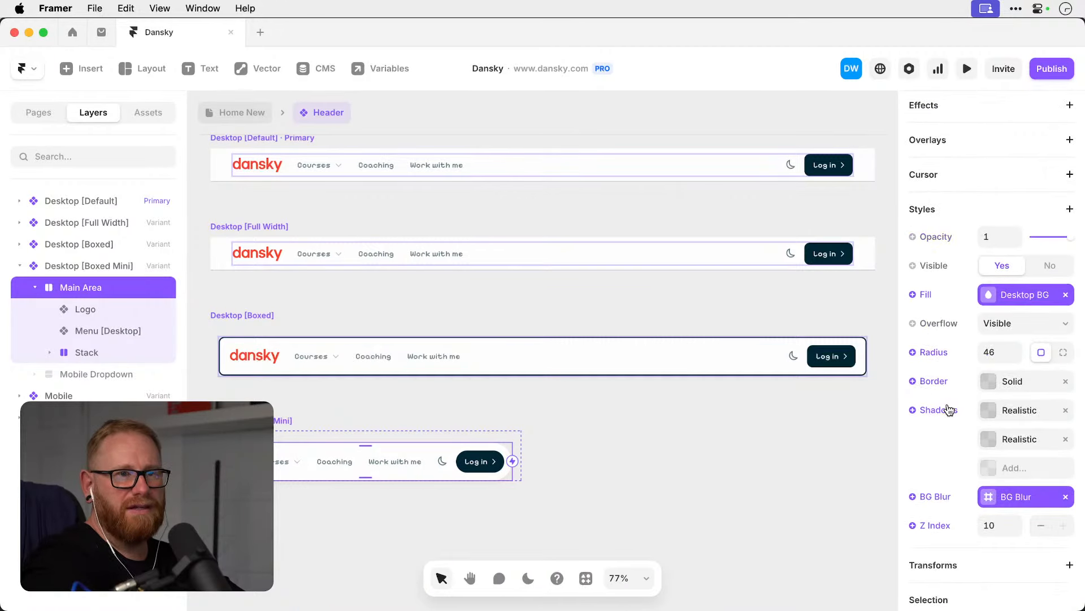
left_click(989, 382)
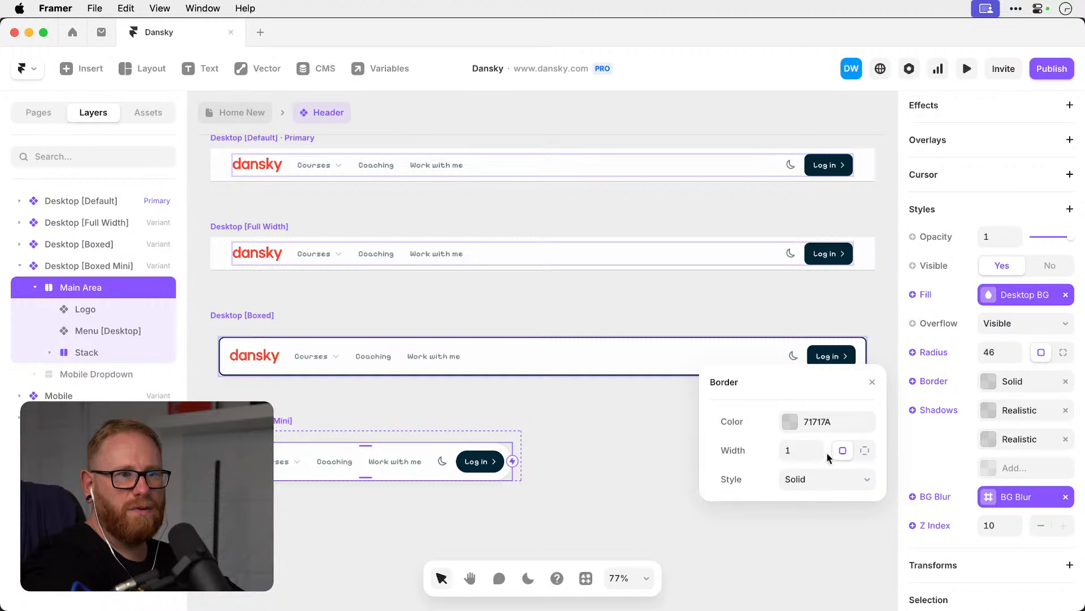
type("2")
left_click(789, 422)
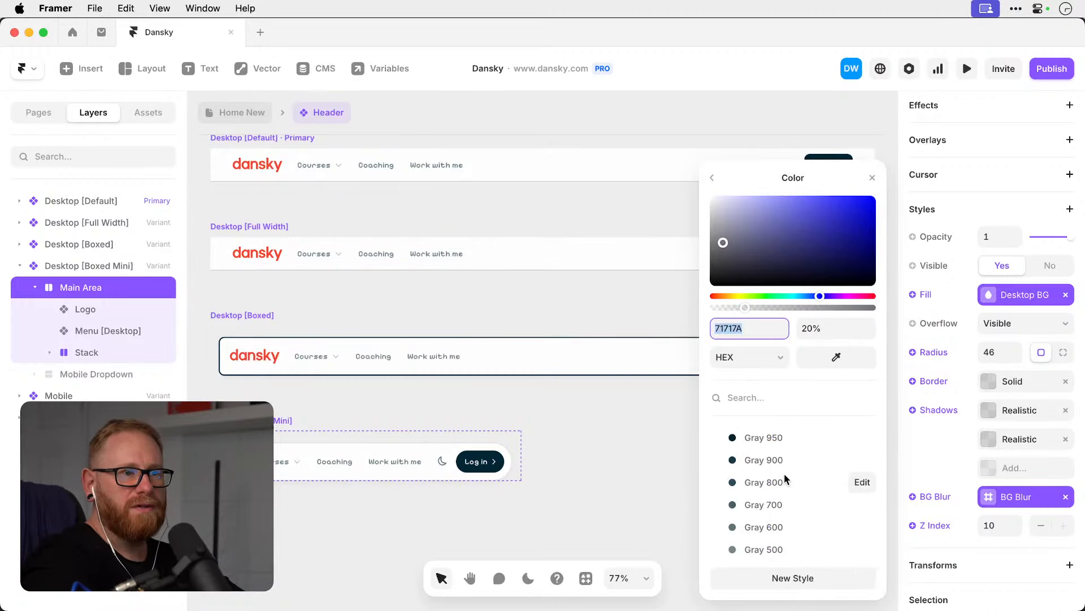
scroll(785, 473, "down", 5)
scroll(785, 473, "up", 2)
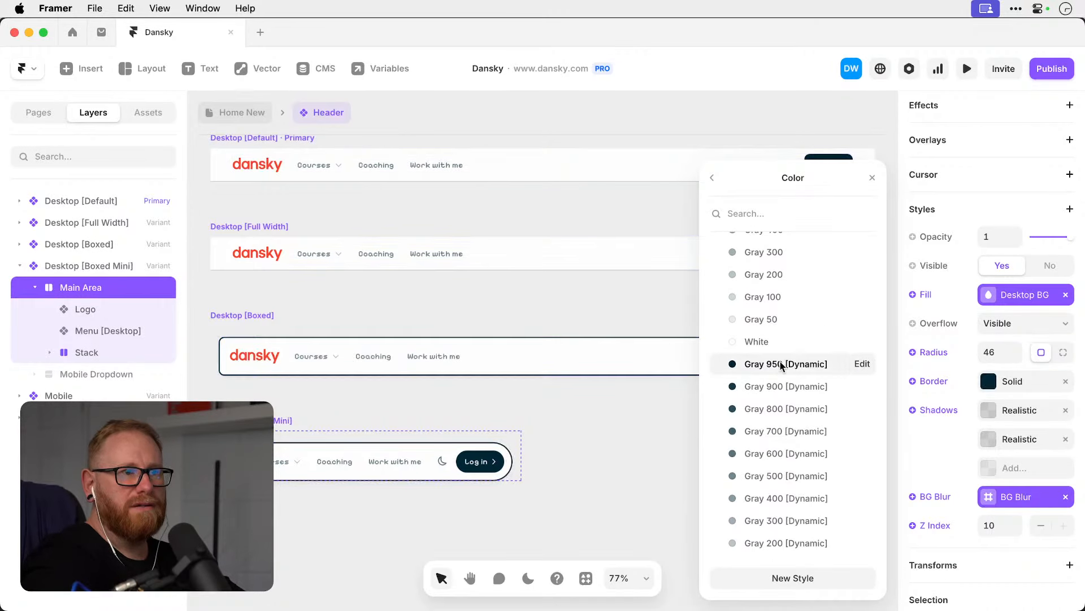
left_click(546, 476)
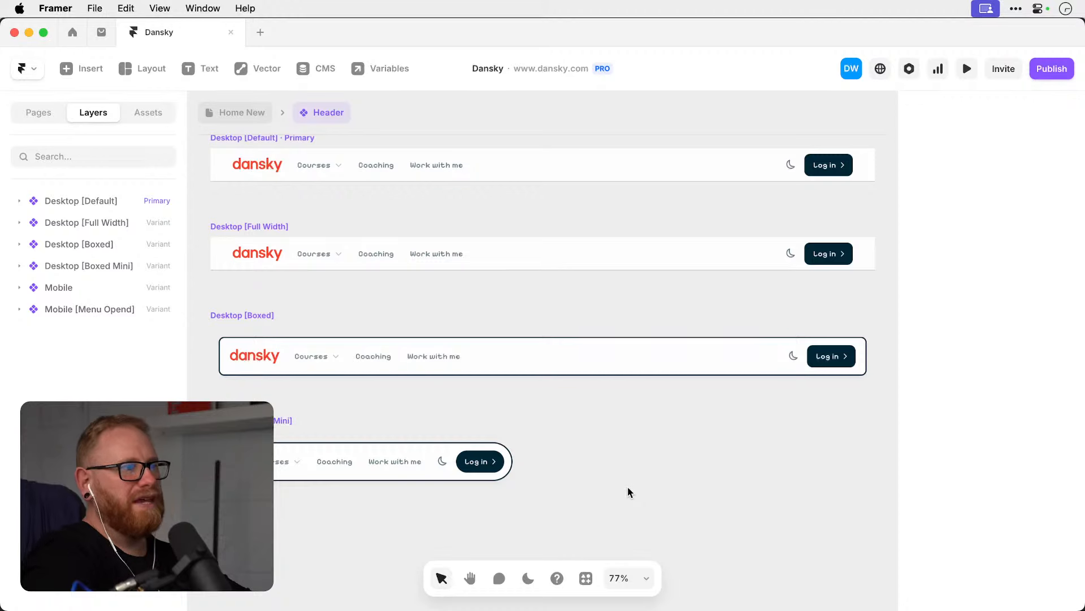
Inspect the Menu [Desktop] properties in the Desktop [Boxed] header variant and return to the Home New page.
left_click(318, 360)
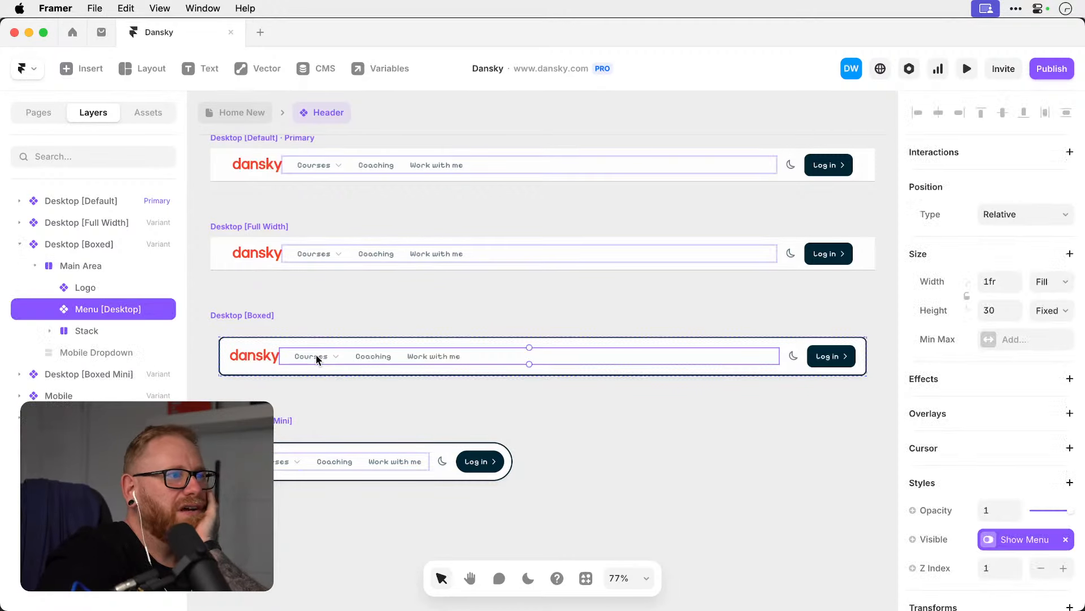
scroll(964, 470, "down", 5)
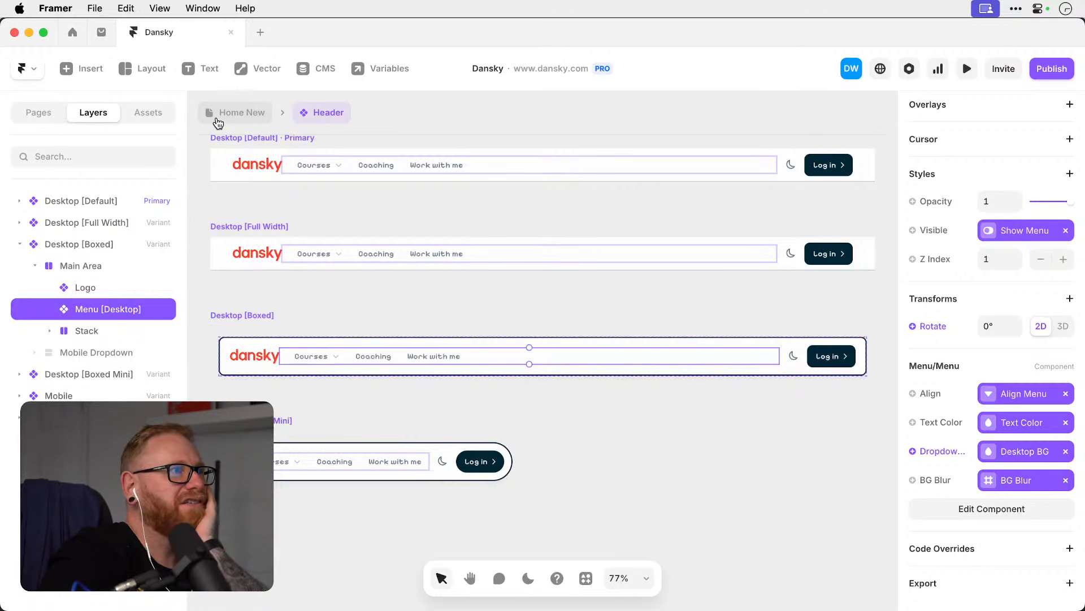
left_click(238, 117)
left_click(525, 154)
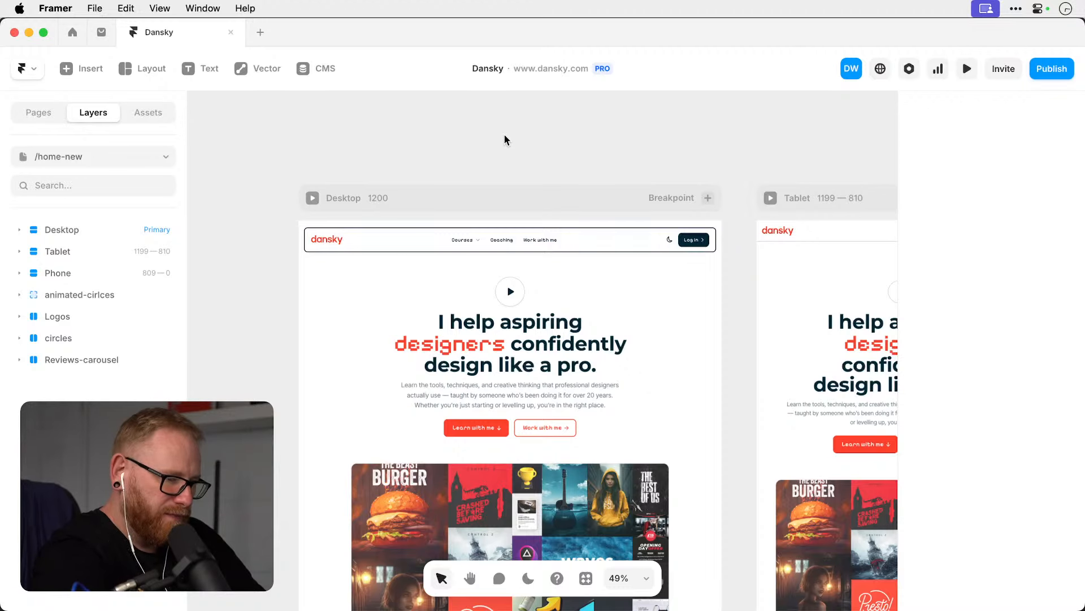
Look over the homepage sections, open the /courses page and review its header and course listings.
scroll(504, 135, "down", 15)
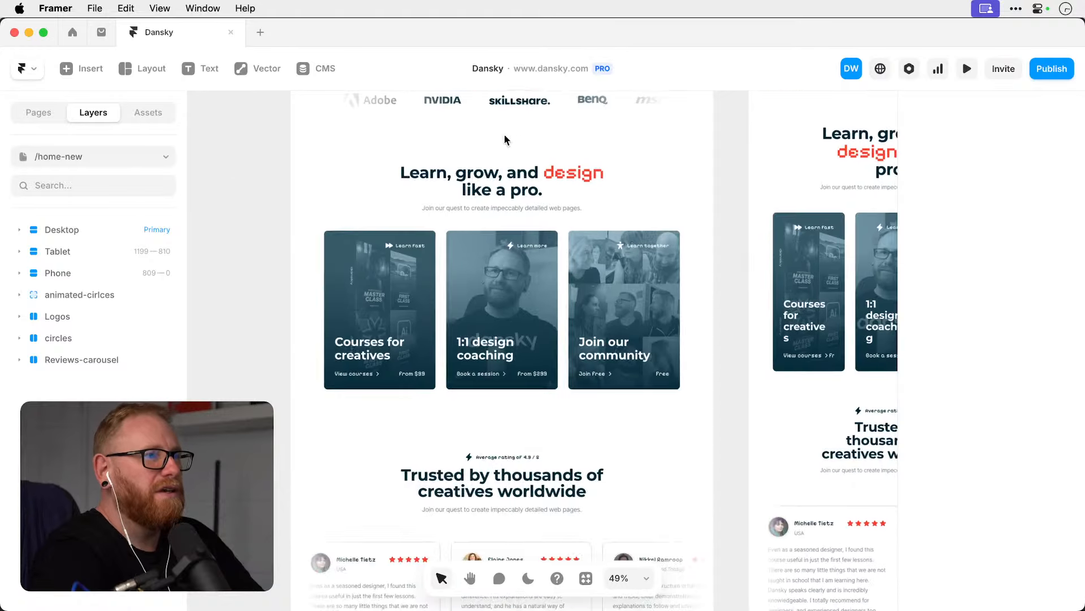
scroll(504, 139, "up", 4)
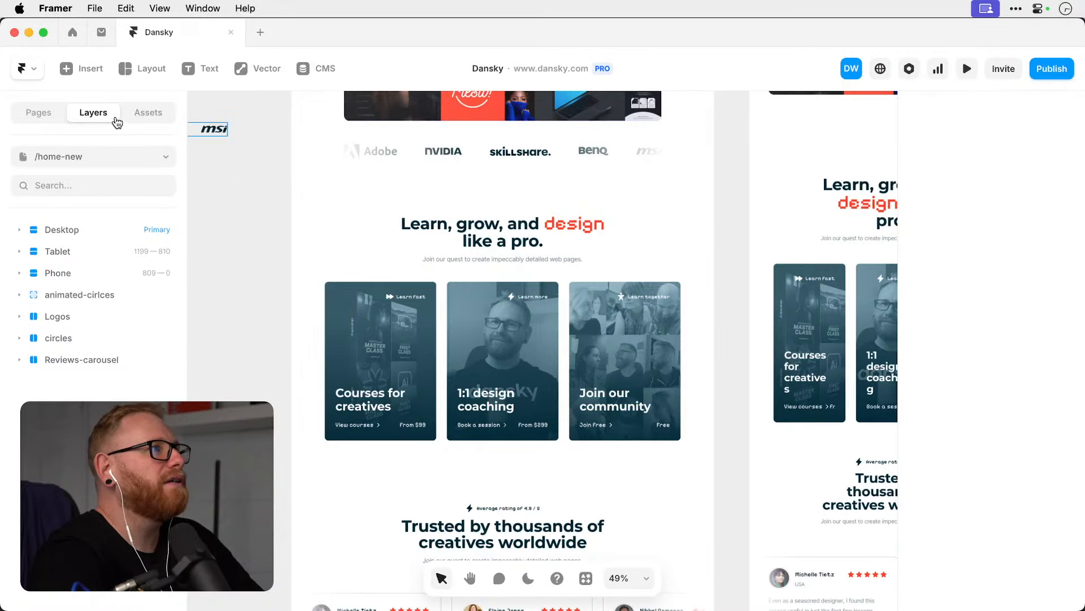
left_click(45, 113)
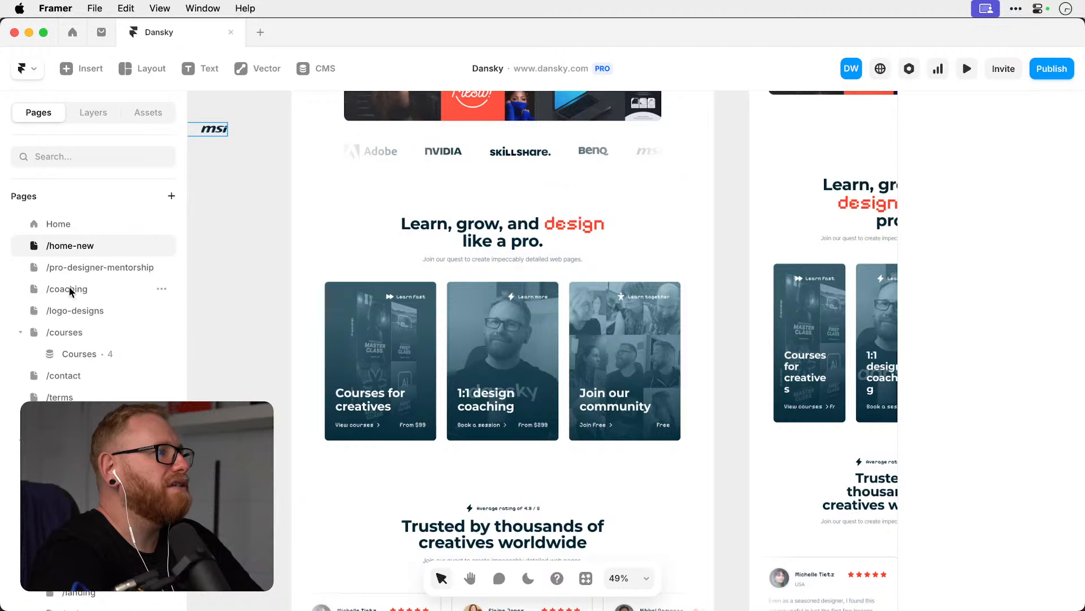
left_click(68, 332)
scroll(545, 278, "down", 10)
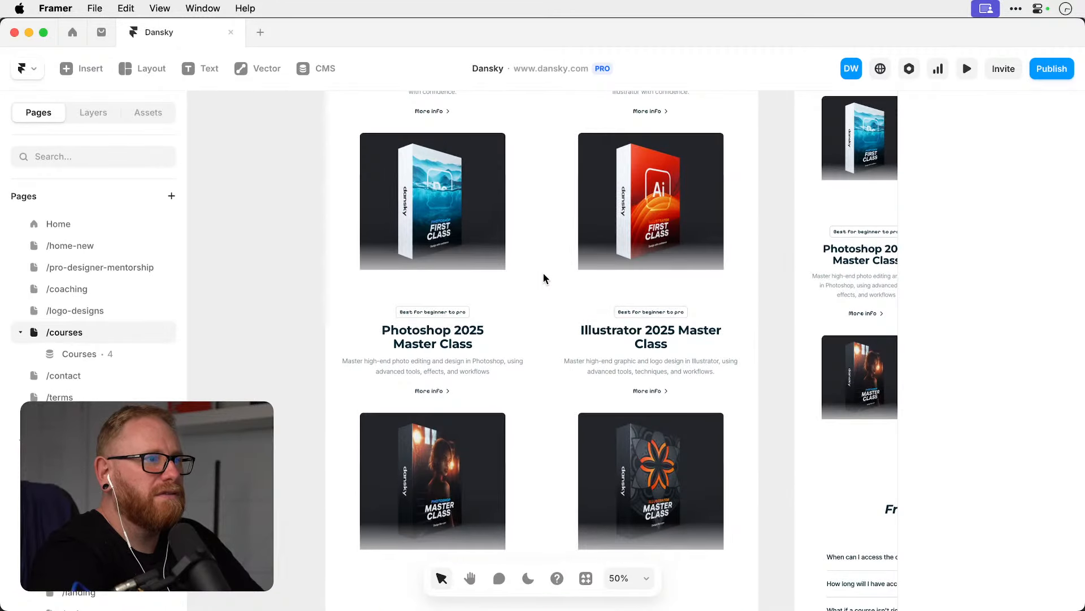
scroll(638, 224, "up", 6)
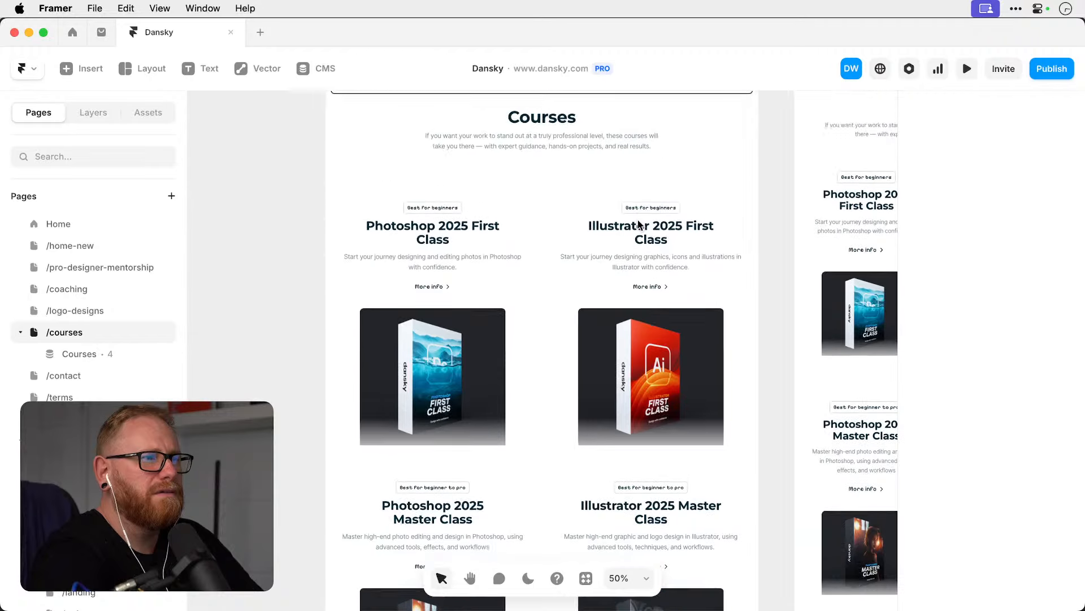
scroll(639, 225, "up", 1)
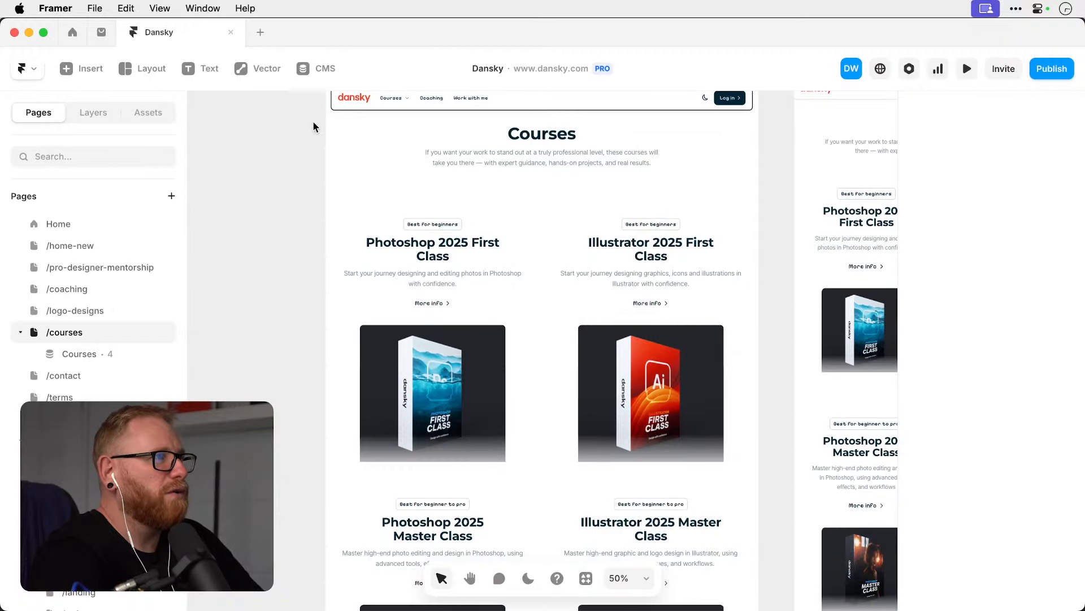
scroll(642, 385, "down", 8)
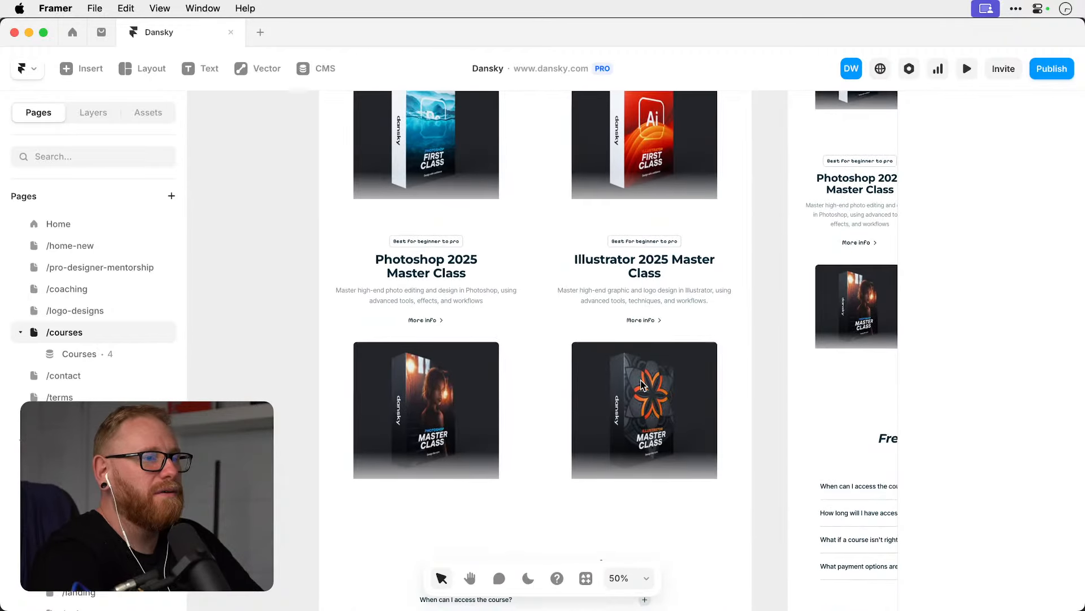
scroll(642, 383, "up", 7)
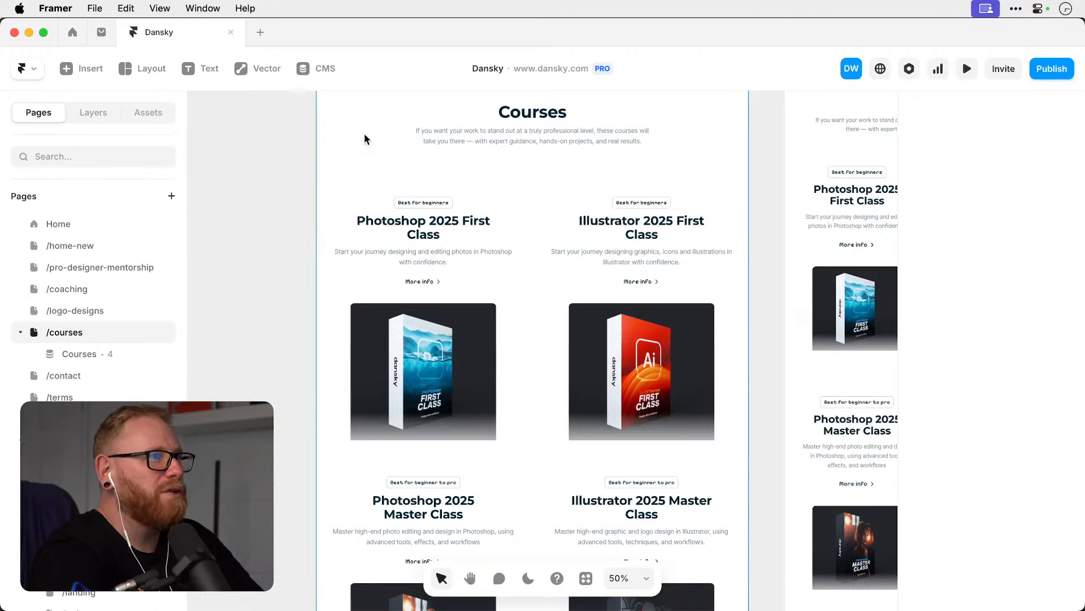
Open the staging site in Chrome and review the Photoshop First Class course page from header to pricing cards.
left_click(1052, 68)
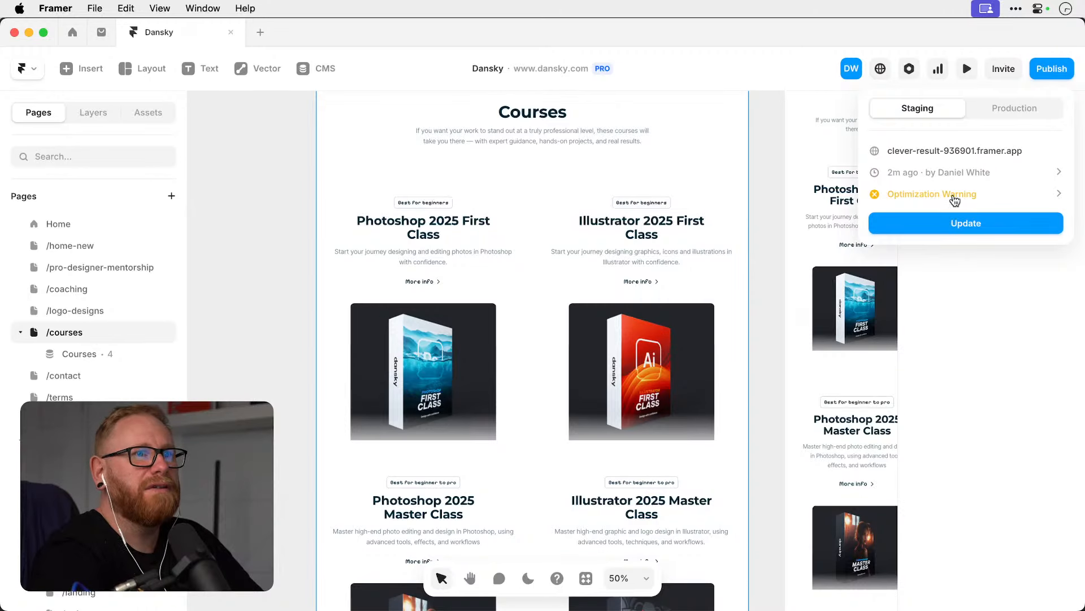
left_click(980, 153)
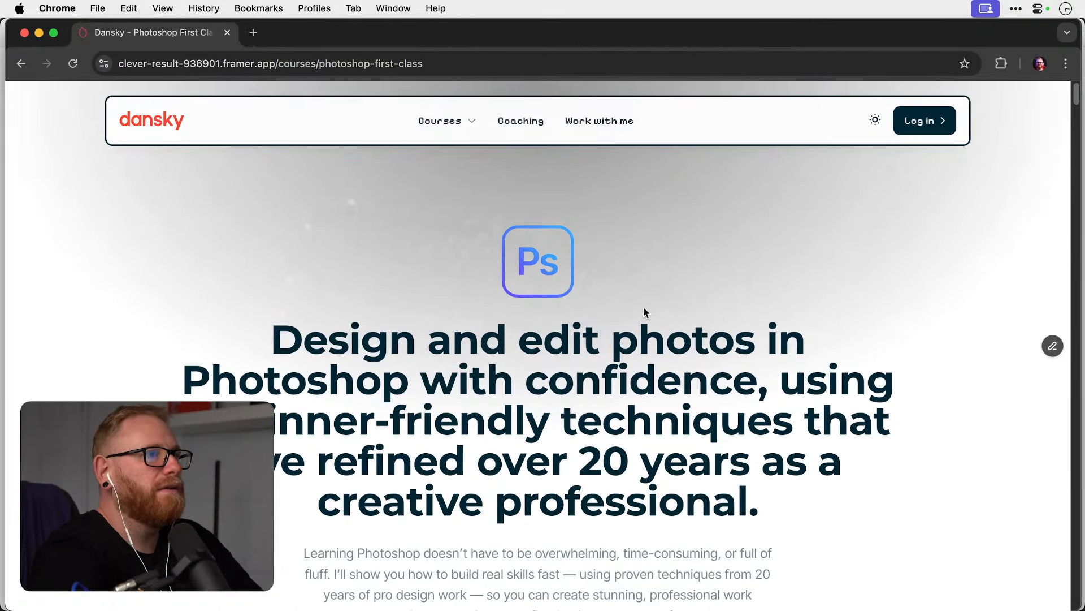
scroll(643, 311, "down", 20)
scroll(639, 324, "down", 20)
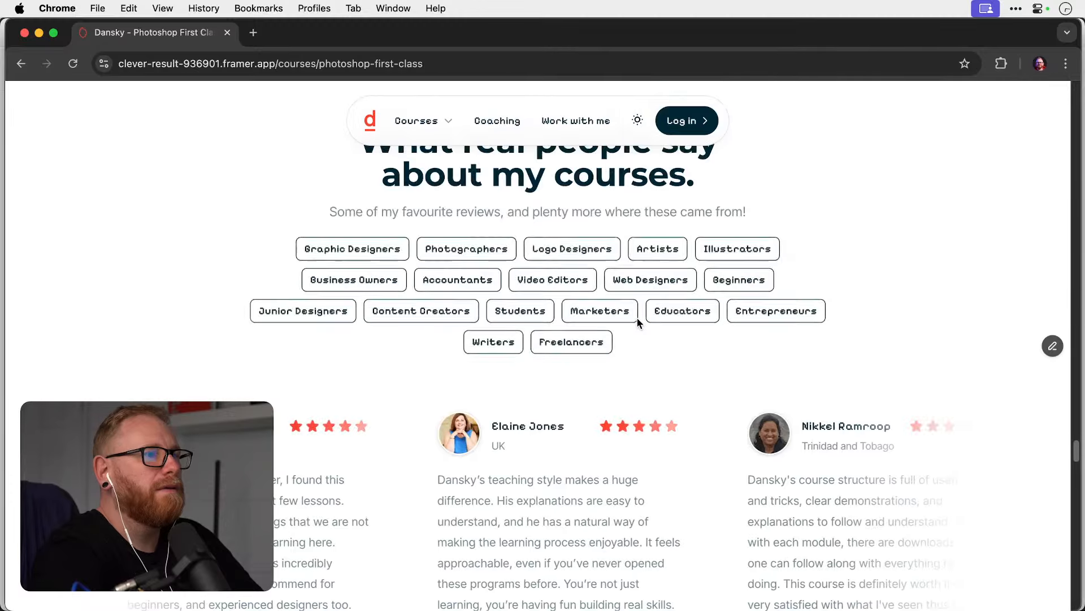
scroll(638, 324, "down", 3)
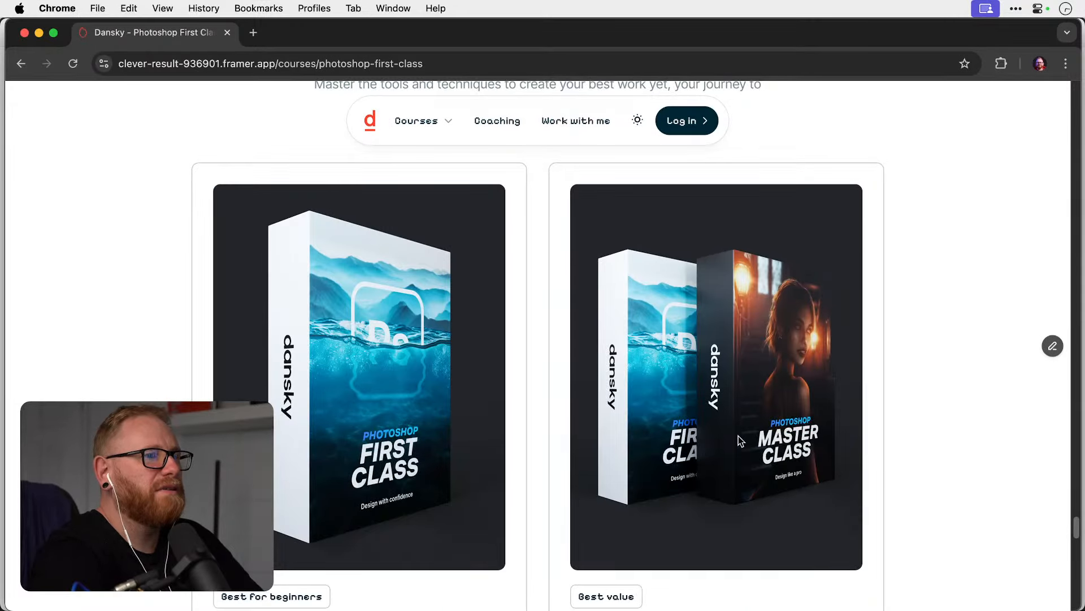
scroll(737, 435, "up", 10)
scroll(738, 435, "up", 15)
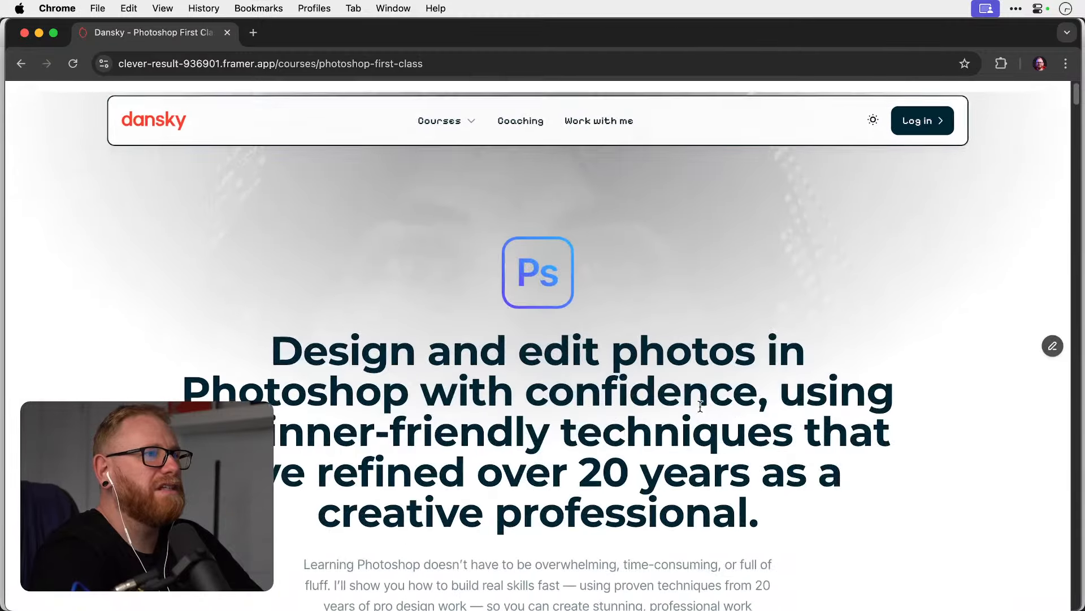
Open the Illustrator First Class page from the site's Courses navigation and review its sections.
mouse_move(441, 119)
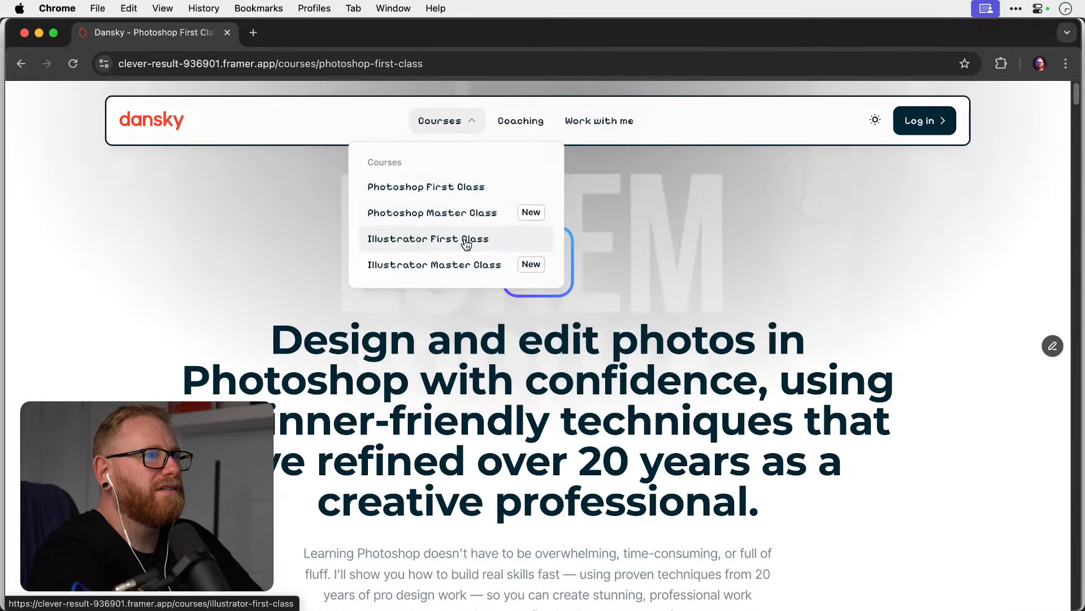
left_click(467, 243)
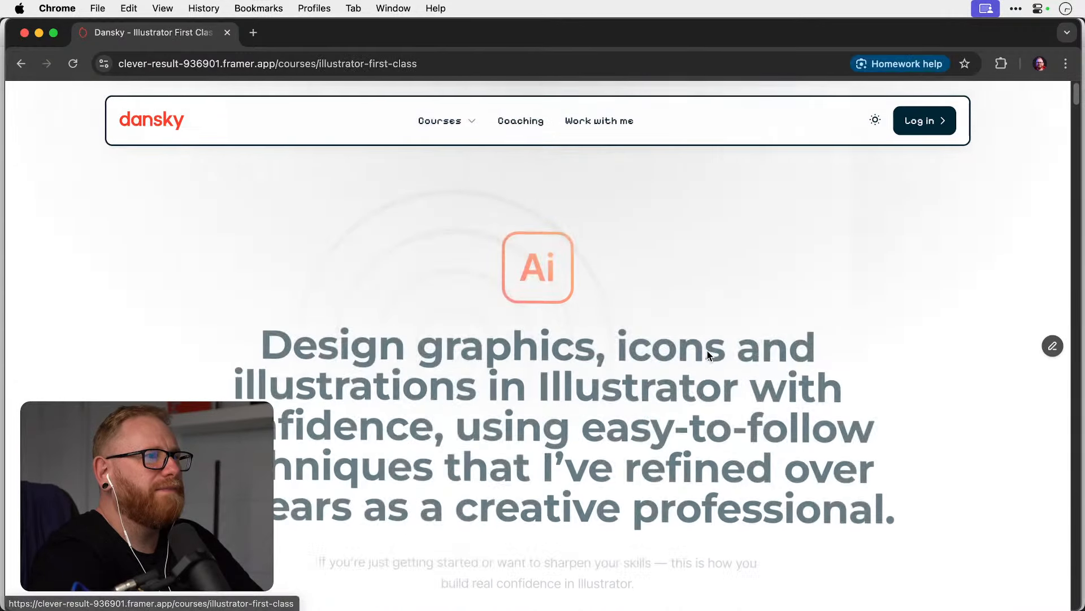
scroll(707, 351, "down", 15)
scroll(709, 356, "down", 20)
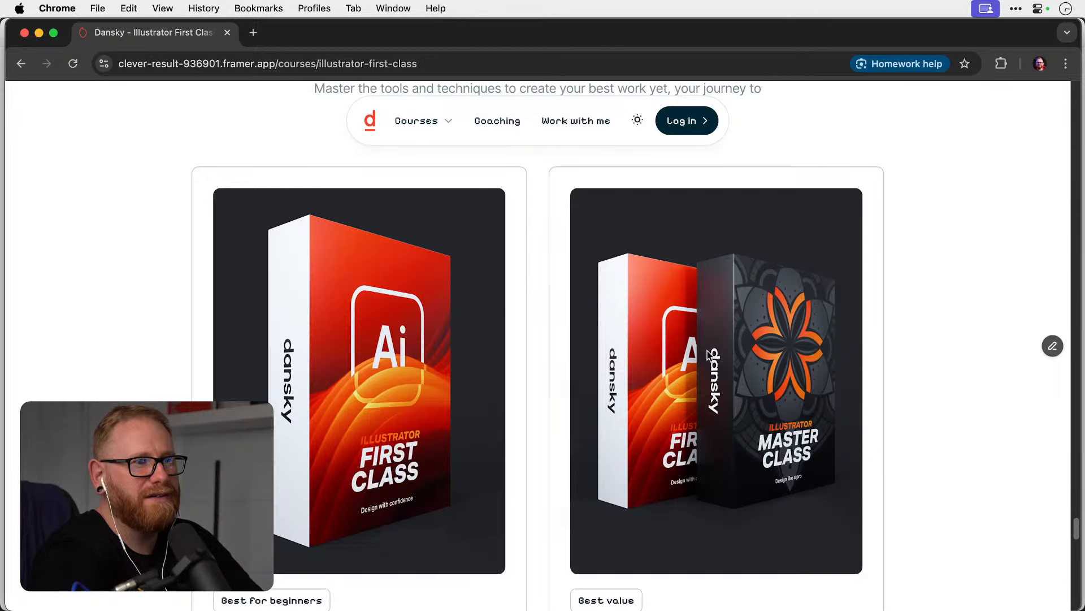
scroll(710, 355, "down", 5)
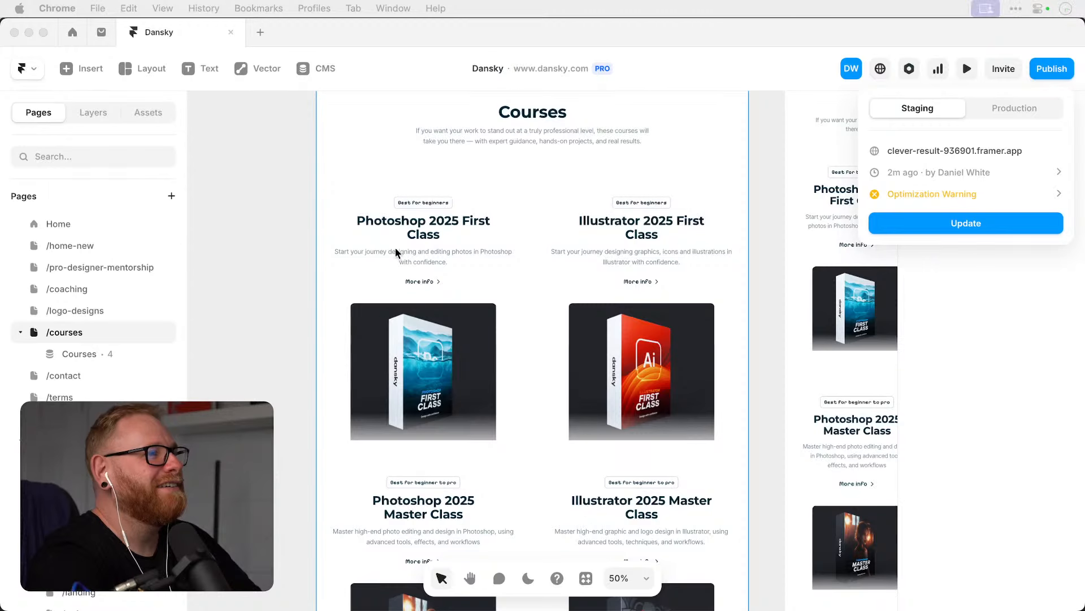
Switch back to Framer, look over the /courses page once more and reopen /home-new.
left_click(248, 261)
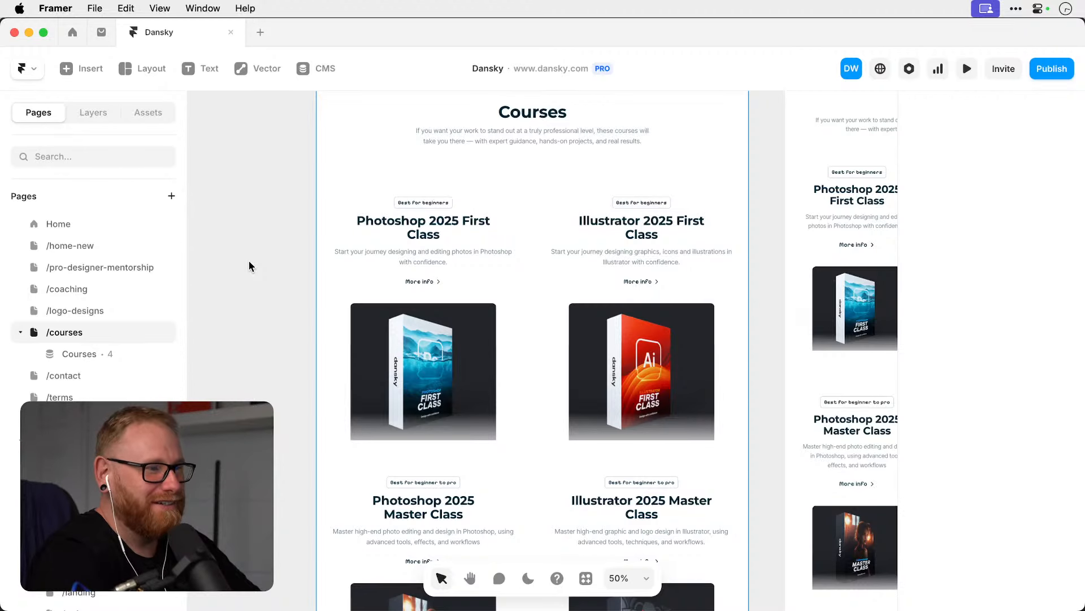
scroll(458, 285, "down", 5)
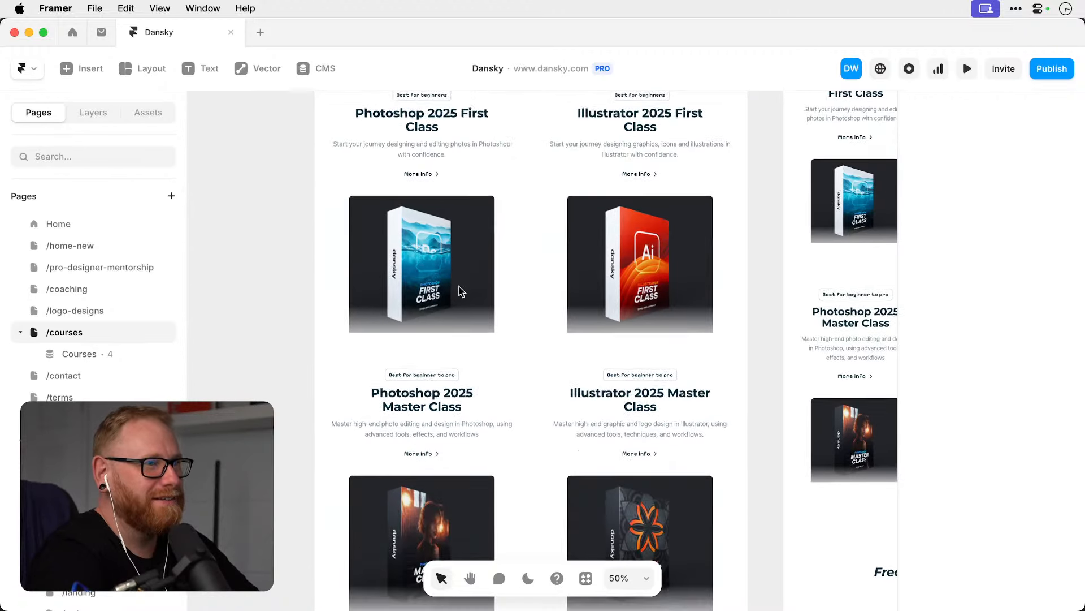
scroll(459, 291, "up", 2)
left_click(107, 247)
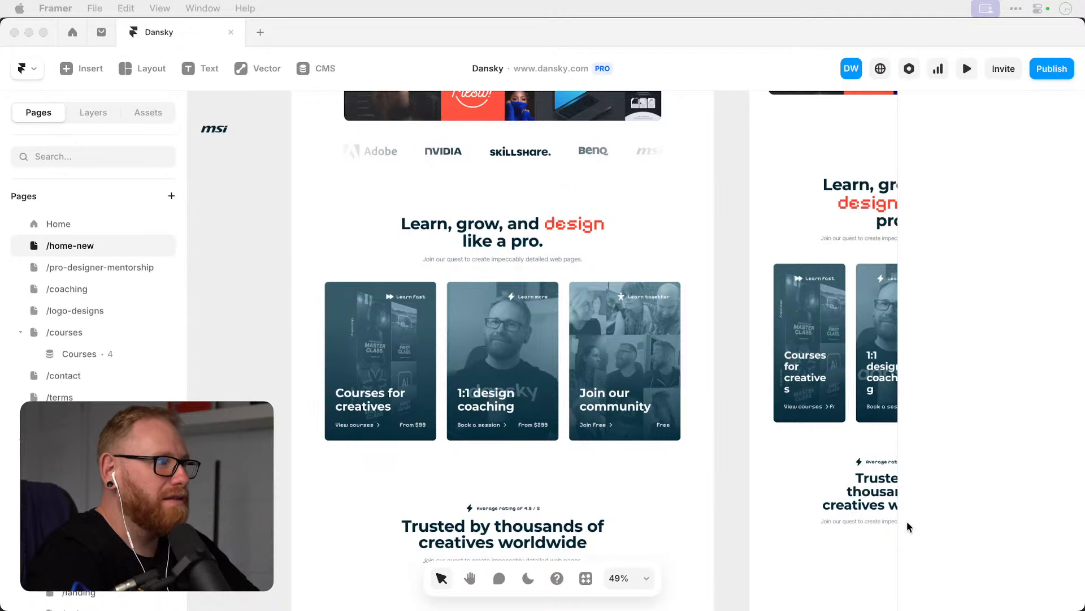
Open the photoshop-first-class course template, glance at the academy's Illustrator First Class page, and view the template's "What I'm going to help you achieve" section.
left_click(94, 354)
left_click(82, 355)
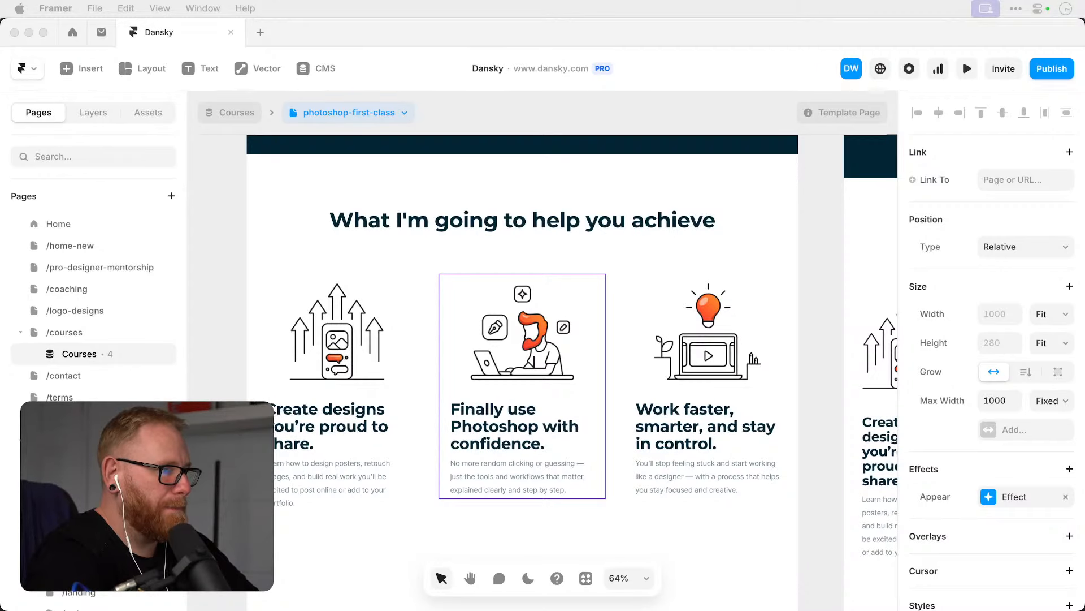
left_click_drag(980, 342, 654, 137)
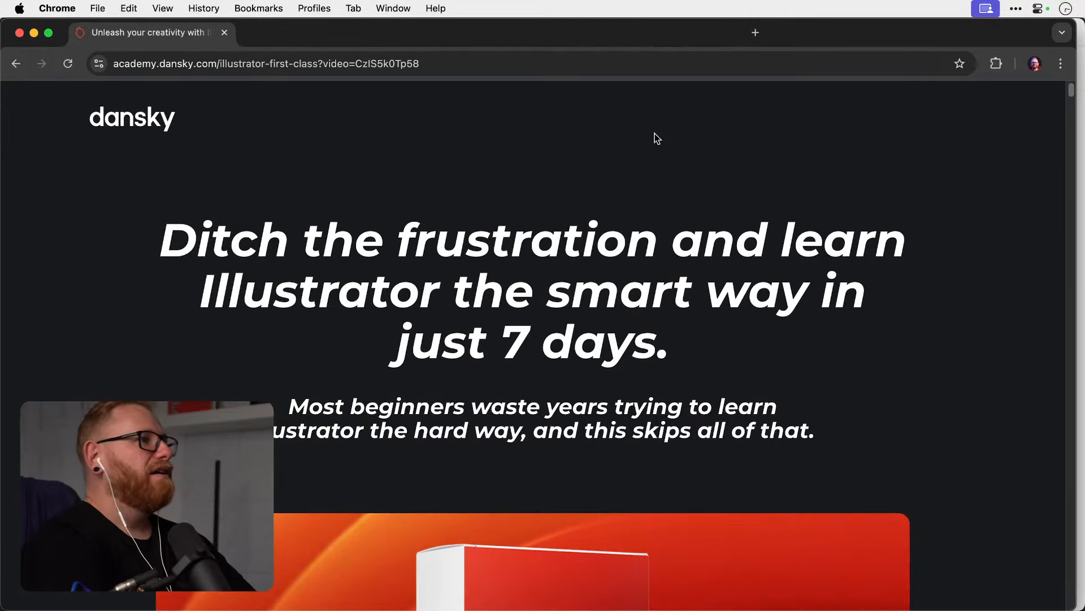
left_click(34, 33)
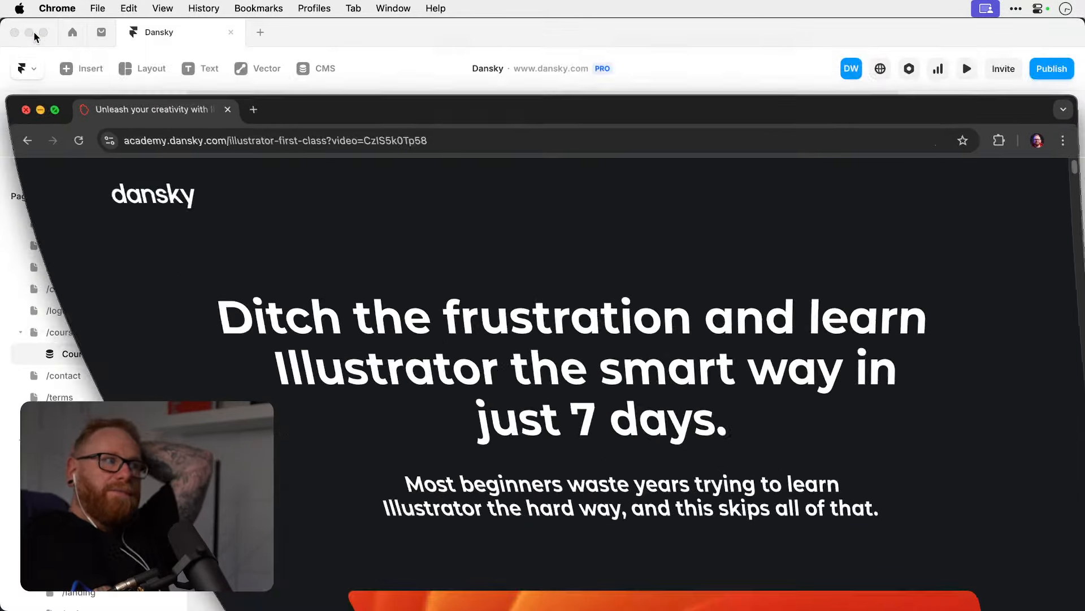
scroll(664, 227, "down", 3)
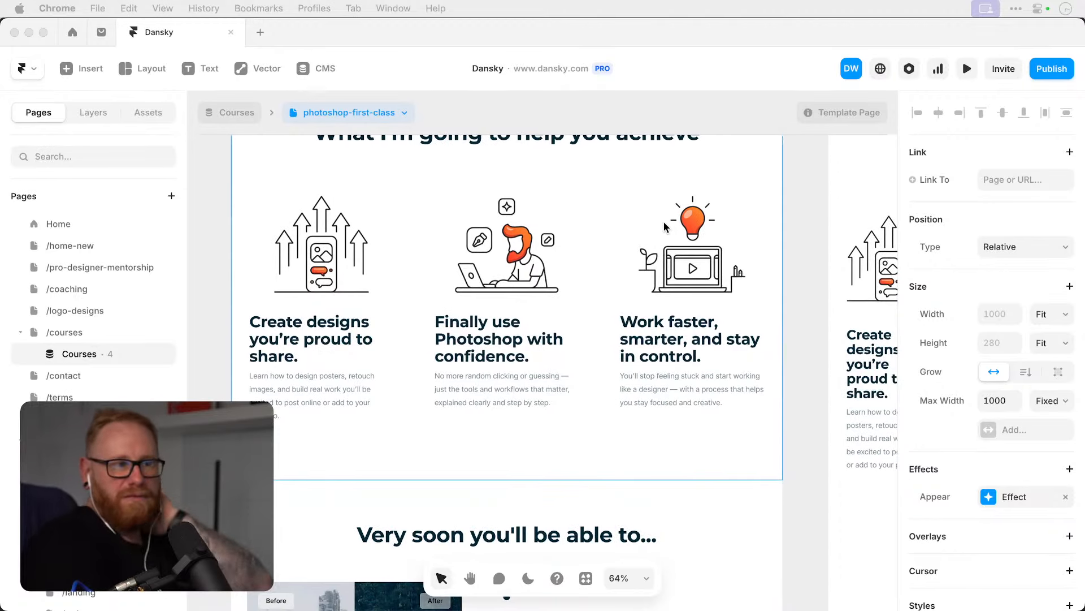
scroll(665, 228, "left", 1)
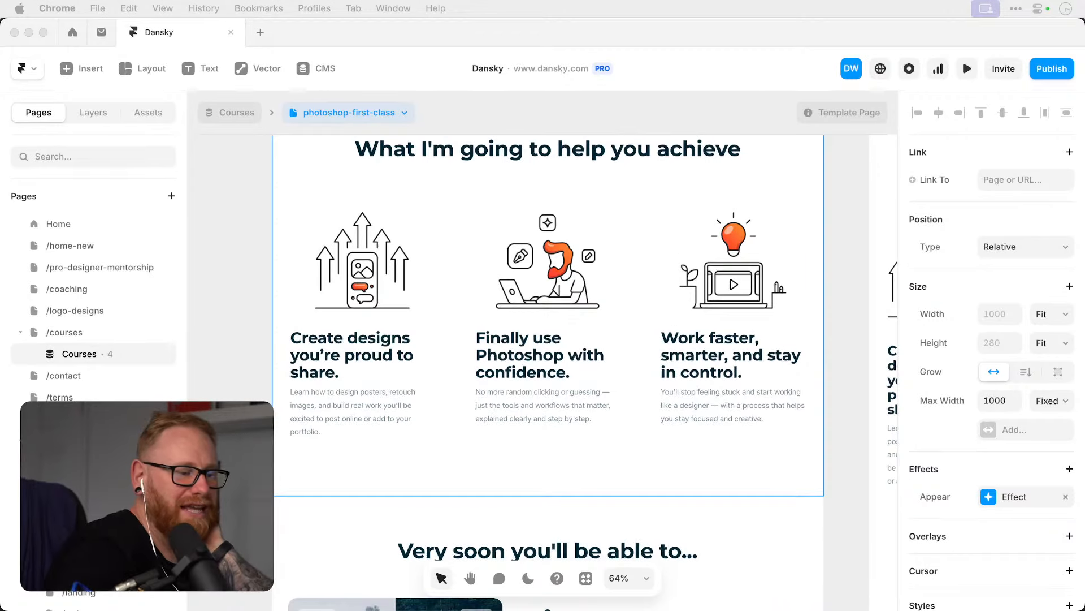